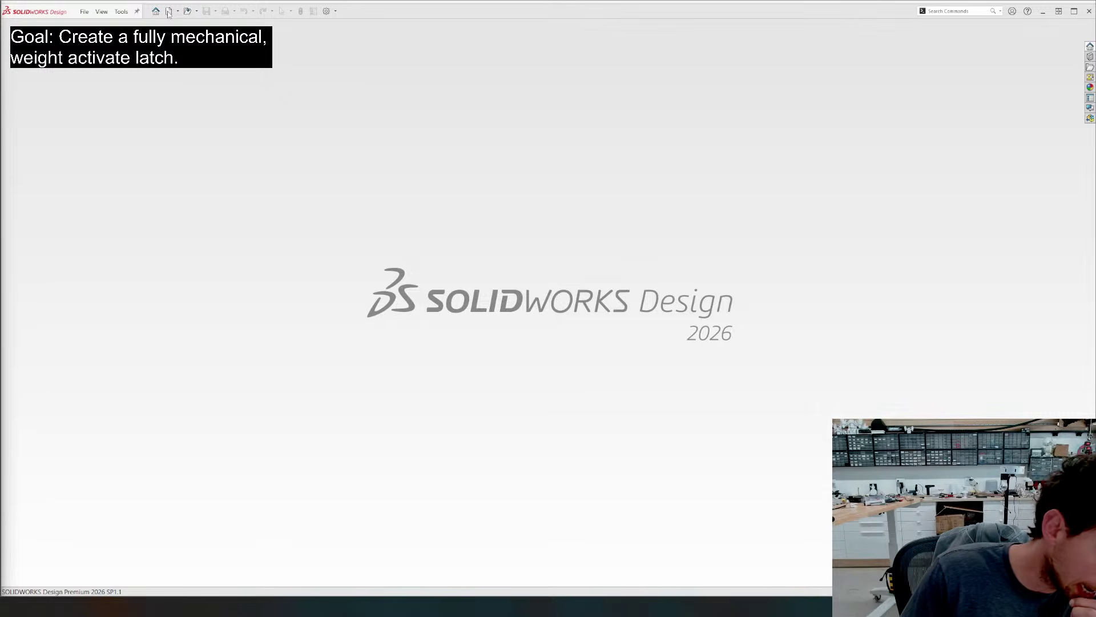
# Create a new part and sketch a center rectangle about 69 mm wide on the Front Plane, centred on the origin
pyautogui.click(169, 12)
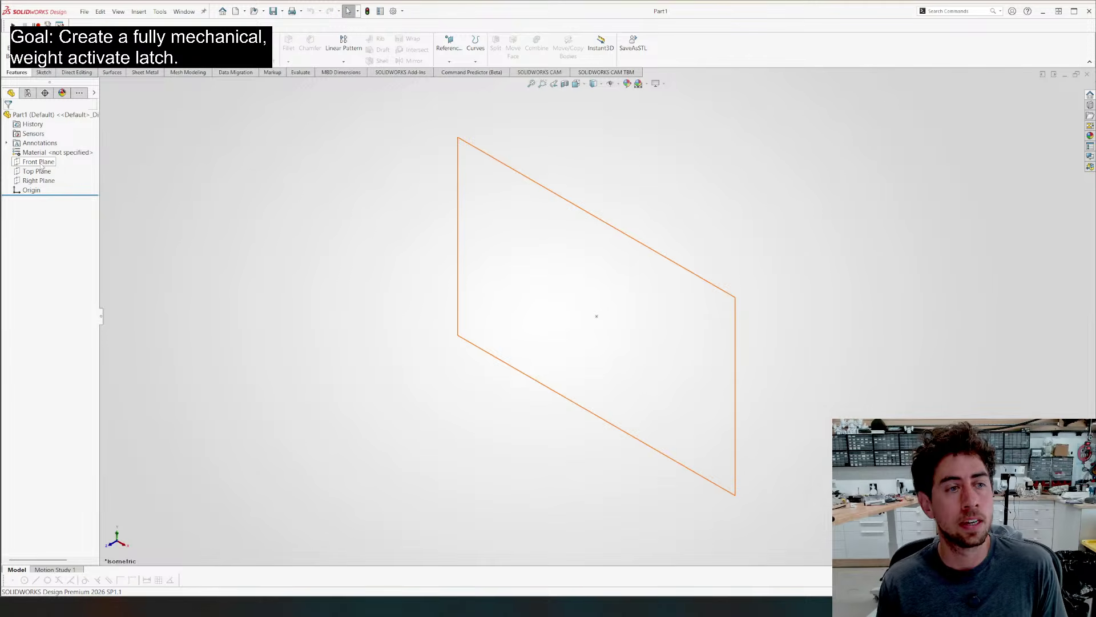
pyautogui.click(41, 164)
pyautogui.press('s')
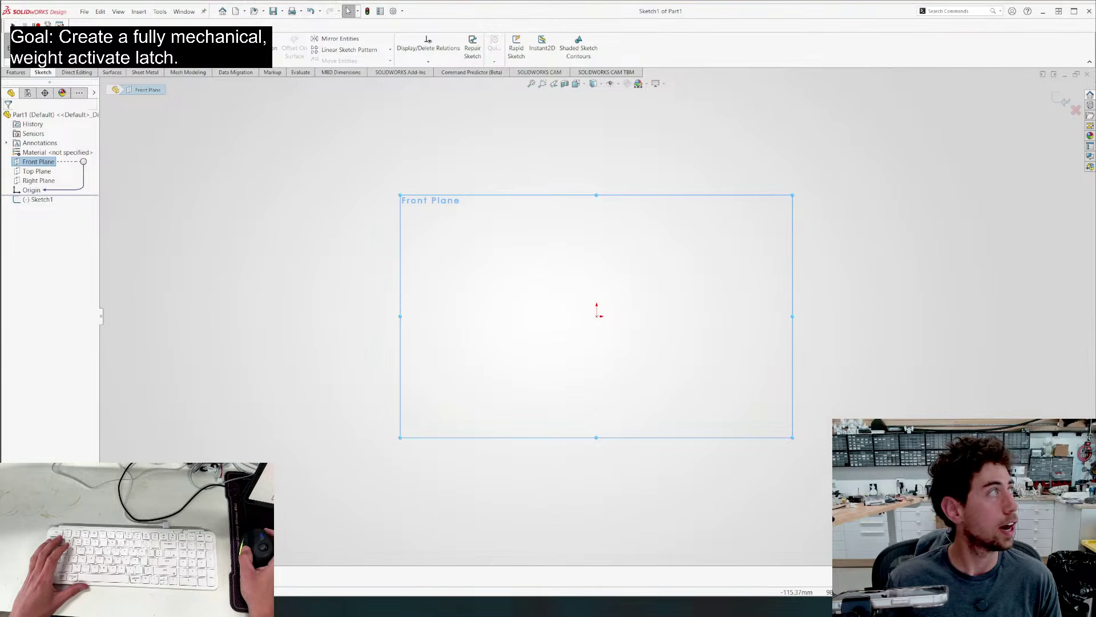
pyautogui.press('r')
pyautogui.click(597, 316)
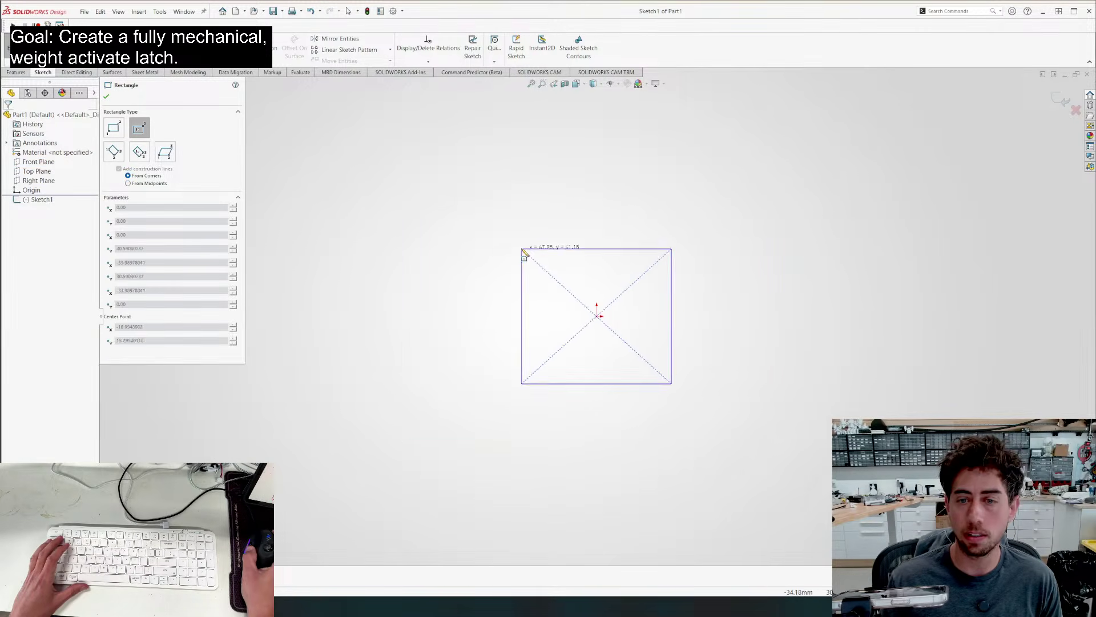
pyautogui.click(521, 248)
pyautogui.press('Escape')
# Dimension the rectangle to 50 mm wide and 50 mm high
pyautogui.click(521, 276)
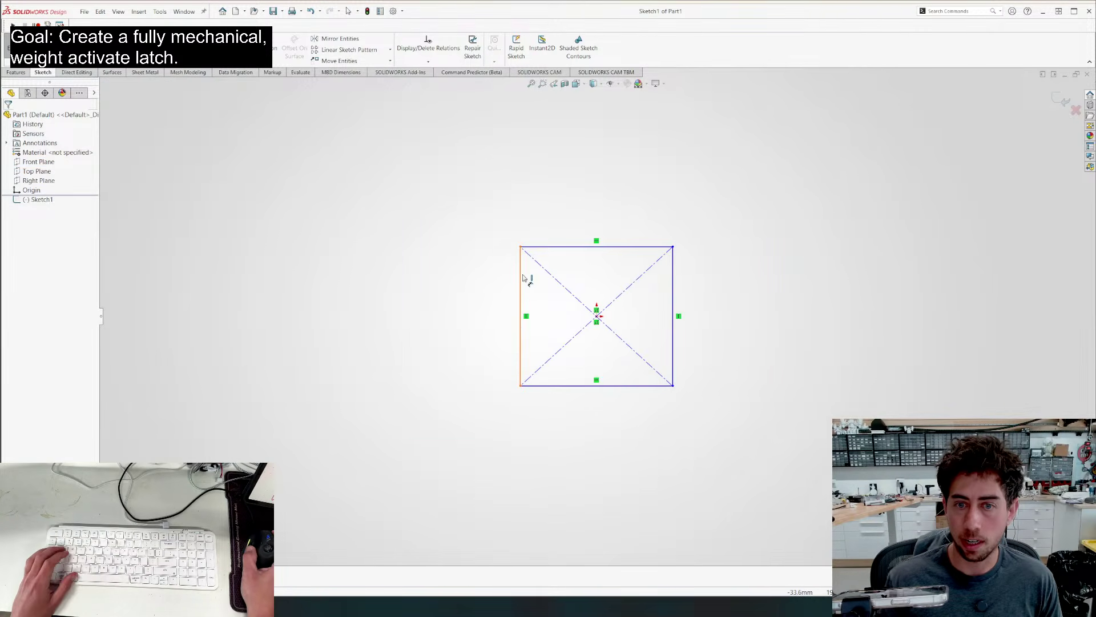
pyautogui.click(672, 272)
pyautogui.click(726, 211)
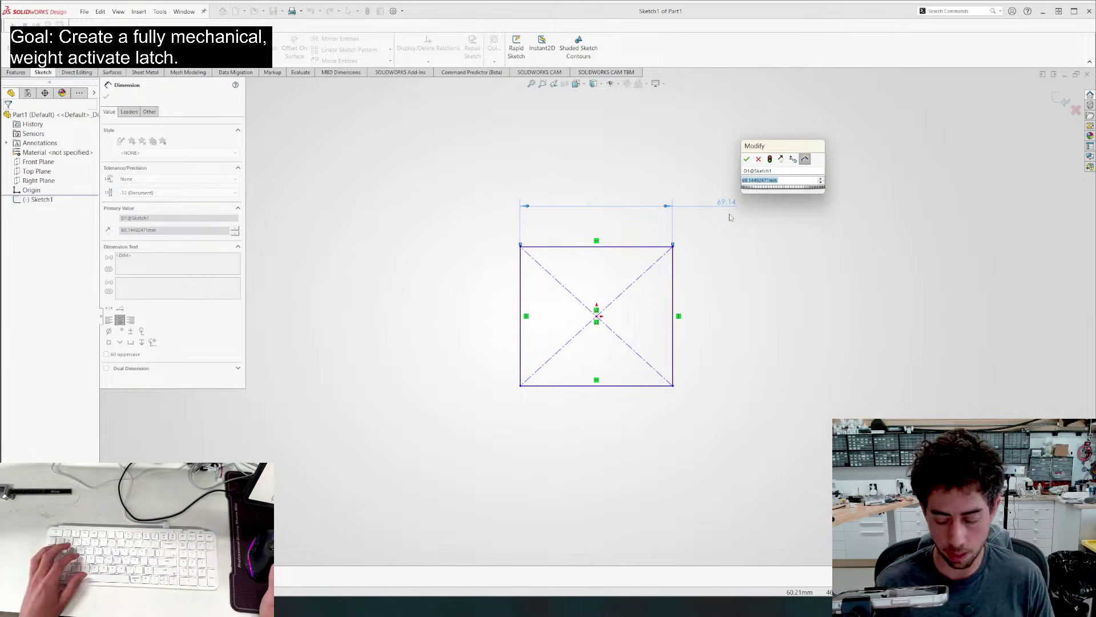
pyautogui.write('50')
pyautogui.press('Return')
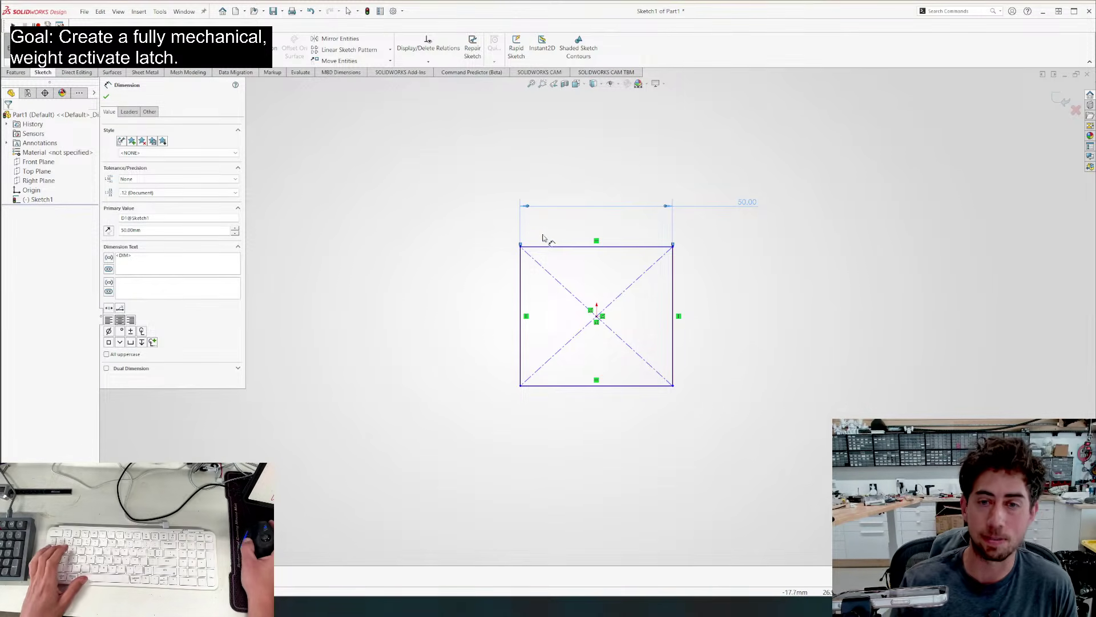
pyautogui.click(560, 247)
pyautogui.click(518, 385)
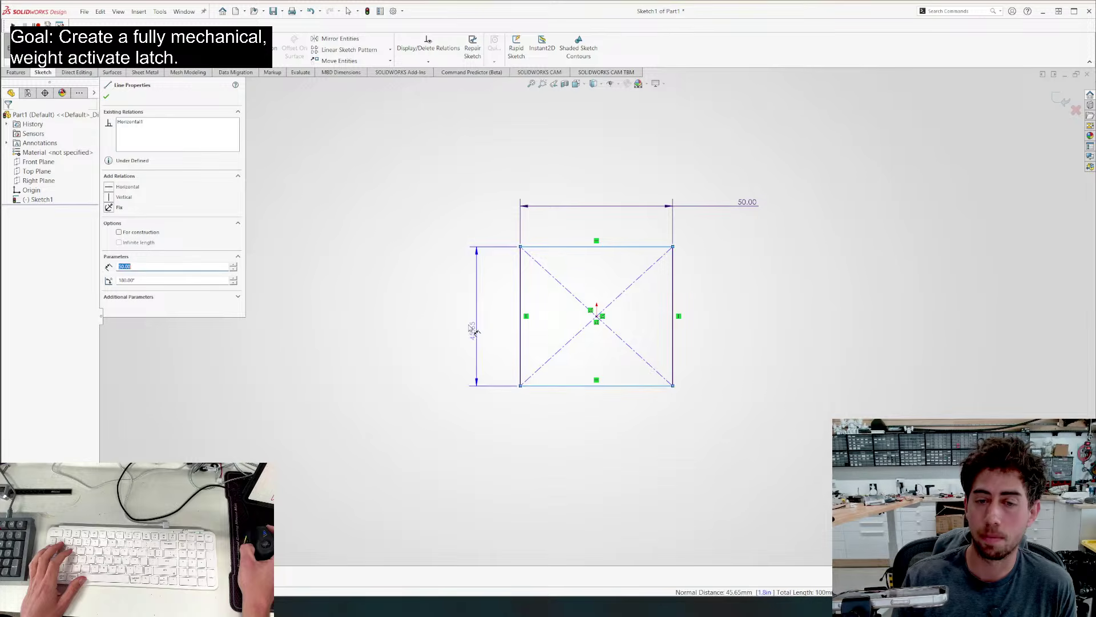
pyautogui.click(446, 314)
pyautogui.write('50')
pyautogui.press('Return')
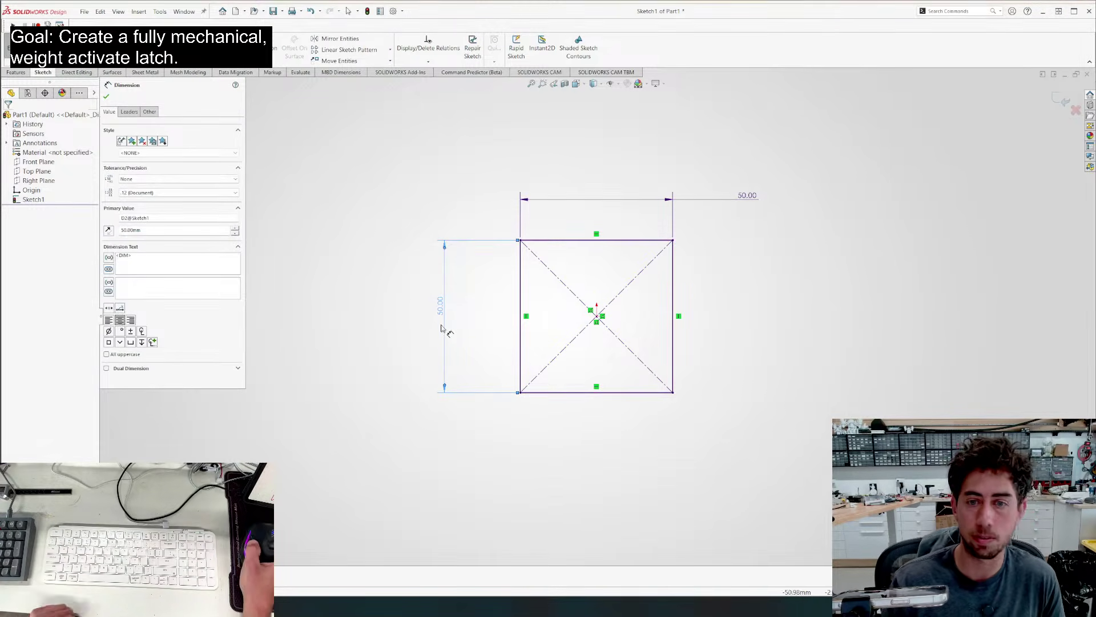
pyautogui.press('Escape')
# Extrude the square sketch from the sketch plane as a blind boss to form an elongated solid block
pyautogui.press('e')
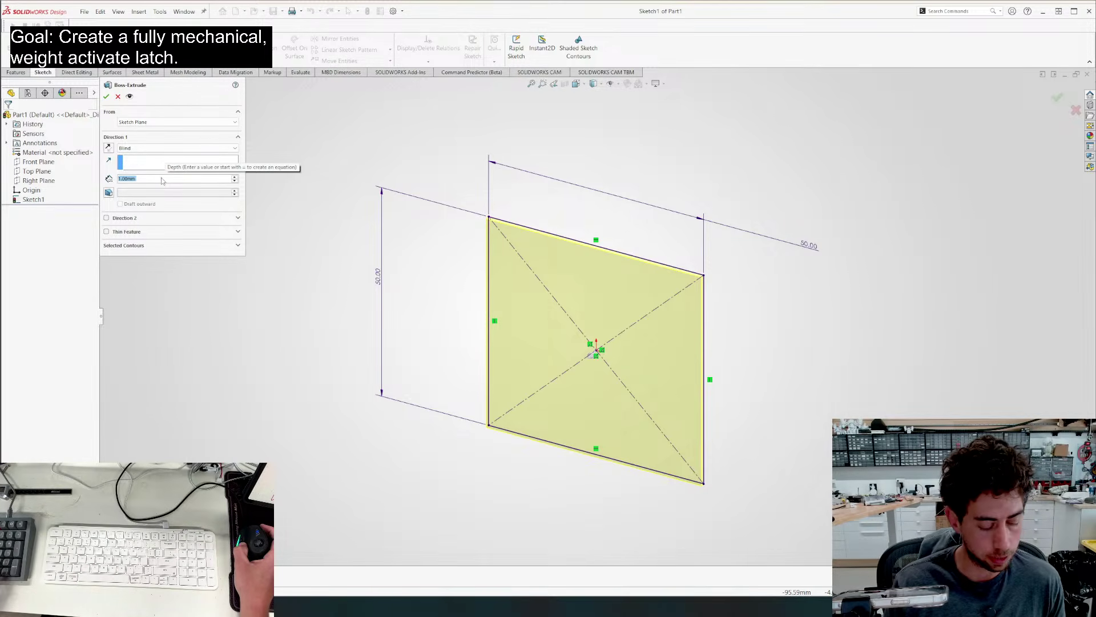
pyautogui.write('50')
pyautogui.press('Return')
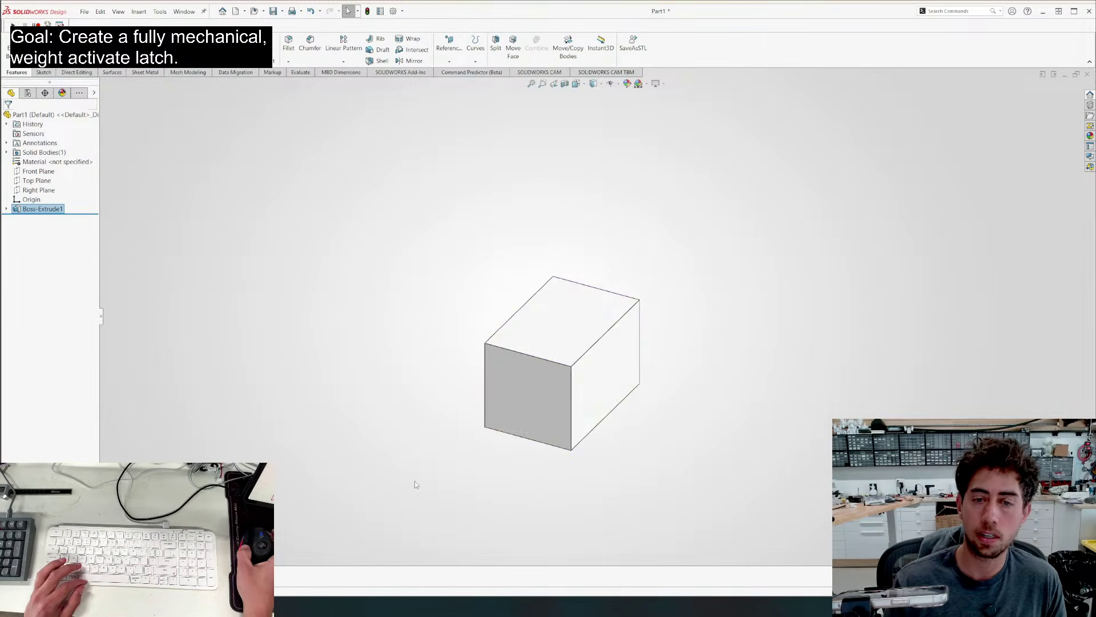
# Shell the block to a 1.6 mm wall thickness, removing one square end face to make an open-topped container
pyautogui.moveTo(416, 484); pyautogui.dragTo(549, 374, button='middle')
pyautogui.click(547, 373)
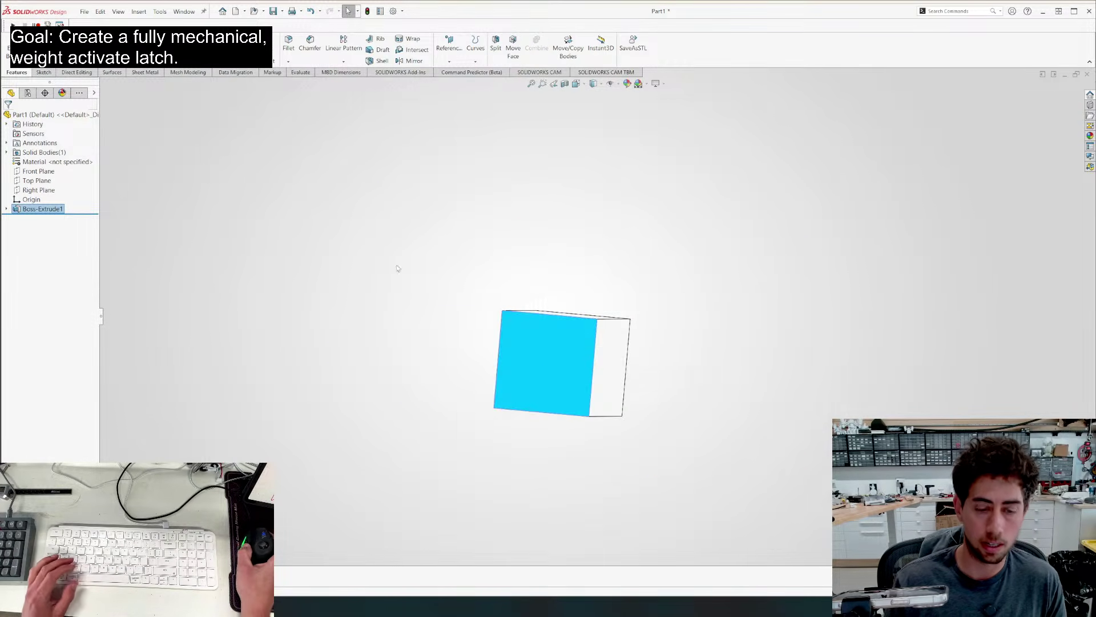
pyautogui.click(367, 62)
pyautogui.write('2')
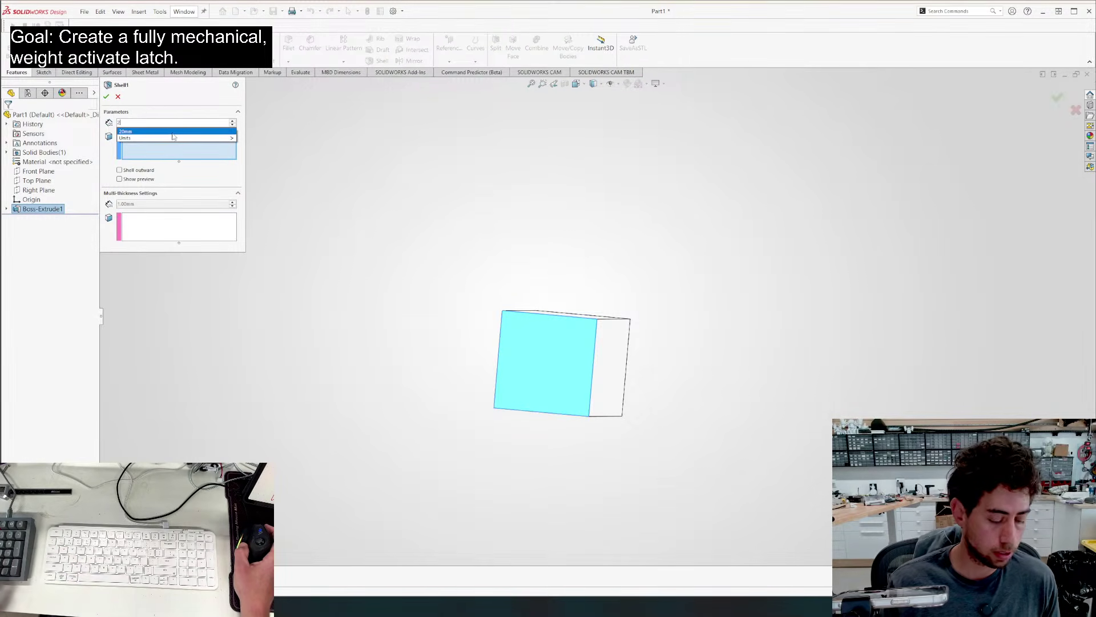
pyautogui.press('BackSpace')
pyautogui.write('1.6')
pyautogui.press('Return')
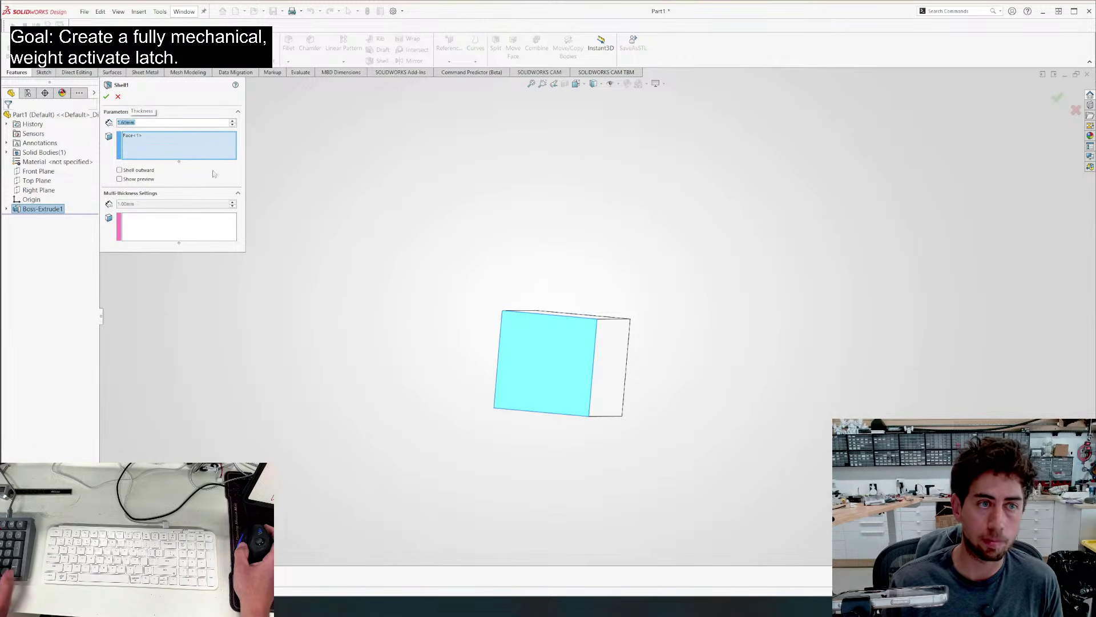
pyautogui.press('Return')
pyautogui.moveTo(433, 445); pyautogui.dragTo(465, 297, button='middle')
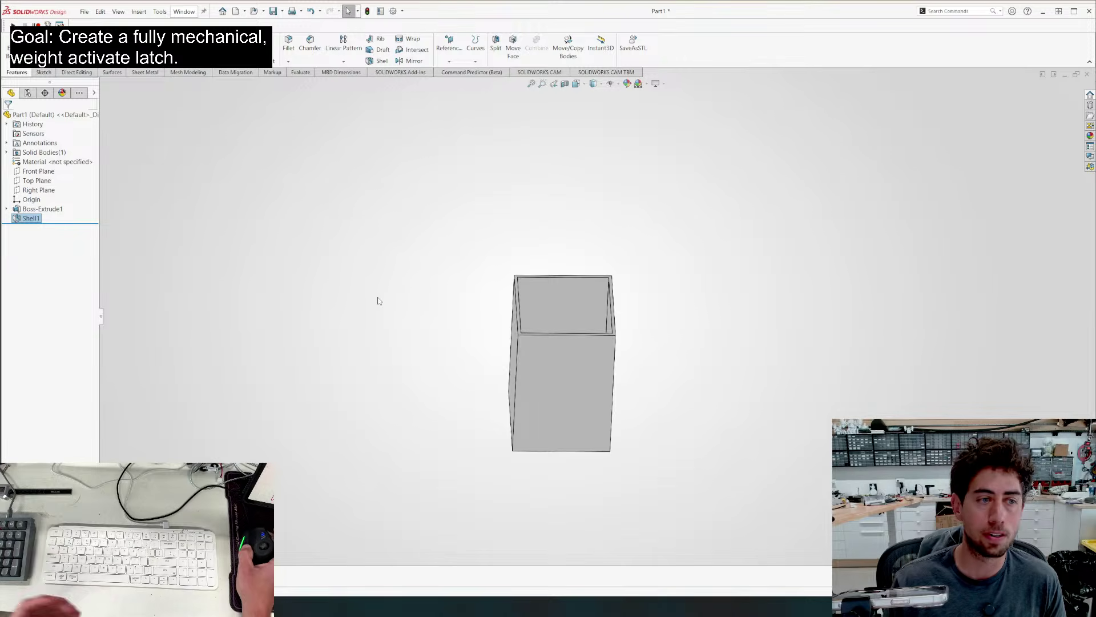
pyautogui.moveTo(375, 299); pyautogui.dragTo(571, 228, button='middle')
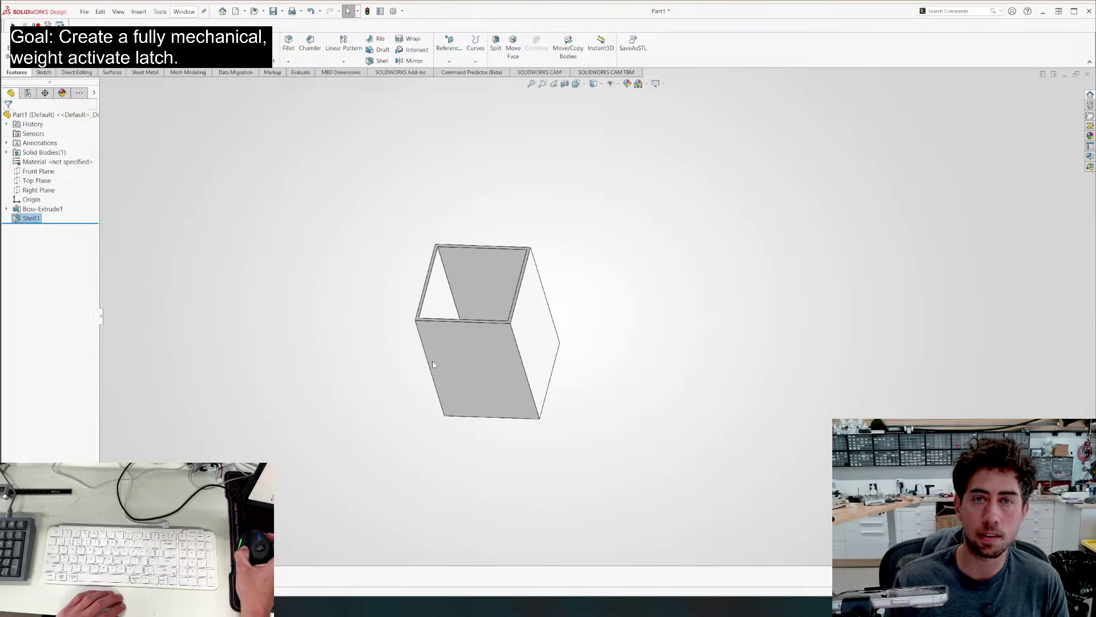
# Start a new assembly and create the folder "201 - Weight Activated Marble Latch" inside the CAD folder, without inserting any component
pyautogui.click(235, 12)
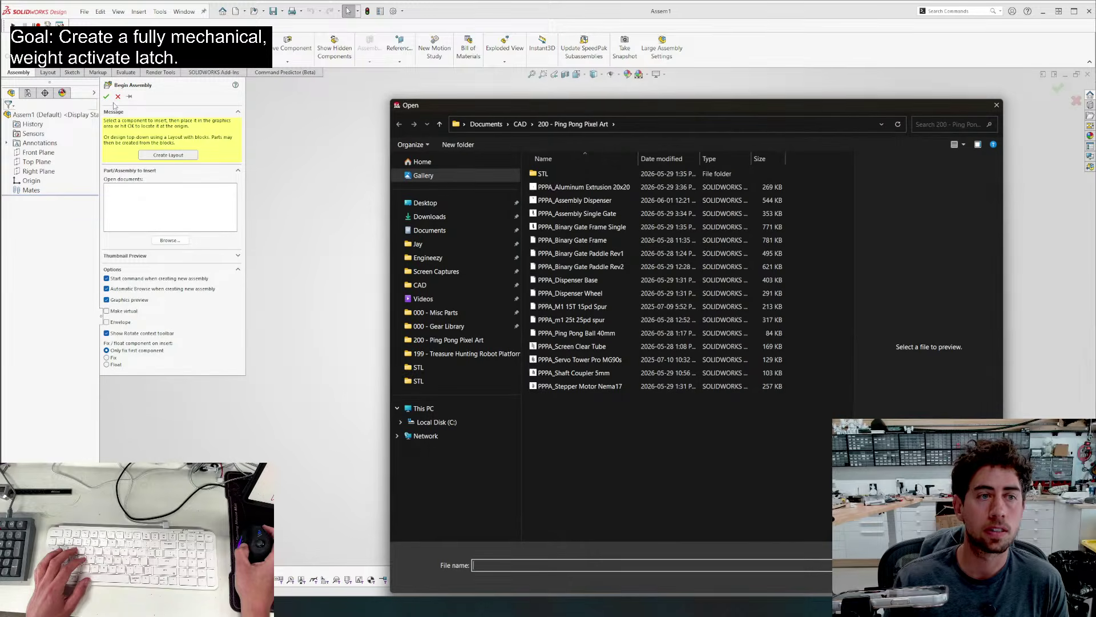
pyautogui.click(520, 124)
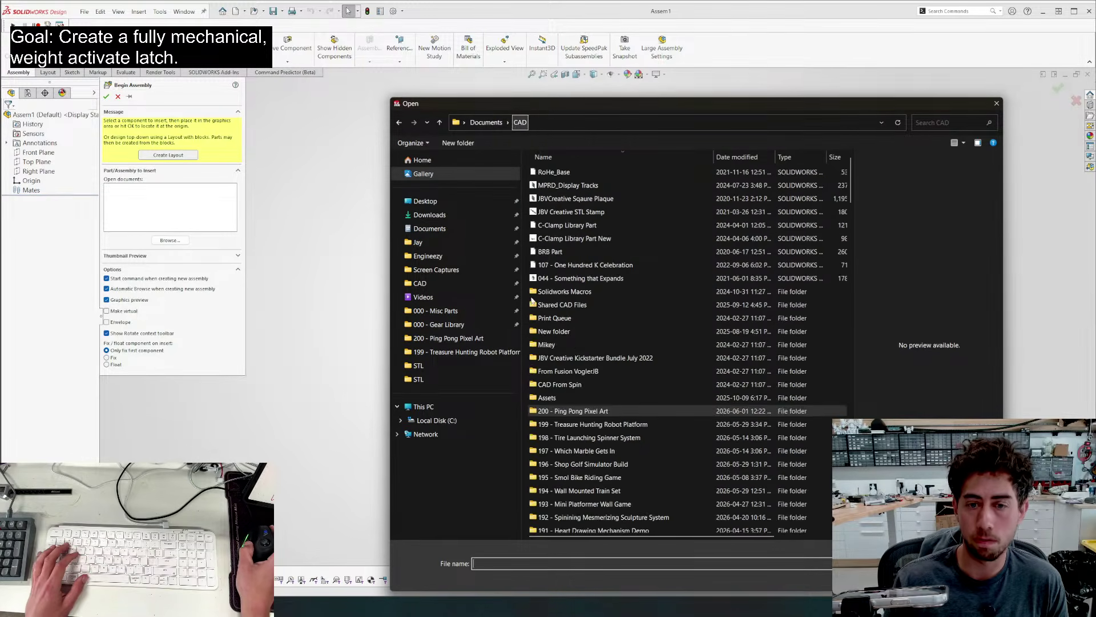
pyautogui.hotkey('ctrl', 'shift', 'n')
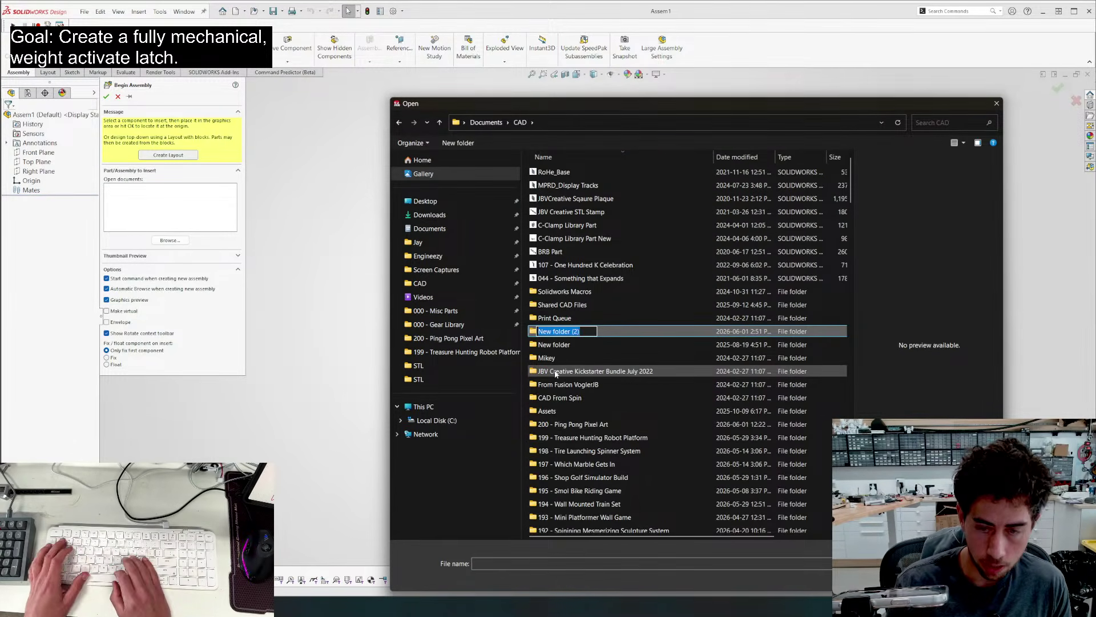
pyautogui.write('201')
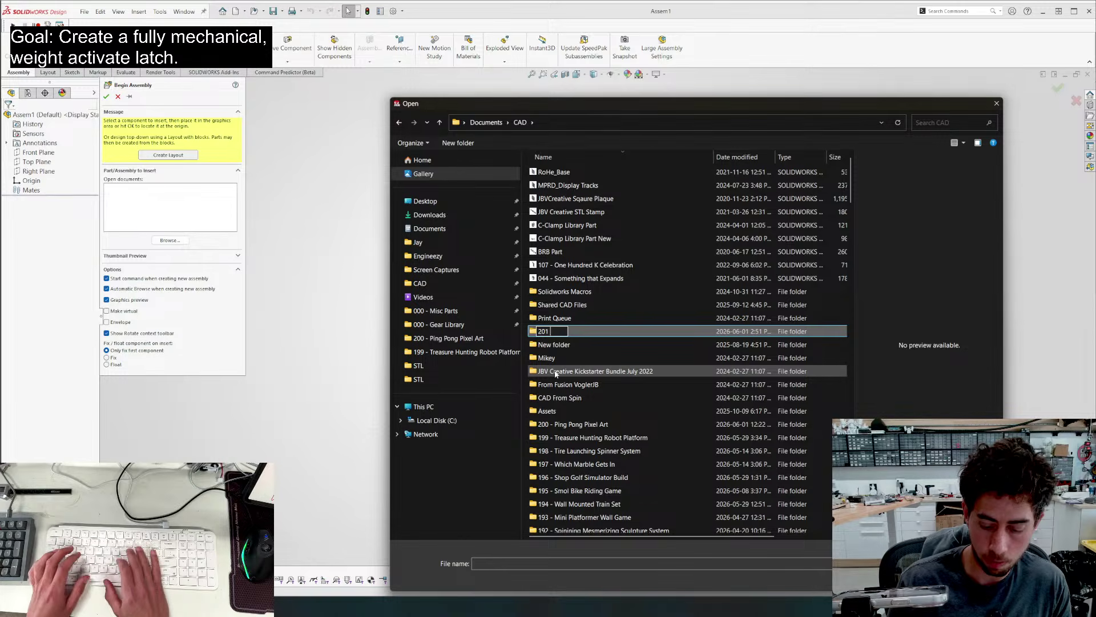
pyautogui.write(' - Wei')
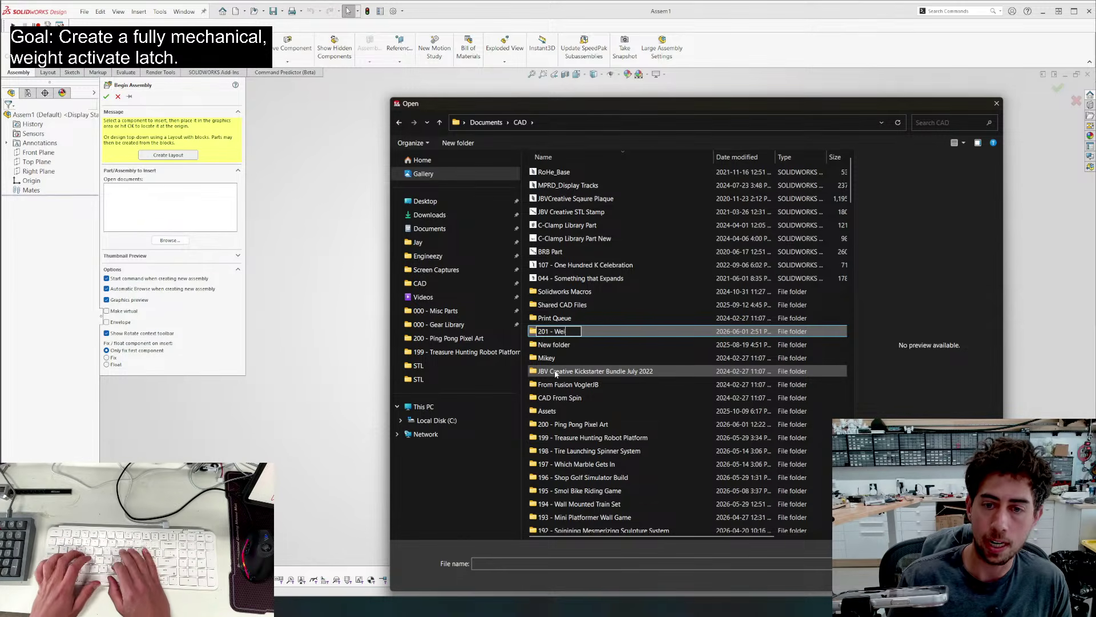
pyautogui.write('ght Activated')
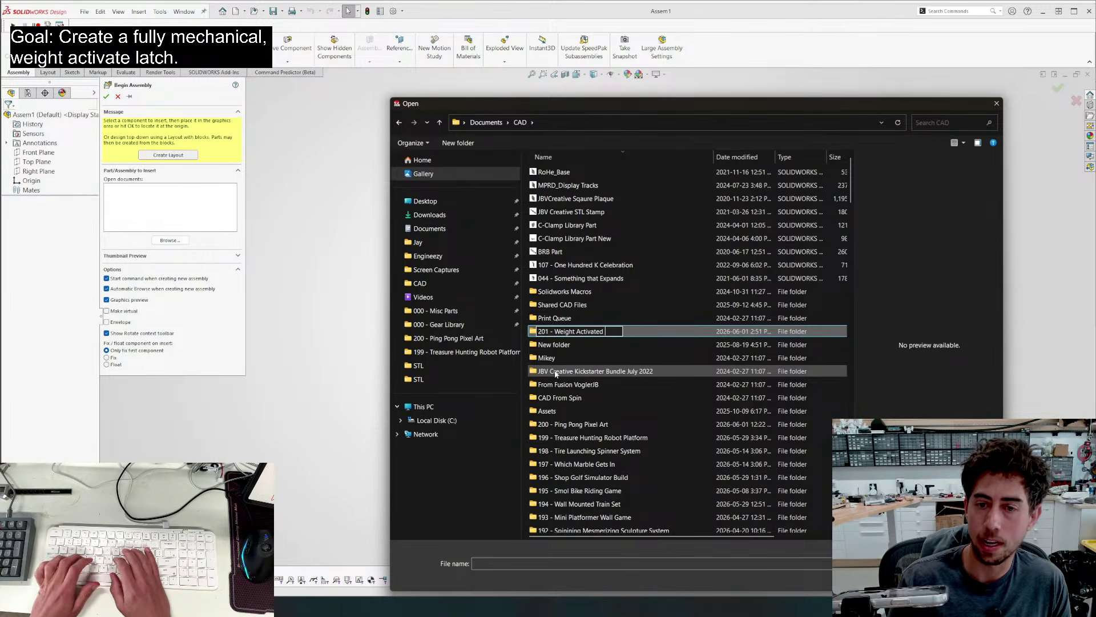
pyautogui.write(' Marble Latch')
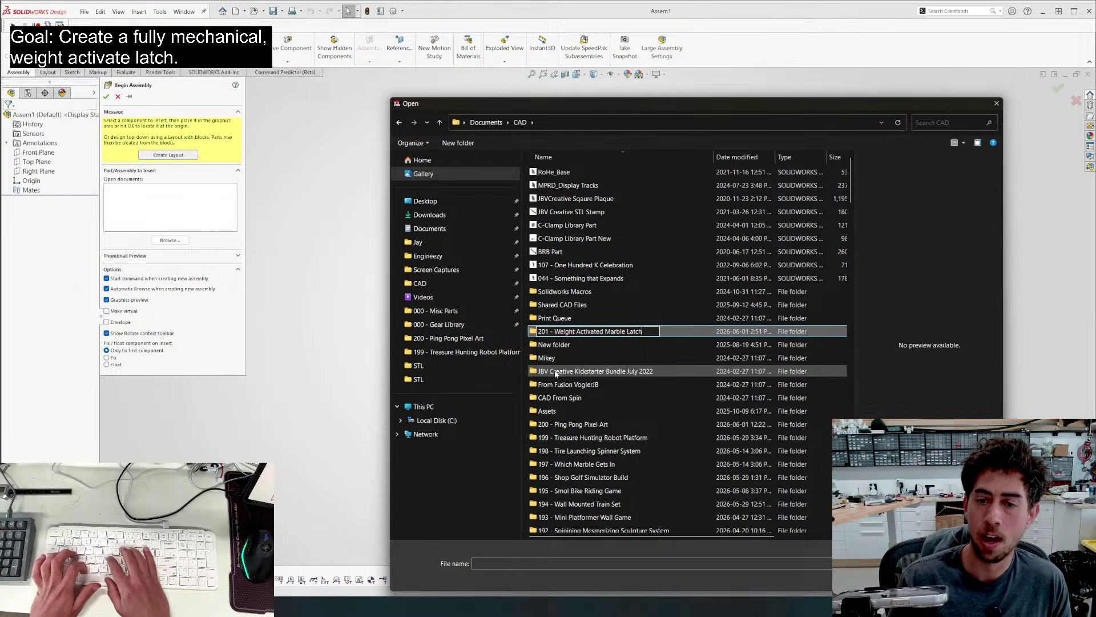
pyautogui.press('Return')
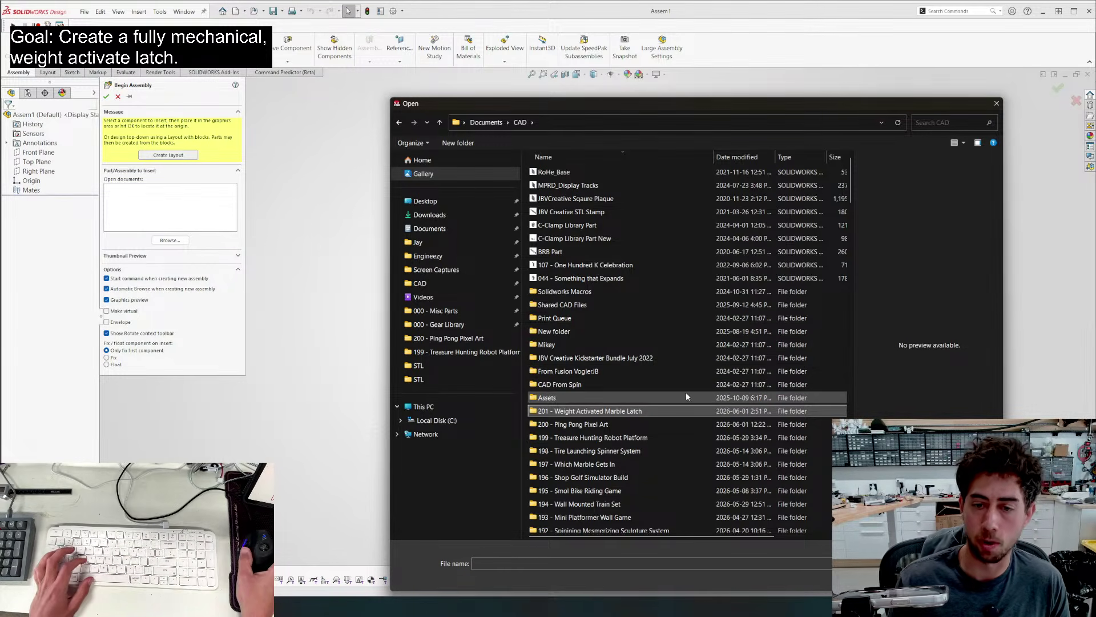
pyautogui.press('Return')
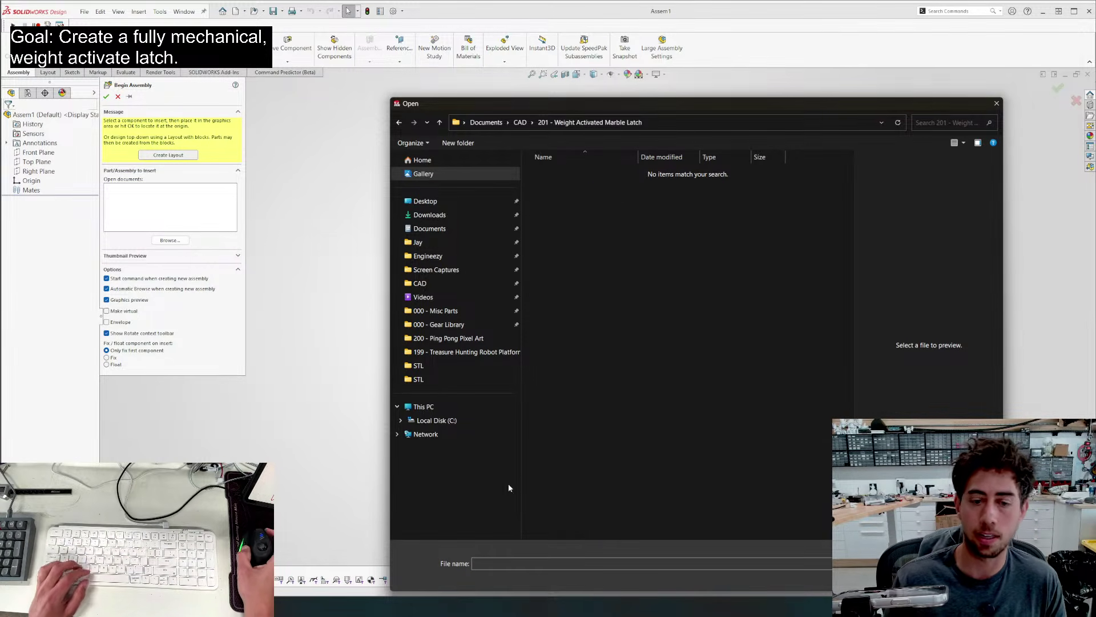
pyautogui.moveTo(719, 110); pyautogui.dragTo(456, 49)
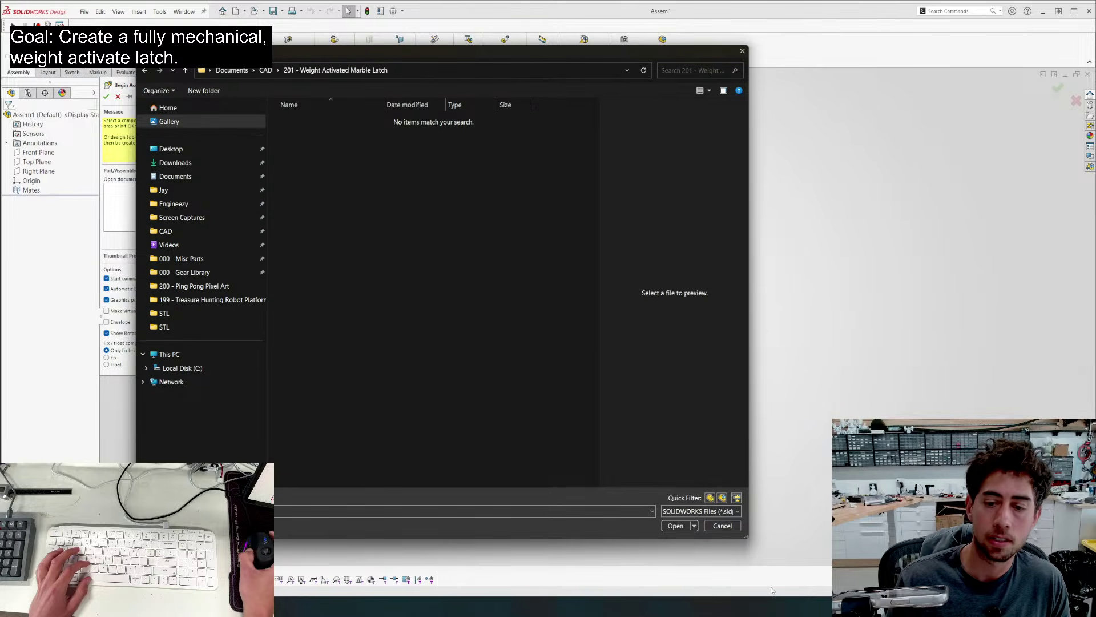
pyautogui.click(722, 530)
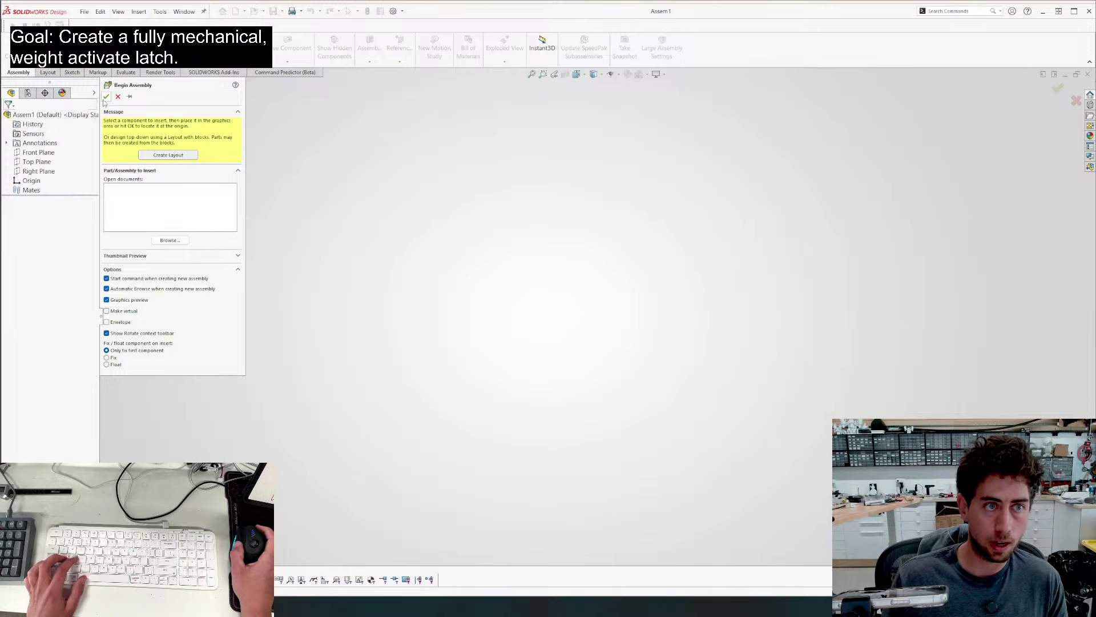
# Save the empty assembly as WAML_Assembly in the "201 - Weight Activated Marble Latch" folder
pyautogui.click(105, 97)
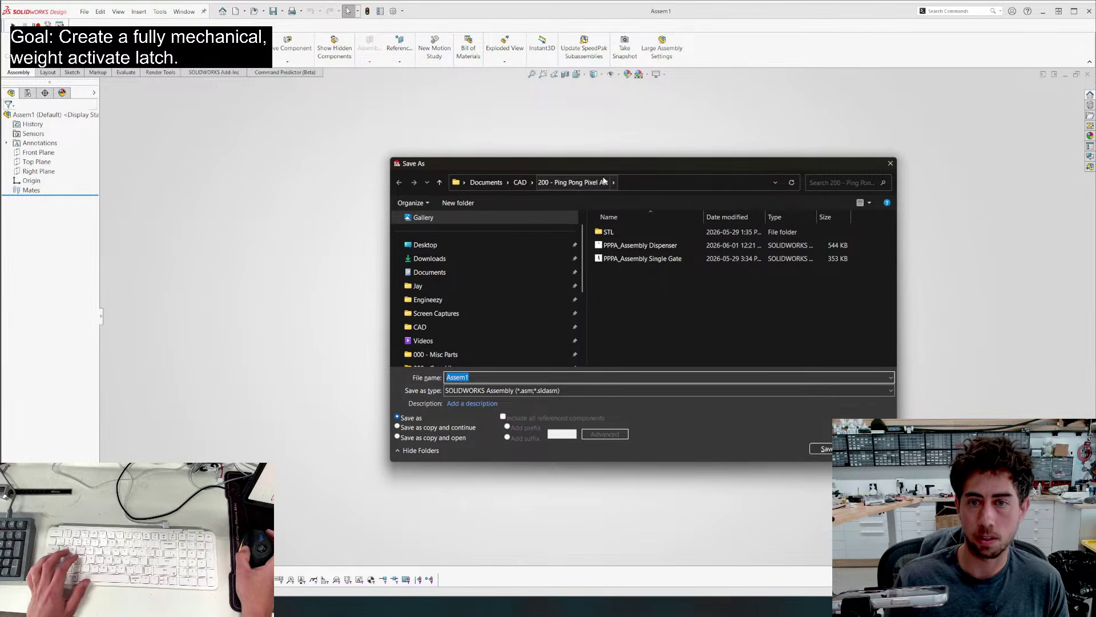
pyautogui.click(520, 182)
pyautogui.doubleClick(665, 353)
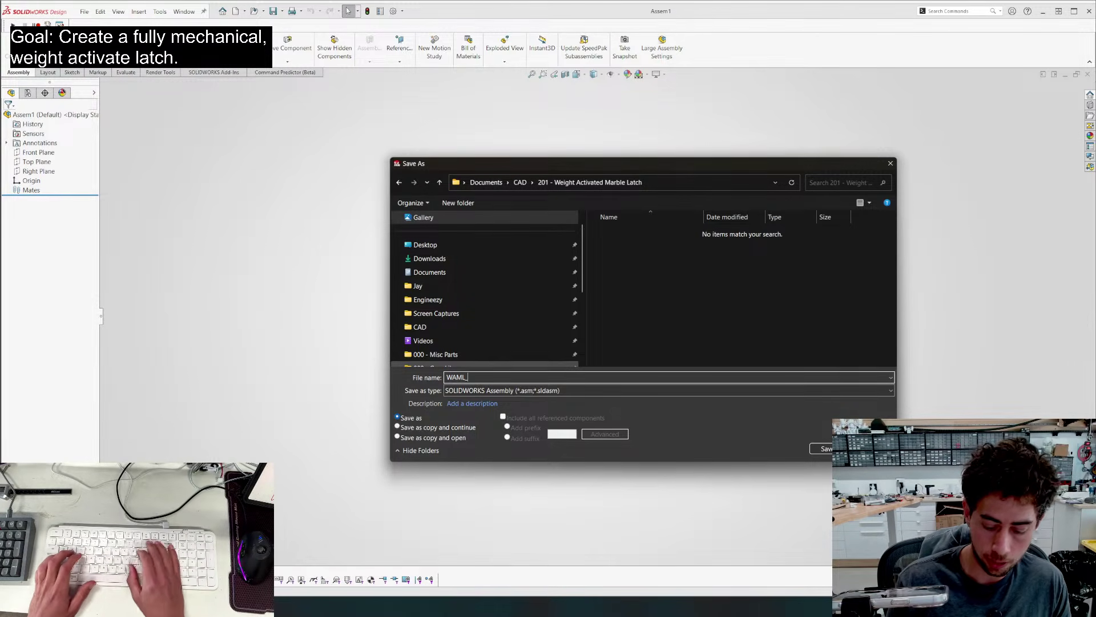
pyautogui.write('WAML_Assembly')
pyautogui.press('Return')
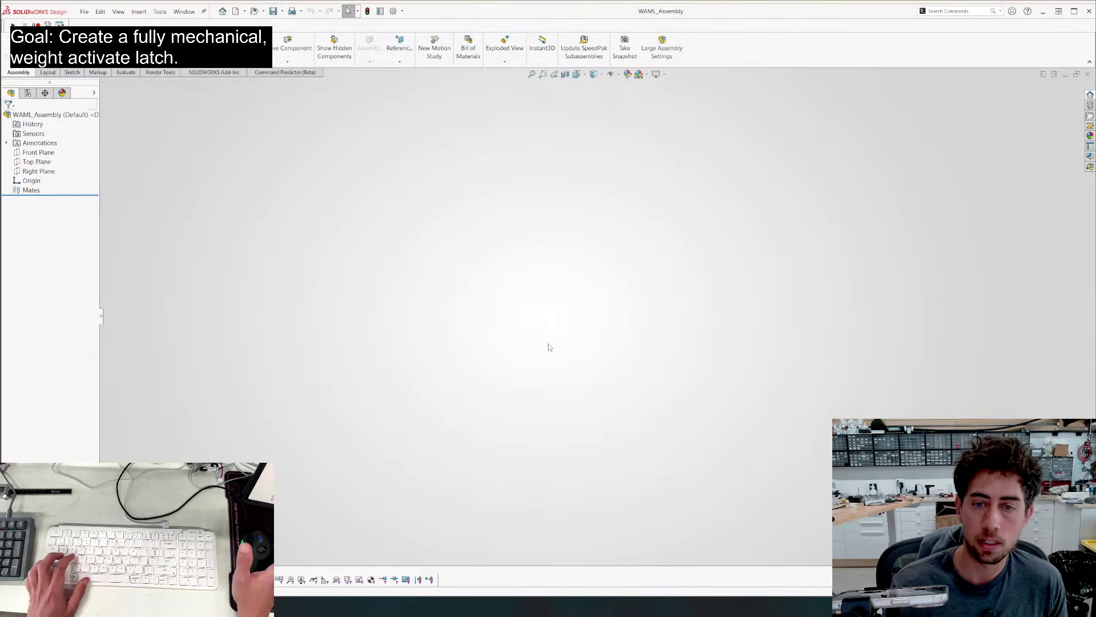
# Switch back to the shelled box part and save it as "WAML_Marble Container" in the same project folder
pyautogui.hotkey('ctrl', 'Tab')
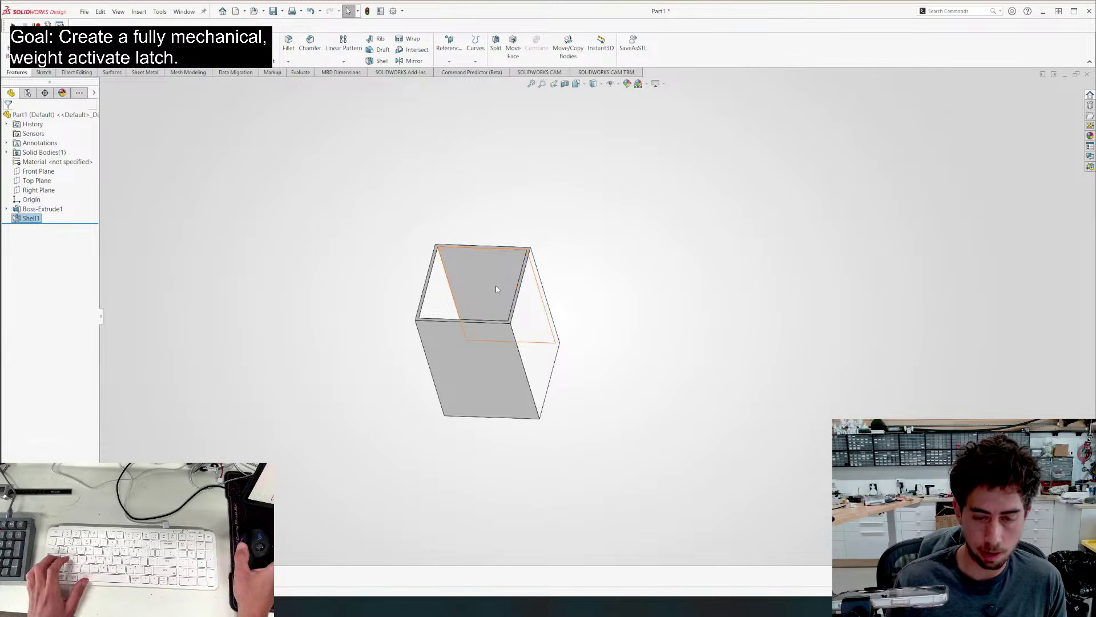
pyautogui.hotkey('ctrl', 's')
pyautogui.write('WAML_')
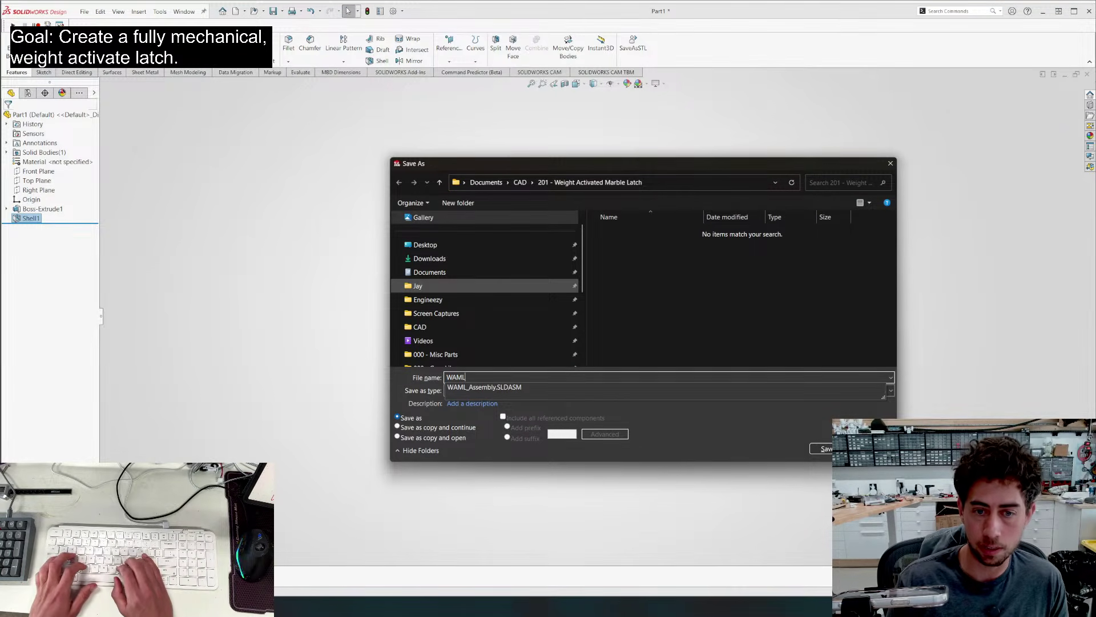
pyautogui.write('Mar')
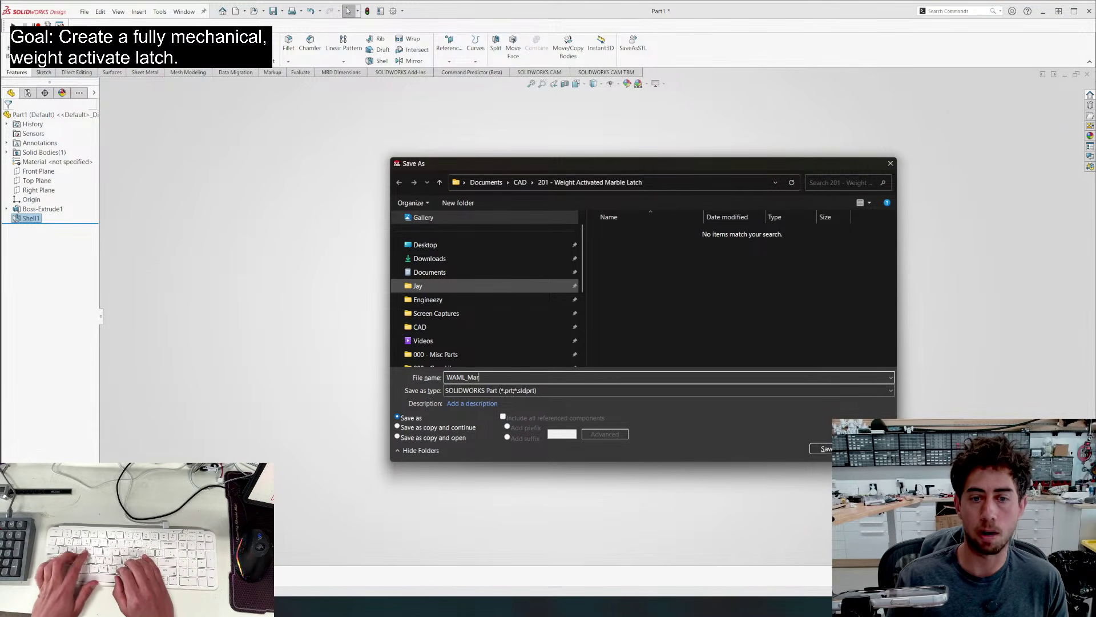
pyautogui.write('ble Container')
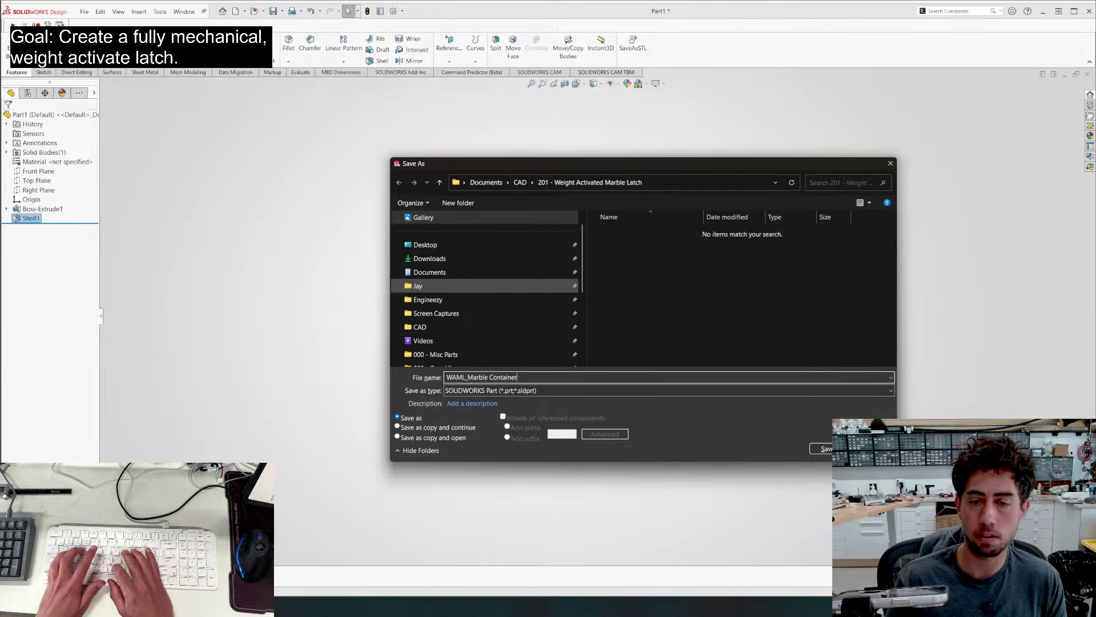
pyautogui.press('Return')
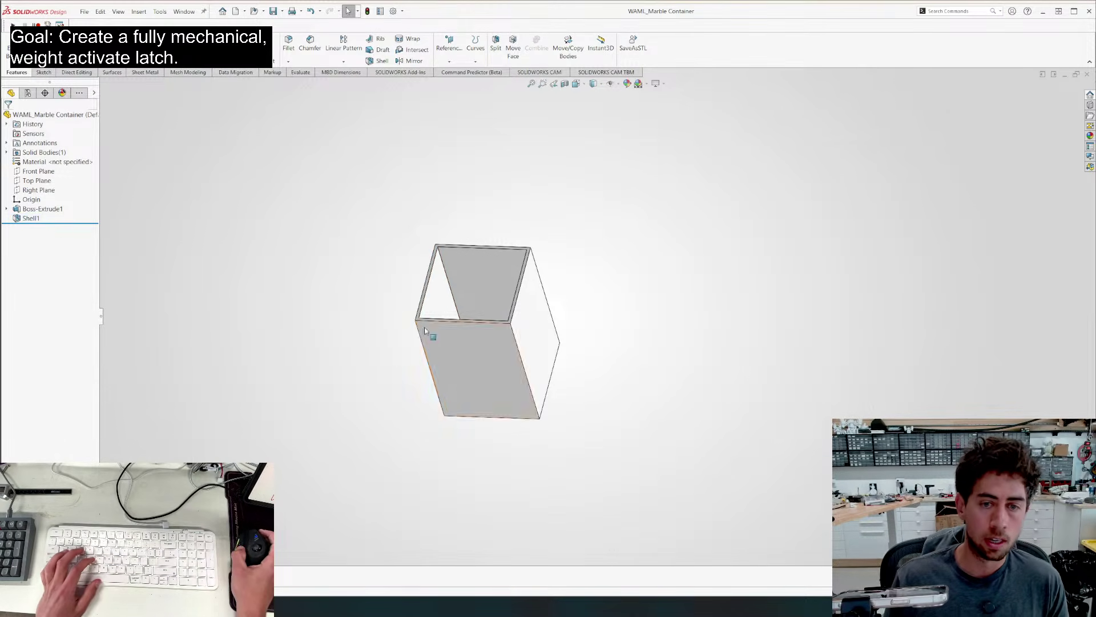
# Start a new empty part document
pyautogui.moveTo(430, 335); pyautogui.dragTo(445, 268, button='middle')
pyautogui.click(235, 11)
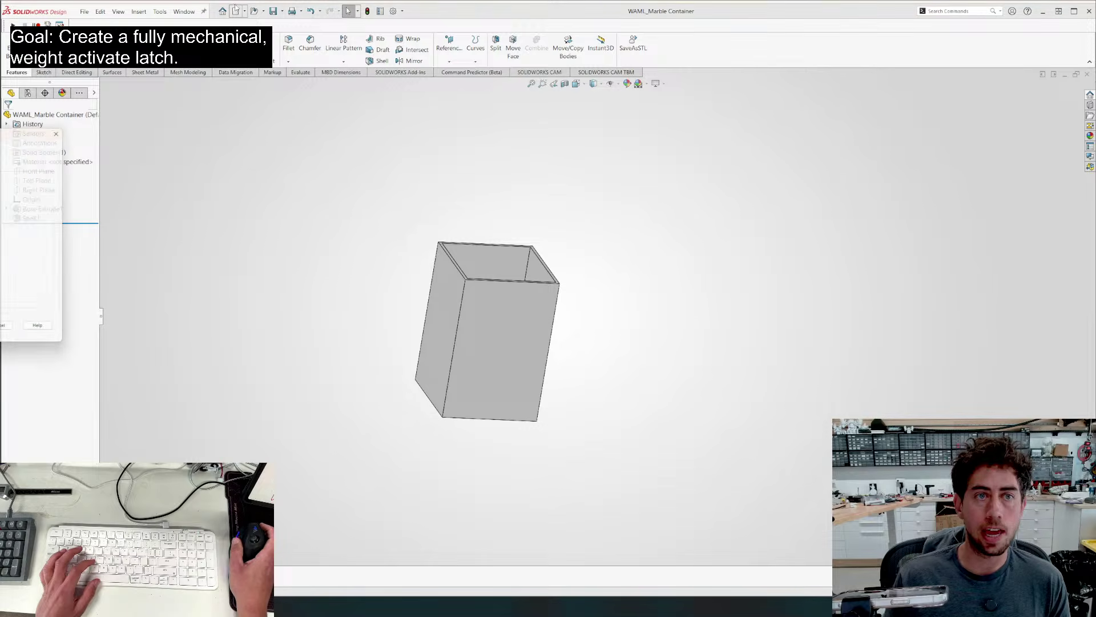
pyautogui.press('Return')
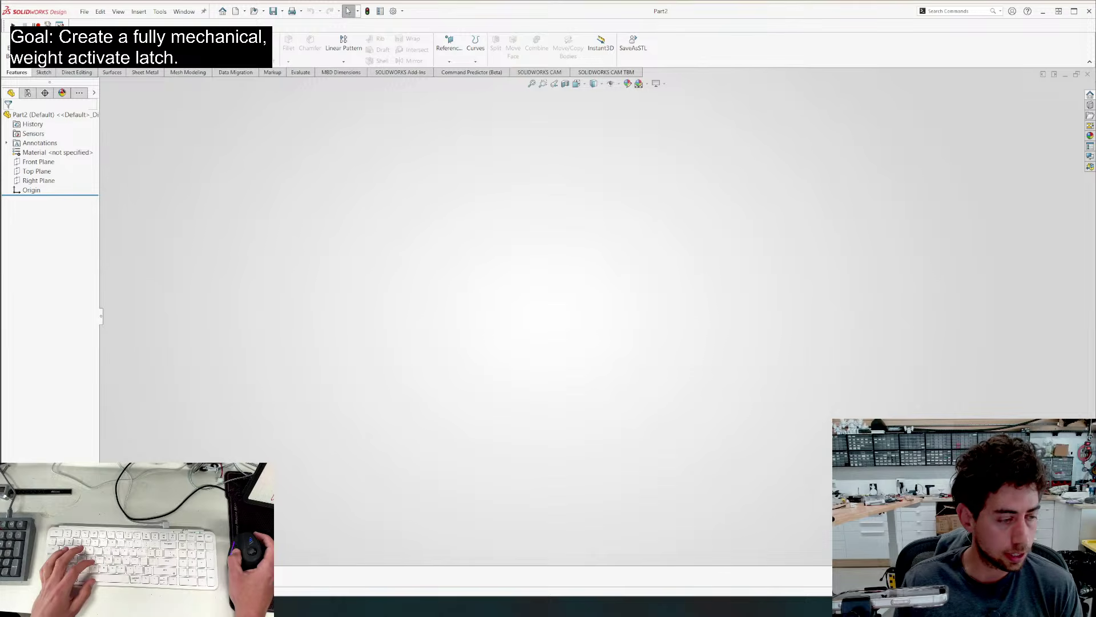
# Switch to File Explorer and bring up the "201 - Weight Activated Marble Latch" folder with the SDMD_Linear Rail MGN9 part in it
pyautogui.press('super+e')
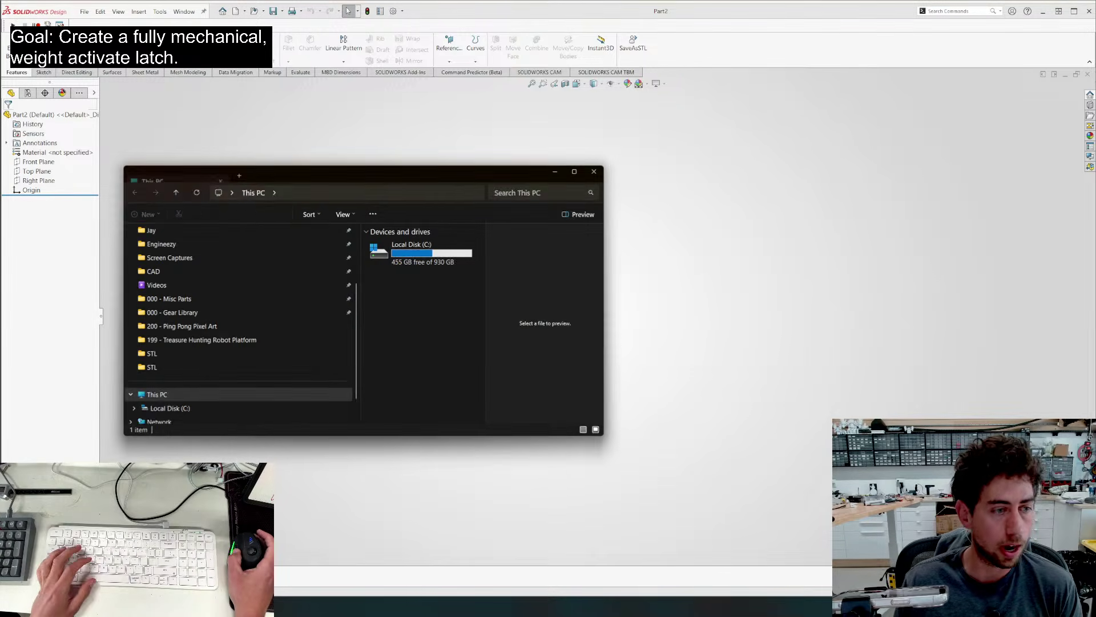
pyautogui.moveTo(301, 173); pyautogui.dragTo(114, 179)
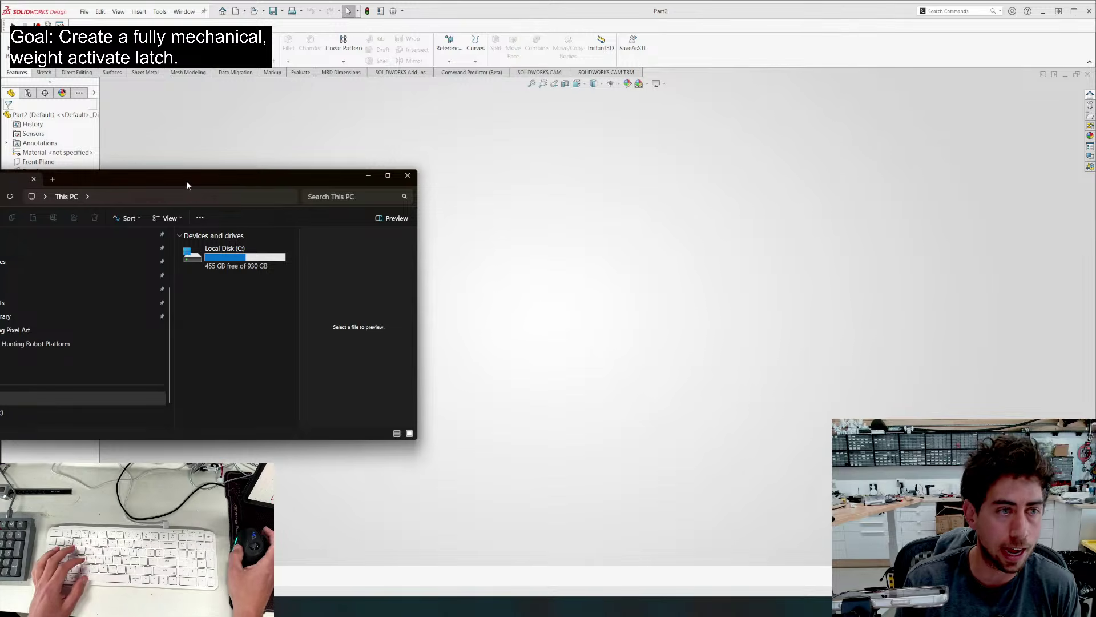
pyautogui.moveTo(257, 177); pyautogui.dragTo(3, 64)
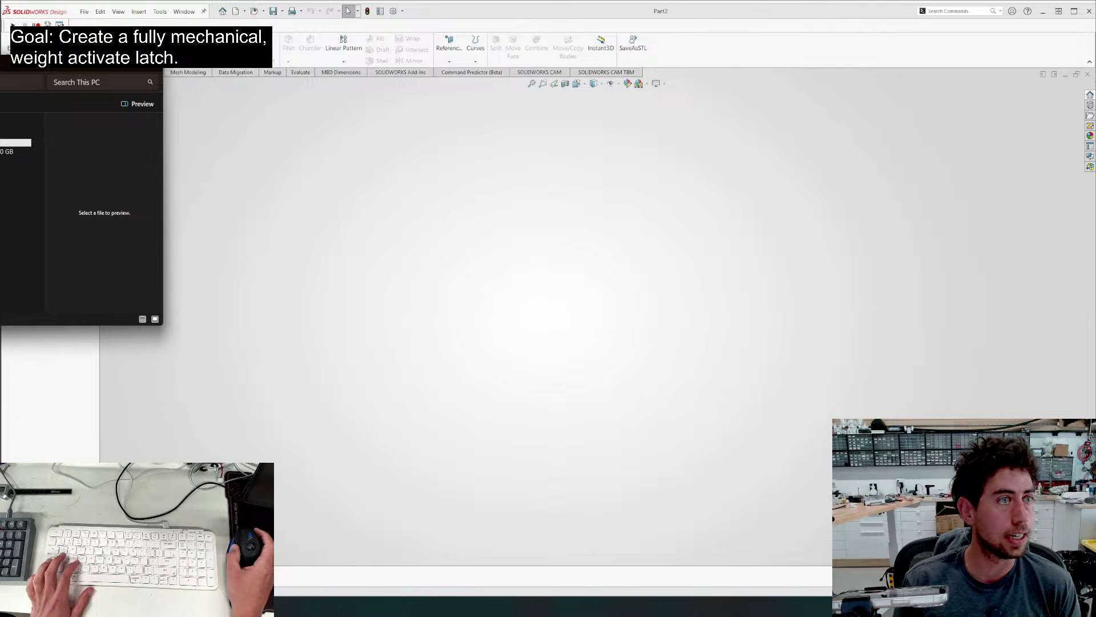
pyautogui.moveTo(34, 69); pyautogui.dragTo(0, 57)
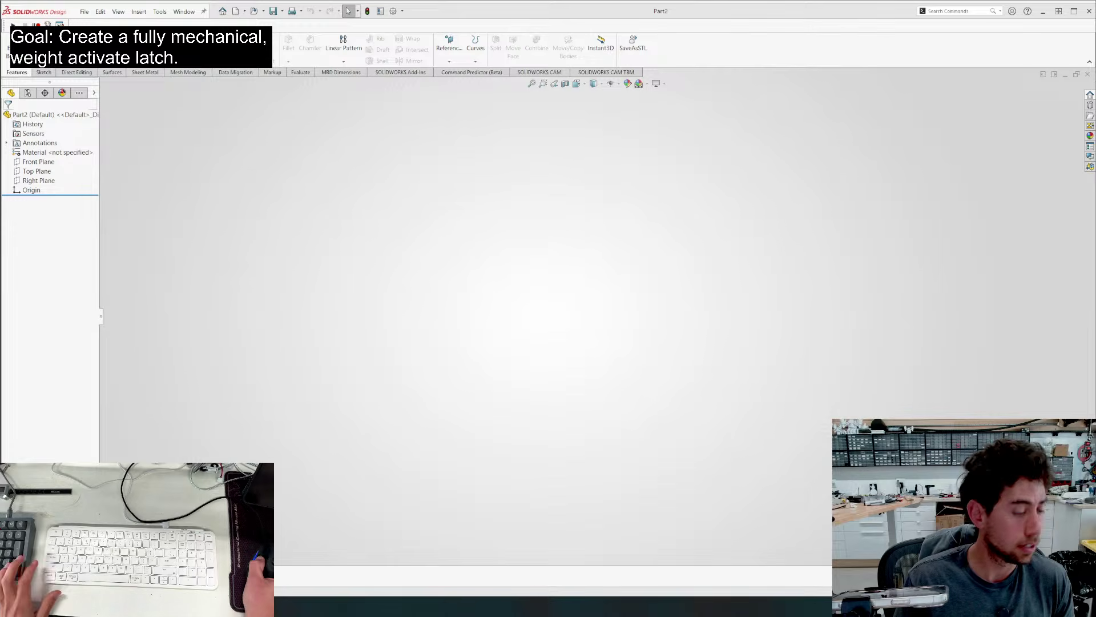
pyautogui.moveTo(420, 616); pyautogui.dragTo(426, 139)
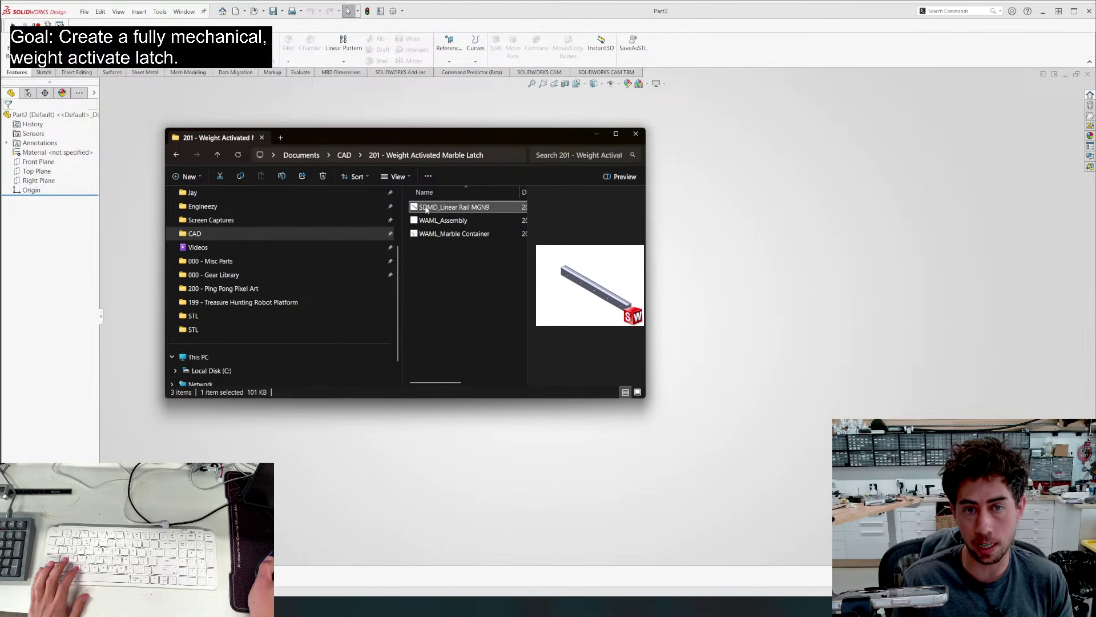
# Rename the SDMD_Linear Rail MGN9 file in the project folder as WAML_Linear Rail MGN9
pyautogui.press('F2')
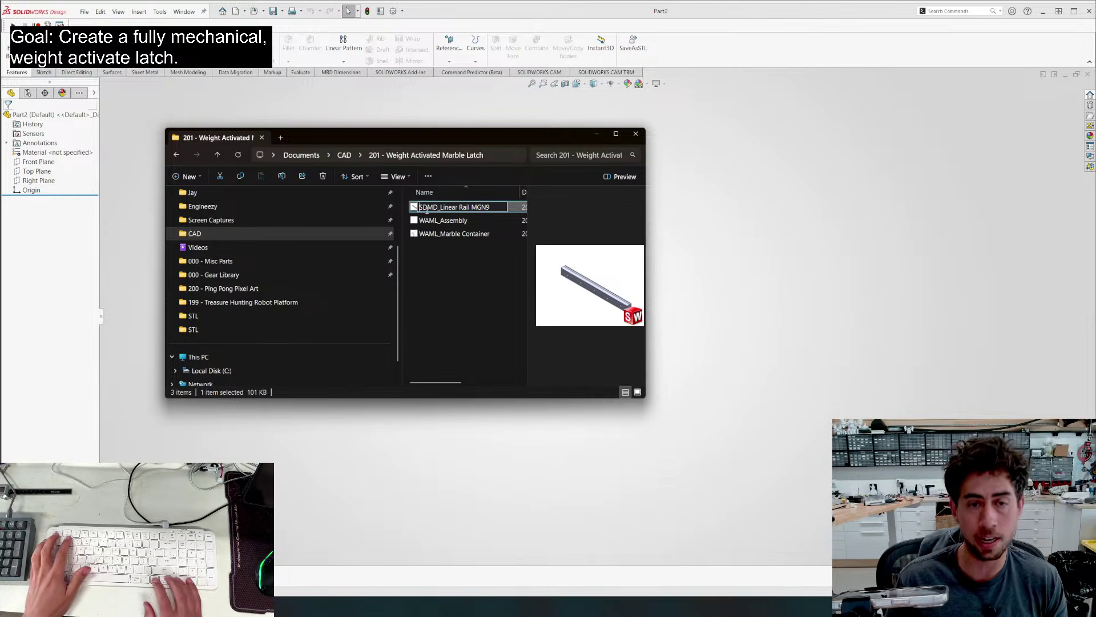
pyautogui.press('Home')
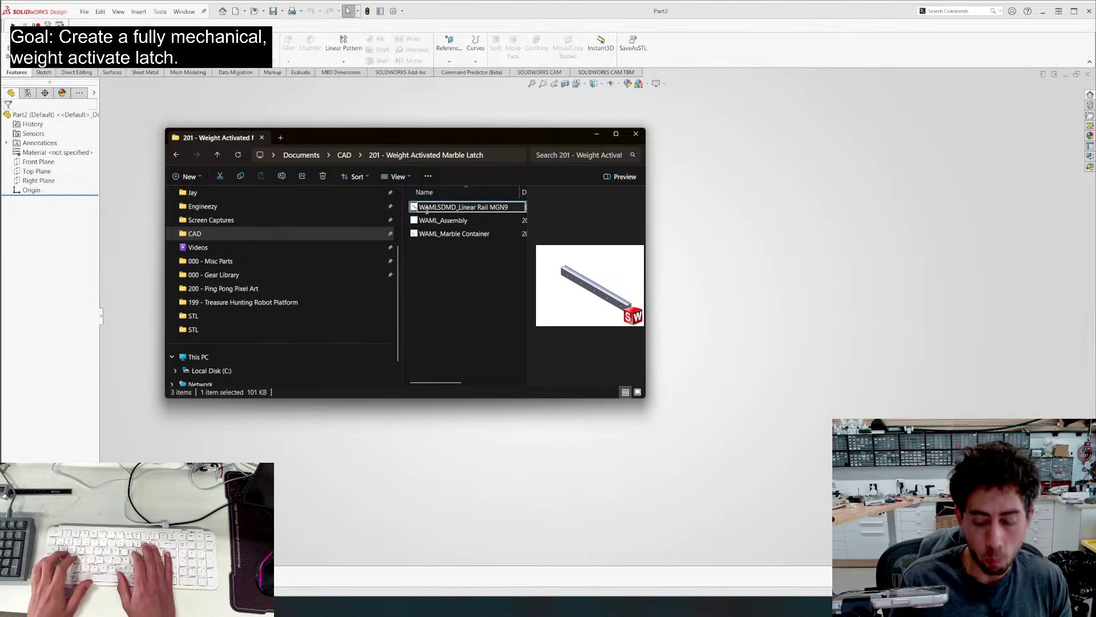
pyautogui.write('WAML_')
pyautogui.press('Delete')
pyautogui.press('Delete')
pyautogui.press('Delete')
pyautogui.press('Delete')
pyautogui.press('Delete')
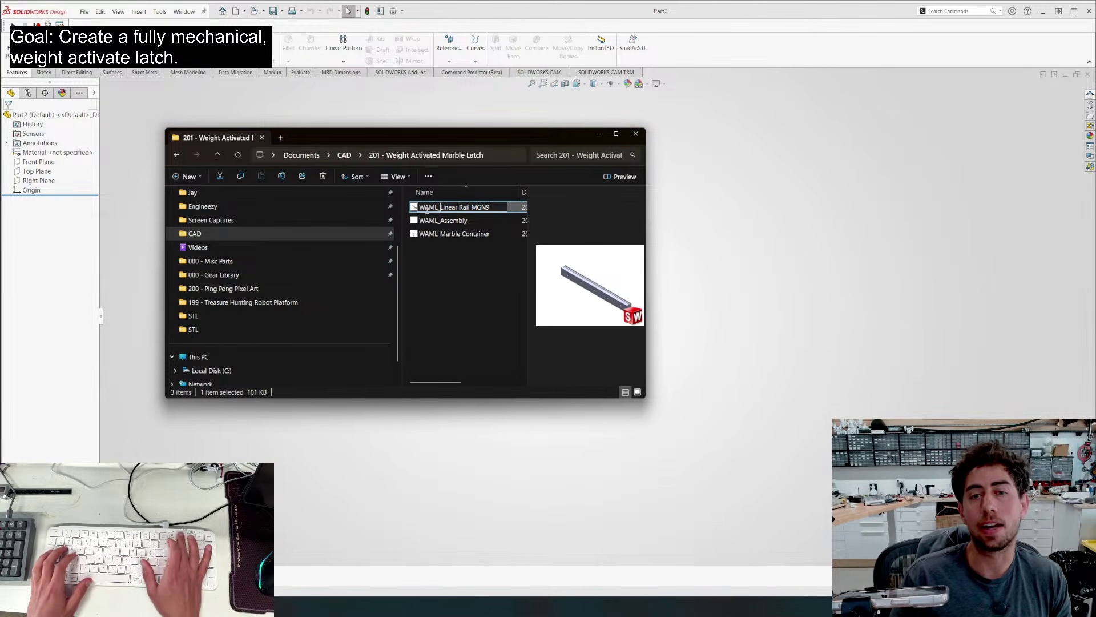
pyautogui.press('Return')
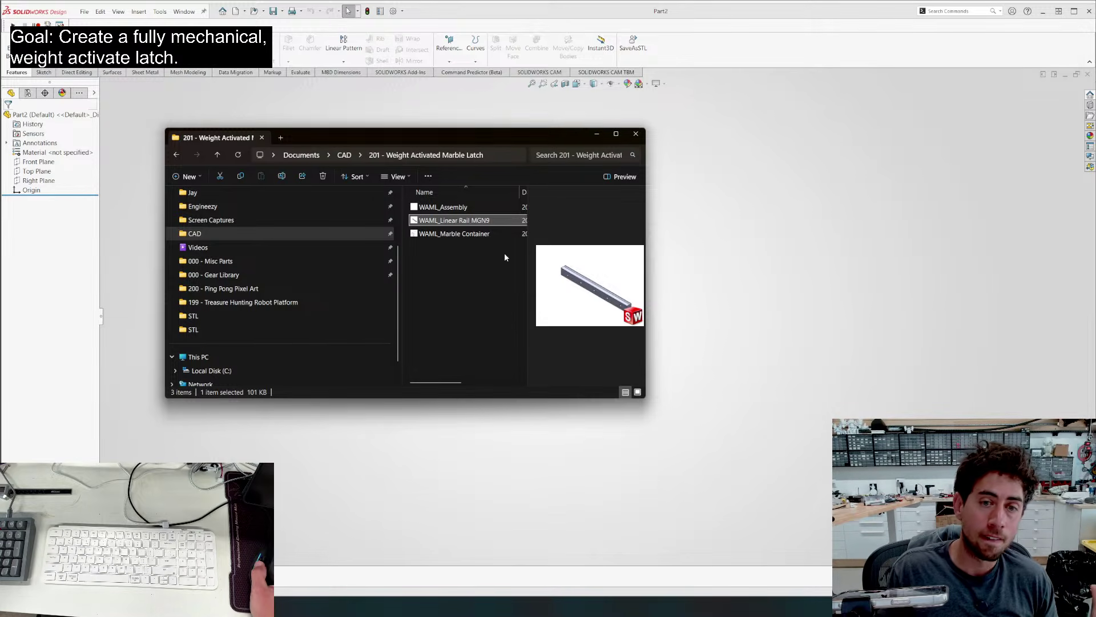
# Enlarge the project folder's file list and open WAML_Linear Rail MGN9 in SOLIDWORKS to examine the rail and its holes
pyautogui.moveTo(482, 399); pyautogui.dragTo(483, 529)
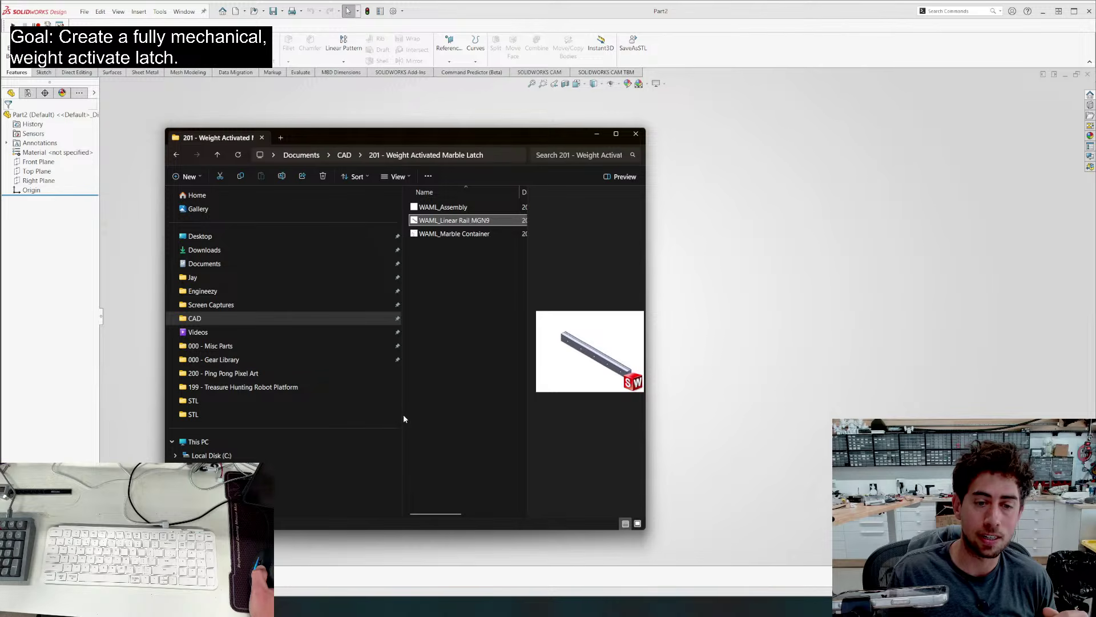
pyautogui.moveTo(403, 415); pyautogui.dragTo(268, 415)
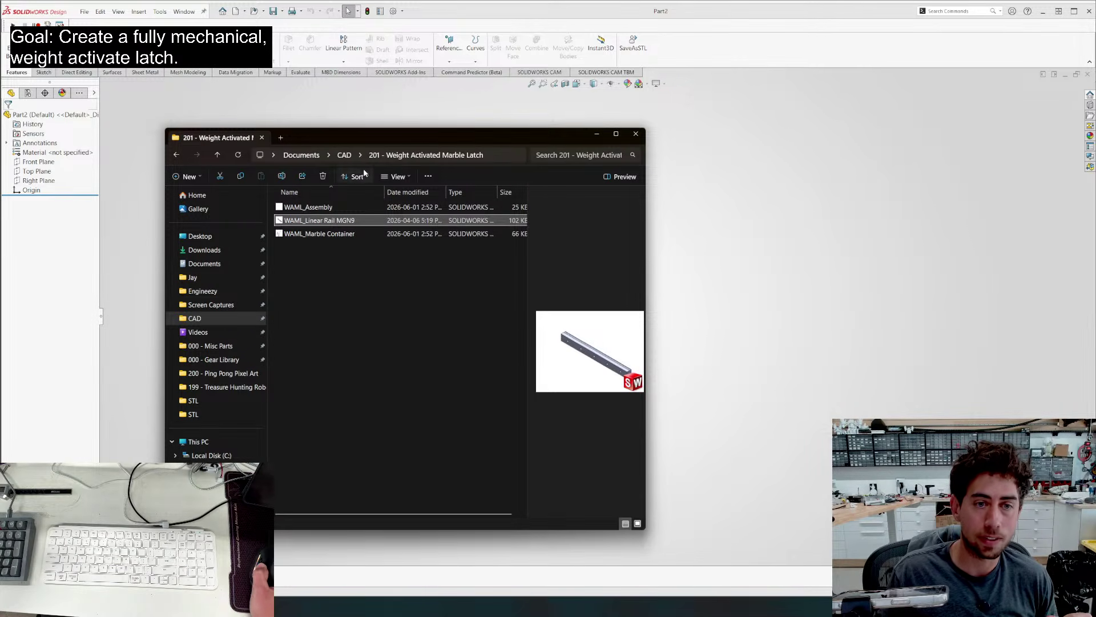
pyautogui.doubleClick(321, 222)
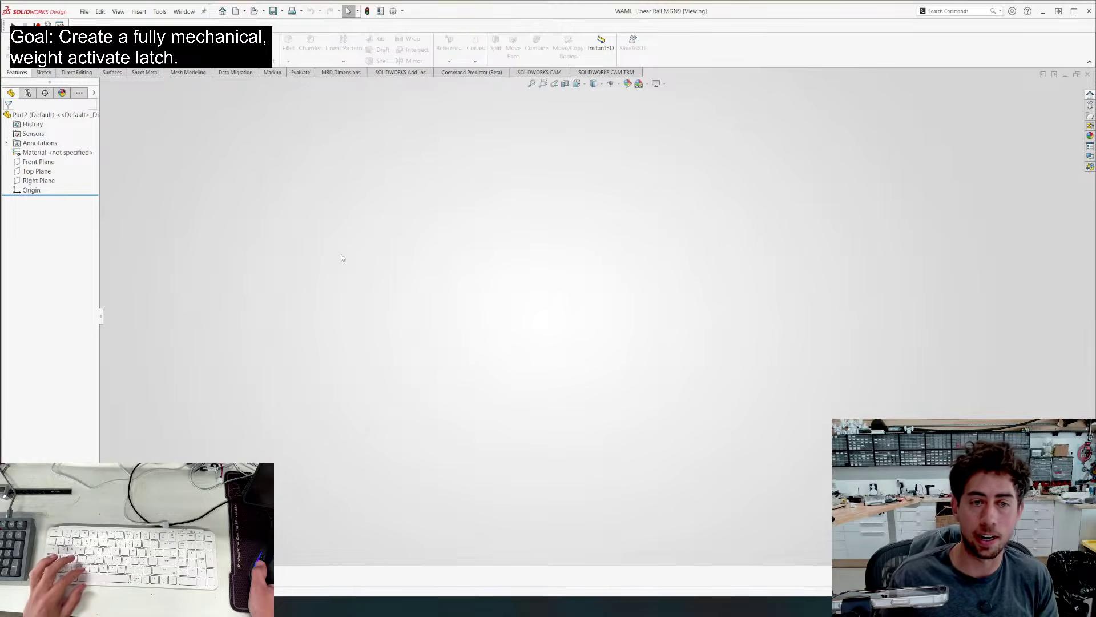
pyautogui.moveTo(433, 266); pyautogui.dragTo(393, 347, button='middle')
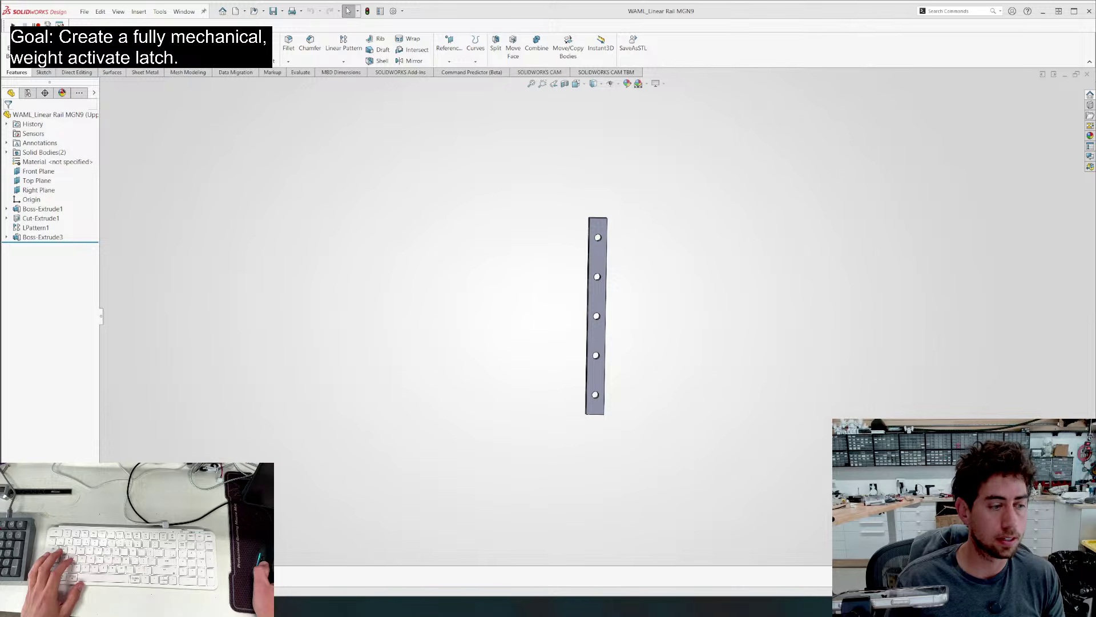
# Switch back to File Explorer, add ASDM_Linear Slider MGN9 to the project folder and rename it as WAML_Linear Slider MGN9
pyautogui.hotkey('alt', 'Tab')
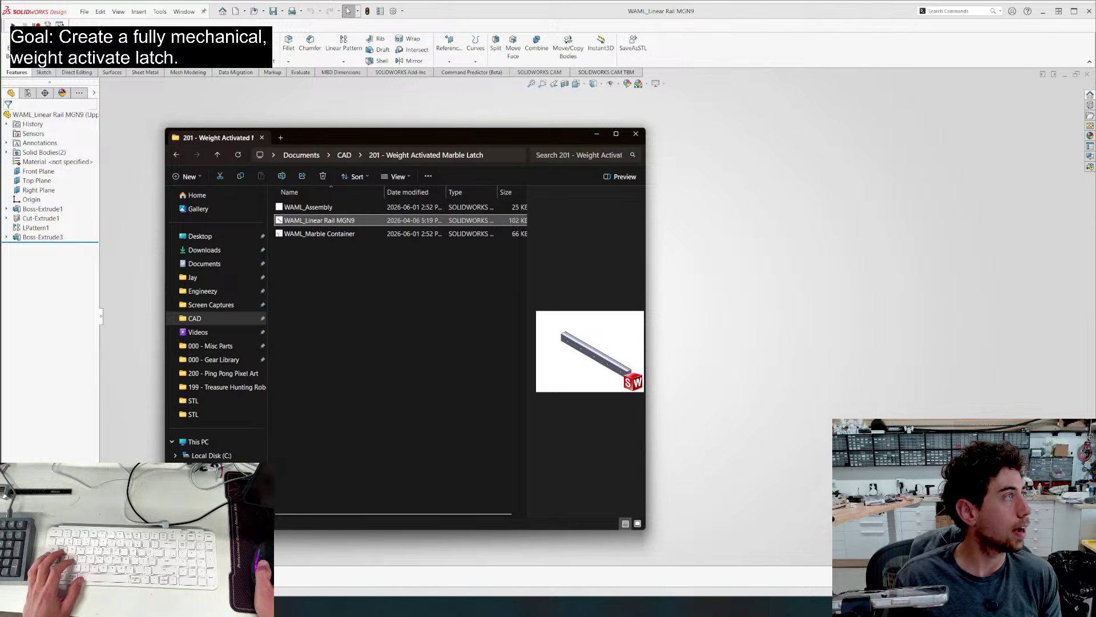
pyautogui.moveTo(43, 237); pyautogui.dragTo(353, 346)
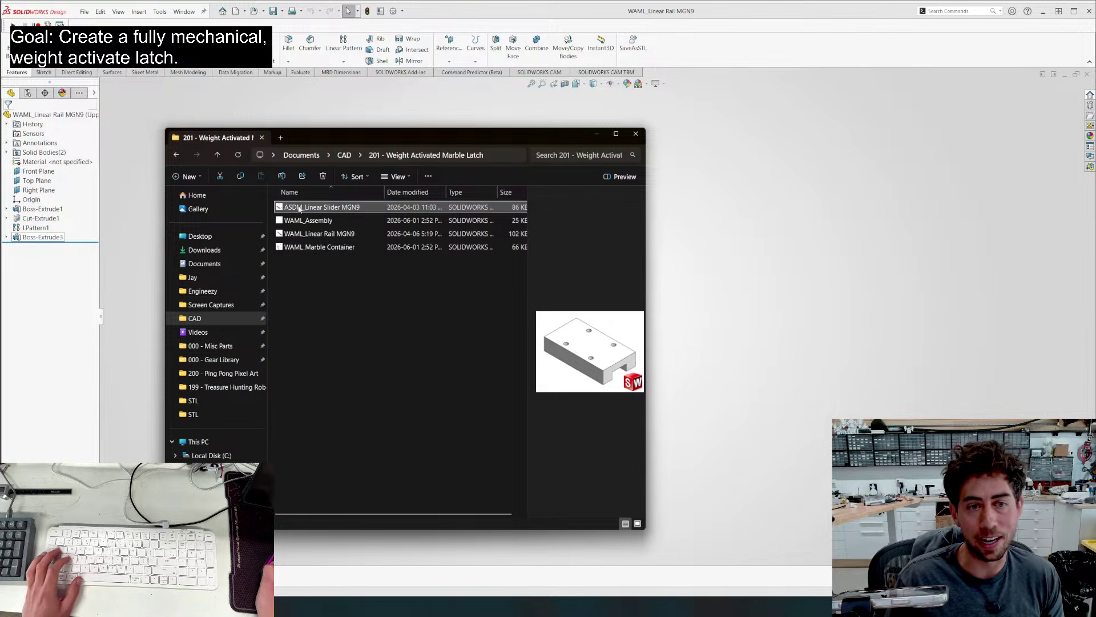
pyautogui.click(298, 206)
pyautogui.click(300, 207)
pyautogui.press('BackSpace')
pyautogui.press('BackSpace')
pyautogui.press('BackSpace')
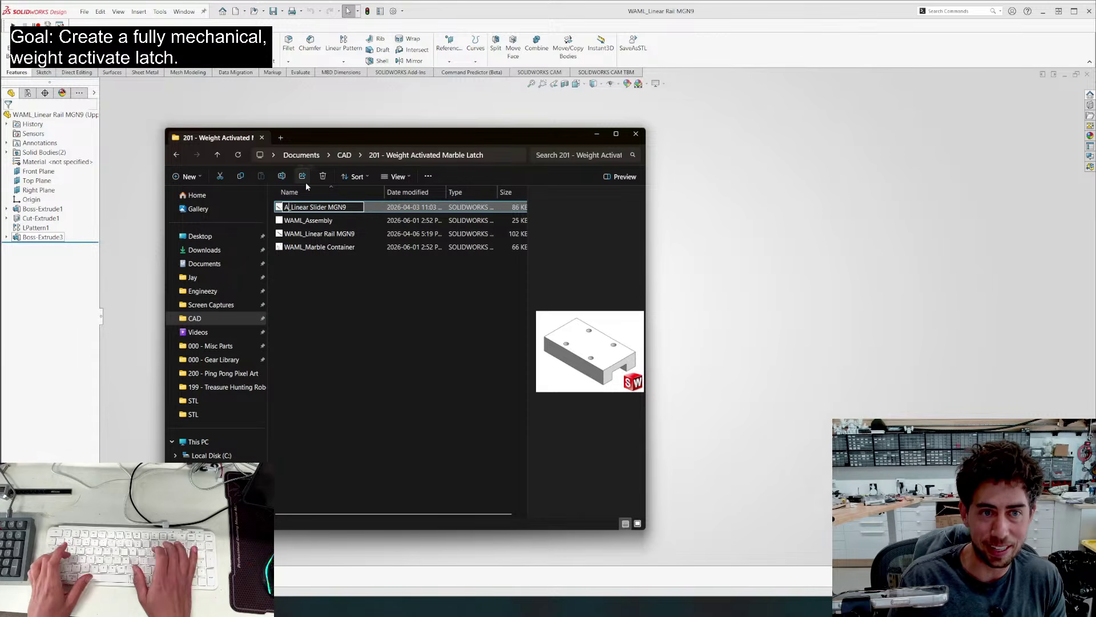
pyautogui.press('BackSpace')
pyautogui.write('WAML')
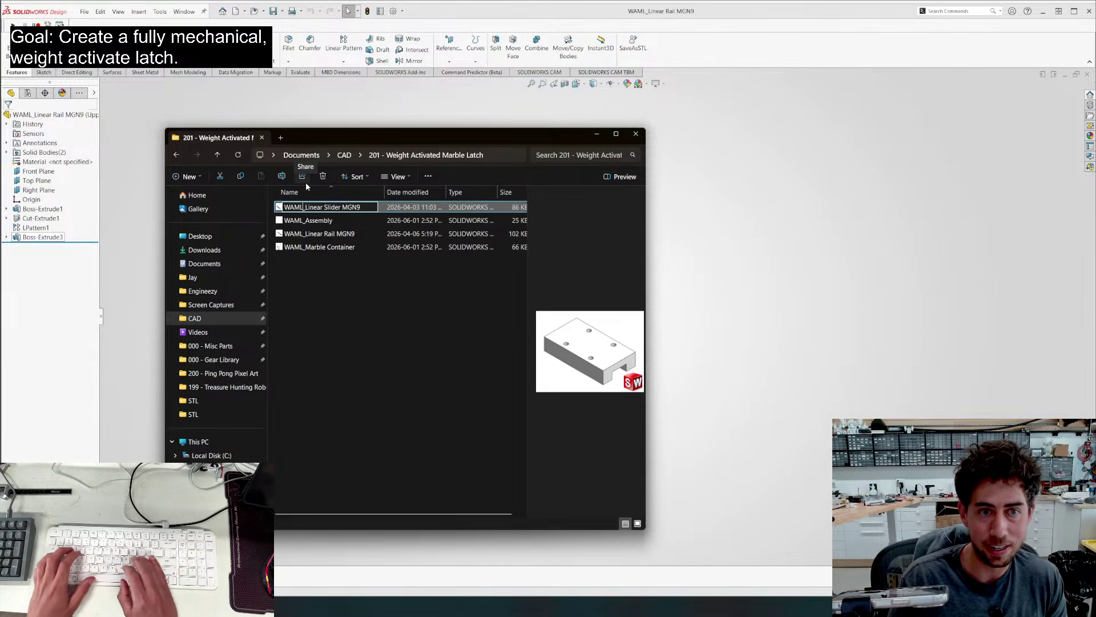
pyautogui.press('Return')
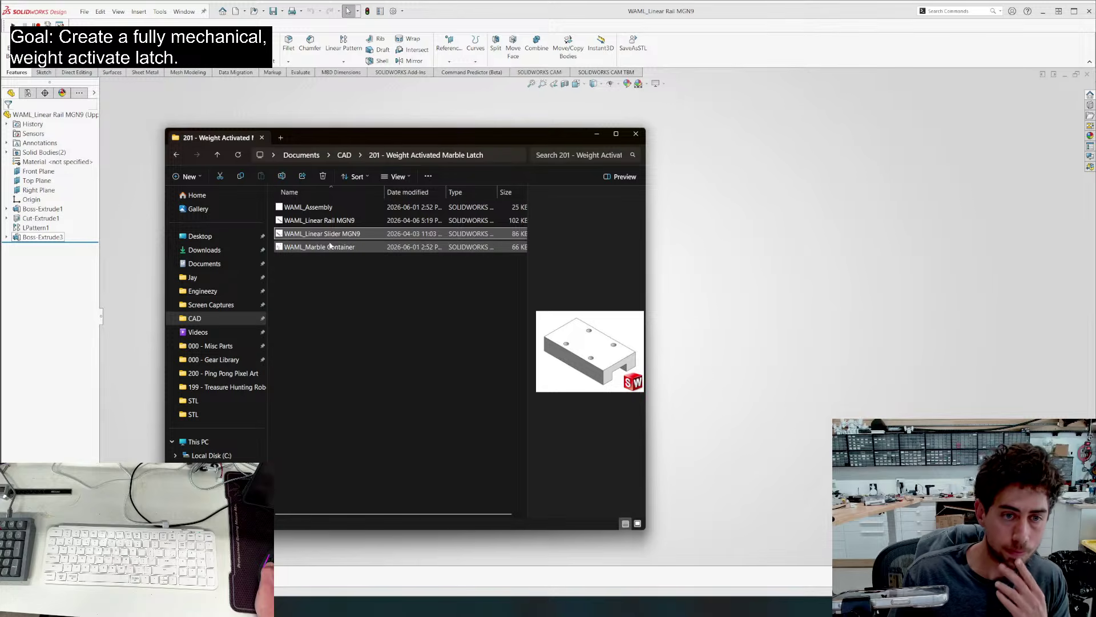
# Open WAML_Marble Container and insert the WAML_Linear Slider MGN9 part into it, placing it beside the box
pyautogui.doubleClick(329, 248)
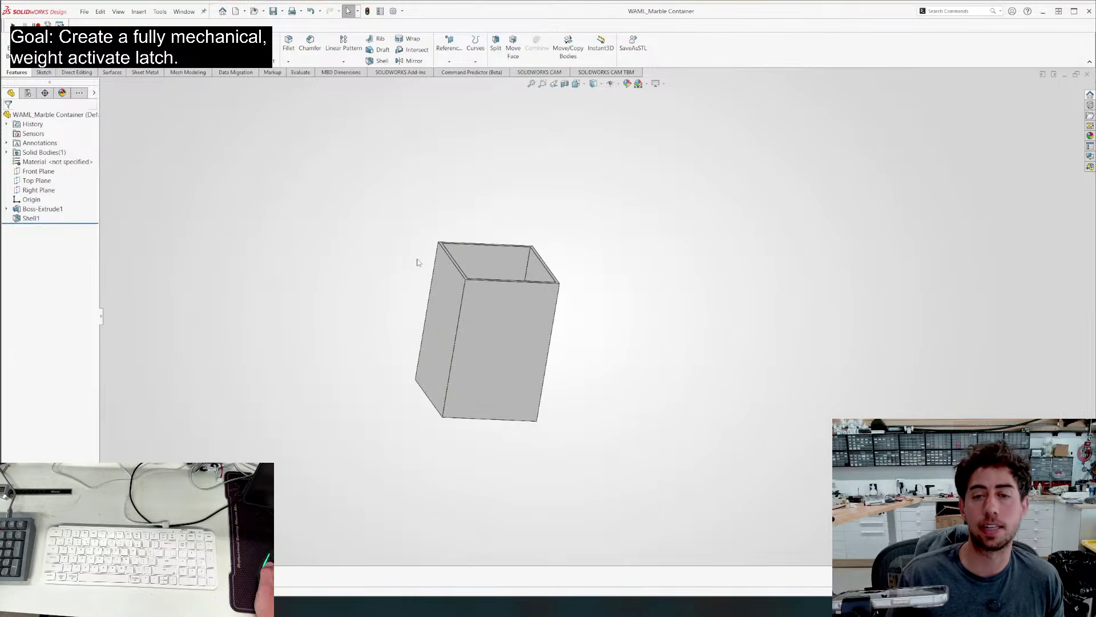
pyautogui.click(138, 12)
pyautogui.click(199, 226)
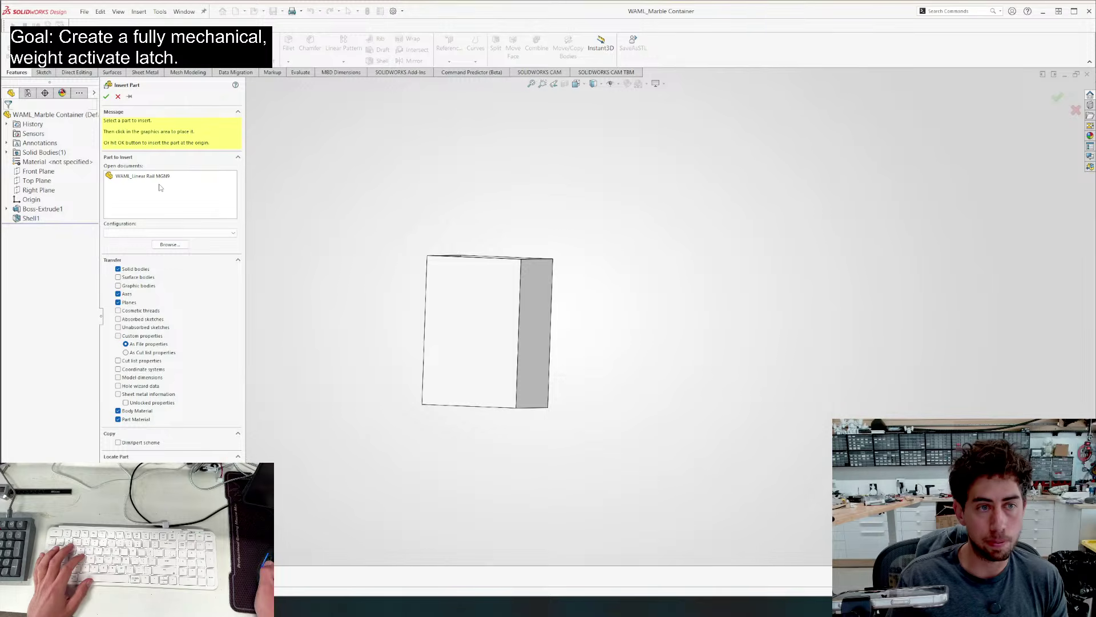
pyautogui.click(169, 245)
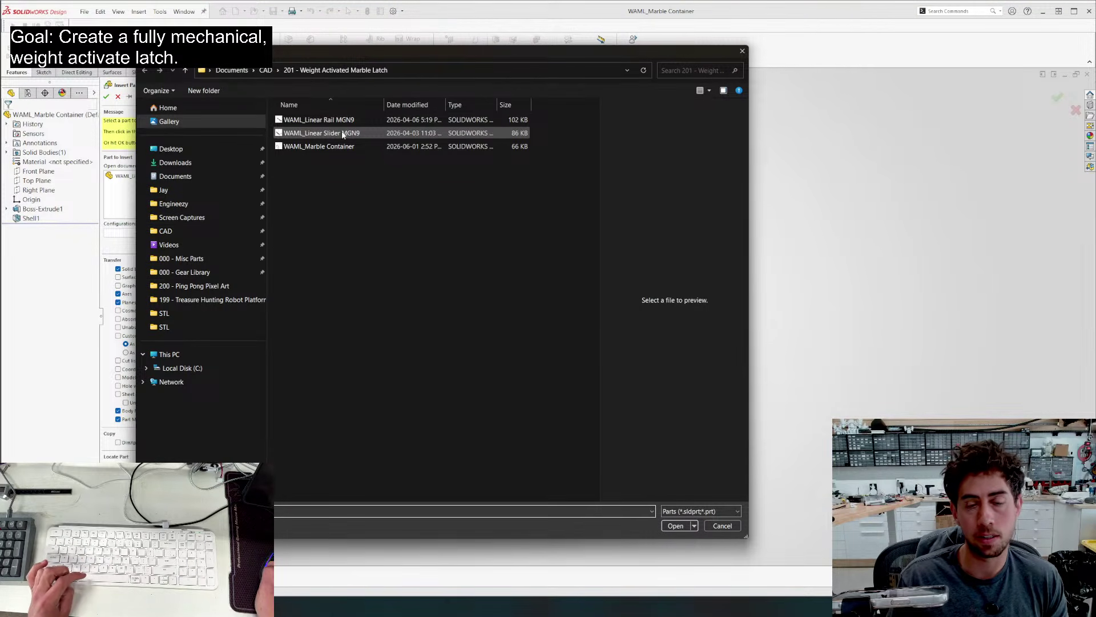
pyautogui.doubleClick(342, 134)
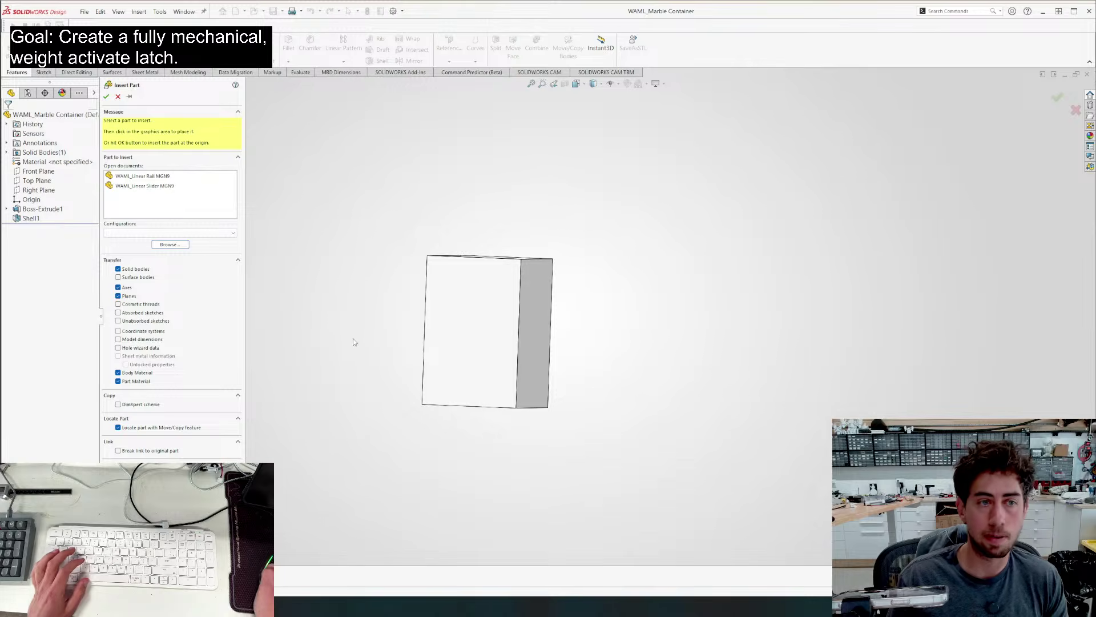
pyautogui.click(148, 186)
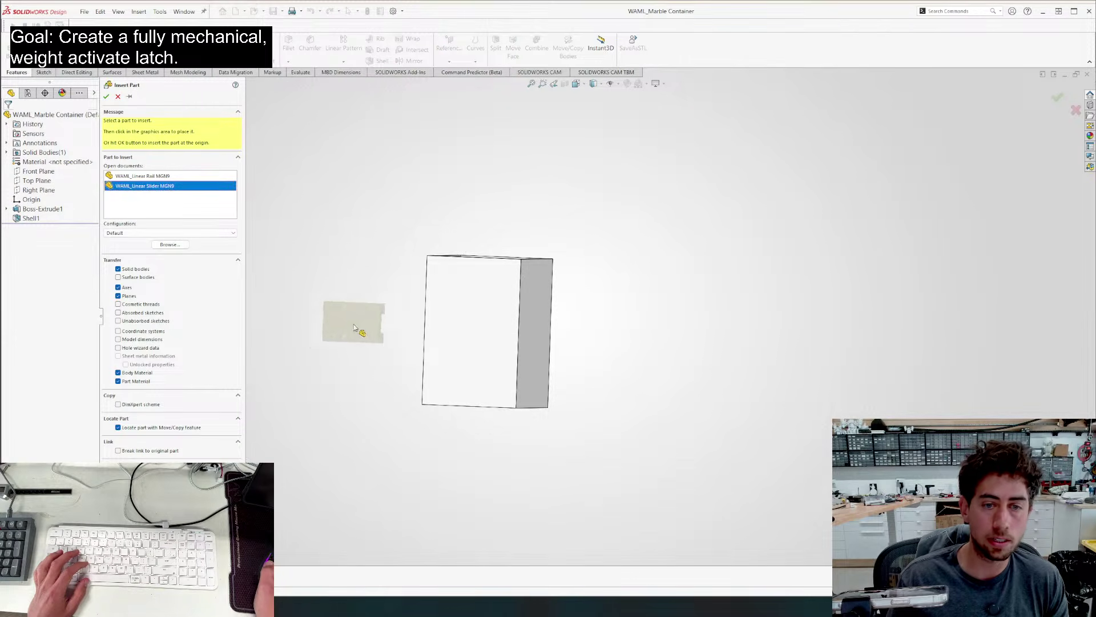
pyautogui.click(336, 333)
pyautogui.click(335, 285)
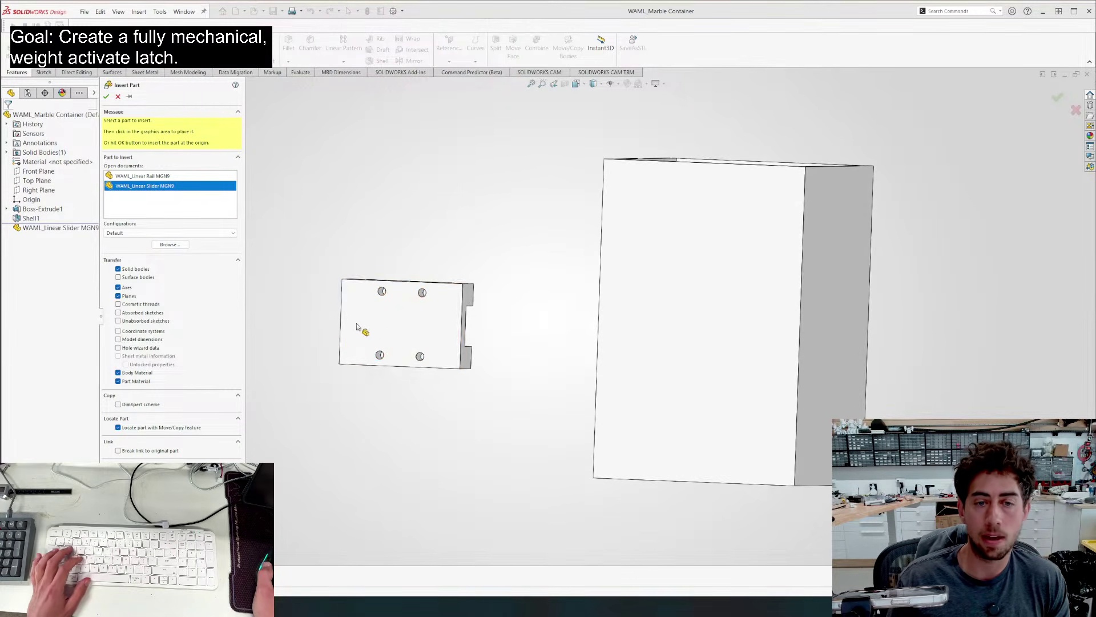
# Mate the slider's flat four-hole face coincident with the container's outer side face, using anti-aligned mate alignment
pyautogui.click(375, 327)
pyautogui.click(688, 282)
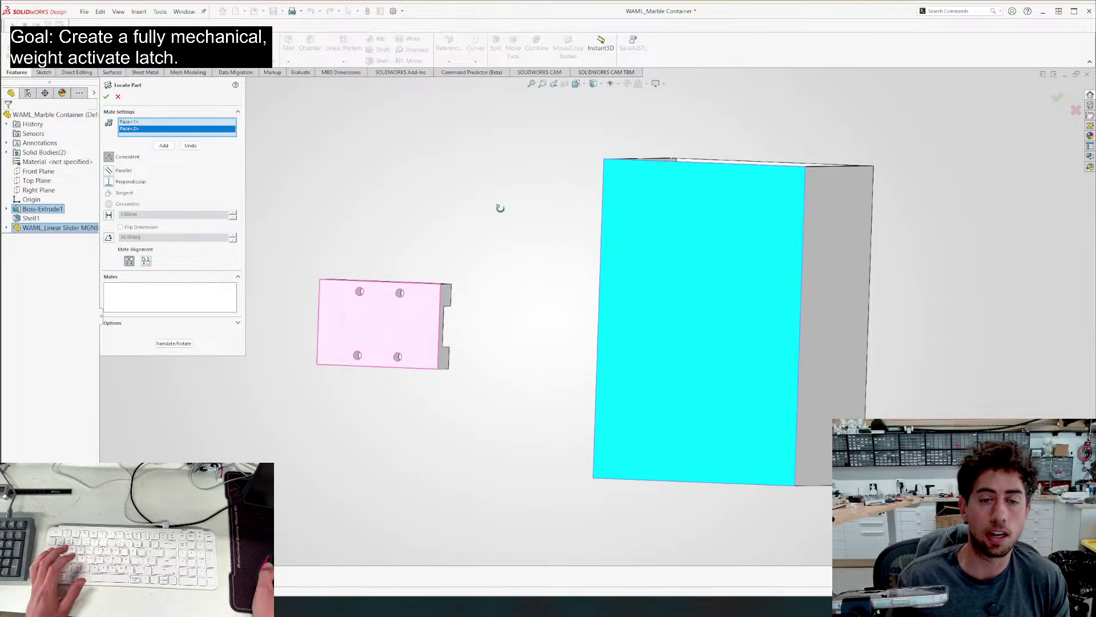
pyautogui.moveTo(500, 207); pyautogui.dragTo(137, 310, button='middle')
pyautogui.click(146, 261)
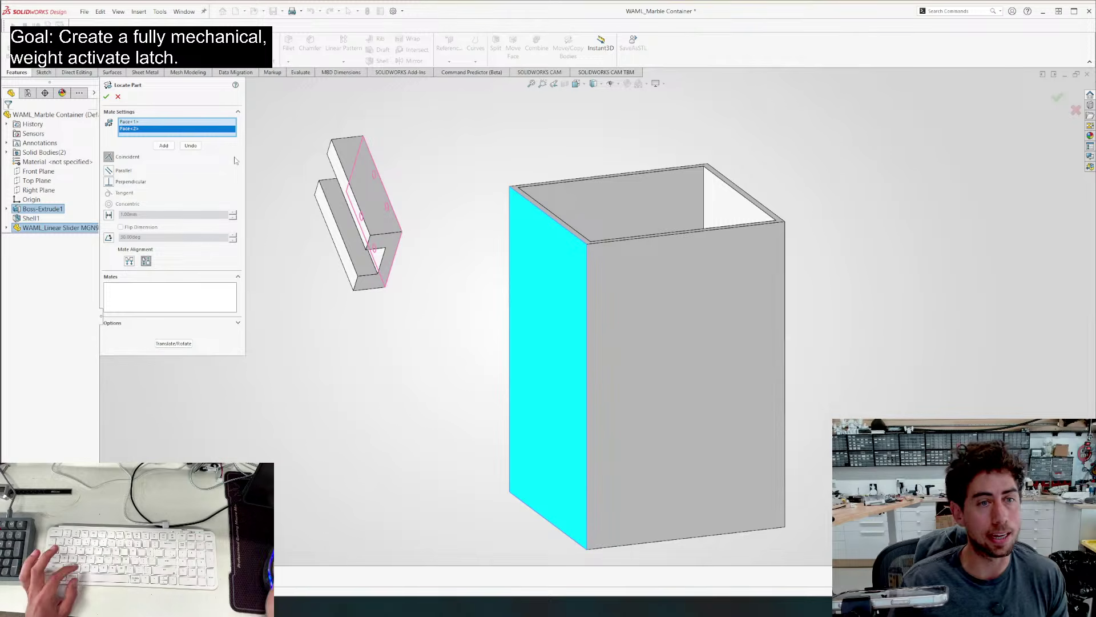
pyautogui.click(166, 147)
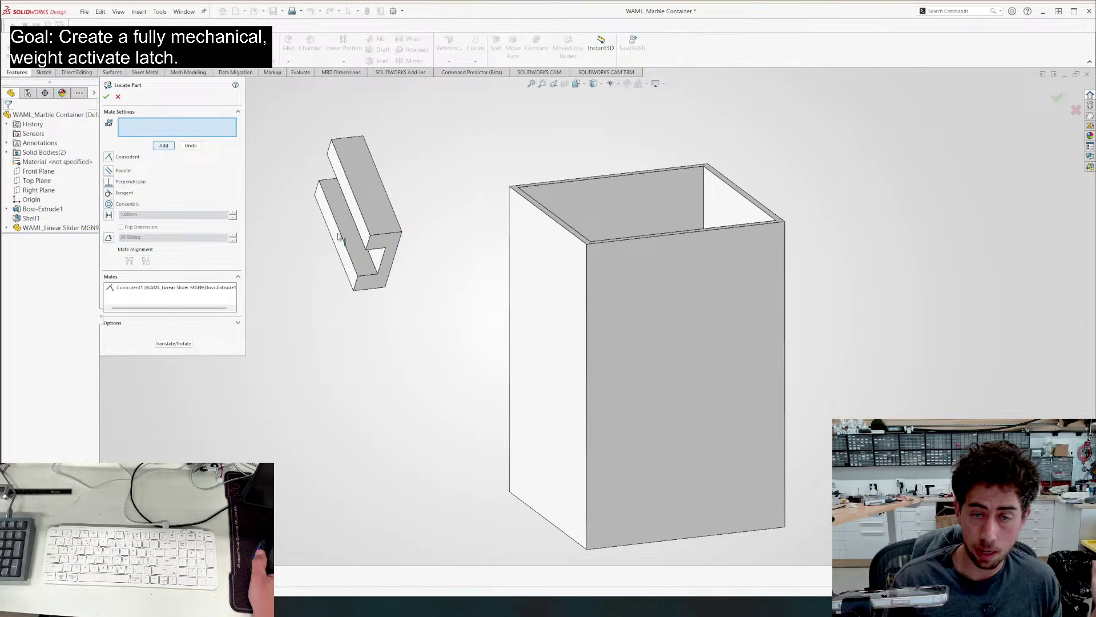
# Mate the slider's Front Plane coincident with the container's Right Plane and finish locating the inserted part
pyautogui.click(7, 227)
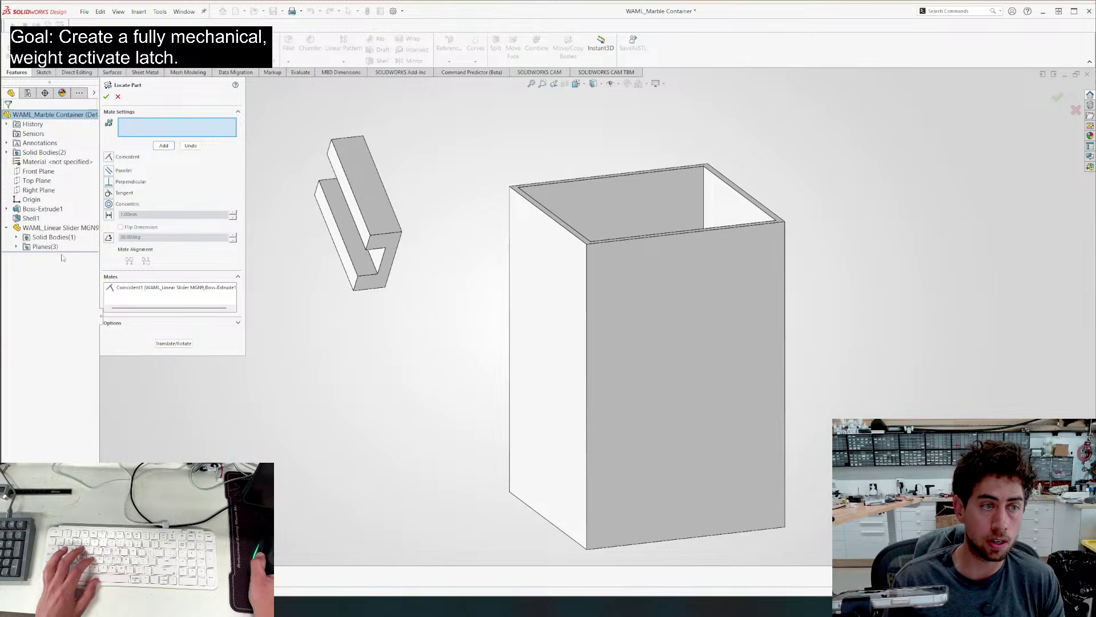
pyautogui.click(16, 237)
pyautogui.click(16, 256)
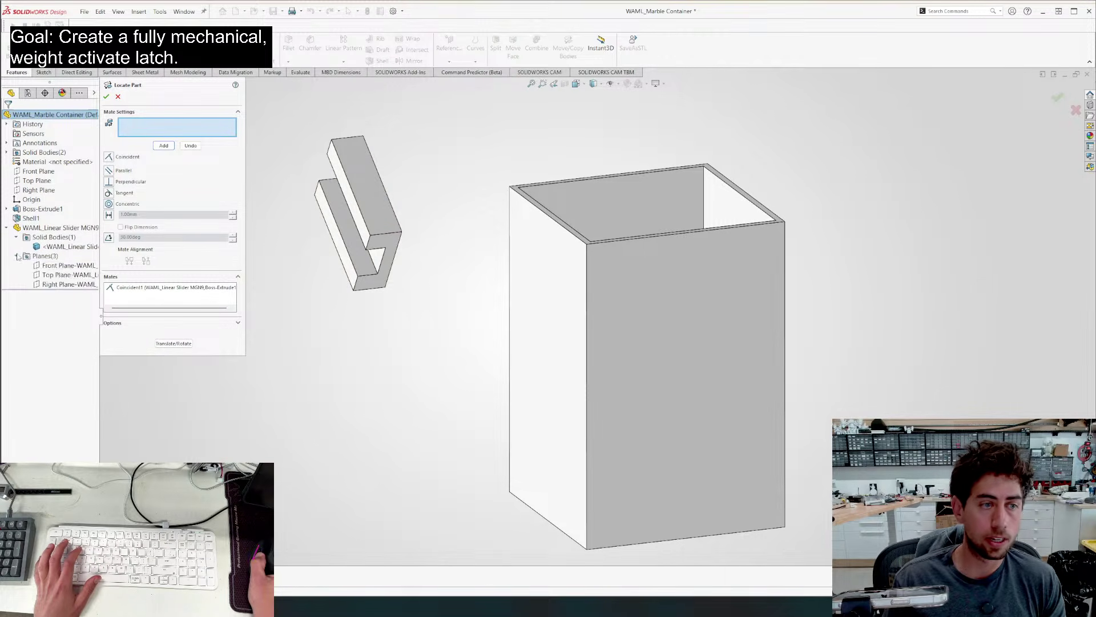
pyautogui.click(62, 266)
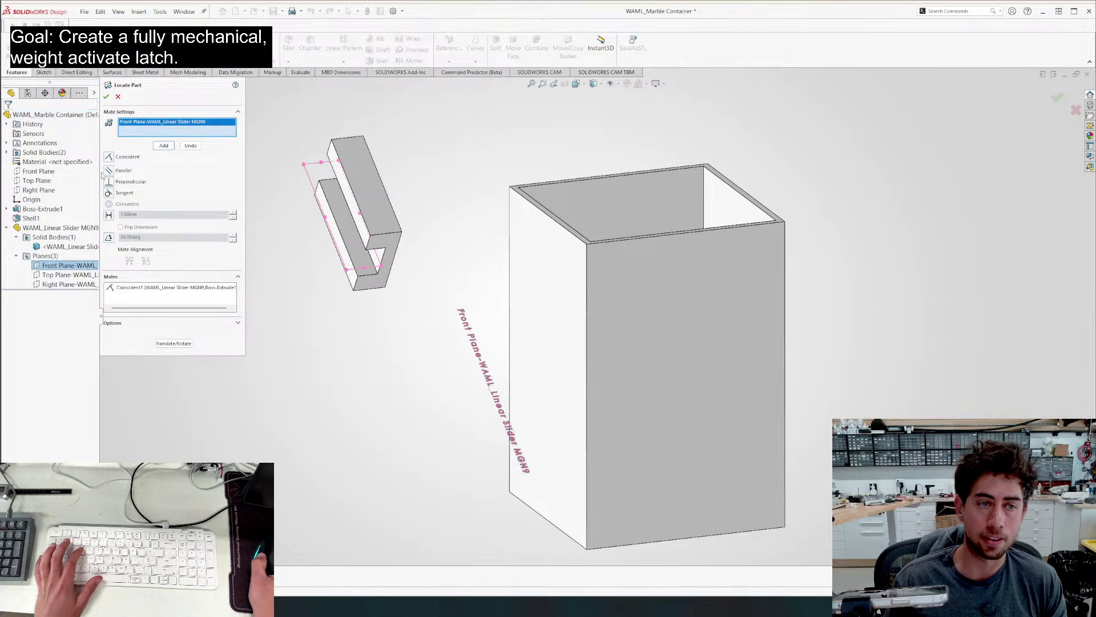
pyautogui.click(38, 190)
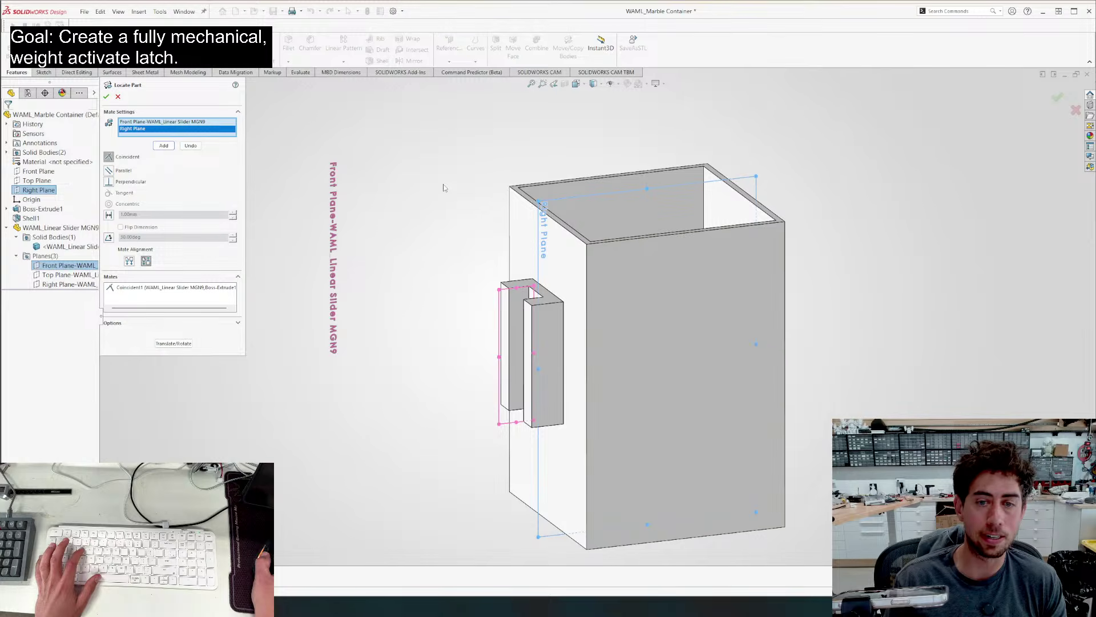
pyautogui.press('Return')
pyautogui.moveTo(401, 310); pyautogui.dragTo(459, 209, button='middle')
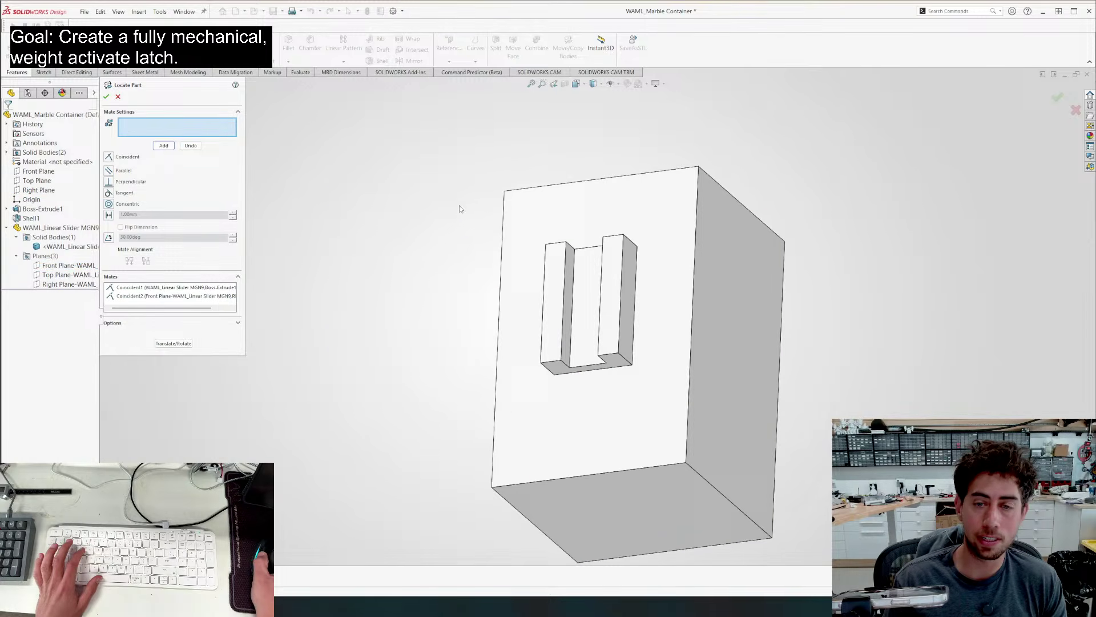
pyautogui.click(106, 97)
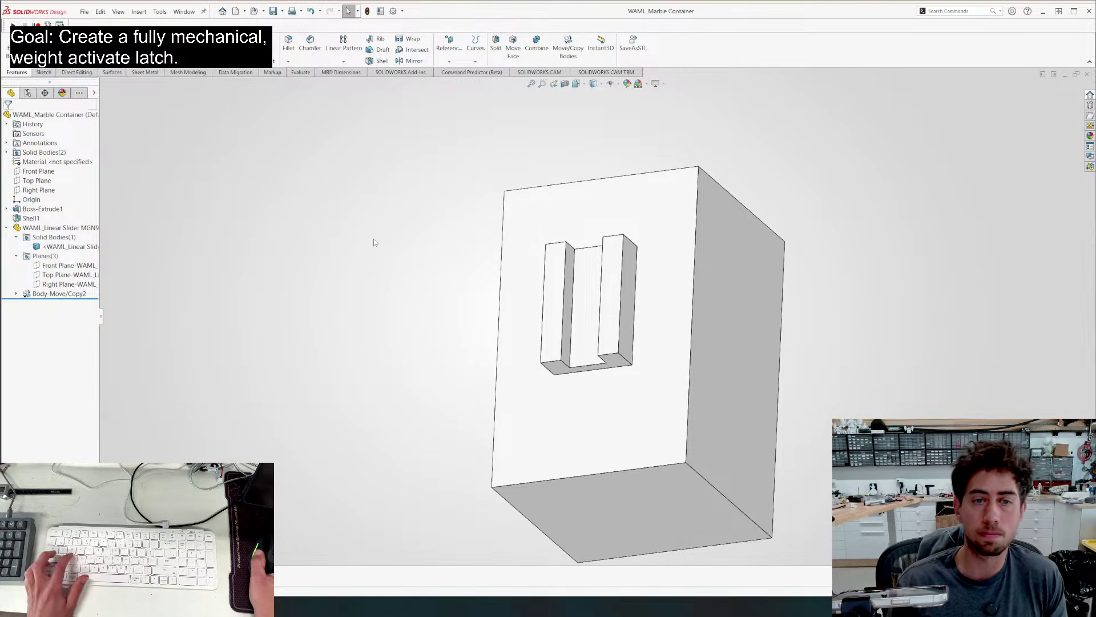
# Switch to WAML_Assembly and insert the WAML_Linear Rail MGN9 part as its first component
pyautogui.moveTo(390, 270); pyautogui.dragTo(419, 228, button='middle')
pyautogui.hotkey('ctrl', 'Tab')
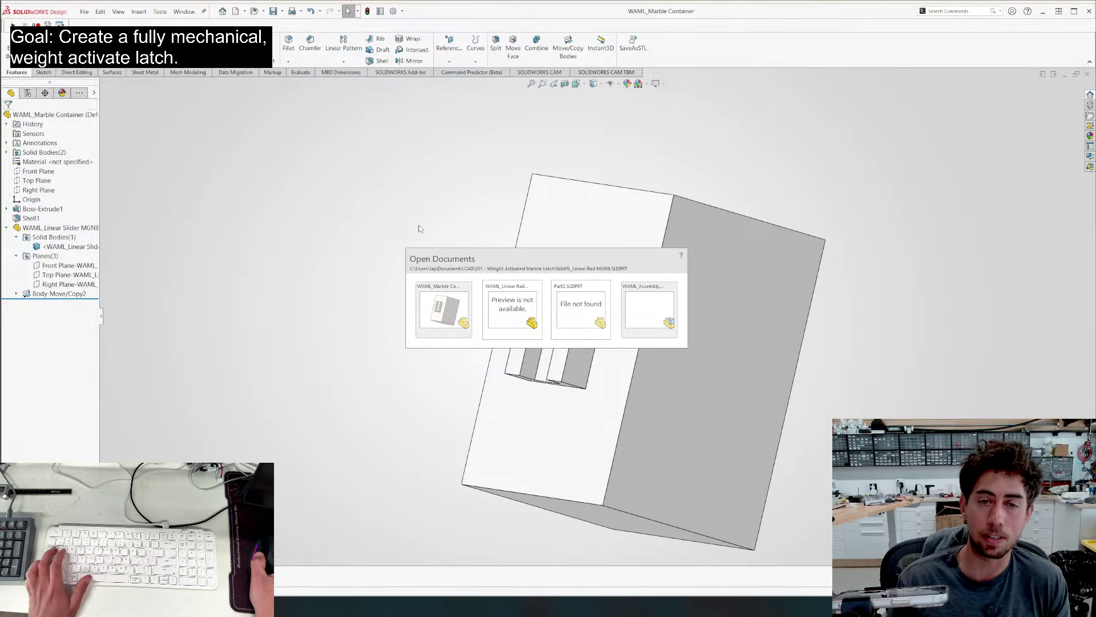
pyautogui.click(632, 309)
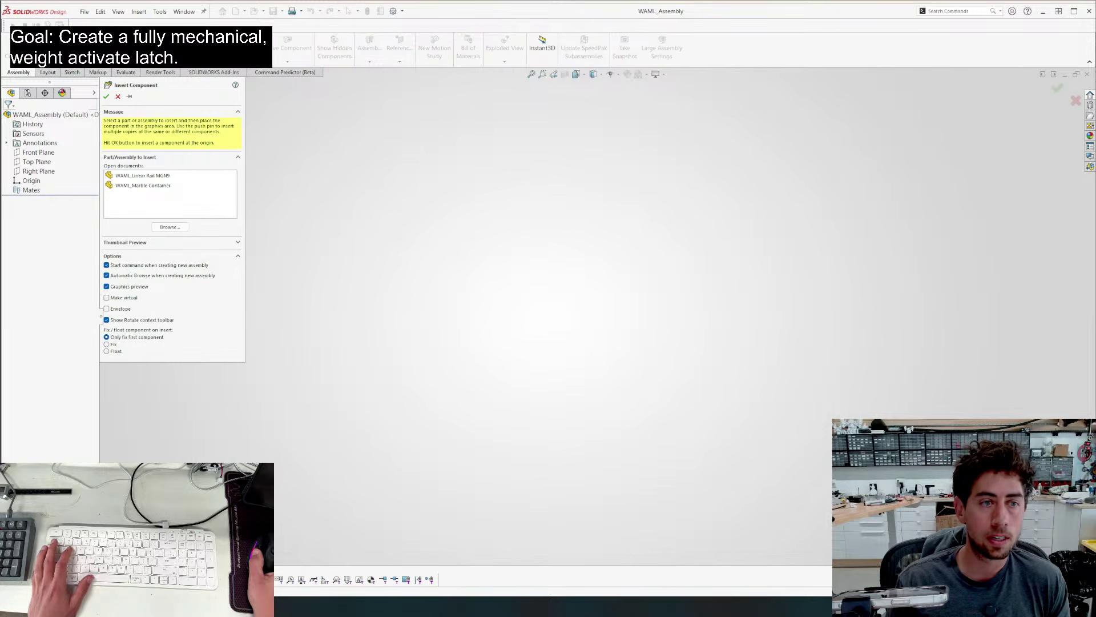
pyautogui.click(143, 175)
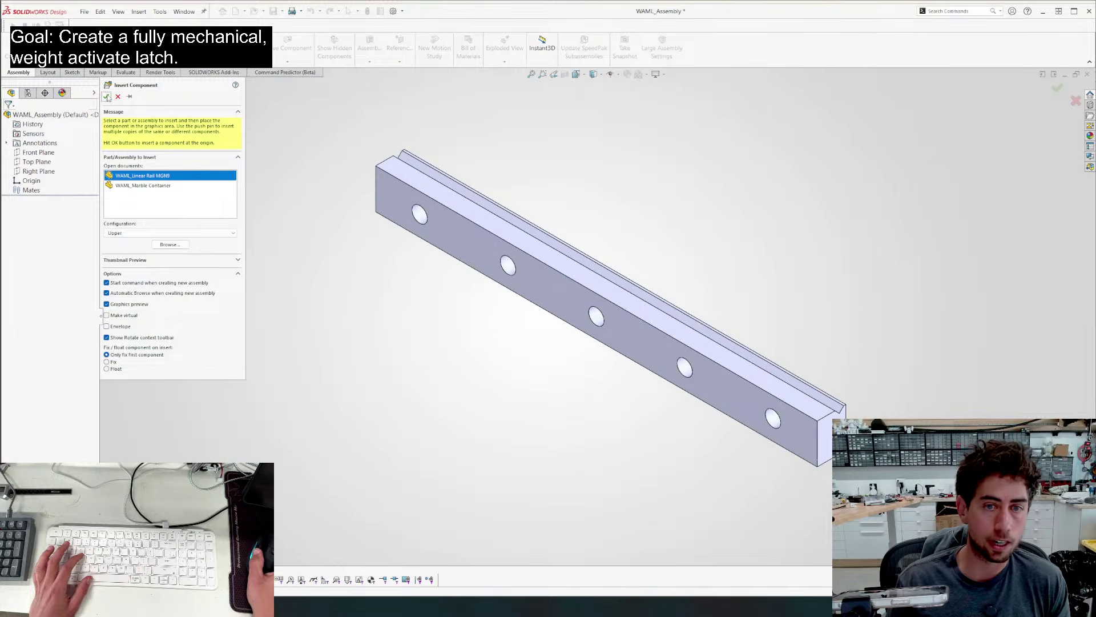
pyautogui.click(465, 243)
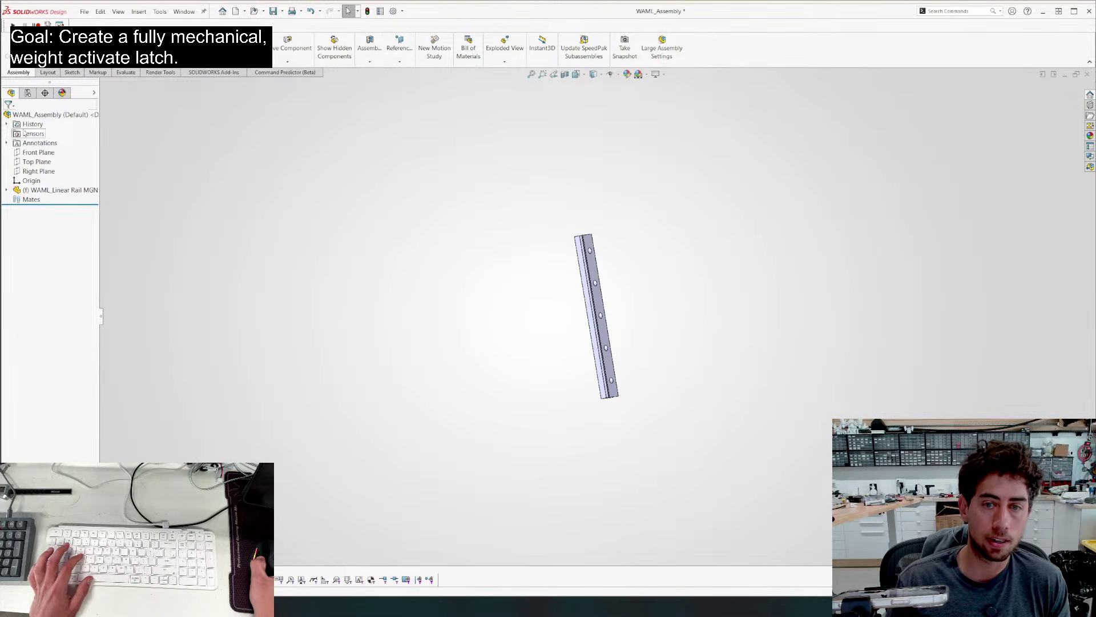
# Float the fixed linear rail component so that it can be positioned with mates
pyautogui.click(7, 190)
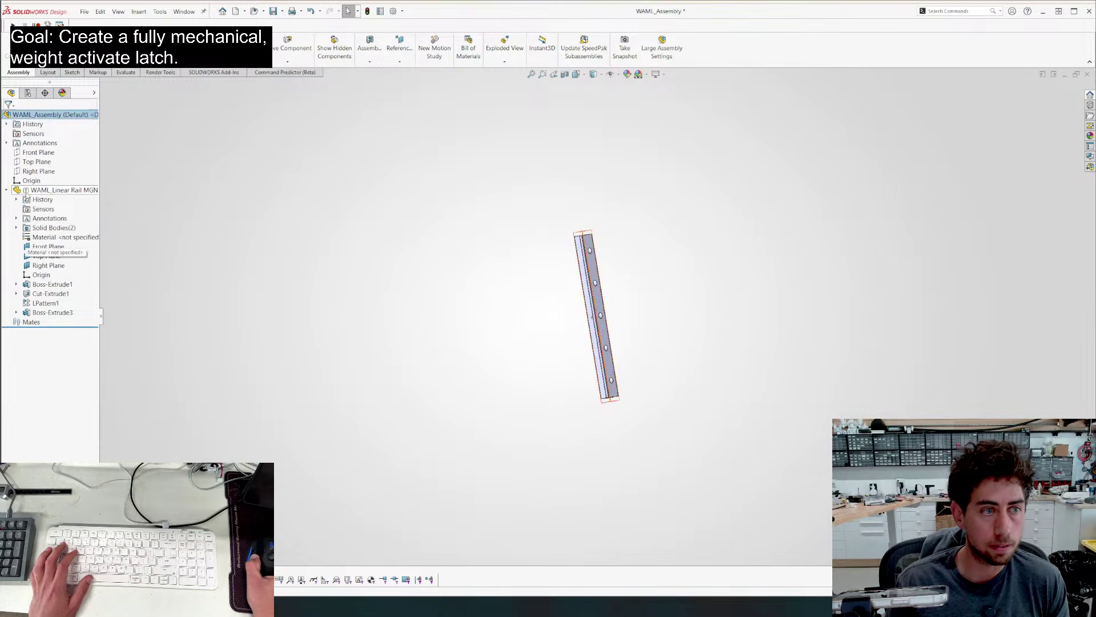
pyautogui.rightClick(37, 192)
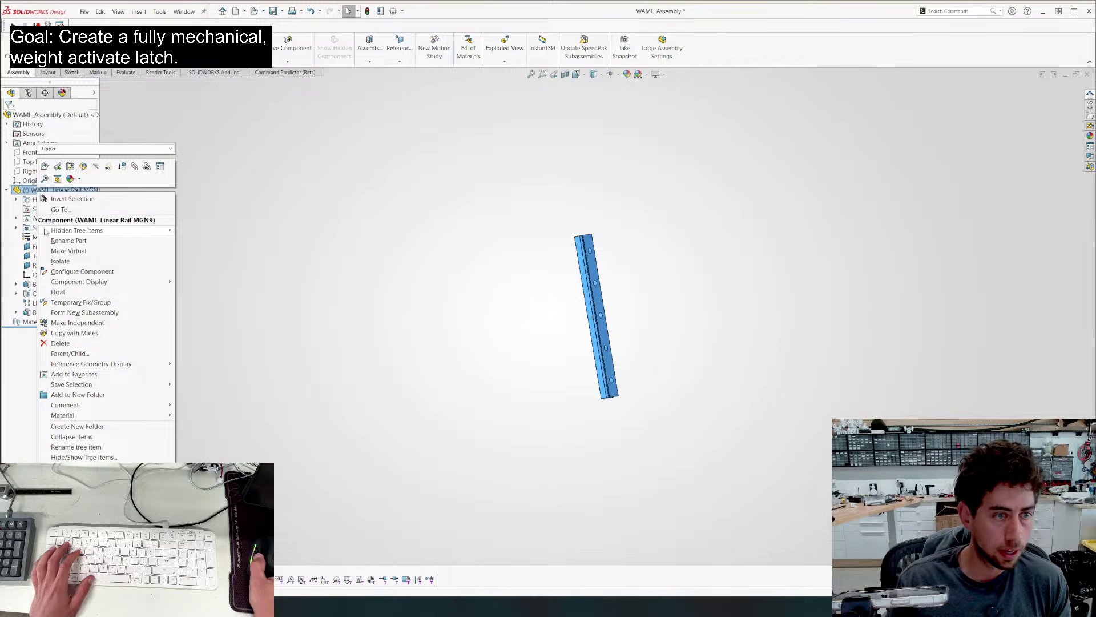
pyautogui.click(65, 295)
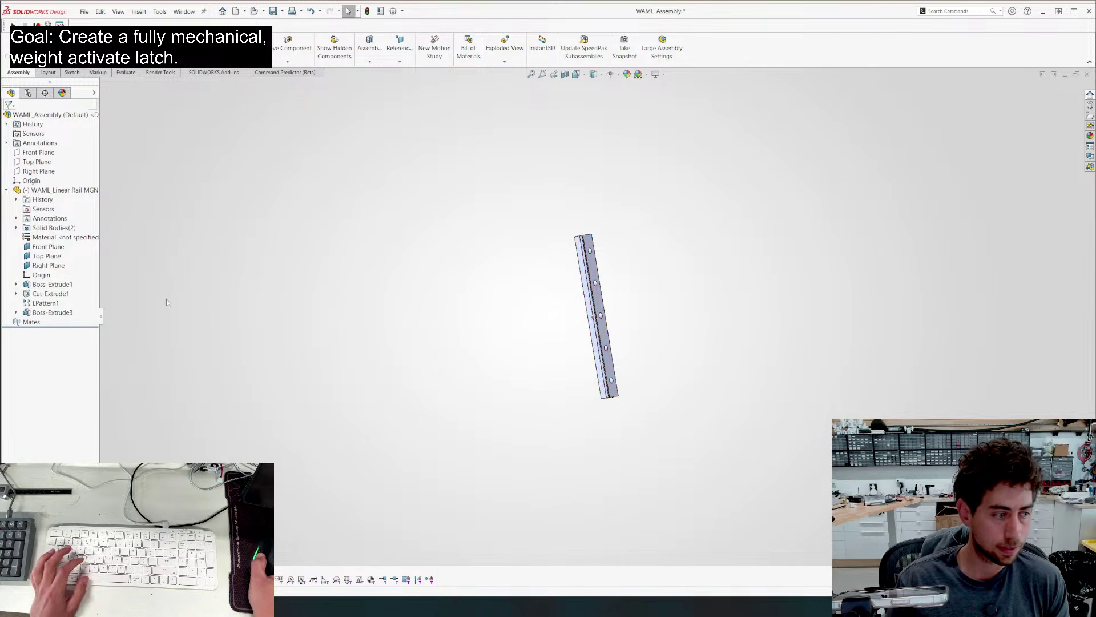
# Mate the linear rail's Right Plane coincident with the assembly's Top Plane
pyautogui.click(48, 260)
pyautogui.moveTo(387, 242); pyautogui.dragTo(437, 372, button='middle')
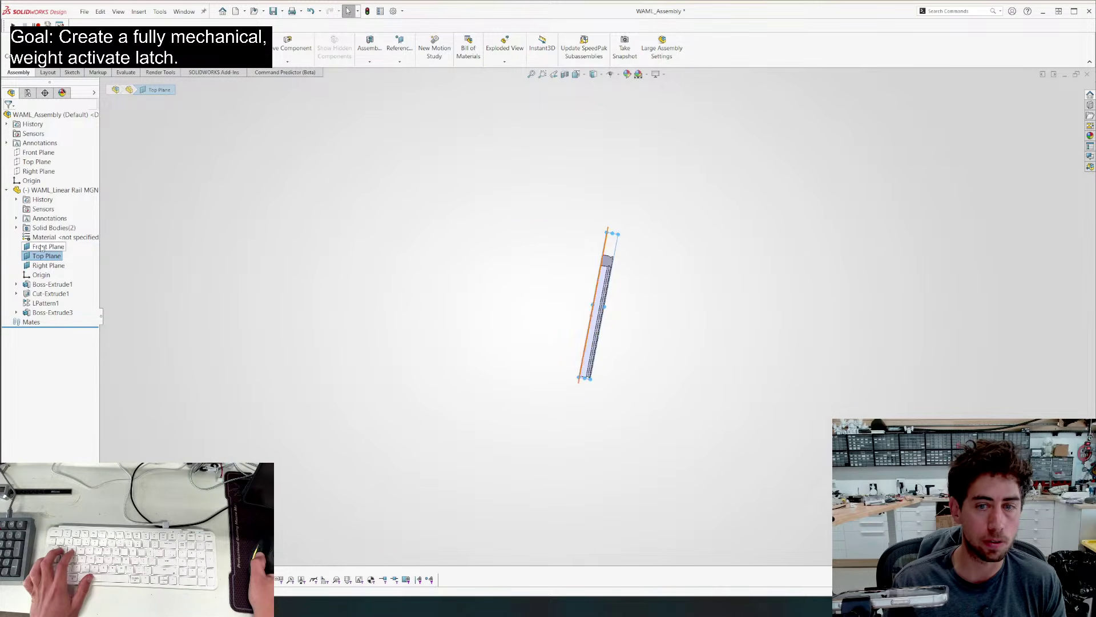
pyautogui.click(46, 266)
pyautogui.keyDown('ctrl'); pyautogui.click(36, 161); pyautogui.keyUp('ctrl')
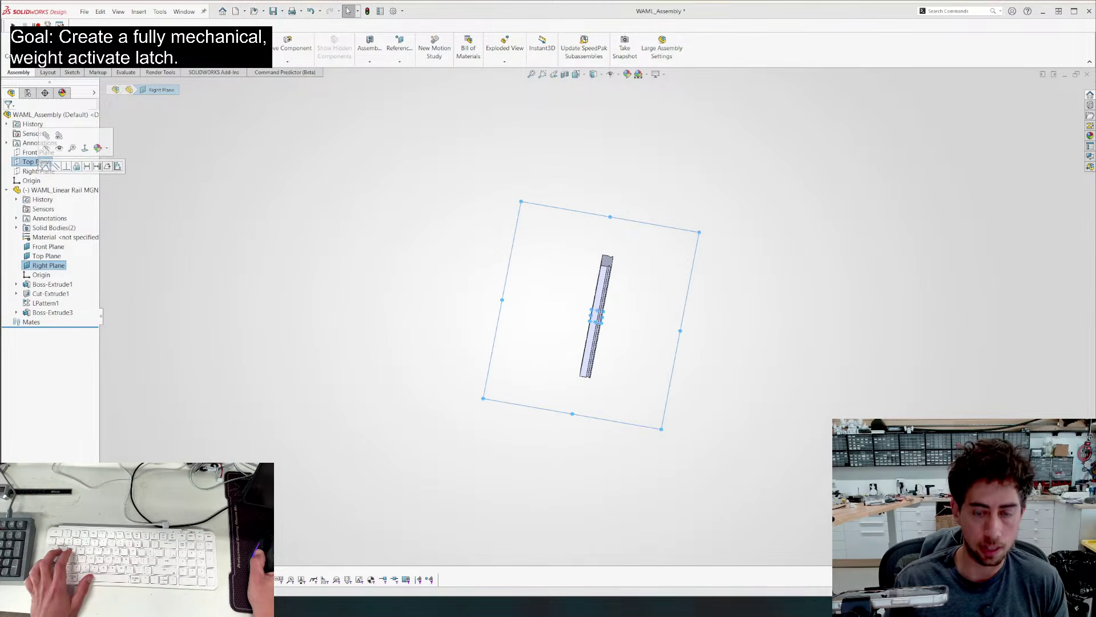
pyautogui.press('m')
pyautogui.rightClick(369, 324)
pyautogui.moveTo(481, 396); pyautogui.dragTo(420, 69, button='middle')
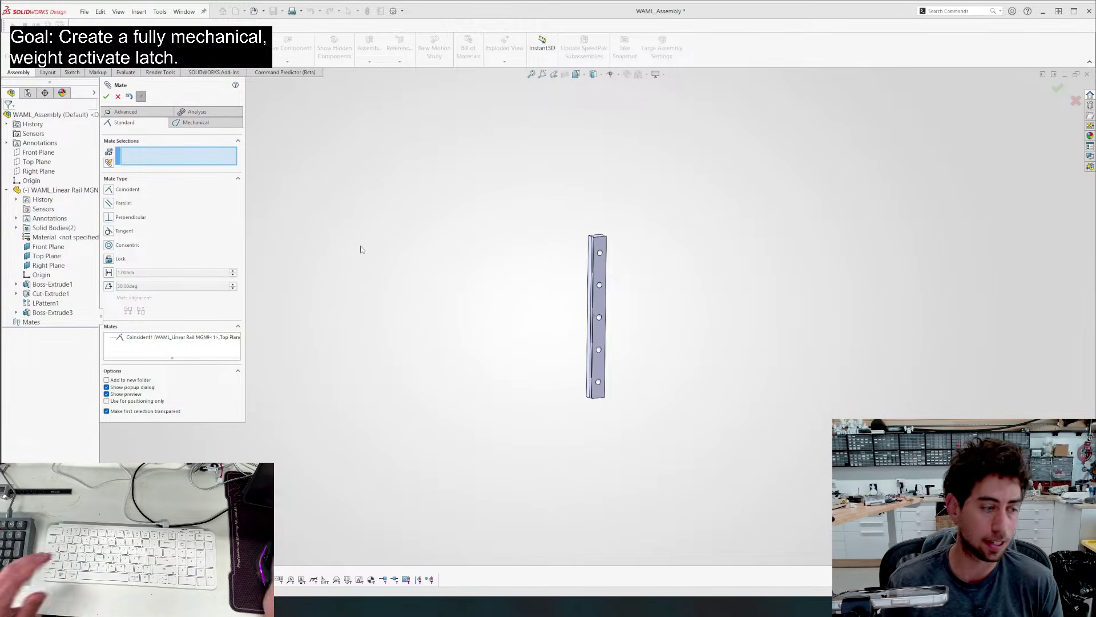
pyautogui.scroll(-2, 634, 359)
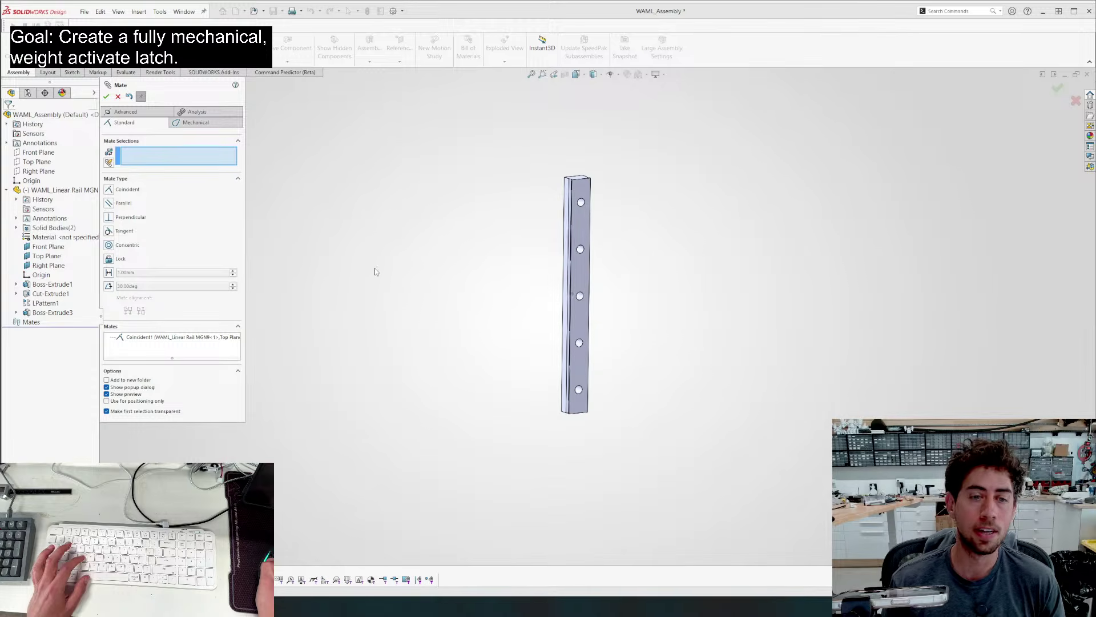
pyautogui.moveTo(594, 419); pyautogui.dragTo(587, 386, button='middle')
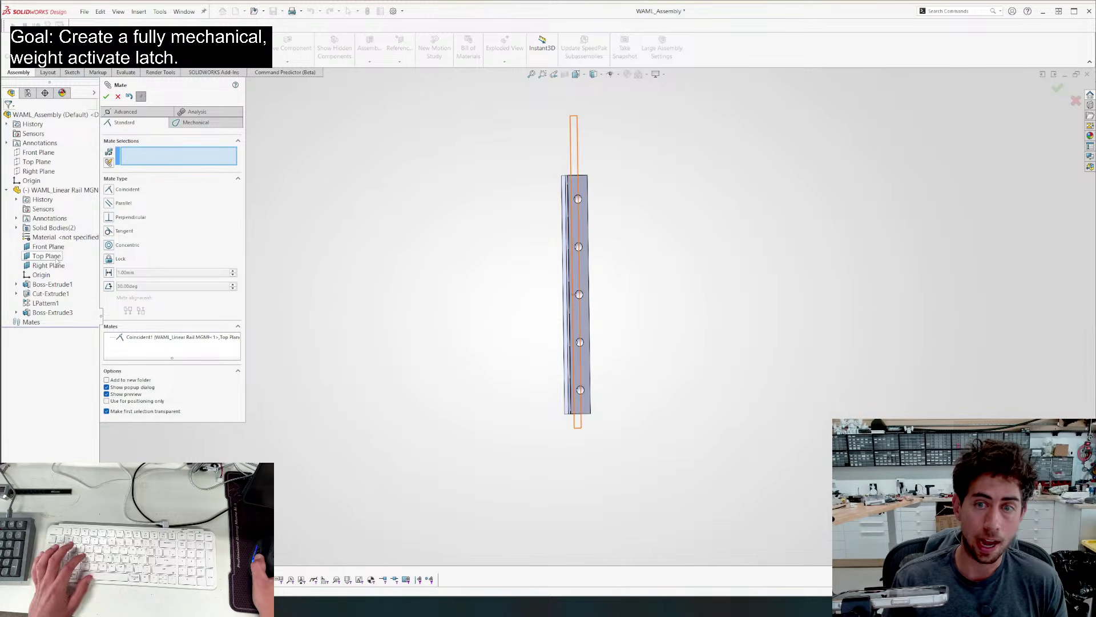
# Mate the linear rail's Top Plane coincident with the assembly's Right Plane
pyautogui.click(46, 256)
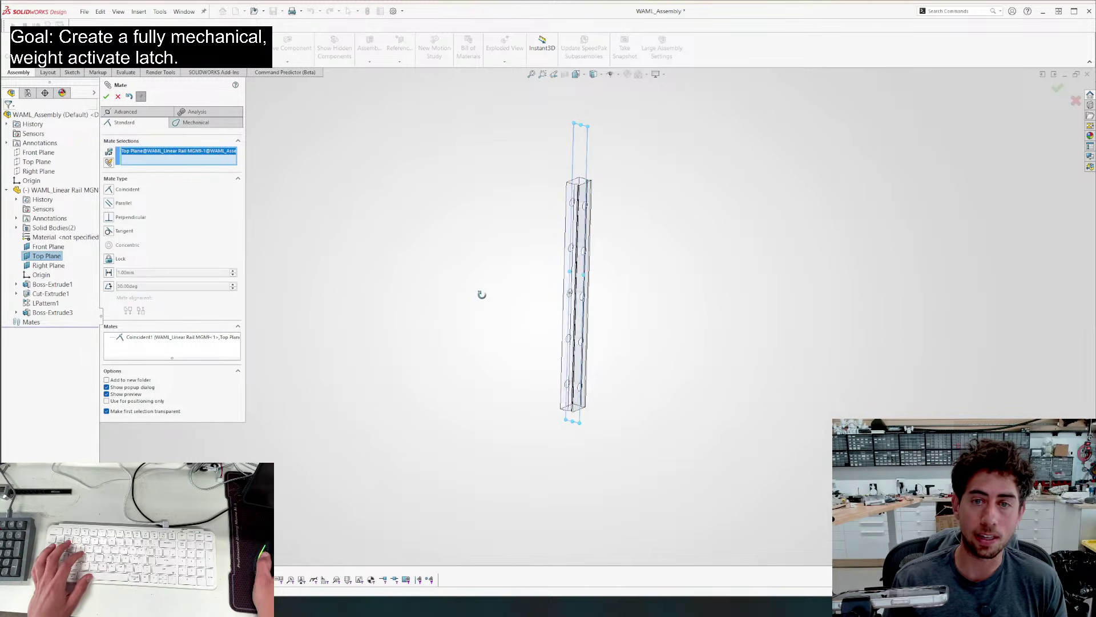
pyautogui.click(39, 171)
pyautogui.press('Return')
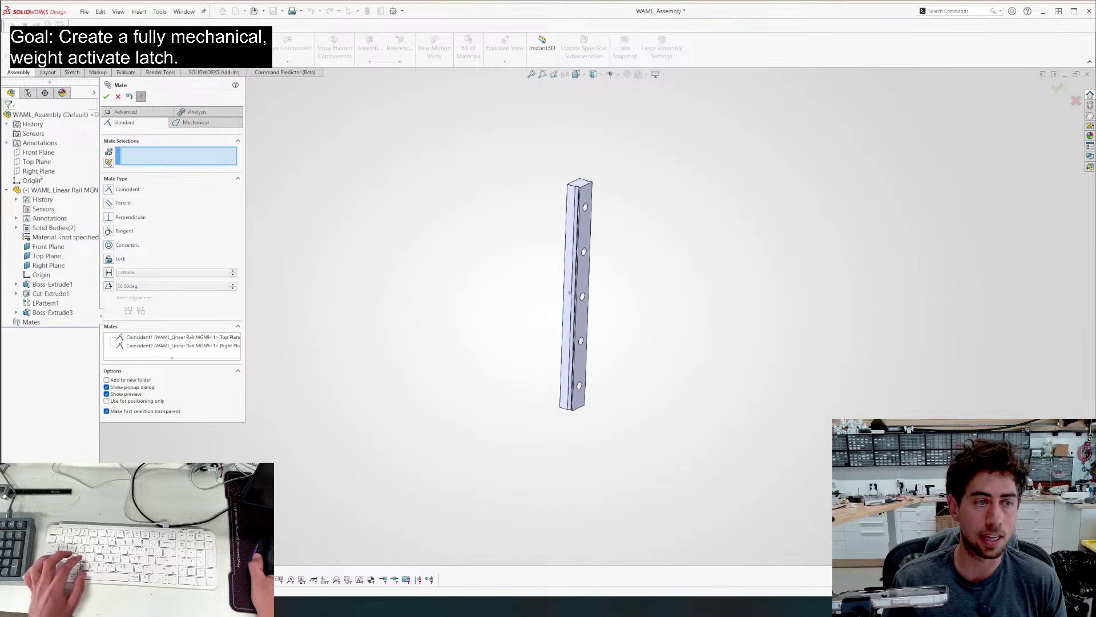
# Mate the linear rail's Front Plane coincident with the assembly's Front Plane and finish mating
pyautogui.click(49, 247)
pyautogui.click(34, 153)
pyautogui.press('Return')
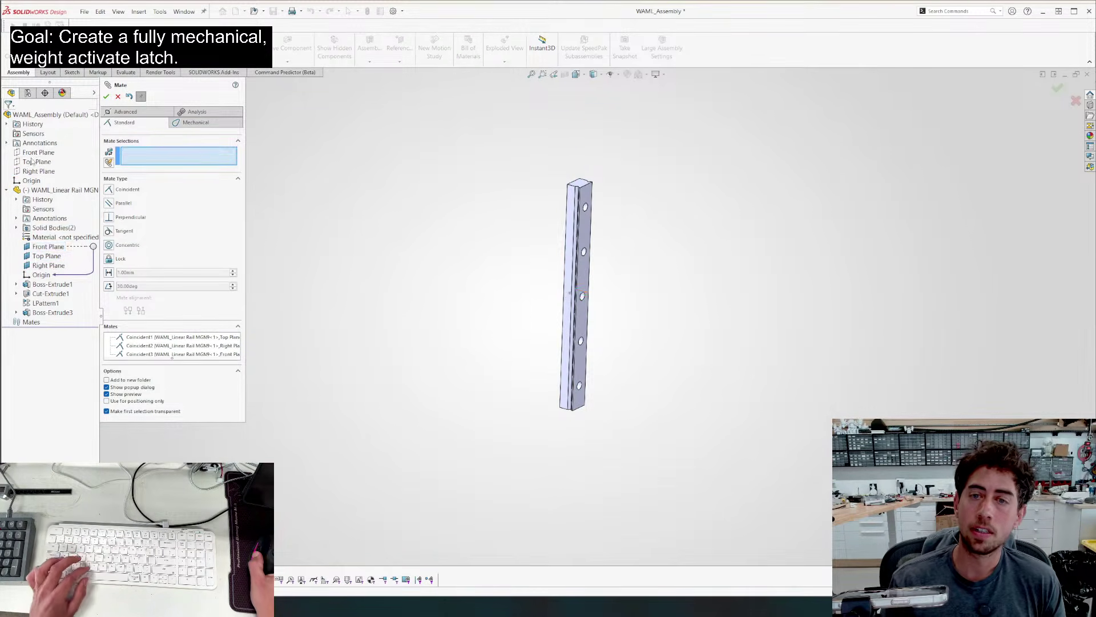
pyautogui.press('Return')
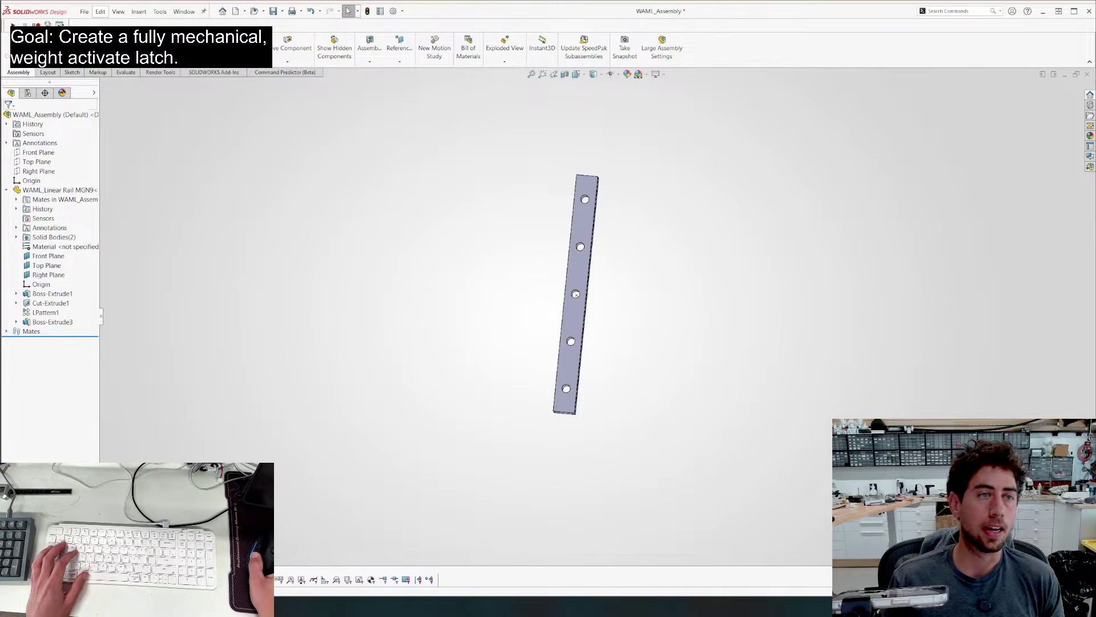
# Insert WAML_Marble Container beside the rail and rotate the component until its open end faces up
pyautogui.click(56, 47)
pyautogui.click(159, 188)
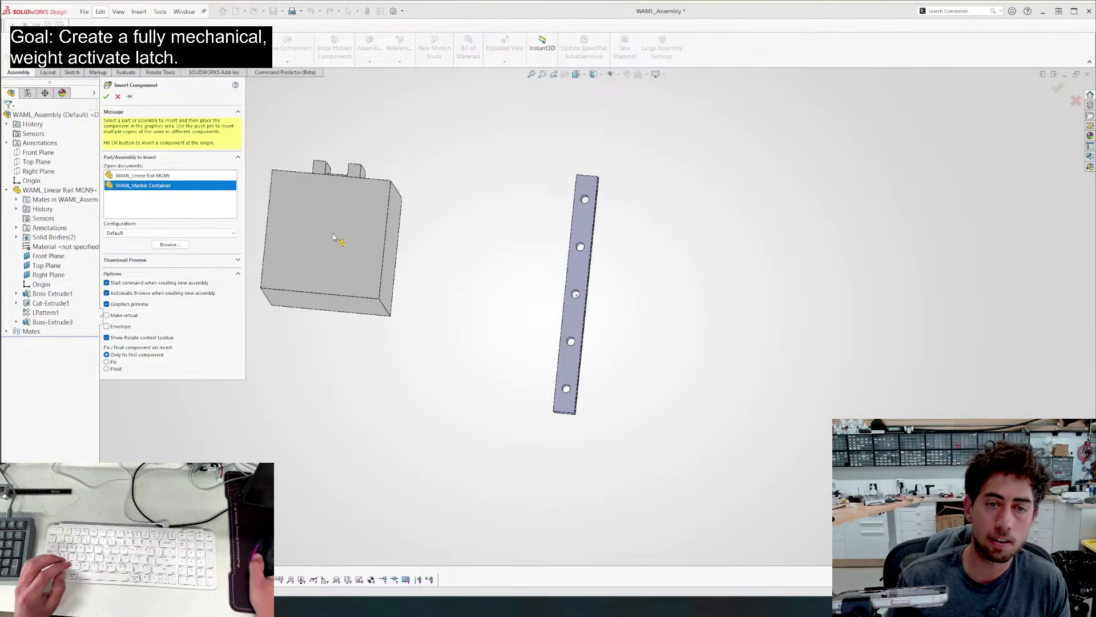
pyautogui.click(360, 294)
pyautogui.moveTo(333, 310); pyautogui.dragTo(344, 510, button='middle')
pyautogui.moveTo(344, 510); pyautogui.dragTo(348, 502, button='right')
pyautogui.moveTo(441, 330); pyautogui.dragTo(449, 184, button='right')
# Mate the rail's wide face coincident with the floor of the channel in the container's slider
pyautogui.click(565, 214)
pyautogui.moveTo(562, 210); pyautogui.dragTo(372, 323, button='middle')
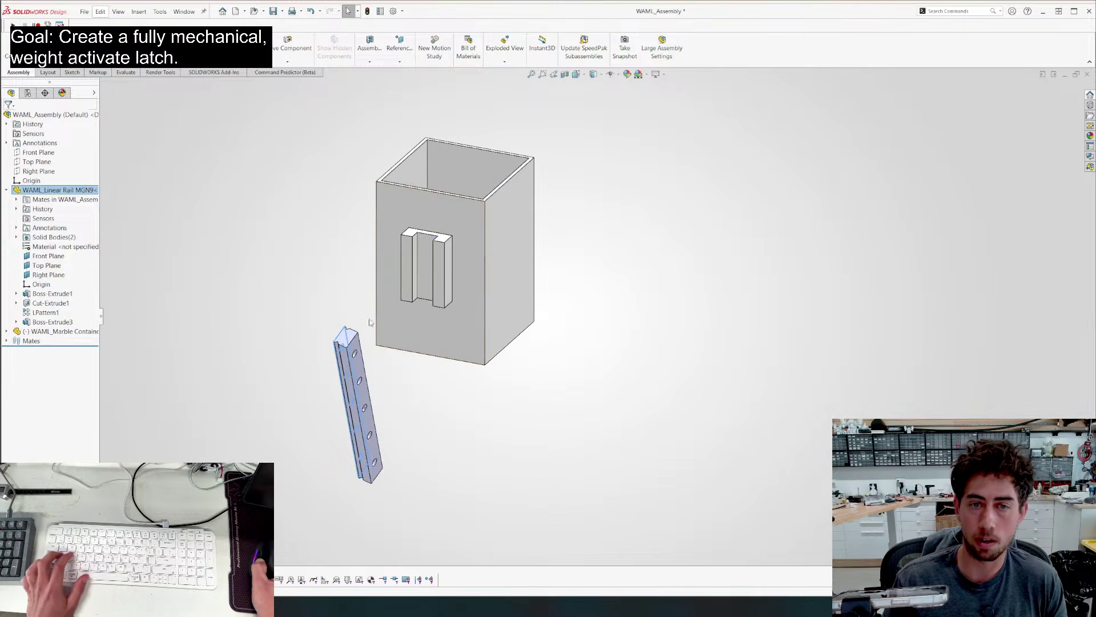
pyautogui.keyDown('ctrl'); pyautogui.click(422, 247); pyautogui.keyUp('ctrl')
pyautogui.press('m')
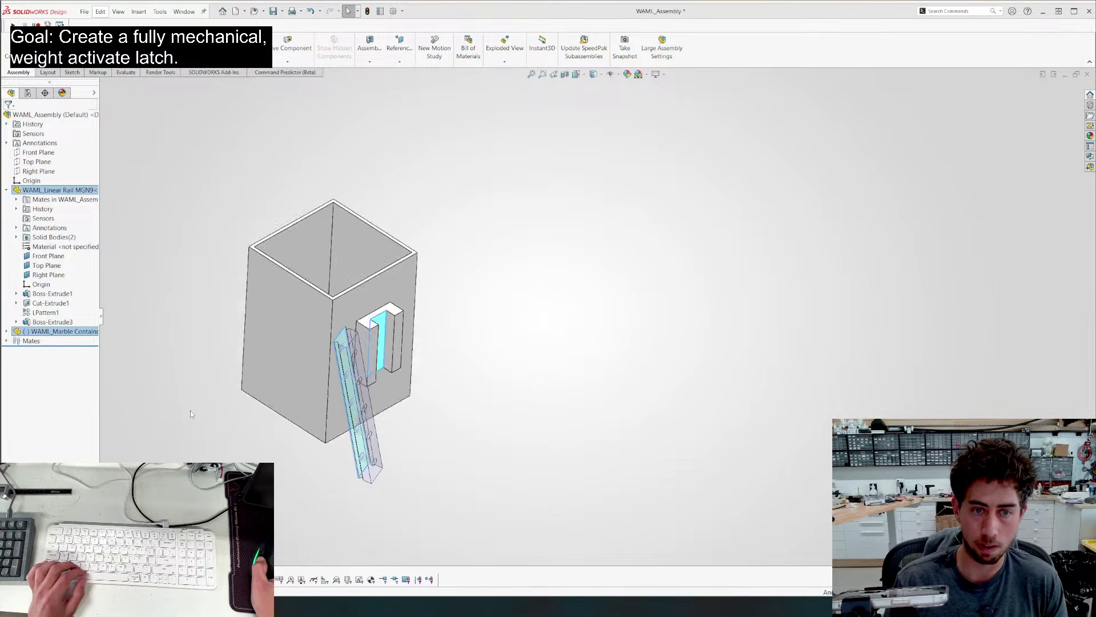
pyautogui.rightClick(413, 370)
# Add a centered Width mate between the slider channel's side faces and the rail's two side faces, then finish mating
pyautogui.click(162, 114)
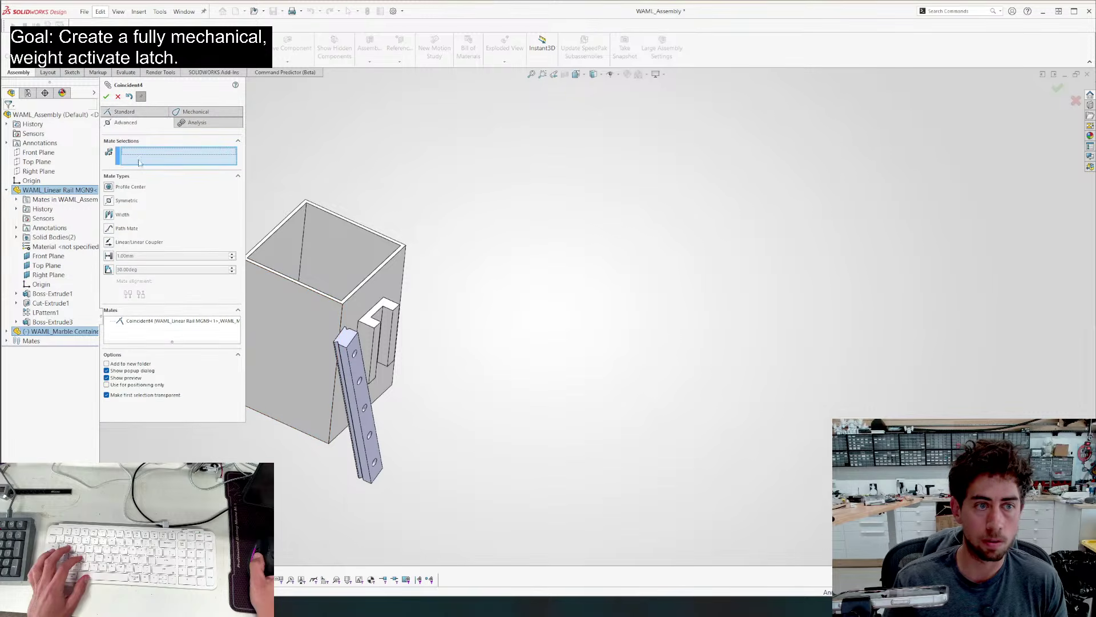
pyautogui.click(109, 214)
pyautogui.scroll(-5, 349, 337)
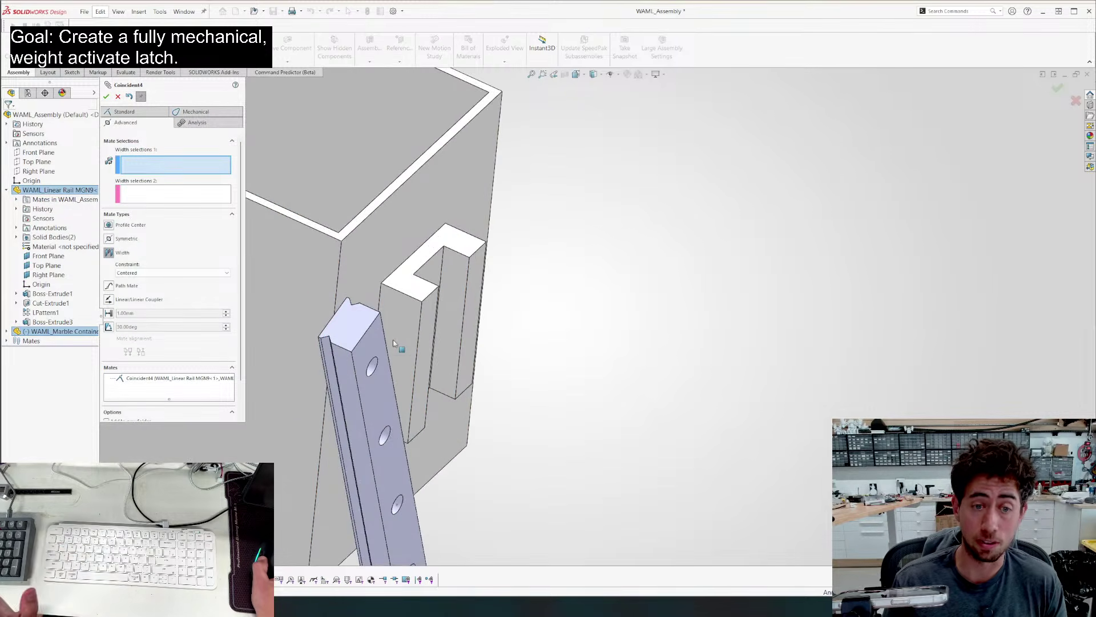
pyautogui.middleClick(453, 307)
pyautogui.moveTo(453, 307); pyautogui.dragTo(383, 245, button='middle')
pyautogui.click(462, 291)
pyautogui.click(392, 283)
pyautogui.click(303, 294)
pyautogui.scroll(-3, 323, 285)
pyautogui.click(323, 285)
pyautogui.rightClick(323, 285)
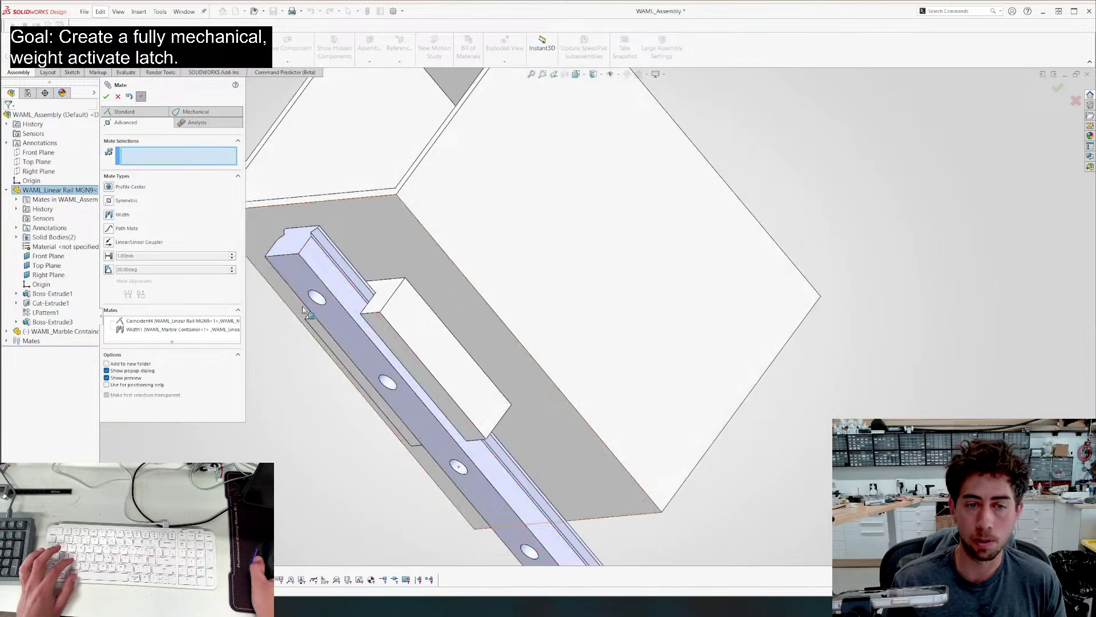
pyautogui.scroll(8, 407, 308)
pyautogui.moveTo(368, 403); pyautogui.dragTo(639, 241, button='middle')
pyautogui.press('Escape')
# Slide the marble container up and down along the rail to check its motion
pyautogui.scroll(-6, 596, 328)
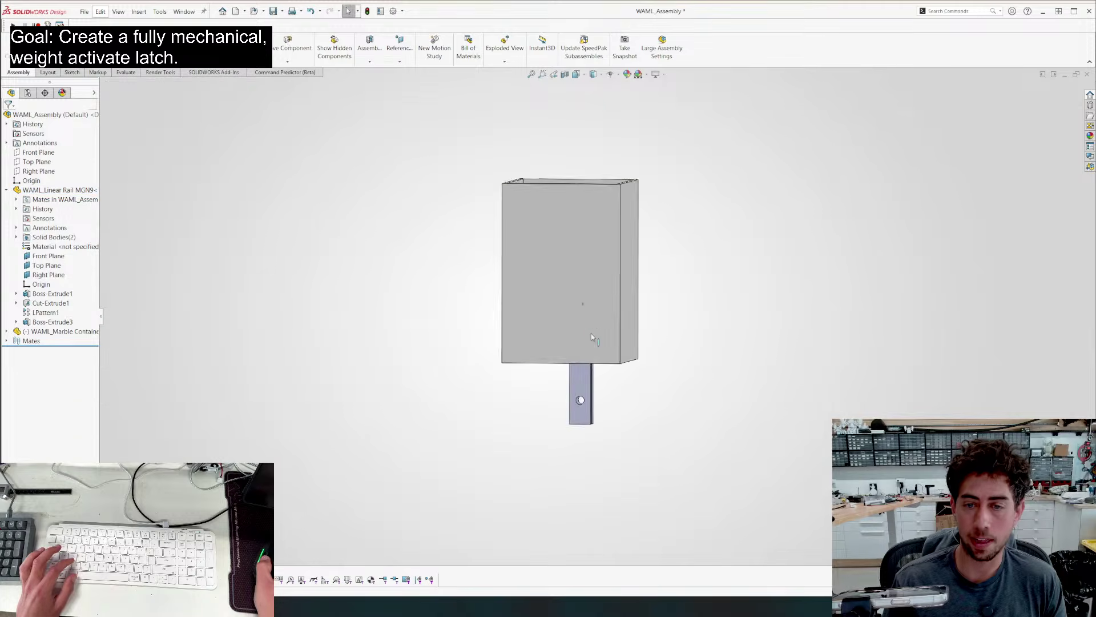
pyautogui.moveTo(591, 333); pyautogui.dragTo(602, 337, button='middle')
pyautogui.moveTo(602, 337); pyautogui.dragTo(430, 252)
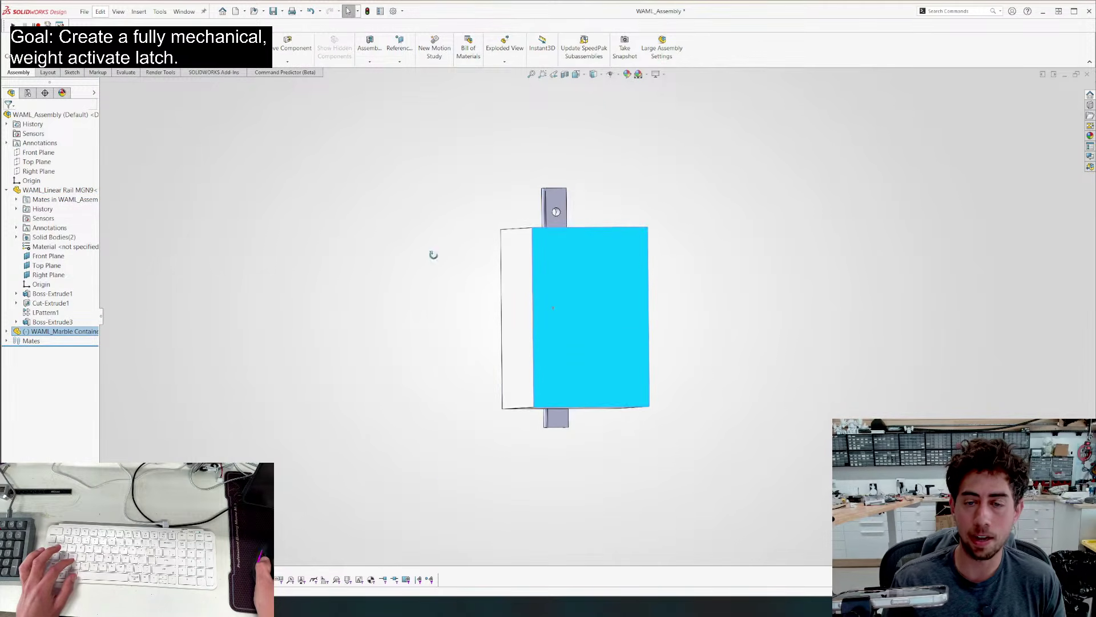
pyautogui.moveTo(431, 252); pyautogui.dragTo(377, 303, button='middle')
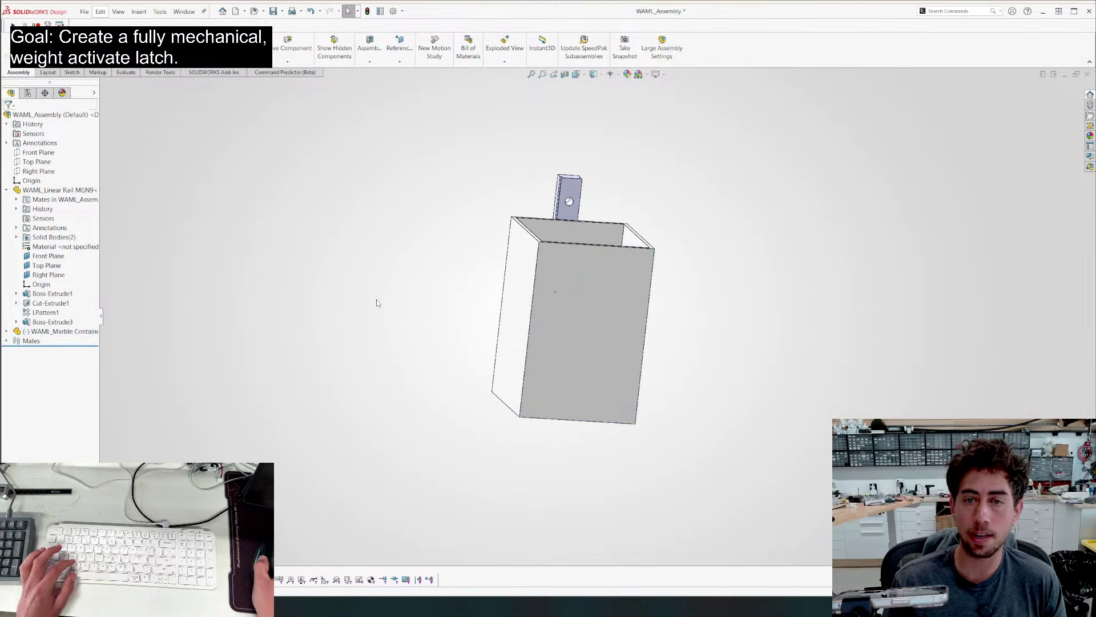
pyautogui.moveTo(624, 367); pyautogui.dragTo(602, 330)
pyautogui.click(345, 334)
pyautogui.moveTo(365, 326); pyautogui.dragTo(409, 480, button='middle')
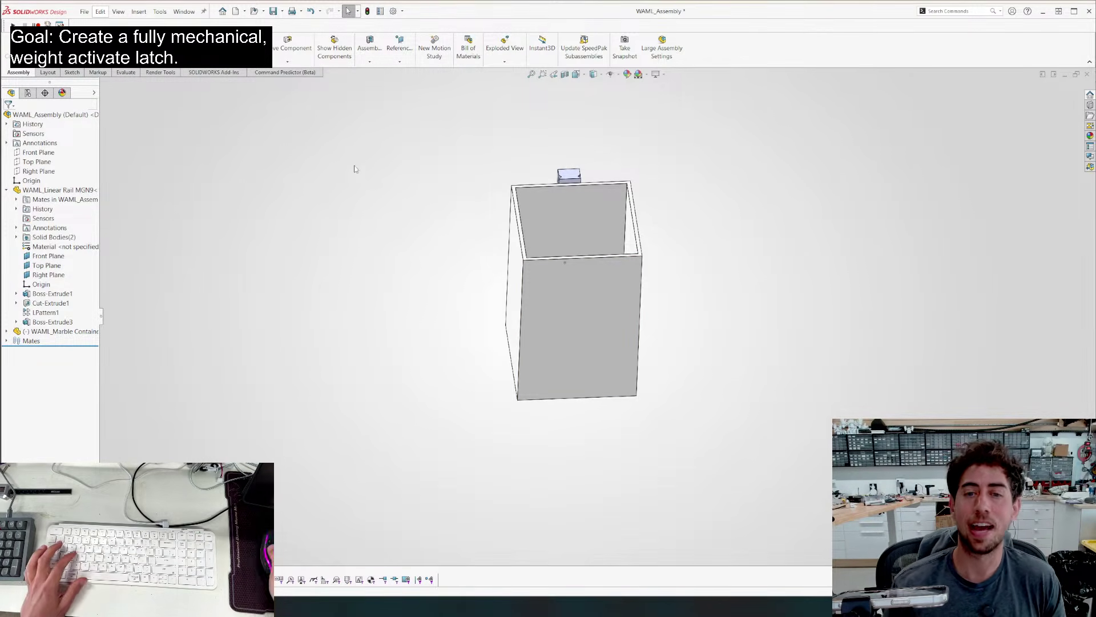
pyautogui.moveTo(559, 318); pyautogui.dragTo(560, 314, button='middle')
pyautogui.rightClick(560, 314)
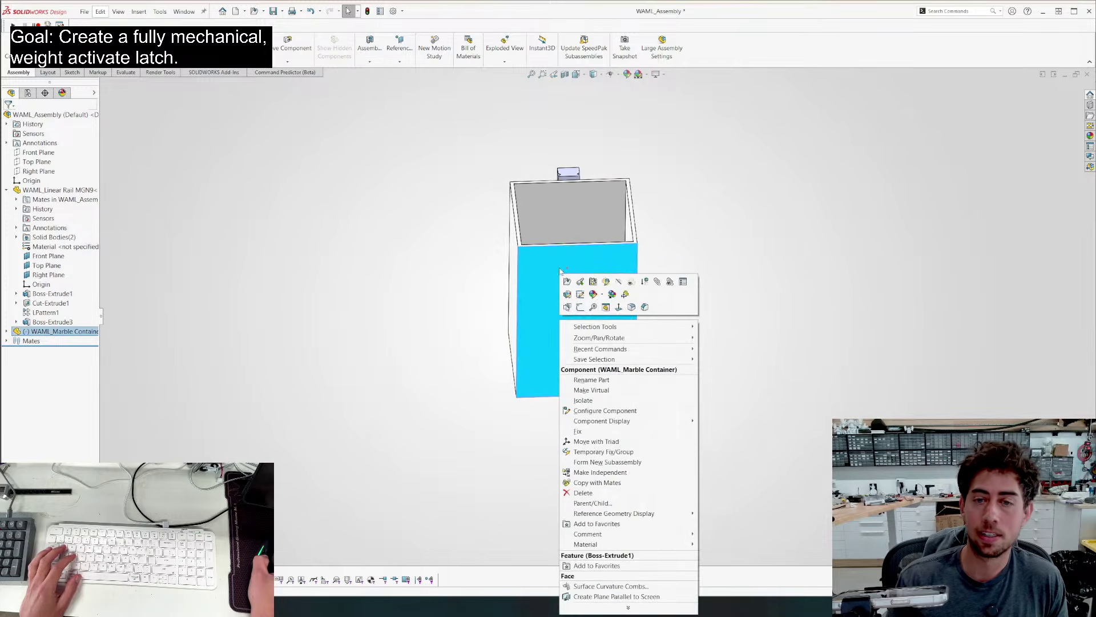
pyautogui.click(358, 224)
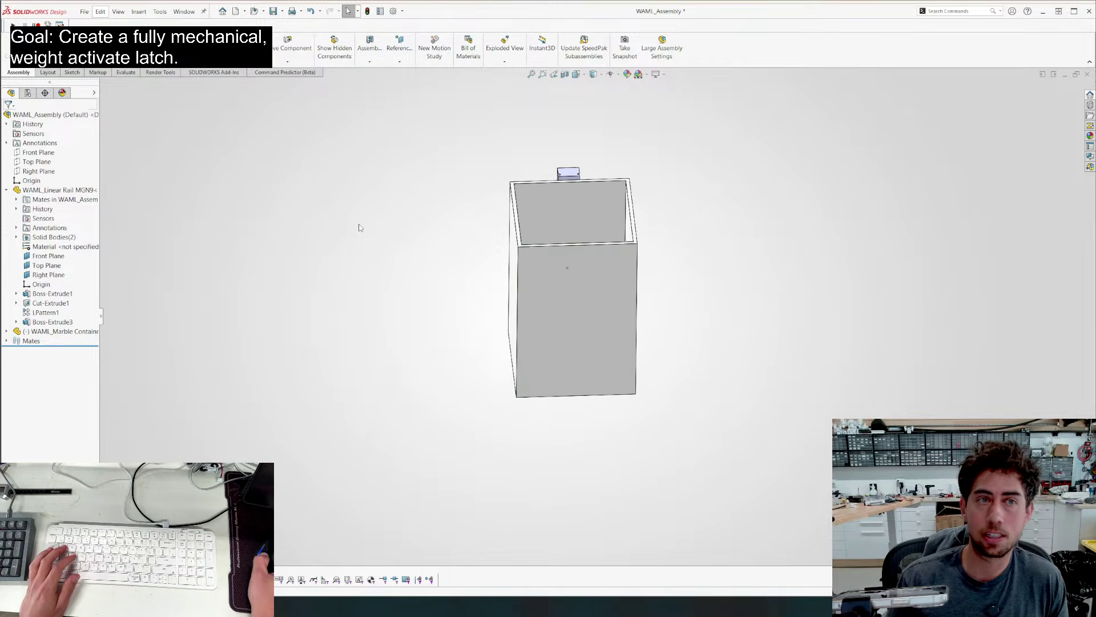
# Measure the distance between the two opposite inner side edges of the container's opening
pyautogui.click(517, 216)
pyautogui.keyDown('ctrl'); pyautogui.click(631, 223); pyautogui.keyUp('ctrl')
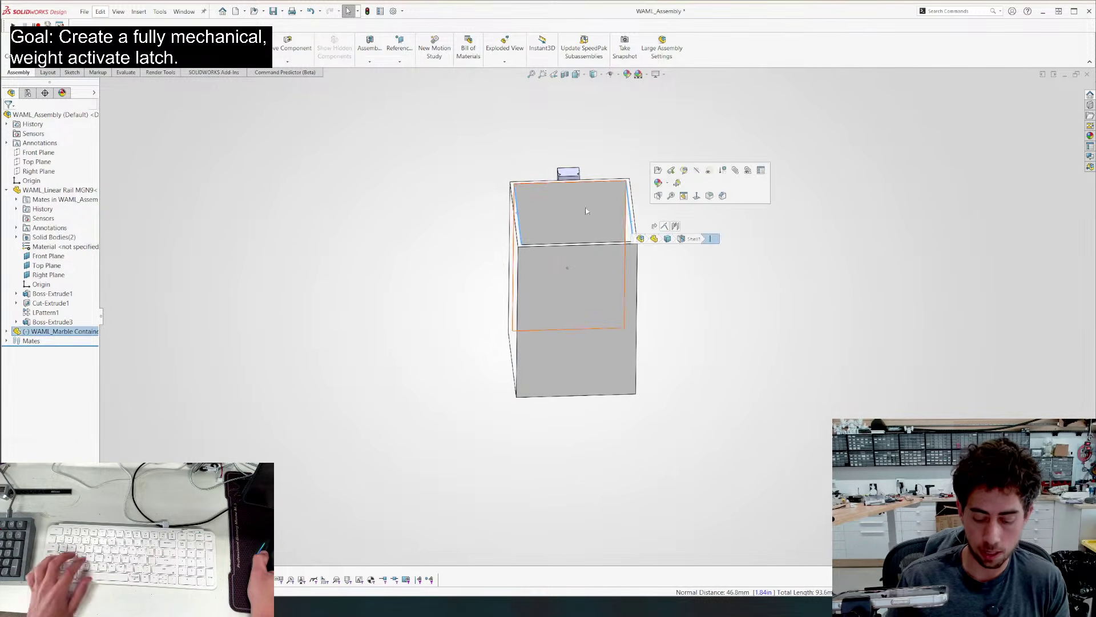
pyautogui.press('m')
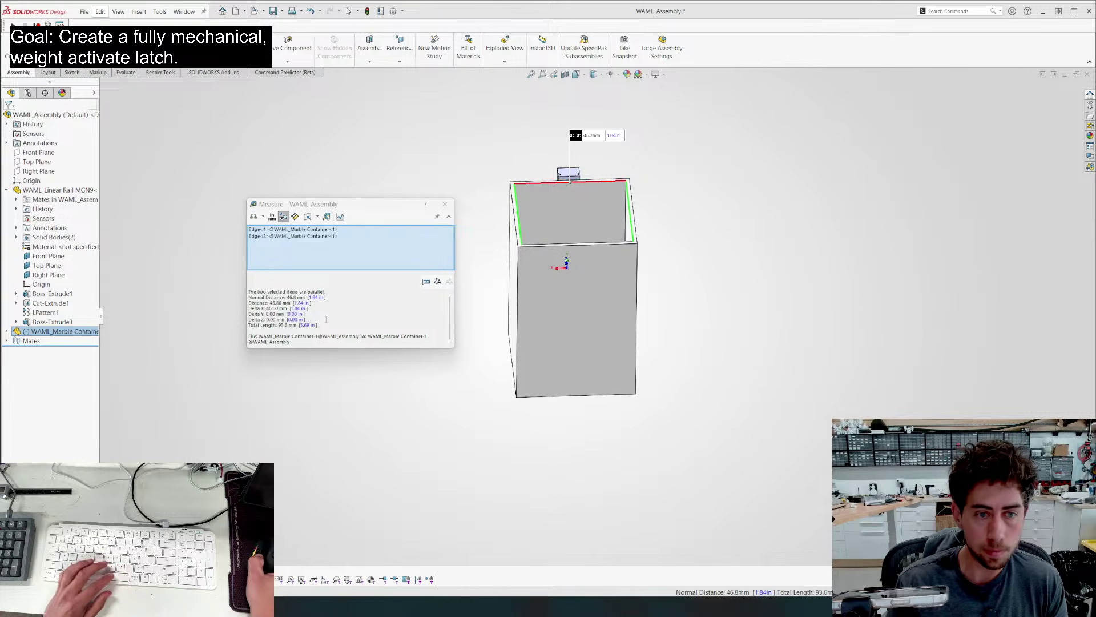
pyautogui.click(450, 207)
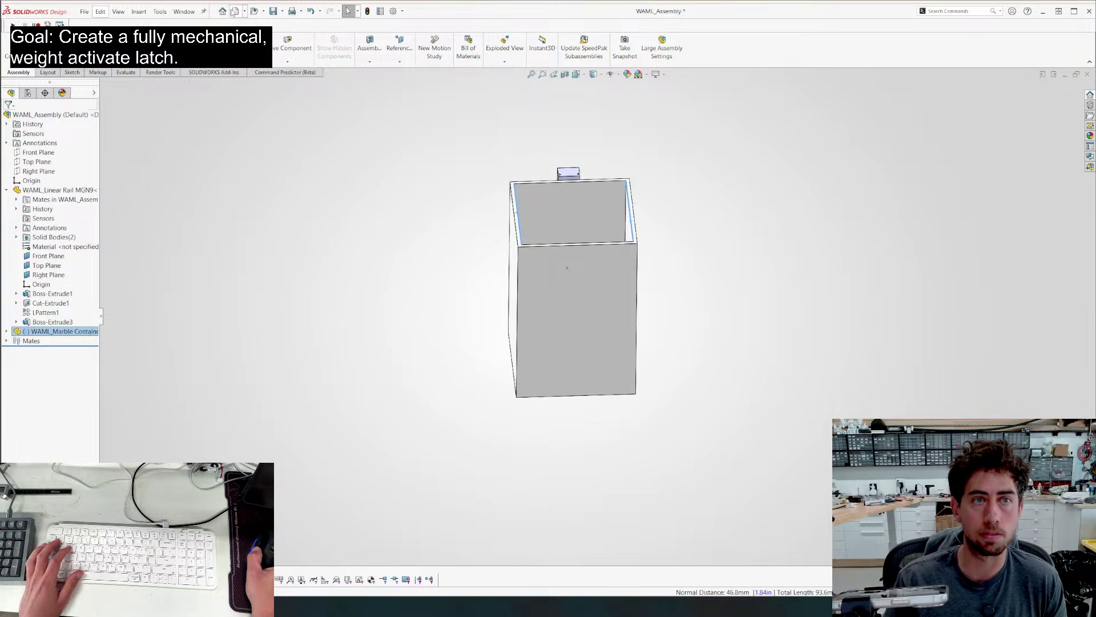
# Create a new part and sketch a center rectangle about 51 mm wide on the Top Plane, centered on the origin
pyautogui.click(234, 11)
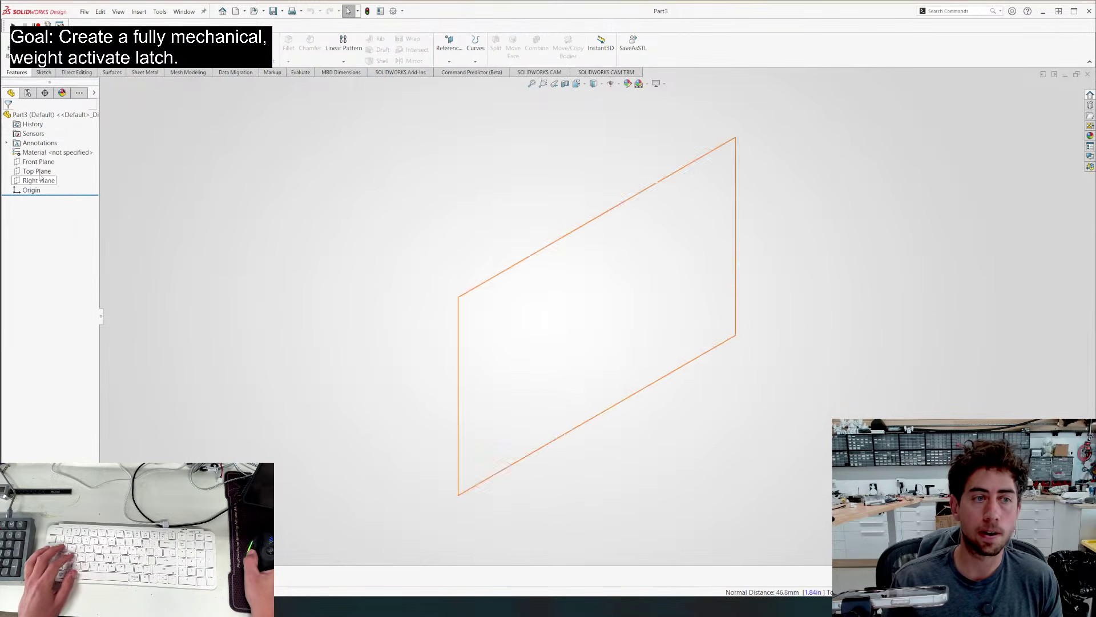
pyautogui.click(38, 172)
pyautogui.press('s')
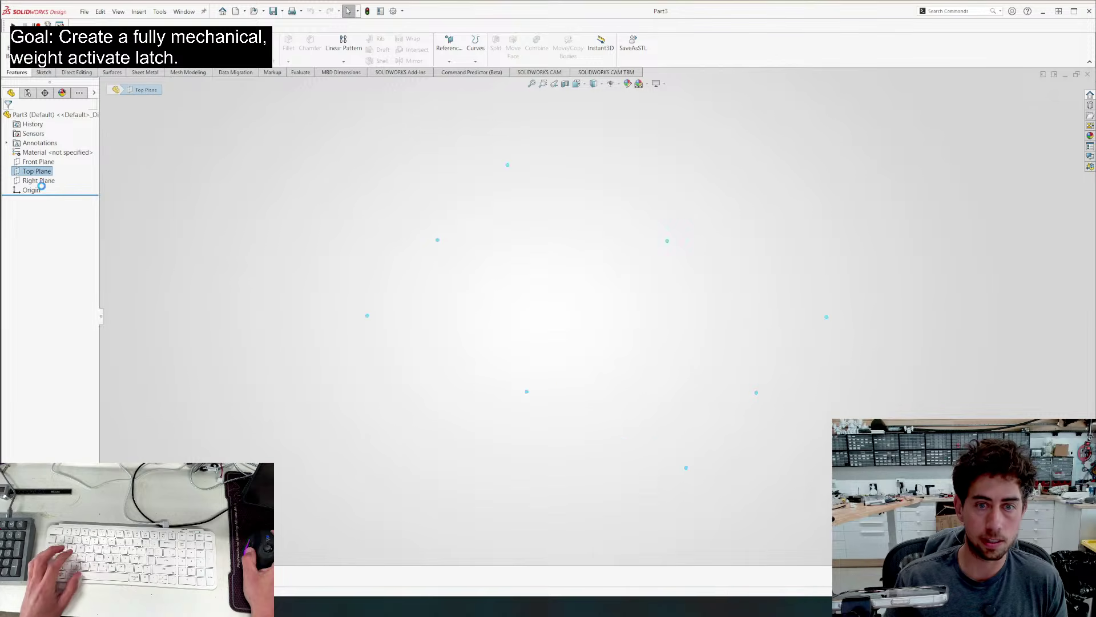
pyautogui.press('r')
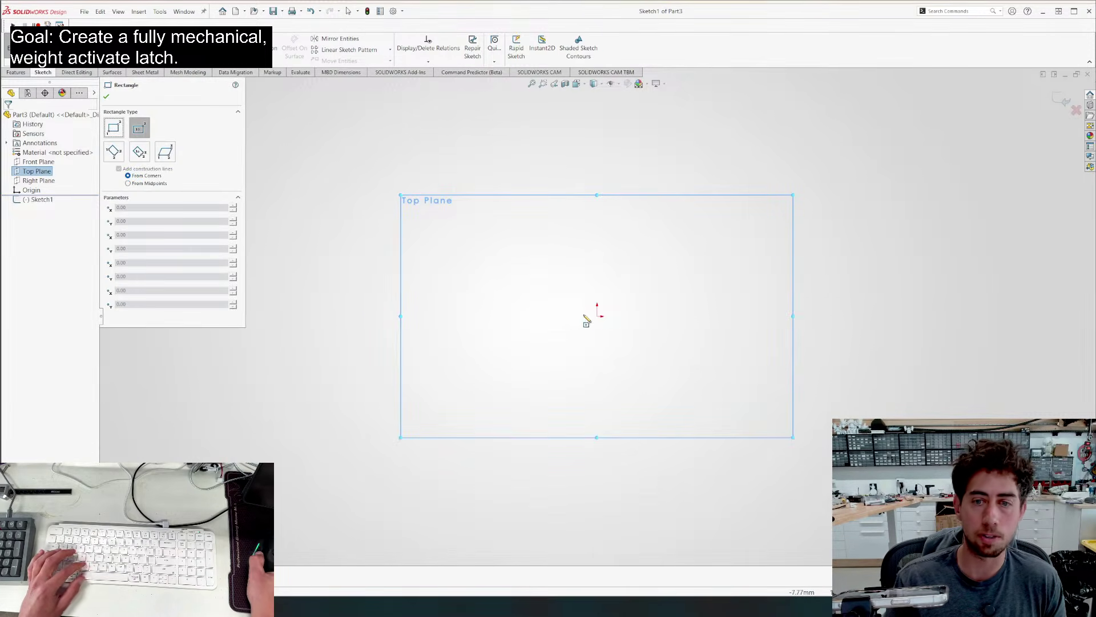
pyautogui.click(597, 316)
pyautogui.click(539, 264)
# Dimension the rectangle's height between its two horizontal edges as 45 mm
pyautogui.press('d')
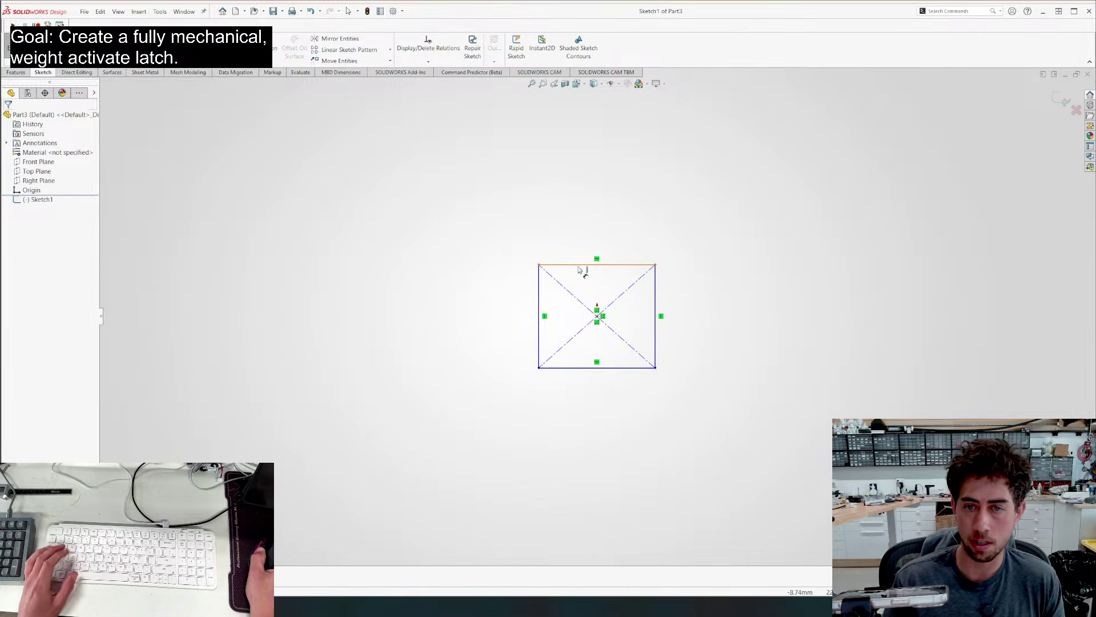
pyautogui.click(577, 264)
pyautogui.click(574, 367)
pyautogui.click(477, 343)
pyautogui.write('45')
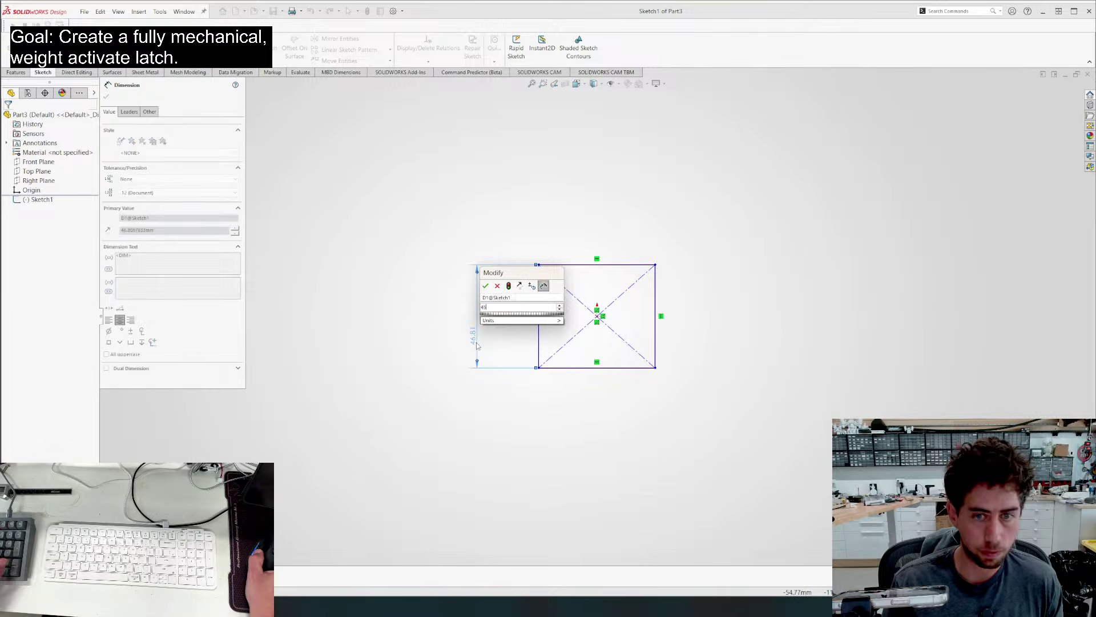
pyautogui.press('Return')
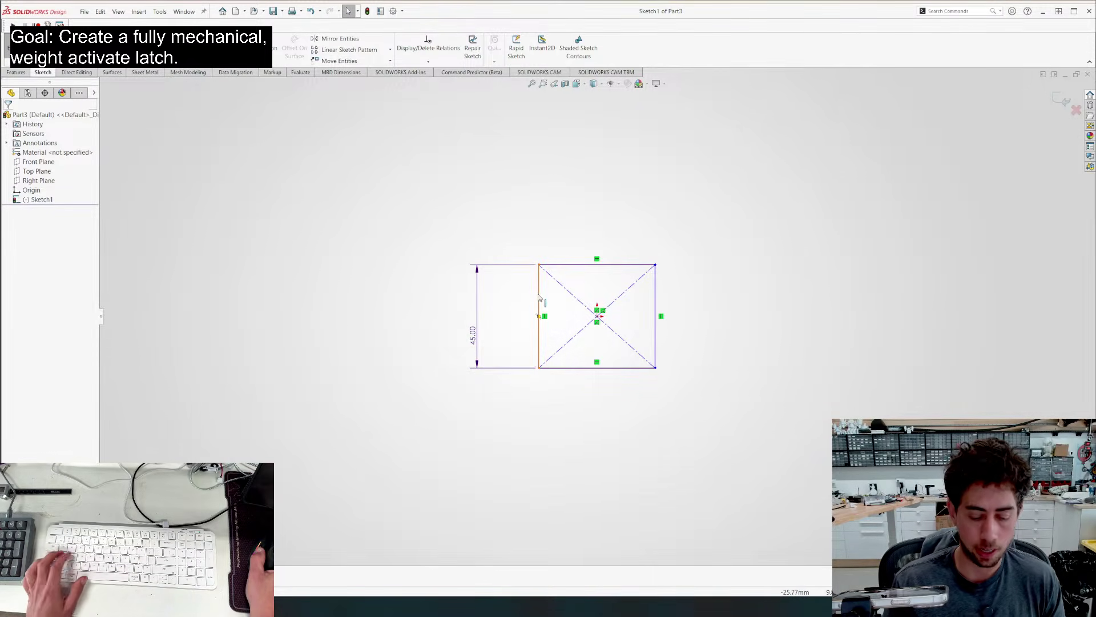
# Dimension the rectangle's width between its two vertical edges as 50 mm
pyautogui.click(540, 294)
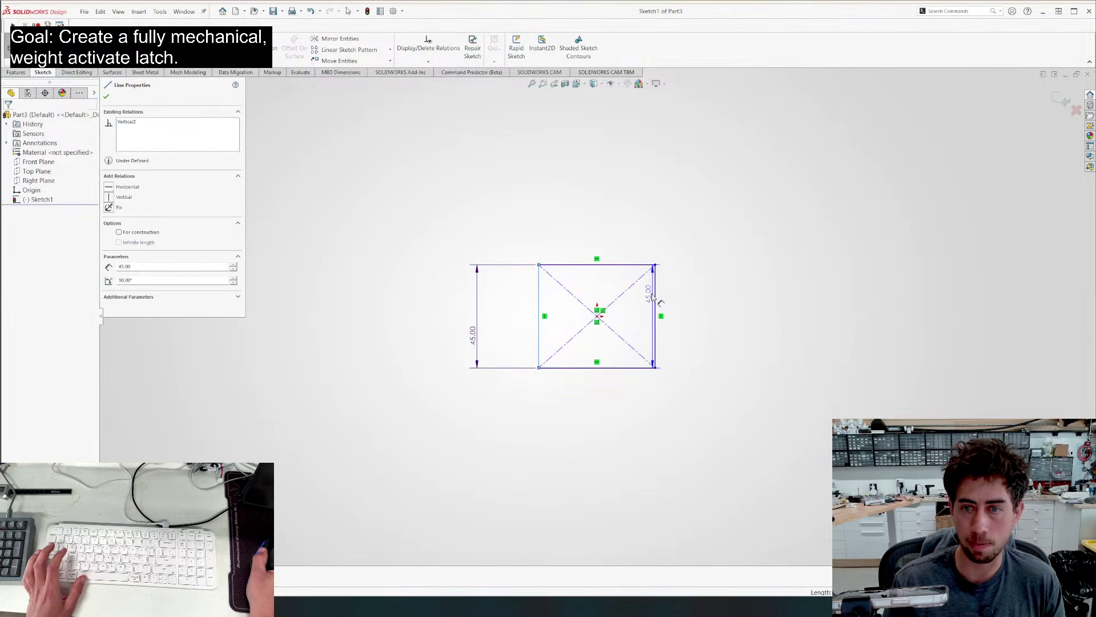
pyautogui.press('Escape')
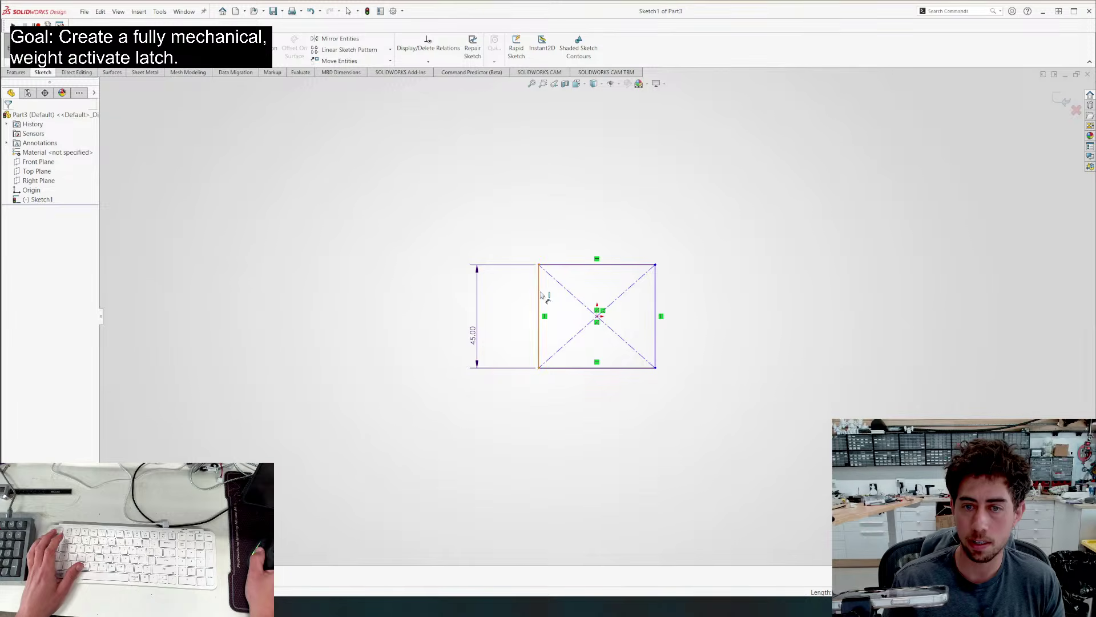
pyautogui.click(540, 295)
pyautogui.click(655, 287)
pyautogui.click(617, 218)
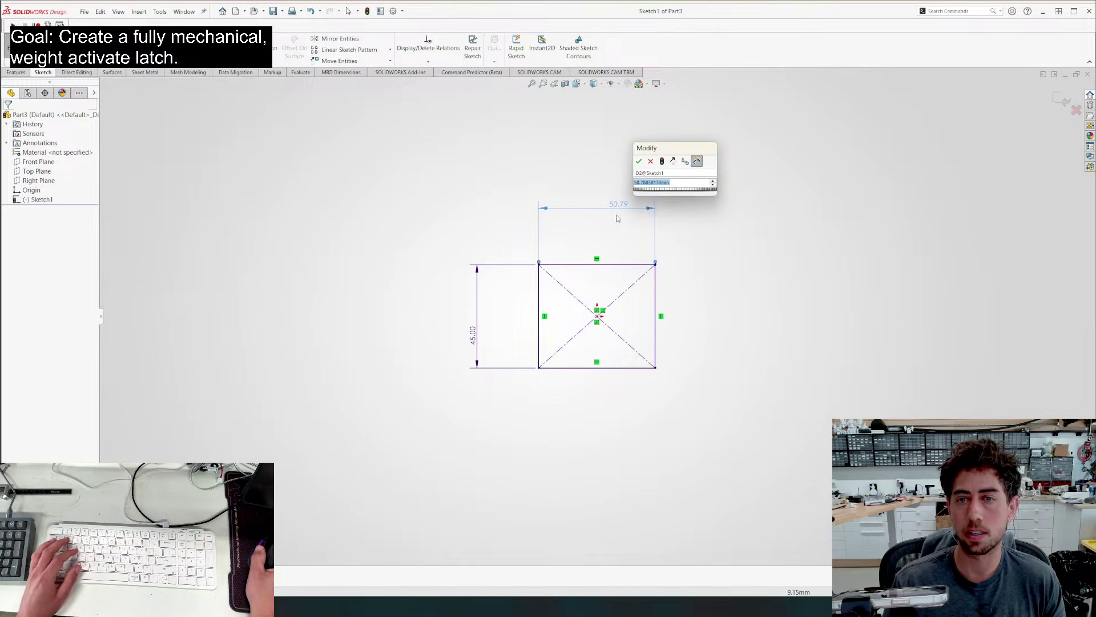
pyautogui.write('50')
pyautogui.press('Return')
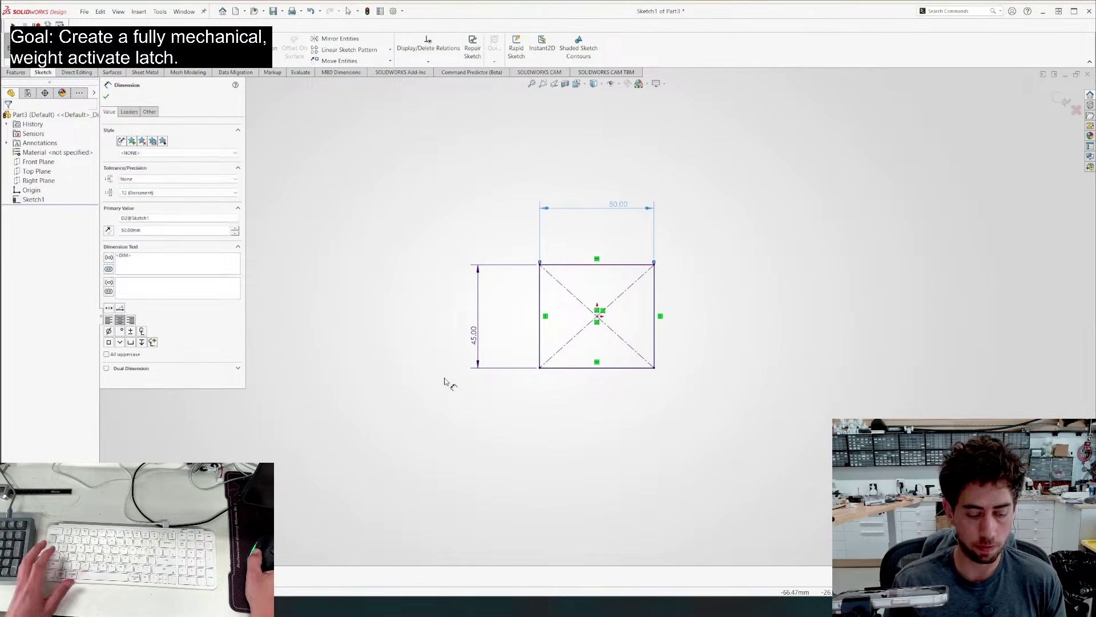
# Extrude the rectangle as a blind boss 2.5 mm deep to form a flat plate
pyautogui.press('e')
pyautogui.moveTo(404, 411); pyautogui.dragTo(401, 314, button='middle')
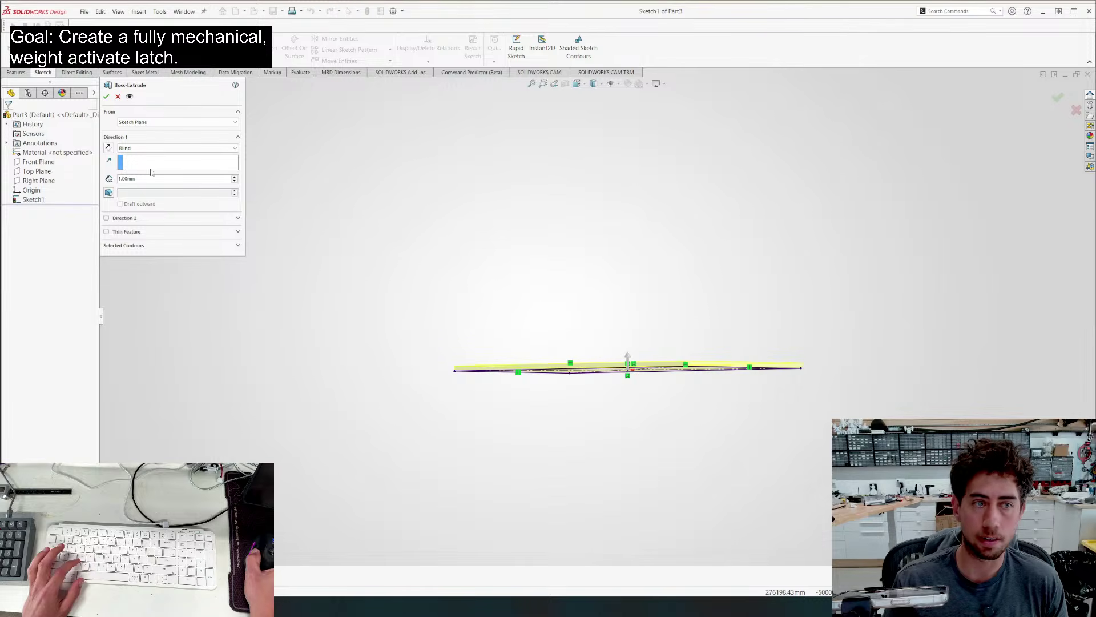
pyautogui.write('2.5')
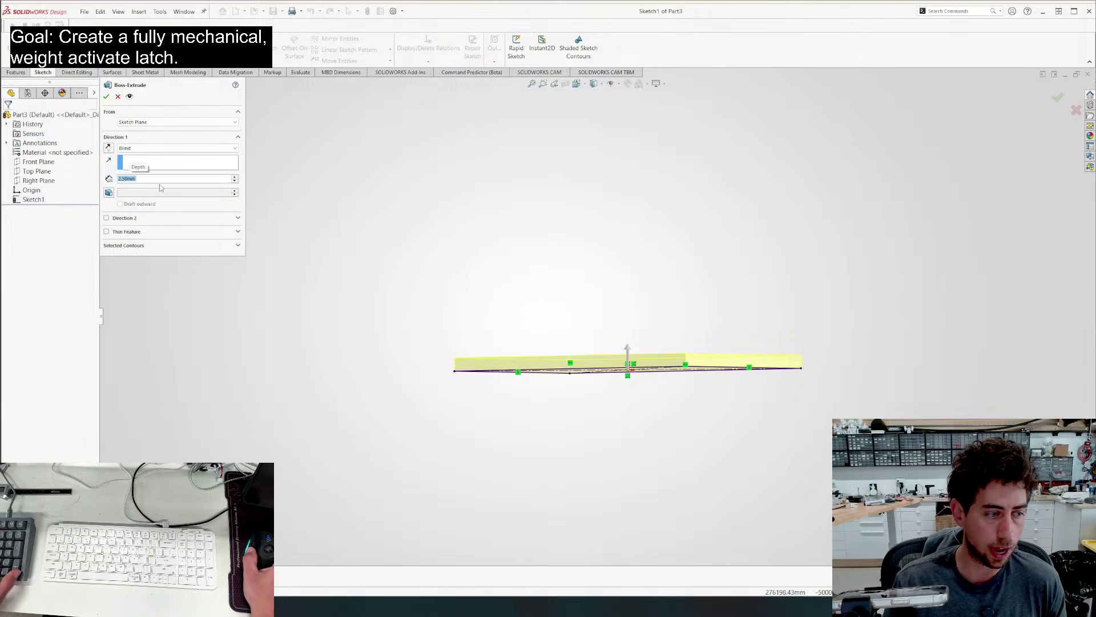
pyautogui.moveTo(354, 256); pyautogui.dragTo(544, 354, button='middle')
pyautogui.scroll(3, 562, 342)
pyautogui.press('Return')
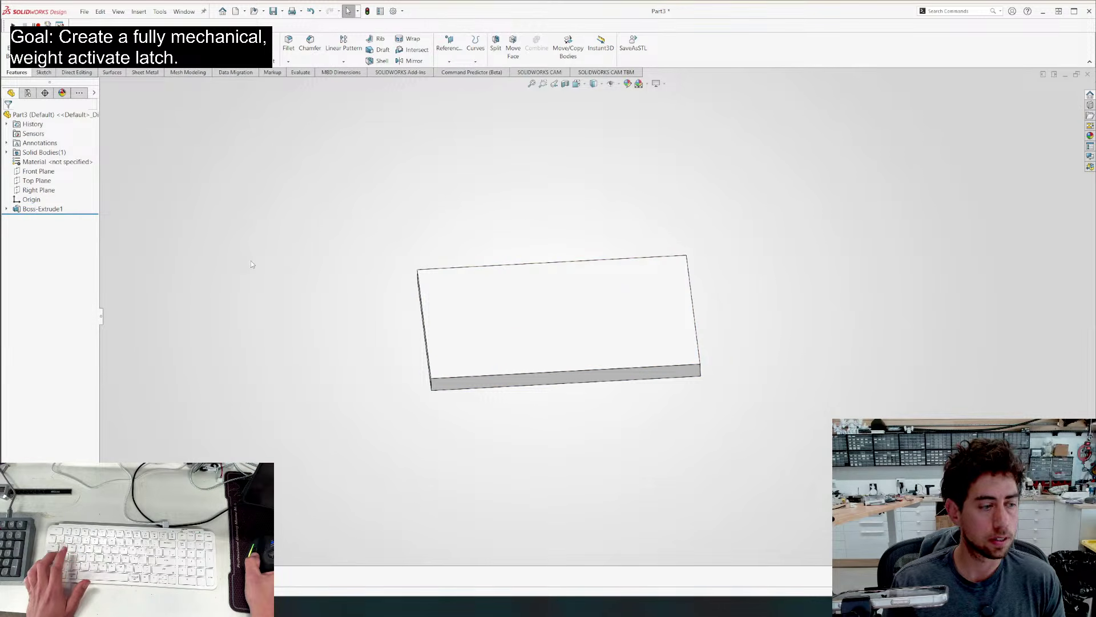
# Save the plate part as WAML_Marble Scale in the 201 - Weight Activated Marble Latch folder
pyautogui.hotkey('ctrl', 's')
pyautogui.write('WA')
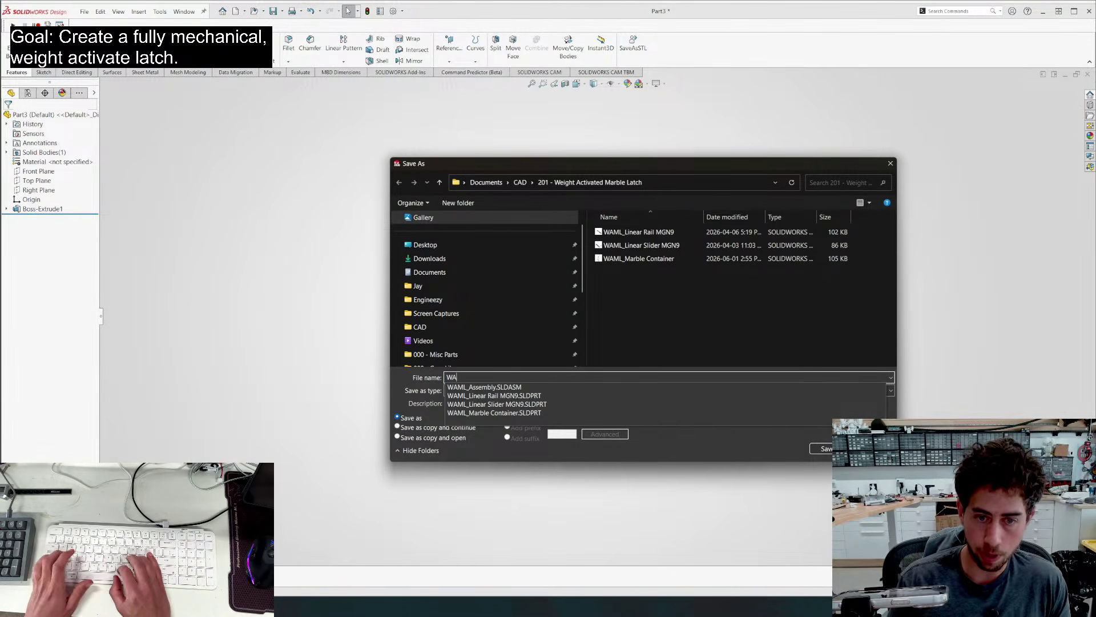
pyautogui.write('ML_')
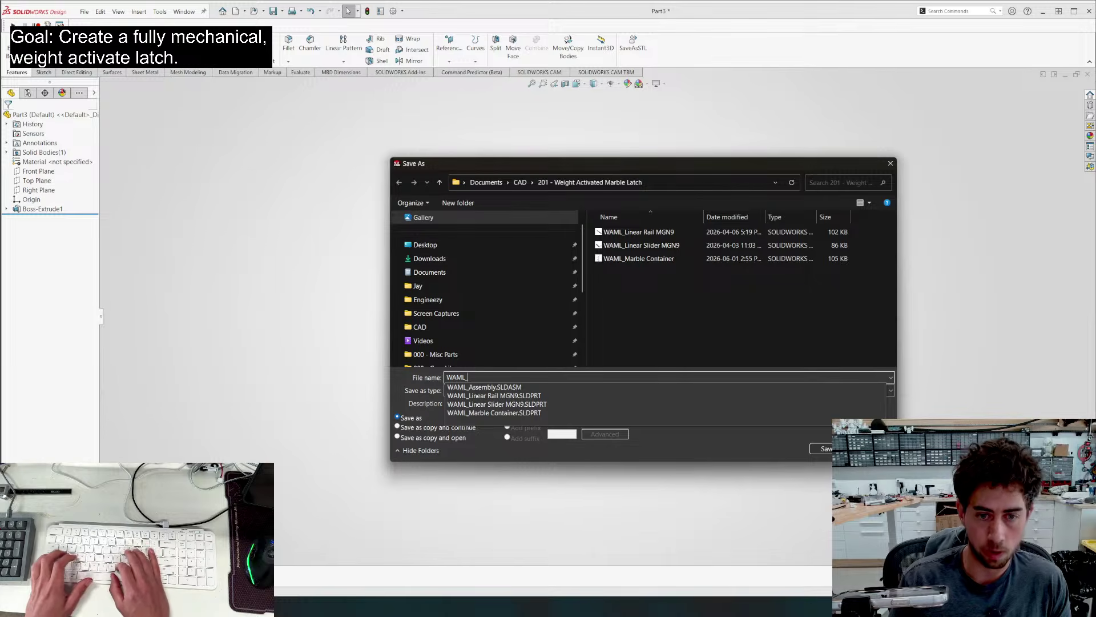
pyautogui.write('Marble')
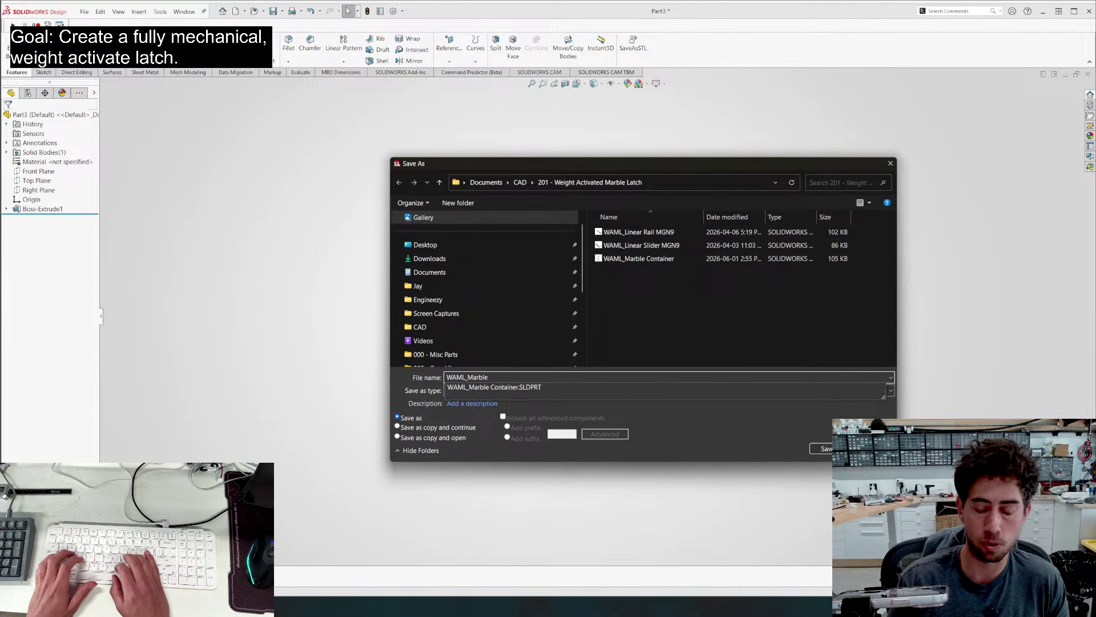
pyautogui.write(' Sca')
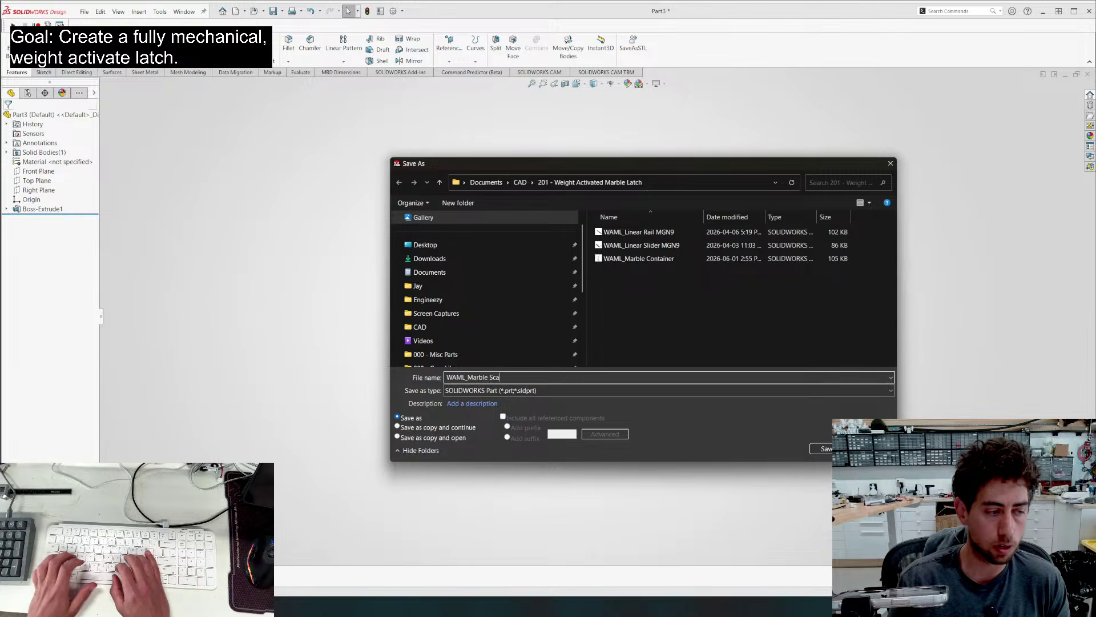
pyautogui.write('le')
pyautogui.press('Return')
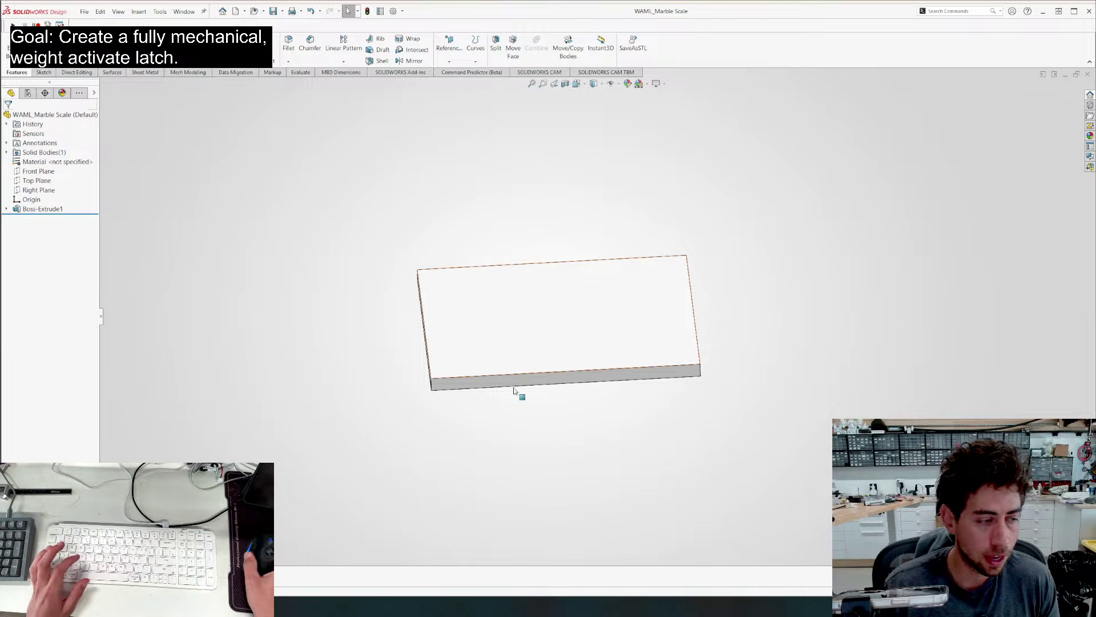
# Switch to the WAML_Marble Container part and measure the distance between the front and back inner edges of its opening
pyautogui.moveTo(472, 343); pyautogui.dragTo(444, 363, button='middle')
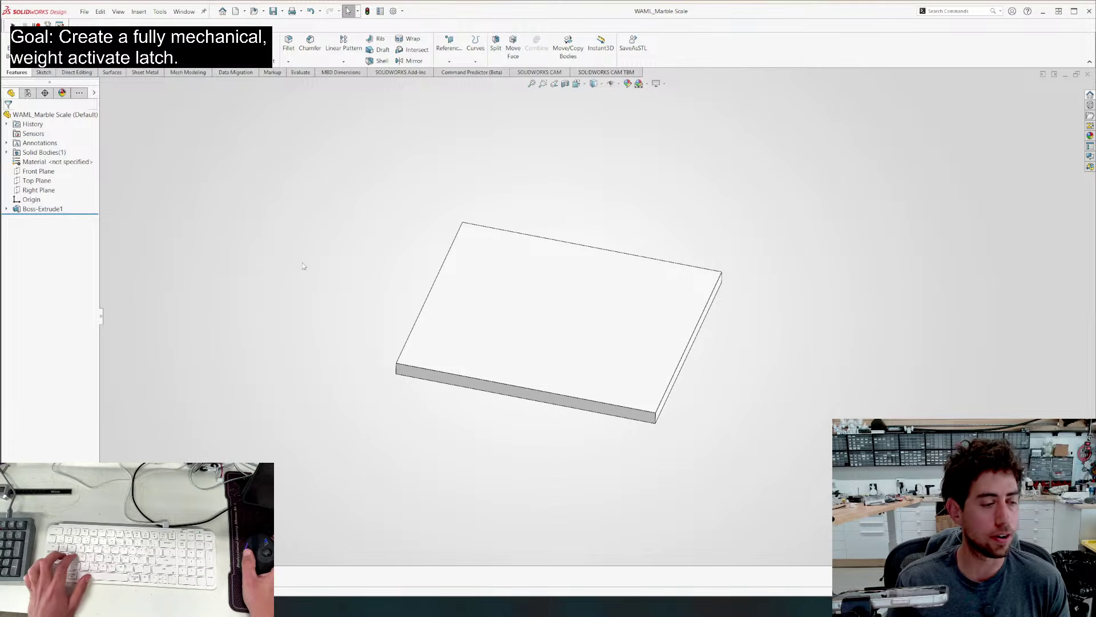
pyautogui.hotkey('ctrl', 'Tab')
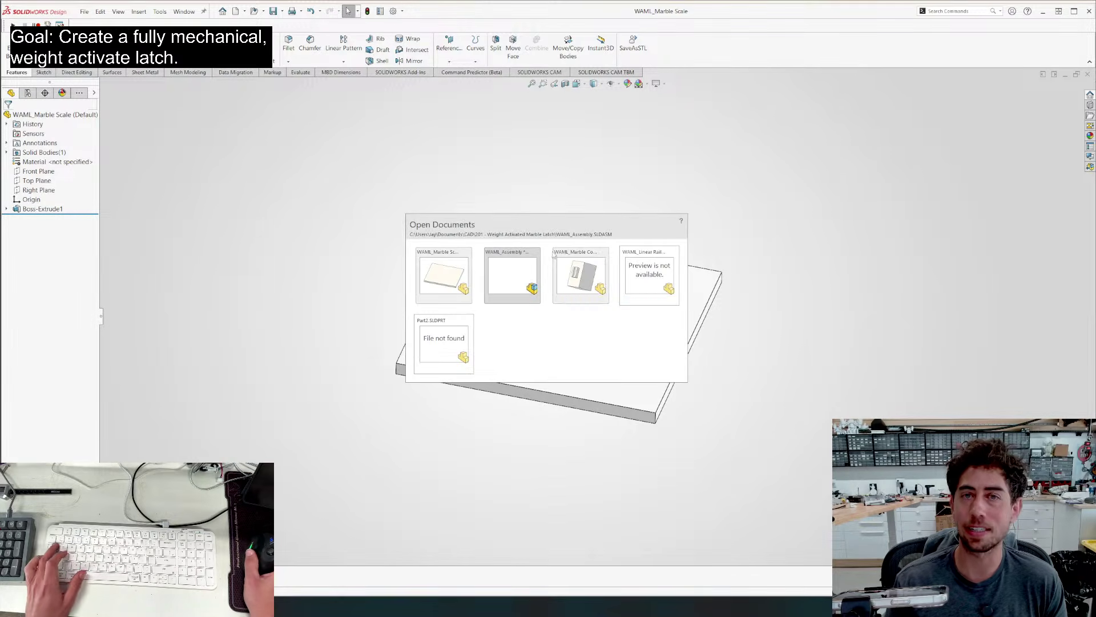
pyautogui.click(569, 285)
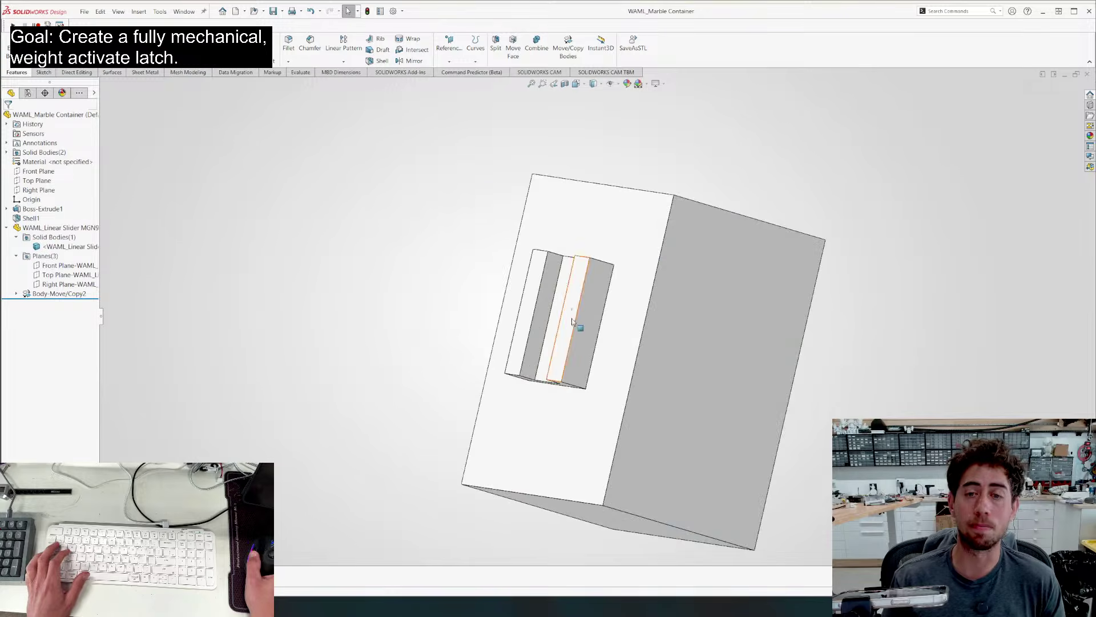
pyautogui.moveTo(572, 258); pyautogui.dragTo(412, 289, button='middle')
pyautogui.scroll(4, 393, 296)
pyautogui.scroll(-5, 700, 344)
pyautogui.click(457, 155)
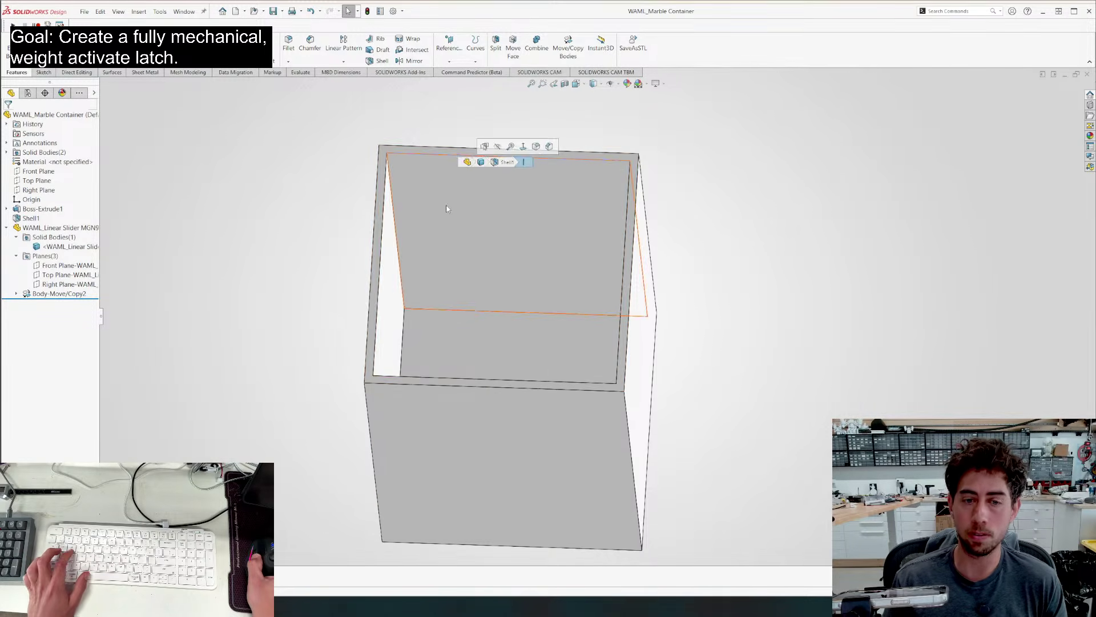
pyautogui.click(413, 380)
pyautogui.press('m')
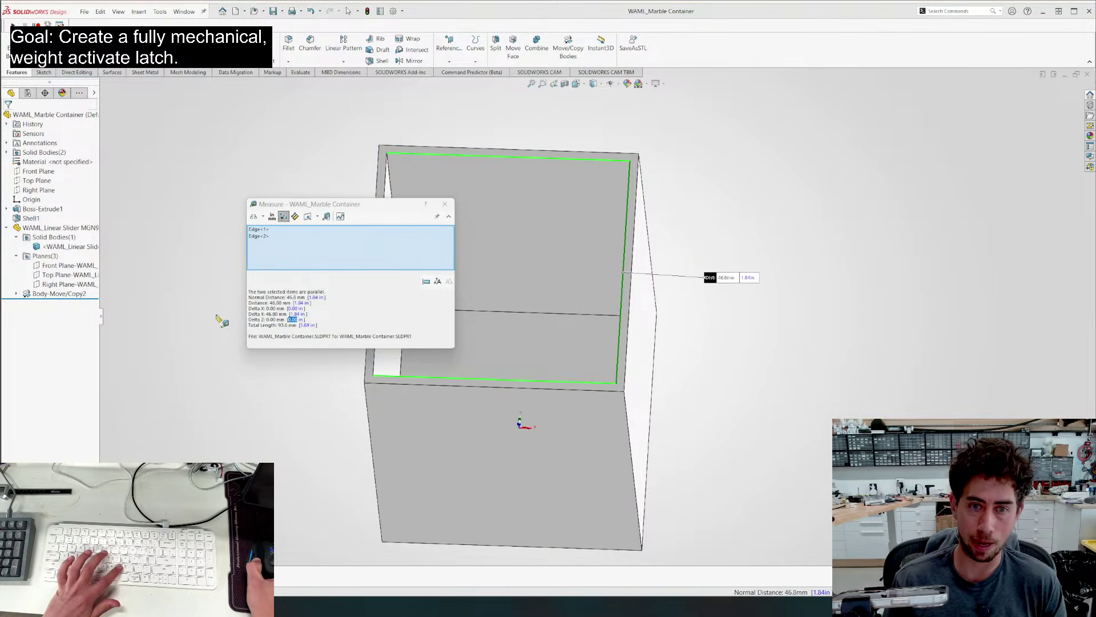
pyautogui.press('Escape')
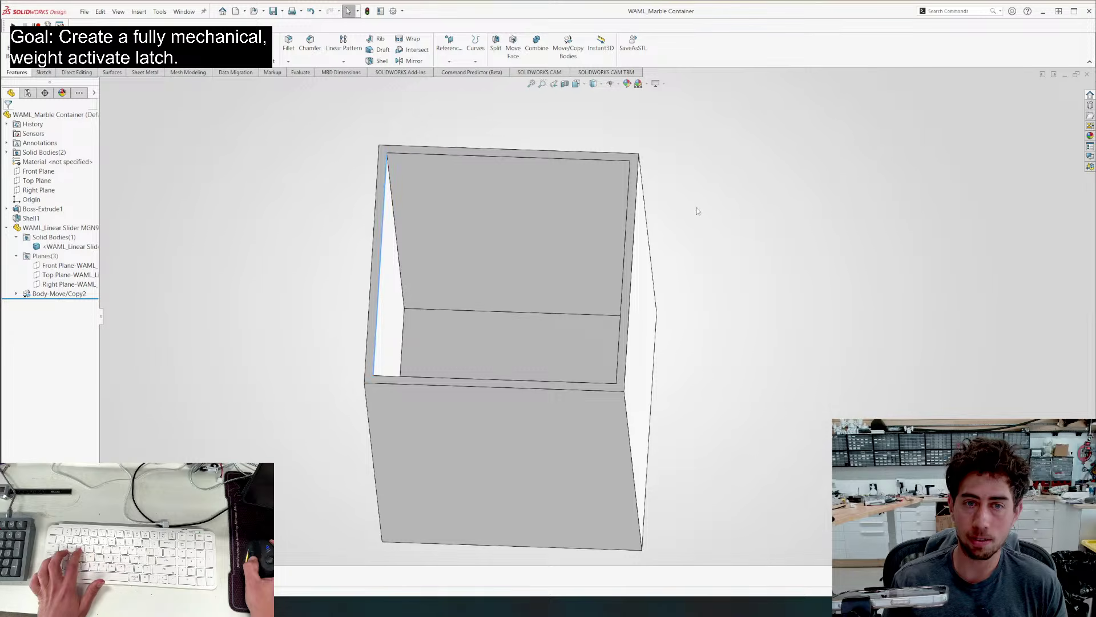
# Measure the distance between the two opposite inner side edges of the marble container's opening in the part
pyautogui.click(632, 223)
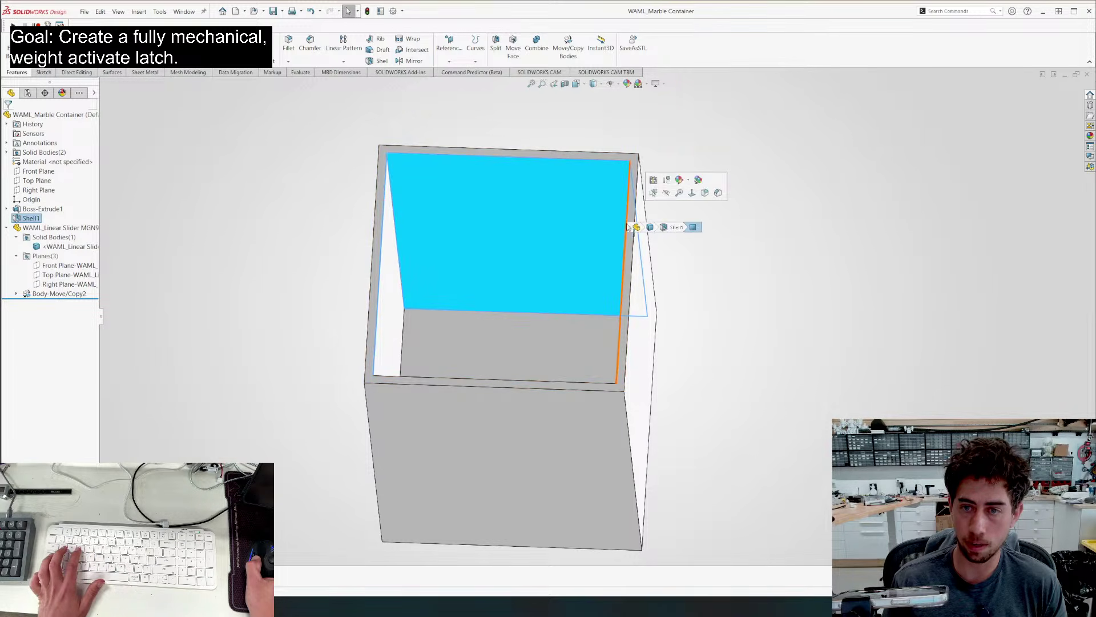
pyautogui.click(632, 222)
pyautogui.click(374, 223)
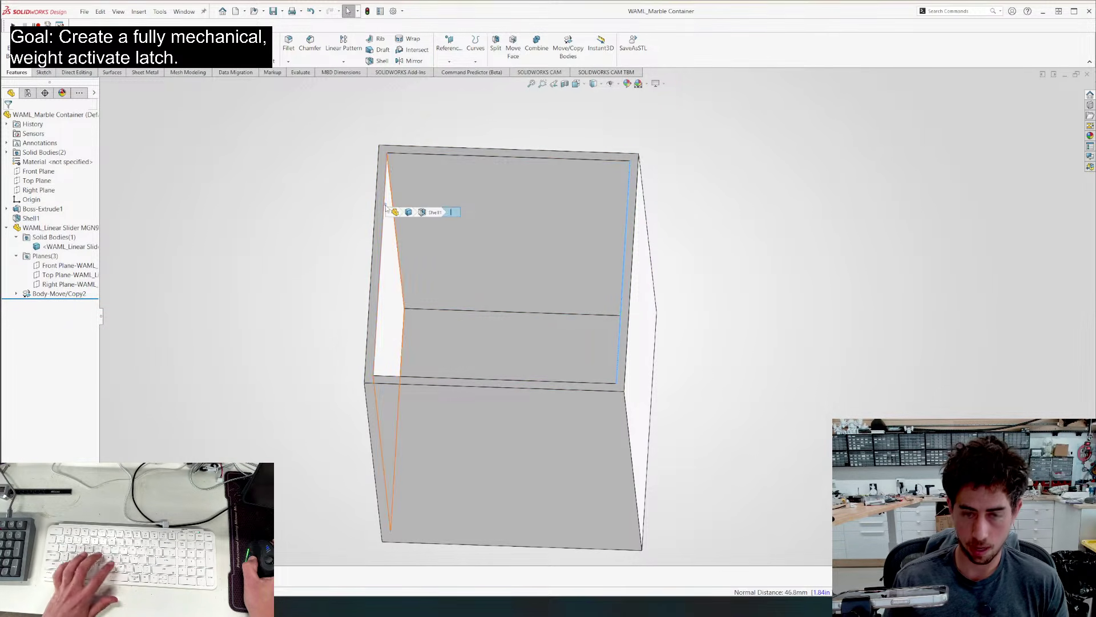
pyautogui.press('m')
pyautogui.press('Escape')
pyautogui.scroll(4, 599, 315)
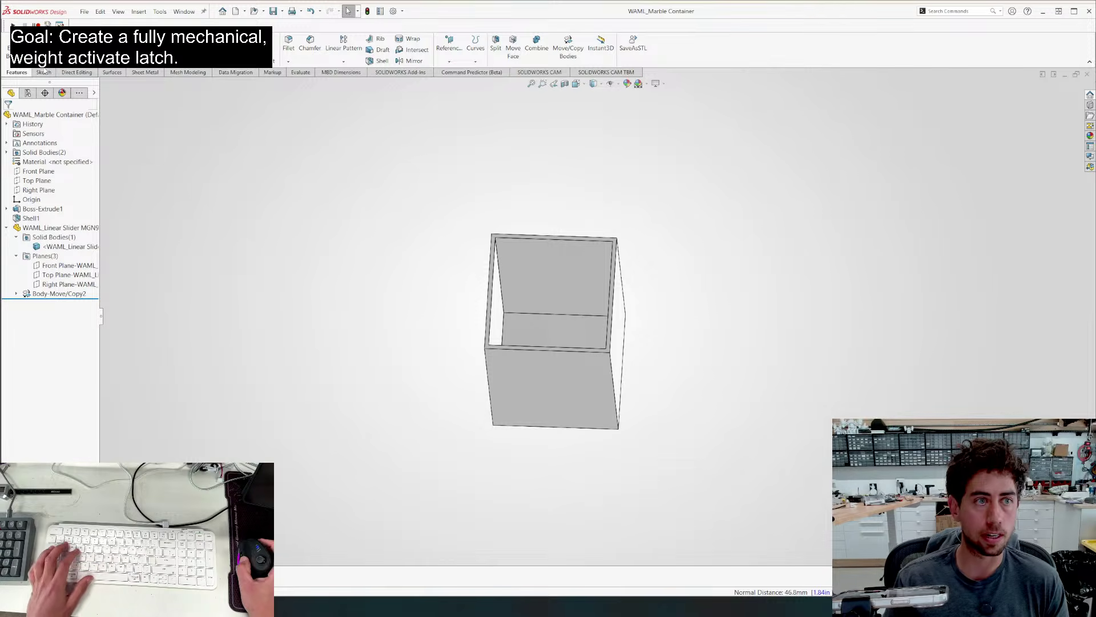
# Switch to WAML_Assembly and insert the WAML_Marble Scale part beside the marble container
pyautogui.hotkey('ctrl', 'Tab')
pyautogui.click(580, 273)
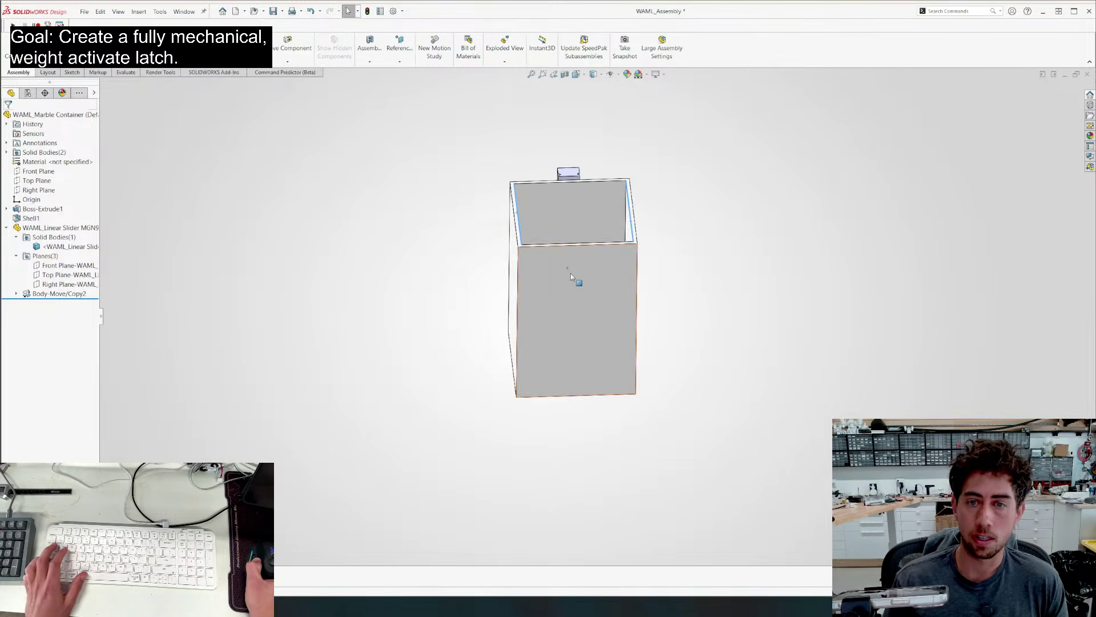
pyautogui.click(342, 154)
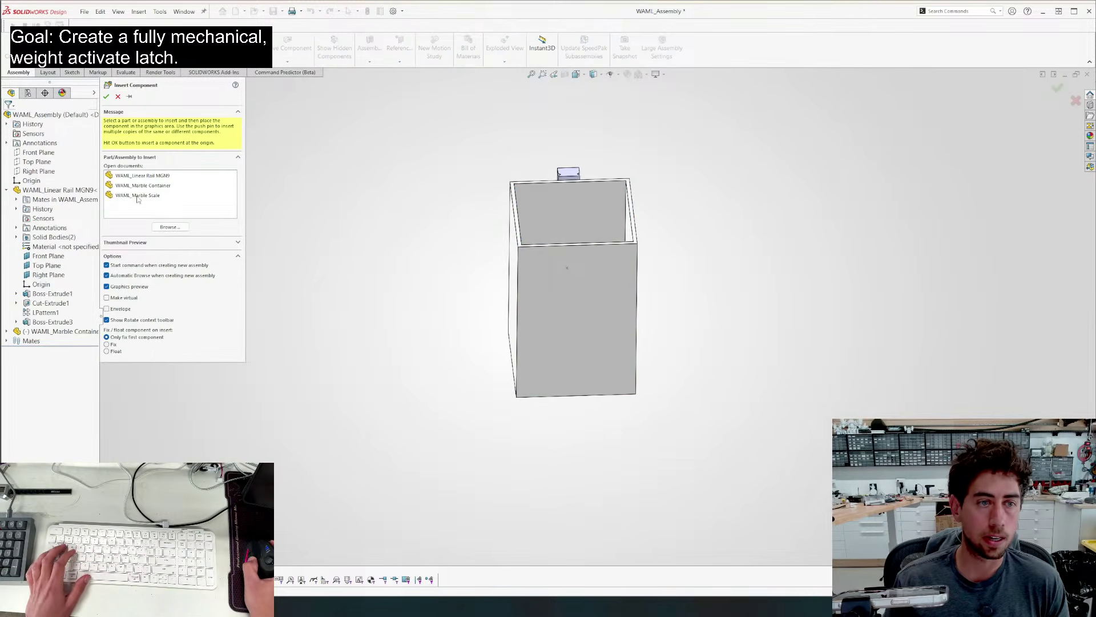
pyautogui.click(138, 196)
pyautogui.click(388, 238)
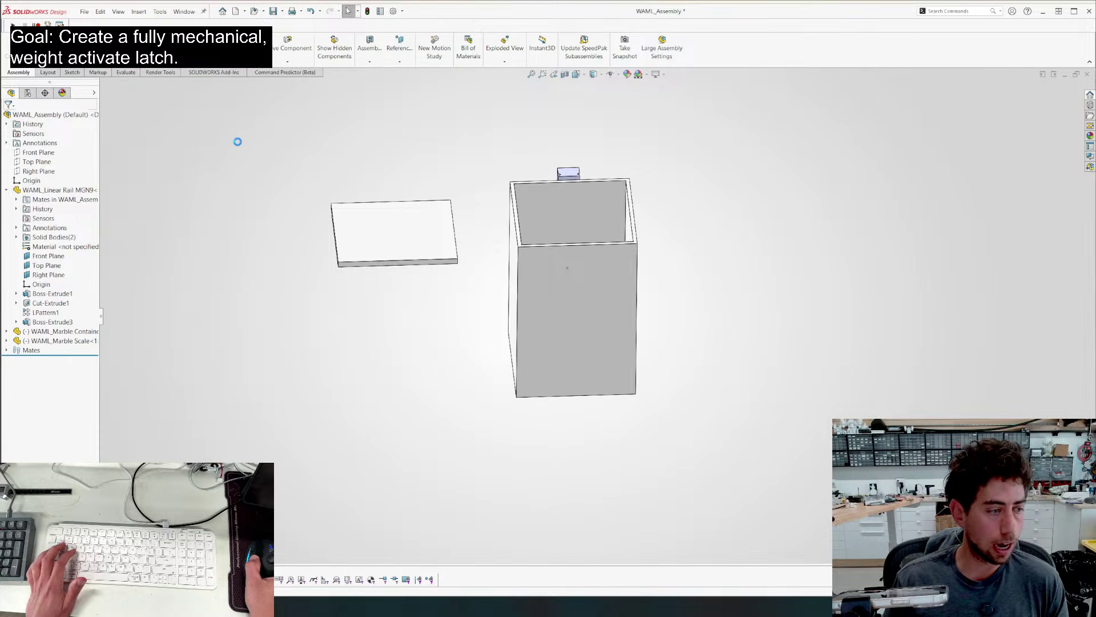
# Mate the Right Plane of the WAML_Marble Scale coincident with the Right Plane of the WAML_Marble Container
pyautogui.scroll(4, 299, 206)
pyautogui.moveTo(500, 221); pyautogui.dragTo(633, 313, button='middle')
pyautogui.scroll(-5, 633, 314)
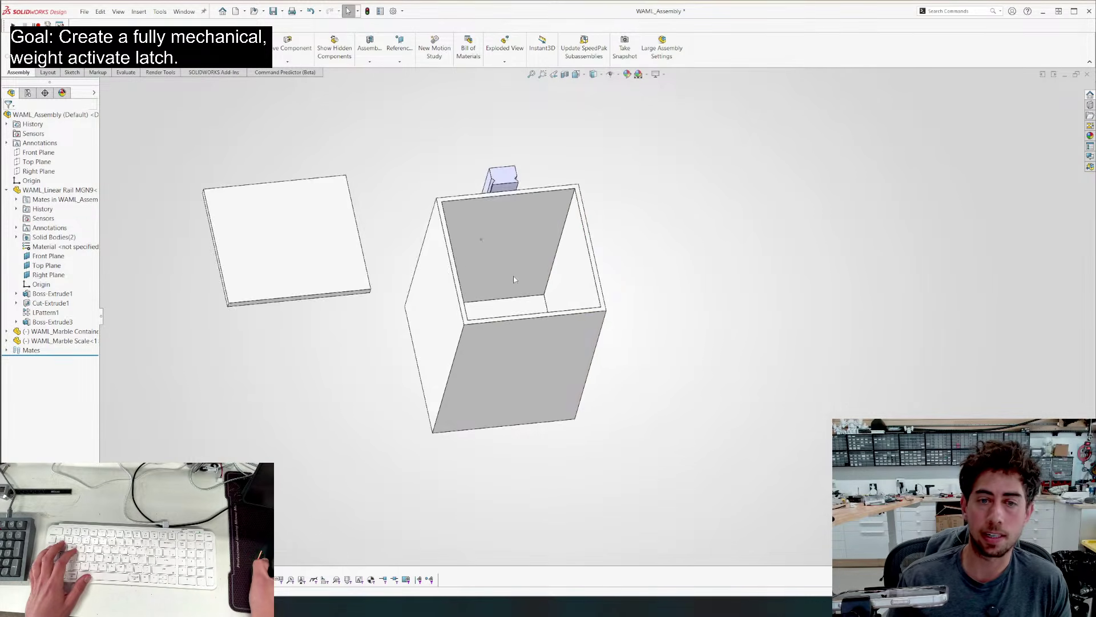
pyautogui.moveTo(513, 278); pyautogui.dragTo(378, 269, button='middle')
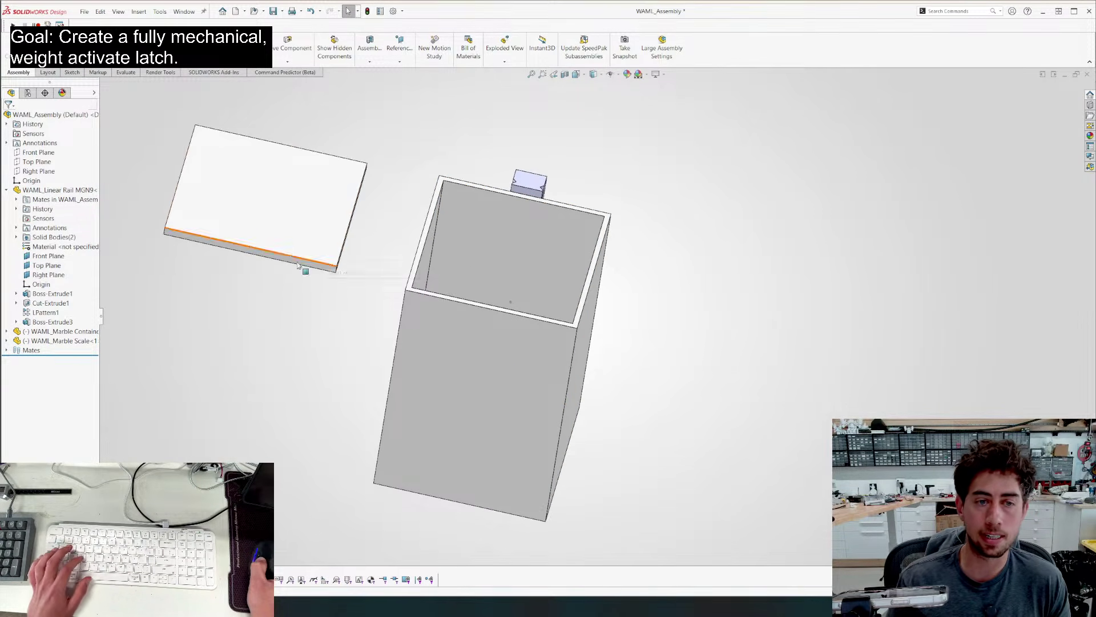
pyautogui.click(6, 341)
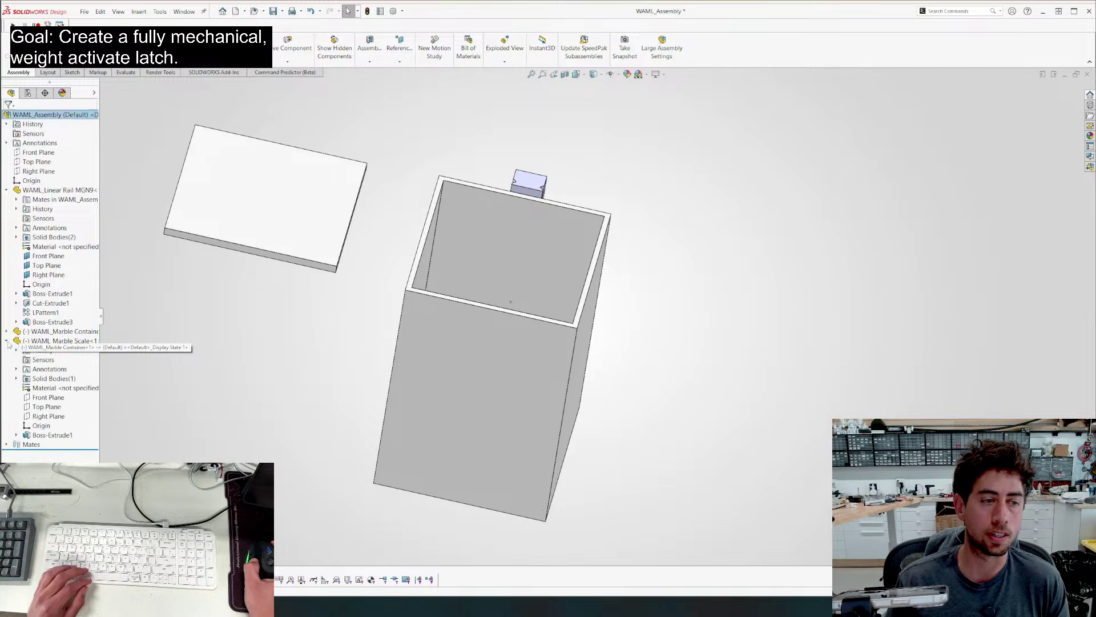
pyautogui.click(48, 417)
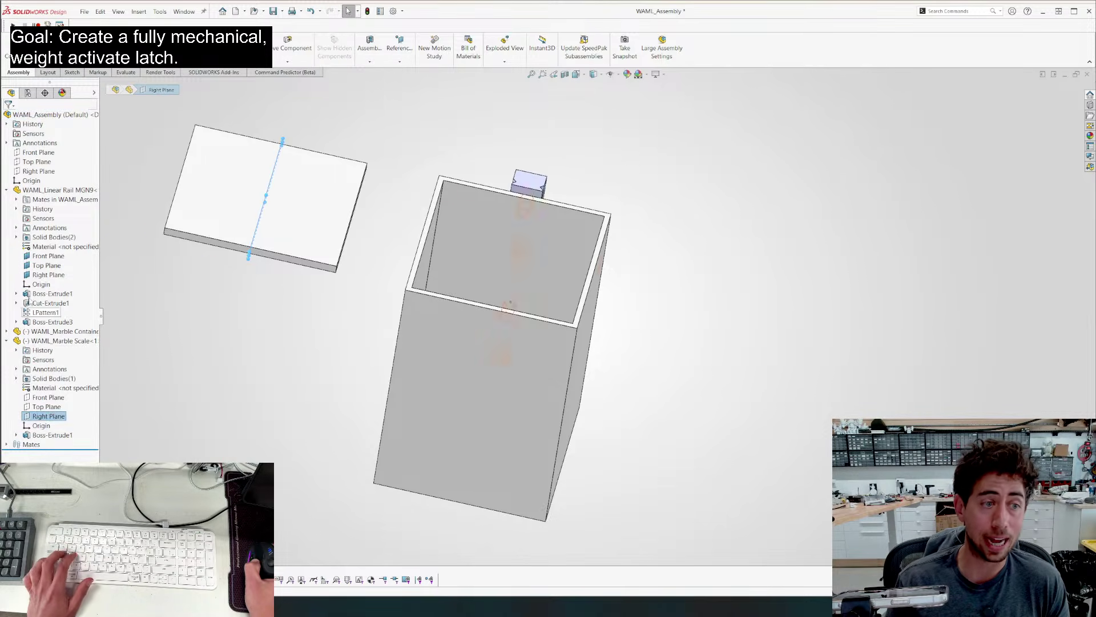
pyautogui.keyDown('ctrl'); pyautogui.click(42, 266); pyautogui.keyUp('ctrl')
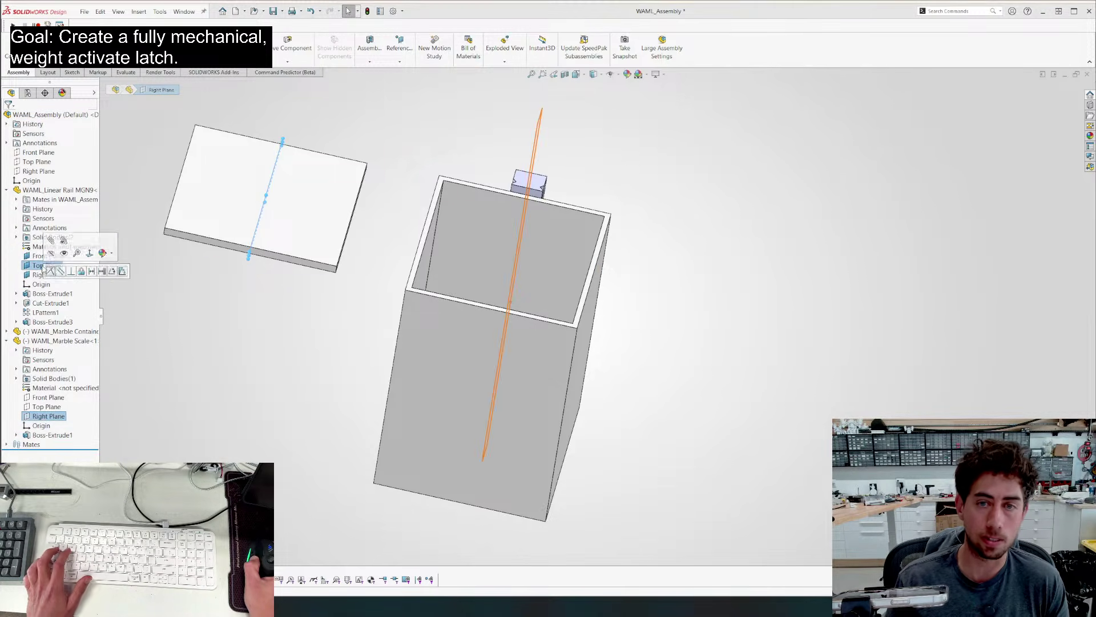
pyautogui.moveTo(642, 291); pyautogui.dragTo(523, 294, button='middle')
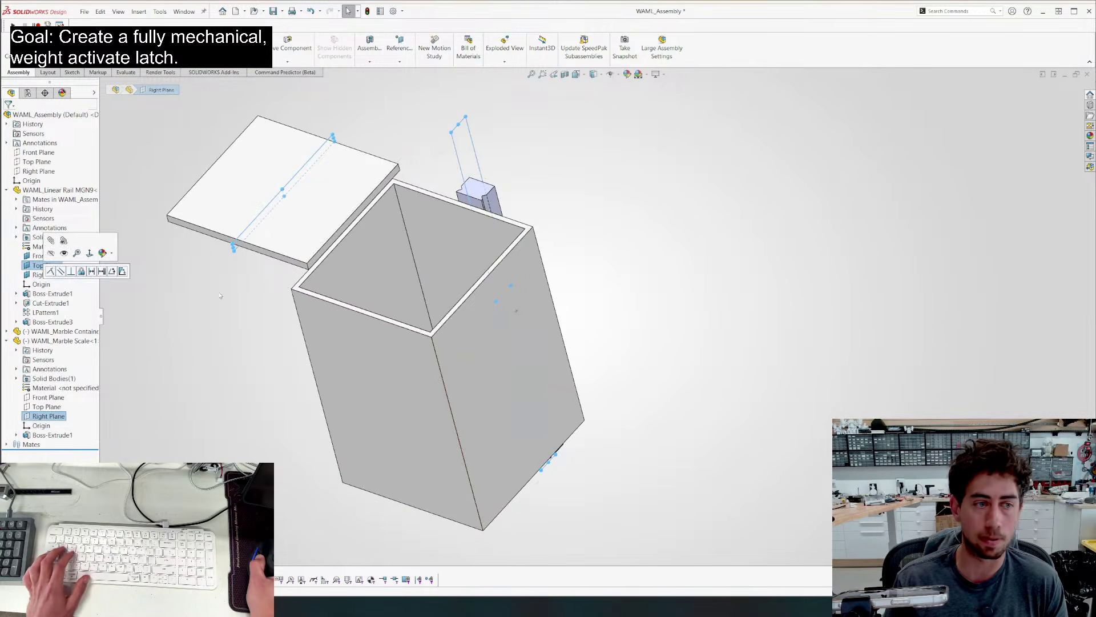
pyautogui.click(7, 332)
pyautogui.click(48, 416)
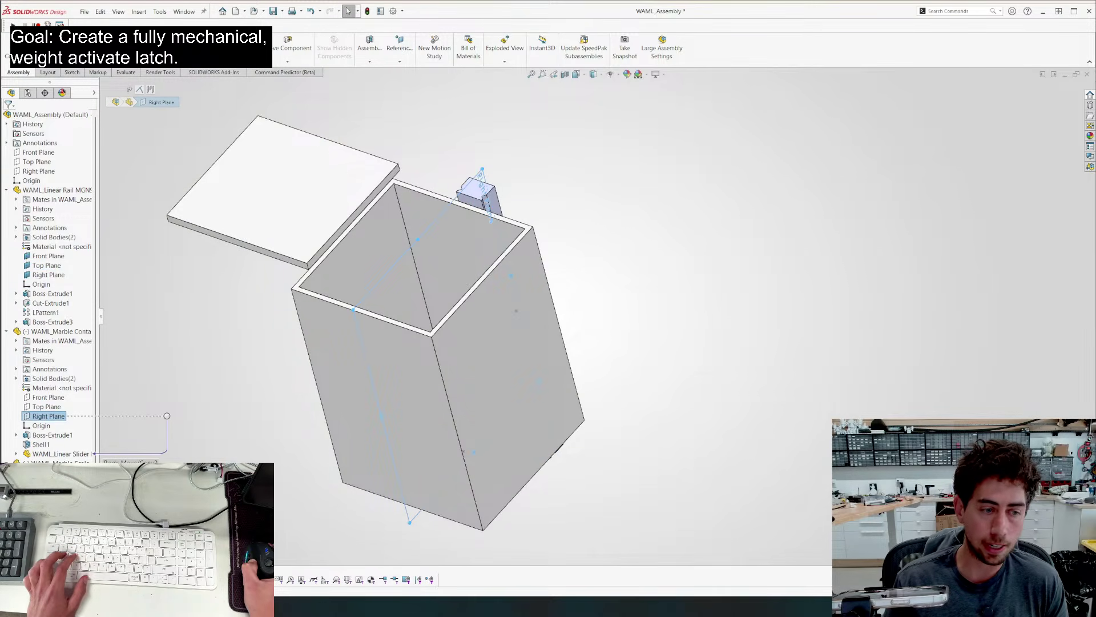
pyautogui.press('m')
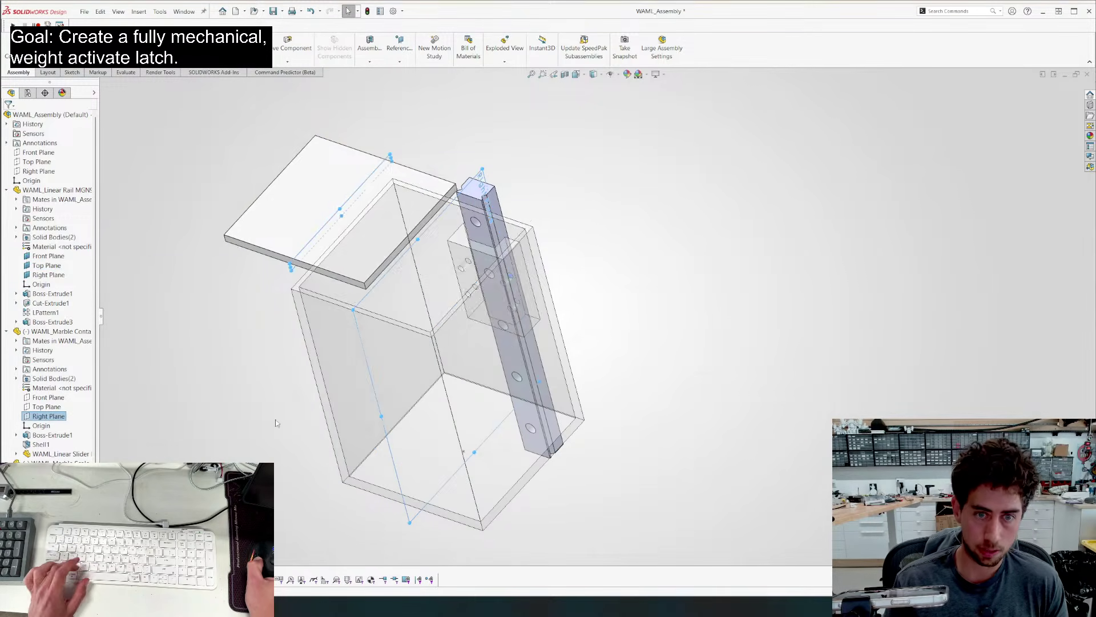
pyautogui.click(246, 267)
# Mate the Front Plane of the WAML_Marble Scale coincident with the Top Plane of the WAML_Marble Container
pyautogui.scroll(-1, 49, 286)
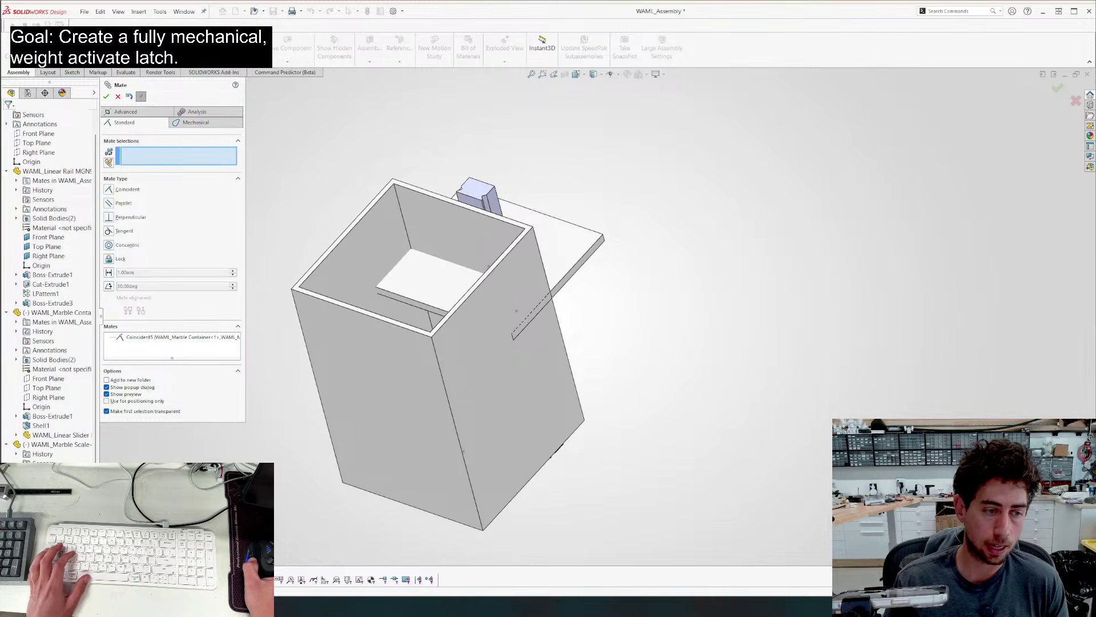
pyautogui.click(49, 501)
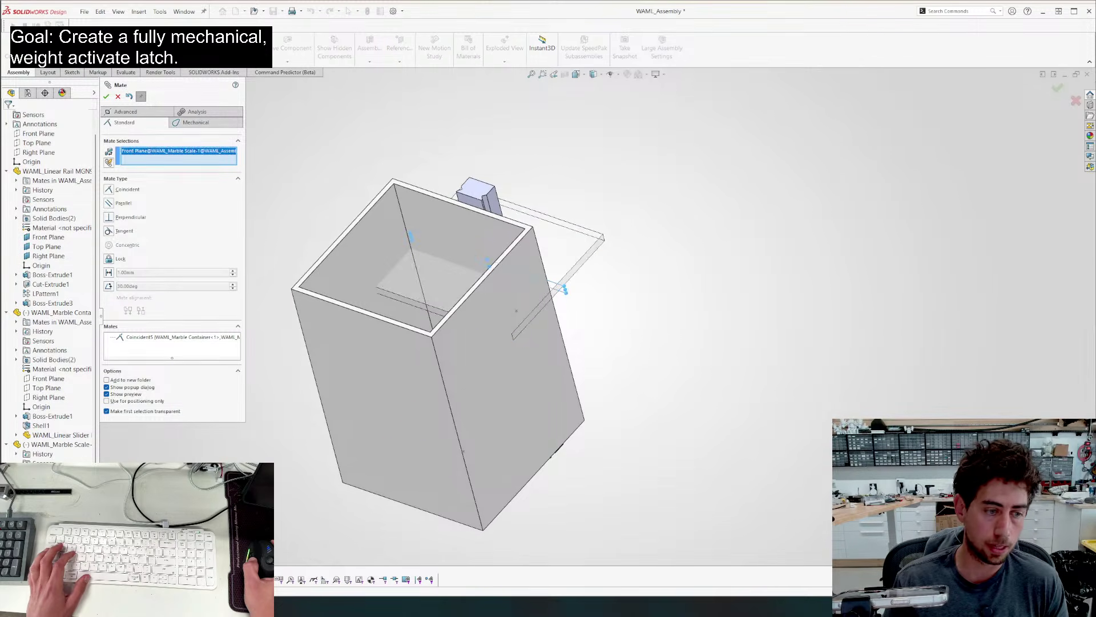
pyautogui.click(49, 389)
pyautogui.press('Return')
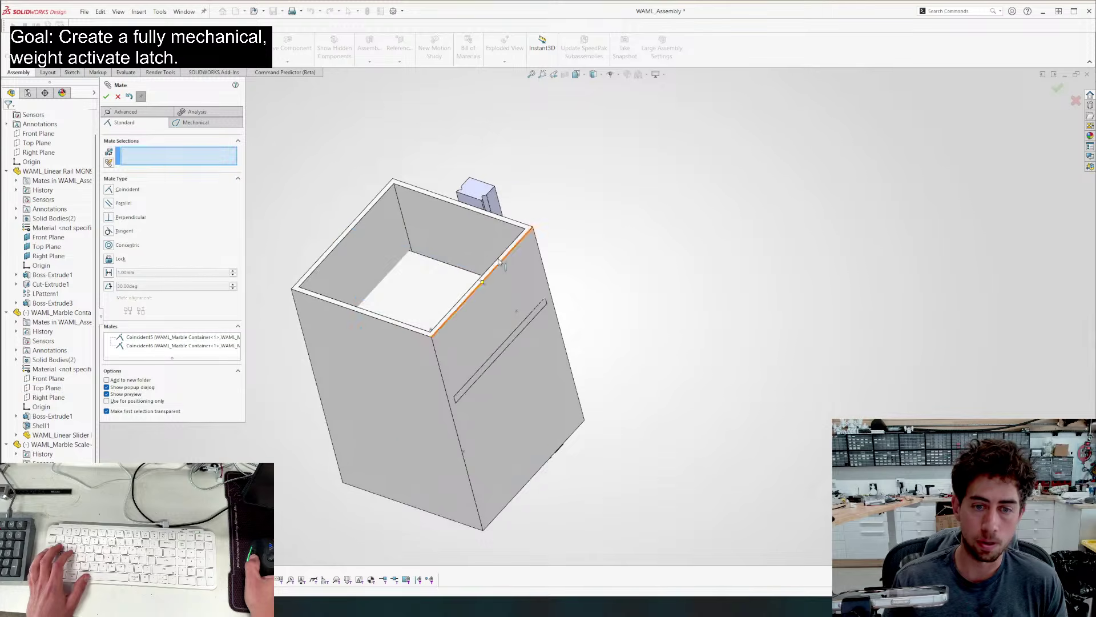
# Finish mating and set the marble scale plate's 50 mm side dimension to 45 mm
pyautogui.moveTo(509, 254); pyautogui.dragTo(492, 374, button='middle')
pyautogui.press('Escape')
pyautogui.doubleClick(396, 347)
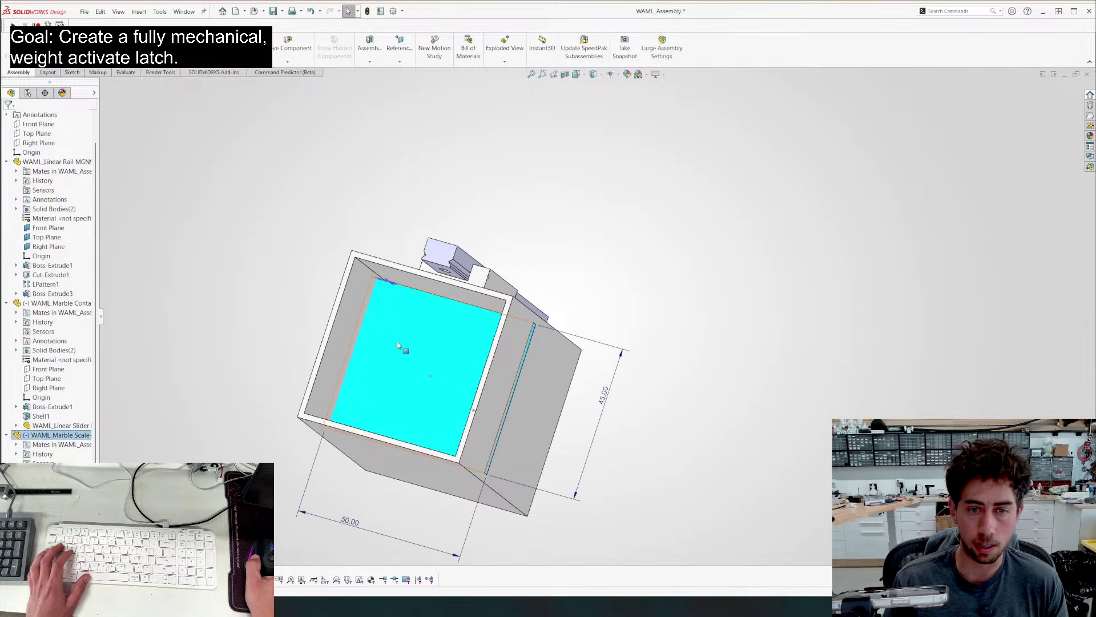
pyautogui.doubleClick(350, 523)
pyautogui.press('Return')
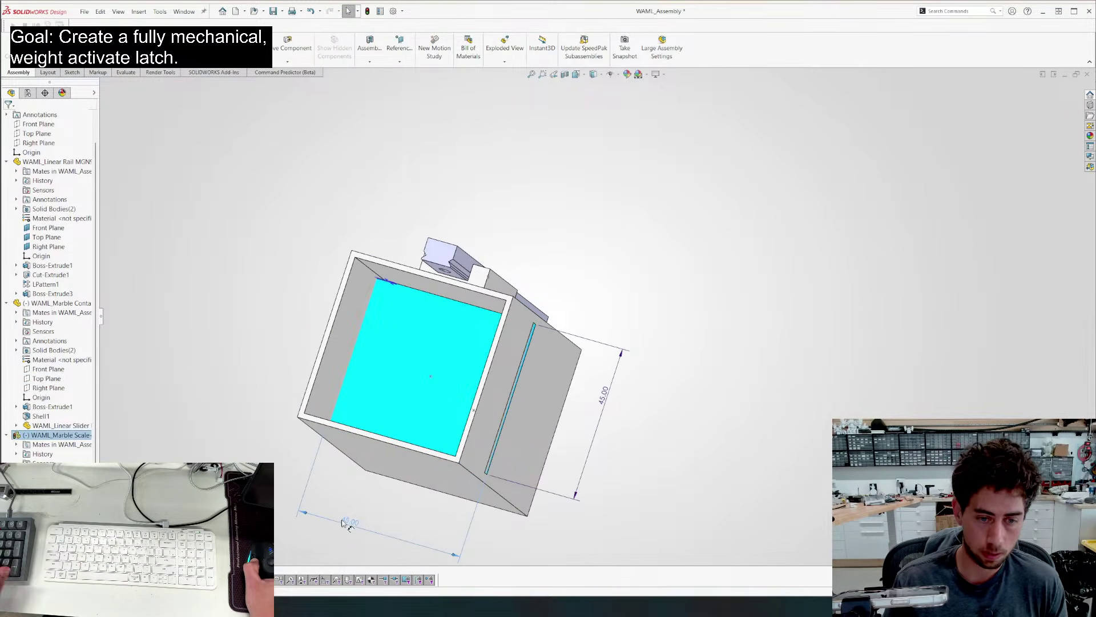
pyautogui.press('Escape')
# Make the marble container transparent and slide the scale plate down inside it
pyautogui.moveTo(315, 470); pyautogui.dragTo(350, 373, button='middle')
pyautogui.rightClick(390, 323)
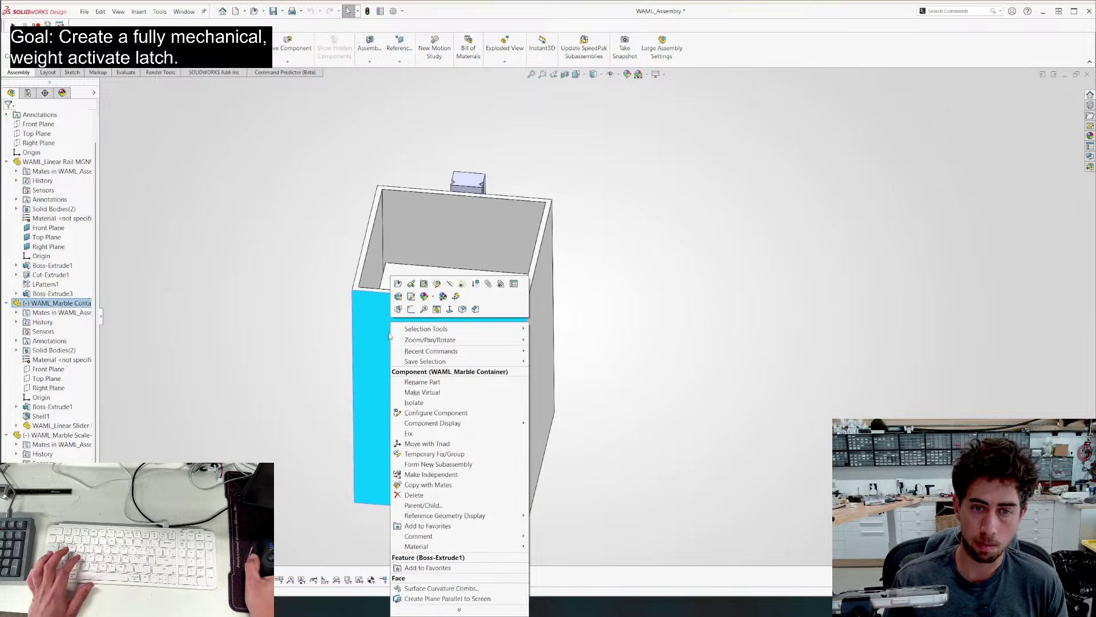
pyautogui.click(463, 282)
pyautogui.click(303, 284)
pyautogui.moveTo(303, 285); pyautogui.dragTo(309, 274, button='middle')
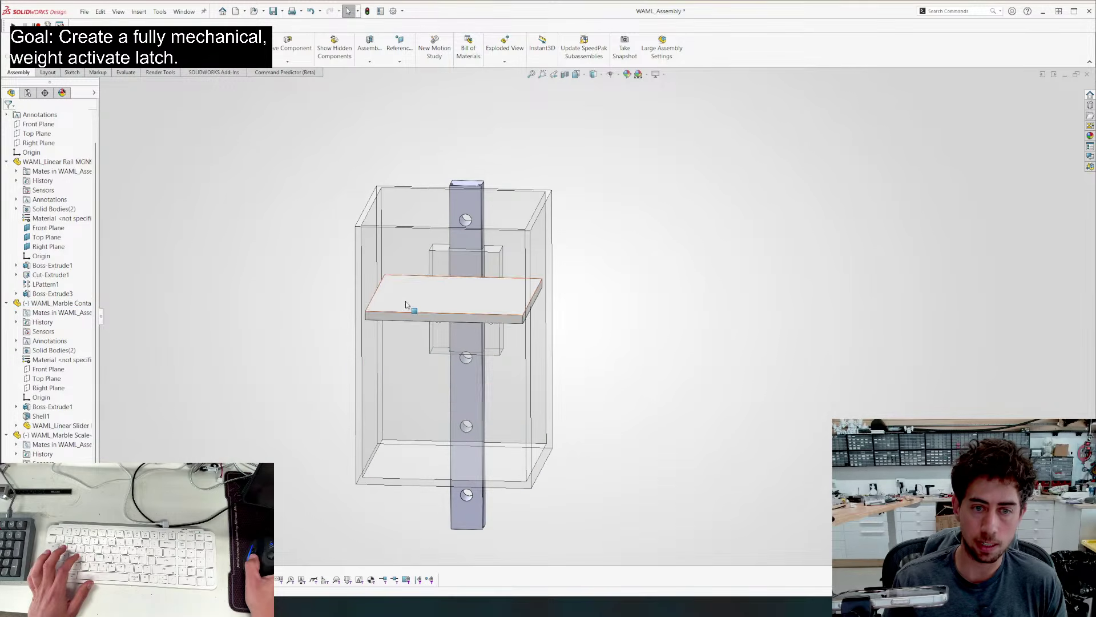
pyautogui.moveTo(411, 312); pyautogui.dragTo(427, 329)
pyautogui.moveTo(426, 329); pyautogui.dragTo(406, 284, button='middle')
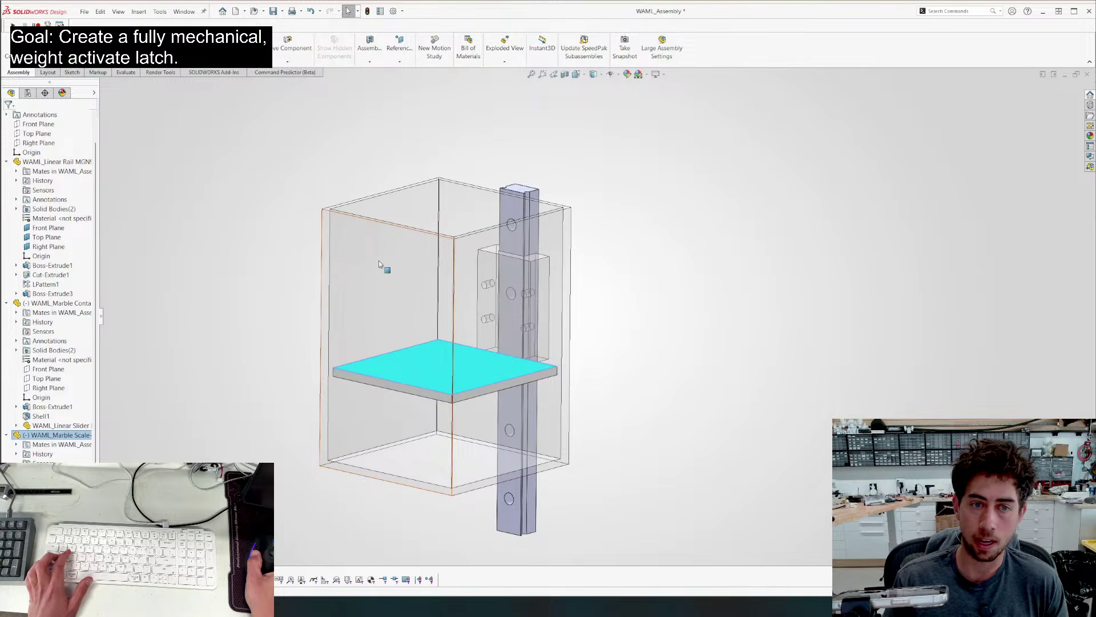
# Fix the marble container and the marble scale in place, and try to move the scale plate
pyautogui.rightClick(388, 257)
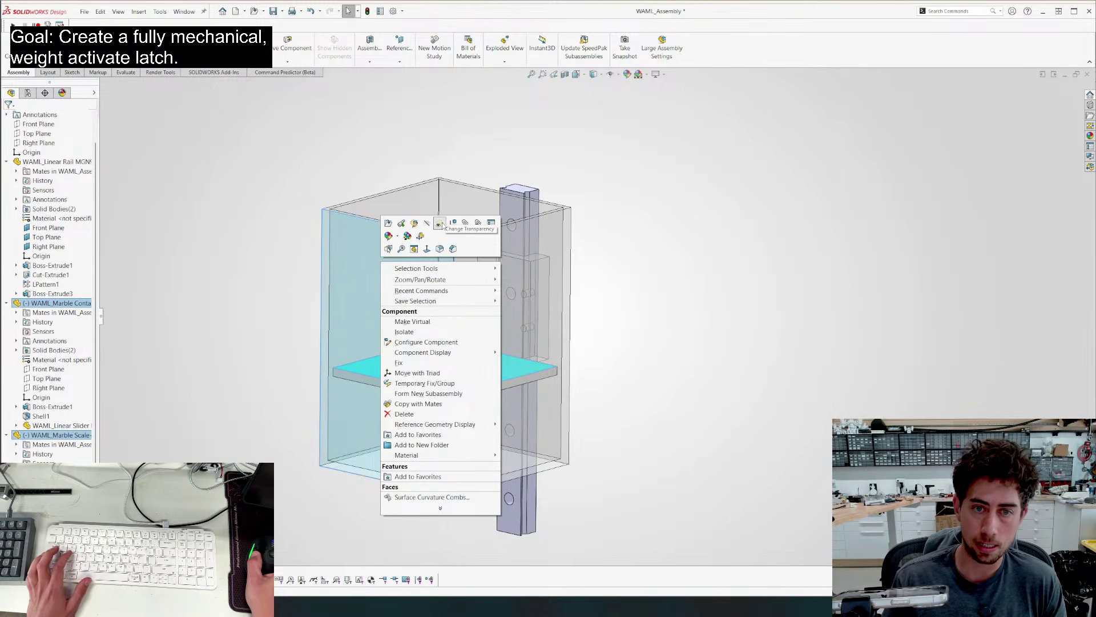
pyautogui.click(420, 363)
pyautogui.moveTo(251, 353); pyautogui.dragTo(457, 372, button='middle')
pyautogui.moveTo(457, 371); pyautogui.dragTo(465, 279)
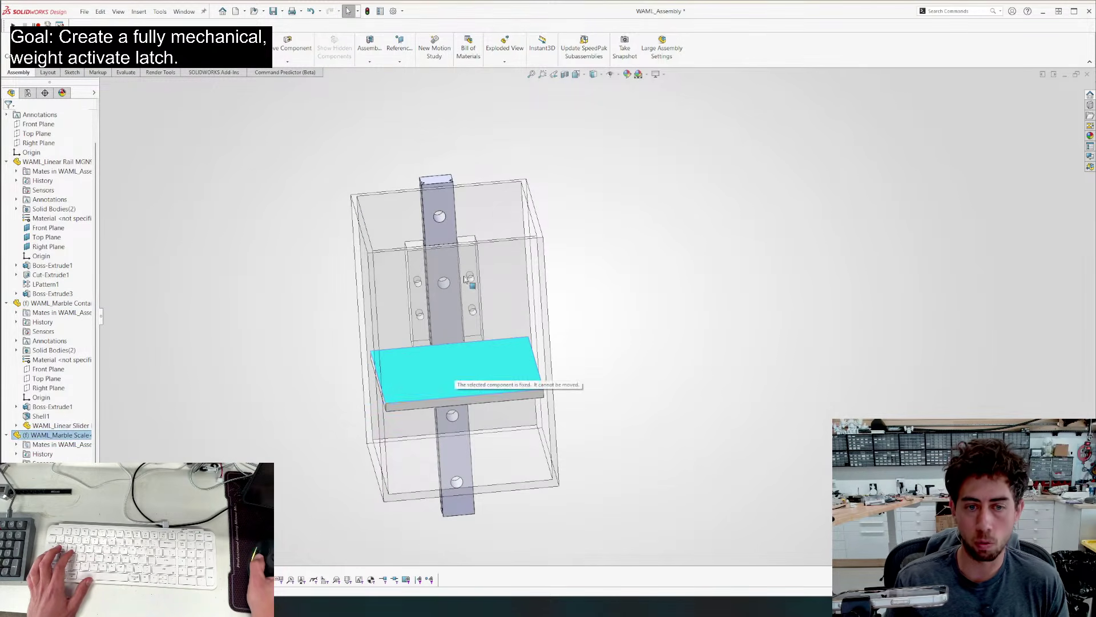
# Float the WAML_Marble Scale component so it can move within the fixed container
pyautogui.click(422, 406)
pyautogui.rightClick(49, 437)
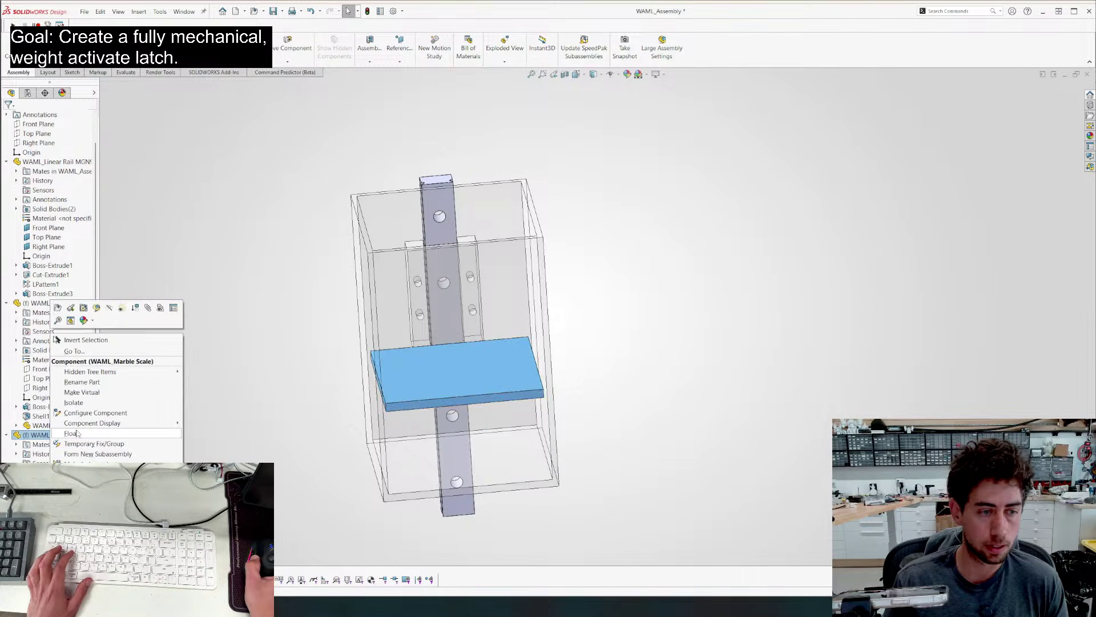
pyautogui.click(84, 434)
pyautogui.rightClick(375, 223)
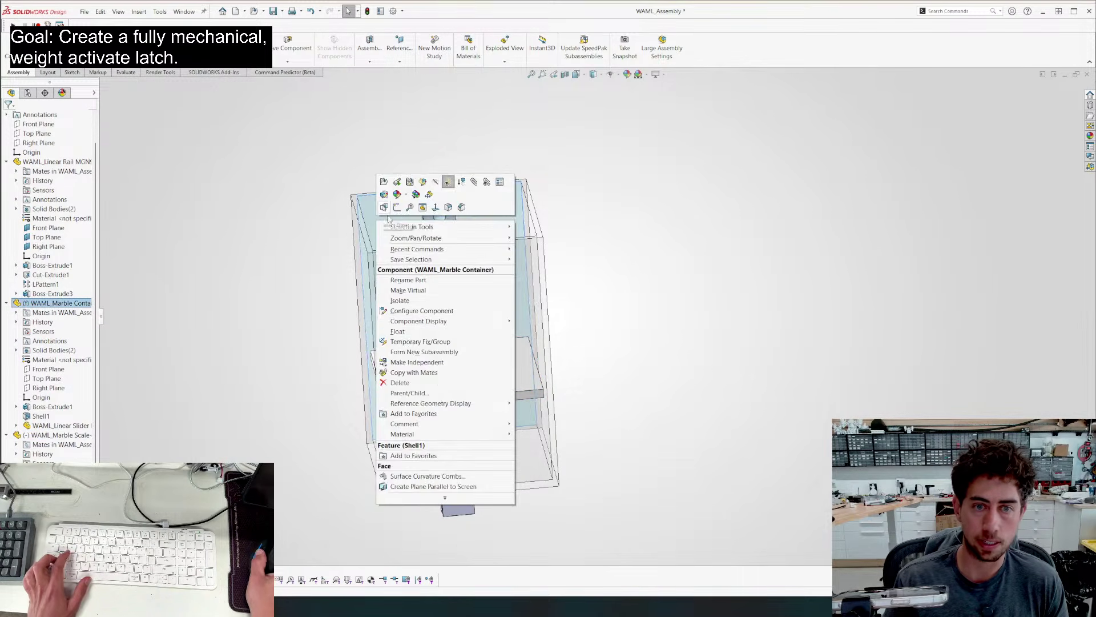
pyautogui.click(394, 331)
# Slide the marble scale plate up toward the container's opening and back down below the linear slider block
pyautogui.moveTo(446, 381); pyautogui.dragTo(436, 270)
pyautogui.moveTo(320, 389); pyautogui.dragTo(316, 346, button='middle')
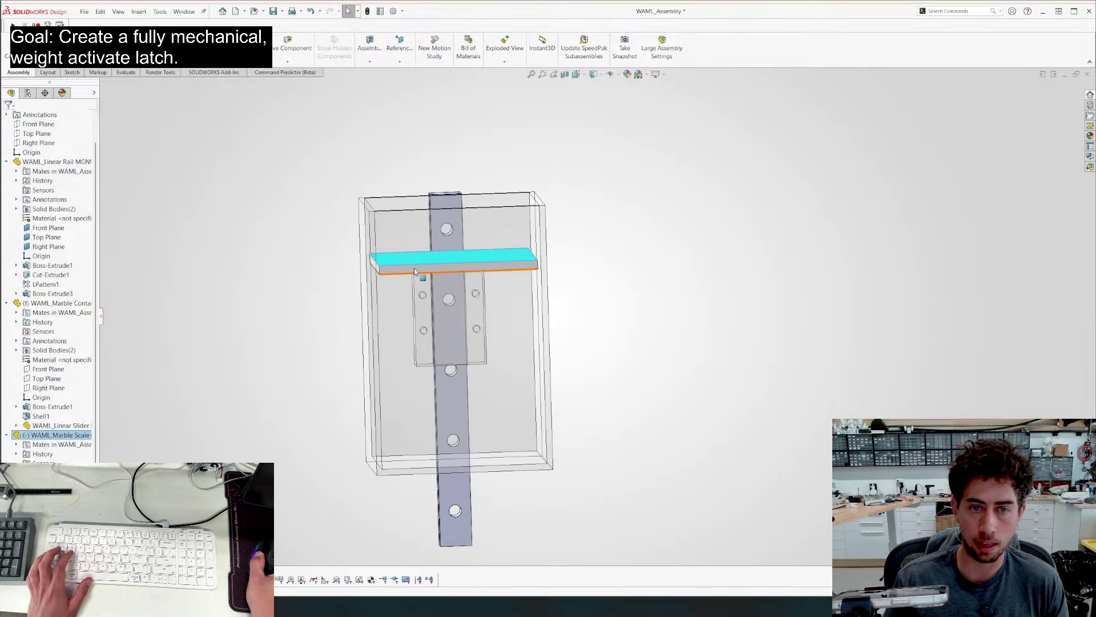
pyautogui.moveTo(425, 271); pyautogui.dragTo(397, 378)
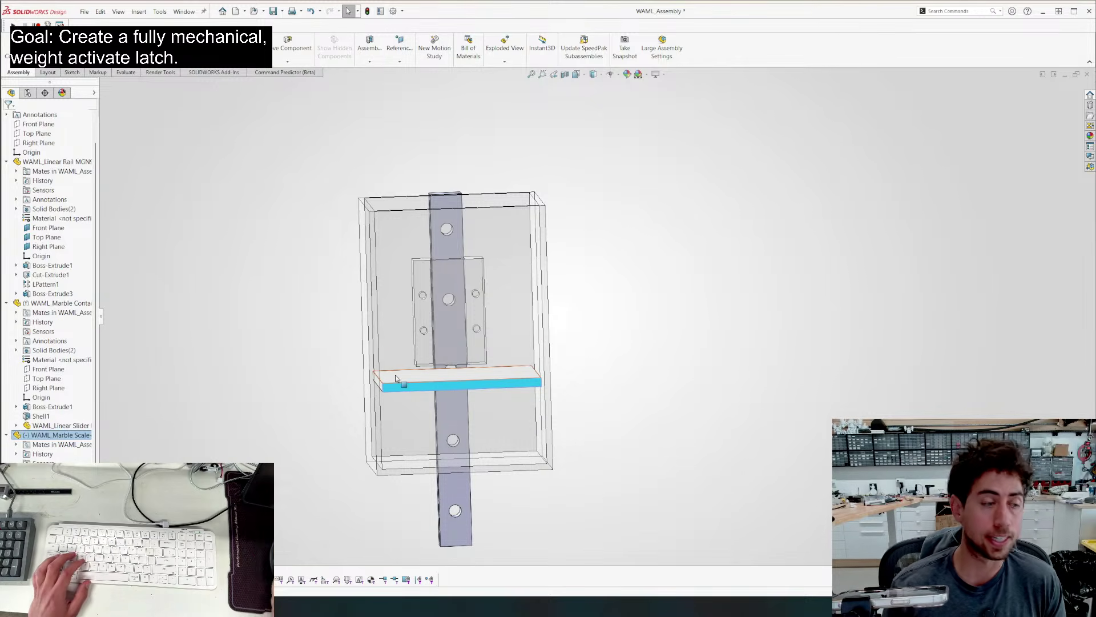
# View the marble scale plate face-on and measure from one of its side edges to the container's adjacent inner edge
pyautogui.scroll(-3, 361, 372)
pyautogui.moveTo(361, 372); pyautogui.dragTo(375, 461, button='middle')
pyautogui.scroll(4, 375, 462)
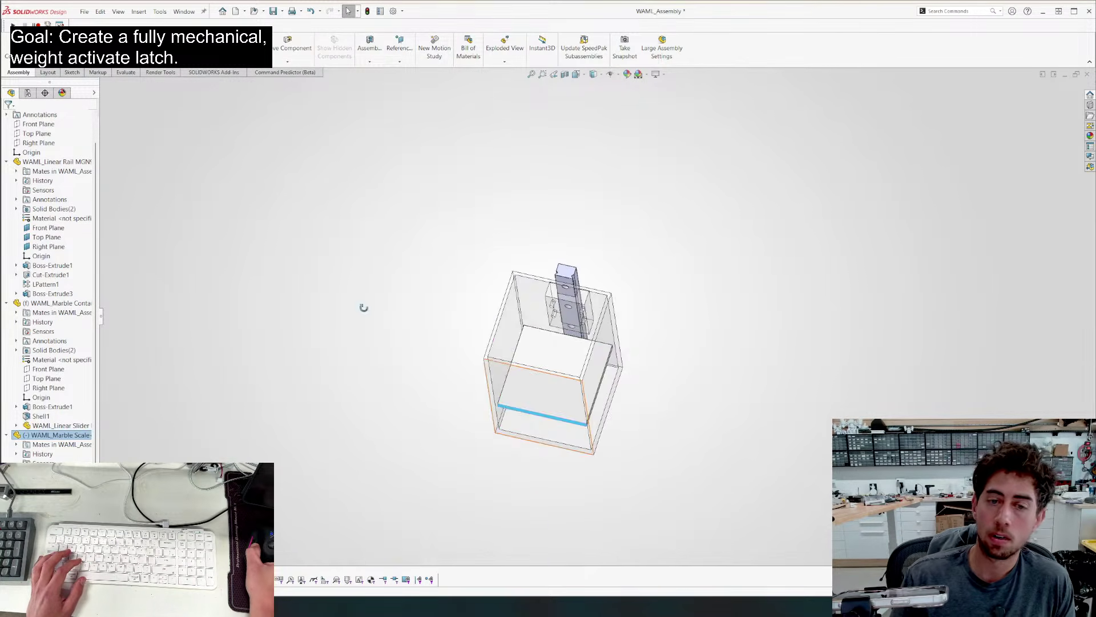
pyautogui.moveTo(362, 306); pyautogui.dragTo(489, 517, button='middle')
pyautogui.scroll(-4, 335, 375)
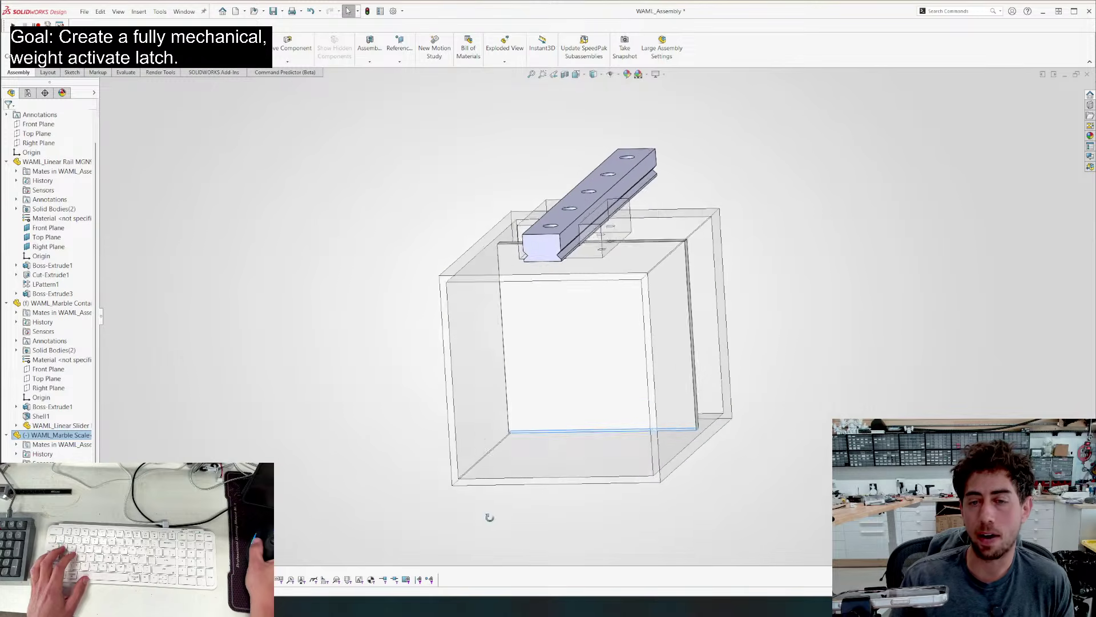
pyautogui.scroll(1, 573, 360)
pyautogui.click(573, 361)
pyautogui.hotkey('ctrl', '8')
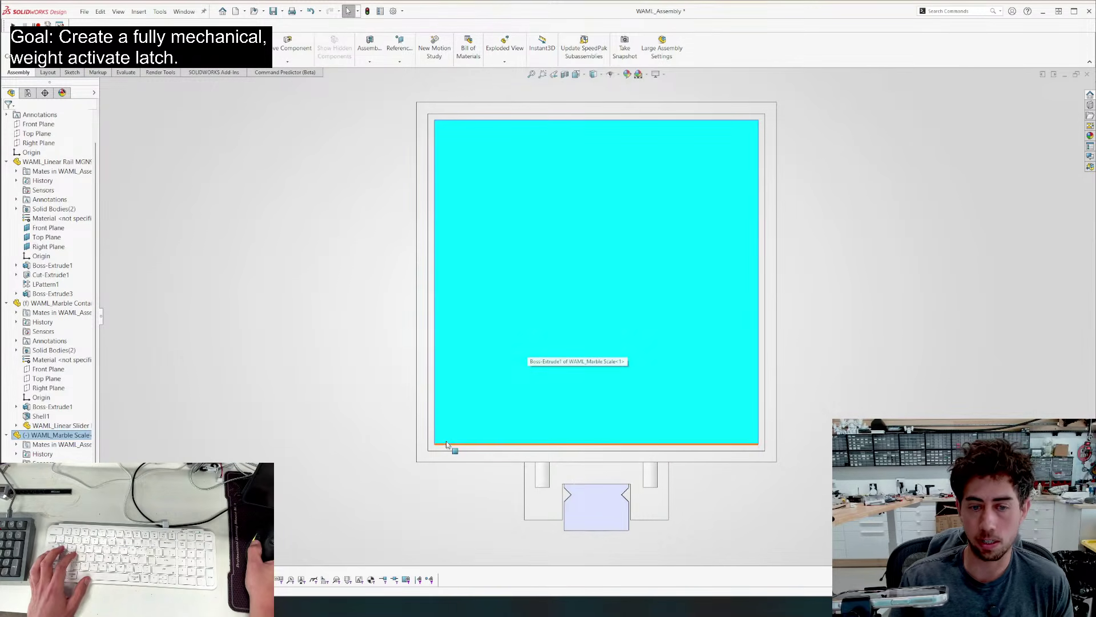
pyautogui.click(429, 394)
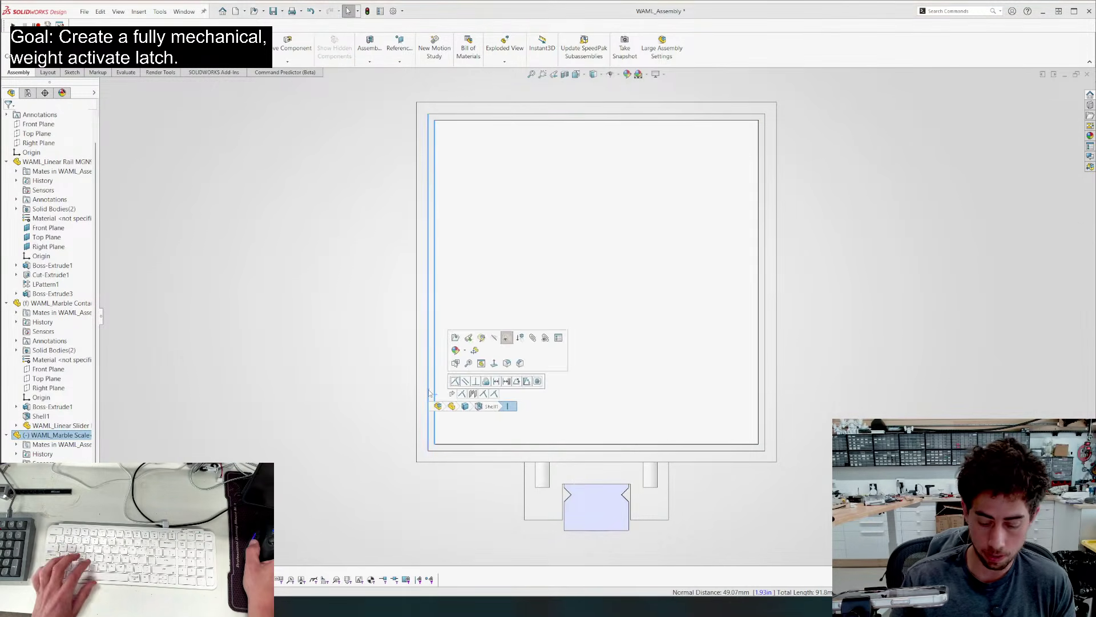
pyautogui.press('m')
pyautogui.scroll(-5, 401, 165)
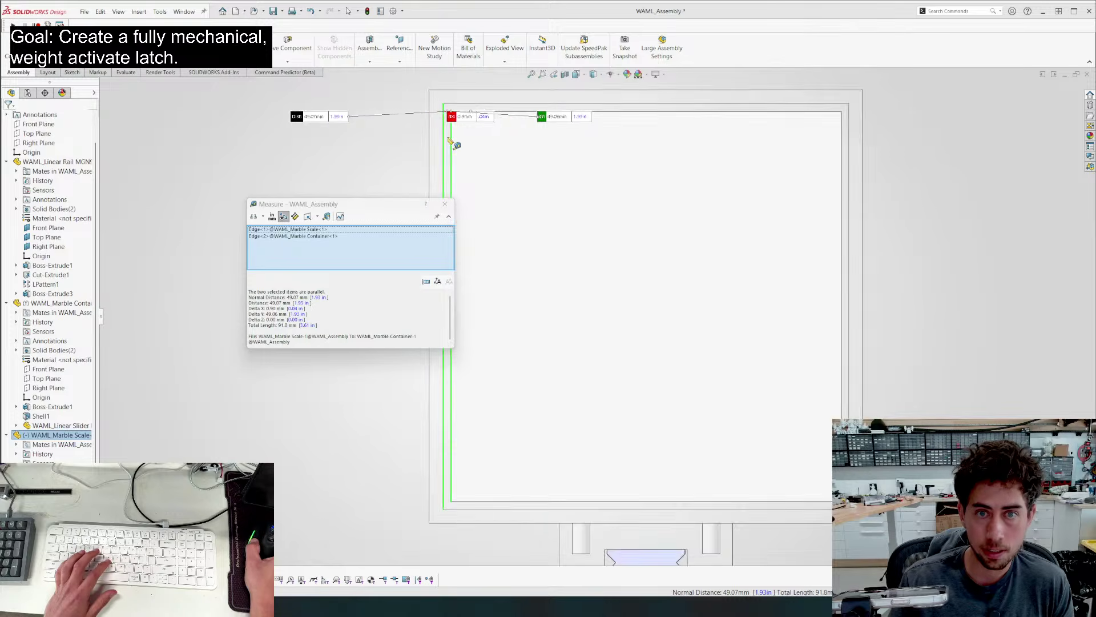
pyautogui.scroll(12, 473, 183)
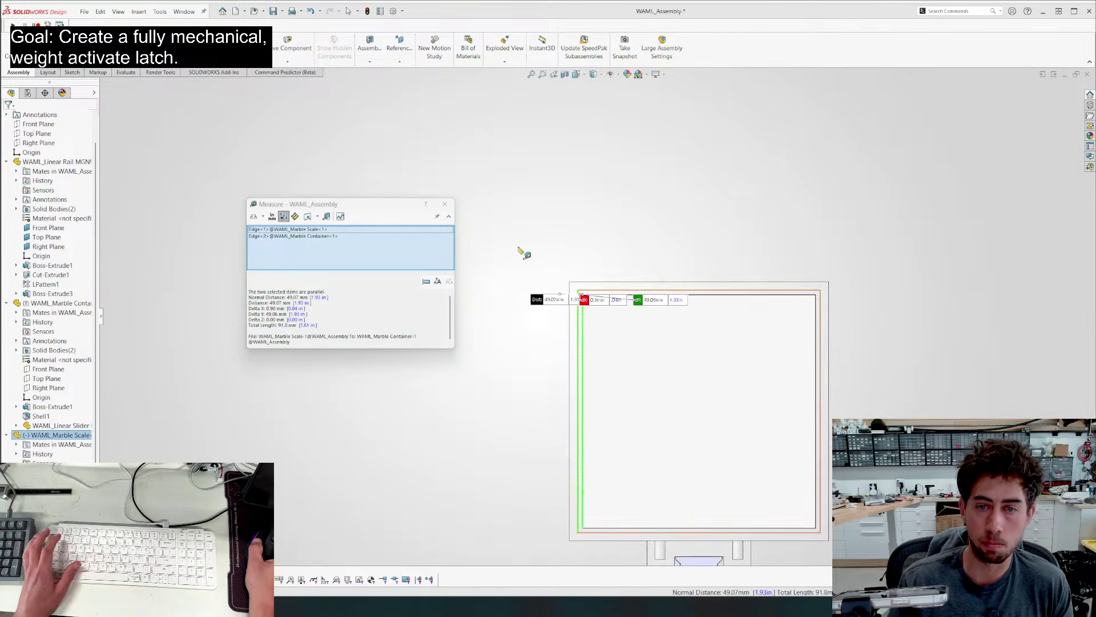
pyautogui.scroll(-4, 686, 401)
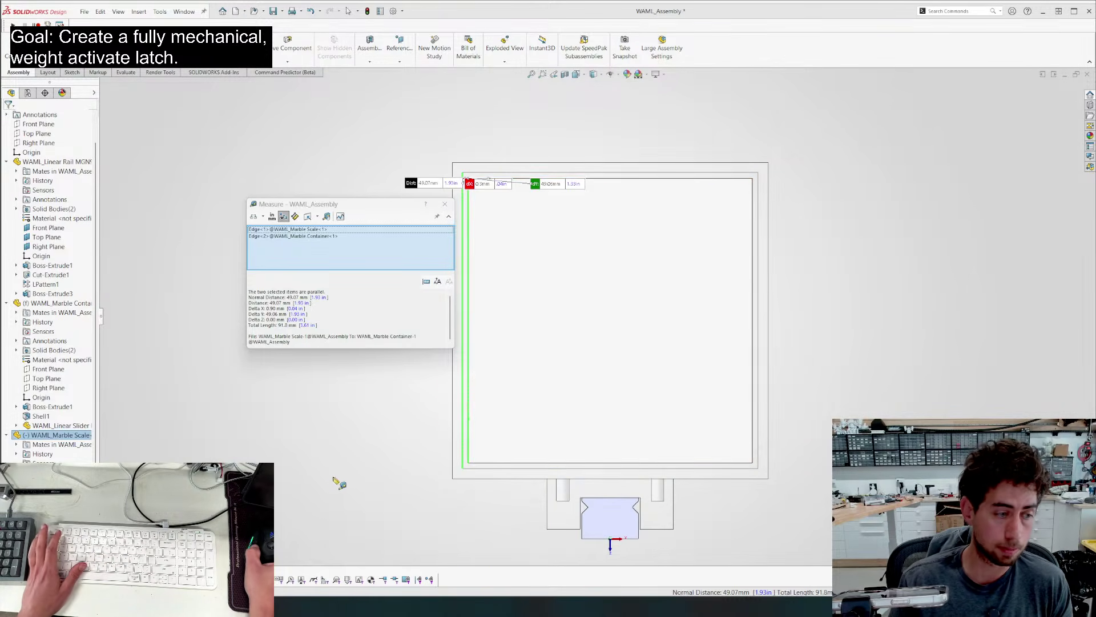
pyautogui.click(294, 428)
pyautogui.click(446, 205)
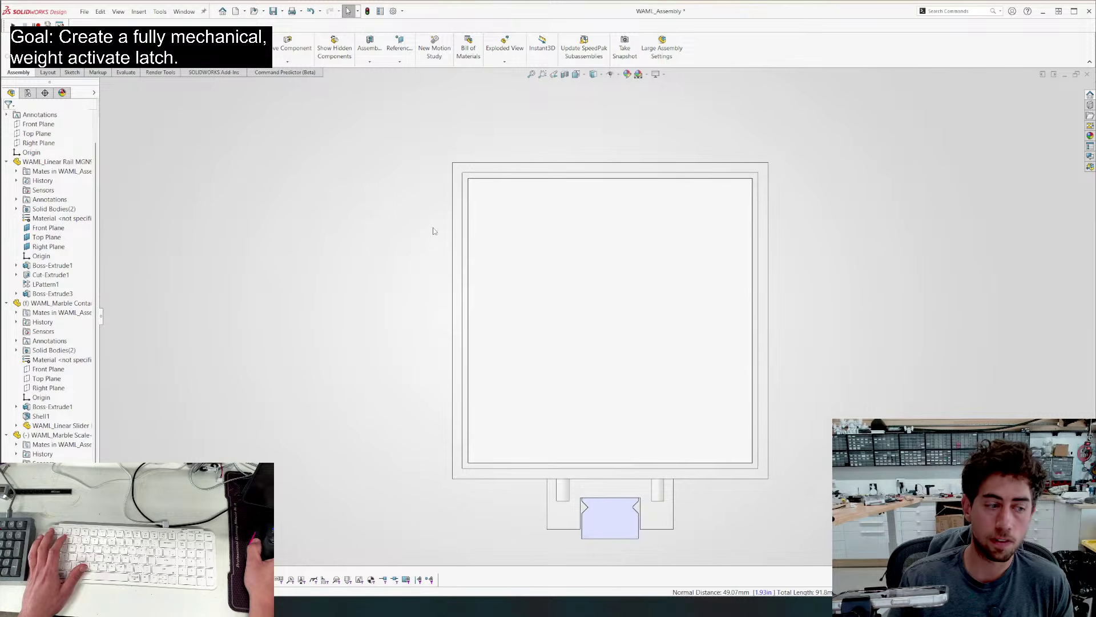
# Examine the marble scale plate's position inside the transparent container and relative to the linear rail from several views
pyautogui.moveTo(660, 372); pyautogui.dragTo(388, 331, button='middle')
pyautogui.scroll(4, 394, 346)
pyautogui.hotkey('ctrl', '1')
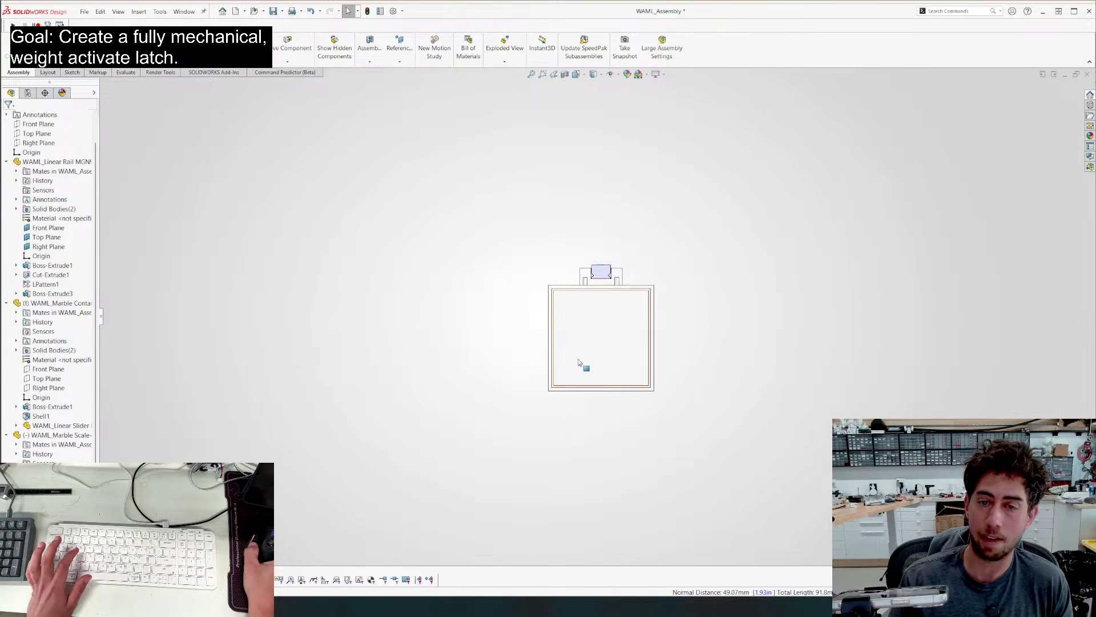
pyautogui.moveTo(582, 364)
pyautogui.mouseDown(button='middle')
pyautogui.moveTo(601, 259)
pyautogui.moveTo(596, 349)
pyautogui.mouseUp(button='middle')
pyautogui.scroll(-4, 596, 349)
pyautogui.moveTo(546, 297)
pyautogui.mouseDown()
pyautogui.moveTo(543, 264)
pyautogui.moveTo(538, 362)
pyautogui.moveTo(538, 294)
pyautogui.mouseUp()
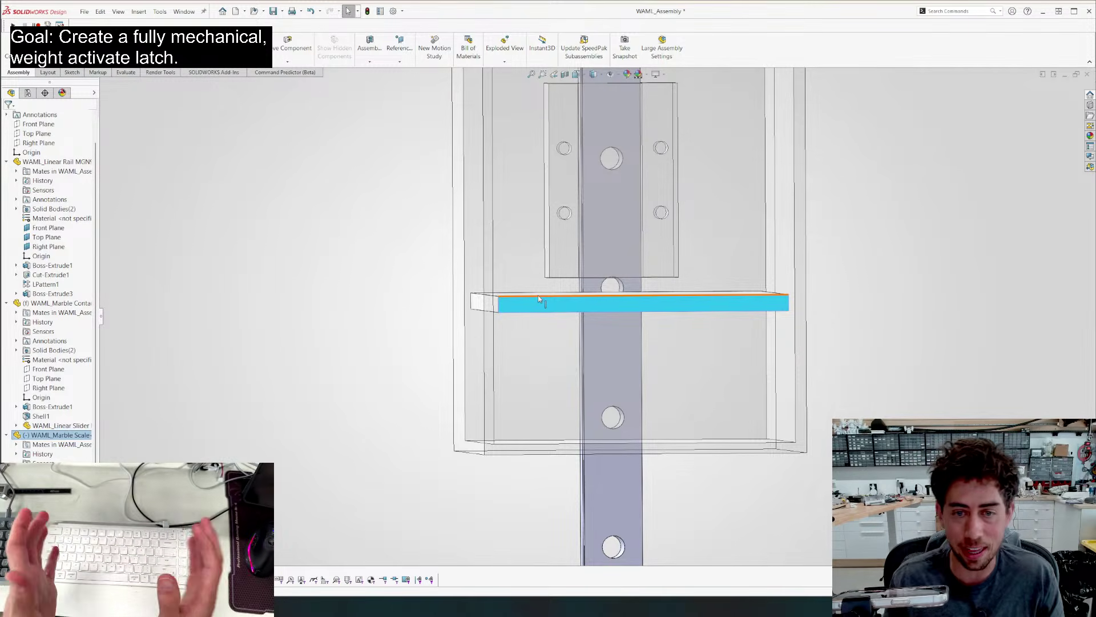
pyautogui.hotkey('ctrl', '7')
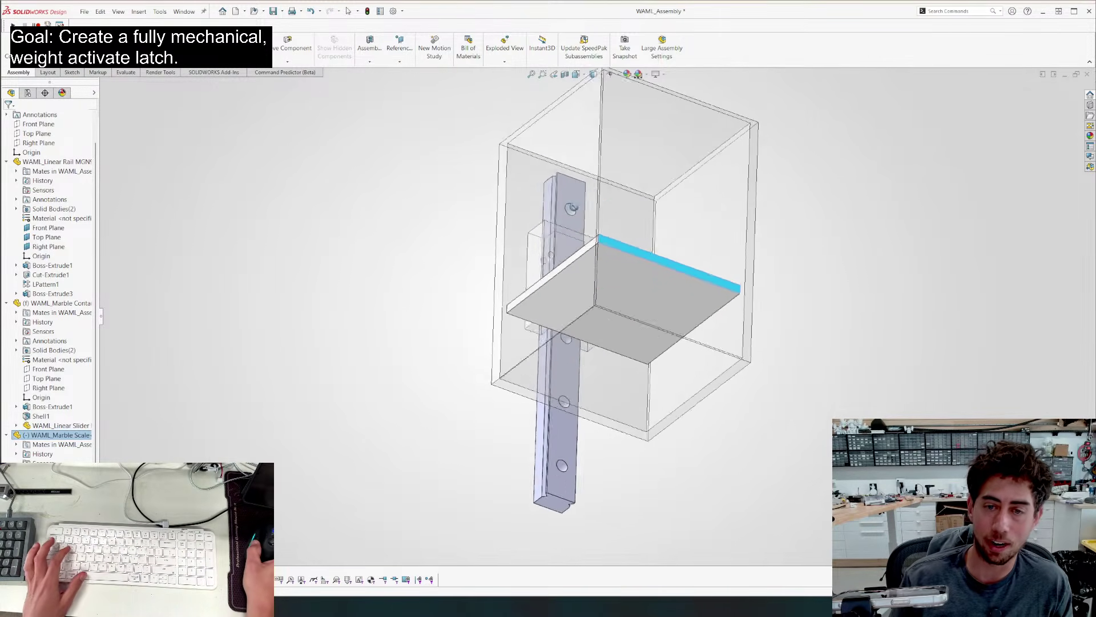
pyautogui.moveTo(572, 201); pyautogui.dragTo(507, 294, button='middle')
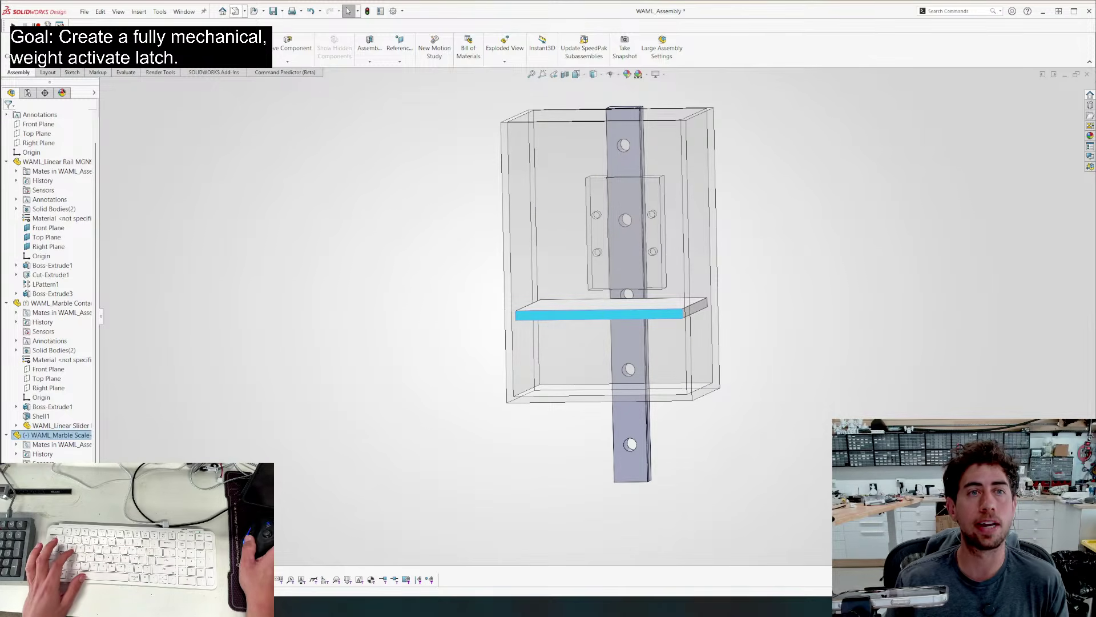
# Create a new part document
pyautogui.click(234, 11)
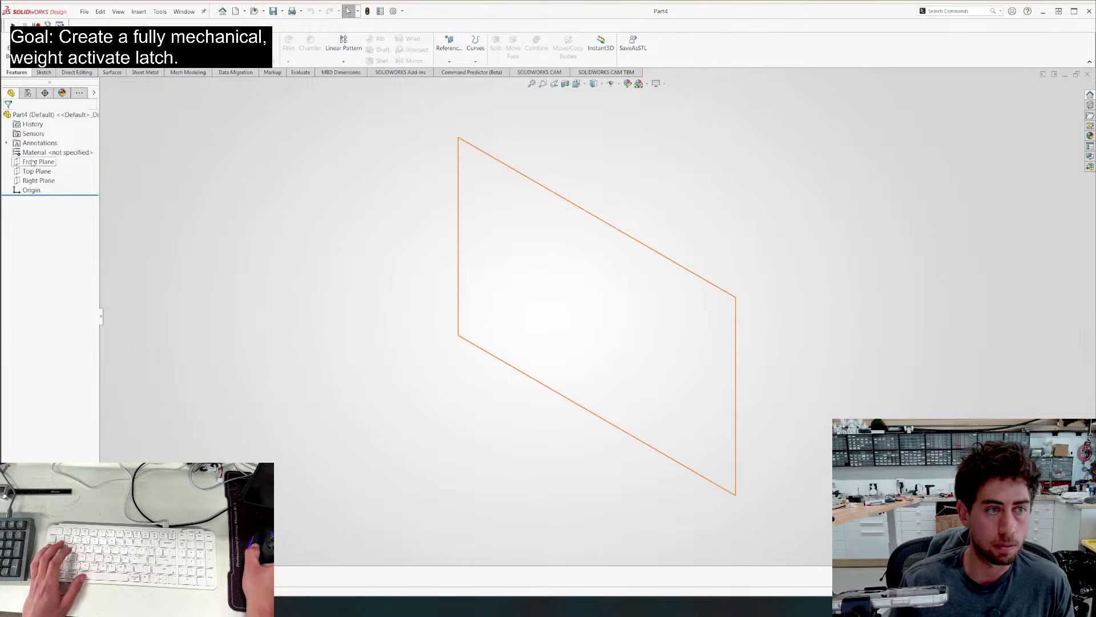
# Sketch a vertical straight slot on the Front Plane, running down from the origin, about 45 mm long and 18 mm wide
pyautogui.click(41, 146)
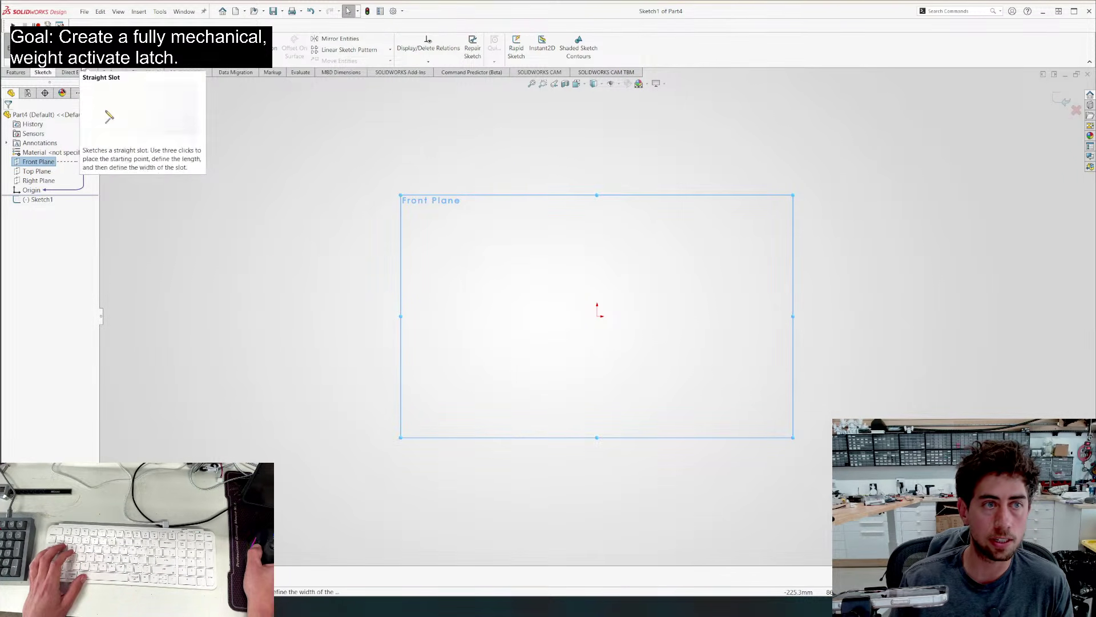
pyautogui.click(82, 61)
pyautogui.scroll(3, 623, 323)
pyautogui.scroll(-3, 627, 331)
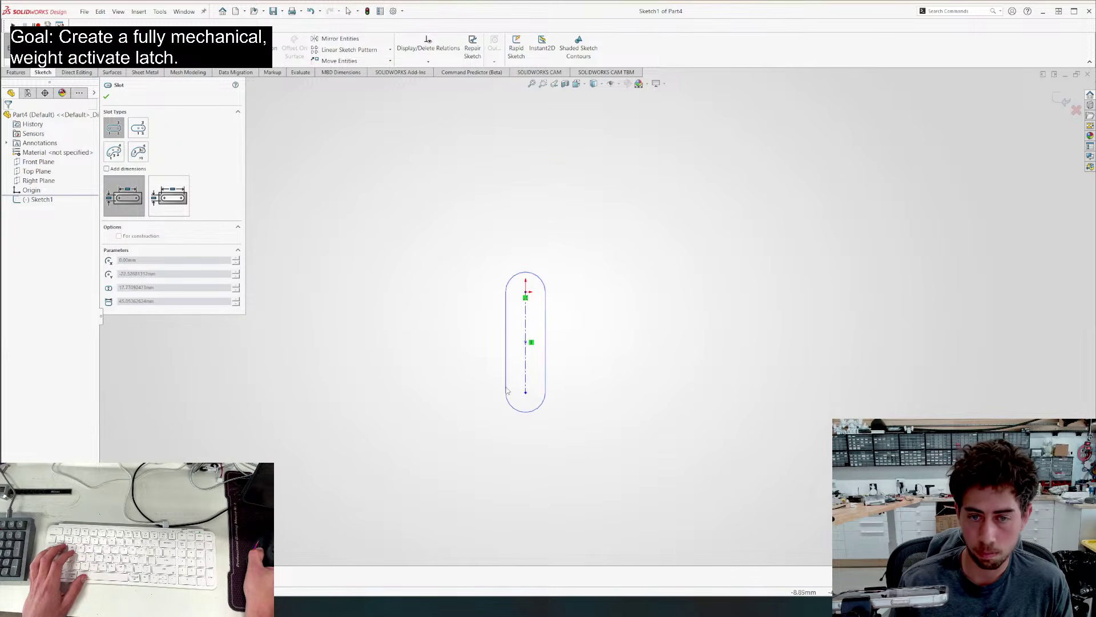
pyautogui.click(506, 388)
pyautogui.press('Escape')
# Draw a circle centred on the origin at the slot's upper end and dimension it to 4.5 mm diameter
pyautogui.press('c')
pyautogui.click(526, 292)
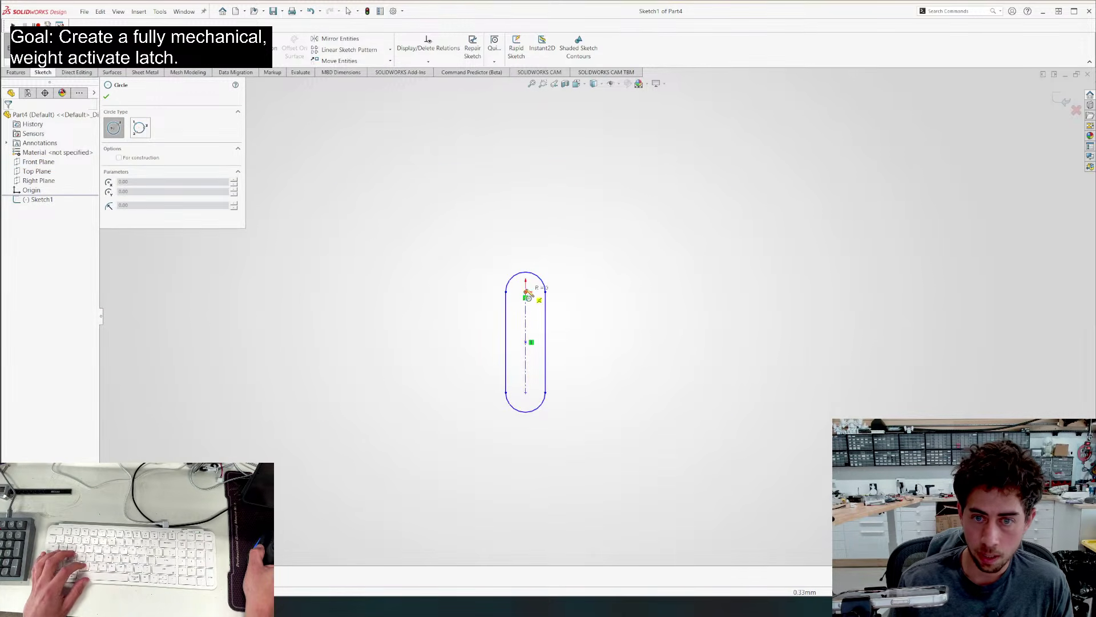
pyautogui.click(519, 286)
pyautogui.press('d')
pyautogui.click(517, 287)
pyautogui.click(447, 243)
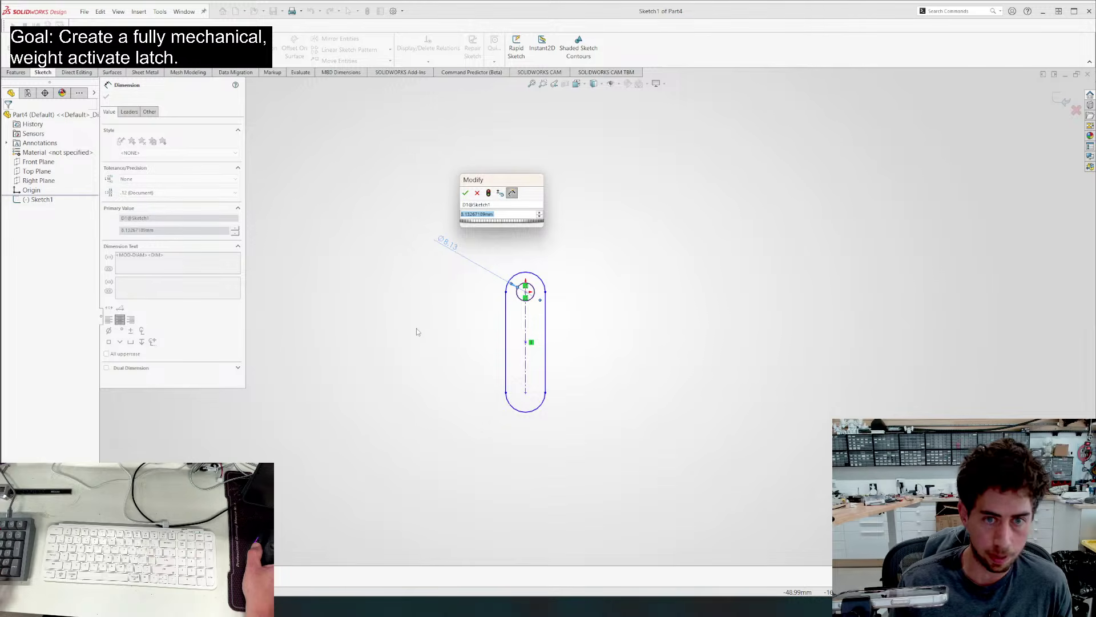
pyautogui.write('4.5')
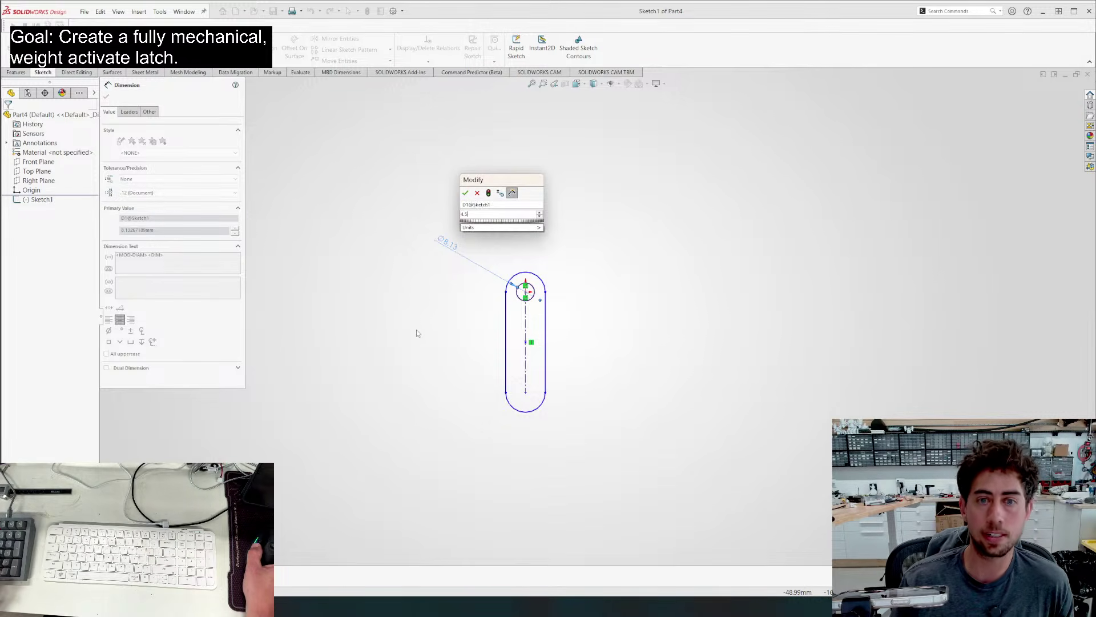
pyautogui.press('Return')
# Dimension the slot's centre-to-centre length to 25 mm
pyautogui.scroll(-4, 588, 264)
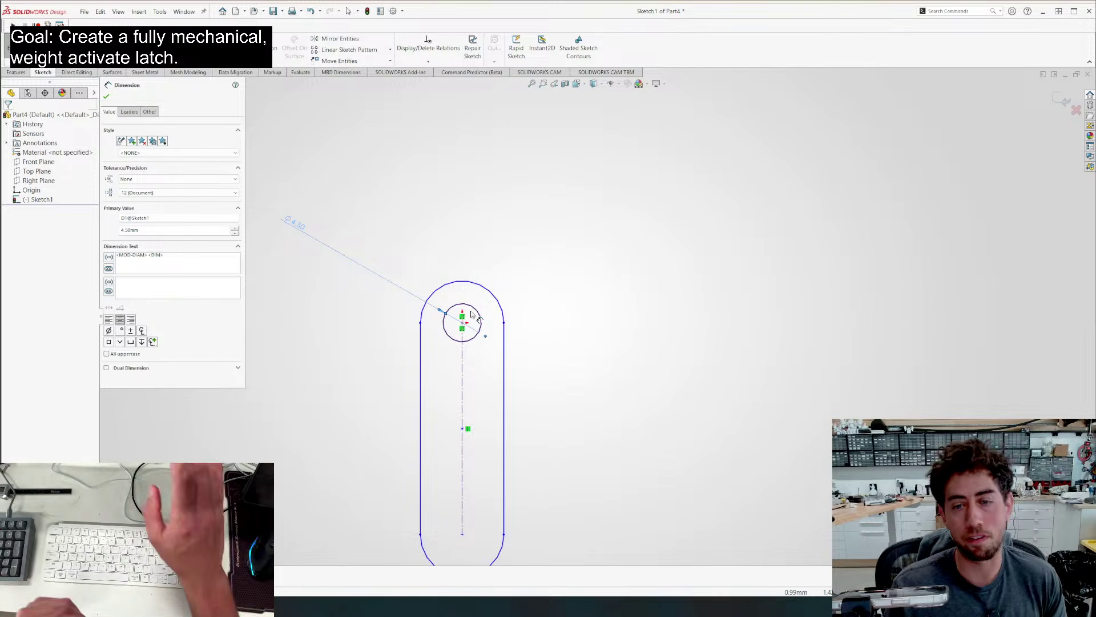
pyautogui.scroll(3, 471, 349)
pyautogui.scroll(-3, 533, 374)
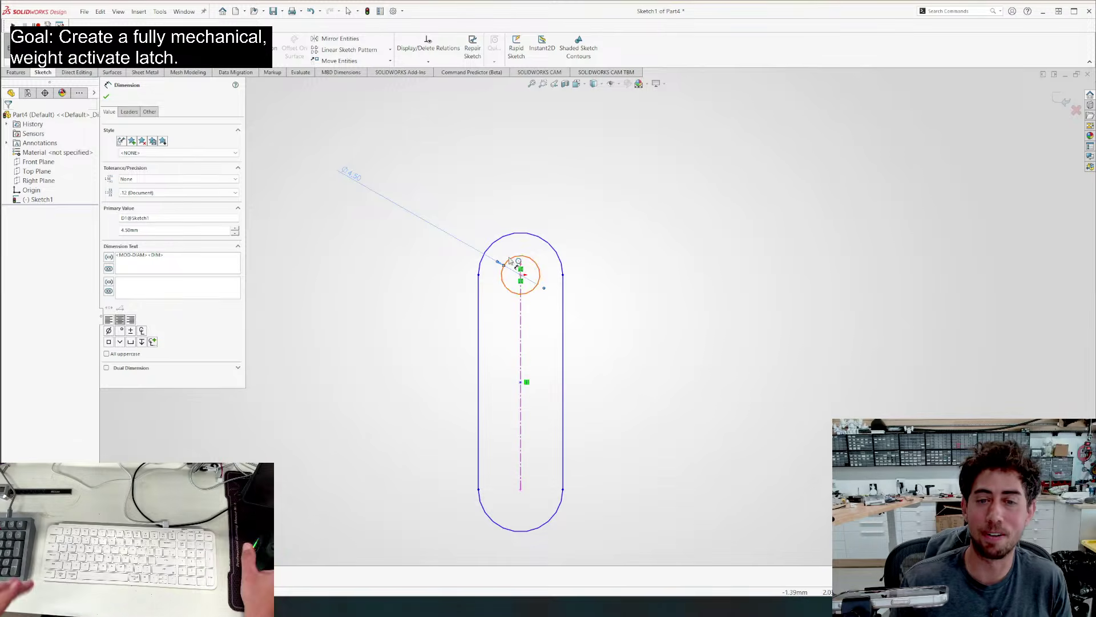
pyautogui.scroll(1, 512, 251)
pyautogui.scroll(2, 488, 281)
pyautogui.scroll(-2, 618, 371)
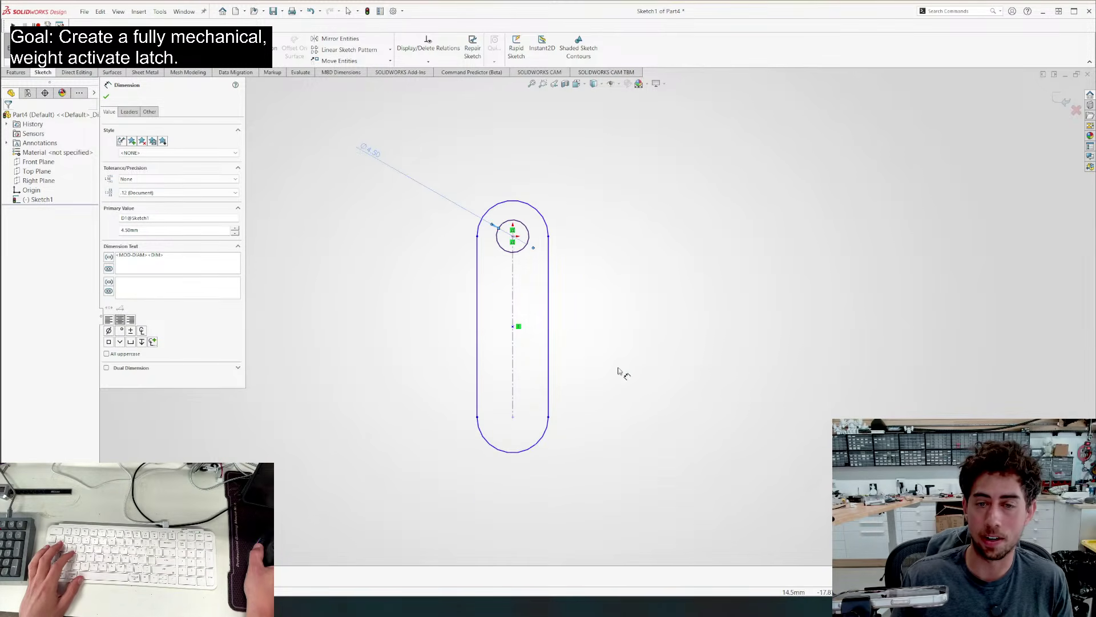
pyautogui.scroll(-1, 632, 385)
pyautogui.scroll(2, 542, 429)
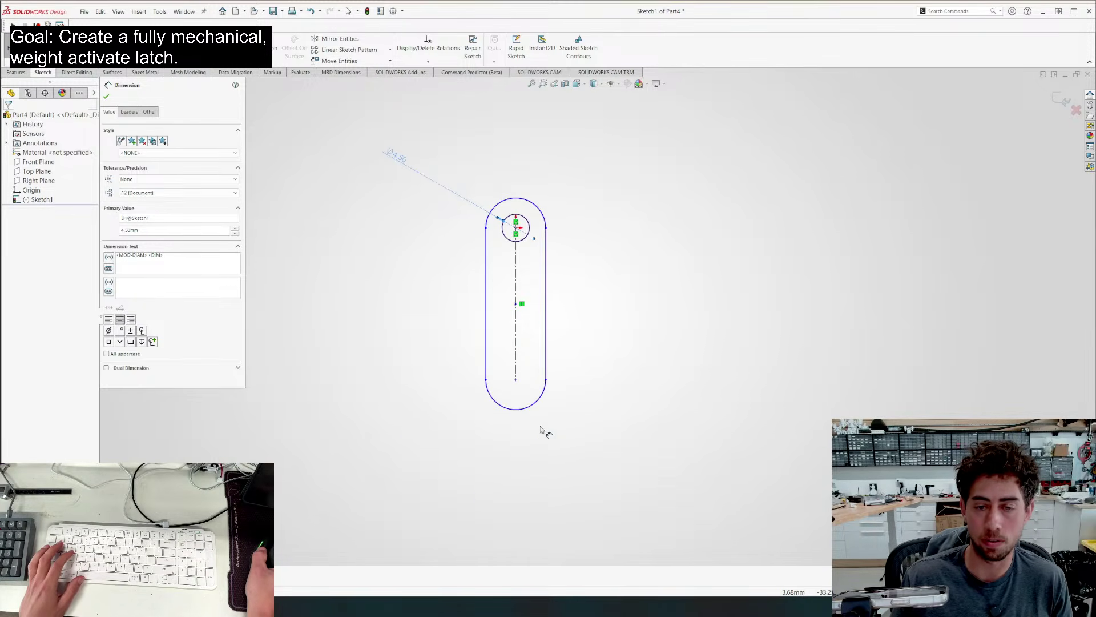
pyautogui.click(512, 297)
pyautogui.click(415, 417)
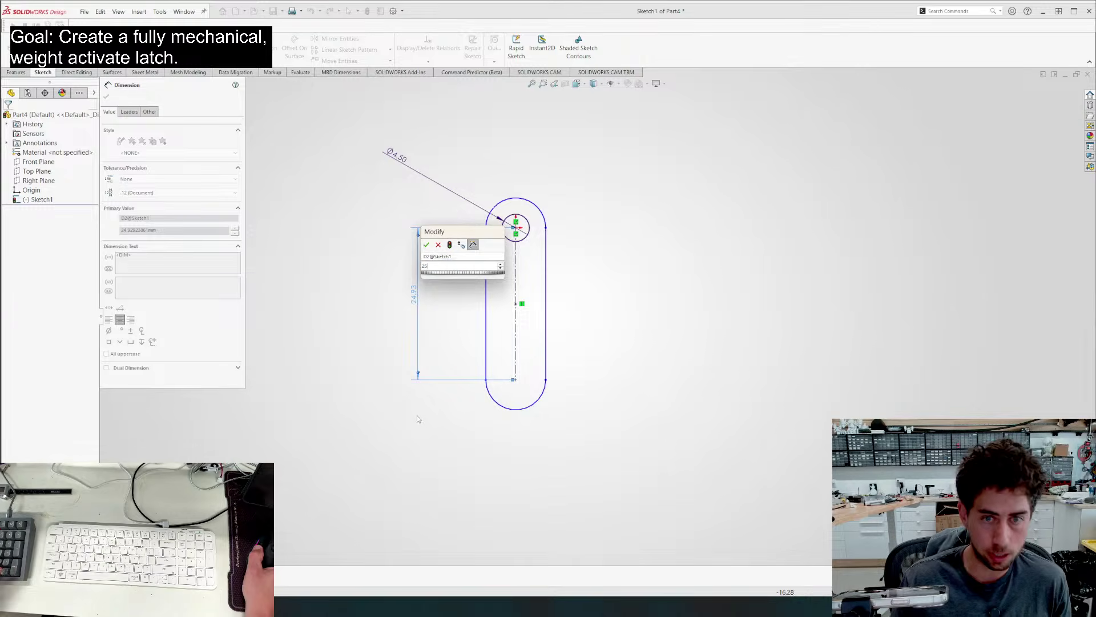
pyautogui.press('Return')
# Dimension the slot's width across its two straight sides to 10 mm
pyautogui.click(483, 264)
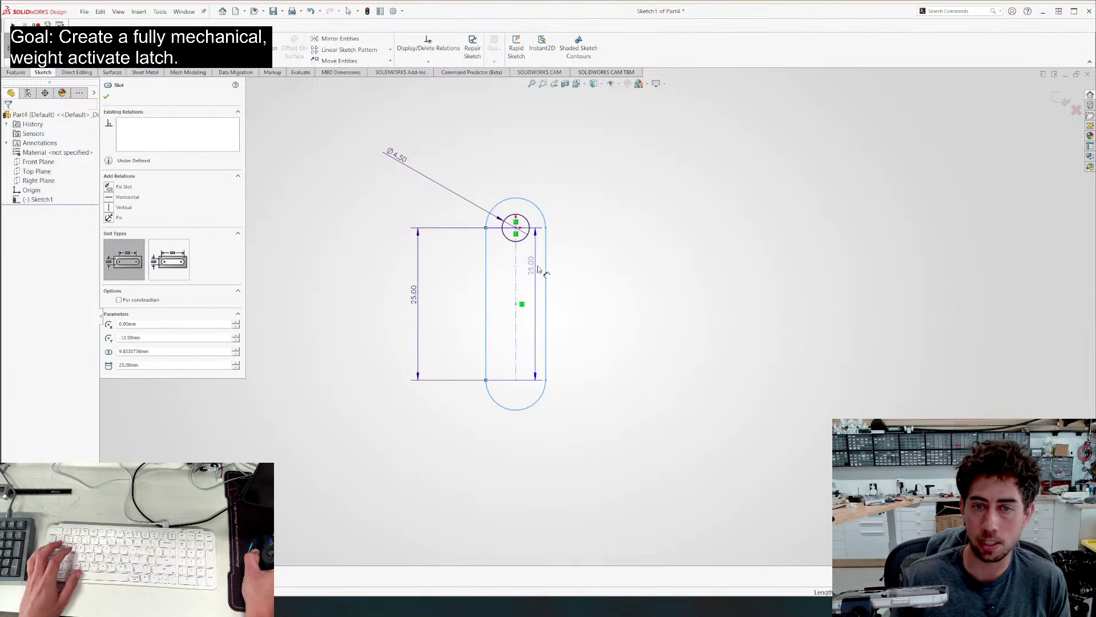
pyautogui.click(547, 273)
pyautogui.click(523, 136)
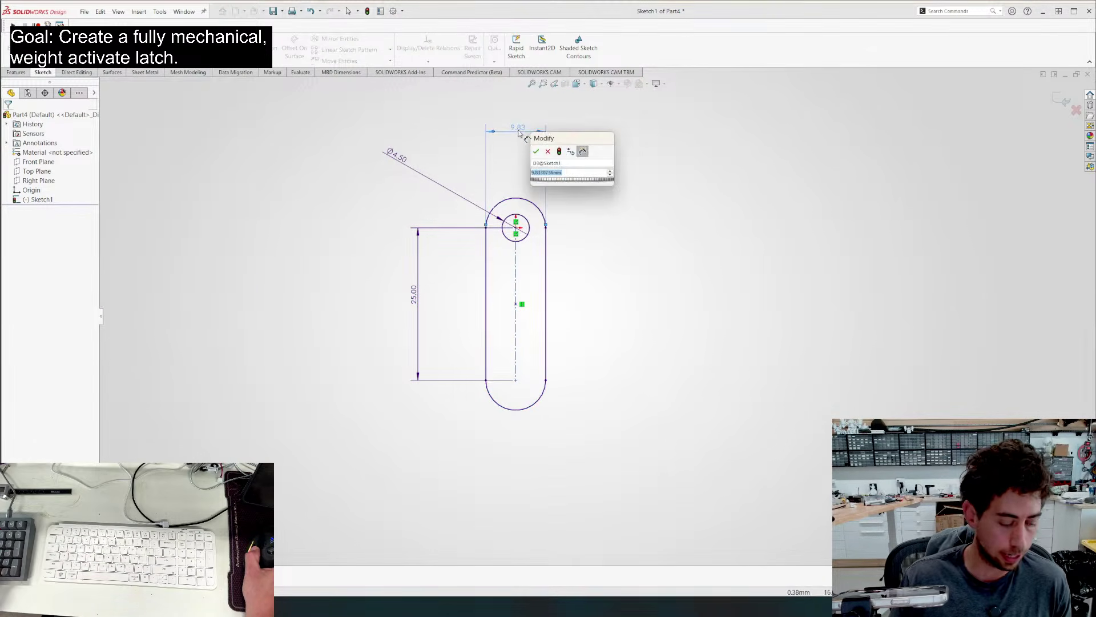
pyautogui.write('10')
pyautogui.press('Return')
pyautogui.scroll(2, 665, 335)
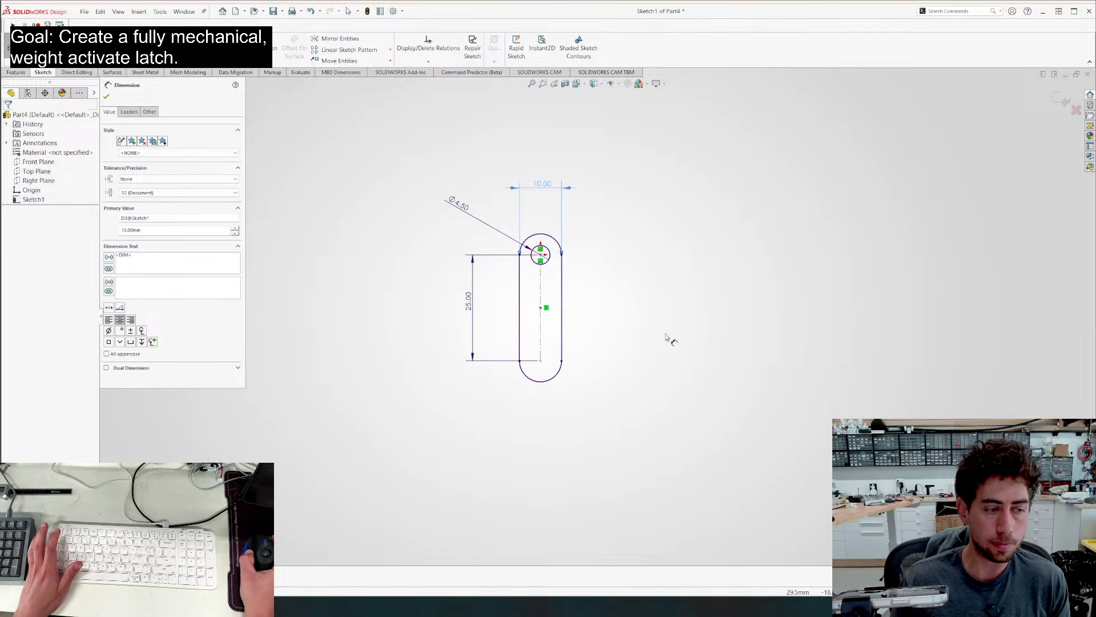
pyautogui.scroll(-3, 507, 274)
pyautogui.scroll(-1, 455, 189)
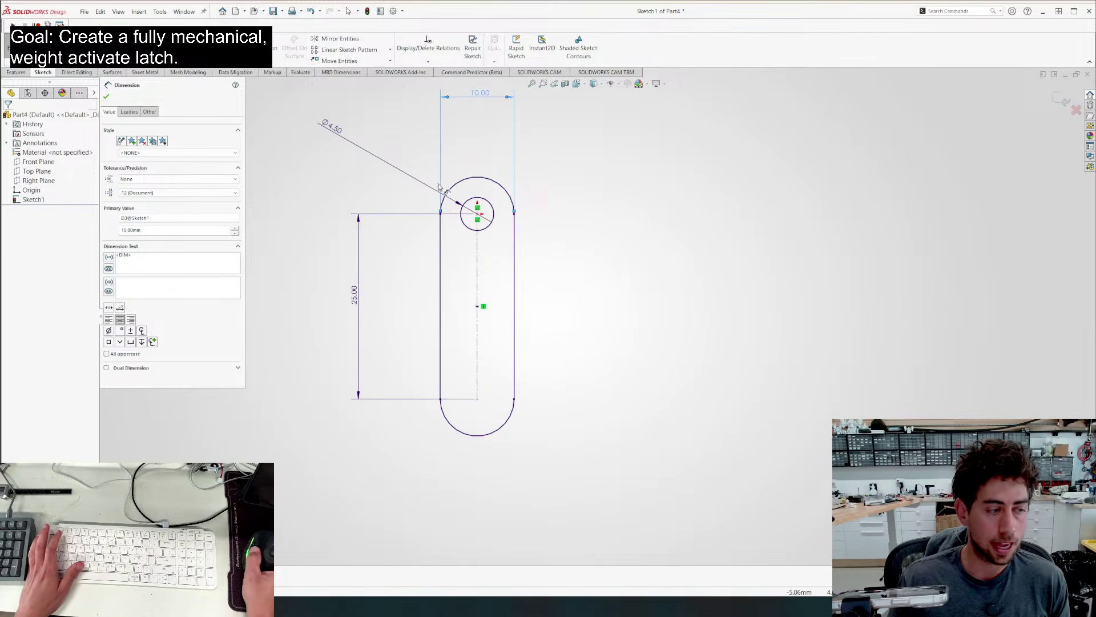
pyautogui.scroll(2, 443, 232)
pyautogui.press('Escape')
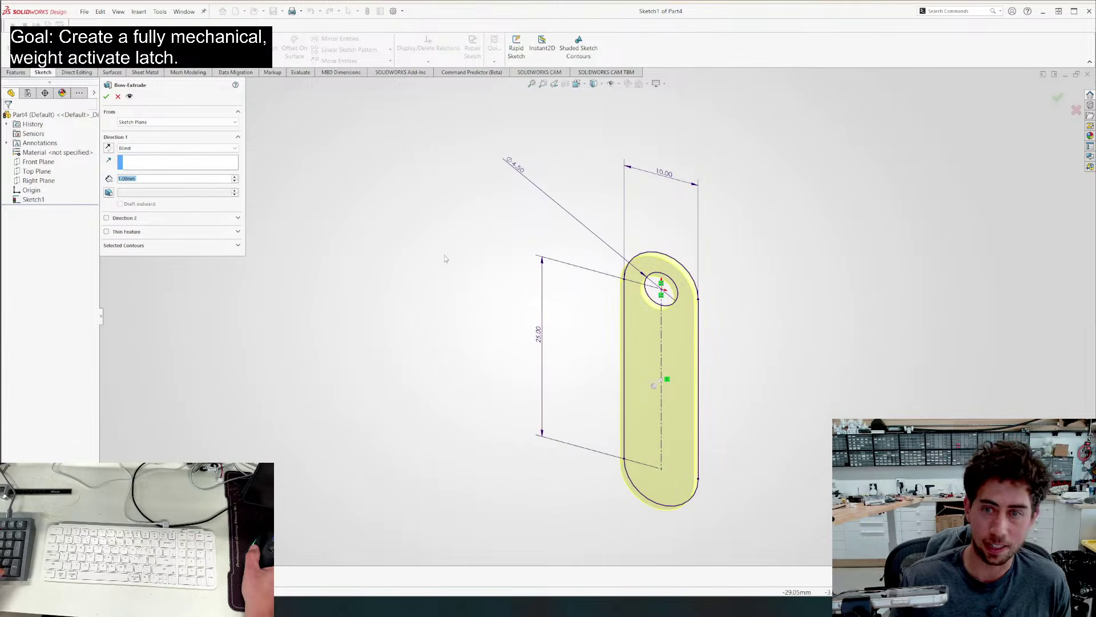
# Extrude the slot profile with its hole 5 mm using the Mid Plane end condition
pyautogui.click(177, 148)
pyautogui.click(157, 185)
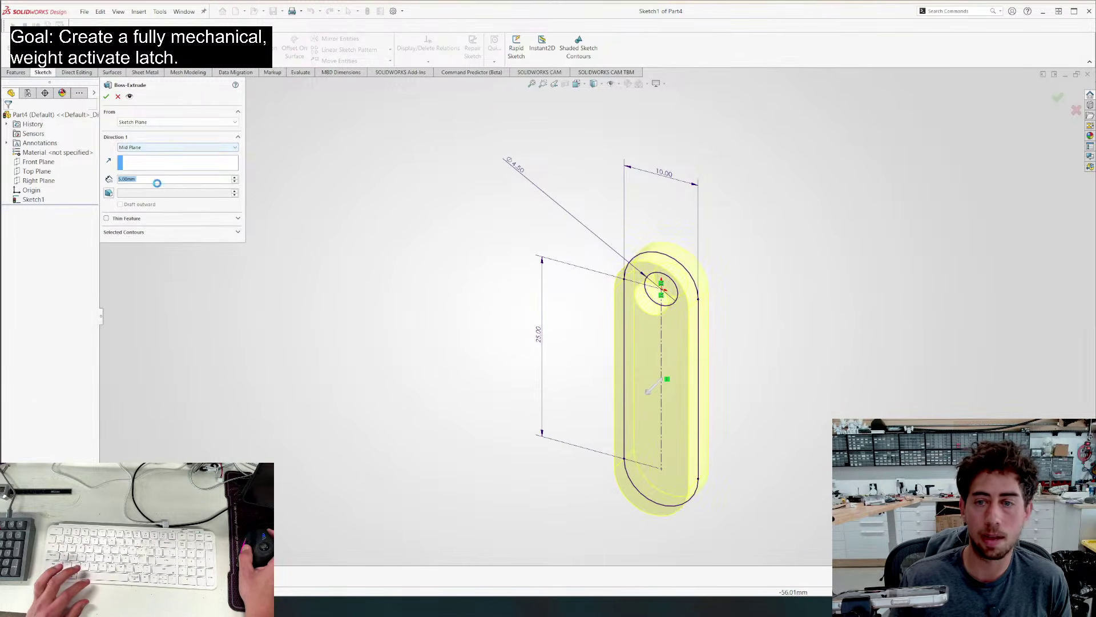
pyautogui.press('Return')
# On the lever's flat face, sketch a tapered foot extending sideways from the lower rounded end, with a vertical tip about 2 mm high
pyautogui.click(678, 387)
pyautogui.press('s')
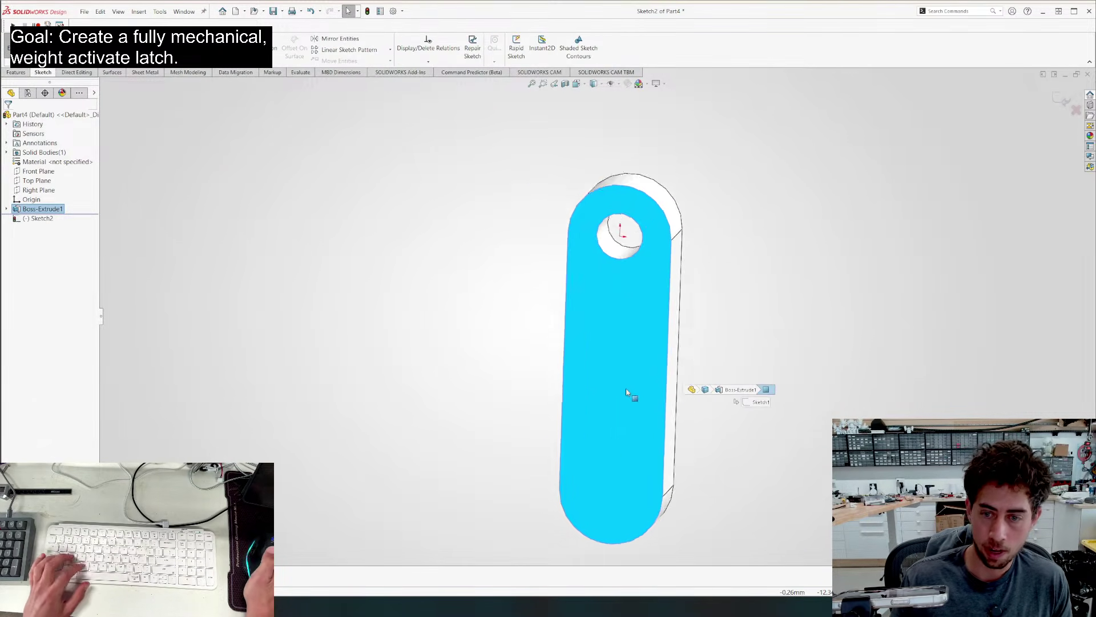
pyautogui.scroll(4, 615, 442)
pyautogui.scroll(-5, 662, 442)
pyautogui.scroll(2, 522, 169)
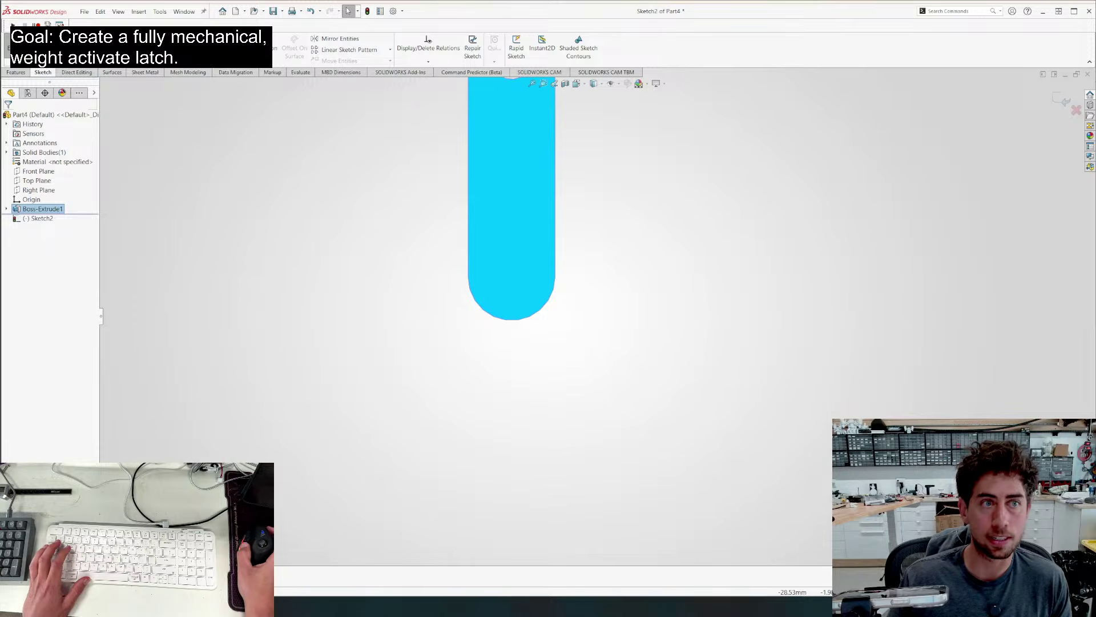
pyautogui.press('l')
pyautogui.click(555, 276)
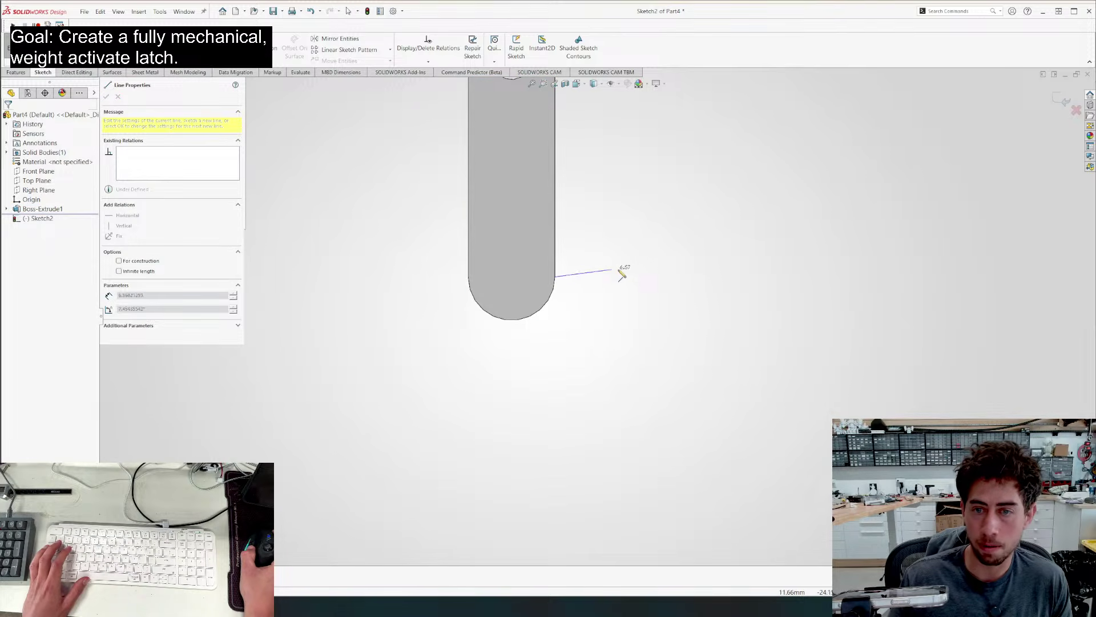
pyautogui.click(697, 293)
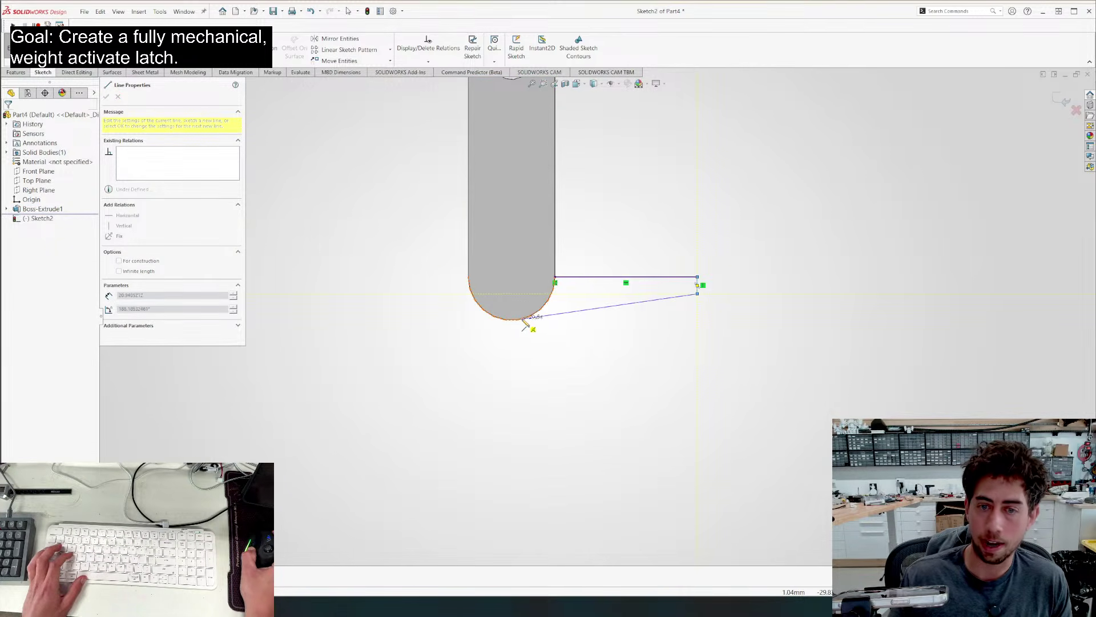
pyautogui.click(524, 320)
pyautogui.press('Escape')
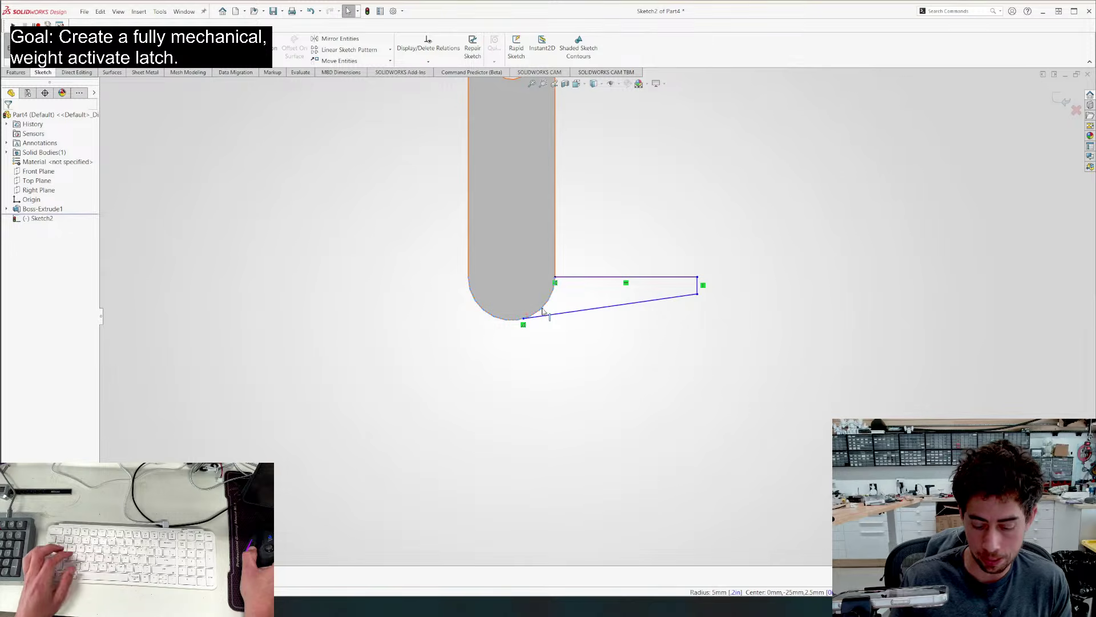
# Close the foot profile along the lever's lower arc and make its sloped bottom line tangent to that arc
pyautogui.scroll(-2, 526, 335)
pyautogui.press('t')
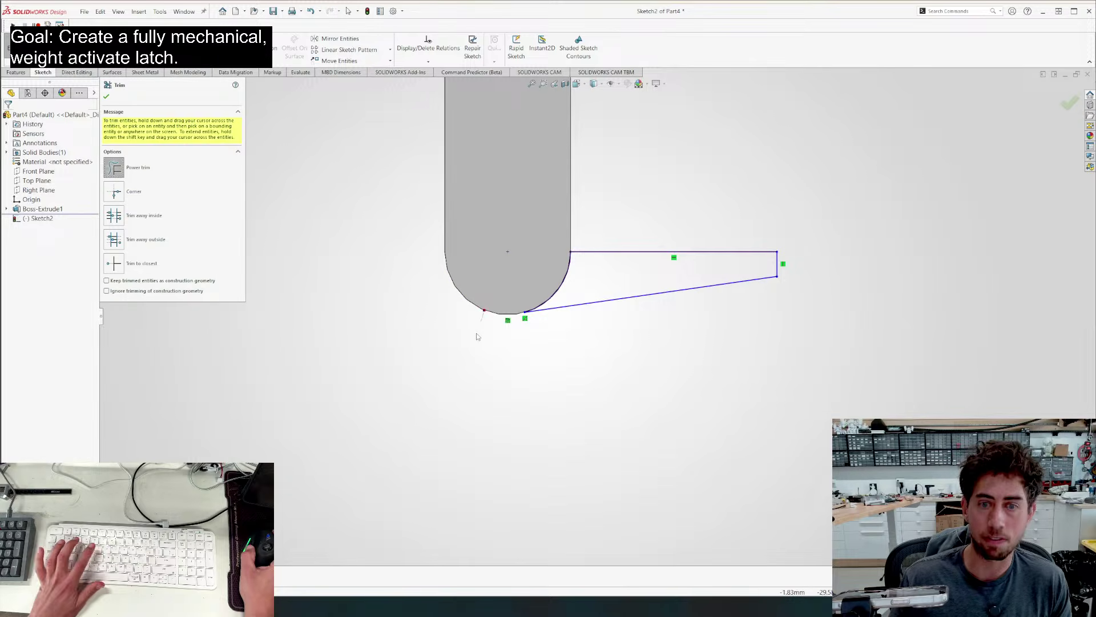
pyautogui.press('Escape')
pyautogui.moveTo(563, 363); pyautogui.dragTo(490, 286)
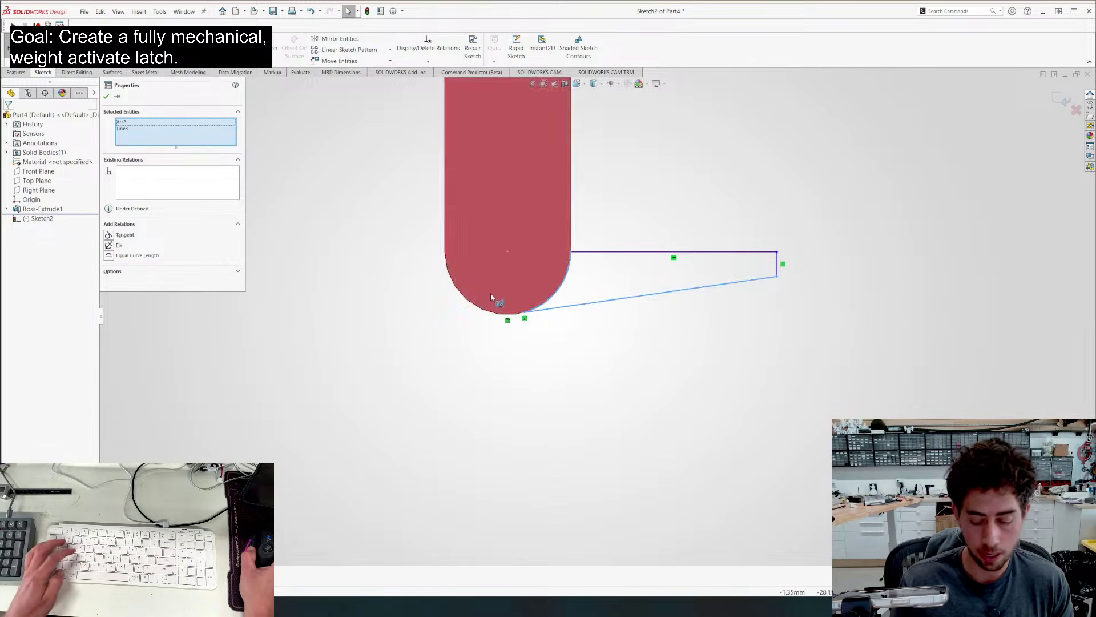
pyautogui.hotkey('shift', 't')
# Dimension the horizontal distance from the hole's centre to the foot's vertical tip as 15 mm
pyautogui.scroll(2, 555, 400)
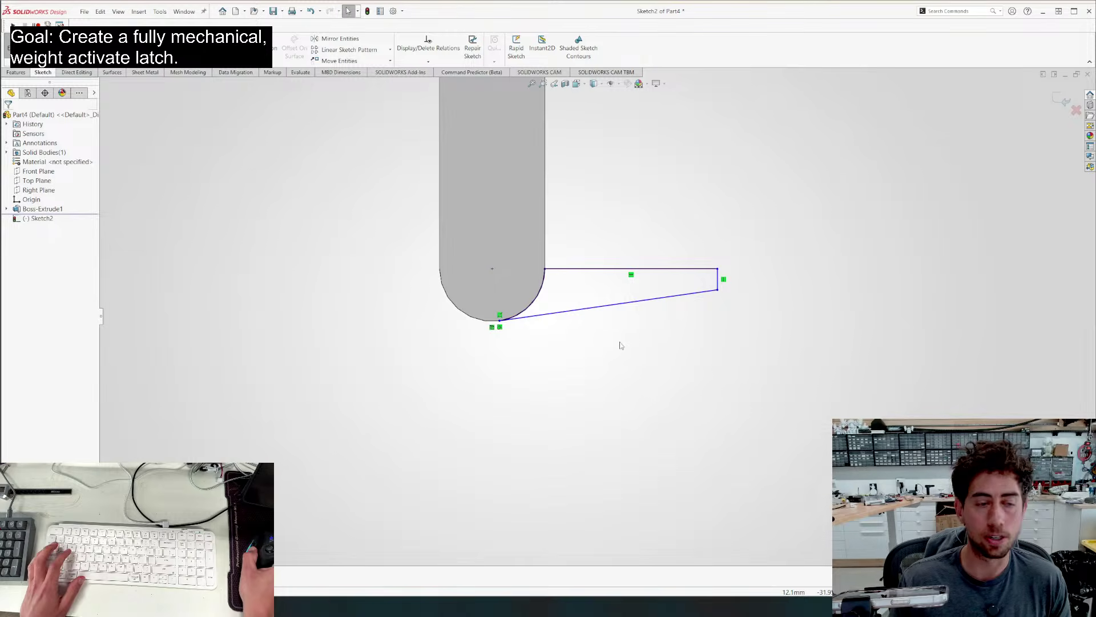
pyautogui.scroll(4, 616, 320)
pyautogui.scroll(-2, 655, 255)
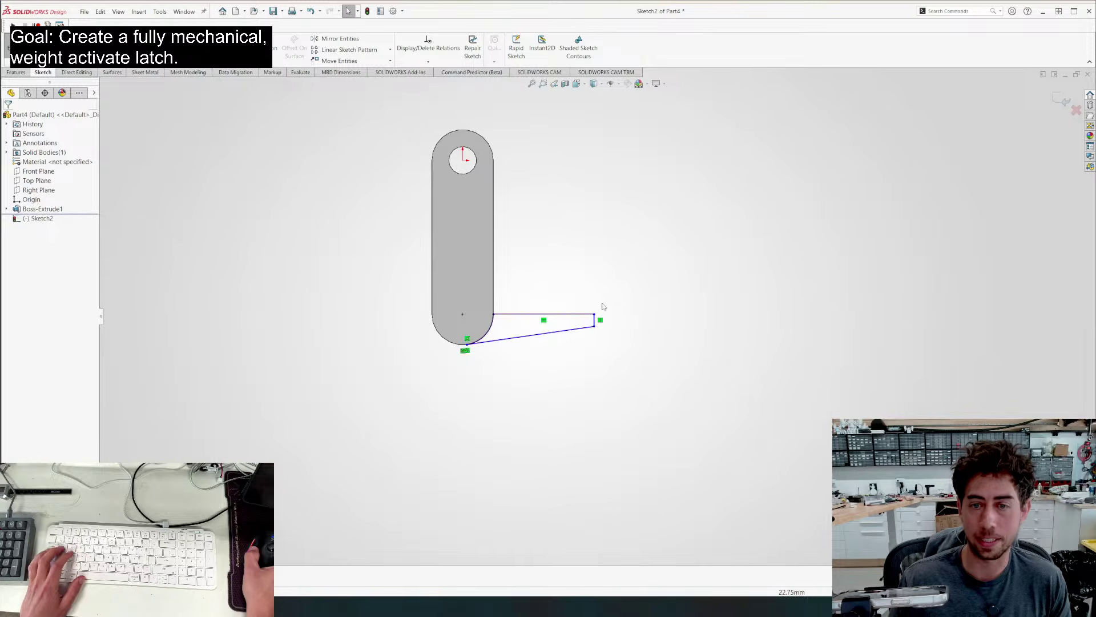
pyautogui.moveTo(516, 224); pyautogui.dragTo(468, 163)
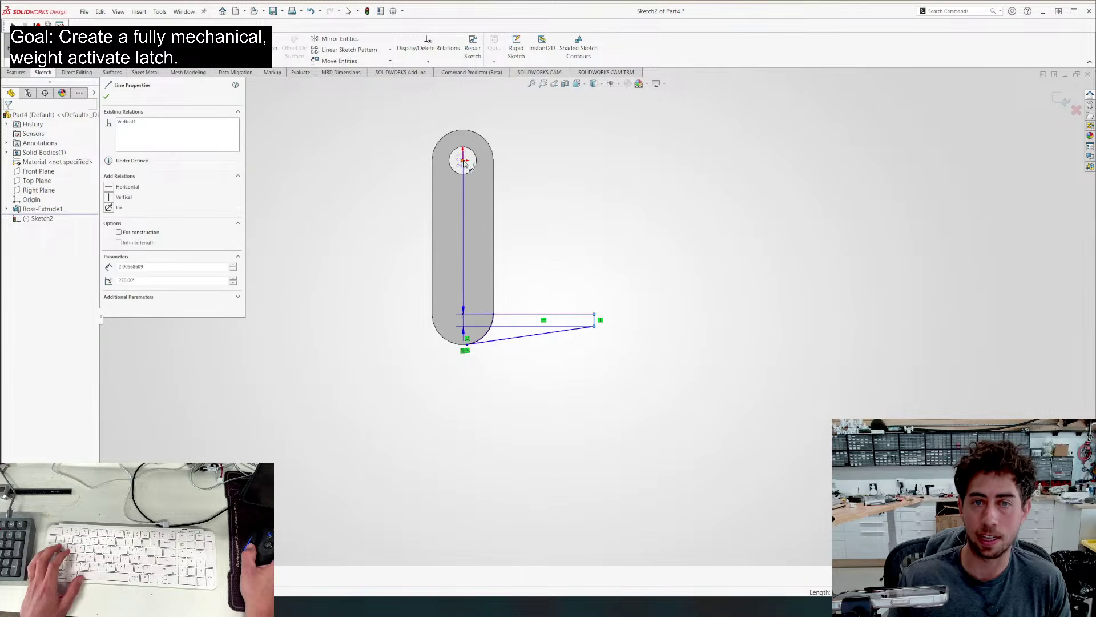
pyautogui.click(463, 161)
pyautogui.click(534, 133)
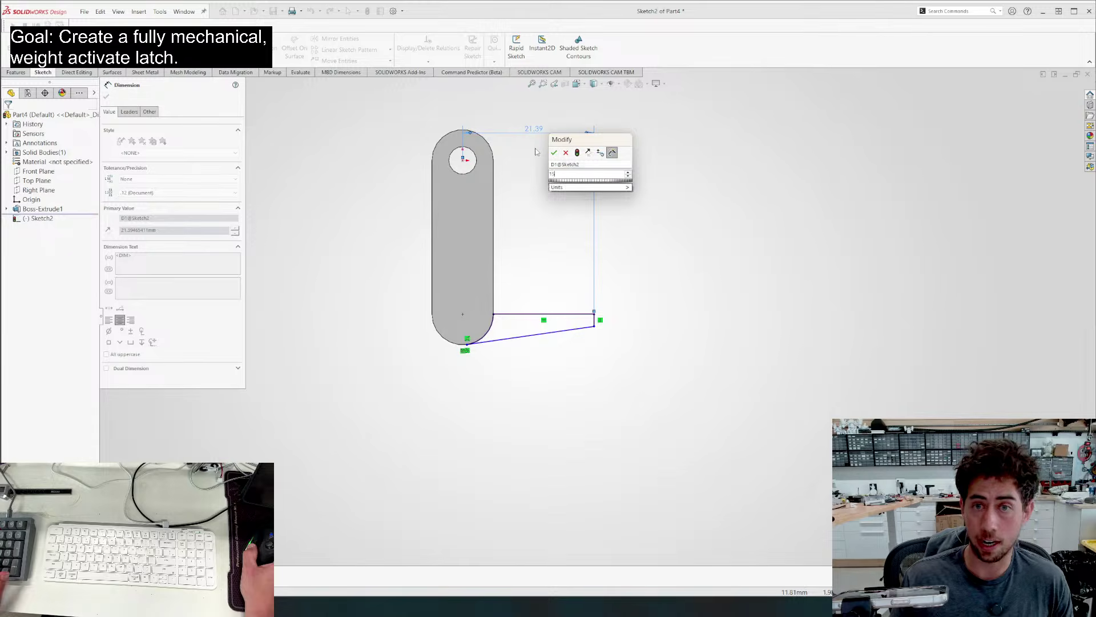
pyautogui.write('15')
pyautogui.press('Return')
# Dimension the angle between the foot's sloped bottom line and its horizontal top line as 8 degrees
pyautogui.click(518, 339)
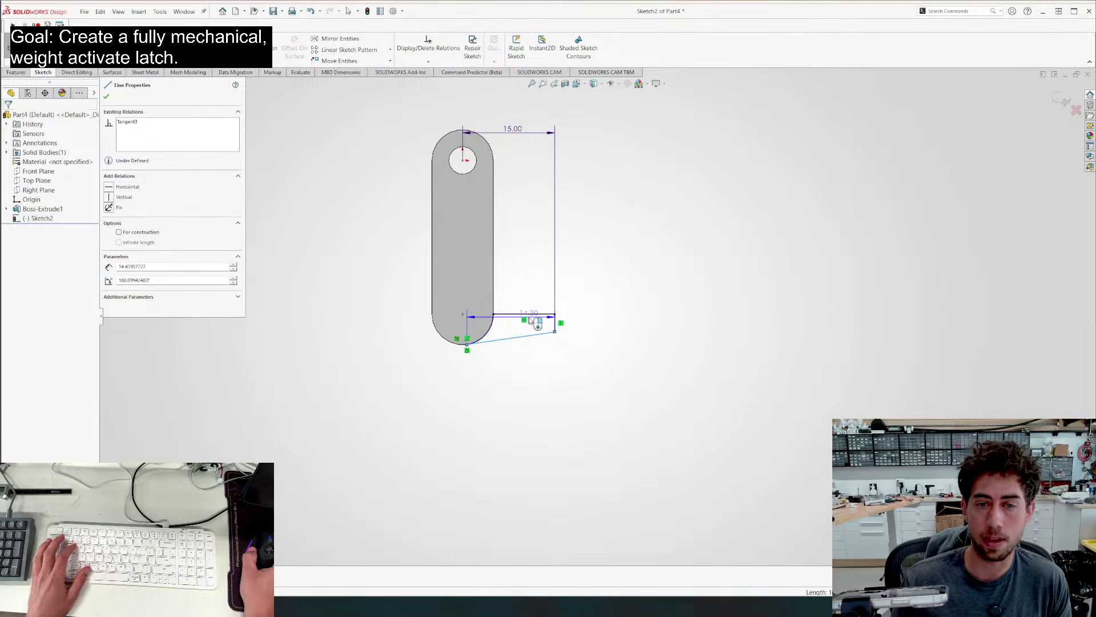
pyautogui.click(529, 314)
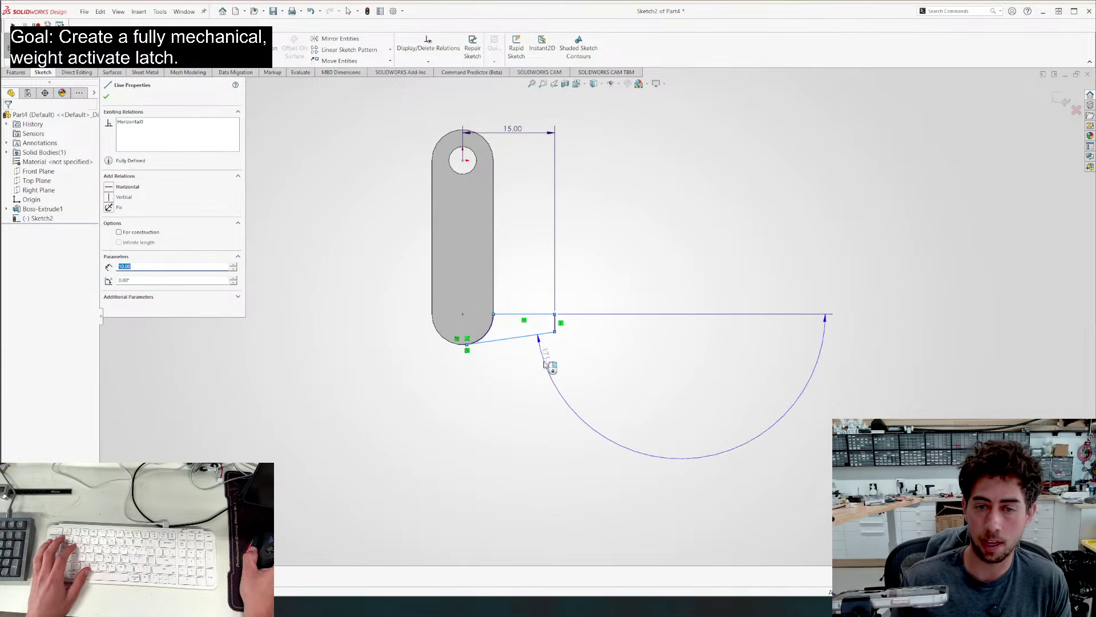
pyautogui.click(506, 330)
pyautogui.press('Return')
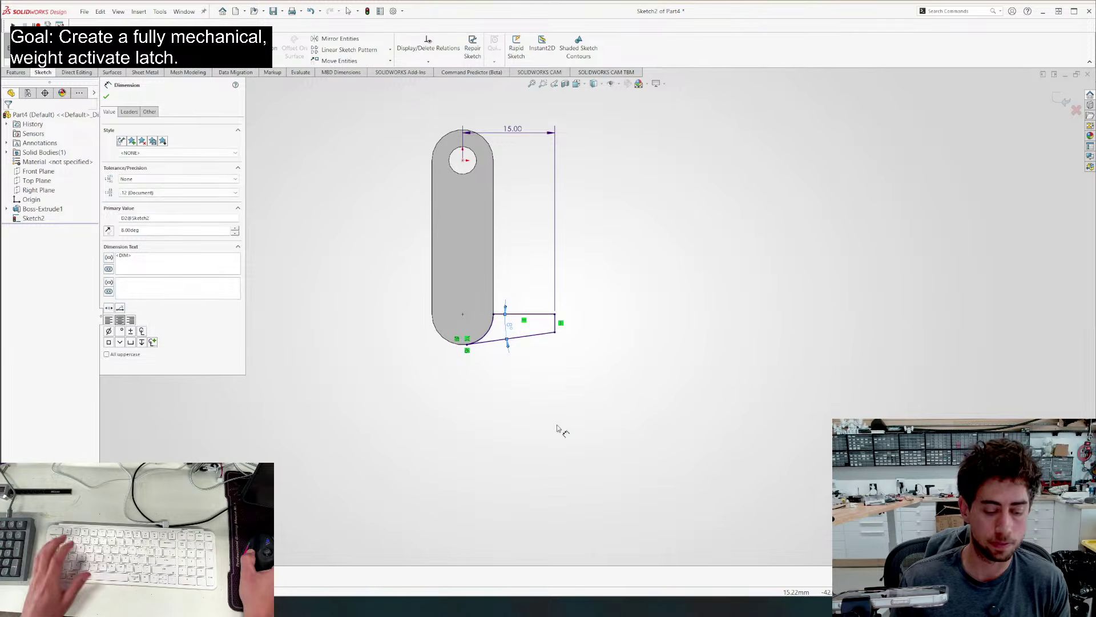
pyautogui.press('Escape')
# Extrude the foot profile Up To Surface, ending at the lever's opposite flat face
pyautogui.moveTo(592, 436); pyautogui.dragTo(671, 440, button='middle')
pyautogui.press('e')
pyautogui.moveTo(594, 395); pyautogui.dragTo(365, 368, button='middle')
pyautogui.click(156, 148)
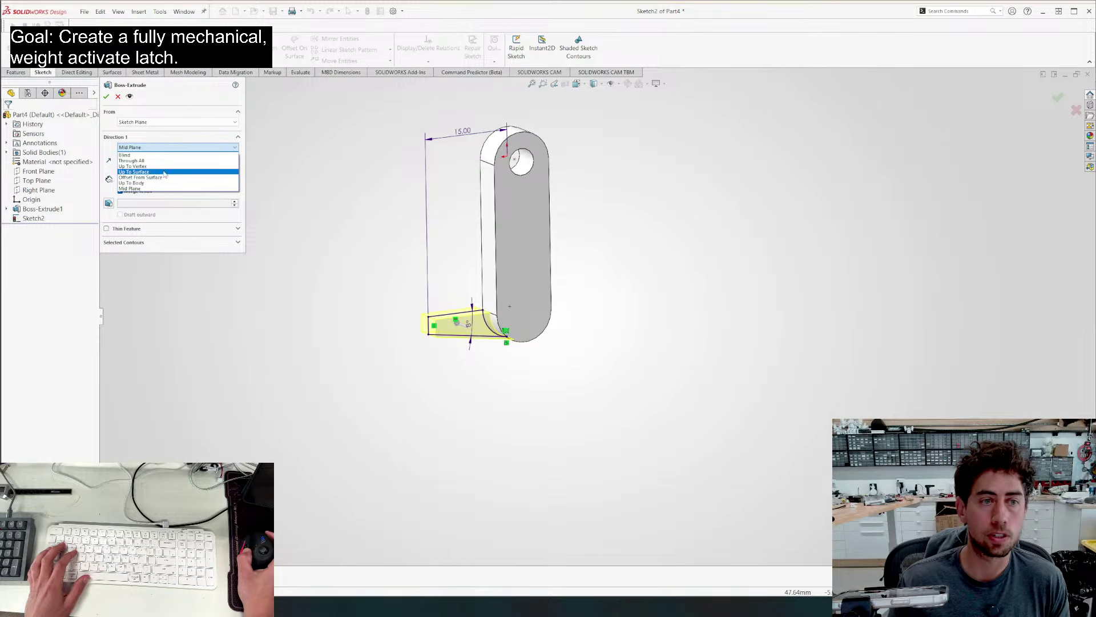
pyautogui.click(164, 172)
pyautogui.click(533, 245)
pyautogui.press('Return')
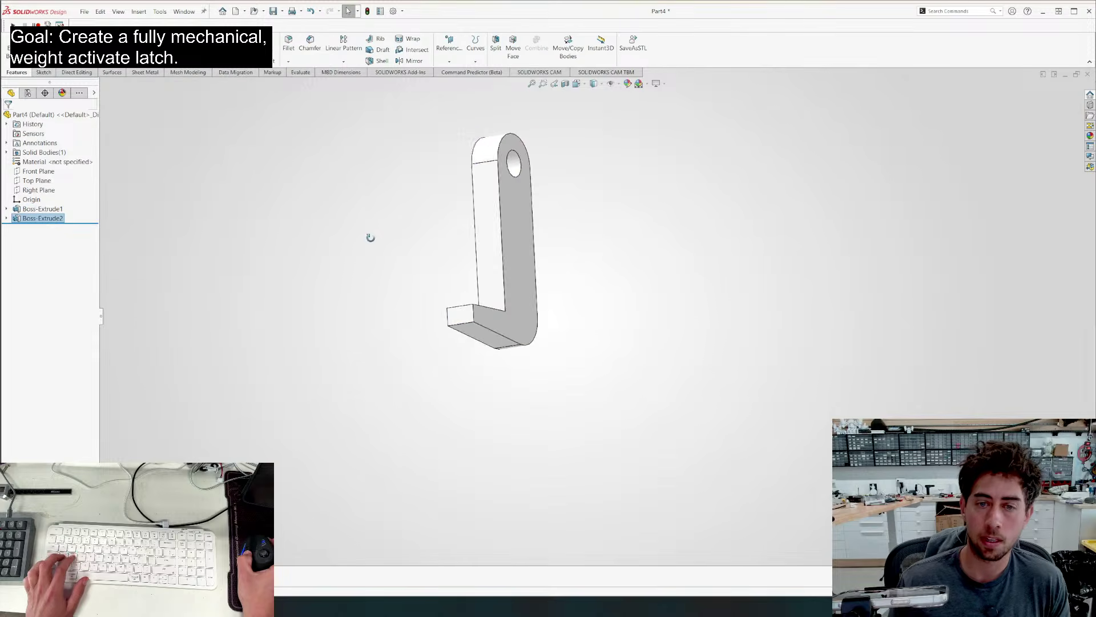
# Sketch a closed four-sided tooth profile on the lever's flat face, with a horizontal bottom, vertical tip and sloped top, against the inner edge above the foot
pyautogui.moveTo(371, 237); pyautogui.dragTo(519, 191, button='middle')
pyautogui.click(481, 243)
pyautogui.press('s')
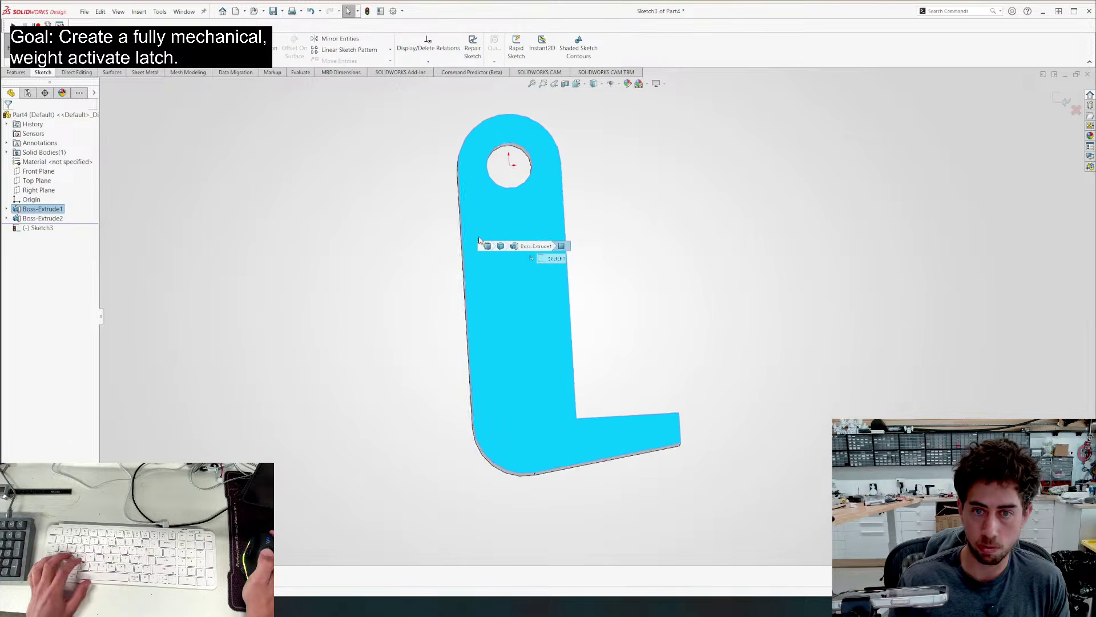
pyautogui.scroll(-3, 710, 338)
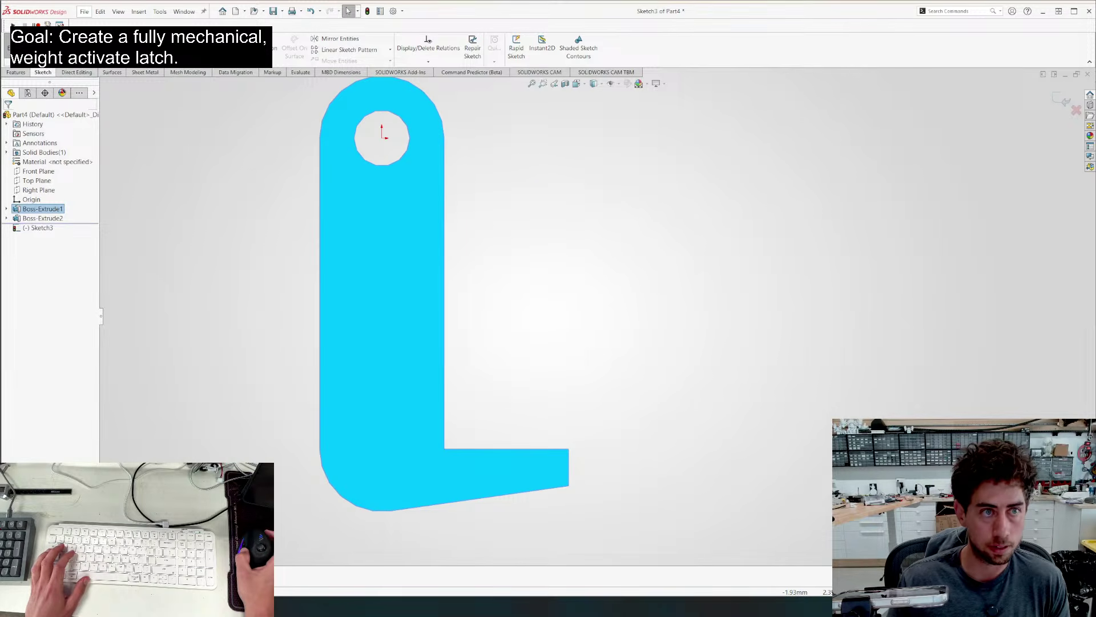
pyautogui.press('l')
pyautogui.click(445, 236)
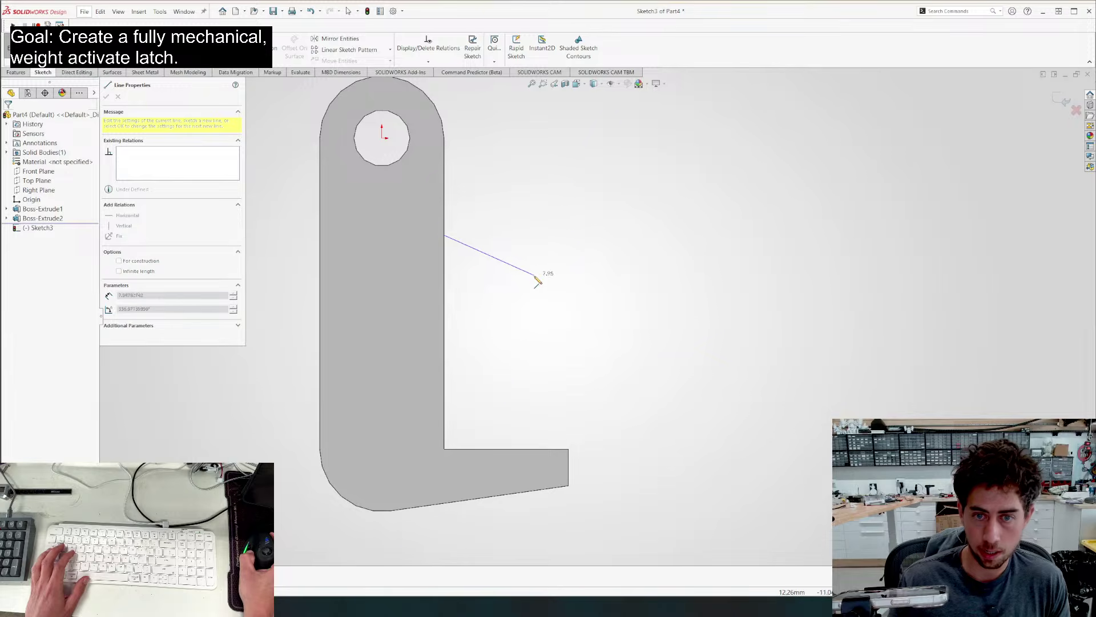
pyautogui.click(444, 307)
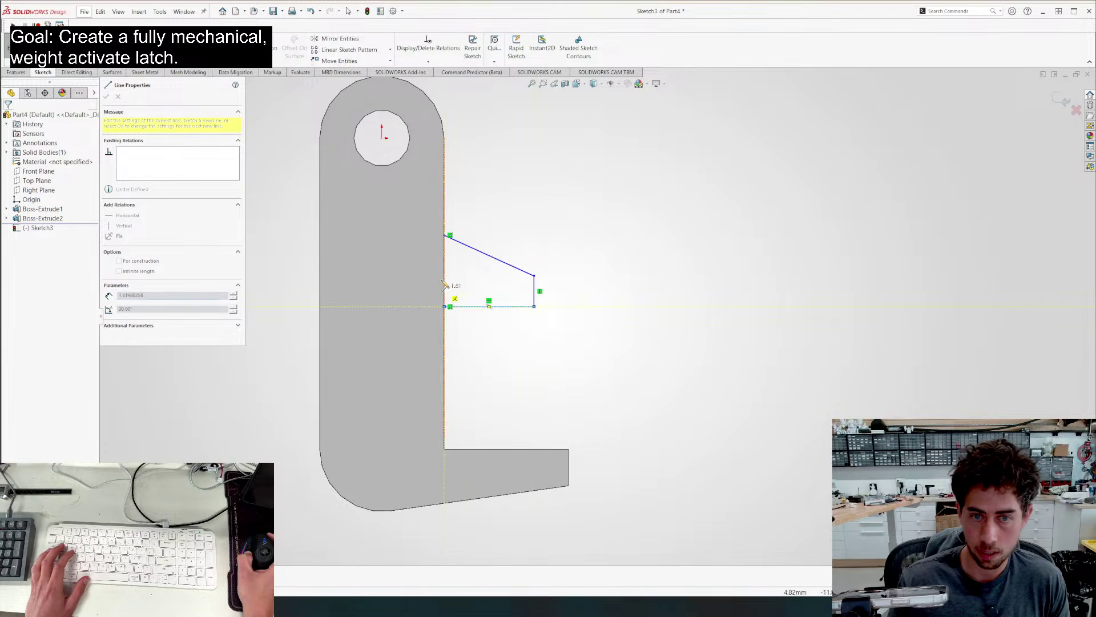
pyautogui.click(445, 236)
pyautogui.press('Escape')
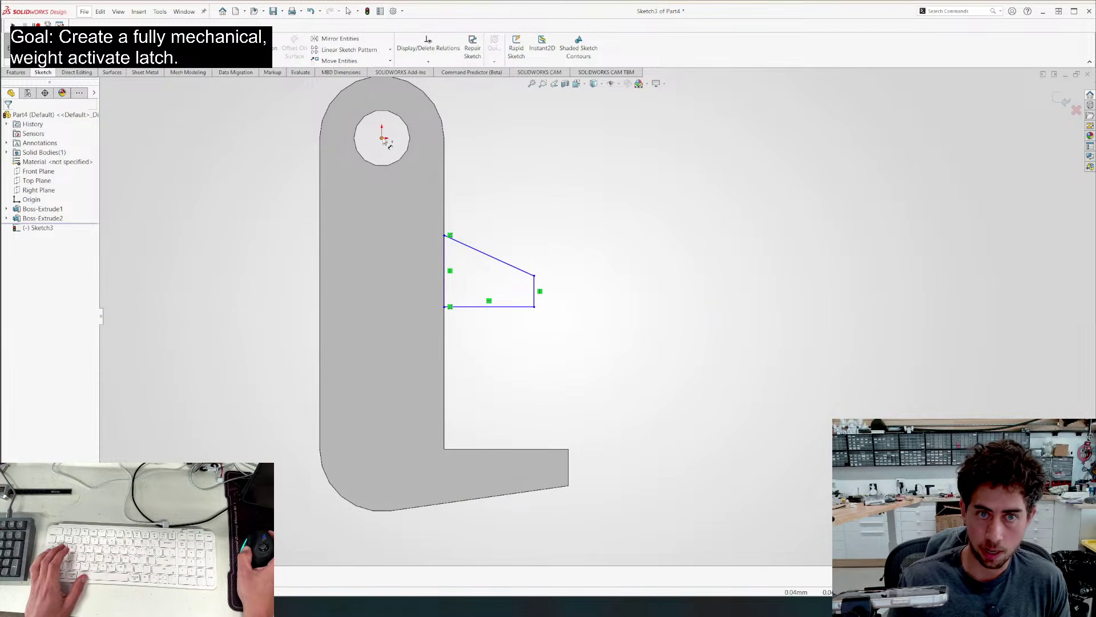
# Dimension the tooth's bottom line 14 mm below the hole's centre and its vertical tip as 1.5 mm high
pyautogui.click(495, 309)
pyautogui.click(268, 245)
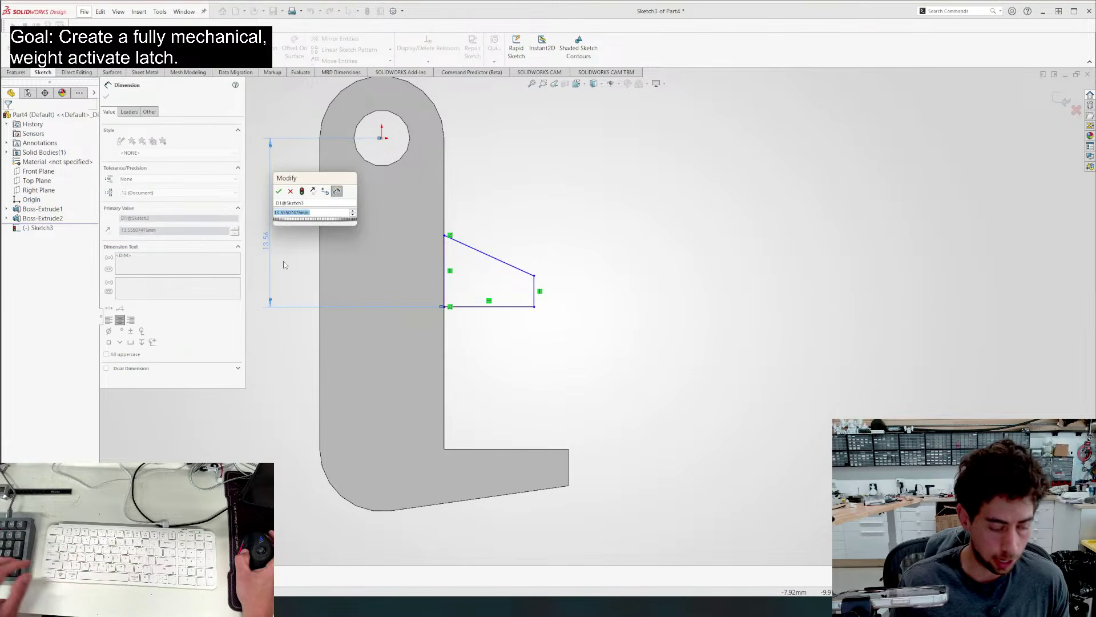
pyautogui.write('14')
pyautogui.press('Return')
pyautogui.click(535, 292)
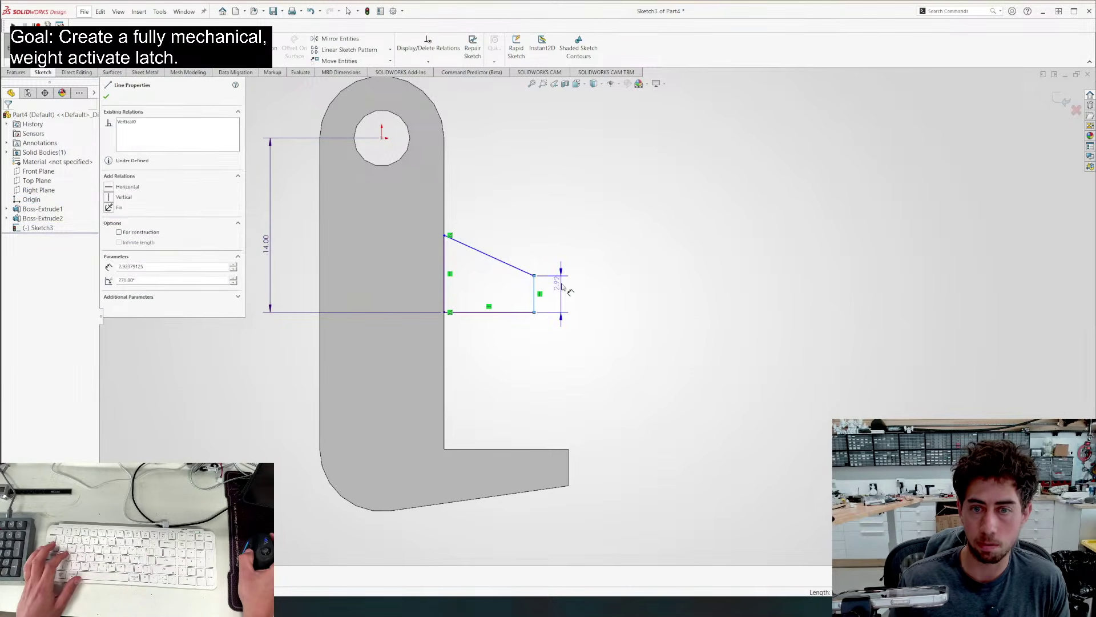
pyautogui.click(568, 295)
pyautogui.write('1.5')
pyautogui.press('Return')
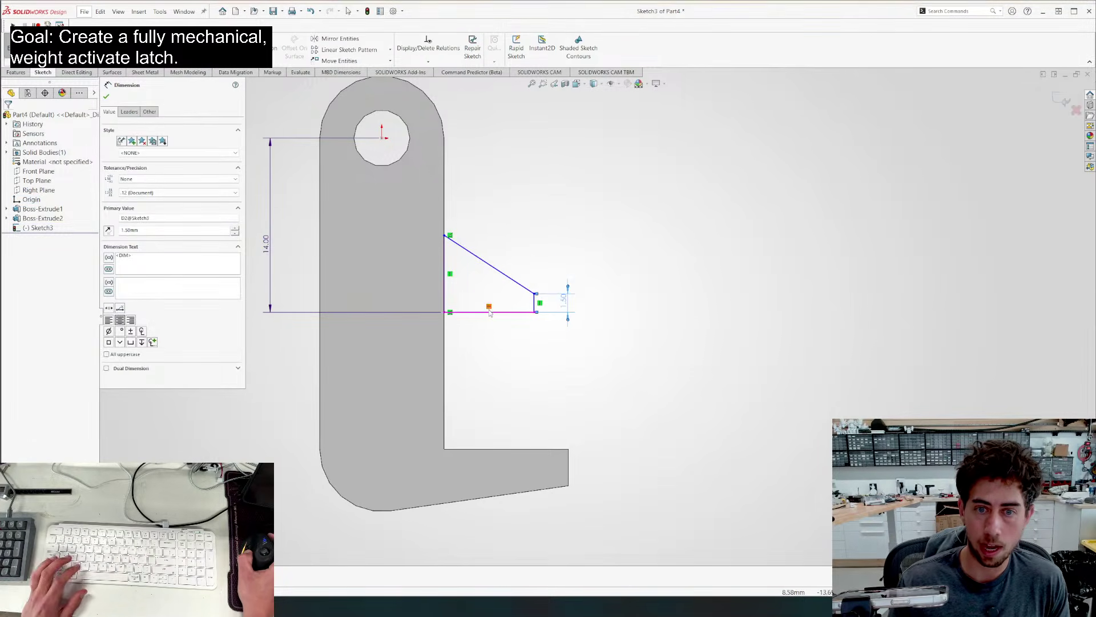
# Dimension the angle between the tooth's bottom line and its sloped top line as 25 degrees
pyautogui.click(496, 311)
pyautogui.click(501, 270)
pyautogui.click(482, 276)
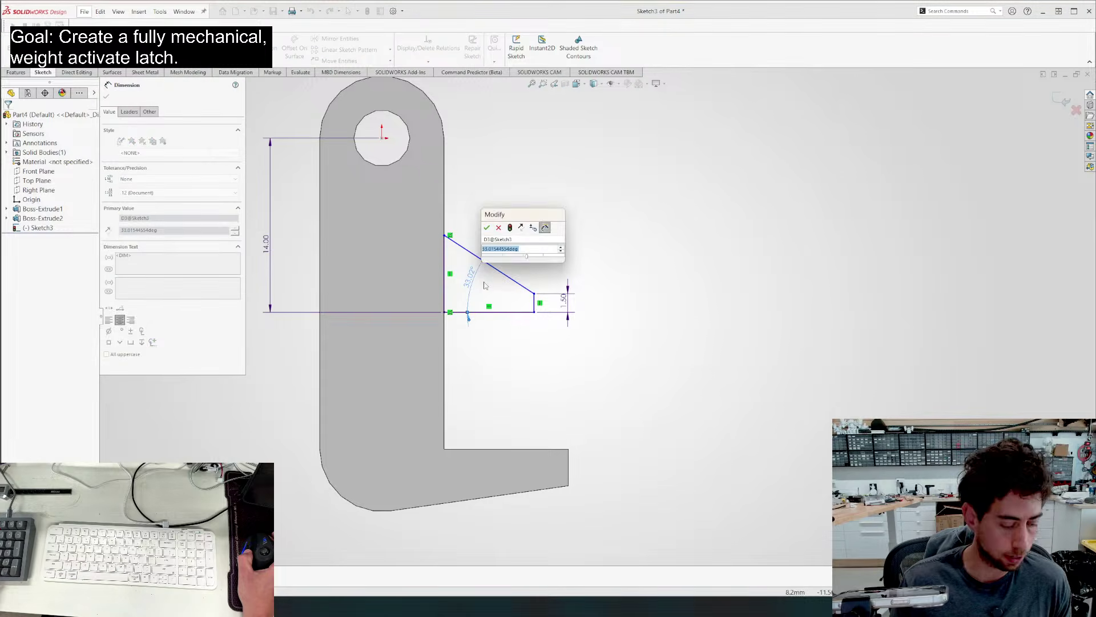
pyautogui.write('25')
pyautogui.press('Return')
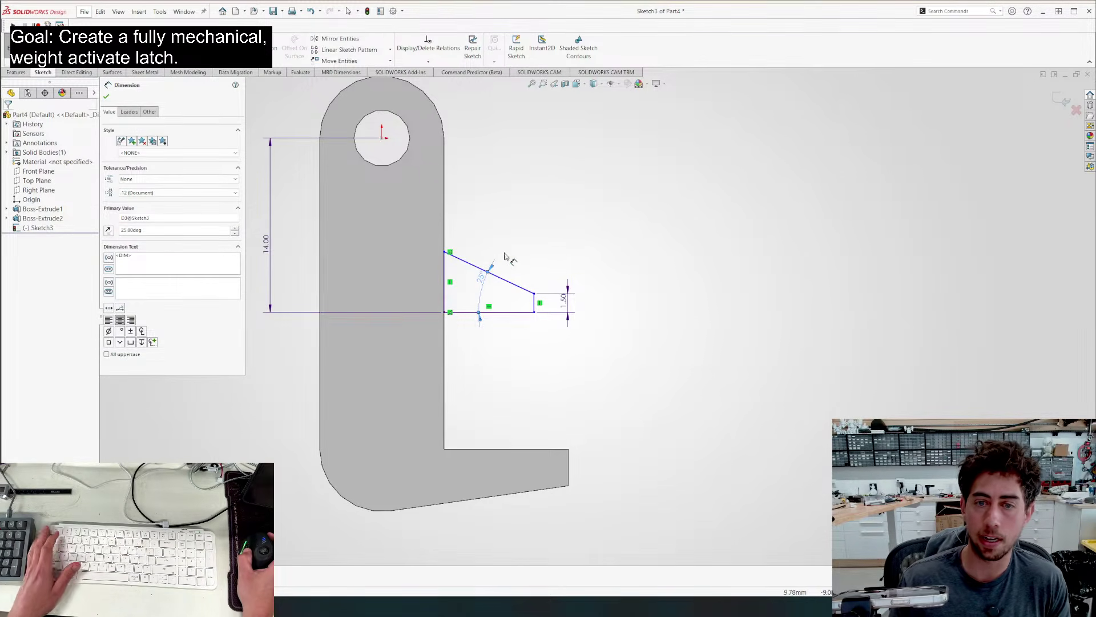
# Dimension the horizontal distance from the hole's centre to the tooth's vertical tip as 12 mm
pyautogui.click(535, 307)
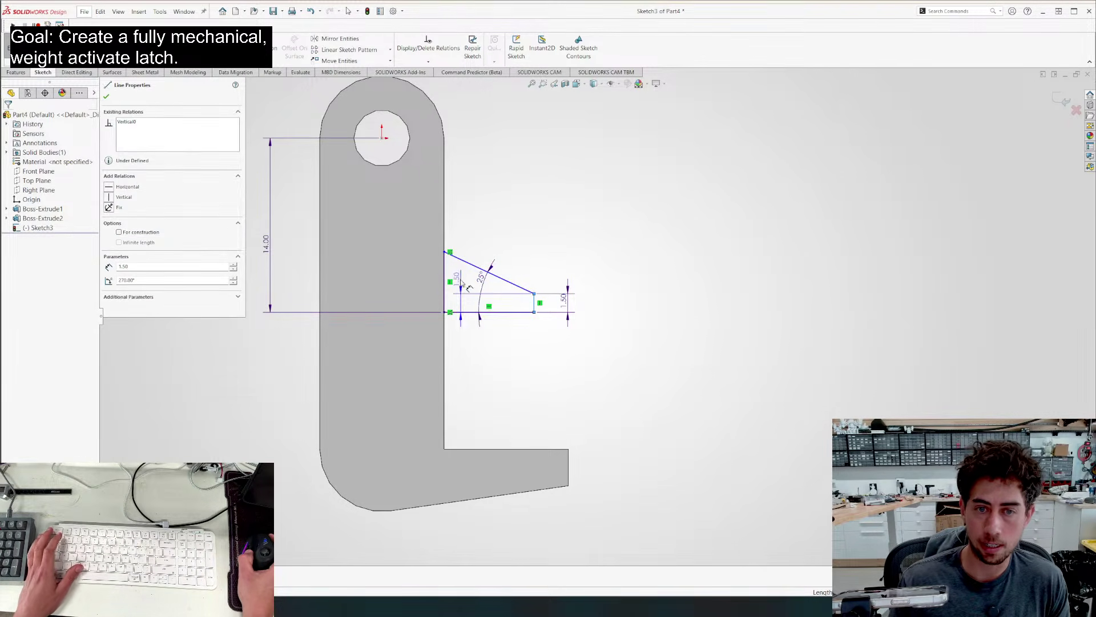
pyautogui.click(382, 138)
pyautogui.scroll(3, 402, 162)
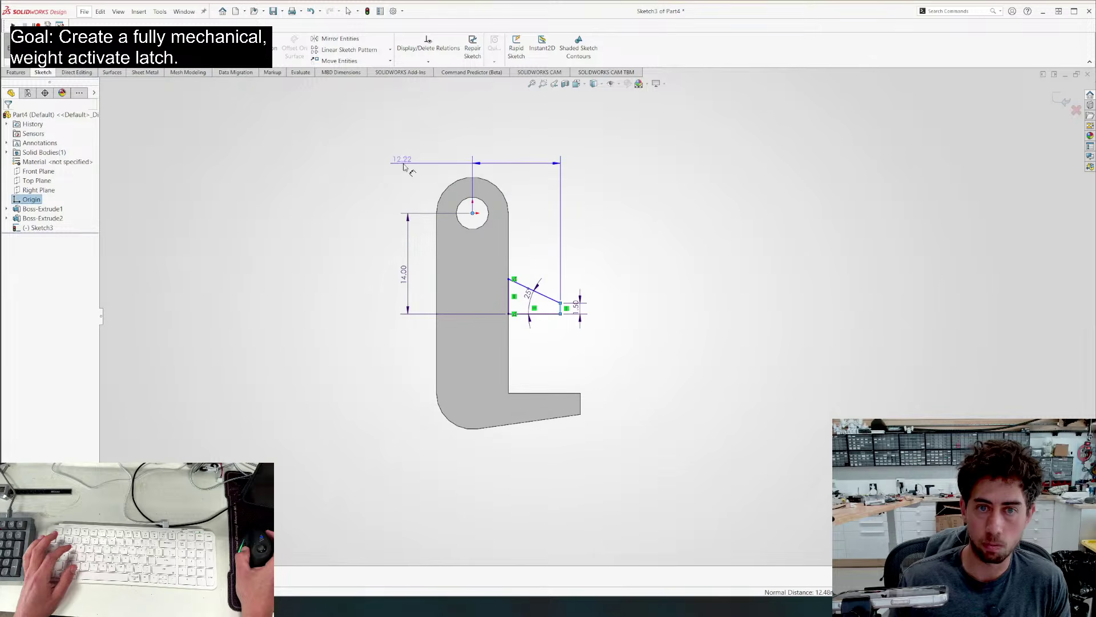
pyautogui.click(517, 137)
pyautogui.write('12.22465807mm')
pyautogui.press('Return')
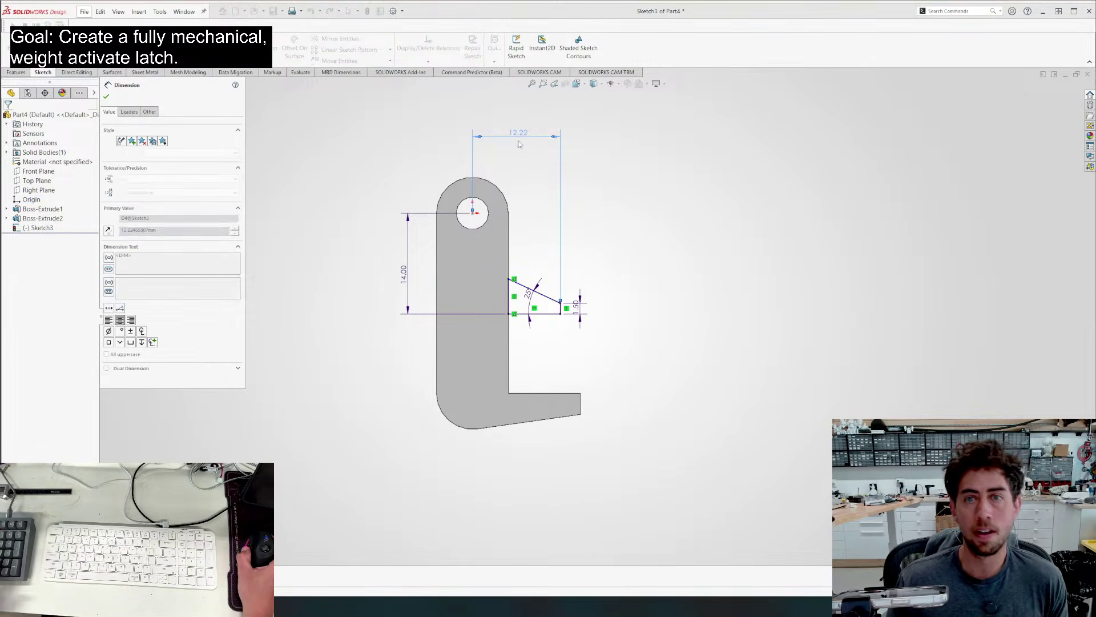
pyautogui.press('Escape')
# Extrude the tooth profile Up To Surface, ending at the lever's opposite flat face
pyautogui.moveTo(421, 347); pyautogui.dragTo(328, 321, button='middle')
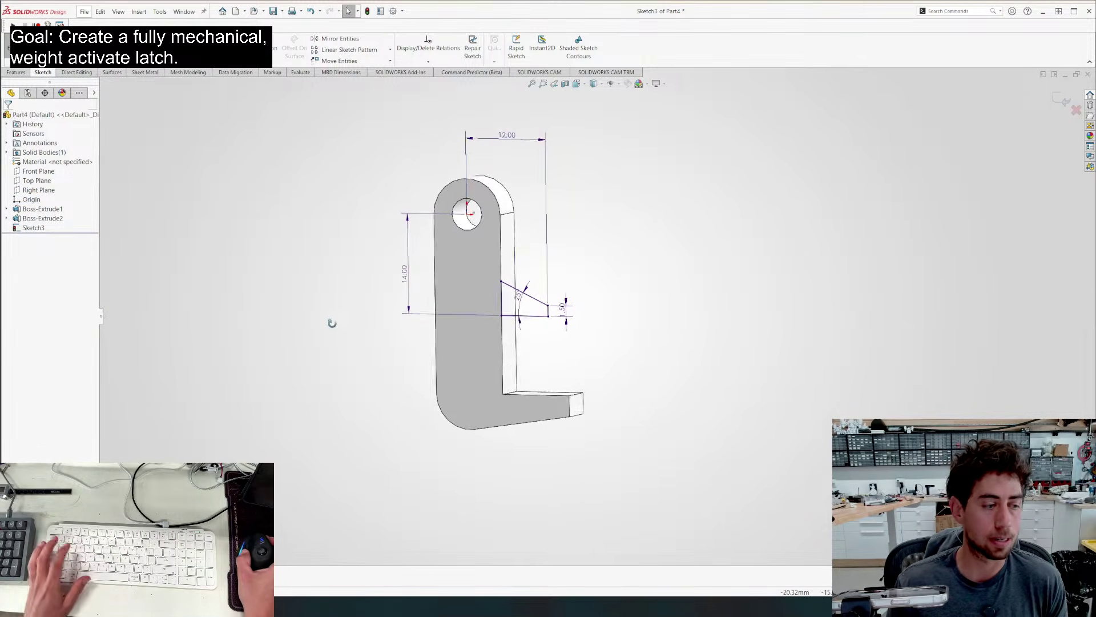
pyautogui.press('e')
pyautogui.moveTo(600, 328); pyautogui.dragTo(501, 342, button='middle')
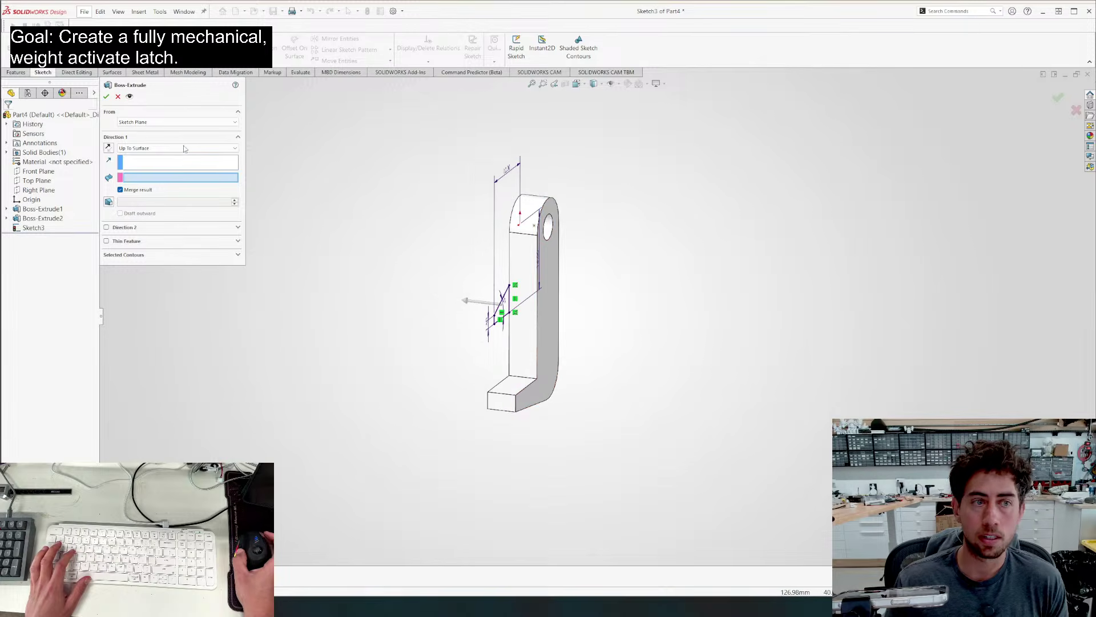
pyautogui.click(558, 330)
pyautogui.press('Return')
# Save the lever part as "WAML_Latch Arm" in the 201 - Weight Activated Marble Latch folder
pyautogui.moveTo(331, 347); pyautogui.dragTo(531, 321, button='middle')
pyautogui.hotkey('ctrl', 's')
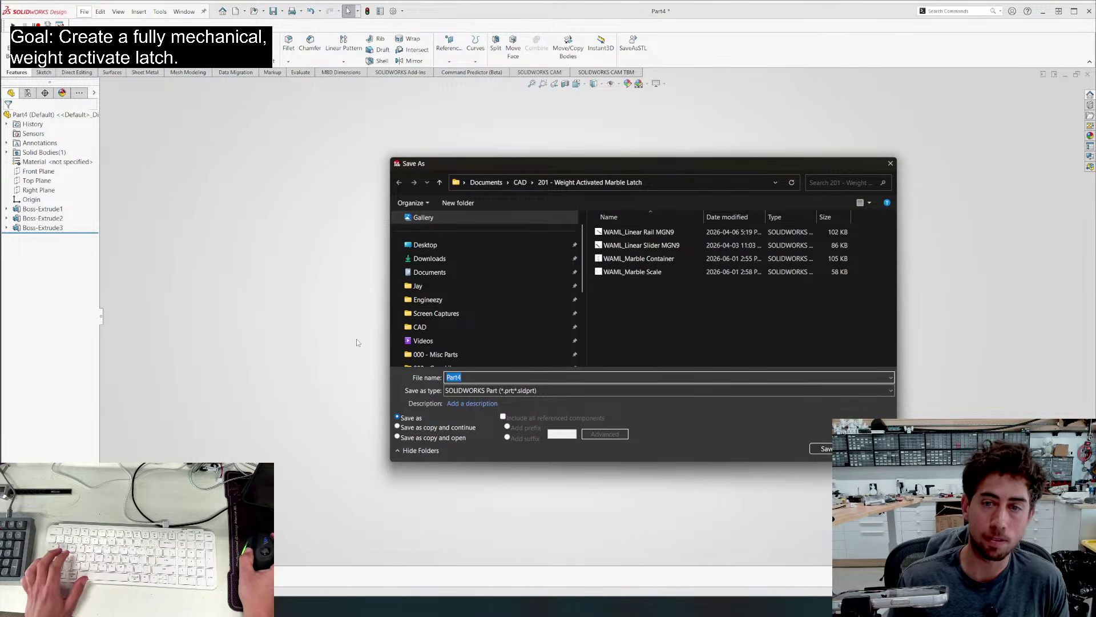
pyautogui.write('WAML_')
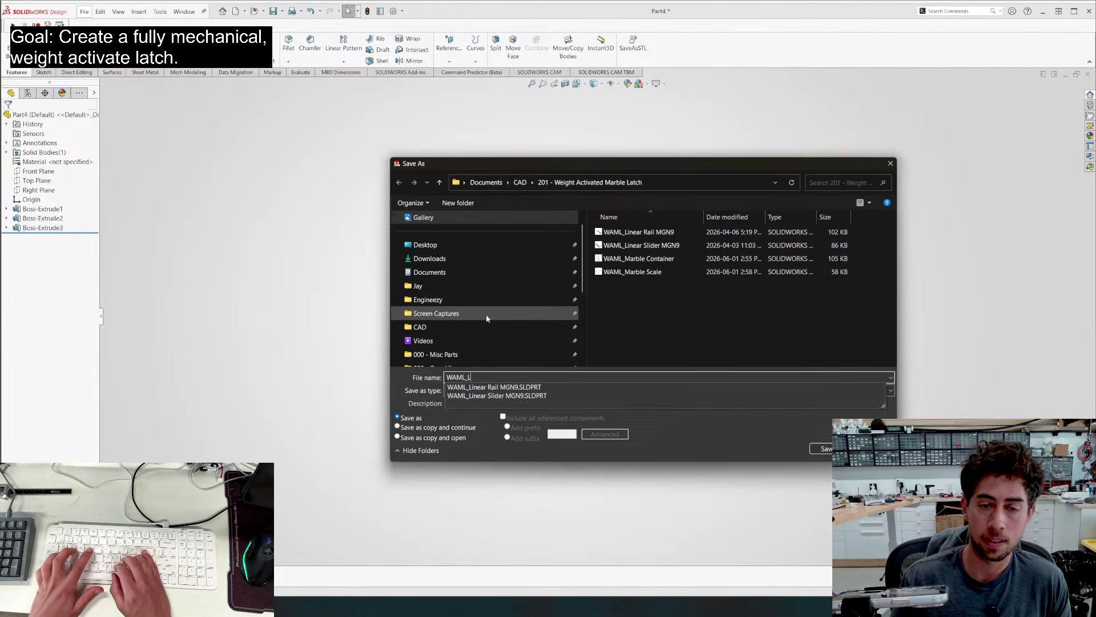
pyautogui.write('Latch Arm')
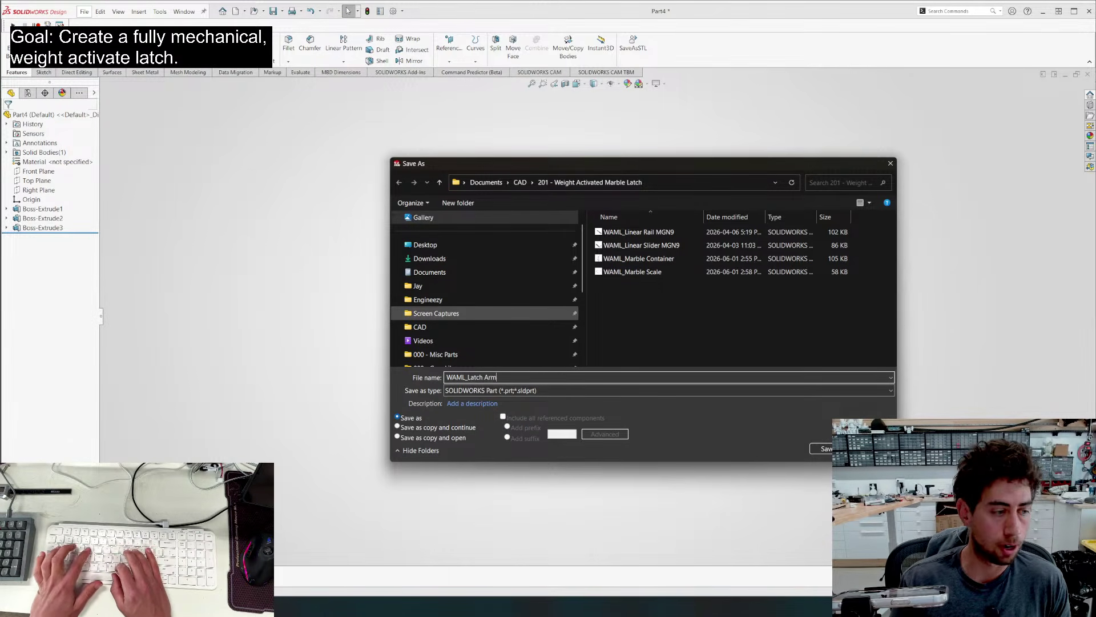
pyautogui.press('Return')
# Inspect the finished latch arm and switch to the WAML_Assembly document
pyautogui.scroll(3, 369, 372)
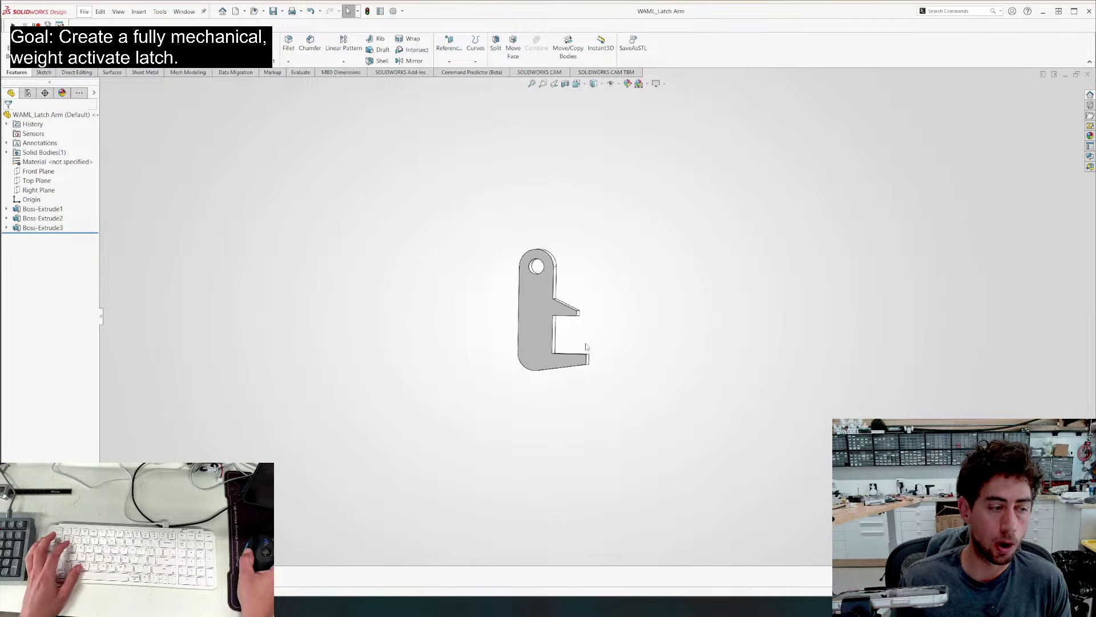
pyautogui.scroll(-6, 601, 313)
pyautogui.moveTo(531, 312); pyautogui.dragTo(466, 345, button='middle')
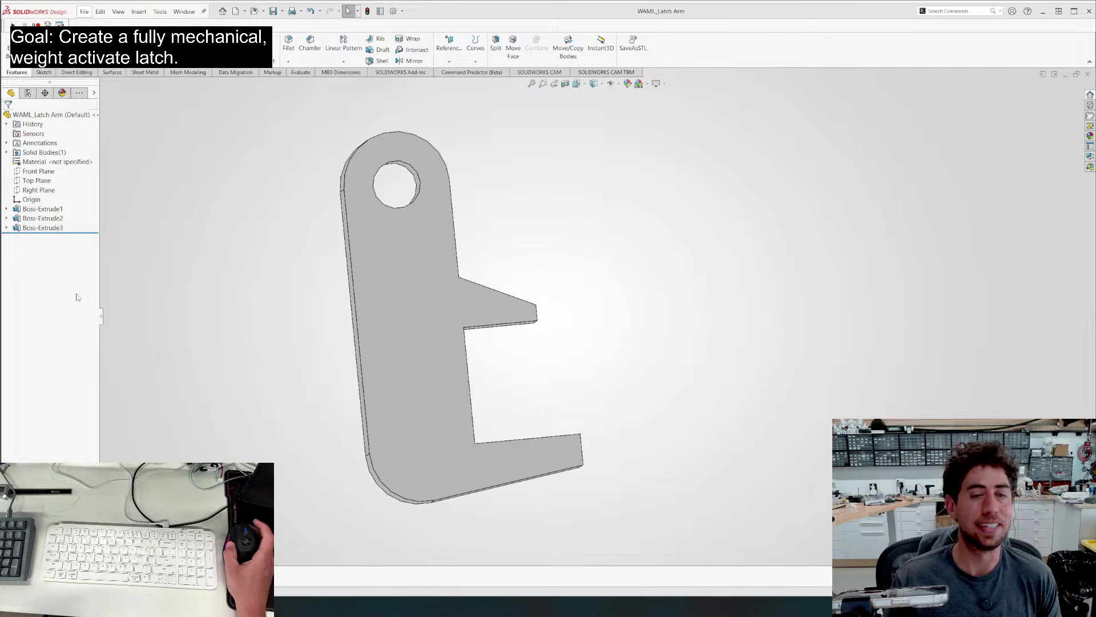
pyautogui.moveTo(391, 274); pyautogui.dragTo(207, 367, button='middle')
pyautogui.hotkey('ctrl', 'Tab')
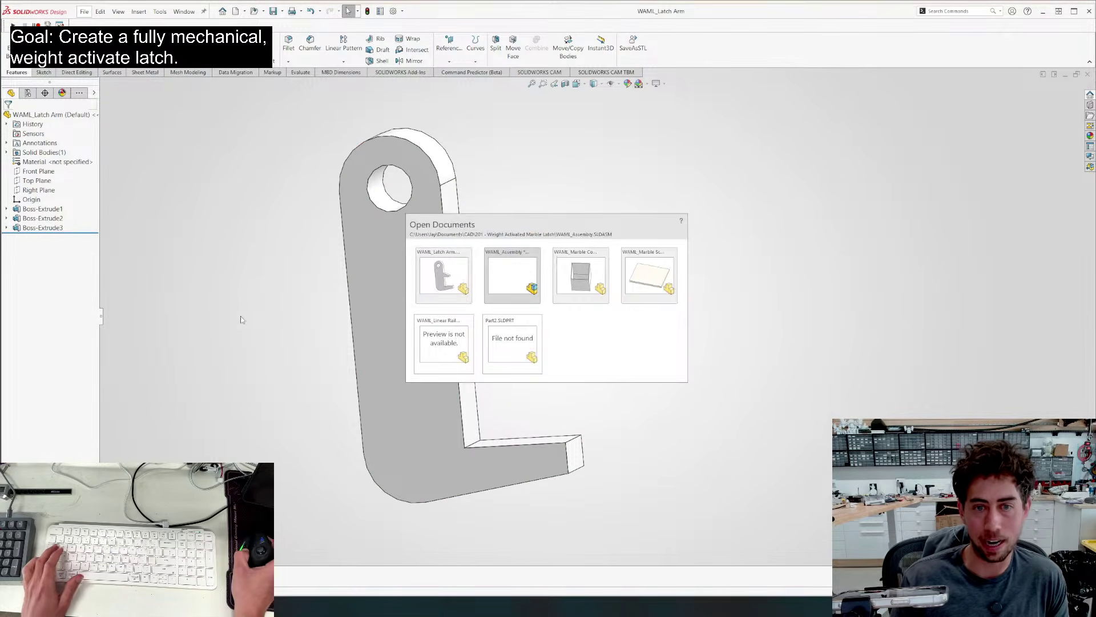
pyautogui.click(505, 260)
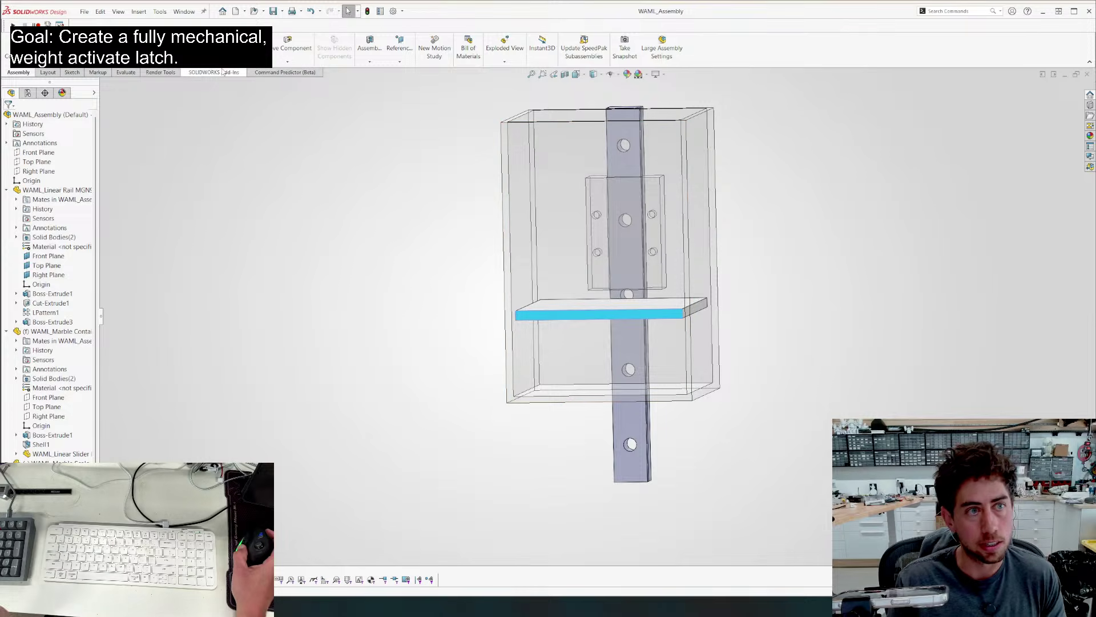
# Insert the WAML_Latch Arm beside the marble container and turn it so its tooth and foot point toward the container
pyautogui.press('i')
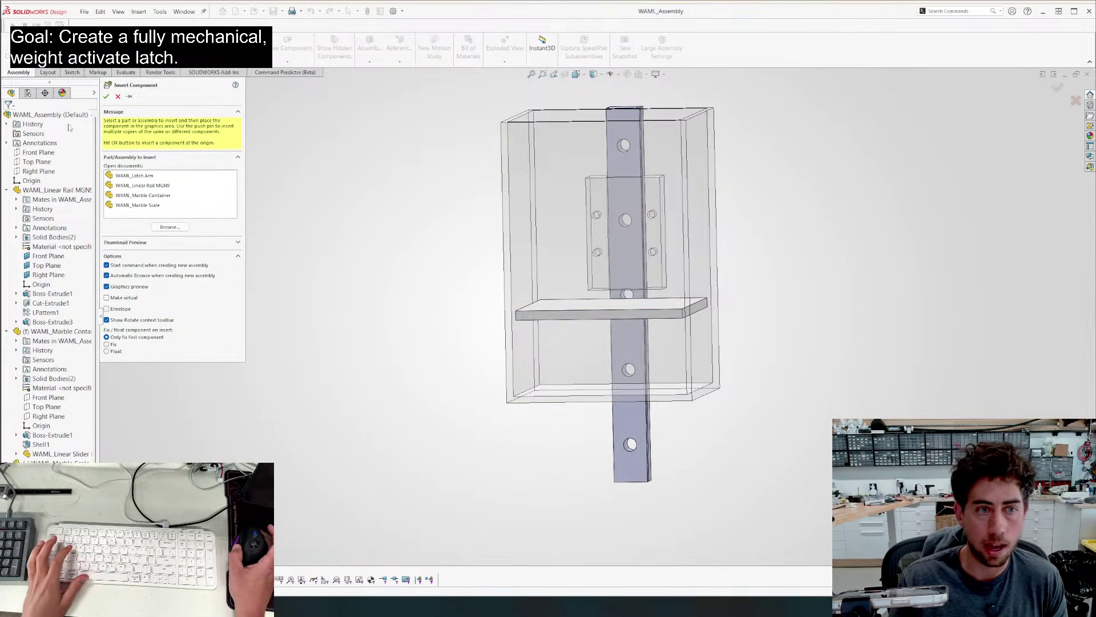
pyautogui.click(151, 177)
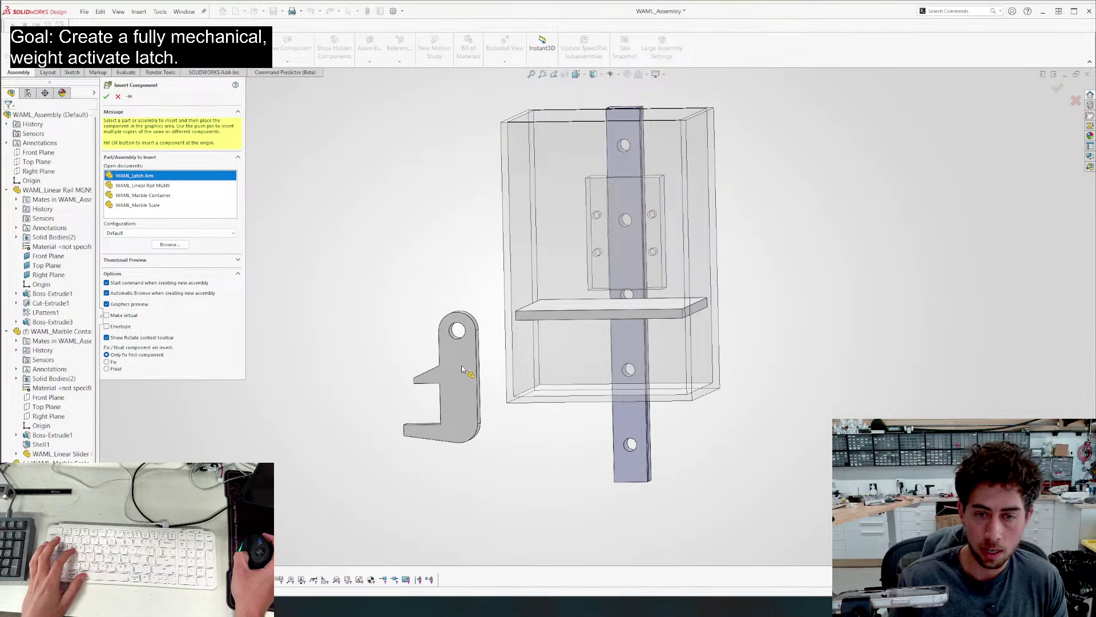
pyautogui.click(468, 368)
pyautogui.moveTo(468, 368); pyautogui.dragTo(237, 375, button='right')
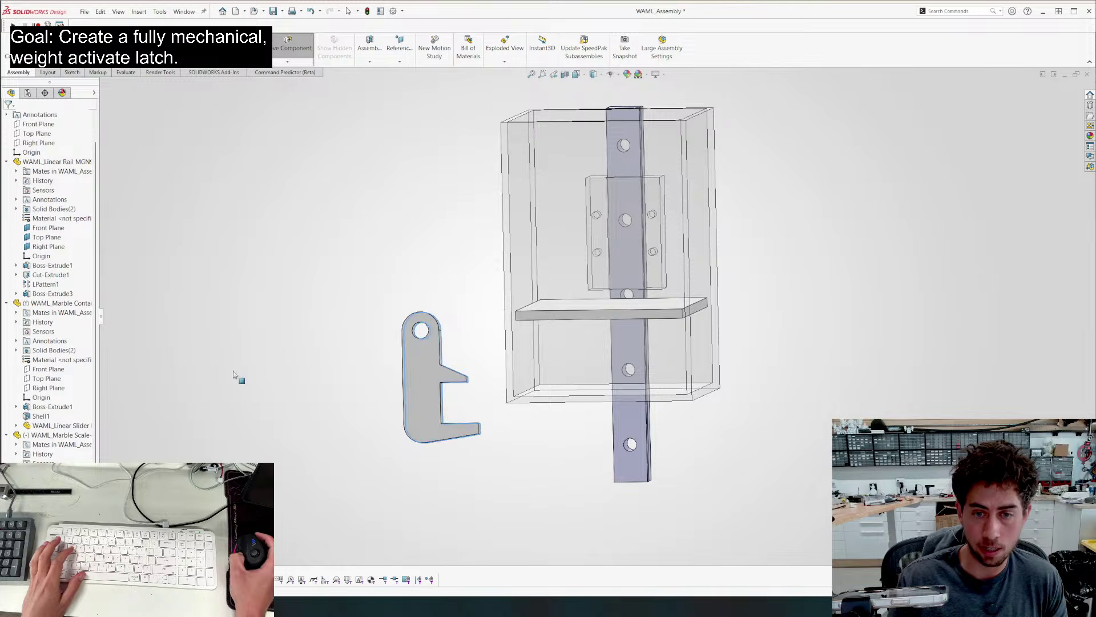
# Move the latch arm closer to the container in the front view so its tooth and foot reach the container's lower side
pyautogui.hotkey('ctrl', '1')
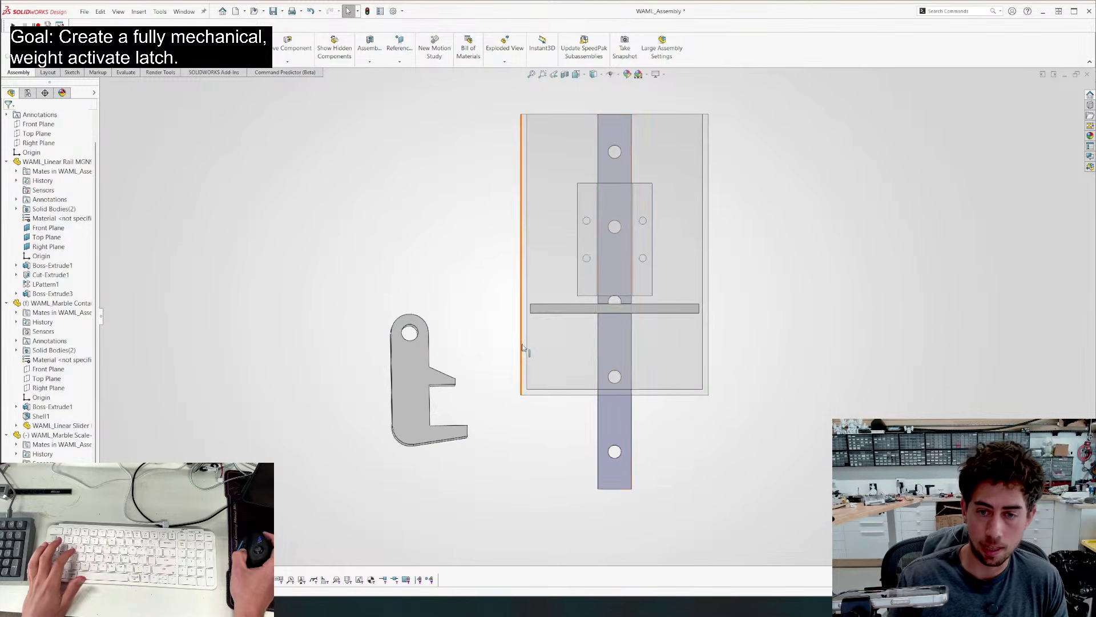
pyautogui.moveTo(522, 350)
pyautogui.mouseDown(button='middle')
pyautogui.moveTo(589, 339)
pyautogui.moveTo(514, 349)
pyautogui.mouseUp(button='middle')
pyautogui.moveTo(406, 366); pyautogui.dragTo(491, 363)
pyautogui.moveTo(537, 450)
pyautogui.mouseDown(button='middle')
pyautogui.moveTo(518, 446)
pyautogui.moveTo(548, 450)
pyautogui.mouseUp(button='middle')
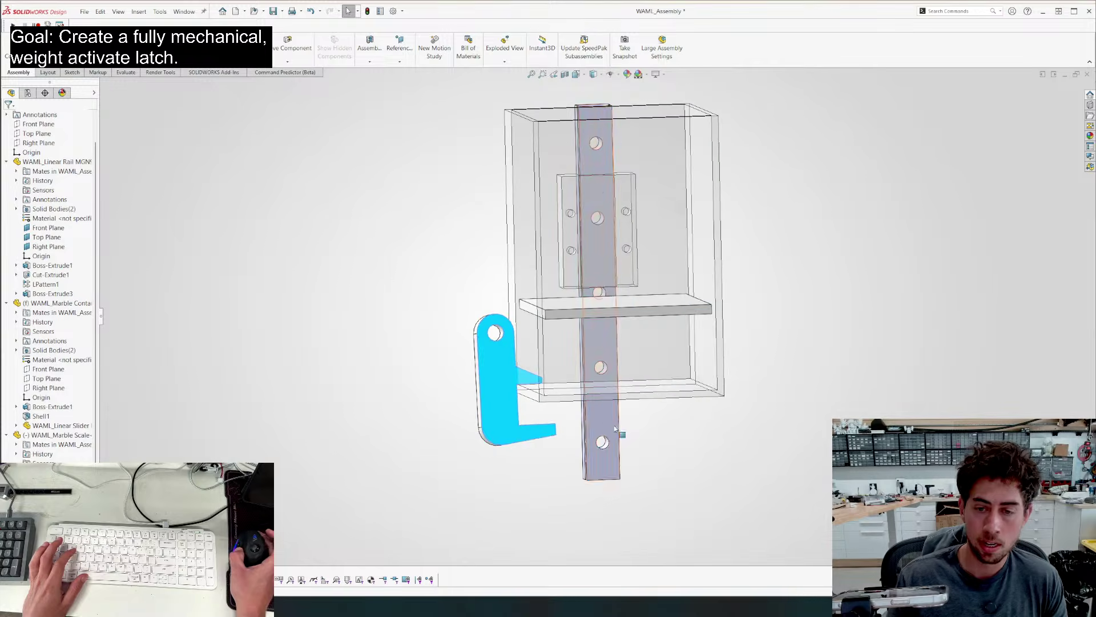
# Open the linear rail part from the assembly and create a reference plane offset 25 mm from the rail's front face
pyautogui.rightClick(605, 426)
pyautogui.click(615, 283)
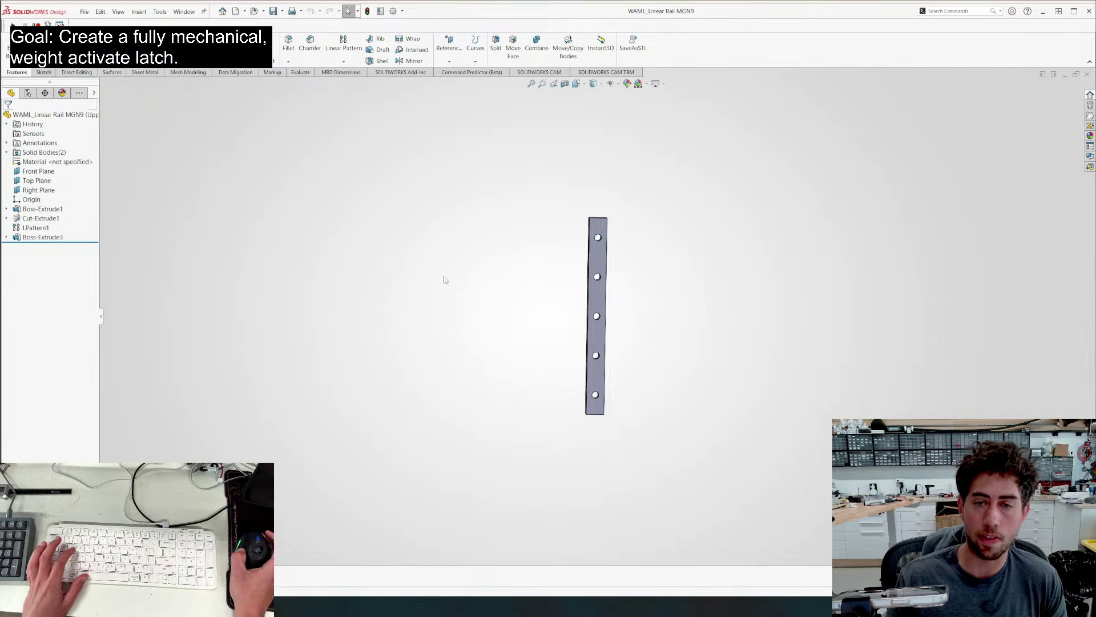
pyautogui.moveTo(471, 282); pyautogui.dragTo(535, 320, button='middle')
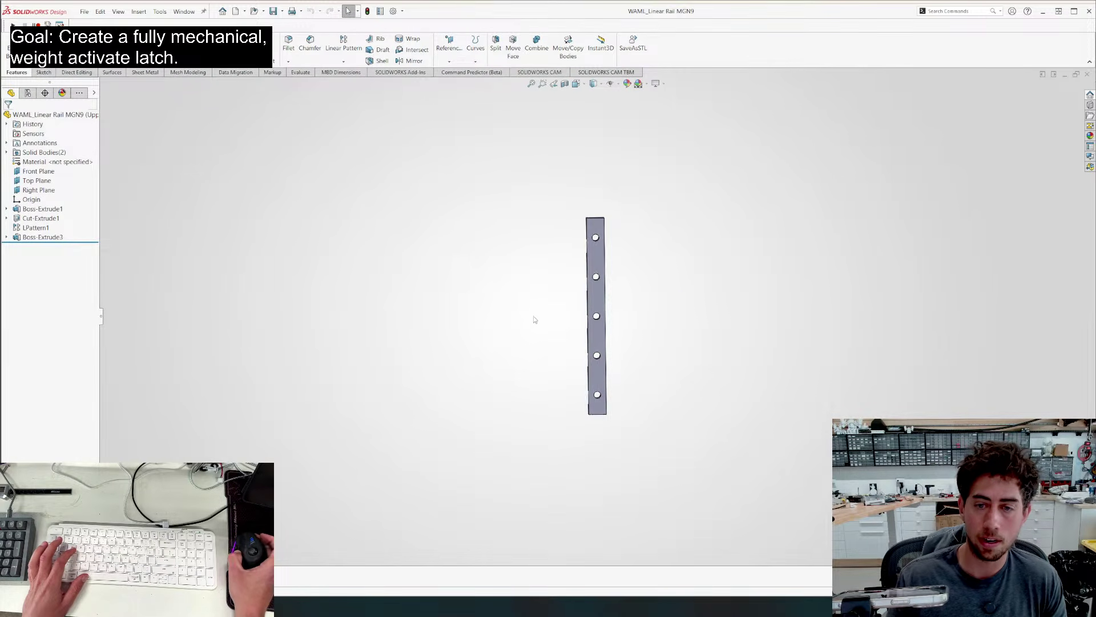
pyautogui.scroll(-2, 620, 370)
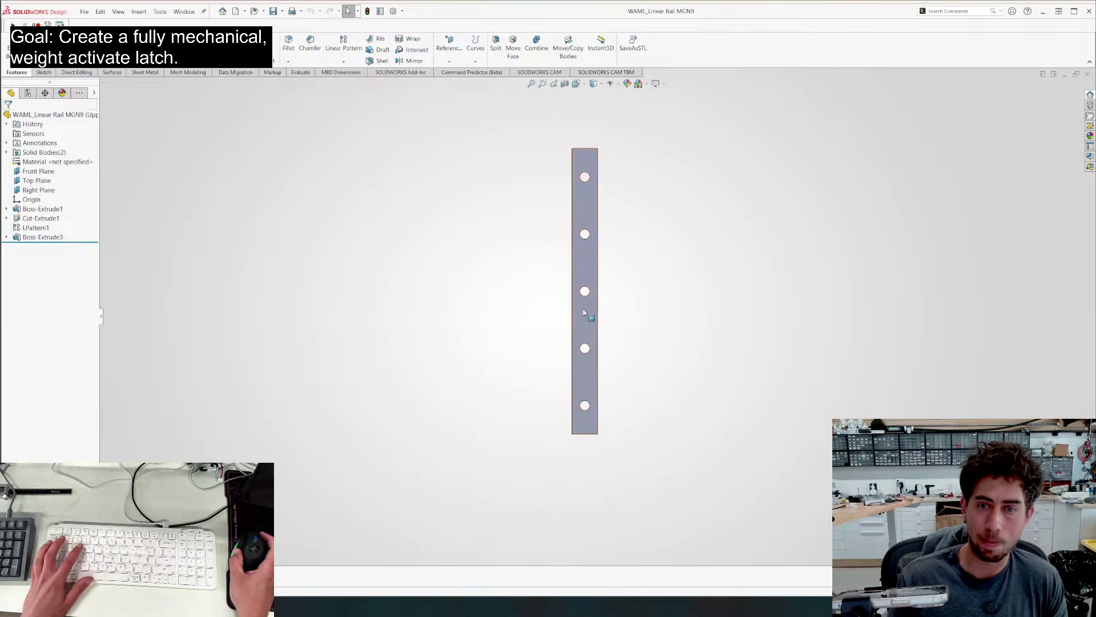
pyautogui.click(583, 311)
pyautogui.doubleClick(159, 205)
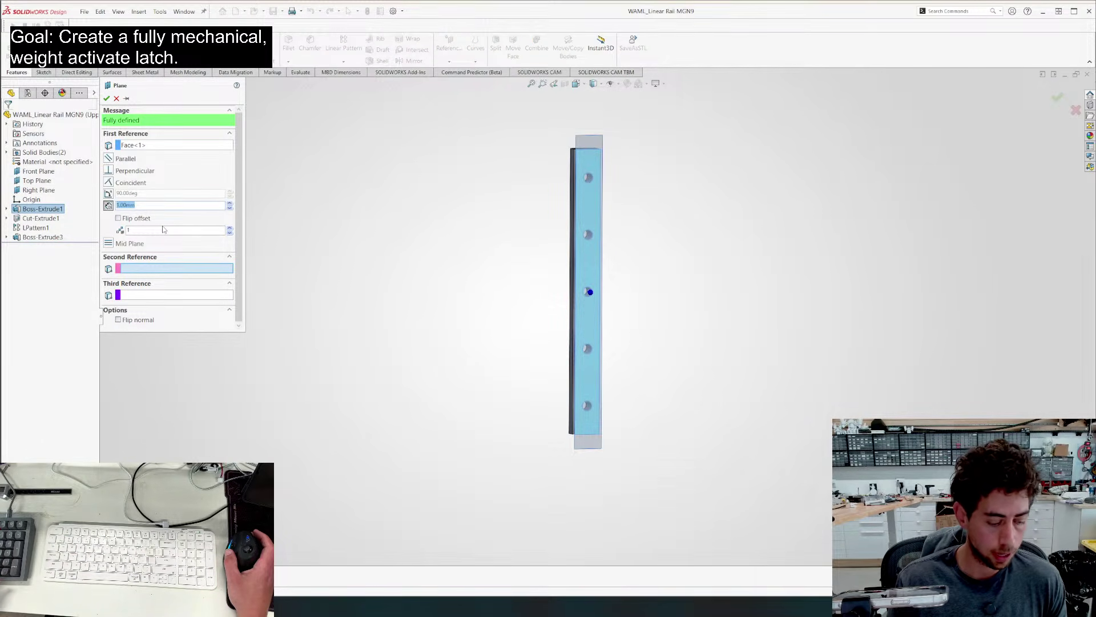
pyautogui.write('30')
pyautogui.press('Return')
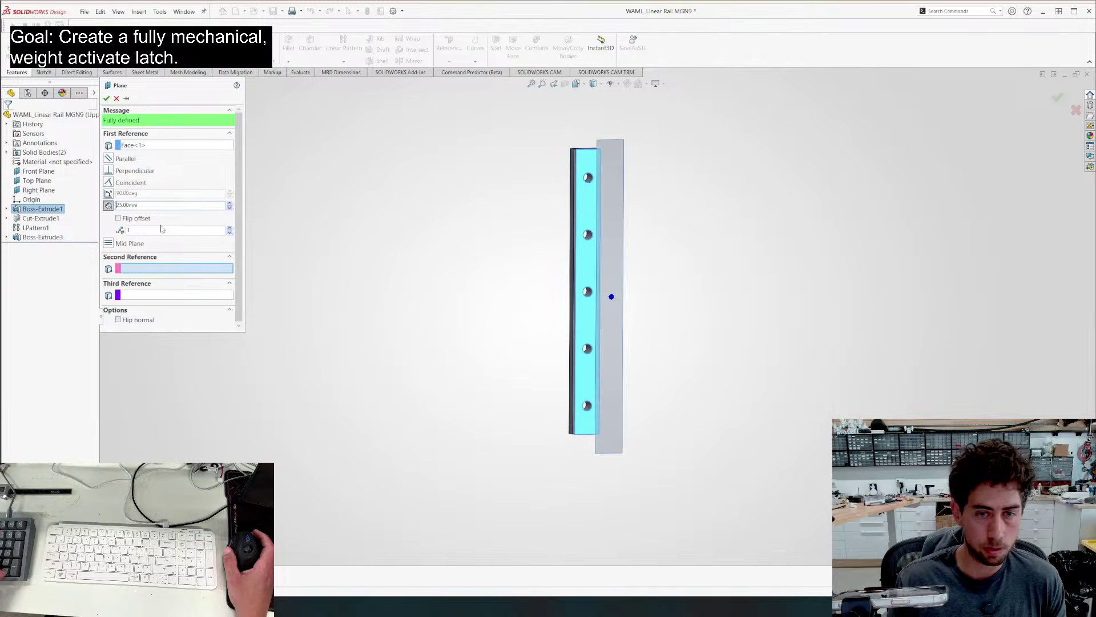
pyautogui.press('Return')
# Sketch two concentric circles on the new offset plane, beside the rail's long edge
pyautogui.press('s')
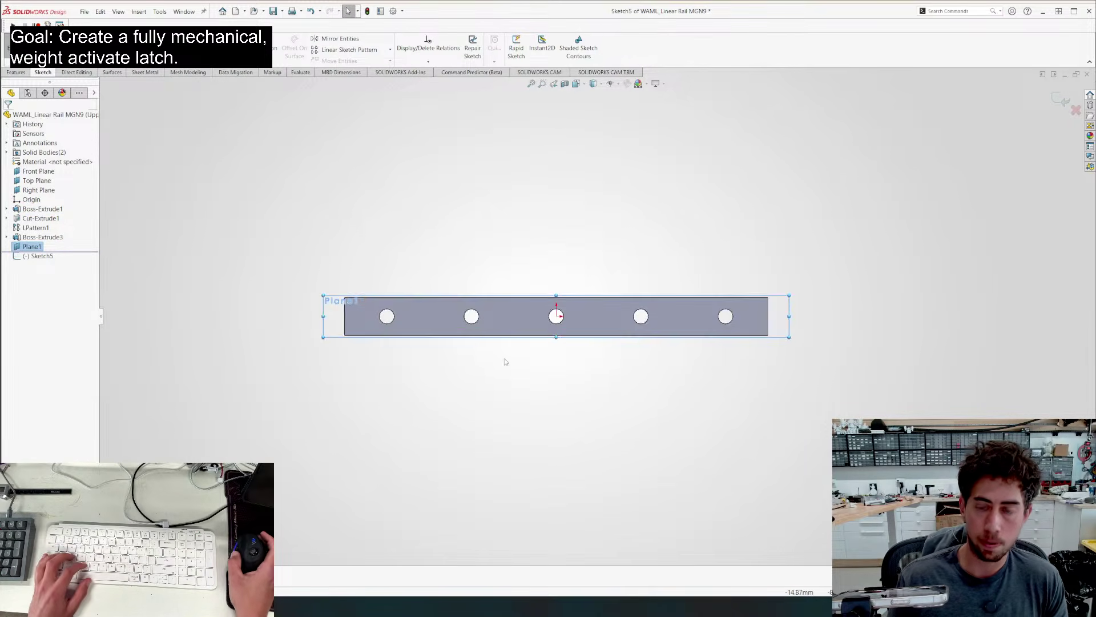
pyautogui.scroll(3, 508, 362)
pyautogui.press('c')
pyautogui.click(621, 379)
pyautogui.click(627, 391)
pyautogui.click(620, 379)
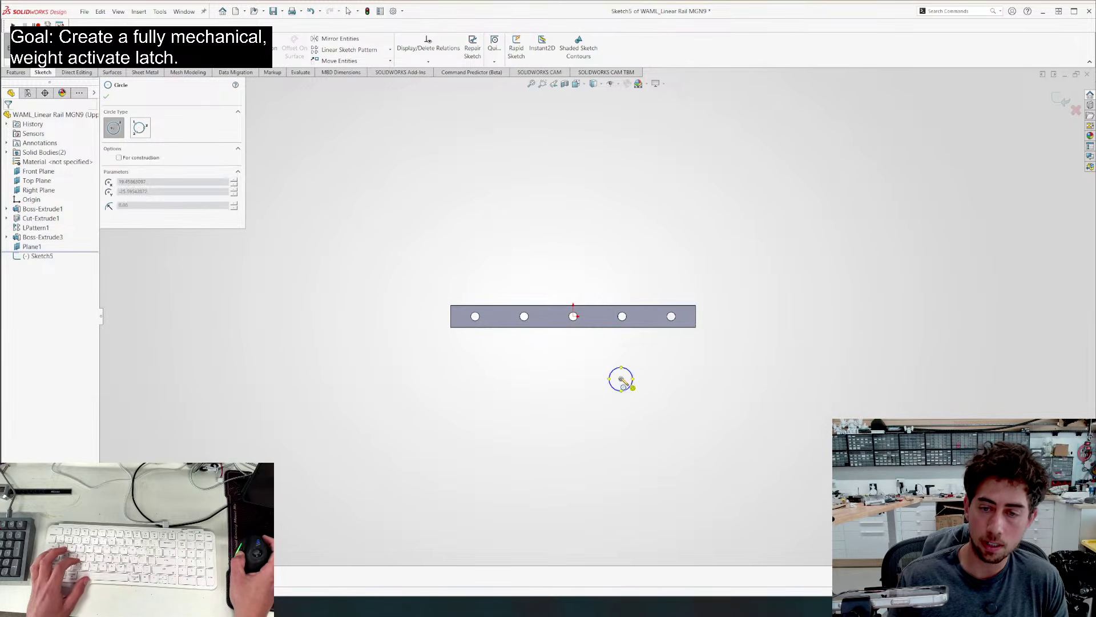
pyautogui.click(625, 402)
pyautogui.press('Escape')
# Dimension the concentric circles' center 25 mm below the origin and 25 mm along the rail from it
pyautogui.click(574, 316)
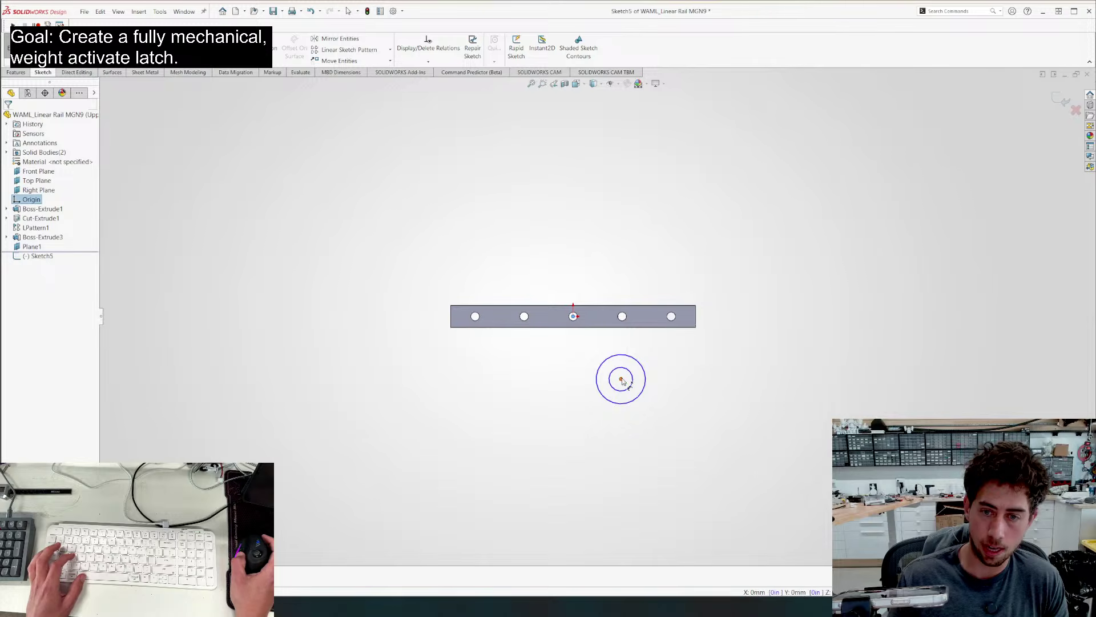
pyautogui.click(621, 379)
pyautogui.click(543, 375)
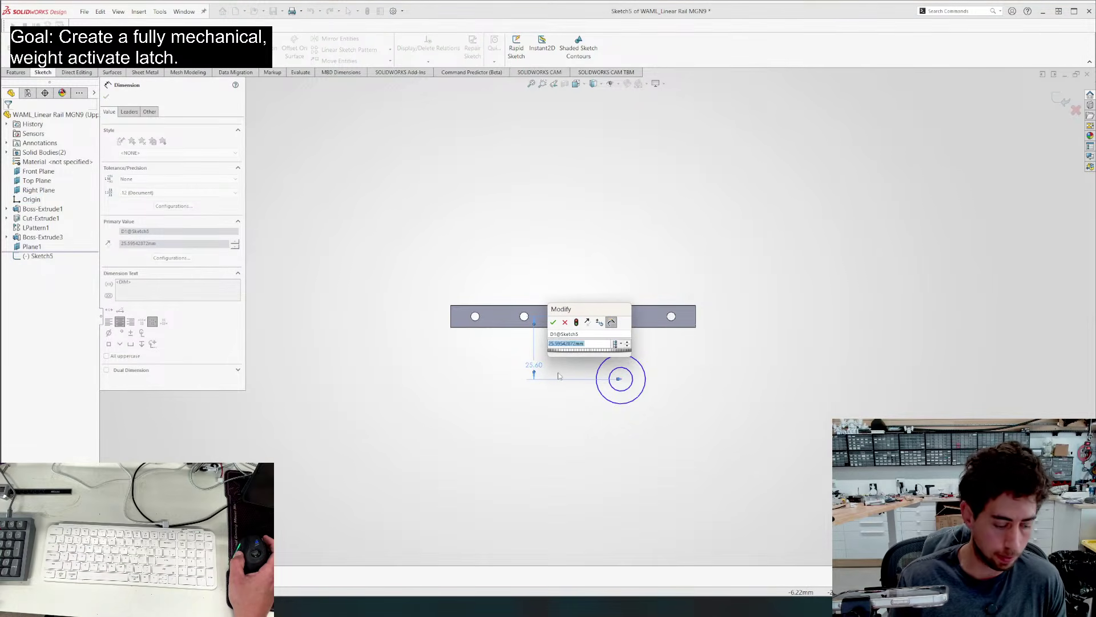
pyautogui.write('25')
pyautogui.press('Return')
pyautogui.press('Escape')
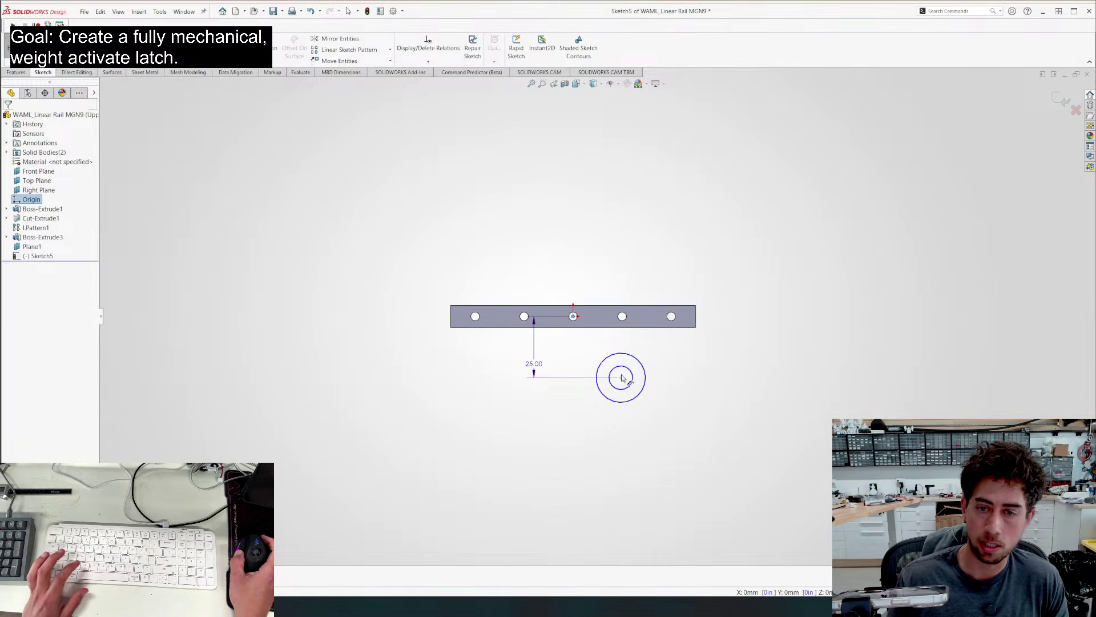
pyautogui.click(621, 379)
pyautogui.click(604, 446)
pyautogui.write('25')
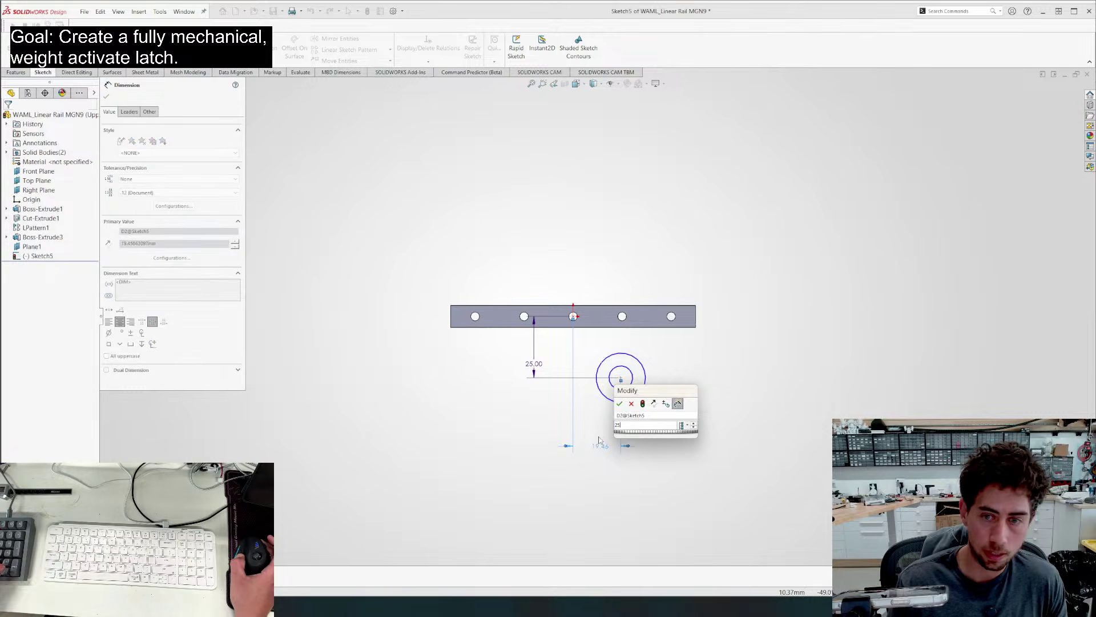
pyautogui.press('Return')
# Dimension the inner circle with a diameter of 3.75 mm
pyautogui.click(643, 387)
pyautogui.click(703, 472)
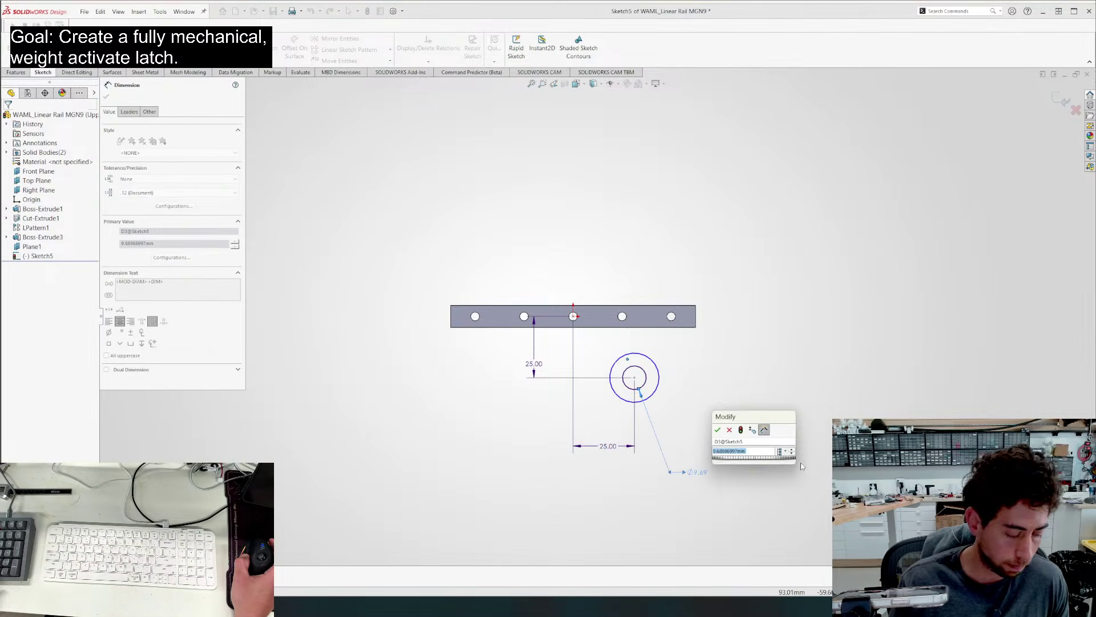
pyautogui.write('4')
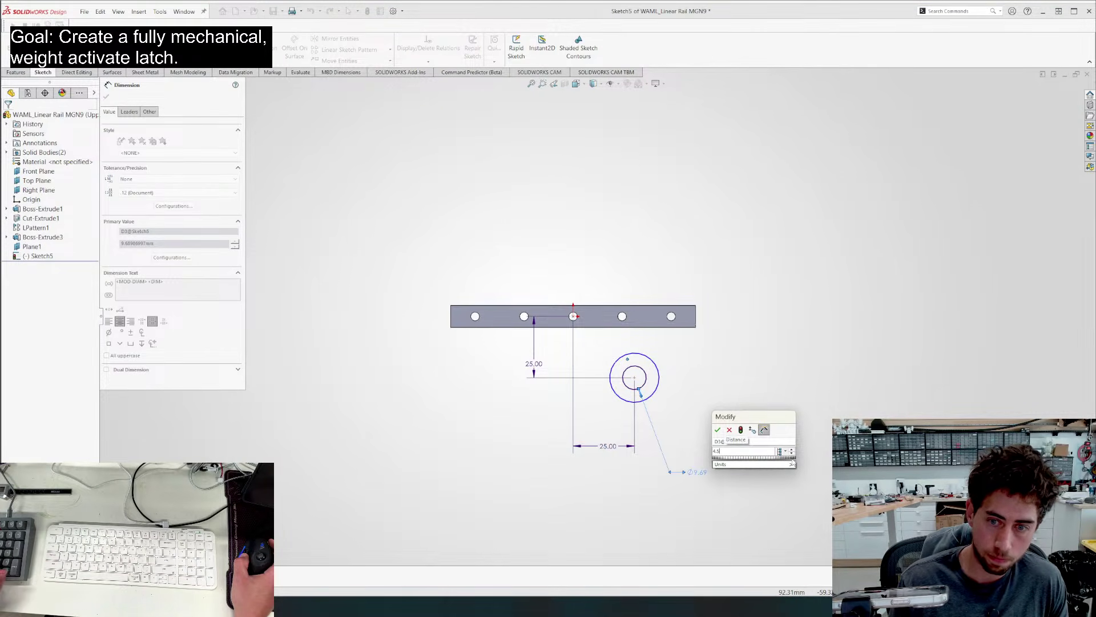
pyautogui.write('.5')
pyautogui.press('BackSpace')
pyautogui.press('BackSpace')
pyautogui.press('BackSpace')
pyautogui.write('3.75')
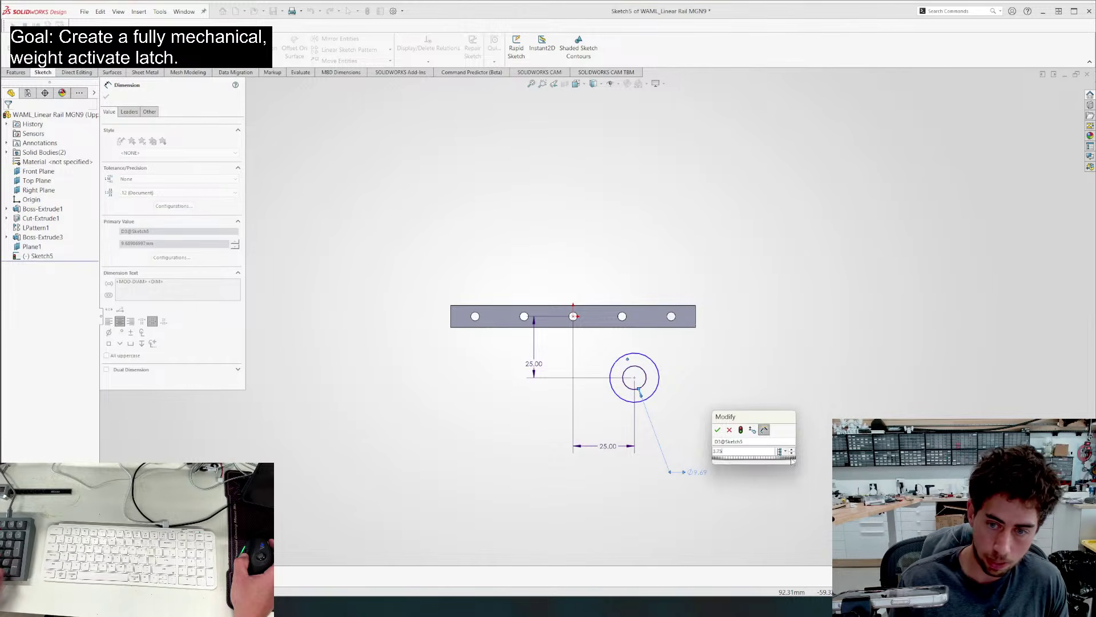
pyautogui.press('Return')
pyautogui.scroll(-2, 649, 372)
pyautogui.scroll(-2, 649, 373)
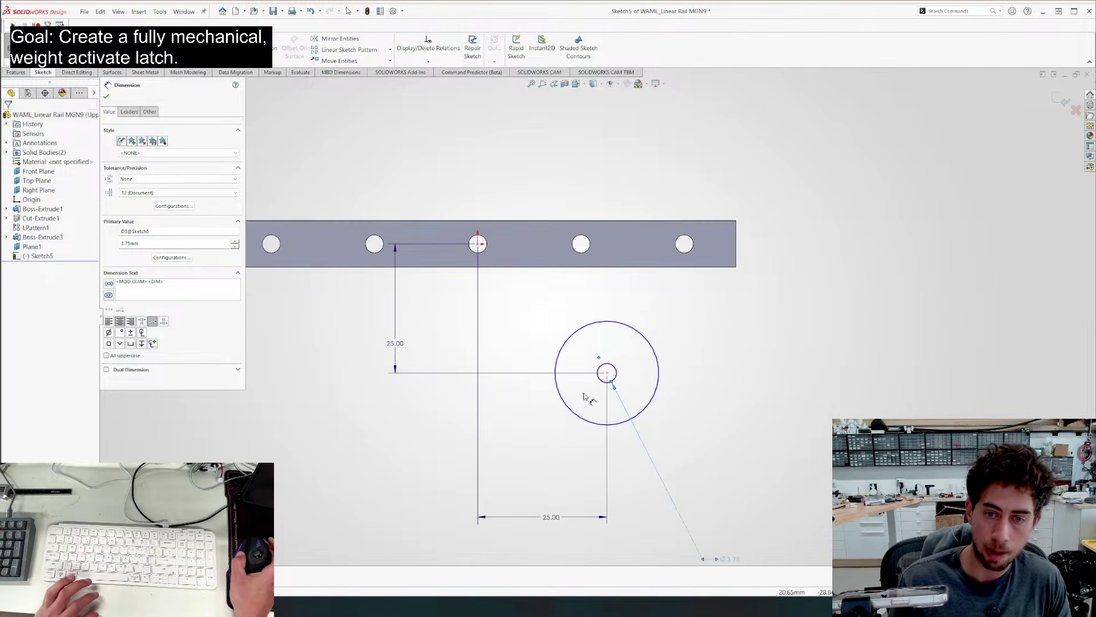
pyautogui.scroll(3, 628, 400)
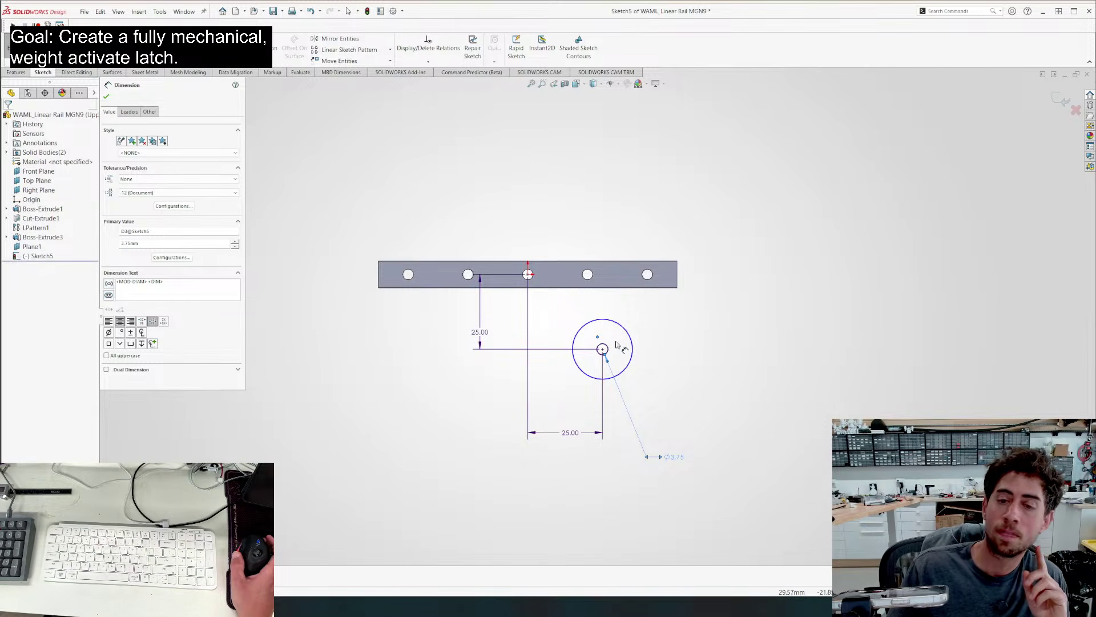
pyautogui.scroll(-7, 606, 352)
pyautogui.moveTo(596, 342); pyautogui.dragTo(576, 288, button='middle')
pyautogui.scroll(4, 598, 323)
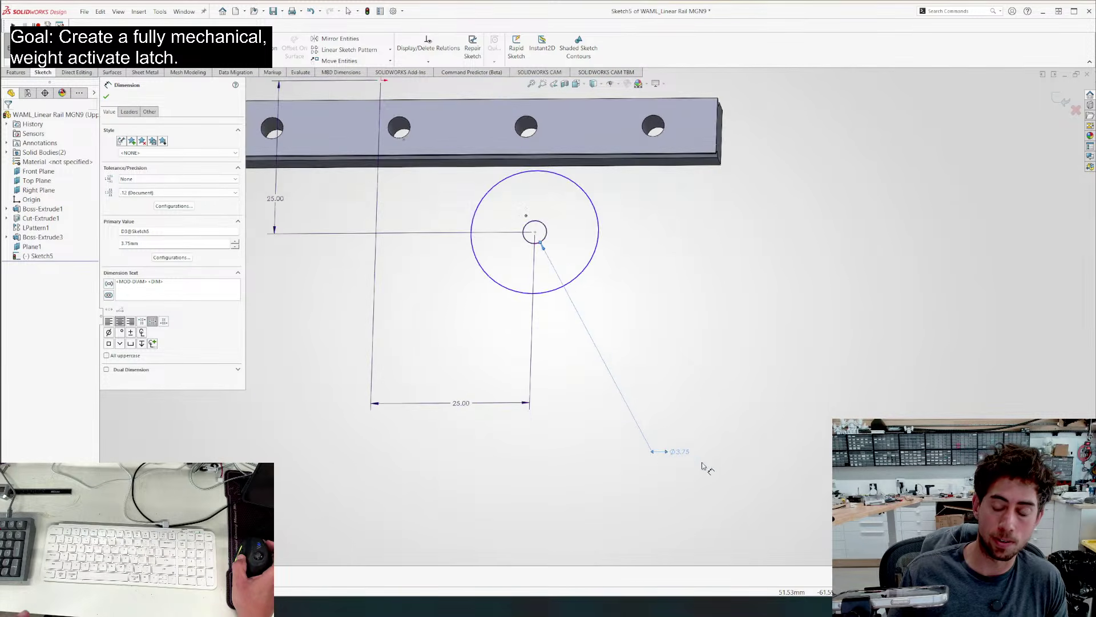
pyautogui.scroll(-6, 657, 434)
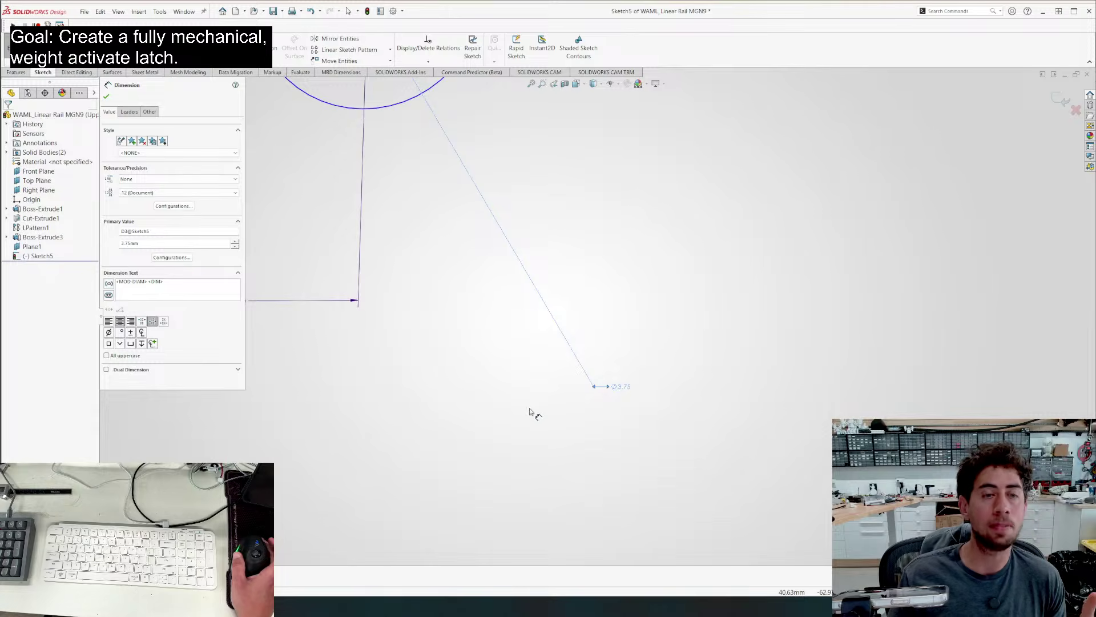
pyautogui.press('z')
pyautogui.press('z')
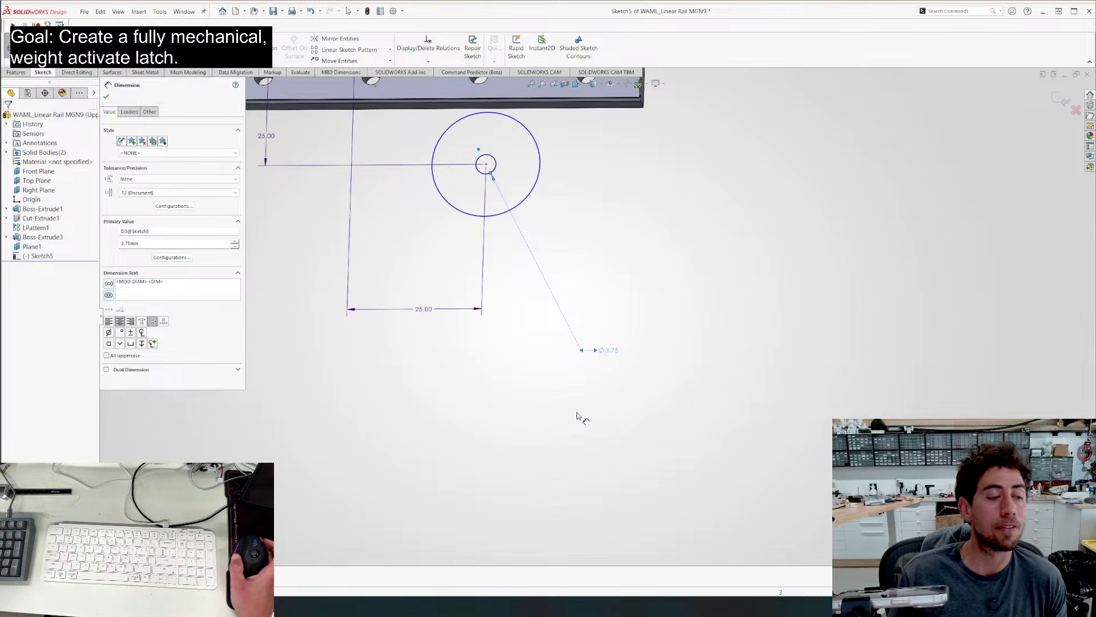
pyautogui.scroll(2, 554, 379)
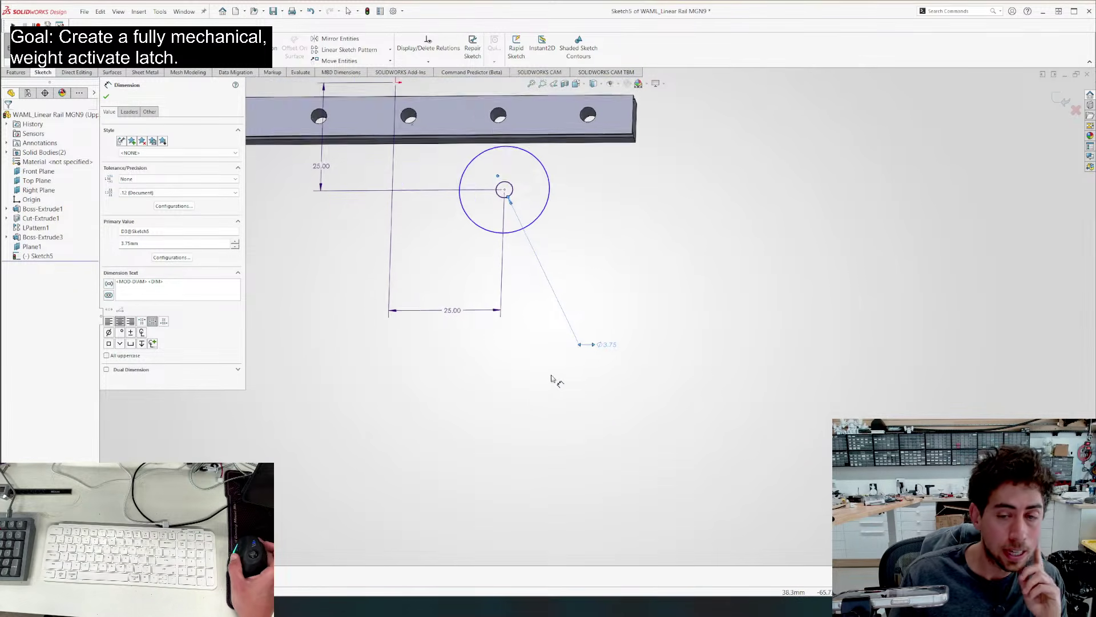
pyautogui.scroll(-1, 481, 131)
# Dimension the radial gap between the inner and outer circles as 2.5 mm
pyautogui.hotkey('ctrl', '8')
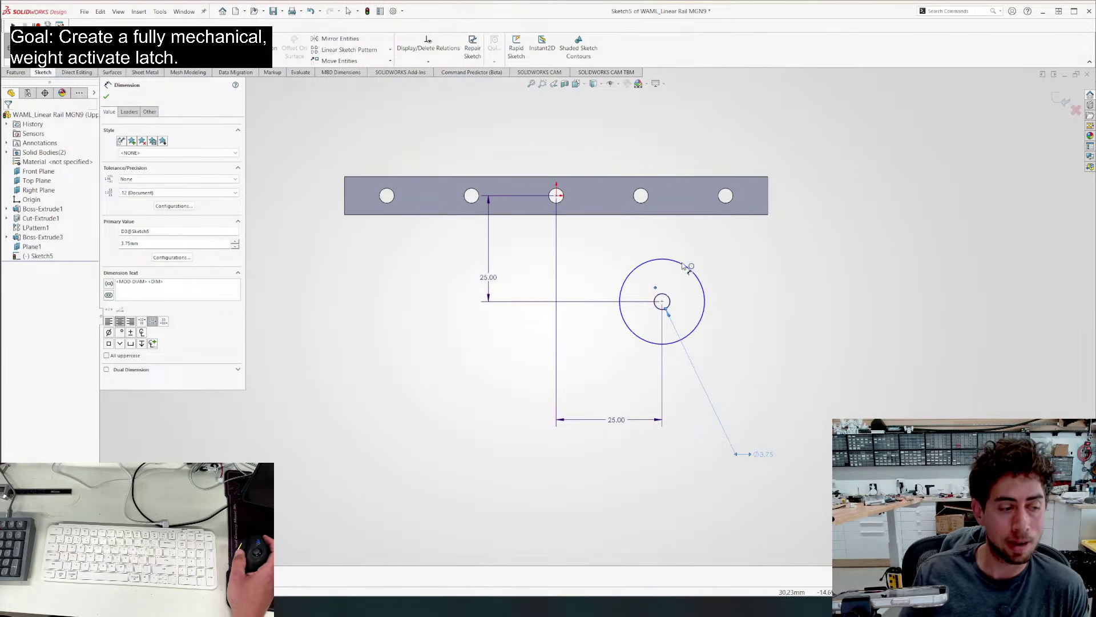
pyautogui.click(661, 304)
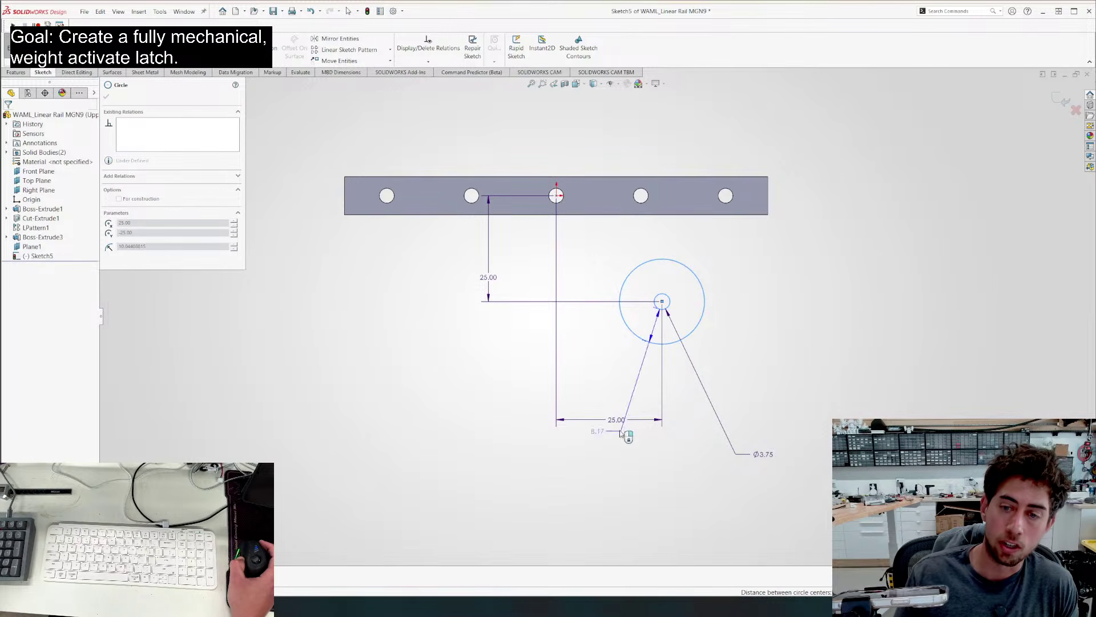
pyautogui.click(614, 381)
pyautogui.write('2.5')
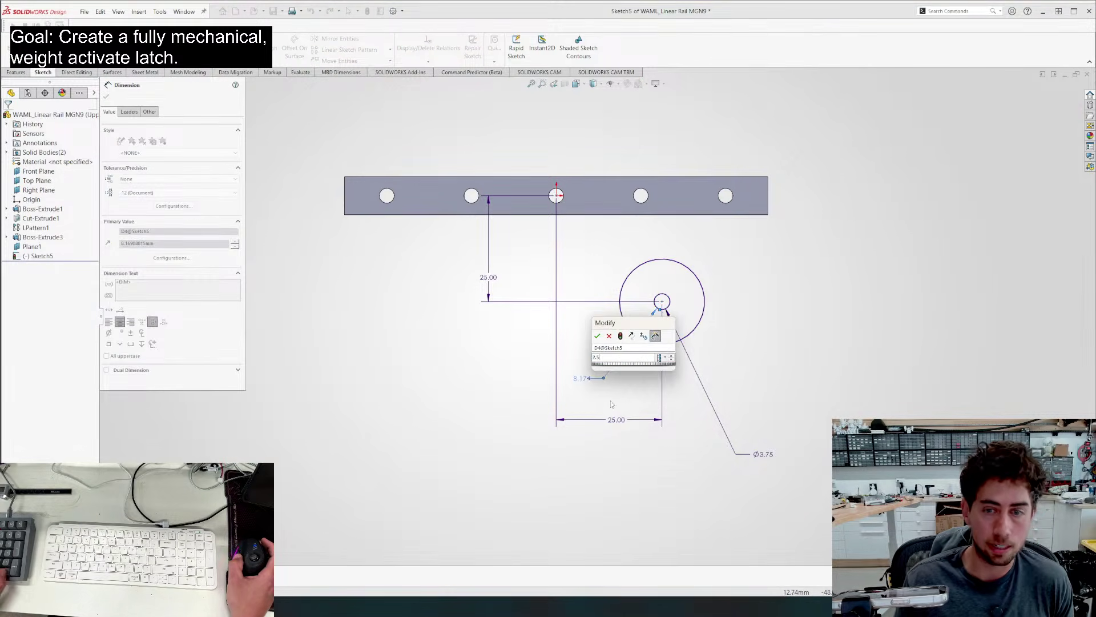
pyautogui.press('Return')
pyautogui.scroll(-3, 688, 301)
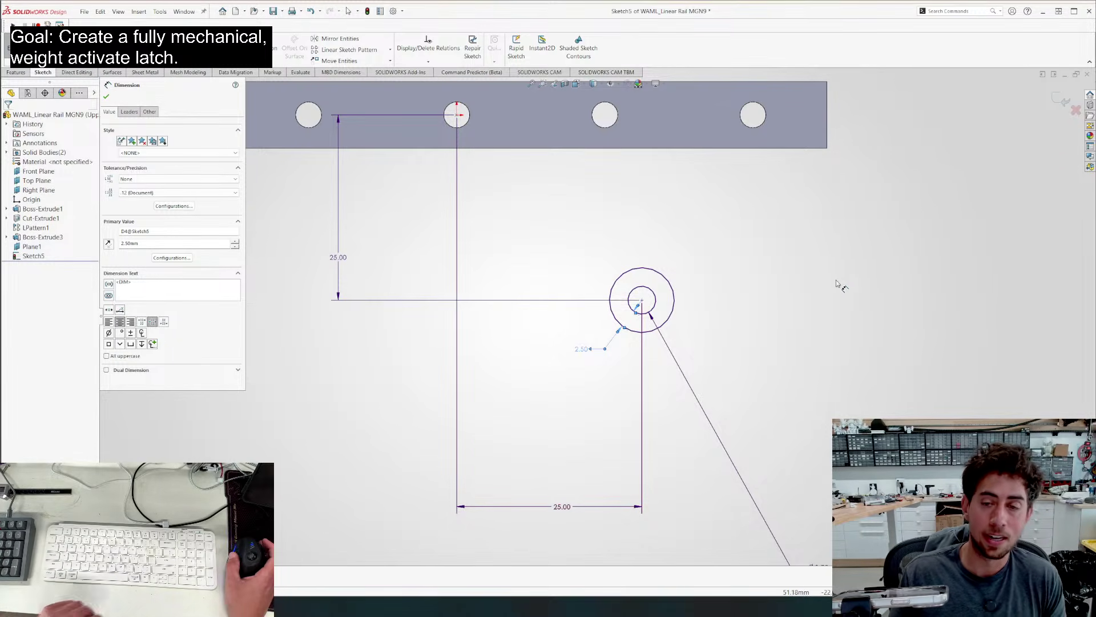
pyautogui.scroll(3, 685, 283)
pyautogui.moveTo(686, 283); pyautogui.dragTo(472, 355, button='middle')
pyautogui.scroll(-4, 395, 298)
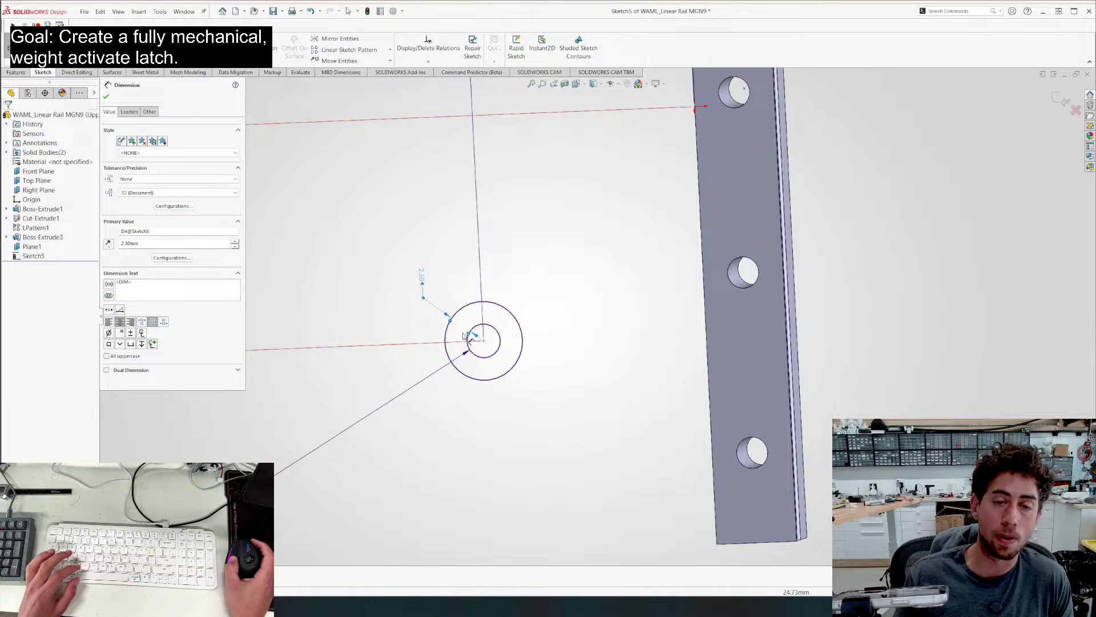
pyautogui.scroll(3, 400, 337)
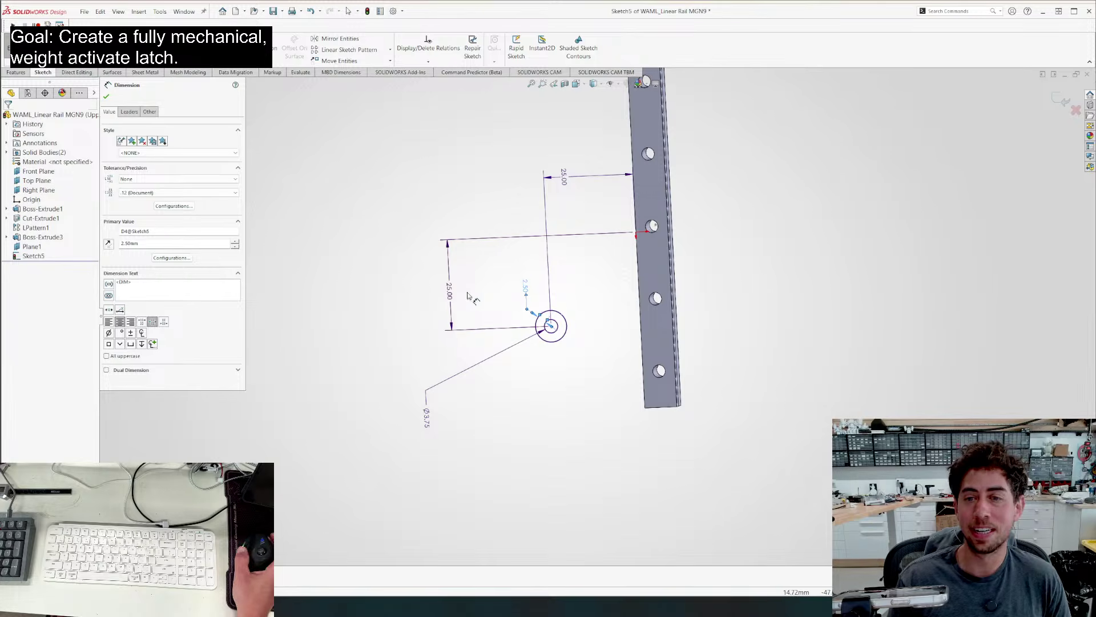
# Extrude the ring profile with a Blind depth of 1 mm and save the rail part
pyautogui.hotkey('ctrl', '8')
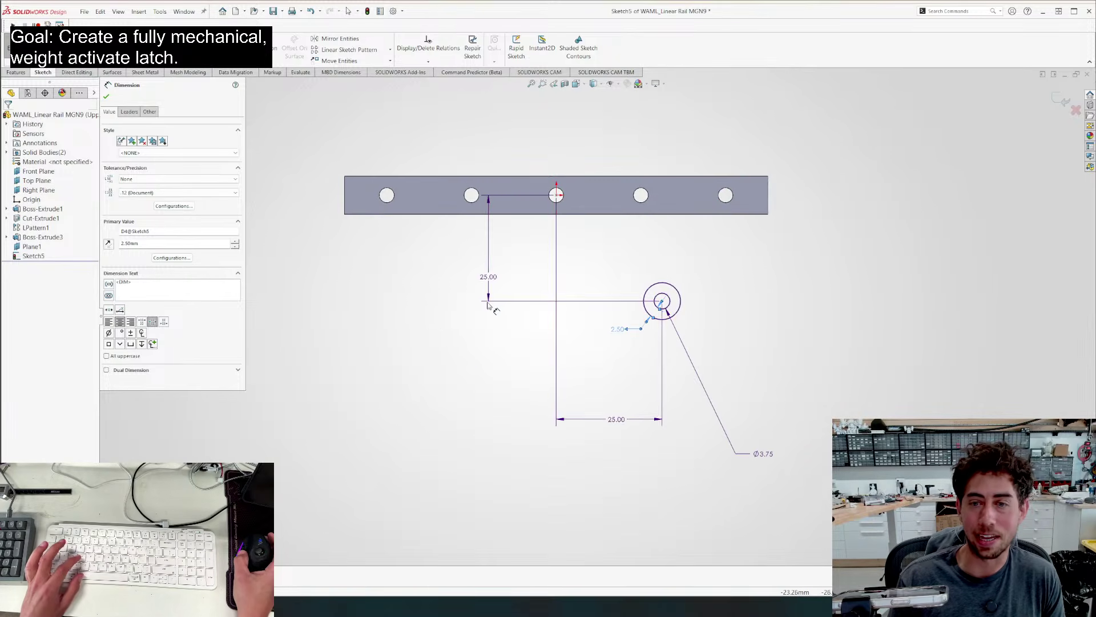
pyautogui.press('Escape')
pyautogui.press('e')
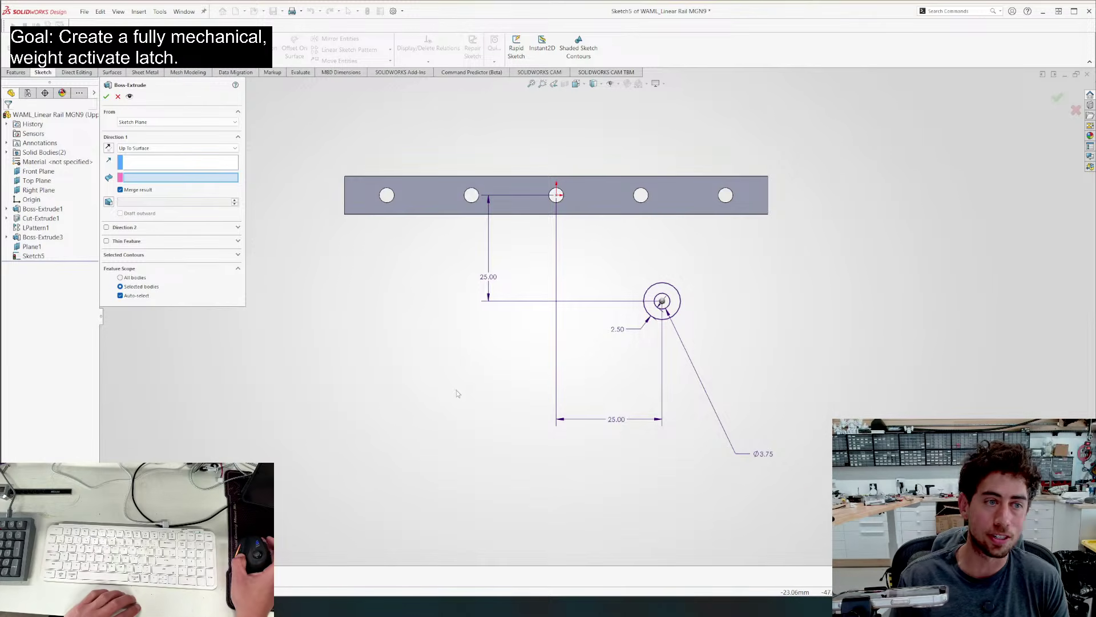
pyautogui.click(177, 148)
pyautogui.click(149, 156)
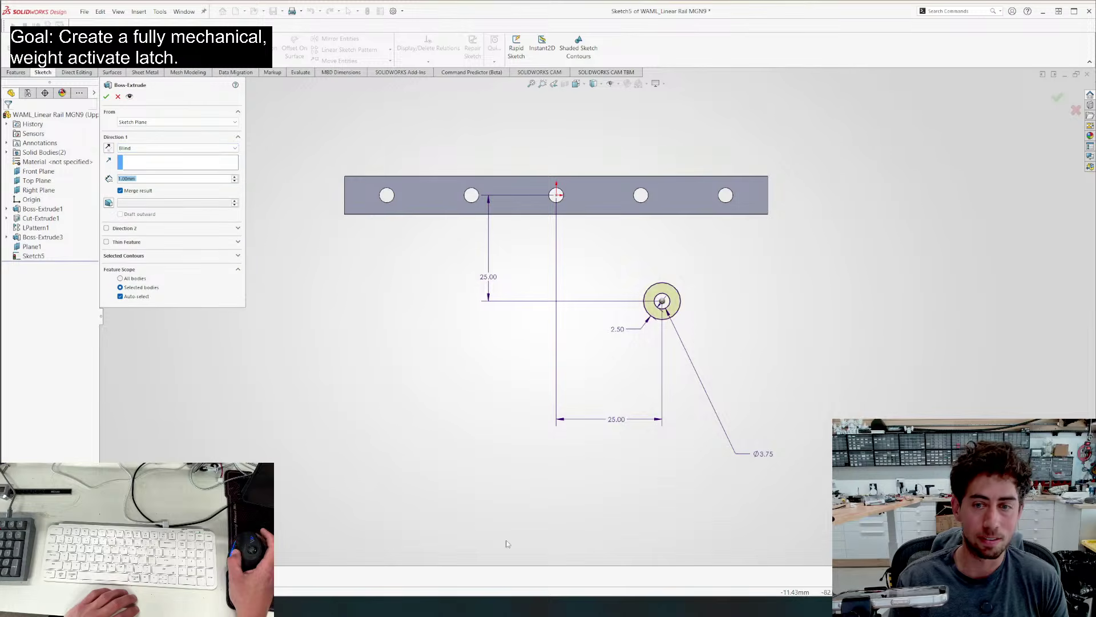
pyautogui.moveTo(544, 306); pyautogui.dragTo(437, 385, button='middle')
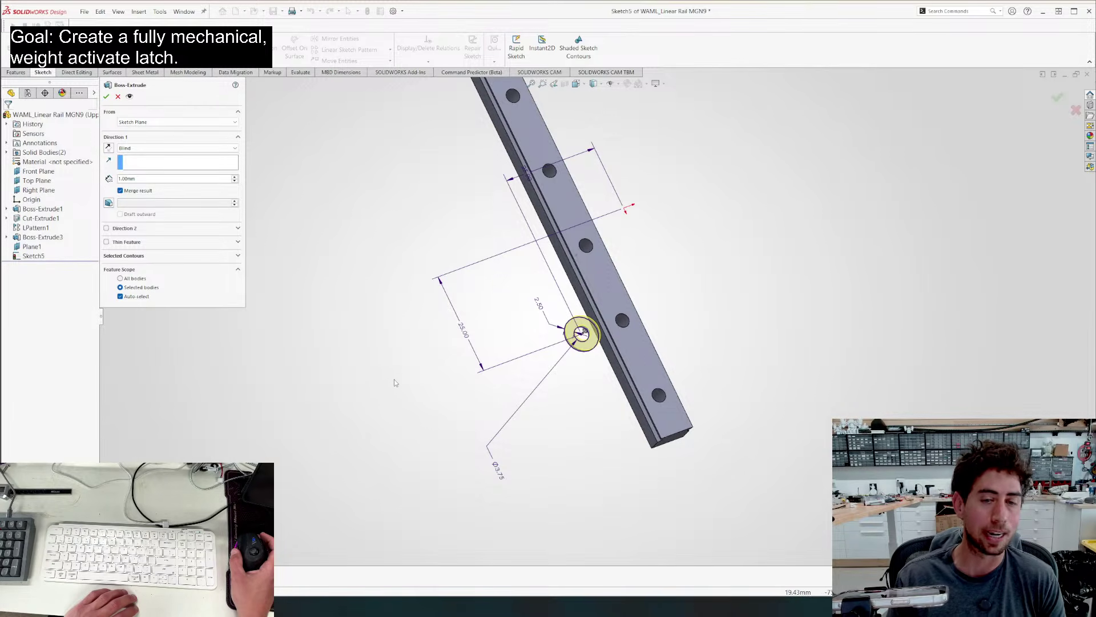
pyautogui.moveTo(382, 376); pyautogui.dragTo(85, 212, button='middle')
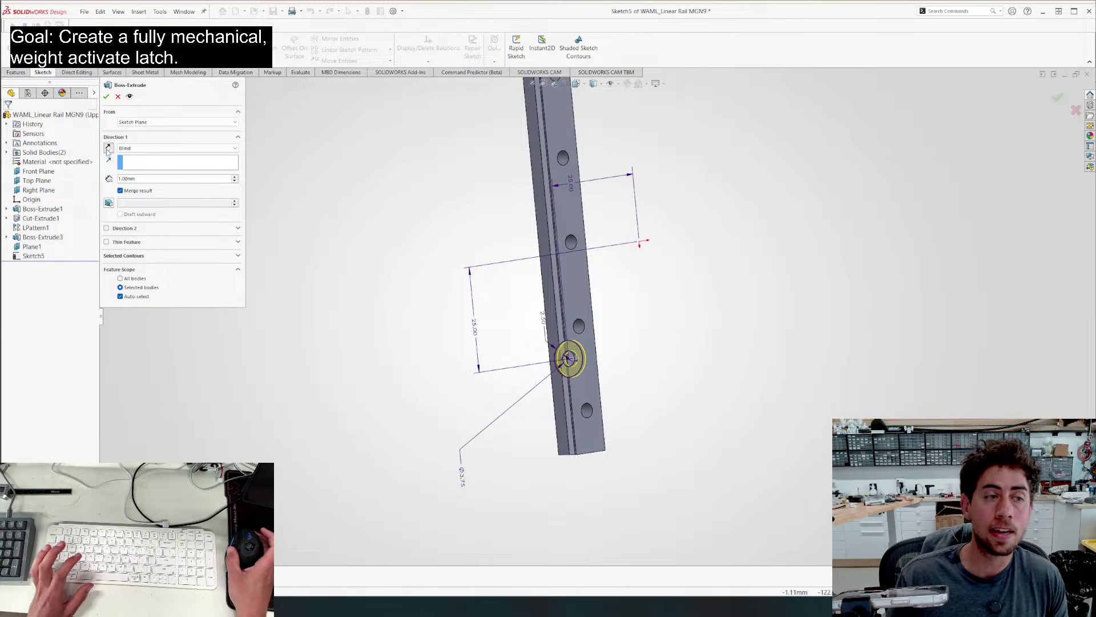
pyautogui.moveTo(468, 320); pyautogui.dragTo(480, 365, button='middle')
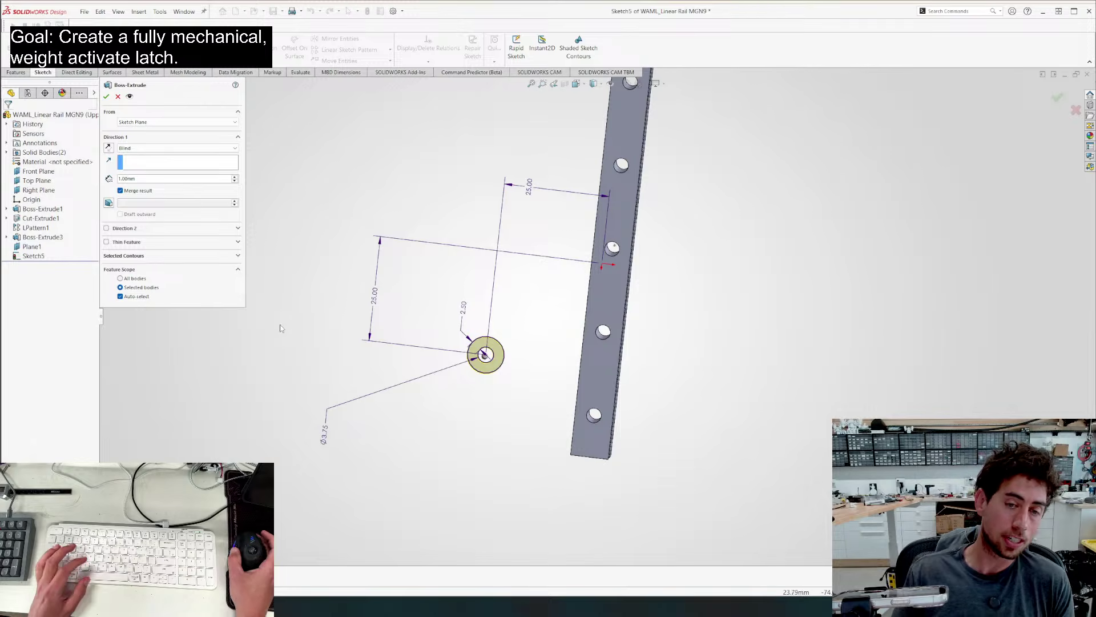
pyautogui.press('Return')
pyautogui.scroll(-3, 492, 387)
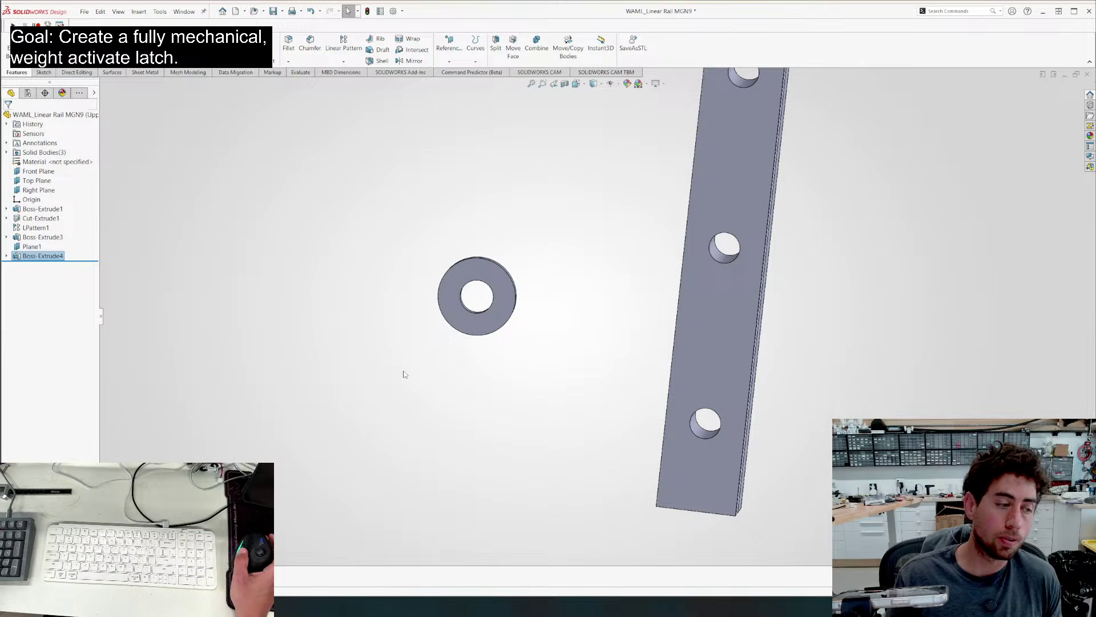
pyautogui.click(294, 361)
pyautogui.hotkey('ctrl', 's')
pyautogui.moveTo(297, 351); pyautogui.dragTo(252, 310, button='right')
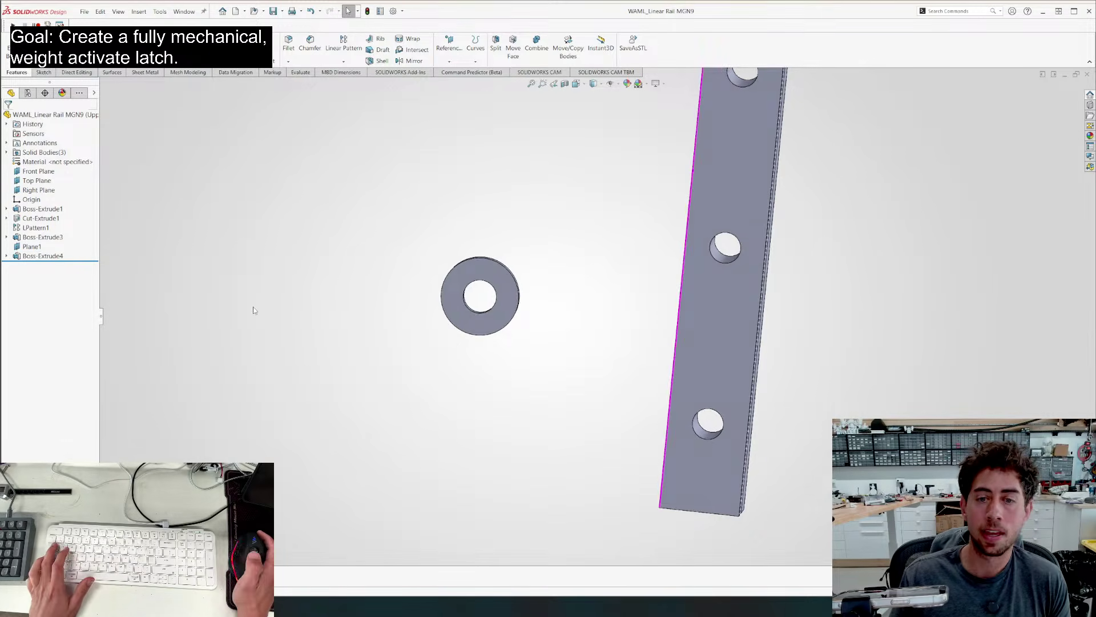
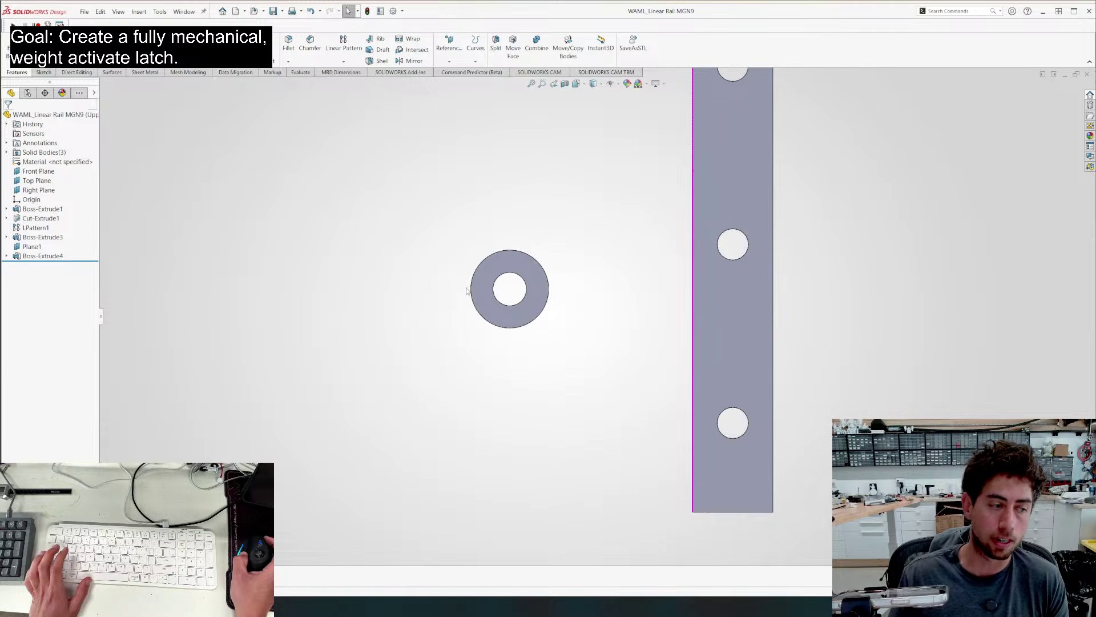
pyautogui.scroll(5, 588, 314)
pyautogui.scroll(-3, 676, 303)
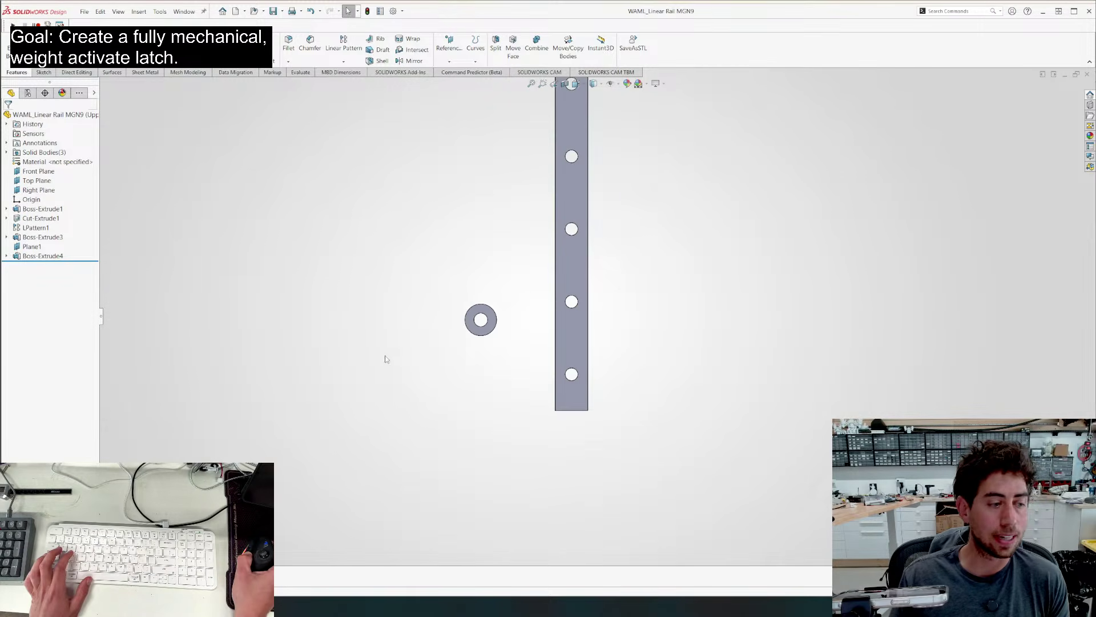
pyautogui.moveTo(347, 358); pyautogui.dragTo(429, 361, button='middle')
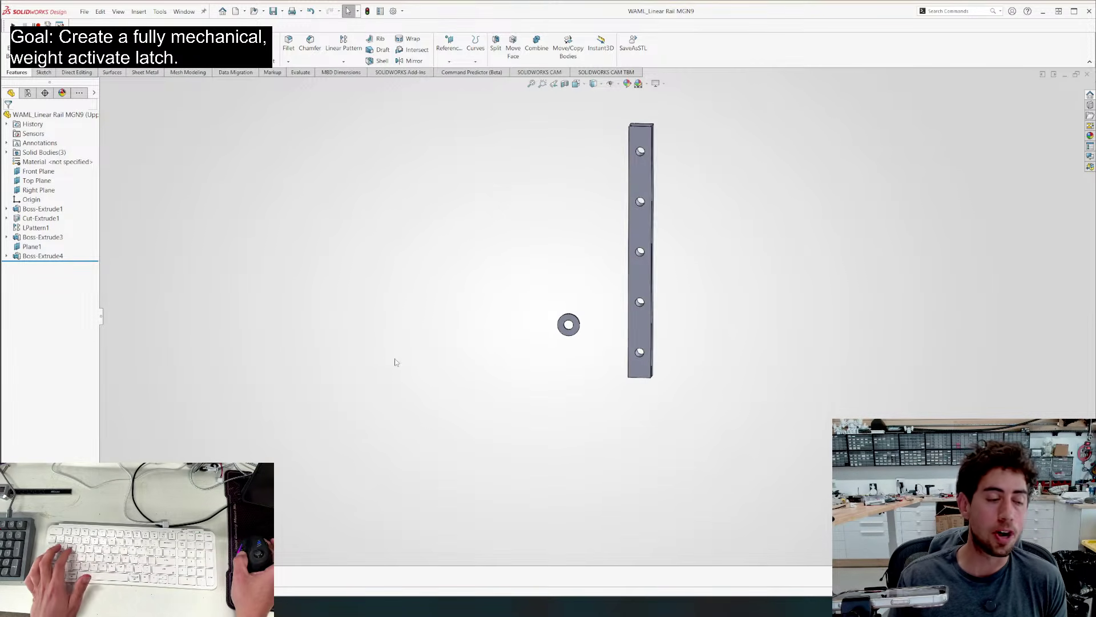
pyautogui.hotkey('ctrl', '8')
pyautogui.scroll(1, 664, 215)
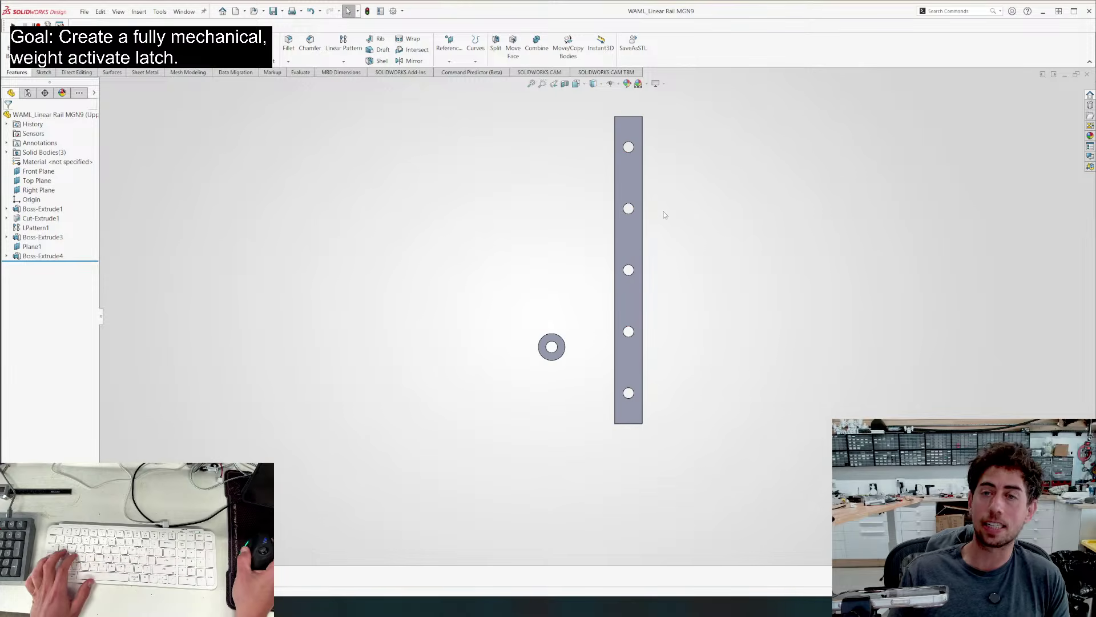
pyautogui.keyDown('ctrl'); pyautogui.moveTo(669, 221); pyautogui.dragTo(581, 253, button='middle'); pyautogui.keyUp('ctrl')
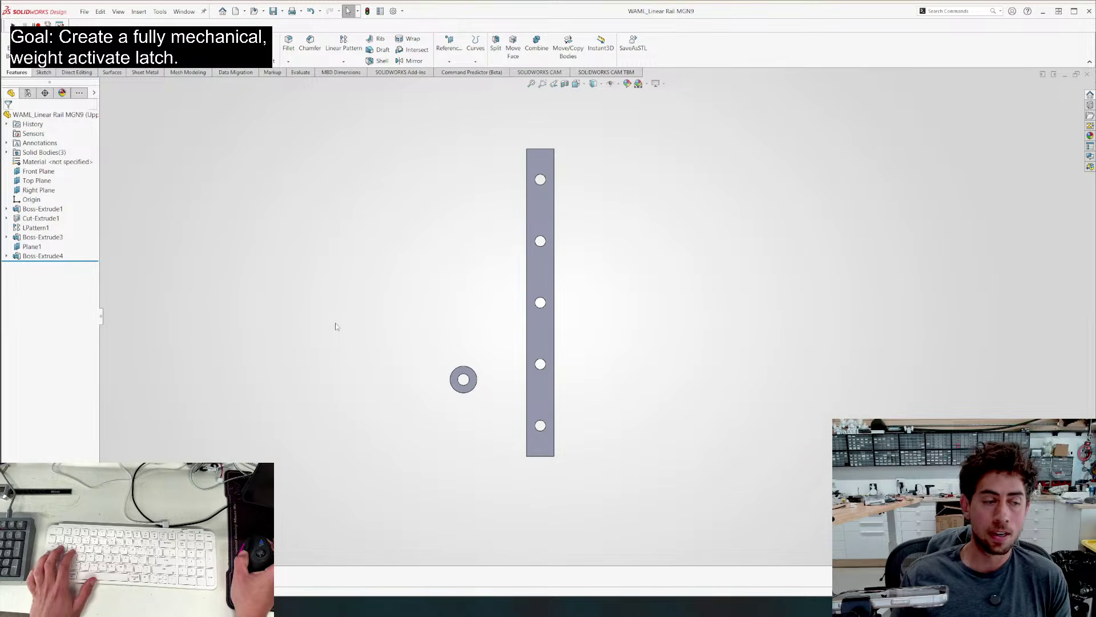
# Switch to WAML_Assembly and examine where the rail's new ring sits relative to the container and latch arm
pyautogui.hotkey('ctrl', 'Tab')
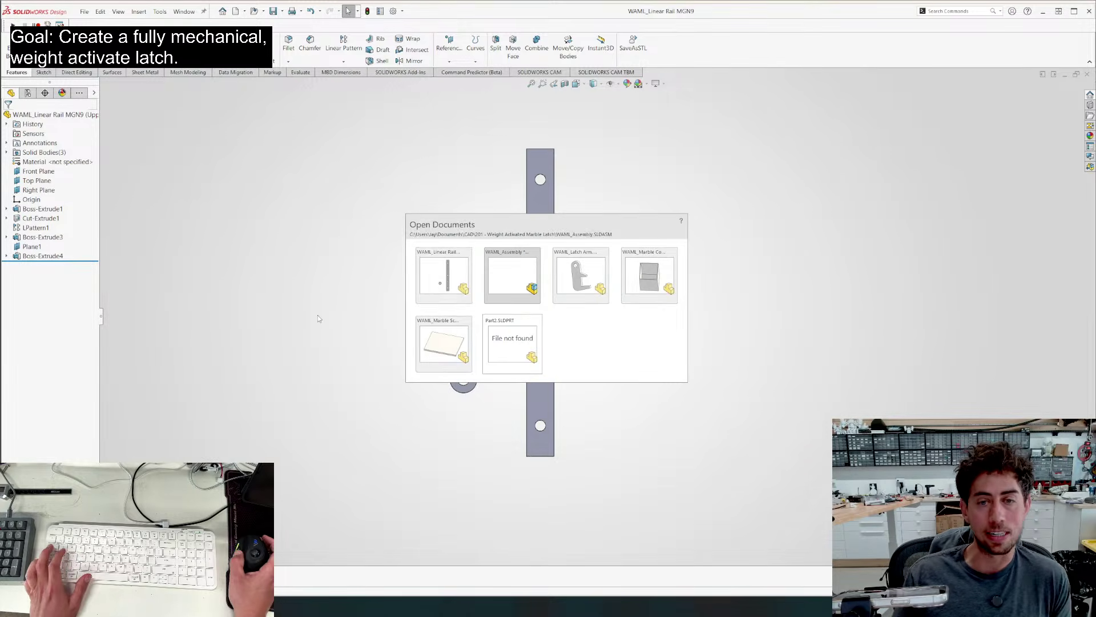
pyautogui.click(513, 272)
pyautogui.press('f')
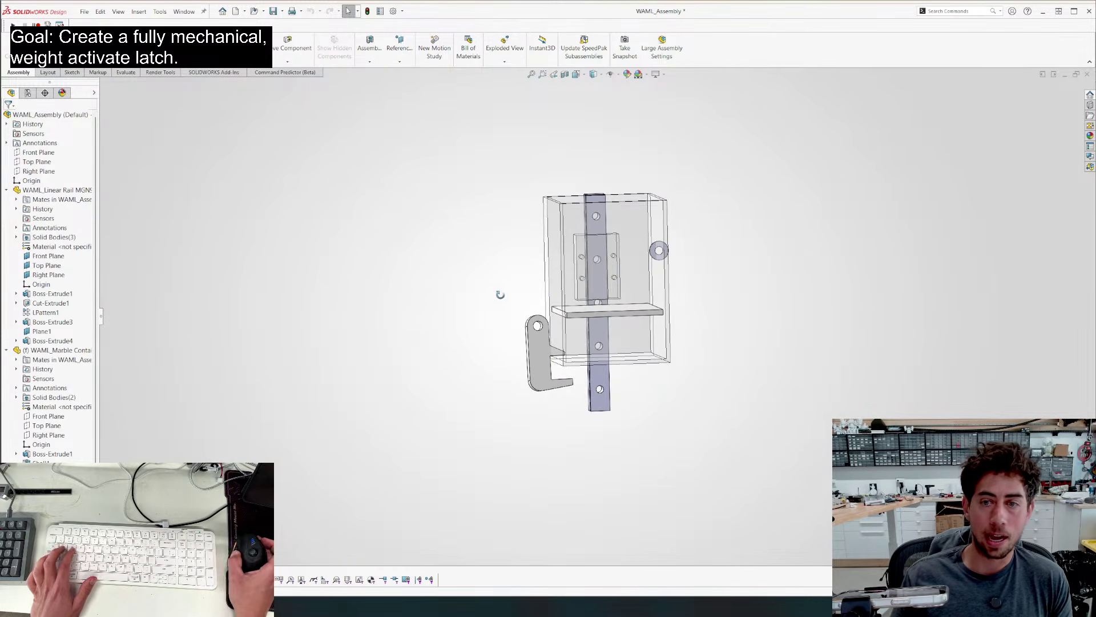
pyautogui.moveTo(500, 295)
pyautogui.mouseDown(button='middle')
pyautogui.moveTo(450, 274)
pyautogui.moveTo(491, 279)
pyautogui.mouseUp(button='middle')
pyautogui.scroll(-1, 640, 249)
pyautogui.moveTo(639, 249); pyautogui.dragTo(665, 251, button='middle')
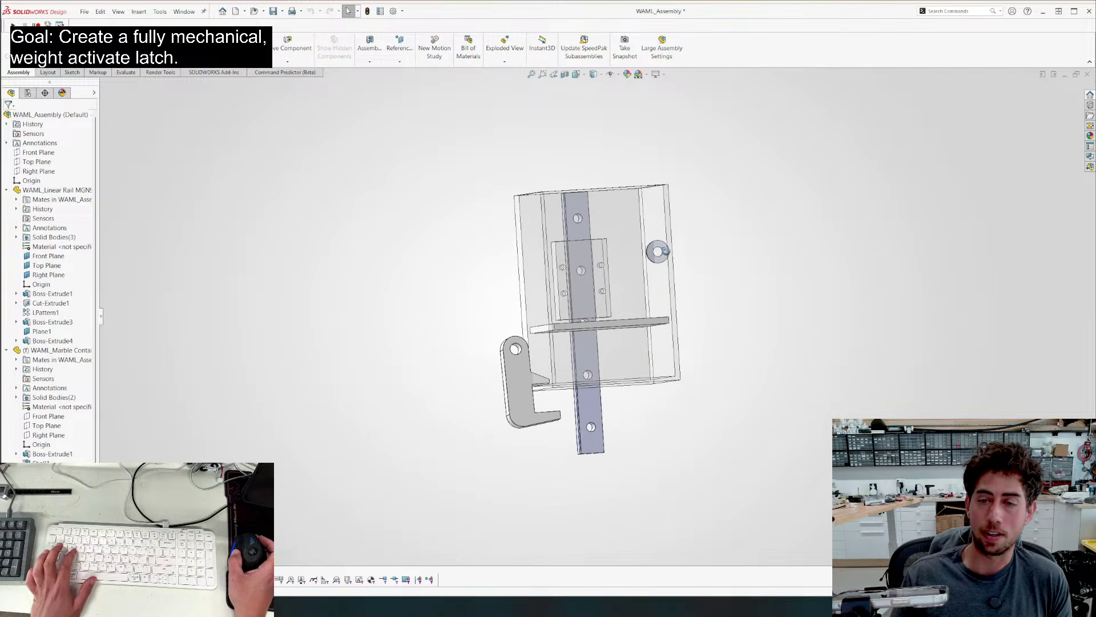
pyautogui.hotkey('ctrl', 'Tab')
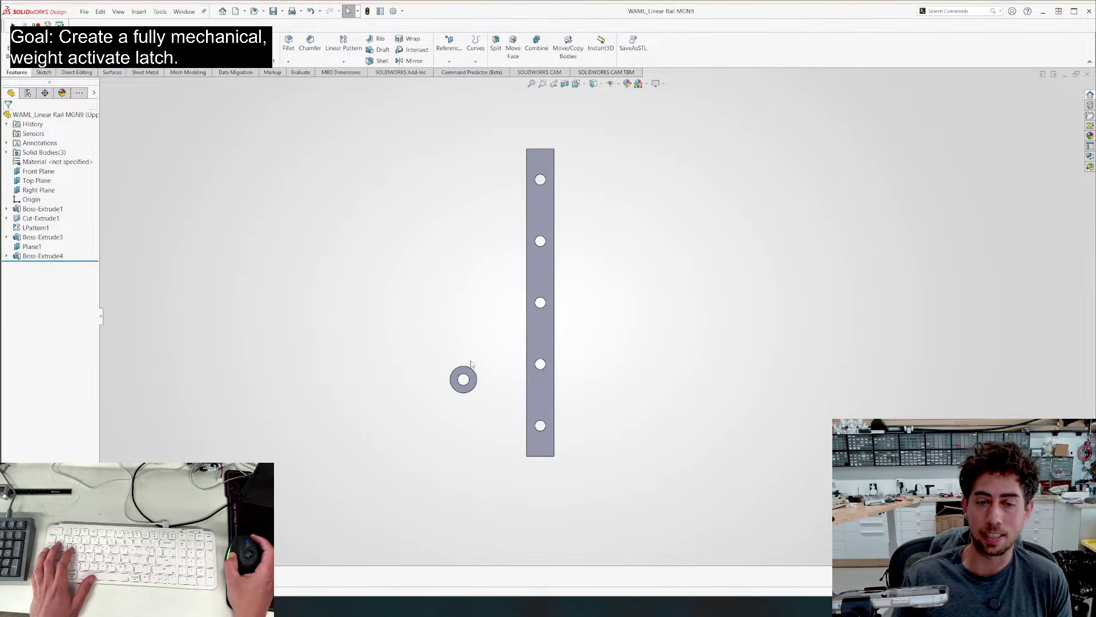
pyautogui.rightClick(471, 371)
pyautogui.click(327, 347)
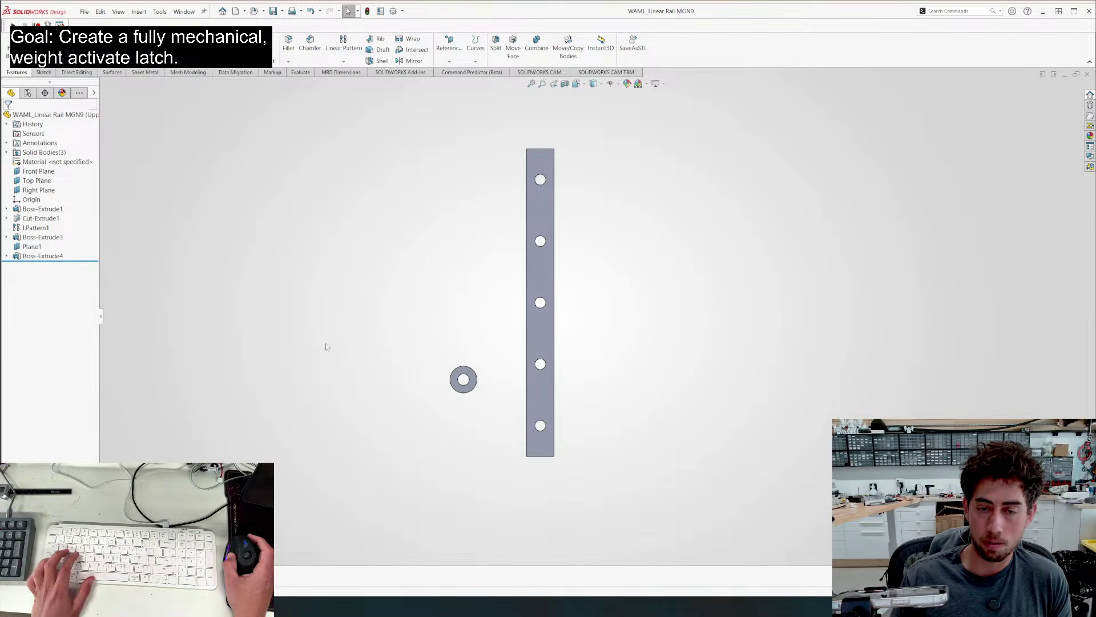
pyautogui.hotkey('ctrl', 'Tab')
# Suppress the linear rail's Width1 mate in the assembly
pyautogui.rightClick(572, 207)
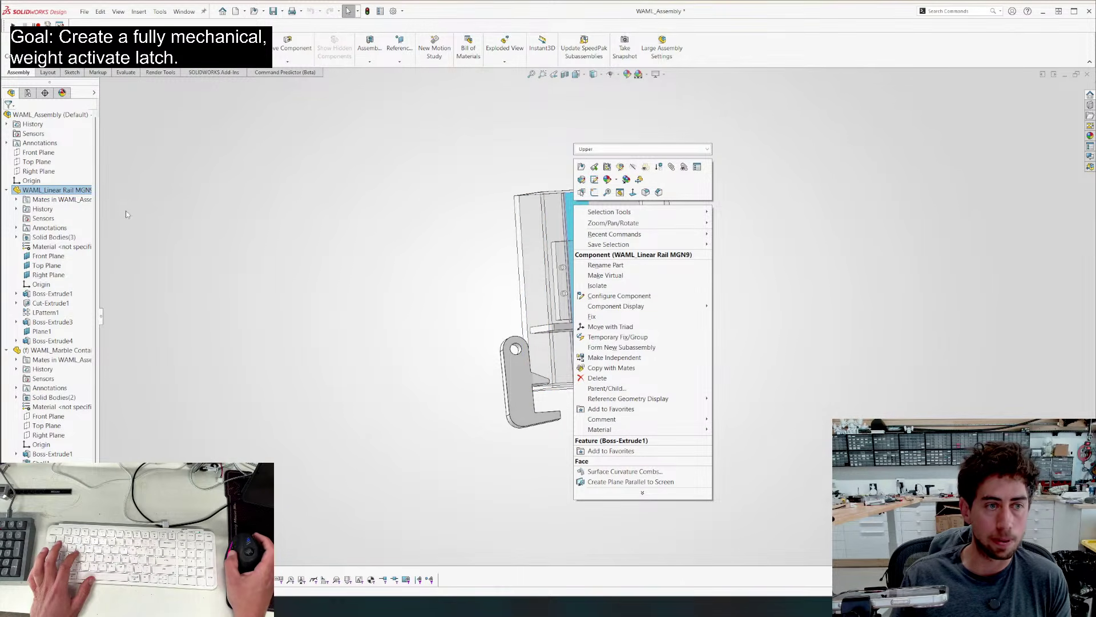
pyautogui.click(16, 199)
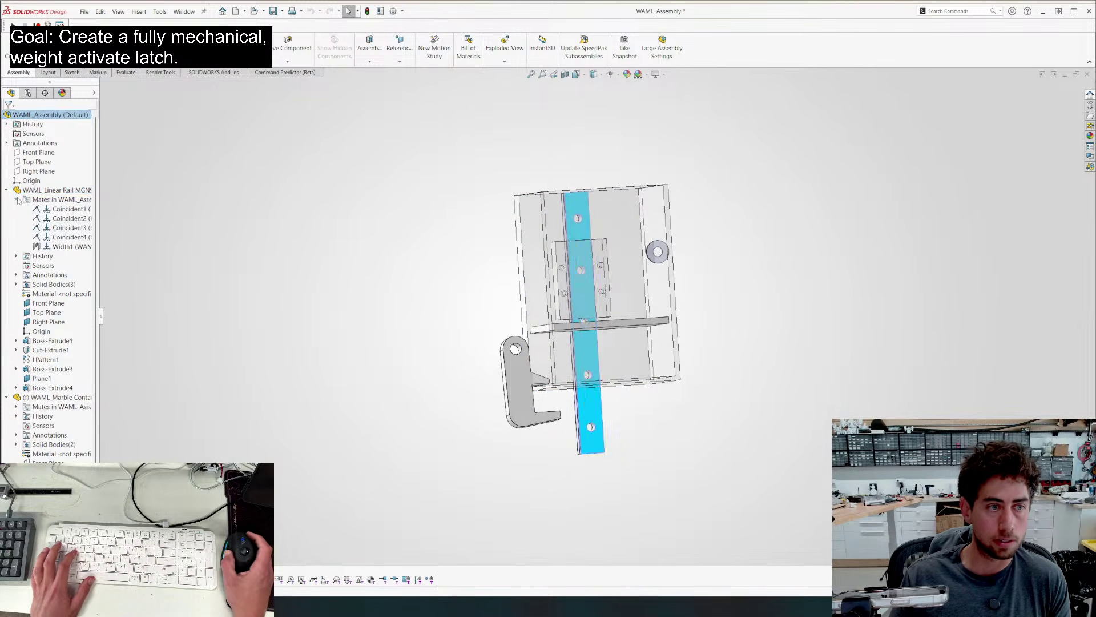
pyautogui.click(69, 246)
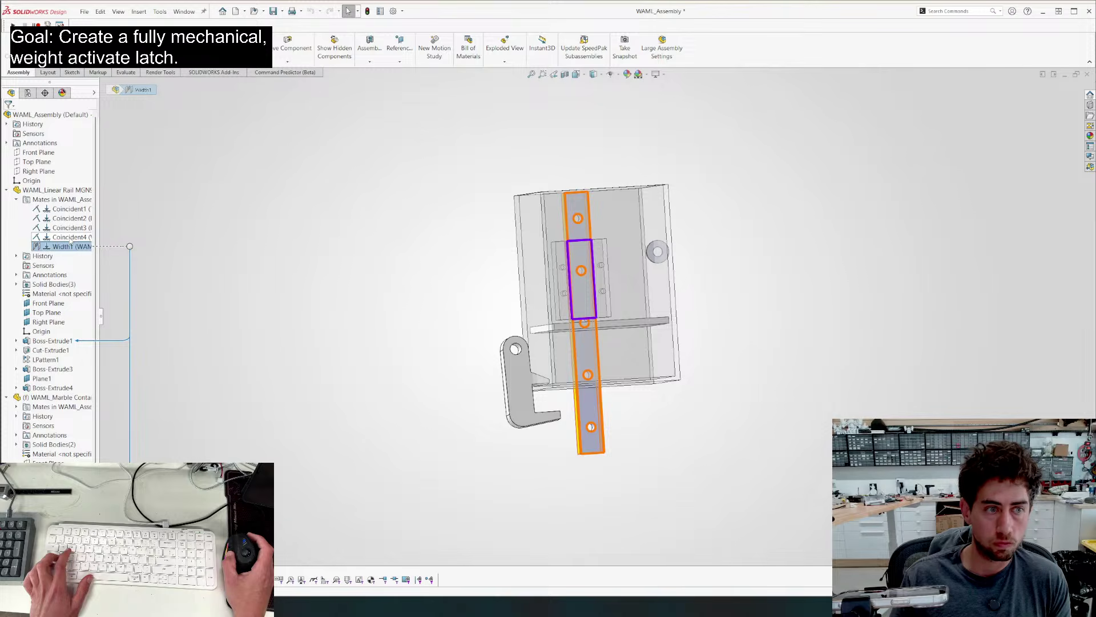
pyautogui.rightClick(70, 246)
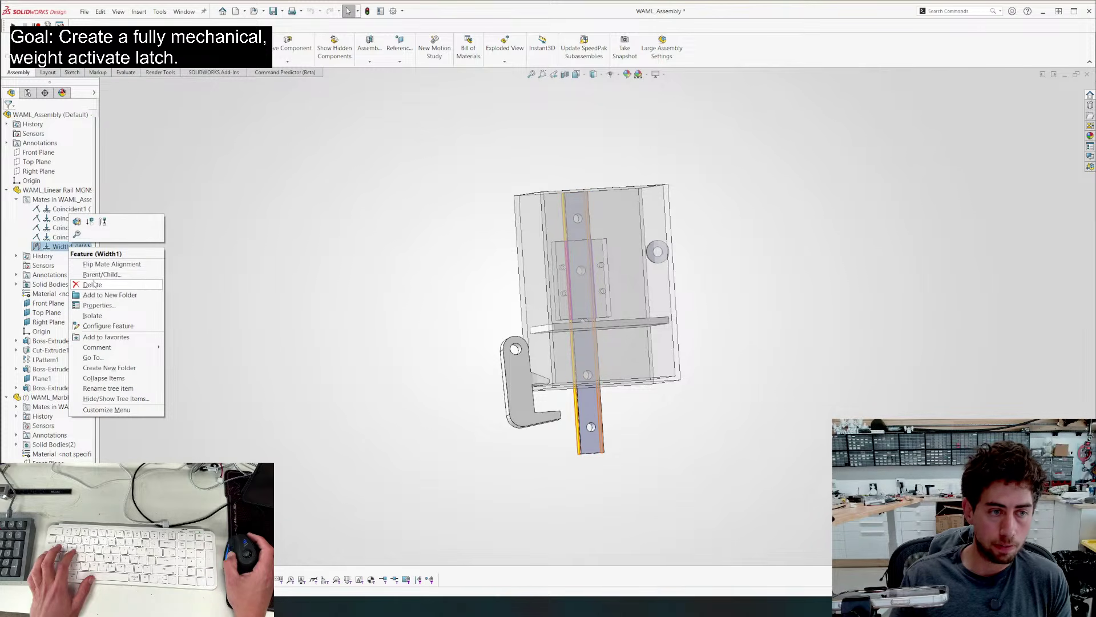
pyautogui.click(90, 221)
# Flip the alignment of the linear rail's Coincident1 mate on the Top Plane
pyautogui.click(71, 209)
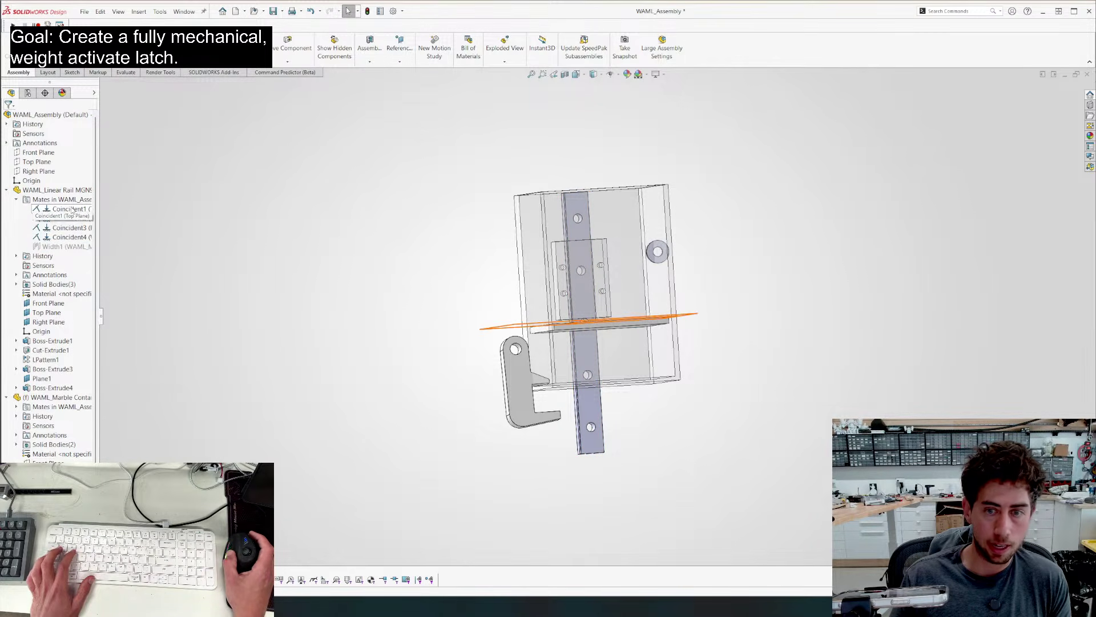
pyautogui.rightClick(71, 209)
pyautogui.click(101, 226)
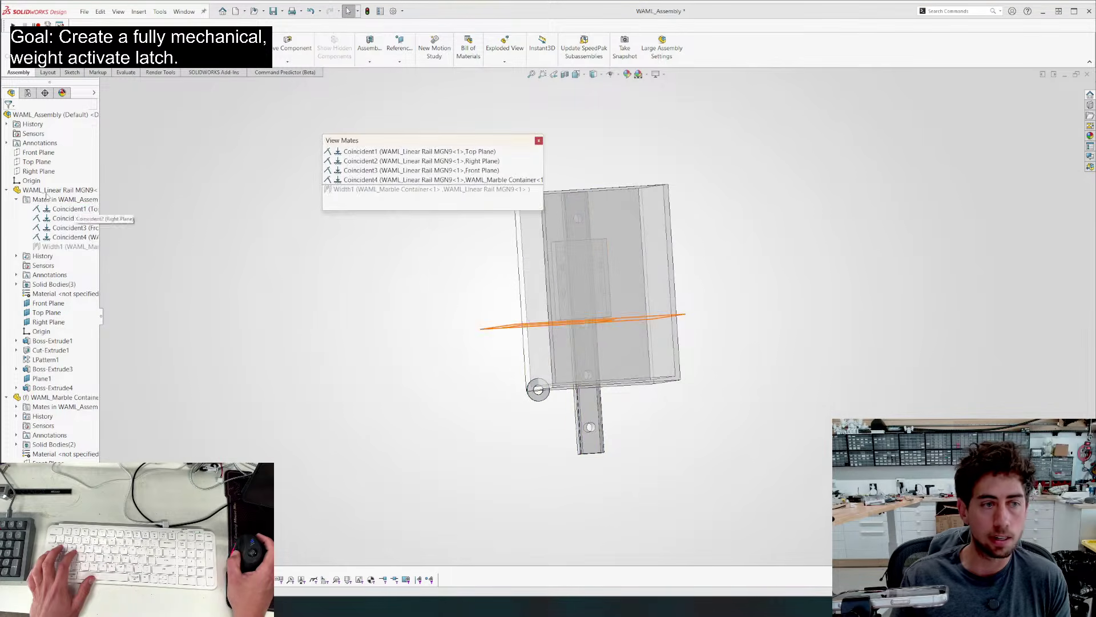
# Unsuppress the linear rail's Width1 mate
pyautogui.rightClick(40, 246)
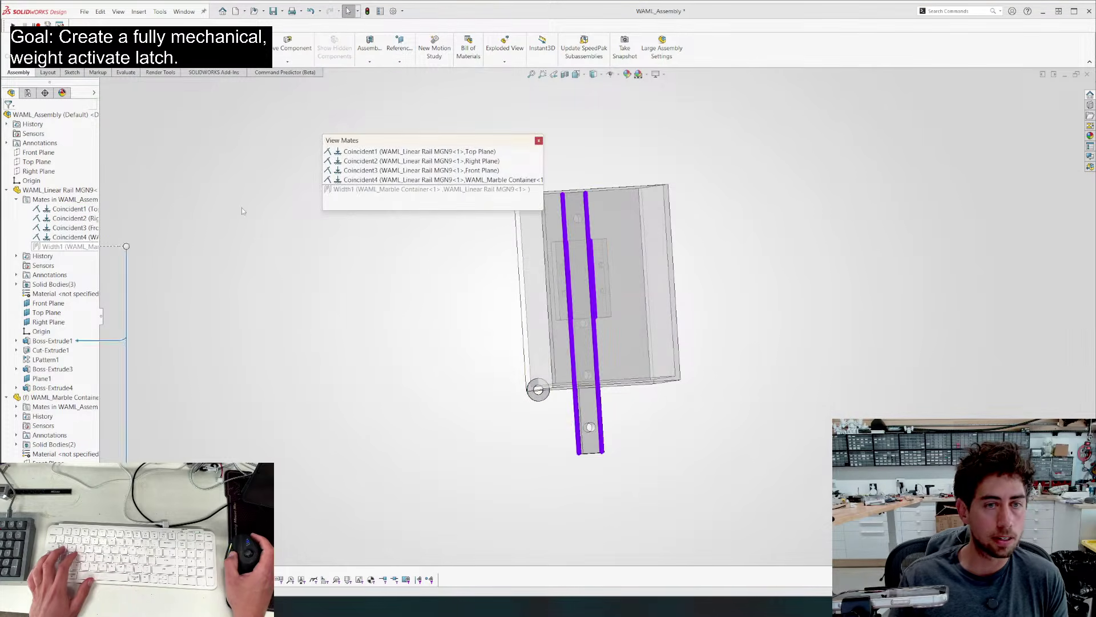
pyautogui.click(539, 140)
pyautogui.rightClick(72, 246)
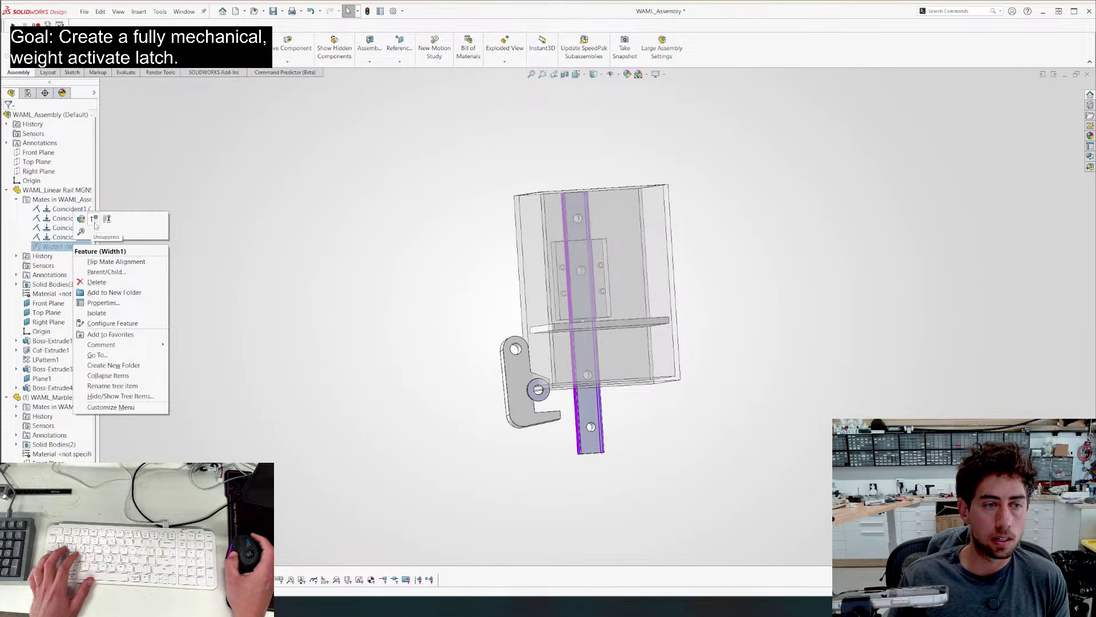
pyautogui.press('Escape')
# Add a concentric mate between the latch arm's pivot hole and the inner face of the rail part's ring
pyautogui.scroll(-5, 505, 342)
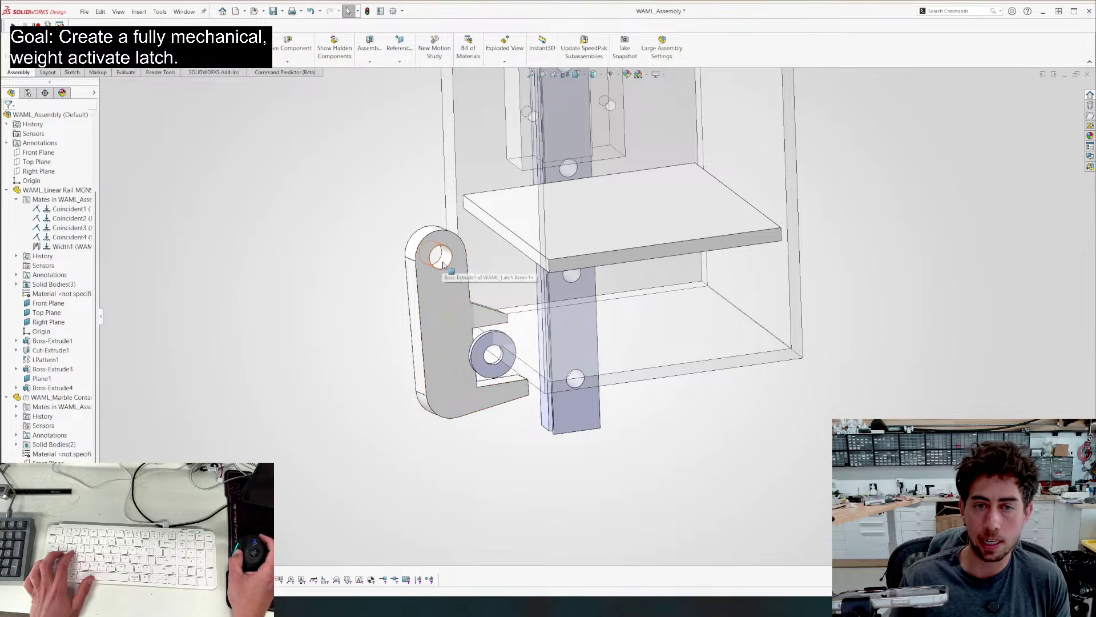
pyautogui.scroll(-6, 477, 394)
pyautogui.click(564, 264)
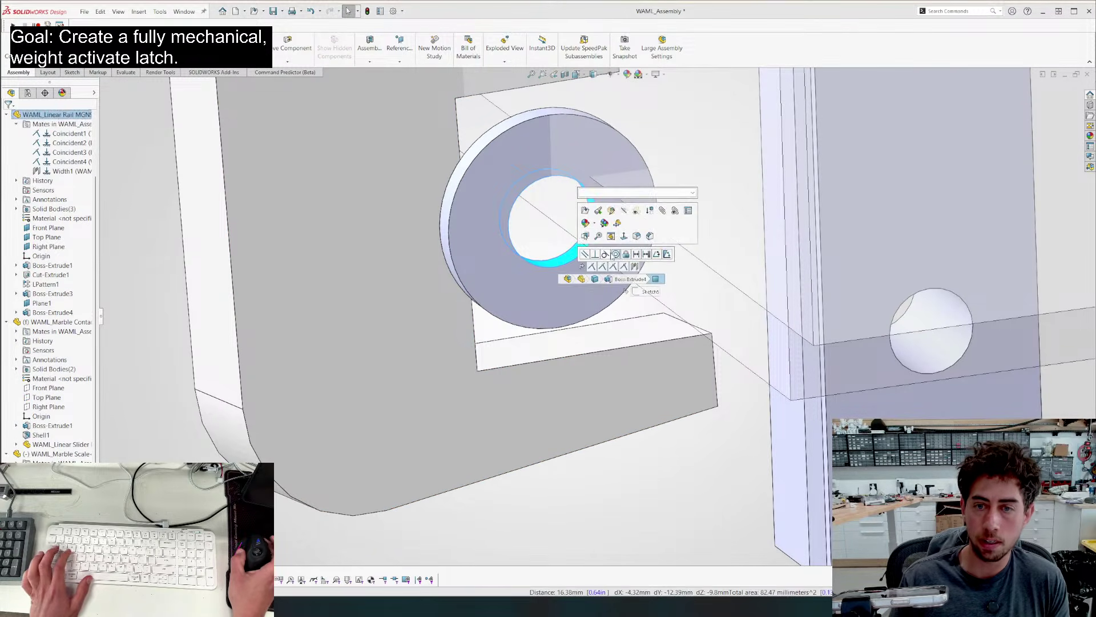
pyautogui.click(616, 253)
# Add a coincident mate between the ring's front face and the latch arm's back face
pyautogui.scroll(10, 468, 251)
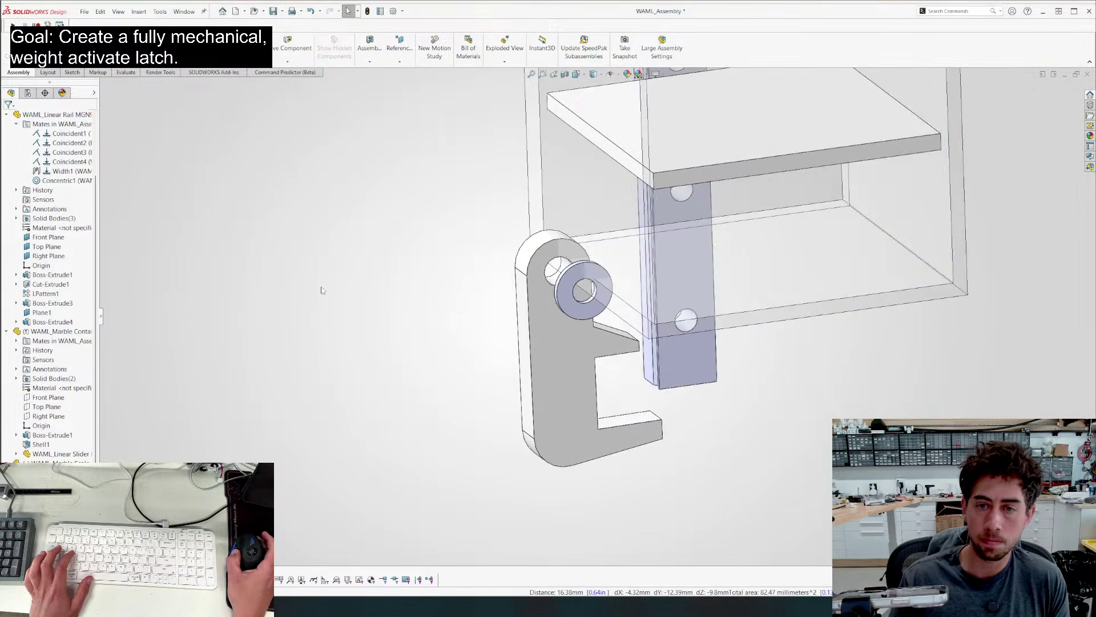
pyautogui.moveTo(469, 252); pyautogui.dragTo(551, 246, button='middle')
pyautogui.scroll(-6, 695, 323)
pyautogui.moveTo(648, 283); pyautogui.dragTo(549, 283, button='middle')
pyautogui.click(242, 307)
pyautogui.moveTo(242, 306); pyautogui.dragTo(327, 313, button='middle')
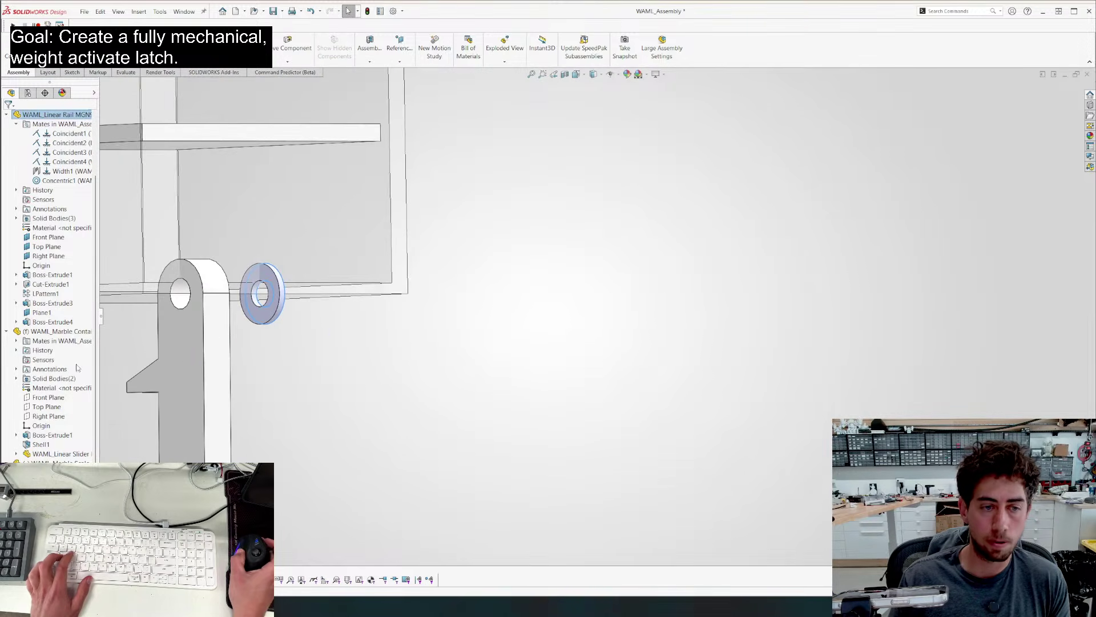
pyautogui.keyDown('ctrl'); pyautogui.click(194, 359); pyautogui.keyUp('ctrl')
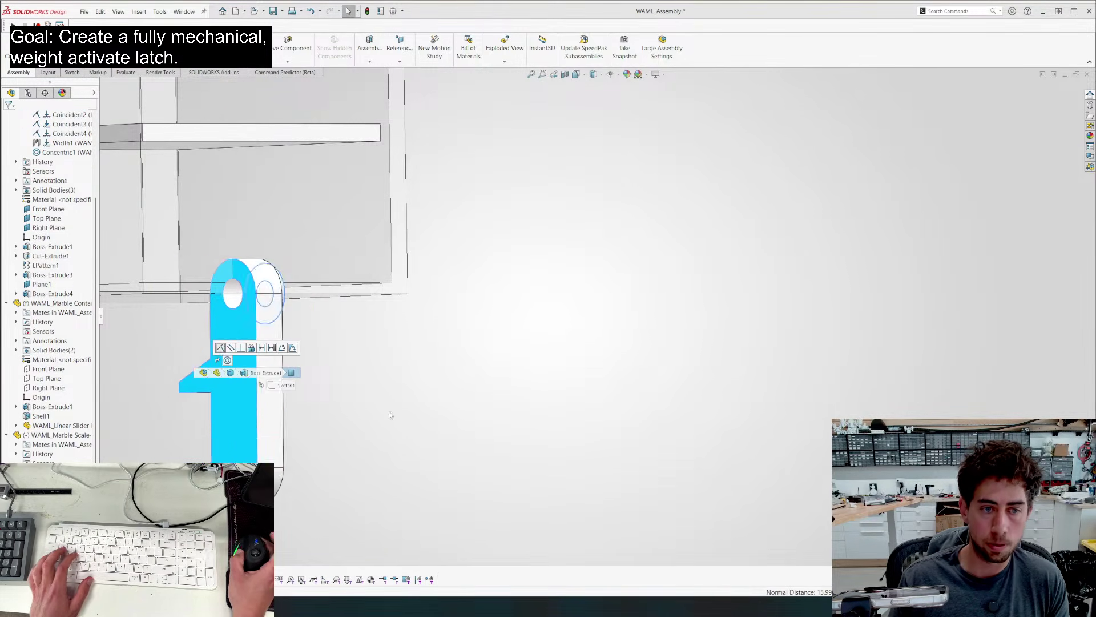
pyautogui.click(221, 348)
# Save the assembly with the latch arm mated to the rail part's ring
pyautogui.moveTo(337, 321); pyautogui.dragTo(198, 320, button='middle')
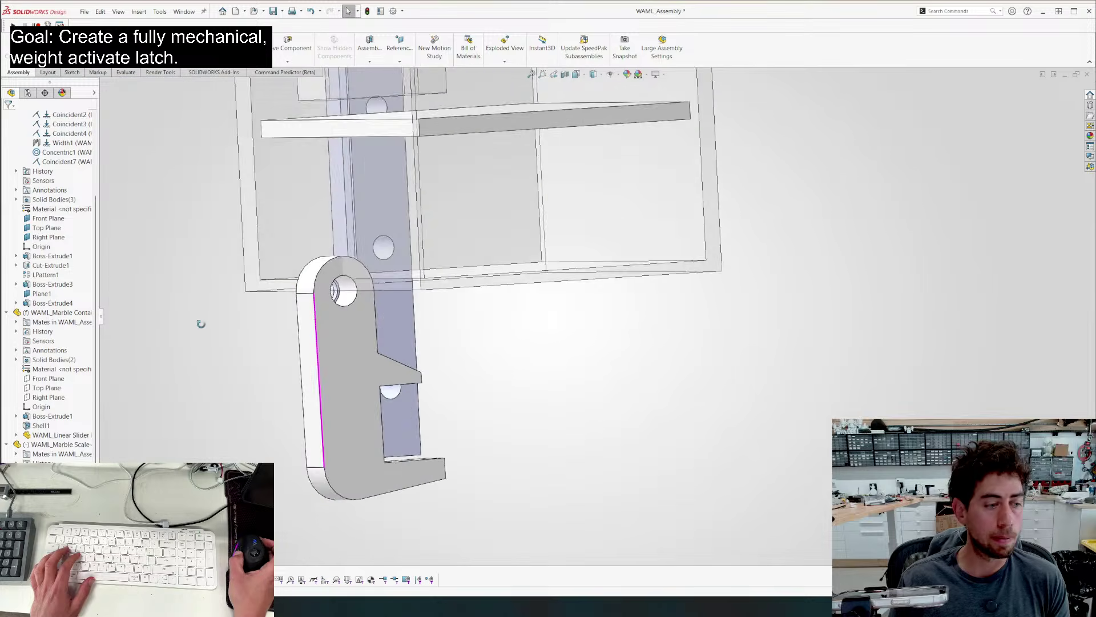
pyautogui.hotkey('ctrl', '1')
pyautogui.scroll(-3, 513, 297)
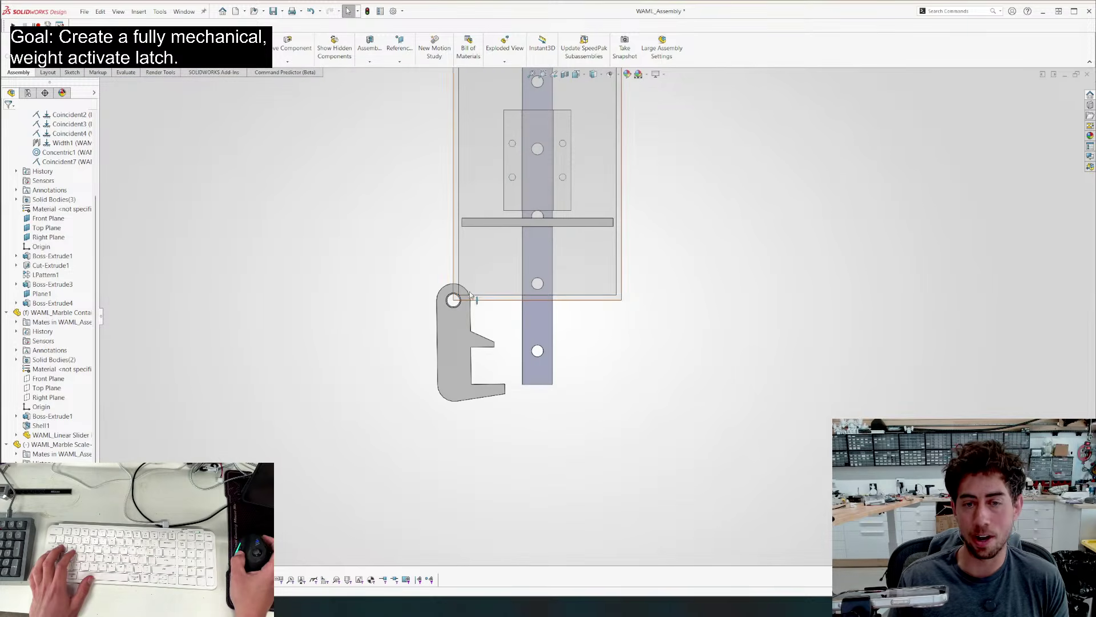
pyautogui.moveTo(462, 321); pyautogui.dragTo(346, 344, button='middle')
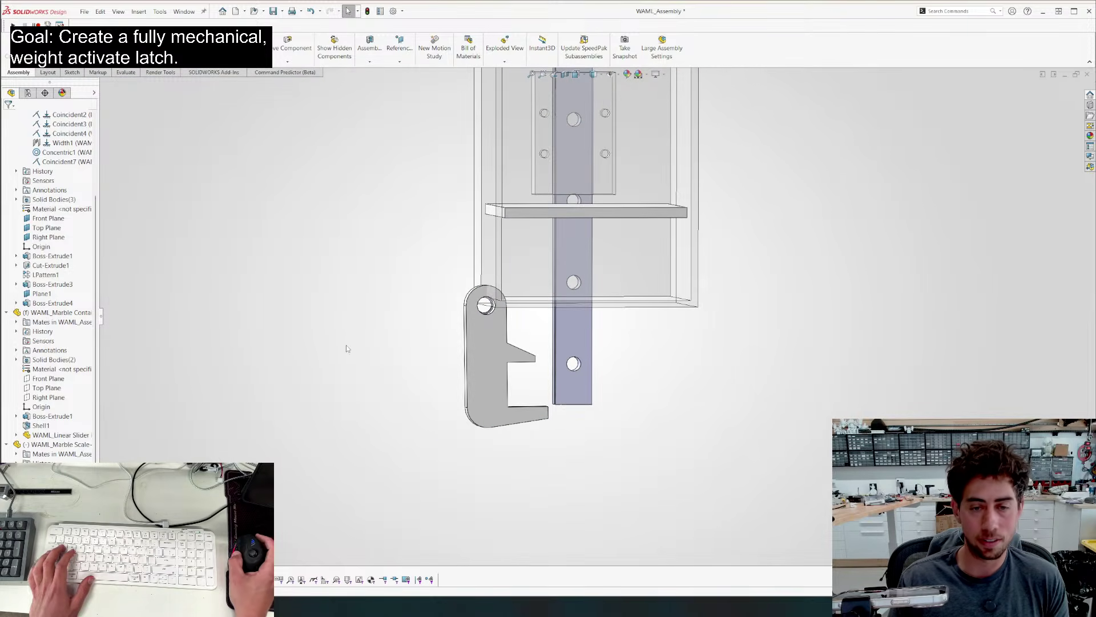
pyautogui.hotkey('ctrl', 's')
# Examine the ring joint from behind and swing the latch arm outward to test its pivot
pyautogui.hotkey('ctrl', '1')
pyautogui.scroll(-2, 564, 309)
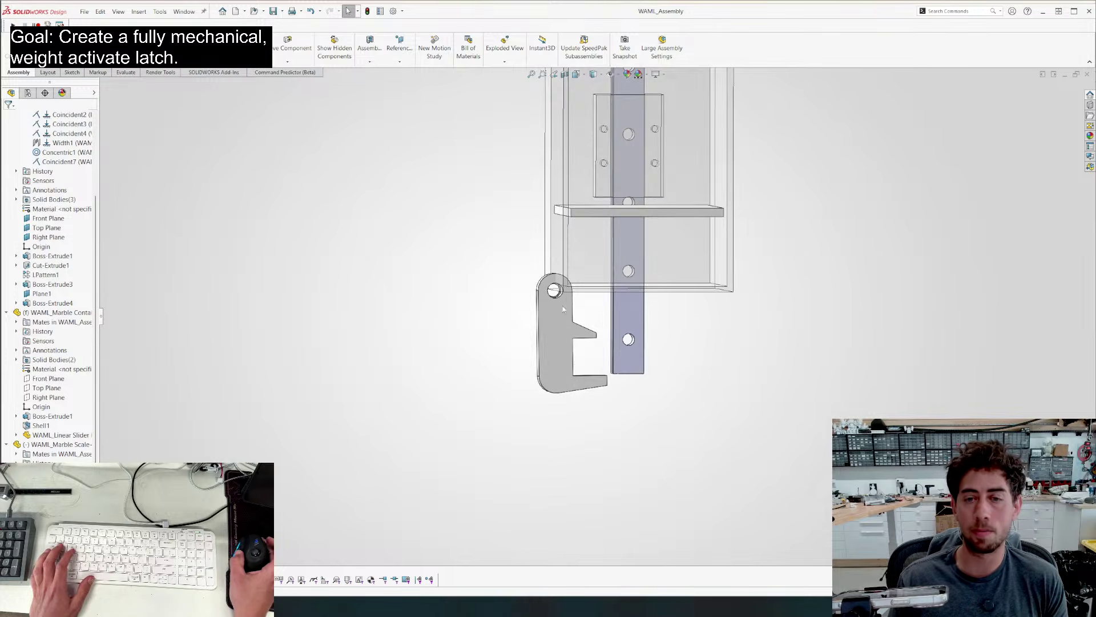
pyautogui.moveTo(563, 309); pyautogui.dragTo(756, 296, button='middle')
pyautogui.scroll(-6, 760, 296)
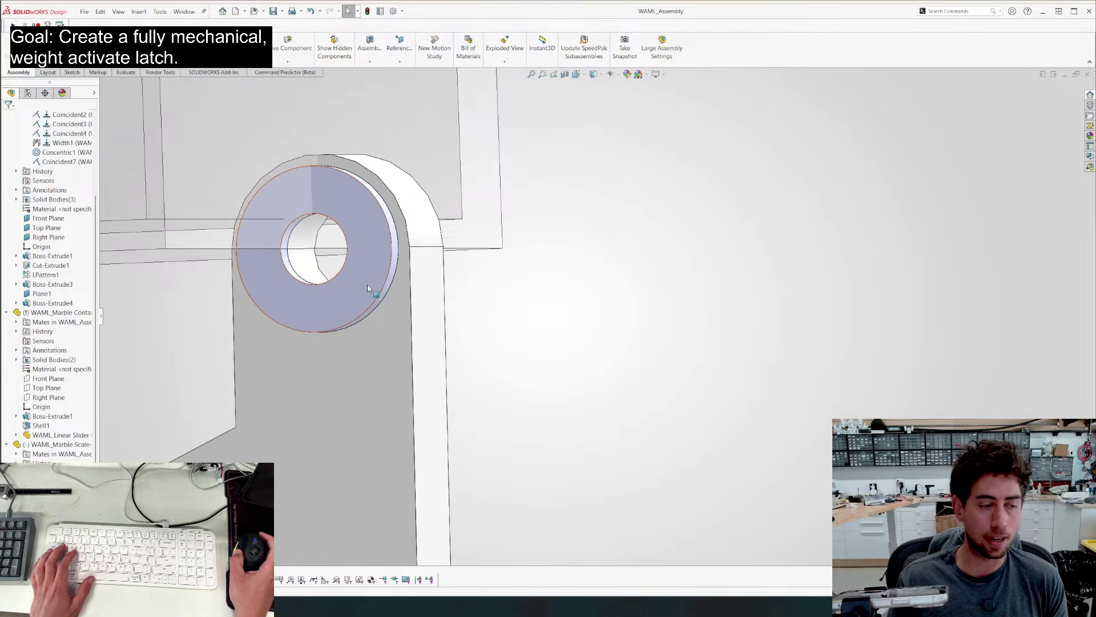
pyautogui.click(341, 297)
pyautogui.scroll(5, 354, 311)
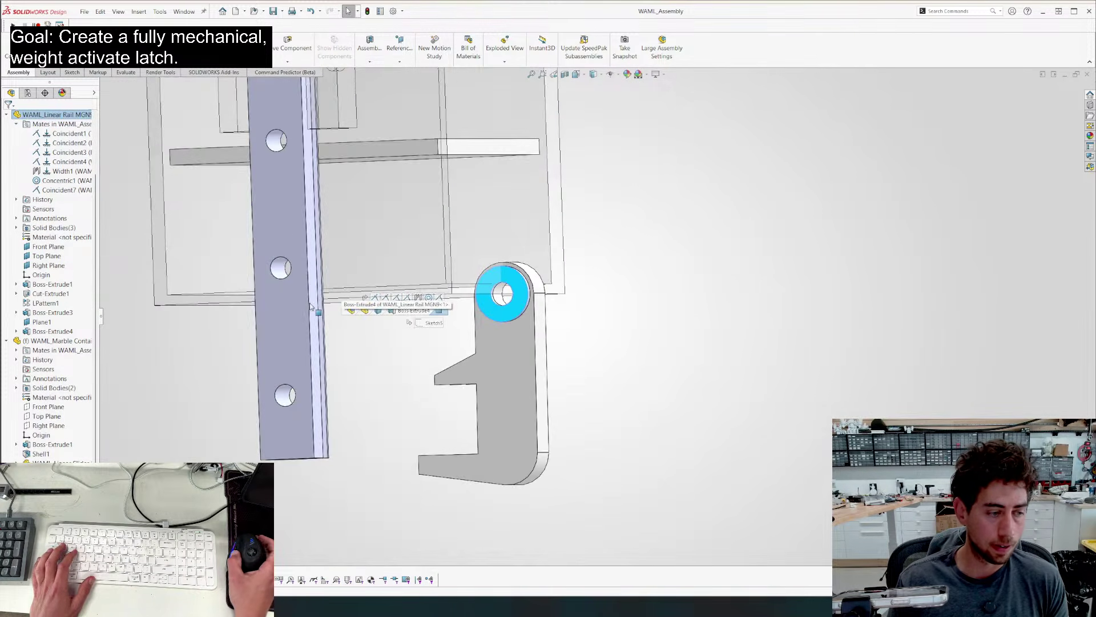
pyautogui.moveTo(364, 325); pyautogui.dragTo(154, 264, button='middle')
pyautogui.scroll(4, 377, 400)
pyautogui.moveTo(378, 400); pyautogui.dragTo(350, 382)
pyautogui.scroll(-4, 406, 321)
pyautogui.moveTo(406, 319)
pyautogui.mouseDown(button='middle')
pyautogui.moveTo(517, 306)
pyautogui.moveTo(418, 338)
pyautogui.mouseUp(button='middle')
pyautogui.scroll(5, 491, 319)
pyautogui.moveTo(491, 320); pyautogui.dragTo(635, 337, button='middle')
pyautogui.moveTo(634, 337)
pyautogui.mouseDown()
pyautogui.moveTo(633, 386)
pyautogui.moveTo(640, 343)
pyautogui.mouseUp()
pyautogui.scroll(-4, 51, 228)
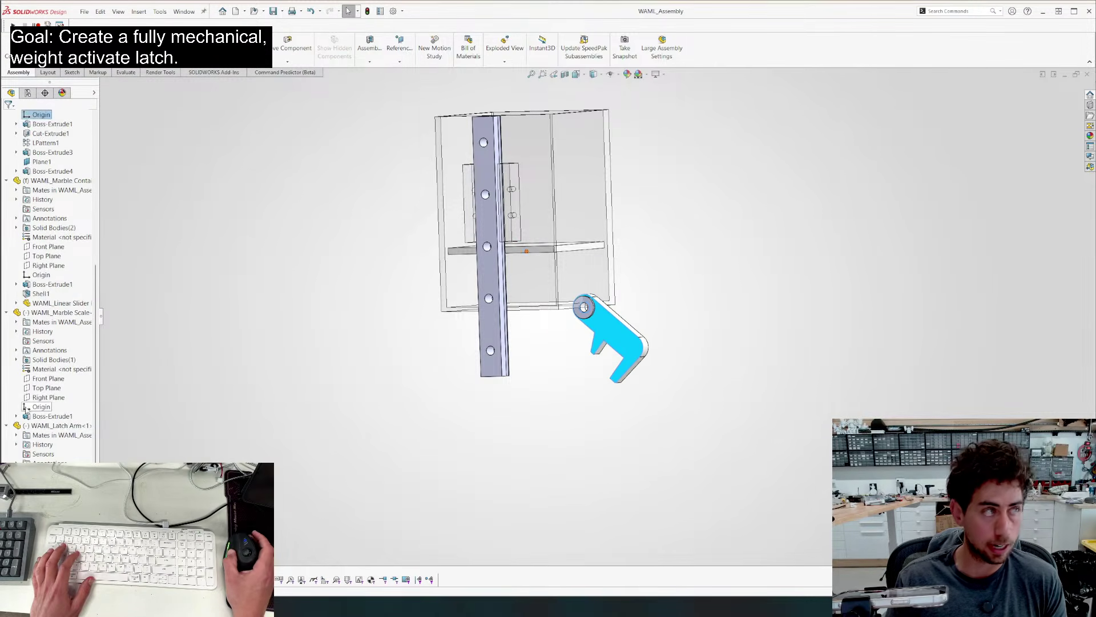
# Examine the latch arm's concentric and coincident mates and the geometry they reference
pyautogui.scroll(-1, 27, 409)
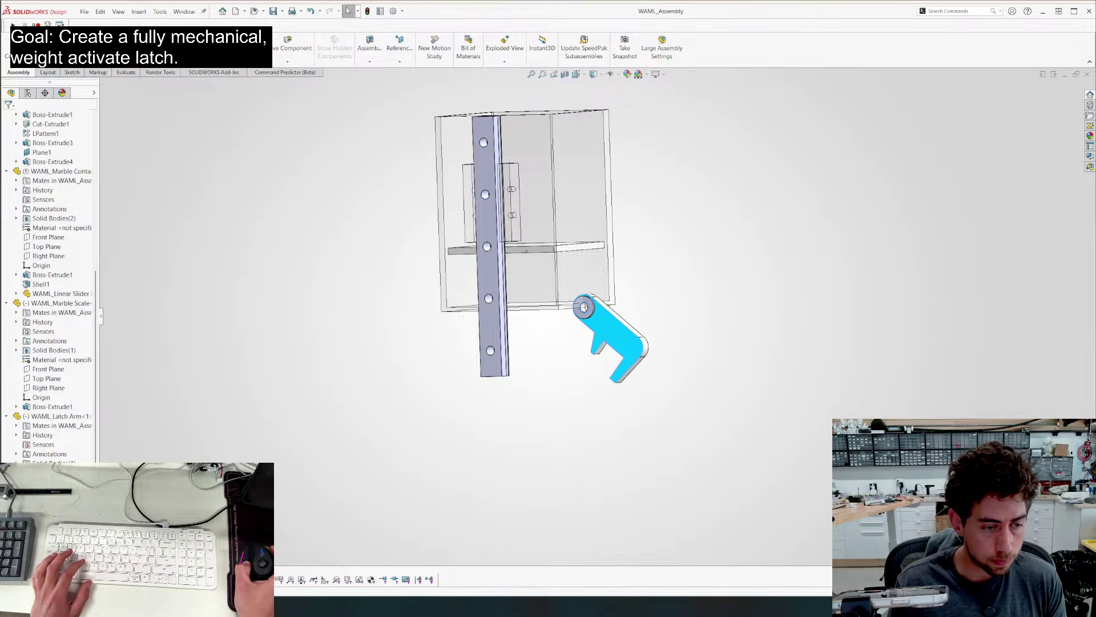
pyautogui.hscroll(5, 49, 274)
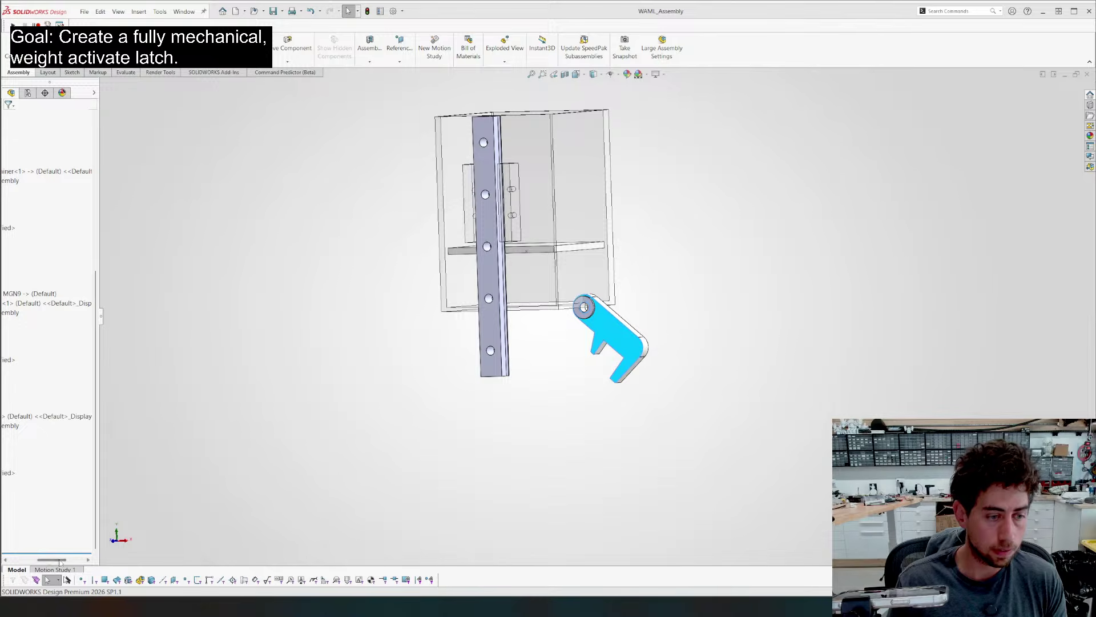
pyautogui.moveTo(59, 562); pyautogui.dragTo(31, 562)
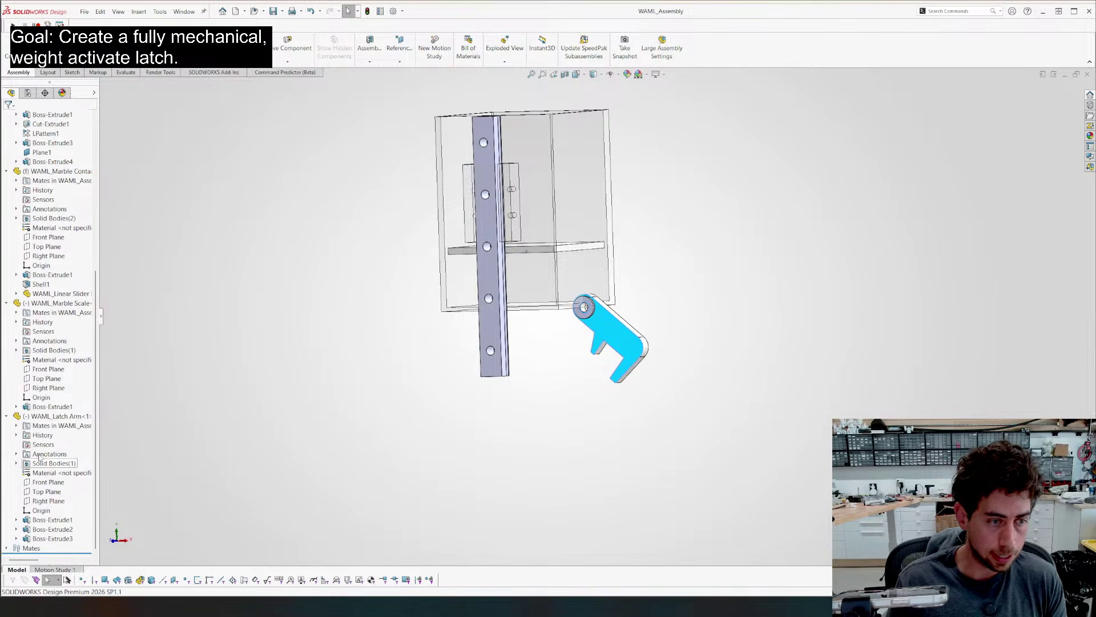
pyautogui.click(56, 416)
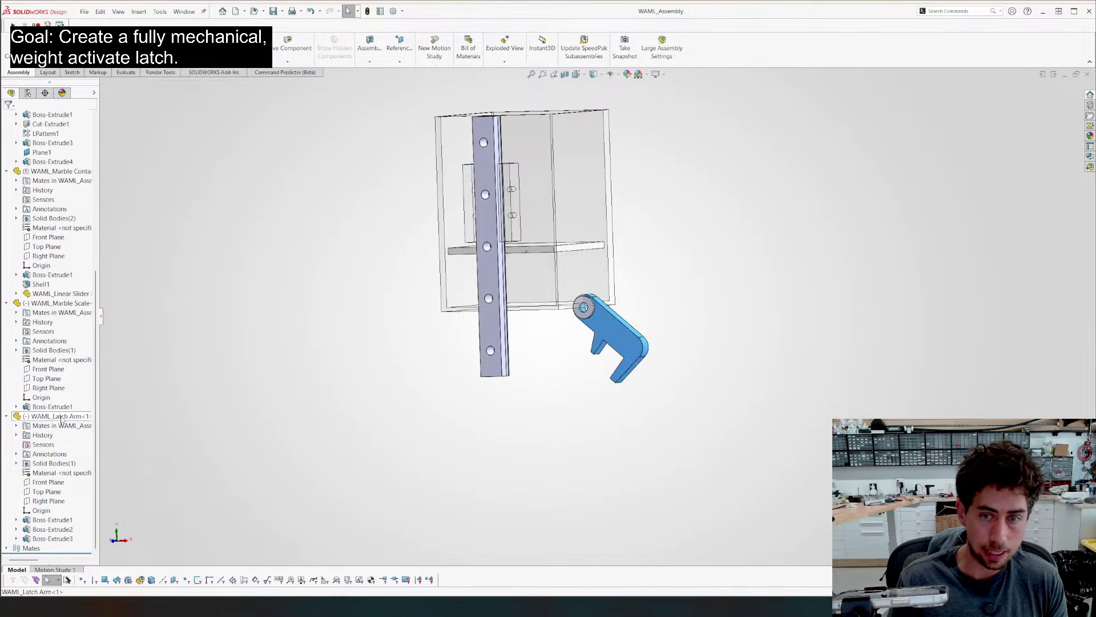
pyautogui.click(16, 425)
pyautogui.click(68, 435)
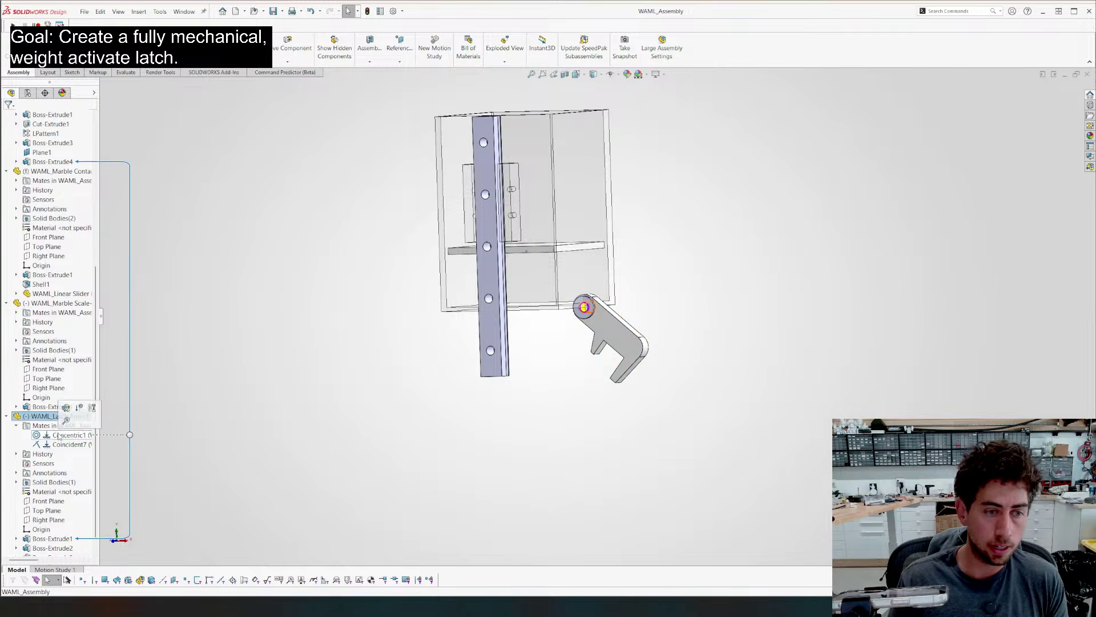
pyautogui.scroll(-5, 720, 317)
pyautogui.scroll(-4, 320, 257)
pyautogui.moveTo(400, 266); pyautogui.dragTo(195, 328, button='middle')
pyautogui.click(68, 445)
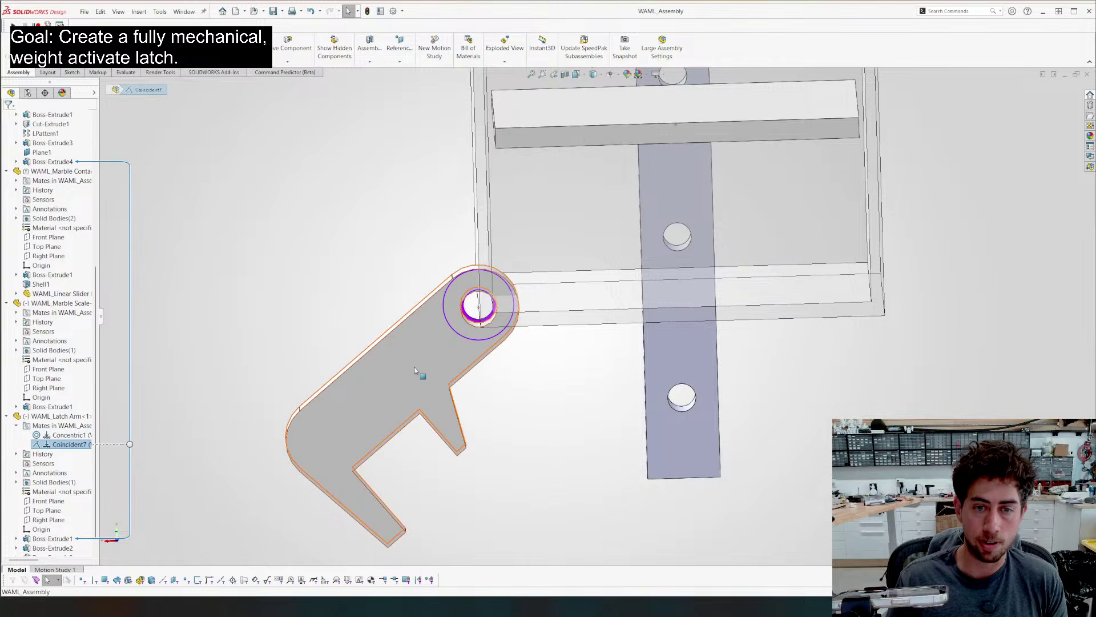
pyautogui.moveTo(418, 372); pyautogui.dragTo(528, 424, button='middle')
pyautogui.click(278, 360)
# Swing the latch arm back to vertical, with its hooks facing the rail
pyautogui.scroll(2, 276, 359)
pyautogui.moveTo(374, 374); pyautogui.dragTo(276, 252, button='middle')
pyautogui.hotkey('ctrl', '8')
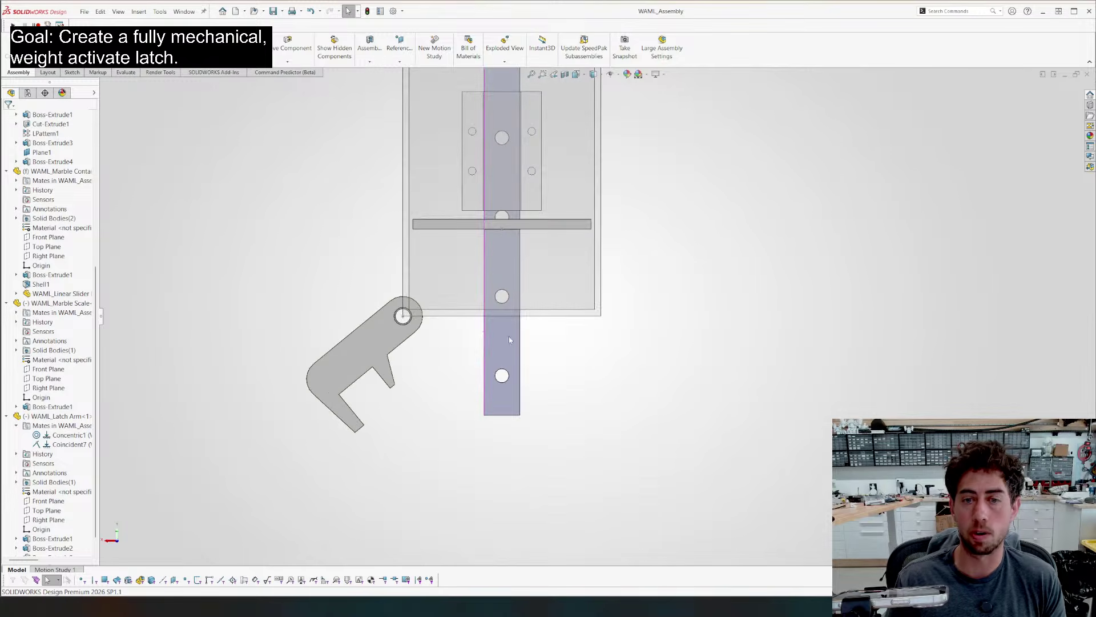
pyautogui.moveTo(361, 350); pyautogui.dragTo(406, 445)
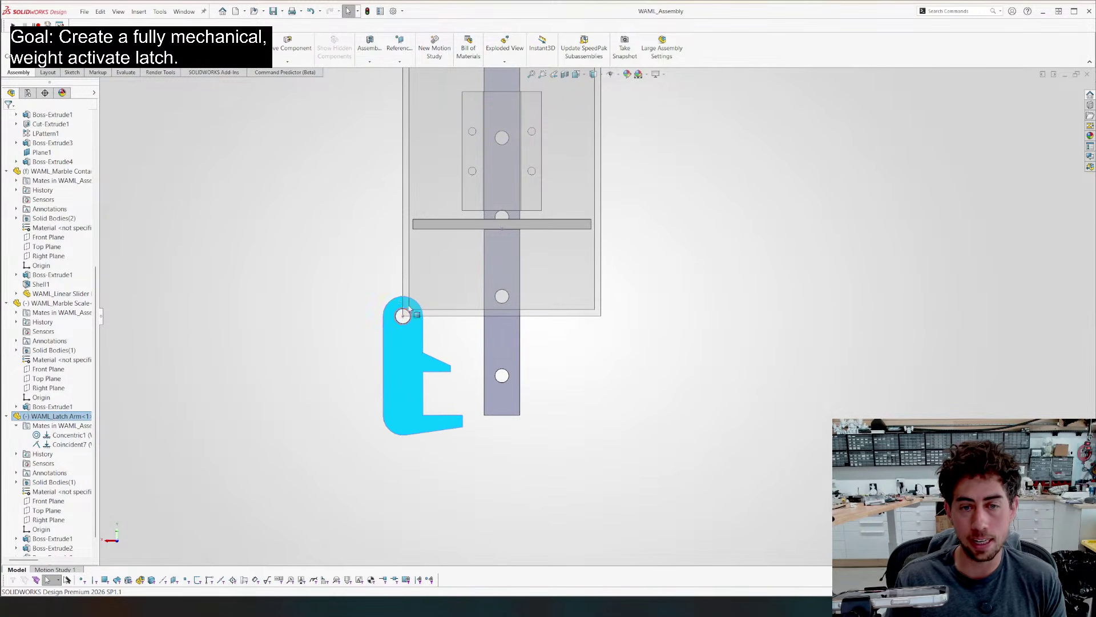
# Increase the horizontal distance between the rail hole and the latch arm's pivot ring to 33 mm
pyautogui.scroll(-5, 409, 309)
pyautogui.moveTo(408, 309); pyautogui.dragTo(600, 325, button='middle')
pyautogui.scroll(5, 579, 346)
pyautogui.hotkey('ctrl', '8')
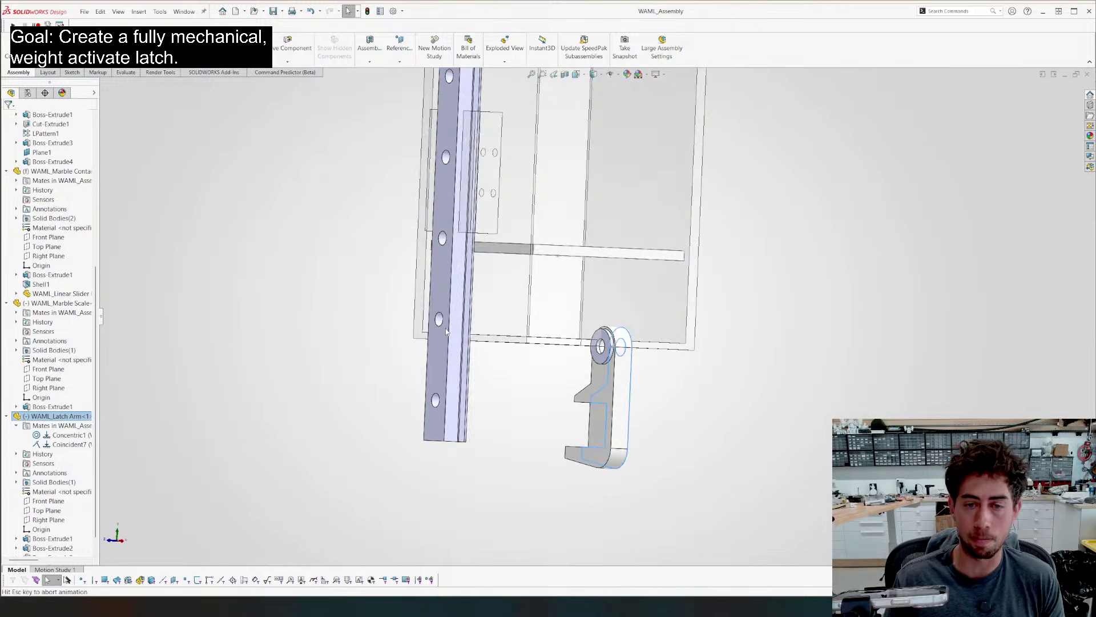
pyautogui.hotkey('ctrl', '8')
pyautogui.keyDown('ctrl'); pyautogui.moveTo(610, 410); pyautogui.dragTo(424, 377, button='middle'); pyautogui.keyUp('ctrl')
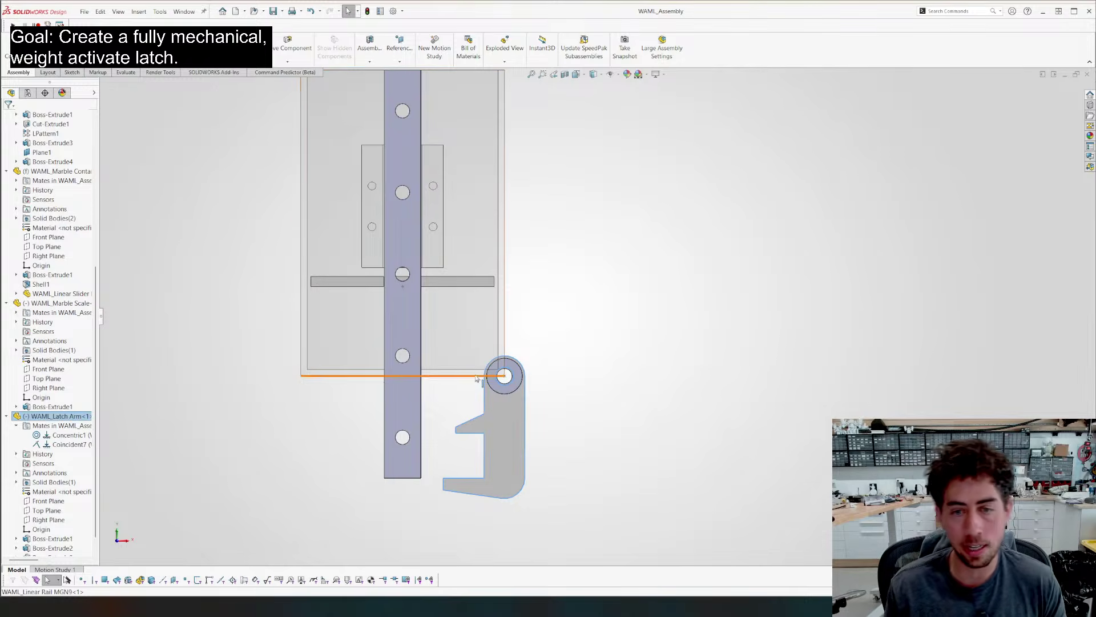
pyautogui.click(513, 371)
pyautogui.doubleClick(480, 207)
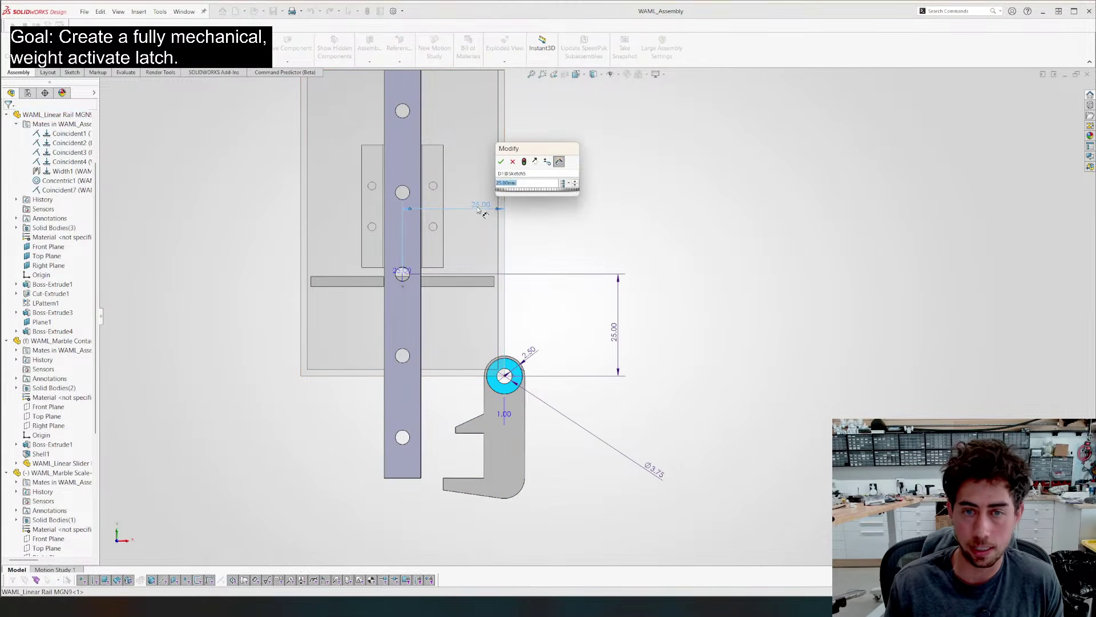
pyautogui.press('Return')
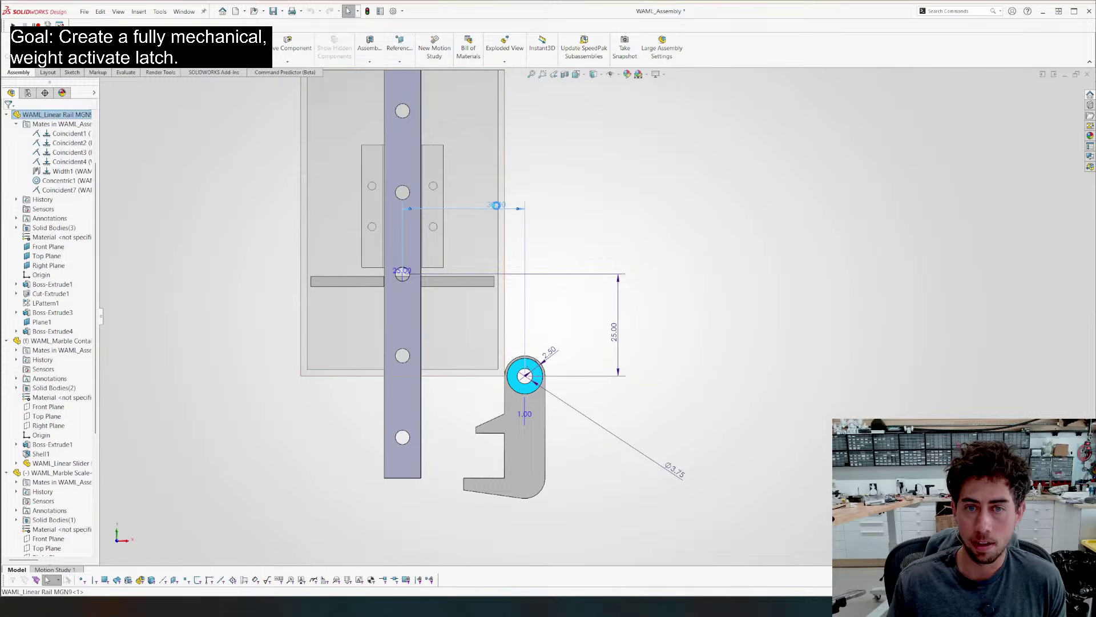
pyautogui.doubleClick(496, 205)
pyautogui.press('Return')
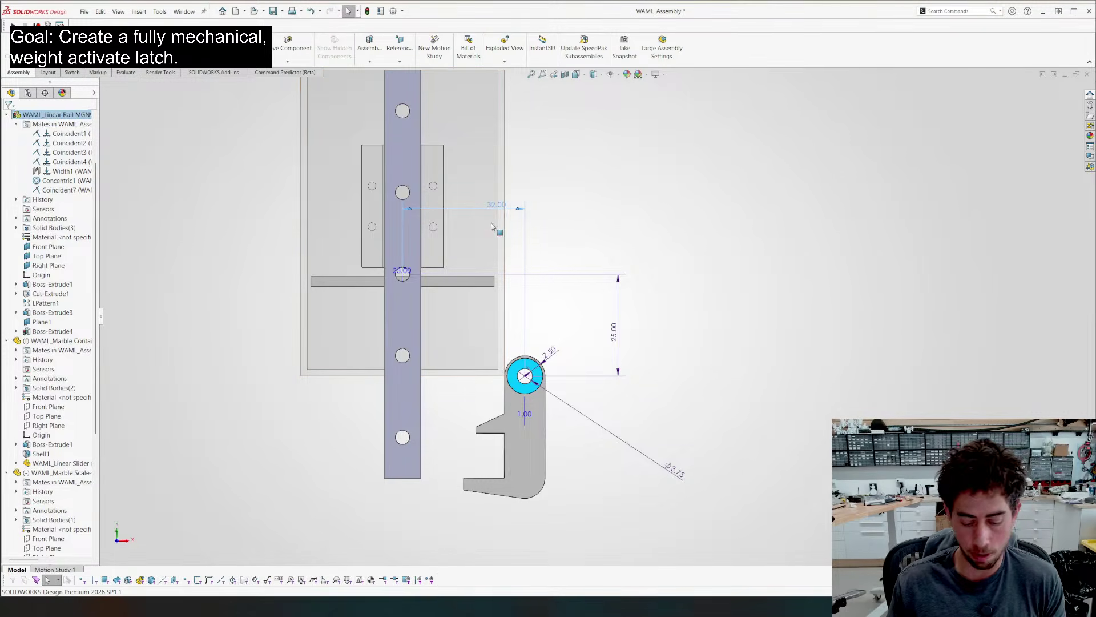
# Float the fixed marble container and slide it down the rail until its floor reaches the latch arm's lower hook
pyautogui.click(546, 341)
pyautogui.scroll(-3, 505, 398)
pyautogui.click(480, 287)
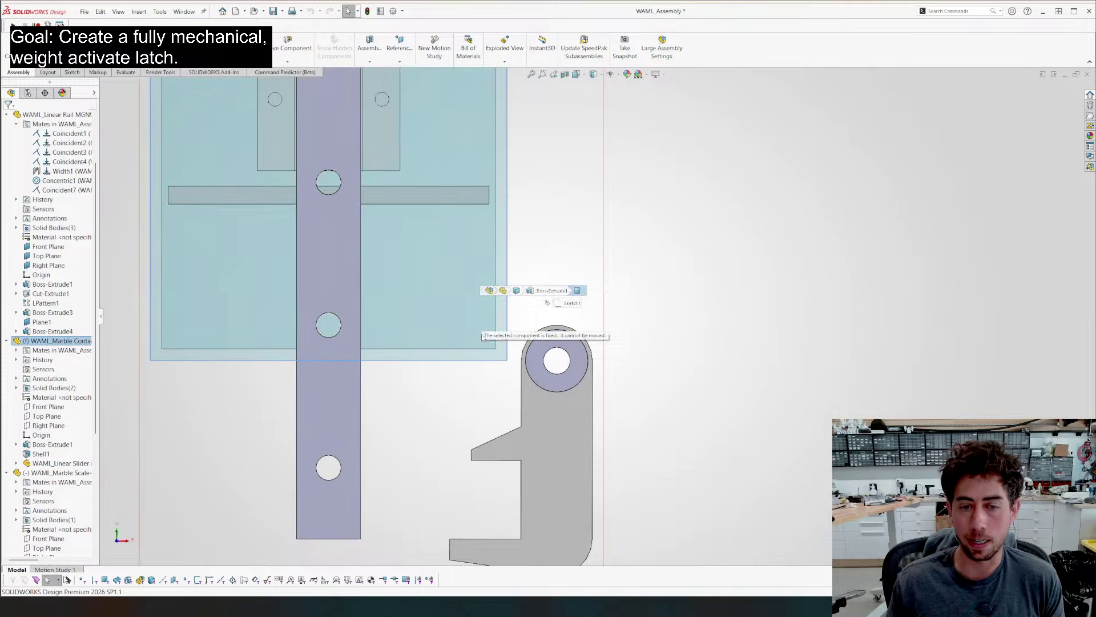
pyautogui.scroll(3, 481, 287)
pyautogui.moveTo(447, 425); pyautogui.dragTo(384, 362, button='middle')
pyautogui.press('Escape')
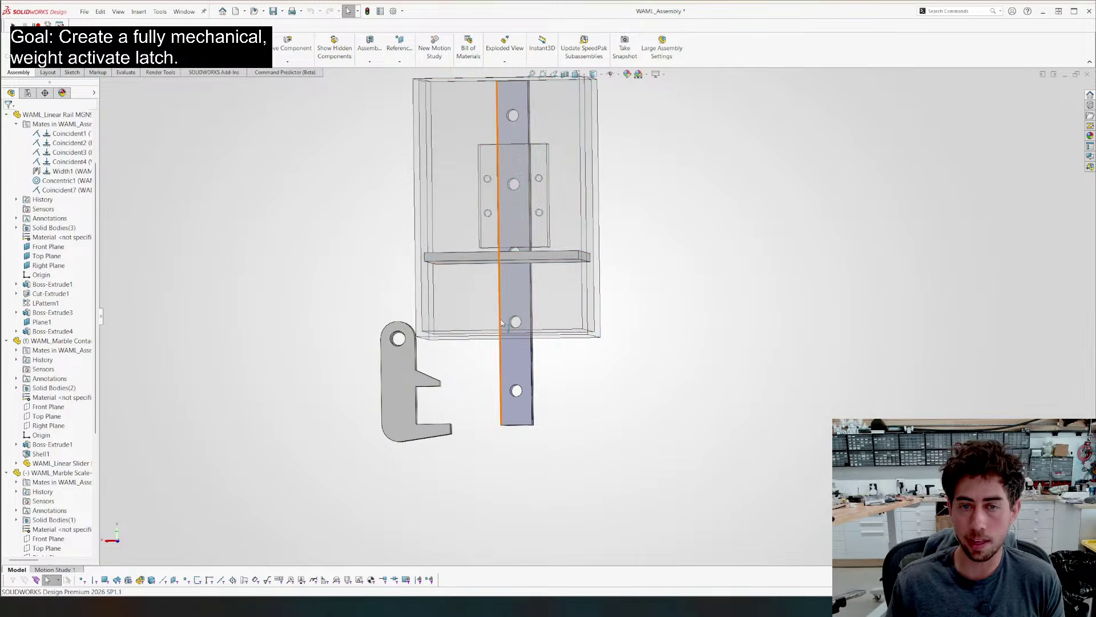
pyautogui.moveTo(502, 319); pyautogui.dragTo(496, 304, button='middle')
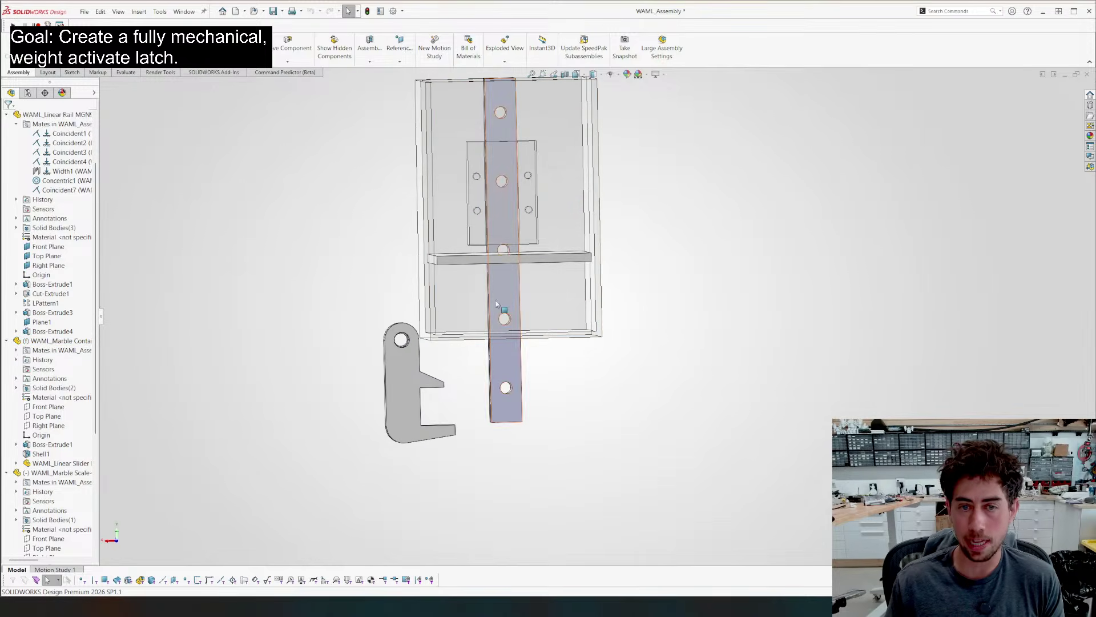
pyautogui.rightClick(450, 325)
pyautogui.click(480, 432)
pyautogui.moveTo(460, 311); pyautogui.dragTo(458, 402)
pyautogui.press('Escape')
pyautogui.hotkey('ctrl', '8')
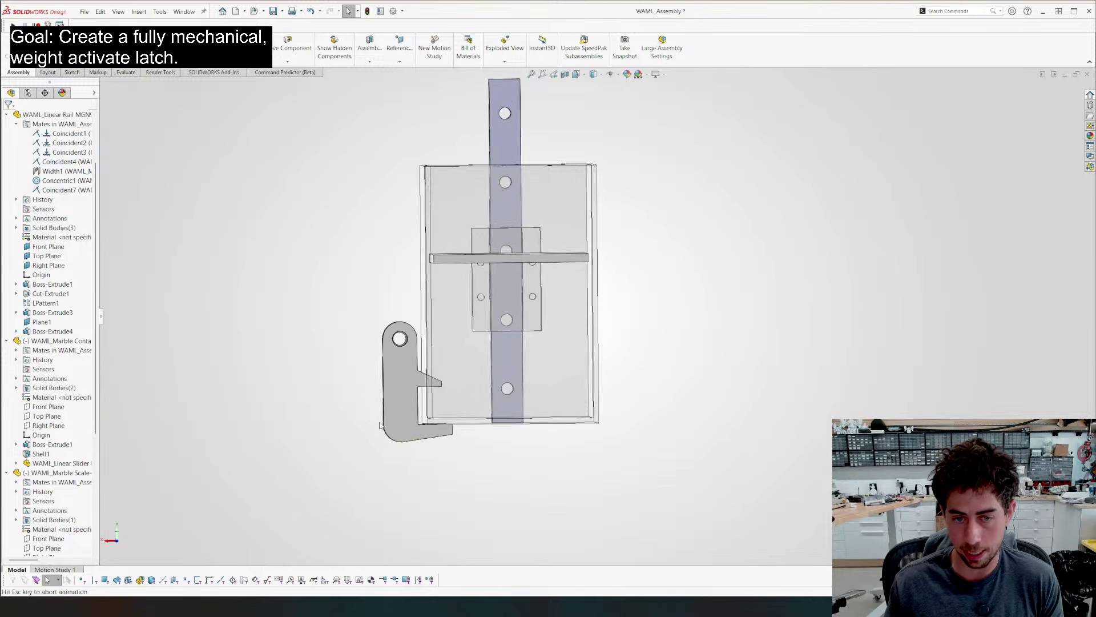
# Nudge the latch arm slightly about its pivot to seat its lower hook against the underside of the container
pyautogui.scroll(-3, 417, 451)
pyautogui.click(433, 396)
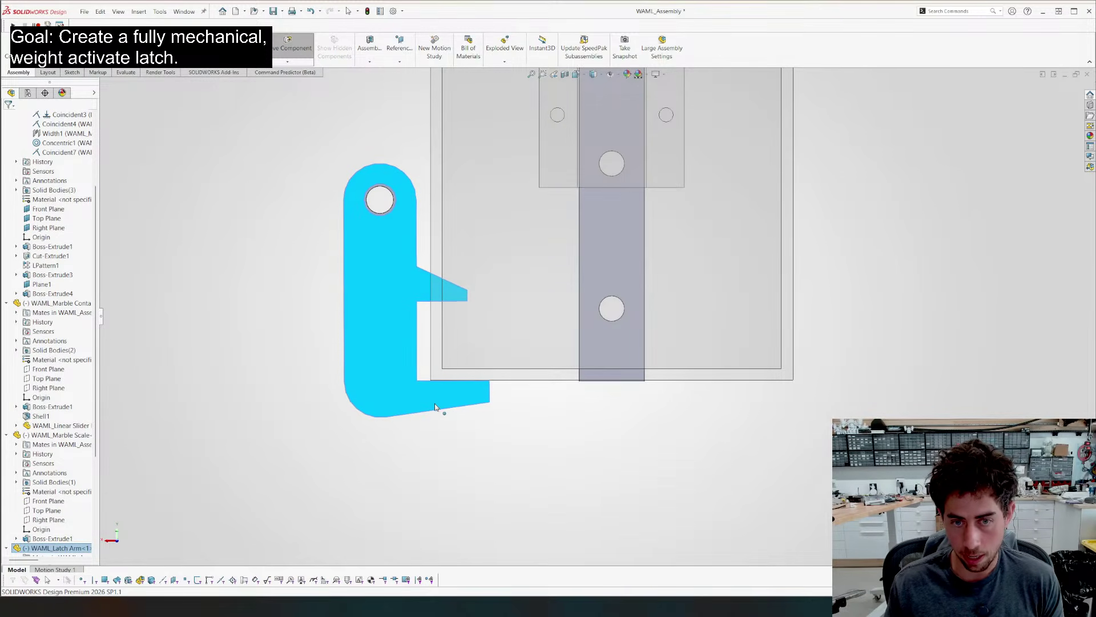
pyautogui.moveTo(432, 409); pyautogui.dragTo(437, 415)
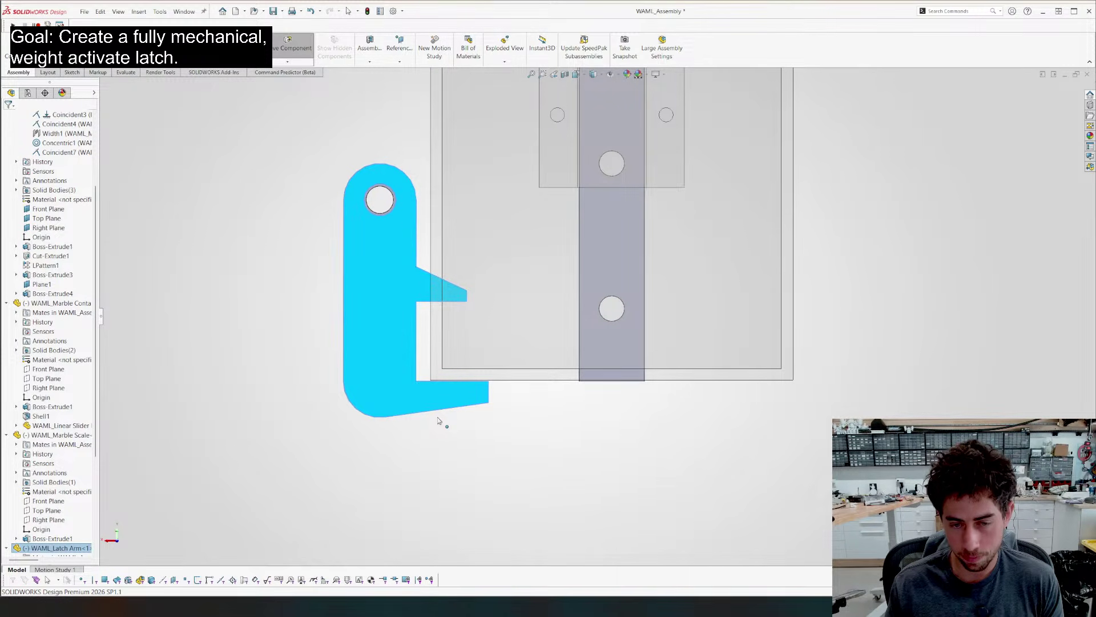
pyautogui.press('Escape')
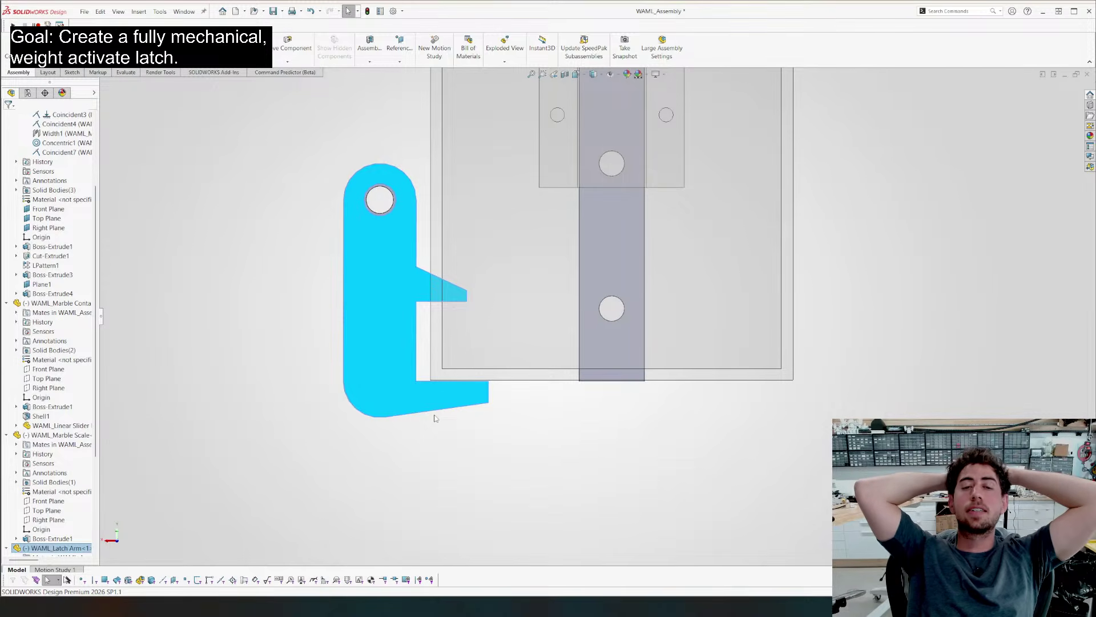
pyautogui.moveTo(435, 415); pyautogui.dragTo(440, 389)
pyautogui.press('Escape')
pyautogui.press('z')
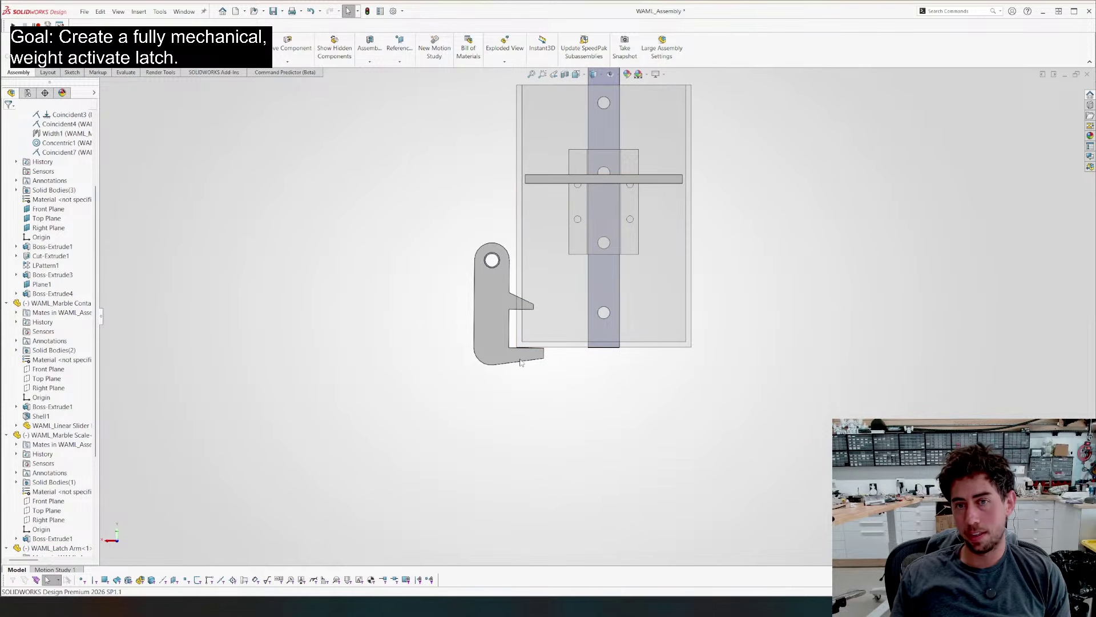
# Lower the marble scale plate inside the container to the sloped top of the latch arm's upper hook
pyautogui.click(551, 182)
pyautogui.moveTo(556, 186); pyautogui.dragTo(572, 293)
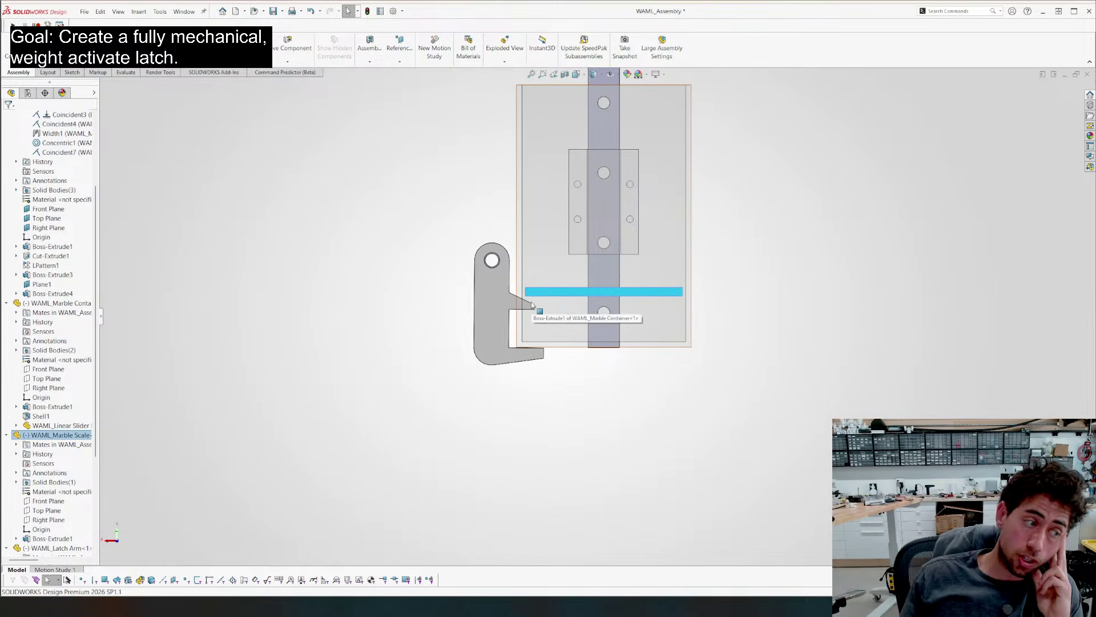
pyautogui.click(583, 295)
pyautogui.moveTo(583, 296); pyautogui.dragTo(573, 302)
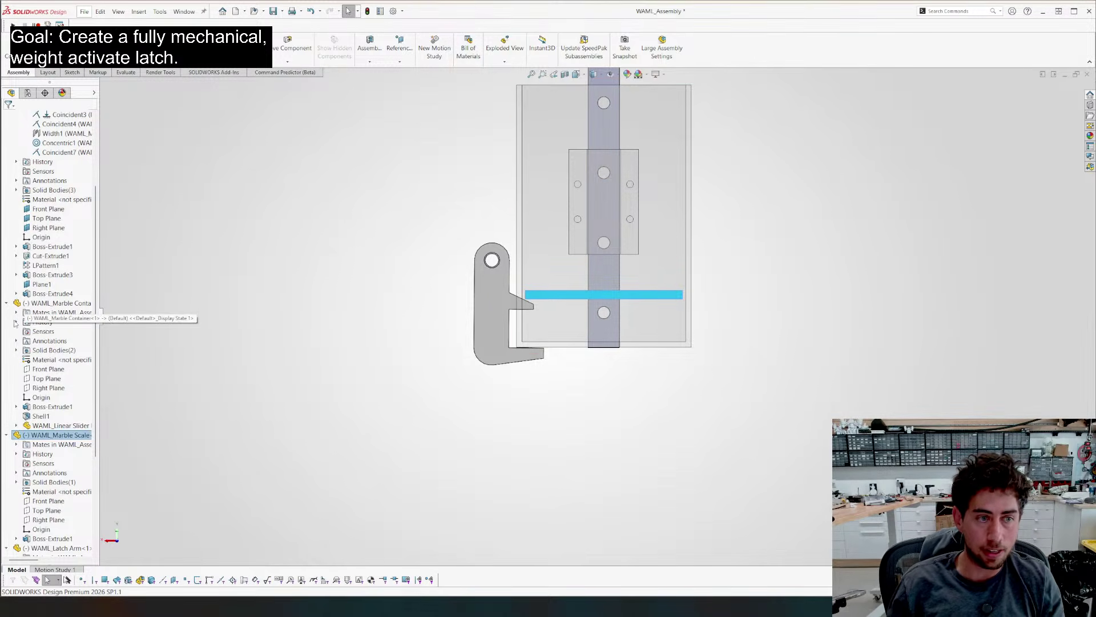
# Collapse all expanded components in the assembly's feature tree
pyautogui.click(28, 304)
pyautogui.hotkey('shift', 'c')
pyautogui.click(343, 244)
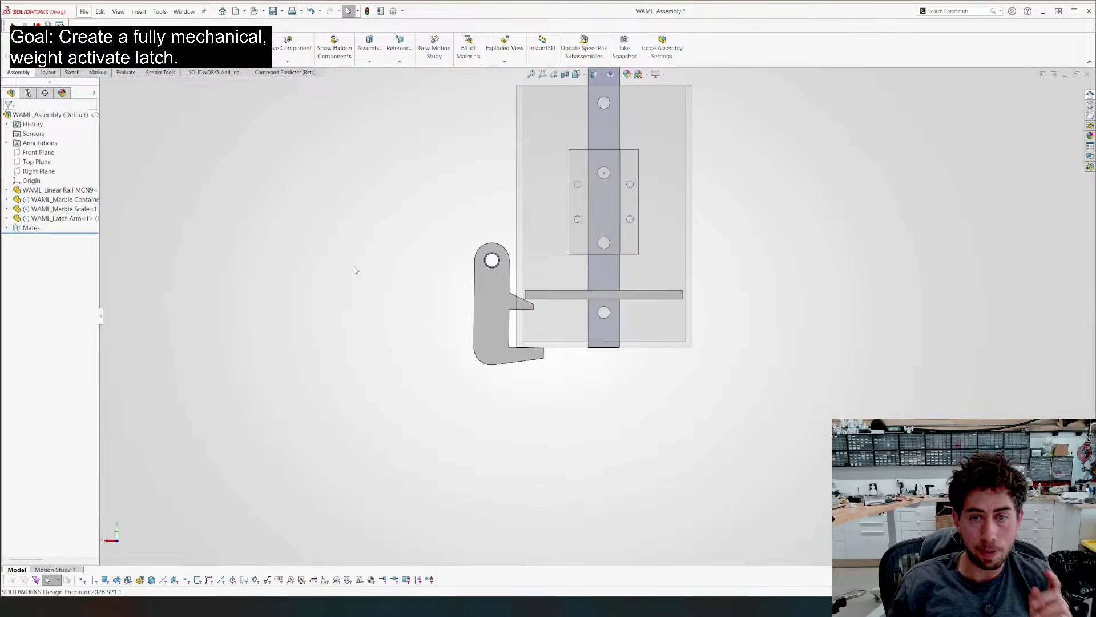
# Examine the latched mechanism at an angle and from the front, nudging the latch arm upright beneath the container
pyautogui.moveTo(354, 269)
pyautogui.mouseDown(button='middle')
pyautogui.moveTo(411, 242)
pyautogui.moveTo(522, 230)
pyautogui.moveTo(408, 242)
pyautogui.moveTo(357, 269)
pyautogui.moveTo(351, 257)
pyautogui.moveTo(350, 282)
pyautogui.moveTo(348, 257)
pyautogui.moveTo(349, 267)
pyautogui.mouseUp(button='middle')
pyautogui.scroll(3, 349, 266)
pyautogui.scroll(-5, 675, 248)
pyautogui.scroll(2, 513, 304)
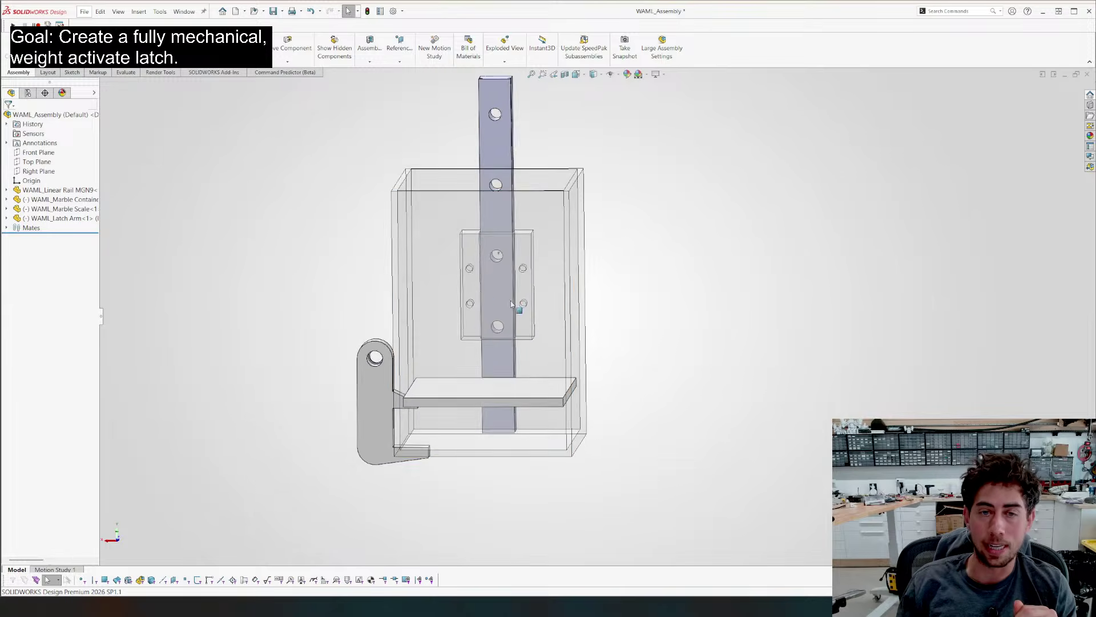
pyautogui.moveTo(512, 304); pyautogui.dragTo(381, 416, button='middle')
pyautogui.moveTo(380, 416); pyautogui.dragTo(382, 471)
pyautogui.press('Escape')
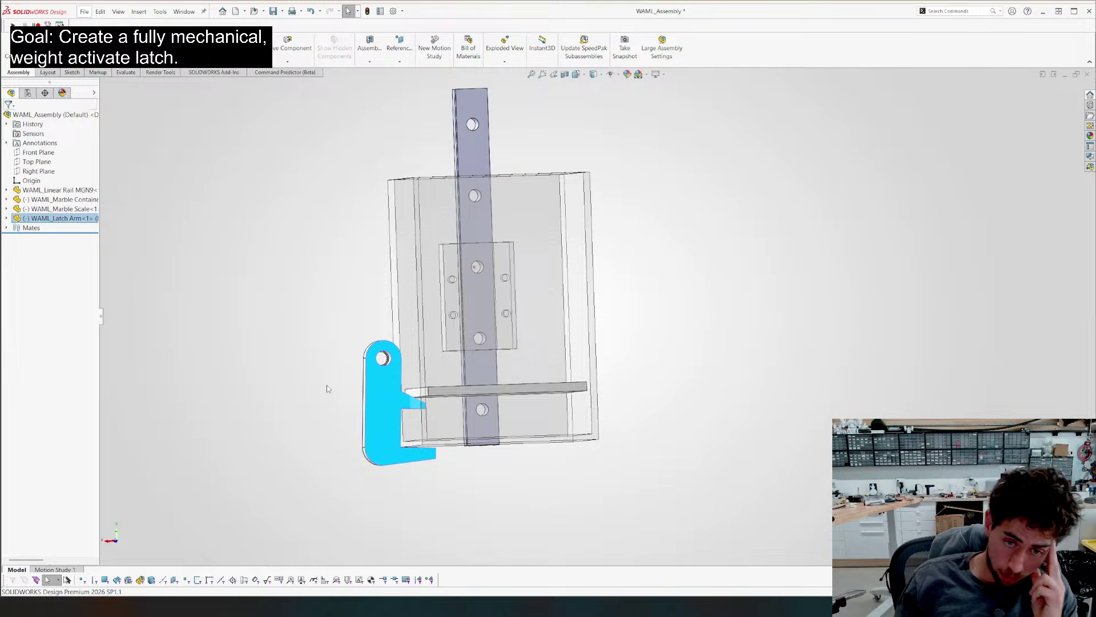
pyautogui.hotkey('ctrl', '1')
pyautogui.scroll(-3, 680, 357)
pyautogui.scroll(4, 628, 341)
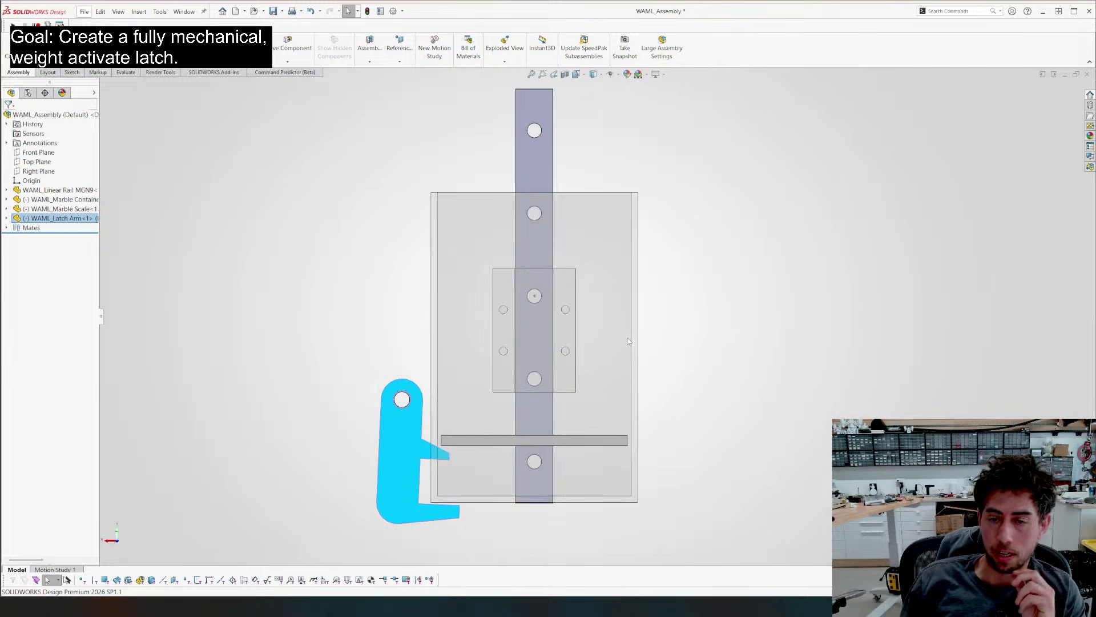
pyautogui.scroll(-3, 600, 388)
pyautogui.scroll(2, 563, 428)
pyautogui.moveTo(441, 409); pyautogui.dragTo(443, 434)
# Test the release by lowering the scale plate onto the upper hook, swinging the latch arm outward and dropping the container slightly
pyautogui.click(537, 395)
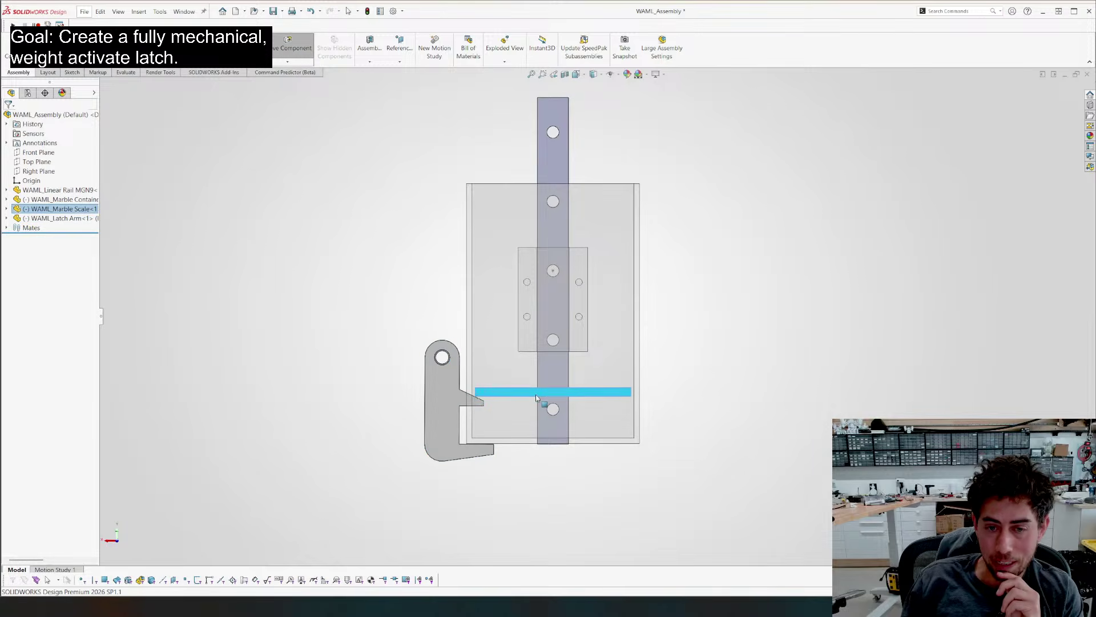
pyautogui.moveTo(536, 395); pyautogui.dragTo(538, 404)
pyautogui.moveTo(470, 401); pyautogui.dragTo(450, 409)
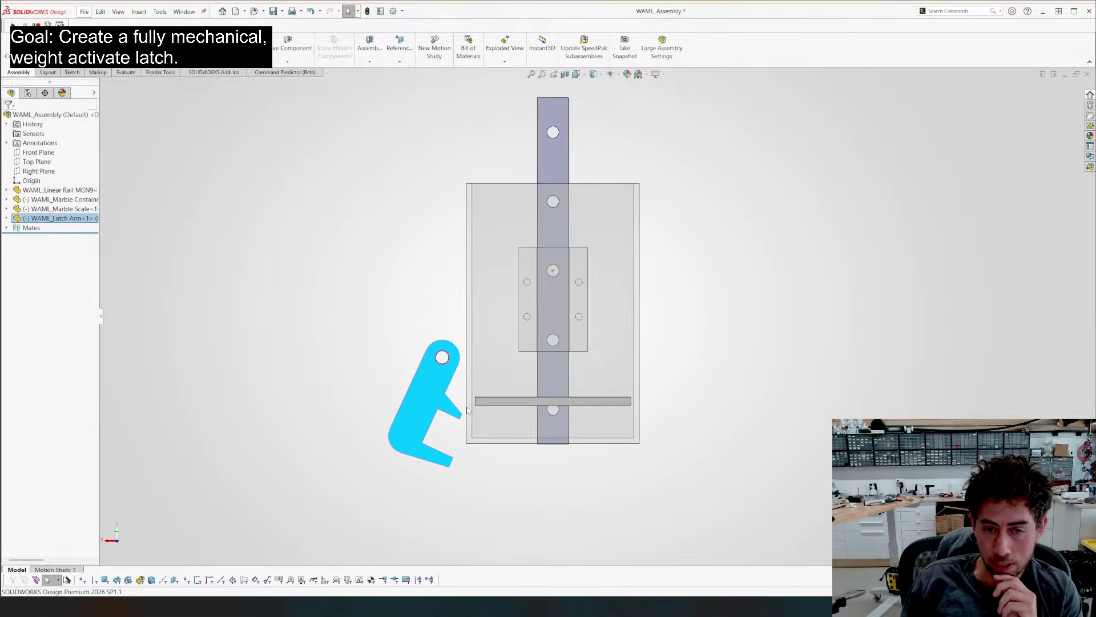
pyautogui.moveTo(511, 332)
pyautogui.mouseDown()
pyautogui.moveTo(520, 556)
pyautogui.moveTo(514, 337)
pyautogui.mouseUp()
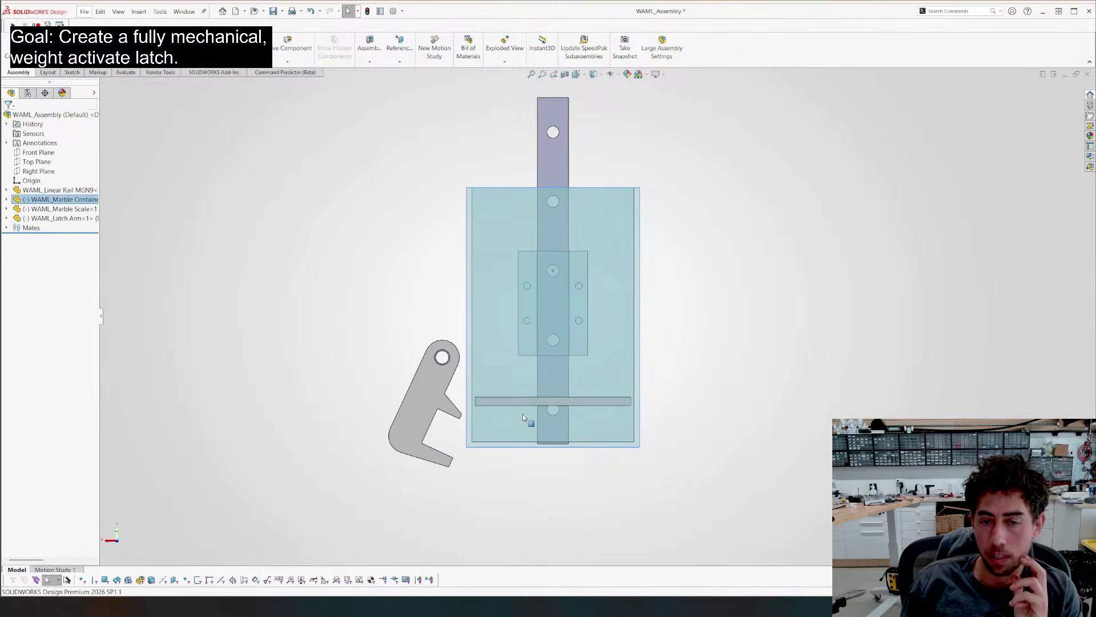
pyautogui.moveTo(517, 402)
pyautogui.mouseDown()
pyautogui.moveTo(528, 421)
pyautogui.moveTo(531, 387)
pyautogui.mouseUp()
# Swing the latch arm back upright and position the container so its floor rests on the lower hook
pyautogui.moveTo(519, 388); pyautogui.dragTo(532, 418, button='middle')
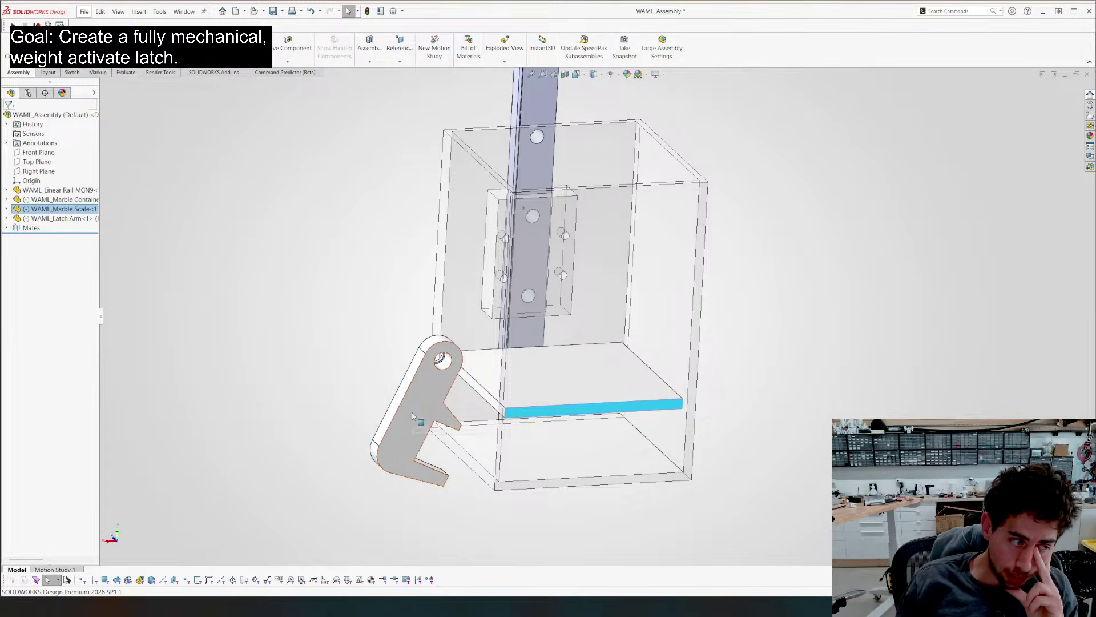
pyautogui.hotkey('ctrl', '1')
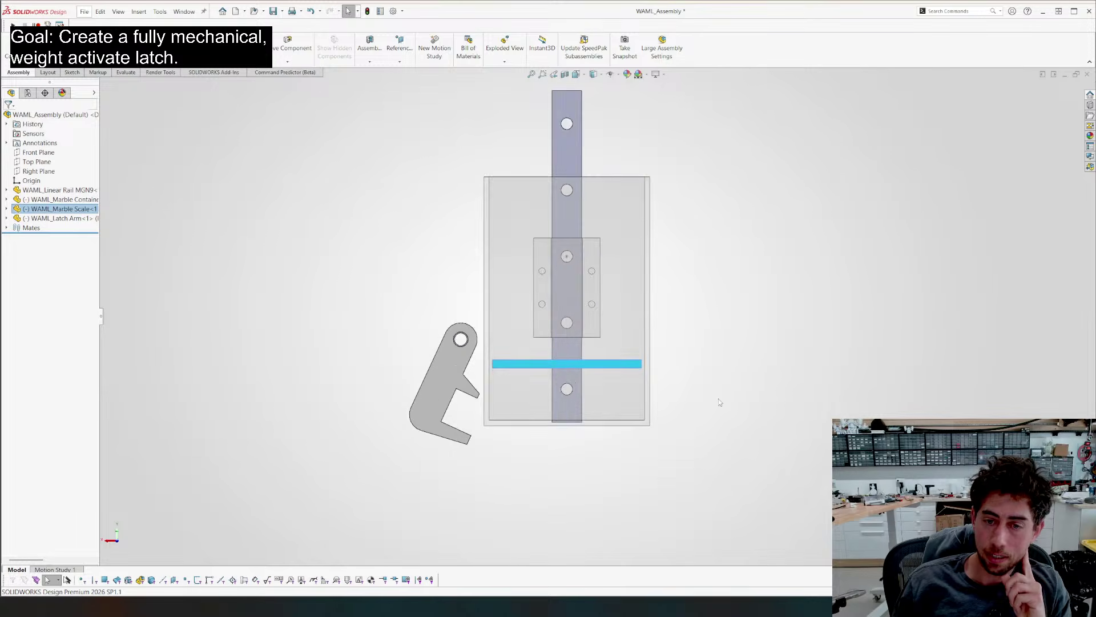
pyautogui.scroll(-2, 719, 402)
pyautogui.moveTo(405, 375); pyautogui.dragTo(464, 406)
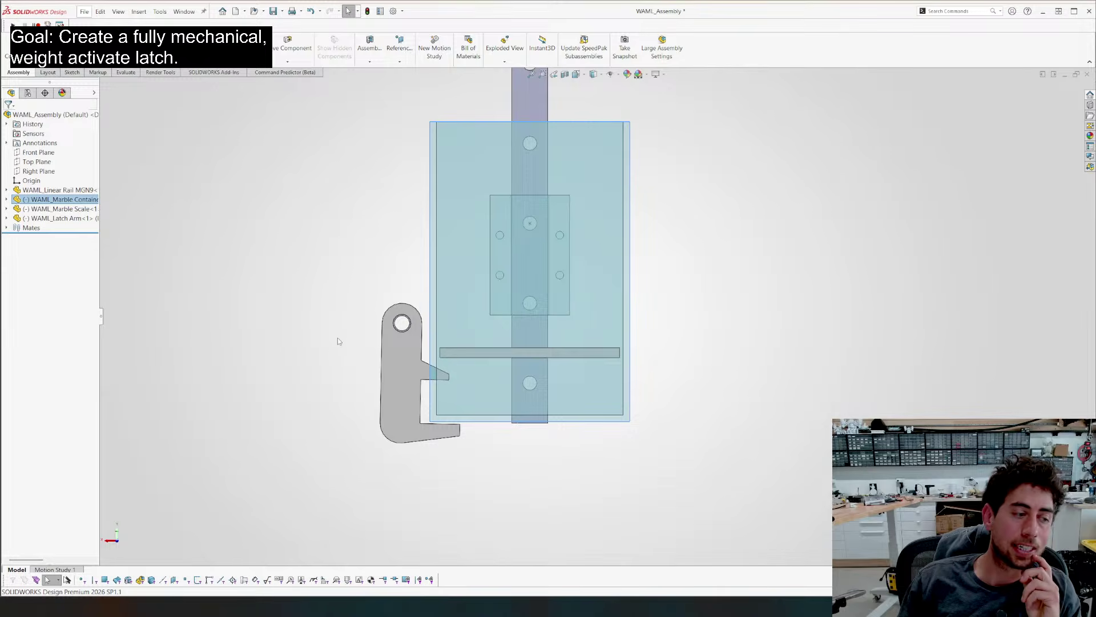
pyautogui.click(298, 334)
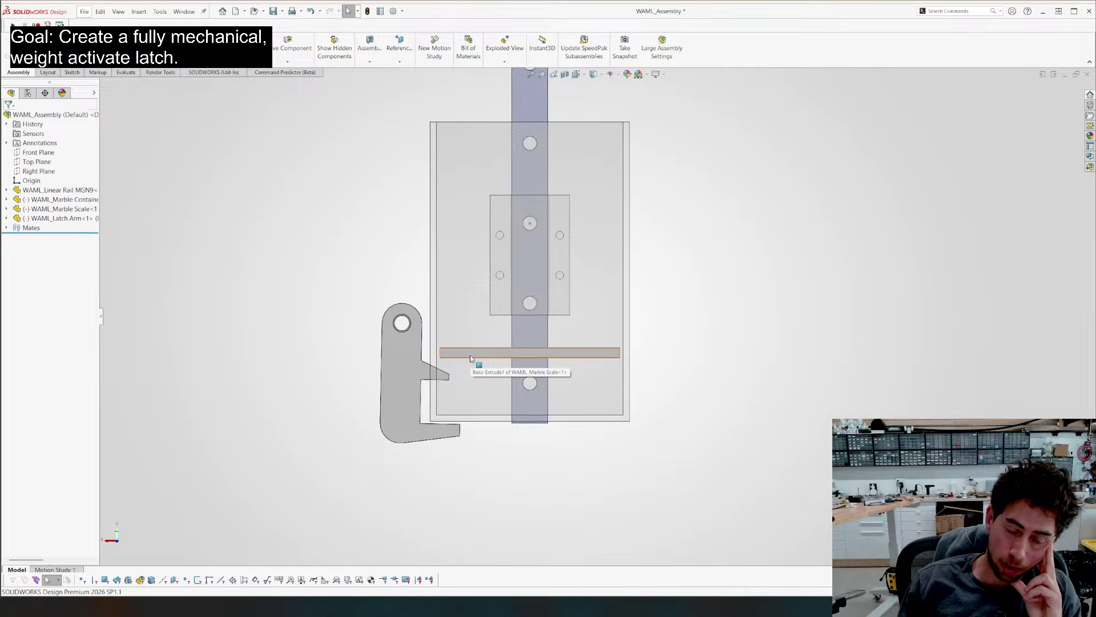
# Lower the marble scale plate slightly toward the upper hook and straighten the latch arm to vertical
pyautogui.moveTo(471, 354)
pyautogui.mouseDown()
pyautogui.moveTo(470, 371)
pyautogui.moveTo(479, 367)
pyautogui.mouseUp()
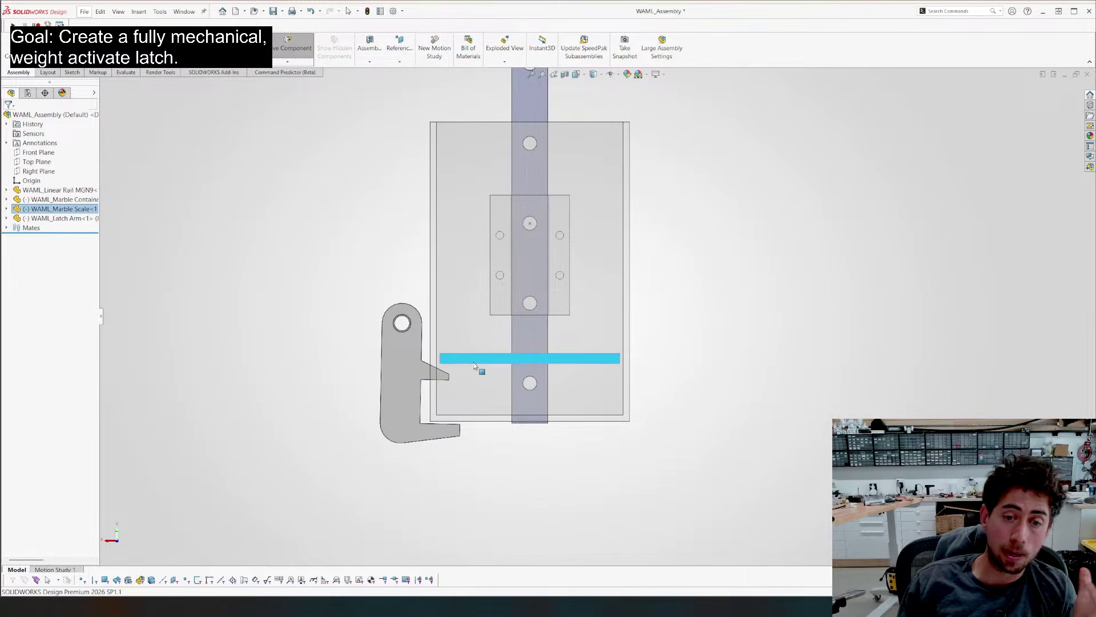
pyautogui.click(280, 295)
pyautogui.moveTo(396, 381); pyautogui.dragTo(397, 393)
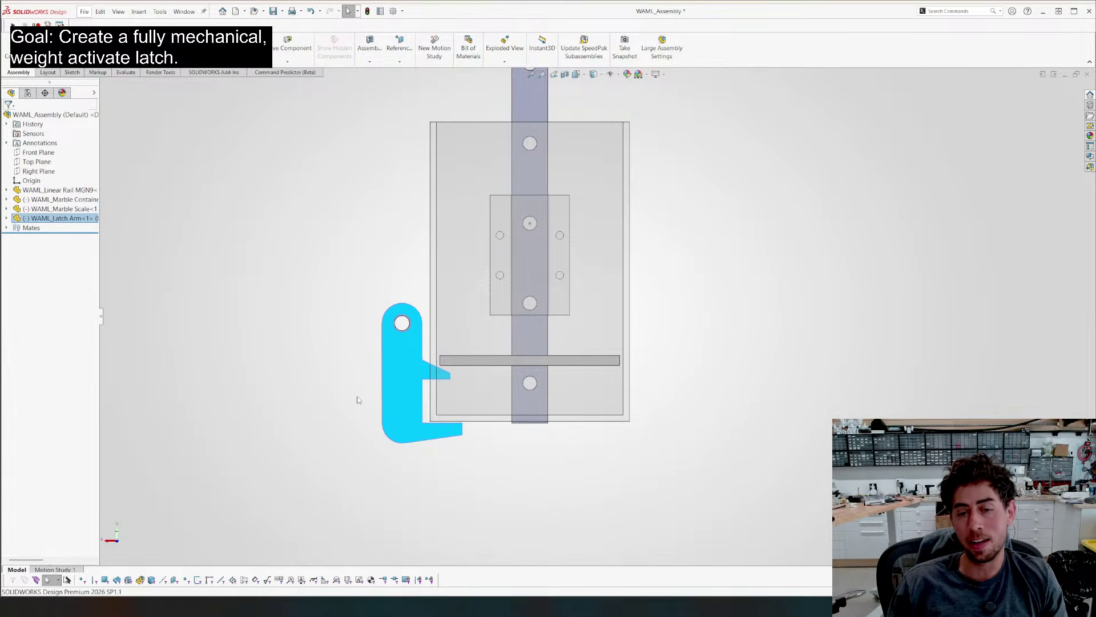
# Examine how both hooks of the latch arm engage the container and scale plate, testing small arm movements
pyautogui.moveTo(357, 400); pyautogui.dragTo(368, 368, button='middle')
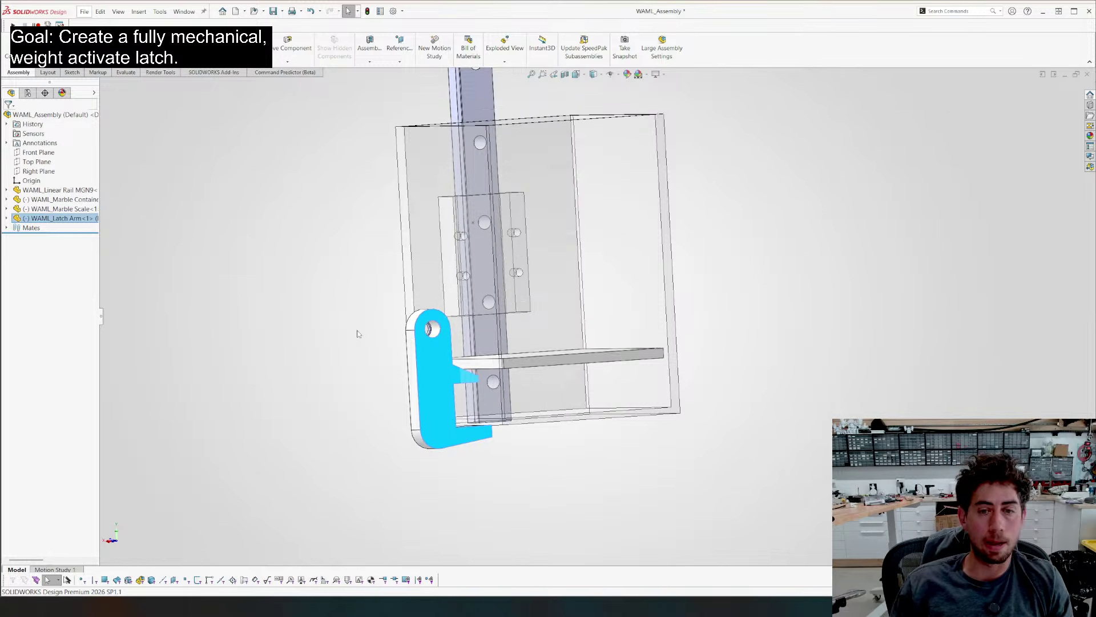
pyautogui.hotkey('ctrl', '8')
pyautogui.scroll(-4, 628, 427)
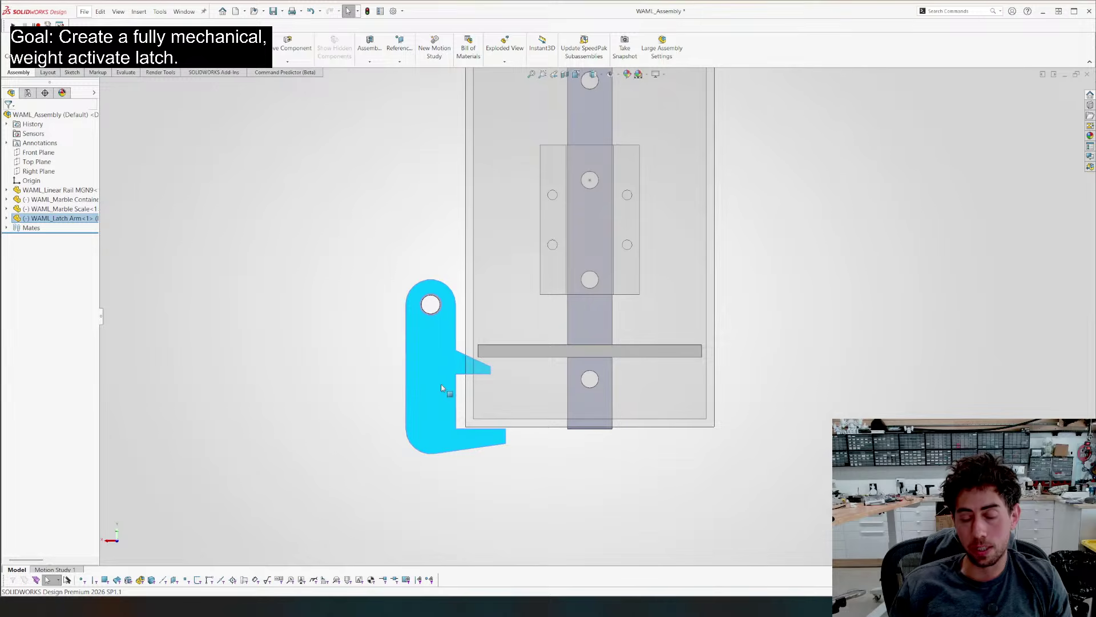
pyautogui.moveTo(440, 383); pyautogui.dragTo(441, 392)
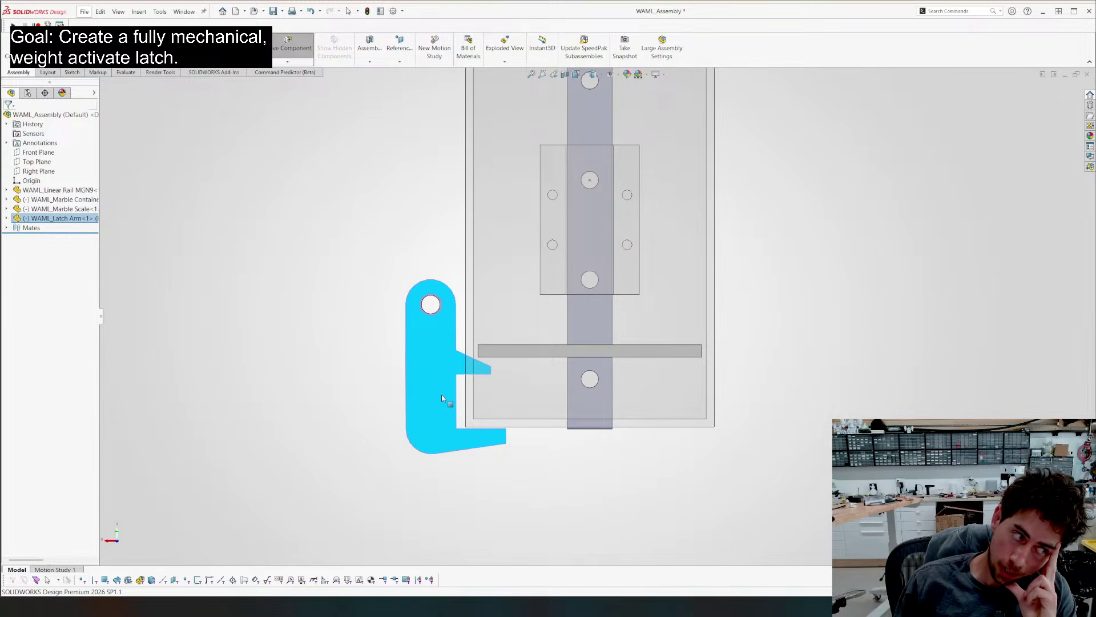
pyautogui.moveTo(442, 395); pyautogui.dragTo(442, 396)
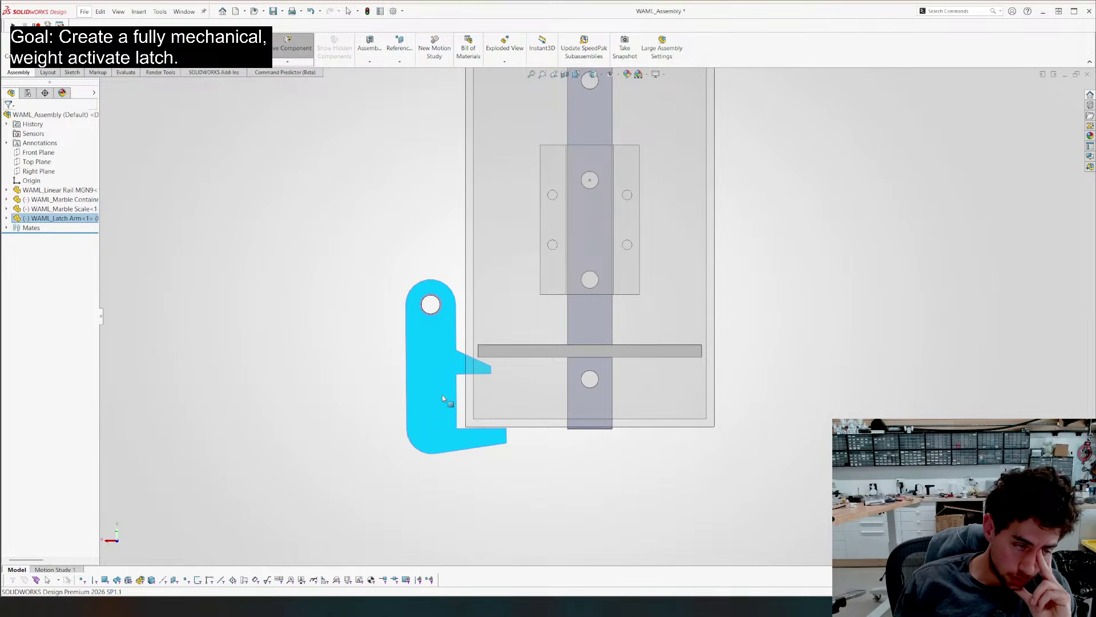
pyautogui.press('Escape')
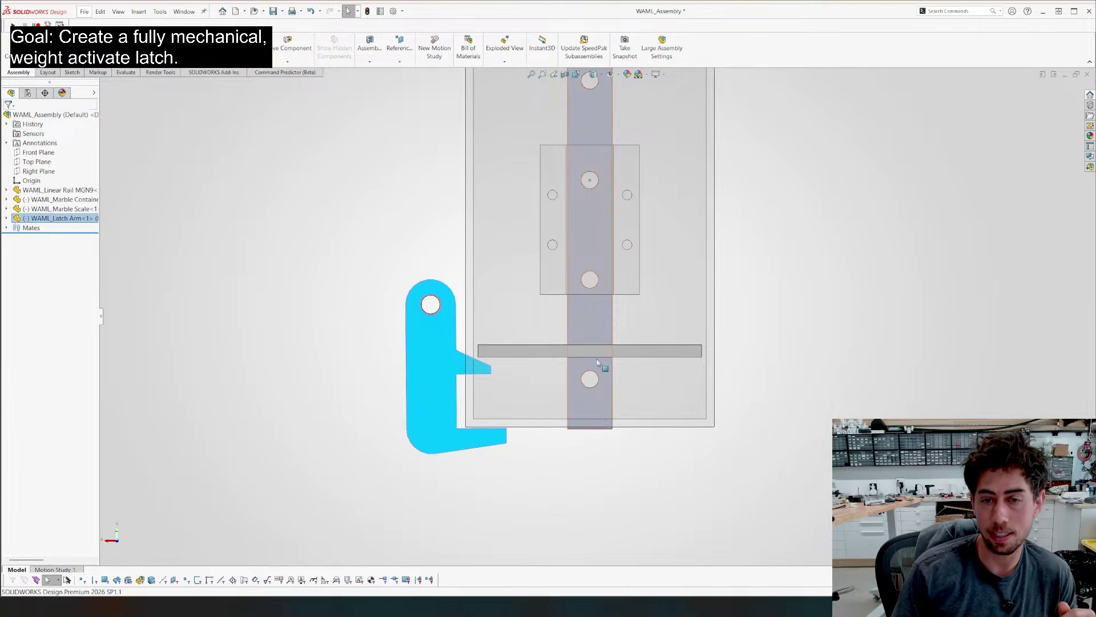
pyautogui.scroll(2, 602, 363)
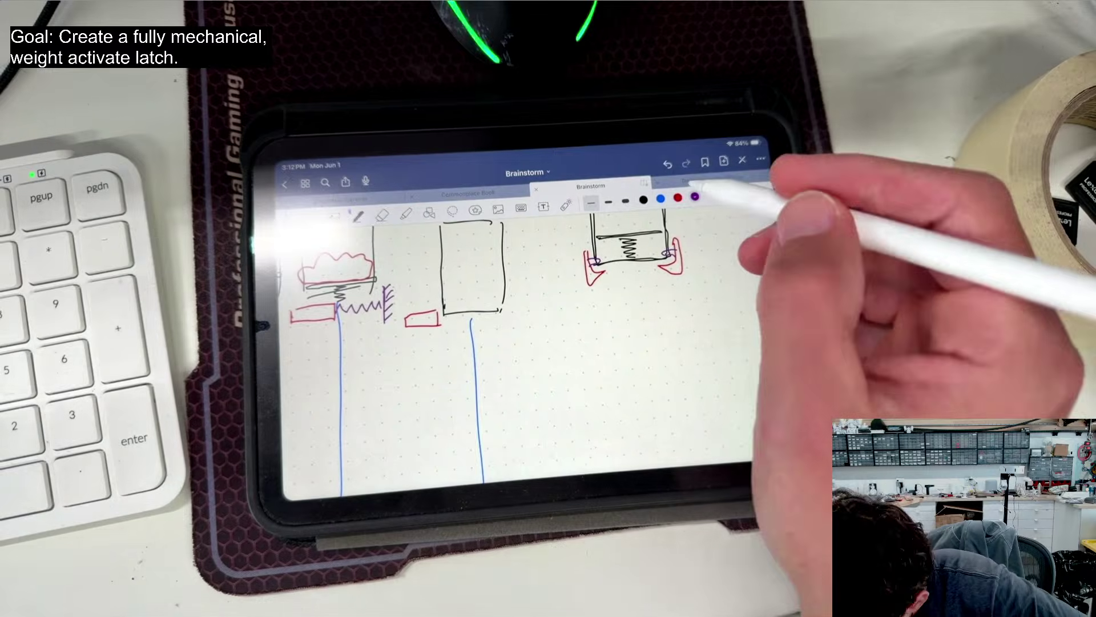
# Examine the hooked container sketch up close and compare it with the neighbouring latch concepts on the page
pyautogui.click(678, 197)
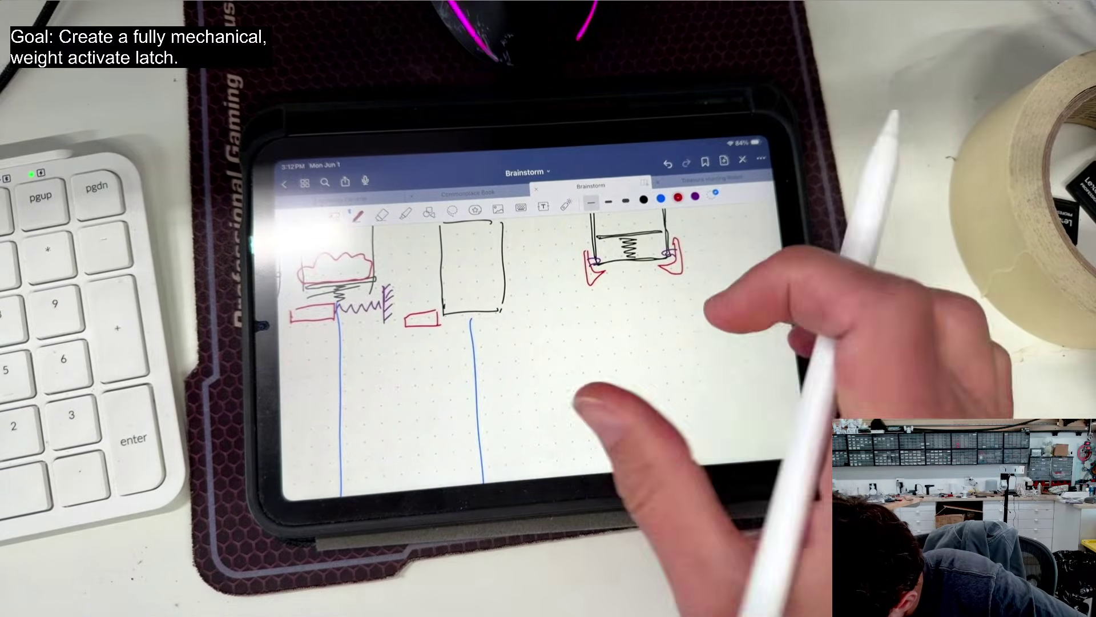
pyautogui.scroll(-5, 620, 349)
pyautogui.scroll(5, 617, 349)
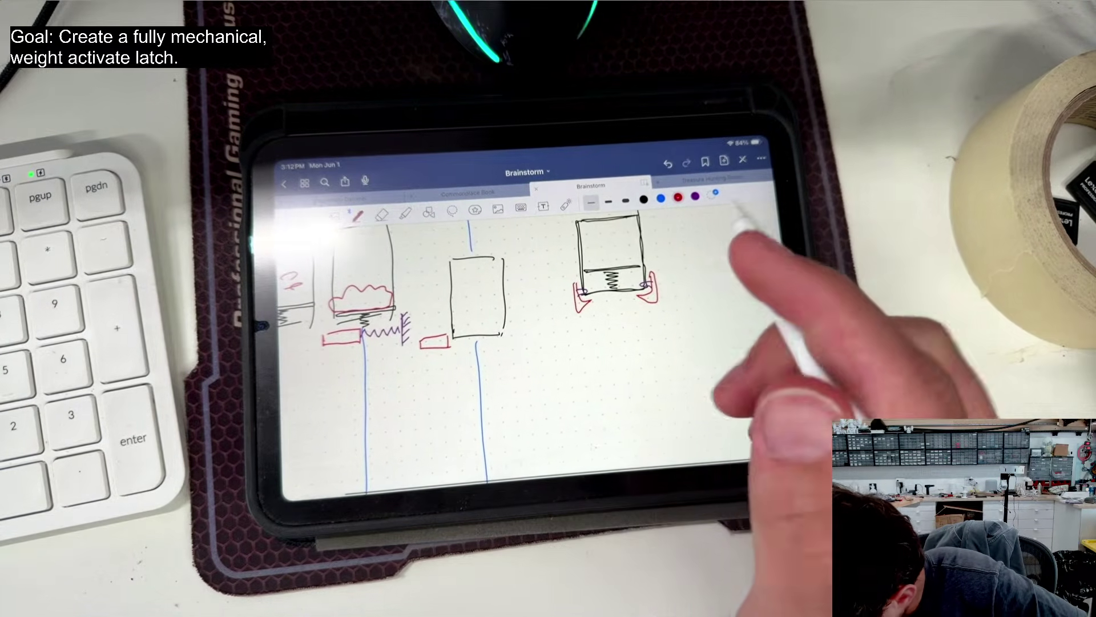
pyautogui.scroll(5, 596, 269)
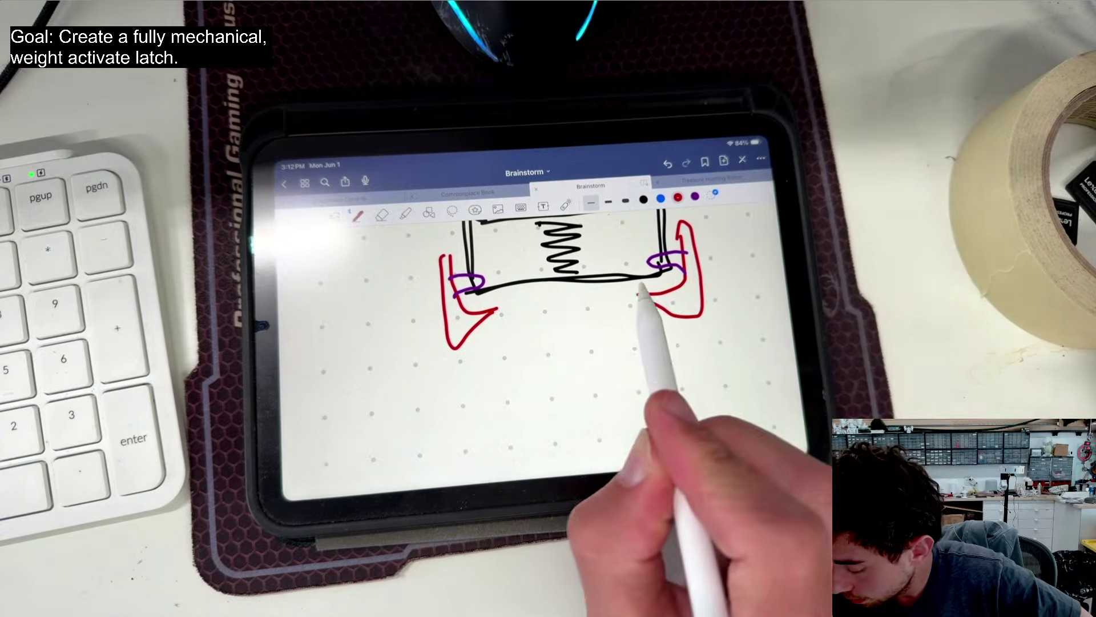
pyautogui.scroll(-5, 583, 371)
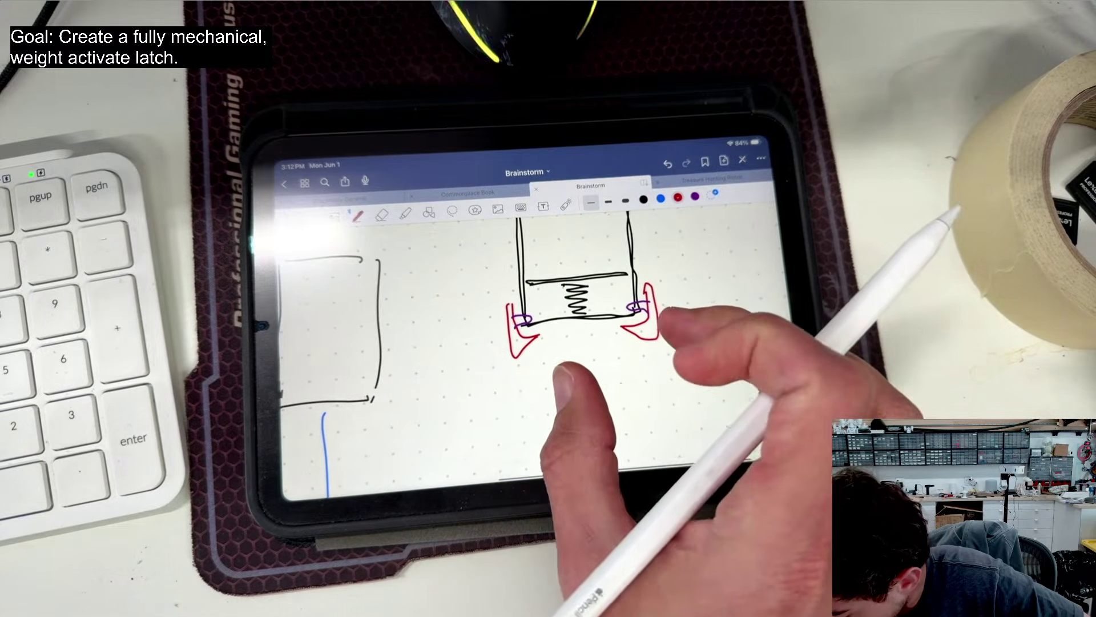
pyautogui.scroll(-4, 628, 326)
pyautogui.scroll(2, 623, 325)
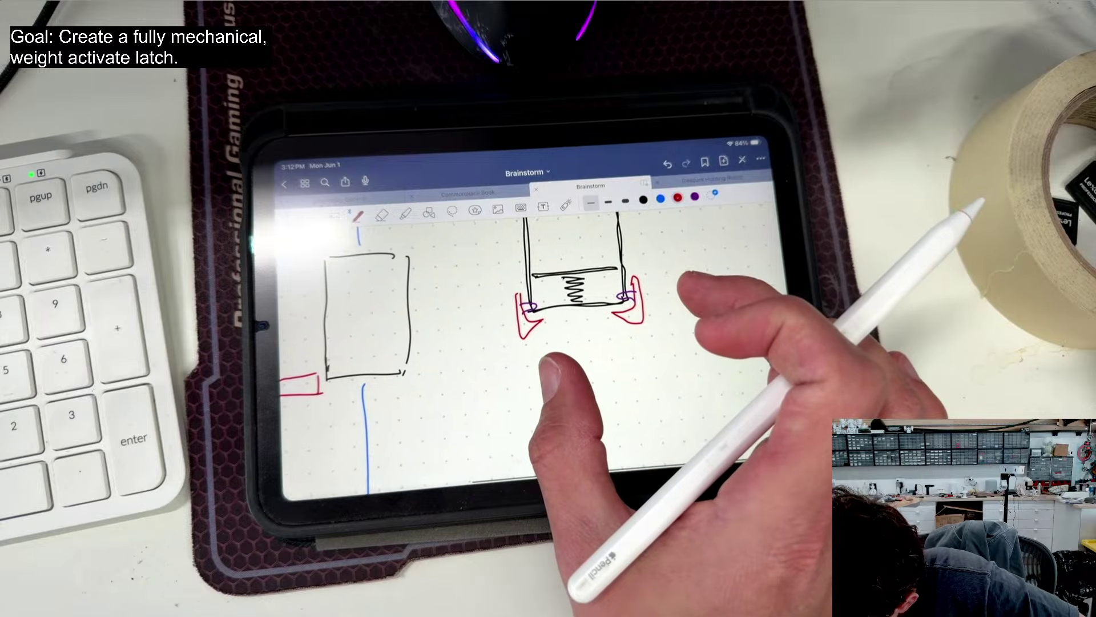
pyautogui.scroll(-1, 571, 320)
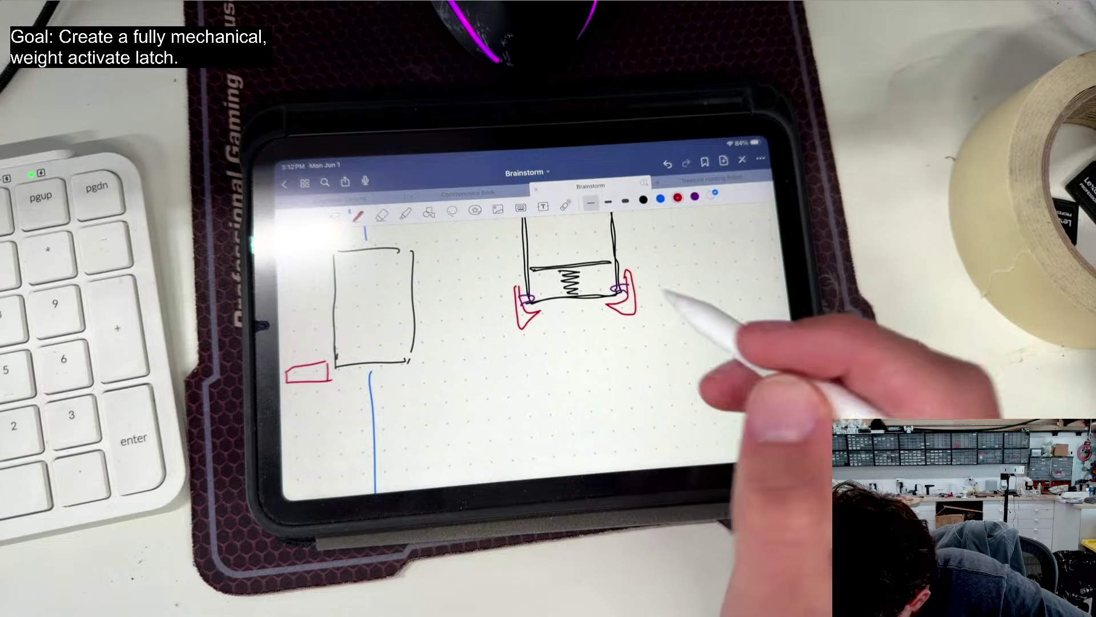
pyautogui.hscroll(-2, 656, 343)
pyautogui.scroll(-4, 628, 343)
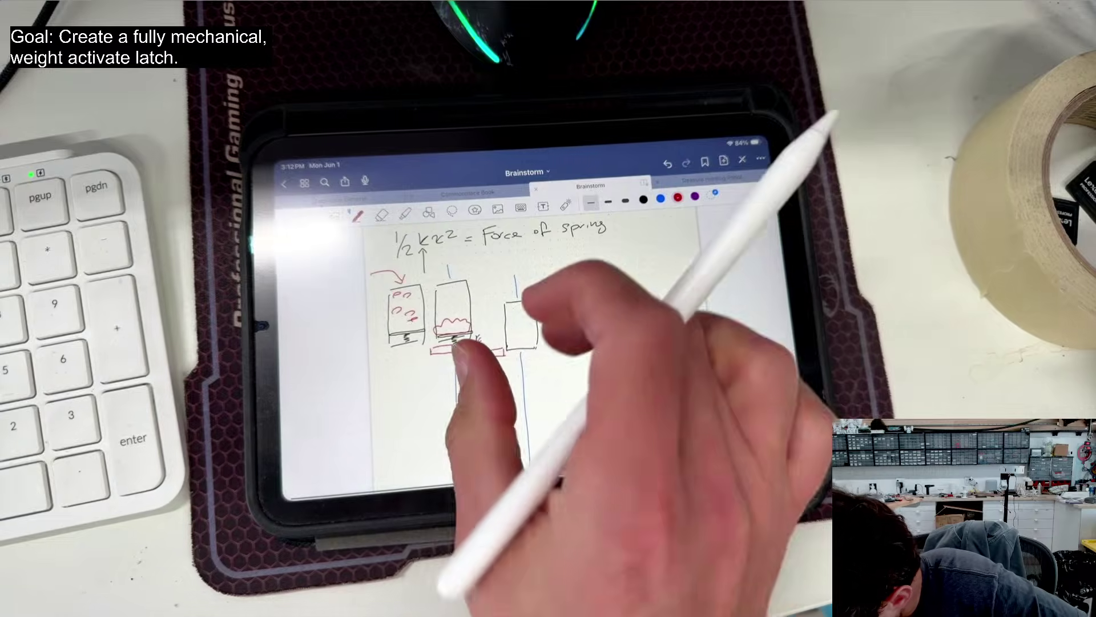
pyautogui.scroll(4, 571, 343)
pyautogui.scroll(-4, 571, 342)
pyautogui.scroll(3, 514, 331)
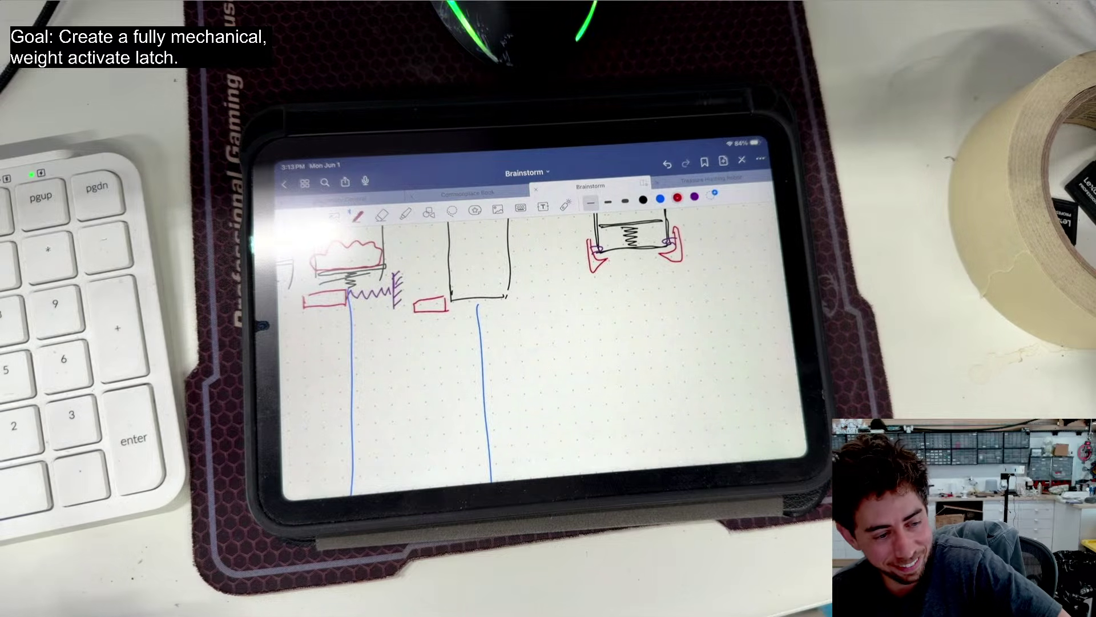
pyautogui.scroll(-4, 614, 323)
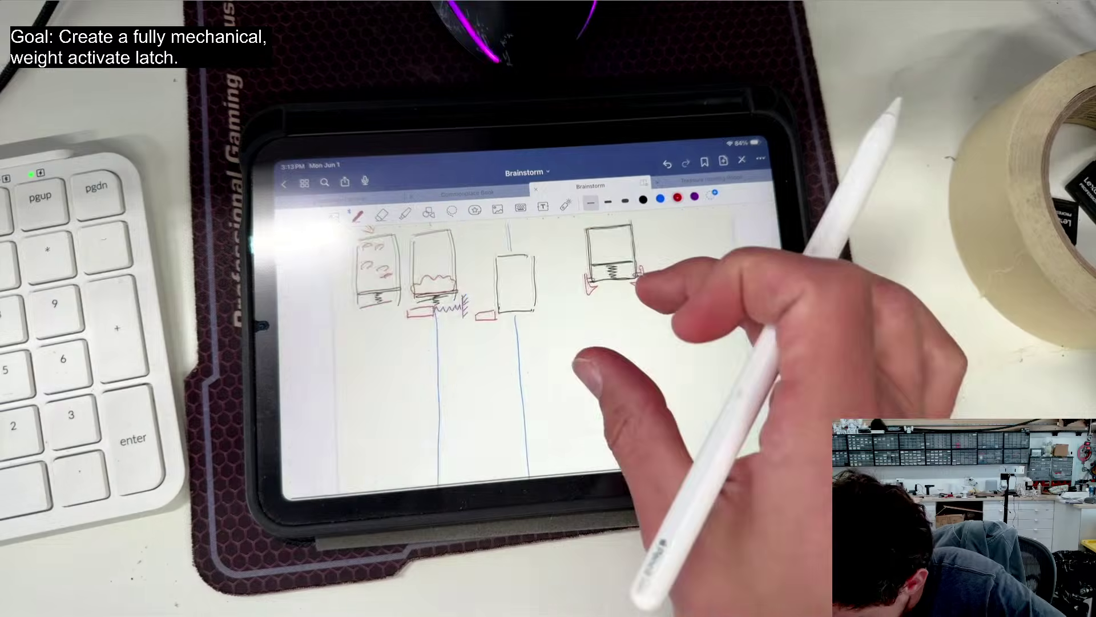
pyautogui.scroll(4, 614, 328)
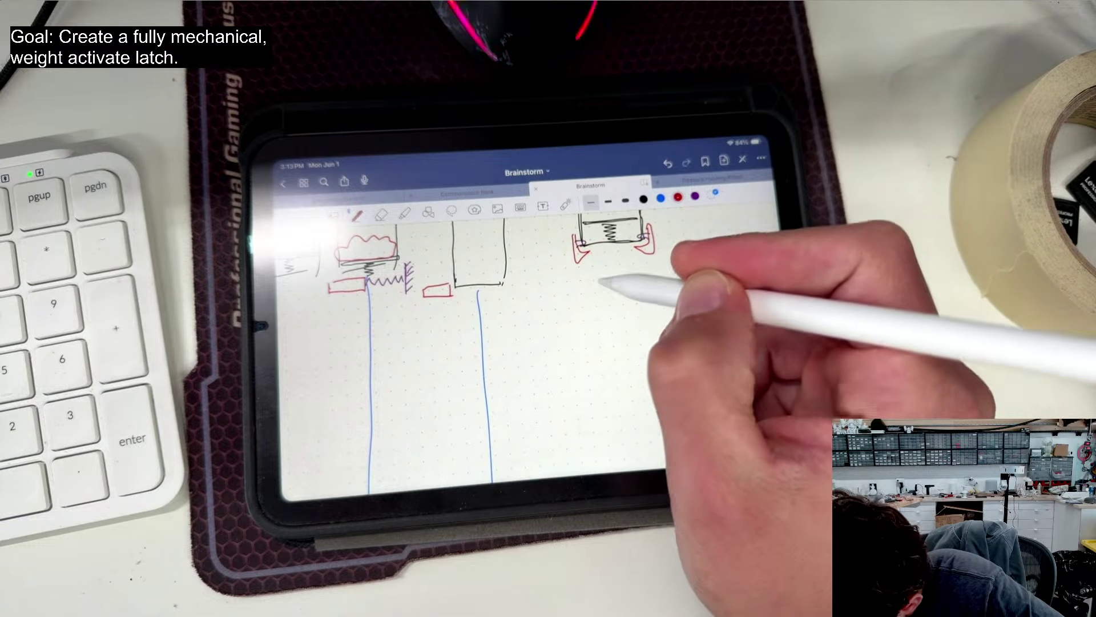
pyautogui.scroll(-3, 514, 343)
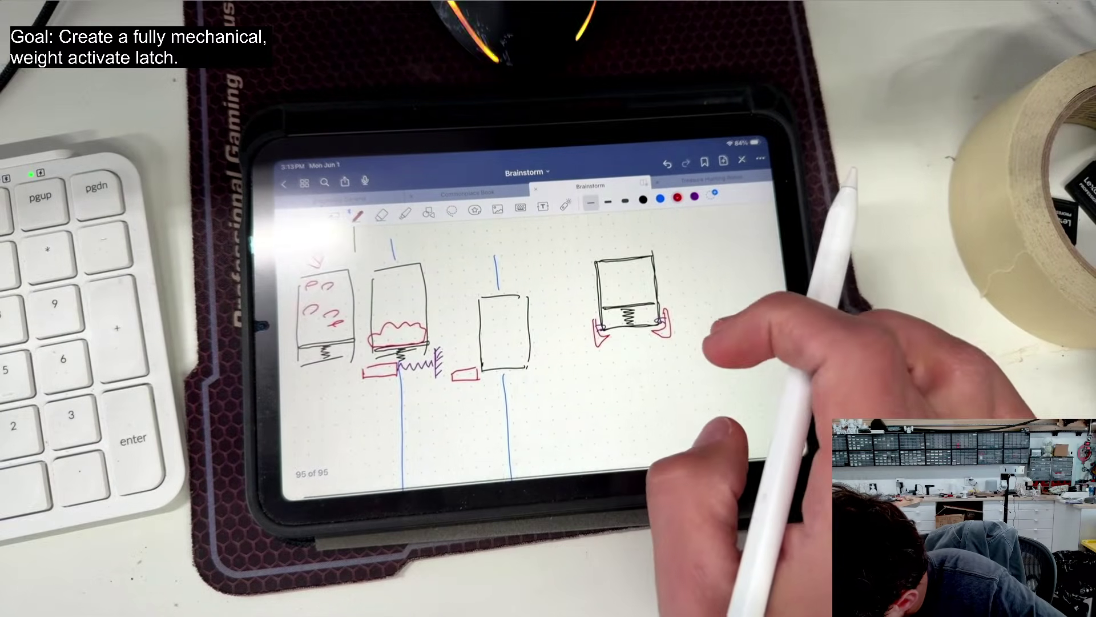
pyautogui.scroll(-2, 514, 342)
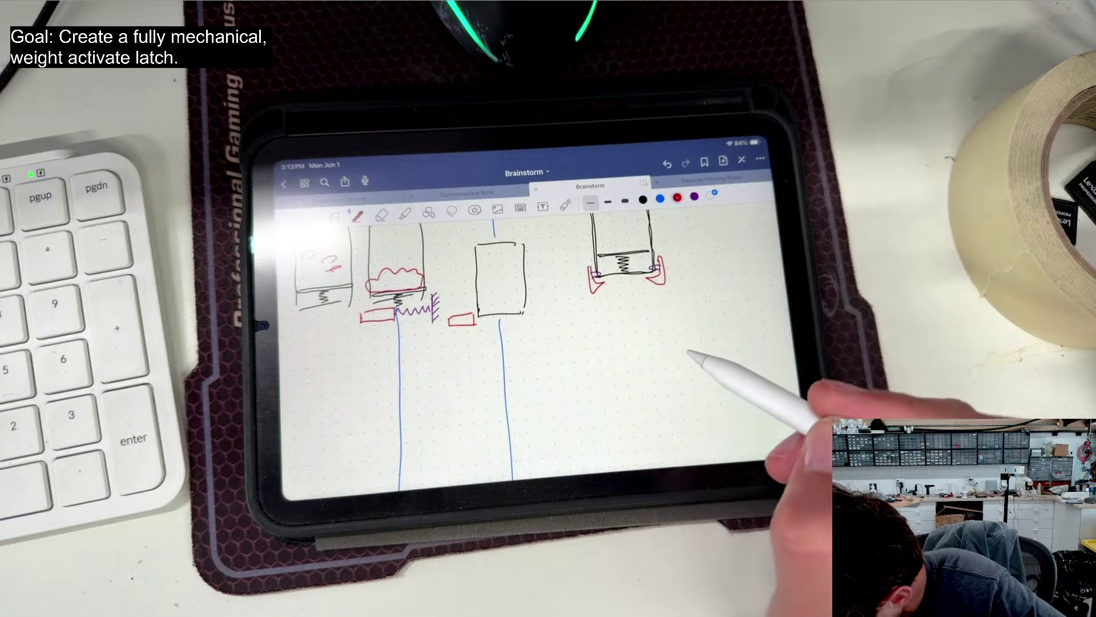
pyautogui.scroll(2, 668, 366)
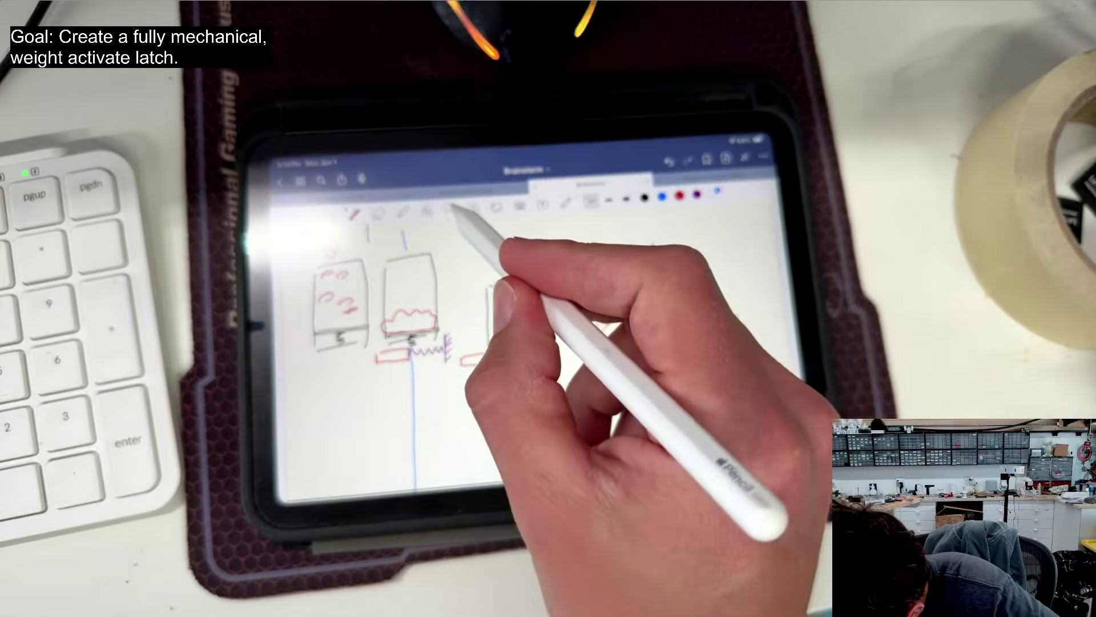
# Duplicate the hooked container sketch beside the original, and copy that pair underneath to form a two-by-two group
pyautogui.click(451, 208)
pyautogui.moveTo(679, 252)
pyautogui.mouseDown()
pyautogui.moveTo(569, 325)
pyautogui.moveTo(709, 285)
pyautogui.moveTo(682, 254)
pyautogui.mouseUp()
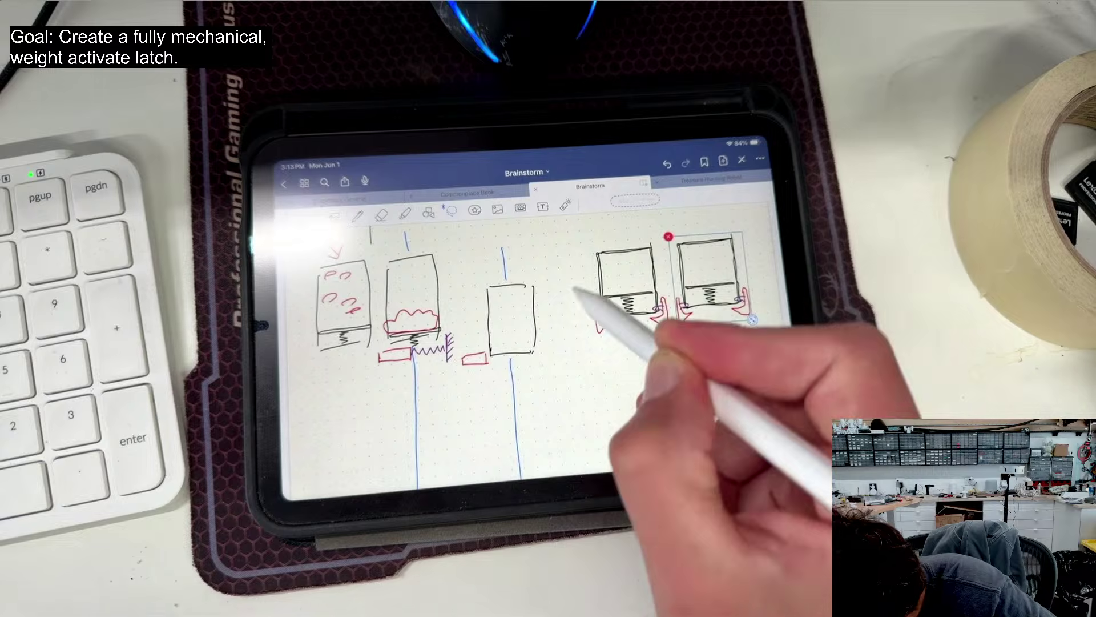
pyautogui.click(625, 342)
pyautogui.moveTo(571, 323)
pyautogui.mouseDown()
pyautogui.moveTo(722, 354)
pyautogui.moveTo(743, 263)
pyautogui.moveTo(580, 269)
pyautogui.mouseUp()
pyautogui.click(688, 274)
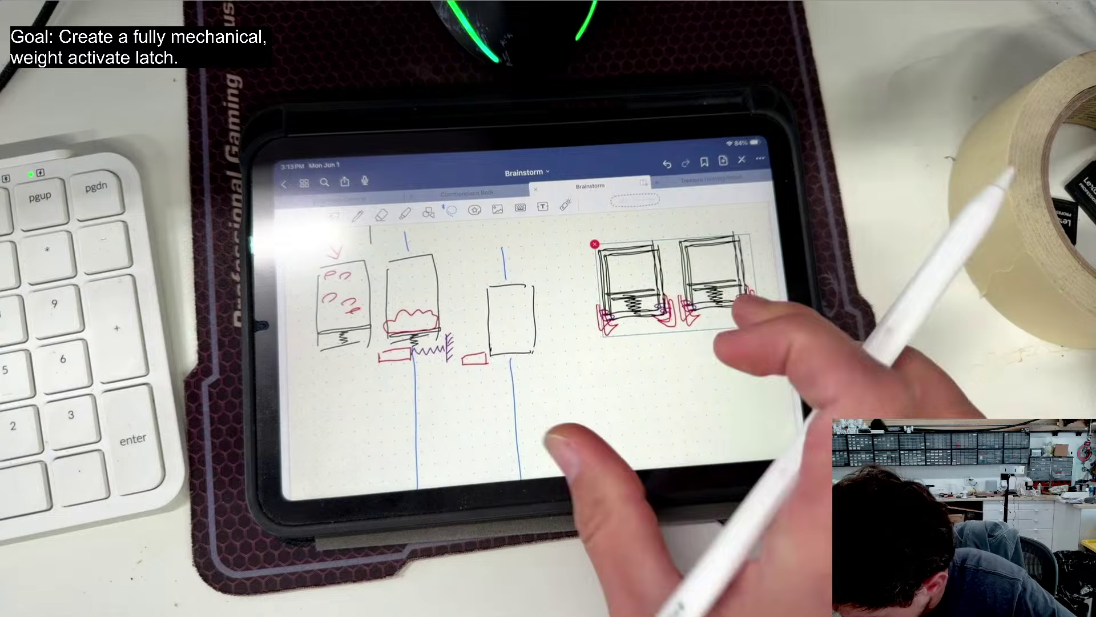
pyautogui.moveTo(711, 274); pyautogui.dragTo(613, 295)
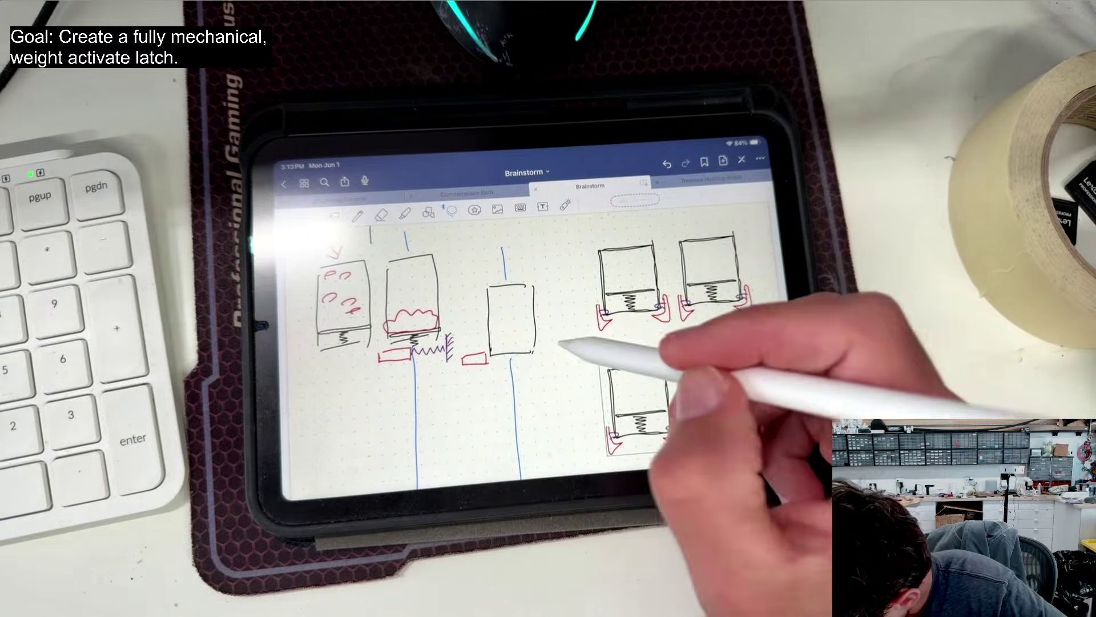
pyautogui.scroll(-1, 556, 388)
pyautogui.scroll(1, 556, 388)
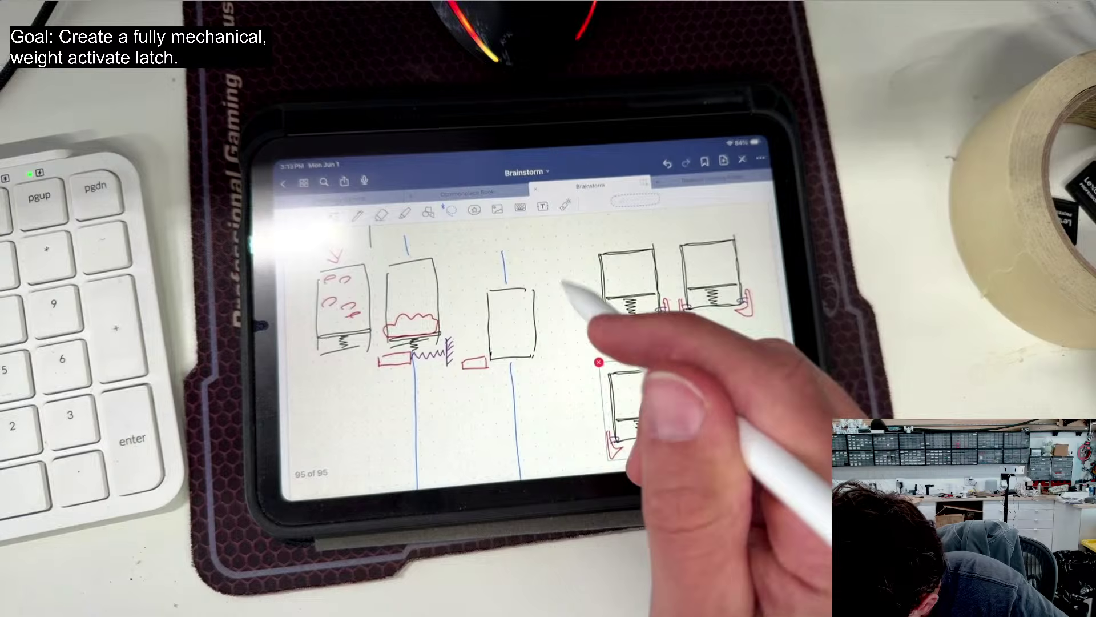
pyautogui.click(356, 215)
pyautogui.moveTo(535, 345); pyautogui.dragTo(553, 411)
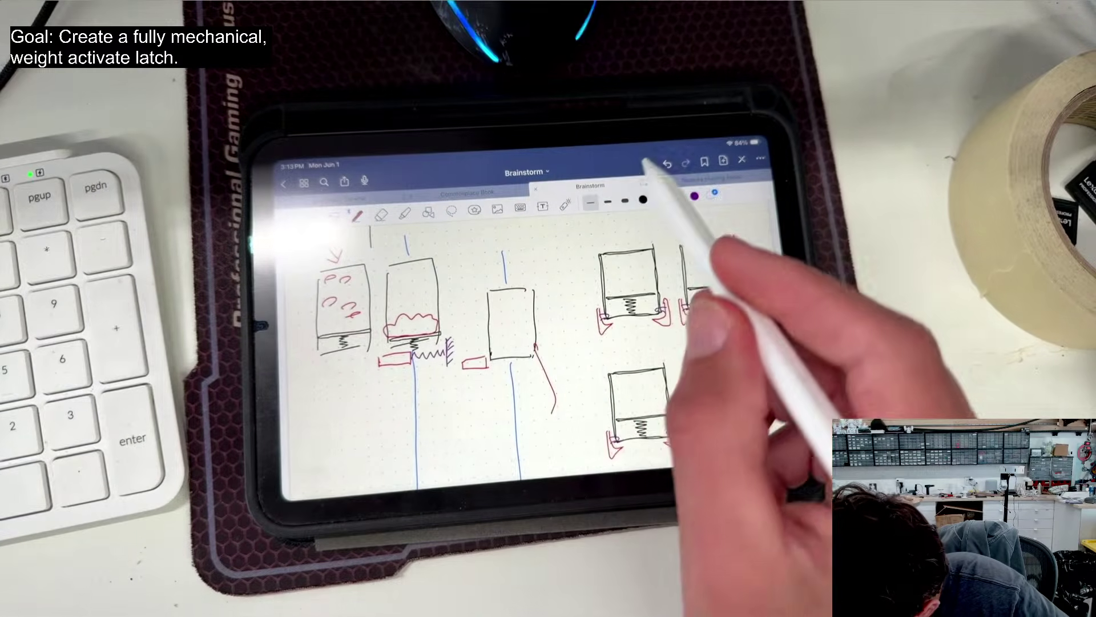
pyautogui.click(667, 164)
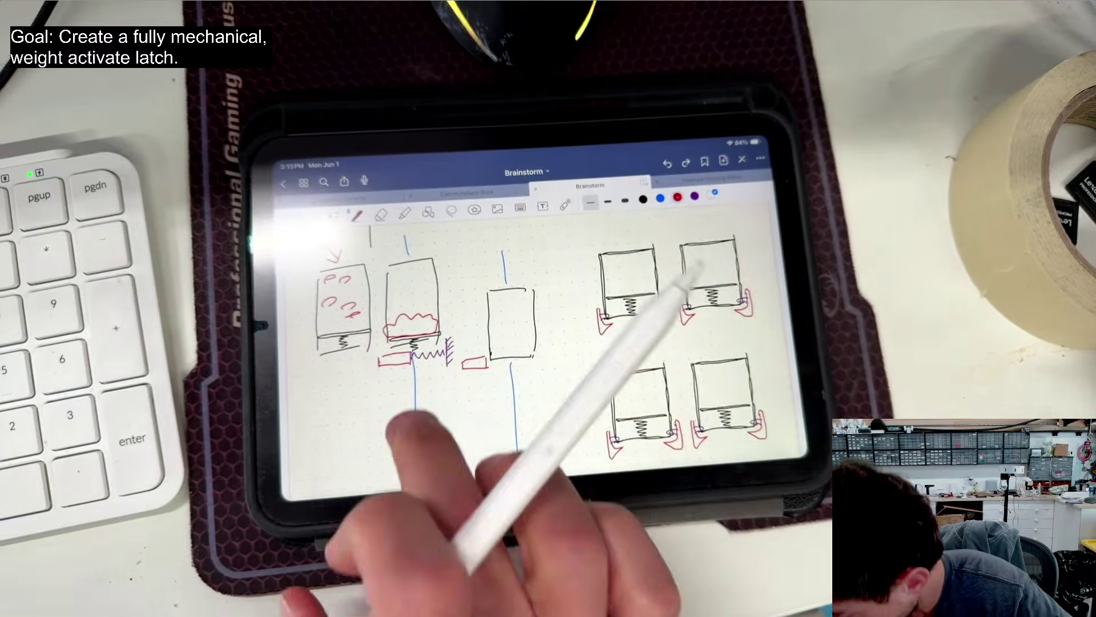
# Erase the red hooks and purple pivots from both lower container copies, leaving only the boxes, scale plates and springs
pyautogui.scroll(-3, 571, 342)
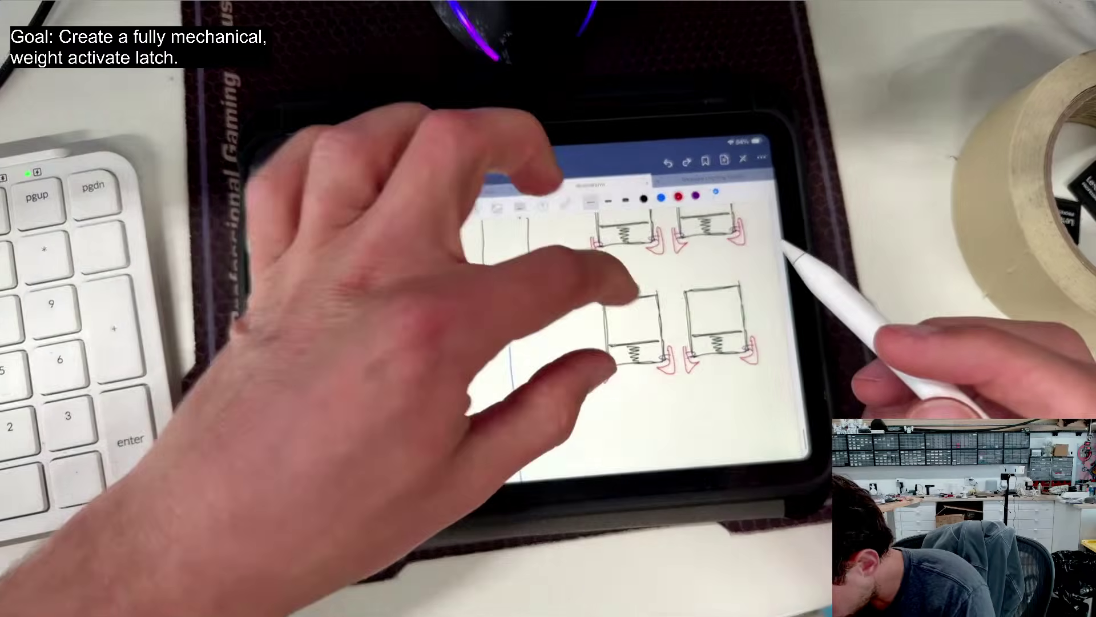
pyautogui.scroll(5, 622, 328)
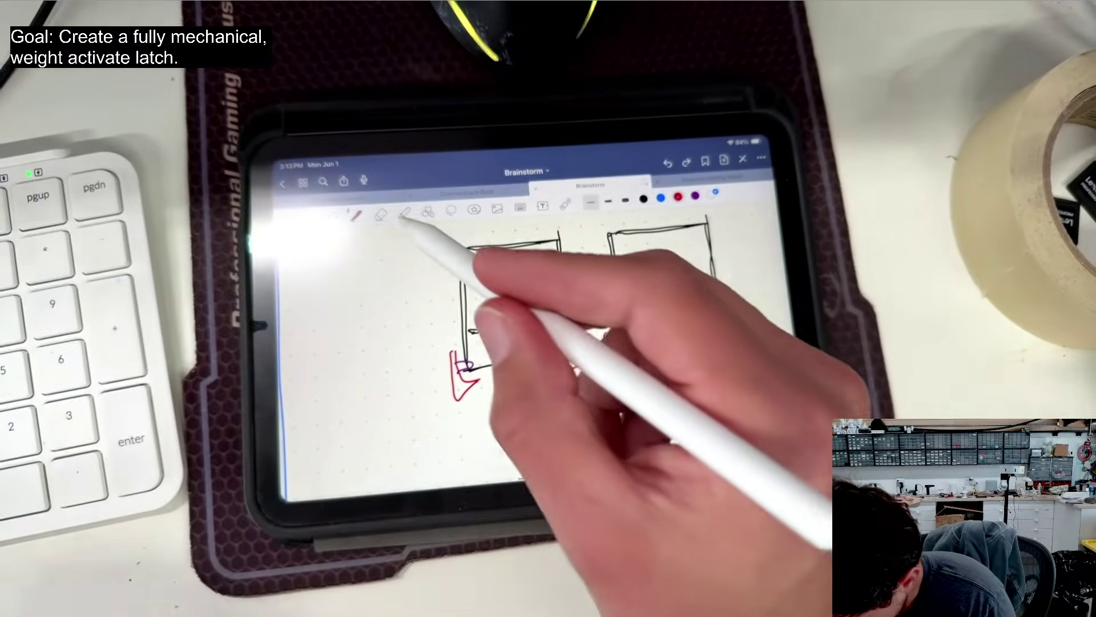
pyautogui.click(374, 210)
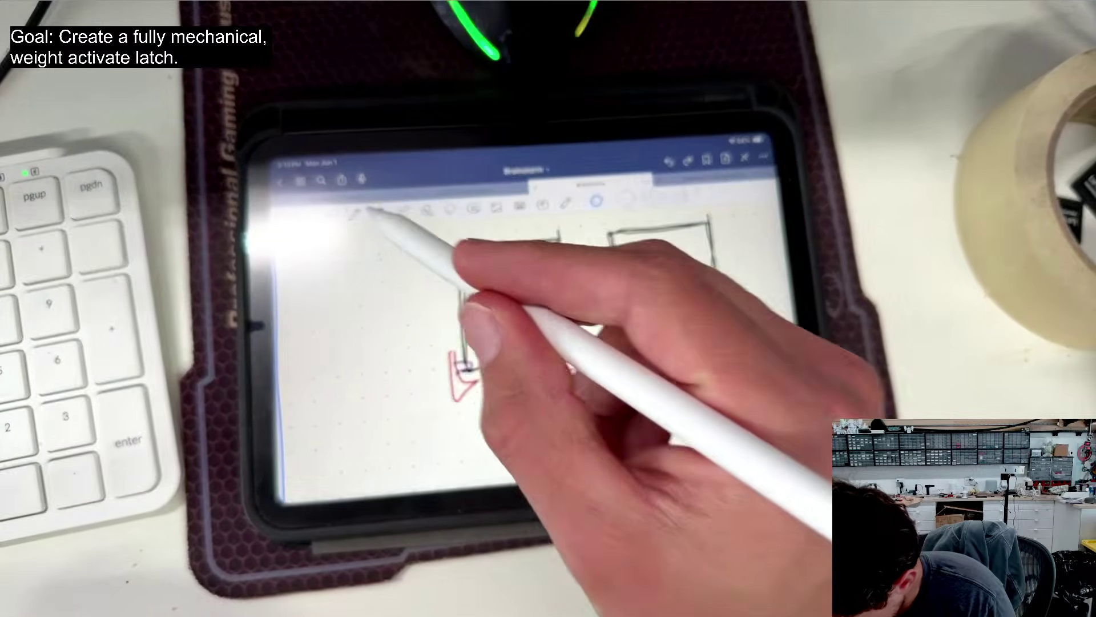
pyautogui.moveTo(479, 385)
pyautogui.mouseDown()
pyautogui.moveTo(464, 390)
pyautogui.moveTo(458, 366)
pyautogui.mouseUp()
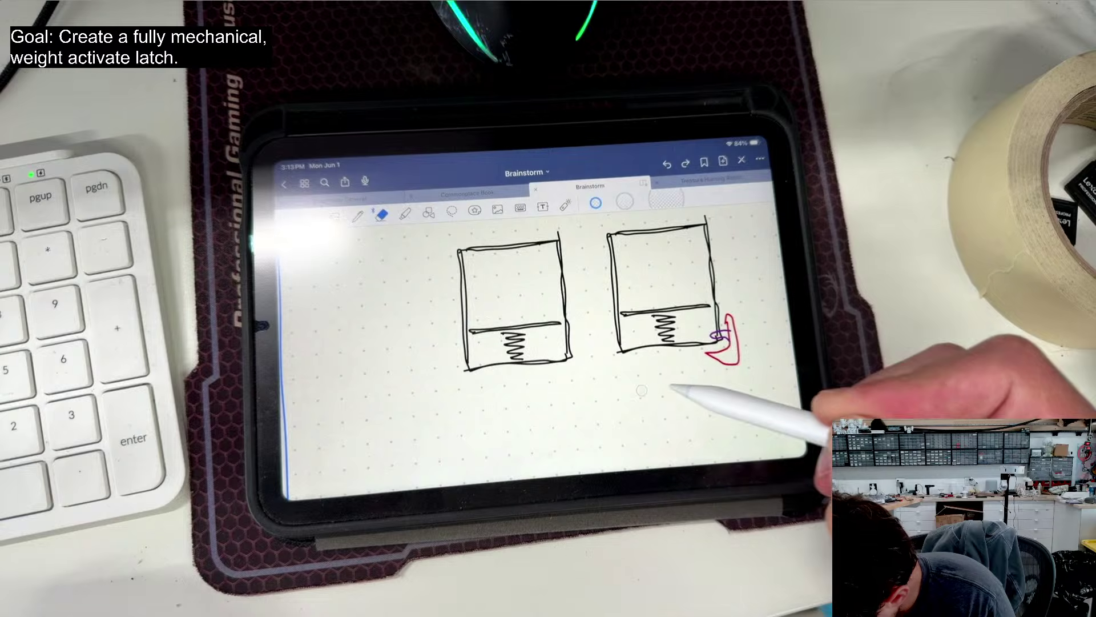
pyautogui.click(677, 198)
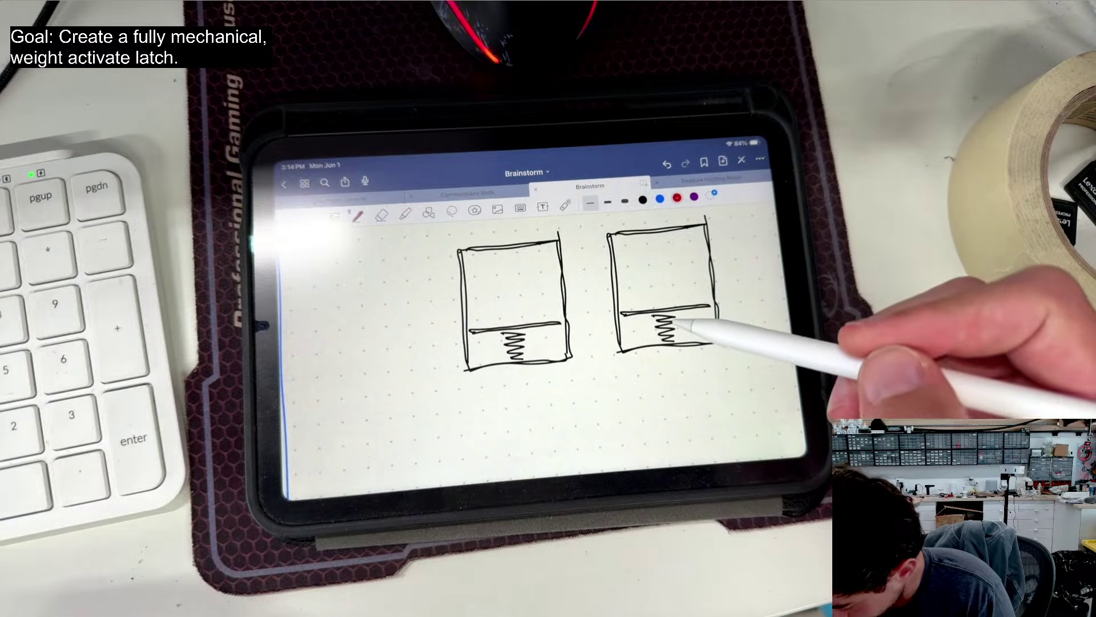
# Try to shift the scale plate and spring of the lower-right container copy down toward its floor, and undo it
pyautogui.click(452, 211)
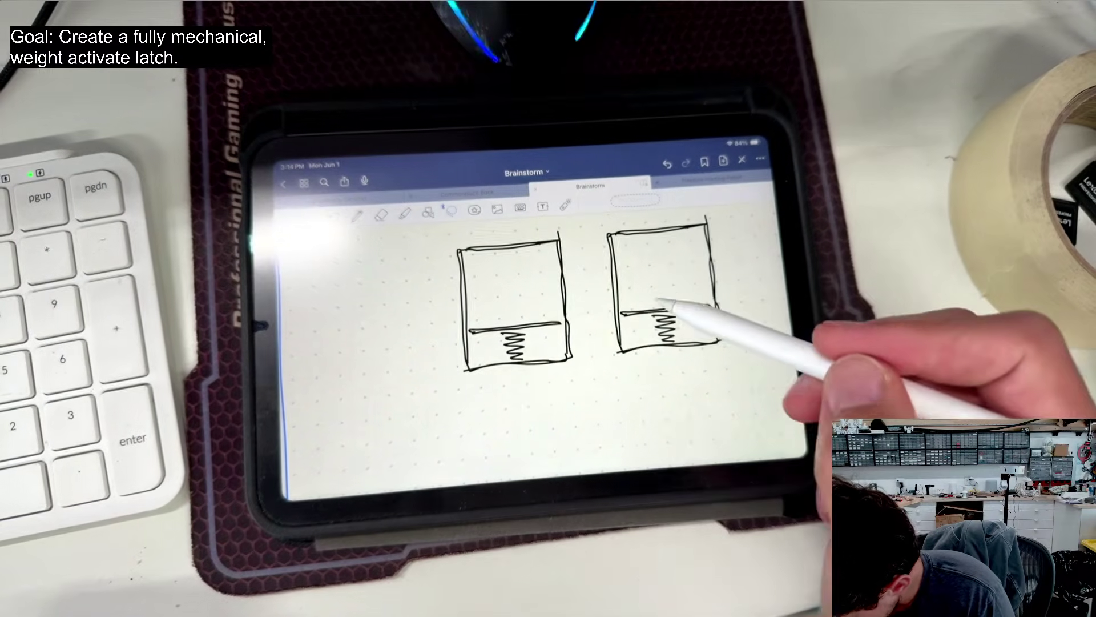
pyautogui.moveTo(654, 295); pyautogui.dragTo(690, 323)
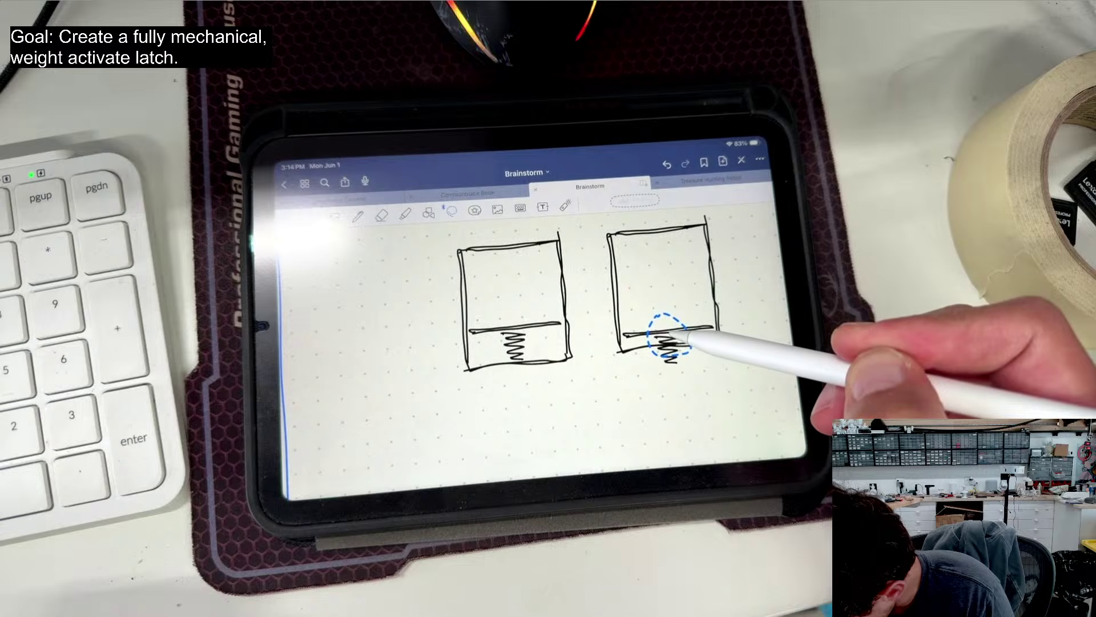
pyautogui.click(667, 165)
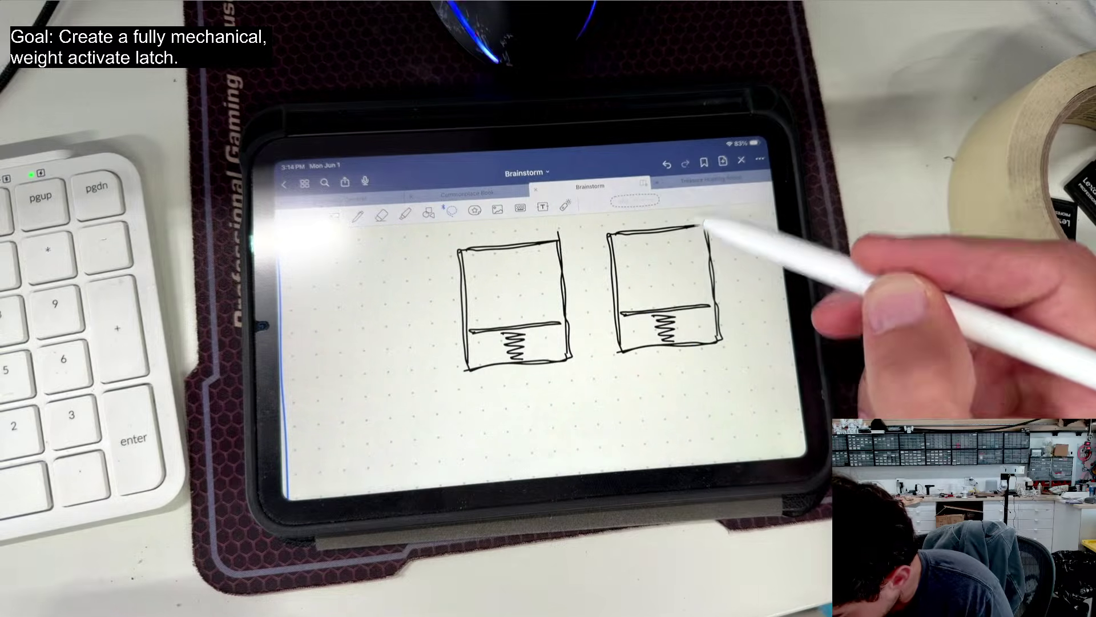
# Delete the platform line and the spring from both container sketches, leaving only the two black outlines
pyautogui.moveTo(666, 294); pyautogui.dragTo(661, 330)
pyautogui.click(612, 282)
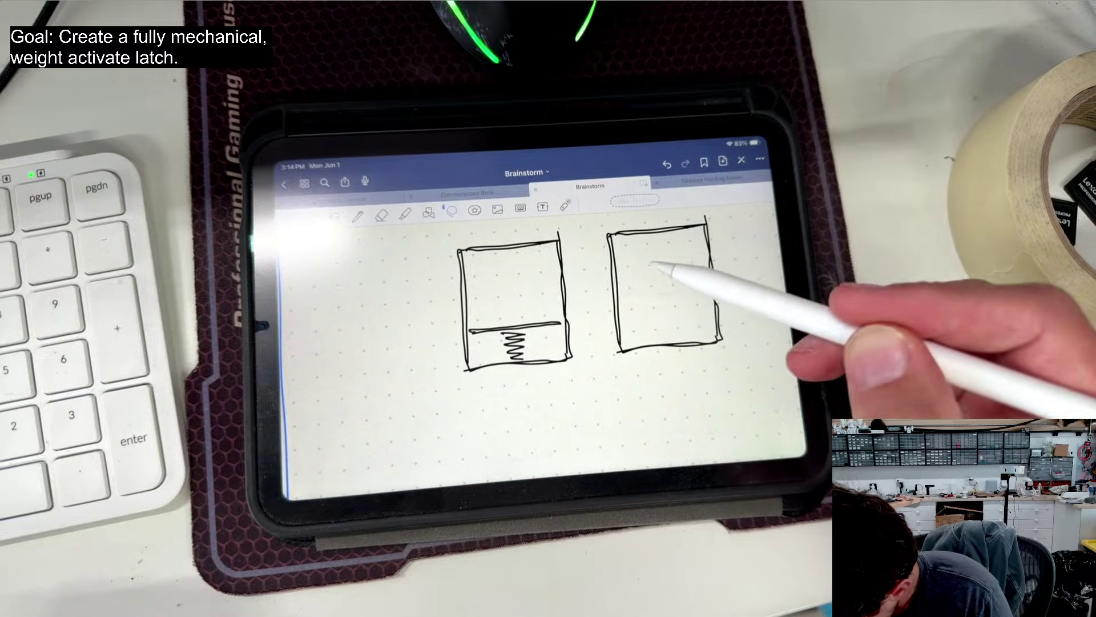
pyautogui.moveTo(510, 315); pyautogui.dragTo(515, 316)
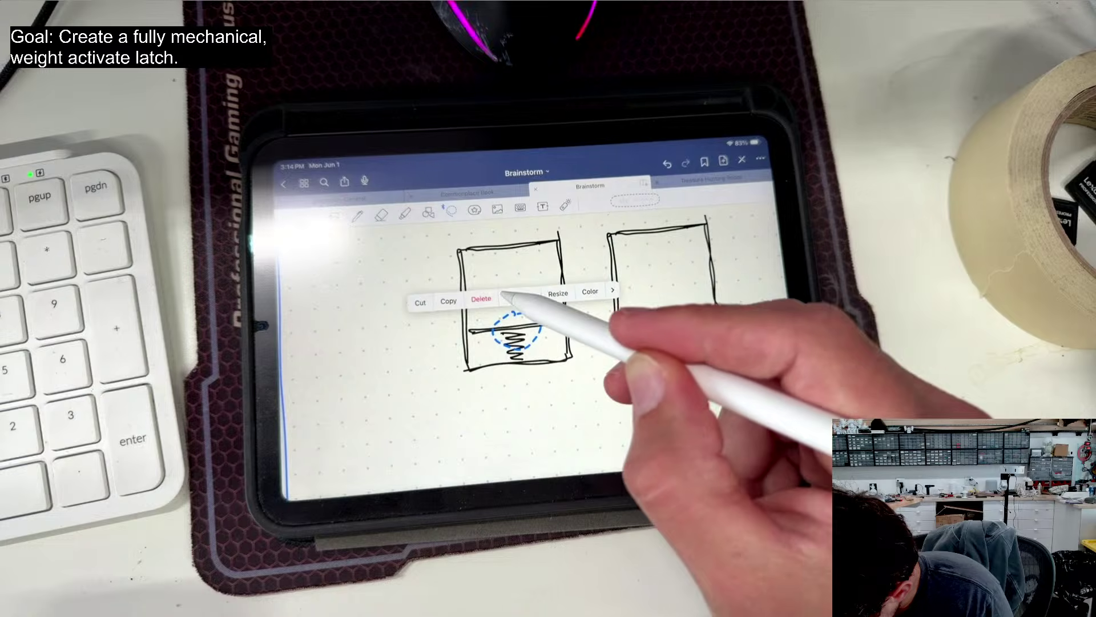
pyautogui.click(482, 298)
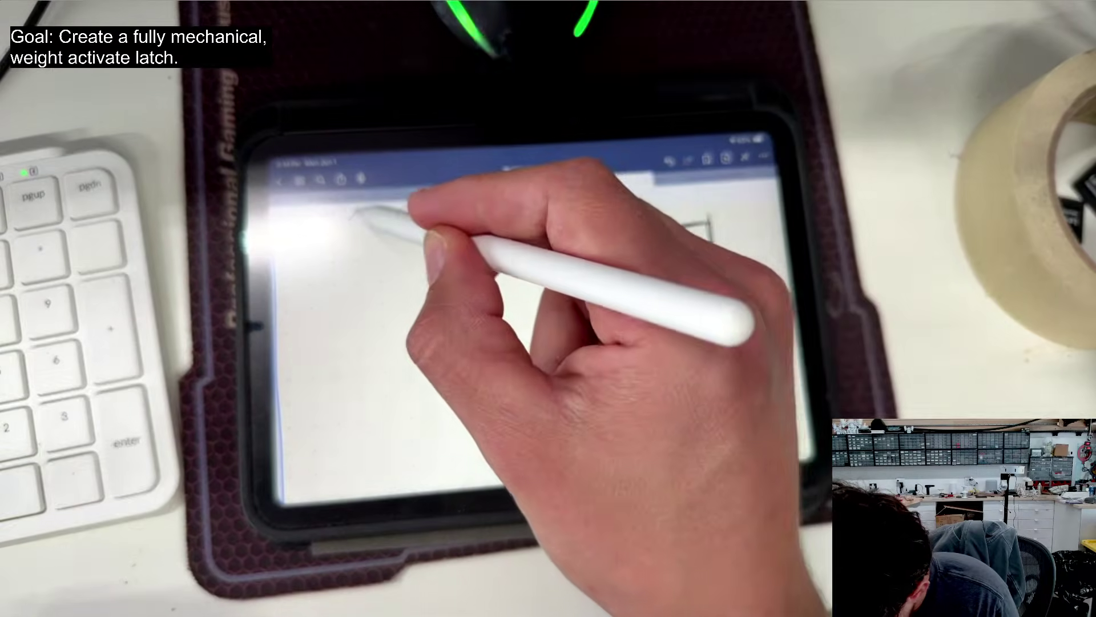
# Draw a blue U-shaped tray low inside the left container and a black zigzag spring beneath it
pyautogui.click(356, 216)
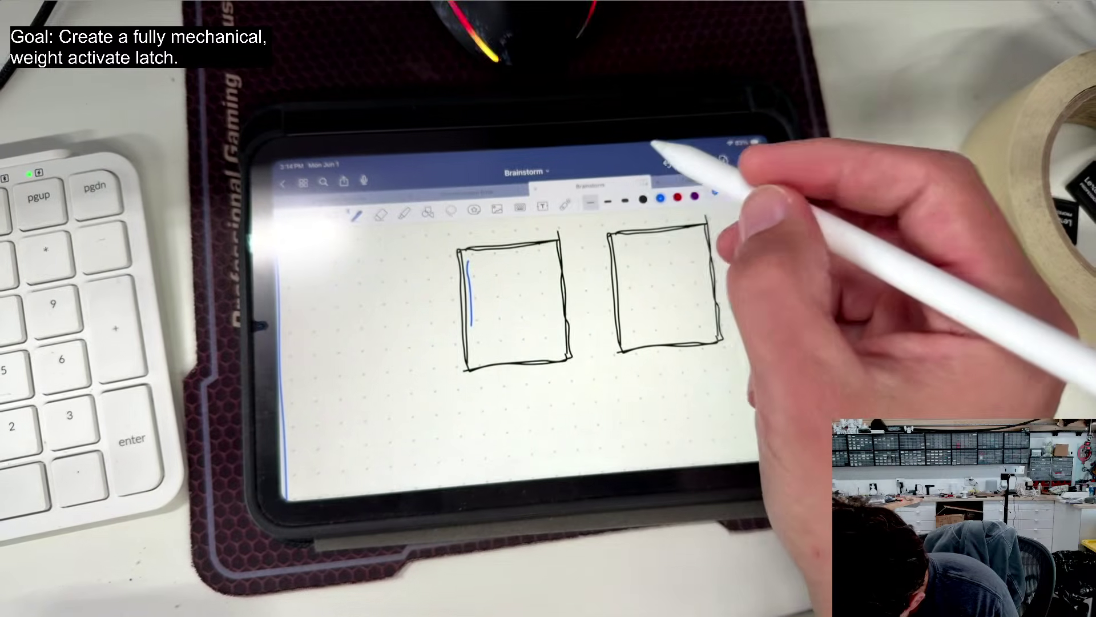
pyautogui.click(668, 163)
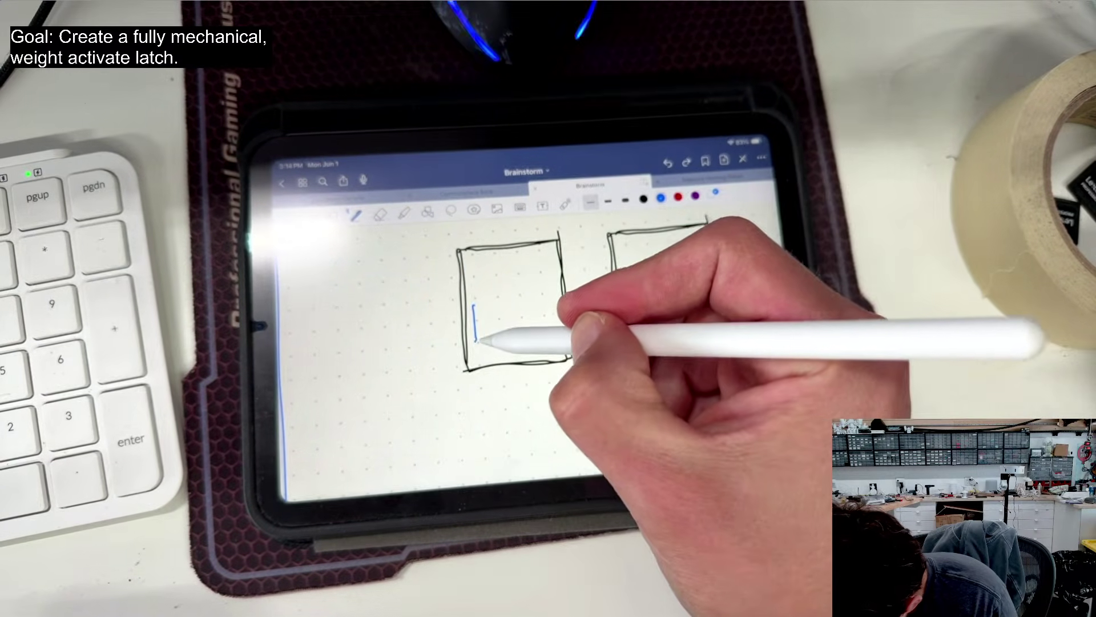
pyautogui.moveTo(478, 341); pyautogui.dragTo(558, 338)
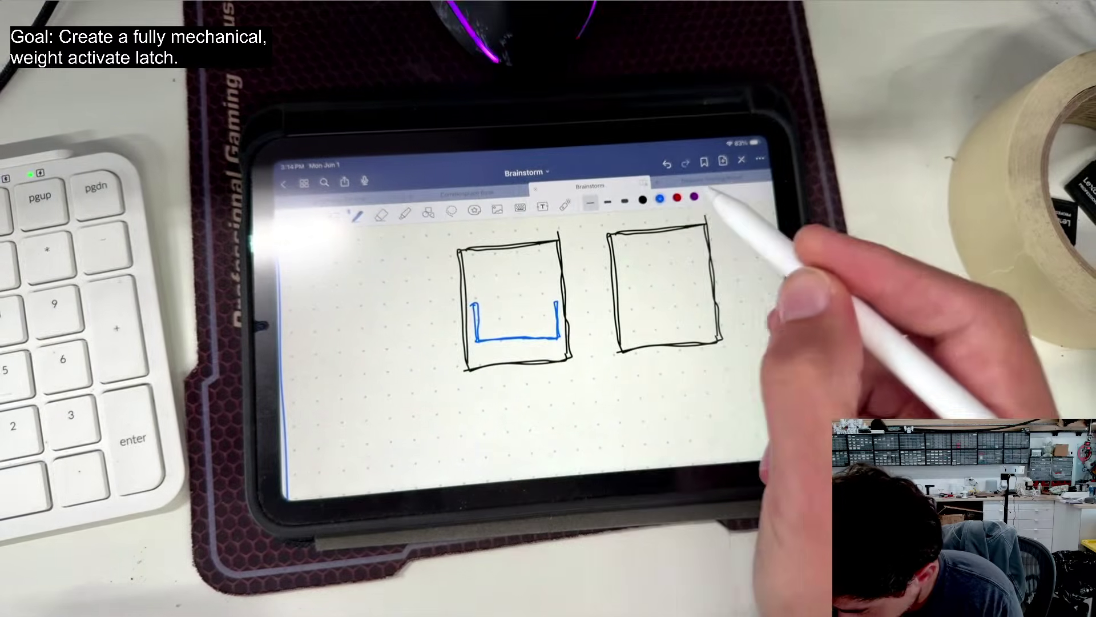
pyautogui.click(643, 200)
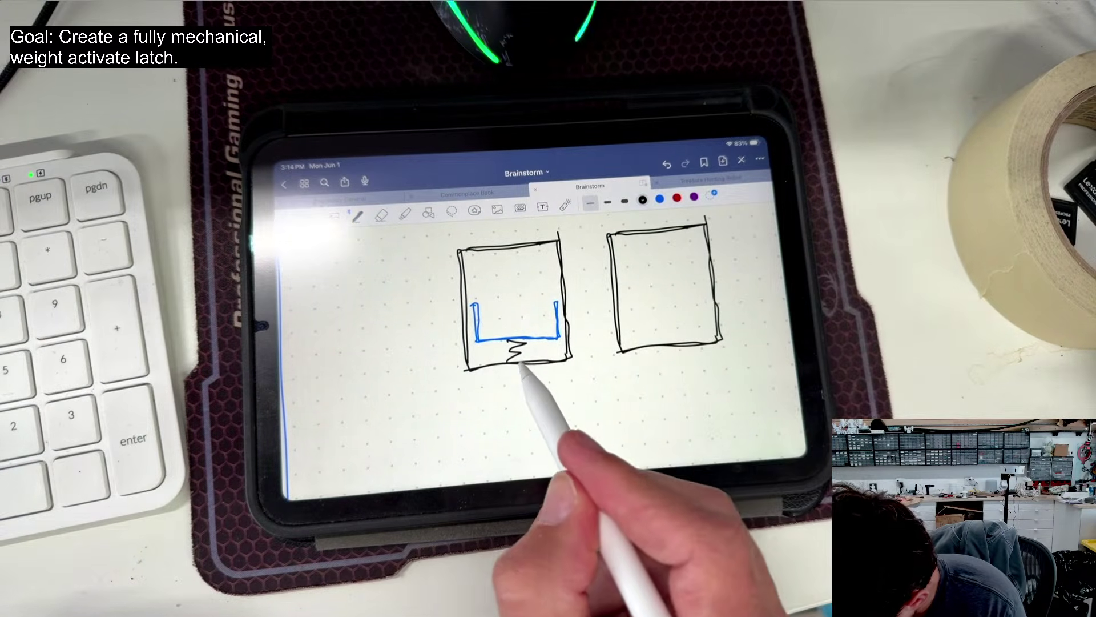
# Copy the blue tray to the bottom of the right container and sketch a red latch block at each container's left wall
pyautogui.click(451, 210)
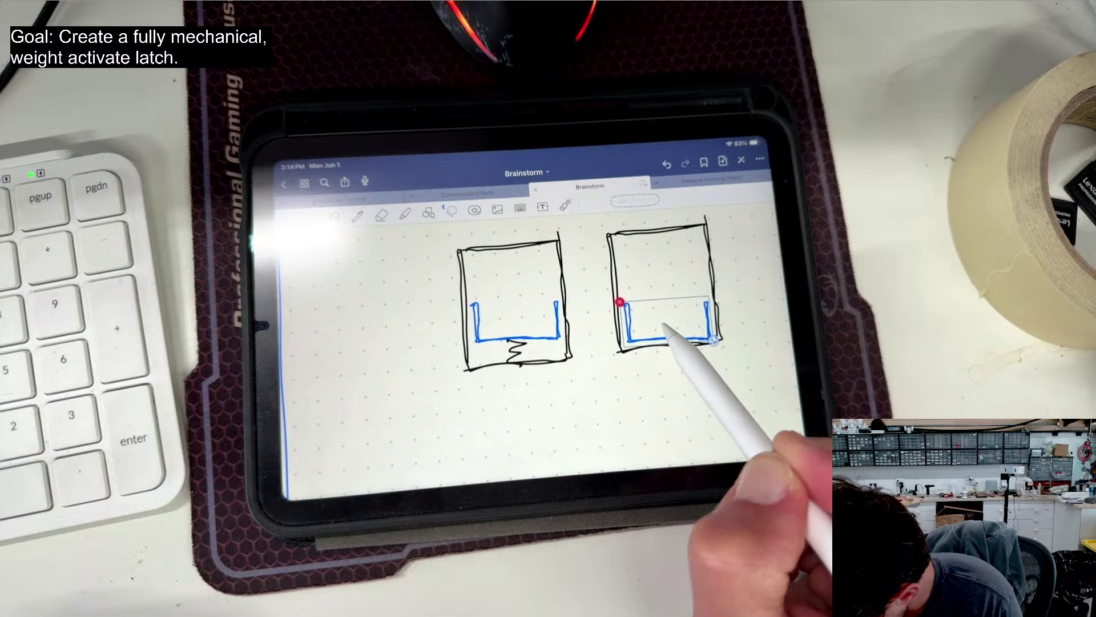
pyautogui.click(356, 216)
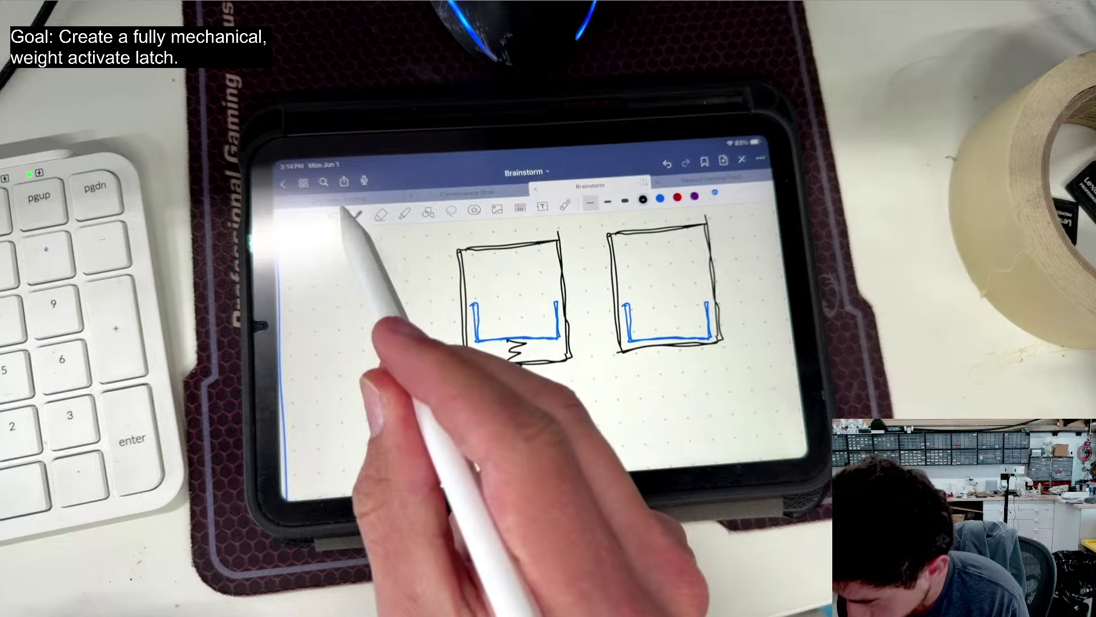
pyautogui.click(677, 198)
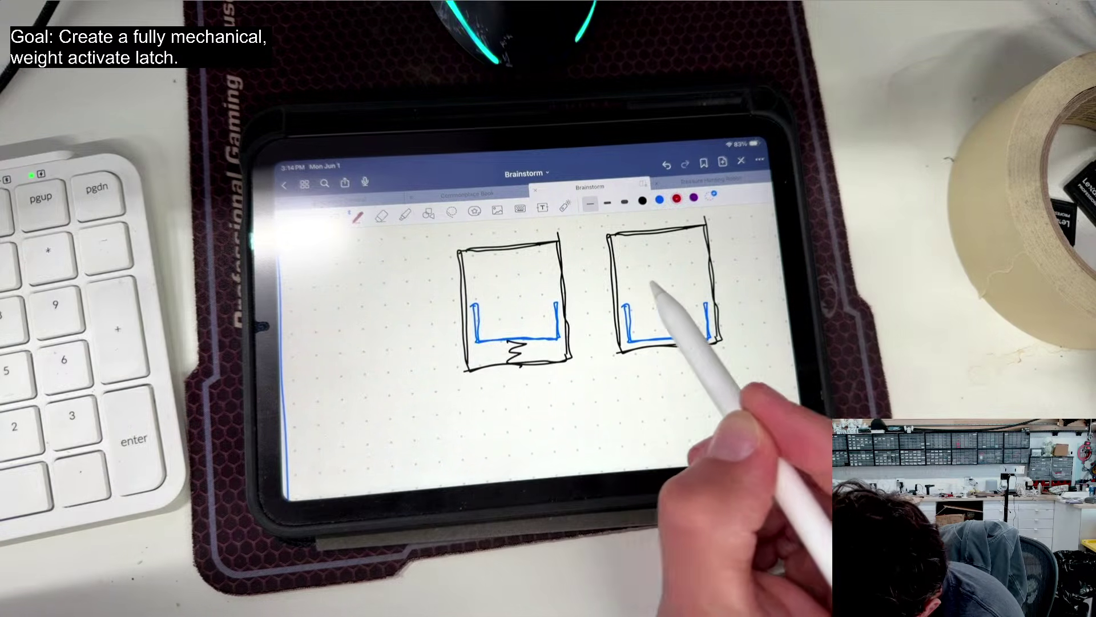
pyautogui.moveTo(608, 293)
pyautogui.mouseDown()
pyautogui.moveTo(639, 291)
pyautogui.moveTo(607, 306)
pyautogui.moveTo(607, 291)
pyautogui.mouseUp()
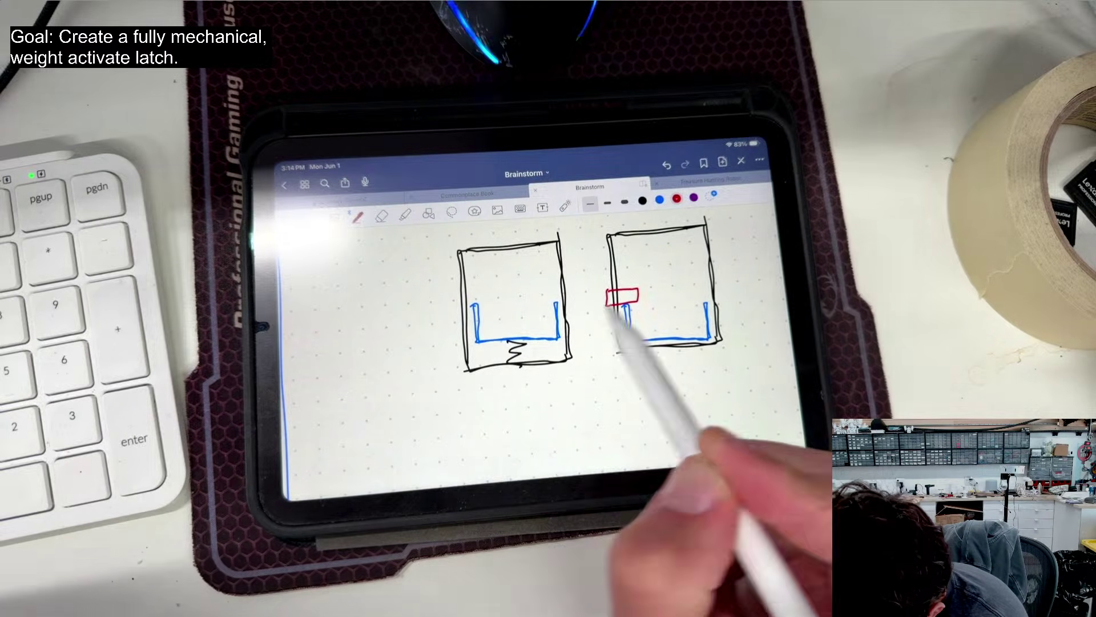
pyautogui.moveTo(442, 311)
pyautogui.mouseDown()
pyautogui.moveTo(475, 307)
pyautogui.moveTo(441, 312)
pyautogui.mouseUp()
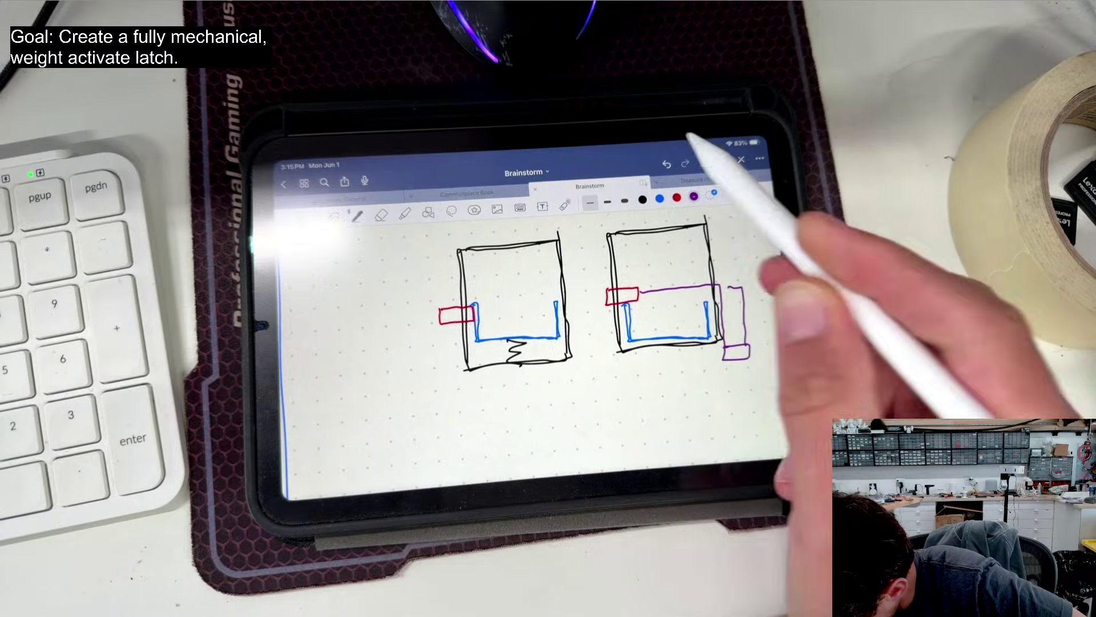
# Sketch a red block outside the right container's lower right corner and join it to the latch block with a purple L-shaped arm
pyautogui.click(666, 164)
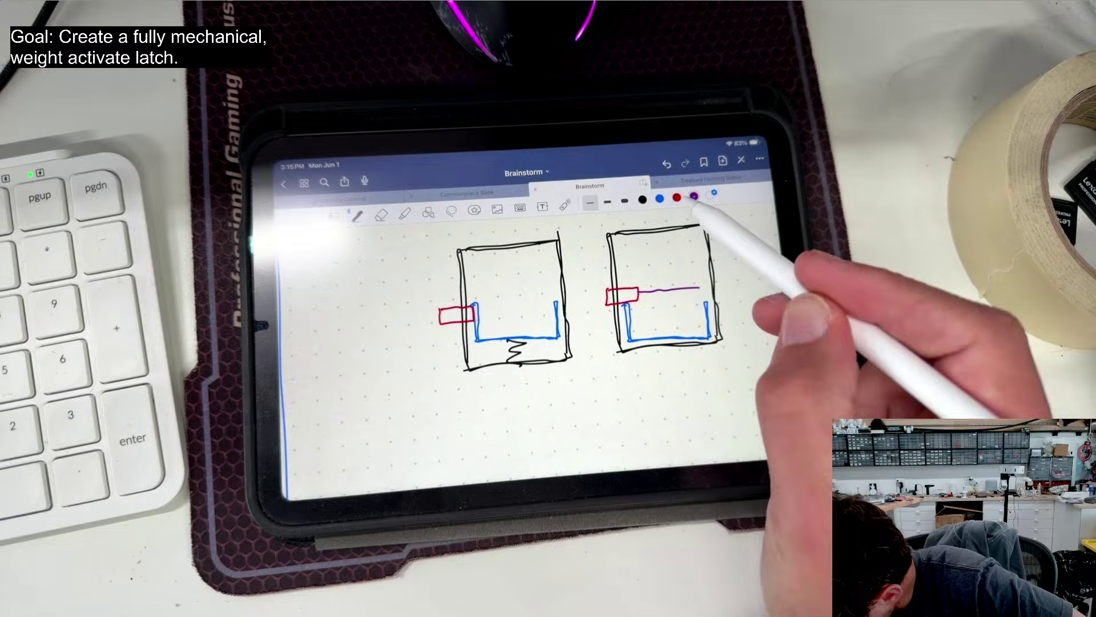
pyautogui.click(676, 197)
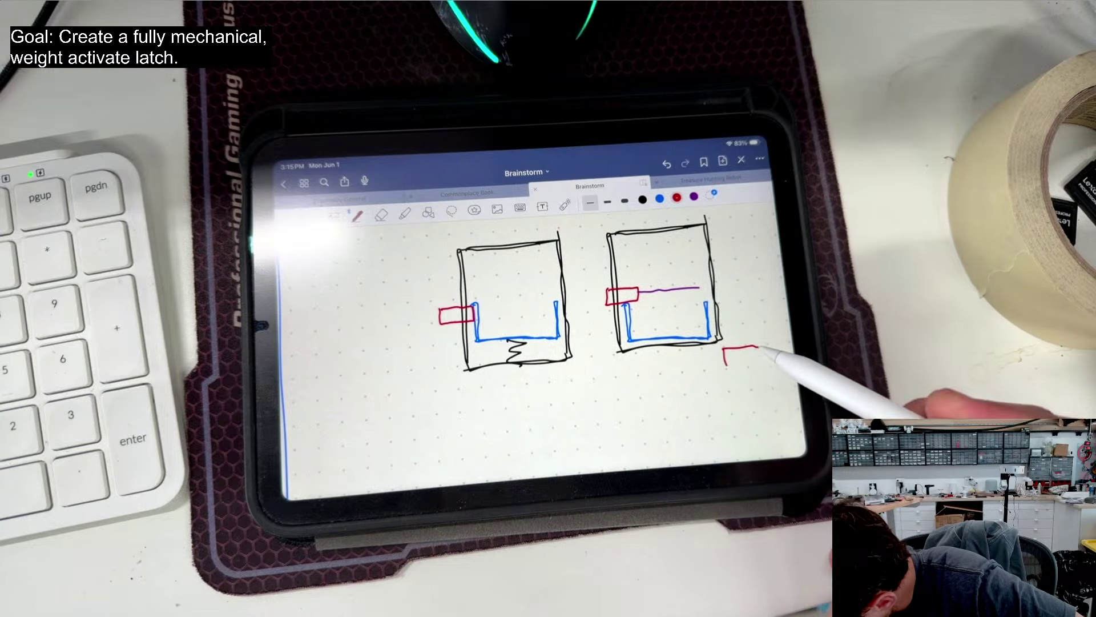
pyautogui.moveTo(758, 365); pyautogui.dragTo(726, 367)
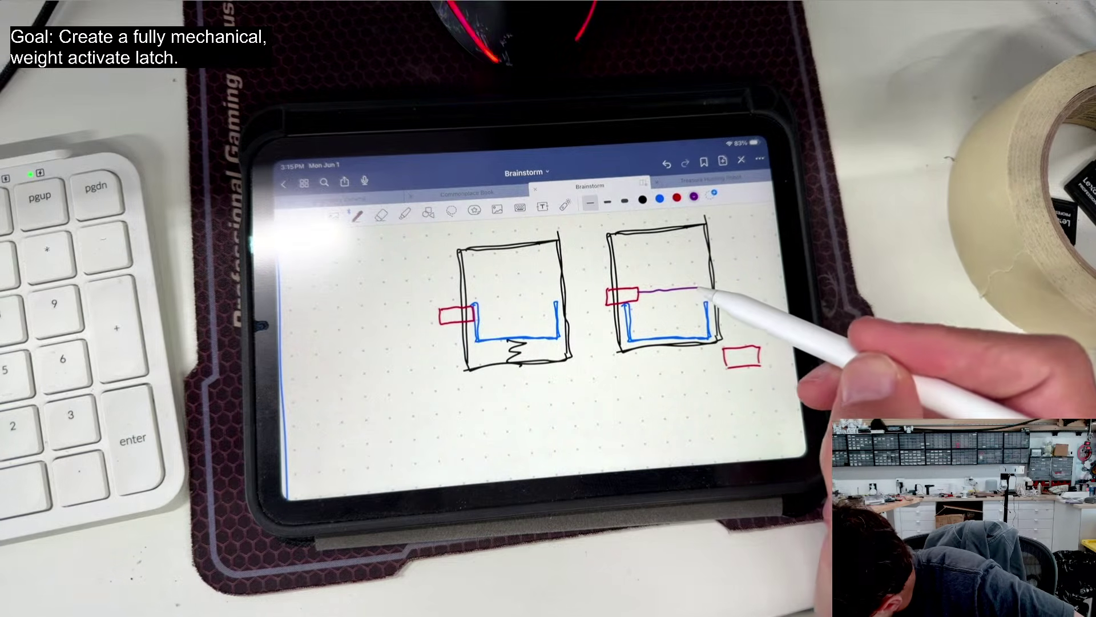
pyautogui.click(666, 163)
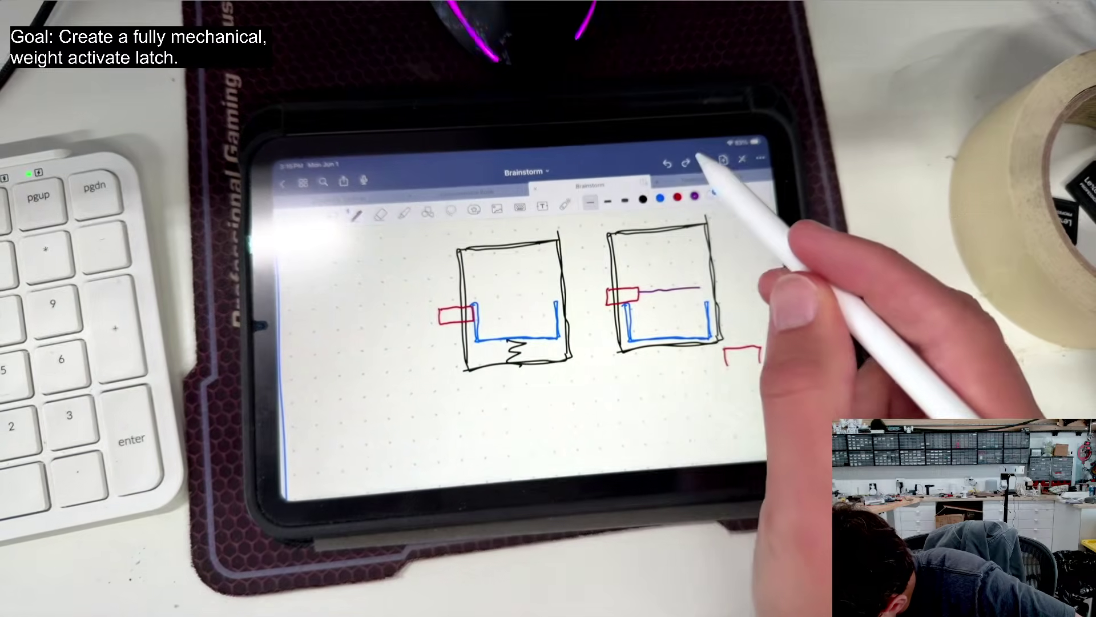
pyautogui.click(686, 164)
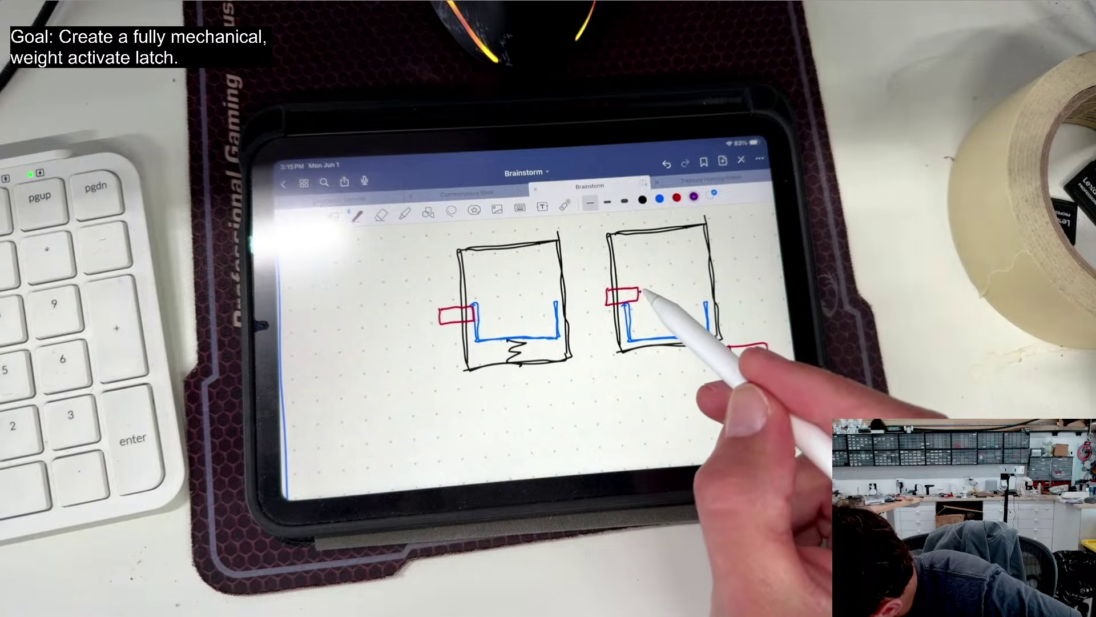
pyautogui.moveTo(640, 292)
pyautogui.mouseDown()
pyautogui.moveTo(710, 284)
pyautogui.moveTo(764, 346)
pyautogui.moveTo(741, 293)
pyautogui.moveTo(639, 295)
pyautogui.mouseUp()
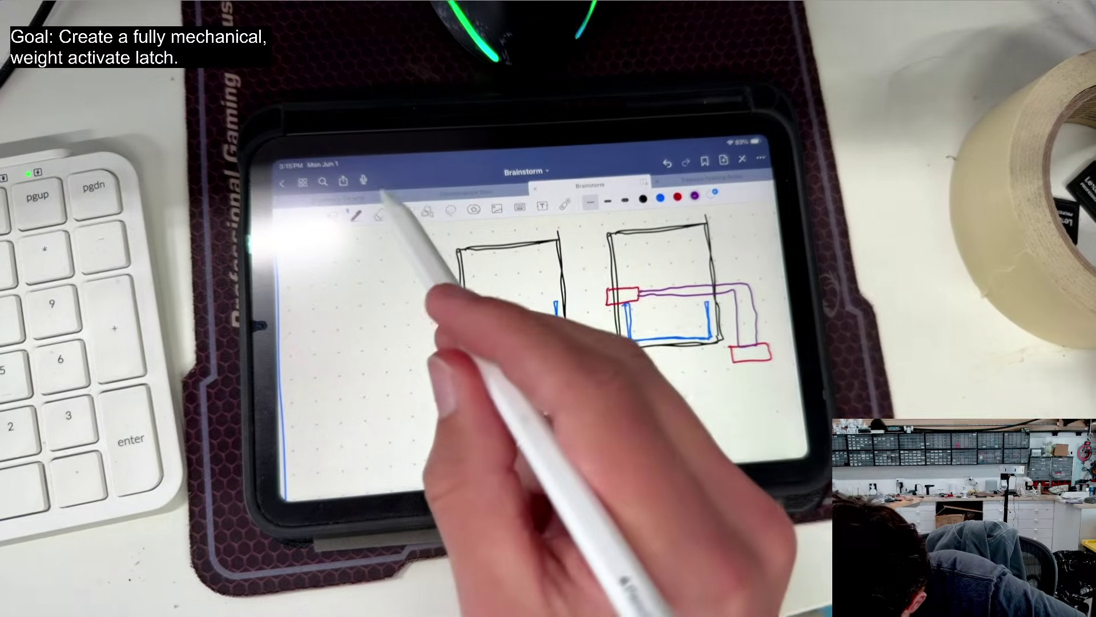
# Duplicate the right container with its tray and latch linkage into the empty area at the page's lower left
pyautogui.click(451, 210)
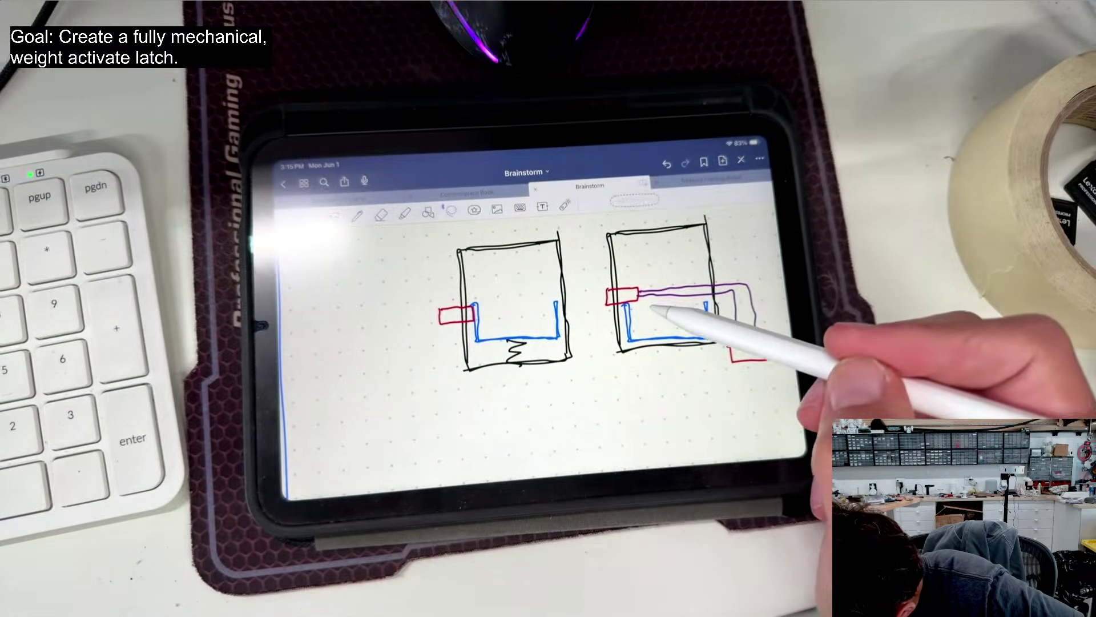
pyautogui.moveTo(640, 282)
pyautogui.mouseDown()
pyautogui.moveTo(680, 305)
pyautogui.moveTo(710, 289)
pyautogui.moveTo(768, 292)
pyautogui.moveTo(769, 372)
pyautogui.moveTo(759, 313)
pyautogui.mouseUp()
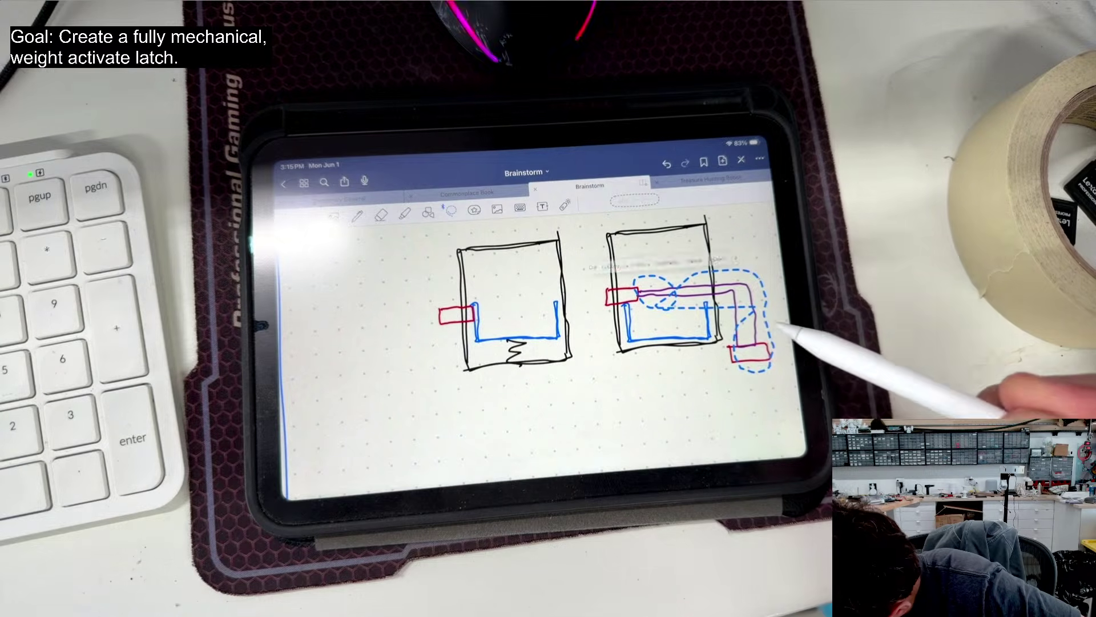
pyautogui.click(656, 260)
pyautogui.moveTo(735, 354)
pyautogui.mouseDown()
pyautogui.moveTo(673, 378)
pyautogui.moveTo(597, 381)
pyautogui.moveTo(498, 425)
pyautogui.moveTo(445, 434)
pyautogui.mouseUp()
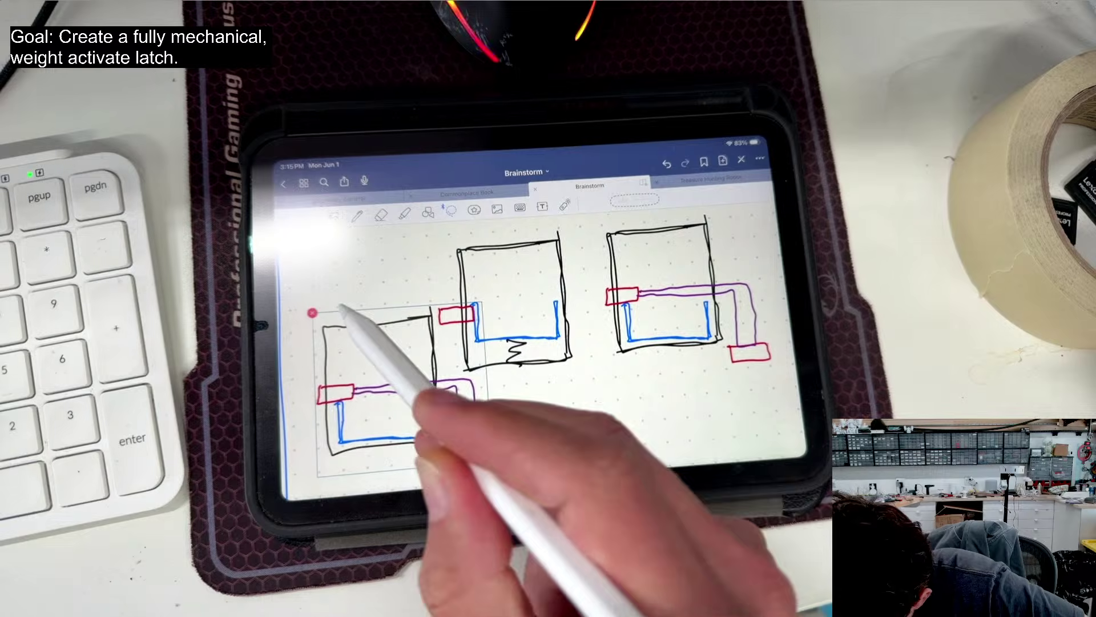
# Erase the black container outline and the blue tray from the duplicate, keeping only the red blocks and purple arm
pyautogui.click(380, 215)
pyautogui.moveTo(367, 316); pyautogui.dragTo(387, 302)
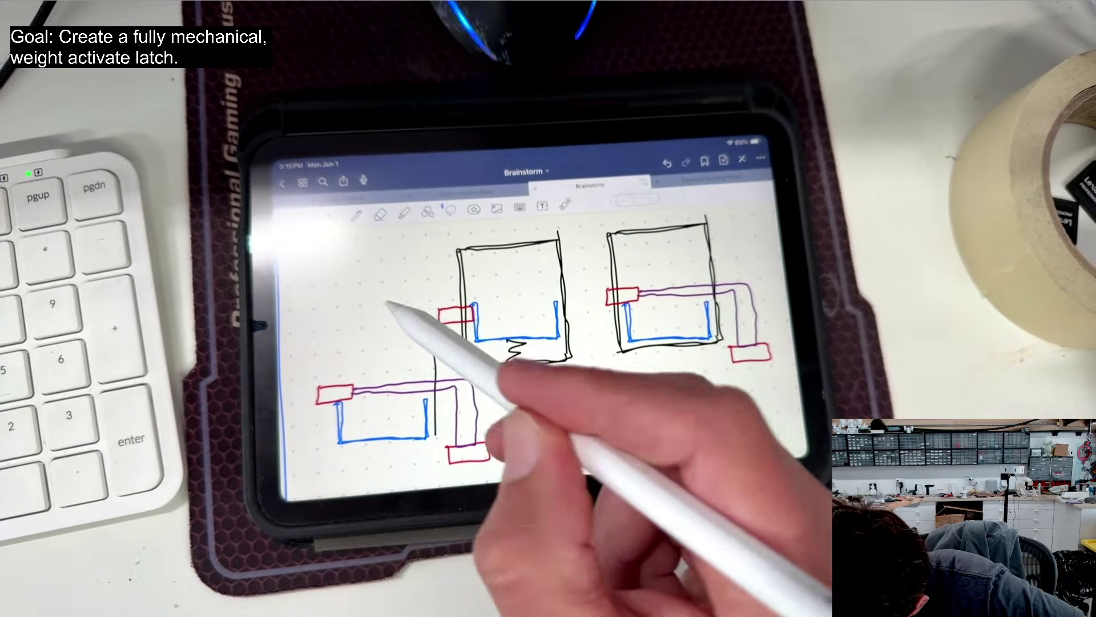
pyautogui.click(381, 214)
pyautogui.moveTo(423, 357); pyautogui.dragTo(437, 359)
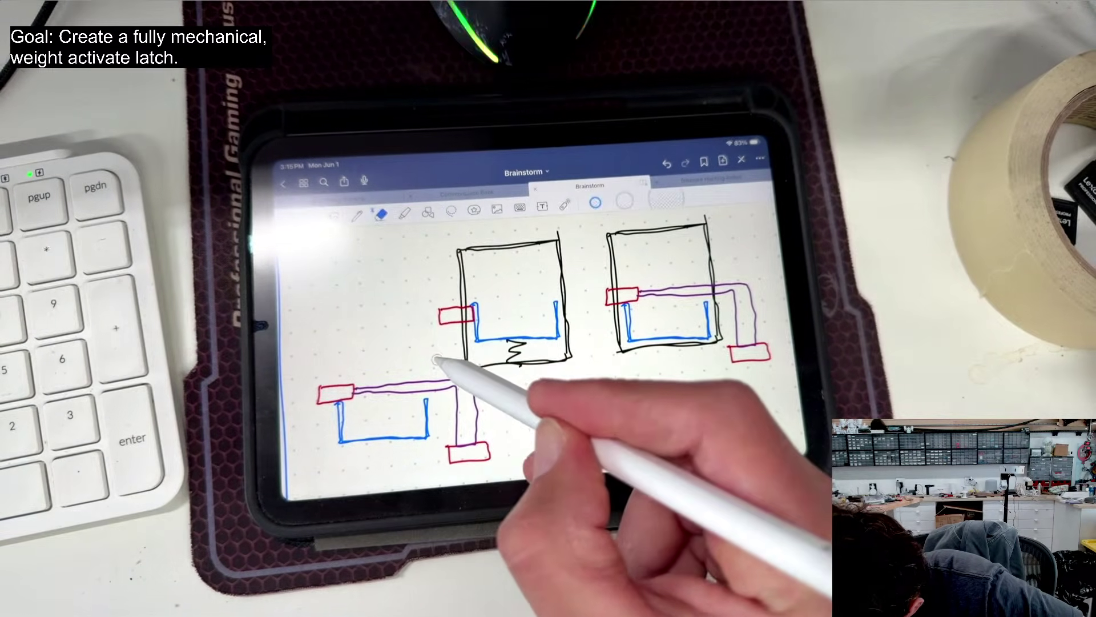
pyautogui.click(381, 214)
pyautogui.moveTo(338, 420); pyautogui.dragTo(344, 440)
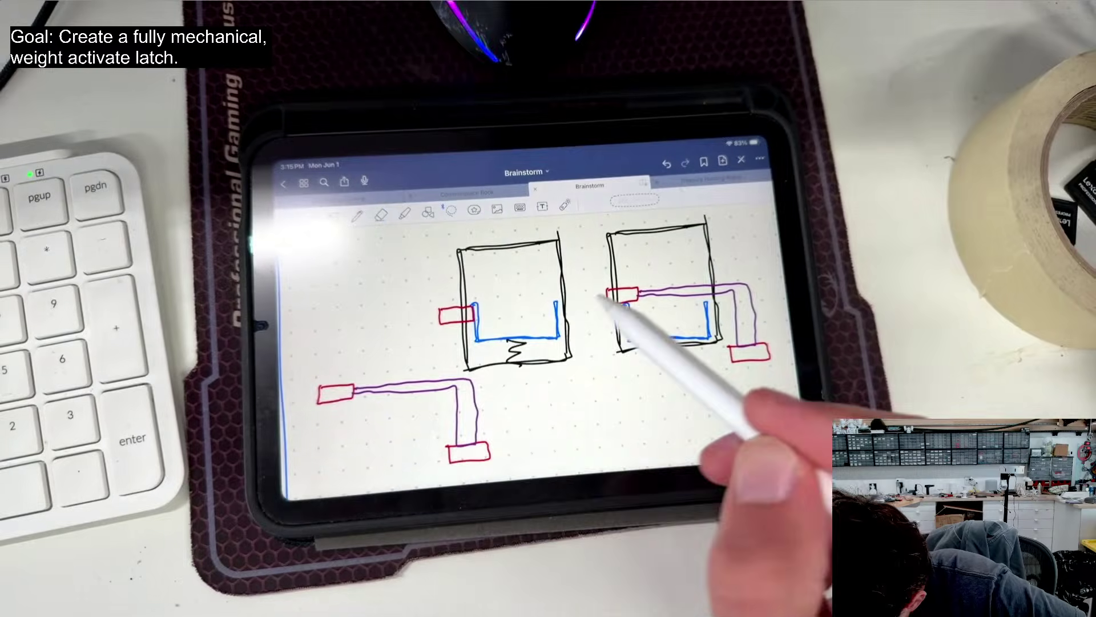
# Replace the left container's single red block with the duplicated latch linkage, placing its red latch block at the left wall
pyautogui.click(381, 215)
pyautogui.moveTo(440, 313); pyautogui.dragTo(460, 317)
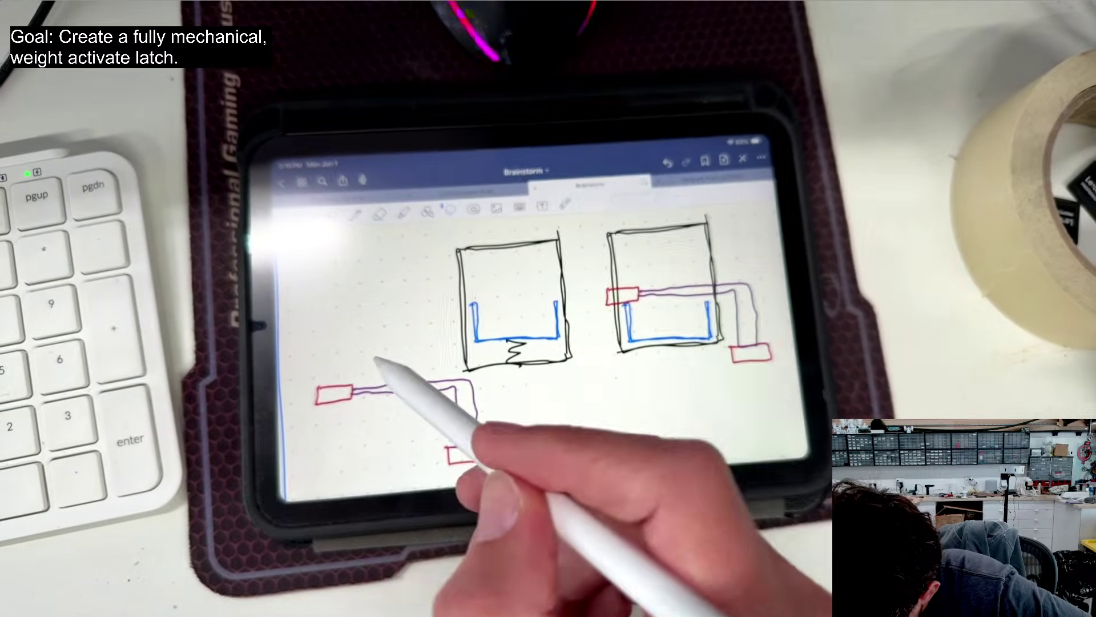
pyautogui.moveTo(371, 359)
pyautogui.mouseDown()
pyautogui.moveTo(325, 385)
pyautogui.moveTo(451, 469)
pyautogui.moveTo(474, 422)
pyautogui.moveTo(342, 359)
pyautogui.mouseUp()
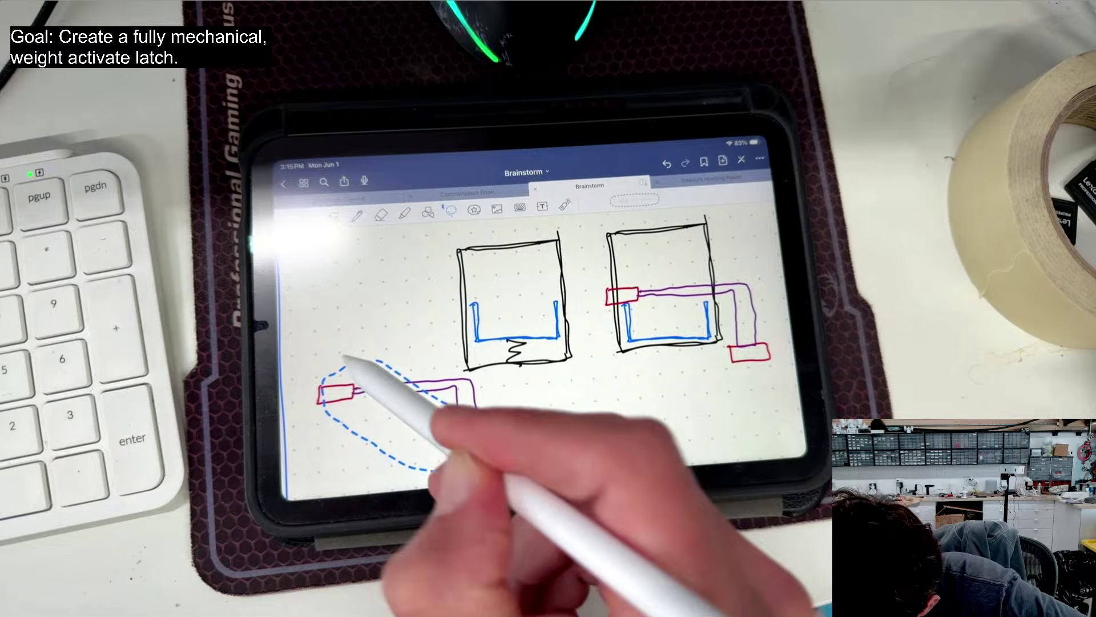
pyautogui.moveTo(359, 401); pyautogui.dragTo(456, 321)
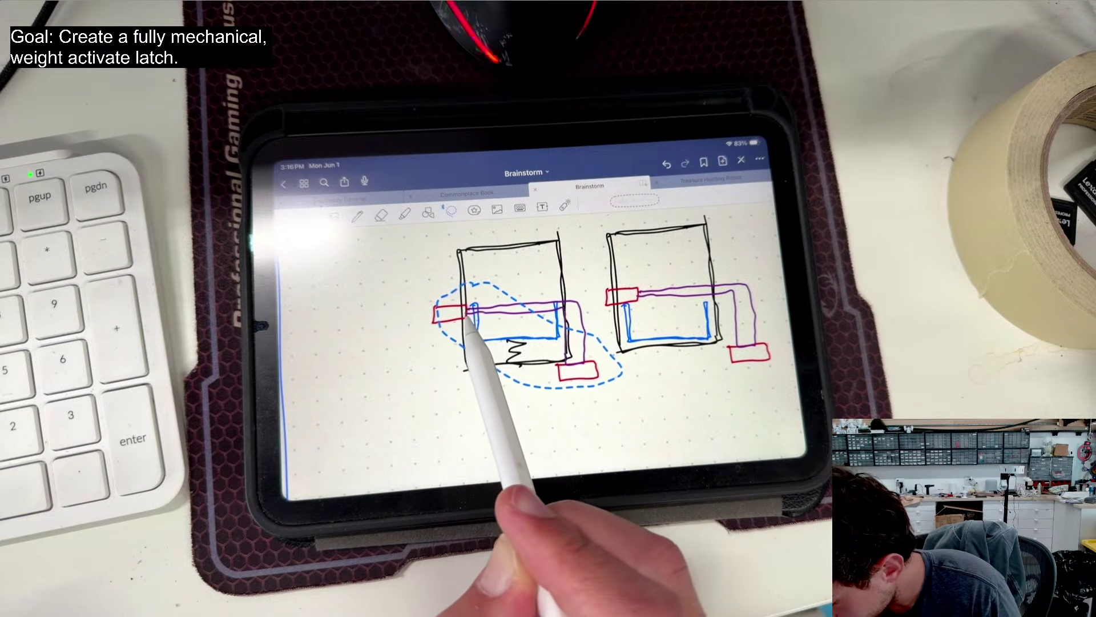
pyautogui.moveTo(478, 316); pyautogui.dragTo(480, 313)
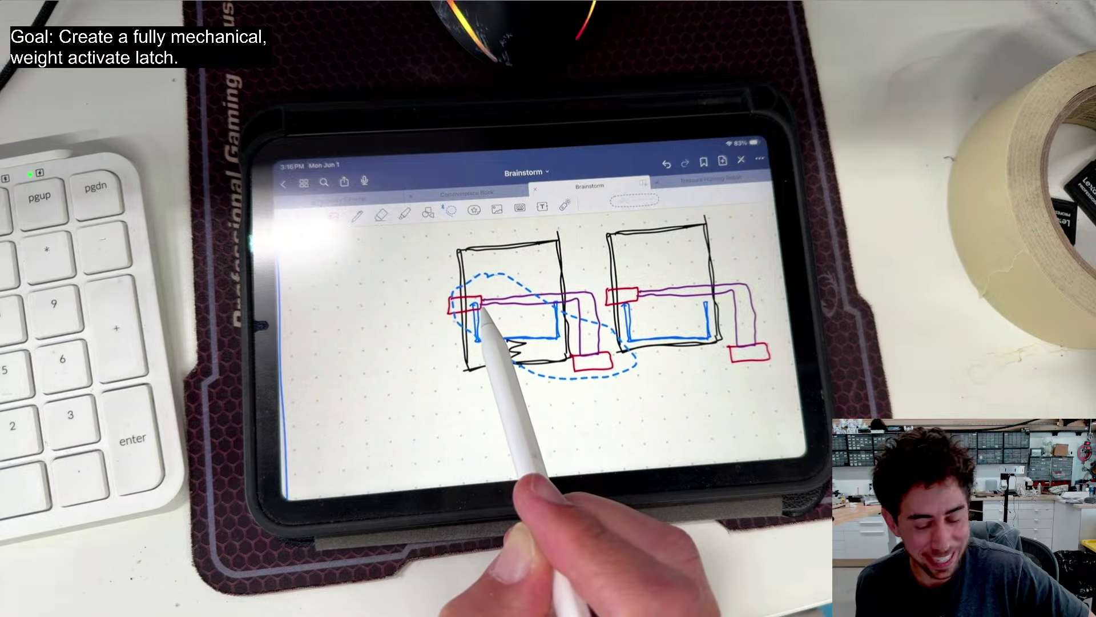
pyautogui.moveTo(479, 316); pyautogui.dragTo(459, 321)
pyautogui.click(429, 366)
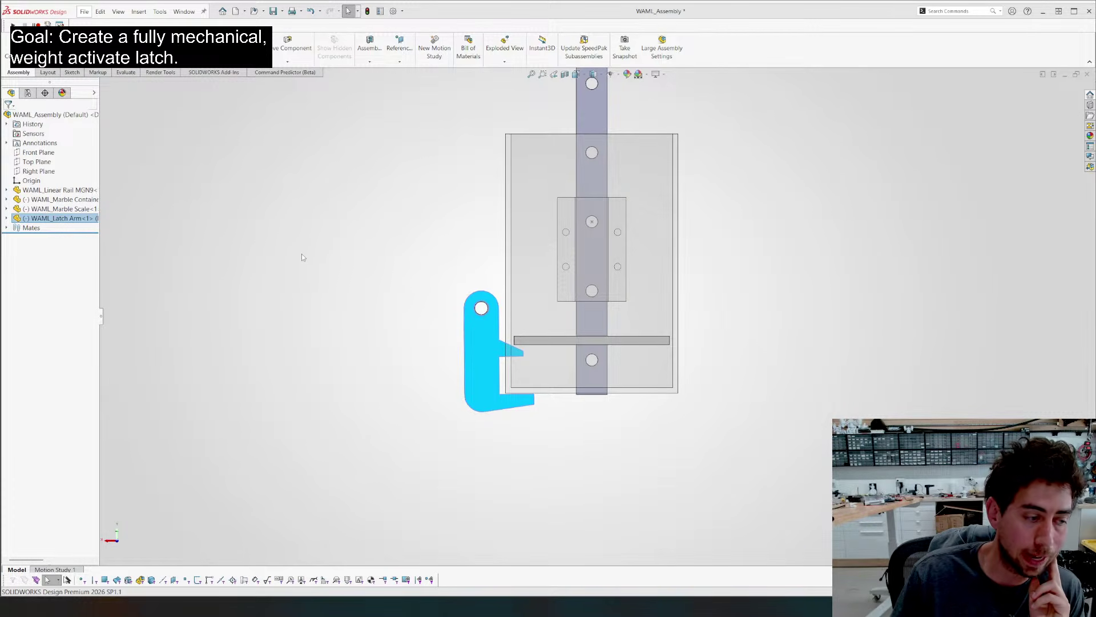
# Examine how the latch arm's two hooks sit against the marble container and scale platform from several angles and from the front
pyautogui.moveTo(355, 245); pyautogui.dragTo(351, 285, button='middle')
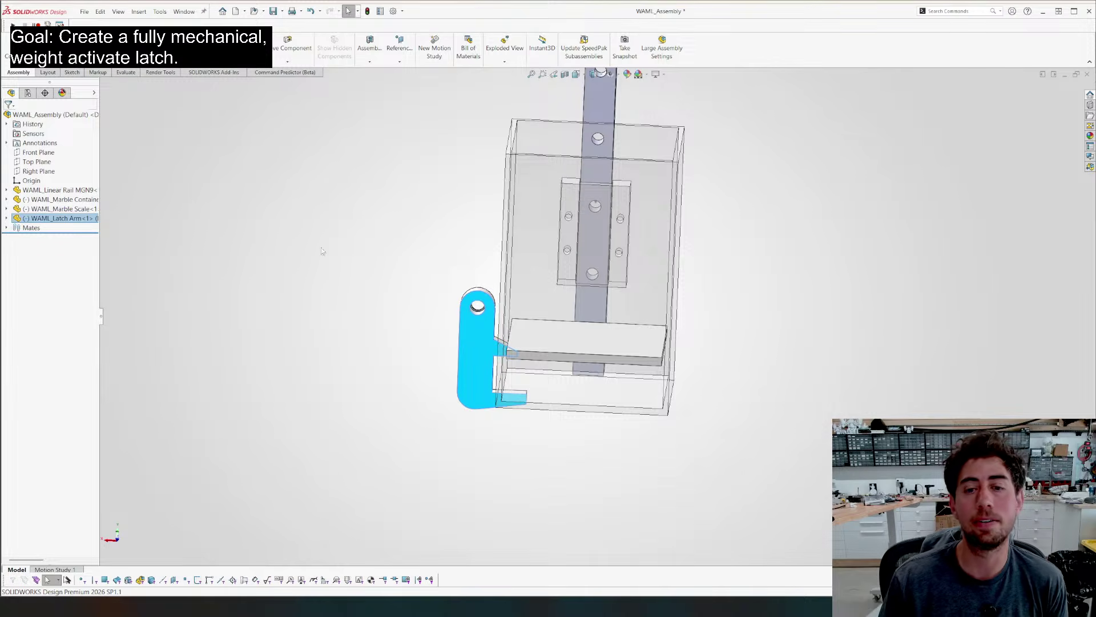
pyautogui.moveTo(356, 331); pyautogui.dragTo(371, 255, button='middle')
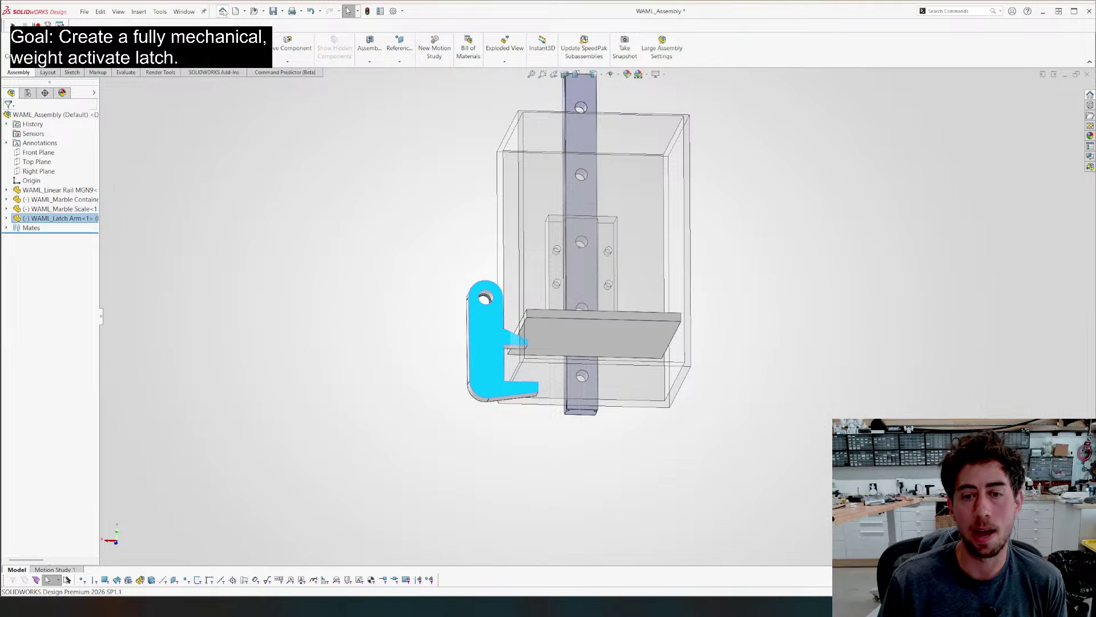
pyautogui.moveTo(360, 197); pyautogui.dragTo(376, 212, button='middle')
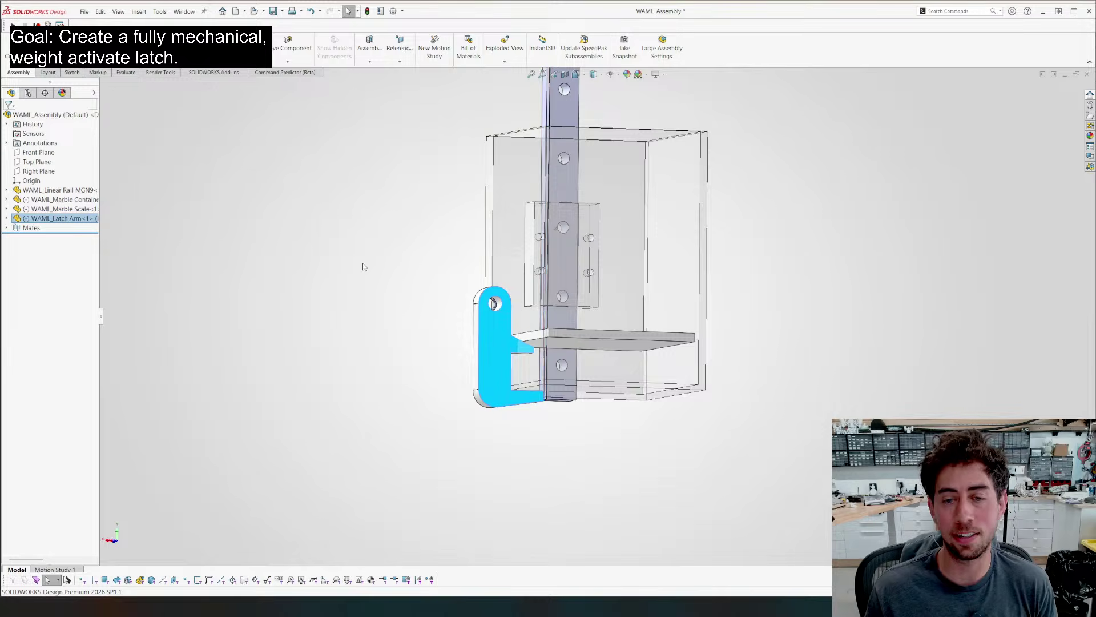
pyautogui.moveTo(362, 265); pyautogui.dragTo(359, 225, button='middle')
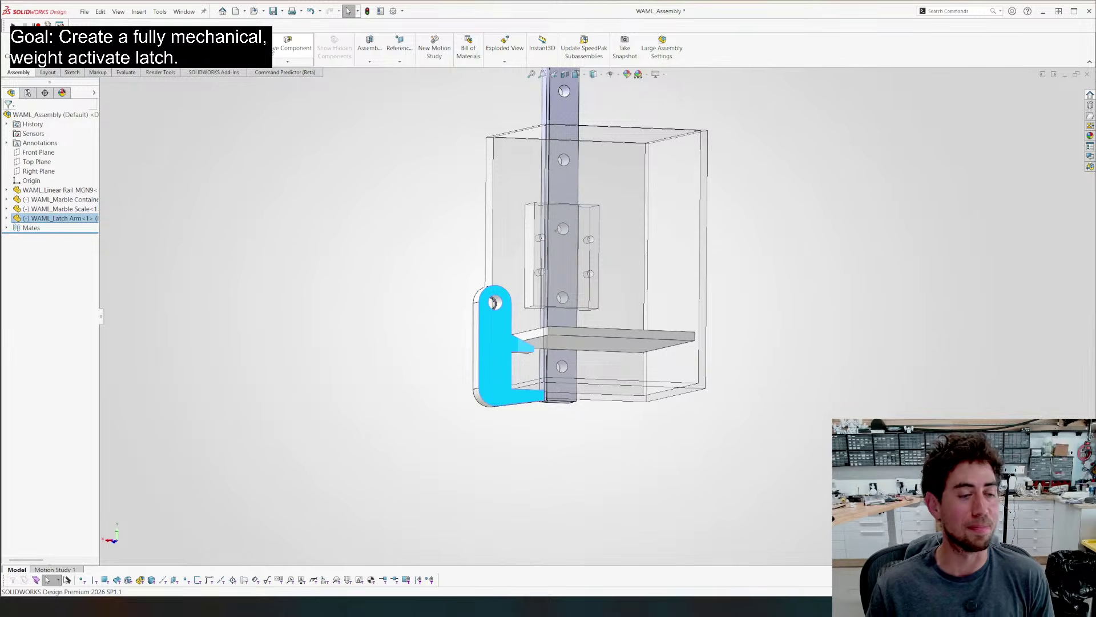
pyautogui.hotkey('ctrl', '8')
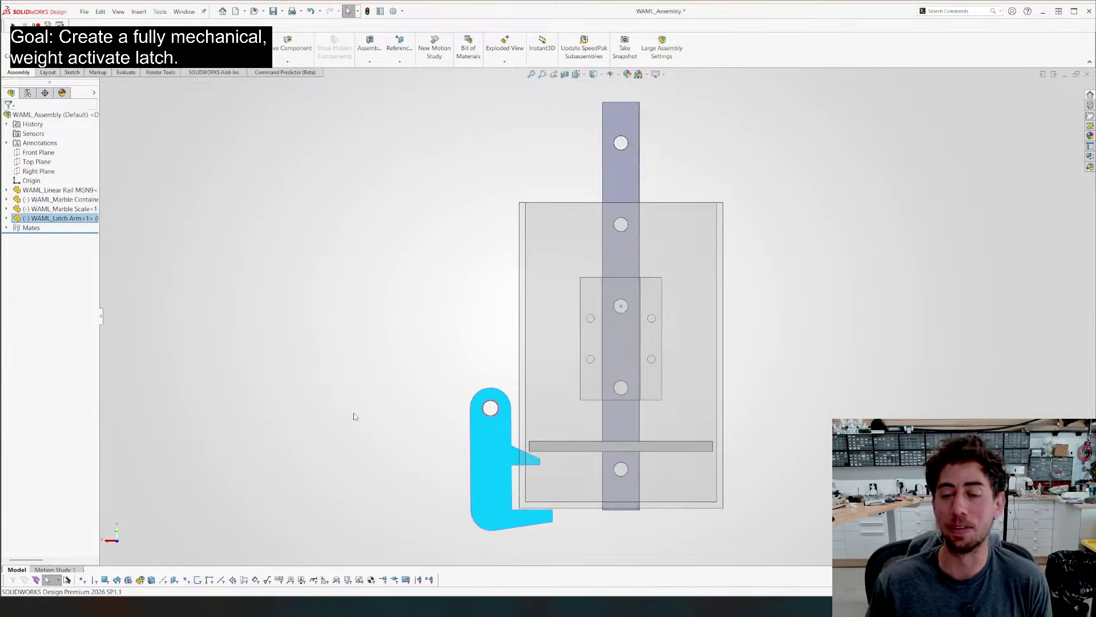
pyautogui.scroll(4, 352, 416)
pyautogui.scroll(-3, 588, 449)
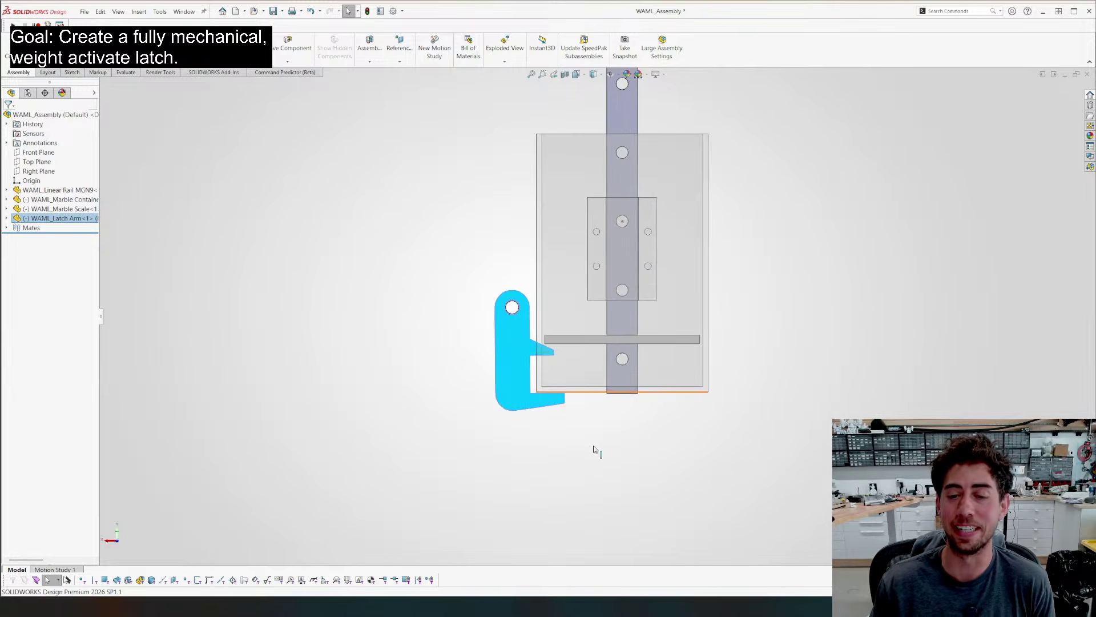
# Swing the latch arm around its pivot away from the marble container to check its motion
pyautogui.click(592, 450)
pyautogui.moveTo(510, 342)
pyautogui.mouseDown()
pyautogui.moveTo(509, 357)
pyautogui.moveTo(477, 371)
pyautogui.moveTo(505, 361)
pyautogui.mouseUp()
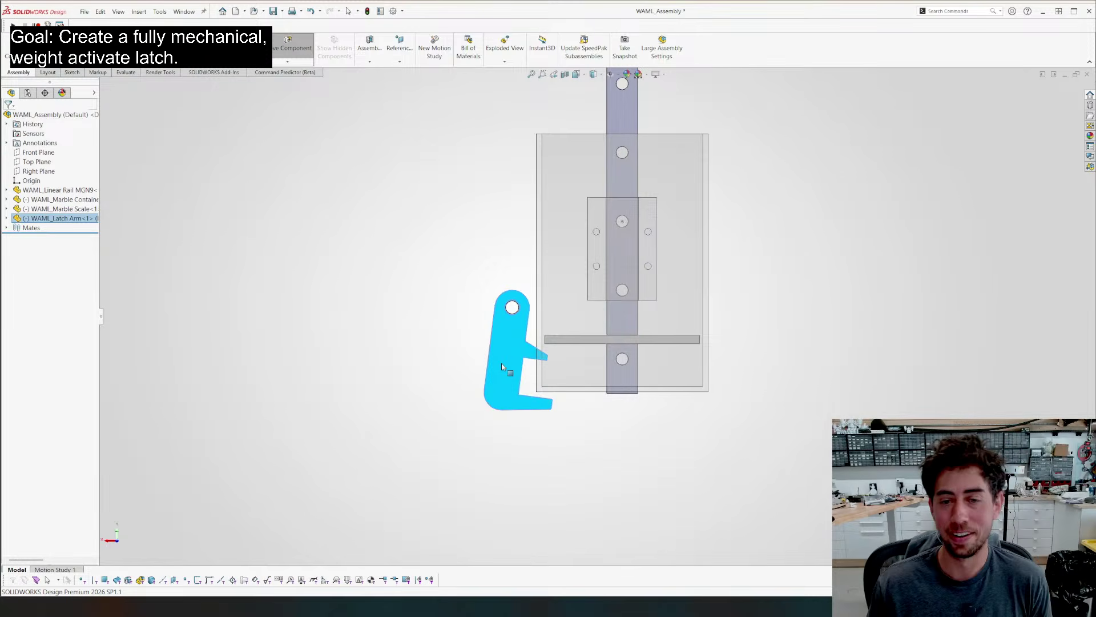
# Create a new part and start a sketch on its Front Plane
pyautogui.click(236, 11)
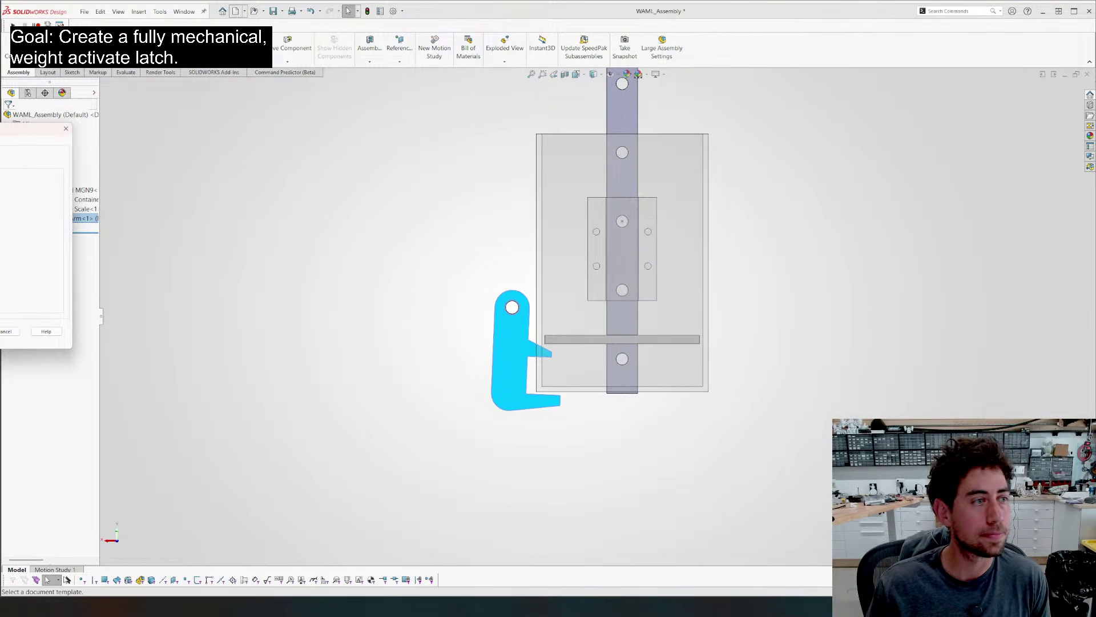
pyautogui.press('Return')
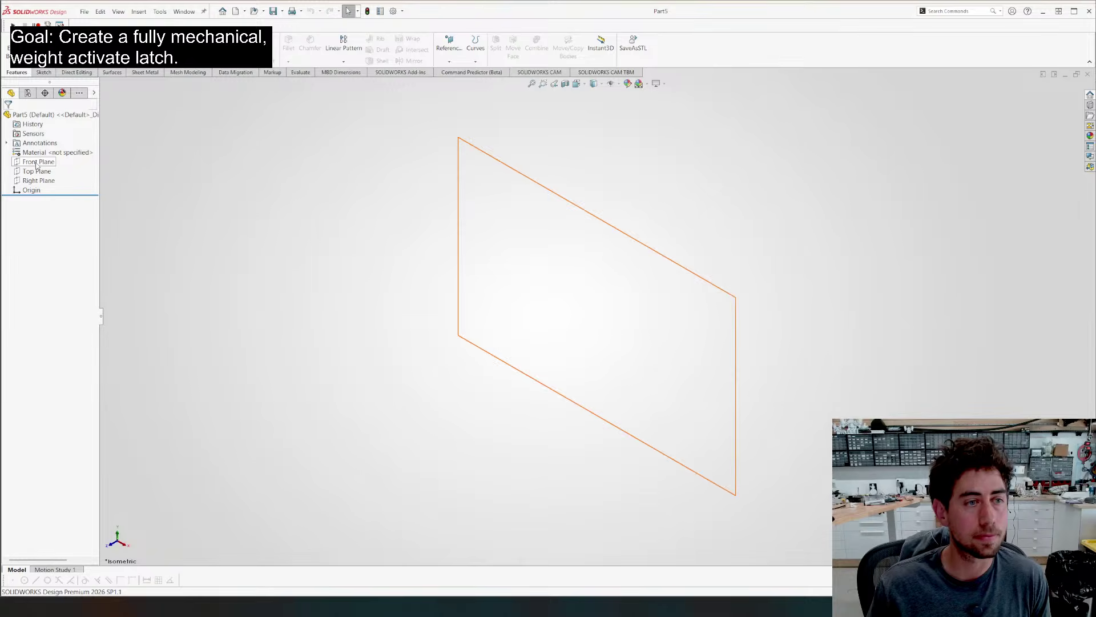
pyautogui.click(36, 164)
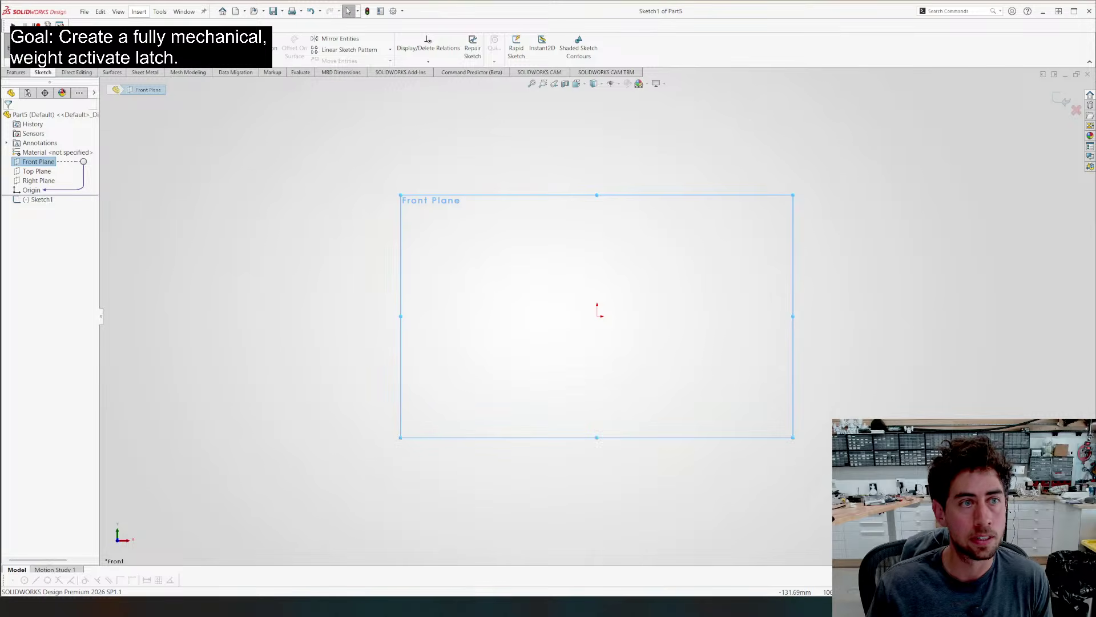
# Sketch a closed L-shaped line profile from the origin, about 94 mm across and 60 mm down, with legs about 9 mm thick
pyautogui.click(76, 50)
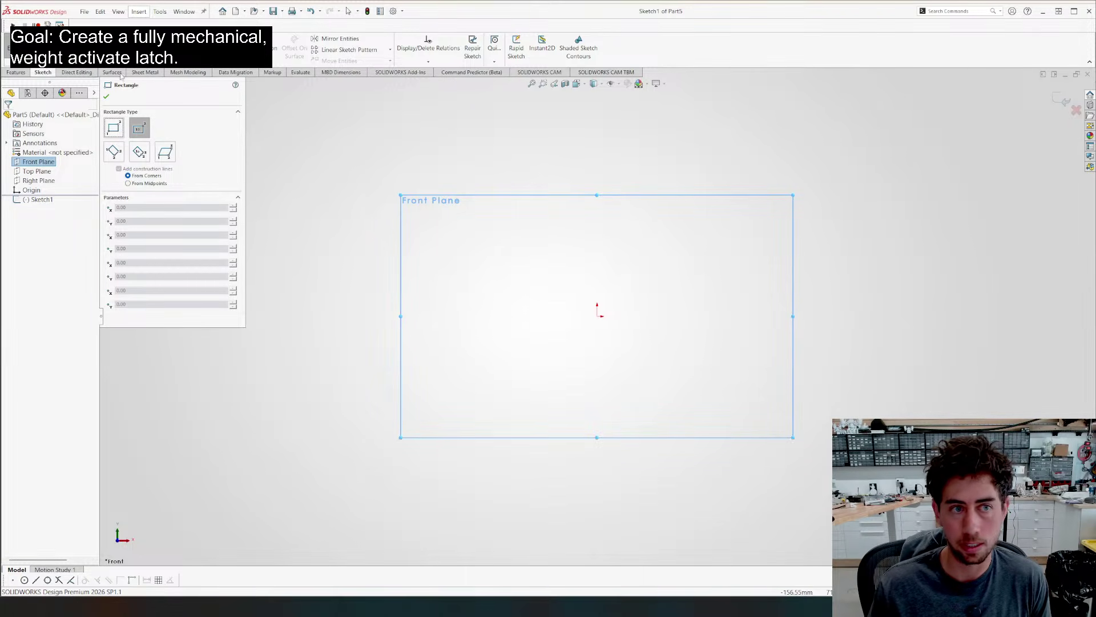
pyautogui.click(81, 40)
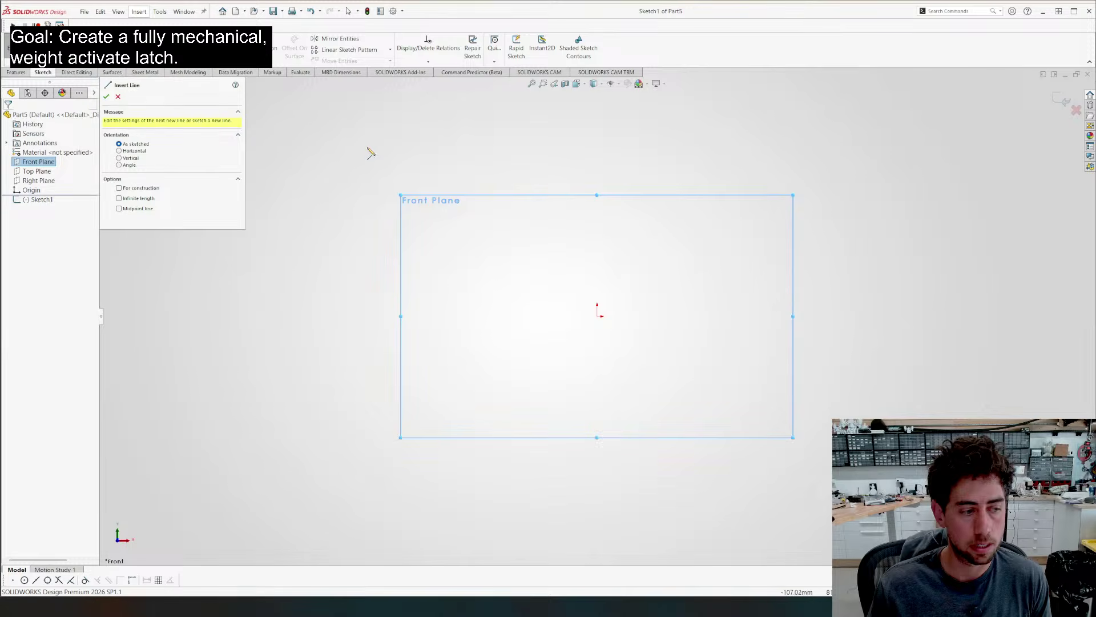
pyautogui.scroll(2, 584, 346)
pyautogui.scroll(-1, 624, 350)
pyautogui.scroll(2, 703, 362)
pyautogui.scroll(-2, 595, 334)
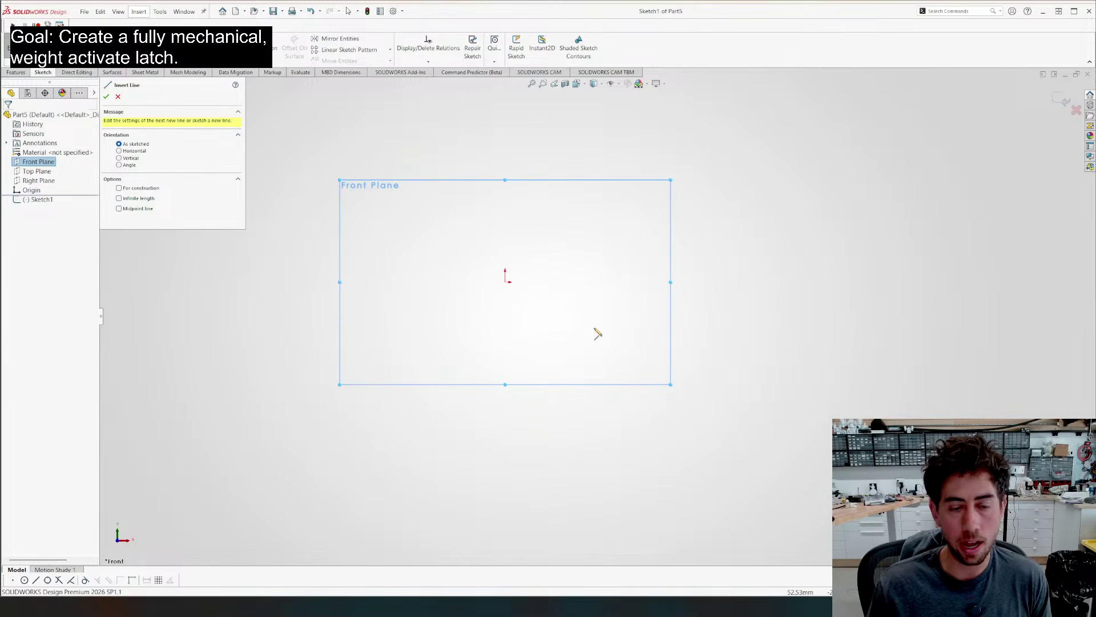
pyautogui.click(505, 282)
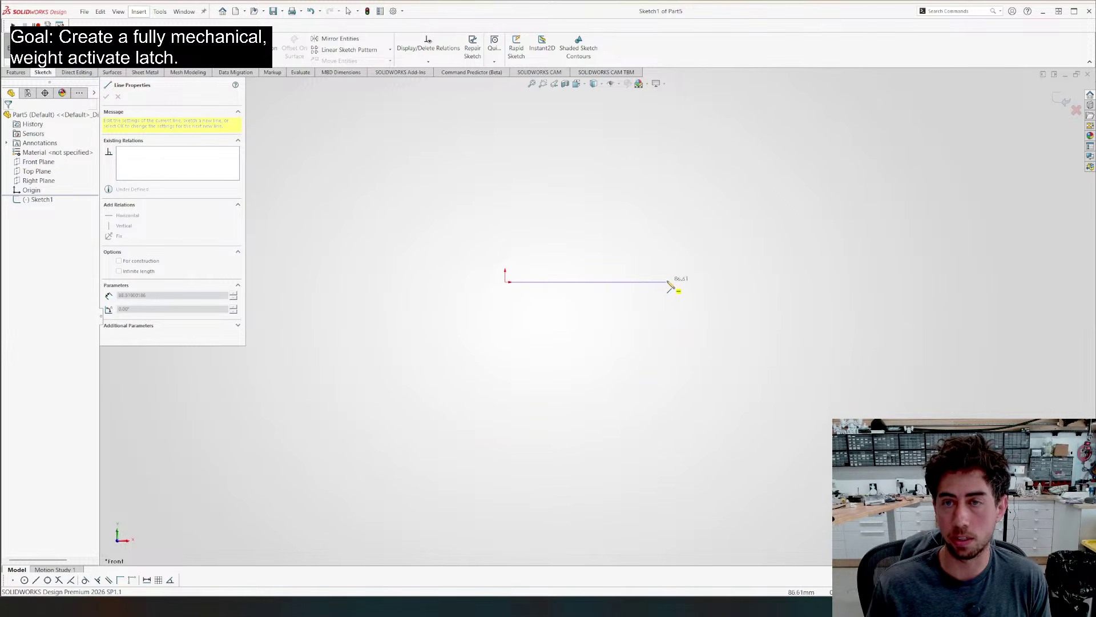
pyautogui.click(680, 281)
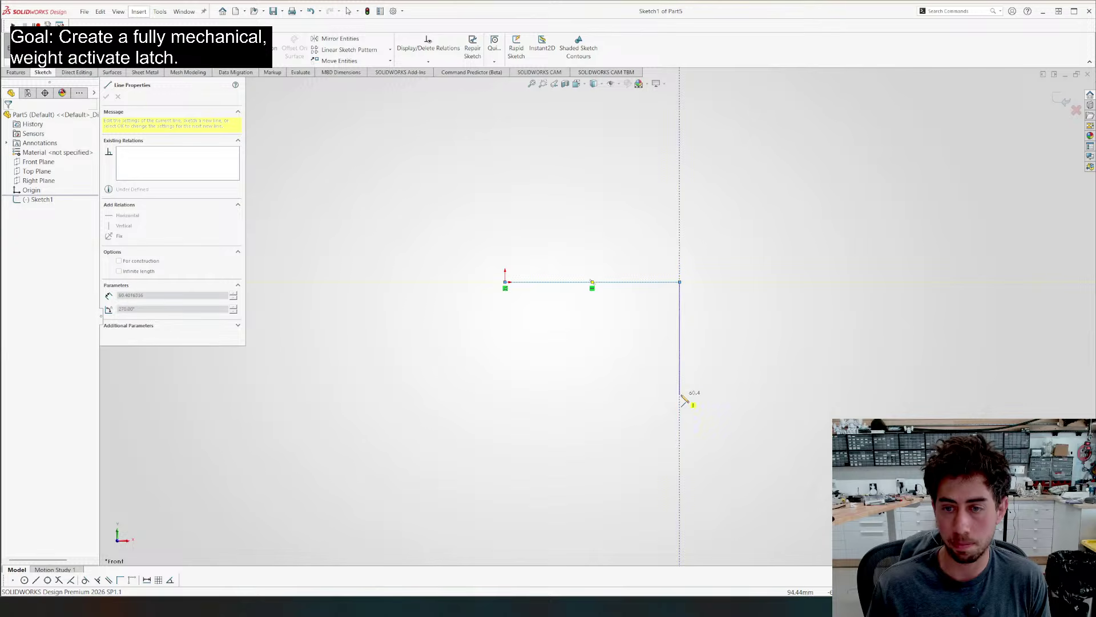
pyautogui.click(662, 394)
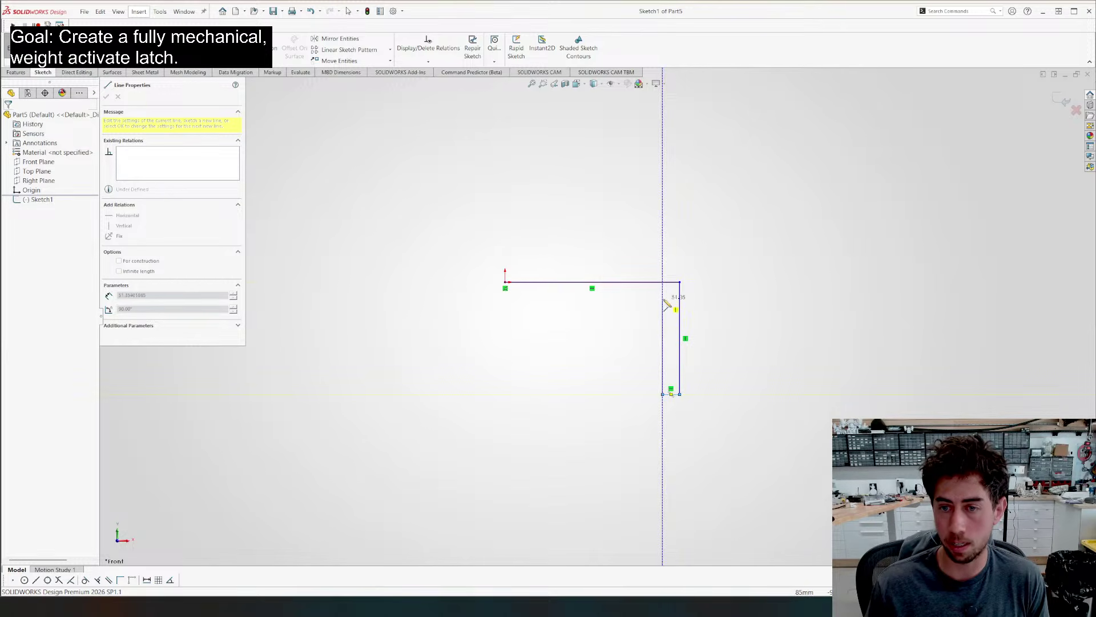
pyautogui.click(663, 298)
pyautogui.click(504, 298)
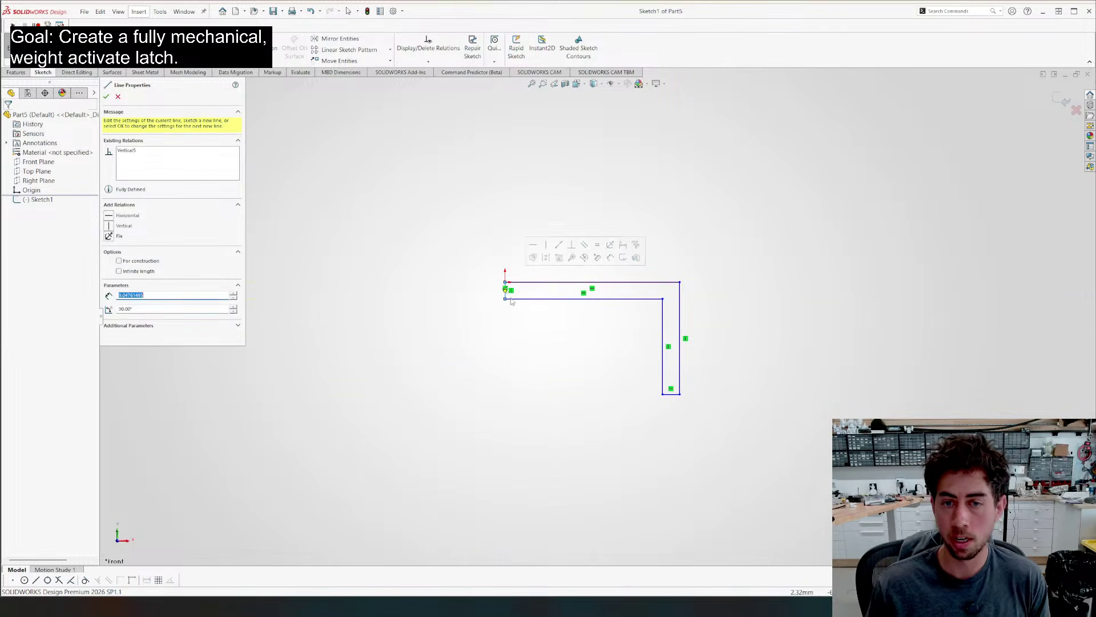
pyautogui.press('Escape')
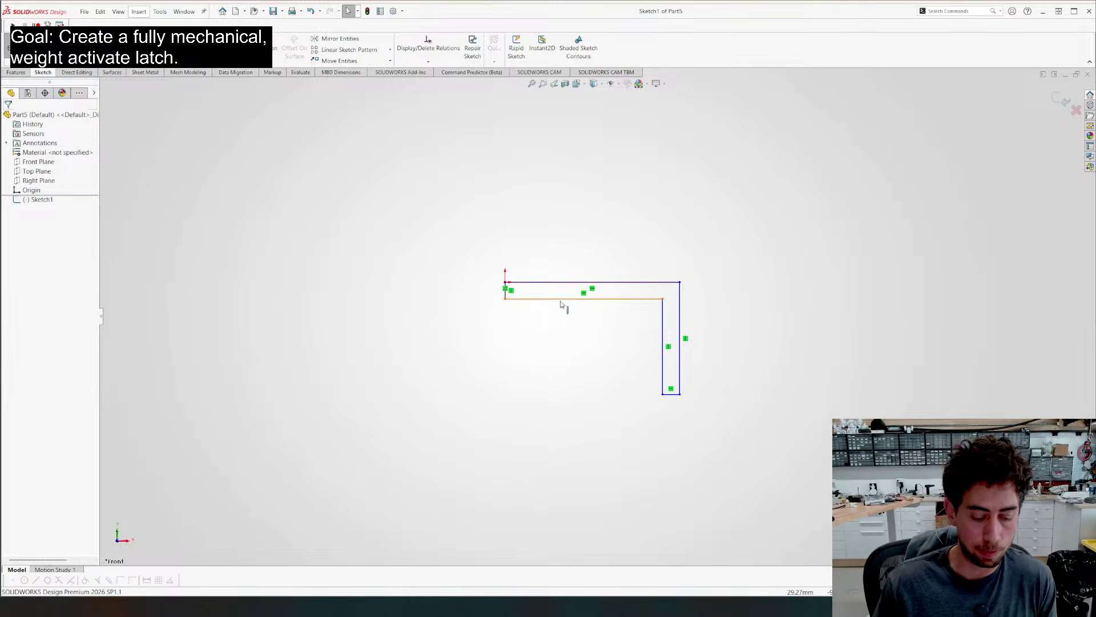
# Make the L profile's two short end lines equal and dimension the horizontal leg's thickness at 9 mm
pyautogui.click(505, 294)
pyautogui.keyDown('ctrl'); pyautogui.click(672, 395); pyautogui.keyUp('ctrl')
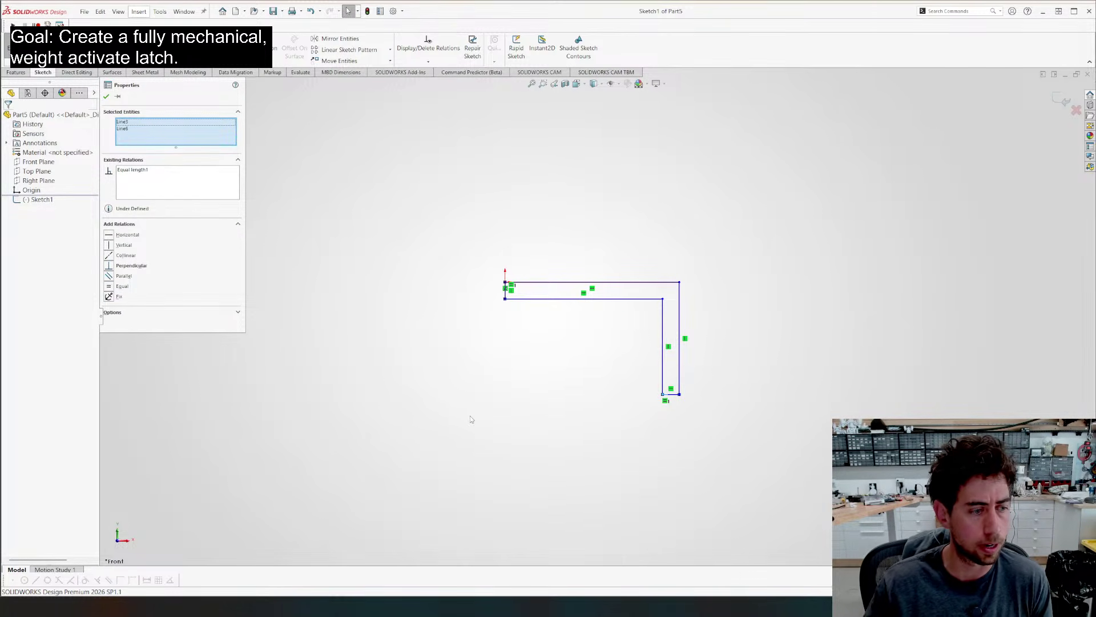
pyautogui.press('d')
pyautogui.click(589, 299)
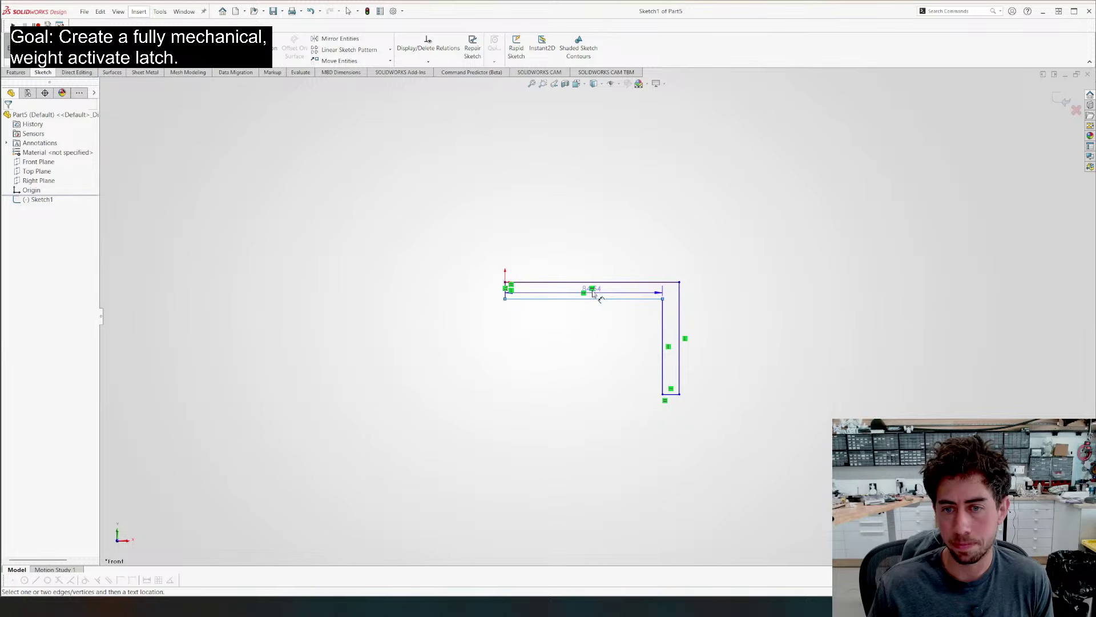
pyautogui.click(597, 282)
pyautogui.click(587, 239)
pyautogui.write('9.04761495mm')
pyautogui.press('Return')
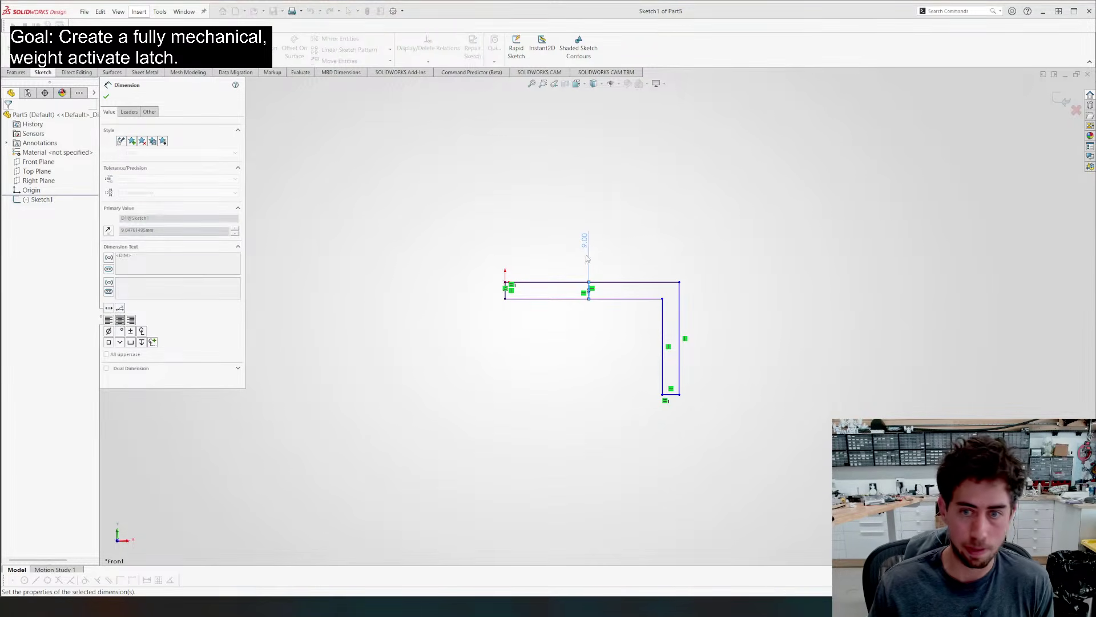
pyautogui.click(662, 323)
pyautogui.click(679, 323)
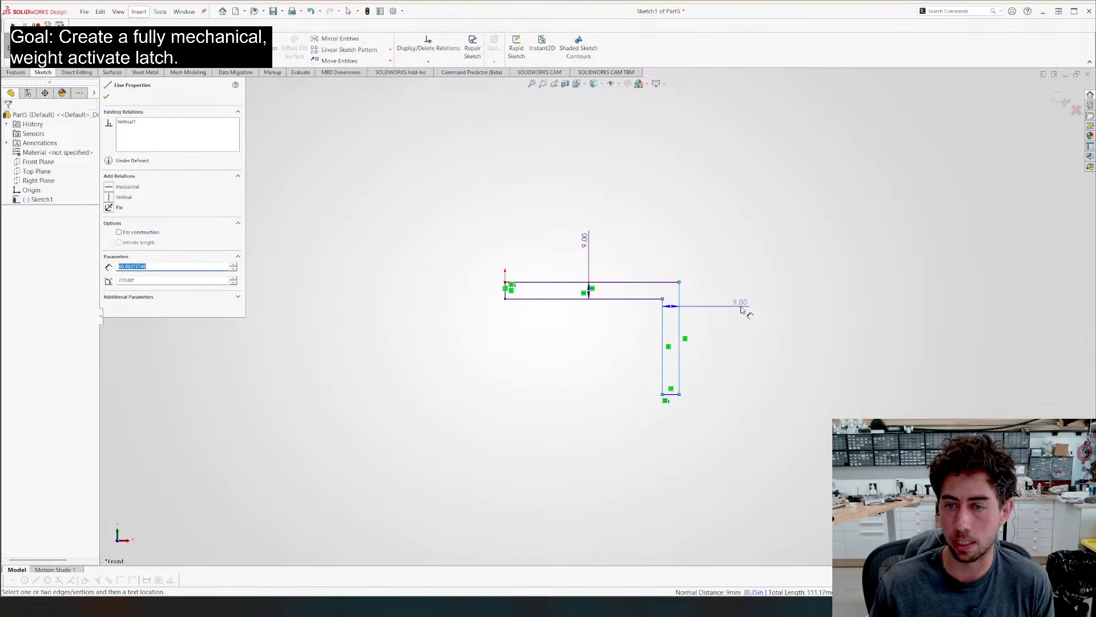
pyautogui.click(749, 372)
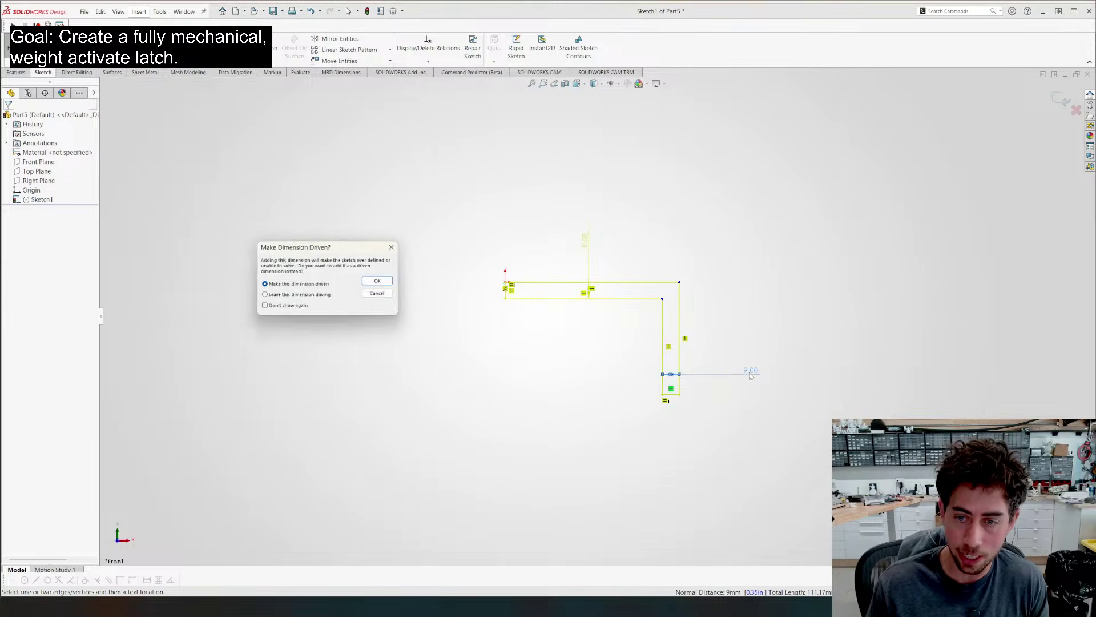
pyautogui.press('Escape')
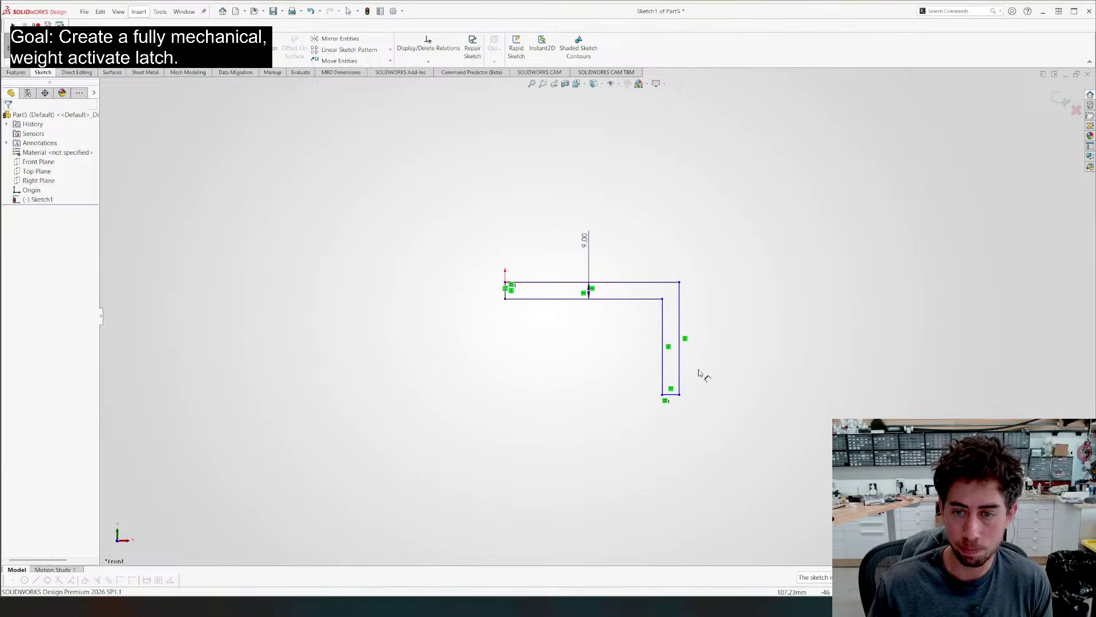
# Dimension the vertical leg's inner length, from the horizontal leg's lower edge to its bottom end, at 50 mm
pyautogui.click(642, 299)
pyautogui.click(670, 394)
pyautogui.click(777, 345)
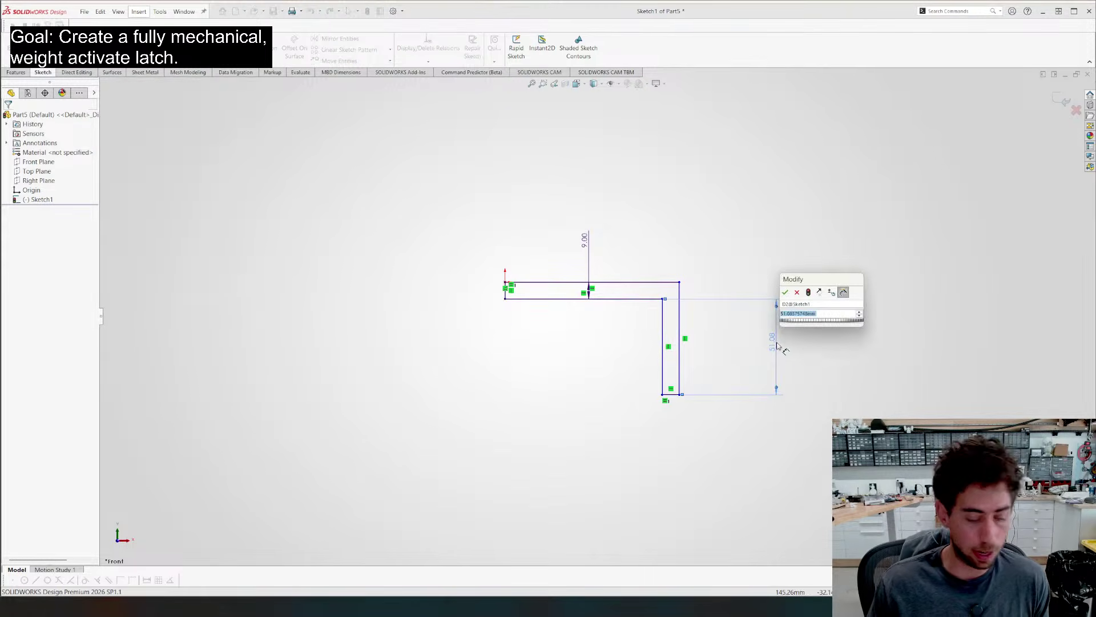
pyautogui.write('50')
pyautogui.press('Return')
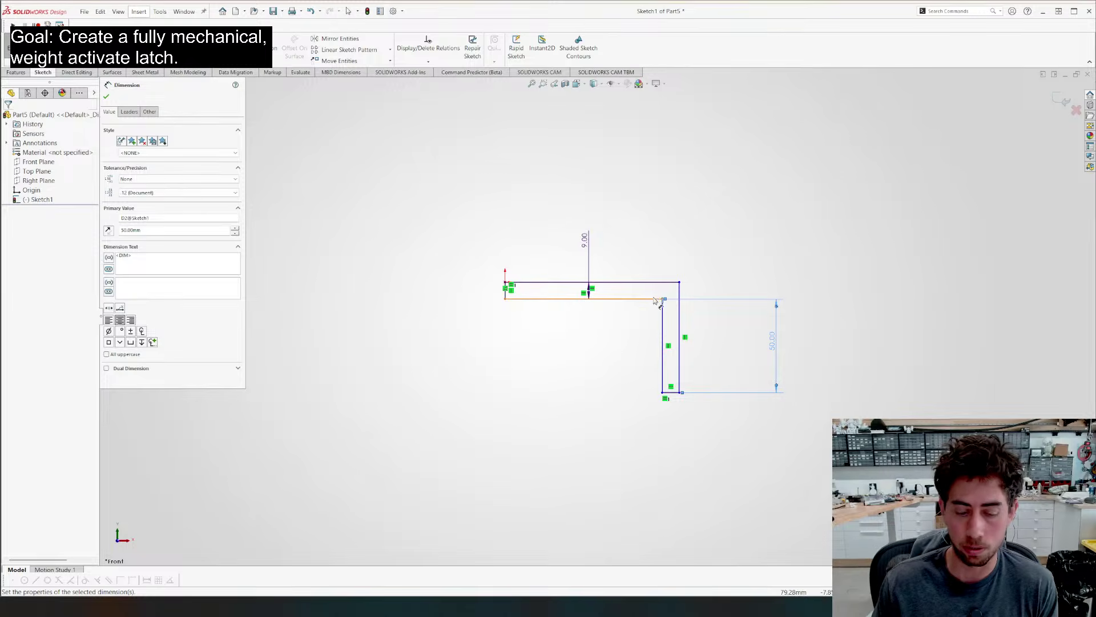
pyautogui.press('Escape')
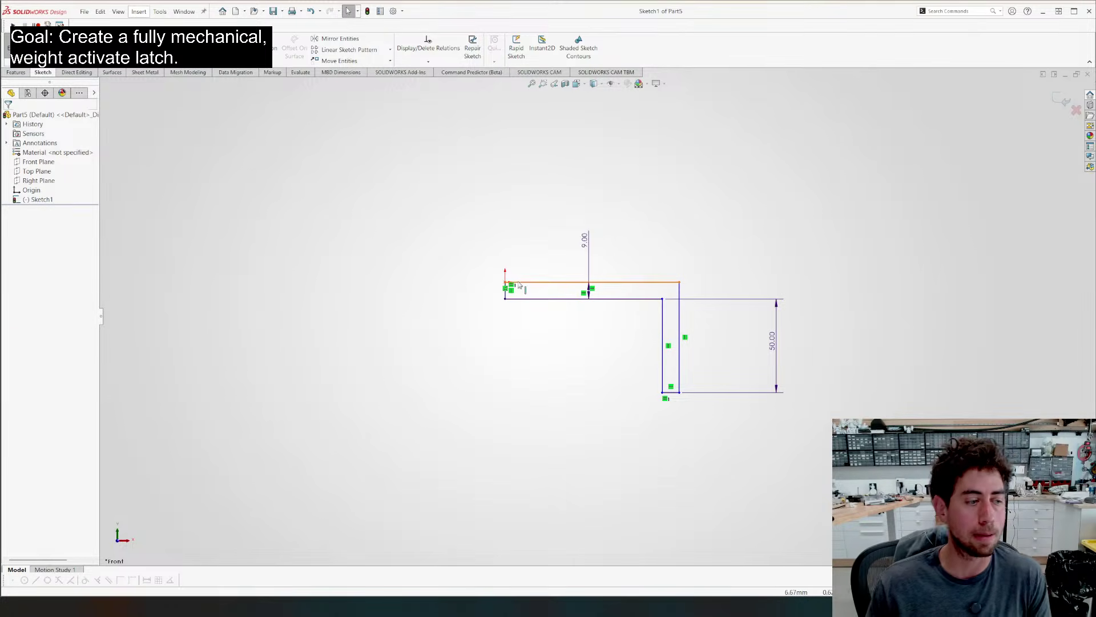
# Dimension the horizontal leg's inner length, from the end at the origin to the vertical leg's inner edge, at 80 mm
pyautogui.moveTo(663, 299); pyautogui.dragTo(659, 311)
pyautogui.press('d')
pyautogui.click(659, 321)
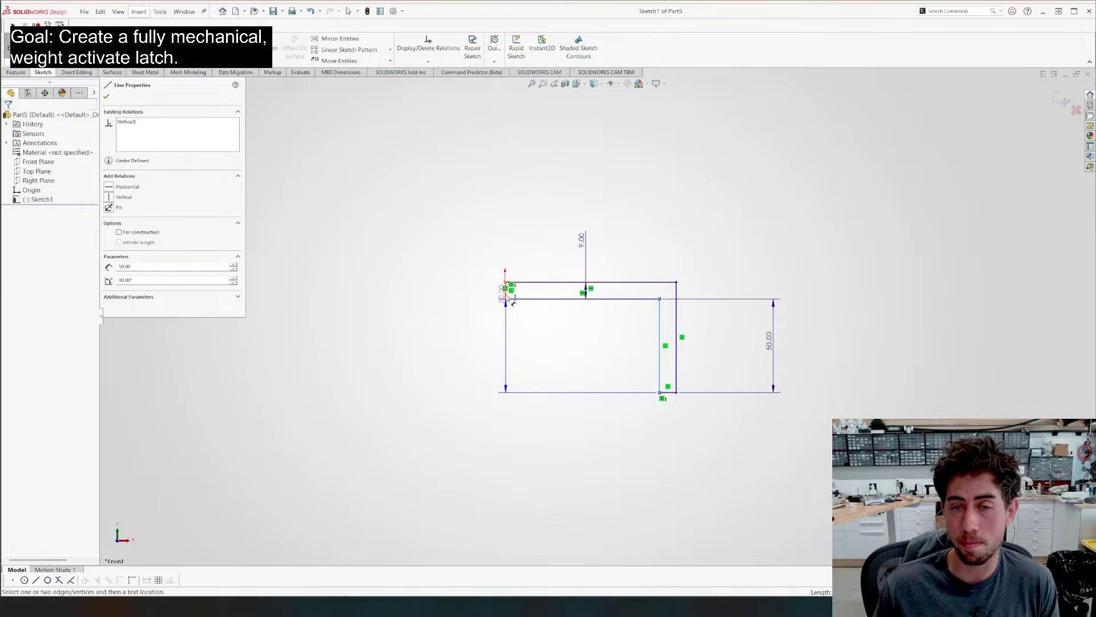
pyautogui.click(506, 289)
pyautogui.click(566, 169)
pyautogui.write('80')
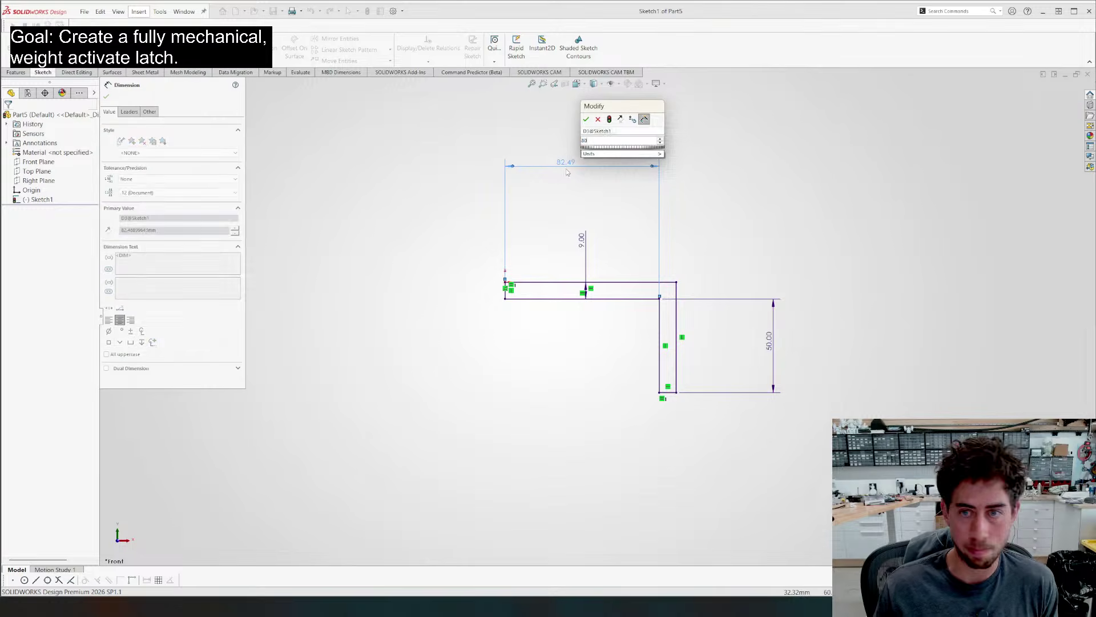
pyautogui.press('Return')
pyautogui.press('Escape')
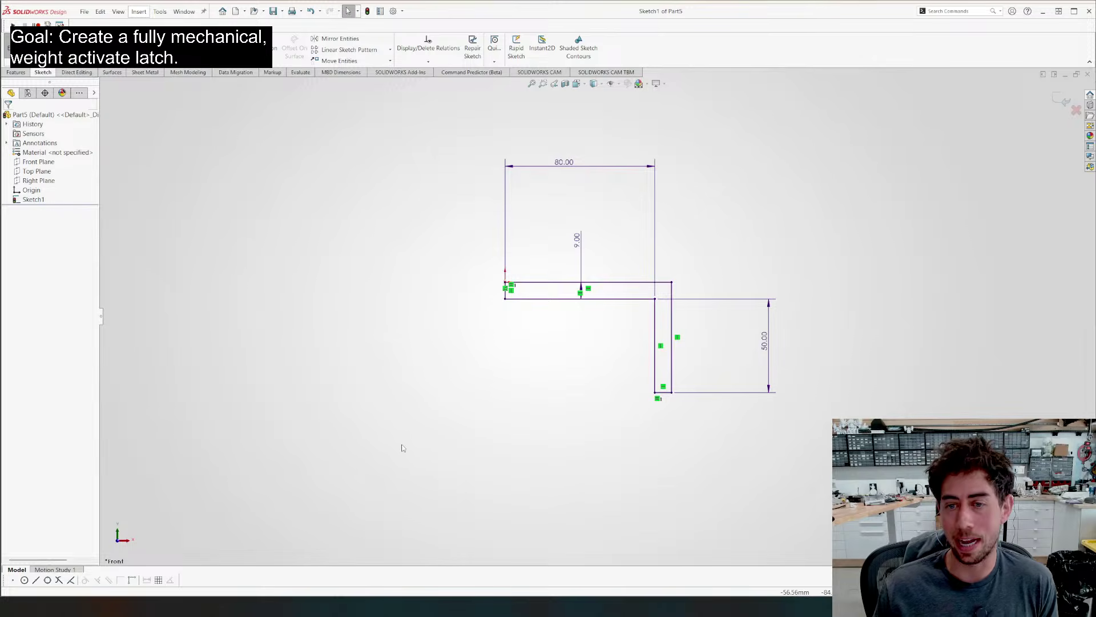
# Extrude the L-shaped profile into a solid and save the part as WAML_Sliding Latch
pyautogui.press('e')
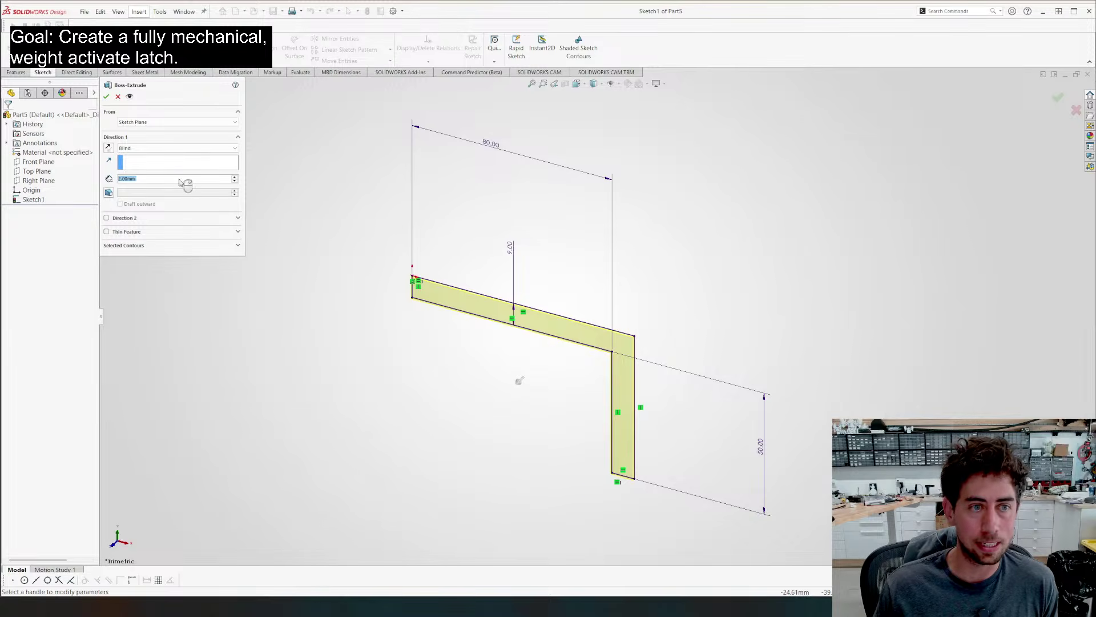
pyautogui.press('Return')
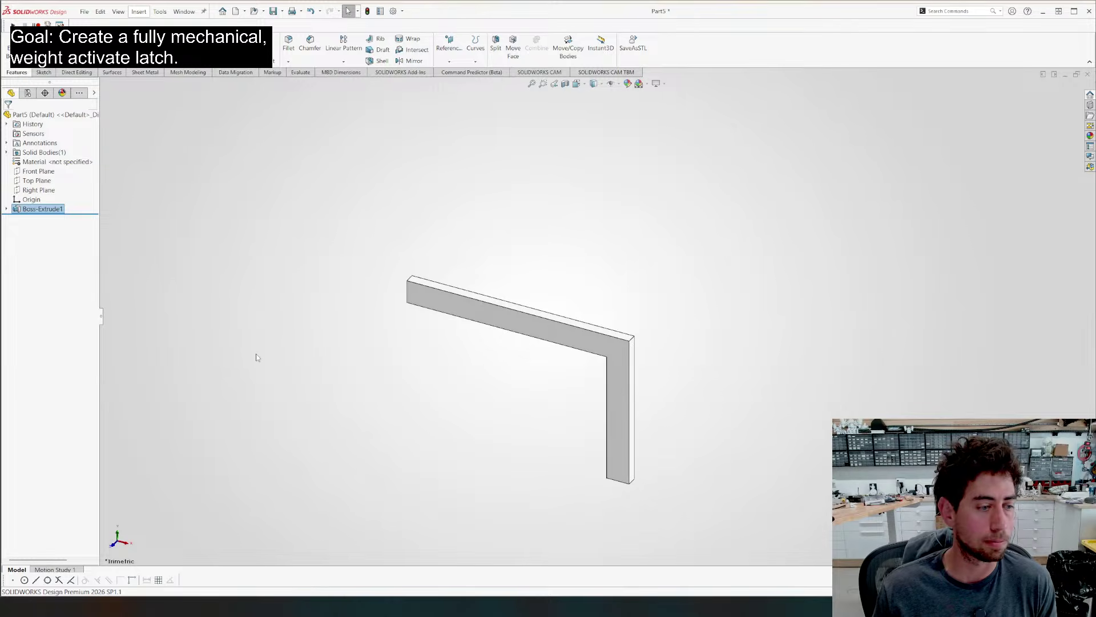
pyautogui.hotkey('ctrl', 's')
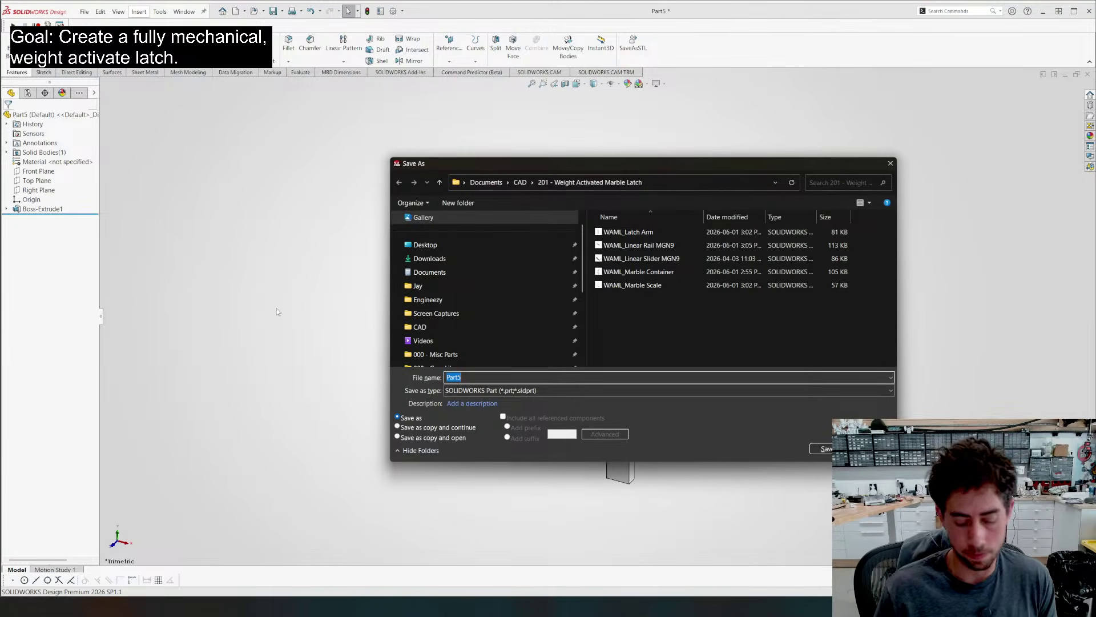
pyautogui.write('WAML_')
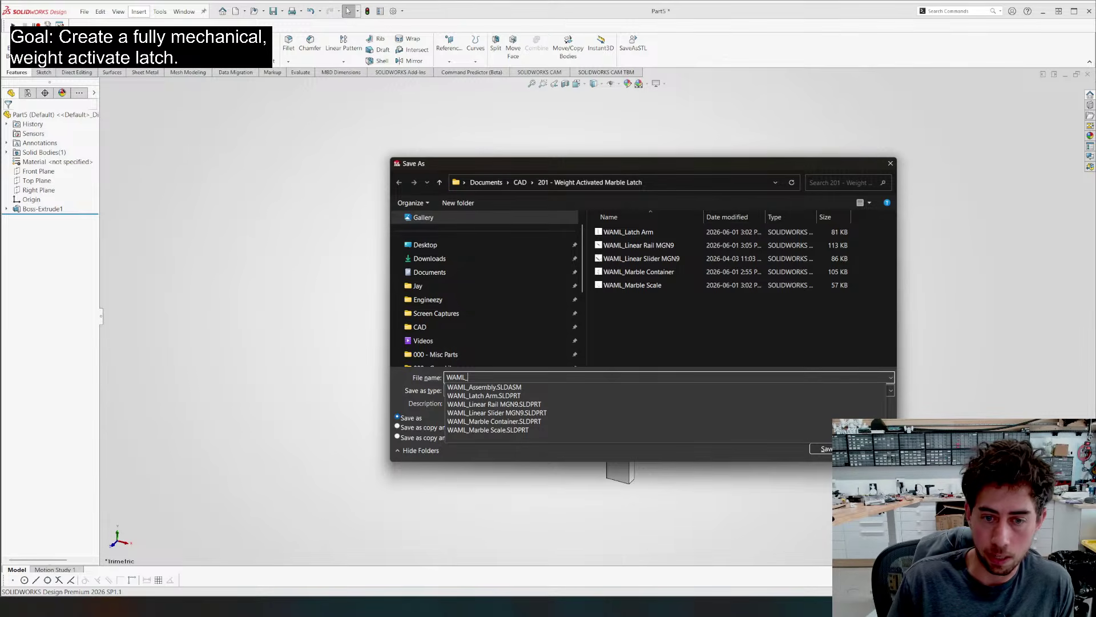
pyautogui.write('Sl')
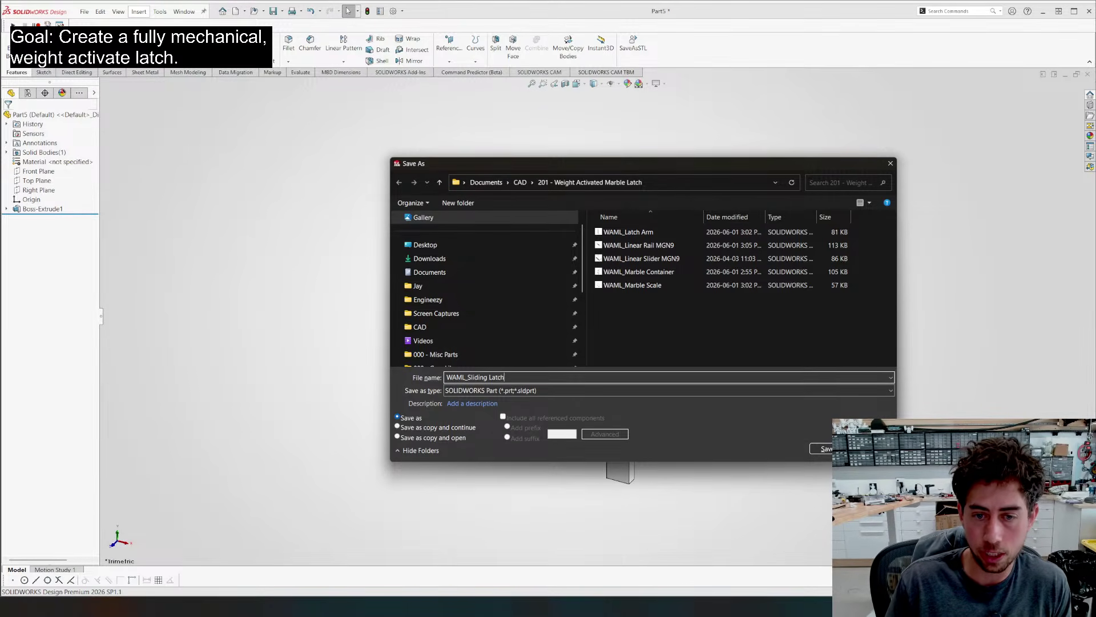
pyautogui.write('iding Latch')
pyautogui.press('Return')
# Start a sketch on the latch's front face and draw a corner rectangle across the full width of the vertical leg's lower end
pyautogui.moveTo(599, 453); pyautogui.dragTo(707, 281, button='middle')
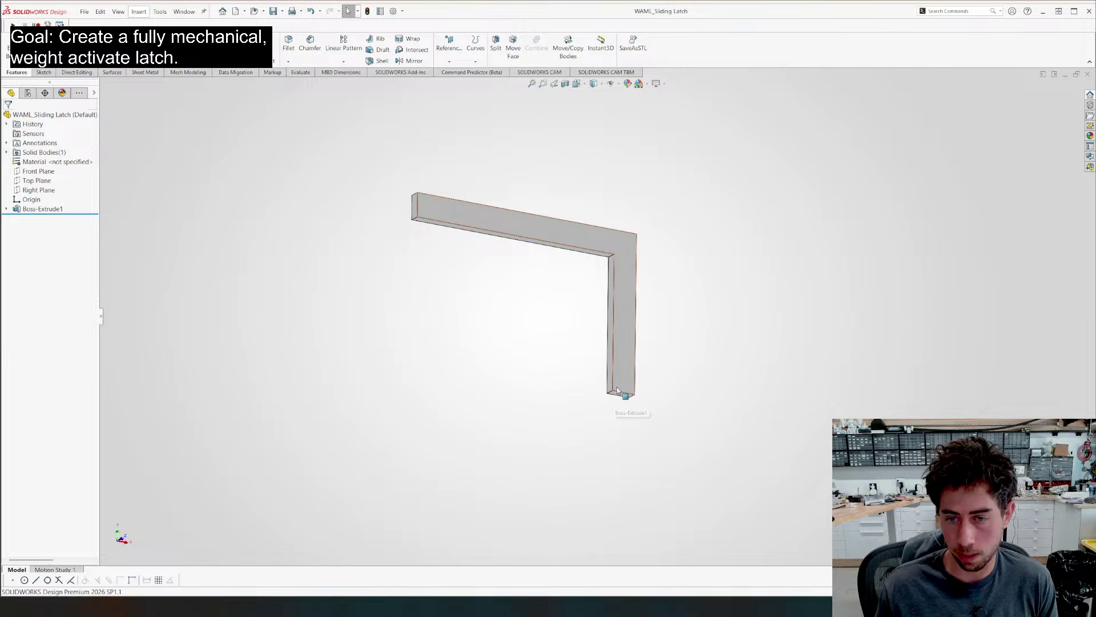
pyautogui.scroll(-3, 617, 394)
pyautogui.click(619, 340)
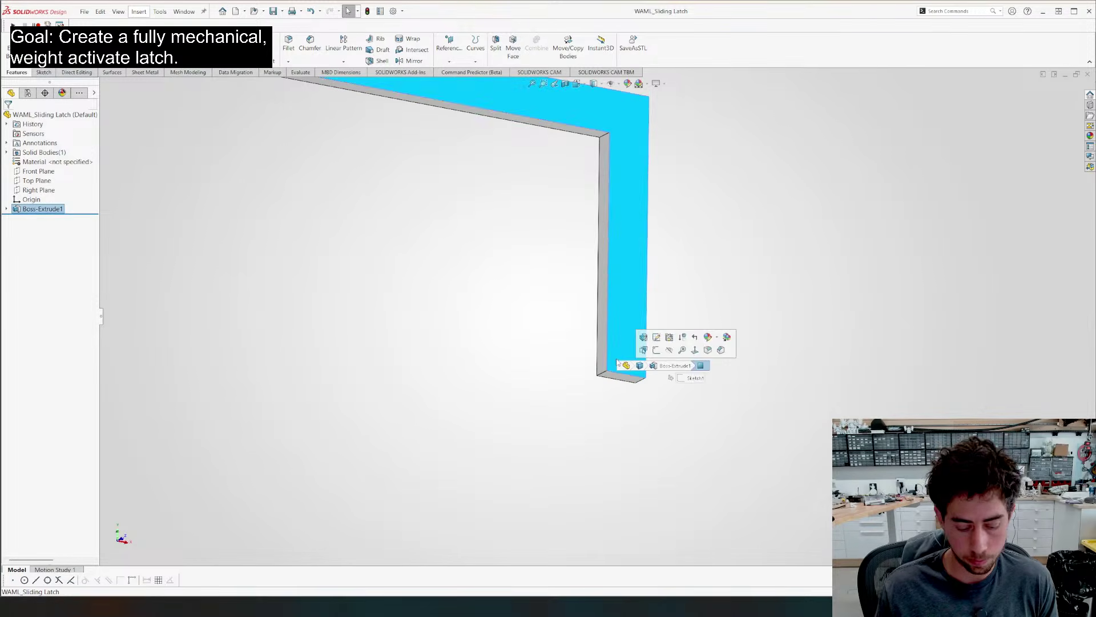
pyautogui.click(641, 365)
pyautogui.click(62, 50)
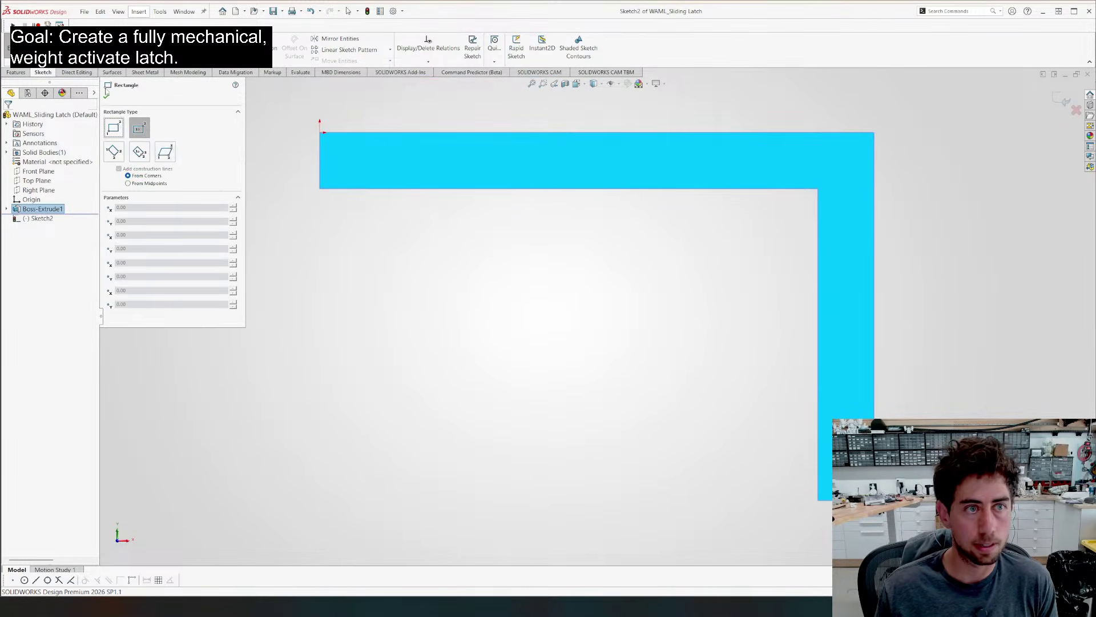
pyautogui.click(114, 128)
pyautogui.click(818, 500)
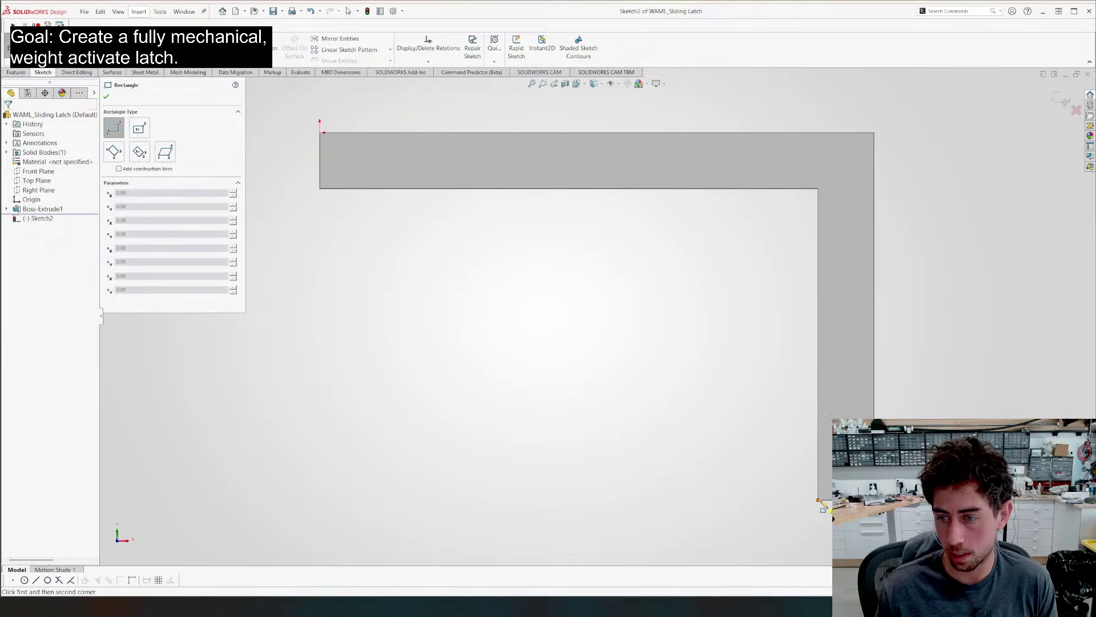
pyautogui.click(874, 427)
pyautogui.press('Escape')
pyautogui.press('a')
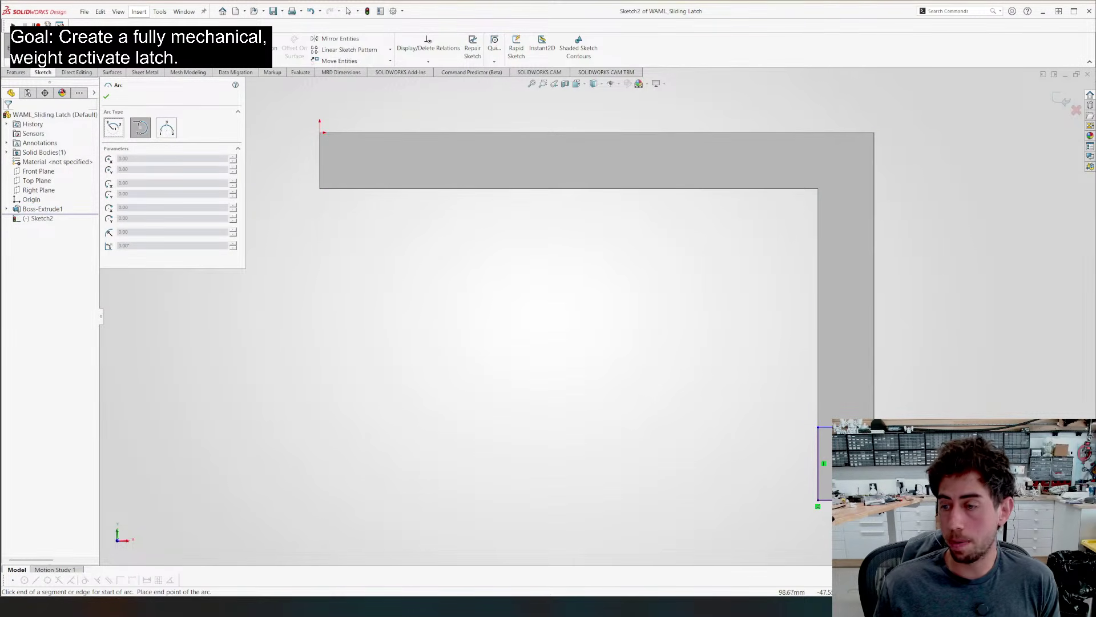
pyautogui.click(934, 427)
pyautogui.press('Escape')
pyautogui.press('Escape')
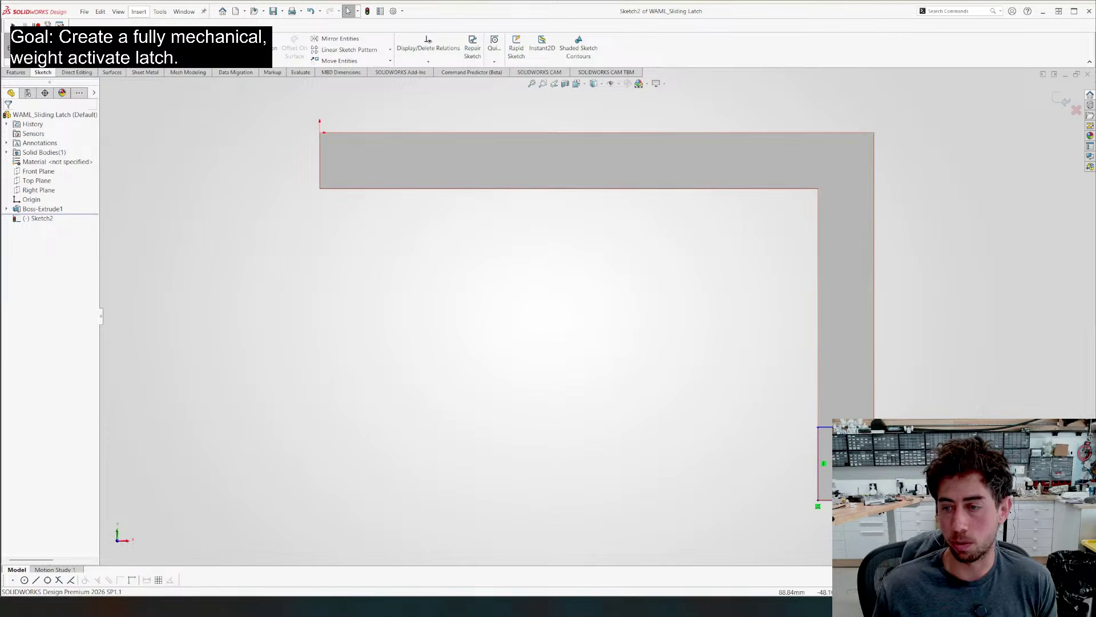
# Set the height of the rectangle at the vertical leg's lower end to 10 mm
pyautogui.press('d')
pyautogui.click(894, 427)
pyautogui.click(903, 500)
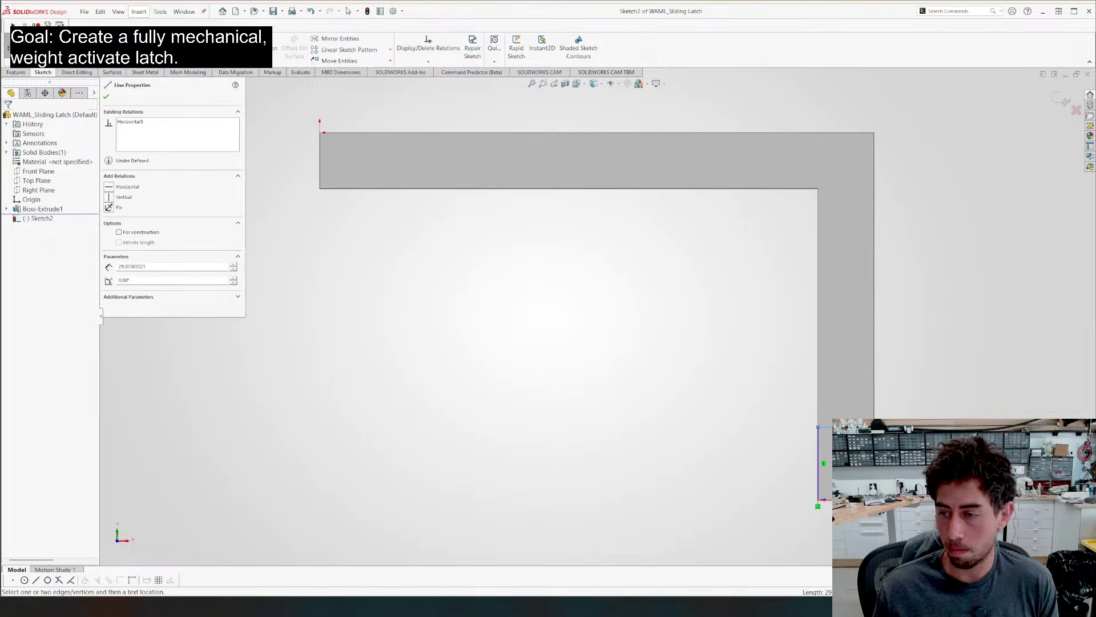
pyautogui.click(975, 364)
pyautogui.write('10')
pyautogui.press('Return')
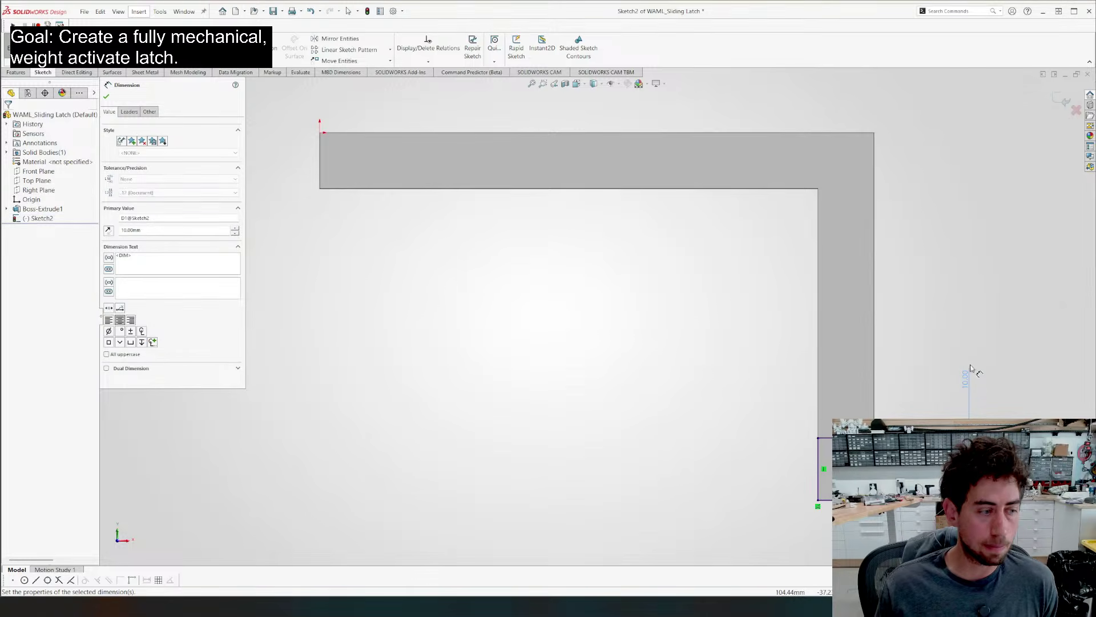
pyautogui.scroll(4, 599, 314)
pyautogui.press('Escape')
# Extrude the rectangle at the vertical leg's lower end 12 mm forward as a foot, merged with the latch body
pyautogui.moveTo(531, 348); pyautogui.dragTo(502, 350, button='middle')
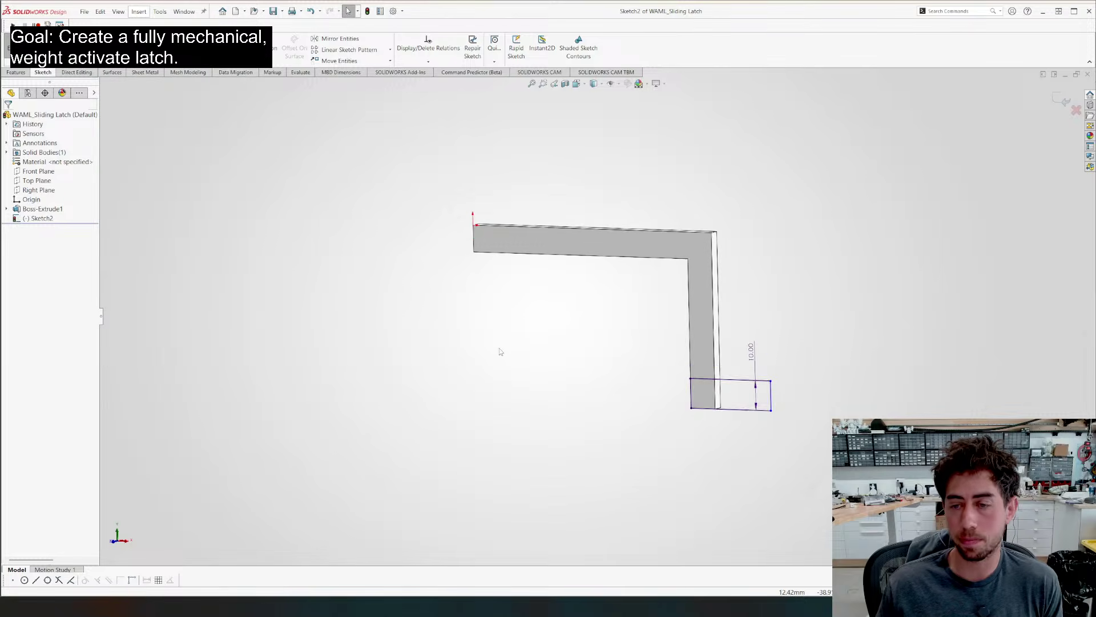
pyautogui.press('e')
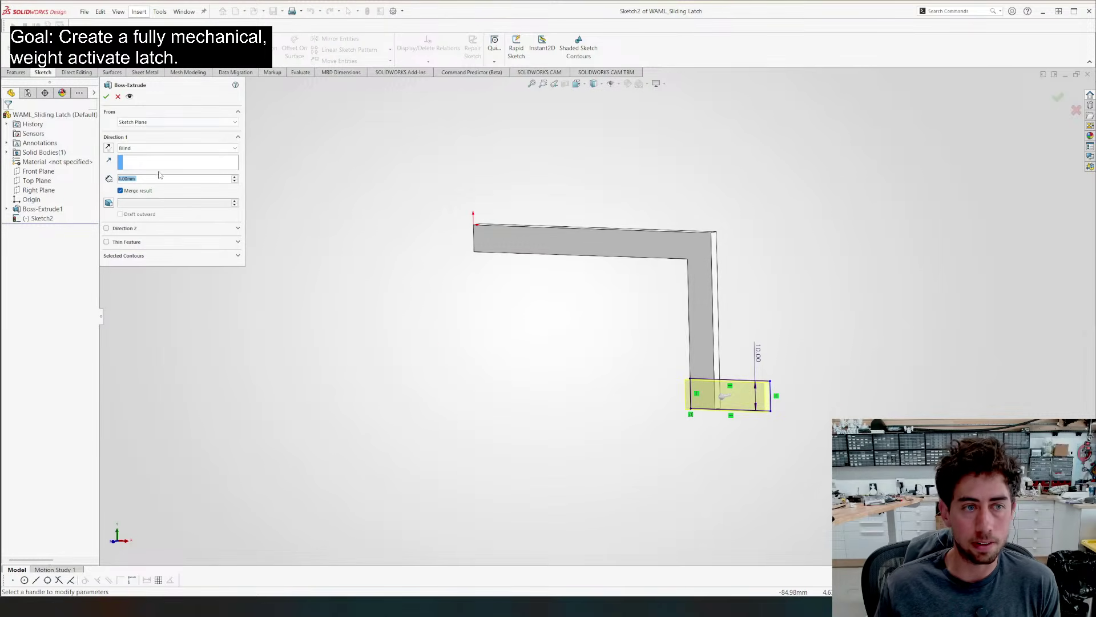
pyautogui.scroll(7, 163, 179)
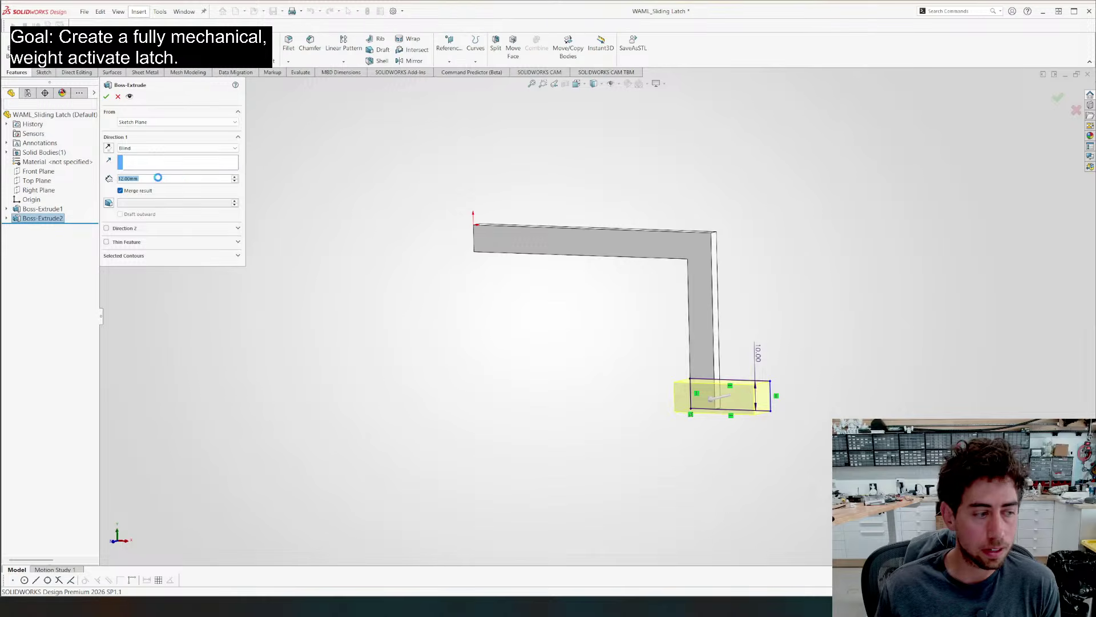
pyautogui.press('Return')
# Sketch a corner rectangle about 14 mm wide on the horizontal leg's front face, from the origin down to the leg's lower edge
pyautogui.moveTo(472, 388); pyautogui.dragTo(509, 435, button='middle')
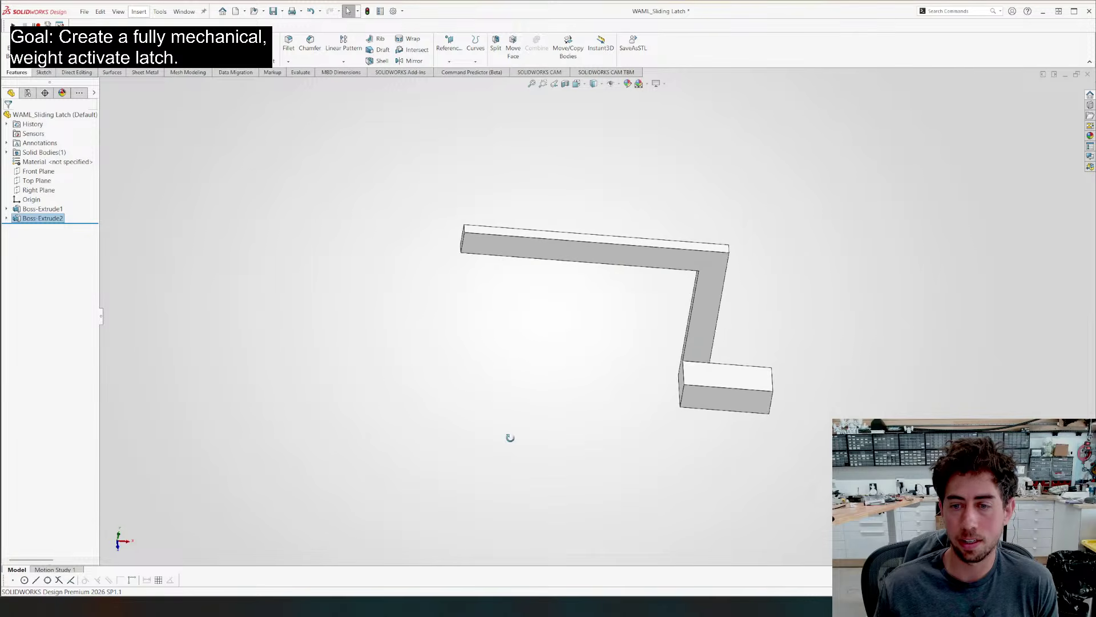
pyautogui.click(464, 251)
pyautogui.press('s')
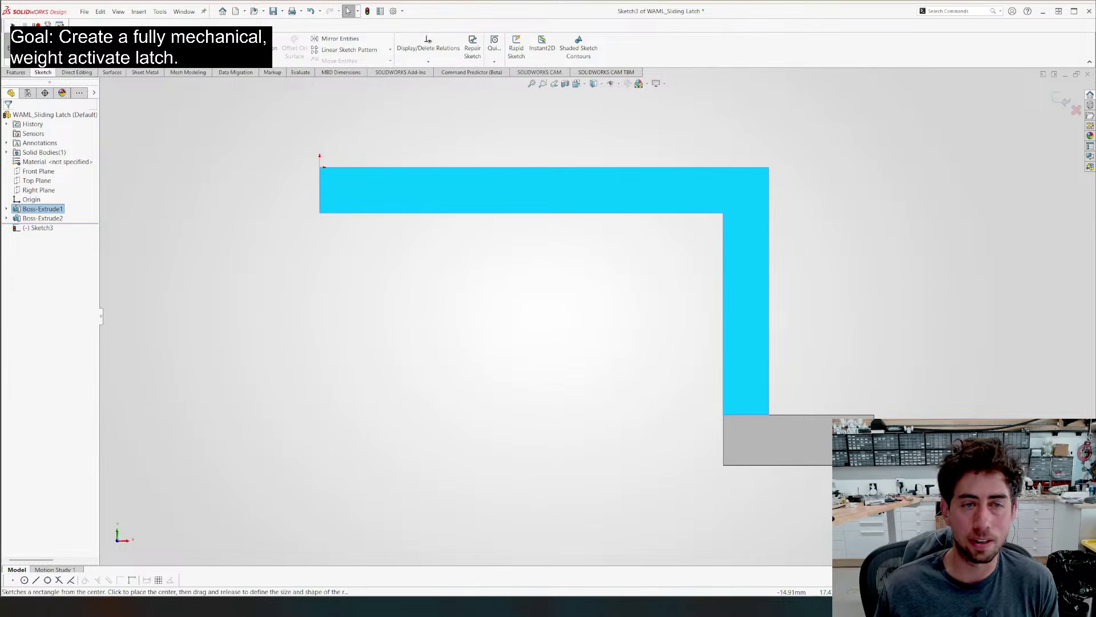
pyautogui.click(82, 50)
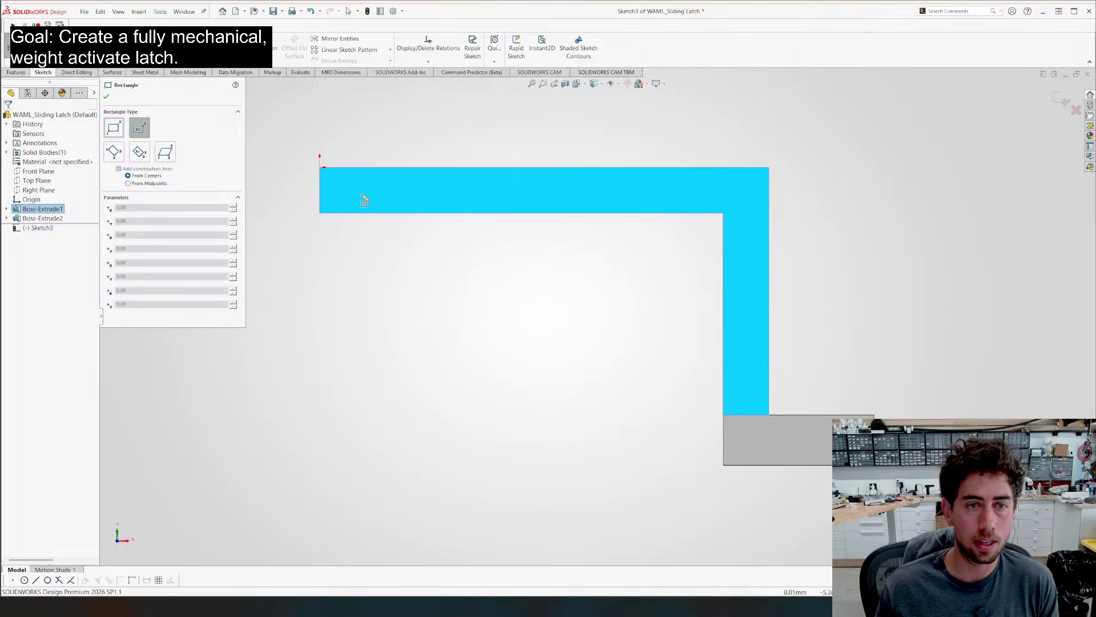
pyautogui.click(108, 130)
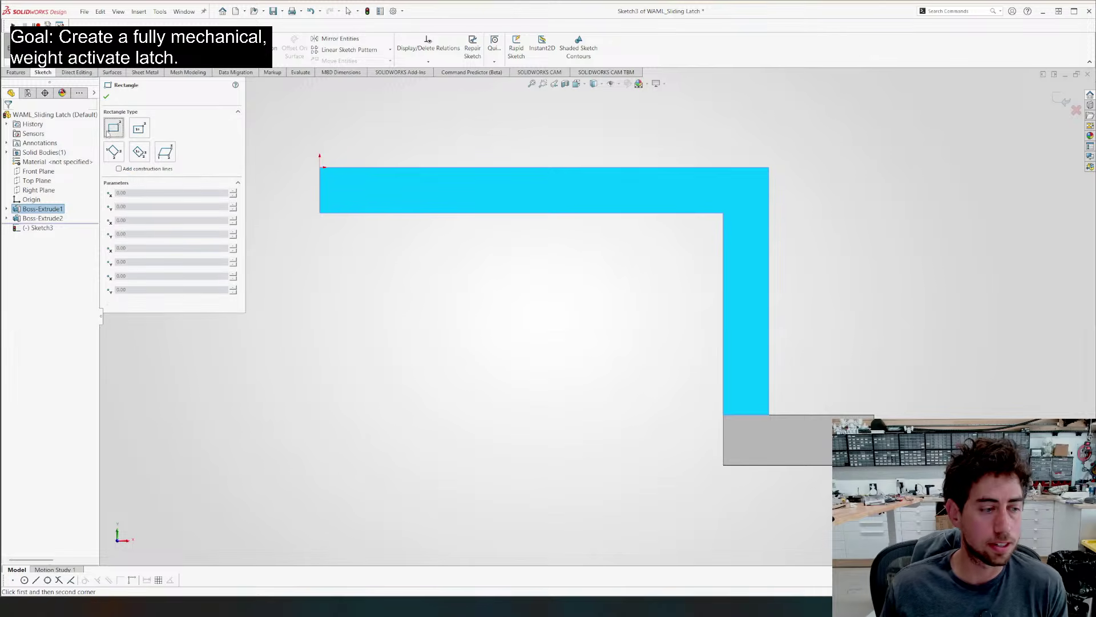
pyautogui.click(319, 167)
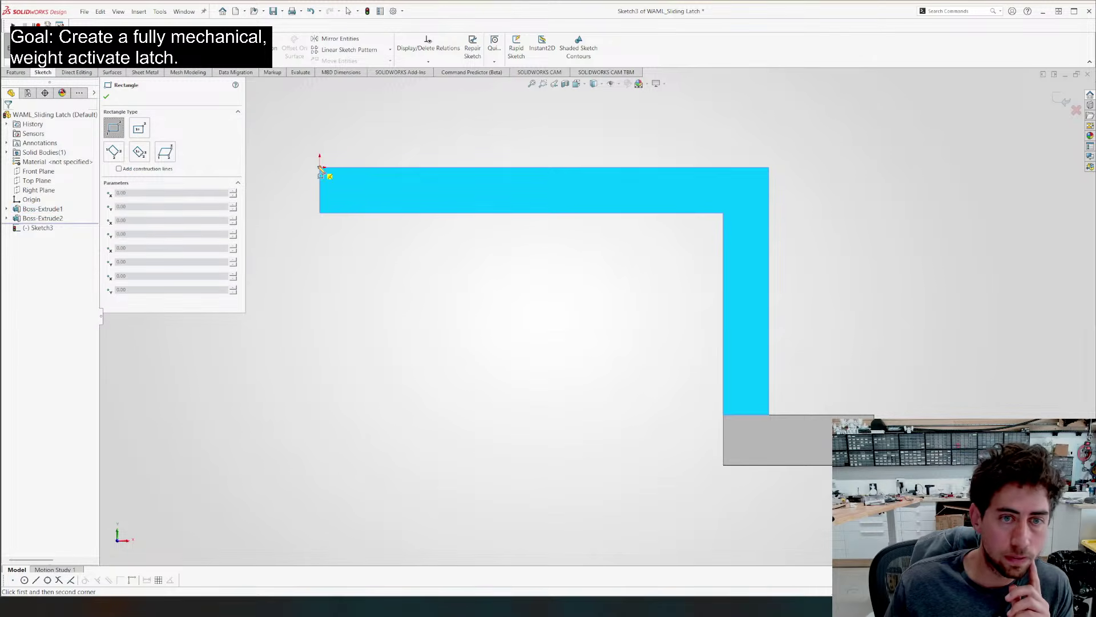
pyautogui.click(394, 219)
# Dimension the width of the rectangle at the horizontal leg's free end at 15 mm
pyautogui.press('d')
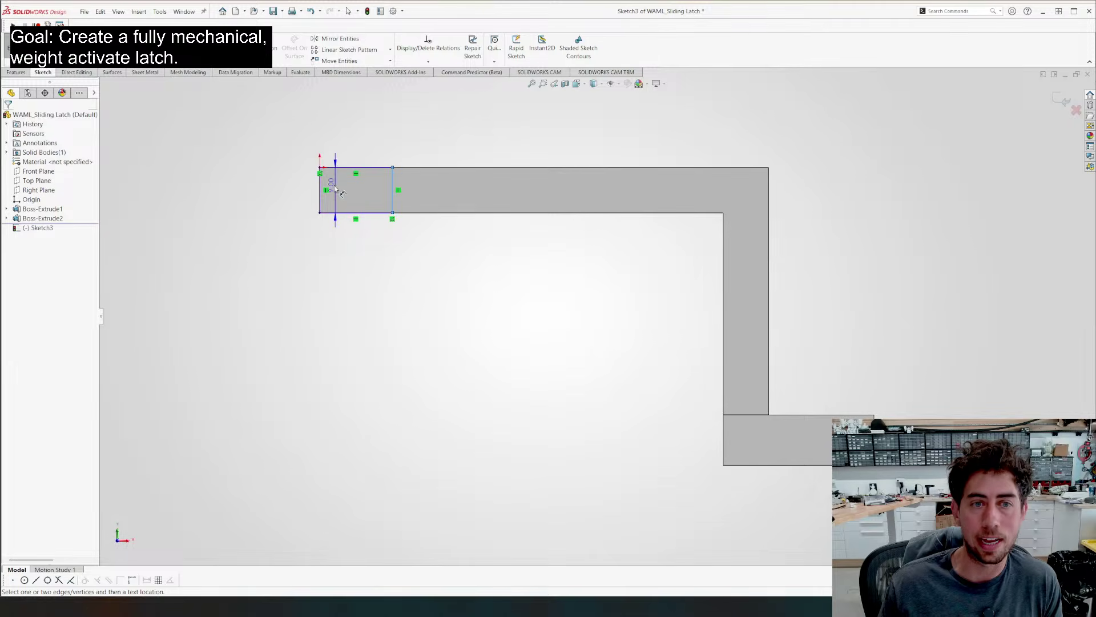
pyautogui.click(319, 186)
pyautogui.click(352, 108)
pyautogui.write('15')
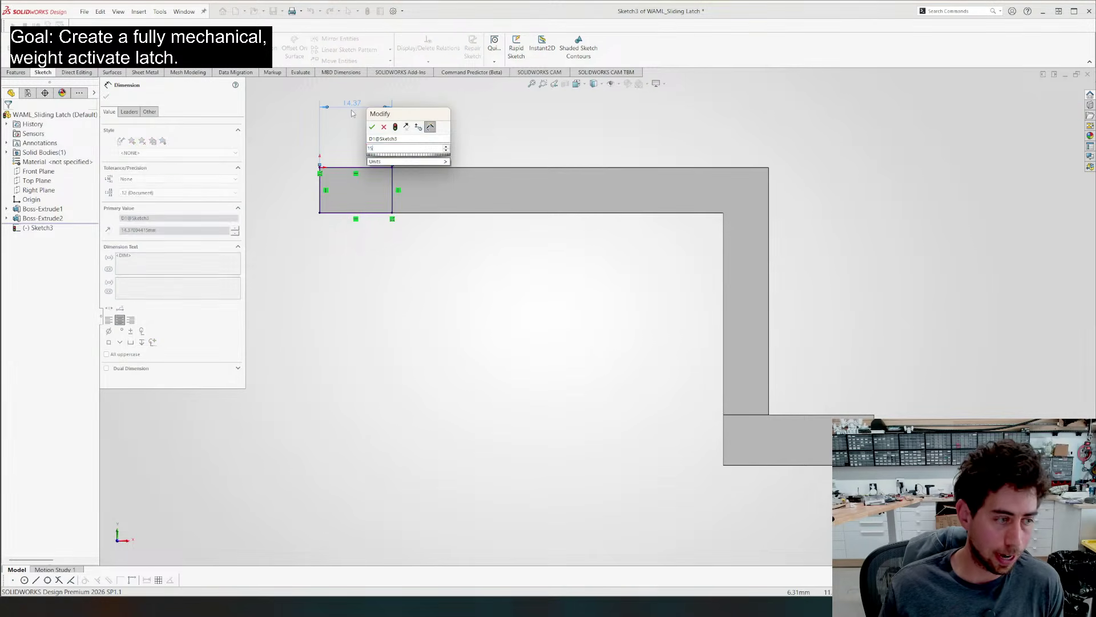
pyautogui.press('Return')
pyautogui.press('Escape')
# Extrude the rectangle at the horizontal leg's free end 50 mm forward to form a perpendicular arm
pyautogui.press('f')
pyautogui.moveTo(394, 246); pyautogui.dragTo(394, 421, button='middle')
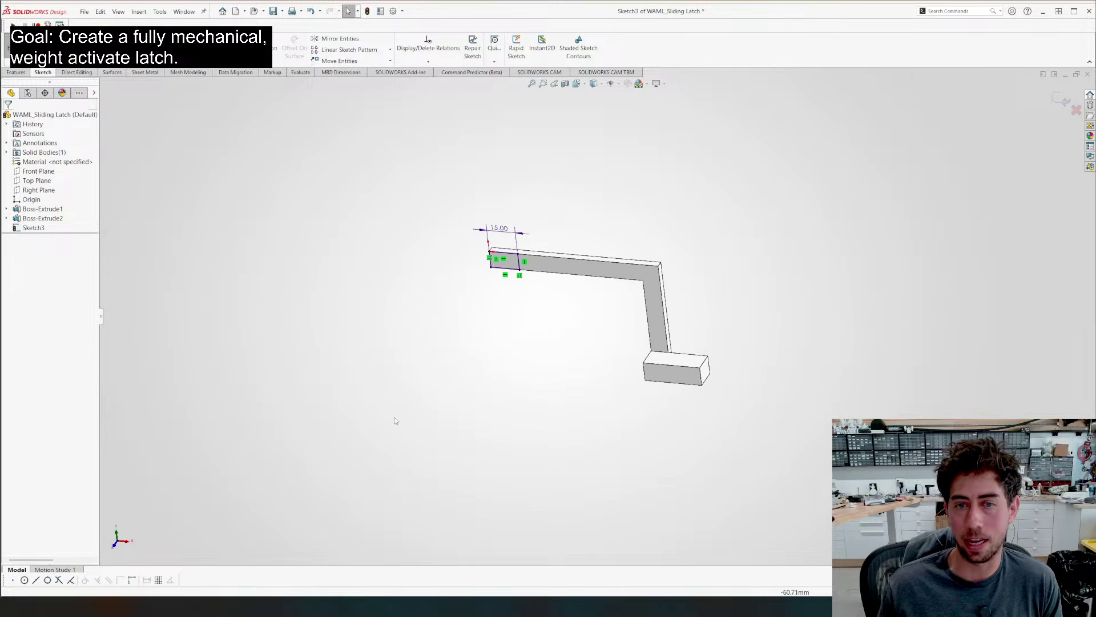
pyautogui.press('e')
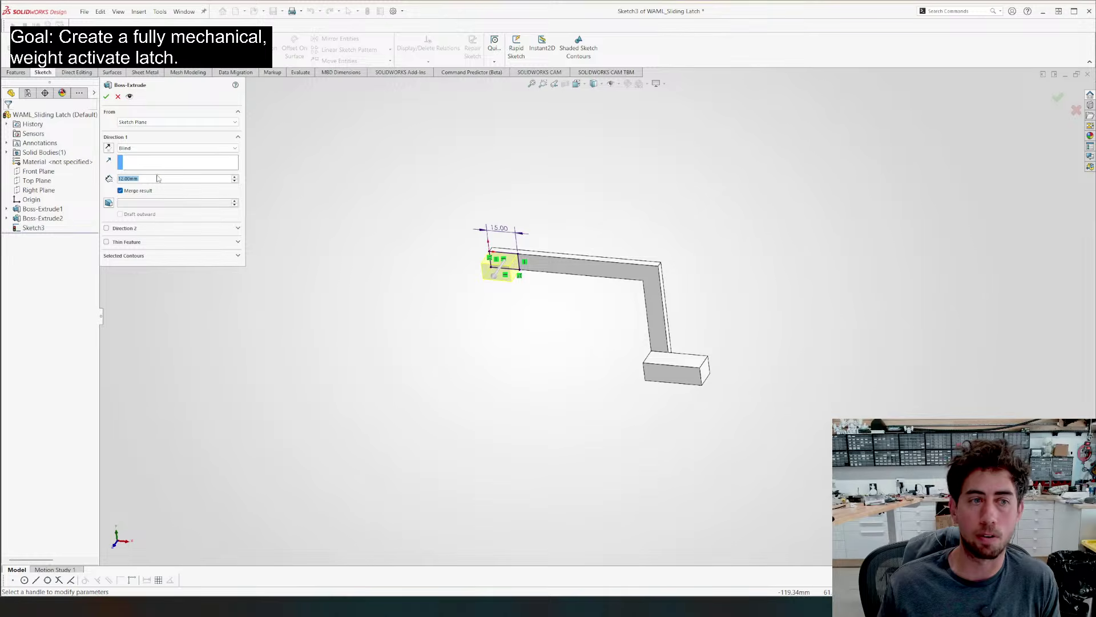
pyautogui.click(233, 178)
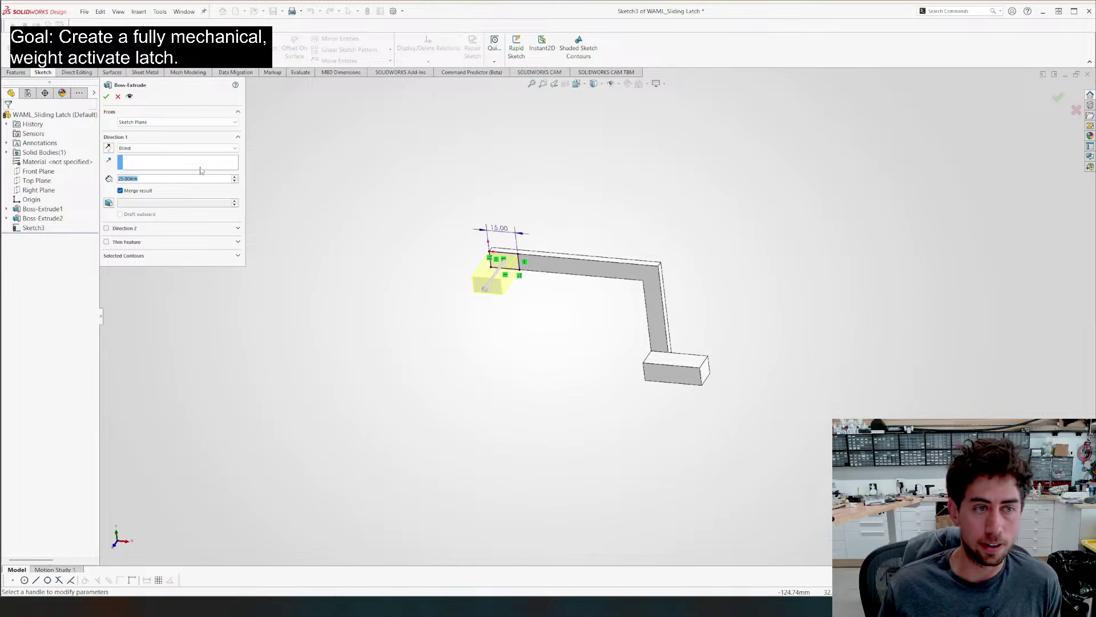
pyautogui.write('50')
pyautogui.press('Return')
pyautogui.press('Return')
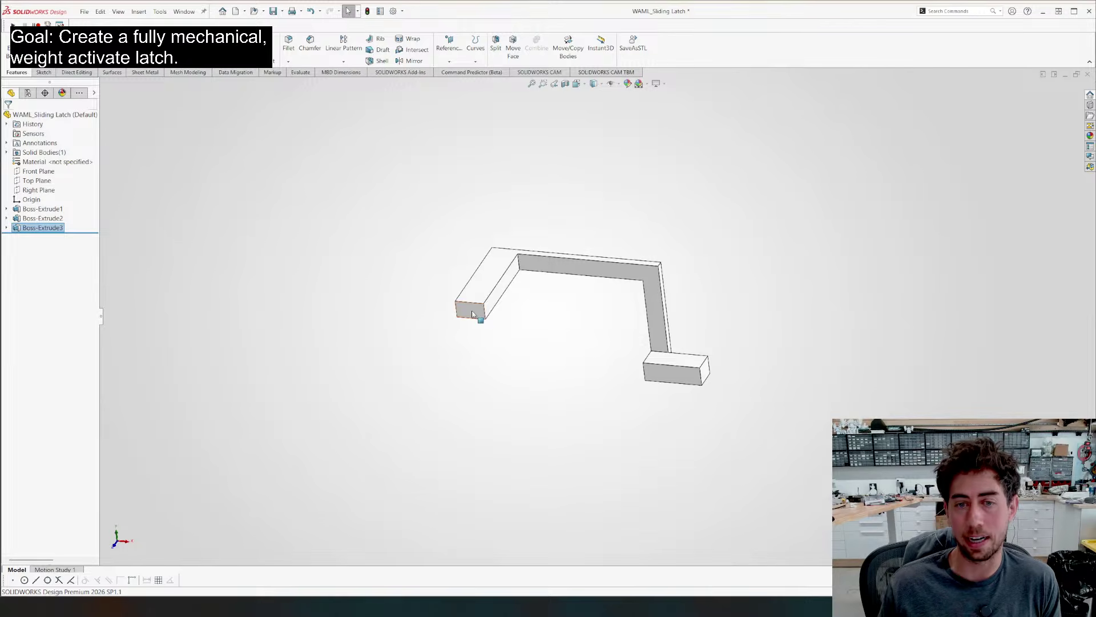
# Sketch a corner rectangle about 29 mm wide on the perpendicular arm's end face, starting at the origin and spanning the face's full height
pyautogui.click(473, 313)
pyautogui.click(511, 302)
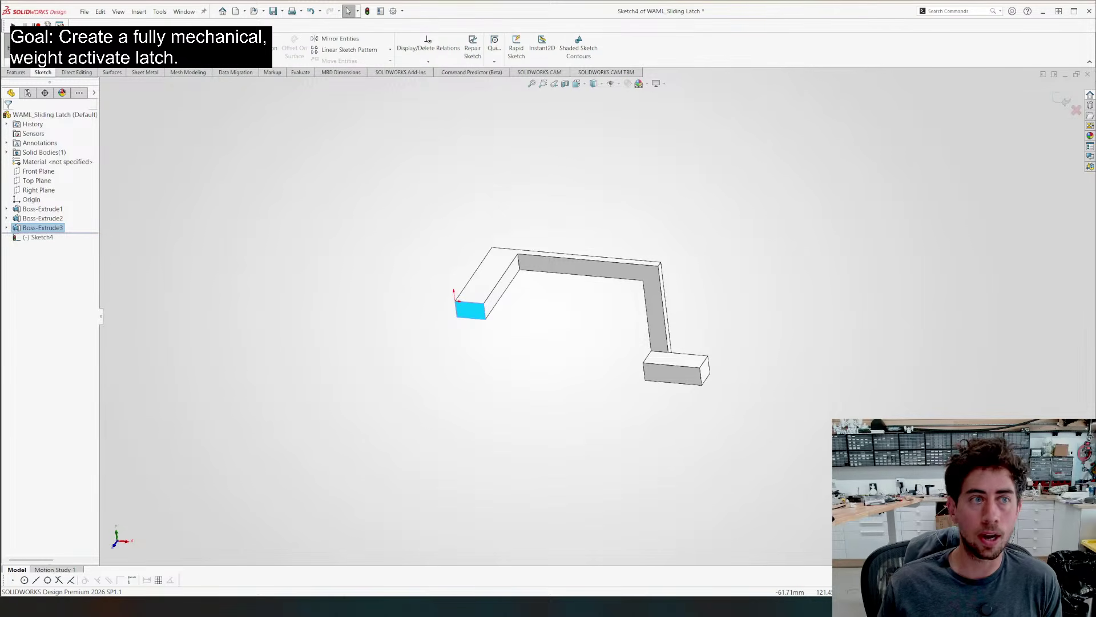
pyautogui.click(62, 49)
pyautogui.hotkey('ctrl', '8')
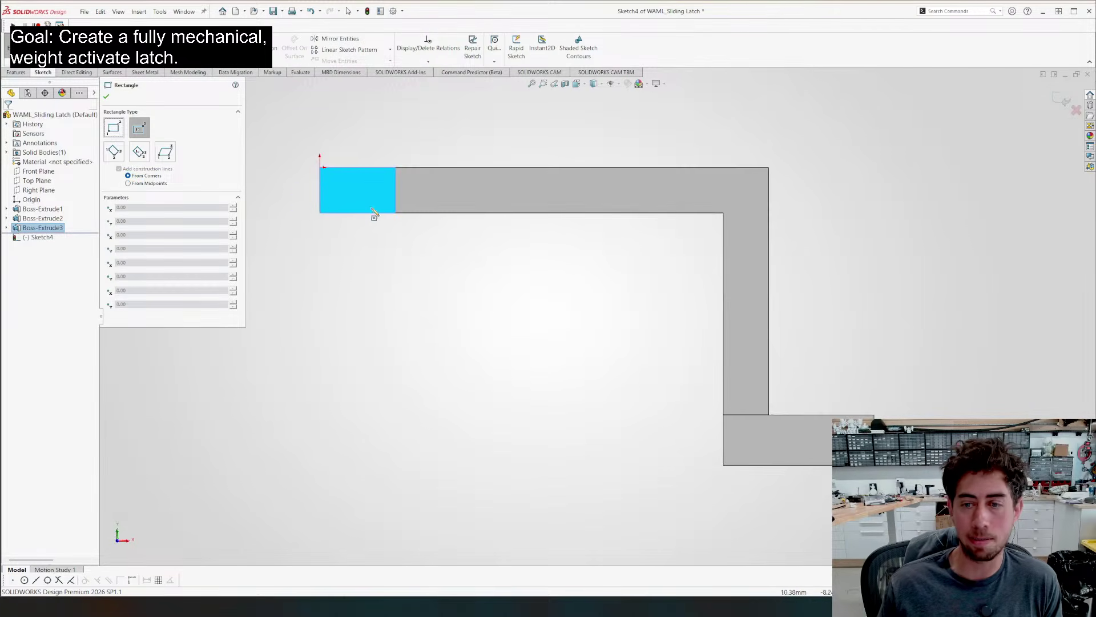
pyautogui.click(321, 169)
pyautogui.click(114, 128)
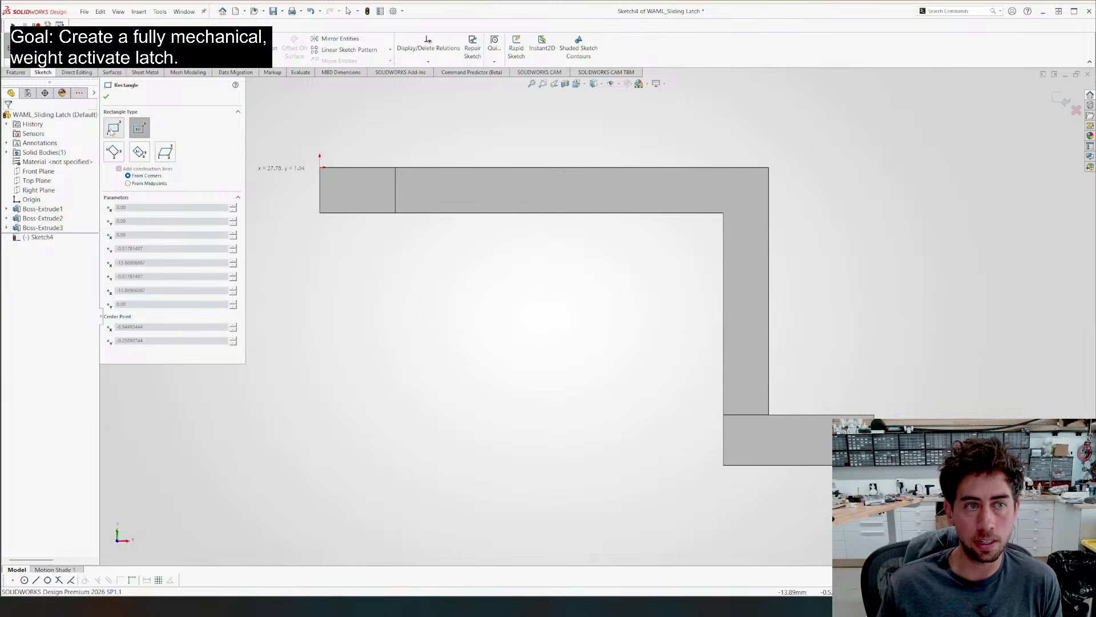
pyautogui.click(470, 213)
pyautogui.press('Escape')
# Dimension the width of the rectangle on the perpendicular arm's end face at 25 mm
pyautogui.press('f')
pyautogui.moveTo(375, 239); pyautogui.dragTo(417, 340, button='middle')
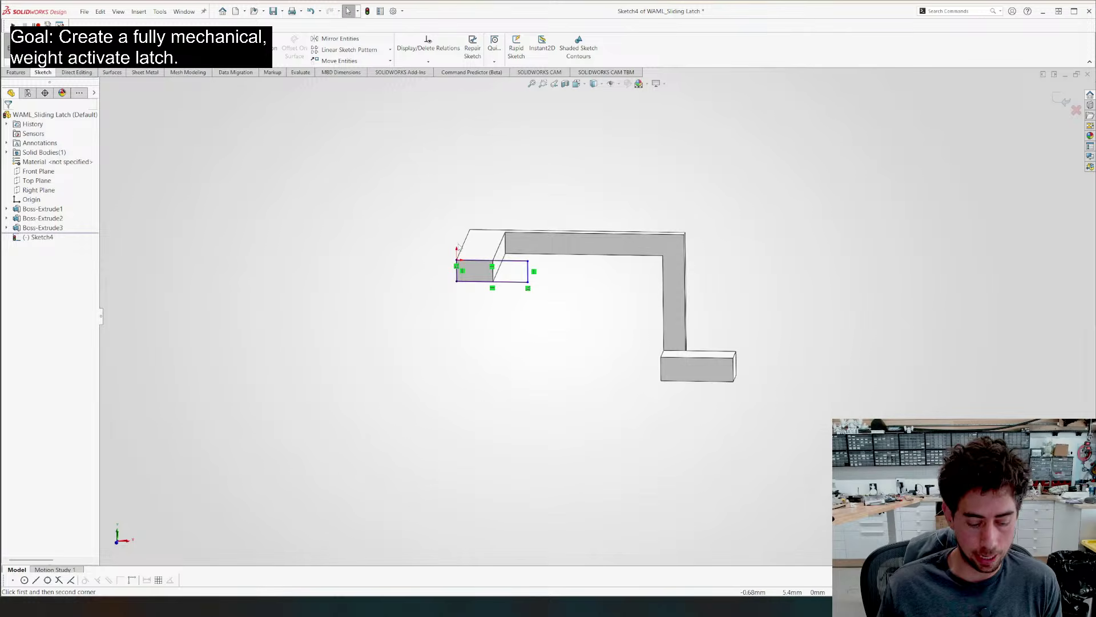
pyautogui.press('d')
pyautogui.click(492, 260)
pyautogui.click(495, 185)
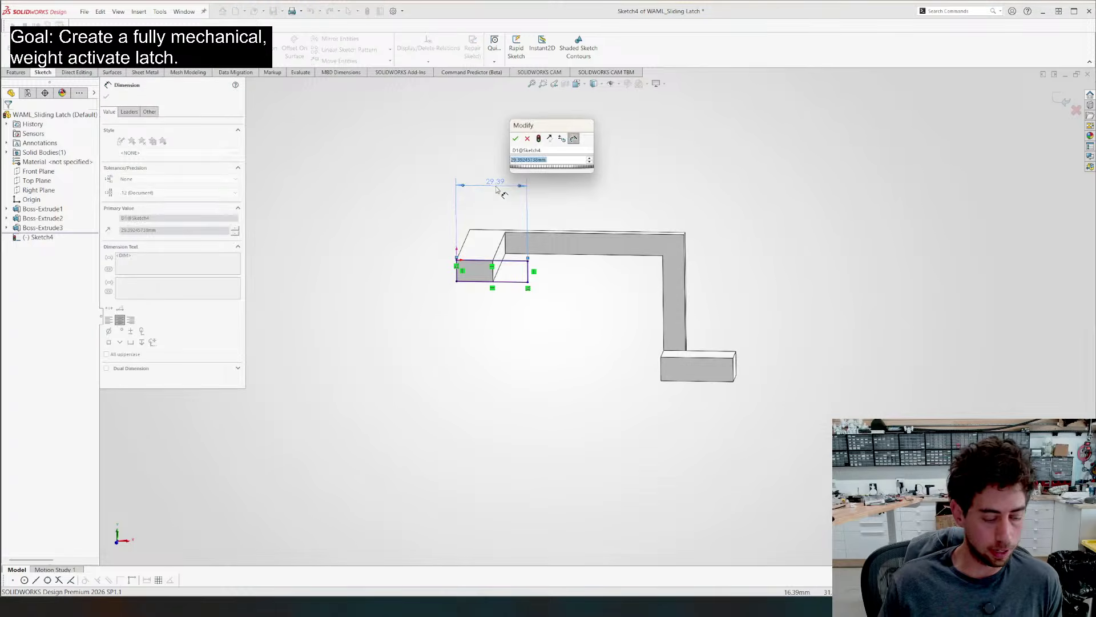
pyautogui.write('25')
pyautogui.press('Return')
pyautogui.press('Escape')
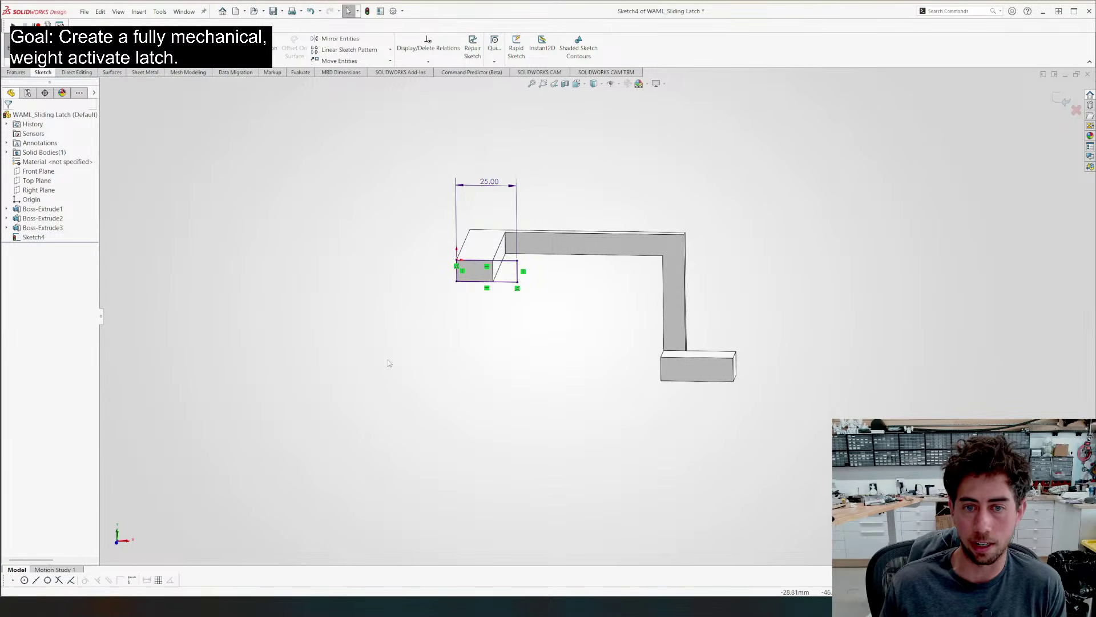
# Extrude the 25 mm wide rectangle 15 mm forward to form the hook, and save the sliding latch part
pyautogui.press('e')
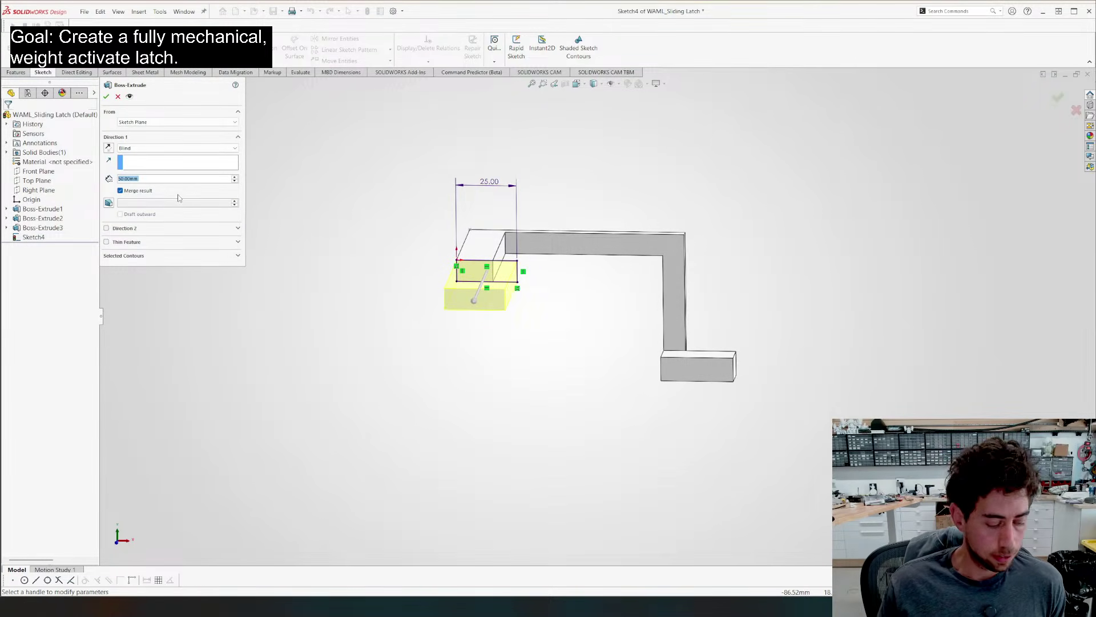
pyautogui.write('15')
pyautogui.press('Return')
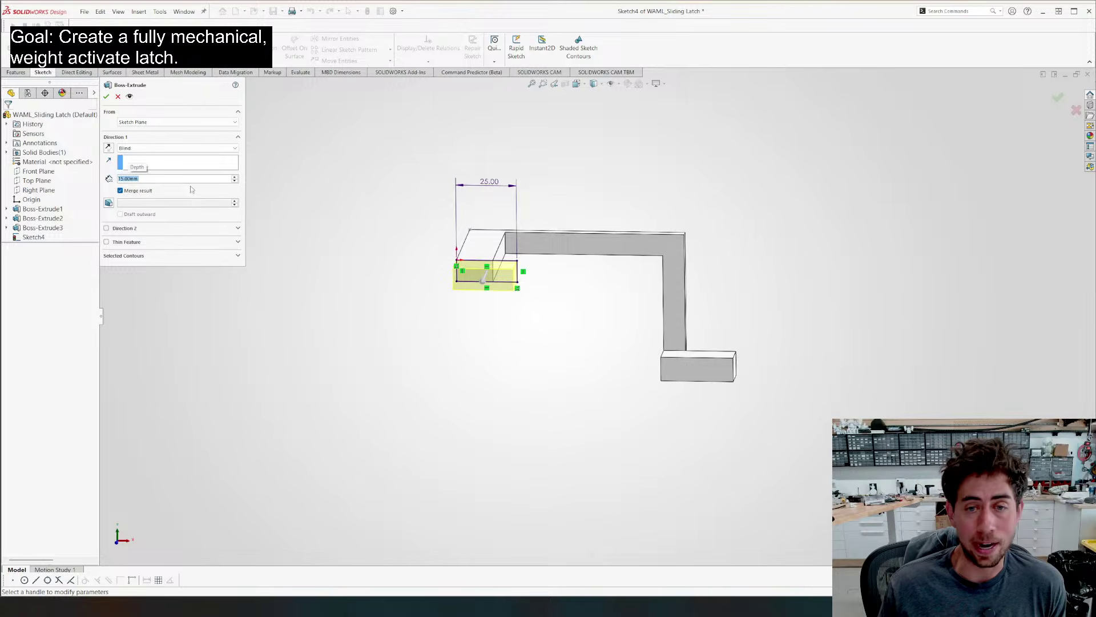
pyautogui.moveTo(367, 220); pyautogui.dragTo(395, 255, button='middle')
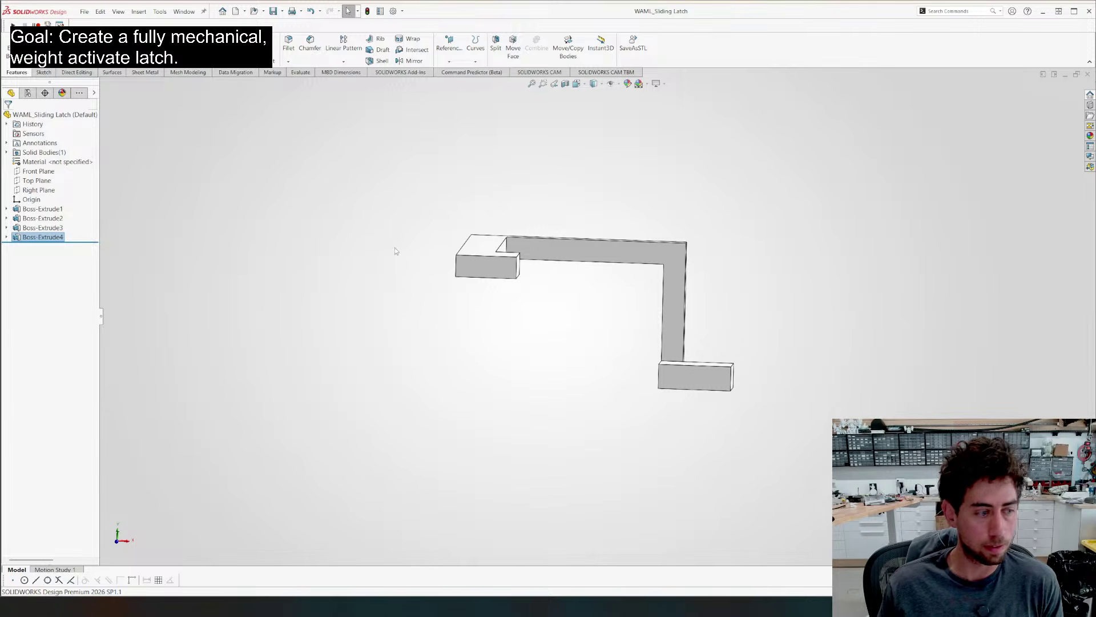
# Switch to WAML_Assembly and insert the WAML_Sliding Latch part near the marble container
pyautogui.hotkey('ctrl', 'Tab')
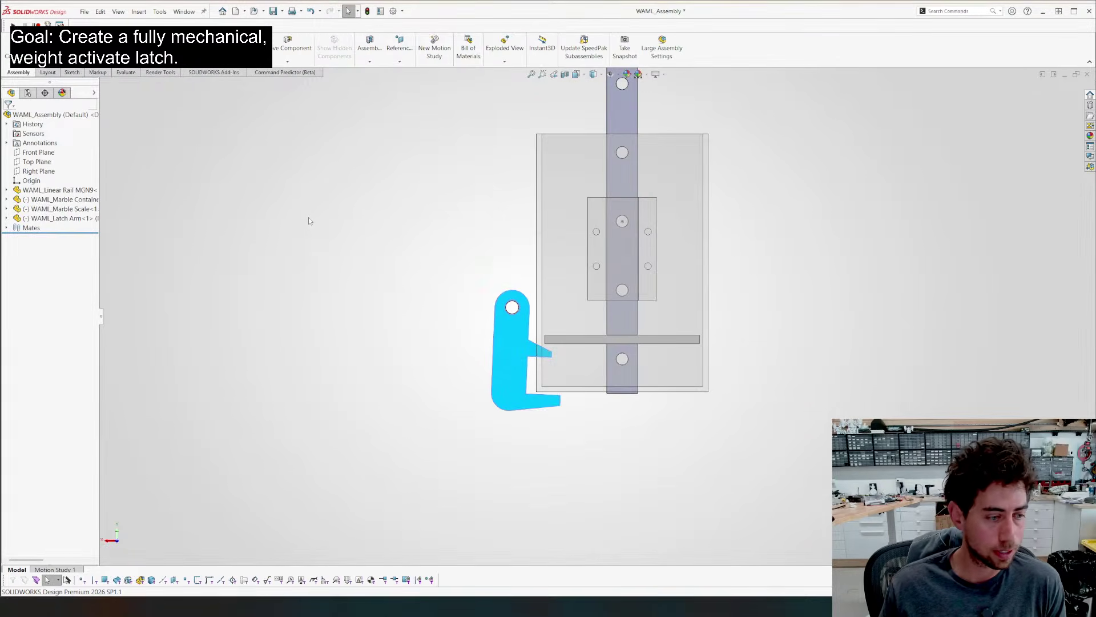
pyautogui.moveTo(308, 220); pyautogui.dragTo(372, 356, button='middle')
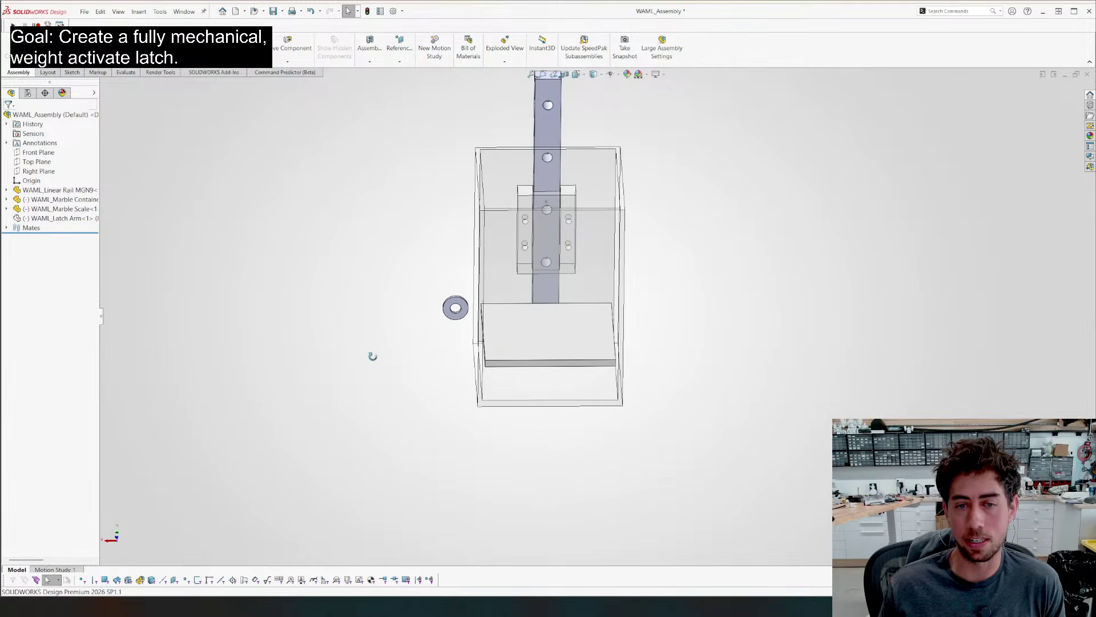
pyautogui.click(58, 49)
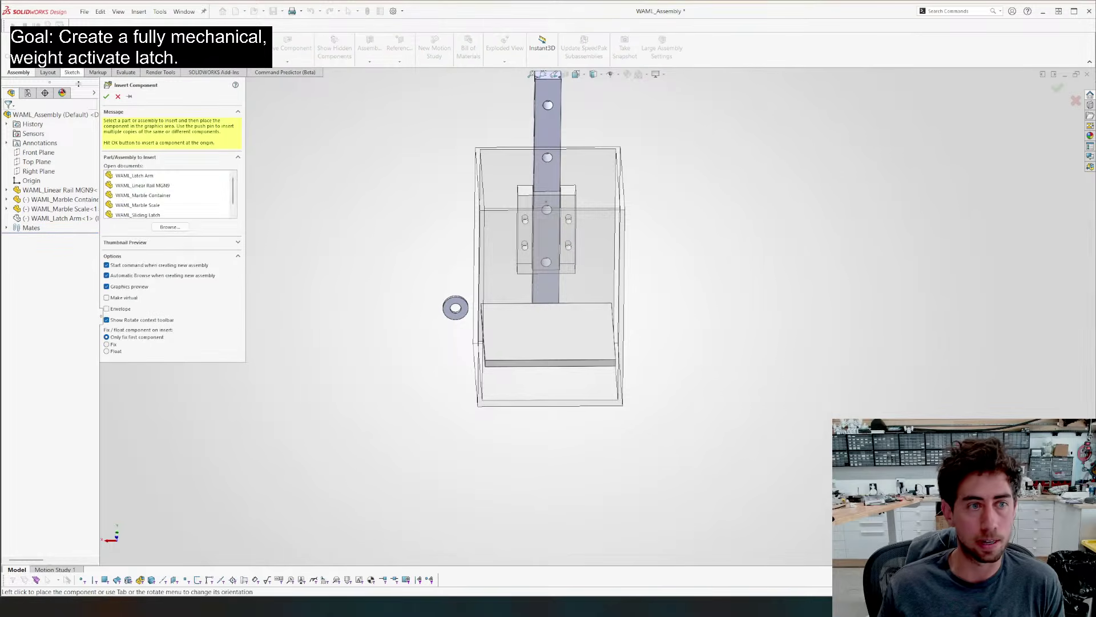
pyautogui.click(141, 176)
pyautogui.scroll(-1, 142, 188)
pyautogui.click(137, 205)
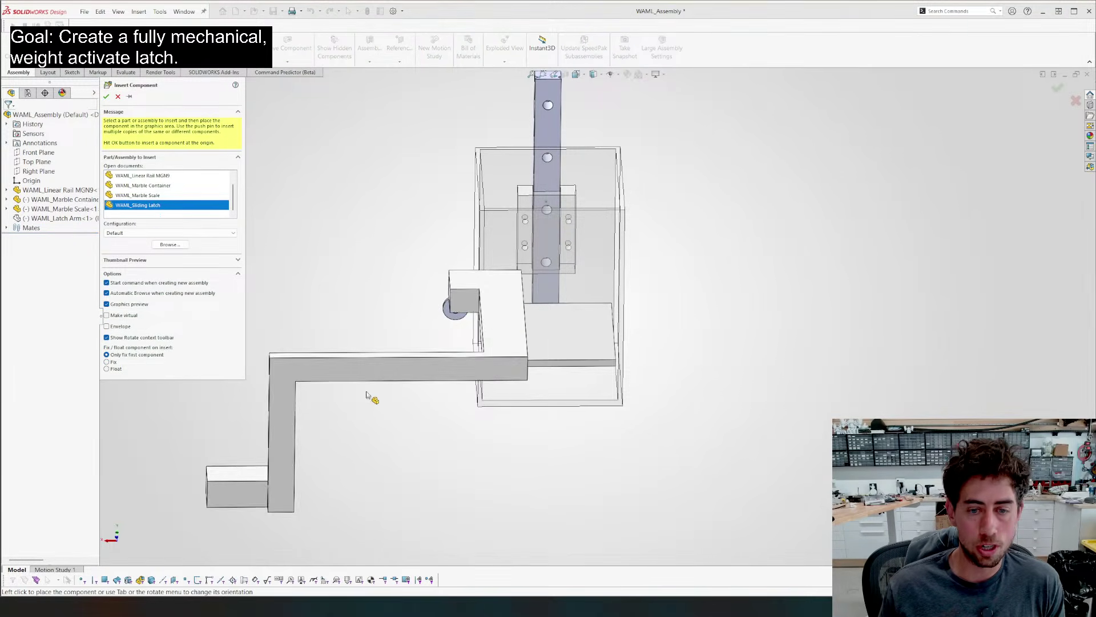
pyautogui.click(441, 381)
# Rotate the sliding latch so its hook is on the latch arm's side, and move it so the horizontal leg spans the marble container
pyautogui.moveTo(459, 367); pyautogui.dragTo(227, 437, button='right')
pyautogui.click(338, 457)
pyautogui.hotkey('ctrl', '2')
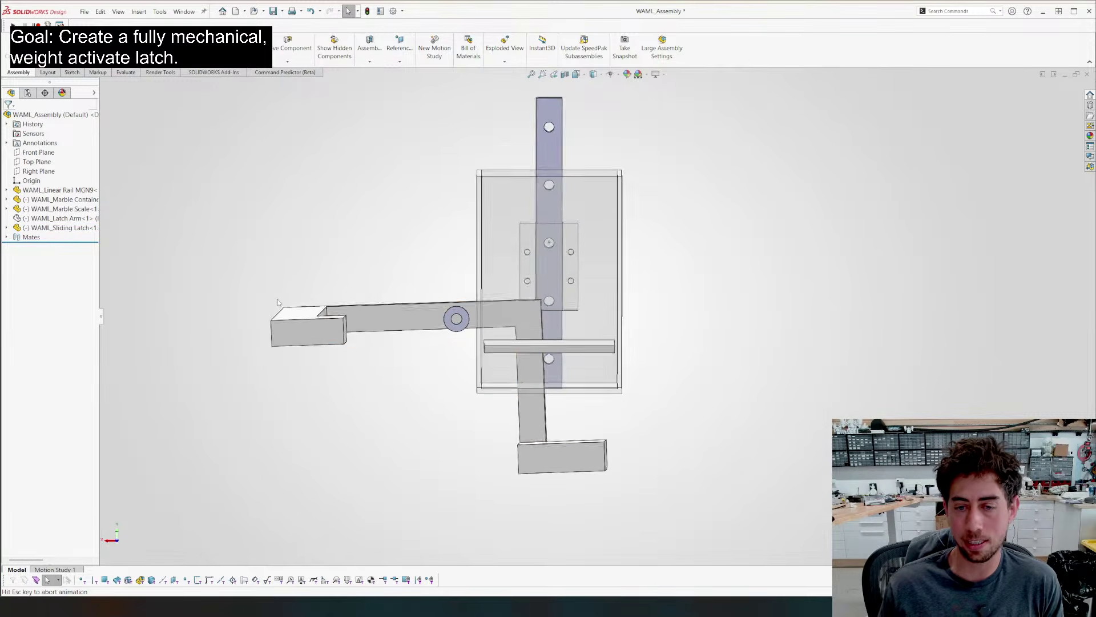
pyautogui.moveTo(540, 382); pyautogui.dragTo(552, 418, button='middle')
pyautogui.moveTo(554, 410); pyautogui.dragTo(664, 359)
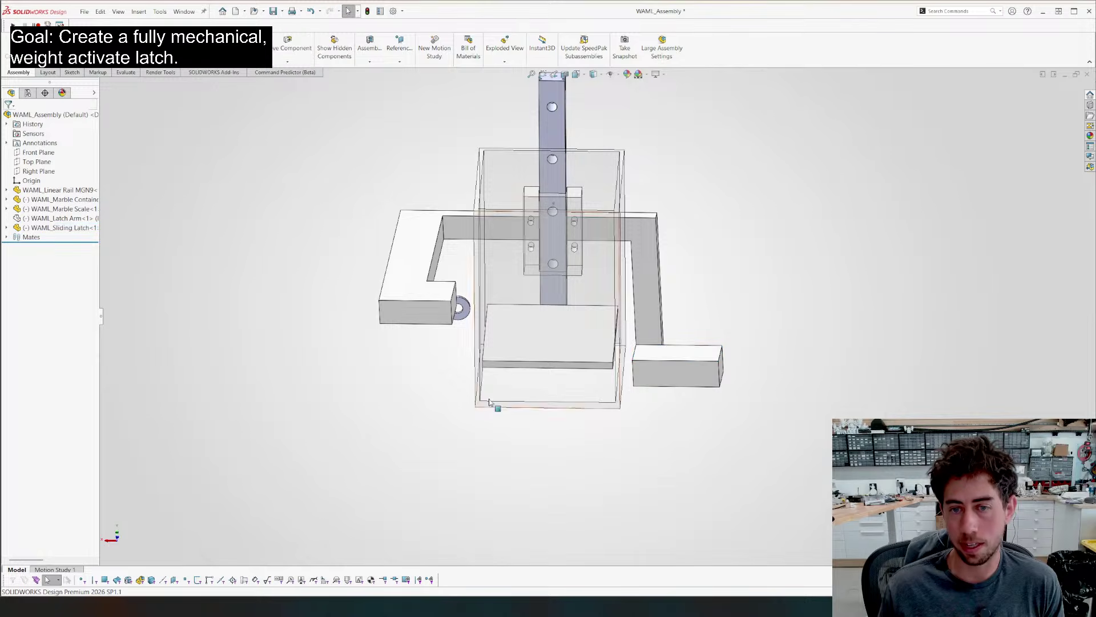
# Set the width of the sliding latch's perpendicular arm behind the hook to 5 mm from within the assembly
pyautogui.moveTo(664, 360); pyautogui.dragTo(455, 402, button='middle')
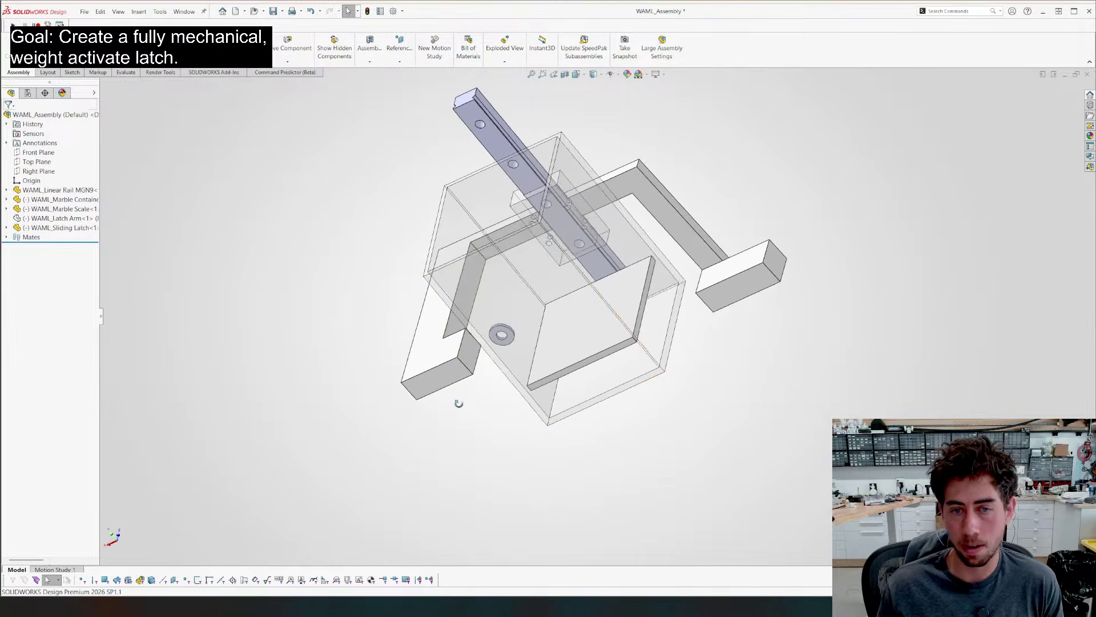
pyautogui.click(451, 329)
pyautogui.doubleClick(435, 227)
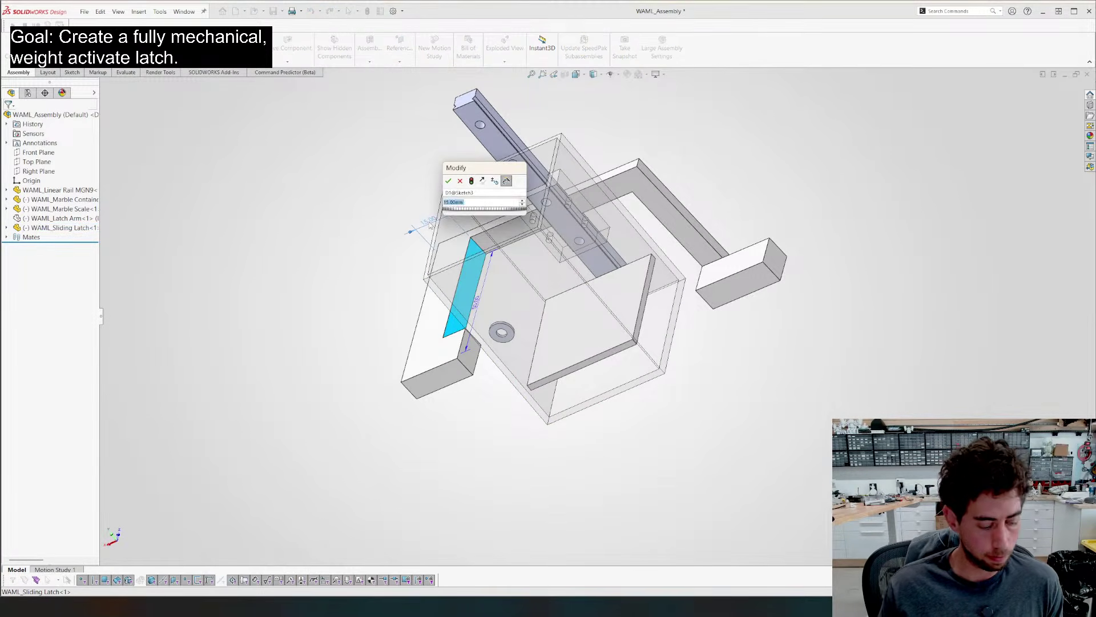
pyautogui.write('5')
pyautogui.press('Return')
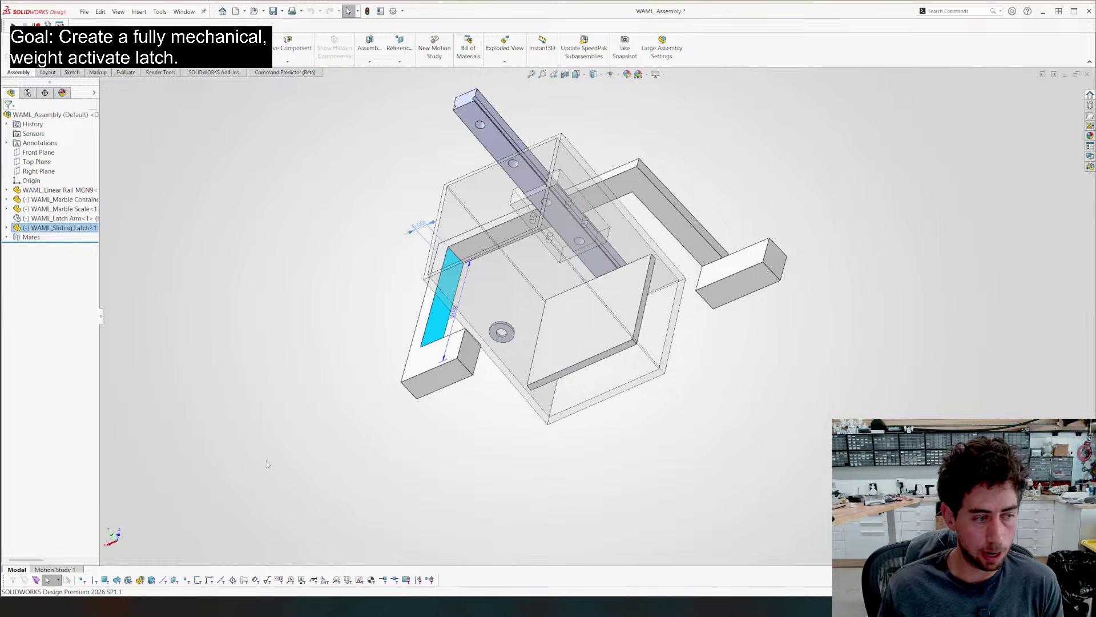
pyautogui.click(266, 461)
pyautogui.moveTo(268, 457); pyautogui.dragTo(303, 345, button='middle')
pyautogui.hotkey('ctrl', '8')
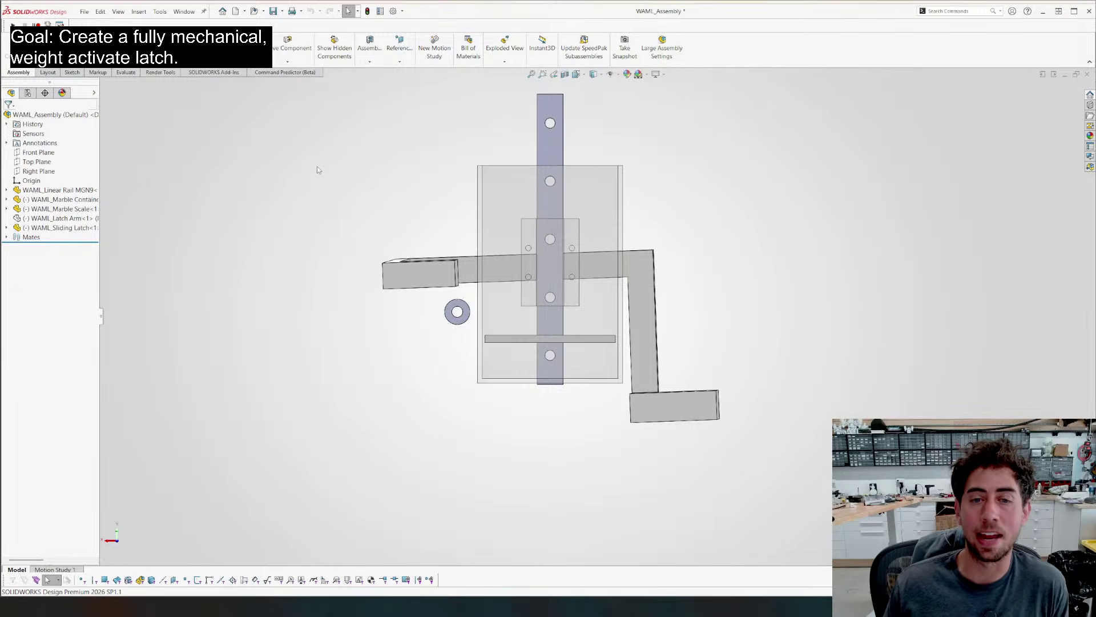
# Set the depth of the sliding latch's perpendicular arm behind the hook to 40 mm from within the assembly
pyautogui.moveTo(313, 266); pyautogui.dragTo(434, 289, button='middle')
pyautogui.click(447, 285)
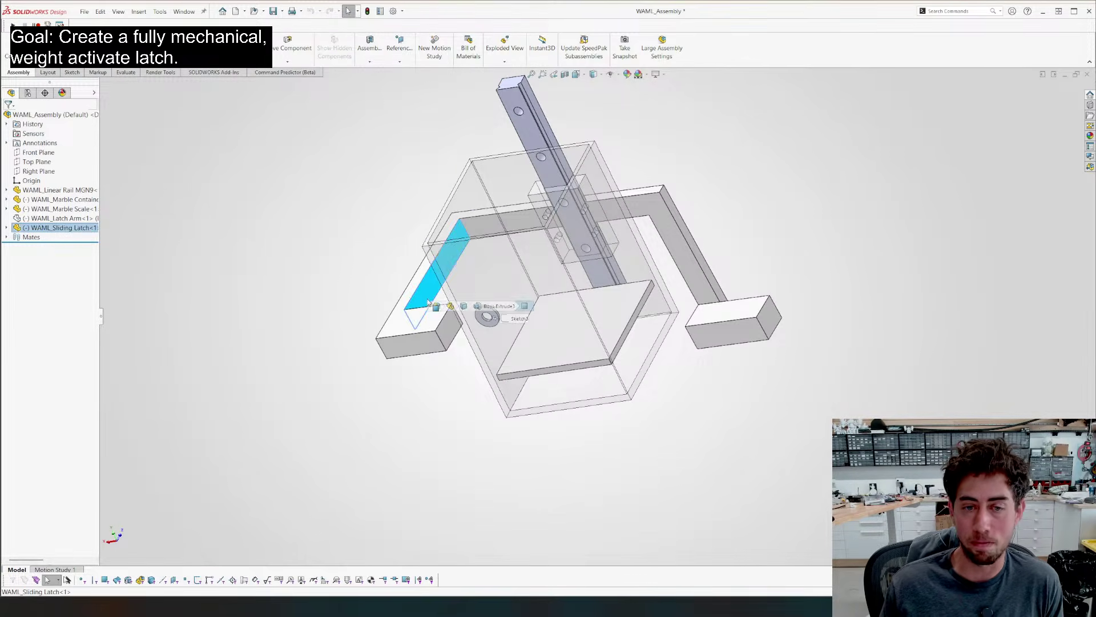
pyautogui.doubleClick(445, 289)
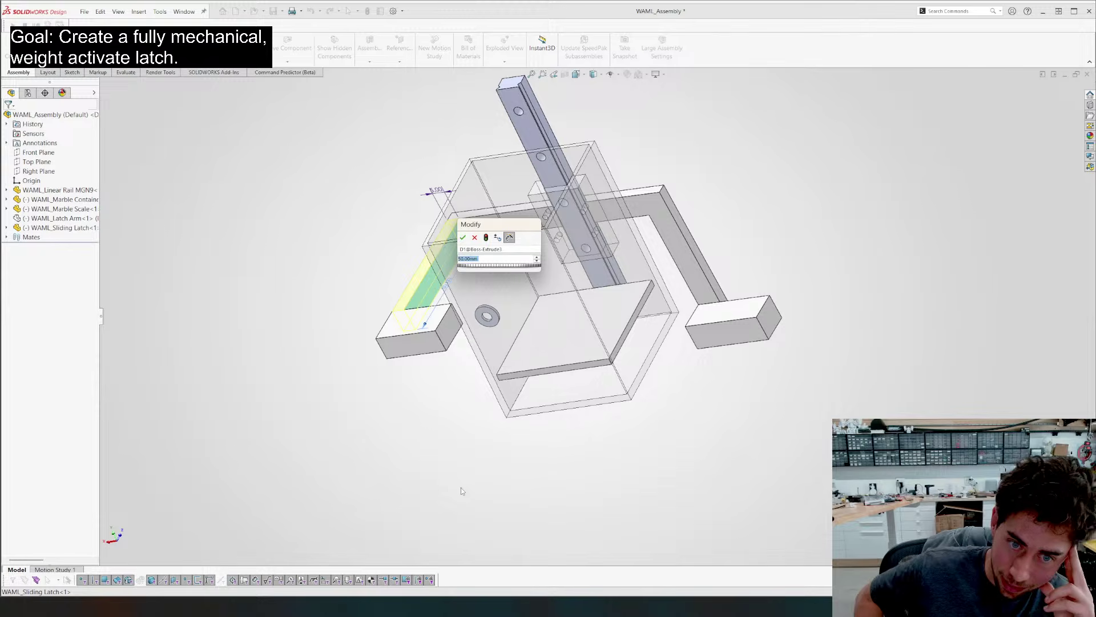
pyautogui.write('40')
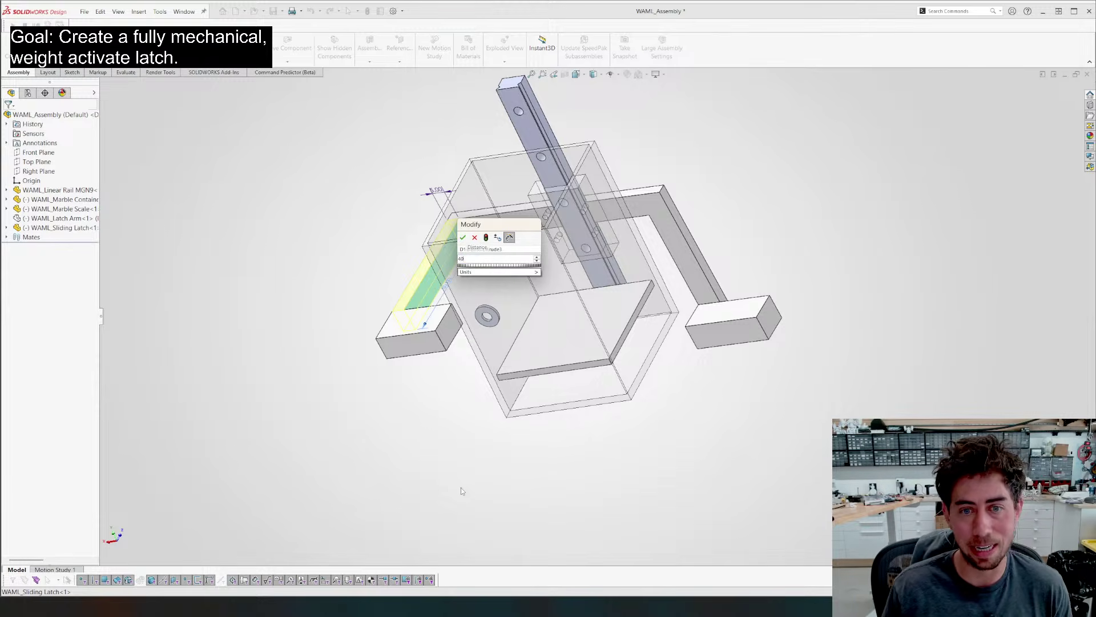
pyautogui.press('Return')
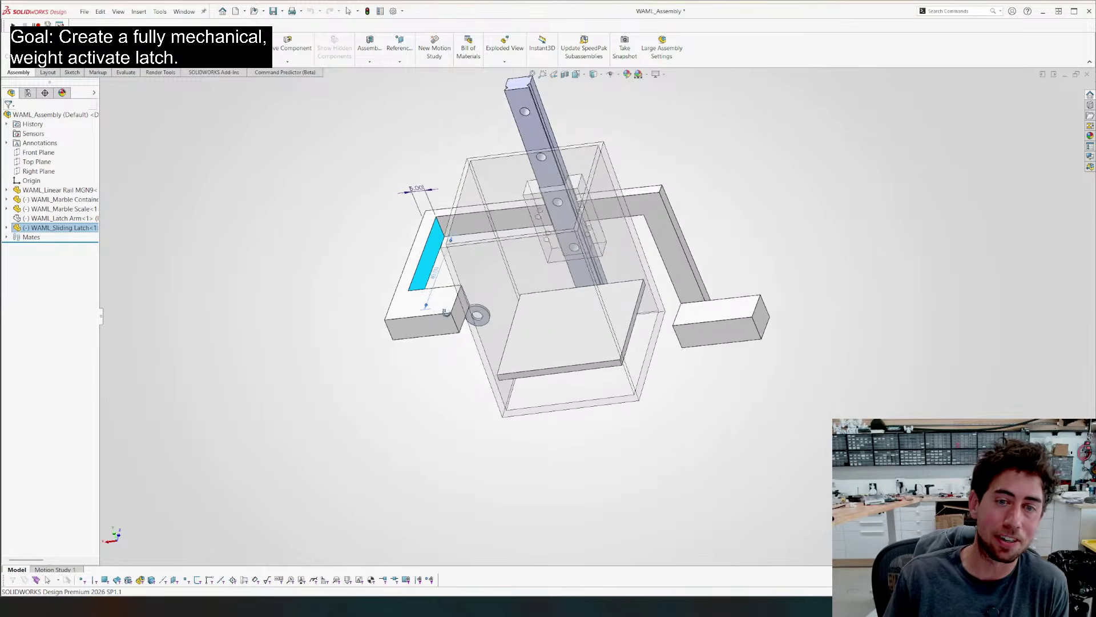
# Mate the L-shaped face of the sliding latch coincident with the holed face of the linear rail
pyautogui.moveTo(344, 287); pyautogui.dragTo(482, 162, button='middle')
pyautogui.click(462, 273)
pyautogui.keyDown('ctrl'); pyautogui.click(507, 171); pyautogui.keyUp('ctrl')
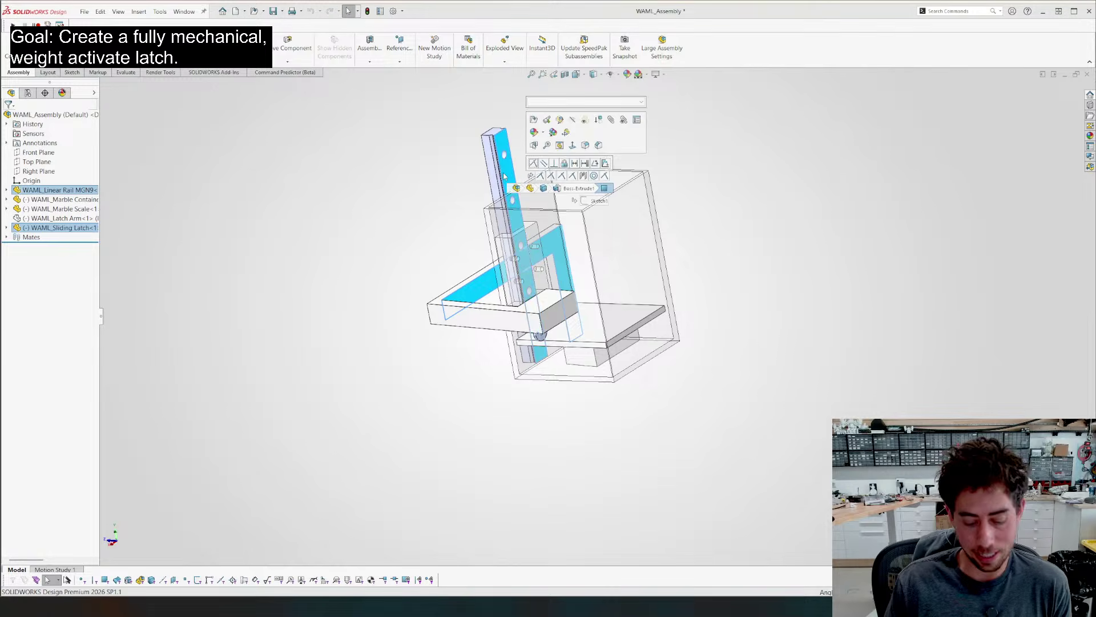
pyautogui.press('m')
pyautogui.rightClick(286, 262)
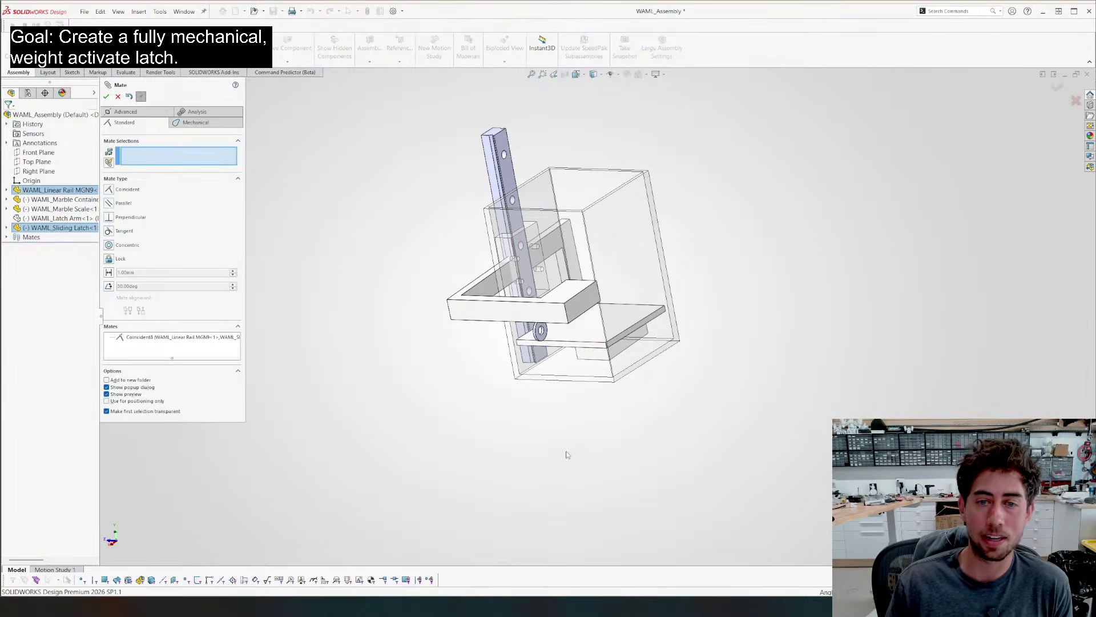
pyautogui.press('Escape')
# Mate the sliding latch's Top Plane coincident with the assembly's Top Plane
pyautogui.moveTo(565, 453); pyautogui.dragTo(346, 304, button='middle')
pyautogui.moveTo(314, 186); pyautogui.dragTo(304, 218, button='middle')
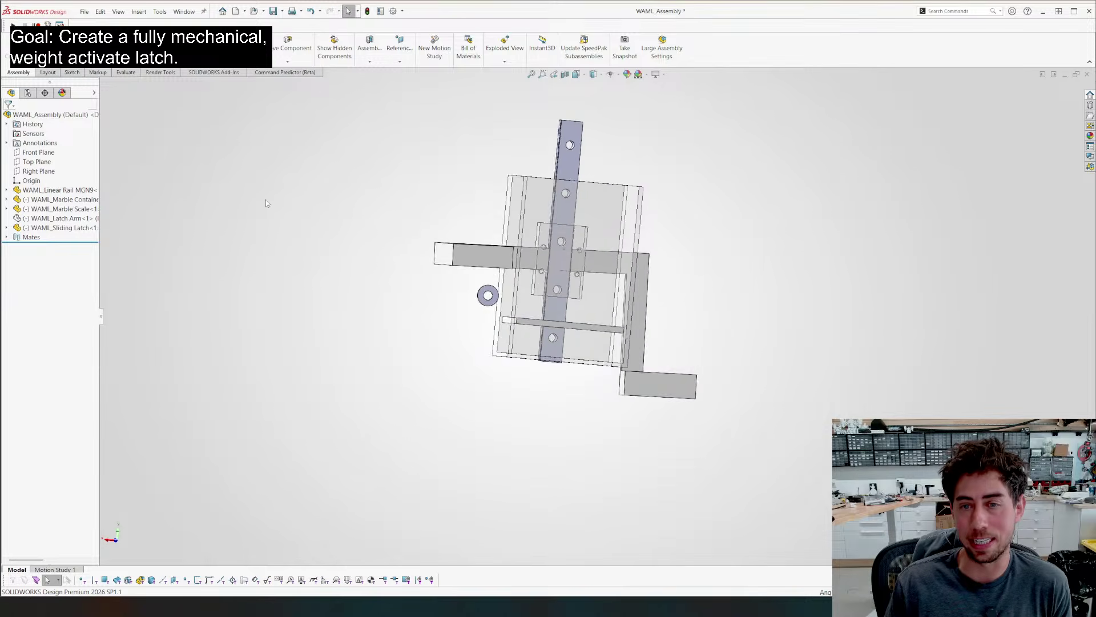
pyautogui.hotkey('ctrl', '8')
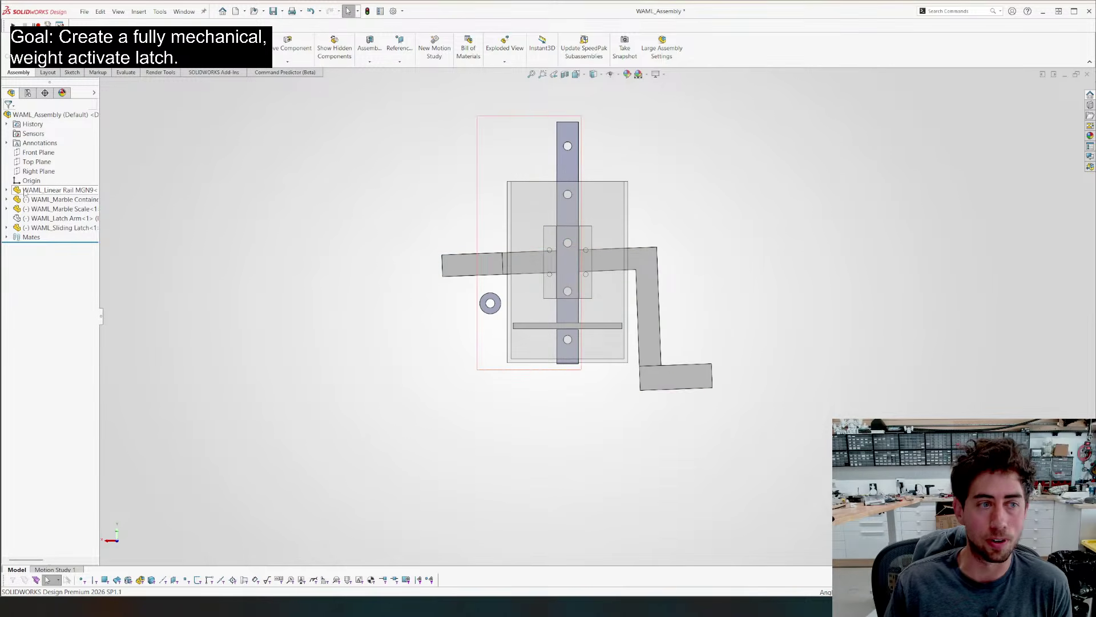
pyautogui.click(7, 227)
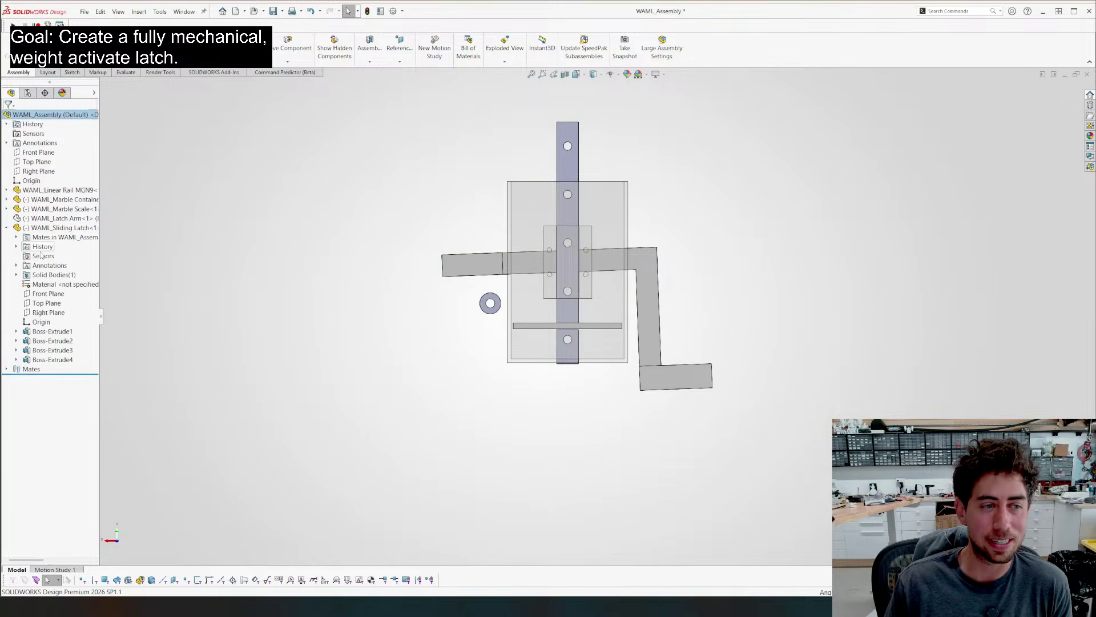
pyautogui.click(42, 303)
pyautogui.keyDown('ctrl'); pyautogui.click(41, 162); pyautogui.keyUp('ctrl')
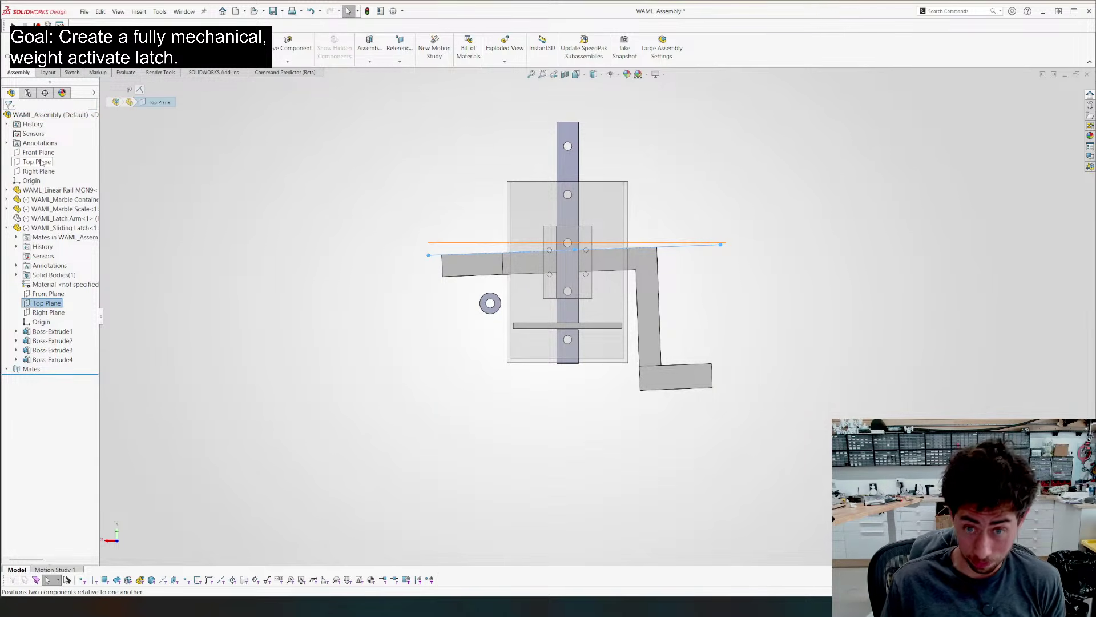
pyautogui.press('m')
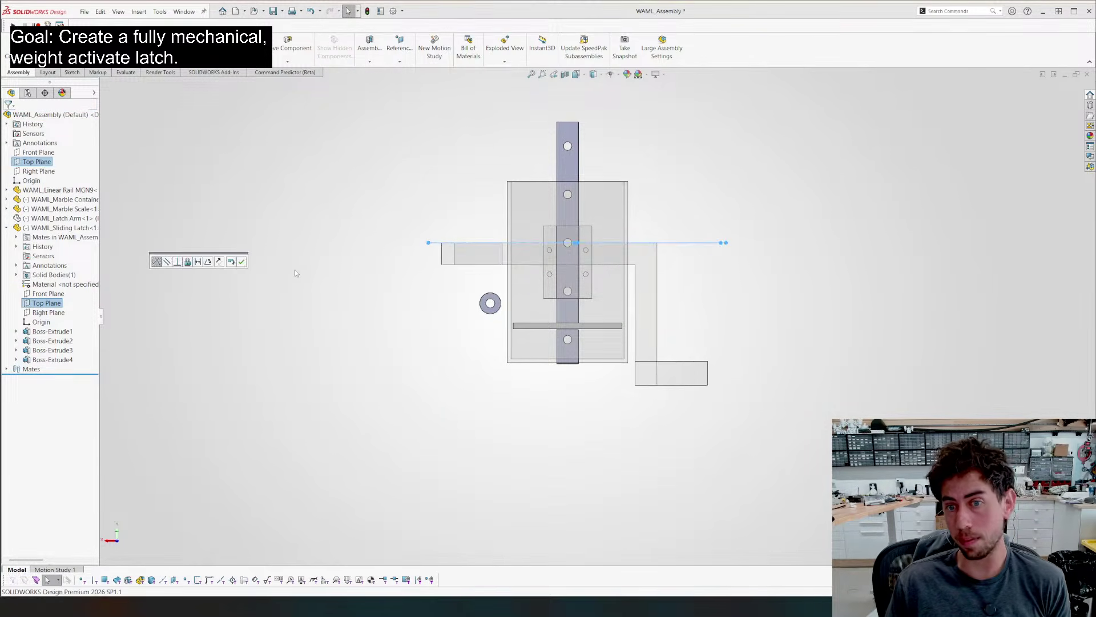
pyautogui.press('Return')
# Set the depth of the sliding latch's perpendicular arm behind the hook to 25 mm
pyautogui.scroll(-2, 606, 243)
pyautogui.moveTo(597, 257); pyautogui.dragTo(281, 233, button='middle')
pyautogui.press('Escape')
pyautogui.click(345, 247)
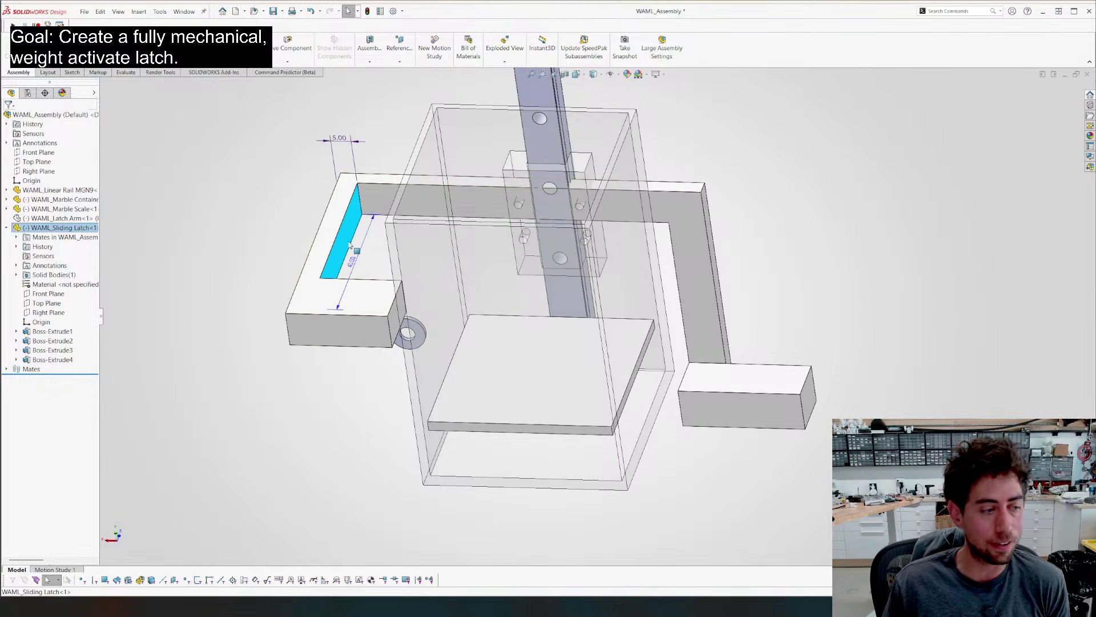
pyautogui.moveTo(299, 288); pyautogui.dragTo(298, 288, button='middle')
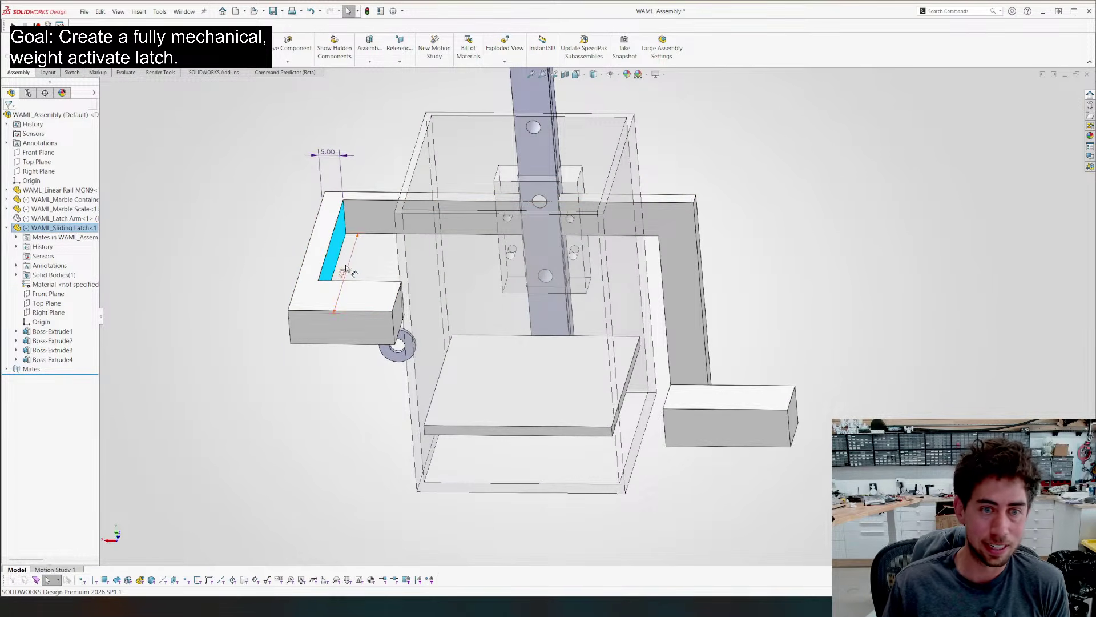
pyautogui.doubleClick(346, 267)
pyautogui.write('25')
pyautogui.press('Return')
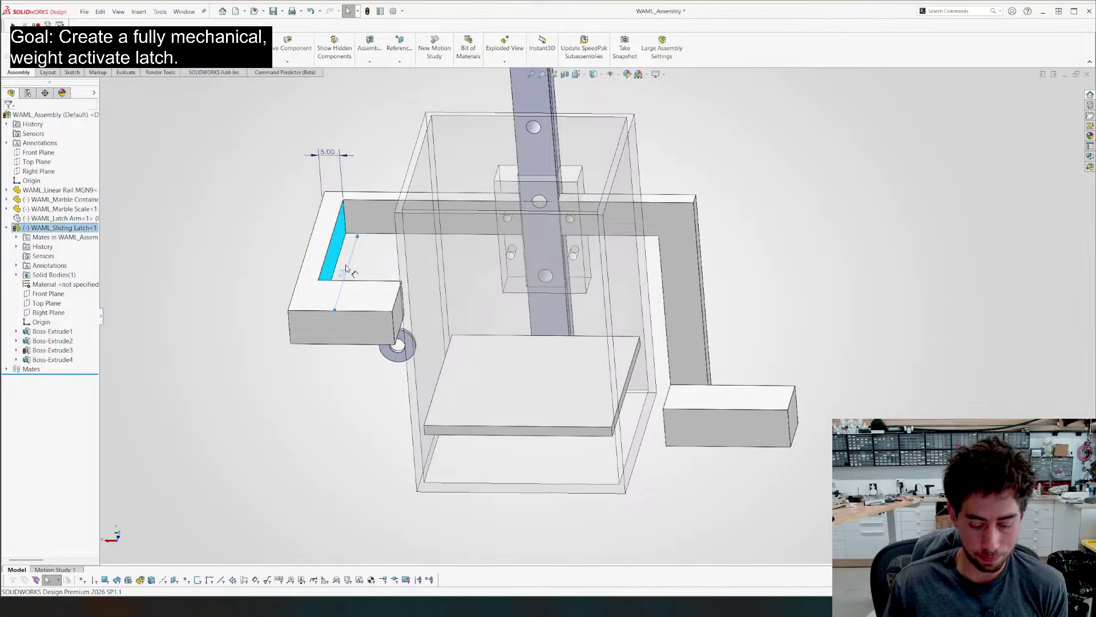
# Set the length of the sliding latch's horizontal leg to 70 mm
pyautogui.moveTo(290, 352); pyautogui.dragTo(361, 326, button='middle')
pyautogui.doubleClick(376, 273)
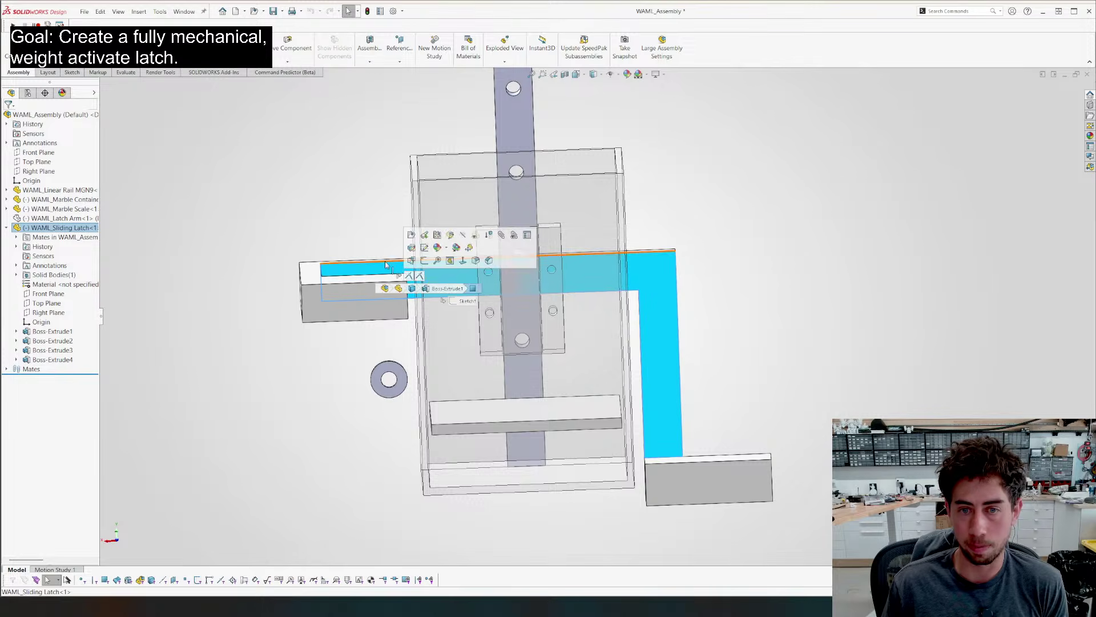
pyautogui.scroll(3, 595, 319)
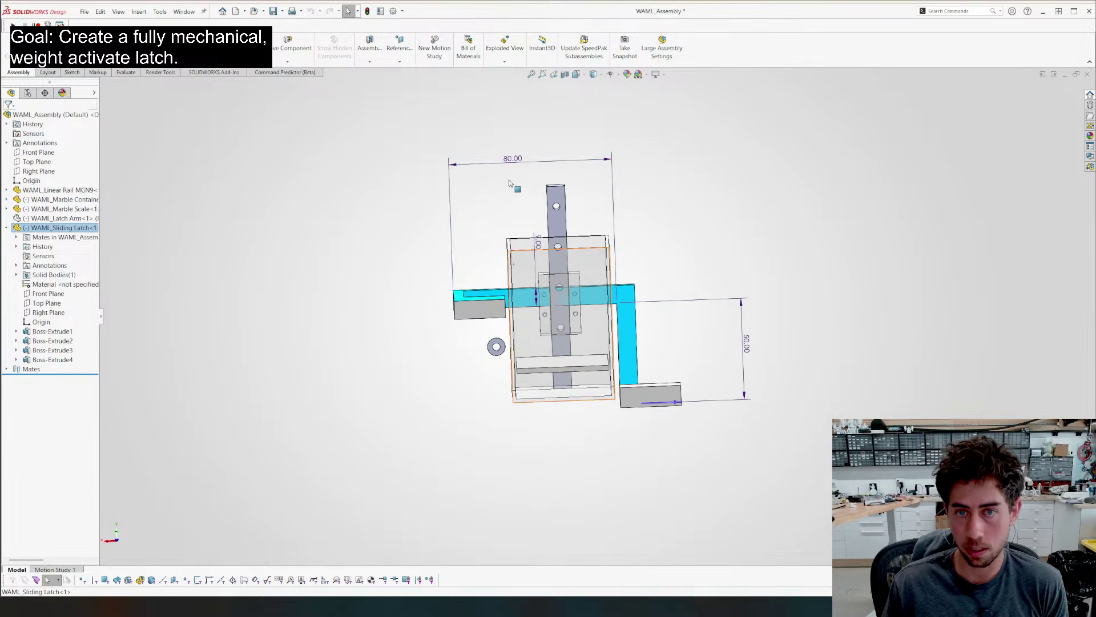
pyautogui.doubleClick(506, 160)
pyautogui.write('70')
pyautogui.press('Return')
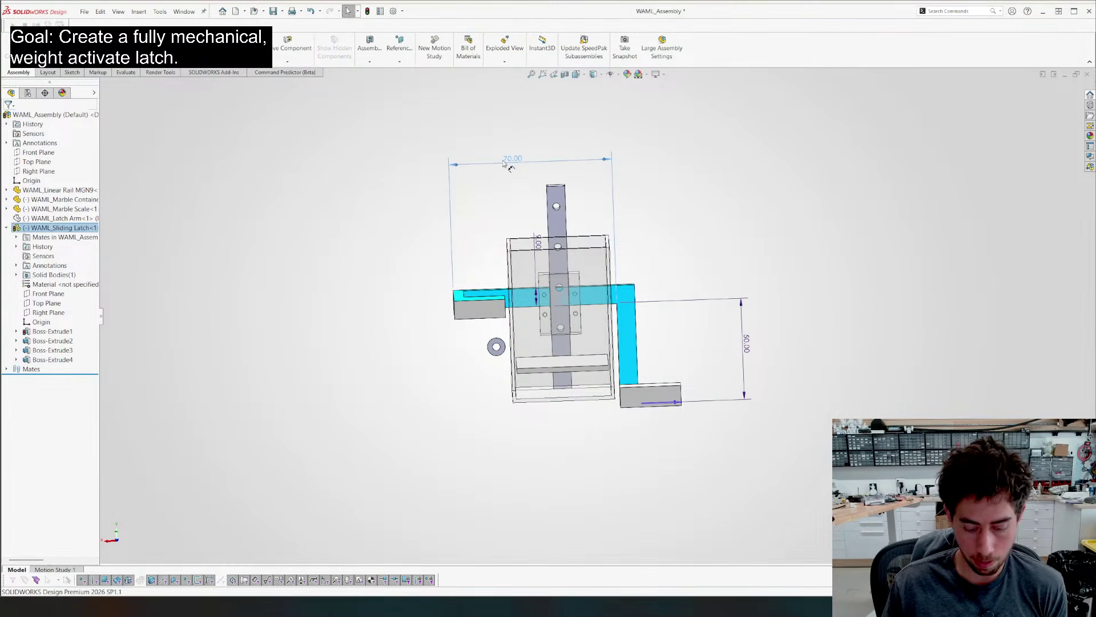
# Slide the latch sideways across the linear rail to examine how its hook and lower block line up with the marble container
pyautogui.scroll(-2, 410, 316)
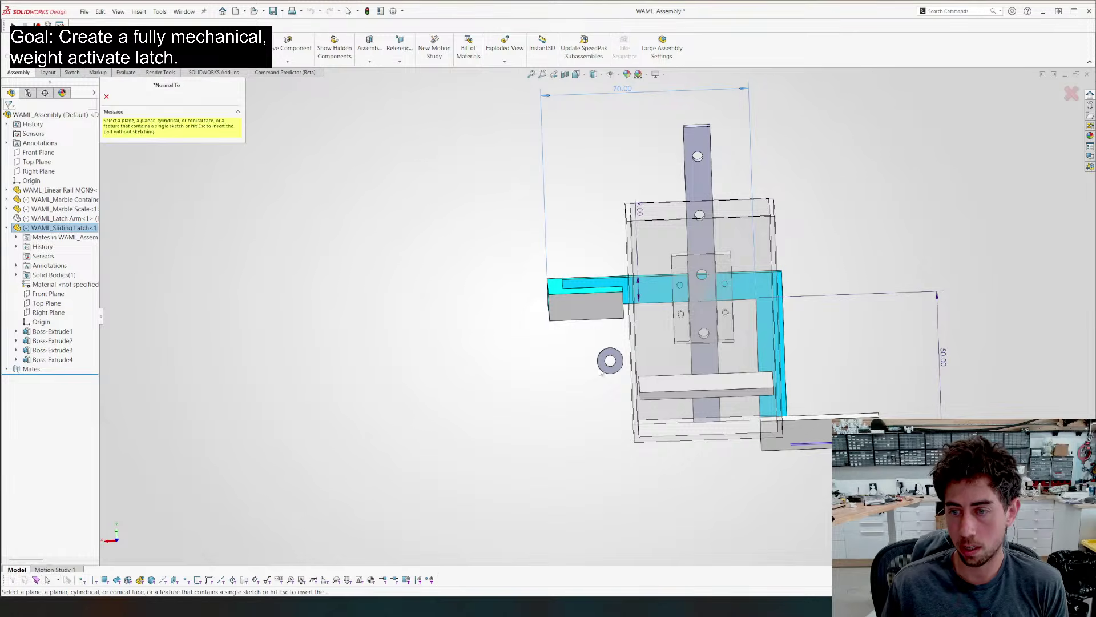
pyautogui.click(557, 413)
pyautogui.hotkey('ctrl', '1')
pyautogui.scroll(-2, 732, 333)
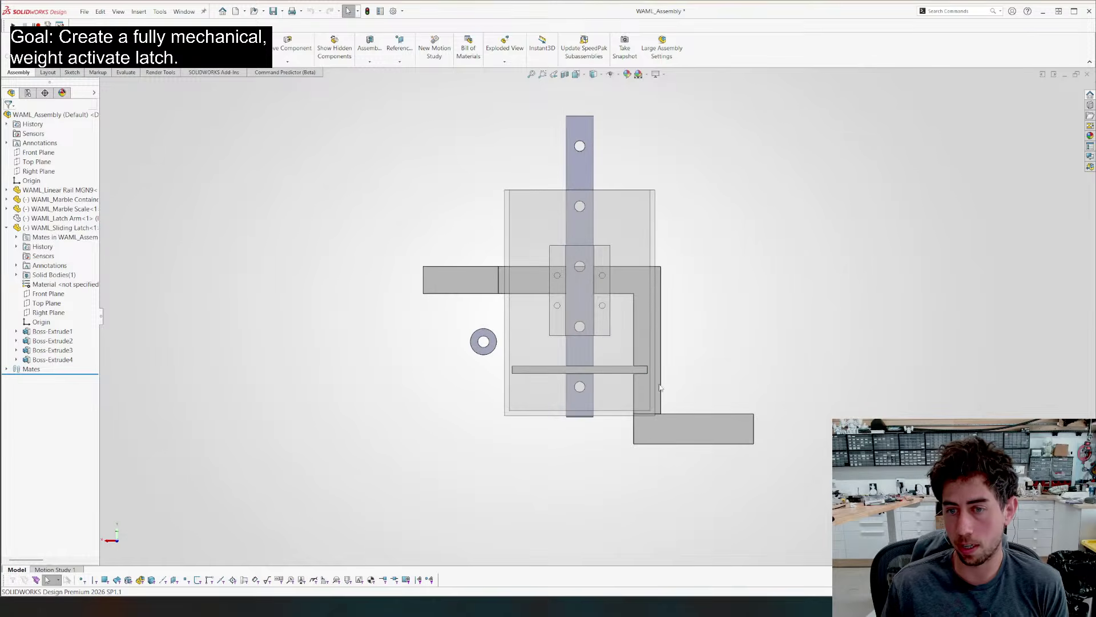
pyautogui.moveTo(478, 291)
pyautogui.mouseDown()
pyautogui.moveTo(502, 286)
pyautogui.moveTo(464, 297)
pyautogui.mouseUp()
pyautogui.moveTo(549, 403)
pyautogui.mouseDown()
pyautogui.moveTo(549, 389)
pyautogui.moveTo(549, 401)
pyautogui.mouseUp()
pyautogui.press('Escape')
pyautogui.moveTo(761, 367); pyautogui.dragTo(756, 400, button='middle')
pyautogui.moveTo(456, 310); pyautogui.dragTo(489, 321)
pyautogui.scroll(3, 487, 343)
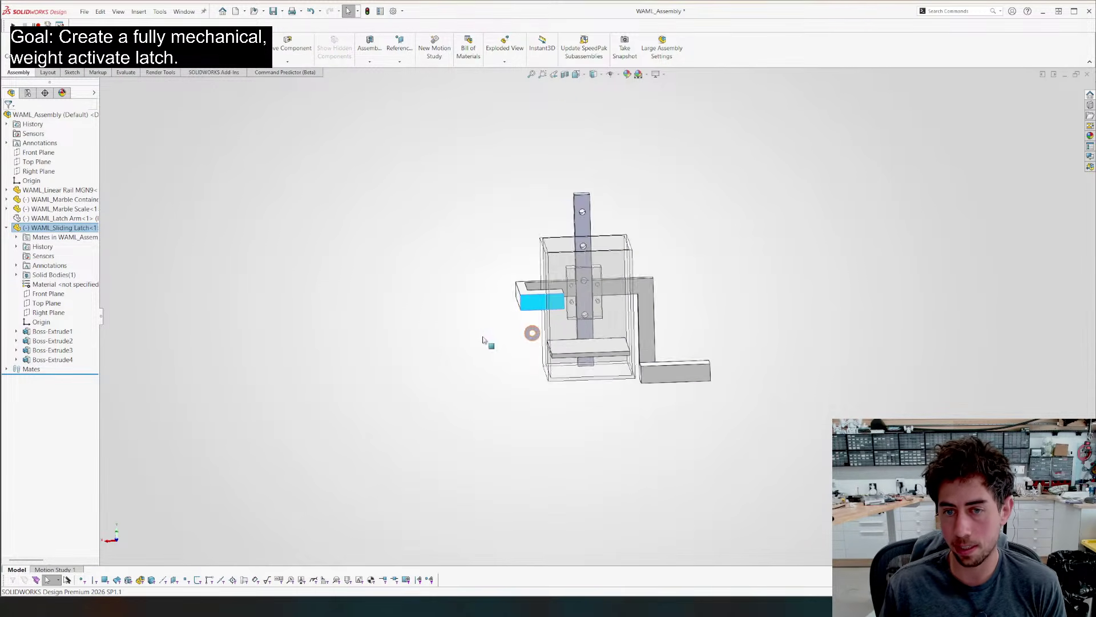
# Move the marble container up and down past the sliding latch, leaving its base just above the latch's lower block
pyautogui.moveTo(487, 342); pyautogui.dragTo(587, 346, button='middle')
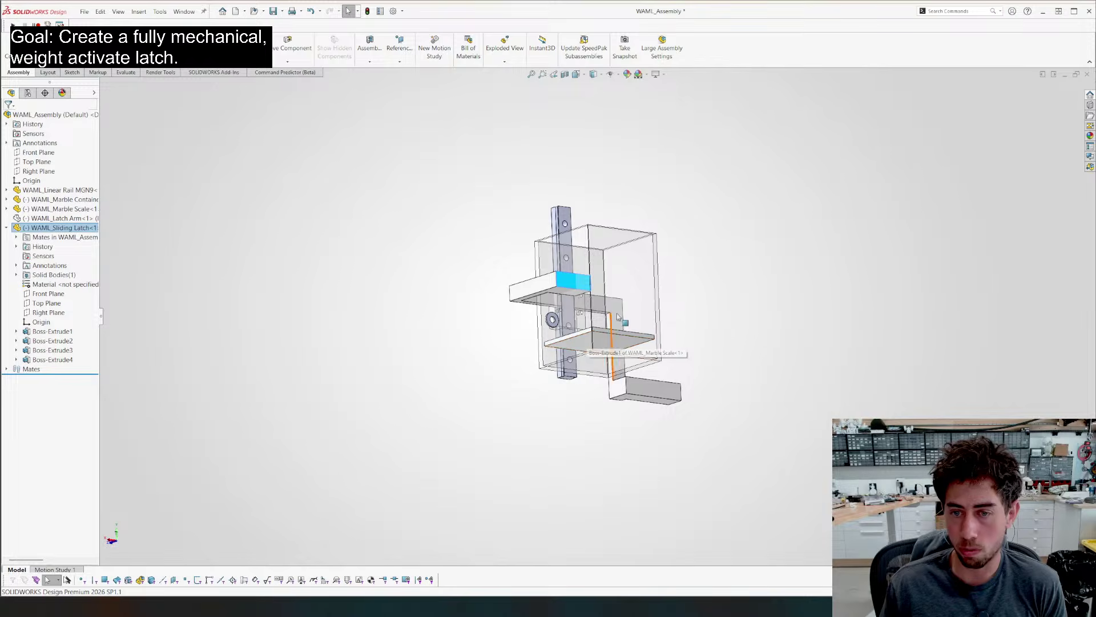
pyautogui.moveTo(617, 317); pyautogui.dragTo(614, 437)
pyautogui.moveTo(613, 451); pyautogui.dragTo(634, 286)
pyautogui.press('Escape')
pyautogui.scroll(-10, 592, 392)
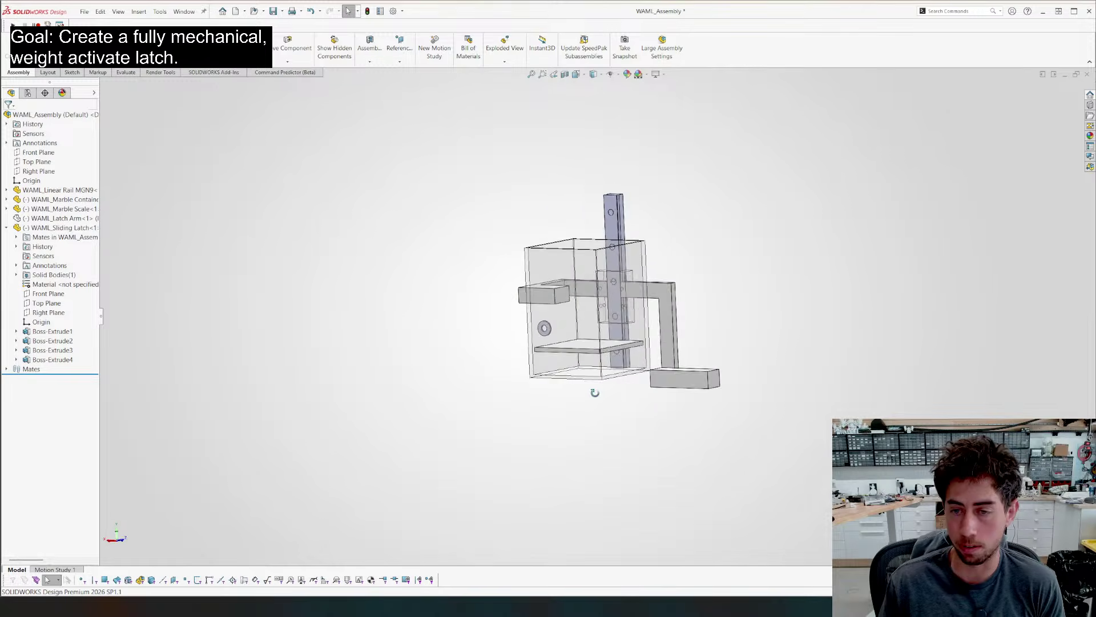
pyautogui.click(631, 410)
pyautogui.moveTo(598, 451); pyautogui.dragTo(644, 408, button='middle')
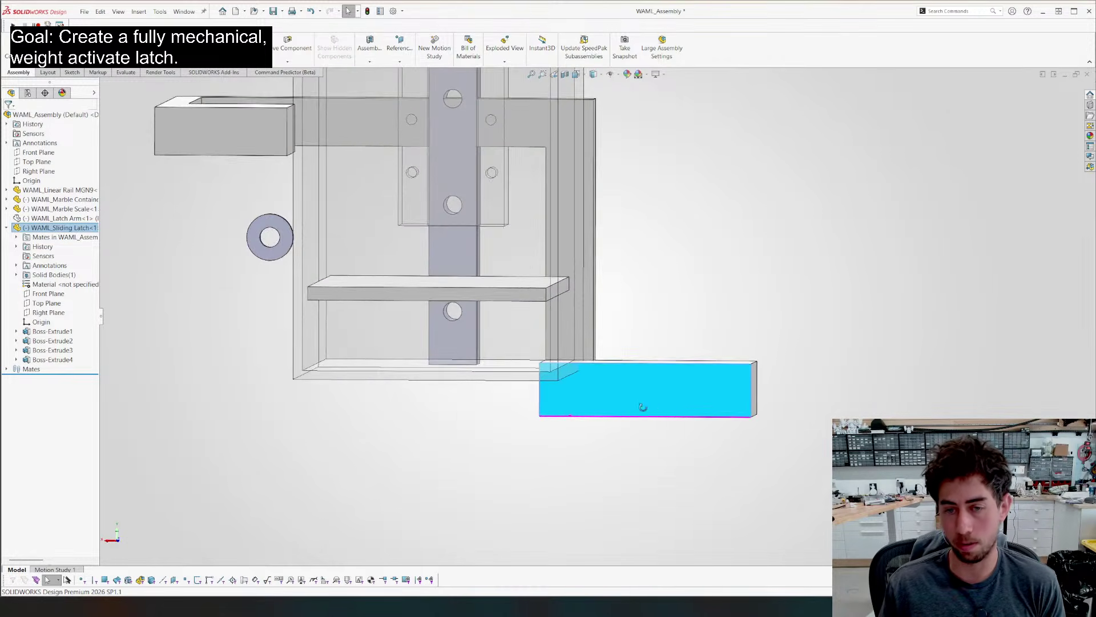
pyautogui.scroll(4, 548, 311)
pyautogui.hotkey('ctrl', '8')
pyautogui.moveTo(516, 429); pyautogui.dragTo(517, 418)
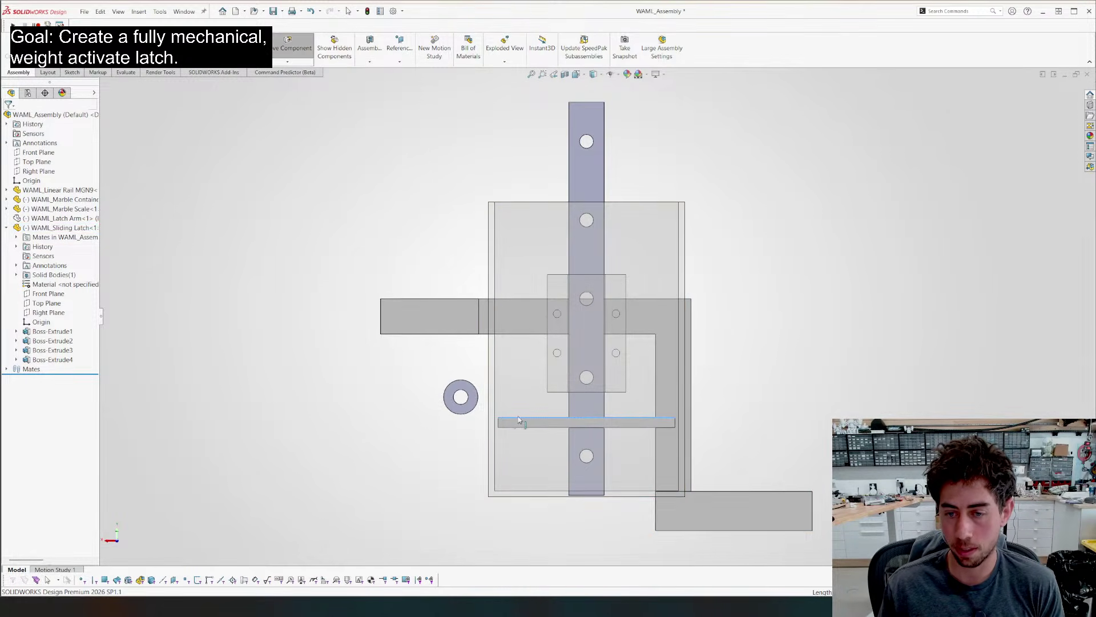
pyautogui.moveTo(518, 471); pyautogui.dragTo(518, 461)
# Open the WAML_Marble Scale part from the assembly and orient it to show its side face
pyautogui.click(527, 423)
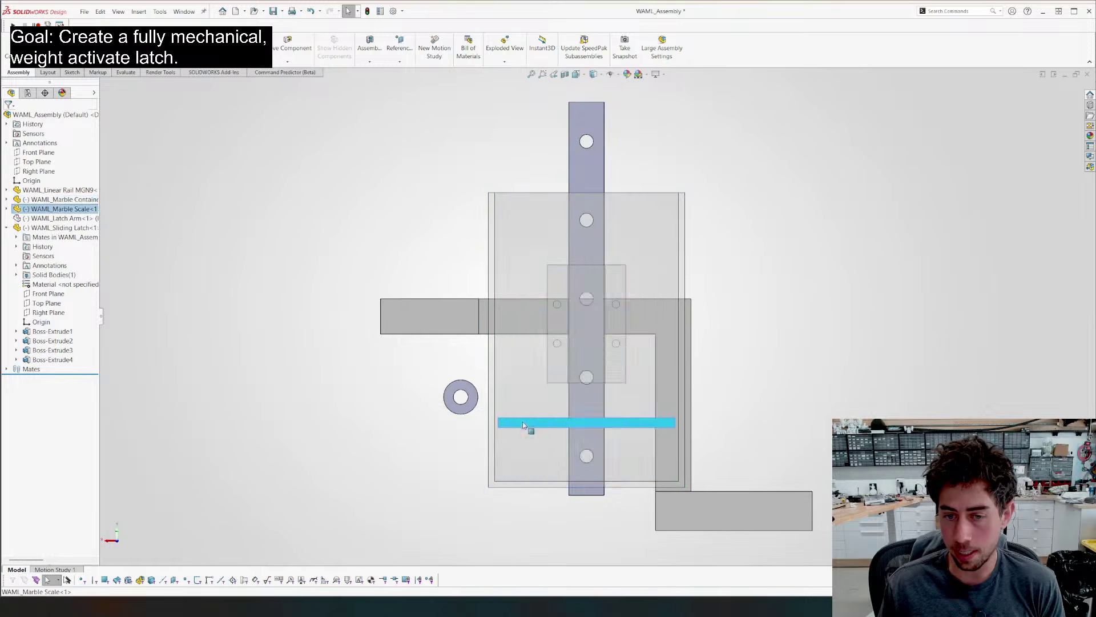
pyautogui.rightClick(529, 424)
pyautogui.click(532, 283)
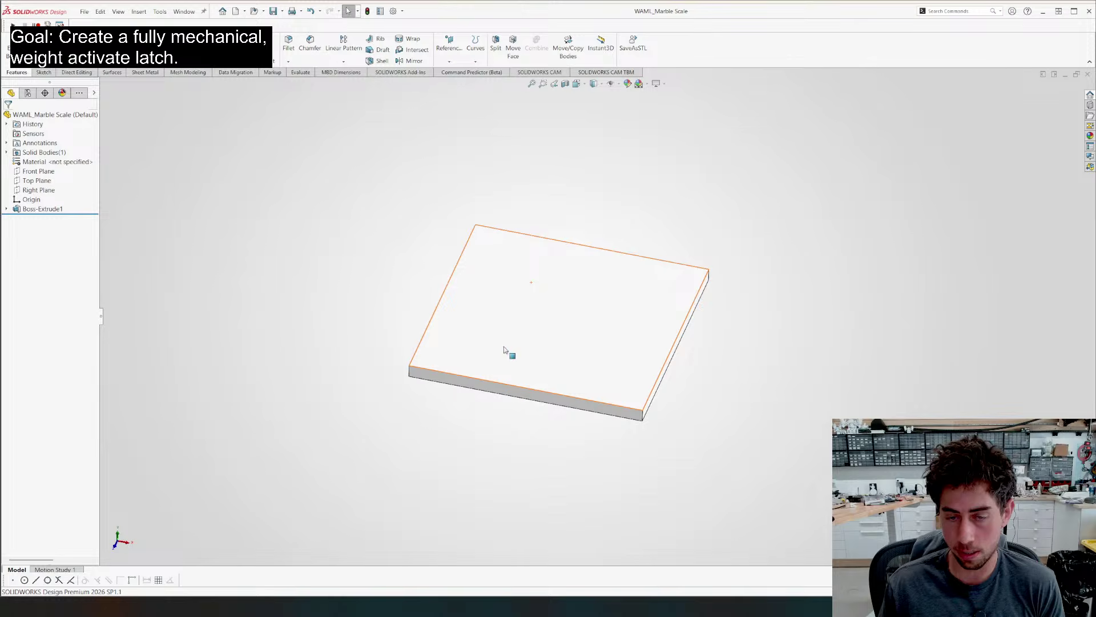
pyautogui.moveTo(417, 306); pyautogui.dragTo(510, 338, button='middle')
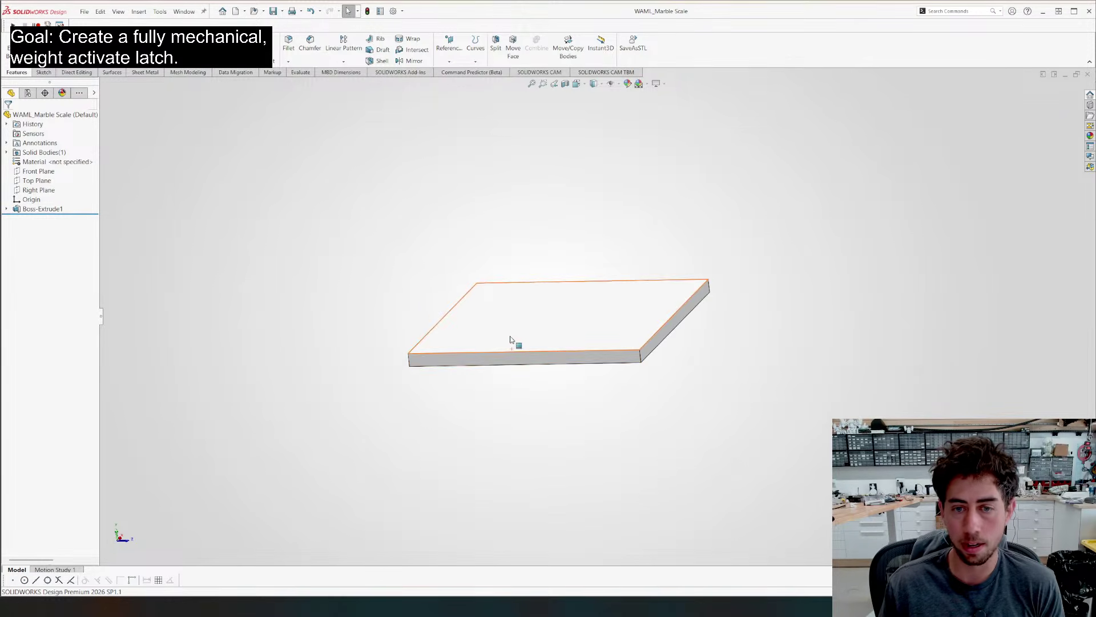
# Sketch a closed rectangle about 45 mm wide and 19 mm high on the scale's side face, rising from its upper edge
pyautogui.click(489, 363)
pyautogui.press('s')
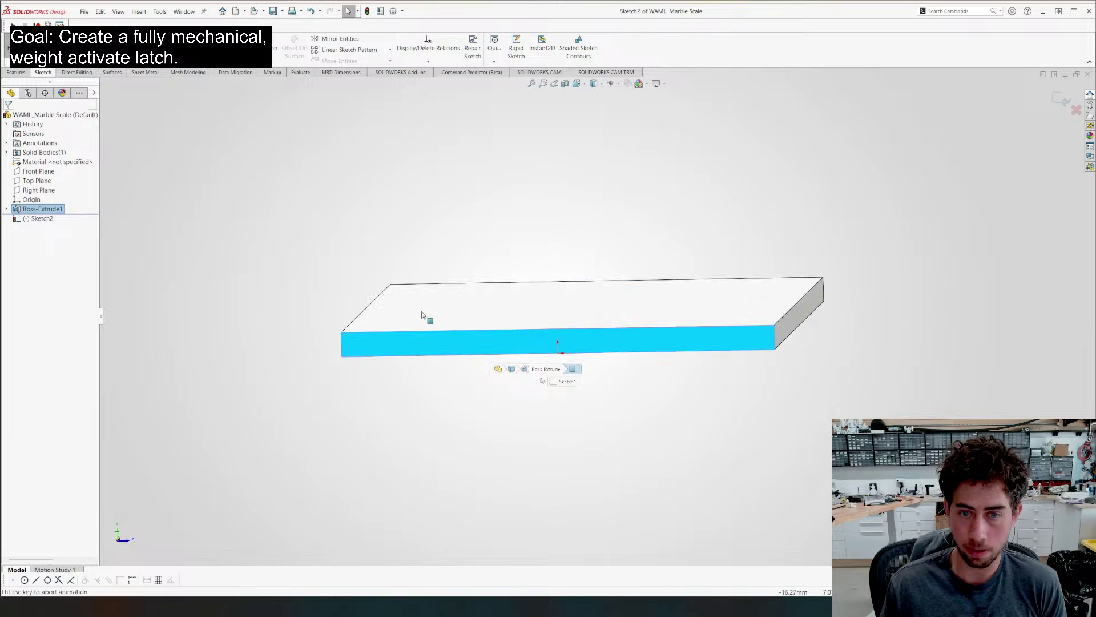
pyautogui.press('l')
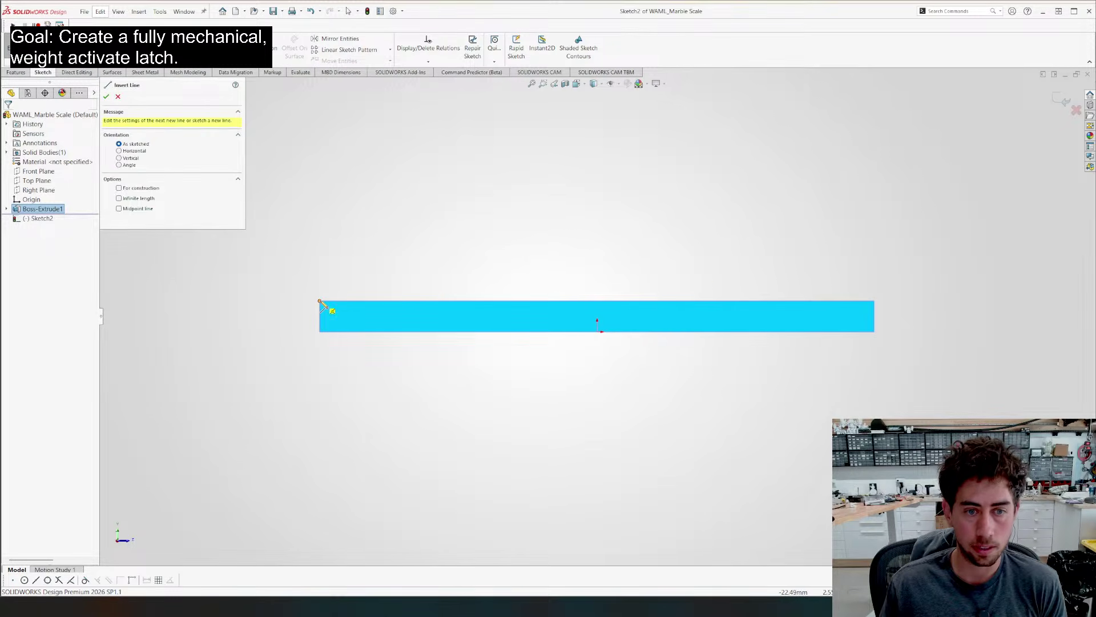
pyautogui.click(319, 301)
pyautogui.press('z')
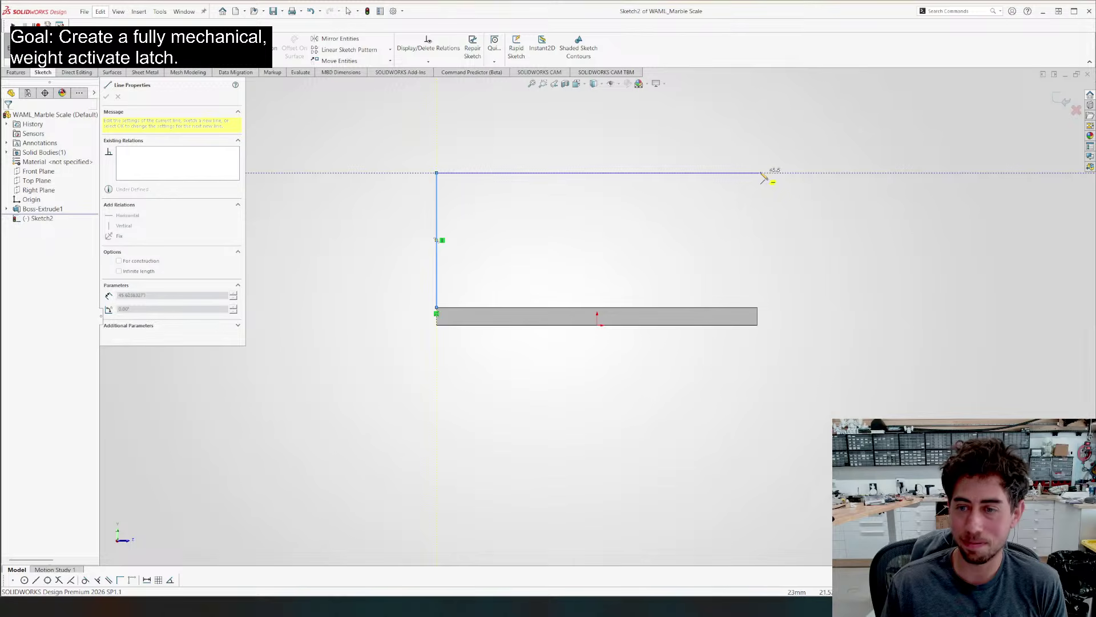
pyautogui.click(753, 173)
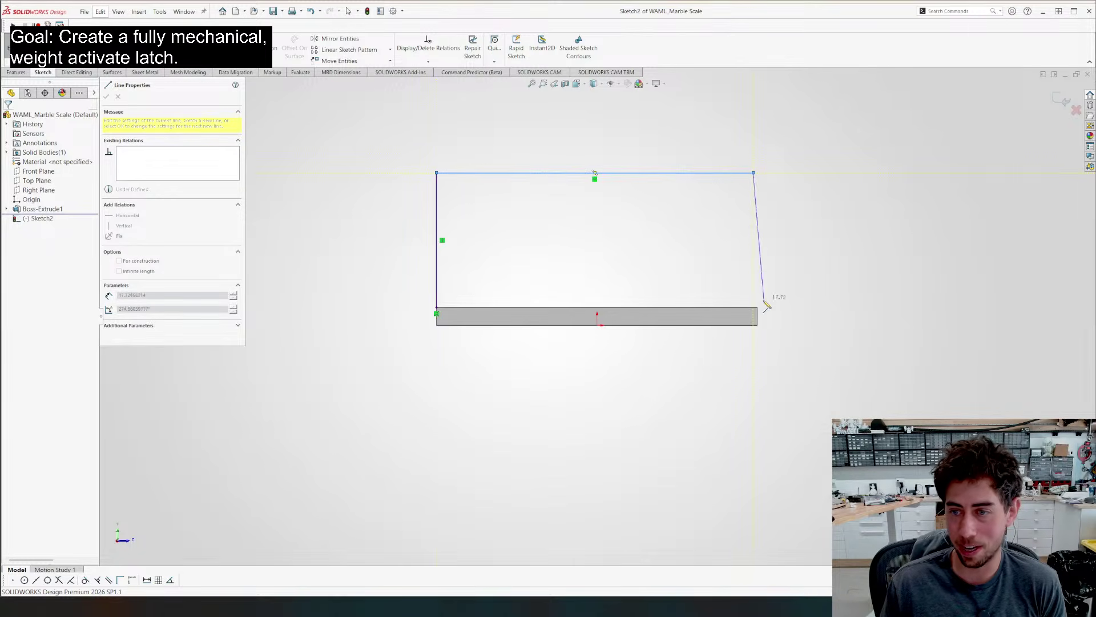
pyautogui.click(437, 308)
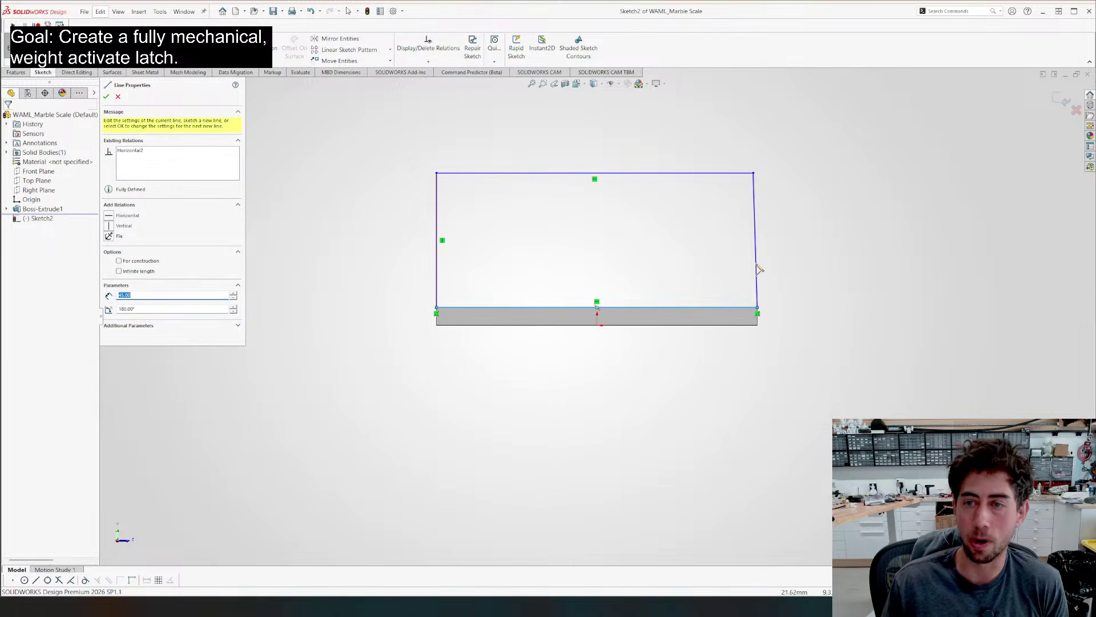
pyautogui.press('Escape')
pyautogui.click(756, 244)
pyautogui.click(776, 202)
pyautogui.press('Escape')
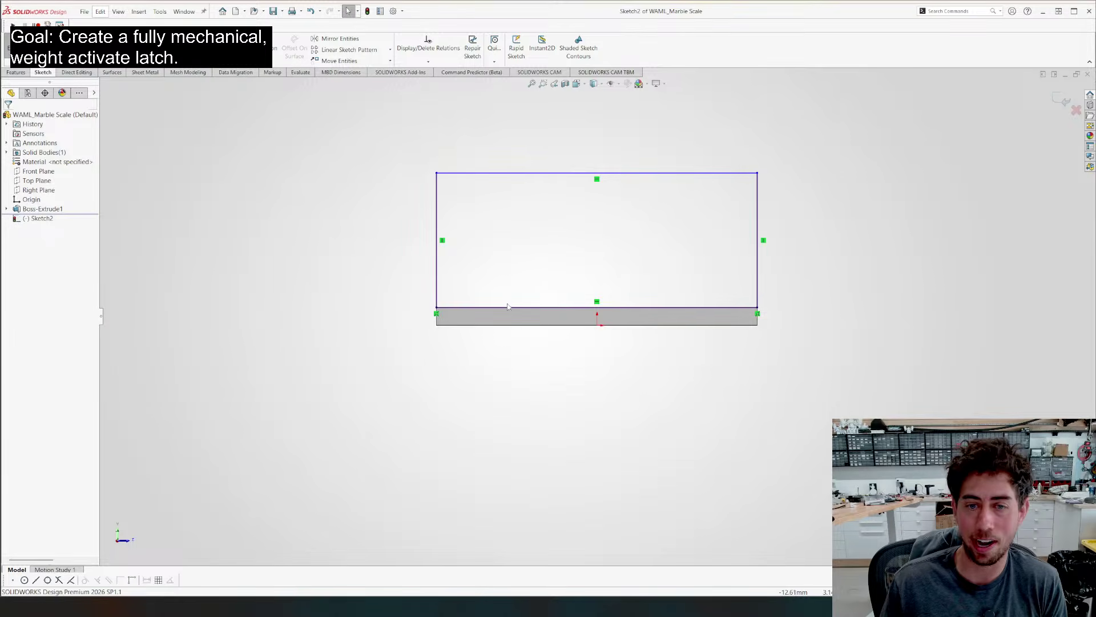
# Dimension the rectangle's height on the scale's side face to 18 mm and finish the sketch
pyautogui.click(513, 173)
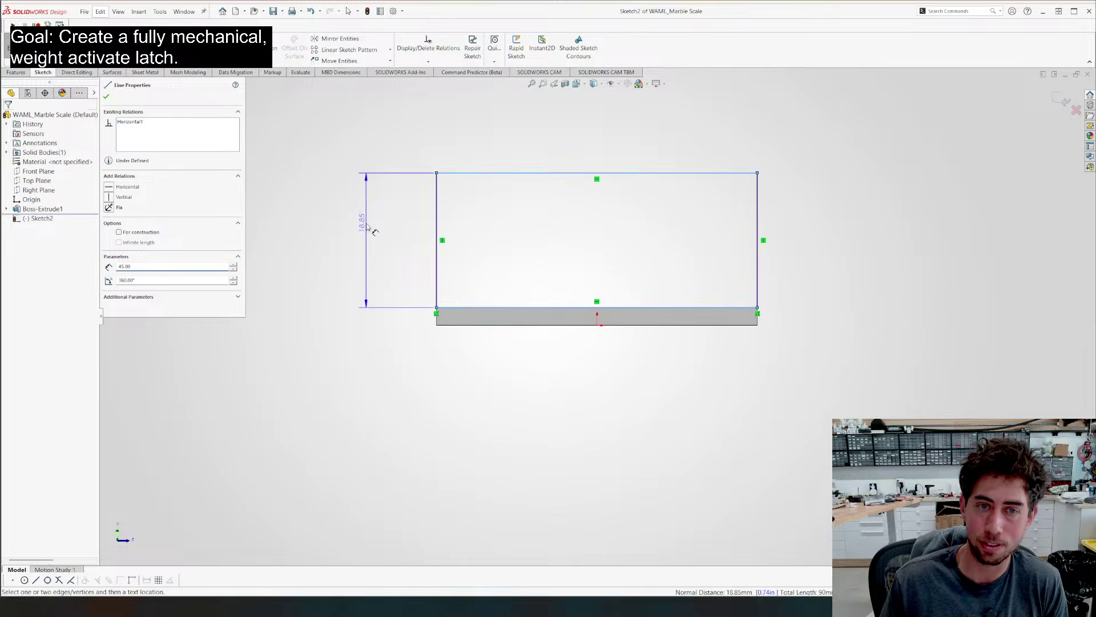
pyautogui.click(369, 232)
pyautogui.write('18')
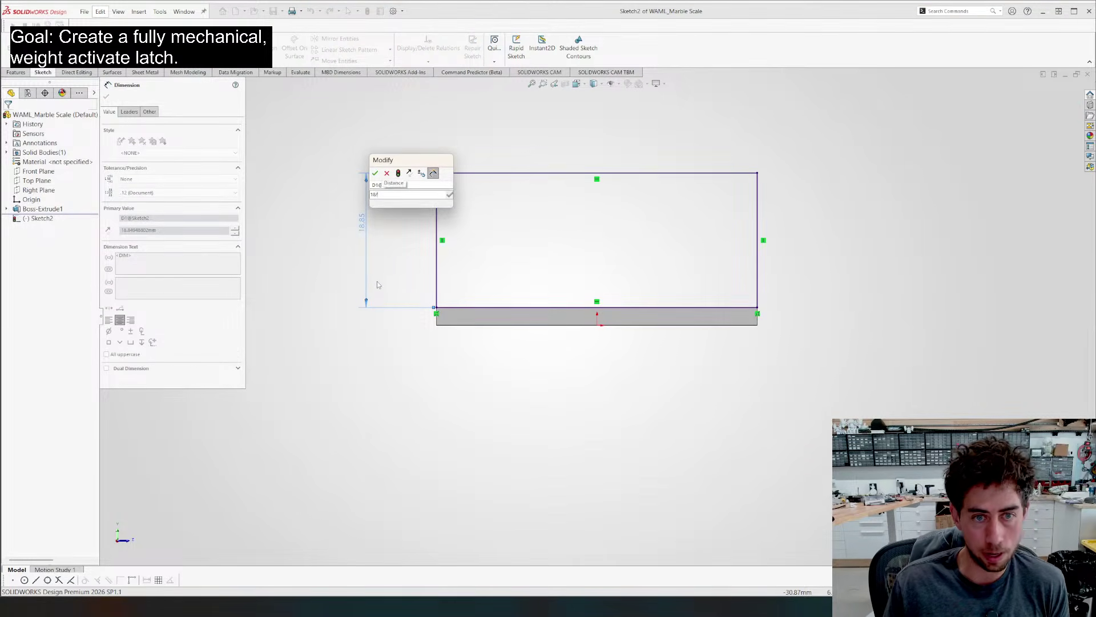
pyautogui.press('Return')
pyautogui.hotkey('ctrl', '7')
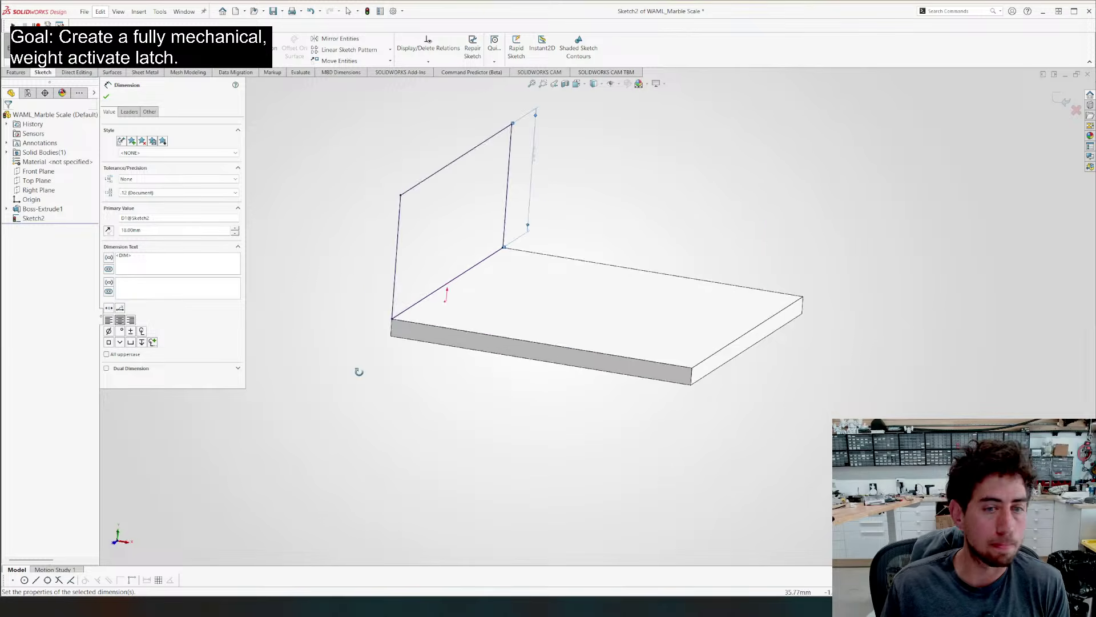
pyautogui.press('Escape')
pyautogui.moveTo(357, 458)
pyautogui.mouseDown(button='middle')
pyautogui.moveTo(340, 336)
pyautogui.moveTo(400, 305)
pyautogui.mouseUp(button='middle')
pyautogui.click(1057, 102)
# Check the scale in the assembly, then extrude the rectangle inward over the plate as a thin upright wall
pyautogui.hotkey('ctrl', 'Tab')
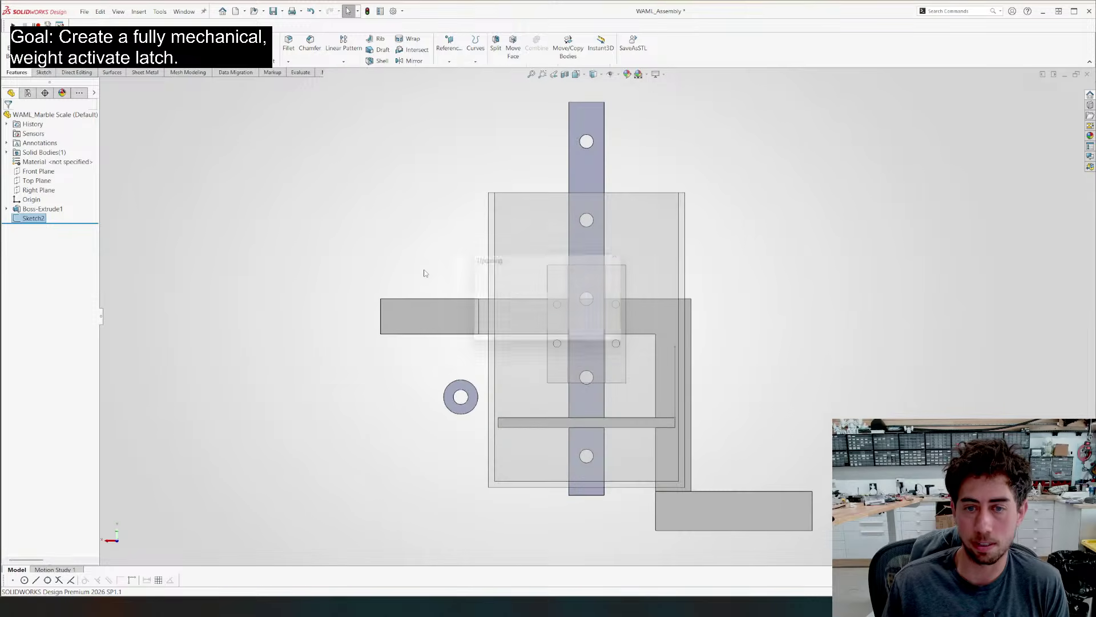
pyautogui.moveTo(296, 292)
pyautogui.mouseDown(button='middle')
pyautogui.moveTo(352, 304)
pyautogui.moveTo(354, 314)
pyautogui.mouseUp(button='middle')
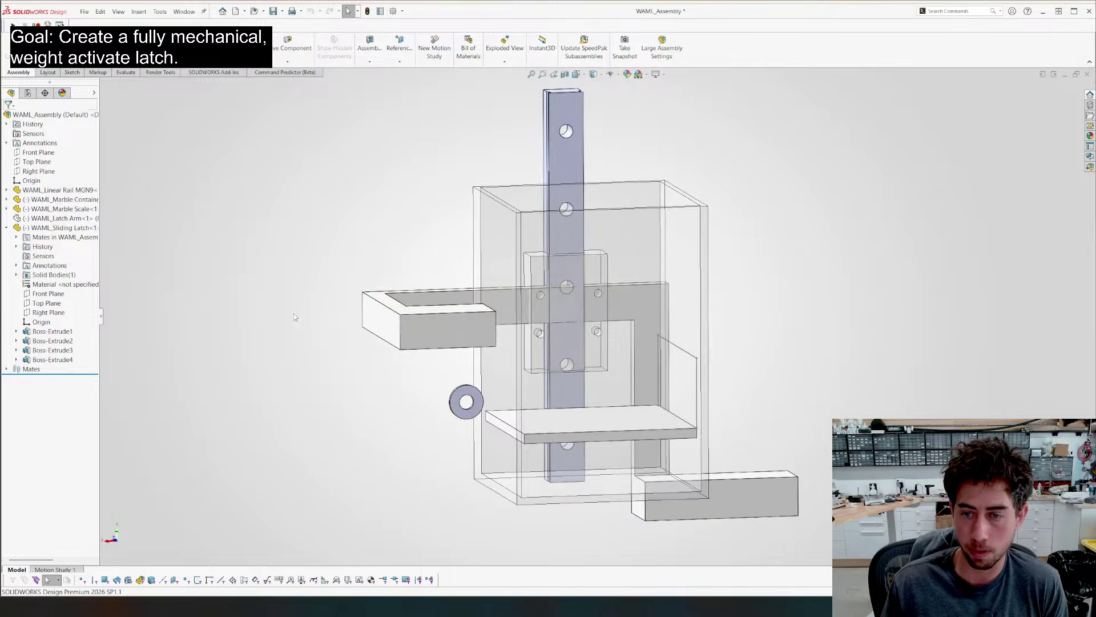
pyautogui.hotkey('ctrl', 'Tab')
pyautogui.press('e')
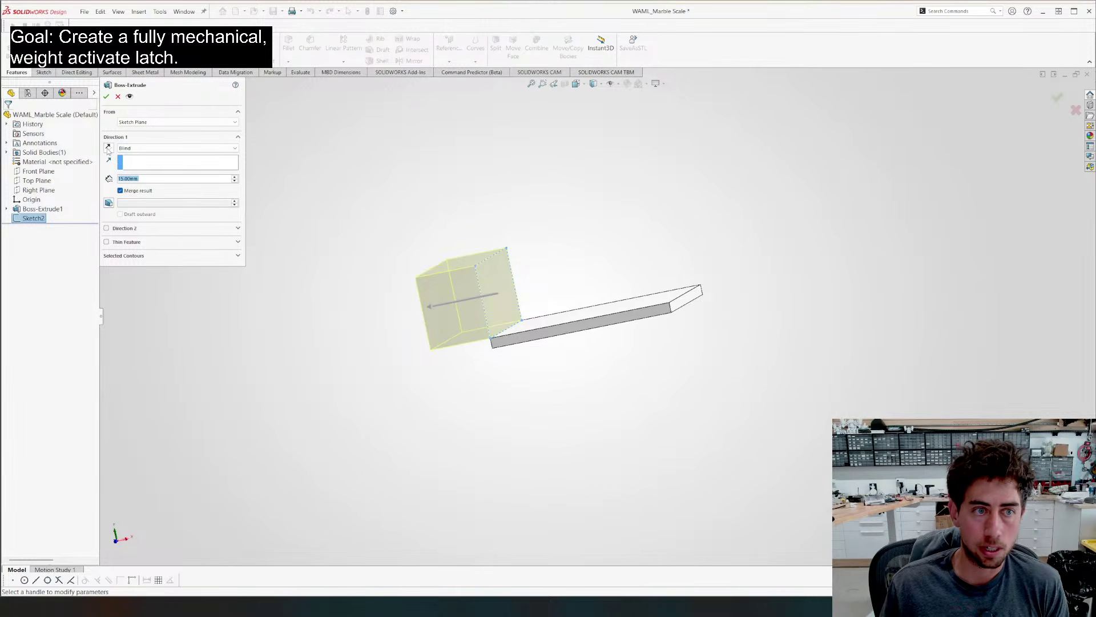
pyautogui.click(108, 149)
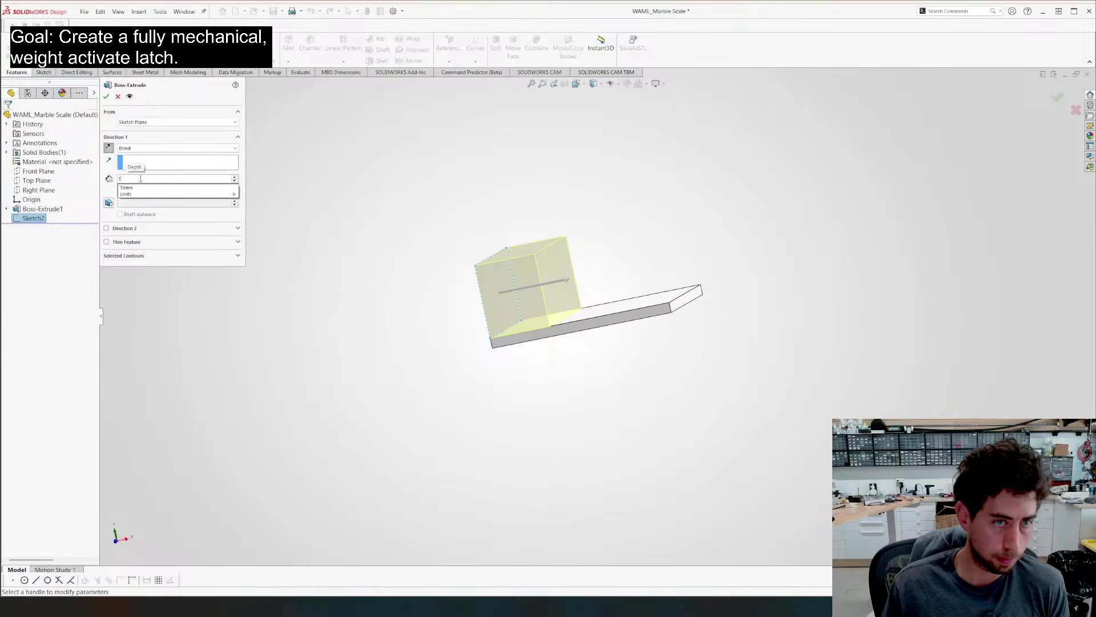
pyautogui.press('Return')
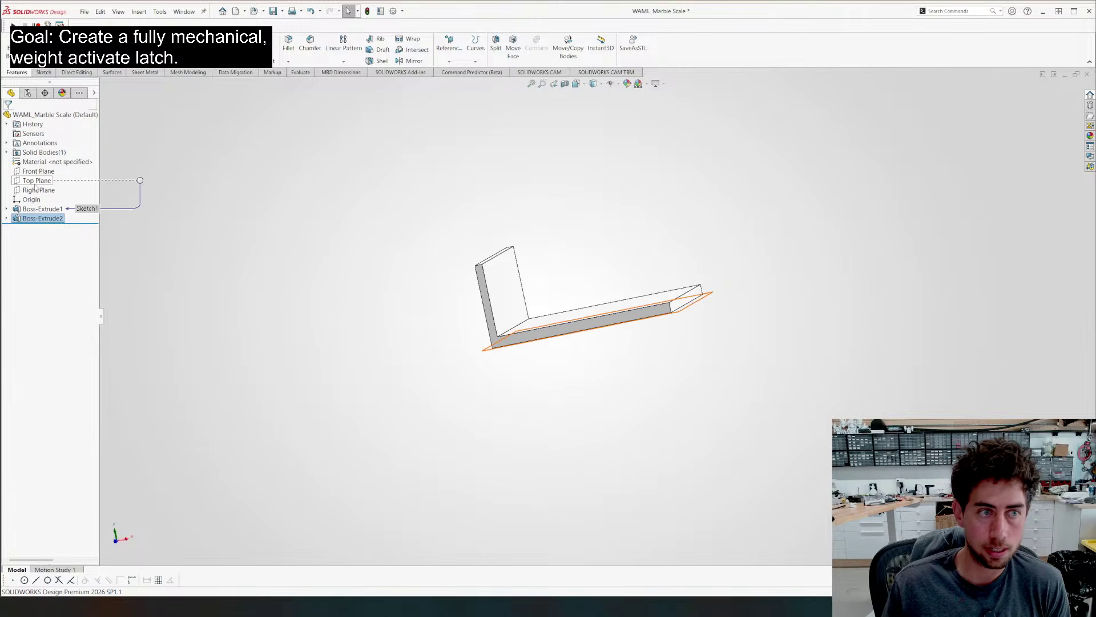
# Mirror the upright wall about the Right Plane to the plate's opposite end and return to the assembly
pyautogui.click(413, 61)
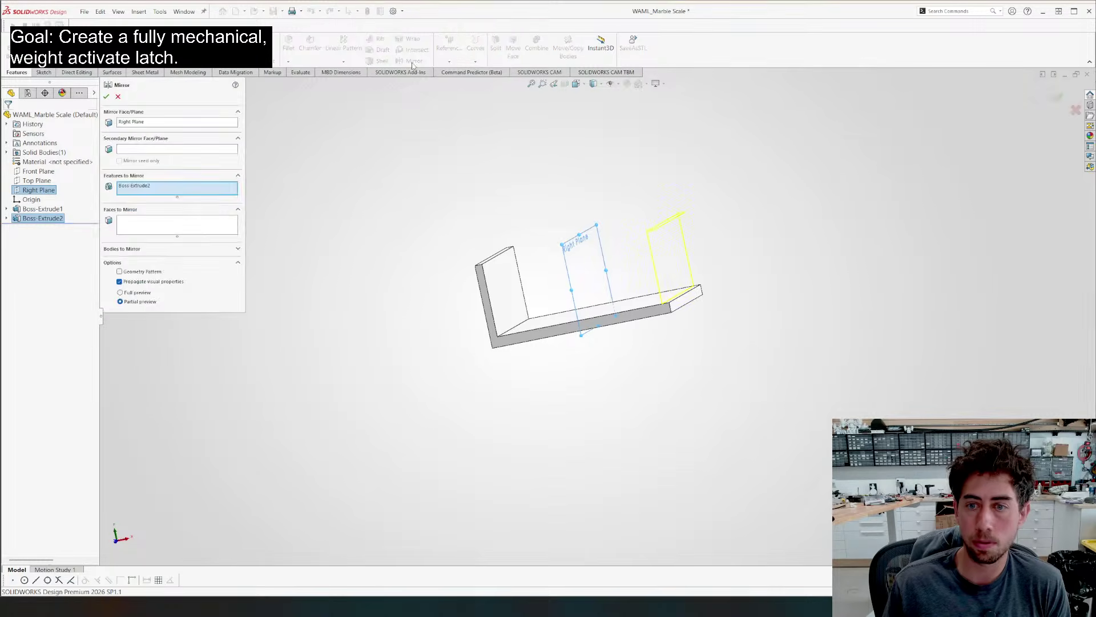
pyautogui.press('Return')
pyautogui.hotkey('ctrl', 'Tab')
# Set the sliding latch's horizontal 70 mm dimension to 60 mm
pyautogui.moveTo(439, 324); pyautogui.dragTo(427, 342, button='middle')
pyautogui.doubleClick(505, 318)
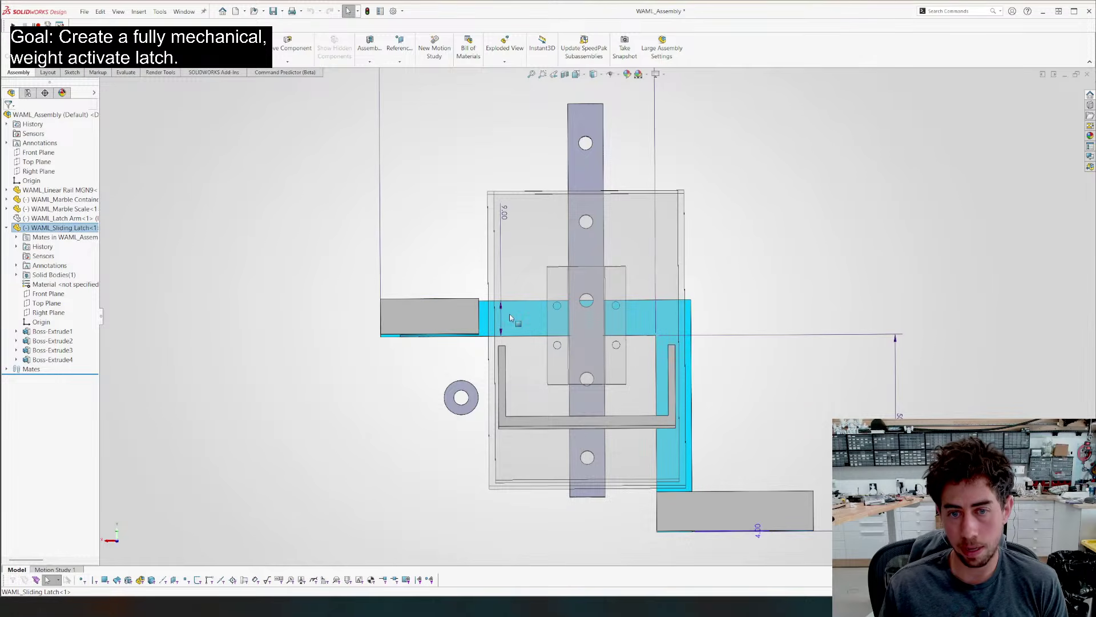
pyautogui.press('z')
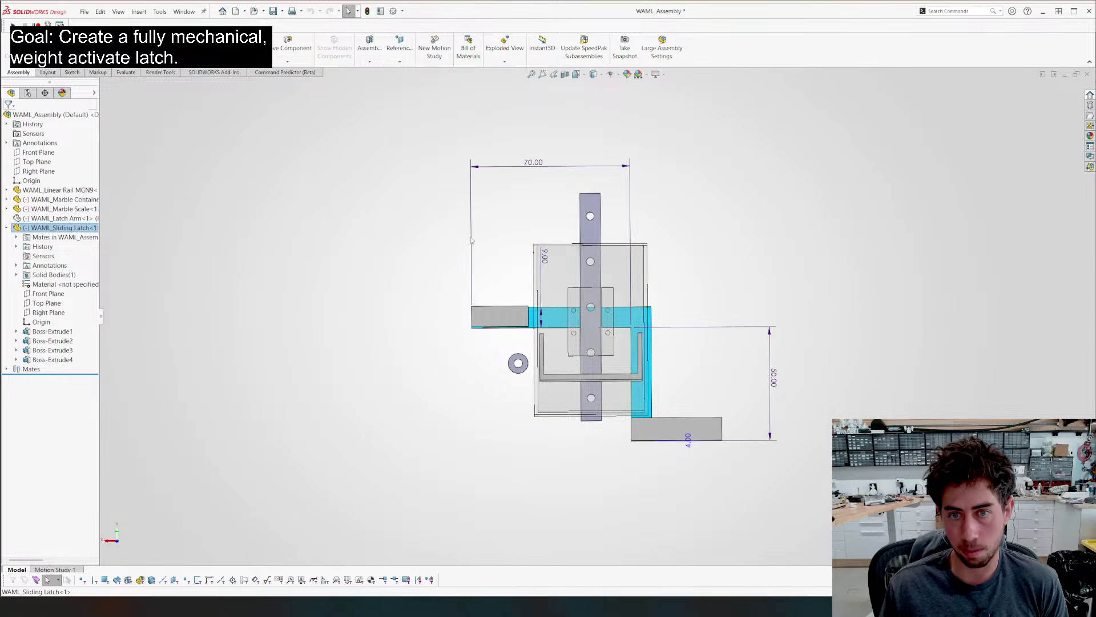
pyautogui.doubleClick(534, 164)
pyautogui.write('6')
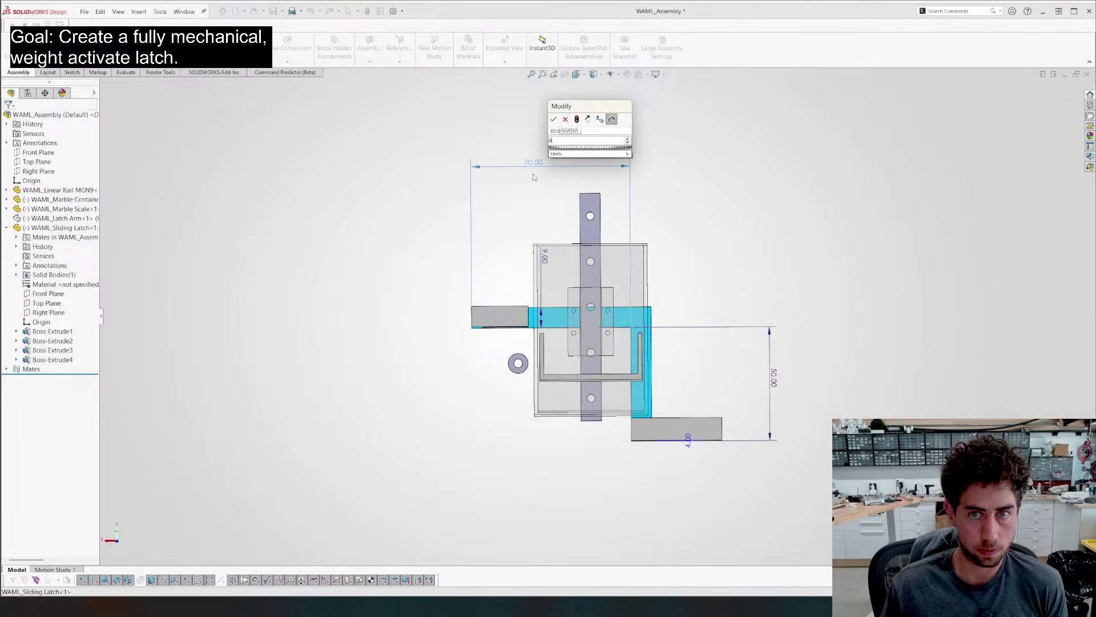
pyautogui.write('0')
pyautogui.press('Return')
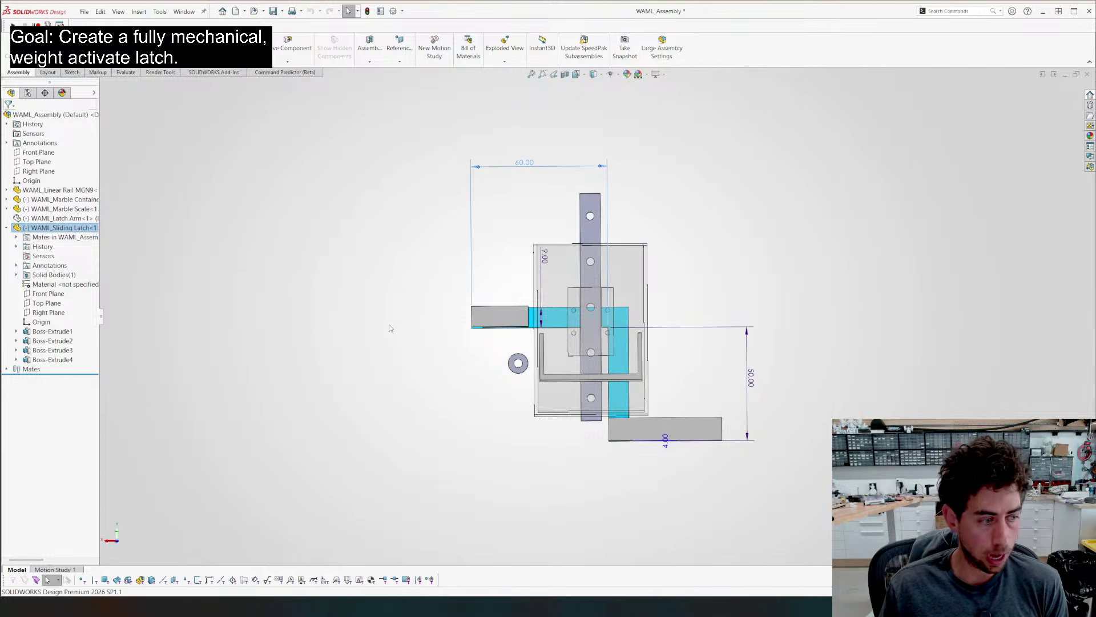
pyautogui.click(336, 310)
# Raise the marble scale to the height of the sliding latch's upper arm and test the hook against its side wall
pyautogui.moveTo(335, 310); pyautogui.dragTo(399, 349, button='middle')
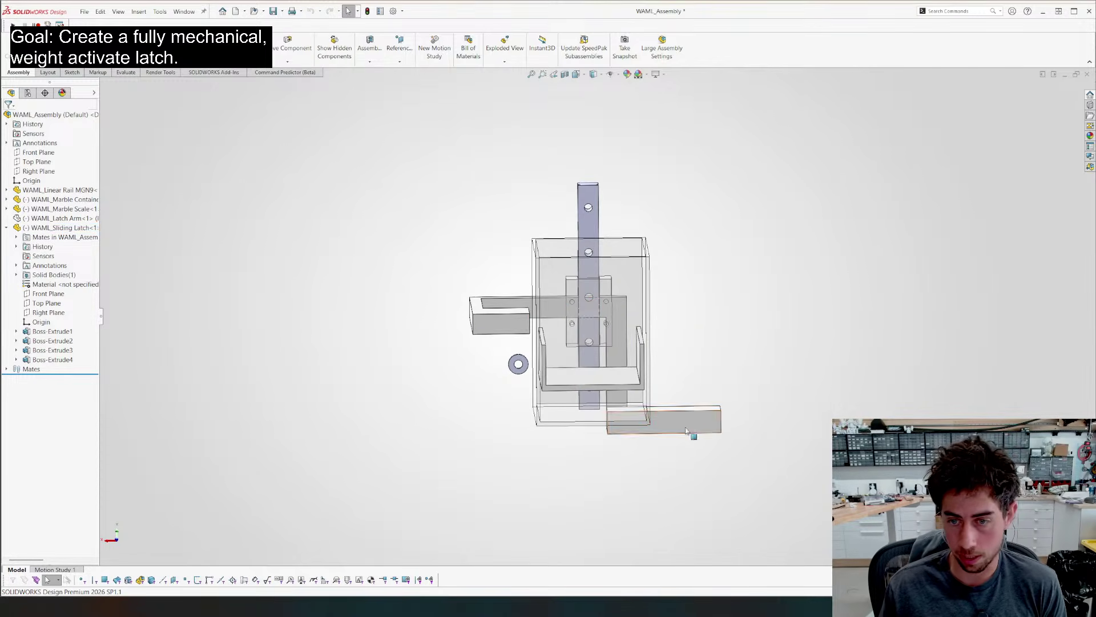
pyautogui.moveTo(692, 433)
pyautogui.mouseDown()
pyautogui.moveTo(701, 420)
pyautogui.moveTo(720, 422)
pyautogui.moveTo(691, 433)
pyautogui.mouseUp()
pyautogui.scroll(-3, 628, 344)
pyautogui.moveTo(457, 448); pyautogui.dragTo(476, 358)
pyautogui.moveTo(442, 342)
pyautogui.mouseDown(button='middle')
pyautogui.moveTo(403, 280)
pyautogui.moveTo(439, 279)
pyautogui.moveTo(440, 325)
pyautogui.moveTo(457, 337)
pyautogui.mouseUp(button='middle')
pyautogui.moveTo(475, 349); pyautogui.dragTo(475, 313)
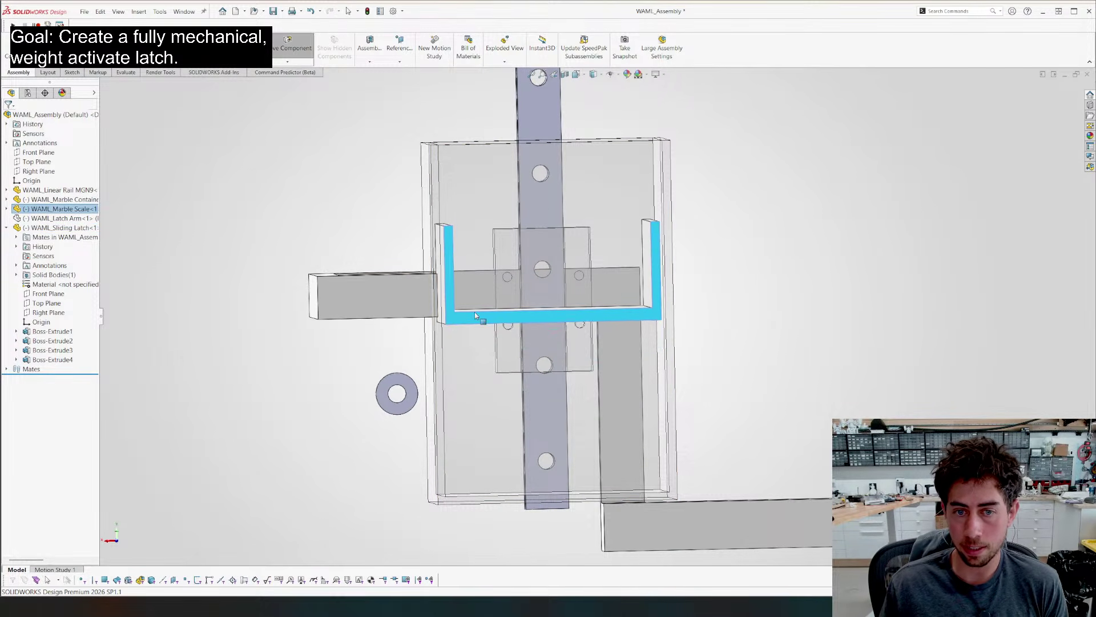
pyautogui.click(358, 297)
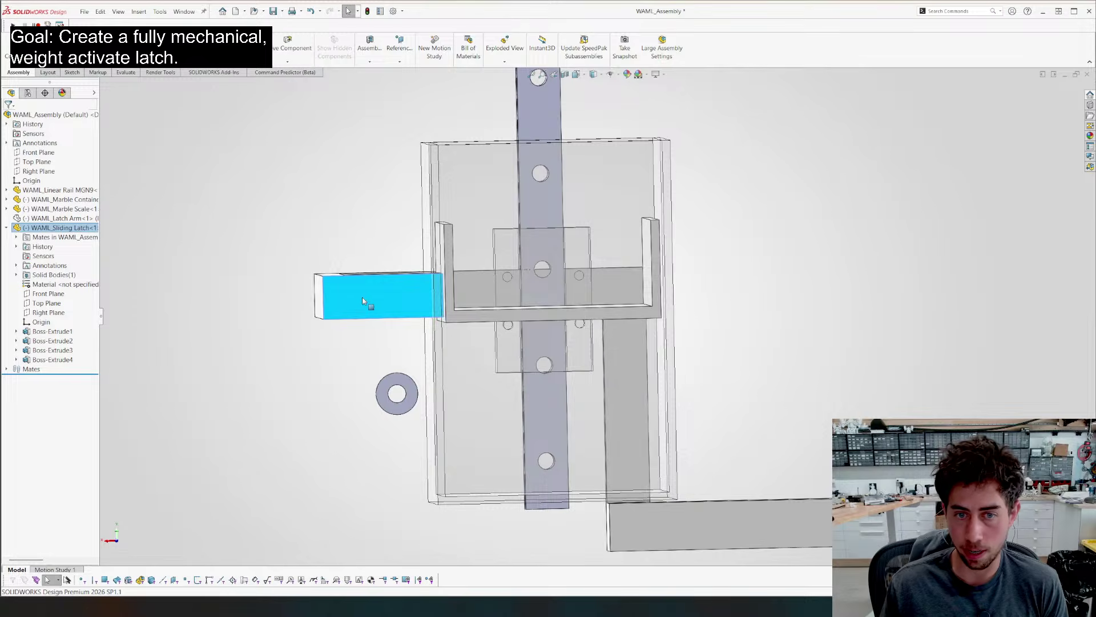
# Examine from several sides how the raised marble scale and the latch's hook meet inside the container
pyautogui.press('f')
pyautogui.moveTo(343, 289); pyautogui.dragTo(446, 313, button='middle')
pyautogui.moveTo(489, 347); pyautogui.dragTo(501, 275, button='middle')
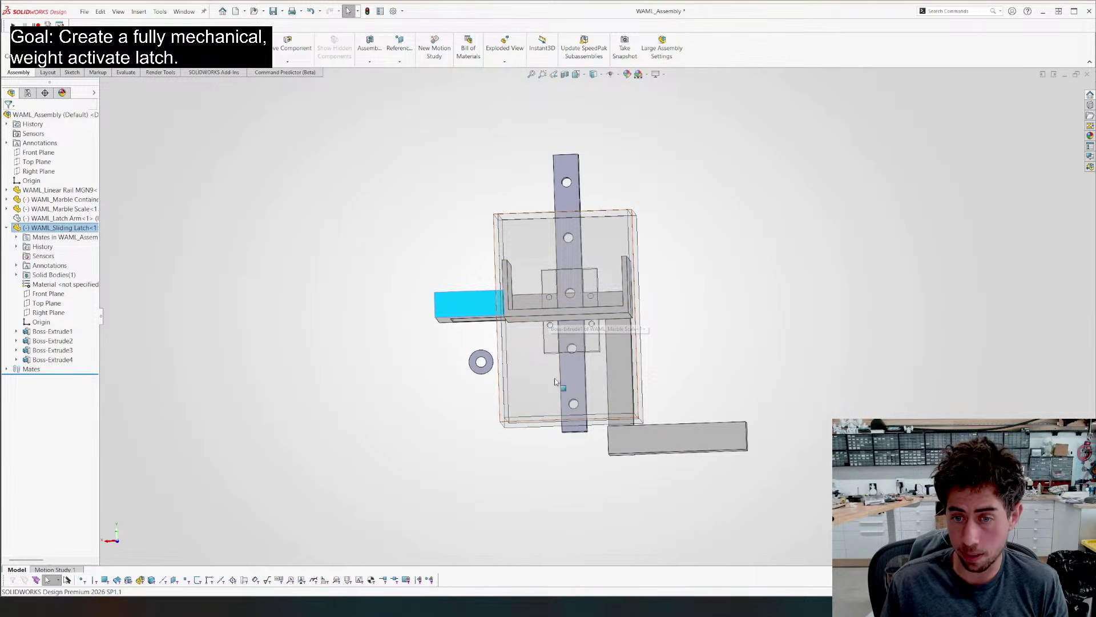
pyautogui.moveTo(554, 381); pyautogui.dragTo(571, 320, button='middle')
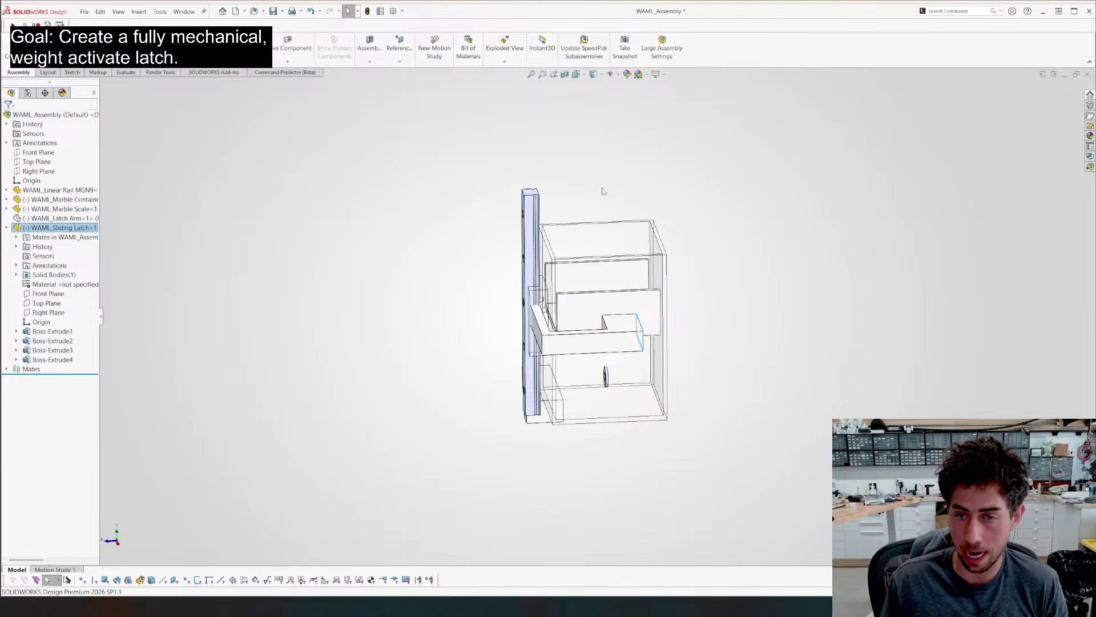
pyautogui.moveTo(439, 313); pyautogui.dragTo(623, 338, button='middle')
pyautogui.moveTo(615, 389)
pyautogui.mouseDown(button='middle')
pyautogui.moveTo(503, 337)
pyautogui.moveTo(511, 340)
pyautogui.moveTo(498, 328)
pyautogui.moveTo(503, 307)
pyautogui.moveTo(511, 316)
pyautogui.moveTo(487, 307)
pyautogui.mouseUp(button='middle')
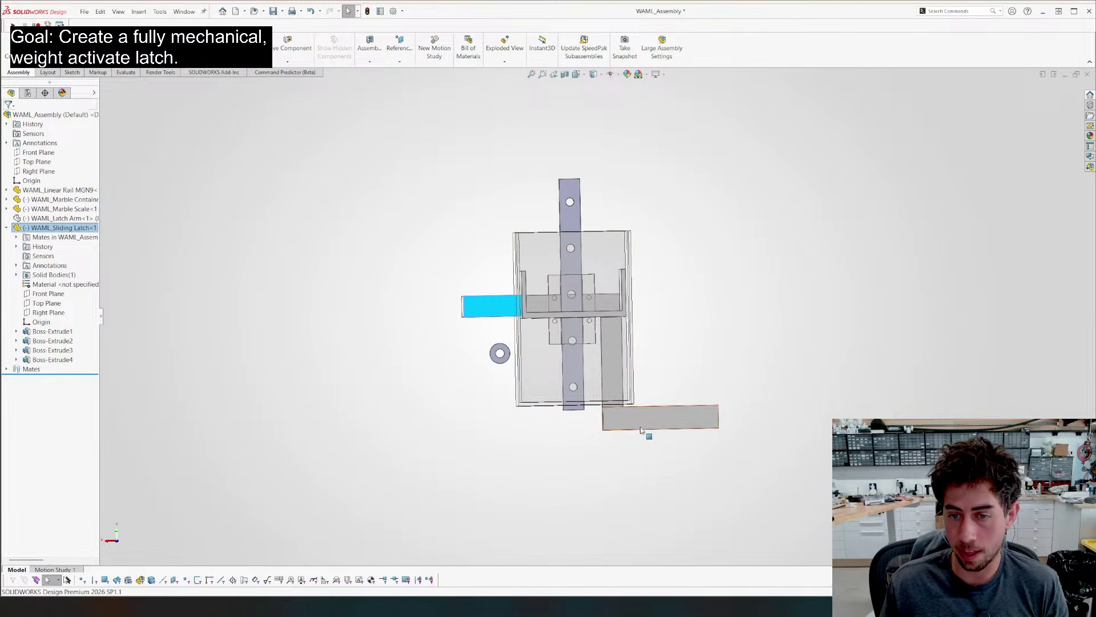
# Lower the marble scale below the latch's upper arm, then slide the latch aside and drop the marble container past its lower block
pyautogui.click(532, 317)
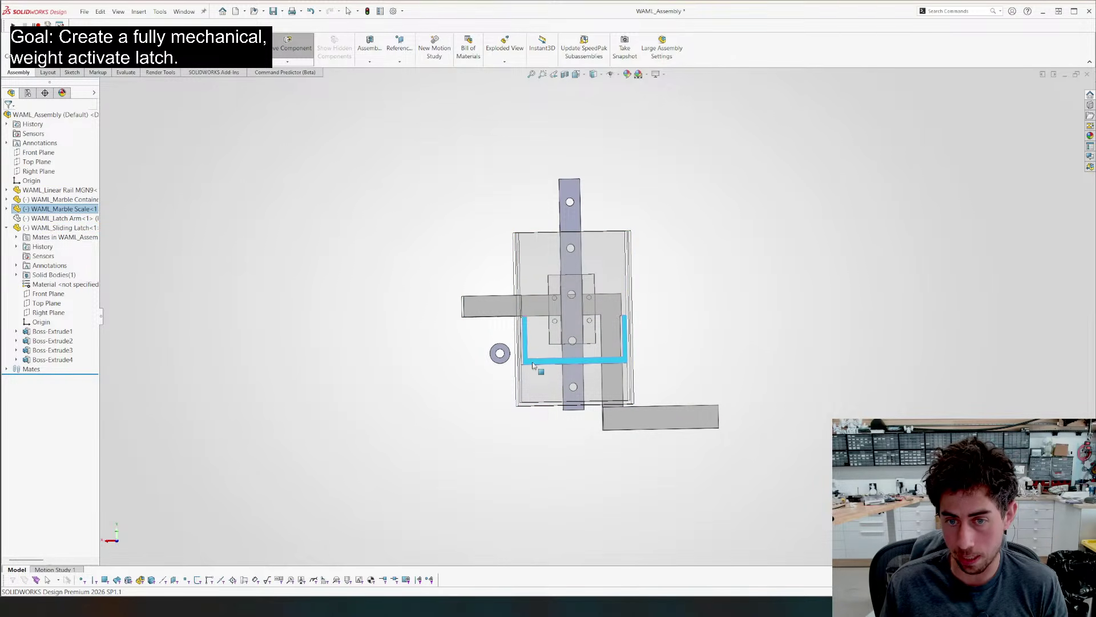
pyautogui.click(483, 316)
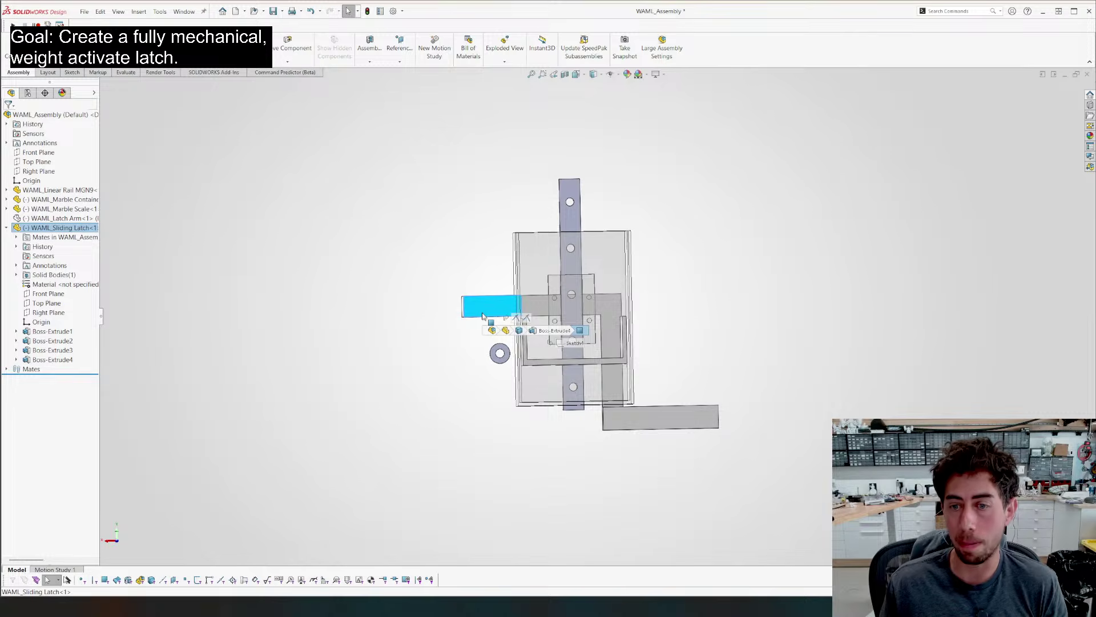
pyautogui.moveTo(483, 316); pyautogui.dragTo(542, 352)
pyautogui.click(525, 319)
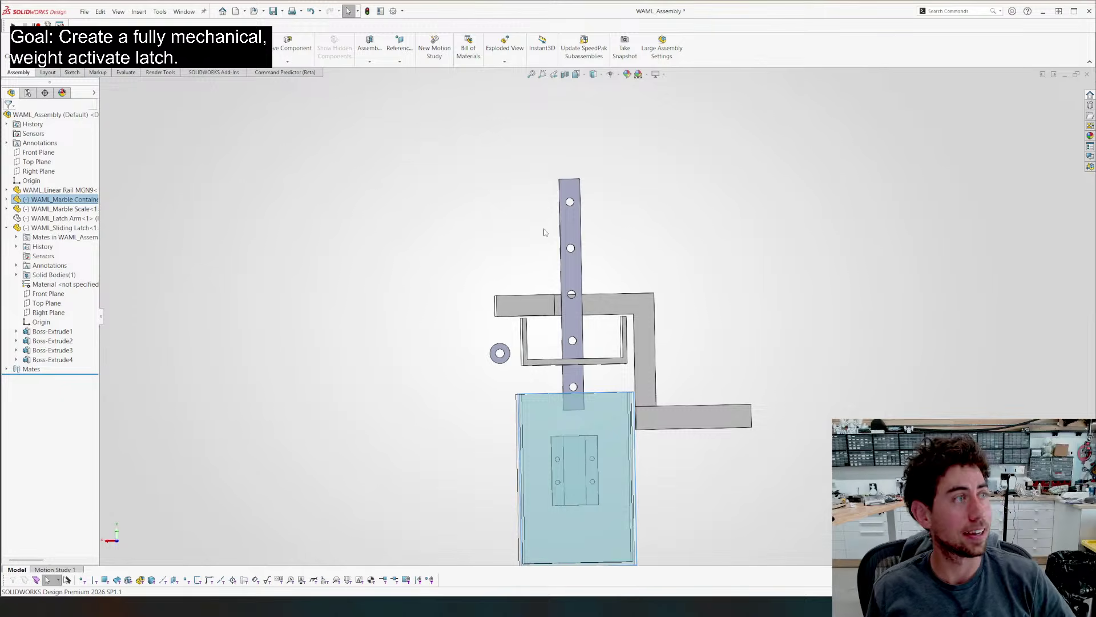
pyautogui.click(424, 198)
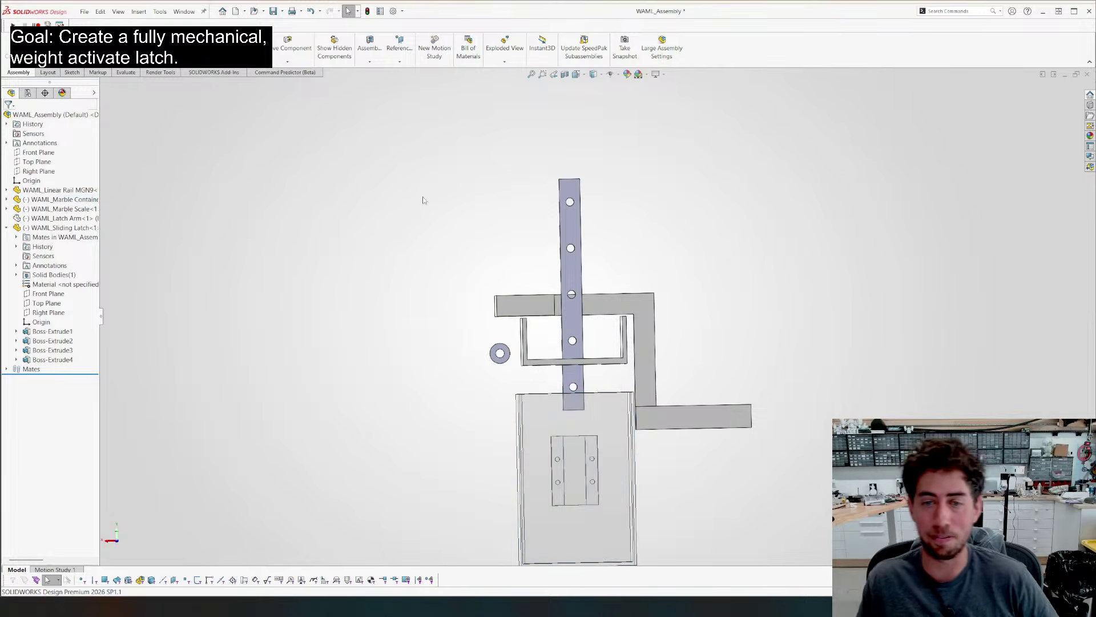
# Raise the marble container back above the lower block and slide the latch back underneath it
pyautogui.hotkey('ctrl', '2')
pyautogui.moveTo(472, 343); pyautogui.dragTo(552, 466, button='middle')
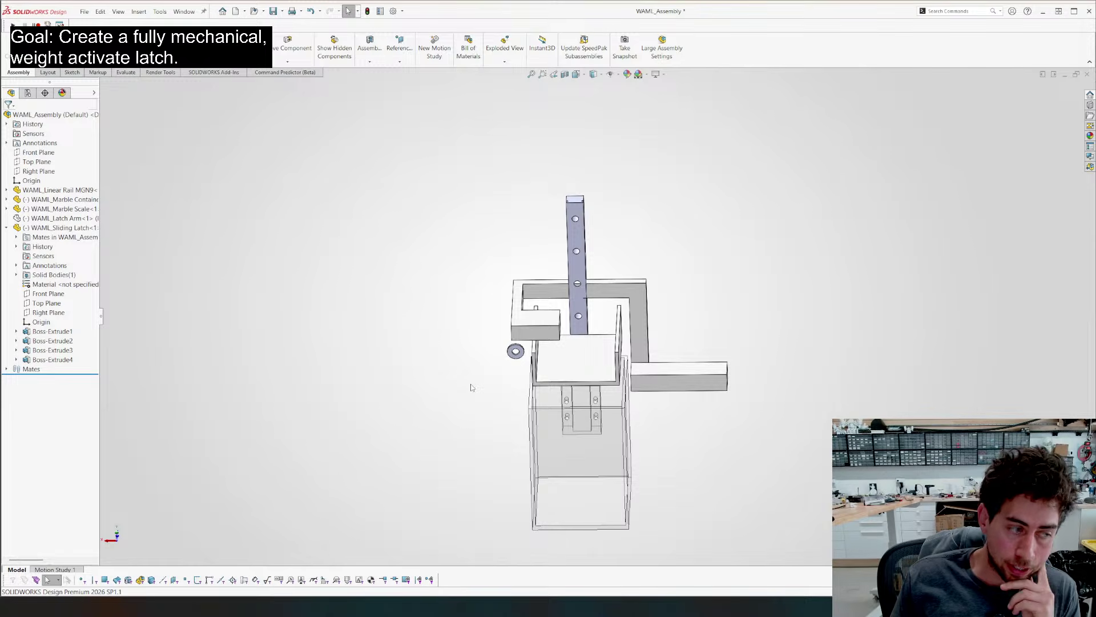
pyautogui.hotkey('ctrl', '2')
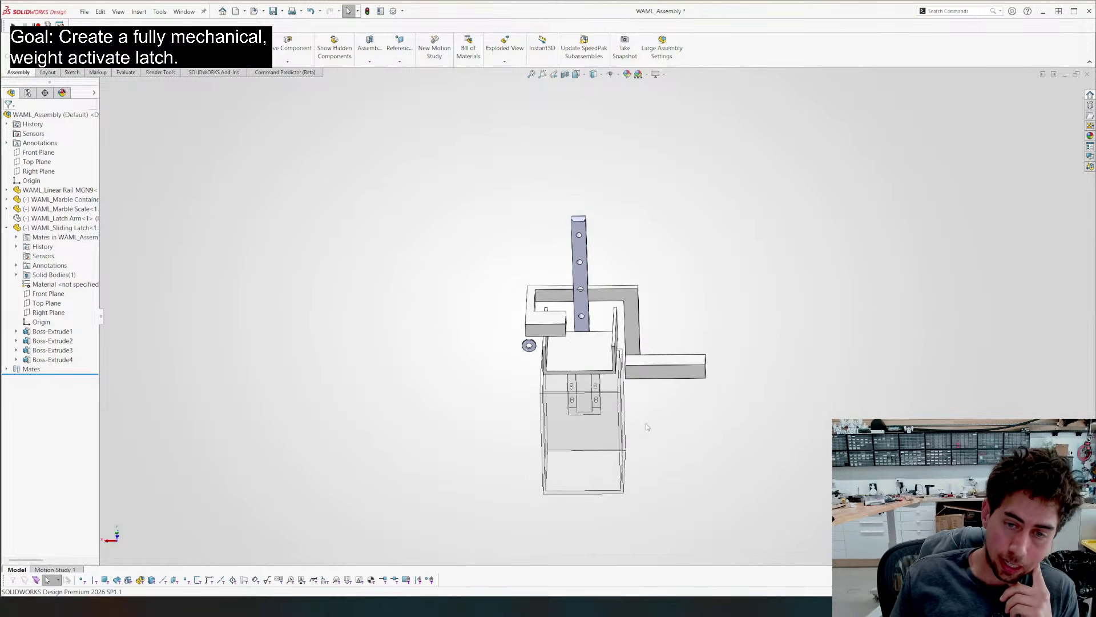
pyautogui.moveTo(607, 465); pyautogui.dragTo(613, 340)
pyautogui.scroll(-3, 615, 341)
pyautogui.moveTo(512, 331)
pyautogui.mouseDown(button='middle')
pyautogui.moveTo(526, 313)
pyautogui.moveTo(495, 329)
pyautogui.moveTo(511, 328)
pyautogui.mouseUp(button='middle')
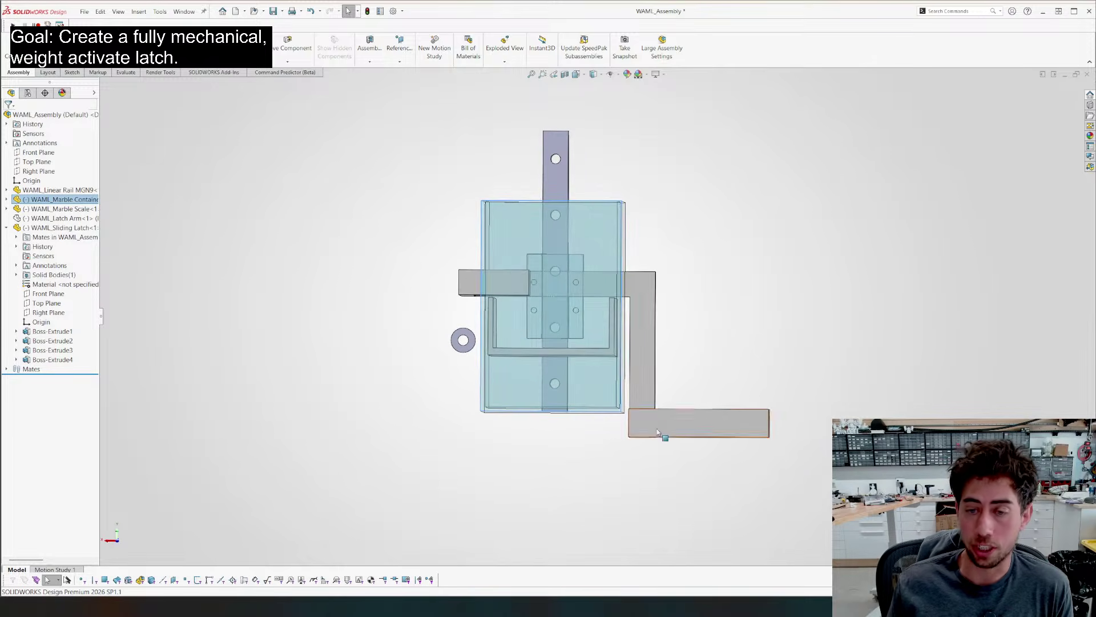
pyautogui.moveTo(658, 432); pyautogui.dragTo(631, 411)
# Set the sliding latch's vertical 50 mm dimension to 36 mm and rebuild the assembly
pyautogui.doubleClick(608, 379)
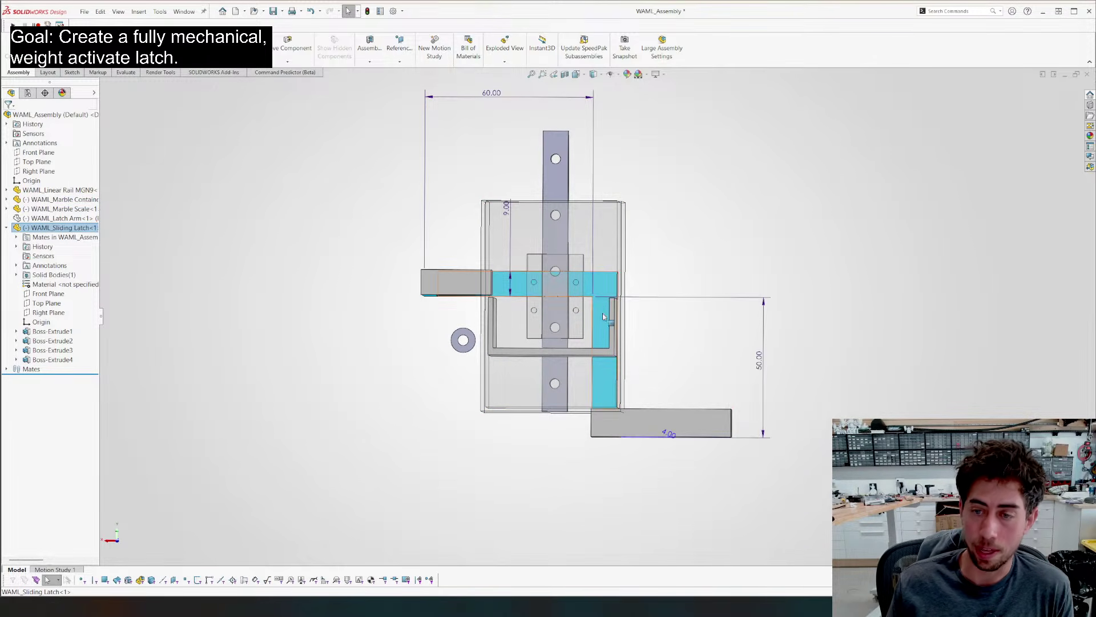
pyautogui.doubleClick(760, 365)
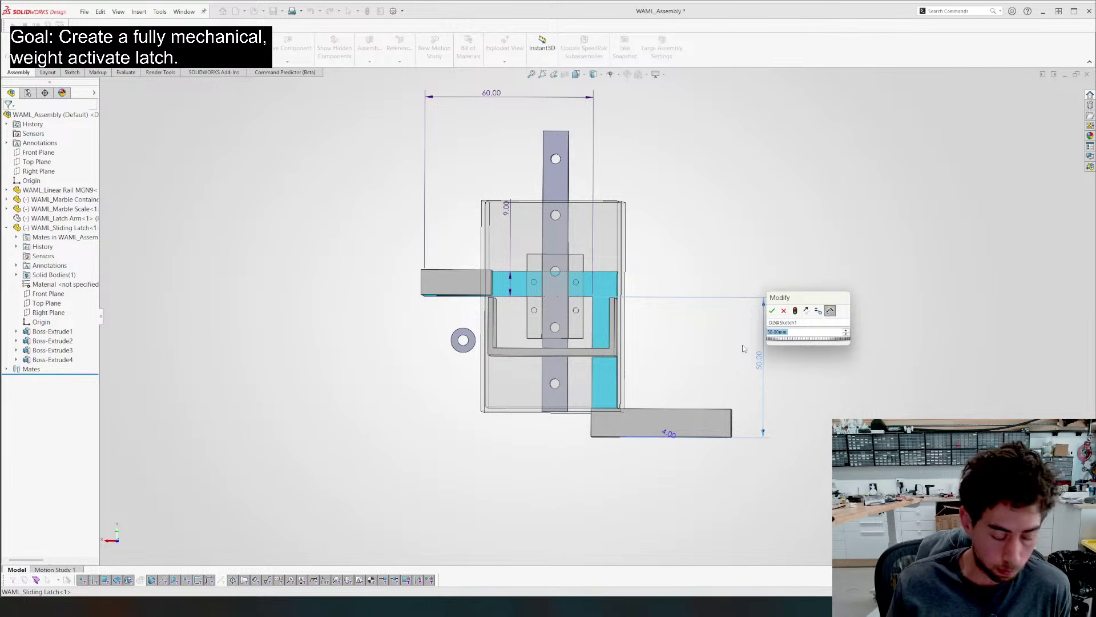
pyautogui.write('36')
pyautogui.press('Return')
pyautogui.hotkey('ctrl', 'b')
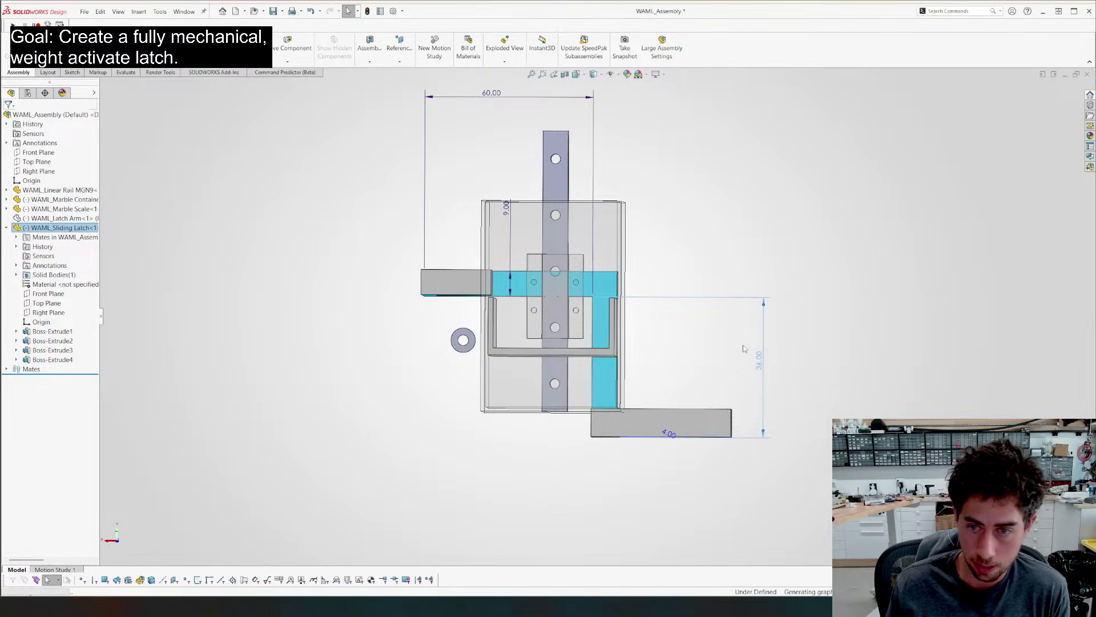
pyautogui.click(696, 282)
# Move the marble container up so that its base sits just above the shortened latch's lower block
pyautogui.click(684, 385)
pyautogui.moveTo(588, 386); pyautogui.dragTo(588, 344)
pyautogui.moveTo(588, 345); pyautogui.dragTo(473, 299, button='middle')
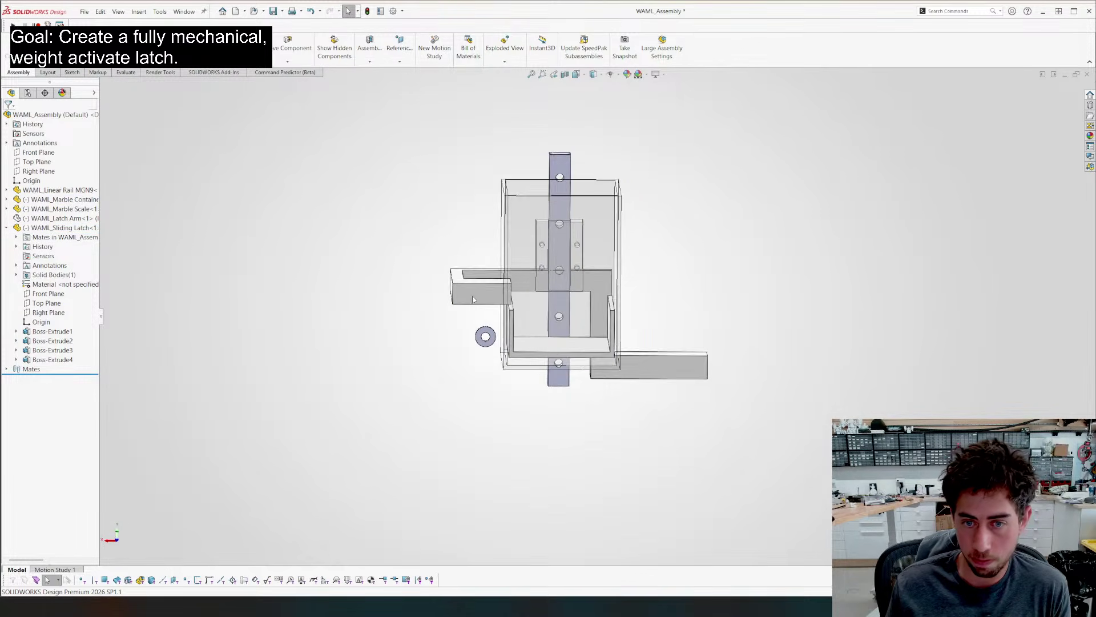
pyautogui.moveTo(555, 349)
pyautogui.mouseDown()
pyautogui.moveTo(560, 302)
pyautogui.moveTo(559, 340)
pyautogui.mouseUp()
pyautogui.press('Escape')
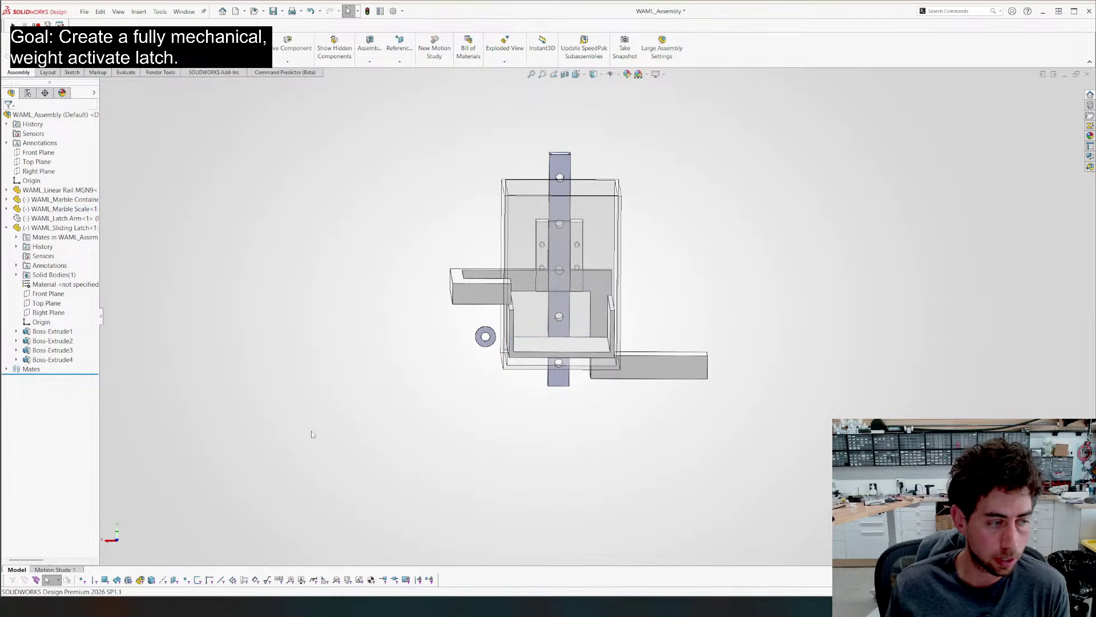
# Slide the latch slightly sideways to examine how its hook lines up with the scale's side wall and the separate ring
pyautogui.moveTo(308, 405); pyautogui.dragTo(324, 384, button='middle')
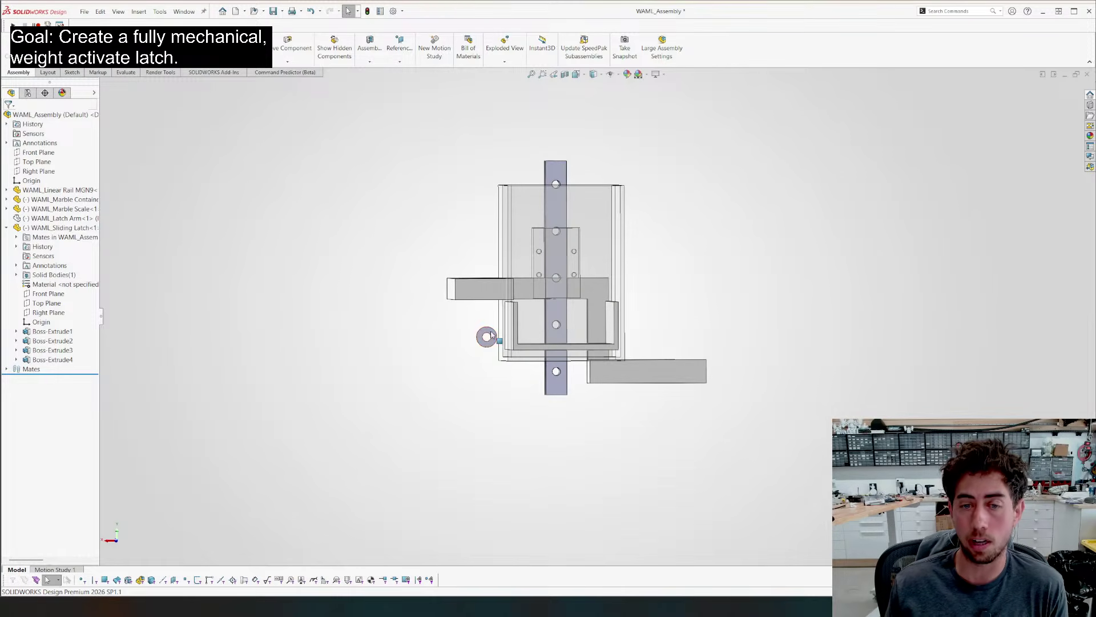
pyautogui.click(490, 336)
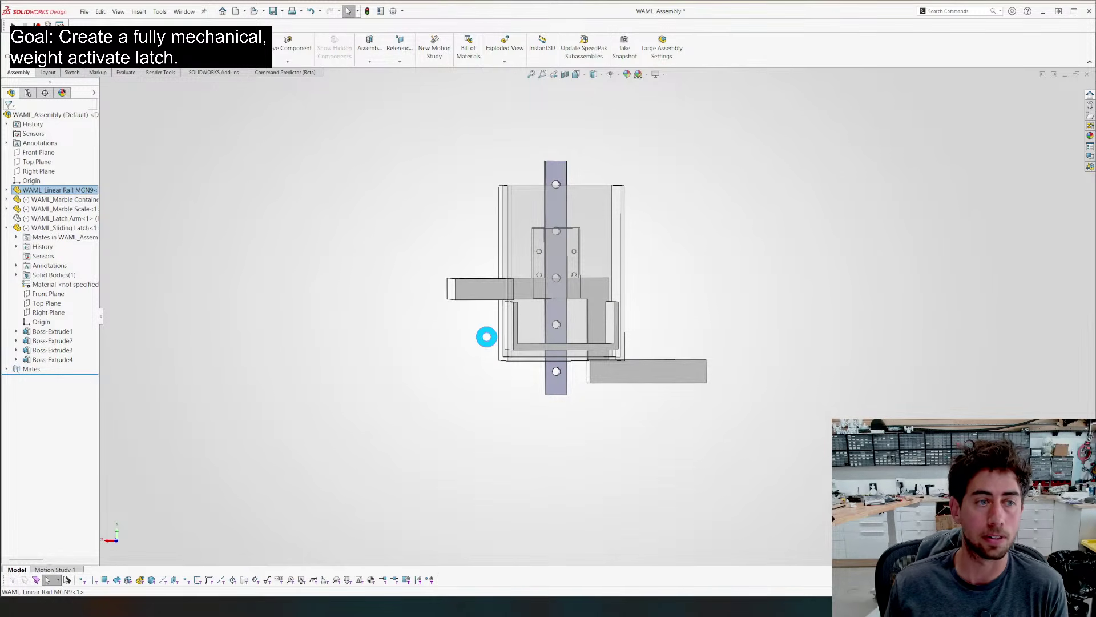
pyautogui.click(265, 214)
pyautogui.moveTo(318, 280); pyautogui.dragTo(290, 283, button='middle')
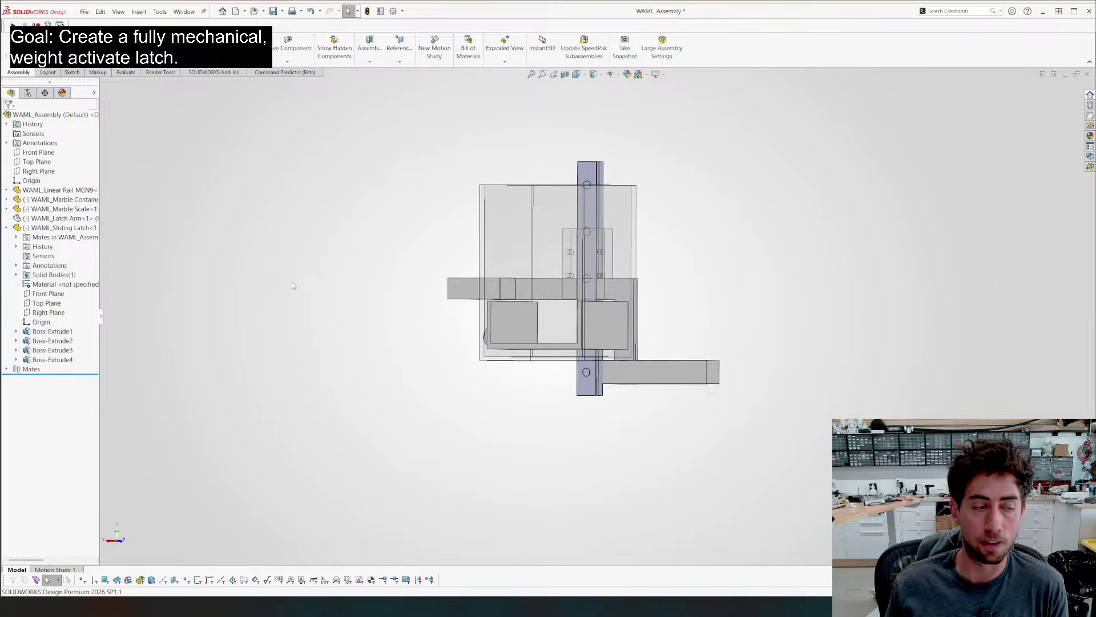
pyautogui.moveTo(397, 285); pyautogui.dragTo(356, 311, button='middle')
pyautogui.moveTo(368, 266); pyautogui.dragTo(398, 283)
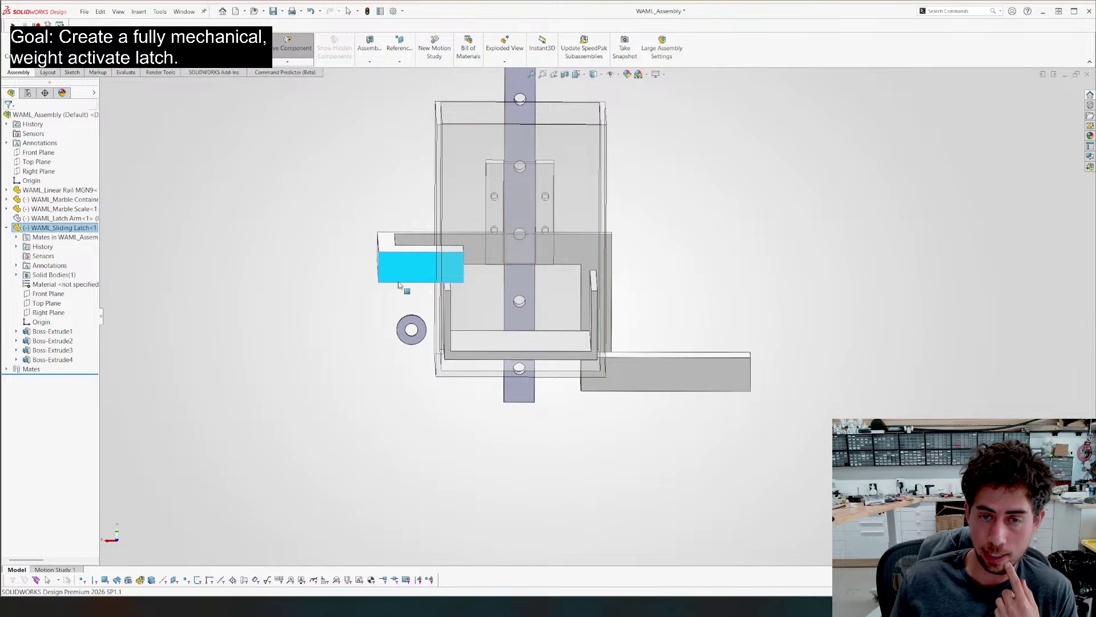
# Examine from the front how the sliding latch's lower block sits beneath the marble container, nudging the latch slightly sideways
pyautogui.scroll(2, 524, 189)
pyautogui.moveTo(532, 286); pyautogui.dragTo(532, 243, button='middle')
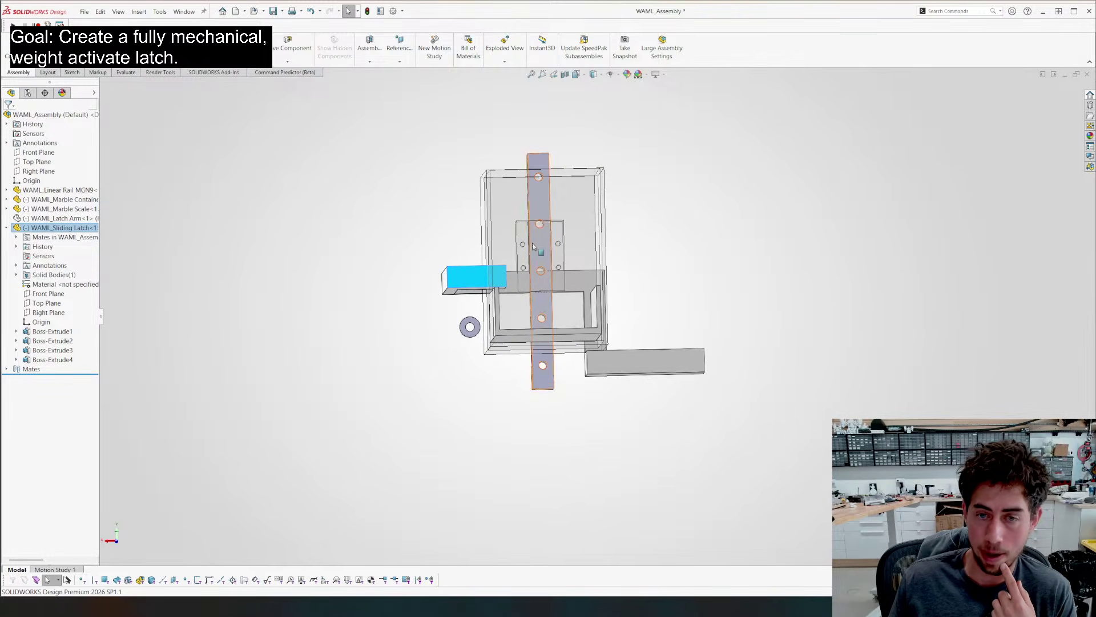
pyautogui.click(539, 209)
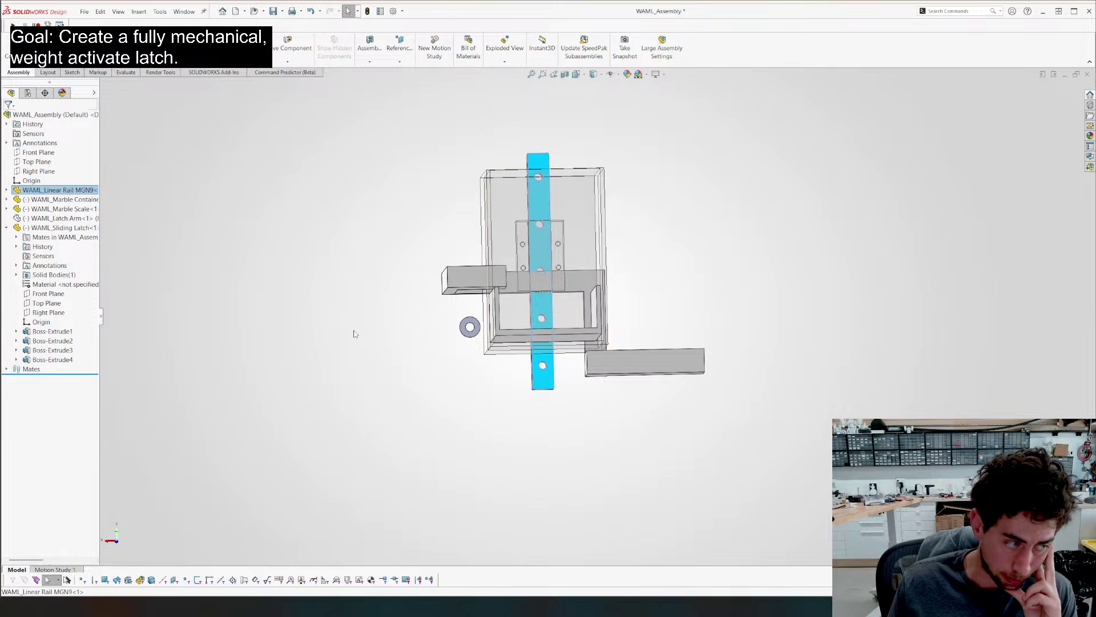
pyautogui.click(311, 331)
pyautogui.hotkey('ctrl', '1')
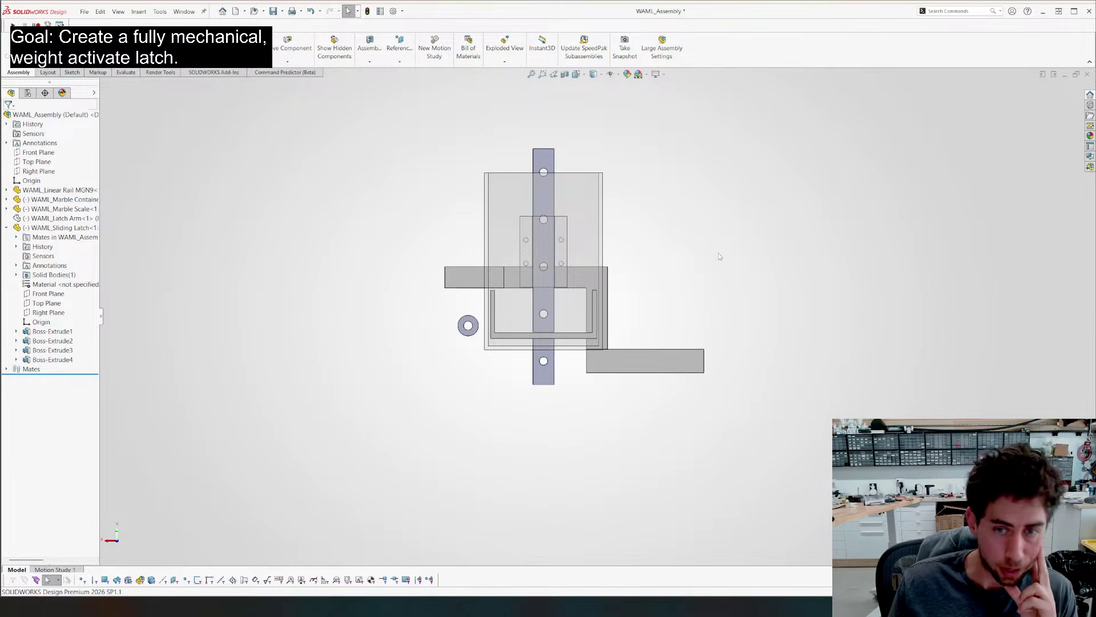
pyautogui.scroll(-2, 628, 297)
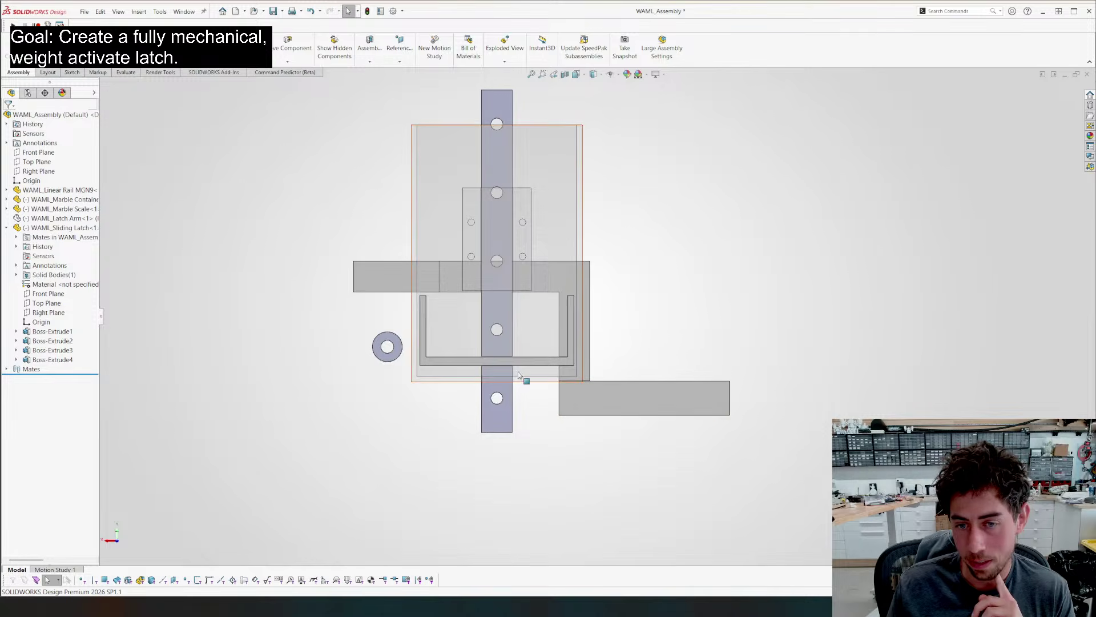
pyautogui.moveTo(518, 375); pyautogui.dragTo(520, 375)
pyautogui.click(715, 279)
pyautogui.moveTo(616, 403); pyautogui.dragTo(620, 403)
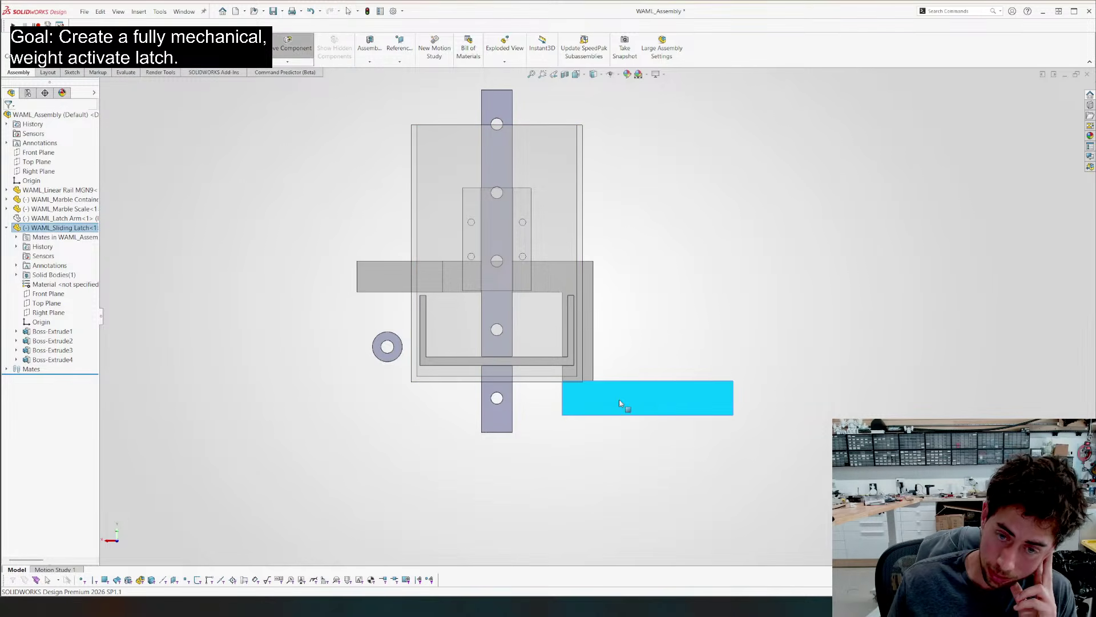
# Edit the sketch of the sliding latch's lower block and shorten its rectangle from the outer end to about 16 mm long
pyautogui.moveTo(620, 403); pyautogui.dragTo(636, 324, button='middle')
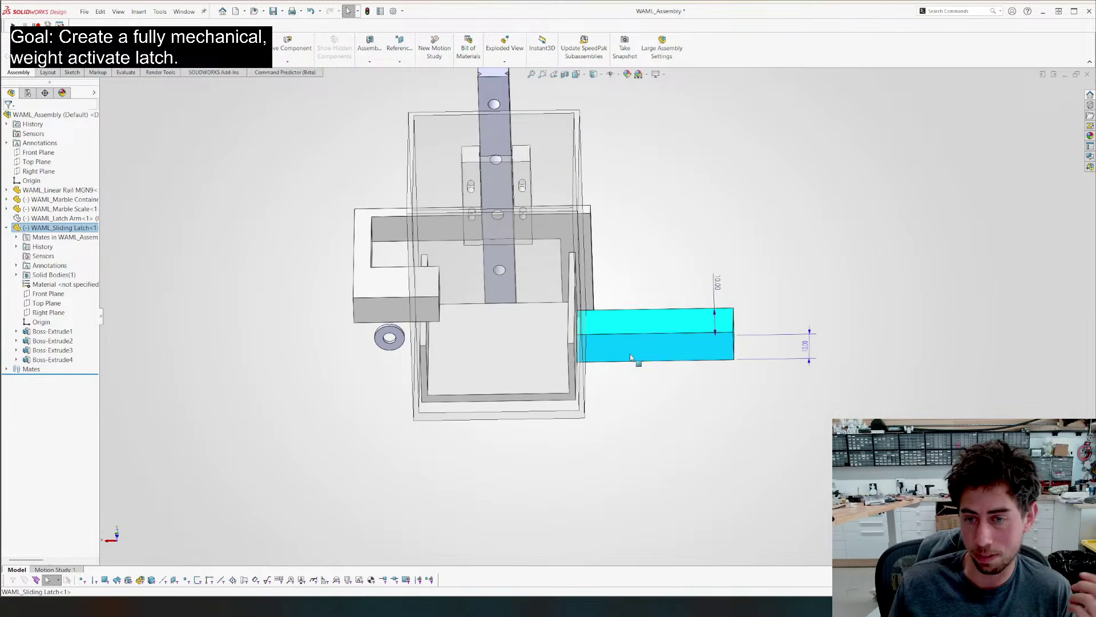
pyautogui.rightClick(636, 324)
pyautogui.click(638, 313)
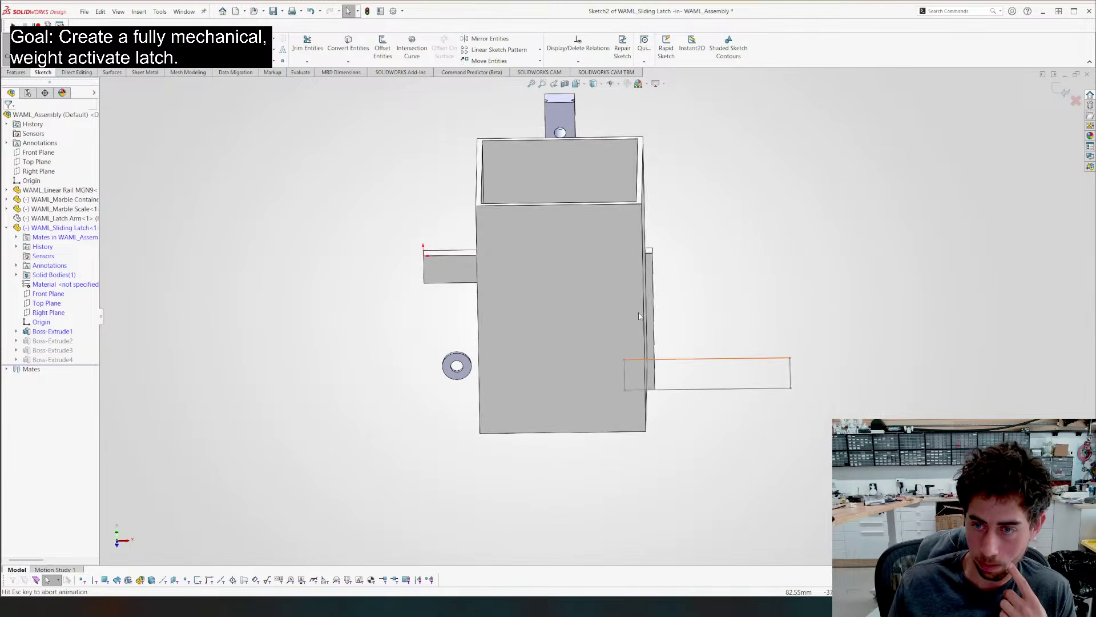
pyautogui.moveTo(870, 425); pyautogui.dragTo(769, 426)
# Dimension the lower block rectangle's horizontal length to 15 mm and exit the sketch
pyautogui.press('d')
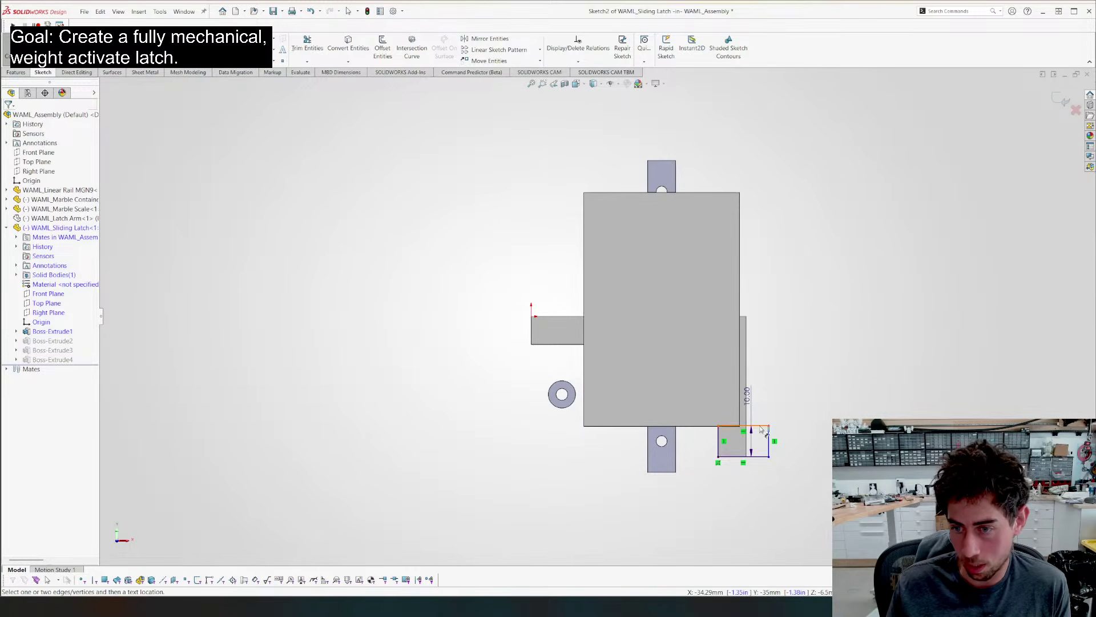
pyautogui.scroll(3, 773, 438)
pyautogui.press('Escape')
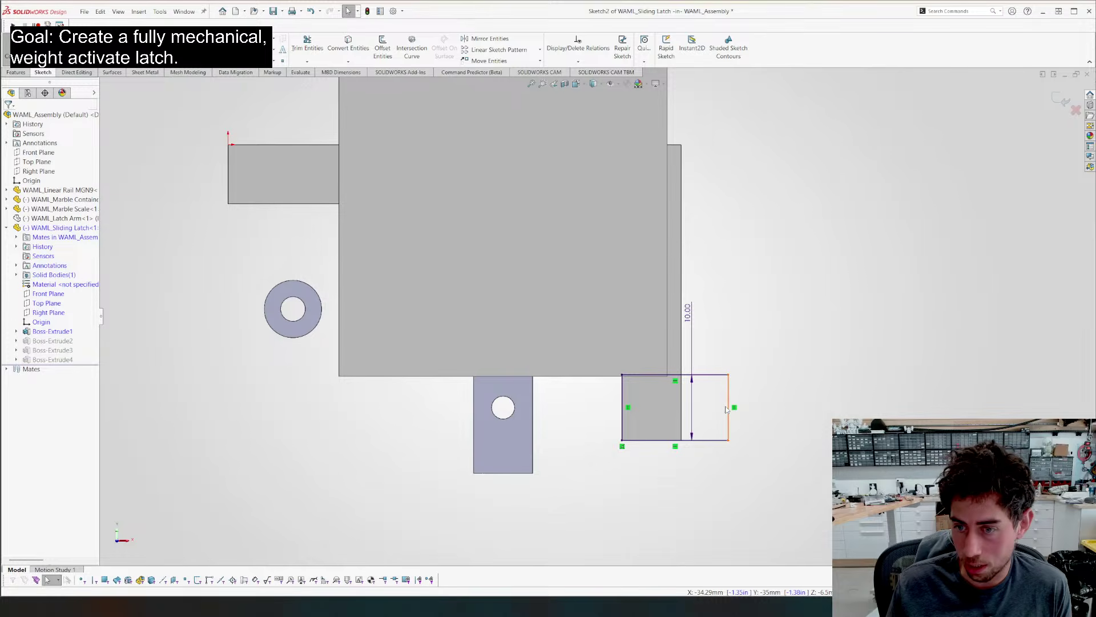
pyautogui.press('d')
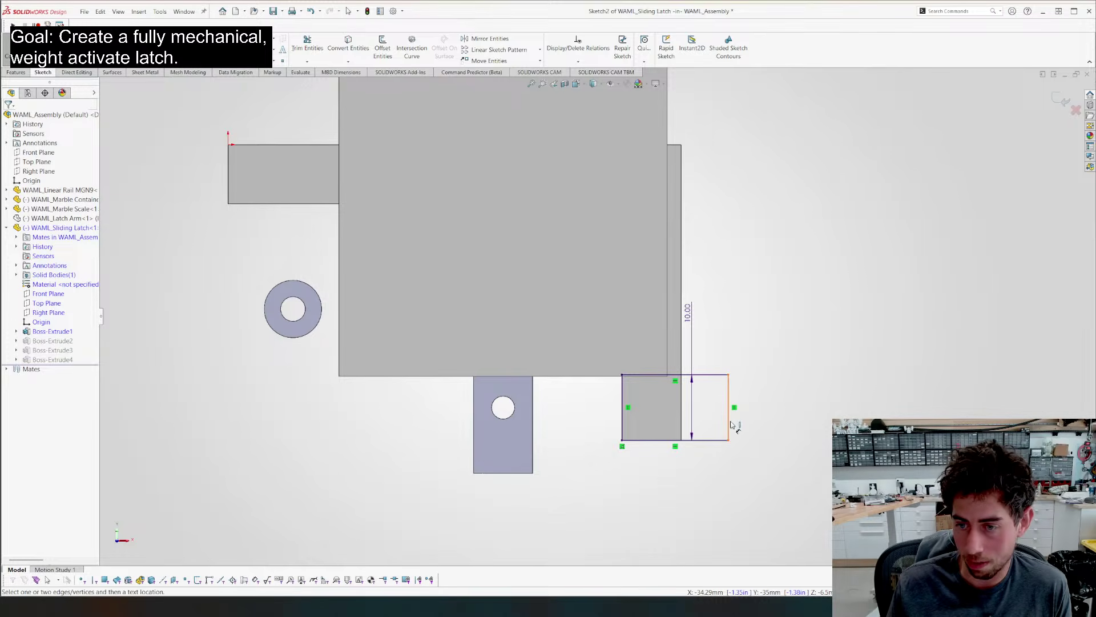
pyautogui.click(729, 423)
pyautogui.click(623, 410)
pyautogui.click(688, 512)
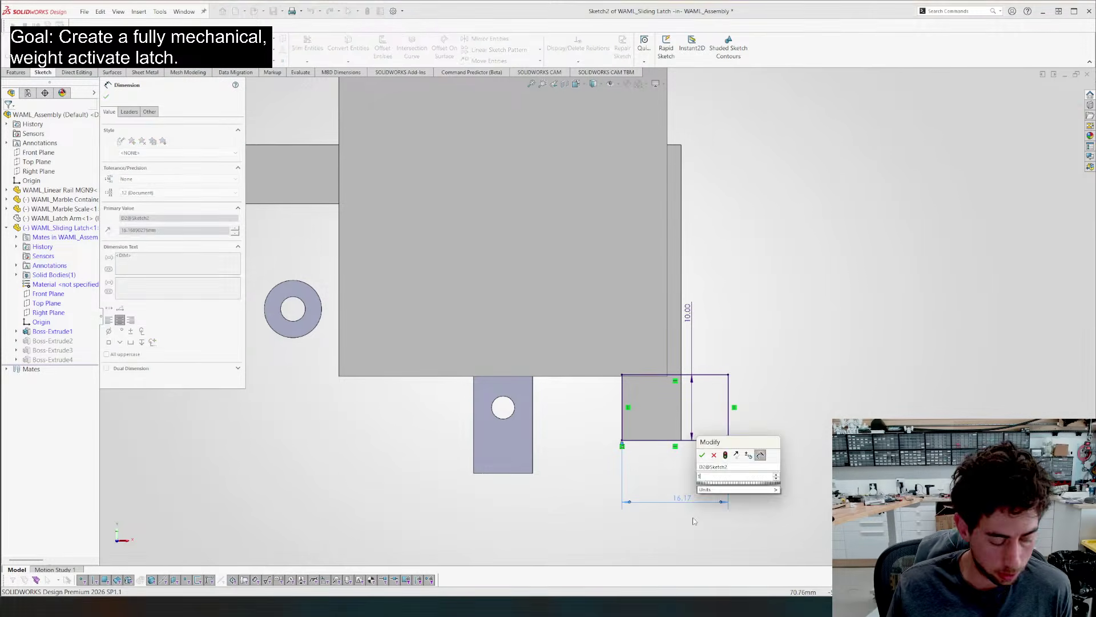
pyautogui.write('15')
pyautogui.press('Return')
pyautogui.scroll(-4, 598, 317)
pyautogui.press('Escape')
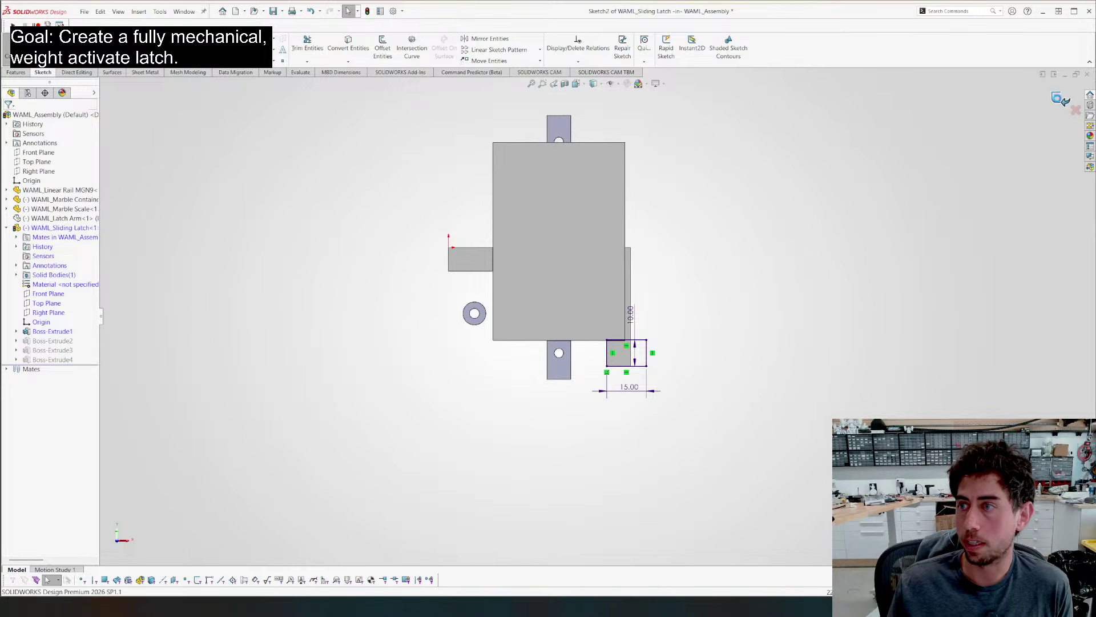
pyautogui.click(1062, 100)
# Check the shortened sliding latch around the container, and finish the in-context part edit to return to the assembly
pyautogui.moveTo(538, 306)
pyautogui.mouseDown(button='middle')
pyautogui.moveTo(416, 313)
pyautogui.moveTo(418, 300)
pyautogui.moveTo(582, 286)
pyautogui.moveTo(668, 482)
pyautogui.moveTo(580, 386)
pyautogui.mouseUp(button='middle')
pyautogui.scroll(-3, 505, 339)
pyautogui.moveTo(505, 339); pyautogui.dragTo(472, 404, button='middle')
pyautogui.scroll(-2, 472, 382)
pyautogui.scroll(3, 472, 381)
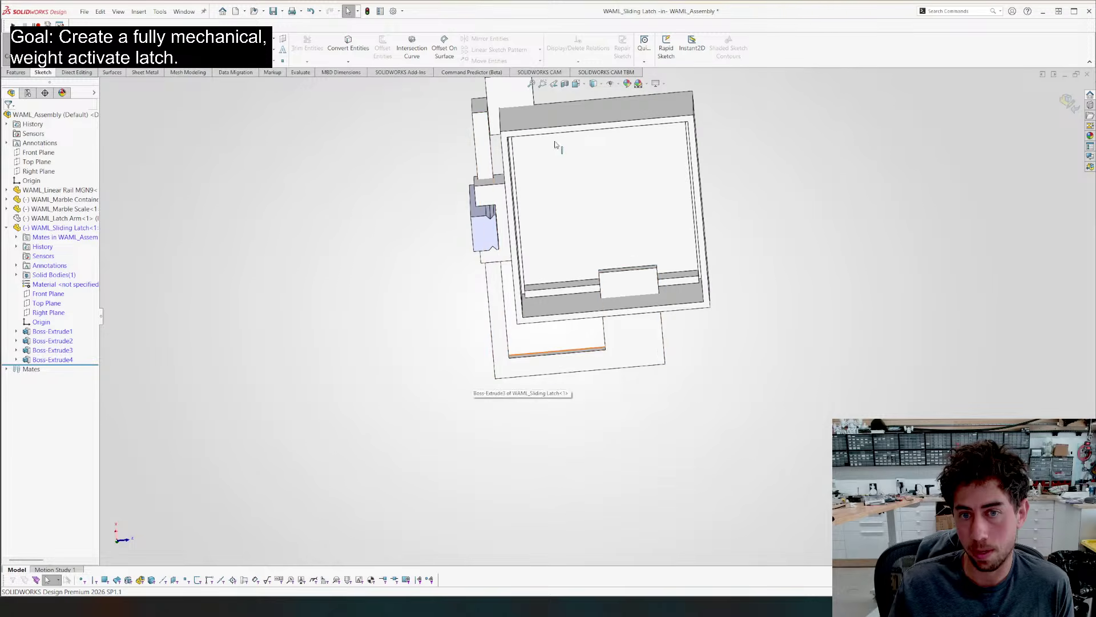
pyautogui.moveTo(557, 234); pyautogui.dragTo(448, 242, button='middle')
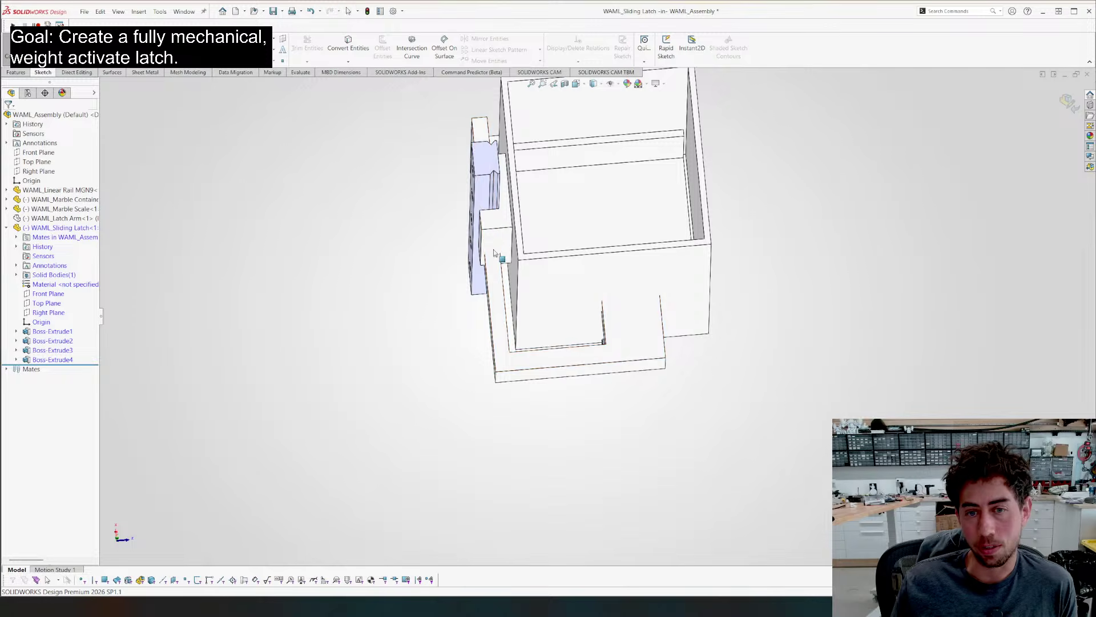
pyautogui.click(501, 294)
pyautogui.click(19, 49)
# Examine the assembly from the side, at an angle and from the front to check the shortened latch against the rail, container and scale
pyautogui.moveTo(489, 235); pyautogui.dragTo(494, 181, button='middle')
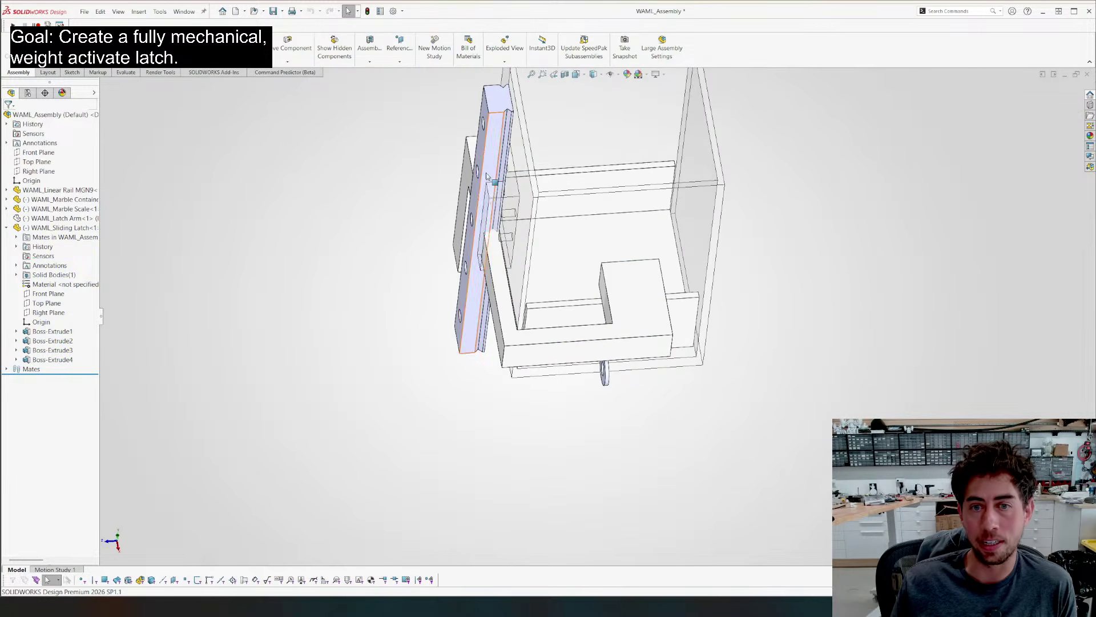
pyautogui.click(485, 183)
pyautogui.moveTo(477, 242); pyautogui.dragTo(333, 131, button='middle')
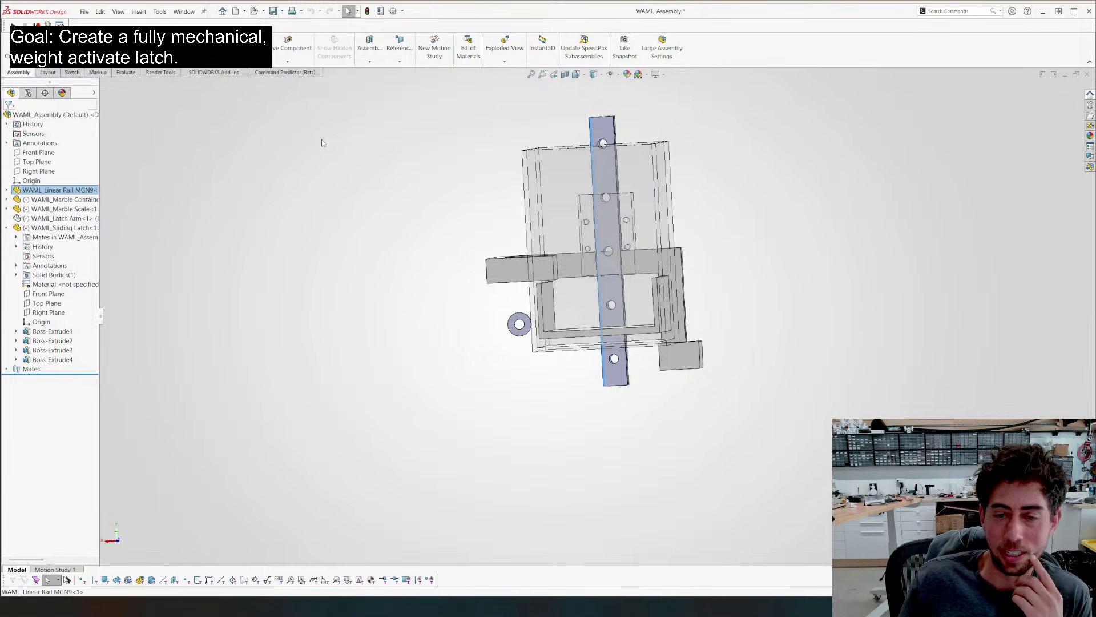
pyautogui.moveTo(326, 247); pyautogui.dragTo(521, 205, button='middle')
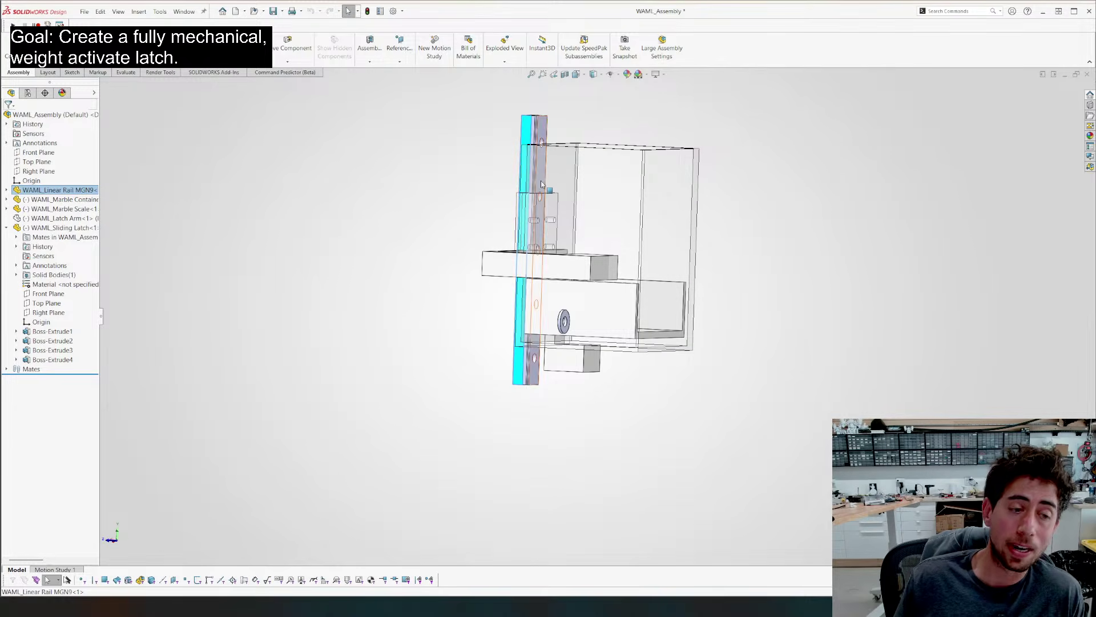
pyautogui.click(456, 199)
pyautogui.moveTo(456, 200); pyautogui.dragTo(385, 227, button='middle')
pyautogui.click(643, 161)
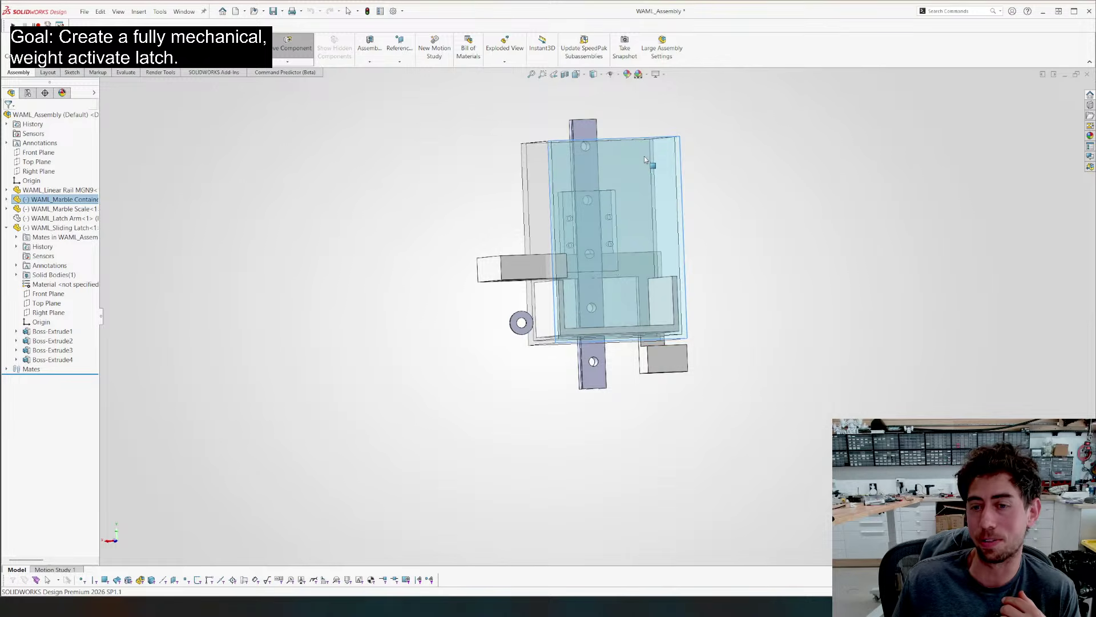
pyautogui.click(714, 257)
pyautogui.moveTo(480, 286); pyautogui.dragTo(406, 295, button='middle')
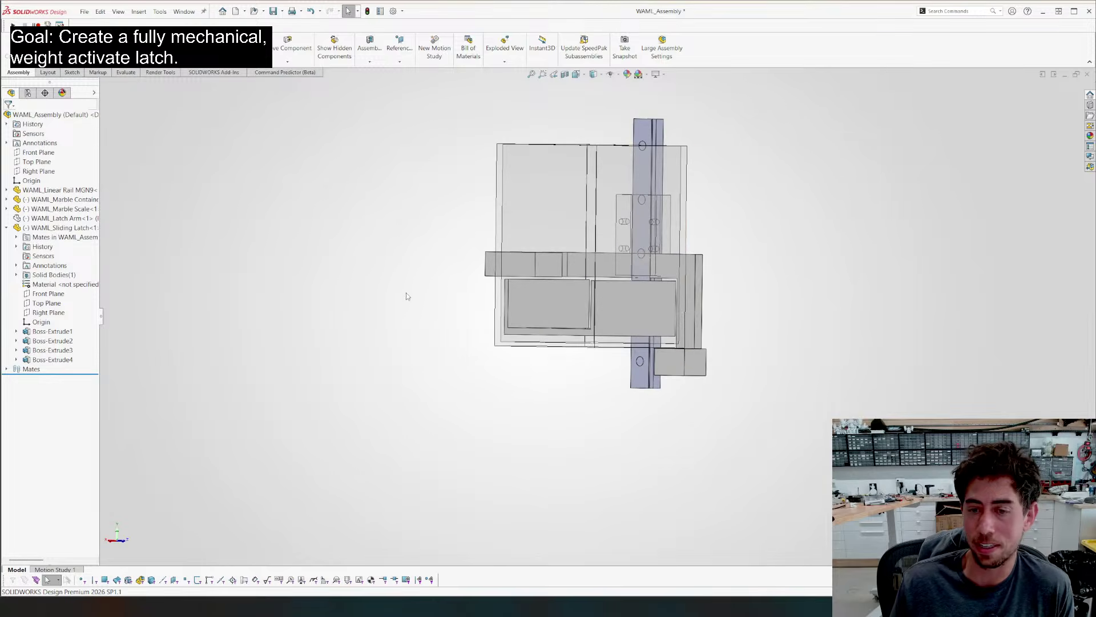
pyautogui.hotkey('ctrl', '8')
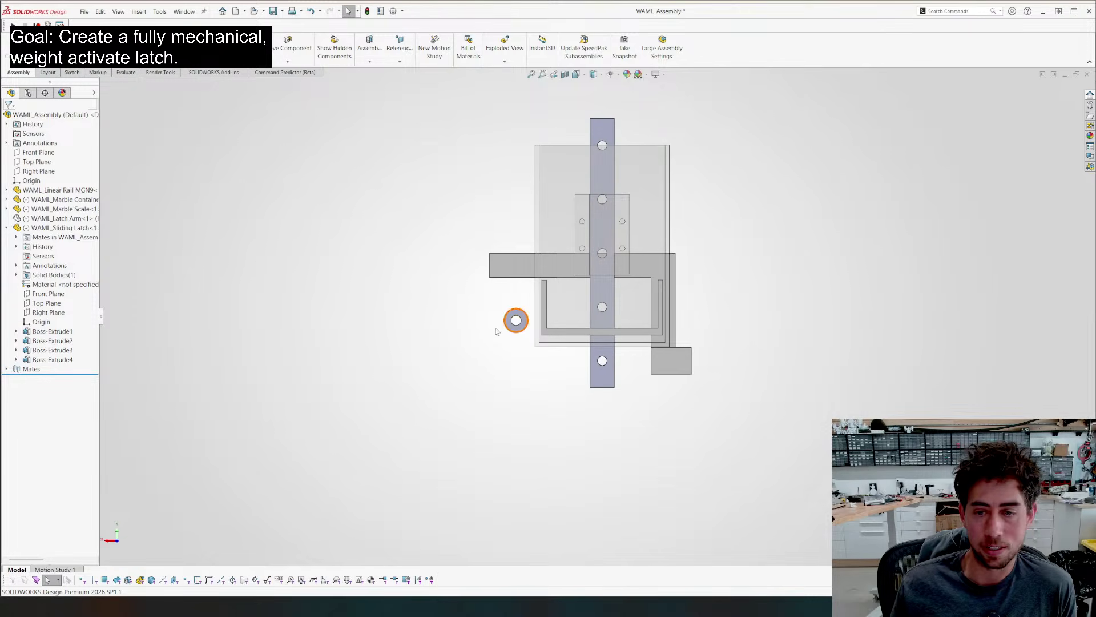
# Slide the latch slightly sideways so its lower block sits further beneath the marble container's base
pyautogui.scroll(-3, 619, 323)
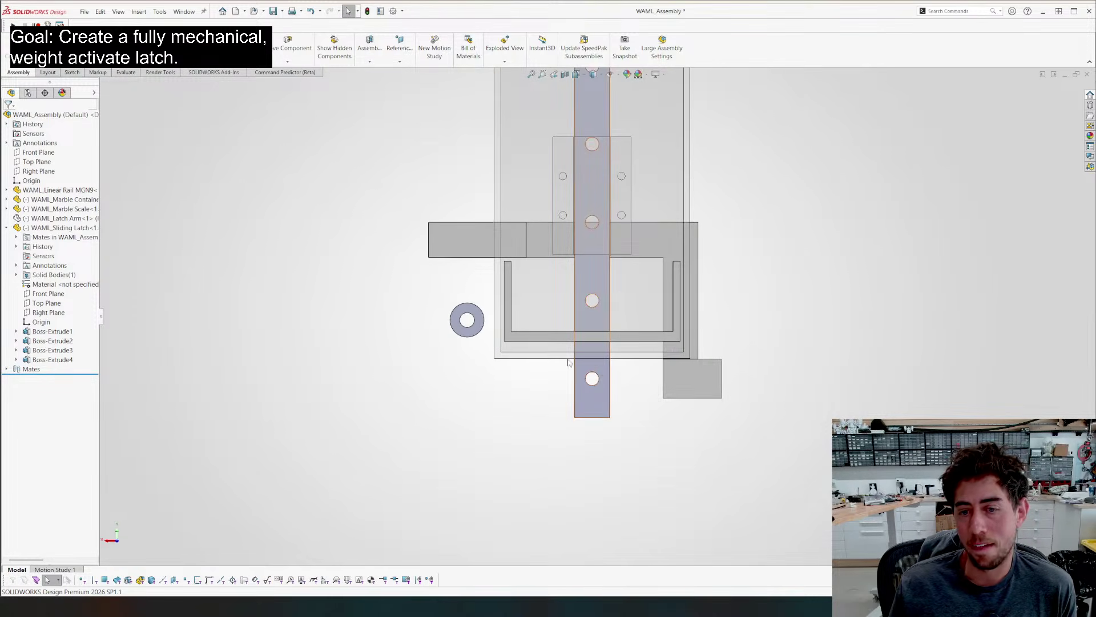
pyautogui.click(519, 356)
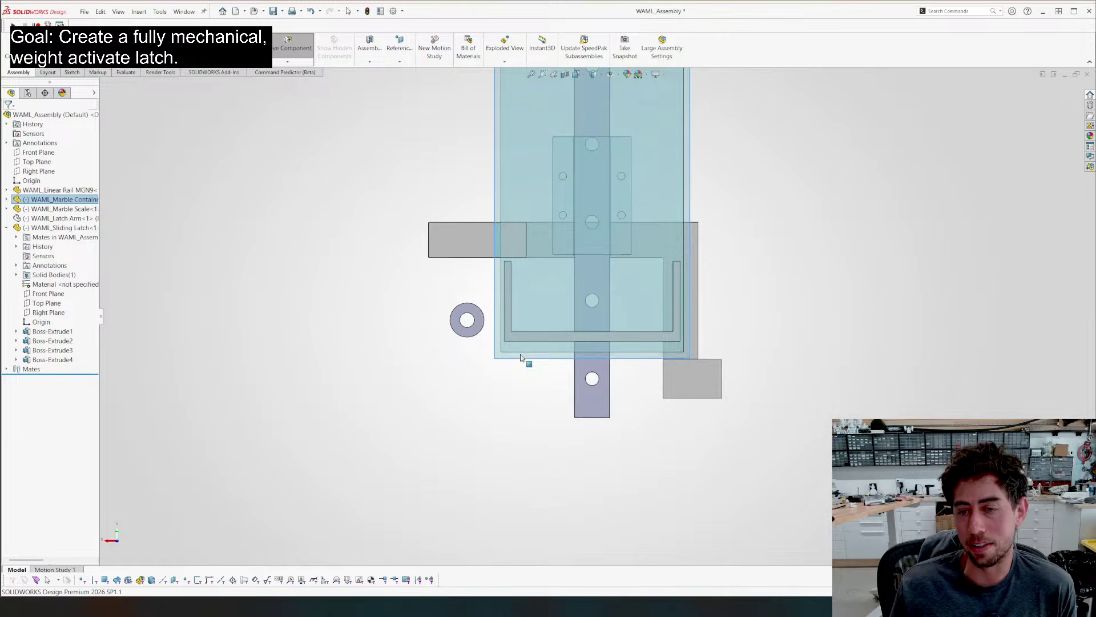
pyautogui.click(643, 387)
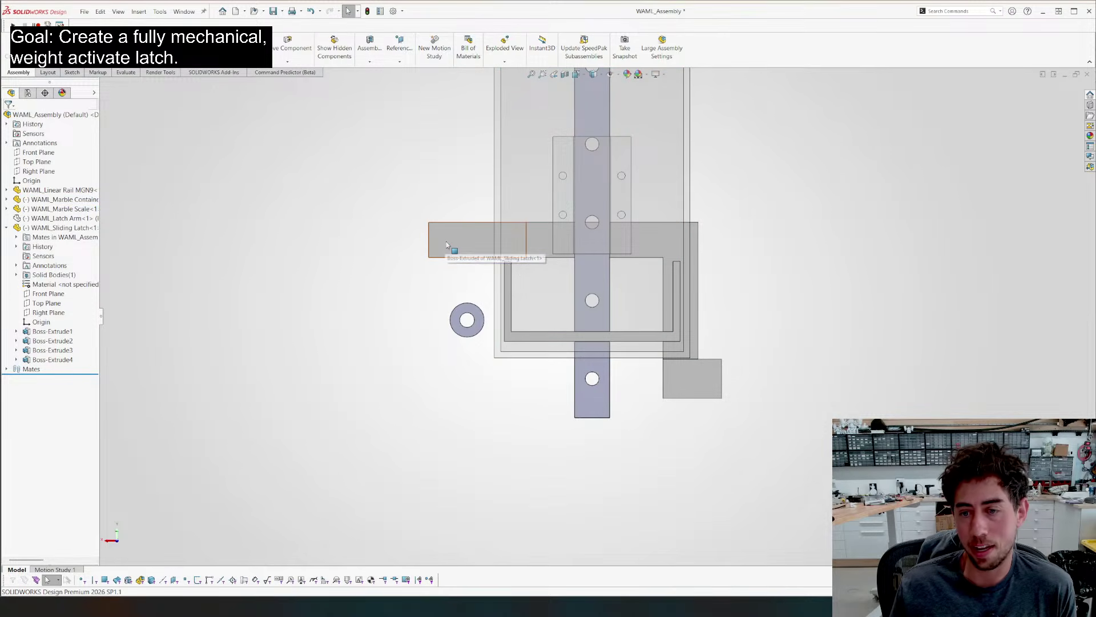
pyautogui.moveTo(447, 241)
pyautogui.mouseDown()
pyautogui.moveTo(428, 245)
pyautogui.moveTo(465, 262)
pyautogui.moveTo(437, 255)
pyautogui.mouseUp()
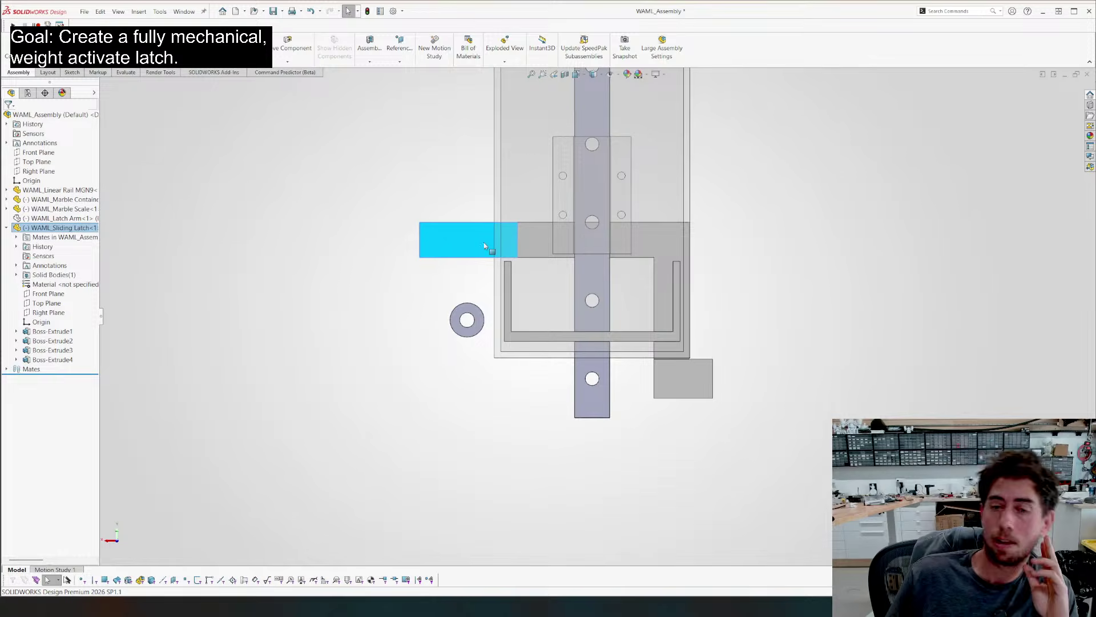
pyautogui.moveTo(461, 239)
pyautogui.mouseDown()
pyautogui.moveTo(483, 241)
pyautogui.moveTo(461, 239)
pyautogui.mouseUp()
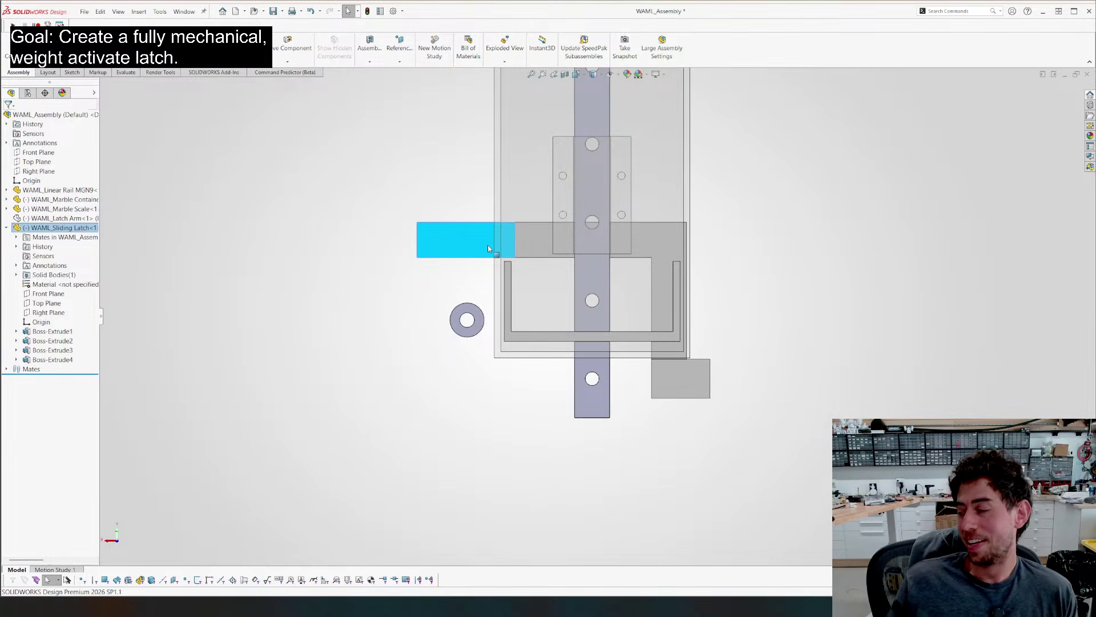
# Examine the latch hook, the scale's side walls, the separate ring and the lower block from several angles and from the front
pyautogui.moveTo(571, 269); pyautogui.dragTo(604, 311, button='middle')
pyautogui.scroll(3, 603, 312)
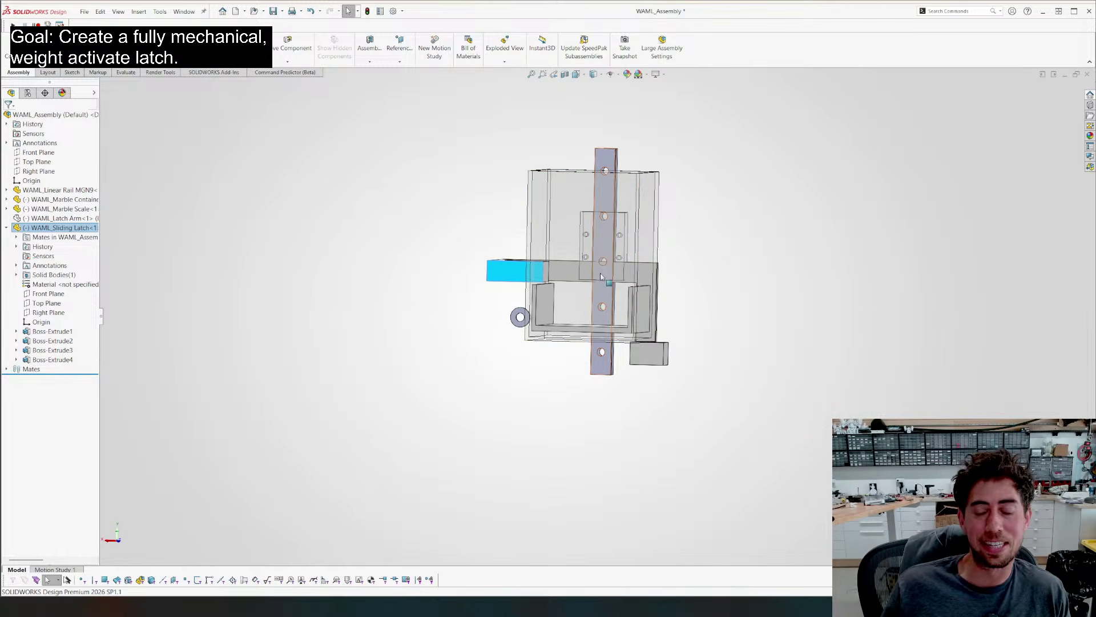
pyautogui.moveTo(601, 234); pyautogui.dragTo(671, 321, button='middle')
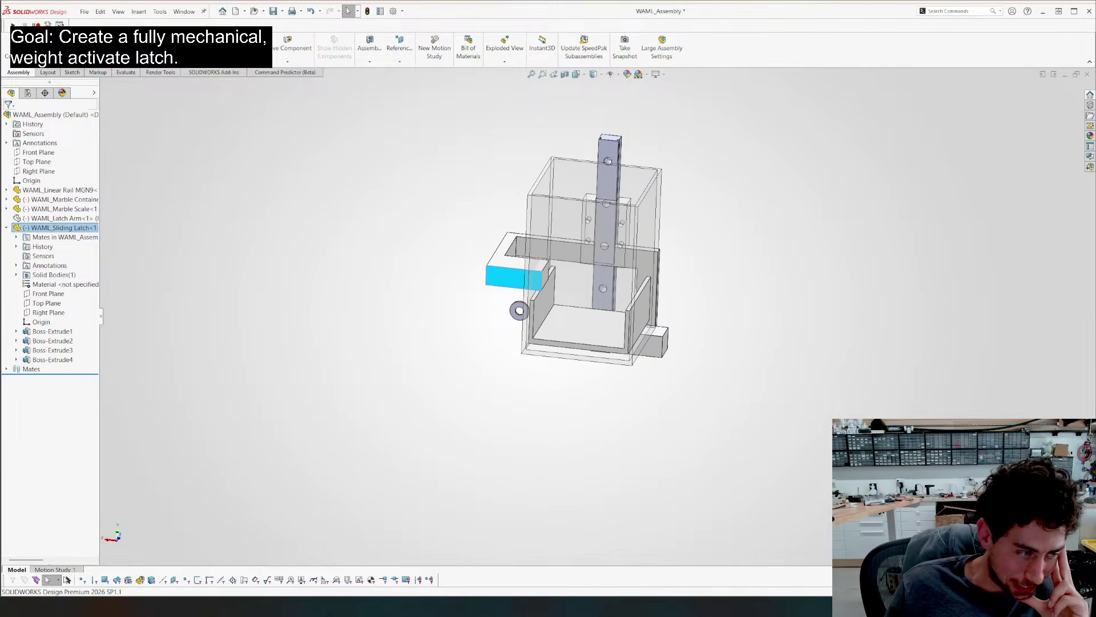
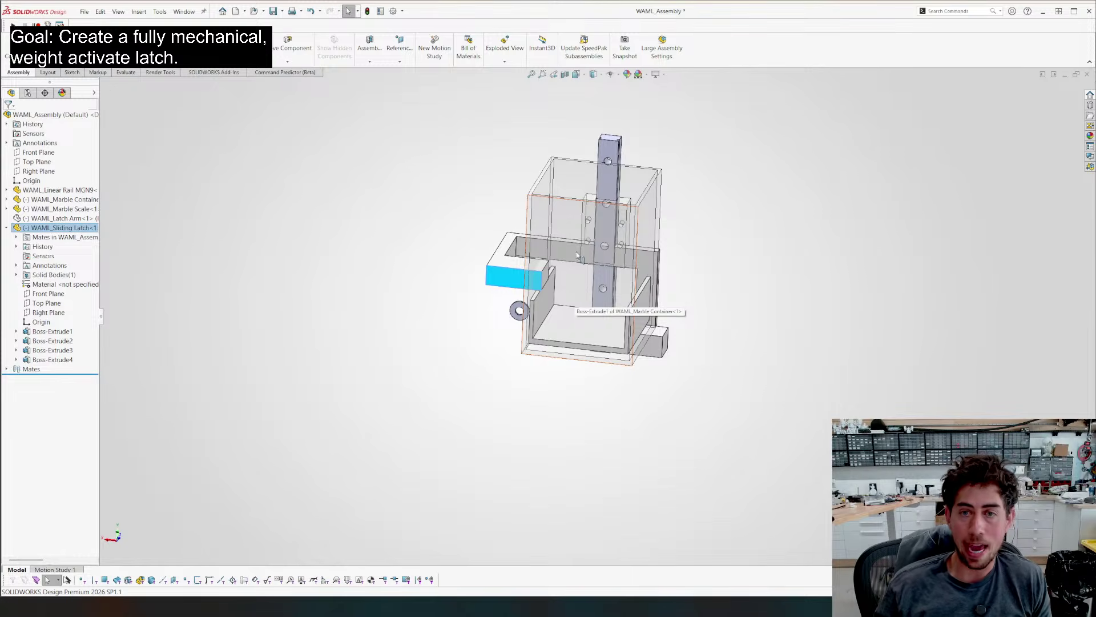
pyautogui.hotkey('ctrl', '1')
pyautogui.moveTo(851, 282); pyautogui.dragTo(594, 334, button='middle')
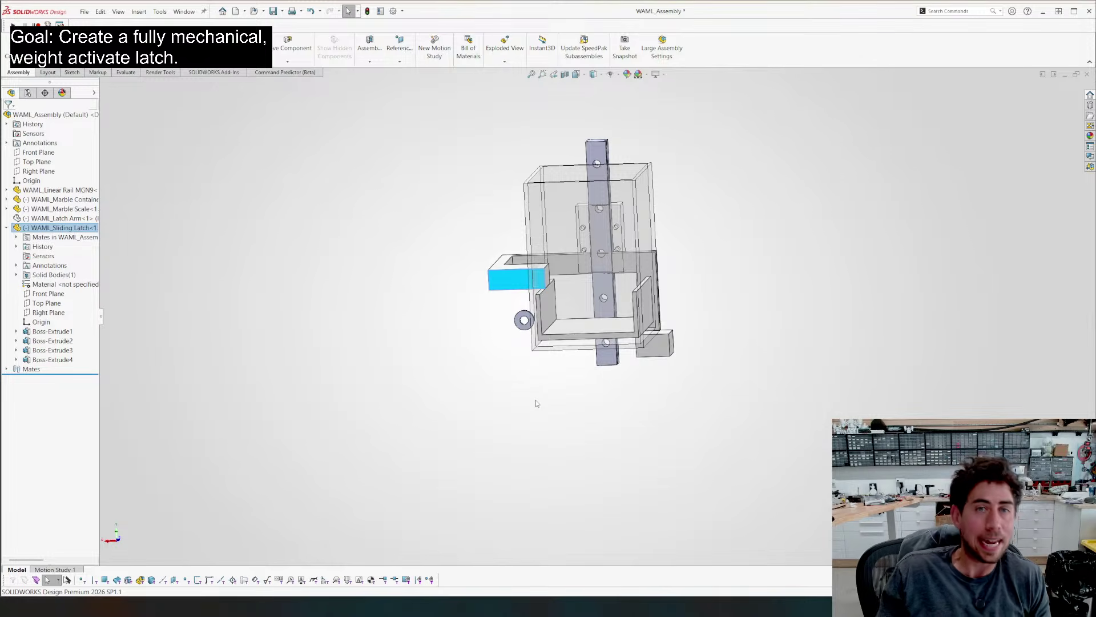
pyautogui.click(447, 391)
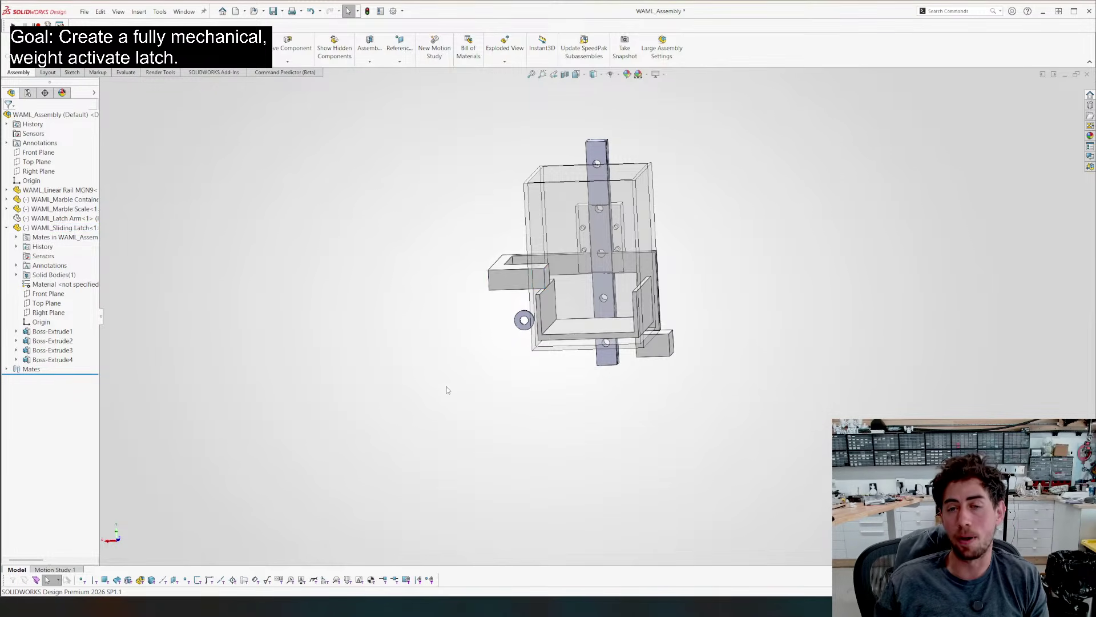
pyautogui.moveTo(446, 386); pyautogui.dragTo(433, 348, button='middle')
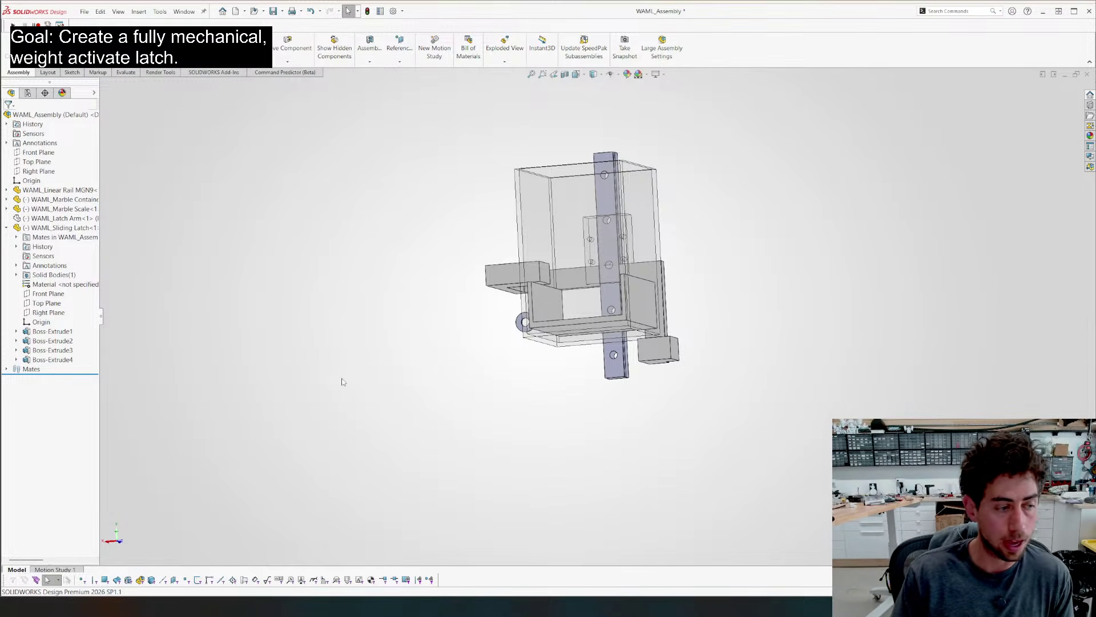
pyautogui.moveTo(736, 320); pyautogui.dragTo(577, 313, button='middle')
pyautogui.hotkey('ctrl', '8')
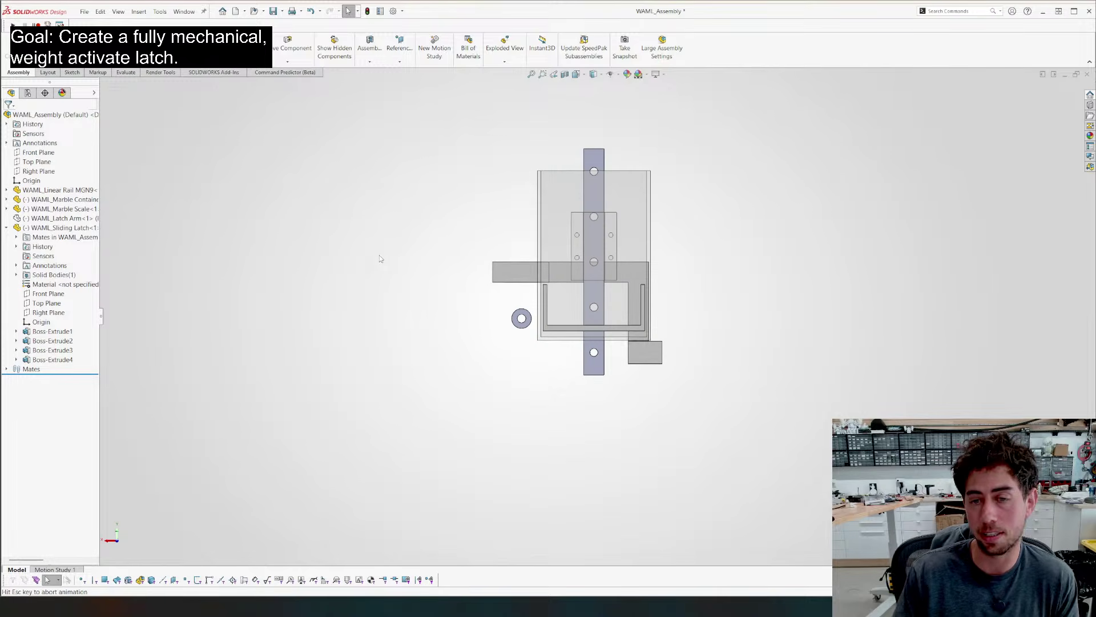
pyautogui.scroll(-3, 646, 376)
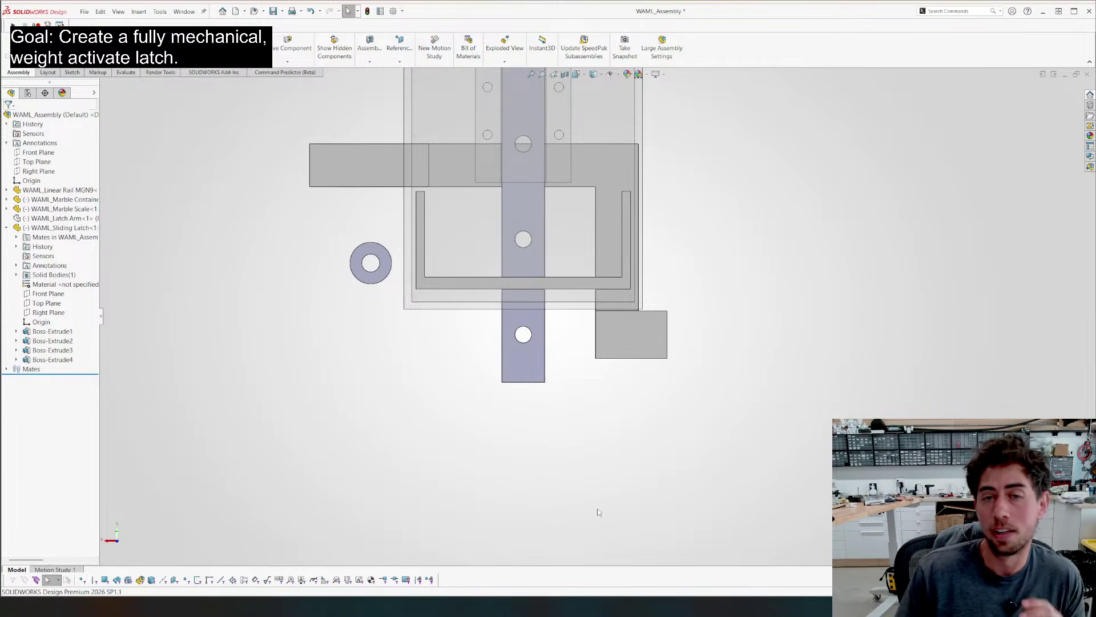
pyautogui.scroll(2, 598, 512)
pyautogui.moveTo(457, 239); pyautogui.dragTo(494, 249, button='middle')
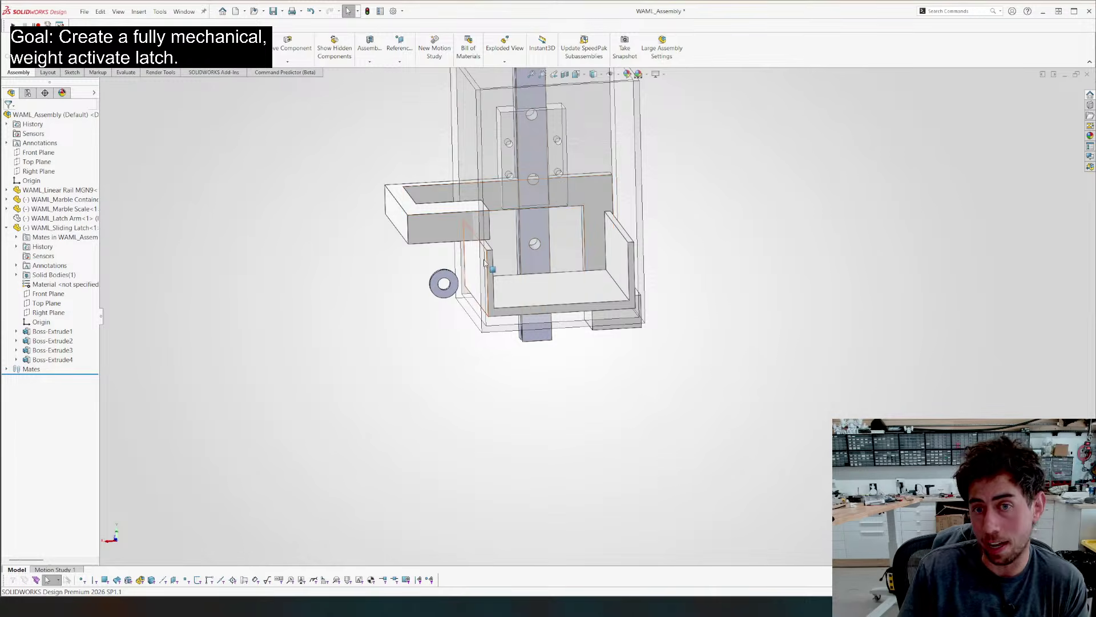
pyautogui.moveTo(484, 262); pyautogui.dragTo(534, 199, button='middle')
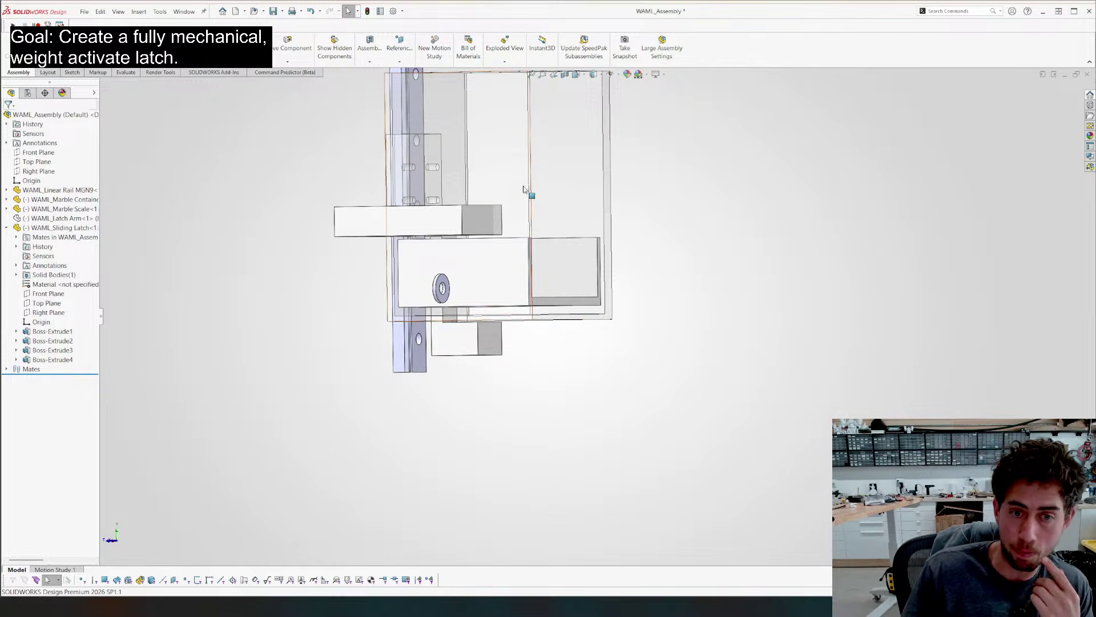
# Slide the latch slightly further under the marble container's base
pyautogui.moveTo(294, 392); pyautogui.dragTo(217, 317, button='middle')
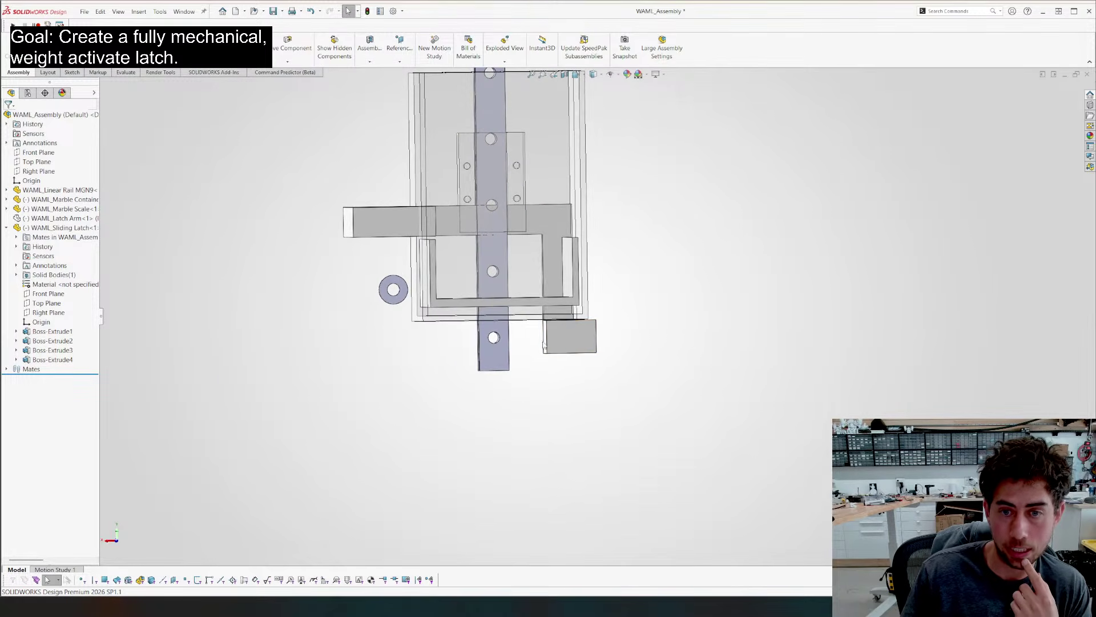
pyautogui.moveTo(567, 346)
pyautogui.mouseDown()
pyautogui.moveTo(625, 350)
pyautogui.moveTo(565, 363)
pyautogui.mouseUp()
pyautogui.moveTo(564, 390); pyautogui.dragTo(479, 326, button='middle')
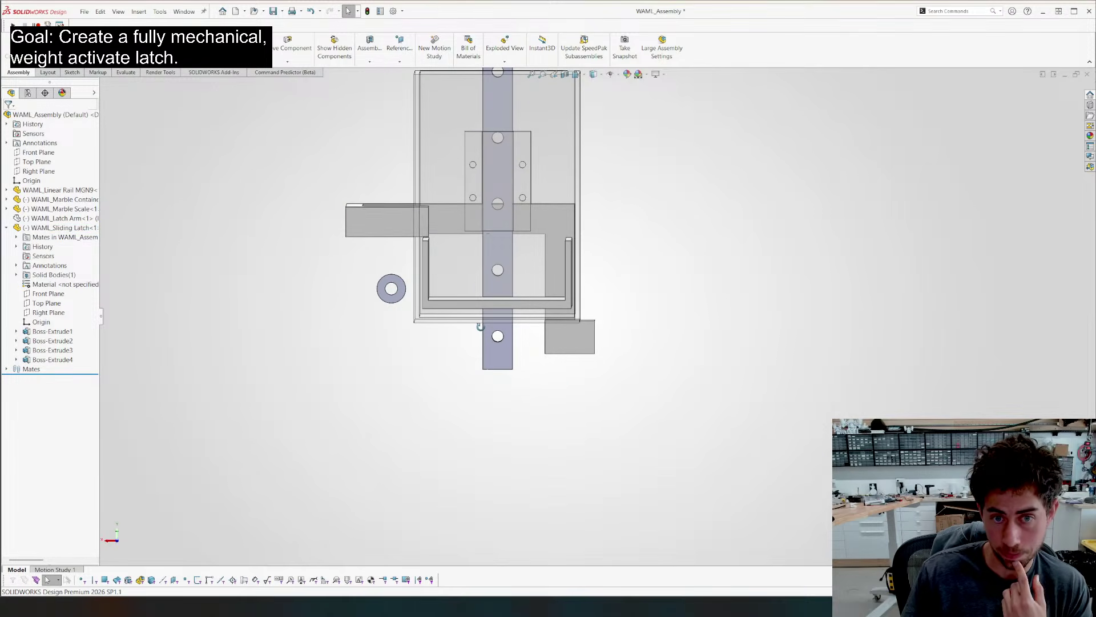
pyautogui.moveTo(368, 223); pyautogui.dragTo(363, 223)
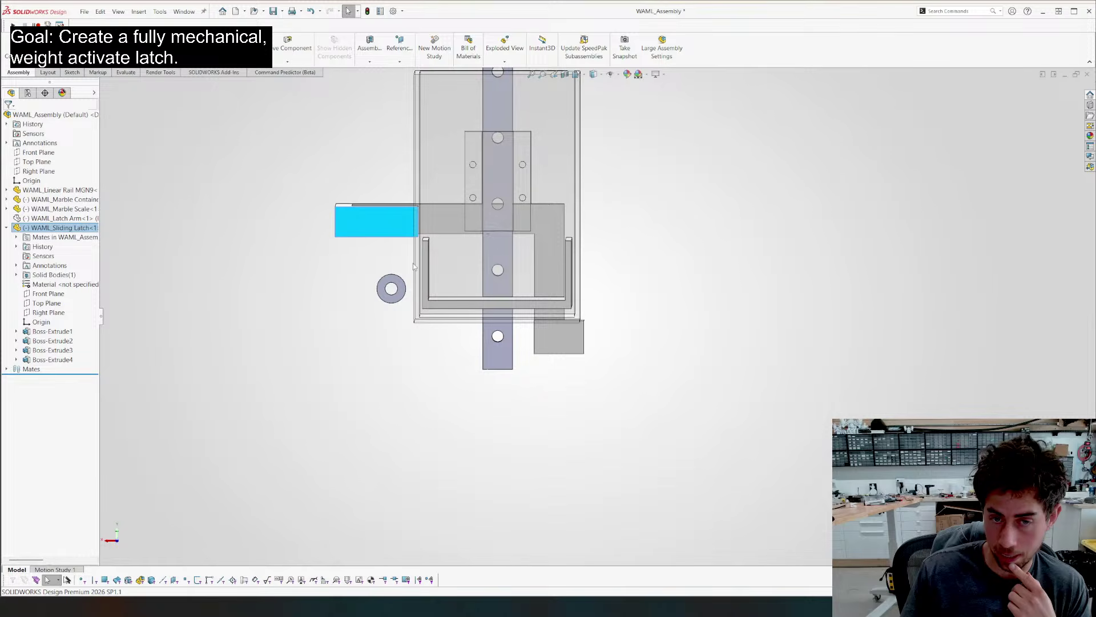
# Raise the marble scale inside the container past the latch arm, and lower it to just above the container's floor
pyautogui.moveTo(429, 284); pyautogui.dragTo(429, 227)
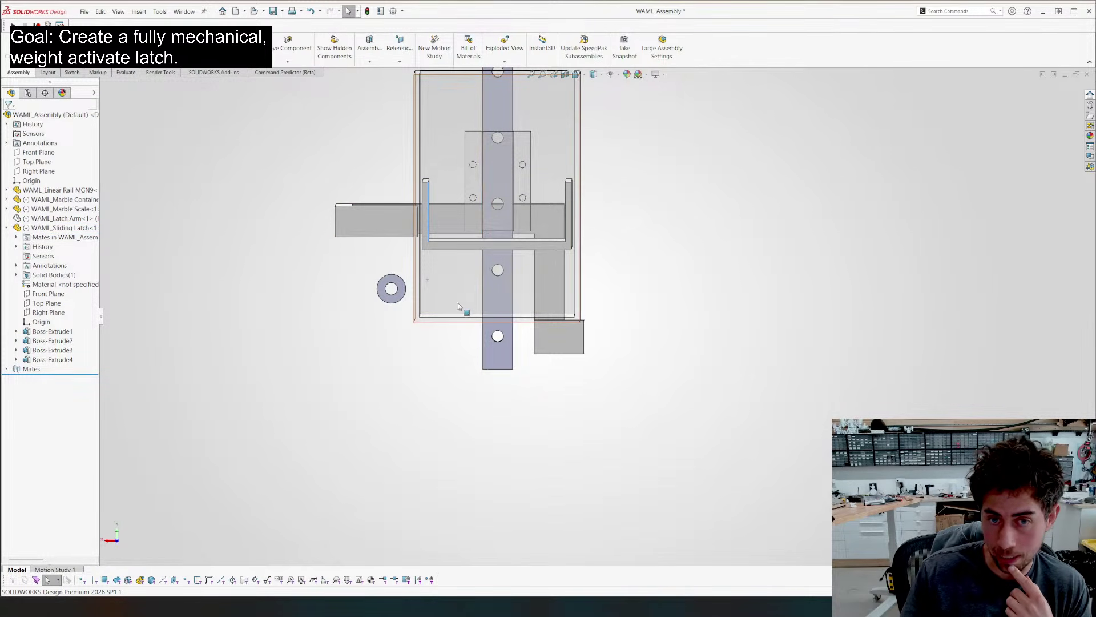
pyautogui.moveTo(424, 257)
pyautogui.mouseDown(button='middle')
pyautogui.moveTo(403, 242)
pyautogui.moveTo(429, 261)
pyautogui.mouseUp(button='middle')
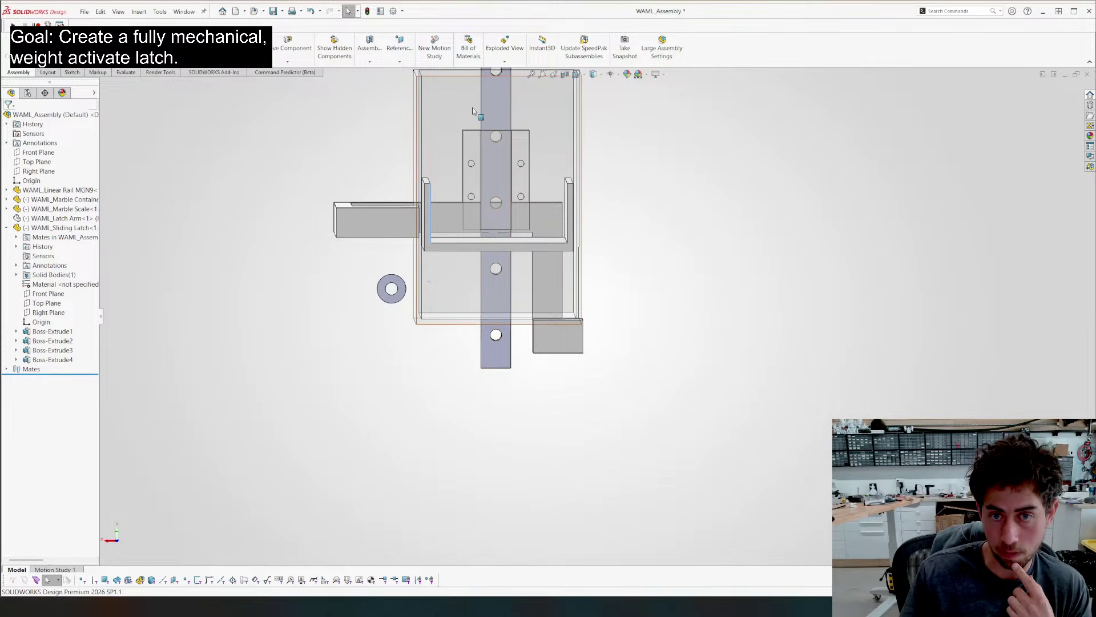
pyautogui.moveTo(474, 249); pyautogui.dragTo(475, 286)
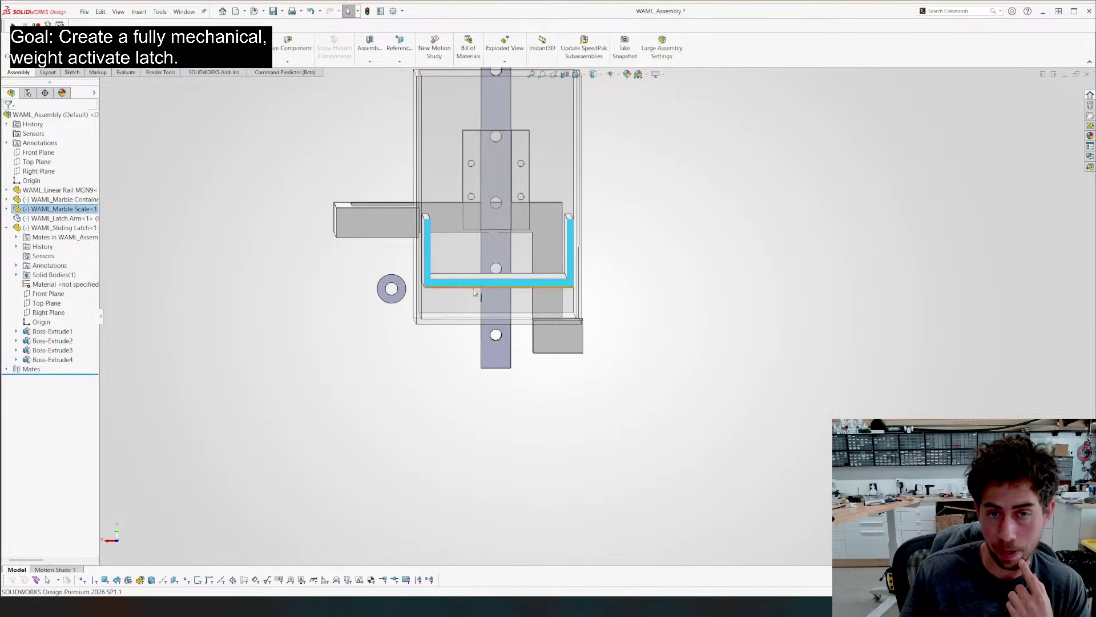
pyautogui.moveTo(404, 275); pyautogui.dragTo(401, 255, button='middle')
pyautogui.scroll(-5, 437, 243)
pyautogui.moveTo(433, 316); pyautogui.dragTo(433, 365)
# Slide the latch out from under the container and lower the container below the end of the linear rail
pyautogui.click(283, 208)
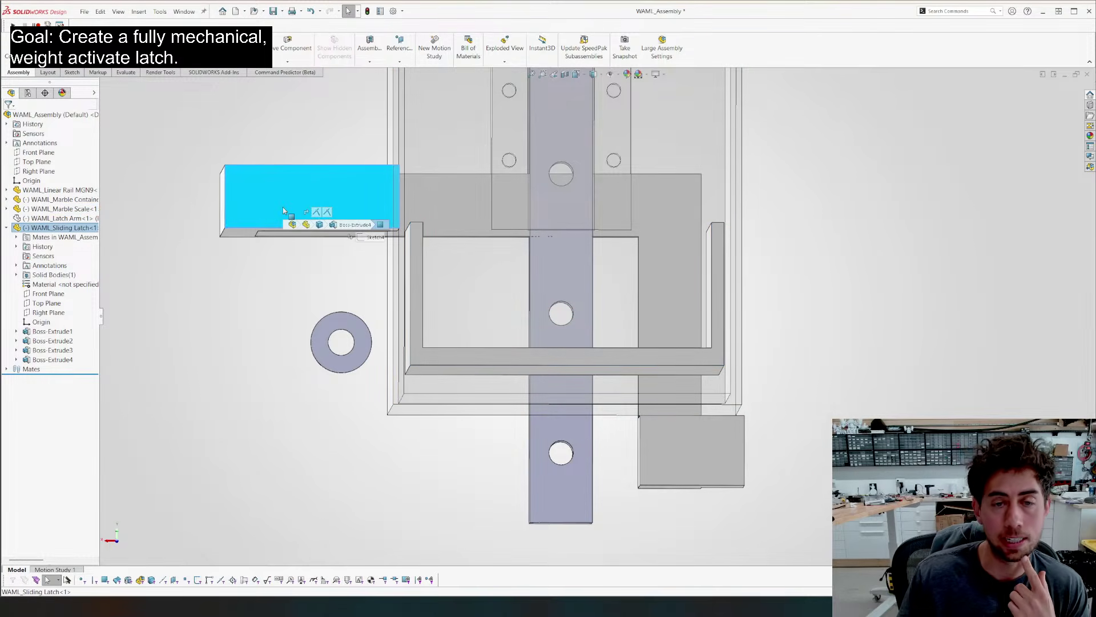
pyautogui.moveTo(283, 208); pyautogui.dragTo(399, 211)
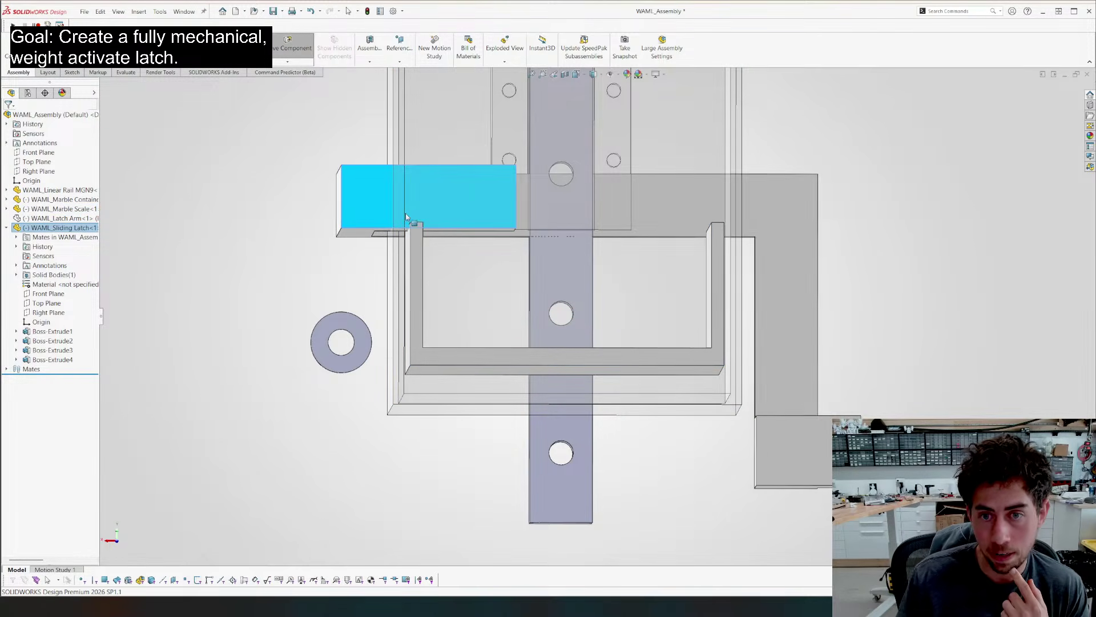
pyautogui.scroll(5, 406, 212)
pyautogui.click(559, 208)
pyautogui.moveTo(560, 208); pyautogui.dragTo(564, 418)
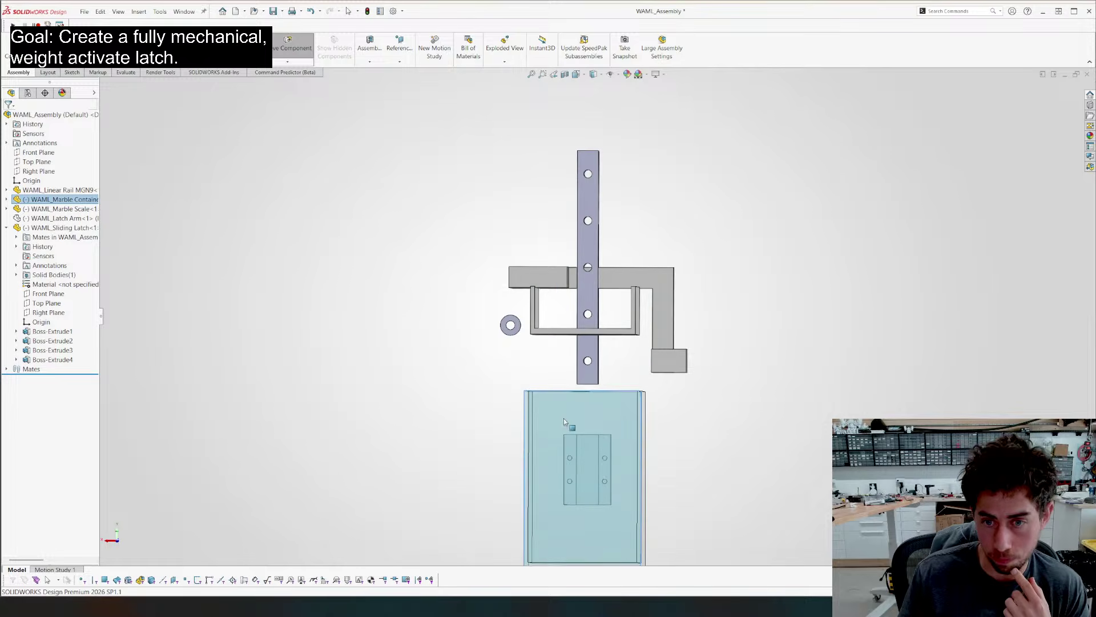
pyautogui.click(458, 434)
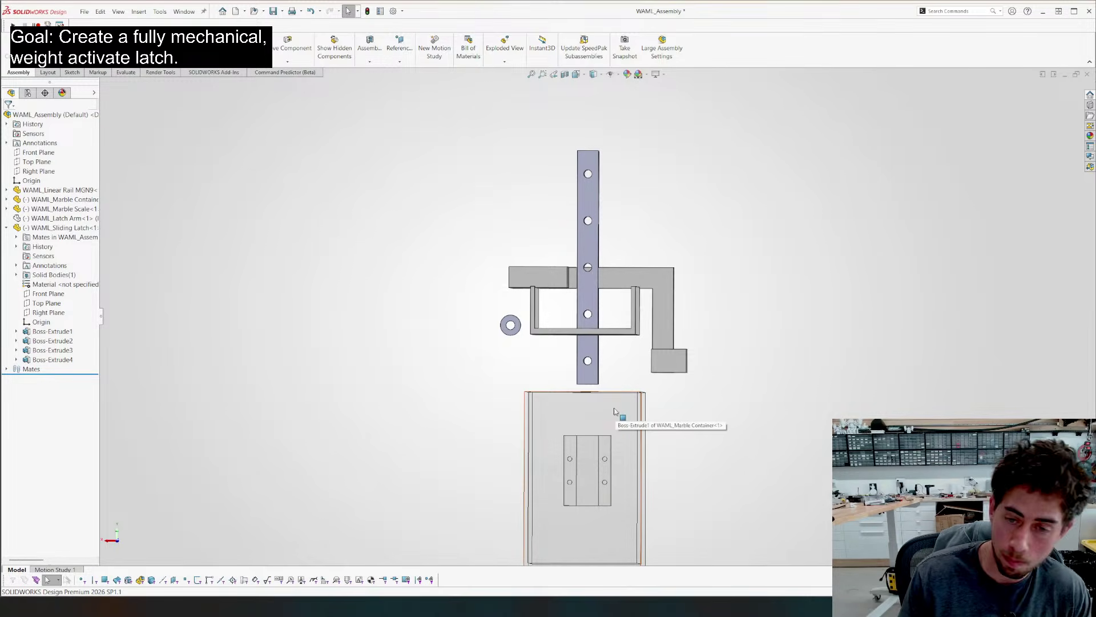
# Raise the container back onto the rail and slide the latch's lower block beneath its base corner
pyautogui.moveTo(621, 457); pyautogui.dragTo(623, 241)
pyautogui.moveTo(666, 363); pyautogui.dragTo(650, 367)
pyautogui.click(633, 234)
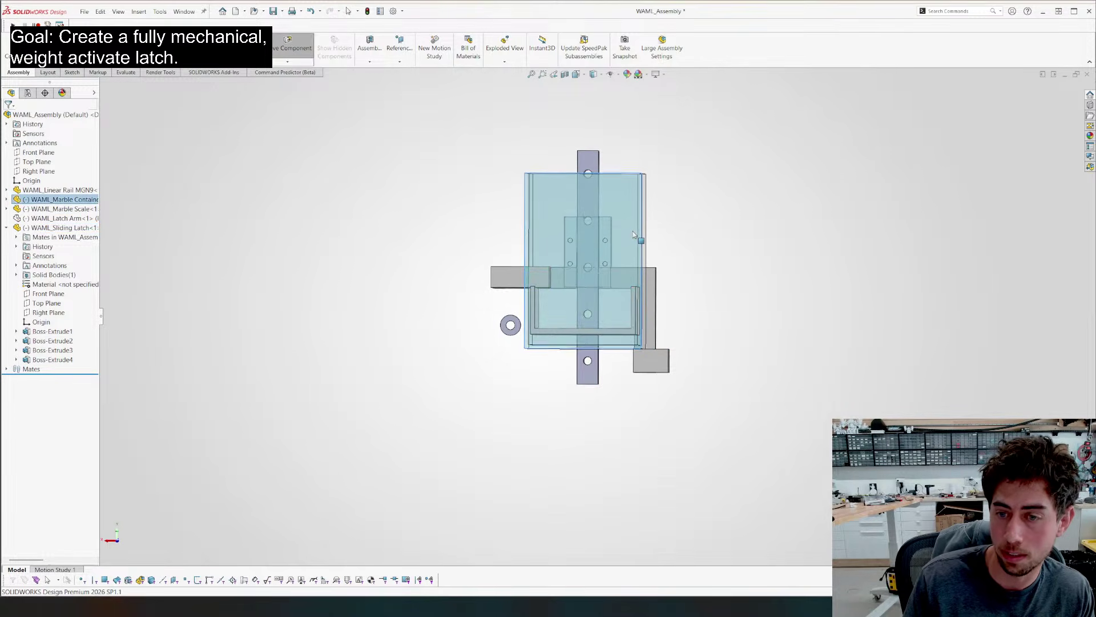
pyautogui.moveTo(632, 231); pyautogui.dragTo(632, 230)
# Slide the latch further inward so its upright arm lies within the container's width in the front view
pyautogui.moveTo(664, 278); pyautogui.dragTo(677, 279, button='middle')
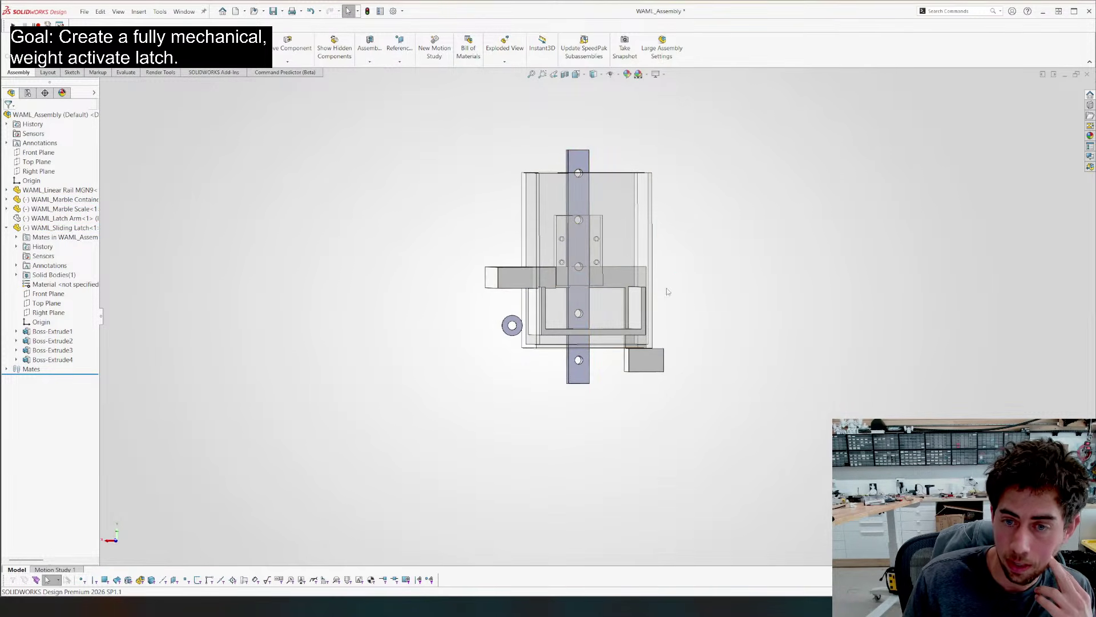
pyautogui.moveTo(531, 295); pyautogui.dragTo(467, 350)
pyautogui.click(413, 423)
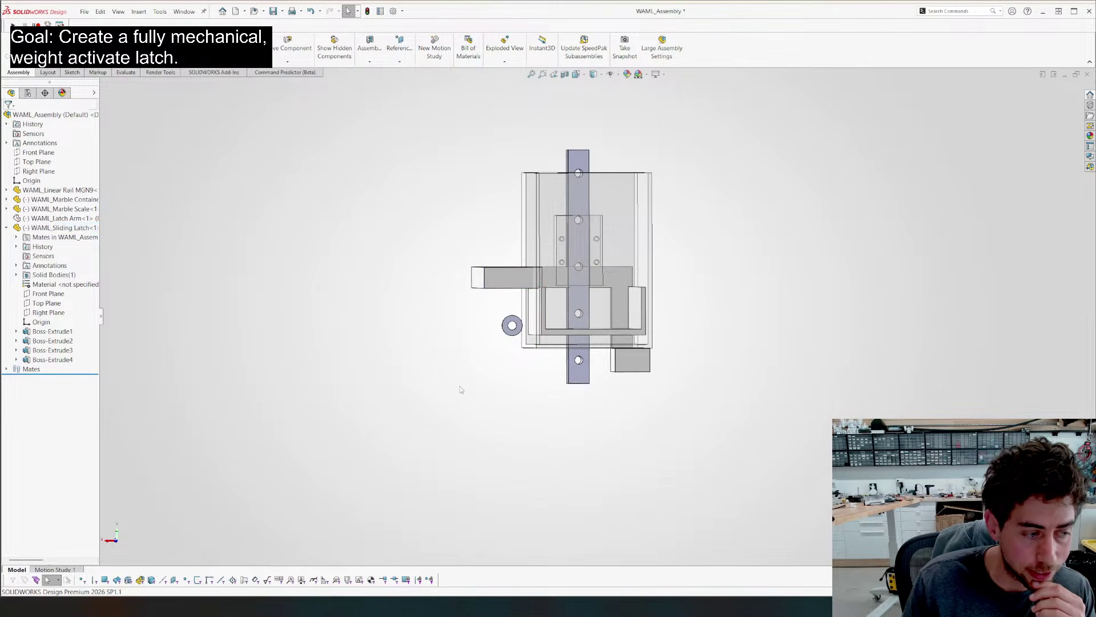
pyautogui.moveTo(560, 347)
pyautogui.mouseDown(button='middle')
pyautogui.moveTo(562, 283)
pyautogui.moveTo(594, 361)
pyautogui.moveTo(541, 347)
pyautogui.mouseUp(button='middle')
pyautogui.hotkey('ctrl', '2')
pyautogui.scroll(-5, 634, 300)
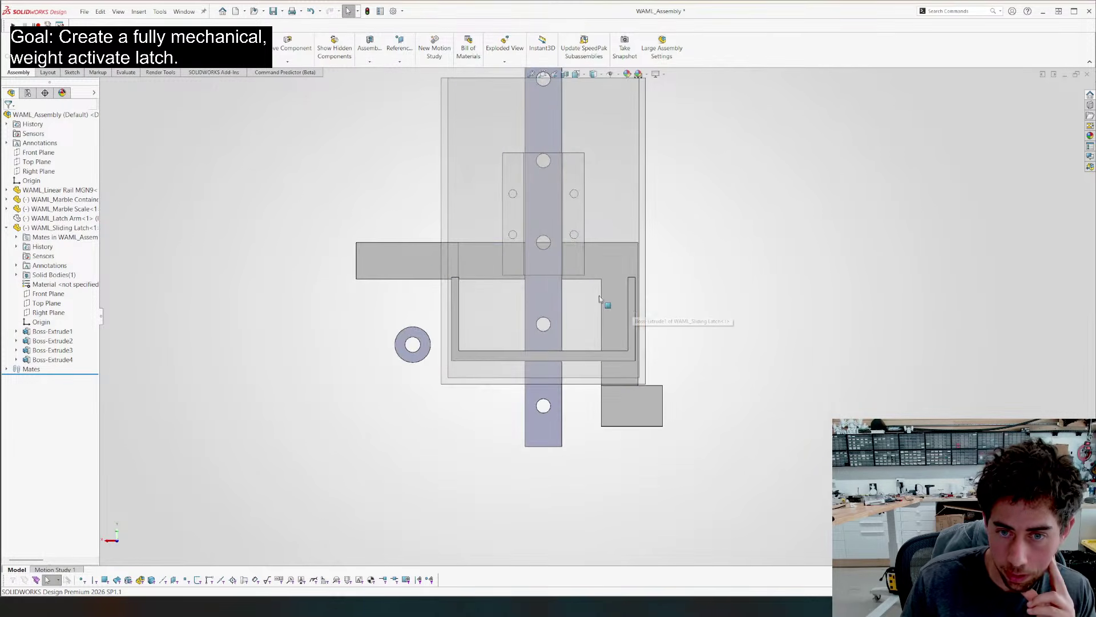
pyautogui.moveTo(402, 254); pyautogui.dragTo(394, 255)
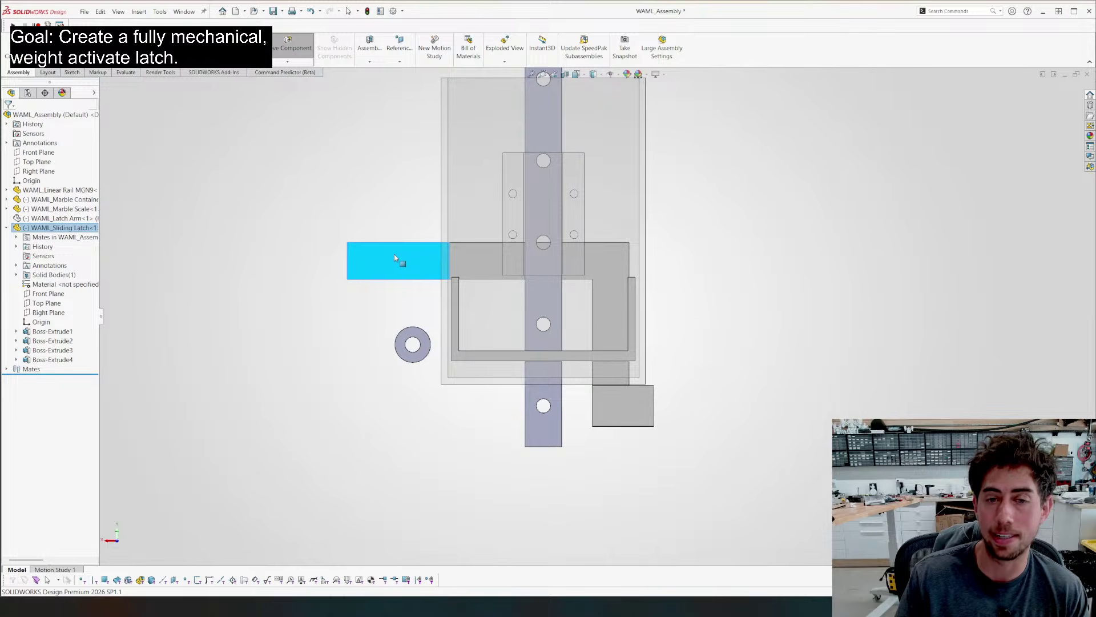
pyautogui.press('Escape')
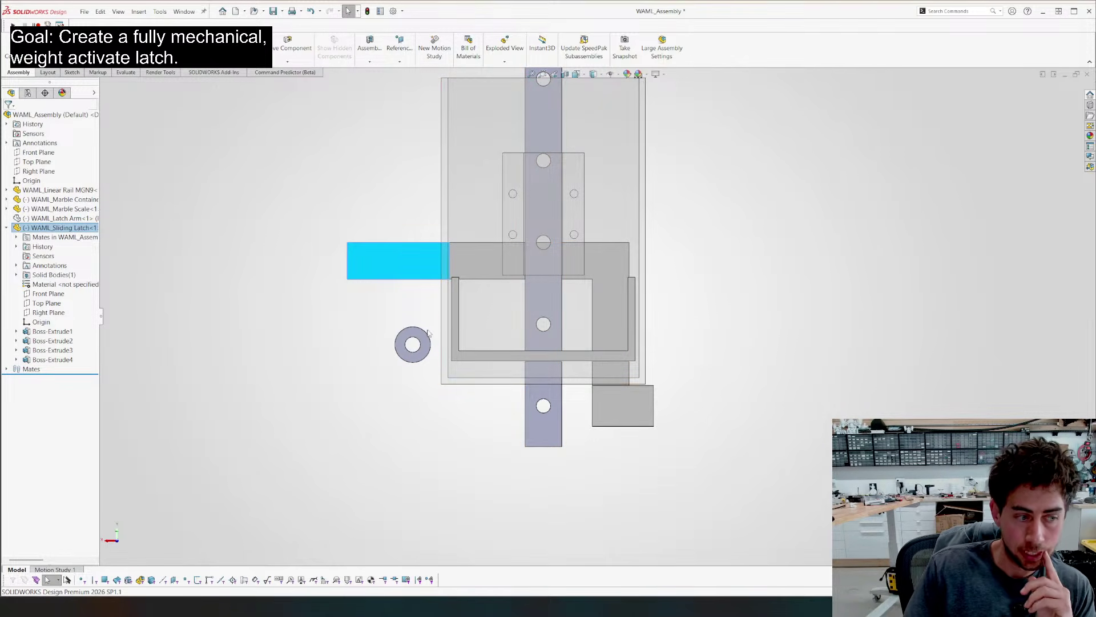
# Open the marble container part in its own window
pyautogui.moveTo(405, 359); pyautogui.dragTo(359, 370, button='middle')
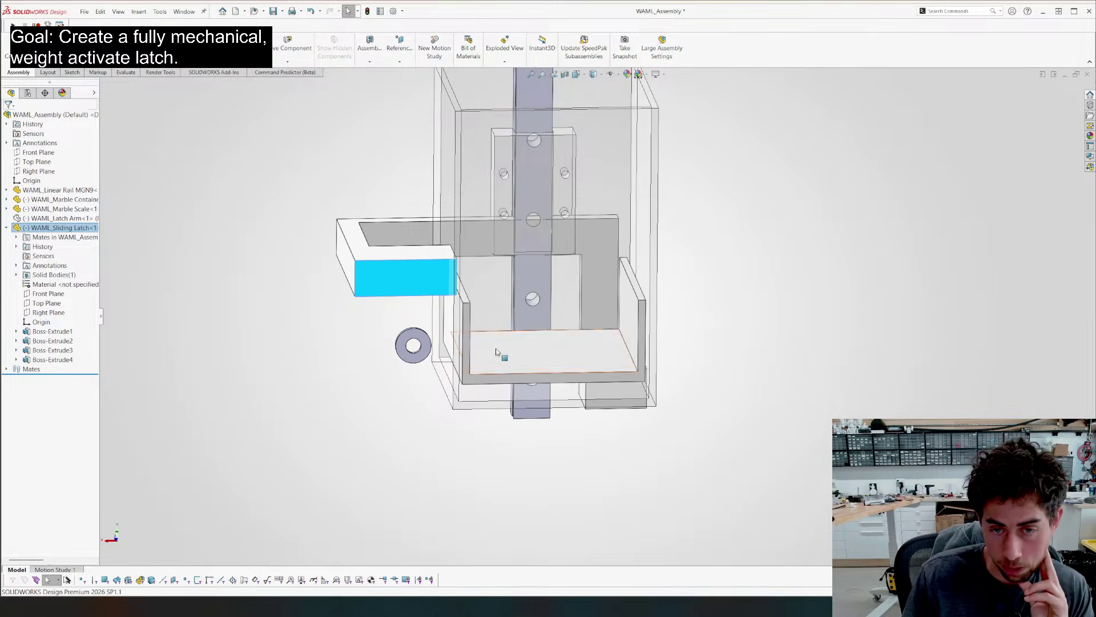
pyautogui.moveTo(496, 353)
pyautogui.mouseDown()
pyautogui.moveTo(504, 280)
pyautogui.moveTo(495, 262)
pyautogui.moveTo(485, 355)
pyautogui.mouseUp()
pyautogui.rightClick(452, 137)
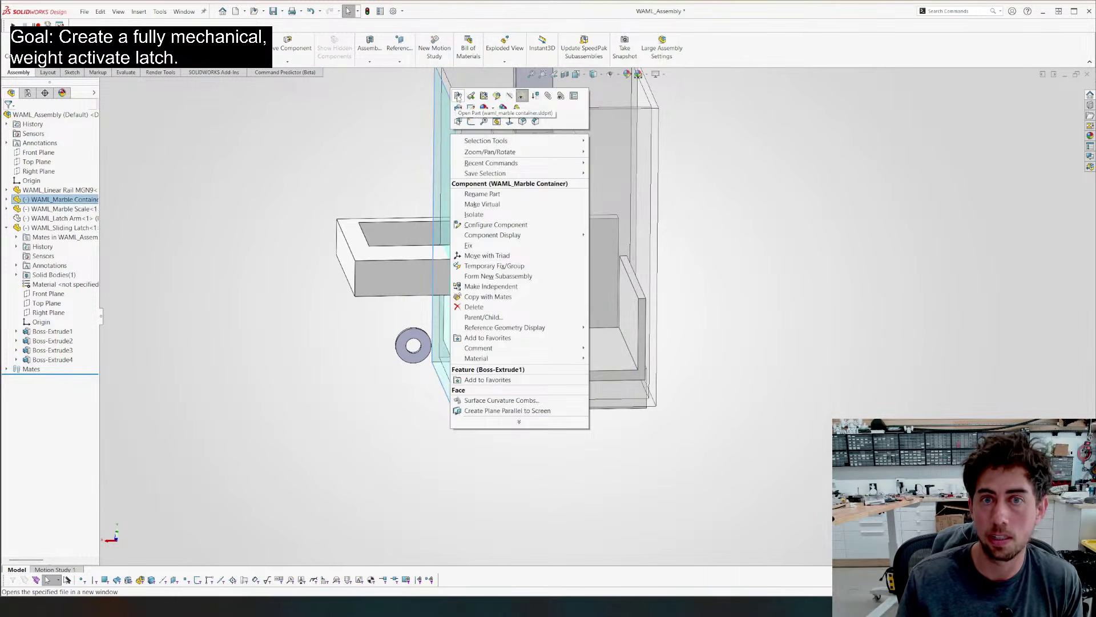
pyautogui.click(458, 96)
pyautogui.moveTo(370, 245); pyautogui.dragTo(533, 263, button='middle')
# Start a sketch on the container's open top rim face
pyautogui.click(507, 273)
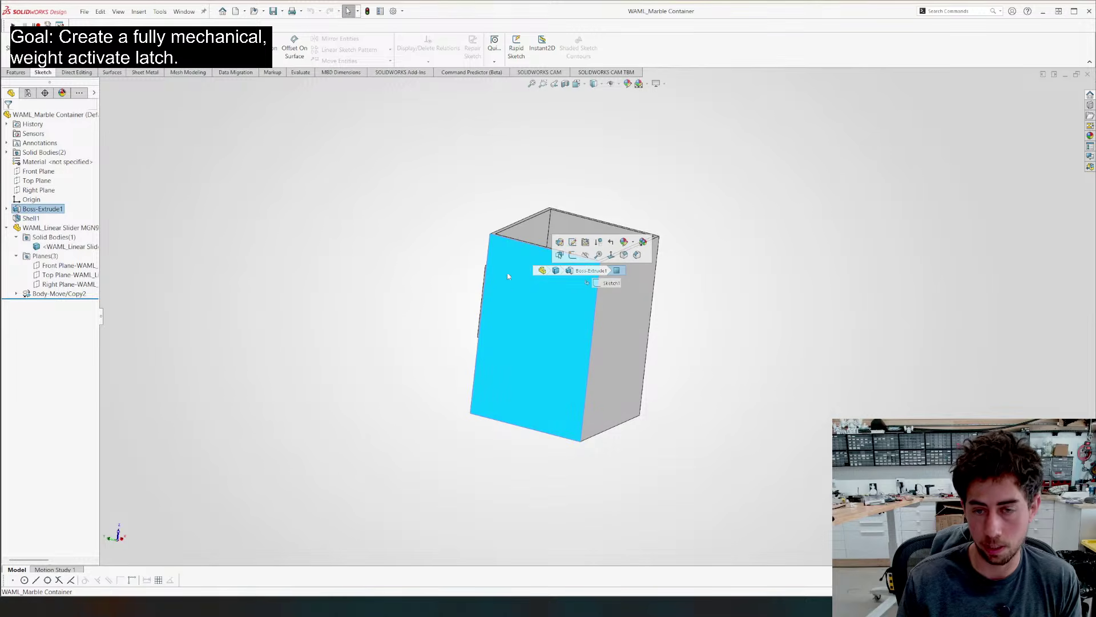
pyautogui.moveTo(588, 309); pyautogui.dragTo(600, 279, button='middle')
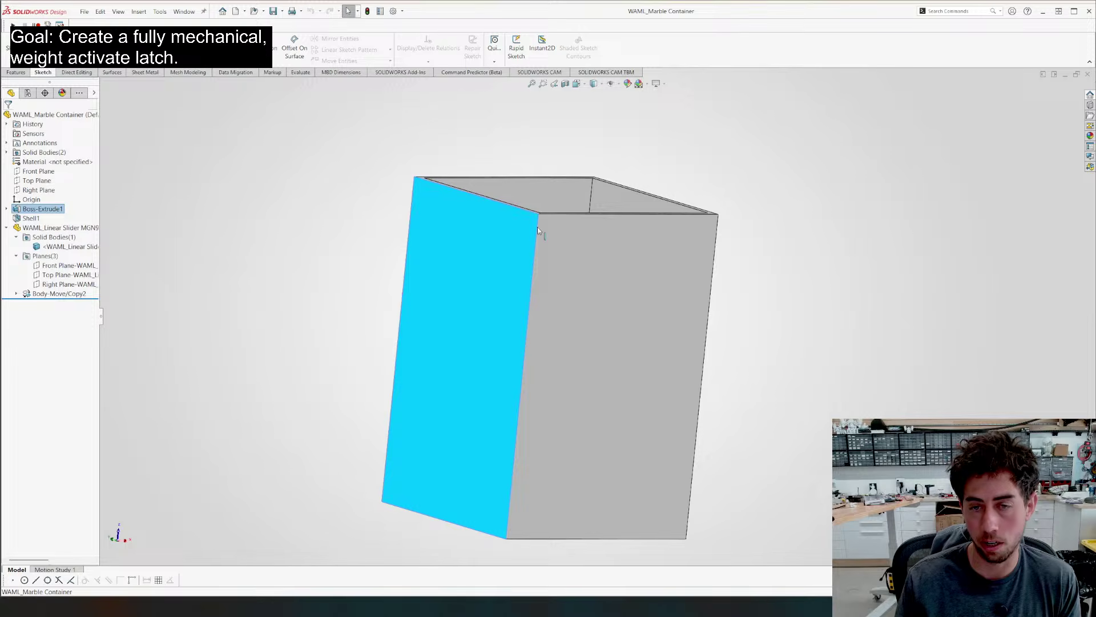
pyautogui.moveTo(538, 230); pyautogui.dragTo(371, 303, button='middle')
pyautogui.click(371, 306)
pyautogui.scroll(-5, 479, 343)
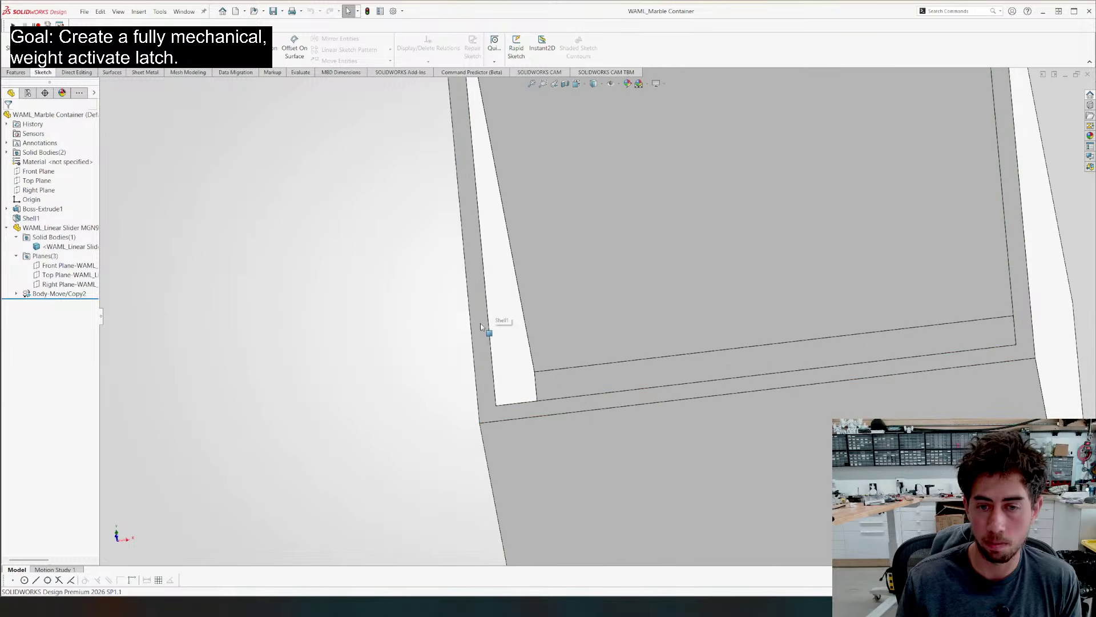
pyautogui.click(473, 327)
pyautogui.click(475, 325)
pyautogui.moveTo(473, 324); pyautogui.dragTo(424, 272, button='right')
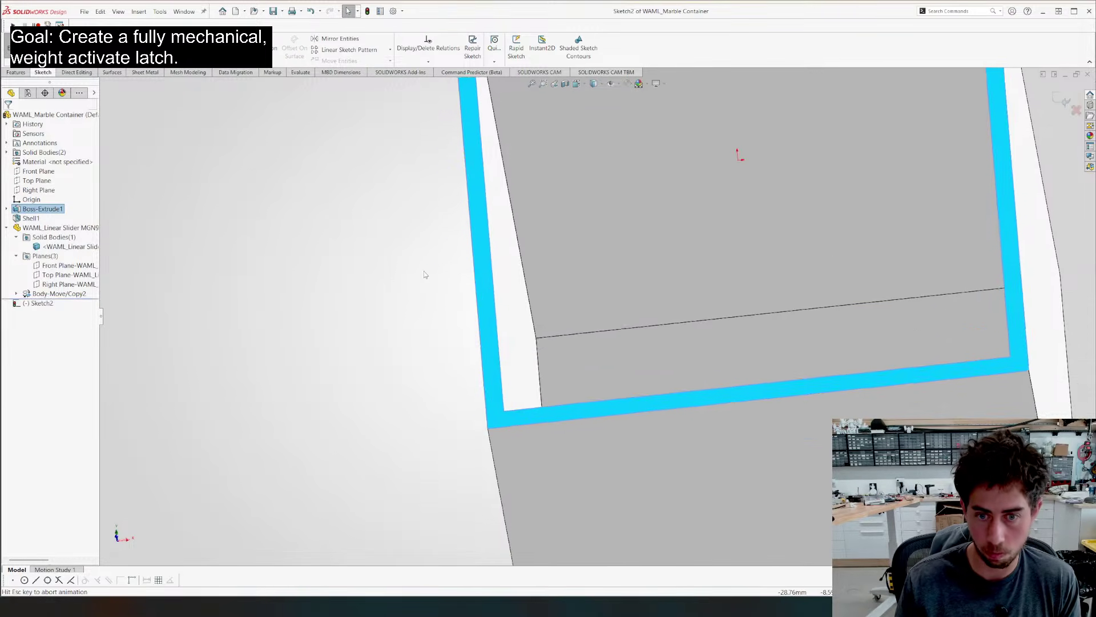
# Sketch a circle about 4.2 mm in diameter outside the container's side wall, joined to it by two horizontal lines and a line along the wall
pyautogui.click(84, 39)
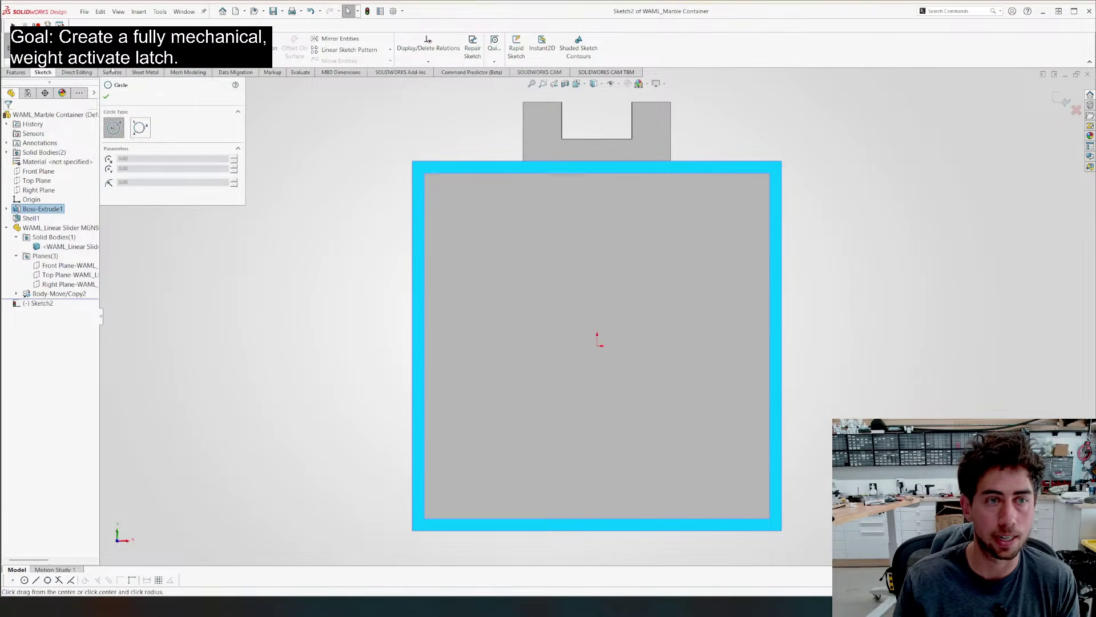
pyautogui.click(357, 460)
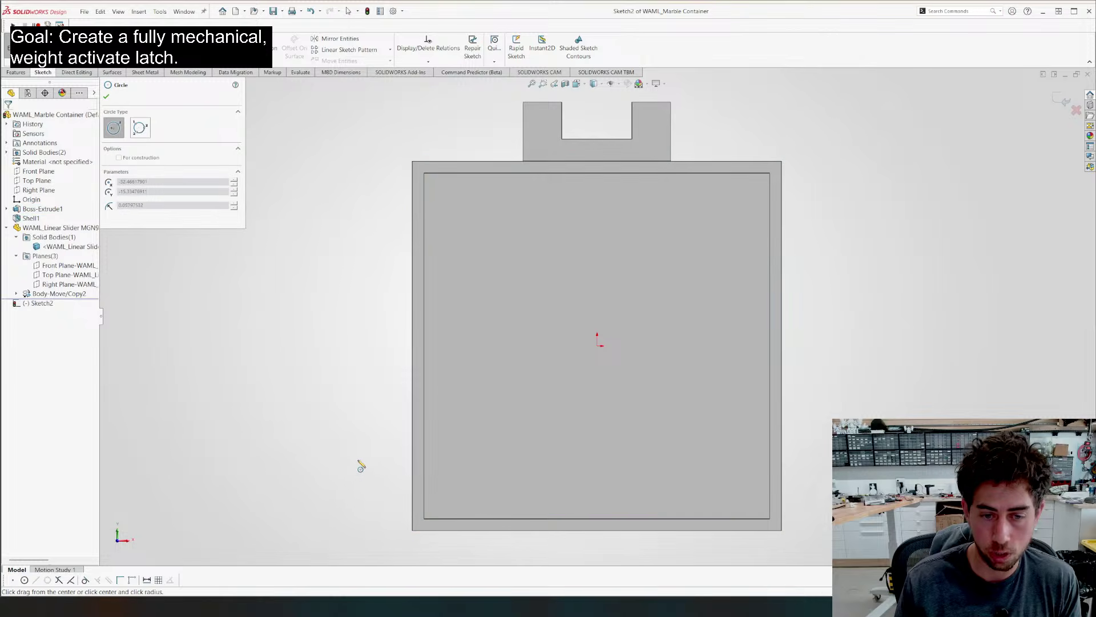
pyautogui.click(370, 479)
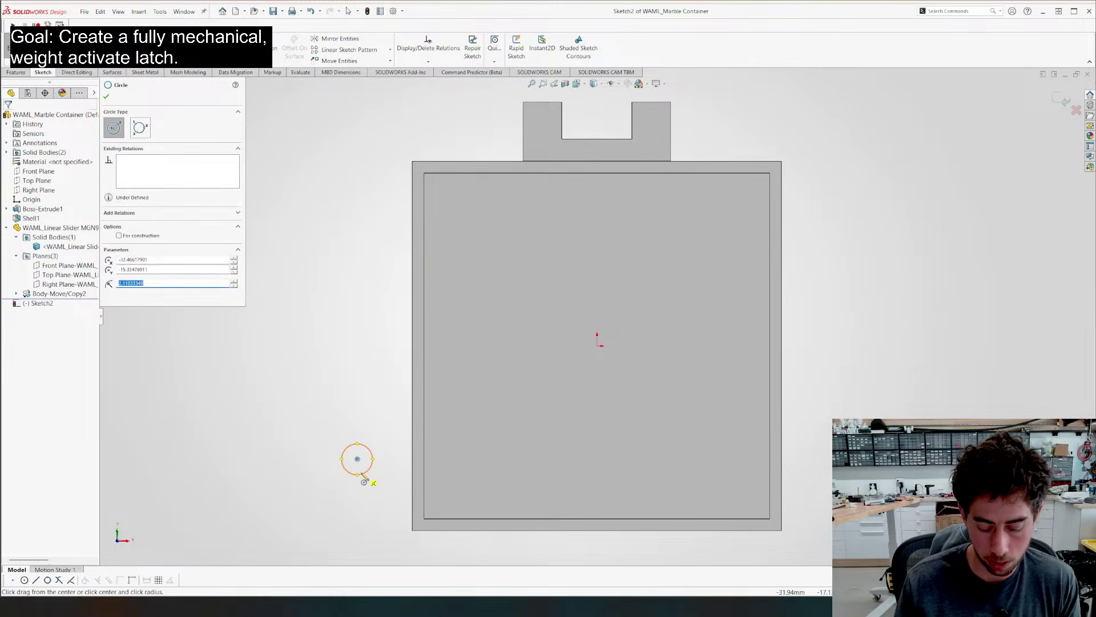
pyautogui.press('l')
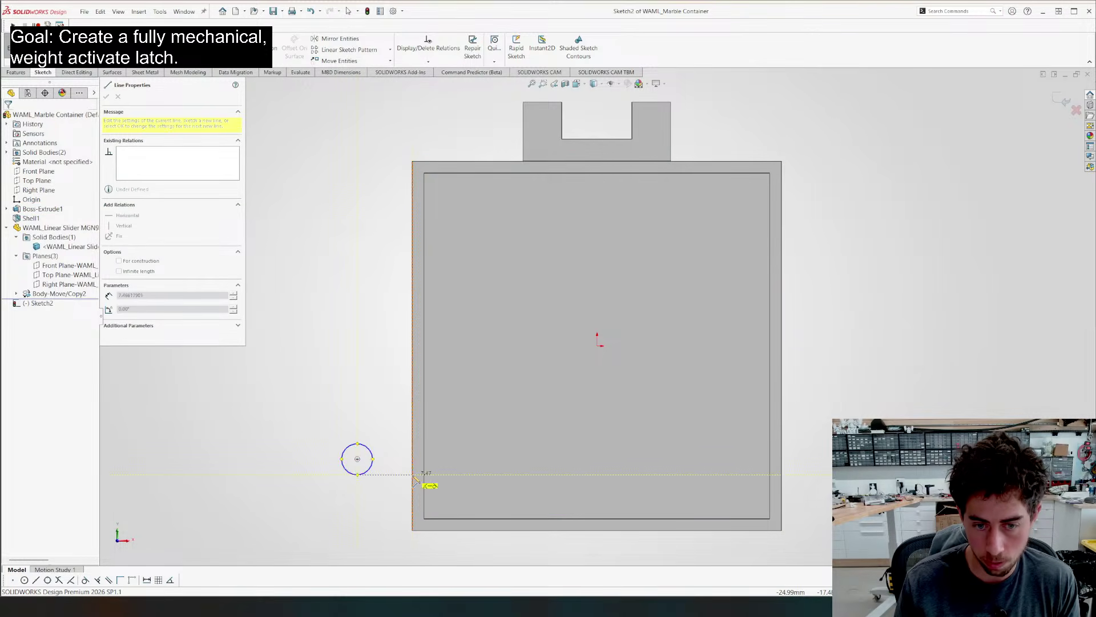
pyautogui.click(412, 474)
pyautogui.click(412, 444)
pyautogui.click(357, 444)
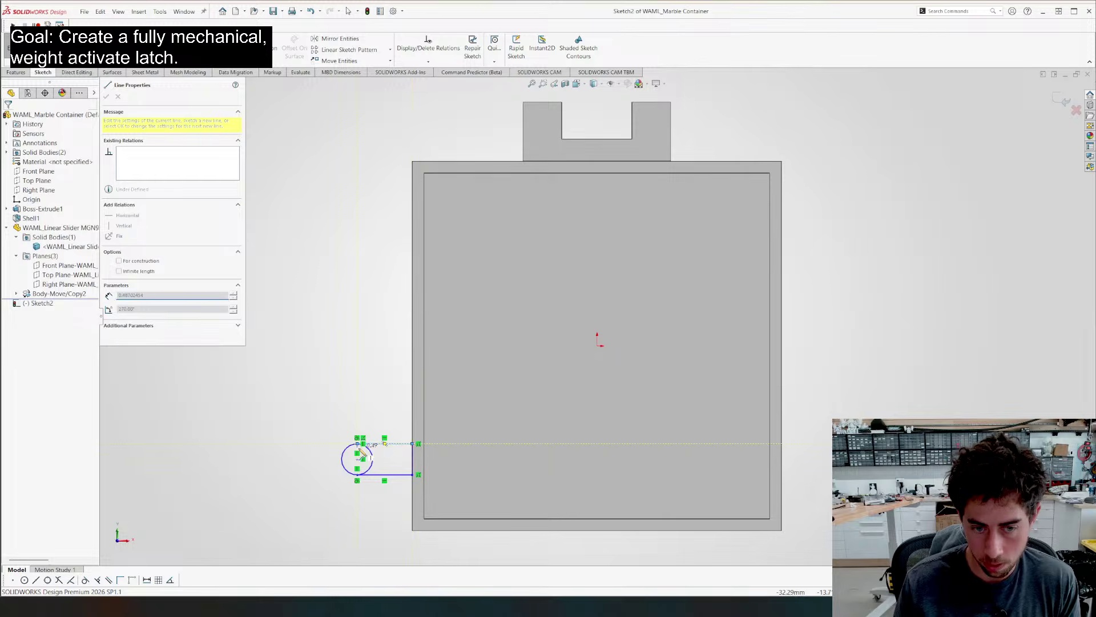
pyautogui.doubleClick(362, 453)
# Draw a horizontal construction line about 35 mm long from the origin outward past the container's side wall
pyautogui.click(595, 346)
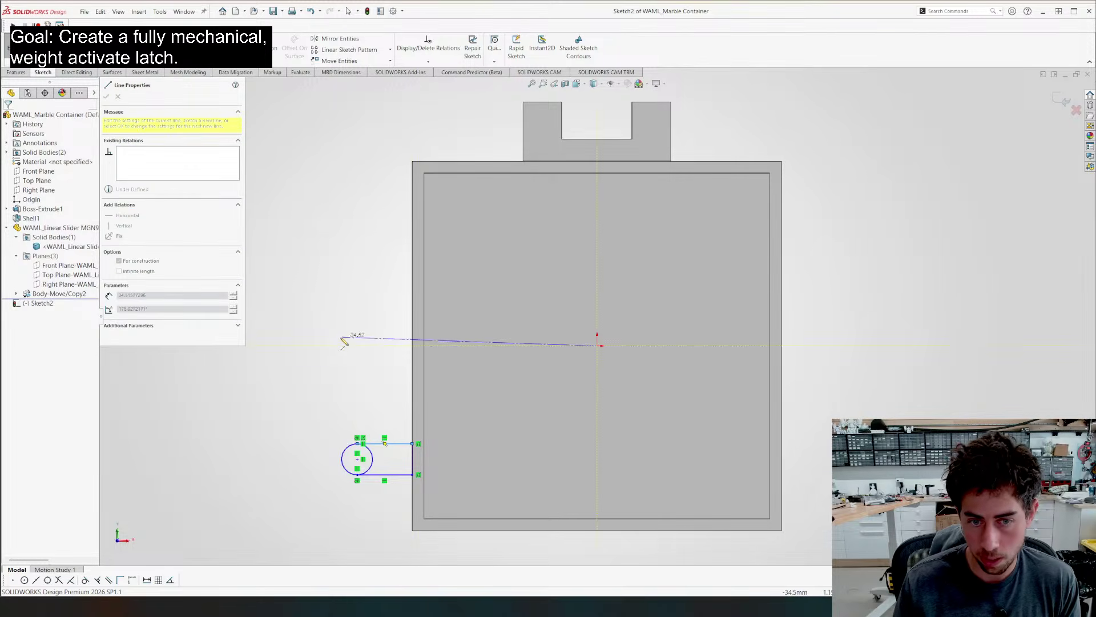
pyautogui.click(336, 346)
pyautogui.press('Escape')
# Trim away the inner half of the circle to leave a round-ended tab profile
pyautogui.scroll(2, 400, 388)
pyautogui.scroll(-2, 468, 444)
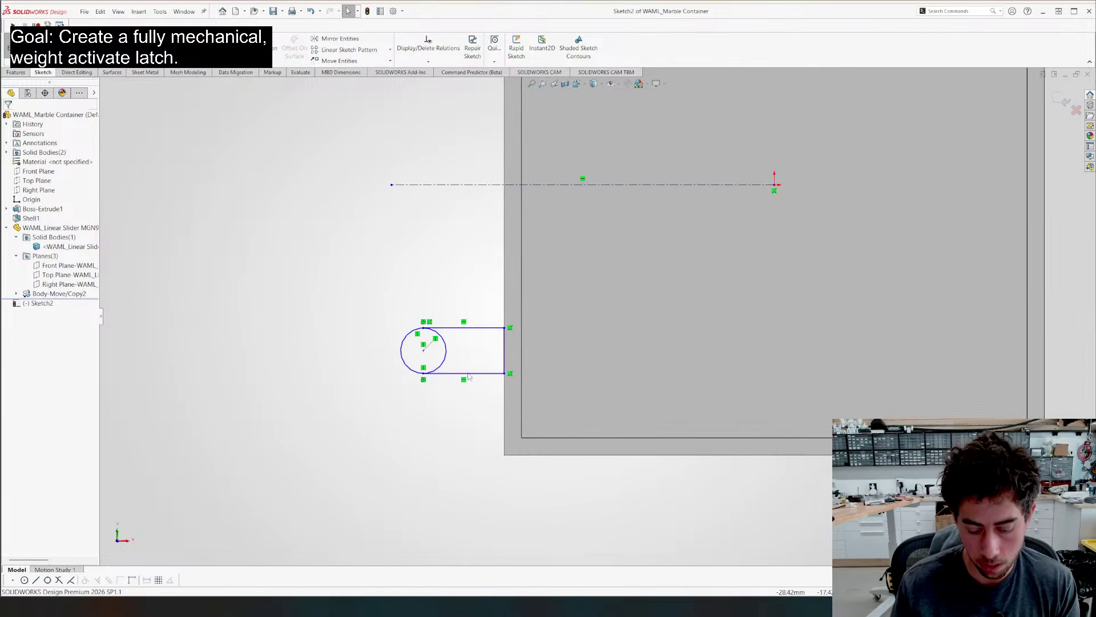
pyautogui.press('t')
pyautogui.click(443, 336)
pyautogui.press('Escape')
# Dimension the tab's width between its two horizontal lines as 5 mm
pyautogui.press('d')
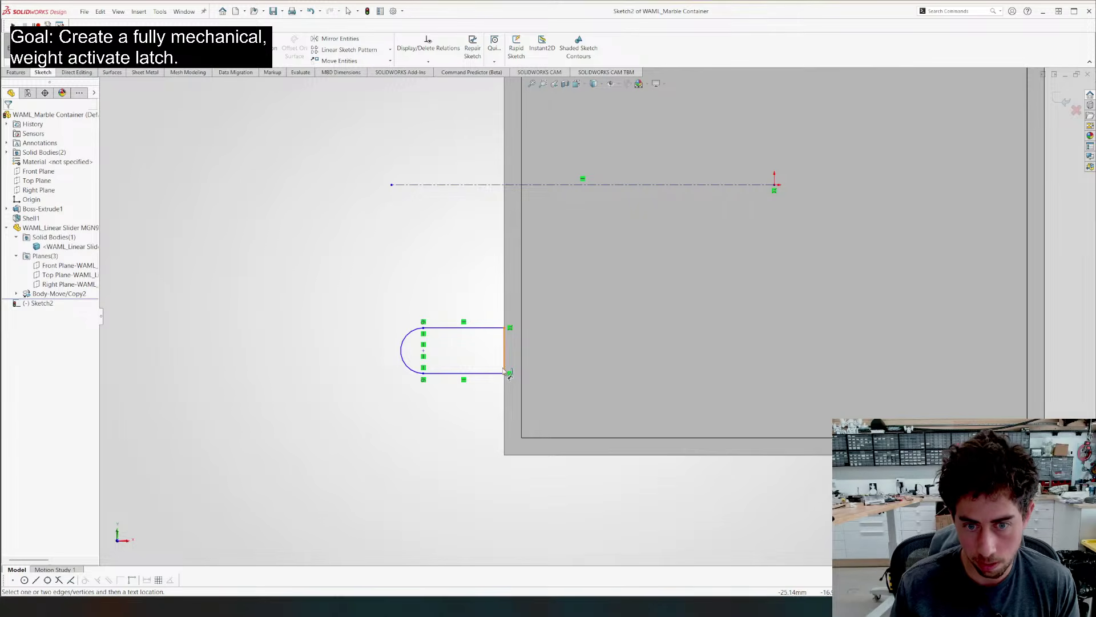
pyautogui.click(491, 373)
pyautogui.click(492, 327)
pyautogui.click(494, 347)
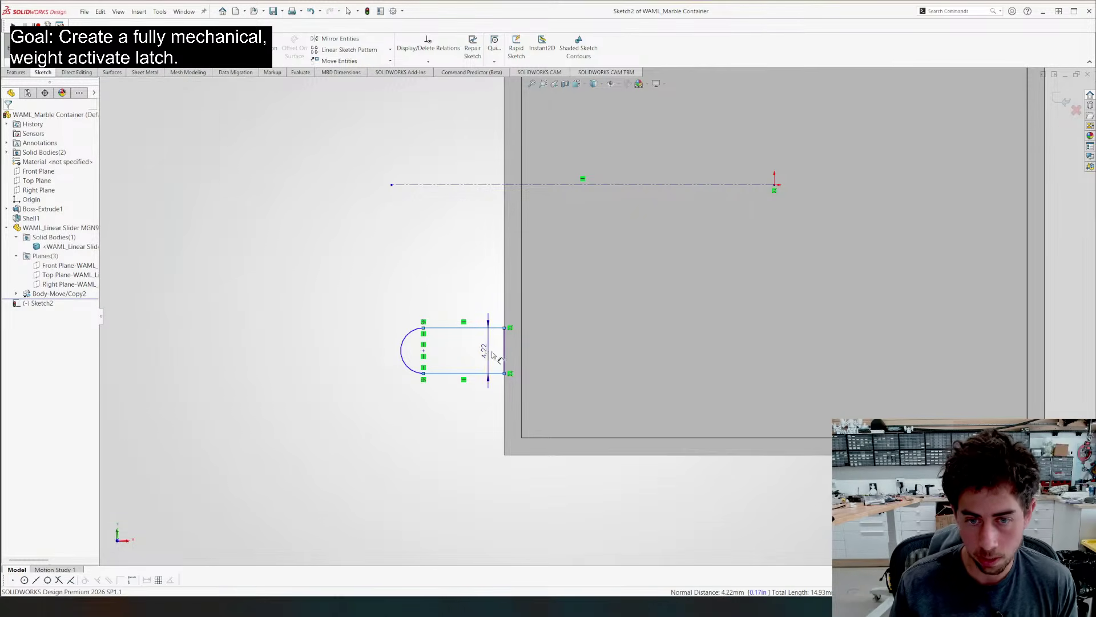
pyautogui.write('4')
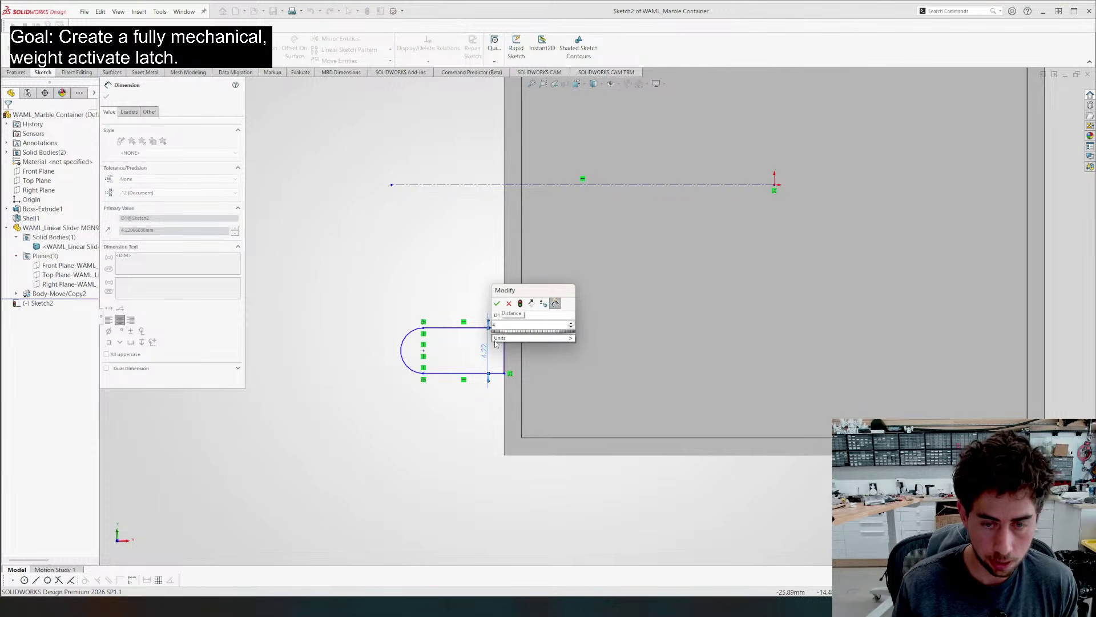
pyautogui.press('Return')
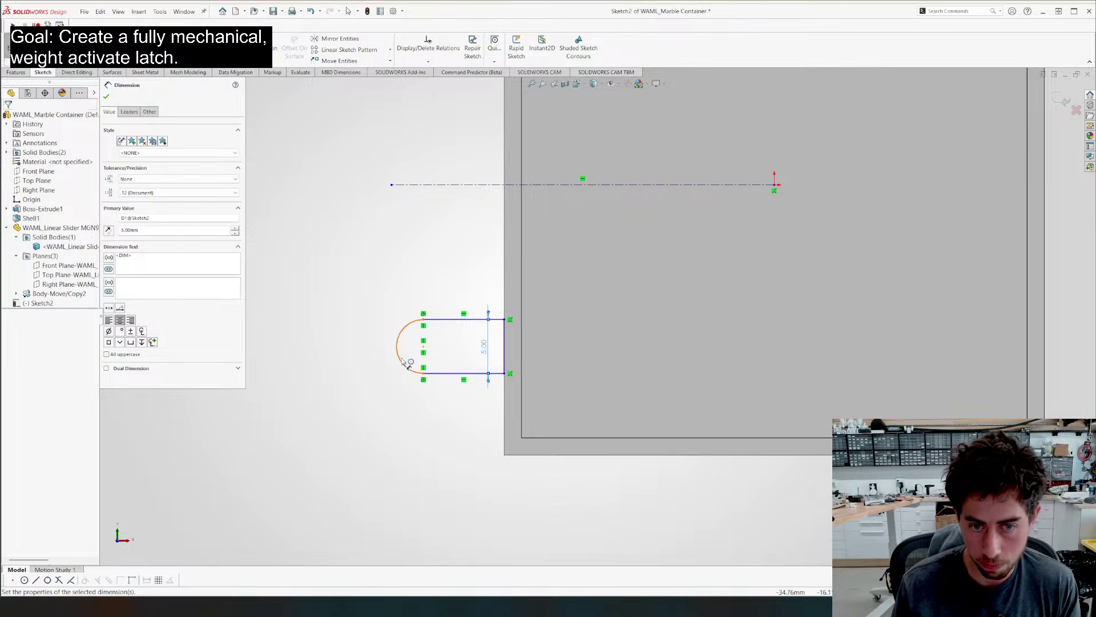
# Dimension the distance from the tab's arc centre to the container wall as 5 mm
pyautogui.click(424, 352)
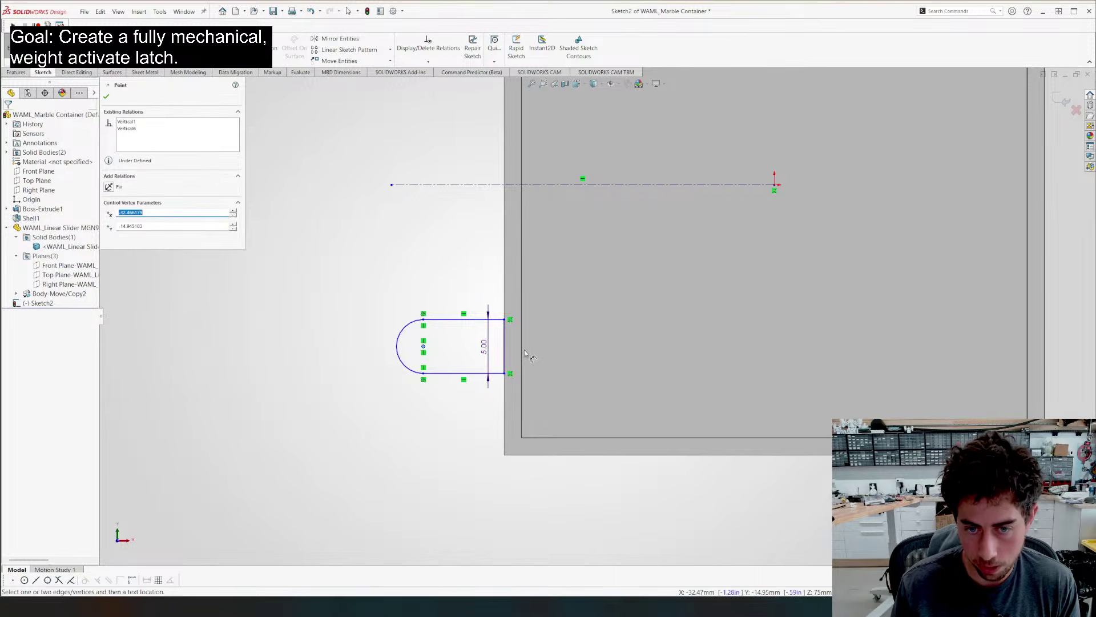
pyautogui.click(505, 356)
pyautogui.click(477, 423)
pyautogui.write('5')
pyautogui.press('Return')
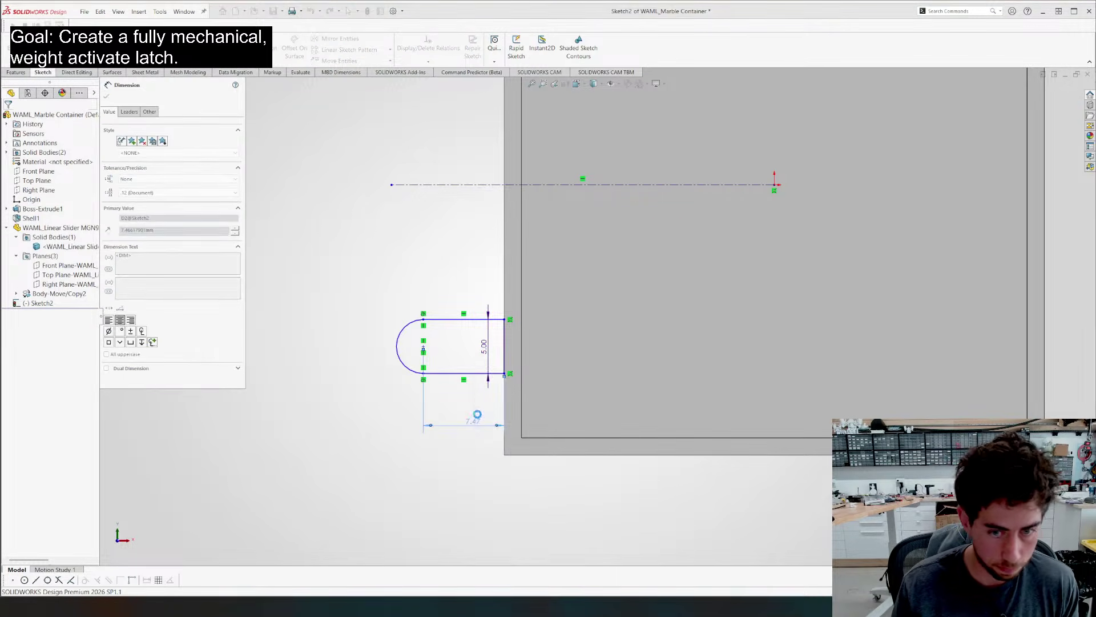
# Set the distance from the tab's arc centre to the container wall to 7 mm
pyautogui.doubleClick(483, 422)
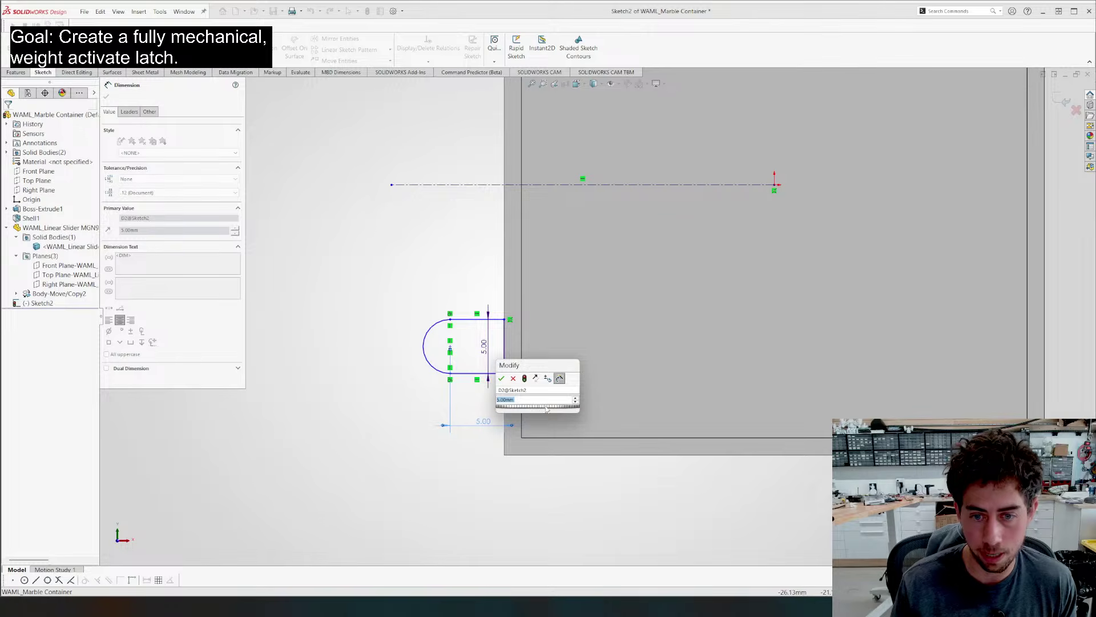
pyautogui.write('7')
pyautogui.press('Return')
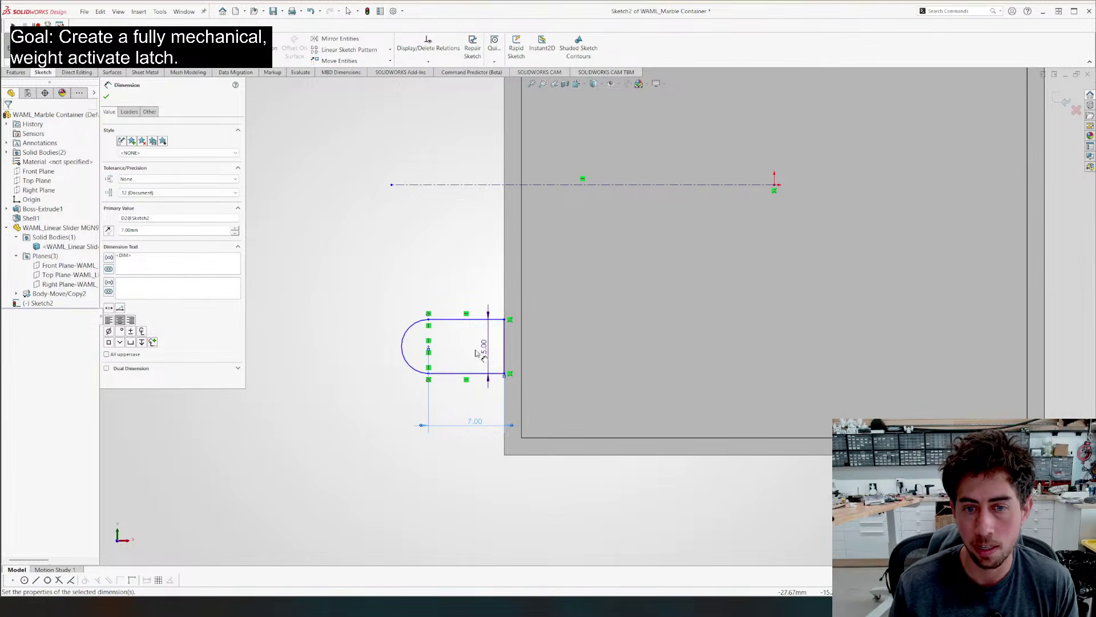
# Dimension the tab's arc centre symmetrically about the horizontal construction line with a doubled distance of 35 mm
pyautogui.click(429, 348)
pyautogui.click(448, 186)
pyautogui.scroll(3, 448, 188)
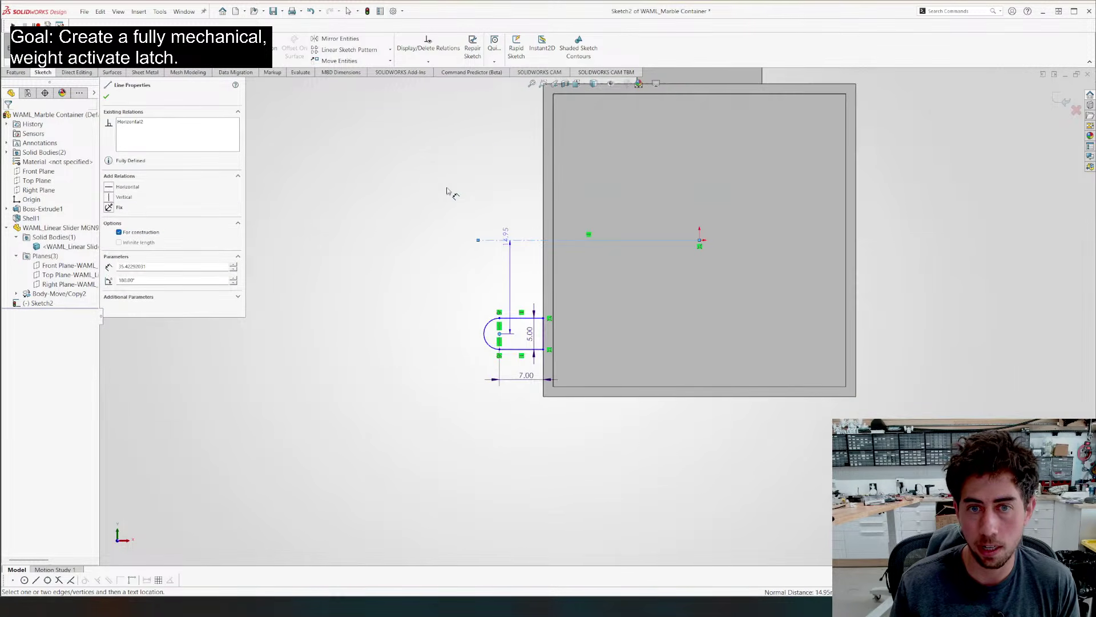
pyautogui.click(445, 204)
pyautogui.write('3')
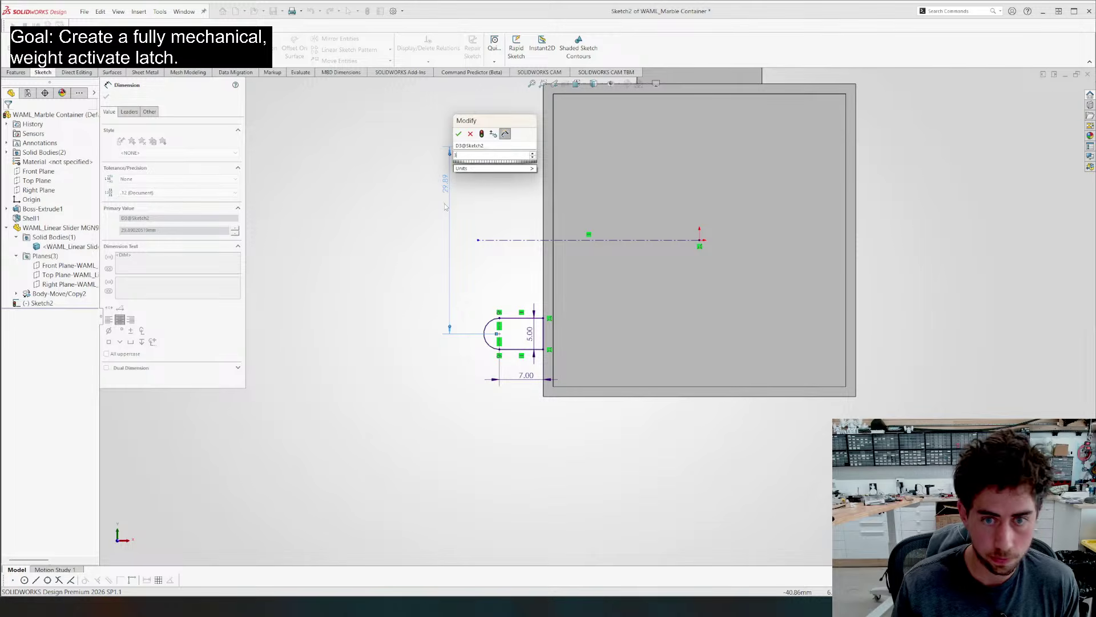
pyautogui.write('5')
pyautogui.press('Return')
pyautogui.press('z')
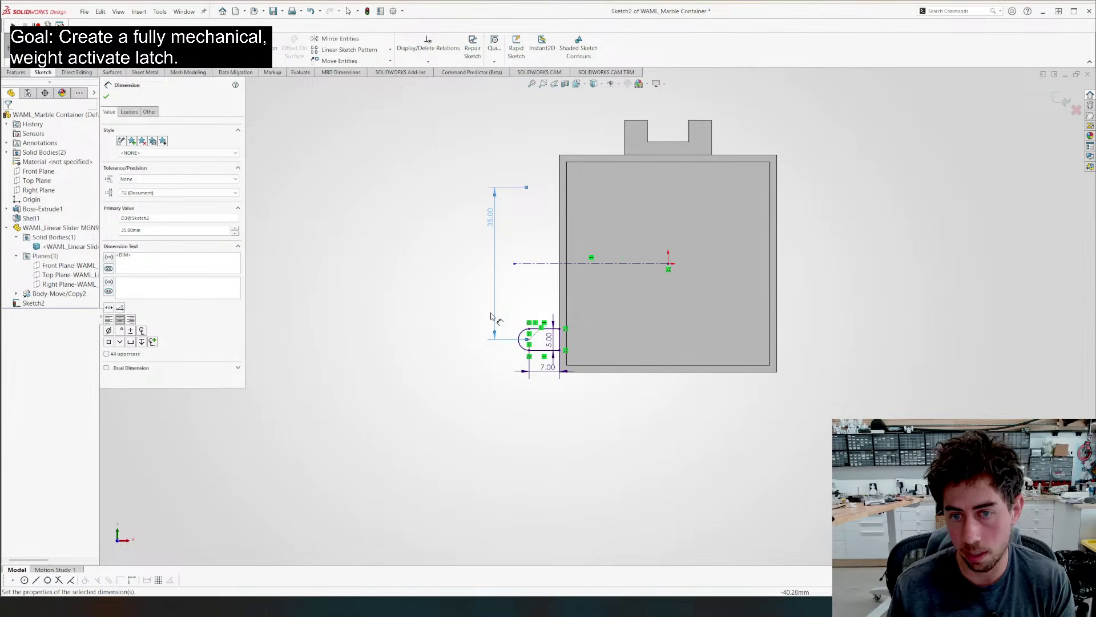
pyautogui.press('Escape')
# Mirror the tab profile about the horizontal construction line and draw a vertical construction line from the origin past the container's rear wall
pyautogui.moveTo(441, 298); pyautogui.dragTo(569, 373)
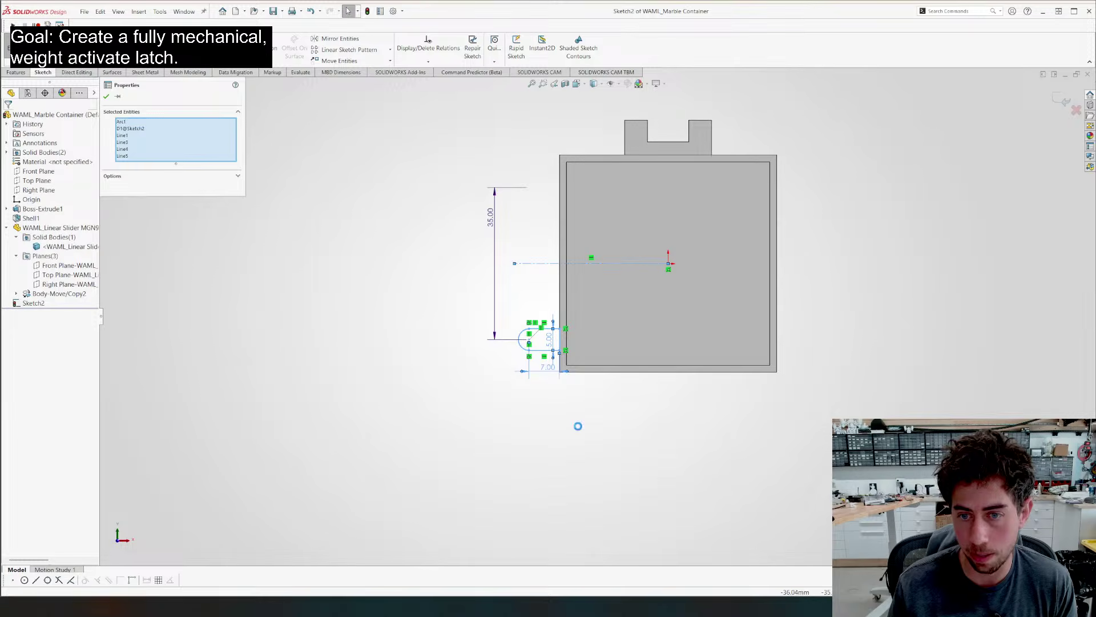
pyautogui.press('l')
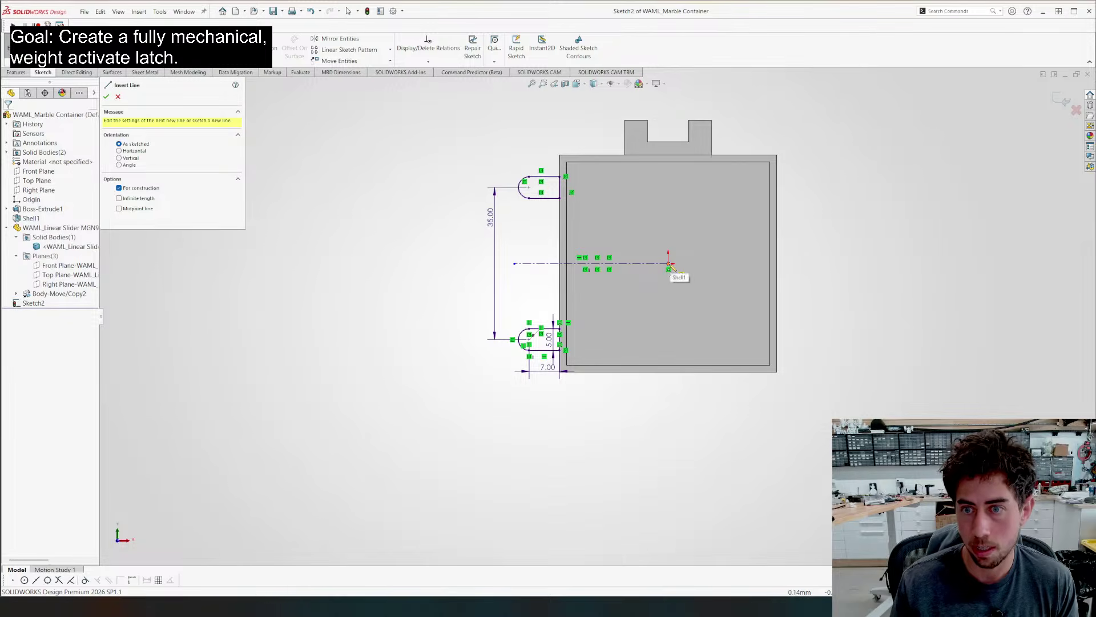
pyautogui.moveTo(669, 263); pyautogui.dragTo(668, 107)
pyautogui.press('Escape')
# Mirror both tab profiles about the vertical construction line onto the opposite side wall
pyautogui.moveTo(527, 229); pyautogui.dragTo(598, 373)
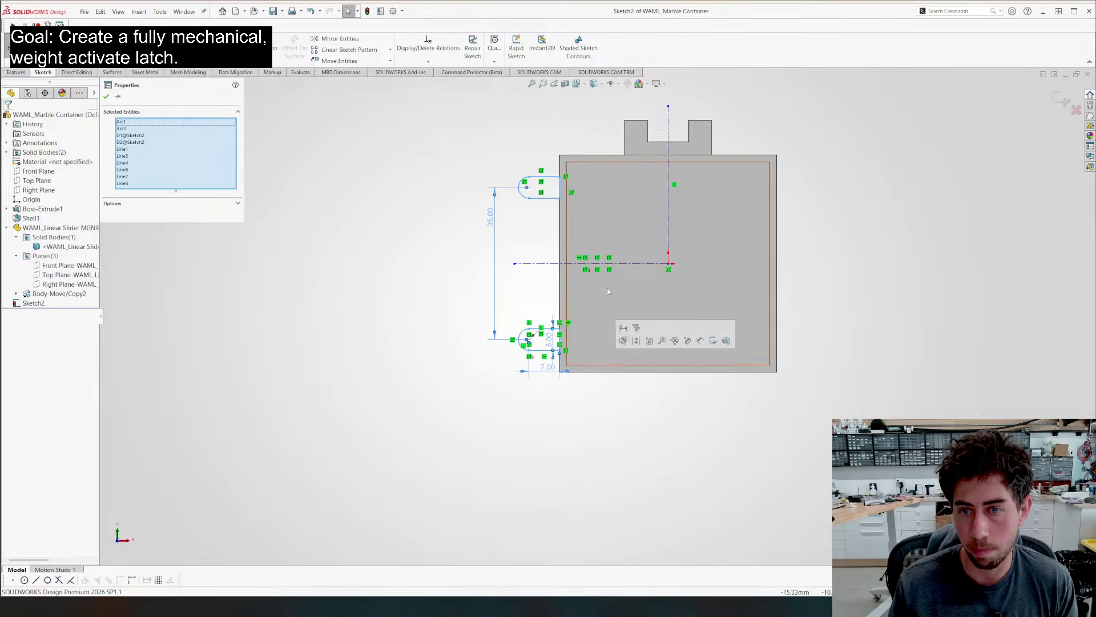
pyautogui.keyDown('ctrl'); pyautogui.click(669, 211); pyautogui.keyUp('ctrl')
pyautogui.press('m')
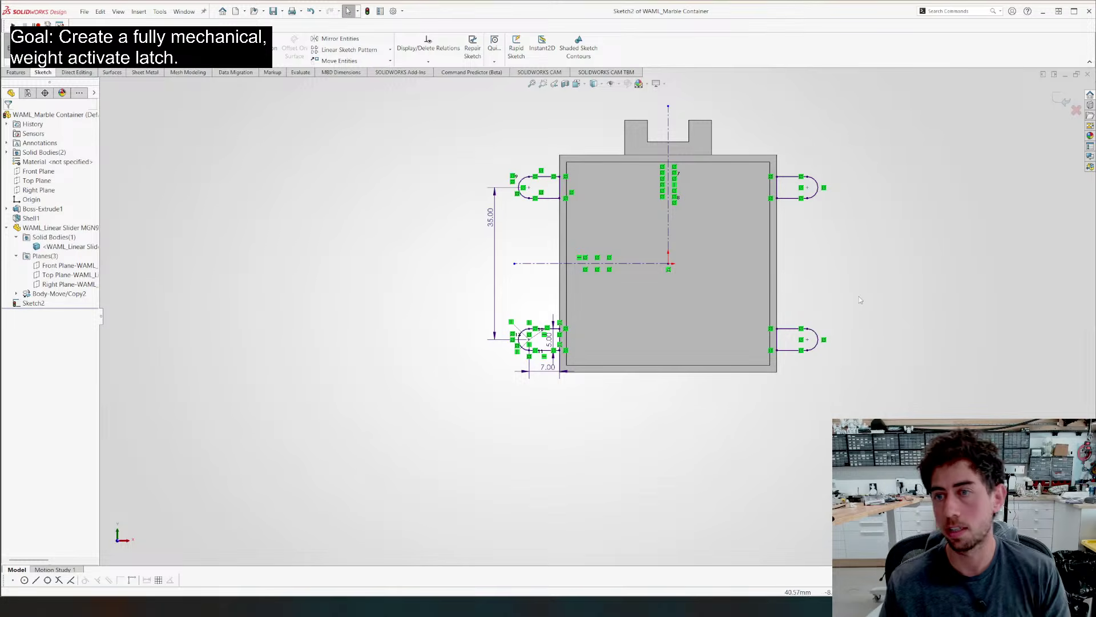
# Extrude the four tab profiles 1 mm downward from the container's rim, merged with the body
pyautogui.press('e')
pyautogui.moveTo(560, 512); pyautogui.dragTo(577, 296, button='middle')
pyautogui.scroll(1, 578, 296)
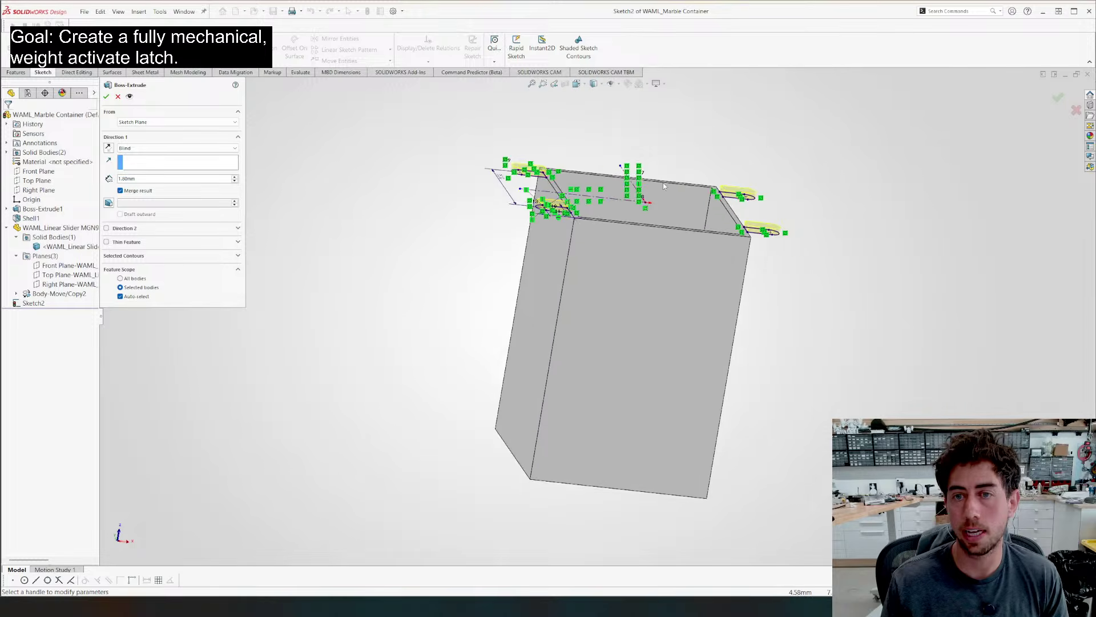
pyautogui.scroll(-1, 685, 131)
pyautogui.click(109, 148)
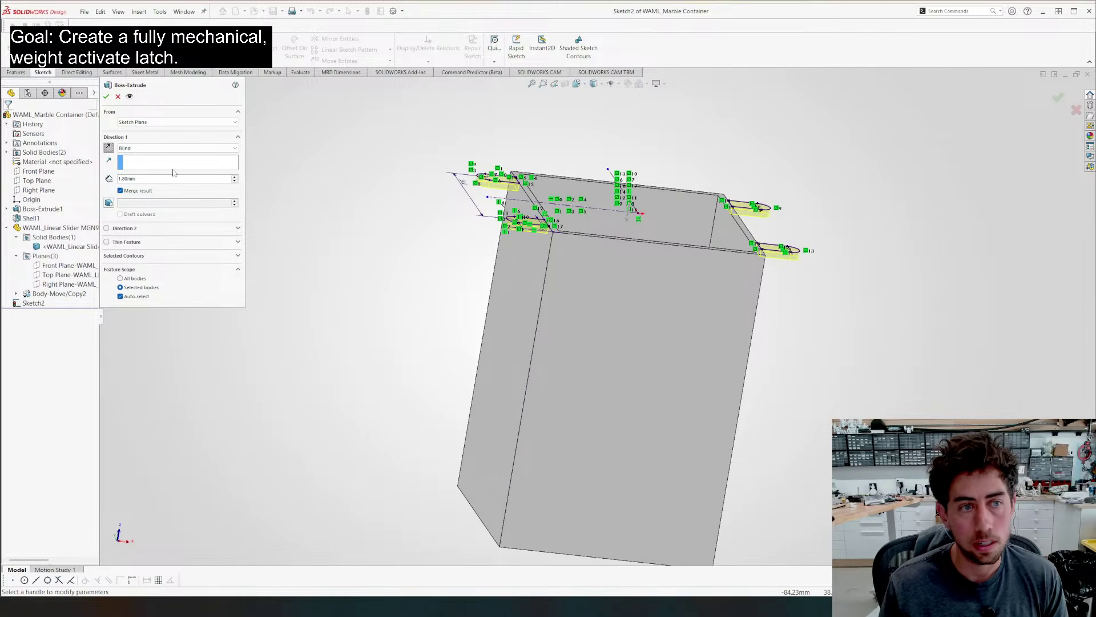
pyautogui.write('1')
pyautogui.press('Return')
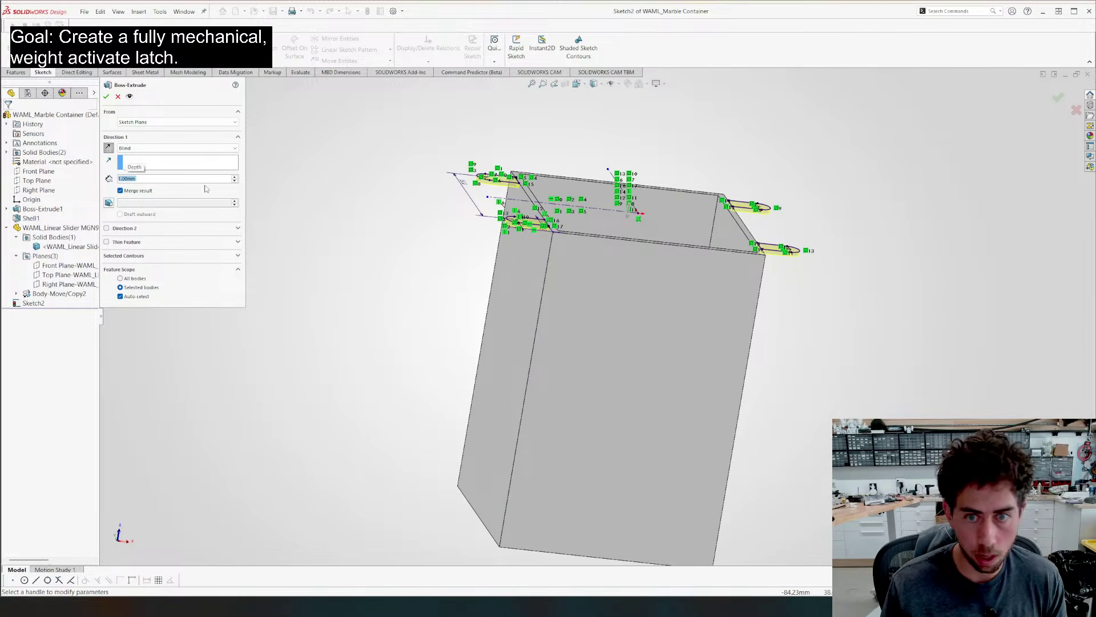
# Chamfer the underside edges where the four tabs meet the container walls at 45 degrees, enlarging the chamfer into support gussets
pyautogui.moveTo(314, 297); pyautogui.dragTo(514, 116, button='middle')
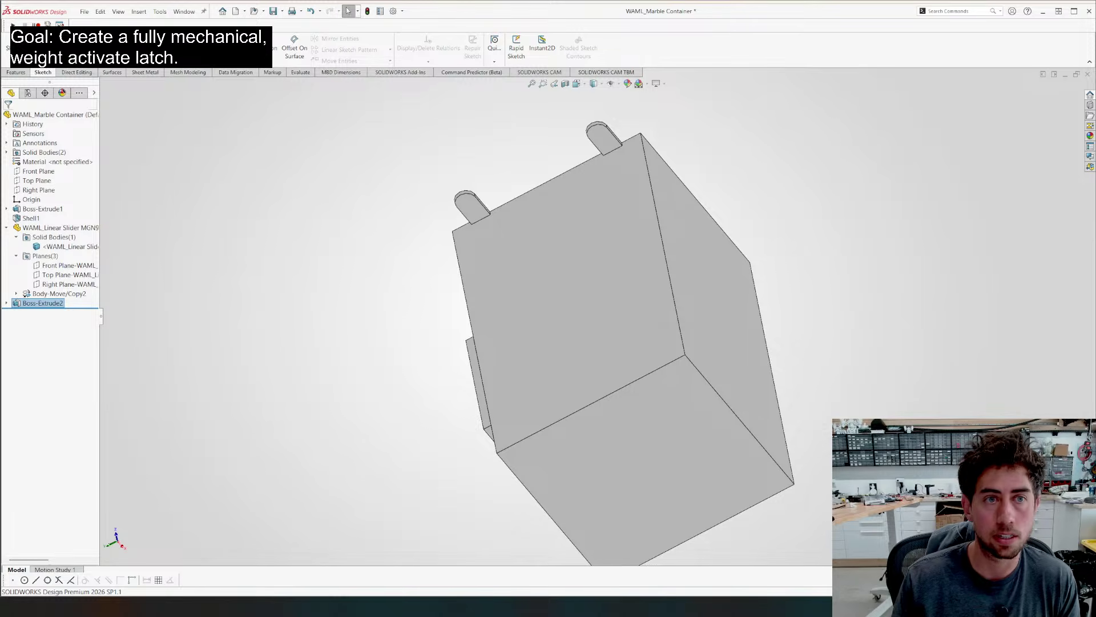
pyautogui.click(15, 72)
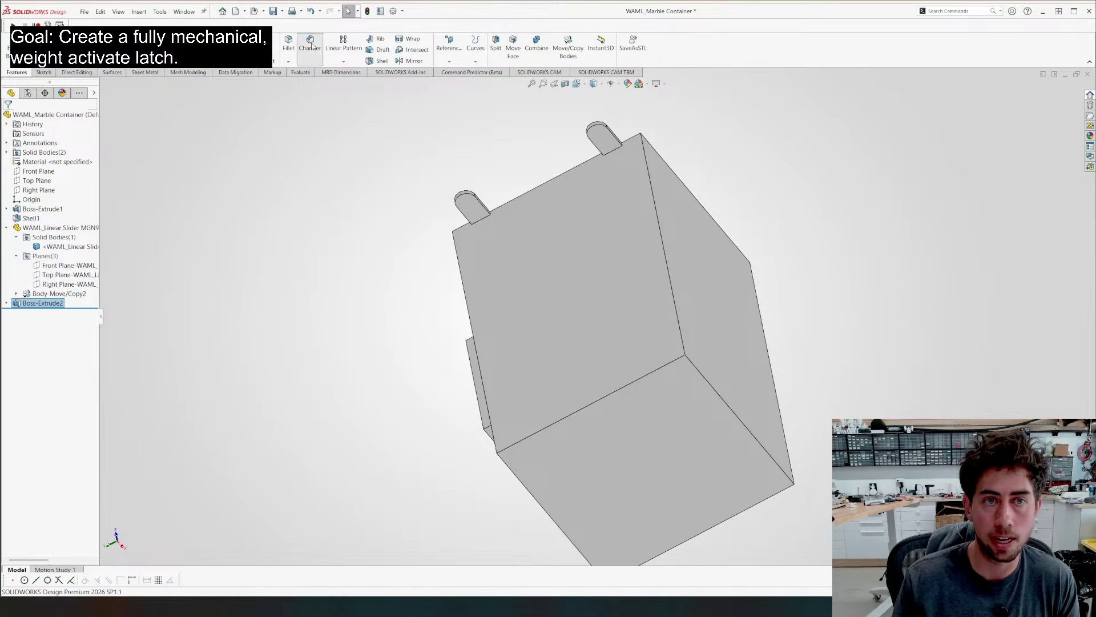
pyautogui.click(310, 43)
pyautogui.click(611, 149)
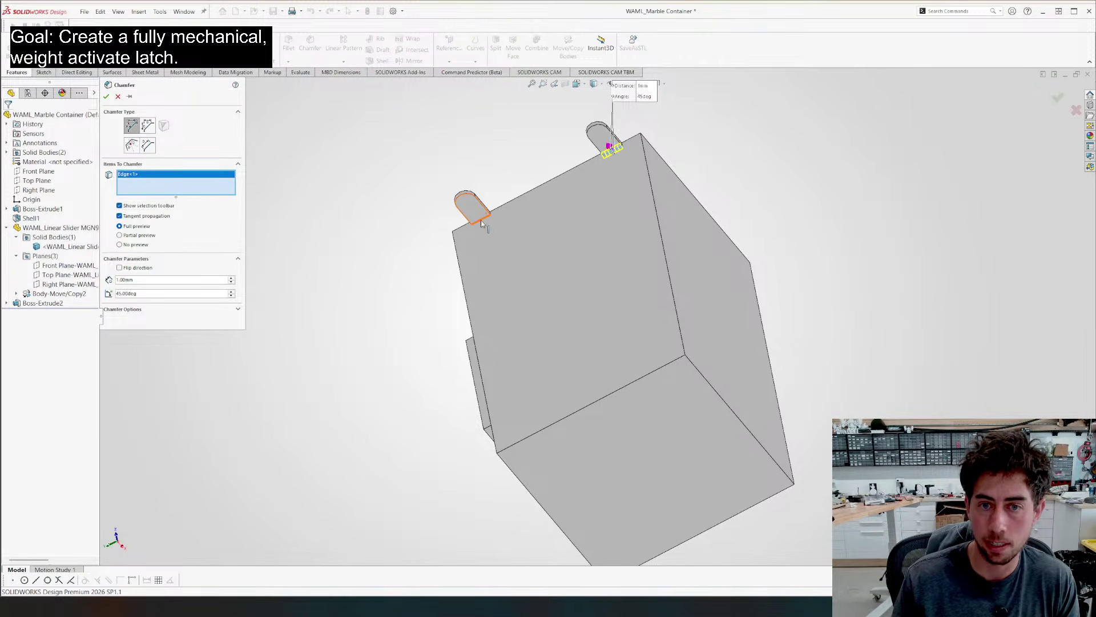
pyautogui.click(482, 223)
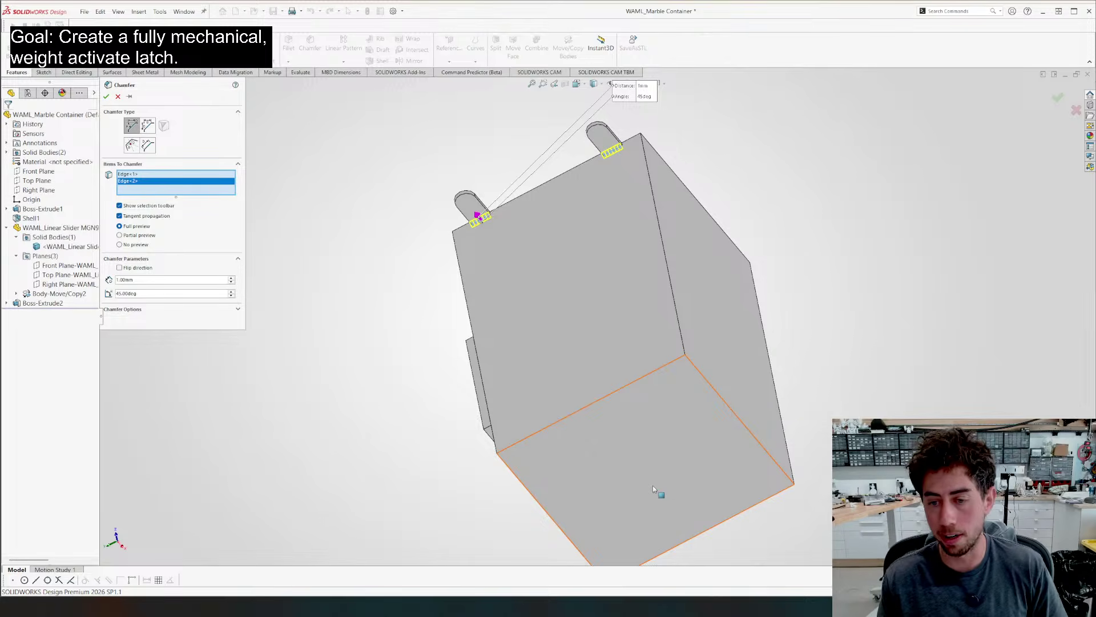
pyautogui.moveTo(567, 430); pyautogui.dragTo(580, 158, button='middle')
pyautogui.click(589, 158)
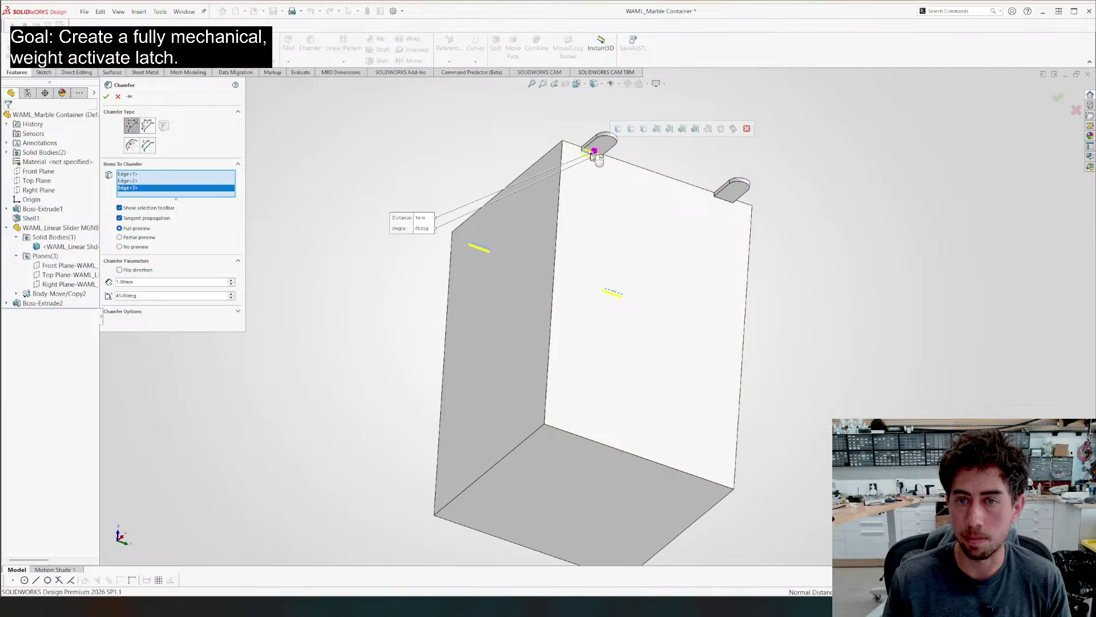
pyautogui.click(727, 201)
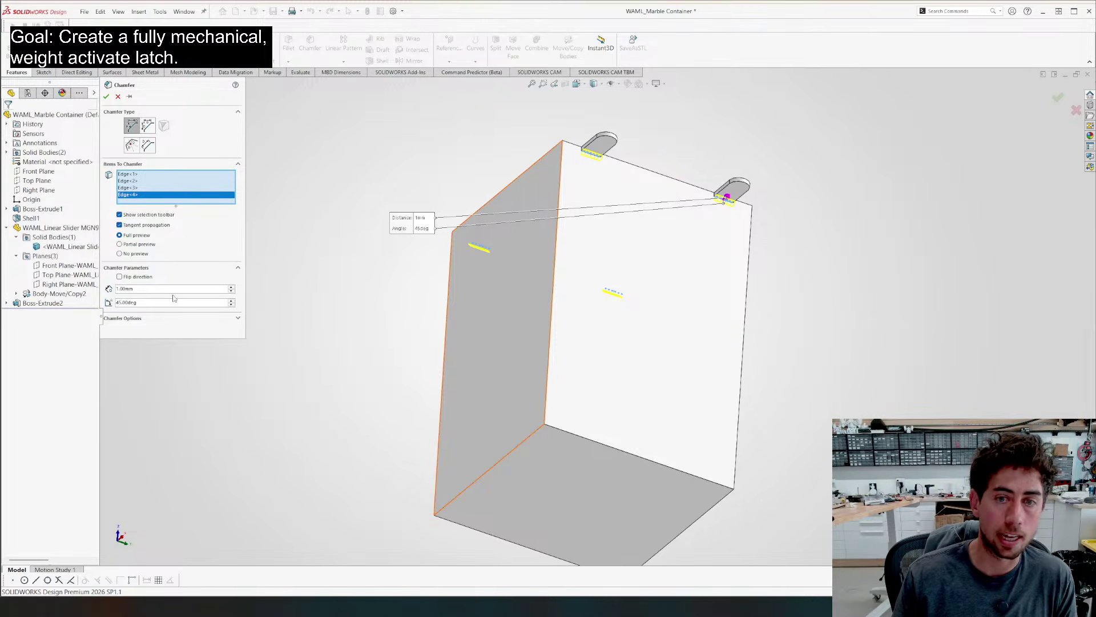
pyautogui.scroll(9, 151, 289)
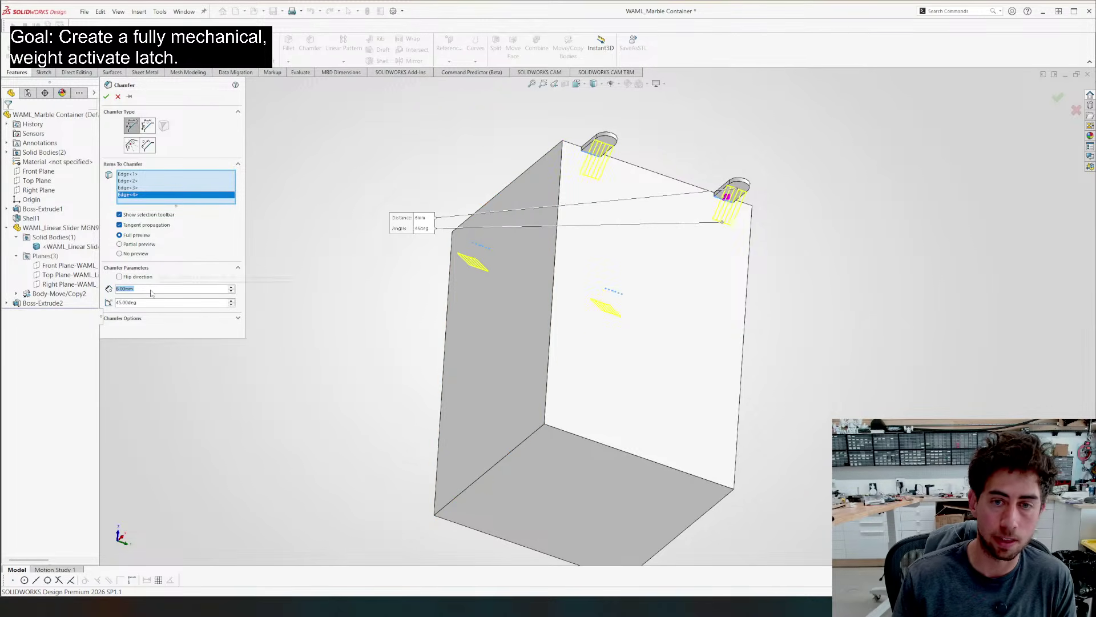
pyautogui.press('Return')
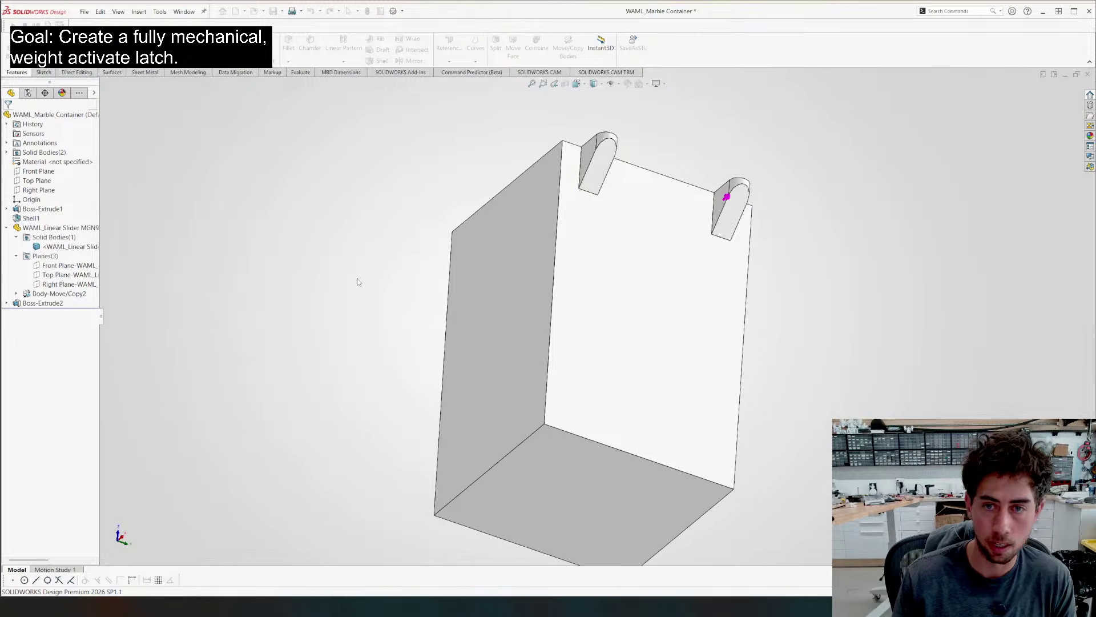
# Shorten the tabs by setting the distance from the arc centre to the container wall to 5 mm
pyautogui.moveTo(358, 281); pyautogui.dragTo(534, 325, button='middle')
pyautogui.scroll(-3, 477, 266)
pyautogui.click(476, 262)
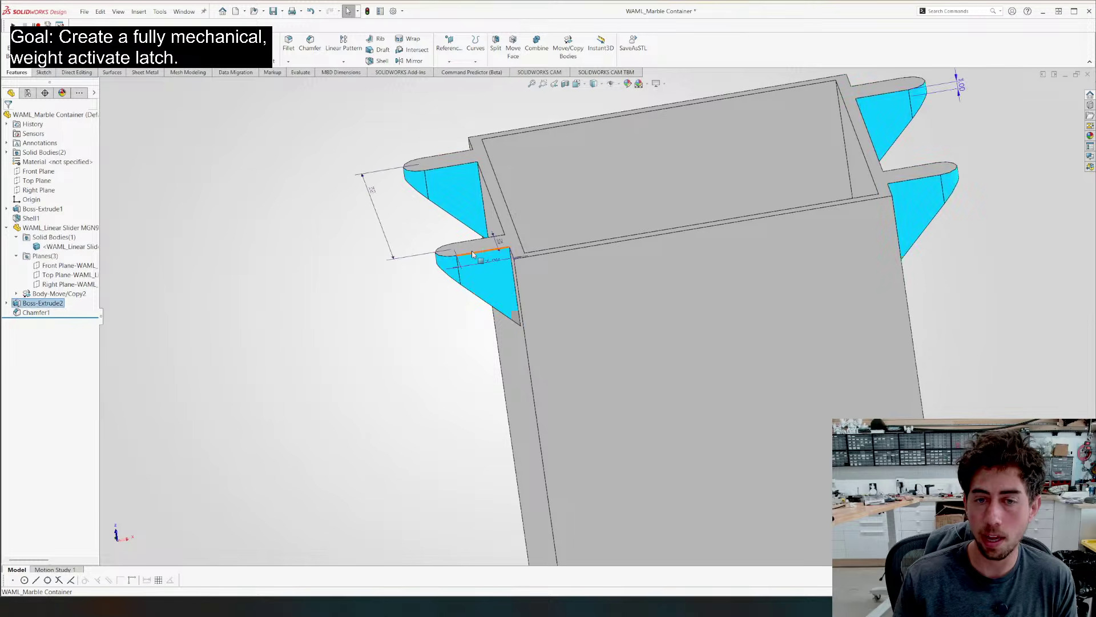
pyautogui.click(476, 246)
pyautogui.click(477, 286)
pyautogui.click(491, 265)
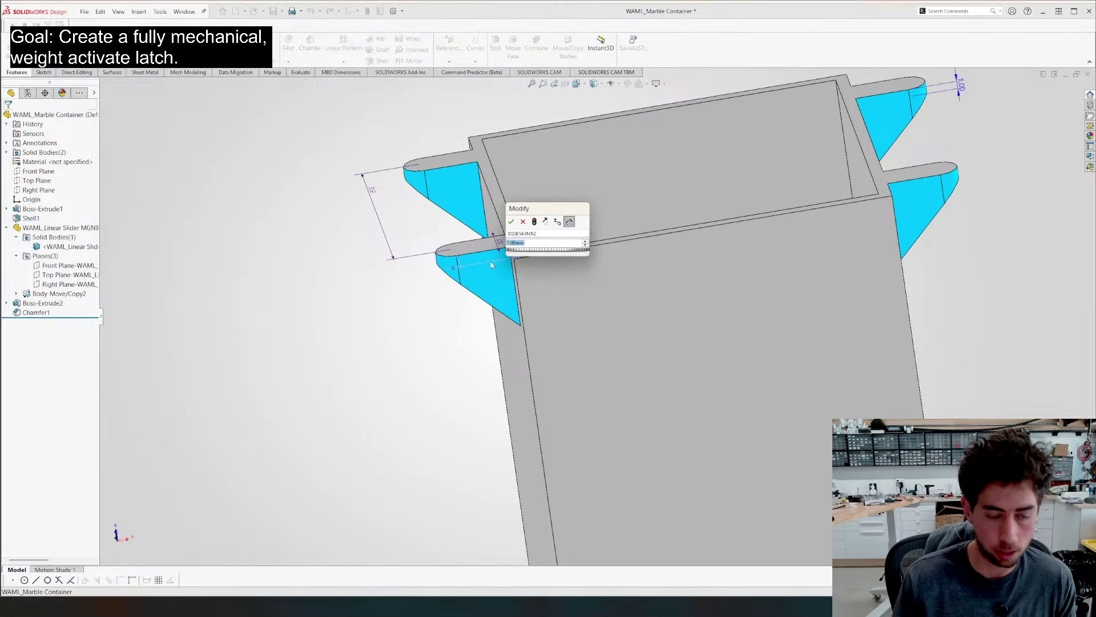
pyautogui.click(420, 280)
# Start a sketch on the container's top rim and draw a circle of about 1.5 mm radius at each tab's arc centre
pyautogui.scroll(3, 399, 322)
pyautogui.moveTo(502, 384)
pyautogui.mouseDown(button='middle')
pyautogui.moveTo(653, 316)
pyautogui.moveTo(558, 329)
pyautogui.moveTo(479, 259)
pyautogui.moveTo(502, 350)
pyautogui.moveTo(573, 328)
pyautogui.moveTo(483, 390)
pyautogui.mouseUp(button='middle')
pyautogui.click(543, 267)
pyautogui.click(570, 257)
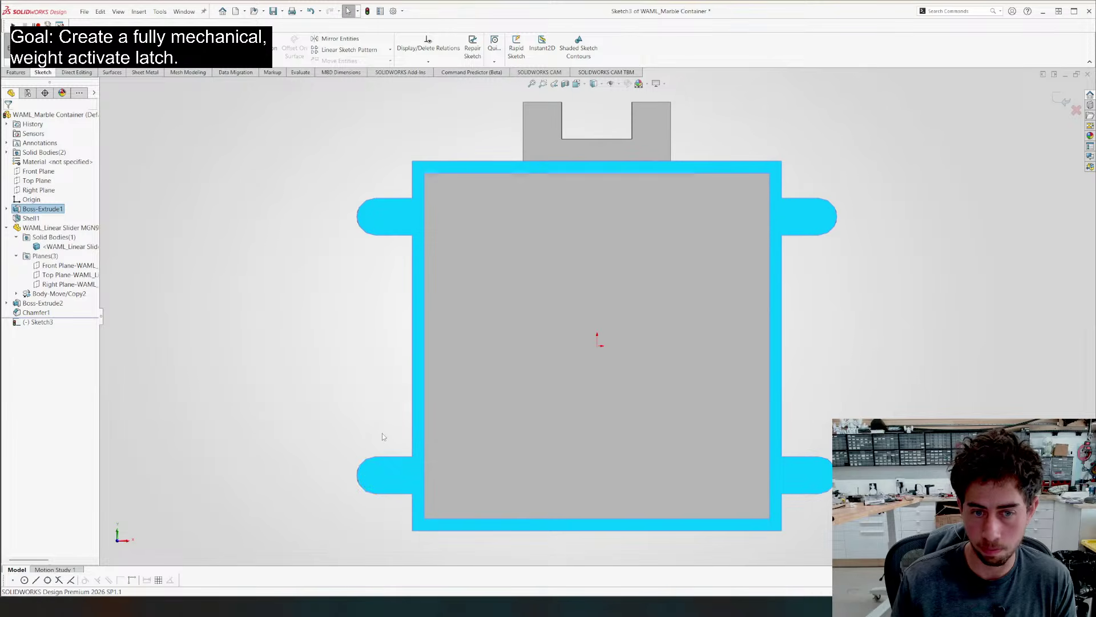
pyautogui.press('c')
pyautogui.click(375, 475)
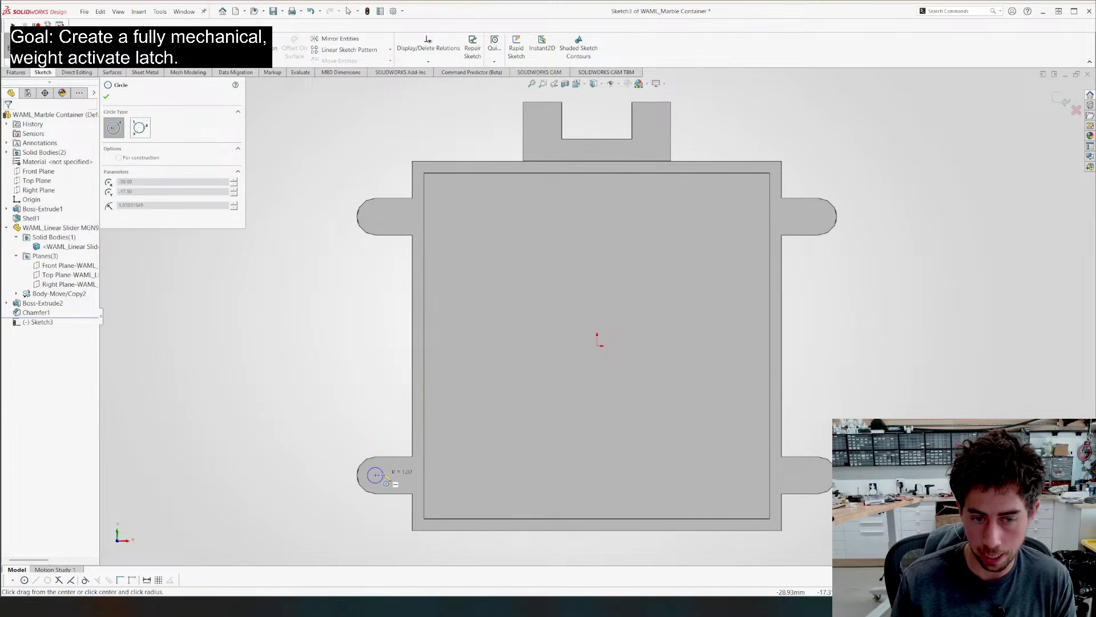
pyautogui.click(387, 478)
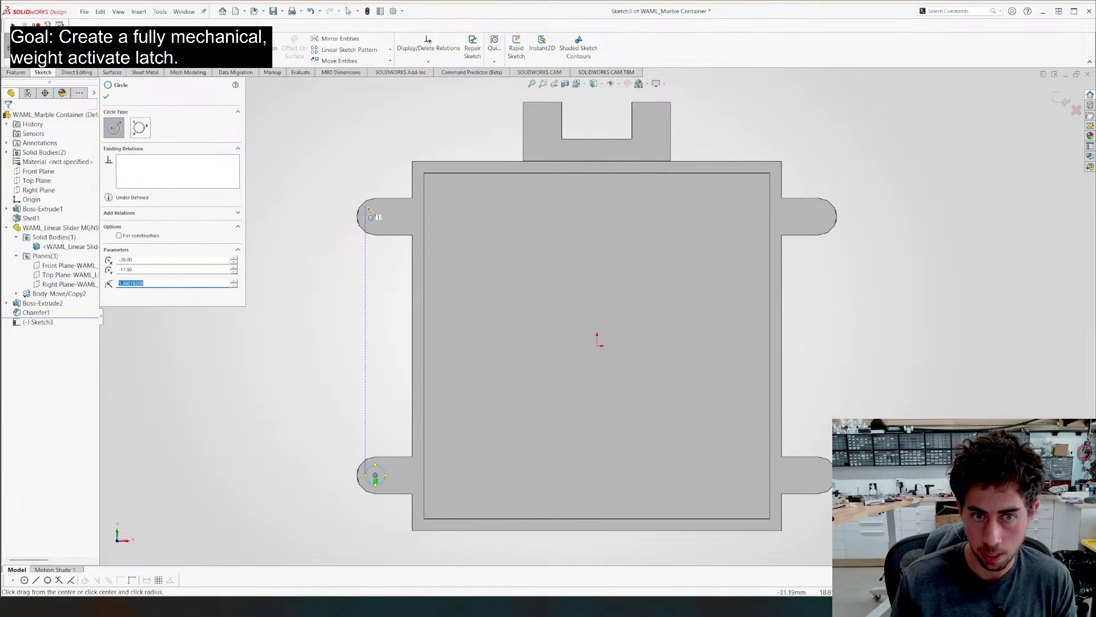
pyautogui.click(375, 217)
pyautogui.click(386, 212)
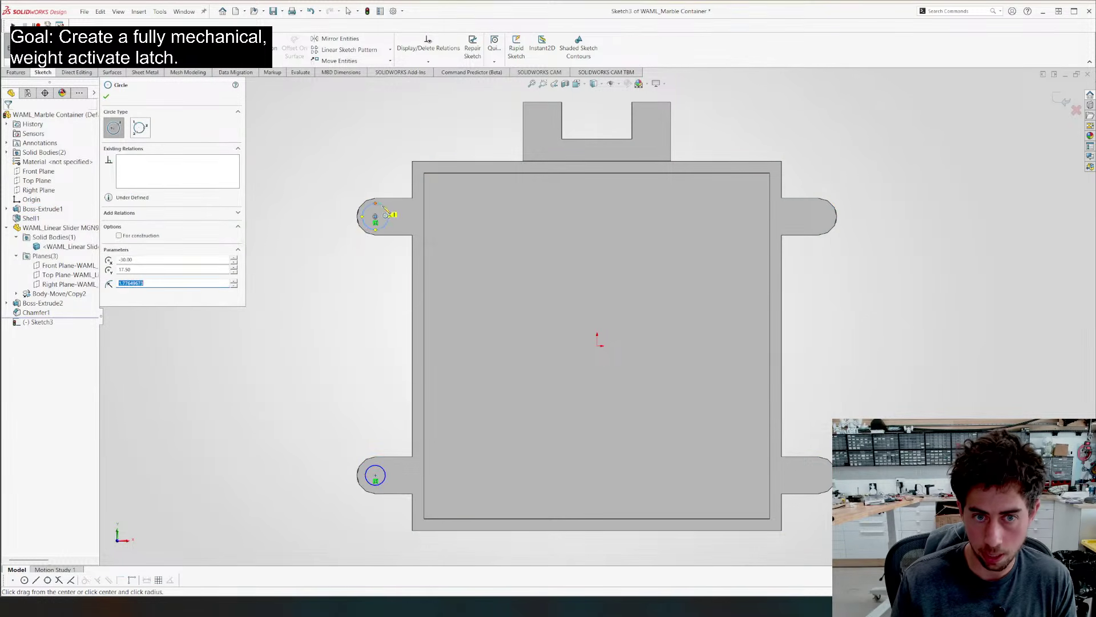
pyautogui.click(819, 217)
pyautogui.click(829, 218)
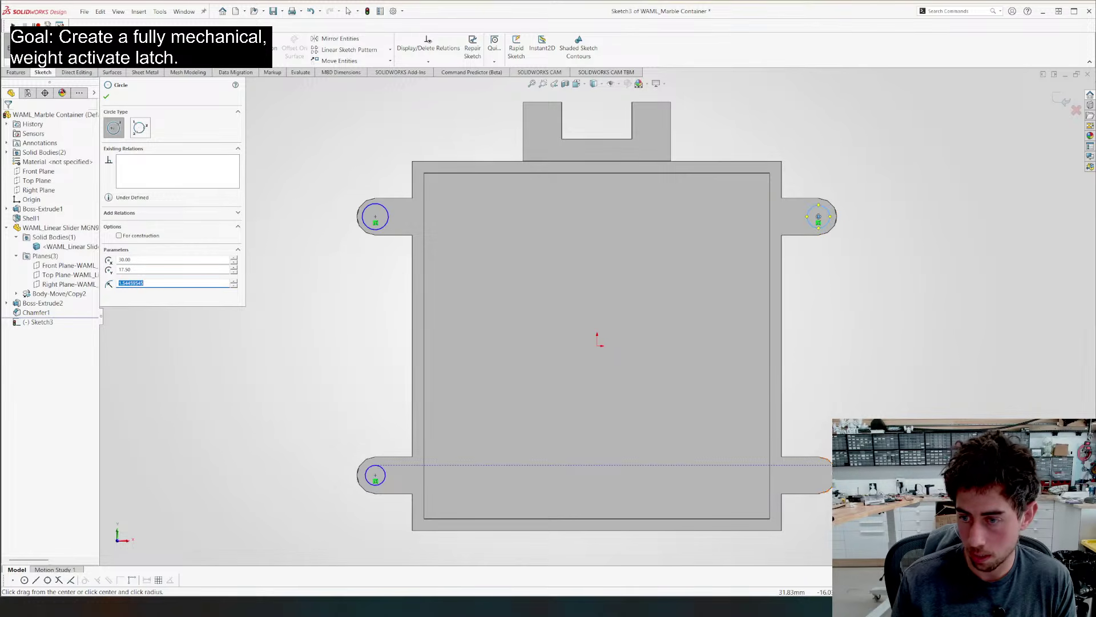
pyautogui.click(819, 475)
pyautogui.click(829, 478)
pyautogui.press('Escape')
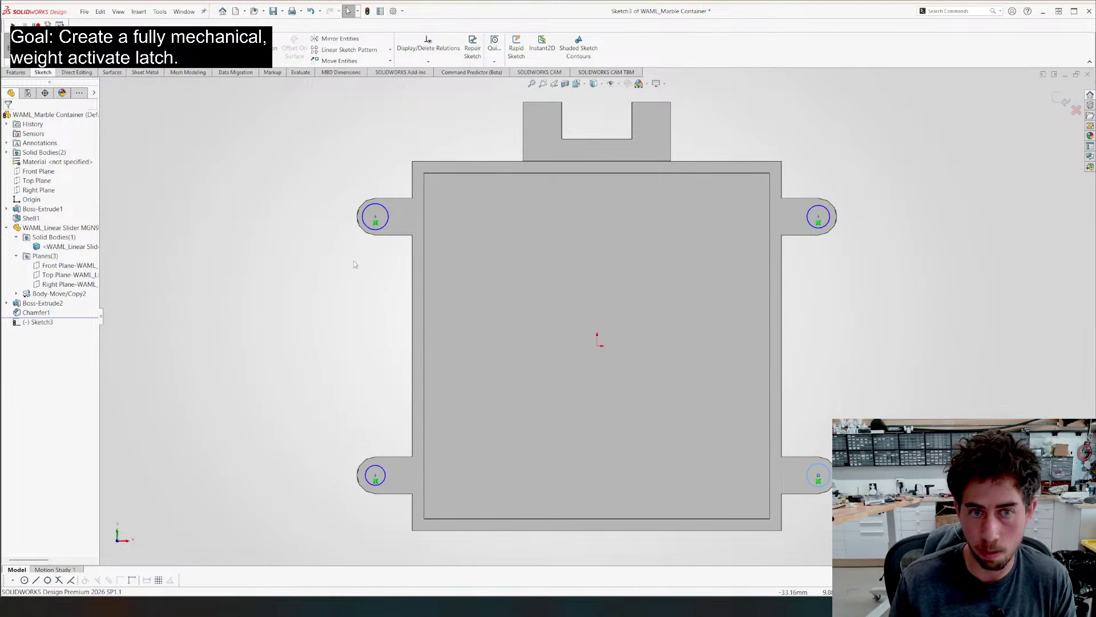
# Make one circle coradial with its tab's rounded end and set all four circles equal
pyautogui.scroll(-3, 392, 491)
pyautogui.scroll(-2, 392, 491)
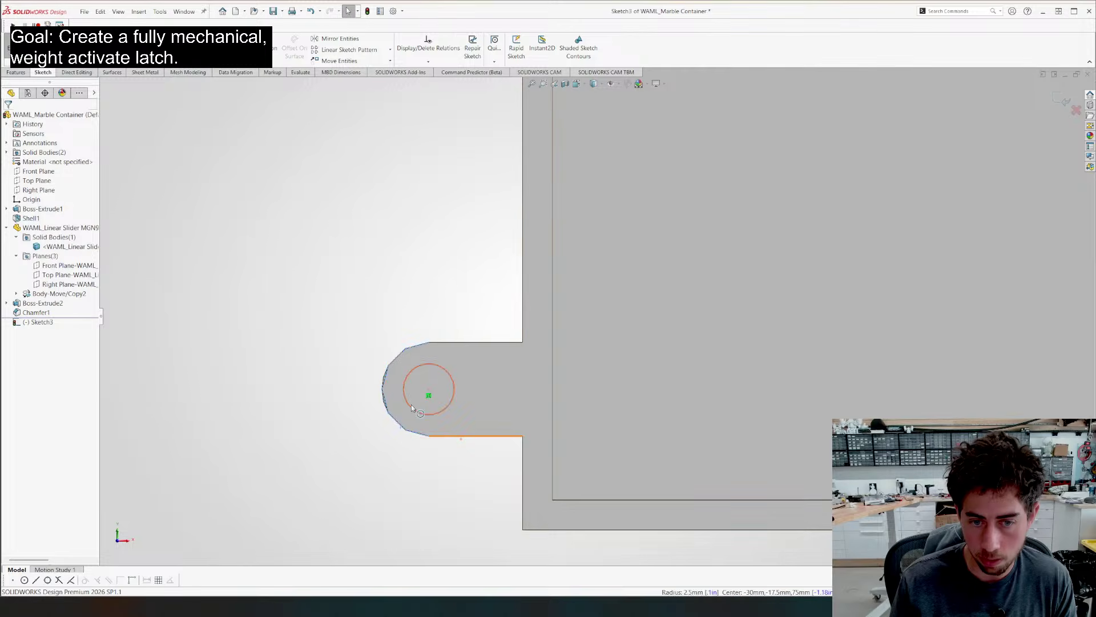
pyautogui.keyDown('ctrl'); pyautogui.click(401, 430); pyautogui.keyUp('ctrl')
pyautogui.click(375, 470)
pyautogui.scroll(8, 437, 378)
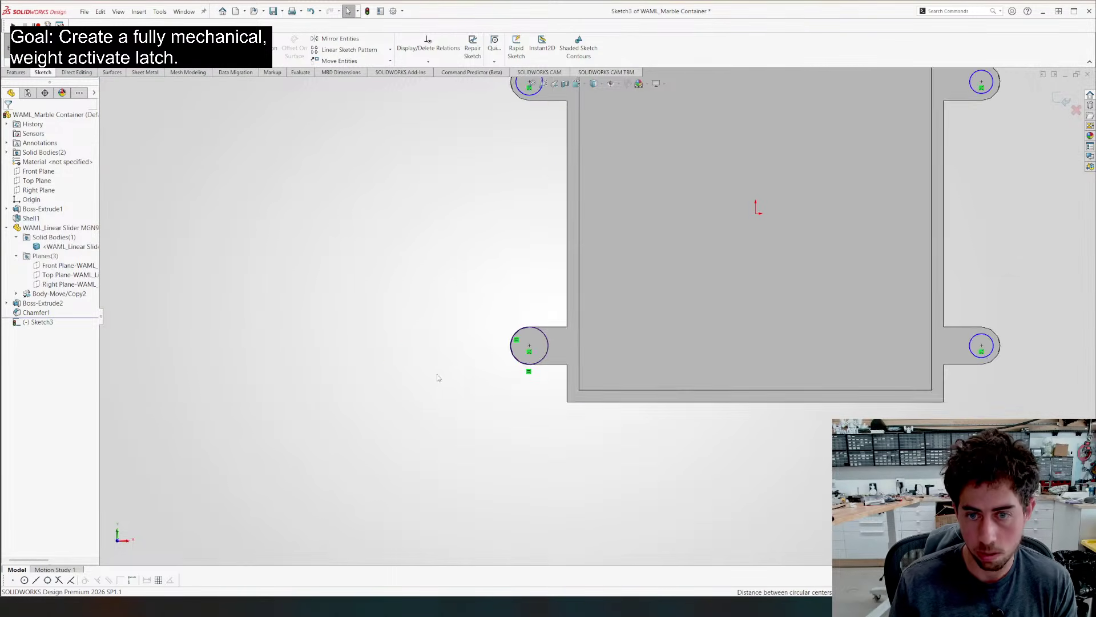
pyautogui.hotkey('ctrl', 'a')
pyautogui.click(511, 459)
# Extrude the four circles 2 mm upward from the tabs, merged with the container
pyautogui.moveTo(622, 454); pyautogui.dragTo(652, 402, button='middle')
pyautogui.press('e')
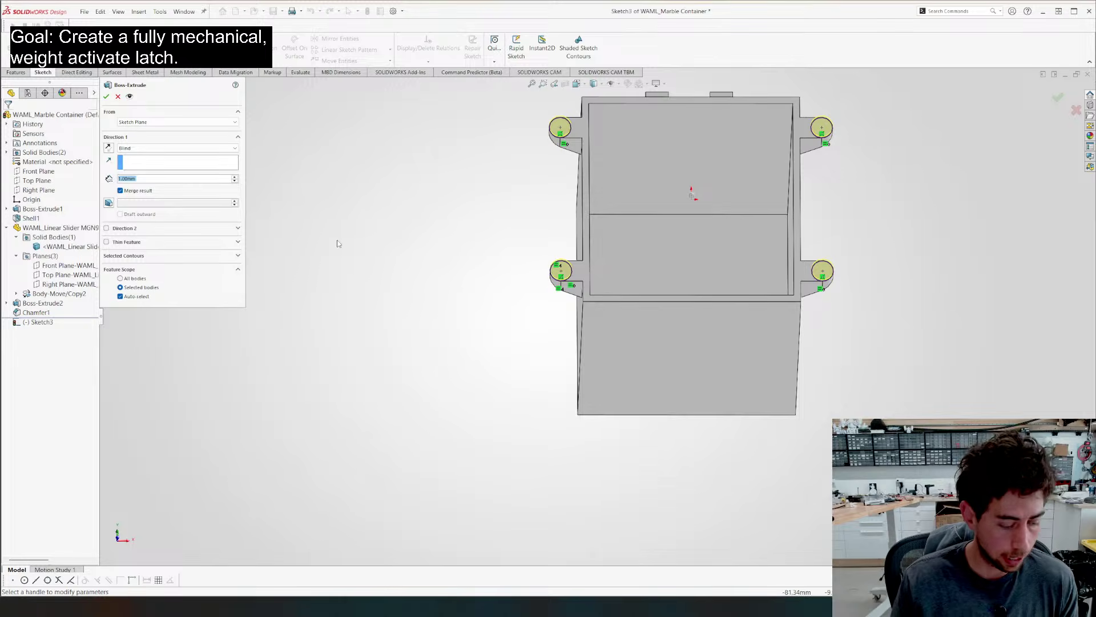
pyautogui.write('5')
pyautogui.press('Return')
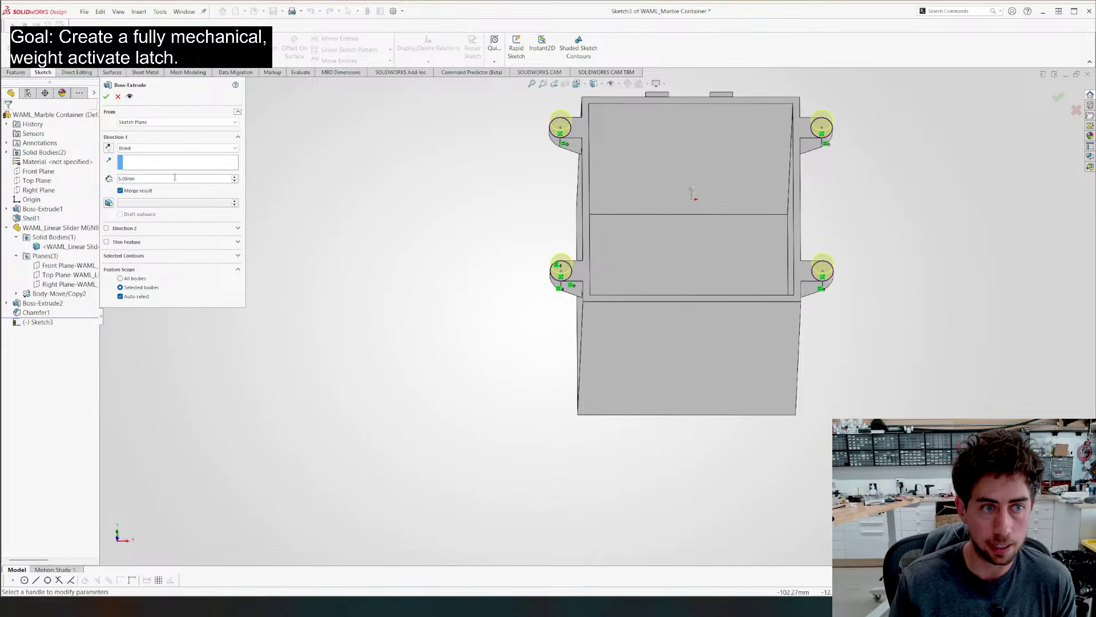
pyautogui.write('3')
pyautogui.press('Return')
pyautogui.moveTo(497, 421); pyautogui.dragTo(514, 257, button='middle')
pyautogui.scroll(-3, 548, 257)
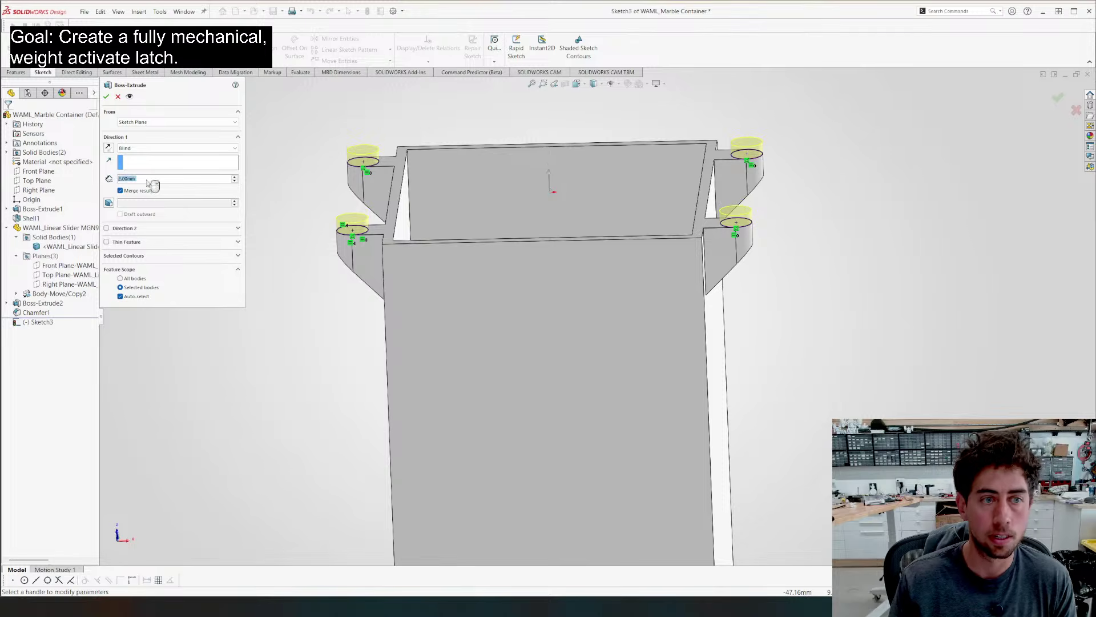
pyautogui.press('Return')
# Set the width of the container's side tabs to 2.5 mm
pyautogui.click(360, 263)
pyautogui.hotkey('ctrl', '1')
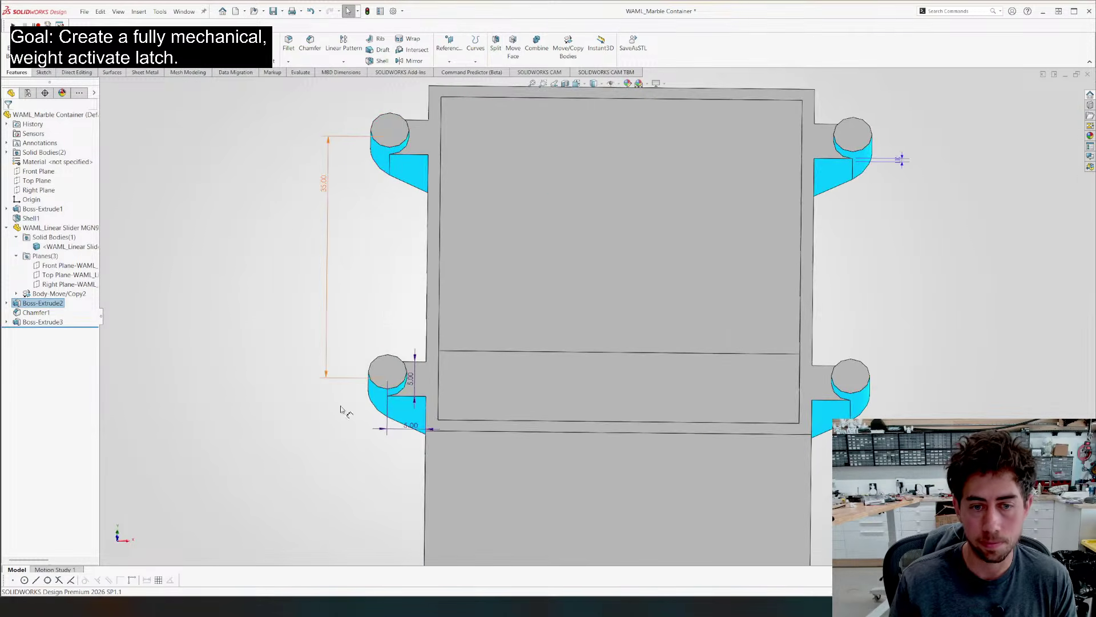
pyautogui.doubleClick(409, 381)
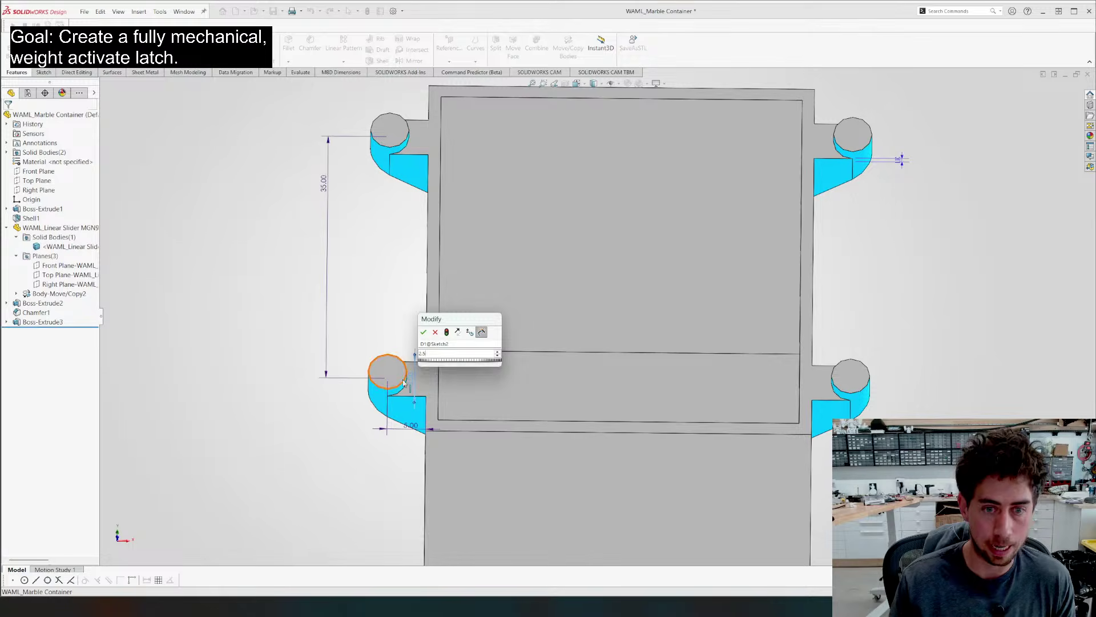
pyautogui.write('2.5')
pyautogui.press('Return')
pyautogui.click(300, 424)
pyautogui.moveTo(301, 424); pyautogui.dragTo(262, 421, button='middle')
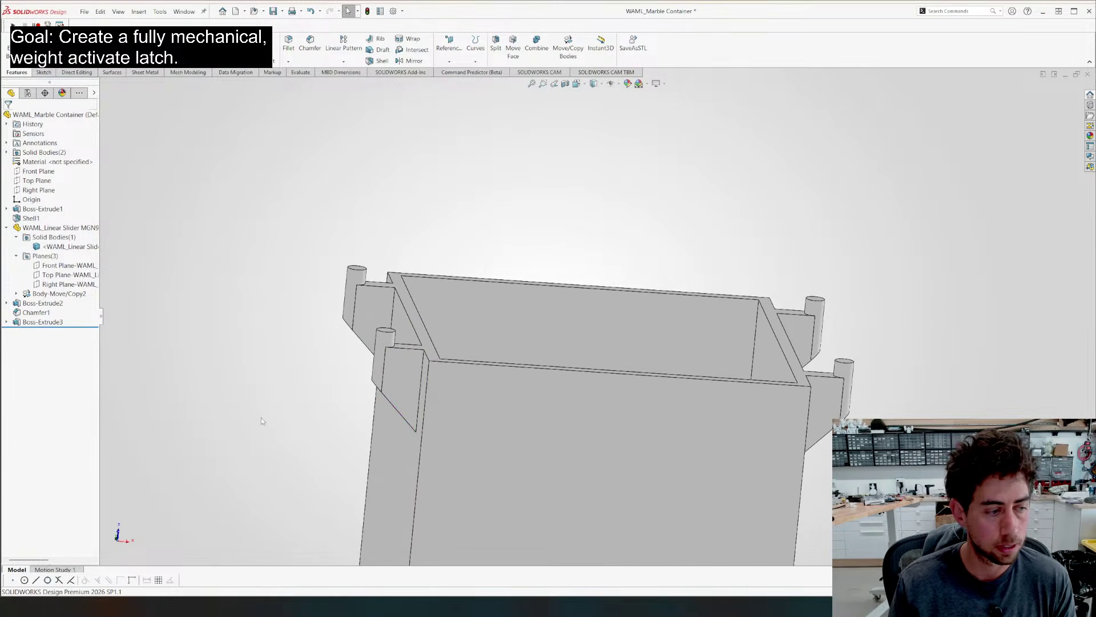
# Start a sketch on the container's side face and draw a horizontal centerline along the axis of the lower tab
pyautogui.scroll(4, 265, 371)
pyautogui.moveTo(333, 360); pyautogui.dragTo(312, 406, button='middle')
pyautogui.scroll(4, 713, 418)
pyautogui.scroll(-5, 739, 435)
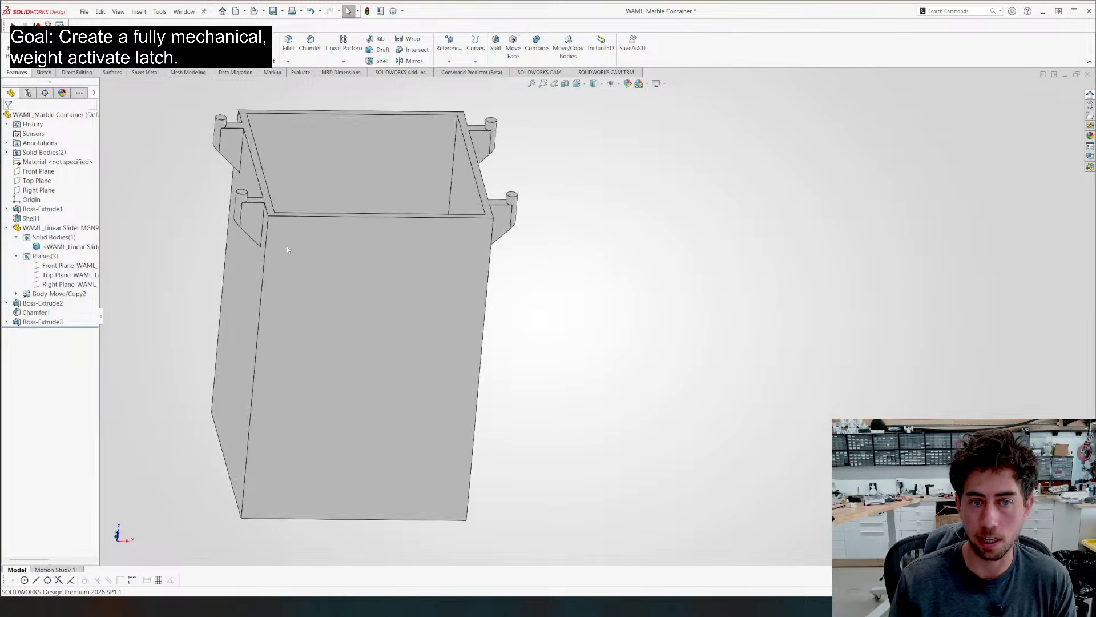
pyautogui.moveTo(287, 250)
pyautogui.mouseDown(button='middle')
pyautogui.moveTo(421, 226)
pyautogui.moveTo(398, 285)
pyautogui.mouseUp(button='middle')
pyautogui.click(398, 287)
pyautogui.press('s')
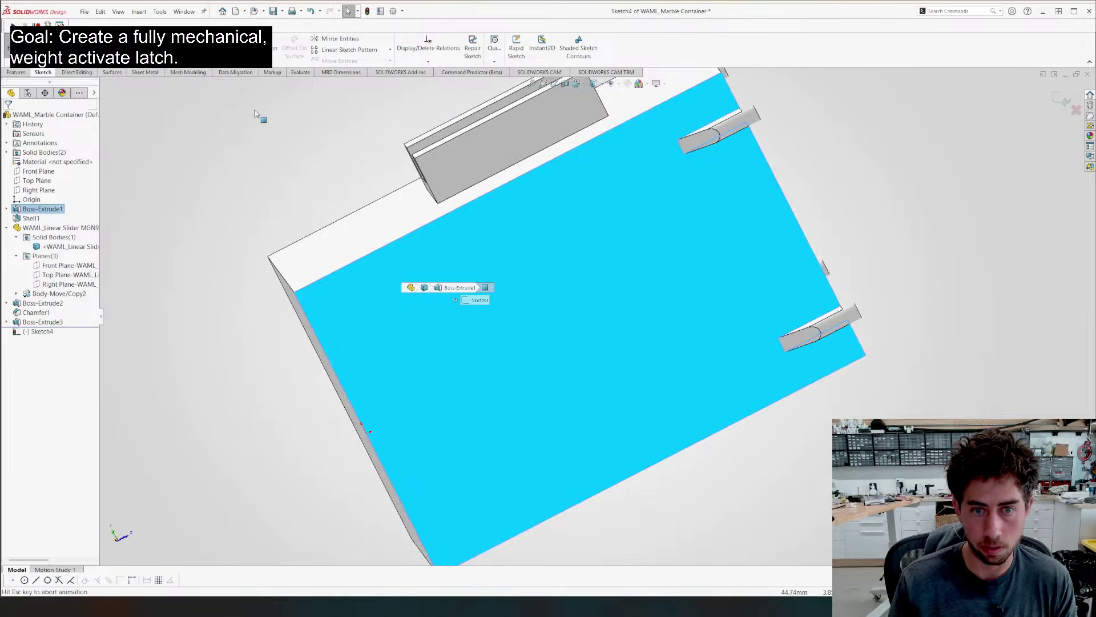
pyautogui.click(68, 61)
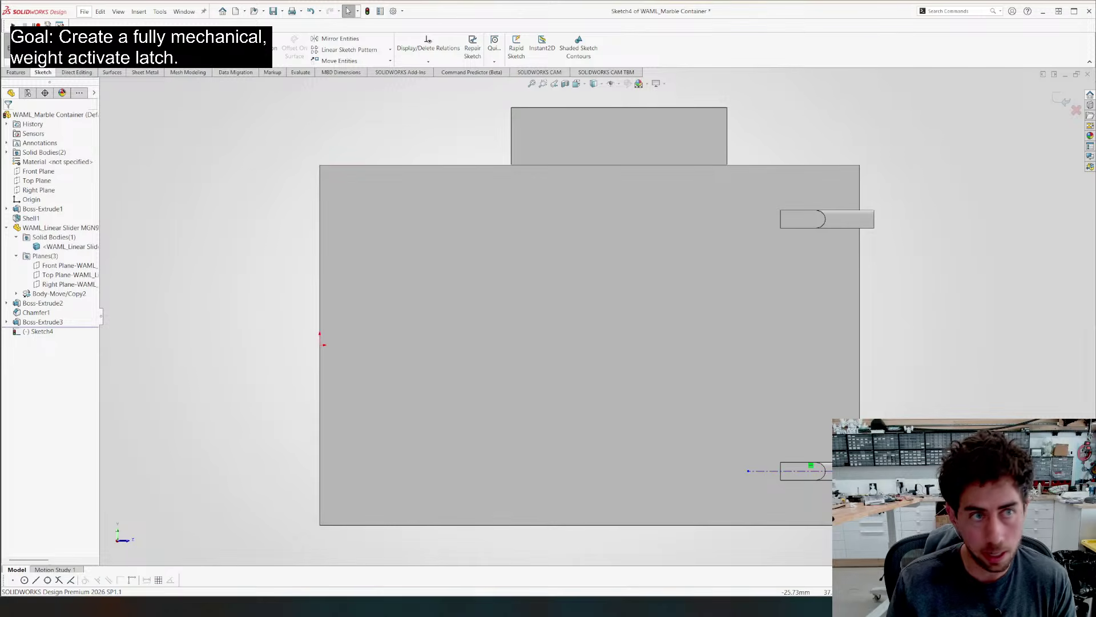
# Sketch a straight slot from the centerline's end, about 39 mm between arc centres and about 4.8 mm wide
pyautogui.click(66, 60)
pyautogui.click(748, 470)
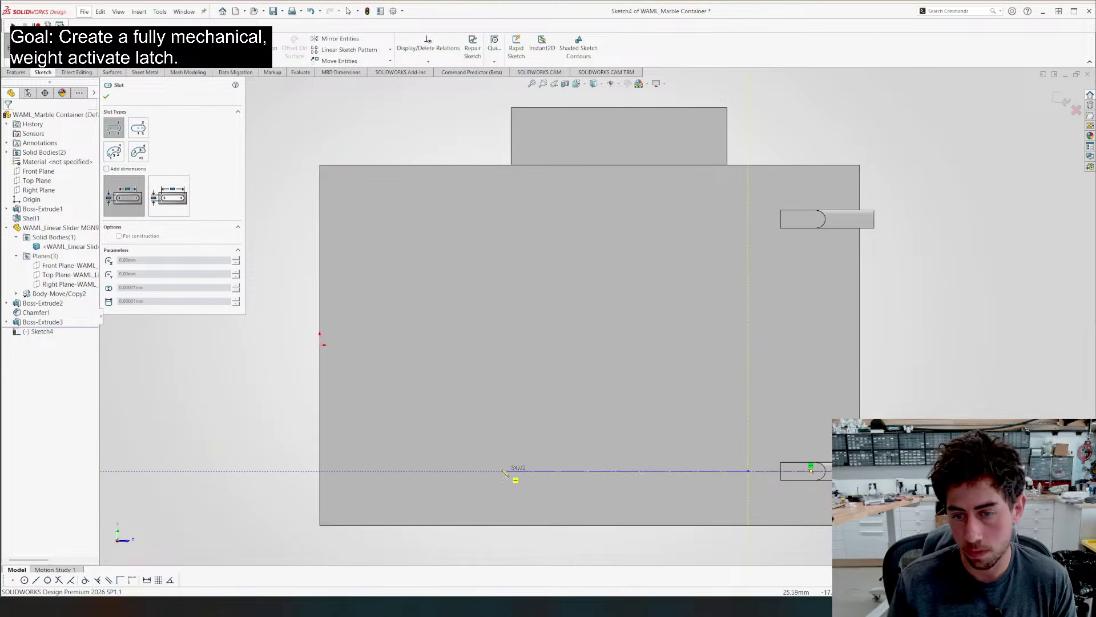
pyautogui.click(465, 471)
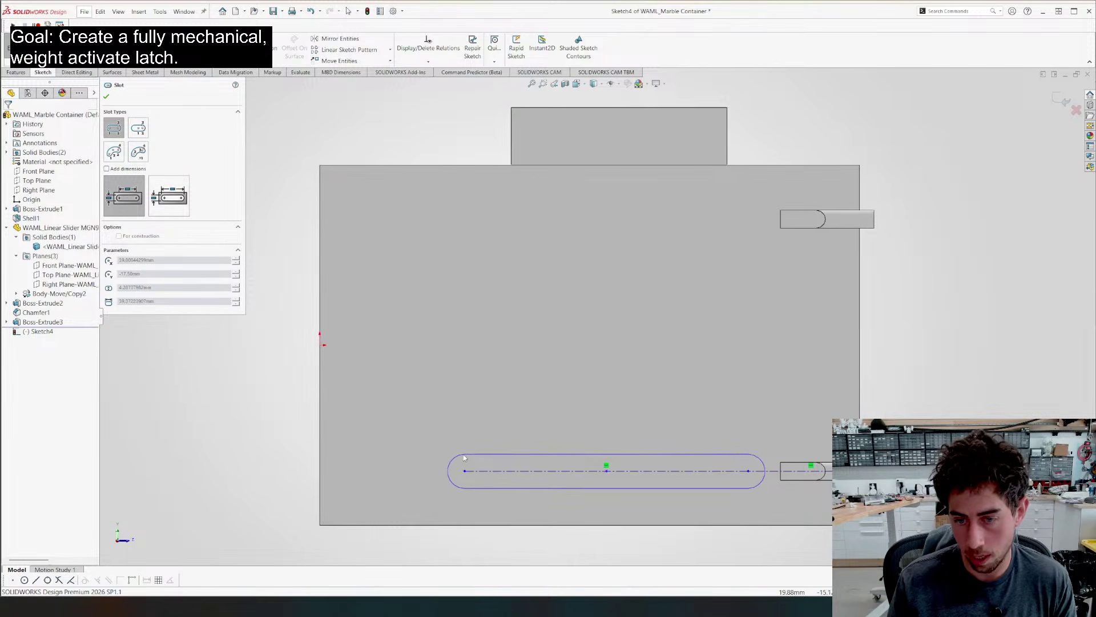
pyautogui.click(462, 485)
# Dimension the slot's width at 5 mm between its two long edges
pyautogui.press('d')
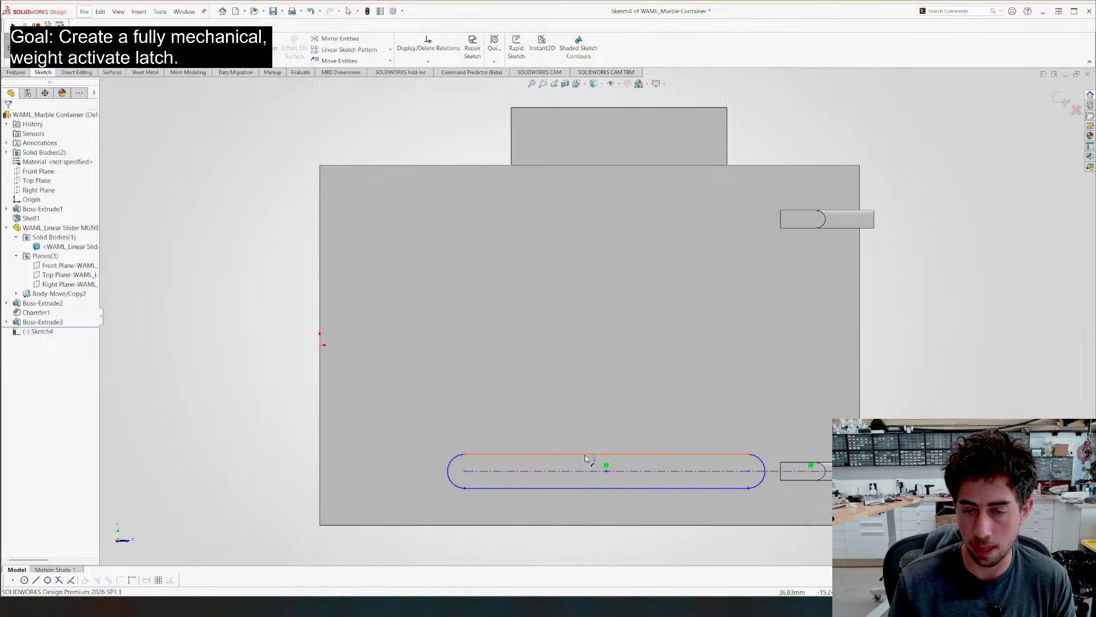
pyautogui.click(585, 458)
pyautogui.click(587, 488)
pyautogui.scroll(3, 588, 491)
pyautogui.click(590, 510)
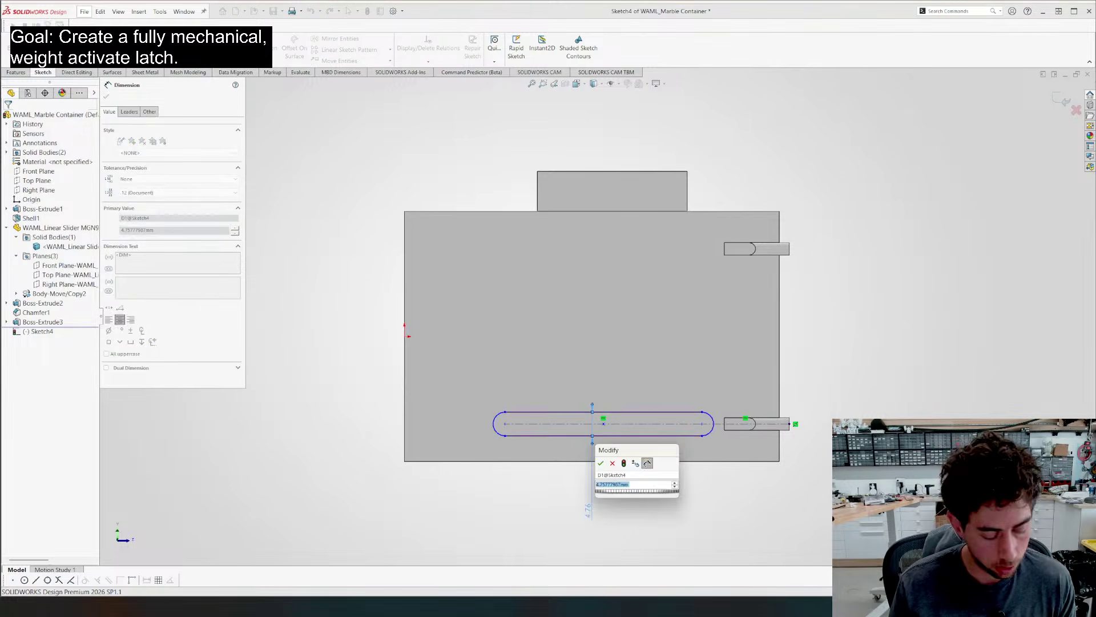
pyautogui.write('5')
pyautogui.press('Return')
pyautogui.press('Escape')
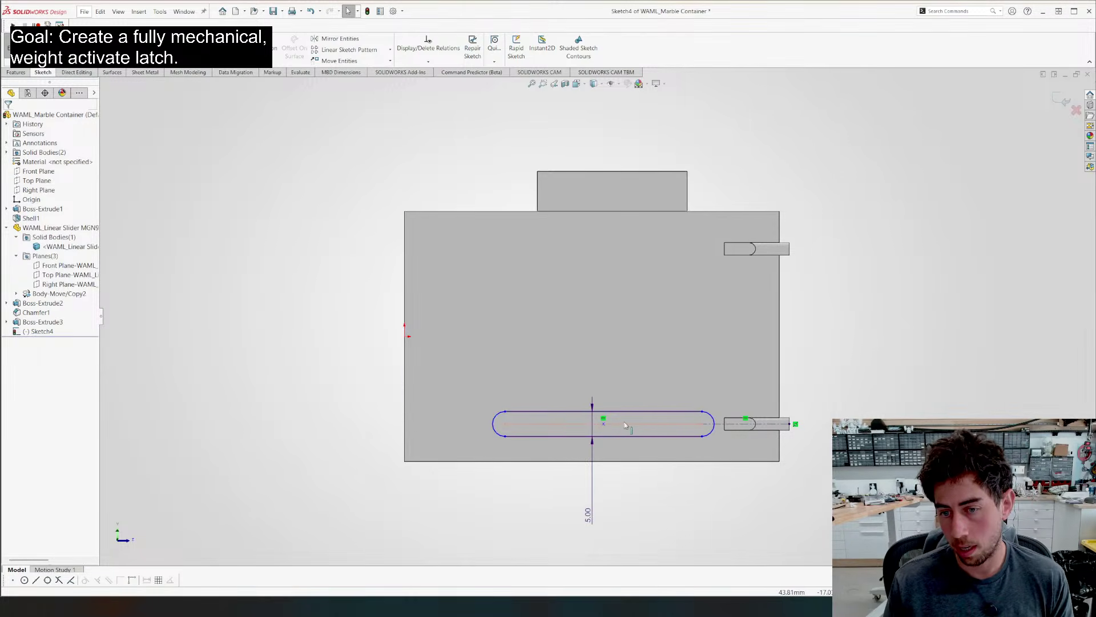
# Dimension the distance from the slot's nearer arc centre to the container's rim edge at 11 mm
pyautogui.click(704, 424)
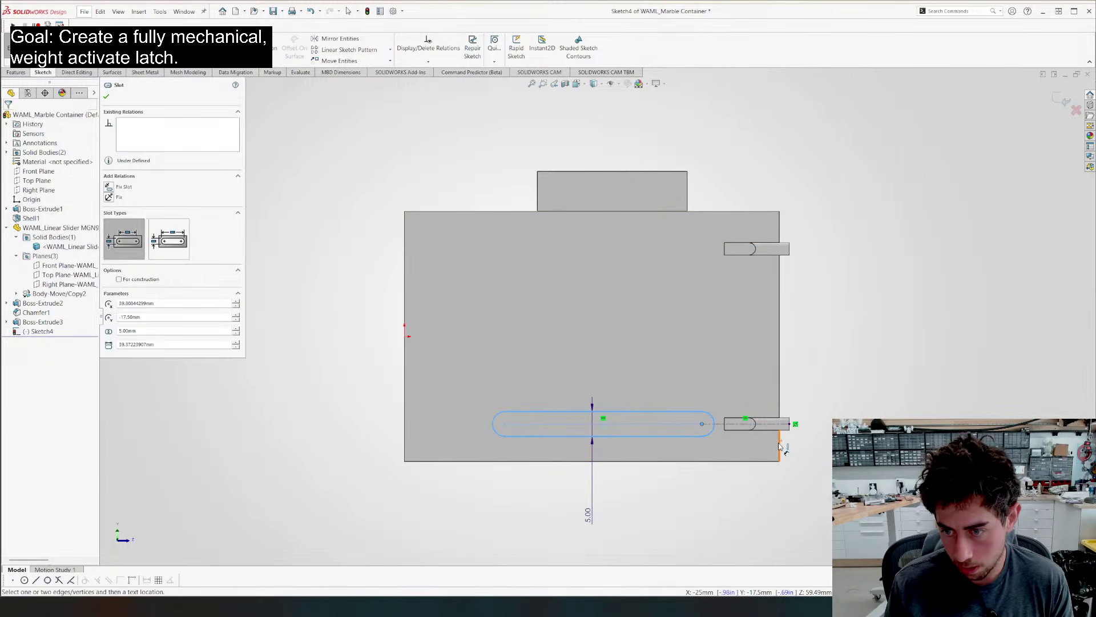
pyautogui.click(780, 449)
pyautogui.click(770, 504)
pyautogui.write('10')
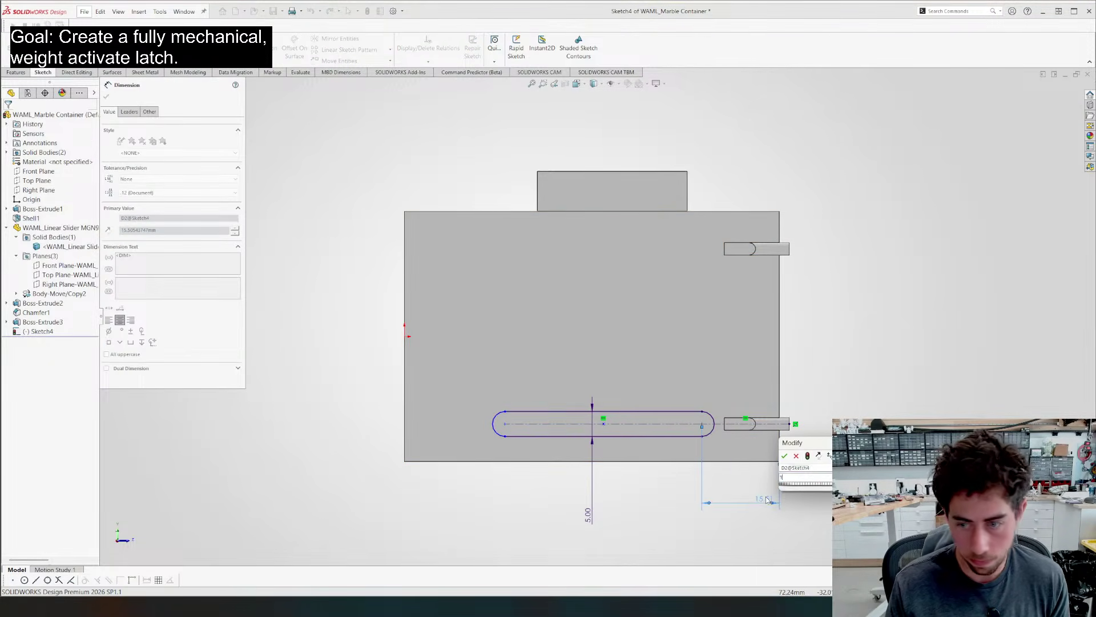
pyautogui.press('Return')
pyautogui.doubleClick(773, 500)
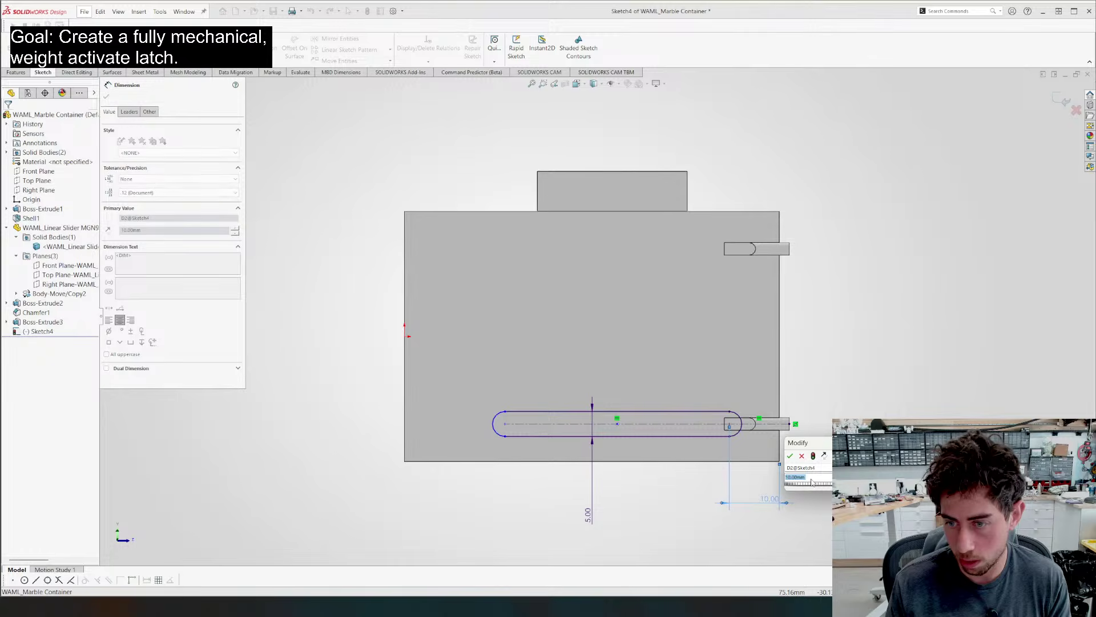
pyautogui.press('Return')
pyautogui.press('Escape')
pyautogui.moveTo(767, 448); pyautogui.dragTo(729, 393, button='middle')
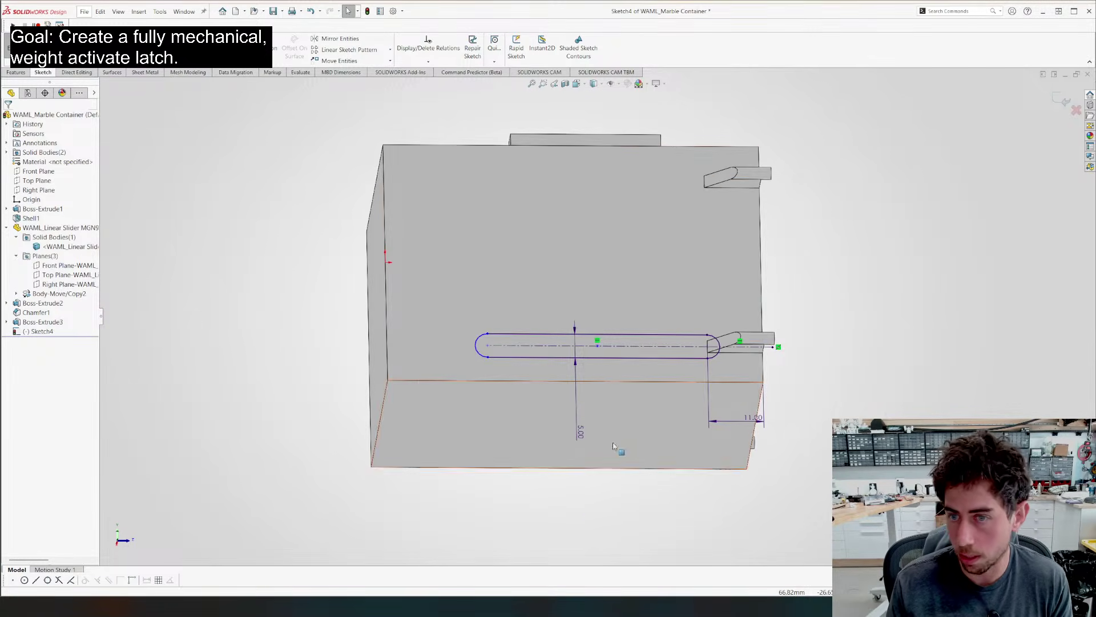
# Dimension the slot's centre-to-centre length at 50 mm and finish the sketch
pyautogui.press('d')
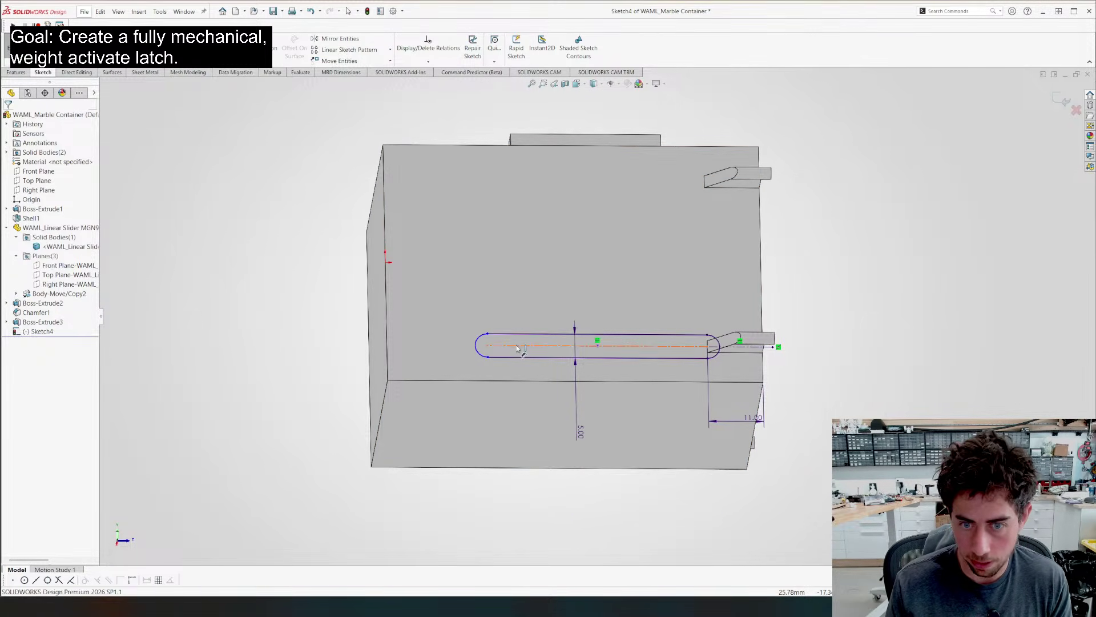
pyautogui.click(518, 348)
pyautogui.click(570, 523)
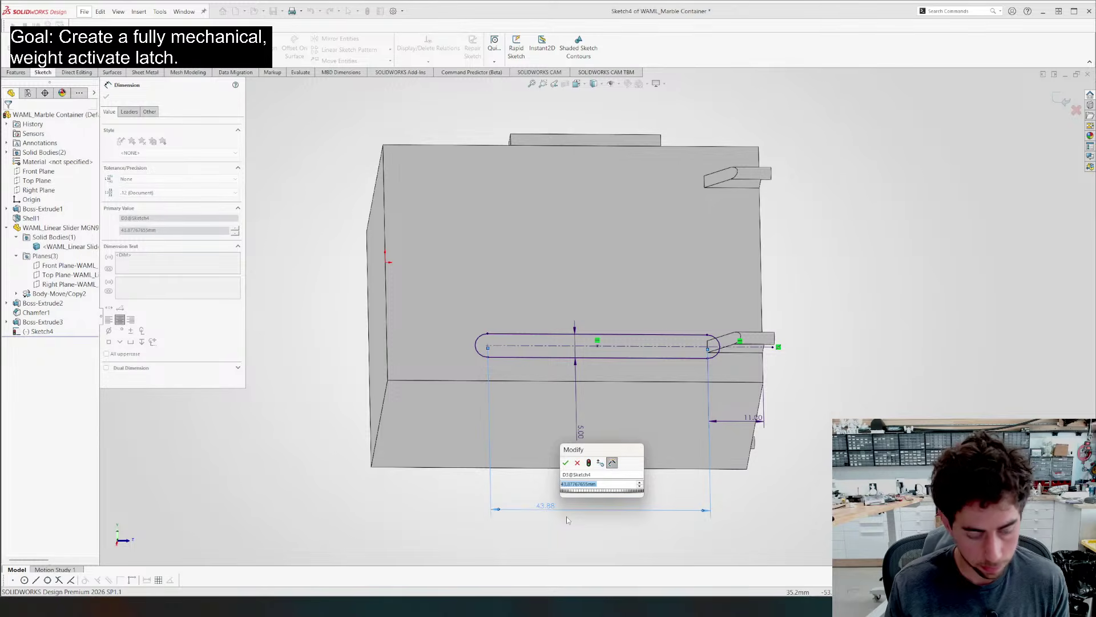
pyautogui.write('50')
pyautogui.press('Return')
pyautogui.press('Escape')
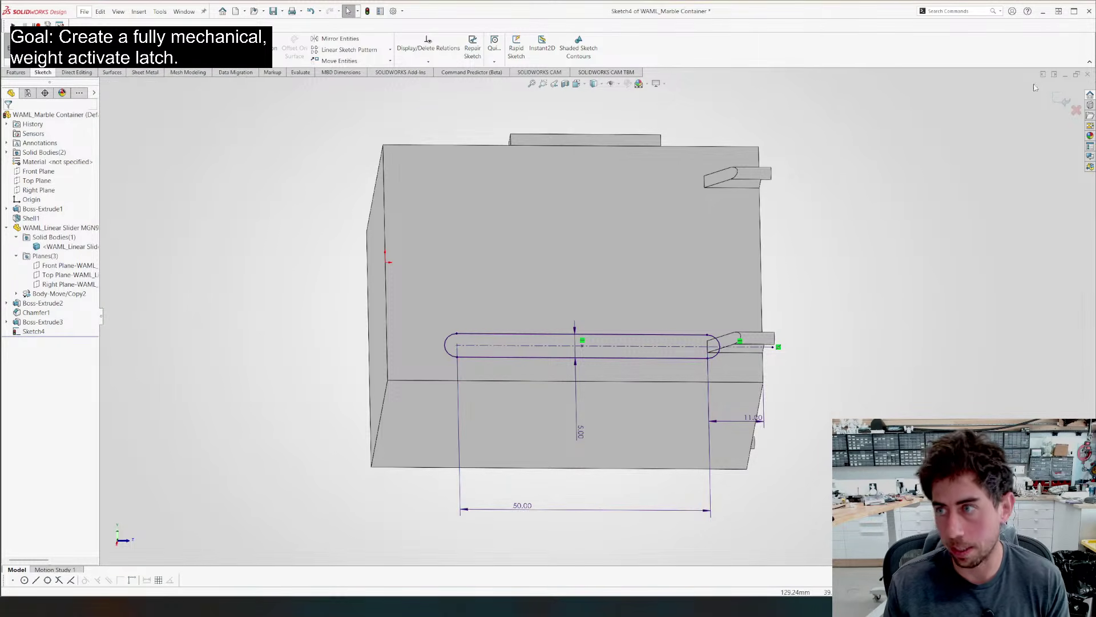
pyautogui.click(1063, 101)
# Edit the chamfer under the side tabs and set its distance to 6.5 mm
pyautogui.scroll(-5, 794, 338)
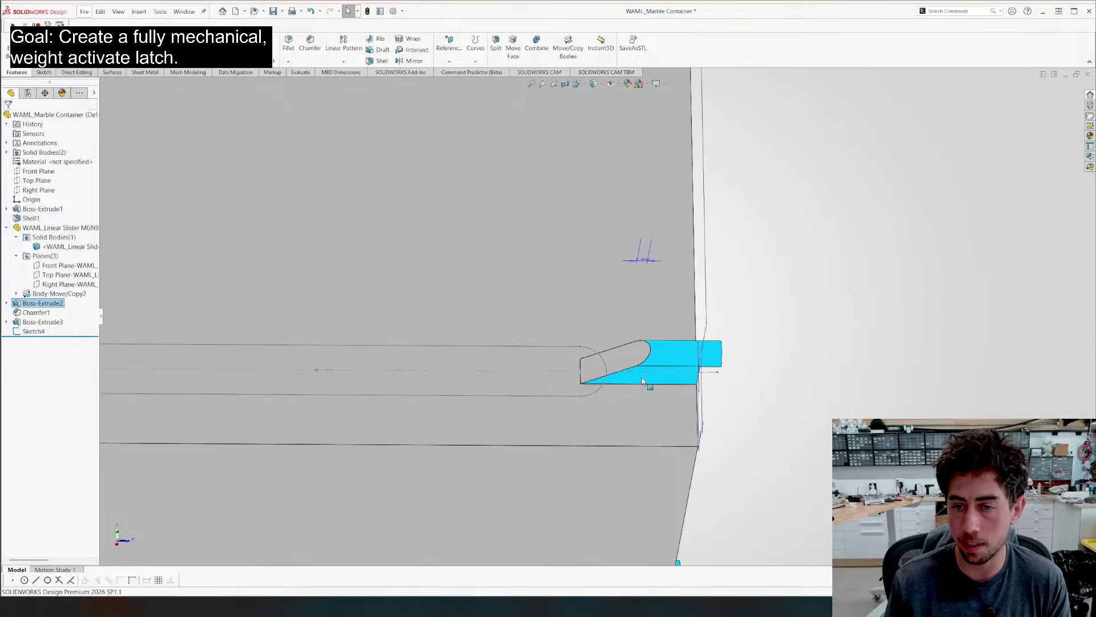
pyautogui.moveTo(641, 381); pyautogui.dragTo(608, 388, button='middle')
pyautogui.click(596, 380)
pyautogui.click(620, 364)
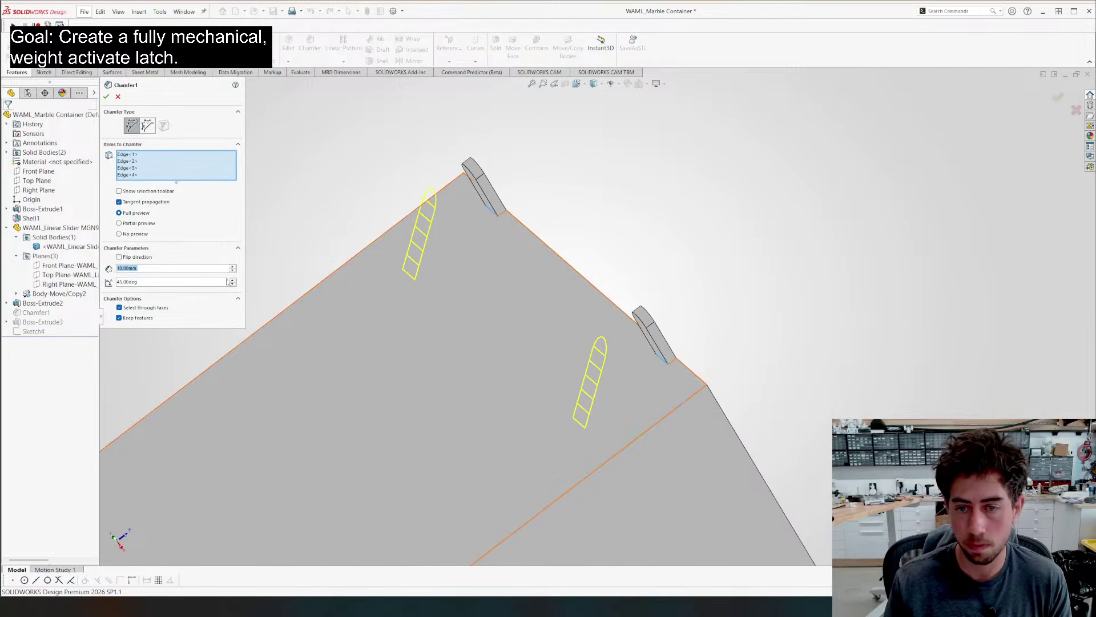
pyautogui.scroll(-4, 168, 271)
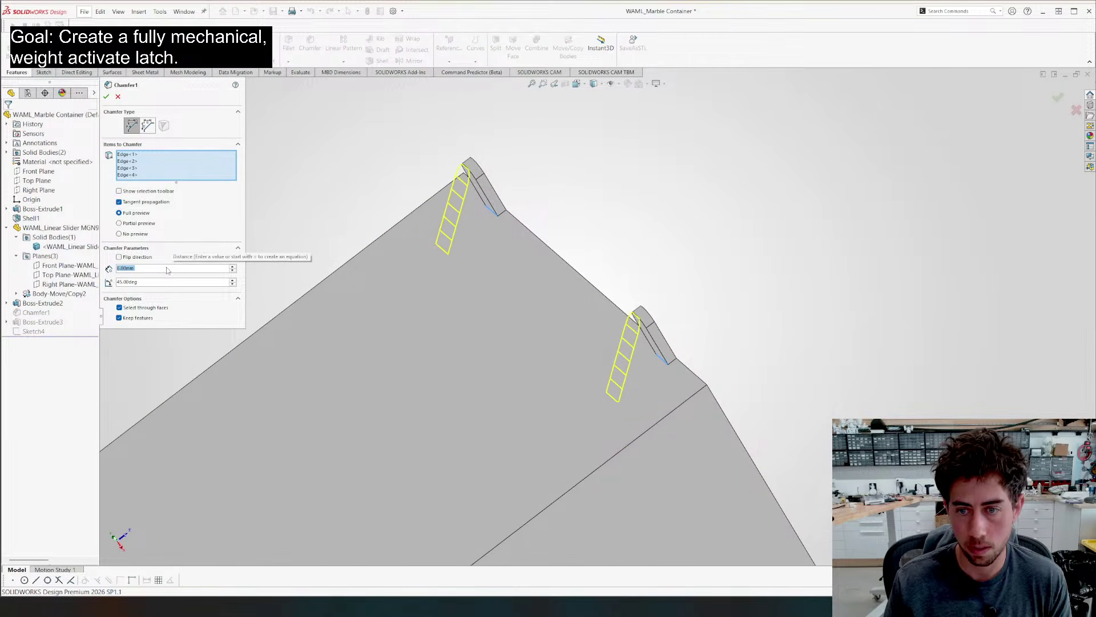
pyautogui.scroll(1, 168, 271)
pyautogui.scroll(-1, 168, 271)
pyautogui.write('6.')
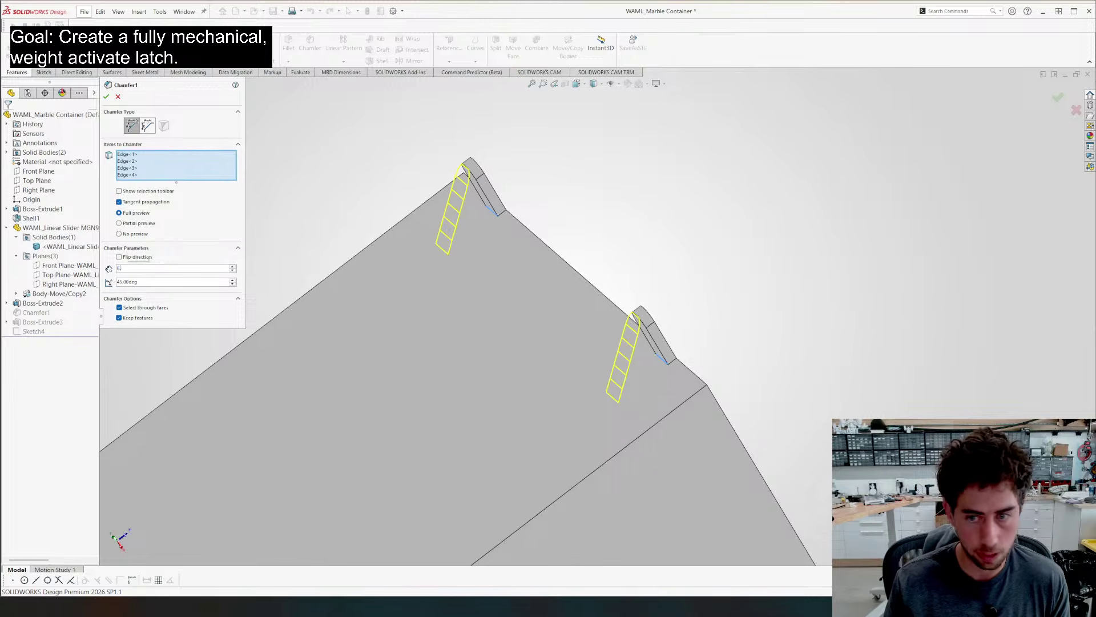
pyautogui.write('5')
pyautogui.press('Return')
pyautogui.press('Return')
# Reopen the slot sketch on the container's side face for editing
pyautogui.scroll(3, 752, 372)
pyautogui.moveTo(491, 324); pyautogui.dragTo(413, 407, button='middle')
pyautogui.scroll(2, 413, 407)
pyautogui.hotkey('ctrl', '8')
pyautogui.press('Escape')
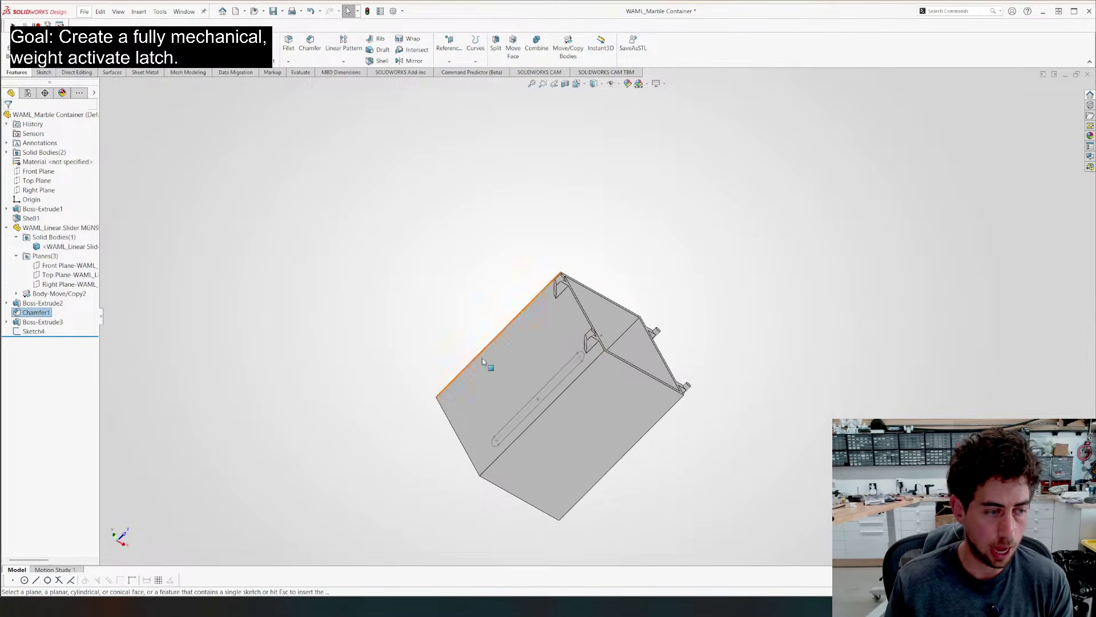
pyautogui.click(498, 362)
pyautogui.hotkey('ctrl', '8')
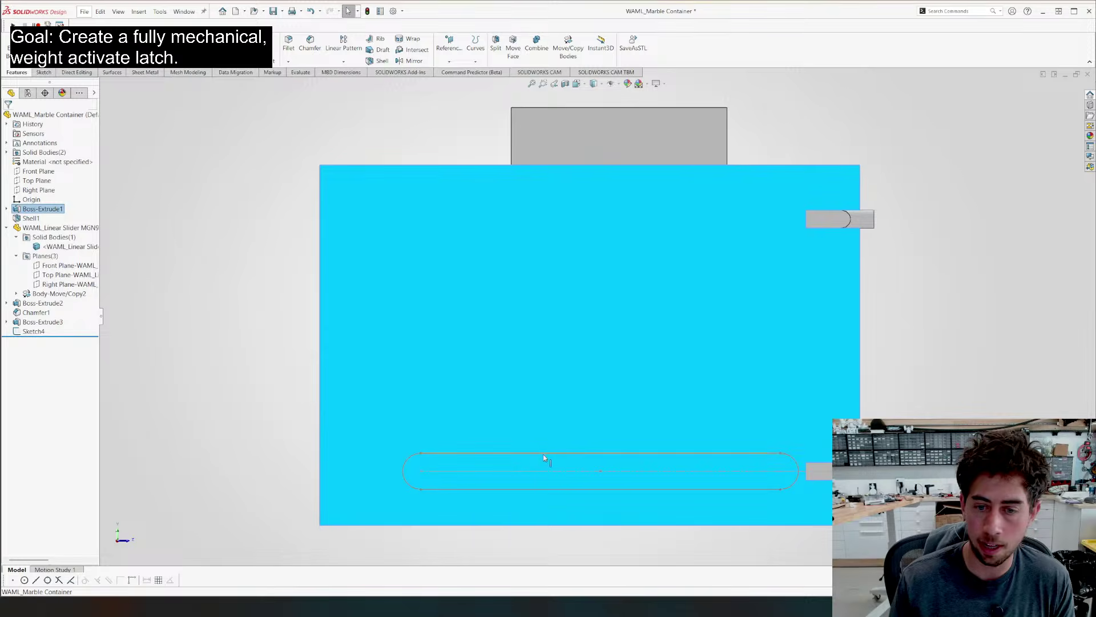
pyautogui.rightClick(543, 454)
pyautogui.click(554, 430)
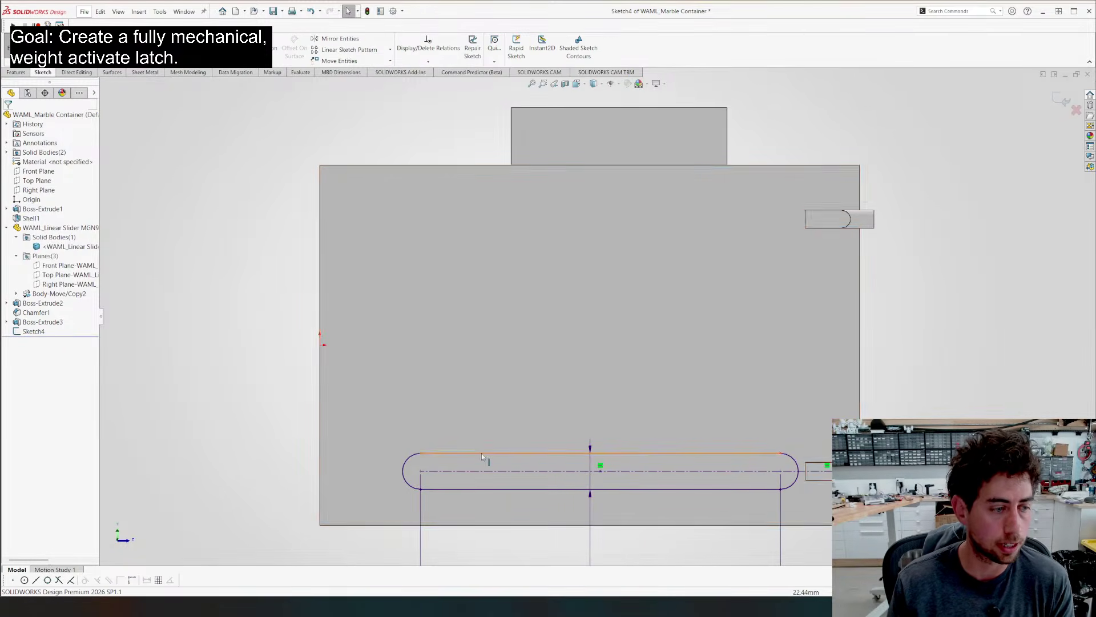
# Set the slot's width to 4 mm
pyautogui.press('z')
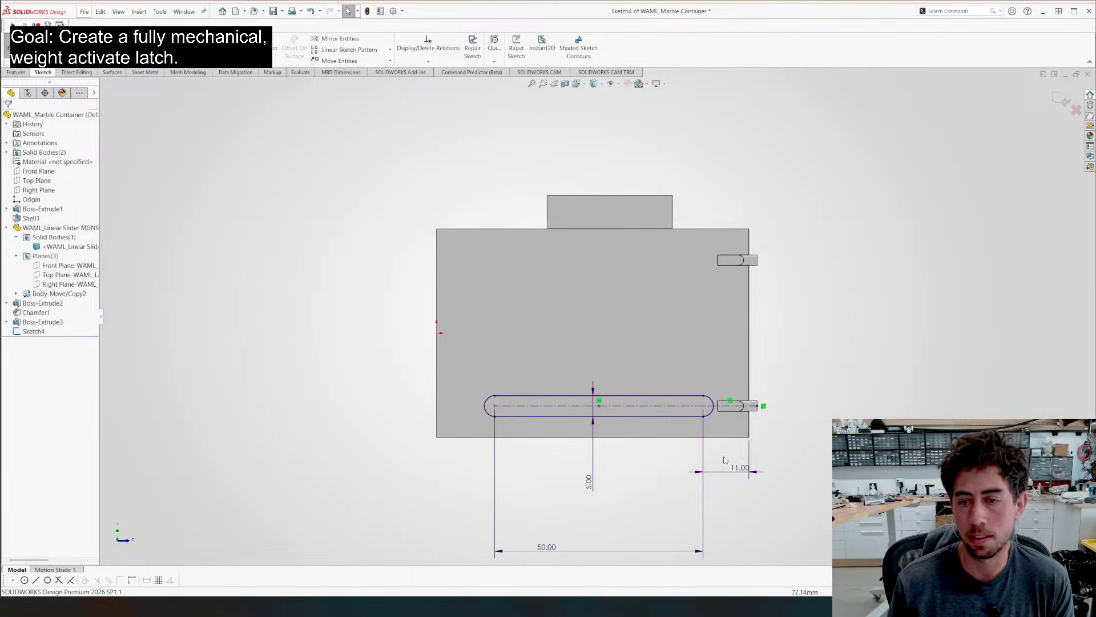
pyautogui.scroll(-3, 708, 493)
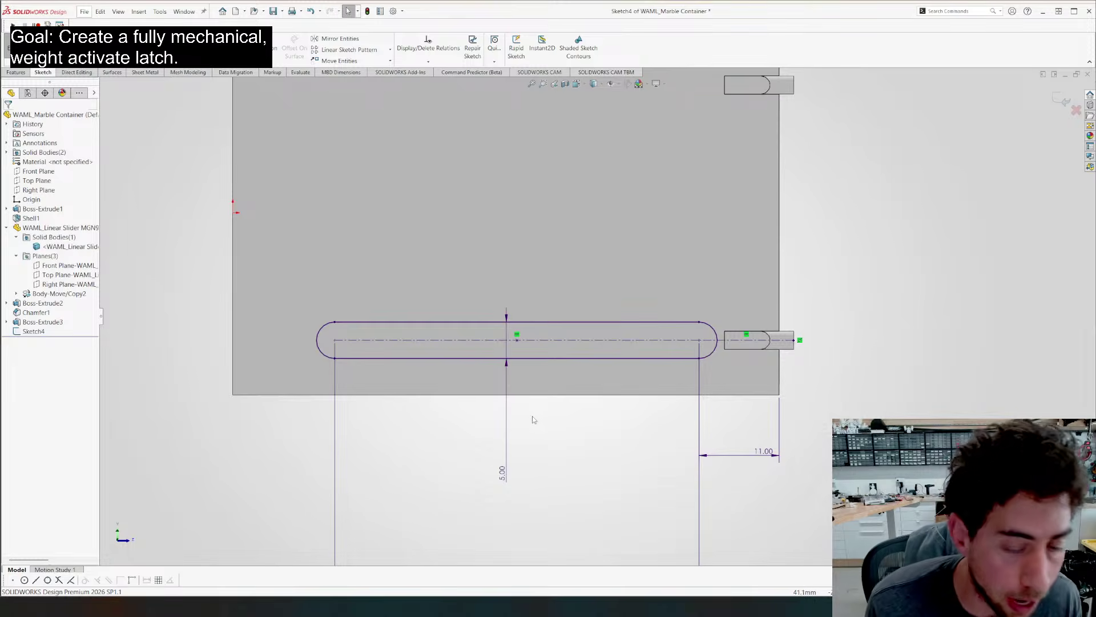
pyautogui.scroll(-1, 513, 377)
pyautogui.press('z')
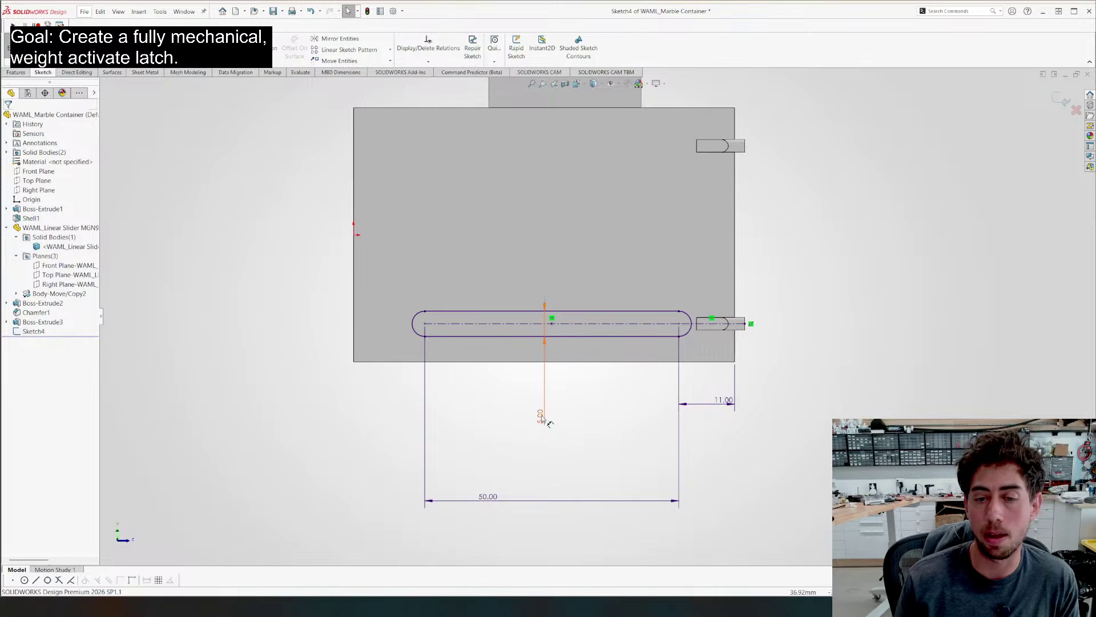
pyautogui.click(541, 416)
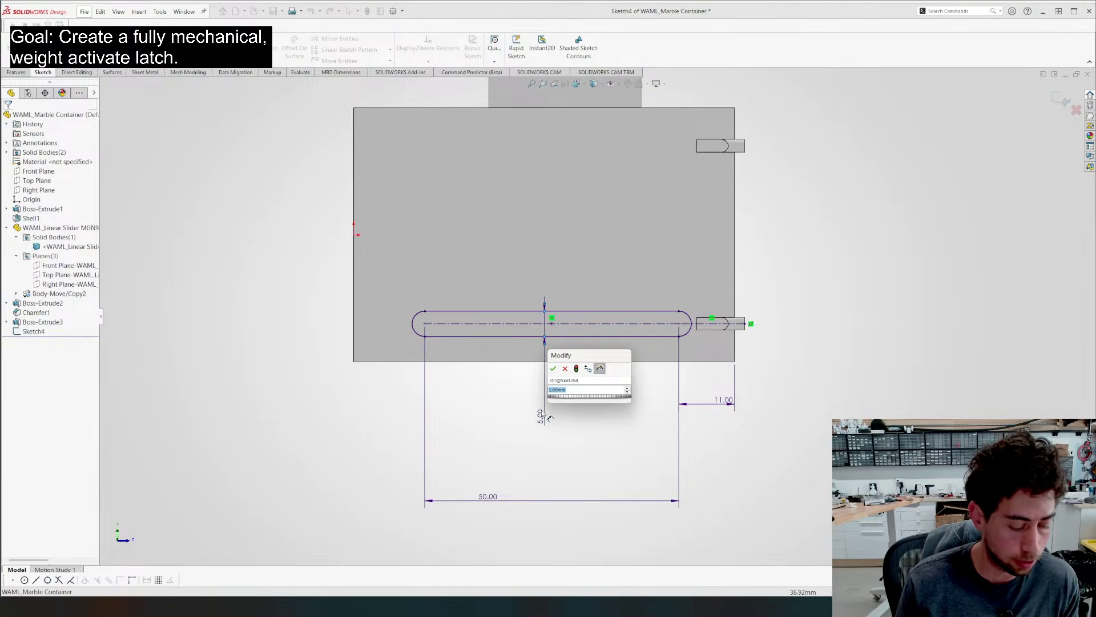
pyautogui.press('Return')
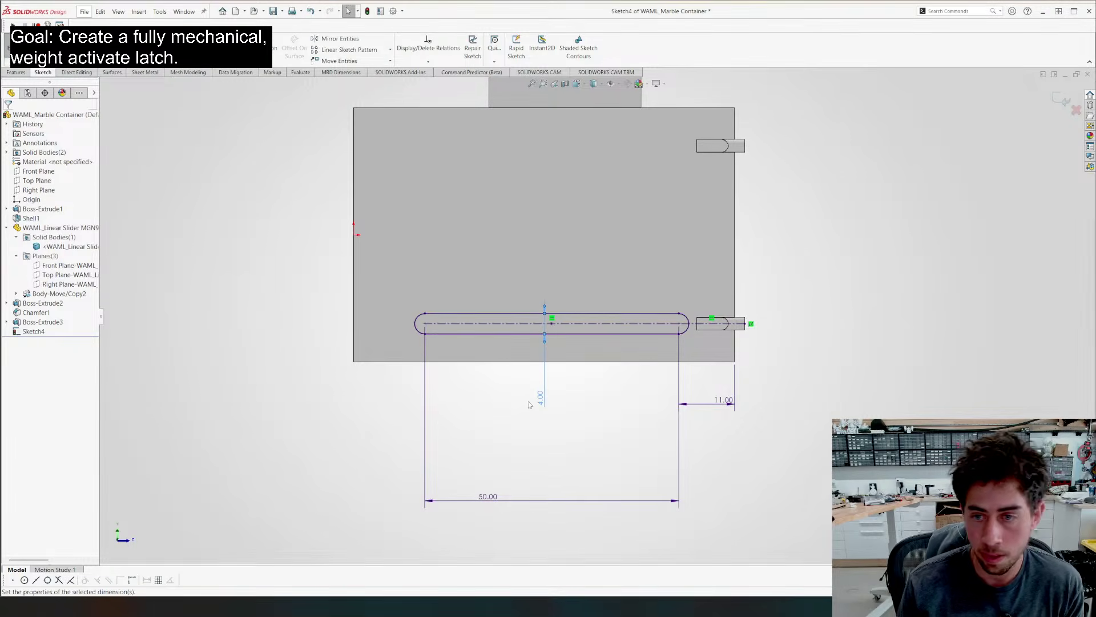
pyautogui.press('Escape')
pyautogui.press('z')
pyautogui.hotkey('shift', 'z')
pyautogui.hotkey('shift', 'z')
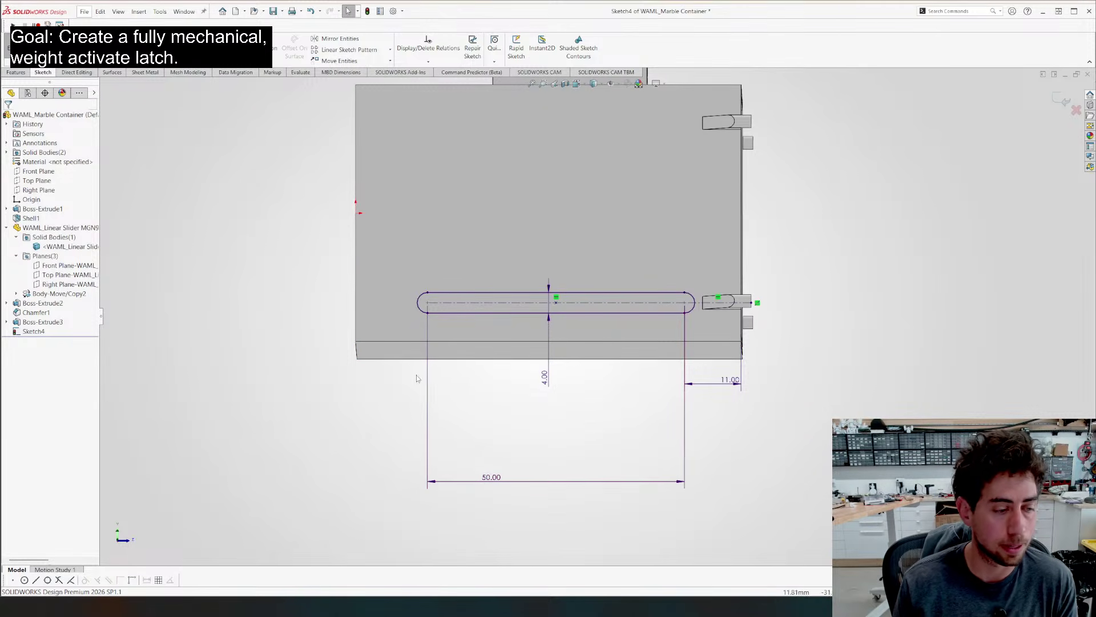
# Draw a horizontal centerline from the origin to beyond the container's rim and mirror the slot about it
pyautogui.moveTo(902, 375); pyautogui.dragTo(720, 391, button='middle')
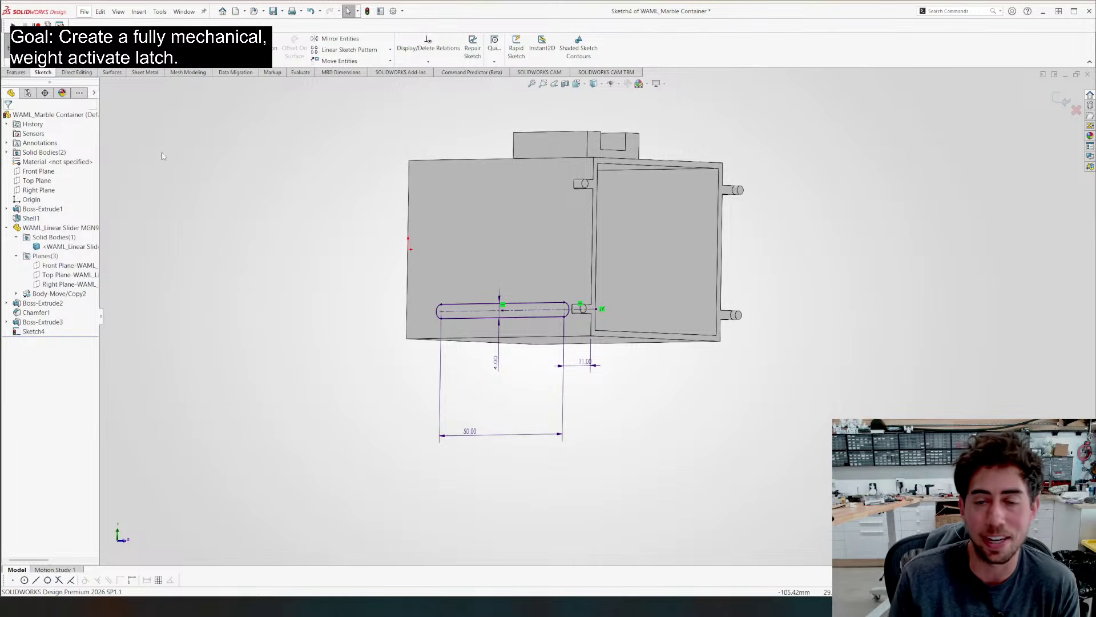
pyautogui.hotkey('ctrl', '8')
pyautogui.press('l')
pyautogui.click(406, 266)
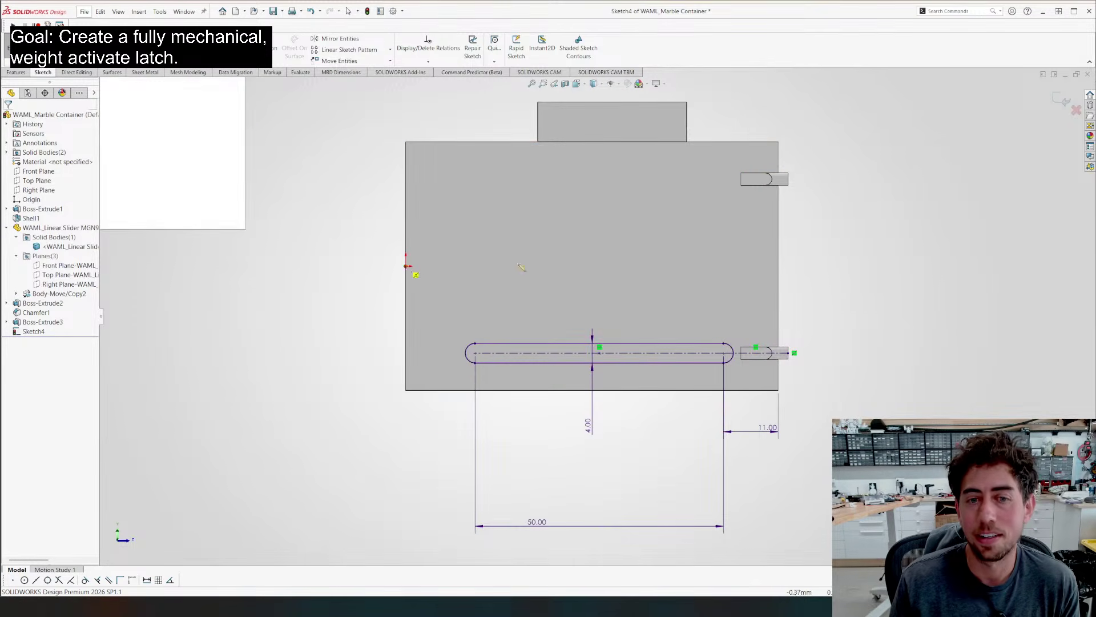
pyautogui.click(872, 266)
pyautogui.press('Escape')
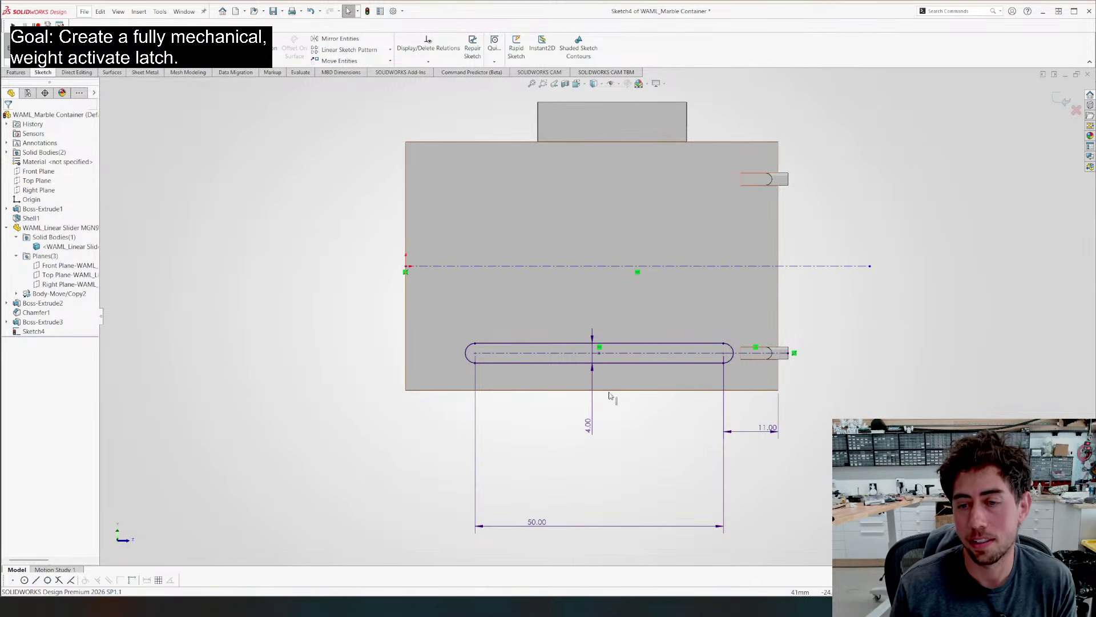
pyautogui.click(658, 344)
pyautogui.keyDown('ctrl'); pyautogui.click(665, 362); pyautogui.keyUp('ctrl')
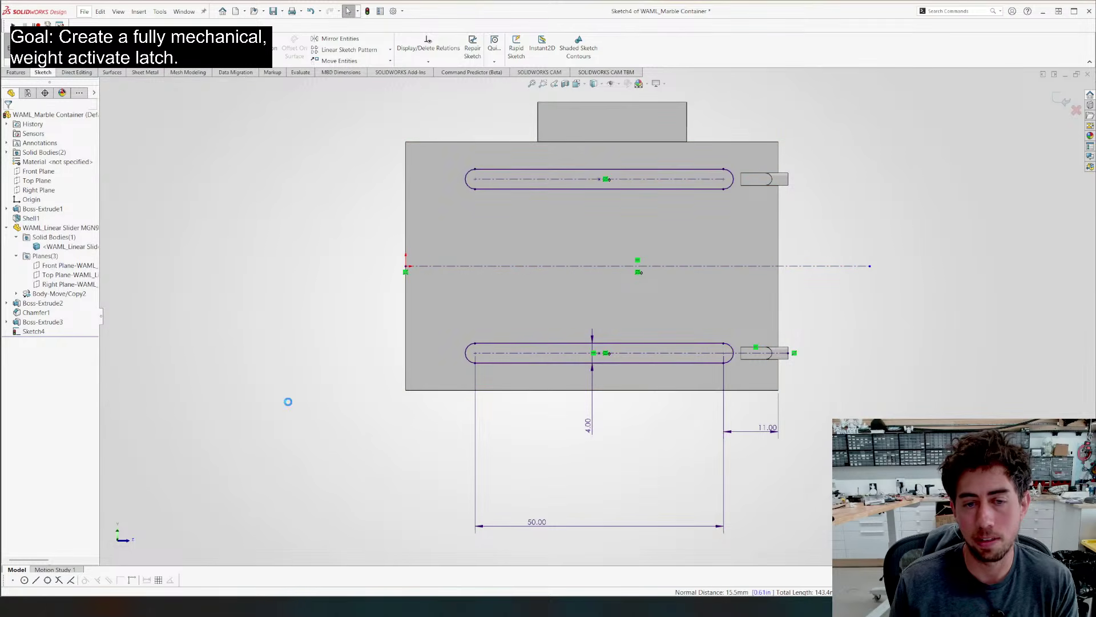
# Cut both mirrored slots all the way through the marble container's side walls
pyautogui.press('e')
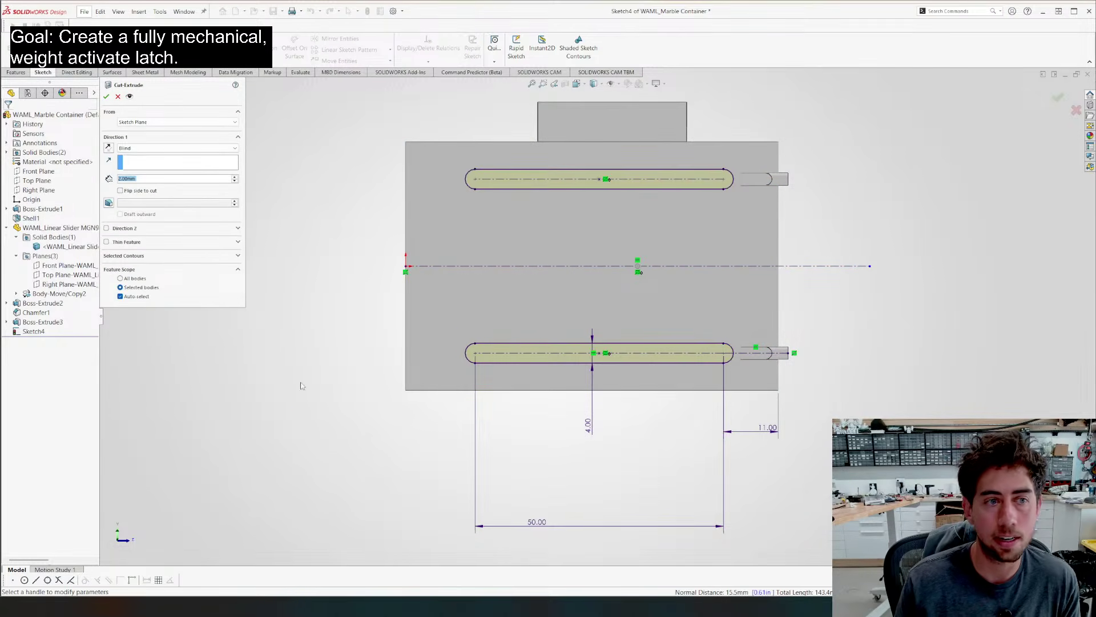
pyautogui.click(148, 148)
pyautogui.click(148, 160)
pyautogui.press('Return')
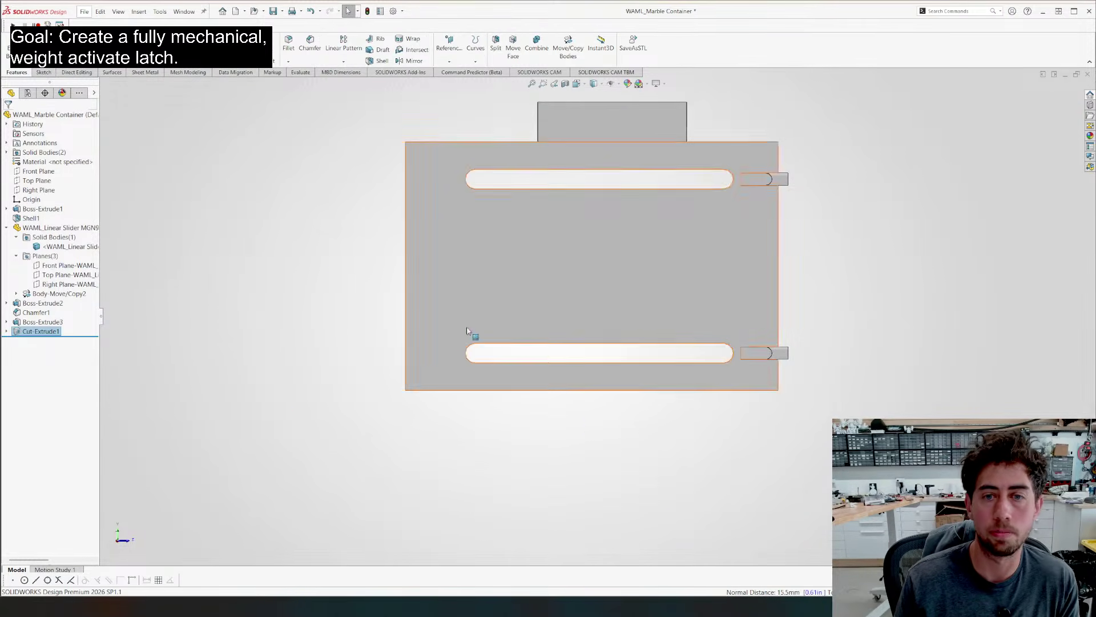
# In the assembly, slide the marble container down along the linear rail and examine how the marble scale fits inside the slotted walls
pyautogui.moveTo(470, 330); pyautogui.dragTo(359, 328, button='middle')
pyautogui.hotkey('ctrl', 'Tab')
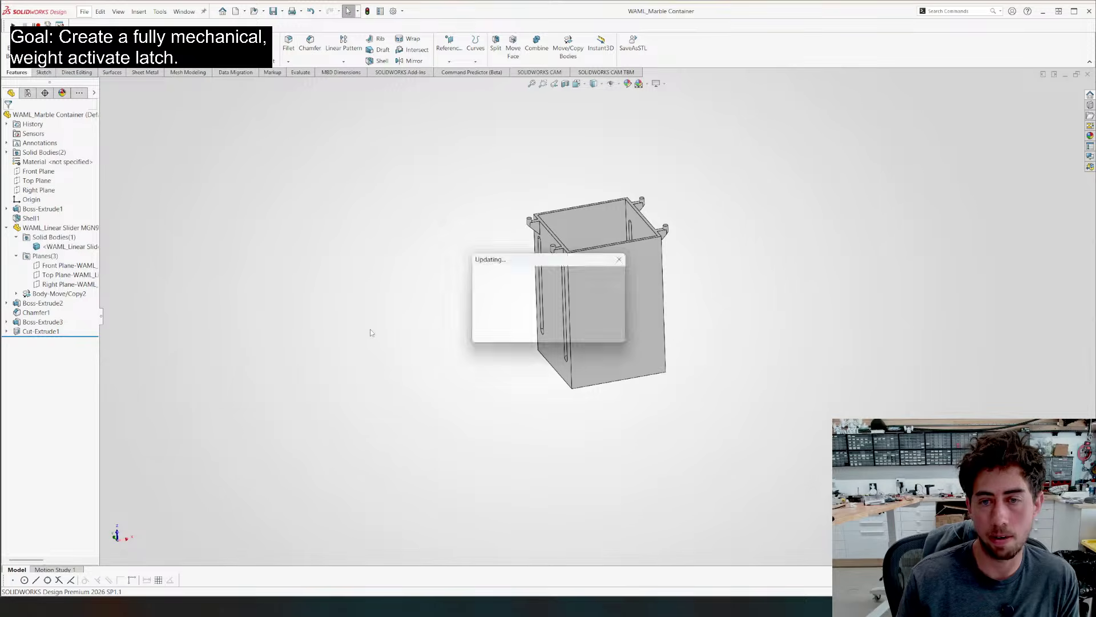
pyautogui.scroll(4, 488, 399)
pyautogui.moveTo(467, 395); pyautogui.dragTo(498, 321, button='middle')
pyautogui.moveTo(600, 375); pyautogui.dragTo(602, 378)
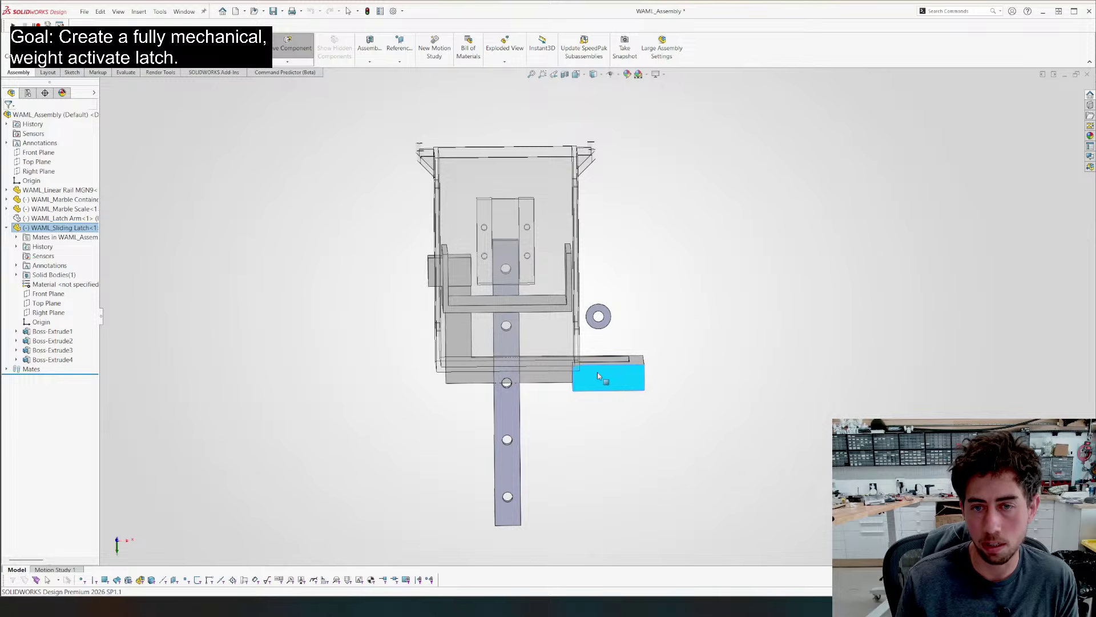
pyautogui.moveTo(566, 301); pyautogui.dragTo(473, 329, button='middle')
pyautogui.scroll(3, 473, 330)
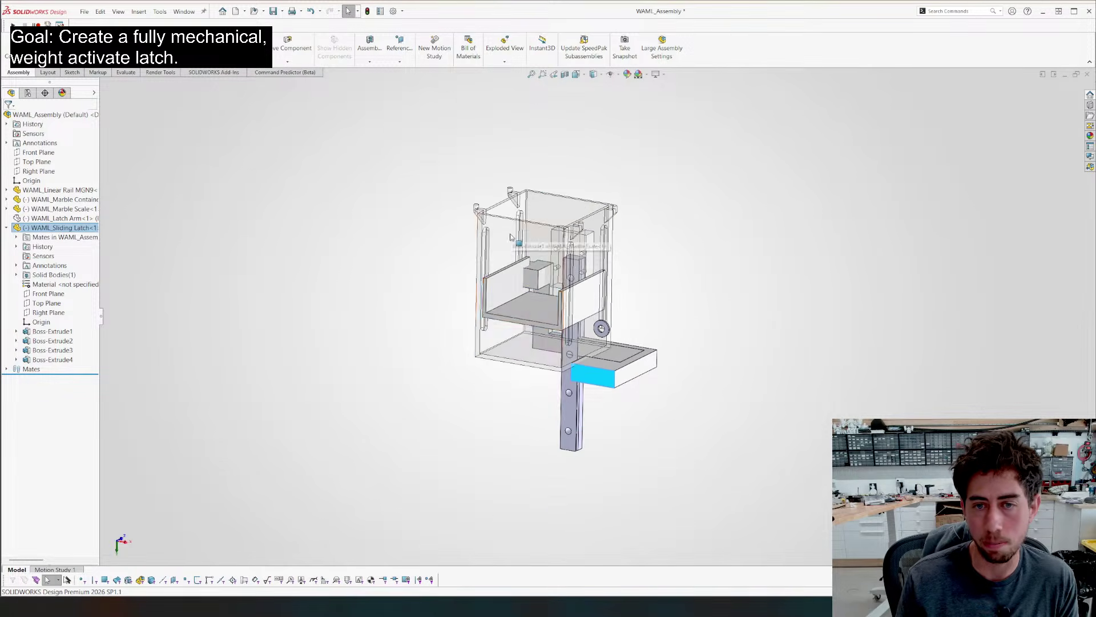
pyautogui.moveTo(511, 237); pyautogui.dragTo(530, 284)
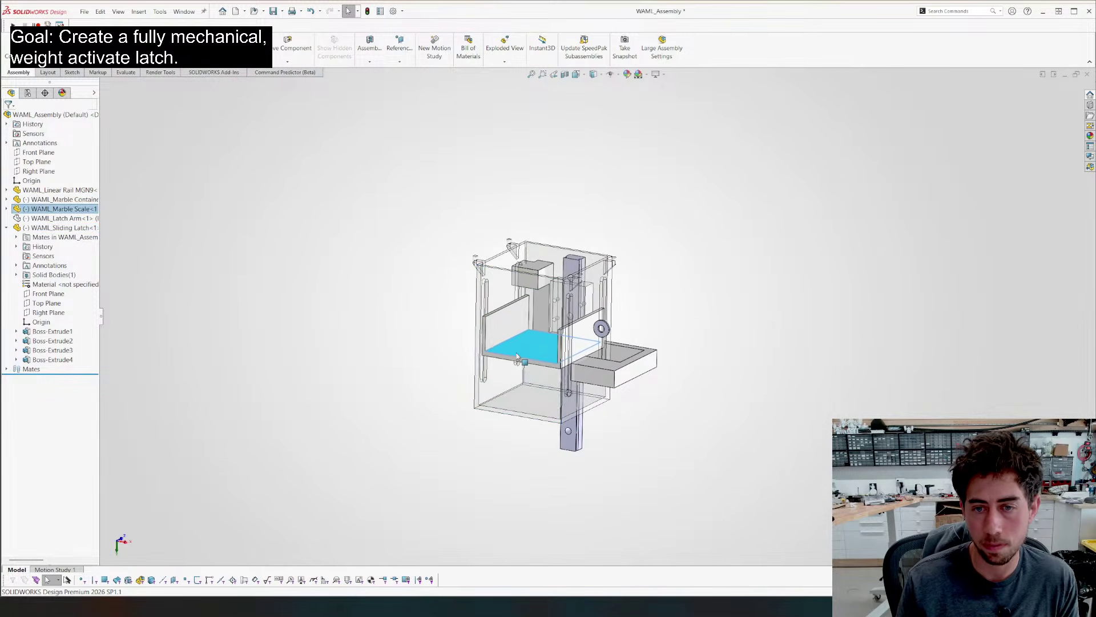
pyautogui.click(530, 284)
pyautogui.click(410, 262)
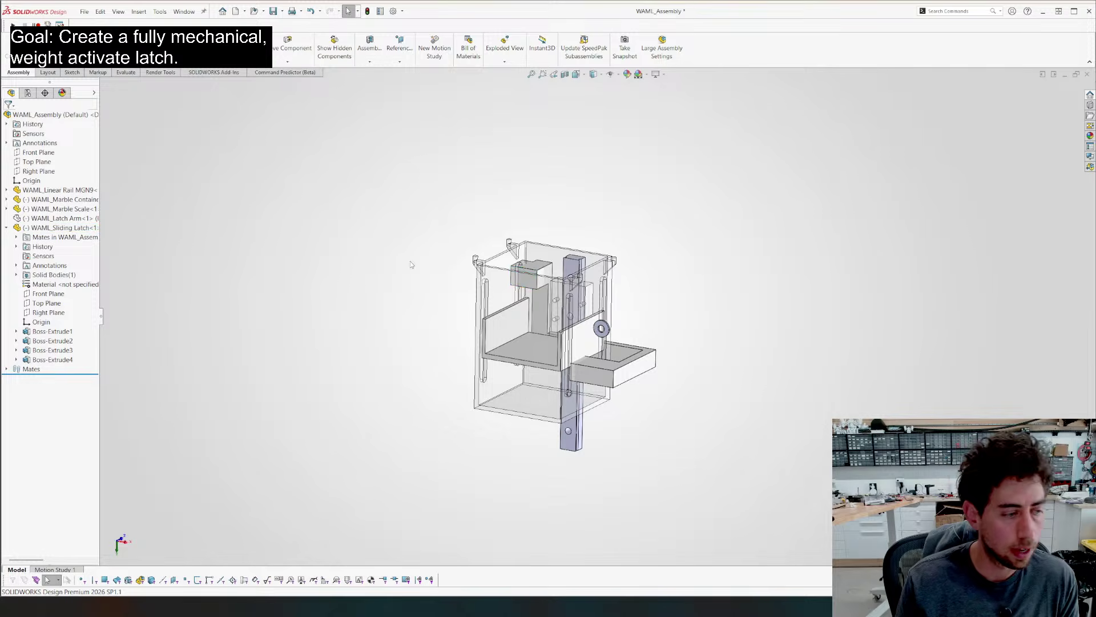
pyautogui.moveTo(410, 262); pyautogui.dragTo(469, 283, button='middle')
pyautogui.scroll(-4, 548, 390)
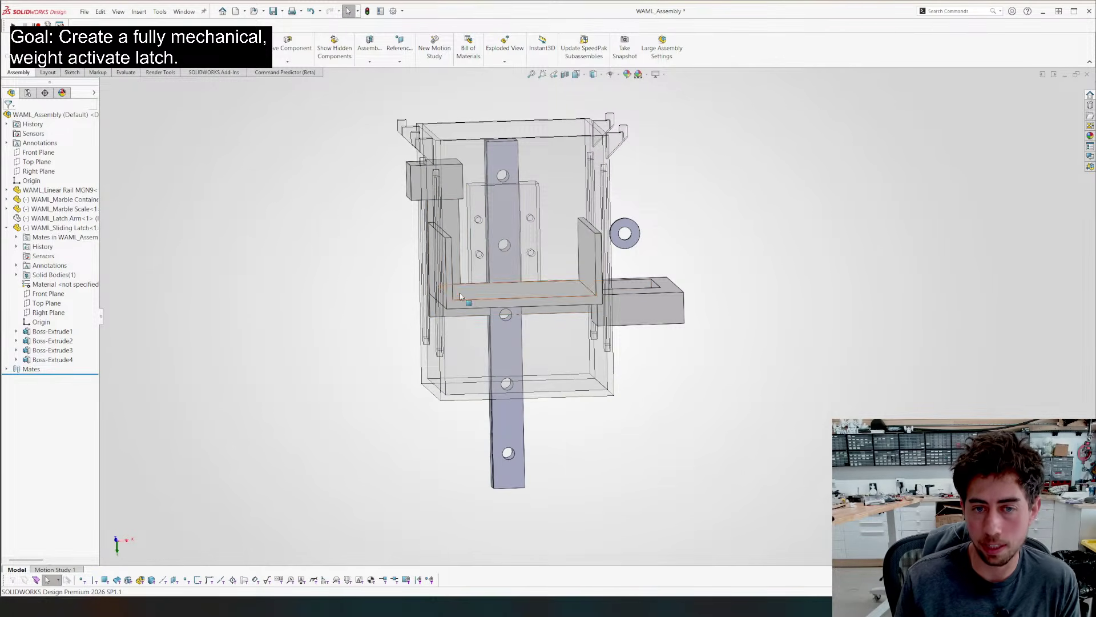
# Open the Marble Scale part and delete its side-wall extrusion with the mirrored copy and the leftover sketch
pyautogui.rightClick(460, 296)
pyautogui.click(479, 254)
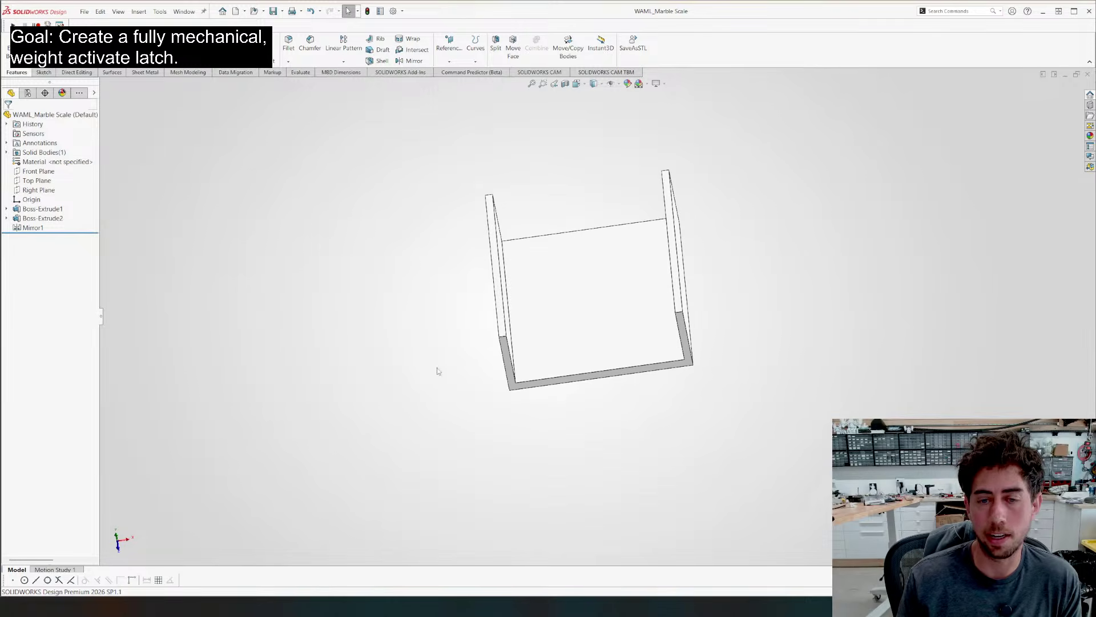
pyautogui.click(12, 221)
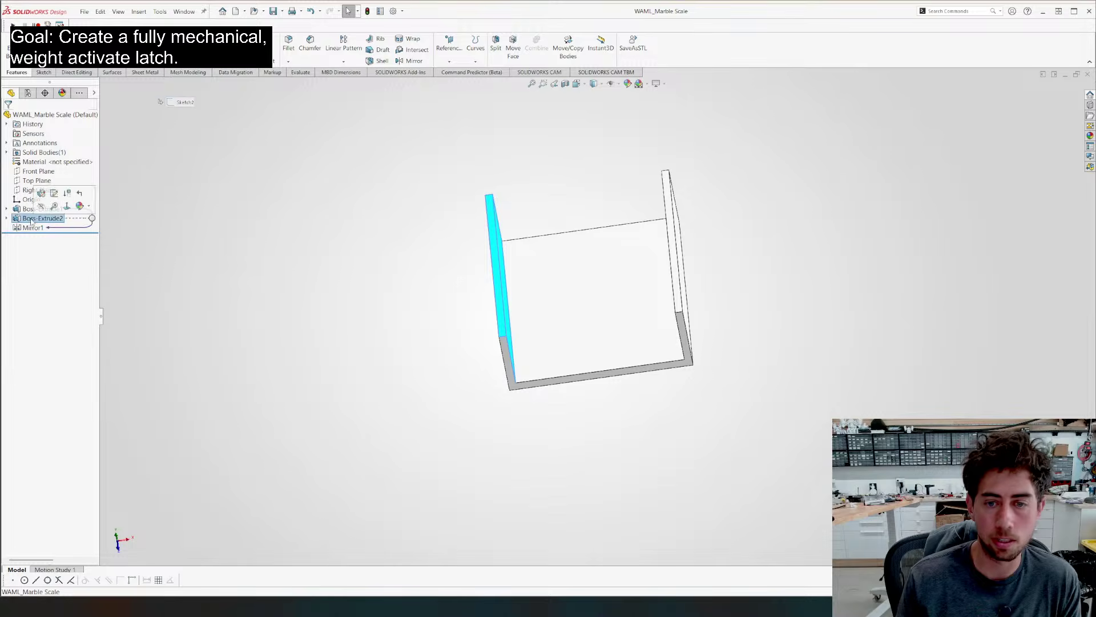
pyautogui.press('Delete')
pyautogui.press('Return')
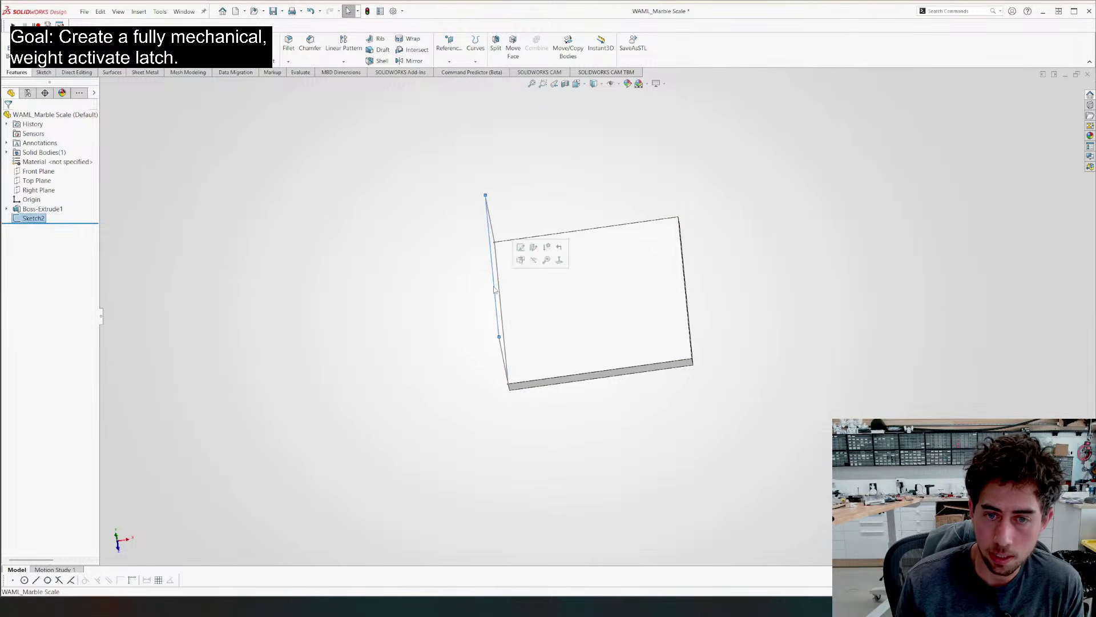
pyautogui.press('Delete')
pyautogui.press('Return')
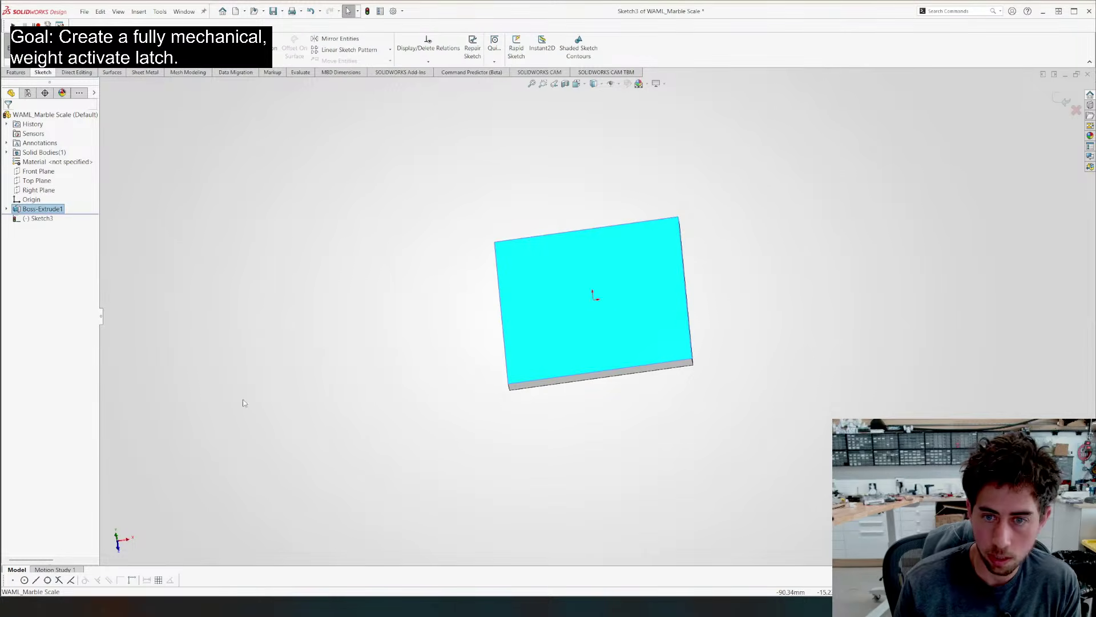
# Extrude the base plate's outline 18 mm upward as a thin feature with walls 1.6 mm thick toward the inside
pyautogui.click(370, 374)
pyautogui.press('e')
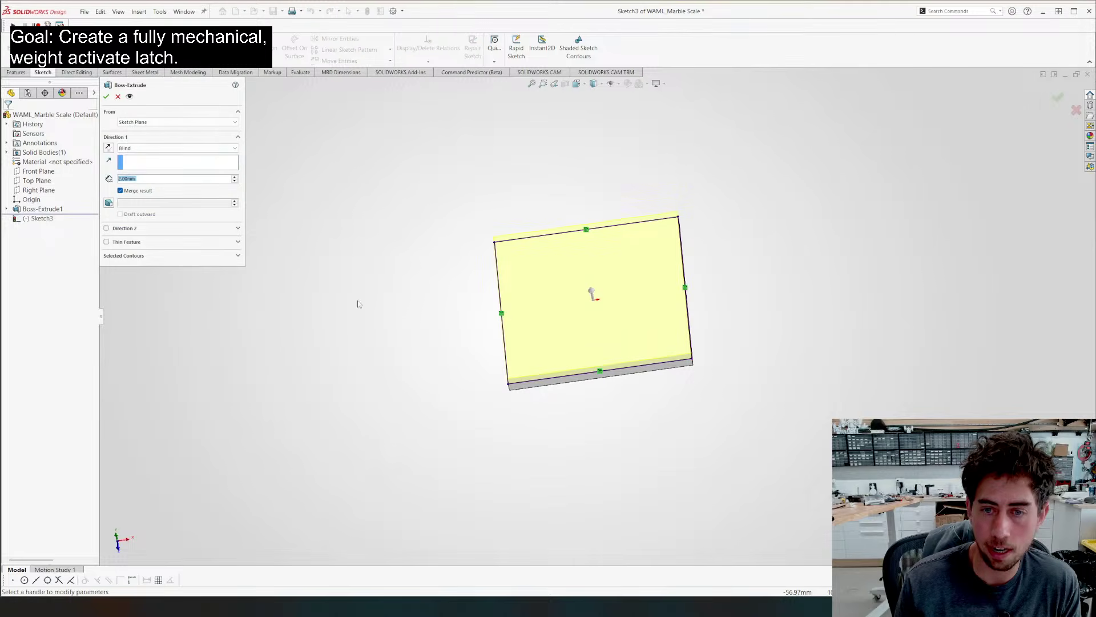
pyautogui.click(107, 243)
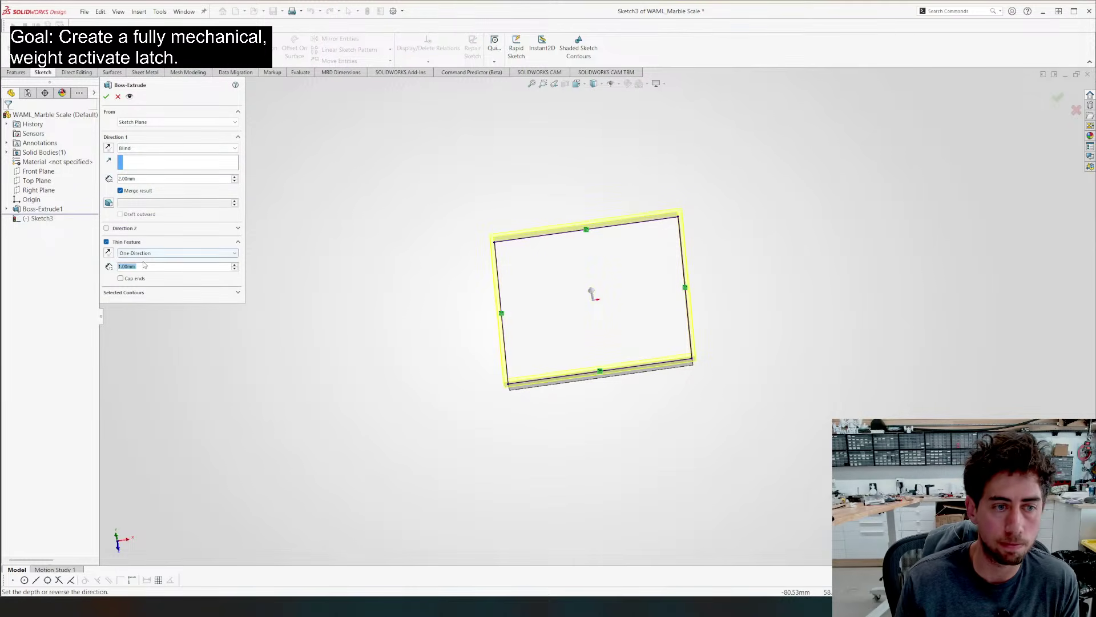
pyautogui.write('1.6')
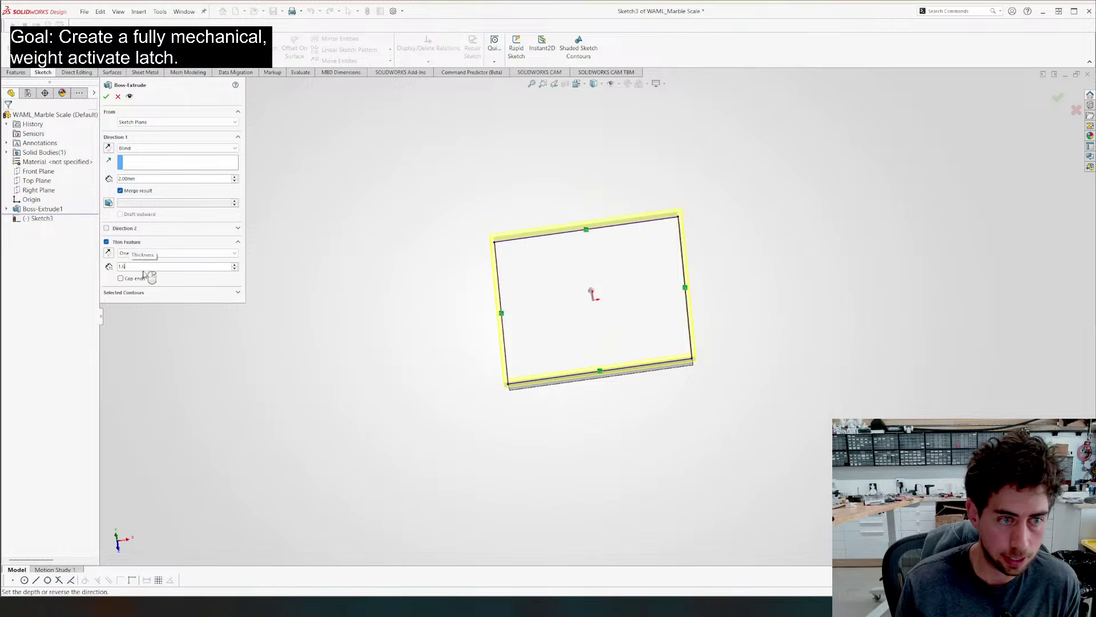
pyautogui.press('Return')
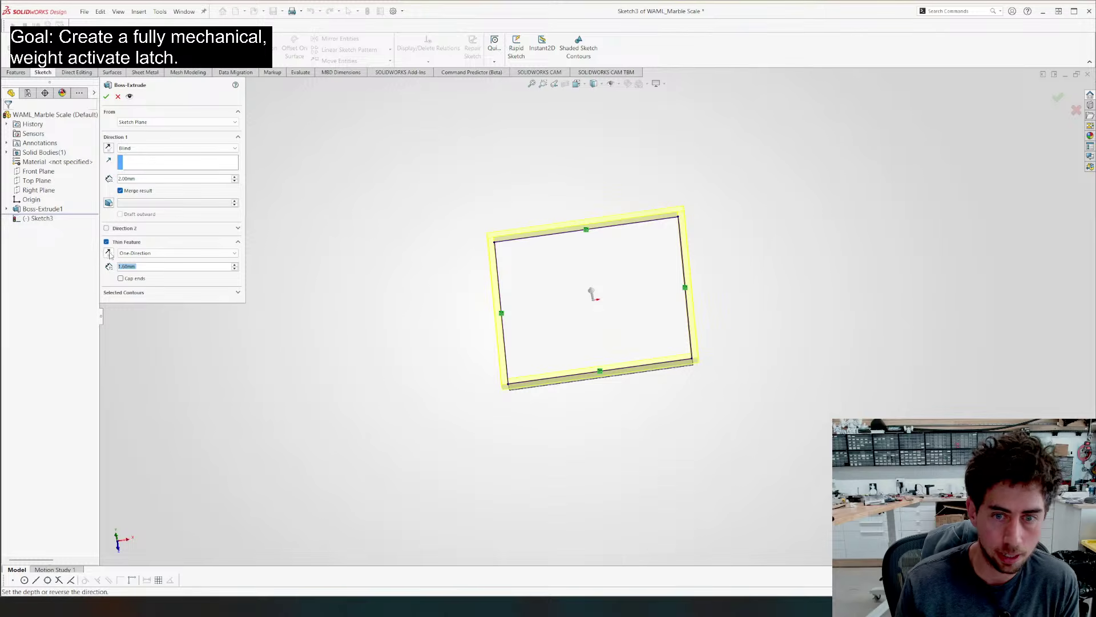
pyautogui.click(109, 254)
pyautogui.scroll(5, 204, 267)
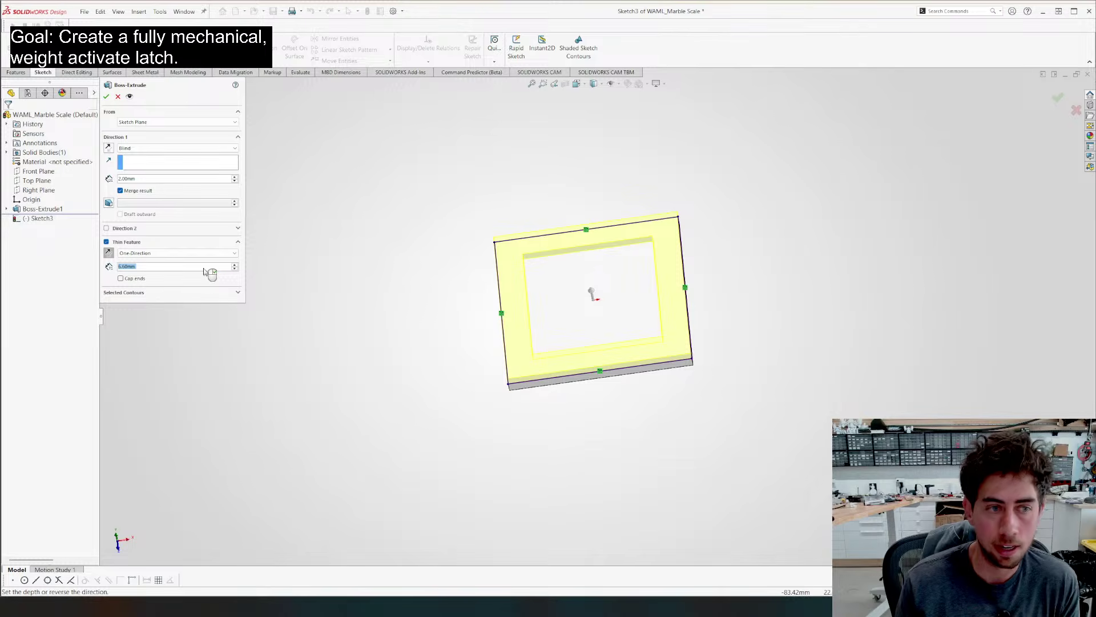
pyautogui.scroll(-5, 204, 271)
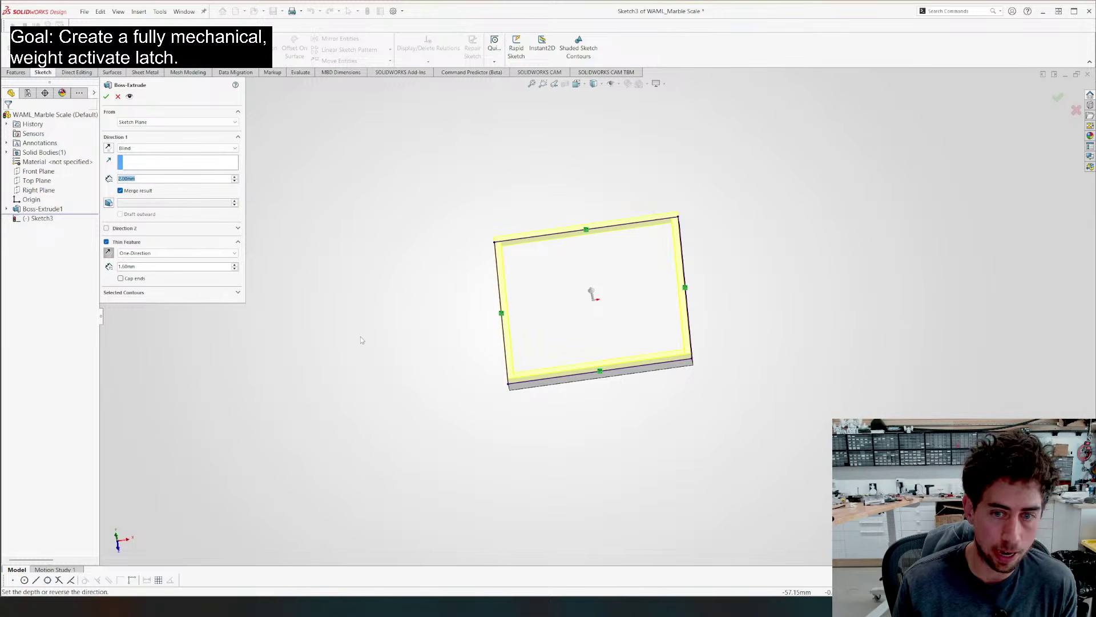
pyautogui.scroll(13, 361, 336)
pyautogui.moveTo(361, 336); pyautogui.dragTo(420, 210, button='middle')
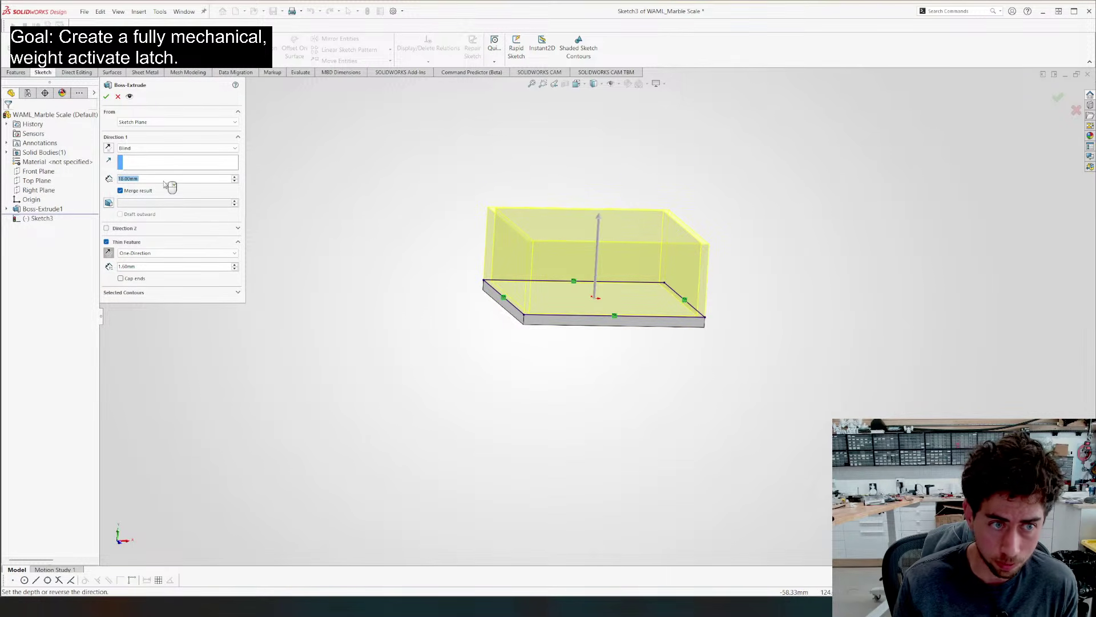
pyautogui.press('Return')
pyautogui.moveTo(533, 319)
pyautogui.mouseDown(button='middle')
pyautogui.moveTo(482, 396)
pyautogui.moveTo(460, 382)
pyautogui.moveTo(637, 185)
pyautogui.moveTo(599, 240)
pyautogui.mouseUp(button='middle')
pyautogui.scroll(1, 577, 286)
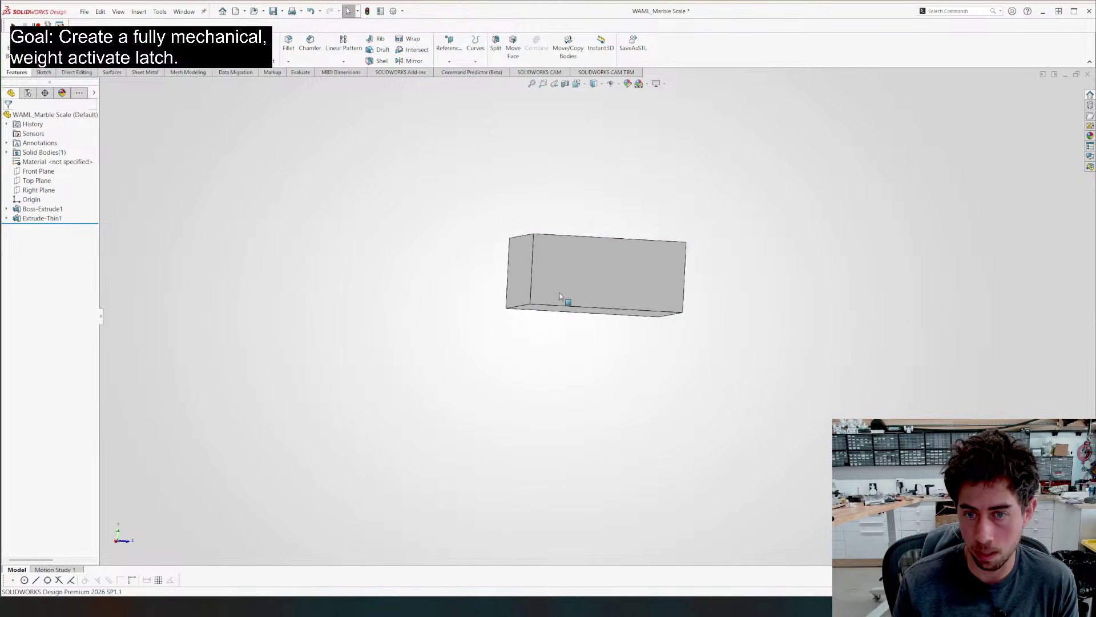
pyautogui.click(561, 297)
pyautogui.press('s')
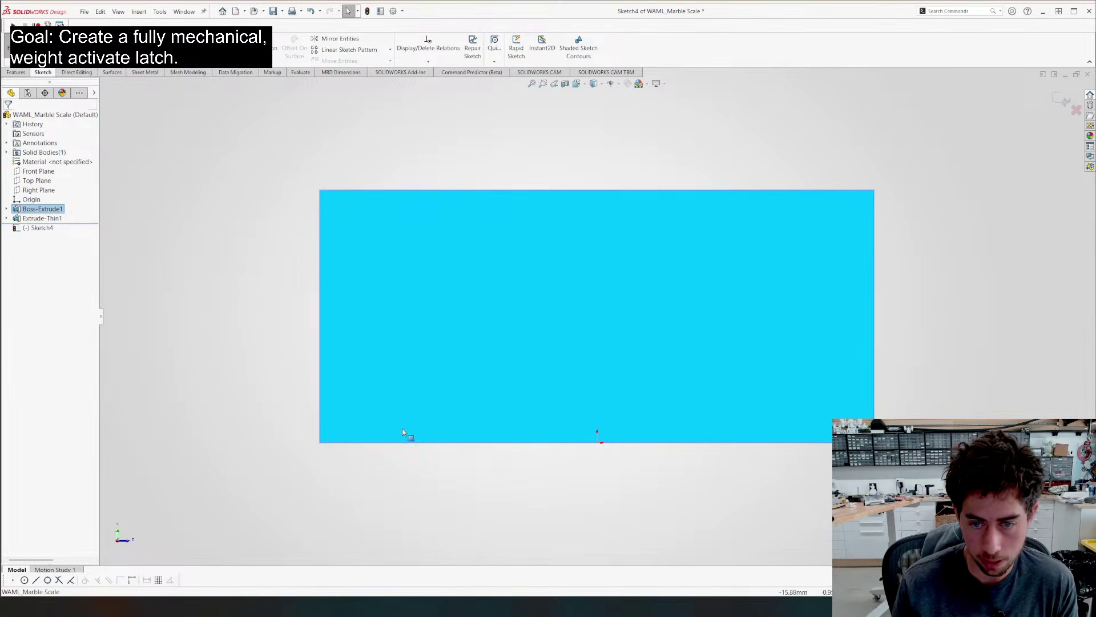
pyautogui.moveTo(517, 257)
pyautogui.mouseDown(button='middle')
pyautogui.moveTo(524, 291)
pyautogui.moveTo(531, 217)
pyautogui.mouseUp(button='middle')
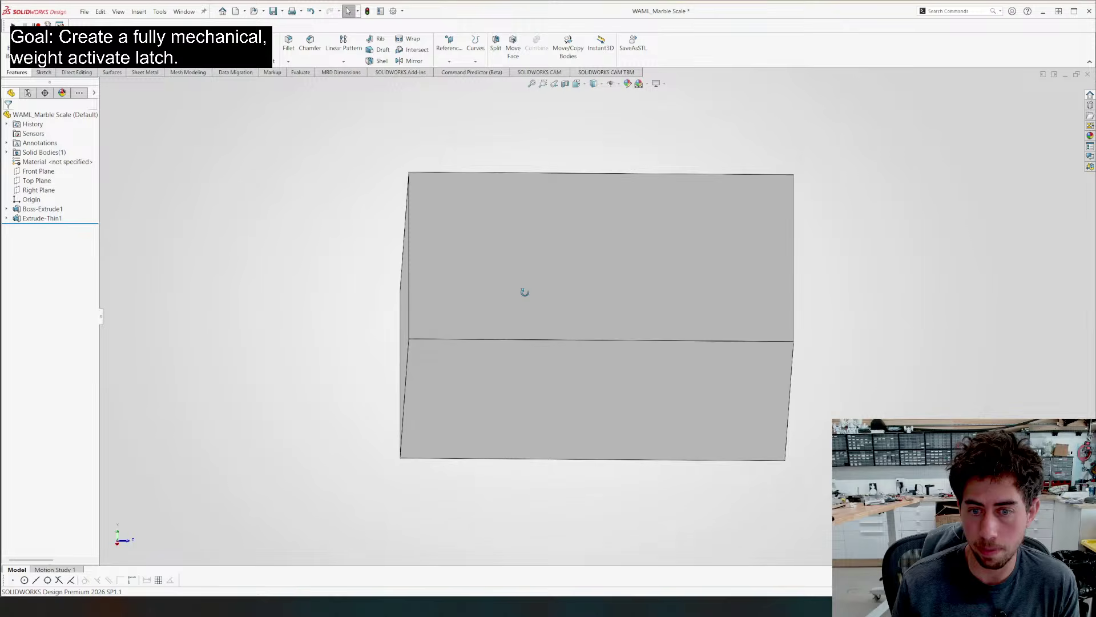
# Set the marble scale's base plate thickness to 4 mm
pyautogui.click(503, 425)
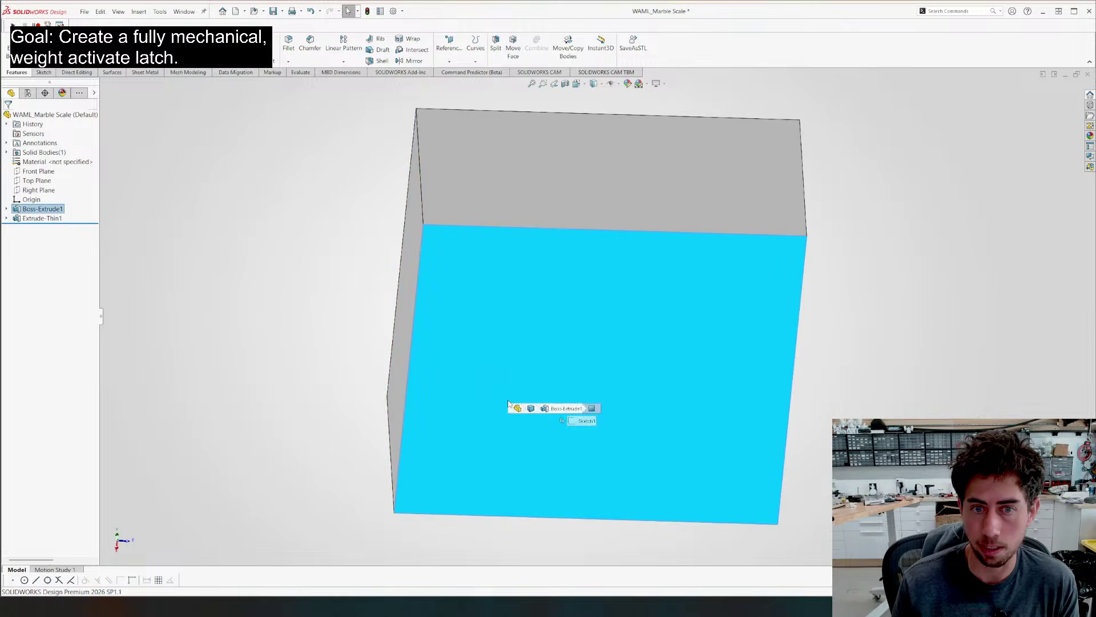
pyautogui.moveTo(416, 226)
pyautogui.mouseDown(button='middle')
pyautogui.moveTo(508, 363)
pyautogui.moveTo(398, 213)
pyautogui.moveTo(336, 288)
pyautogui.moveTo(848, 384)
pyautogui.mouseUp(button='middle')
pyautogui.doubleClick(842, 391)
pyautogui.write('8')
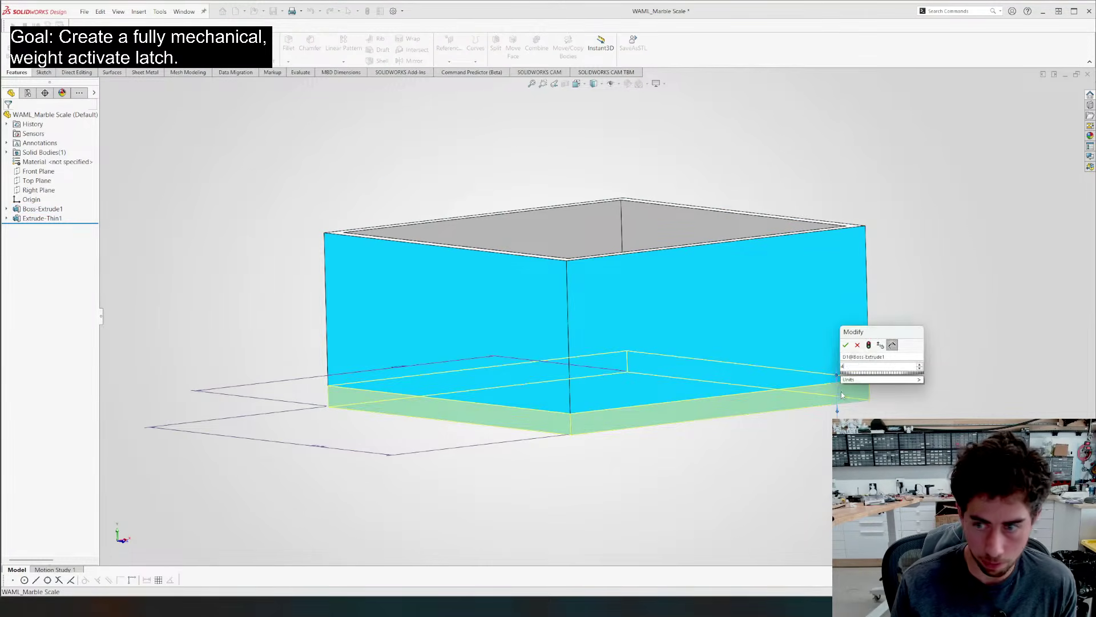
pyautogui.press('Return')
# Start a sketch on the marble scale's side face and draw a vertical centerline about 10.5 mm long up from the origin
pyautogui.click(455, 372)
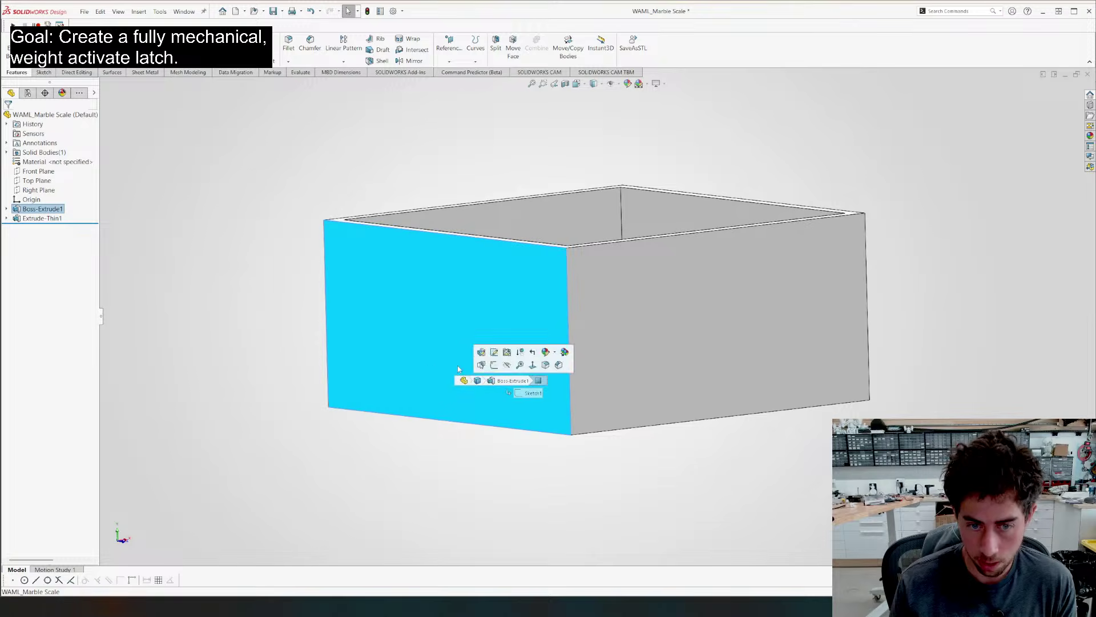
pyautogui.press('s')
pyautogui.press('l')
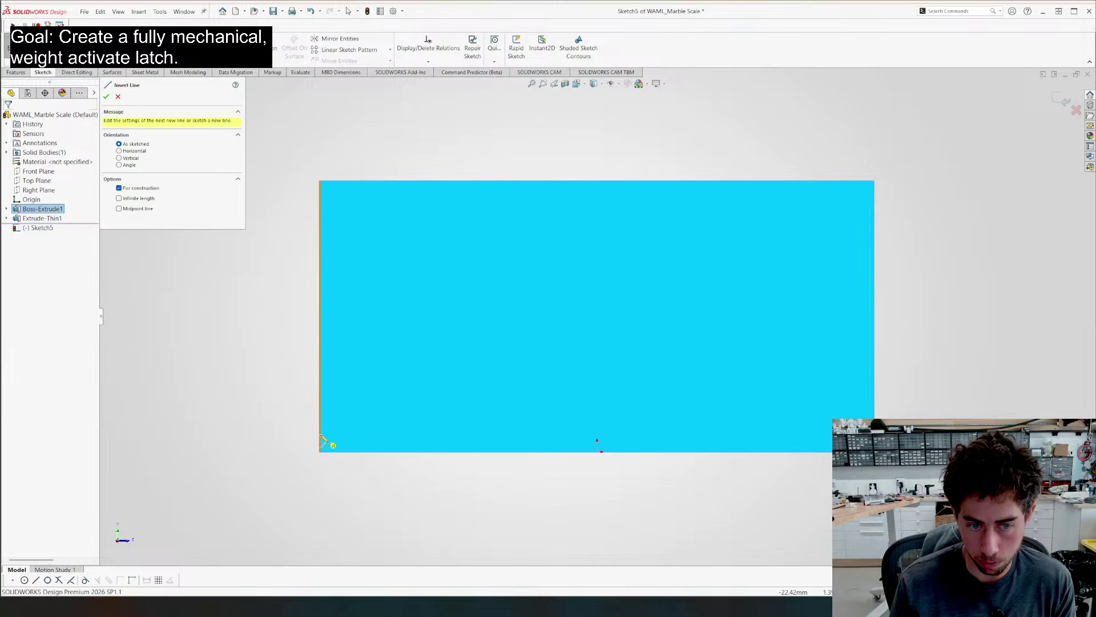
pyautogui.click(598, 451)
pyautogui.click(597, 322)
pyautogui.press('Escape')
pyautogui.press('l')
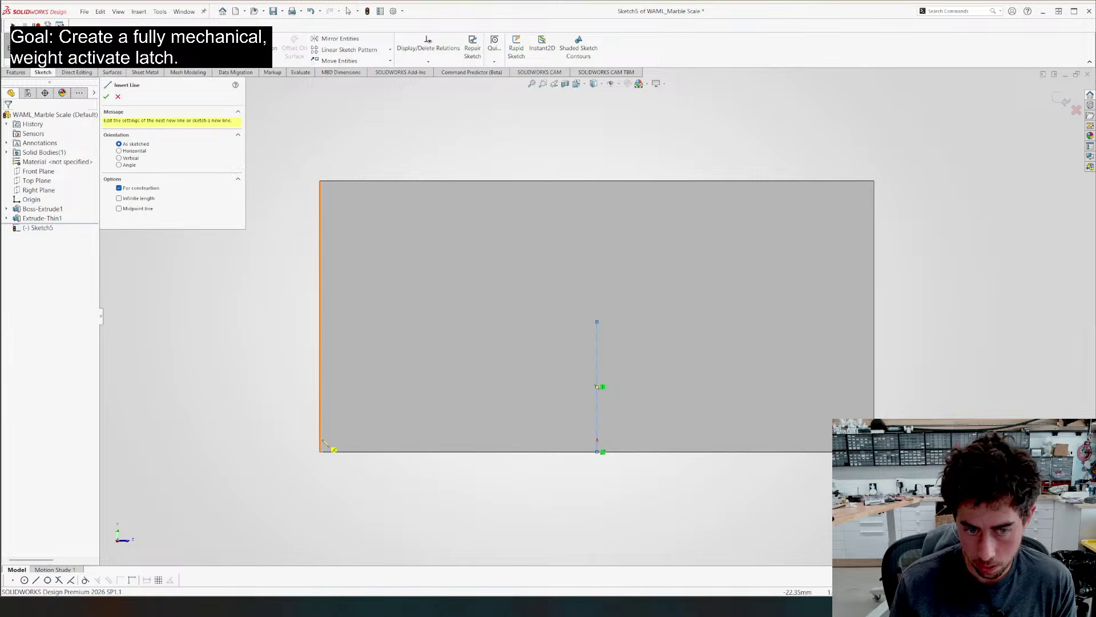
pyautogui.click(320, 439)
pyautogui.press('Escape')
# Draw a circle about 1 mm in diameter near the side face's lower-left corner, with its center 2 mm above the bottom edge
pyautogui.press('d')
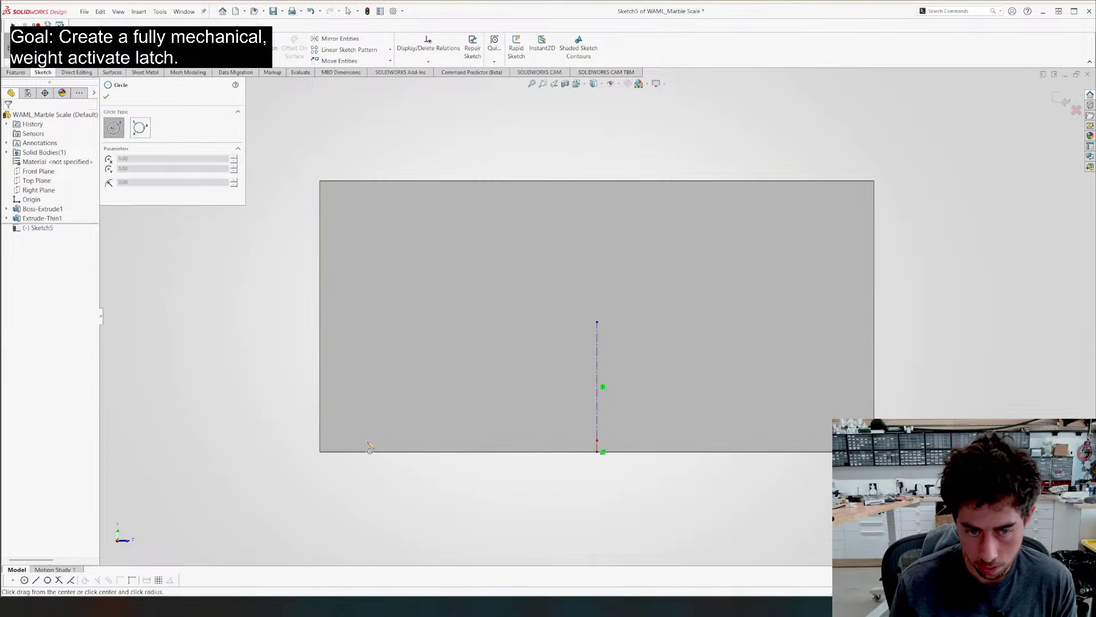
pyautogui.click(372, 440)
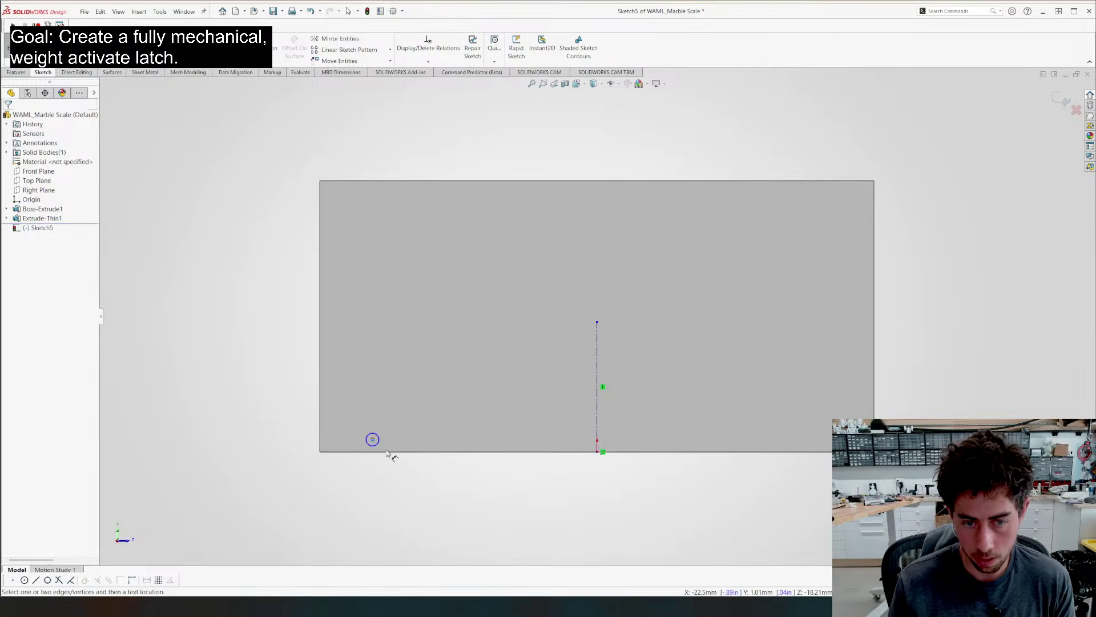
pyautogui.click(392, 452)
pyautogui.click(291, 454)
pyautogui.write('2')
pyautogui.press('Return')
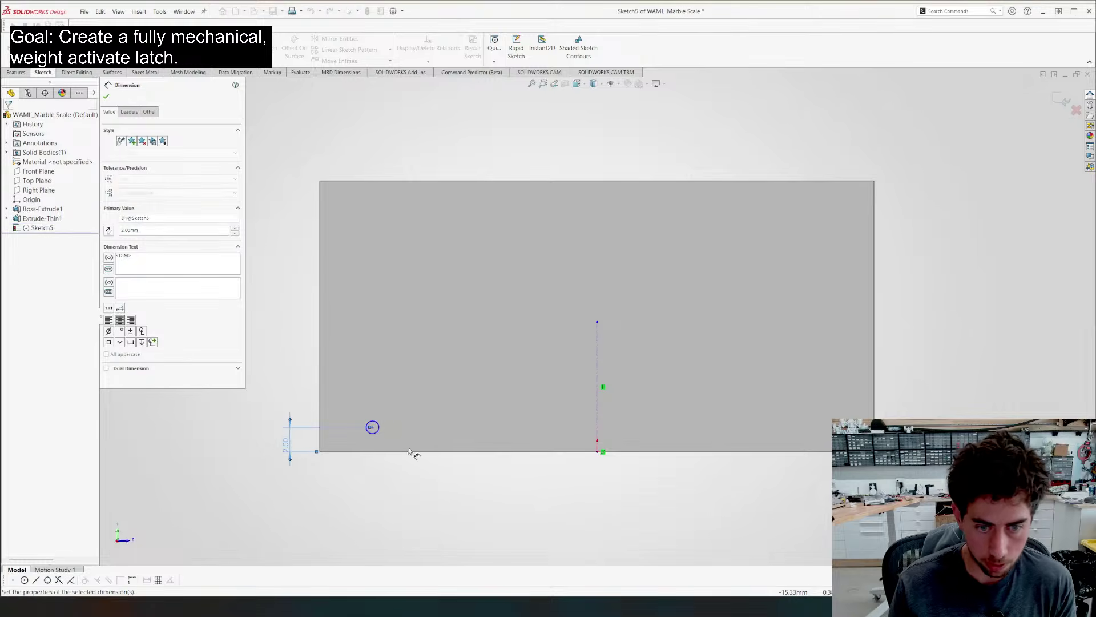
# Dimension the circle's diameter at 1.85 mm
pyautogui.scroll(-2, 379, 425)
pyautogui.click(390, 412)
pyautogui.scroll(3, 384, 424)
pyautogui.click(378, 467)
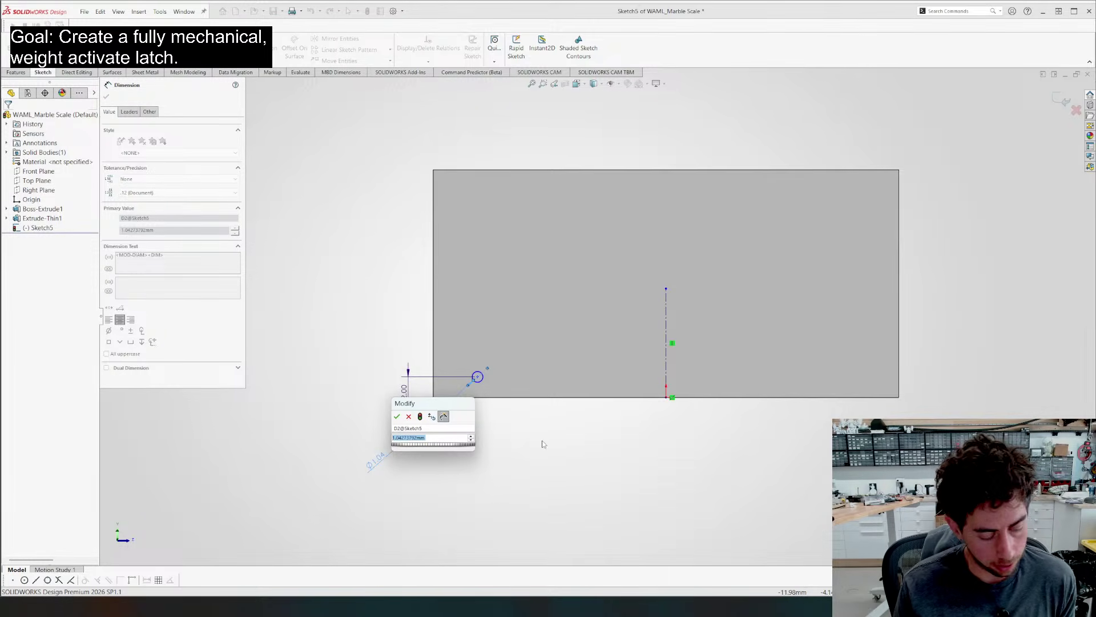
pyautogui.write('1.85')
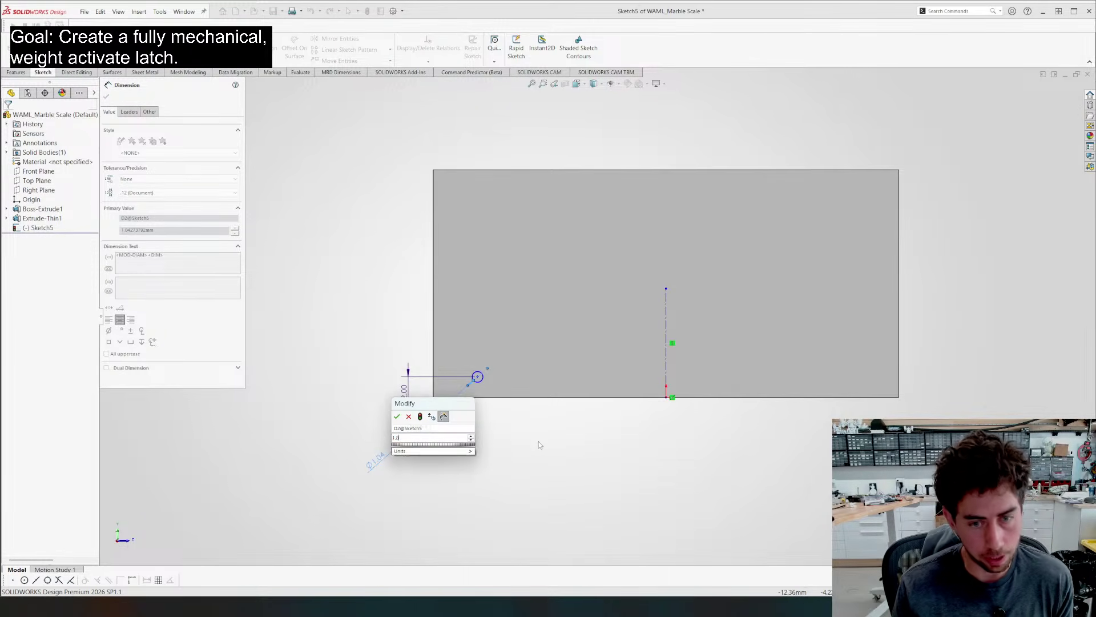
pyautogui.press('Return')
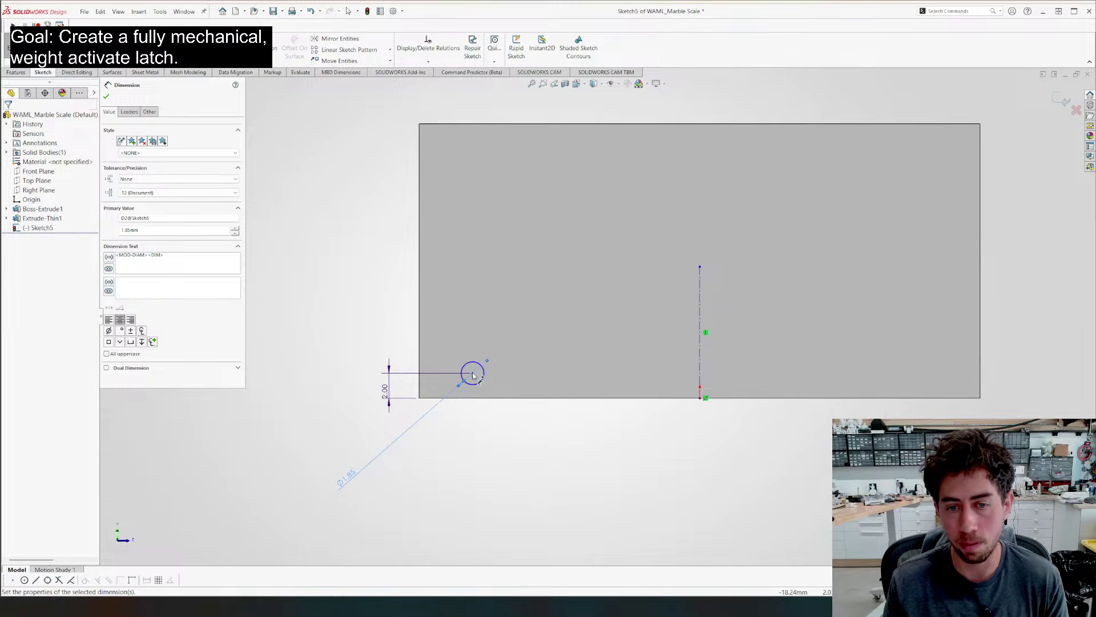
# Dimension the circle's center symmetrically across the vertical centerline with a doubled distance of 36 mm
pyautogui.click(473, 374)
pyautogui.click(701, 363)
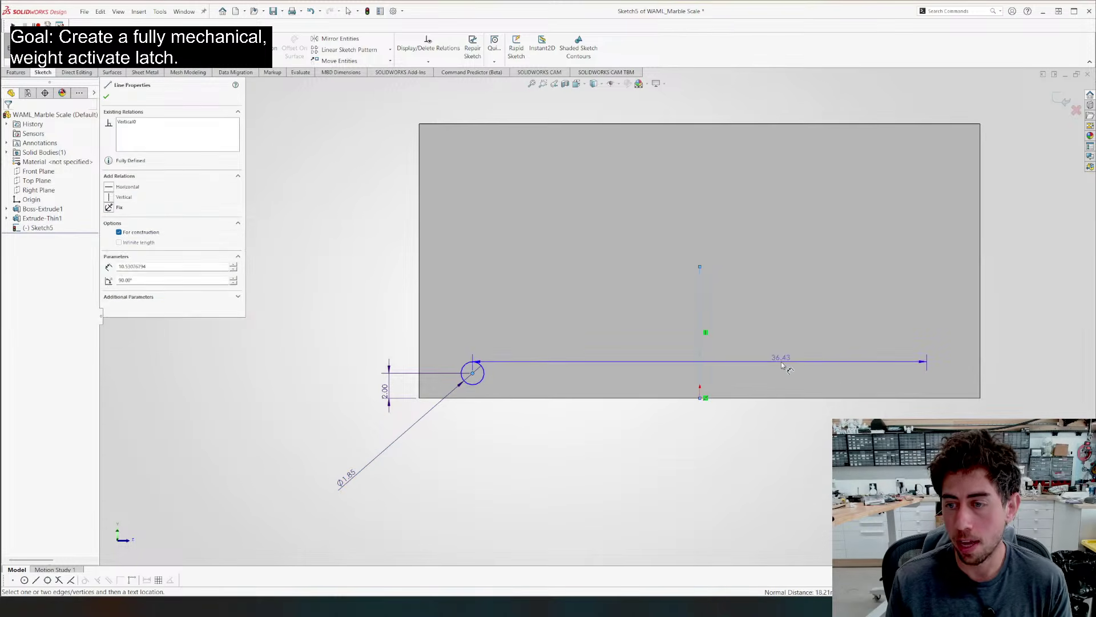
pyautogui.click(787, 372)
pyautogui.write('36')
pyautogui.press('Return')
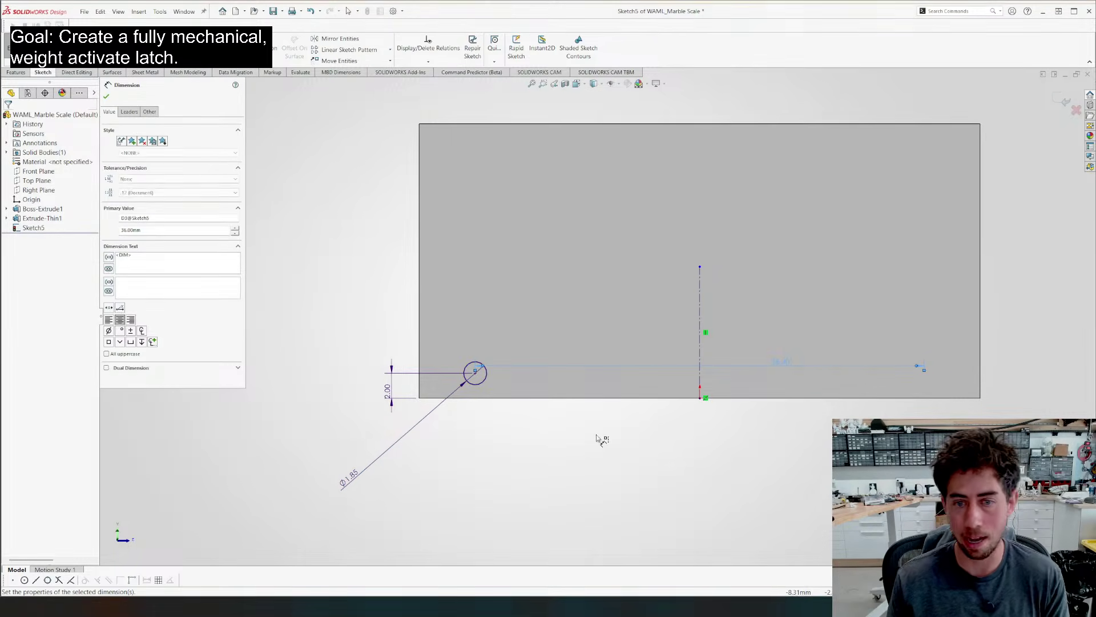
# Mirror the 1.85 mm circle across the vertical centerline on the marble scale's side face
pyautogui.press('Escape')
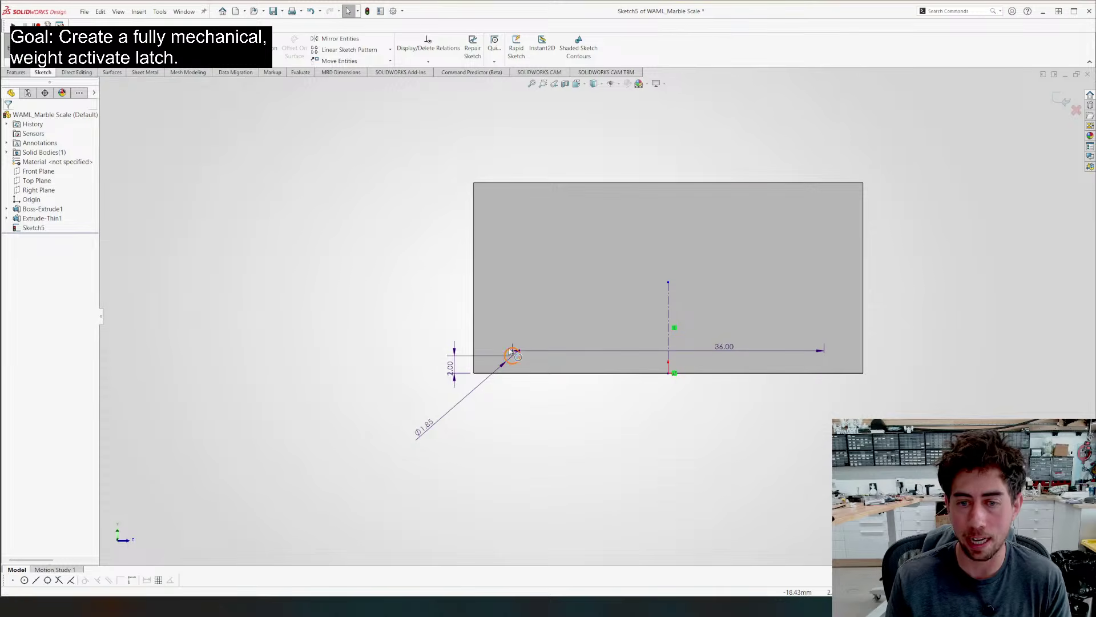
pyautogui.click(508, 349)
pyautogui.keyDown('ctrl'); pyautogui.click(670, 313); pyautogui.keyUp('ctrl')
pyautogui.press('m')
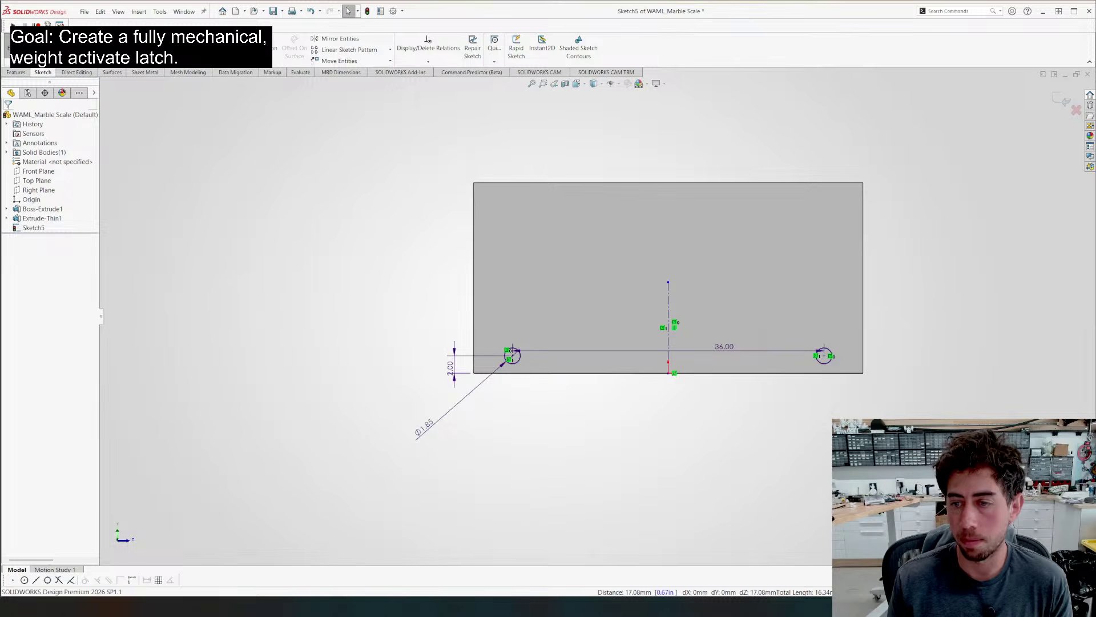
# Cut-extrude the two circles into the marble scale's side wall as a blind cut 10 mm deep
pyautogui.hotkey('ctrl', 'e')
pyautogui.click(172, 148)
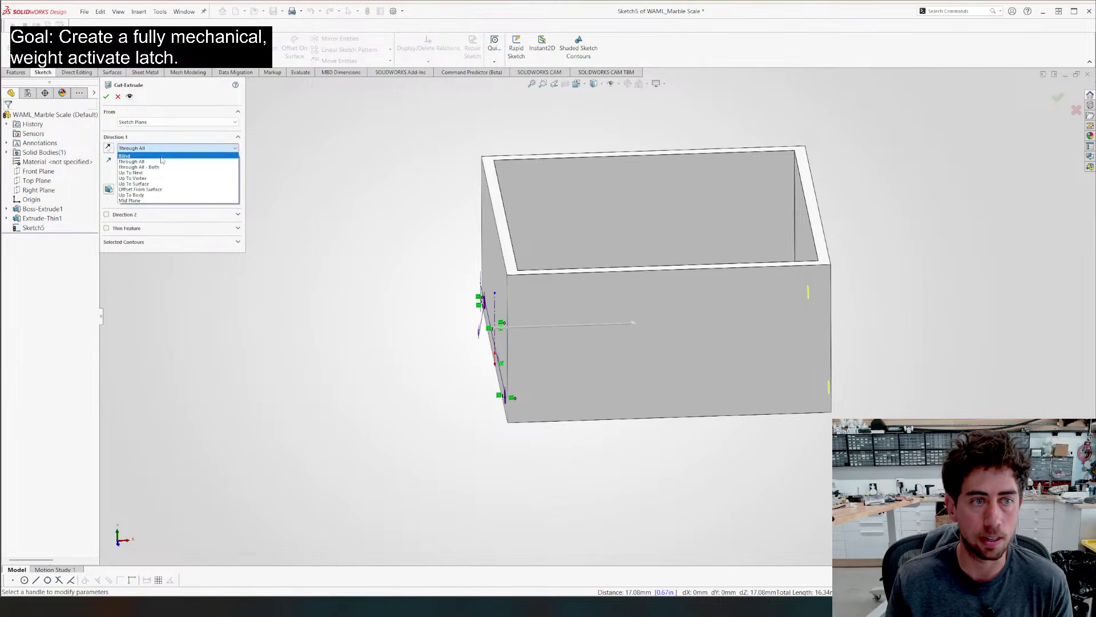
pyautogui.click(162, 156)
pyautogui.write('10')
pyautogui.press('Return')
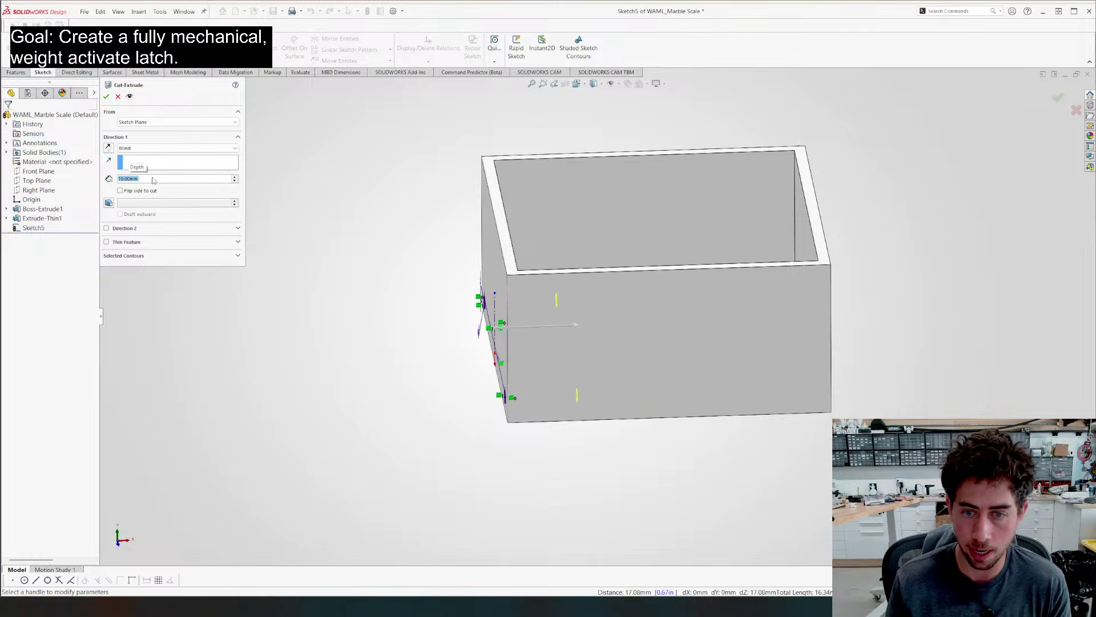
pyautogui.press('Return')
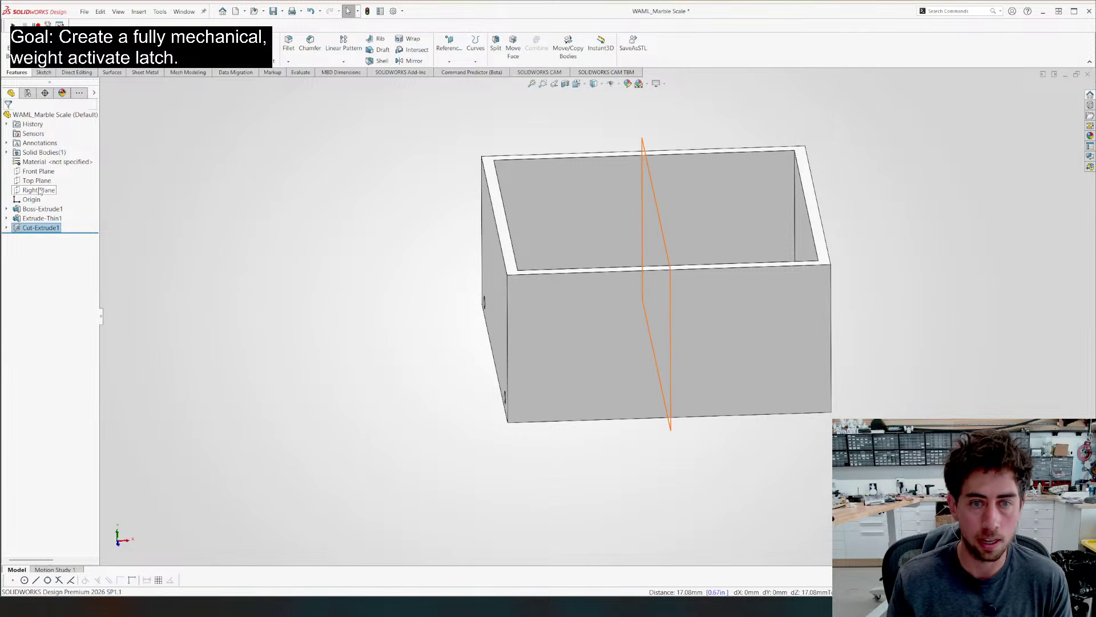
# Mirror the hole cut about the Right Plane onto the tray's opposite side wall and return to the WAML_Assembly document
pyautogui.click(40, 194)
pyautogui.click(427, 61)
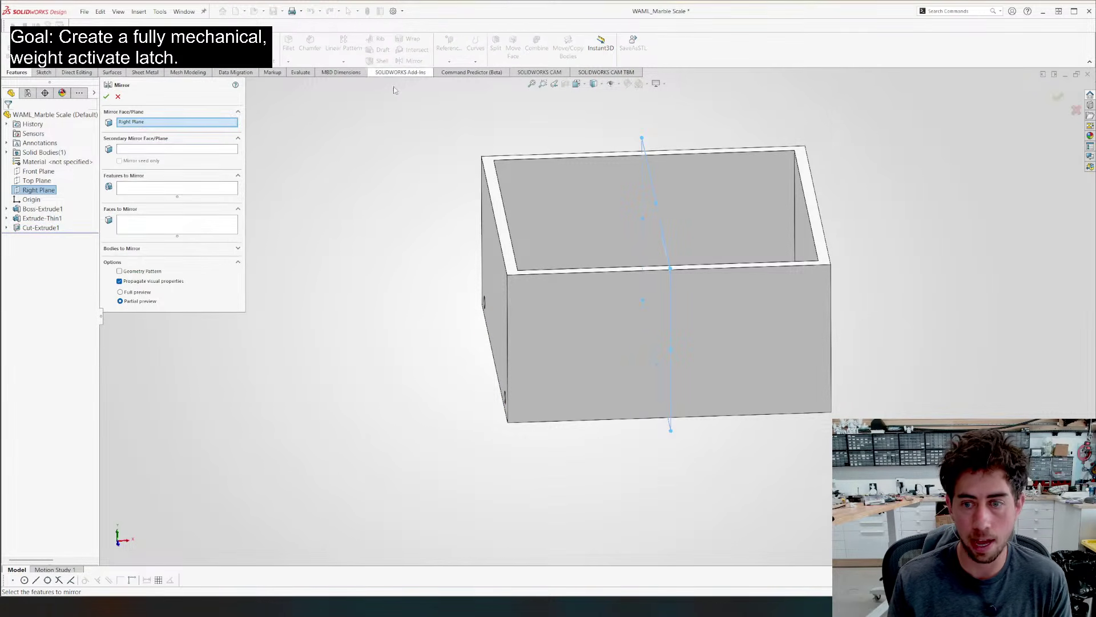
pyautogui.click(169, 187)
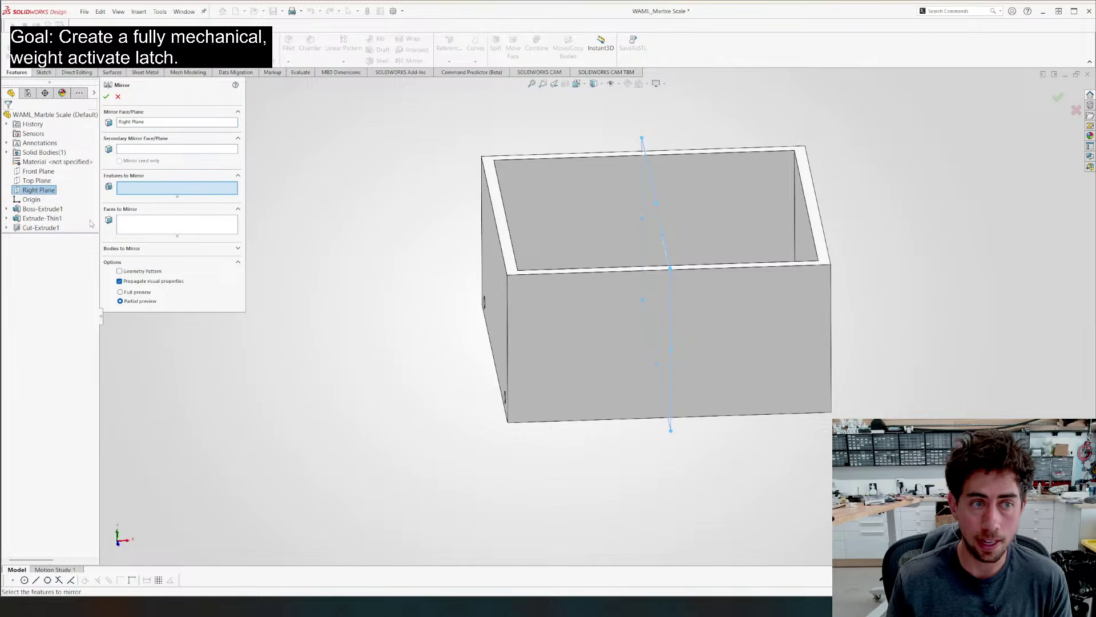
pyautogui.click(41, 228)
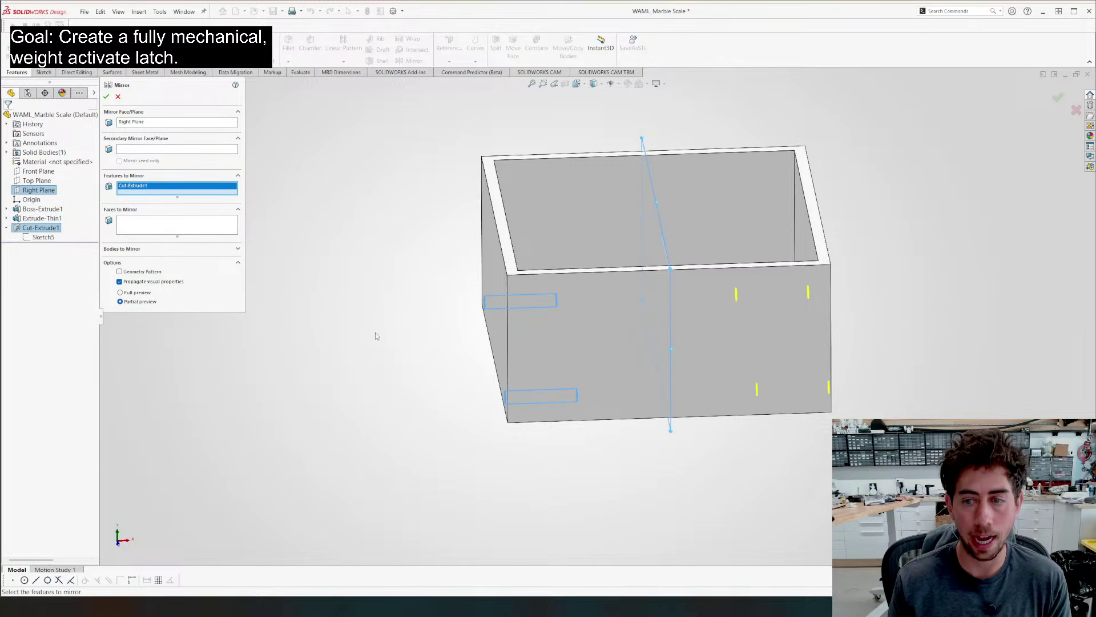
pyautogui.click(106, 97)
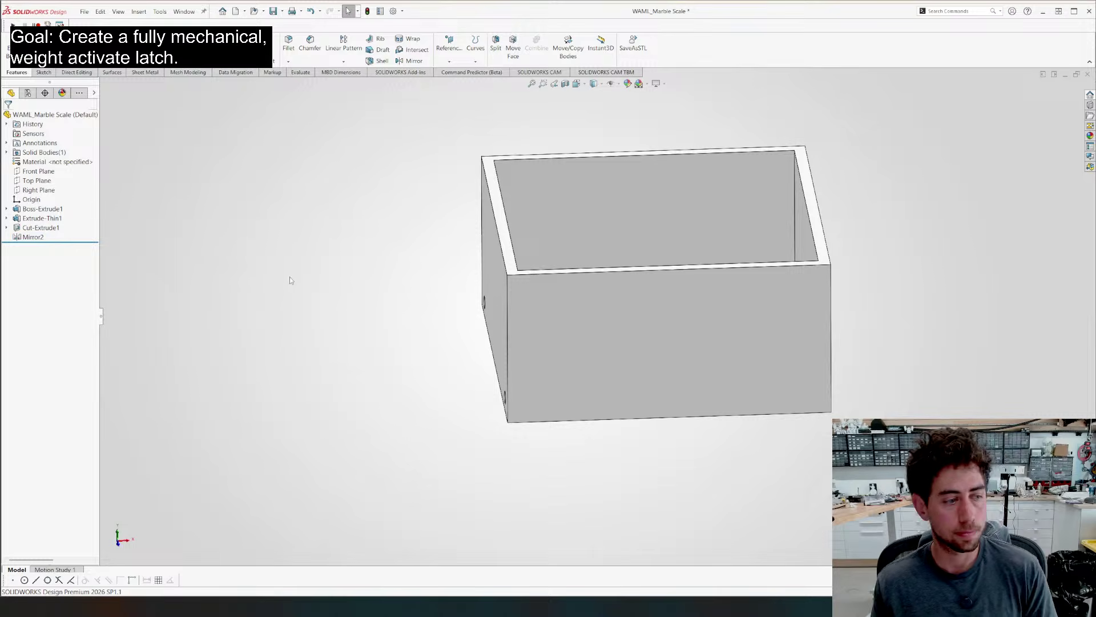
pyautogui.moveTo(317, 300); pyautogui.dragTo(484, 364, button='middle')
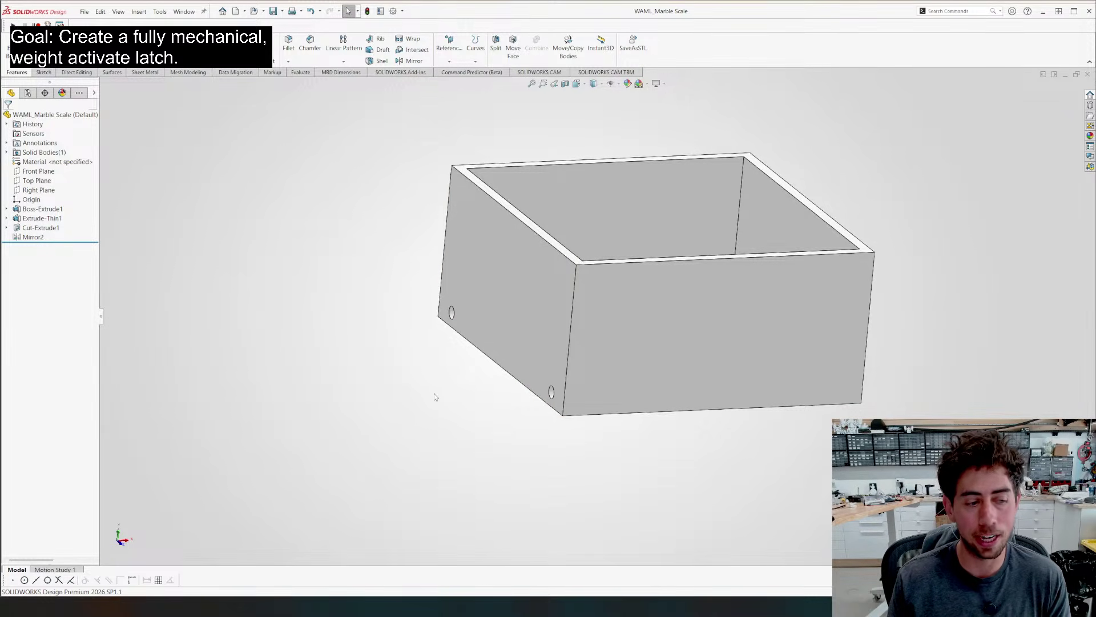
pyautogui.hotkey('ctrl', 'Tab')
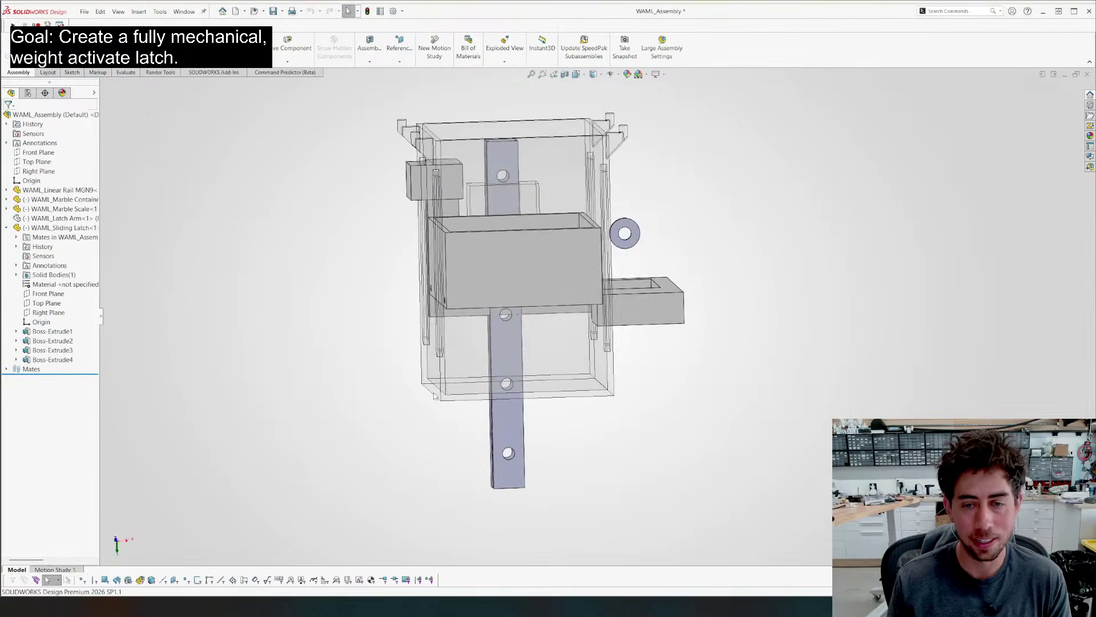
# Raise the marble scale inside the marble container and examine how it sits relative to the sliding latch and linear rail
pyautogui.moveTo(433, 392); pyautogui.dragTo(519, 321, button='middle')
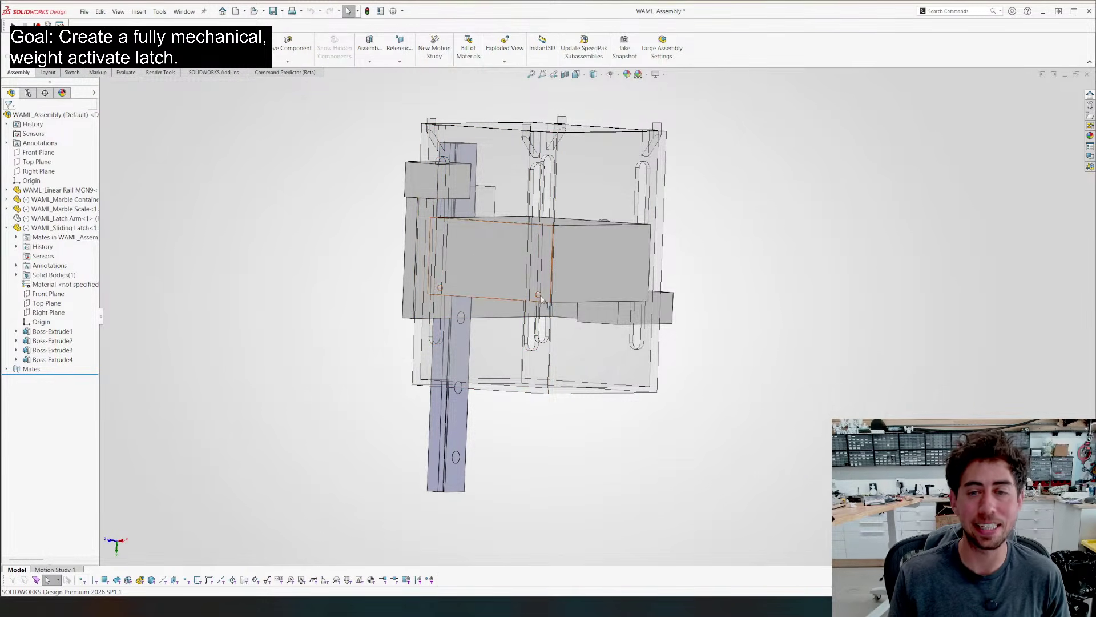
pyautogui.moveTo(516, 308); pyautogui.dragTo(502, 274, button='middle')
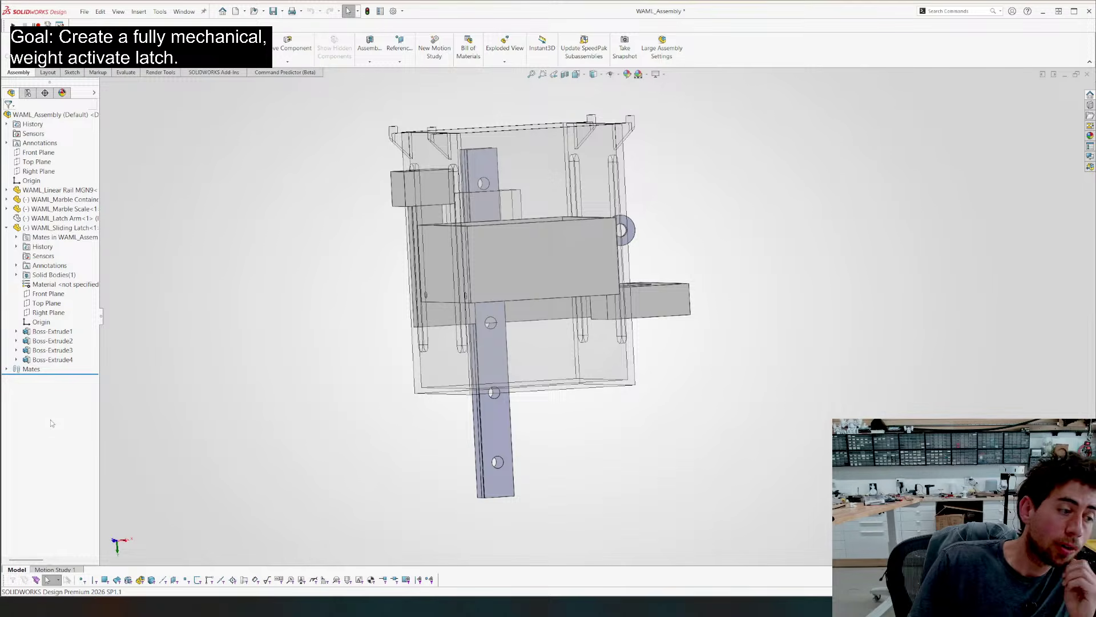
pyautogui.moveTo(363, 212)
pyautogui.mouseDown(button='middle')
pyautogui.moveTo(335, 259)
pyautogui.moveTo(362, 213)
pyautogui.moveTo(357, 225)
pyautogui.mouseUp(button='middle')
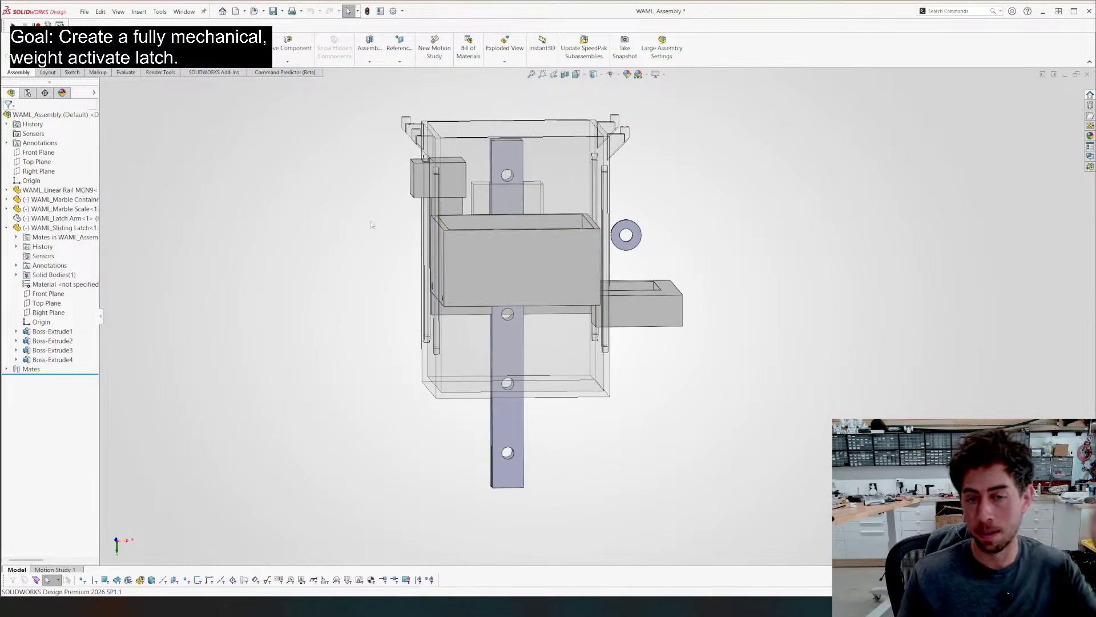
pyautogui.moveTo(477, 268)
pyautogui.mouseDown()
pyautogui.moveTo(477, 316)
pyautogui.moveTo(477, 266)
pyautogui.mouseUp()
pyautogui.moveTo(477, 266); pyautogui.dragTo(511, 255, button='middle')
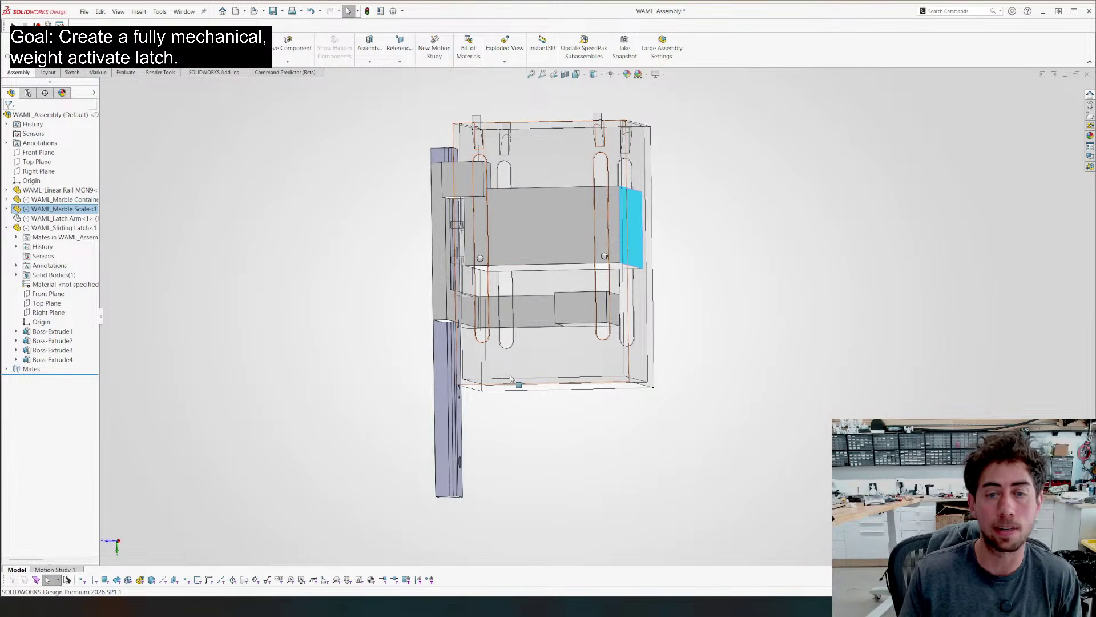
pyautogui.moveTo(532, 218); pyautogui.dragTo(461, 262, button='middle')
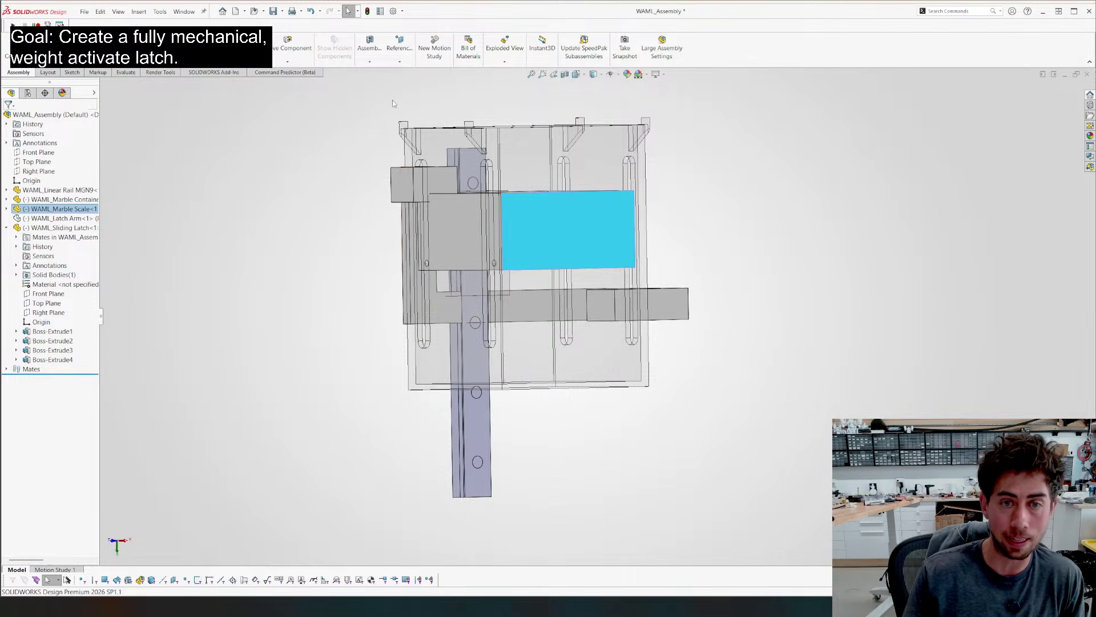
pyautogui.moveTo(417, 255); pyautogui.dragTo(516, 244, button='middle')
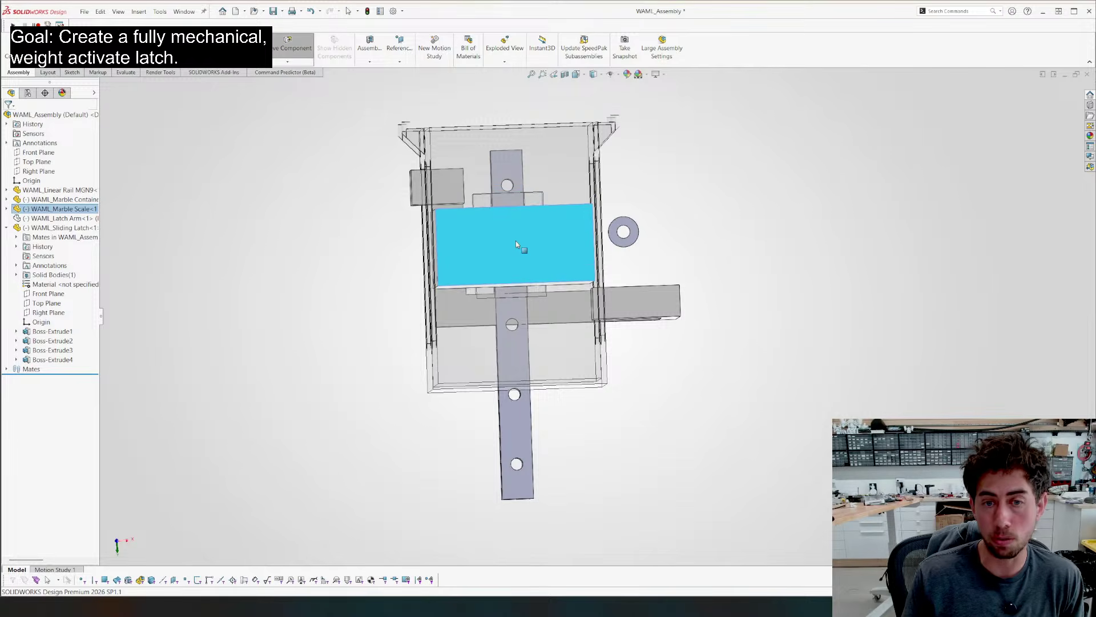
# Slide the marble scale down and back up inside the marble container to check its travel along the slots
pyautogui.moveTo(516, 244); pyautogui.dragTo(511, 280)
pyautogui.moveTo(403, 344); pyautogui.dragTo(456, 361, button='middle')
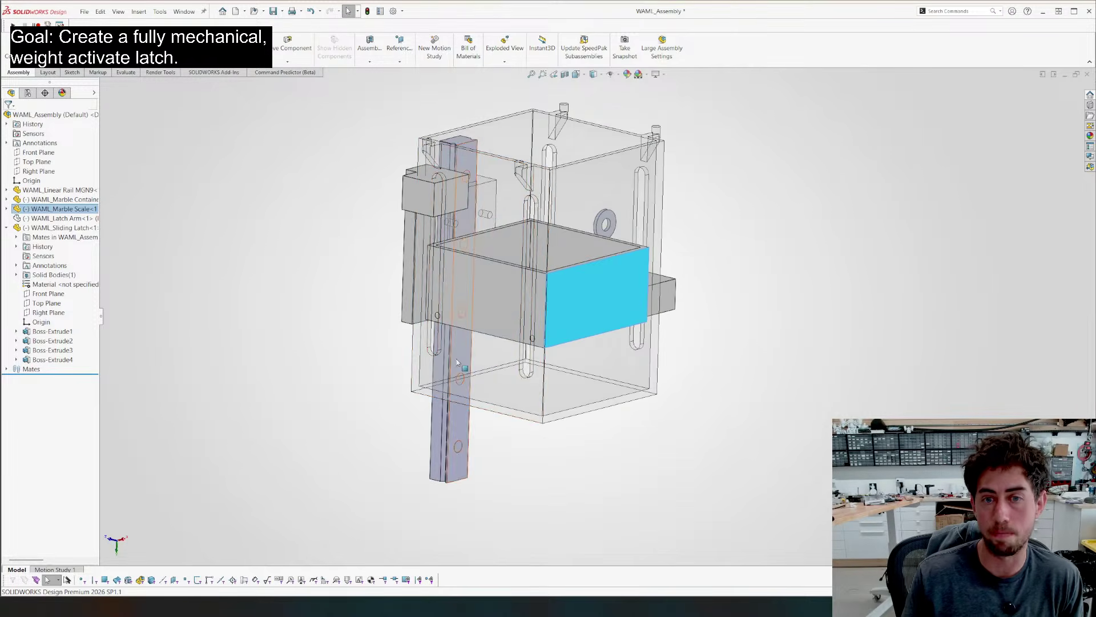
pyautogui.click(488, 216)
pyautogui.press('Escape')
pyautogui.moveTo(561, 322); pyautogui.dragTo(551, 277)
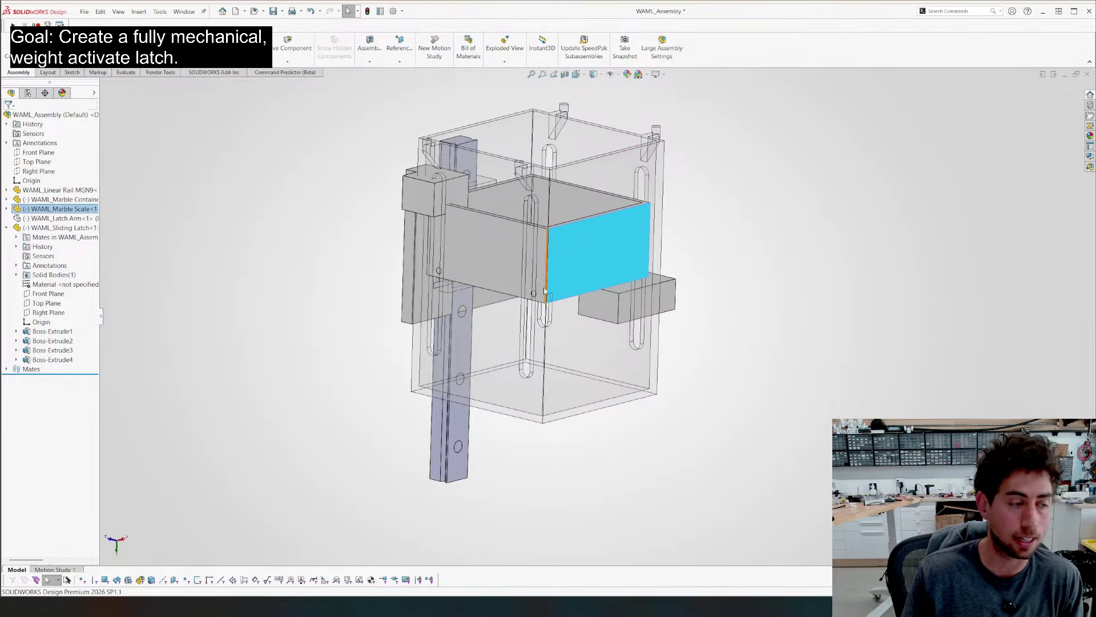
pyautogui.moveTo(559, 333); pyautogui.dragTo(486, 254, button='middle')
pyautogui.moveTo(485, 254)
pyautogui.mouseDown()
pyautogui.moveTo(495, 314)
pyautogui.moveTo(491, 232)
pyautogui.moveTo(489, 287)
pyautogui.moveTo(488, 250)
pyautogui.mouseUp()
pyautogui.click(262, 280)
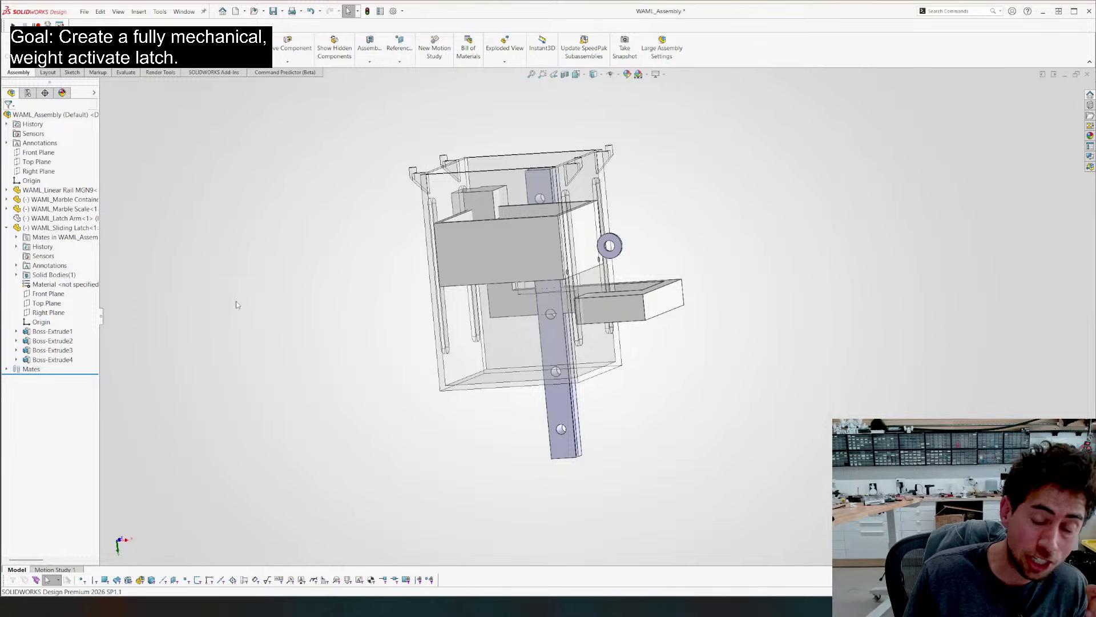
# Set the spacing between the two upper hook posts on the marble container's side to 36 mm and rebuild the assembly
pyautogui.moveTo(313, 326); pyautogui.dragTo(394, 319, button='middle')
pyautogui.scroll(-5, 485, 276)
pyautogui.moveTo(486, 277); pyautogui.dragTo(570, 202, button='middle')
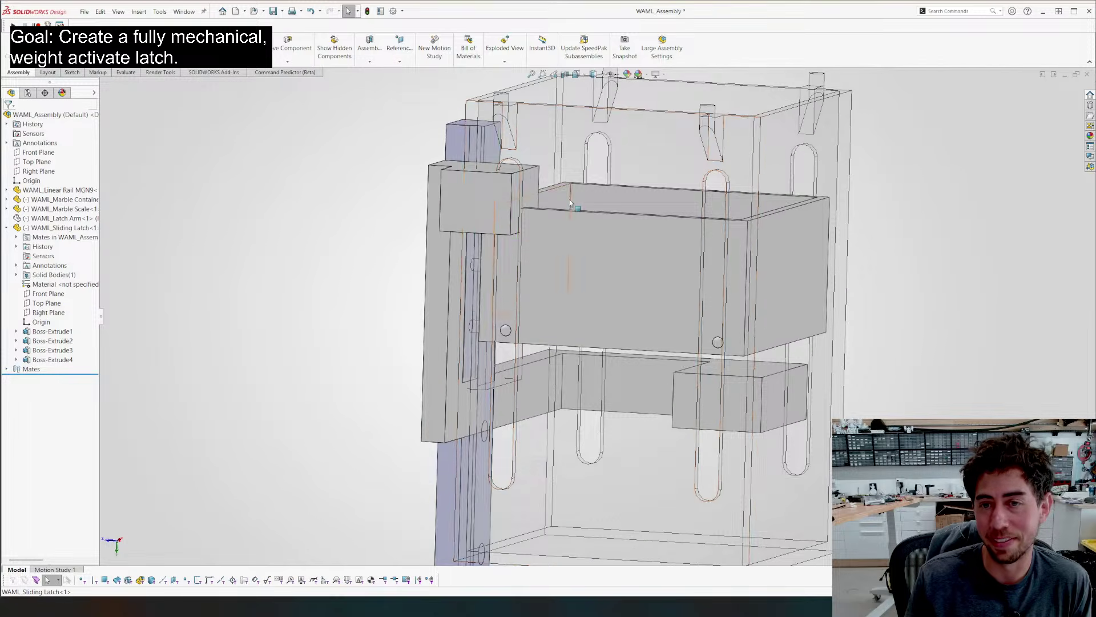
pyautogui.click(712, 150)
pyautogui.moveTo(714, 152); pyautogui.dragTo(630, 182, button='middle')
pyautogui.scroll(-4, 690, 168)
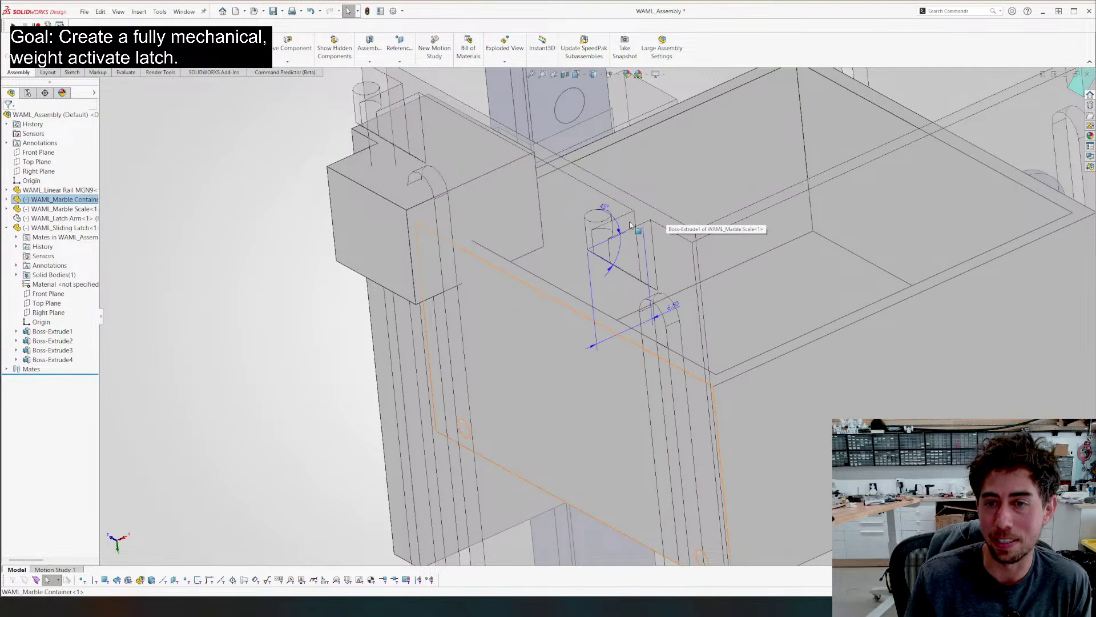
pyautogui.keyDown('ctrl'); pyautogui.click(627, 239); pyautogui.keyUp('ctrl')
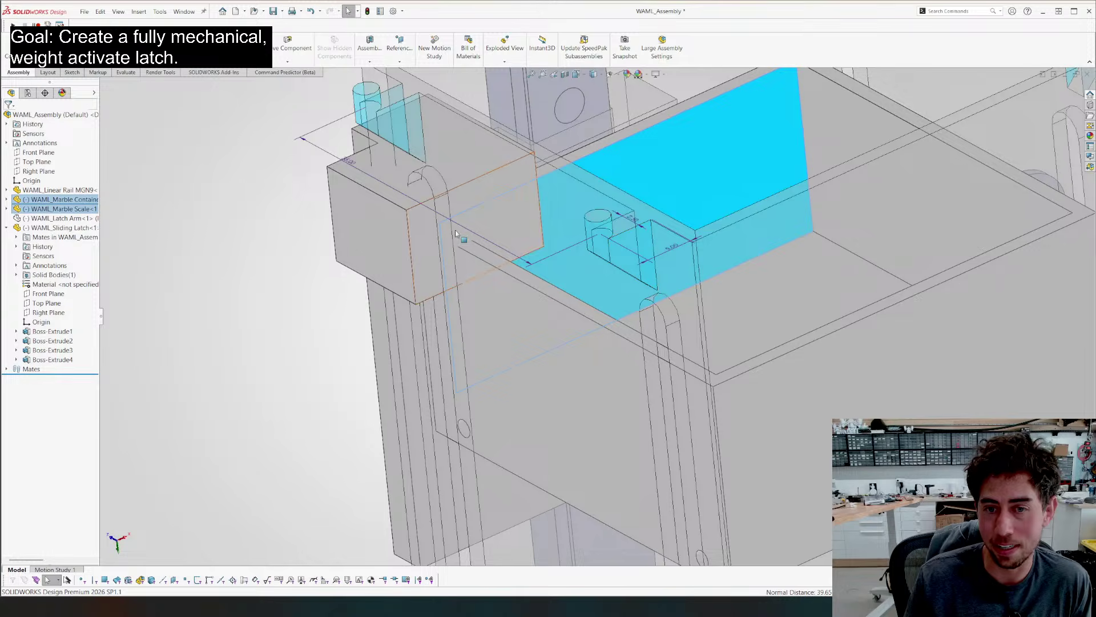
pyautogui.doubleClick(350, 163)
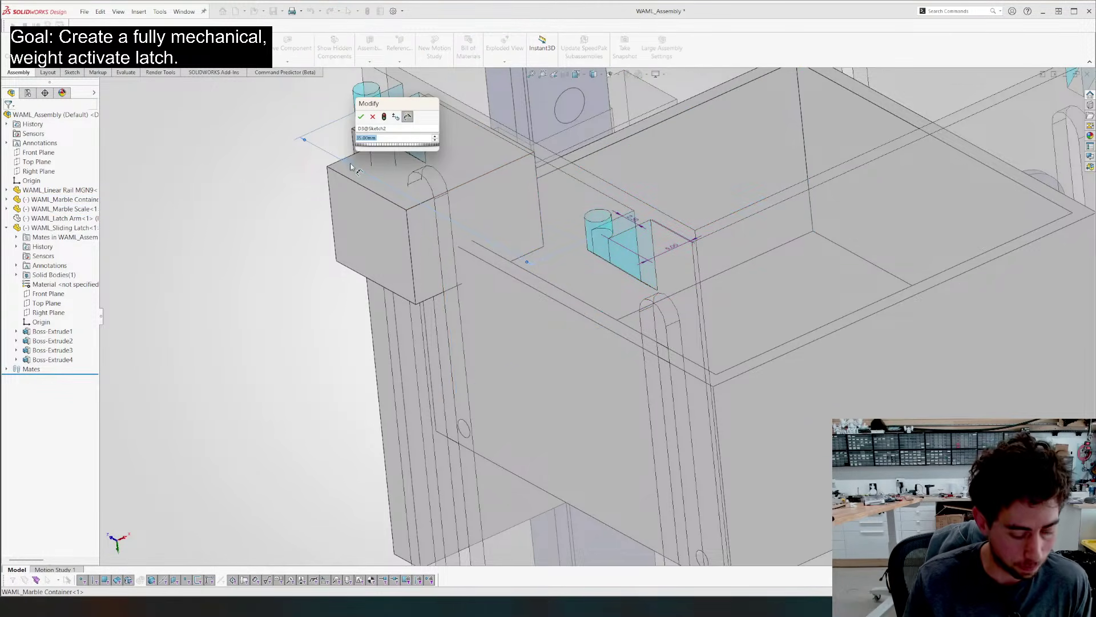
pyautogui.write('36')
pyautogui.press('Return')
pyautogui.hotkey('ctrl', 'b')
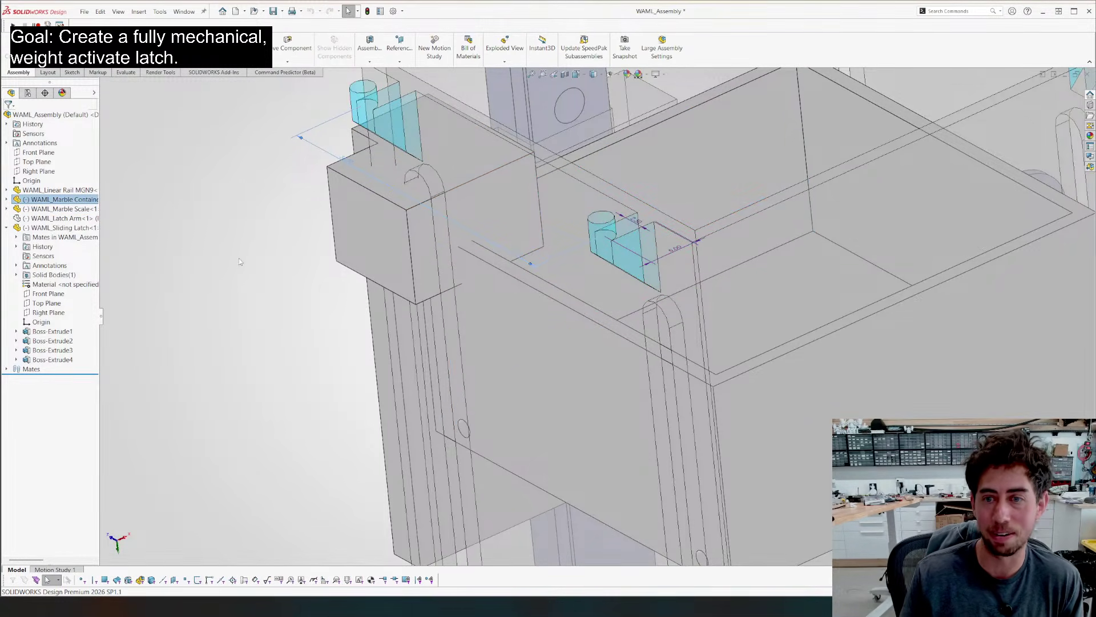
pyautogui.press('f')
pyautogui.moveTo(298, 316); pyautogui.dragTo(389, 413, button='middle')
pyautogui.press('Escape')
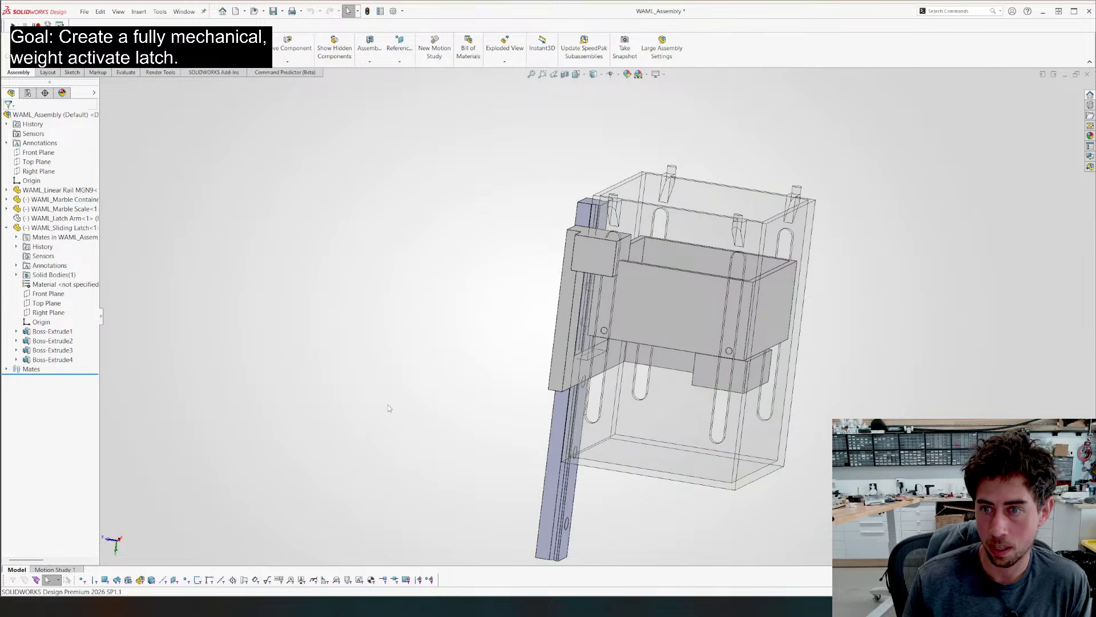
# Lower the marble scale slightly and set the marble container's Boss-Extrude1 height to 60 mm
pyautogui.hotkey('ctrl', '1')
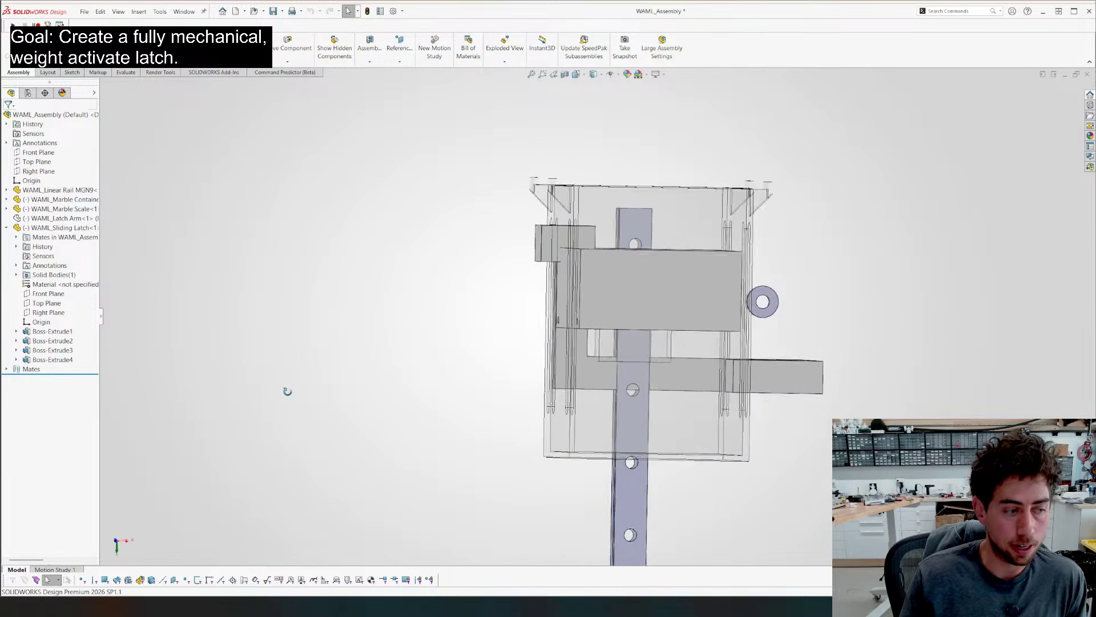
pyautogui.moveTo(541, 326); pyautogui.dragTo(572, 333, button='middle')
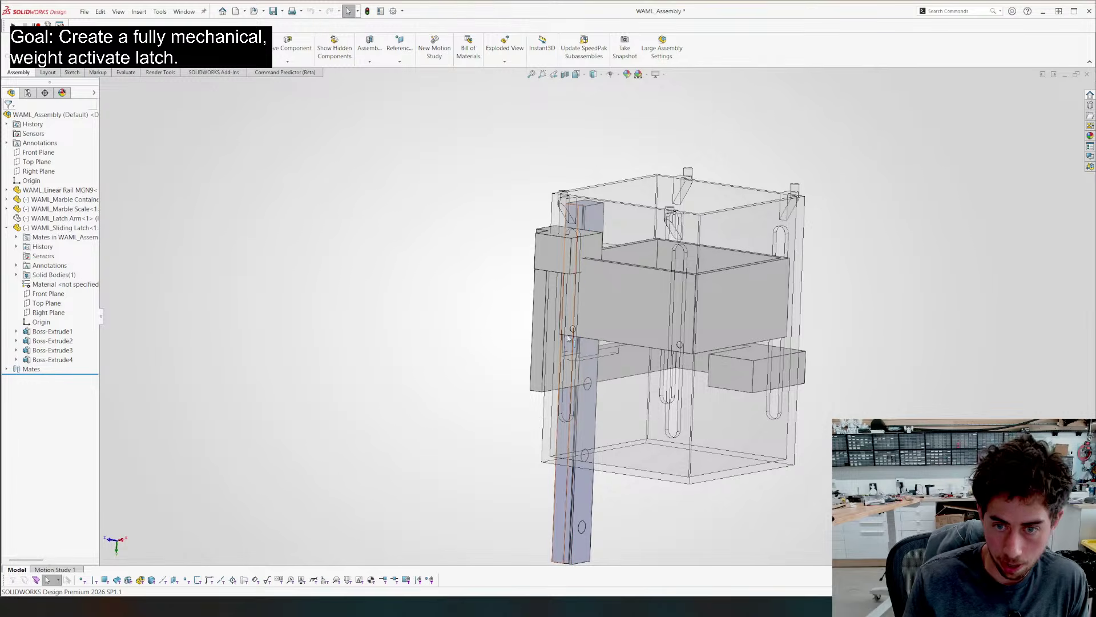
pyautogui.moveTo(571, 274); pyautogui.dragTo(617, 295, button='middle')
pyautogui.moveTo(617, 294); pyautogui.dragTo(596, 381)
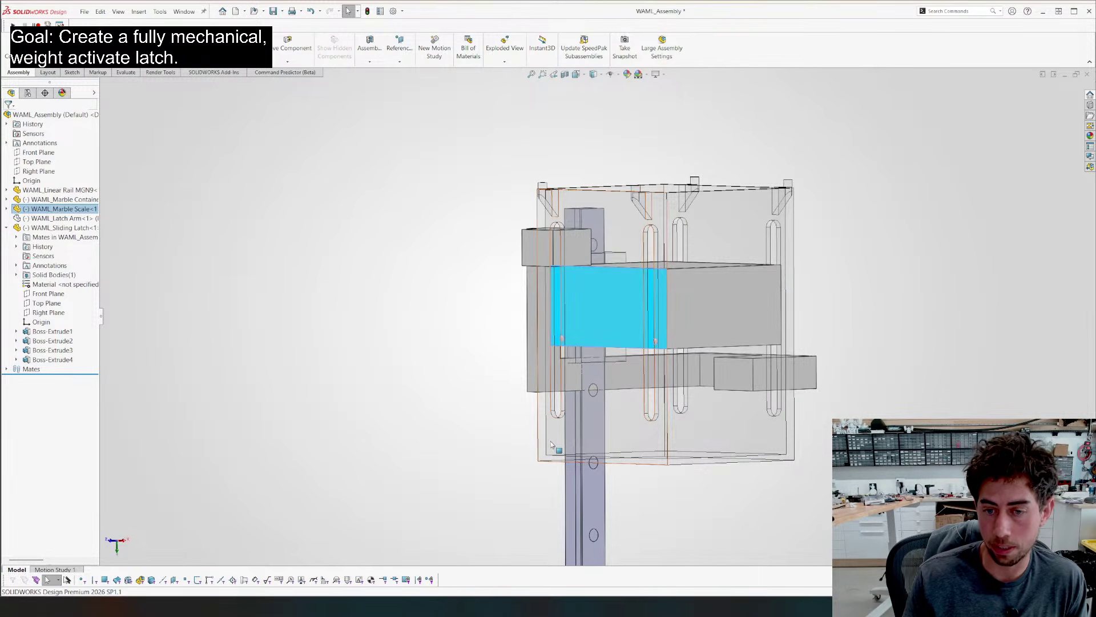
pyautogui.keyDown('ctrl'); pyautogui.click(595, 381); pyautogui.keyUp('ctrl')
pyautogui.moveTo(596, 381); pyautogui.dragTo(804, 318, button='middle')
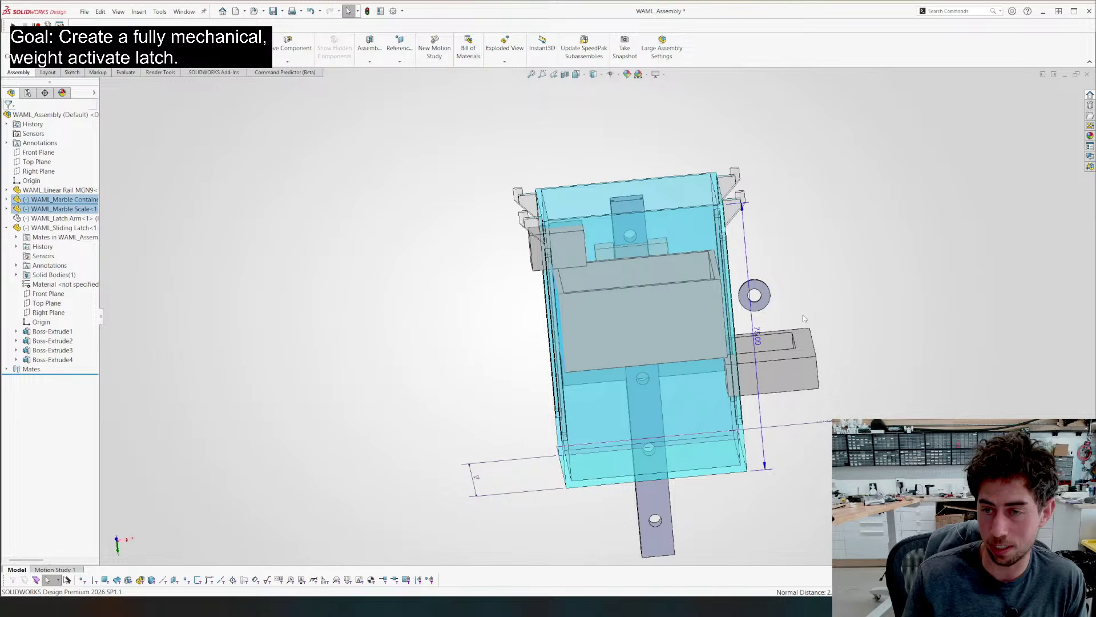
pyautogui.doubleClick(756, 338)
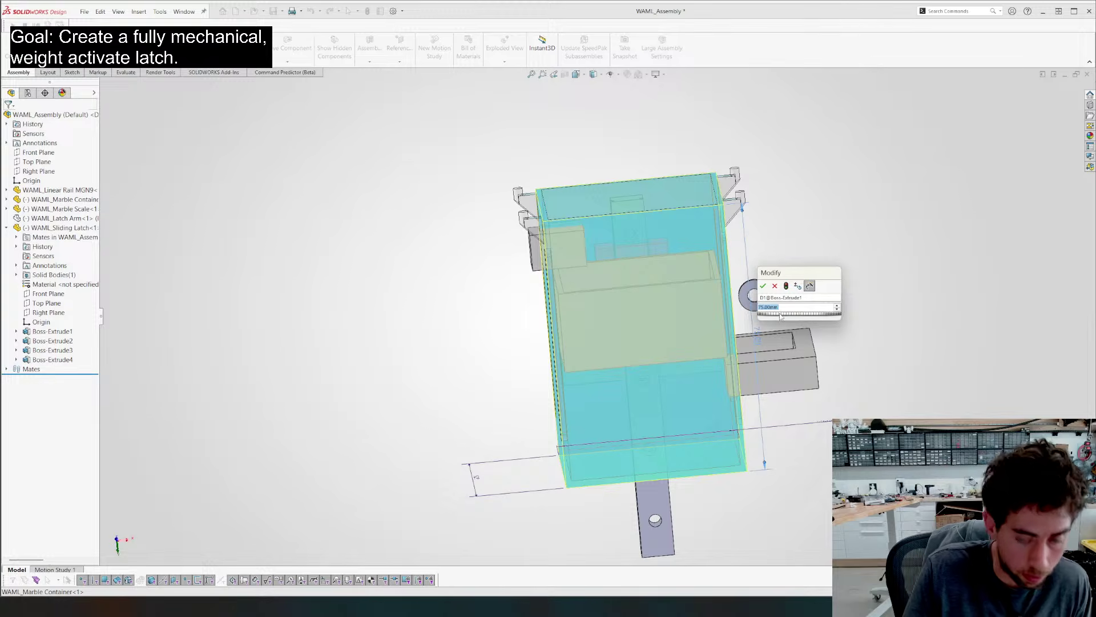
pyautogui.write('60')
pyautogui.press('Return')
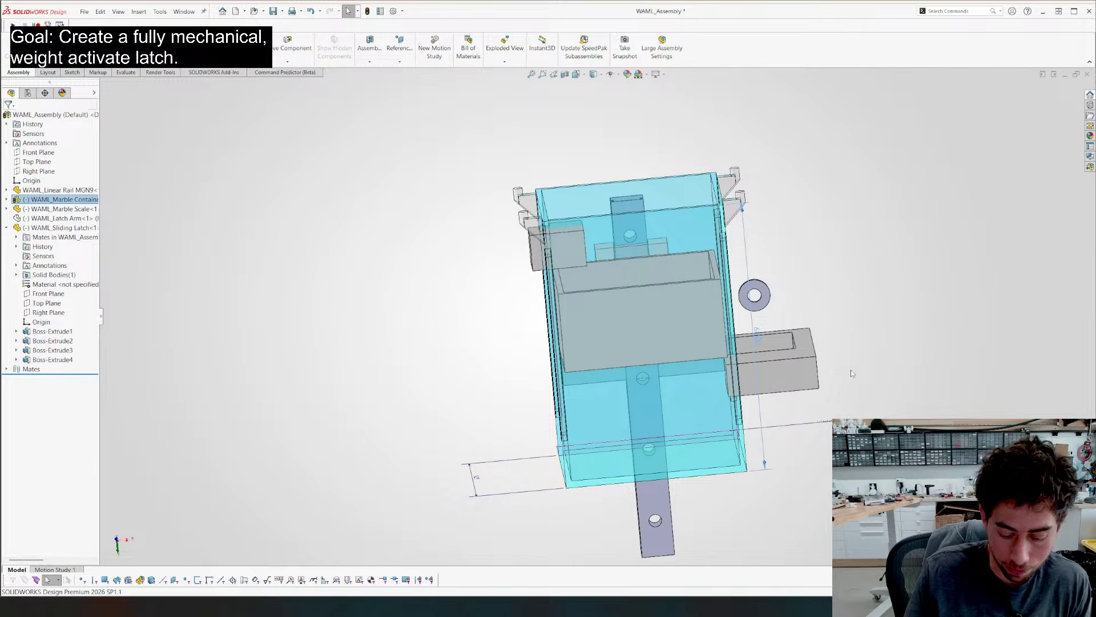
pyautogui.click(800, 287)
# Measure the distance between the marble container's two opposite inner wall edges from above
pyautogui.moveTo(801, 287); pyautogui.dragTo(541, 377, button='middle')
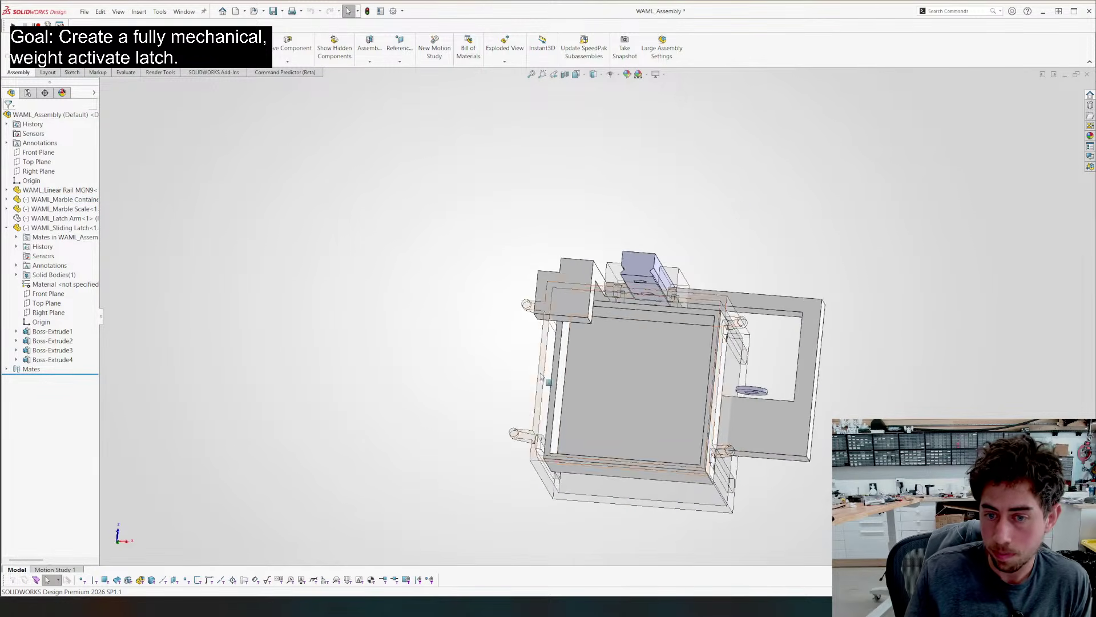
pyautogui.hotkey('ctrl', '1')
pyautogui.scroll(-3, 518, 442)
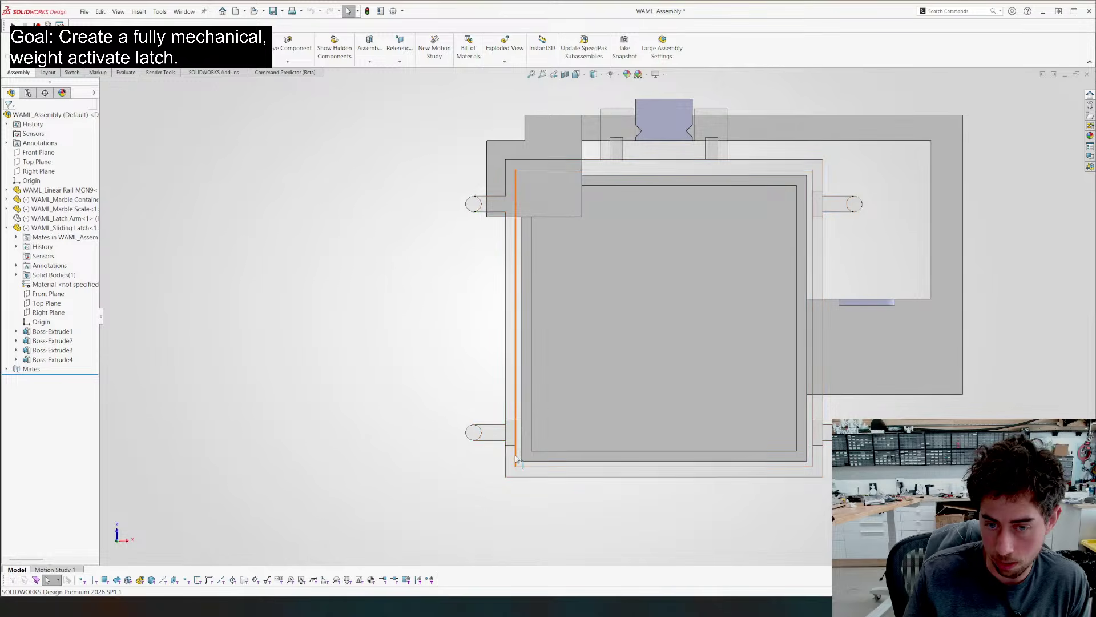
pyautogui.click(516, 400)
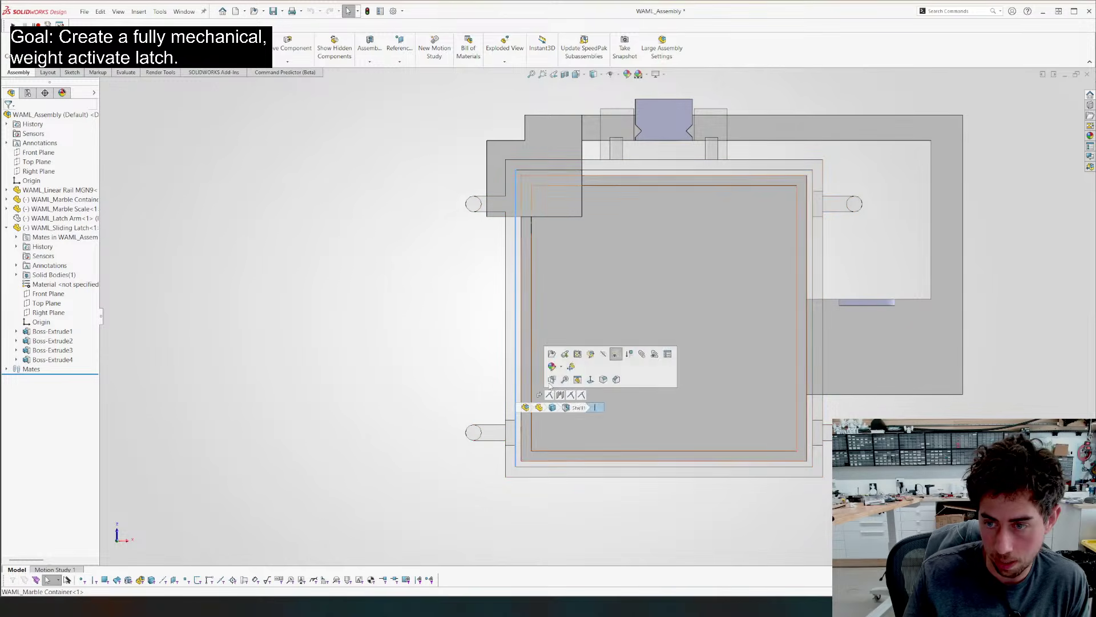
pyautogui.keyDown('ctrl'); pyautogui.click(813, 404); pyautogui.keyUp('ctrl')
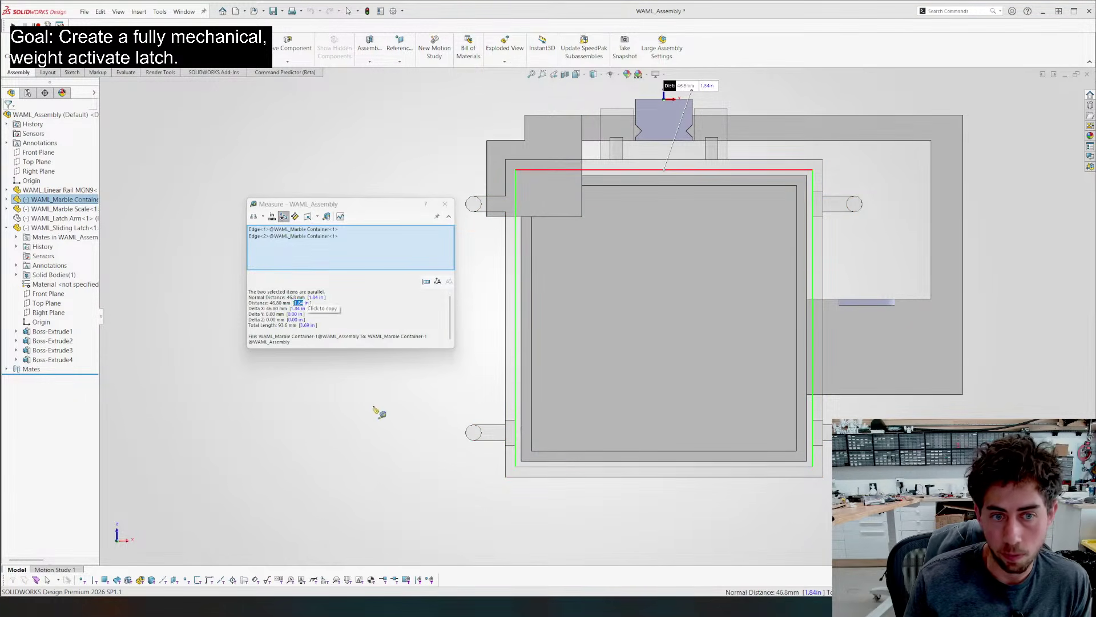
pyautogui.click(449, 204)
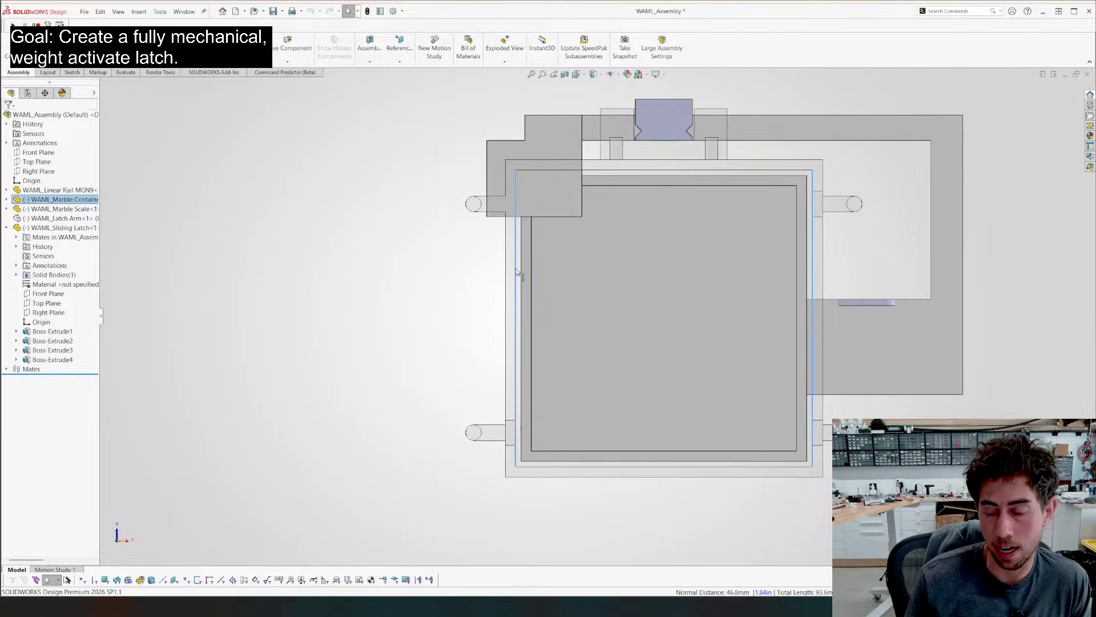
# Set the marble scale's outer width to 46.8-0.2-0.2 mm for clearance inside the container
pyautogui.click(611, 250)
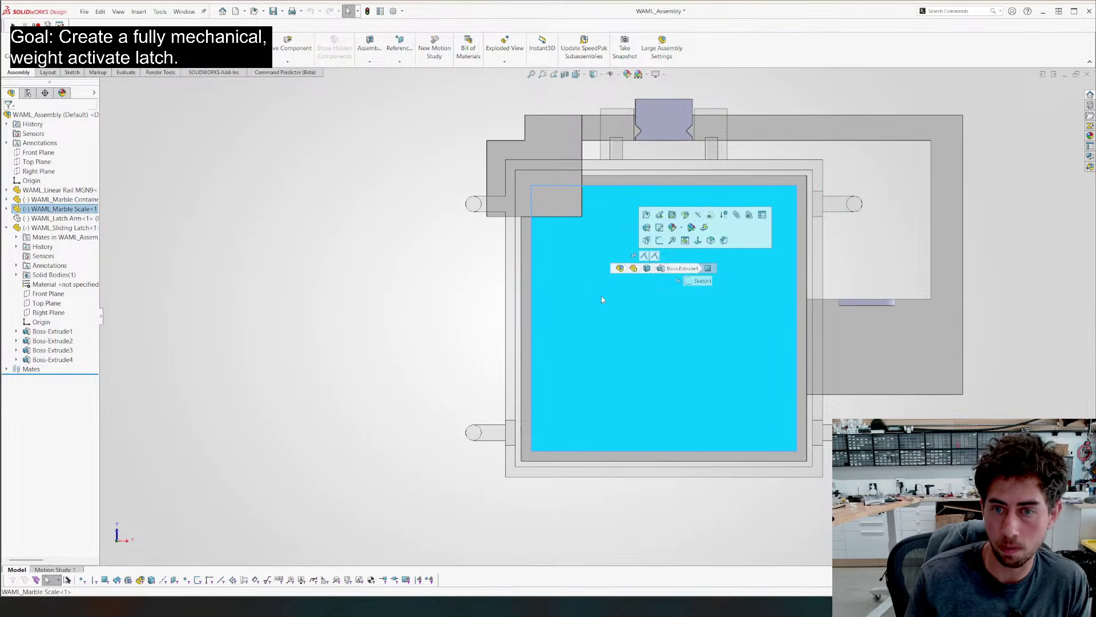
pyautogui.doubleClick(522, 279)
pyautogui.scroll(-2, 560, 368)
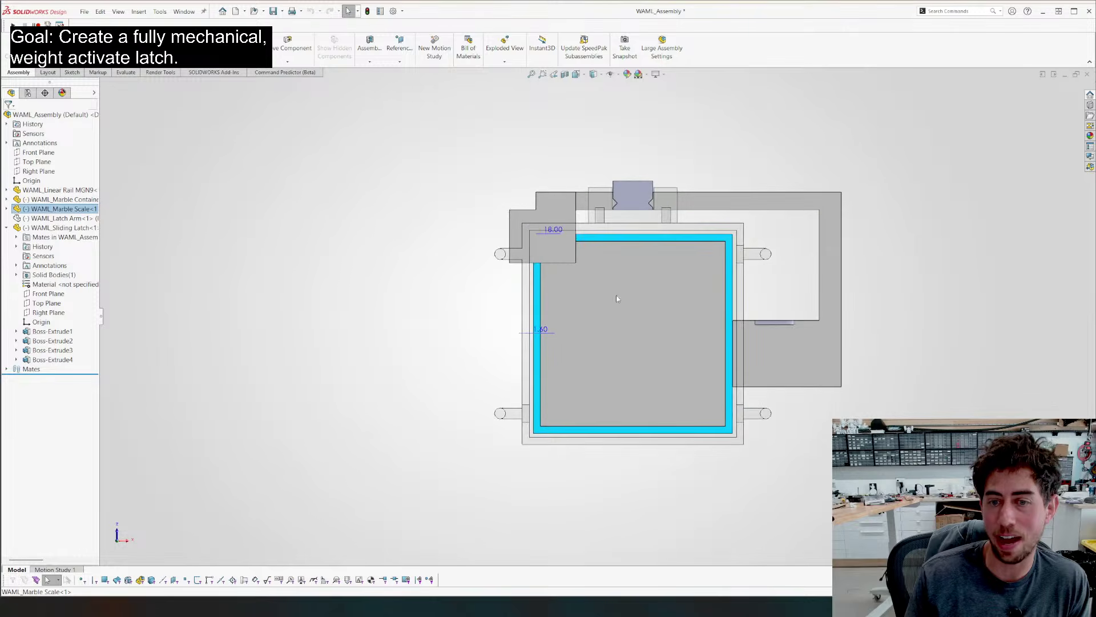
pyautogui.moveTo(591, 292); pyautogui.dragTo(595, 247, button='middle')
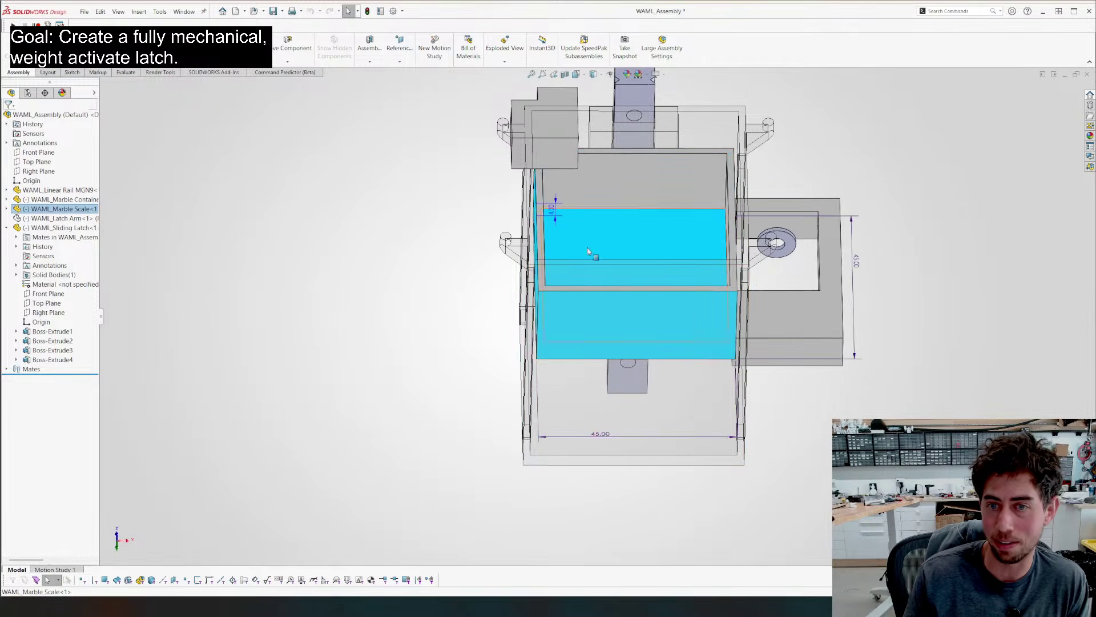
pyautogui.doubleClick(597, 435)
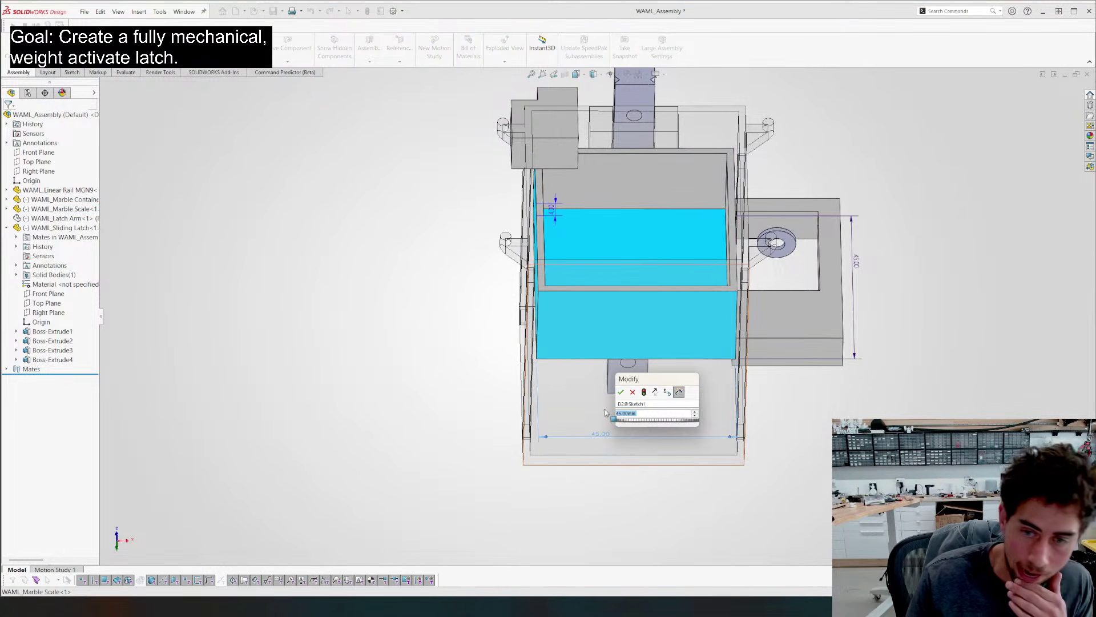
pyautogui.write('46.8')
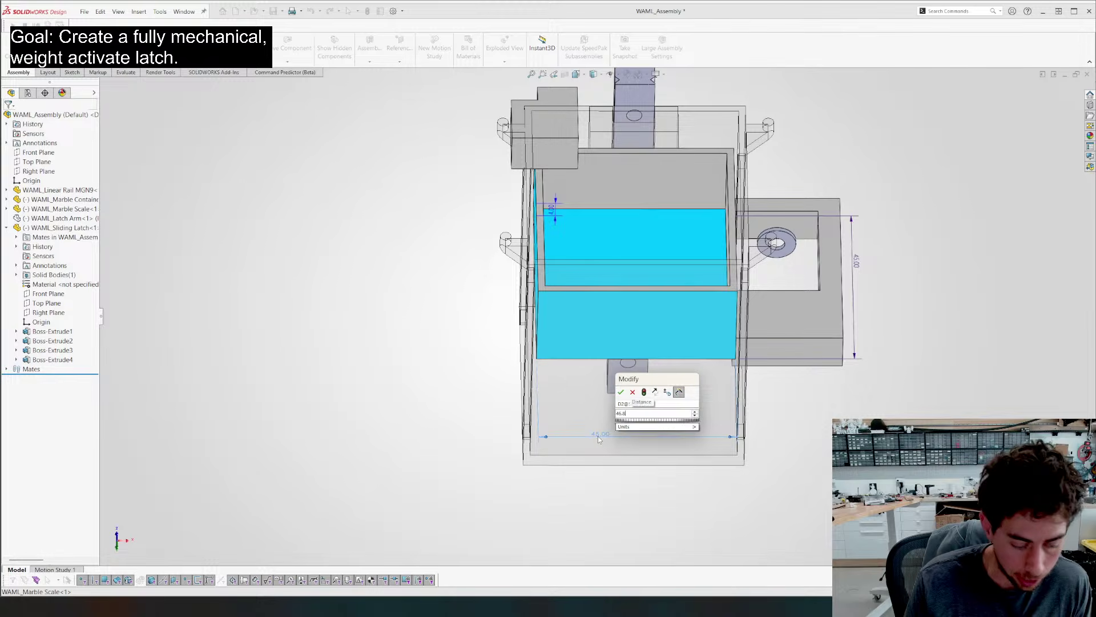
pyautogui.write('-0.2')
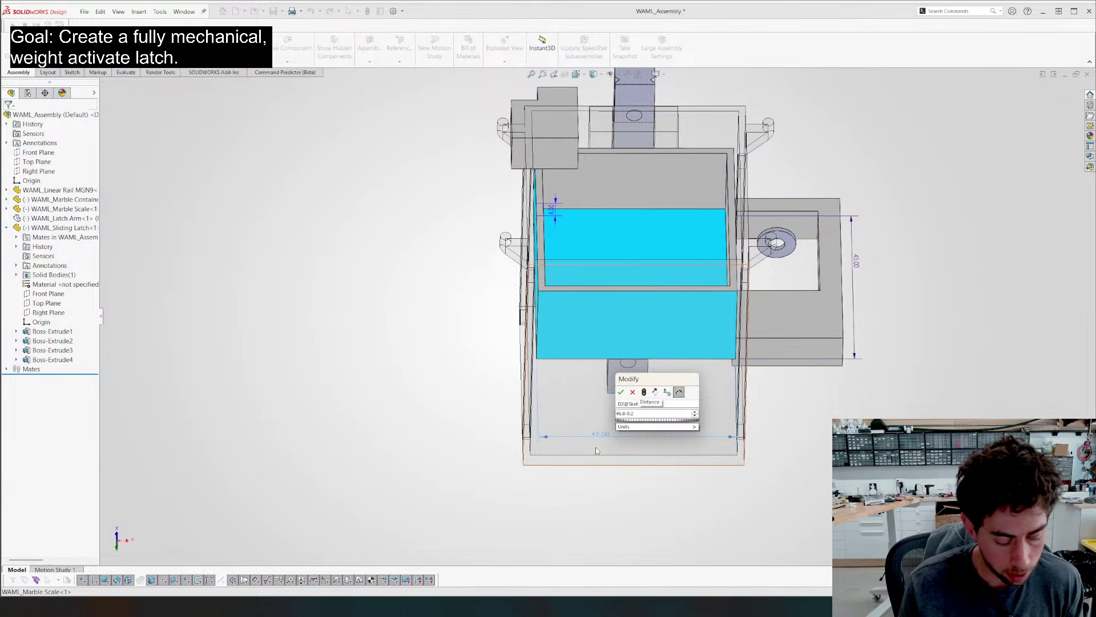
pyautogui.write('-0..2')
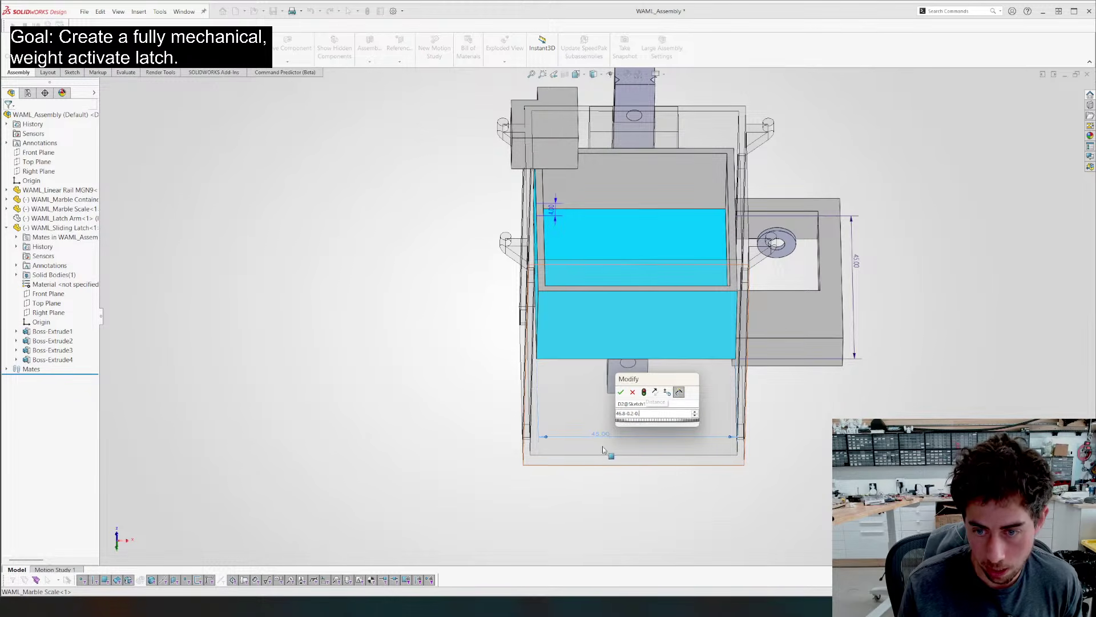
pyautogui.press('Return')
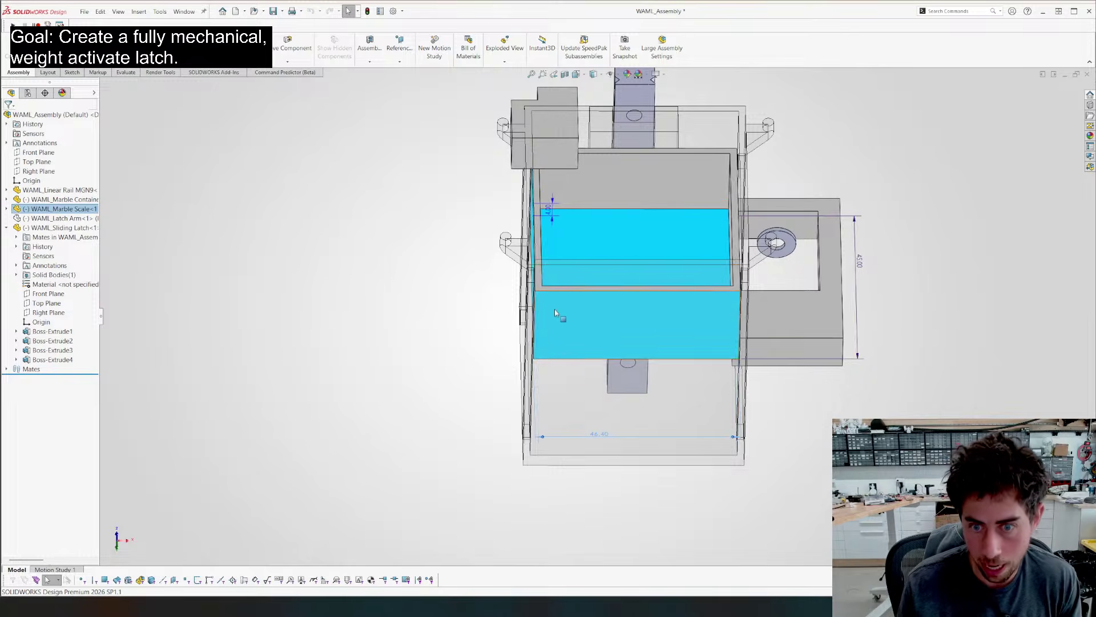
# Open the marble scale's base sketch for in-context editing, viewed normal to its floor
pyautogui.scroll(3, 563, 318)
pyautogui.moveTo(566, 308); pyautogui.dragTo(626, 351, button='middle')
pyautogui.scroll(-4, 634, 325)
pyautogui.hotkey('ctrl', '8')
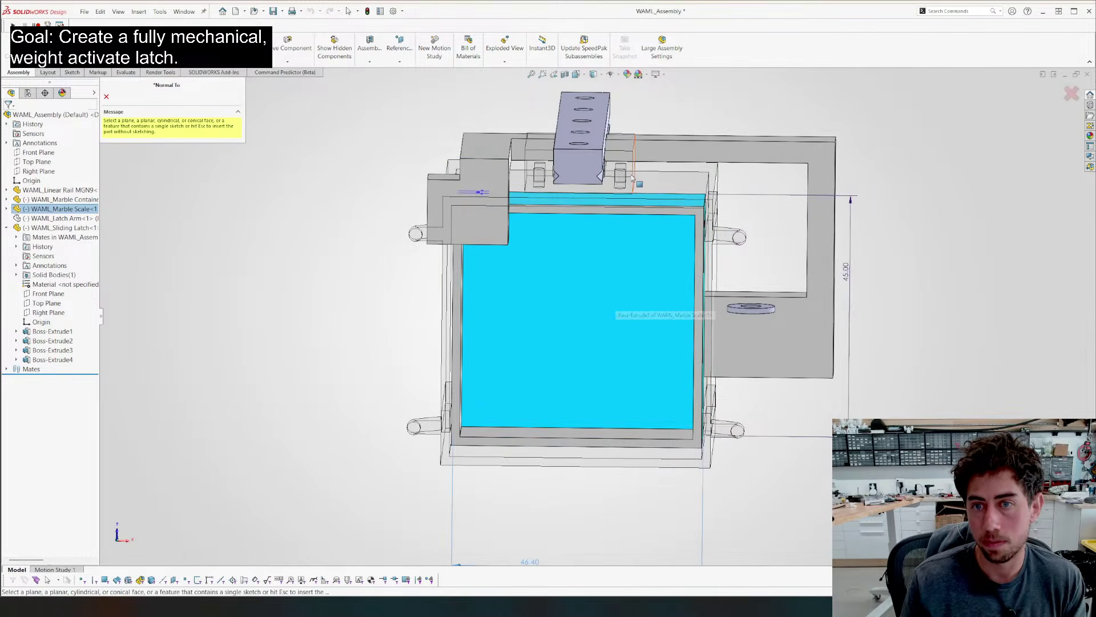
pyautogui.click(616, 301)
pyautogui.scroll(-5, 692, 195)
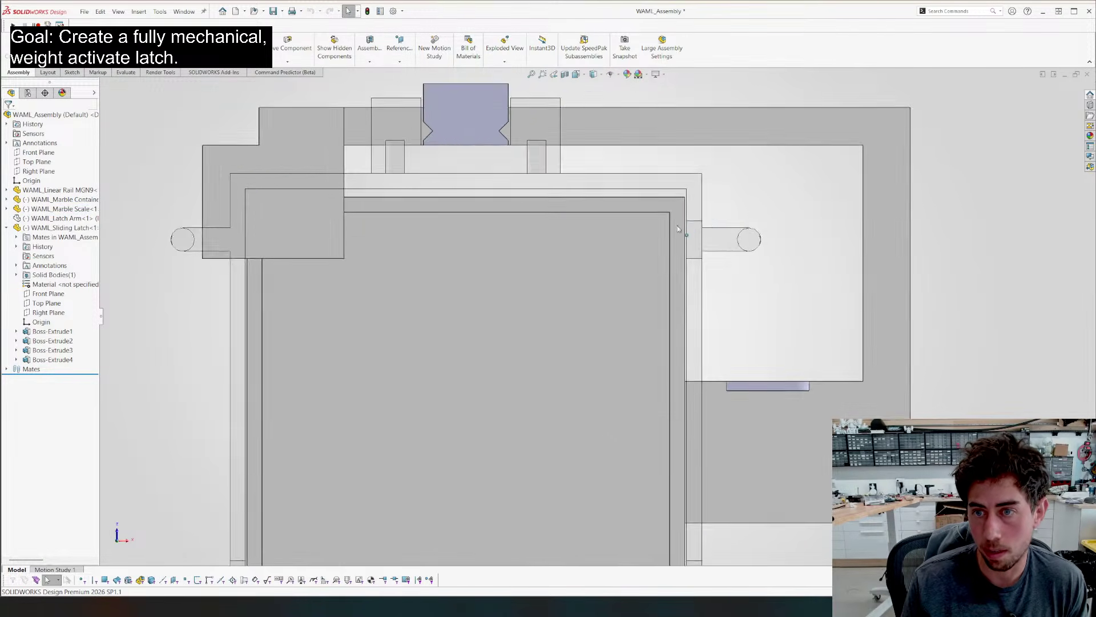
pyautogui.scroll(5, 577, 322)
pyautogui.rightClick(527, 427)
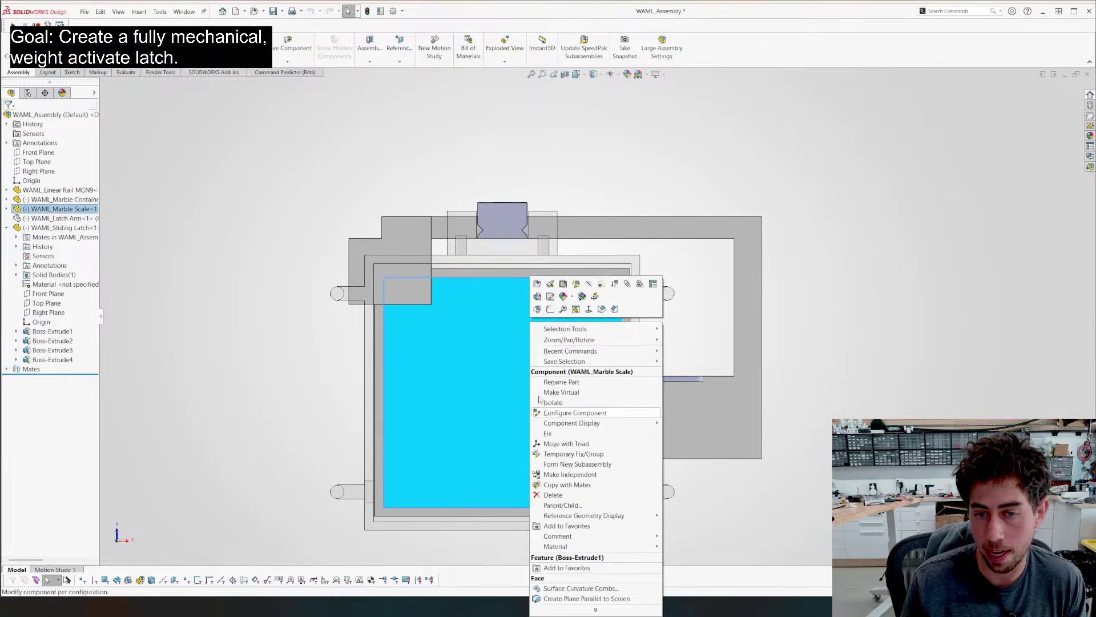
pyautogui.click(552, 296)
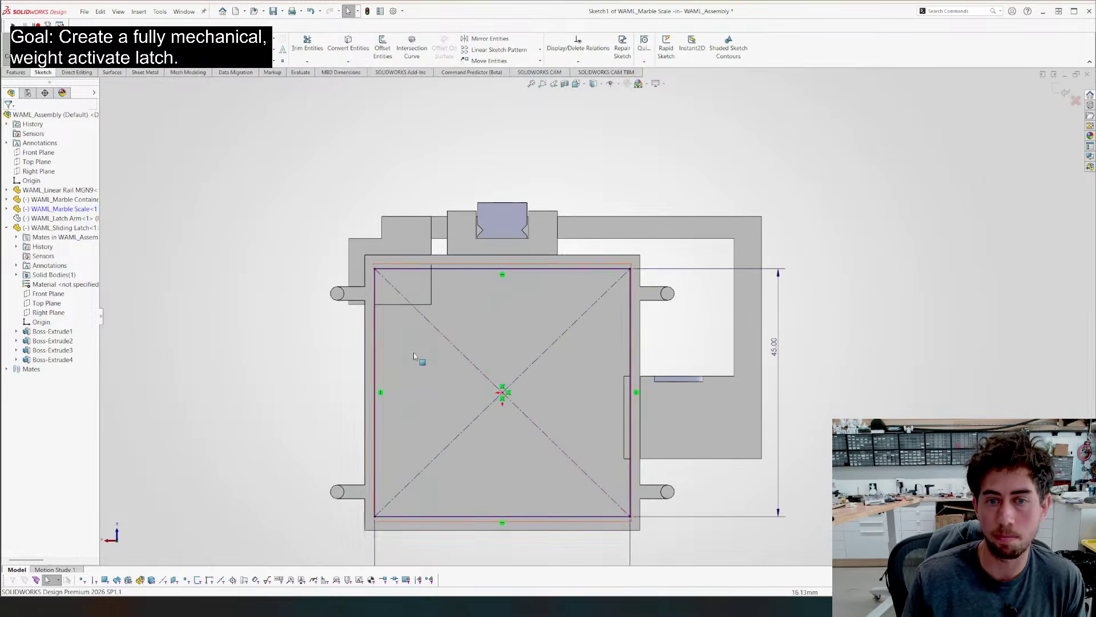
# Replace the 45 mm dimension of the marble scale's outline with an equal relation between two adjacent sides, and save the assembly
pyautogui.press('Escape')
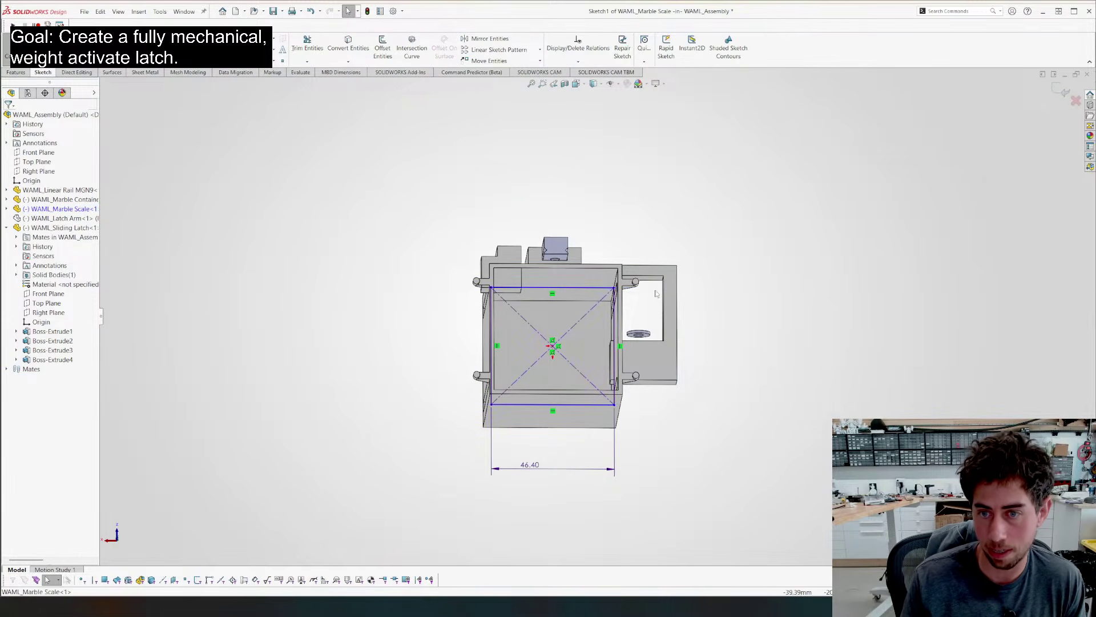
pyautogui.click(587, 288)
pyautogui.keyDown('ctrl'); pyautogui.click(614, 316); pyautogui.keyUp('ctrl')
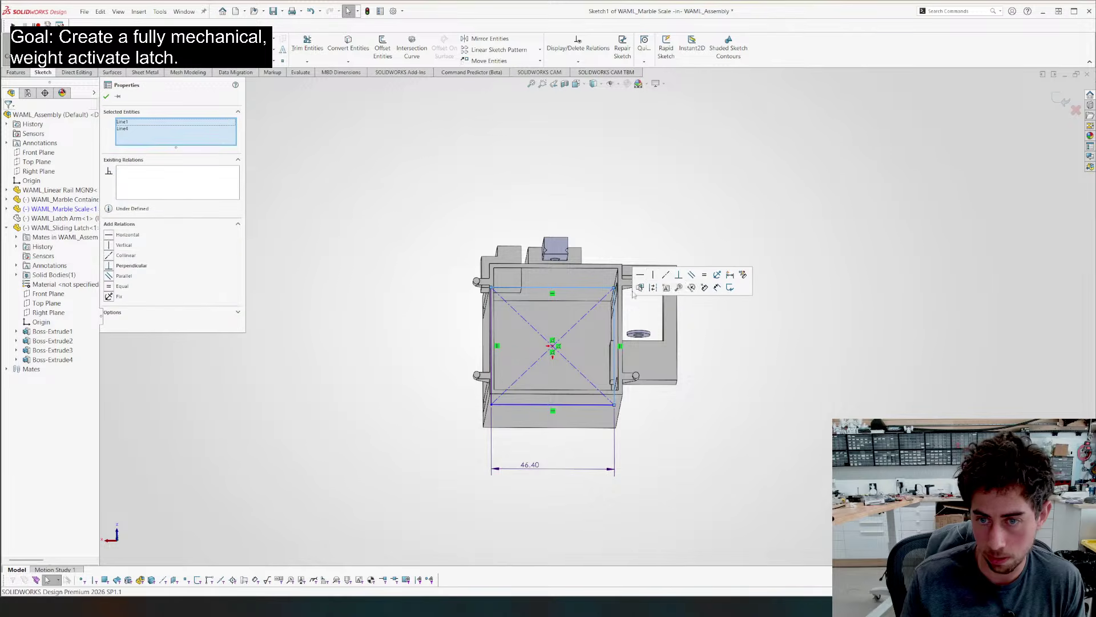
pyautogui.click(683, 275)
pyautogui.click(697, 208)
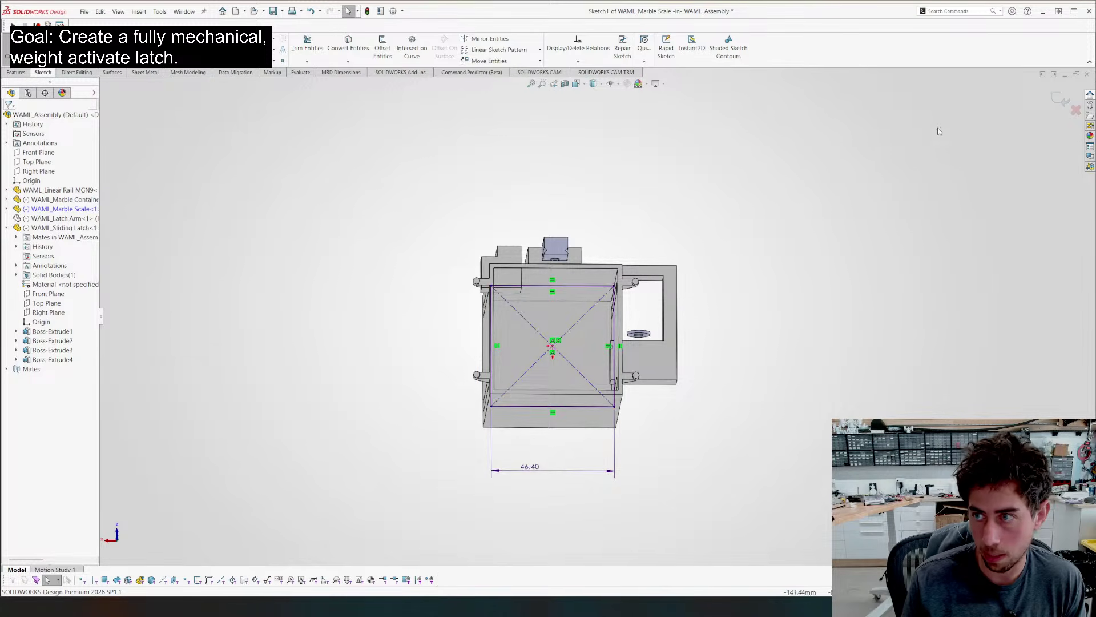
pyautogui.click(1065, 102)
pyautogui.click(1058, 99)
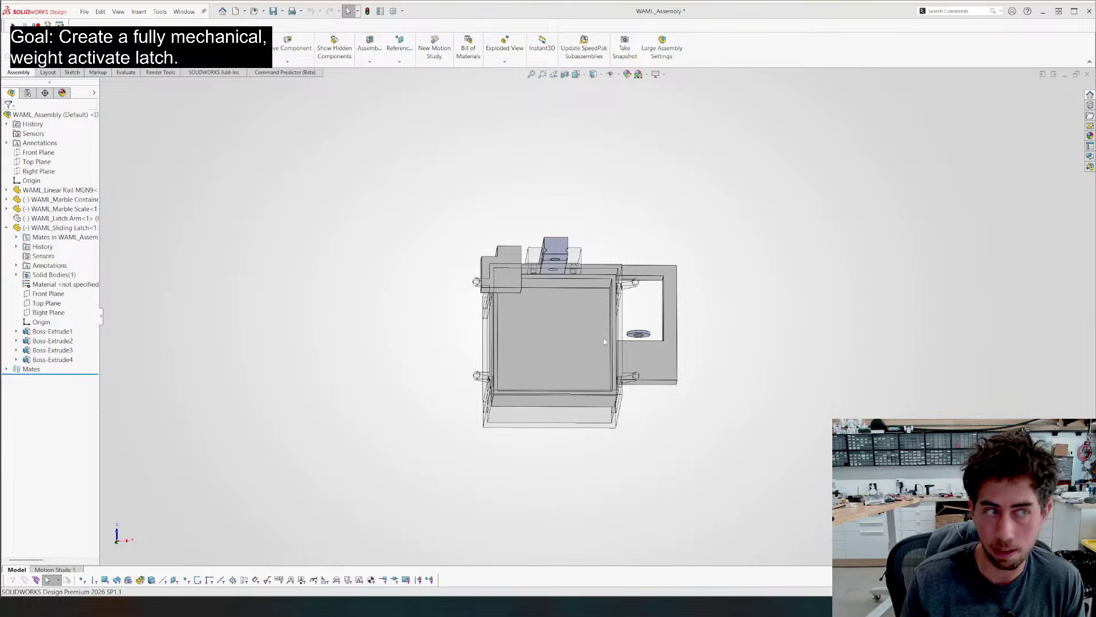
pyautogui.hotkey('ctrl', '1')
pyautogui.hotkey('ctrl', 's')
pyautogui.scroll(-4, 584, 335)
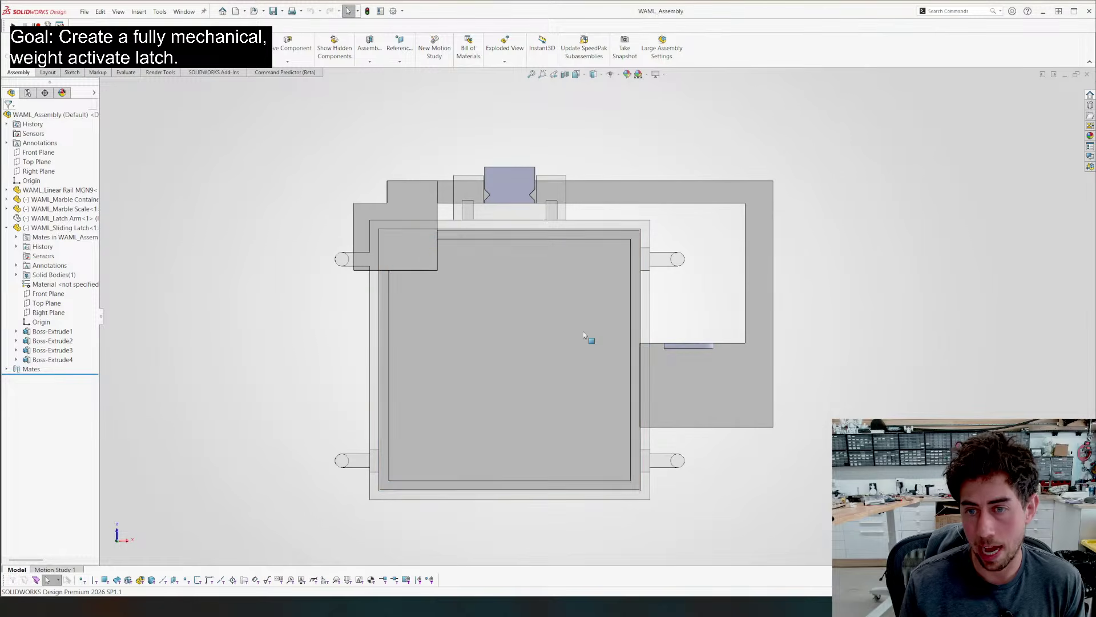
# Raise the marble container along the rail until its bottom clears the sliding latch, adjusting the marble scale inside it
pyautogui.moveTo(597, 242); pyautogui.dragTo(578, 19, button='middle')
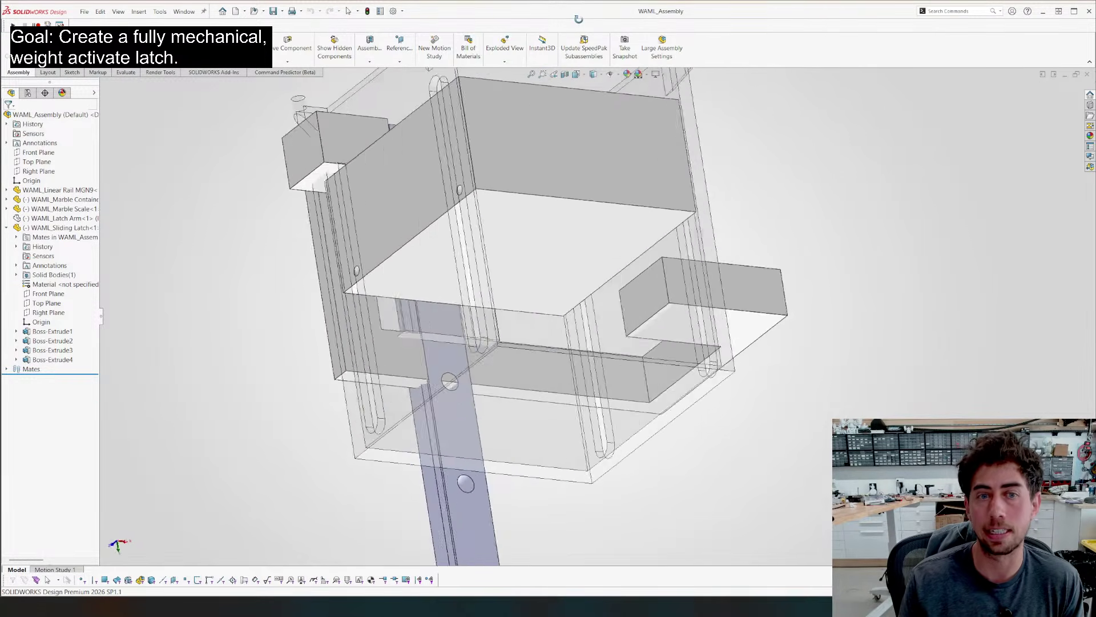
pyautogui.hotkey('ctrl', '1')
pyautogui.click(480, 224)
pyautogui.moveTo(479, 224); pyautogui.dragTo(433, 179, button='middle')
pyautogui.scroll(1, 436, 212)
pyautogui.click(680, 321)
pyautogui.moveTo(579, 370); pyautogui.dragTo(572, 191)
pyautogui.moveTo(536, 260); pyautogui.dragTo(513, 255, button='middle')
pyautogui.click(513, 254)
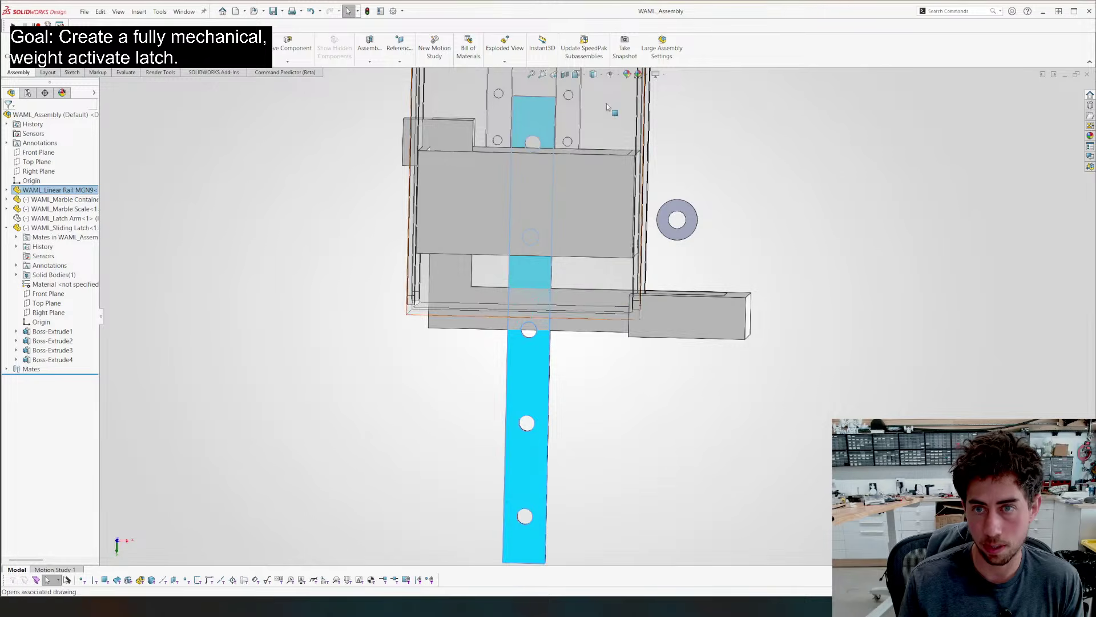
pyautogui.moveTo(608, 105); pyautogui.dragTo(609, 80)
pyautogui.click(898, 203)
pyautogui.moveTo(455, 285)
pyautogui.mouseDown(button='middle')
pyautogui.moveTo(465, 254)
pyautogui.moveTo(474, 275)
pyautogui.mouseUp(button='middle')
pyautogui.moveTo(534, 210); pyautogui.dragTo(527, 172)
# Examine the sliding latch beneath the marble container from the side, above and front, nudging it slightly
pyautogui.moveTo(506, 269); pyautogui.dragTo(474, 310, button='middle')
pyautogui.click(473, 316)
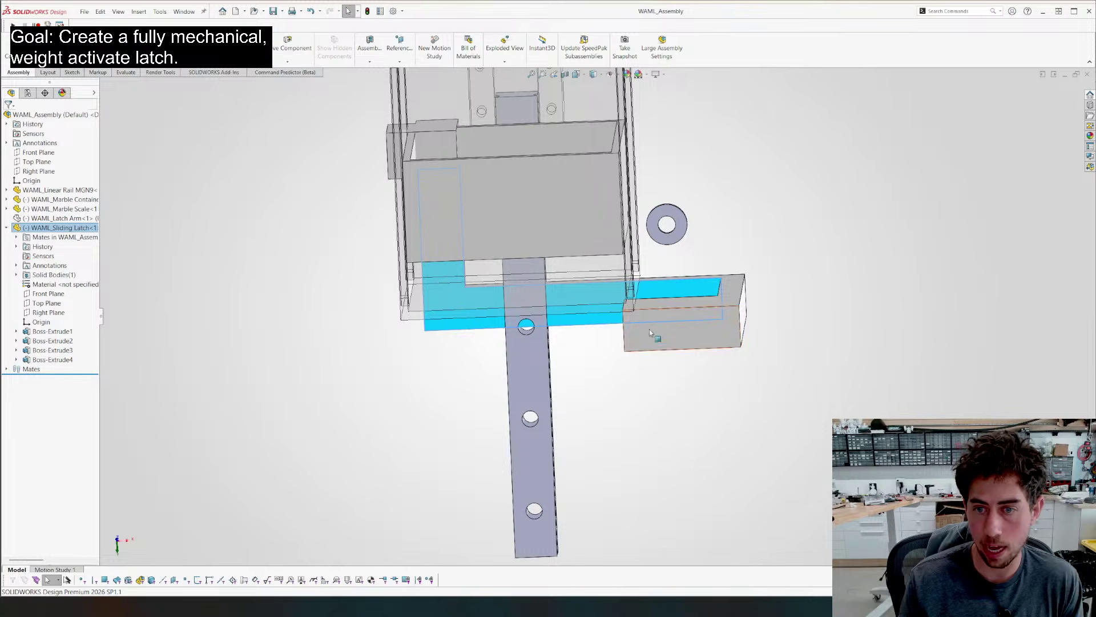
pyautogui.moveTo(649, 329); pyautogui.dragTo(531, 357, button='middle')
pyautogui.moveTo(523, 301); pyautogui.dragTo(492, 279, button='middle')
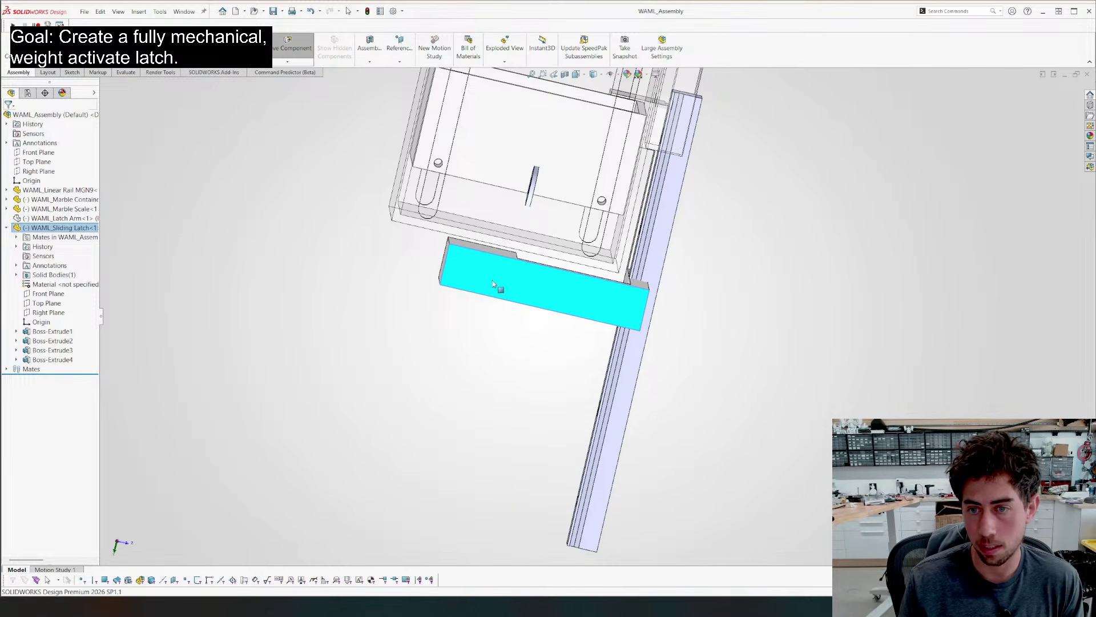
pyautogui.moveTo(492, 280); pyautogui.dragTo(531, 284)
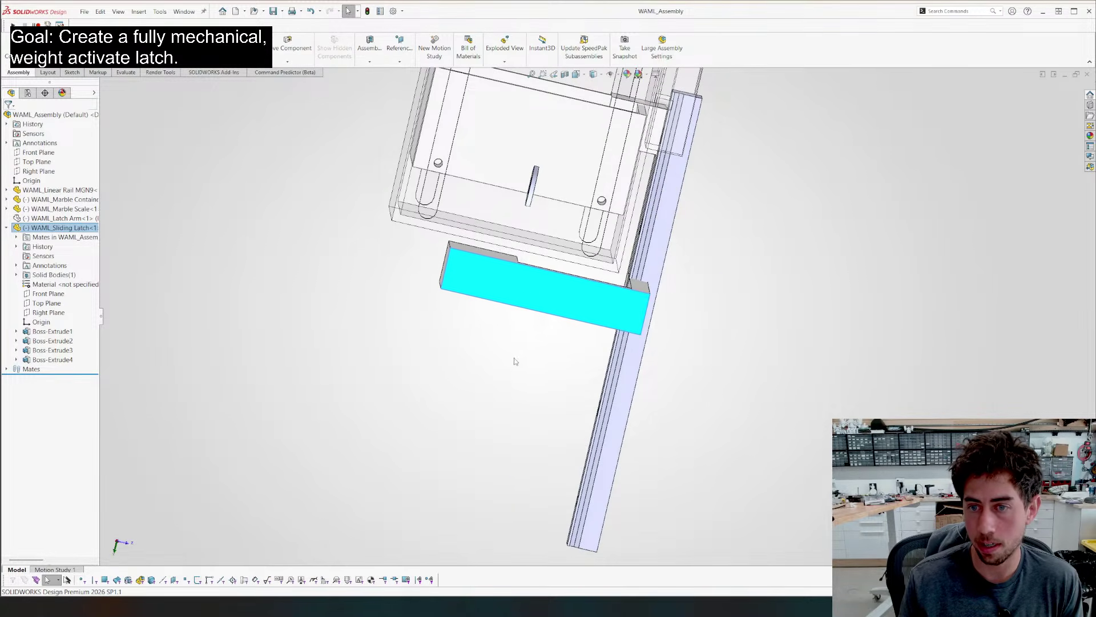
pyautogui.click(515, 360)
pyautogui.moveTo(514, 361); pyautogui.dragTo(505, 323, button='middle')
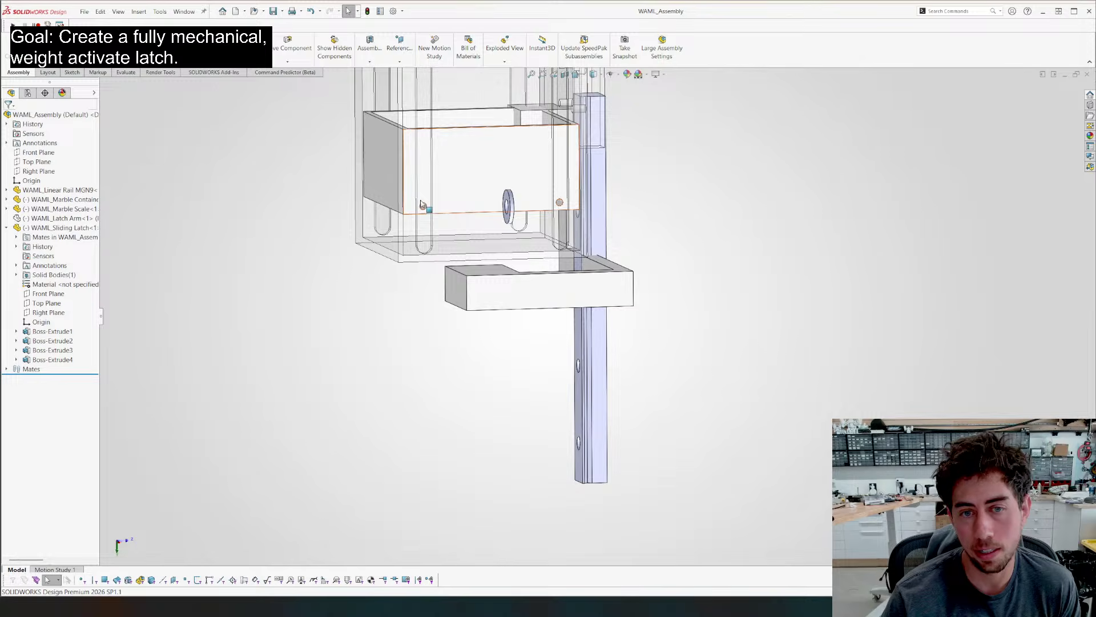
pyautogui.moveTo(421, 204); pyautogui.dragTo(353, 256, button='middle')
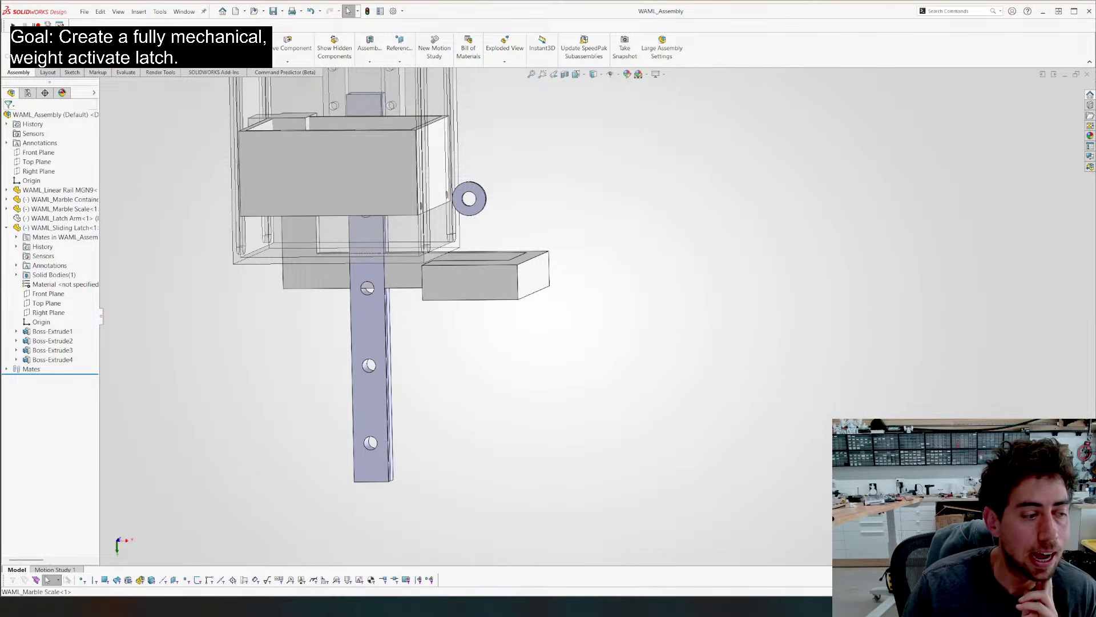
pyautogui.scroll(3, 374, 260)
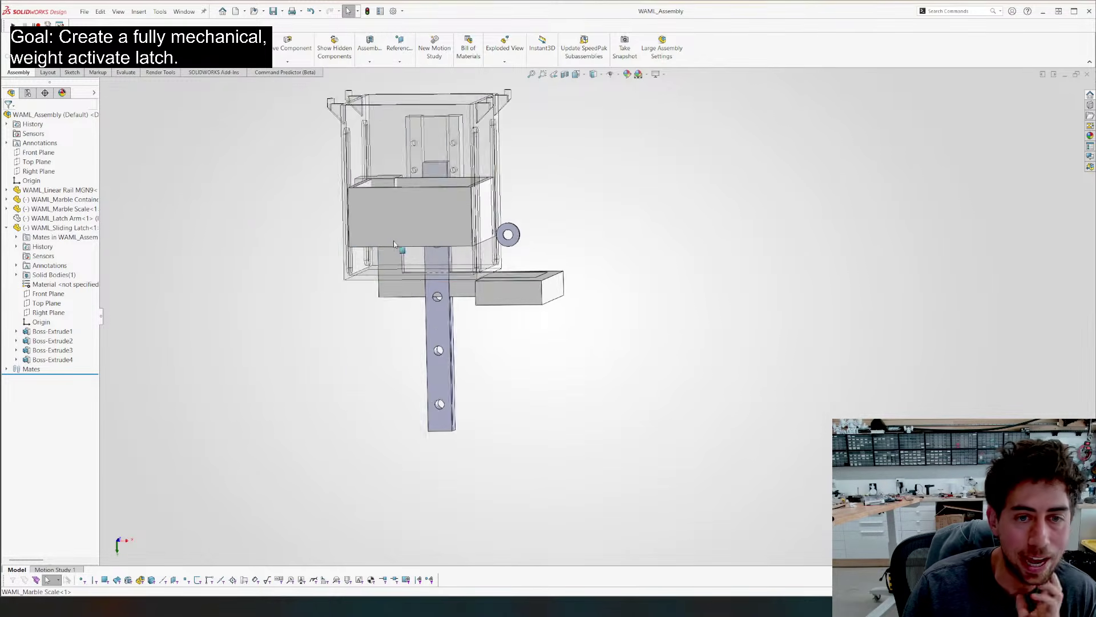
pyautogui.moveTo(371, 261); pyautogui.dragTo(394, 334, button='middle')
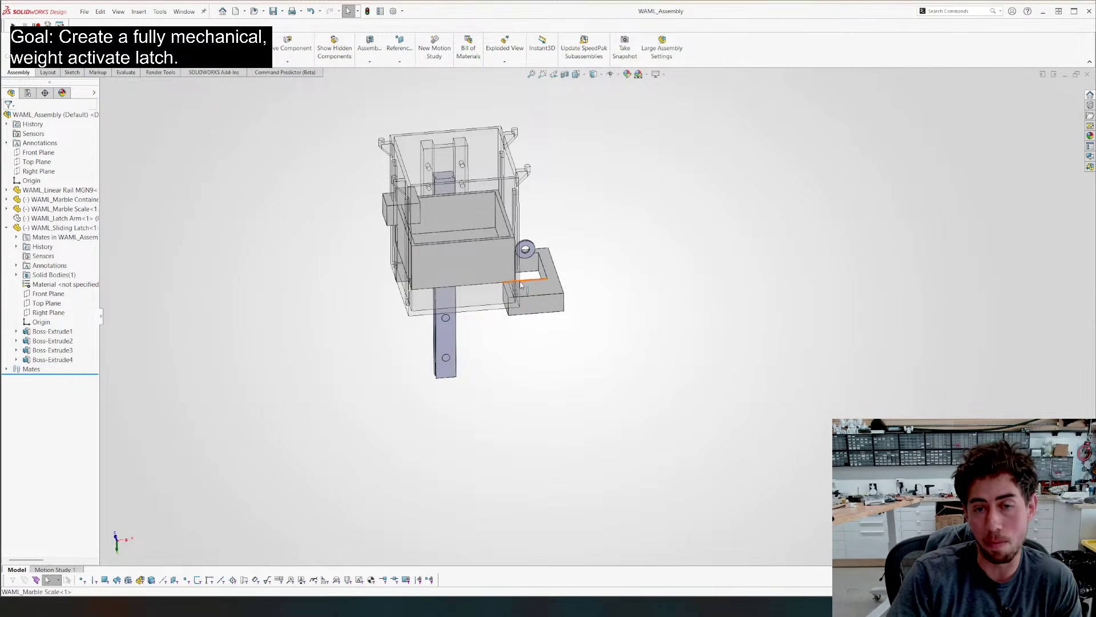
pyautogui.moveTo(521, 284); pyautogui.dragTo(536, 214, button='middle')
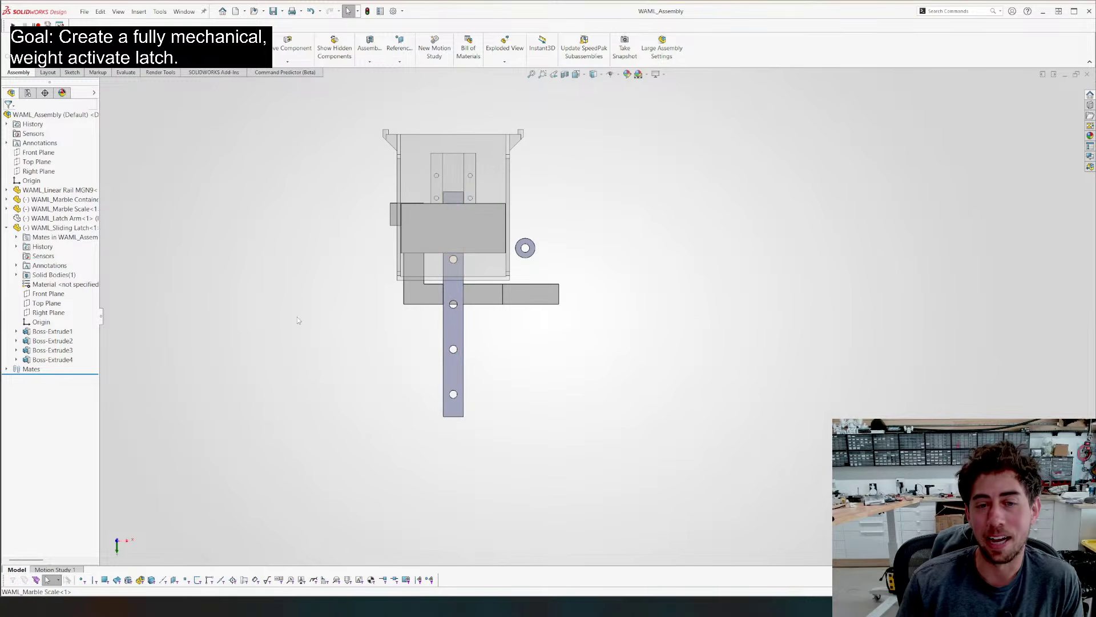
# Slide the sliding latch sideways until its upright arm is outside the marble container's wall
pyautogui.click(423, 297)
pyautogui.moveTo(423, 297); pyautogui.dragTo(395, 297)
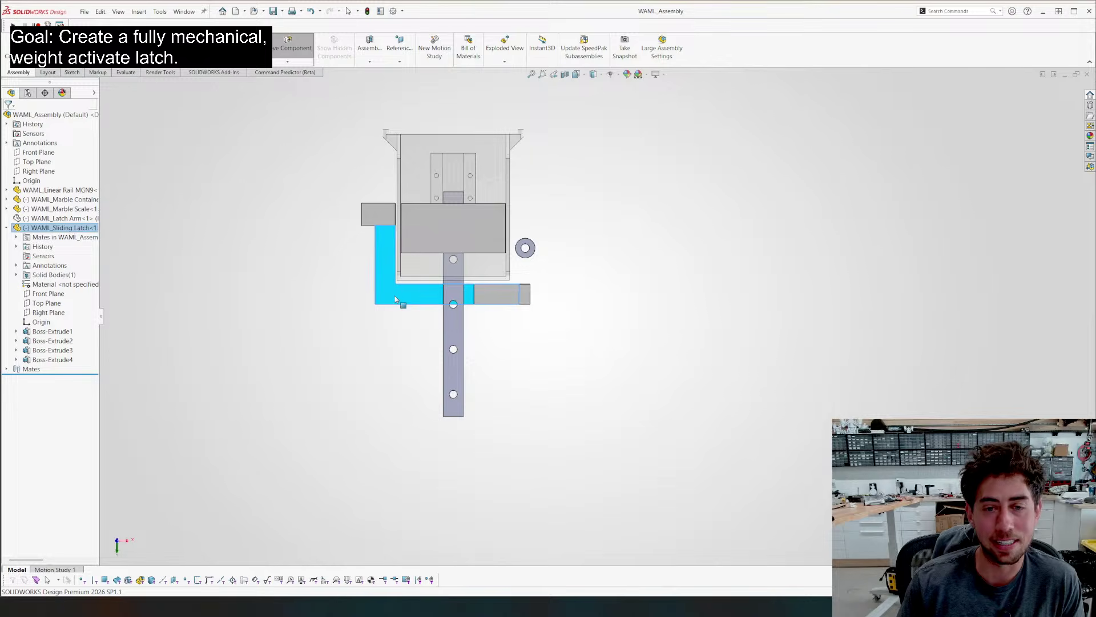
pyautogui.press('Escape')
# Flip the alignment of the sliding latch's Coincident9 mate
pyautogui.moveTo(328, 322); pyautogui.dragTo(346, 297, button='middle')
pyautogui.click(415, 291)
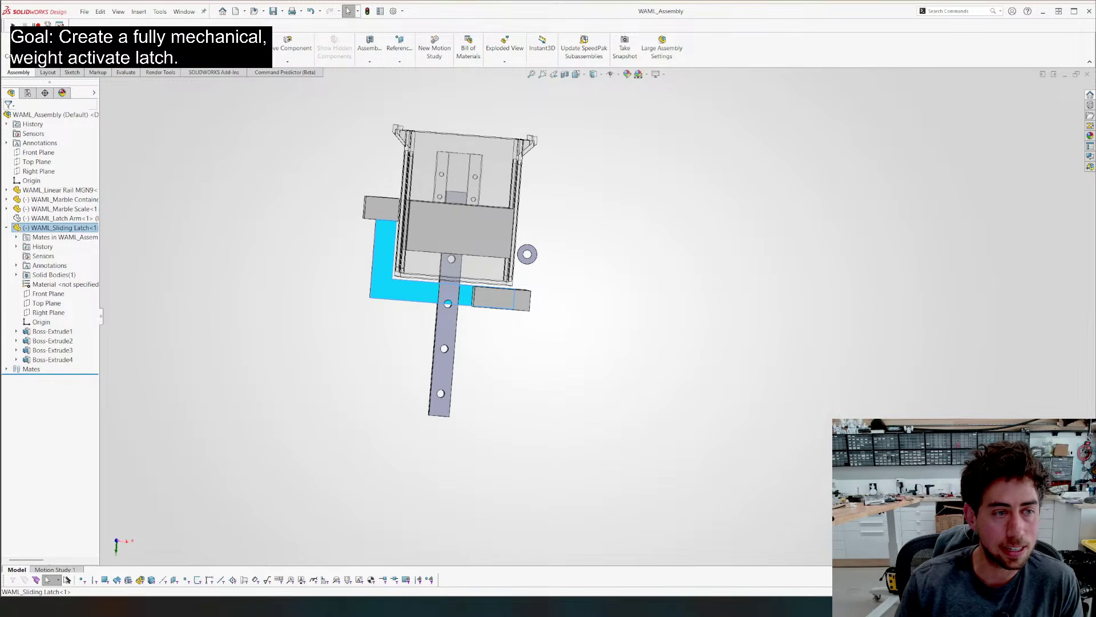
pyautogui.click(16, 237)
pyautogui.rightClick(73, 259)
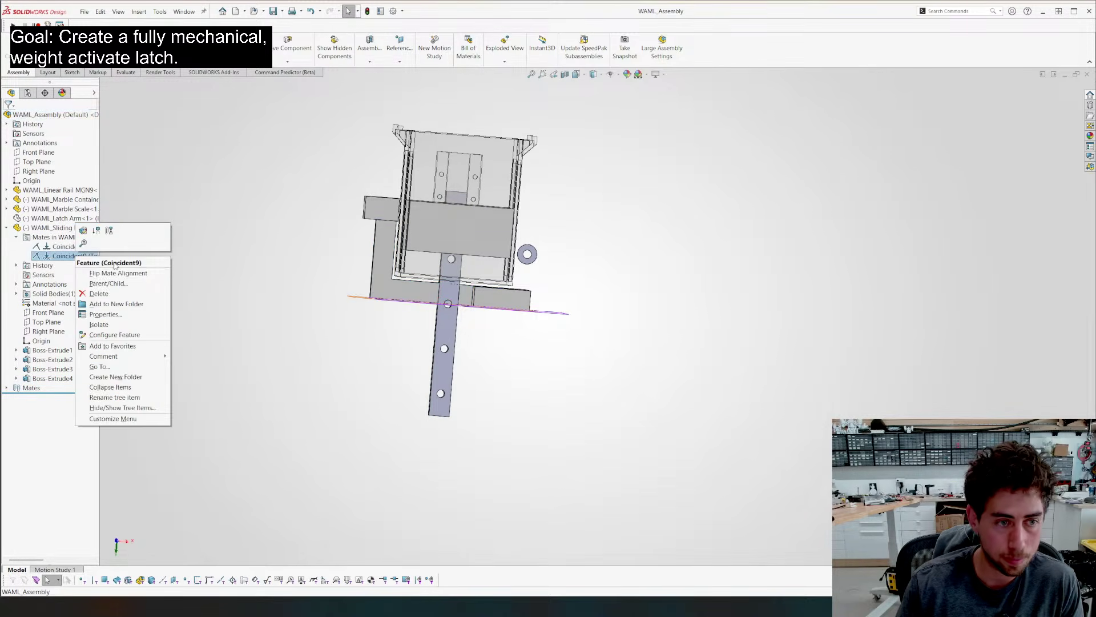
pyautogui.click(94, 273)
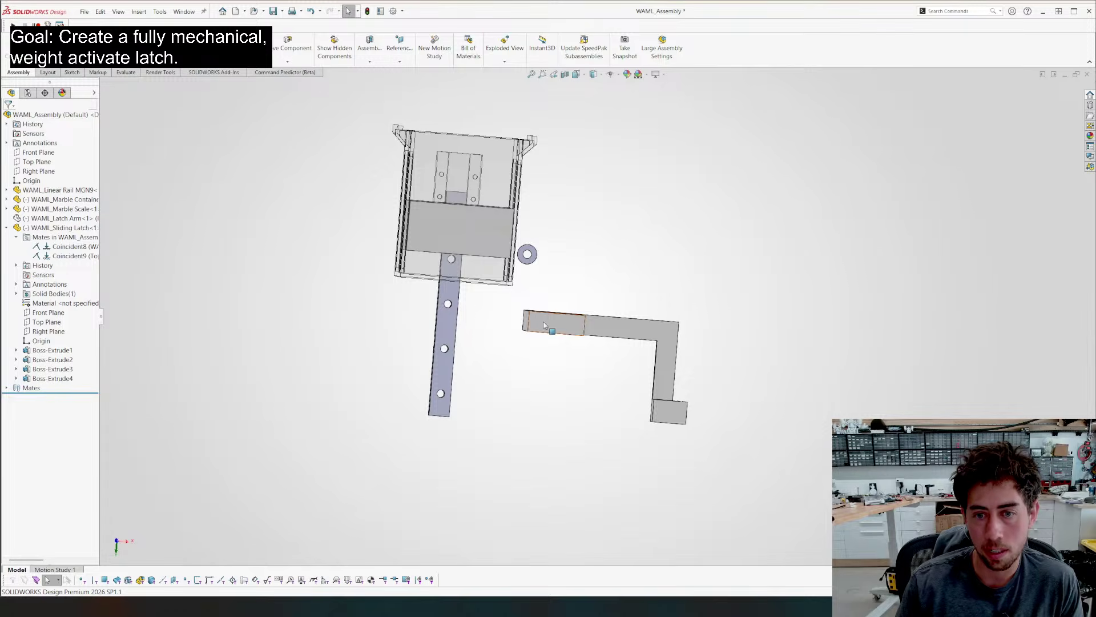
# Slide the flipped latch back across the rail and lower the marble container and marble scale
pyautogui.moveTo(544, 325); pyautogui.dragTo(393, 313)
pyautogui.moveTo(415, 268); pyautogui.dragTo(409, 356)
pyautogui.moveTo(429, 203); pyautogui.dragTo(423, 264)
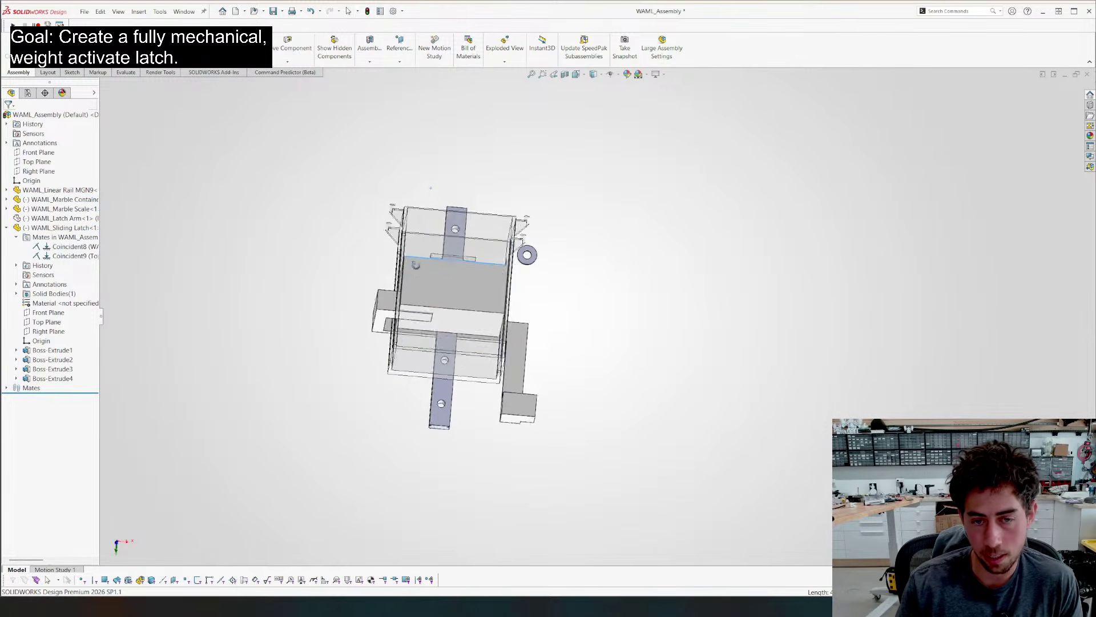
pyautogui.moveTo(424, 264); pyautogui.dragTo(299, 294, button='middle')
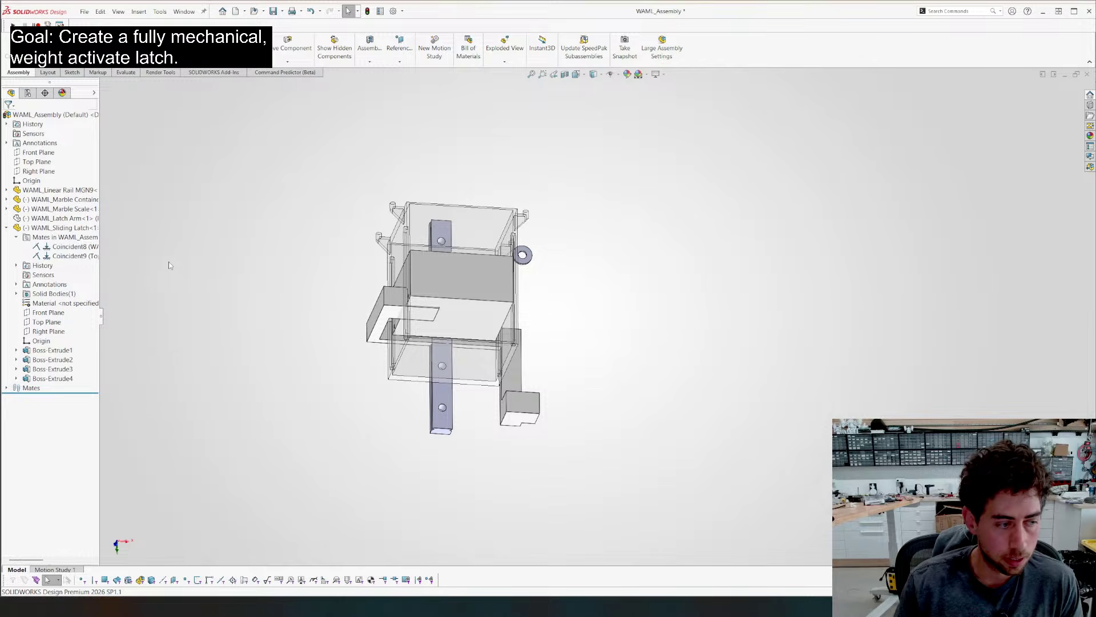
pyautogui.scroll(-2, 116, 269)
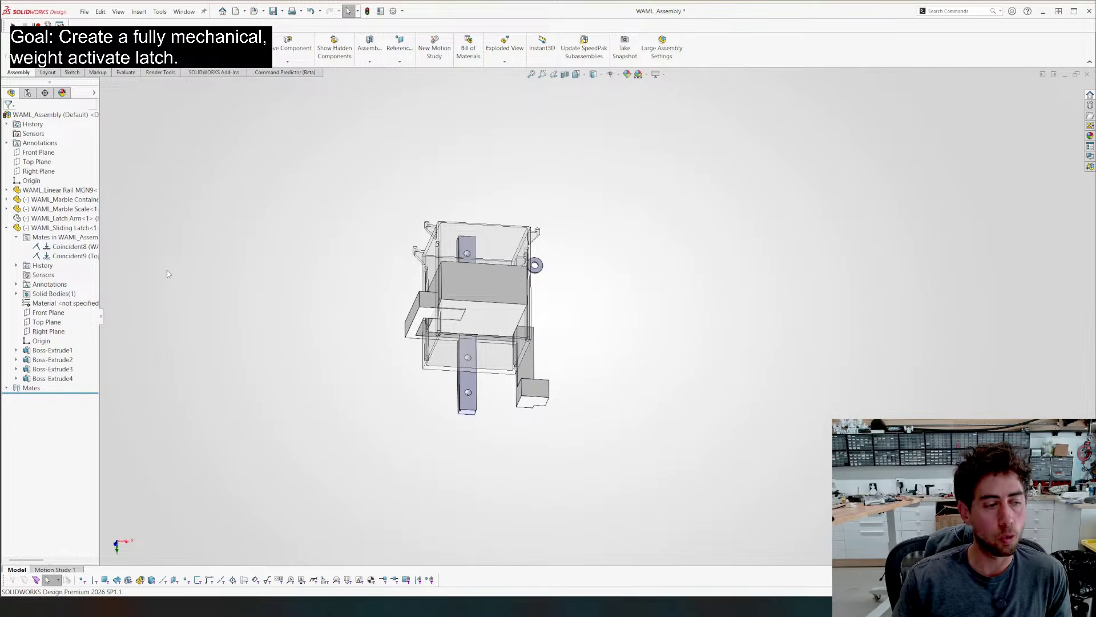
pyautogui.hotkey('ctrl', '1')
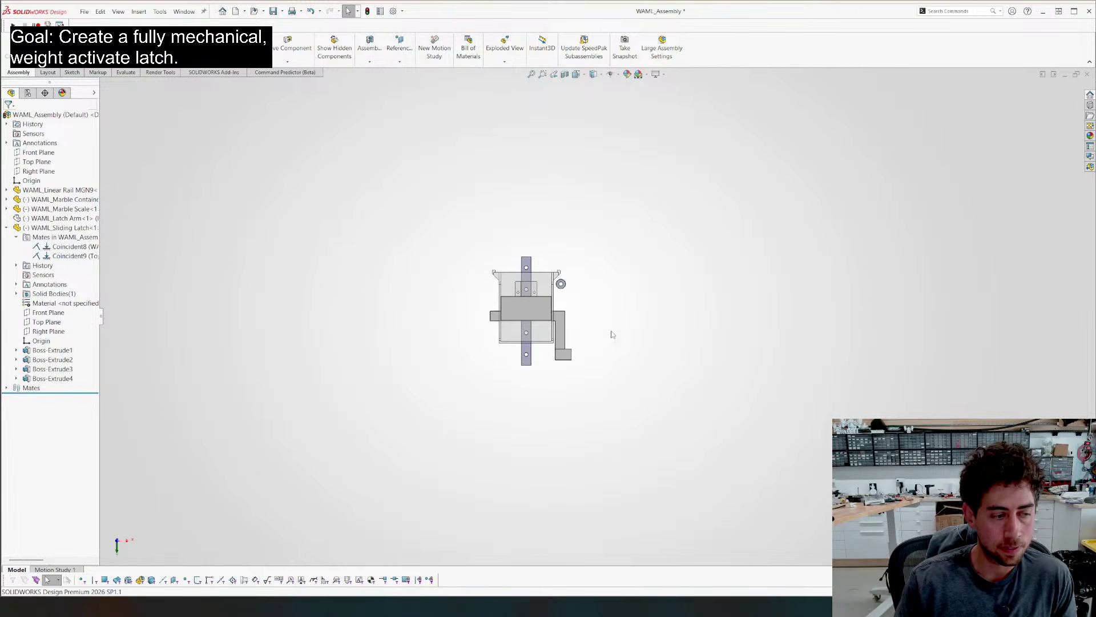
# Lower the marble scale inside the container and slide the latch out sideways, away from its hanging arm
pyautogui.scroll(-8, 543, 315)
pyautogui.click(457, 252)
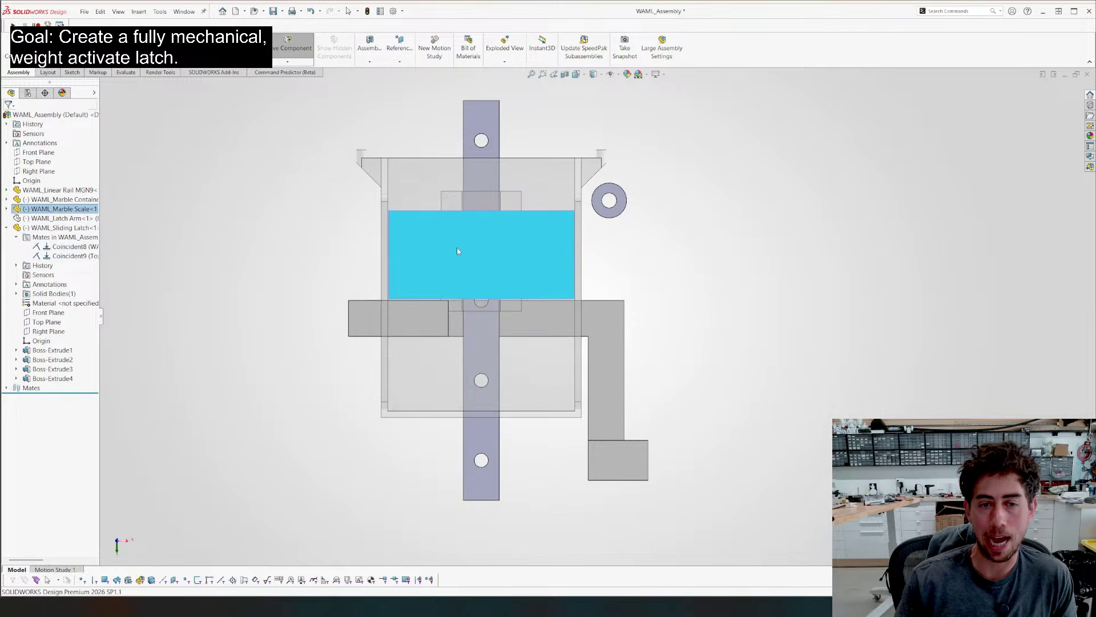
pyautogui.moveTo(457, 252); pyautogui.dragTo(458, 298)
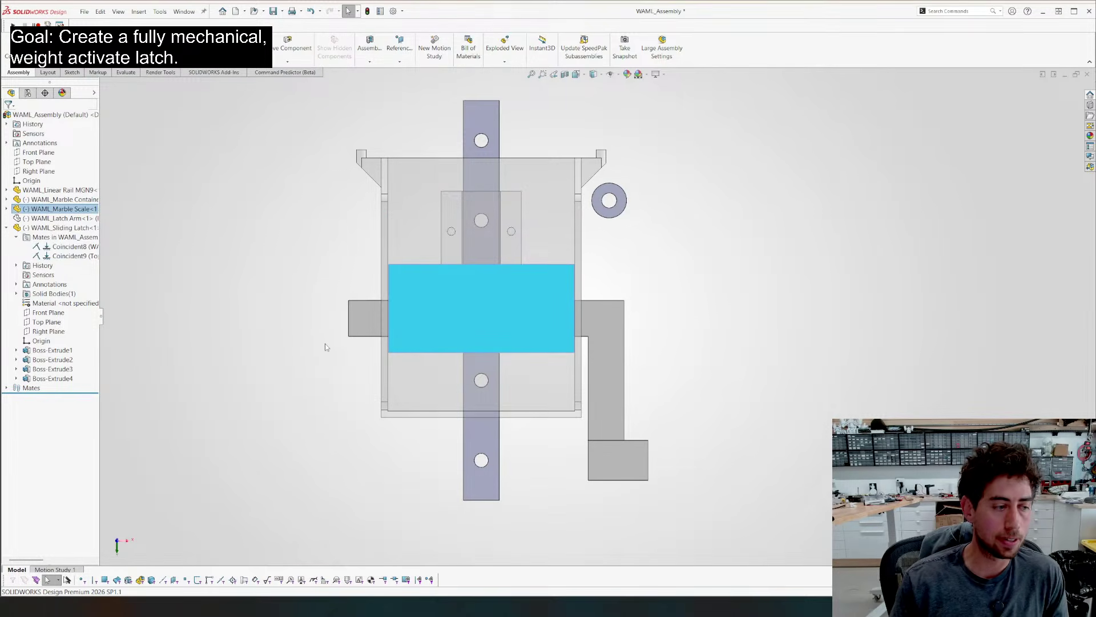
pyautogui.moveTo(370, 322); pyautogui.dragTo(306, 337)
# Lower the marble container a little along the linear rail
pyautogui.moveTo(374, 157); pyautogui.dragTo(451, 217, button='middle')
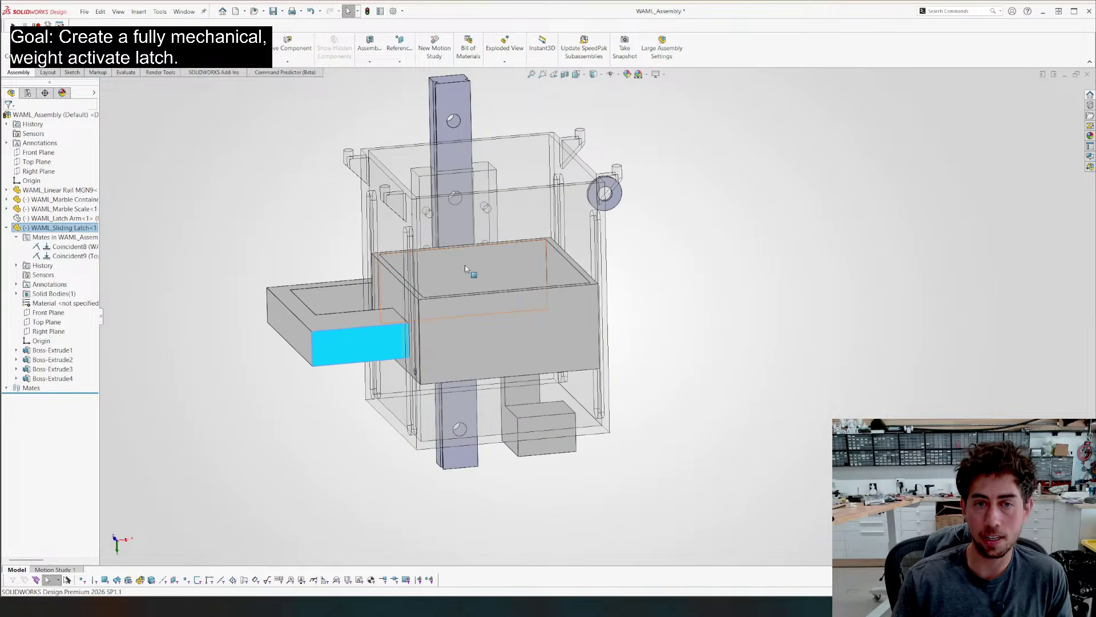
pyautogui.click(462, 238)
pyautogui.moveTo(541, 157); pyautogui.dragTo(539, 224)
pyautogui.moveTo(451, 380); pyautogui.dragTo(428, 464, button='middle')
pyautogui.click(456, 334)
pyautogui.press('m')
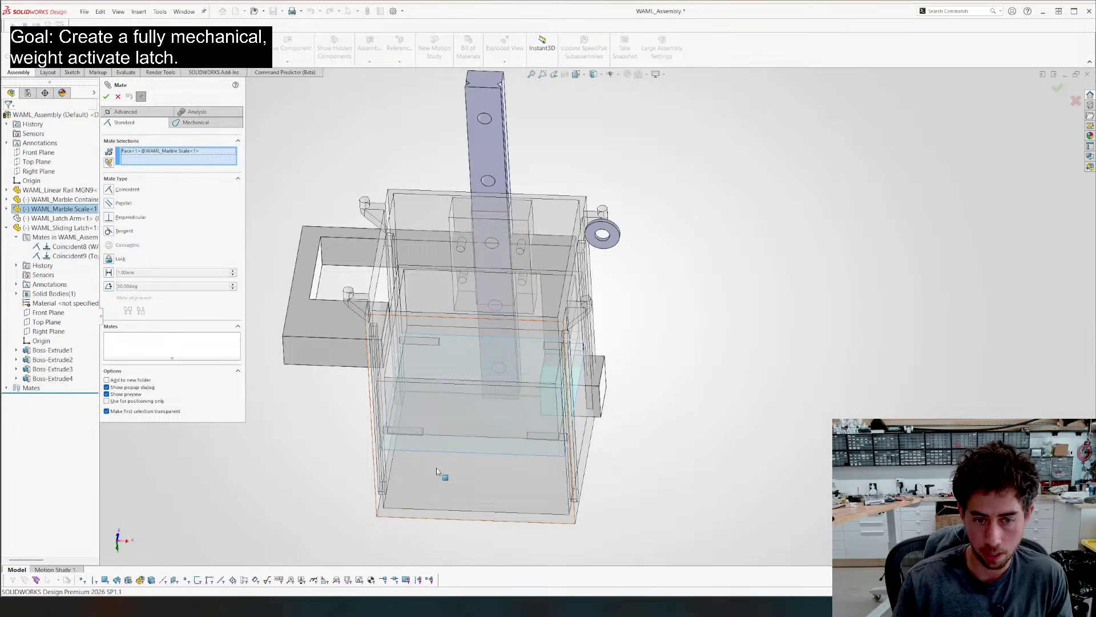
pyautogui.moveTo(430, 495); pyautogui.dragTo(464, 294, button='middle')
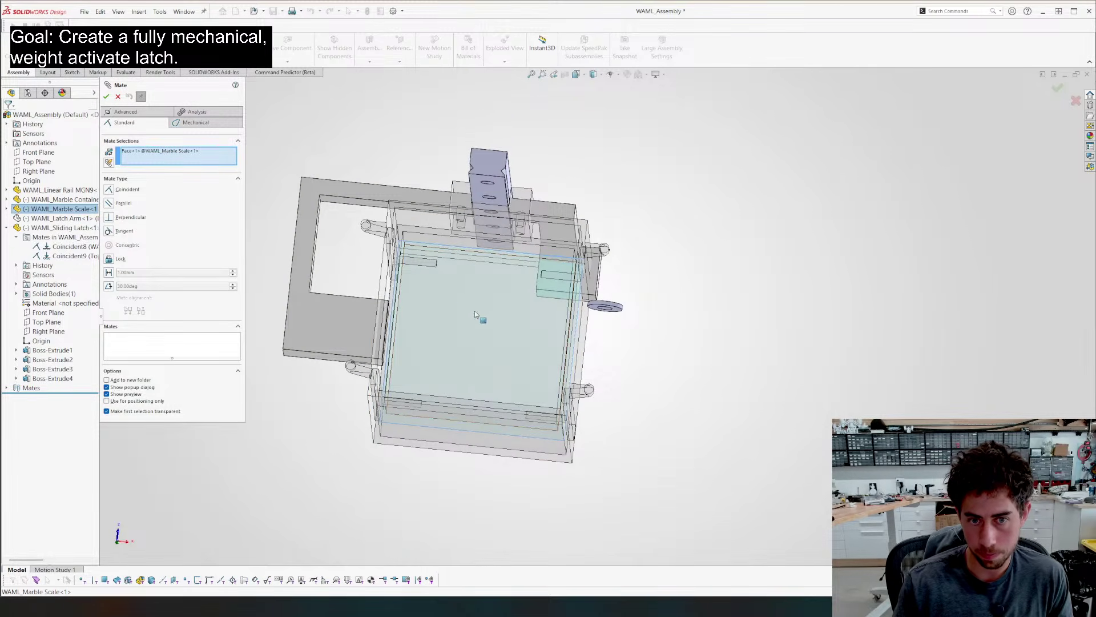
pyautogui.moveTo(399, 465); pyautogui.dragTo(451, 320, button='middle')
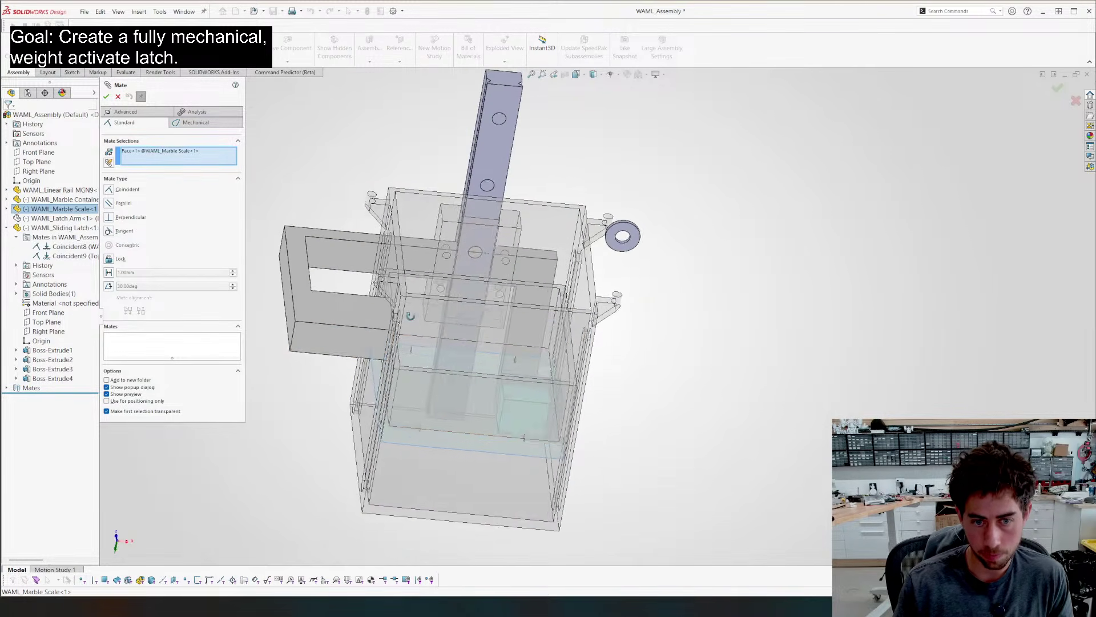
pyautogui.press('Escape')
# Add a 22 mm distance mate between the marble scale's floor face and the marble container's inner floor
pyautogui.rightClick(428, 279)
pyautogui.click(497, 283)
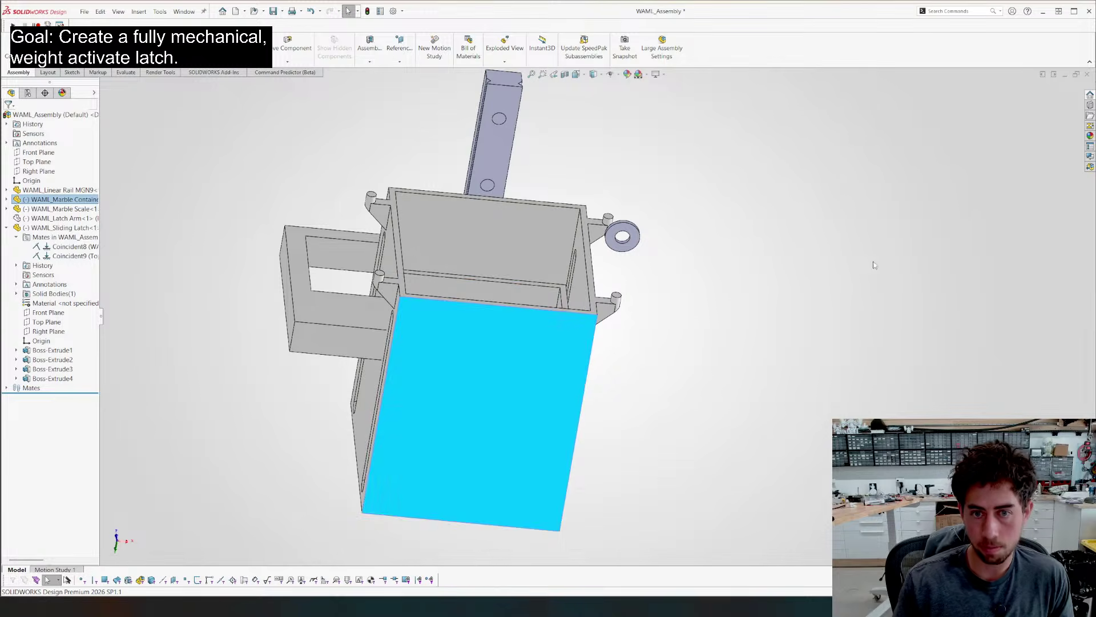
pyautogui.moveTo(480, 485); pyautogui.dragTo(491, 342, button='middle')
pyautogui.click(491, 344)
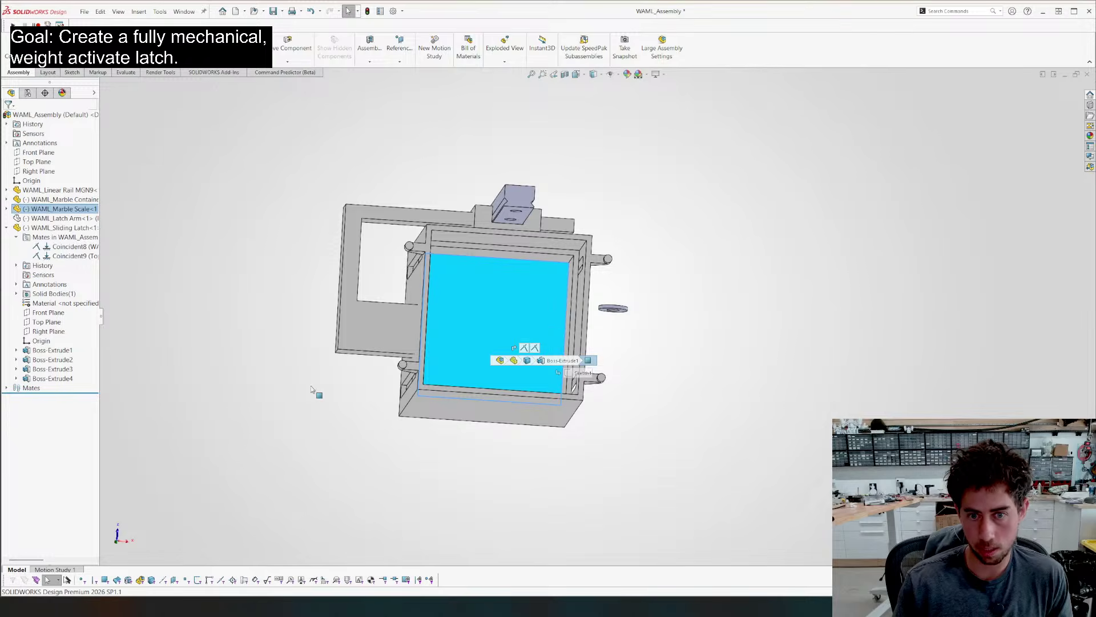
pyautogui.press('m')
pyautogui.moveTo(348, 373); pyautogui.dragTo(311, 344, button='middle')
pyautogui.click(512, 353)
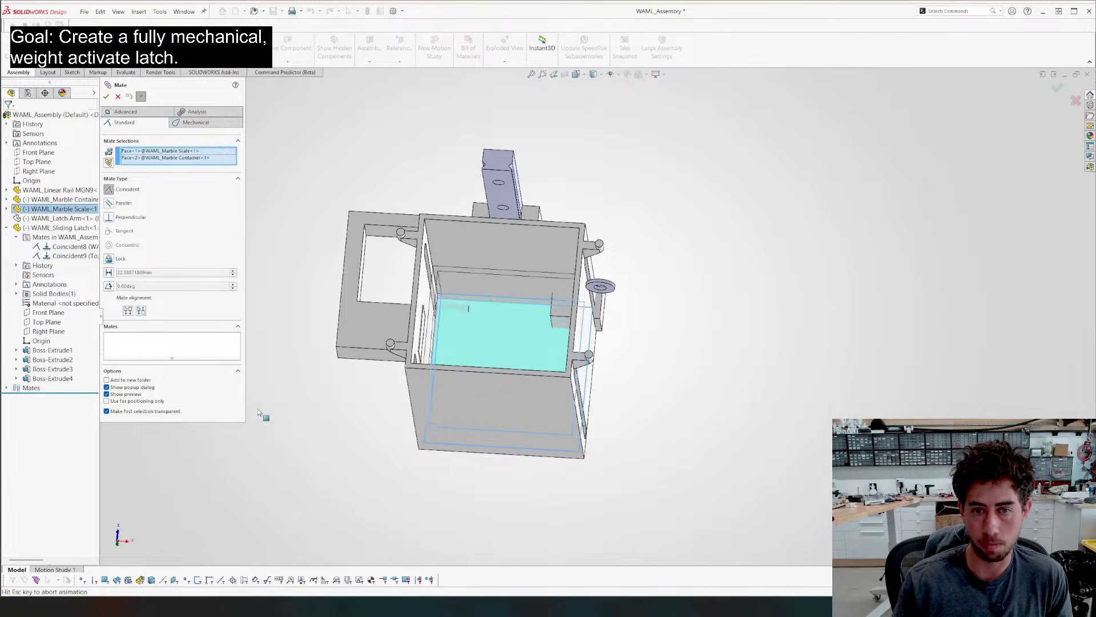
pyautogui.click(109, 272)
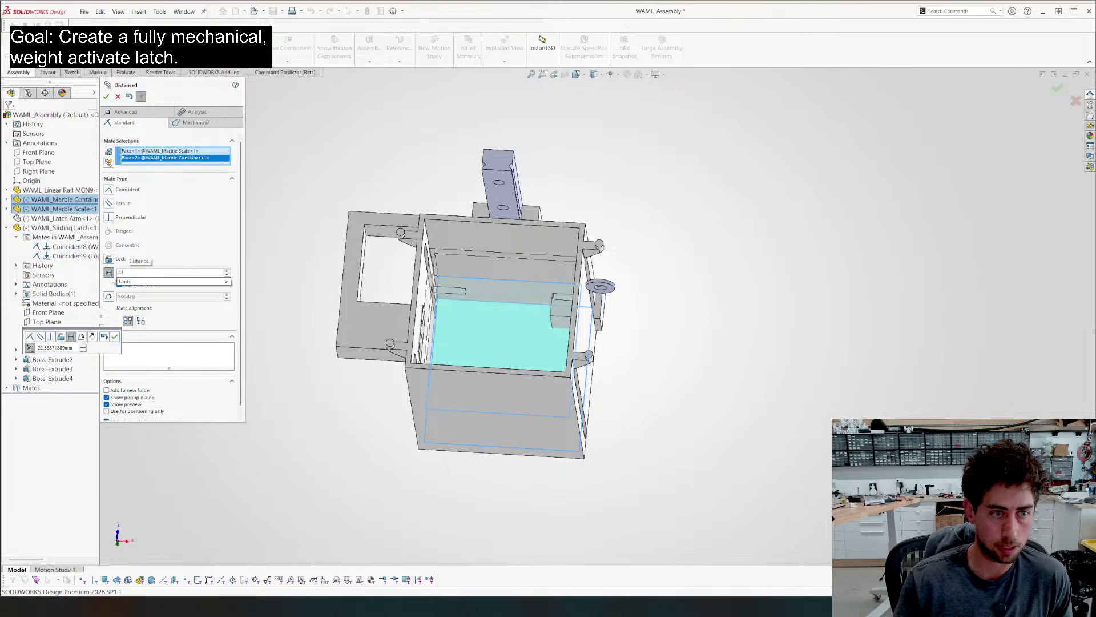
pyautogui.press('Return')
pyautogui.press('Return')
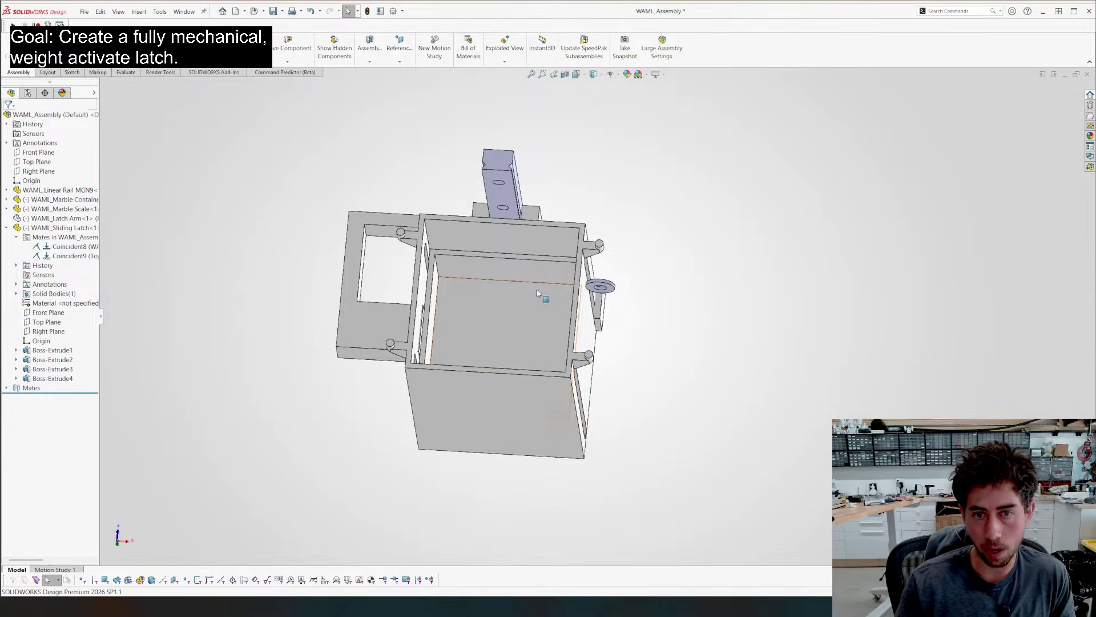
# Make the marble container transparent and view the assembly from the front
pyautogui.rightClick(535, 242)
pyautogui.click(608, 207)
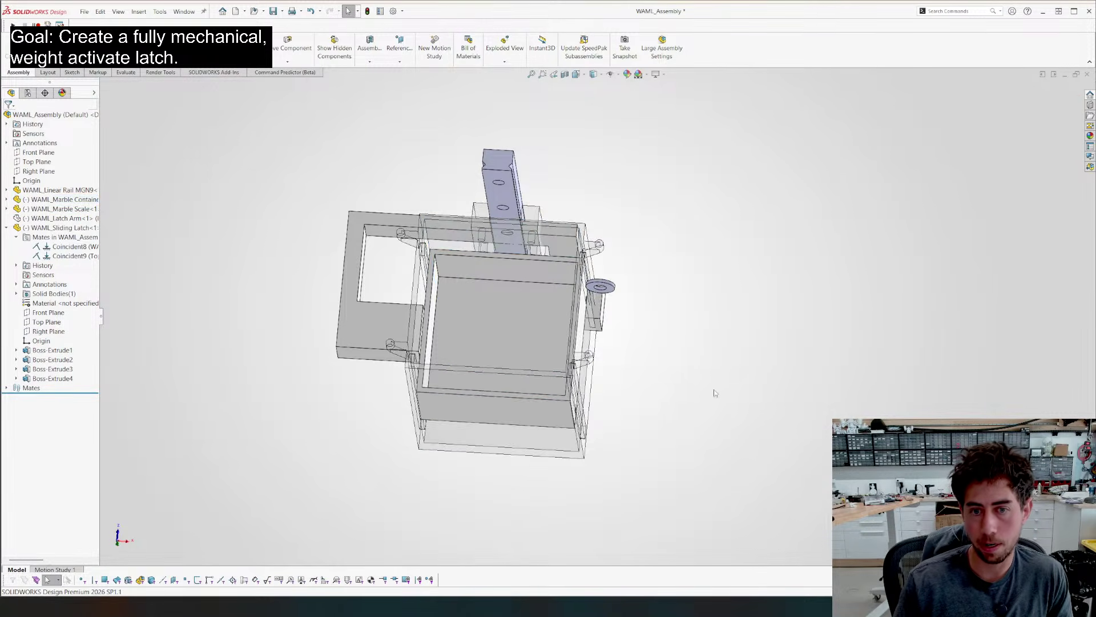
pyautogui.hotkey('ctrl', '1')
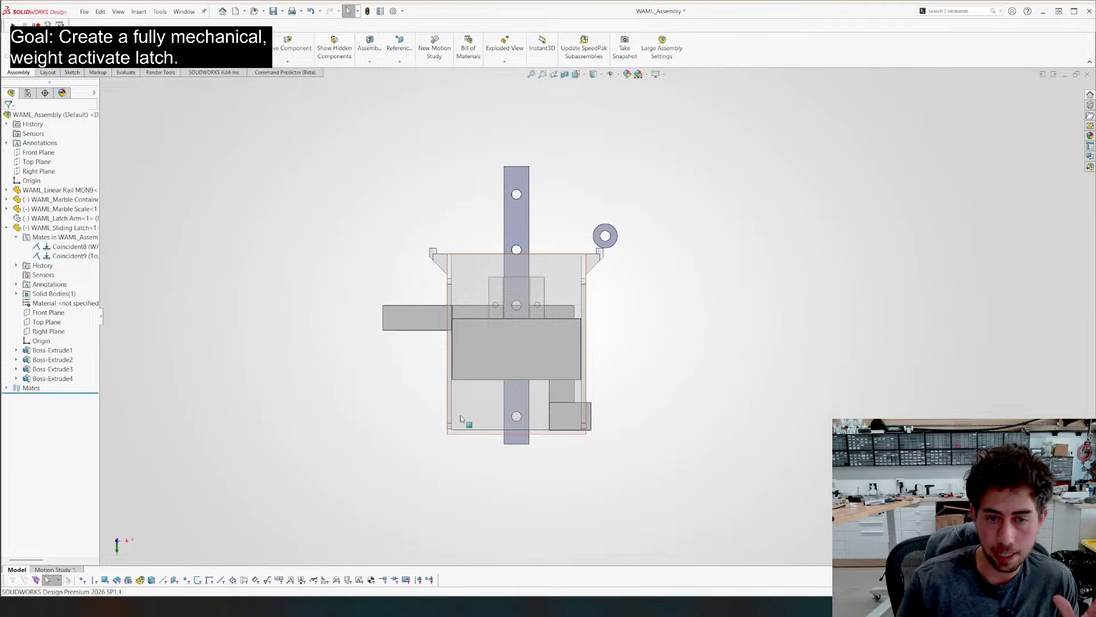
# Slide the marble container and its scale down the linear rail to the latch's crossbar, and save the assembly
pyautogui.moveTo(477, 422)
pyautogui.mouseDown()
pyautogui.moveTo(473, 457)
pyautogui.moveTo(468, 375)
pyautogui.moveTo(479, 512)
pyautogui.moveTo(488, 417)
pyautogui.mouseUp()
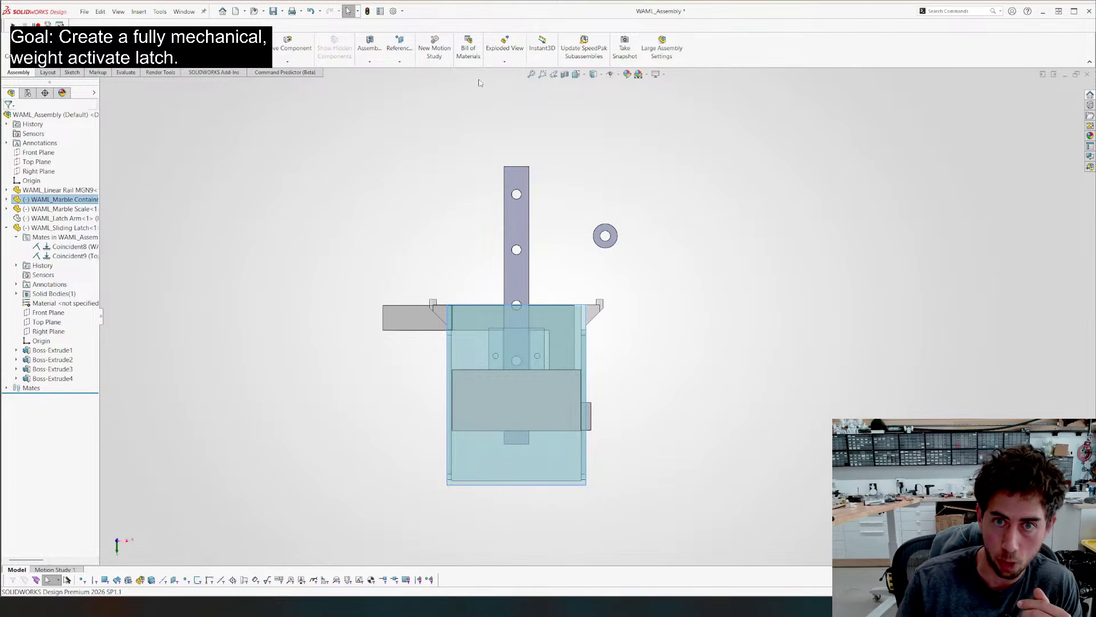
pyautogui.scroll(4, 507, 100)
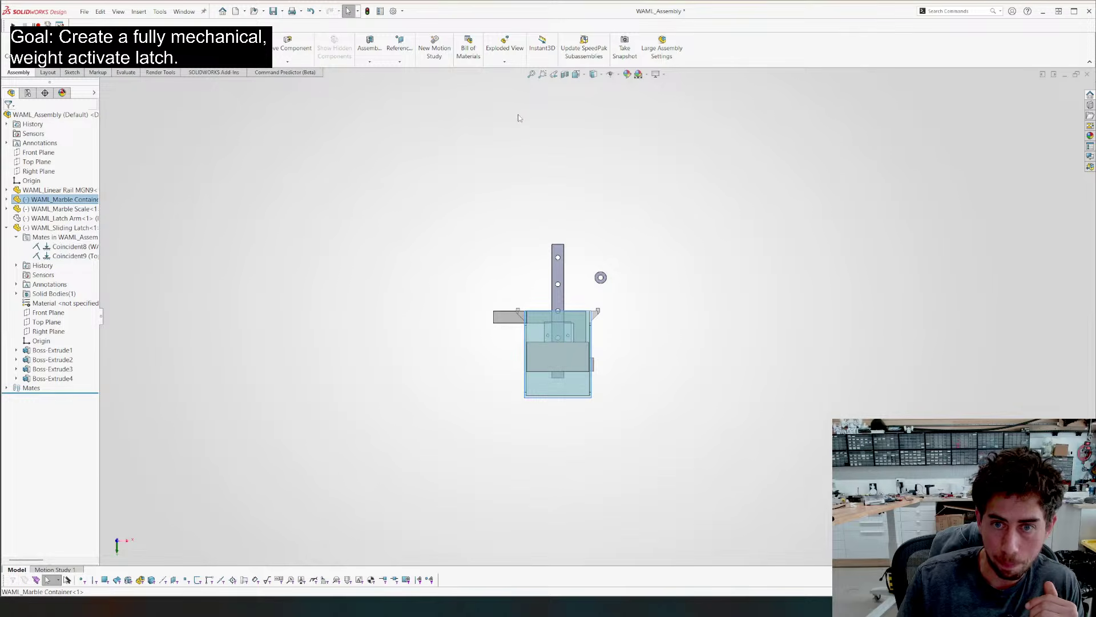
pyautogui.click(520, 212)
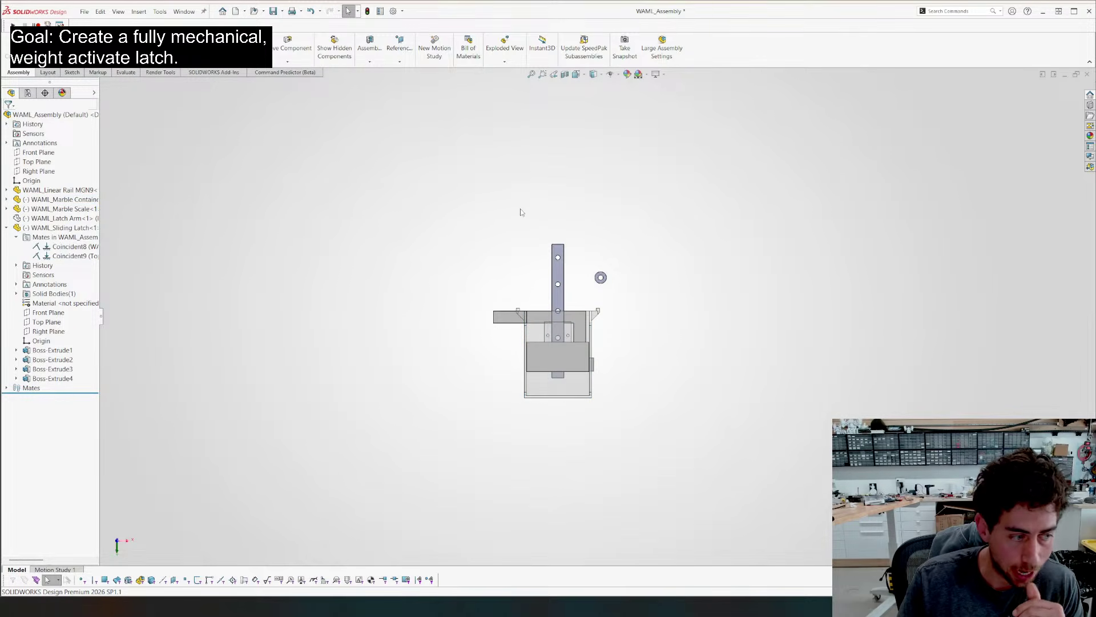
pyautogui.hotkey('ctrl', 's')
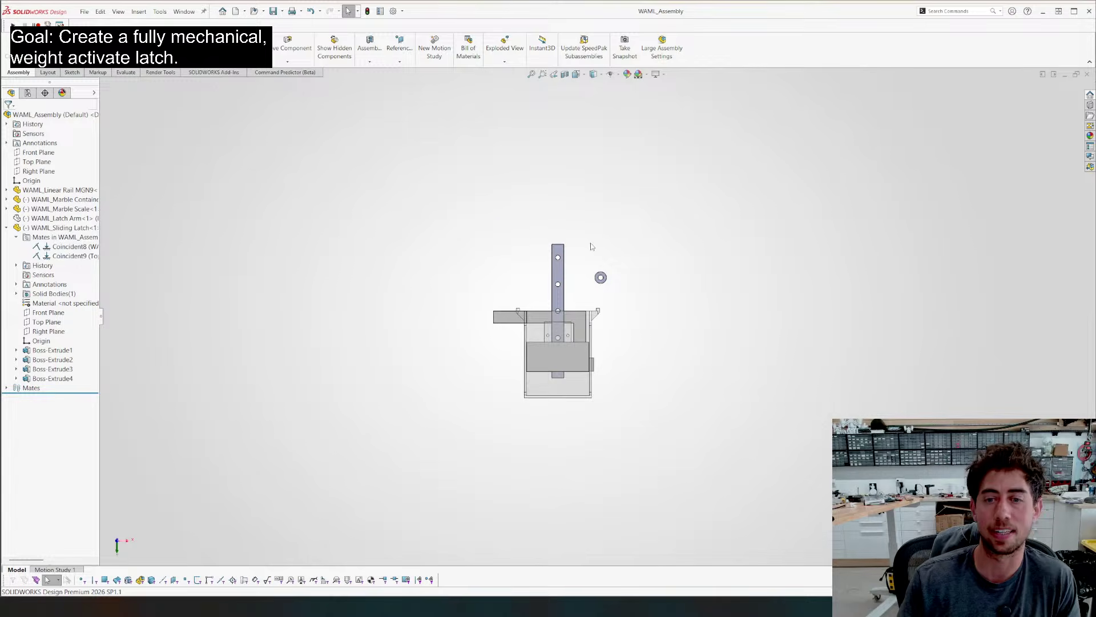
# Slide the marble container down the rail below the sliding latch and back up until its hooks reach the latch arm's ring
pyautogui.scroll(-4, 617, 318)
pyautogui.click(498, 435)
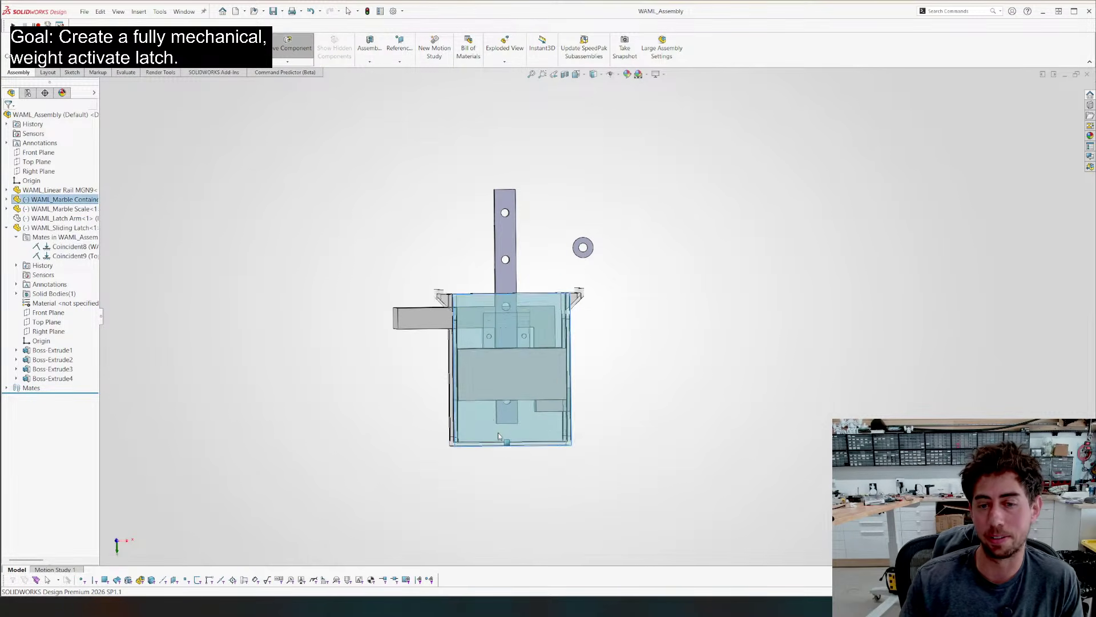
pyautogui.moveTo(499, 436); pyautogui.dragTo(482, 403)
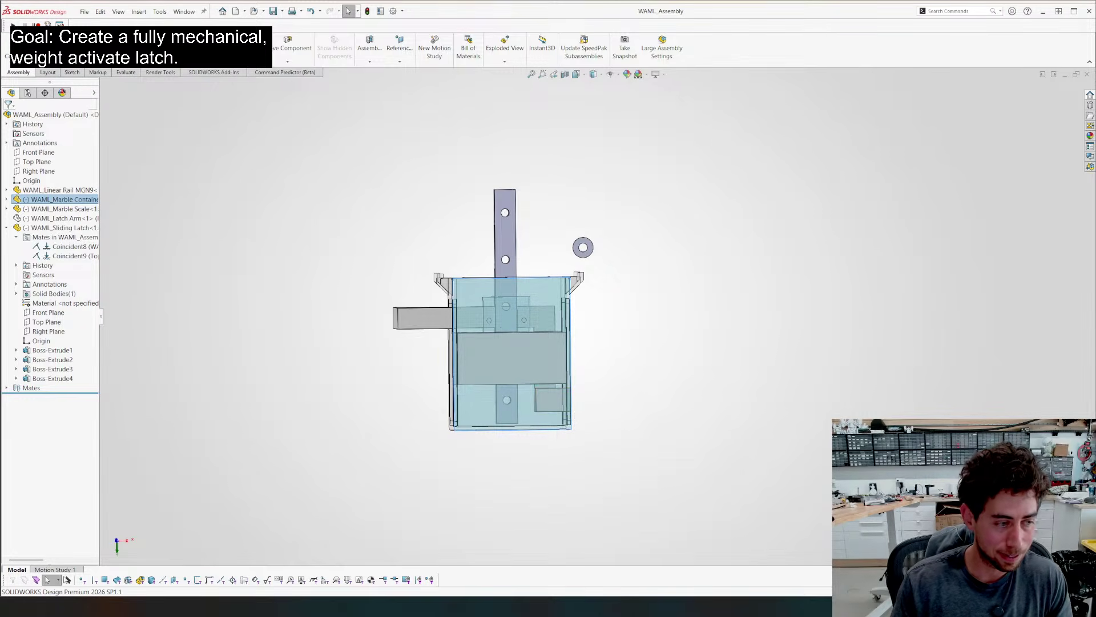
pyautogui.moveTo(431, 296); pyautogui.dragTo(462, 307, button='middle')
pyautogui.moveTo(467, 420); pyautogui.dragTo(471, 515)
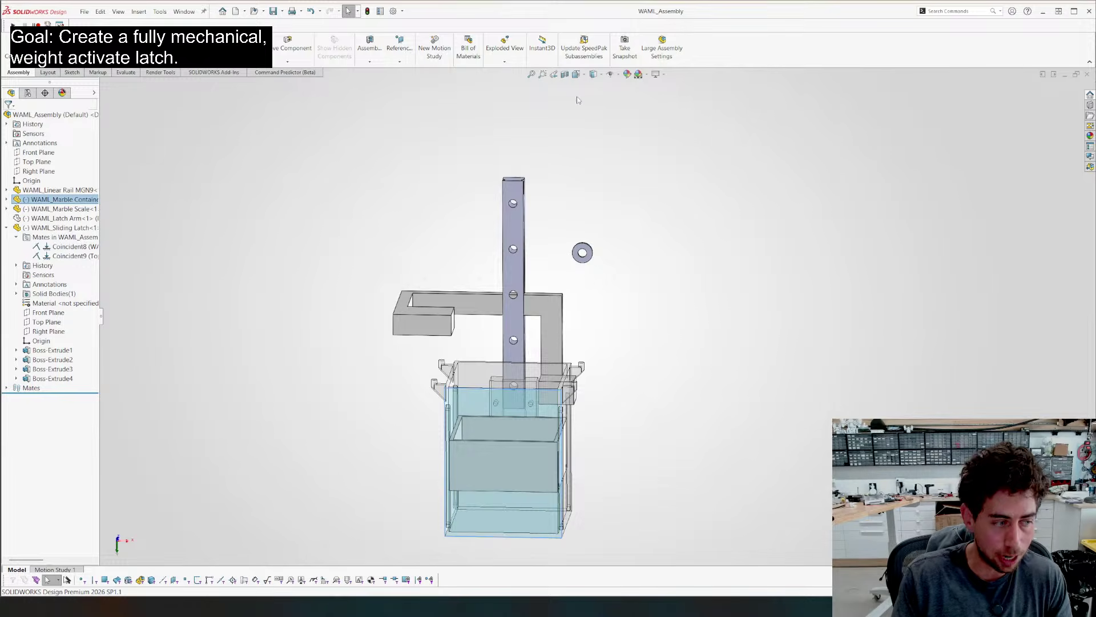
pyautogui.scroll(3, 474, 291)
pyautogui.moveTo(461, 311); pyautogui.dragTo(464, 272, button='middle')
pyautogui.moveTo(545, 427); pyautogui.dragTo(533, 349)
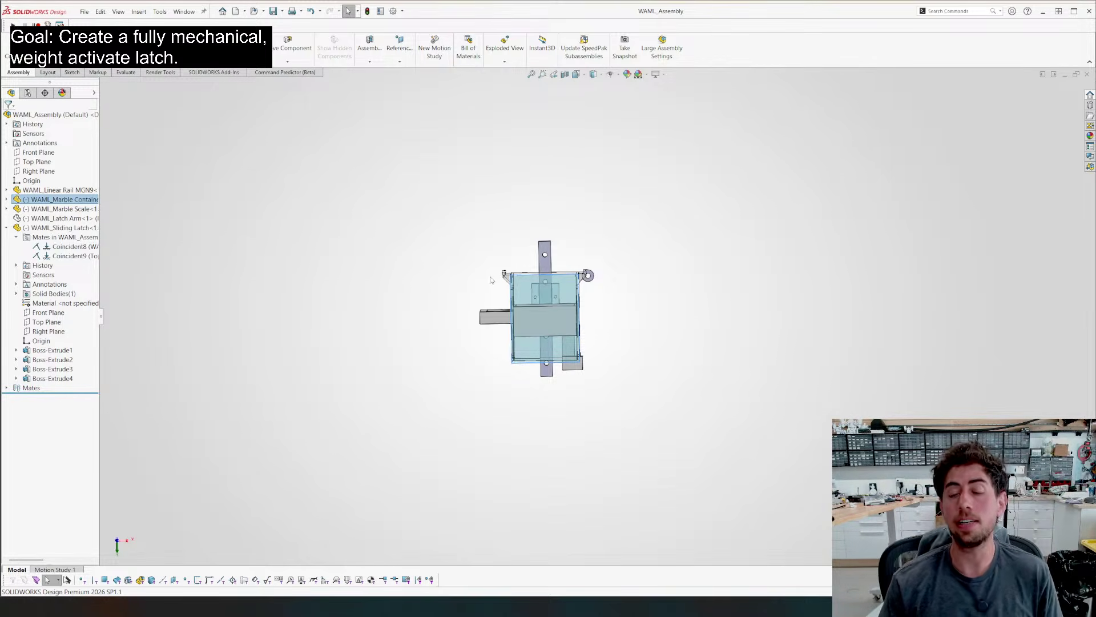
# Reduce the marble scale's Distance1 mate value so the scale sits lower, close to the container floor
pyautogui.scroll(-4, 514, 294)
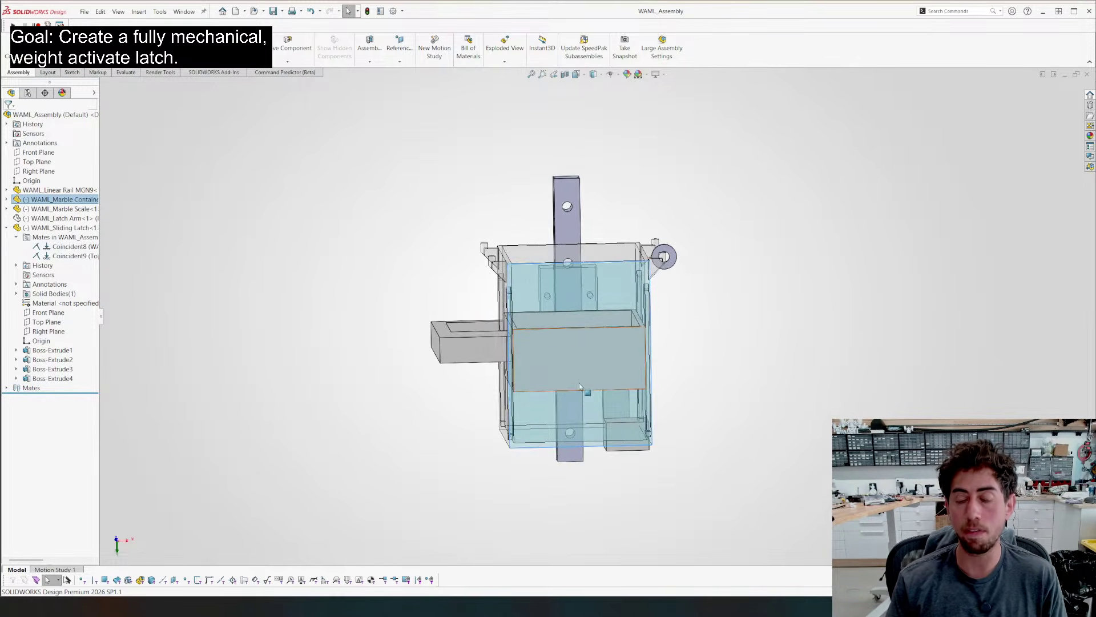
pyautogui.moveTo(579, 387); pyautogui.dragTo(581, 358, button='middle')
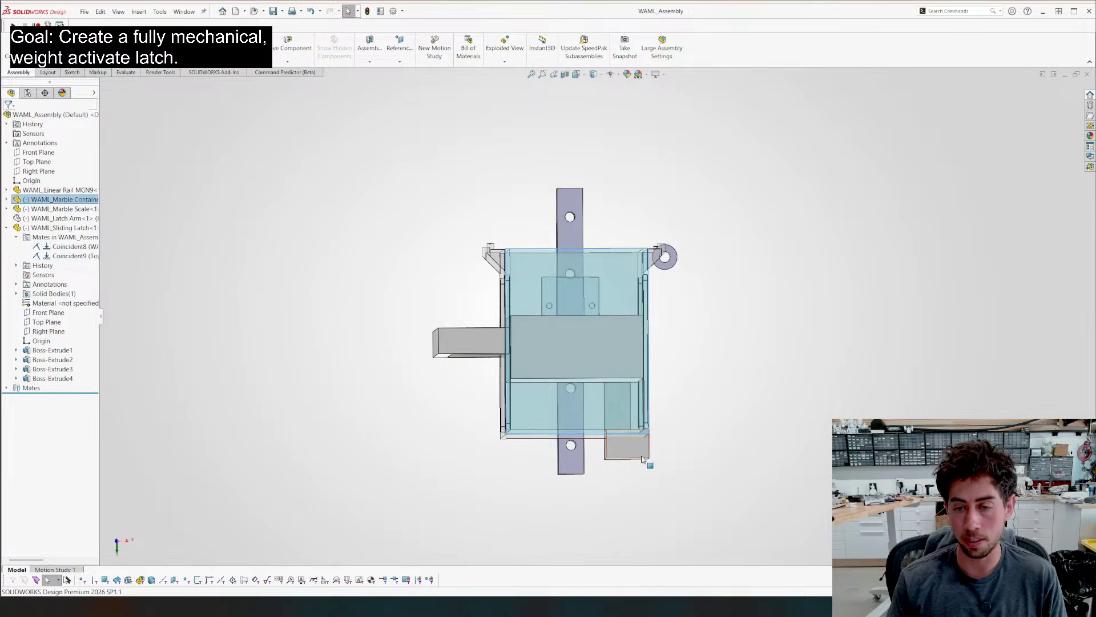
pyautogui.click(545, 346)
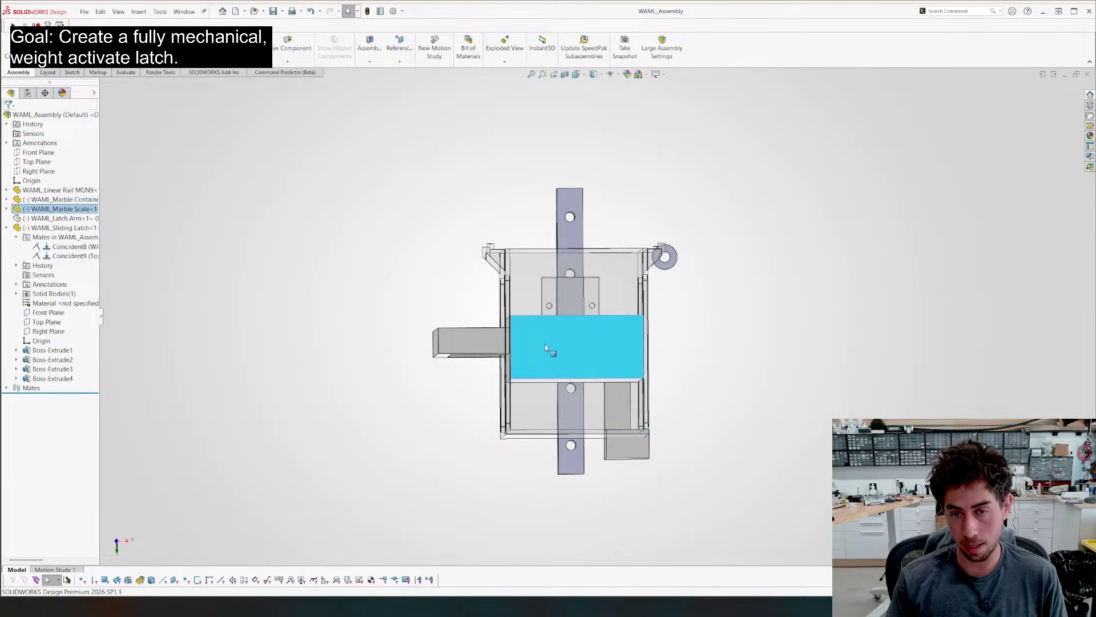
pyautogui.click(6, 209)
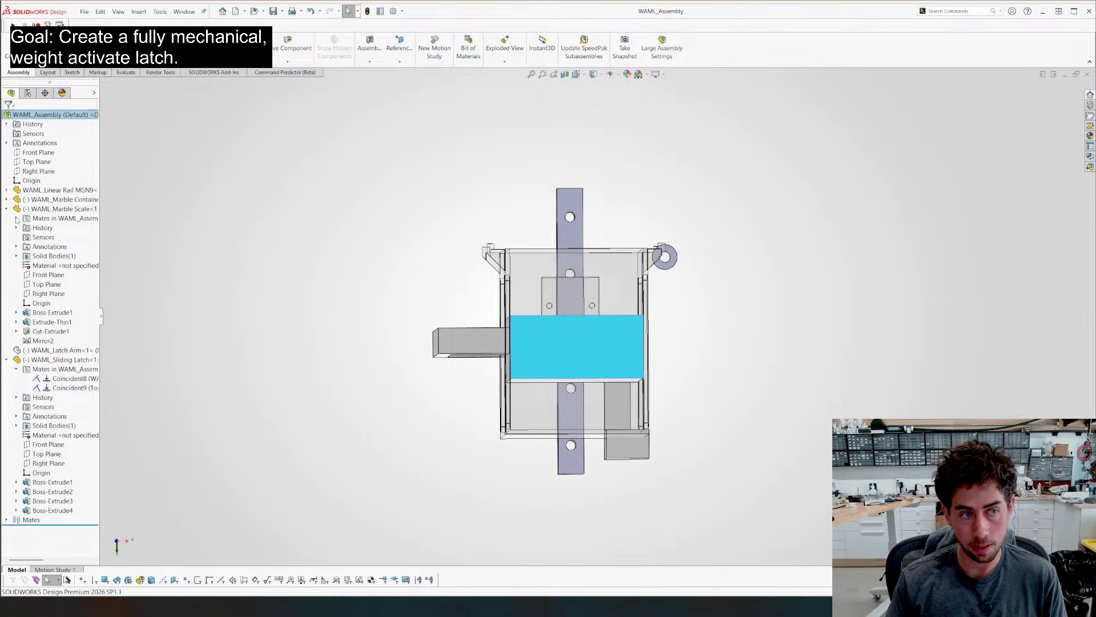
pyautogui.click(16, 218)
pyautogui.click(67, 246)
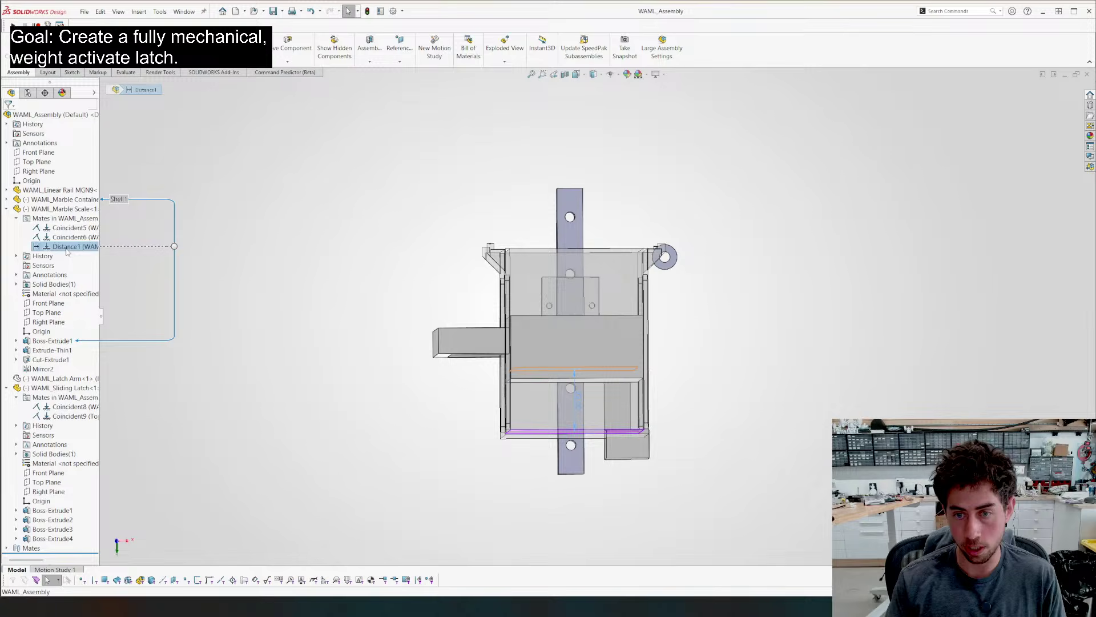
pyautogui.doubleClick(577, 399)
pyautogui.moveTo(605, 337); pyautogui.dragTo(742, 374)
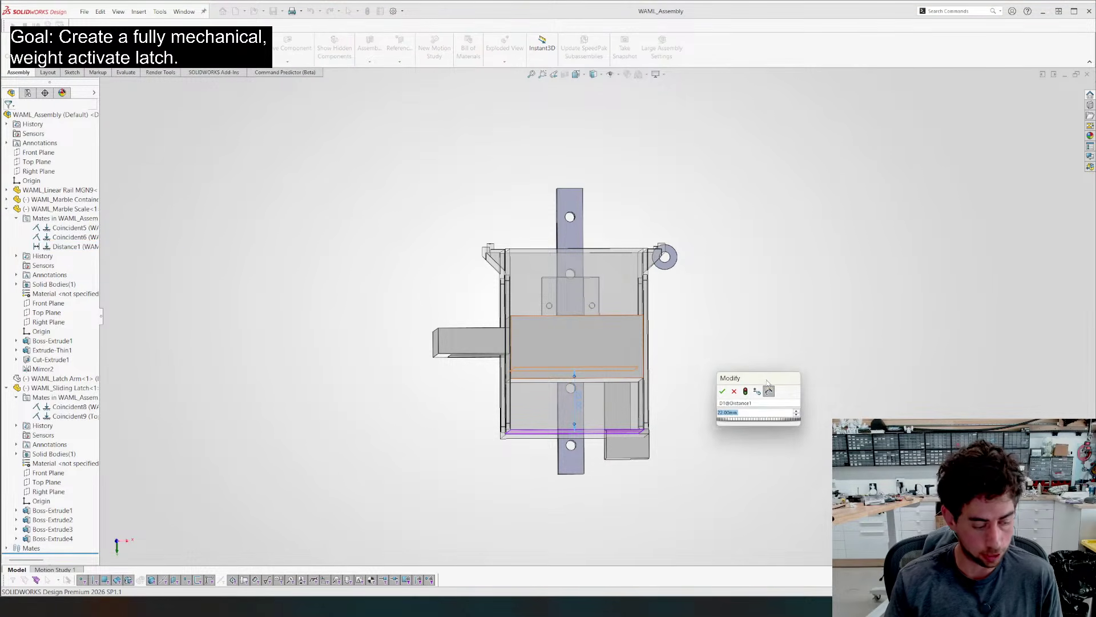
pyautogui.press('Return')
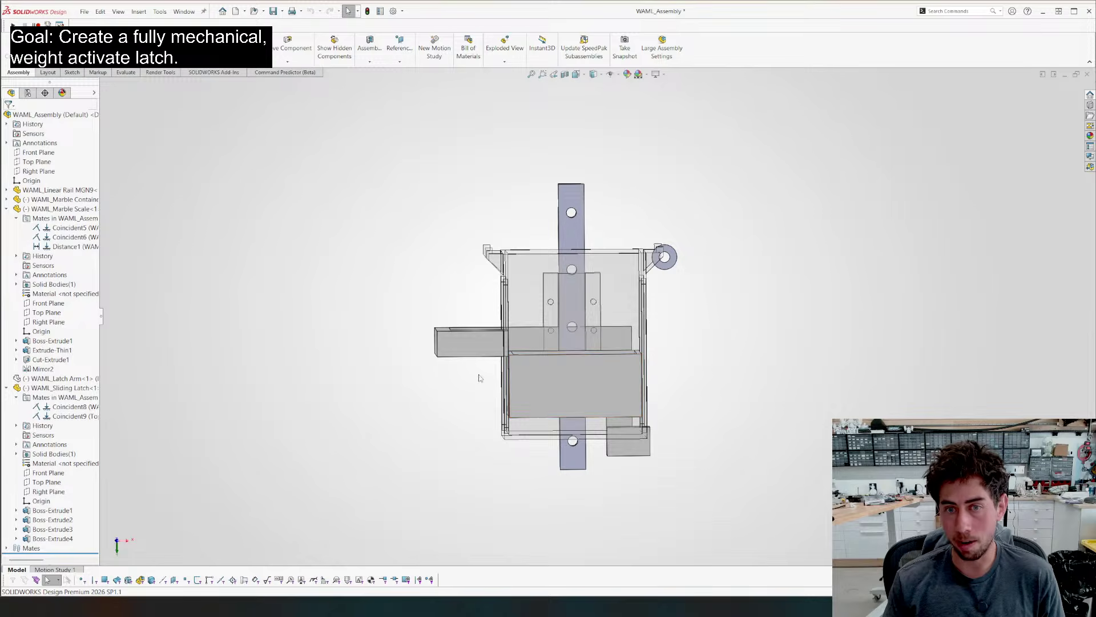
# Slide the sliding latch sideways into the marble container, above the lowered scale
pyautogui.moveTo(479, 378); pyautogui.dragTo(483, 371, button='middle')
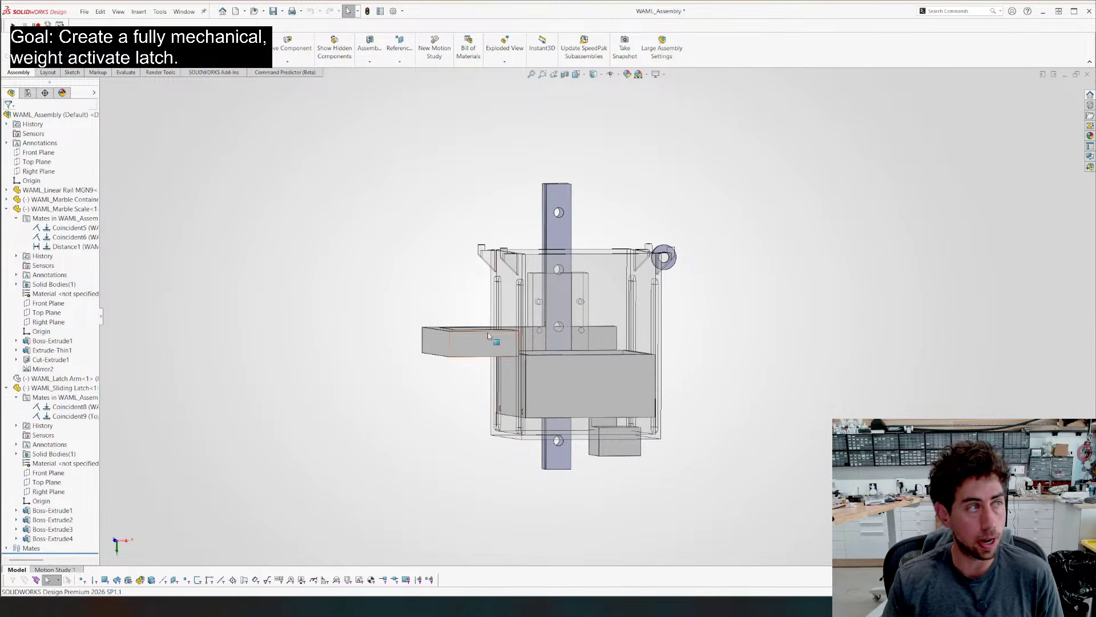
pyautogui.moveTo(540, 399); pyautogui.dragTo(531, 393, button='middle')
pyautogui.scroll(-2, 546, 367)
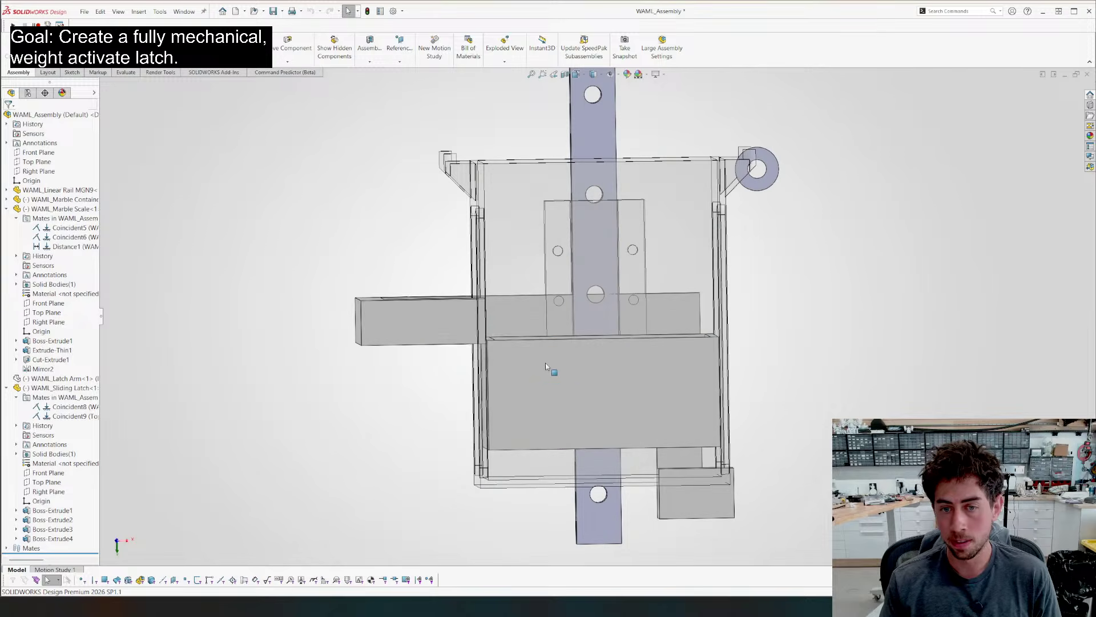
pyautogui.click(412, 330)
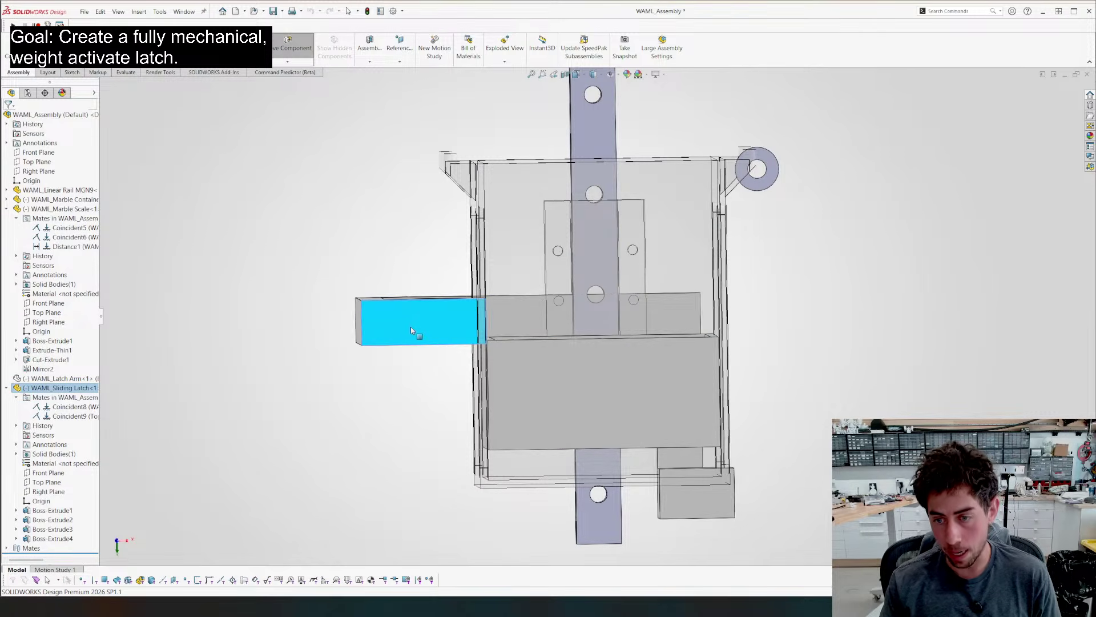
pyautogui.moveTo(410, 330); pyautogui.dragTo(484, 330)
# Pull the marble container down off the rail, clear of the sliding latch, and examine the latch's shape from several angles
pyautogui.moveTo(746, 488); pyautogui.dragTo(659, 488, button='middle')
pyautogui.scroll(5, 656, 479)
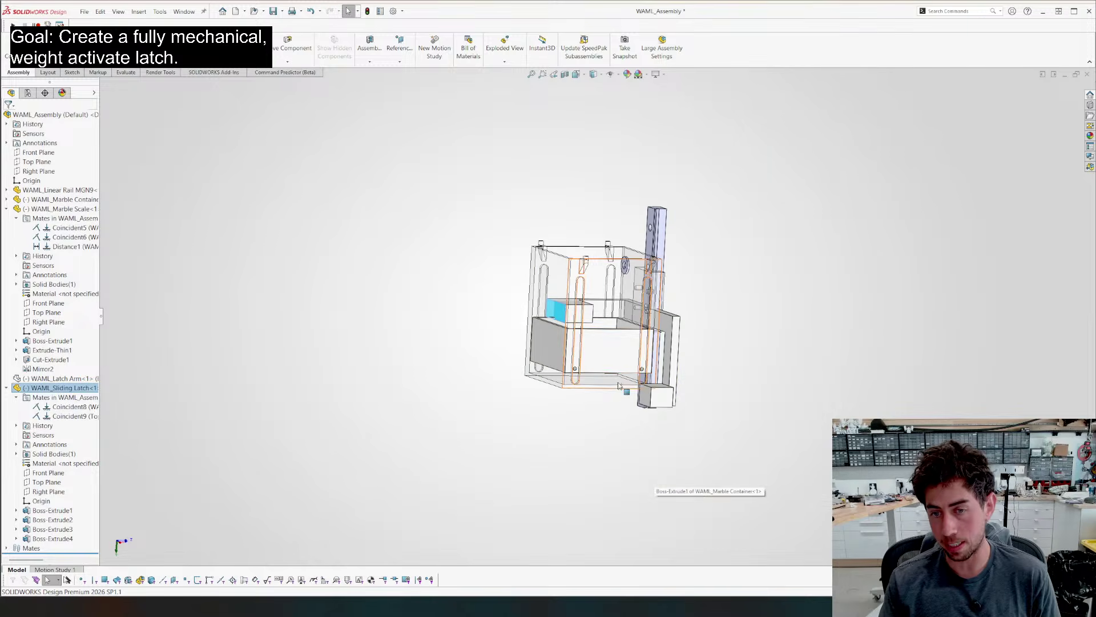
pyautogui.click(599, 384)
pyautogui.moveTo(599, 384); pyautogui.dragTo(594, 553)
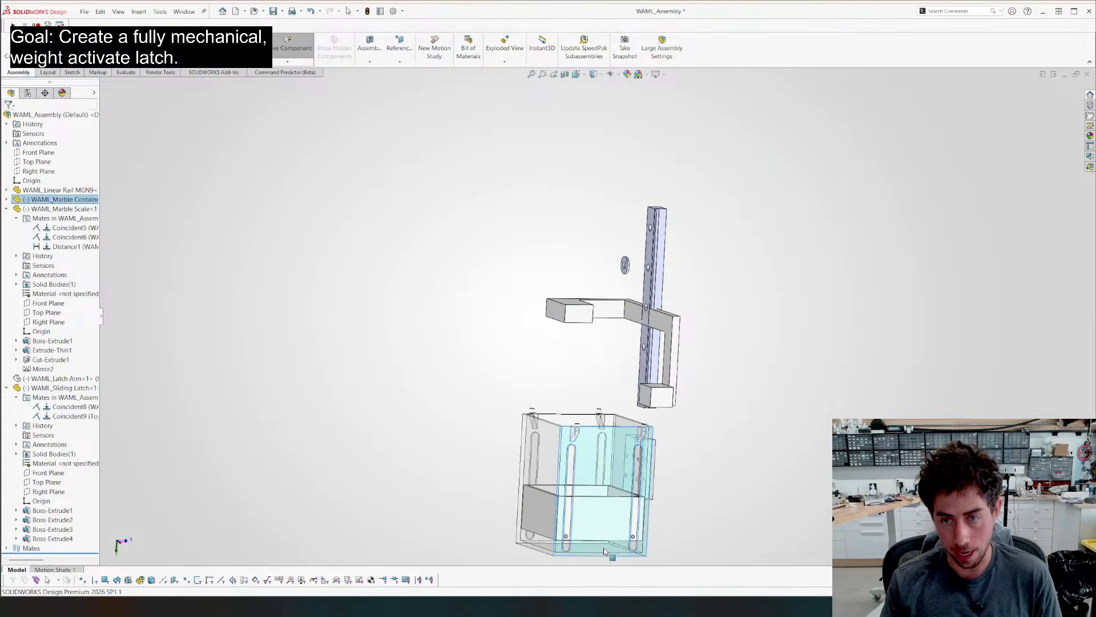
pyautogui.moveTo(423, 426); pyautogui.dragTo(531, 282, button='middle')
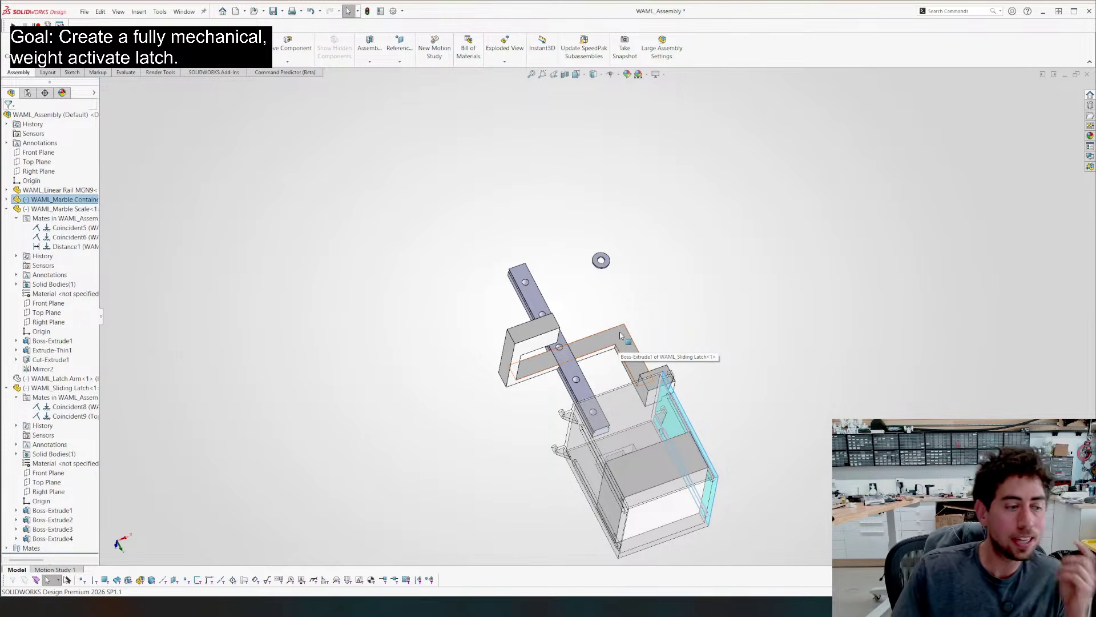
pyautogui.moveTo(474, 386); pyautogui.dragTo(450, 395, button='middle')
pyautogui.moveTo(450, 395); pyautogui.dragTo(440, 382, button='right')
pyautogui.click(431, 314)
pyautogui.moveTo(430, 314); pyautogui.dragTo(713, 260, button='middle')
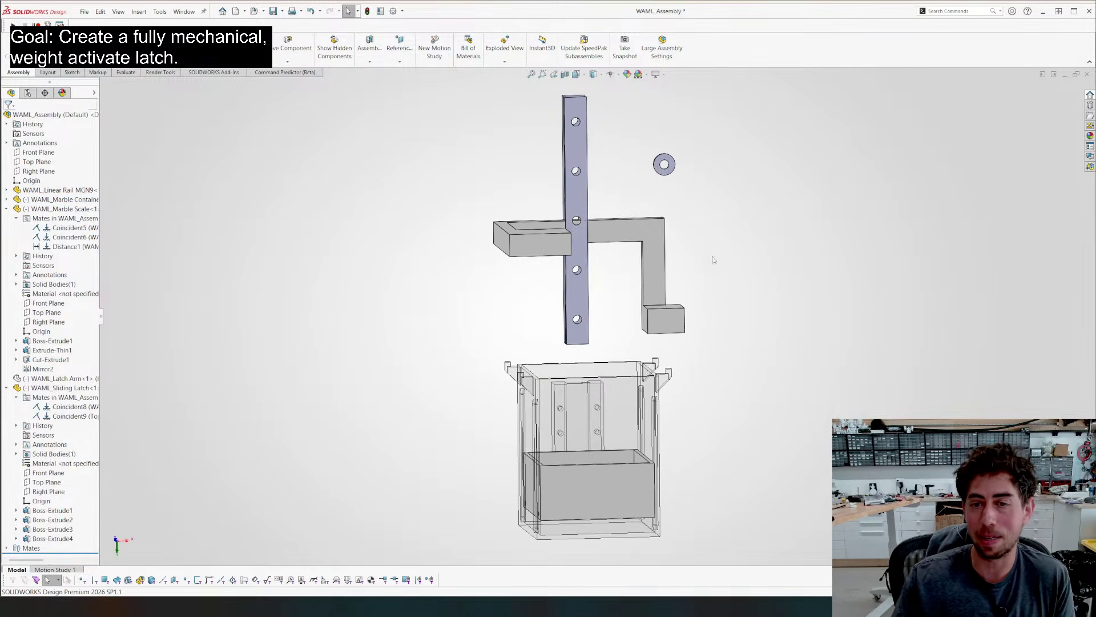
# Shift the sliding latch back outward and raise the marble container onto the rail around it, adjusting the container's height
pyautogui.moveTo(652, 256); pyautogui.dragTo(629, 273)
pyautogui.moveTo(608, 491); pyautogui.dragTo(613, 262)
pyautogui.click(671, 431)
pyautogui.moveTo(670, 431); pyautogui.dragTo(642, 414, button='middle')
pyautogui.scroll(-3, 607, 311)
pyautogui.moveTo(604, 301); pyautogui.dragTo(604, 333)
pyautogui.click(620, 422)
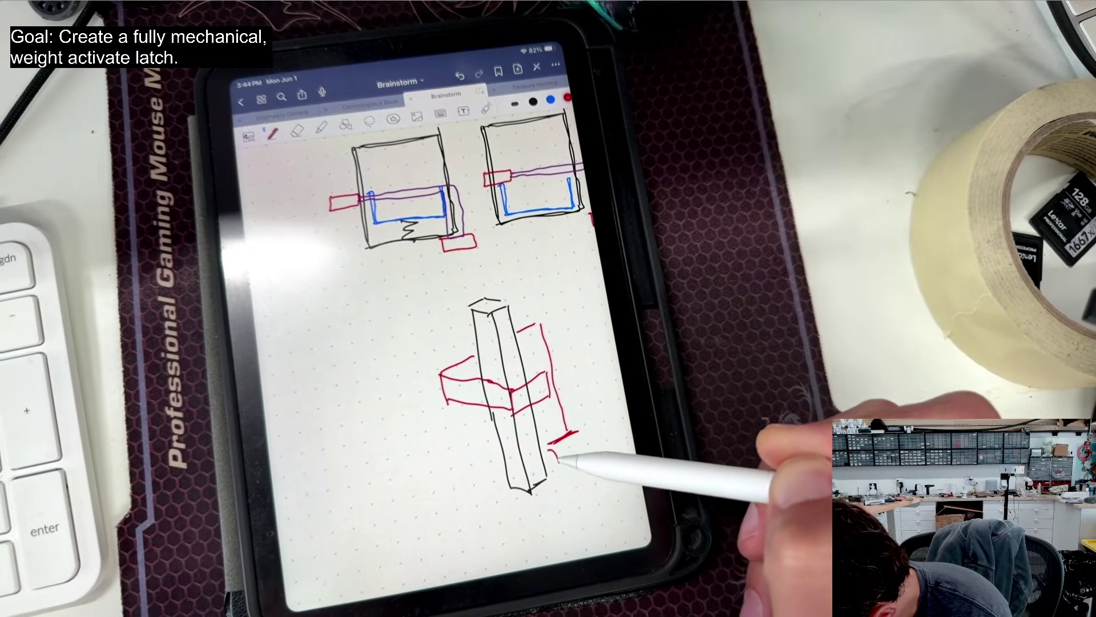
pyautogui.moveTo(557, 456); pyautogui.dragTo(588, 443)
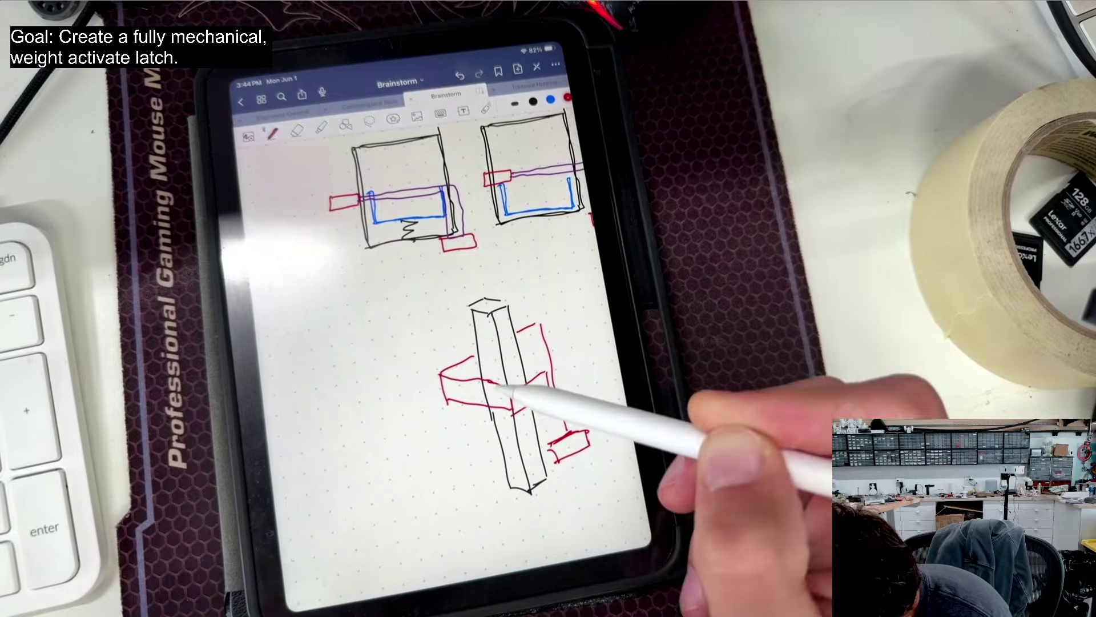
pyautogui.moveTo(518, 326); pyautogui.dragTo(601, 324)
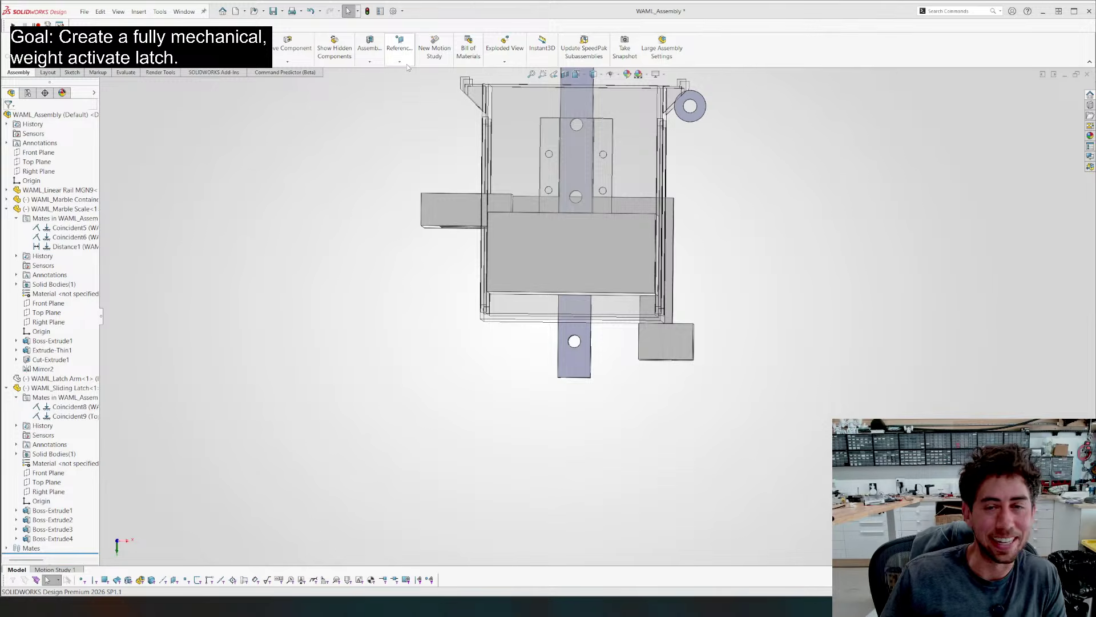
pyautogui.scroll(4, 397, 159)
pyautogui.scroll(-2, 620, 208)
pyautogui.moveTo(714, 252); pyautogui.dragTo(514, 346, button='middle')
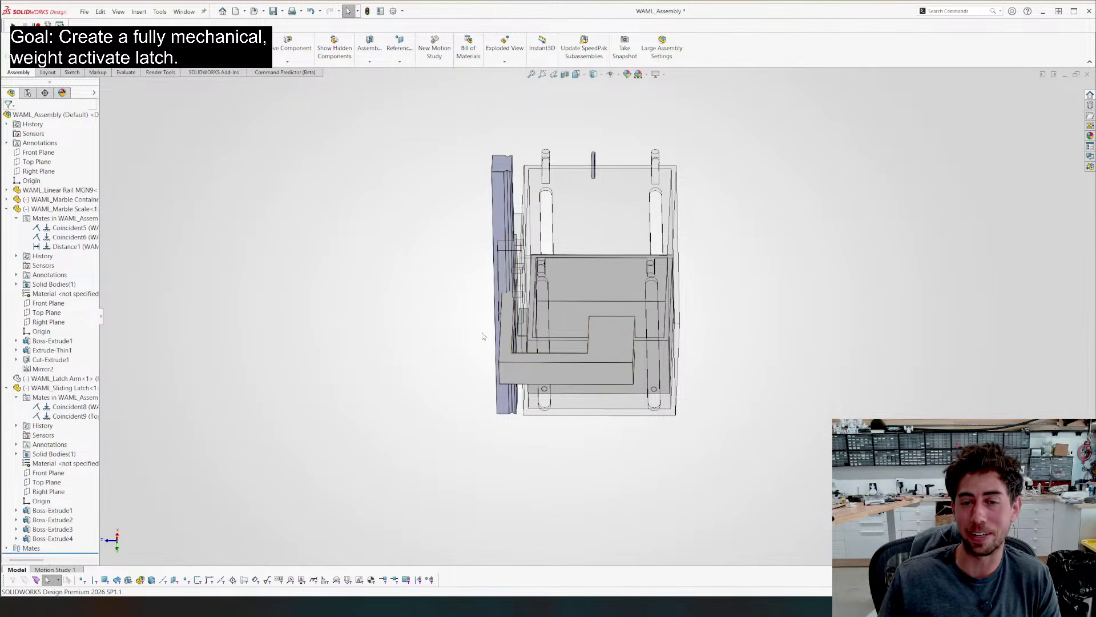
pyautogui.click(513, 320)
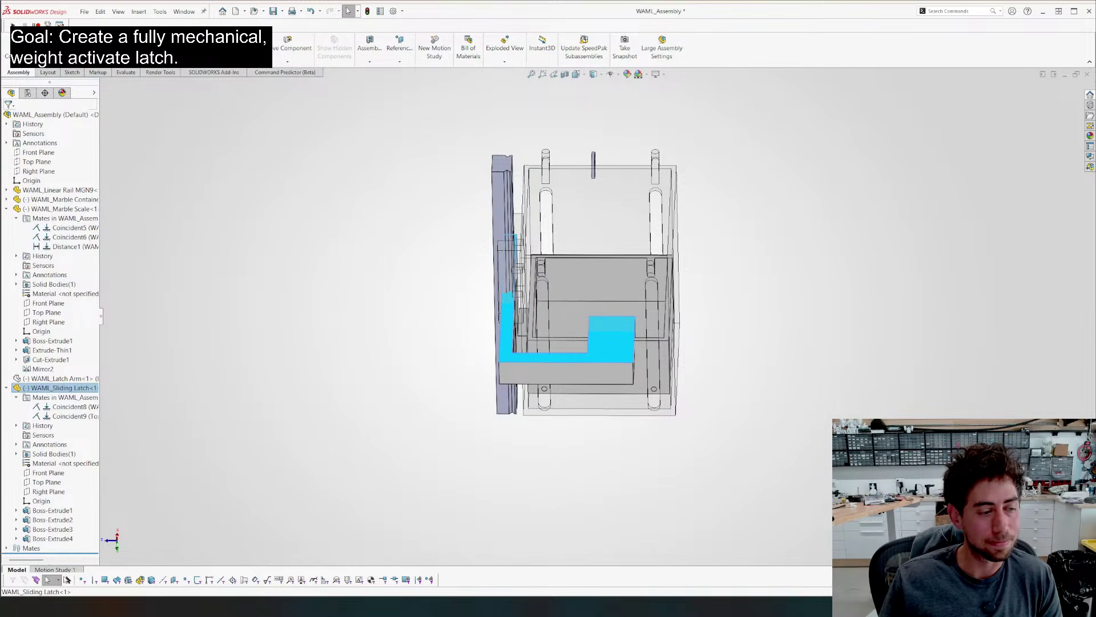
pyautogui.click(296, 333)
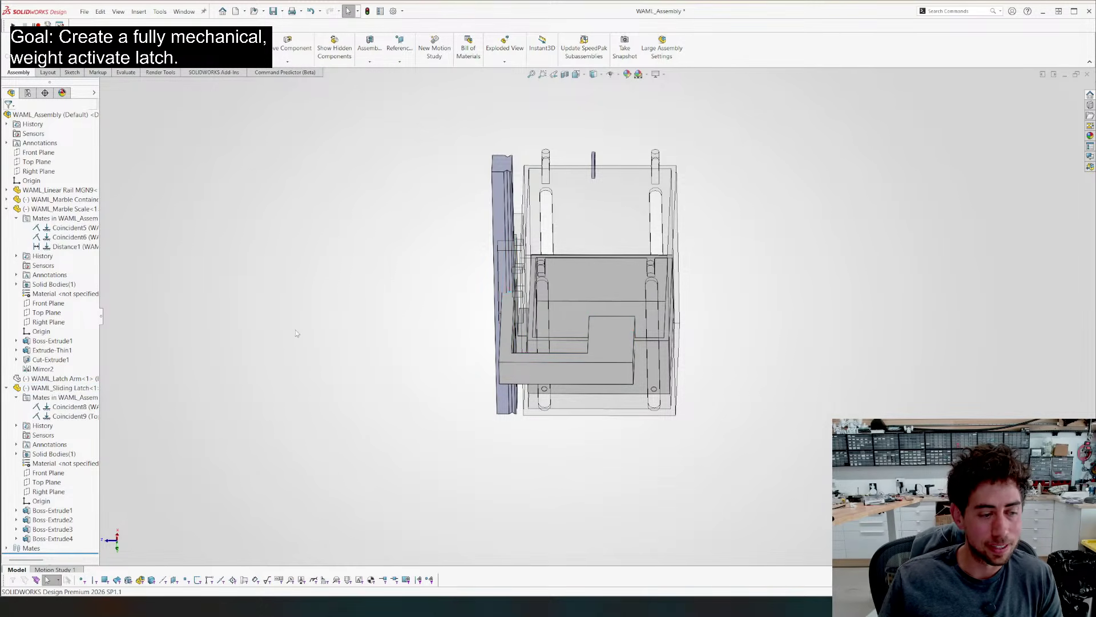
# Delete the sliding latch's Coincident8 mate to free it from its current position against the rail
pyautogui.scroll(-4, 522, 322)
pyautogui.scroll(3, 343, 364)
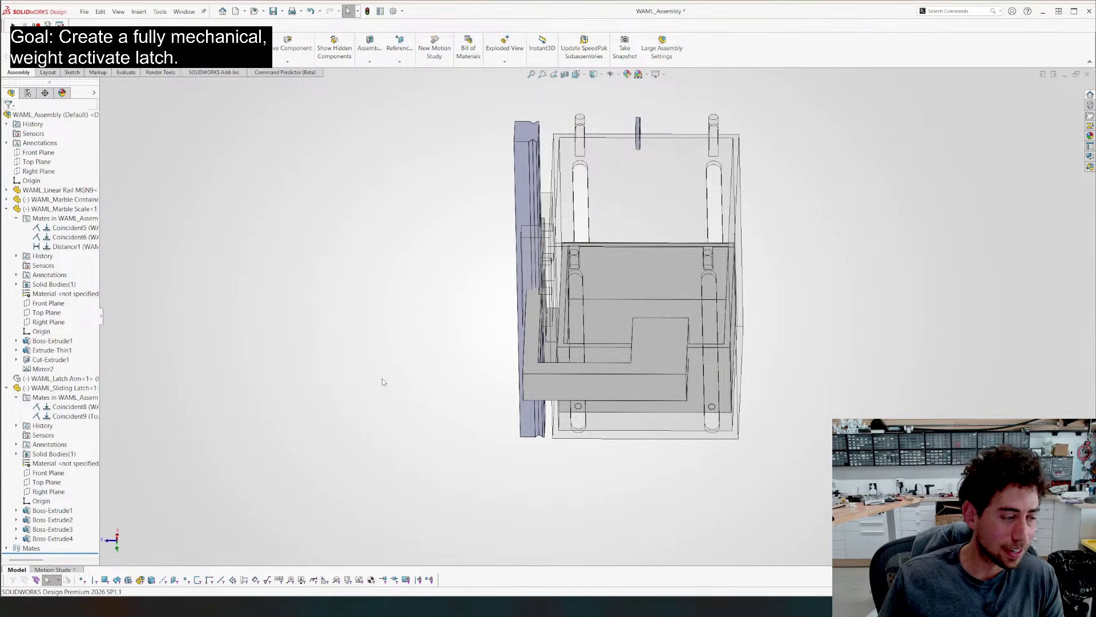
pyautogui.click(534, 339)
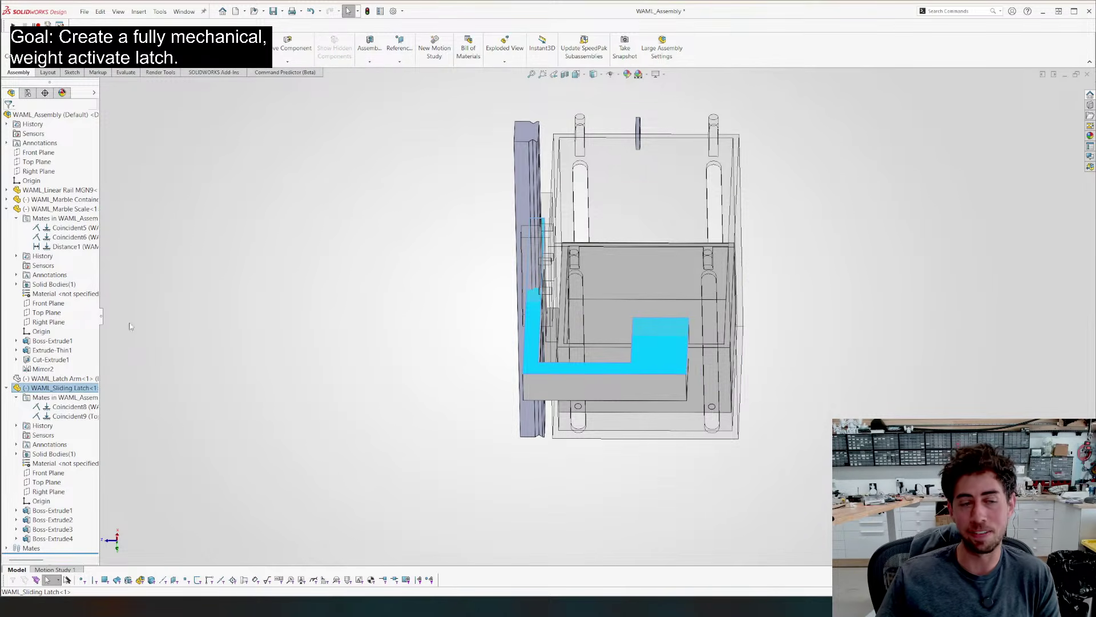
pyautogui.click(68, 408)
pyautogui.press('Delete')
pyautogui.press('Return')
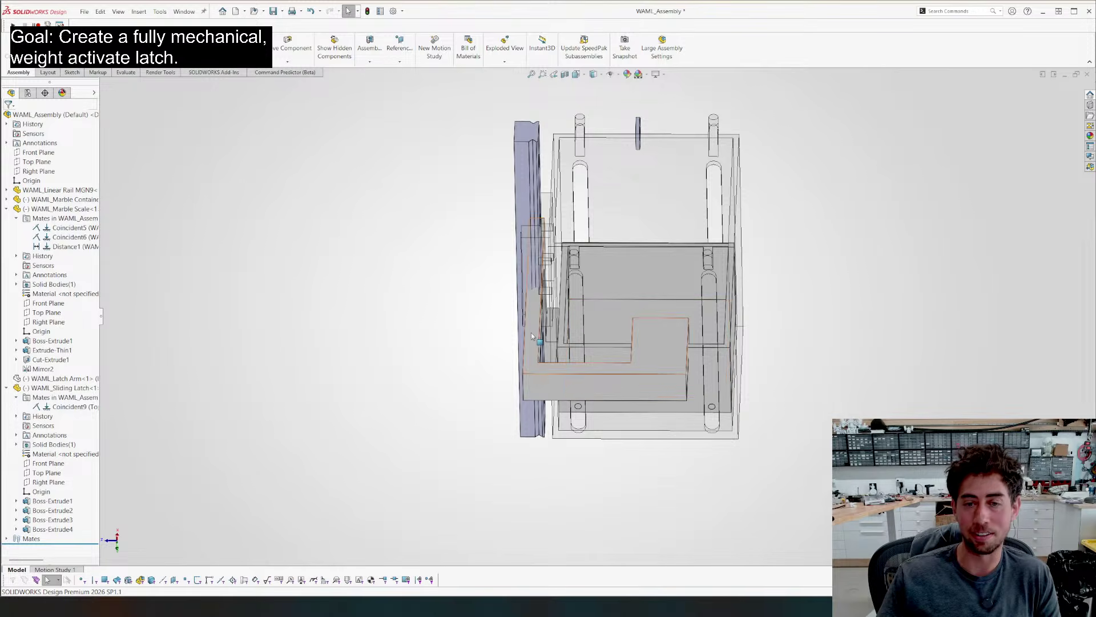
# Pull the sliding latch outward and mate its crossbar face coincident with the linear rail's face on the side away from the container
pyautogui.moveTo(531, 331); pyautogui.dragTo(493, 330)
pyautogui.moveTo(493, 330); pyautogui.dragTo(579, 280, button='middle')
pyautogui.click(506, 329)
pyautogui.keyDown('ctrl'); pyautogui.click(538, 255); pyautogui.keyUp('ctrl')
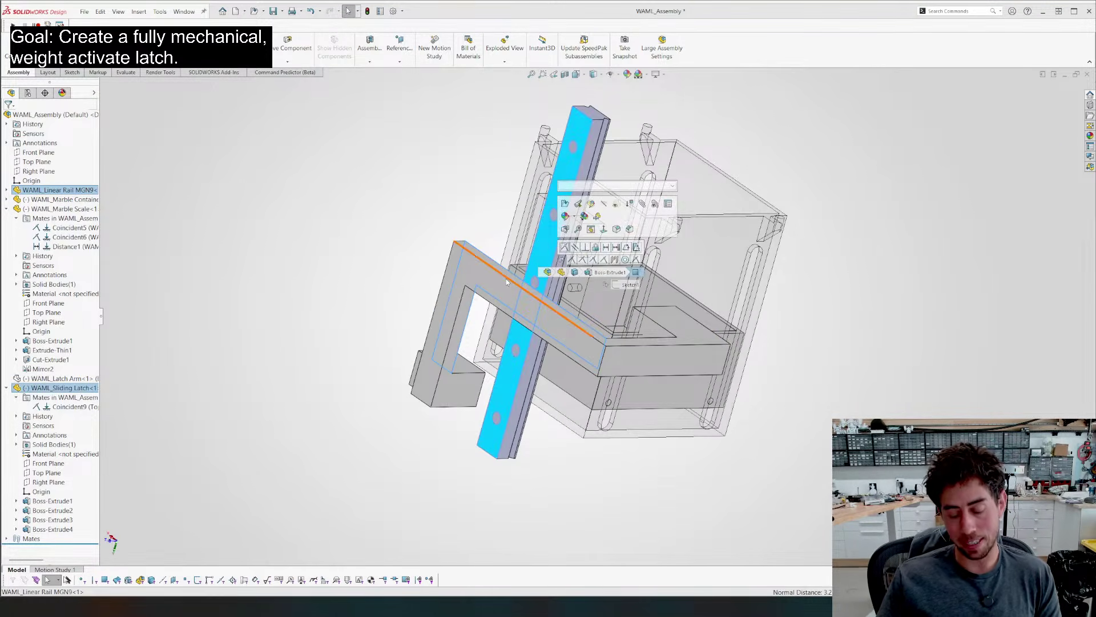
pyautogui.press('m')
pyautogui.click(235, 307)
# Slide the sliding latch sideways across the rail so its crossbar sits roughly centred on the rail
pyautogui.moveTo(513, 343); pyautogui.dragTo(421, 324, button='middle')
pyautogui.moveTo(502, 308); pyautogui.dragTo(496, 258, button='middle')
pyautogui.moveTo(493, 295)
pyautogui.mouseDown()
pyautogui.moveTo(515, 324)
pyautogui.moveTo(500, 290)
pyautogui.moveTo(509, 298)
pyautogui.mouseUp()
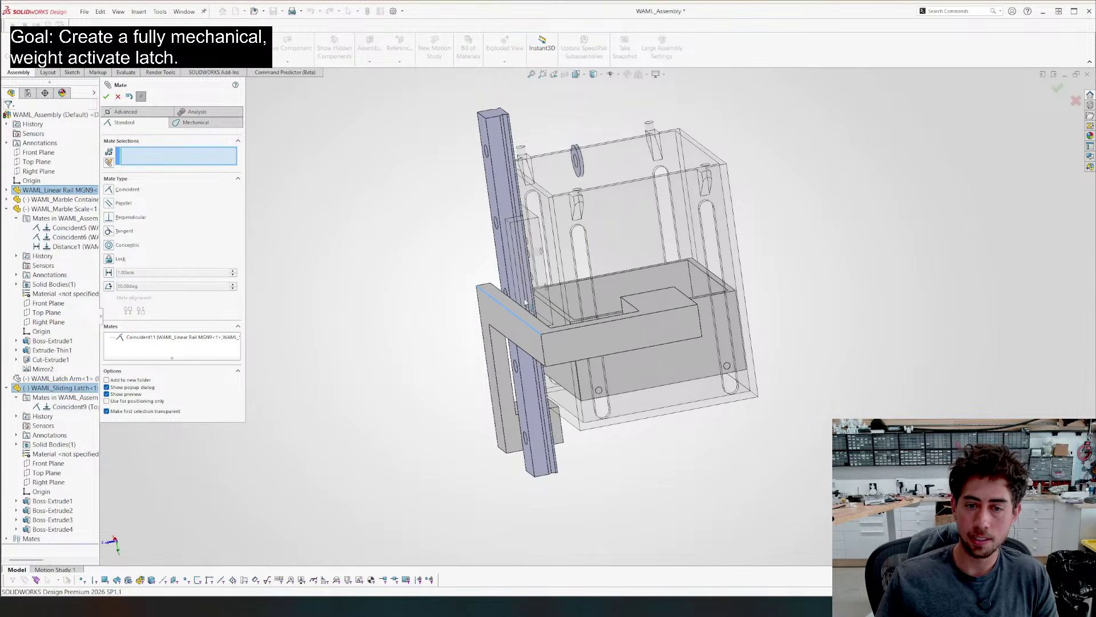
pyautogui.moveTo(509, 298); pyautogui.dragTo(609, 262, button='middle')
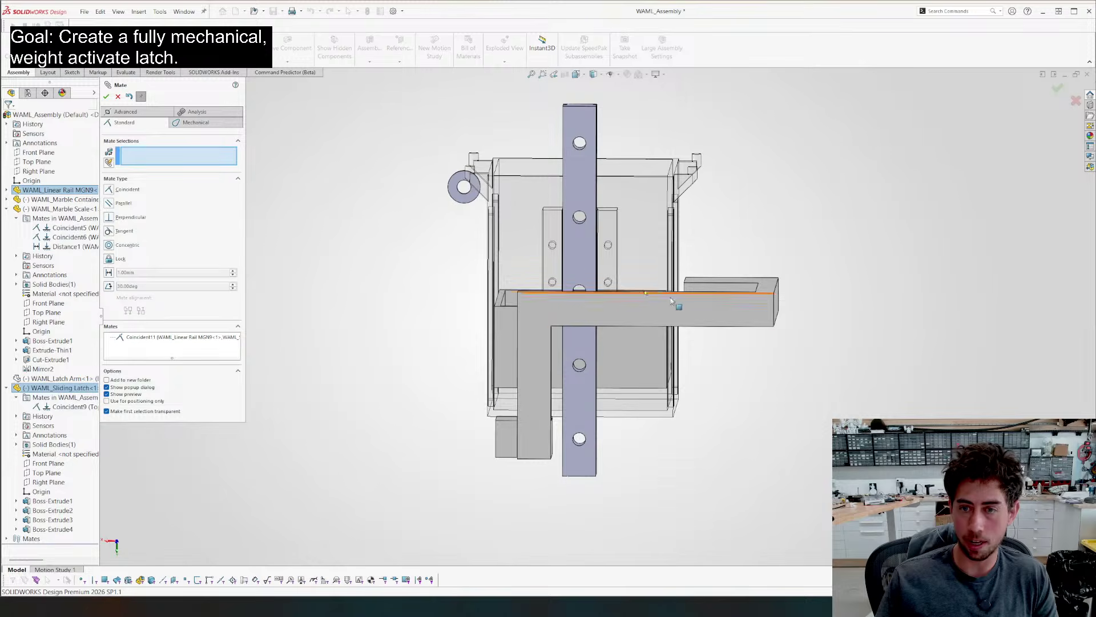
pyautogui.moveTo(671, 308); pyautogui.dragTo(603, 312)
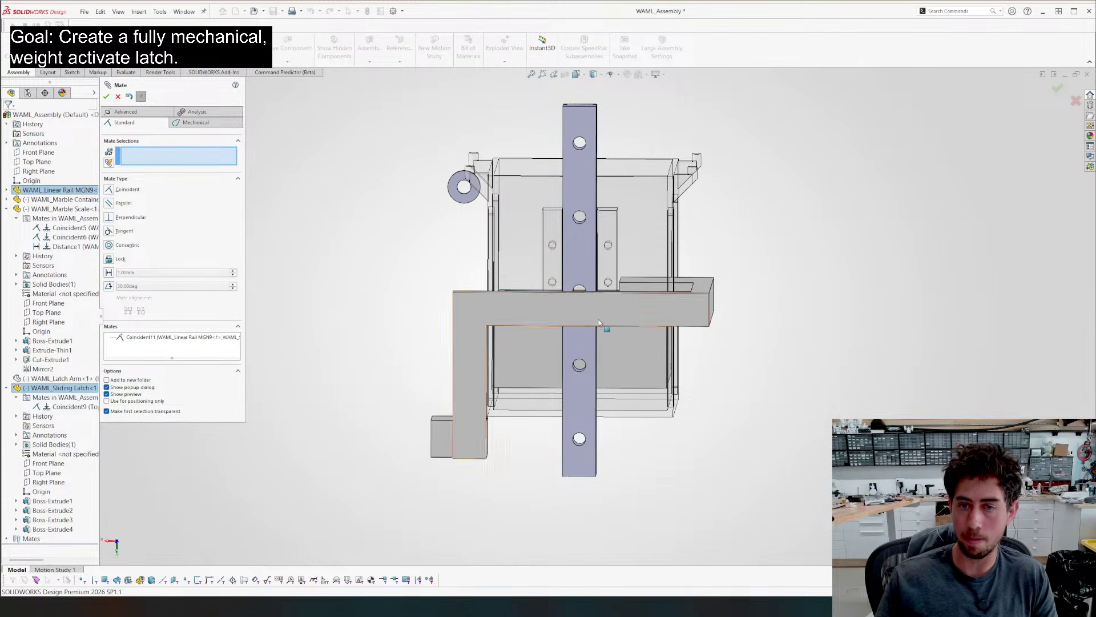
# Open the linear rail part from the assembly
pyautogui.rightClick(575, 262)
pyautogui.click(588, 244)
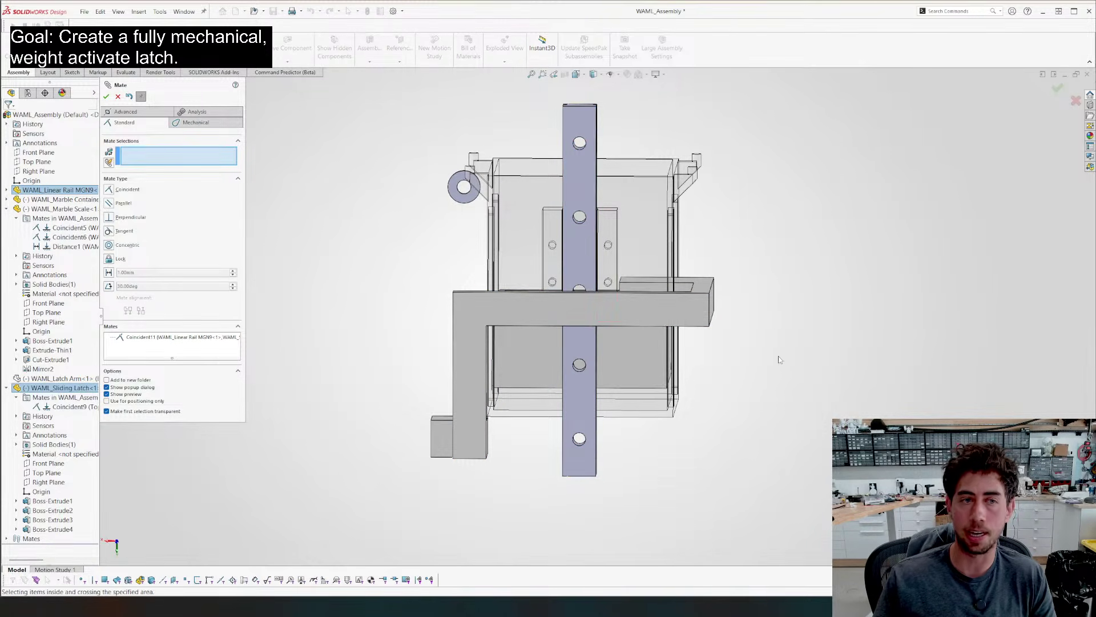
pyautogui.rightClick(598, 255)
pyautogui.click(599, 228)
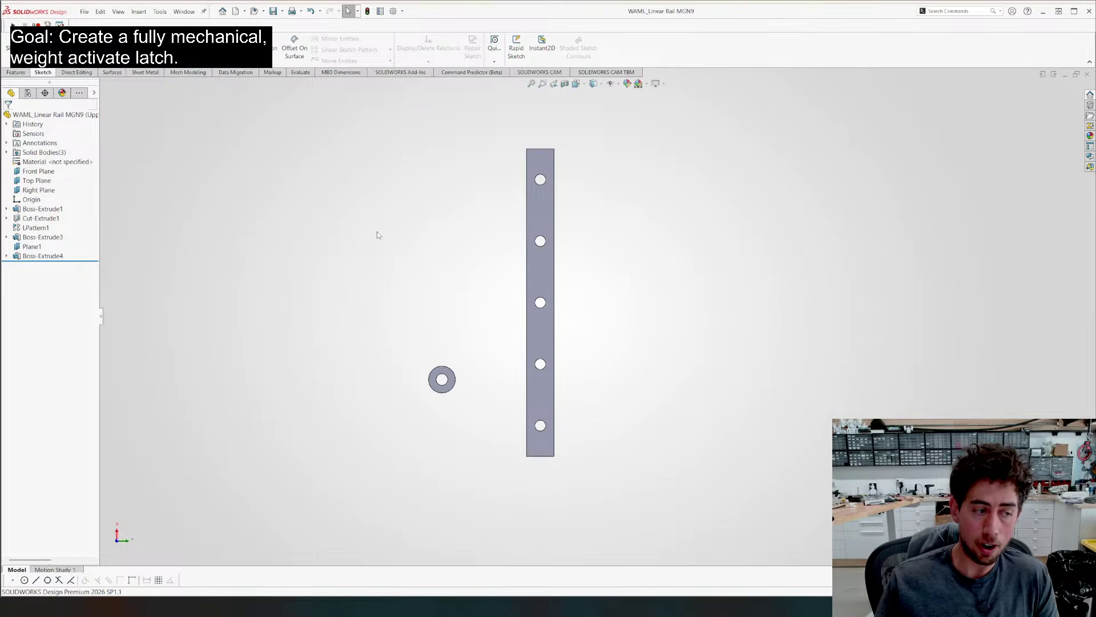
# Start a sketch on the rail's holed face and draw a rectangle about 17 by 37 mm across the hole beside the centre one
pyautogui.click(536, 289)
pyautogui.moveTo(537, 289); pyautogui.dragTo(526, 248, button='middle')
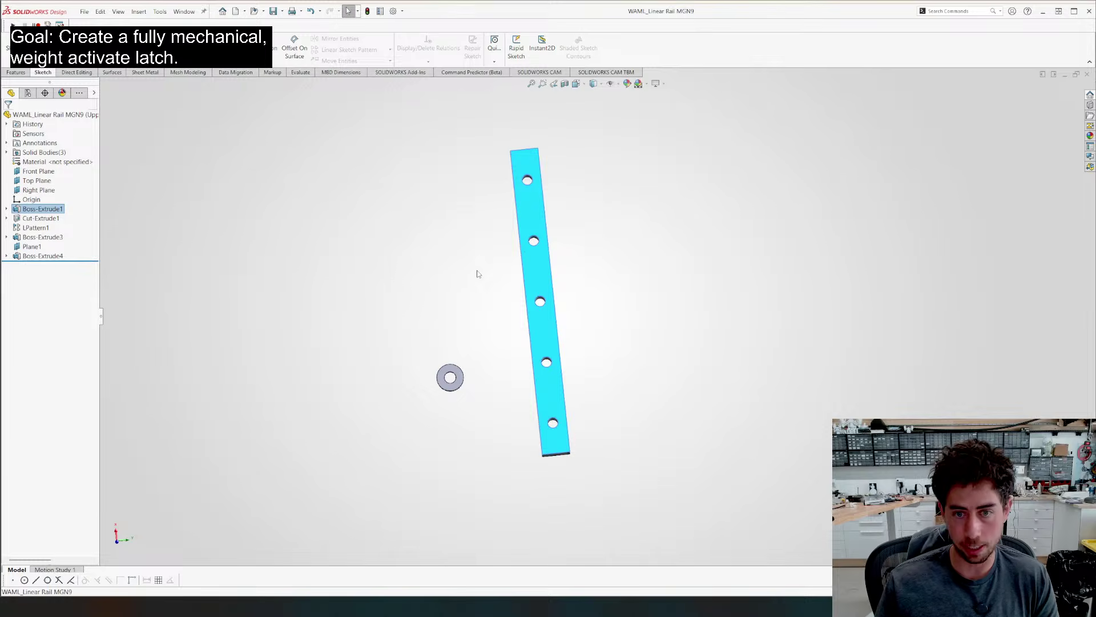
pyautogui.press('s')
pyautogui.press('l')
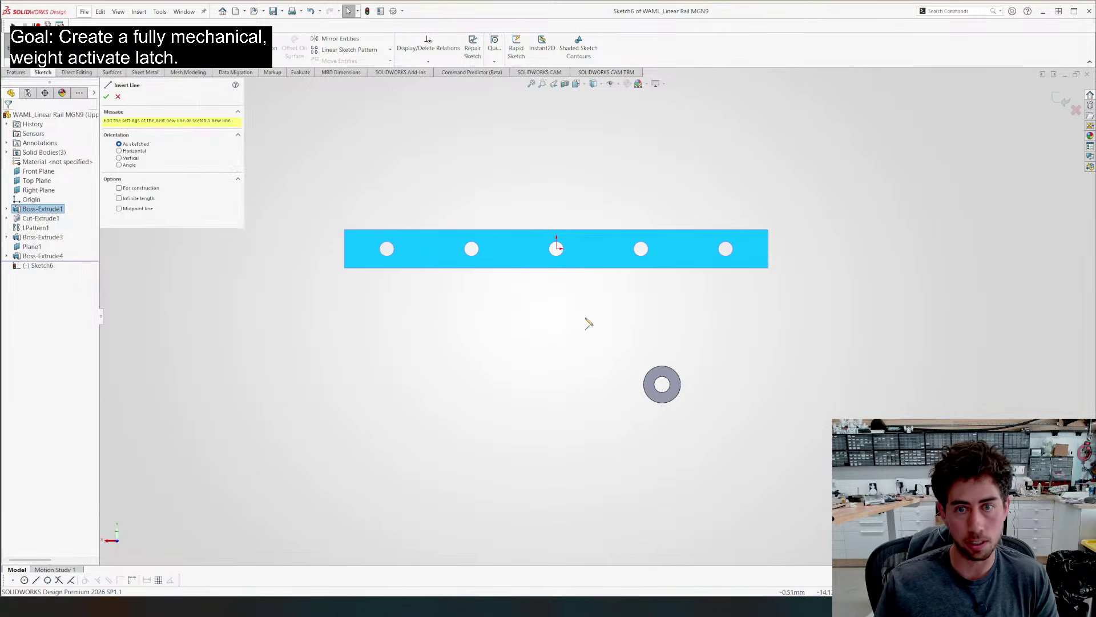
pyautogui.click(524, 185)
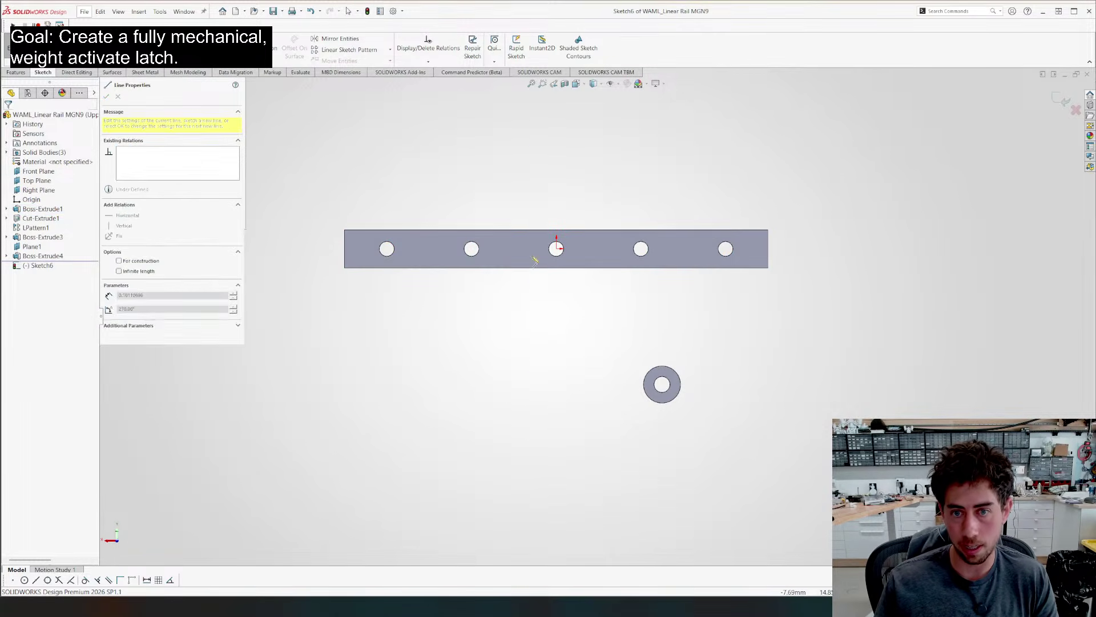
pyautogui.click(524, 343)
pyautogui.click(453, 343)
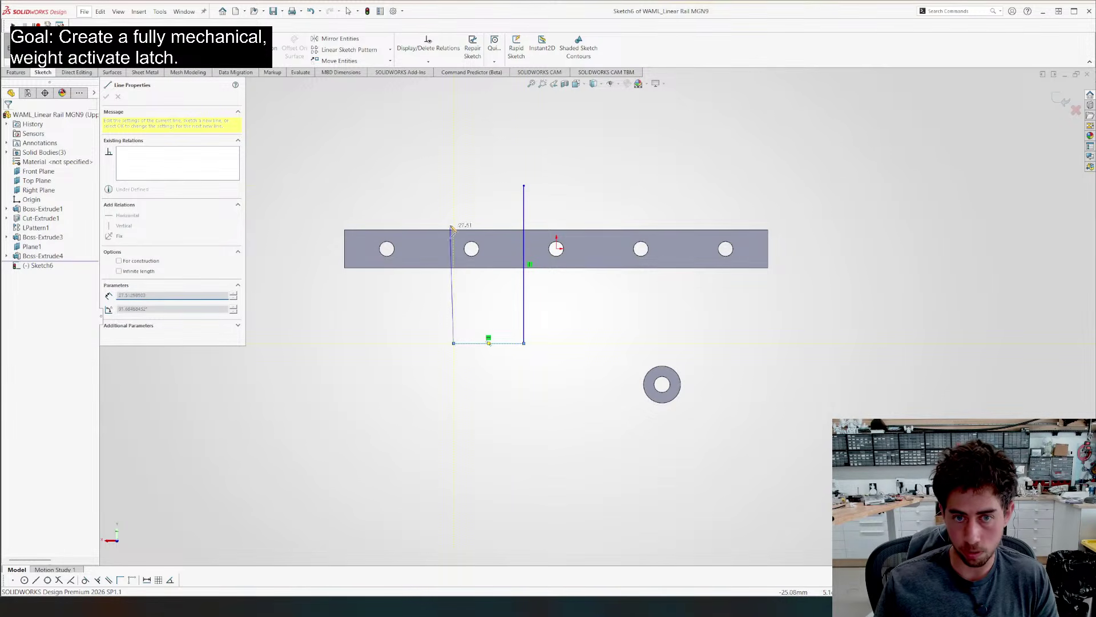
pyautogui.click(454, 185)
pyautogui.click(524, 185)
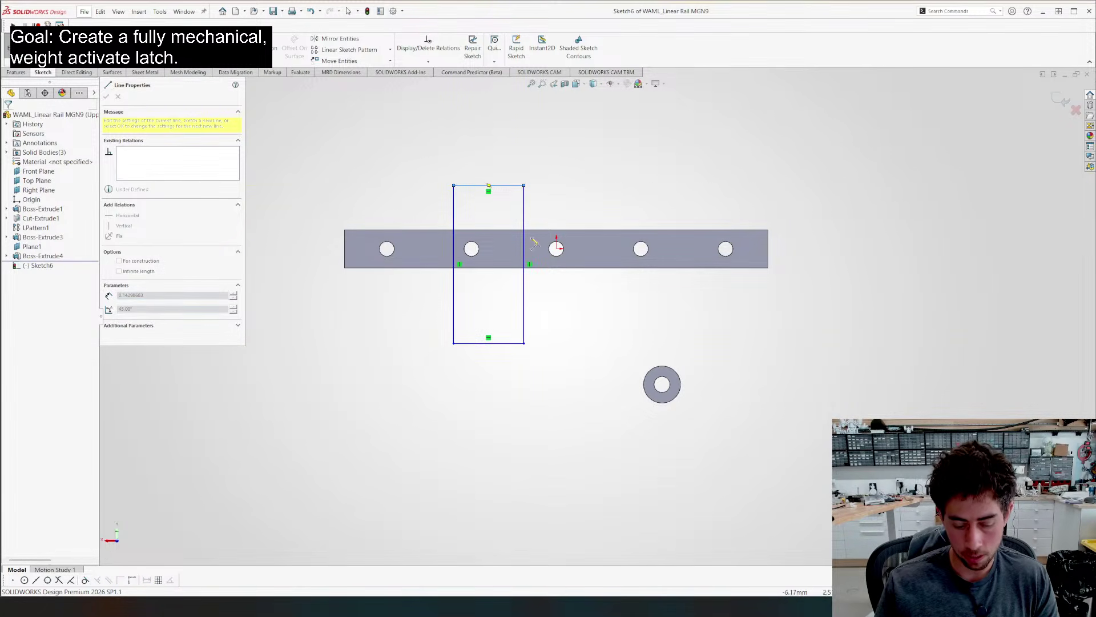
# Draw a vertical centerline from the origin and set the rectangle's near side to a 20 mm symmetric dimension about it
pyautogui.press('c')
pyautogui.click(556, 248)
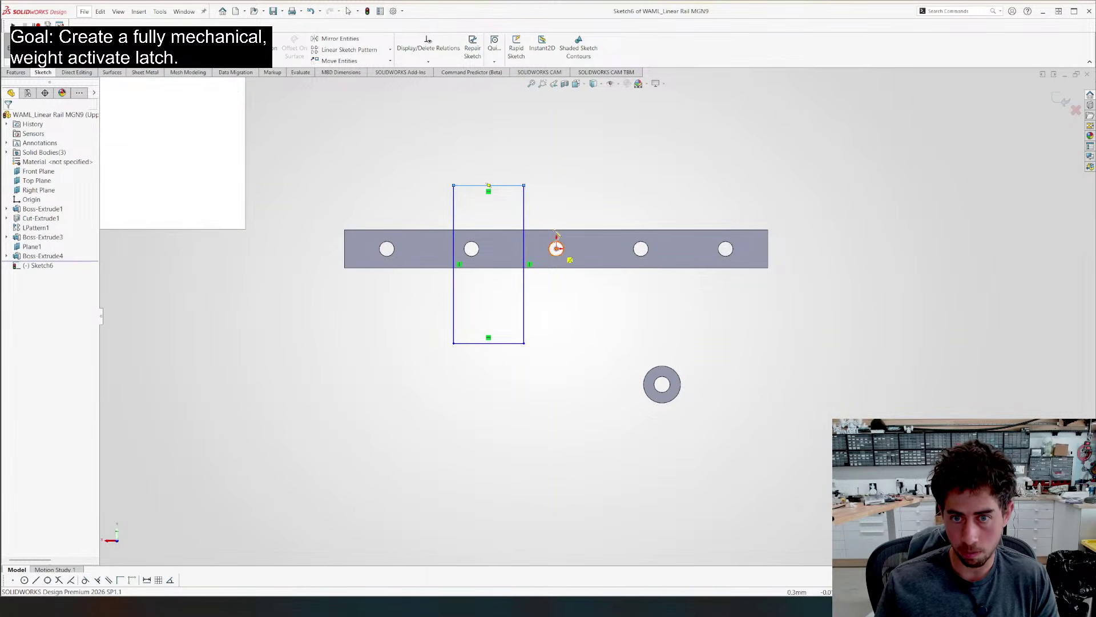
pyautogui.click(556, 151)
pyautogui.press('Escape')
pyautogui.press('d')
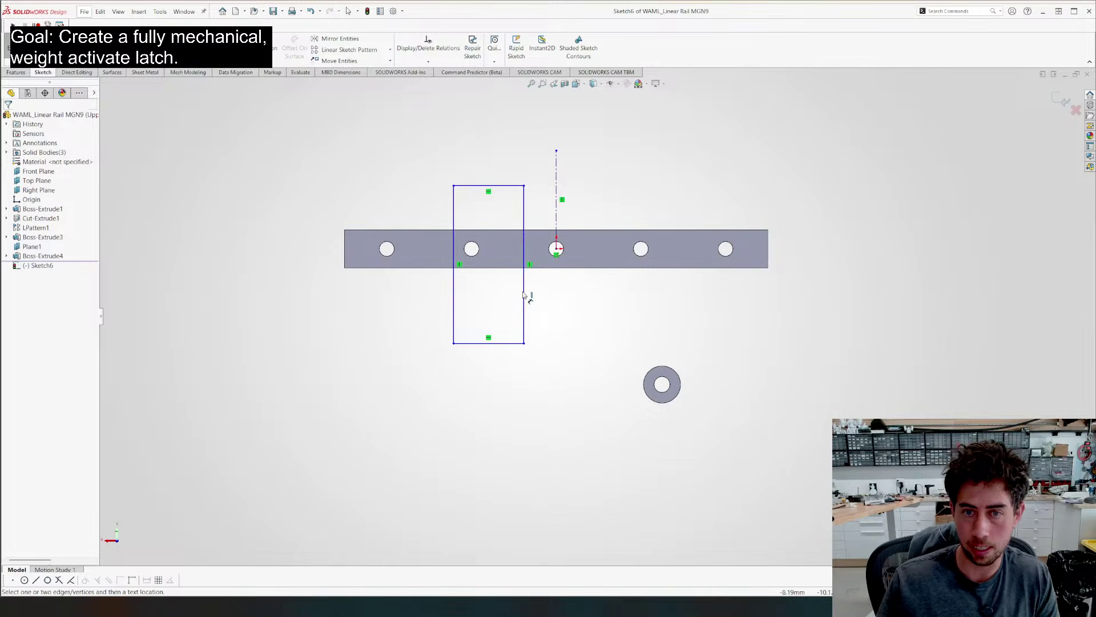
pyautogui.click(525, 293)
pyautogui.click(557, 212)
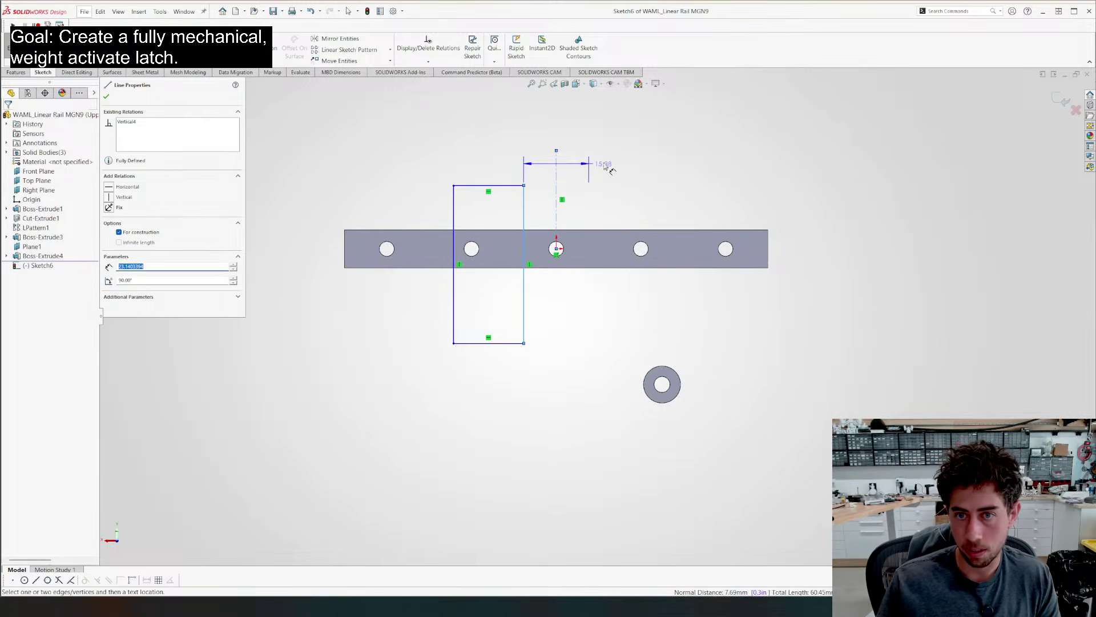
pyautogui.click(606, 164)
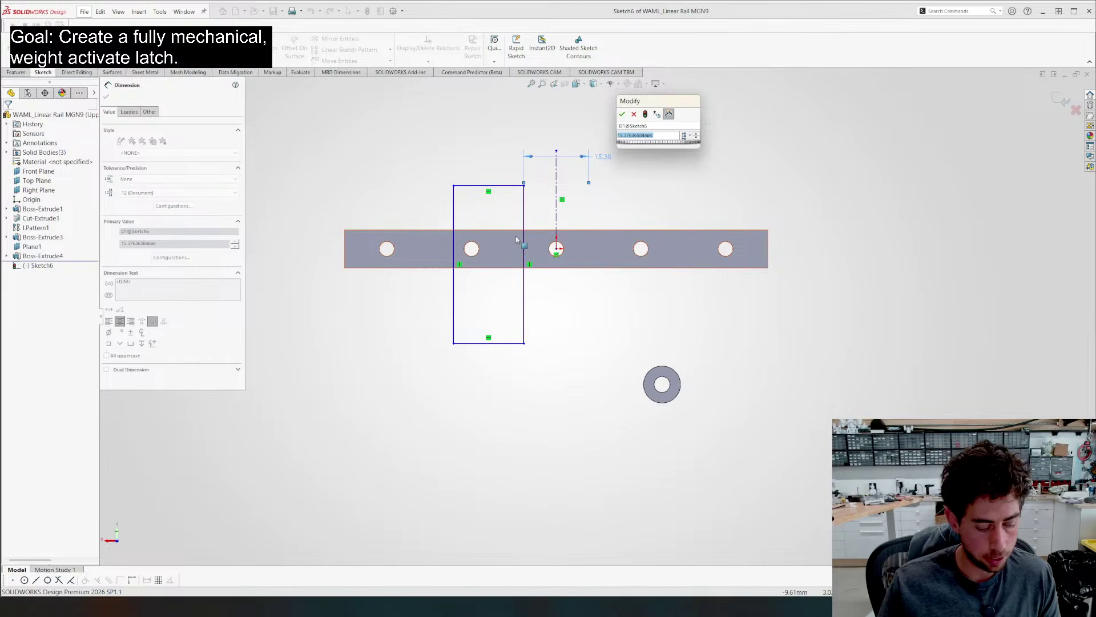
pyautogui.write('20')
pyautogui.press('Return')
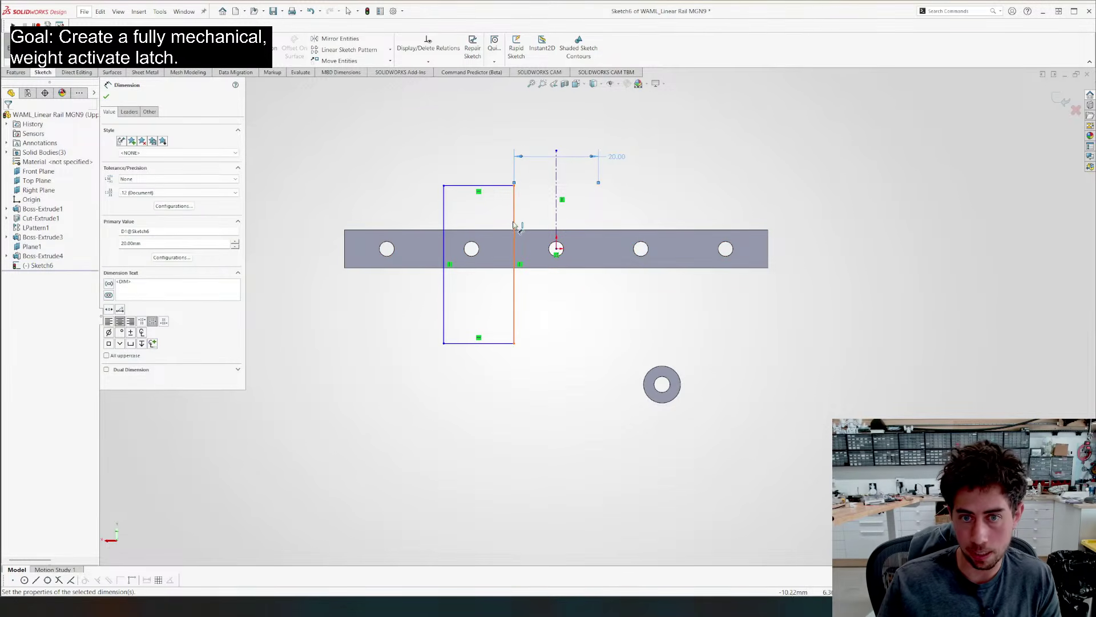
# Dimension the rectangle's width along the rail and set it to 18 mm
pyautogui.click(445, 217)
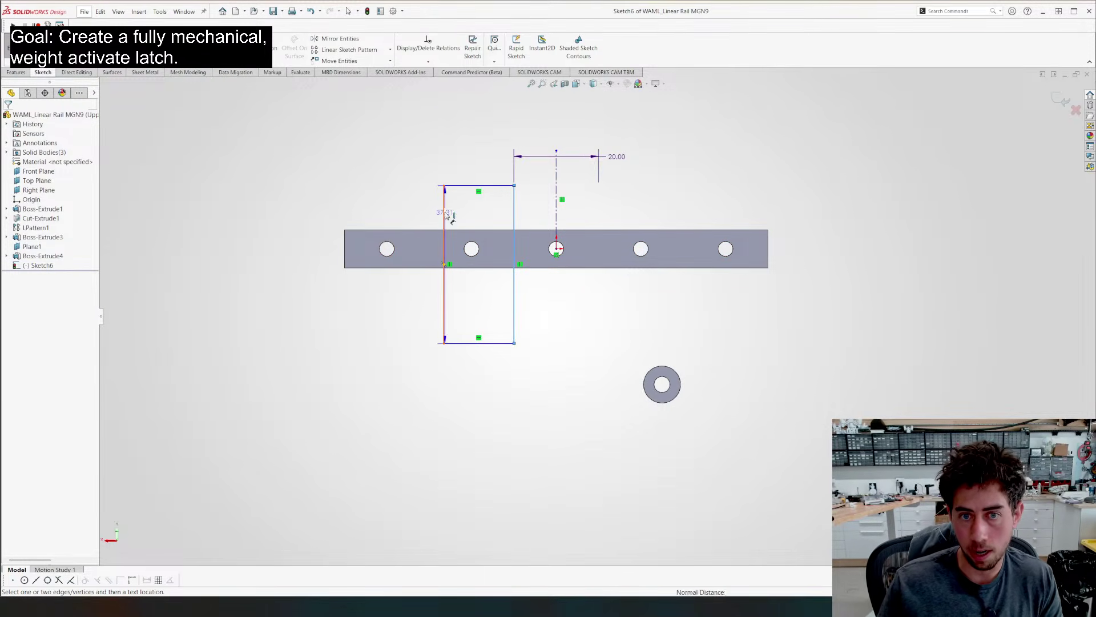
pyautogui.click(514, 205)
pyautogui.click(410, 153)
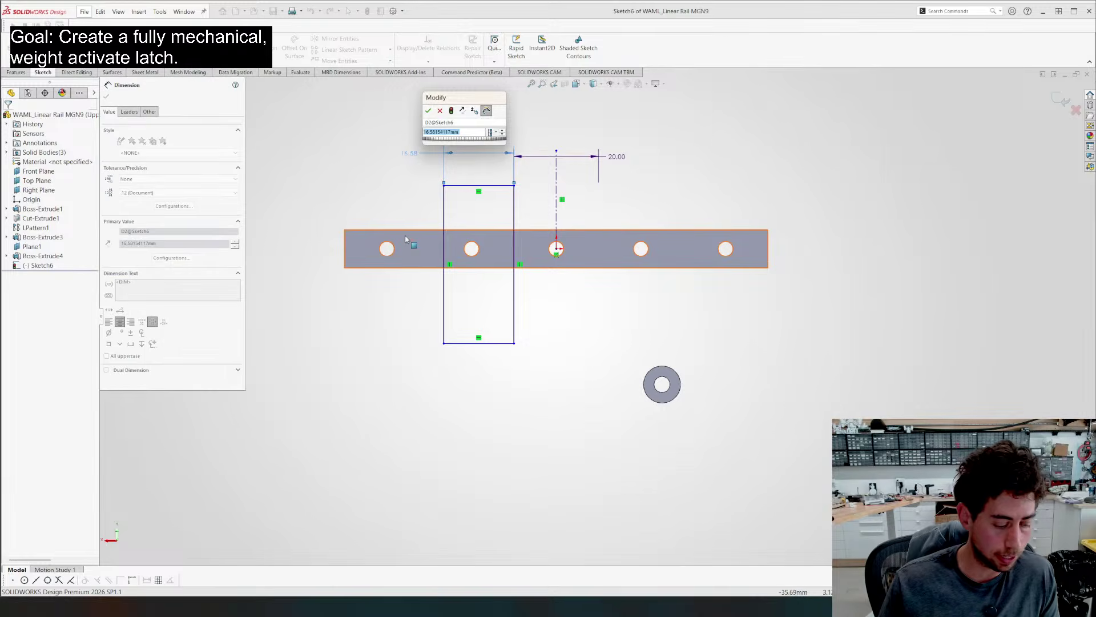
pyautogui.write('18')
pyautogui.press('Return')
# Snap the rectangle's corners to the rail's two long edges so it spans exactly the rail's width
pyautogui.scroll(-3, 487, 201)
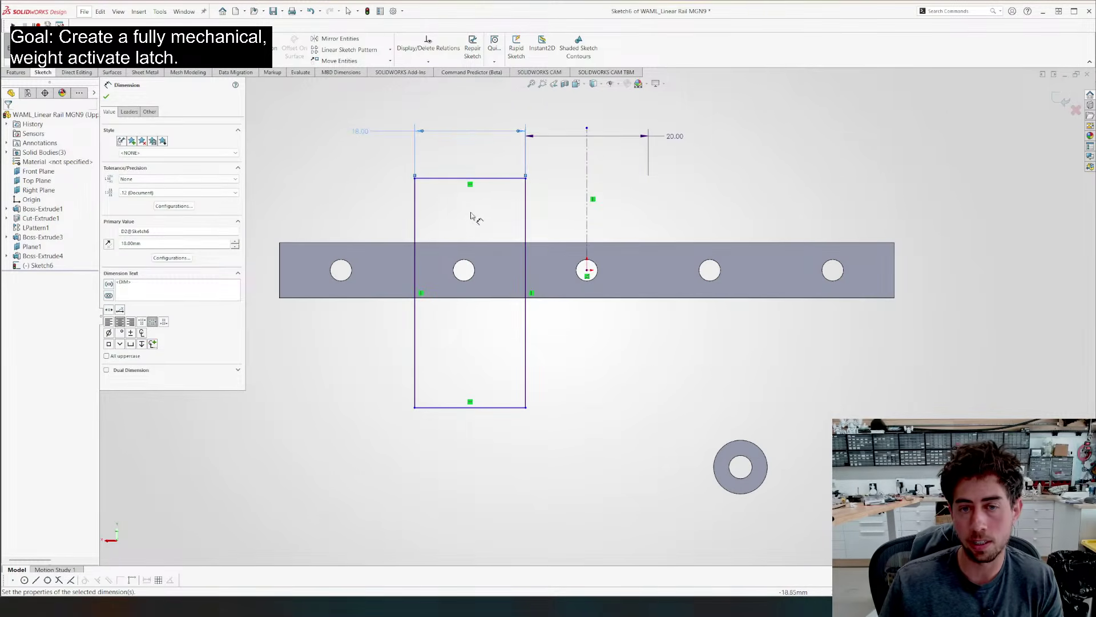
pyautogui.press('Escape')
pyautogui.moveTo(525, 179); pyautogui.dragTo(525, 243)
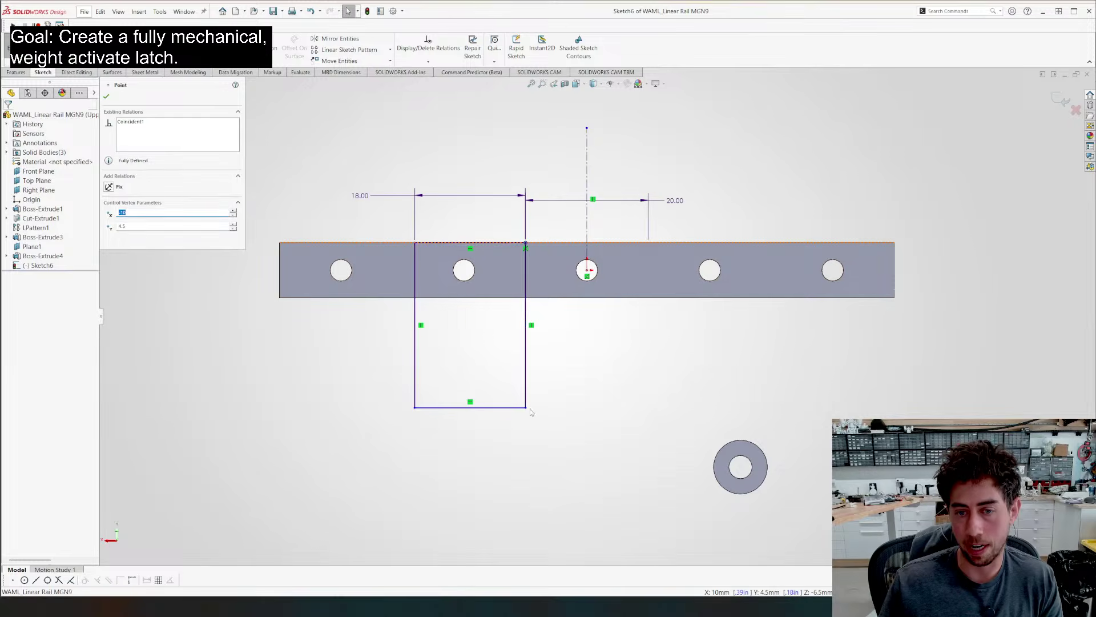
pyautogui.moveTo(529, 409); pyautogui.dragTo(533, 306)
pyautogui.press('Escape')
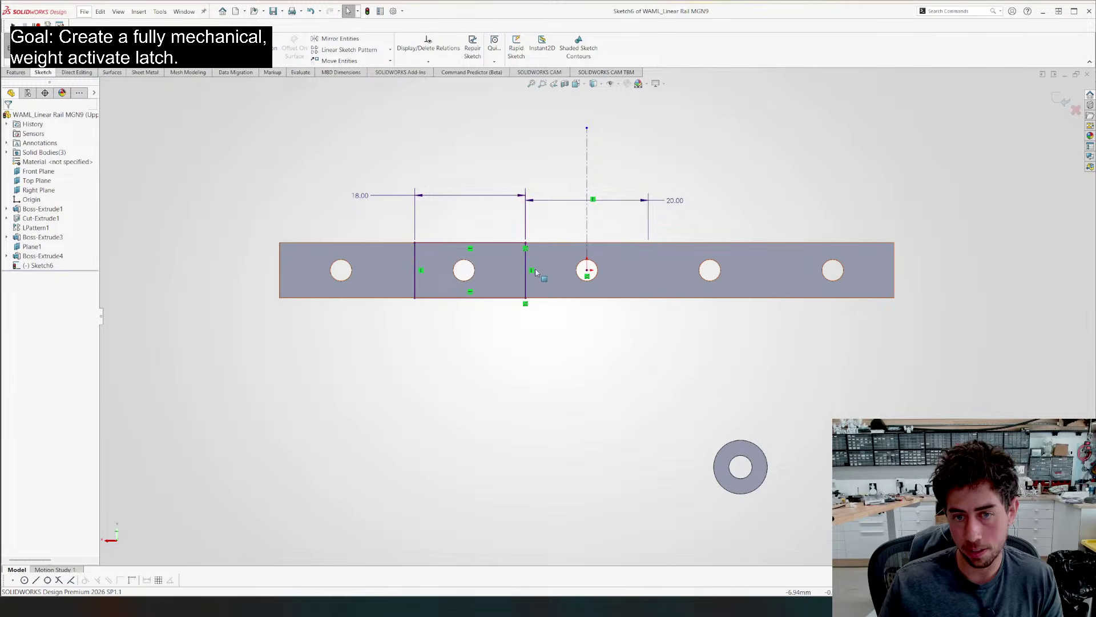
# Sketch a circle about 6.9 mm in diameter centred on the hole inside the rectangle, and measure the hole's diameter
pyautogui.scroll(2, 485, 253)
pyautogui.press('c')
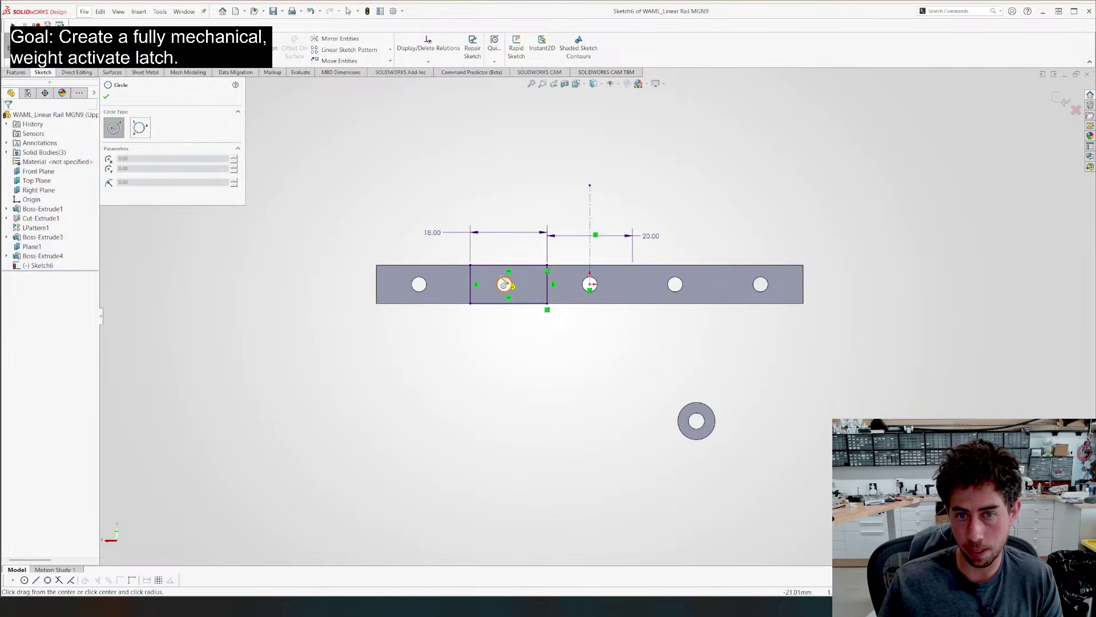
pyautogui.click(505, 284)
pyautogui.click(511, 298)
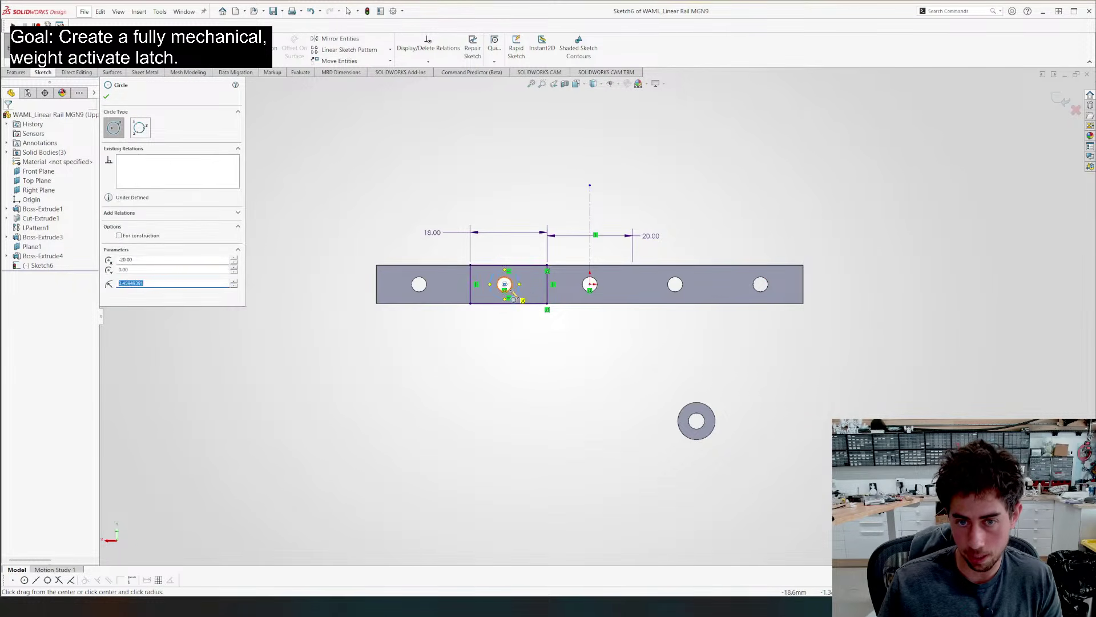
pyautogui.scroll(-3, 503, 281)
pyautogui.press('Escape')
pyautogui.click(516, 277)
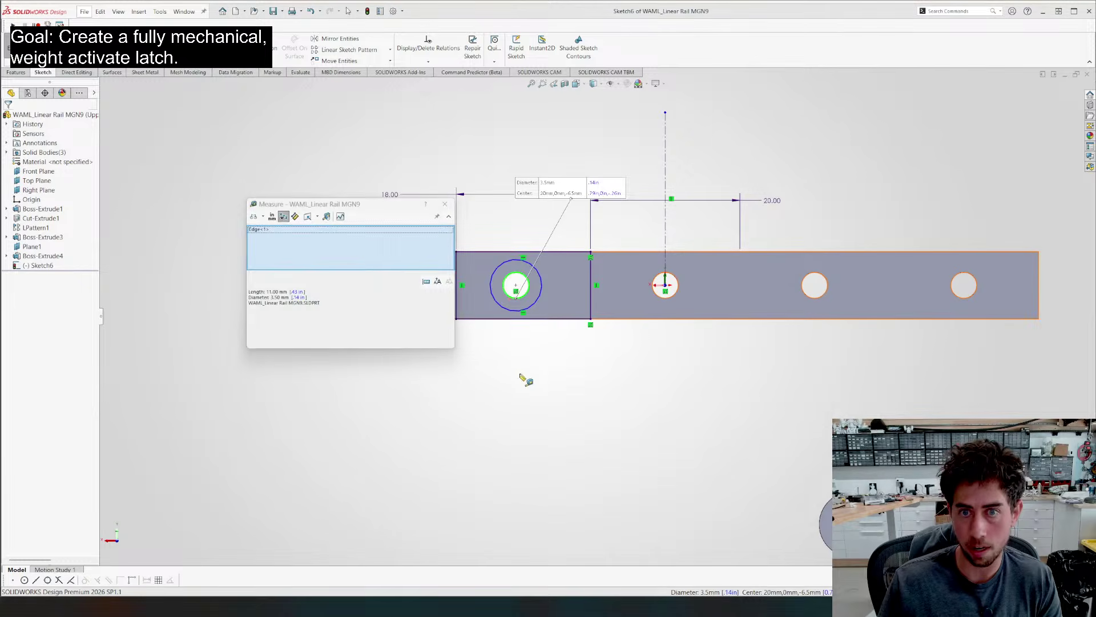
# Set the circle's diameter to 2.75 mm and exit the rail sketch
pyautogui.press('d')
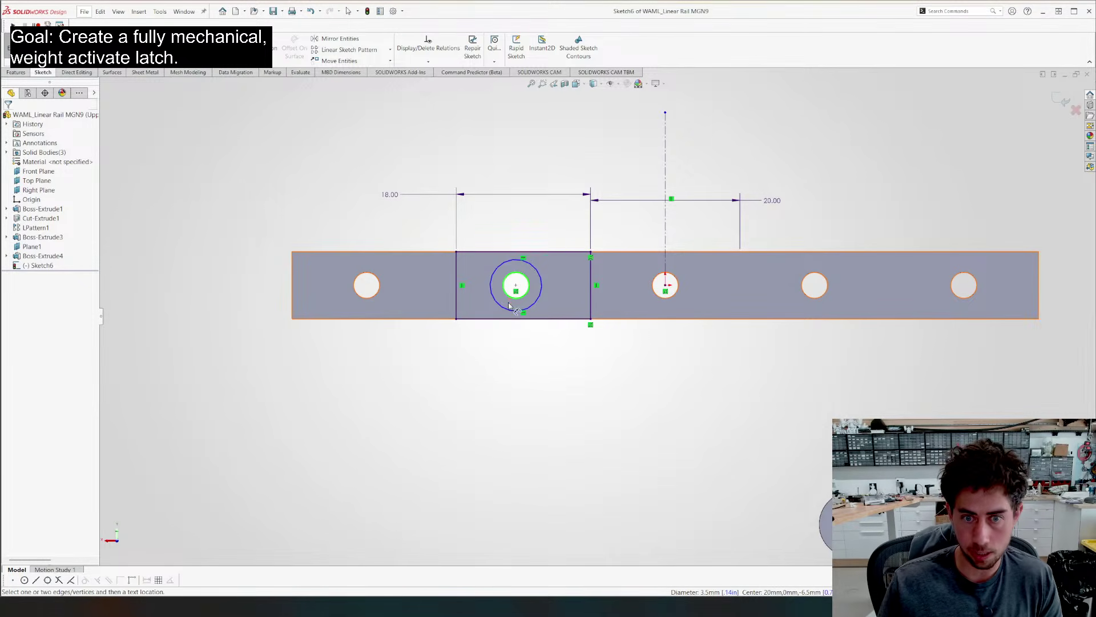
pyautogui.click(502, 310)
pyautogui.click(498, 374)
pyautogui.write('2.75')
pyautogui.press('Return')
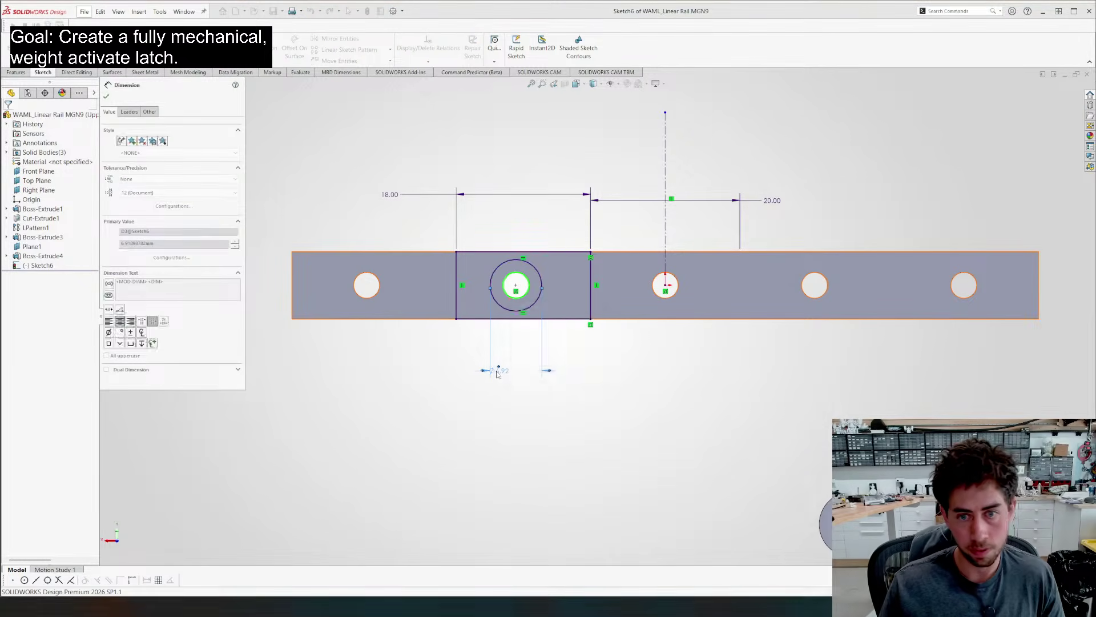
pyautogui.press('Escape')
pyautogui.moveTo(523, 285)
pyautogui.mouseDown(button='middle')
pyautogui.moveTo(528, 265)
pyautogui.moveTo(500, 336)
pyautogui.moveTo(360, 350)
pyautogui.moveTo(409, 380)
pyautogui.mouseUp(button='middle')
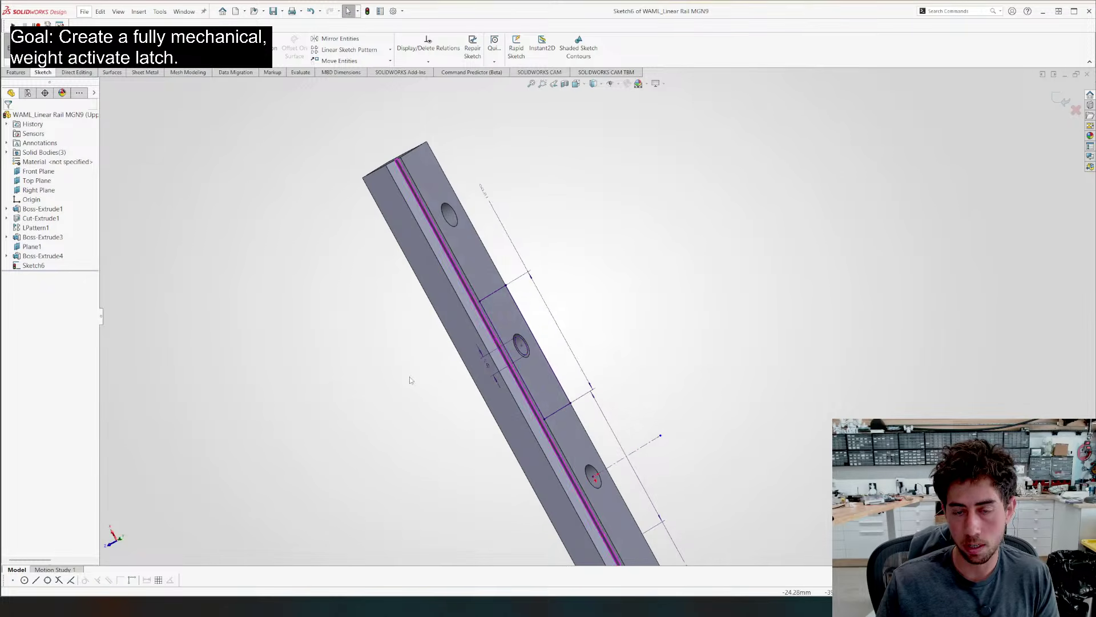
pyautogui.click(1062, 101)
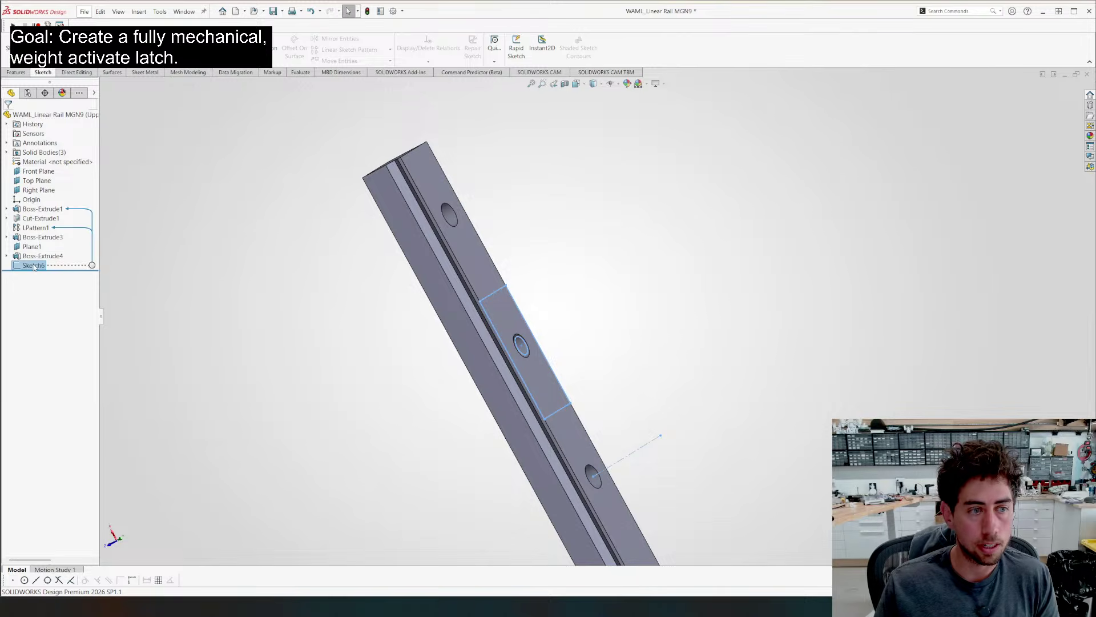
# Change the sketch plane of the rectangle-and-circle sketch to the rail's opposite holed face
pyautogui.rightClick(33, 265)
pyautogui.click(47, 236)
pyautogui.moveTo(320, 389); pyautogui.dragTo(393, 339, button='middle')
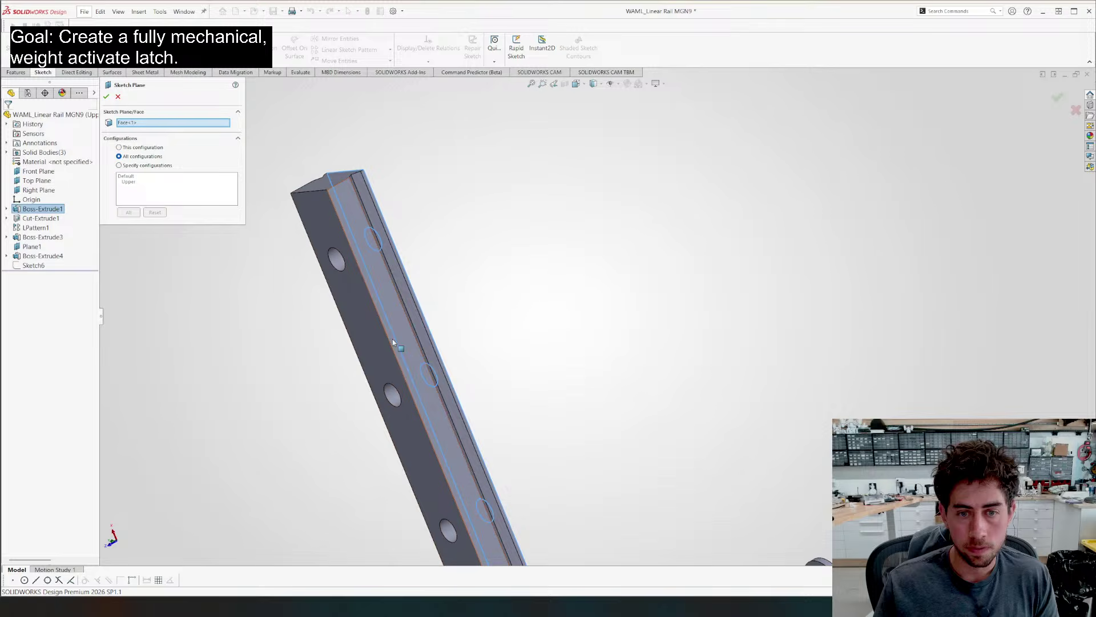
pyautogui.click(355, 337)
pyautogui.rightClick(357, 337)
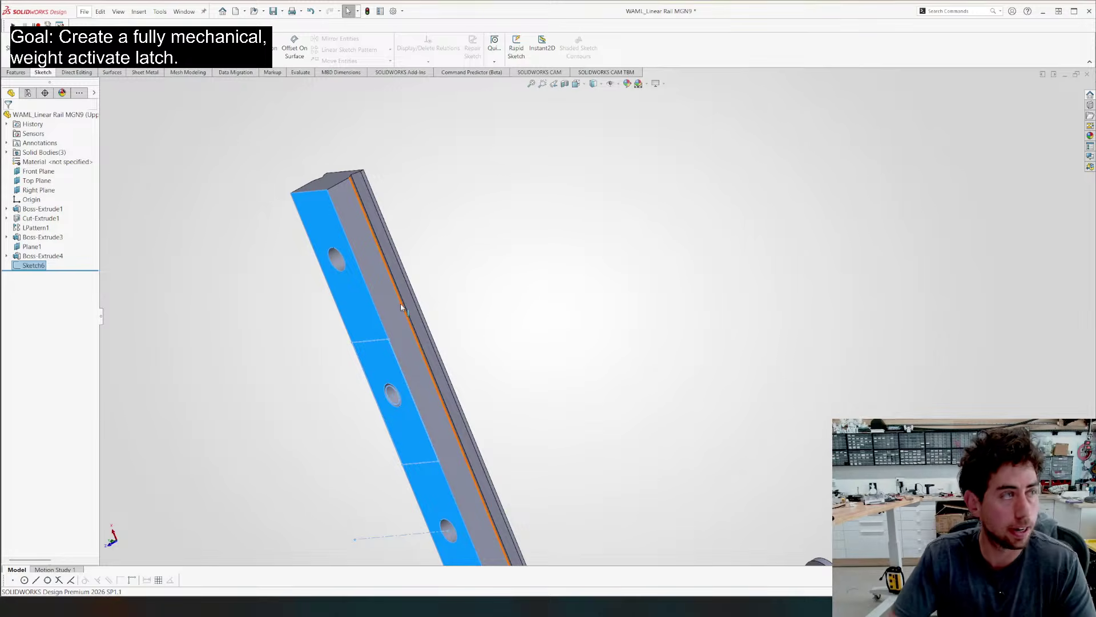
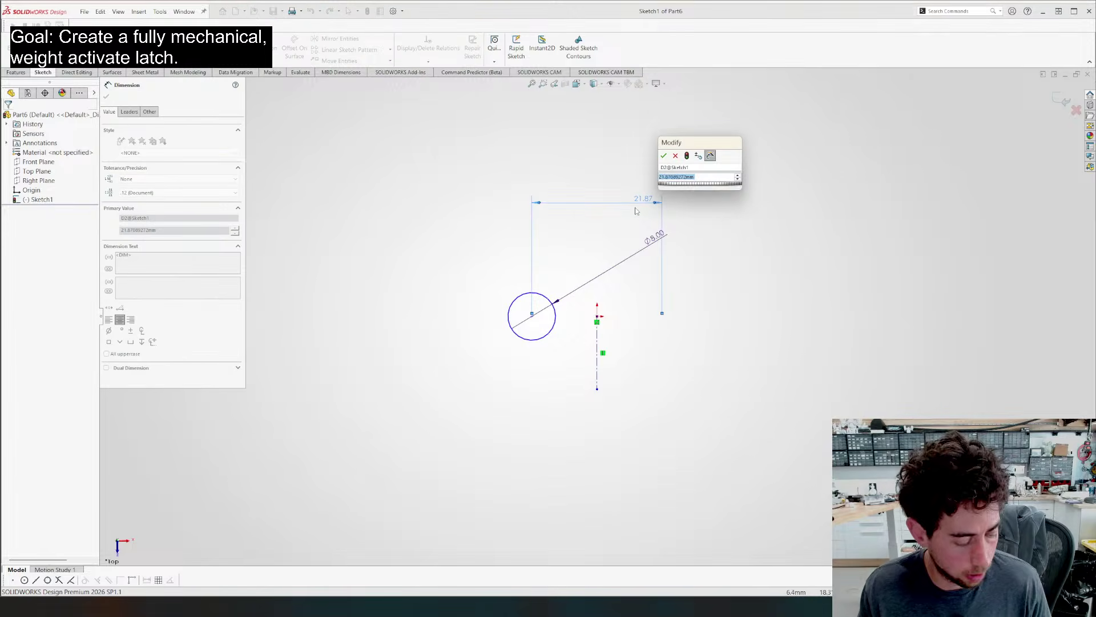
# Set the 8 mm circle's symmetric dimension about the vertical centerline to 36 mm in the new part's sketch
pyautogui.write('36')
pyautogui.press('Return')
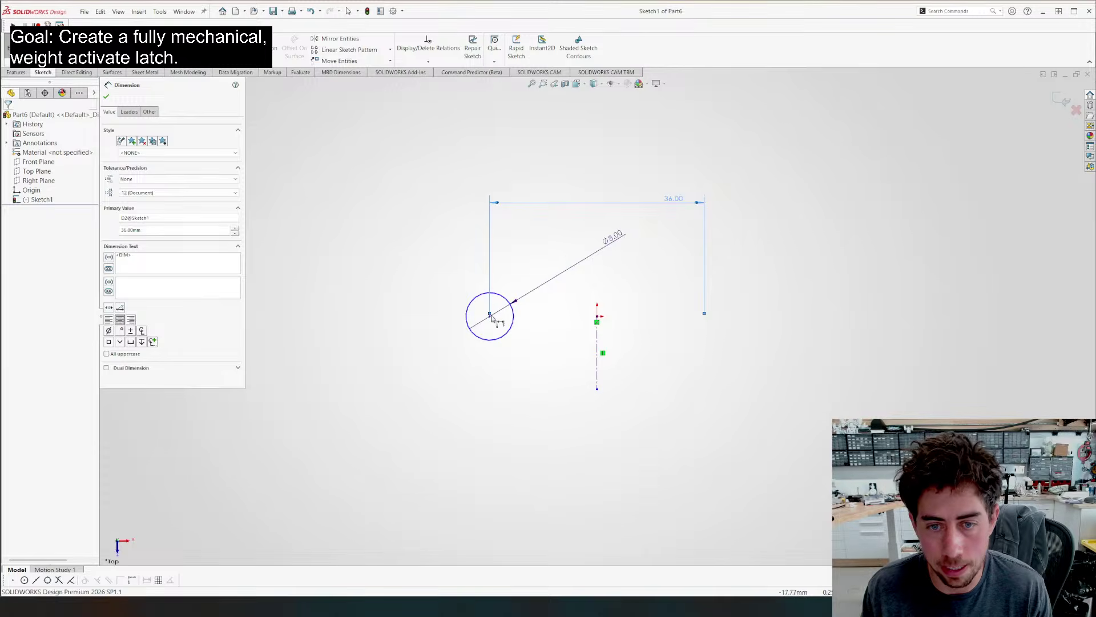
# Add a Horizontal relation between the 8 mm circle's centre and the sketch origin
pyautogui.press('Escape')
pyautogui.click(598, 316)
pyautogui.keyDown('ctrl'); pyautogui.click(598, 318); pyautogui.keyUp('ctrl')
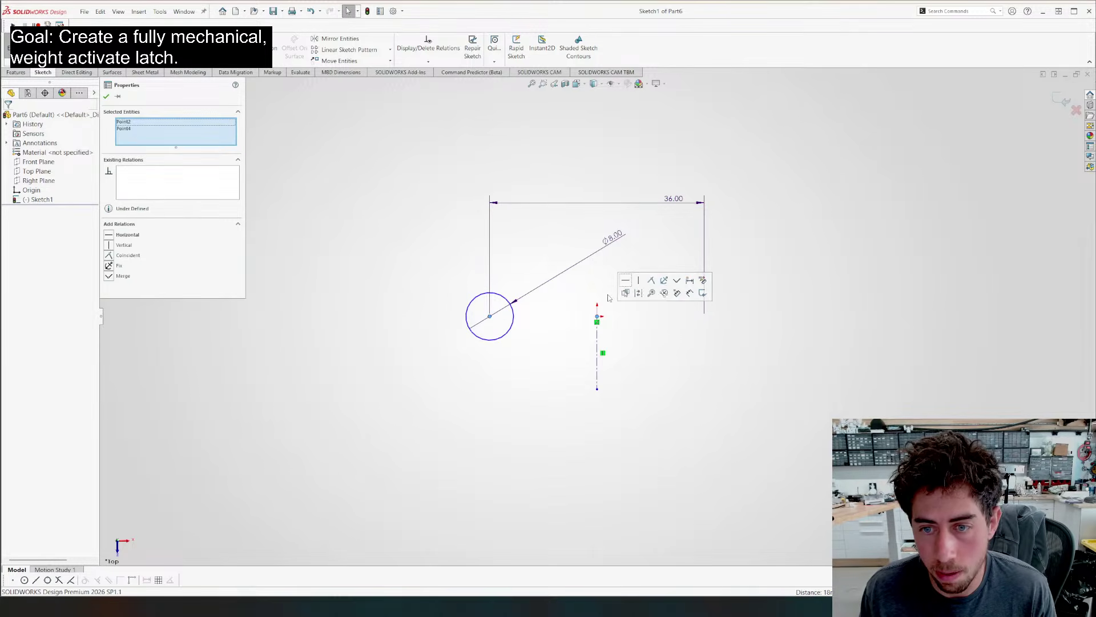
pyautogui.click(624, 292)
pyautogui.click(564, 351)
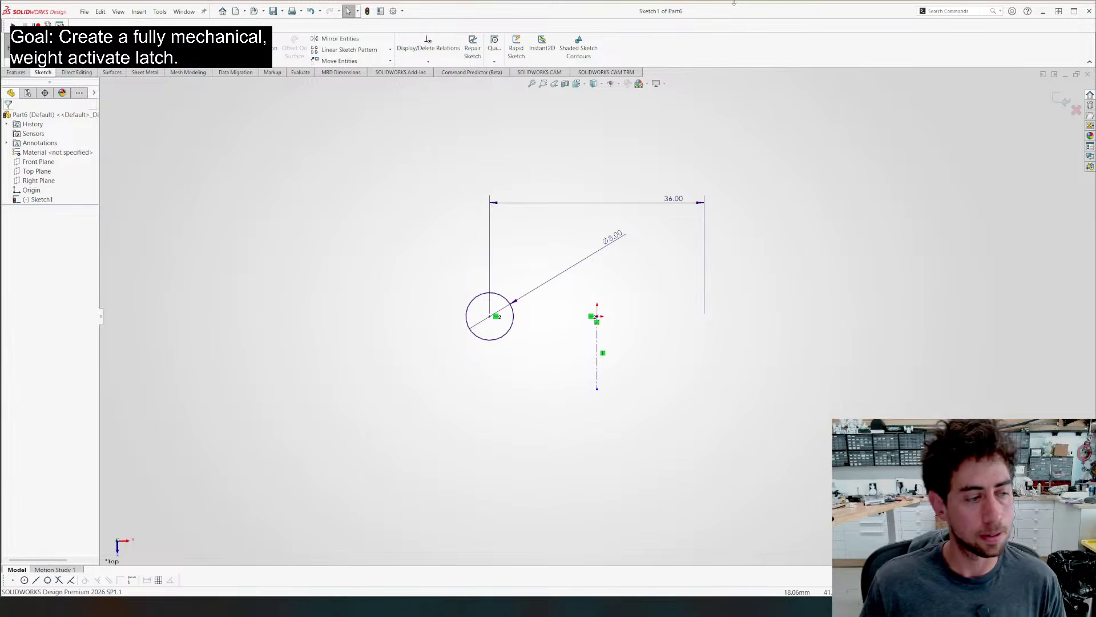
# Mirror the 8 mm circle about the vertical centerline
pyautogui.moveTo(457, 355)
pyautogui.mouseDown(button='middle')
pyautogui.moveTo(453, 248)
pyautogui.moveTo(539, 372)
pyautogui.moveTo(468, 399)
pyautogui.moveTo(491, 331)
pyautogui.moveTo(508, 334)
pyautogui.mouseUp(button='middle')
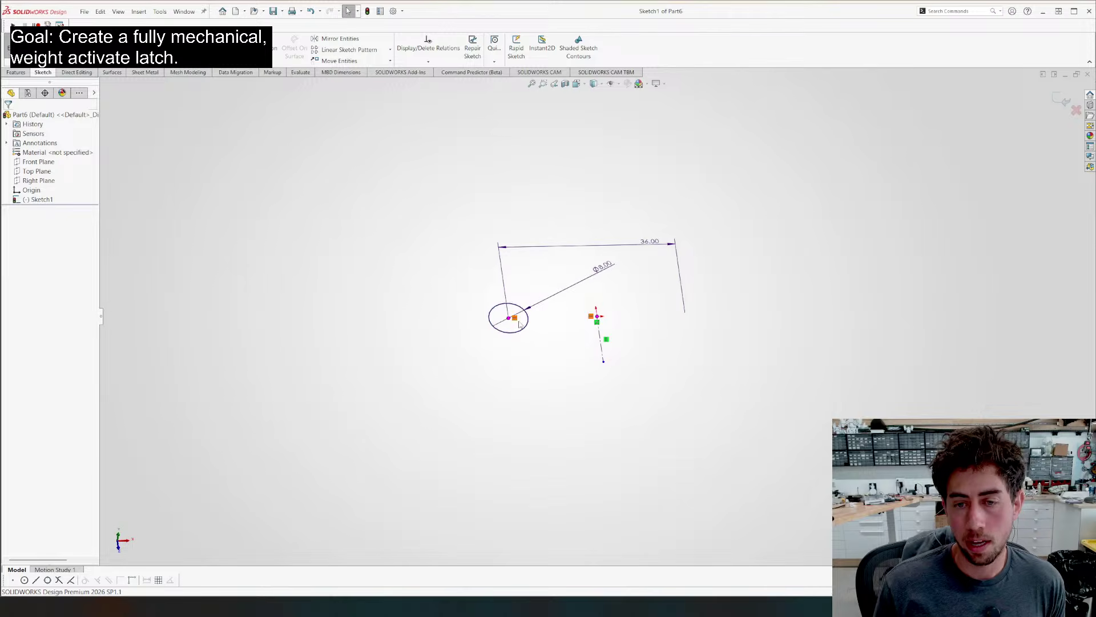
pyautogui.click(515, 332)
pyautogui.keyDown('ctrl'); pyautogui.click(598, 343); pyautogui.keyUp('ctrl')
pyautogui.moveTo(551, 411)
pyautogui.mouseDown(button='right')
pyautogui.moveTo(773, 406)
pyautogui.moveTo(372, 217)
pyautogui.mouseUp(button='right')
# Extrude both circles into rods 300 mm long with the Mid Plane end condition
pyautogui.write('200')
pyautogui.press('Return')
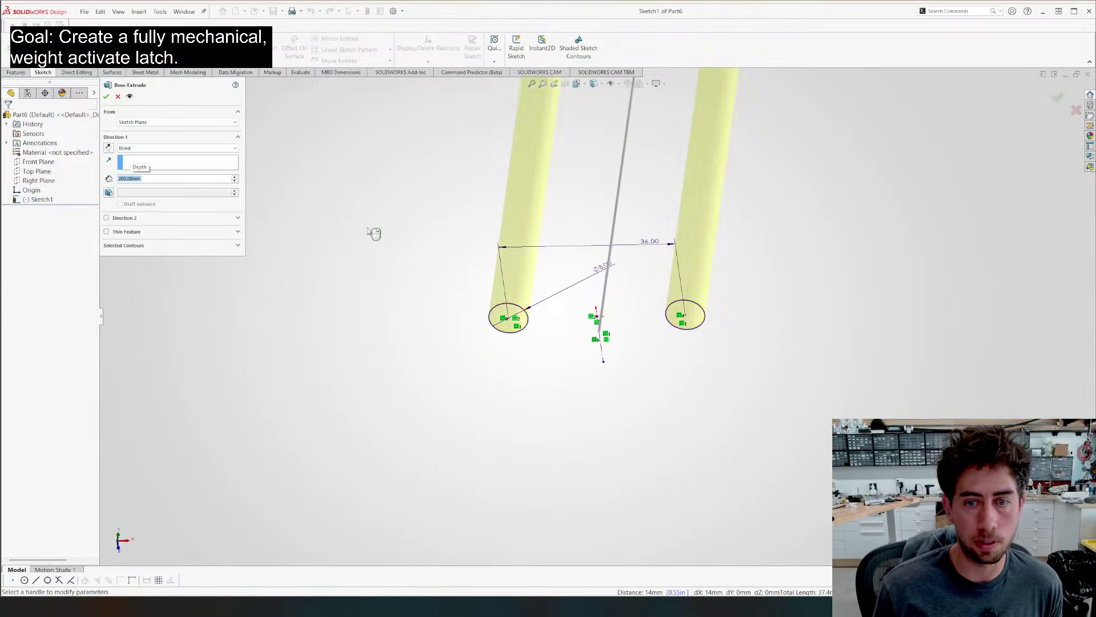
pyautogui.scroll(6, 350, 262)
pyautogui.doubleClick(160, 180)
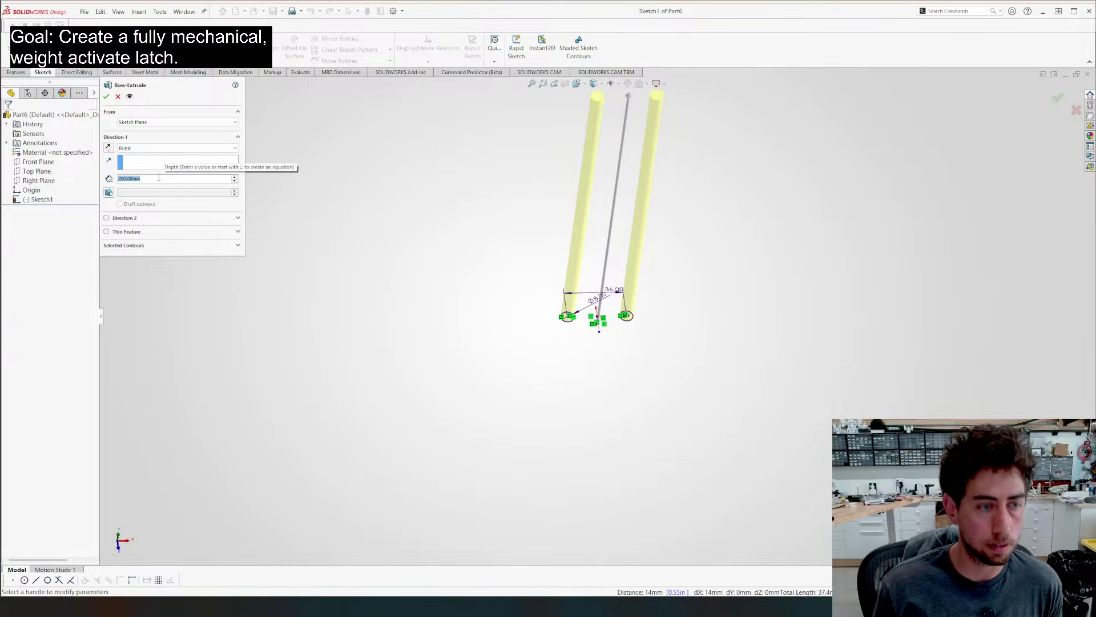
pyautogui.write('300')
pyautogui.press('Return')
pyautogui.scroll(2, 745, 374)
pyautogui.scroll(3, 745, 374)
pyautogui.scroll(-3, 660, 200)
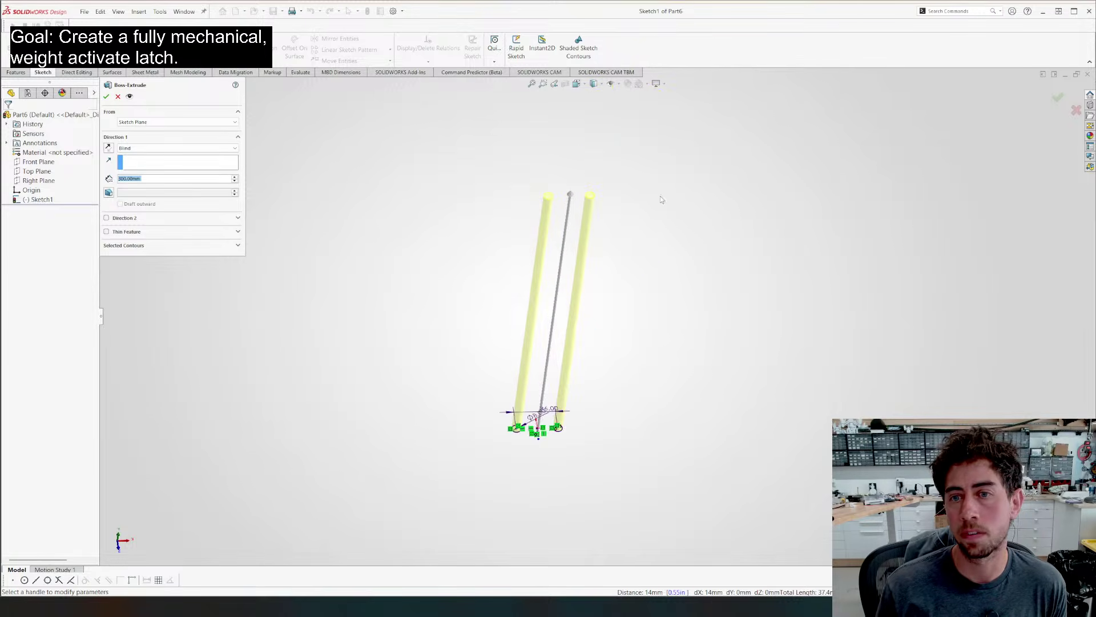
pyautogui.click(171, 148)
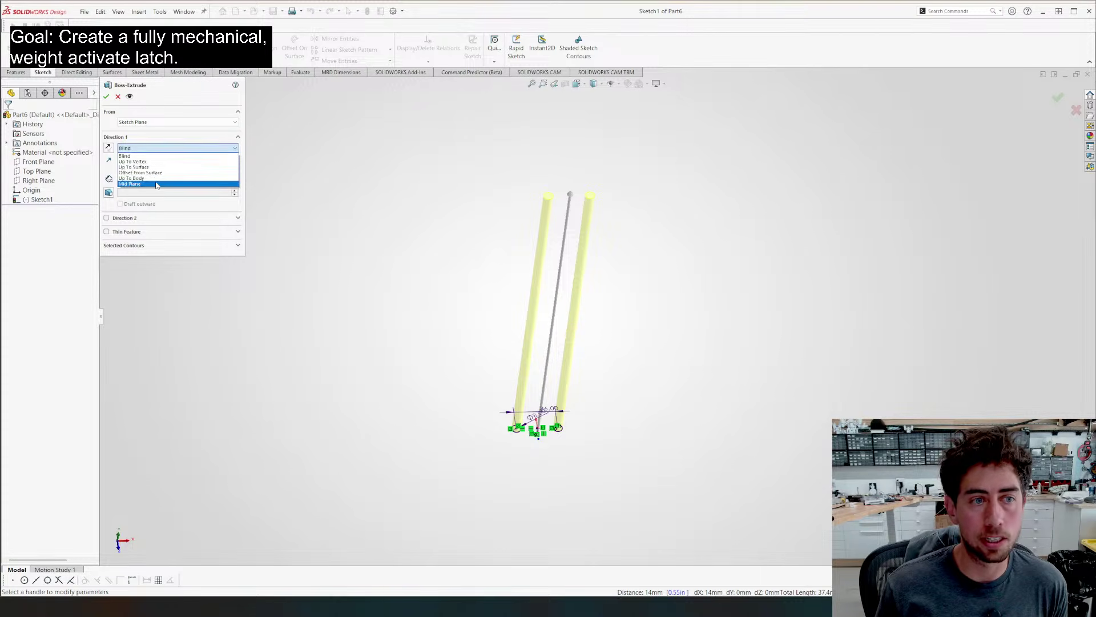
pyautogui.click(157, 187)
pyautogui.press('Return')
# Start a sketch on the first rod's end face and draw two circles concentric with it, about 8.9 mm and 14.4 mm in diameter
pyautogui.scroll(-5, 595, 333)
pyautogui.click(442, 274)
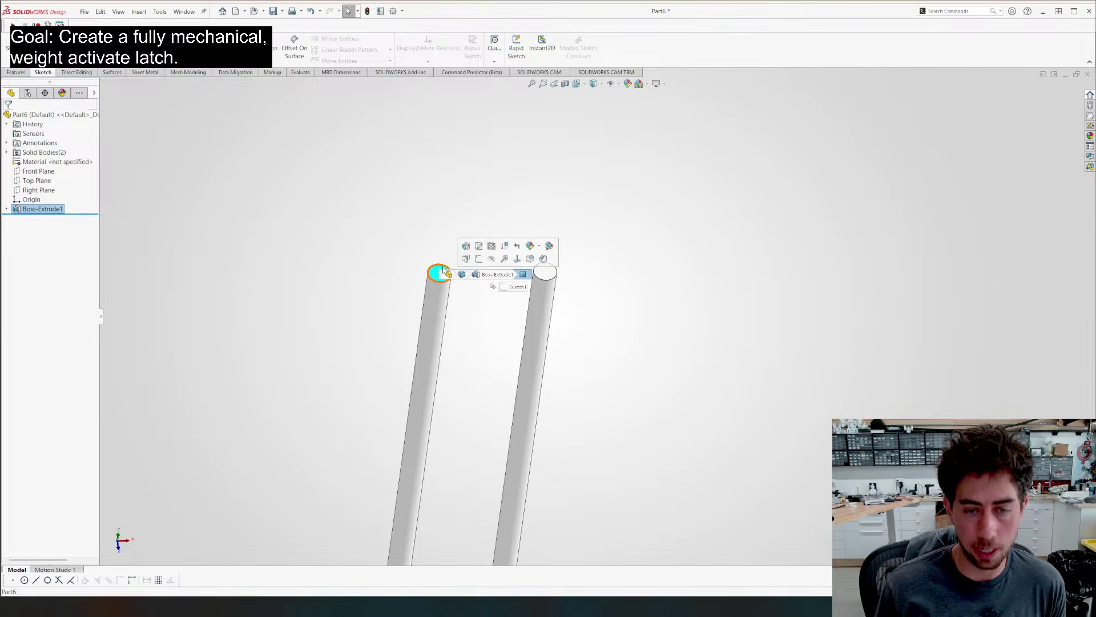
pyautogui.click(468, 258)
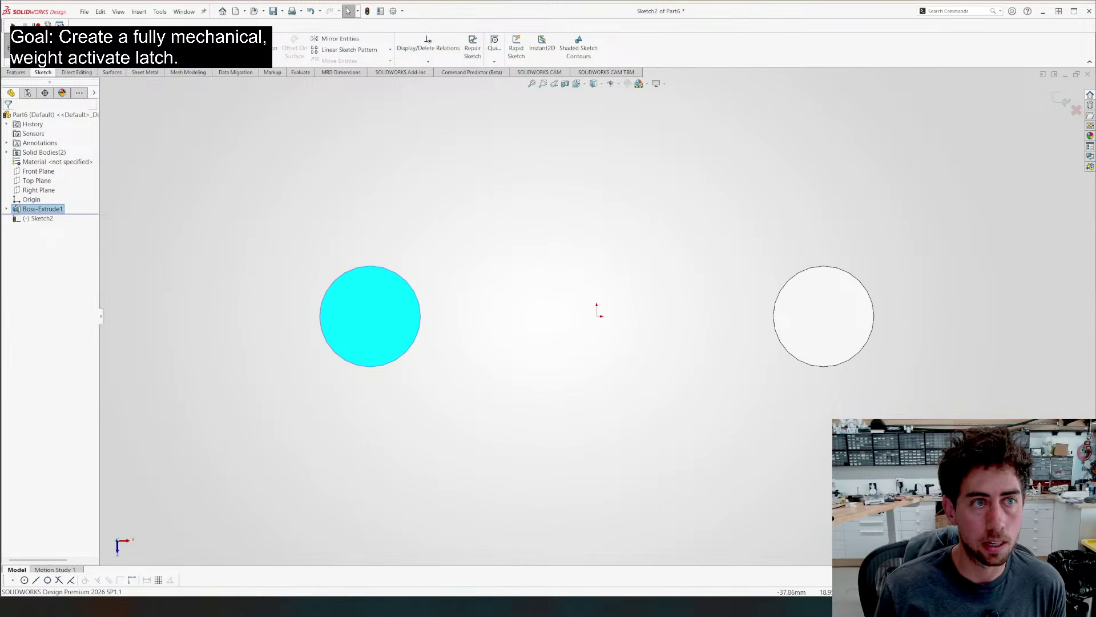
pyautogui.click(90, 38)
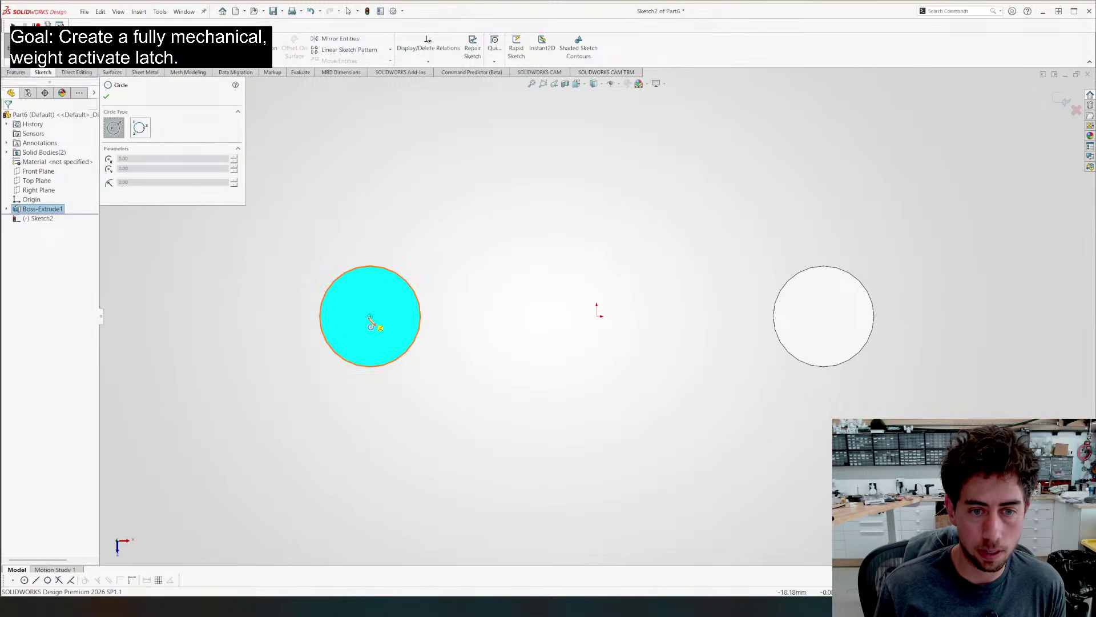
pyautogui.click(370, 315)
pyautogui.click(356, 273)
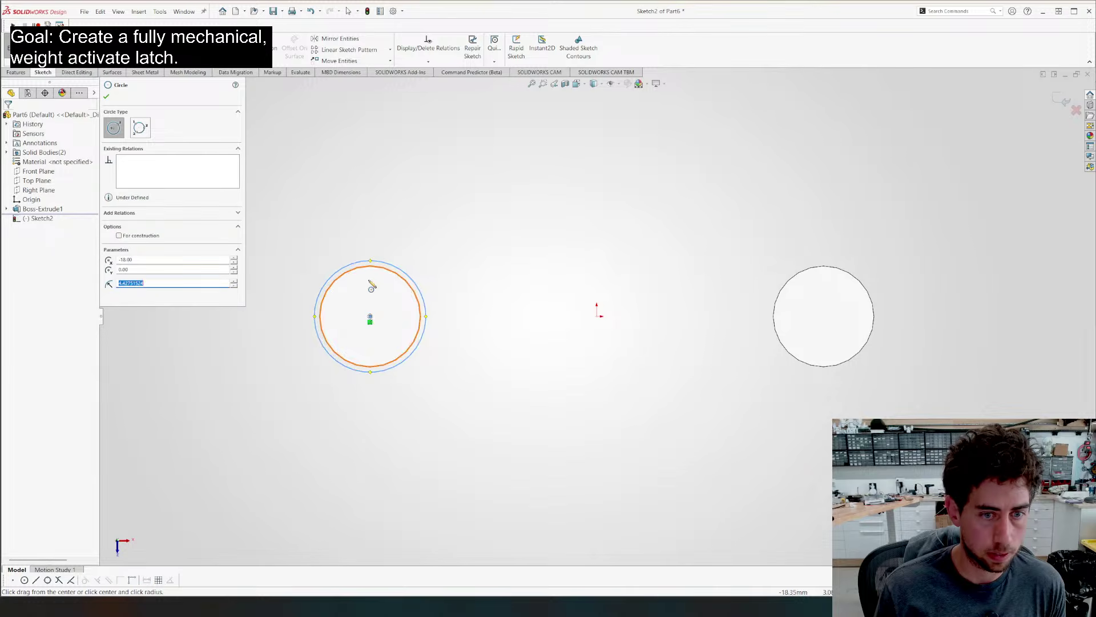
pyautogui.click(370, 316)
pyautogui.click(341, 234)
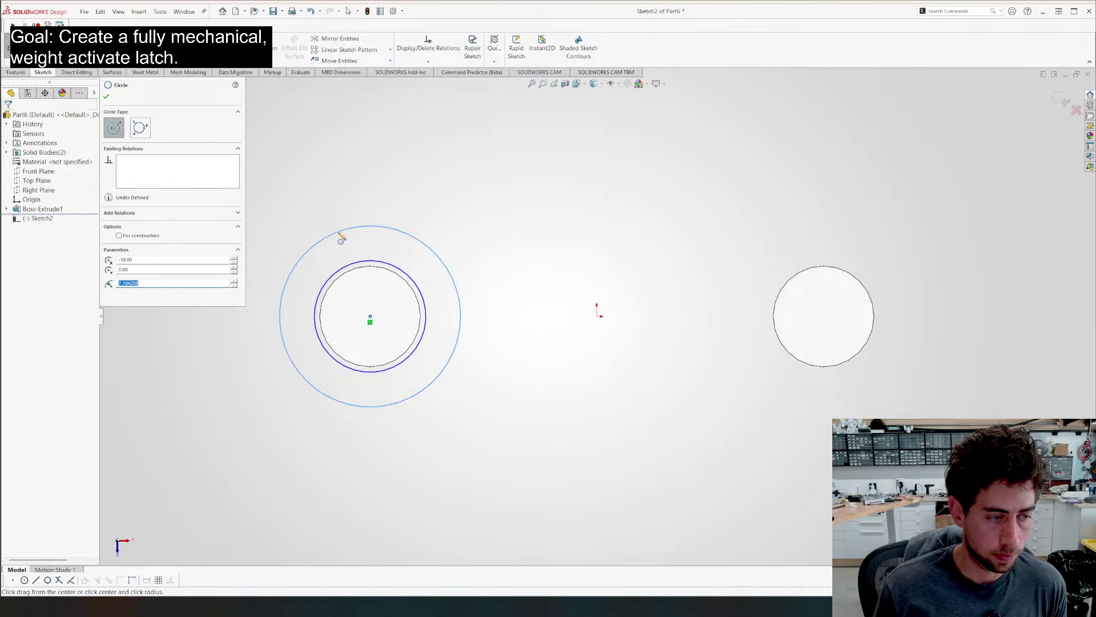
# Set the inner circle's diameter to 8.1 mm
pyautogui.press('f')
pyautogui.scroll(-1, 492, 382)
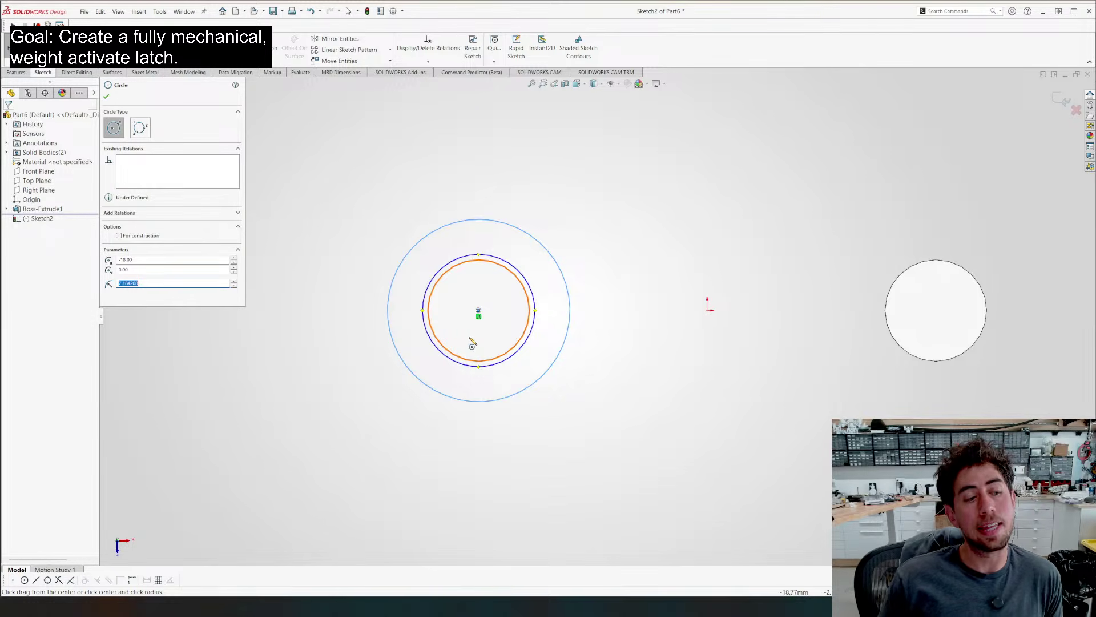
pyautogui.moveTo(381, 317); pyautogui.dragTo(414, 217, button='right')
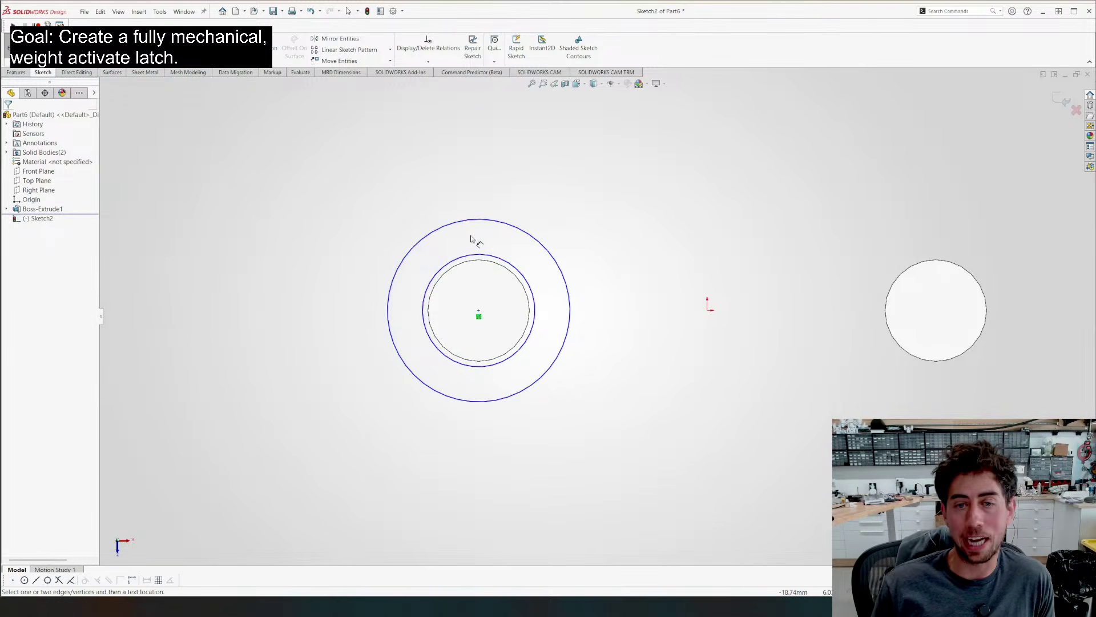
pyautogui.click(505, 264)
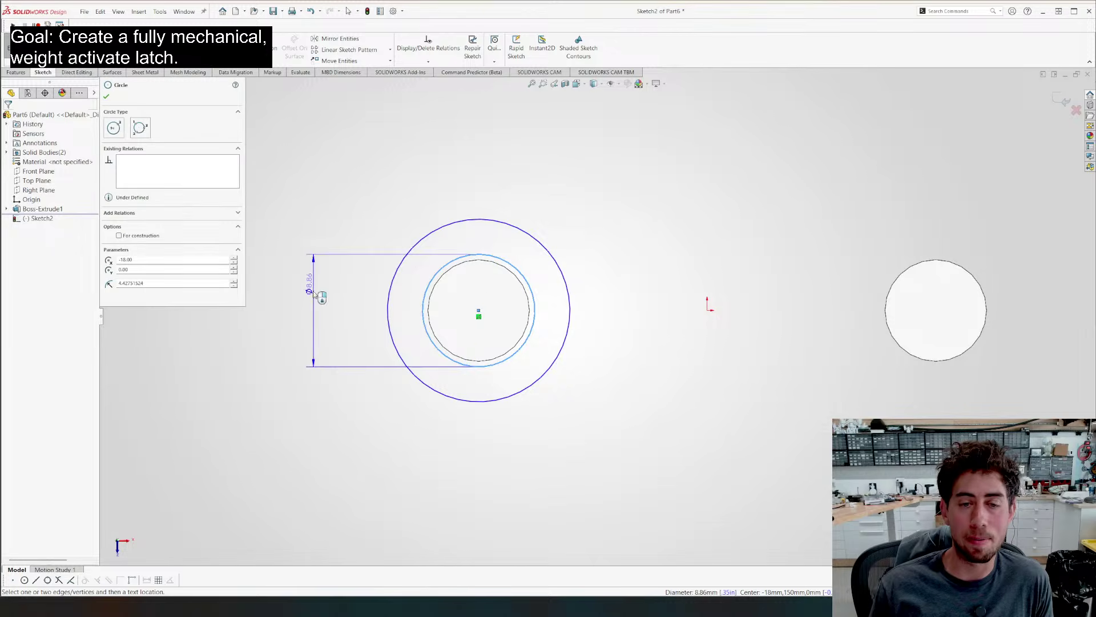
pyautogui.click(288, 437)
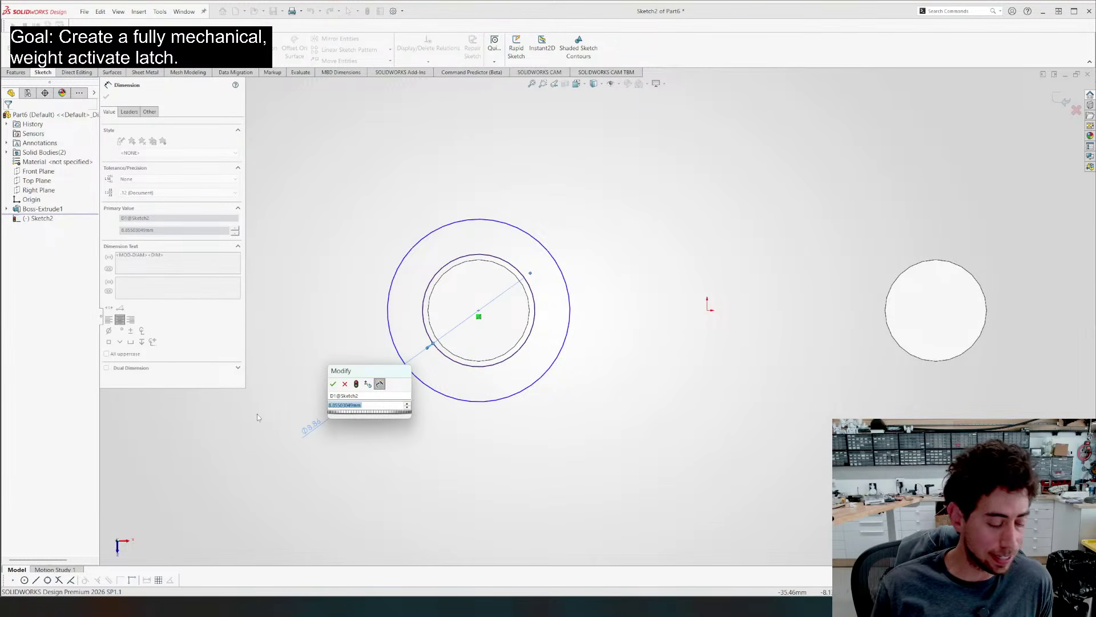
pyautogui.write('8.1')
pyautogui.press('Return')
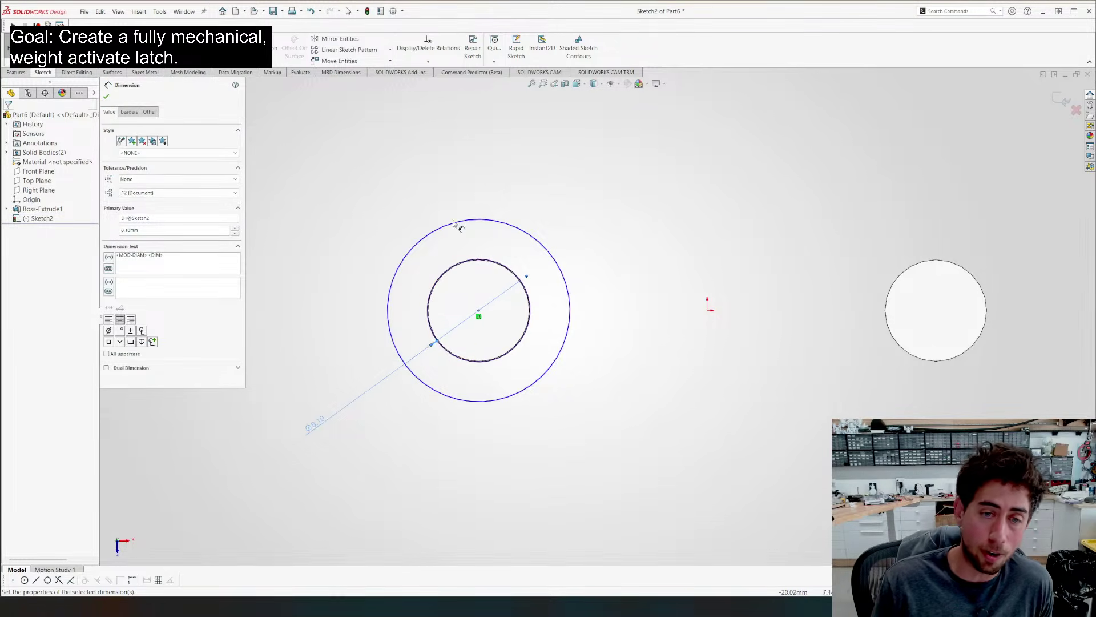
# Dimension the radial gap between the inner and outer circles to 2.5 mm
pyautogui.click(463, 262)
pyautogui.click(465, 220)
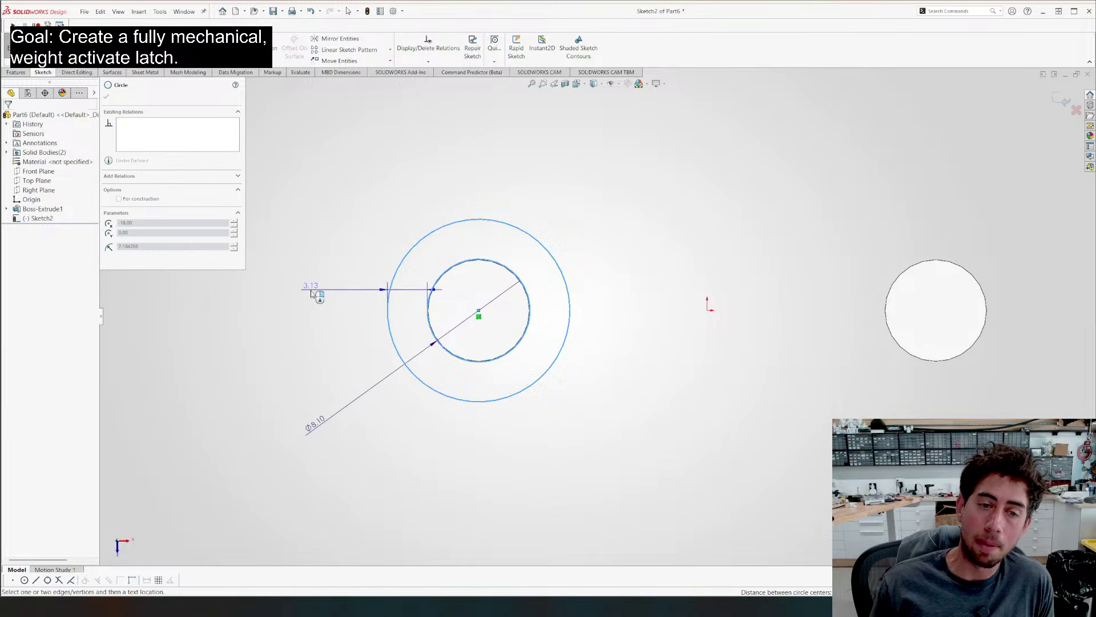
pyautogui.click(336, 438)
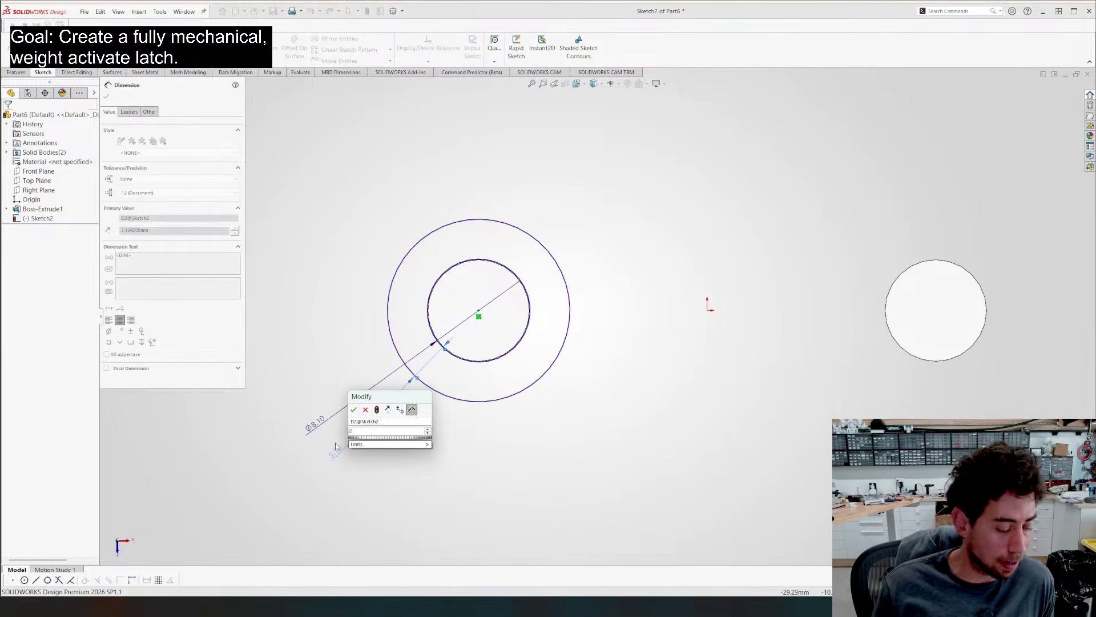
pyautogui.press('Return')
pyautogui.press('Escape')
# Begin a boss extrusion of the ring sketch with a depth of 15 mm
pyautogui.scroll(3, 622, 348)
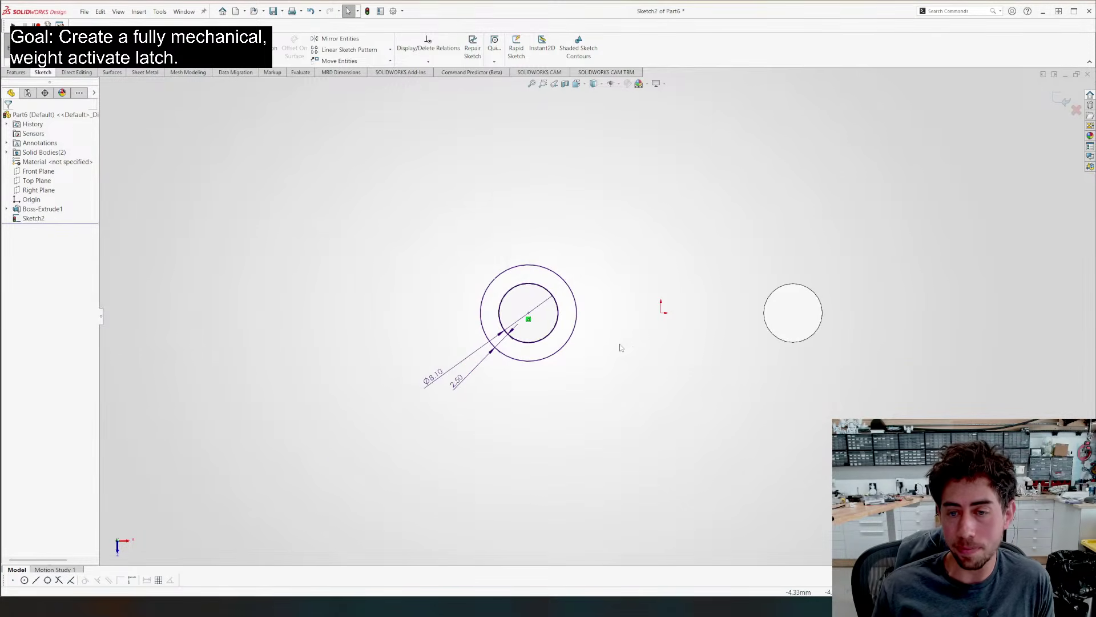
pyautogui.moveTo(570, 320); pyautogui.dragTo(597, 346, button='middle')
pyautogui.scroll(5, 597, 347)
pyautogui.press('e')
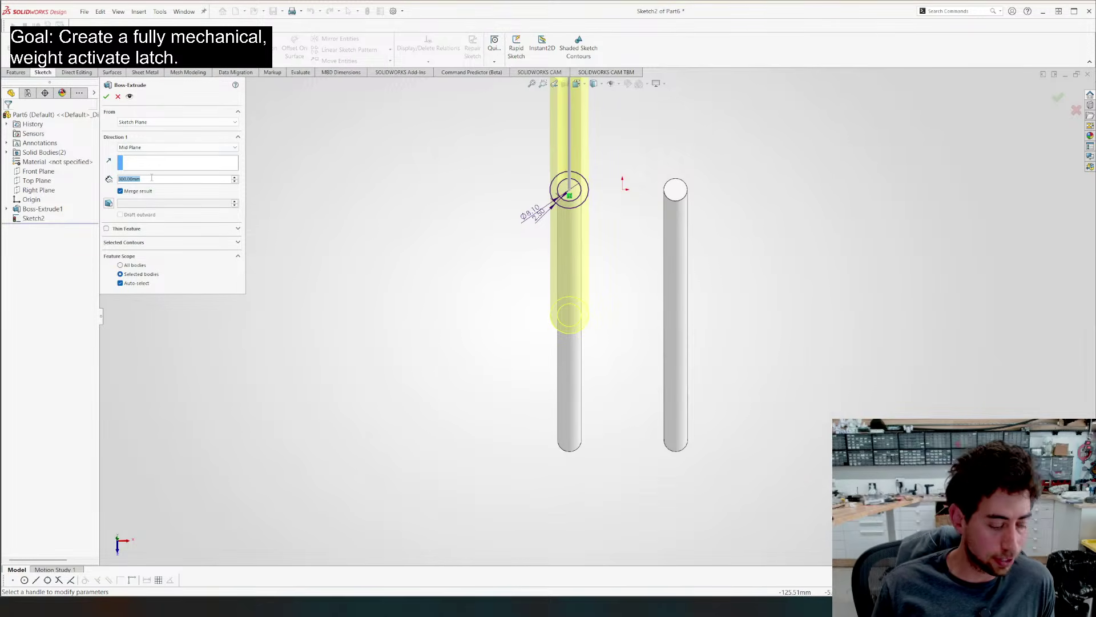
pyautogui.write('15')
pyautogui.press('Return')
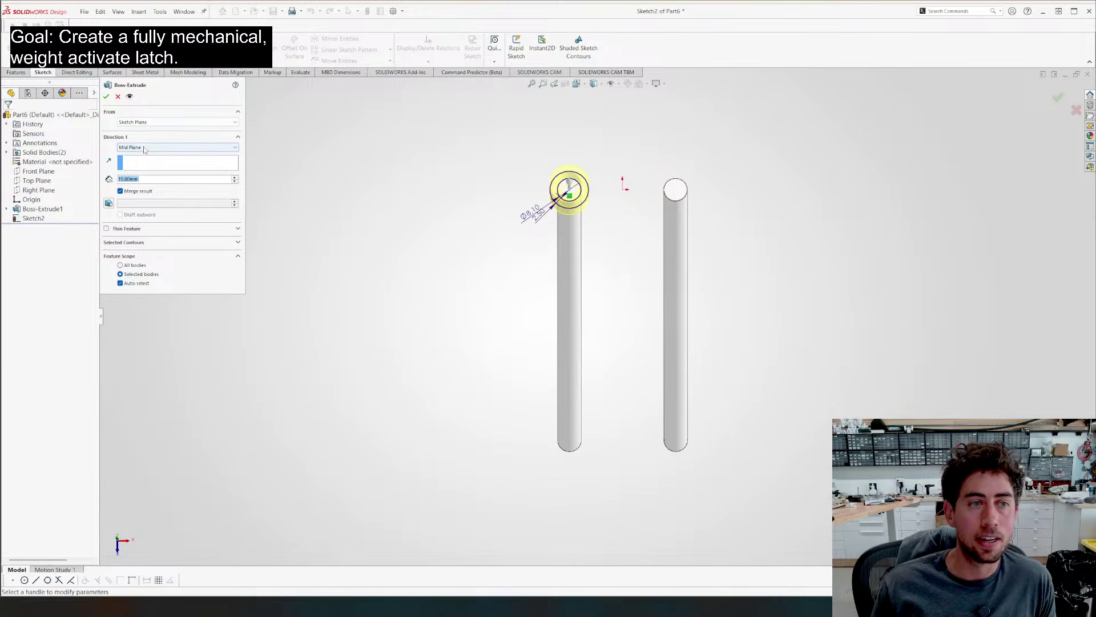
# Change the ring extrusion to Blind, reverse it to run down along the rod, and create the collar
pyautogui.click(172, 147)
pyautogui.click(137, 152)
pyautogui.scroll(-4, 638, 192)
pyautogui.moveTo(563, 235); pyautogui.dragTo(567, 167, button='middle')
pyautogui.scroll(3, 567, 167)
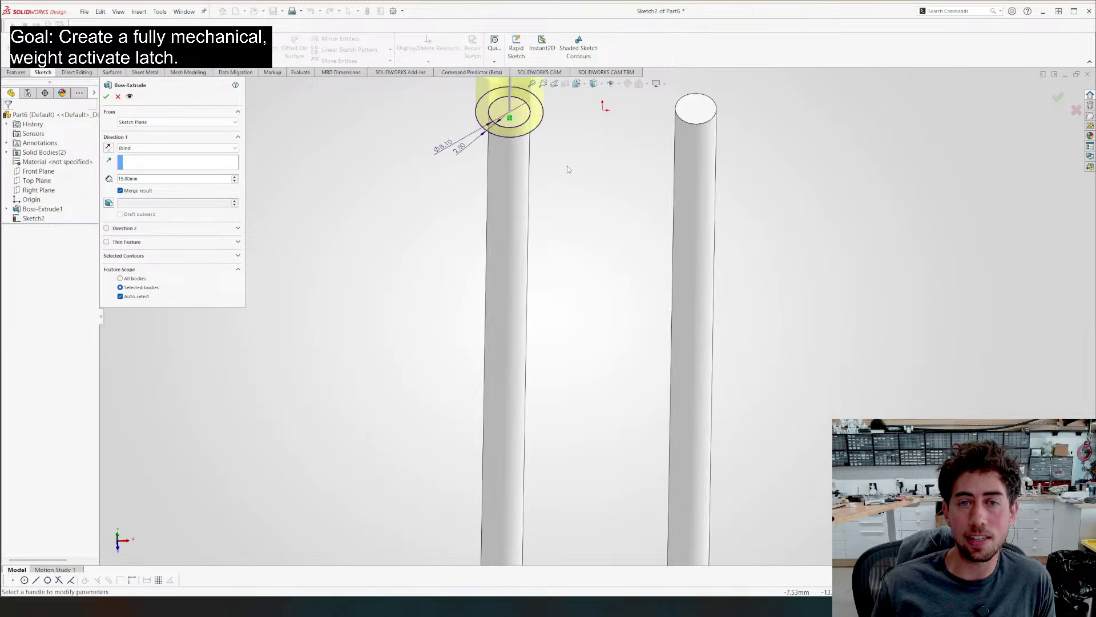
pyautogui.scroll(-4, 562, 167)
pyautogui.moveTo(563, 280); pyautogui.dragTo(558, 211, button='middle')
pyautogui.scroll(4, 558, 211)
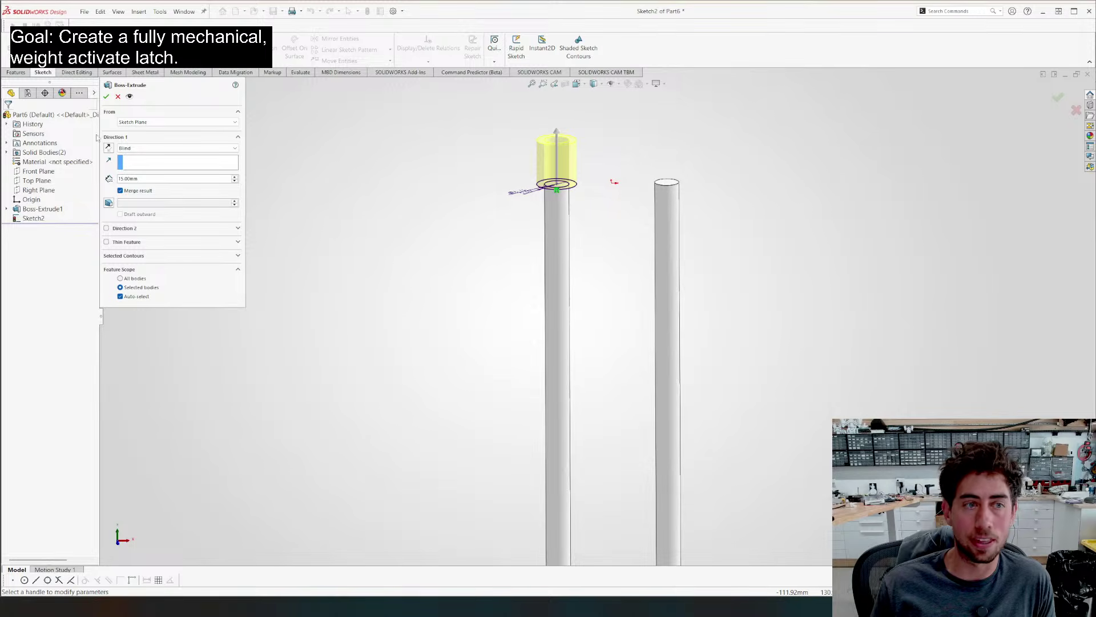
pyautogui.click(108, 148)
pyautogui.scroll(2, 594, 268)
pyautogui.scroll(-4, 644, 308)
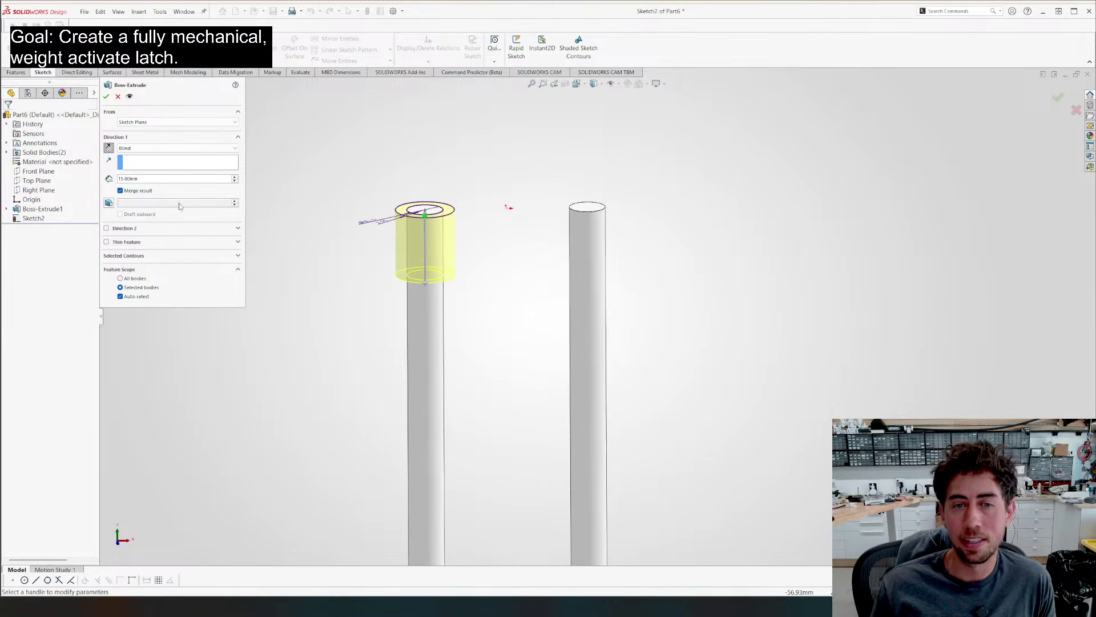
pyautogui.press('Return')
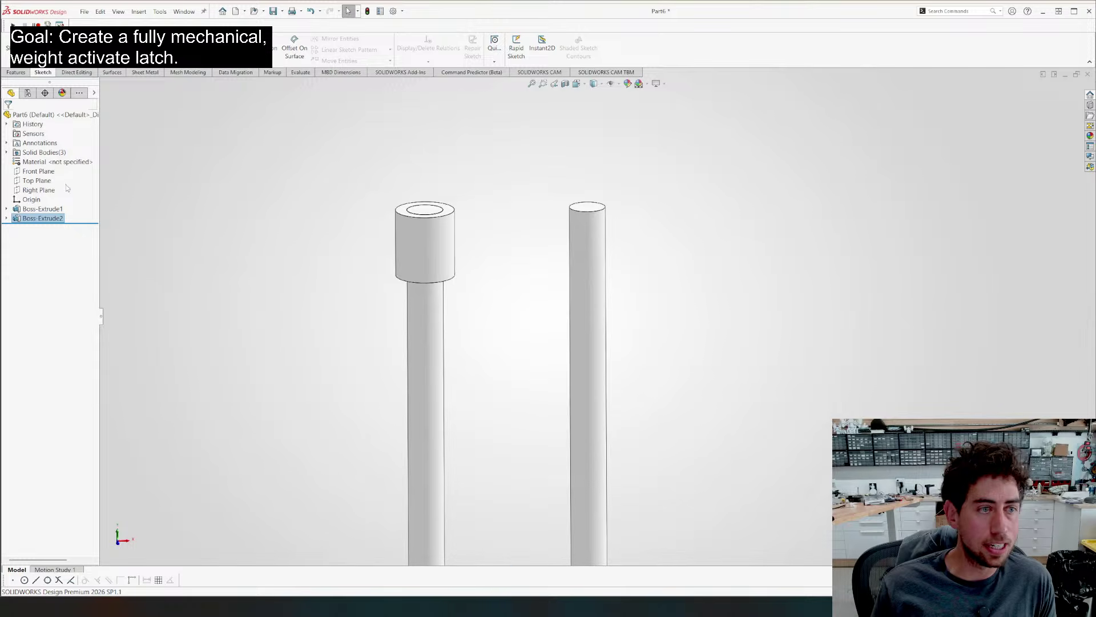
# Mirror the collar about the Right Plane onto the second rod
pyautogui.click(38, 189)
pyautogui.click(16, 73)
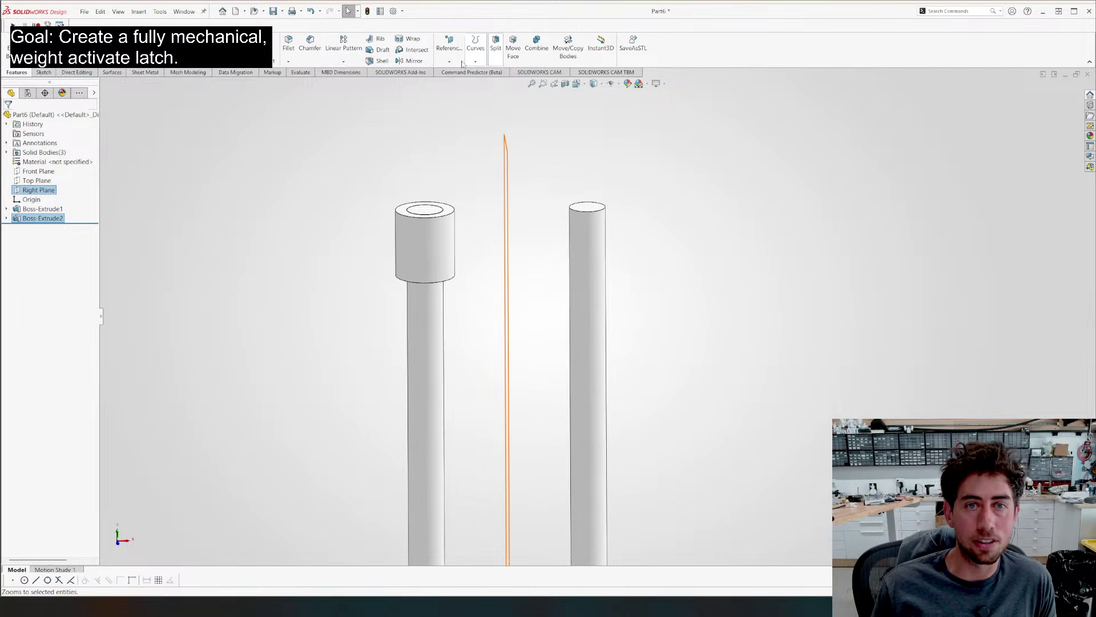
pyautogui.click(411, 61)
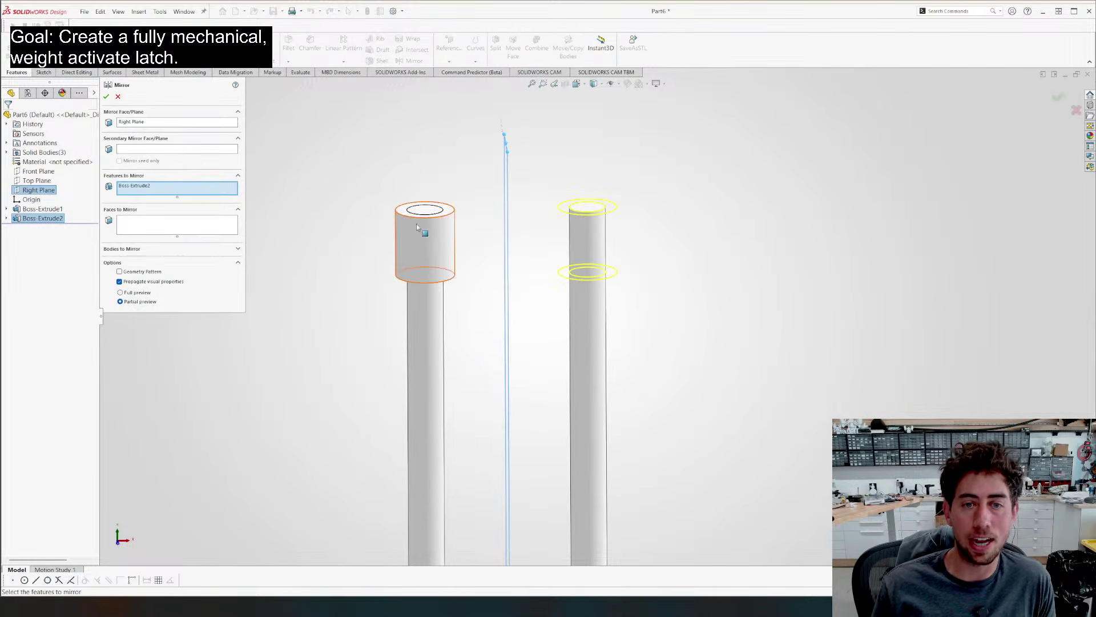
pyautogui.click(136, 250)
pyautogui.click(448, 243)
pyautogui.press('Return')
# Examine the two rods over their full length and the collars on their ends
pyautogui.scroll(4, 298, 172)
pyautogui.moveTo(521, 265); pyautogui.dragTo(517, 238, button='middle')
pyautogui.scroll(3, 548, 297)
pyautogui.scroll(4, 619, 426)
pyautogui.scroll(-4, 606, 440)
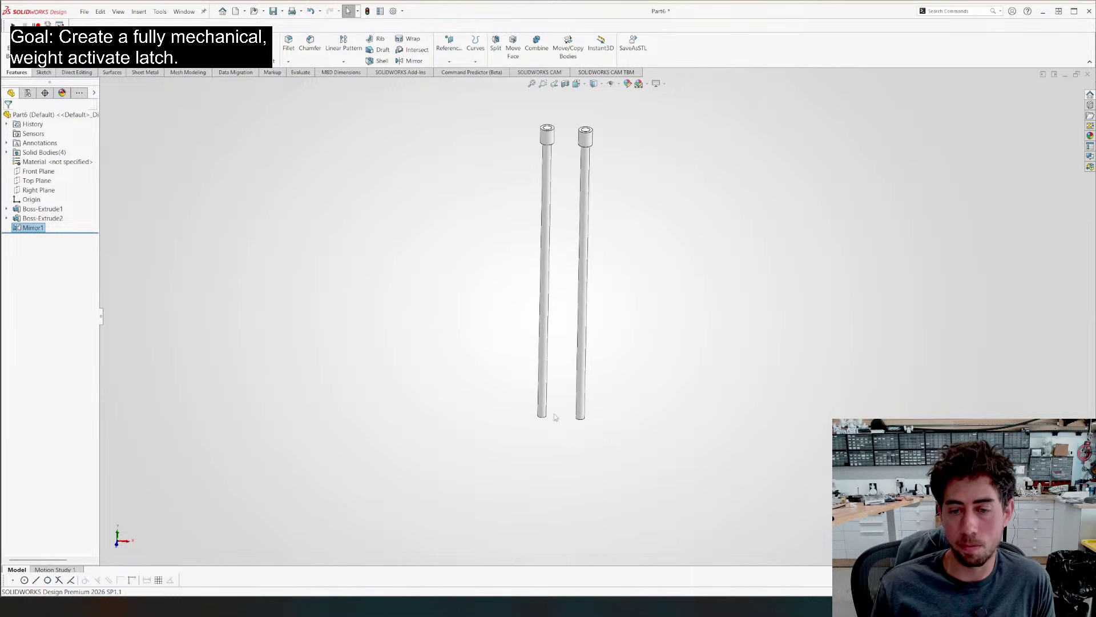
pyautogui.scroll(-5, 589, 154)
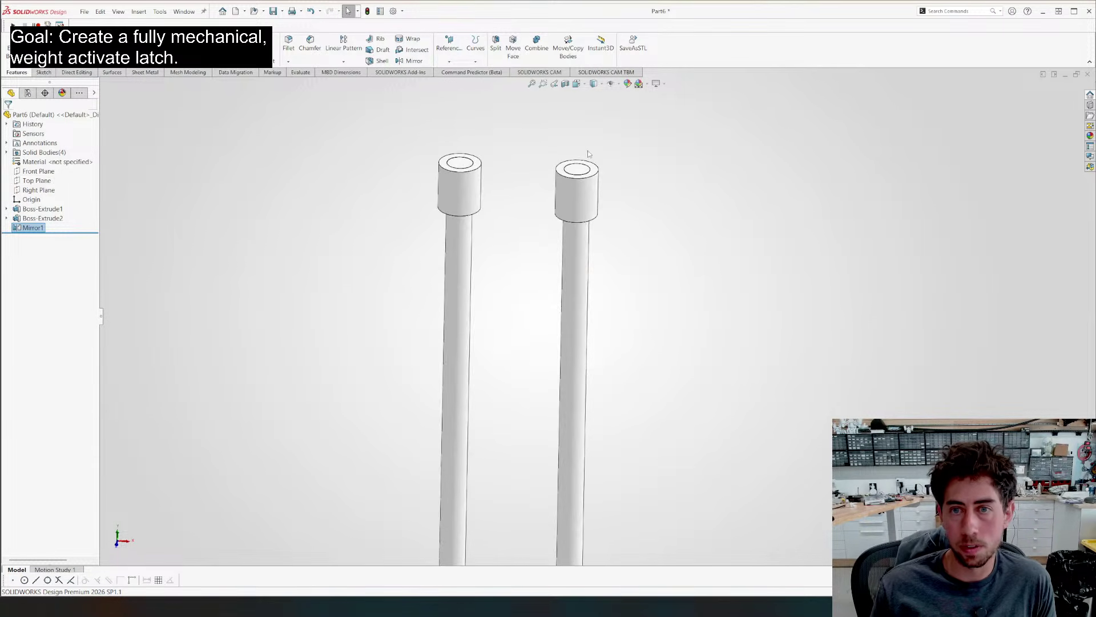
pyautogui.click(474, 197)
pyautogui.click(367, 159)
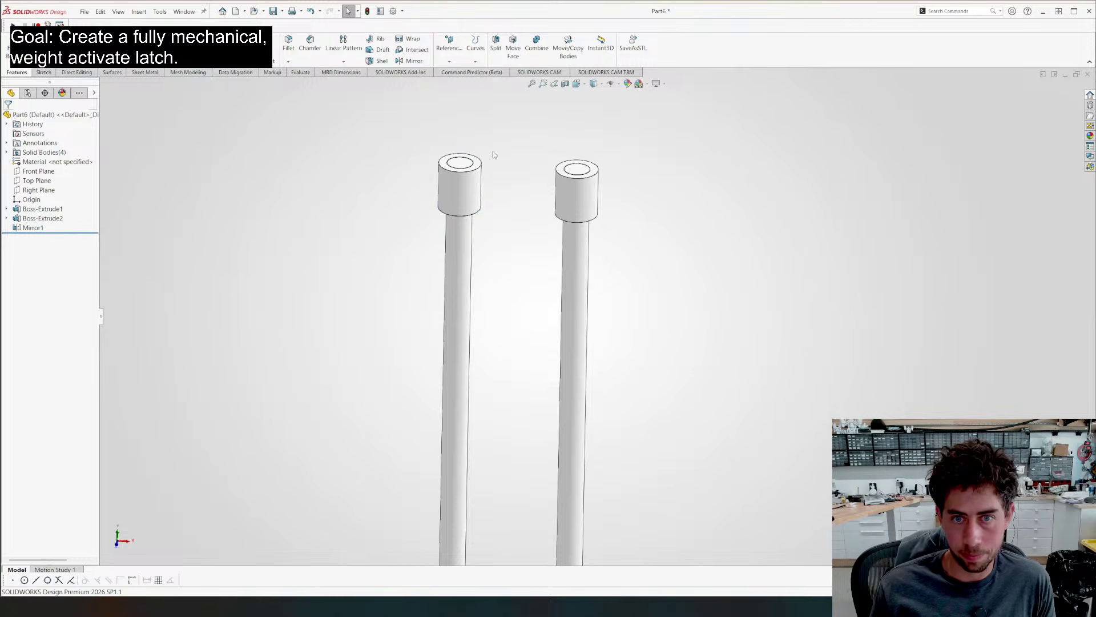
# Start a sketch on the original collar's annular end face and draw a diagonal line from the collar's centre onto the ring
pyautogui.moveTo(492, 156); pyautogui.dragTo(492, 313, button='middle')
pyautogui.scroll(-3, 485, 170)
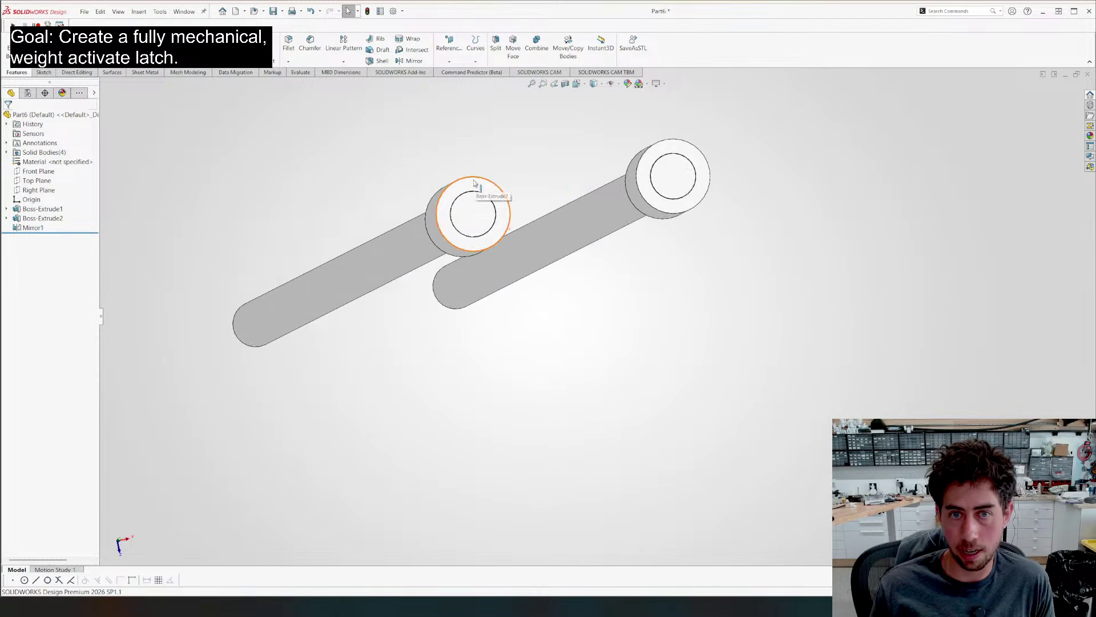
pyautogui.click(478, 188)
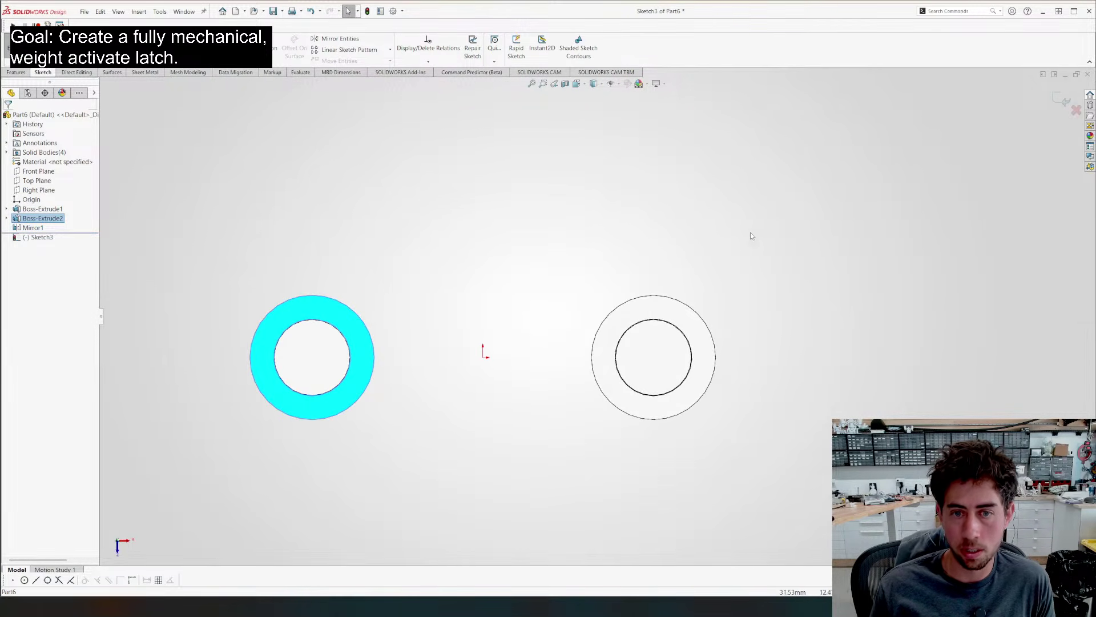
pyautogui.press('l')
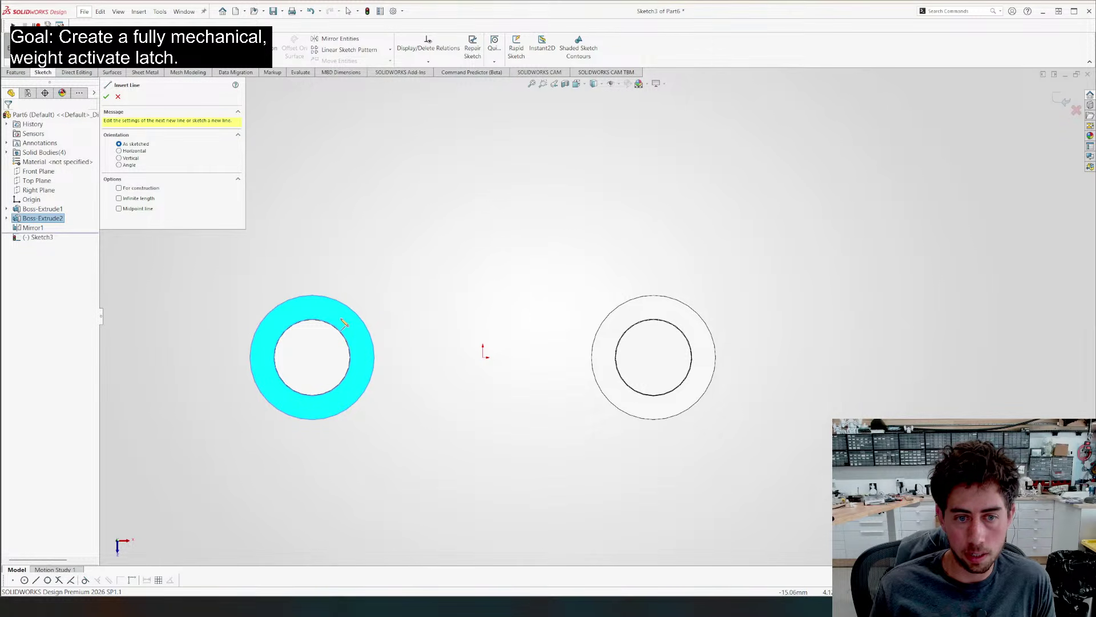
pyautogui.click(313, 358)
pyautogui.click(343, 321)
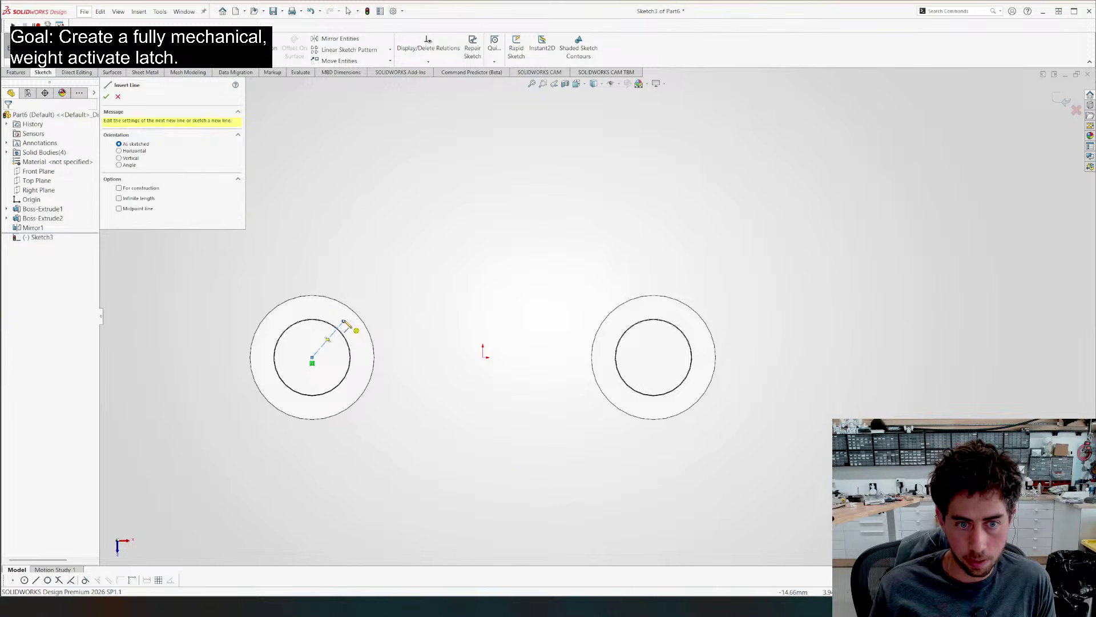
# Extend the profile with a diagonal line and a horizontal line, and link its midpoint to the origin with a vertical centerline
pyautogui.click(421, 232)
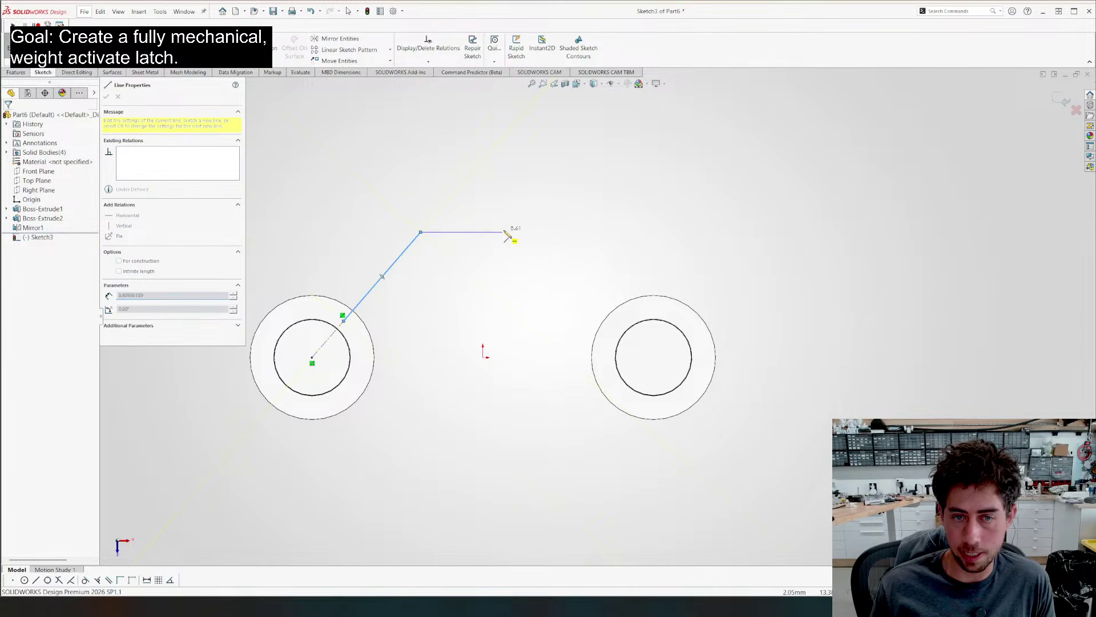
pyautogui.doubleClick(537, 232)
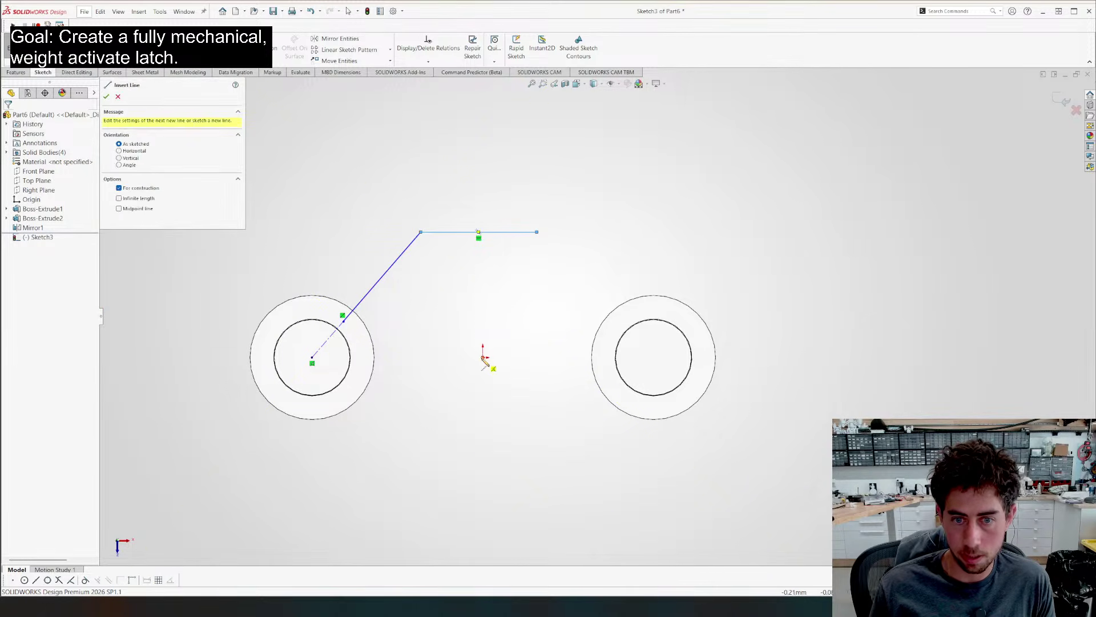
pyautogui.click(484, 357)
pyautogui.doubleClick(479, 233)
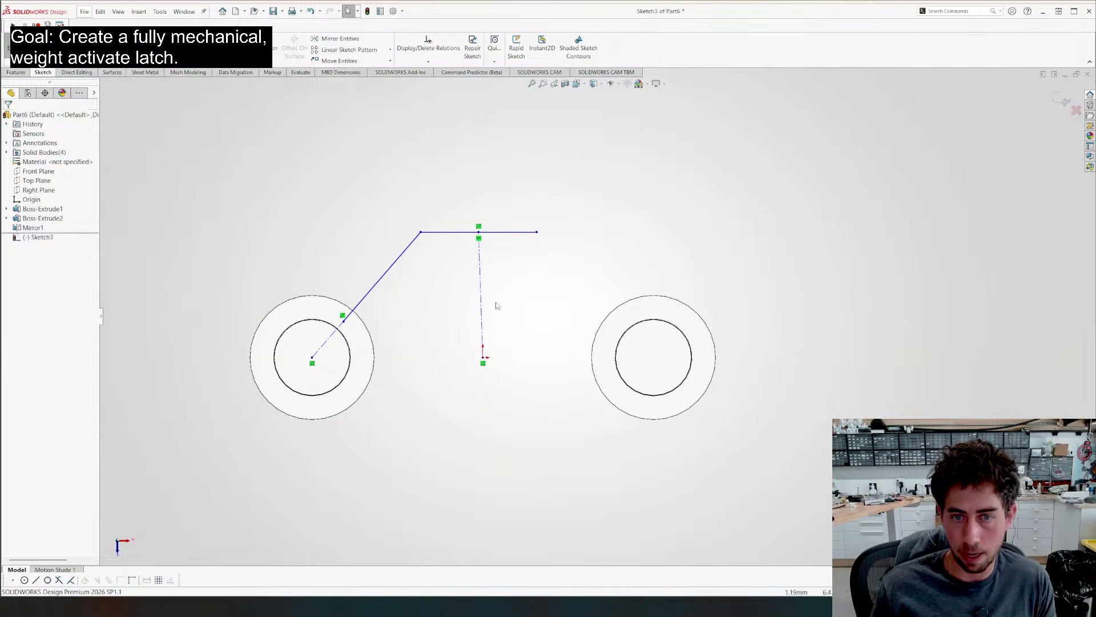
pyautogui.click(482, 282)
pyautogui.press('l')
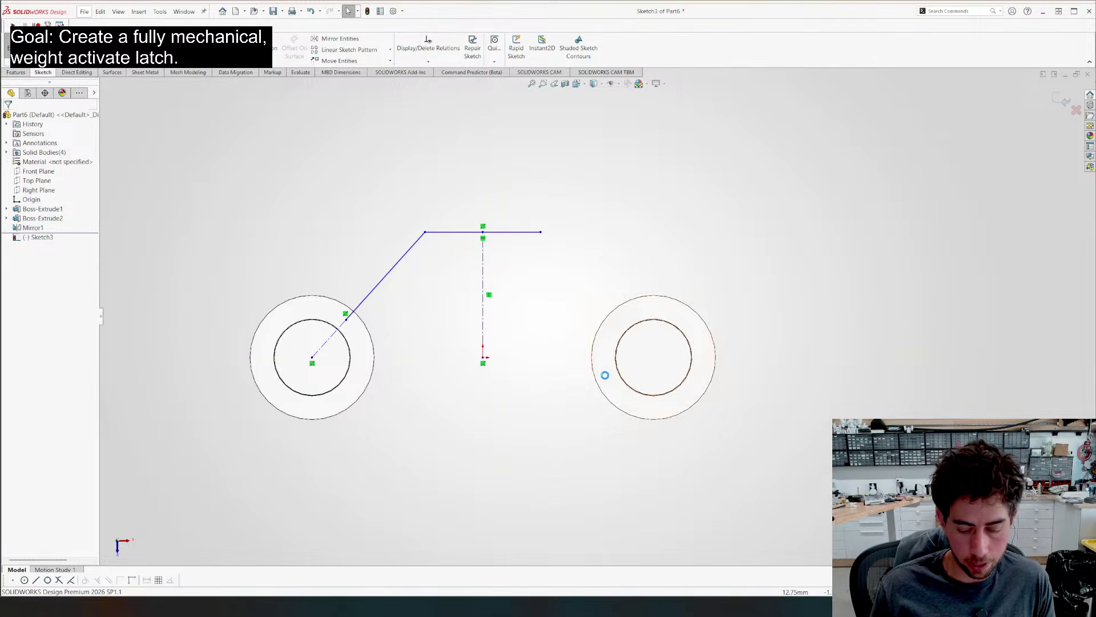
# Mirror the diagonal line about the vertical centerline onto the second collar
pyautogui.press('Escape')
pyautogui.moveTo(531, 286); pyautogui.dragTo(377, 256)
pyautogui.press('m')
# Dimension the diagonal line's lower endpoint 1.5 mm from the original collar's outer edge
pyautogui.press('d')
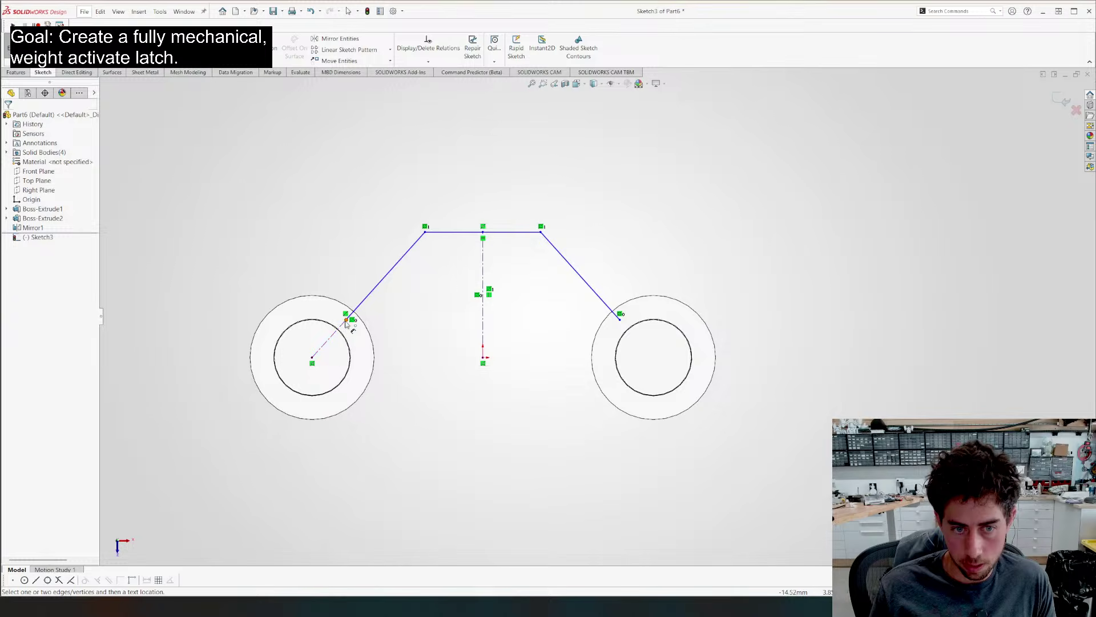
pyautogui.click(346, 320)
pyautogui.click(350, 314)
pyautogui.click(339, 263)
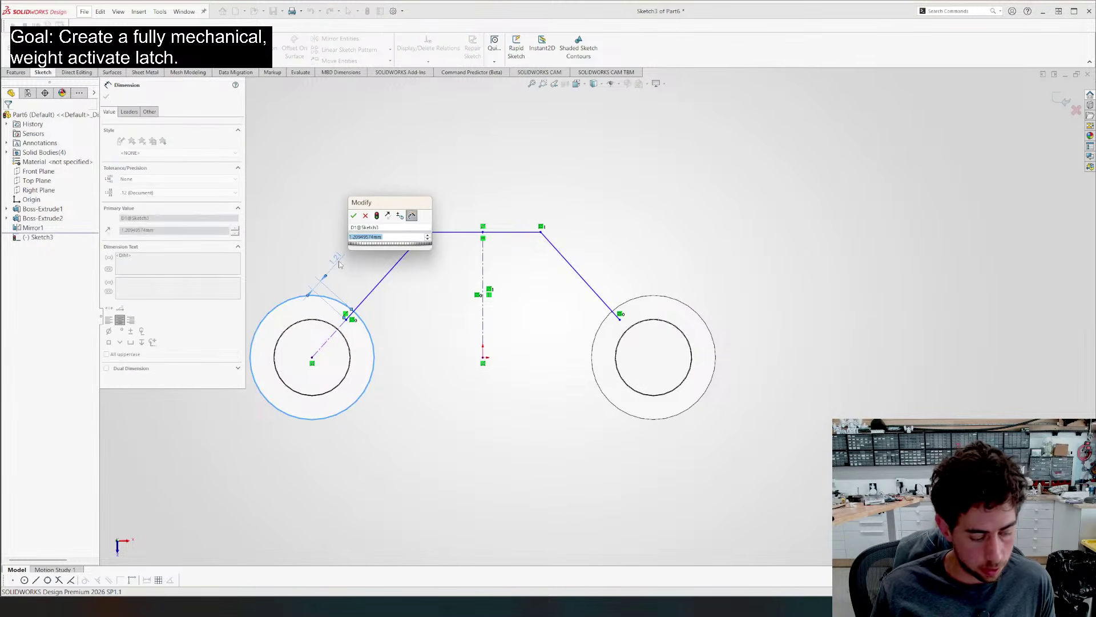
pyautogui.write('1.5')
pyautogui.press('Return')
# Dimension the horizontal line's length at 20 mm
pyautogui.click(449, 232)
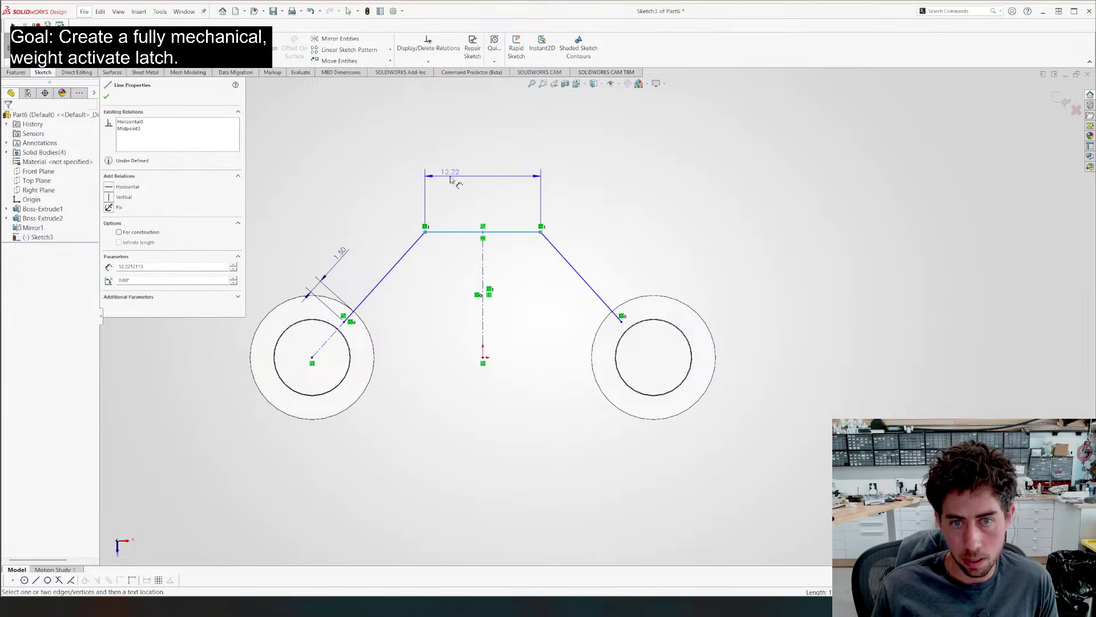
pyautogui.click(451, 180)
pyautogui.press('Return')
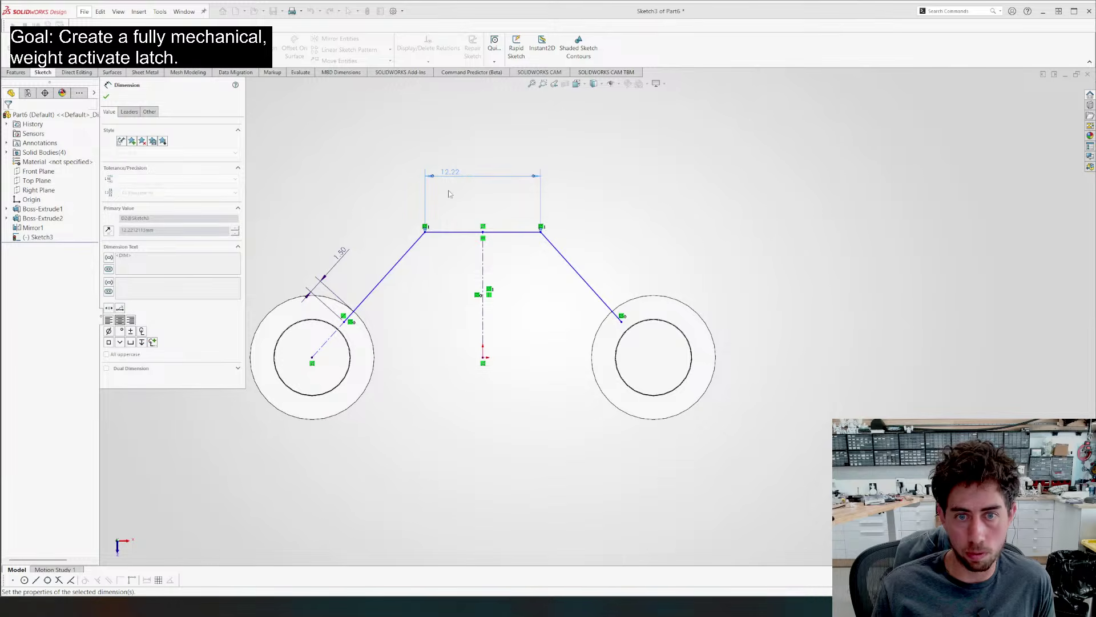
pyautogui.scroll(1, 445, 220)
pyautogui.scroll(-2, 449, 320)
pyautogui.press('Escape')
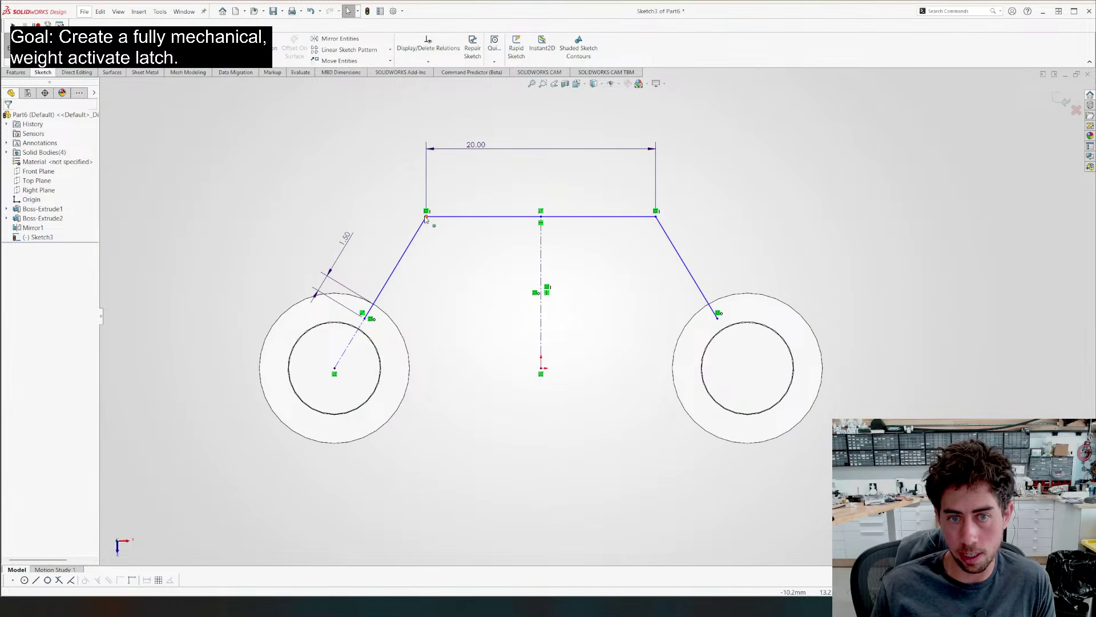
# Lower the horizontal line slightly and dimension its height above the origin at 12 mm
pyautogui.moveTo(425, 219); pyautogui.dragTo(427, 230)
pyautogui.press('d')
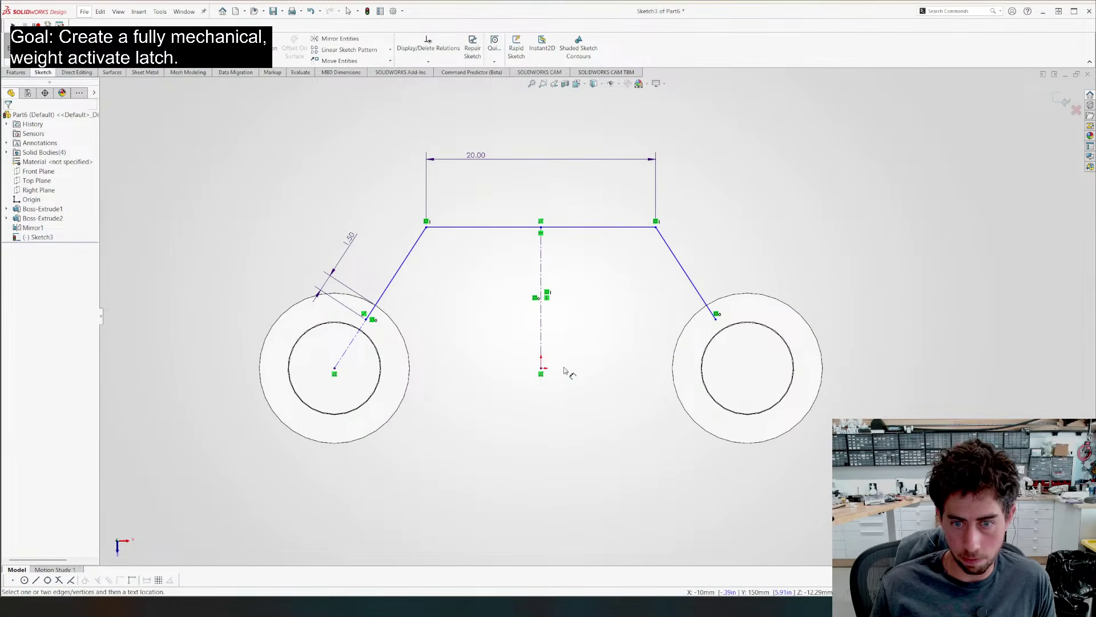
pyautogui.click(541, 370)
pyautogui.click(543, 229)
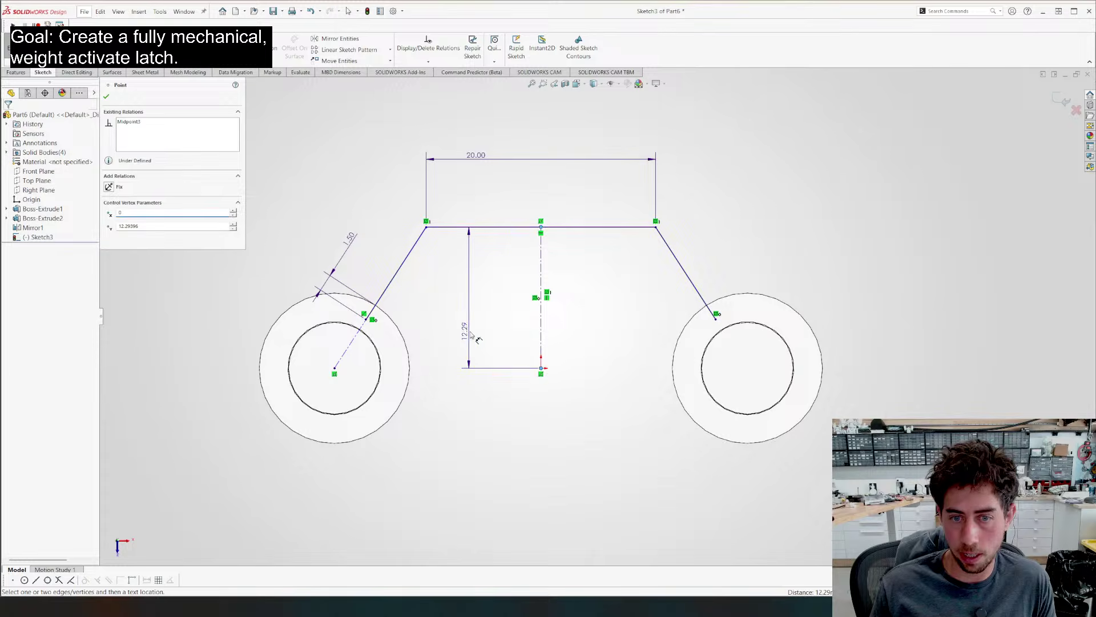
pyautogui.click(467, 291)
pyautogui.write('12')
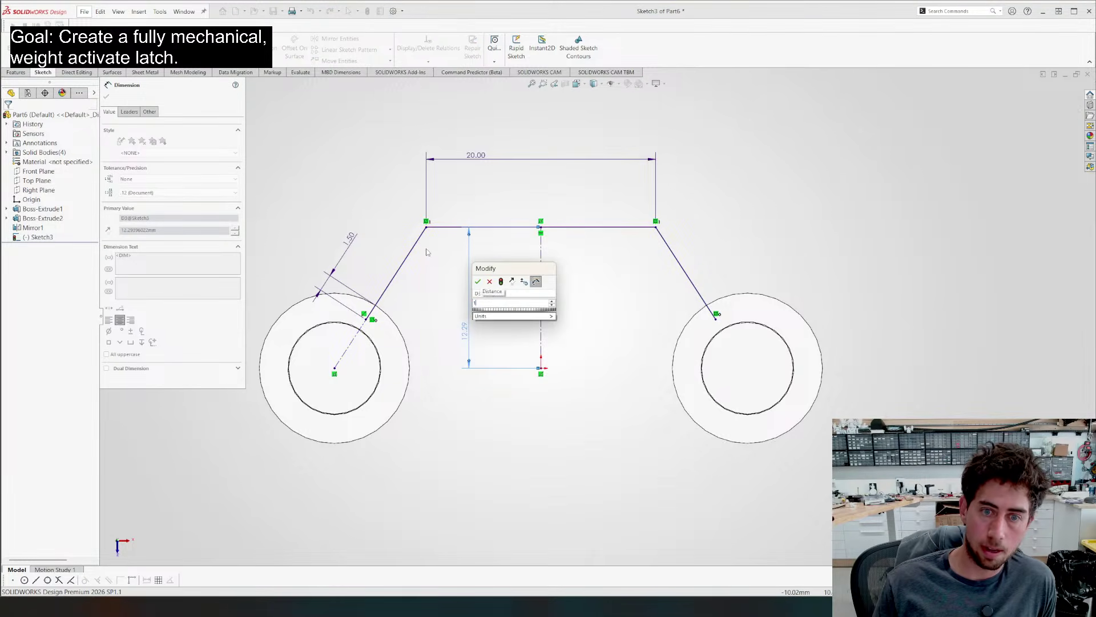
pyautogui.press('Return')
pyautogui.press('Escape')
# Start an extrusion of the open profile as a Mid-Plane thin feature 2.5 mm thick
pyautogui.scroll(3, 398, 363)
pyautogui.scroll(1, 398, 361)
pyautogui.press('e')
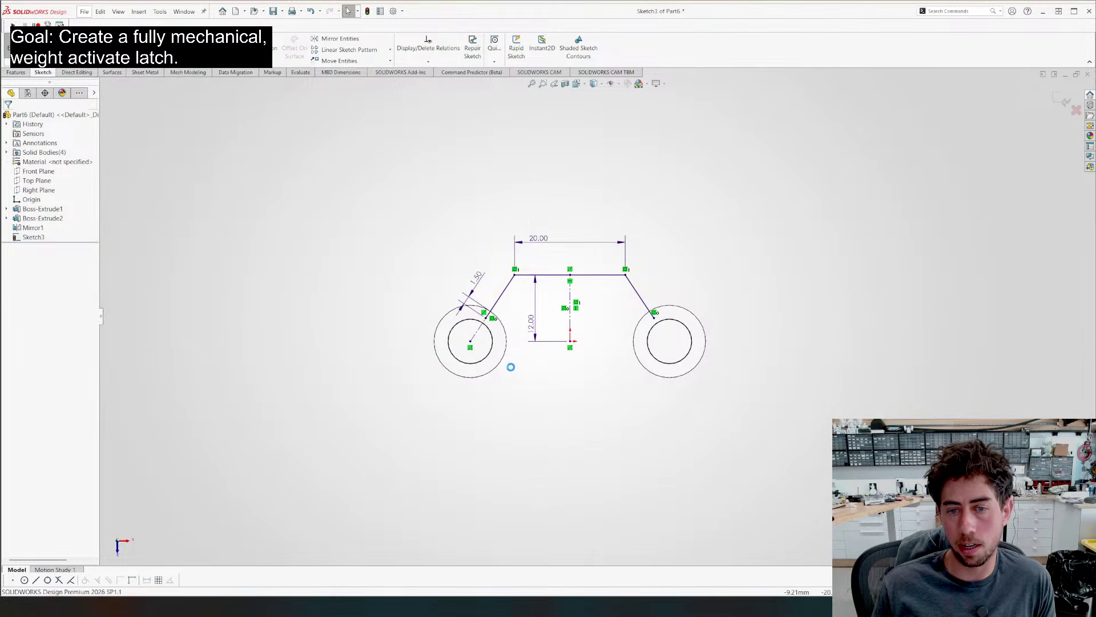
pyautogui.moveTo(480, 420); pyautogui.dragTo(396, 413, button='middle')
pyautogui.scroll(6, 347, 344)
pyautogui.scroll(-3, 400, 251)
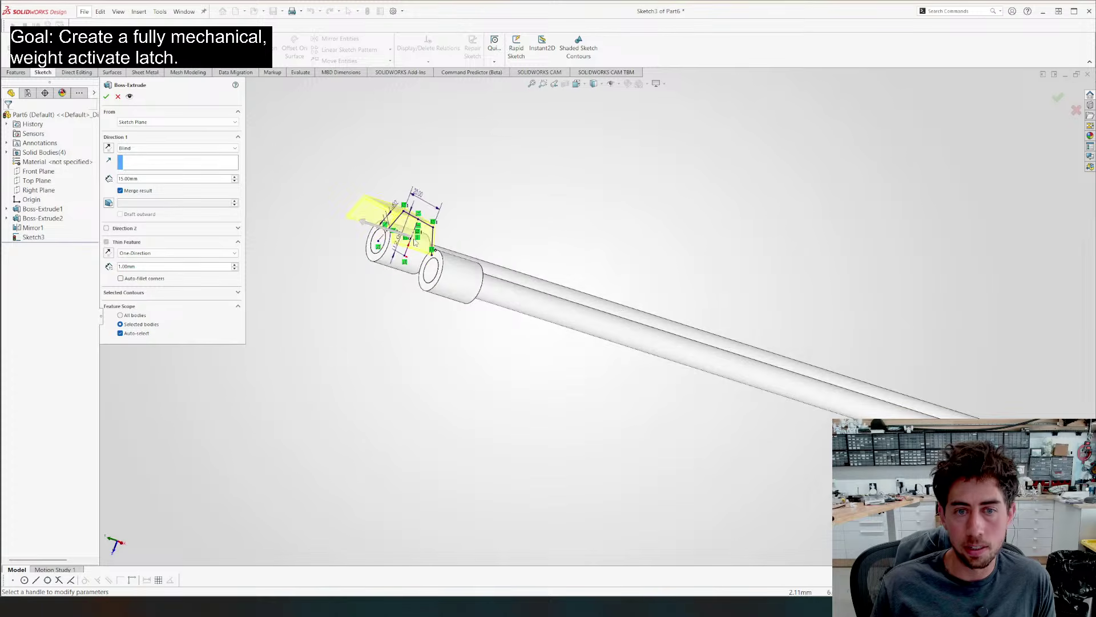
pyautogui.moveTo(399, 251); pyautogui.dragTo(457, 343, button='middle')
pyautogui.click(144, 254)
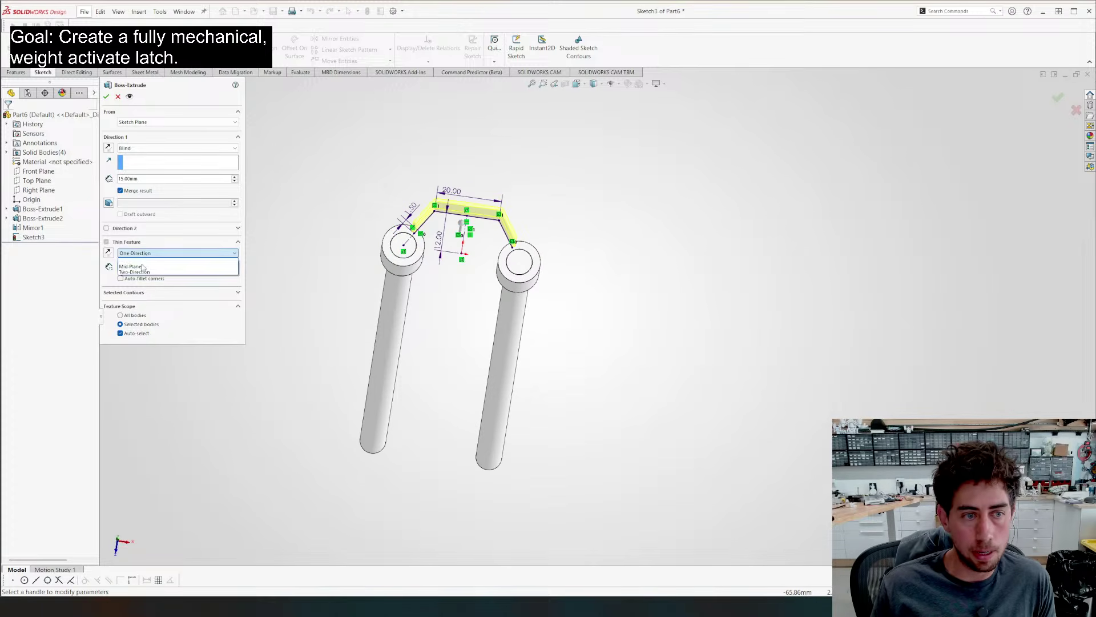
pyautogui.click(145, 274)
pyautogui.write('2.5')
pyautogui.press('Return')
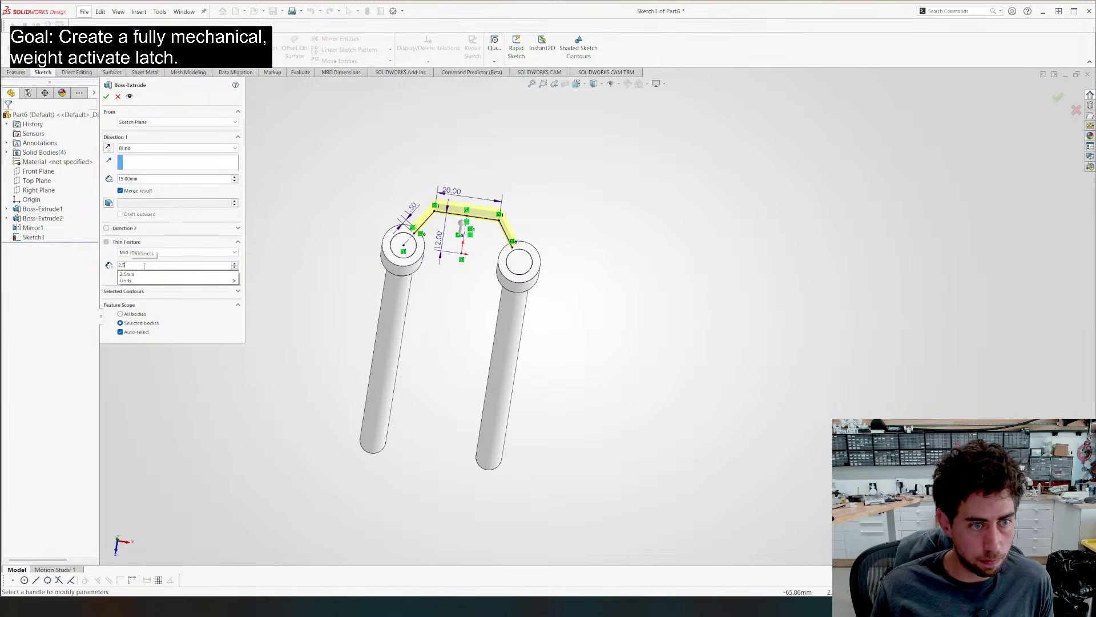
# Set the extrusion's end condition to Up To Surface, ending at the collar's annular face on the rod side
pyautogui.scroll(-5, 506, 178)
pyautogui.scroll(5, 506, 178)
pyautogui.scroll(-3, 374, 117)
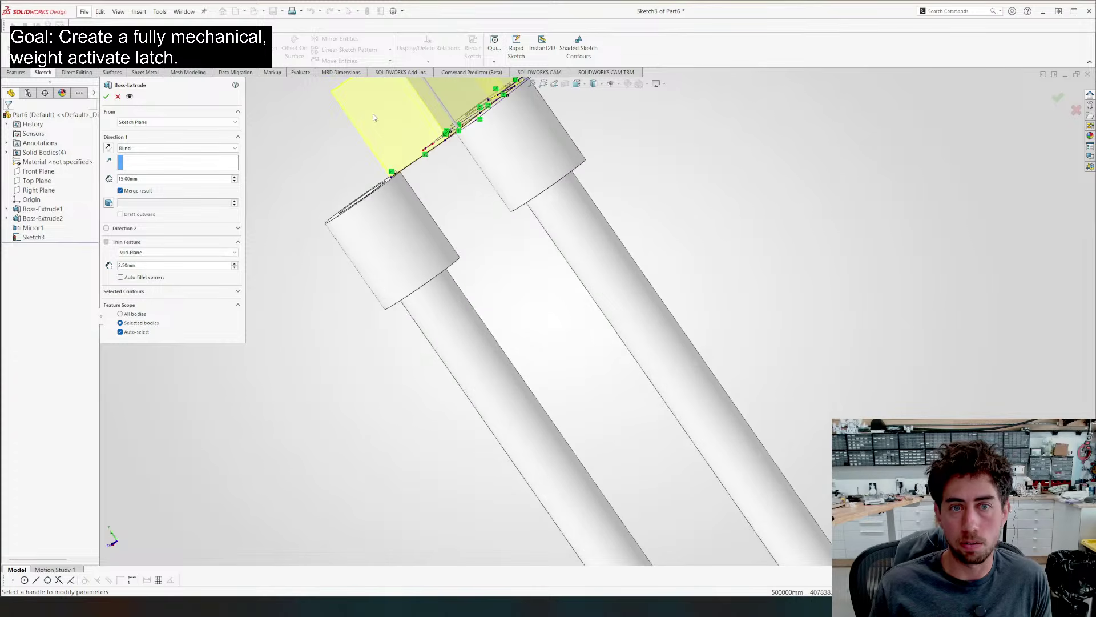
pyautogui.moveTo(461, 295); pyautogui.dragTo(434, 252, button='middle')
pyautogui.click(177, 148)
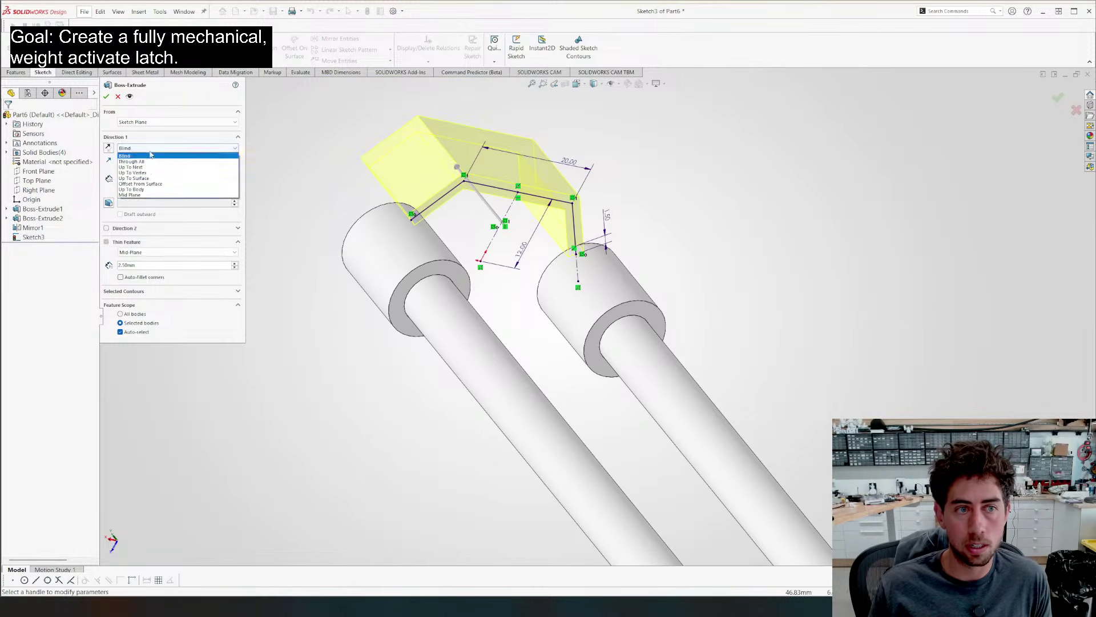
pyautogui.click(147, 178)
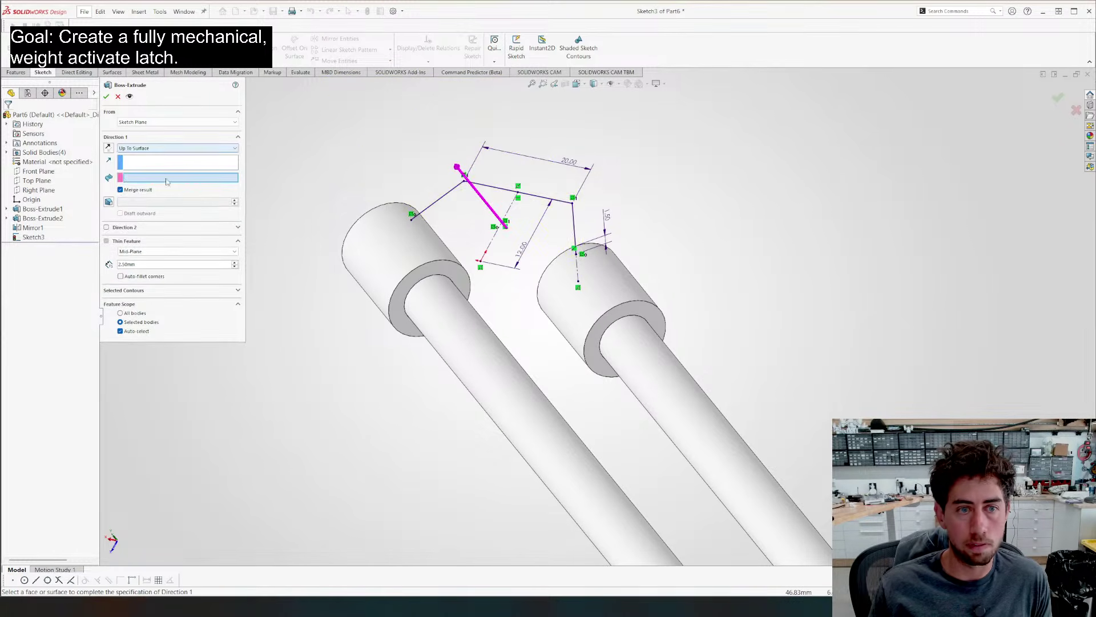
pyautogui.click(438, 266)
pyautogui.scroll(3, 371, 194)
# Turn off automatic body selection, limit the feature scope to the two collars, and create the thin bridge
pyautogui.click(139, 333)
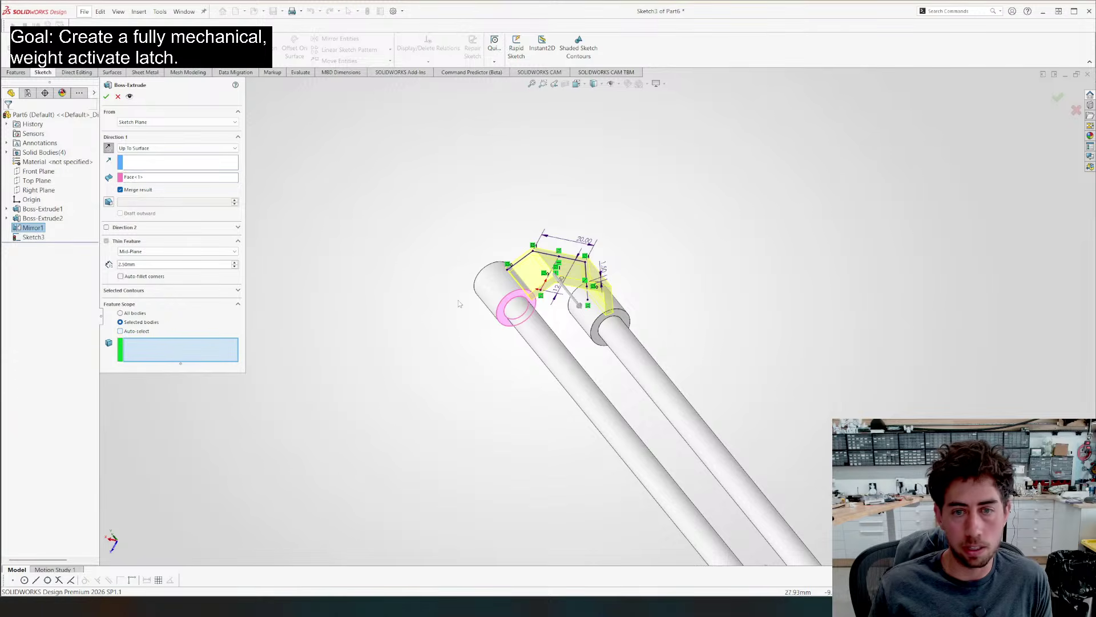
pyautogui.click(482, 288)
pyautogui.click(582, 308)
pyautogui.press('Return')
pyautogui.moveTo(433, 365); pyautogui.dragTo(668, 275, button='middle')
pyautogui.click(668, 321)
# Save the part as WAML_Linear Rods in the 201 - Weight Activated Marble Latch folder
pyautogui.hotkey('ctrl', 's')
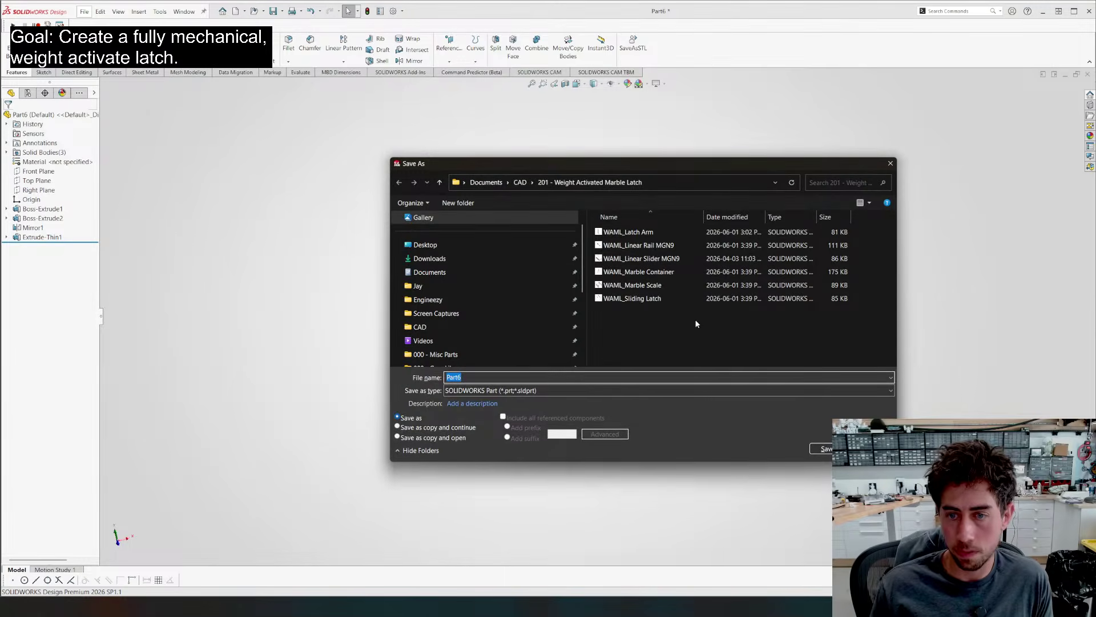
pyautogui.write('waml_')
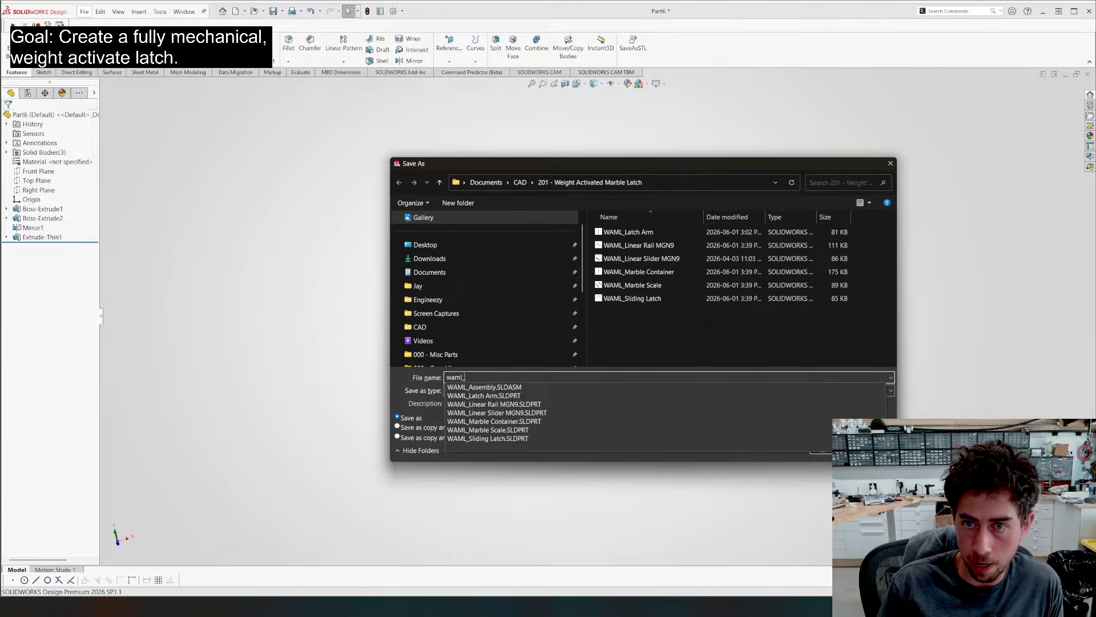
pyautogui.press('BackSpace')
pyautogui.press('BackSpace')
pyautogui.press('BackSpace')
pyautogui.press('BackSpace')
pyautogui.press('BackSpace')
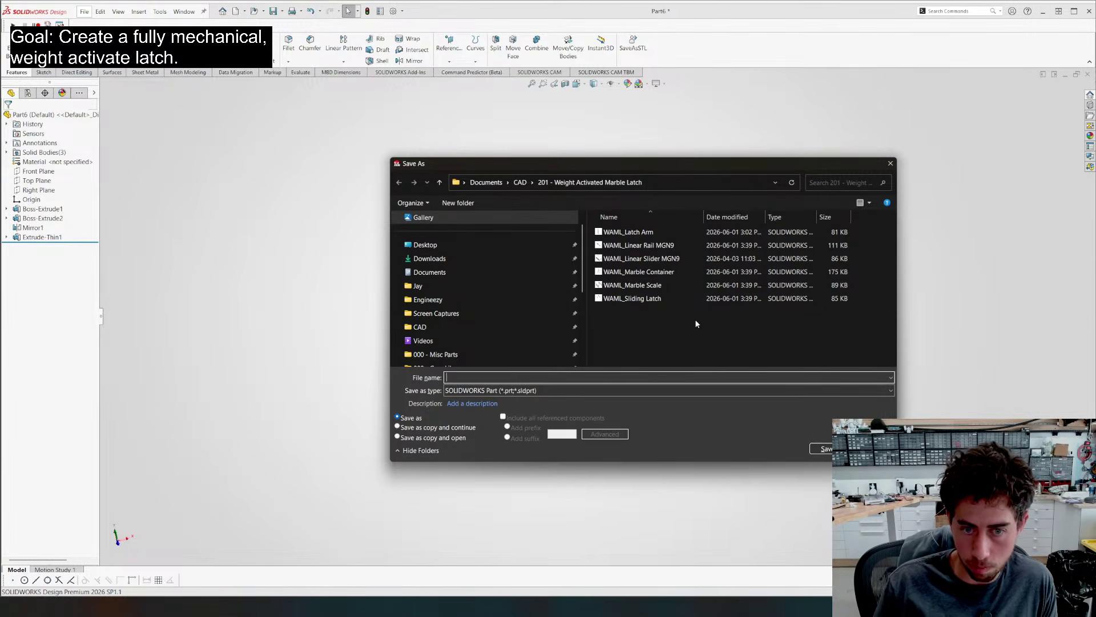
pyautogui.write('WAML')
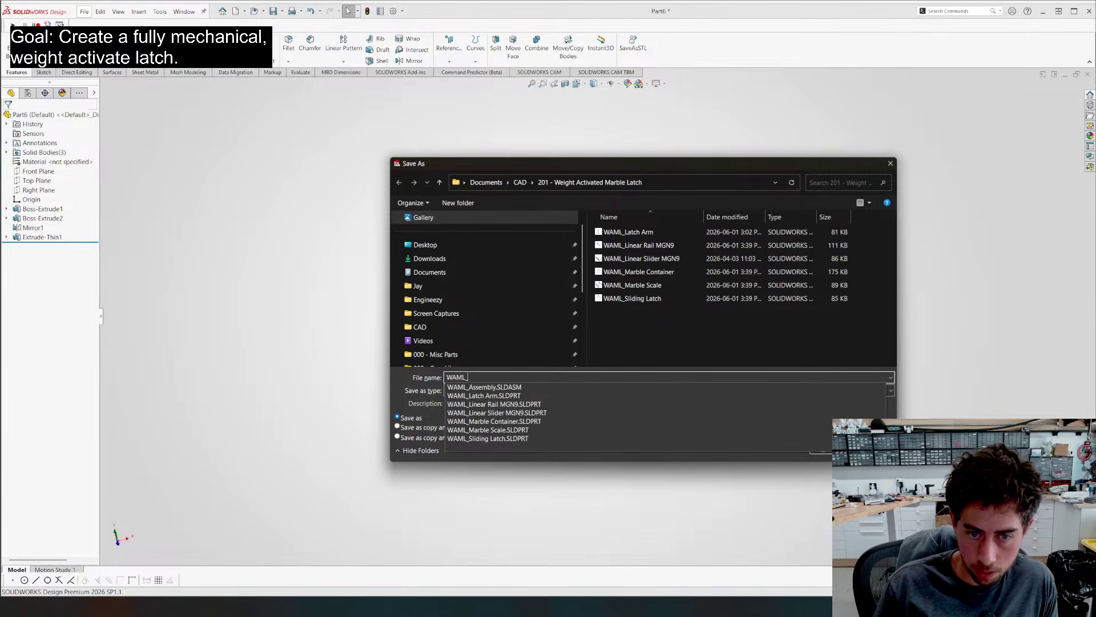
pyautogui.write('_L')
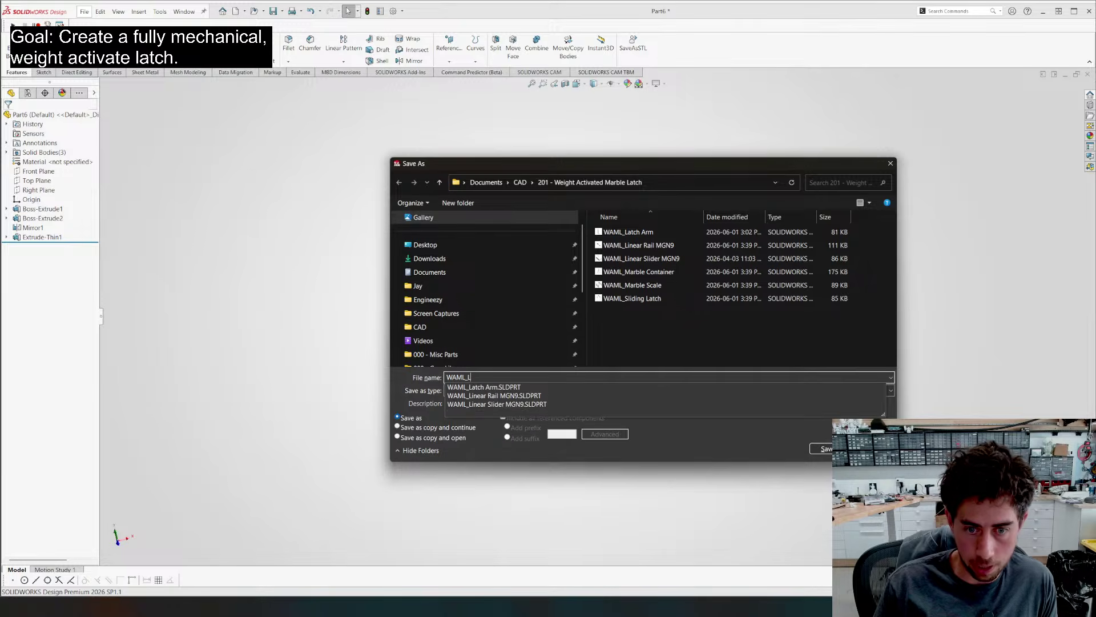
pyautogui.write('inear Rods')
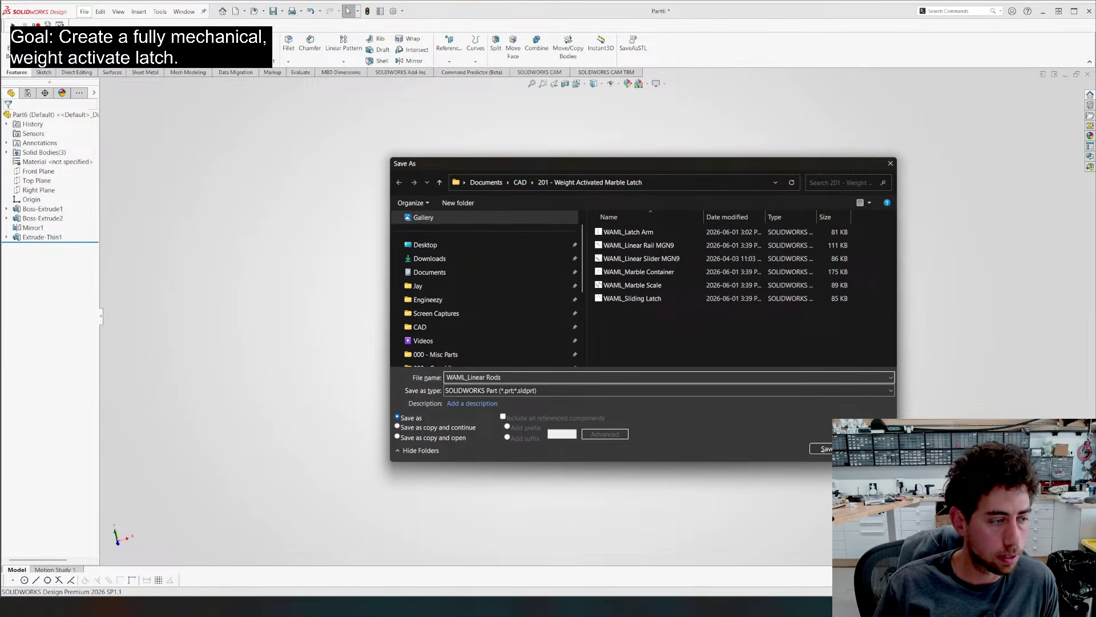
pyautogui.press('Return')
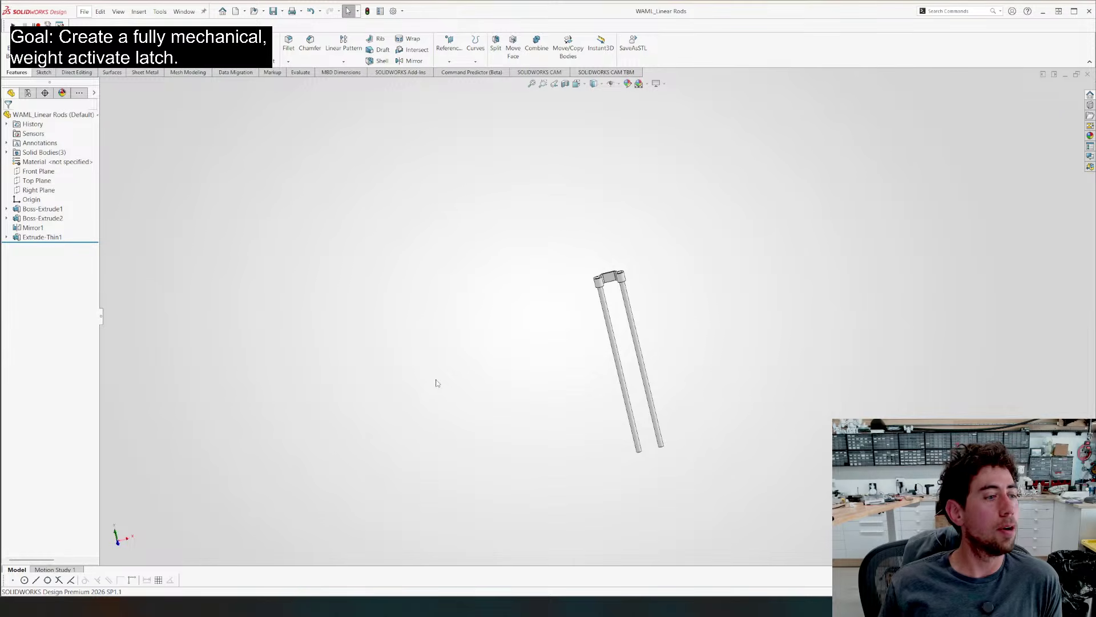
# Examine the two rods and the bridge joining their collars from several angles
pyautogui.scroll(-1, 442, 375)
pyautogui.moveTo(442, 375); pyautogui.dragTo(502, 332, button='middle')
pyautogui.scroll(4, 502, 331)
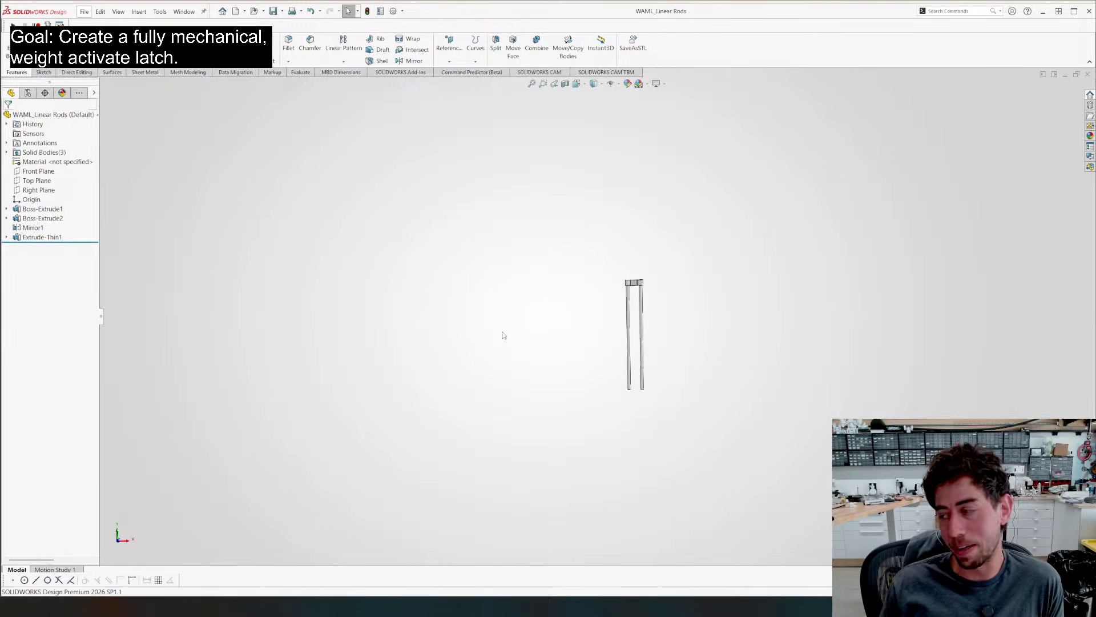
pyautogui.scroll(-4, 619, 269)
pyautogui.moveTo(597, 234); pyautogui.dragTo(608, 177, button='middle')
pyautogui.scroll(-3, 608, 178)
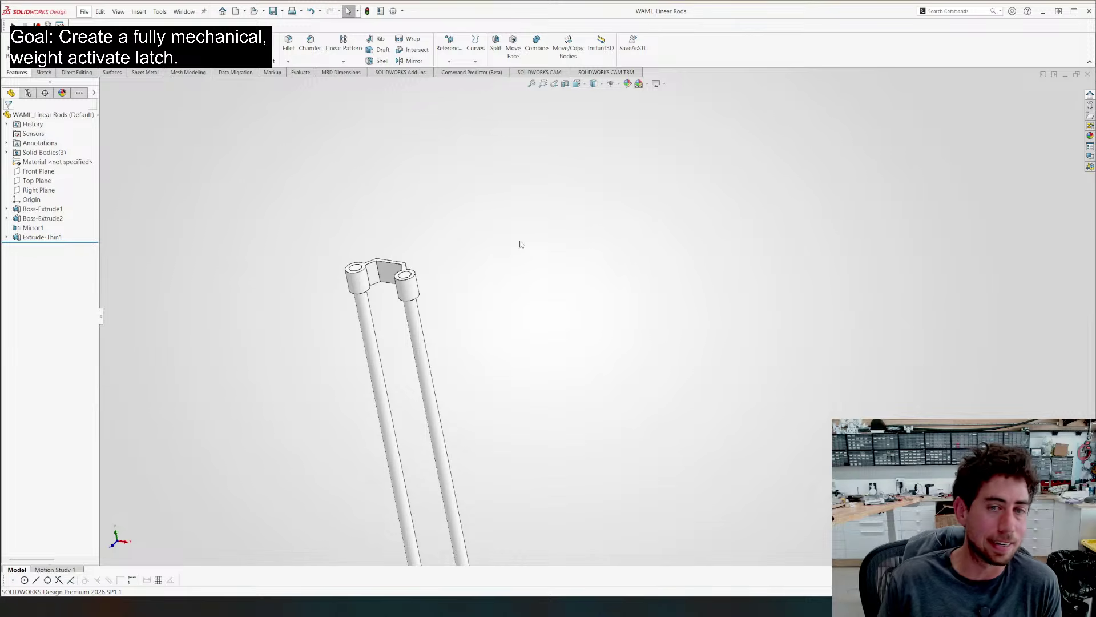
# Switch to the WAML_Assembly document and insert the WAML_Linear Rods part at the assembly origin
pyautogui.hotkey('ctrl', 'Tab')
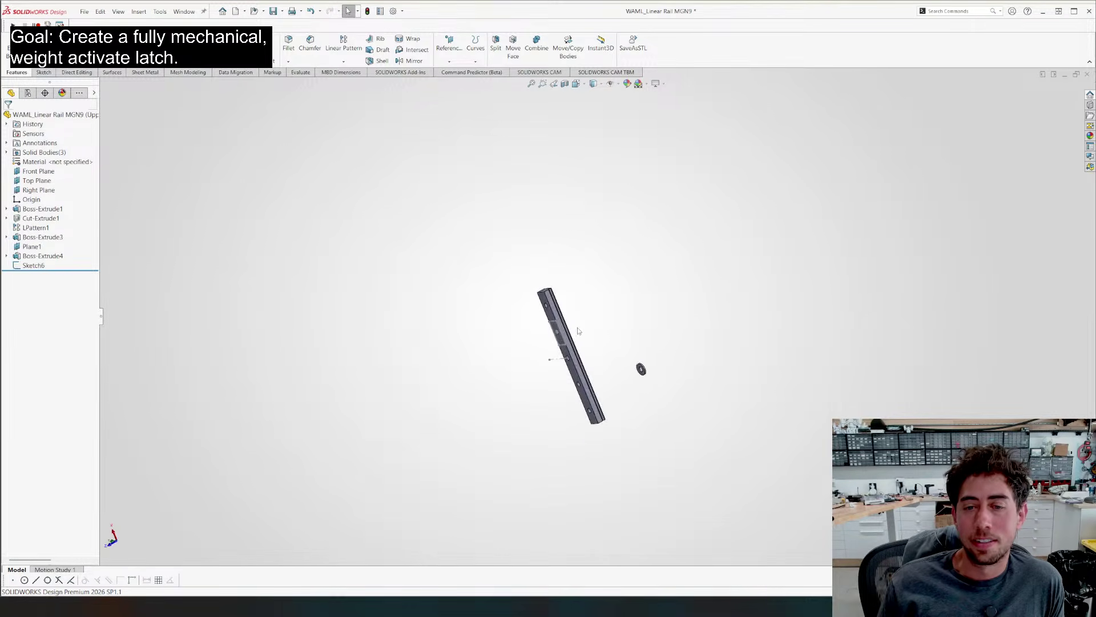
pyautogui.moveTo(571, 340); pyautogui.dragTo(418, 293, button='middle')
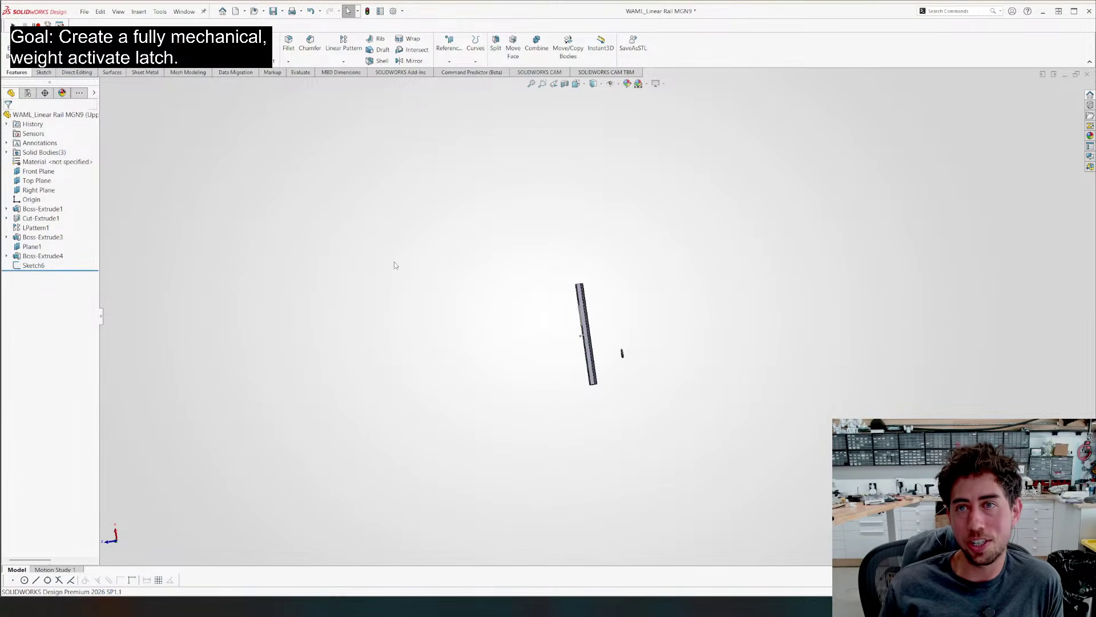
pyautogui.hotkey('ctrl', 'Tab')
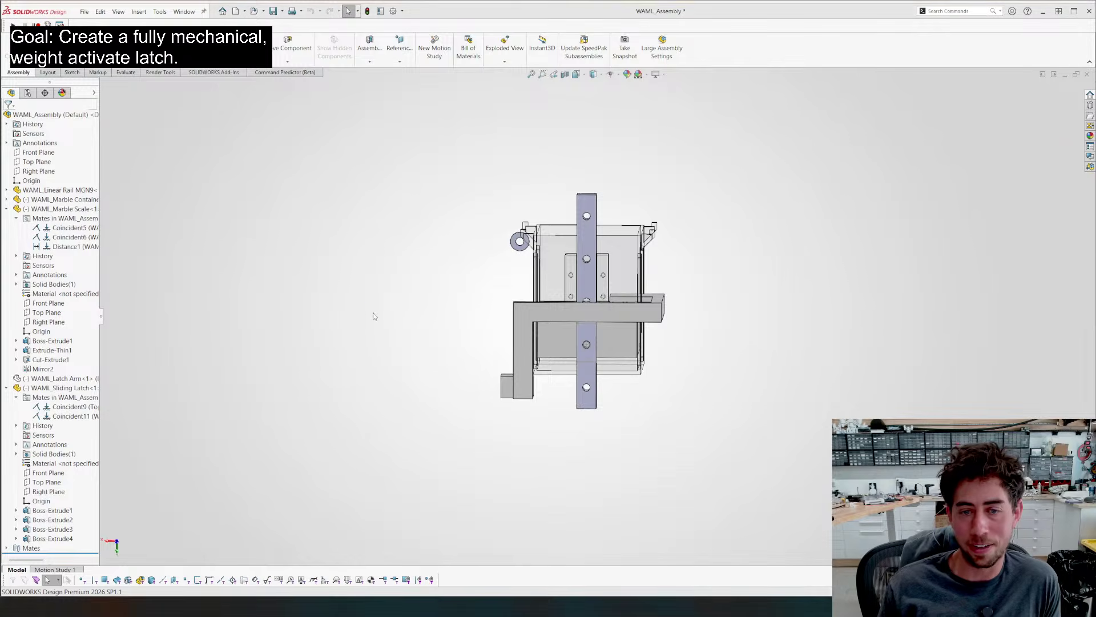
pyautogui.moveTo(367, 311); pyautogui.dragTo(324, 102, button='middle')
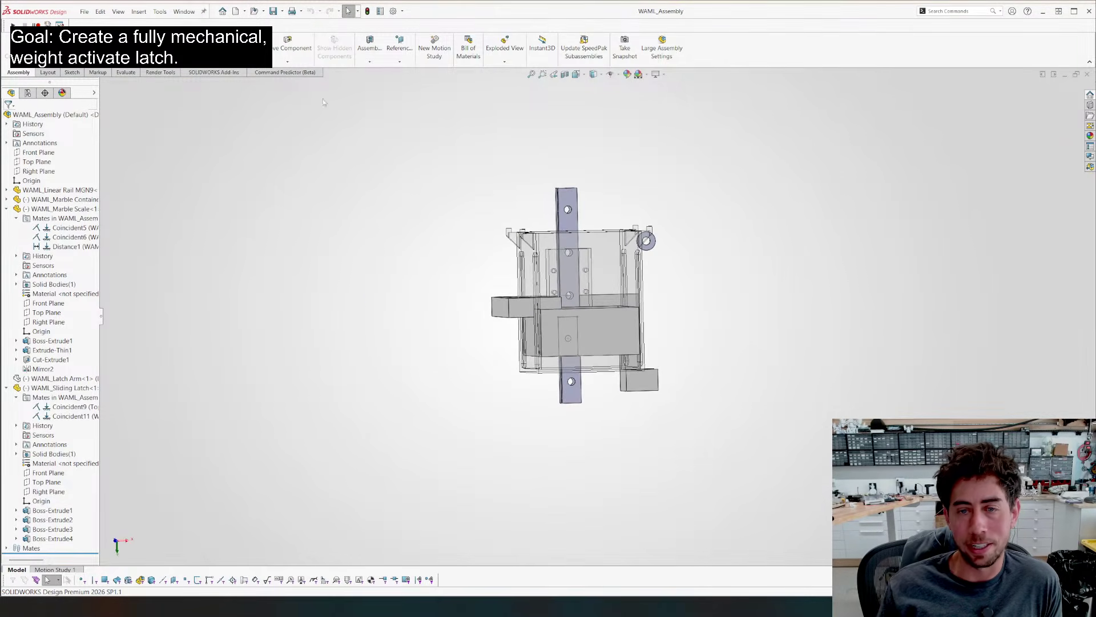
pyautogui.click(142, 15)
pyautogui.click(54, 45)
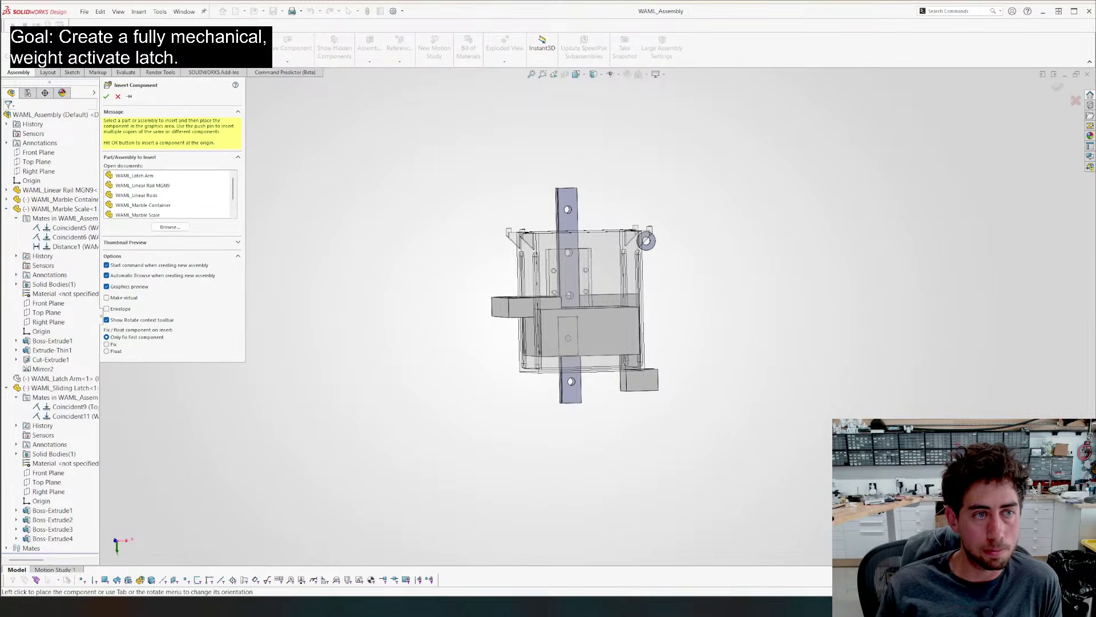
pyautogui.click(148, 196)
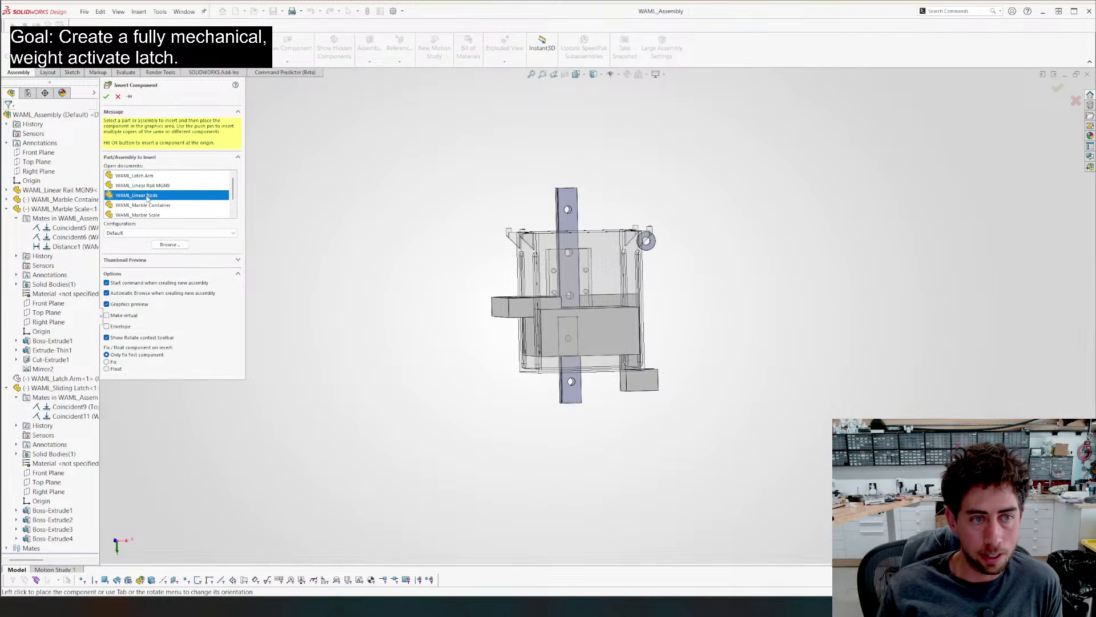
pyautogui.click(106, 96)
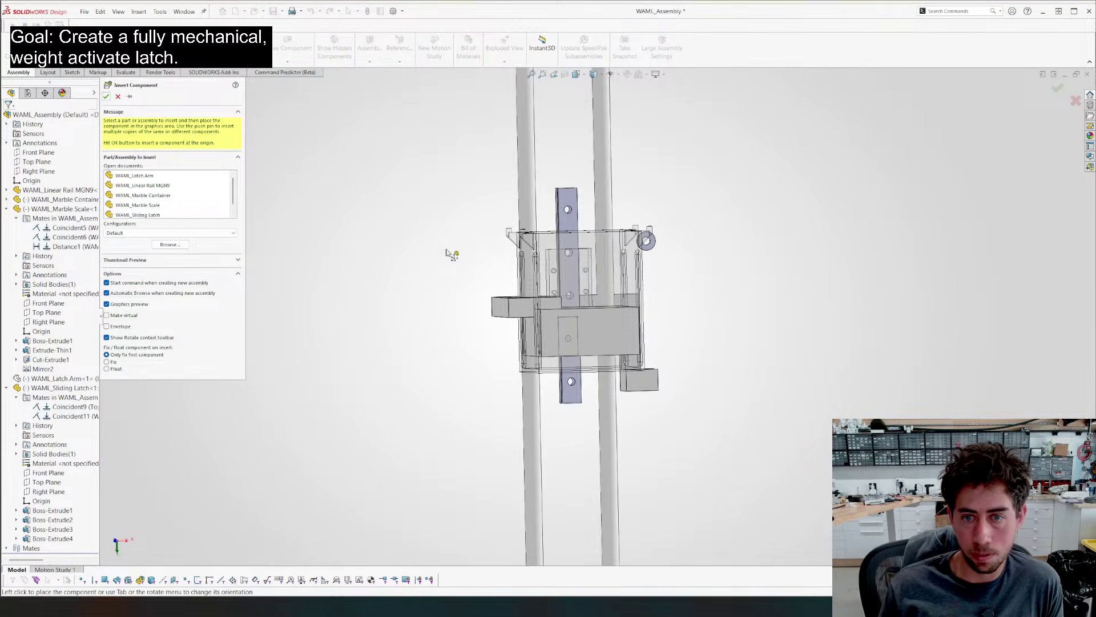
# Delete the linear rail MGN9 component from the assembly
pyautogui.scroll(2, 418, 267)
pyautogui.click(577, 240)
pyautogui.press('Delete')
pyautogui.press('Return')
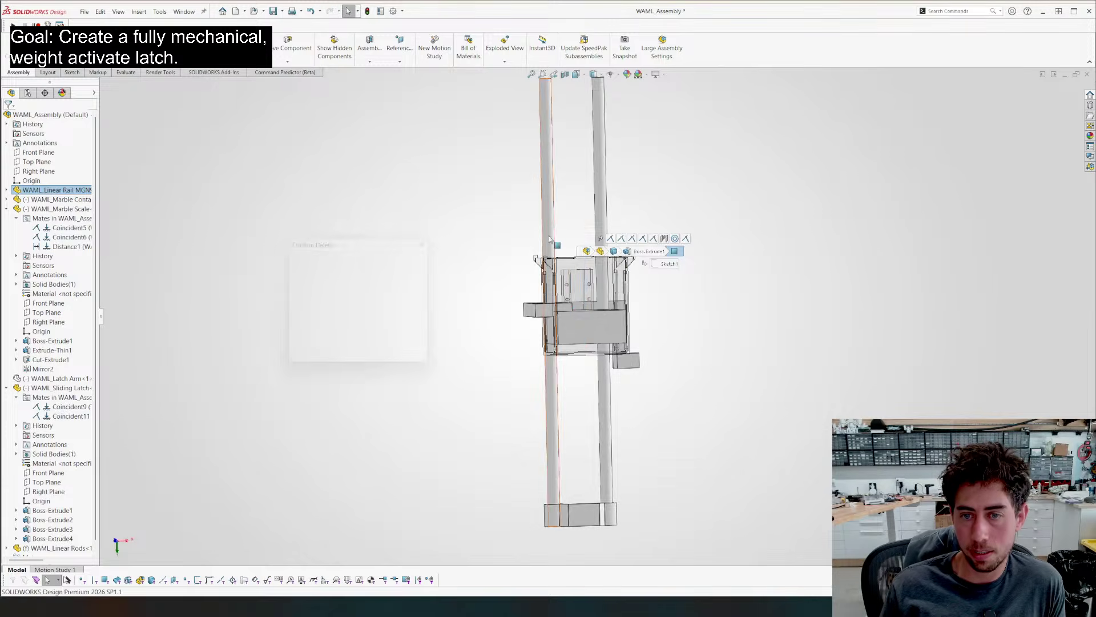
# Move the marble container clear of the linear rods and open its part
pyautogui.moveTo(571, 295); pyautogui.dragTo(544, 154)
pyautogui.scroll(4, 653, 210)
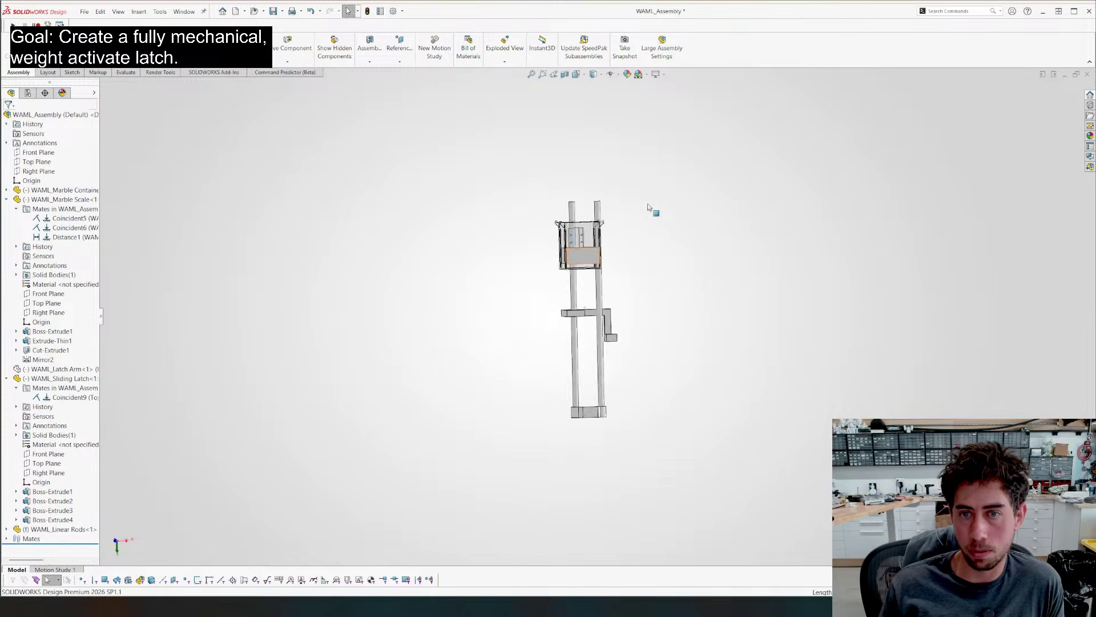
pyautogui.scroll(-3, 653, 209)
pyautogui.moveTo(531, 268); pyautogui.dragTo(637, 309, button='middle')
pyautogui.scroll(5, 637, 309)
pyautogui.scroll(-4, 581, 433)
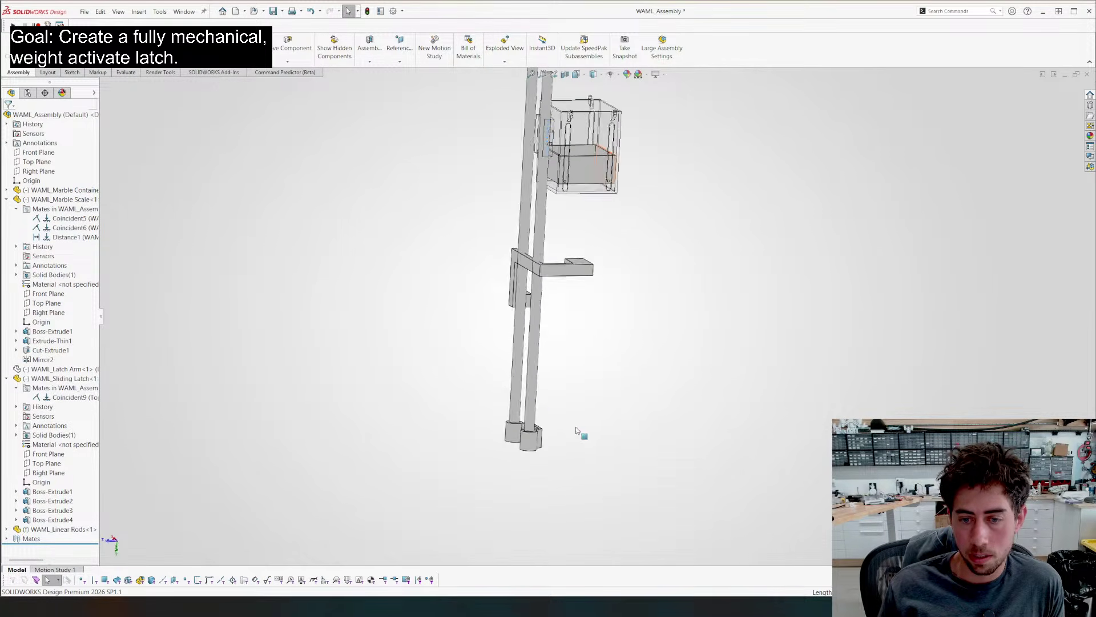
pyautogui.moveTo(546, 430); pyautogui.dragTo(581, 414, button='middle')
pyautogui.moveTo(596, 161); pyautogui.dragTo(440, 149)
pyautogui.rightClick(439, 149)
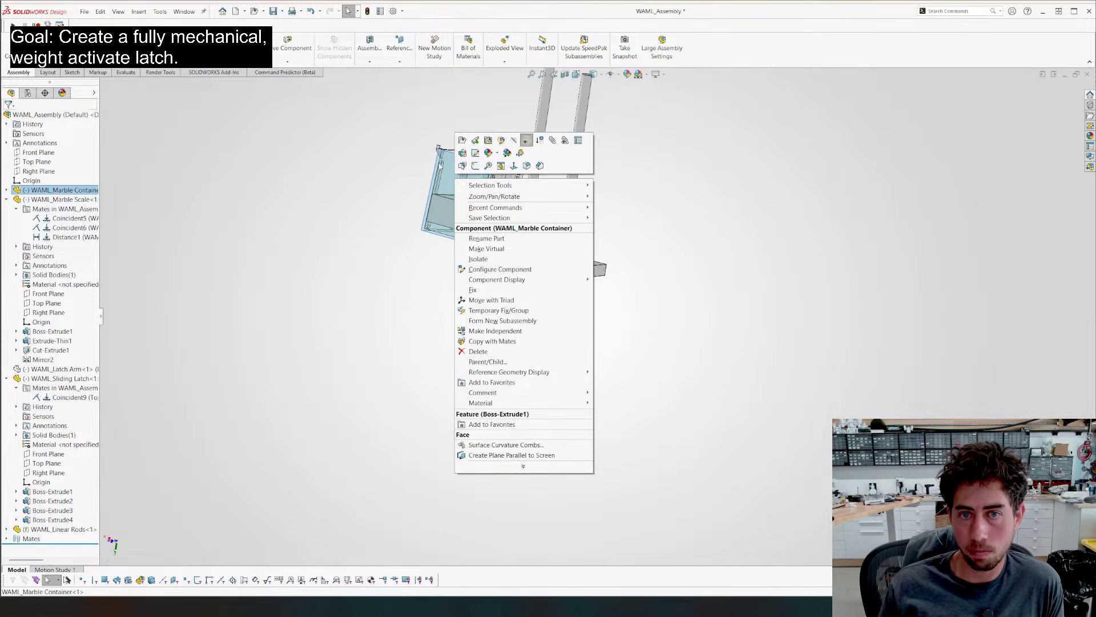
pyautogui.click(462, 140)
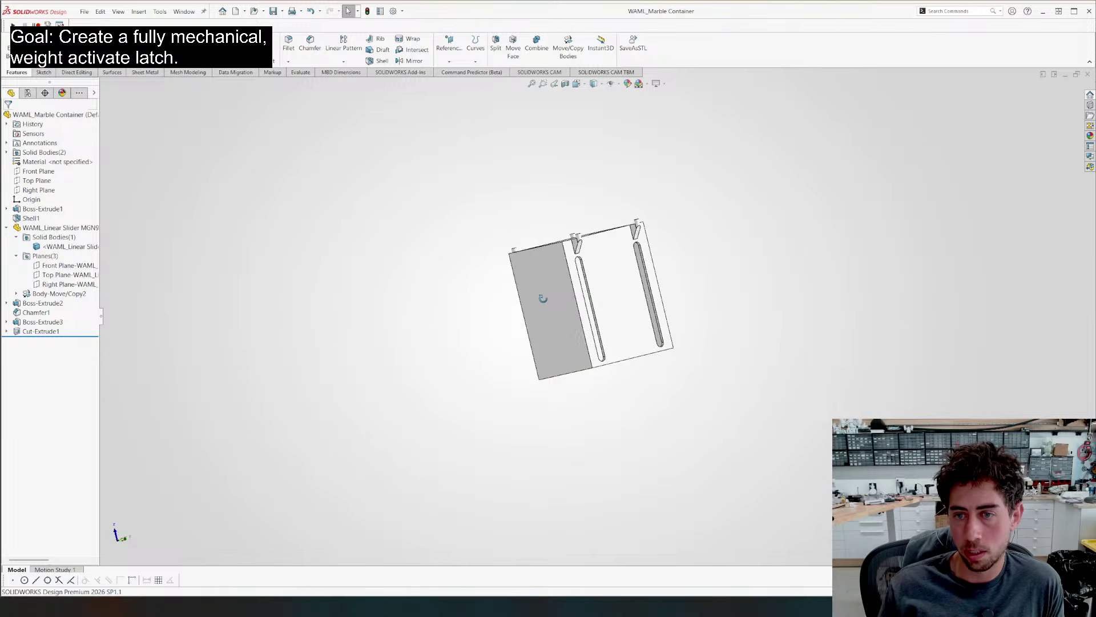
# Delete the inserted linear slider MGN9 from the marble container, including its dependent items
pyautogui.click(594, 277)
pyautogui.press('Delete')
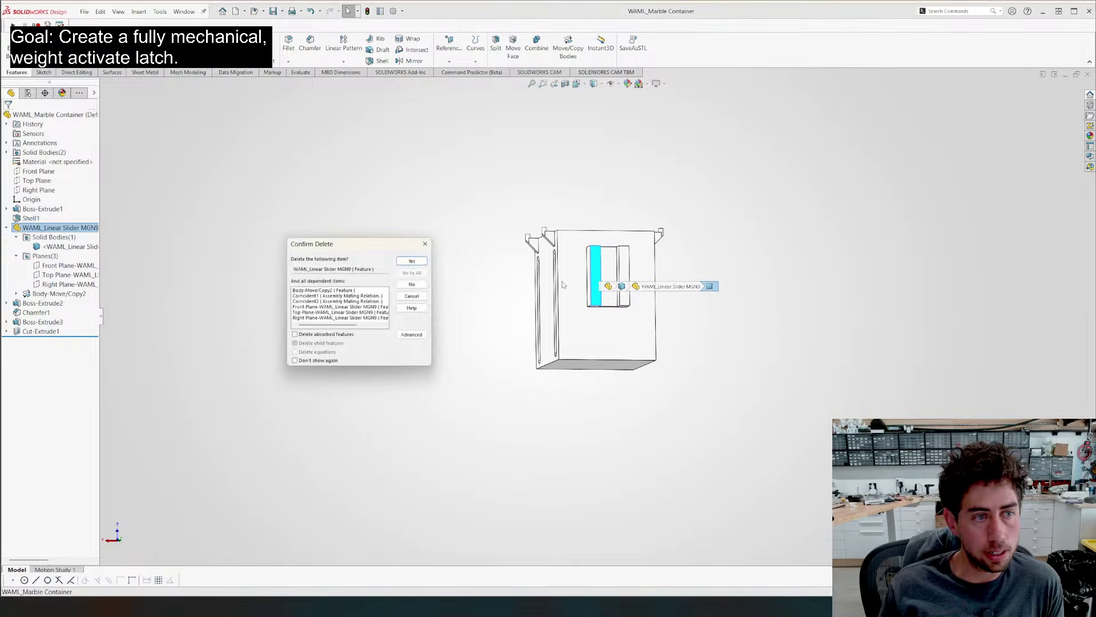
pyautogui.press('Return')
pyautogui.moveTo(584, 322); pyautogui.dragTo(573, 254, button='middle')
# Start a sketch on the container's bottom face and draw a circle about 10.3 mm in diameter just beyond its rear edge
pyautogui.click(580, 326)
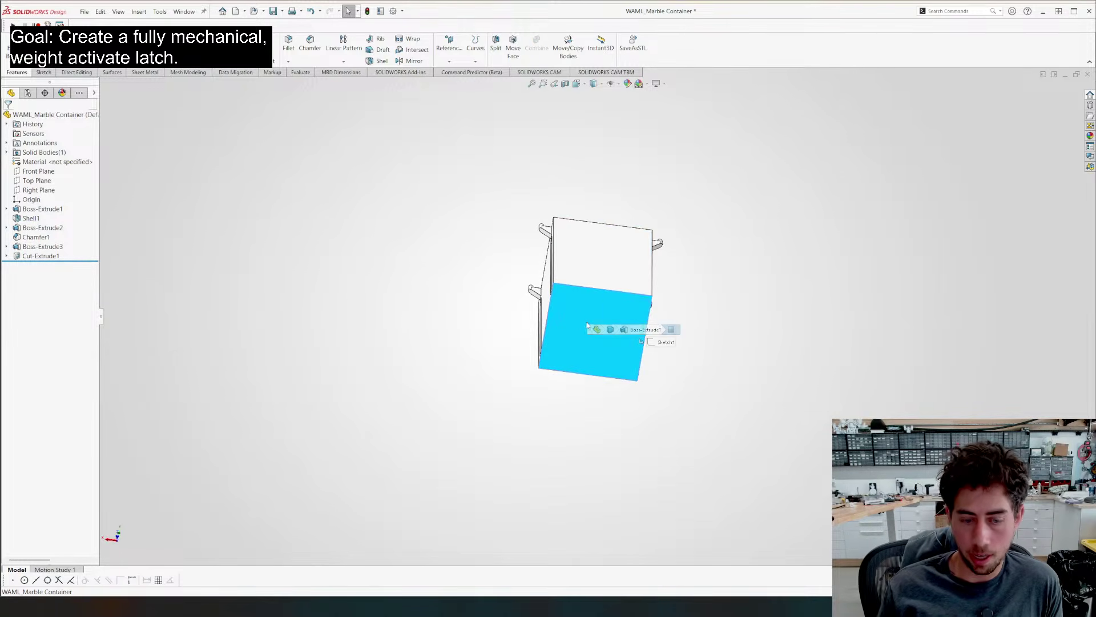
pyautogui.press('s')
pyautogui.scroll(5, 555, 150)
pyautogui.scroll(-4, 580, 183)
pyautogui.press('c')
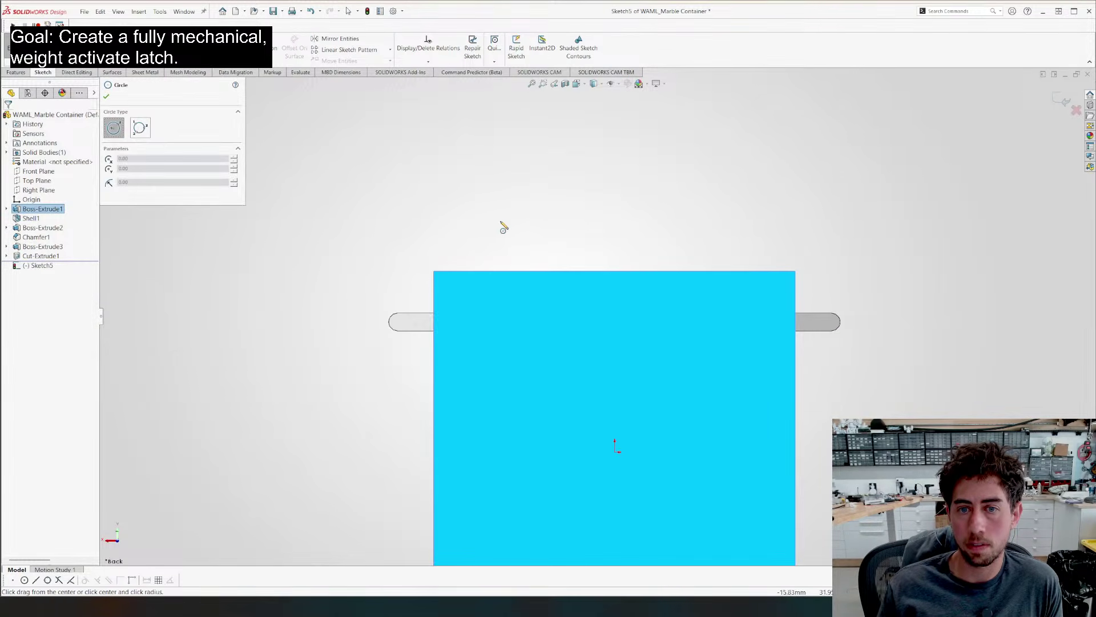
pyautogui.click(497, 215)
pyautogui.click(514, 247)
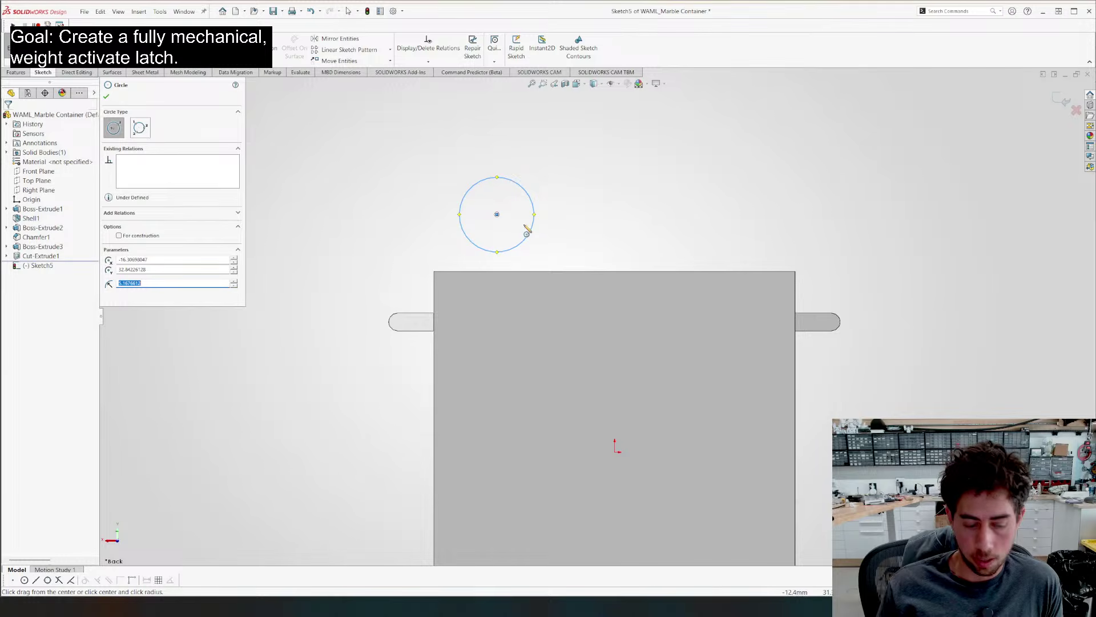
# Draw a vertical centerline about 45.6 mm long from the origin and set the circle centre's doubled distance across it to 36 mm
pyautogui.press('l')
pyautogui.click(615, 452)
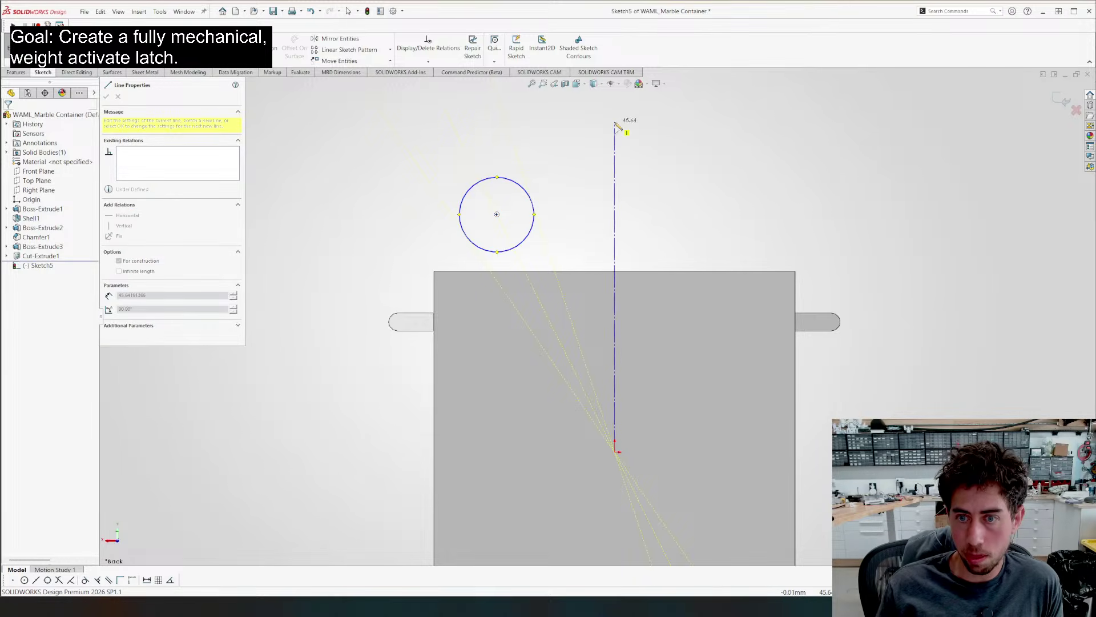
pyautogui.click(613, 126)
pyautogui.press('d')
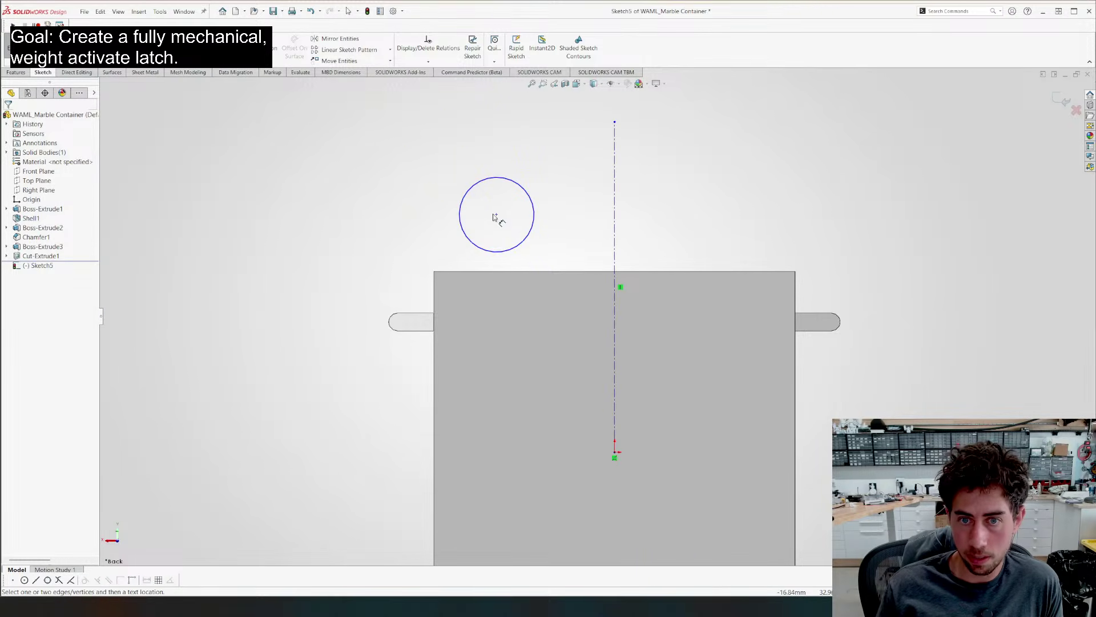
pyautogui.click(497, 215)
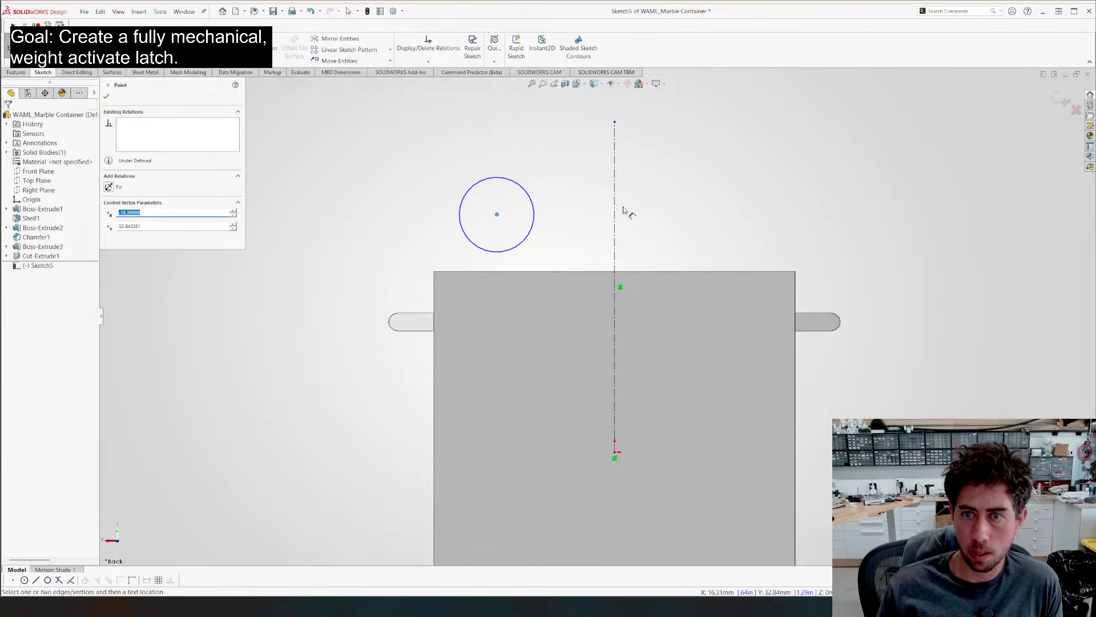
pyautogui.click(615, 207)
pyautogui.click(655, 195)
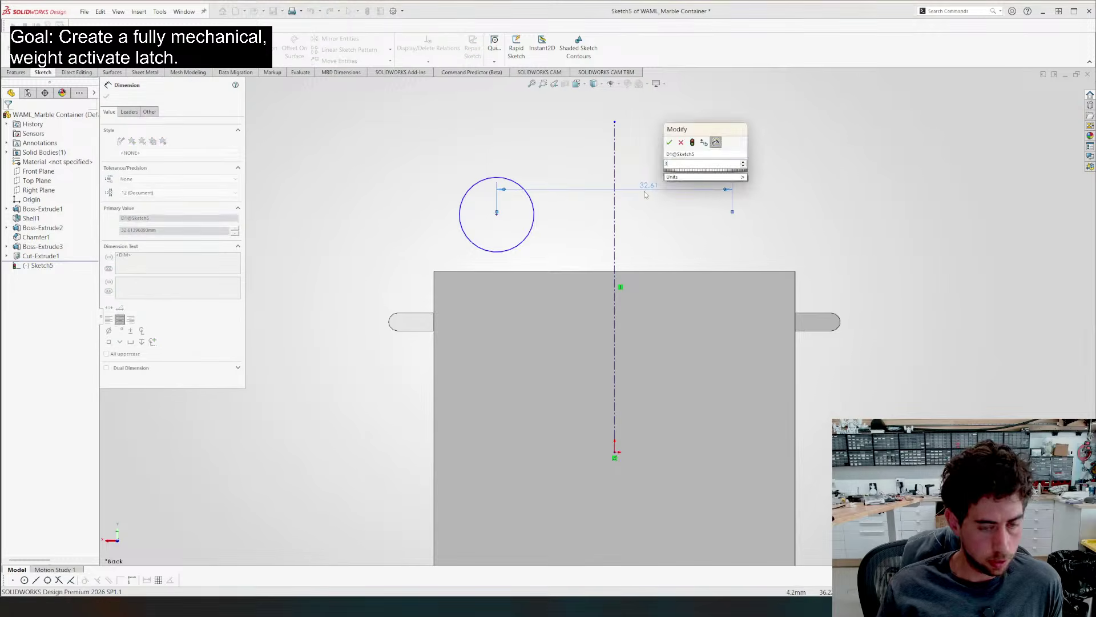
pyautogui.write('36')
pyautogui.press('Return')
# Set the circle's diameter to 15 mm and shift it slightly away from the container's edge
pyautogui.click(487, 184)
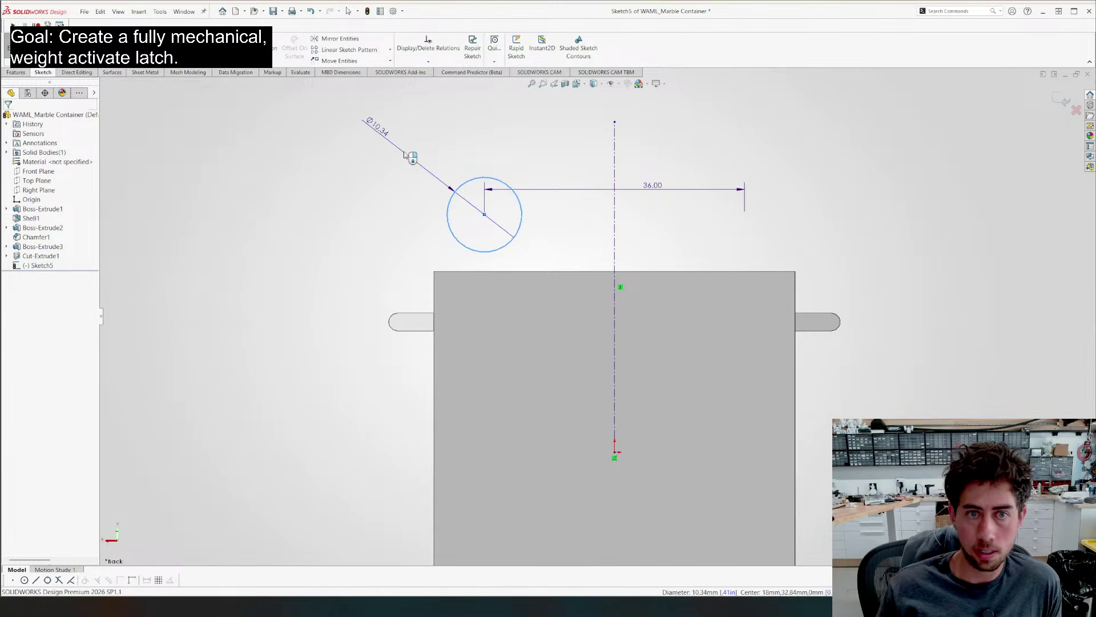
pyautogui.click(406, 153)
pyautogui.write('15')
pyautogui.press('Return')
pyautogui.scroll(2, 517, 239)
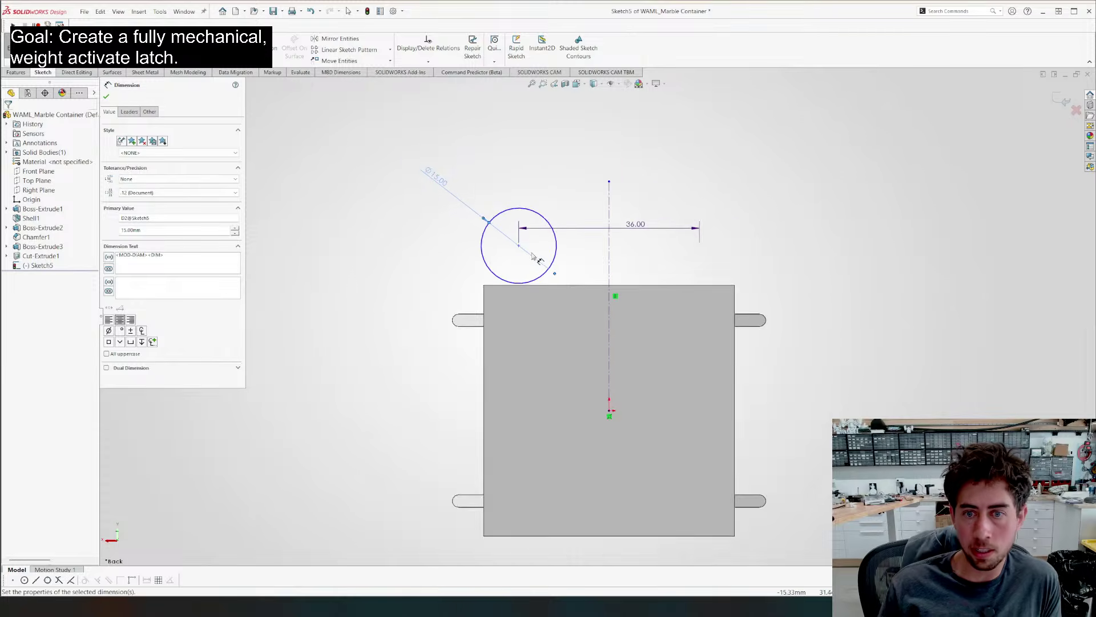
pyautogui.press('Escape')
pyautogui.moveTo(520, 250)
pyautogui.mouseDown()
pyautogui.moveTo(521, 228)
pyautogui.moveTo(520, 239)
pyautogui.mouseUp()
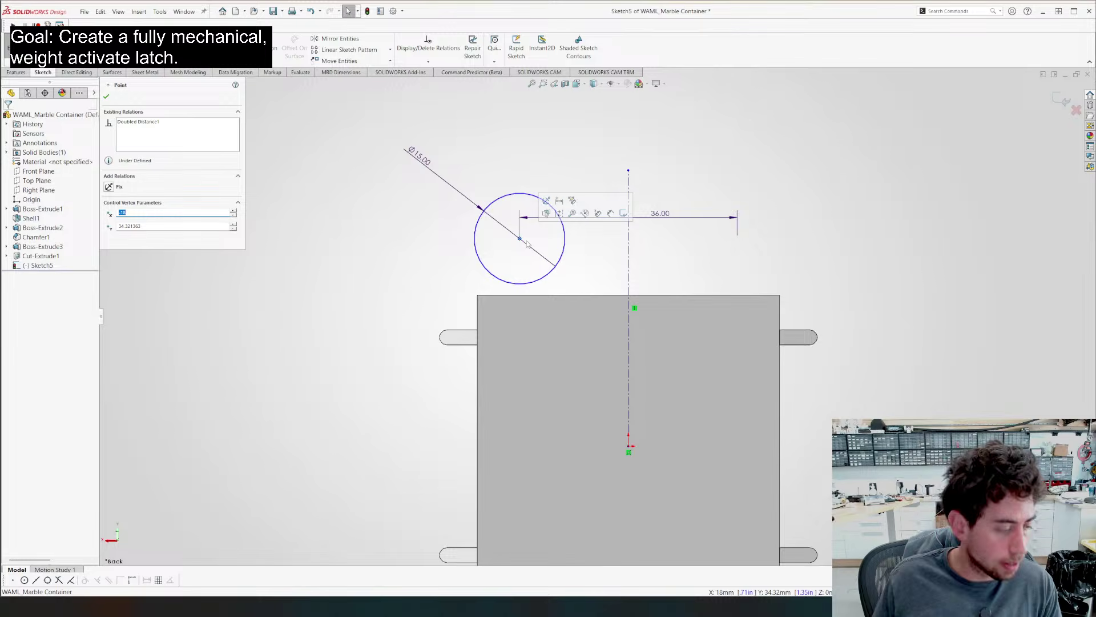
# Dimension the circle's centre 8 mm from the container's rear edge
pyautogui.press('d')
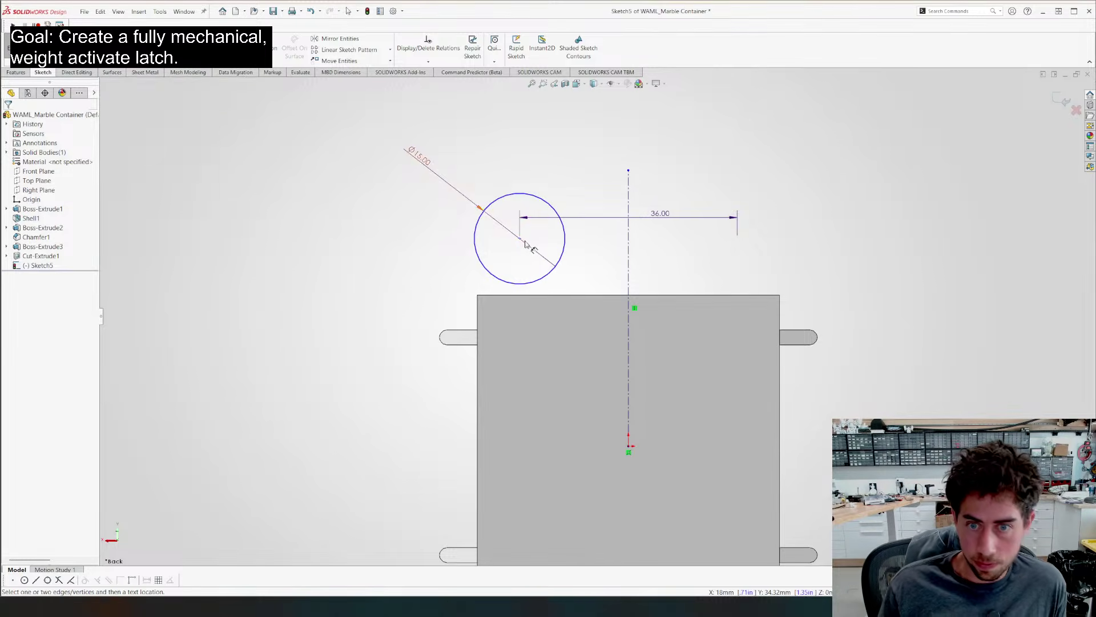
pyautogui.click(520, 239)
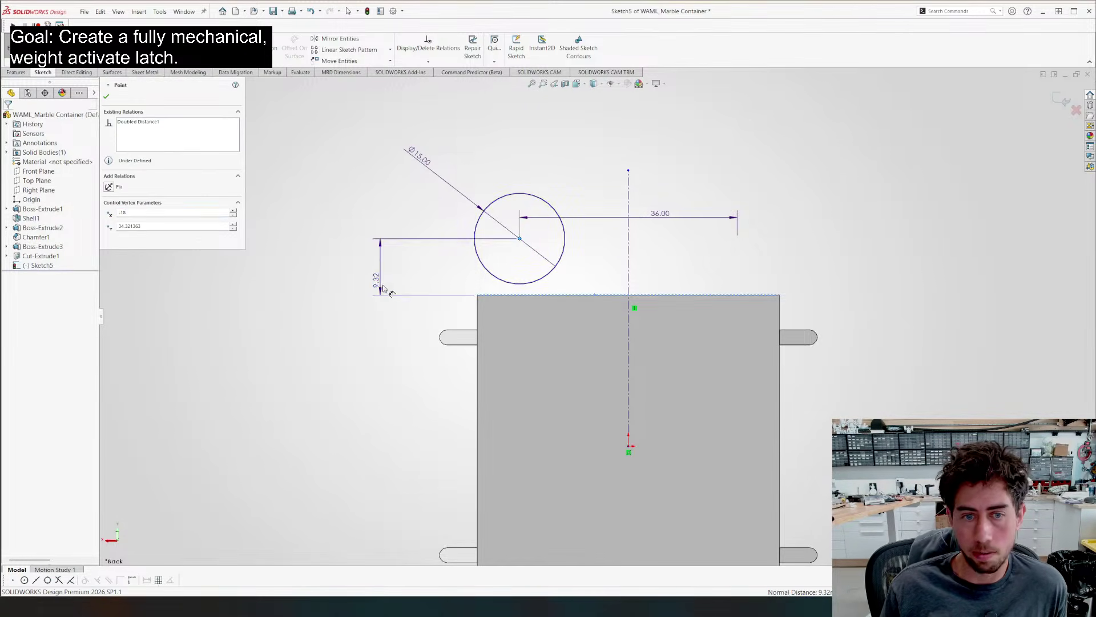
pyautogui.click(383, 289)
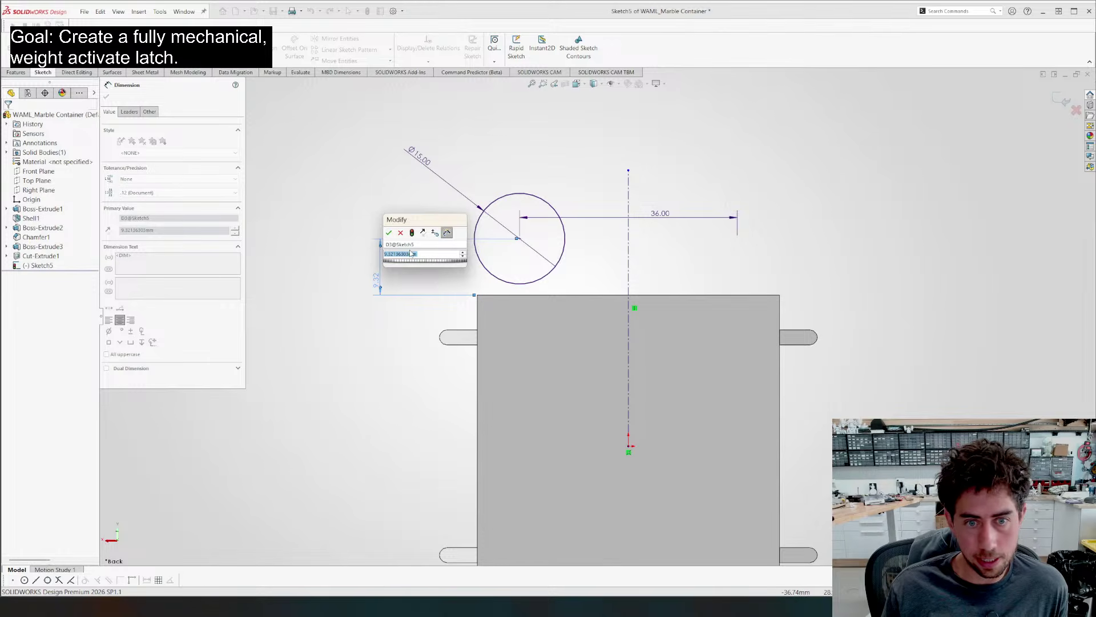
pyautogui.scroll(-1, 411, 255)
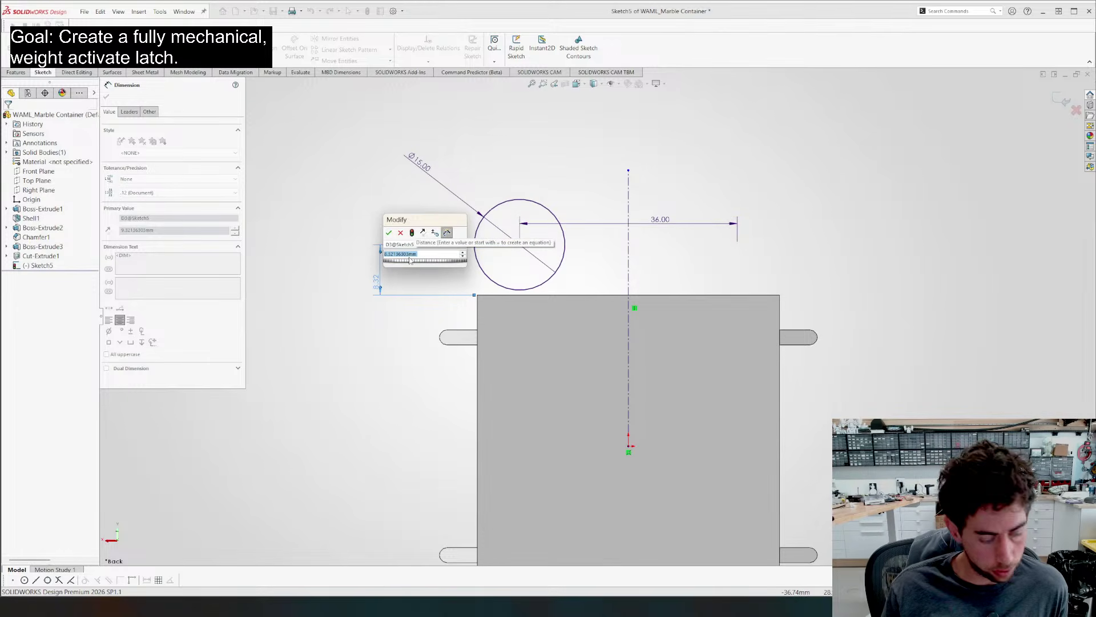
pyautogui.write('8')
pyautogui.press('Return')
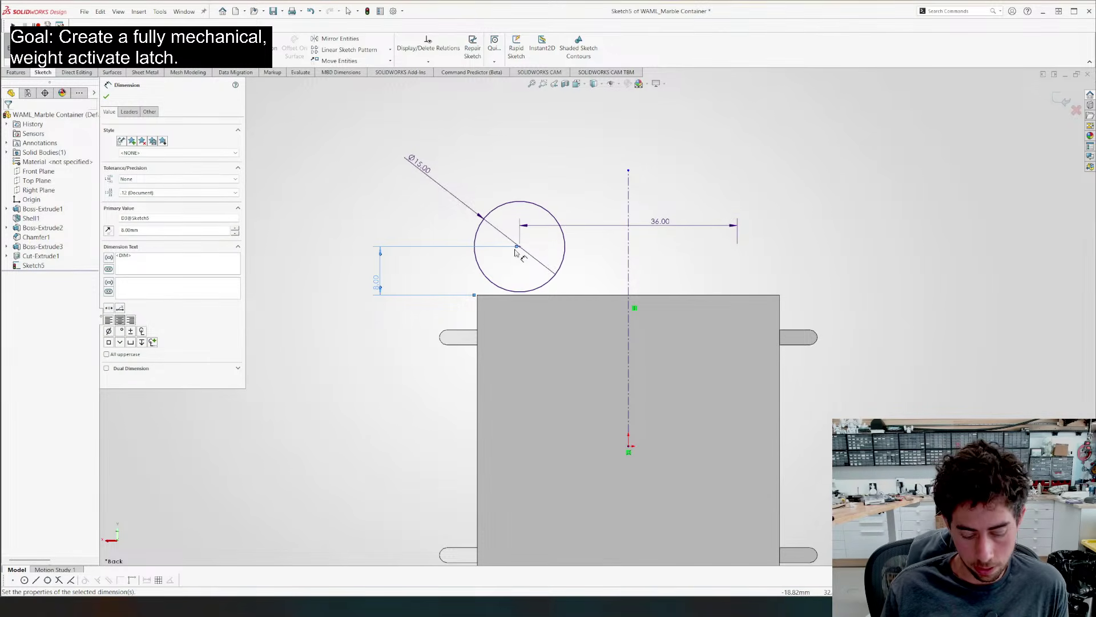
# Add a larger concentric circle around the 15 mm circle and set the gap between them to 2.5 mm
pyautogui.press('c')
pyautogui.click(520, 247)
pyautogui.click(518, 304)
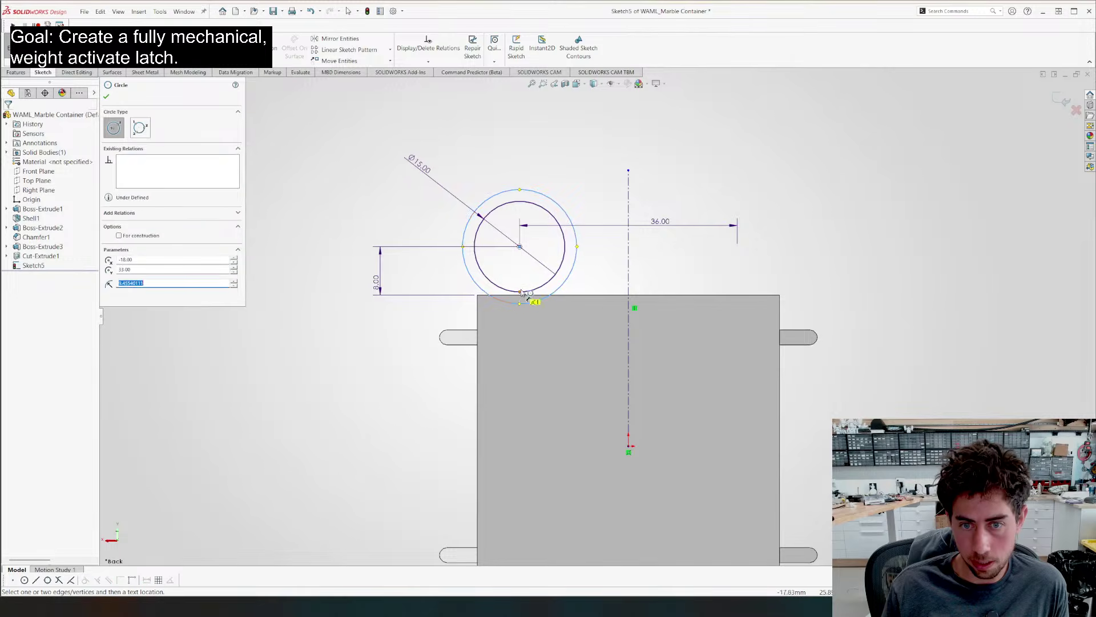
pyautogui.press('d')
pyautogui.click(484, 291)
pyautogui.click(490, 281)
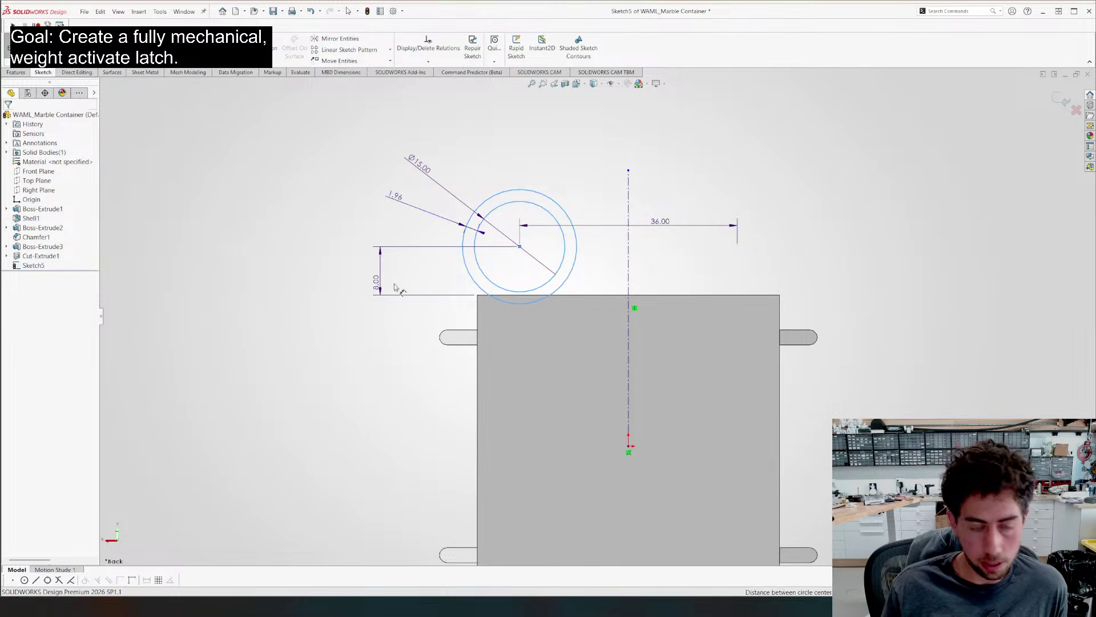
pyautogui.click(374, 188)
pyautogui.write('2.5')
pyautogui.press('Return')
pyautogui.press('Escape')
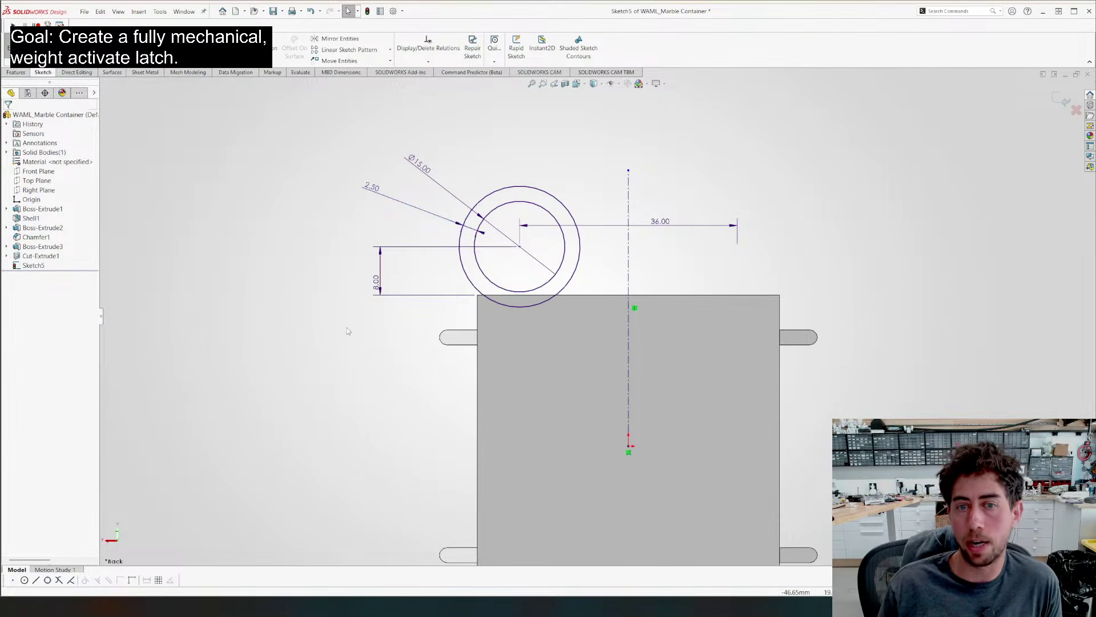
# Set the distance from the circles' centre to the container's rear edge to 10 mm
pyautogui.scroll(3, 347, 329)
pyautogui.moveTo(347, 330); pyautogui.dragTo(683, 485, button='middle')
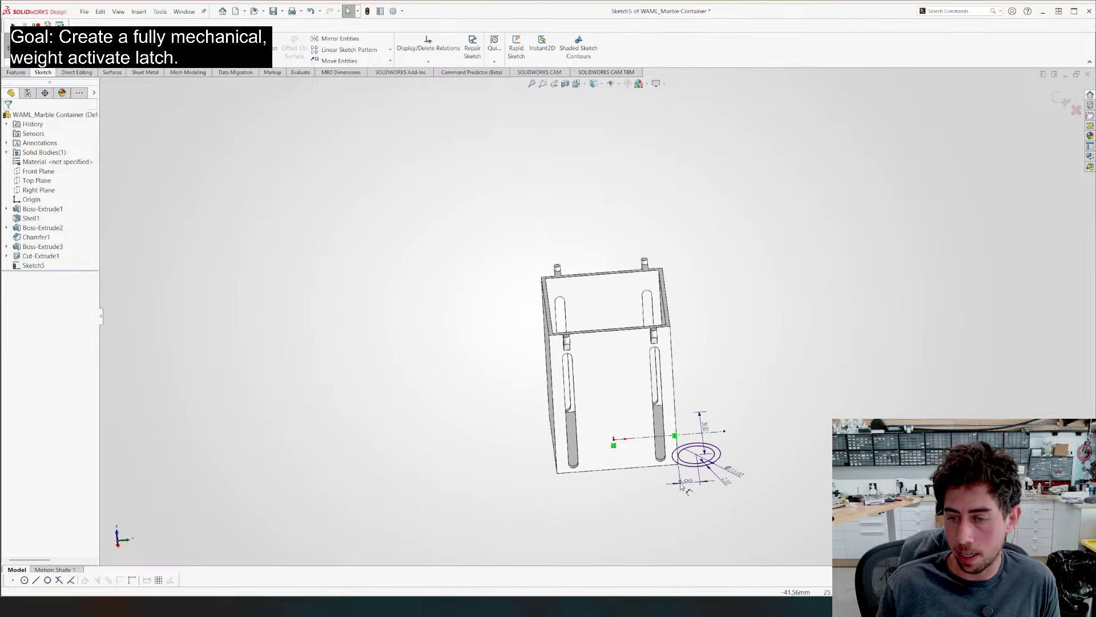
pyautogui.doubleClick(687, 480)
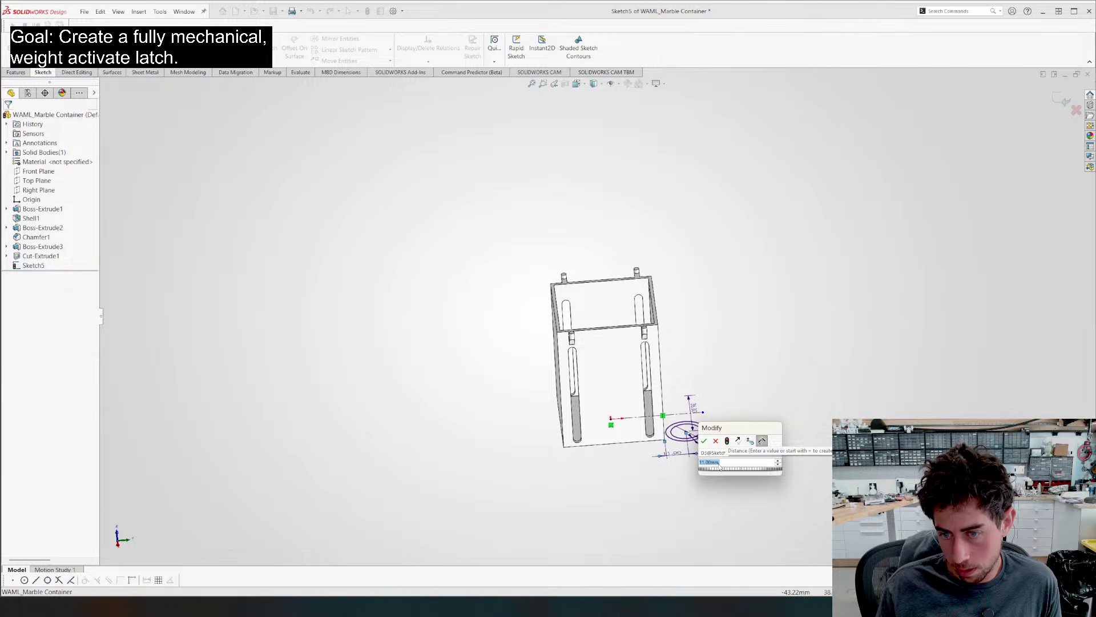
pyautogui.press('Return')
pyautogui.moveTo(683, 488); pyautogui.dragTo(683, 306, button='middle')
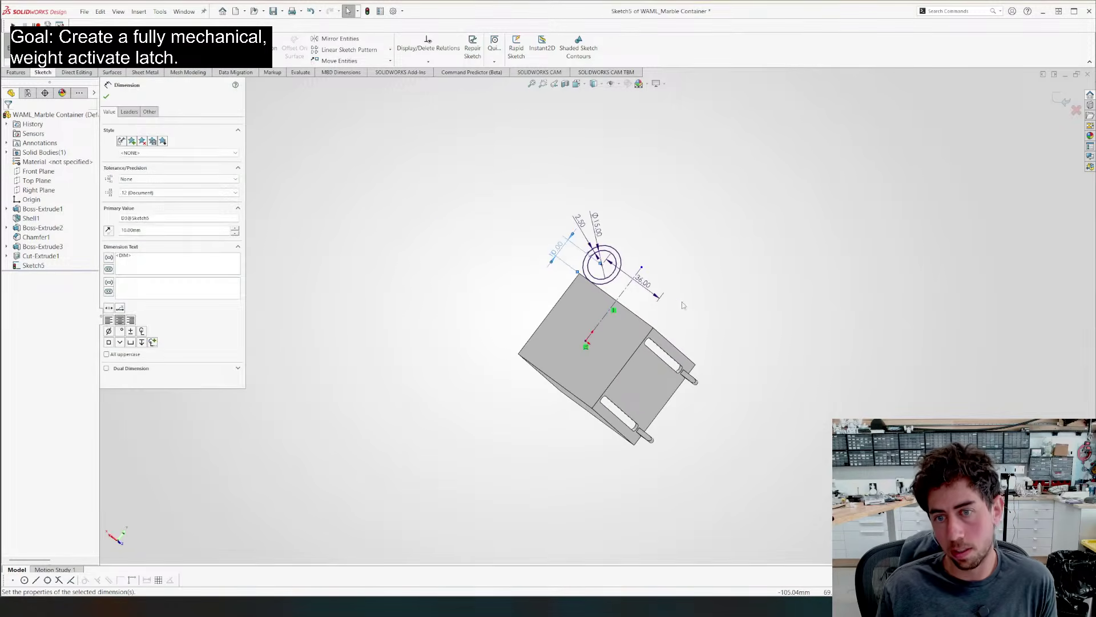
pyautogui.scroll(-5, 640, 280)
pyautogui.moveTo(628, 280); pyautogui.dragTo(505, 310, button='middle')
pyautogui.hotkey('ctrl', '8')
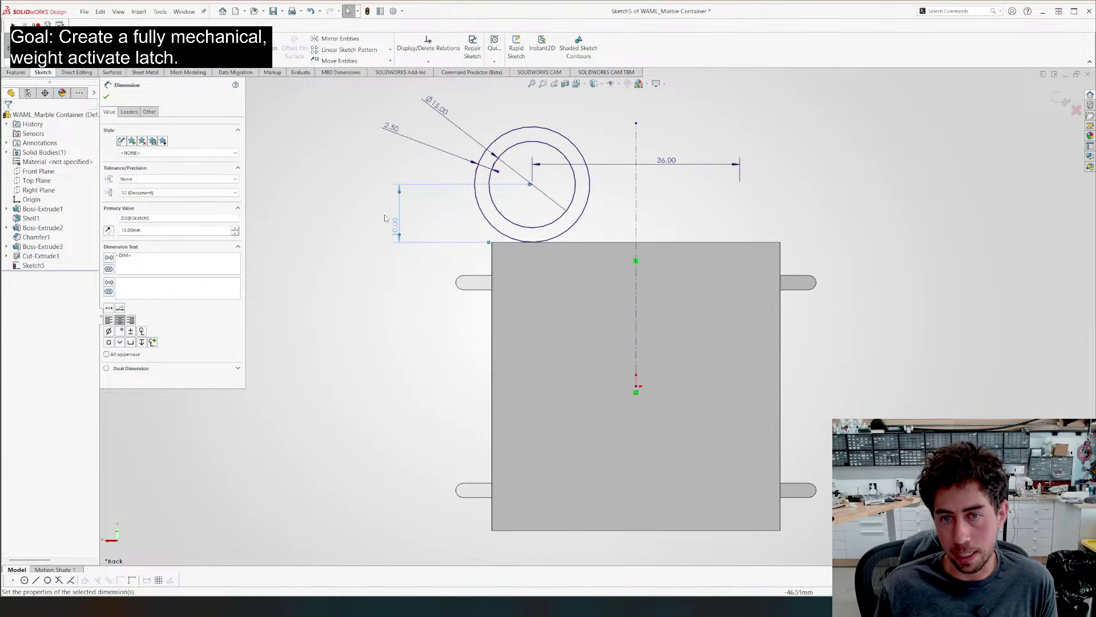
# Change the distance from the circles' centre to the container's rear edge to 9.75 mm
pyautogui.doubleClick(368, 245)
pyautogui.write('9')
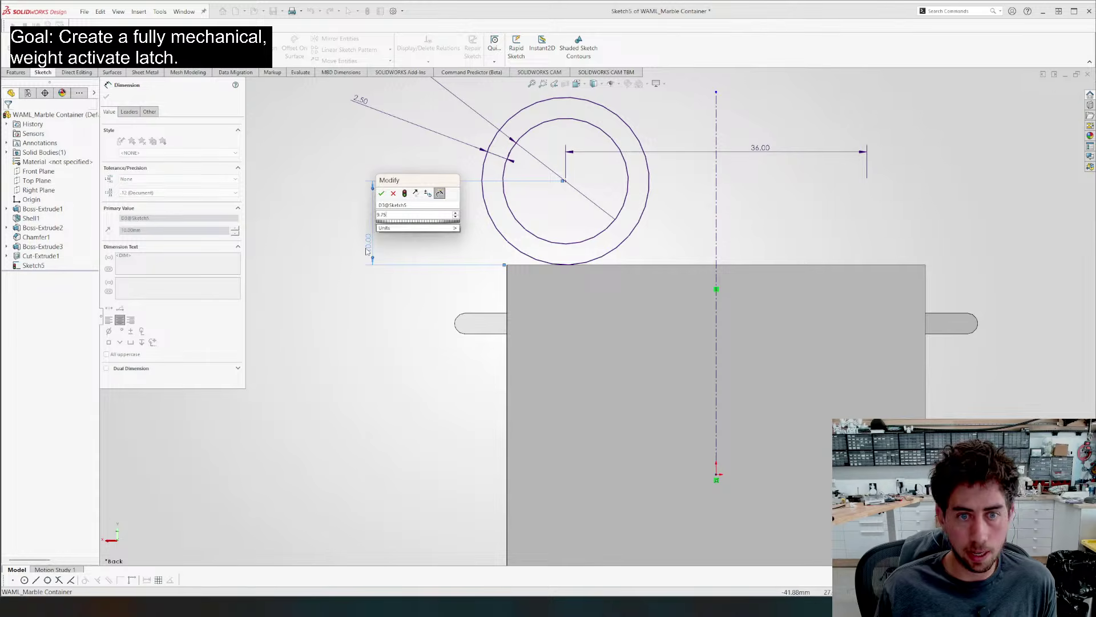
pyautogui.write('.75')
pyautogui.press('Return')
pyautogui.scroll(3, 385, 284)
pyautogui.scroll(-2, 411, 318)
pyautogui.press('Escape')
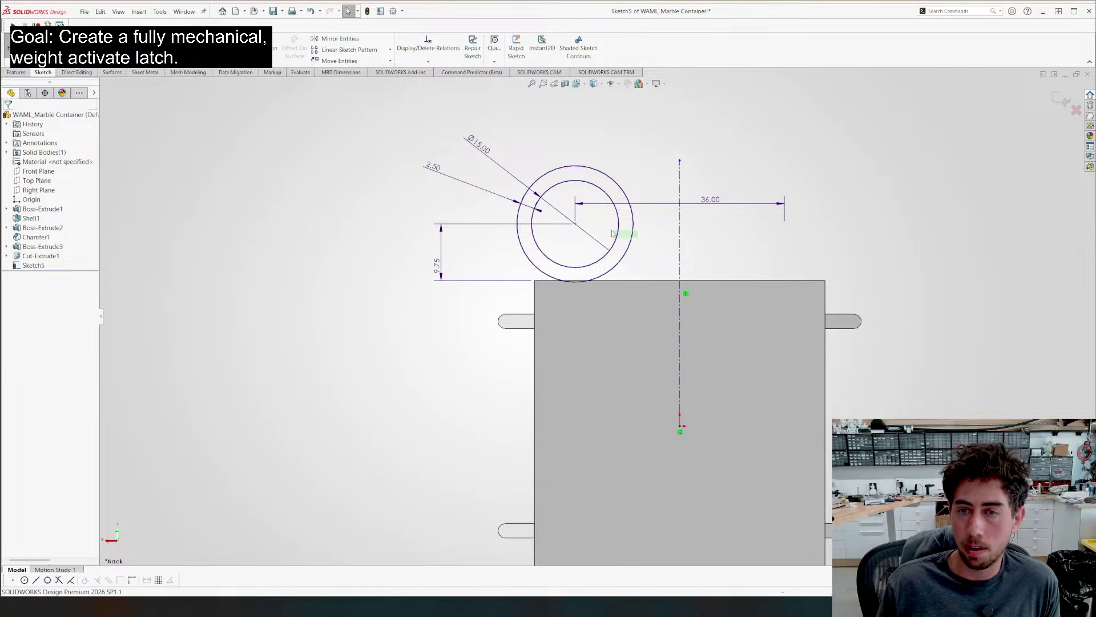
# Mirror the two concentric circles about the vertical centreline of the container
pyautogui.moveTo(637, 237); pyautogui.dragTo(612, 231)
pyautogui.keyDown('ctrl'); pyautogui.click(680, 249); pyautogui.keyUp('ctrl')
pyautogui.scroll(3, 597, 321)
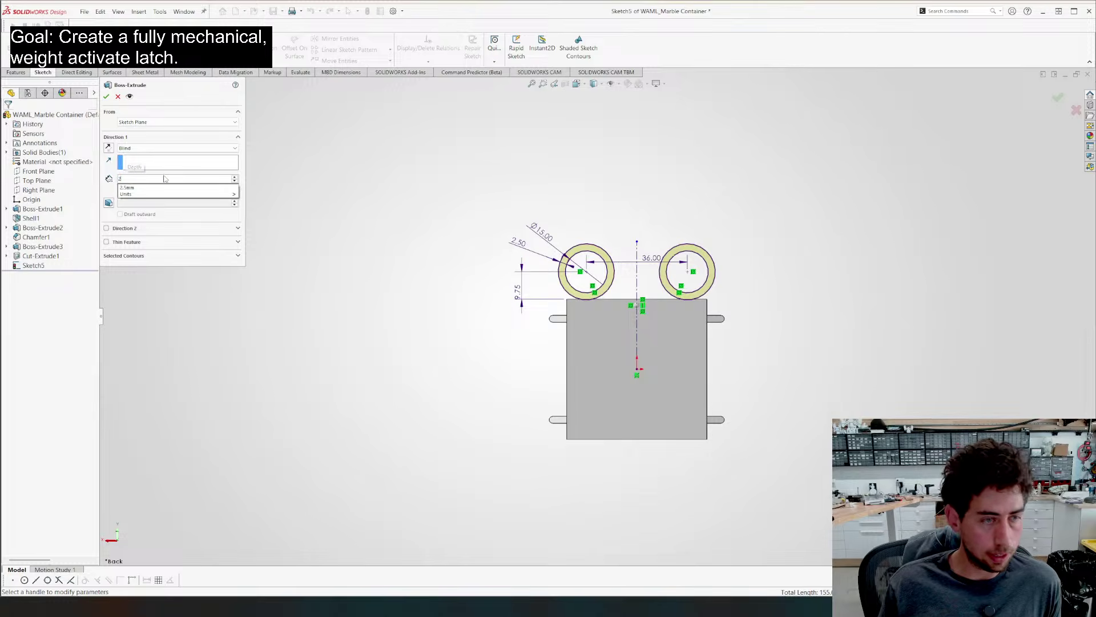
# Extrude both ring profiles 24 mm with the direction reversed so the tubes run alongside the container
pyautogui.press('Return')
pyautogui.moveTo(324, 181); pyautogui.dragTo(183, 213, button='middle')
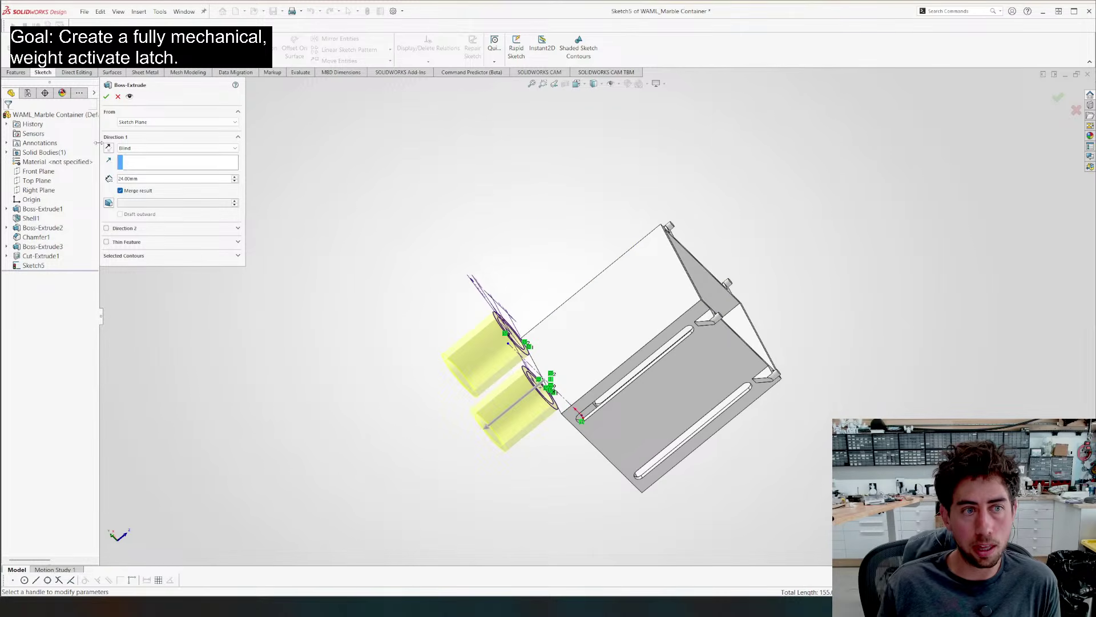
pyautogui.click(108, 148)
pyautogui.press('Return')
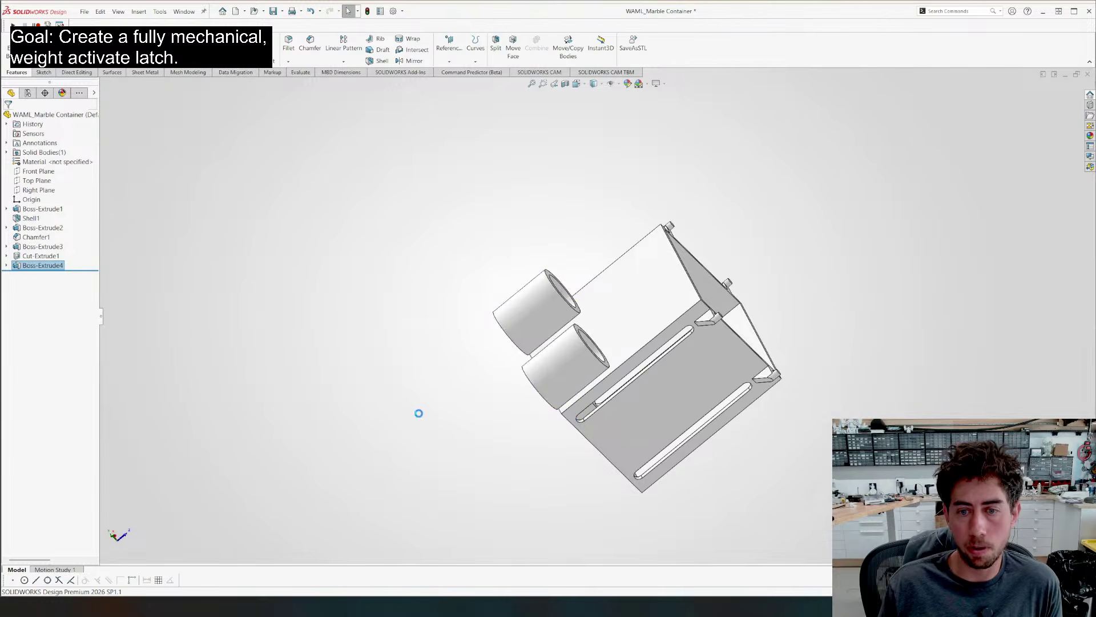
# Set up a 2 mm fillet on the two inner edges where the bearing tubes meet the container
pyautogui.moveTo(419, 413); pyautogui.dragTo(486, 191, button='middle')
pyautogui.scroll(-3, 671, 283)
pyautogui.scroll(-2, 671, 284)
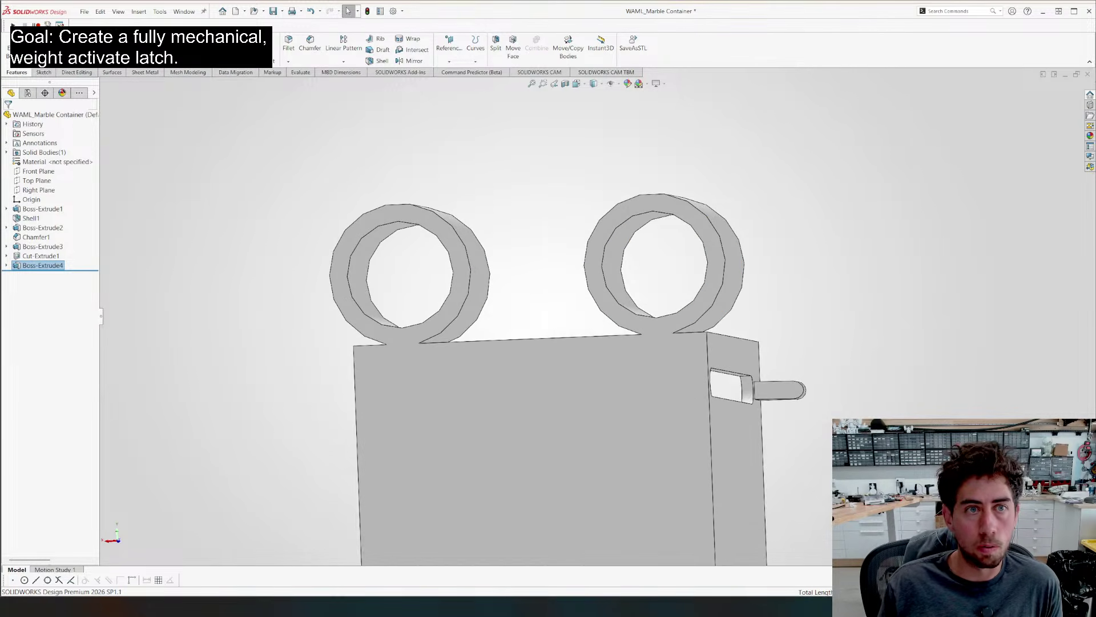
pyautogui.click(287, 45)
pyautogui.moveTo(392, 276); pyautogui.dragTo(482, 363, button='middle')
pyautogui.click(374, 374)
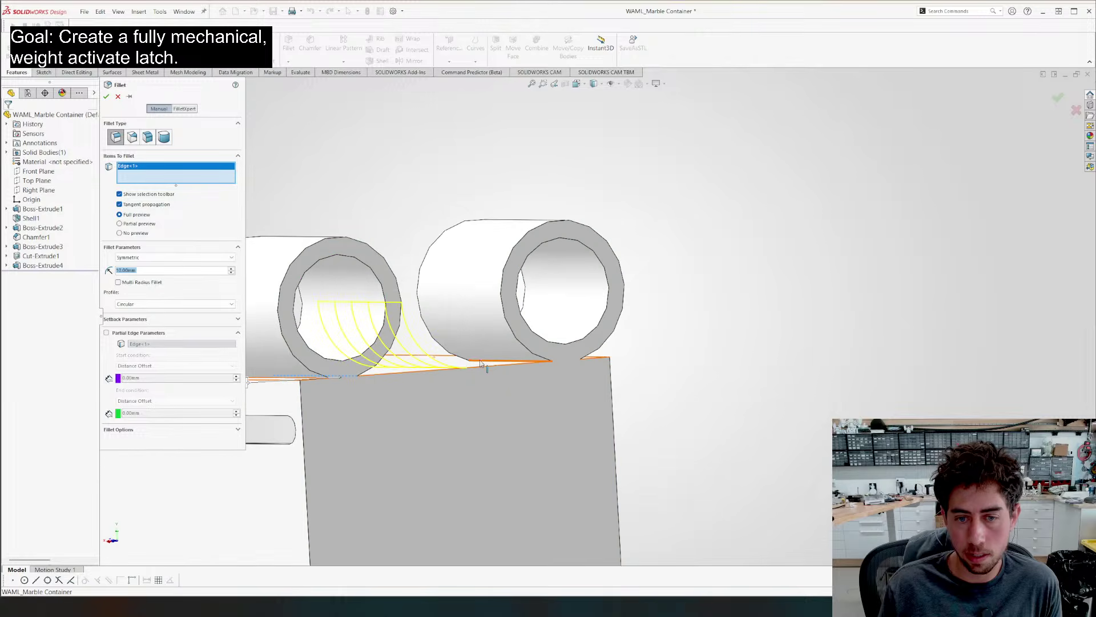
pyautogui.click(491, 365)
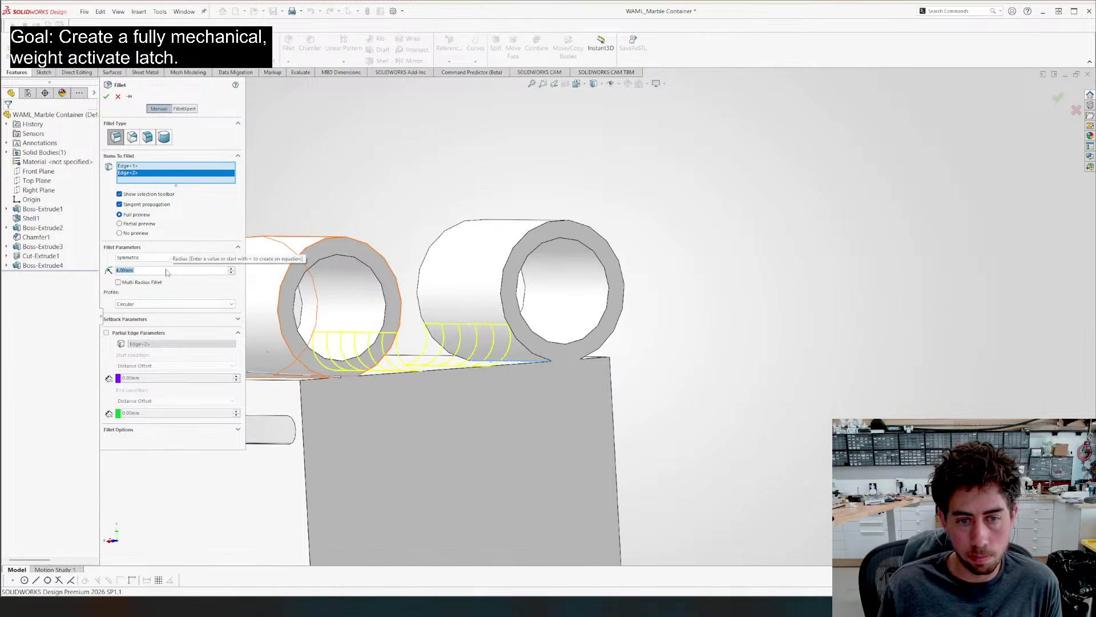
pyautogui.scroll(-3, 319, 389)
pyautogui.moveTo(323, 390); pyautogui.dragTo(350, 414, button='middle')
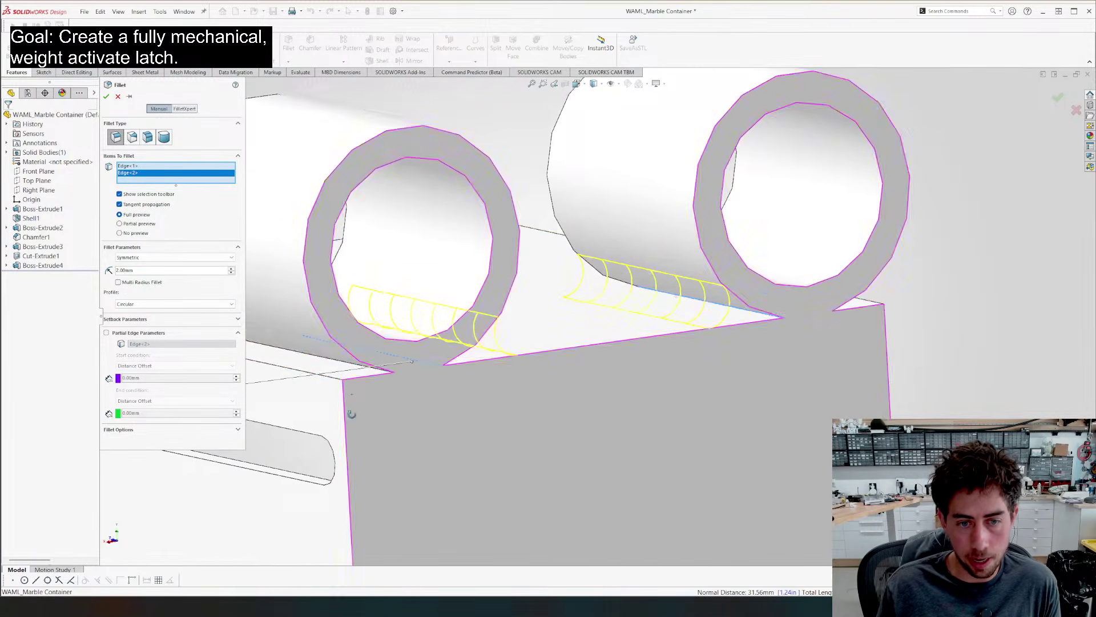
# Add the two outer edges between the bearing tubes and the container to the fillet and apply it
pyautogui.click(345, 364)
pyautogui.moveTo(345, 364); pyautogui.dragTo(563, 375, button='middle')
pyautogui.click(564, 377)
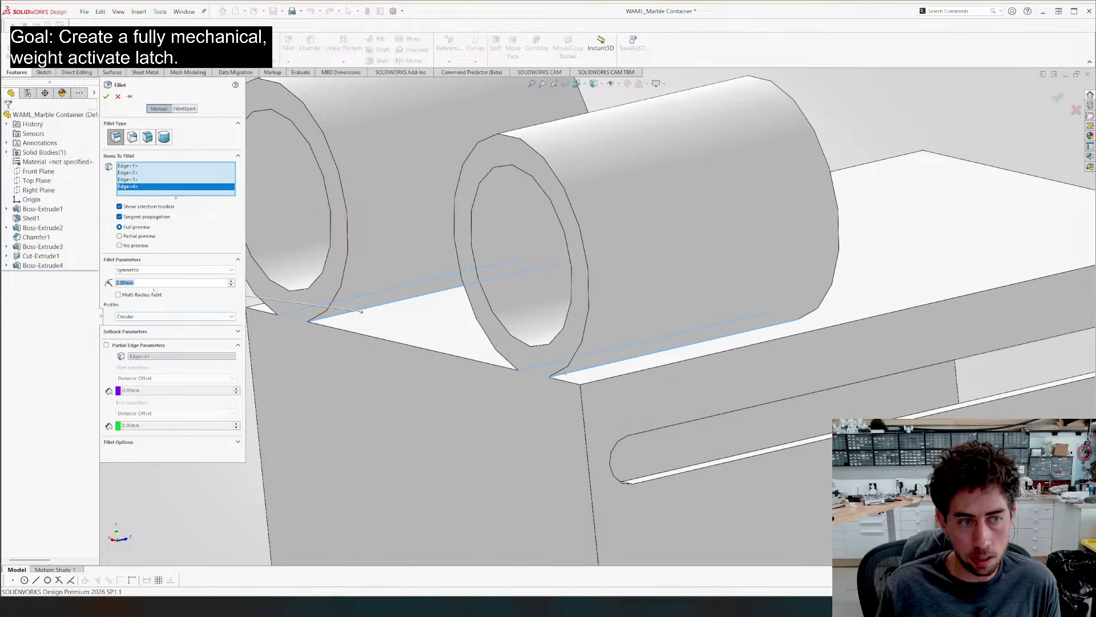
pyautogui.scroll(-1, 160, 286)
pyautogui.press('Return')
pyautogui.scroll(5, 636, 326)
pyautogui.moveTo(636, 326); pyautogui.dragTo(412, 341, button='middle')
# Switch to the WAML_Assembly document
pyautogui.hotkey('ctrl', 'Tab')
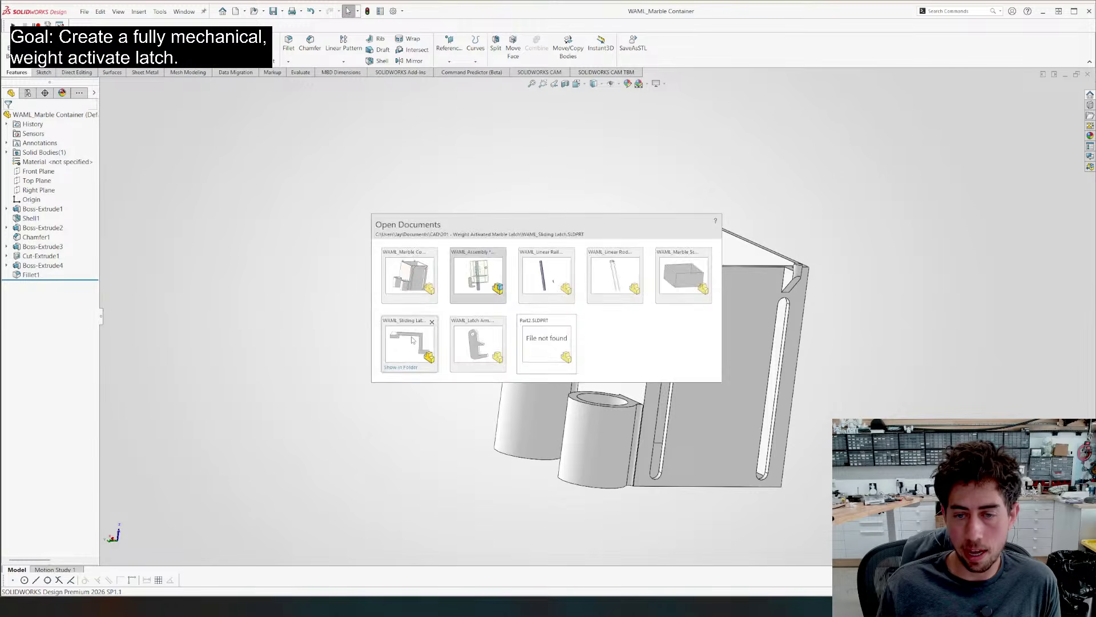
pyautogui.scroll(-6, 524, 211)
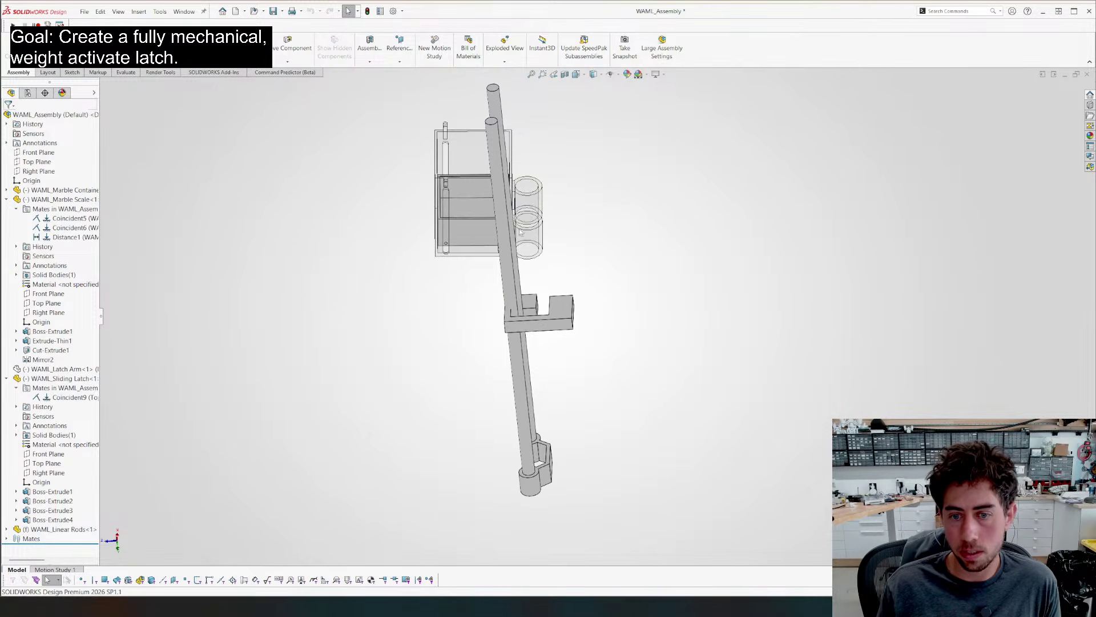
# Mate the inner face of one bearing holder on the marble container concentric with a linear rod
pyautogui.click(555, 209)
pyautogui.moveTo(555, 209); pyautogui.dragTo(455, 155, button='middle')
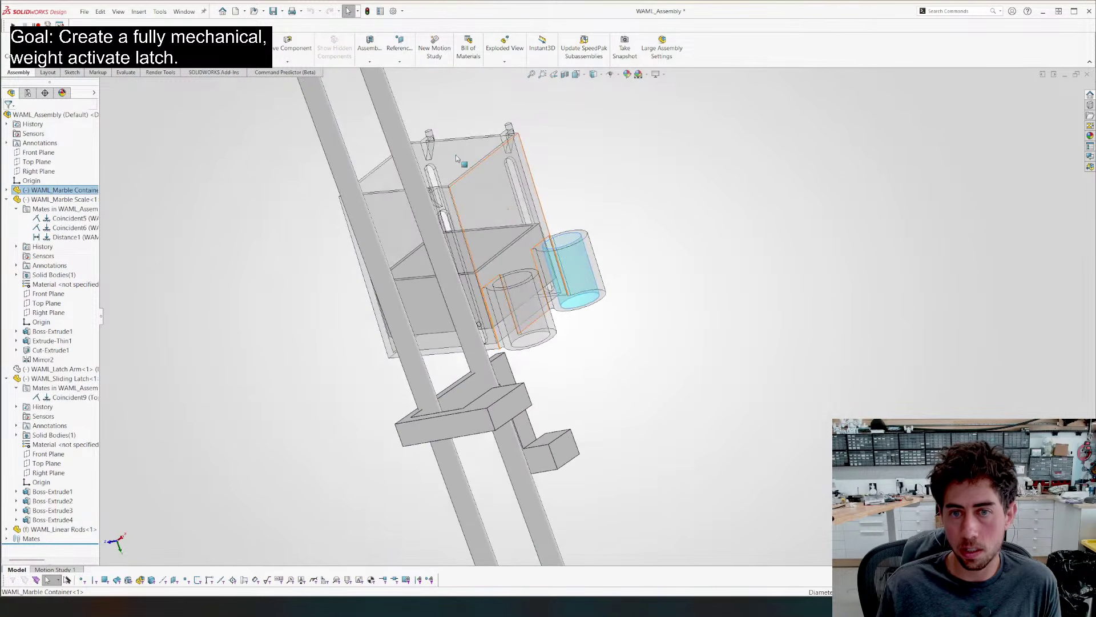
pyautogui.keyDown('ctrl'); pyautogui.click(397, 136); pyautogui.keyUp('ctrl')
pyautogui.click(491, 141)
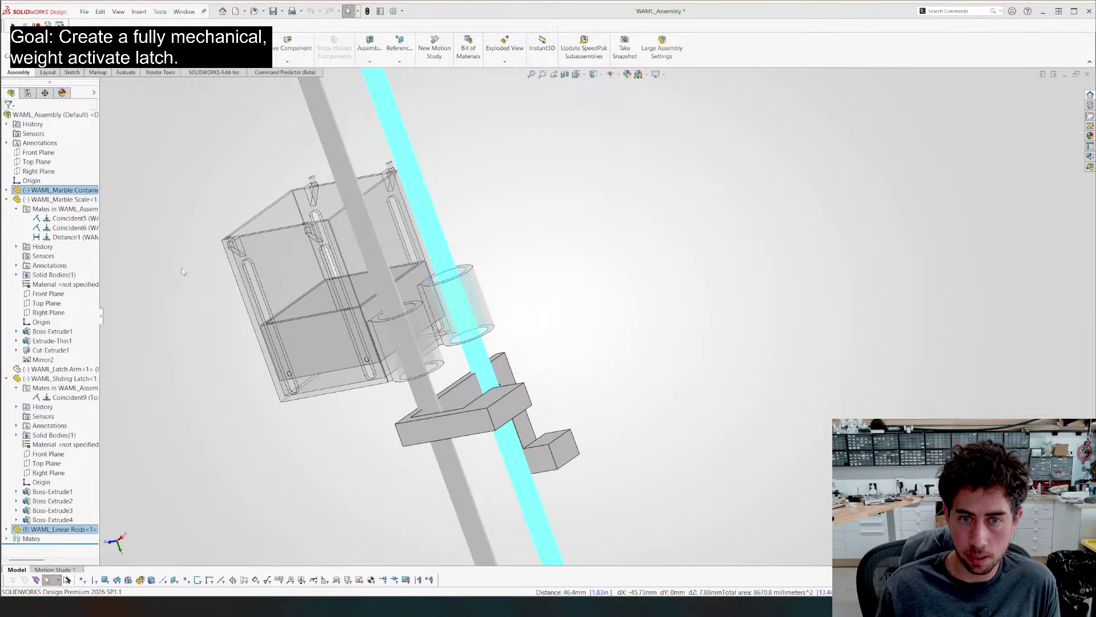
pyautogui.rightClick(450, 335)
# Mate the container's second bearing holder concentric with the second linear rod and finish mating
pyautogui.moveTo(425, 318); pyautogui.dragTo(457, 335, button='middle')
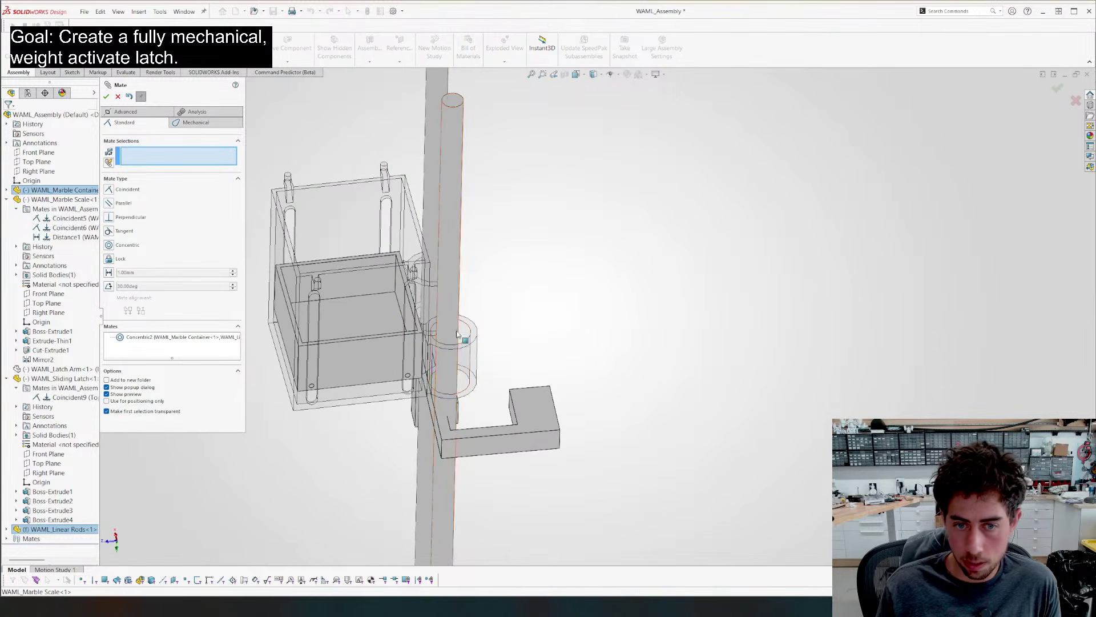
pyautogui.click(462, 334)
pyautogui.click(447, 268)
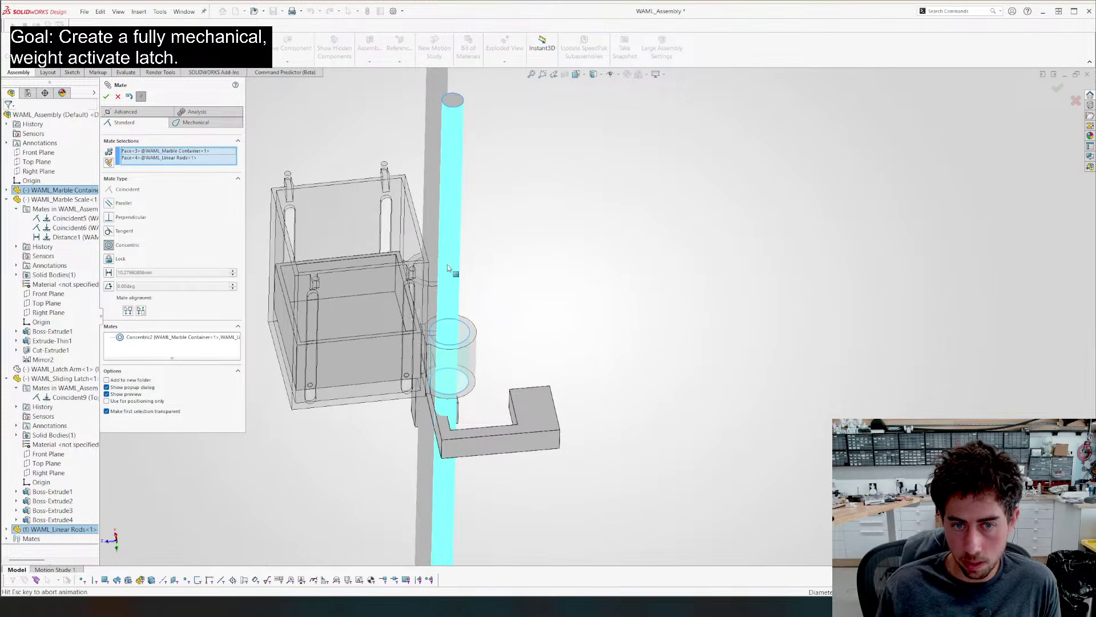
pyautogui.rightClick(654, 274)
pyautogui.scroll(5, 602, 344)
pyautogui.click(106, 97)
pyautogui.moveTo(324, 276); pyautogui.dragTo(558, 186, button='middle')
pyautogui.scroll(-1, 531, 400)
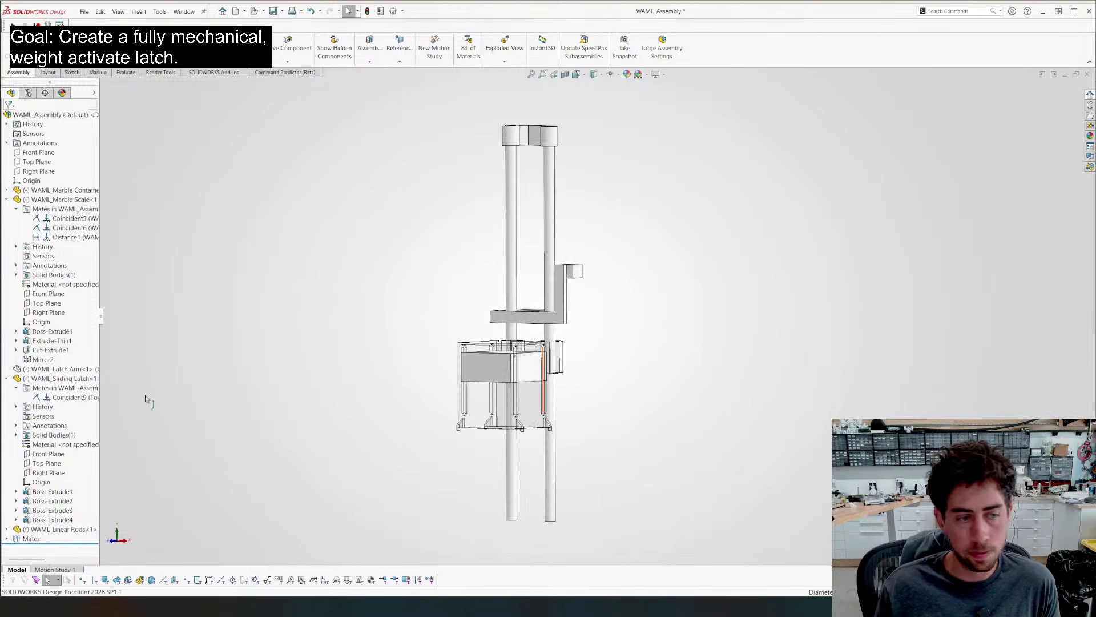
# Delete the two concentric mates between the marble container and the linear rods
pyautogui.click(474, 393)
pyautogui.click(7, 190)
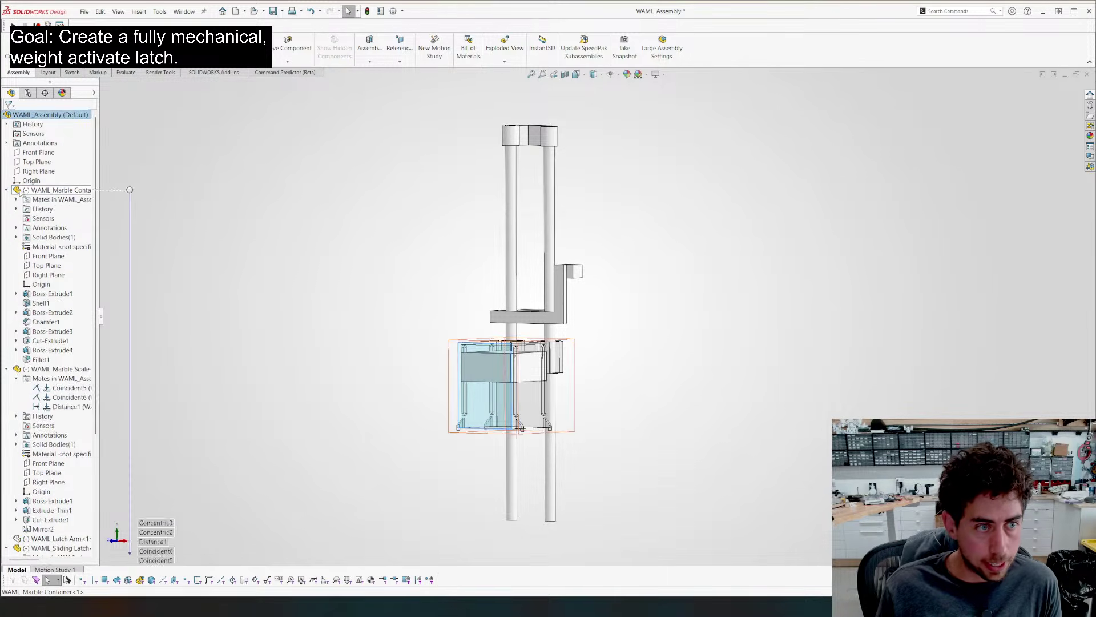
pyautogui.click(17, 199)
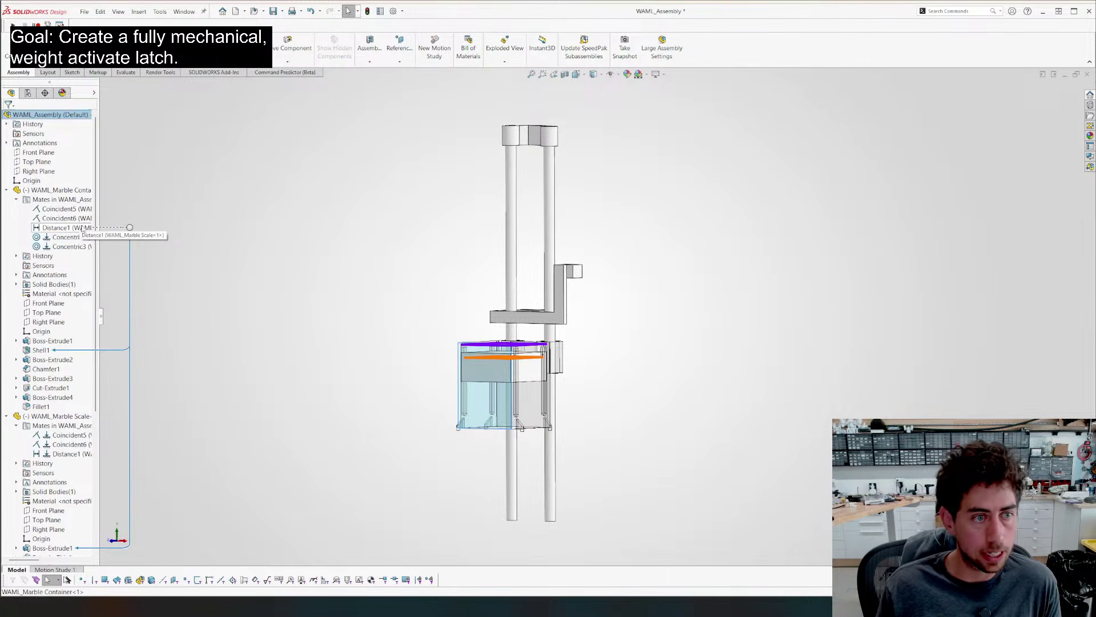
pyautogui.click(67, 238)
pyautogui.press('Delete')
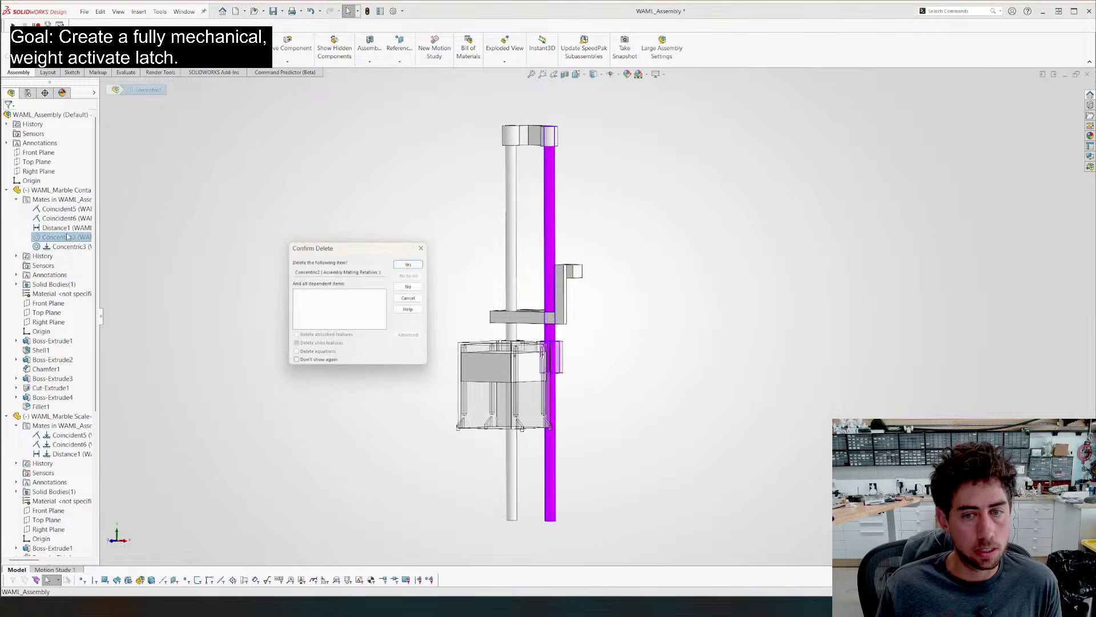
pyautogui.press('Return')
pyautogui.click(65, 210)
pyautogui.press('Delete')
pyautogui.press('Return')
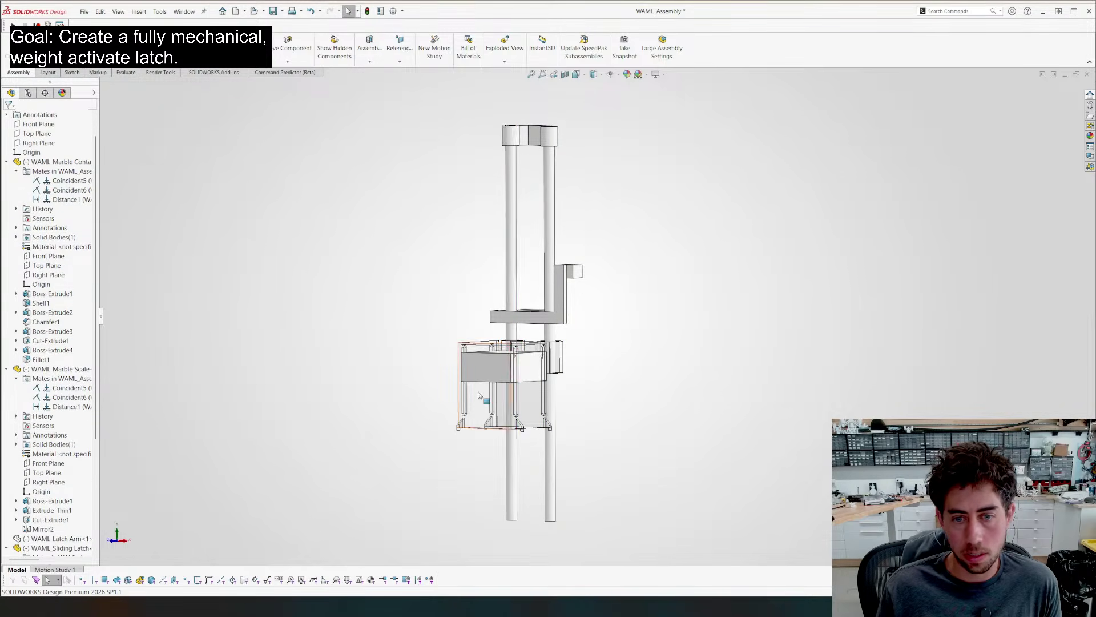
# Turn the marble container upright and mate its near bearing holder concentric with the near linear rod
pyautogui.moveTo(479, 400); pyautogui.dragTo(258, 267)
pyautogui.moveTo(587, 382); pyautogui.dragTo(576, 437, button='middle')
pyautogui.scroll(-4, 577, 438)
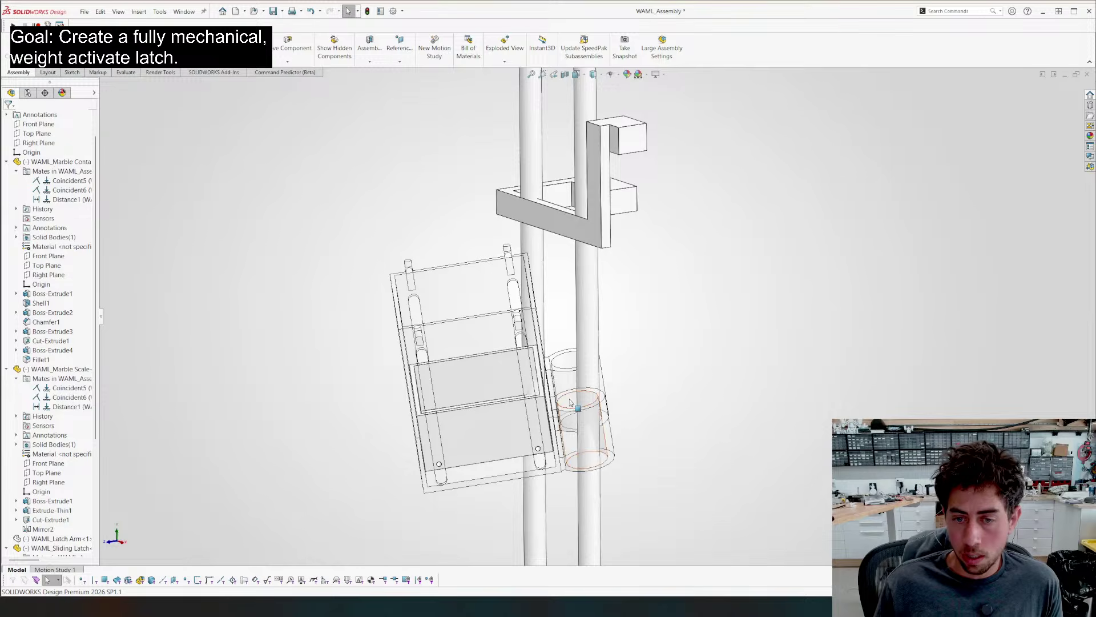
pyautogui.click(570, 402)
pyautogui.keyDown('ctrl'); pyautogui.click(586, 332); pyautogui.keyUp('ctrl')
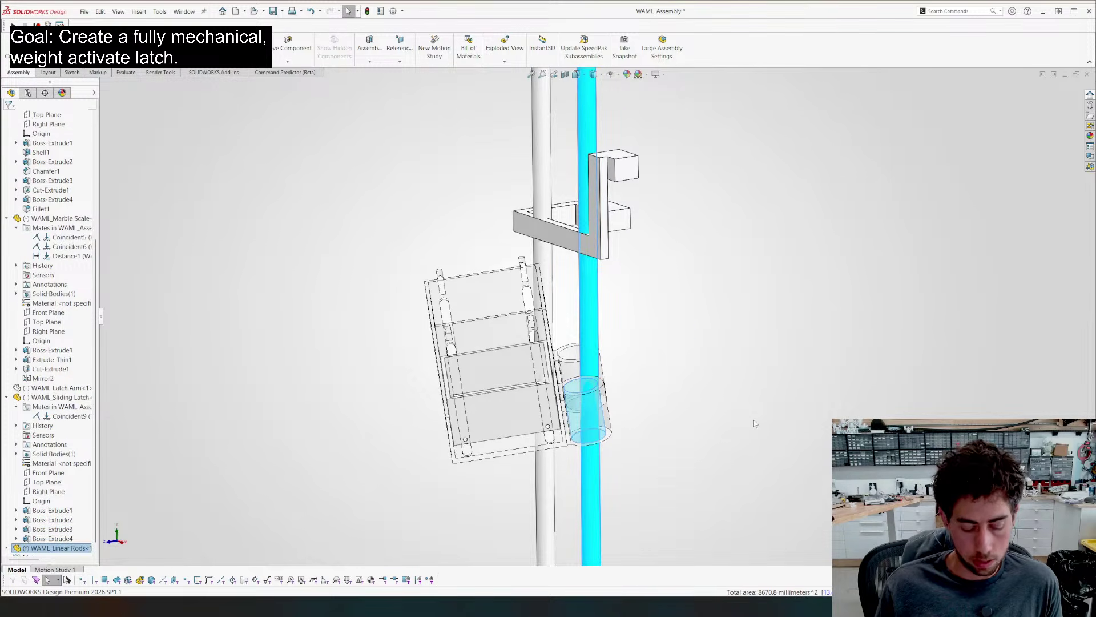
pyautogui.press('m')
pyautogui.press('Return')
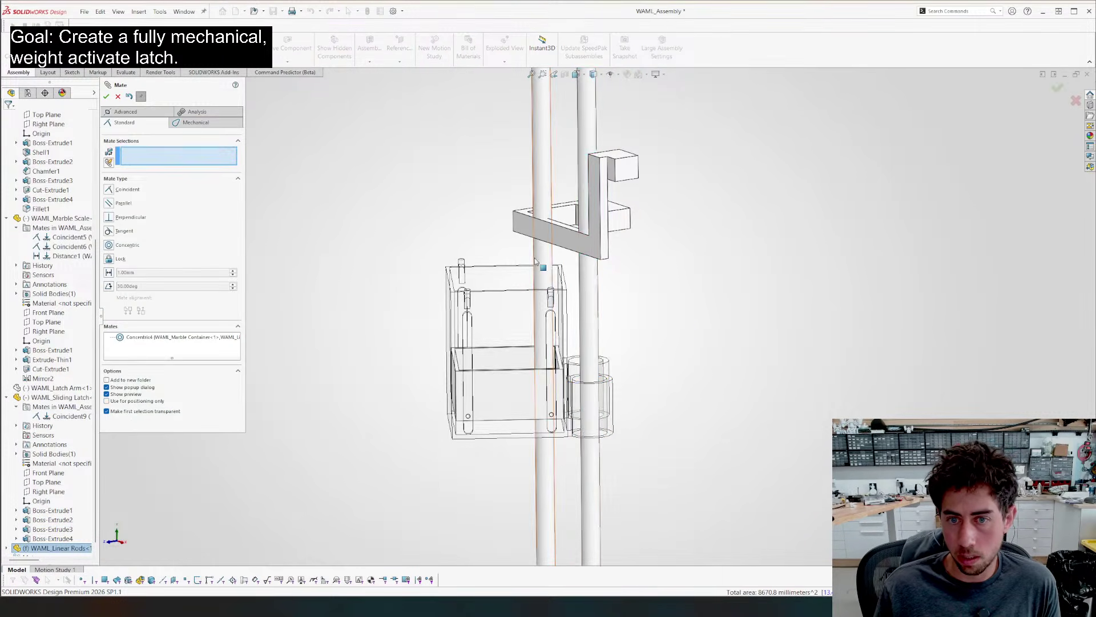
# Mate the upright container's remaining bearing holder concentric with the other linear rod and finish mating
pyautogui.click(536, 261)
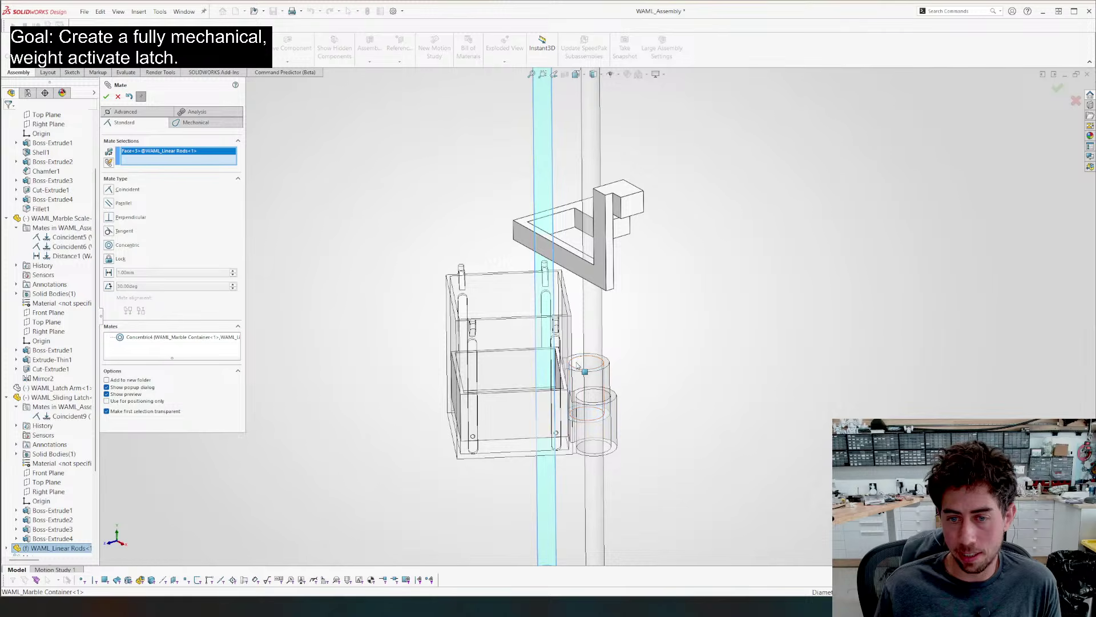
pyautogui.click(577, 365)
pyautogui.press('Return')
pyautogui.scroll(3, 406, 342)
pyautogui.moveTo(406, 343); pyautogui.dragTo(547, 342, button='middle')
pyautogui.moveTo(578, 290); pyautogui.dragTo(398, 278)
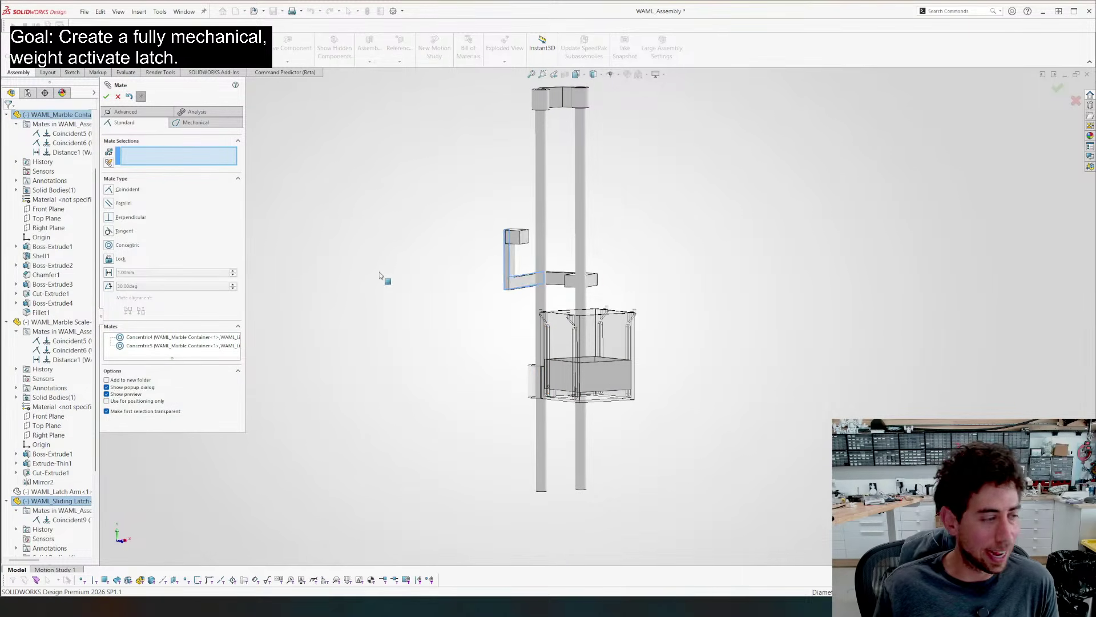
pyautogui.press('Escape')
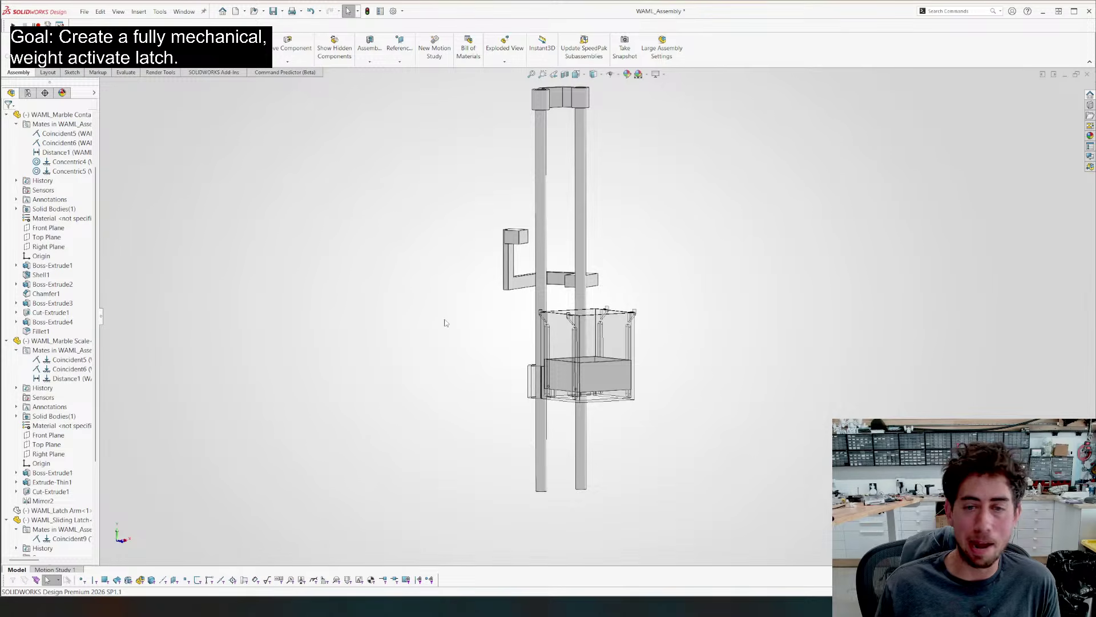
# Slide the marble container up along the linear rods to their upper end
pyautogui.moveTo(445, 323); pyautogui.dragTo(570, 389, button='middle')
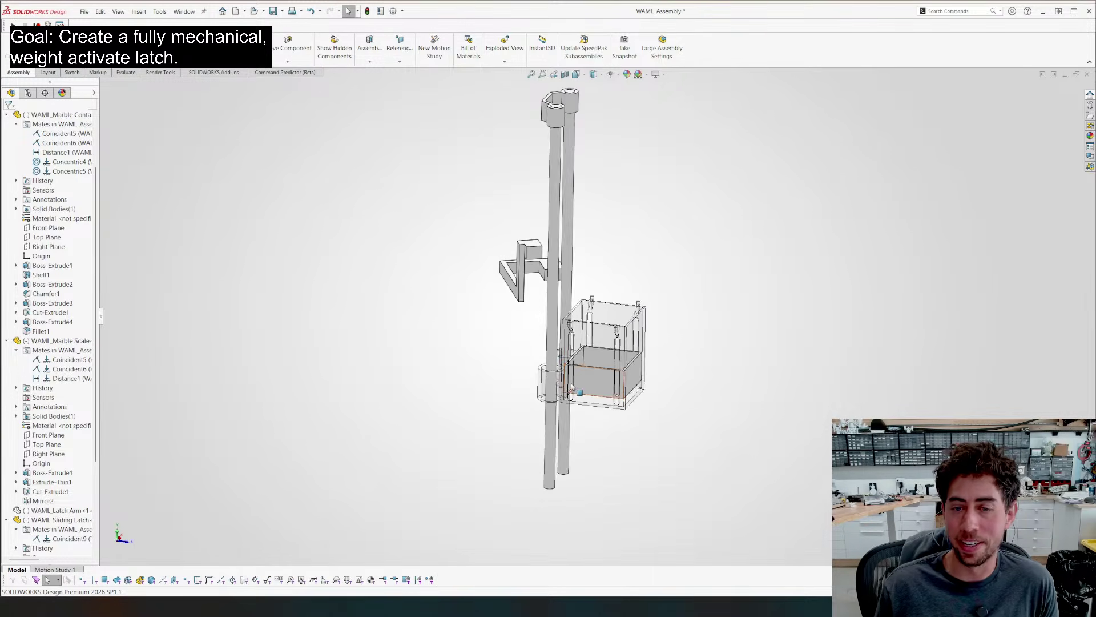
pyautogui.moveTo(571, 388); pyautogui.dragTo(593, 242)
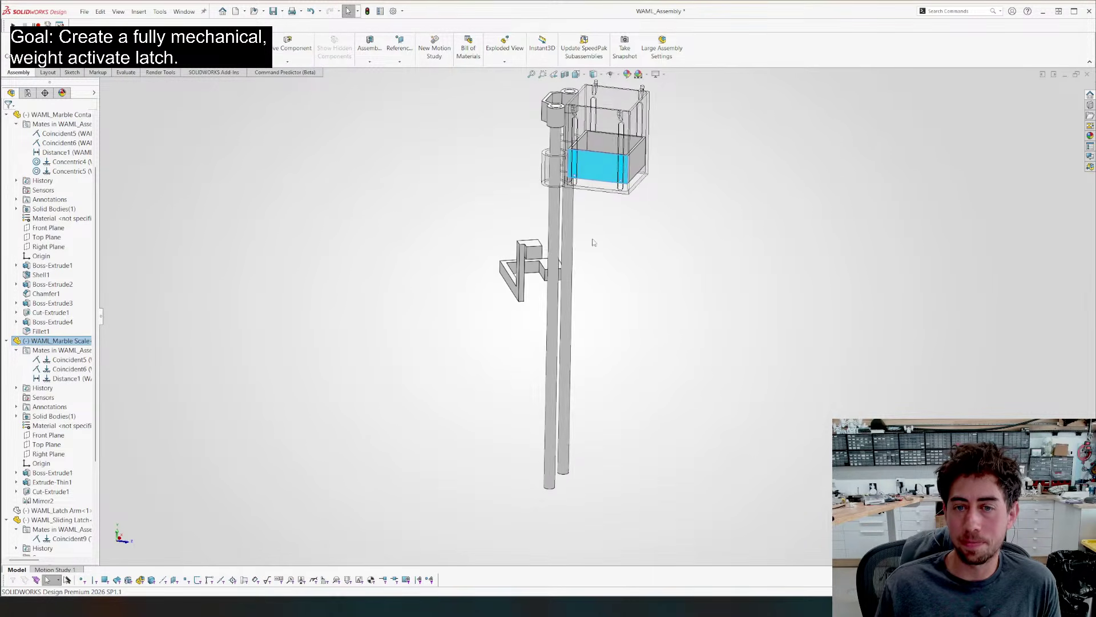
pyautogui.moveTo(592, 243); pyautogui.dragTo(518, 243, button='middle')
# Delete the sliding latch's coincident mate to free it for reorientation
pyautogui.moveTo(522, 290); pyautogui.dragTo(431, 406, button='right')
pyautogui.moveTo(430, 241); pyautogui.dragTo(717, 203, button='right')
pyautogui.click(349, 10)
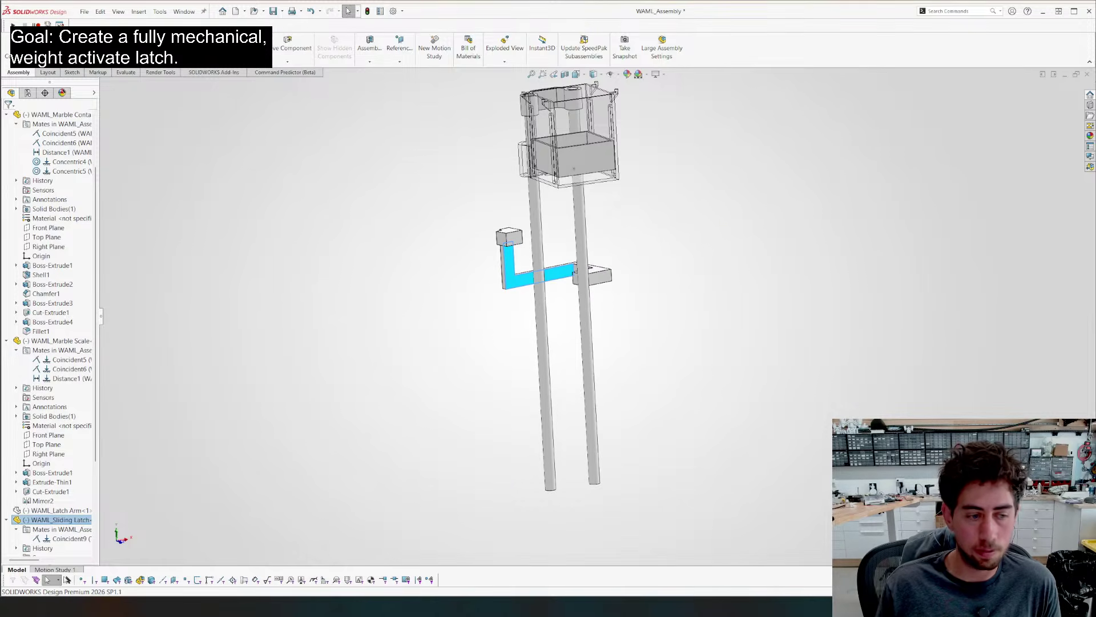
pyautogui.click(43, 539)
pyautogui.rightClick(45, 539)
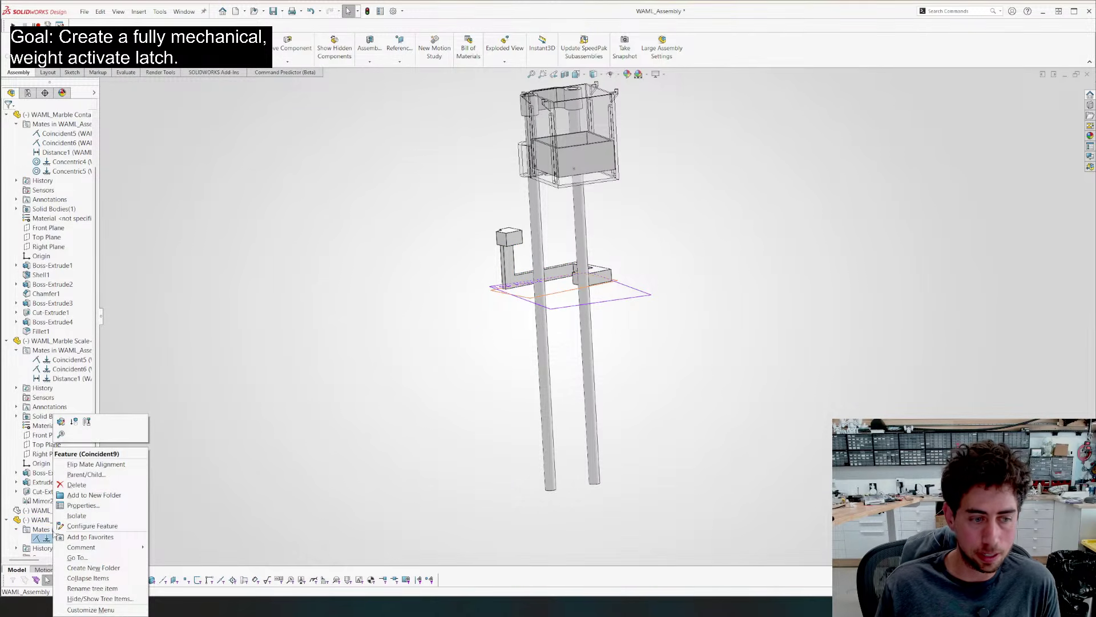
pyautogui.click(95, 463)
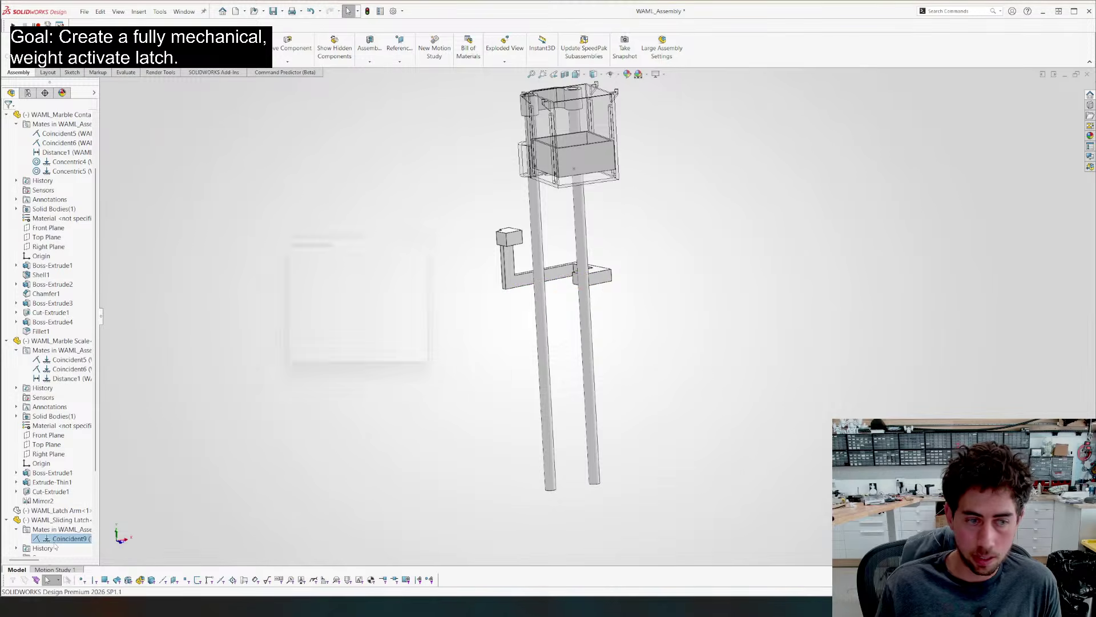
# Turn the sliding latch upside down below the marble container so that its stepped arm points downward
pyautogui.moveTo(508, 287)
pyautogui.mouseDown()
pyautogui.moveTo(428, 379)
pyautogui.moveTo(265, 152)
pyautogui.moveTo(231, 3)
pyautogui.mouseUp()
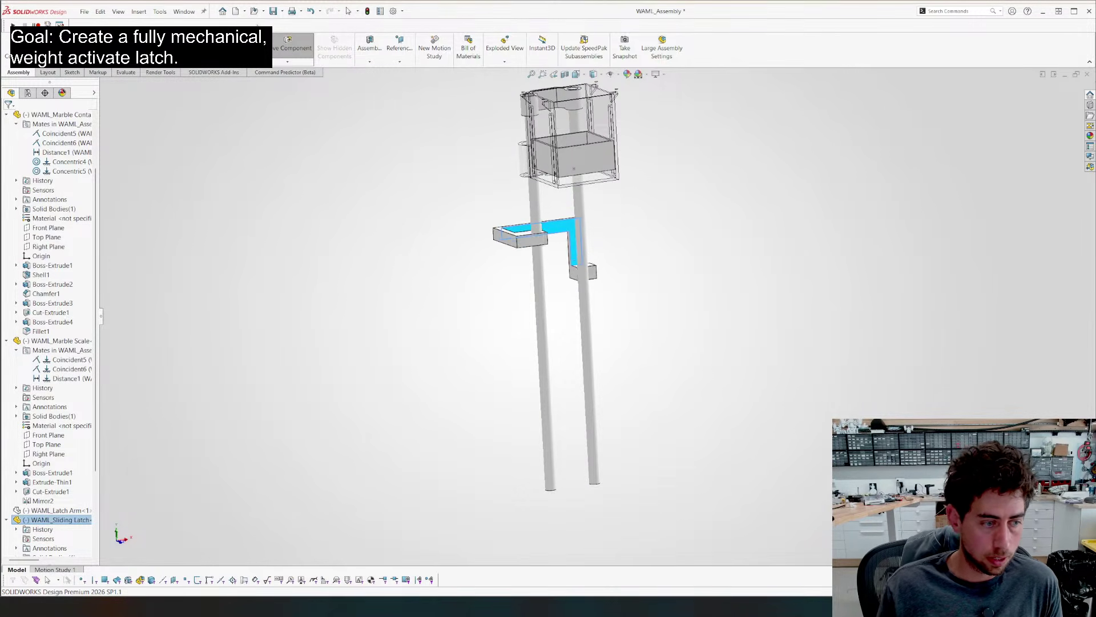
pyautogui.click(264, 274)
pyautogui.scroll(4, 240, 268)
pyautogui.hotkey('ctrl', '1')
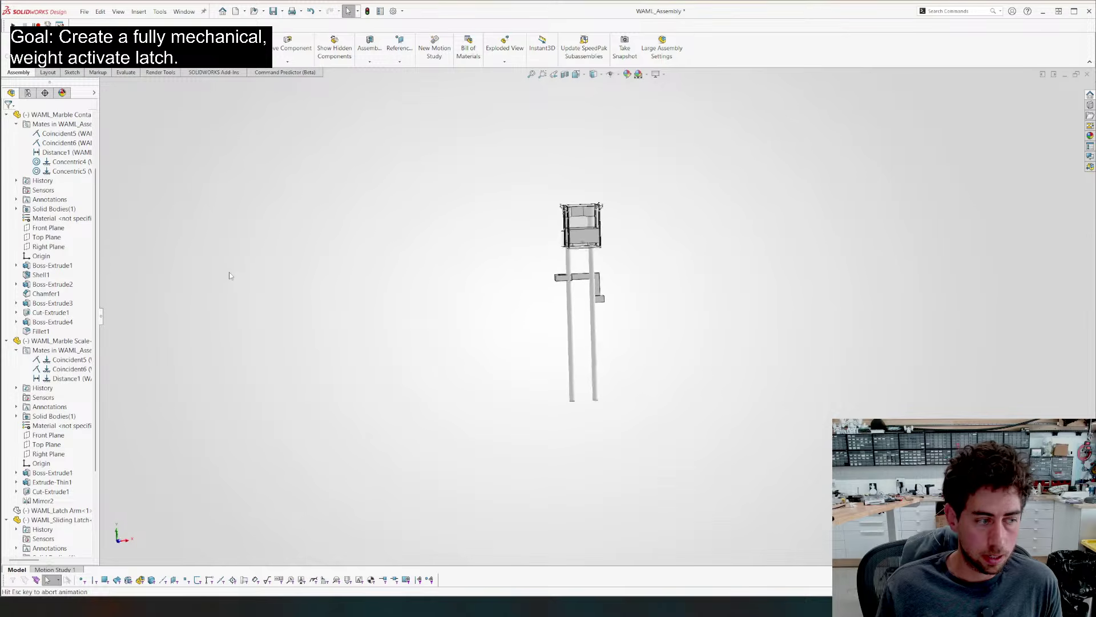
pyautogui.scroll(-3, 566, 243)
pyautogui.scroll(-2, 586, 257)
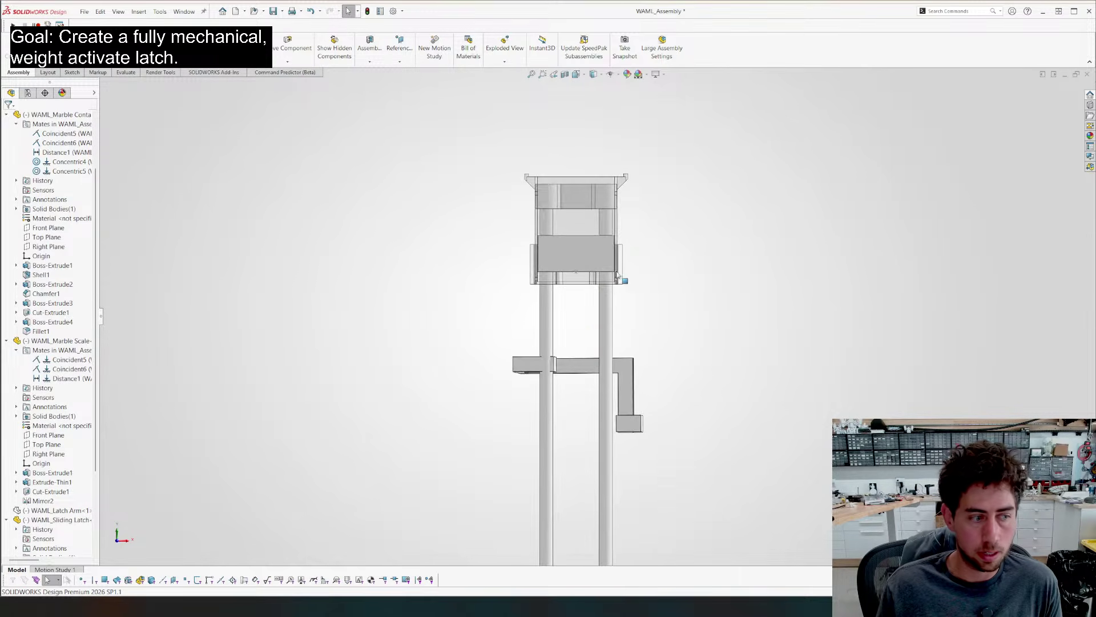
# Move the sliding latch up to the marble container's height and shift it sideways until it lies across the linear rods
pyautogui.moveTo(573, 365); pyautogui.dragTo(573, 223)
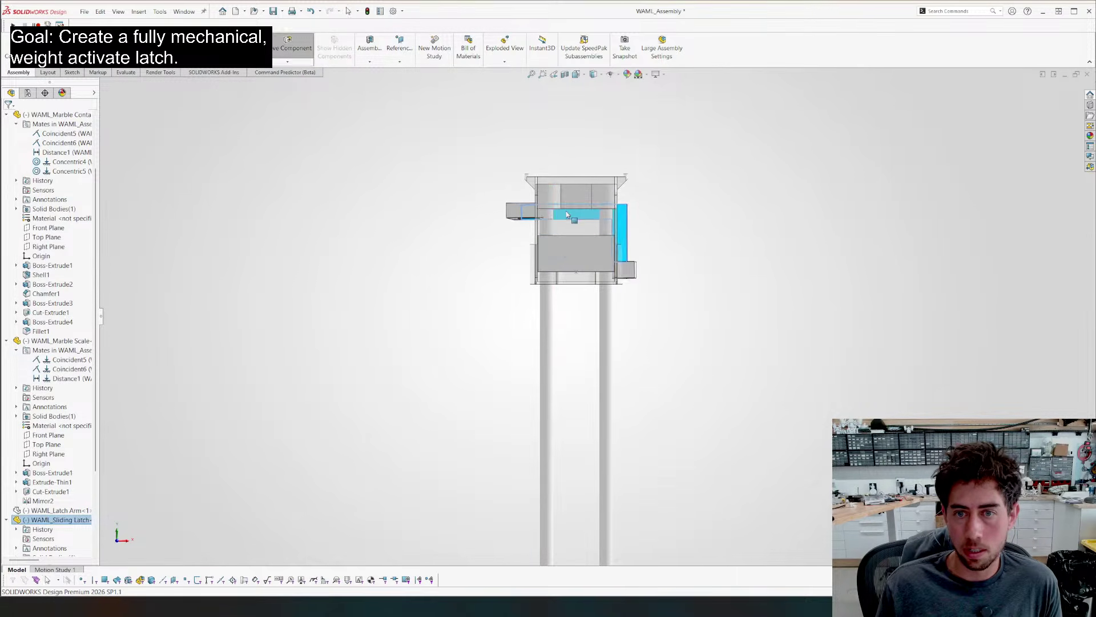
pyautogui.moveTo(482, 244); pyautogui.dragTo(502, 260, button='middle')
pyautogui.click(481, 249)
pyautogui.moveTo(502, 260); pyautogui.dragTo(476, 251)
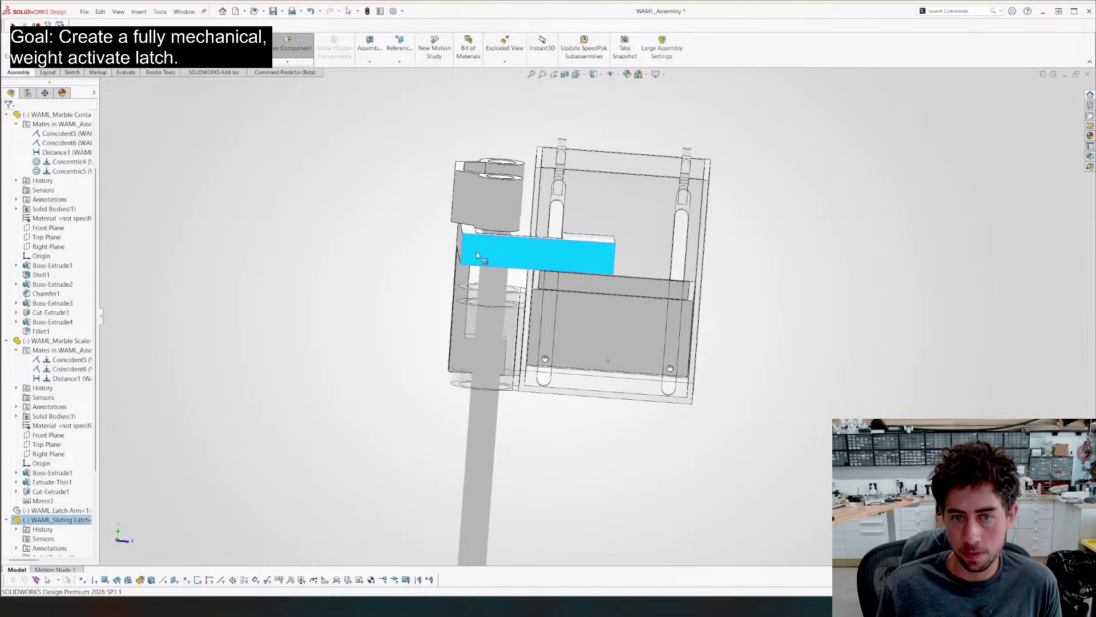
pyautogui.press('Escape')
# Adjust the sliding latch's position so it sits directly beneath the bracket joining the upper ends of the linear rods
pyautogui.moveTo(359, 304); pyautogui.dragTo(478, 334, button='middle')
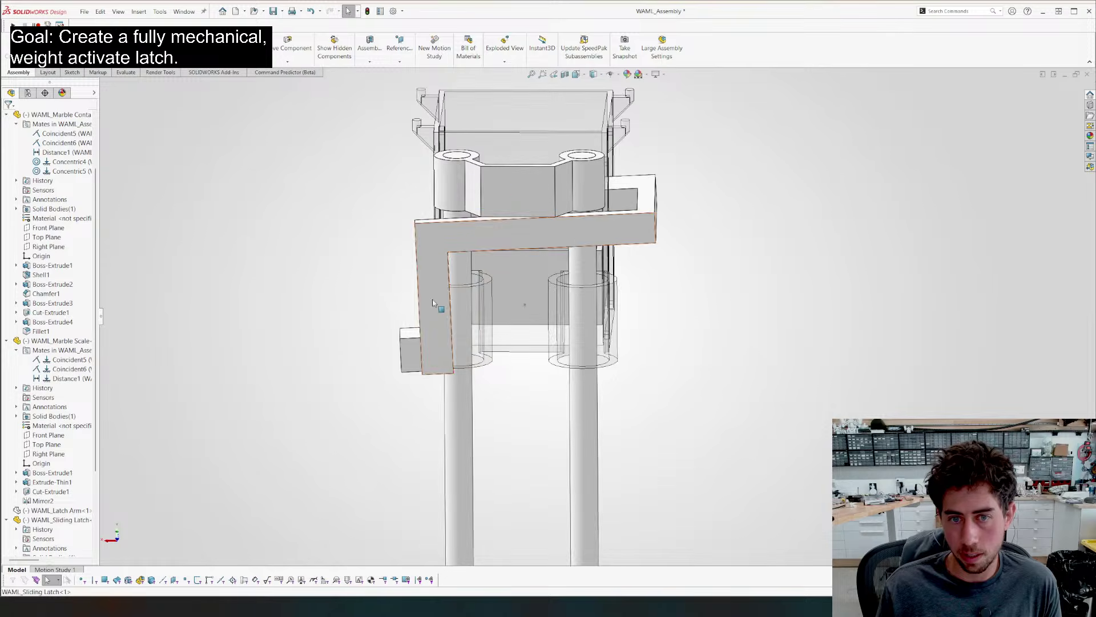
pyautogui.moveTo(422, 302); pyautogui.dragTo(430, 304)
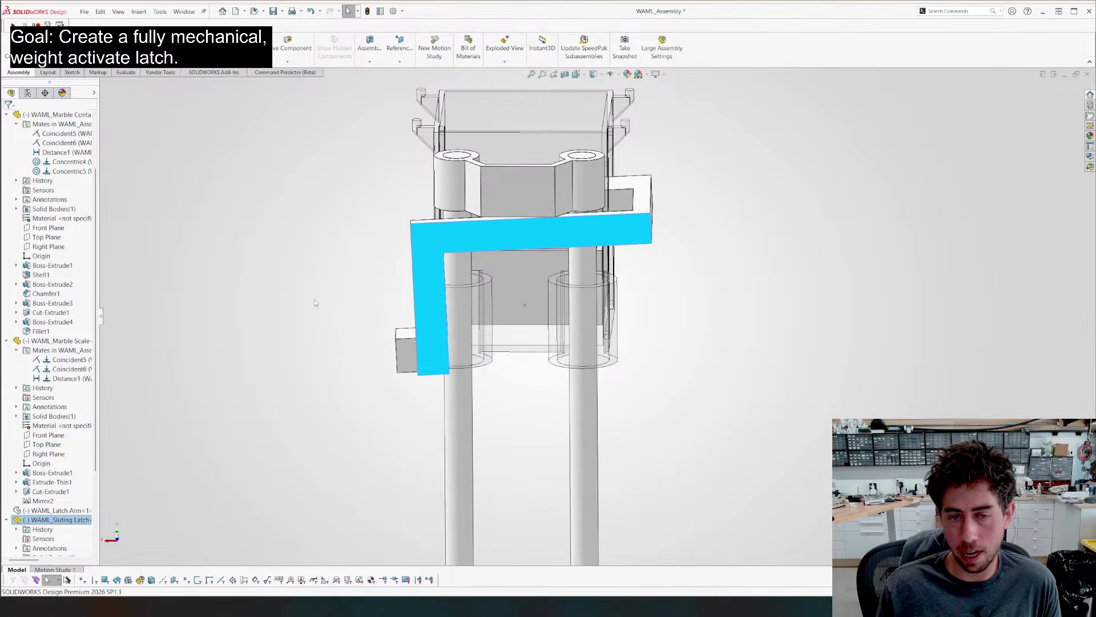
pyautogui.click(314, 300)
pyautogui.moveTo(314, 299); pyautogui.dragTo(565, 320, button='middle')
pyautogui.moveTo(476, 258); pyautogui.dragTo(463, 228)
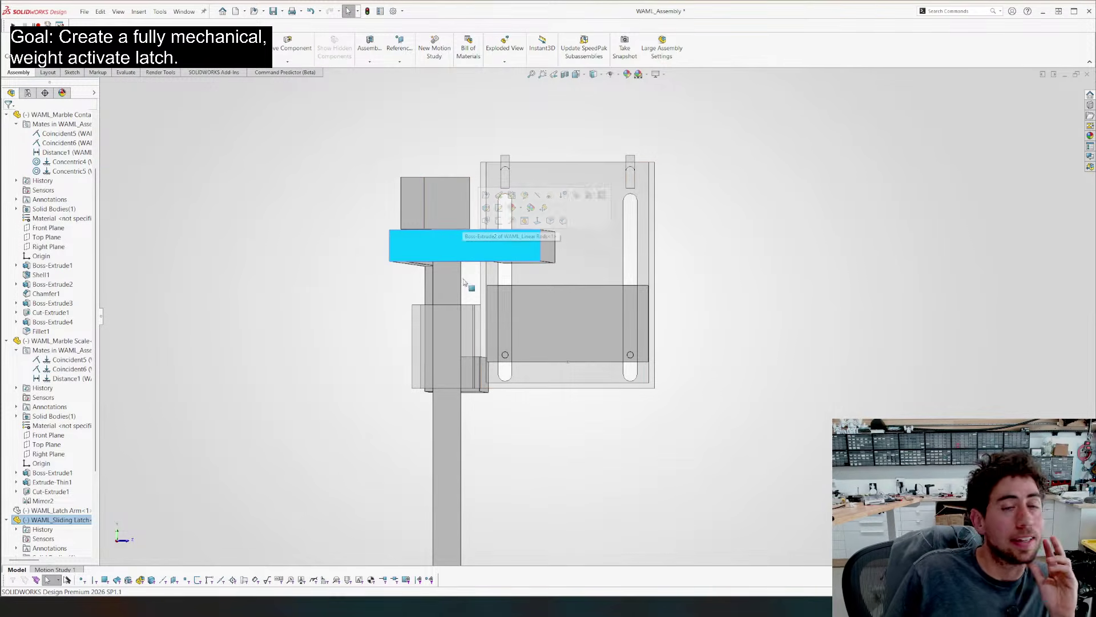
pyautogui.moveTo(470, 286); pyautogui.dragTo(579, 228, button='middle')
pyautogui.scroll(-3, 557, 228)
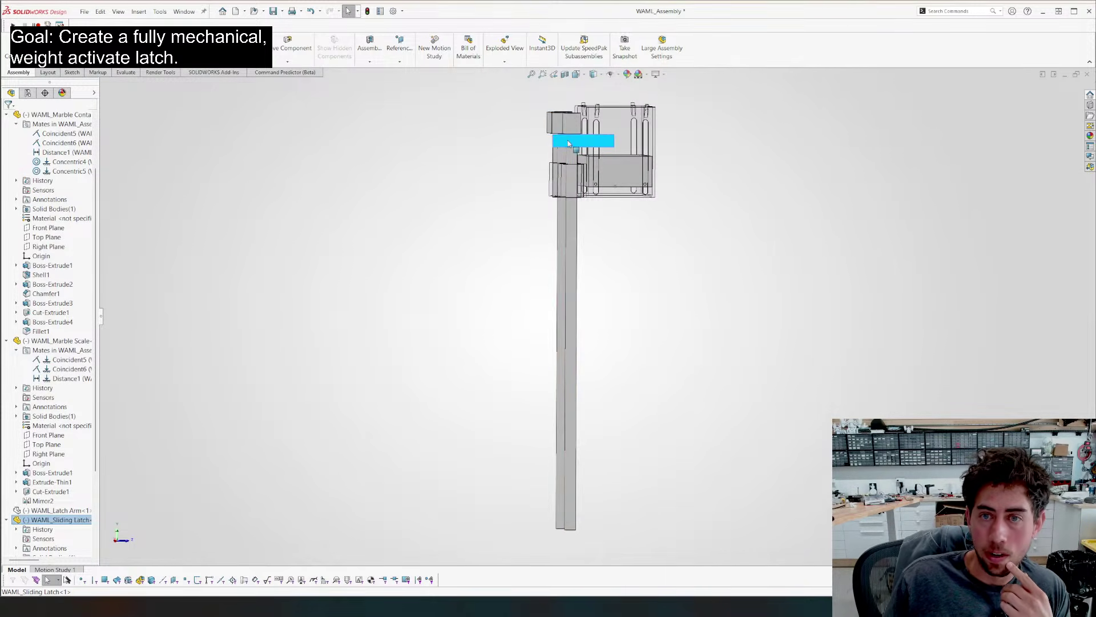
pyautogui.moveTo(569, 143); pyautogui.dragTo(587, 148)
# Examine how the sliding latch sits relative to the linear rods, their upper bracket and the marble container
pyautogui.scroll(1, 581, 152)
pyautogui.click(575, 200)
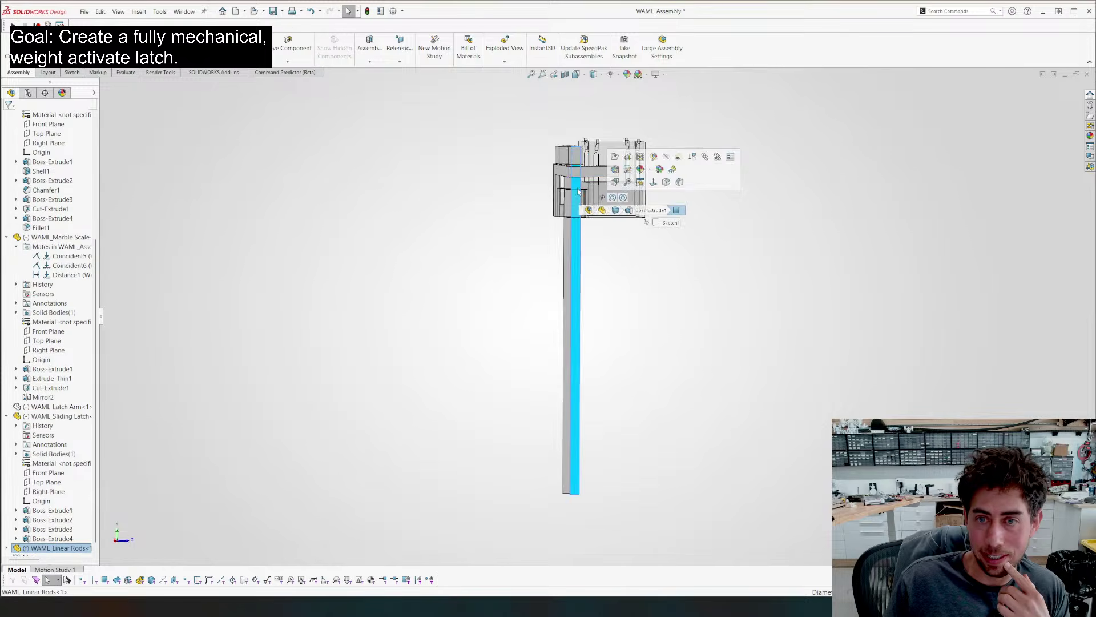
pyautogui.scroll(-5, 572, 183)
pyautogui.click(571, 221)
pyautogui.moveTo(545, 237); pyautogui.dragTo(403, 282, button='middle')
pyautogui.moveTo(399, 280); pyautogui.dragTo(749, 166, button='middle')
pyautogui.scroll(-2, 685, 210)
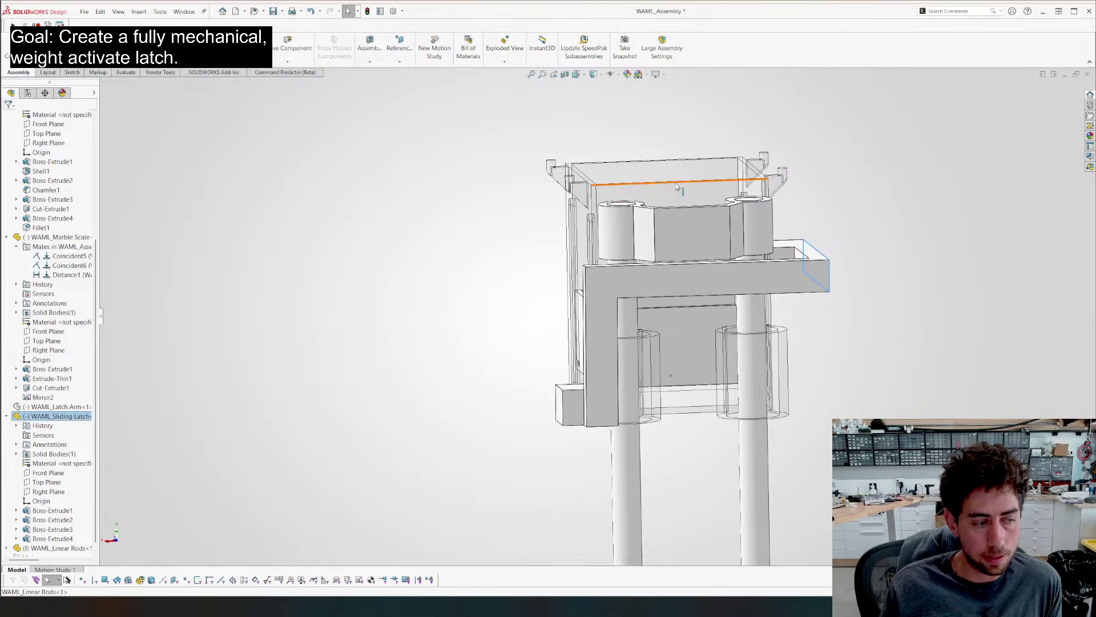
pyautogui.scroll(3, 680, 186)
pyautogui.scroll(-4, 679, 277)
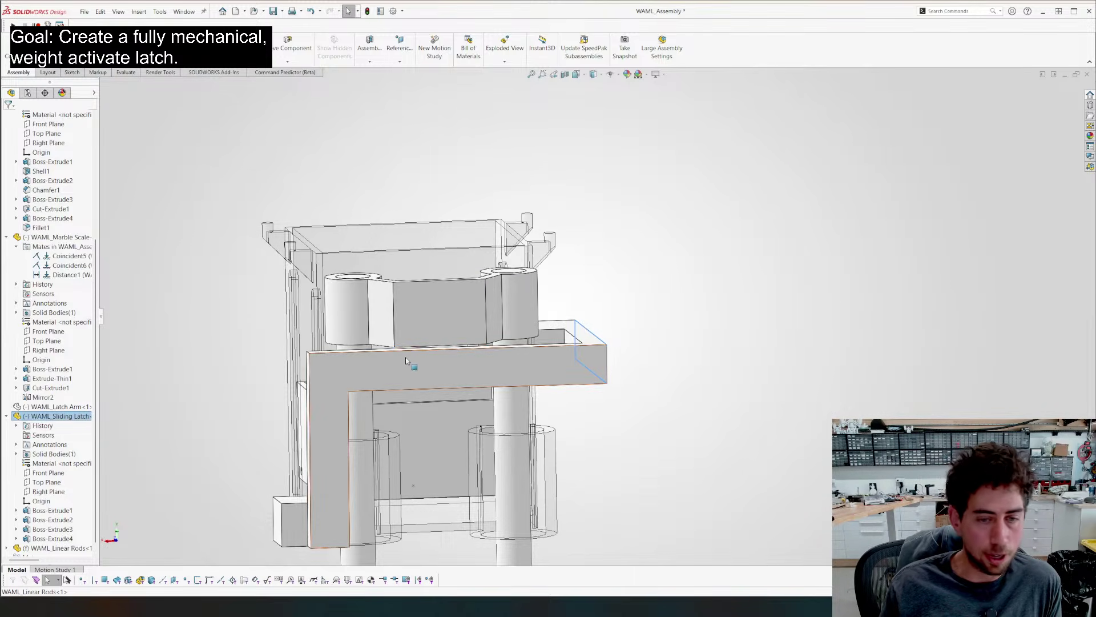
# Open the sliding latch part, set the width of its long arm to 12 mm and rebuild it
pyautogui.rightClick(419, 363)
pyautogui.click(430, 283)
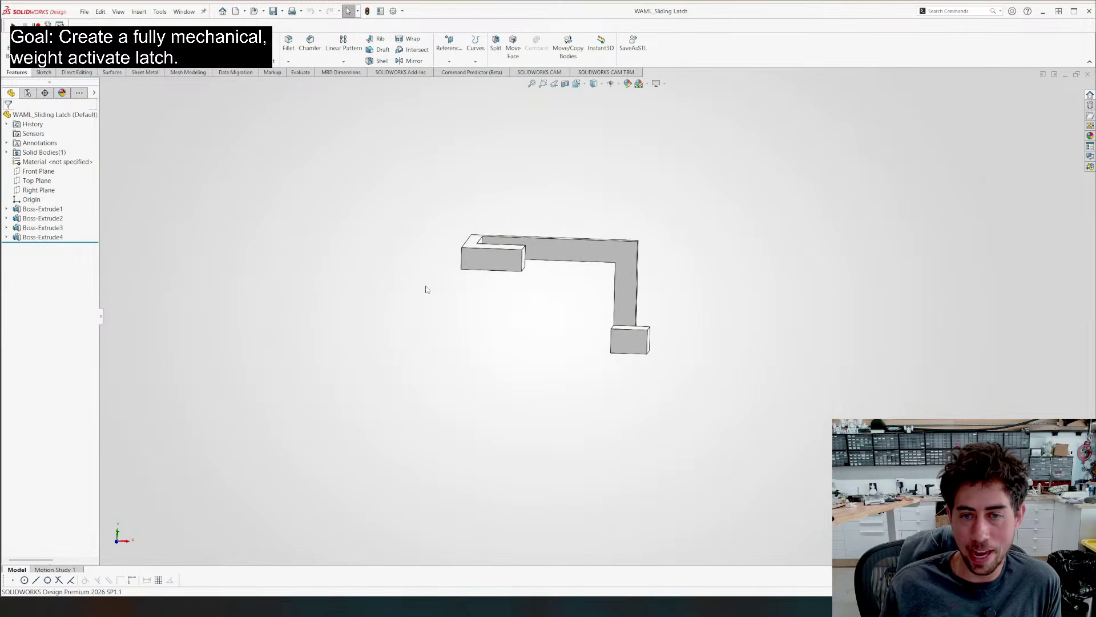
pyautogui.click(568, 246)
pyautogui.moveTo(568, 246); pyautogui.dragTo(547, 196, button='middle')
pyautogui.scroll(-5, 526, 294)
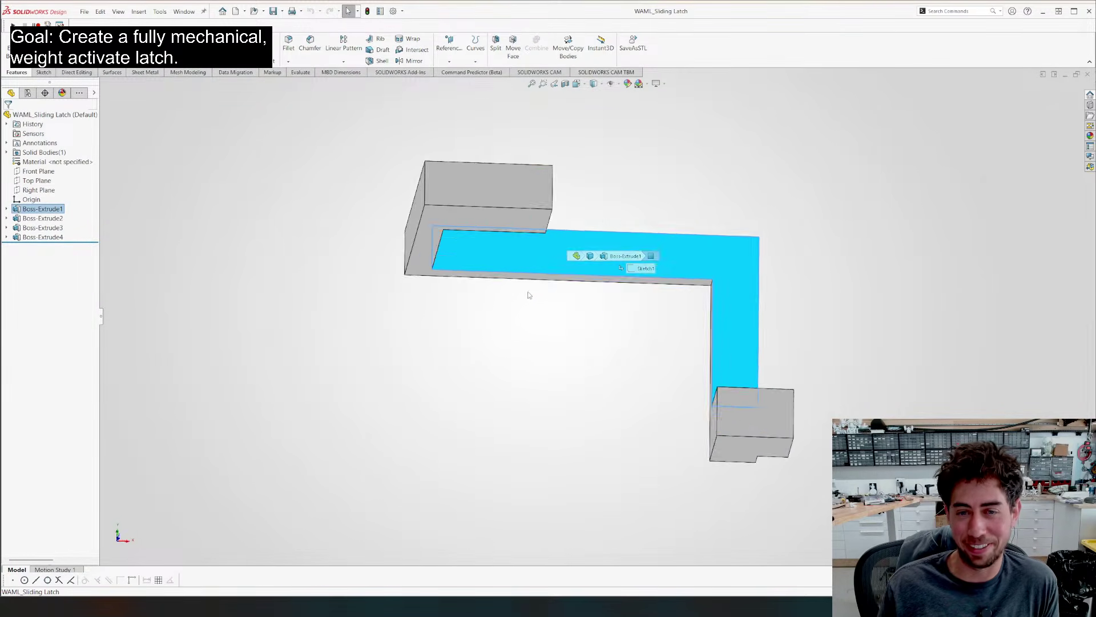
pyautogui.doubleClick(507, 304)
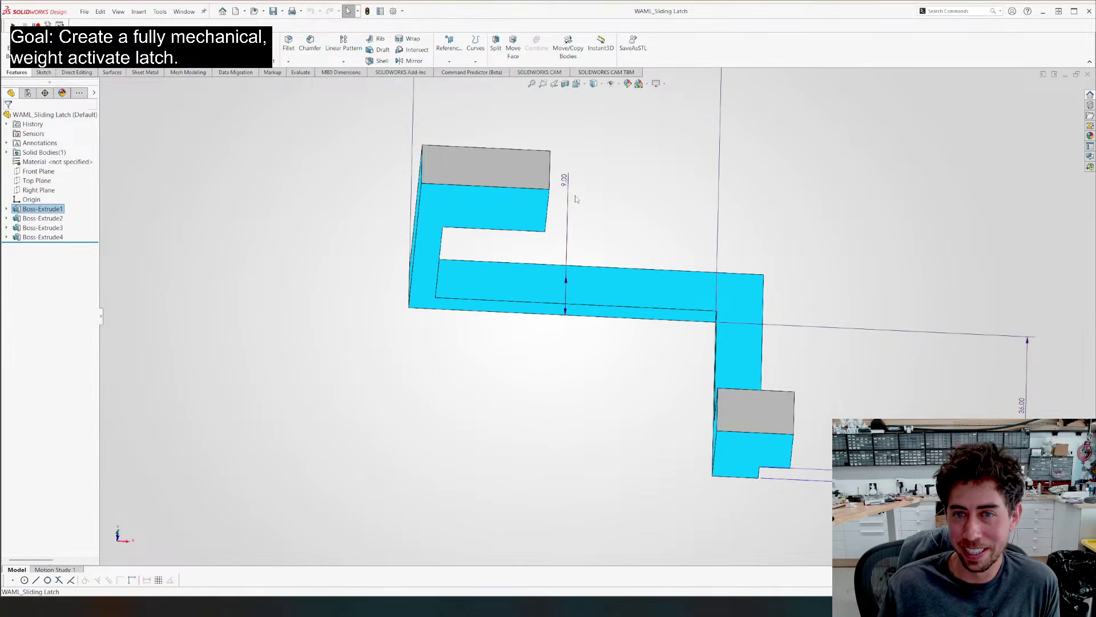
pyautogui.doubleClick(568, 179)
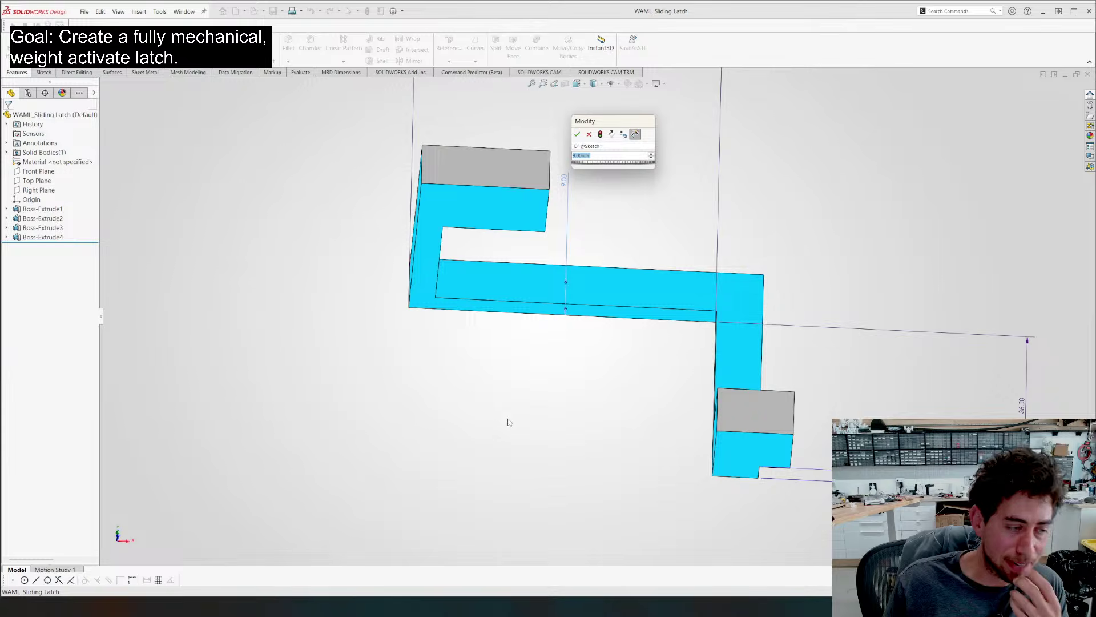
pyautogui.write('12')
pyautogui.press('Return')
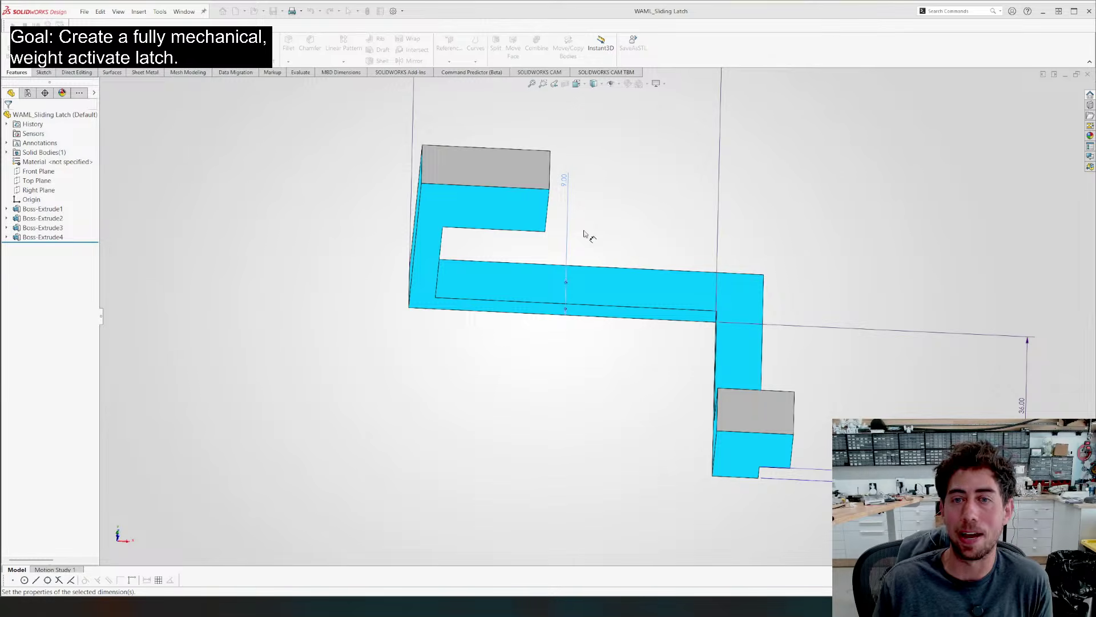
pyautogui.hotkey('ctrl', 'b')
pyautogui.scroll(1, 361, 235)
pyautogui.moveTo(361, 235); pyautogui.dragTo(361, 289, button='middle')
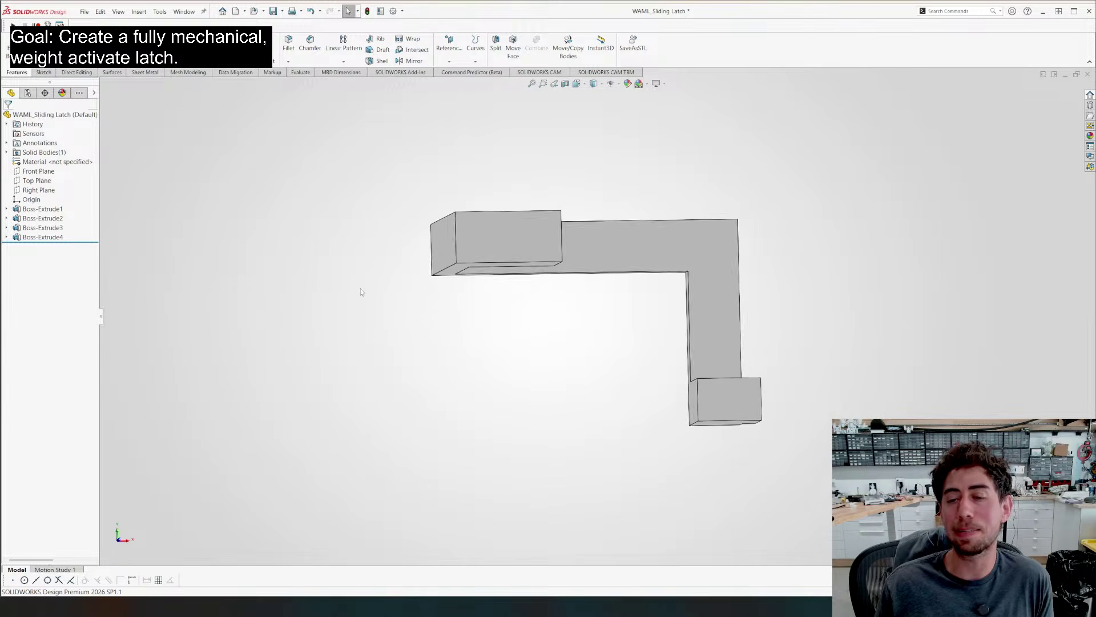
pyautogui.hotkey('ctrl', '1')
# Return to the assembly and open the linear rods part for editing, with its upper bracket in view
pyautogui.hotkey('ctrl', 'Tab')
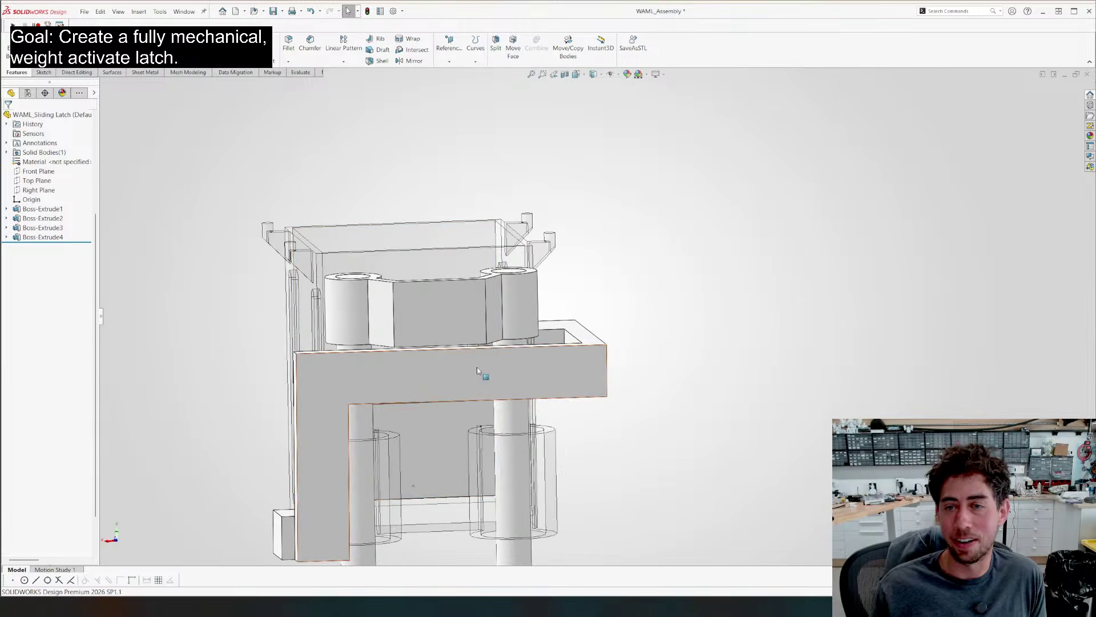
pyautogui.moveTo(454, 317); pyautogui.dragTo(450, 310, button='middle')
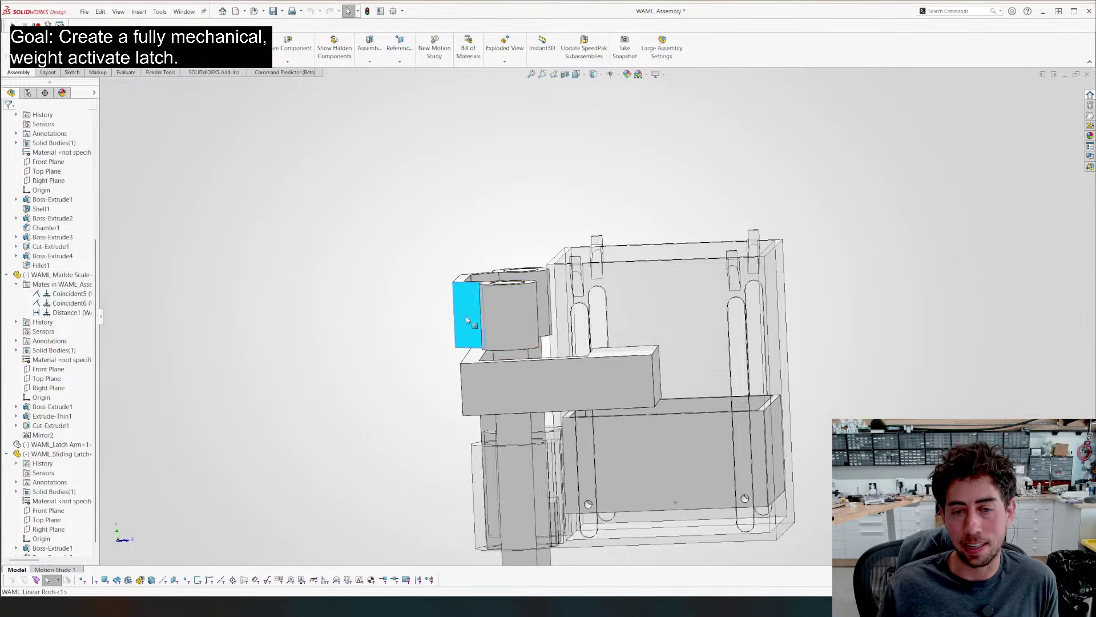
pyautogui.rightClick(466, 320)
pyautogui.click(486, 284)
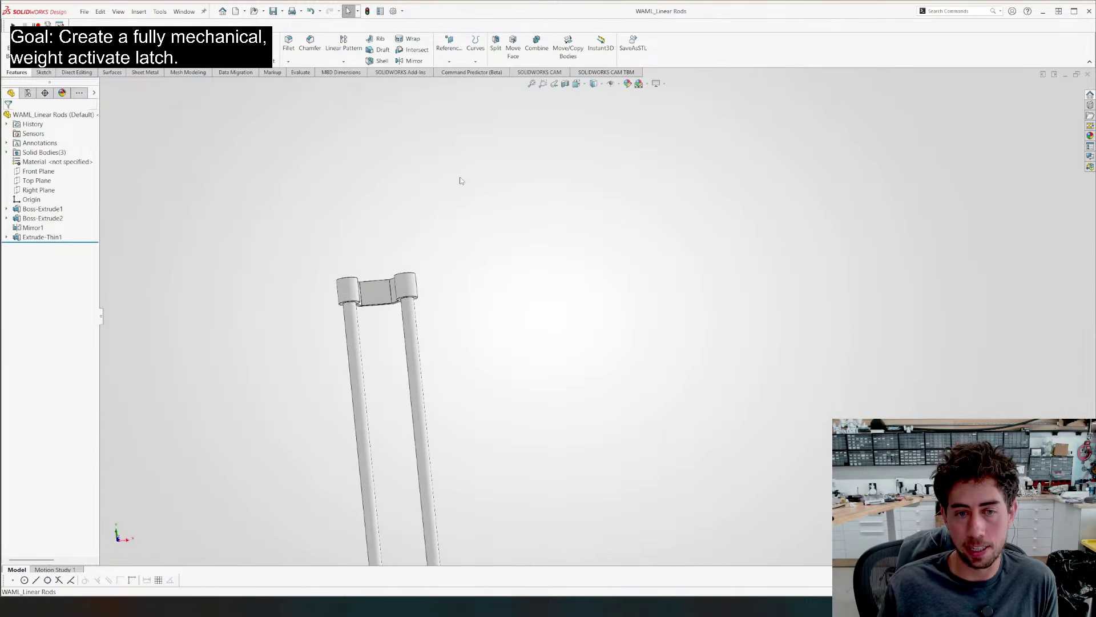
pyautogui.moveTo(461, 181); pyautogui.dragTo(335, 471, button='middle')
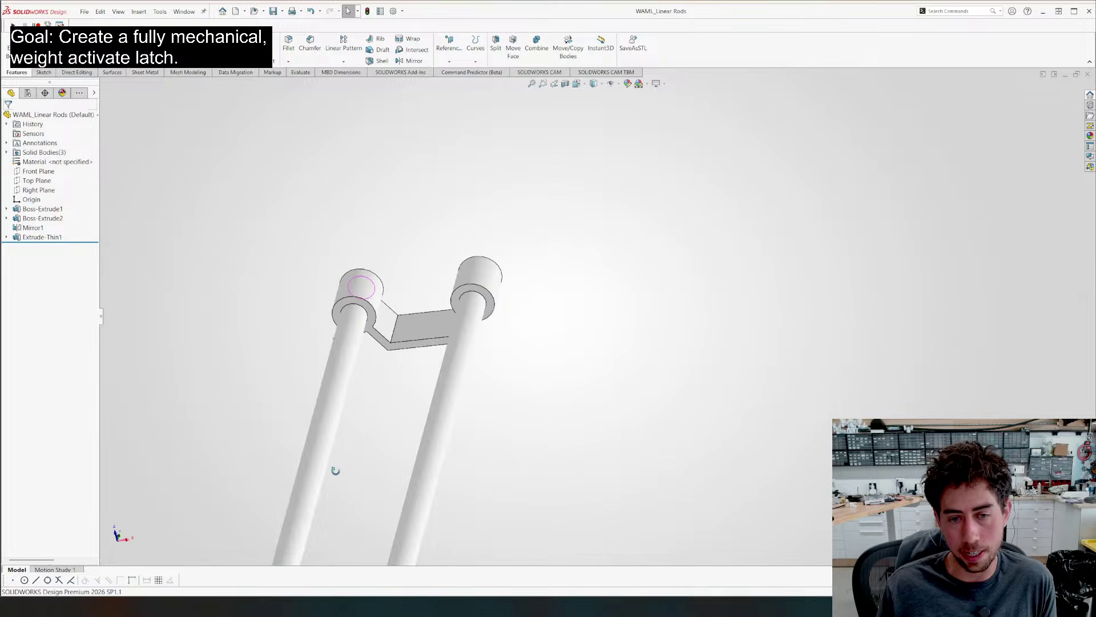
pyautogui.hotkey('ctrl', '1')
pyautogui.scroll(-3, 434, 302)
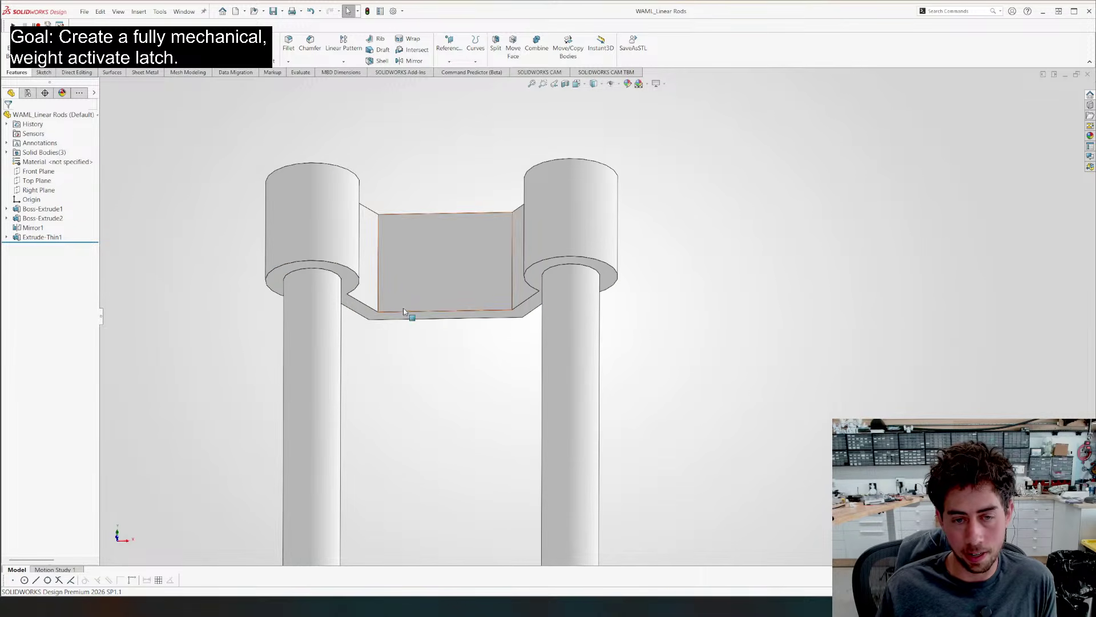
pyautogui.moveTo(410, 315); pyautogui.dragTo(349, 260, button='middle')
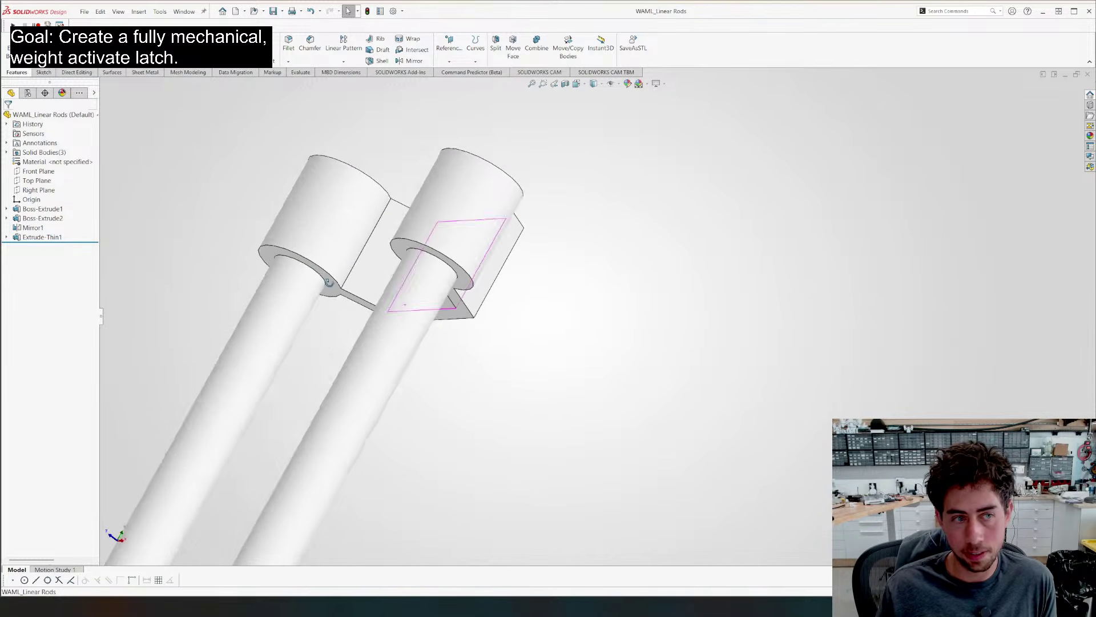
# Sketch a closed C-shaped profile on the Right Plane, hanging from the bracket's lower outer corner, about 4.8 mm wide and 20 mm tall
pyautogui.click(39, 190)
pyautogui.scroll(3, 443, 277)
pyautogui.moveTo(443, 276); pyautogui.dragTo(486, 289, button='middle')
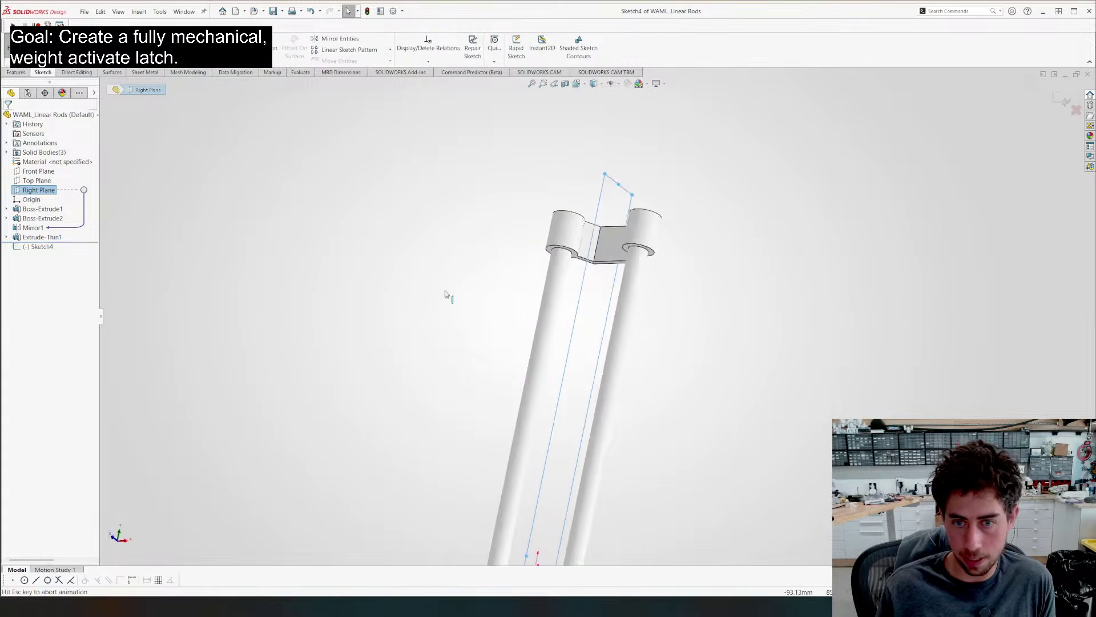
pyautogui.scroll(-8, 620, 147)
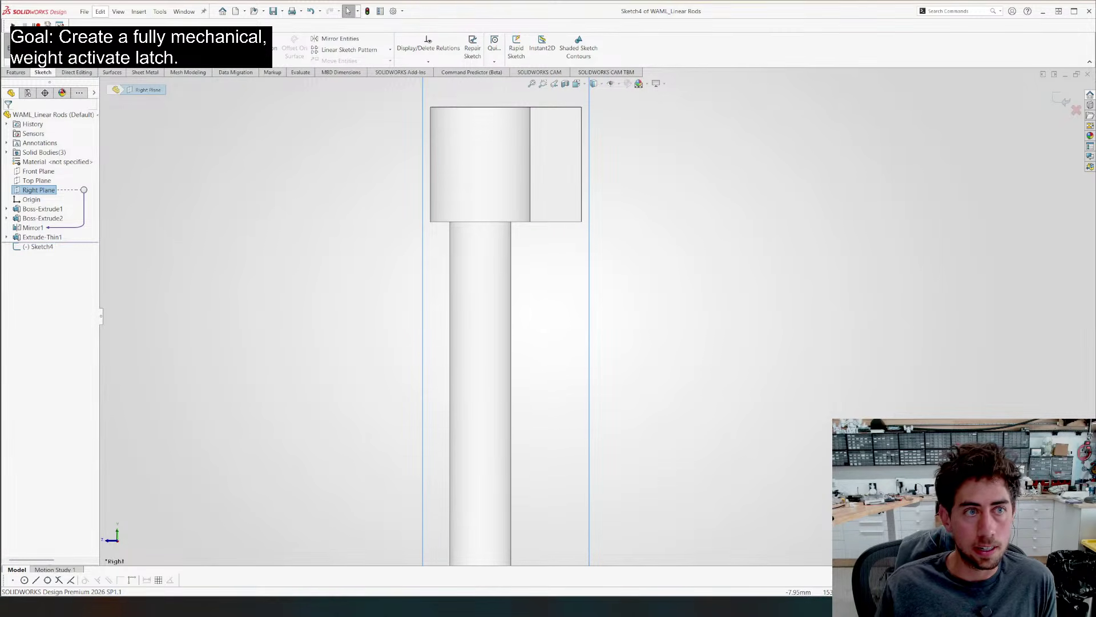
pyautogui.press('l')
pyautogui.click(582, 221)
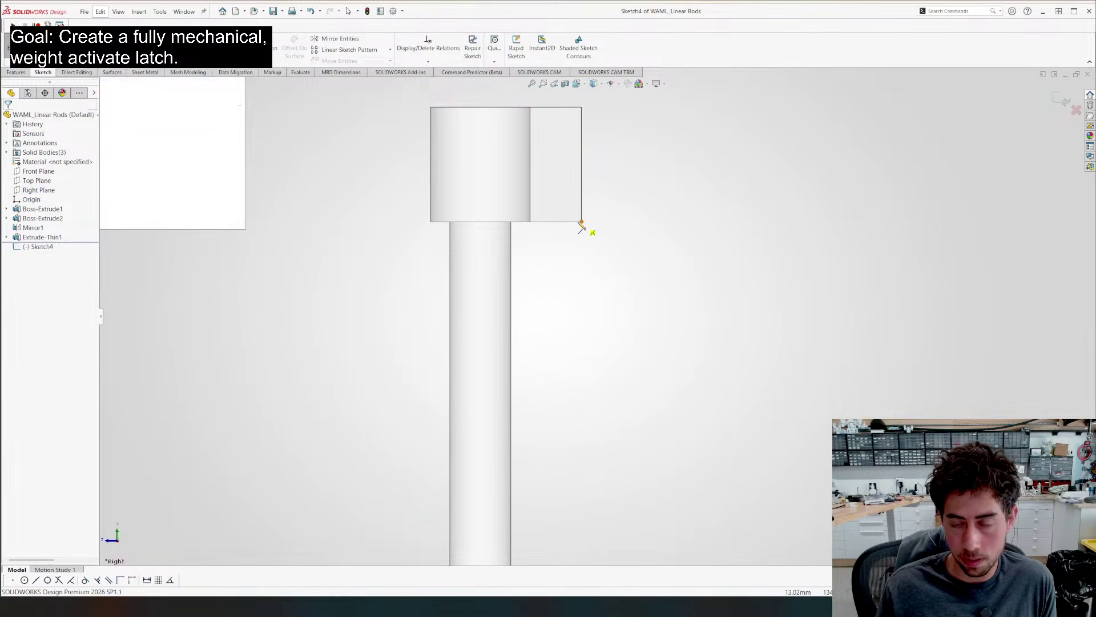
pyautogui.click(546, 221)
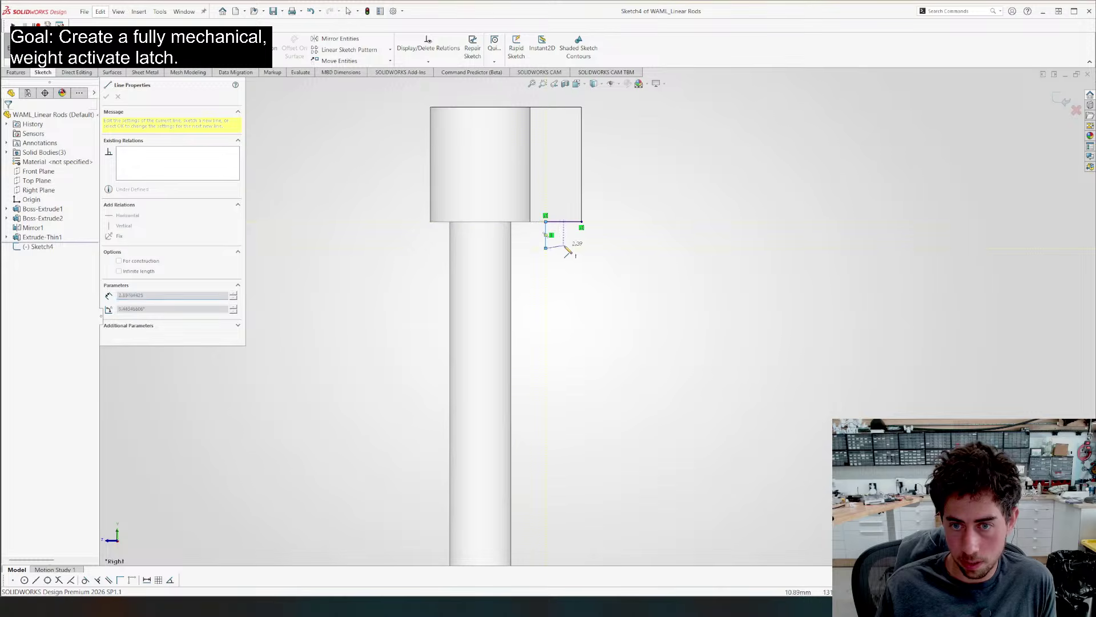
pyautogui.click(546, 247)
pyautogui.click(571, 248)
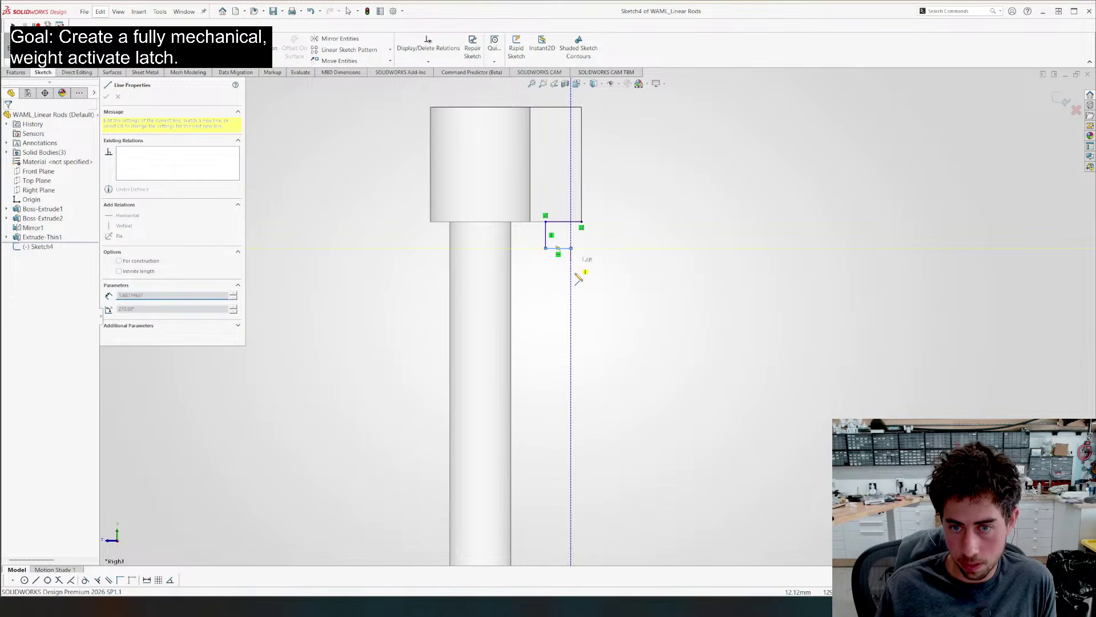
pyautogui.click(571, 340)
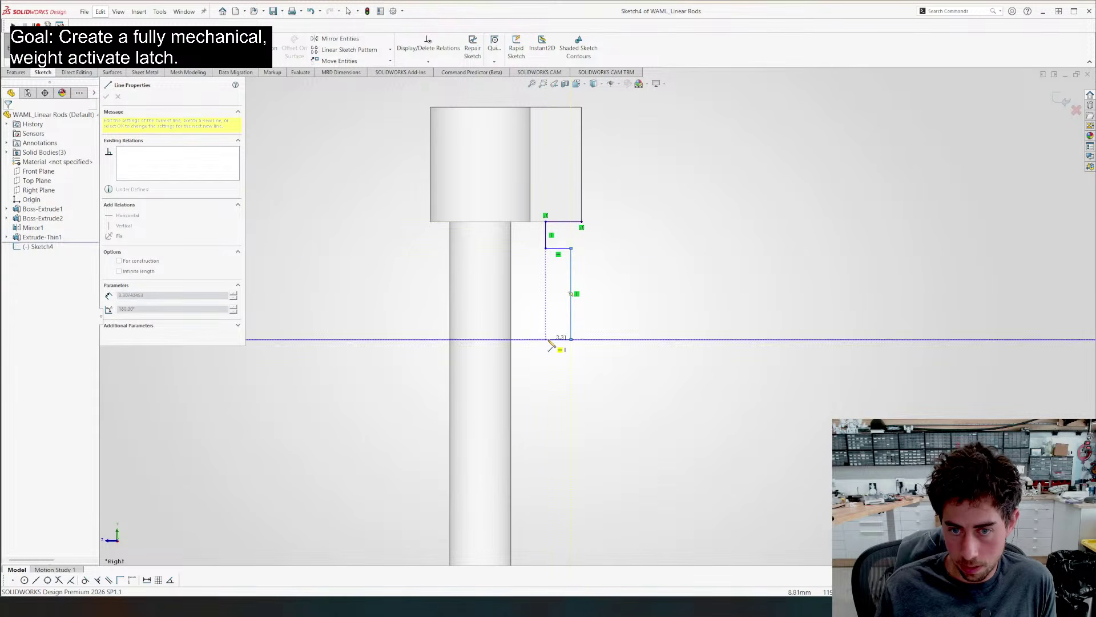
pyautogui.click(546, 339)
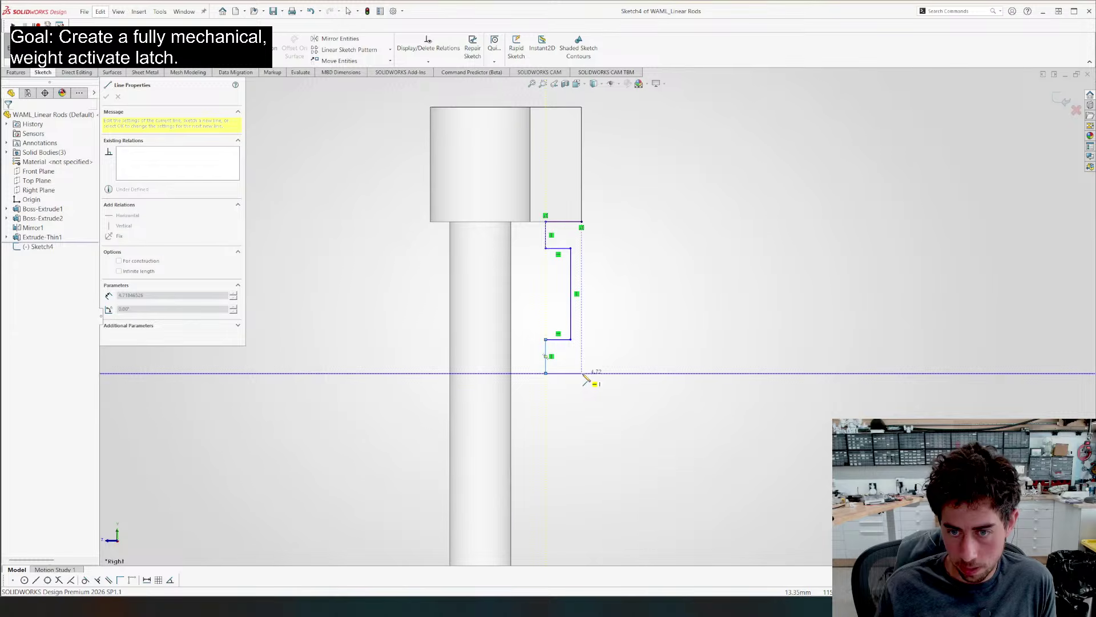
pyautogui.click(582, 372)
pyautogui.click(582, 221)
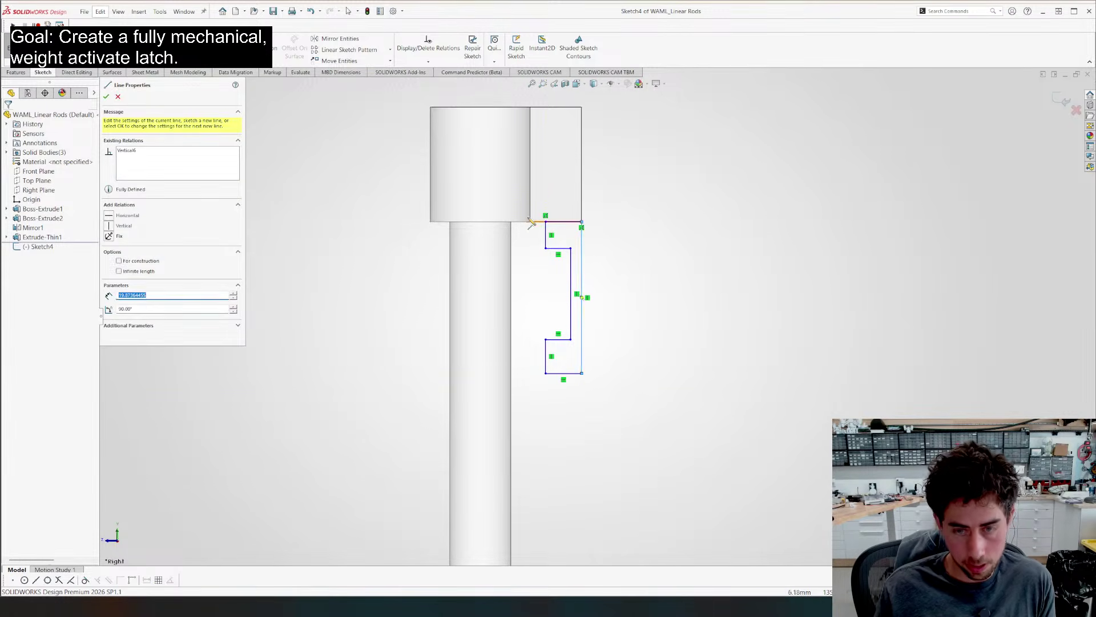
pyautogui.press('Escape')
# Extend the C profile's upper arm toward the rod and make the end edges of both arms collinear
pyautogui.moveTo(546, 229); pyautogui.dragTo(526, 228)
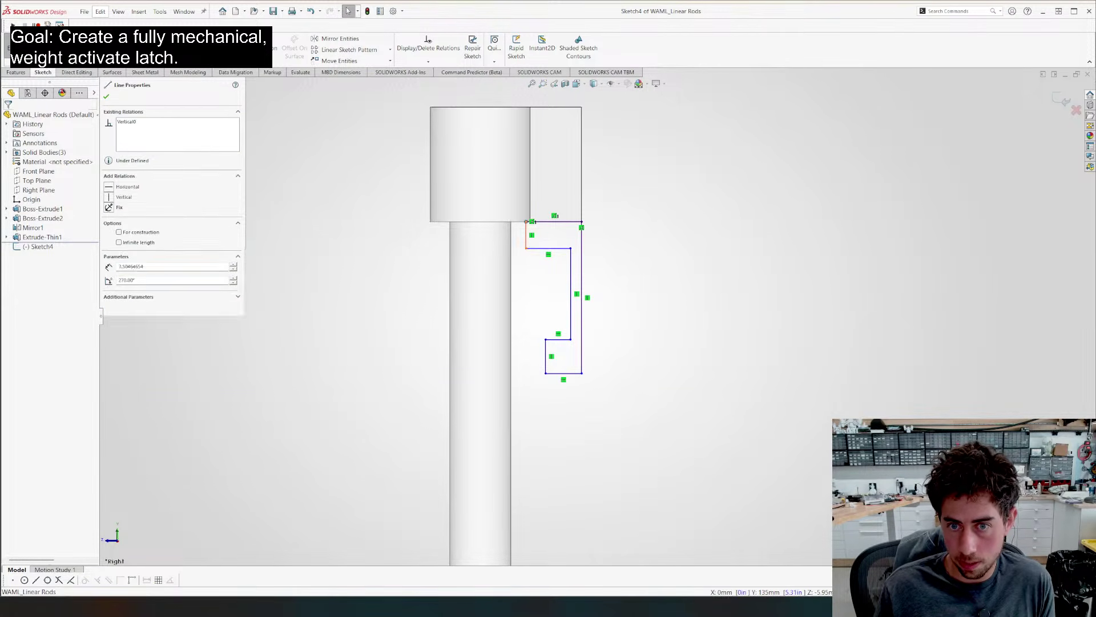
pyautogui.keyDown('ctrl'); pyautogui.click(546, 350); pyautogui.keyUp('ctrl')
pyautogui.click(601, 309)
pyautogui.click(589, 266)
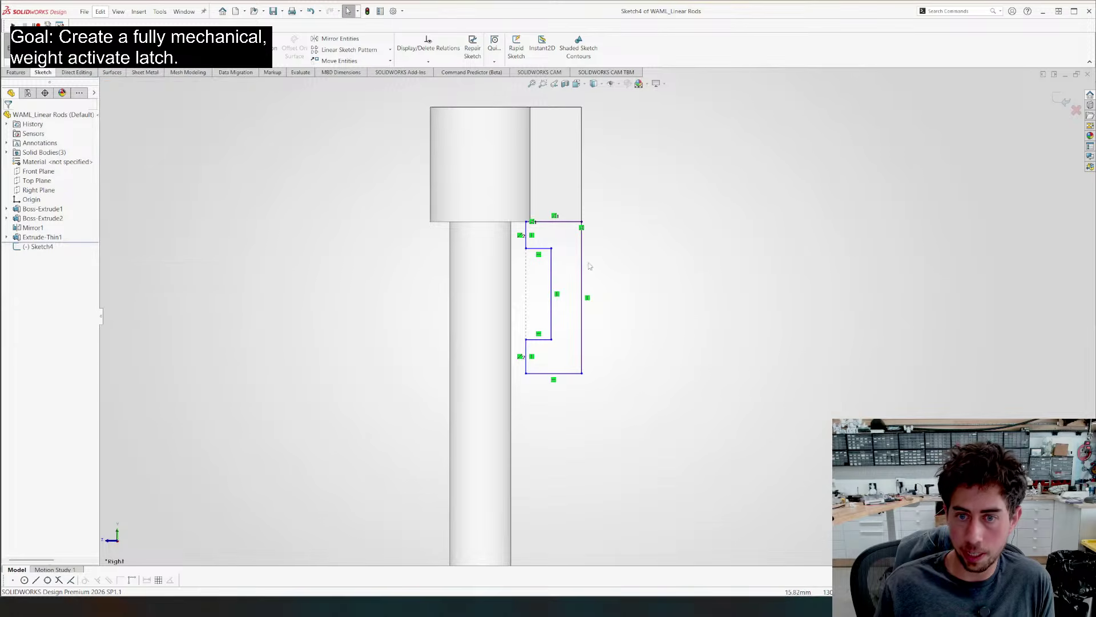
# Dimension the thickness of the C profile's long web and set it to 2.5 mm
pyautogui.press('d')
pyautogui.click(552, 281)
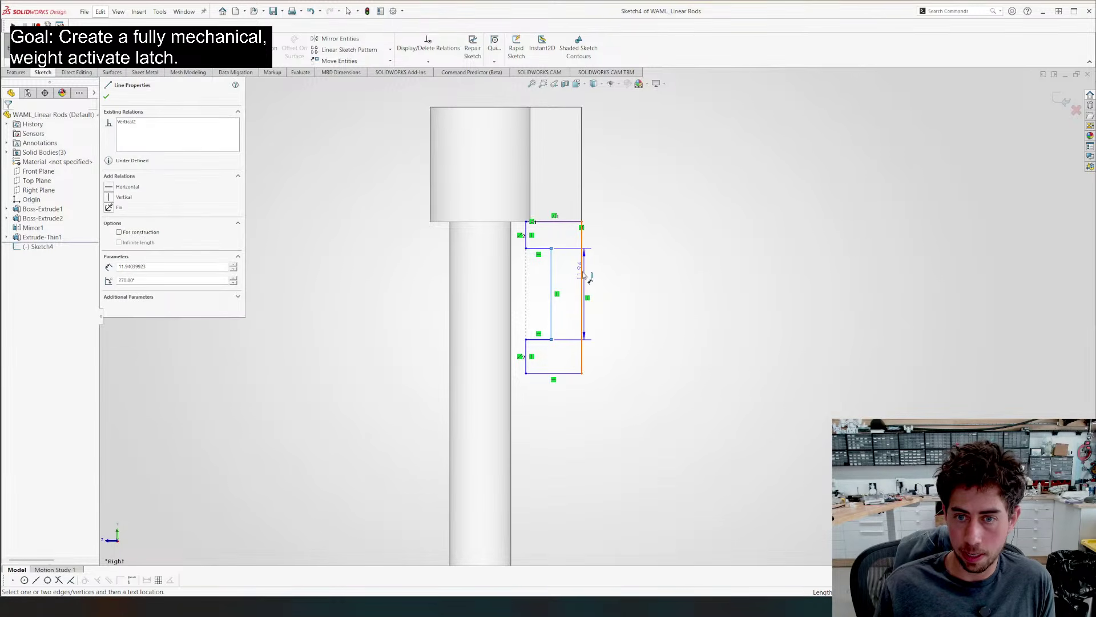
pyautogui.click(582, 274)
pyautogui.click(623, 269)
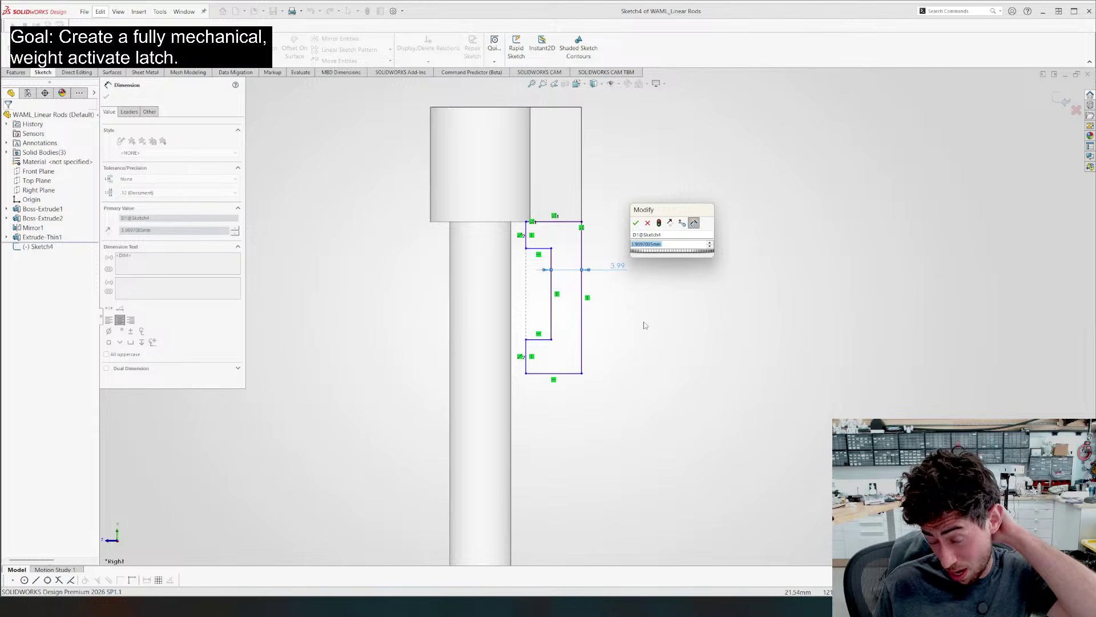
pyautogui.scroll(1, 598, 311)
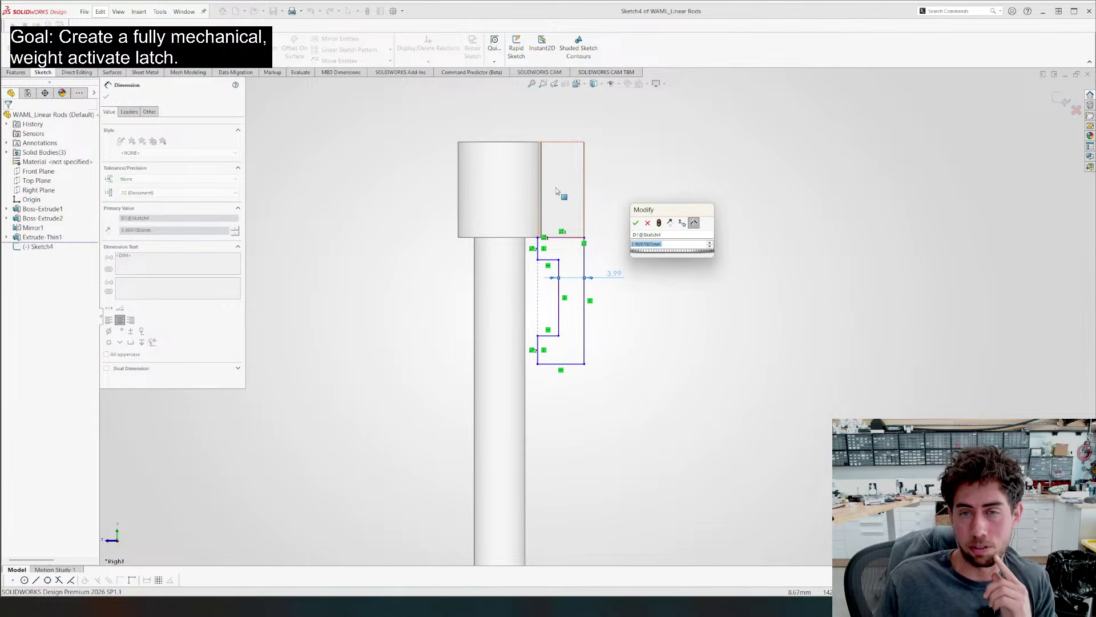
pyautogui.moveTo(482, 178); pyautogui.dragTo(496, 226, button='middle')
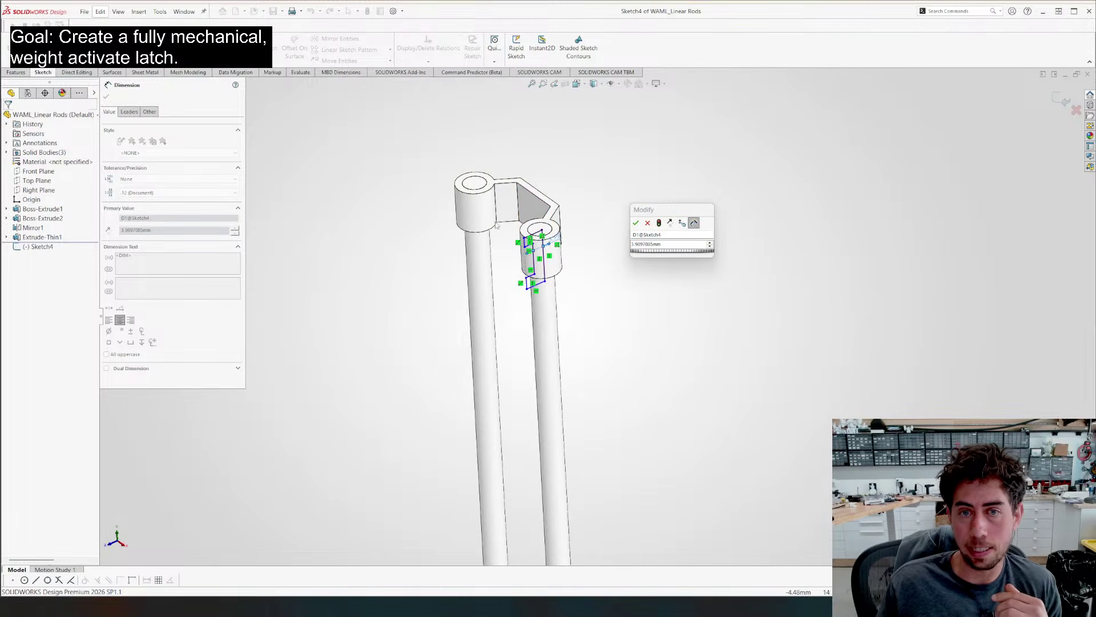
pyautogui.scroll(-5, 637, 433)
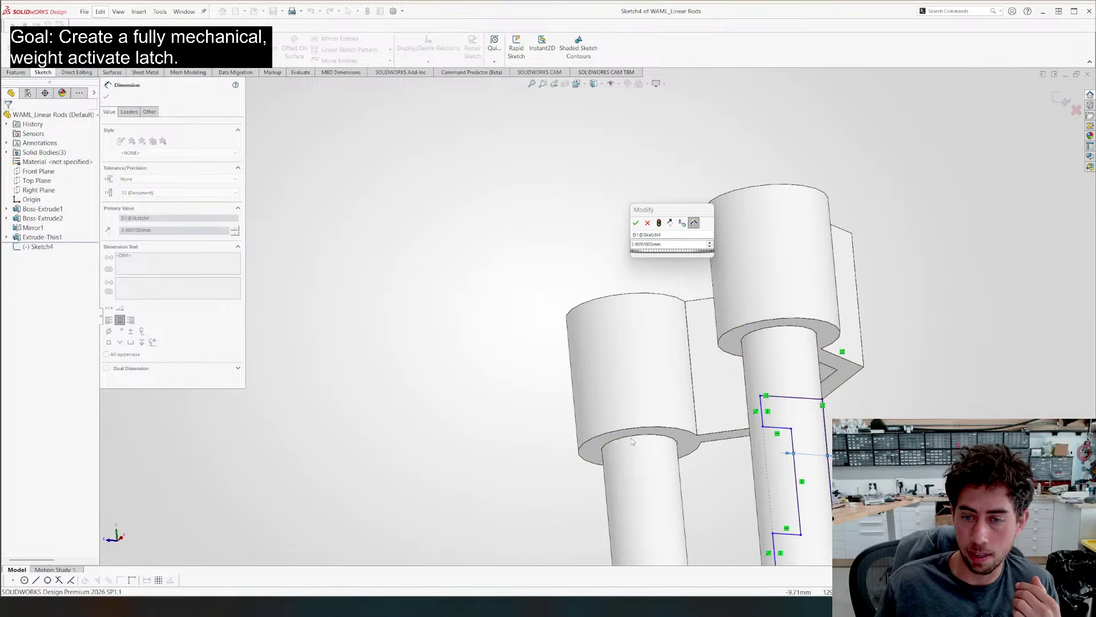
pyautogui.scroll(4, 733, 407)
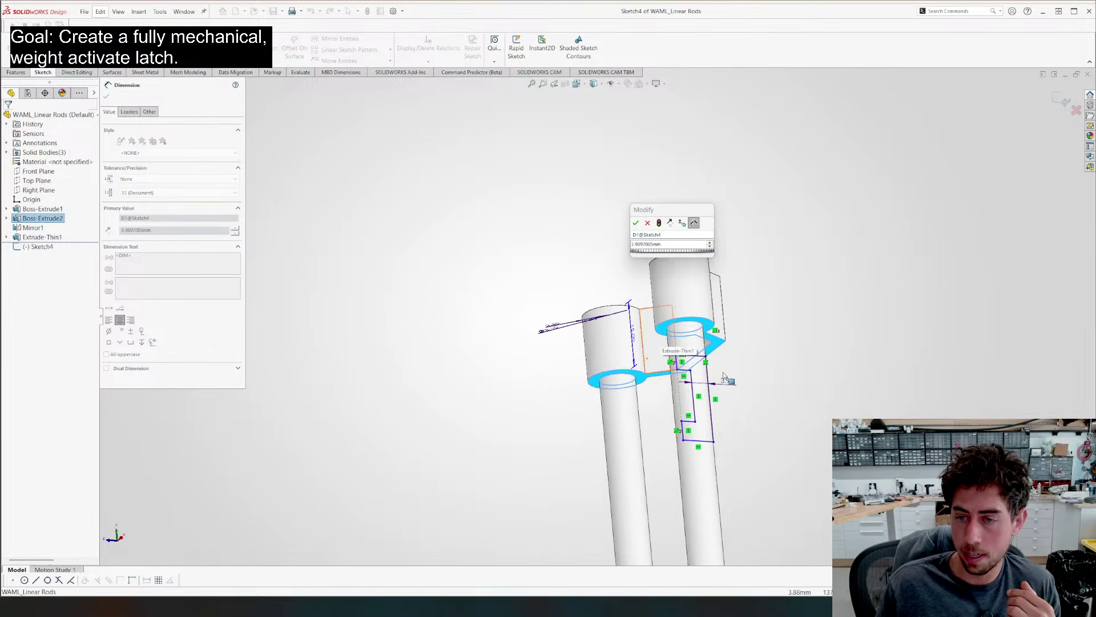
pyautogui.click(813, 379)
pyautogui.moveTo(671, 353); pyautogui.dragTo(658, 378, button='middle')
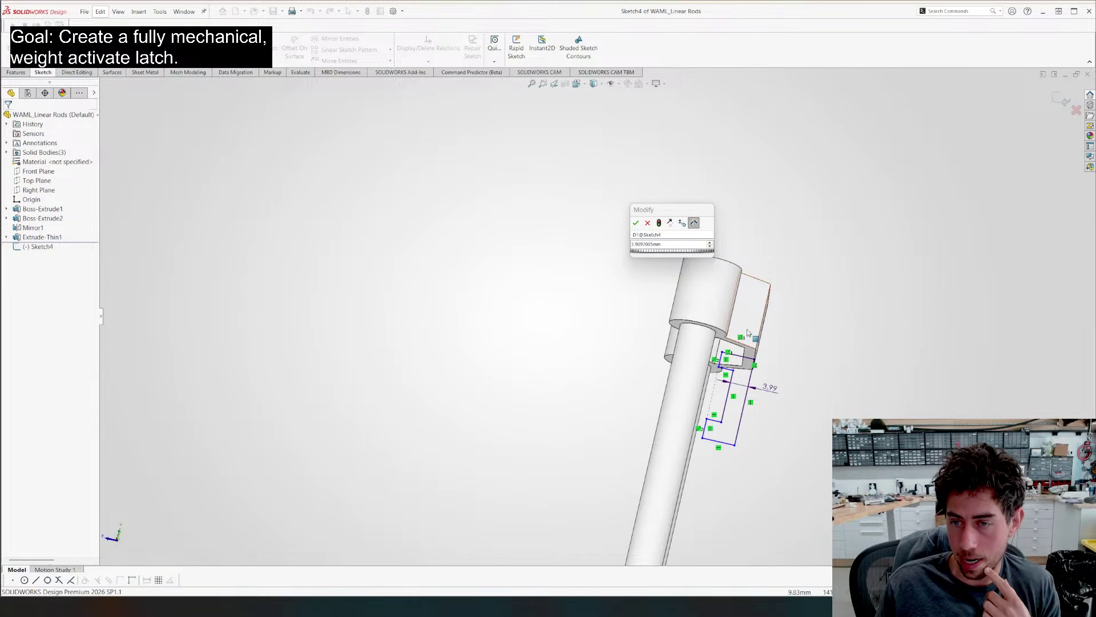
pyautogui.moveTo(748, 332)
pyautogui.mouseDown(button='middle')
pyautogui.moveTo(708, 322)
pyautogui.moveTo(612, 357)
pyautogui.moveTo(653, 517)
pyautogui.moveTo(627, 504)
pyautogui.mouseUp(button='middle')
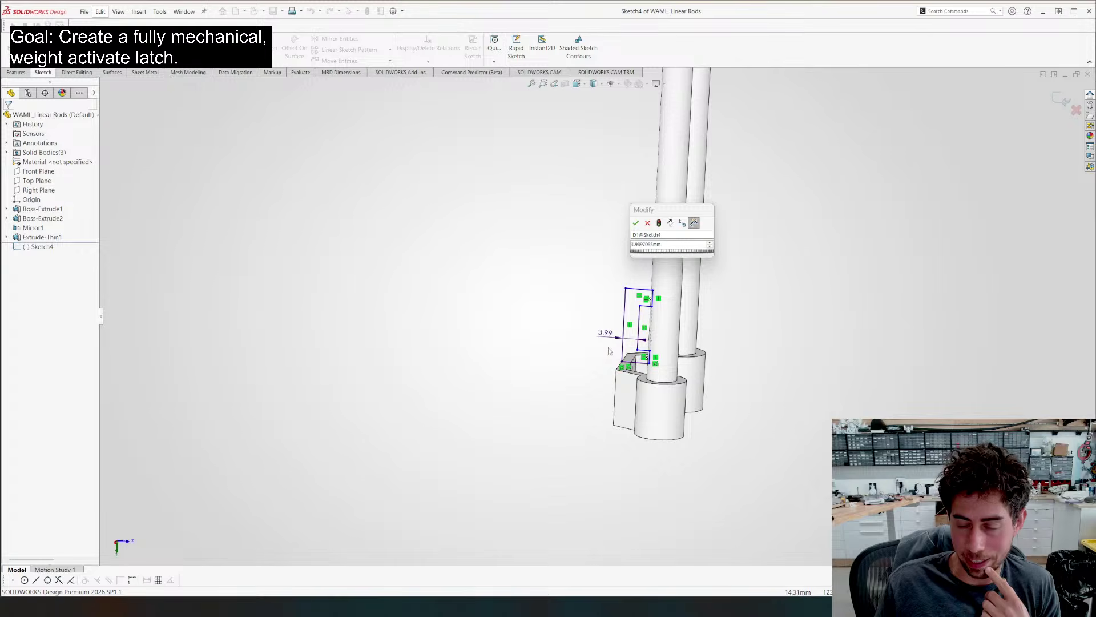
pyautogui.moveTo(608, 352); pyautogui.dragTo(576, 386, button='middle')
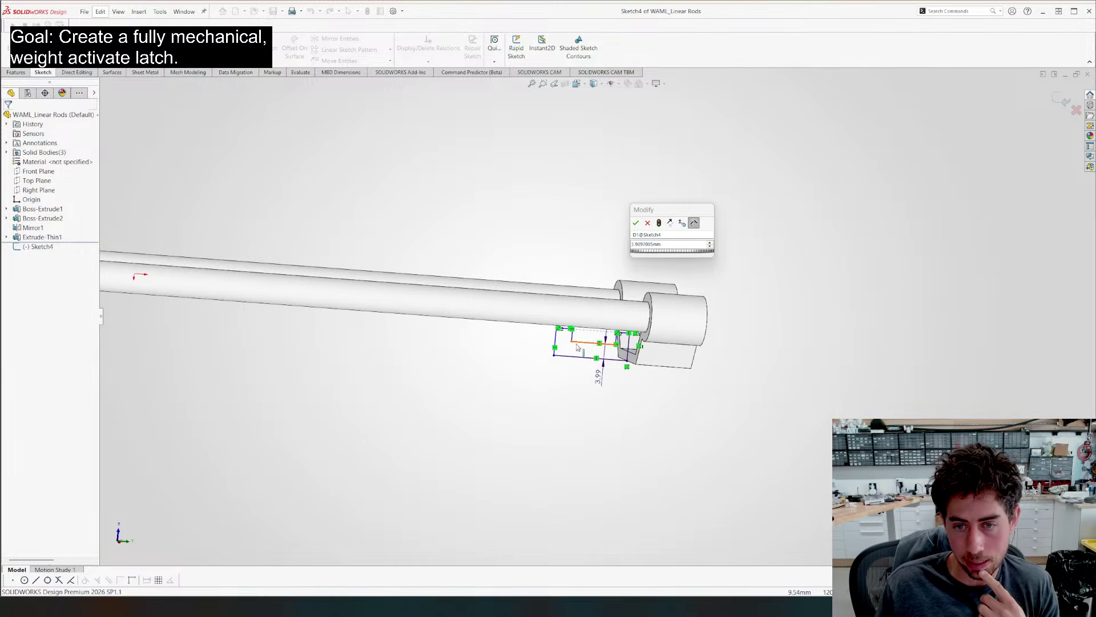
pyautogui.scroll(3, 576, 347)
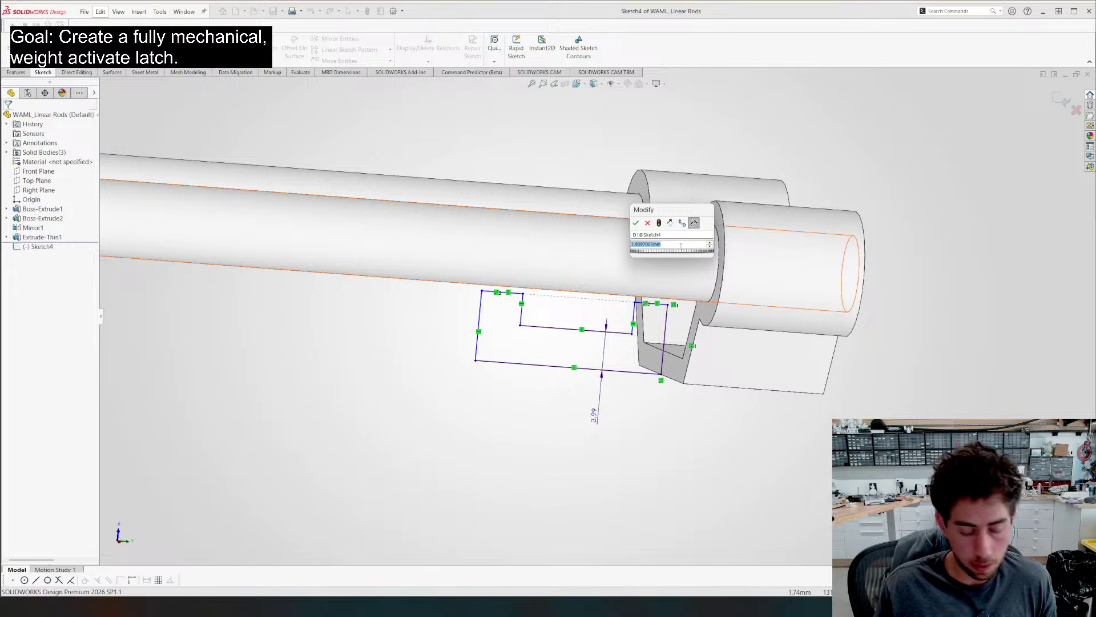
pyautogui.write('2.5')
pyautogui.press('Return')
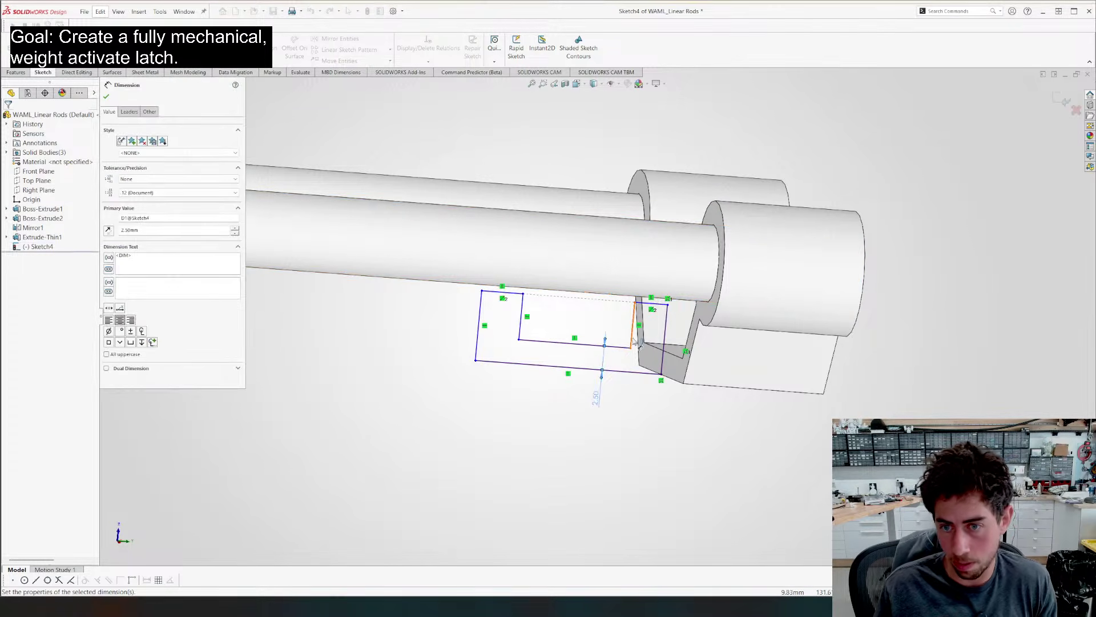
# Set the thickness of the C profile's arm next to the bracket to 7 mm and the gap between both arms to 15 mm
pyautogui.click(635, 322)
pyautogui.click(642, 406)
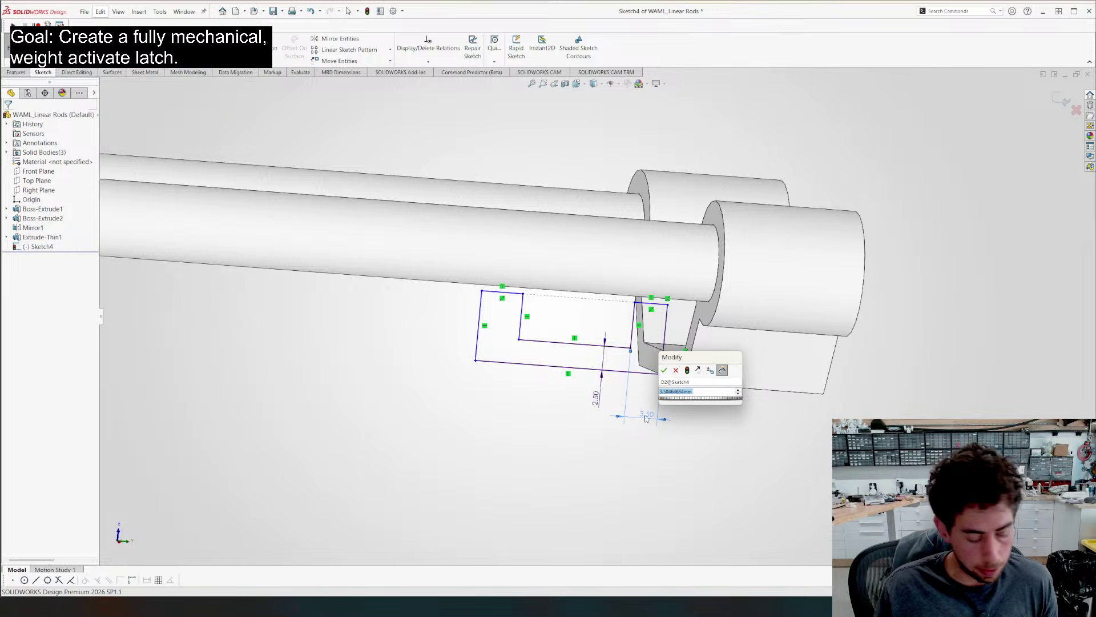
pyautogui.write('7')
pyautogui.press('Return')
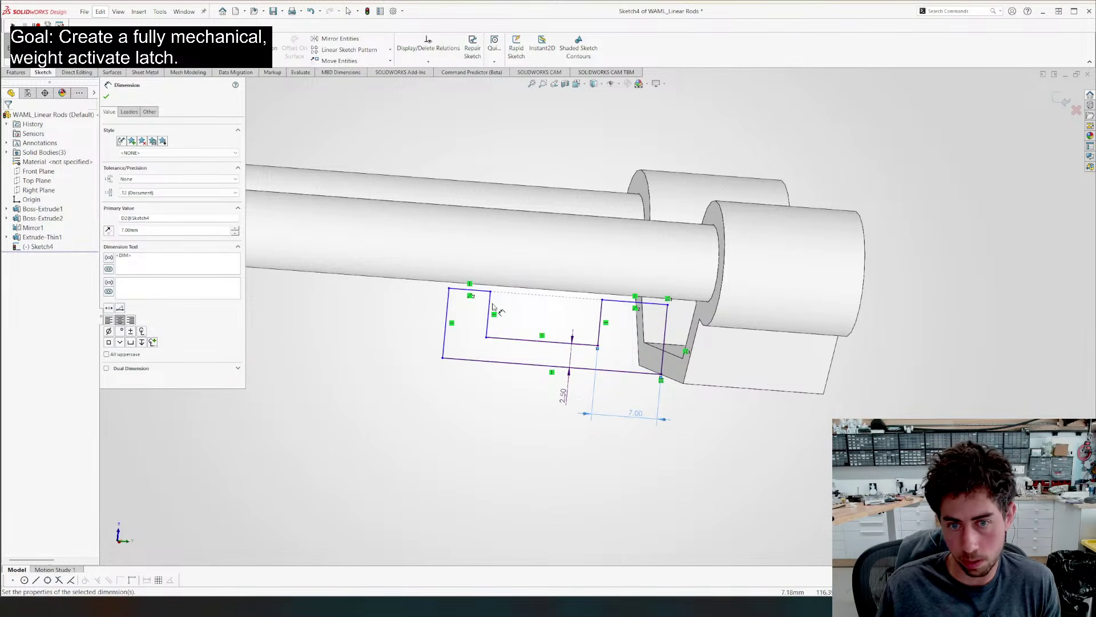
pyautogui.click(514, 339)
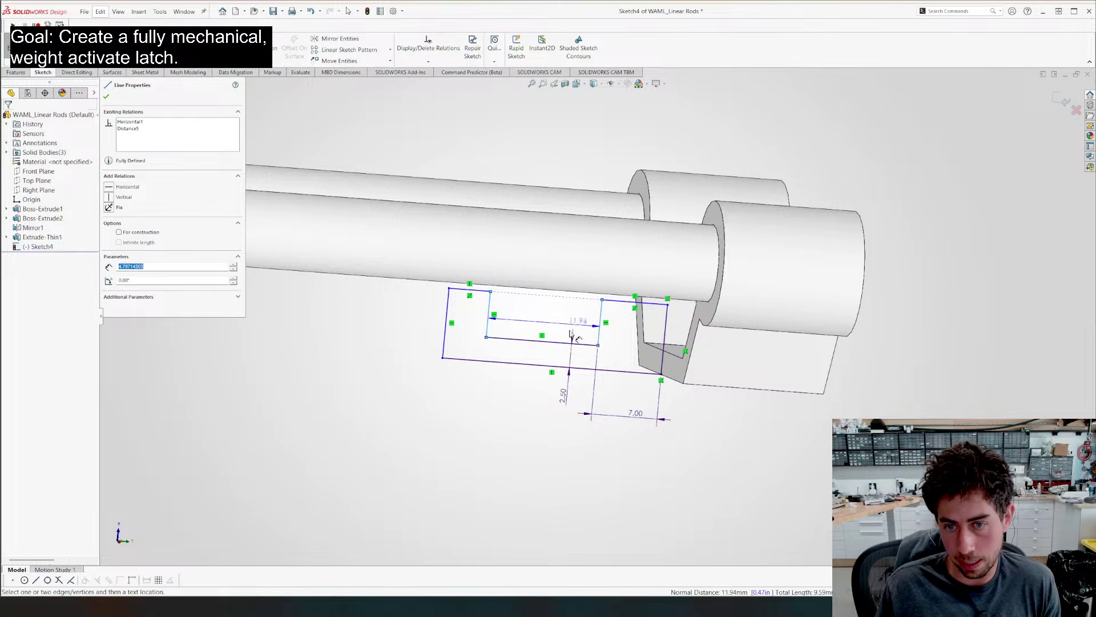
pyautogui.click(520, 401)
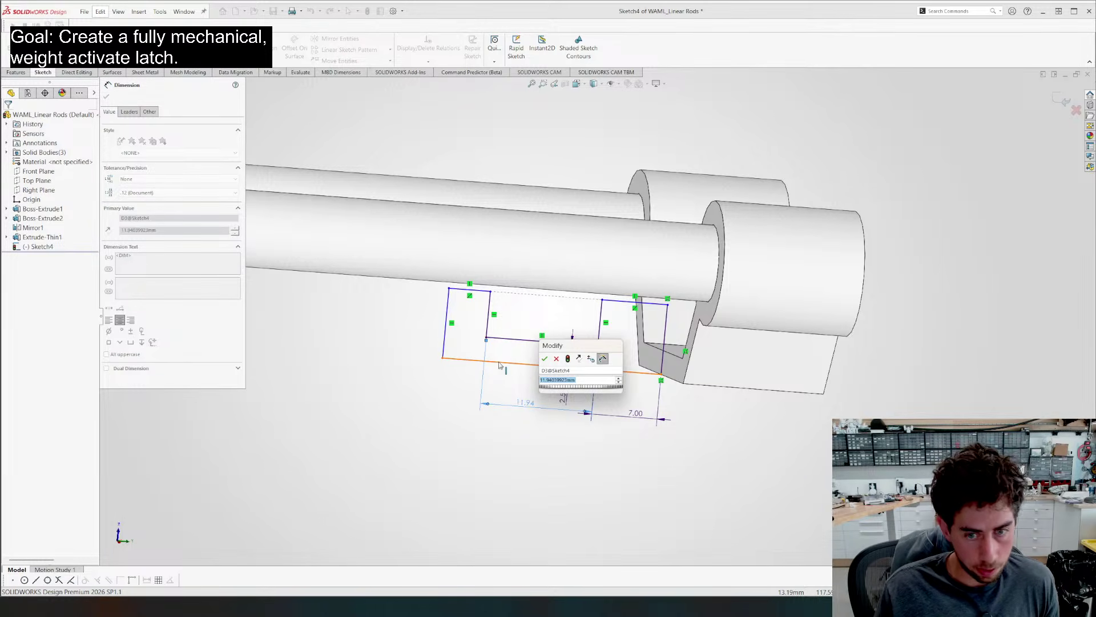
pyautogui.write('15')
pyautogui.press('Return')
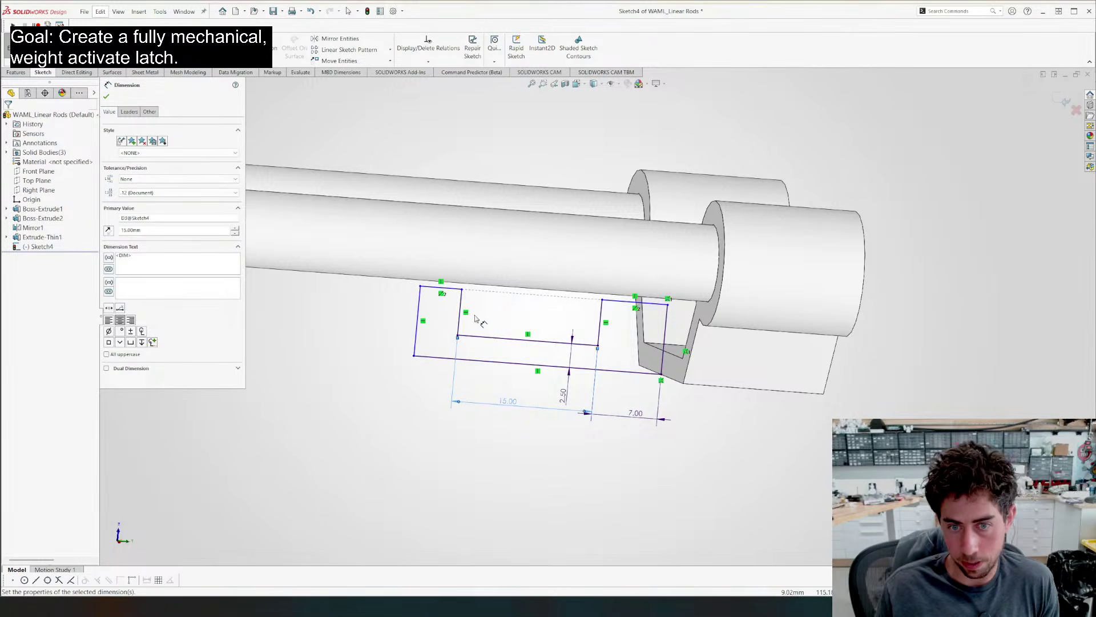
# Set the thickness of the C profile's arm farthest from the bracket to 4 mm
pyautogui.click(440, 290)
pyautogui.click(443, 247)
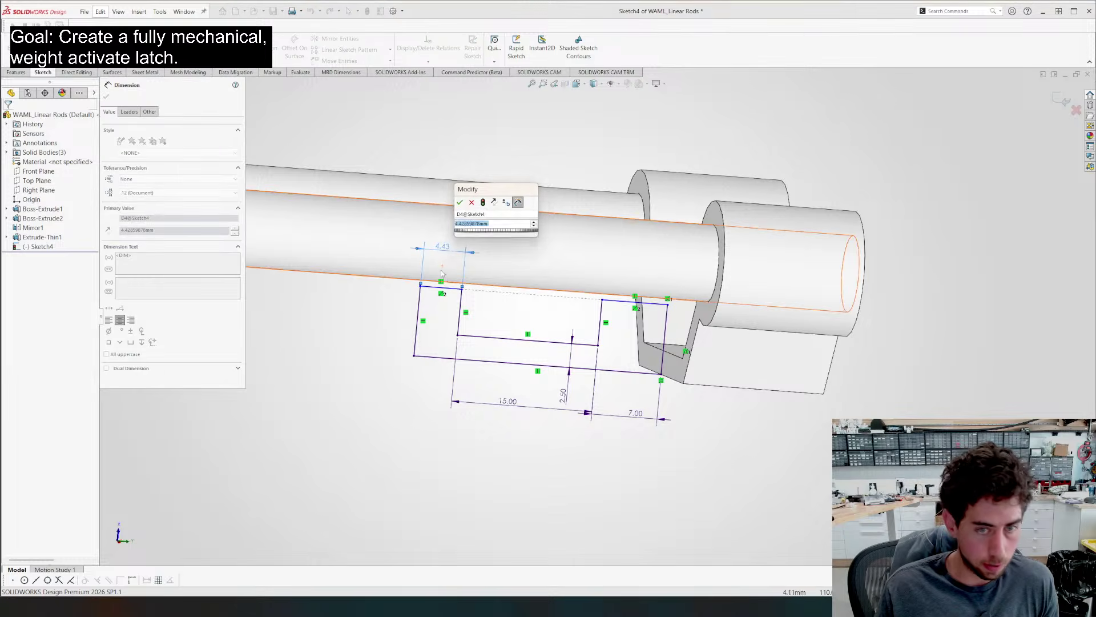
pyautogui.write('4')
pyautogui.press('Return')
pyautogui.scroll(2, 420, 319)
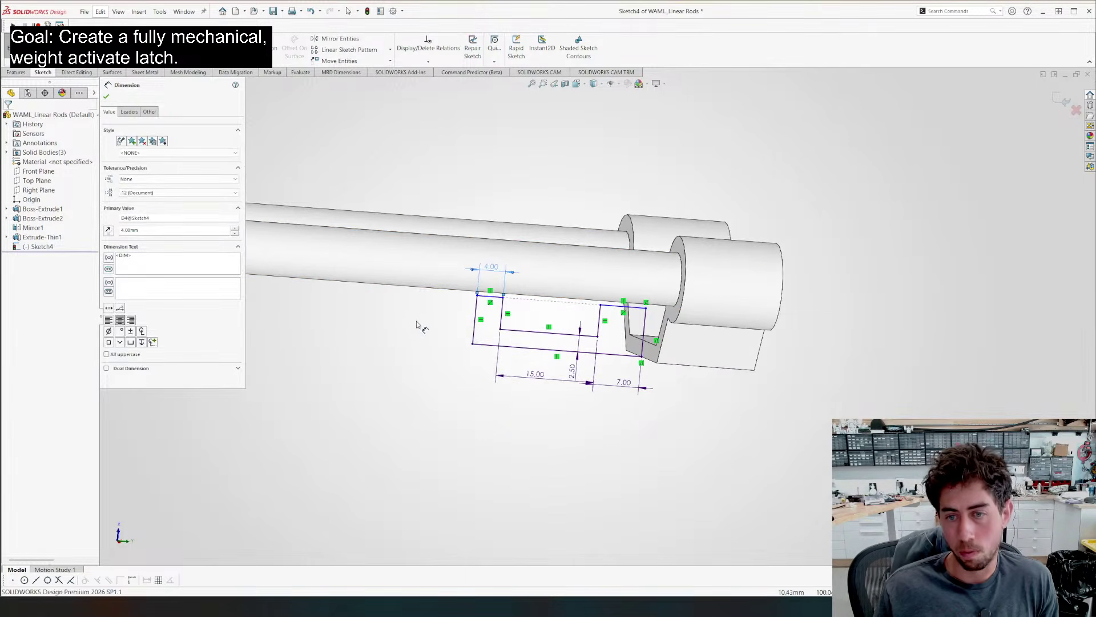
pyautogui.click(419, 323)
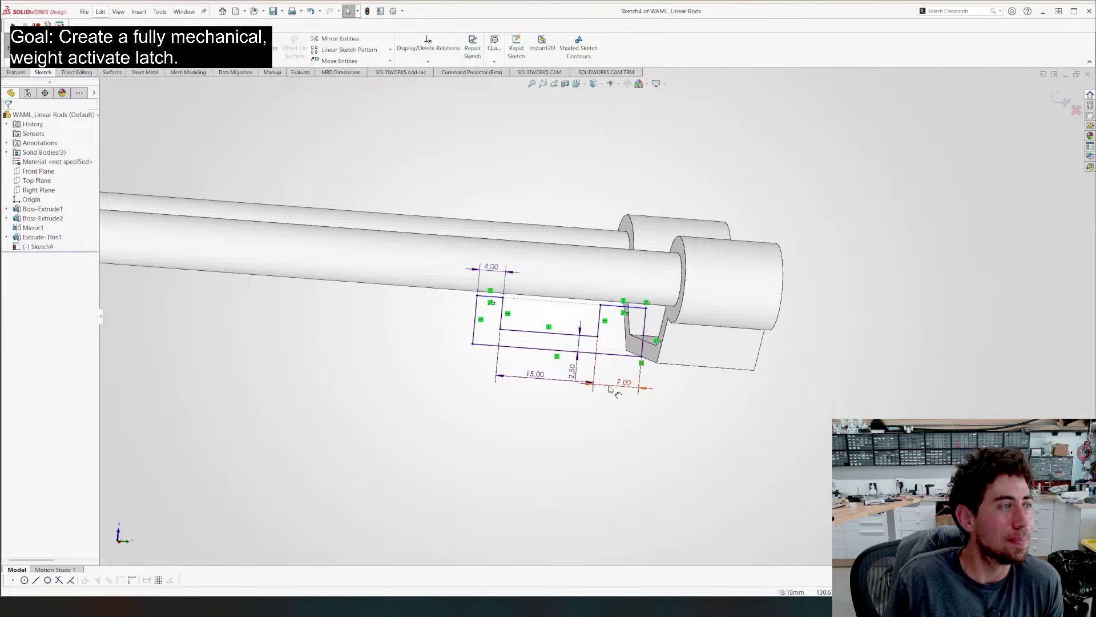
pyautogui.moveTo(612, 442); pyautogui.dragTo(388, 289, button='middle')
pyautogui.scroll(-5, 398, 311)
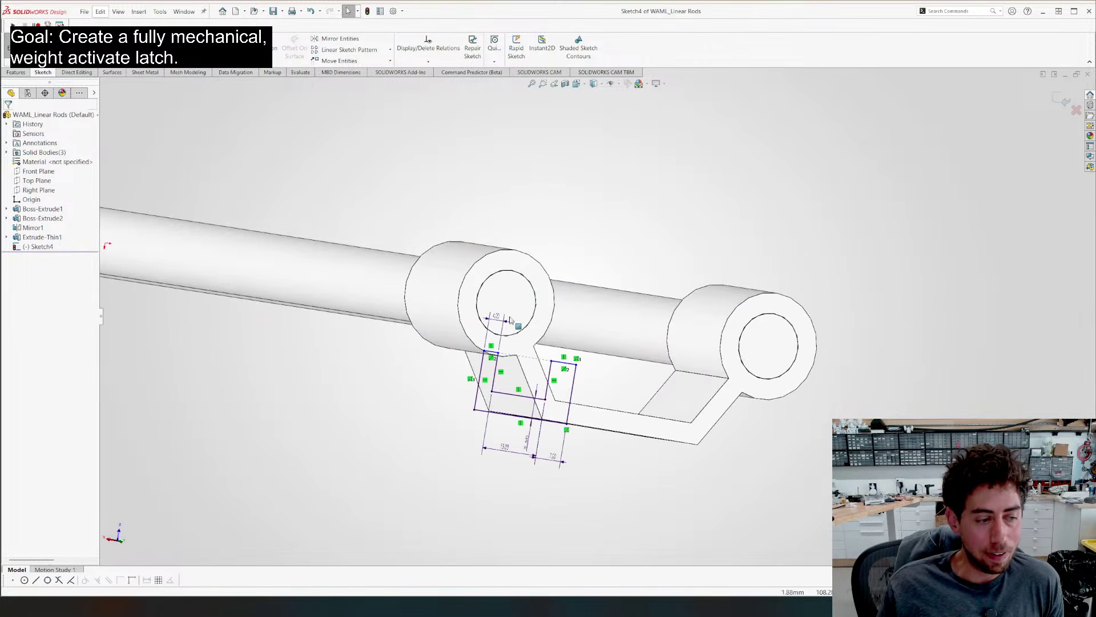
pyautogui.middleClick(514, 321)
pyautogui.moveTo(513, 321); pyautogui.dragTo(468, 333, button='middle')
pyautogui.hotkey('ctrl', '8')
pyautogui.scroll(-3, 694, 364)
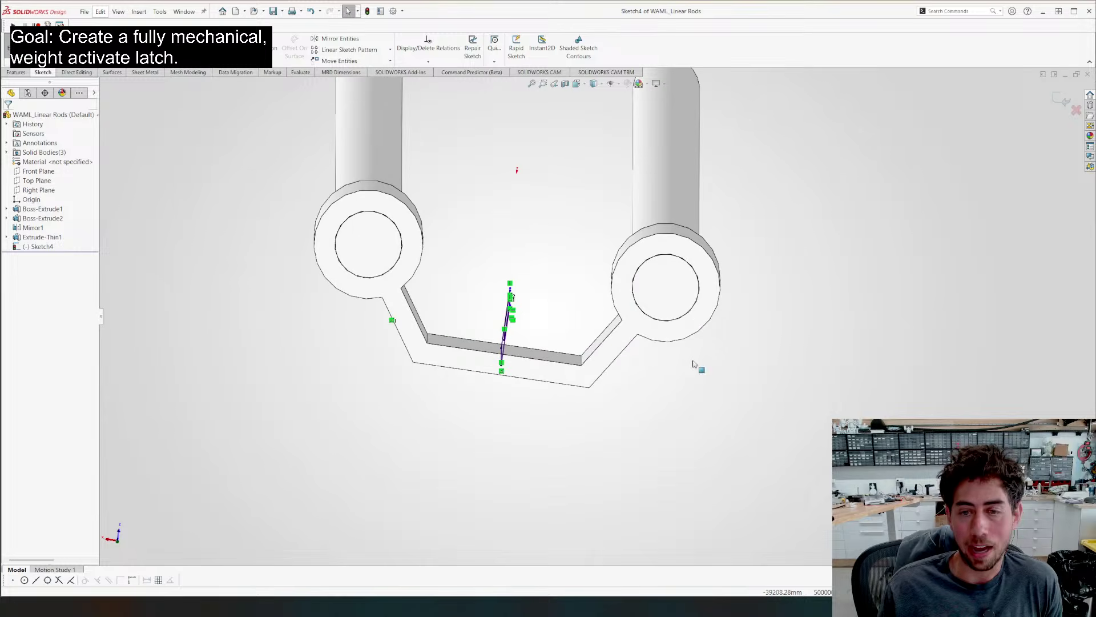
pyautogui.moveTo(648, 378)
pyautogui.mouseDown(button='middle')
pyautogui.moveTo(628, 350)
pyautogui.moveTo(655, 368)
pyautogui.moveTo(446, 316)
pyautogui.mouseUp(button='middle')
pyautogui.click(398, 391)
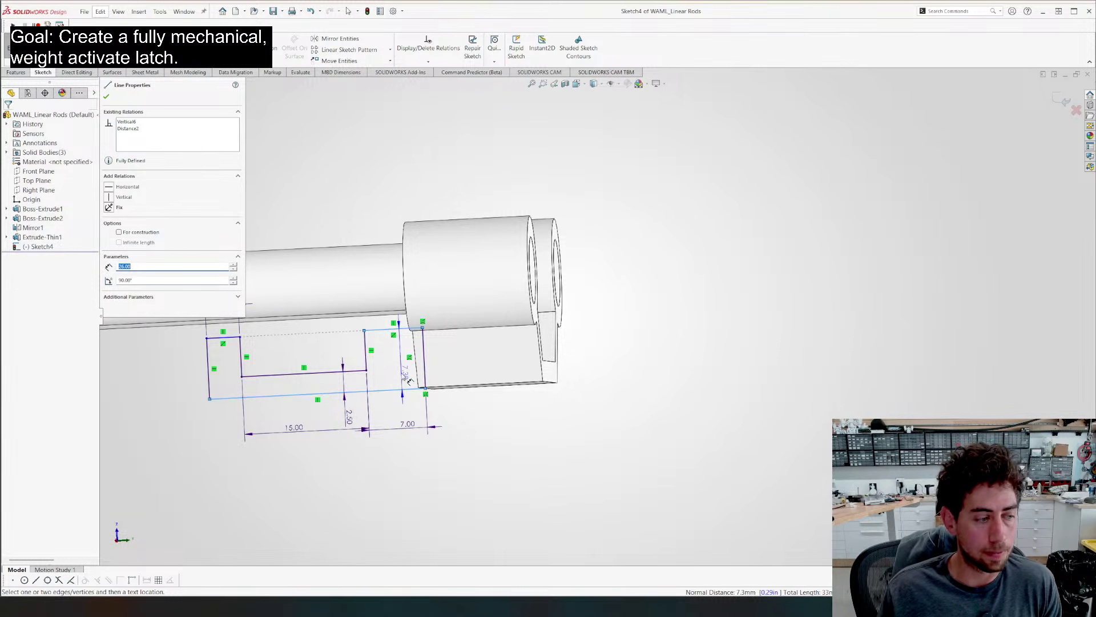
pyautogui.click(394, 329)
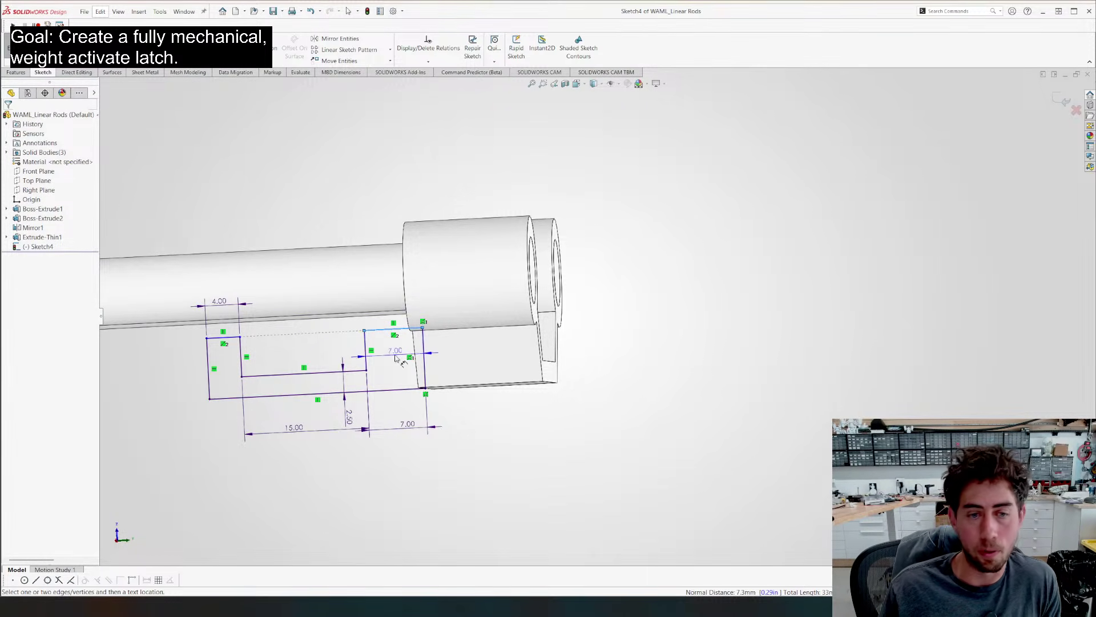
pyautogui.press('Escape')
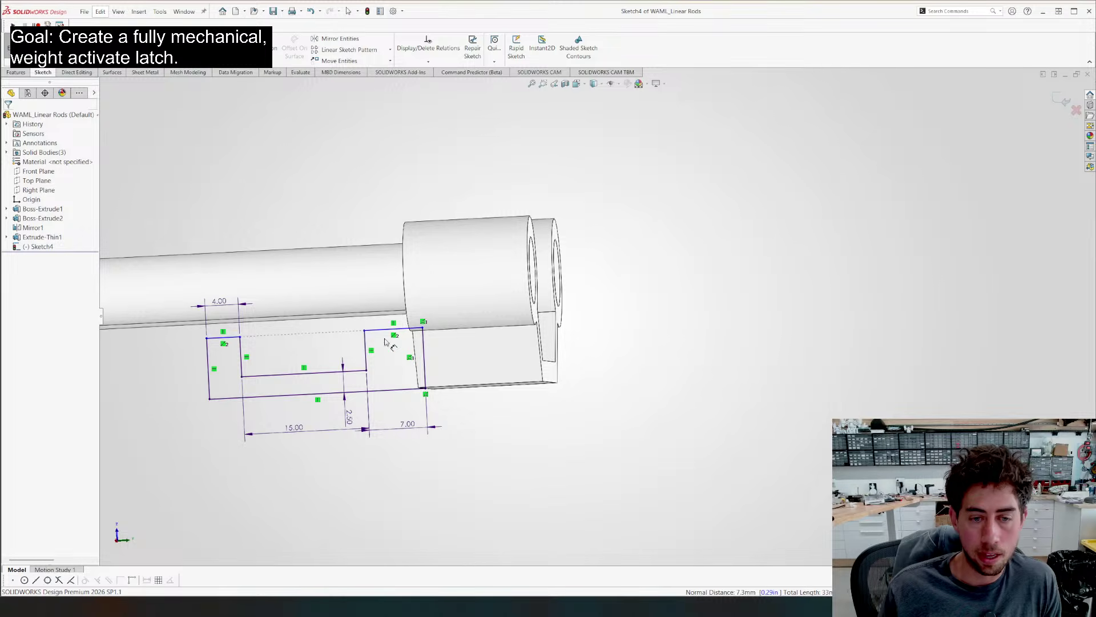
# Dimension the depth of the C profile's recess and set it to 7 mm
pyautogui.click(359, 373)
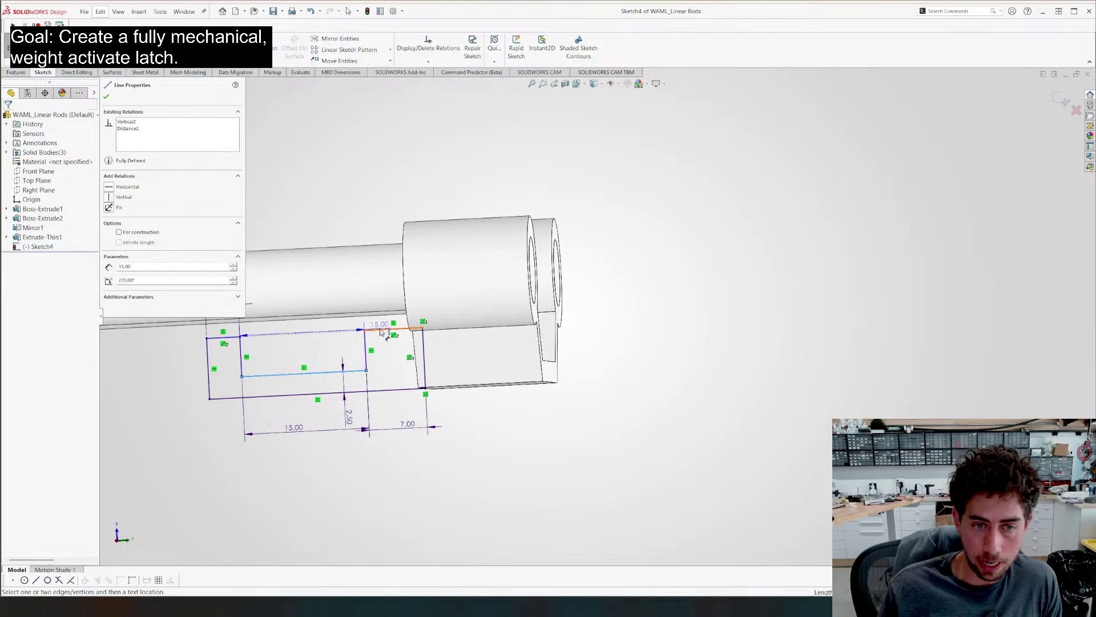
pyautogui.click(377, 329)
pyautogui.click(377, 330)
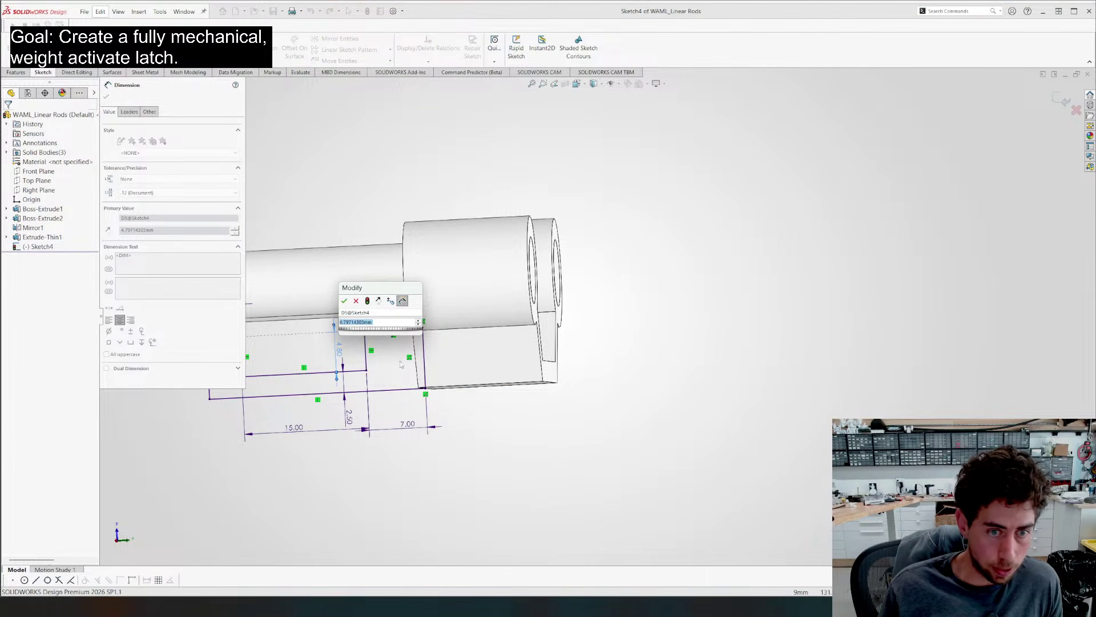
pyautogui.write('7')
pyautogui.press('Return')
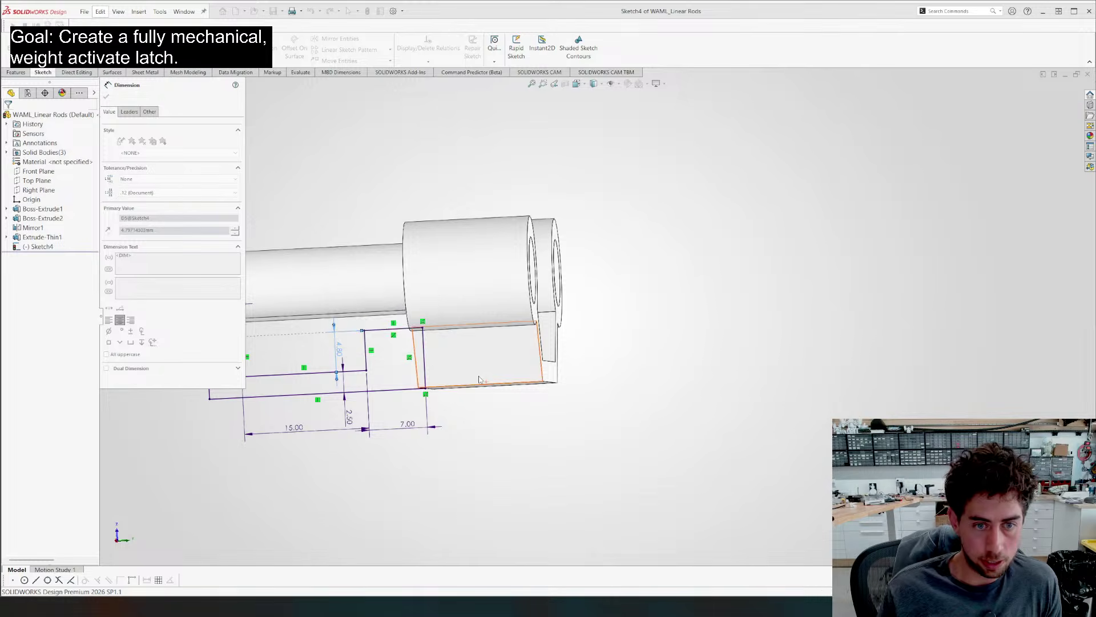
# Extrude the C profile 50 mm as a Mid Plane boss, with its result not merged into the existing bodies
pyautogui.scroll(3, 596, 329)
pyautogui.press('Escape')
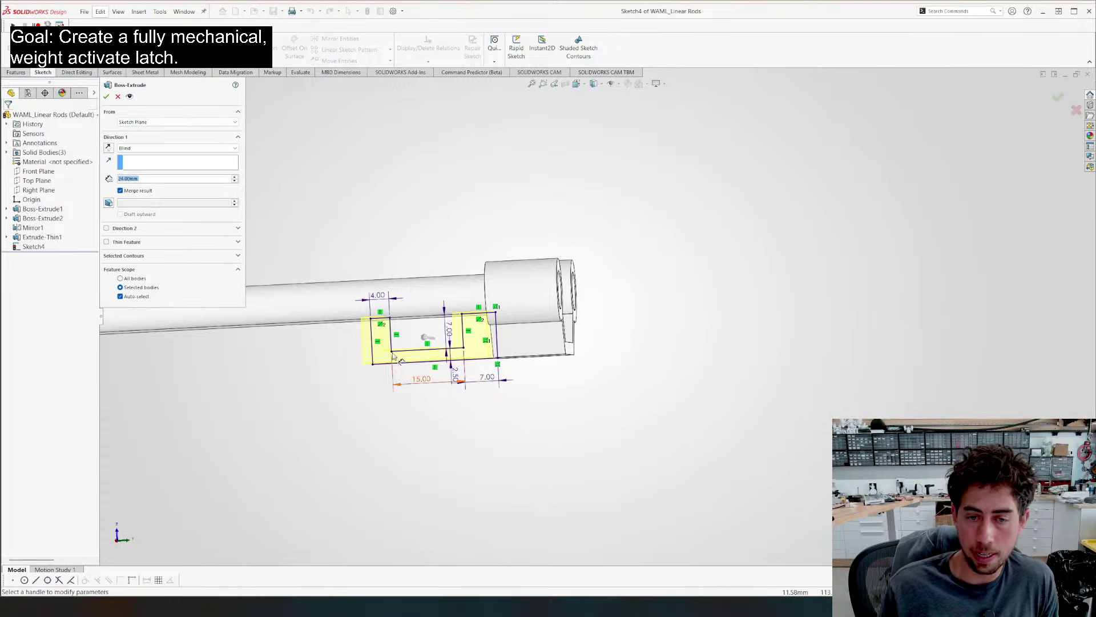
pyautogui.click(147, 149)
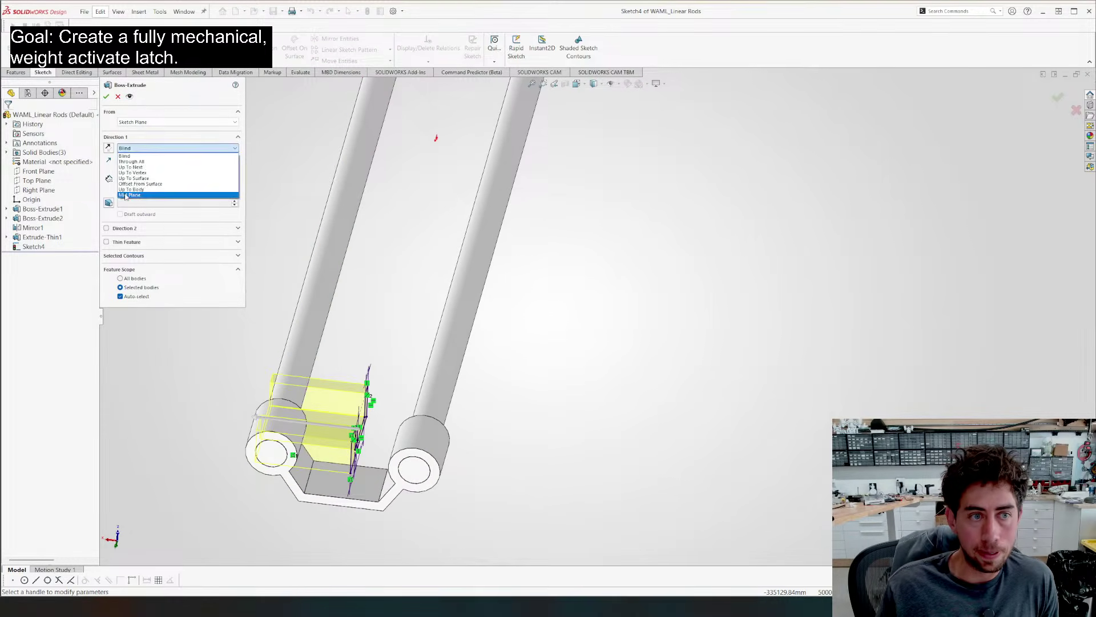
pyautogui.click(137, 211)
pyautogui.scroll(2, 159, 179)
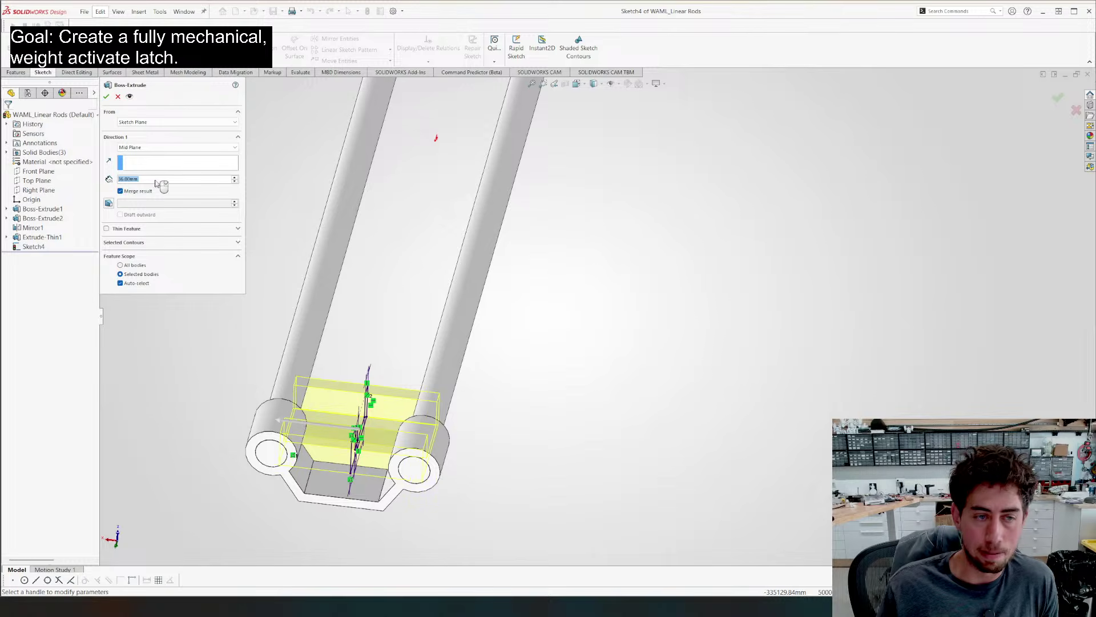
pyautogui.write('50')
pyautogui.press('Return')
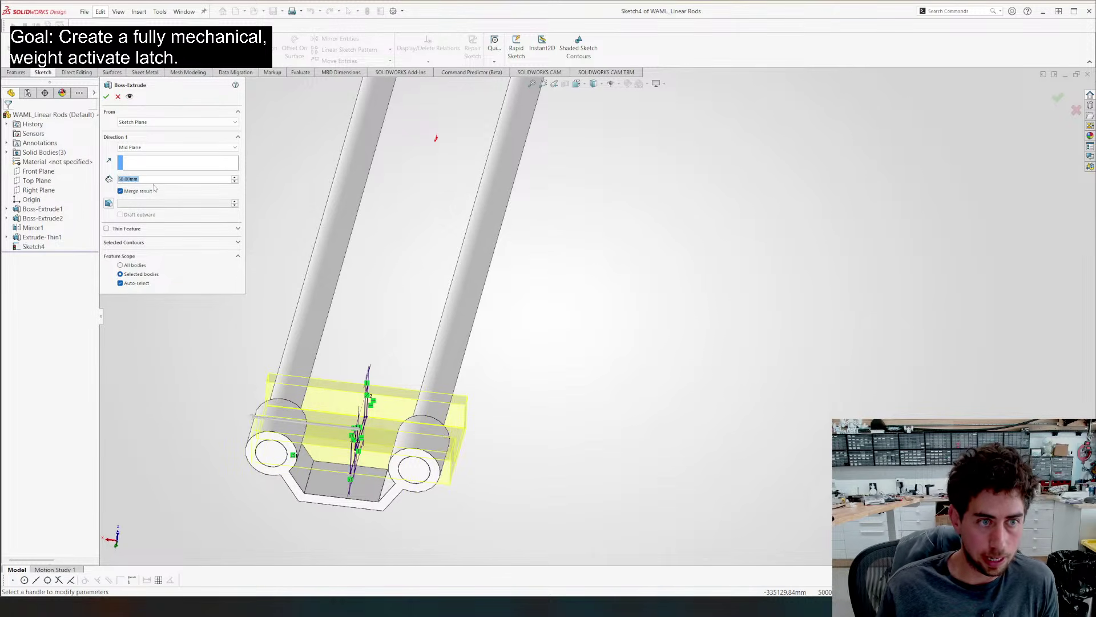
pyautogui.click(136, 192)
pyautogui.press('Return')
# Roll the feature history back to just before the C channel extrusion
pyautogui.moveTo(293, 415); pyautogui.dragTo(303, 350, button='middle')
pyautogui.scroll(4, 278, 352)
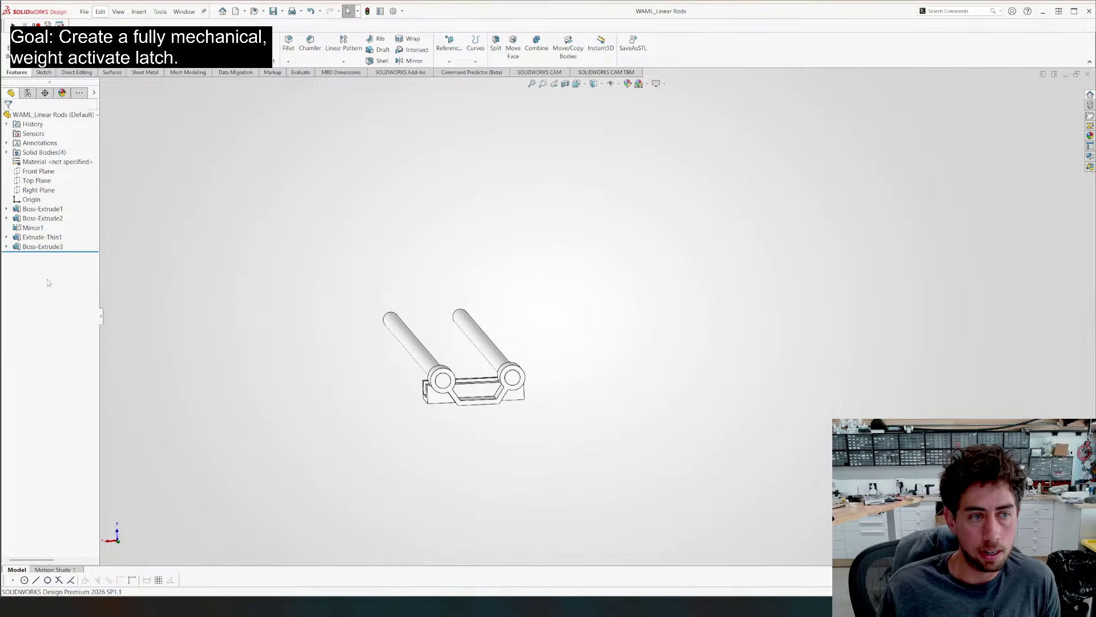
pyautogui.moveTo(80, 251); pyautogui.dragTo(80, 242)
# Mirror the rod bracket body about the Top Plane to the opposite end of the rods, without merging solids
pyautogui.scroll(-4, 474, 425)
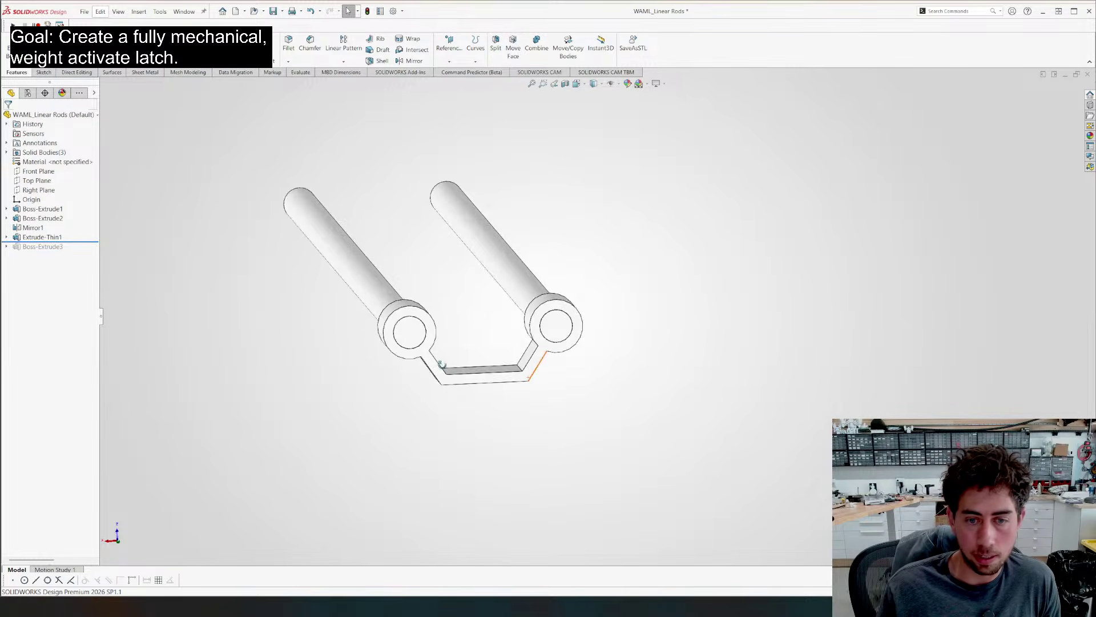
pyautogui.moveTo(529, 374); pyautogui.dragTo(514, 457, button='middle')
pyautogui.click(513, 482)
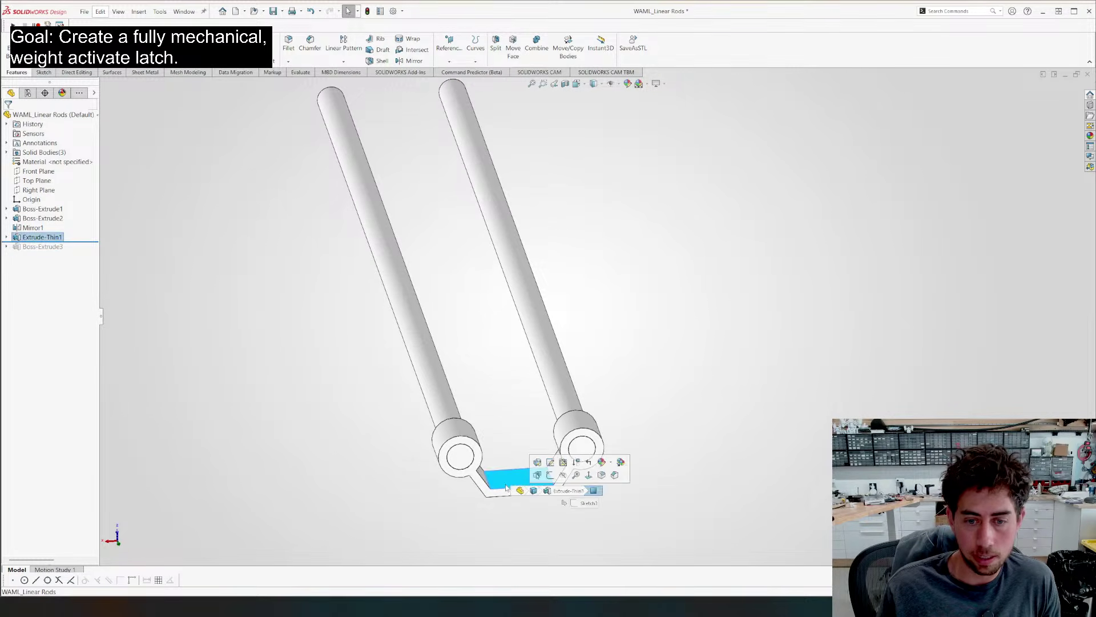
pyautogui.keyDown('ctrl'); pyautogui.click(36, 181); pyautogui.keyUp('ctrl')
pyautogui.click(410, 61)
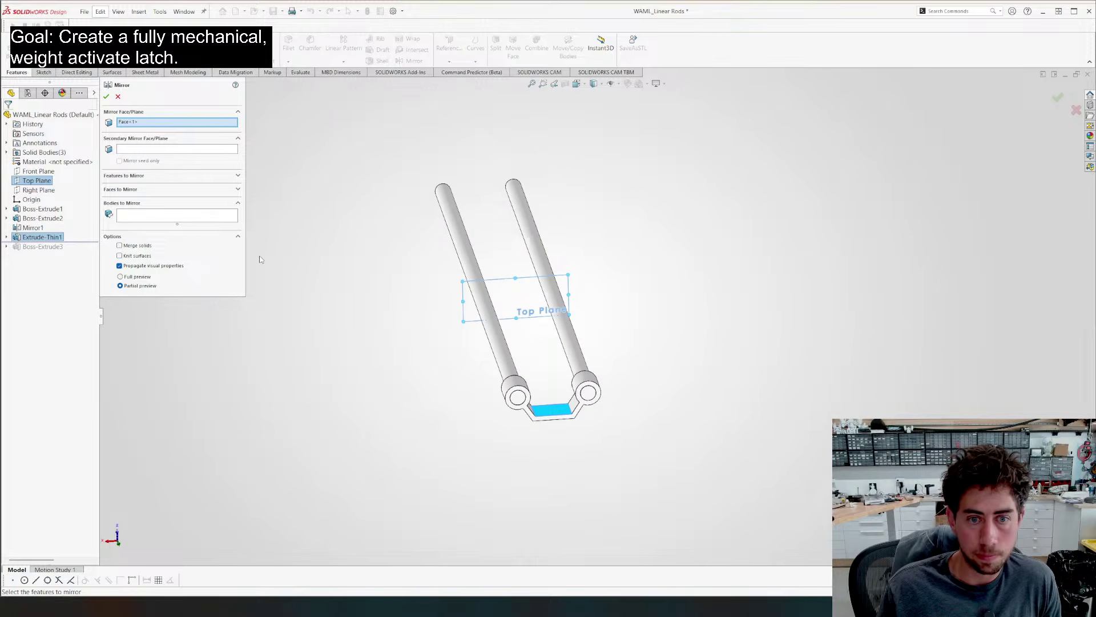
pyautogui.click(129, 221)
pyautogui.click(550, 407)
pyautogui.press('Return')
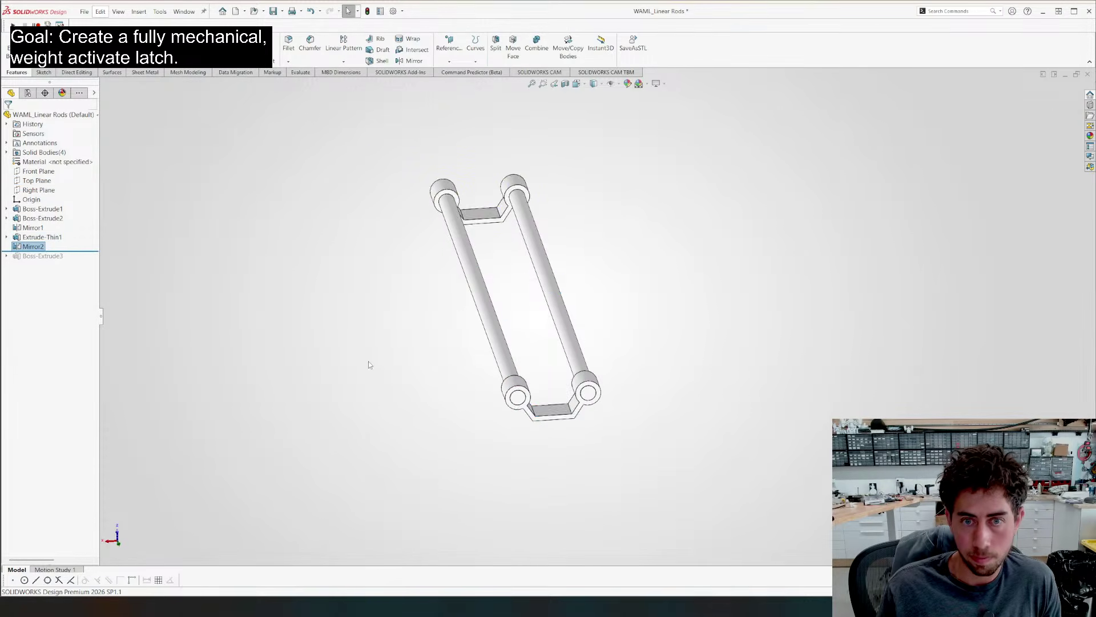
# Save the part, roll the feature history forward past the C channel extrusion, and save again
pyautogui.moveTo(474, 225); pyautogui.dragTo(400, 437, button='middle')
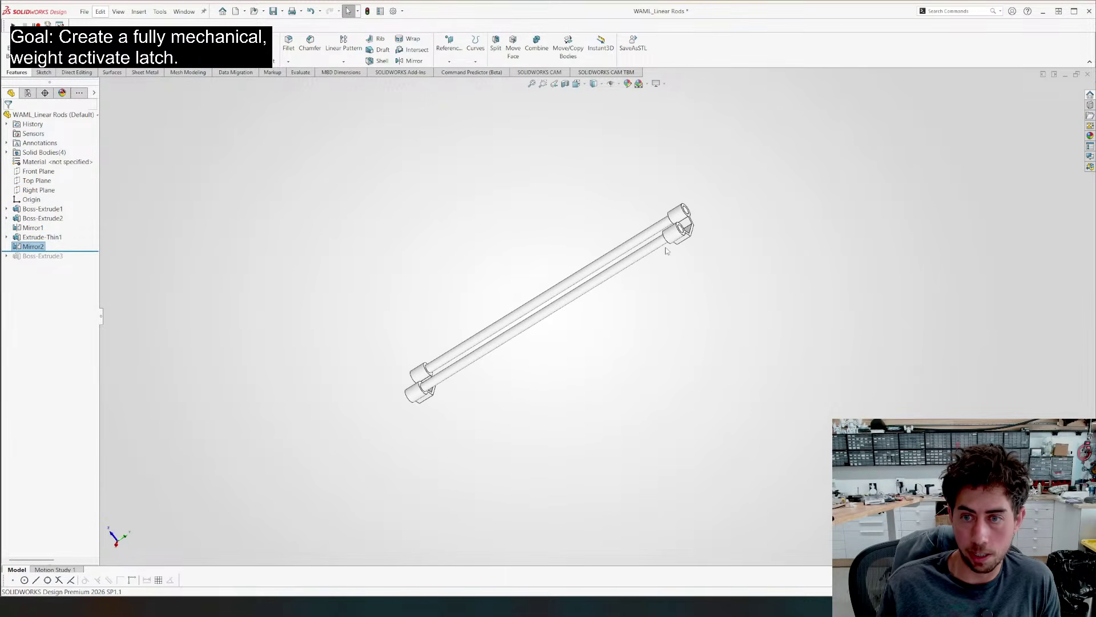
pyautogui.moveTo(665, 251); pyautogui.dragTo(432, 281, button='middle')
pyautogui.hotkey('ctrl', 's')
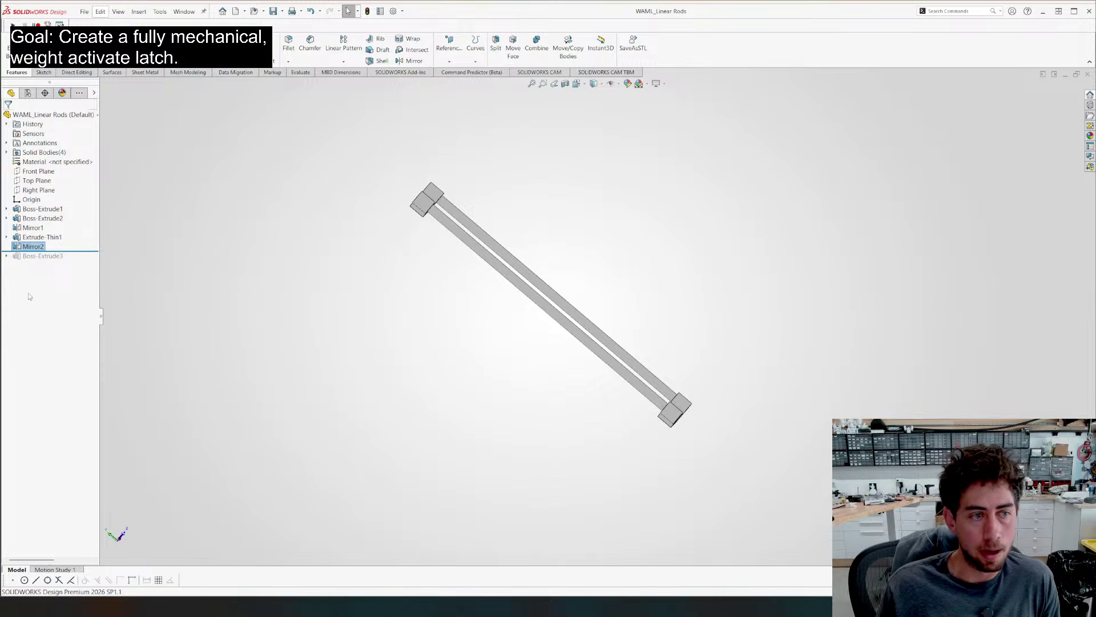
pyautogui.moveTo(85, 249); pyautogui.dragTo(121, 272)
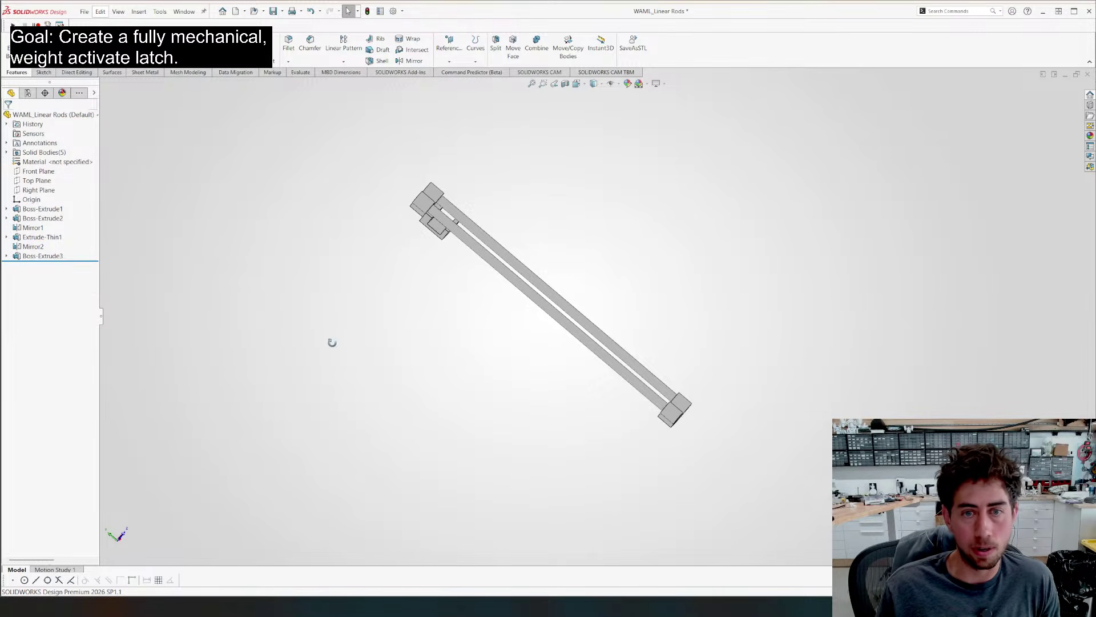
pyautogui.moveTo(332, 342); pyautogui.dragTo(532, 360, button='middle')
pyautogui.scroll(5, 485, 229)
pyautogui.hotkey('ctrl', 's')
# Switch to the WAML_Assembly document and move the sliding latch away from the linear rods' bracket
pyautogui.scroll(4, 502, 176)
pyautogui.hotkey('ctrl', '8')
pyautogui.scroll(-1, 407, 199)
pyautogui.hotkey('ctrl', 'Tab')
pyautogui.moveTo(489, 379); pyautogui.dragTo(346, 304)
pyautogui.click(365, 346)
pyautogui.moveTo(366, 347); pyautogui.dragTo(438, 489, button='middle')
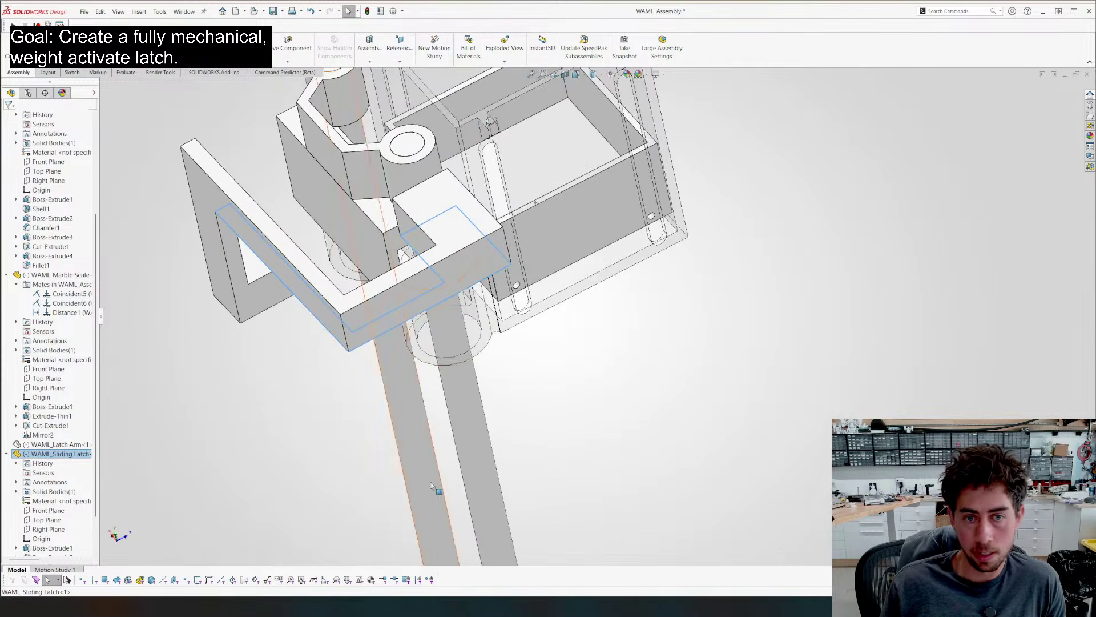
pyautogui.scroll(-2, 408, 340)
pyautogui.moveTo(409, 340); pyautogui.dragTo(411, 269, button='middle')
pyautogui.scroll(-3, 411, 270)
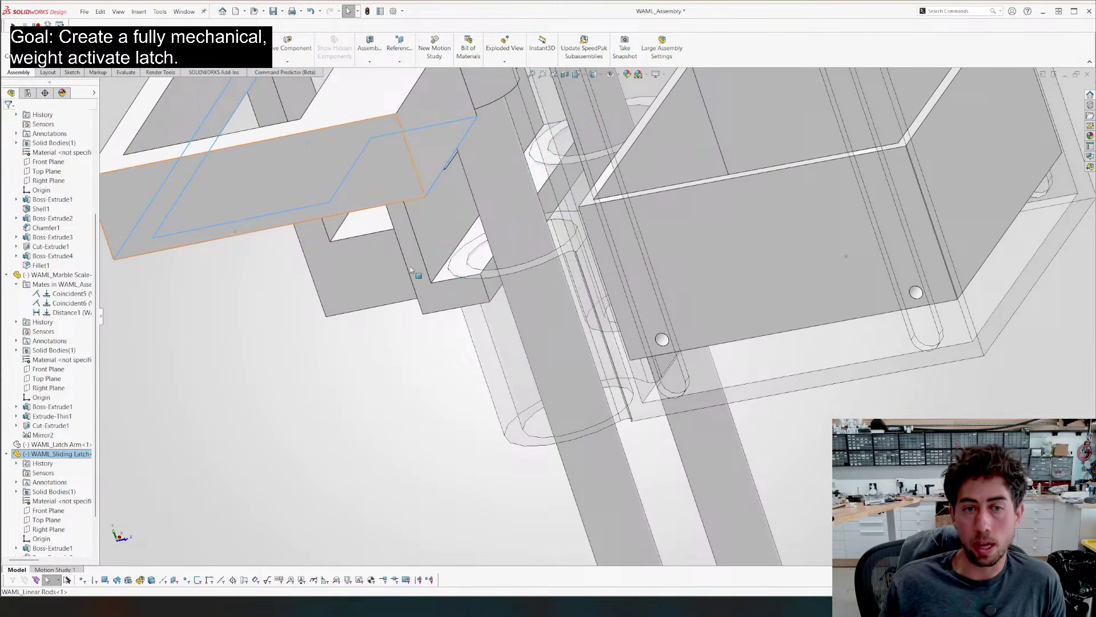
pyautogui.keyDown('ctrl'); pyautogui.click(445, 280); pyautogui.keyUp('ctrl')
pyautogui.scroll(4, 494, 350)
pyautogui.moveTo(497, 353); pyautogui.dragTo(511, 283, button='middle')
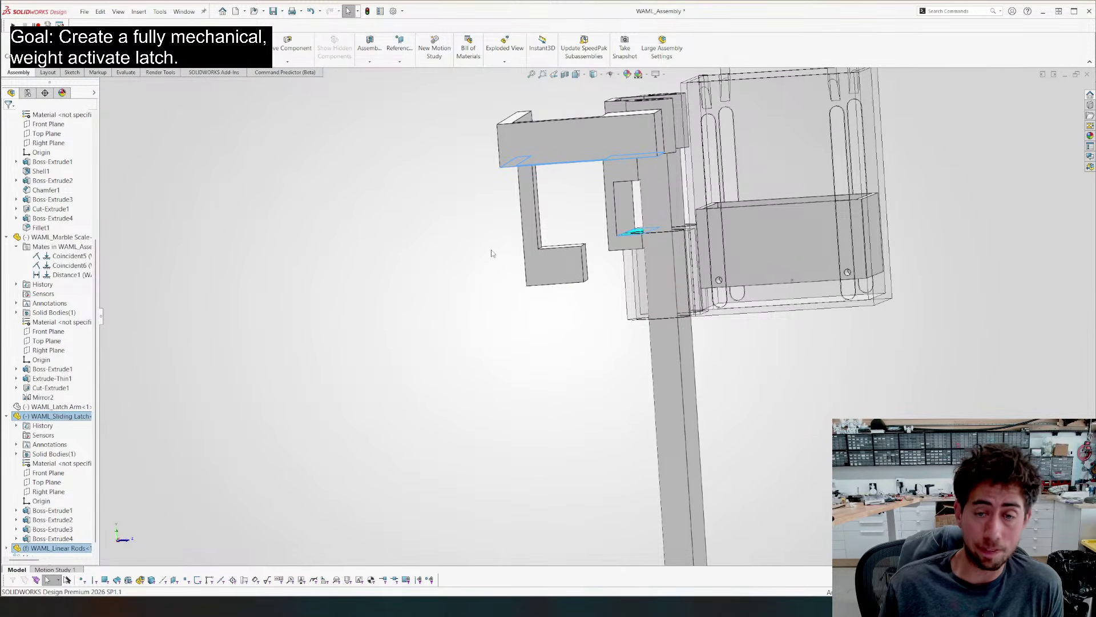
pyautogui.press('Escape')
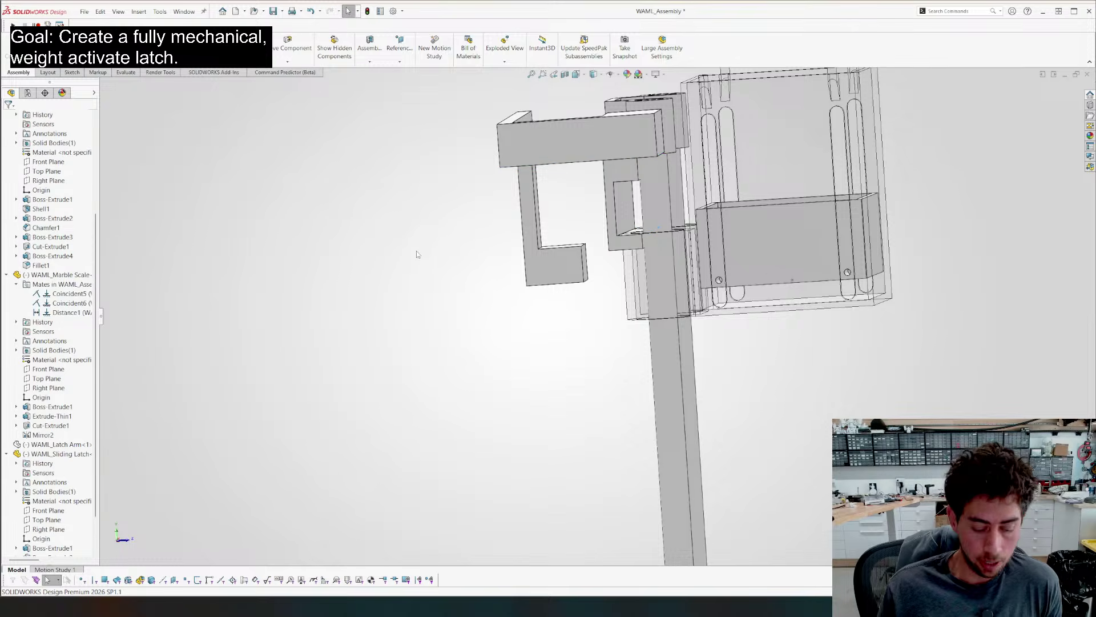
# Add a Centered Width mate between two opposing faces of the guide channel and two opposite faces of the sliding latch
pyautogui.press('m')
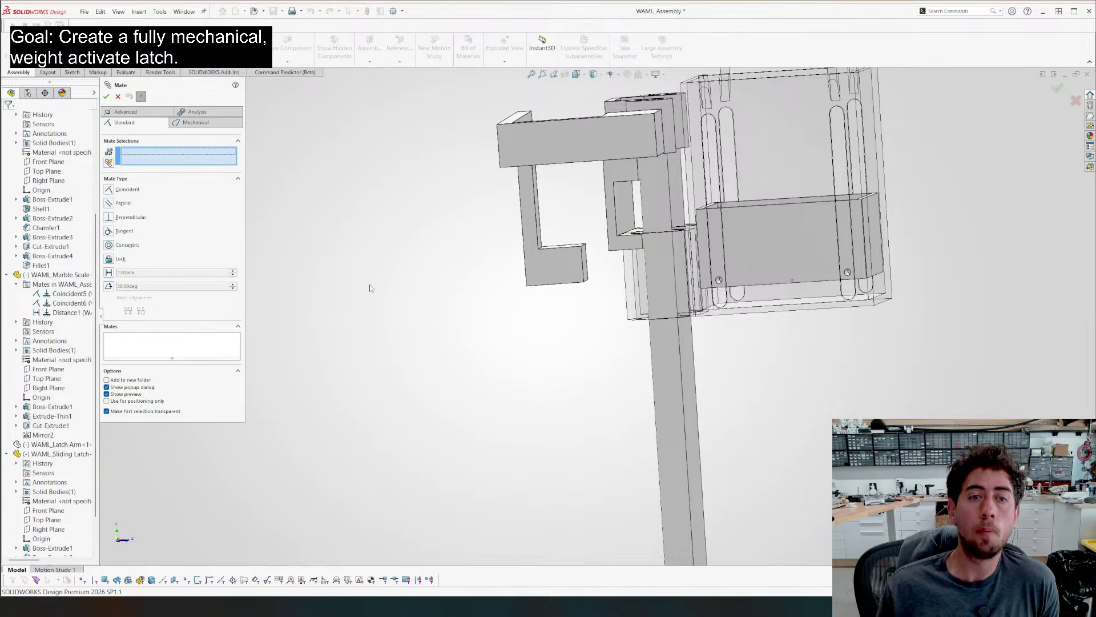
pyautogui.click(160, 113)
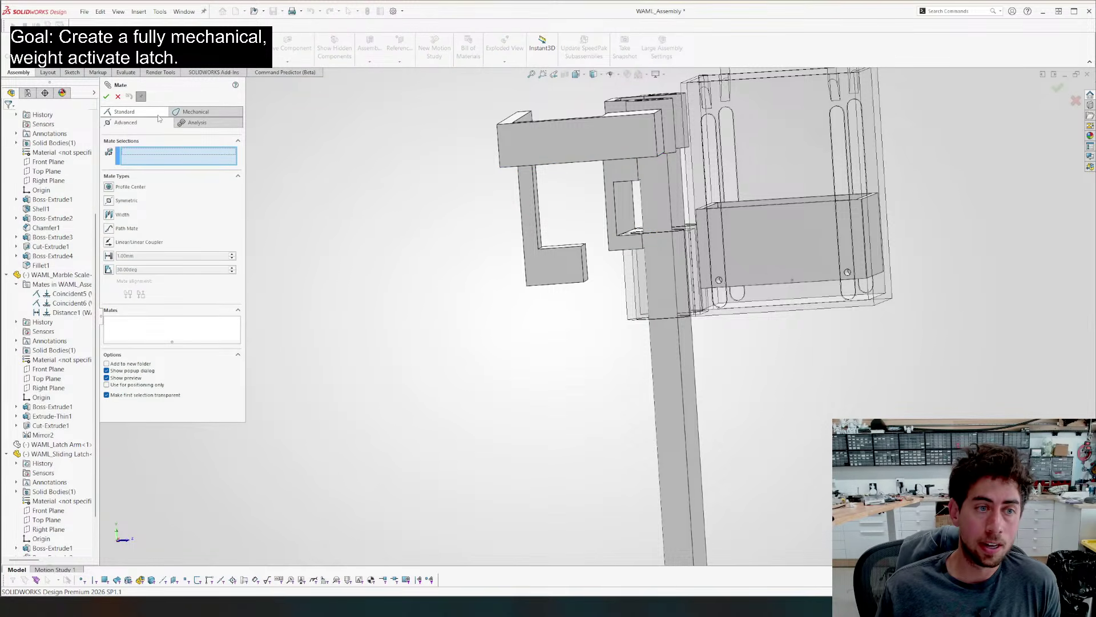
pyautogui.click(113, 214)
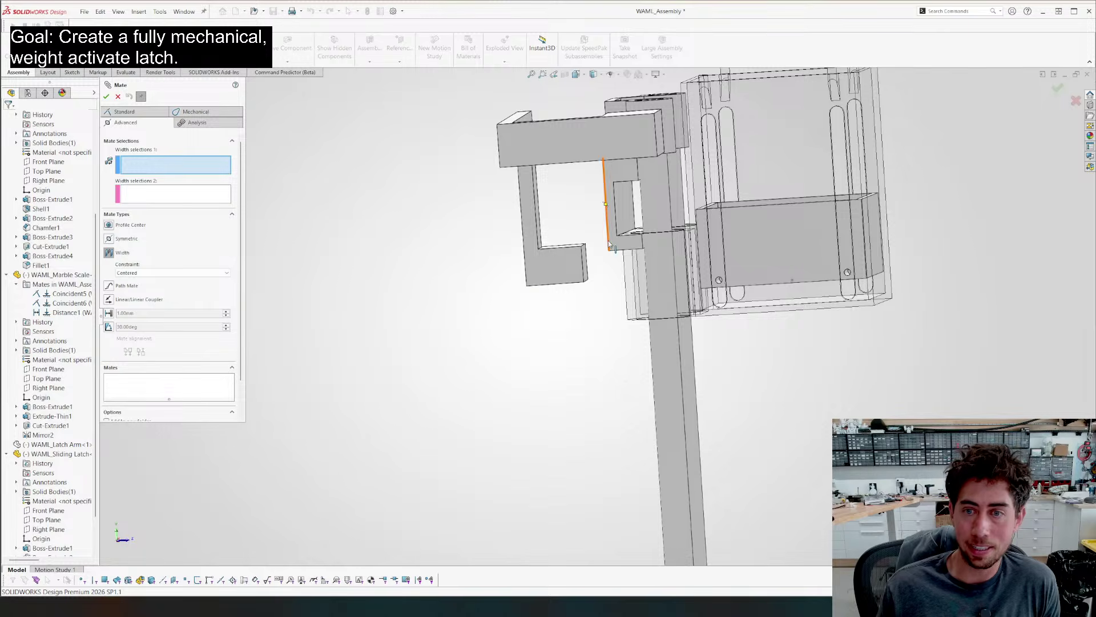
pyautogui.moveTo(610, 244); pyautogui.dragTo(396, 122, button='middle')
pyautogui.click(621, 226)
pyautogui.click(457, 143)
pyautogui.click(398, 114)
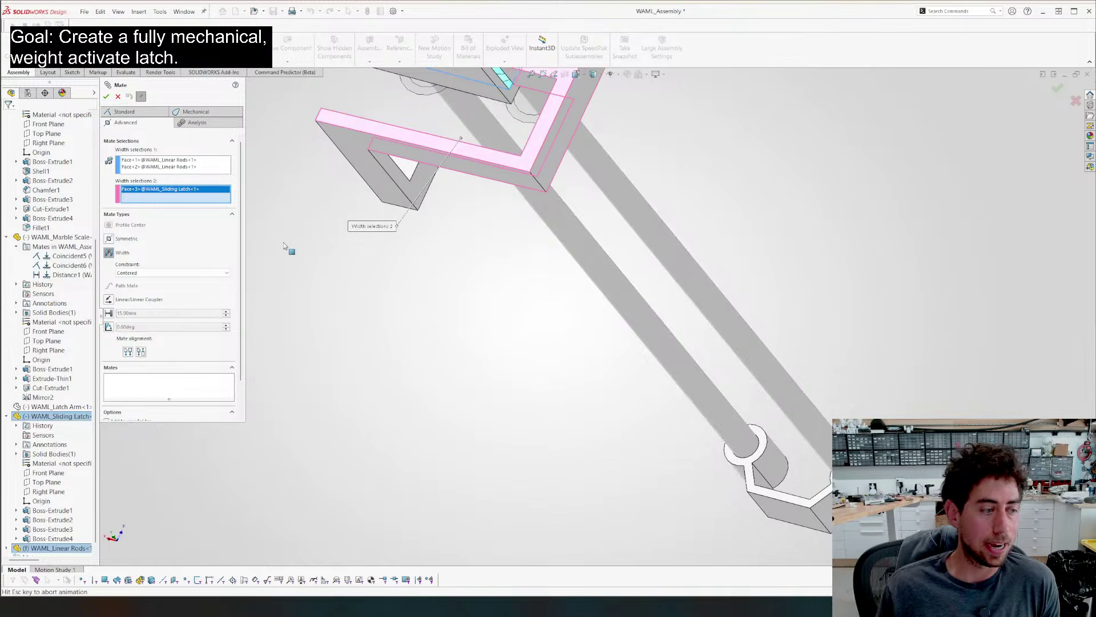
pyautogui.rightClick(431, 278)
# Add a Coincident mate between the sliding latch's flat face and the guide channel's face, then finish mating
pyautogui.scroll(3, 434, 158)
pyautogui.scroll(-4, 497, 190)
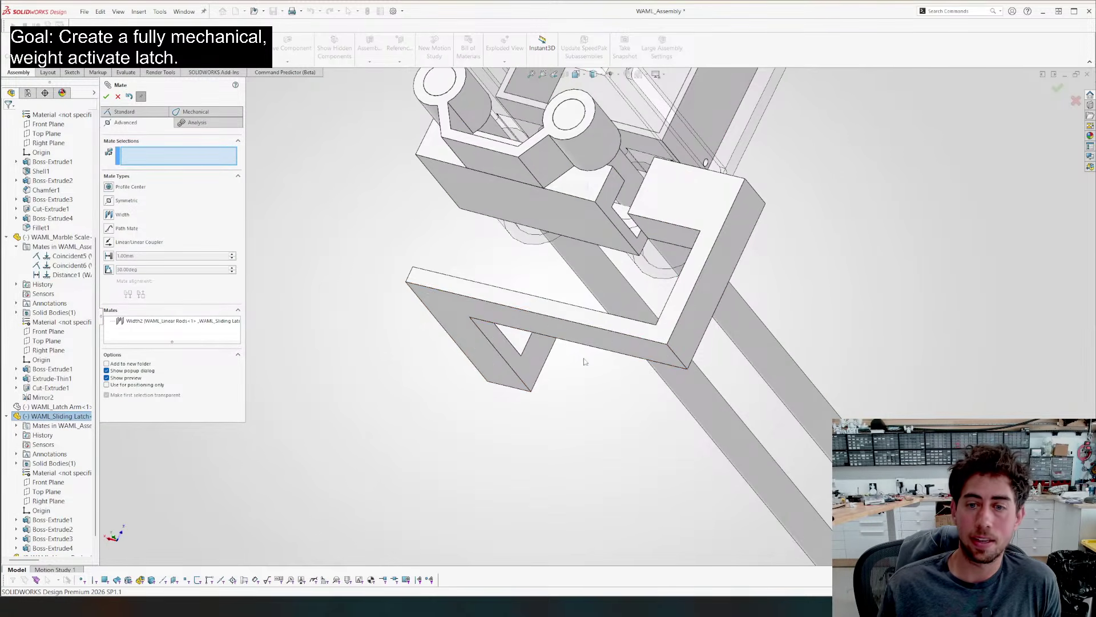
pyautogui.click(580, 335)
pyautogui.moveTo(579, 242); pyautogui.dragTo(502, 197, button='middle')
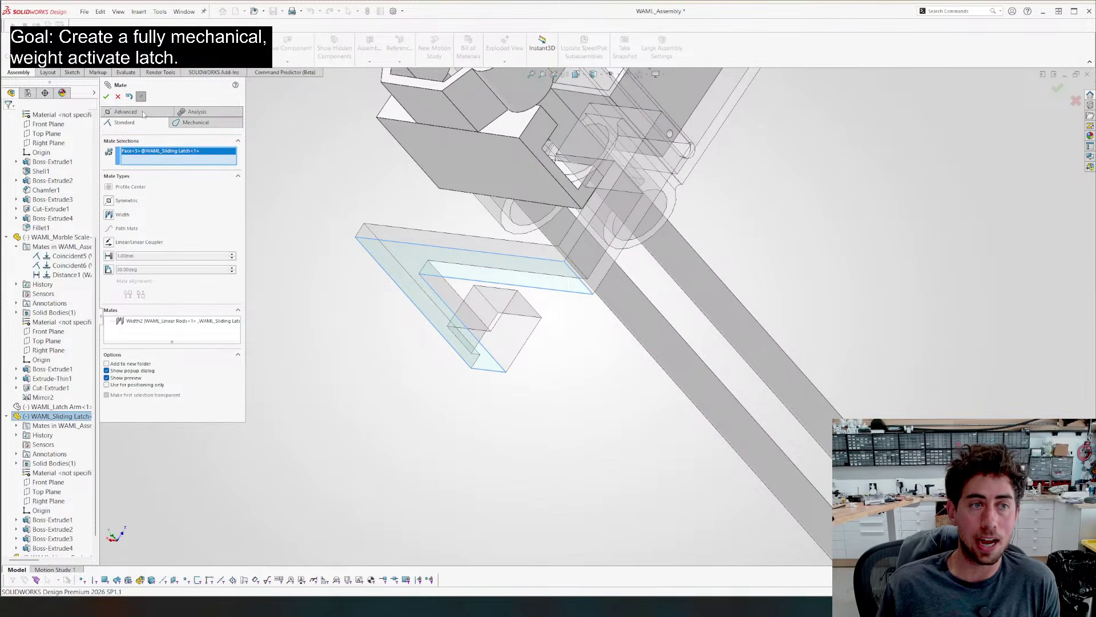
pyautogui.click(124, 122)
pyautogui.moveTo(360, 199); pyautogui.dragTo(420, 152, button='middle')
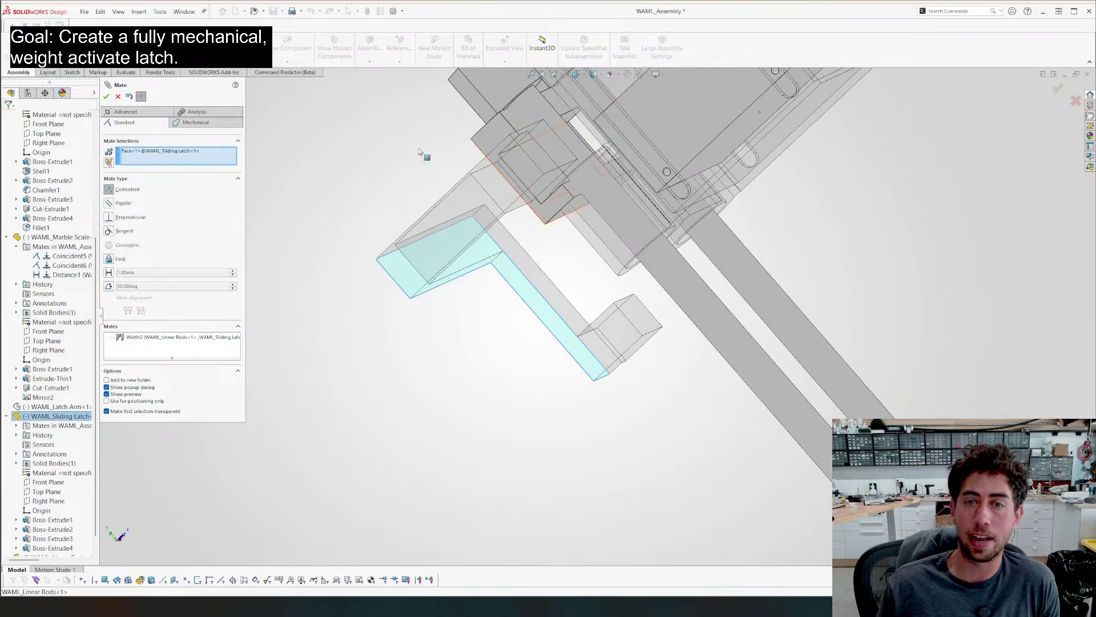
pyautogui.click(530, 167)
pyautogui.click(440, 335)
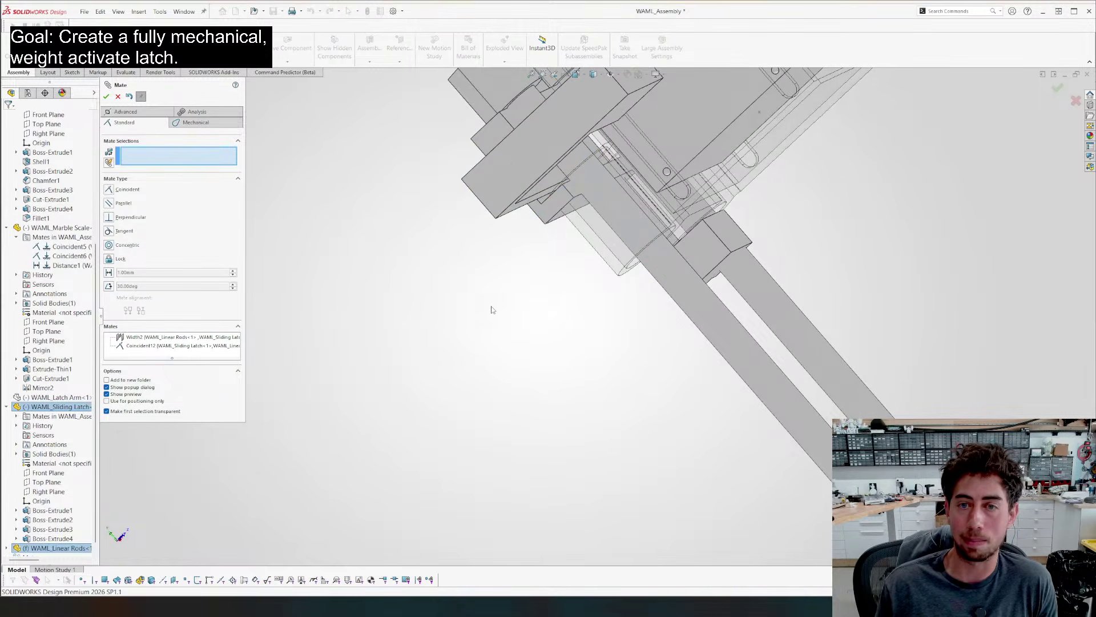
pyautogui.moveTo(489, 308); pyautogui.dragTo(512, 310, button='middle')
pyautogui.press('Escape')
# Examine from several angles how the sliding latch sits in the guide channel beside the marble container
pyautogui.scroll(-5, 634, 206)
pyautogui.moveTo(634, 206); pyautogui.dragTo(546, 282, button='middle')
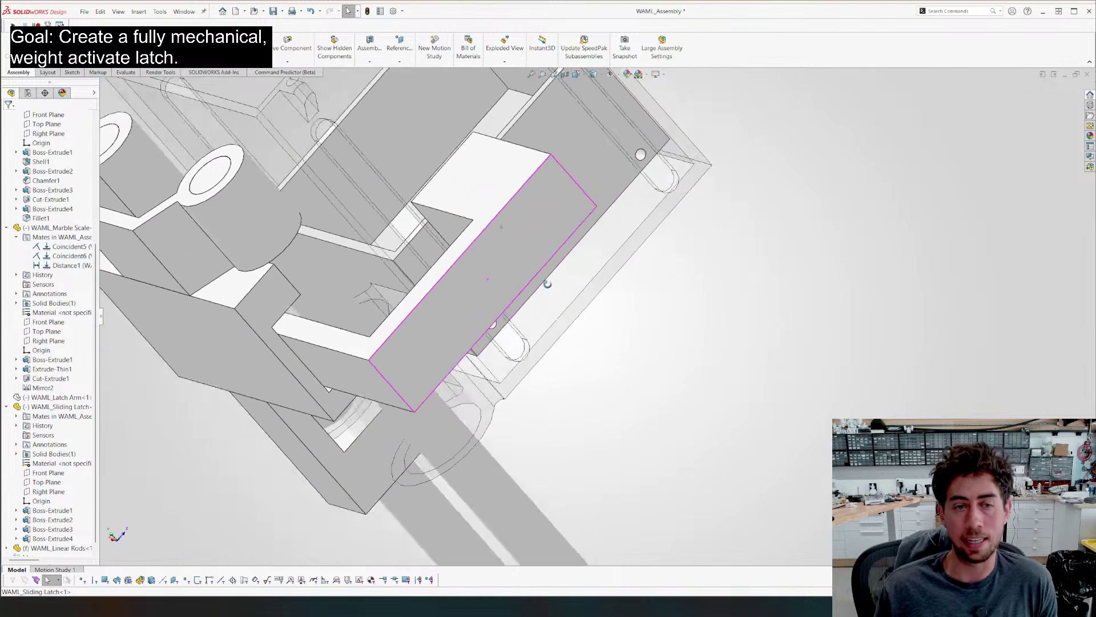
pyautogui.scroll(4, 546, 281)
pyautogui.moveTo(308, 315); pyautogui.dragTo(400, 311, button='middle')
pyautogui.scroll(-5, 395, 316)
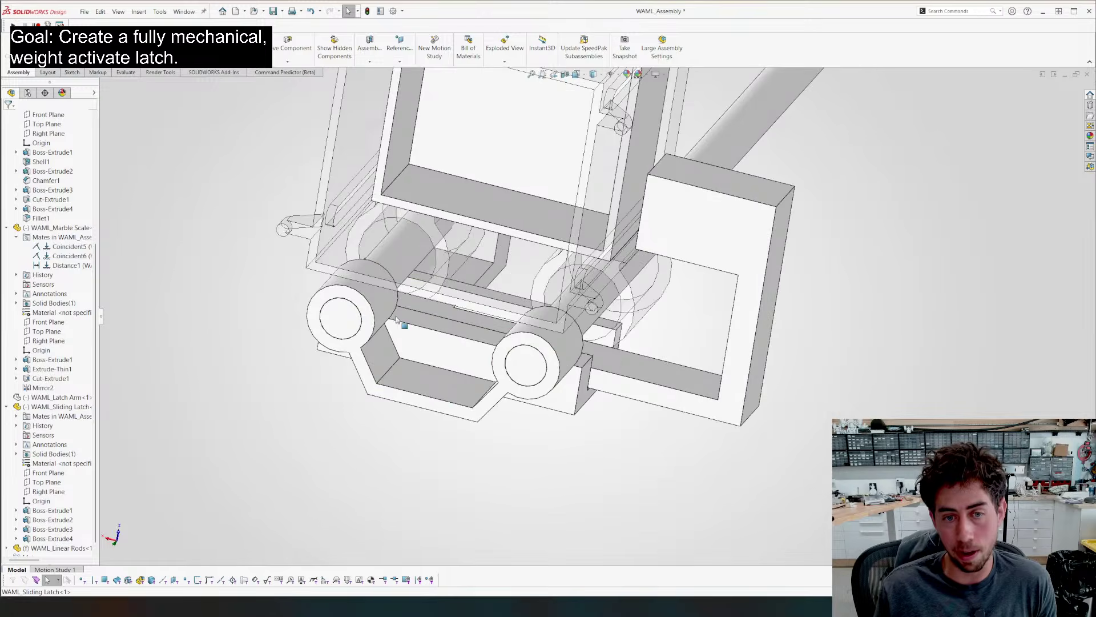
pyautogui.moveTo(304, 267); pyautogui.dragTo(439, 322, button='middle')
pyautogui.scroll(4, 255, 114)
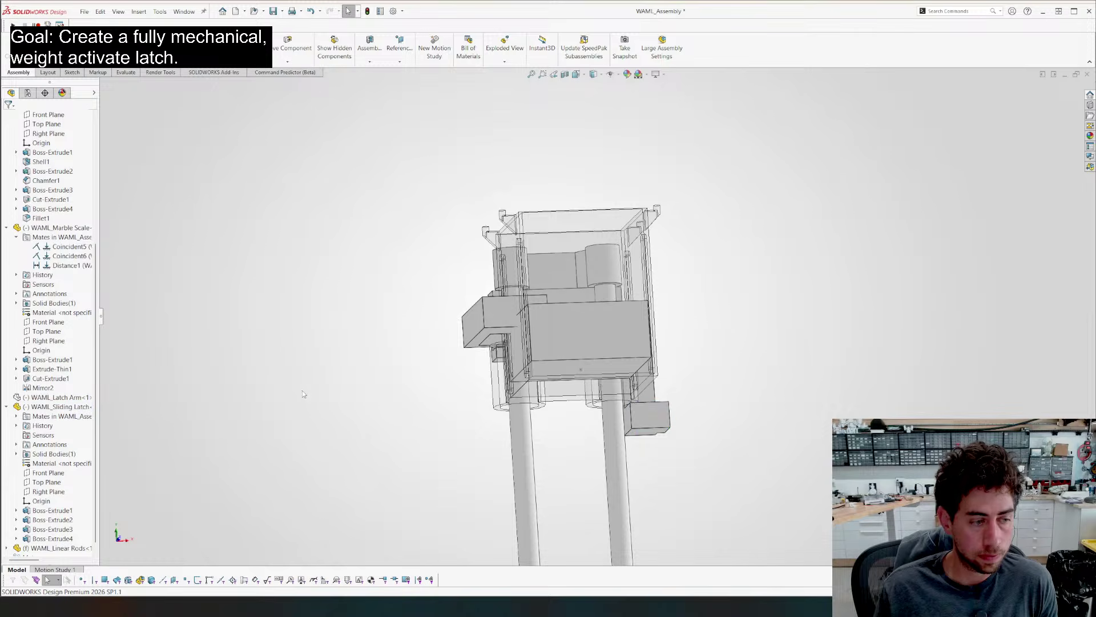
# Slide the latch slightly sideways within its channel on the linear rods' guide block
pyautogui.moveTo(303, 394); pyautogui.dragTo(557, 378, button='middle')
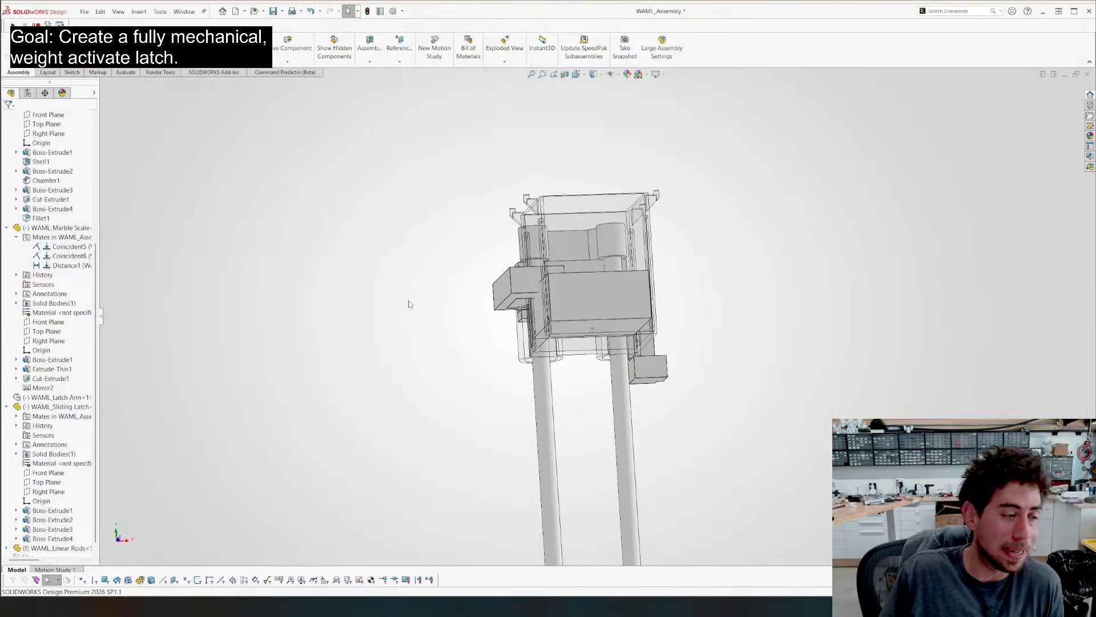
pyautogui.moveTo(373, 268); pyautogui.dragTo(599, 308, button='middle')
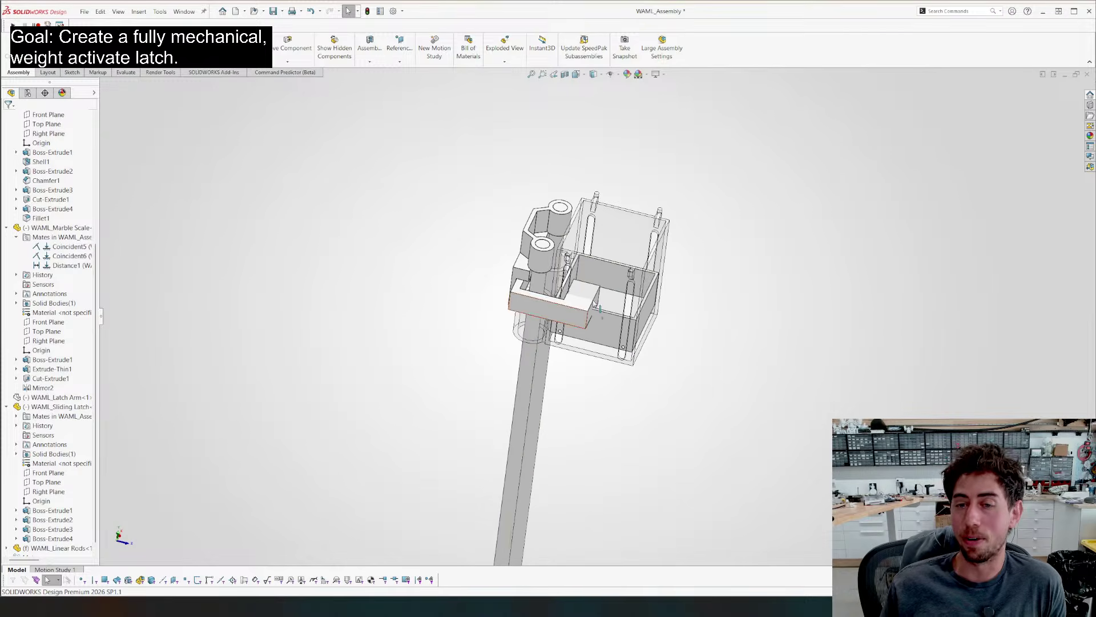
pyautogui.scroll(3, 506, 267)
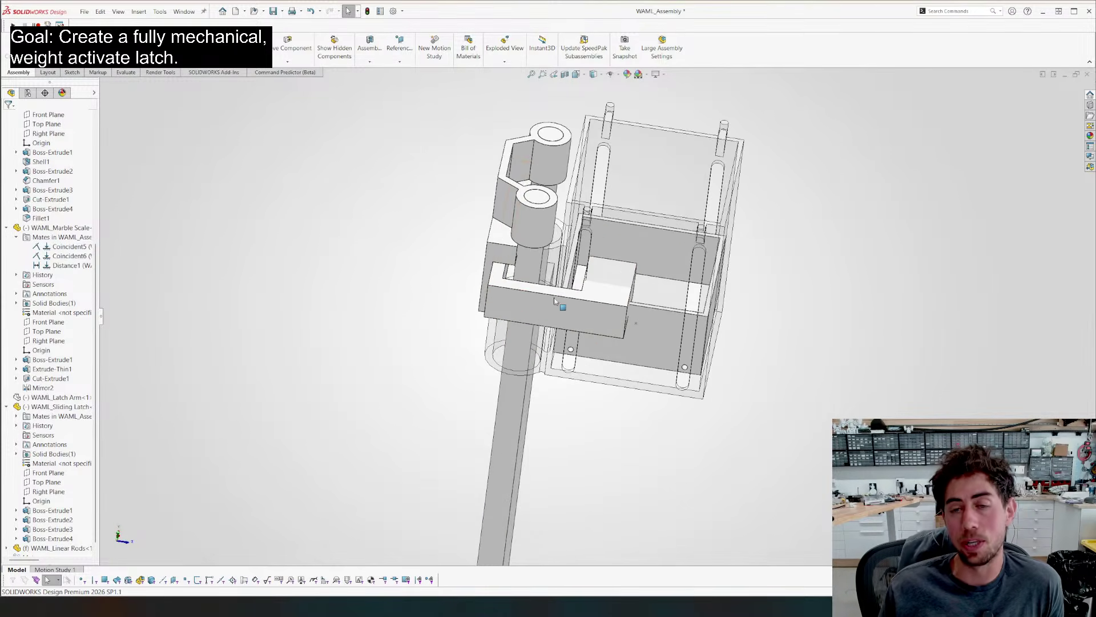
pyautogui.moveTo(506, 269); pyautogui.dragTo(372, 414, button='middle')
pyautogui.moveTo(461, 289); pyautogui.dragTo(504, 288, button='middle')
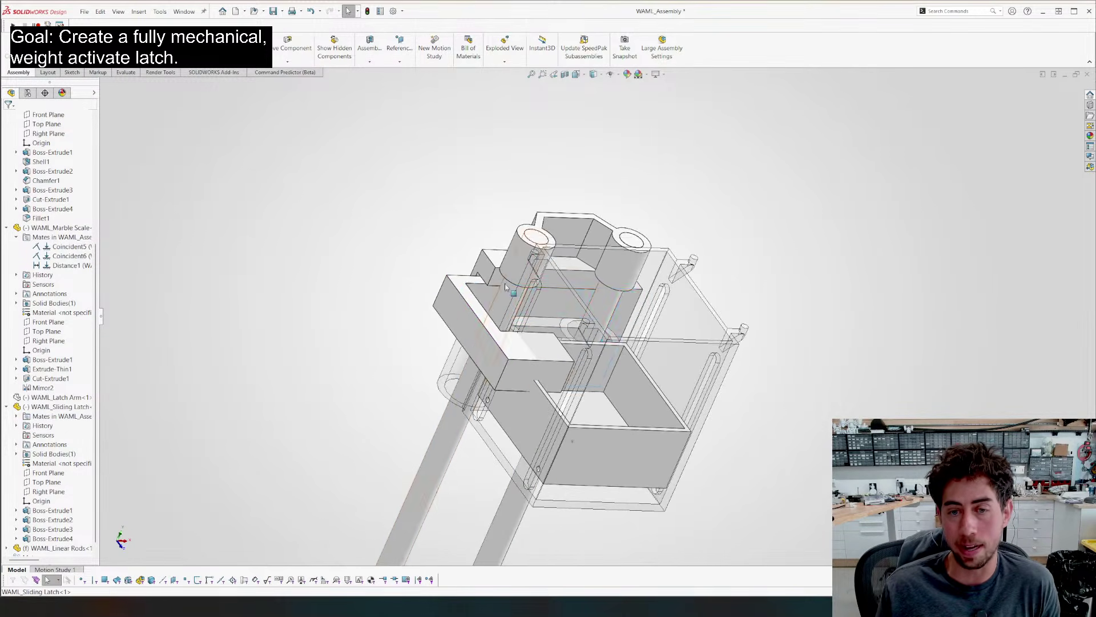
pyautogui.moveTo(485, 301); pyautogui.dragTo(475, 301)
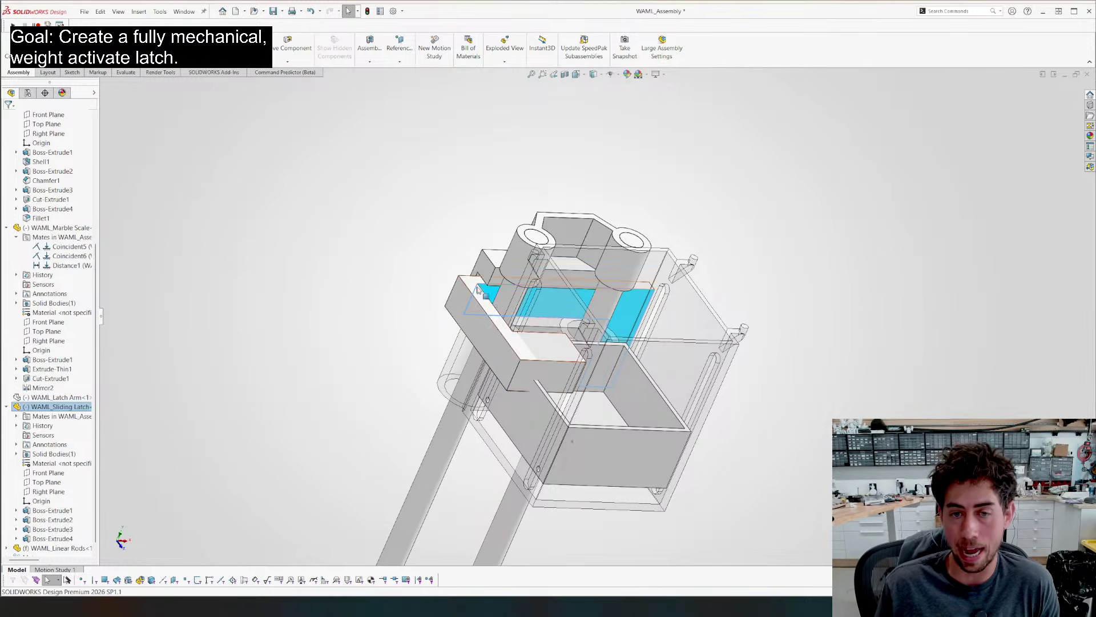
# Examine the clearance between the sliding latch and the channel walls of the linear rods' guide block
pyautogui.moveTo(465, 330); pyautogui.dragTo(359, 274, button='middle')
pyautogui.scroll(-3, 335, 311)
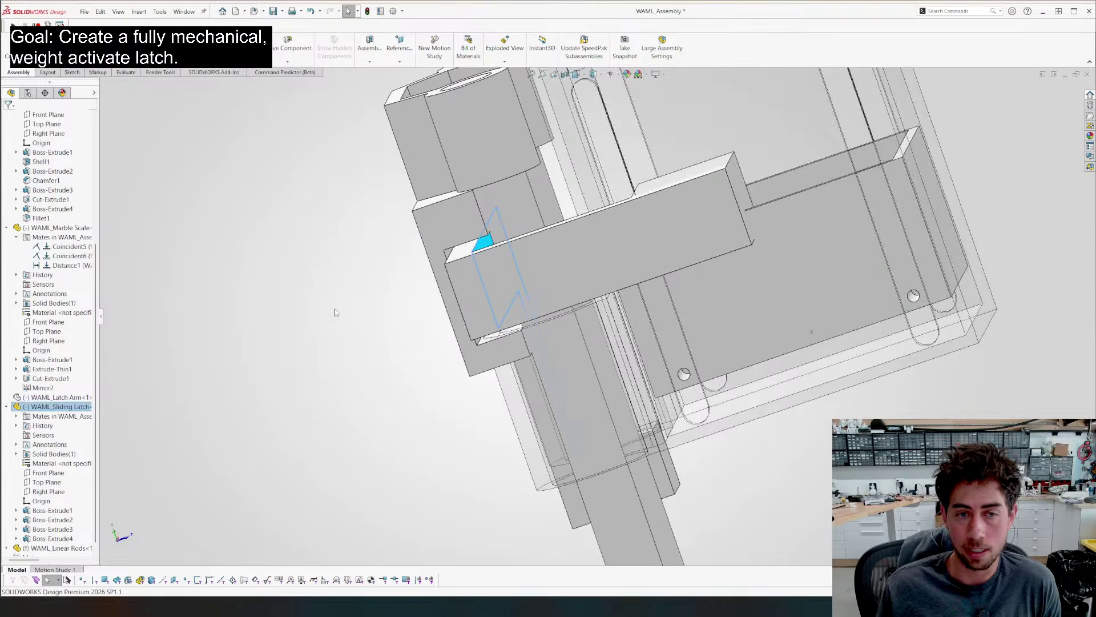
pyautogui.moveTo(336, 311)
pyautogui.mouseDown(button='middle')
pyautogui.moveTo(357, 261)
pyautogui.moveTo(335, 295)
pyautogui.mouseUp(button='middle')
pyautogui.scroll(-3, 554, 292)
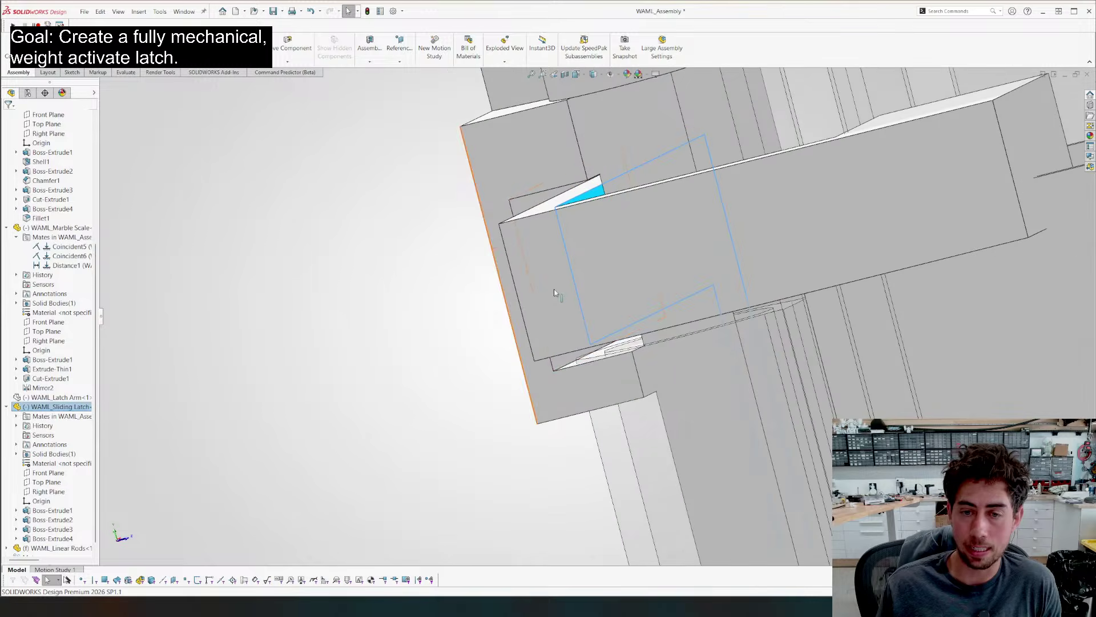
pyautogui.click(565, 330)
pyautogui.scroll(5, 554, 312)
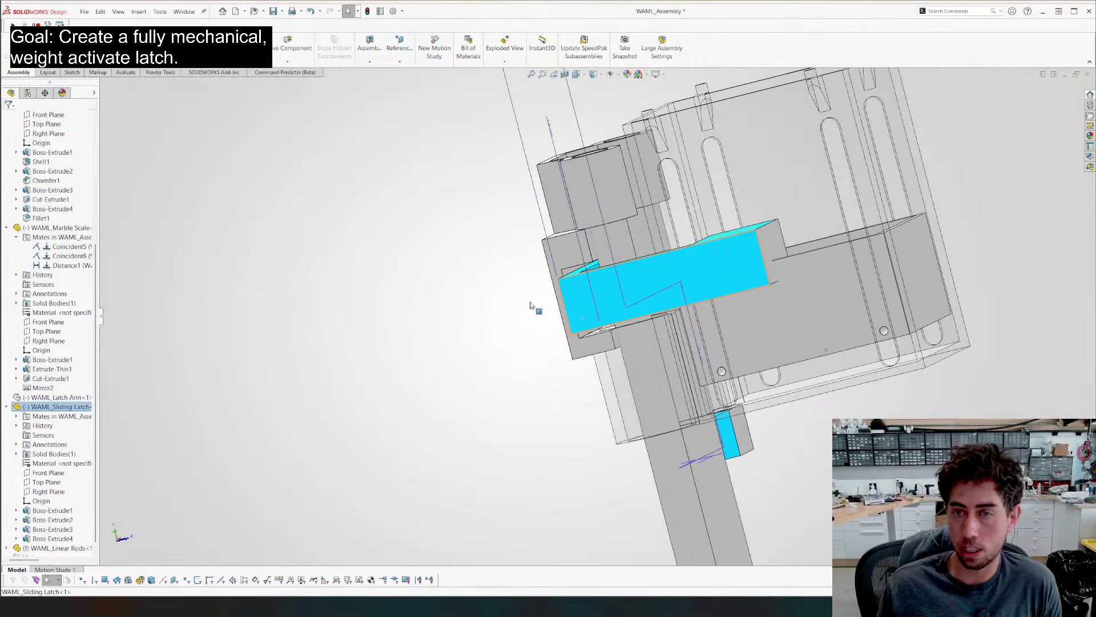
pyautogui.scroll(-1, 531, 304)
pyautogui.click(547, 347)
pyautogui.scroll(-6, 586, 337)
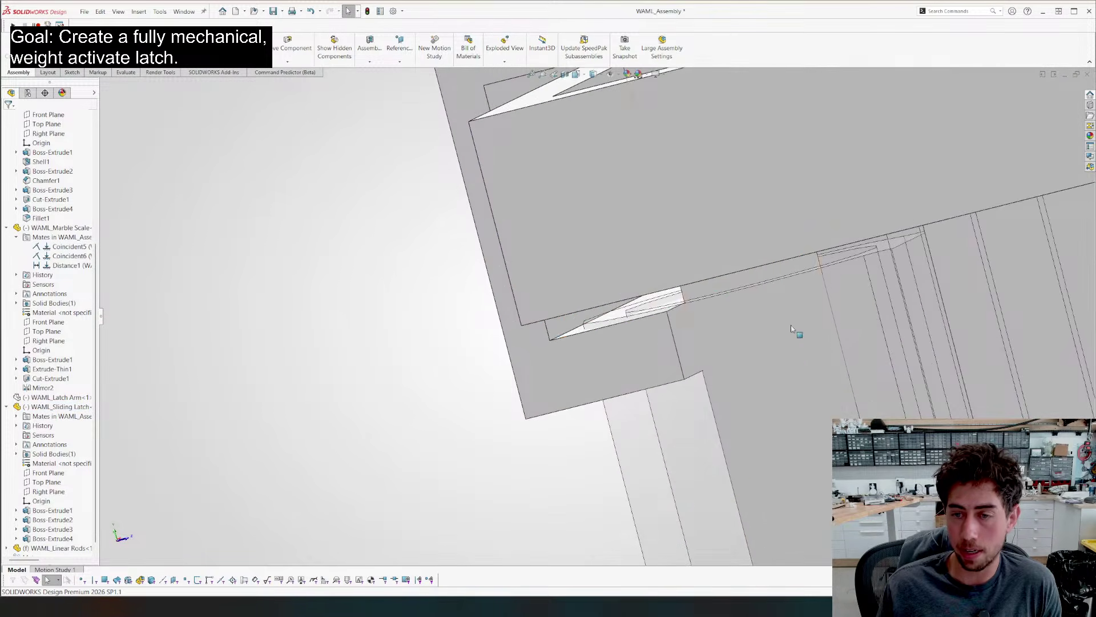
pyautogui.scroll(5, 805, 340)
pyautogui.scroll(-5, 598, 299)
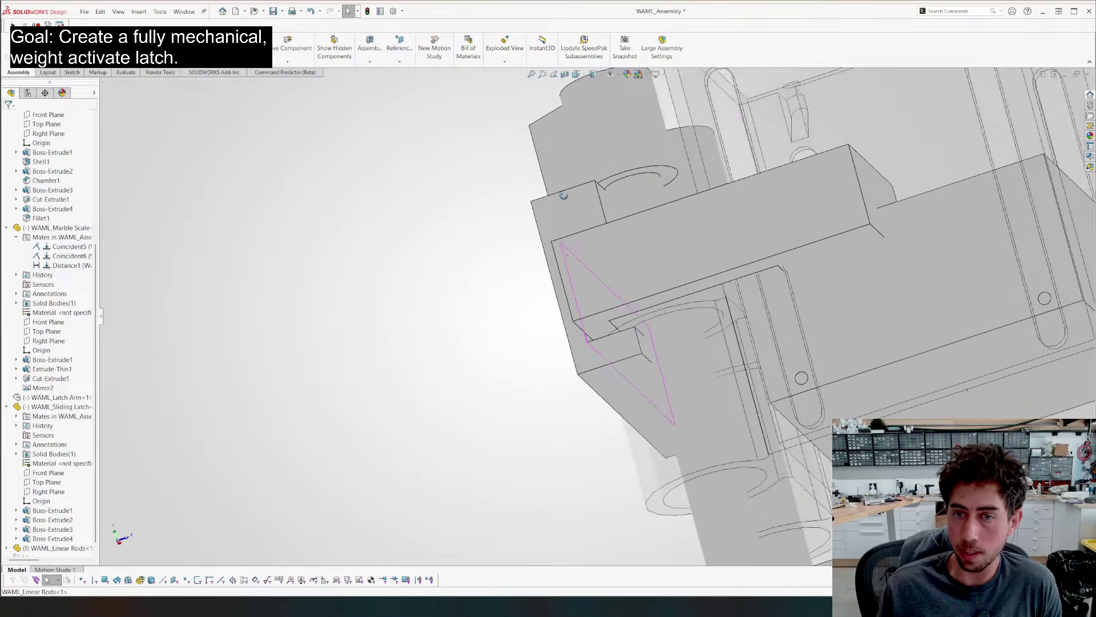
pyautogui.scroll(-6, 563, 195)
# Set the width of the latch channel in the linear rods' guide block to 12.35 mm
pyautogui.click(597, 271)
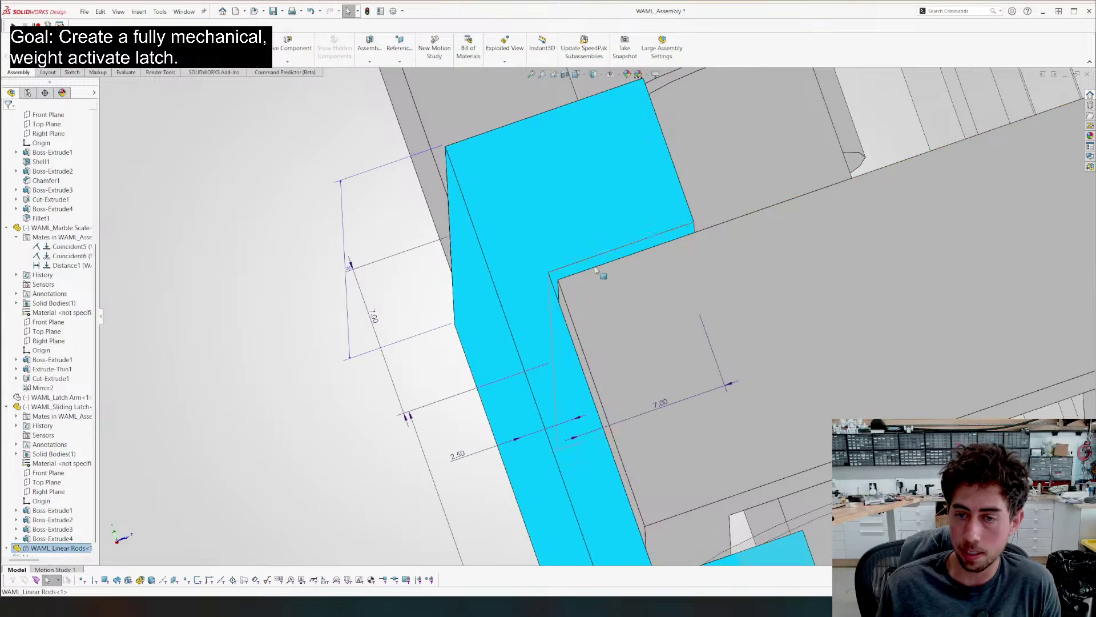
pyautogui.scroll(3, 596, 272)
pyautogui.moveTo(517, 381); pyautogui.dragTo(478, 454, button='middle')
pyautogui.scroll(6, 478, 454)
pyautogui.scroll(-5, 535, 427)
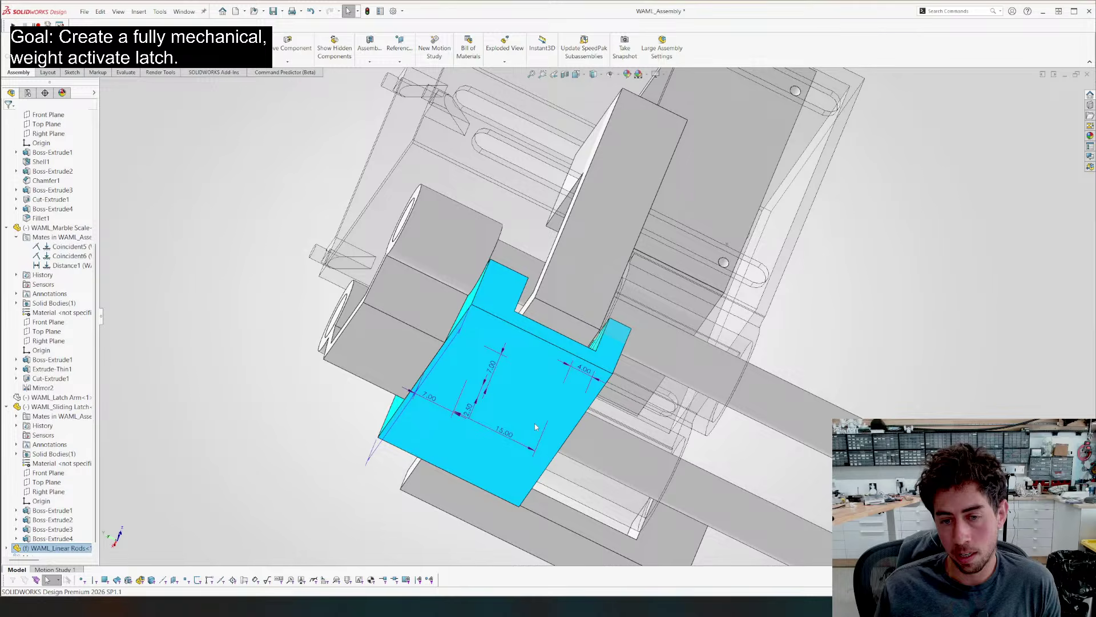
pyautogui.doubleClick(506, 437)
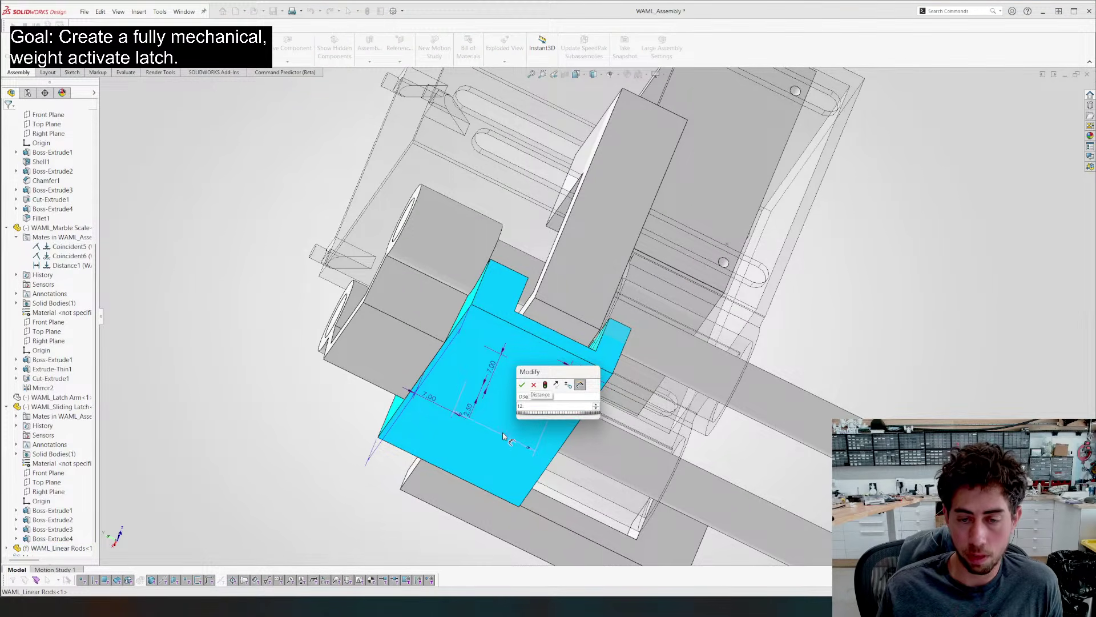
pyautogui.press('Return')
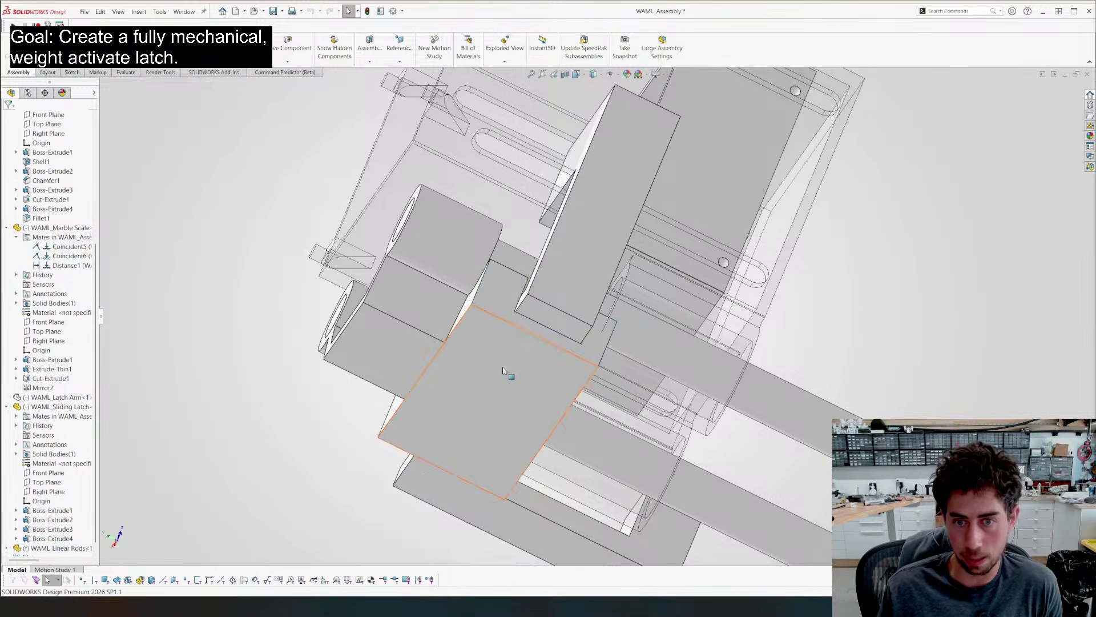
# Examine how the sliding latch sits in the guide block channel and relative to the rods and marble container
pyautogui.scroll(-5, 530, 315)
pyautogui.scroll(5, 530, 315)
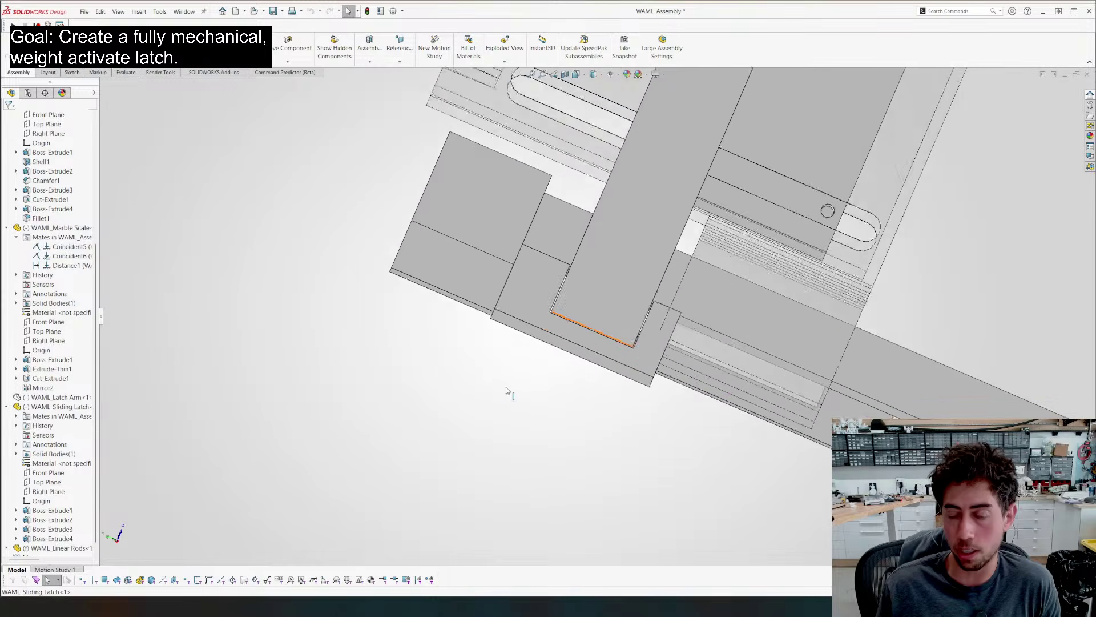
pyautogui.moveTo(532, 325); pyautogui.dragTo(444, 401, button='middle')
pyautogui.scroll(5, 444, 401)
pyautogui.moveTo(386, 238); pyautogui.dragTo(382, 391, button='middle')
pyautogui.scroll(-3, 549, 326)
pyautogui.moveTo(550, 325); pyautogui.dragTo(527, 278, button='middle')
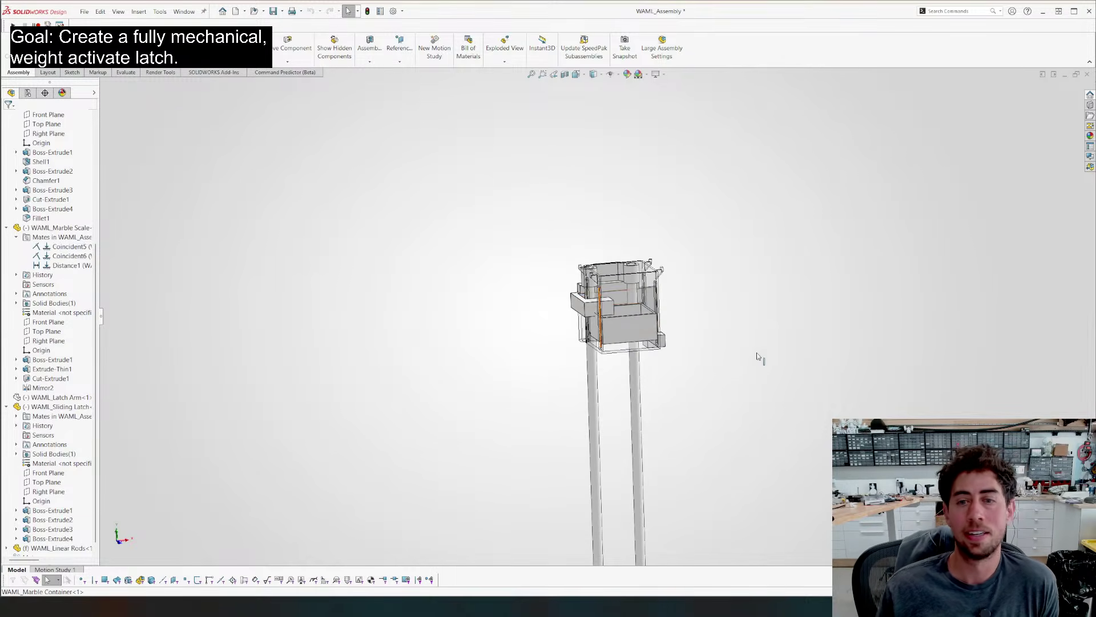
pyautogui.scroll(-5, 597, 292)
pyautogui.moveTo(633, 337); pyautogui.dragTo(576, 508, button='middle')
pyautogui.scroll(-1, 574, 310)
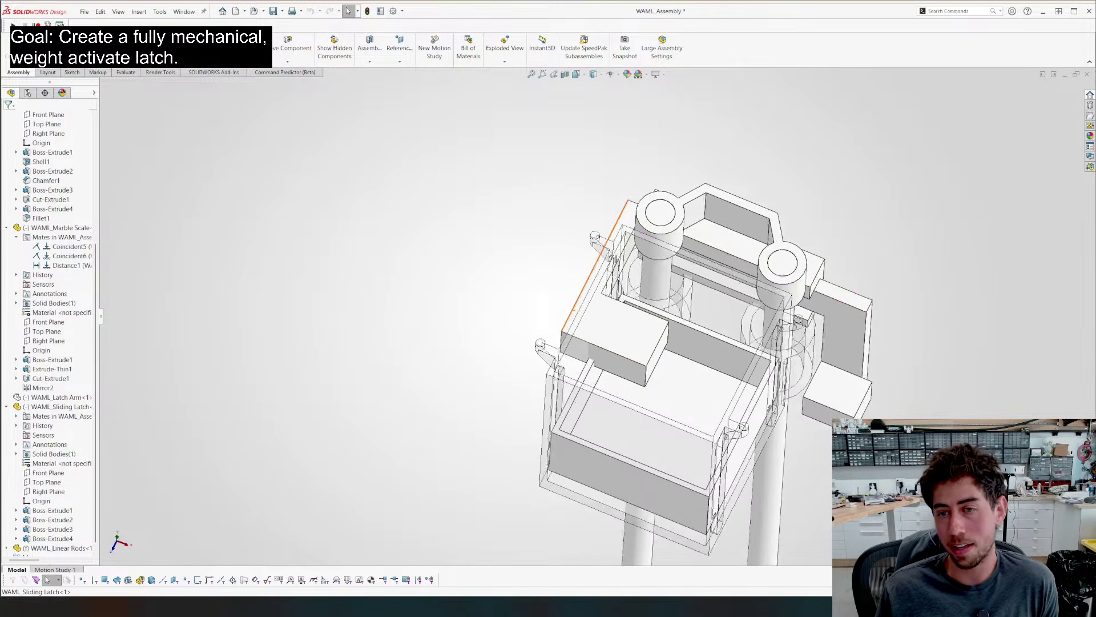
pyautogui.moveTo(575, 310); pyautogui.dragTo(628, 371, button='middle')
pyautogui.scroll(-4, 512, 384)
pyautogui.moveTo(511, 384); pyautogui.dragTo(654, 382, button='middle')
# Open the linear rods part from the assembly for editing in its own window
pyautogui.click(555, 283)
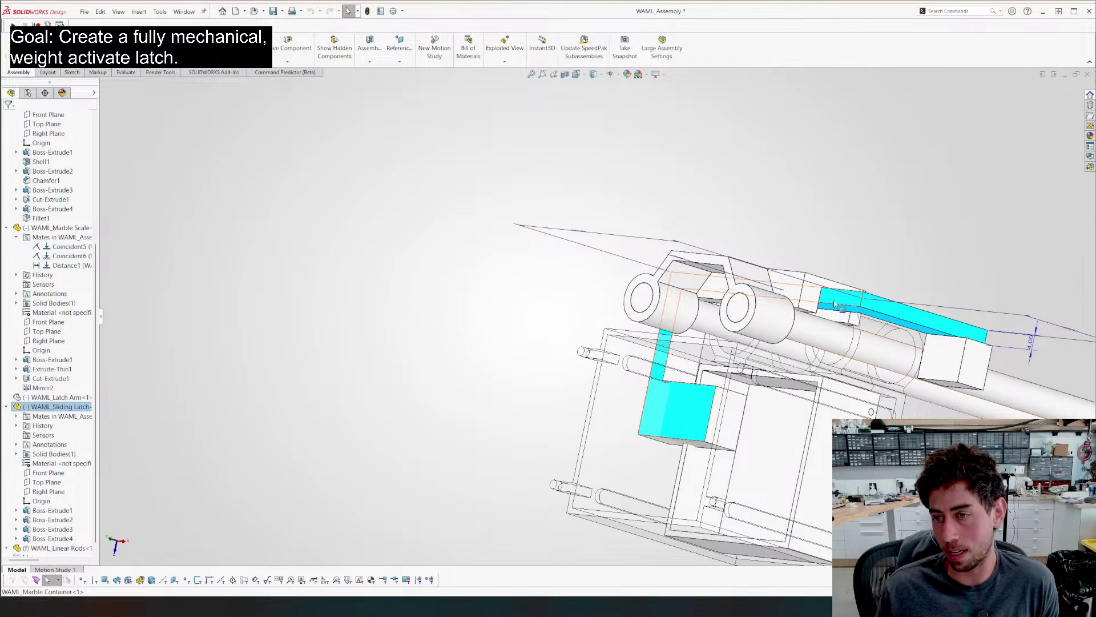
pyautogui.moveTo(835, 303); pyautogui.dragTo(802, 295, button='middle')
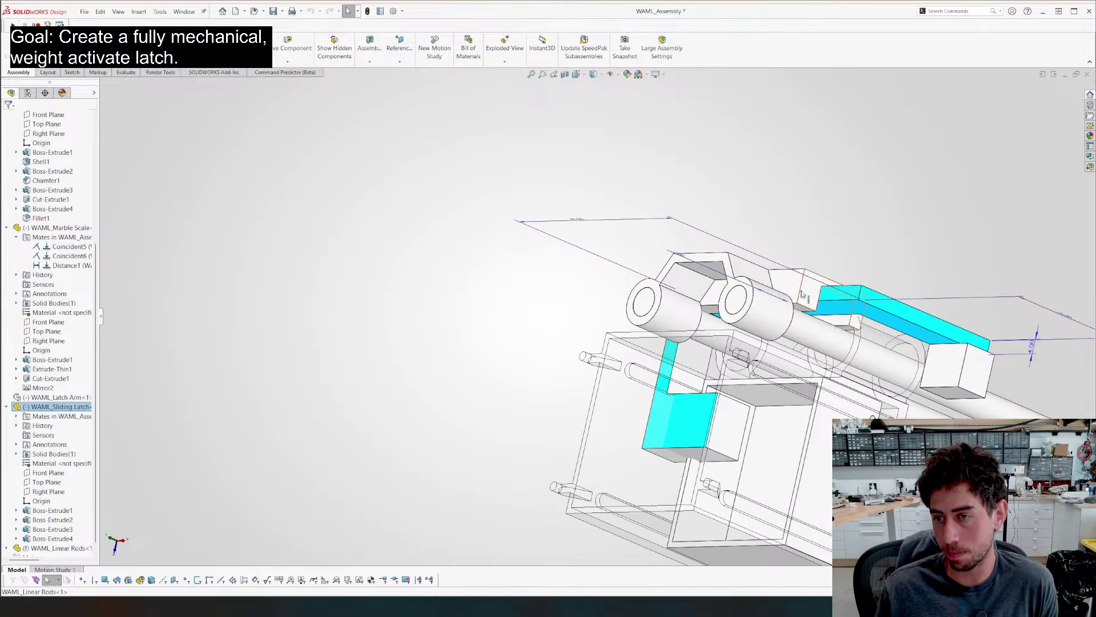
pyautogui.rightClick(804, 293)
pyautogui.click(817, 254)
pyautogui.moveTo(662, 254); pyautogui.dragTo(624, 177, button='middle')
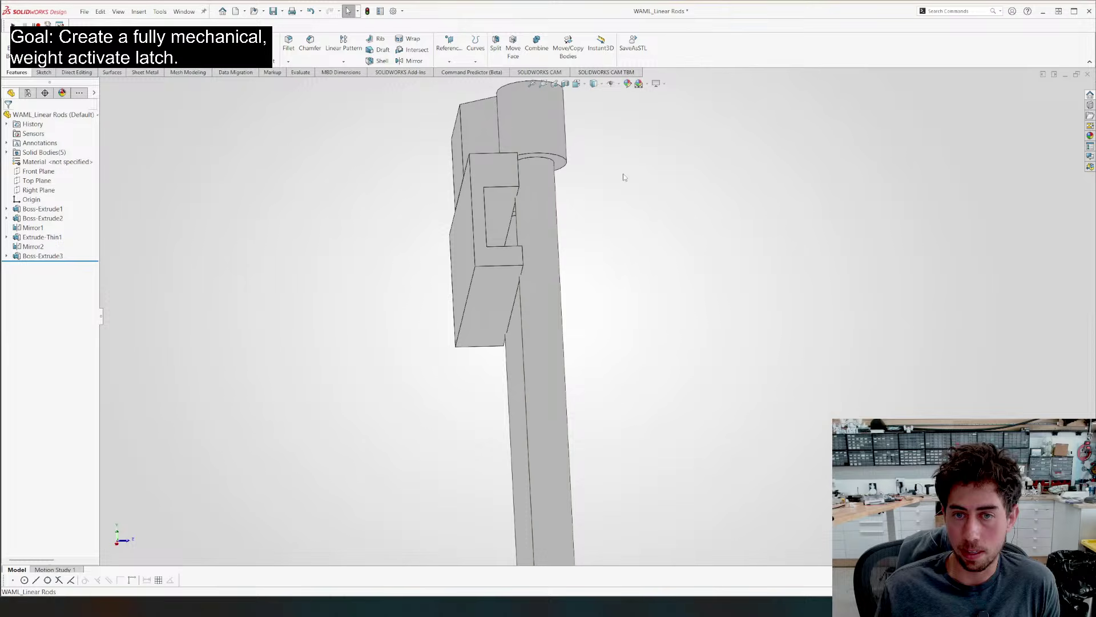
pyautogui.rightClick(505, 200)
pyautogui.click(410, 200)
# Set the depth of the latch channel in the guide block to 8 mm
pyautogui.moveTo(409, 201); pyautogui.dragTo(305, 24, button='middle')
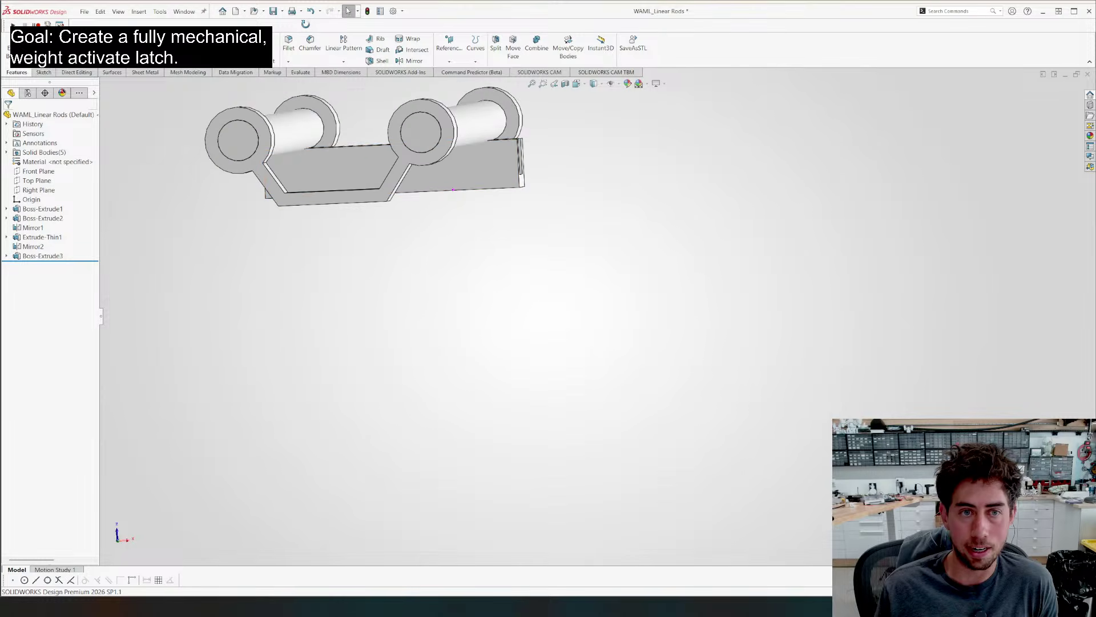
pyautogui.click(353, 154)
pyautogui.click(601, 186)
pyautogui.moveTo(601, 186); pyautogui.dragTo(534, 243, button='middle')
pyautogui.moveTo(688, 278); pyautogui.dragTo(644, 223, button='middle')
pyautogui.click(710, 247)
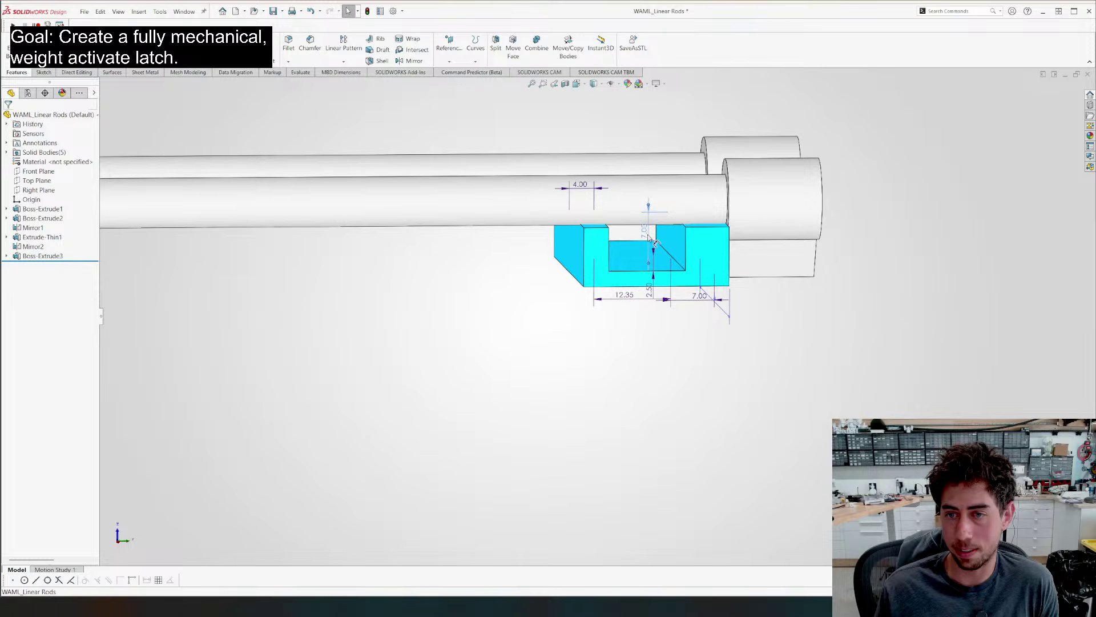
pyautogui.doubleClick(648, 238)
pyautogui.write('8')
pyautogui.press('Return')
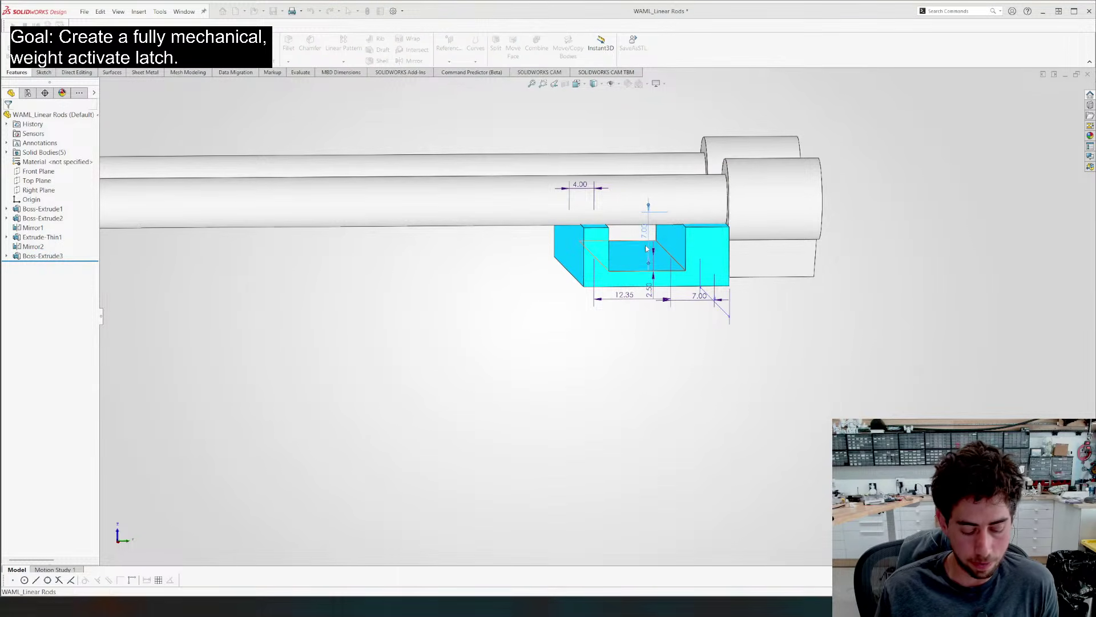
pyautogui.press('Escape')
# Sketch two circles on the guide block's long side face, concentric with the two rods, about 9 mm and 9.6 mm in diameter
pyautogui.moveTo(640, 293); pyautogui.dragTo(698, 238, button='middle')
pyautogui.click(698, 239)
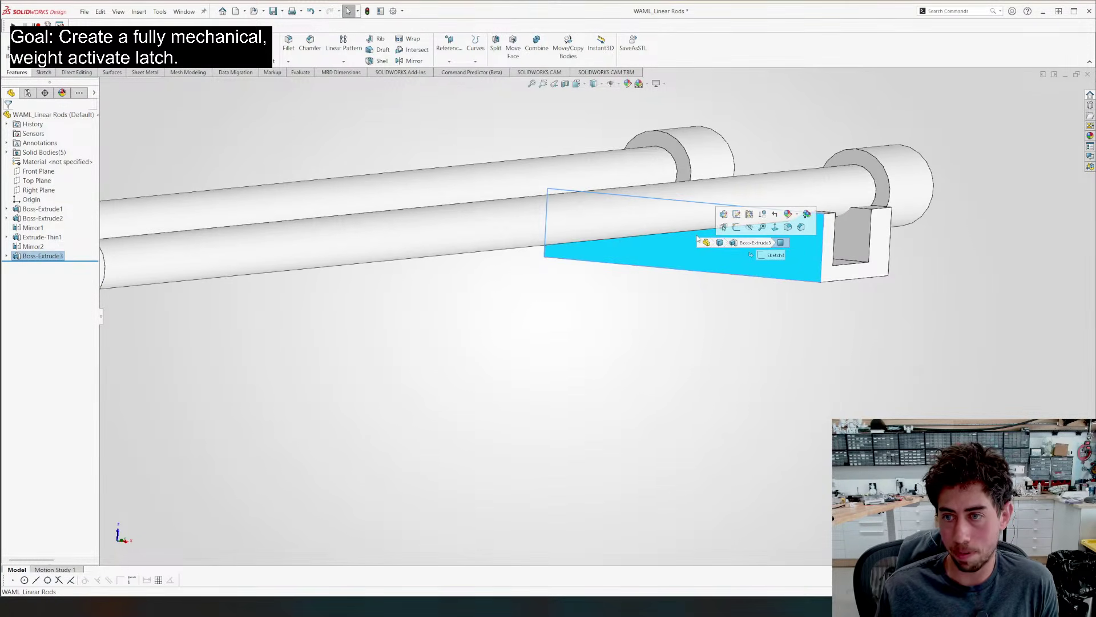
pyautogui.press('s')
pyautogui.press('f')
pyautogui.scroll(-2, 796, 278)
pyautogui.press('c')
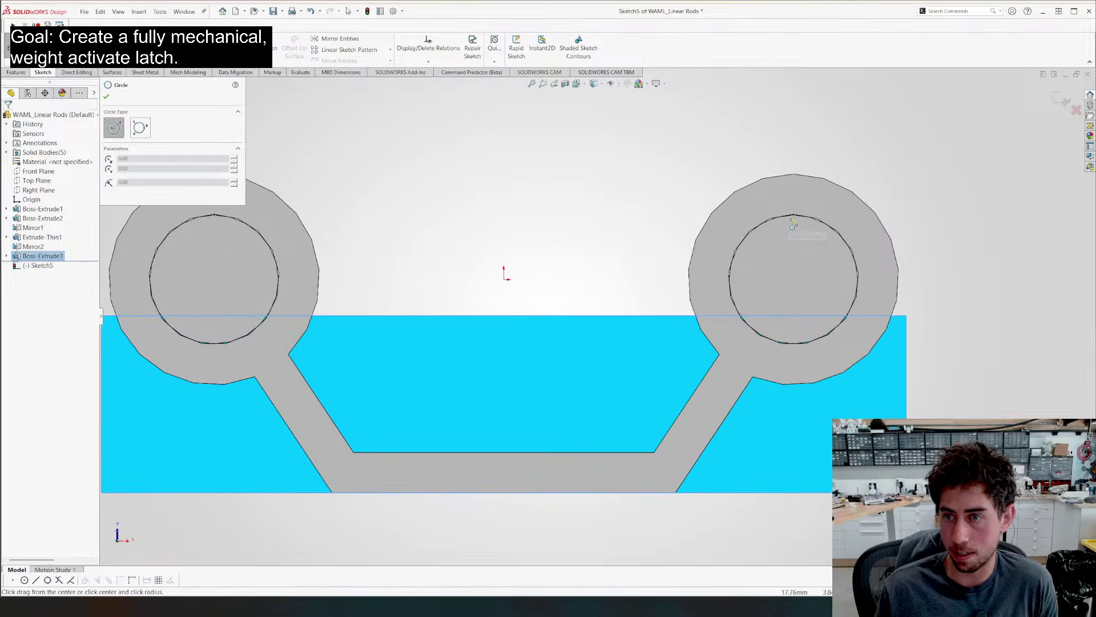
pyautogui.click(793, 279)
pyautogui.click(794, 343)
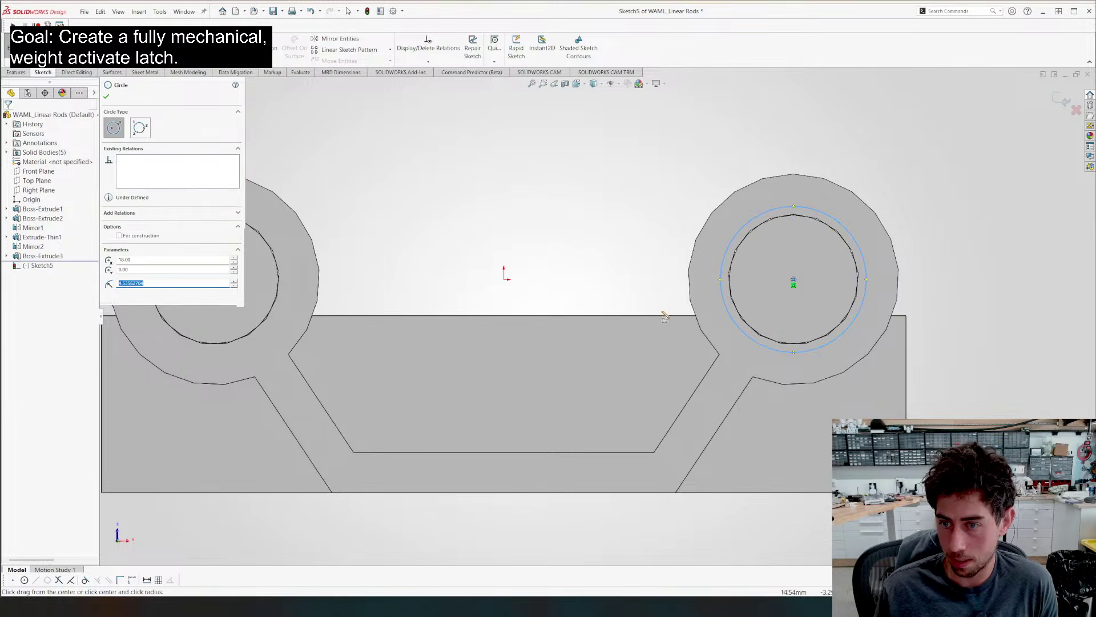
pyautogui.scroll(2, 598, 311)
pyautogui.click(376, 299)
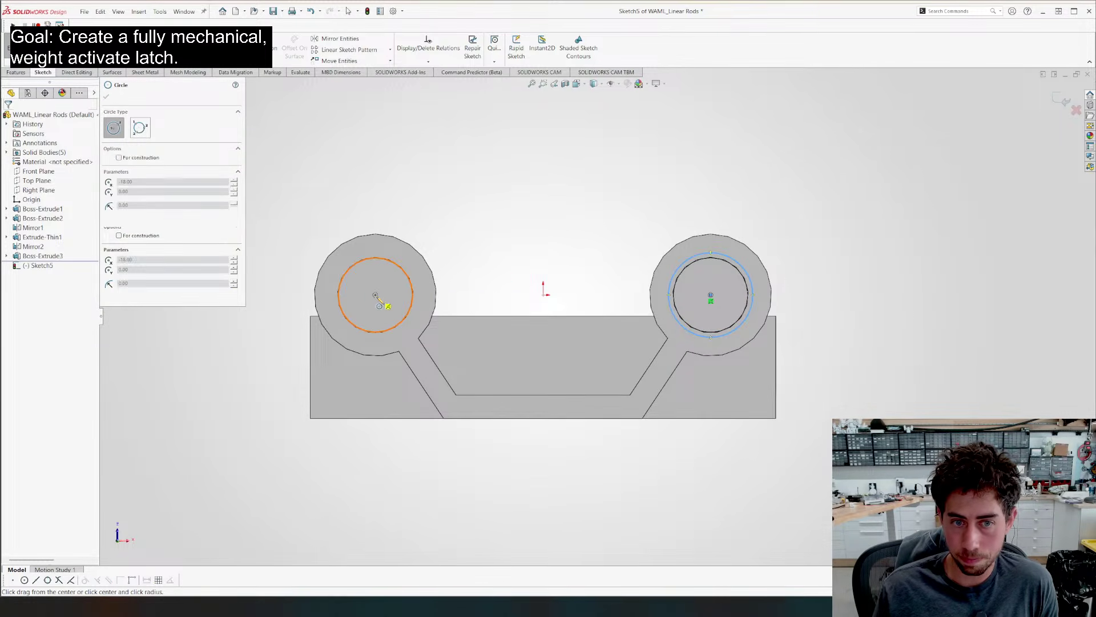
pyautogui.click(379, 341)
# Dimension one circle to 8.15 mm in diameter and make the other circle equal to it
pyautogui.press('d')
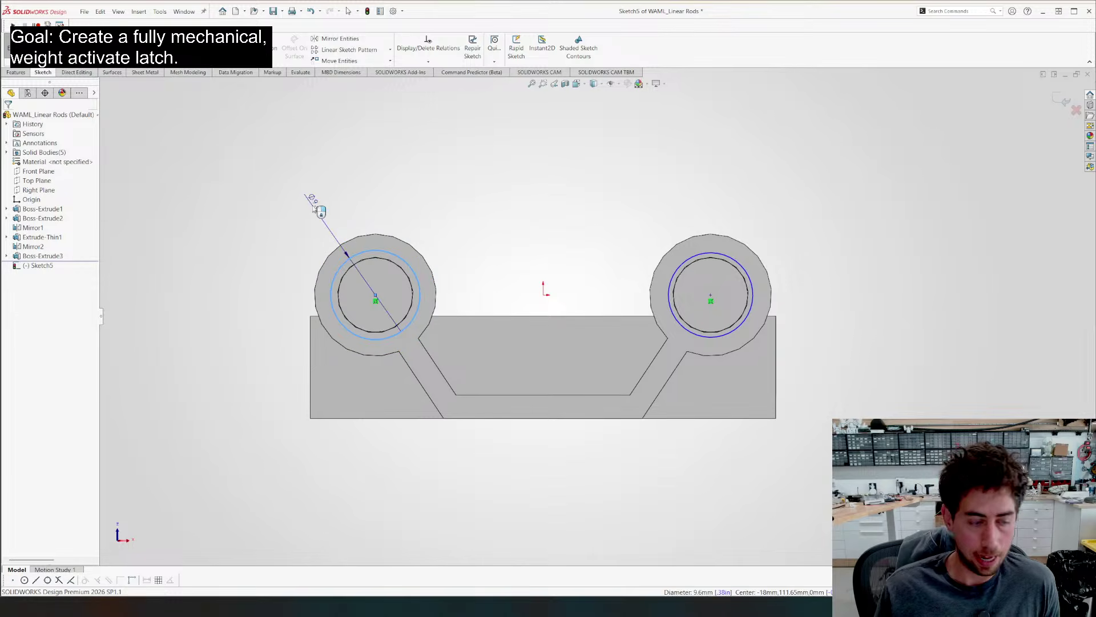
pyautogui.click(313, 201)
pyautogui.write('8.15')
pyautogui.press('Return')
pyautogui.press('Escape')
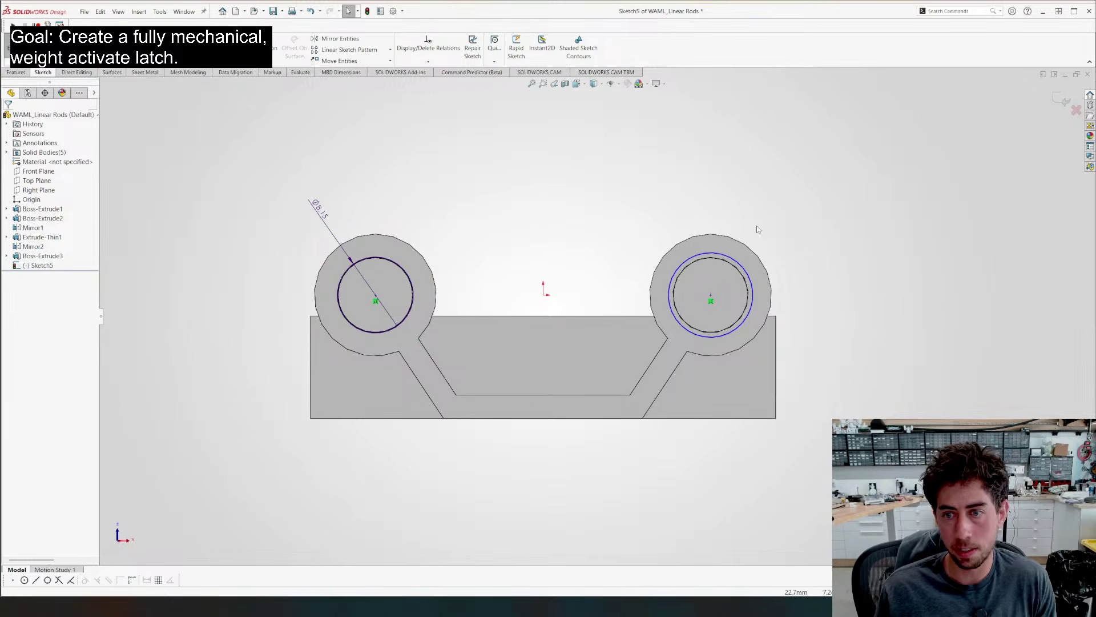
pyautogui.moveTo(410, 294); pyautogui.dragTo(409, 294)
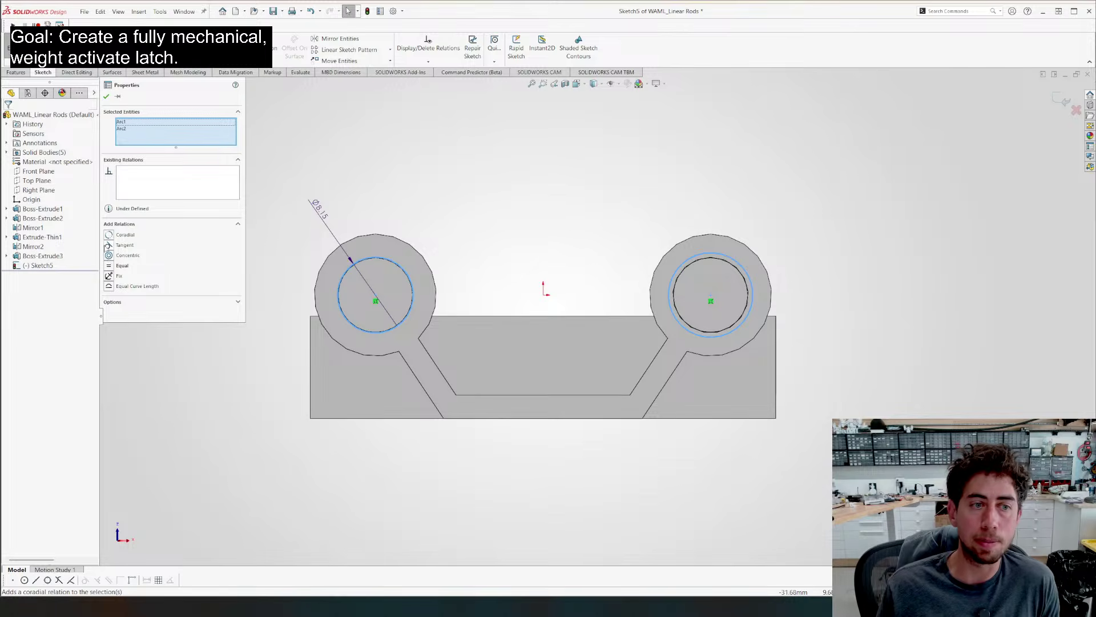
pyautogui.click(558, 146)
# Cut-extrude both circles 50 mm blind, limiting the cut to the guide block body
pyautogui.moveTo(558, 146); pyautogui.dragTo(1021, 293, button='middle')
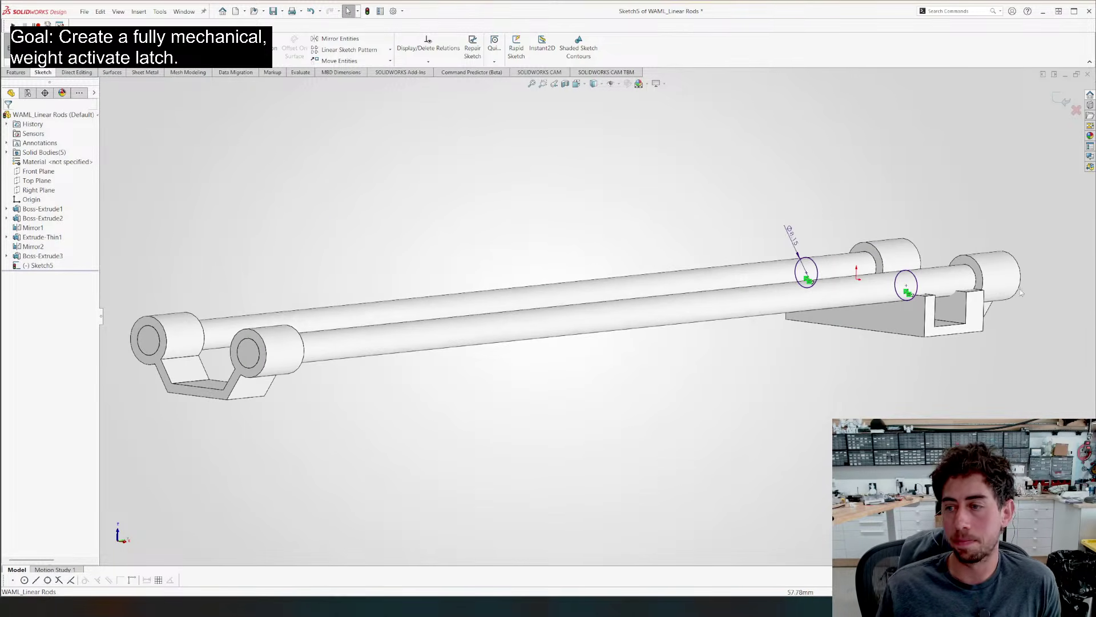
pyautogui.press('x')
pyautogui.scroll(-5, 834, 352)
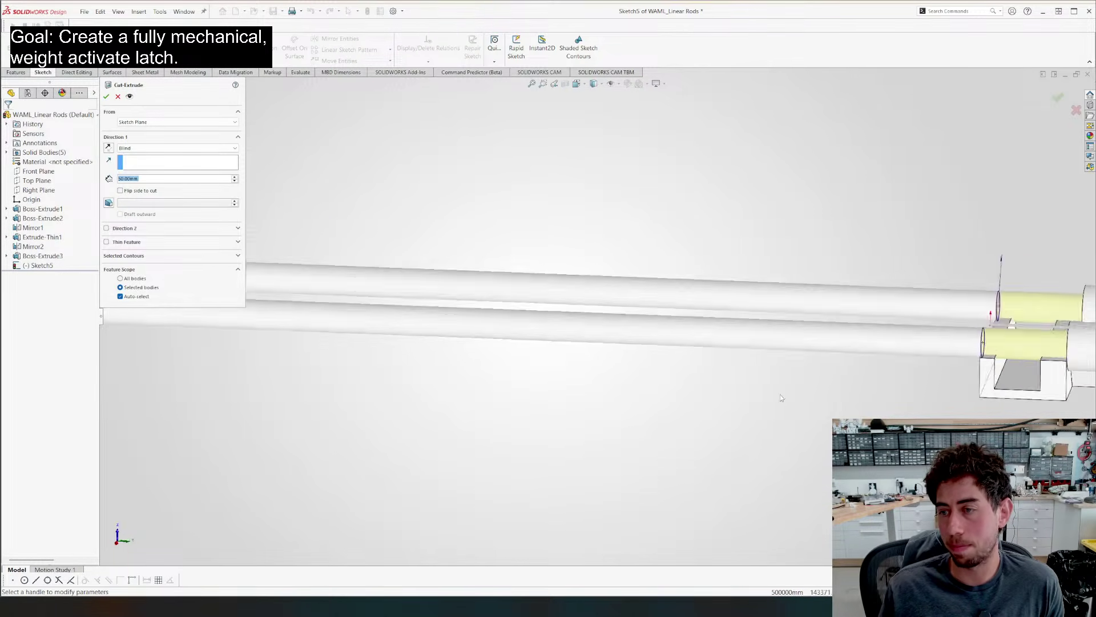
pyautogui.moveTo(834, 352); pyautogui.dragTo(651, 325, button='middle')
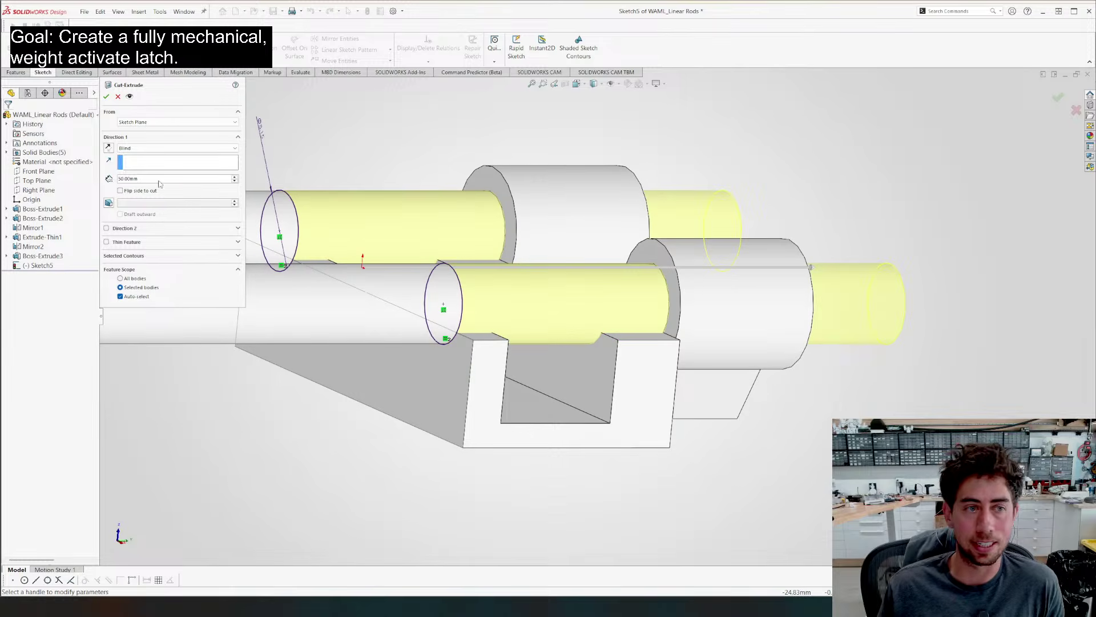
pyautogui.click(120, 297)
pyautogui.click(426, 406)
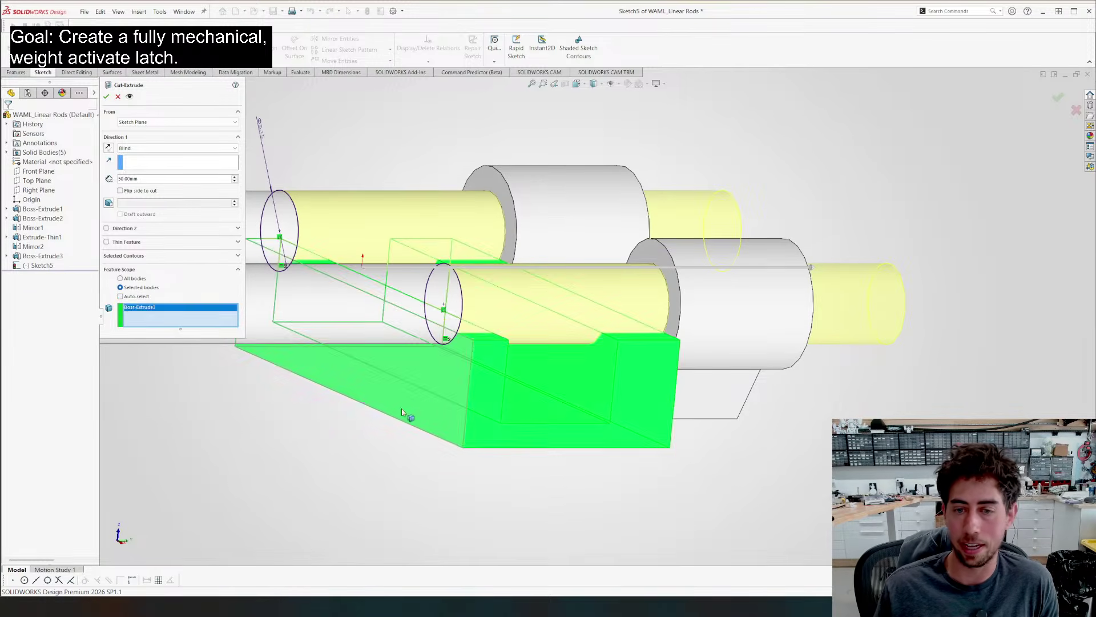
pyautogui.press('Return')
pyautogui.moveTo(402, 411); pyautogui.dragTo(369, 261, button='middle')
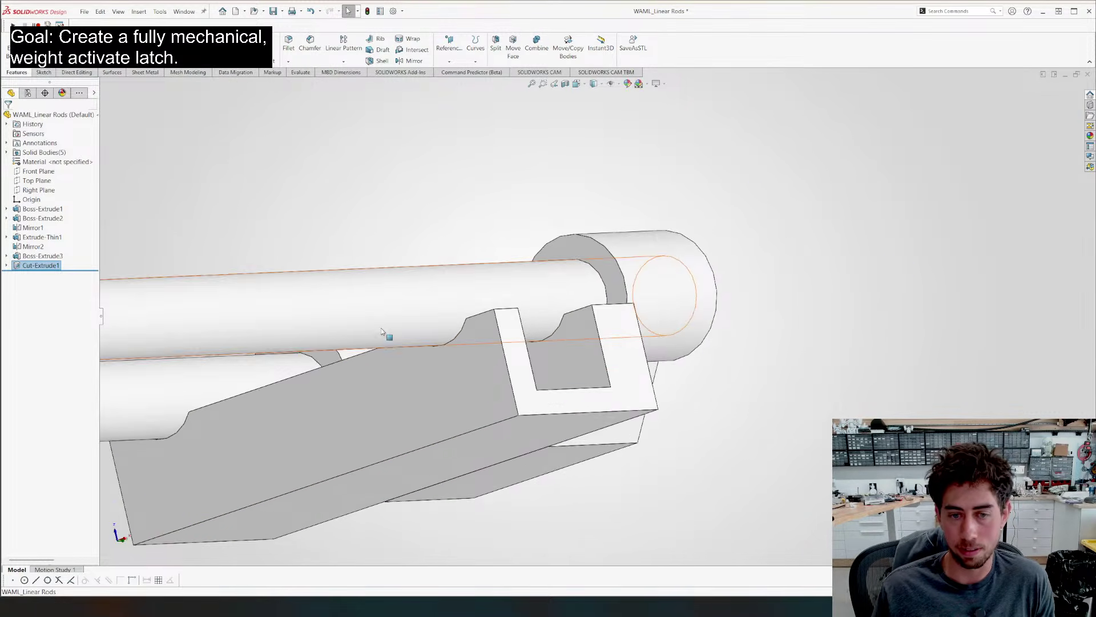
# Examine the guide block's fit and clearance around the rods, end collars and connecting brackets from several angles
pyautogui.moveTo(382, 330); pyautogui.dragTo(474, 410, button='middle')
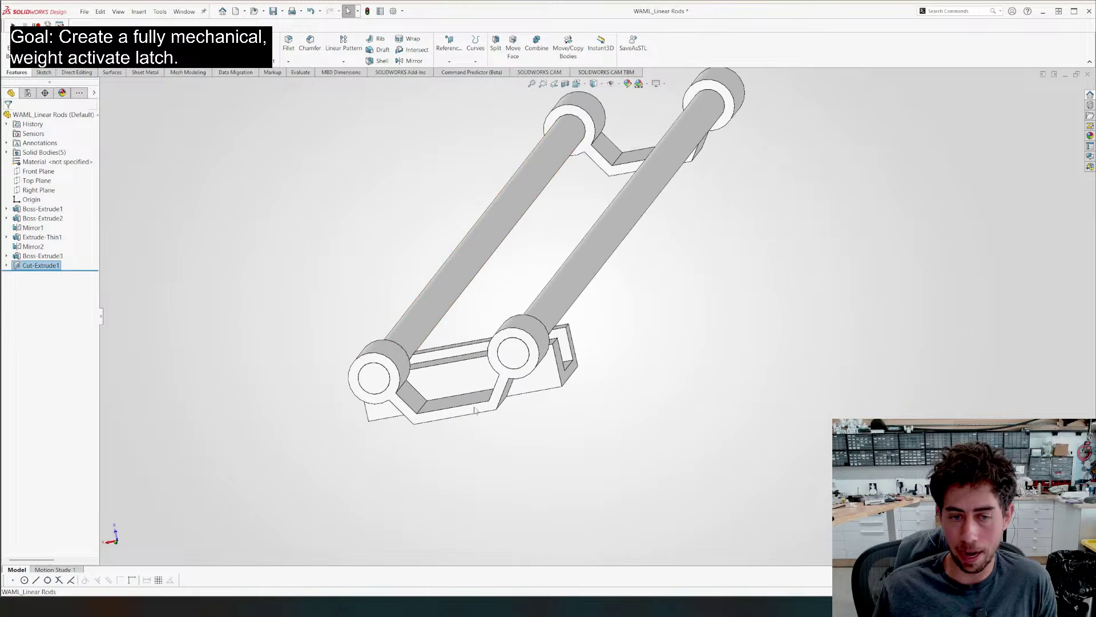
pyautogui.scroll(-6, 406, 396)
pyautogui.moveTo(406, 396); pyautogui.dragTo(303, 220, button='middle')
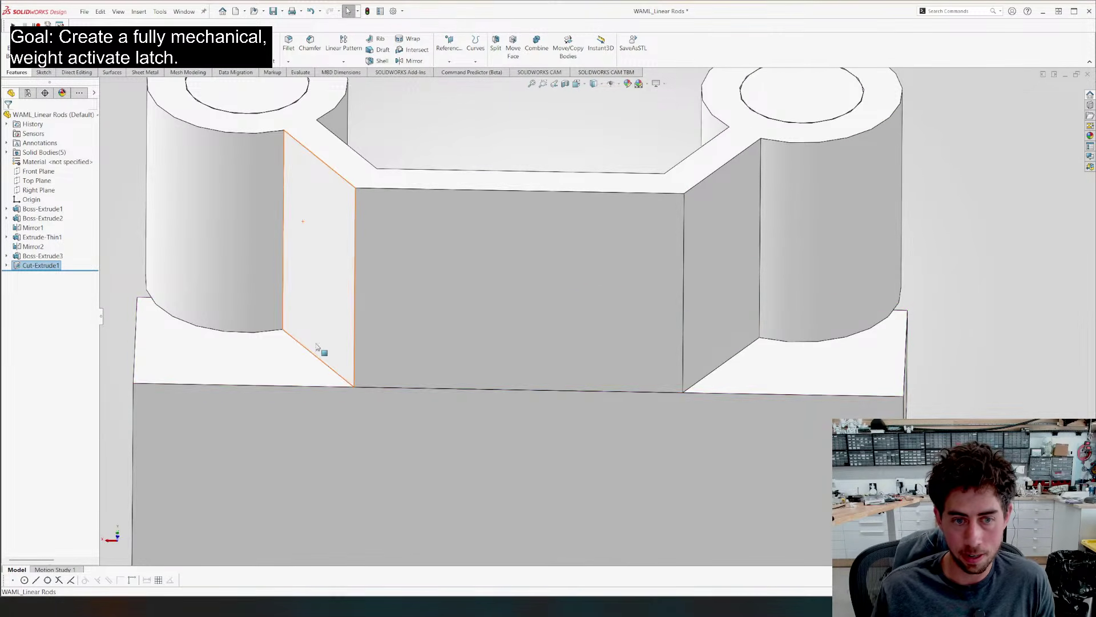
pyautogui.moveTo(308, 467); pyautogui.dragTo(512, 330, button='middle')
pyautogui.scroll(6, 512, 330)
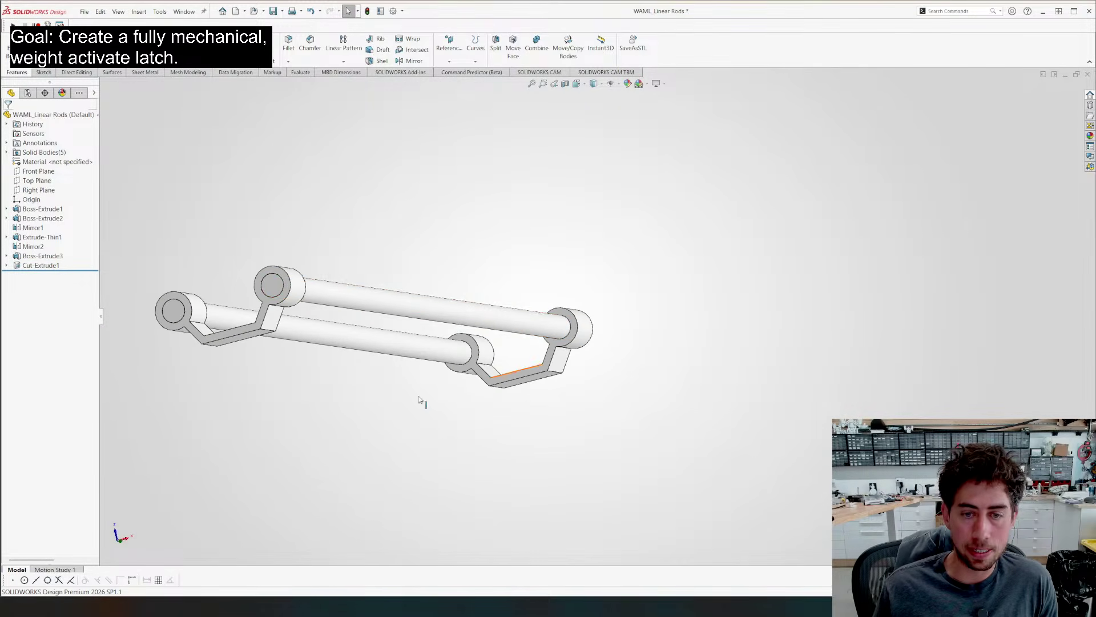
pyautogui.moveTo(160, 336); pyautogui.dragTo(236, 412, button='middle')
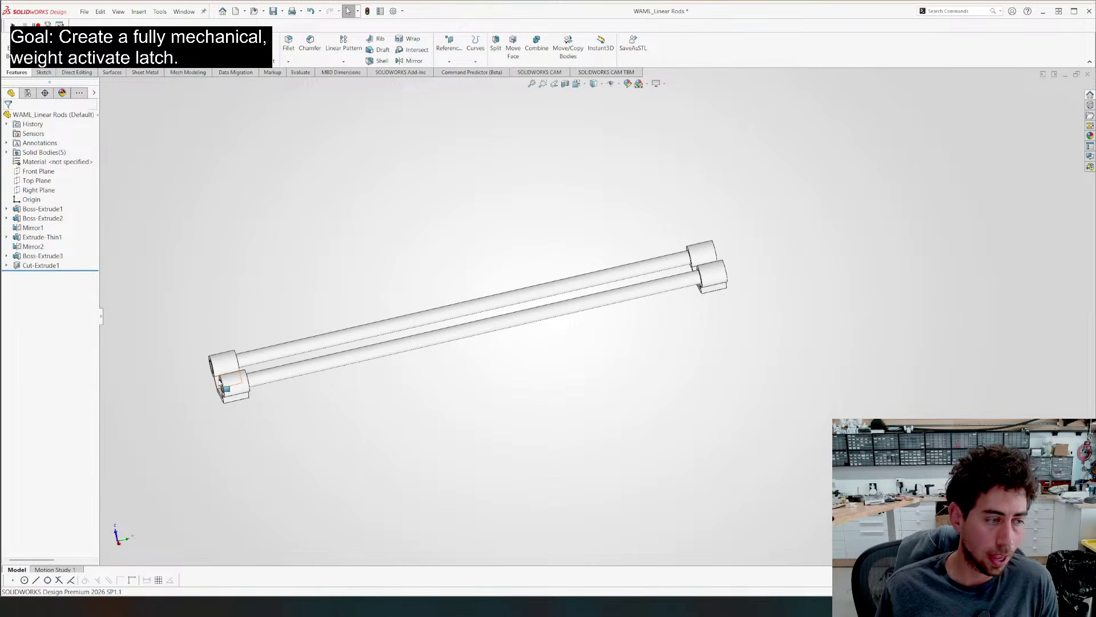
pyautogui.moveTo(226, 374); pyautogui.dragTo(248, 359, button='middle')
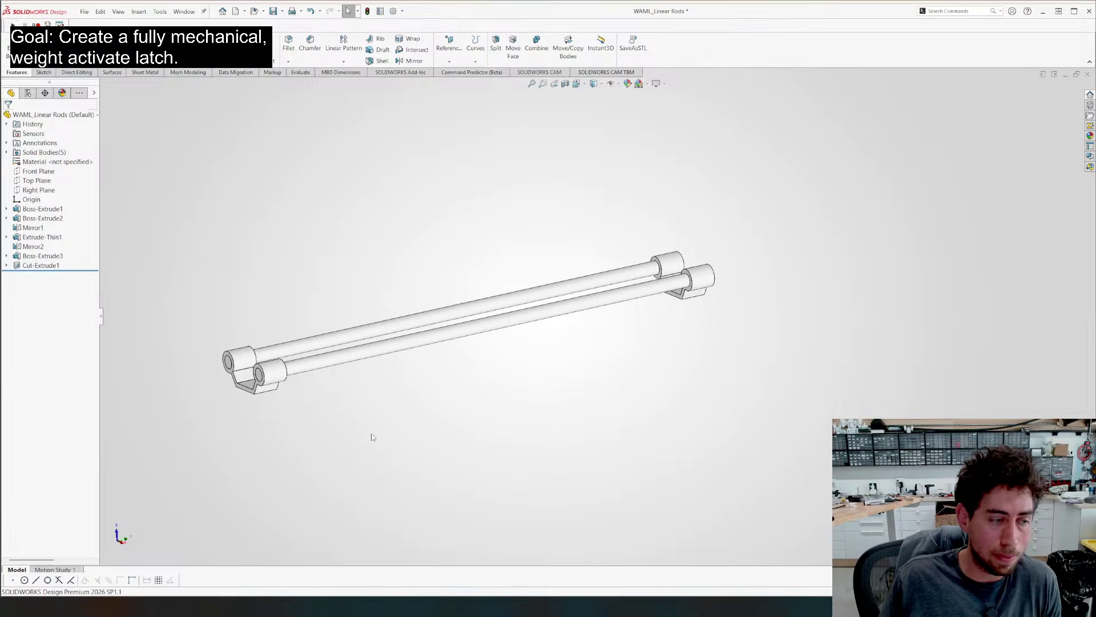
pyautogui.scroll(-5, 666, 331)
pyautogui.scroll(5, 654, 302)
pyautogui.moveTo(564, 333); pyautogui.dragTo(290, 340, button='middle')
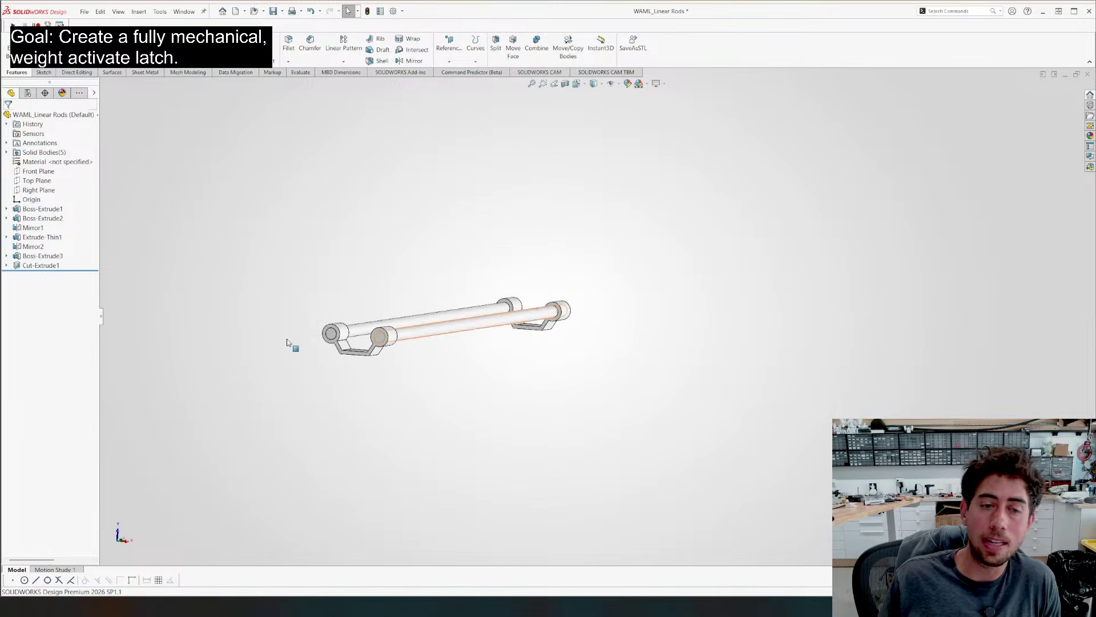
pyautogui.scroll(-5, 368, 359)
pyautogui.scroll(-3, 764, 286)
pyautogui.moveTo(764, 286); pyautogui.dragTo(715, 245, button='middle')
# Increase the wall thickness of the angled bracket that joins the two rod end collars
pyautogui.click(740, 293)
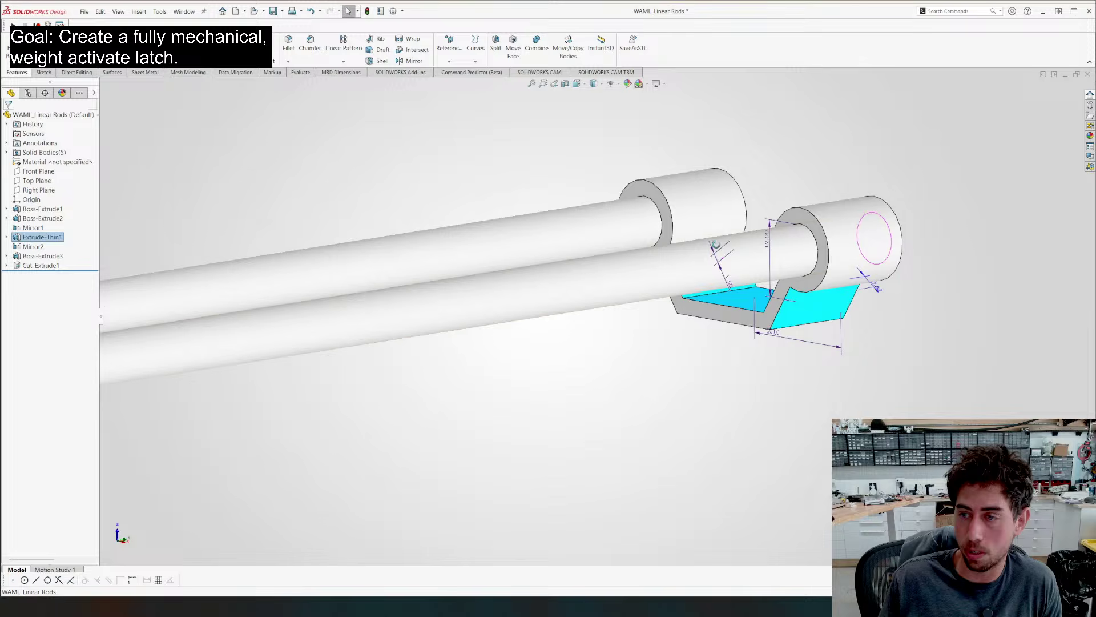
pyautogui.doubleClick(875, 289)
pyautogui.press('Return')
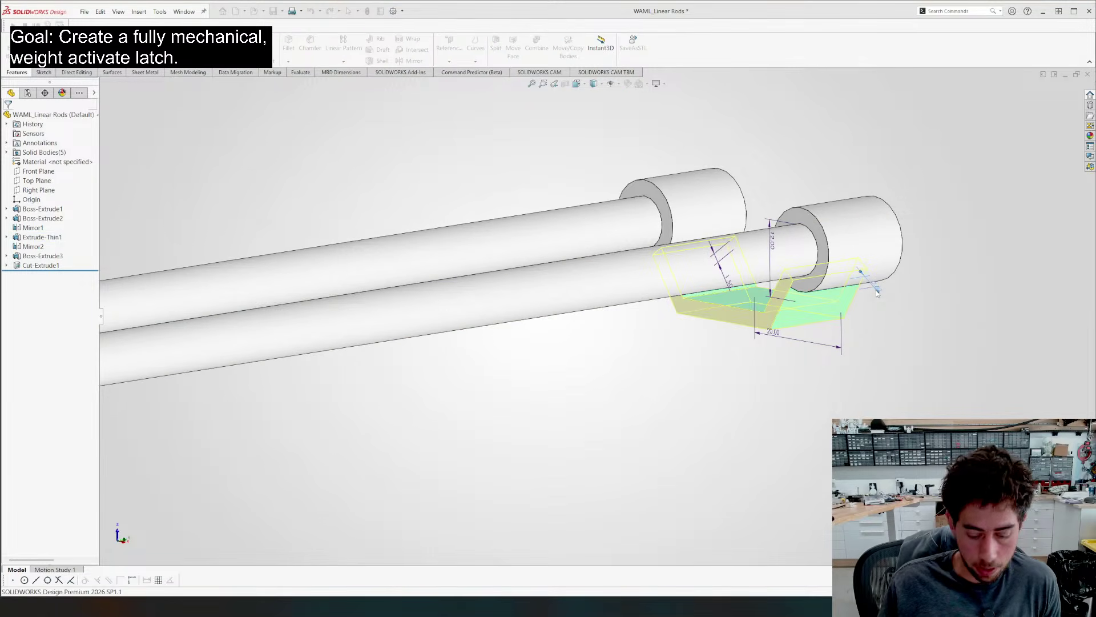
pyautogui.moveTo(776, 416); pyautogui.dragTo(783, 362, button='middle')
pyautogui.scroll(5, 769, 370)
pyautogui.scroll(-5, 553, 421)
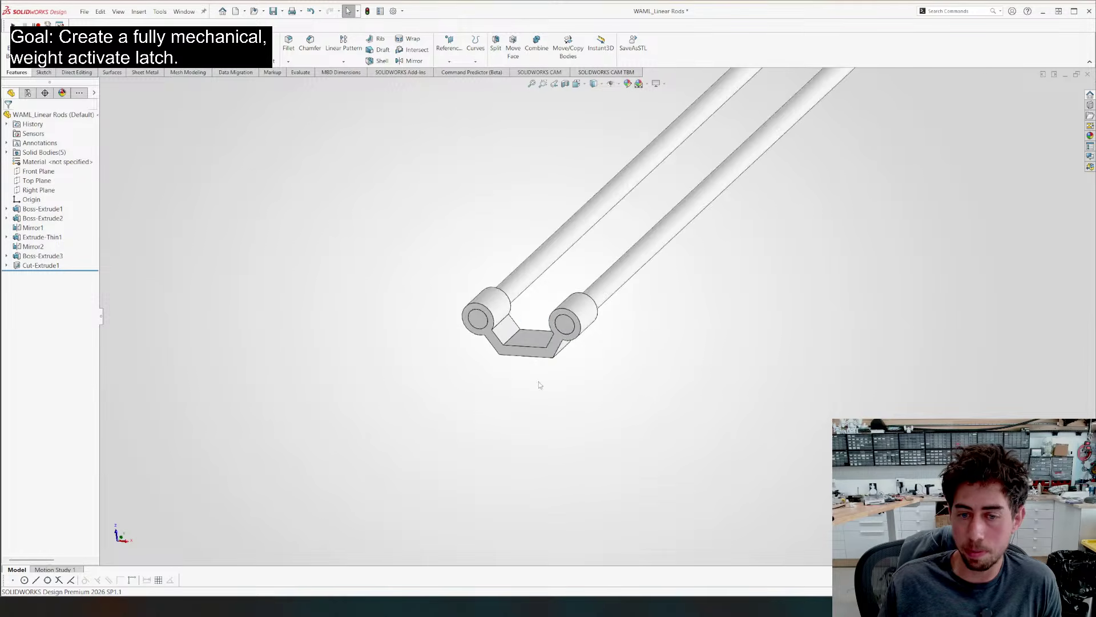
pyautogui.moveTo(539, 382); pyautogui.dragTo(564, 404, button='middle')
pyautogui.moveTo(564, 458); pyautogui.dragTo(576, 429, button='middle')
pyautogui.scroll(5, 587, 370)
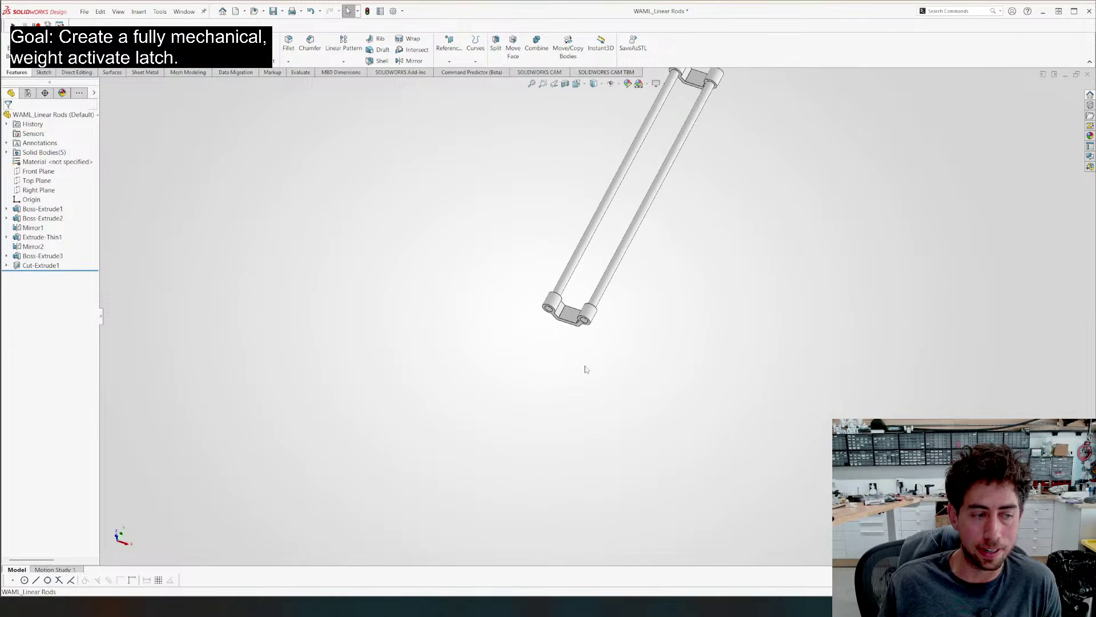
pyautogui.scroll(4, 688, 200)
# Sketch two circles, about 1.5 mm and 2.2 mm in diameter, on the guide block's long side face, one on each side of the bracket
pyautogui.scroll(-6, 654, 183)
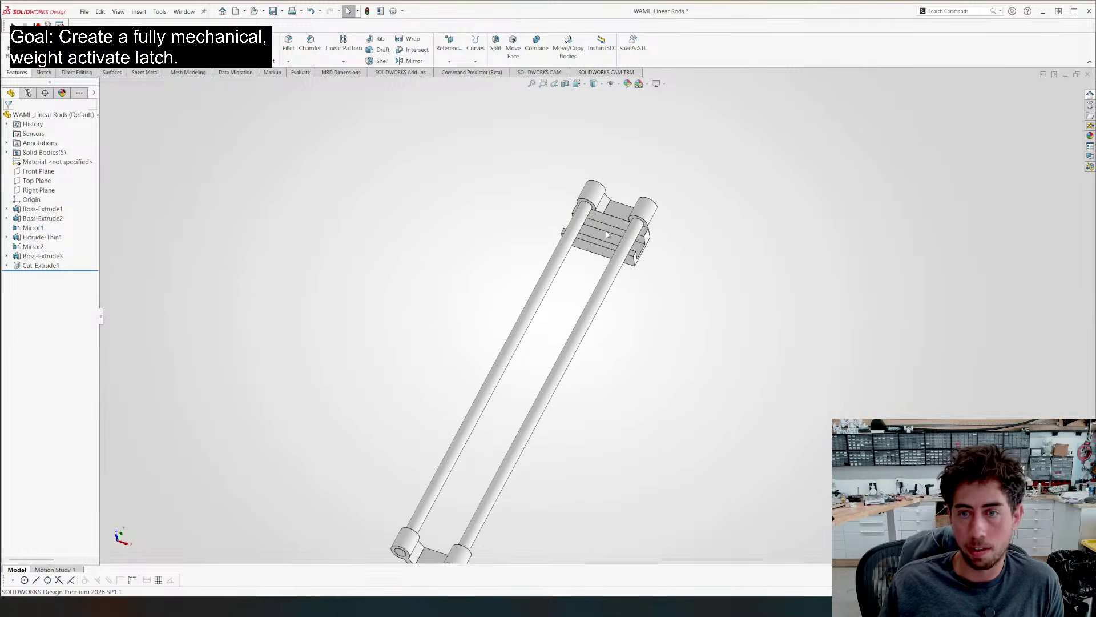
pyautogui.scroll(-5, 625, 236)
pyautogui.moveTo(623, 242); pyautogui.dragTo(555, 244, button='middle')
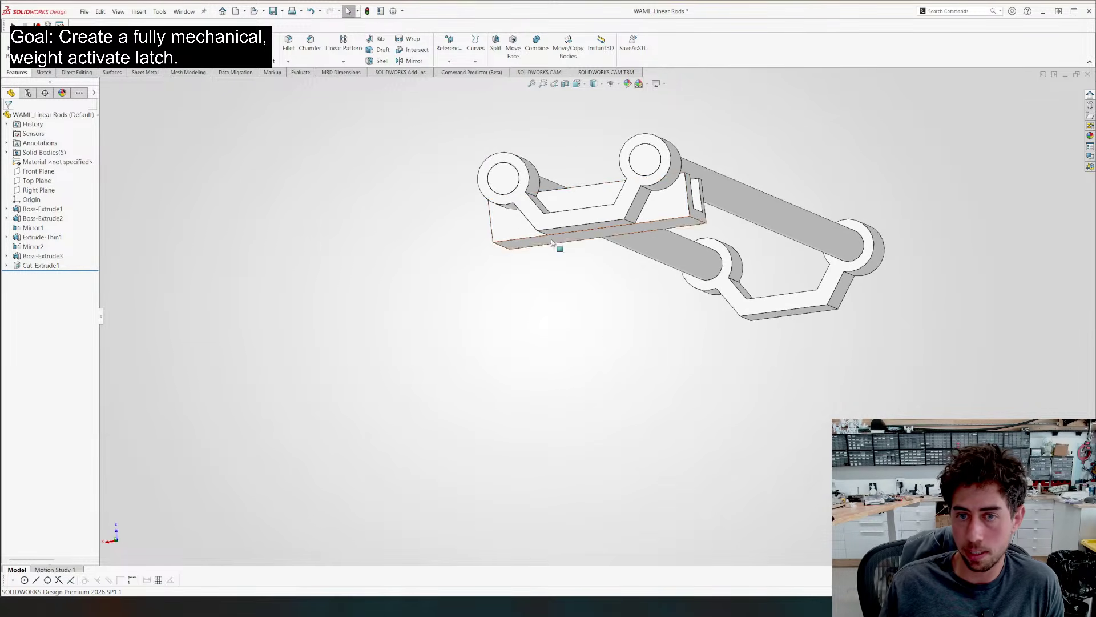
pyautogui.click(524, 233)
pyautogui.click(560, 220)
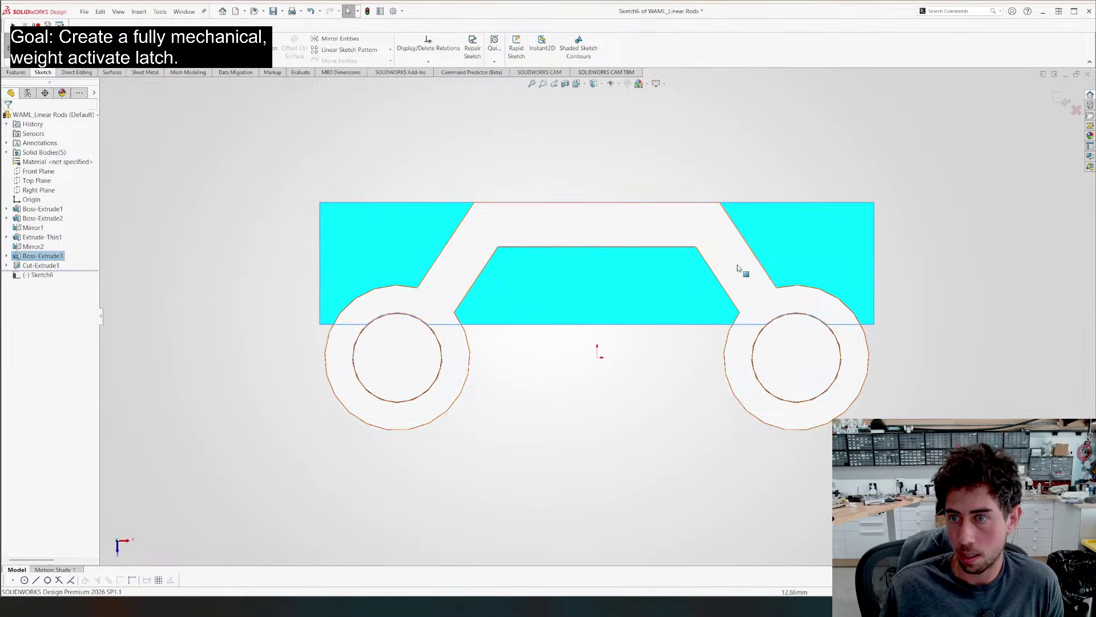
pyautogui.press('c')
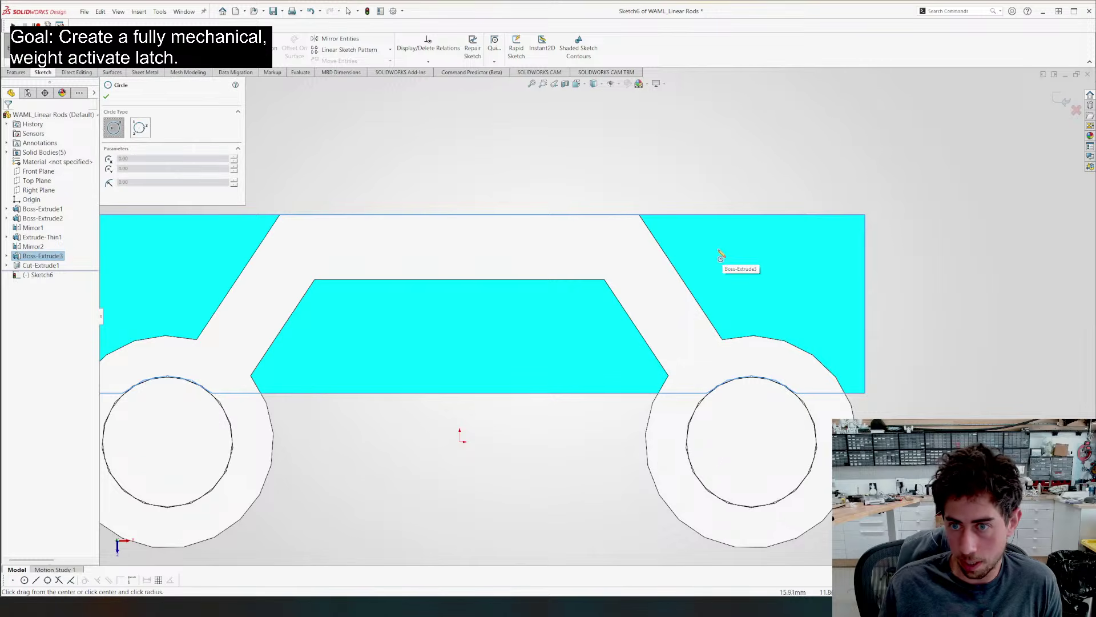
pyautogui.click(719, 258)
pyautogui.scroll(3, 598, 317)
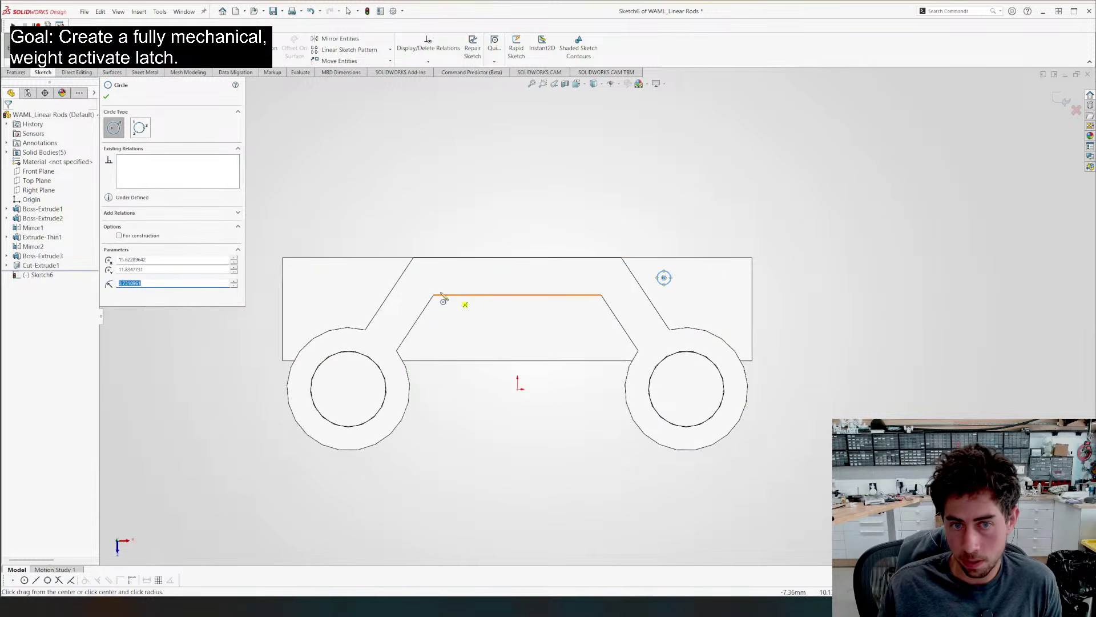
pyautogui.click(362, 284)
pyautogui.click(369, 292)
pyautogui.scroll(-2, 380, 292)
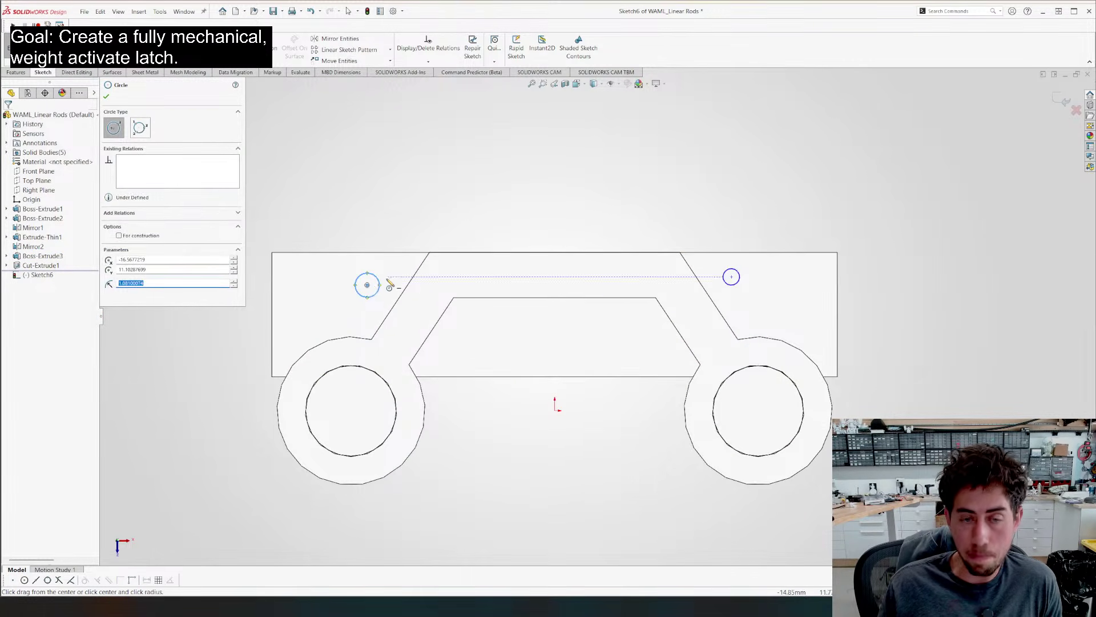
# Join the centers of the two small circles with a construction line and move the larger circle level with the other
pyautogui.press('l')
pyautogui.click(367, 285)
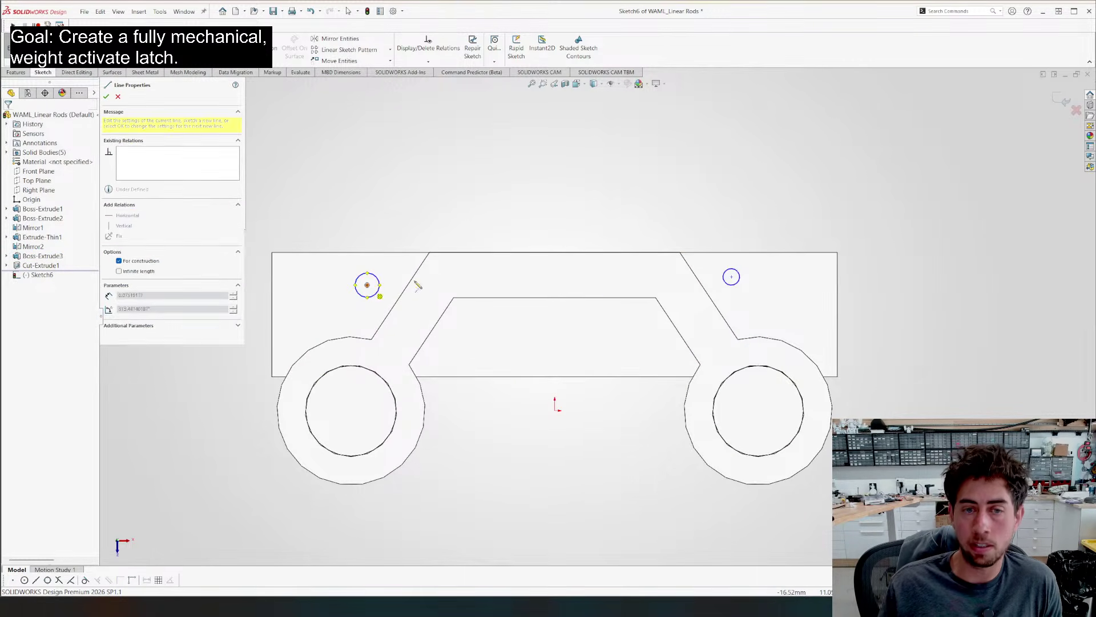
pyautogui.click(731, 277)
pyautogui.press('Escape')
pyautogui.click(629, 283)
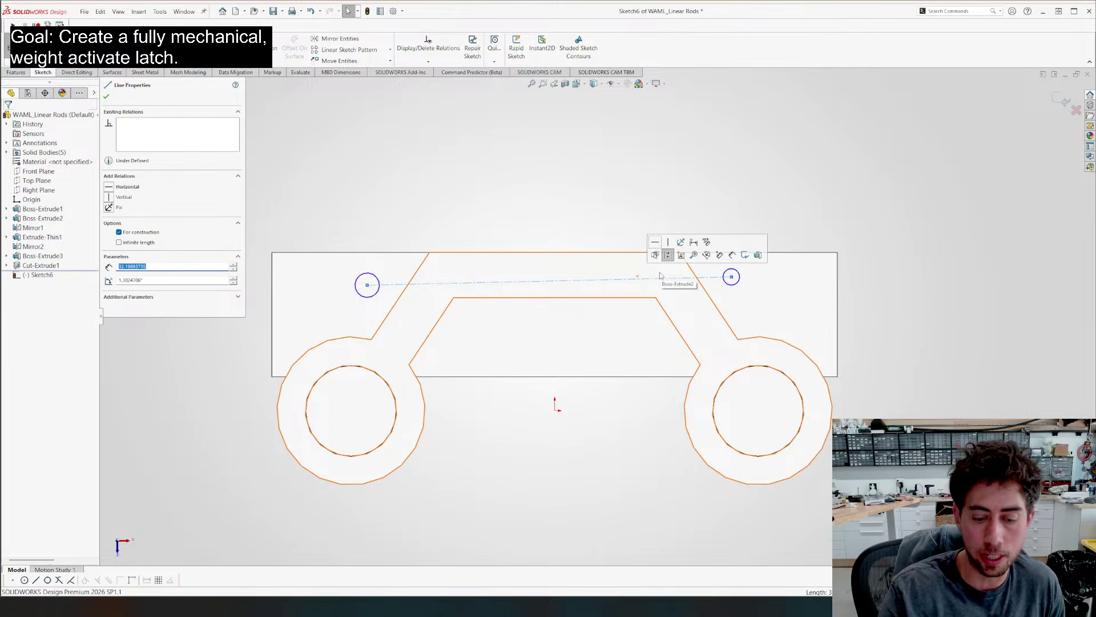
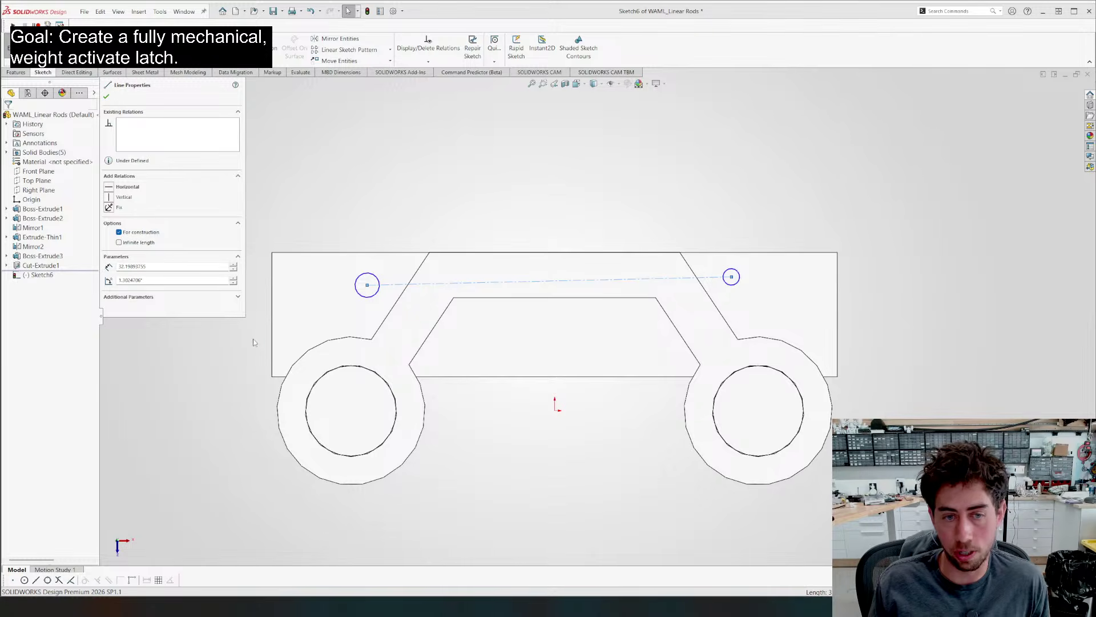
pyautogui.moveTo(368, 288); pyautogui.dragTo(374, 277)
# Draw a construction line from the origin to the midpoint of the line joining the circles and make it vertical
pyautogui.press('c')
pyautogui.click(555, 410)
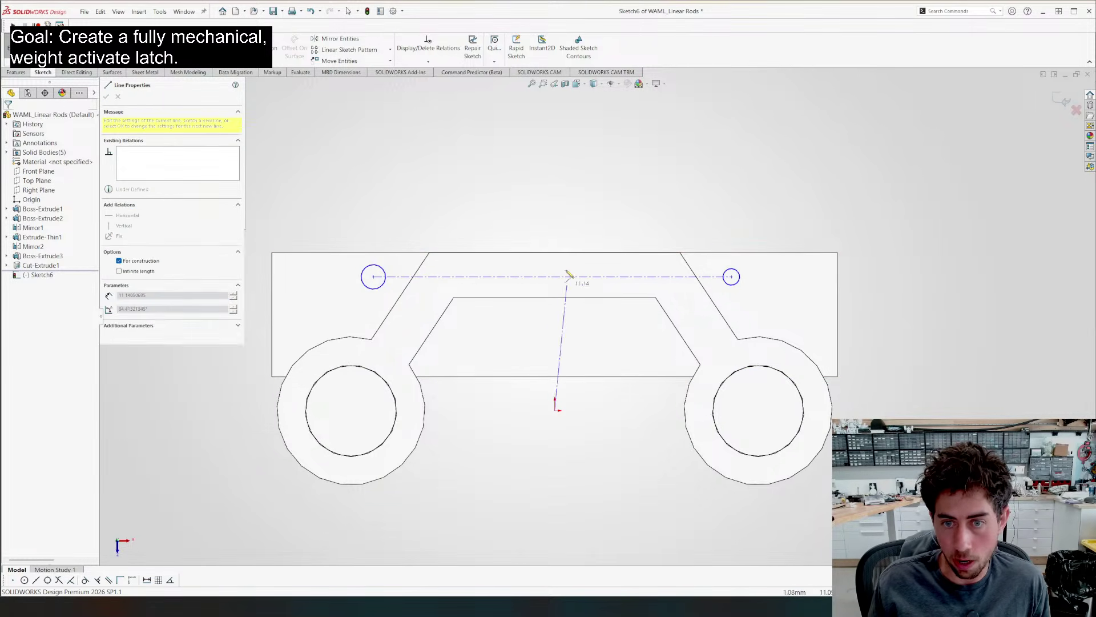
pyautogui.press('Escape')
pyautogui.moveTo(565, 338); pyautogui.dragTo(533, 317)
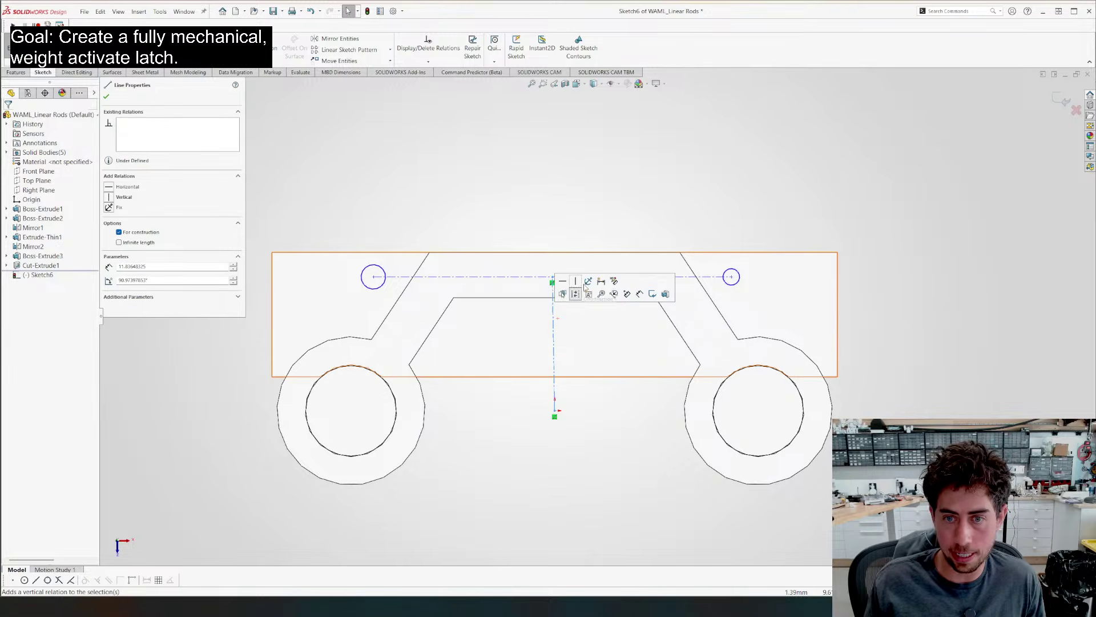
pyautogui.click(579, 282)
pyautogui.click(565, 449)
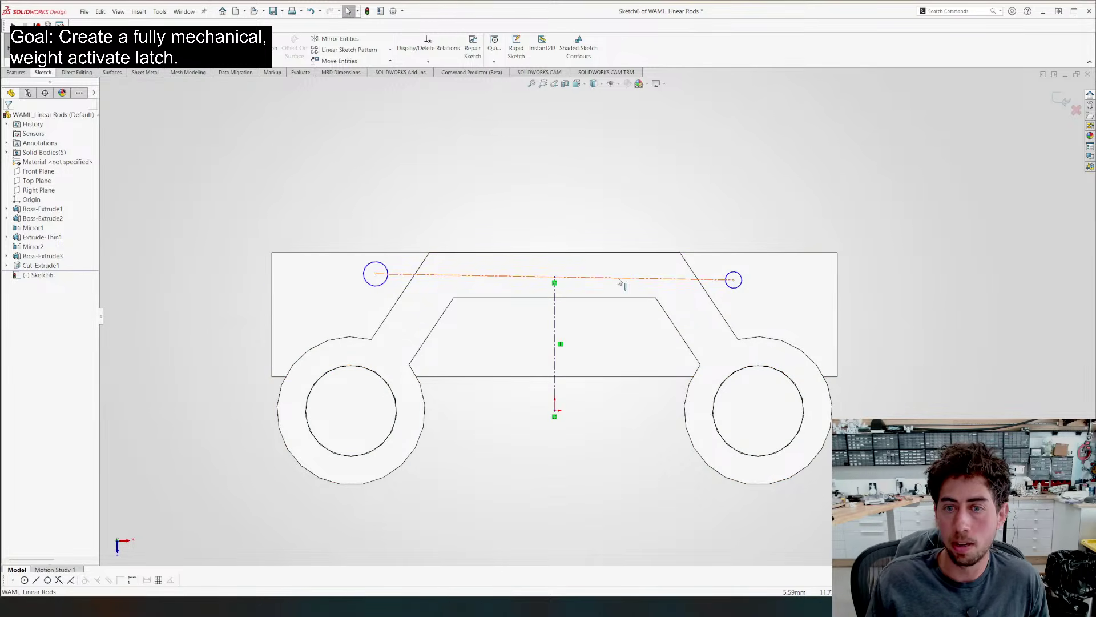
# Add a horizontal relation to the construction line joining the two circle centers
pyautogui.click(618, 278)
pyautogui.click(646, 239)
pyautogui.click(592, 453)
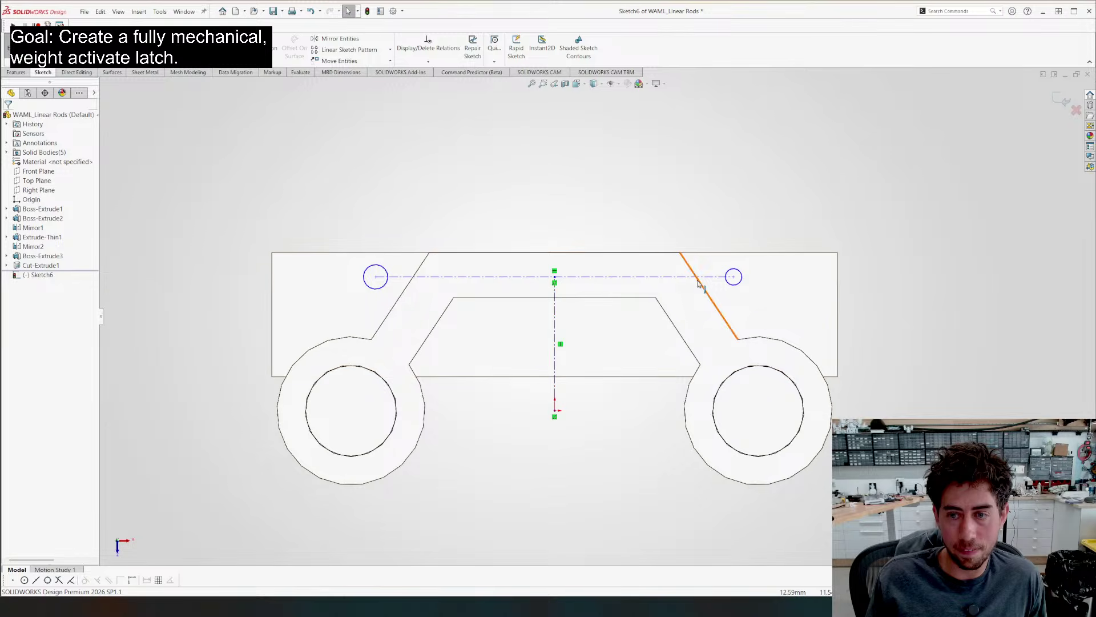
# Dimension one circle's center 2.5 mm from the guide block's long edge farthest from the rods
pyautogui.press('d')
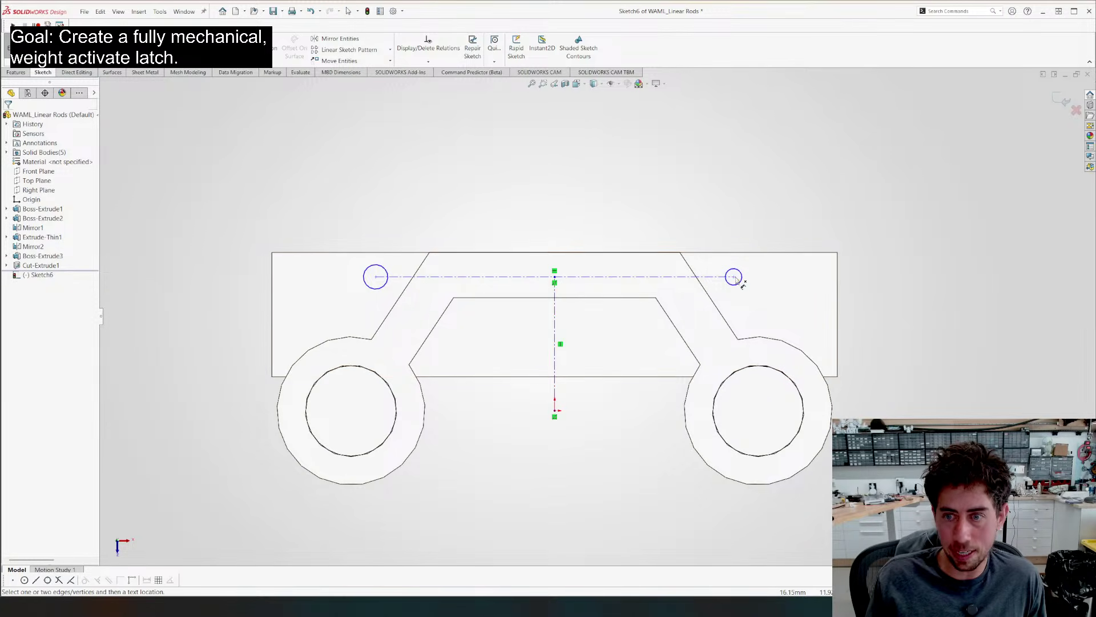
pyautogui.click(734, 279)
pyautogui.click(738, 253)
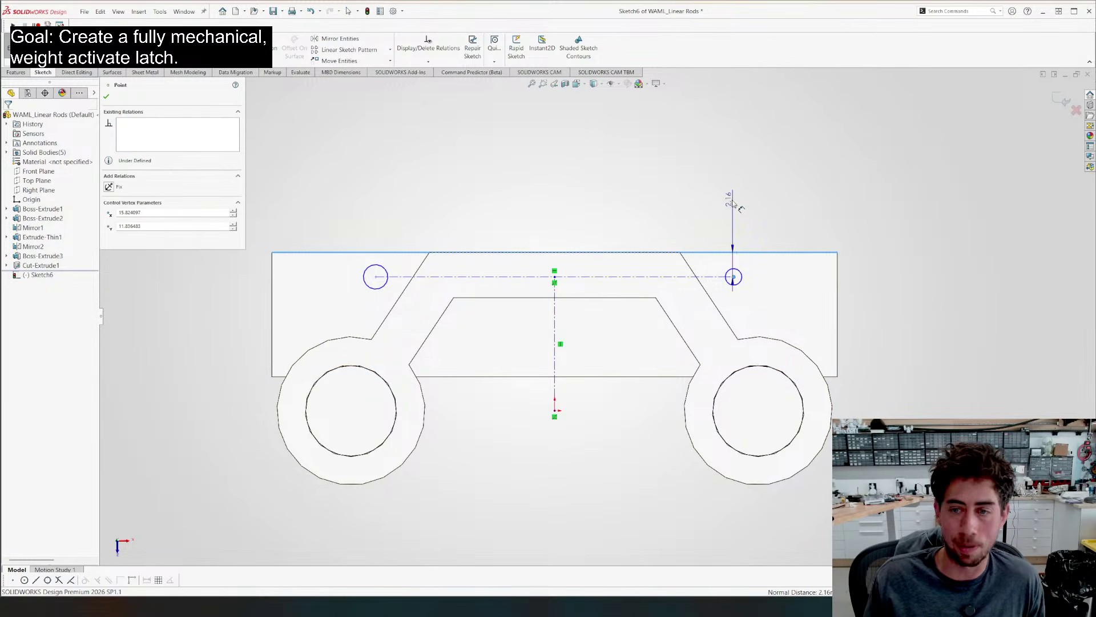
pyautogui.click(734, 202)
pyautogui.write('2.5')
pyautogui.press('Return')
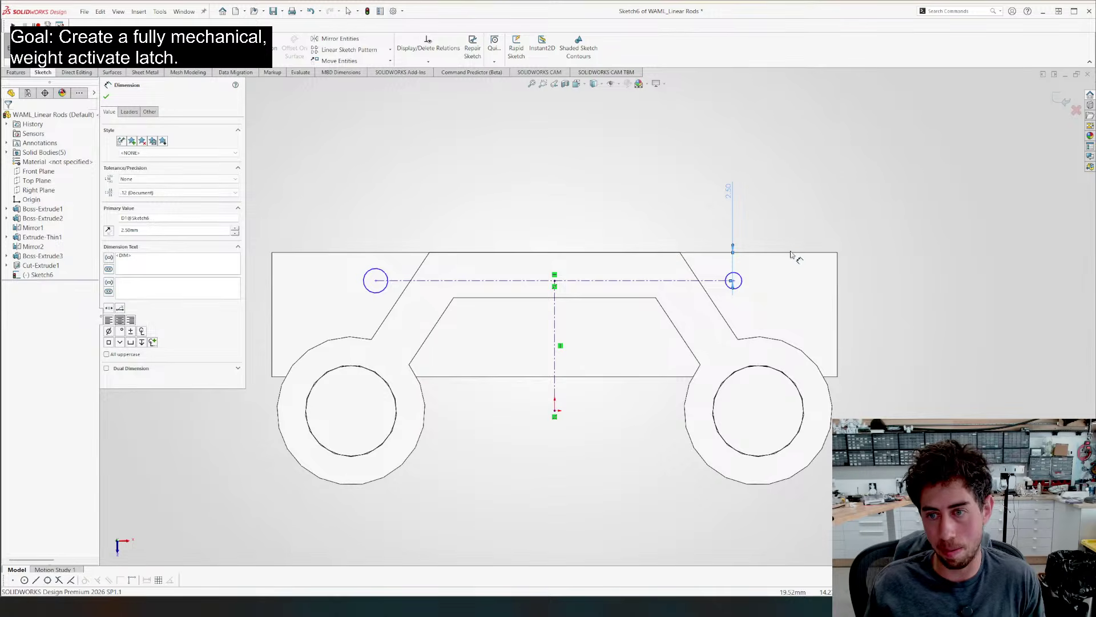
pyautogui.press('Escape')
# Dimension one small circle to 2.75 mm in diameter and make the other circle equal to it
pyautogui.click(742, 278)
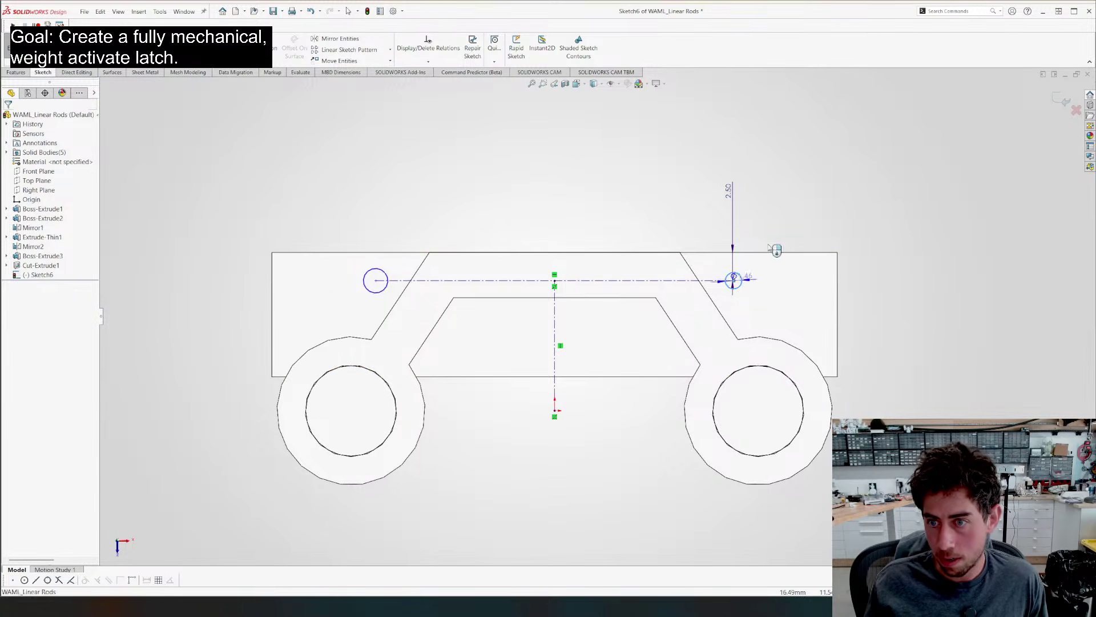
pyautogui.click(871, 153)
pyautogui.write('2.75')
pyautogui.press('Return')
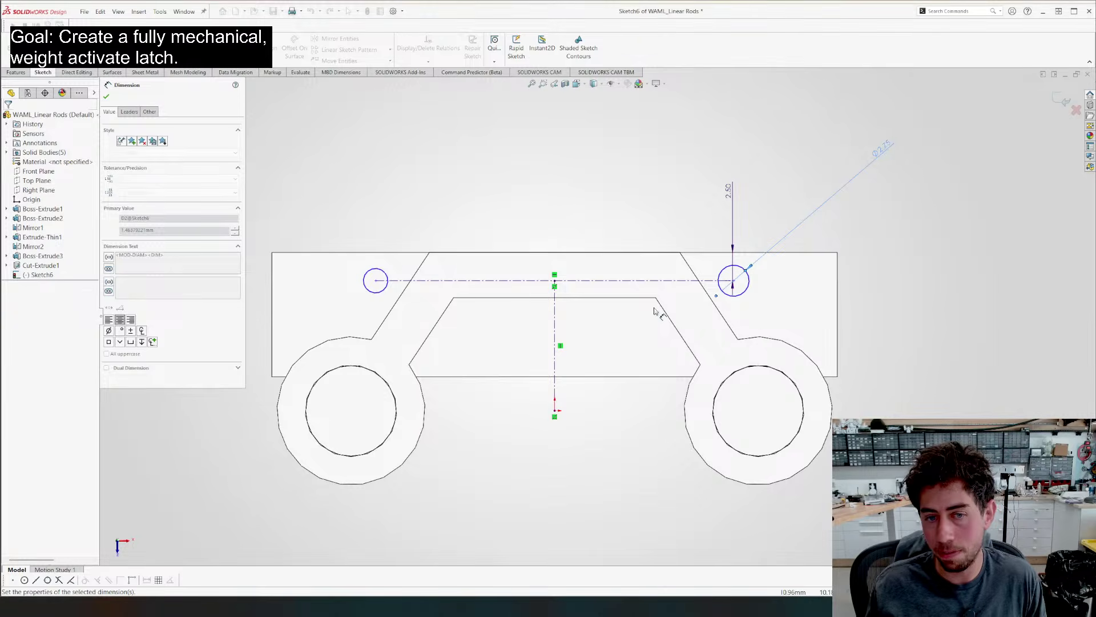
pyautogui.press('Escape')
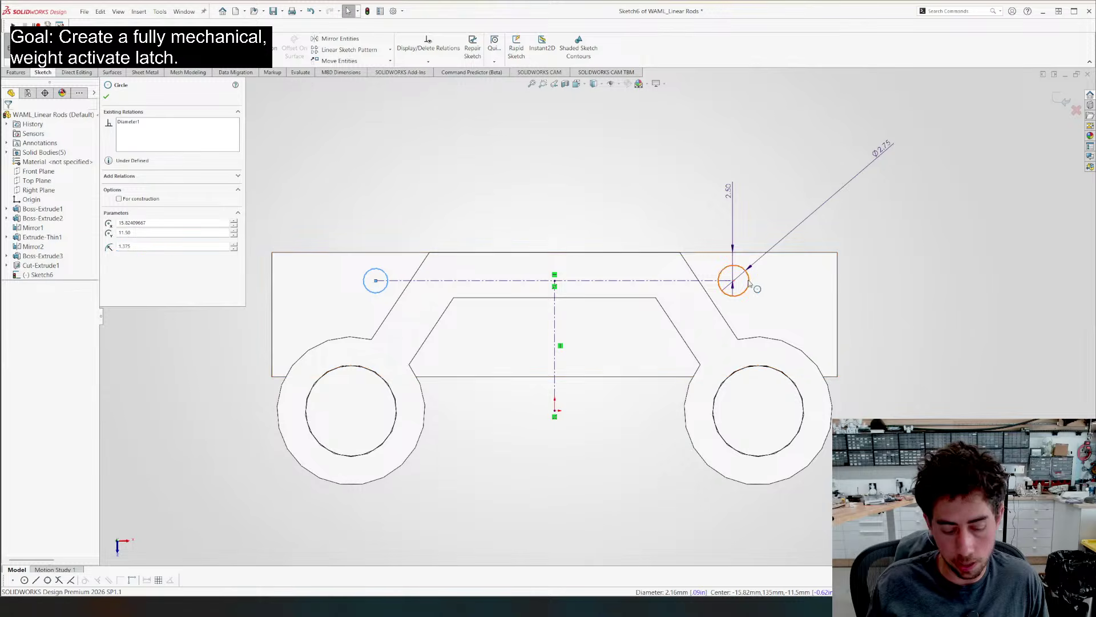
pyautogui.keyDown('ctrl'); pyautogui.click(749, 283); pyautogui.keyUp('ctrl')
pyautogui.press('q')
pyautogui.press('Escape')
# Spread the two small circles farther apart and set their center-to-center distance to 36 mm
pyautogui.moveTo(375, 281); pyautogui.dragTo(362, 281)
pyautogui.press('d')
pyautogui.click(748, 282)
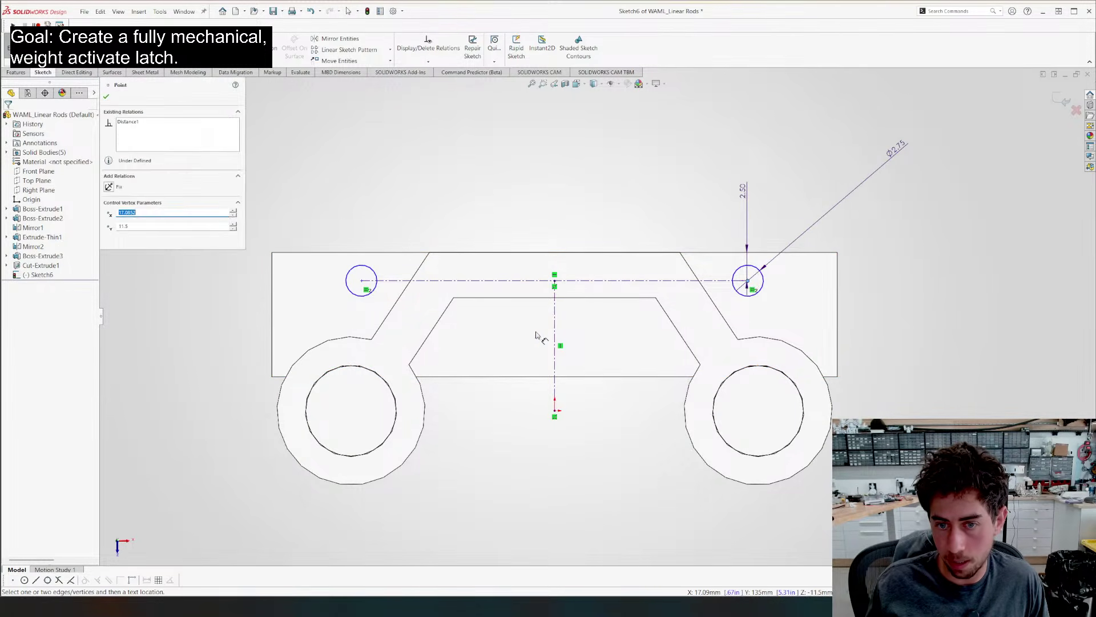
pyautogui.click(361, 280)
pyautogui.click(454, 199)
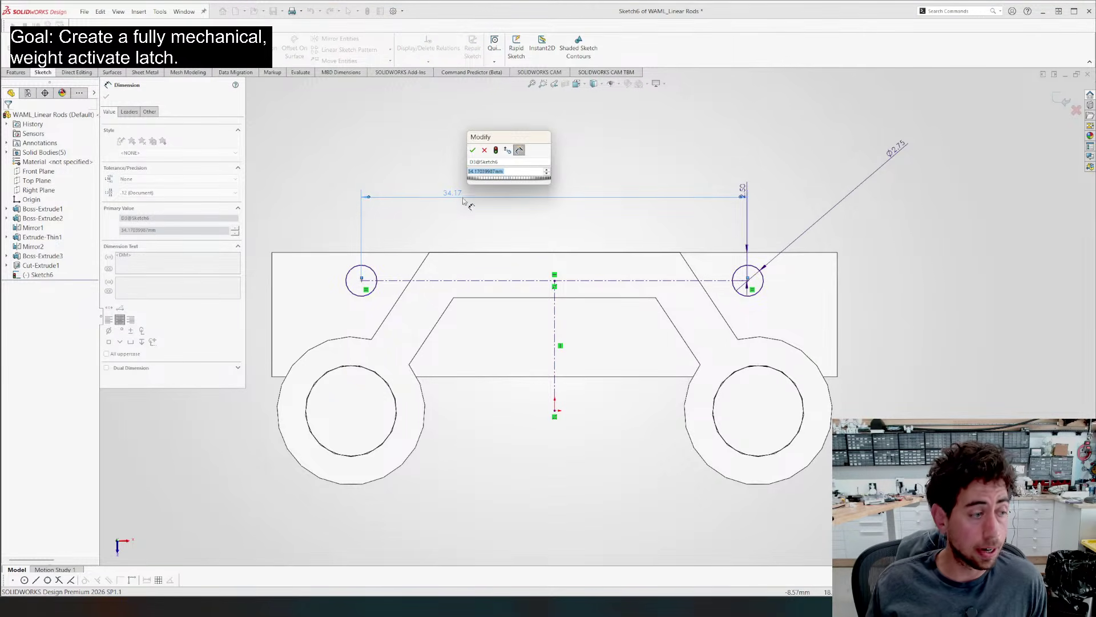
pyautogui.write('36')
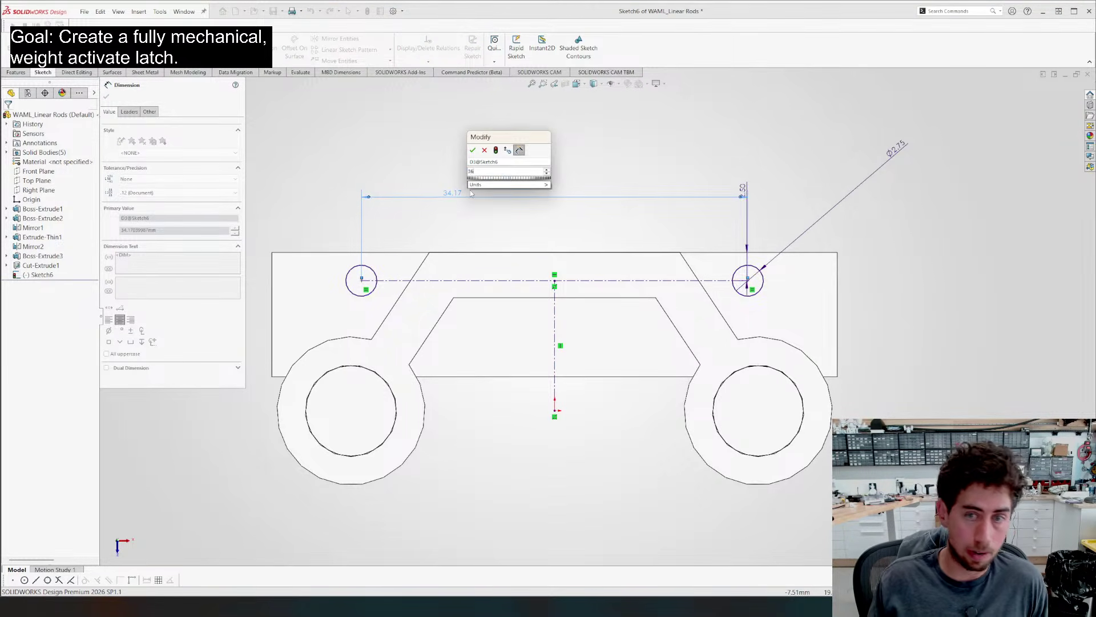
pyautogui.press('Return')
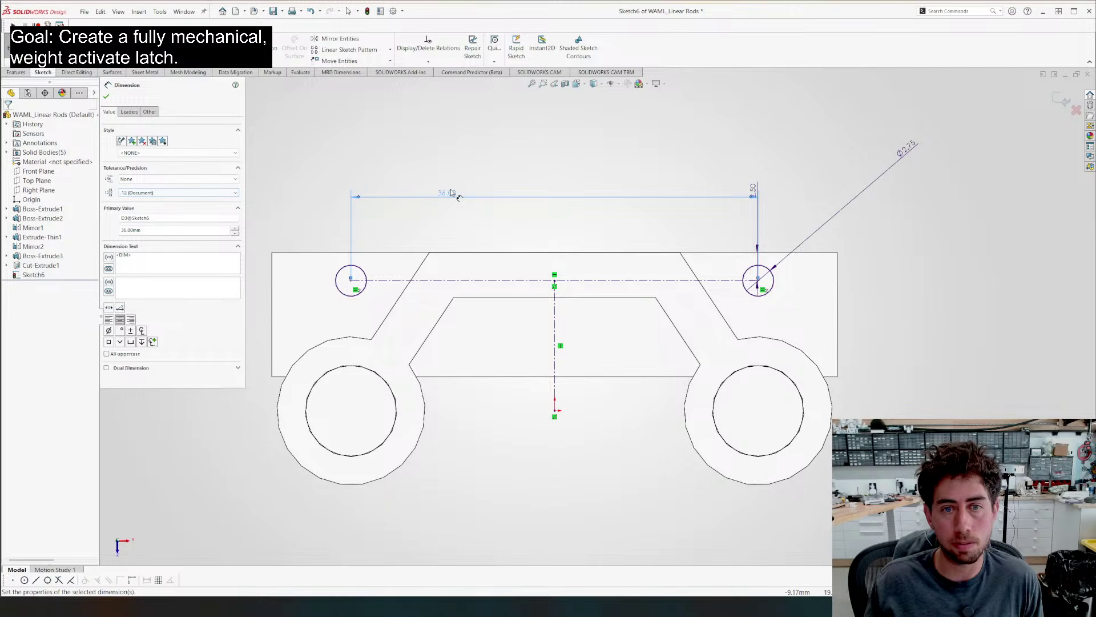
pyautogui.press('Escape')
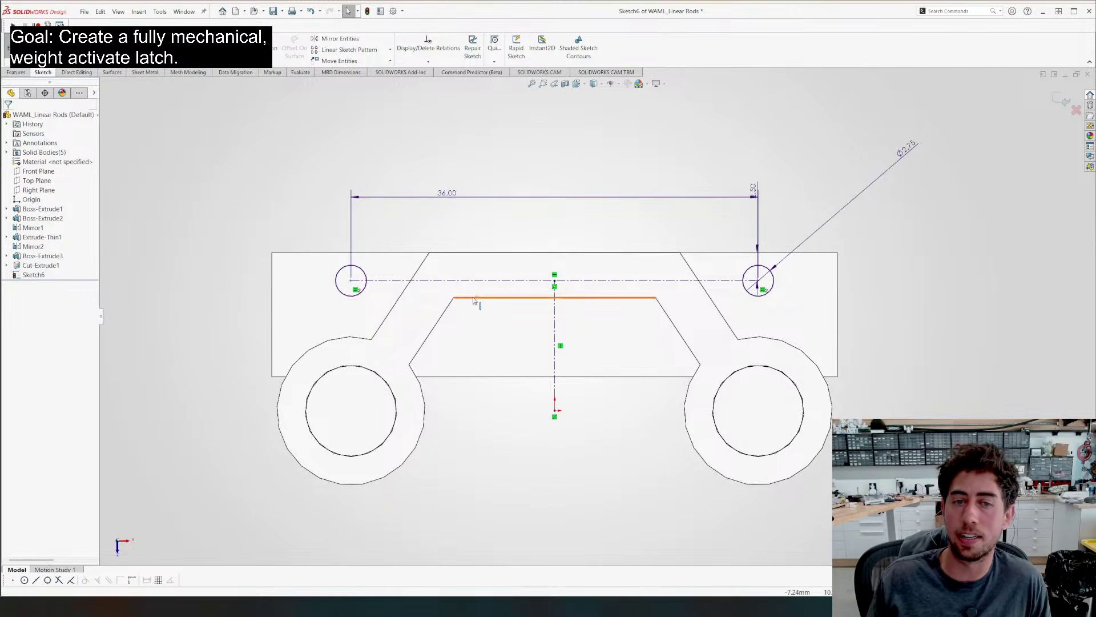
# Examine the position of the two sketched holes relative to the end bracket and the guide block's latch channel
pyautogui.scroll(1, 473, 301)
pyautogui.moveTo(473, 301)
pyautogui.mouseDown(button='middle')
pyautogui.moveTo(472, 257)
pyautogui.moveTo(477, 293)
pyautogui.mouseUp(button='middle')
pyautogui.scroll(4, 477, 292)
pyautogui.scroll(-5, 646, 264)
pyautogui.moveTo(646, 264); pyautogui.dragTo(587, 282, button='middle')
pyautogui.scroll(1, 588, 282)
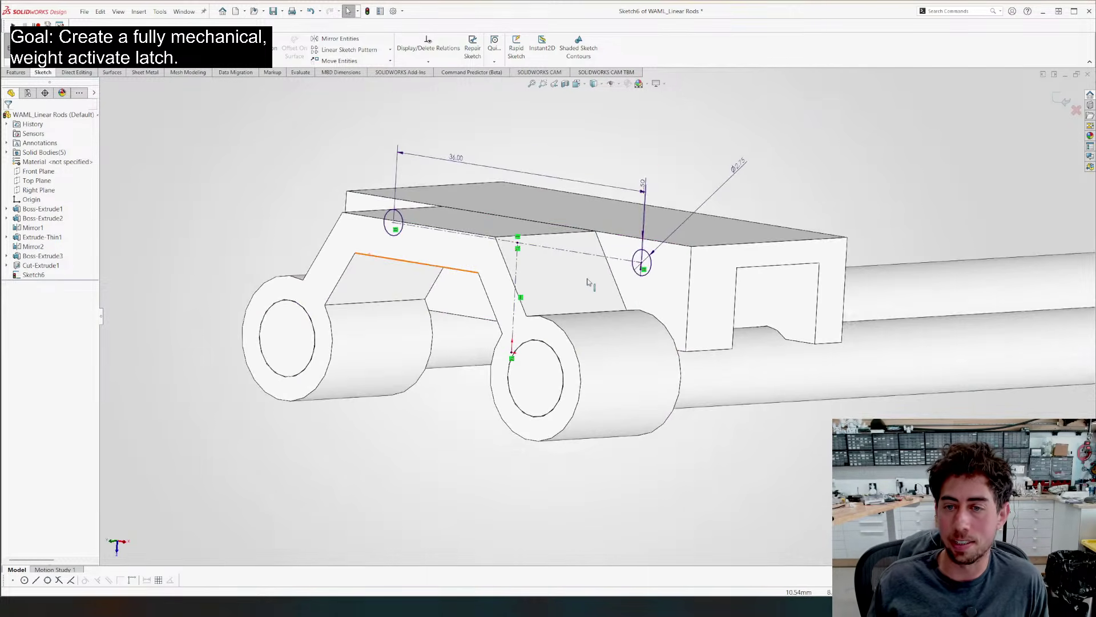
# Sketch a rounded lug outline around one hole, running from the bracket's upper corner around the hole and closing along the bracket's slanted edge
pyautogui.hotkey('ctrl', '8')
pyautogui.scroll(3, 710, 284)
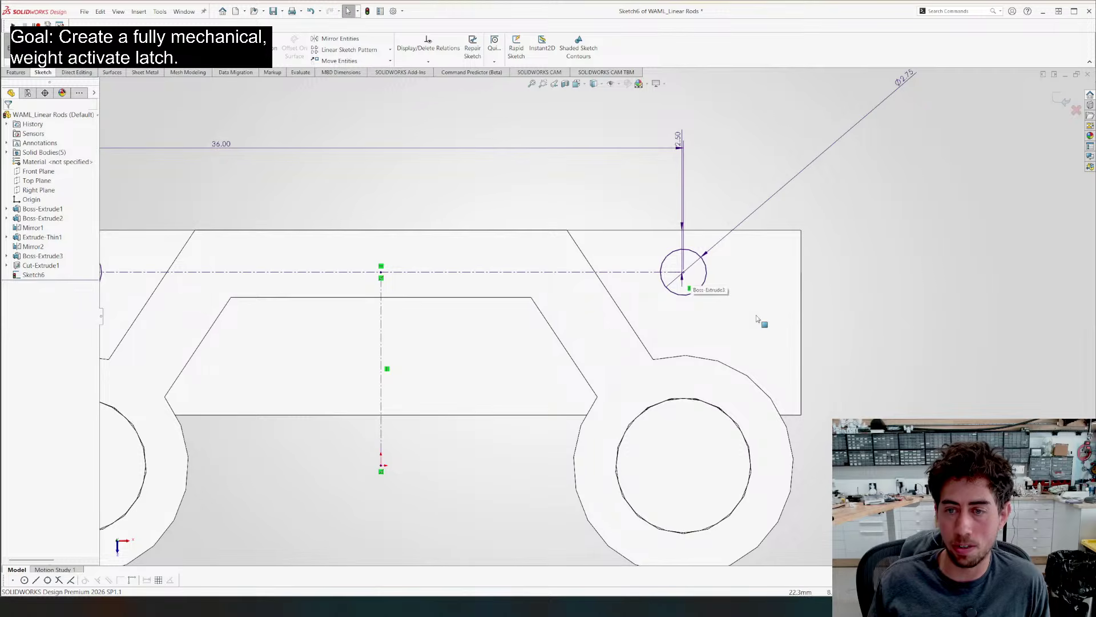
pyautogui.scroll(-3, 597, 311)
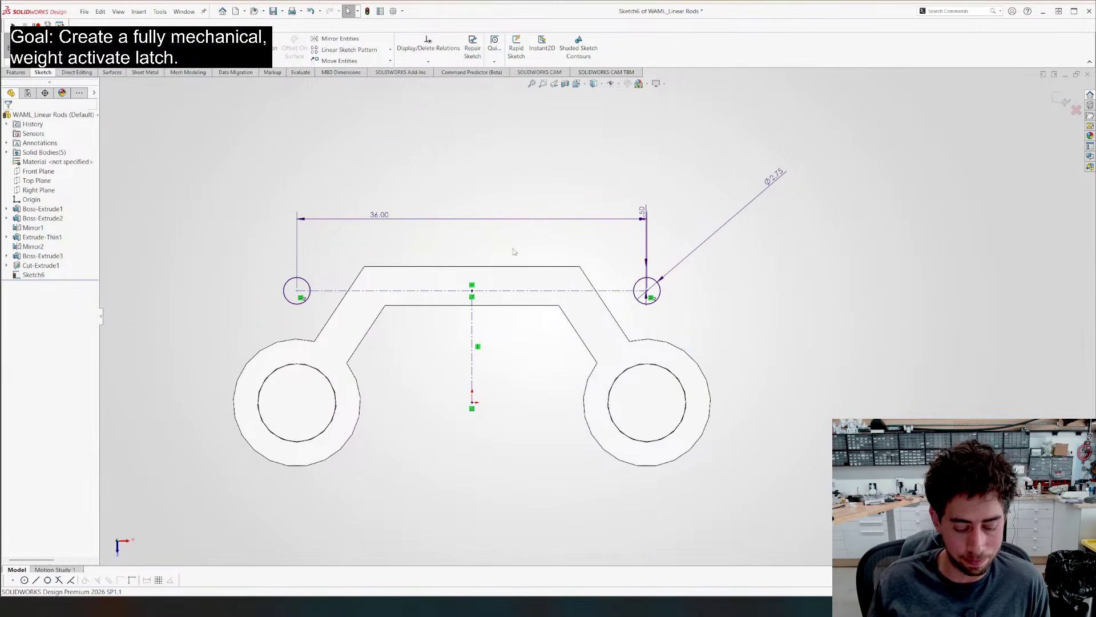
pyautogui.press('l')
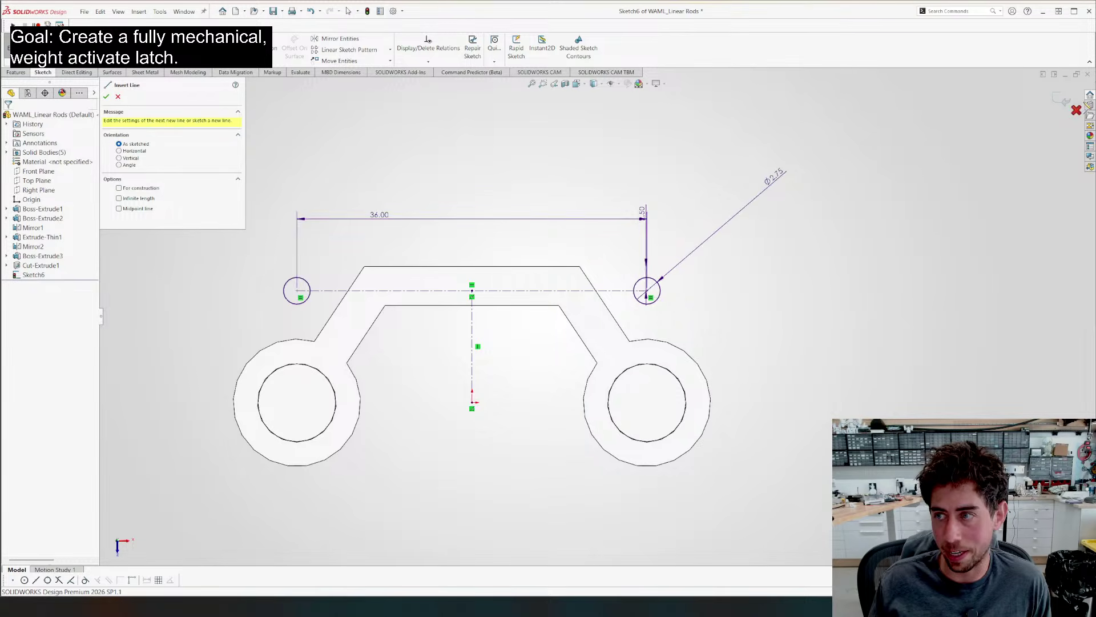
pyautogui.click(581, 266)
pyautogui.click(647, 267)
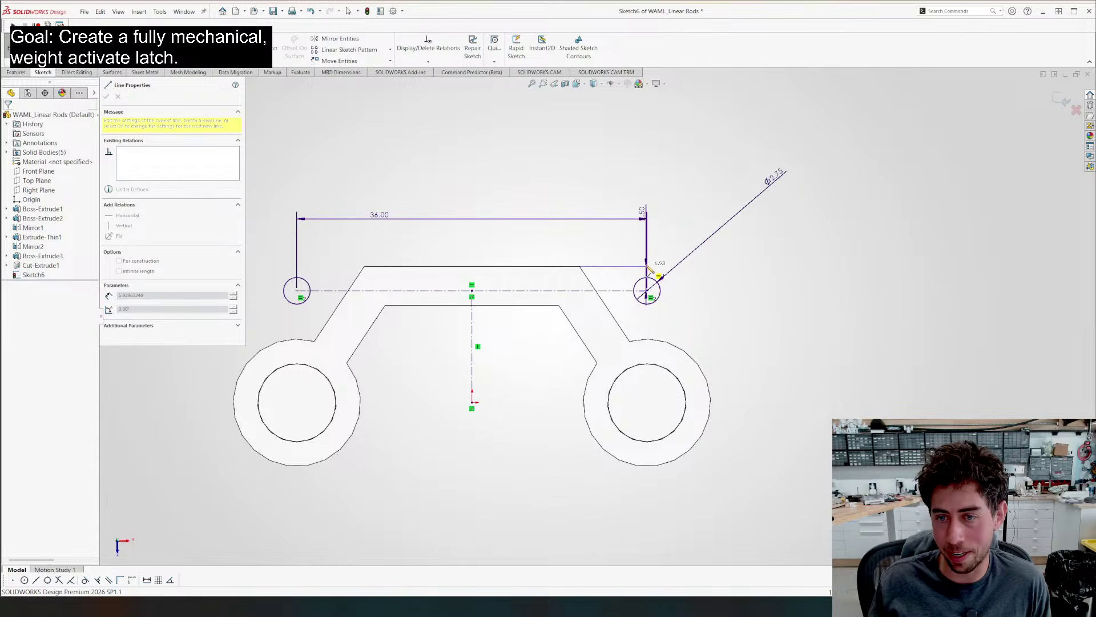
pyautogui.click(647, 315)
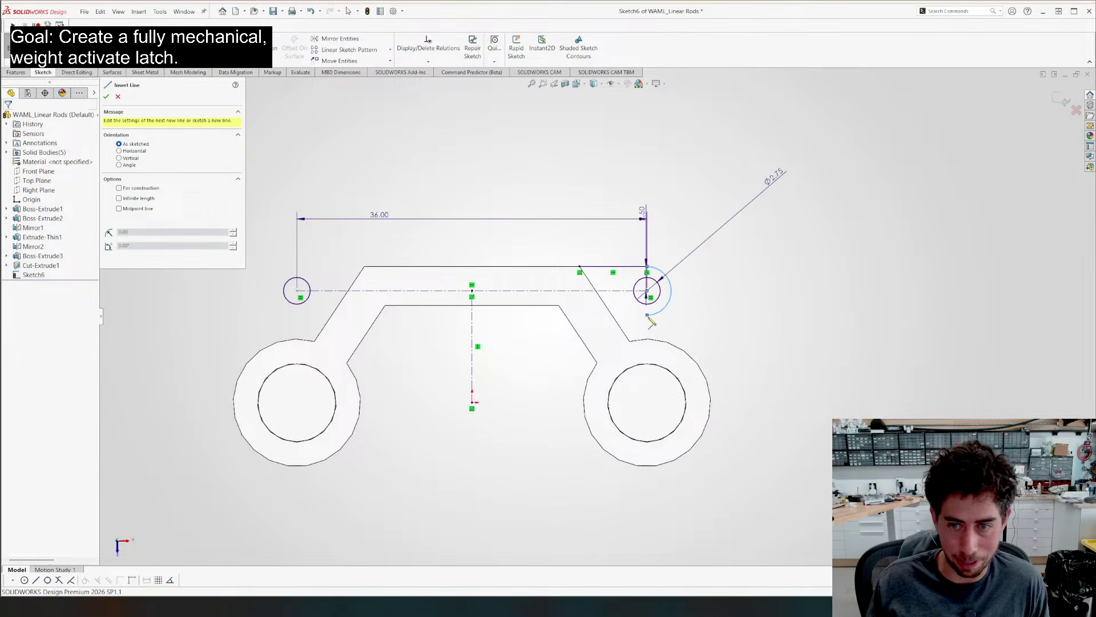
pyautogui.click(611, 315)
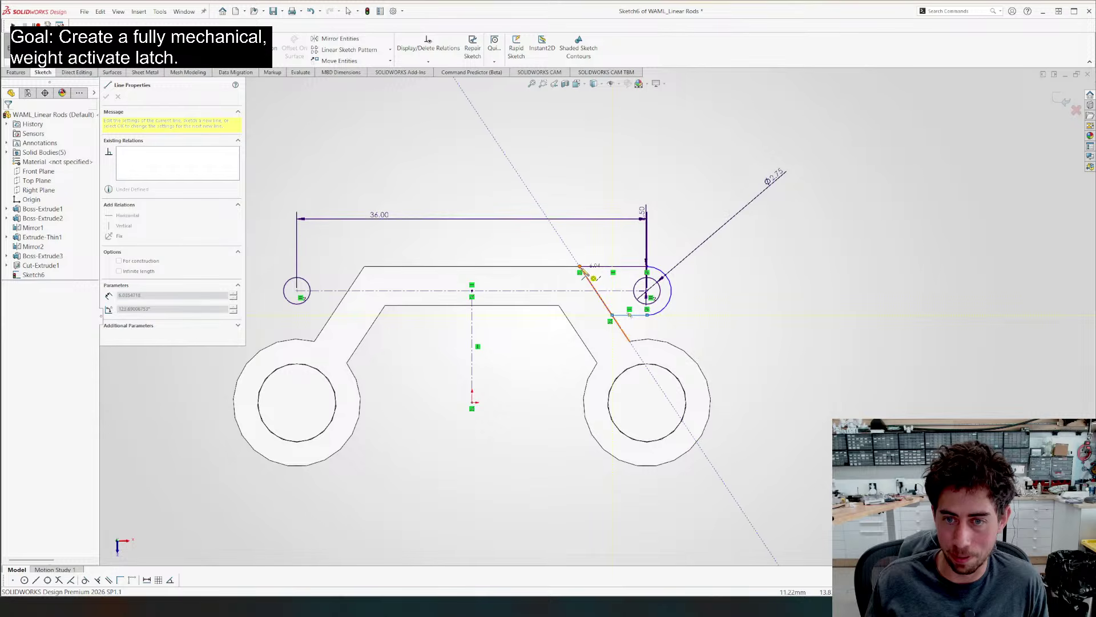
pyautogui.scroll(-3, 597, 293)
pyautogui.press('Escape')
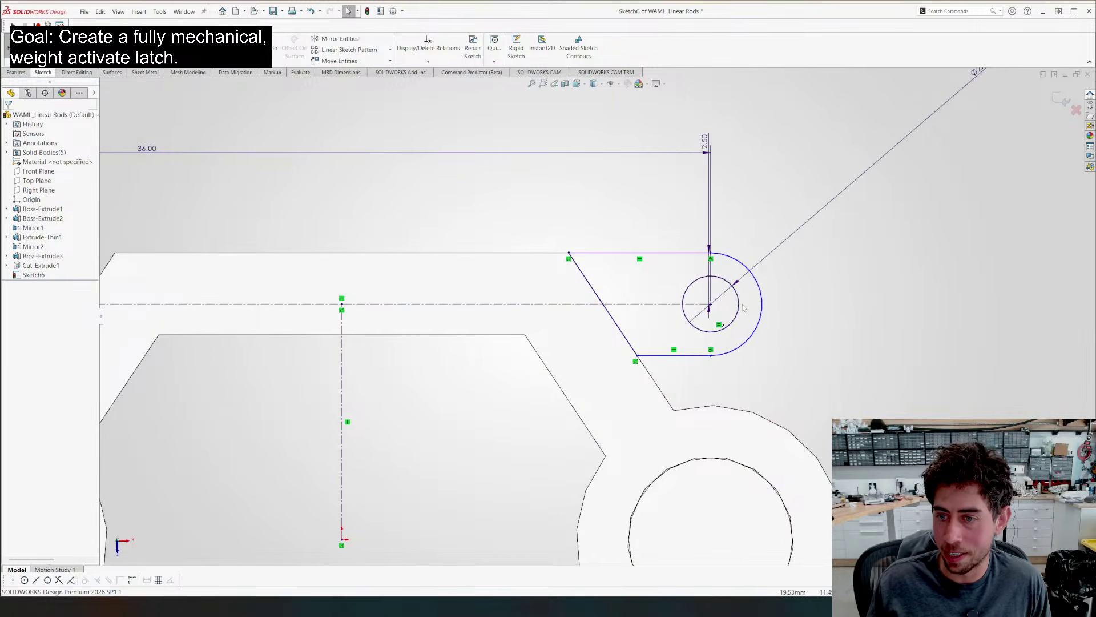
# Make the lug outline's rounded end concentric with the small hole circle
pyautogui.moveTo(795, 308); pyautogui.dragTo(734, 297)
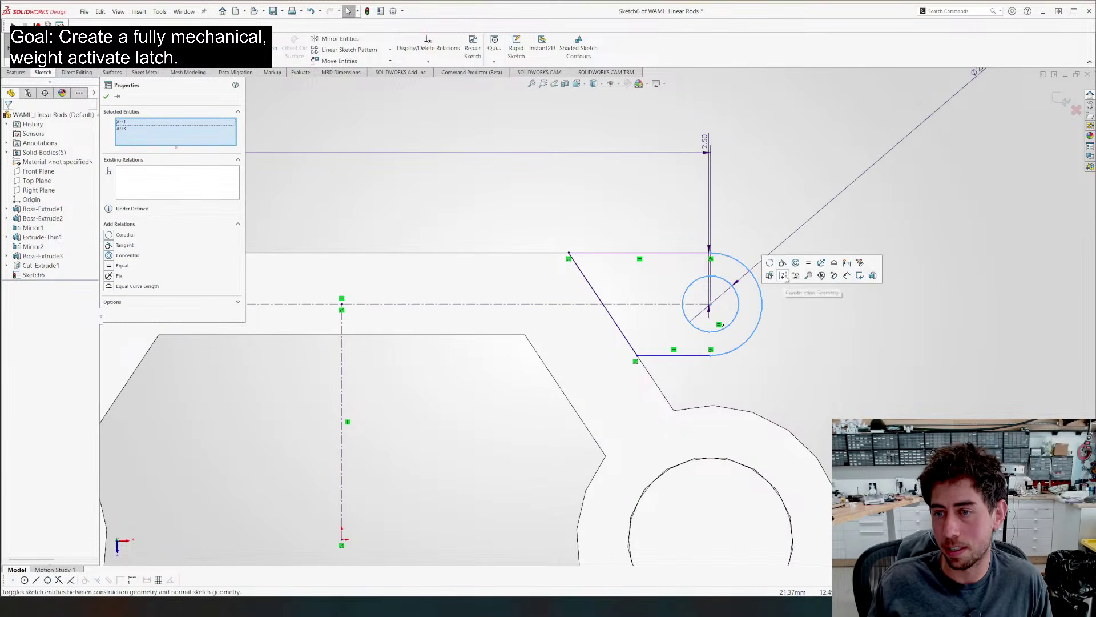
pyautogui.click(795, 263)
pyautogui.click(639, 206)
# Mirror the lug outline about the sketch's vertical centerline to form a matching lug around the other hole
pyautogui.scroll(5, 597, 230)
pyautogui.moveTo(598, 230)
pyautogui.mouseDown(button='middle')
pyautogui.moveTo(554, 233)
pyautogui.moveTo(517, 257)
pyautogui.mouseUp(button='middle')
pyautogui.scroll(4, 517, 257)
pyautogui.moveTo(354, 205)
pyautogui.mouseDown(button='middle')
pyautogui.moveTo(428, 251)
pyautogui.moveTo(423, 261)
pyautogui.mouseUp(button='middle')
pyautogui.scroll(-3, 559, 286)
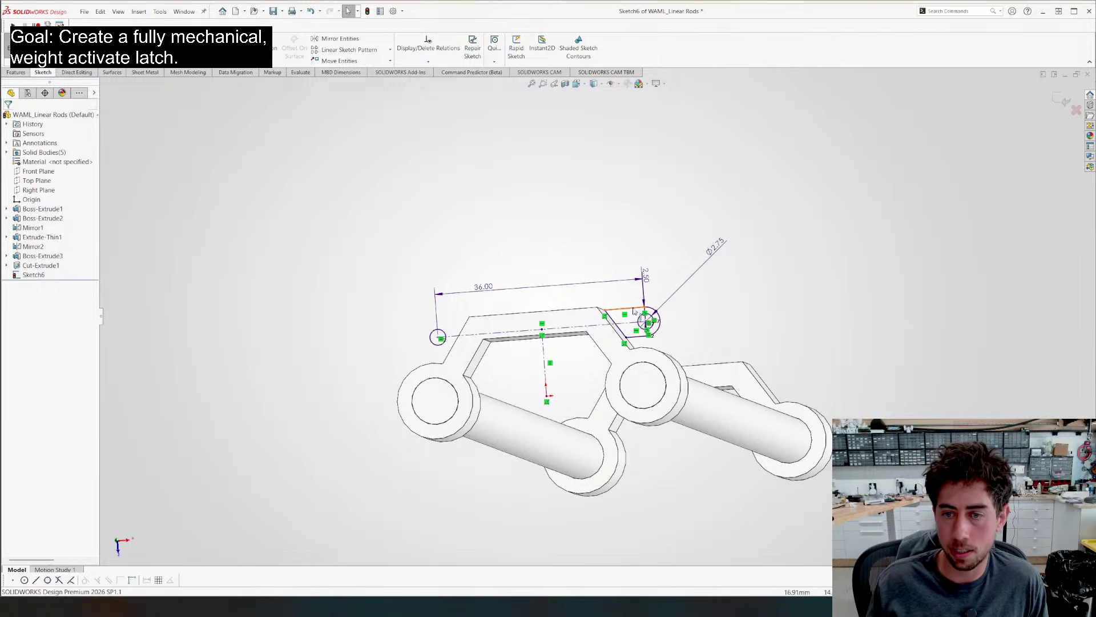
pyautogui.click(628, 310)
pyautogui.rightClick(628, 310)
pyautogui.click(654, 314)
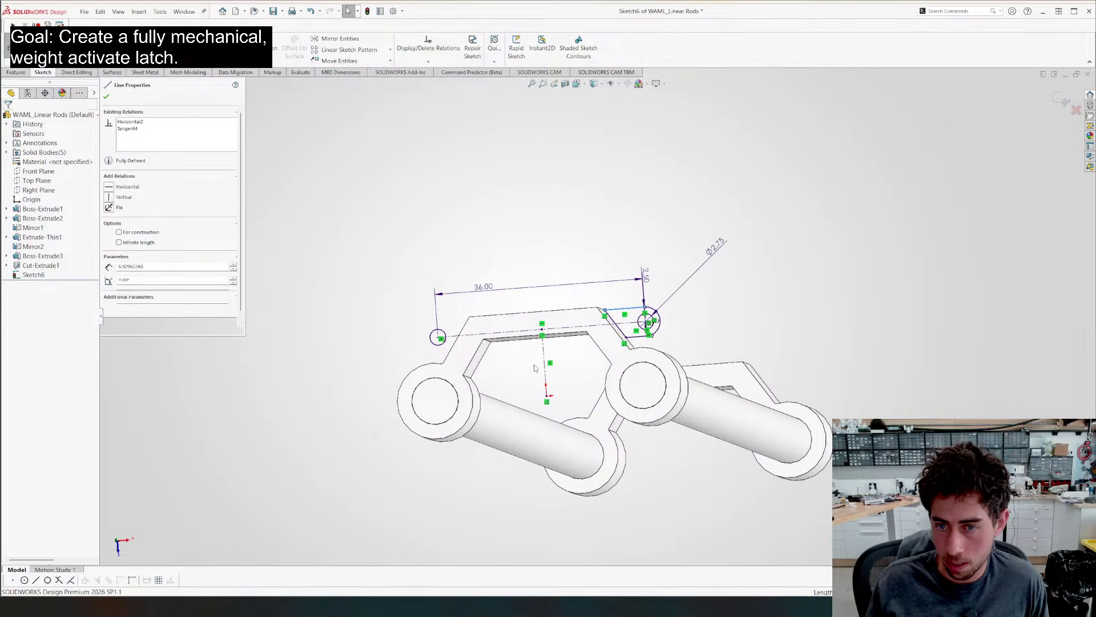
pyautogui.click(323, 386)
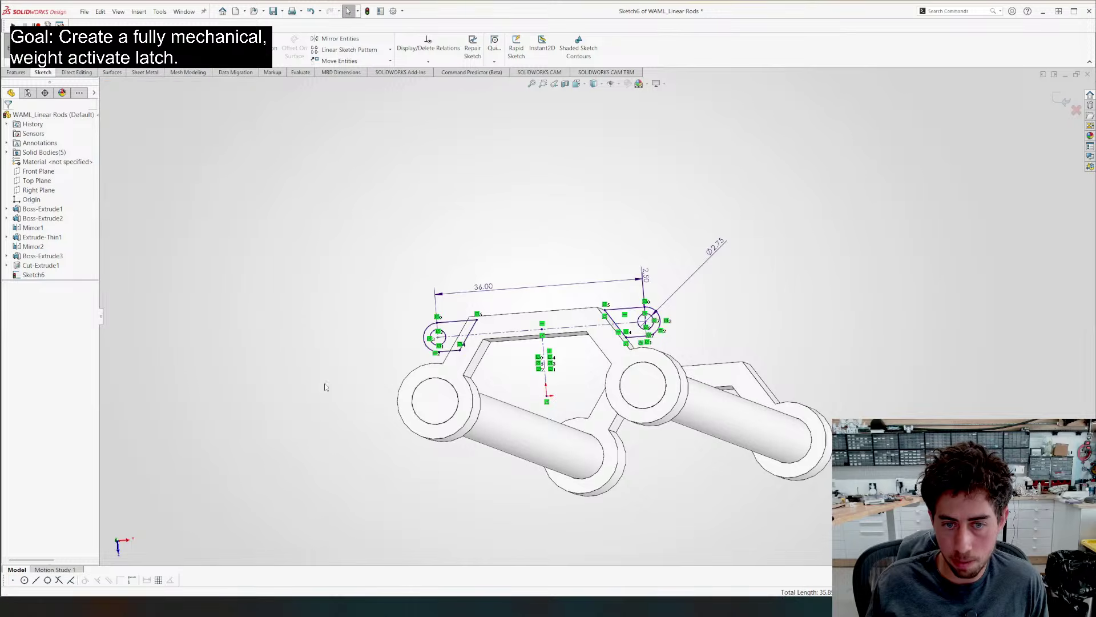
pyautogui.moveTo(323, 386); pyautogui.dragTo(297, 357, button='middle')
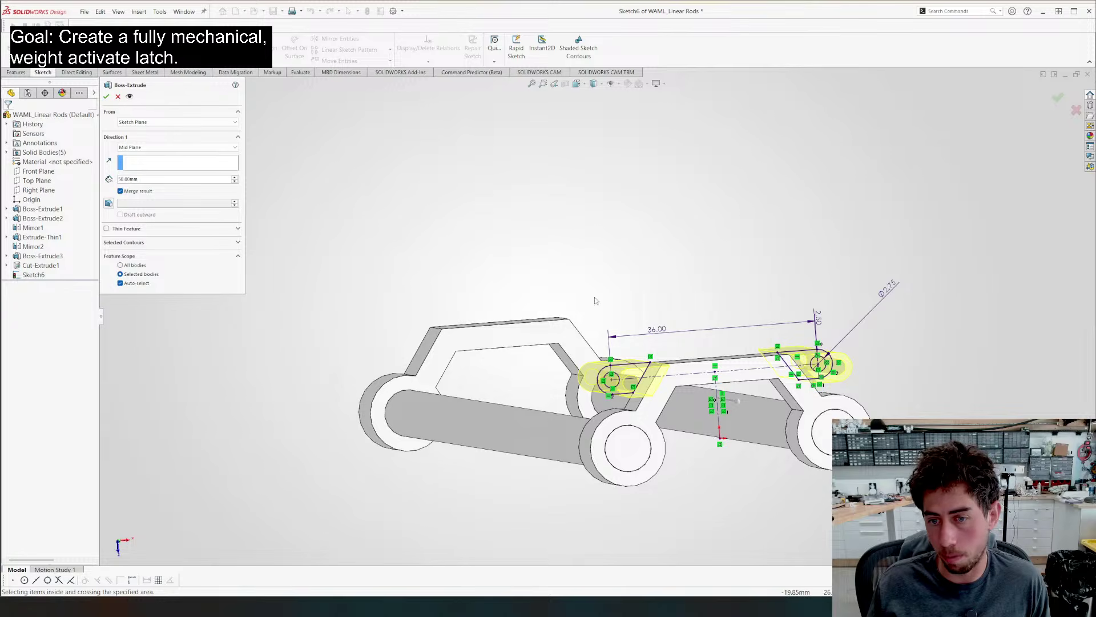
pyautogui.moveTo(596, 301); pyautogui.dragTo(504, 314, button='middle')
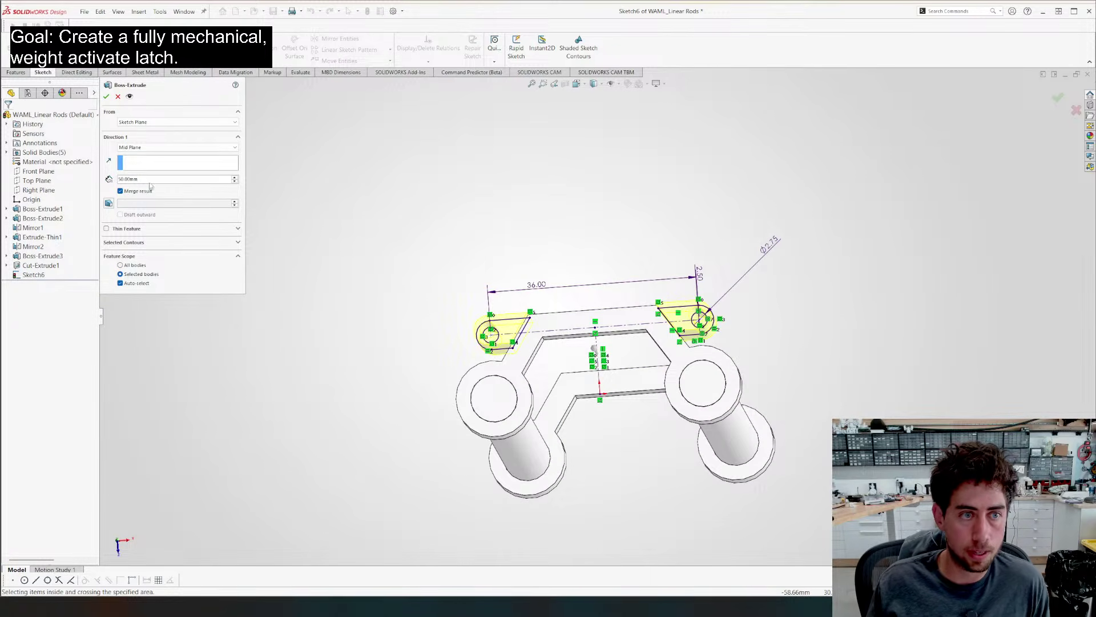
pyautogui.click(177, 148)
pyautogui.click(137, 155)
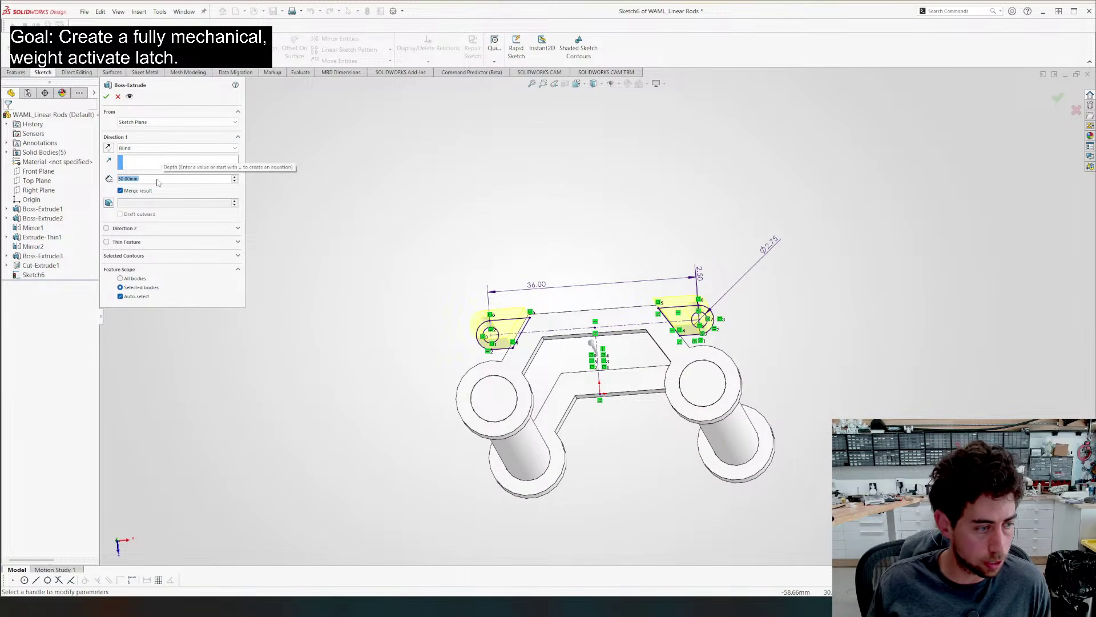
pyautogui.write('2.5')
pyautogui.press('Return')
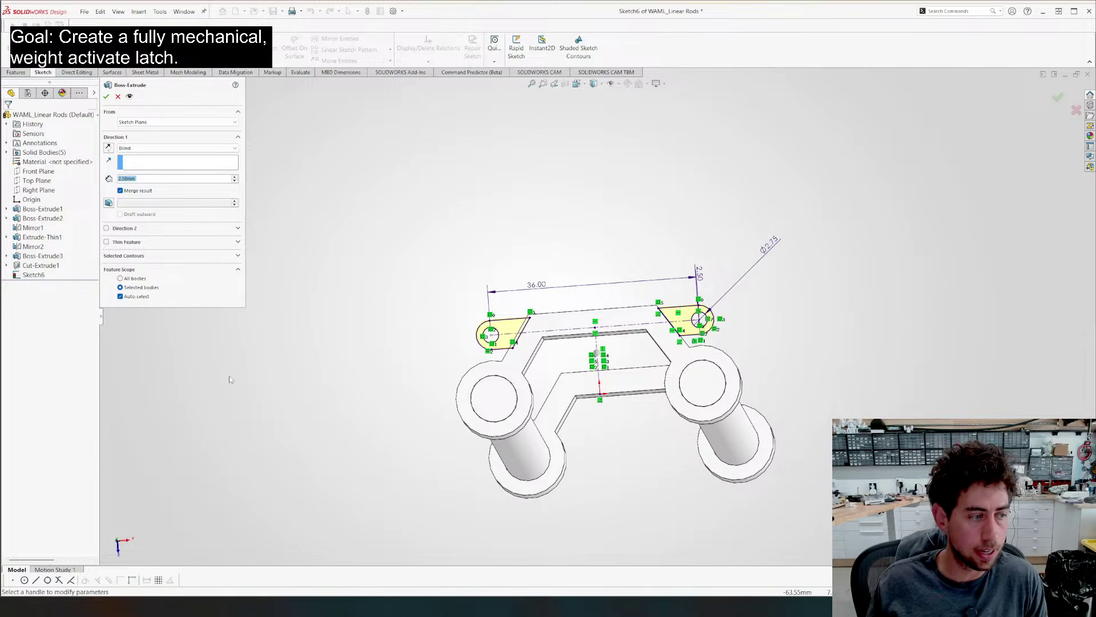
pyautogui.press('Escape')
# Extrude both lug profiles as a blind boss 2.5 mm deep, merged with the end bracket
pyautogui.moveTo(450, 390)
pyautogui.mouseDown(button='middle')
pyautogui.moveTo(423, 296)
pyautogui.moveTo(389, 311)
pyautogui.mouseUp(button='middle')
pyautogui.scroll(2, 394, 285)
pyautogui.scroll(-5, 410, 171)
pyautogui.moveTo(460, 195)
pyautogui.mouseDown(button='middle')
pyautogui.moveTo(490, 216)
pyautogui.moveTo(480, 250)
pyautogui.mouseUp(button='middle')
pyautogui.scroll(5, 543, 255)
pyautogui.click(132, 148)
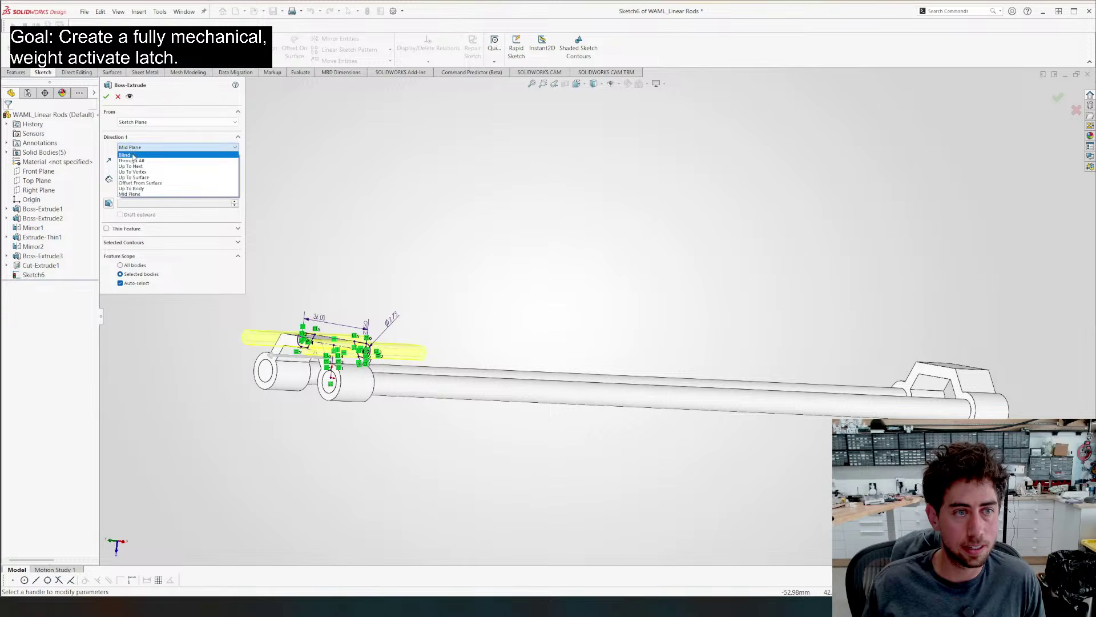
pyautogui.click(132, 155)
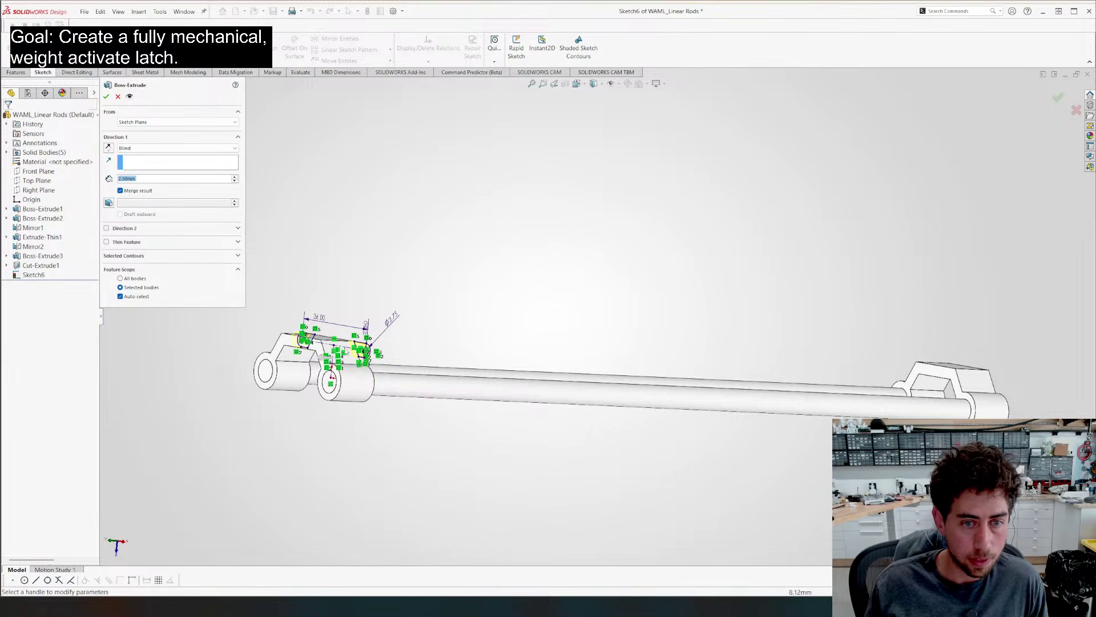
pyautogui.press('Return')
# Increase the lug holes' distance from the bracket's top edge by editing its dimension, and rebuild the model
pyautogui.moveTo(367, 323); pyautogui.dragTo(401, 312, button='middle')
pyautogui.scroll(-5, 323, 329)
pyautogui.click(400, 313)
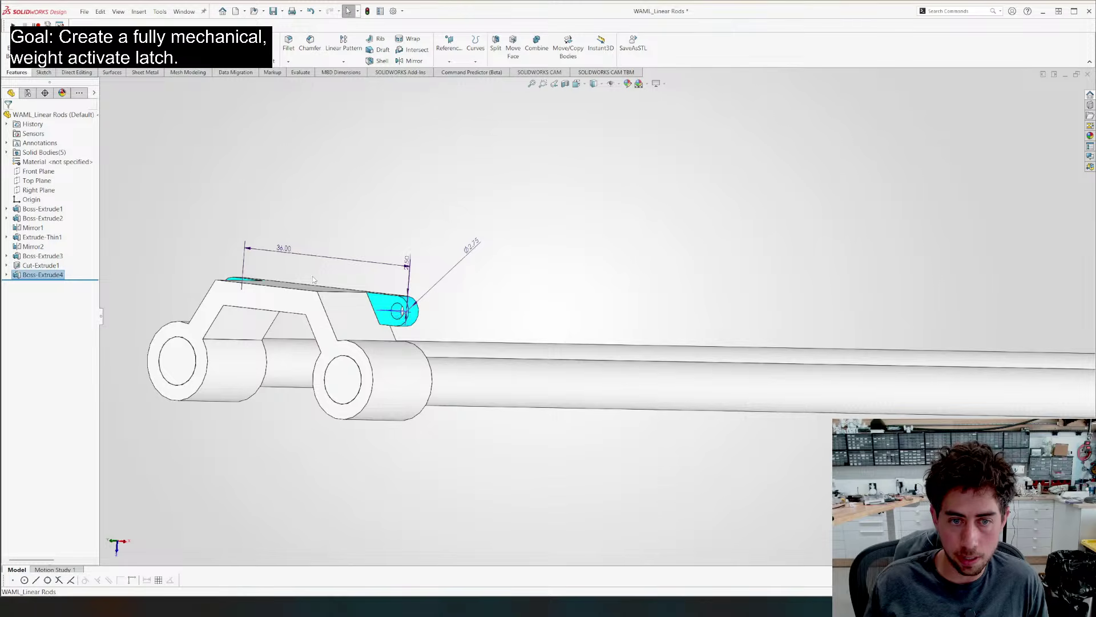
pyautogui.moveTo(313, 280); pyautogui.dragTo(467, 244, button='middle')
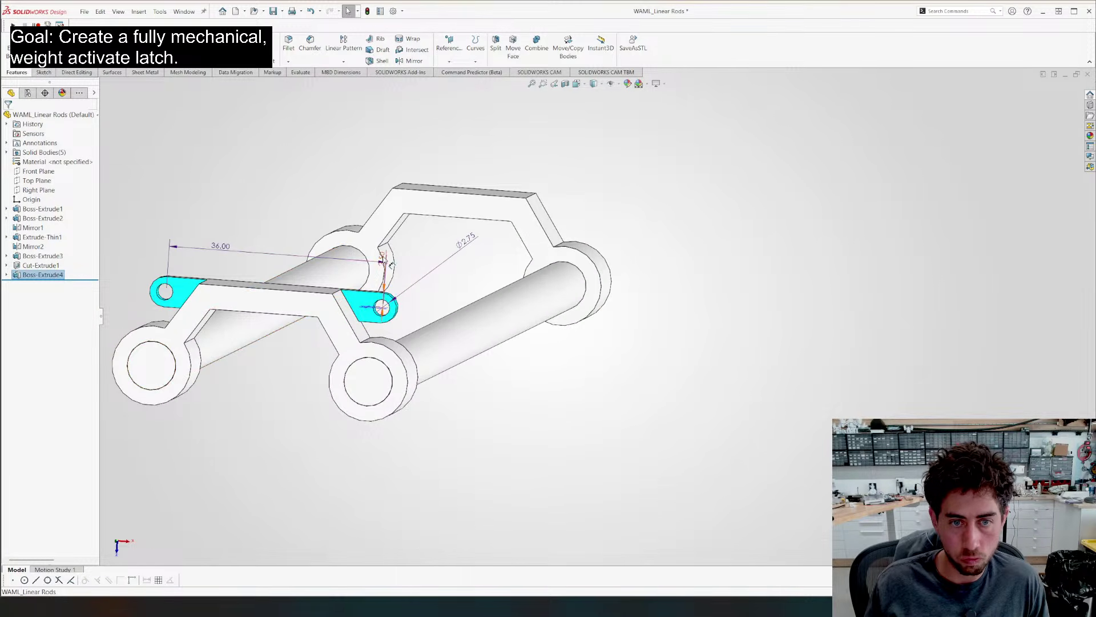
pyautogui.doubleClick(382, 258)
pyautogui.press('Return')
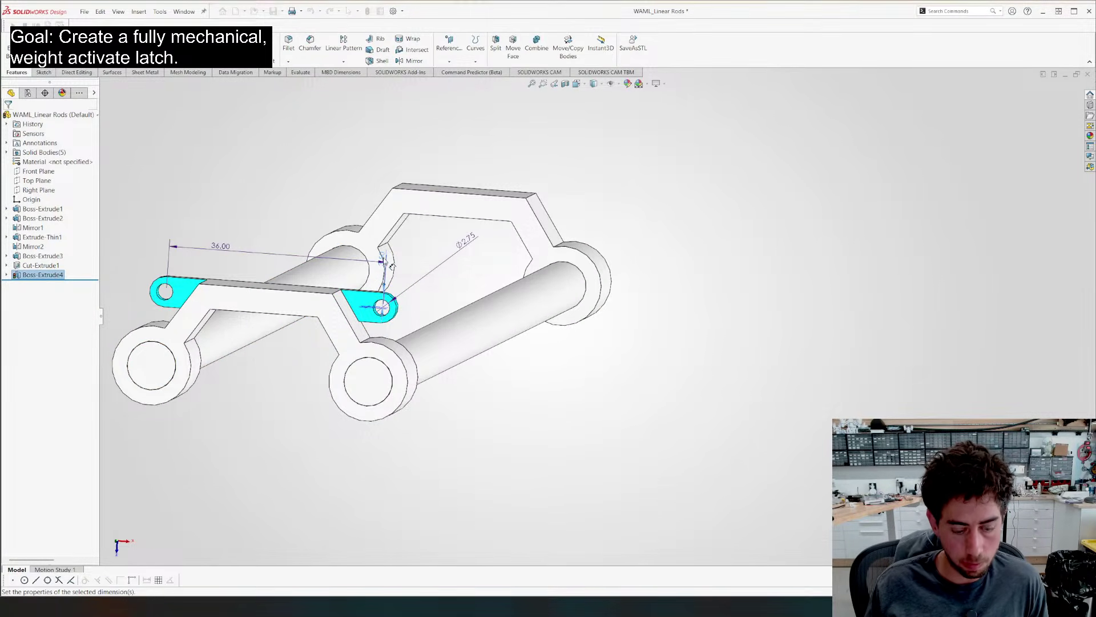
pyautogui.hotkey('ctrl', 'b')
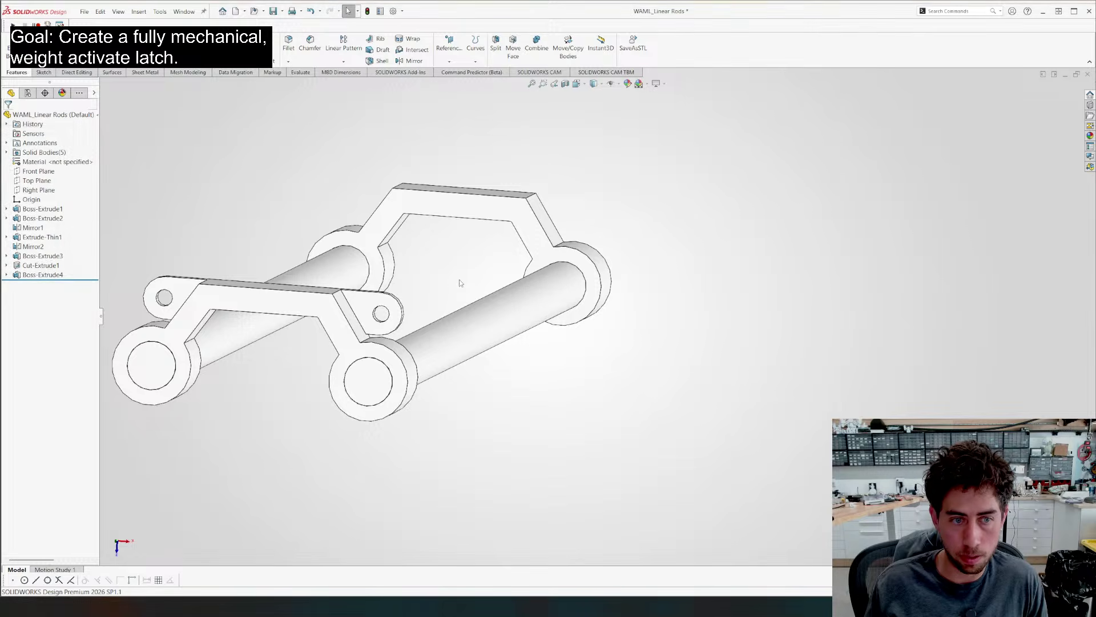
# Start a sketch on the guide block's face behind the bracket and convert the two lug hole edges into it
pyautogui.moveTo(372, 300); pyautogui.dragTo(379, 303, button='middle')
pyautogui.click(371, 275)
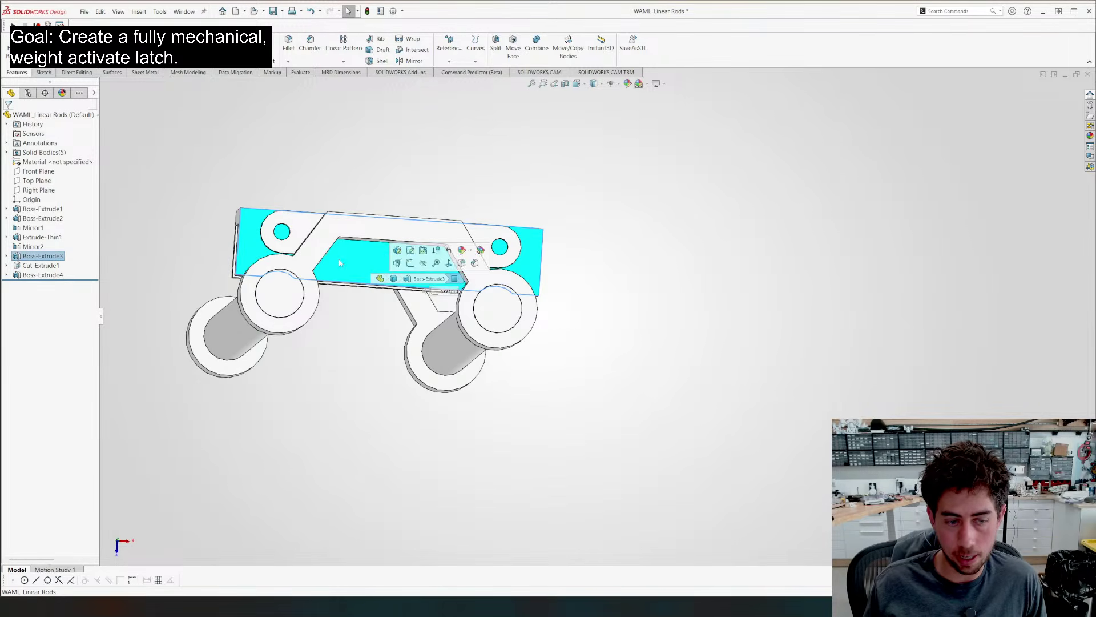
pyautogui.click(379, 251)
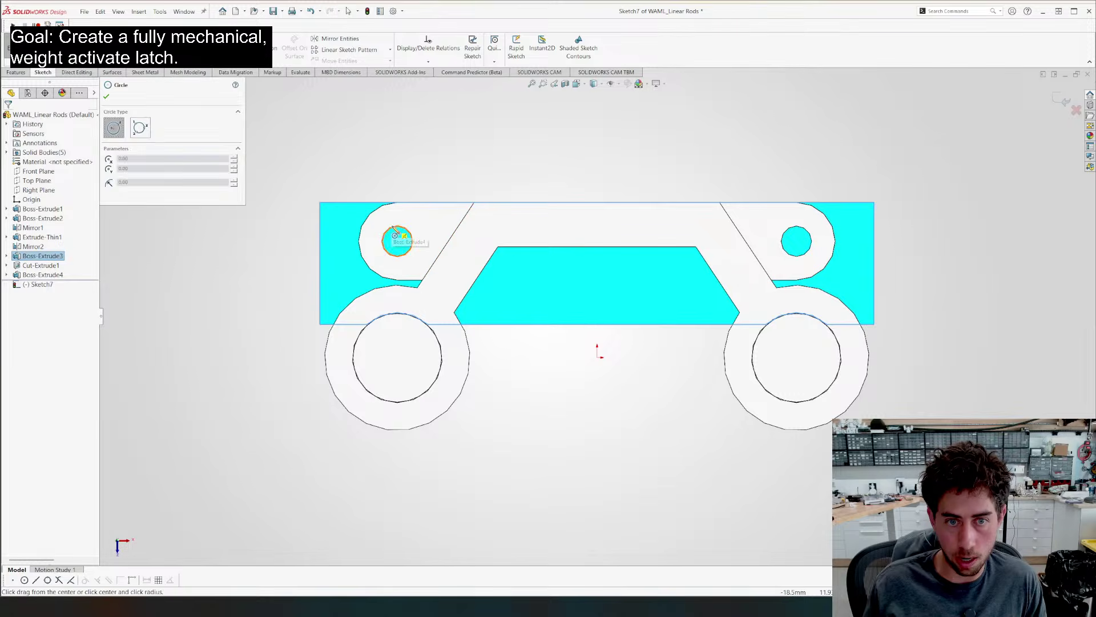
pyautogui.click(393, 229)
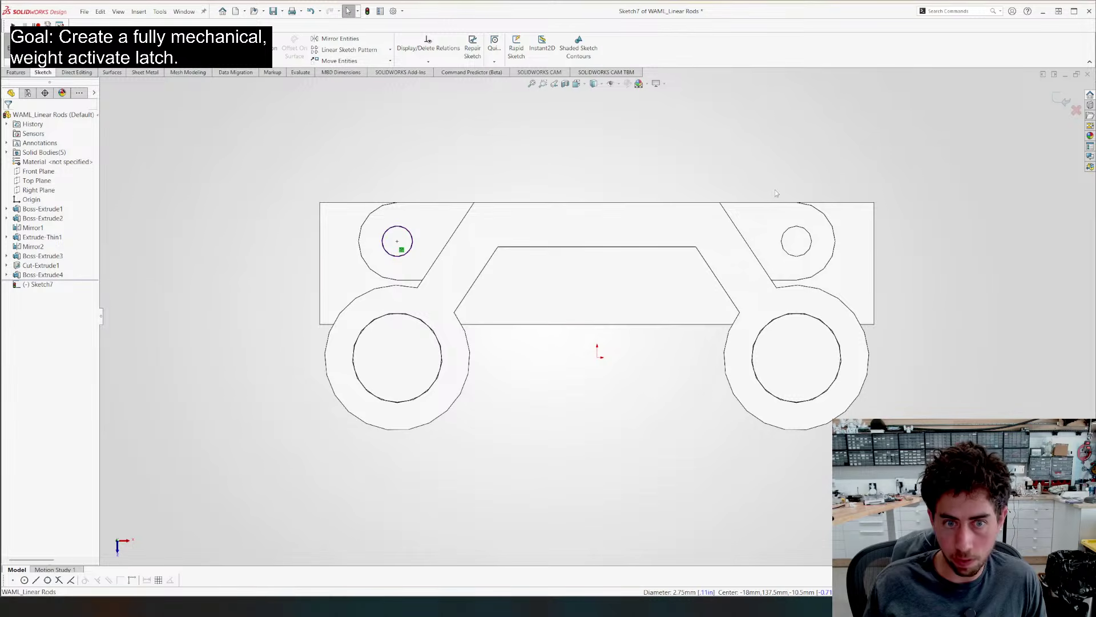
pyautogui.click(800, 230)
pyautogui.press('c')
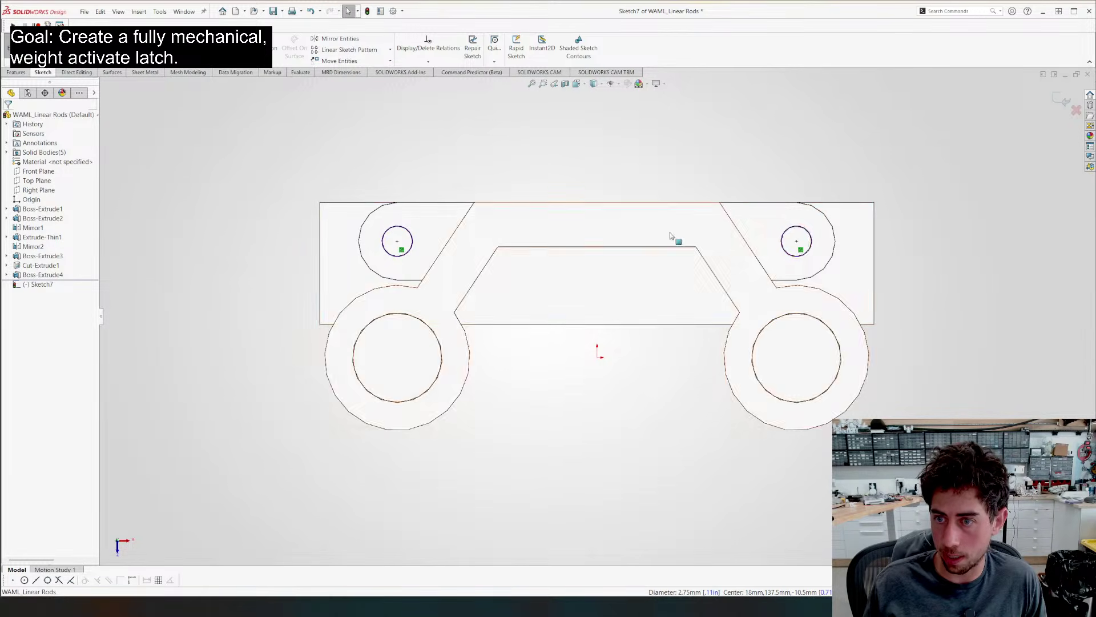
# Extrude the two hole circles as a blind boss 6 mm into the guide block
pyautogui.scroll(5, 571, 349)
pyautogui.press('e')
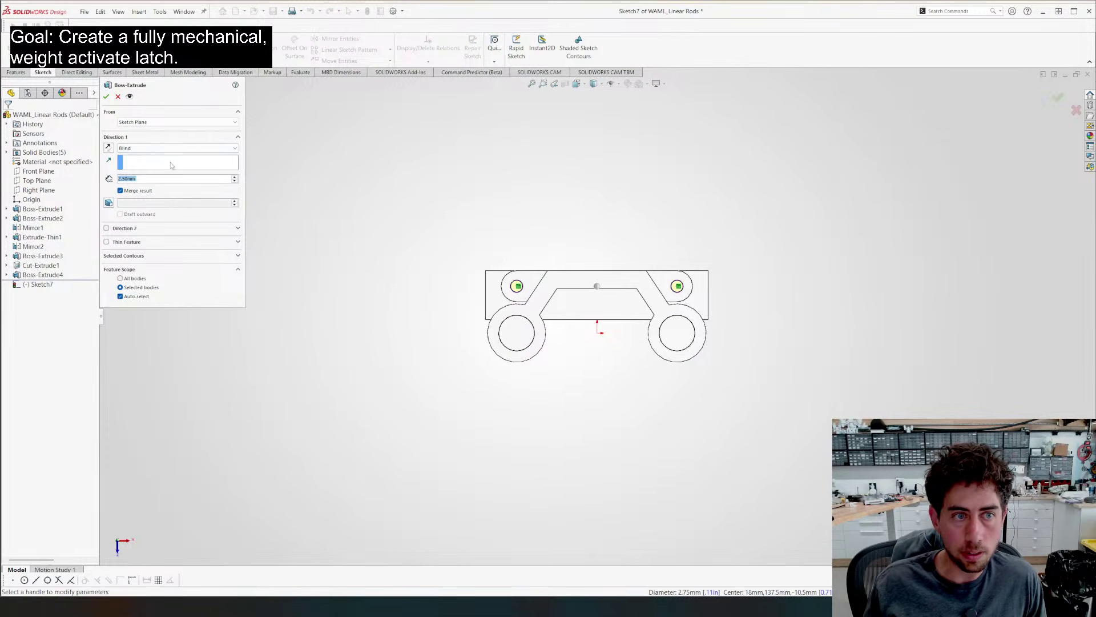
pyautogui.moveTo(577, 295); pyautogui.dragTo(667, 311, button='middle')
pyautogui.scroll(5, 659, 301)
pyautogui.scroll(-7, 822, 312)
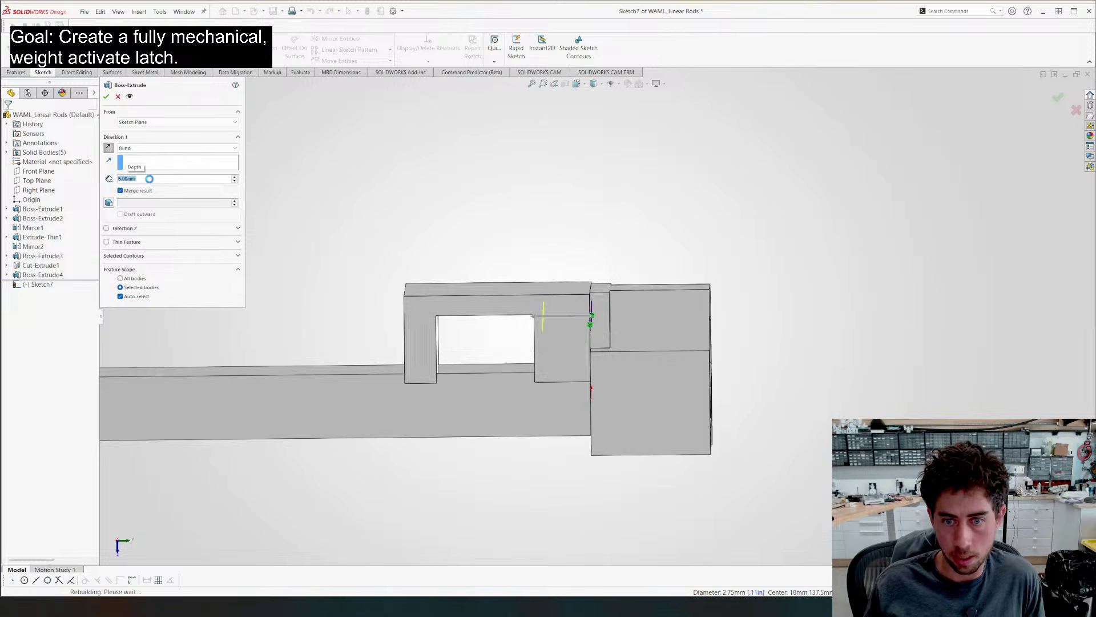
pyautogui.press('Return')
pyautogui.scroll(3, 594, 315)
pyautogui.moveTo(579, 313); pyautogui.dragTo(410, 223, button='middle')
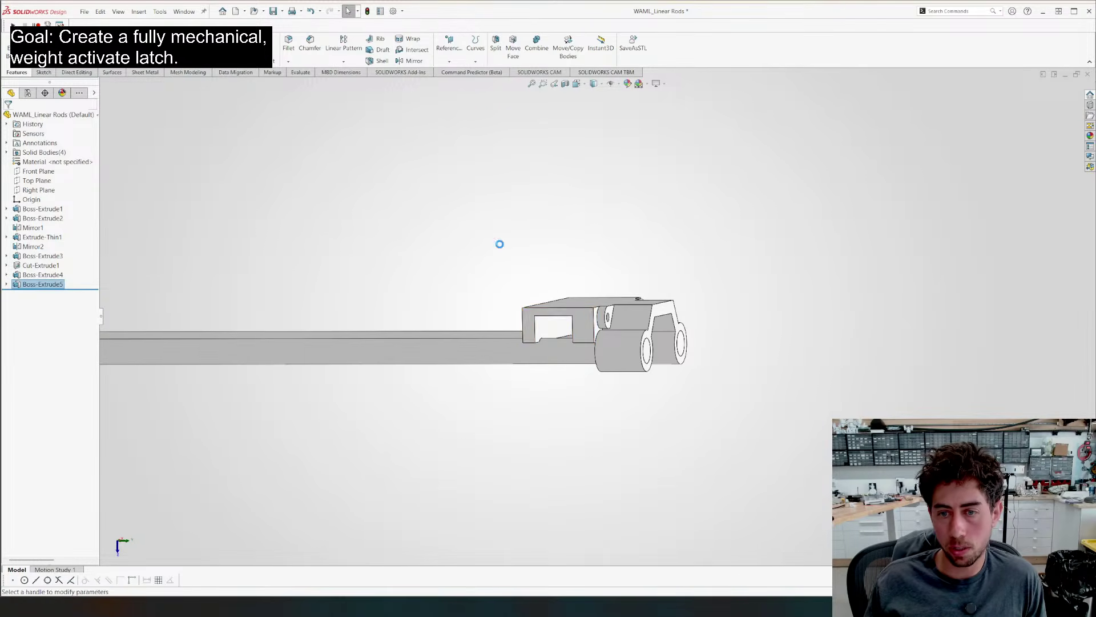
# Delete the boss extrusion made from the two hole circles while keeping its sketch
pyautogui.moveTo(500, 244); pyautogui.dragTo(491, 286, button='middle')
pyautogui.press('Escape')
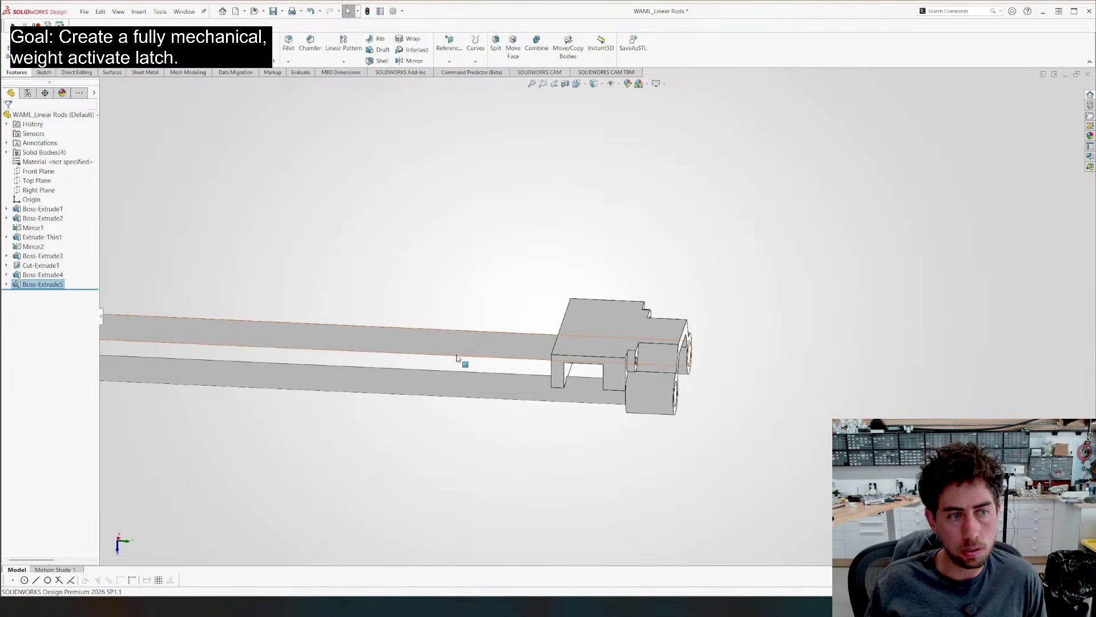
pyautogui.press('Delete')
pyautogui.press('Return')
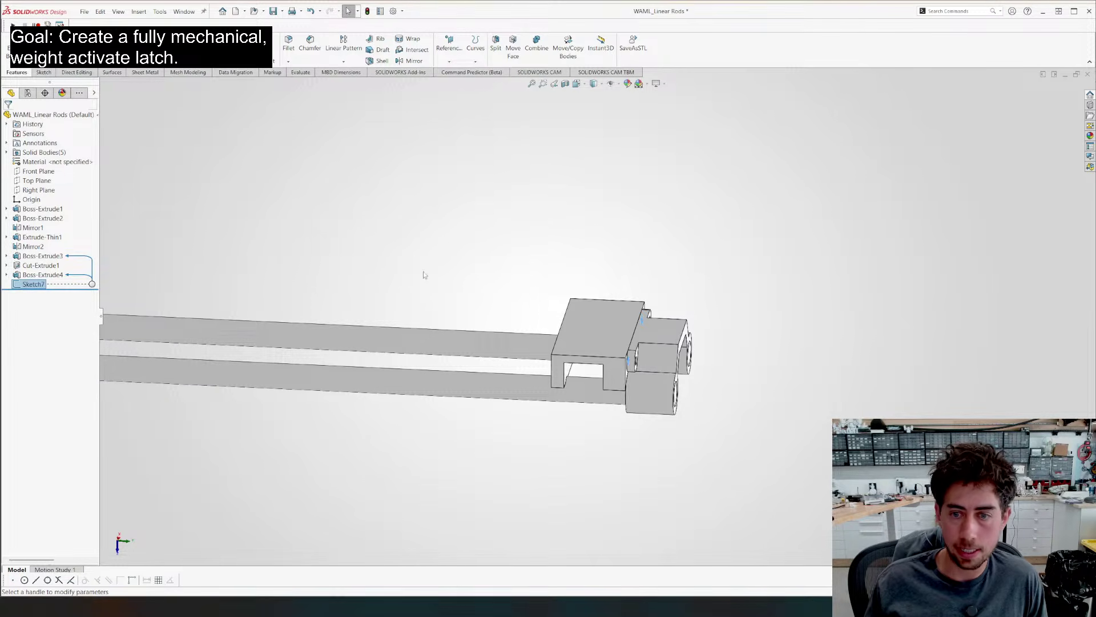
# Cut-extrude the two hole circles into the guide block, in line with the bracket's lug holes
pyautogui.click(157, 47)
pyautogui.press('Return')
pyautogui.scroll(-4, 624, 361)
pyautogui.moveTo(619, 357)
pyautogui.mouseDown(button='middle')
pyautogui.moveTo(532, 306)
pyautogui.moveTo(514, 323)
pyautogui.mouseUp(button='middle')
pyautogui.scroll(-5, 504, 330)
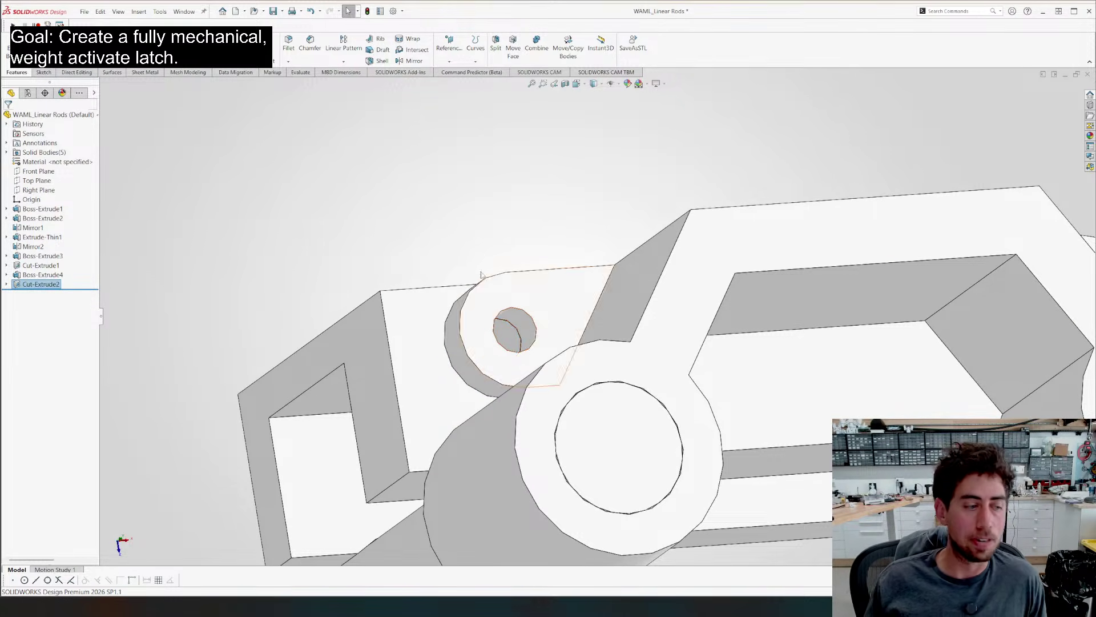
# Offset the hole faces of both screw lugs on the end bracket by 0.35 mm using Move Face
pyautogui.scroll(3, 262, 169)
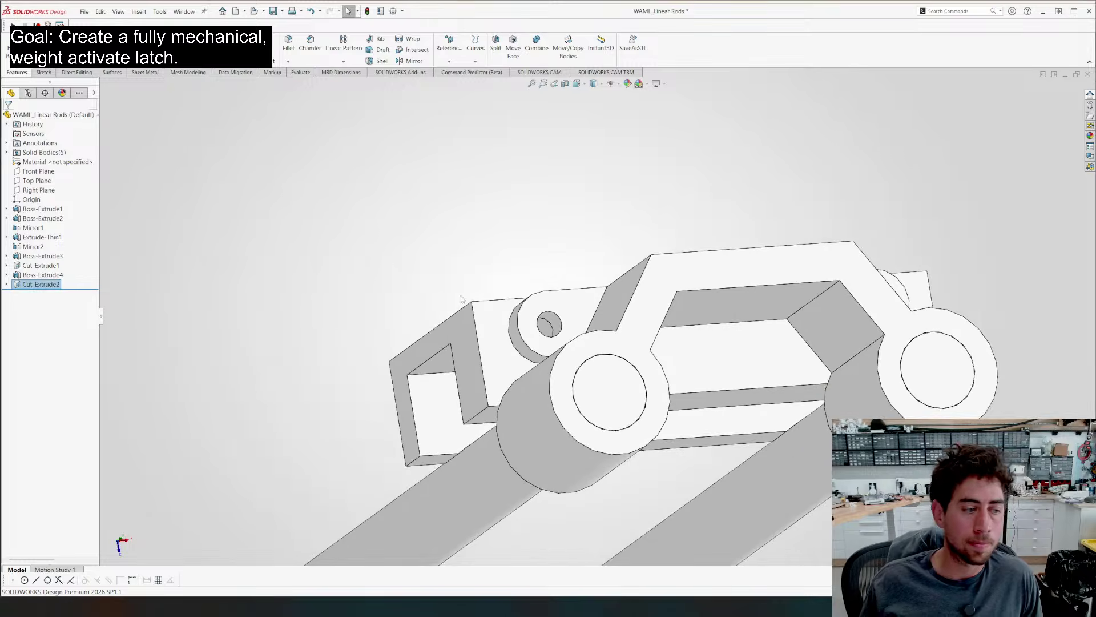
pyautogui.scroll(-5, 443, 267)
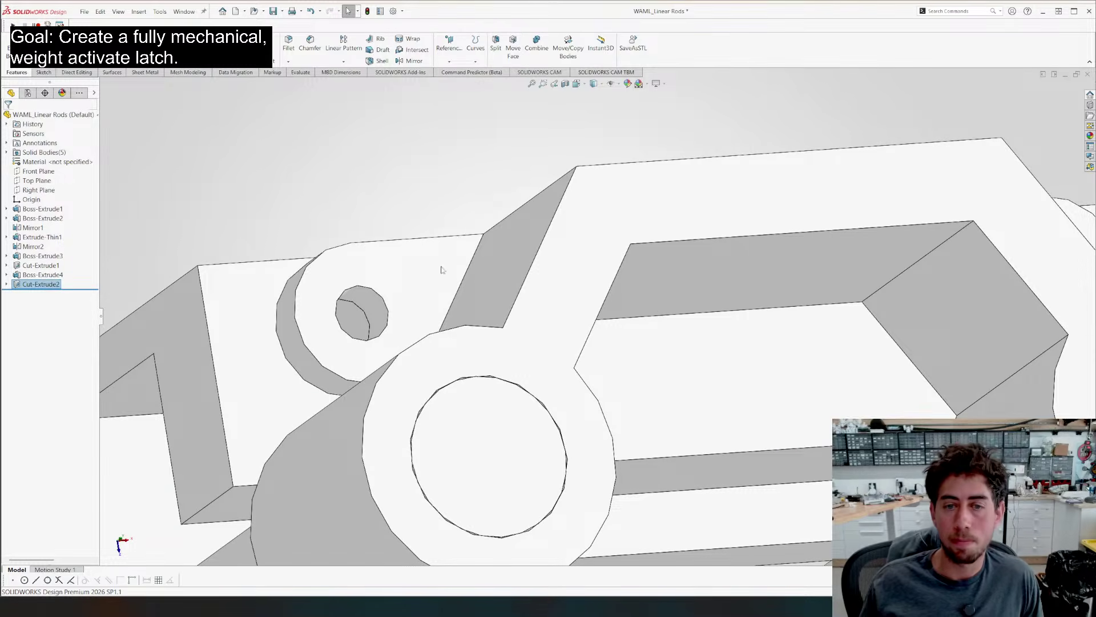
pyautogui.click(513, 45)
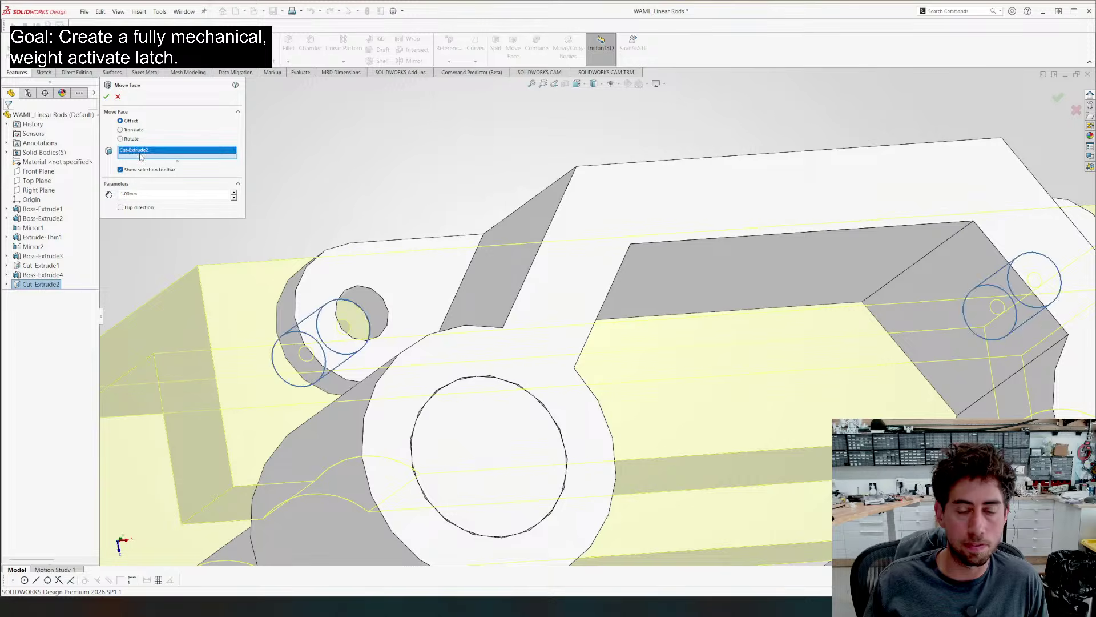
pyautogui.press('Delete')
pyautogui.click(350, 297)
pyautogui.scroll(3, 349, 297)
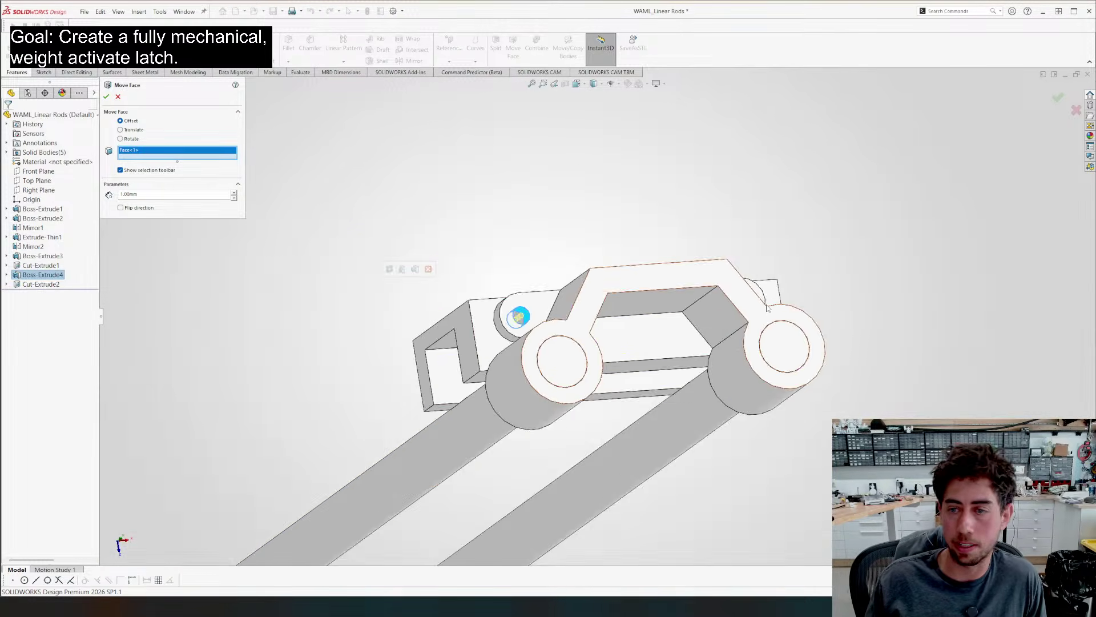
pyautogui.scroll(-5, 521, 313)
pyautogui.click(600, 291)
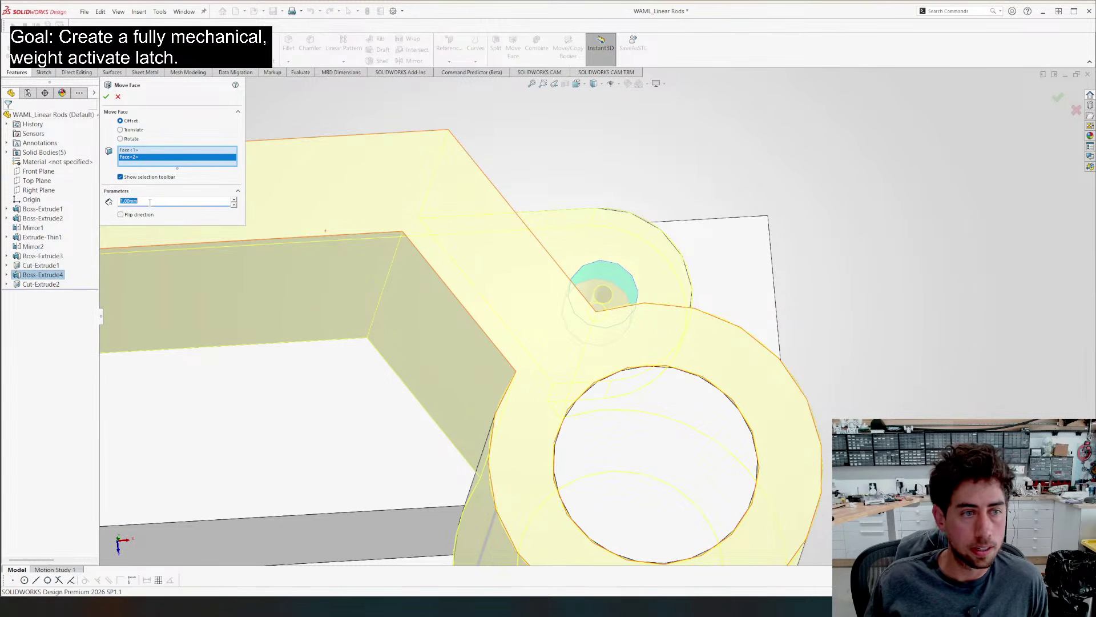
pyautogui.write('0.35')
pyautogui.press('Return')
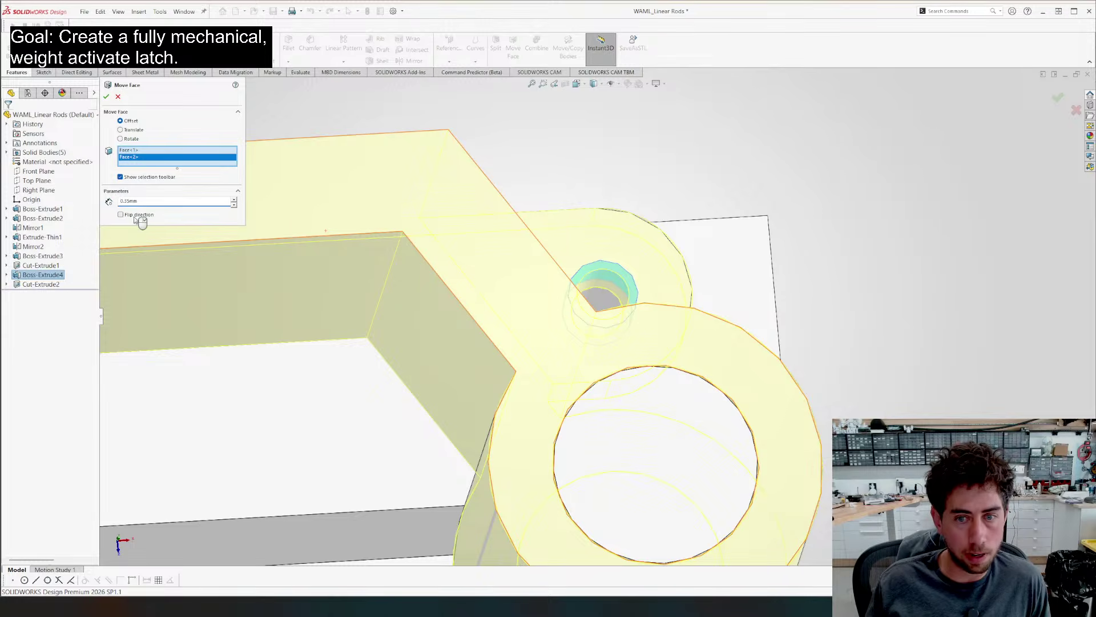
pyautogui.click(106, 96)
# Examine the bracket's screw lugs and how the guide block sits against the rods from several angles
pyautogui.scroll(4, 531, 302)
pyautogui.moveTo(519, 310); pyautogui.dragTo(497, 343, button='middle')
pyautogui.scroll(4, 618, 333)
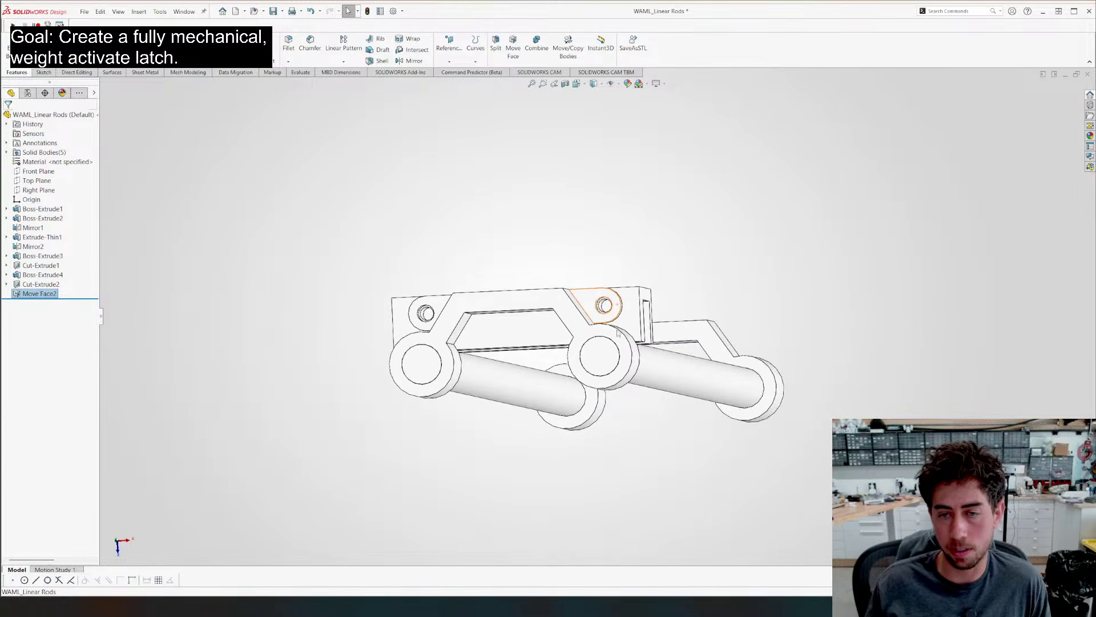
pyautogui.moveTo(617, 333); pyautogui.dragTo(556, 316, button='middle')
pyautogui.scroll(-6, 377, 365)
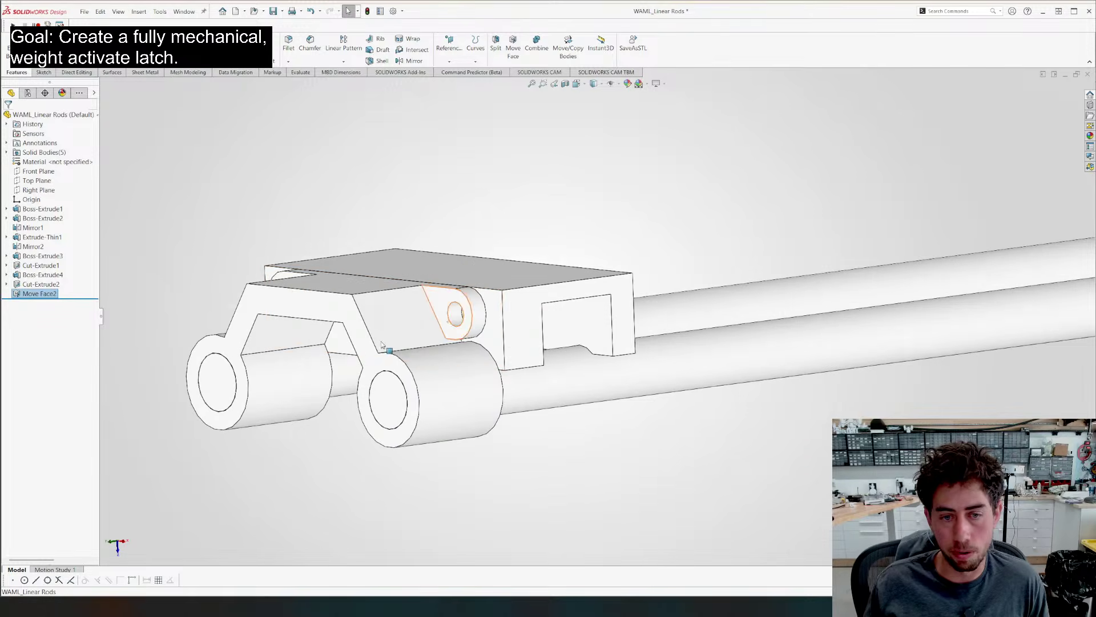
pyautogui.click(496, 315)
pyautogui.scroll(5, 516, 437)
pyautogui.click(482, 412)
pyautogui.moveTo(482, 413); pyautogui.dragTo(508, 235, button='middle')
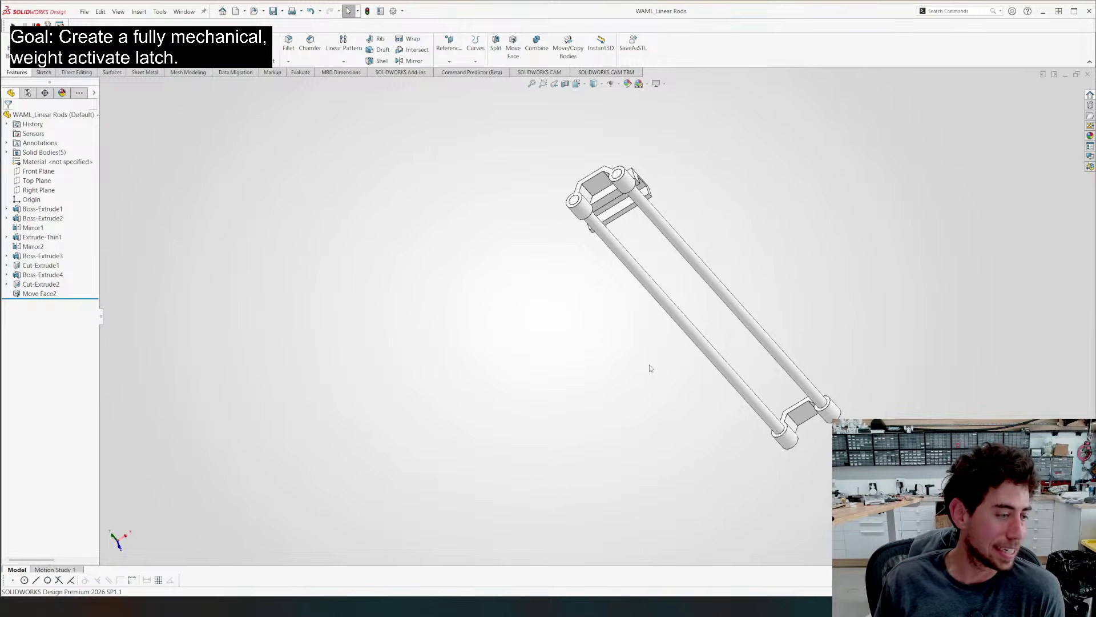
pyautogui.moveTo(703, 339); pyautogui.dragTo(654, 239, button='middle')
pyautogui.scroll(4, 653, 238)
pyautogui.scroll(-5, 591, 274)
pyautogui.moveTo(684, 301); pyautogui.dragTo(685, 198, button='middle')
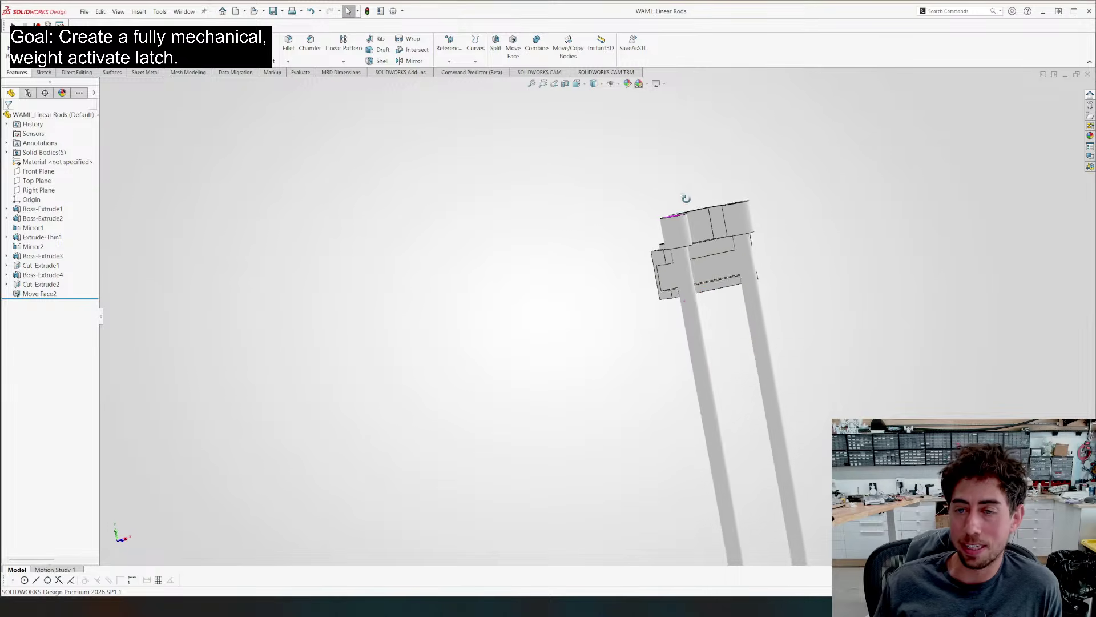
pyautogui.scroll(-5, 715, 286)
pyautogui.moveTo(714, 287); pyautogui.dragTo(614, 306, button='middle')
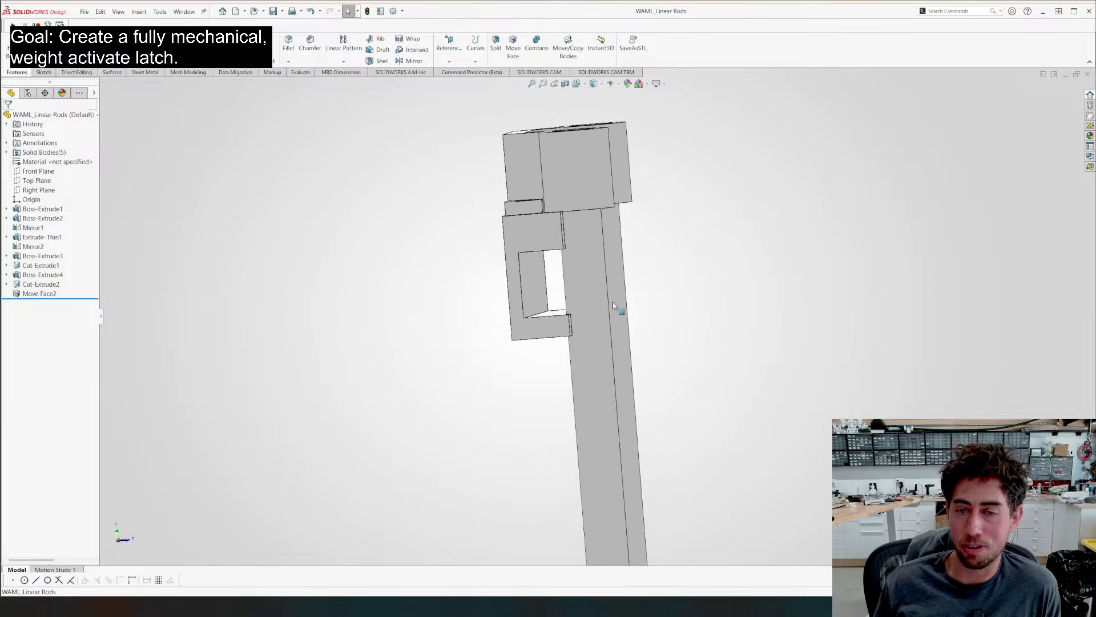
# Measure the distance between the guide block slot's inner face and the linear rod
pyautogui.click(595, 283)
pyautogui.click(550, 285)
pyautogui.scroll(2, 518, 340)
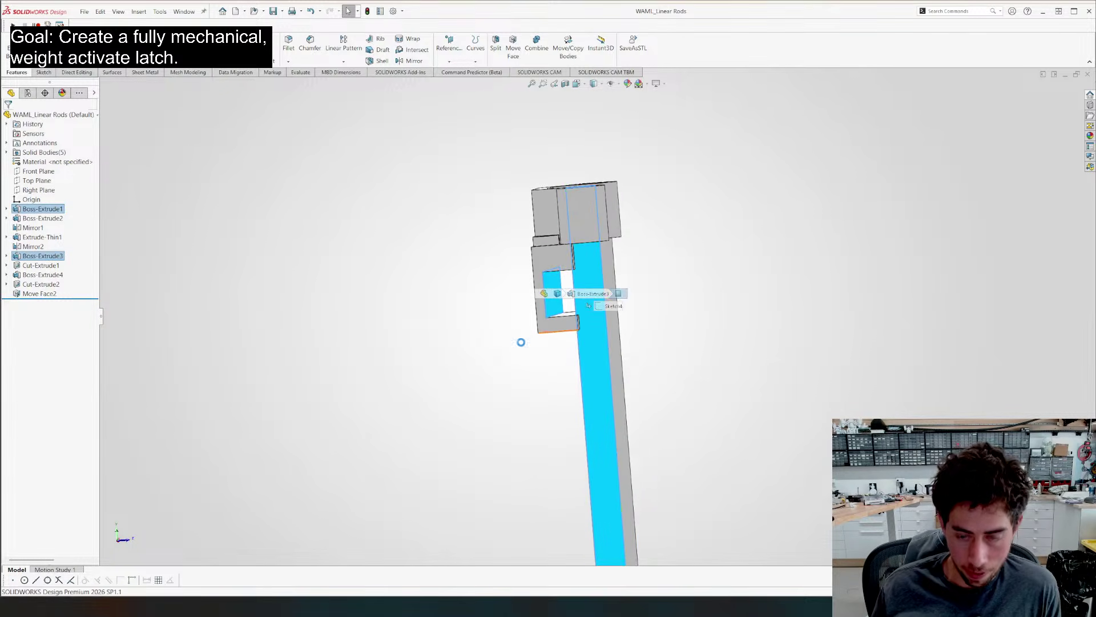
pyautogui.scroll(-3, 488, 289)
pyautogui.moveTo(491, 294); pyautogui.dragTo(543, 347, button='middle')
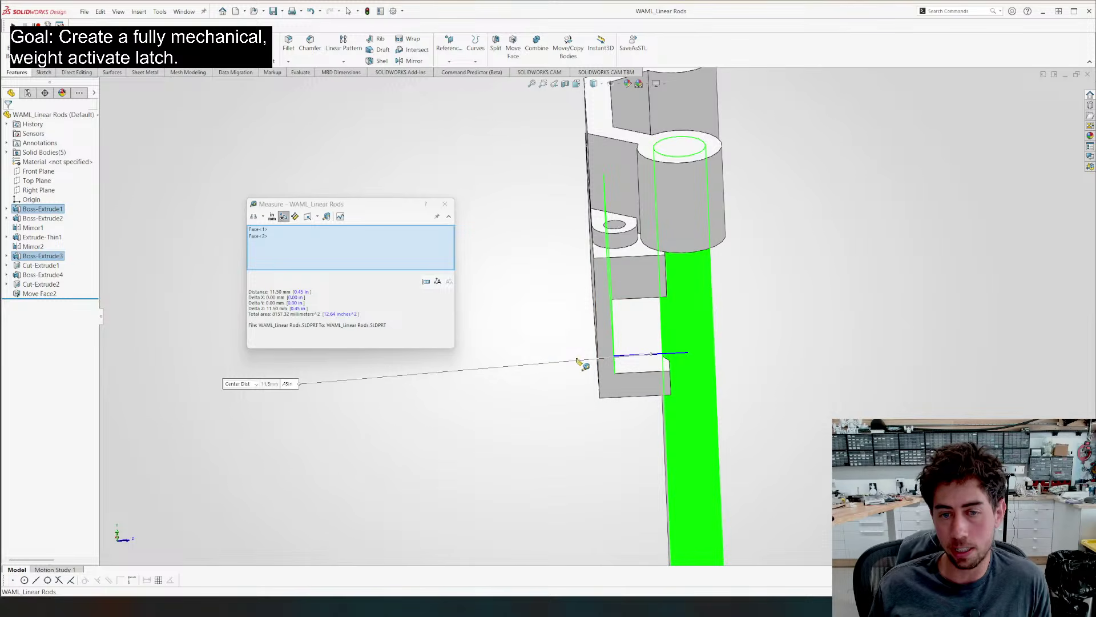
pyautogui.click(444, 204)
# Open the guide block's profile sketch and dimension the slot's clearance from the rod's edge to its inner wall
pyautogui.moveTo(497, 237); pyautogui.dragTo(533, 327, button='middle')
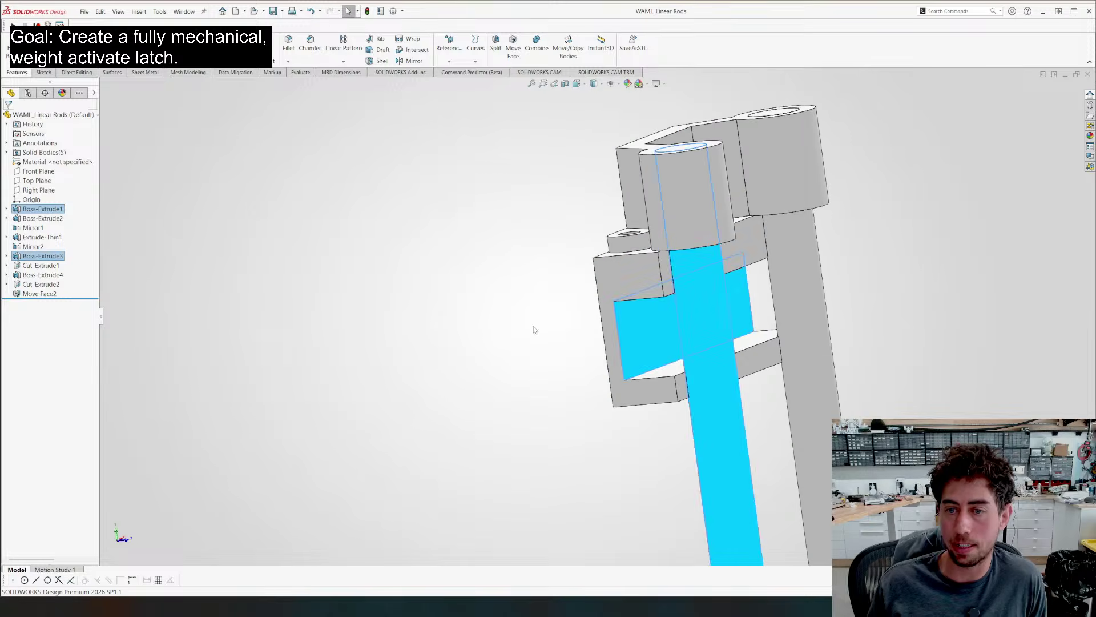
pyautogui.click(534, 326)
pyautogui.rightClick(629, 328)
pyautogui.click(651, 307)
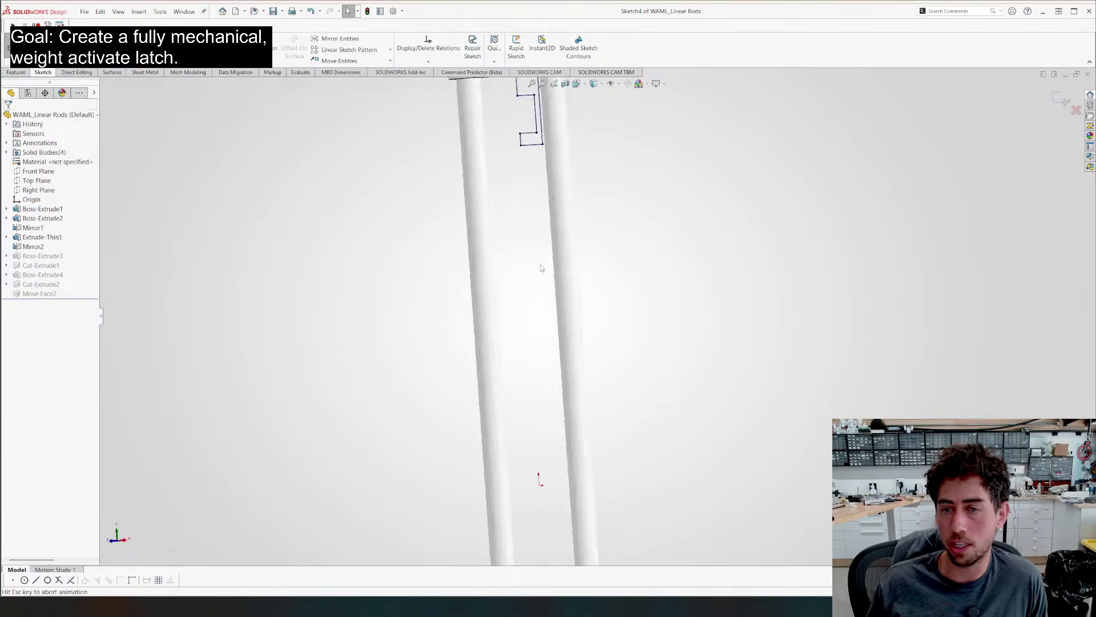
pyautogui.scroll(-3, 594, 258)
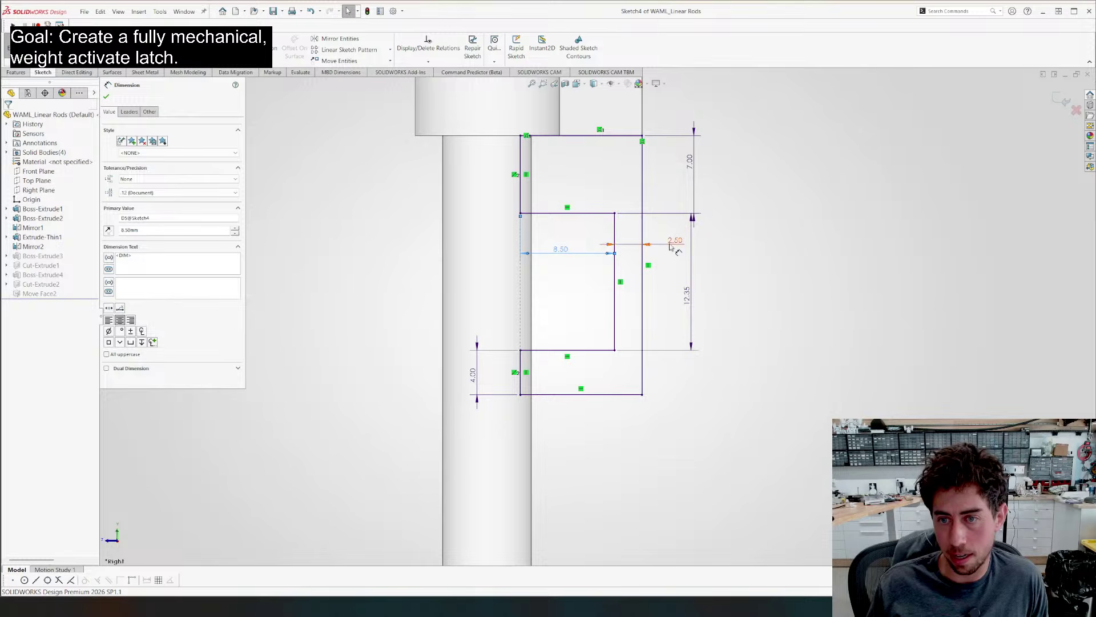
pyautogui.press('Escape')
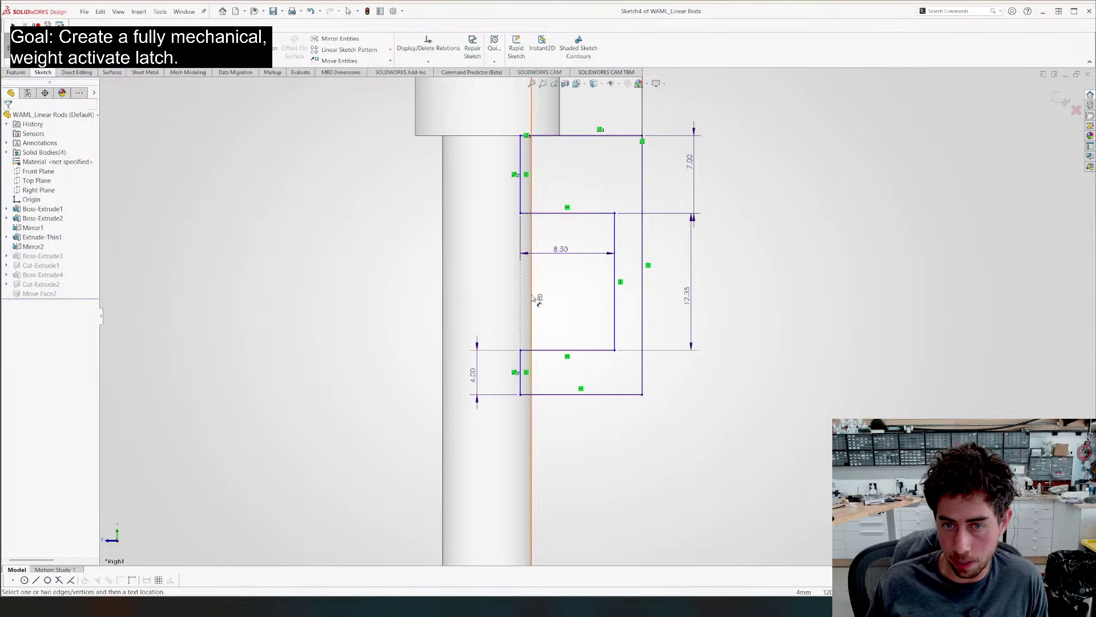
pyautogui.click(537, 301)
pyautogui.click(615, 308)
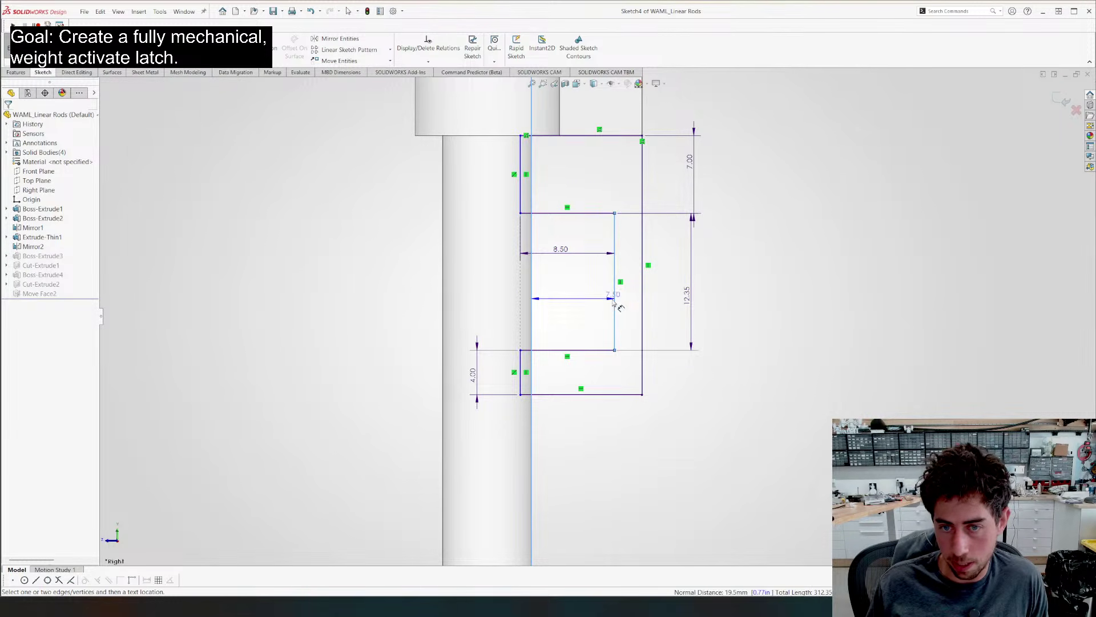
pyautogui.click(577, 315)
pyautogui.press('Return')
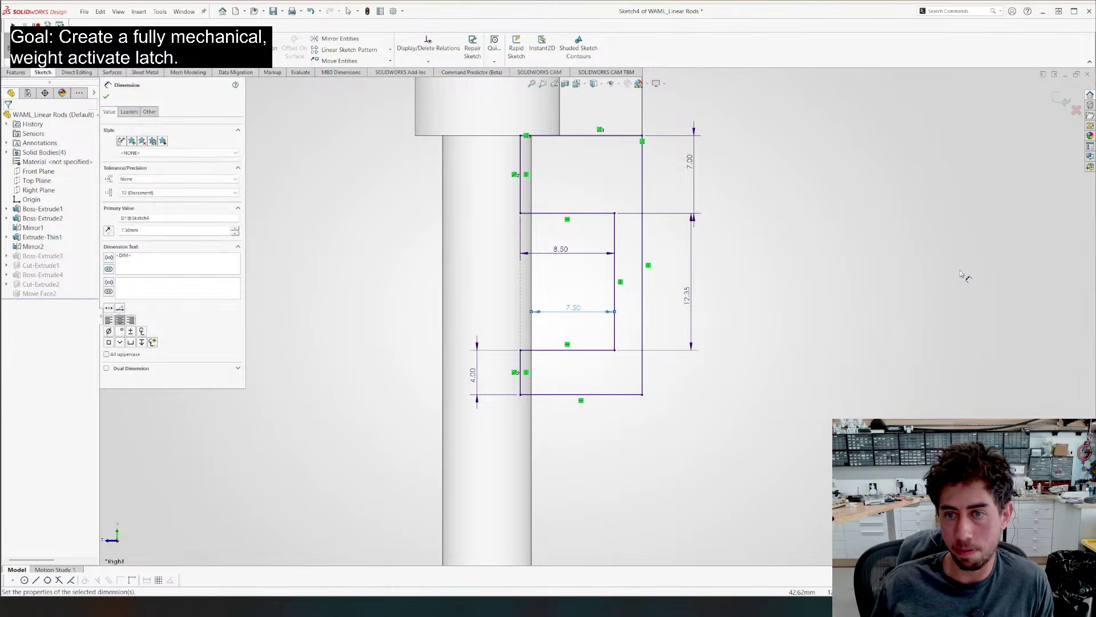
pyautogui.press('Escape')
pyautogui.scroll(6, 657, 392)
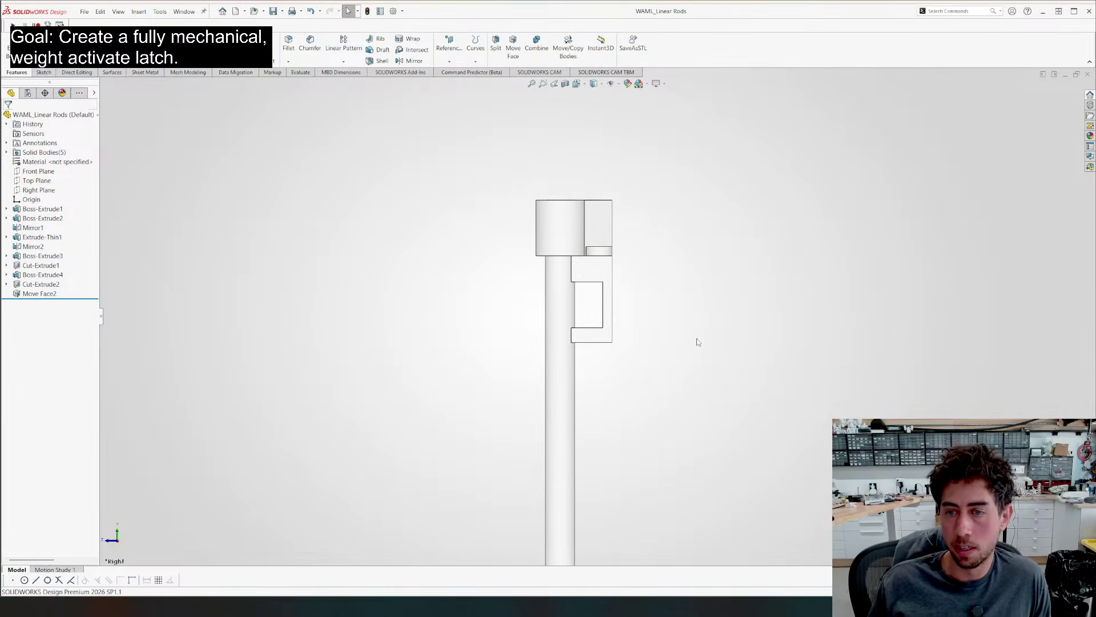
# Switch to the latch assembly and set the sliding latch bar's extrusion depth to 7.5 mm
pyautogui.hotkey('ctrl', 'Tab')
pyautogui.scroll(-2, 870, 304)
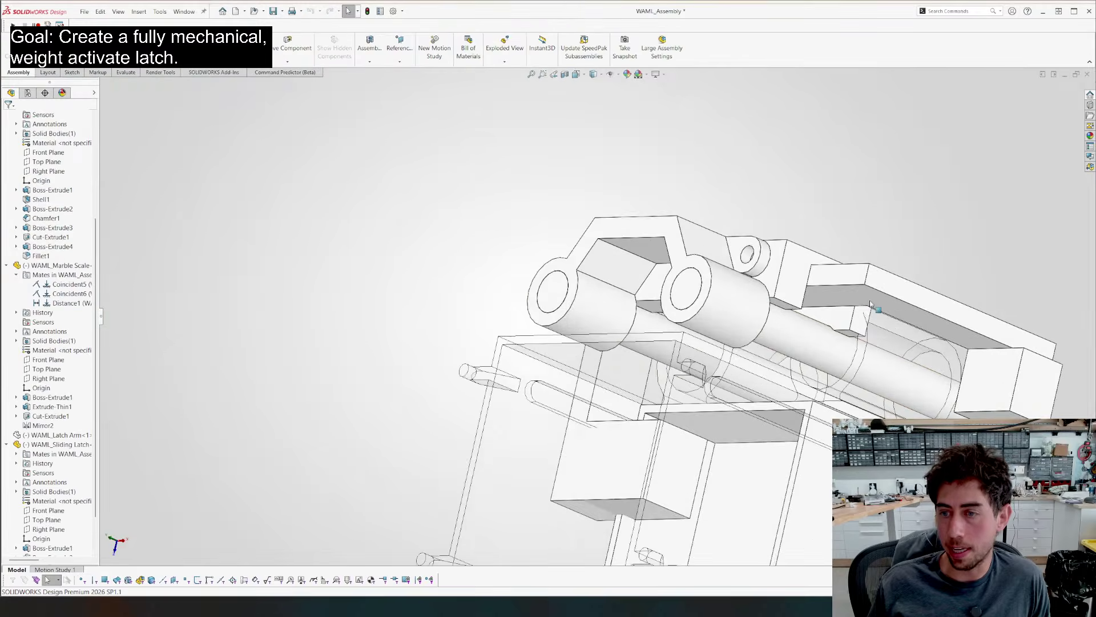
pyautogui.doubleClick(841, 305)
pyautogui.scroll(4, 842, 307)
pyautogui.doubleClick(846, 334)
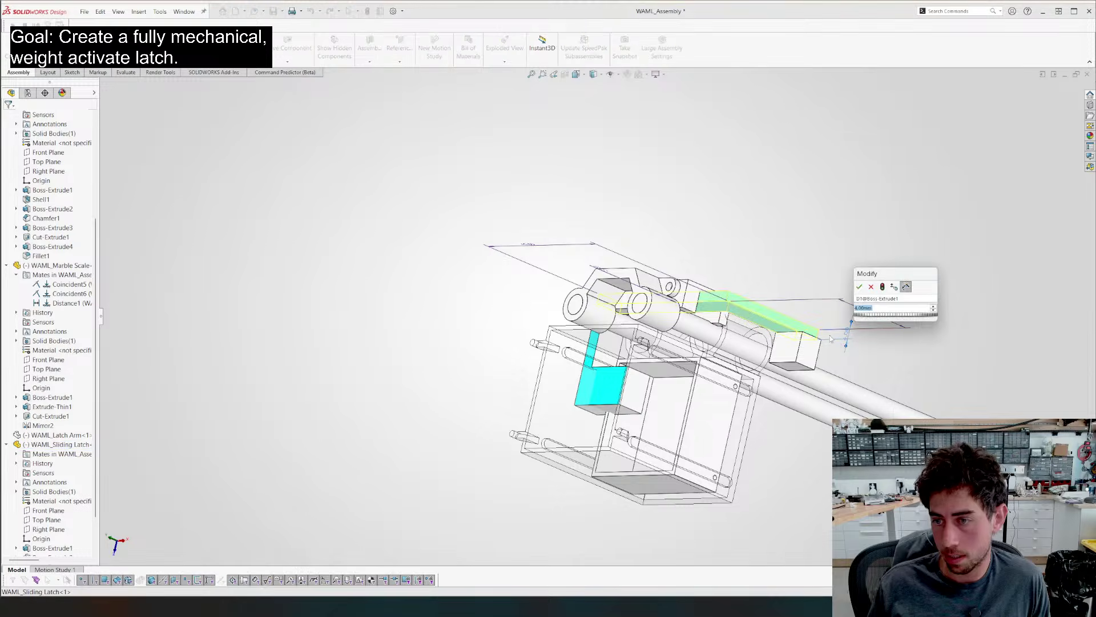
pyautogui.write('7.5')
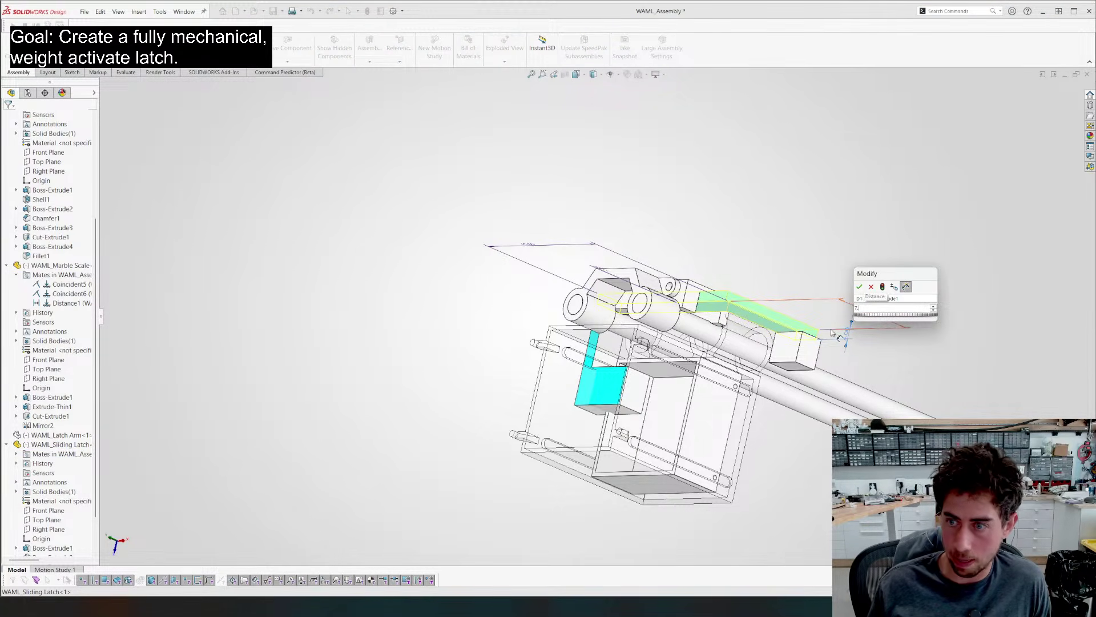
pyautogui.press('Return')
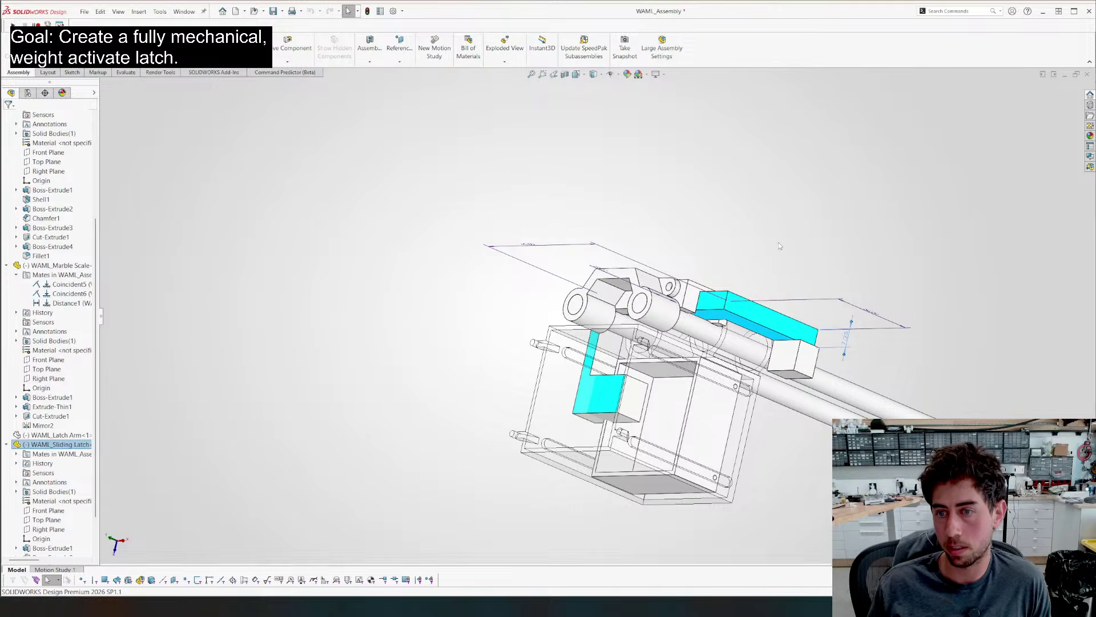
pyautogui.click(758, 220)
# Slide the latch slightly within the guide block and save the assembly
pyautogui.moveTo(578, 304); pyautogui.dragTo(565, 280, button='middle')
pyautogui.scroll(-4, 726, 287)
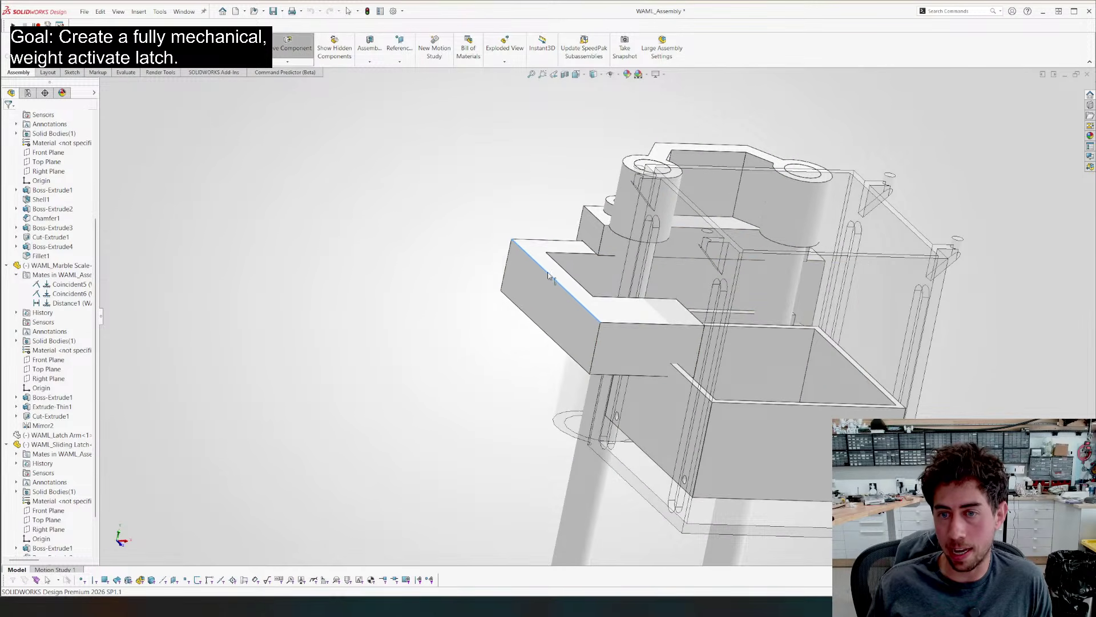
pyautogui.moveTo(548, 274)
pyautogui.mouseDown()
pyautogui.moveTo(584, 280)
pyautogui.moveTo(564, 277)
pyautogui.mouseUp()
pyautogui.click(348, 294)
pyautogui.scroll(2, 457, 371)
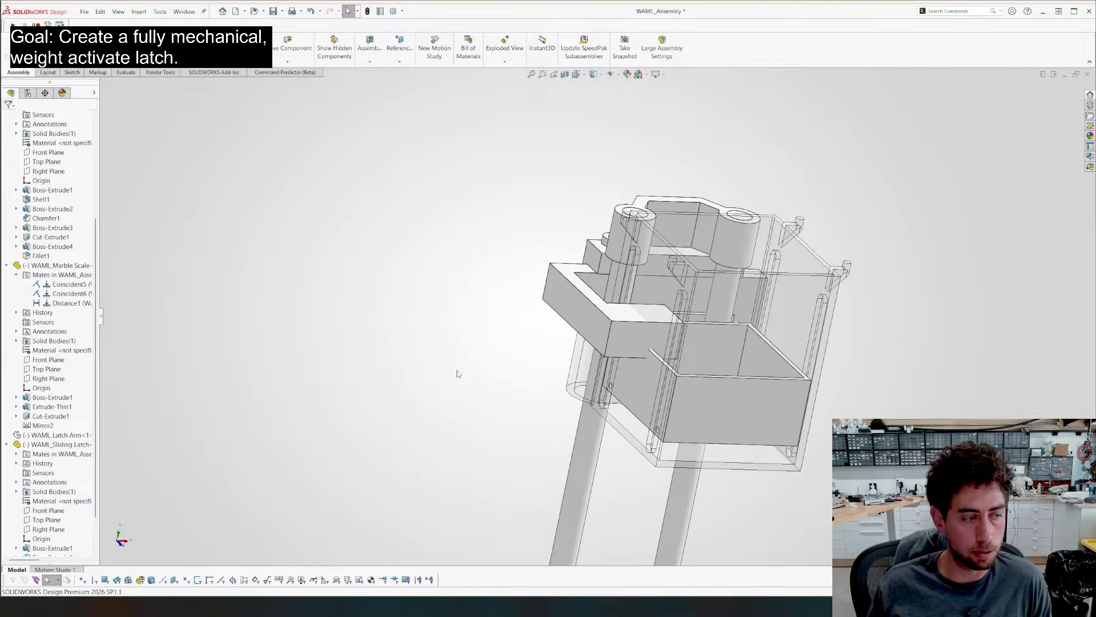
pyautogui.hotkey('ctrl', 's')
pyautogui.scroll(2, 436, 380)
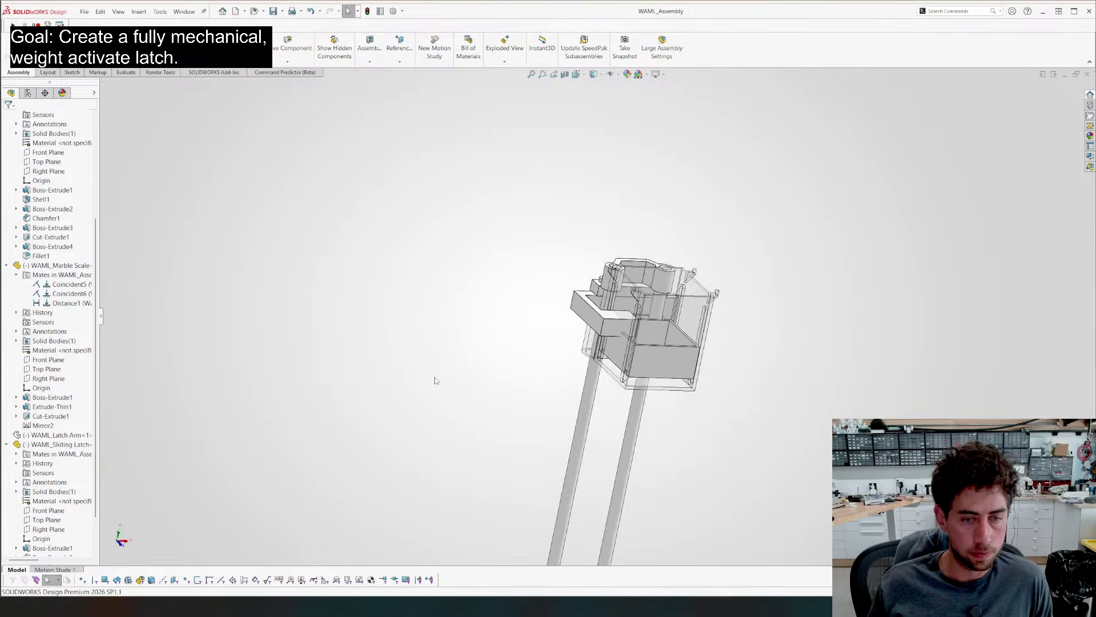
# Slide the latch by its arm to check how it travels beside the marble container
pyautogui.moveTo(612, 378); pyautogui.dragTo(553, 265, button='middle')
pyautogui.scroll(-2, 628, 340)
pyautogui.moveTo(625, 333); pyautogui.dragTo(579, 286, button='middle')
pyautogui.click(577, 287)
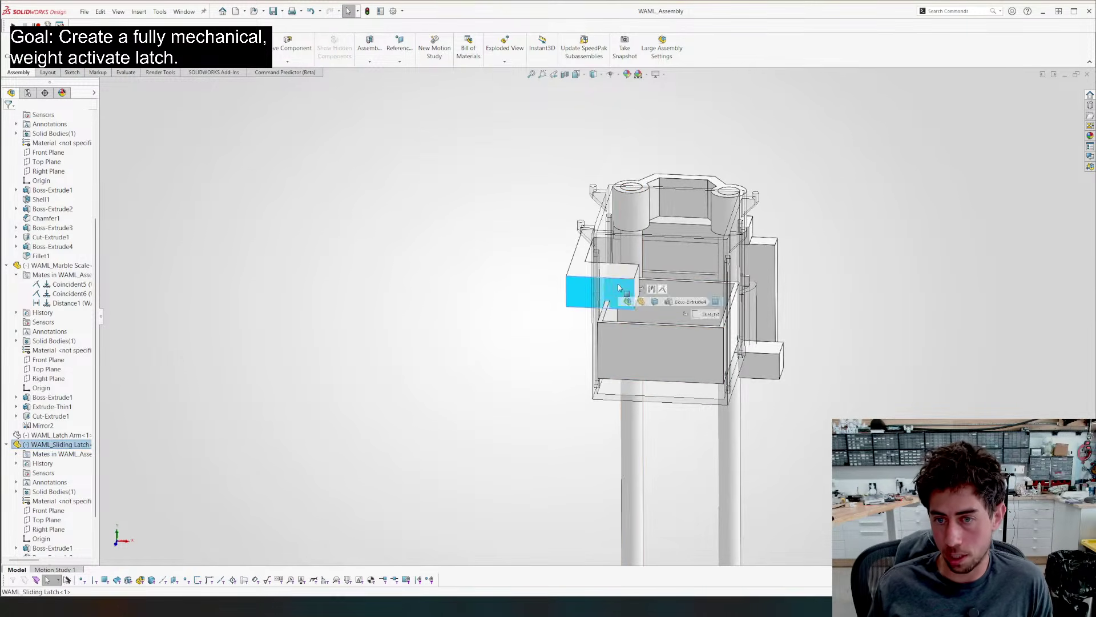
pyautogui.moveTo(578, 285); pyautogui.dragTo(588, 287)
pyautogui.moveTo(566, 261); pyautogui.dragTo(580, 294, button='middle')
pyautogui.click(576, 287)
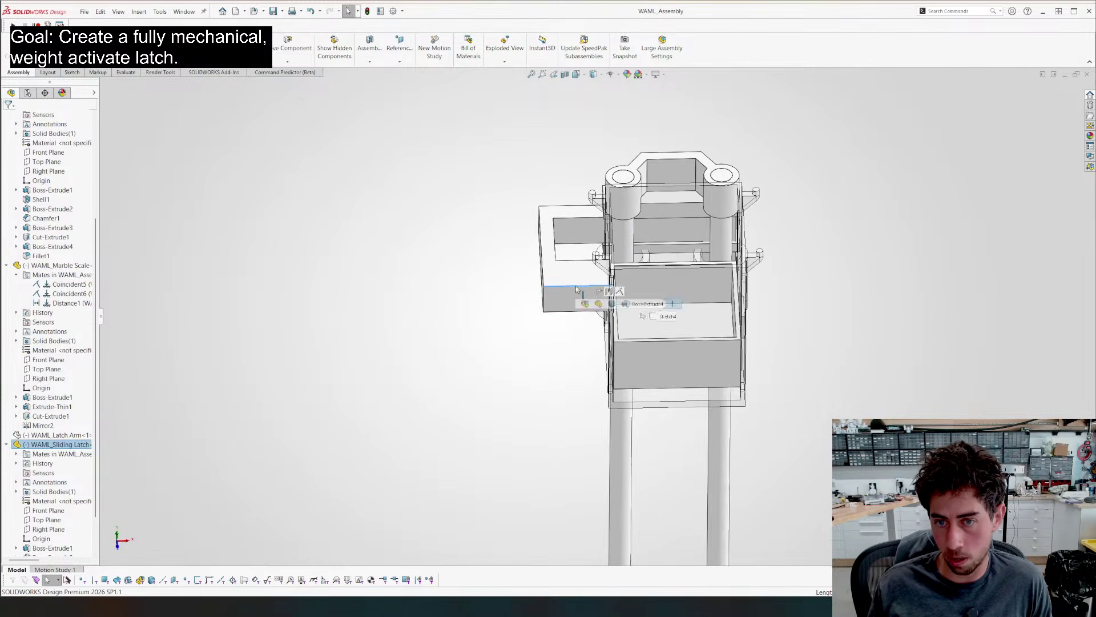
pyautogui.moveTo(577, 288)
pyautogui.mouseDown()
pyautogui.moveTo(594, 294)
pyautogui.moveTo(577, 301)
pyautogui.mouseUp()
# Slide the latch by its end block and examine its fit around the rods from behind and below
pyautogui.moveTo(792, 392); pyautogui.dragTo(835, 328, button='middle')
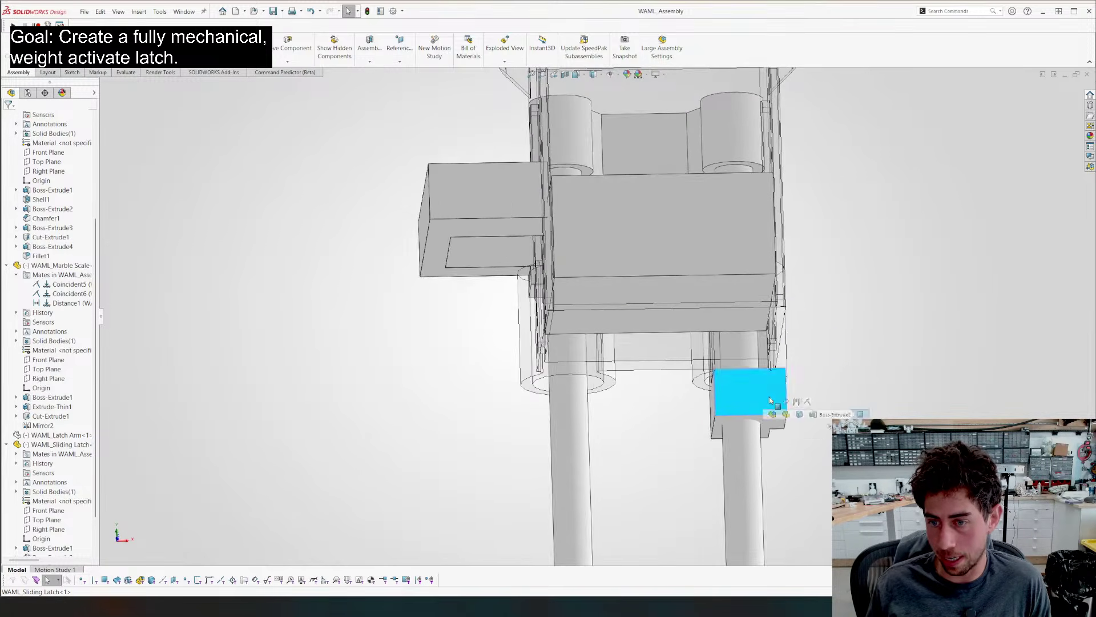
pyautogui.moveTo(769, 396); pyautogui.dragTo(848, 395)
pyautogui.moveTo(827, 389); pyautogui.dragTo(600, 434, button='middle')
pyautogui.hotkey('ctrl', '1')
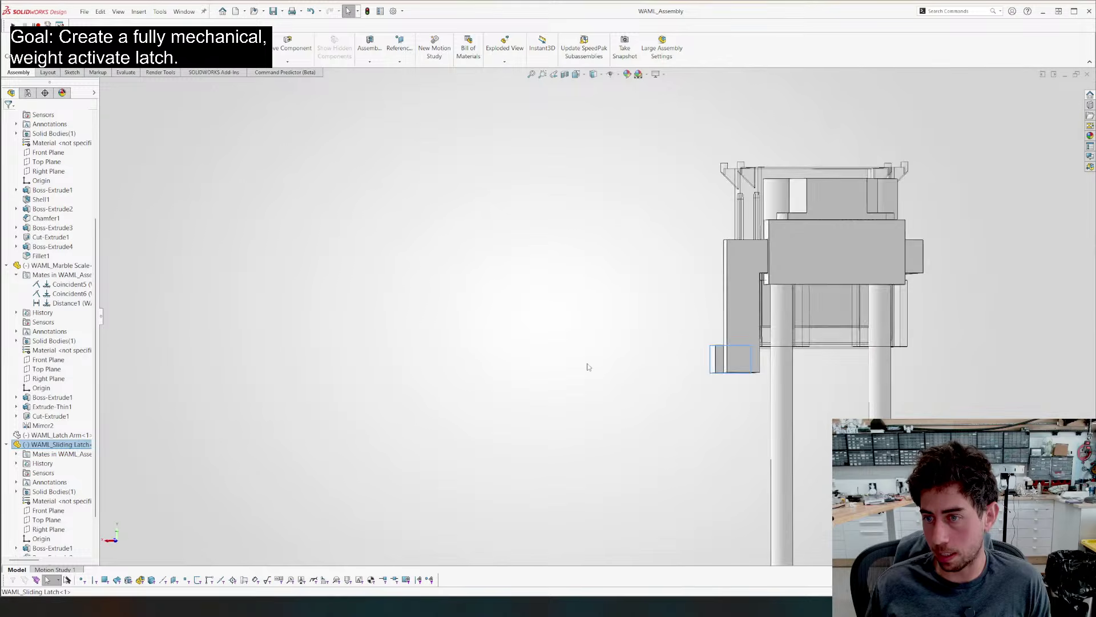
pyautogui.scroll(-5, 516, 248)
pyautogui.moveTo(516, 248); pyautogui.dragTo(497, 214, button='middle')
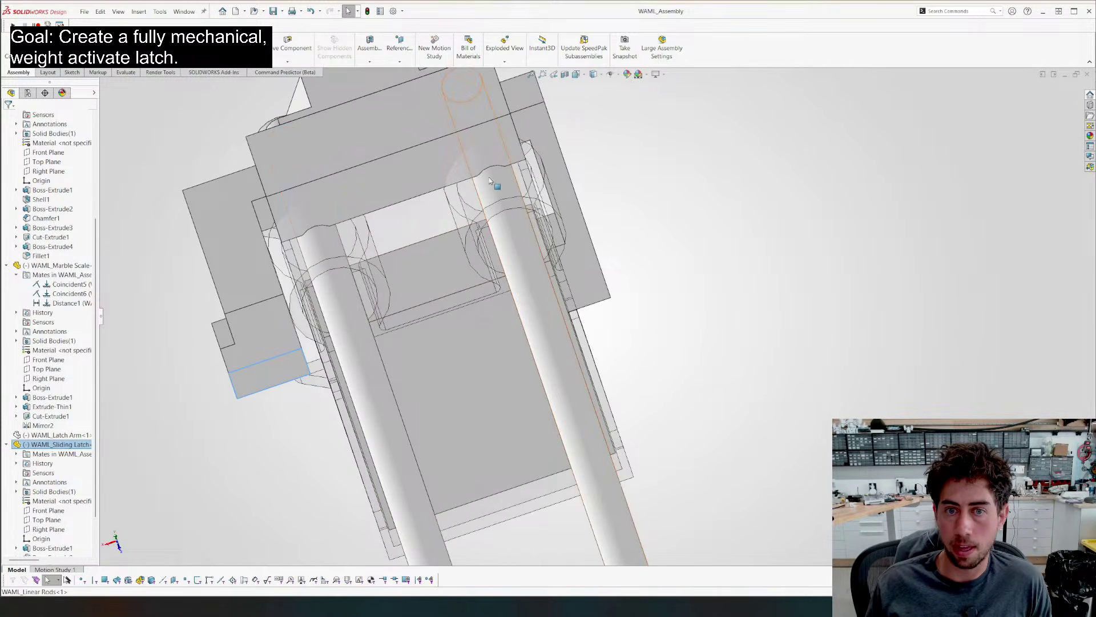
# Check the center-to-center spacing dimension of the marble container's rod sleeves
pyautogui.keyDown('ctrl'); pyautogui.click(471, 214); pyautogui.keyUp('ctrl')
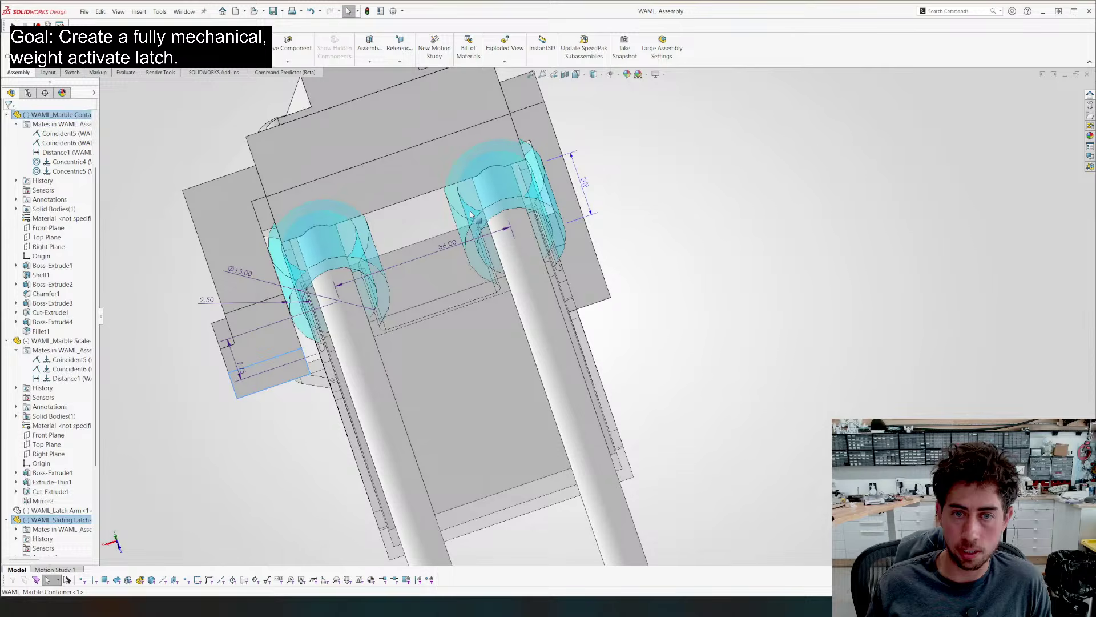
pyautogui.doubleClick(451, 246)
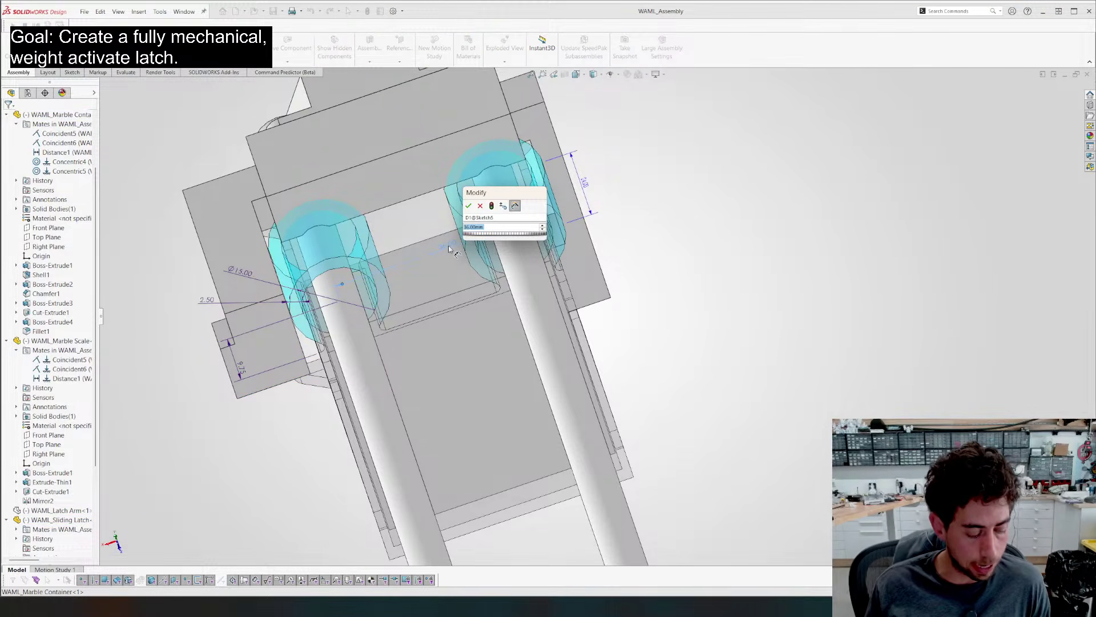
pyautogui.press('Return')
# Change the linear rods' center-to-center spacing to match the marble container's rod sleeves, and save the assembly
pyautogui.scroll(-4, 497, 233)
pyautogui.moveTo(497, 233); pyautogui.dragTo(448, 336, button='middle')
pyautogui.click(532, 255)
pyautogui.doubleClick(531, 256)
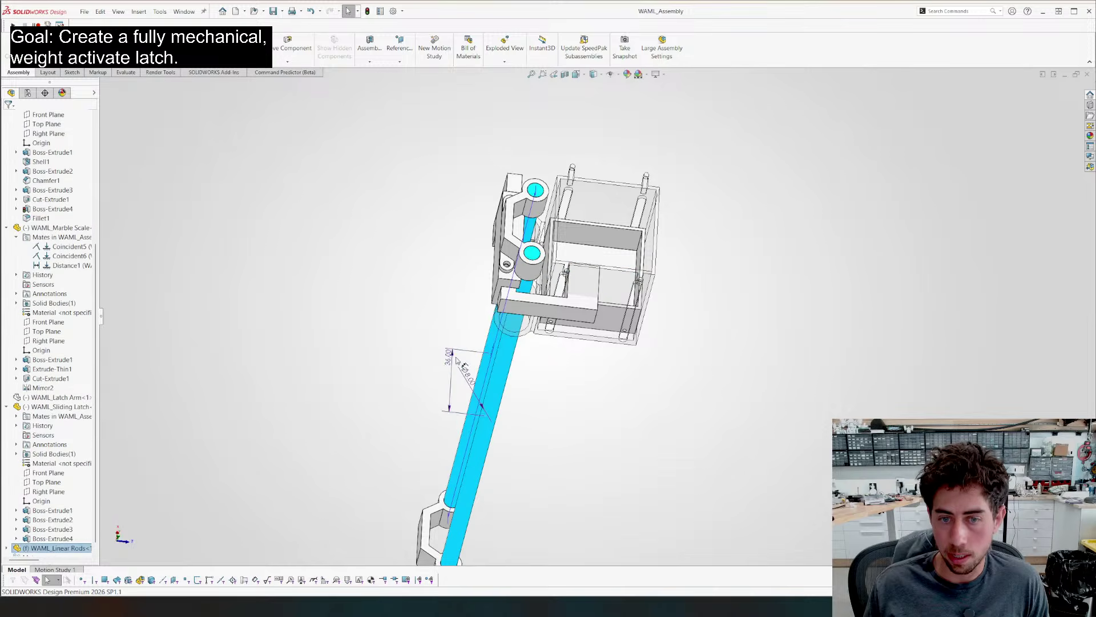
pyautogui.doubleClick(449, 359)
pyautogui.write('35')
pyautogui.press('Return')
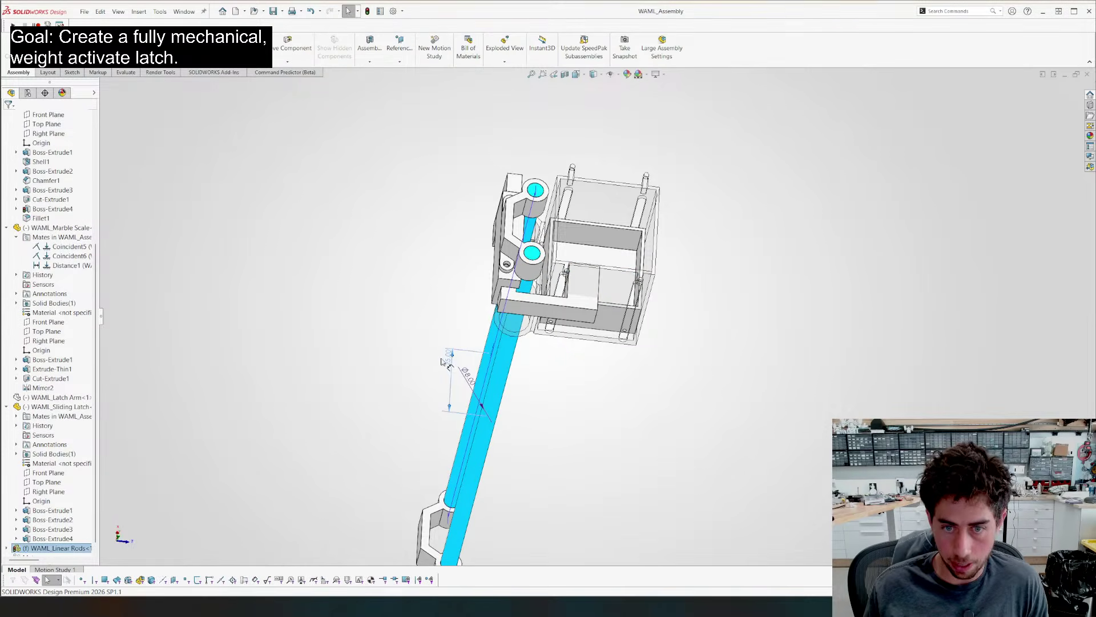
pyautogui.moveTo(553, 413); pyautogui.dragTo(517, 317, button='middle')
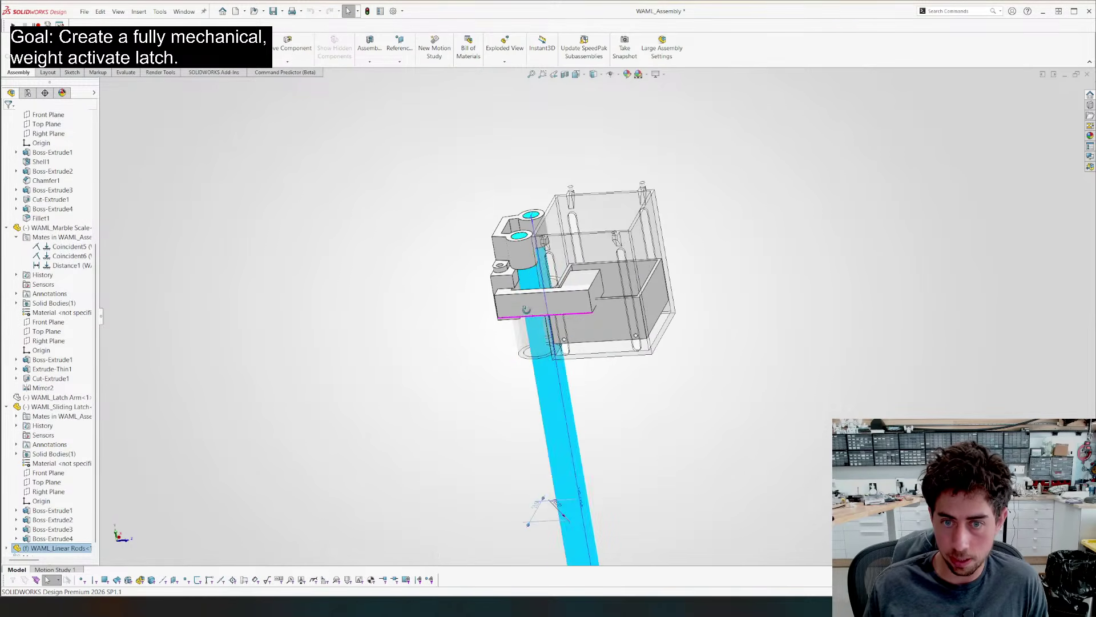
pyautogui.click(401, 324)
pyautogui.hotkey('ctrl', 's')
# In the front view, slide the latch slightly inward so its vertical arm sits close beside the marble container's side wall
pyautogui.scroll(5, 438, 375)
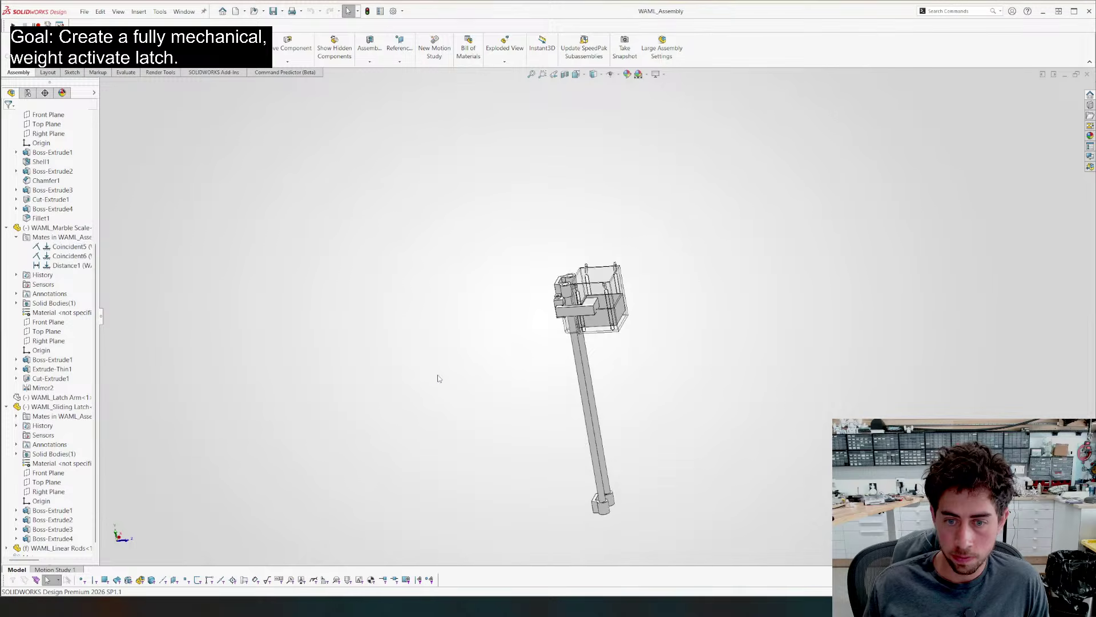
pyautogui.moveTo(438, 377); pyautogui.dragTo(611, 399, button='middle')
pyautogui.scroll(-4, 608, 486)
pyautogui.moveTo(608, 486); pyautogui.dragTo(607, 324, button='middle')
pyautogui.scroll(4, 522, 217)
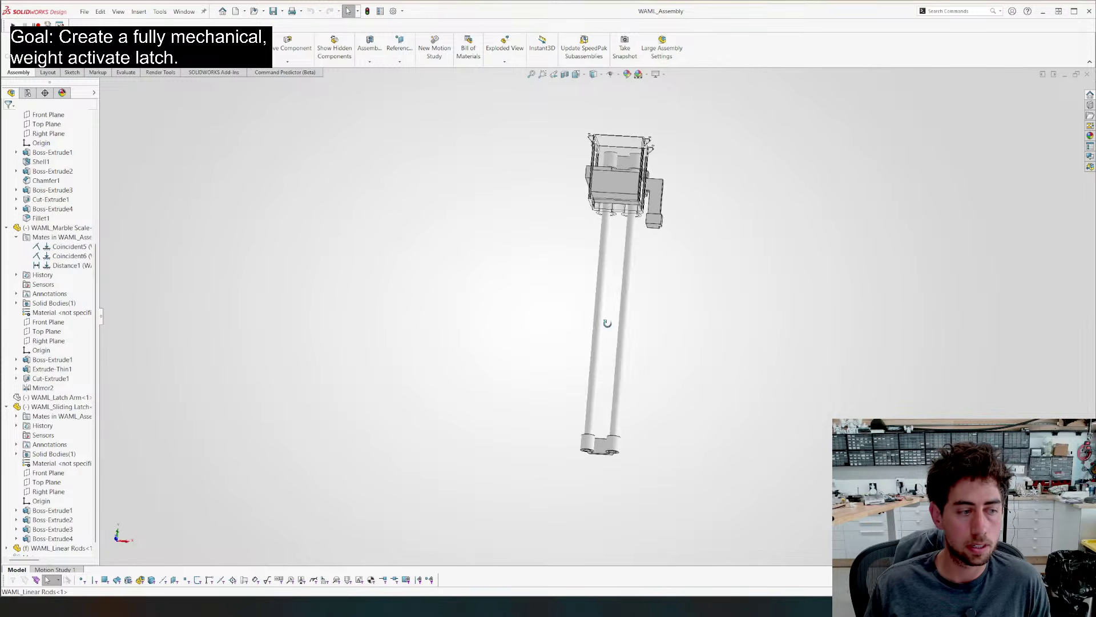
pyautogui.scroll(1, 504, 236)
pyautogui.hotkey('ctrl', '1')
pyautogui.scroll(-5, 648, 187)
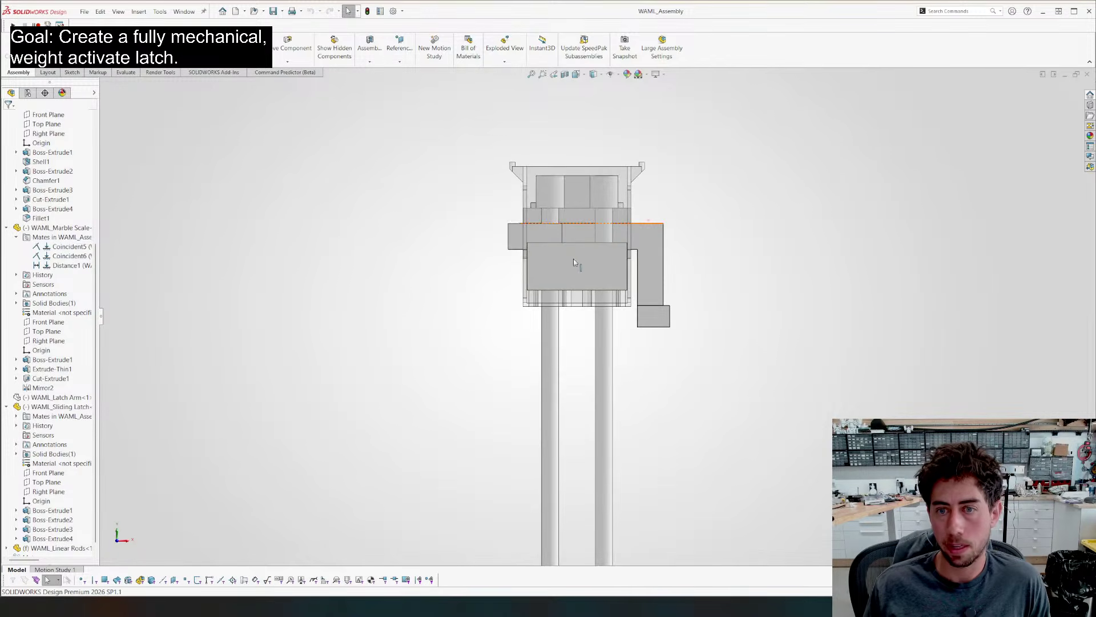
pyautogui.scroll(-4, 627, 263)
pyautogui.click(666, 285)
pyautogui.moveTo(666, 286); pyautogui.dragTo(652, 285)
# Edit the sketch of the sliding latch's end block and move its rectangle so its outer corners lie on the arm's outer edge
pyautogui.click(657, 379)
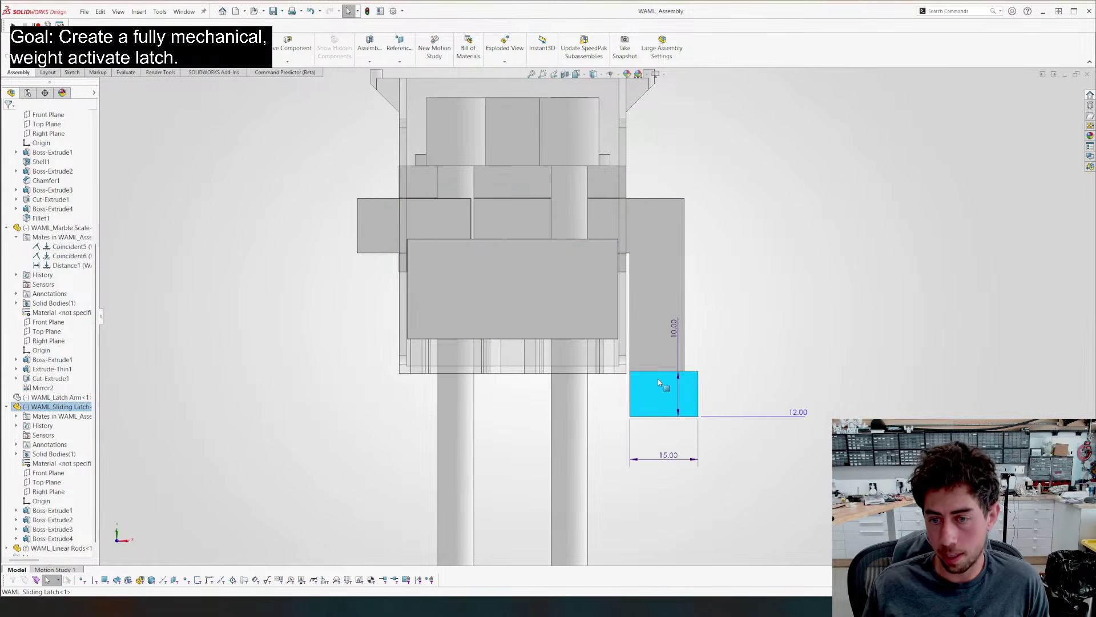
pyautogui.rightClick(660, 398)
pyautogui.click(683, 309)
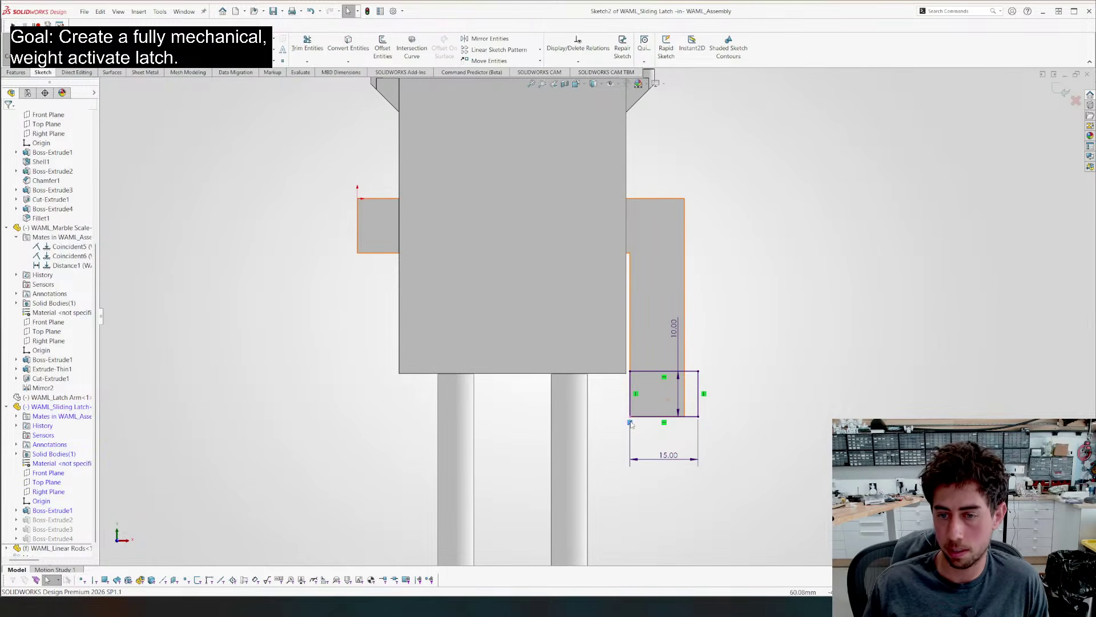
pyautogui.moveTo(698, 371); pyautogui.dragTo(685, 371)
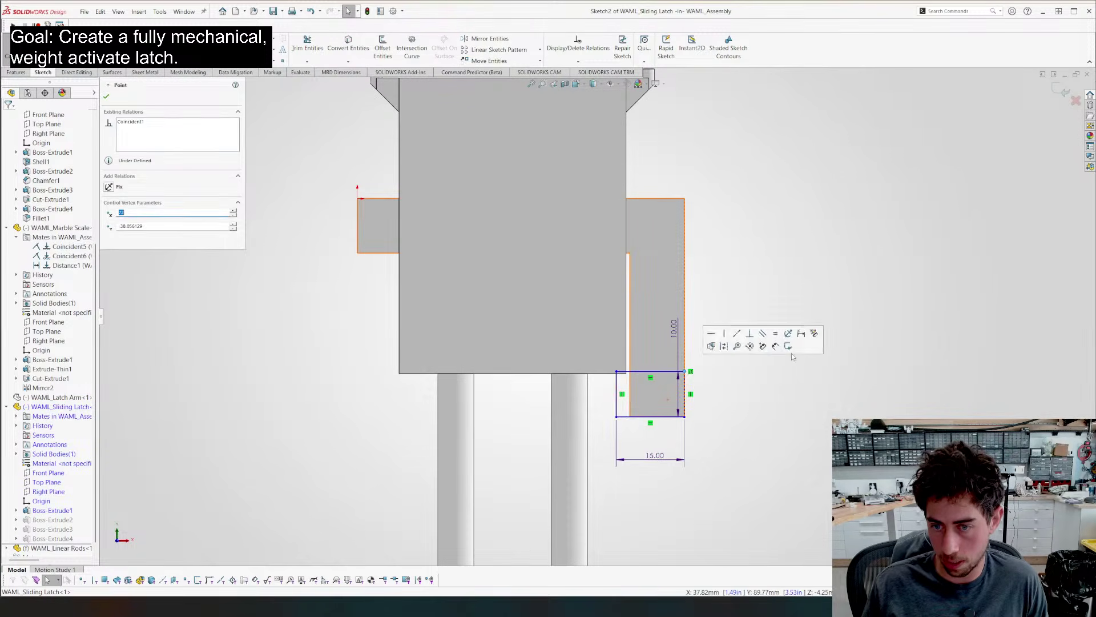
pyautogui.moveTo(685, 416)
pyautogui.mouseDown()
pyautogui.moveTo(698, 419)
pyautogui.moveTo(685, 416)
pyautogui.mouseUp()
pyautogui.click(972, 150)
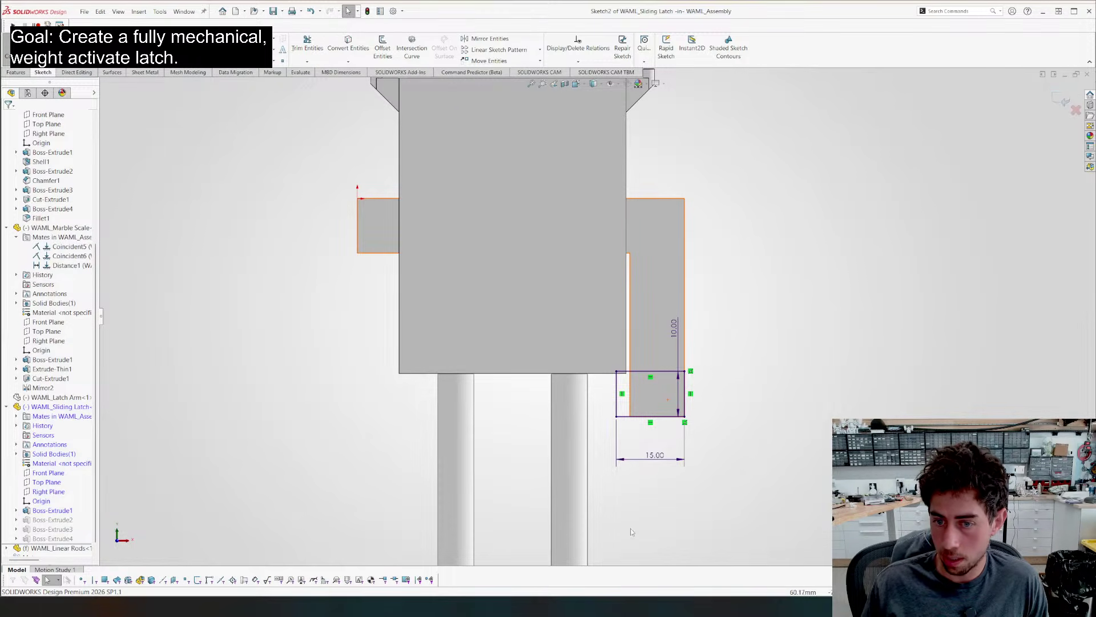
# Set the end block rectangle's width to 20 mm, then finish the sketch and return to editing the assembly
pyautogui.doubleClick(662, 457)
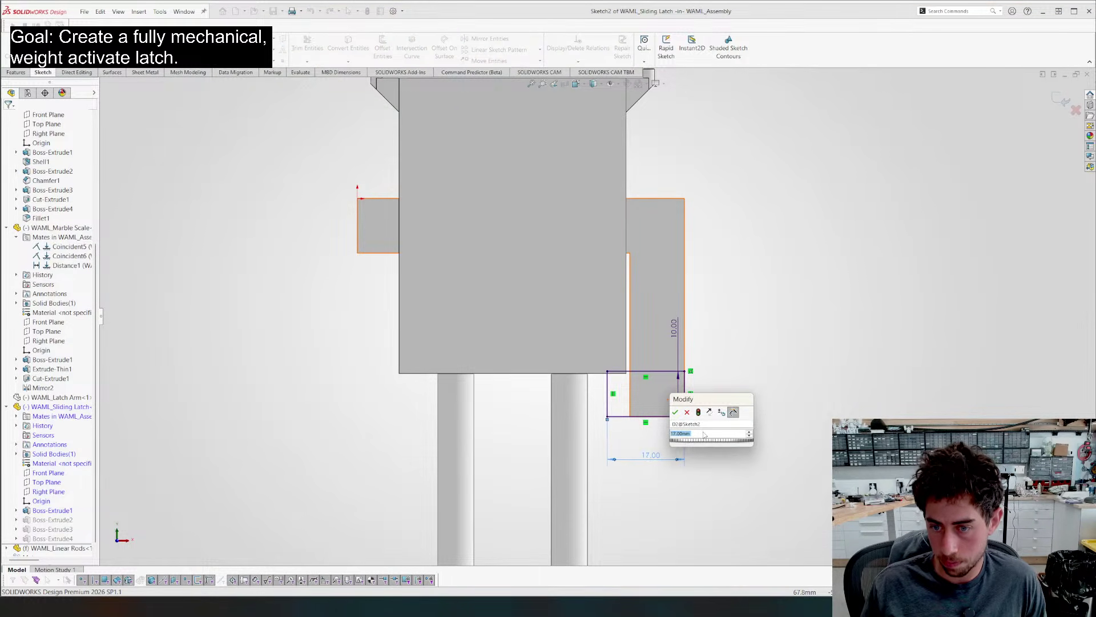
pyautogui.scroll(2, 704, 436)
pyautogui.press('Return')
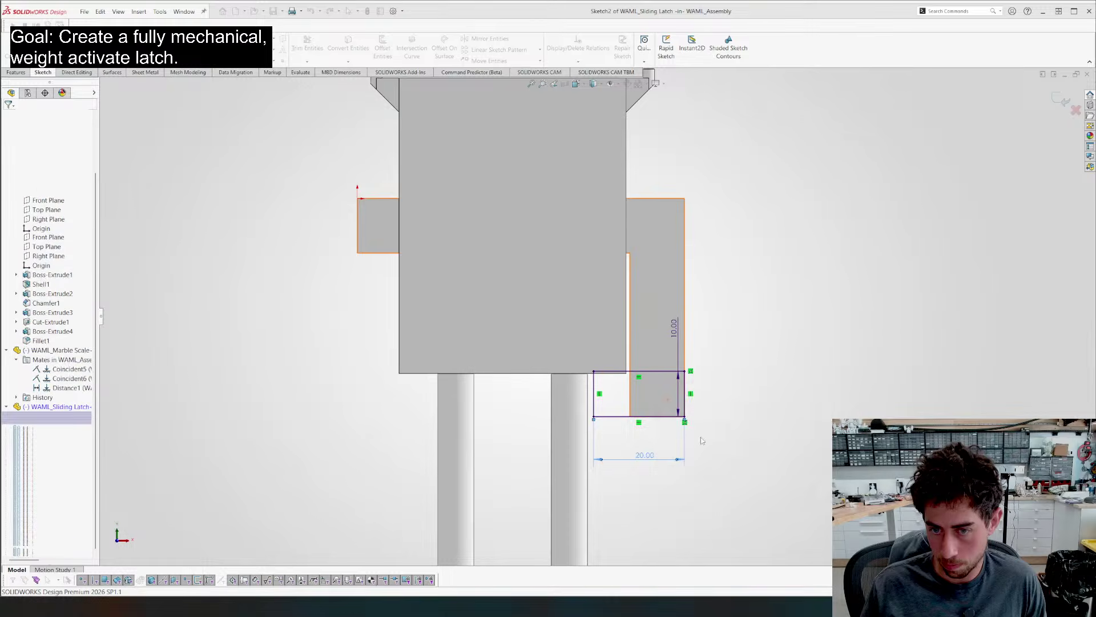
pyautogui.click(1060, 100)
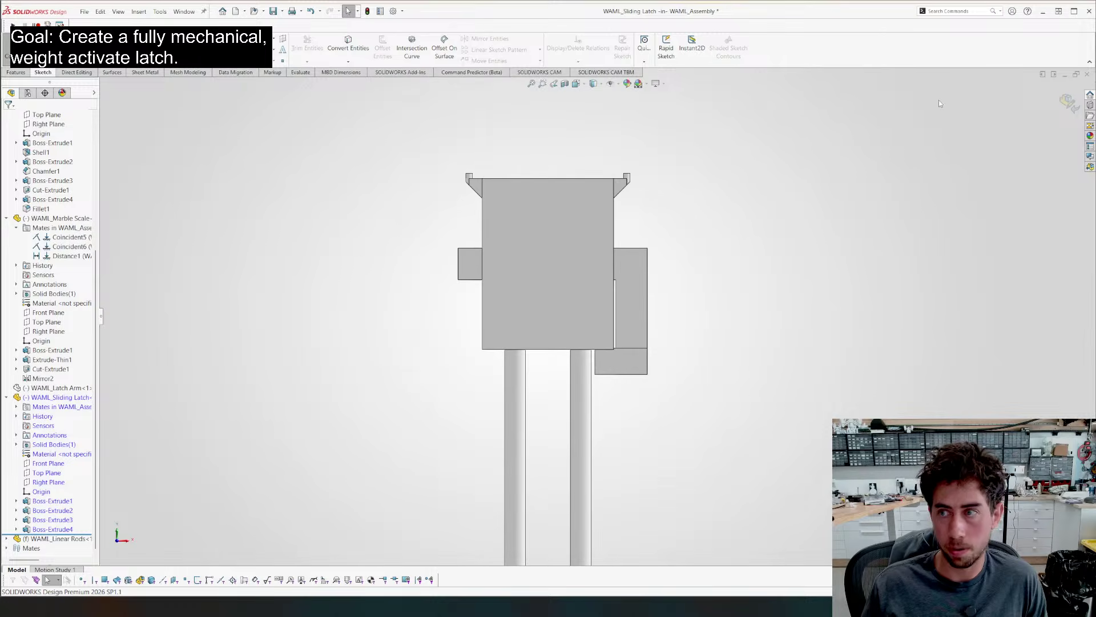
pyautogui.click(1066, 102)
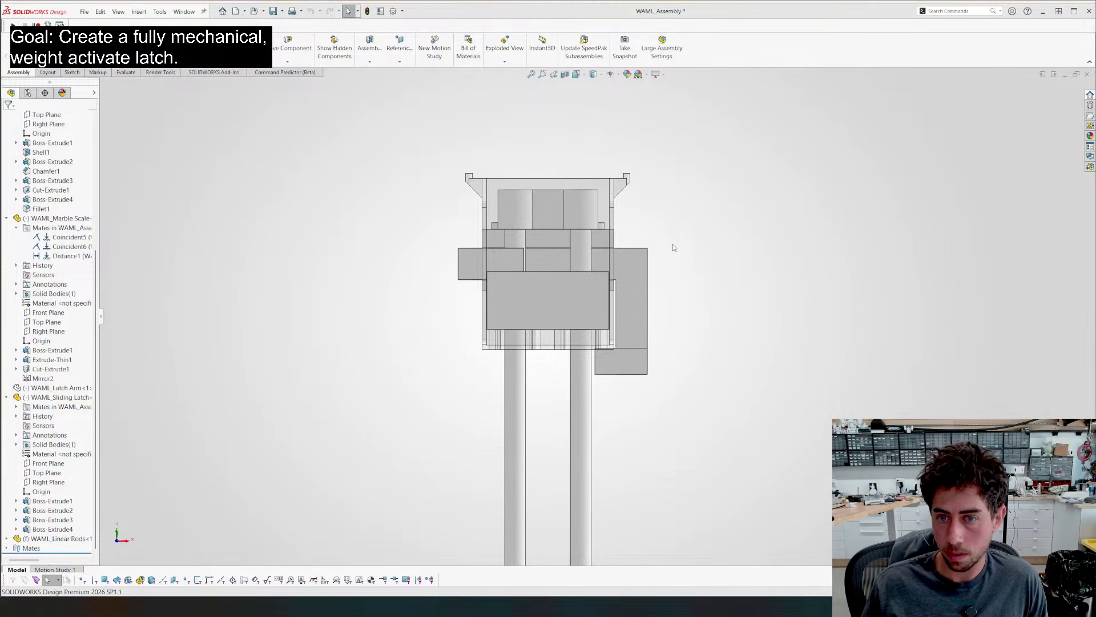
# Open the sliding latch part in its own window and roll its history back to just before Boss-Extrude2
pyautogui.moveTo(689, 306)
pyautogui.mouseDown(button='middle')
pyautogui.moveTo(563, 320)
pyautogui.moveTo(606, 333)
pyautogui.moveTo(635, 374)
pyautogui.mouseUp(button='middle')
pyautogui.scroll(-4, 607, 332)
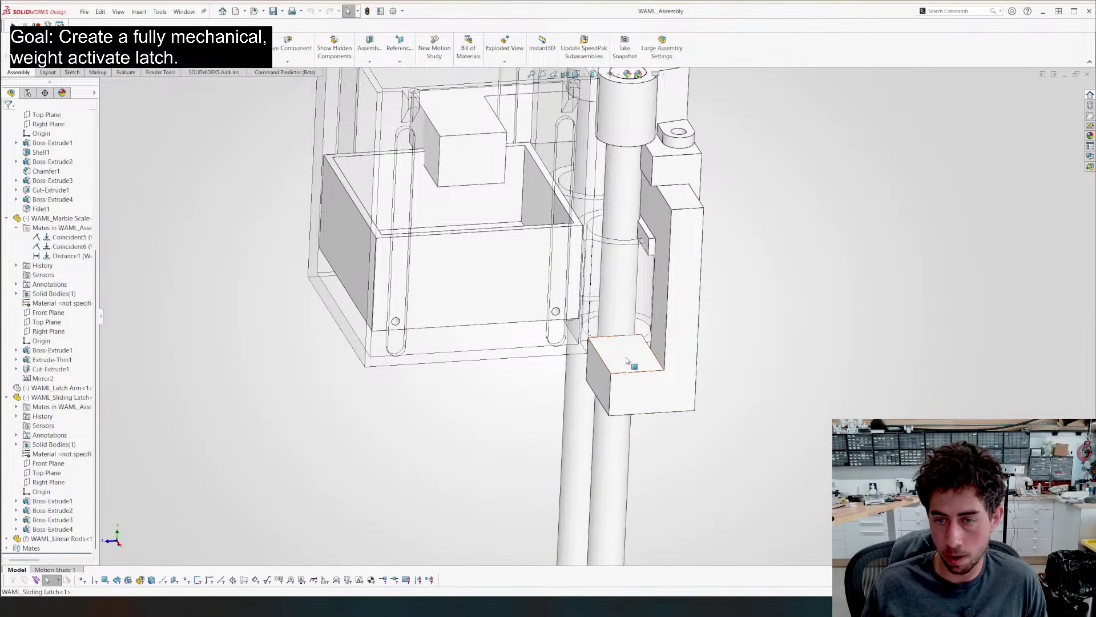
pyautogui.scroll(3, 627, 362)
pyautogui.moveTo(572, 279); pyautogui.dragTo(629, 326, button='middle')
pyautogui.rightClick(631, 325)
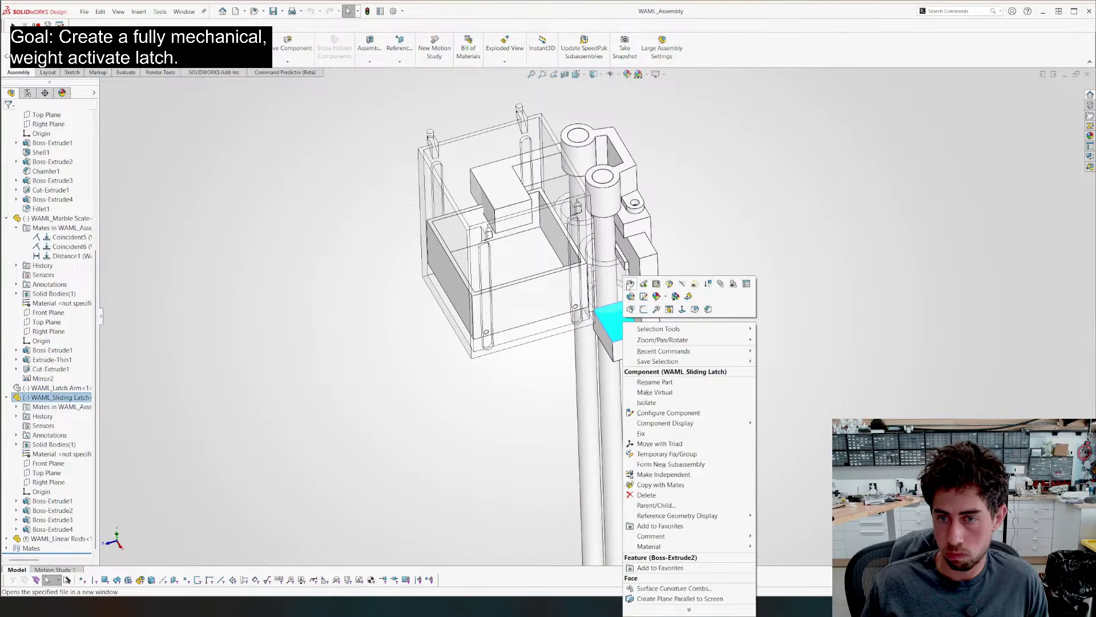
pyautogui.click(630, 284)
pyautogui.moveTo(649, 378); pyautogui.dragTo(654, 408, button='middle')
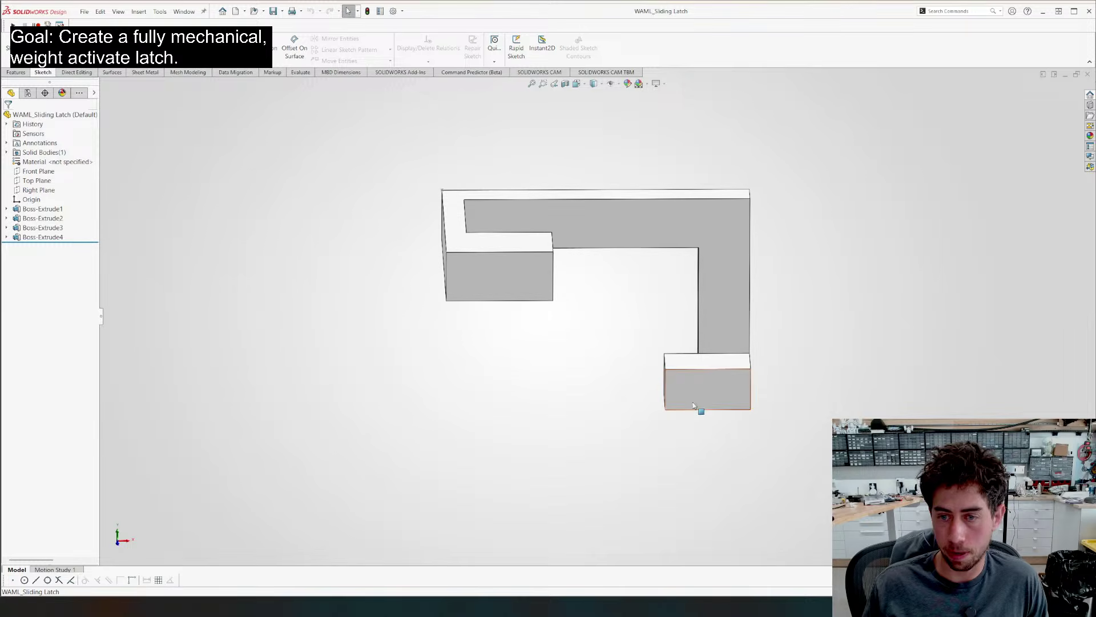
pyautogui.click(696, 402)
pyautogui.click(48, 219)
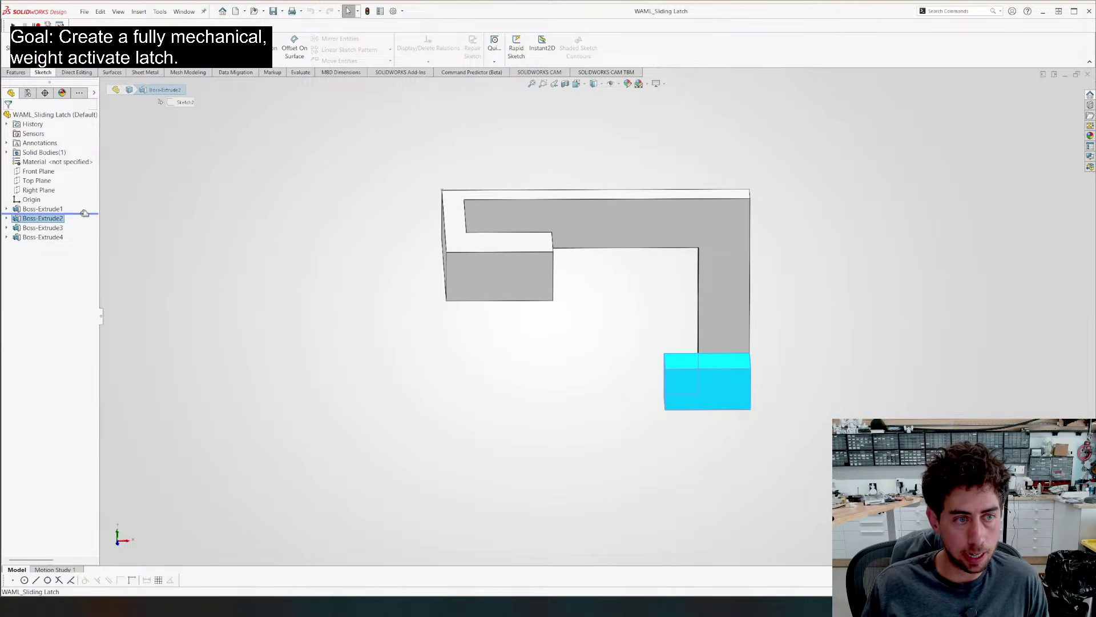
pyautogui.moveTo(84, 213); pyautogui.dragTo(84, 213)
# Sketch a corner rectangle about 12 by 10.6 mm on the L-shaped face, spanning the lower end of the vertical arm
pyautogui.click(719, 364)
pyautogui.press('s')
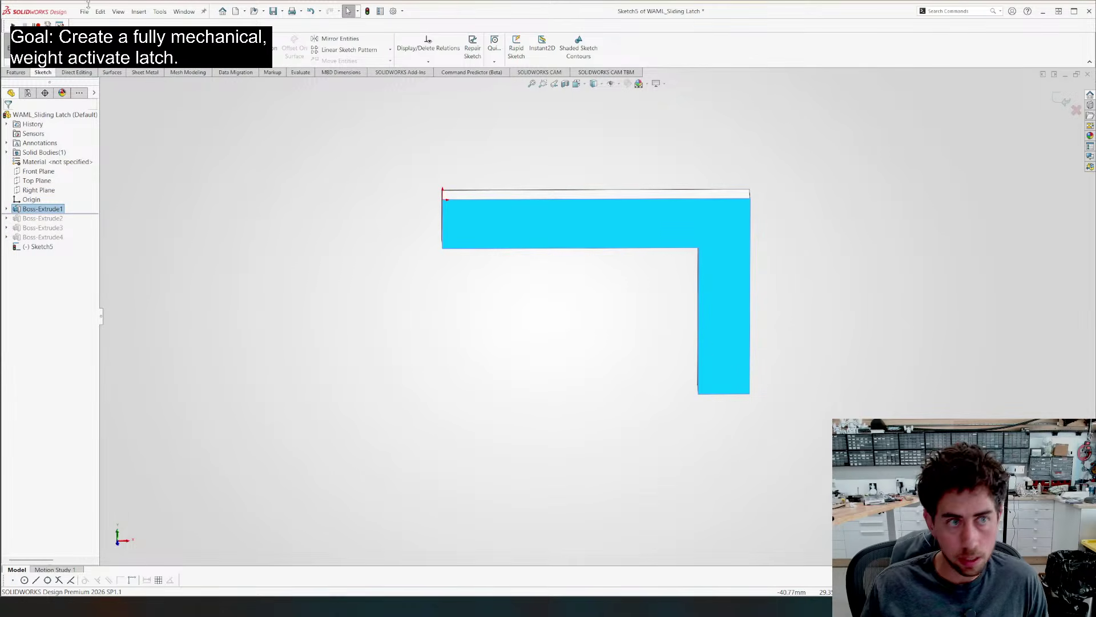
pyautogui.click(65, 50)
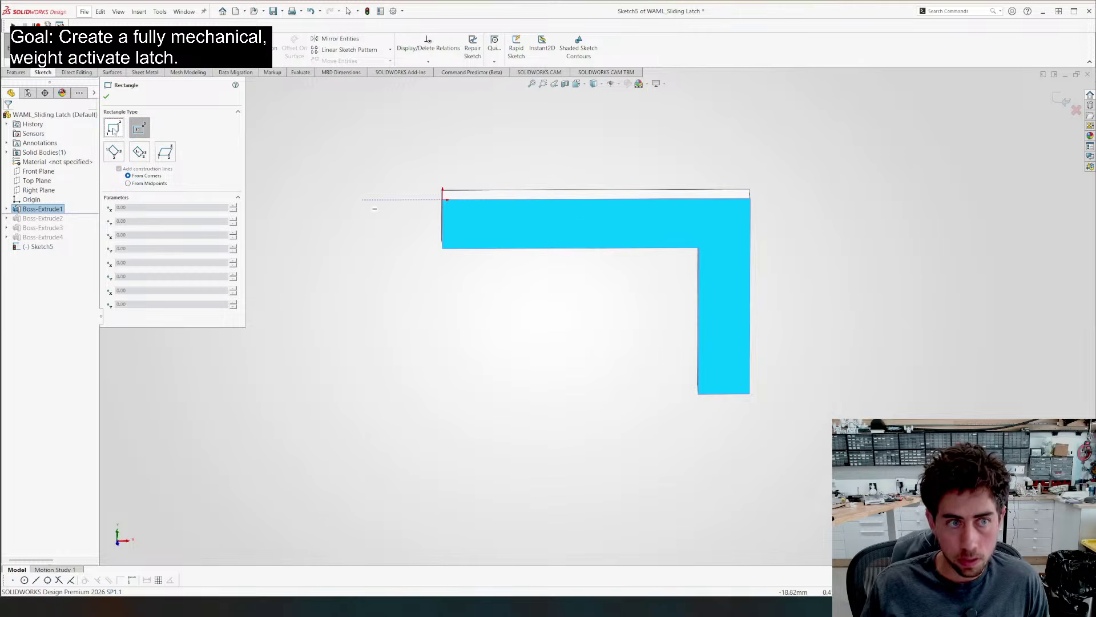
pyautogui.click(114, 130)
pyautogui.click(698, 394)
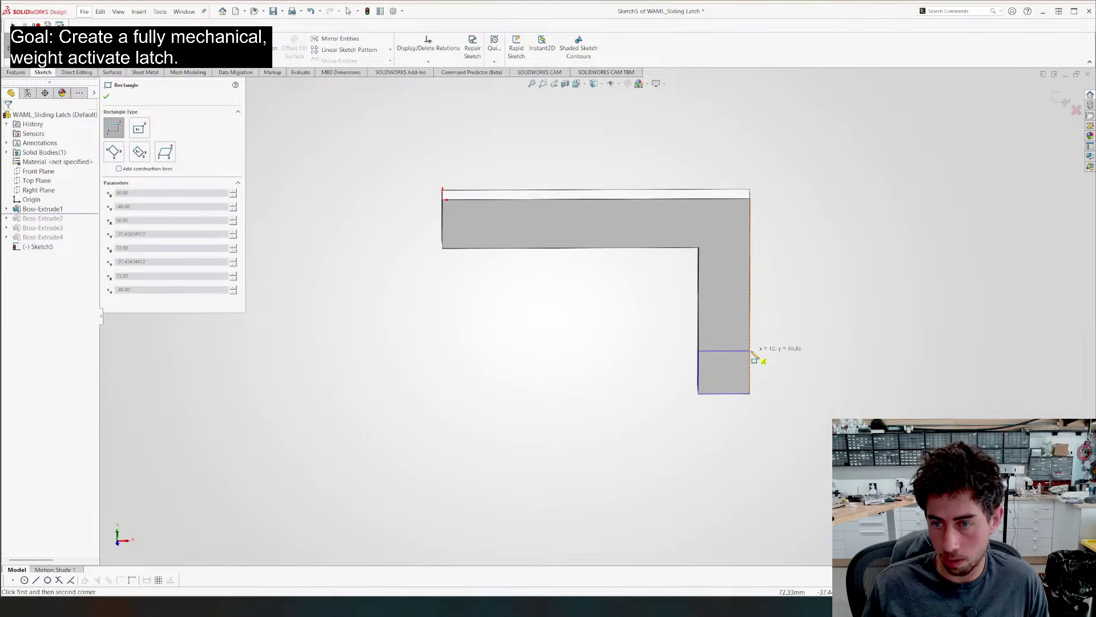
pyautogui.click(751, 352)
# Dimension the rectangle's height at the arm's end to 10.5 mm
pyautogui.press('d')
pyautogui.click(733, 352)
pyautogui.click(722, 394)
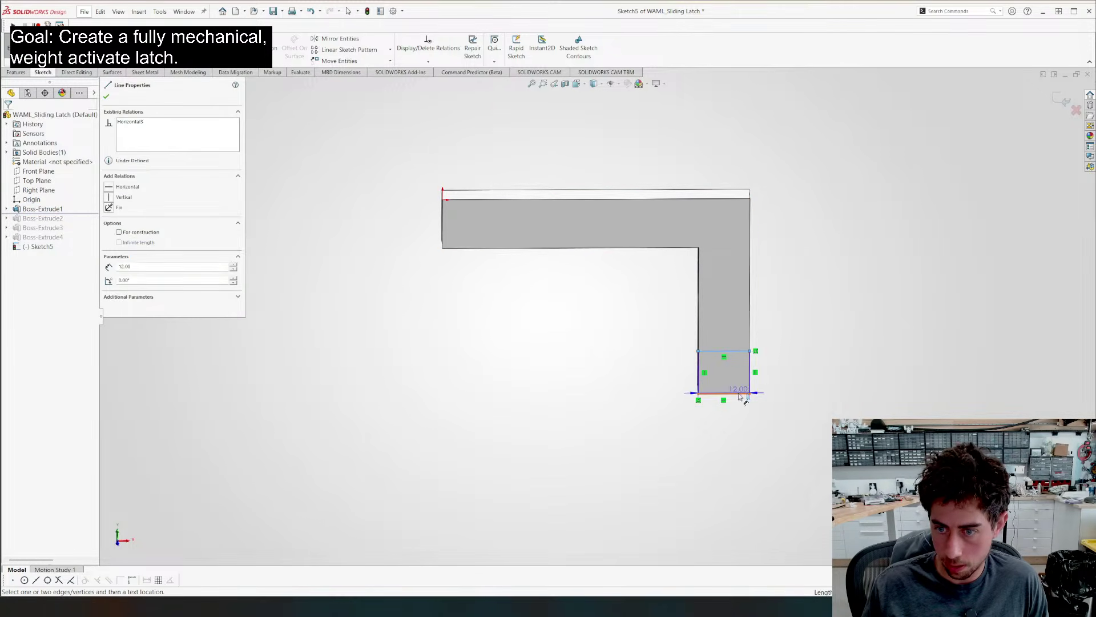
pyautogui.click(799, 373)
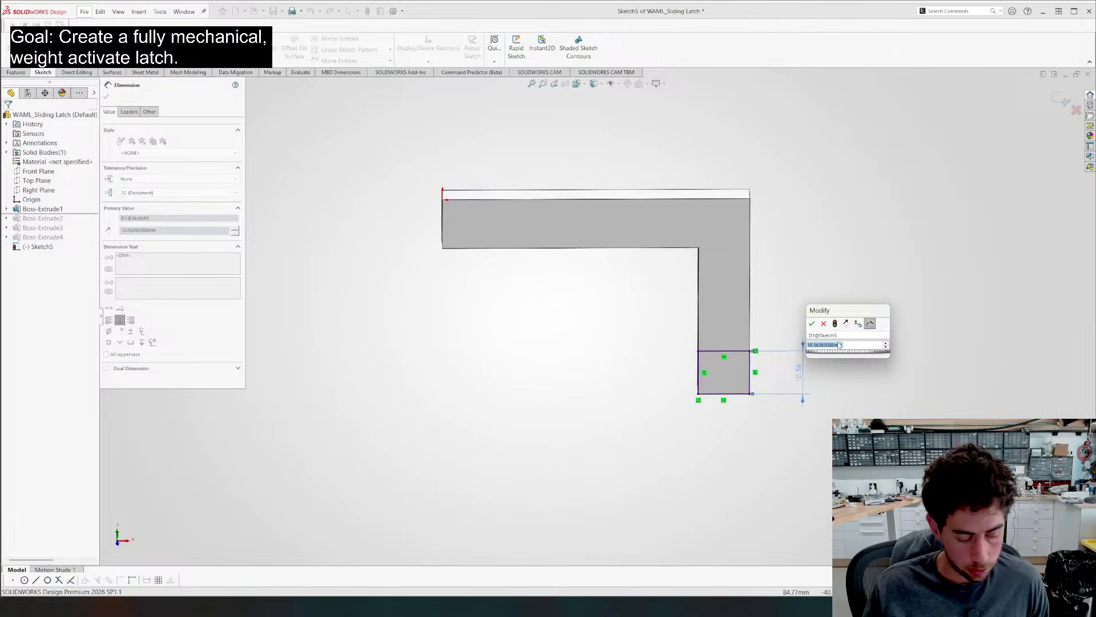
pyautogui.write('10.5')
pyautogui.press('Return')
pyautogui.scroll(2, 794, 419)
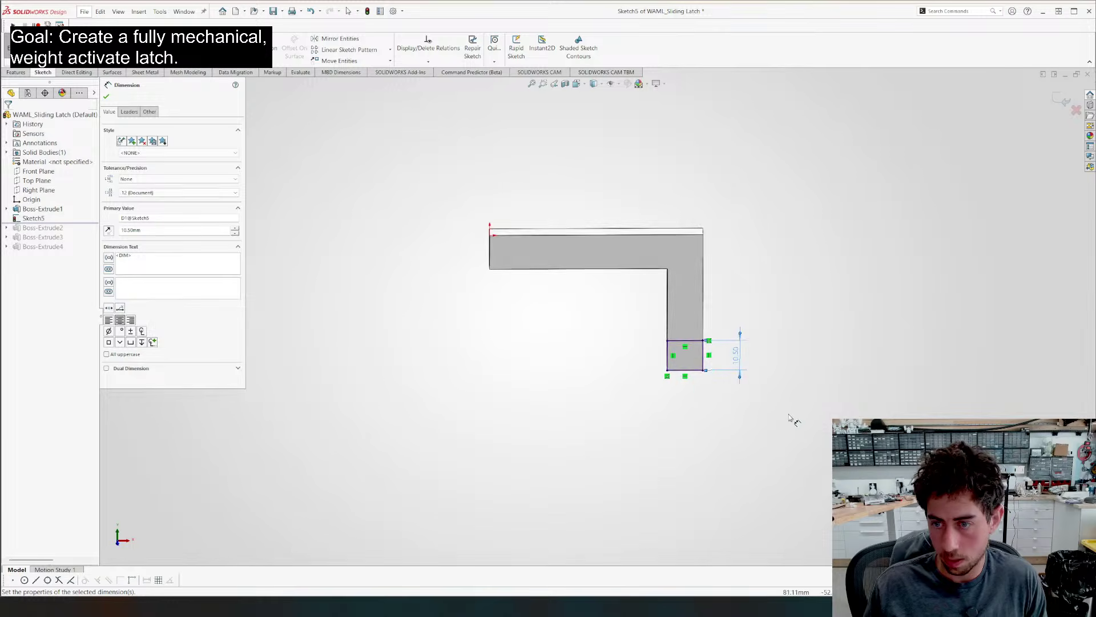
pyautogui.press('Escape')
# Extrude the rectangle outward from the arm's face as a merged boss, and save the part
pyautogui.moveTo(793, 420); pyautogui.dragTo(603, 340, button='middle')
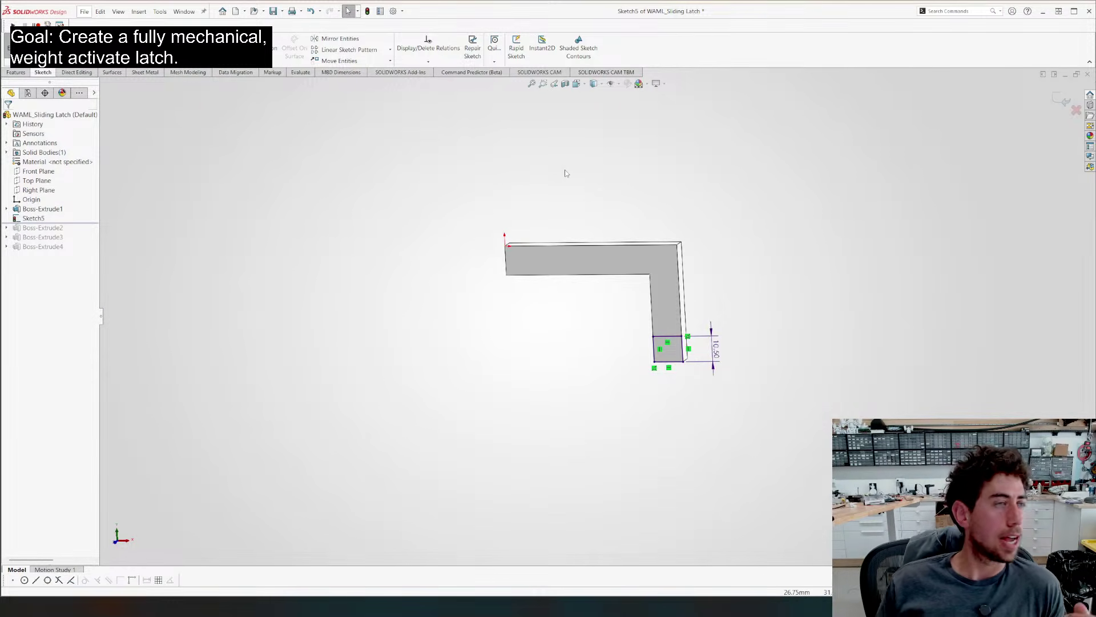
pyautogui.moveTo(611, 247)
pyautogui.mouseDown(button='middle')
pyautogui.moveTo(550, 338)
pyautogui.moveTo(556, 374)
pyautogui.mouseUp(button='middle')
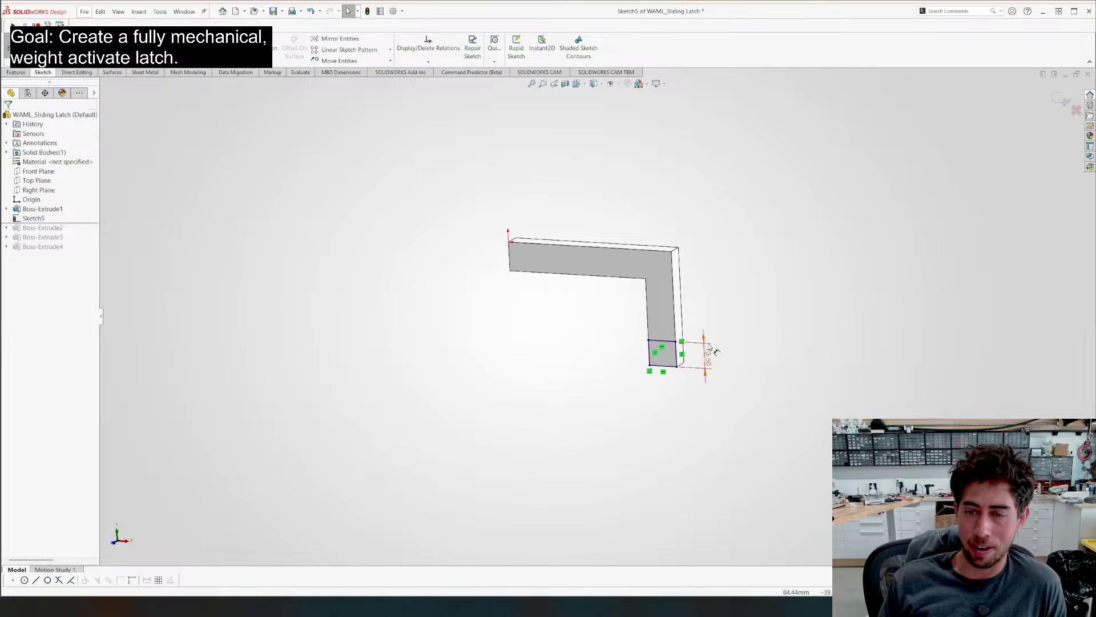
pyautogui.moveTo(459, 444); pyautogui.dragTo(458, 385, button='right')
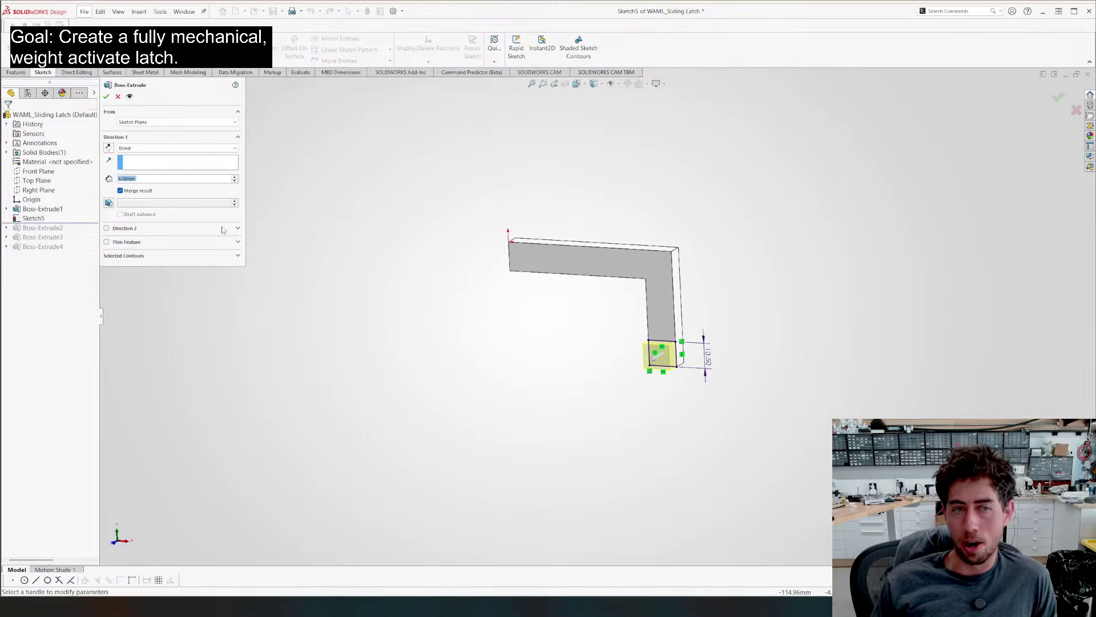
pyautogui.scroll(1, 164, 183)
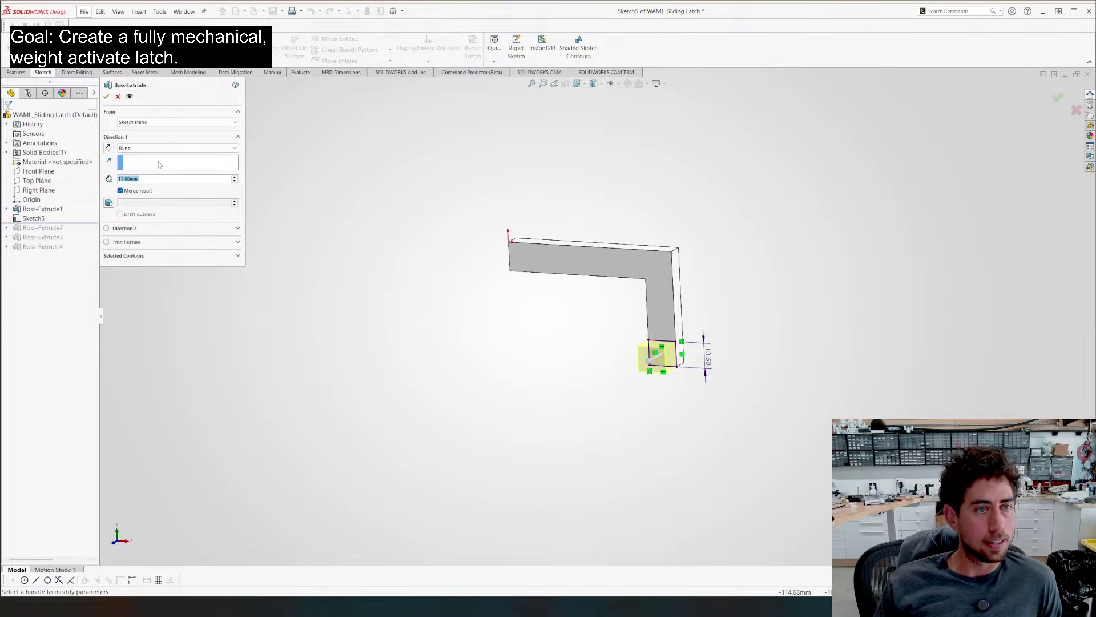
pyautogui.scroll(1, 158, 181)
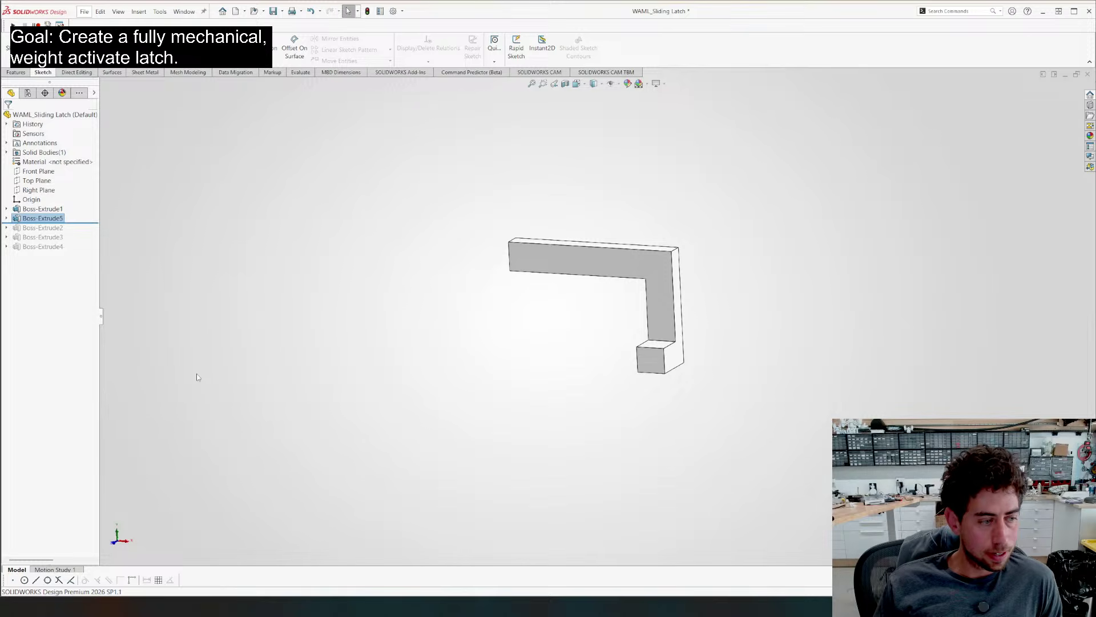
pyautogui.moveTo(197, 377); pyautogui.dragTo(313, 289, button='middle')
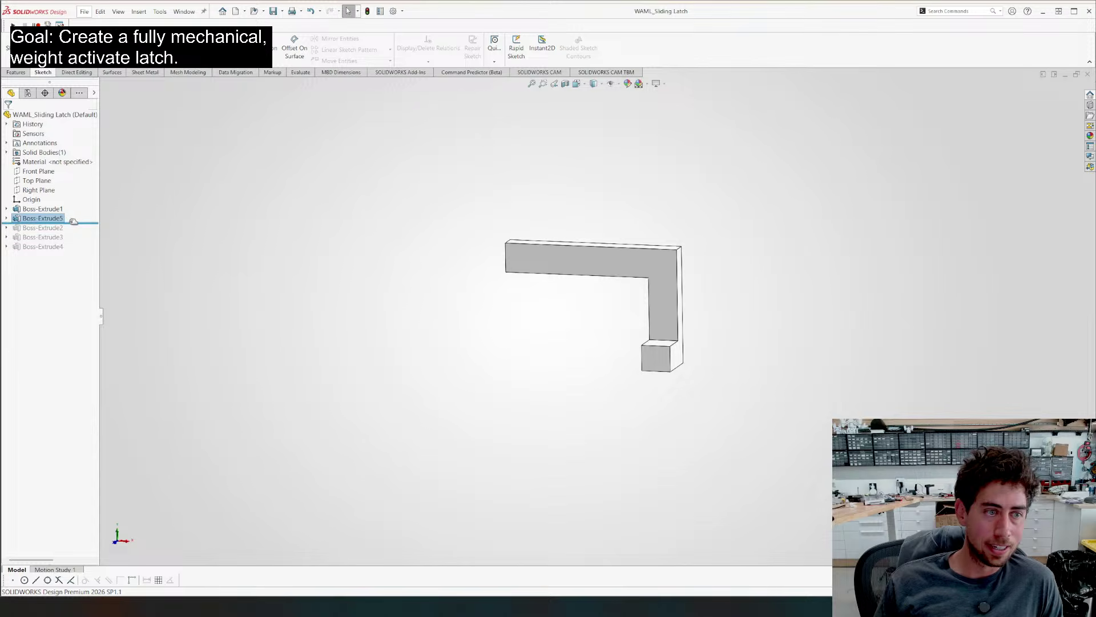
# Roll the history forward past Boss-Extrude2 and move its sketch plane to the front face of the new boss
pyautogui.moveTo(73, 222); pyautogui.dragTo(66, 233)
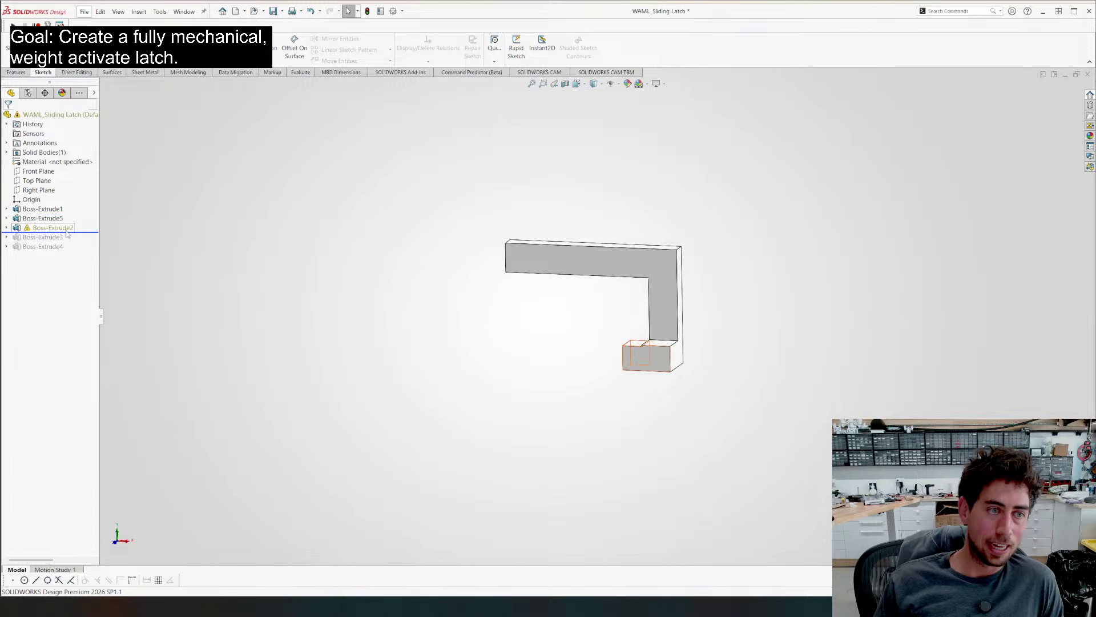
pyautogui.click(7, 227)
pyautogui.click(60, 237)
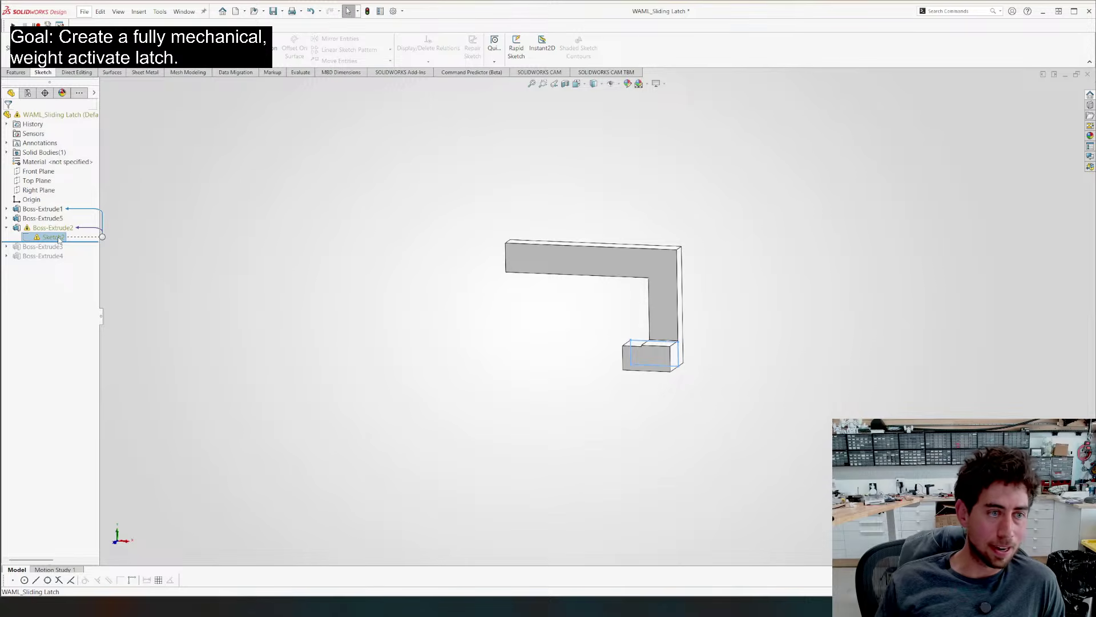
pyautogui.rightClick(59, 240)
pyautogui.click(81, 143)
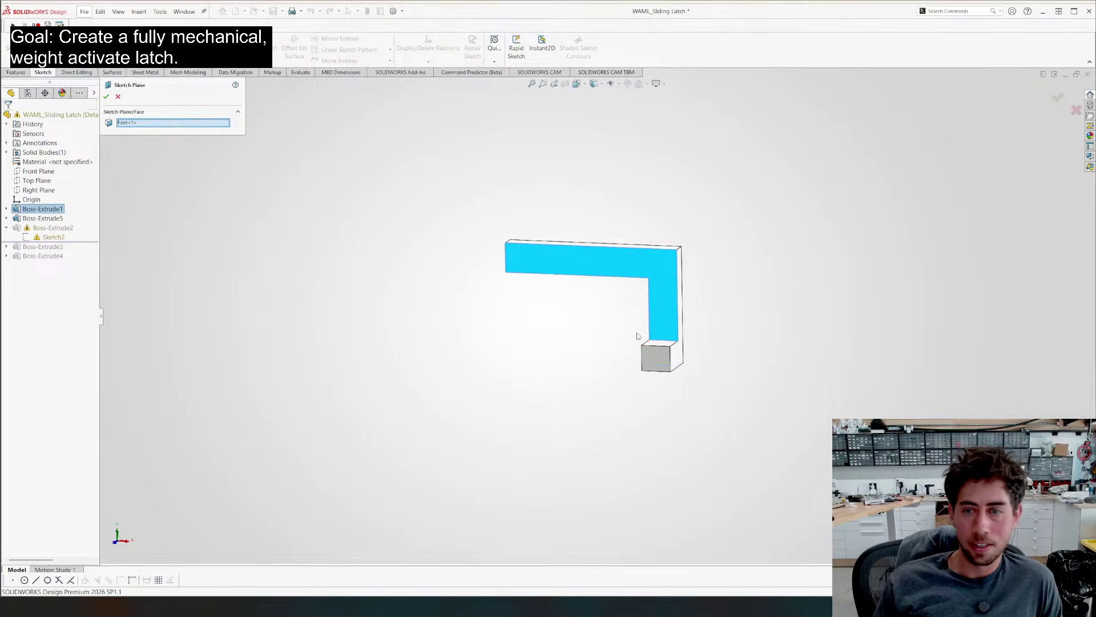
pyautogui.click(656, 357)
pyautogui.press('Return')
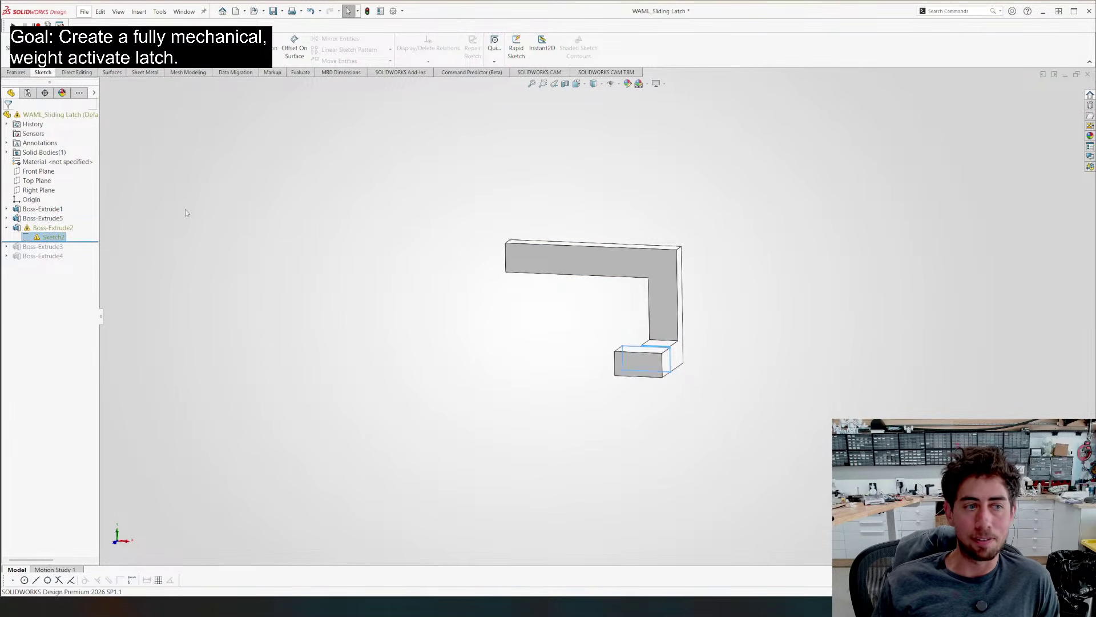
# Edit Boss-Extrude2's sketch and make the rectangle's lower outer corner coincident with the new boss's lower corner
pyautogui.rightClick(41, 228)
pyautogui.click(50, 202)
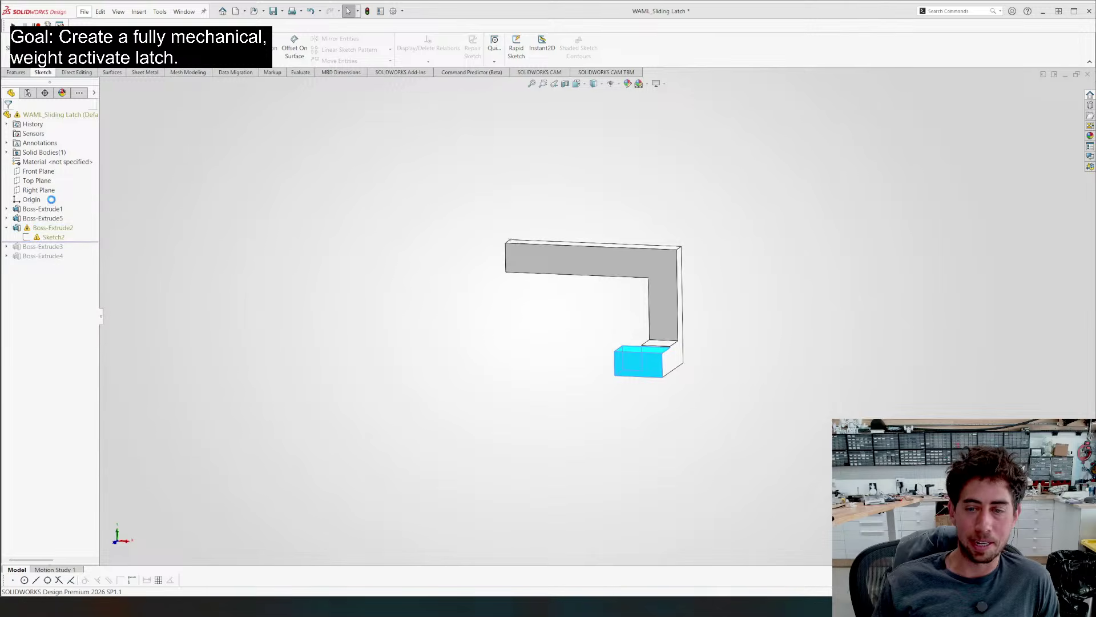
pyautogui.press('Return')
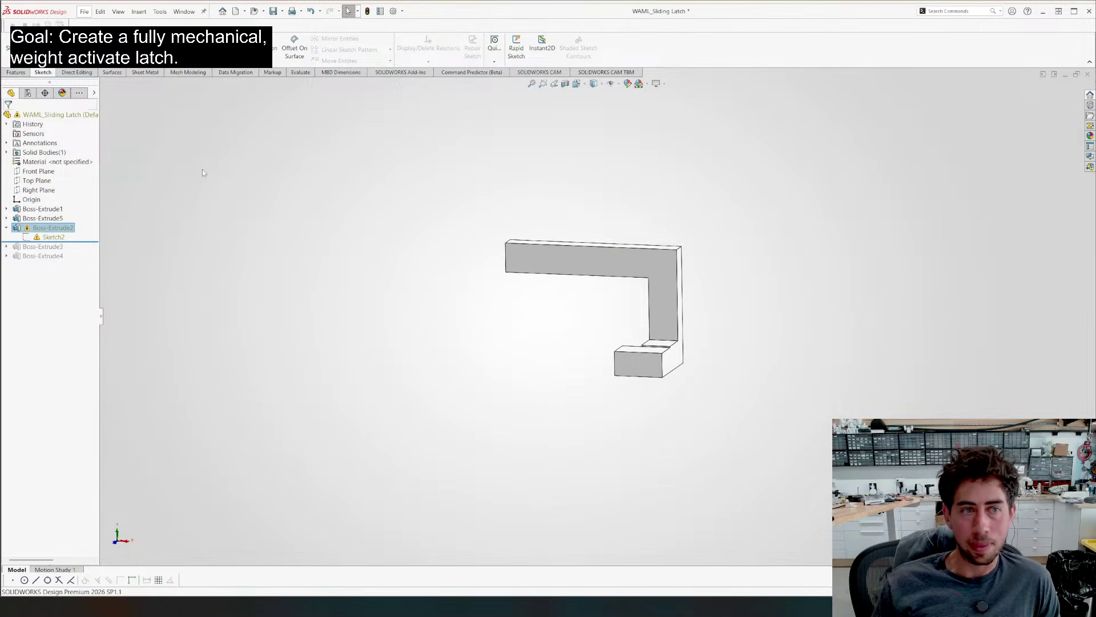
pyautogui.click(53, 236)
pyautogui.click(65, 220)
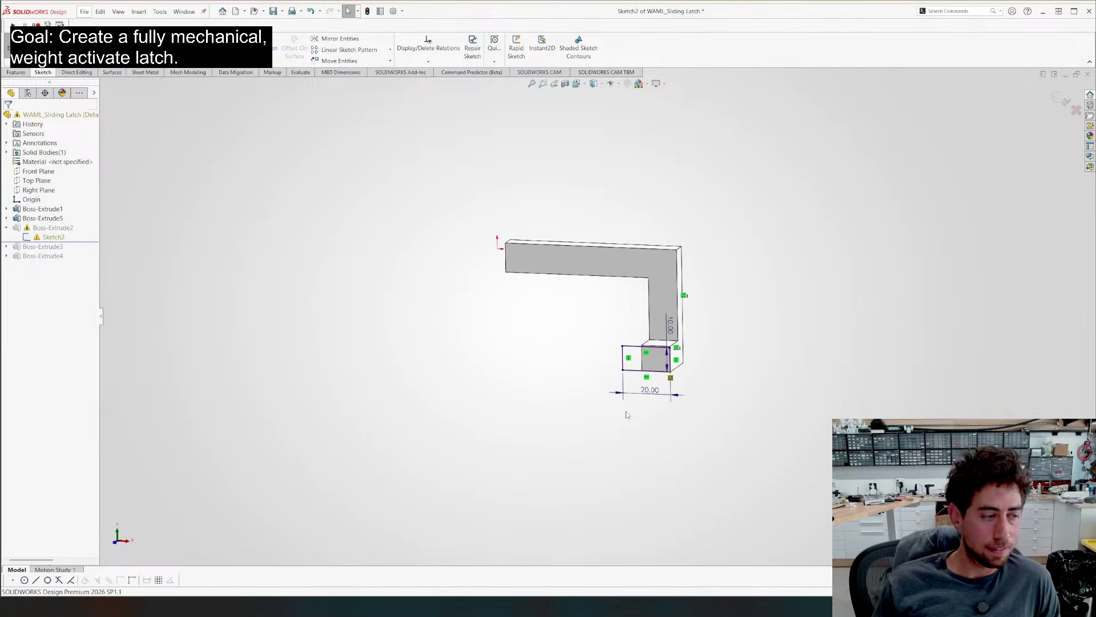
pyautogui.scroll(-4, 674, 402)
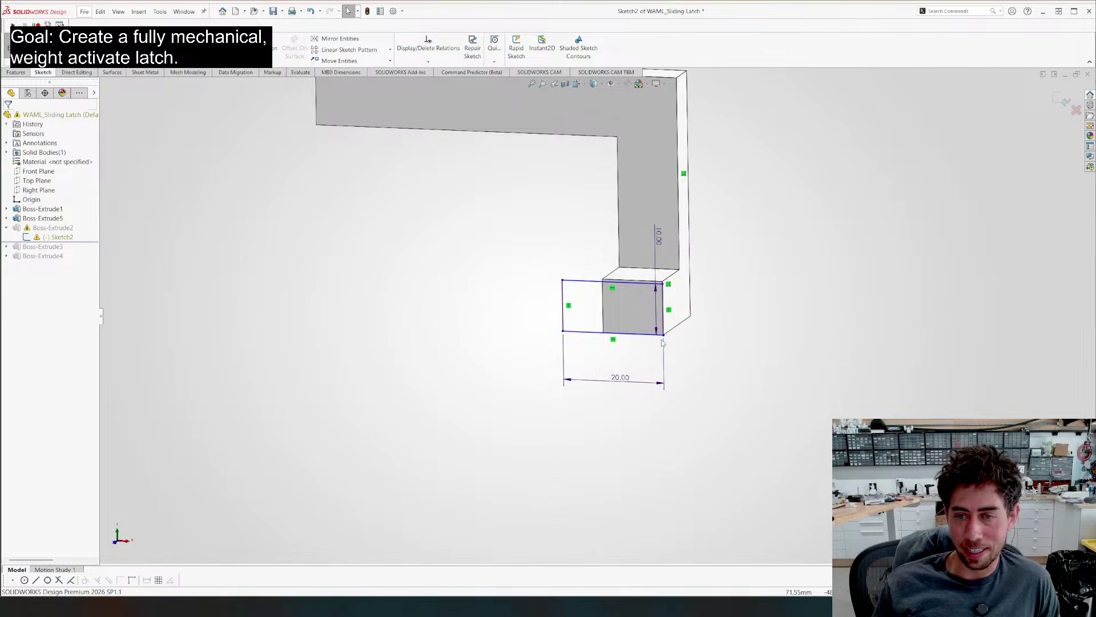
pyautogui.moveTo(663, 334); pyautogui.dragTo(669, 338)
pyautogui.click(122, 399)
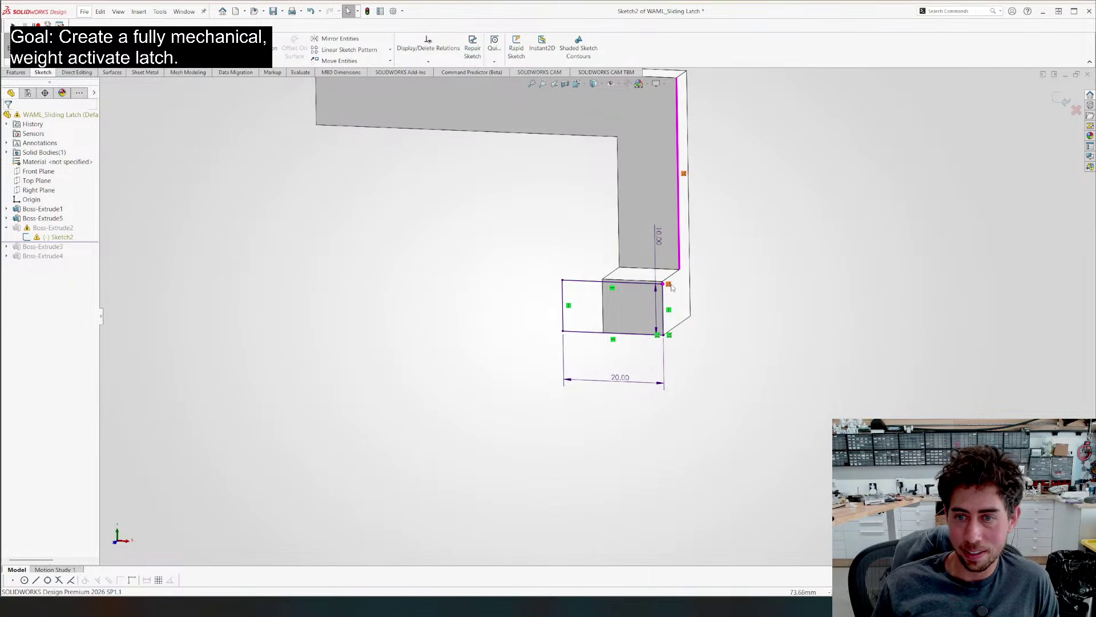
# Delete the rectangle's height dimension, attach its upper outer corner to the boss's corner, and roll the history forward to the end
pyautogui.click(659, 235)
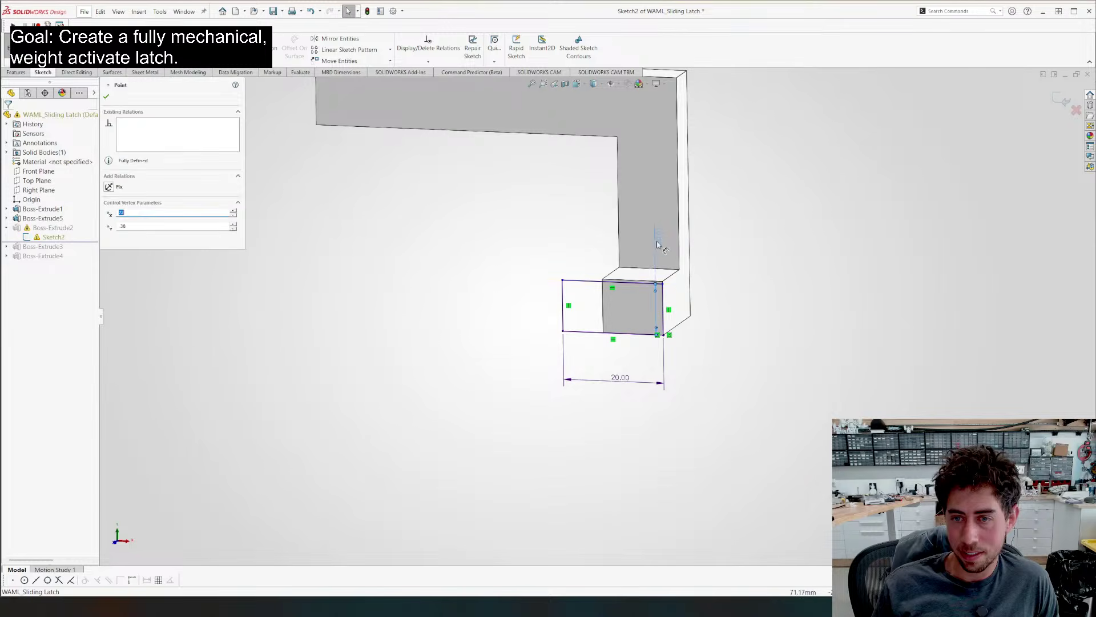
pyautogui.press('Delete')
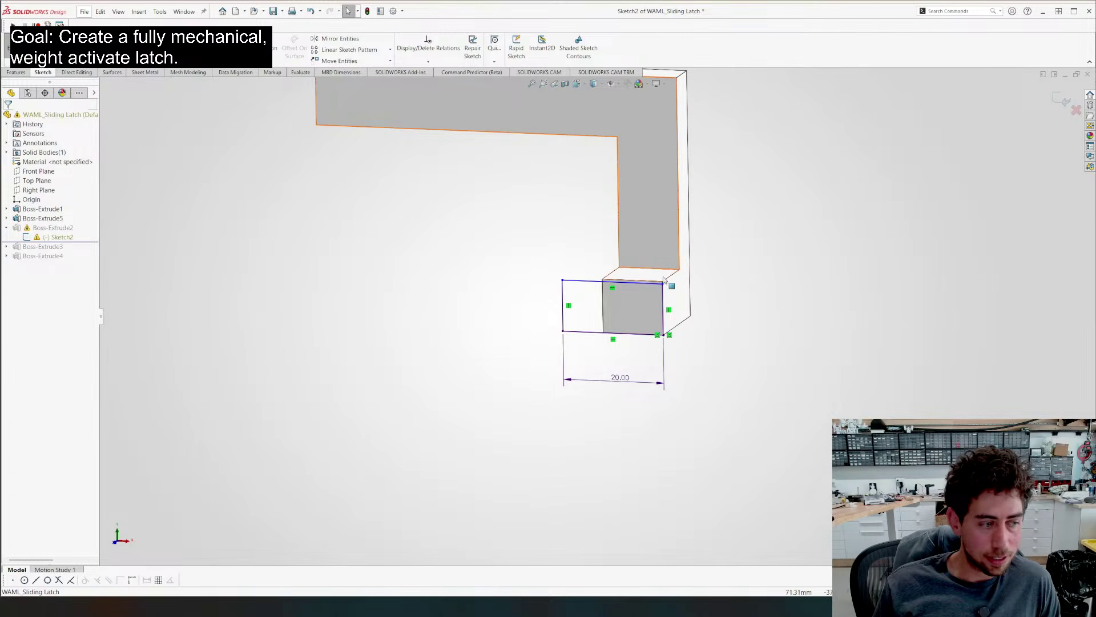
pyautogui.moveTo(664, 288); pyautogui.dragTo(663, 286)
pyautogui.click(805, 333)
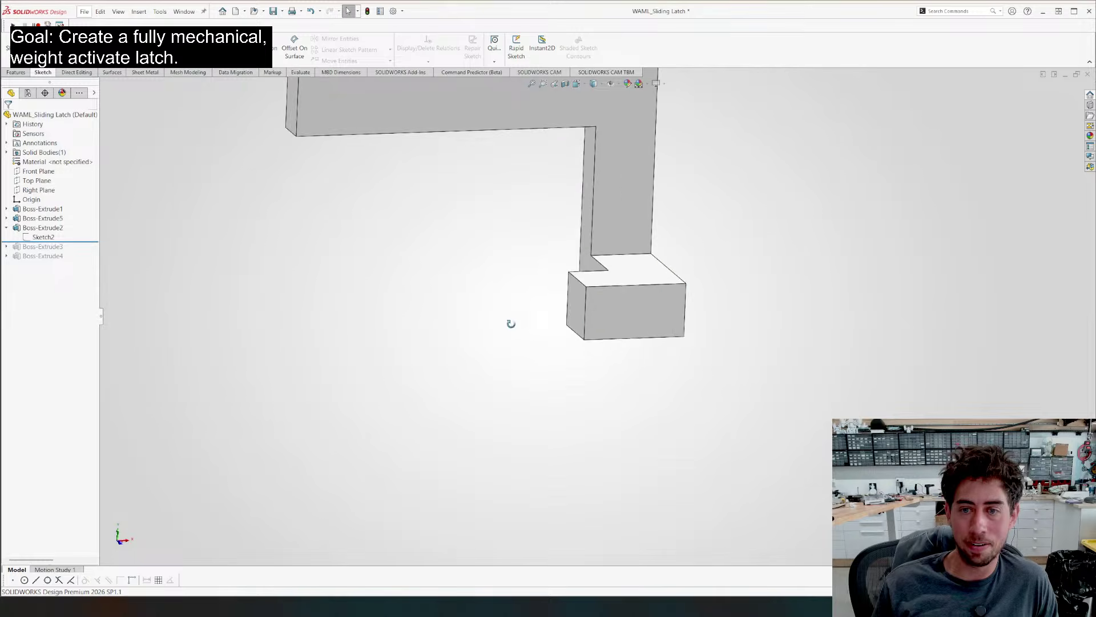
pyautogui.moveTo(73, 242); pyautogui.dragTo(74, 260)
pyautogui.moveTo(451, 301); pyautogui.dragTo(313, 362, button='middle')
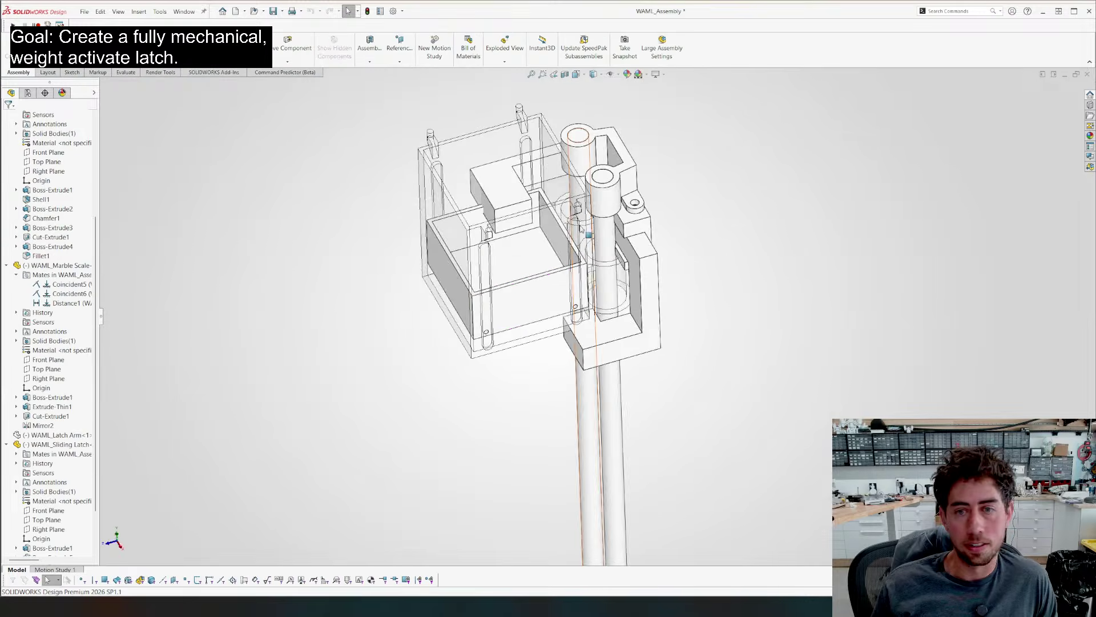
# In the assembly, set the extrusion depth of the sliding latch's Boss-Extrude5 to 18 mm
pyautogui.moveTo(489, 325); pyautogui.dragTo(572, 3, button='middle')
pyautogui.moveTo(484, 441); pyautogui.dragTo(490, 252, button='middle')
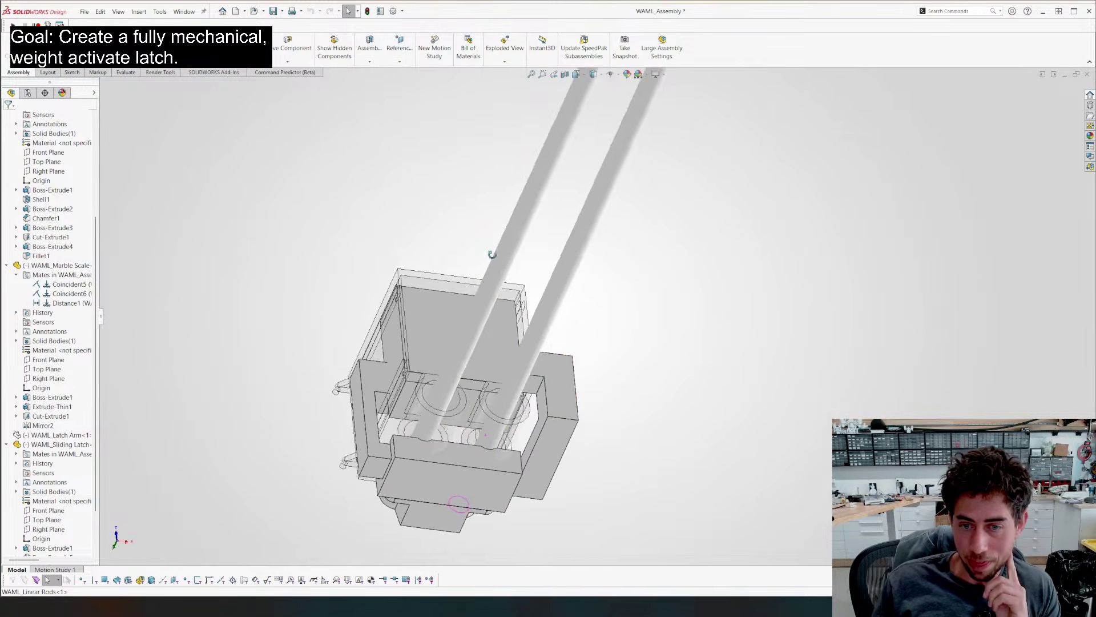
pyautogui.click(530, 384)
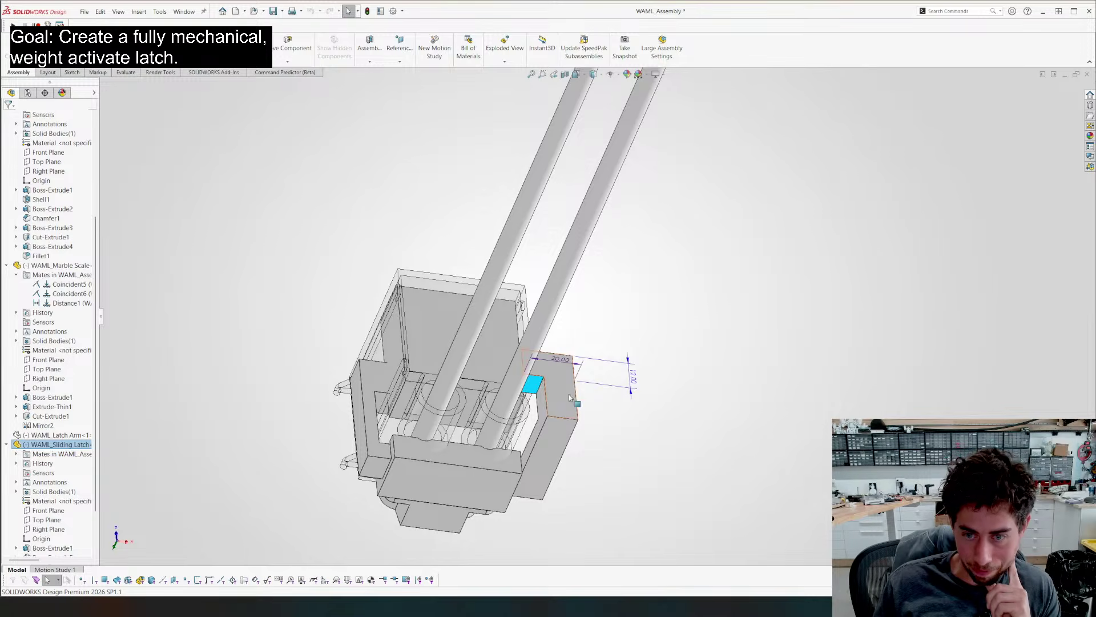
pyautogui.click(540, 403)
pyautogui.moveTo(543, 423); pyautogui.dragTo(337, 472, button='middle')
pyautogui.scroll(-2, 35, 463)
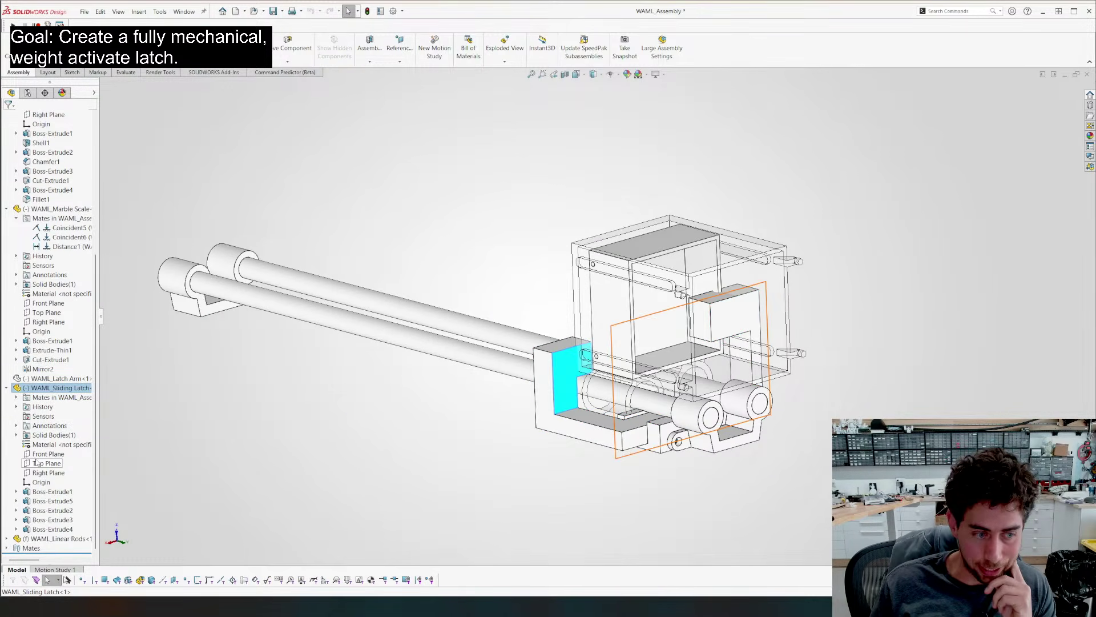
pyautogui.click(52, 501)
pyautogui.doubleClick(529, 410)
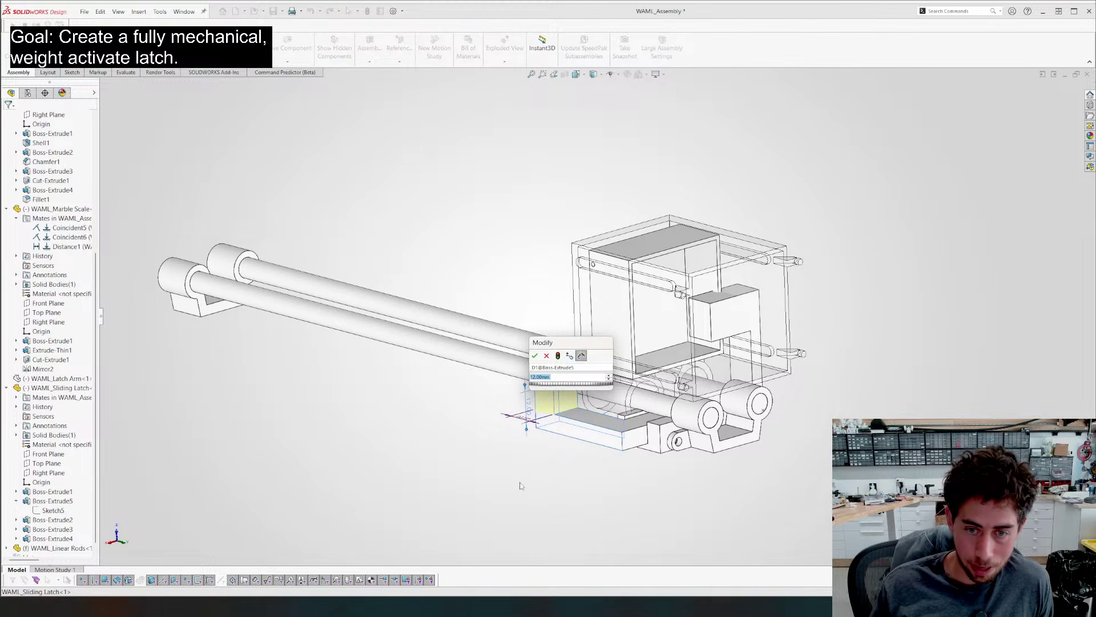
pyautogui.write('18')
pyautogui.press('Return')
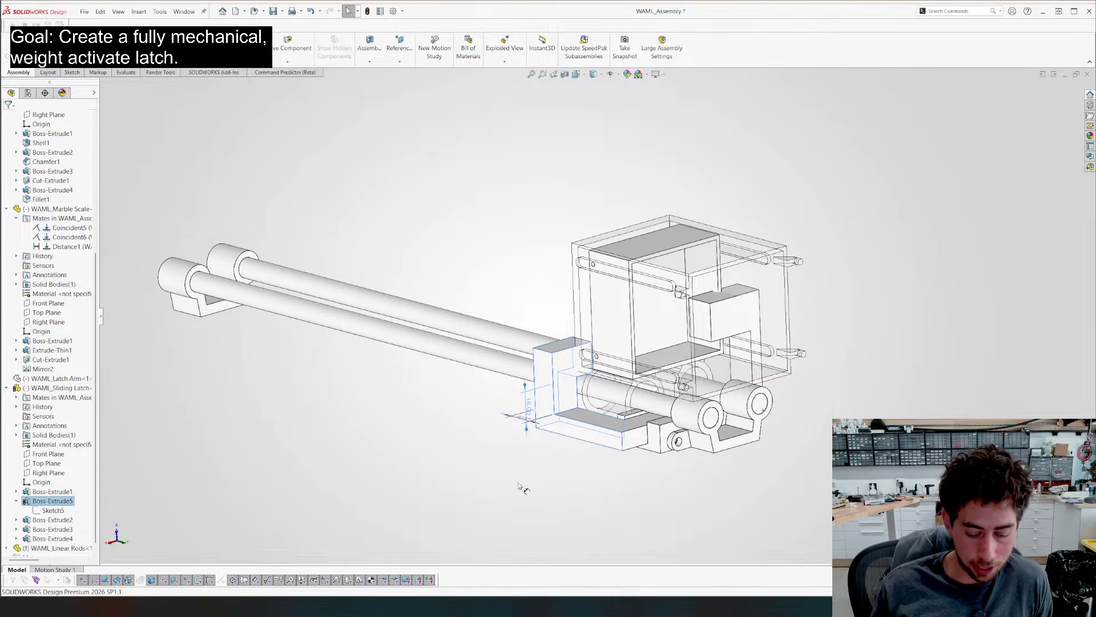
pyautogui.scroll(4, 471, 424)
pyautogui.click(575, 447)
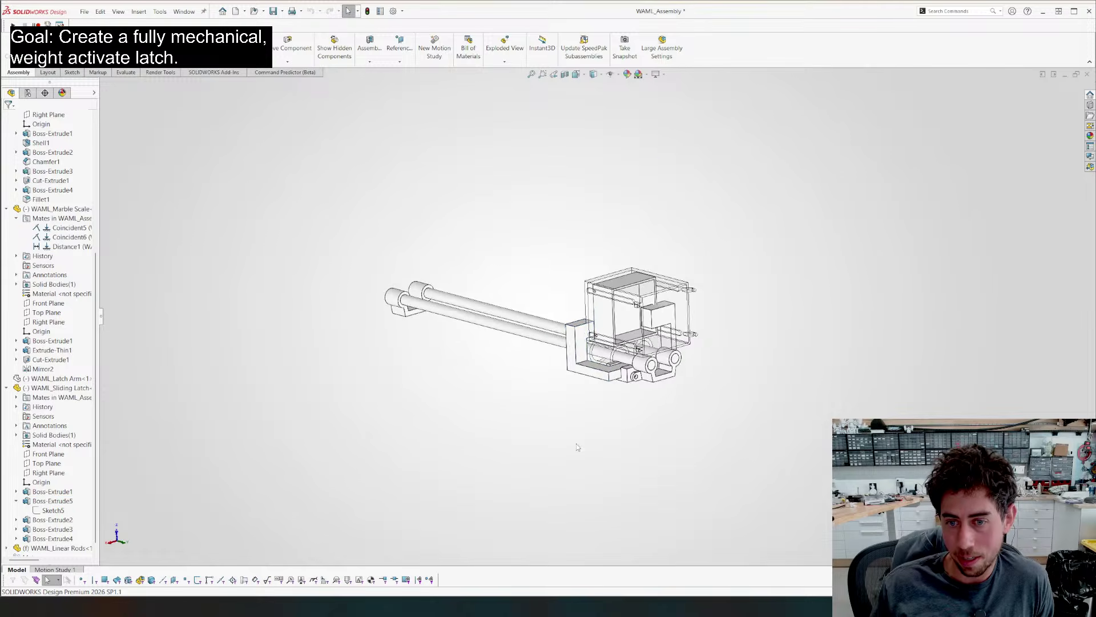
# Examine how the sliding latch's end block fits around the linear rods and beneath the marble container
pyautogui.moveTo(577, 447); pyautogui.dragTo(627, 153, button='middle')
pyautogui.scroll(-3, 626, 153)
pyautogui.moveTo(547, 207); pyautogui.dragTo(523, 86, button='middle')
pyautogui.scroll(-4, 514, 224)
pyautogui.moveTo(529, 245)
pyautogui.mouseDown(button='middle')
pyautogui.moveTo(550, 226)
pyautogui.moveTo(520, 233)
pyautogui.mouseUp(button='middle')
pyautogui.moveTo(518, 232); pyautogui.dragTo(516, 248)
pyautogui.scroll(5, 667, 404)
pyautogui.moveTo(662, 405); pyautogui.dragTo(467, 386, button='middle')
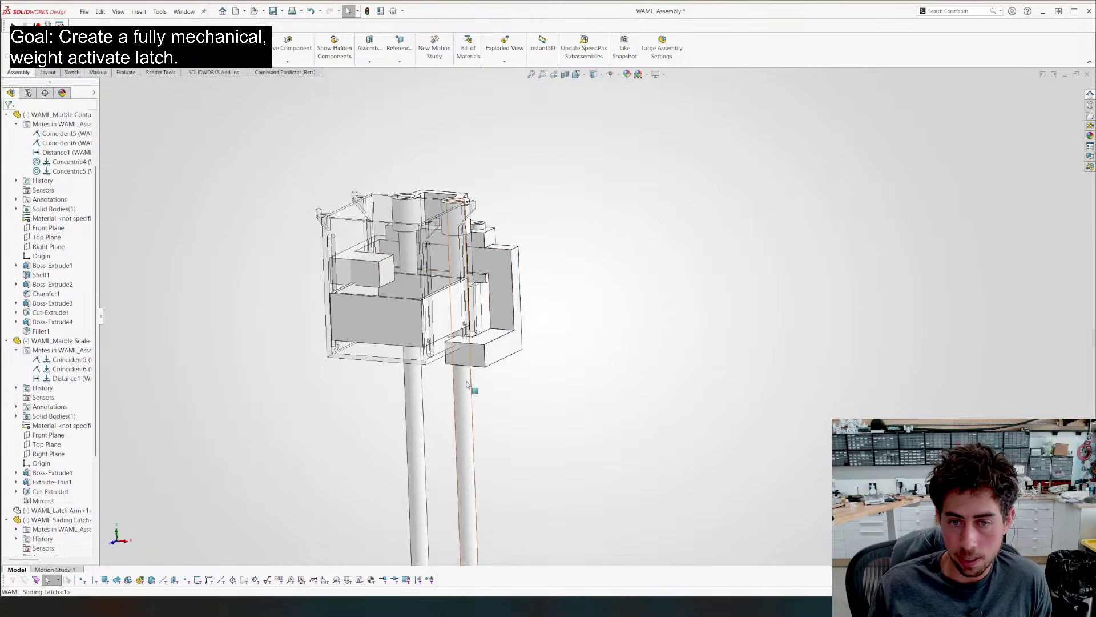
# Set the length of the sliding latch's vertical arm to 40 mm and save the assembly
pyautogui.click(499, 306)
pyautogui.doubleClick(621, 320)
pyautogui.write('4')
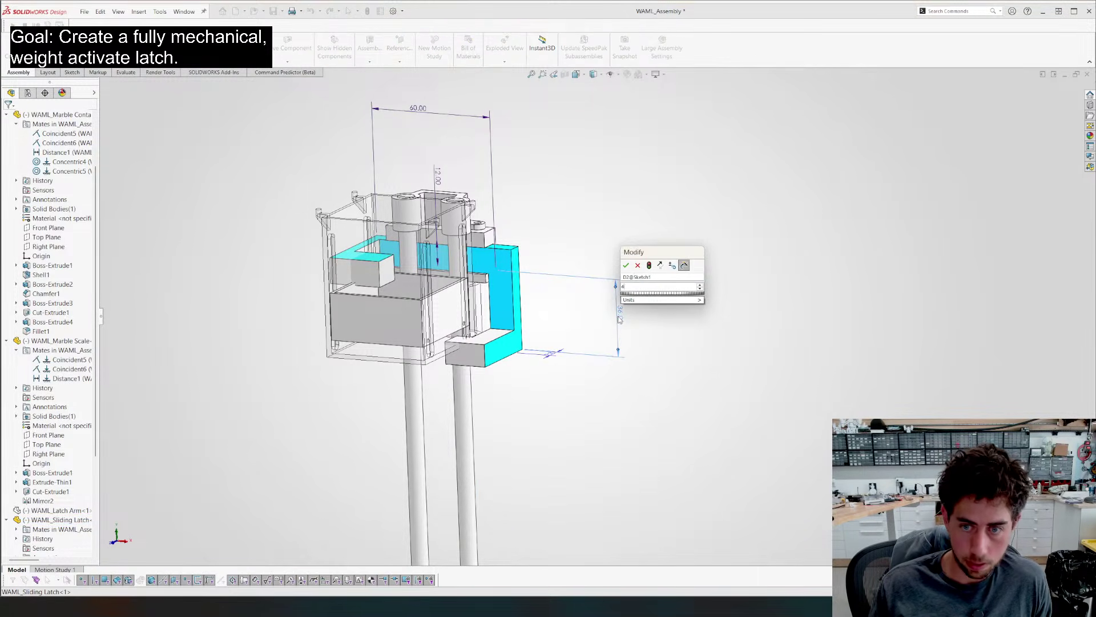
pyautogui.write('0')
pyautogui.press('Return')
pyautogui.click(575, 453)
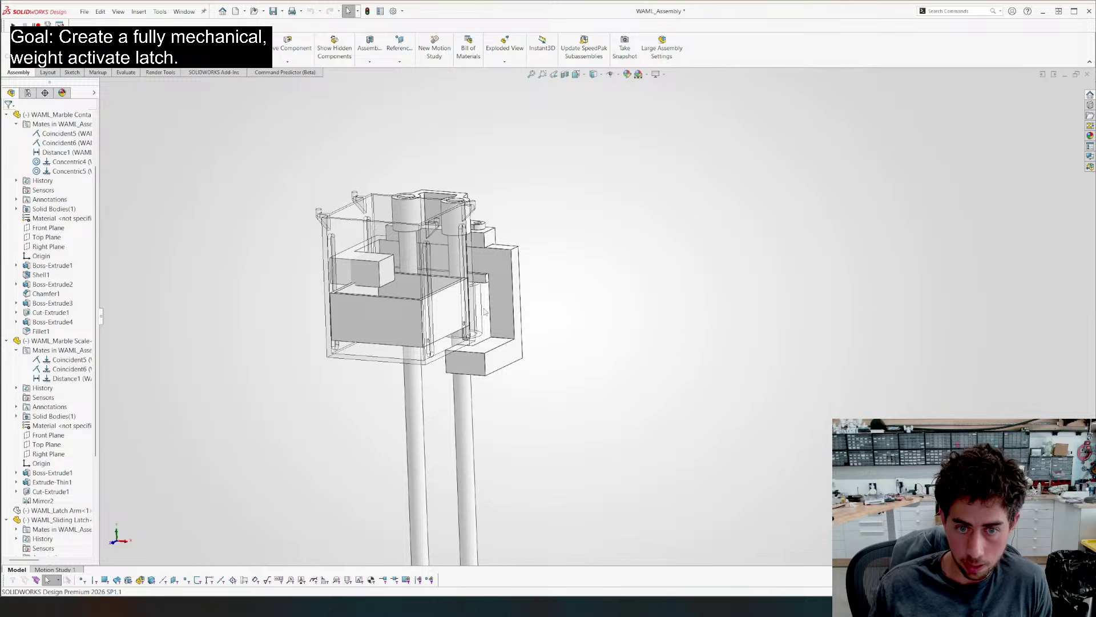
pyautogui.scroll(-4, 477, 315)
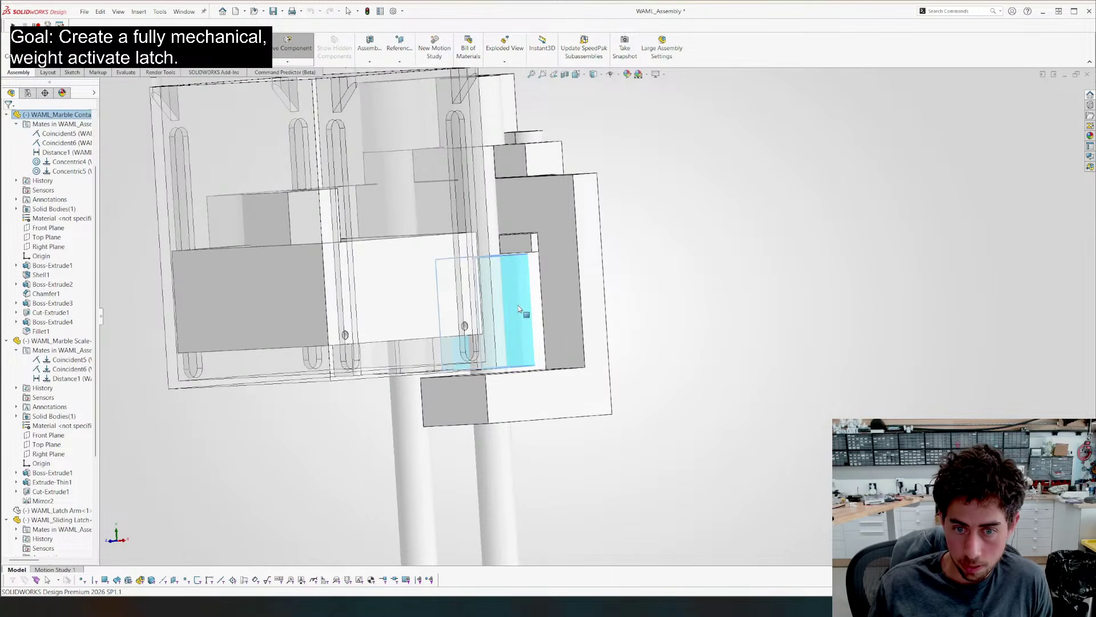
pyautogui.moveTo(519, 309); pyautogui.dragTo(651, 324, button='middle')
pyautogui.hotkey('ctrl', 's')
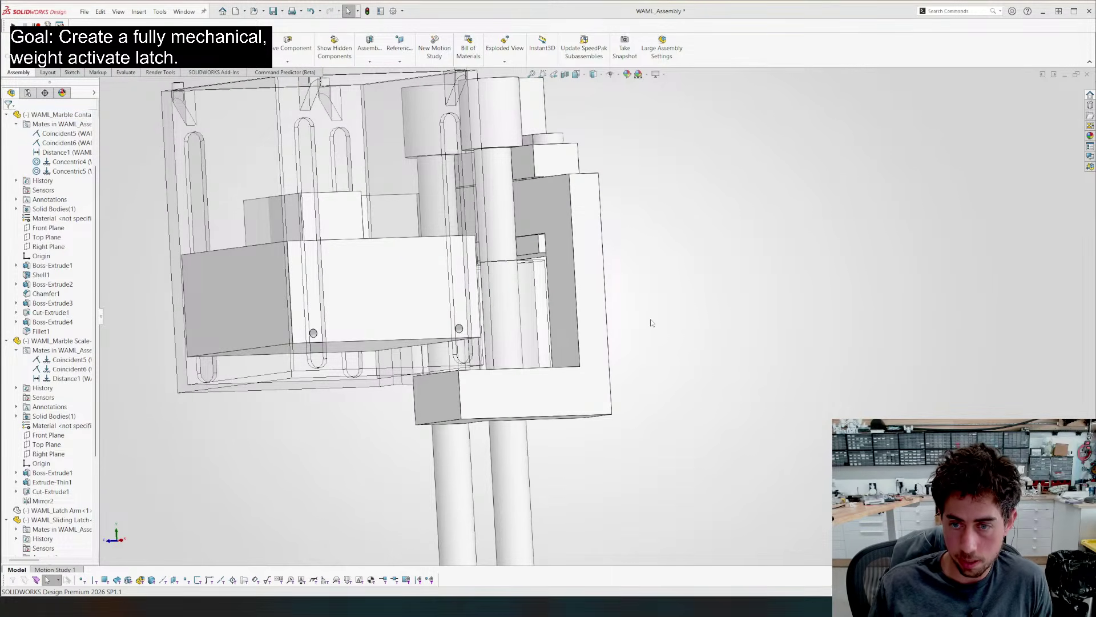
# Reduce the extrusion depth of Boss-Extrude4, the block at the tip of the sliding latch's hook above the marble scale
pyautogui.scroll(3, 501, 280)
pyautogui.moveTo(500, 285); pyautogui.dragTo(703, 386, button='middle')
pyautogui.scroll(-4, 437, 308)
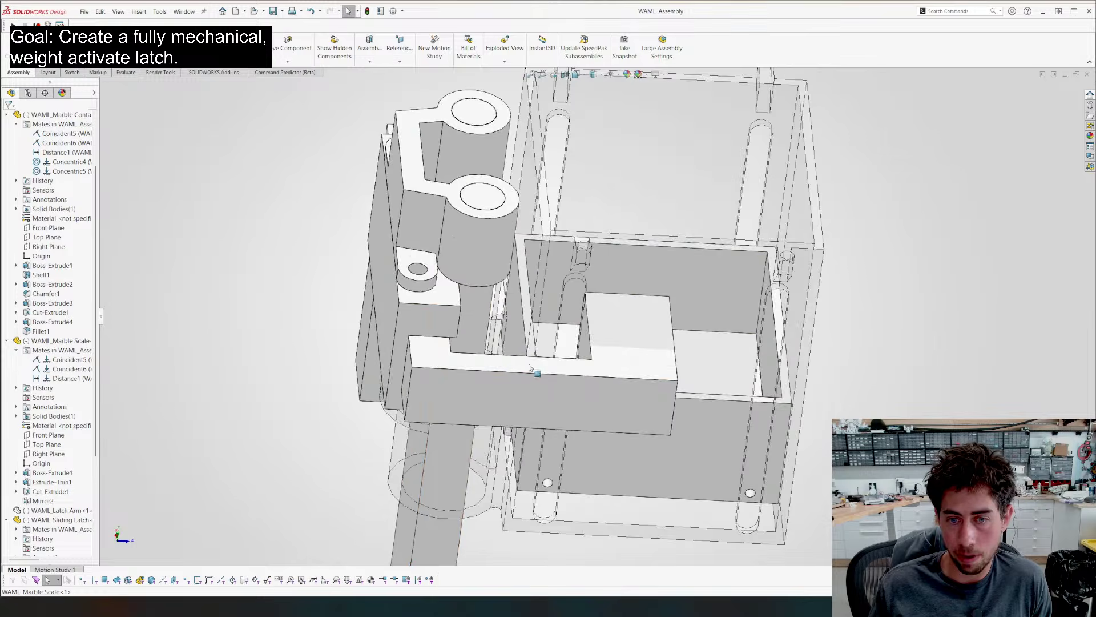
pyautogui.moveTo(535, 369); pyautogui.dragTo(589, 355, button='middle')
pyautogui.click(566, 344)
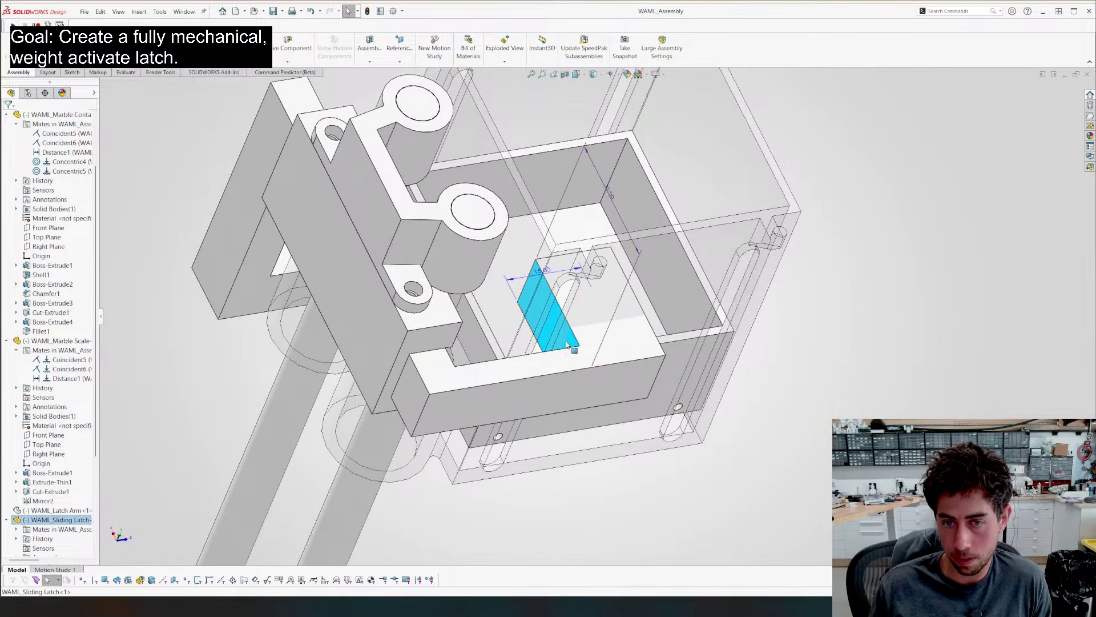
pyautogui.scroll(3, 552, 265)
pyautogui.press('Escape')
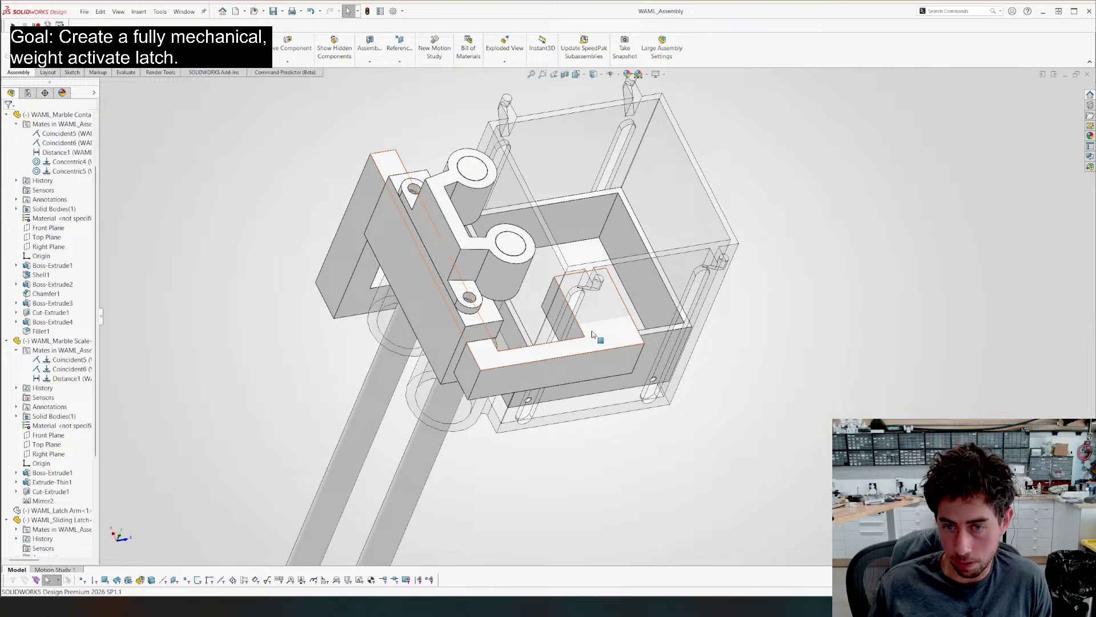
pyautogui.moveTo(603, 336)
pyautogui.mouseDown(button='middle')
pyautogui.moveTo(457, 221)
pyautogui.moveTo(370, 281)
pyautogui.moveTo(352, 313)
pyautogui.moveTo(332, 297)
pyautogui.moveTo(609, 326)
pyautogui.moveTo(599, 339)
pyautogui.mouseUp(button='middle')
pyautogui.click(610, 326)
pyautogui.click(600, 340)
pyautogui.doubleClick(568, 308)
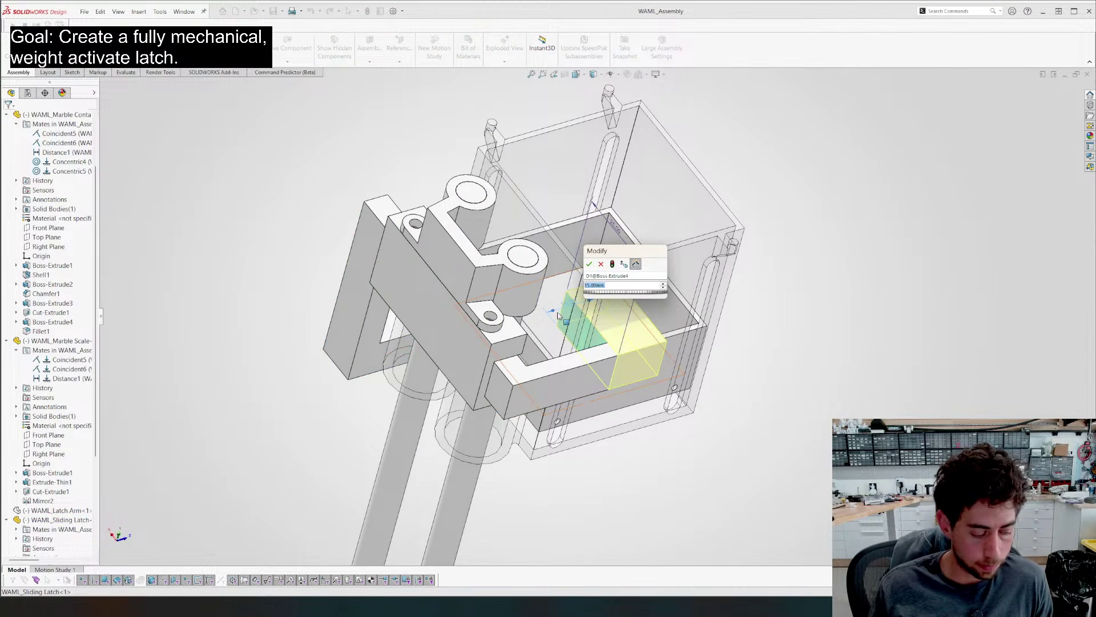
pyautogui.press('Return')
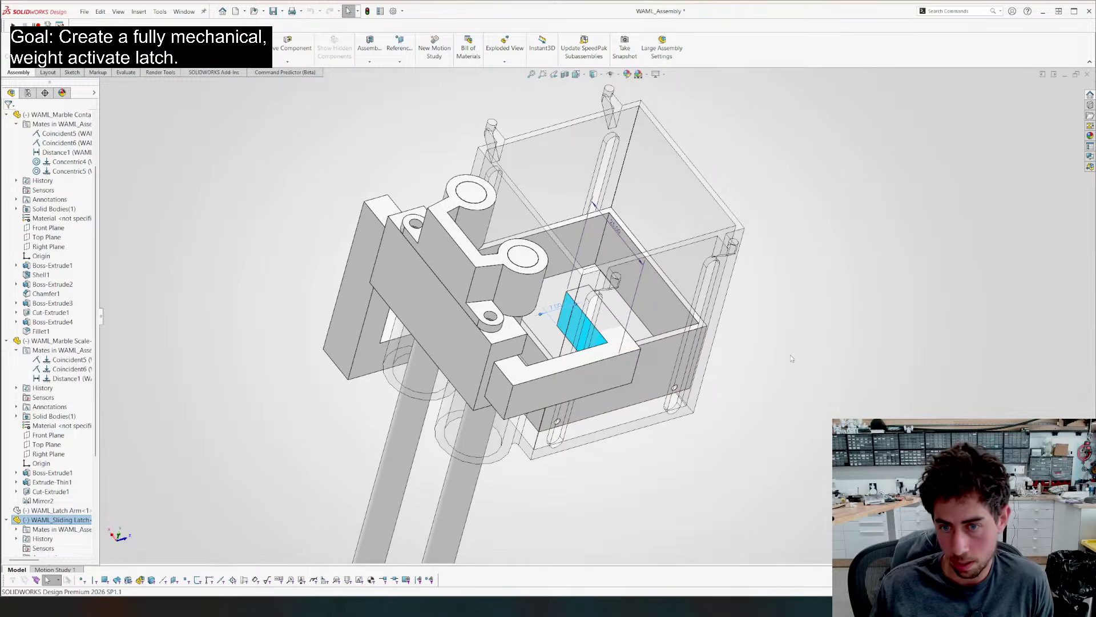
# Modify the extrusion length of the bar joining the sliding latch's horizontal arm to its hook tip
pyautogui.scroll(-2, 596, 336)
pyautogui.moveTo(611, 357); pyautogui.dragTo(616, 502, button='middle')
pyautogui.click(515, 414)
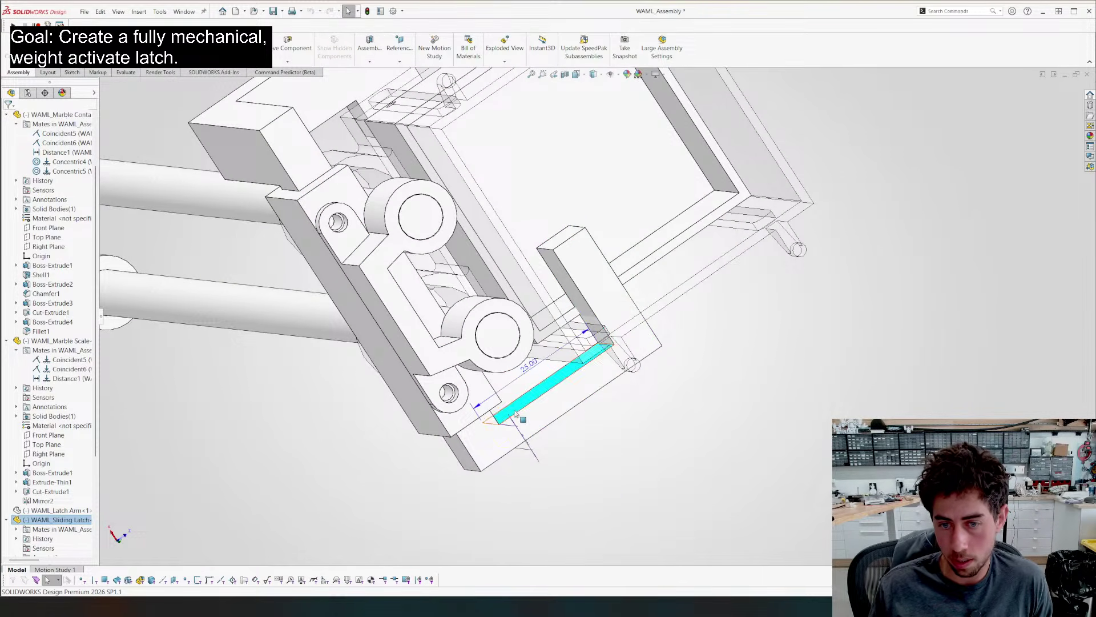
pyautogui.doubleClick(531, 370)
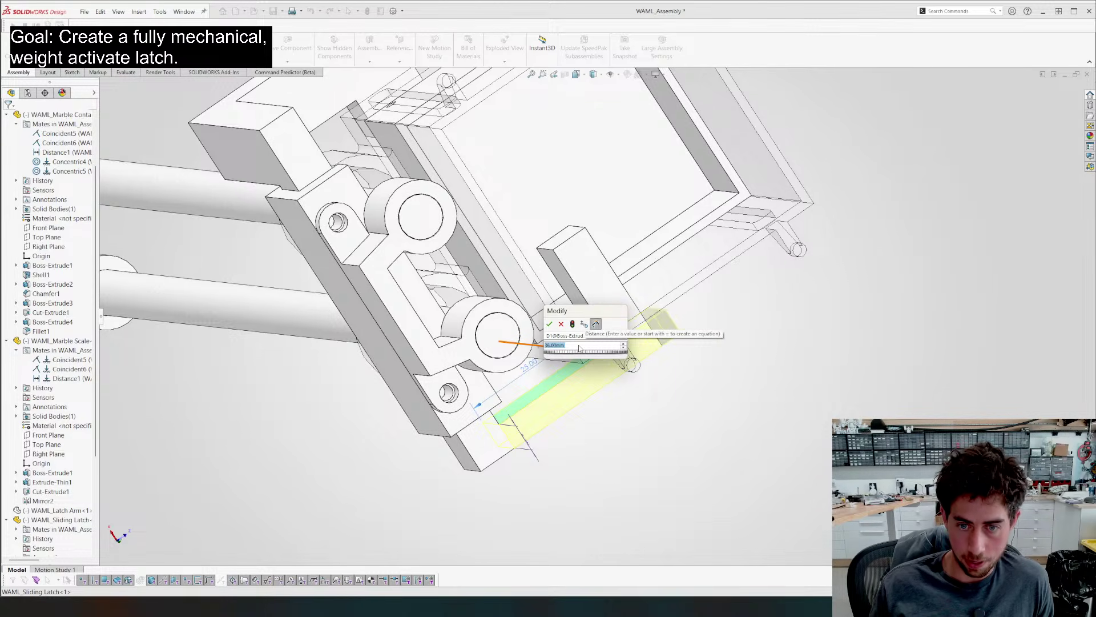
pyautogui.press('Return')
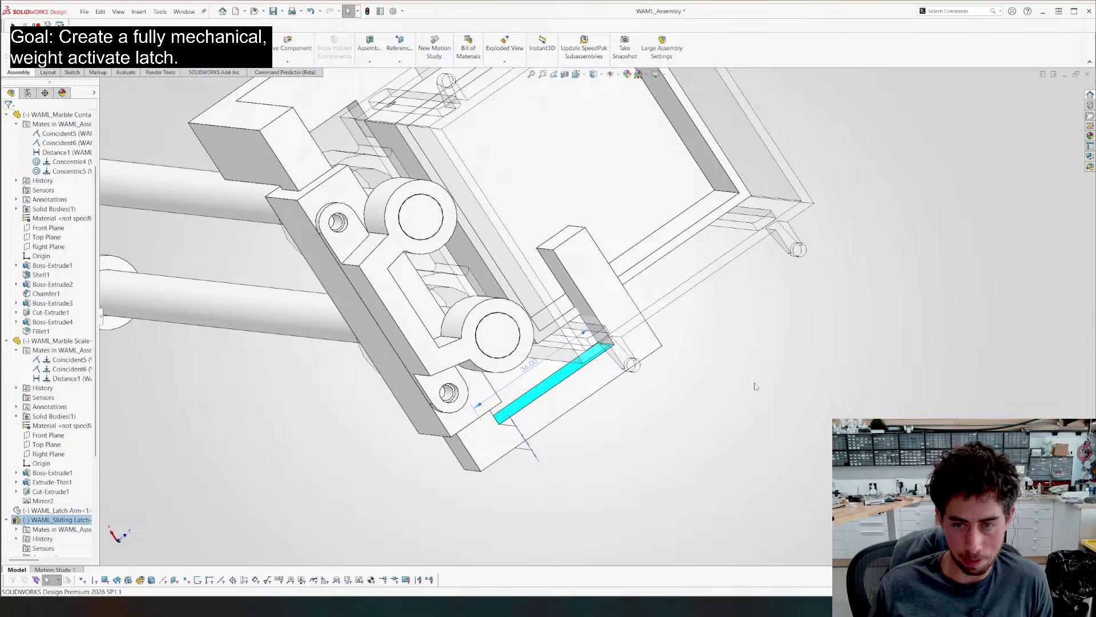
pyautogui.click(708, 409)
# Set the length of the sliding latch's horizontal arm to 65 mm
pyautogui.moveTo(708, 409); pyautogui.dragTo(489, 303, button='middle')
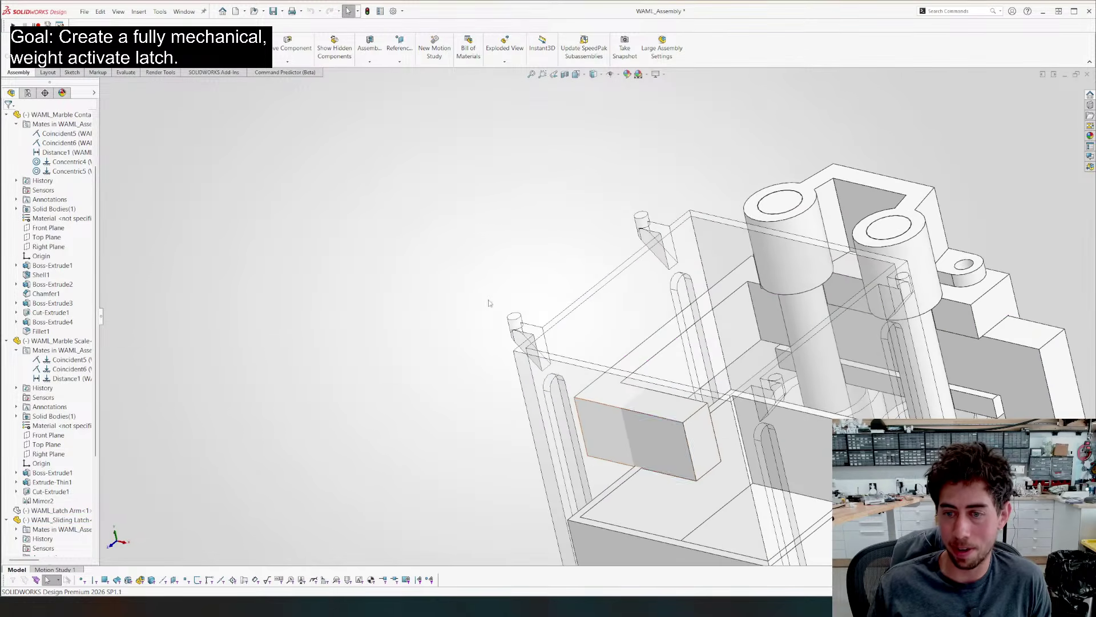
pyautogui.scroll(3, 664, 436)
pyautogui.moveTo(664, 436); pyautogui.dragTo(663, 384, button='middle')
pyautogui.moveTo(661, 385)
pyautogui.mouseDown()
pyautogui.moveTo(678, 383)
pyautogui.moveTo(650, 387)
pyautogui.mouseUp()
pyautogui.click(688, 358)
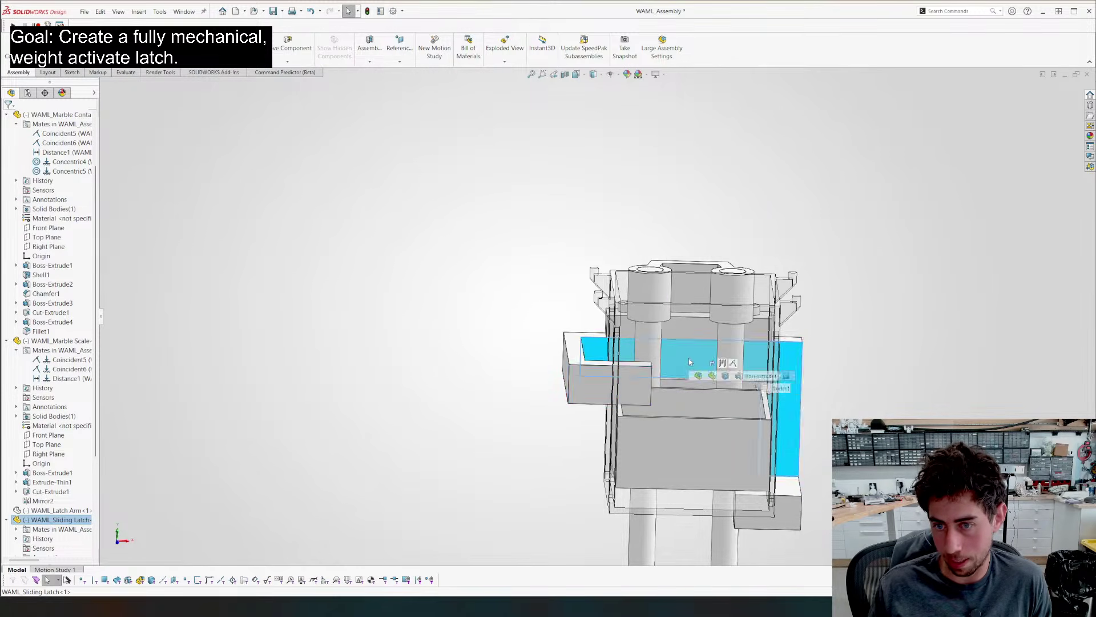
pyautogui.doubleClick(647, 139)
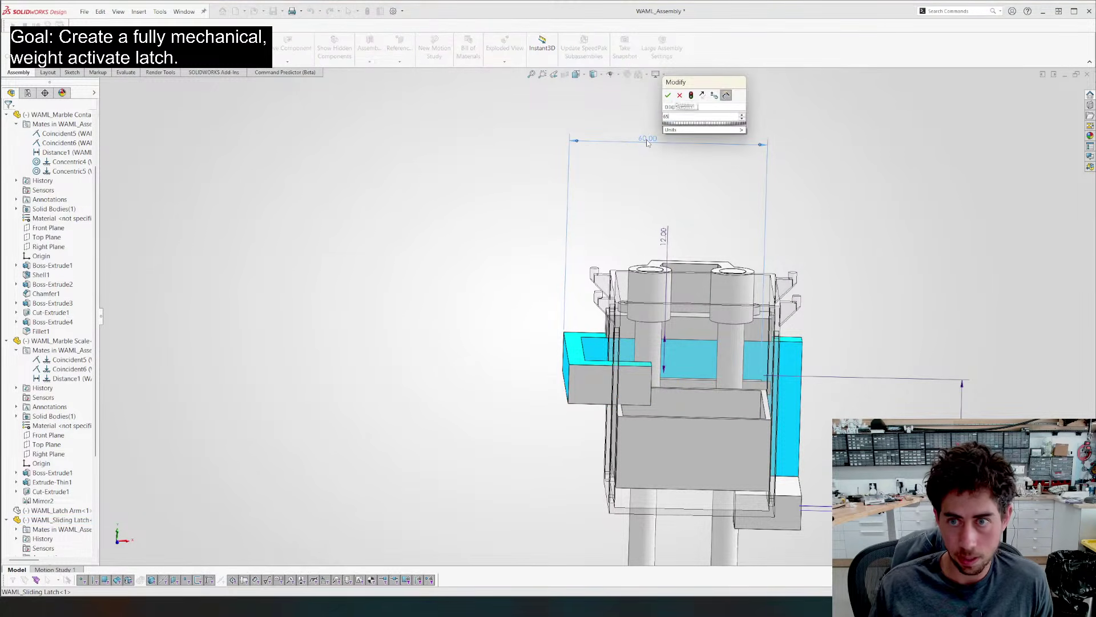
pyautogui.write('65')
pyautogui.press('Return')
pyautogui.click(417, 280)
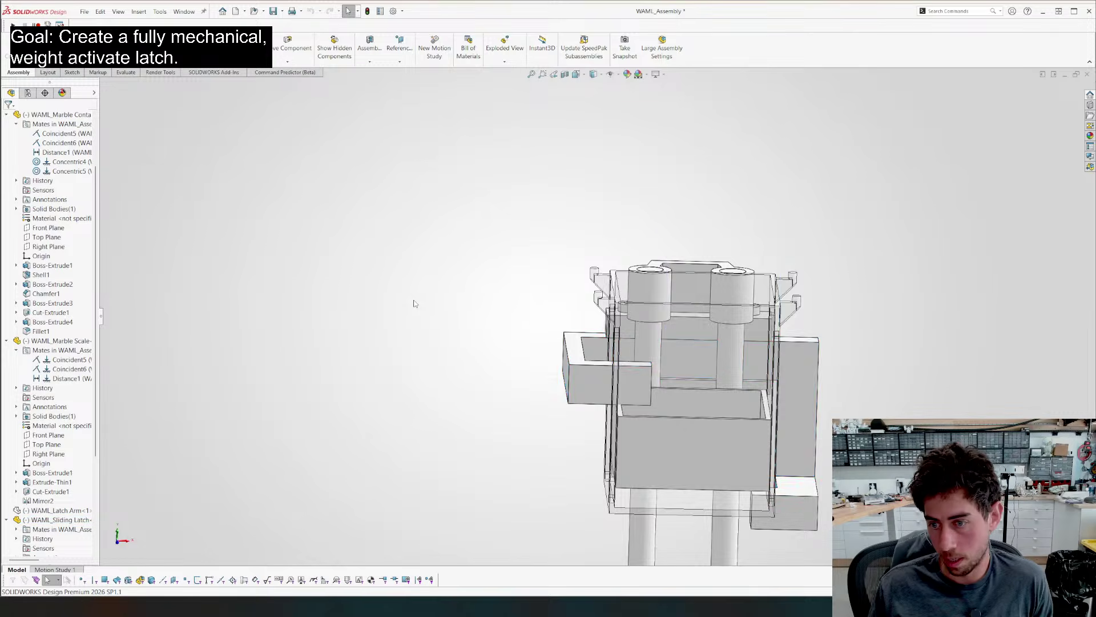
# Slide the latch sideways until its vertical arm sits against the marble container, and inspect the end block's clearance to the rod
pyautogui.moveTo(416, 303); pyautogui.dragTo(399, 277, button='middle')
pyautogui.moveTo(399, 277); pyautogui.dragTo(372, 255, button='right')
pyautogui.scroll(-3, 741, 483)
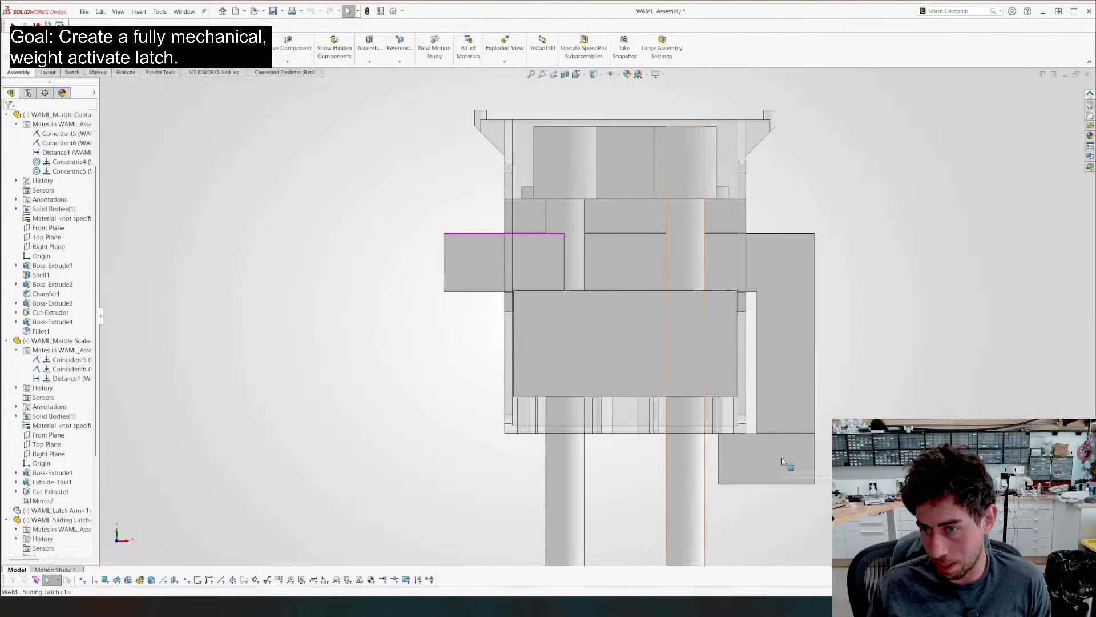
pyautogui.moveTo(782, 459); pyautogui.dragTo(771, 458)
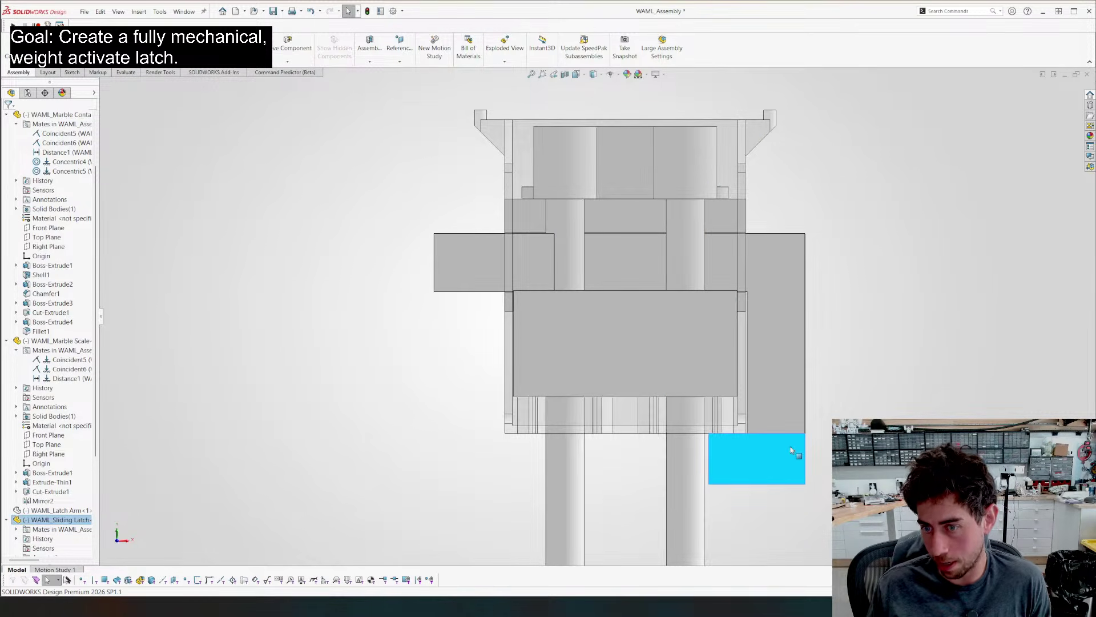
pyautogui.scroll(4, 574, 314)
pyautogui.moveTo(470, 297)
pyautogui.mouseDown(button='middle')
pyautogui.moveTo(460, 282)
pyautogui.moveTo(470, 406)
pyautogui.moveTo(473, 234)
pyautogui.moveTo(444, 323)
pyautogui.moveTo(455, 351)
pyautogui.moveTo(451, 255)
pyautogui.moveTo(450, 299)
pyautogui.mouseUp(button='middle')
pyautogui.moveTo(559, 295); pyautogui.dragTo(536, 298, button='middle')
pyautogui.scroll(-4, 559, 295)
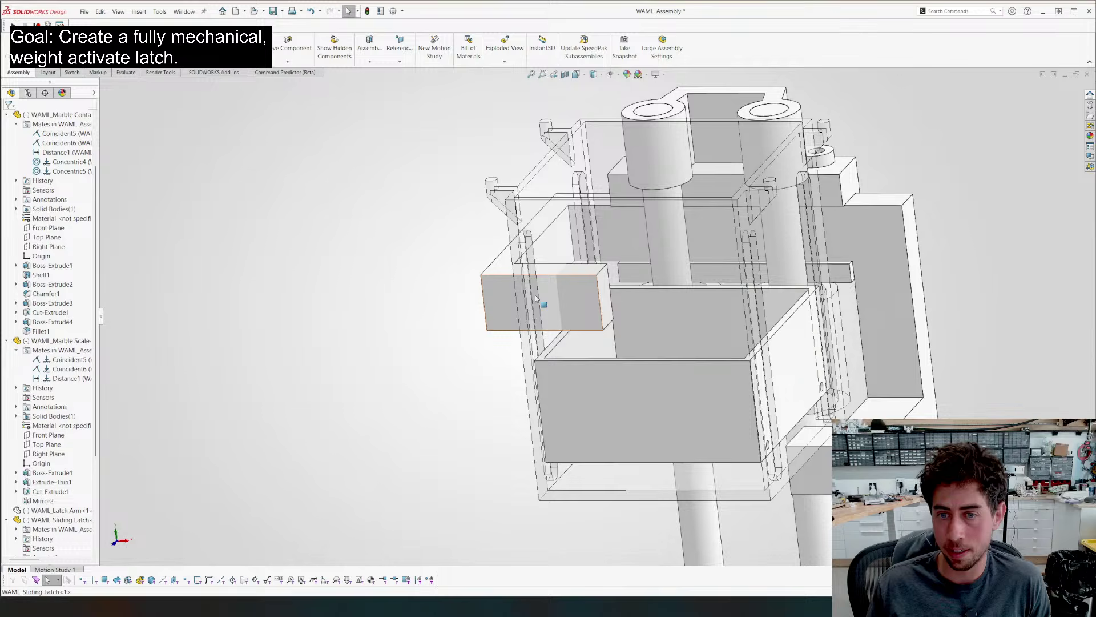
pyautogui.click(602, 293)
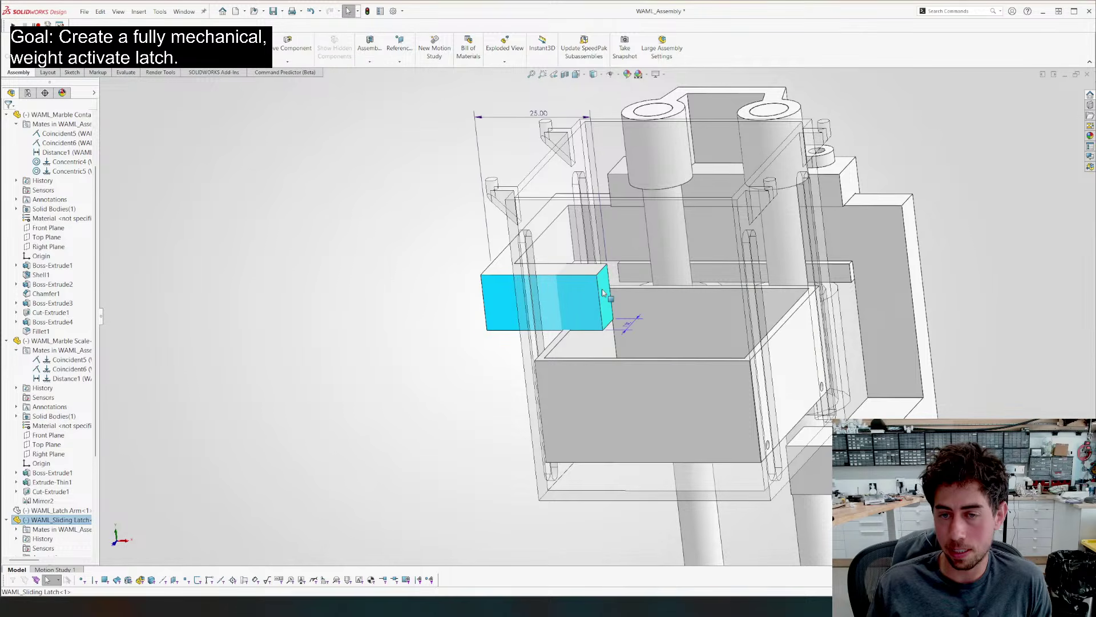
pyautogui.doubleClick(539, 113)
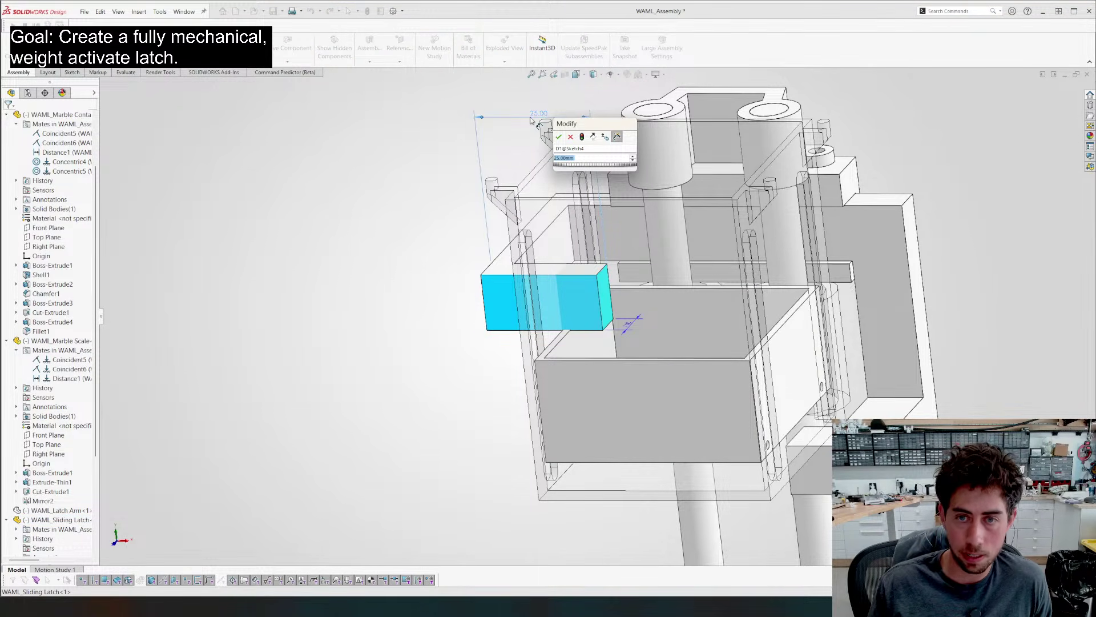
pyautogui.moveTo(431, 319); pyautogui.dragTo(702, 355, button='middle')
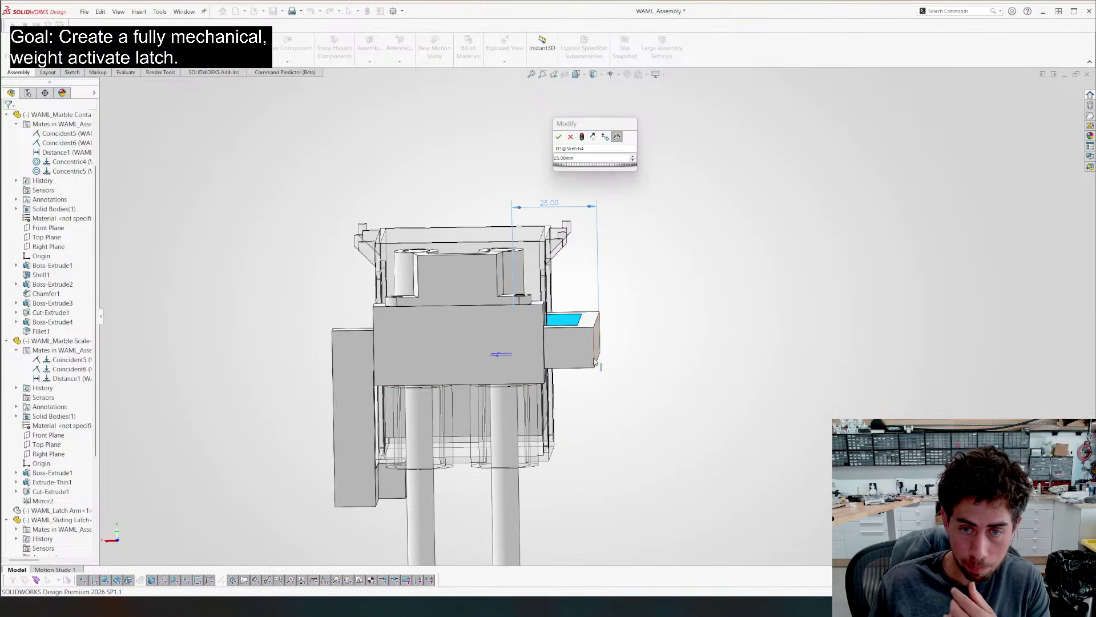
pyautogui.moveTo(172, 354); pyautogui.dragTo(354, 405, button='middle')
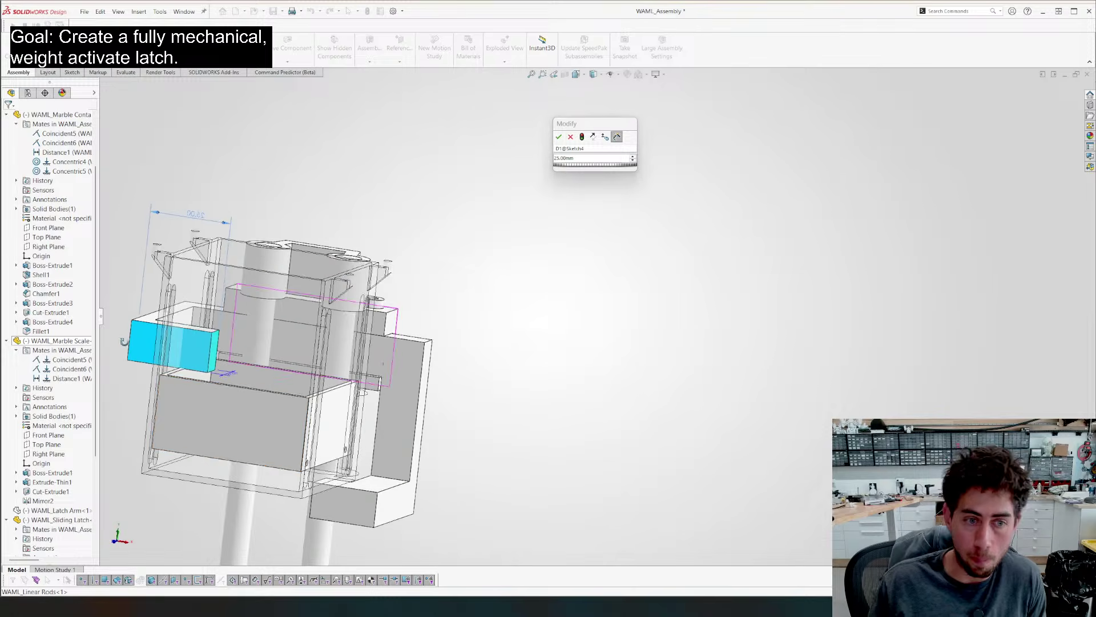
pyautogui.click(246, 440)
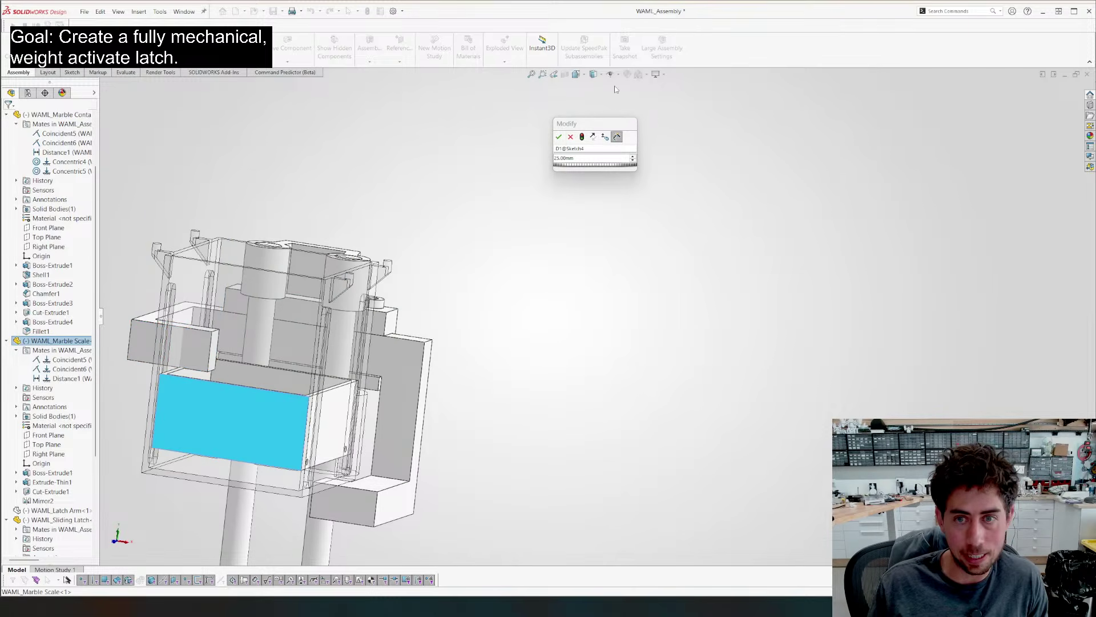
pyautogui.click(571, 138)
# Shorten the sliding latch's hook-tip block above the marble scale to 18 mm
pyautogui.click(432, 416)
pyautogui.hotkey('ctrl', '1')
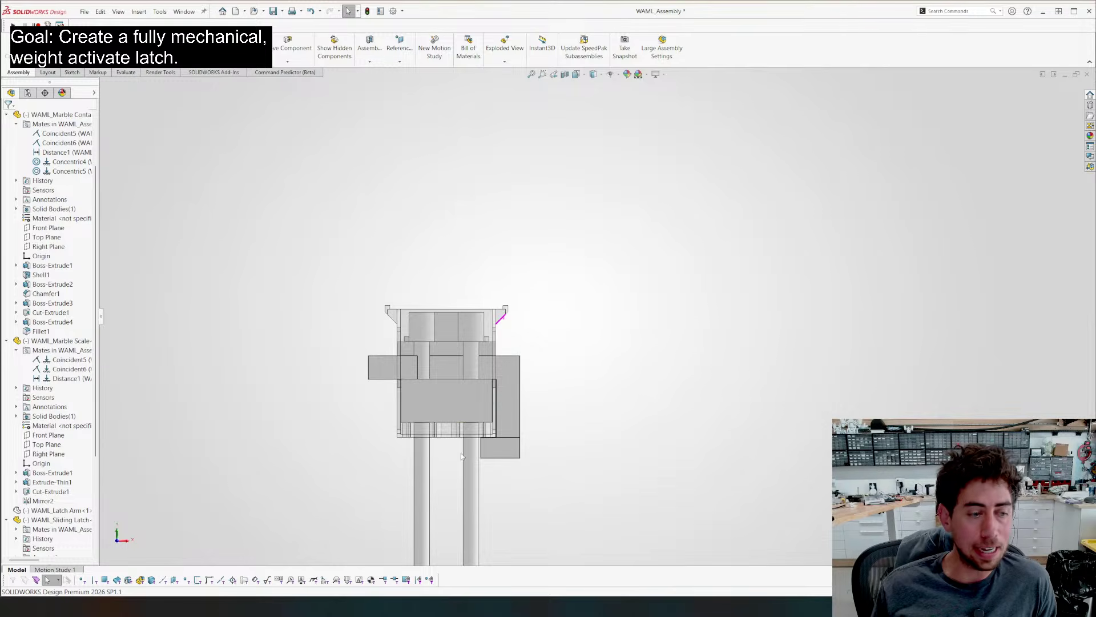
pyautogui.scroll(-4, 451, 454)
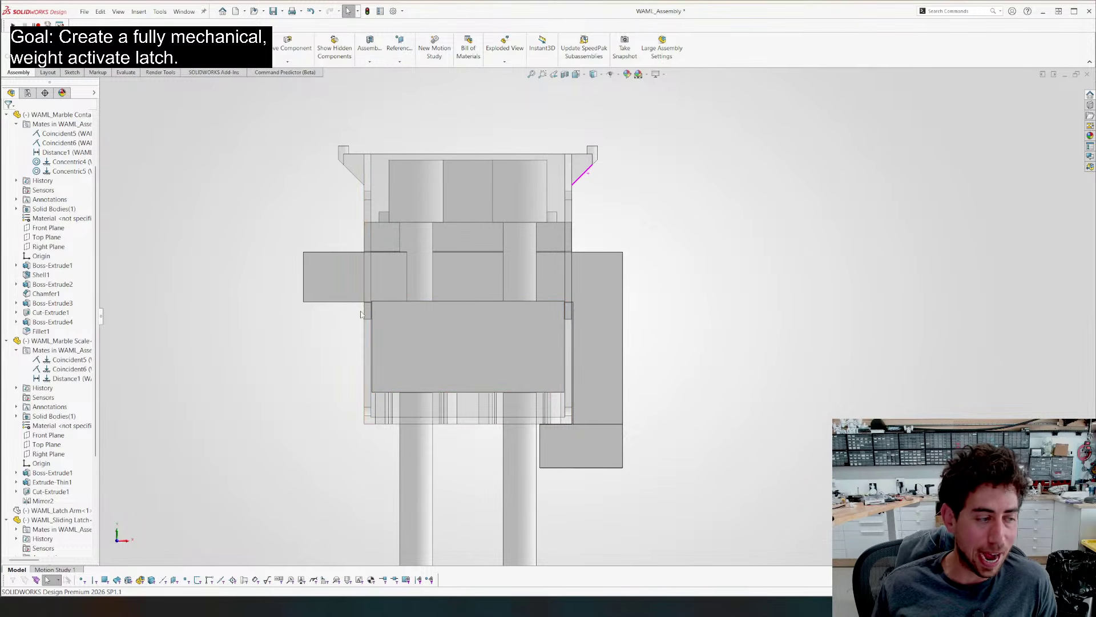
pyautogui.hotkey('ctrl', '7')
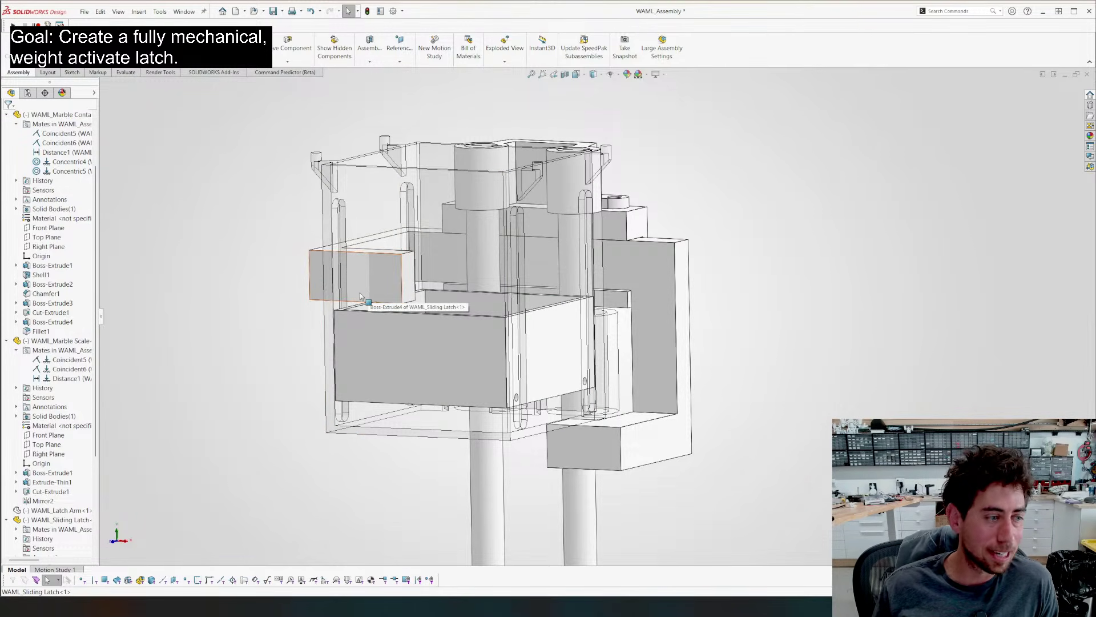
pyautogui.doubleClick(408, 282)
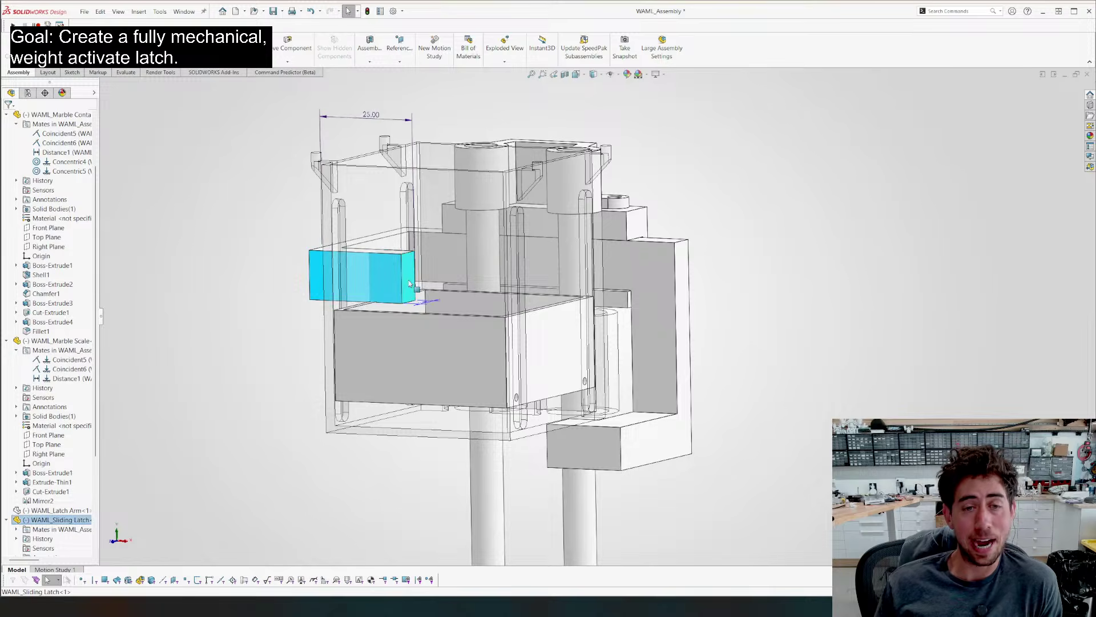
pyautogui.doubleClick(342, 120)
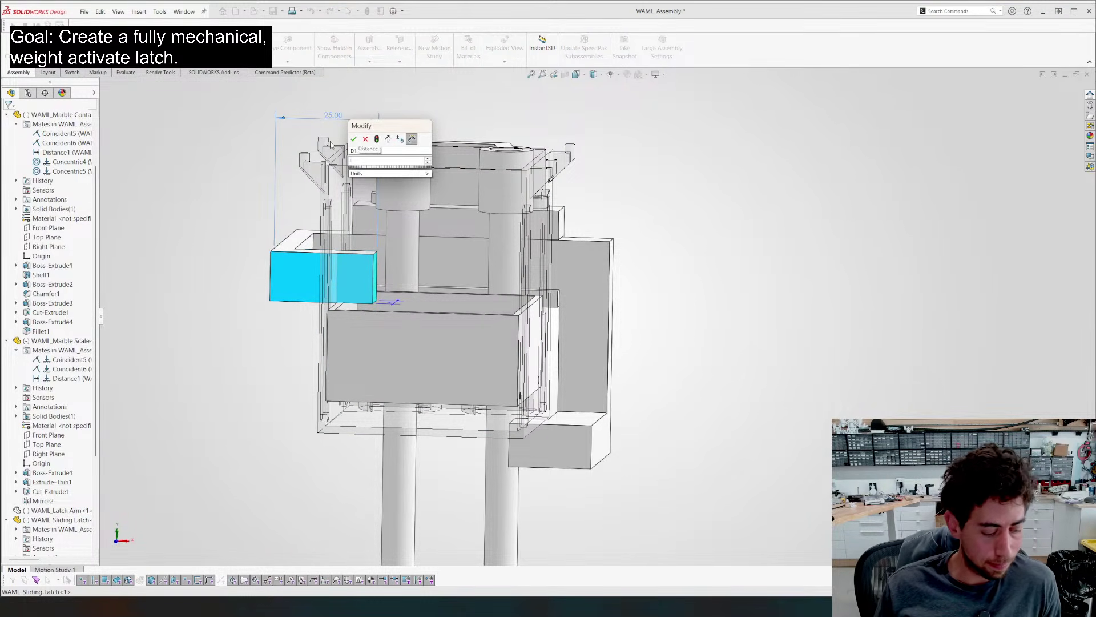
pyautogui.press('Return')
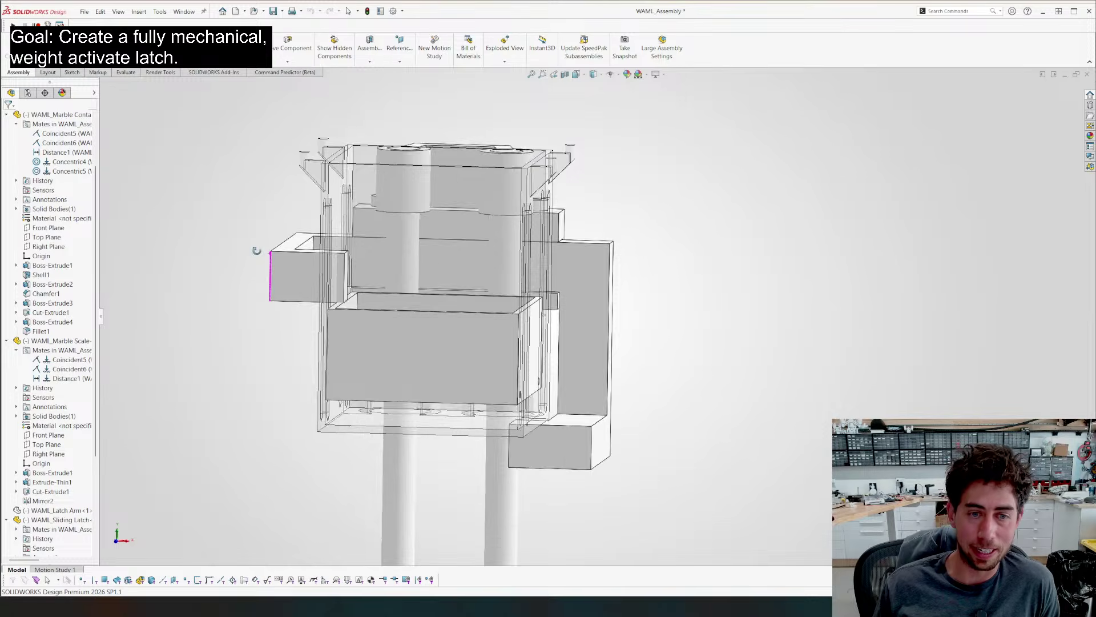
# Set the length of the sliding latch's hook-tip block to 16 mm
pyautogui.moveTo(256, 250)
pyautogui.mouseDown(button='middle')
pyautogui.moveTo(279, 265)
pyautogui.moveTo(264, 267)
pyautogui.mouseUp(button='middle')
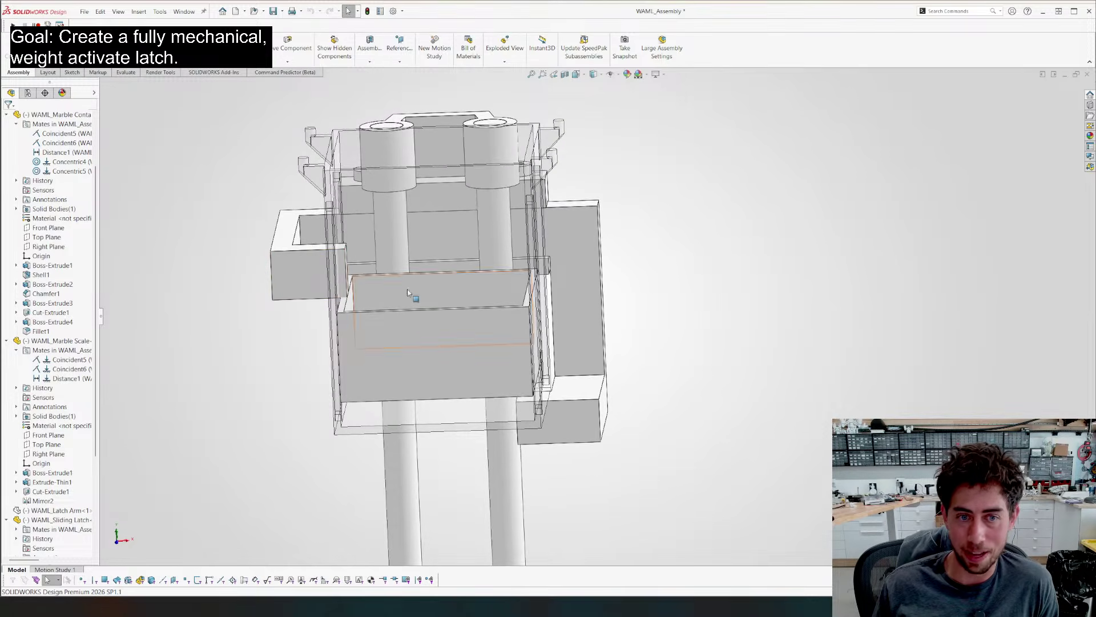
pyautogui.moveTo(351, 263); pyautogui.dragTo(308, 286, button='middle')
pyautogui.doubleClick(300, 283)
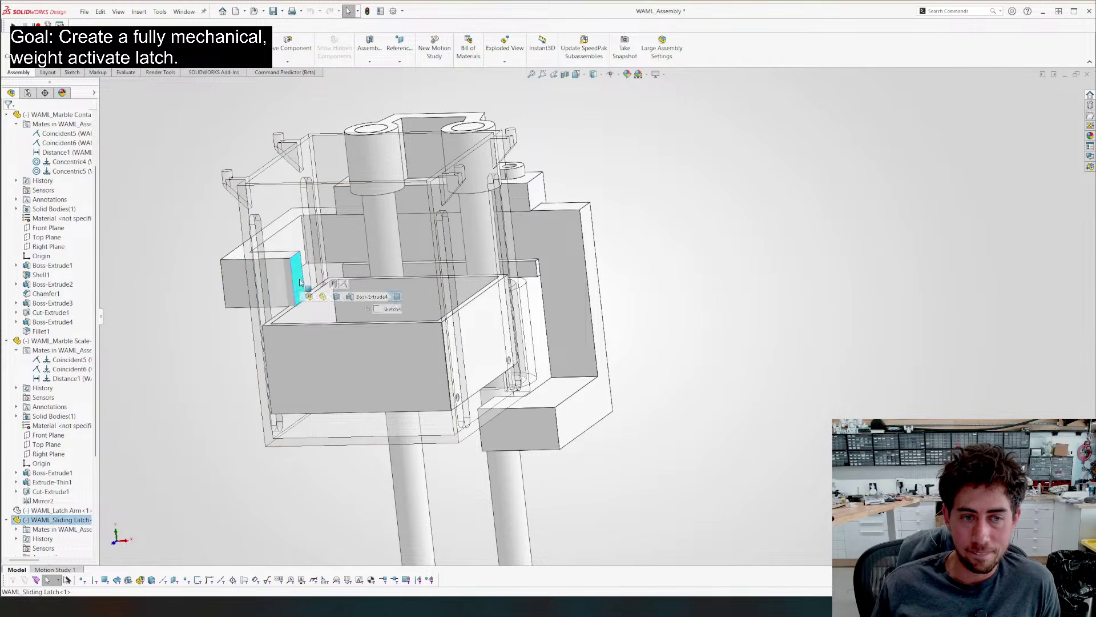
pyautogui.doubleClick(255, 128)
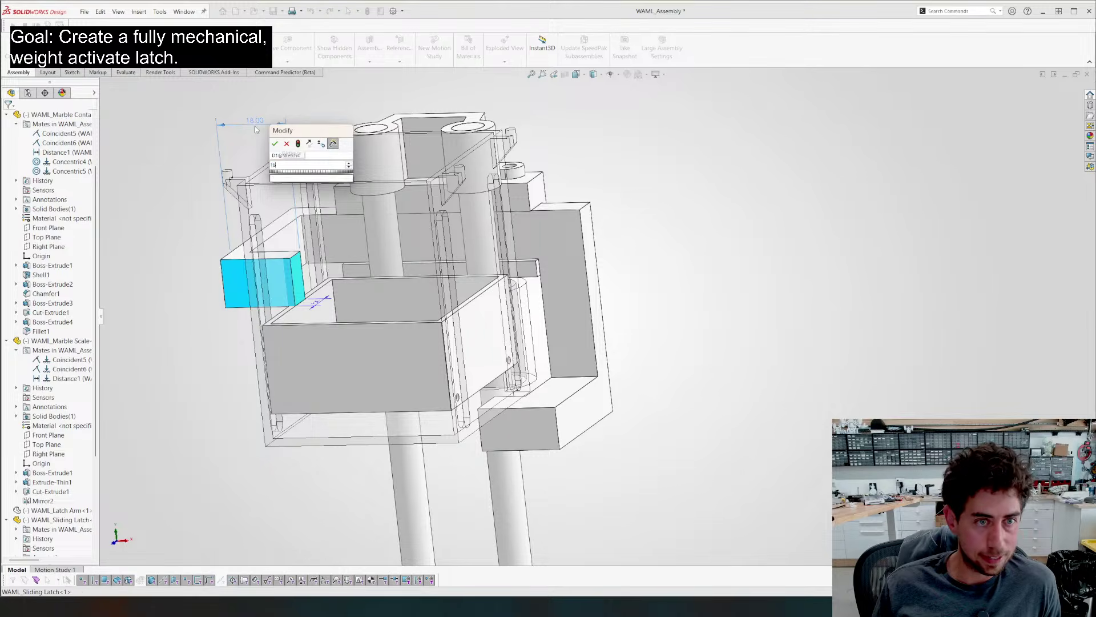
pyautogui.press('Escape')
# Set the Distance1 mate between the marble scale and the marble container's floor to 25 mm
pyautogui.moveTo(203, 304); pyautogui.dragTo(367, 346, button='middle')
pyautogui.click(366, 346)
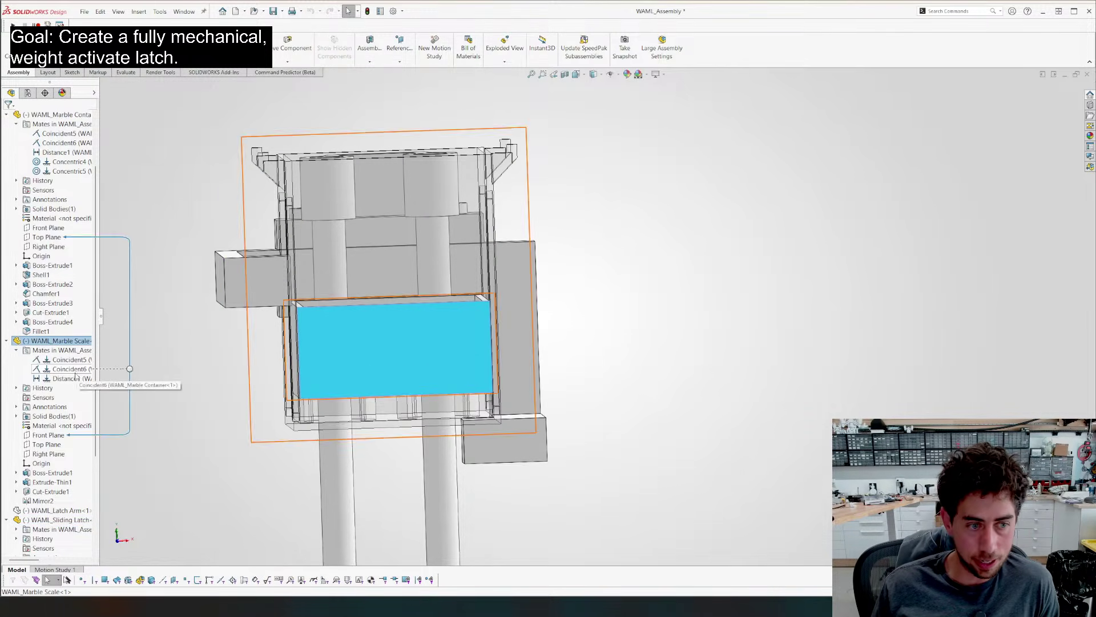
pyautogui.click(71, 379)
pyautogui.doubleClick(395, 398)
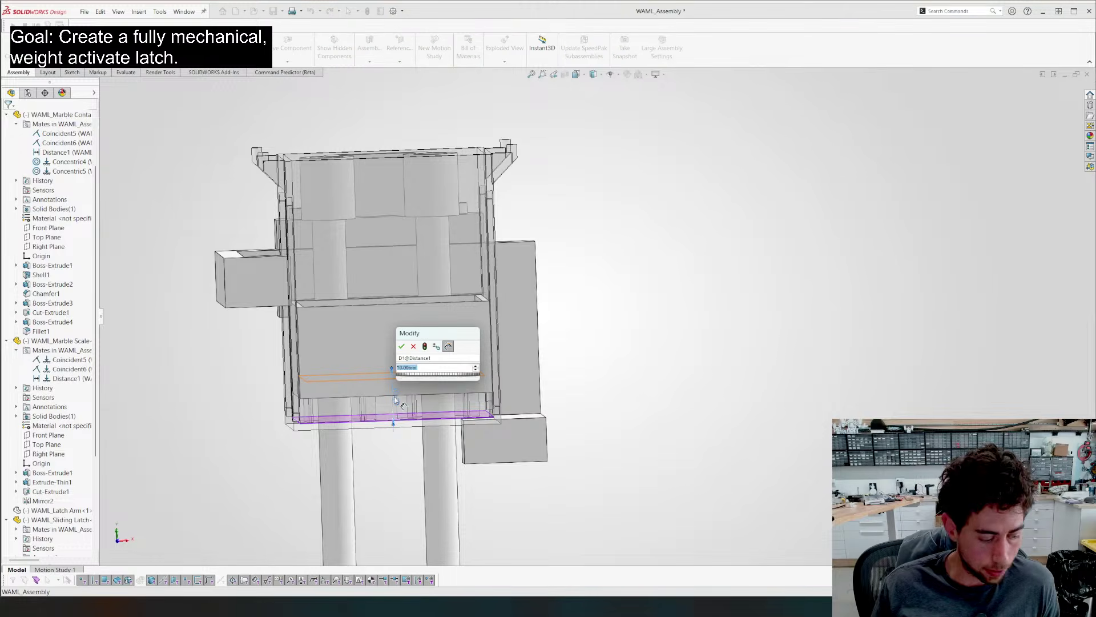
pyautogui.write('25')
pyautogui.press('Return')
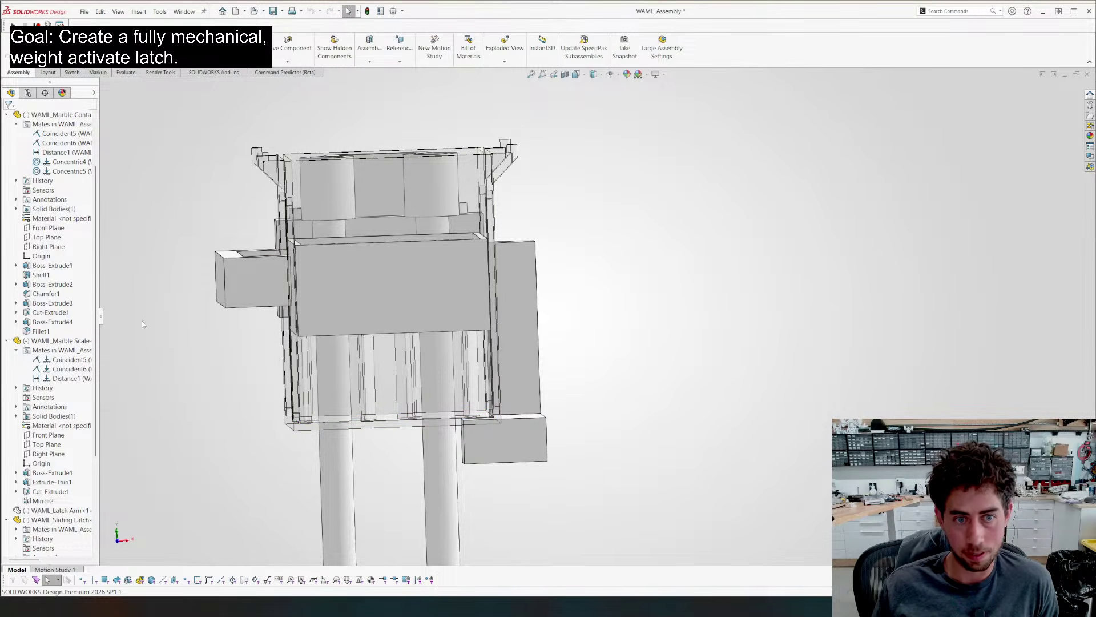
# Suppress the marble scale's Distance1 mate and lower the scale inside the container until it sits below the hook-tip block
pyautogui.moveTo(151, 262); pyautogui.dragTo(149, 265, button='middle')
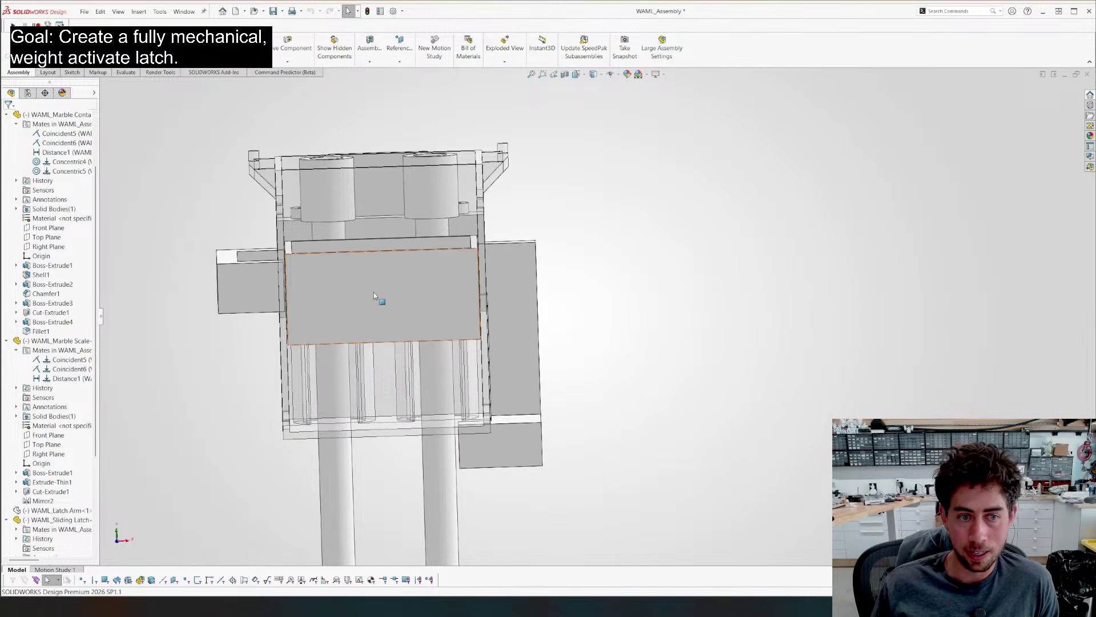
pyautogui.click(76, 378)
pyautogui.click(96, 350)
pyautogui.moveTo(372, 313); pyautogui.dragTo(373, 378)
# Slide the latch away from the container, lower the marble scale slightly, and inspect the clearance beneath the hook-tip block
pyautogui.moveTo(202, 364); pyautogui.dragTo(237, 299, button='middle')
pyautogui.click(242, 293)
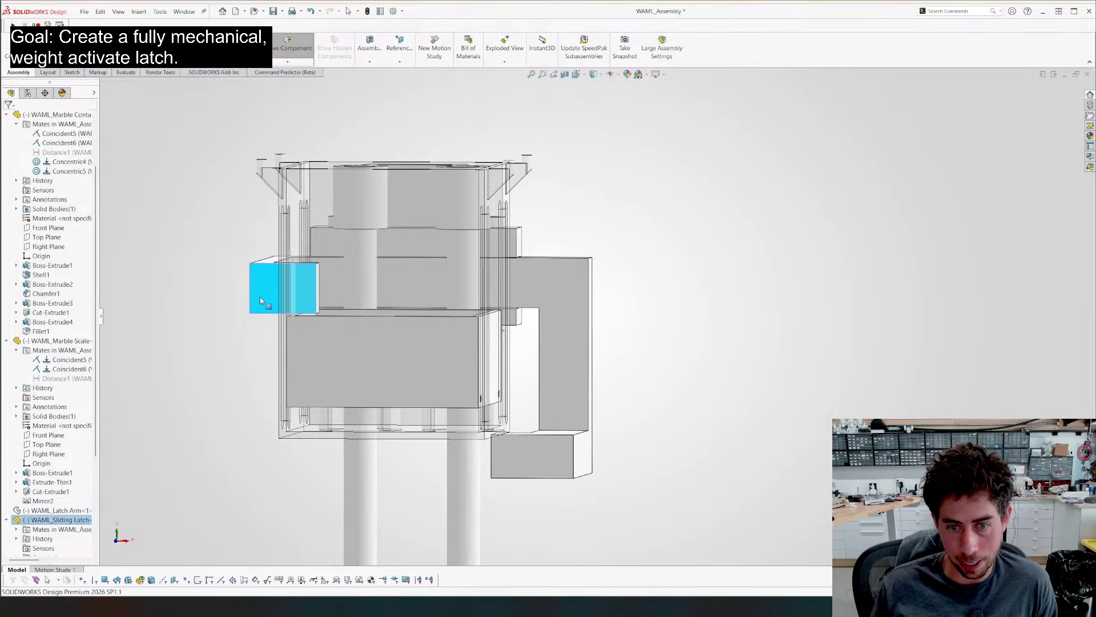
pyautogui.moveTo(260, 301); pyautogui.dragTo(276, 303)
pyautogui.moveTo(276, 303); pyautogui.dragTo(211, 279, button='middle')
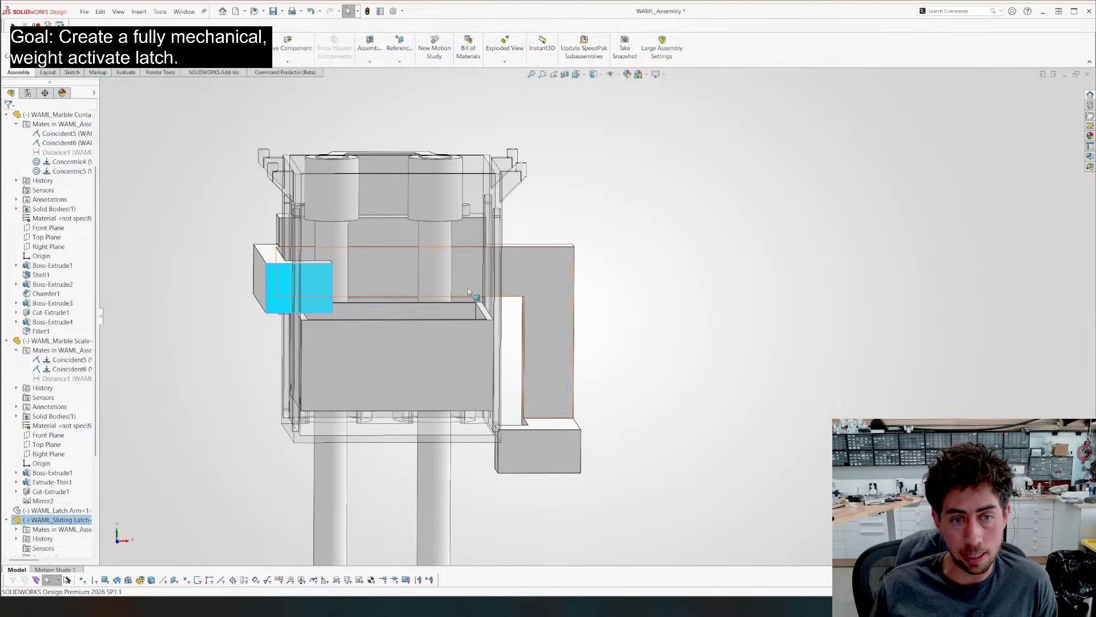
pyautogui.moveTo(489, 353); pyautogui.dragTo(439, 365, button='middle')
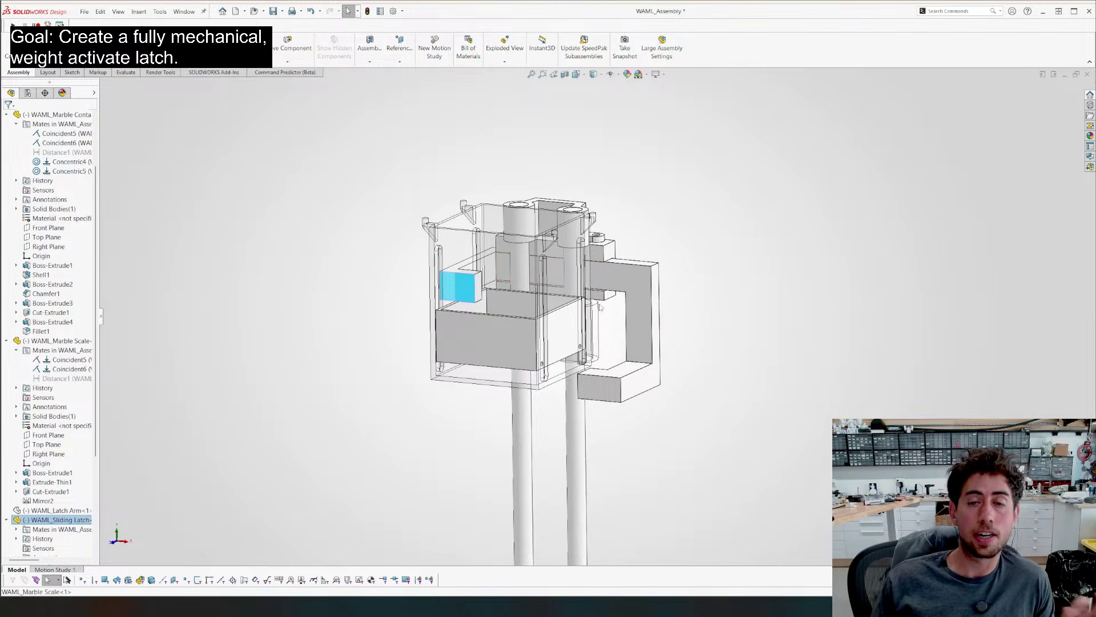
pyautogui.moveTo(610, 330); pyautogui.dragTo(534, 353, button='middle')
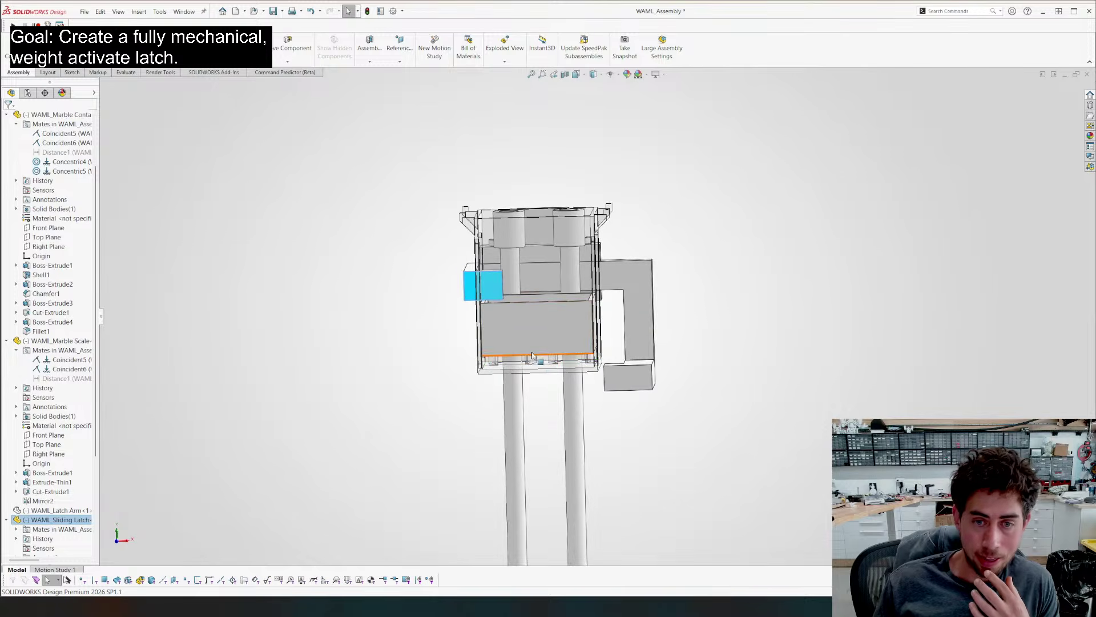
pyautogui.moveTo(536, 324)
pyautogui.mouseDown()
pyautogui.moveTo(536, 340)
pyautogui.moveTo(544, 326)
pyautogui.mouseUp()
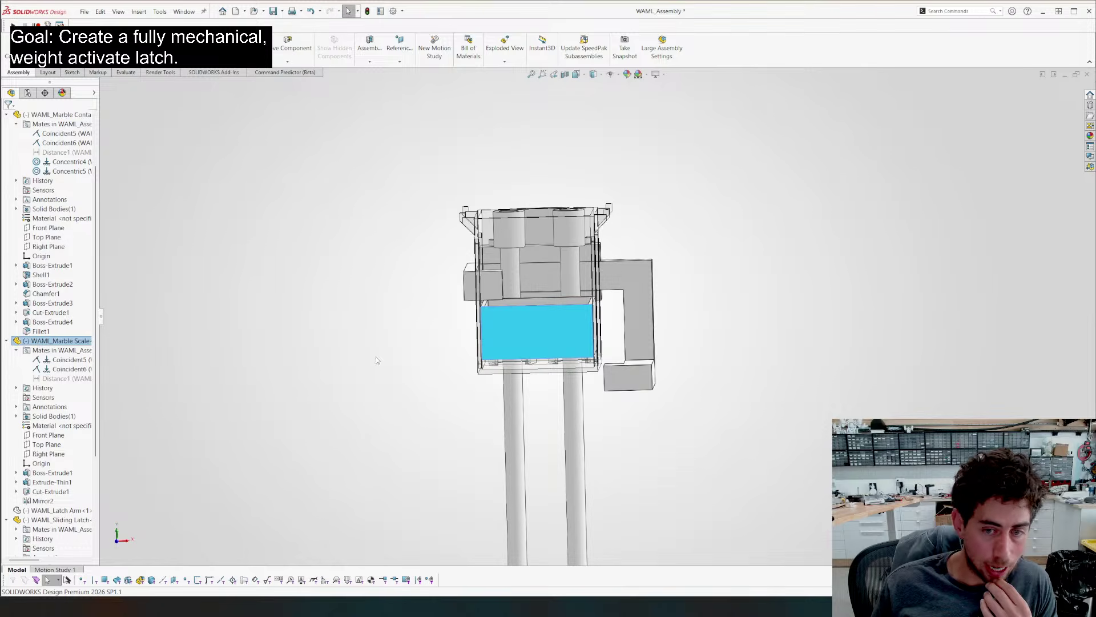
pyautogui.moveTo(451, 347)
pyautogui.mouseDown(button='middle')
pyautogui.moveTo(440, 331)
pyautogui.moveTo(439, 347)
pyautogui.moveTo(451, 345)
pyautogui.mouseUp(button='middle')
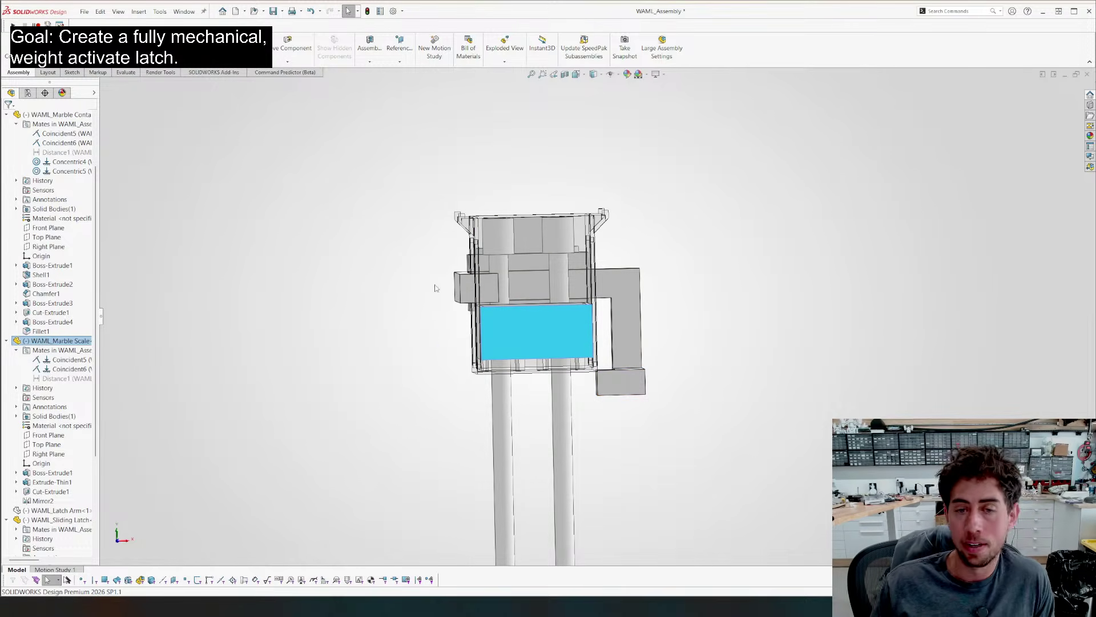
# Slide the latch sideways in the front view until its vertical arm sits close against the marble container
pyautogui.hotkey('ctrl', '1')
pyautogui.scroll(-3, 654, 159)
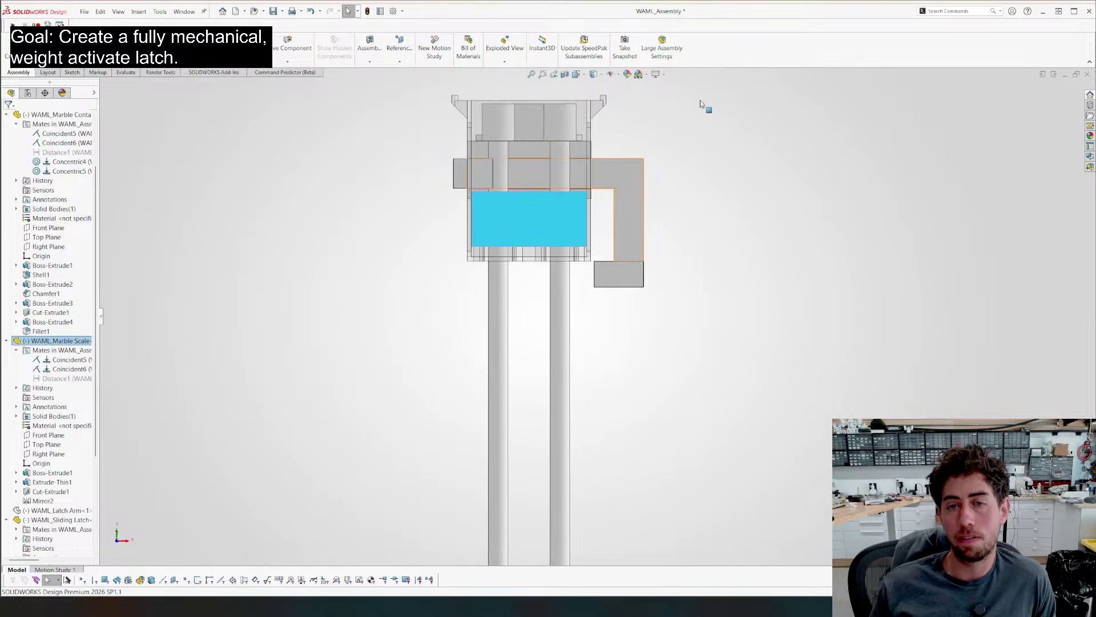
pyautogui.click(704, 103)
pyautogui.scroll(-2, 592, 186)
pyautogui.click(646, 232)
pyautogui.scroll(-2, 646, 232)
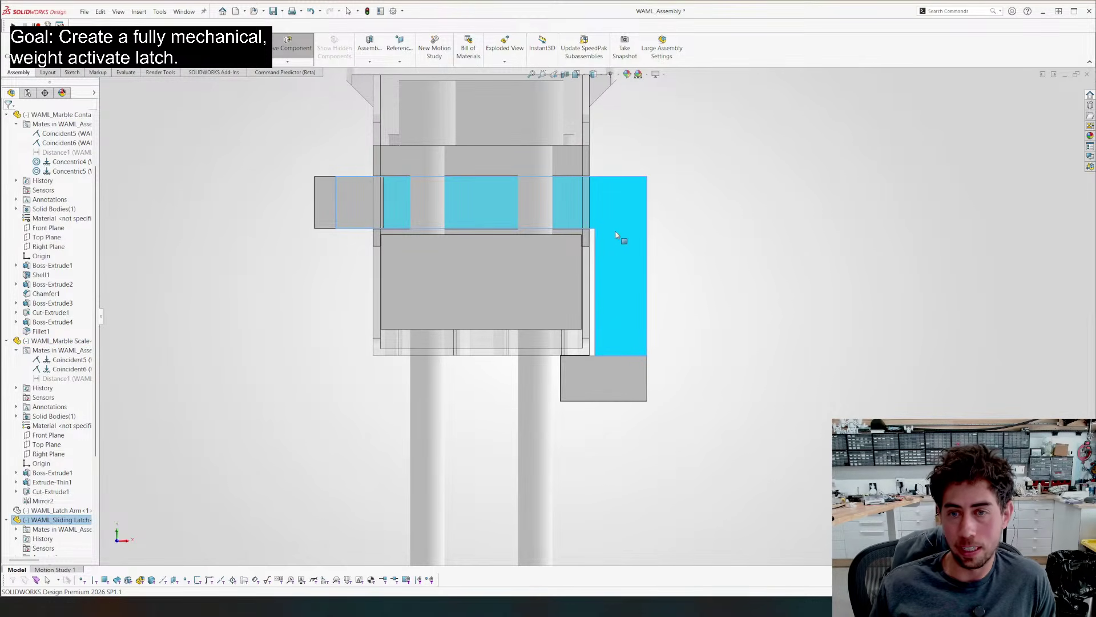
pyautogui.click(778, 262)
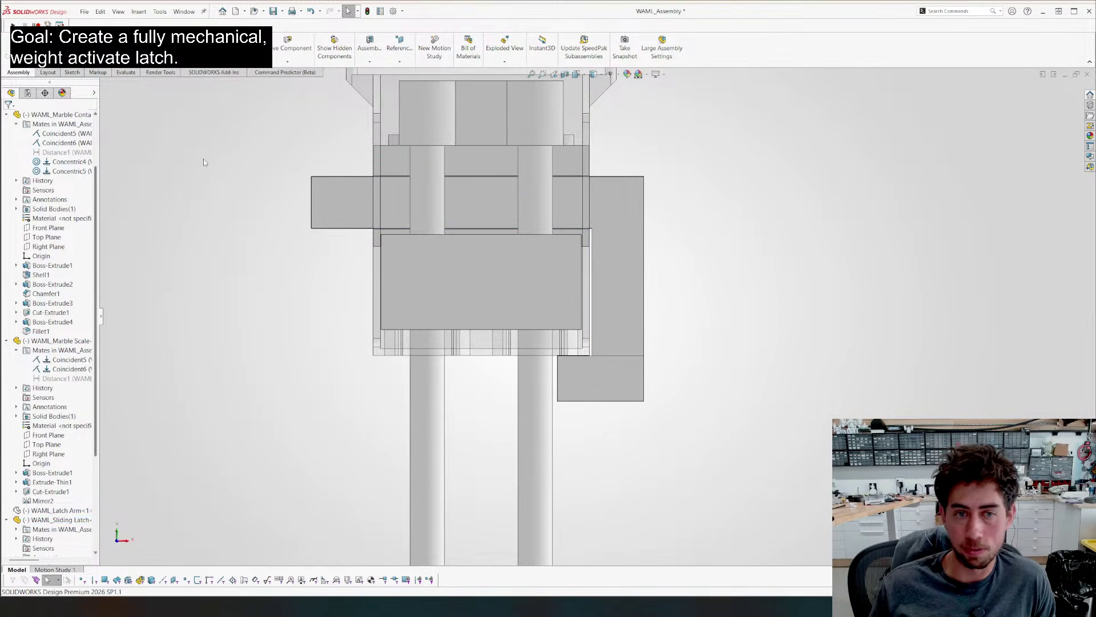
# Edit the marble container part within the assembly and start a sketch on its side face beside the latch hook
pyautogui.moveTo(204, 164); pyautogui.dragTo(343, 160, button='middle')
pyautogui.moveTo(505, 253); pyautogui.dragTo(500, 208, button='middle')
pyautogui.scroll(3, 473, 162)
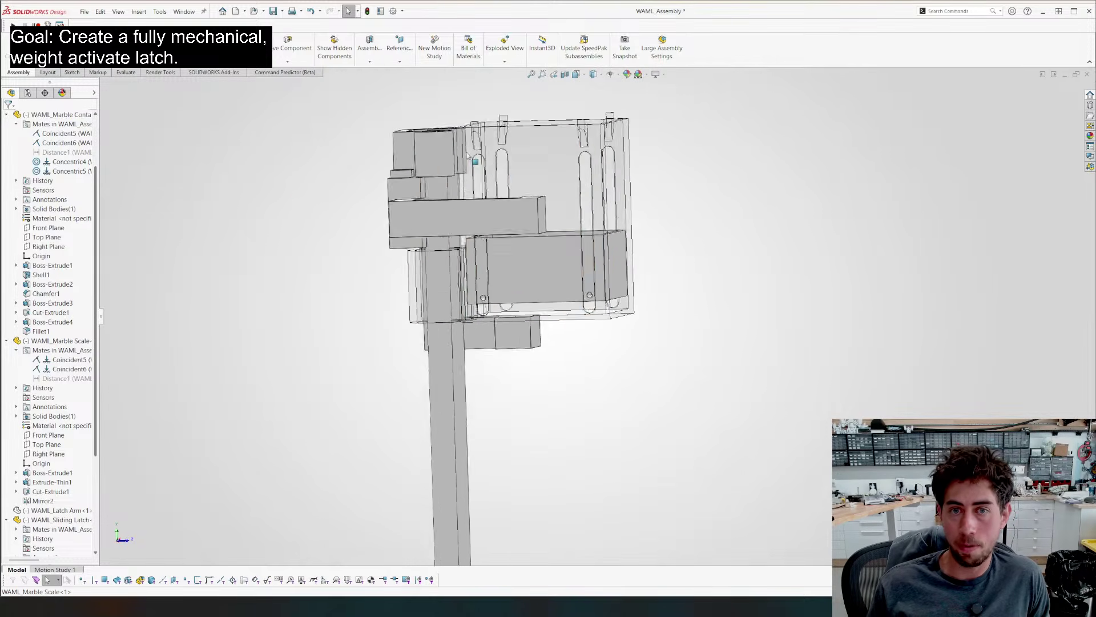
pyautogui.rightClick(535, 186)
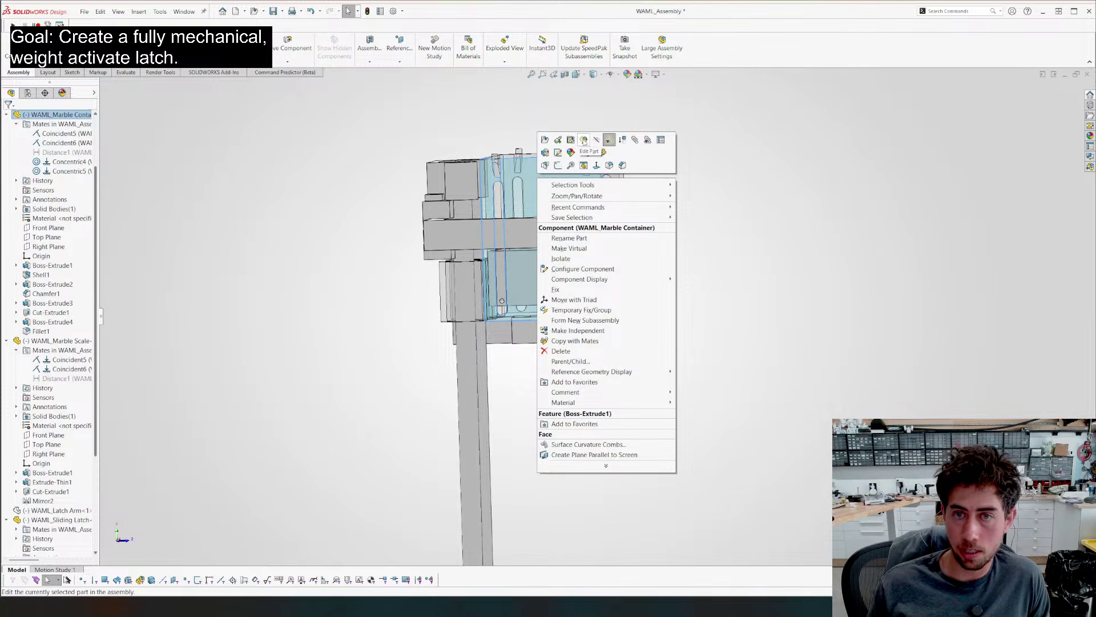
pyautogui.click(584, 145)
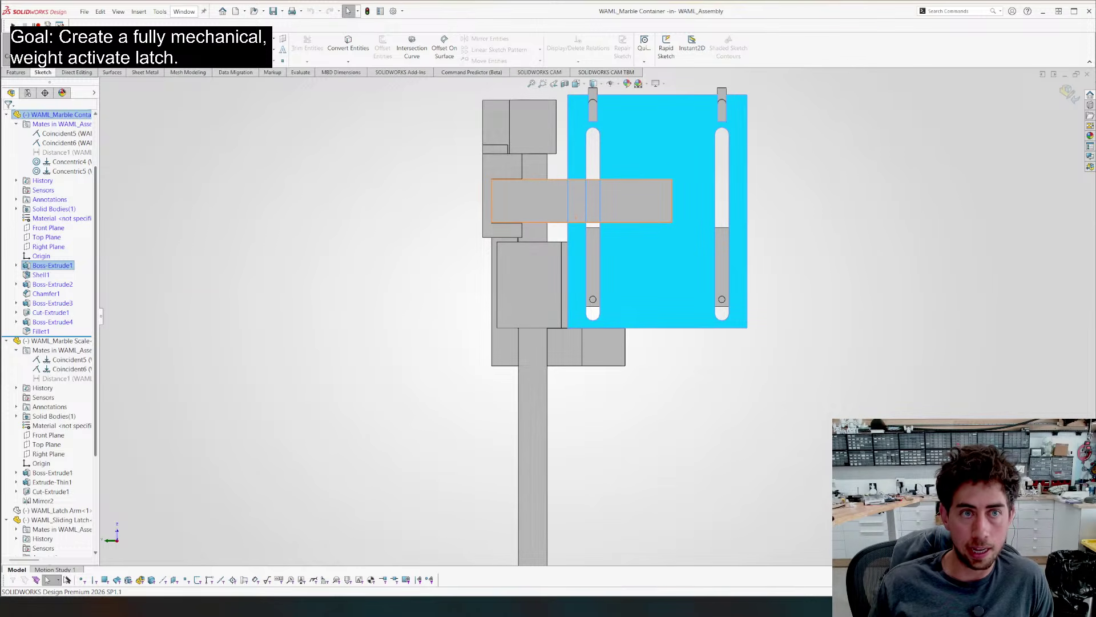
pyautogui.click(226, 61)
pyautogui.scroll(3, 667, 137)
pyautogui.scroll(-4, 664, 139)
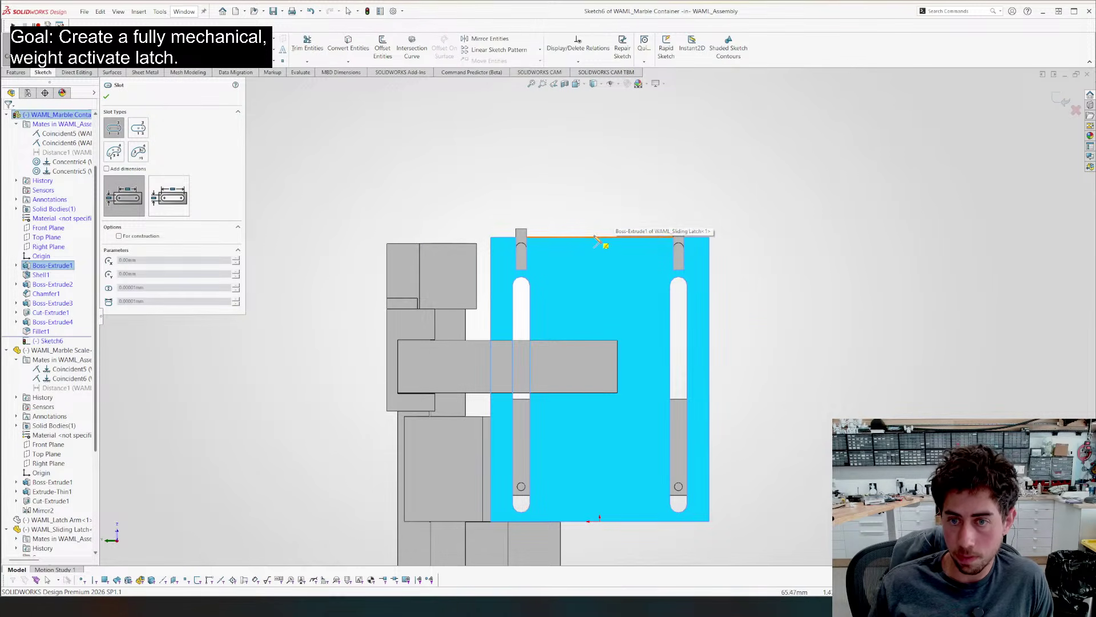
# Sketch a corner rectangle about 37 mm tall and 13 mm wide from the container's upper edge to below the hook's end
pyautogui.click(226, 39)
pyautogui.click(225, 49)
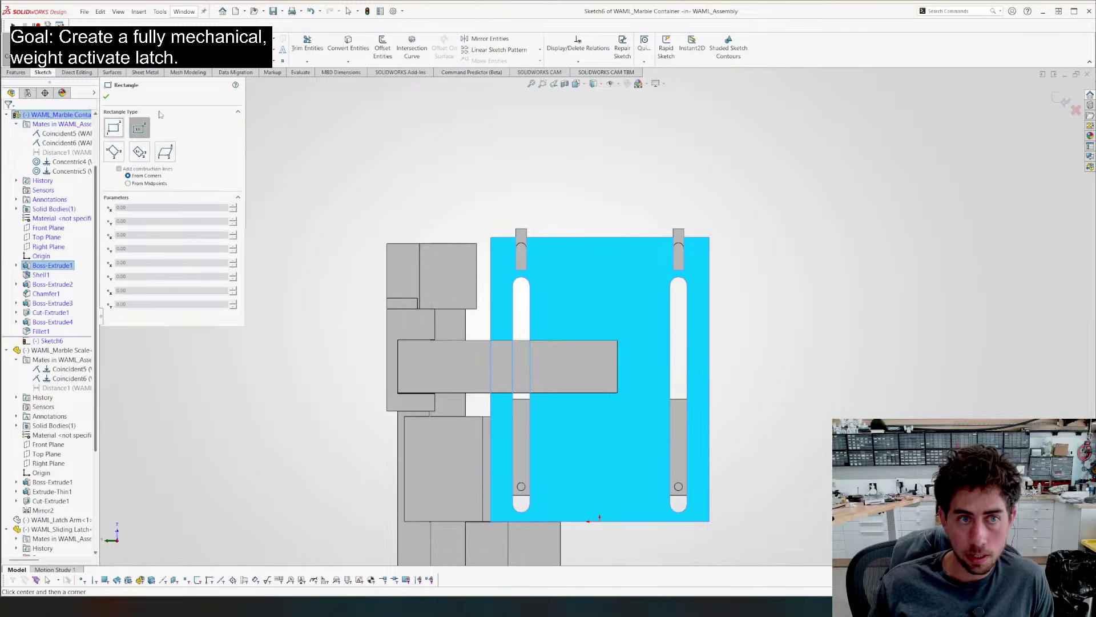
pyautogui.click(114, 128)
pyautogui.click(566, 237)
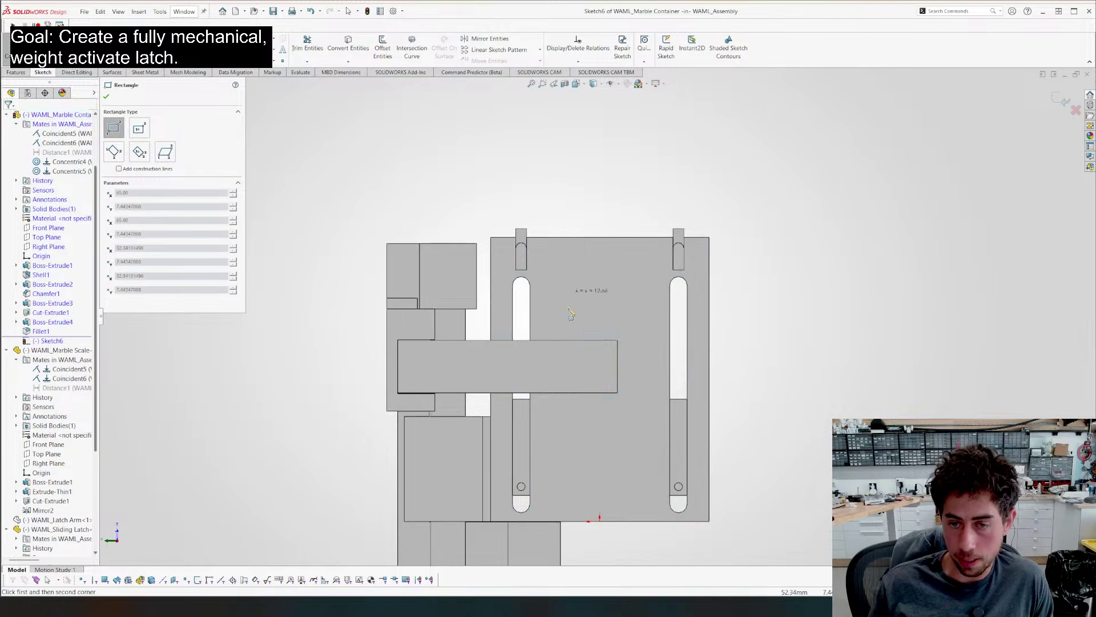
pyautogui.click(624, 399)
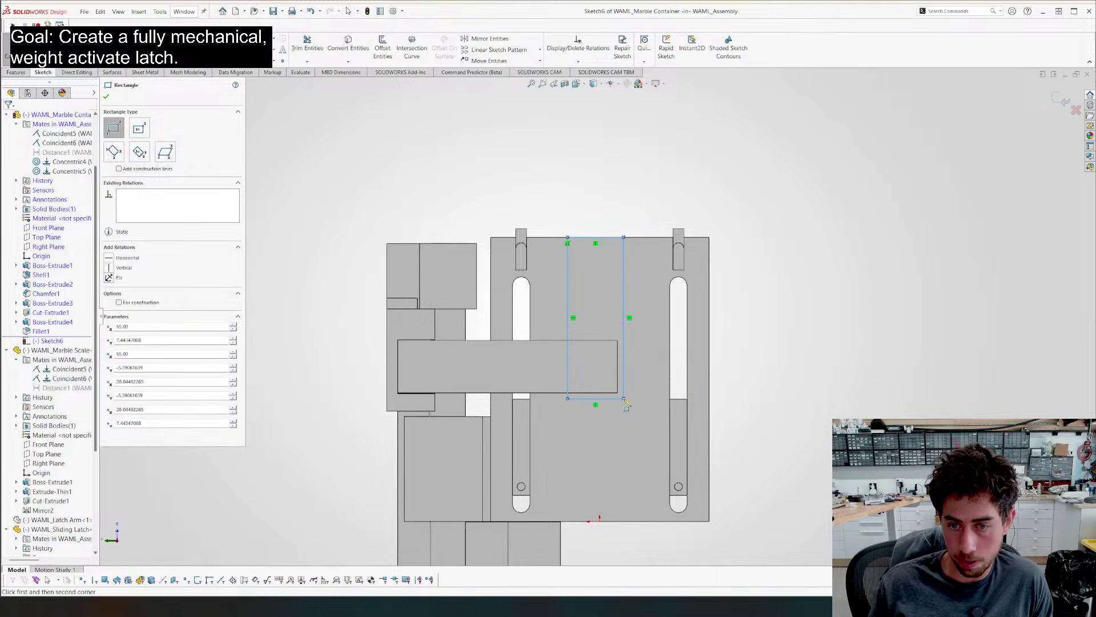
# Dimension the width of the sketched rectangle on the marble container's side face and set it to 8 mm
pyautogui.moveTo(598, 365); pyautogui.dragTo(588, 321, button='right')
pyautogui.click(608, 297)
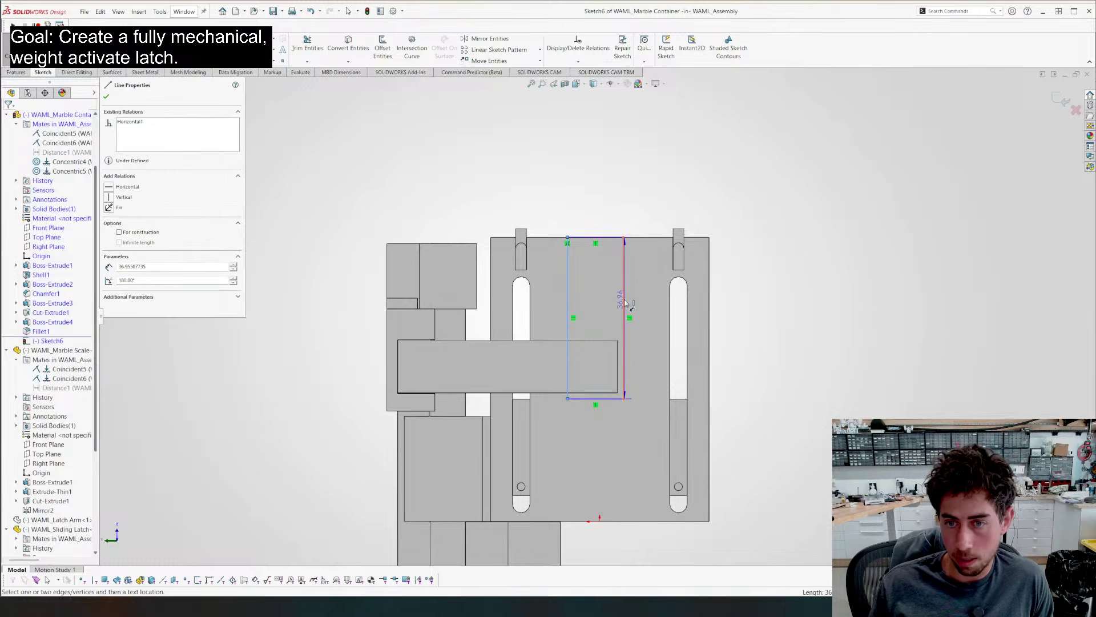
pyautogui.click(635, 181)
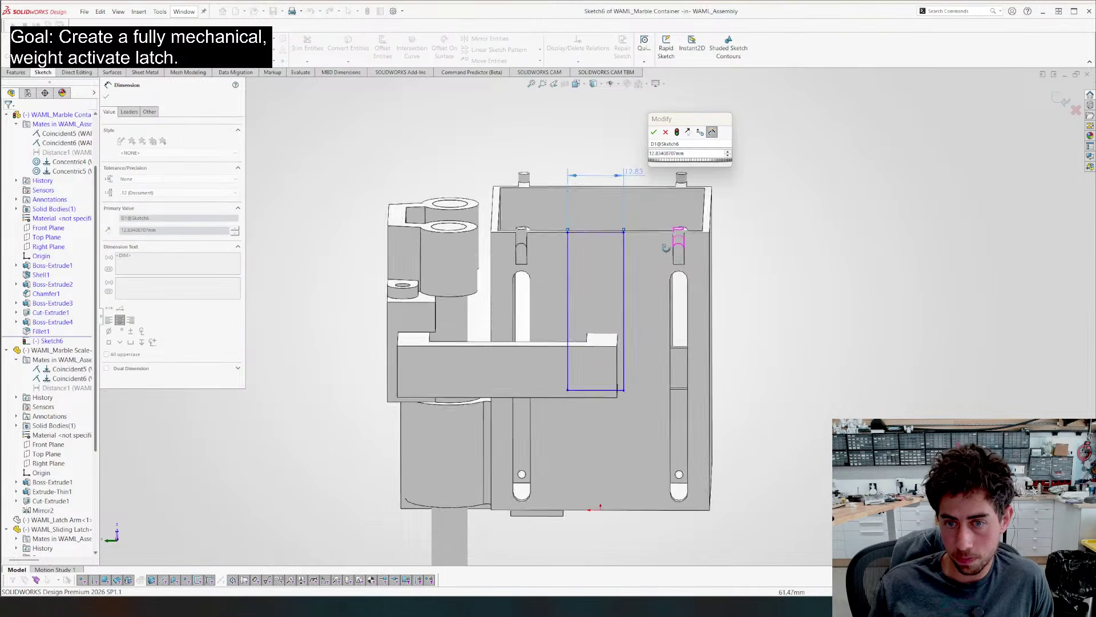
pyautogui.doubleClick(691, 156)
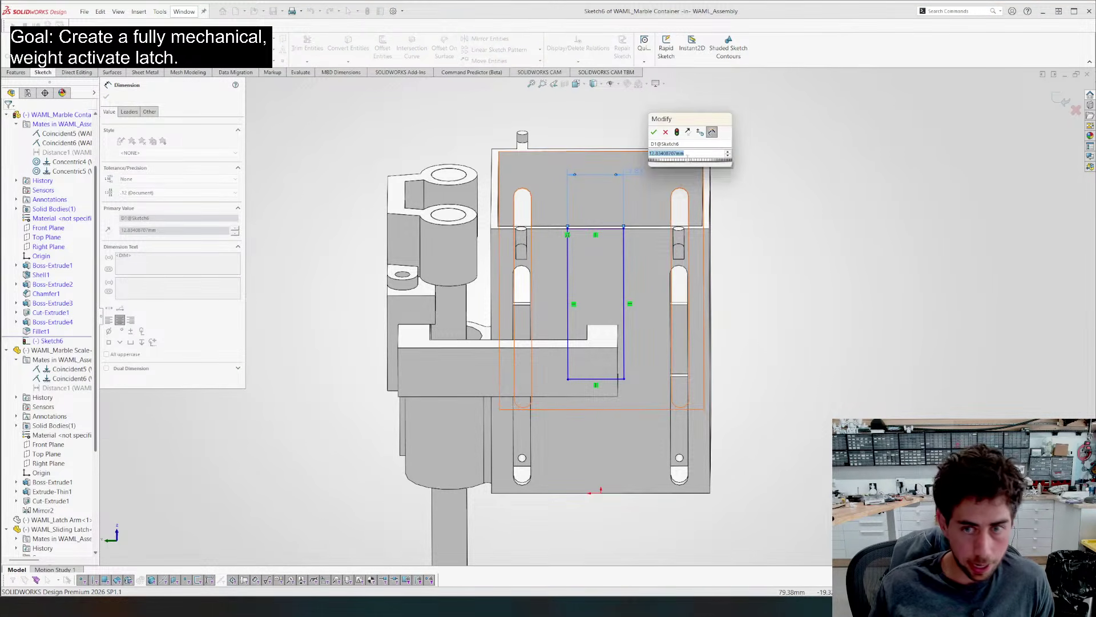
pyautogui.write('8')
pyautogui.press('Return')
pyautogui.press('Escape')
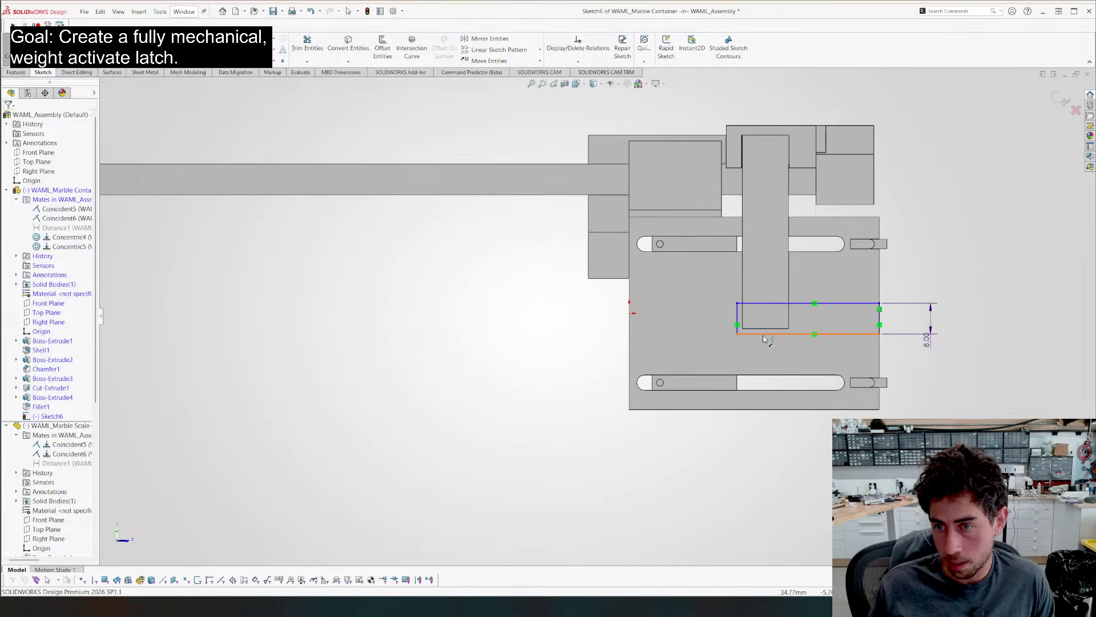
pyautogui.click(764, 338)
pyautogui.press('Escape')
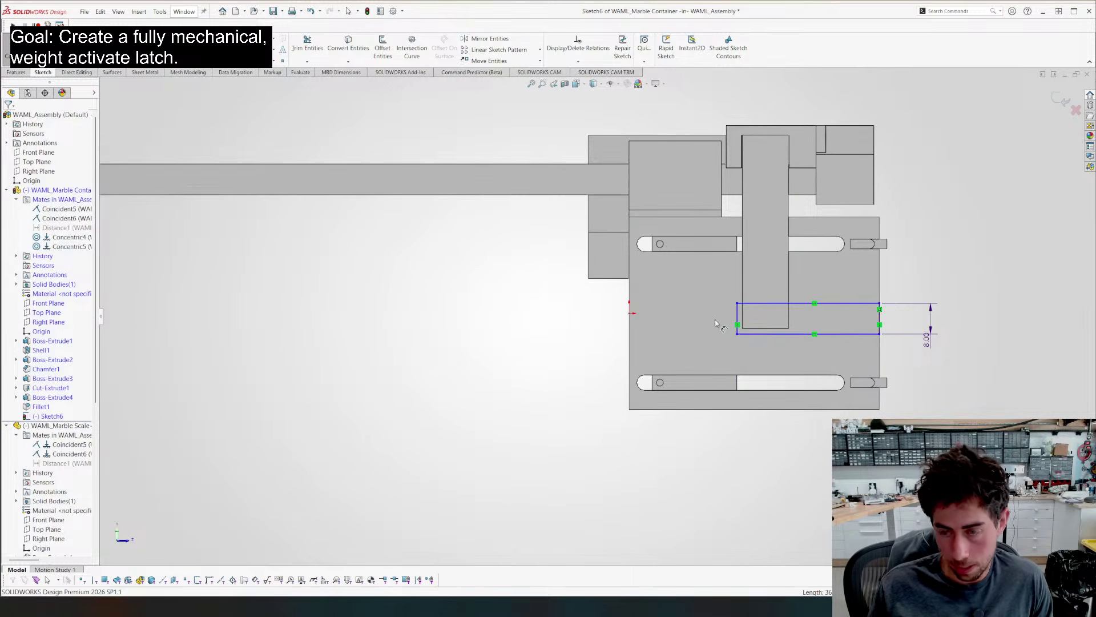
# Draw a construction line from the sketch origin to the midpoint of the rectangle's lower edge and constrain it square to centre the rectangle
pyautogui.scroll(2, 715, 323)
pyautogui.press('l')
pyautogui.click(607, 312)
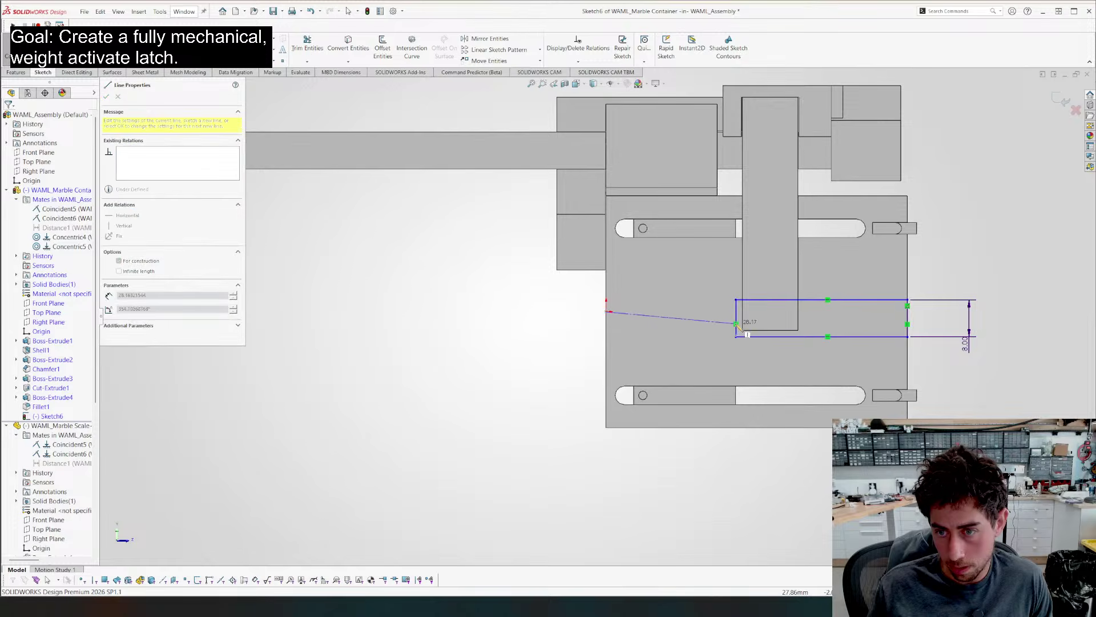
pyautogui.click(738, 318)
pyautogui.press('Escape')
pyautogui.click(671, 311)
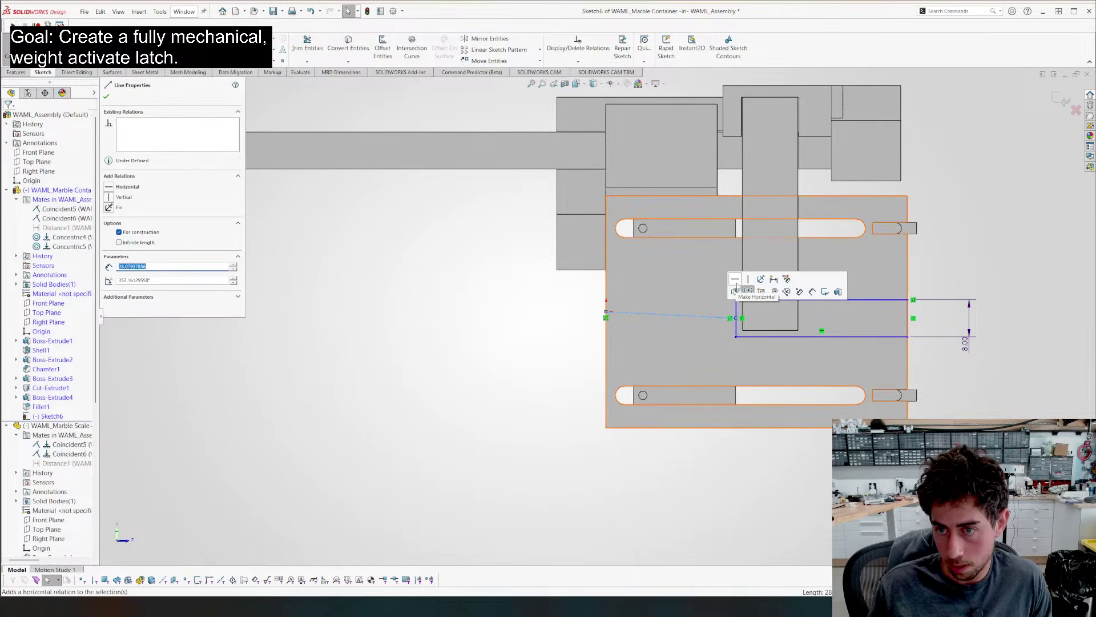
# Dimension the rectangle's long direction from the container's upper edge and set it to 36 mm
pyautogui.press('d')
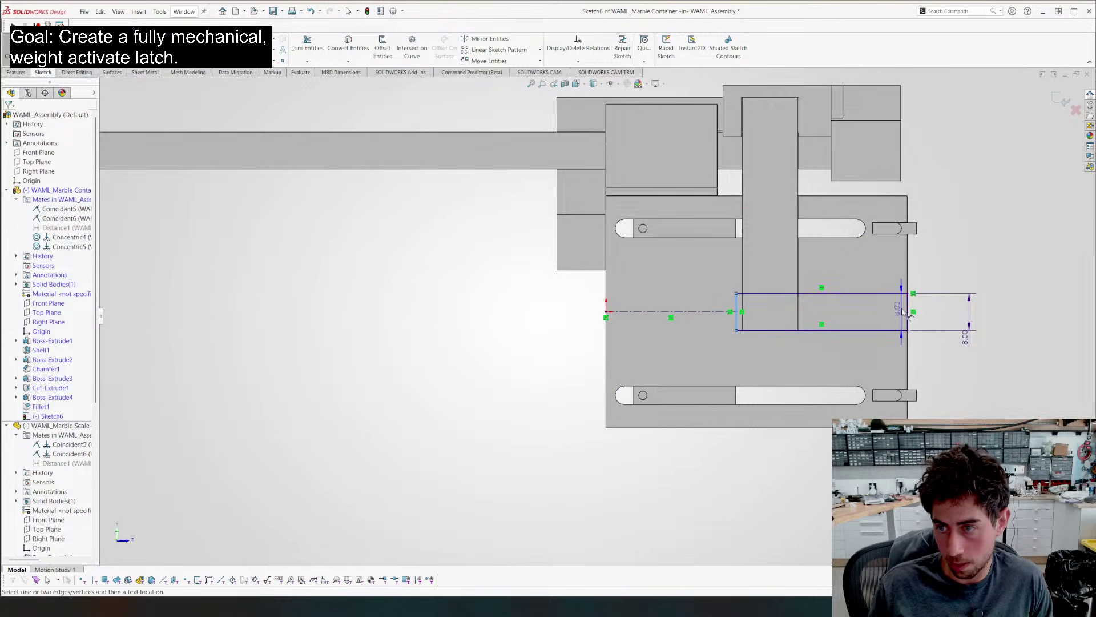
pyautogui.click(907, 312)
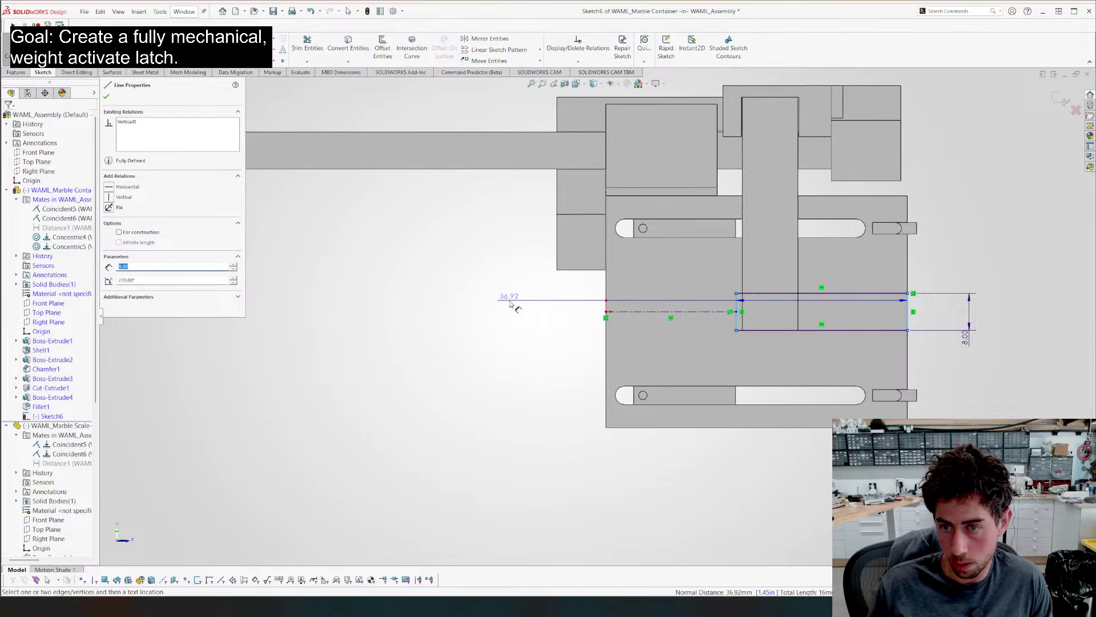
pyautogui.click(510, 303)
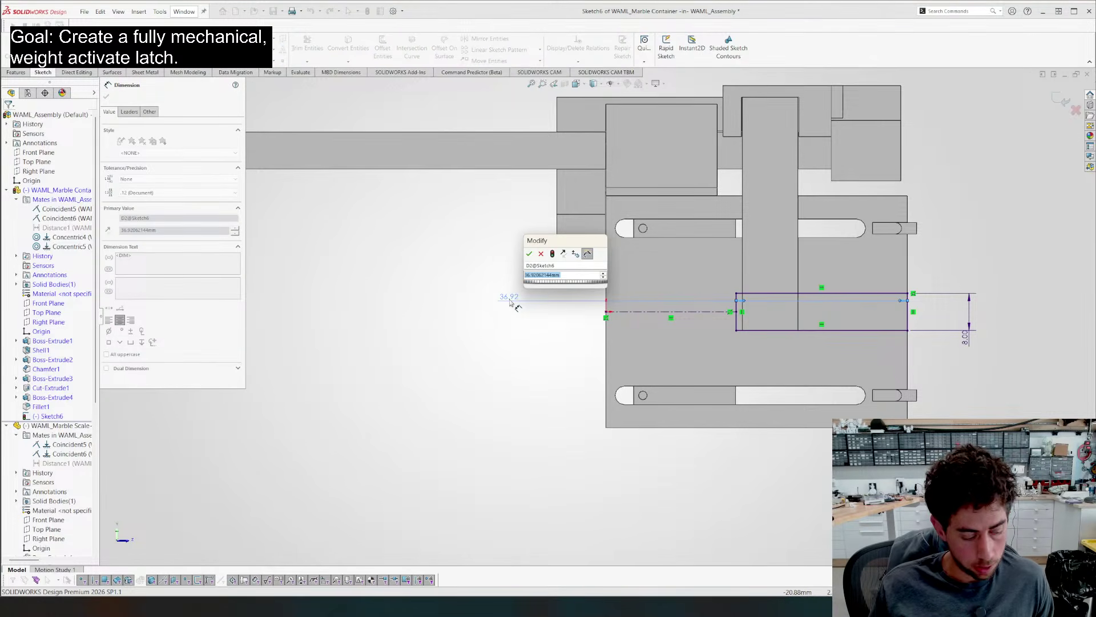
pyautogui.write('36')
pyautogui.press('Return')
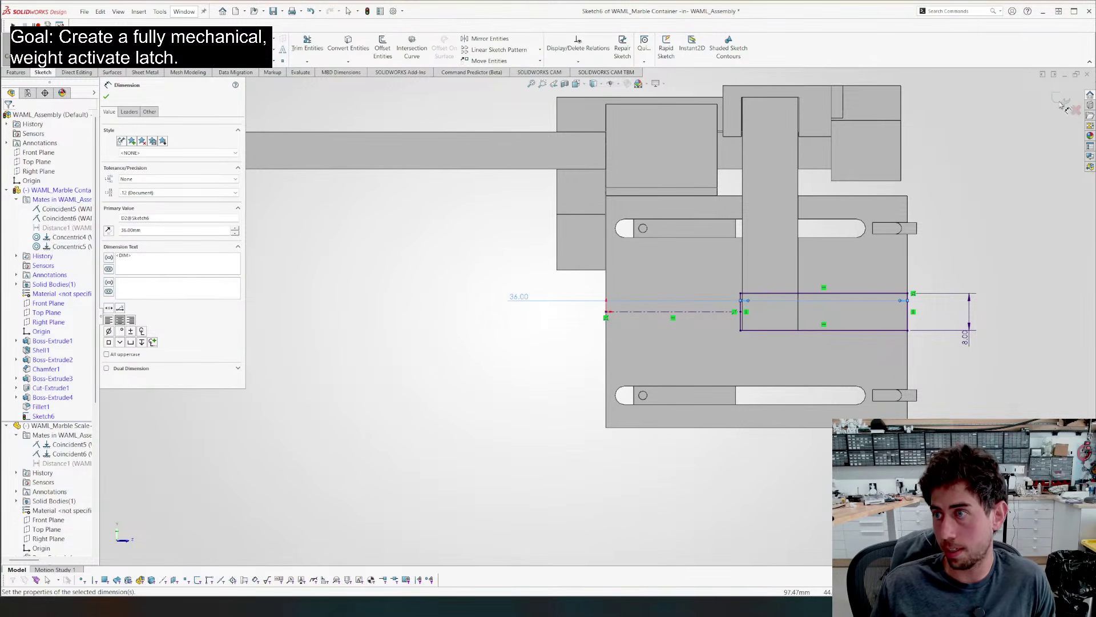
# Cut-extrude the rectangle with Up To Surface to the container wall's inner face, and return to the assembly
pyautogui.scroll(1, 972, 215)
pyautogui.moveTo(973, 220); pyautogui.dragTo(986, 332, button='right')
pyautogui.moveTo(986, 332); pyautogui.dragTo(835, 334, button='middle')
pyautogui.click(165, 150)
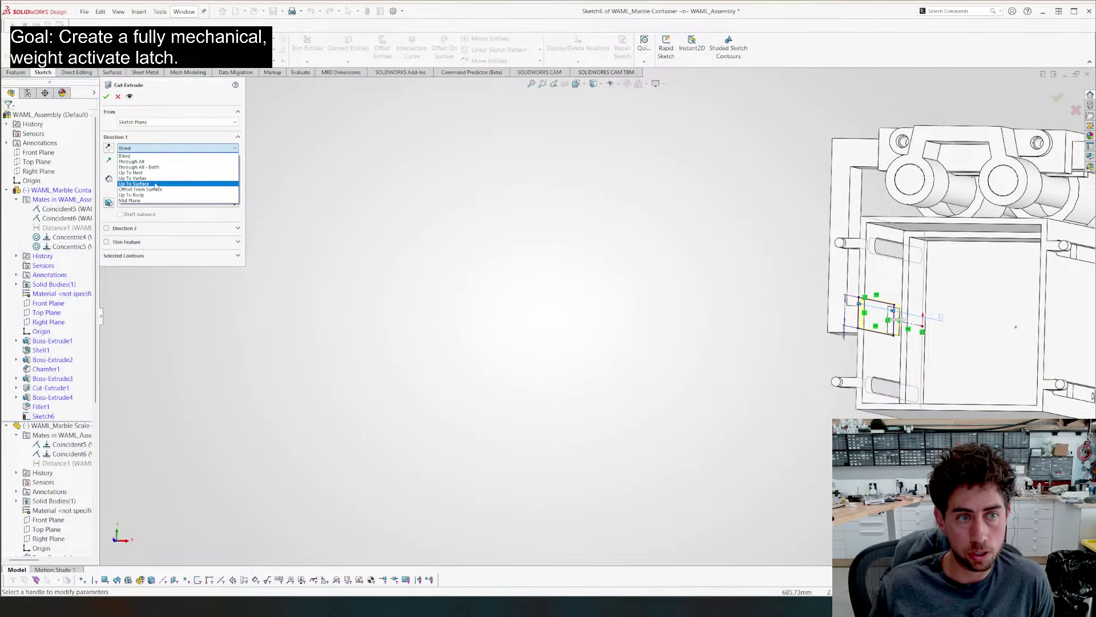
pyautogui.click(133, 184)
pyautogui.click(885, 280)
pyautogui.press('Return')
pyautogui.scroll(3, 627, 343)
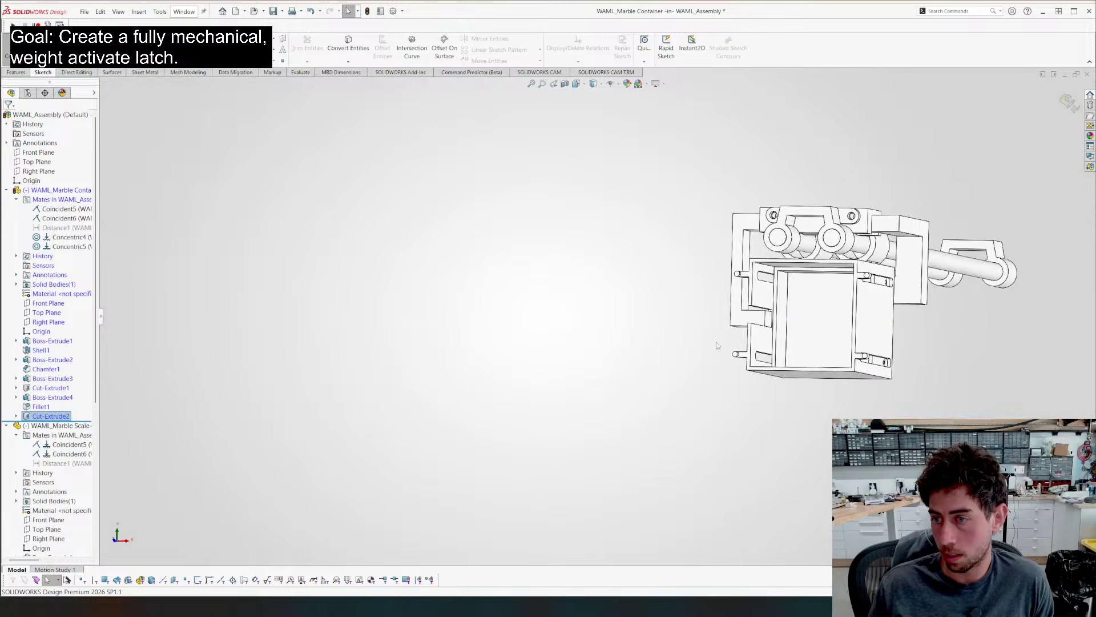
pyautogui.moveTo(717, 346); pyautogui.dragTo(831, 206, button='middle')
pyautogui.scroll(4, 857, 210)
pyautogui.scroll(-4, 911, 223)
pyautogui.click(1067, 102)
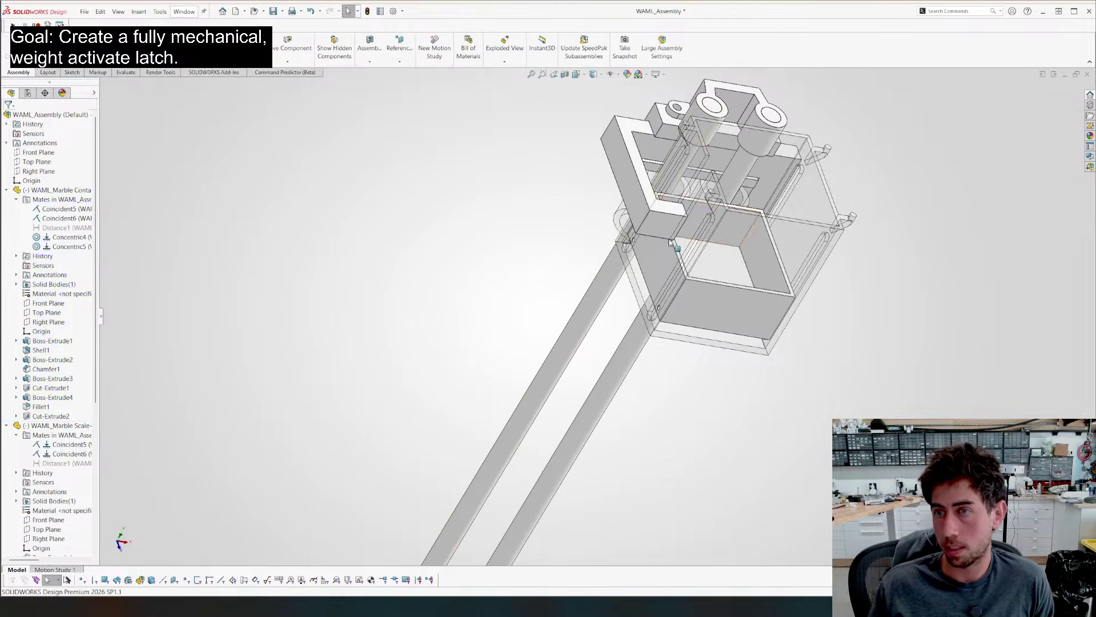
# Set the extrusion length of the sliding latch's horizontal hook arm to 35.5 mm
pyautogui.scroll(-3, 599, 180)
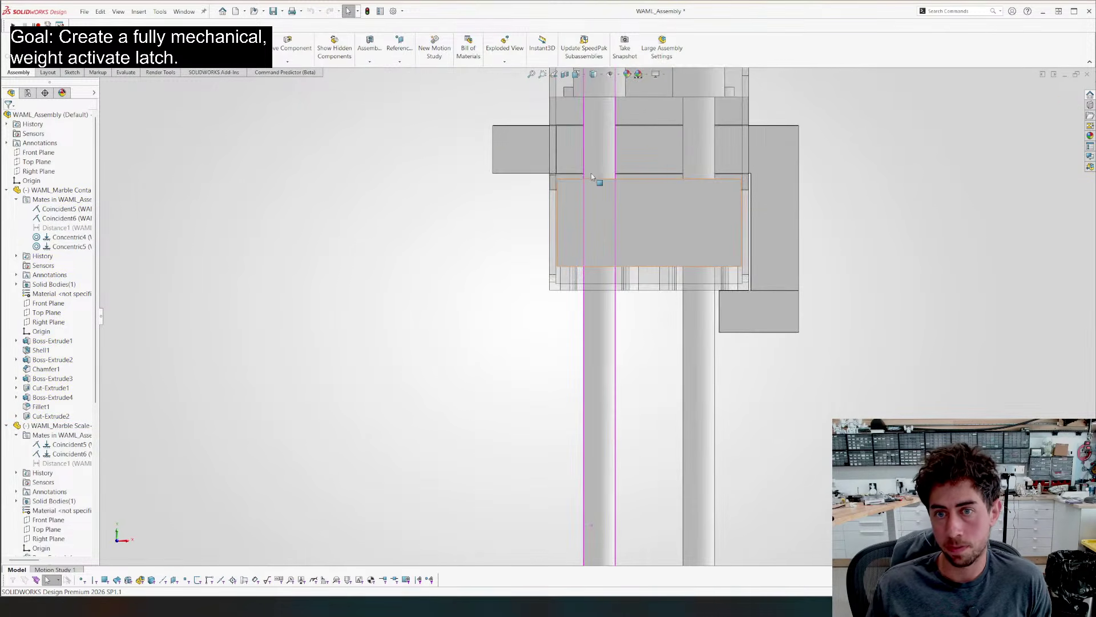
pyautogui.moveTo(592, 175); pyautogui.dragTo(436, 183, button='middle')
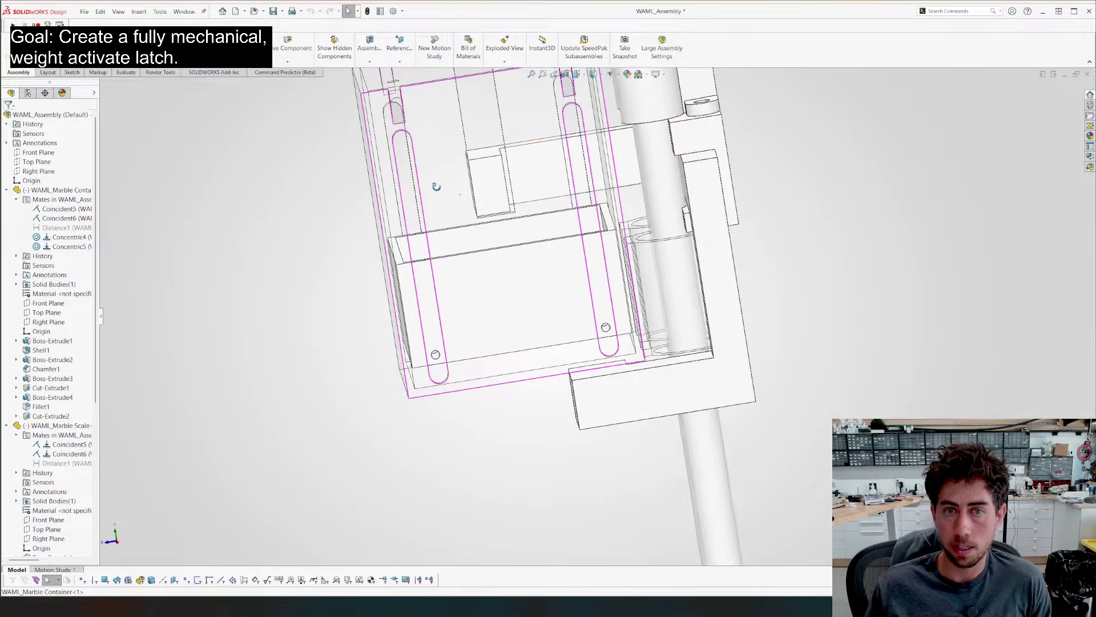
pyautogui.scroll(-5, 499, 188)
pyautogui.click(437, 247)
pyautogui.click(532, 194)
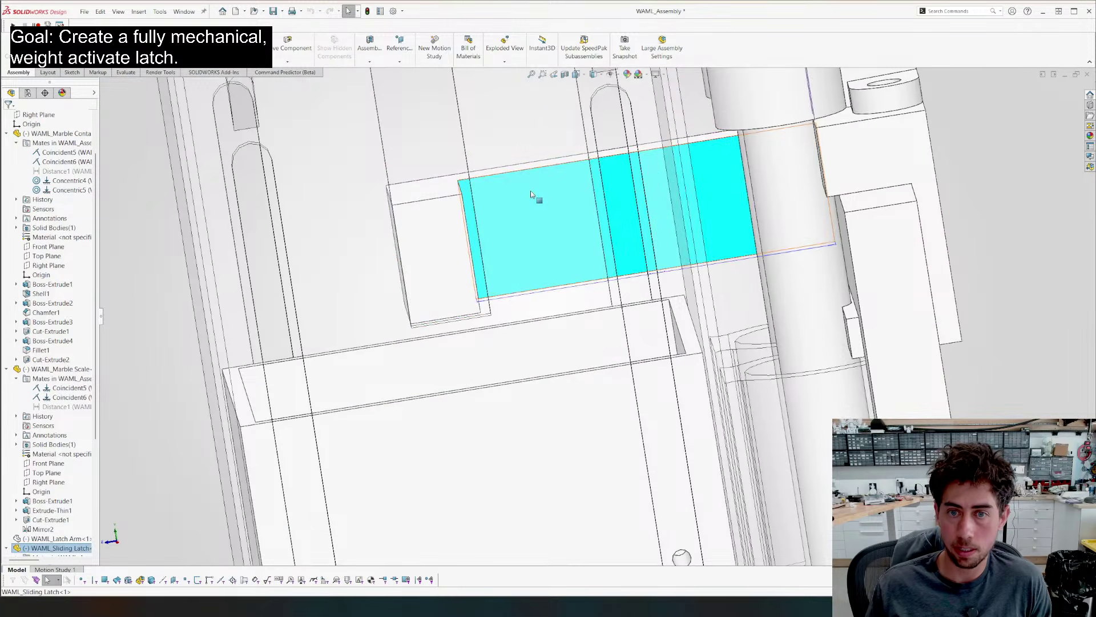
pyautogui.scroll(5, 533, 195)
pyautogui.click(573, 273)
pyautogui.moveTo(574, 273); pyautogui.dragTo(637, 294, button='middle')
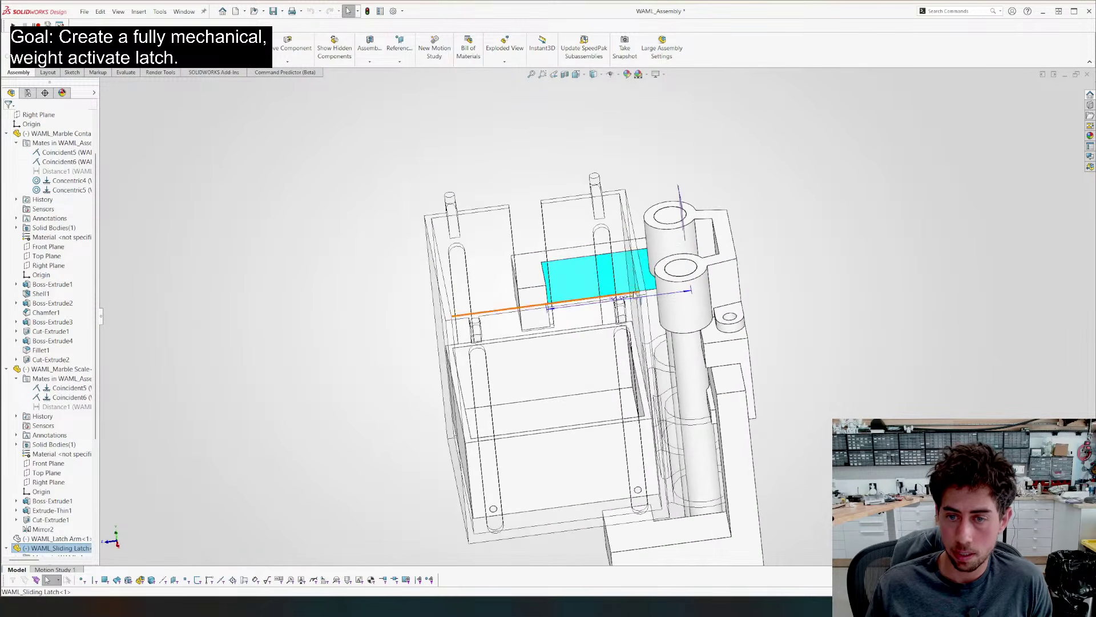
pyautogui.doubleClick(620, 301)
pyautogui.write('35.5')
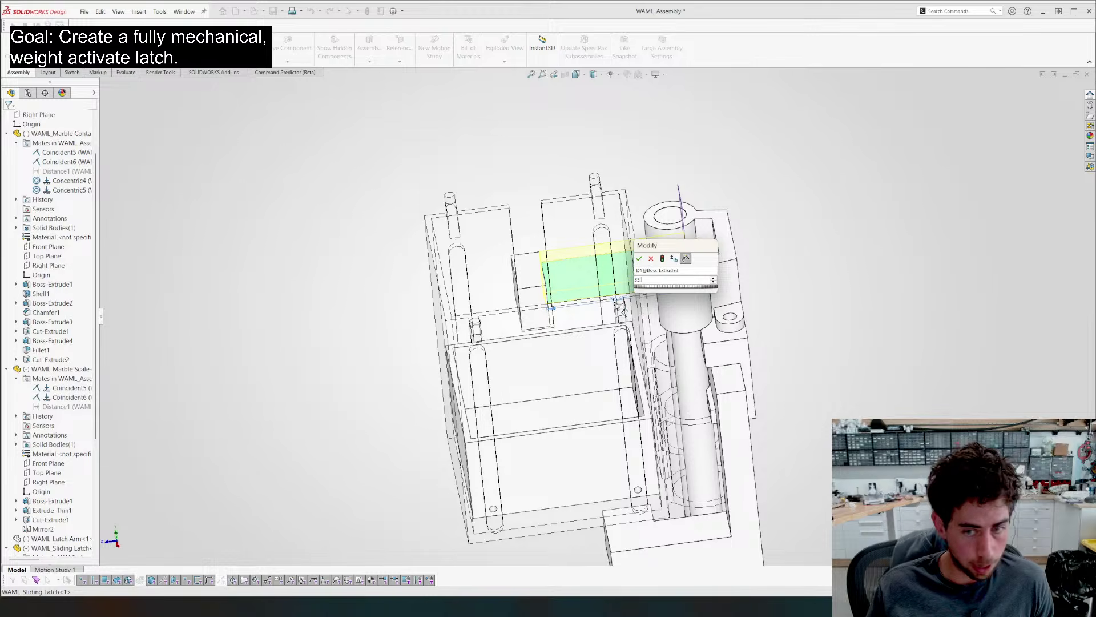
pyautogui.press('Return')
pyautogui.click(476, 153)
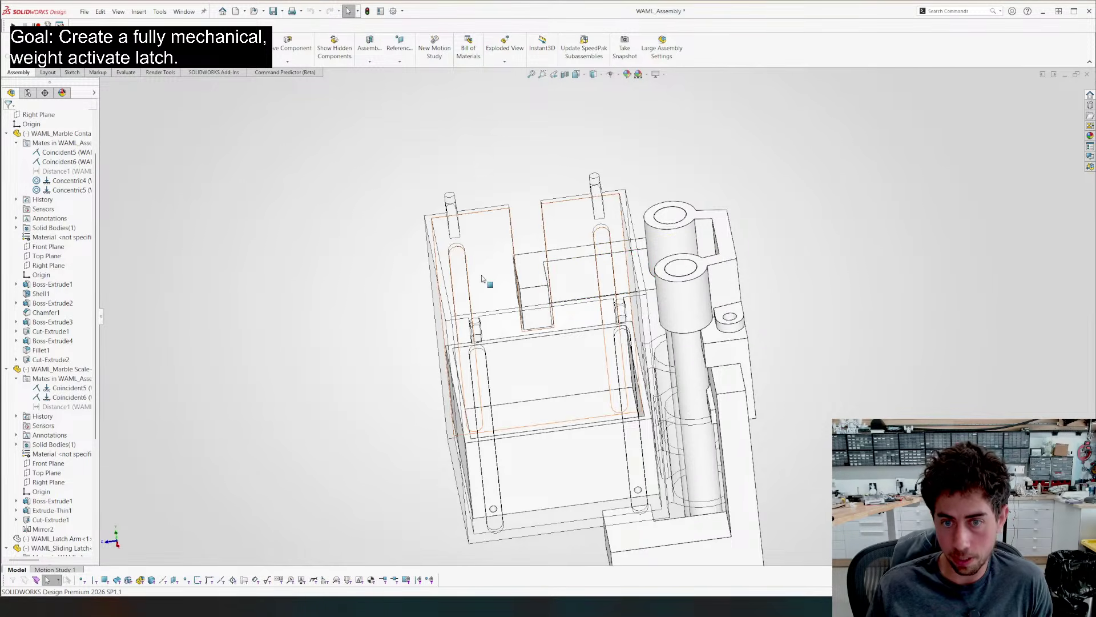
# Move the marble scale up inside the container, and lower it until it sits below the latch hook
pyautogui.moveTo(487, 284); pyautogui.dragTo(596, 353, button='middle')
pyautogui.moveTo(389, 369); pyautogui.dragTo(399, 274)
pyautogui.moveTo(221, 283); pyautogui.dragTo(235, 217, button='middle')
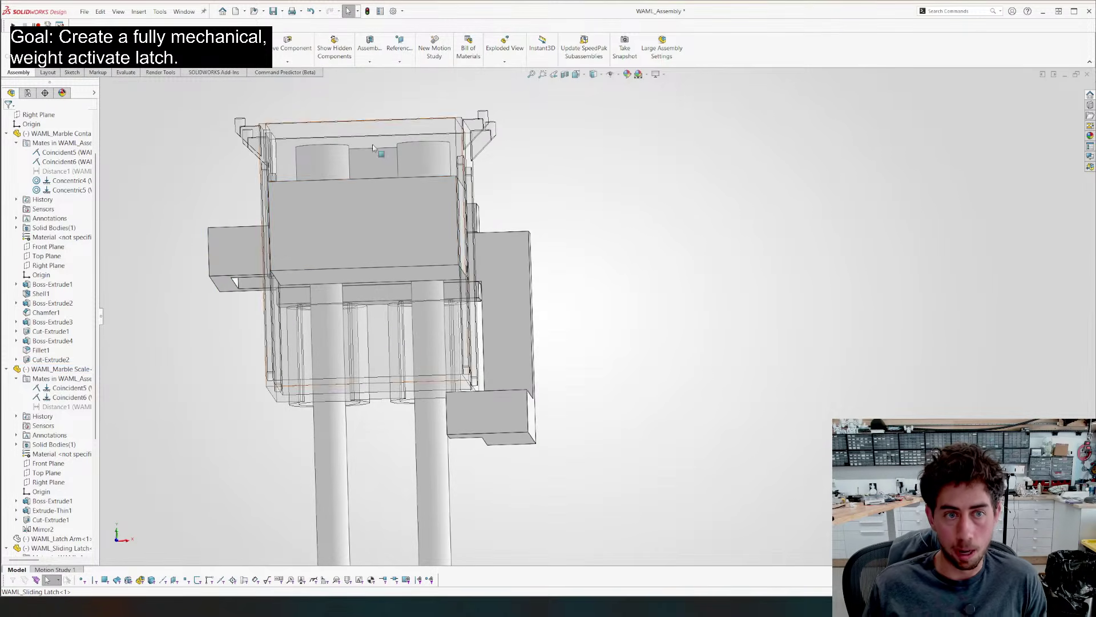
pyautogui.moveTo(363, 226); pyautogui.dragTo(372, 274)
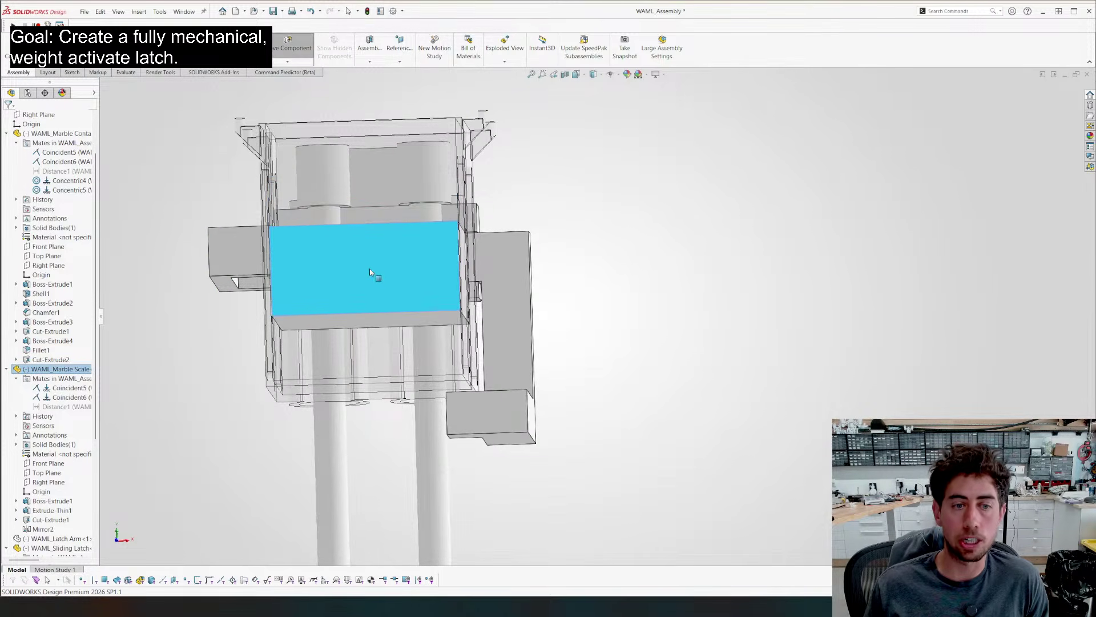
pyautogui.moveTo(372, 274)
pyautogui.mouseDown(button='middle')
pyautogui.moveTo(371, 298)
pyautogui.moveTo(371, 286)
pyautogui.mouseUp(button='middle')
pyautogui.moveTo(371, 285); pyautogui.dragTo(376, 327)
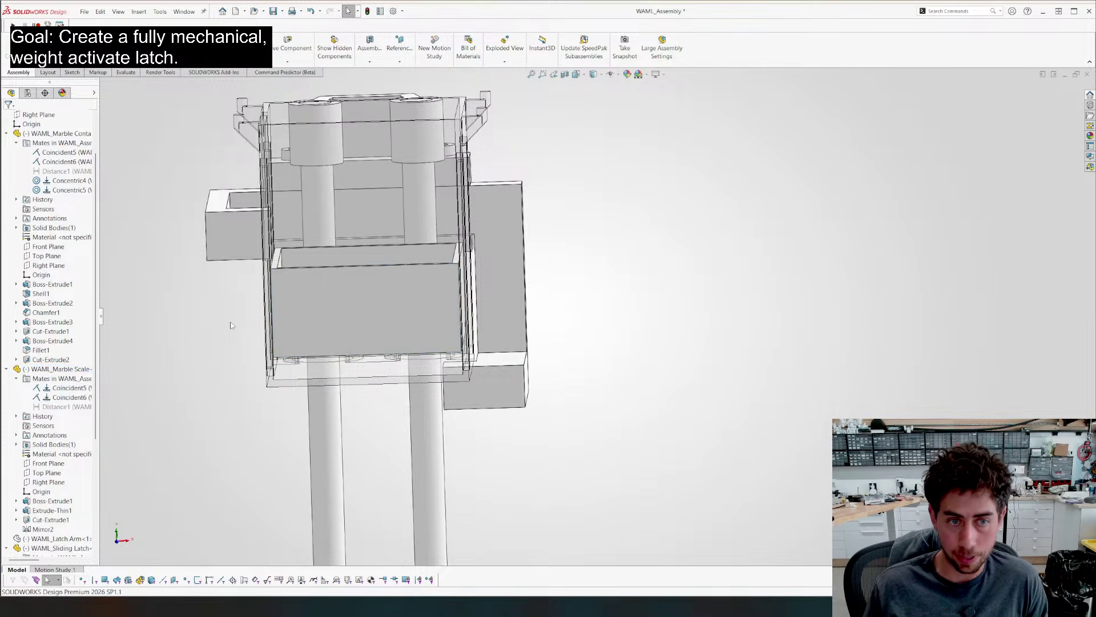
pyautogui.moveTo(375, 327); pyautogui.dragTo(203, 261, button='middle')
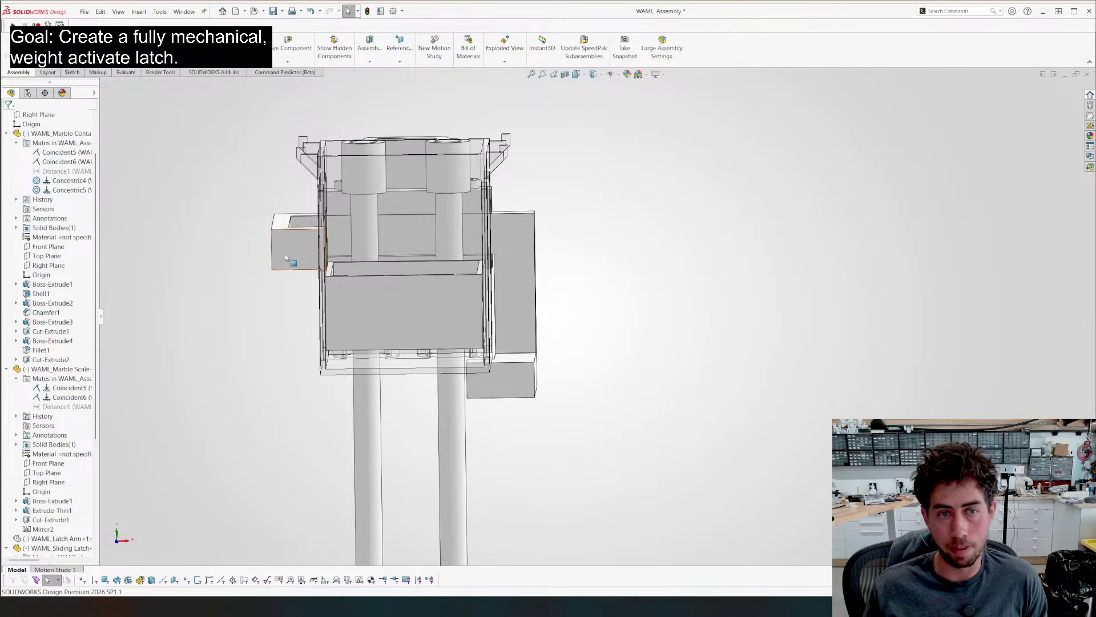
# Slide the latch inwards so its hook tip passes over the lowered marble scale, and inspect the fit from several sides
pyautogui.moveTo(286, 256); pyautogui.dragTo(315, 256)
pyautogui.moveTo(316, 257); pyautogui.dragTo(297, 229, button='middle')
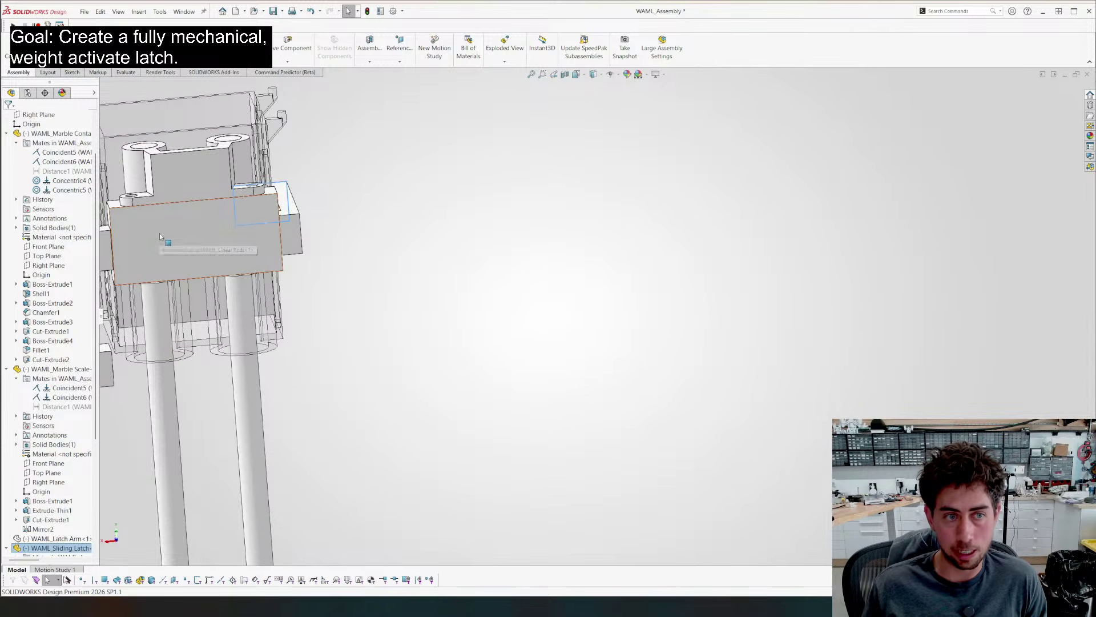
pyautogui.moveTo(335, 265); pyautogui.dragTo(141, 205, button='middle')
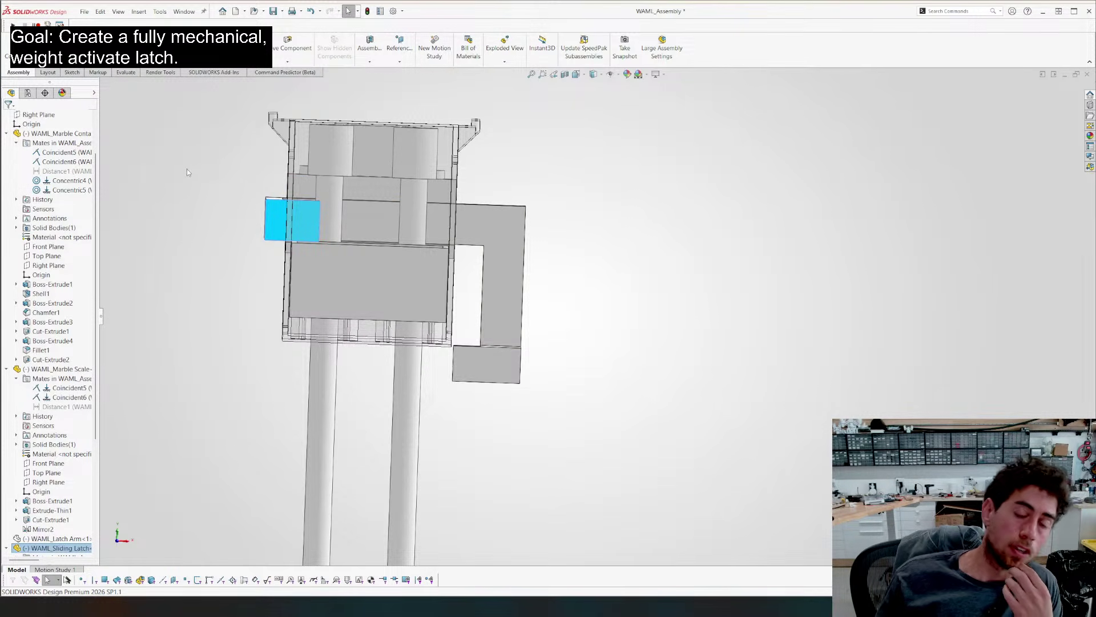
pyautogui.moveTo(355, 208); pyautogui.dragTo(238, 237, button='middle')
pyautogui.moveTo(238, 236); pyautogui.dragTo(268, 243)
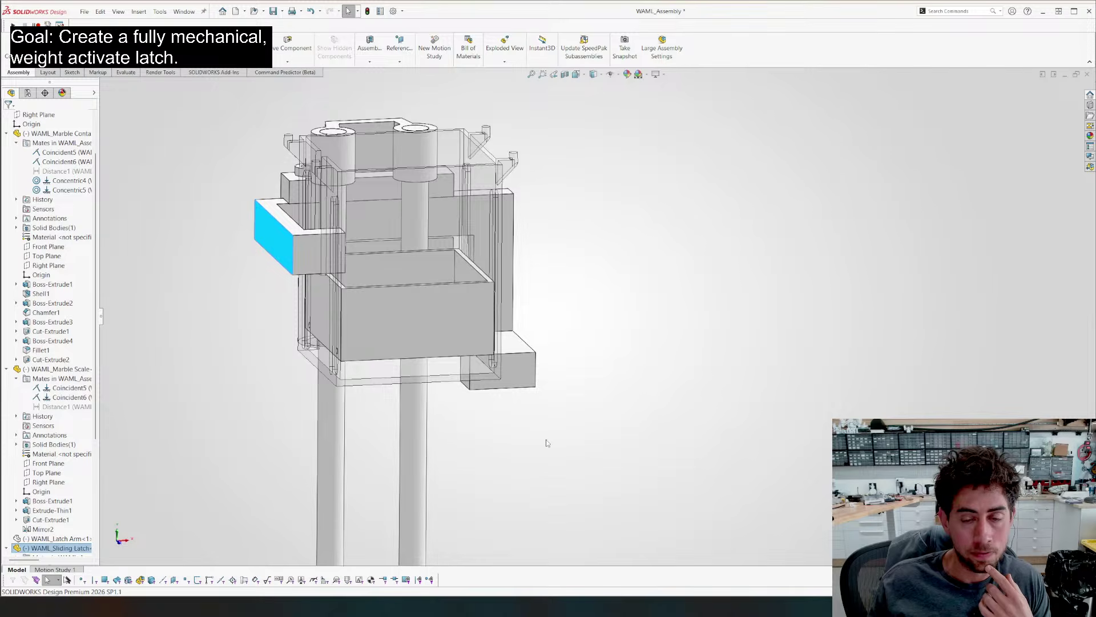
pyautogui.click(547, 440)
pyautogui.moveTo(546, 439); pyautogui.dragTo(501, 384, button='middle')
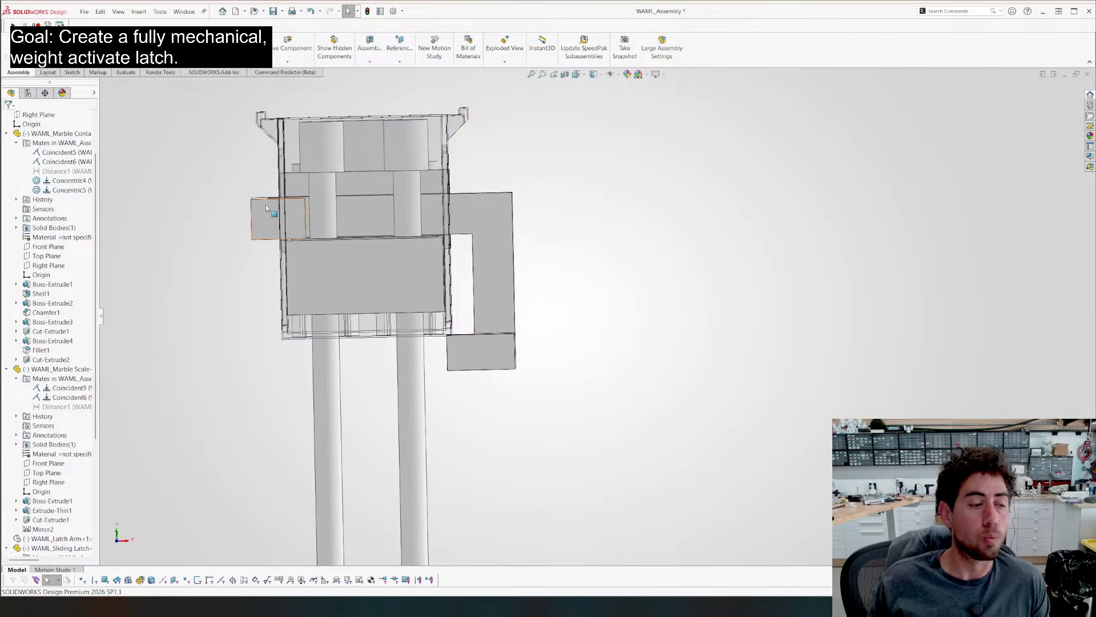
# Slide the latch outwards to clear the container and raise the marble scale to the level of the hook
pyautogui.moveTo(257, 207); pyautogui.dragTo(235, 212)
pyautogui.moveTo(330, 265); pyautogui.dragTo(327, 223)
pyautogui.click(256, 223)
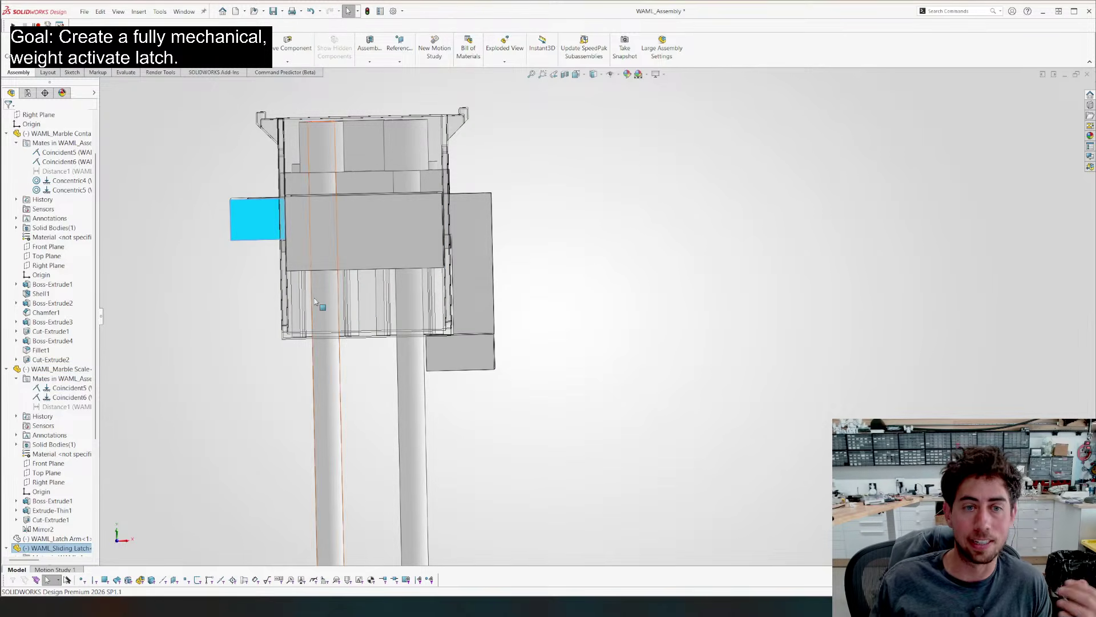
pyautogui.moveTo(344, 265)
pyautogui.mouseDown(button='middle')
pyautogui.moveTo(357, 291)
pyautogui.moveTo(345, 273)
pyautogui.mouseUp(button='middle')
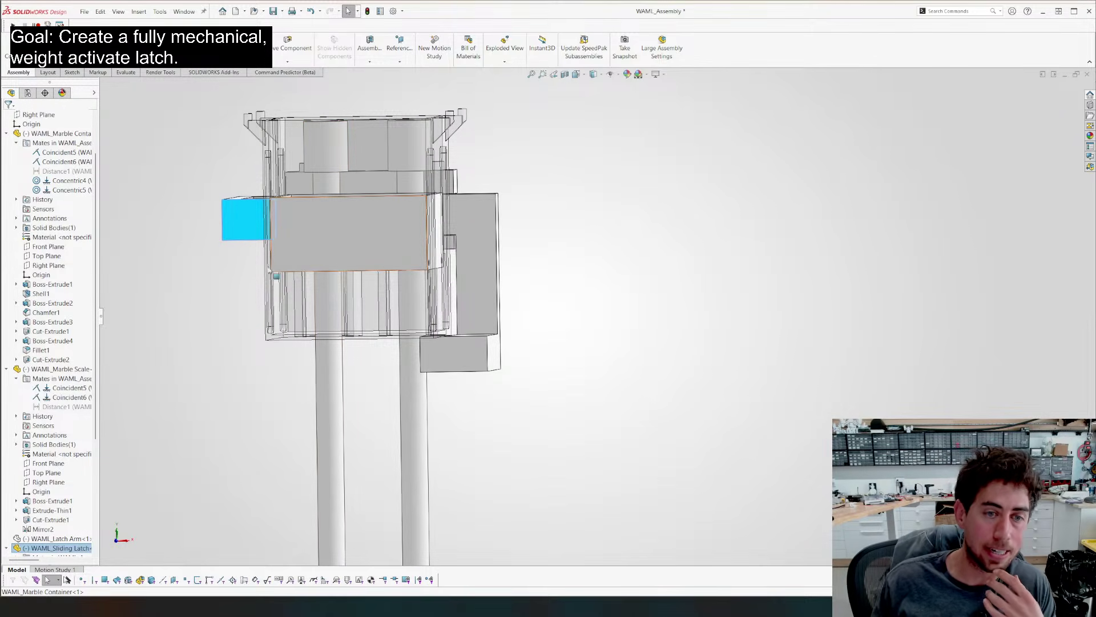
pyautogui.moveTo(269, 271); pyautogui.dragTo(232, 310, button='middle')
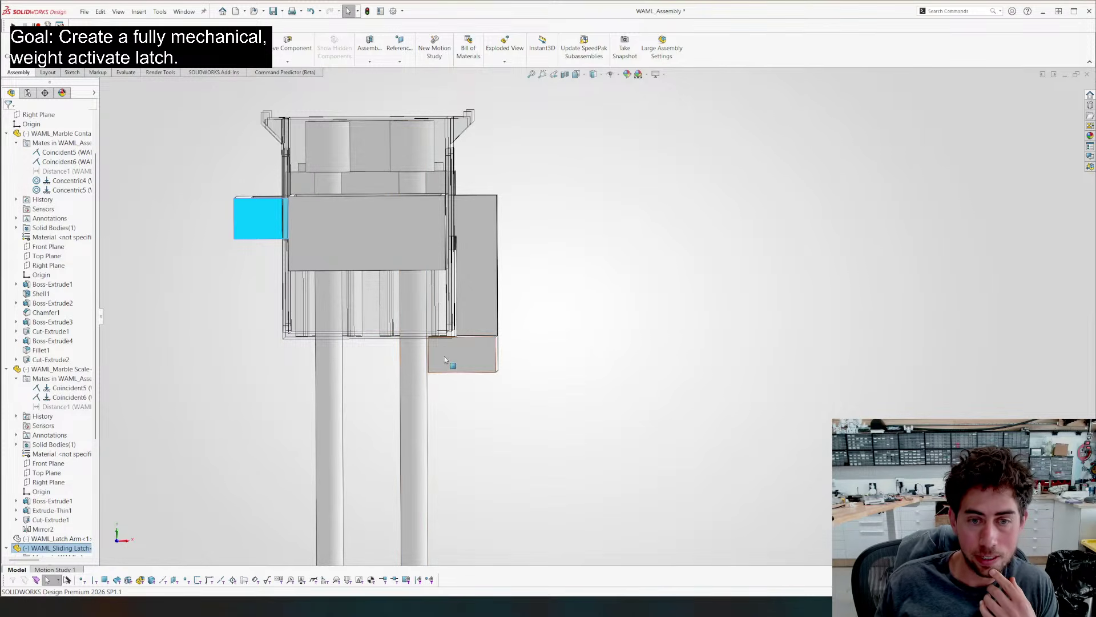
# Slide the latch back and forth by its lower block, leaving that block beyond the container's side
pyautogui.moveTo(446, 359)
pyautogui.mouseDown()
pyautogui.moveTo(465, 356)
pyautogui.moveTo(440, 362)
pyautogui.moveTo(464, 365)
pyautogui.moveTo(450, 370)
pyautogui.mouseUp()
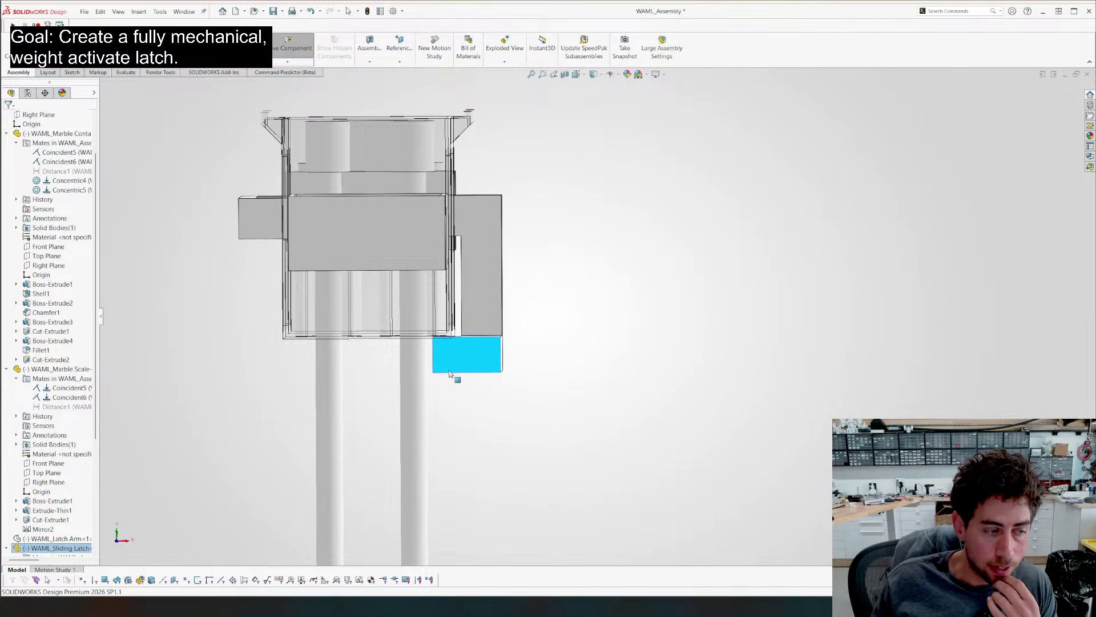
pyautogui.moveTo(449, 373); pyautogui.dragTo(457, 368)
pyautogui.click(551, 311)
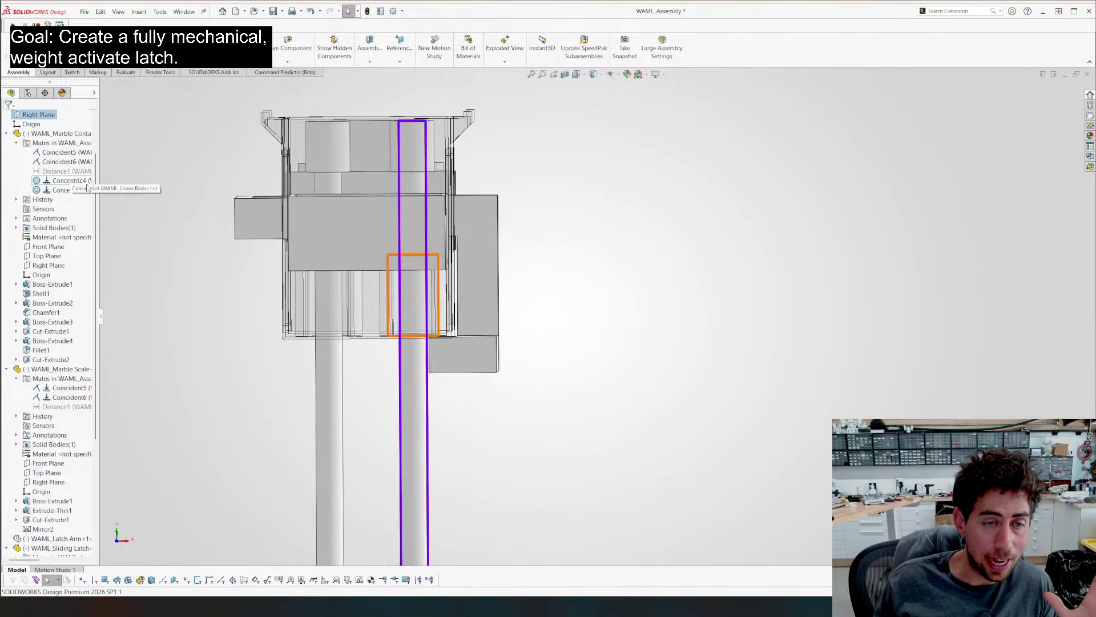
pyautogui.moveTo(168, 185); pyautogui.dragTo(195, 217, button='middle')
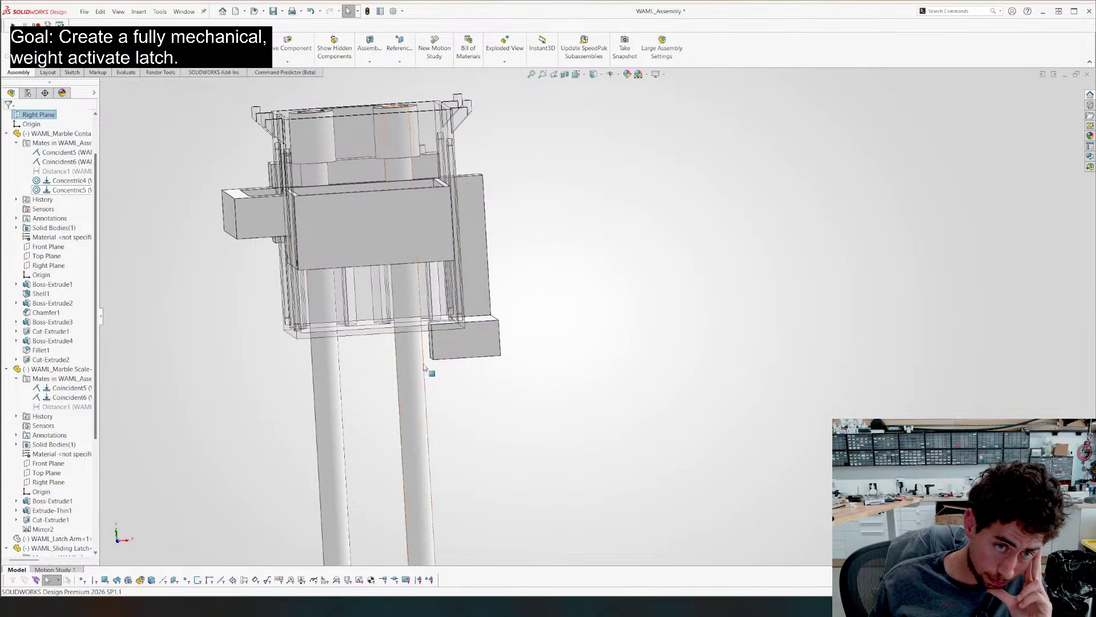
pyautogui.click(448, 358)
pyautogui.moveTo(451, 355); pyautogui.dragTo(496, 360)
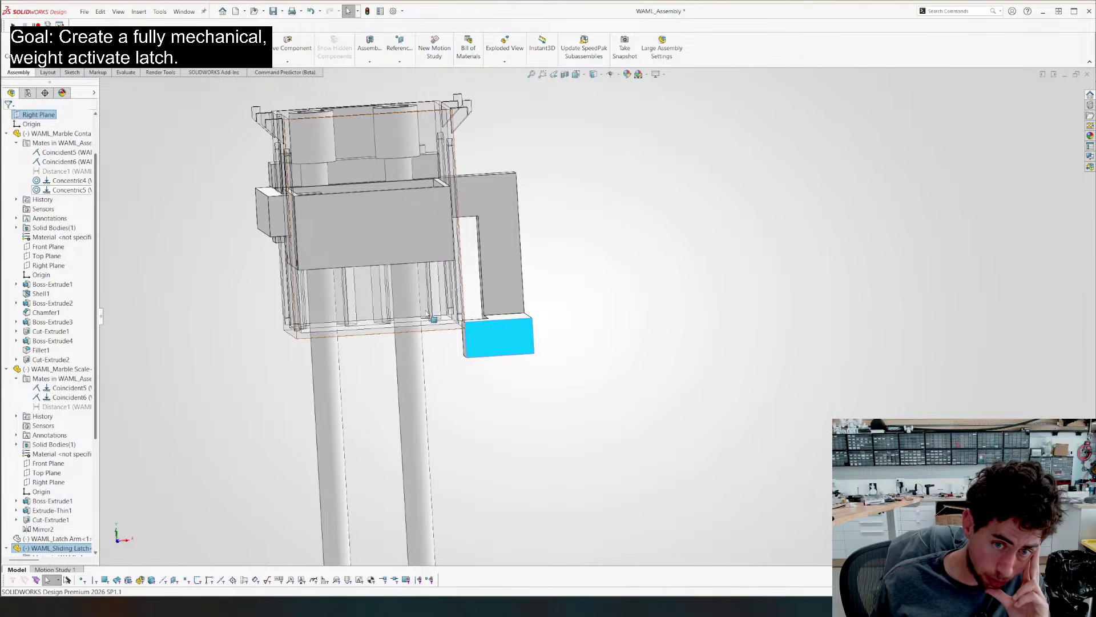
# Inspect the sliding latch and marble scale from the front and several angles with the lower block beyond the container's side
pyautogui.click(704, 407)
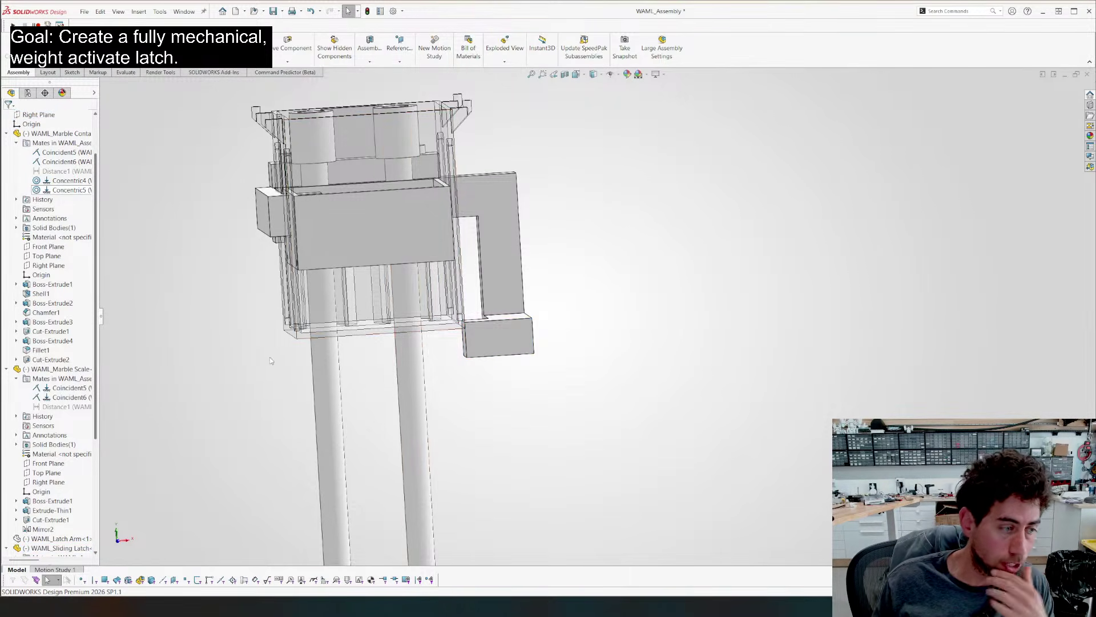
pyautogui.hotkey('ctrl', '1')
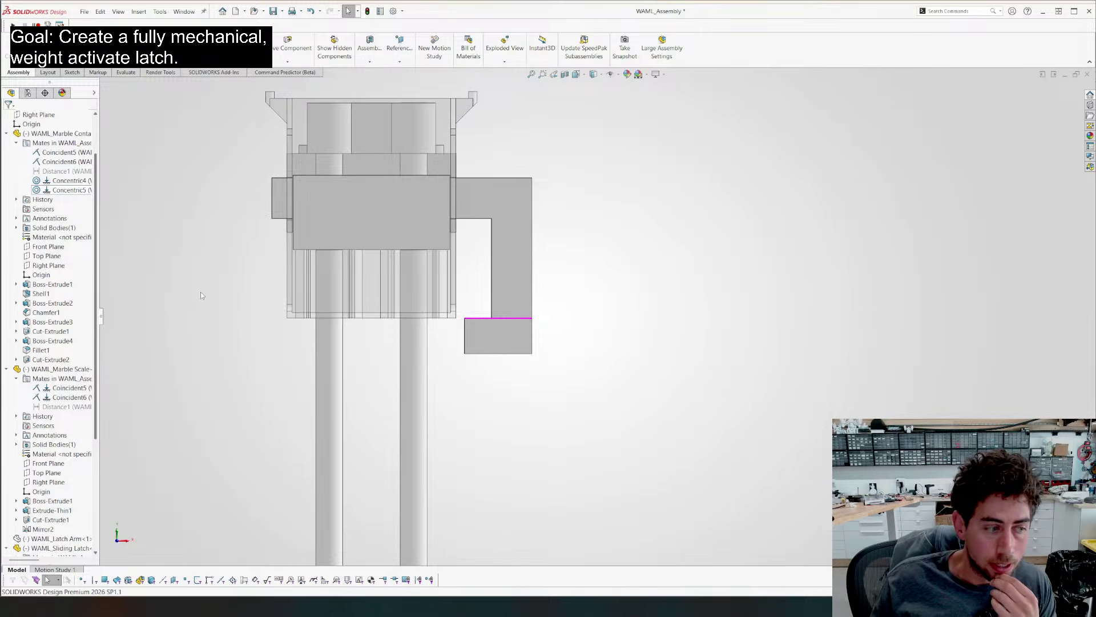
pyautogui.press('f')
pyautogui.scroll(-3, 516, 264)
pyautogui.moveTo(517, 264); pyautogui.dragTo(441, 331, button='middle')
pyautogui.scroll(2, 441, 331)
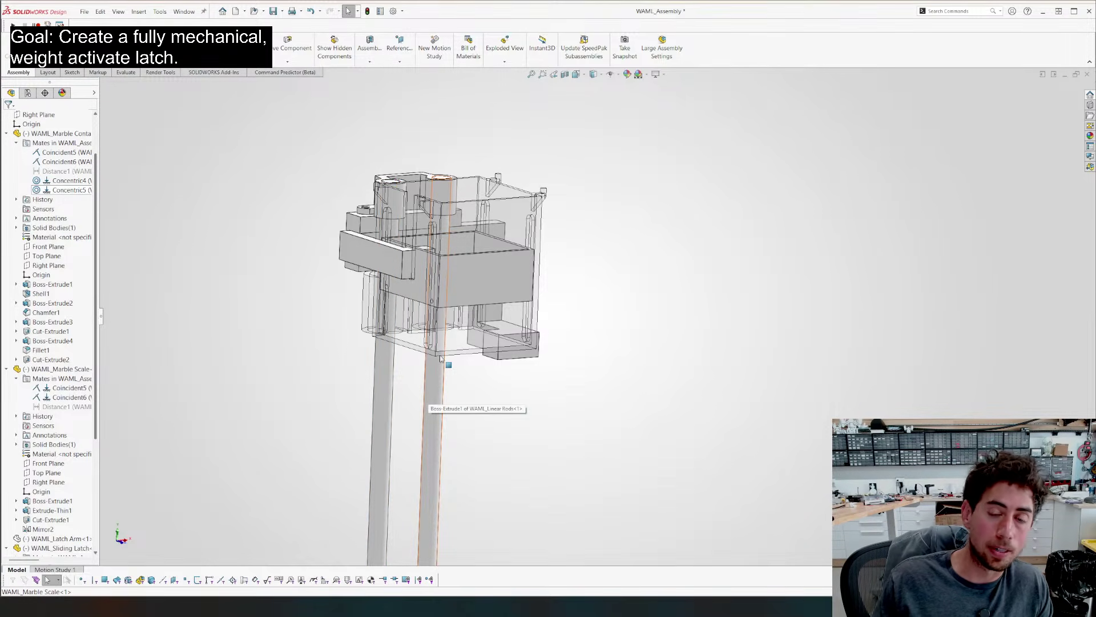
pyautogui.moveTo(440, 315); pyautogui.dragTo(402, 307, button='middle')
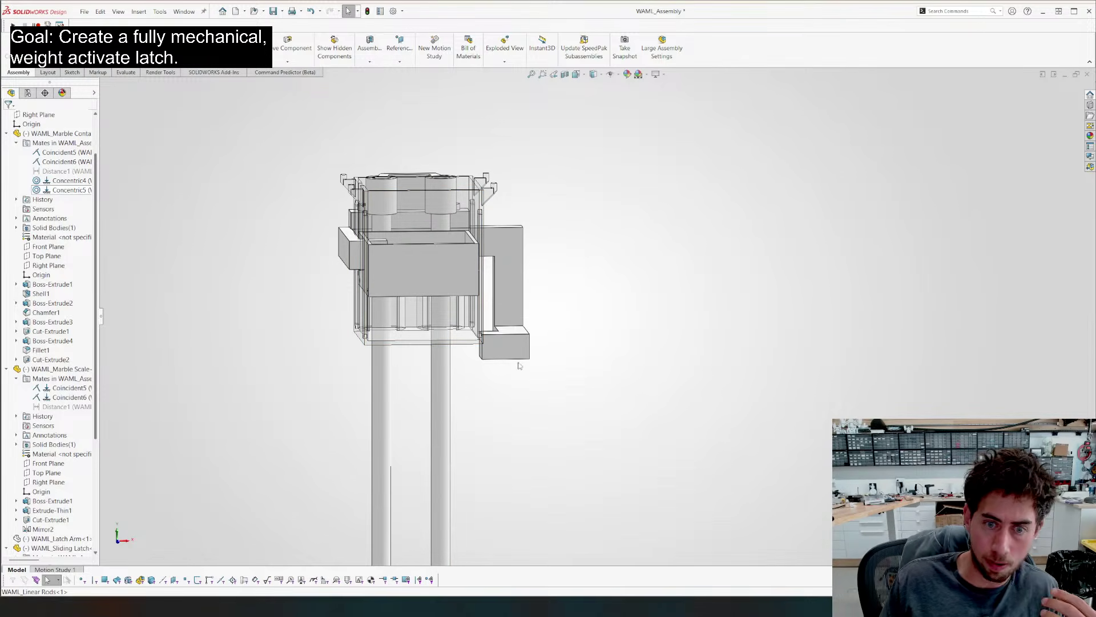
pyautogui.moveTo(482, 388); pyautogui.dragTo(488, 336, button='middle')
# Slide the latch inwards by its lower block until that block sits partly beneath the marble container
pyautogui.click(495, 346)
pyautogui.moveTo(494, 347); pyautogui.dragTo(494, 346)
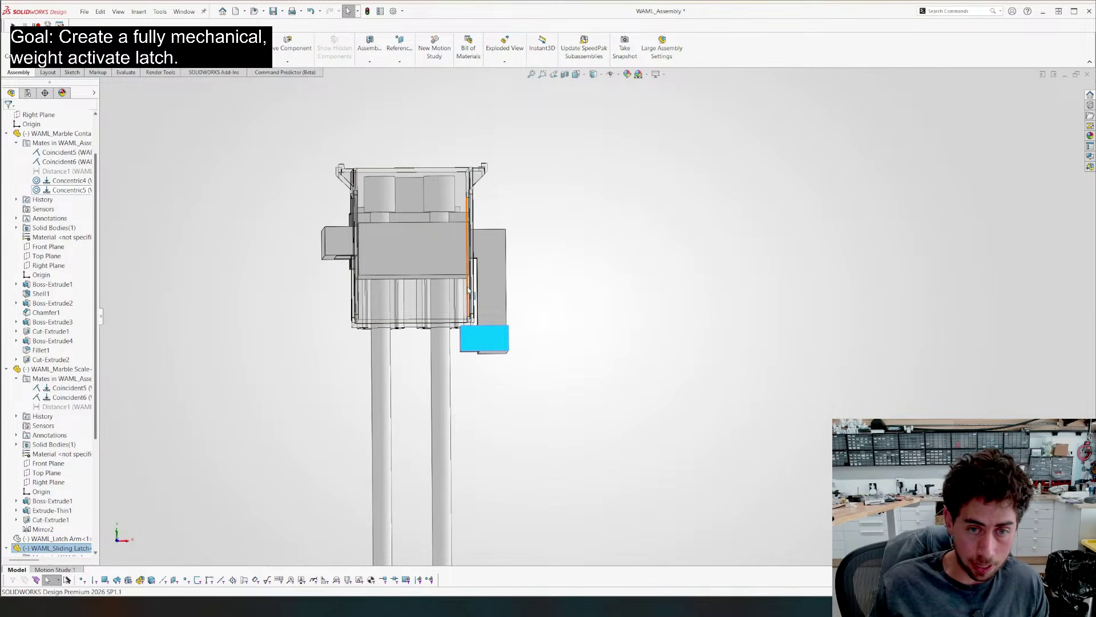
pyautogui.moveTo(517, 294); pyautogui.dragTo(665, 283, button='middle')
pyautogui.click(564, 303)
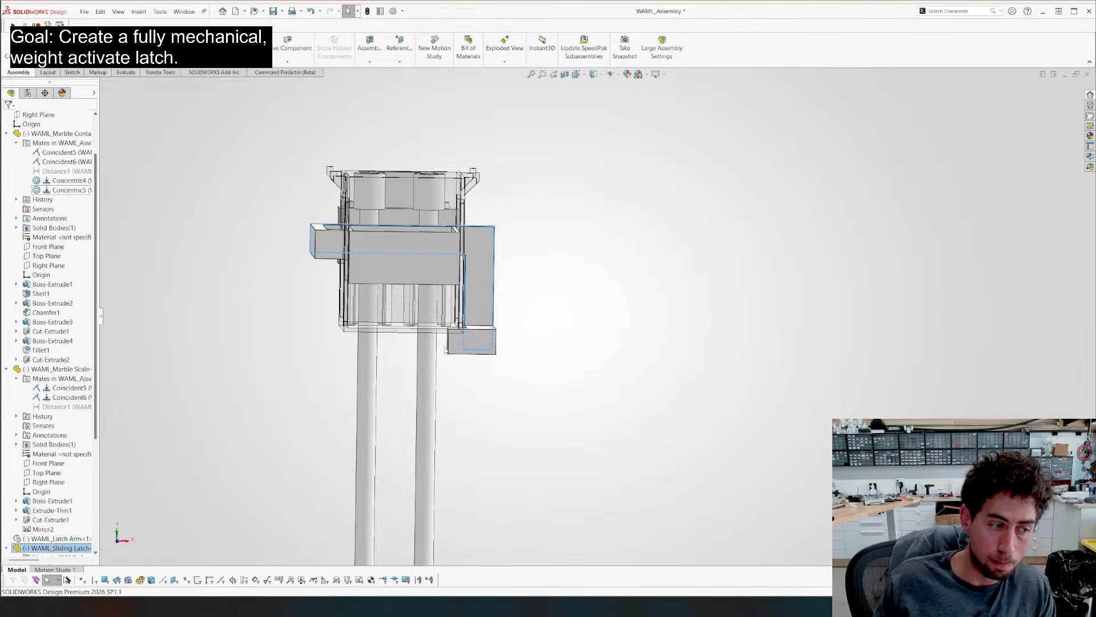
# Examine the latch's position relative to the marble scale and container from the front, sides and back, including the hook up close
pyautogui.moveTo(454, 343); pyautogui.dragTo(435, 356, button='middle')
pyautogui.moveTo(385, 301); pyautogui.dragTo(365, 283, button='middle')
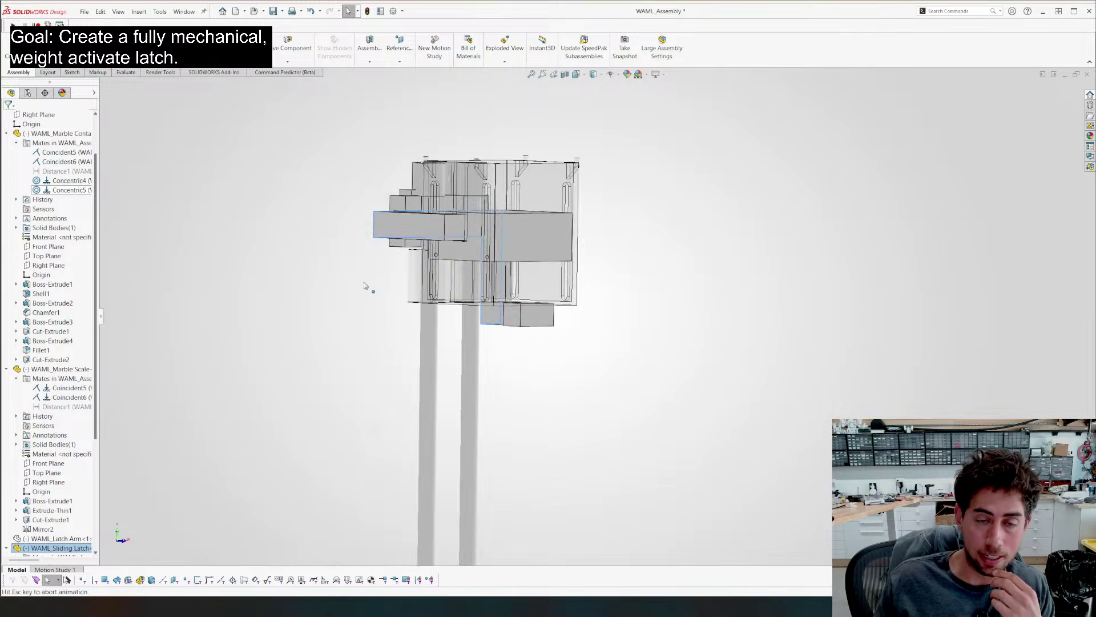
pyautogui.moveTo(486, 242); pyautogui.dragTo(444, 230, button='right')
pyautogui.click(449, 300)
pyautogui.scroll(-4, 584, 190)
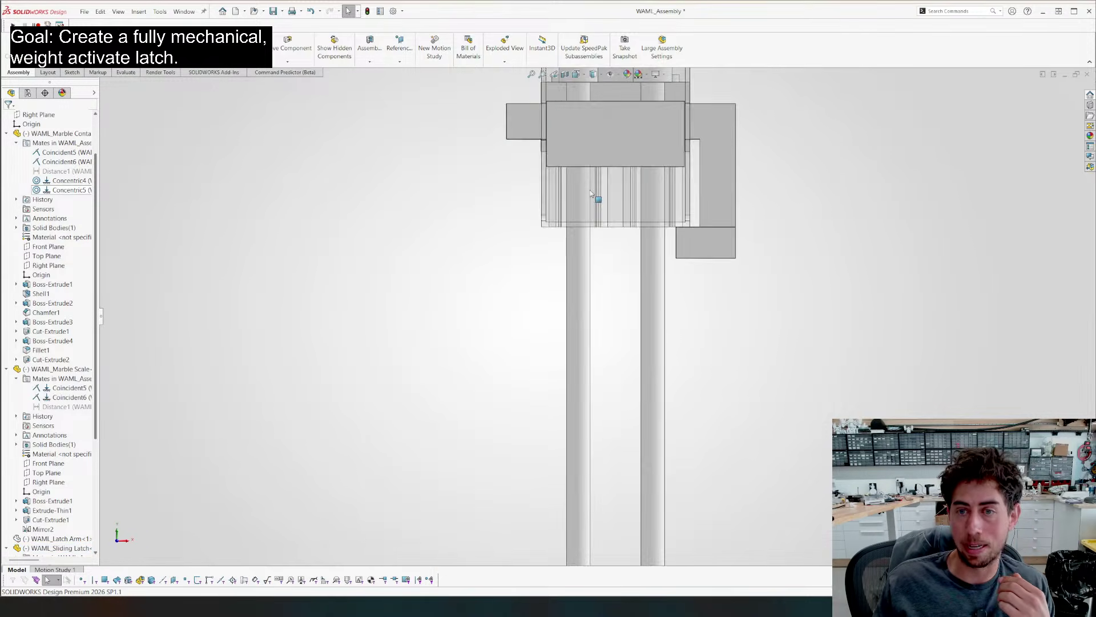
pyautogui.scroll(3, 596, 177)
pyautogui.moveTo(597, 177); pyautogui.dragTo(494, 247, button='middle')
pyautogui.click(611, 309)
pyautogui.click(701, 378)
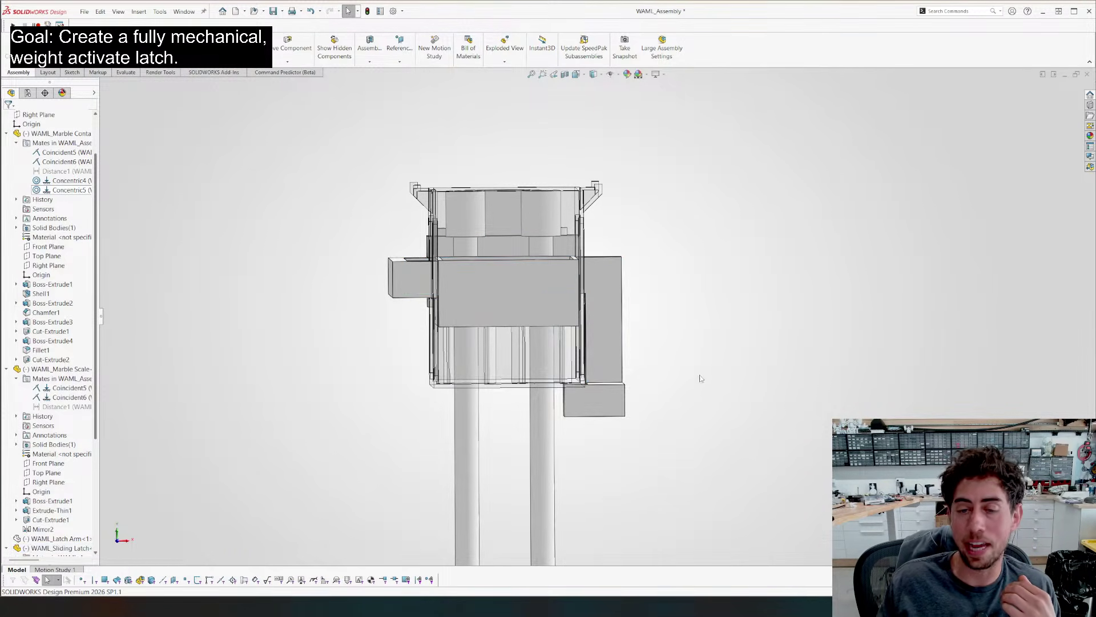
pyautogui.moveTo(701, 379); pyautogui.dragTo(705, 352, button='middle')
pyautogui.click(573, 406)
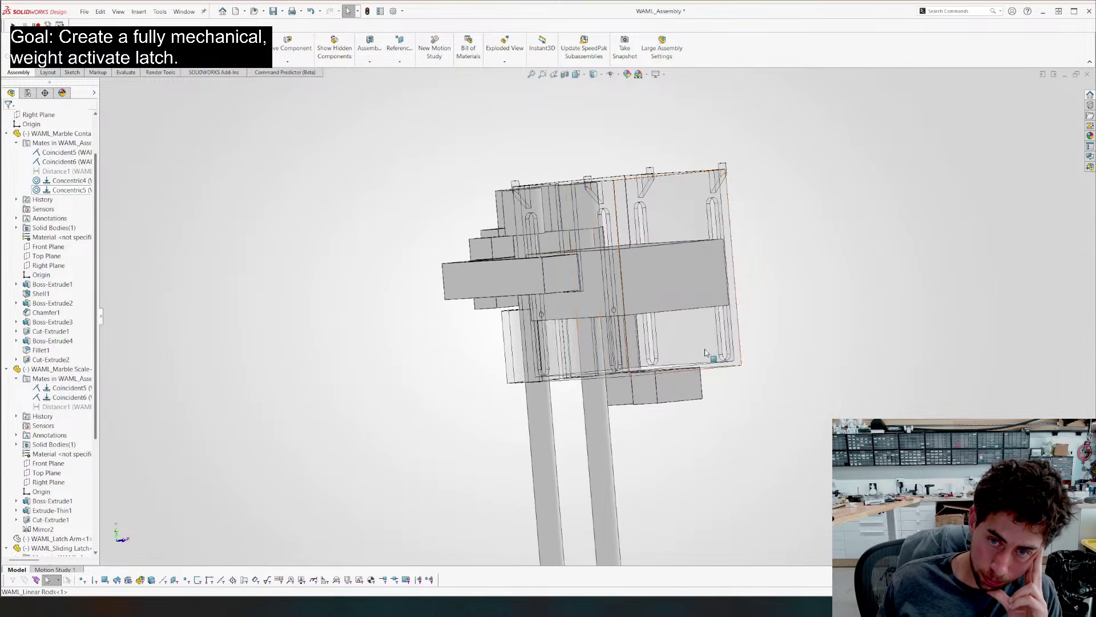
pyautogui.moveTo(561, 370); pyautogui.dragTo(531, 369, button='middle')
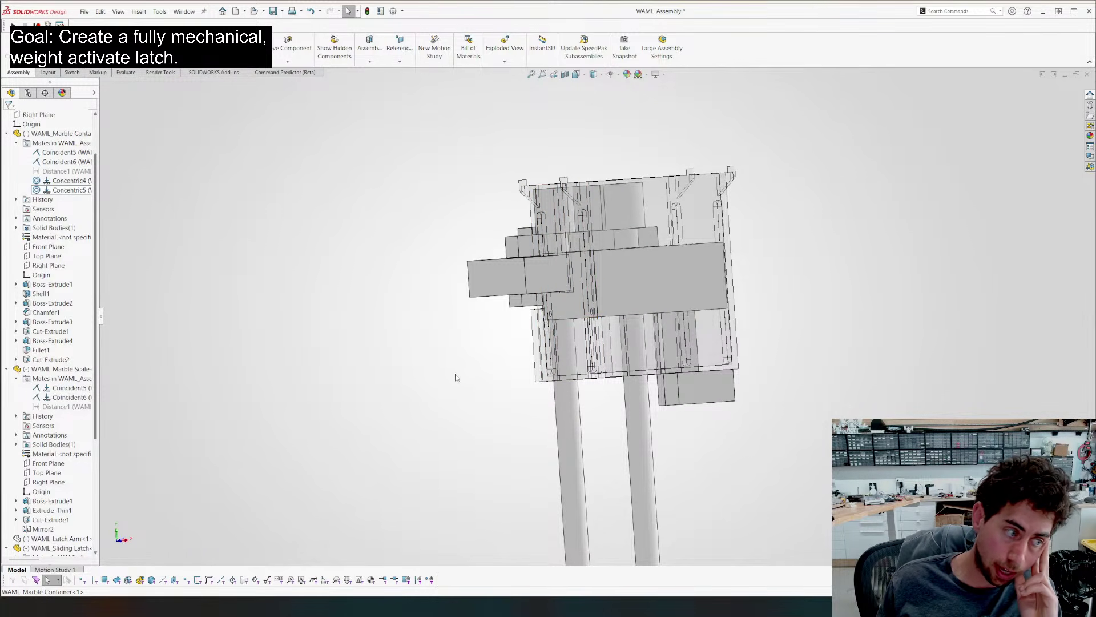
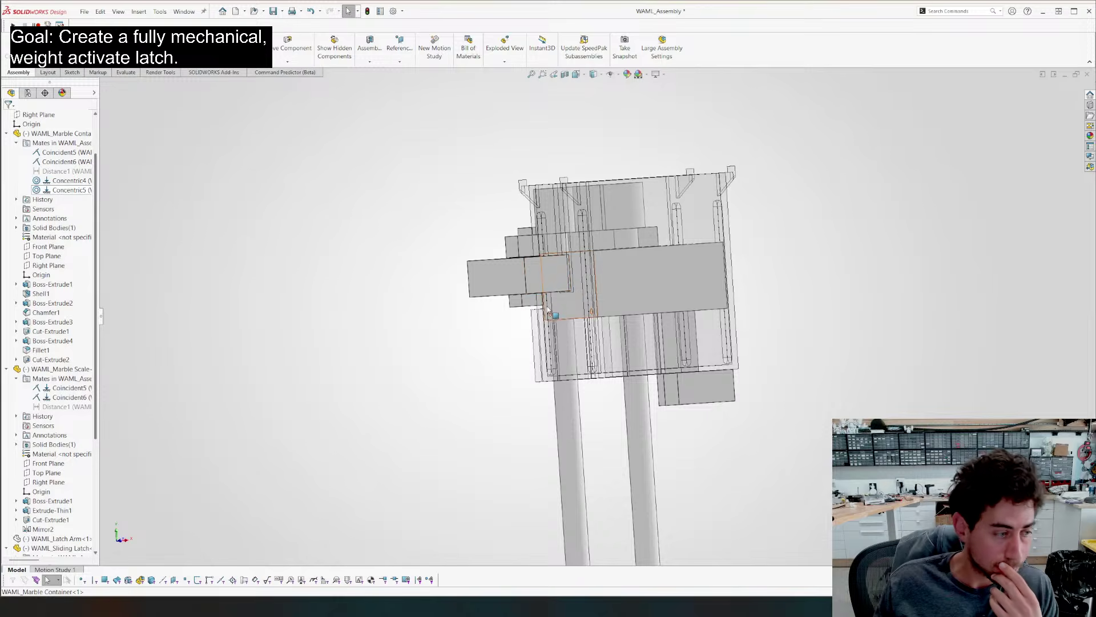
pyautogui.moveTo(543, 318); pyautogui.dragTo(591, 350, button='middle')
pyautogui.scroll(-4, 561, 284)
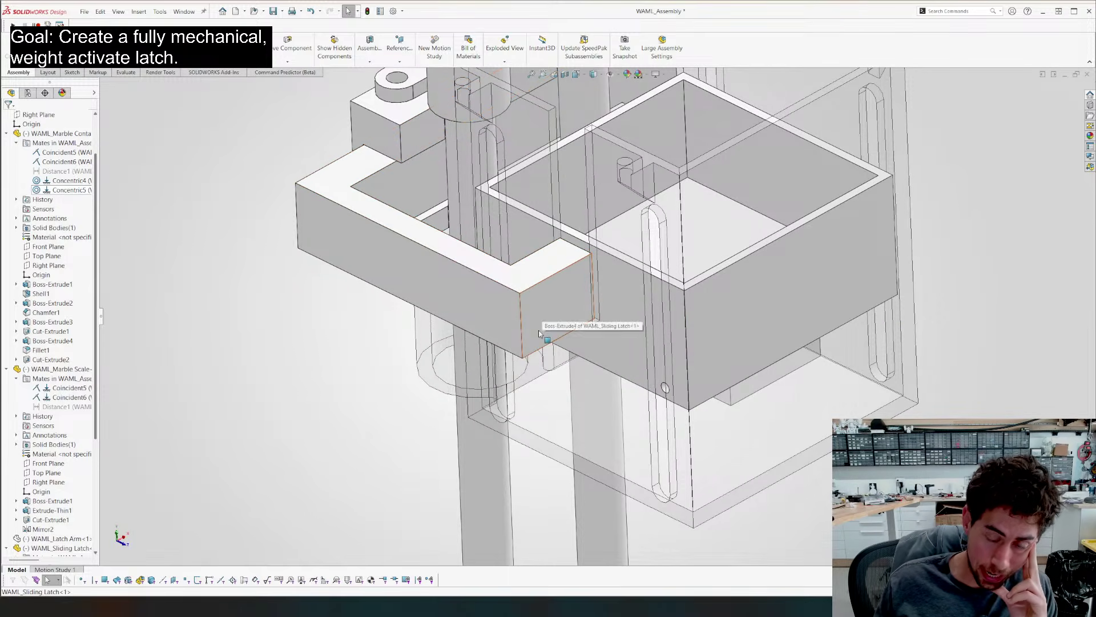
pyautogui.scroll(4, 535, 371)
pyautogui.moveTo(534, 379); pyautogui.dragTo(502, 326, button='middle')
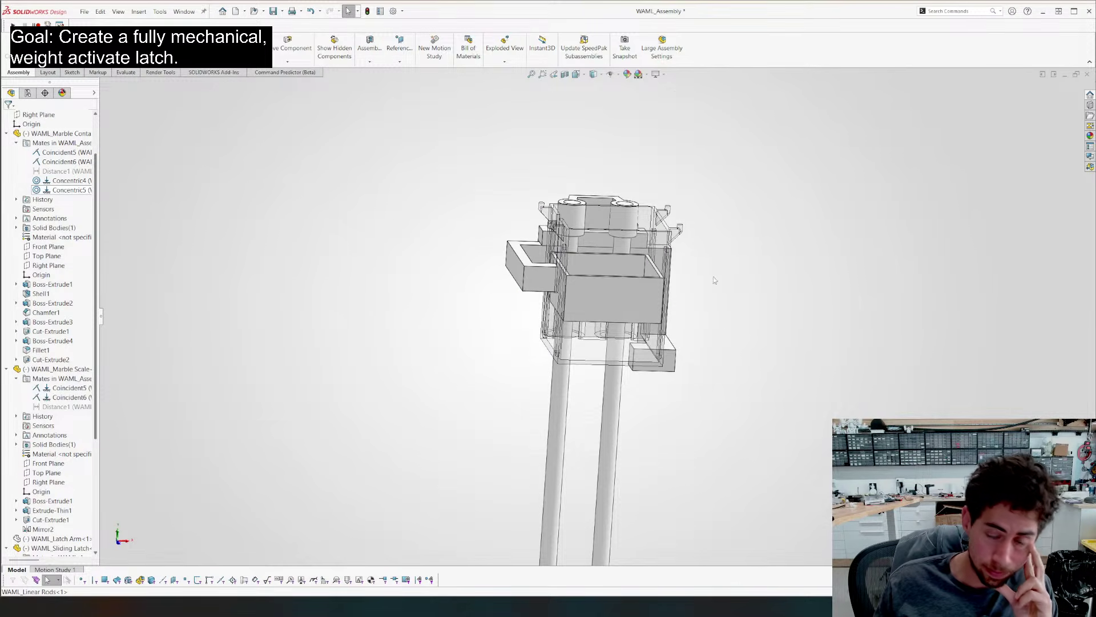
pyautogui.moveTo(716, 306); pyautogui.dragTo(536, 294, button='middle')
pyautogui.moveTo(478, 327); pyautogui.dragTo(503, 326, button='middle')
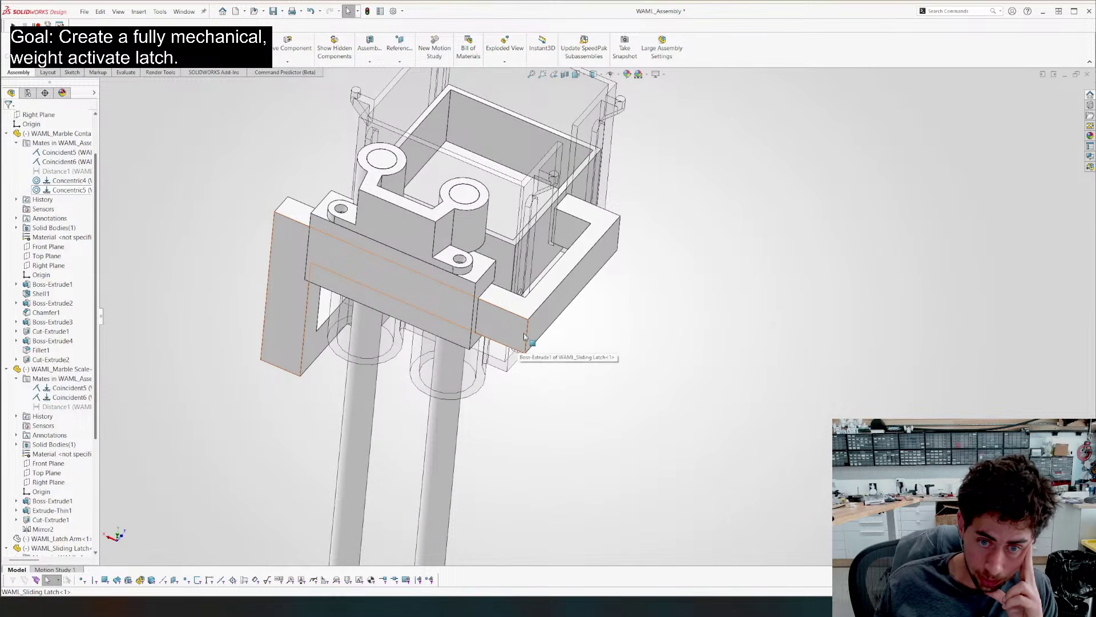
# Open the Linear Rods part from the outer face of its latch bracket
pyautogui.moveTo(524, 337)
pyautogui.mouseDown()
pyautogui.moveTo(511, 335)
pyautogui.moveTo(526, 340)
pyautogui.mouseUp()
pyautogui.moveTo(402, 292); pyautogui.dragTo(406, 288, button='middle')
pyautogui.click(405, 287)
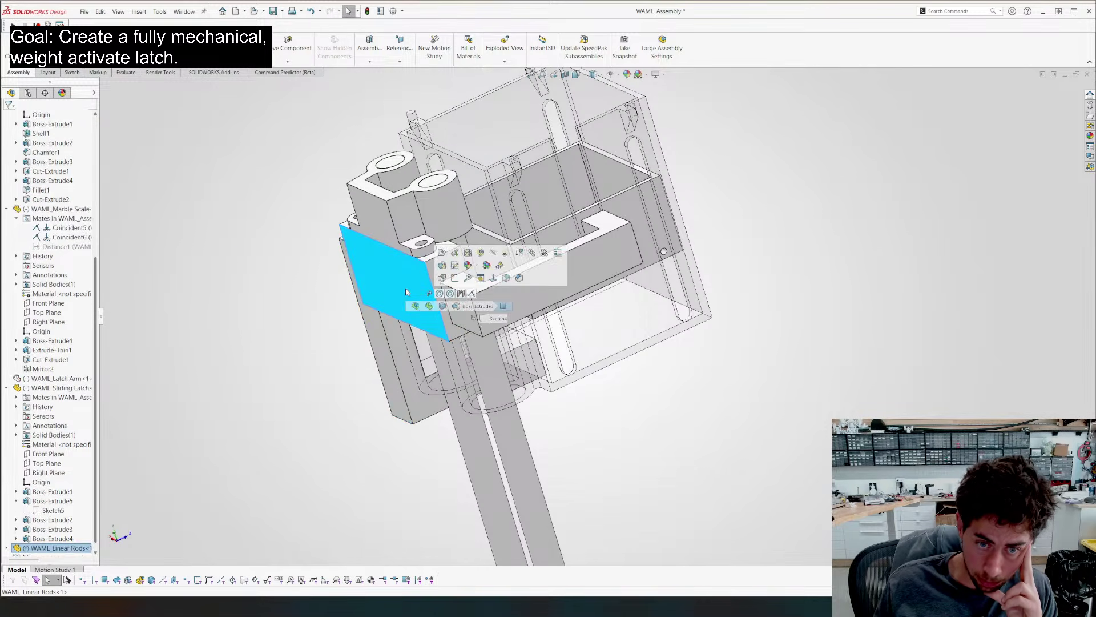
pyautogui.rightClick(376, 267)
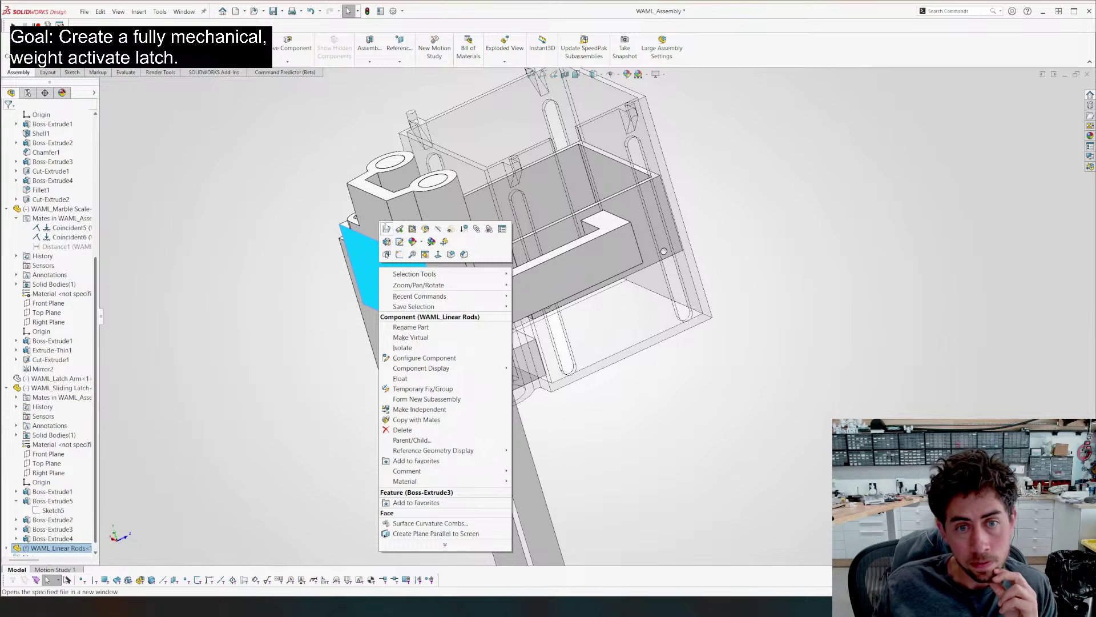
pyautogui.click(386, 228)
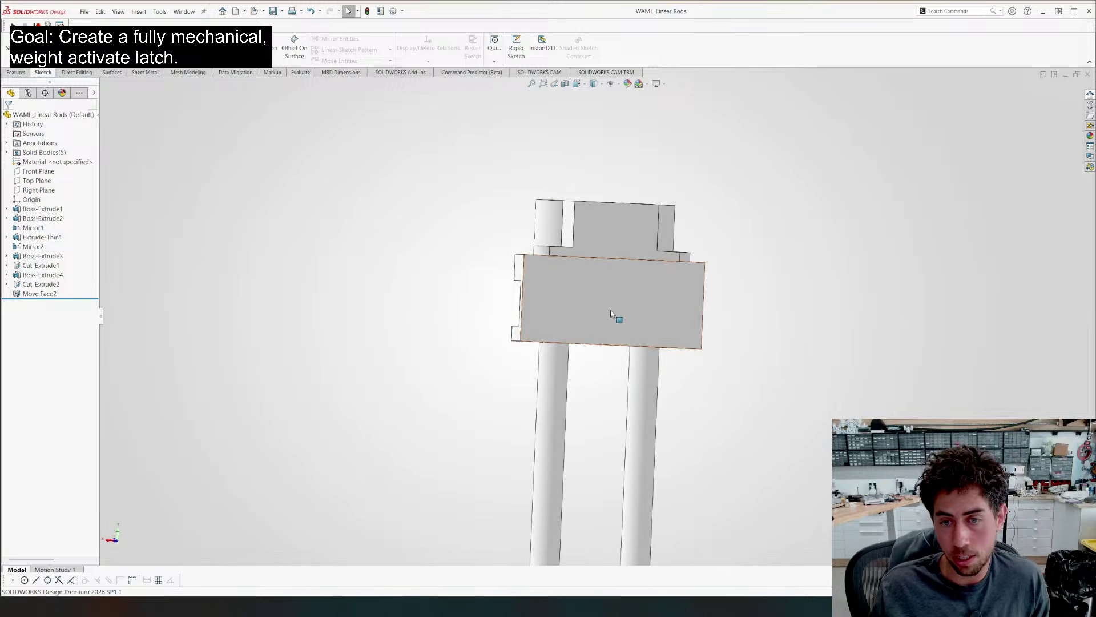
# Offset the bracket's large outer face outwards by 5 mm with Move Face
pyautogui.click(611, 314)
pyautogui.click(16, 72)
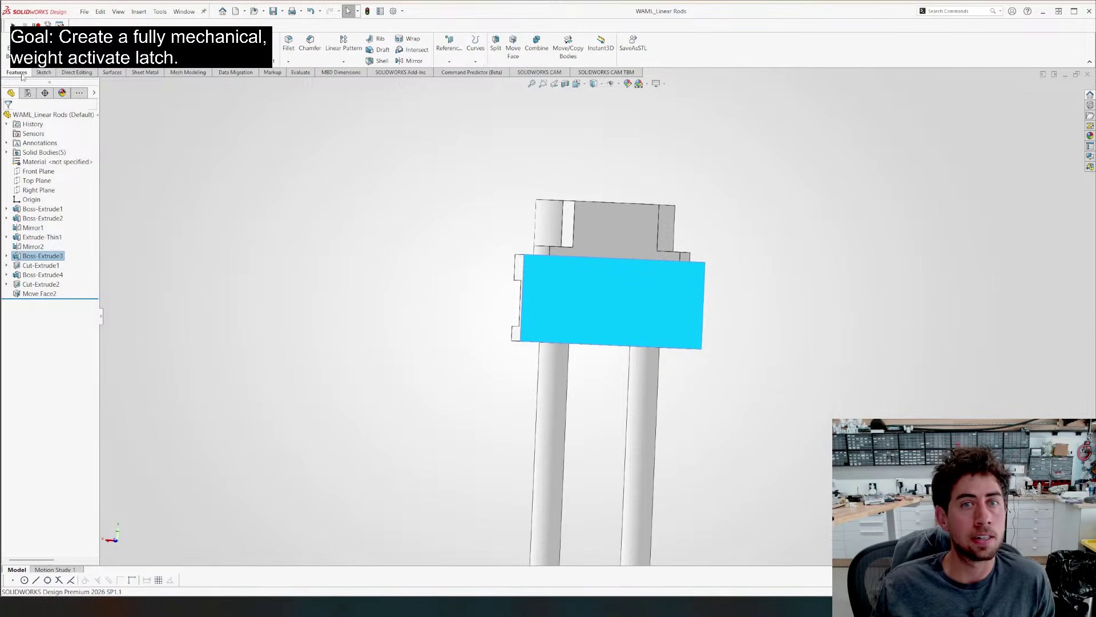
pyautogui.click(513, 45)
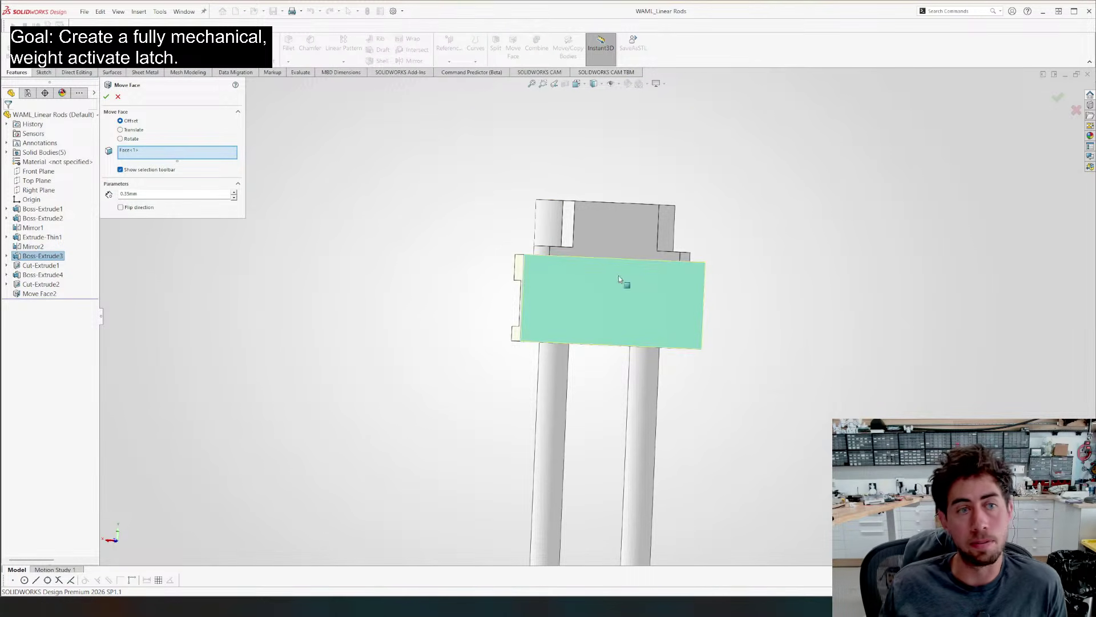
pyautogui.moveTo(624, 282); pyautogui.dragTo(629, 297, button='middle')
pyautogui.click(192, 195)
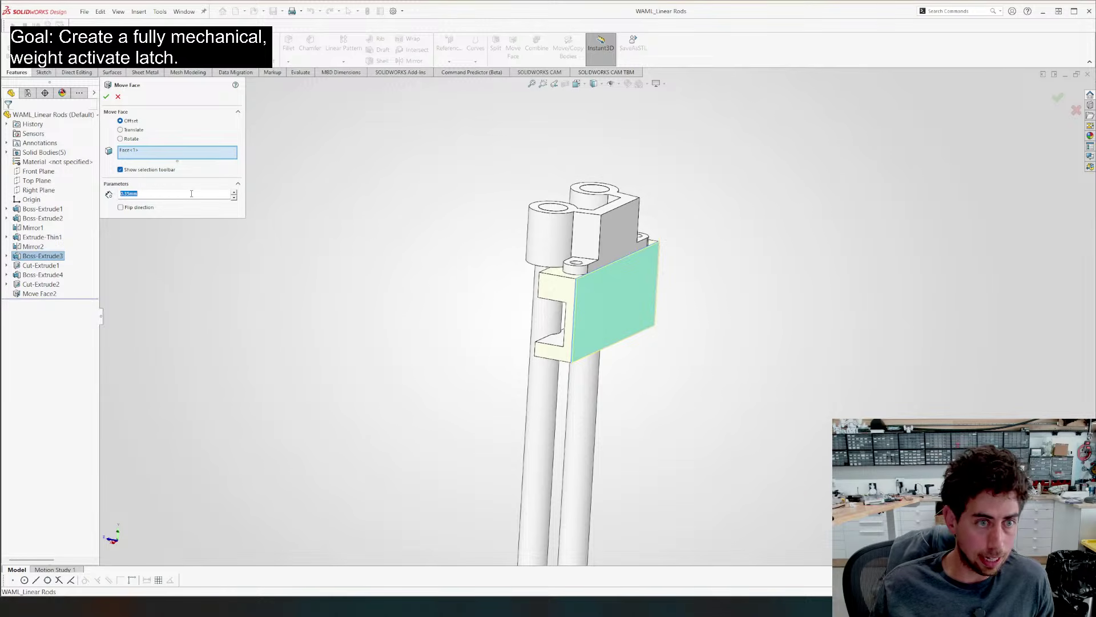
pyautogui.write('5')
pyautogui.press('Return')
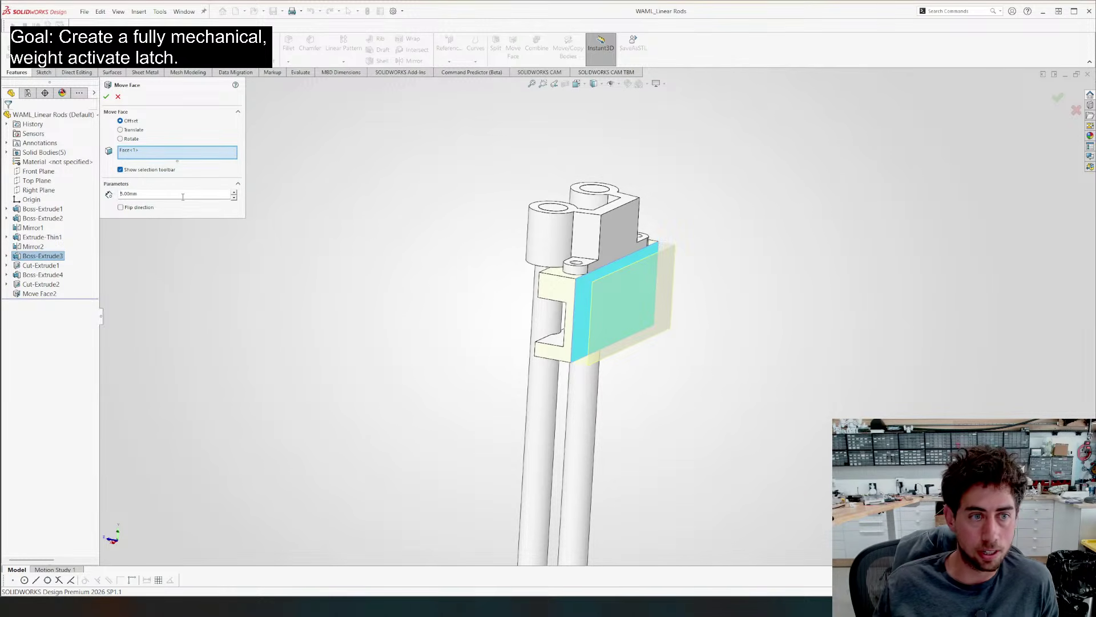
pyautogui.press('Return')
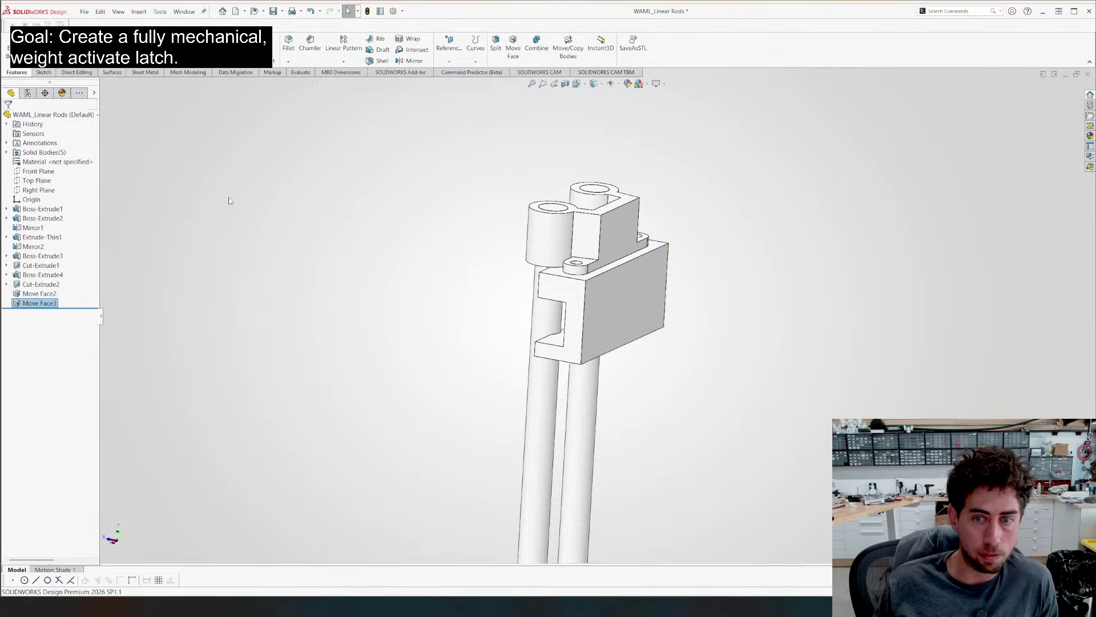
# On the bracket's outer face, sketch six chained horizontal construction lines from a side edge's midpoint, and make the five farthest from it equal
pyautogui.click(609, 306)
pyautogui.click(631, 298)
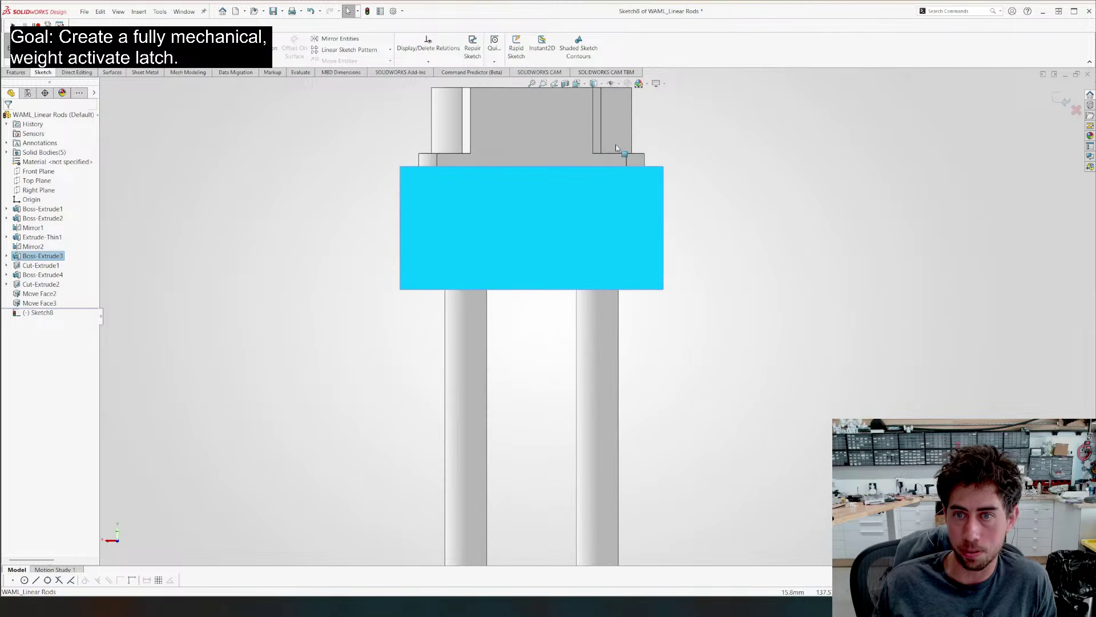
pyautogui.press('l')
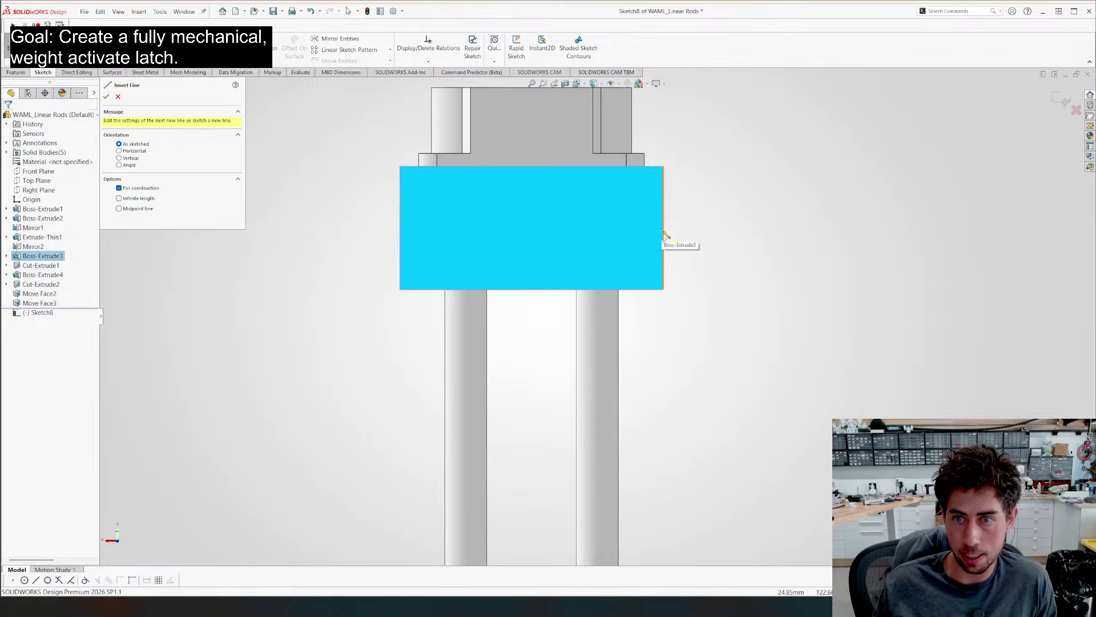
pyautogui.click(663, 228)
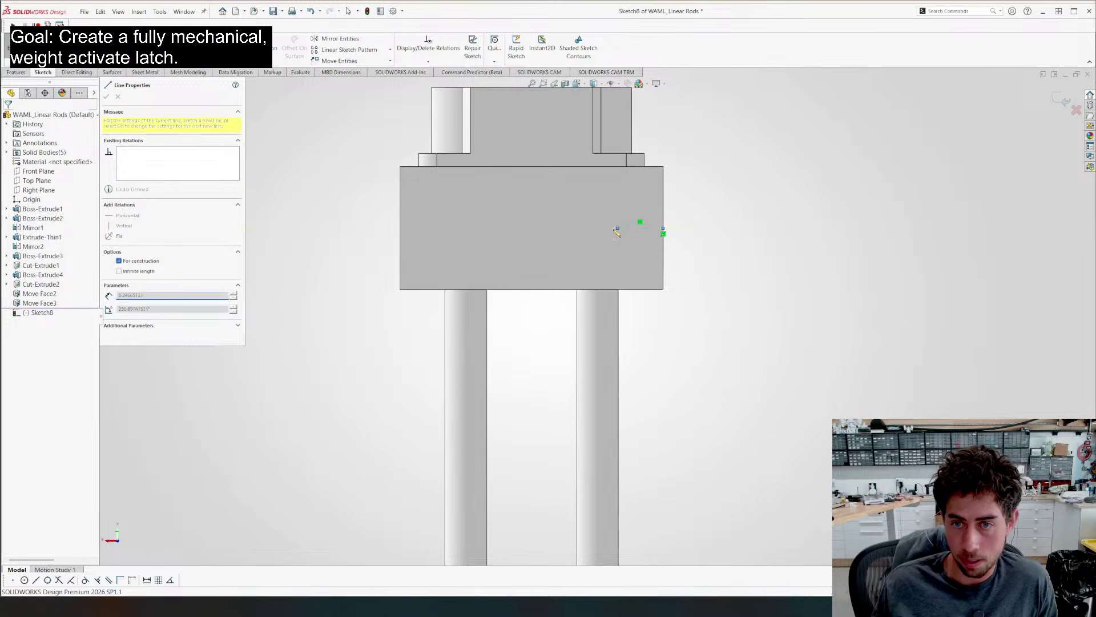
pyautogui.click(548, 228)
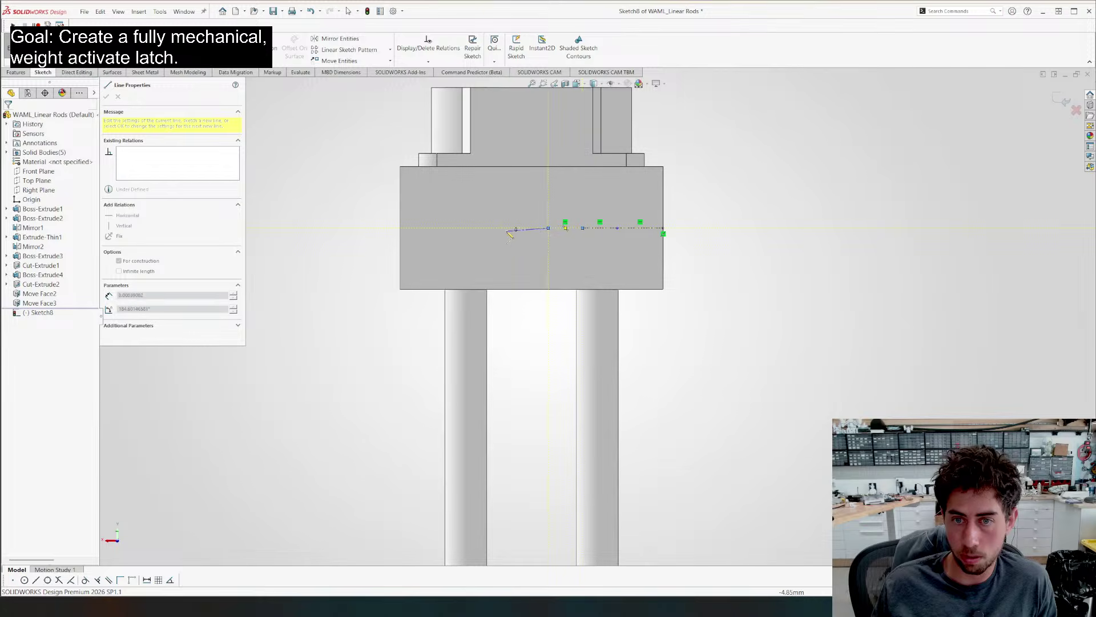
pyautogui.click(505, 228)
pyautogui.click(466, 228)
pyautogui.click(428, 228)
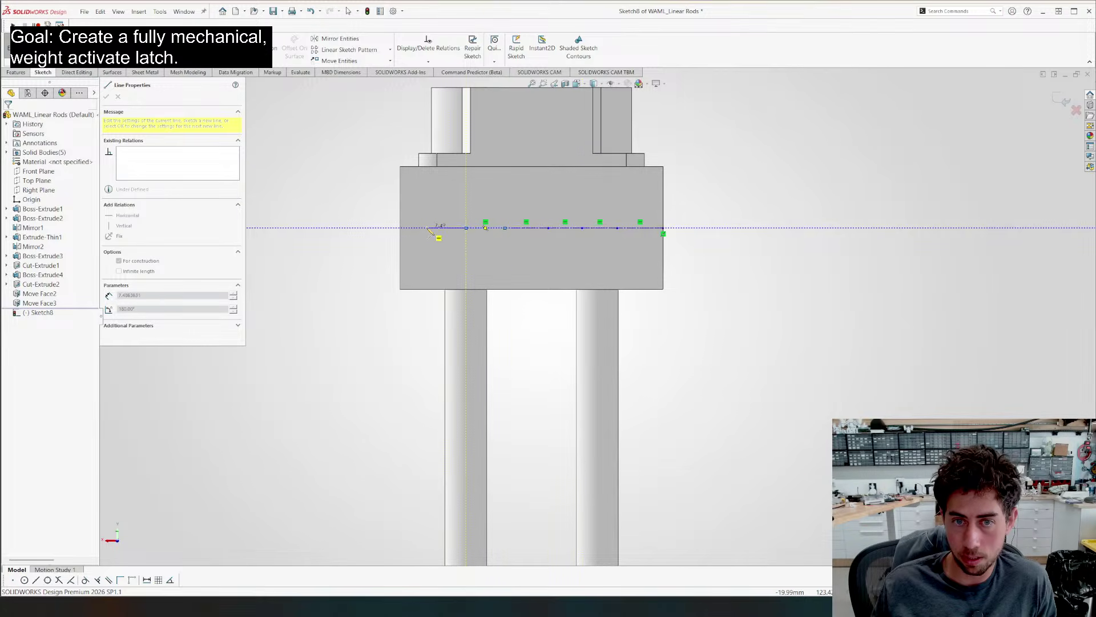
pyautogui.press('Escape')
pyautogui.moveTo(415, 213); pyautogui.dragTo(634, 258)
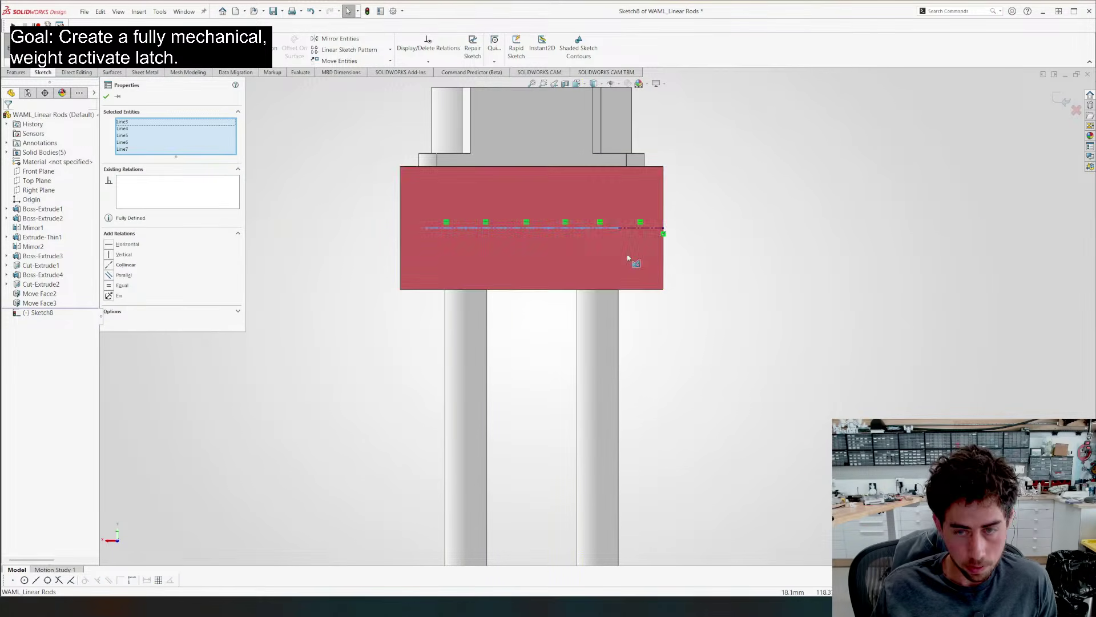
pyautogui.press('d')
# Draw a row of six circles centred on the construction line endpoints inside the bracket face, and make them all equal
pyautogui.press('c')
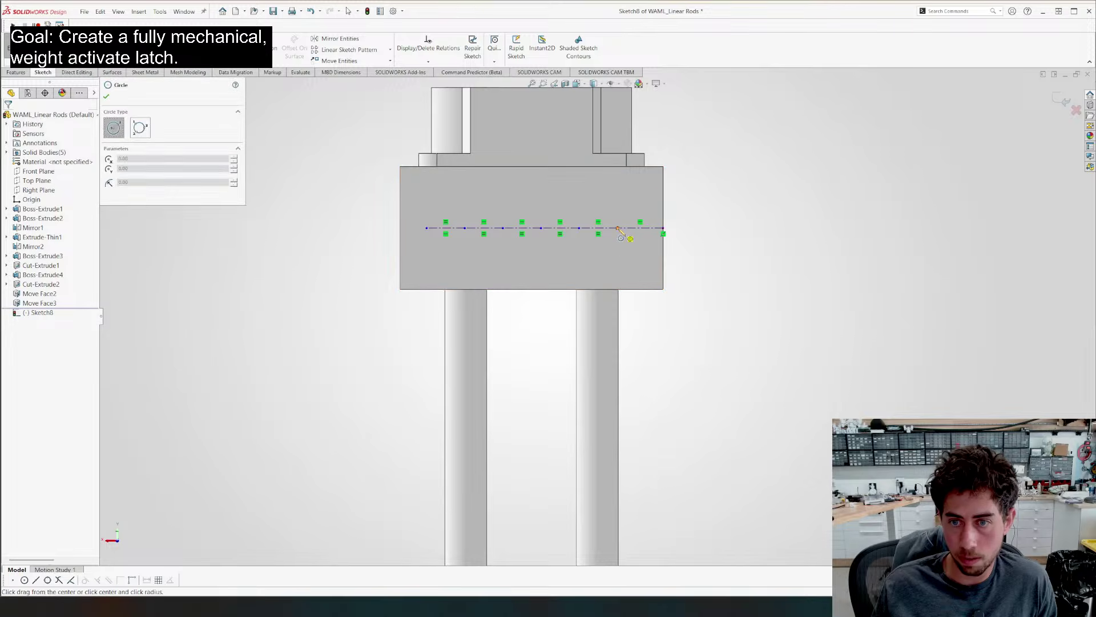
pyautogui.click(618, 227)
pyautogui.click(579, 228)
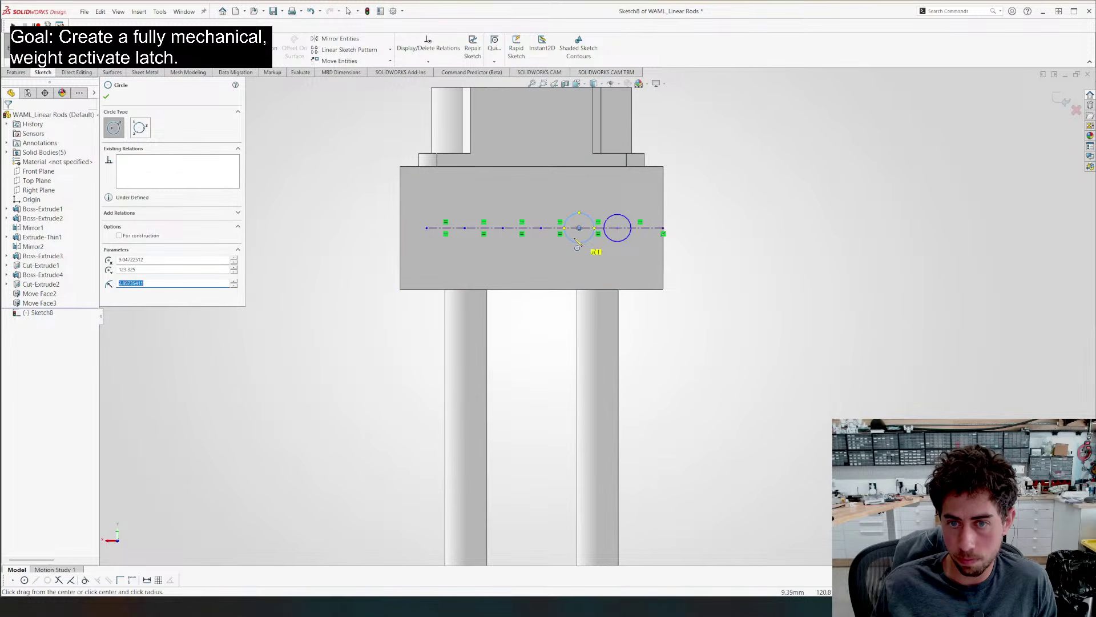
pyautogui.click(540, 228)
pyautogui.click(503, 228)
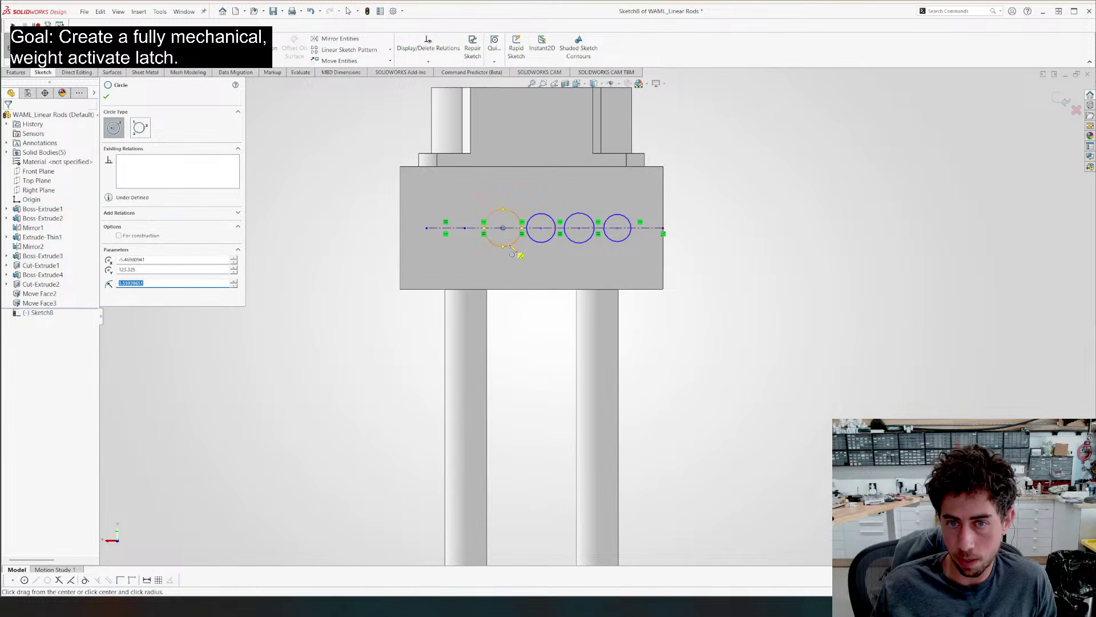
pyautogui.click(464, 228)
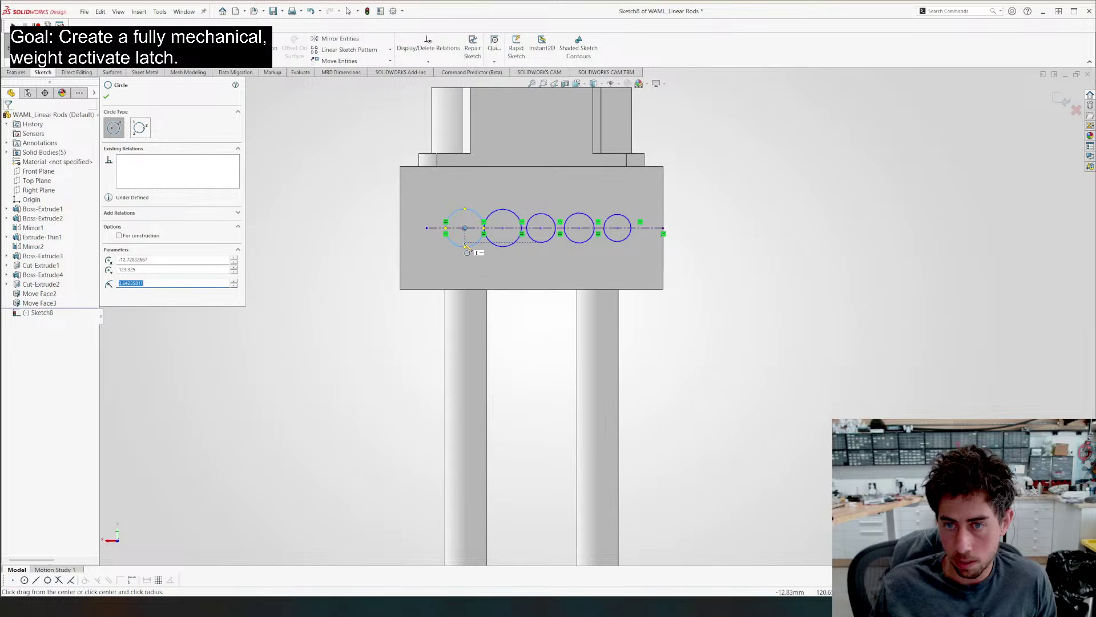
pyautogui.click(426, 229)
pyautogui.press('Escape')
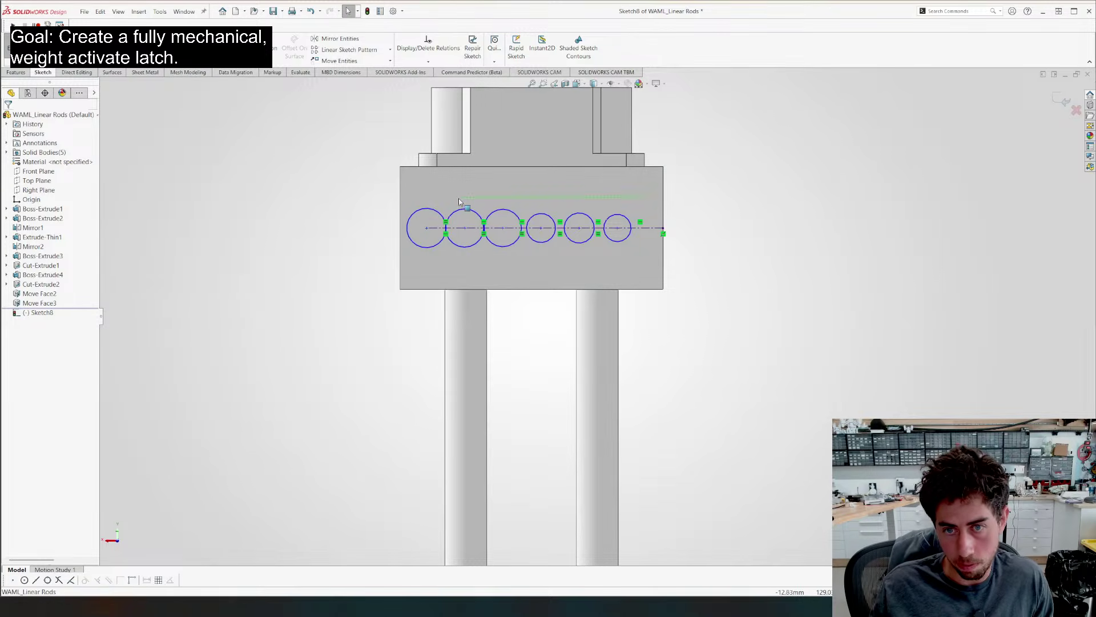
pyautogui.moveTo(645, 197); pyautogui.dragTo(427, 221)
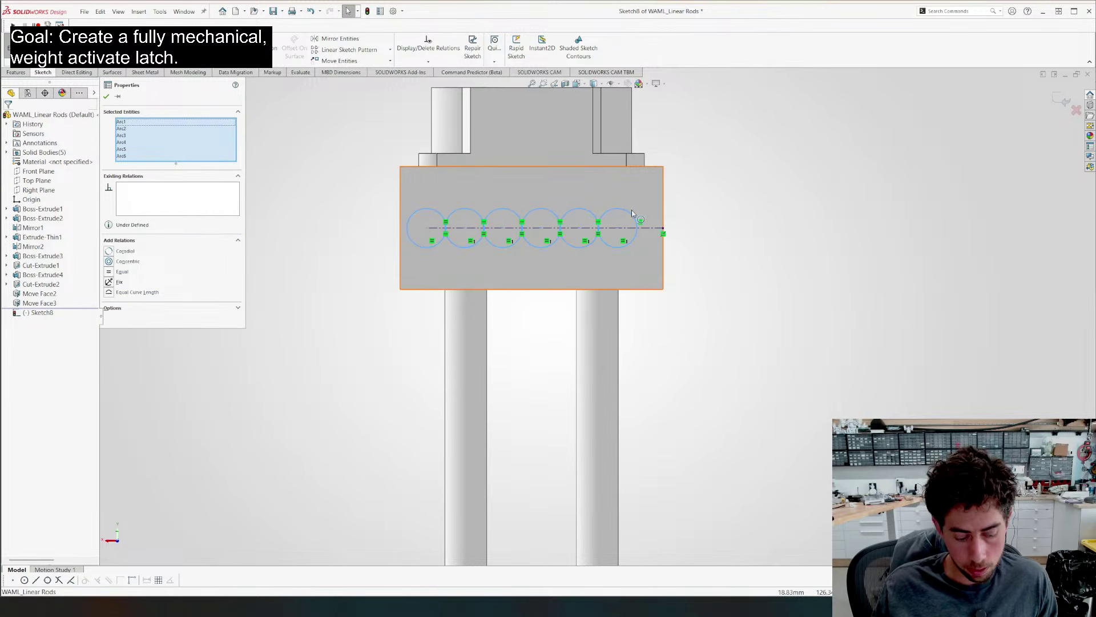
# Set the circles' diameter to 2.75 mm and the centre spacing between neighbouring circles to 7.5 mm
pyautogui.press('d')
pyautogui.click(704, 128)
pyautogui.write('2.75')
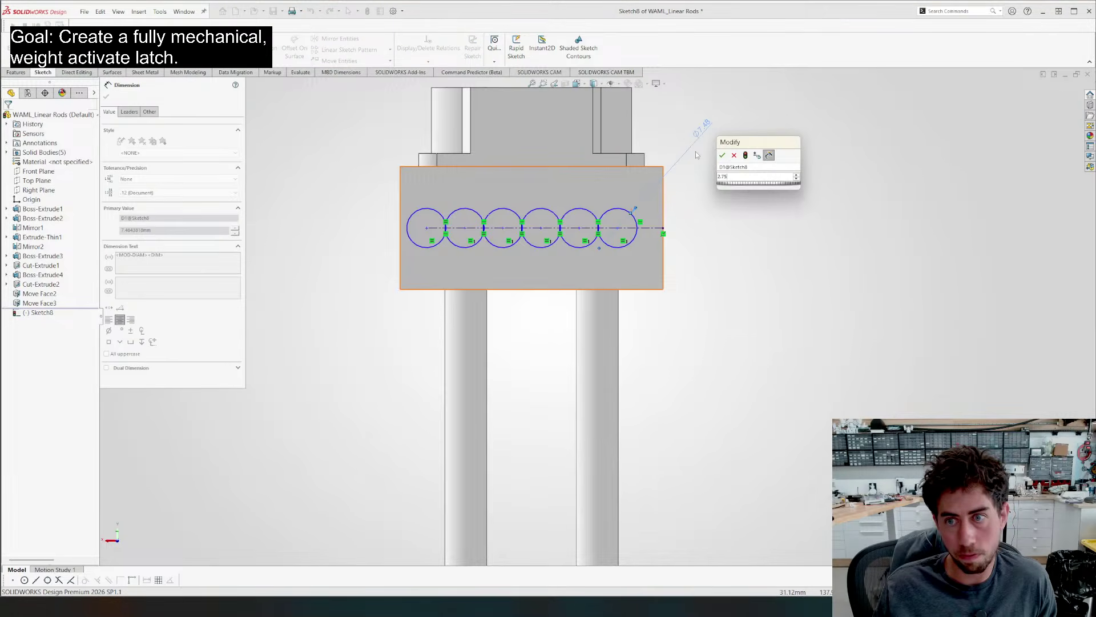
pyautogui.press('Return')
pyautogui.scroll(3, 634, 198)
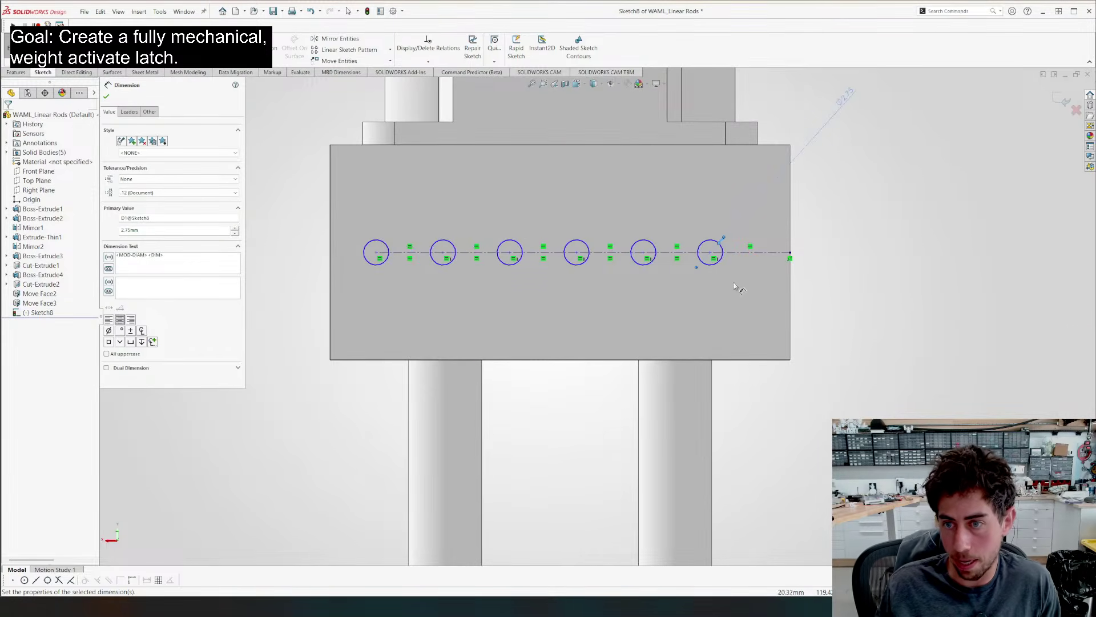
pyautogui.click(644, 252)
pyautogui.click(711, 251)
pyautogui.click(680, 313)
pyautogui.write('7.5')
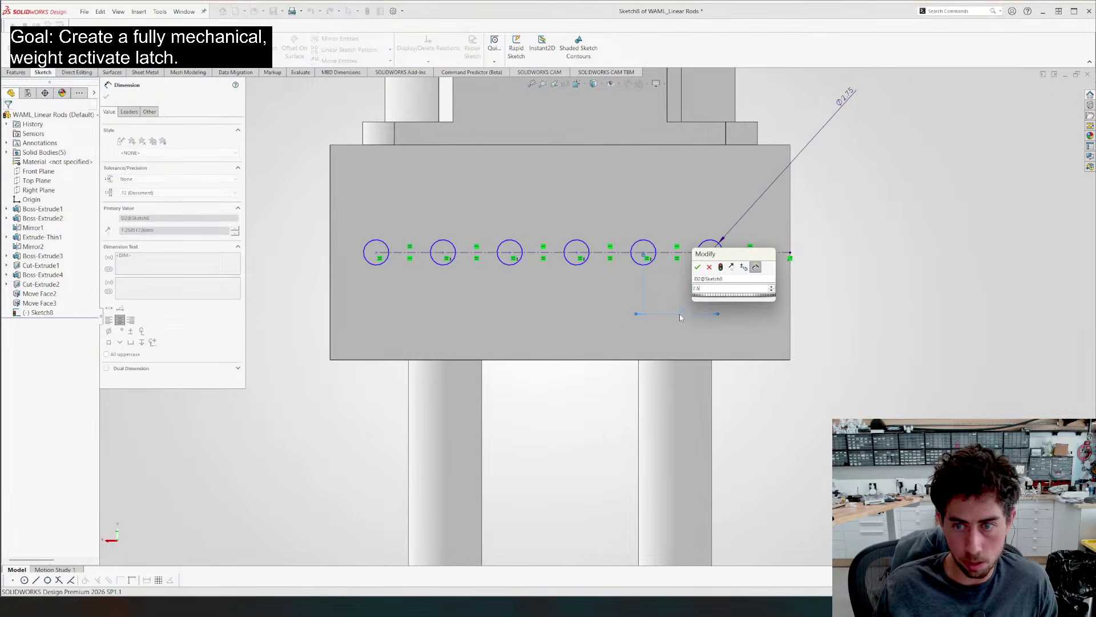
pyautogui.press('Return')
pyautogui.click(790, 252)
pyautogui.click(712, 252)
pyautogui.click(765, 298)
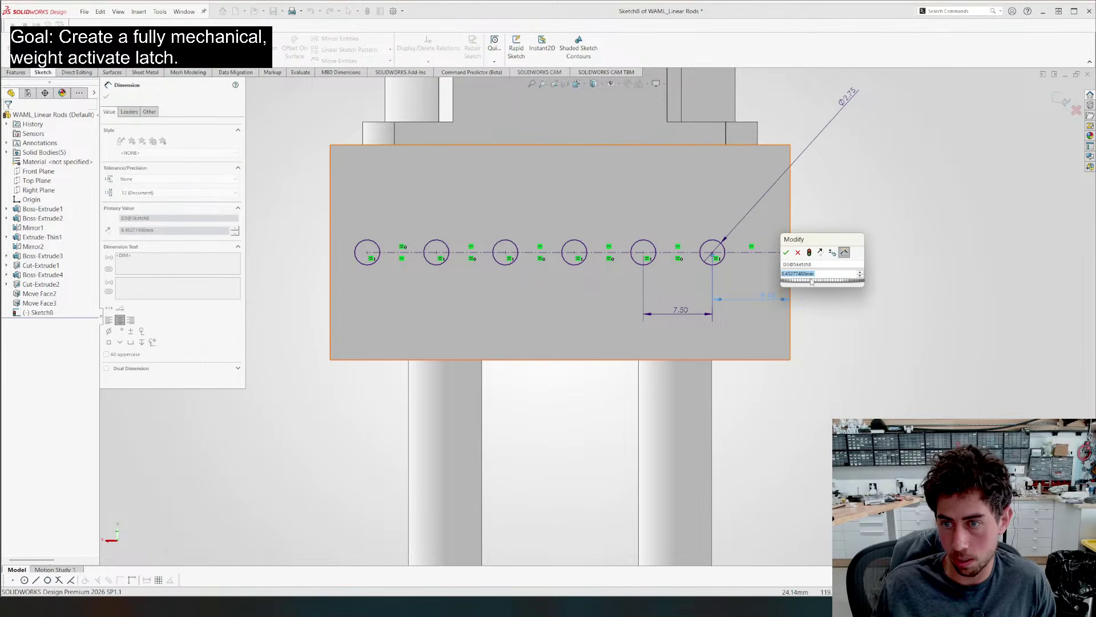
pyautogui.press('Return')
pyautogui.press('Escape')
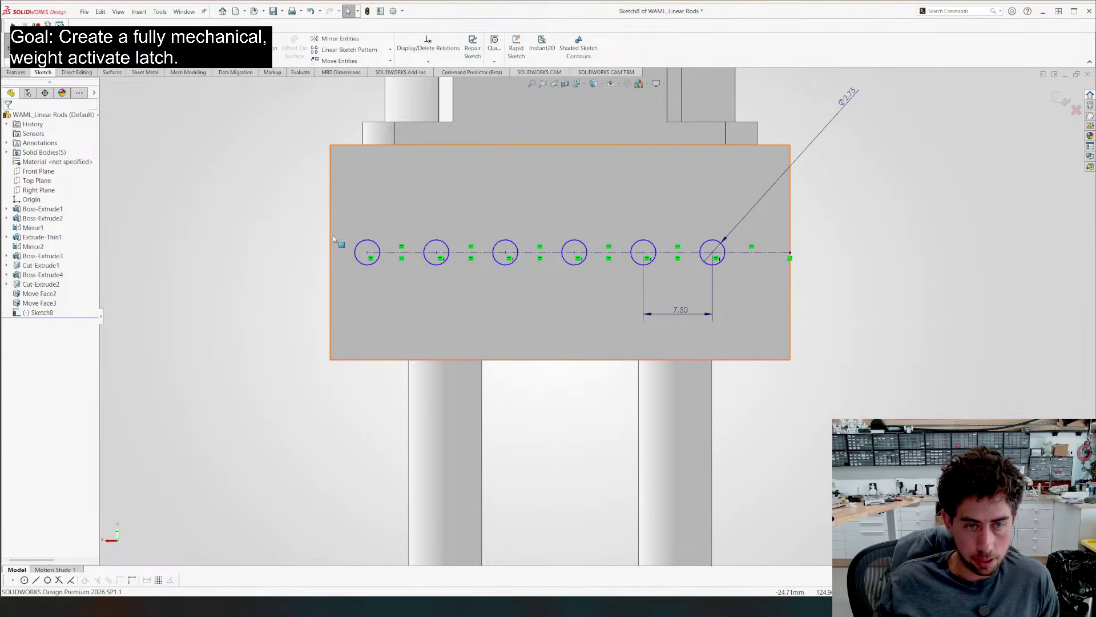
# Draw a horizontal construction line from the last circle's centre to the bracket's near side edge, and make both end segments equal
pyautogui.press('l')
pyautogui.click(368, 252)
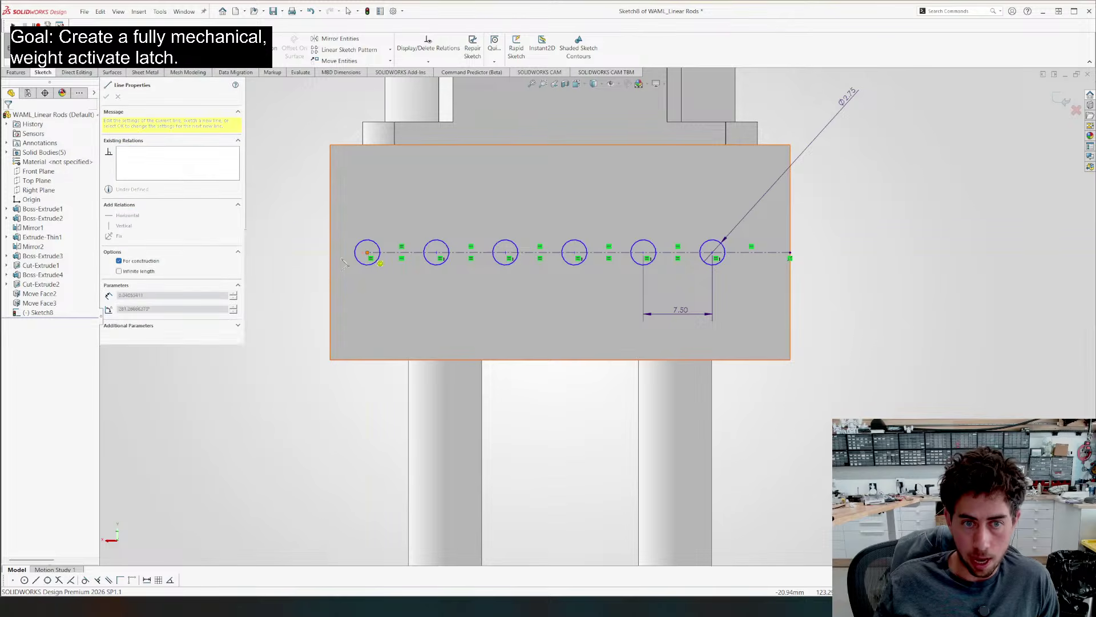
pyautogui.click(331, 252)
pyautogui.press('Escape')
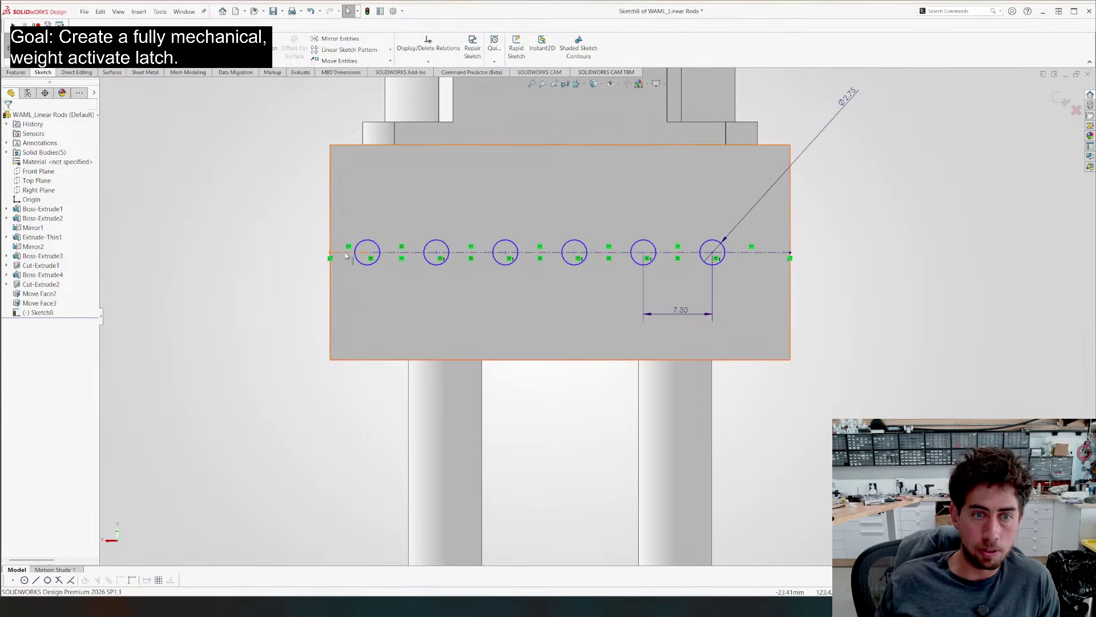
pyautogui.click(346, 253)
pyautogui.keyDown('ctrl'); pyautogui.click(754, 253); pyautogui.keyUp('ctrl')
pyautogui.click(791, 226)
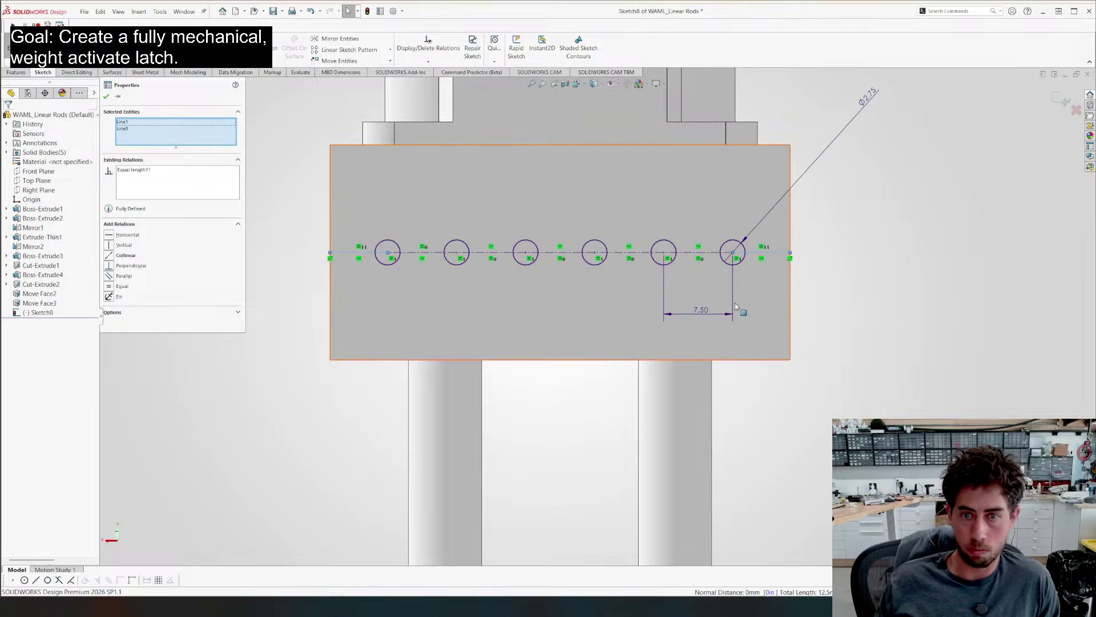
pyautogui.press('Escape')
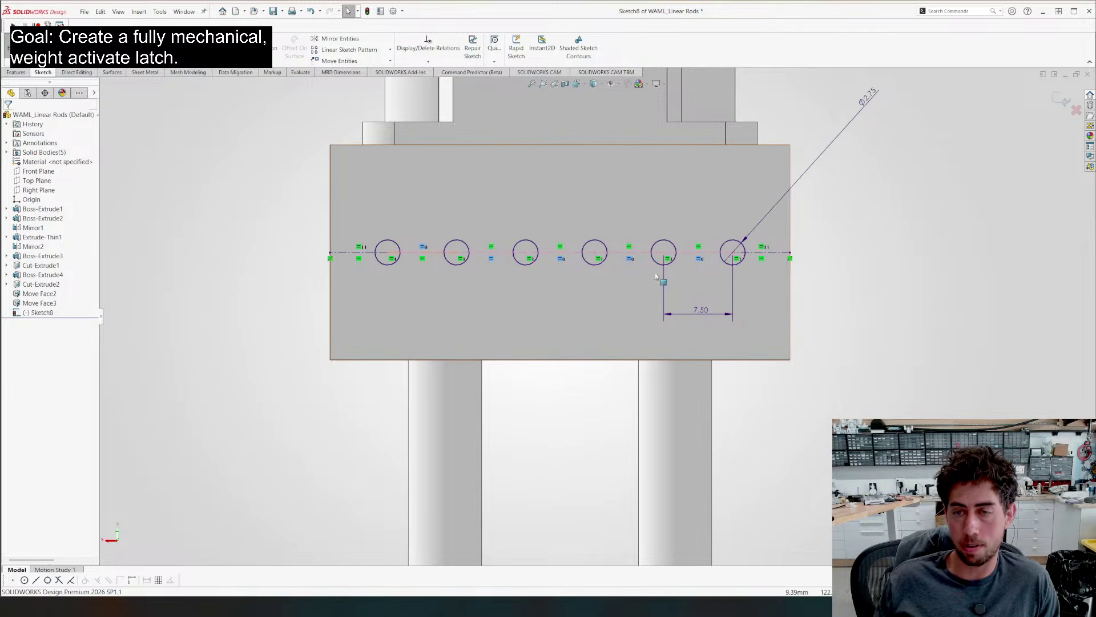
# Try a closer hole spacing of 4.5 mm and restore the spacing to 7.5 mm
pyautogui.doubleClick(700, 311)
pyautogui.scroll(-2, 738, 291)
pyautogui.moveTo(754, 254); pyautogui.dragTo(765, 319)
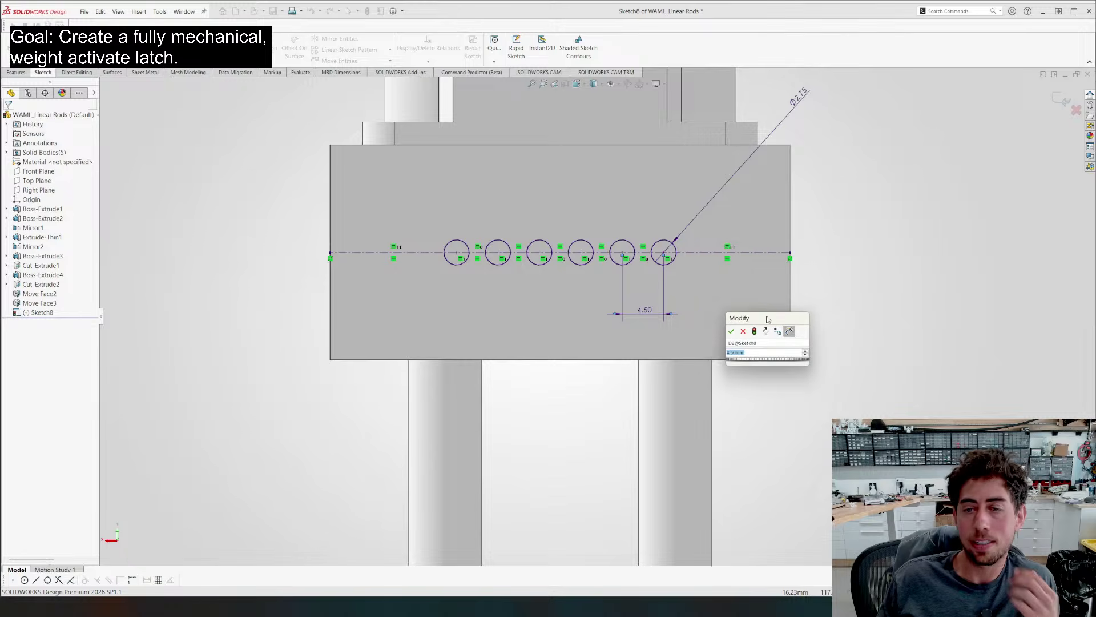
pyautogui.scroll(3, 760, 352)
pyautogui.press('Return')
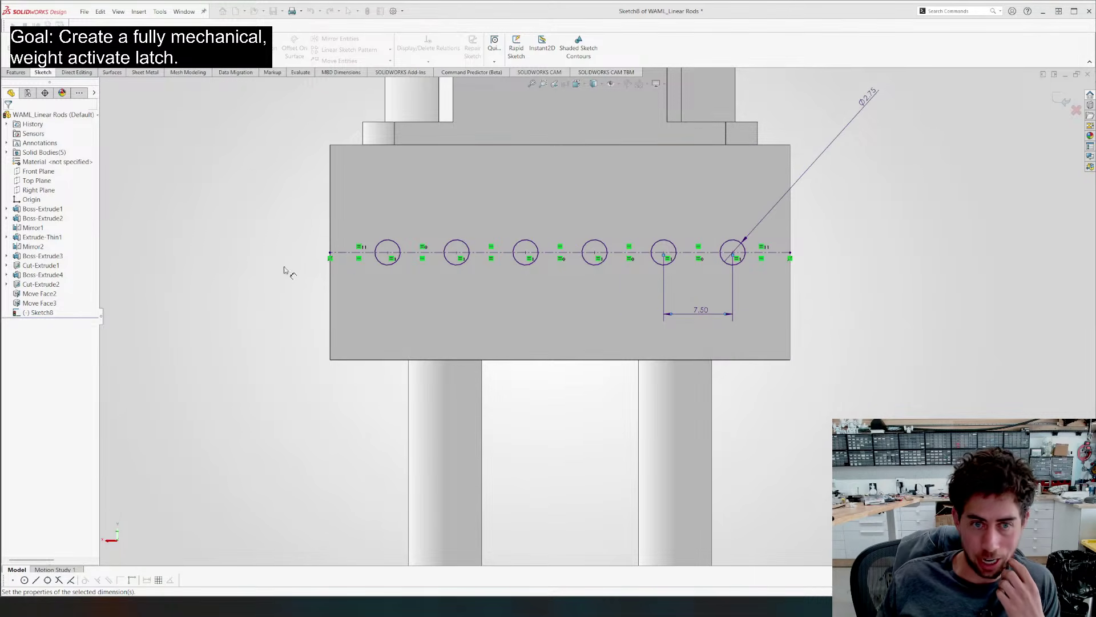
pyautogui.press('Escape')
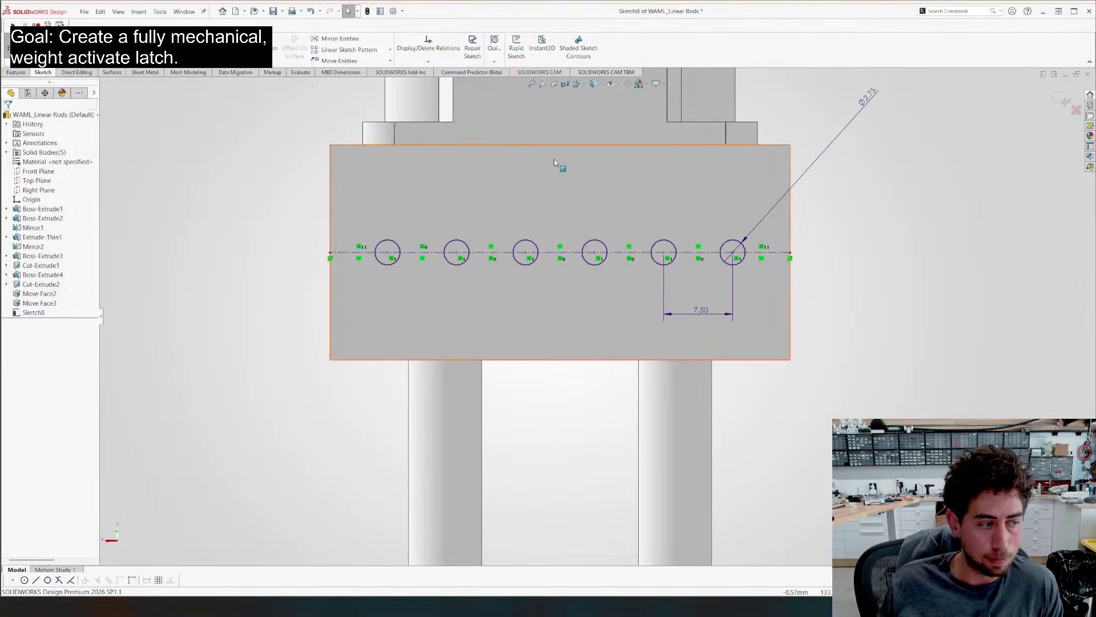
# Cut the six circles into the bracket as a blind Cut-Extrude 4 mm deep
pyautogui.moveTo(558, 164); pyautogui.dragTo(439, 242, button='middle')
pyautogui.moveTo(439, 242); pyautogui.dragTo(372, 250, button='right')
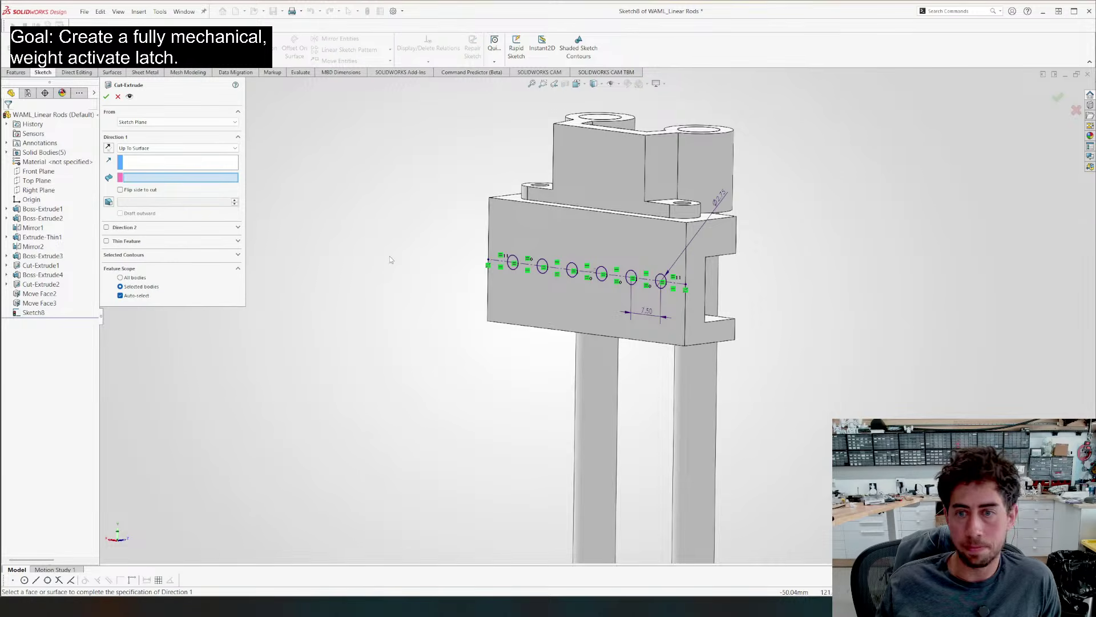
pyautogui.moveTo(391, 256)
pyautogui.mouseDown(button='middle')
pyautogui.moveTo(321, 246)
pyautogui.moveTo(288, 260)
pyautogui.mouseUp(button='middle')
pyautogui.click(171, 148)
pyautogui.click(146, 155)
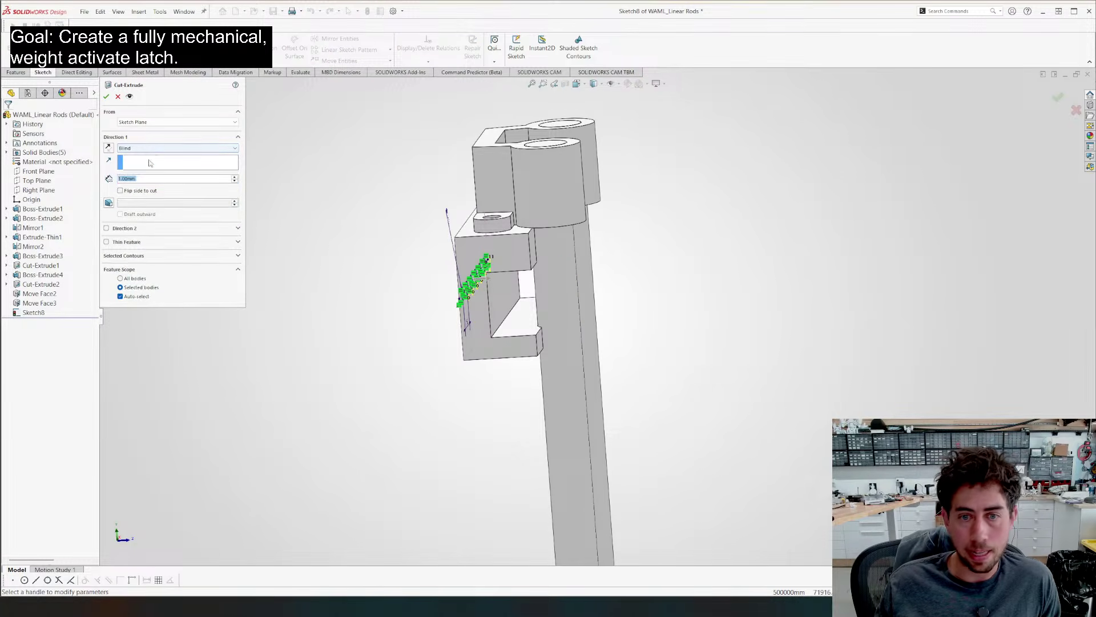
pyautogui.moveTo(313, 257); pyautogui.dragTo(391, 279, button='middle')
pyautogui.scroll(-3, 481, 321)
pyautogui.moveTo(519, 366); pyautogui.dragTo(509, 364, button='middle')
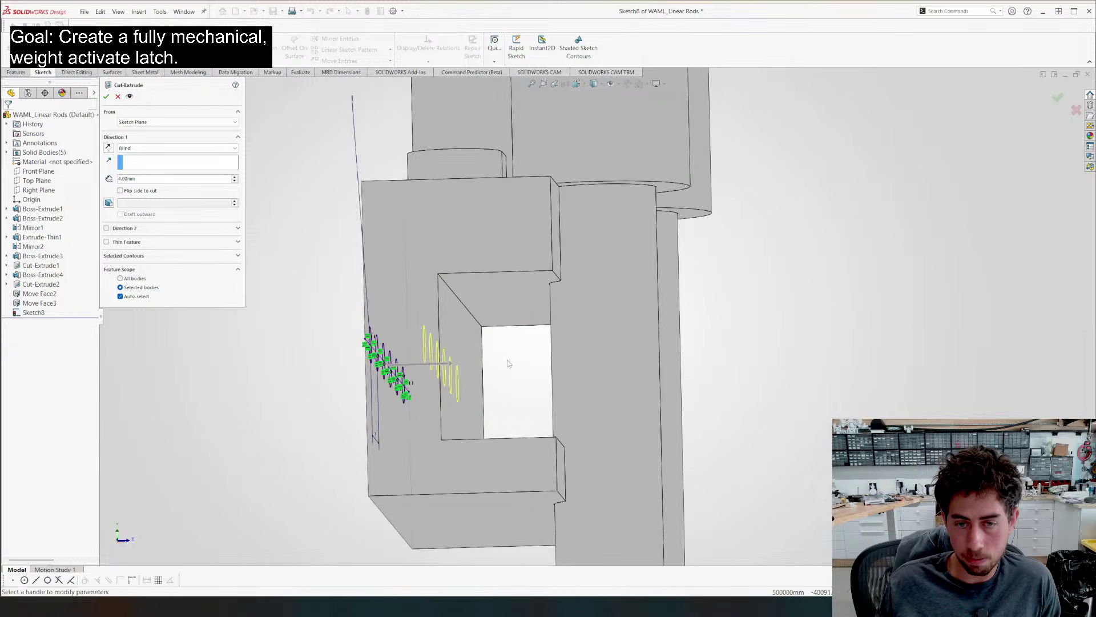
pyautogui.press('Return')
# Examine the drilled bracket in the assembly and reopen the Linear Rods part from its end bracket
pyautogui.scroll(5, 486, 322)
pyautogui.moveTo(488, 321); pyautogui.dragTo(400, 205, button='middle')
pyautogui.scroll(4, 379, 349)
pyautogui.hotkey('ctrl', 'Tab')
pyautogui.click(407, 205)
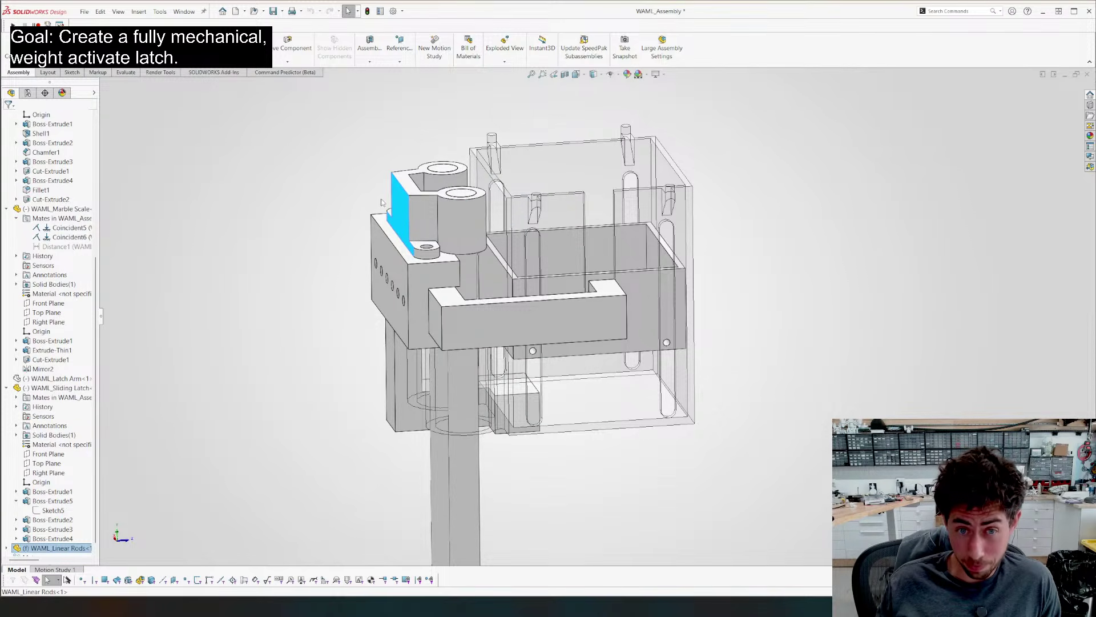
pyautogui.moveTo(393, 213)
pyautogui.mouseDown(button='middle')
pyautogui.moveTo(582, 215)
pyautogui.moveTo(636, 367)
pyautogui.moveTo(543, 257)
pyautogui.moveTo(390, 204)
pyautogui.mouseUp(button='middle')
pyautogui.rightClick(403, 166)
pyautogui.click(418, 154)
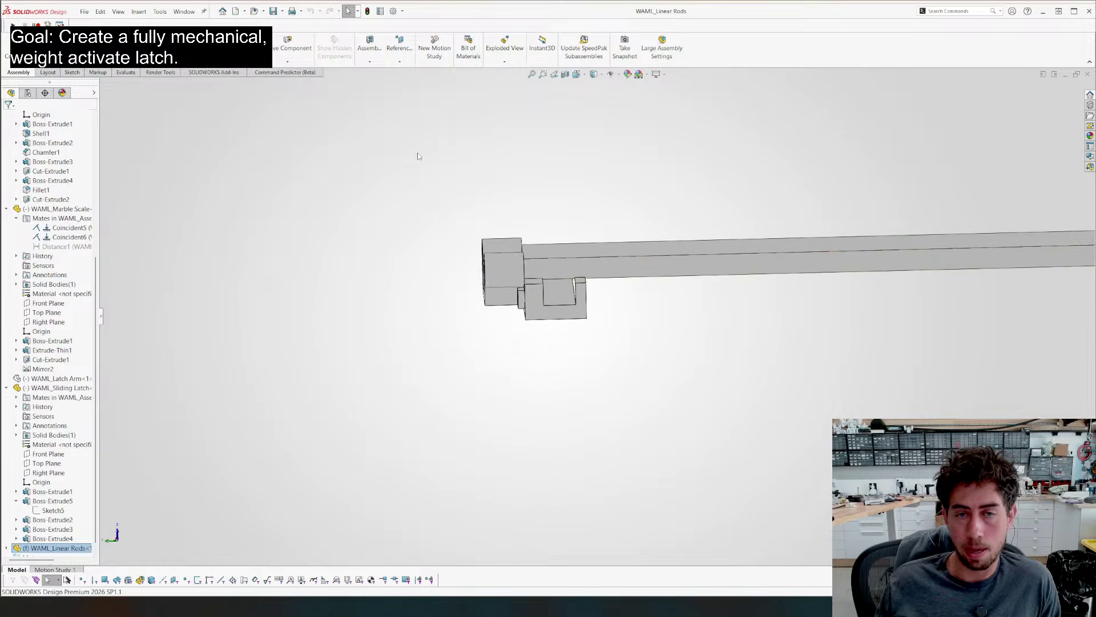
# On the end bracket's outer face, sketch a three-line open outline about 3 mm tall from both ends of its long outer edge
pyautogui.click(515, 299)
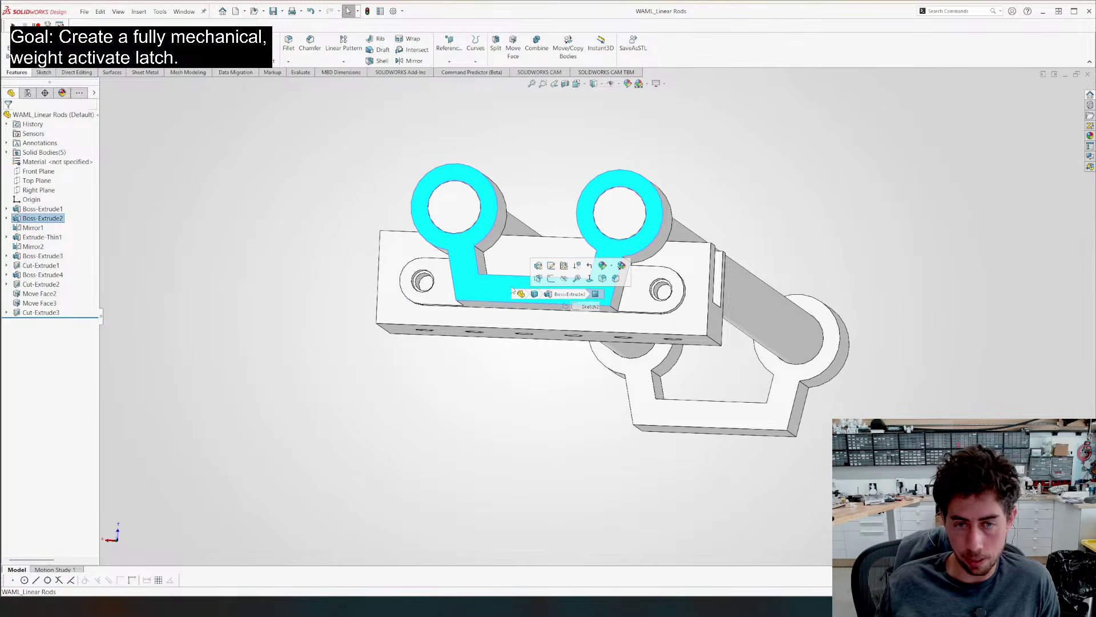
pyautogui.click(531, 306)
pyautogui.press('l')
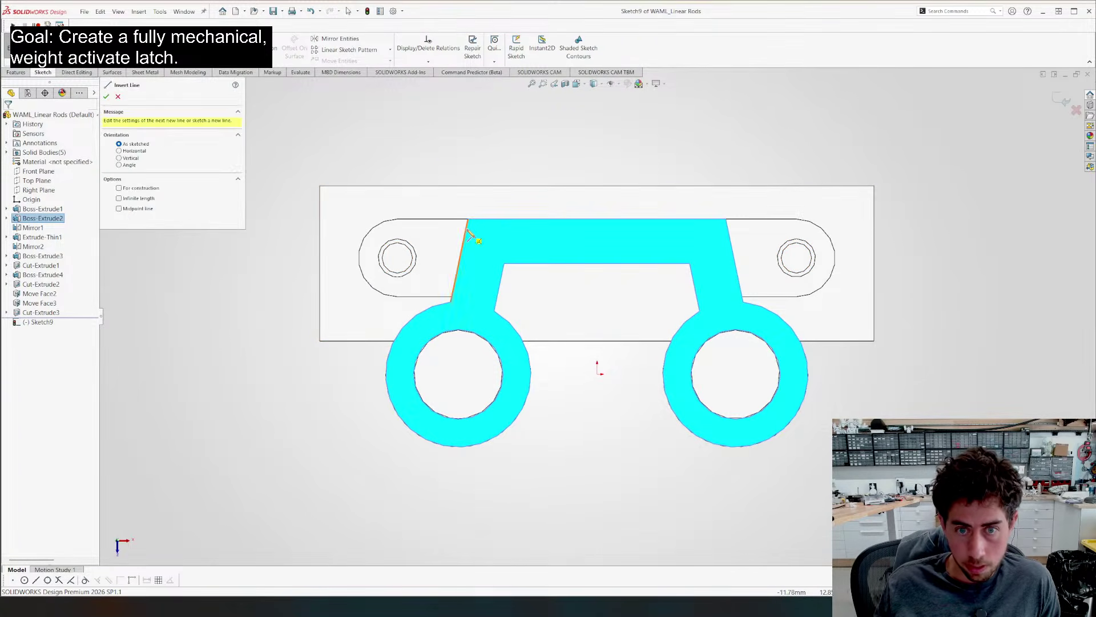
pyautogui.click(468, 220)
pyautogui.click(468, 176)
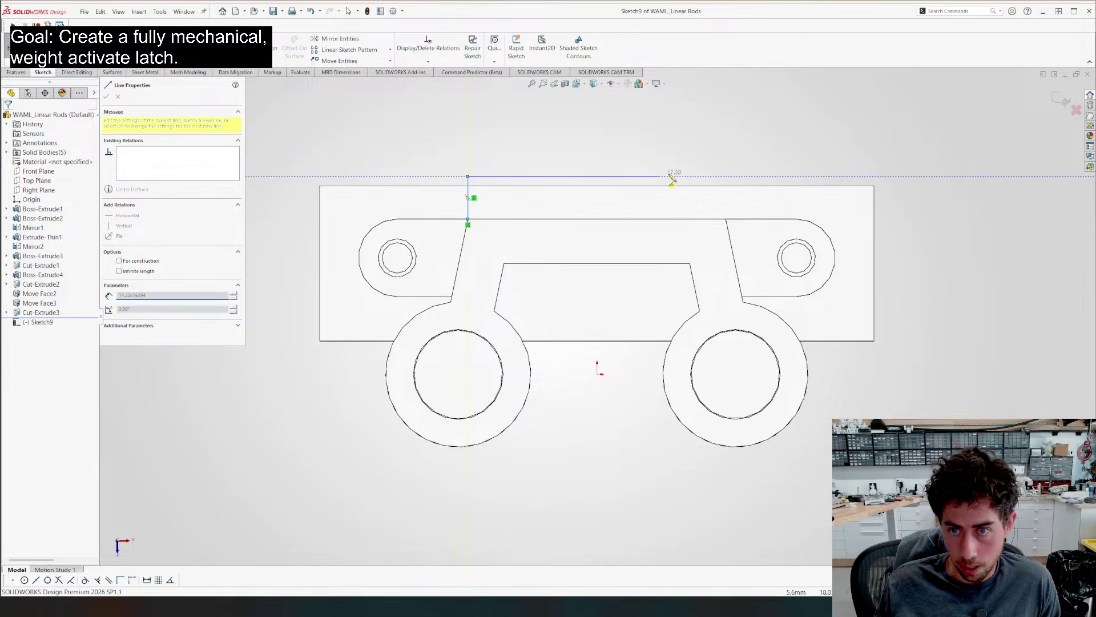
pyautogui.click(726, 176)
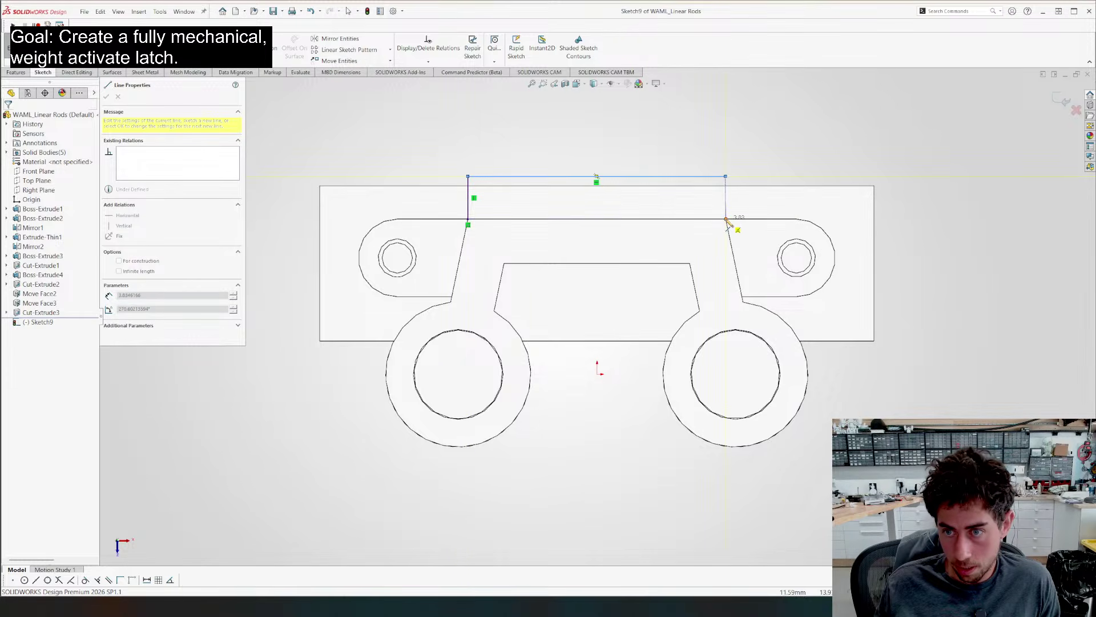
pyautogui.click(725, 219)
pyautogui.press('Escape')
# Stretch the open outline past the drilled bracket and set its outer line 7.5 mm from that bracket's edge
pyautogui.moveTo(487, 216); pyautogui.dragTo(710, 332, button='middle')
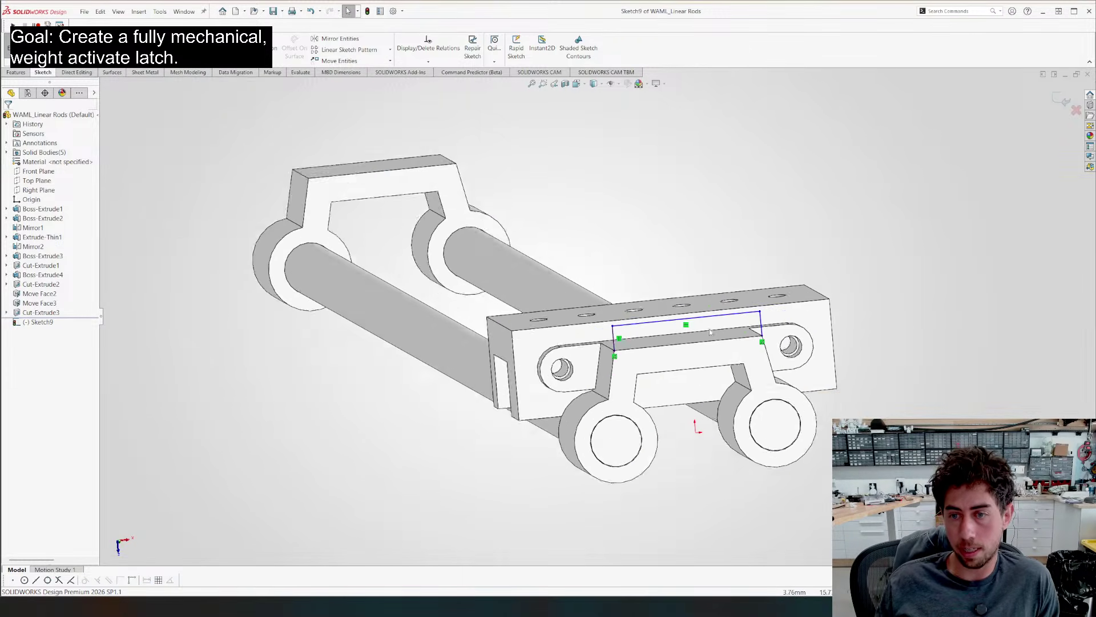
pyautogui.hotkey('ctrl', '8')
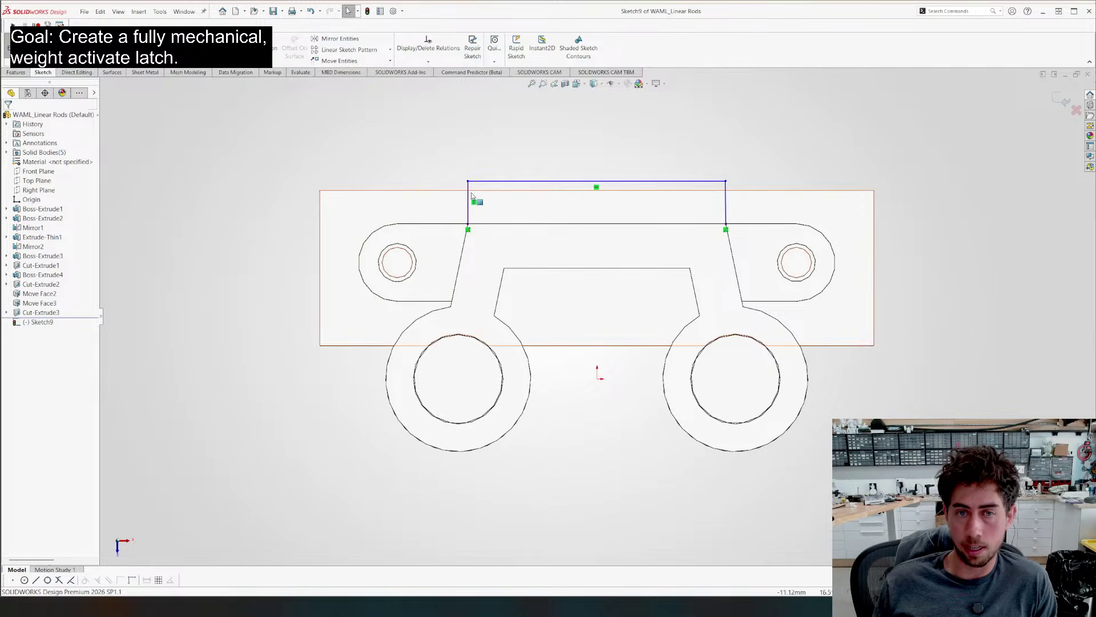
pyautogui.moveTo(467, 181); pyautogui.dragTo(469, 105)
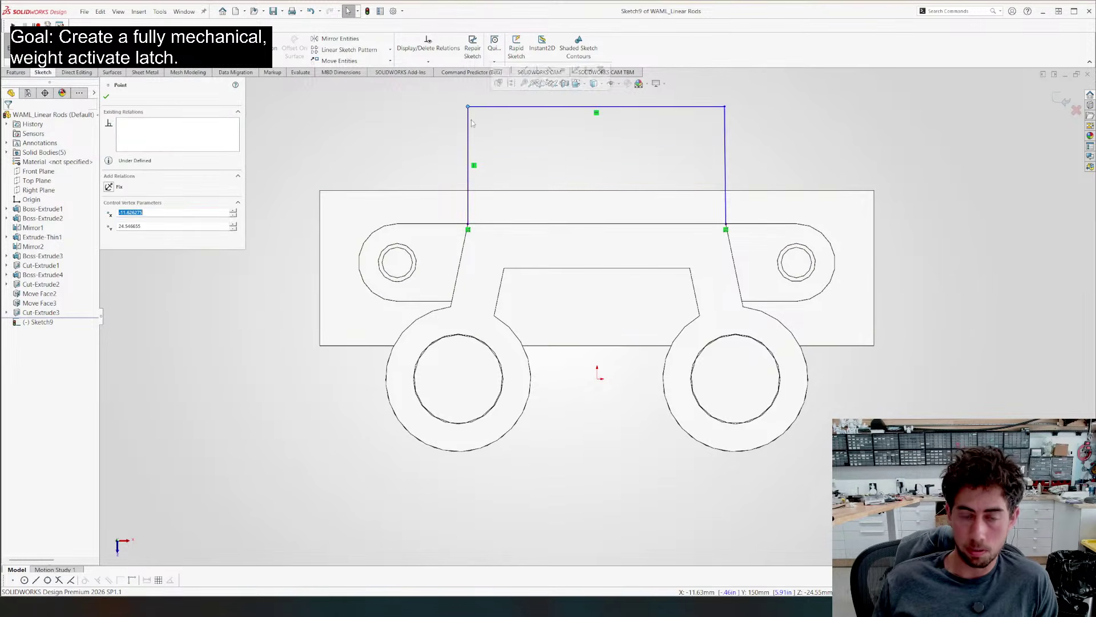
pyautogui.scroll(2, 581, 191)
pyautogui.press('d')
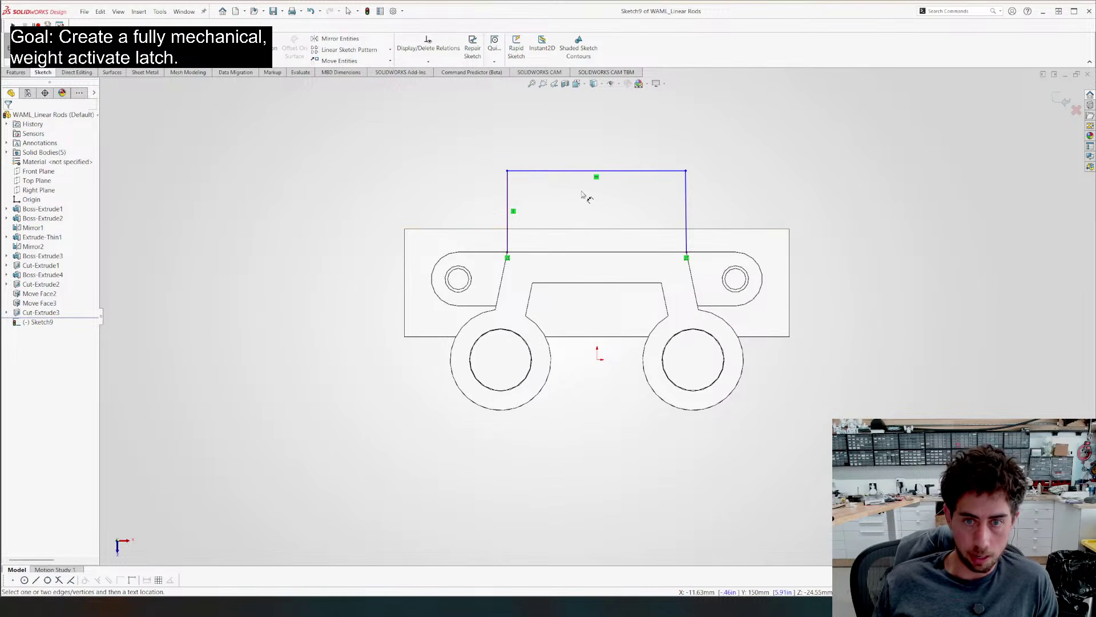
pyautogui.click(479, 229)
pyautogui.click(546, 171)
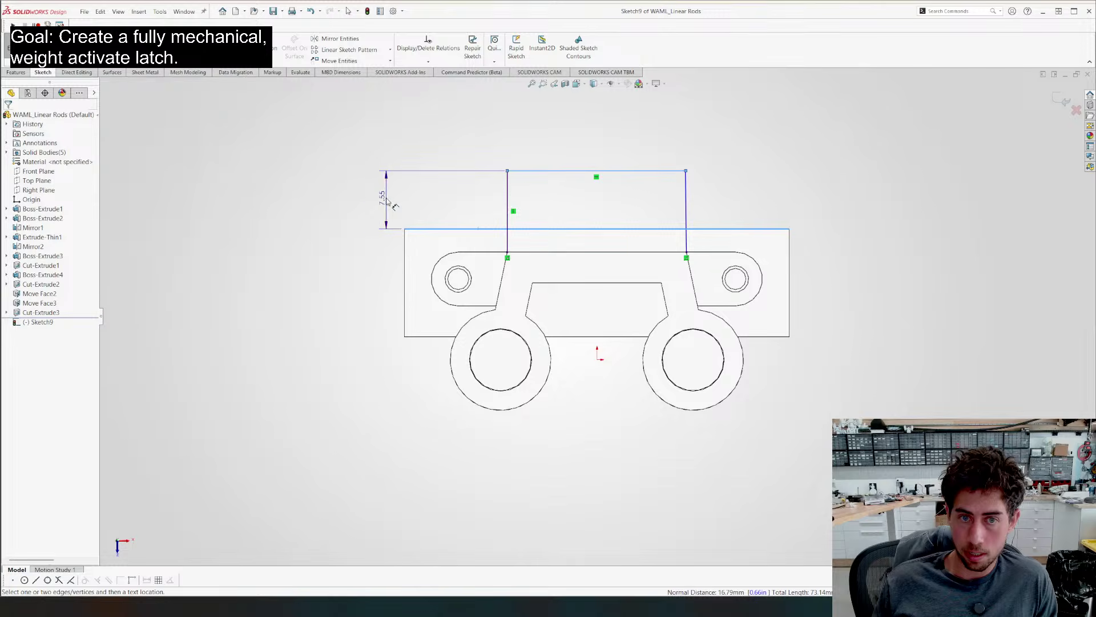
pyautogui.click(393, 204)
pyautogui.write('7.5')
pyautogui.press('Return')
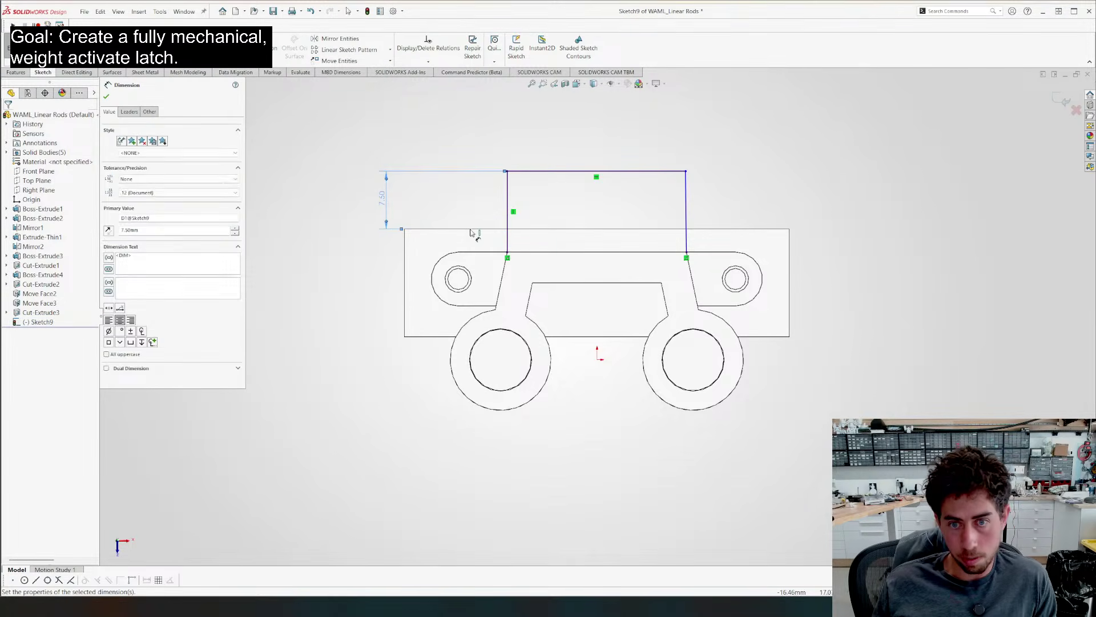
pyautogui.press('Escape')
# Make the outline's slightly tilted side line vertical
pyautogui.click(686, 190)
pyautogui.click(701, 152)
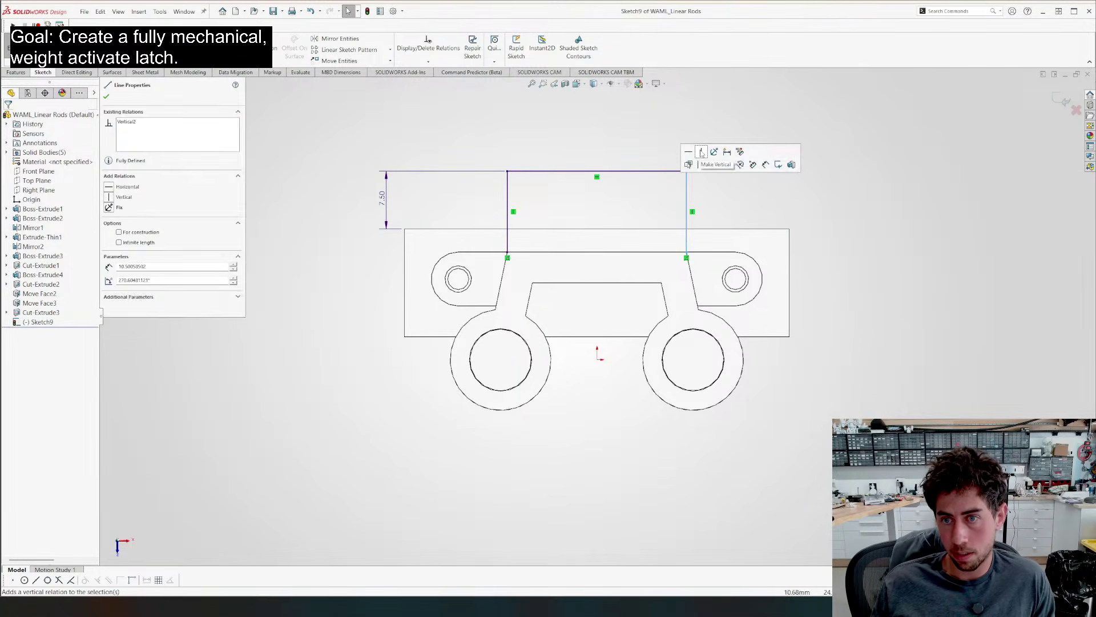
pyautogui.press('Escape')
pyautogui.scroll(3, 377, 286)
pyautogui.moveTo(367, 291); pyautogui.dragTo(366, 248, button='middle')
pyautogui.moveTo(366, 248); pyautogui.dragTo(345, 317, button='right')
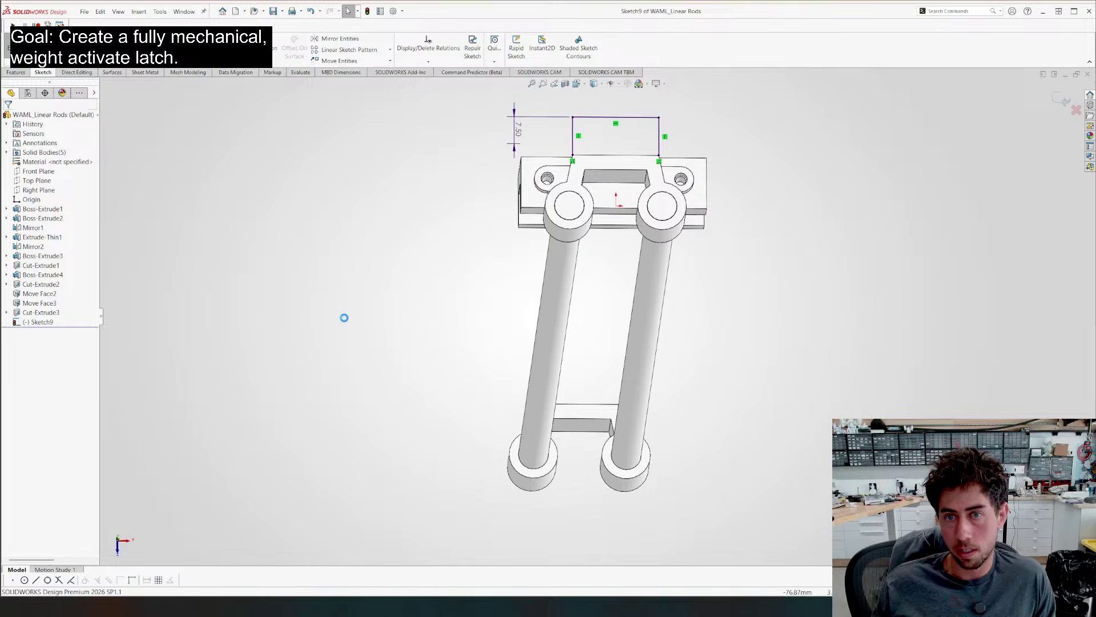
pyautogui.press('Return')
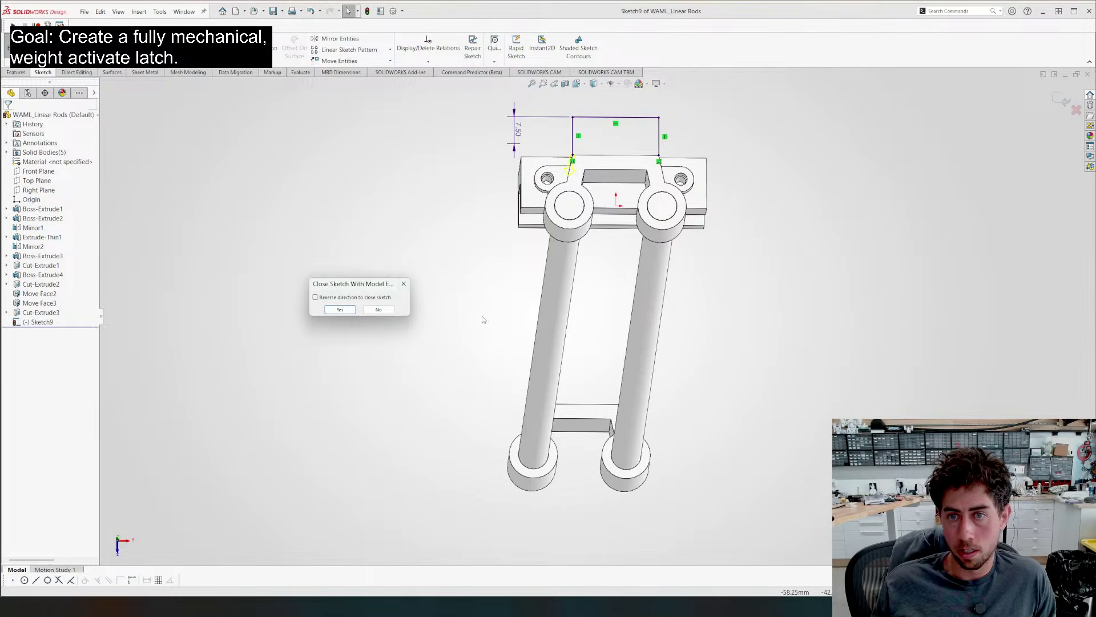
pyautogui.click(379, 309)
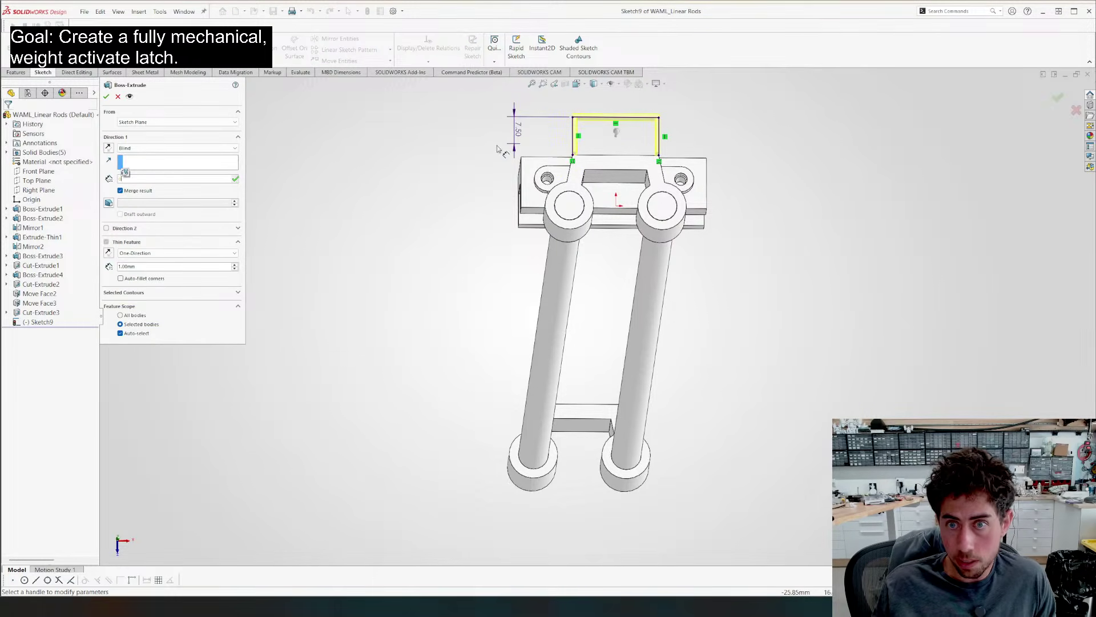
pyautogui.press('Escape')
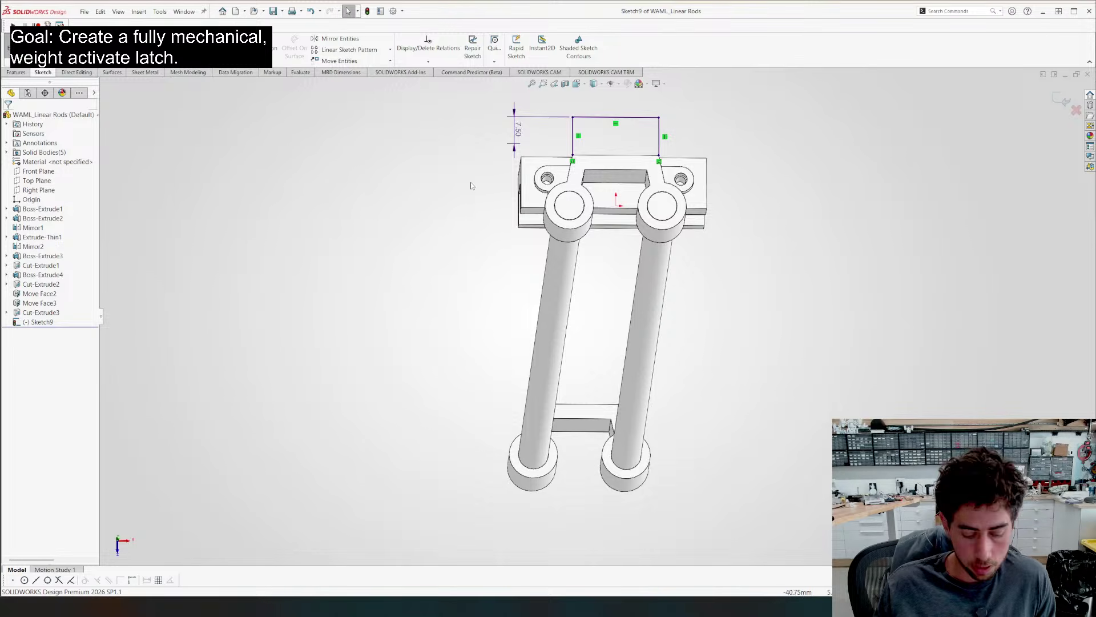
# Close the outline with a horizontal line along the end bracket's edge between the two side lines
pyautogui.press('l')
pyautogui.click(573, 156)
pyautogui.click(659, 155)
pyautogui.press('Escape')
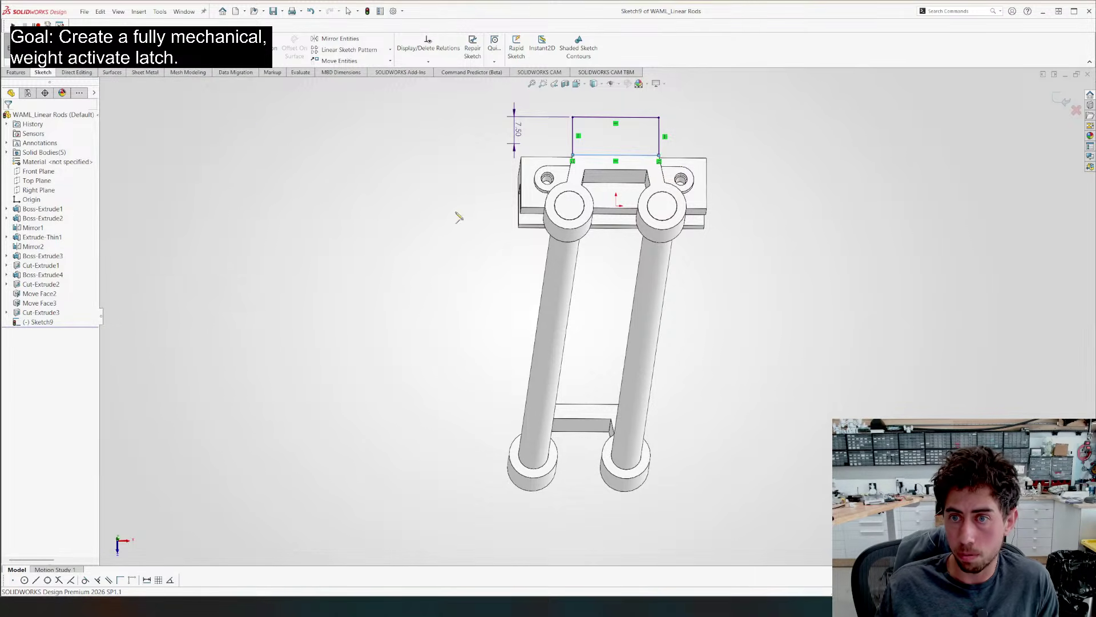
# Extrude the closed outline with an Up To Surface end condition, ending at the drilled bracket's face that faces the end bracket
pyautogui.moveTo(359, 176); pyautogui.dragTo(416, 242, button='middle')
pyautogui.scroll(4, 416, 242)
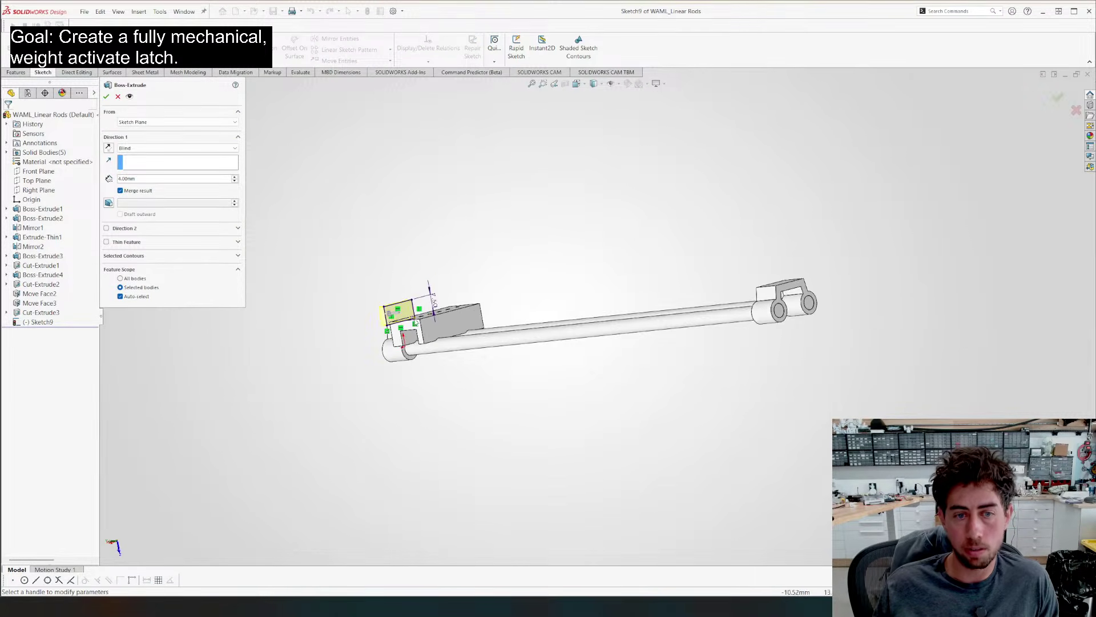
pyautogui.scroll(-4, 394, 295)
pyautogui.moveTo(400, 294); pyautogui.dragTo(457, 355, button='middle')
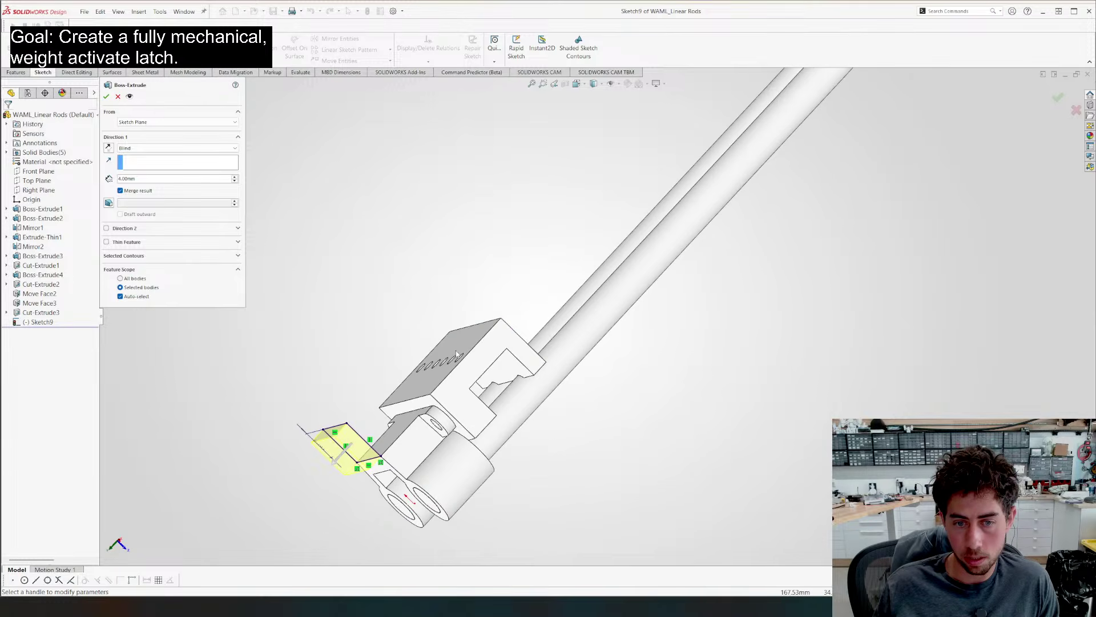
pyautogui.click(153, 147)
pyautogui.click(143, 177)
pyautogui.click(416, 404)
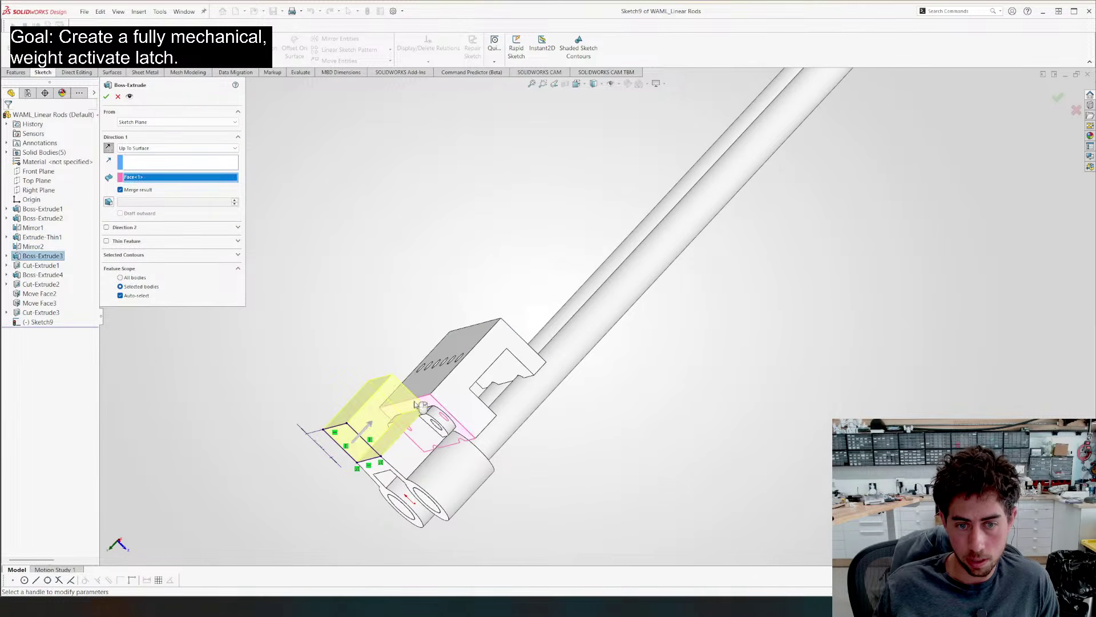
pyautogui.scroll(7, 361, 253)
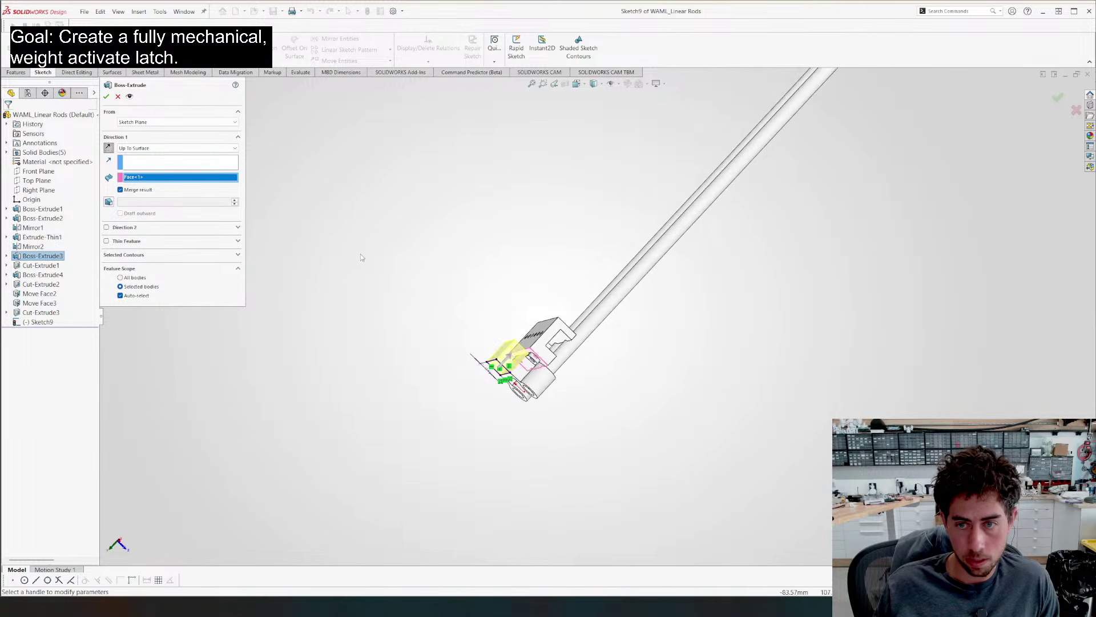
# Turn off automatic body selection, limit the extrusion's merge scope to the end bracket's body, and finish the extrusion
pyautogui.click(136, 296)
pyautogui.click(553, 367)
pyautogui.press('Return')
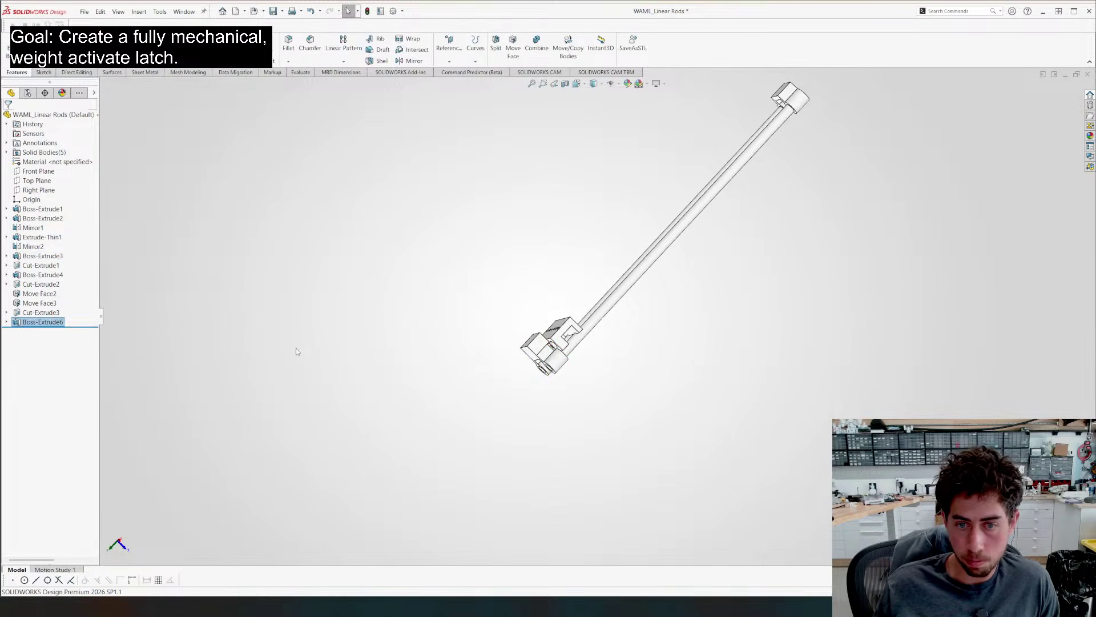
# Try to reorder Mirror2 after the new extrusion, and examine the dependencies of Boss-Extrude3, Mirror2 and Cut-Extrude1
pyautogui.moveTo(32, 247); pyautogui.dragTo(52, 320)
pyautogui.click(38, 256)
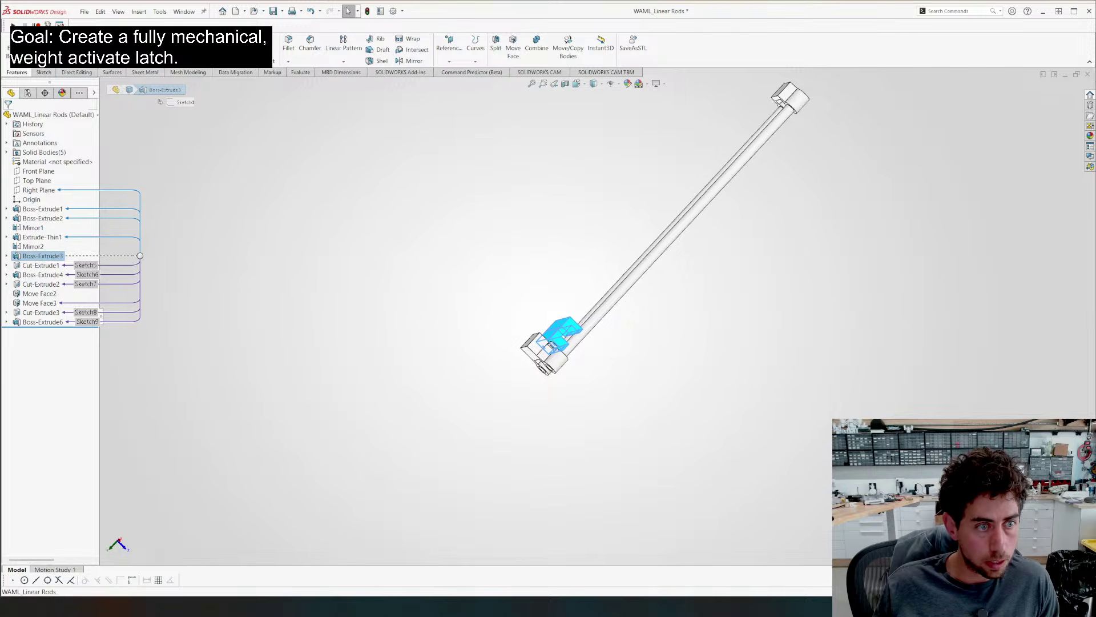
pyautogui.click(33, 247)
pyautogui.click(37, 266)
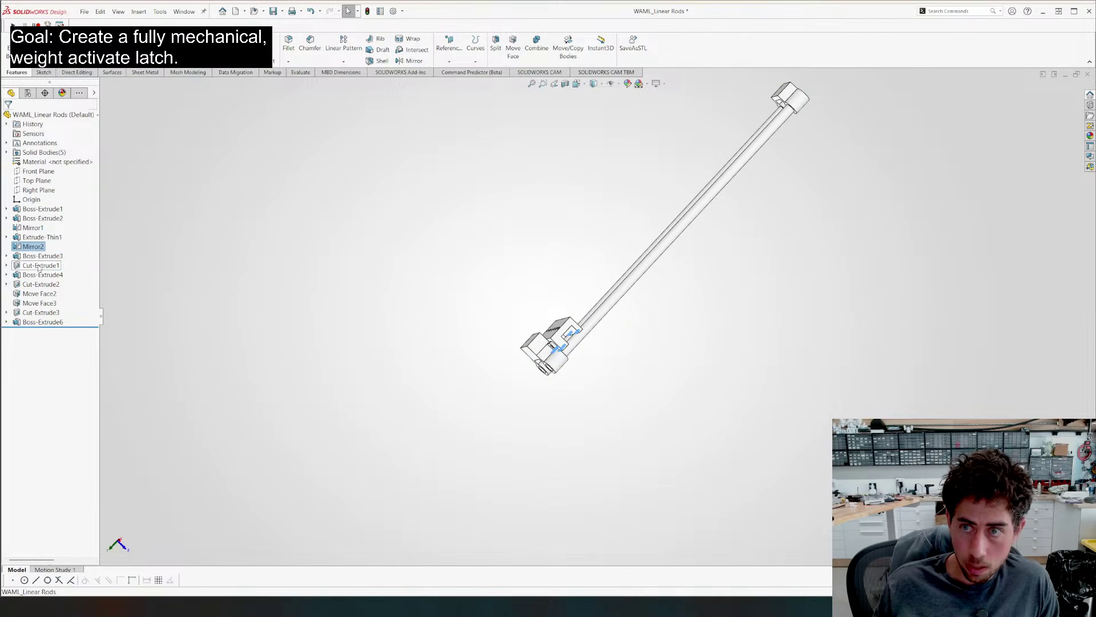
pyautogui.moveTo(388, 370); pyautogui.dragTo(263, 292, button='middle')
pyautogui.scroll(3, 652, 289)
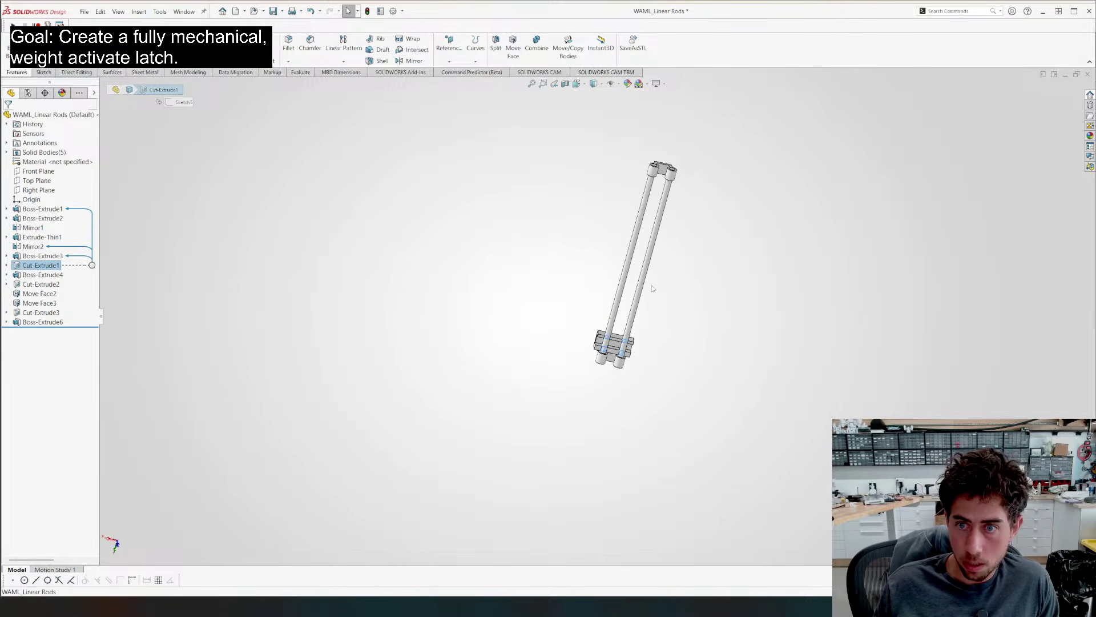
pyautogui.click(529, 328)
pyautogui.moveTo(529, 328); pyautogui.dragTo(629, 374, button='middle')
pyautogui.scroll(-3, 629, 373)
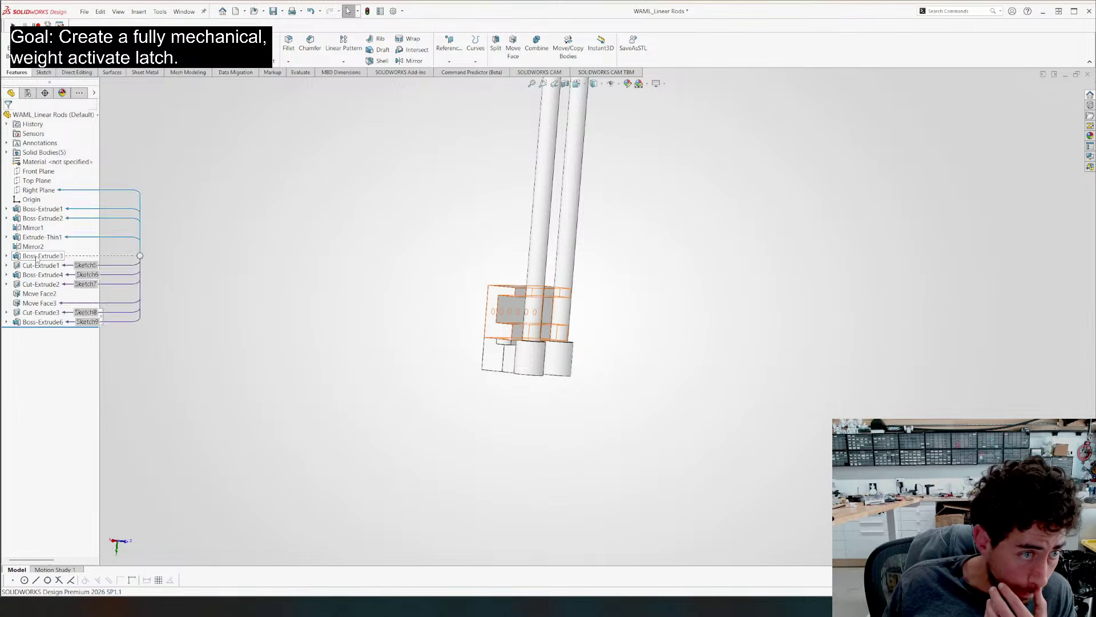
pyautogui.click(33, 248)
pyautogui.click(26, 266)
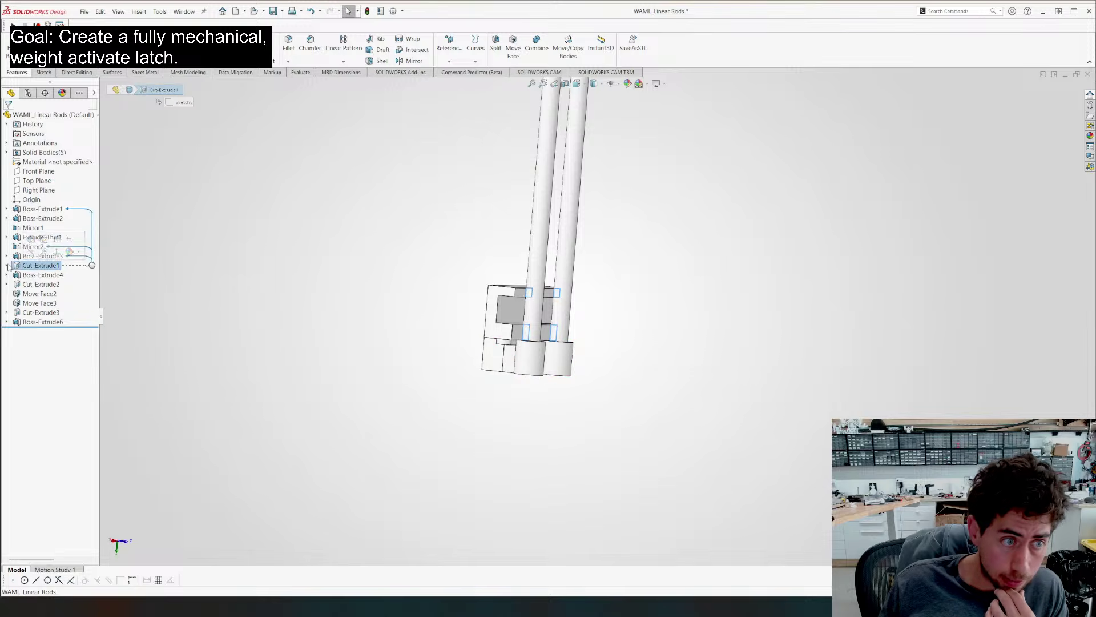
# Open Cut-Extrude1's sketch, examine how its two circles relate to the rods and brackets, and close the sketch
pyautogui.click(6, 265)
pyautogui.click(40, 274)
pyautogui.click(61, 260)
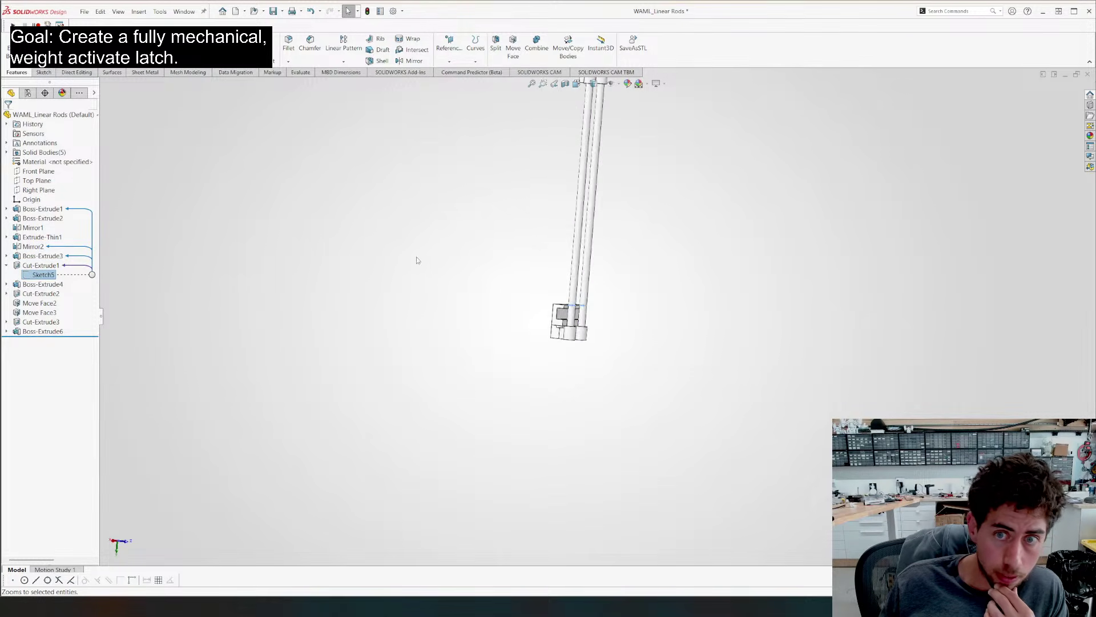
pyautogui.rightClick(39, 276)
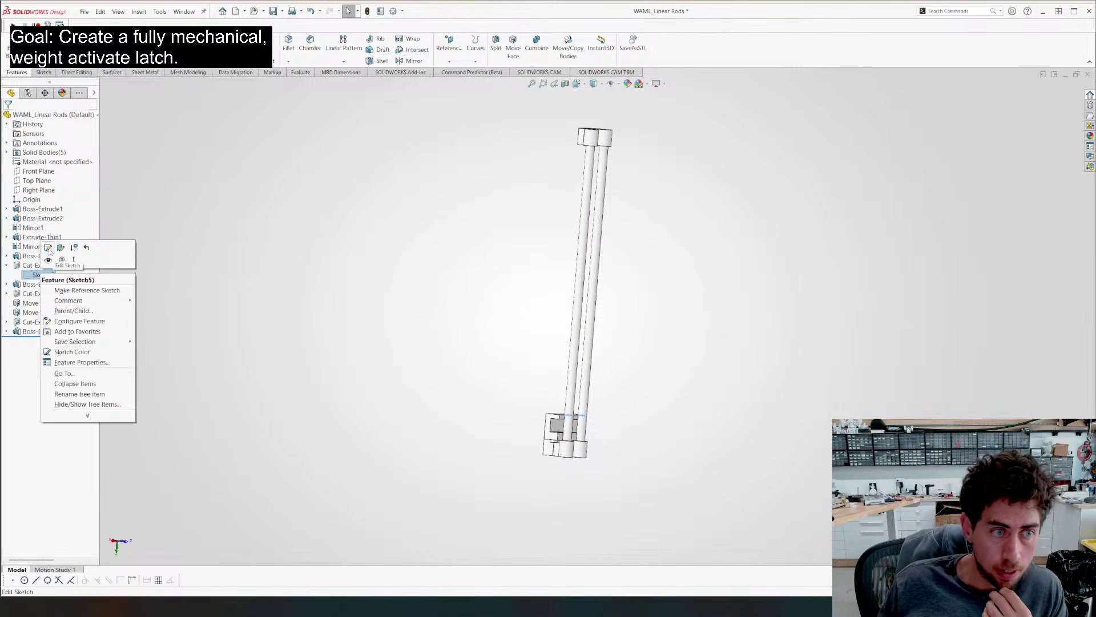
pyautogui.click(55, 250)
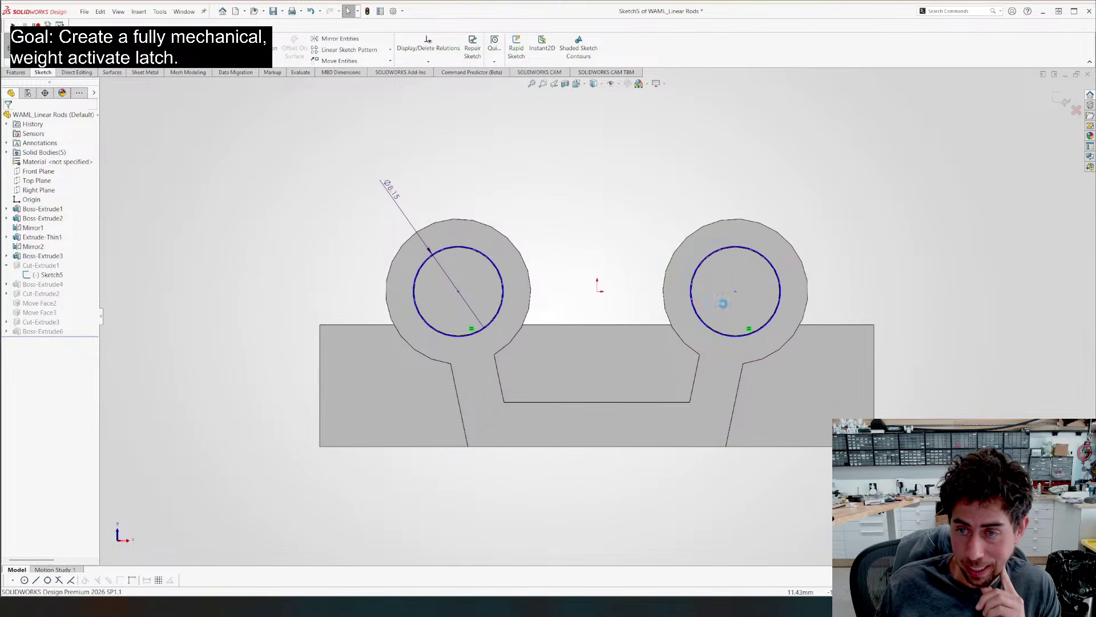
pyautogui.moveTo(723, 304)
pyautogui.mouseDown(button='middle')
pyautogui.moveTo(619, 276)
pyautogui.moveTo(377, 170)
pyautogui.mouseUp(button='middle')
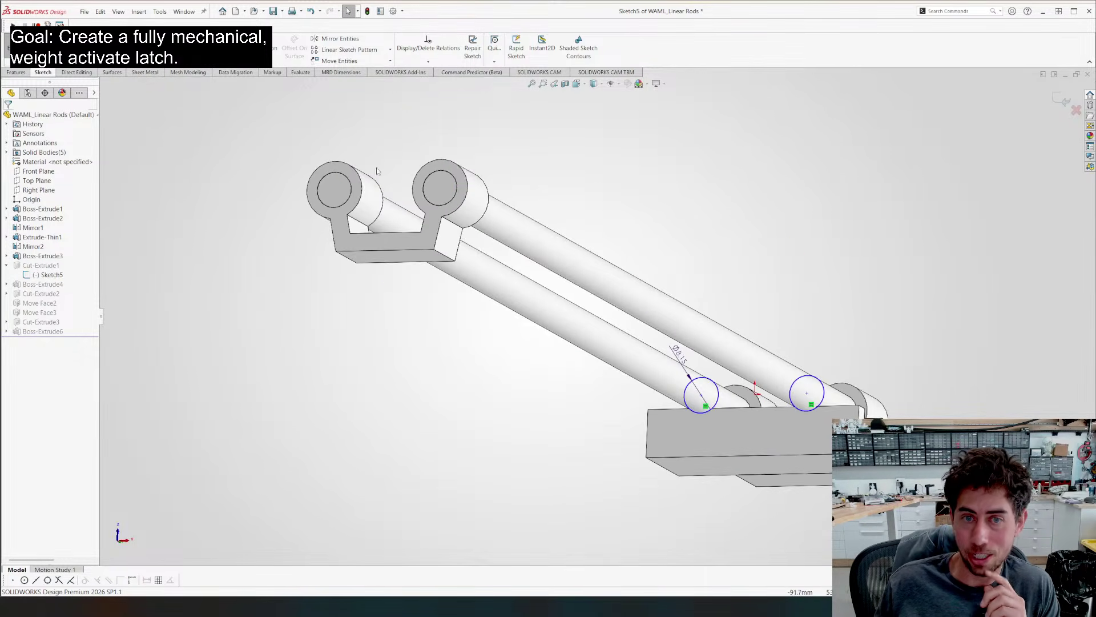
pyautogui.click(1066, 105)
# Reorder Mirror2 to the end of the feature history so the extended end bracket is mirrored to the rods' other end
pyautogui.moveTo(33, 246); pyautogui.dragTo(33, 331)
pyautogui.scroll(4, 470, 314)
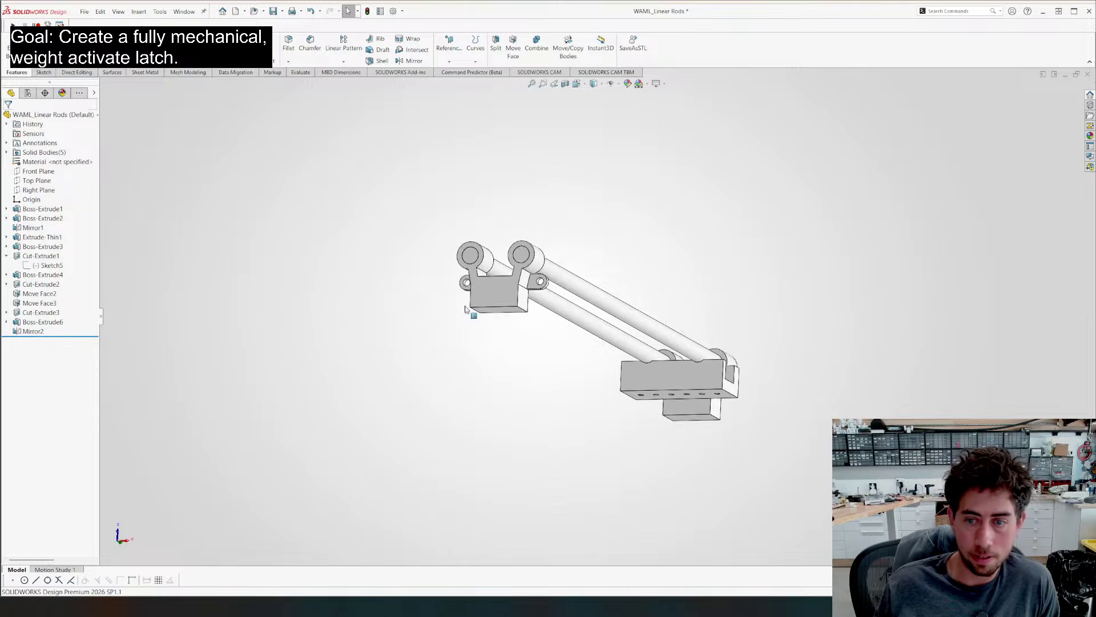
pyautogui.moveTo(428, 271); pyautogui.dragTo(188, 331, button='middle')
pyautogui.scroll(-5, 381, 413)
pyautogui.scroll(5, 188, 342)
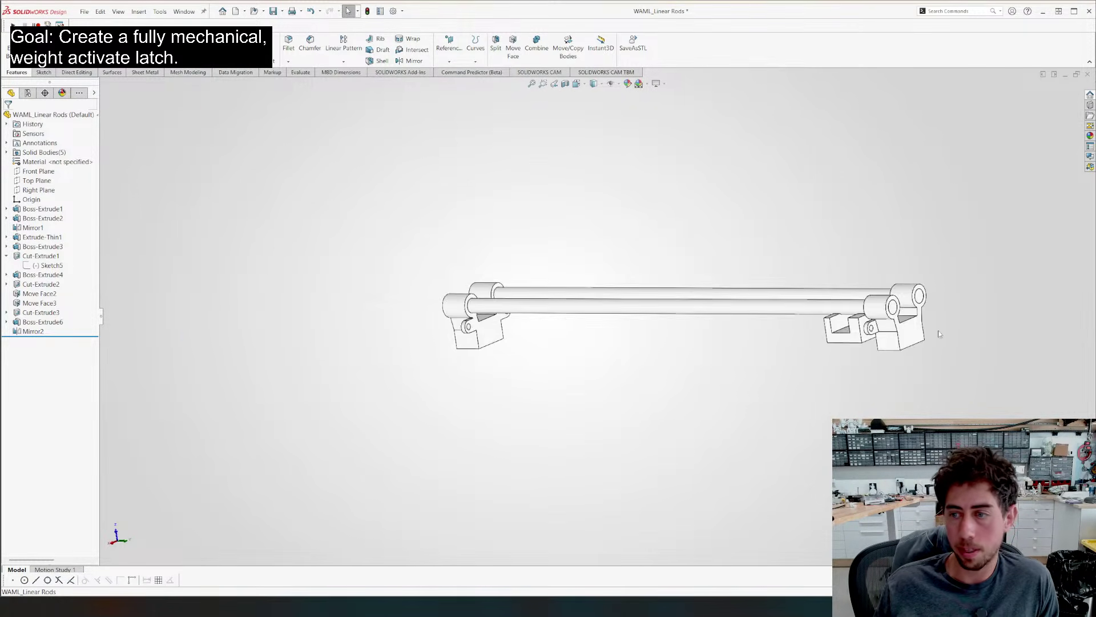
# Snap the centres of both 8.15 mm circles in the first cut's sketch onto the rod centres and exit the sketch
pyautogui.scroll(-5, 939, 334)
pyautogui.moveTo(939, 334); pyautogui.dragTo(574, 316, button='middle')
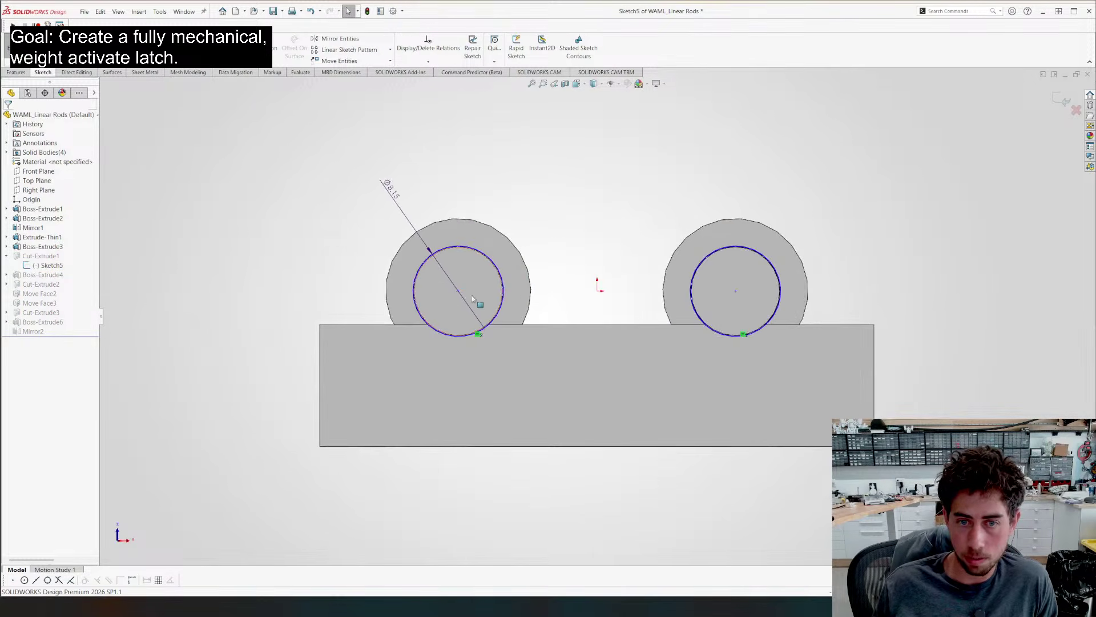
pyautogui.moveTo(459, 292)
pyautogui.mouseDown()
pyautogui.moveTo(488, 256)
pyautogui.moveTo(459, 292)
pyautogui.mouseUp()
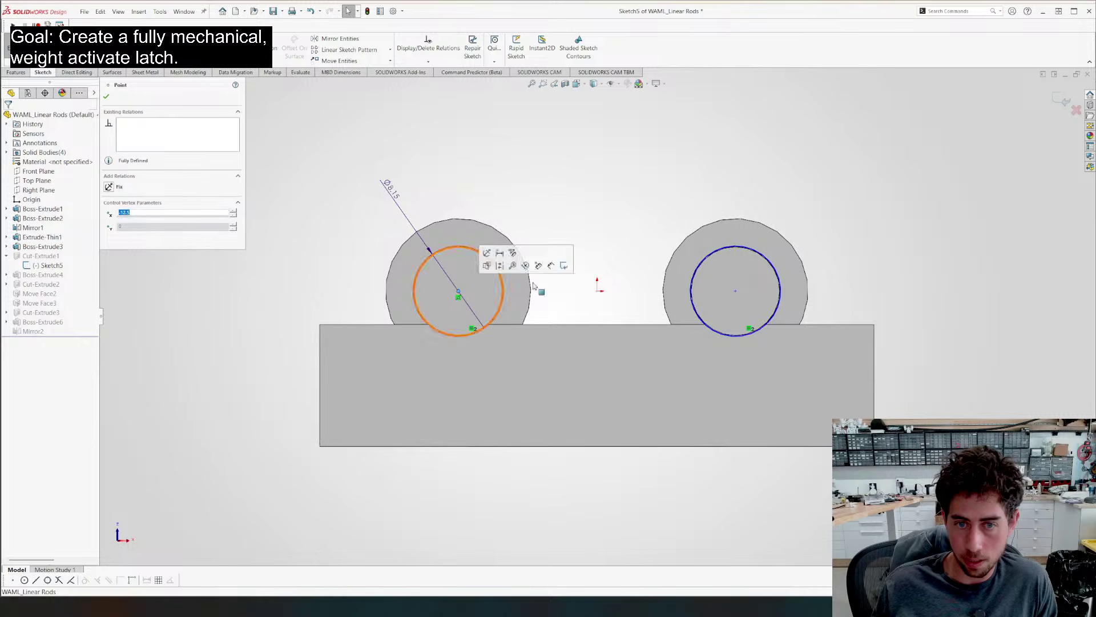
pyautogui.moveTo(736, 294)
pyautogui.mouseDown()
pyautogui.moveTo(765, 255)
pyautogui.moveTo(735, 292)
pyautogui.mouseUp()
pyautogui.click(582, 189)
pyautogui.moveTo(582, 188)
pyautogui.mouseDown(button='middle')
pyautogui.moveTo(612, 255)
pyautogui.moveTo(812, 406)
pyautogui.mouseUp(button='middle')
pyautogui.scroll(5, 583, 352)
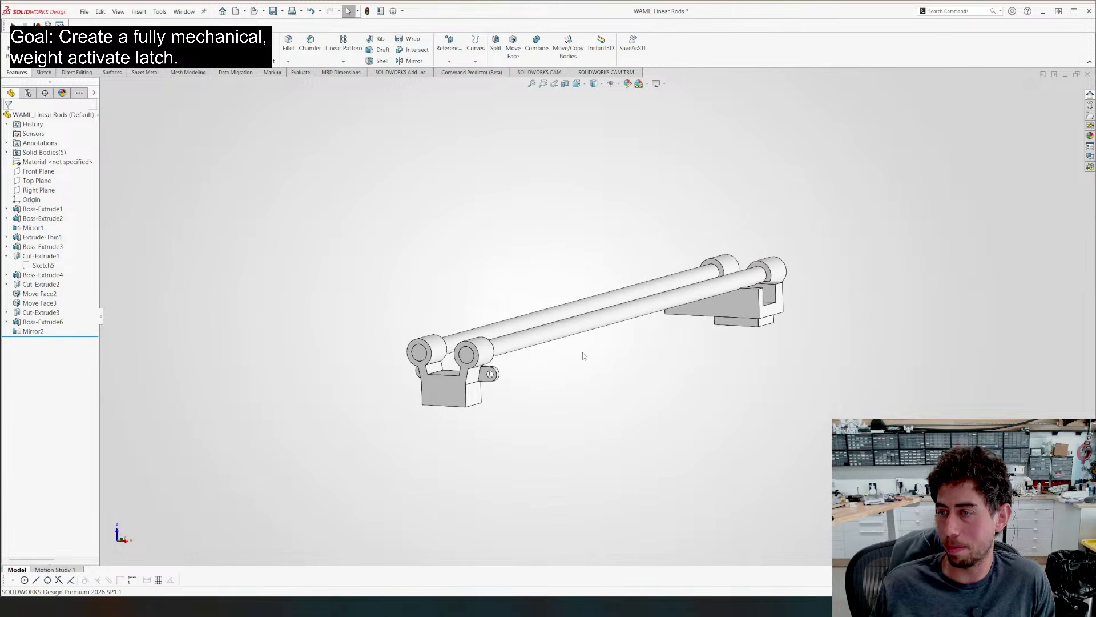
# Roll the model back before the last mirror and sketch a vertical centerline across the block face between the rod sockets
pyautogui.moveTo(603, 381); pyautogui.dragTo(434, 320, button='middle')
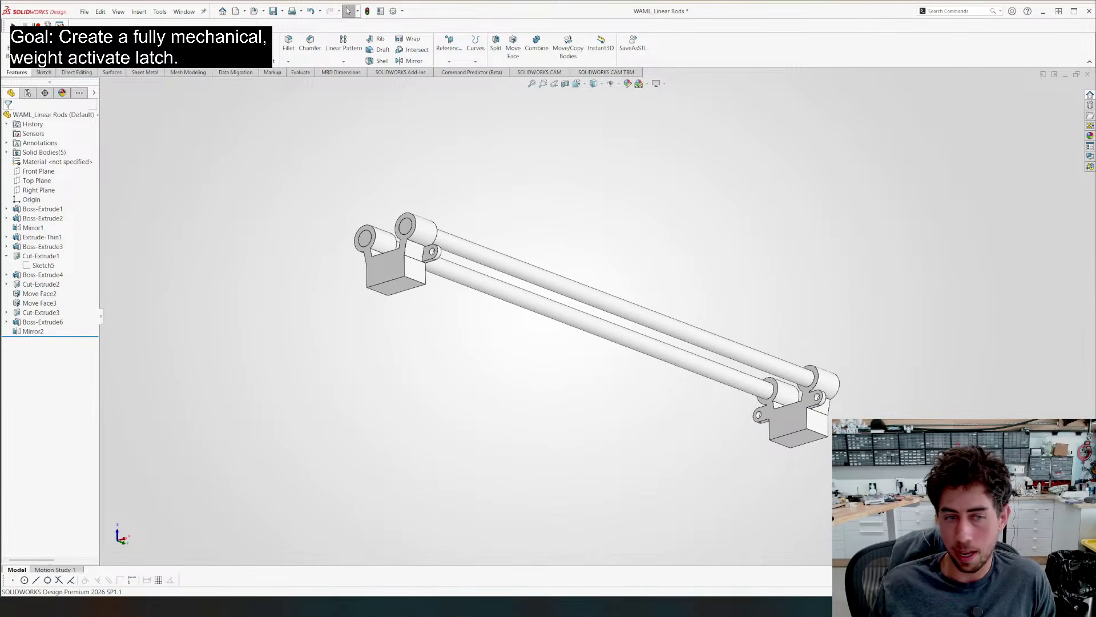
pyautogui.moveTo(46, 337); pyautogui.dragTo(45, 328)
pyautogui.moveTo(649, 318); pyautogui.dragTo(715, 222, button='middle')
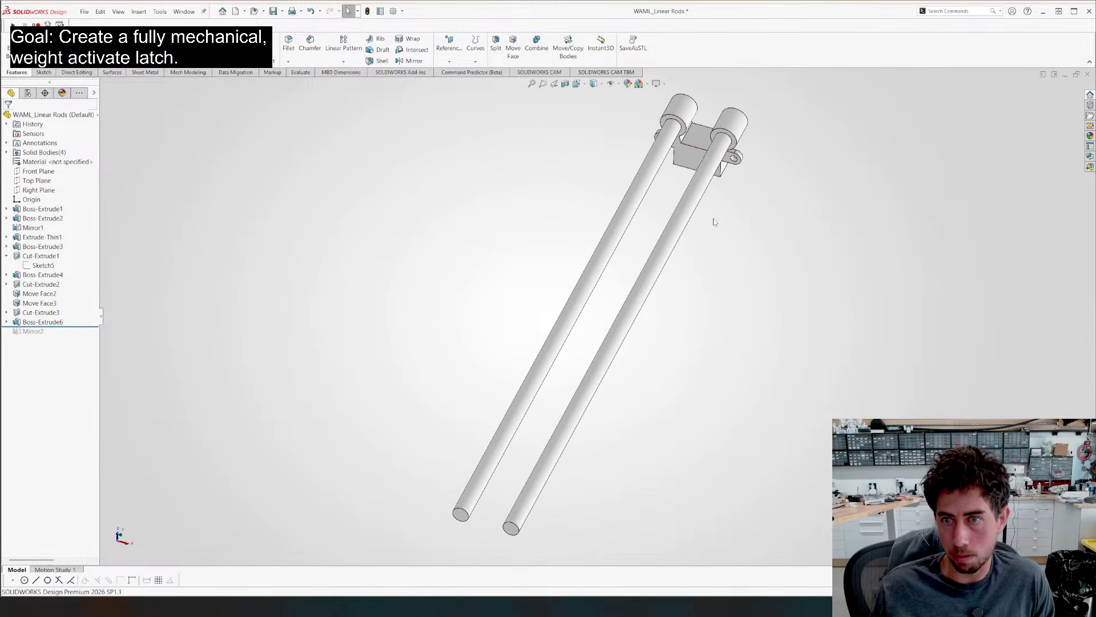
pyautogui.click(701, 137)
pyautogui.click(740, 112)
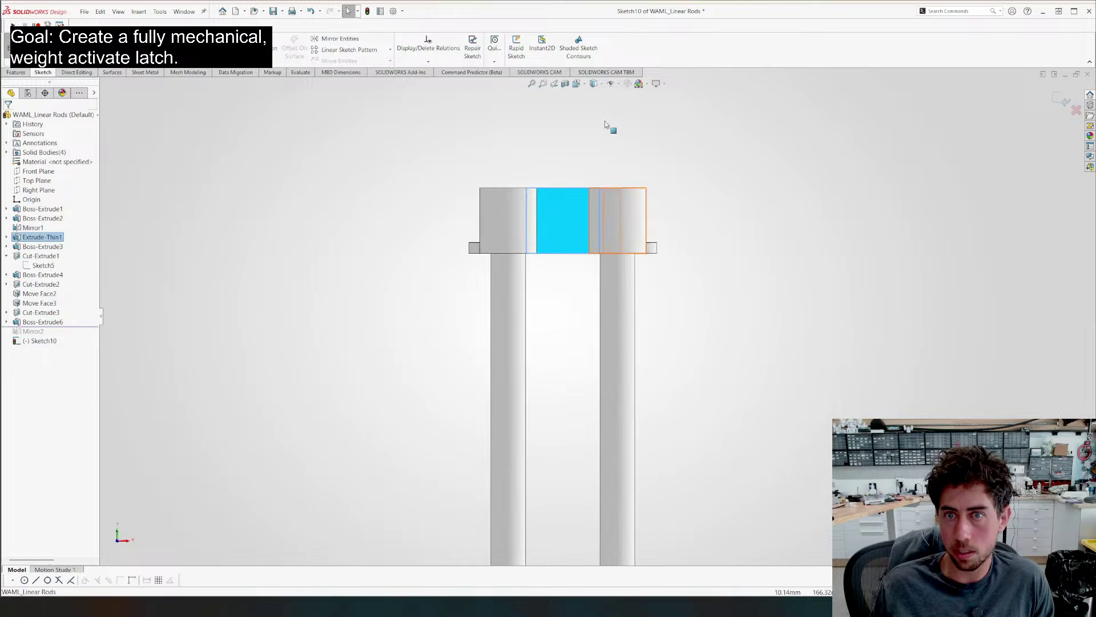
pyautogui.press('c')
pyautogui.click(553, 212)
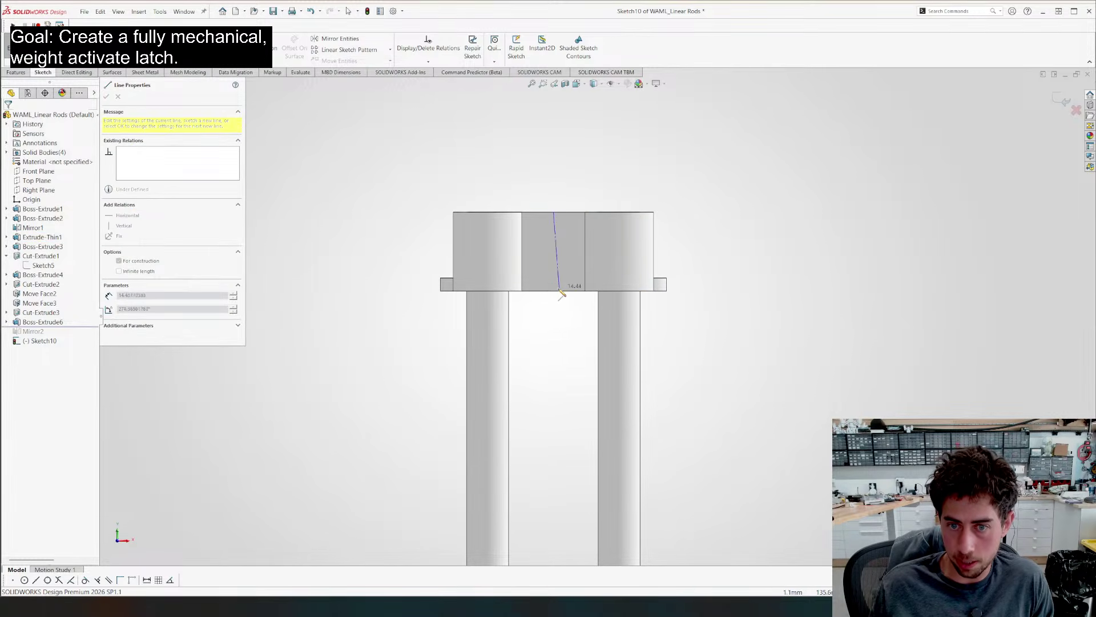
pyautogui.click(553, 291)
# Draw a circle at the centerline's midpoint and set its diameter to 5.5 mm
pyautogui.press('c')
pyautogui.click(553, 251)
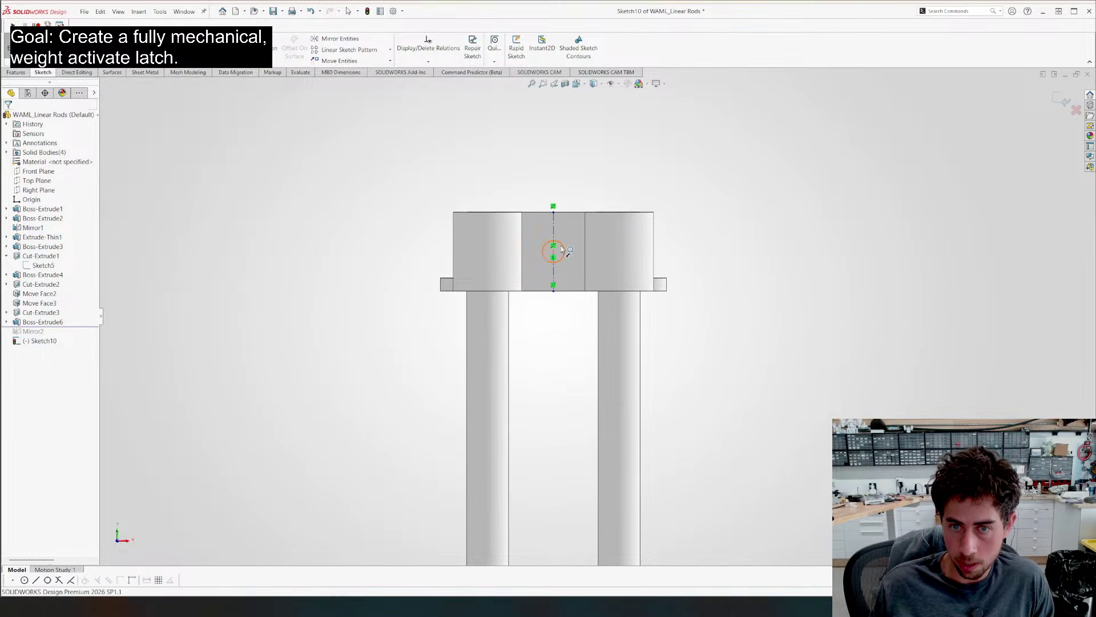
pyautogui.click(624, 162)
pyautogui.write('5.5')
pyautogui.press('Return')
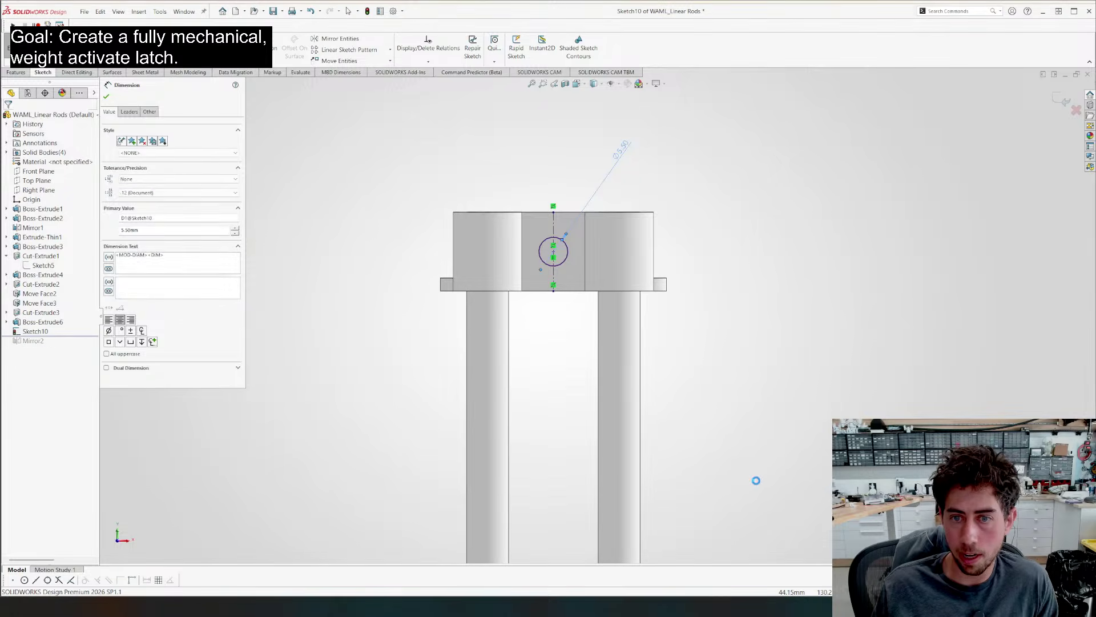
# Cut the 5.5 mm circle through all of the end block
pyautogui.press('e')
pyautogui.moveTo(462, 383); pyautogui.dragTo(113, 203, button='middle')
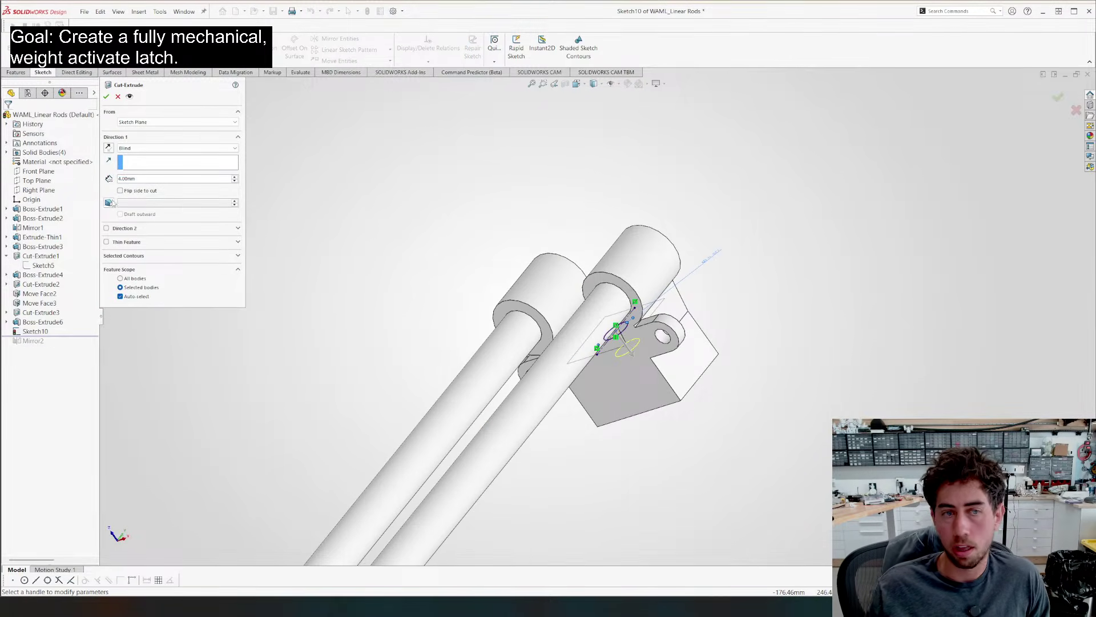
pyautogui.click(186, 148)
pyautogui.click(143, 161)
pyautogui.press('Return')
# Sketch a 10.5 mm diameter circle concentric with the new hole on the block's inner face
pyautogui.moveTo(692, 392)
pyautogui.mouseDown(button='middle')
pyautogui.moveTo(633, 356)
pyautogui.moveTo(591, 310)
pyautogui.mouseUp(button='middle')
pyautogui.click(591, 310)
pyautogui.click(694, 282)
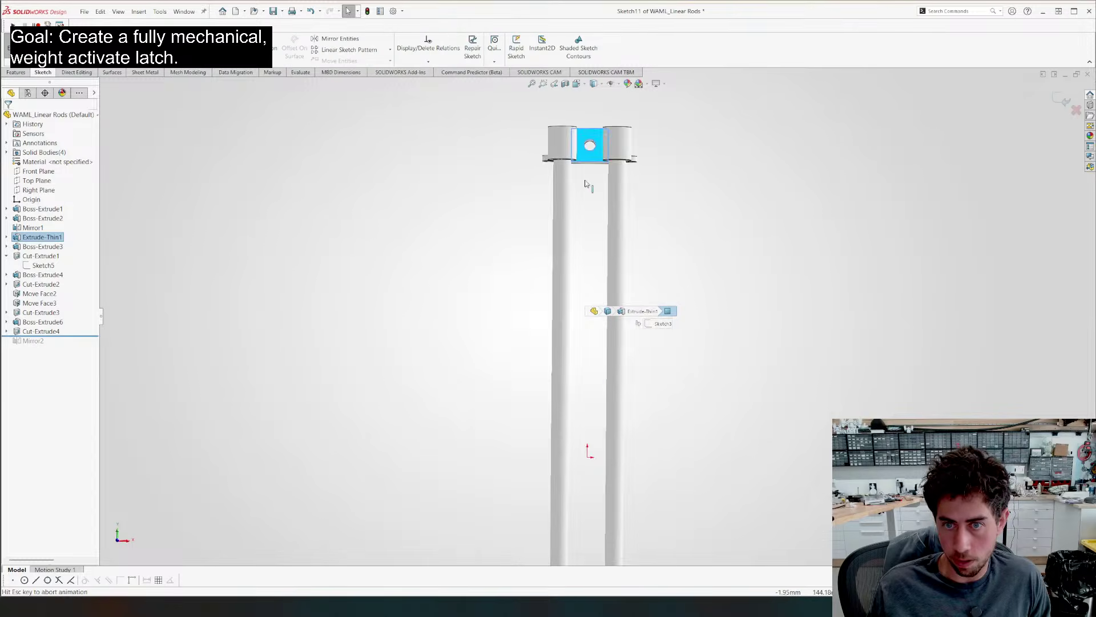
pyautogui.moveTo(609, 240); pyautogui.dragTo(504, 303, button='right')
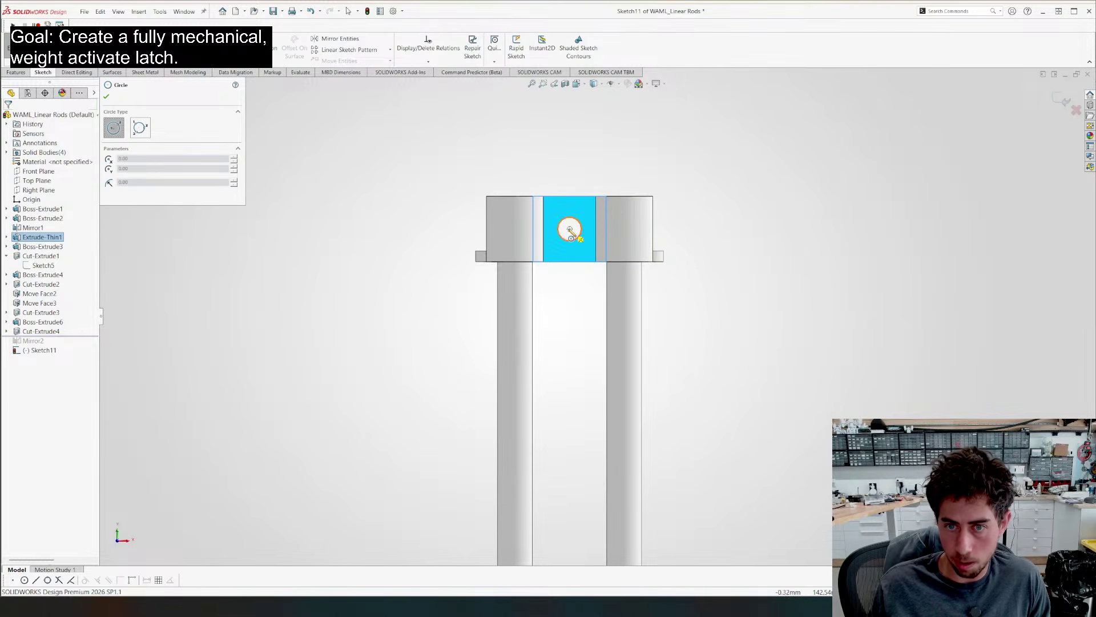
pyautogui.click(570, 229)
pyautogui.click(583, 205)
pyautogui.moveTo(582, 205); pyautogui.dragTo(571, 201, button='right')
pyautogui.click(668, 150)
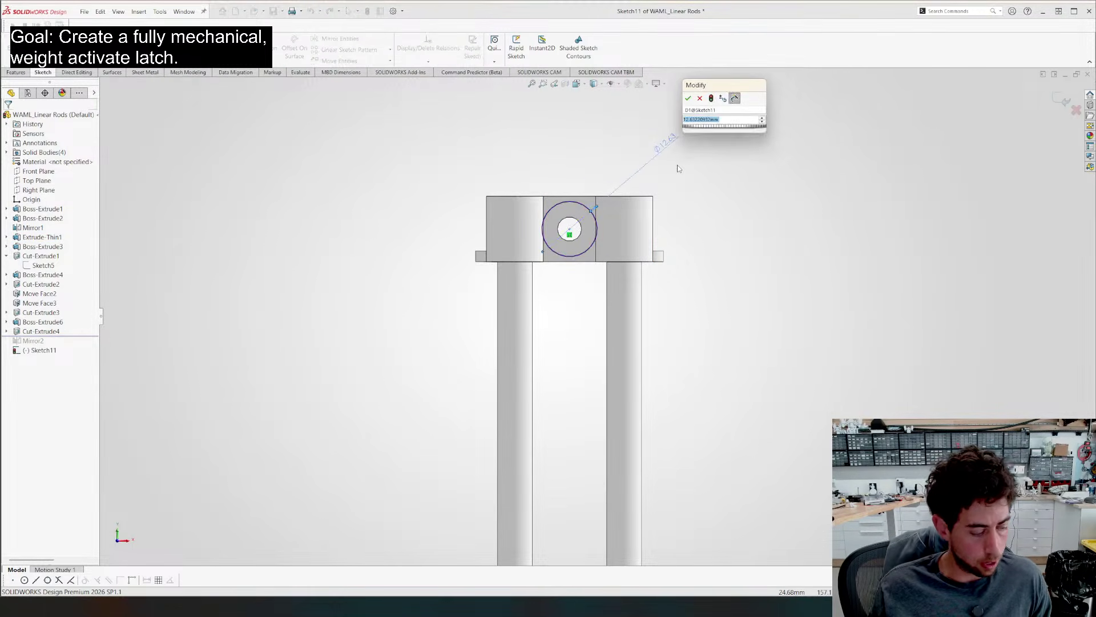
pyautogui.write('10.5')
pyautogui.press('Return')
pyautogui.press('Escape')
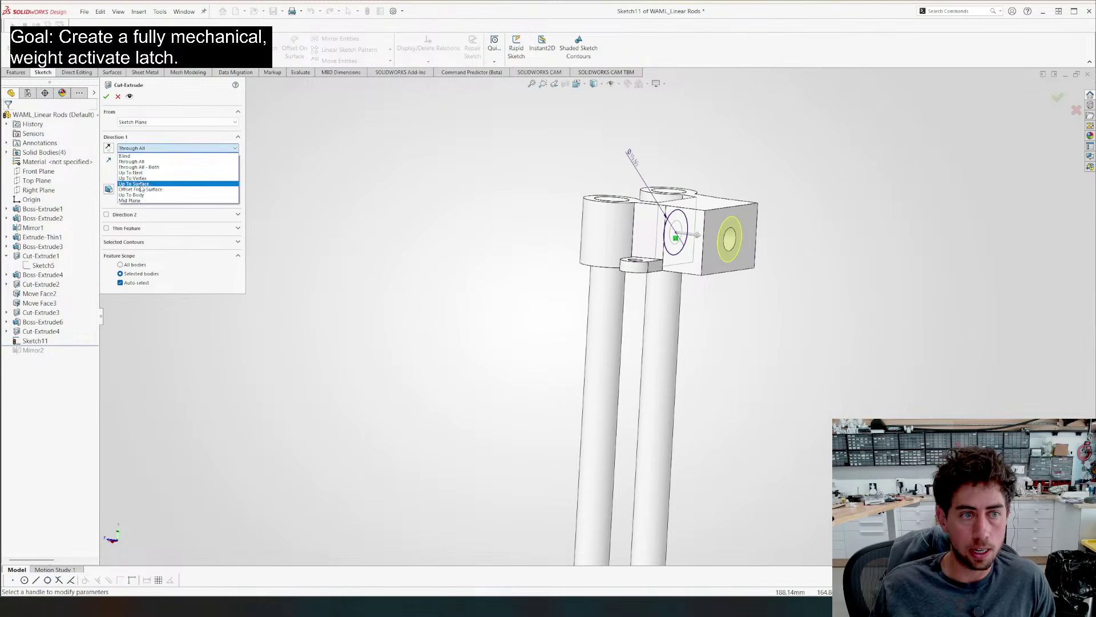
# Cut the larger circle as a counterbore ending 5 mm short of the block's far face, using Offset From Surface
pyautogui.click(137, 183)
pyautogui.click(745, 226)
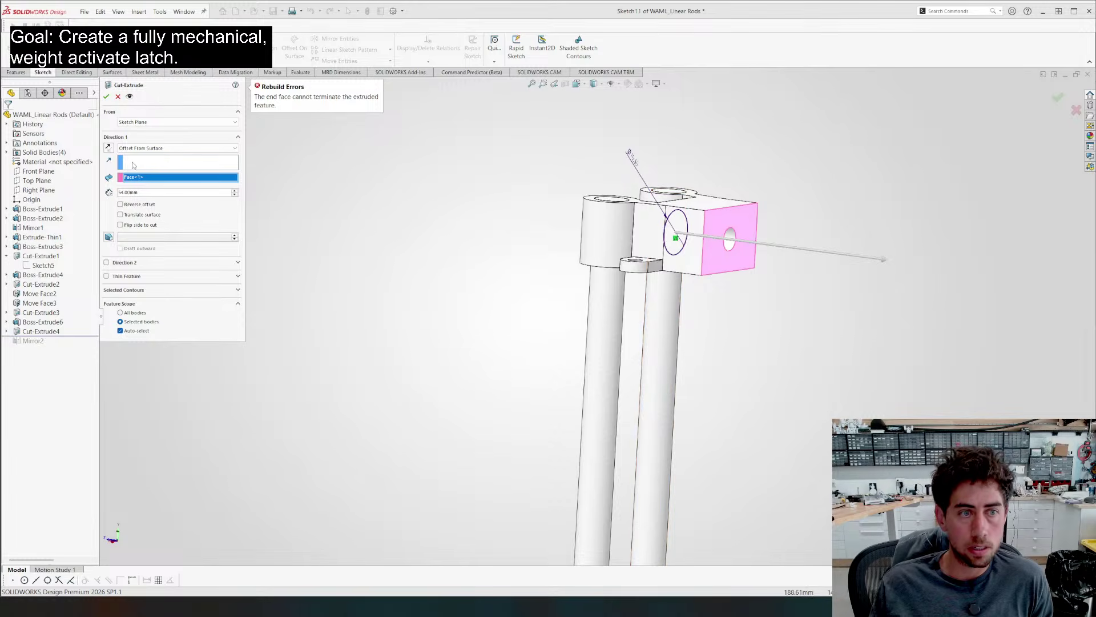
pyautogui.doubleClick(141, 194)
pyautogui.write('5')
pyautogui.press('Return')
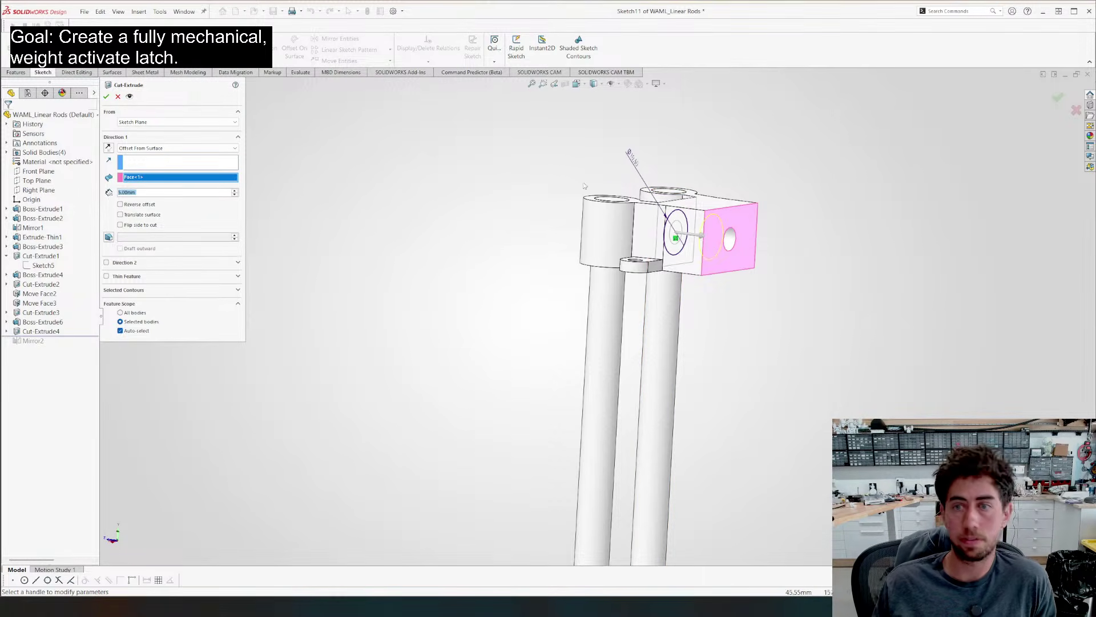
pyautogui.moveTo(584, 186); pyautogui.dragTo(656, 238, button='middle')
pyautogui.press('Return')
# Roll the feature history forward to include the final mirror, check both end blocks, and save the rods part
pyautogui.moveTo(536, 247); pyautogui.dragTo(611, 250, button='middle')
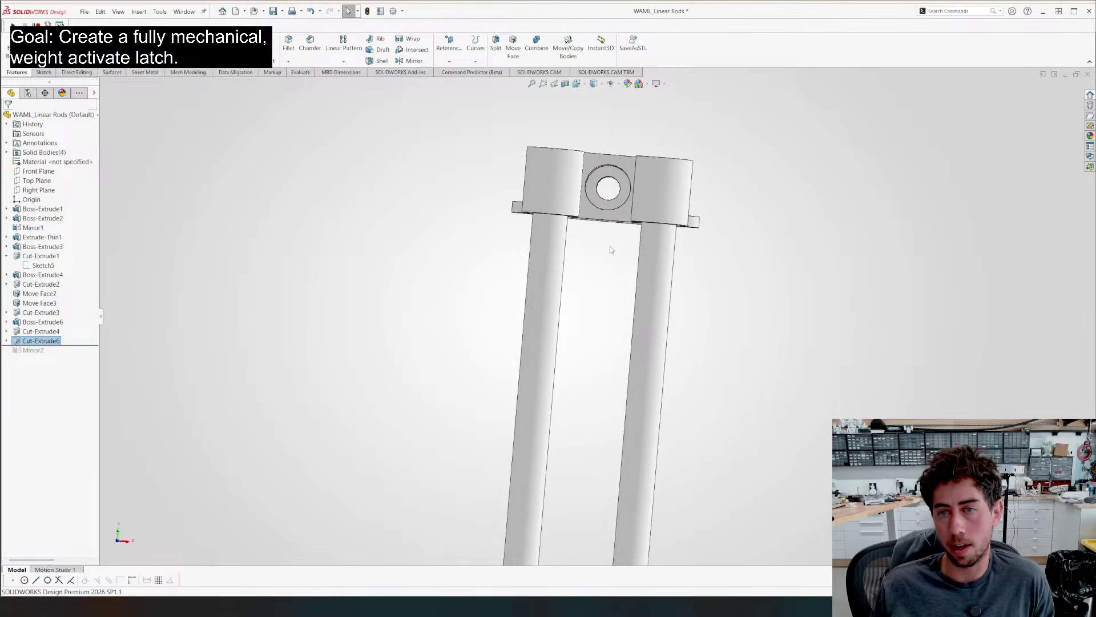
pyautogui.scroll(3, 598, 321)
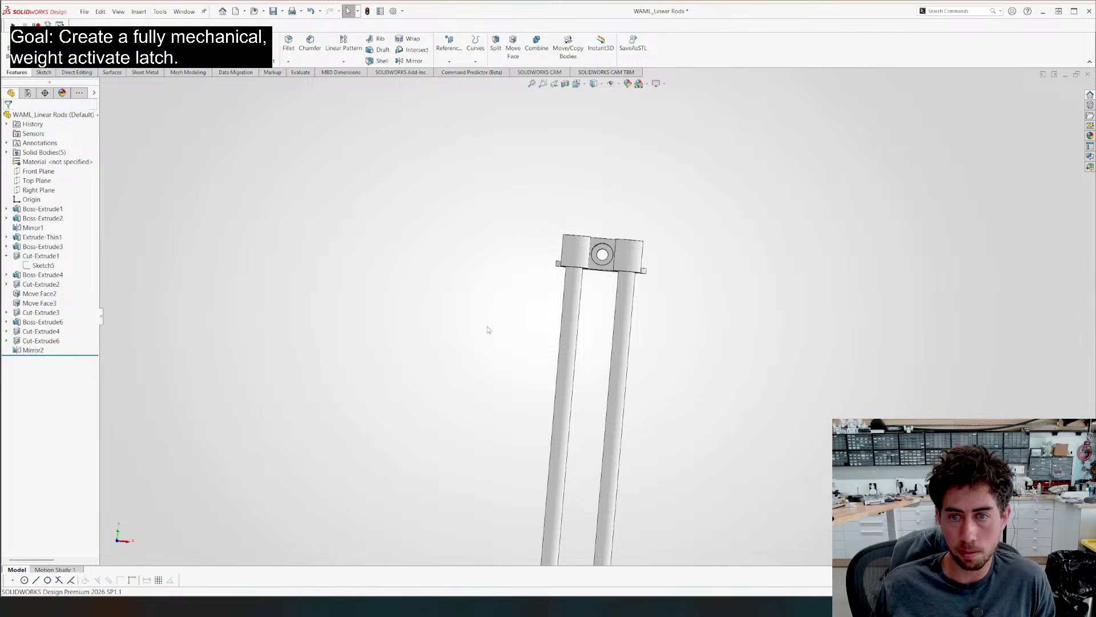
pyautogui.scroll(5, 605, 334)
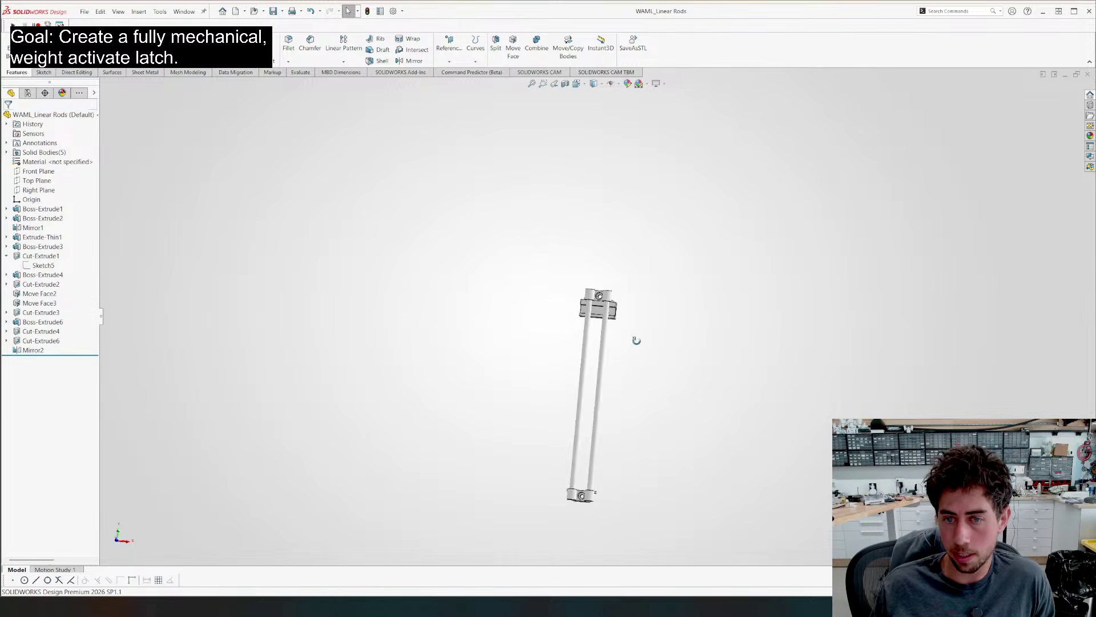
pyautogui.moveTo(636, 340); pyautogui.dragTo(424, 308, button='middle')
# Switch to the WAML_Assembly document and open the sliding latch part from it
pyautogui.hotkey('ctrl', 'Tab')
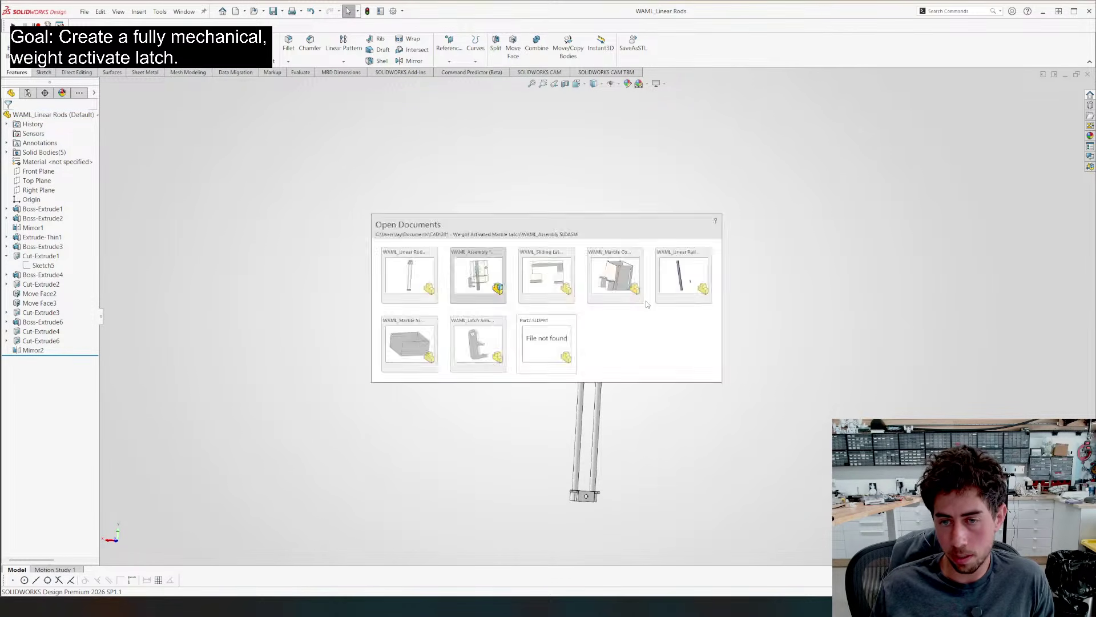
pyautogui.rightClick(558, 230)
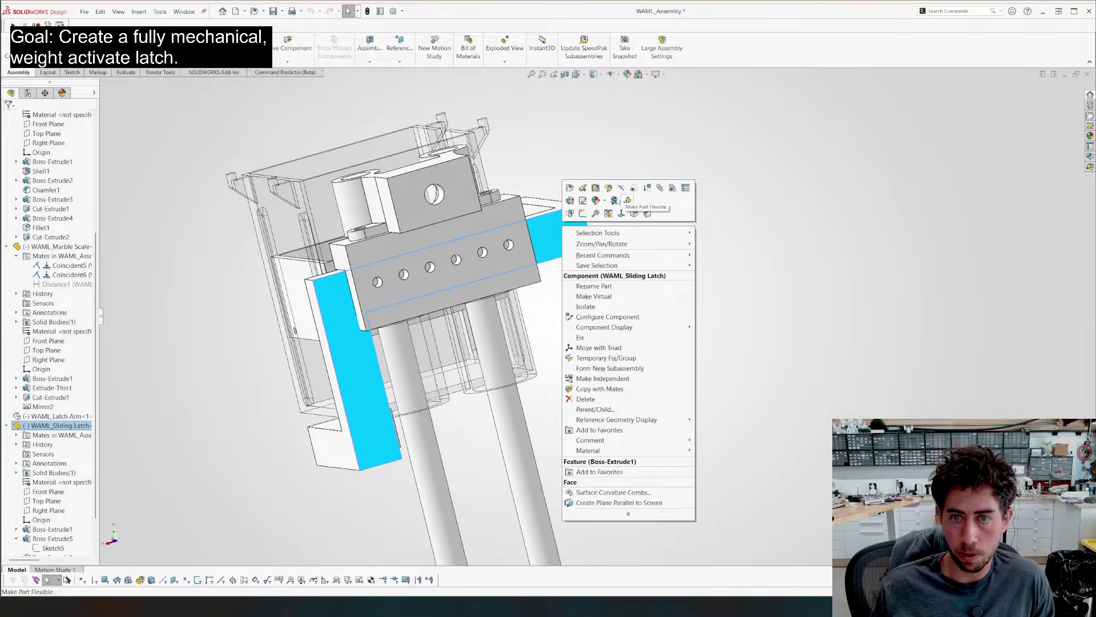
pyautogui.click(569, 188)
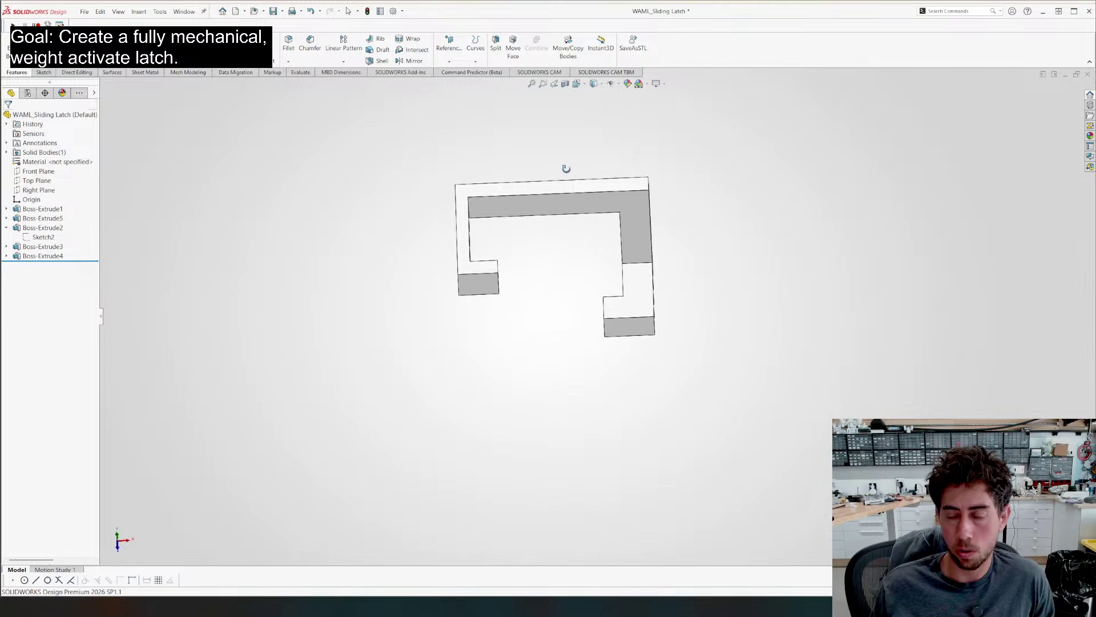
# Compare the sliding latch's faces with its position in the assembly to identify which arm face needs moving
pyautogui.moveTo(780, 100); pyautogui.dragTo(784, 112, button='middle')
pyautogui.click(628, 235)
pyautogui.moveTo(628, 229); pyautogui.dragTo(700, 240, button='middle')
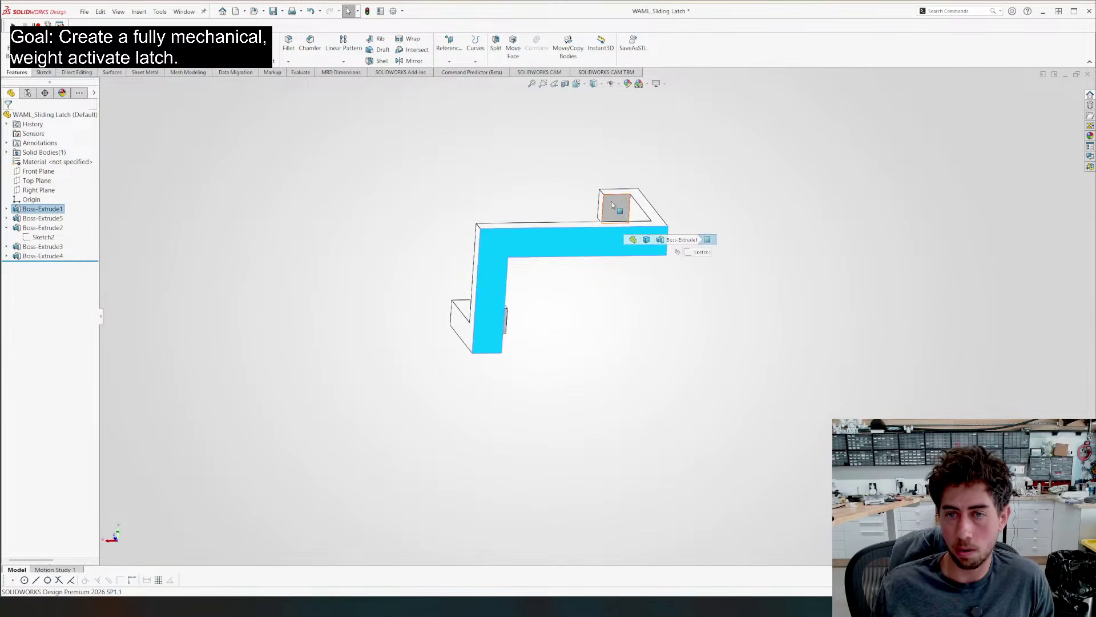
pyautogui.click(618, 210)
pyautogui.hotkey('ctrl', 'Tab')
pyautogui.moveTo(593, 257); pyautogui.dragTo(644, 333, button='middle')
pyautogui.click(604, 306)
pyautogui.hotkey('ctrl', 'Tab')
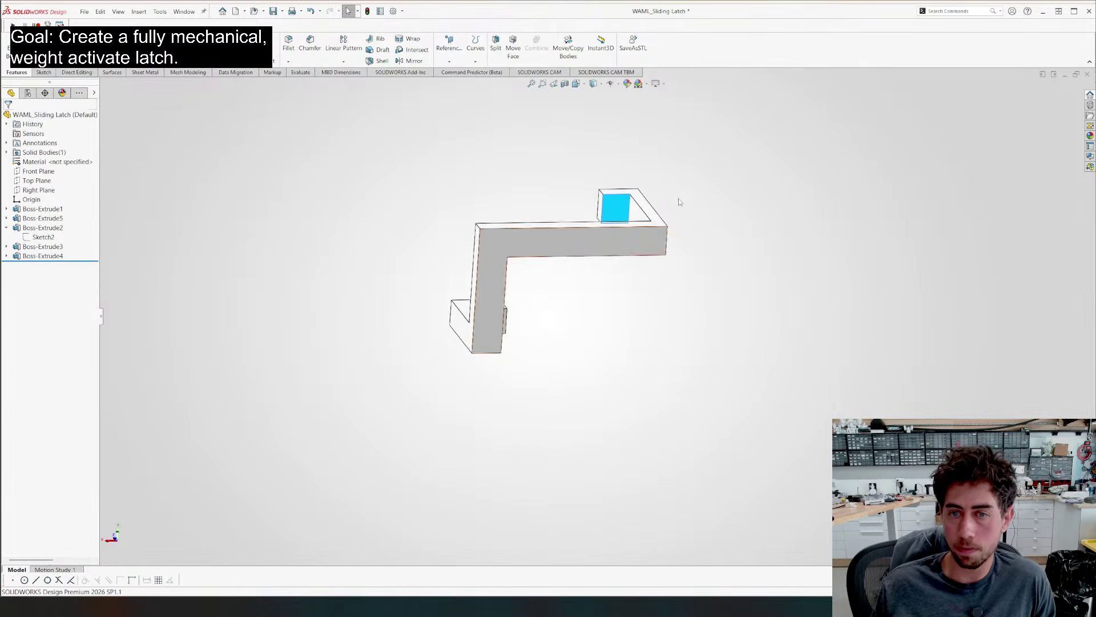
# Offset the outer side face of the sliding latch's arm outward by 2 mm with Move Face
pyautogui.click(517, 44)
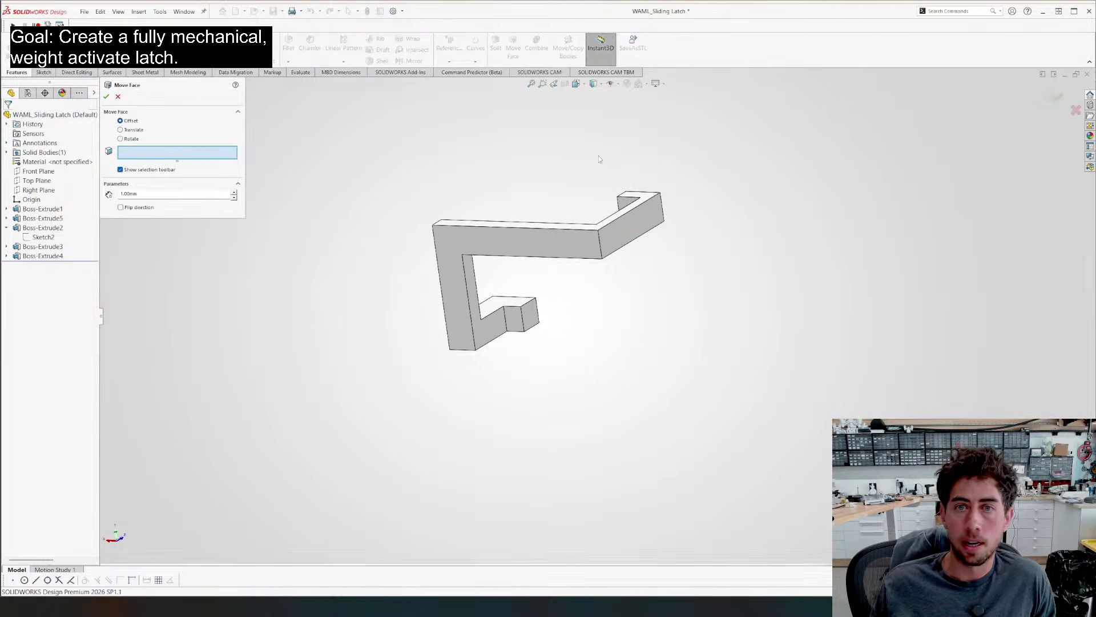
pyautogui.click(631, 226)
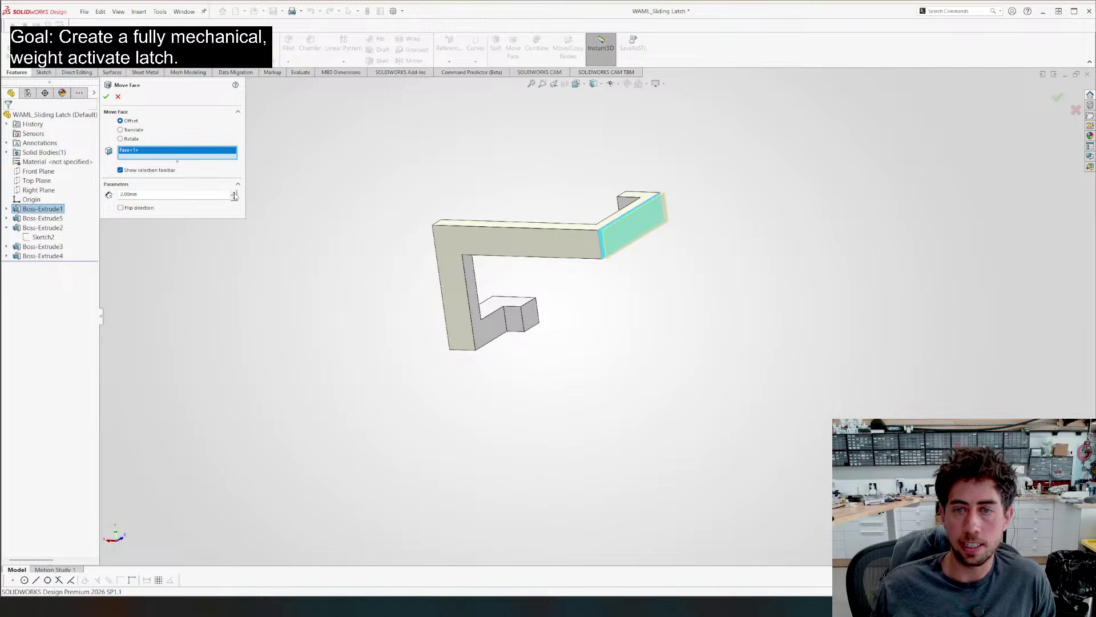
pyautogui.press('Return')
# Edit the Move Face feature to set the arm's outward offset to 3 mm and save the latch part
pyautogui.moveTo(637, 164); pyautogui.dragTo(682, 262, button='middle')
pyautogui.click(660, 263)
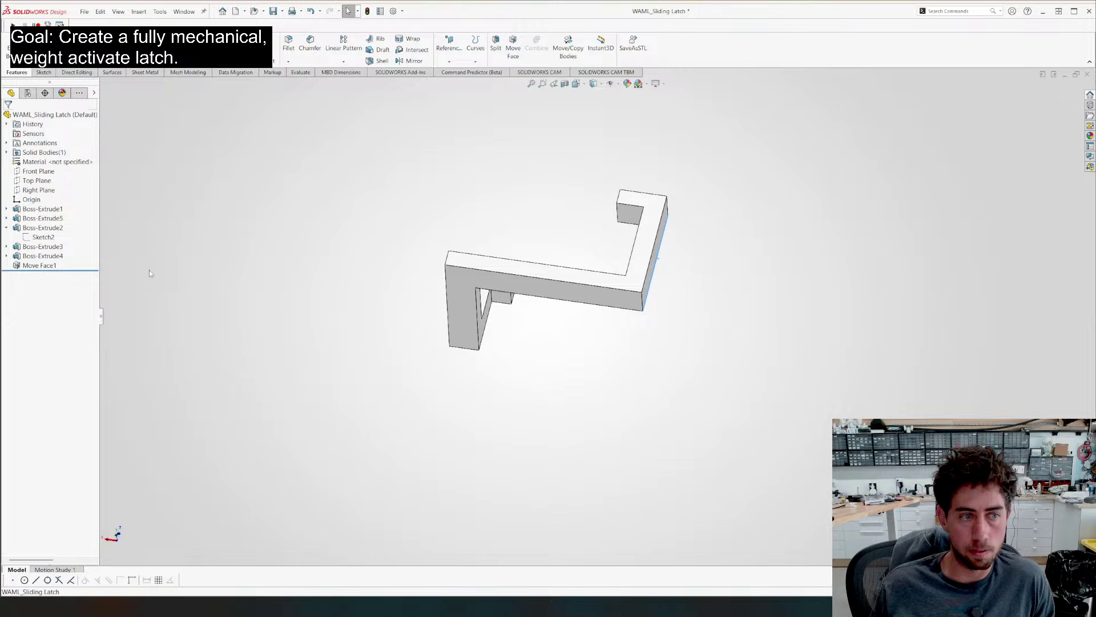
pyautogui.click(43, 267)
pyautogui.click(58, 239)
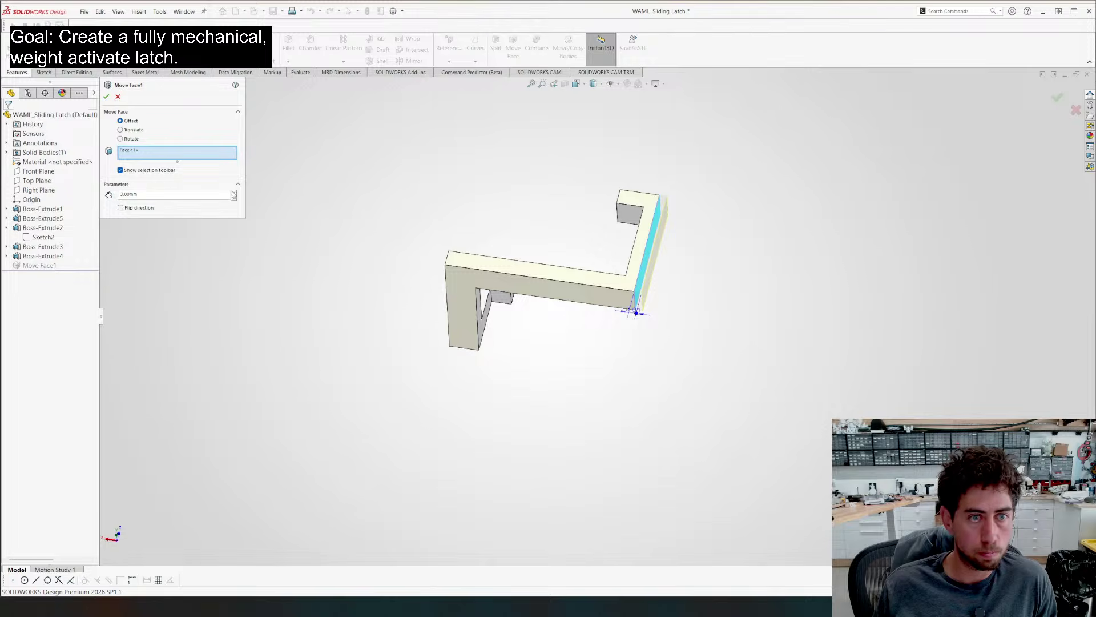
pyautogui.click(234, 193)
pyautogui.rightClick(290, 198)
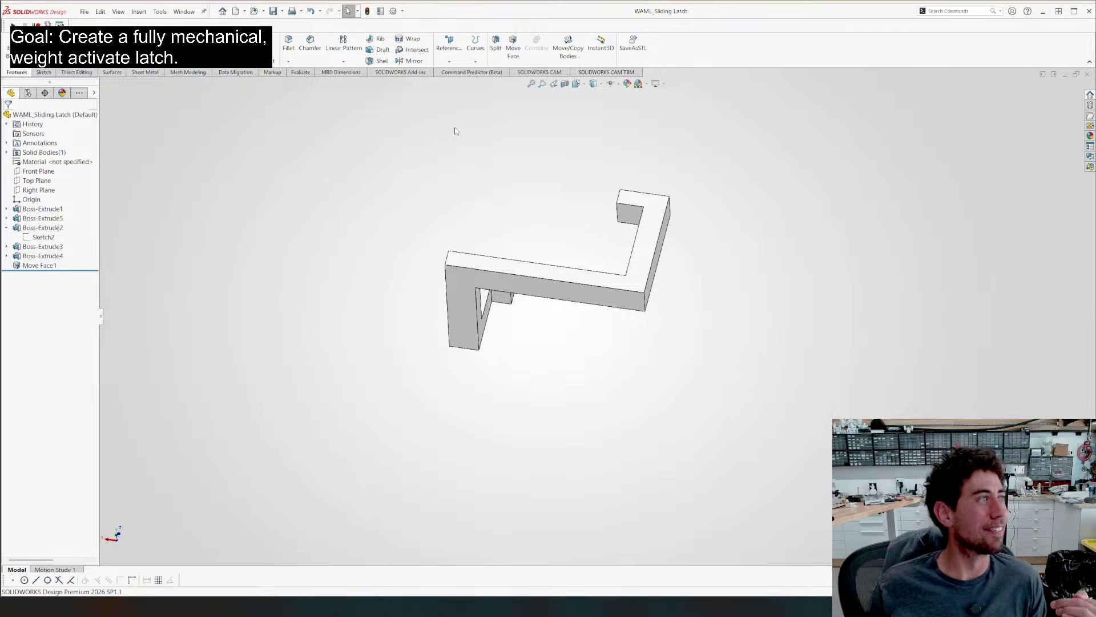
# Inspect the sliding latch from several sides, and examine how it fits around the marble scale and container in the assembly
pyautogui.moveTo(464, 150); pyautogui.dragTo(399, 169, button='middle')
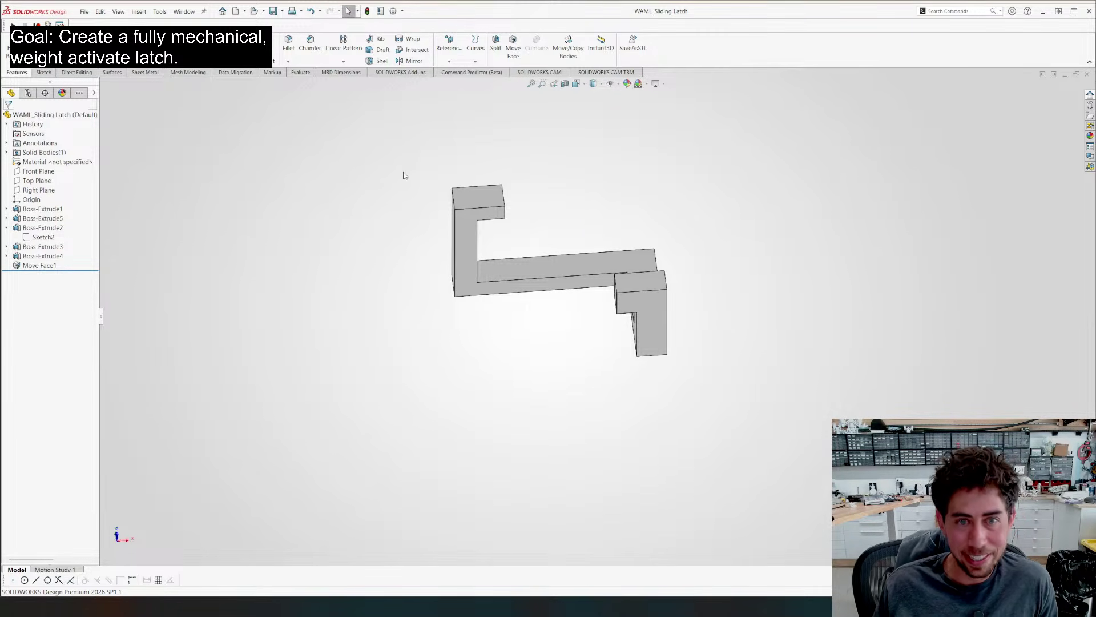
pyautogui.hotkey('ctrl', '7')
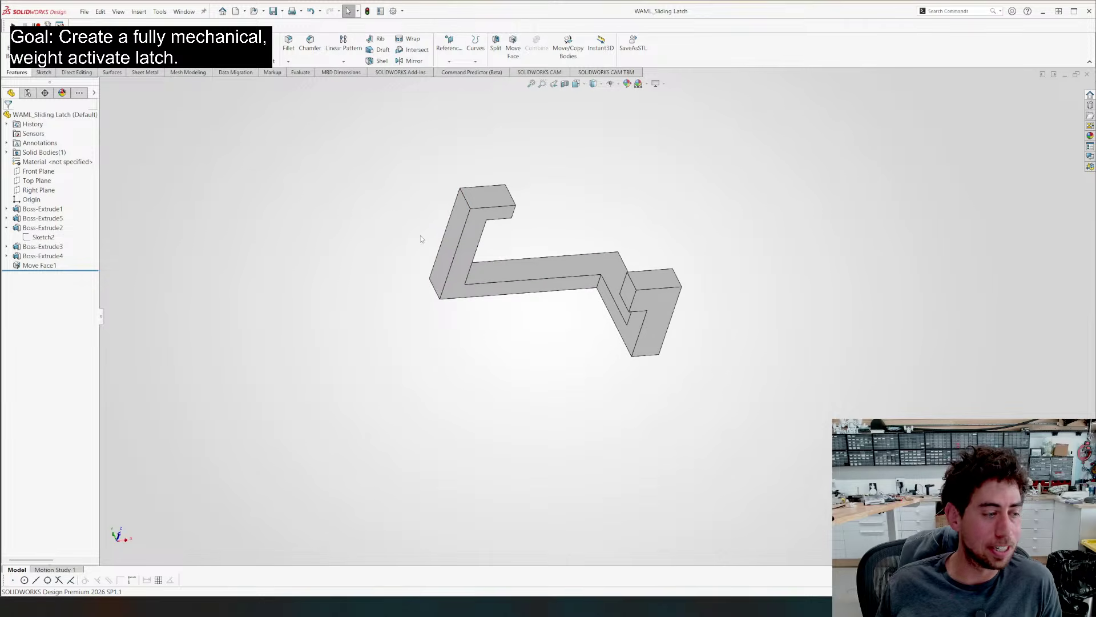
pyautogui.moveTo(443, 271); pyautogui.dragTo(347, 339, button='middle')
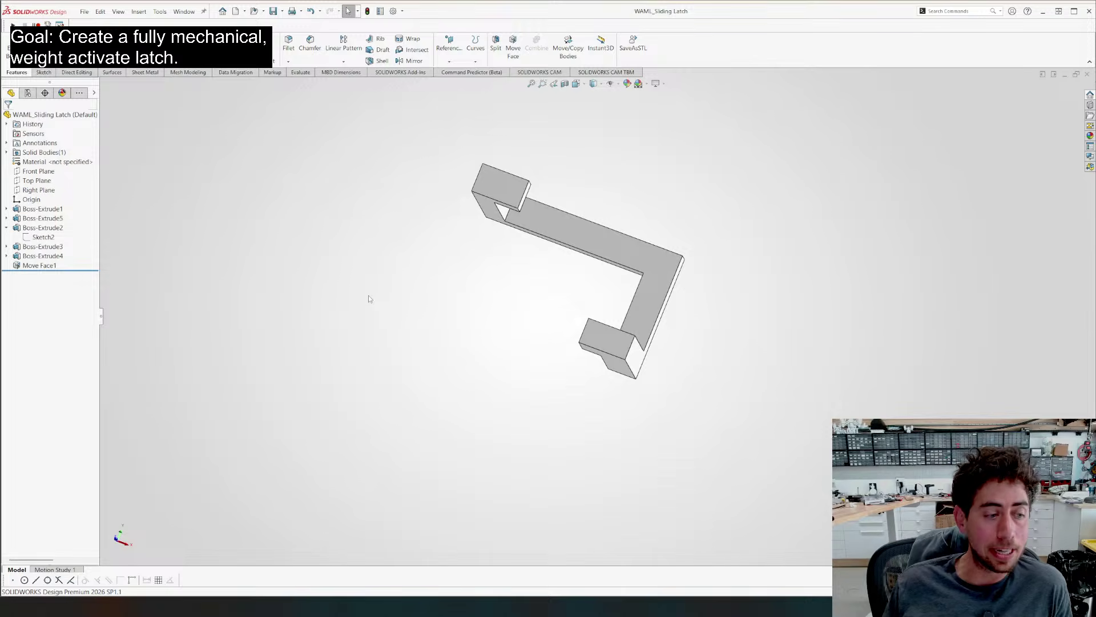
pyautogui.hotkey('ctrl', 'Tab')
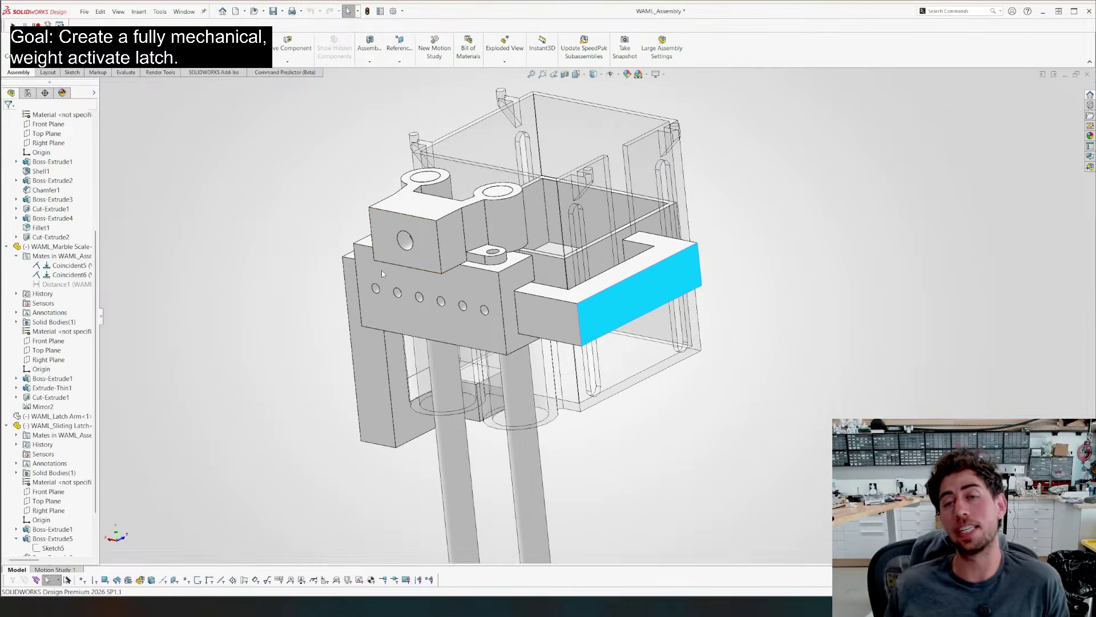
pyautogui.moveTo(522, 349); pyautogui.dragTo(474, 298, button='middle')
pyautogui.click(484, 302)
pyautogui.moveTo(483, 301); pyautogui.dragTo(491, 300)
pyautogui.click(278, 359)
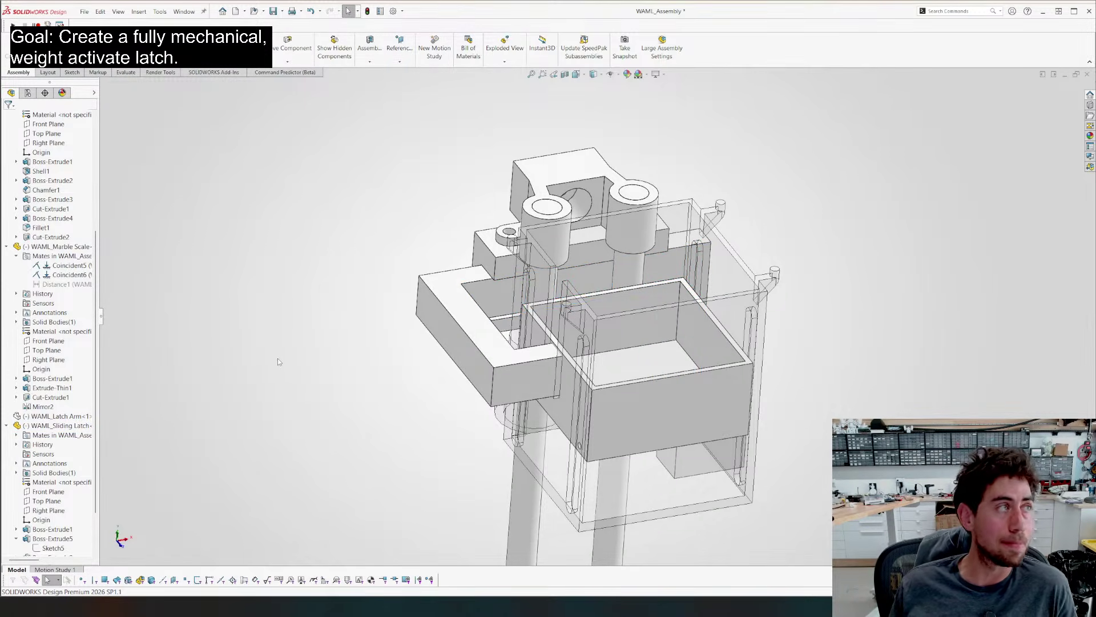
pyautogui.moveTo(683, 313); pyautogui.dragTo(543, 353, button='middle')
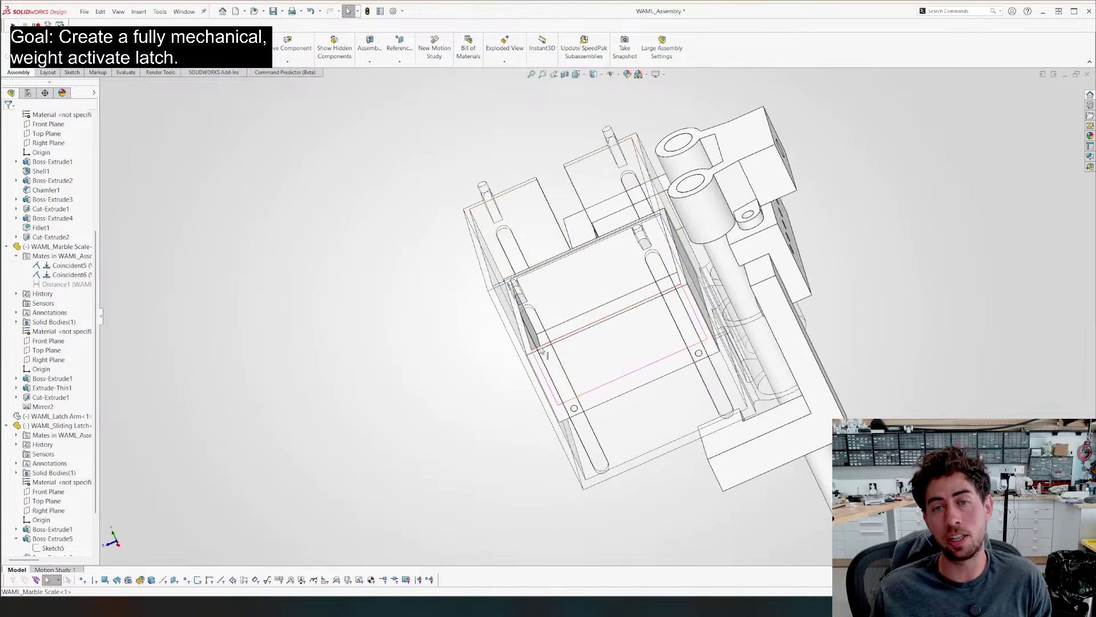
# Open the marble scale part from the assembly in its own window
pyautogui.scroll(-4, 492, 225)
pyautogui.moveTo(492, 225); pyautogui.dragTo(525, 184, button='middle')
pyautogui.scroll(5, 531, 220)
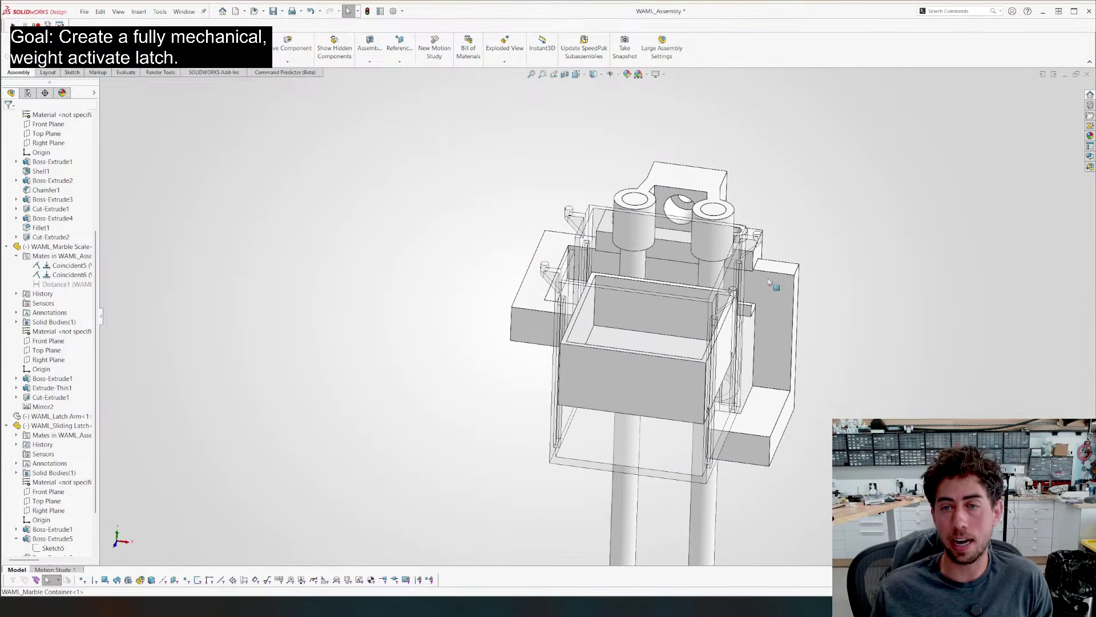
pyautogui.moveTo(769, 282); pyautogui.dragTo(529, 261, button='middle')
pyautogui.rightClick(546, 345)
pyautogui.click(557, 284)
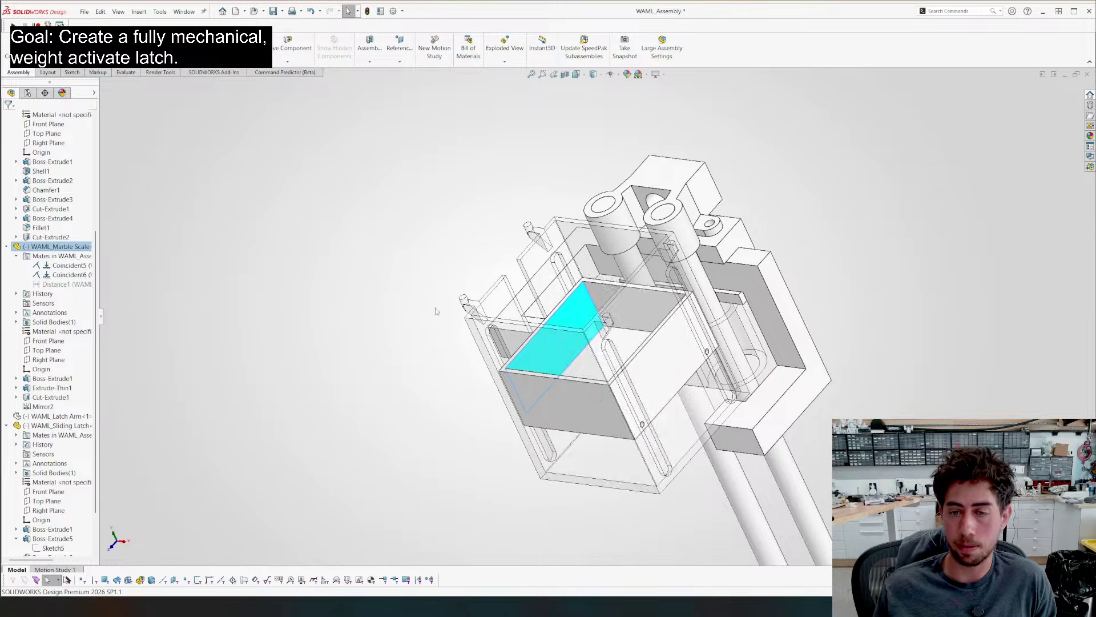
pyautogui.hotkey('ctrl', 'o')
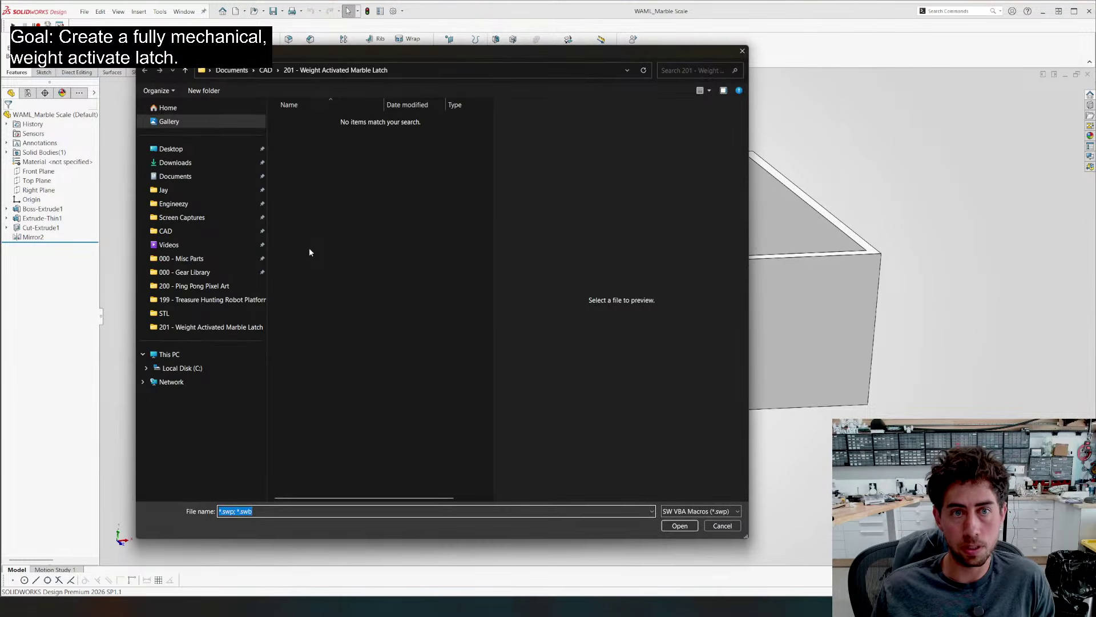
pyautogui.press('Escape')
# Examine the dimensions of the thin-walled extrusion that forms the marble scale's box walls
pyautogui.click(596, 206)
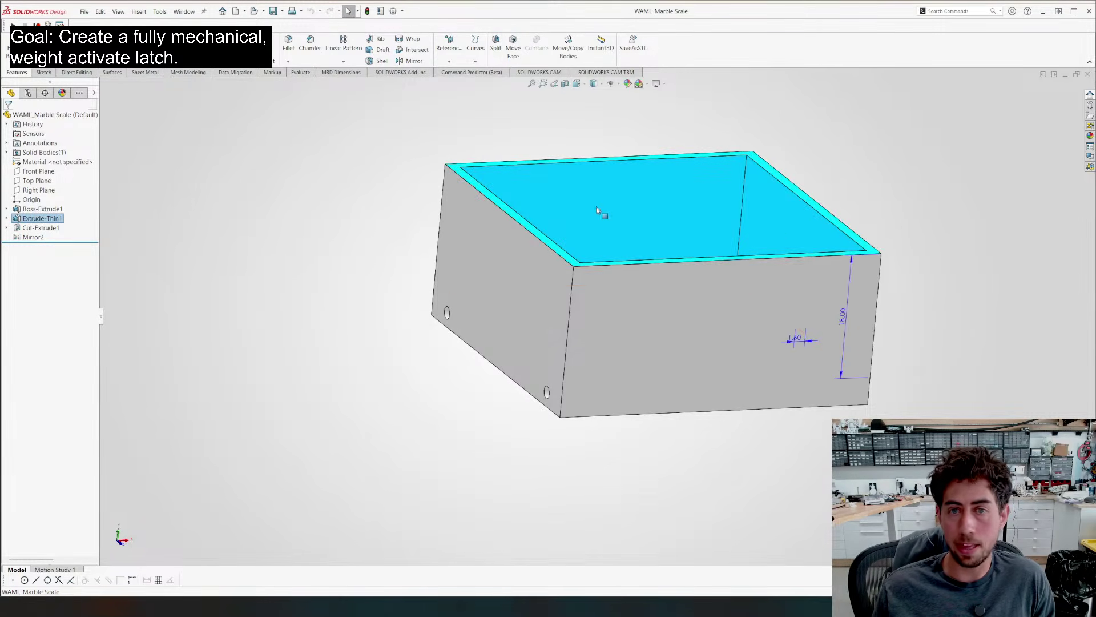
pyautogui.moveTo(724, 209); pyautogui.dragTo(849, 314, button='middle')
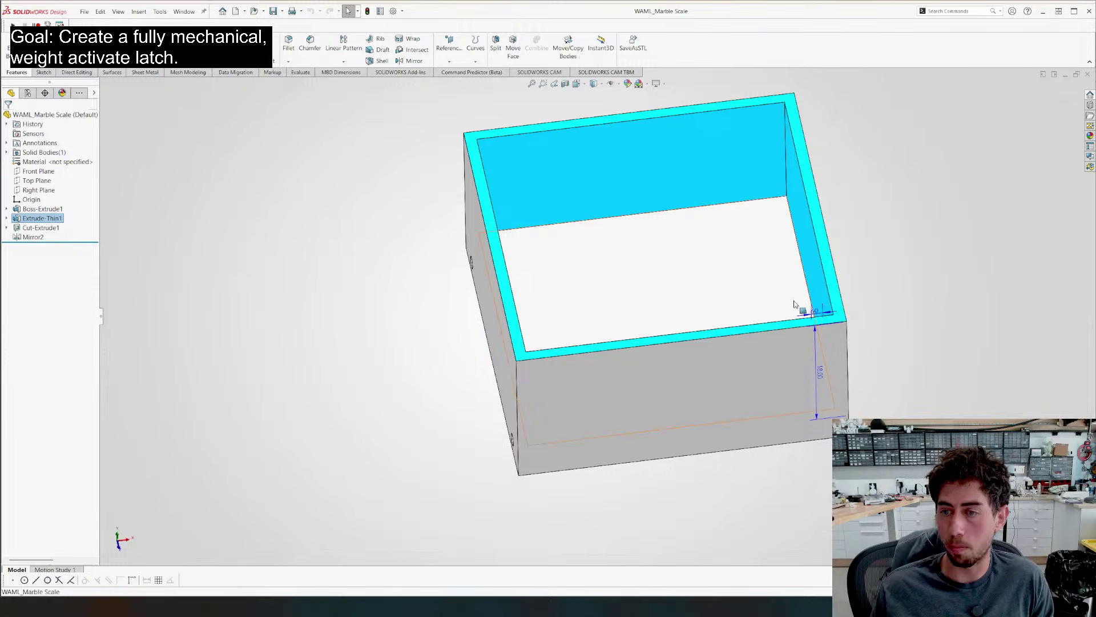
pyautogui.click(922, 228)
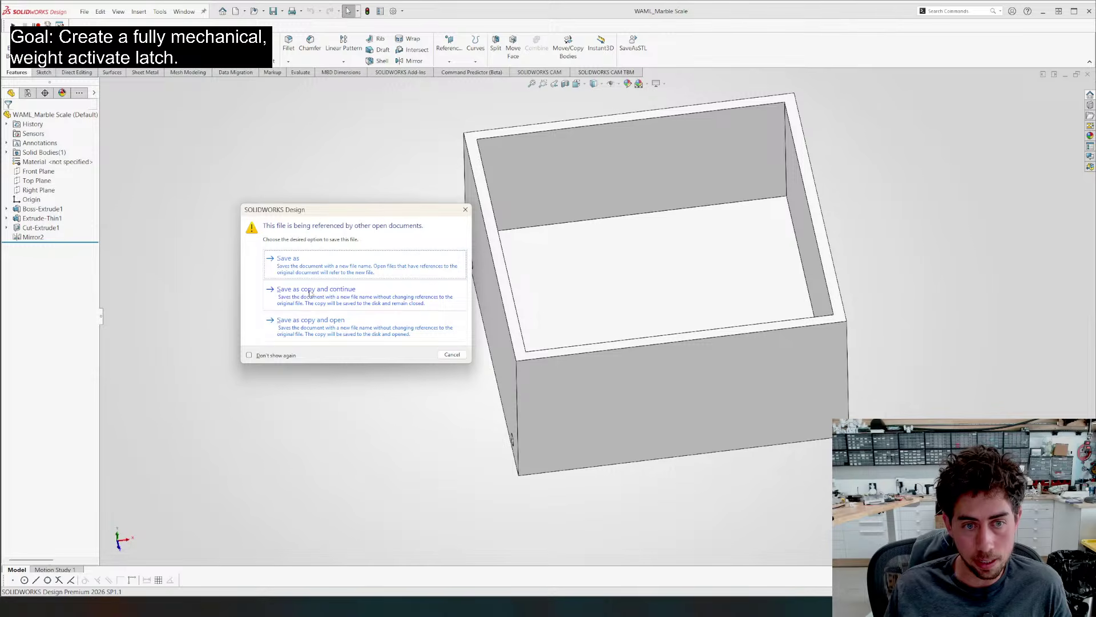
# Save the marble scale as an STL file in a new project subfolder named STL, keeping the name WAML_Marble Scale
pyautogui.click(308, 269)
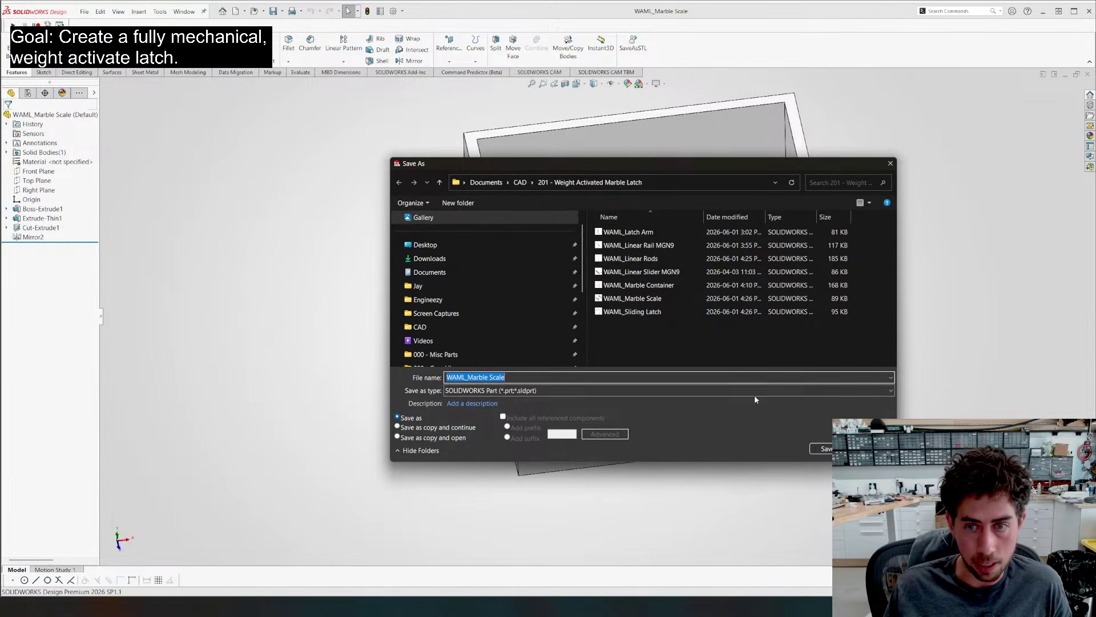
pyautogui.hotkey('ctrl', 'shift', 'n')
pyautogui.write('STL')
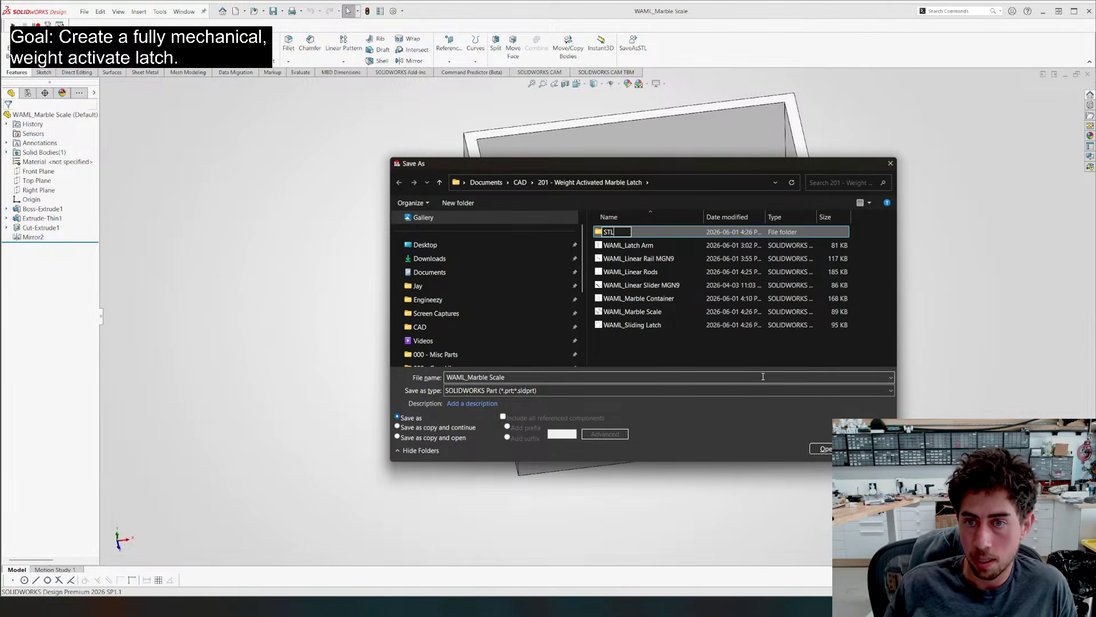
pyautogui.press('Return')
pyautogui.doubleClick(635, 233)
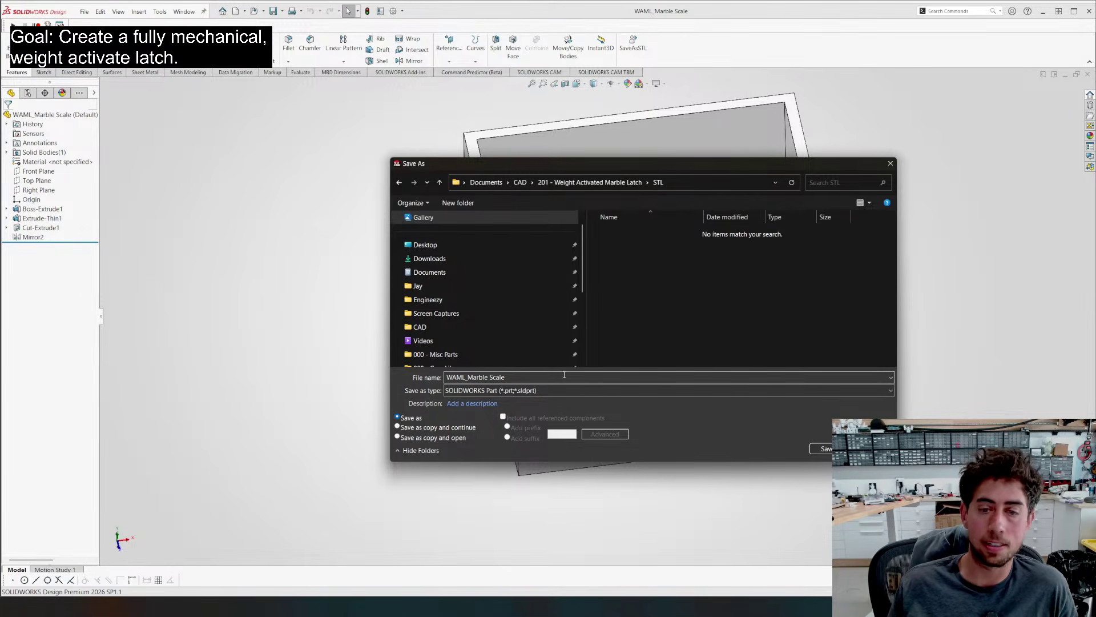
pyautogui.click(563, 390)
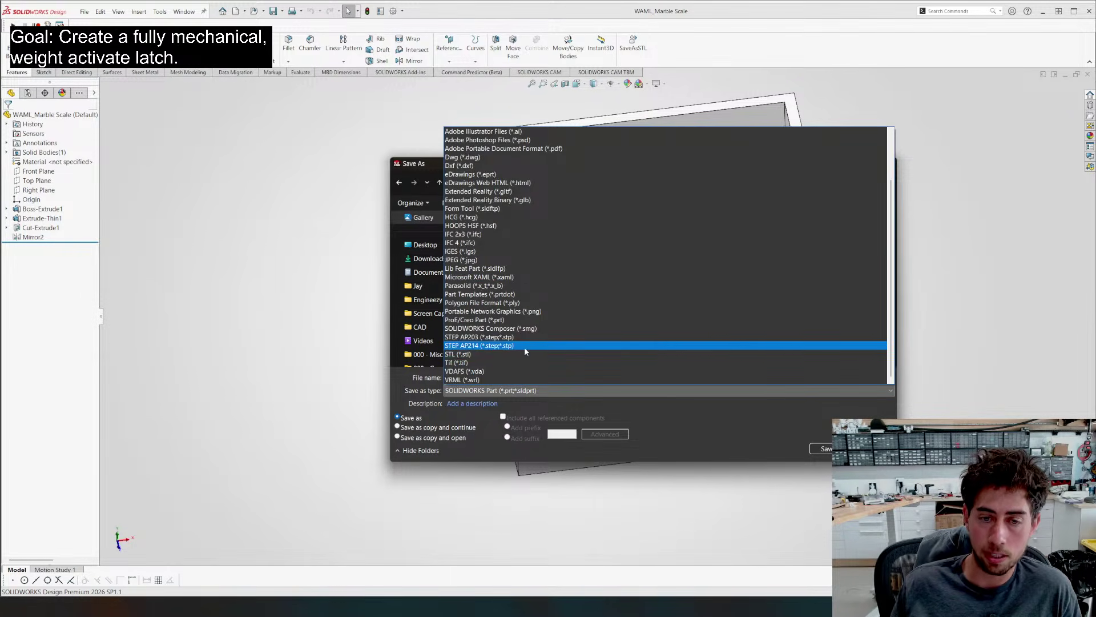
pyautogui.click(524, 346)
pyautogui.click(822, 464)
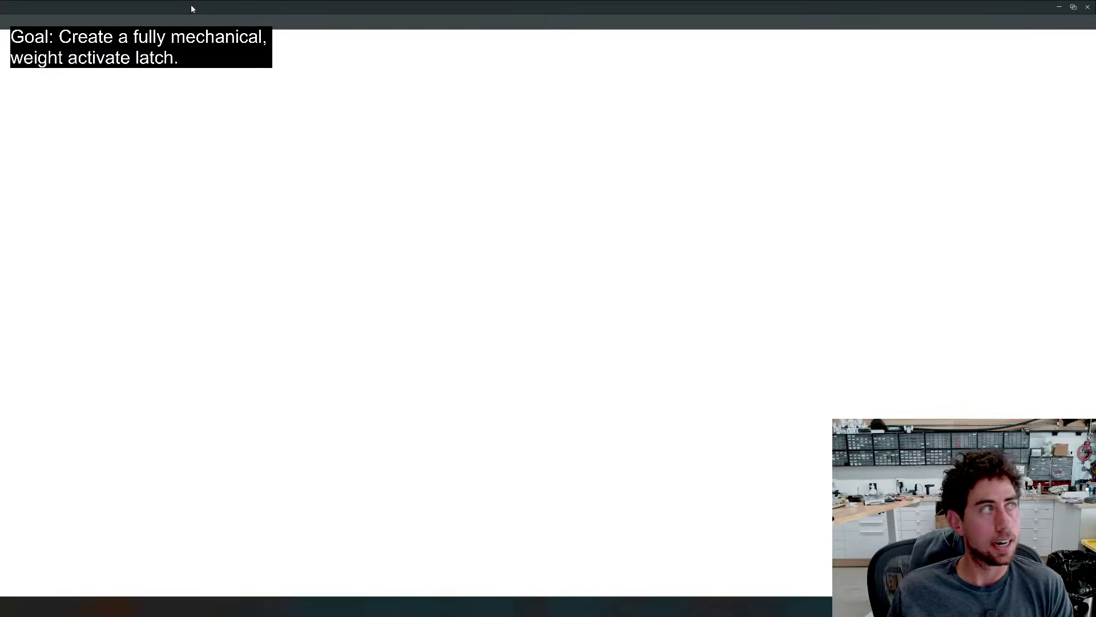
# Switch to Bambu Studio, decline restoring the unsaved project, and bring up an empty build plate
pyautogui.click(494, 183)
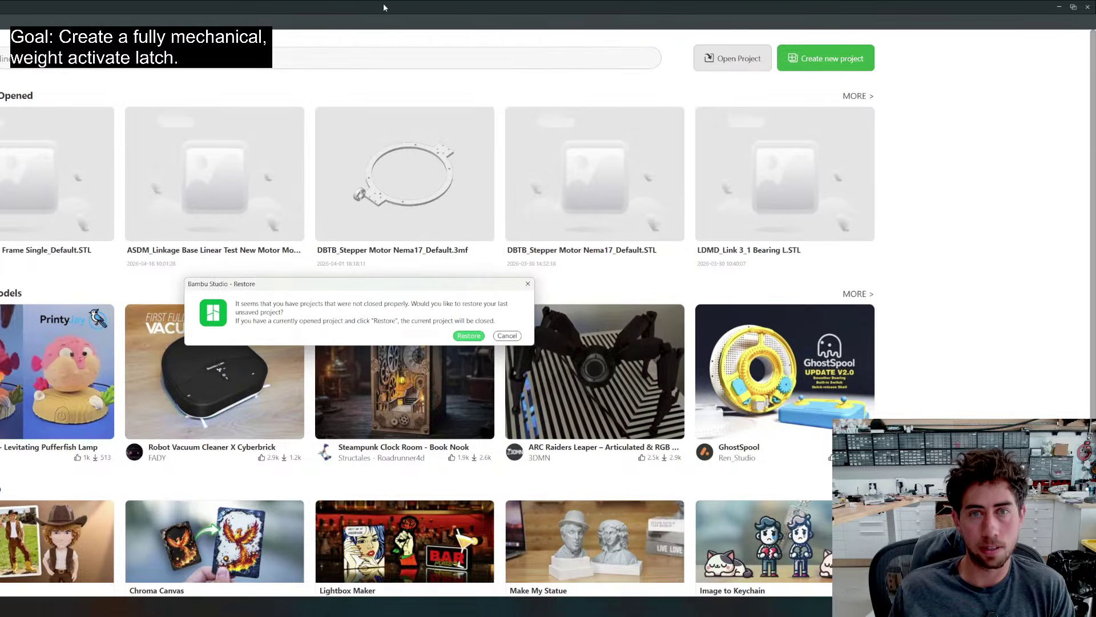
pyautogui.click(506, 335)
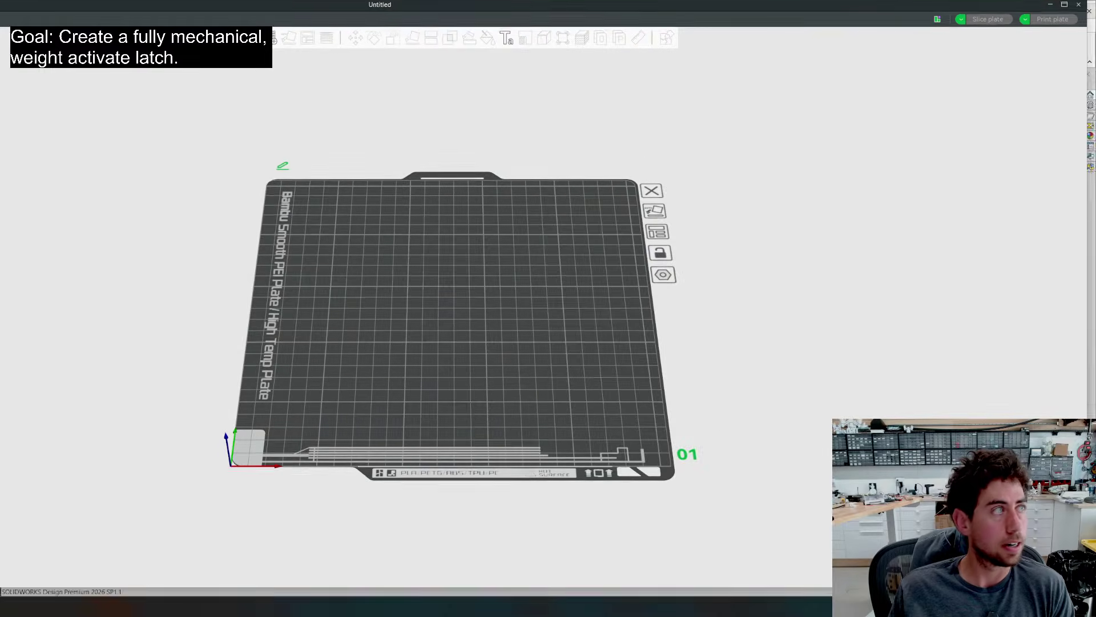
pyautogui.moveTo(380, 5)
pyautogui.mouseDown()
pyautogui.moveTo(569, 86)
pyautogui.moveTo(346, 15)
pyautogui.moveTo(428, 58)
pyautogui.moveTo(400, 1)
pyautogui.mouseUp()
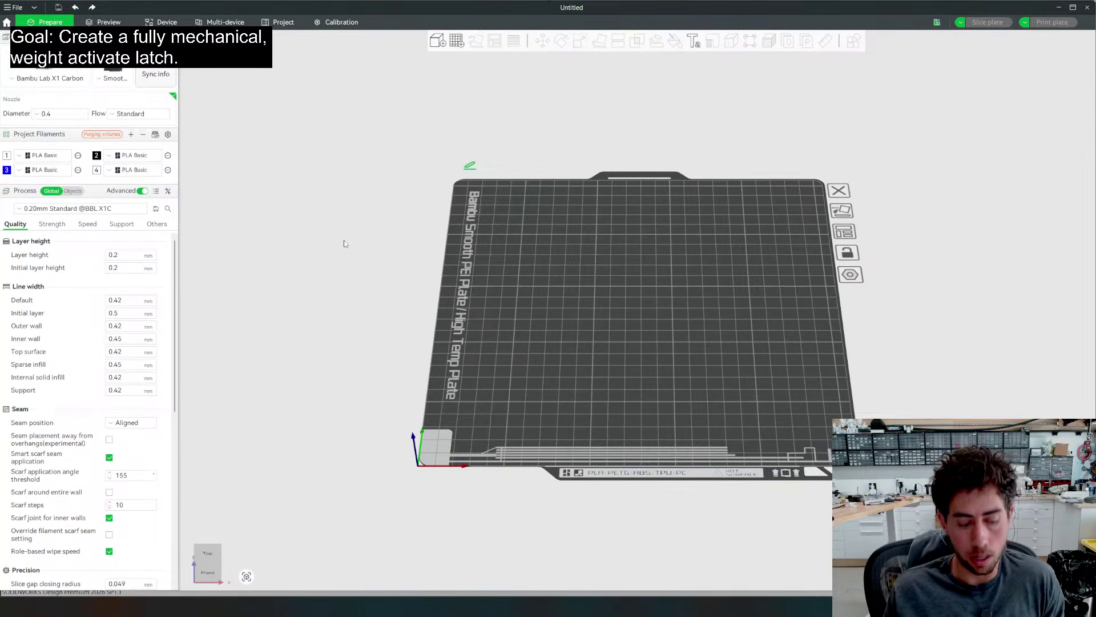
# Import WAML_Marble Scale from the STL folder of 201 - Weight Activated Marble Latch onto the plate
pyautogui.hotkey('ctrl', 'i')
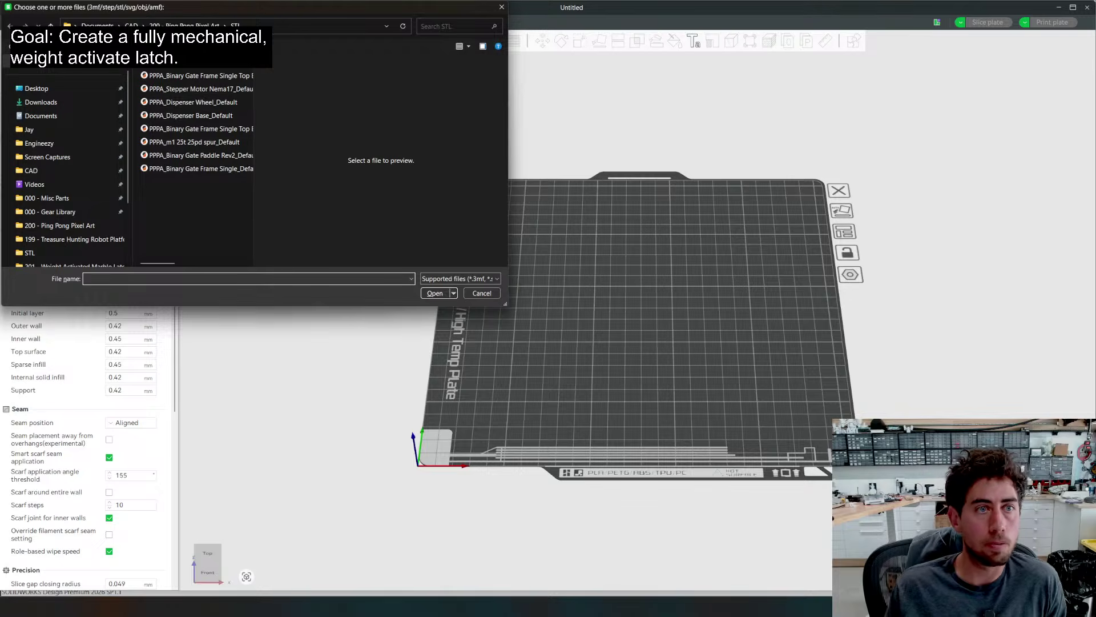
pyautogui.click(132, 26)
pyautogui.doubleClick(171, 195)
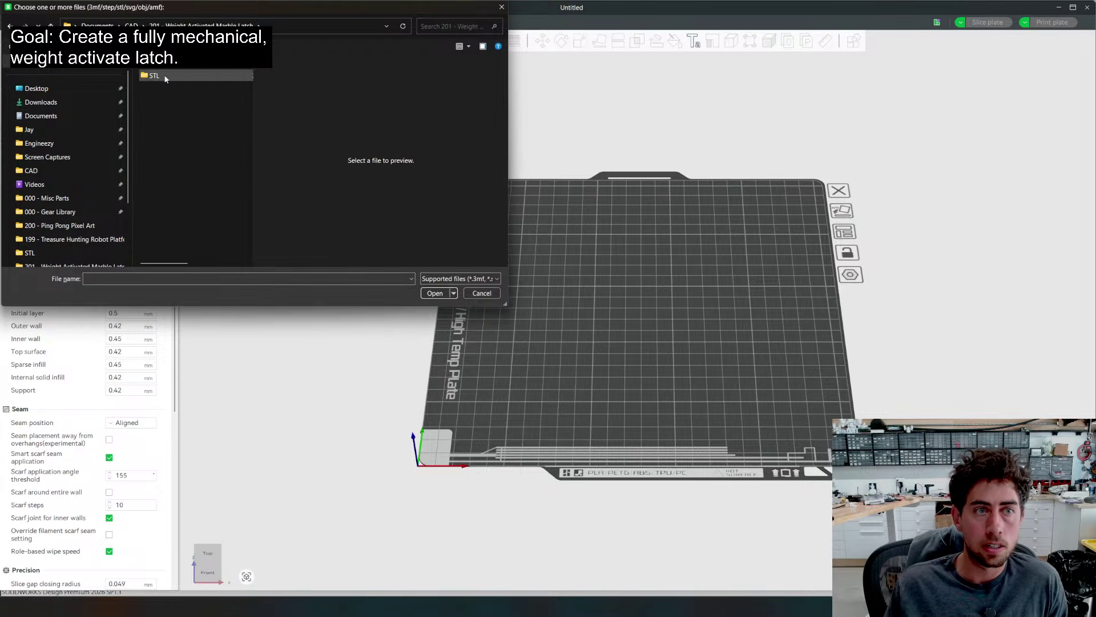
pyautogui.doubleClick(165, 77)
pyautogui.doubleClick(166, 75)
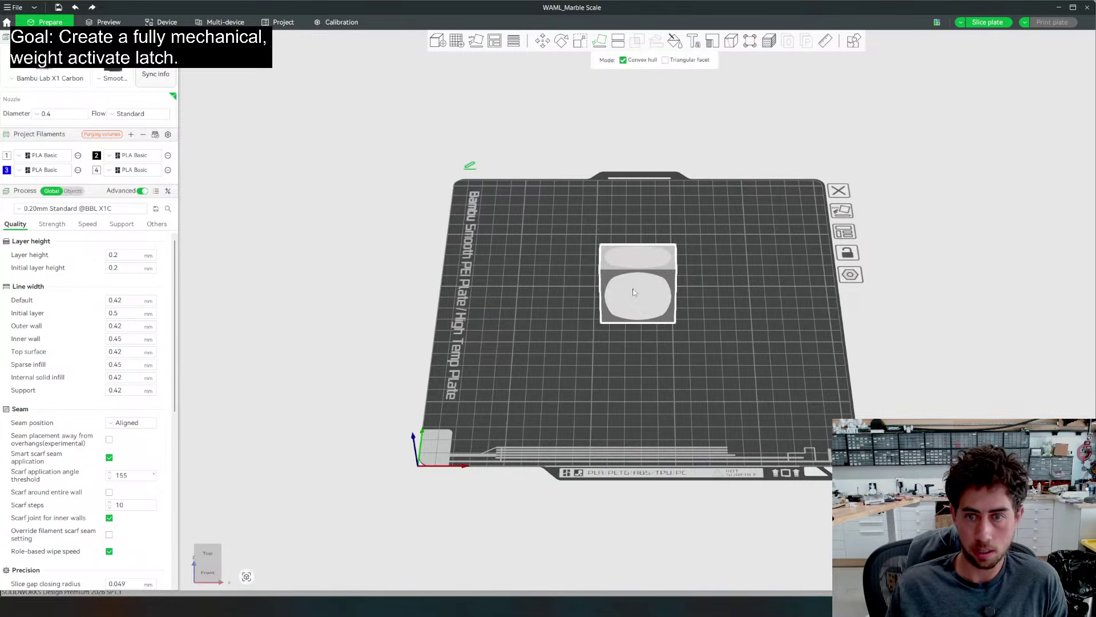
# Slice the plate and inspect the box's wall lines around one corner at layer 101
pyautogui.click(987, 21)
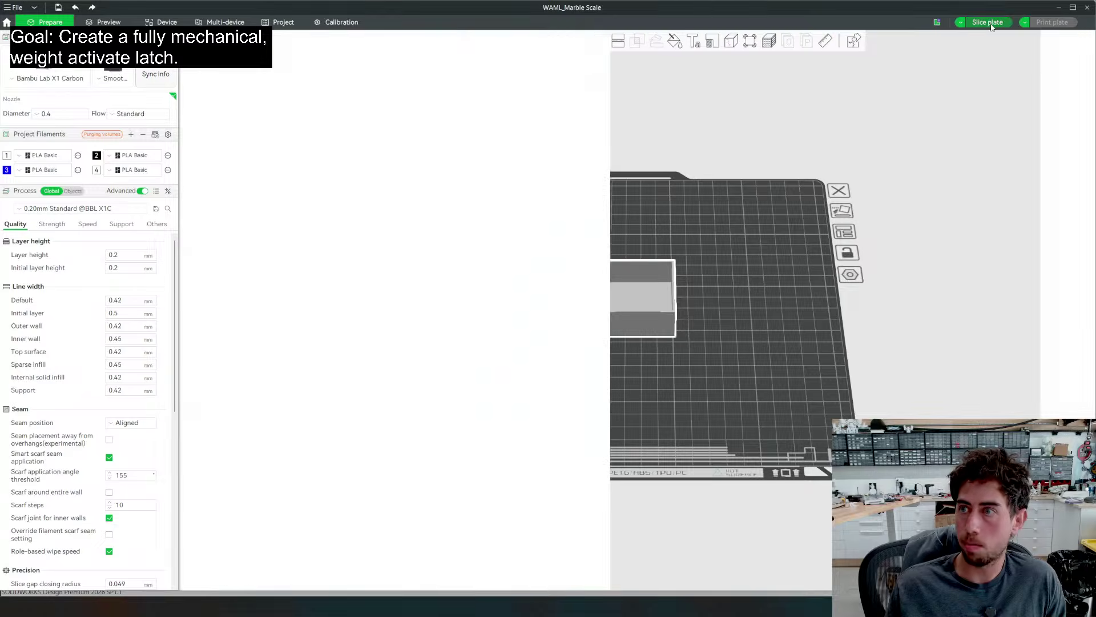
pyautogui.scroll(8, 550, 361)
pyautogui.scroll(2, 635, 345)
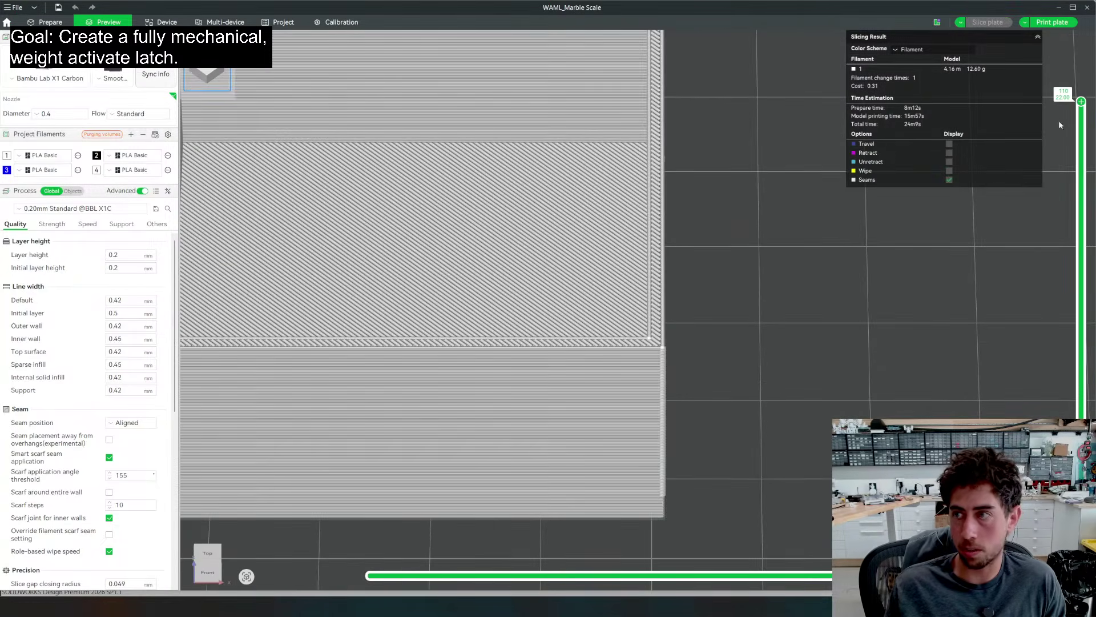
pyautogui.moveTo(1083, 103); pyautogui.dragTo(1082, 135)
pyautogui.scroll(4, 640, 387)
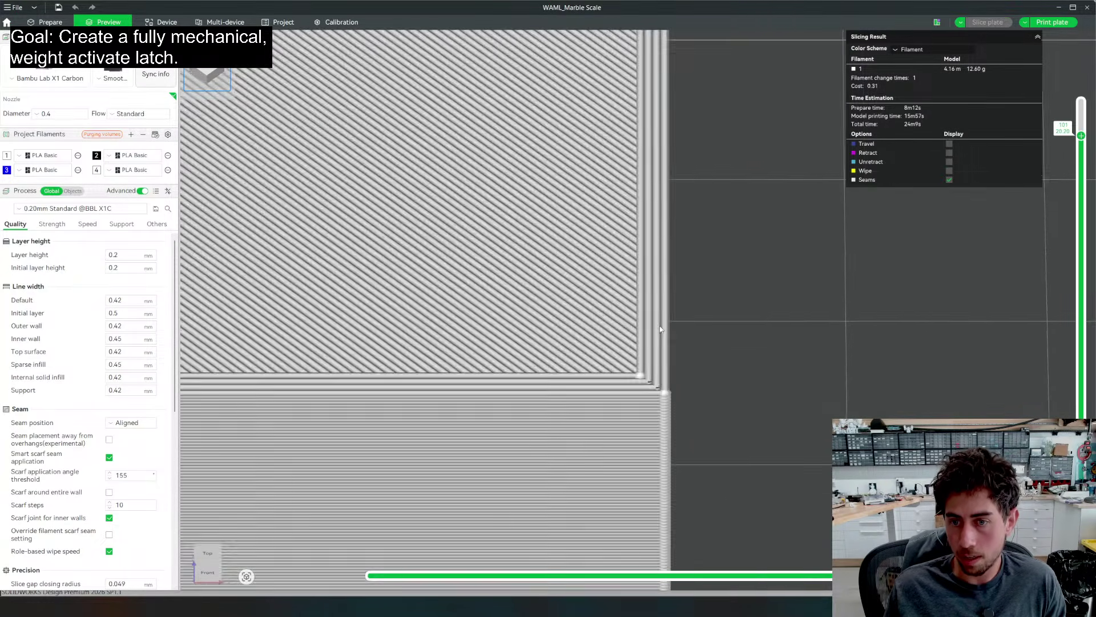
pyautogui.moveTo(808, 260); pyautogui.dragTo(533, 294)
pyautogui.scroll(-3, 533, 294)
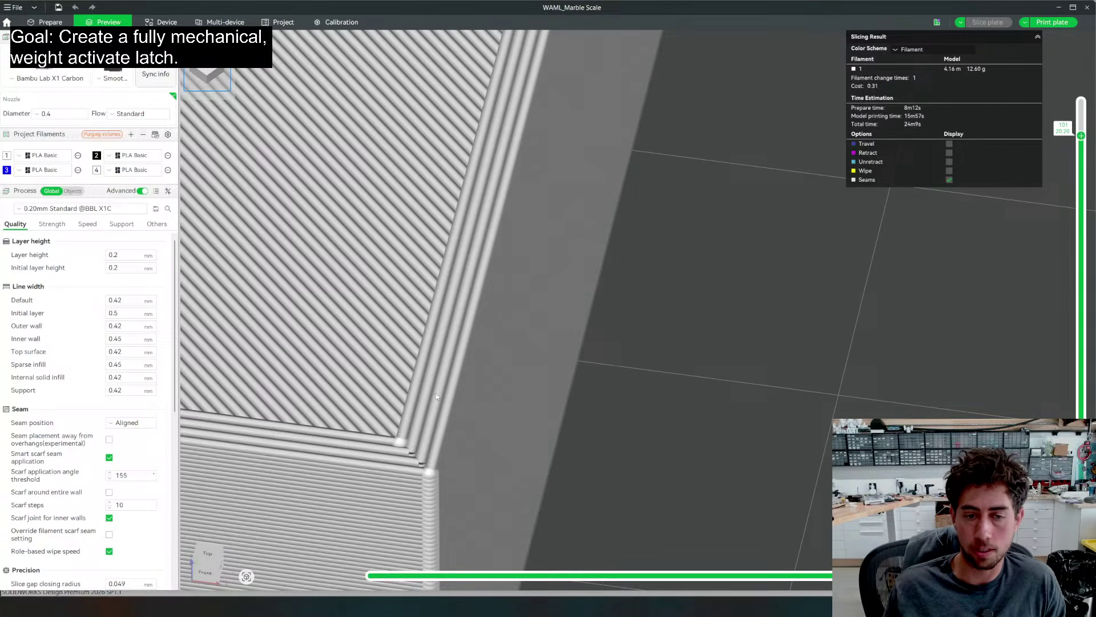
pyautogui.moveTo(467, 428); pyautogui.dragTo(533, 391, button='right')
pyautogui.moveTo(571, 385); pyautogui.dragTo(588, 389)
# Return to SOLIDWORKS and set the wall thickness of the marble scale's thin extrusion to 2 mm
pyautogui.hotkey('alt', 'Tab')
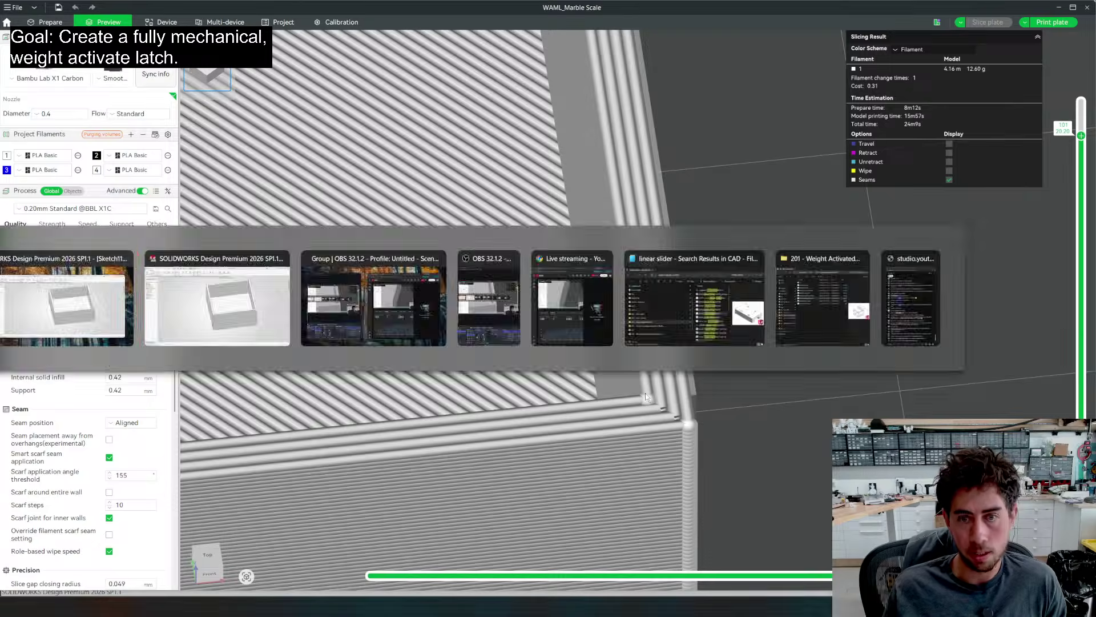
pyautogui.click(787, 254)
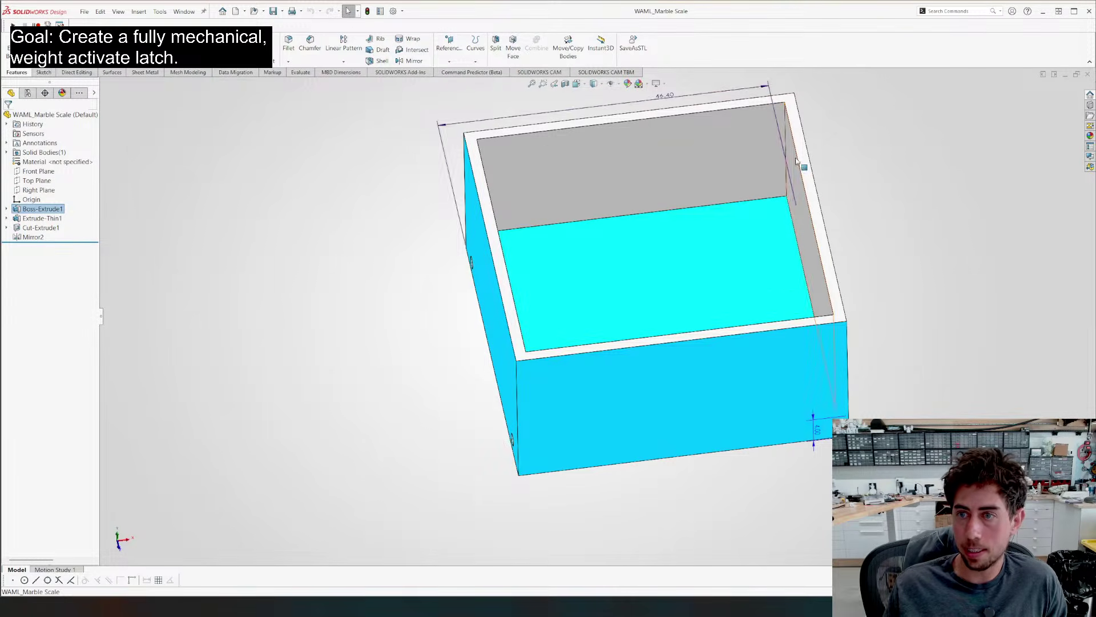
pyautogui.click(820, 207)
pyautogui.doubleClick(816, 315)
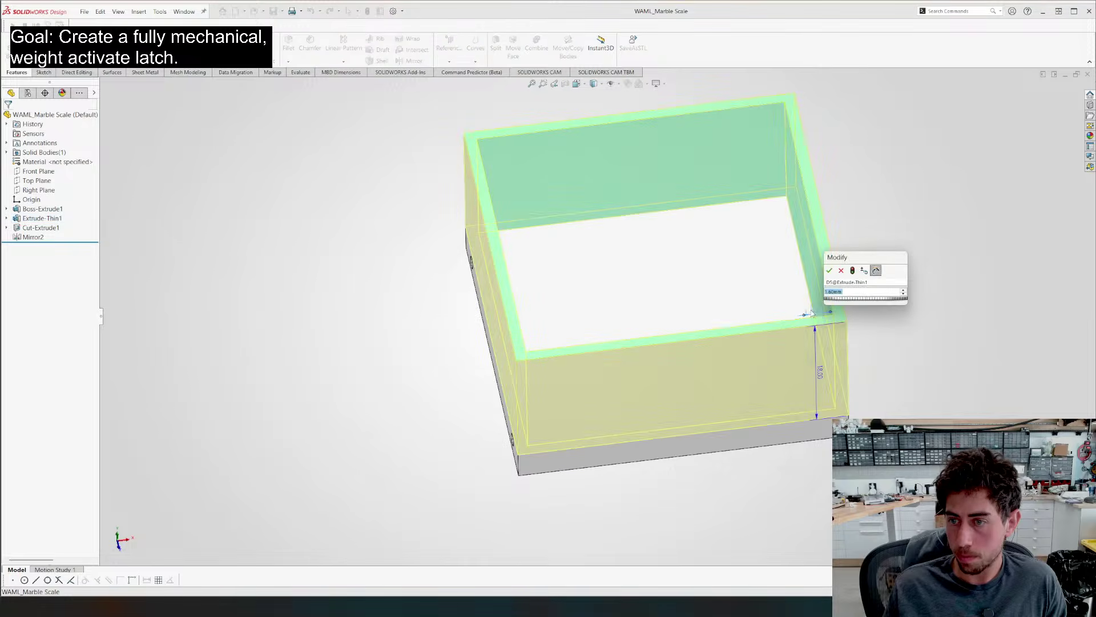
pyautogui.write('2')
pyautogui.press('Return')
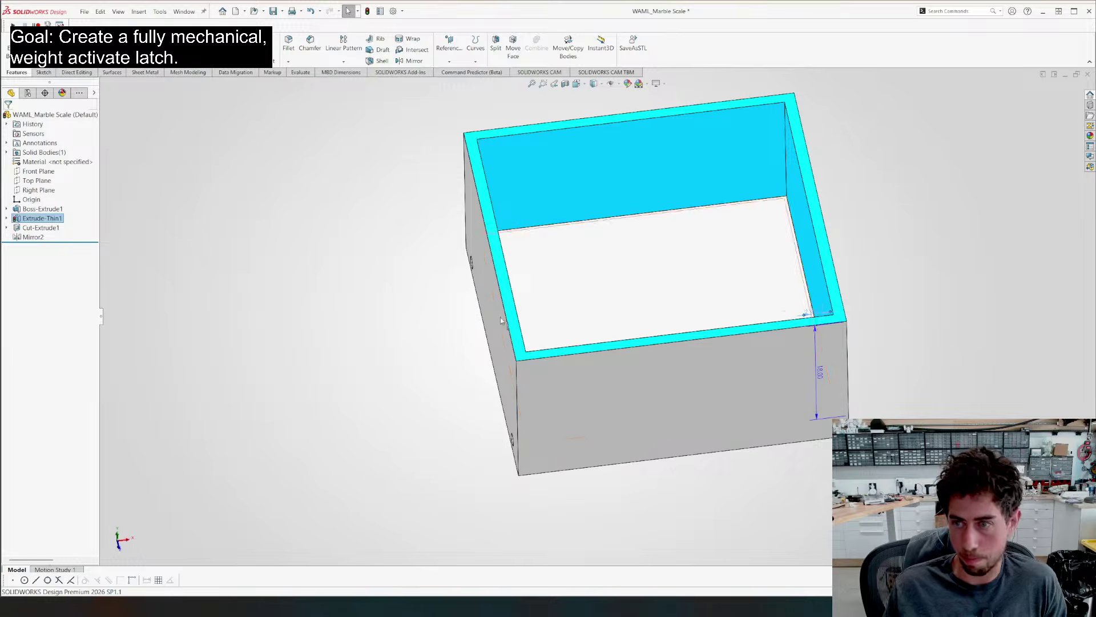
# Export the thickened marble scale as an STL with the SaveAsSTL macro
pyautogui.click(632, 43)
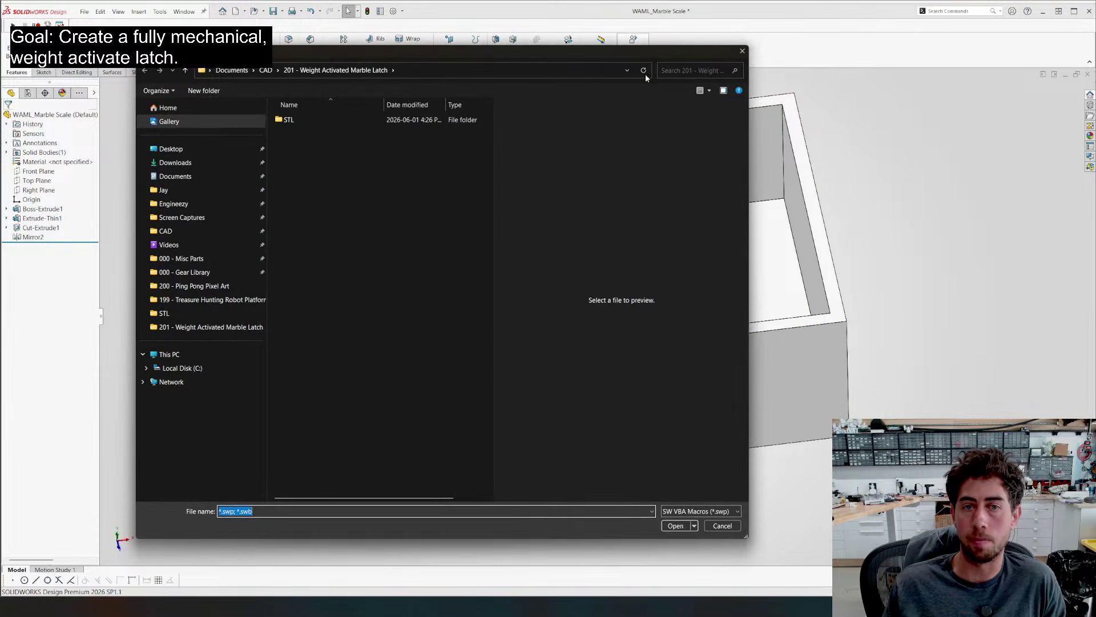
pyautogui.press('Return')
pyautogui.press('Return')
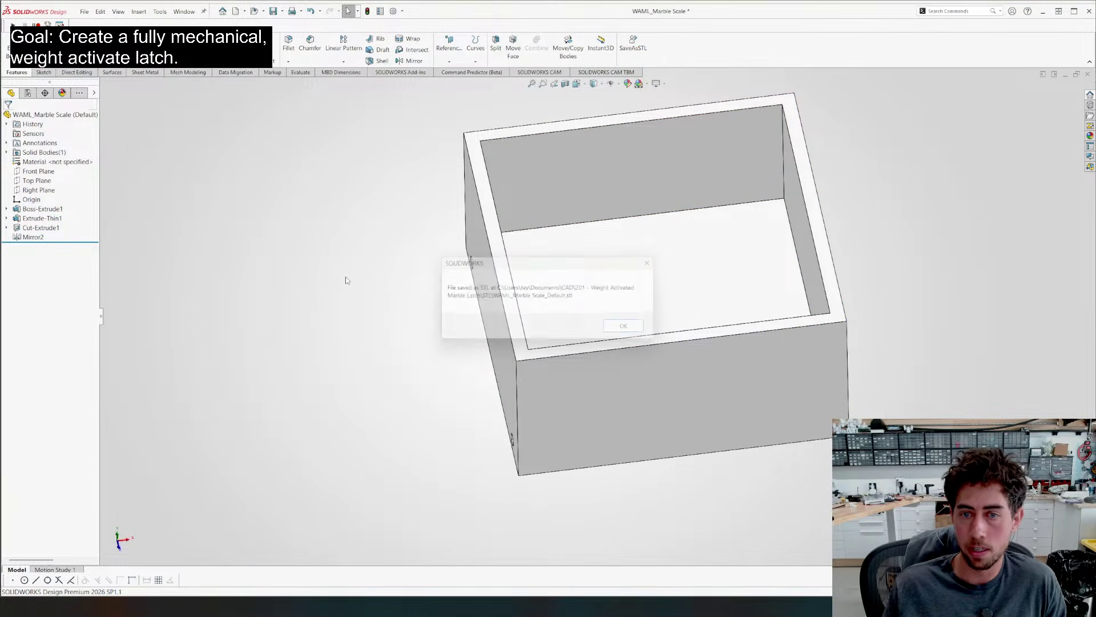
# Switch back to Bambu Studio and import WAML_Marble Scale_Default onto the plate with the first box
pyautogui.hotkey('alt', 'Tab')
pyautogui.scroll(2, 540, 173)
pyautogui.moveTo(539, 174); pyautogui.dragTo(473, 173, button='middle')
pyautogui.scroll(-3, 473, 173)
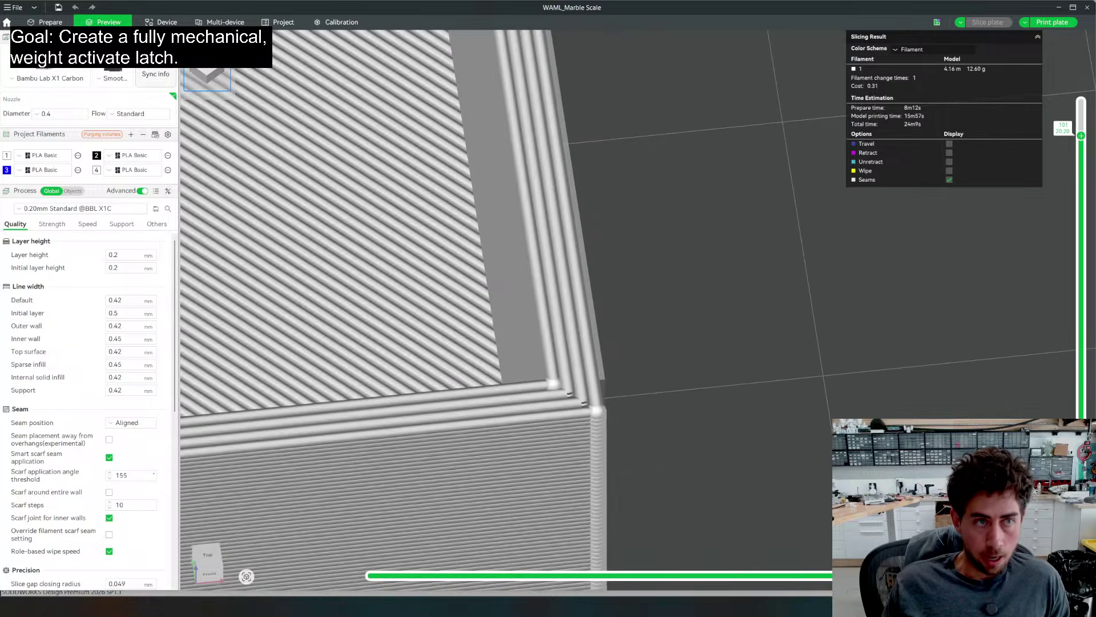
pyautogui.click(46, 21)
pyautogui.scroll(-4, 541, 211)
pyautogui.scroll(-2, 541, 211)
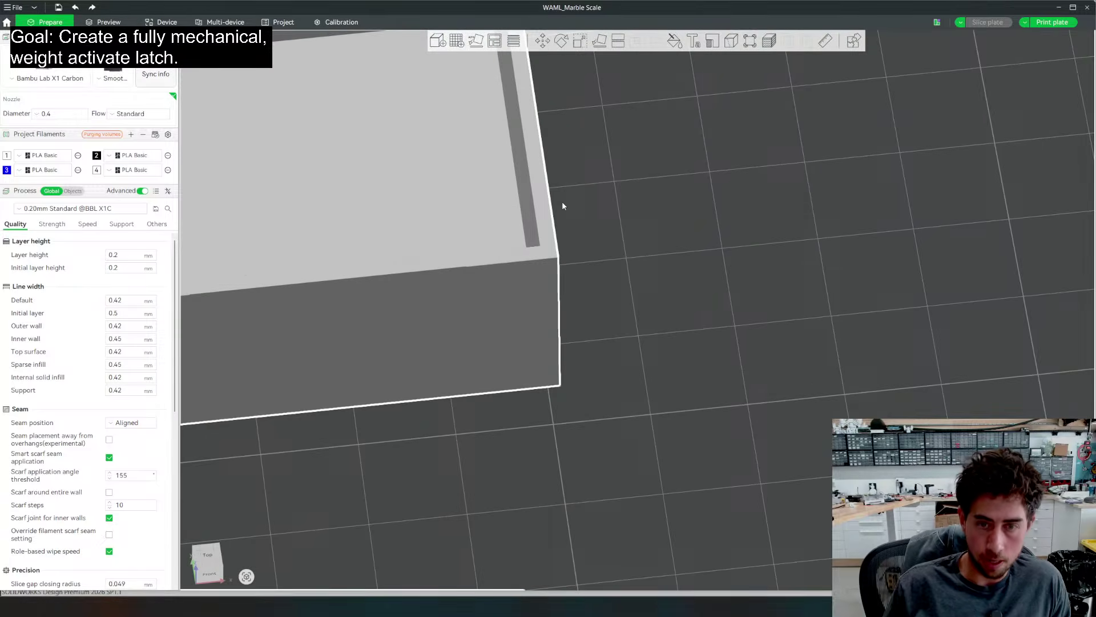
pyautogui.hotkey('ctrl', 'i')
pyautogui.doubleClick(190, 90)
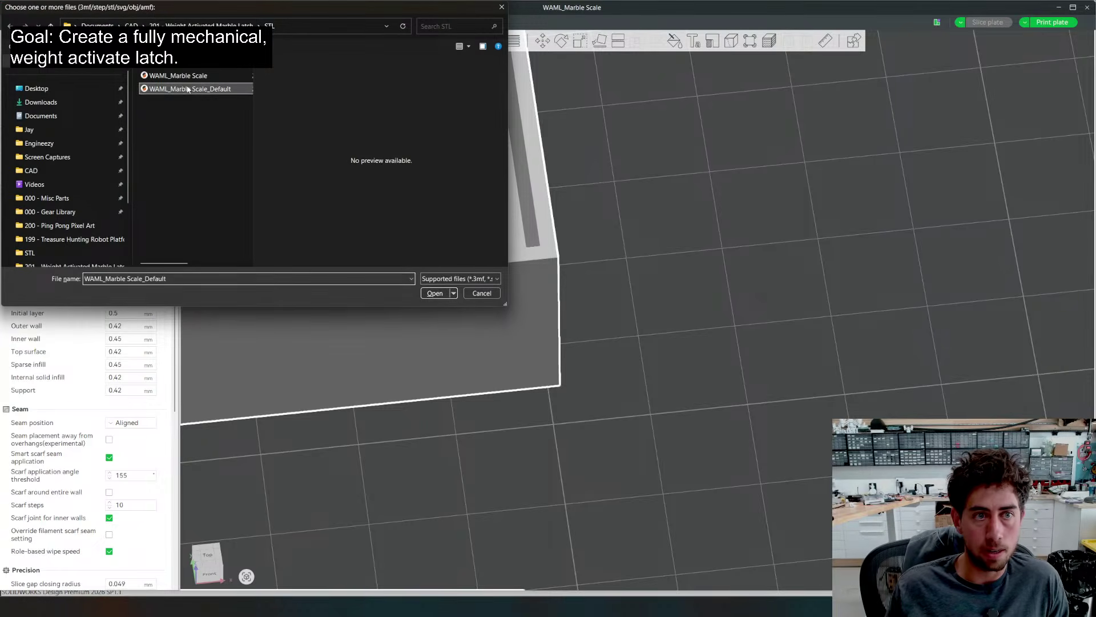
# Place the newly imported box beside the first one and set it flat on the plate with Lay on Face
pyautogui.moveTo(575, 208); pyautogui.dragTo(874, 127)
pyautogui.press('f')
pyautogui.click(762, 295)
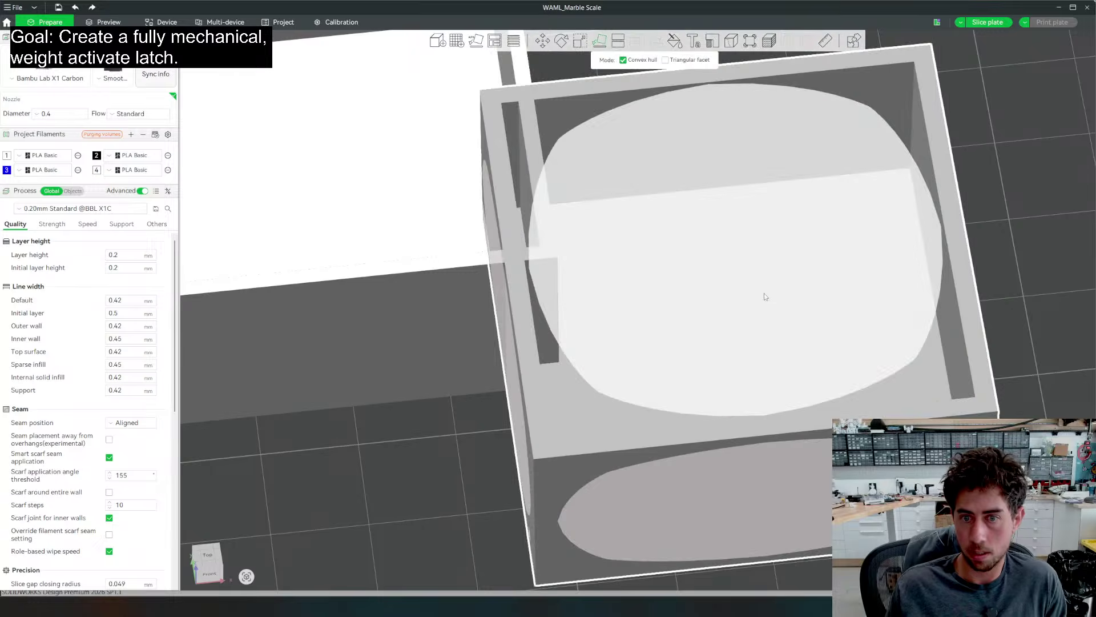
pyautogui.press('f')
pyautogui.moveTo(664, 346); pyautogui.dragTo(698, 159)
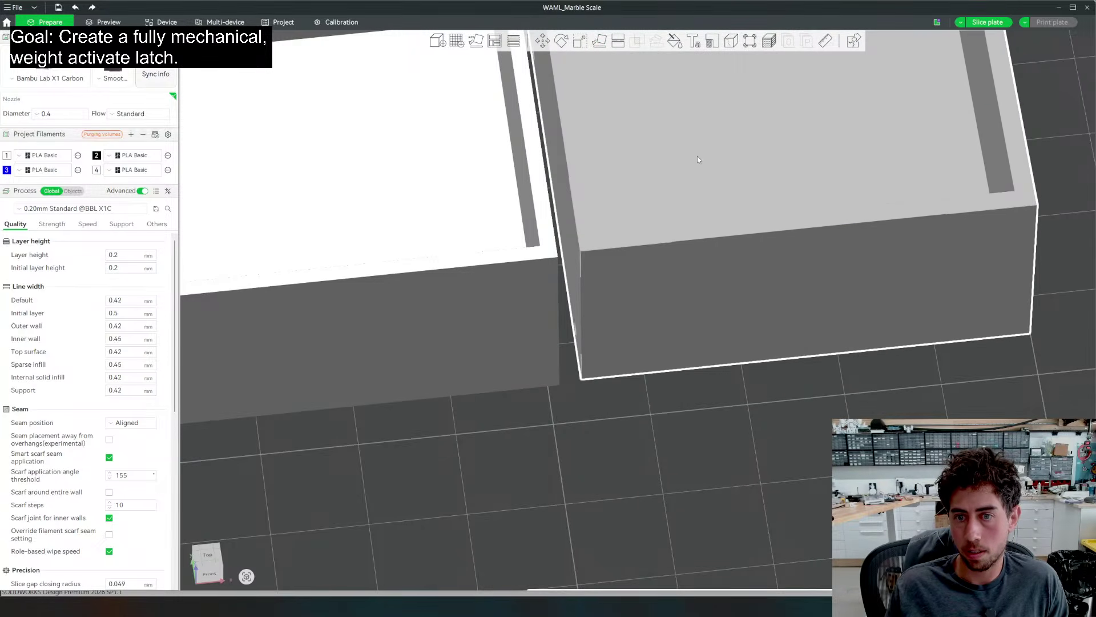
# Slice the plate and compare the wall lines of both boxes at their adjacent corners at layer 75
pyautogui.click(979, 22)
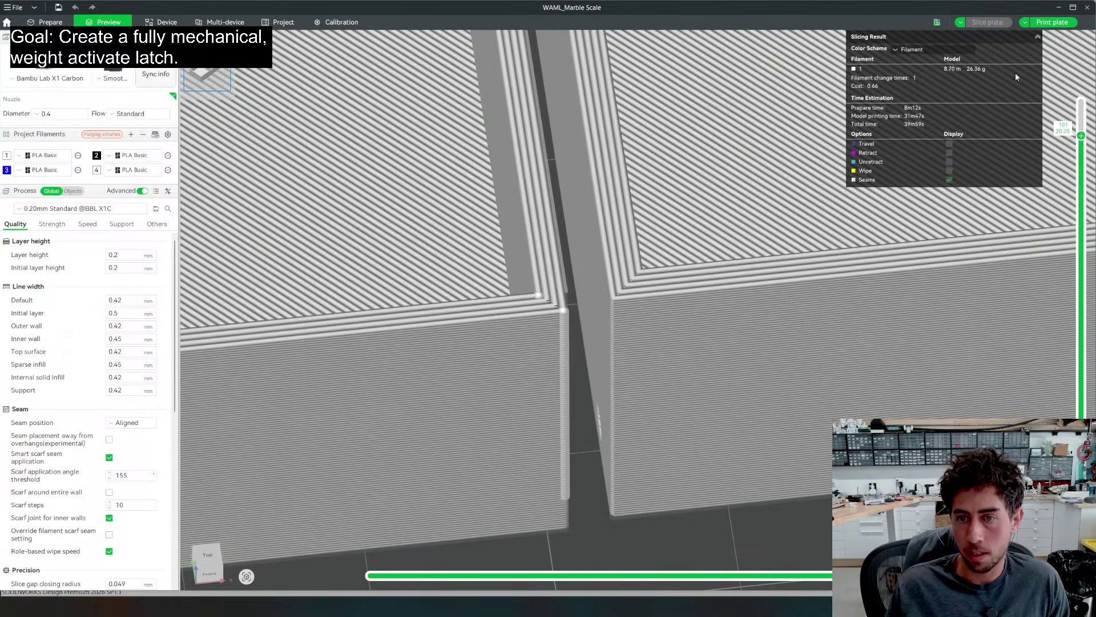
pyautogui.moveTo(1081, 135); pyautogui.dragTo(1081, 234)
pyautogui.scroll(-2, 644, 302)
pyautogui.scroll(5, 644, 302)
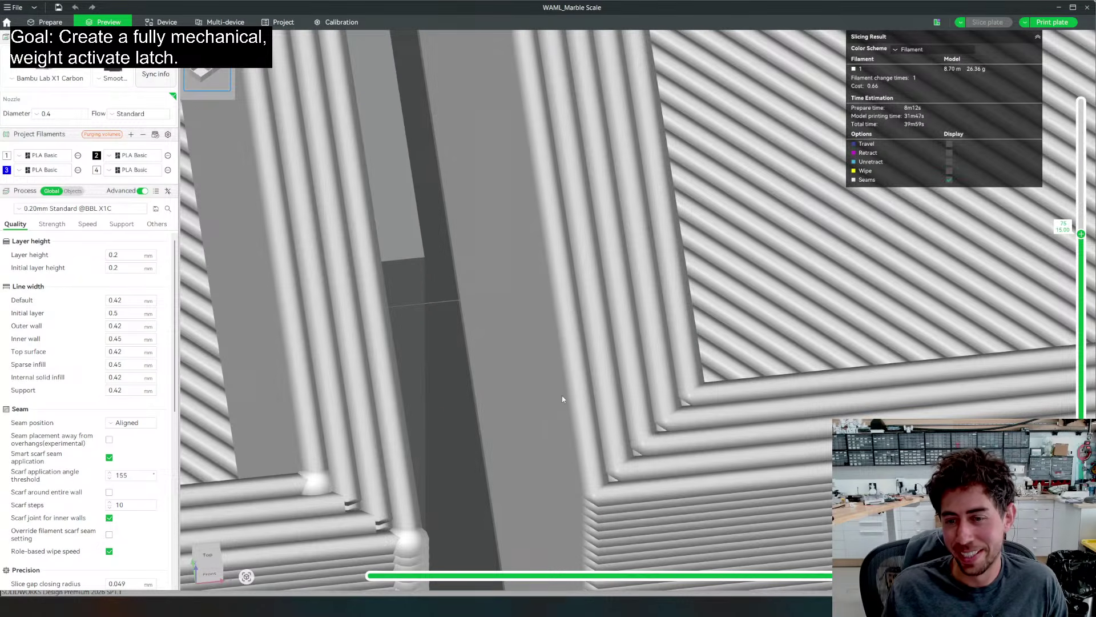
pyautogui.scroll(-4, 635, 410)
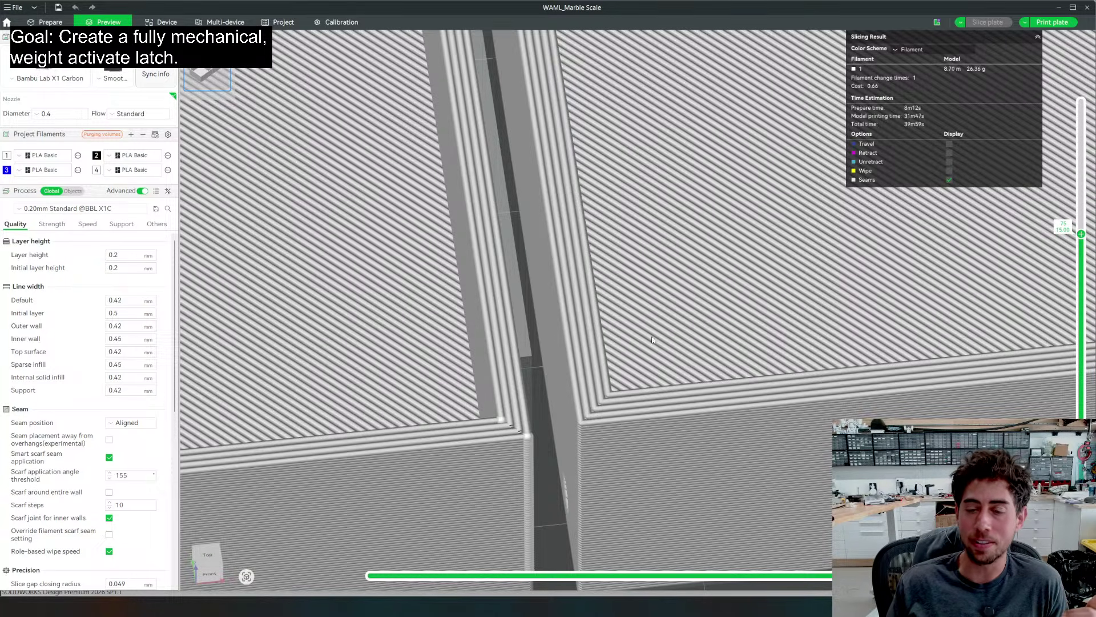
# Switch to SOLIDWORKS and set the wall thickness of the marble scale's thin extrusion to 1 mm
pyautogui.scroll(-5, 652, 339)
pyautogui.scroll(5, 613, 393)
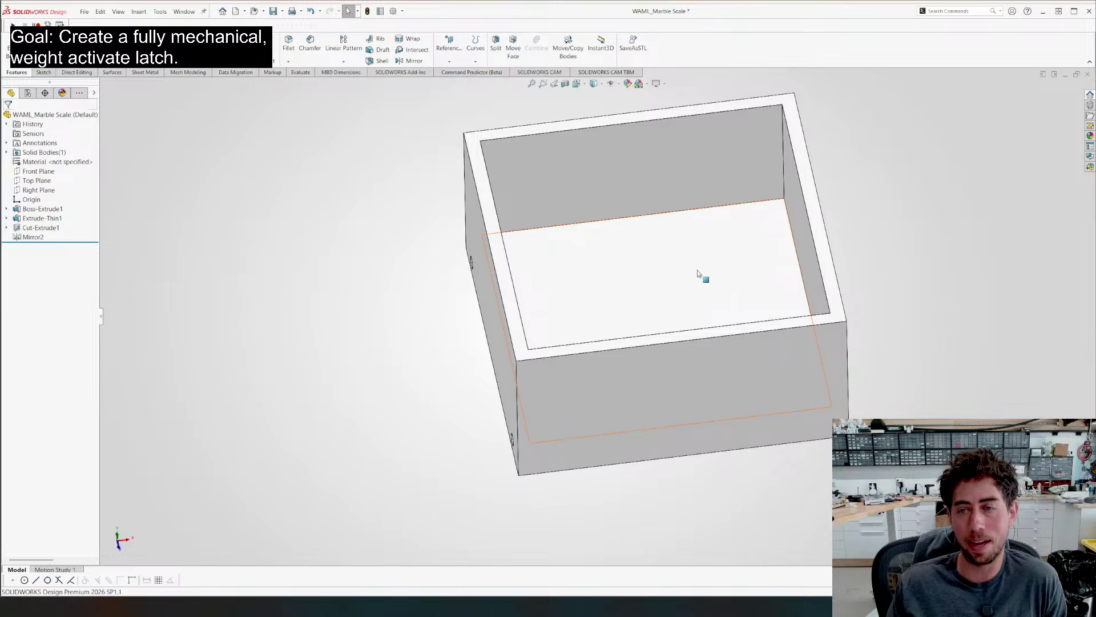
pyautogui.doubleClick(826, 256)
pyautogui.doubleClick(810, 314)
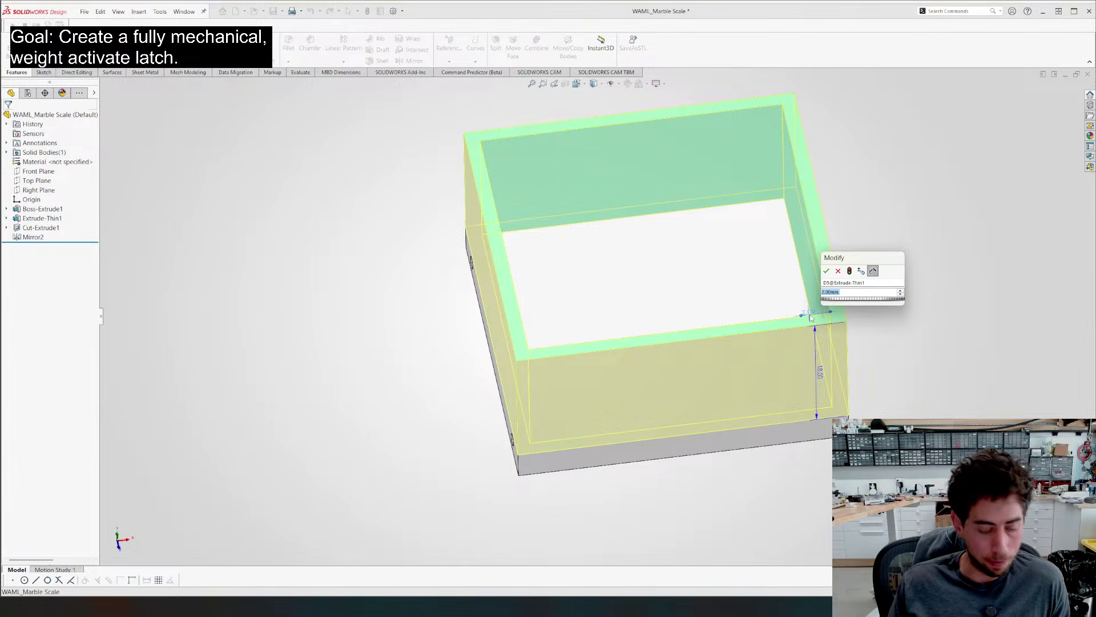
pyautogui.write('1')
pyautogui.press('Return')
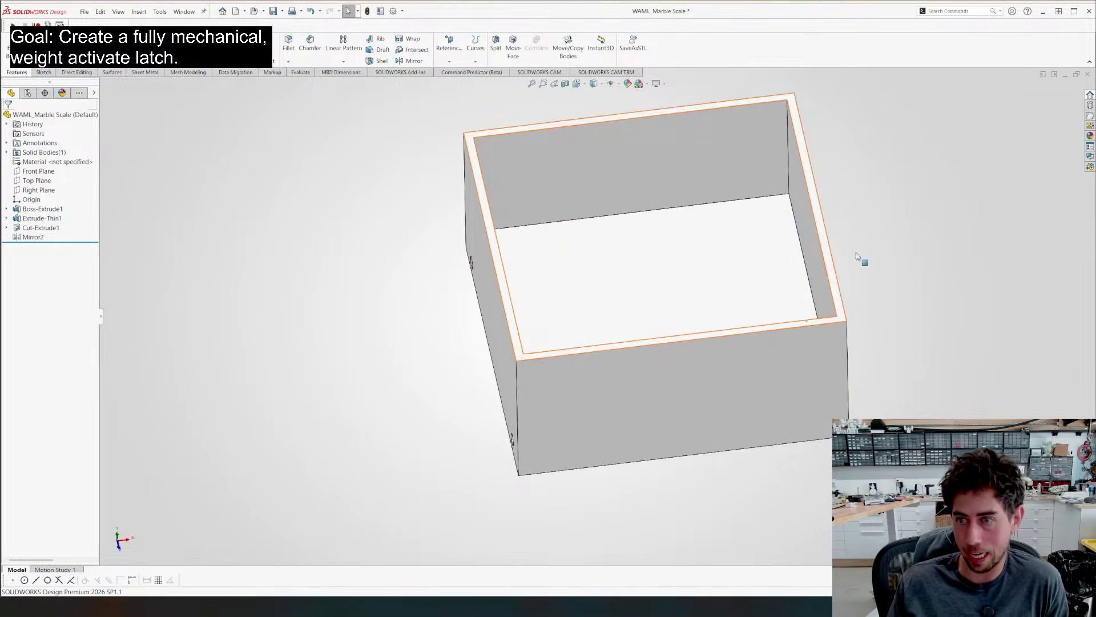
# Save the marble scale part and export it as an STL with the SaveAsSTL macro
pyautogui.hotkey('ctrl', 's')
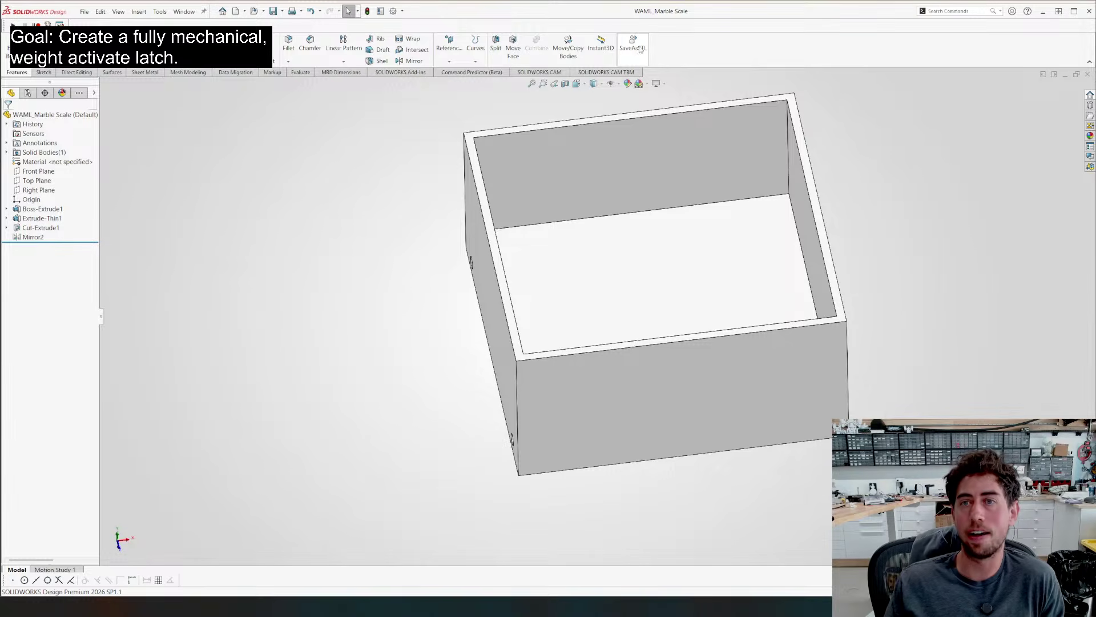
pyautogui.click(633, 43)
pyautogui.click(629, 325)
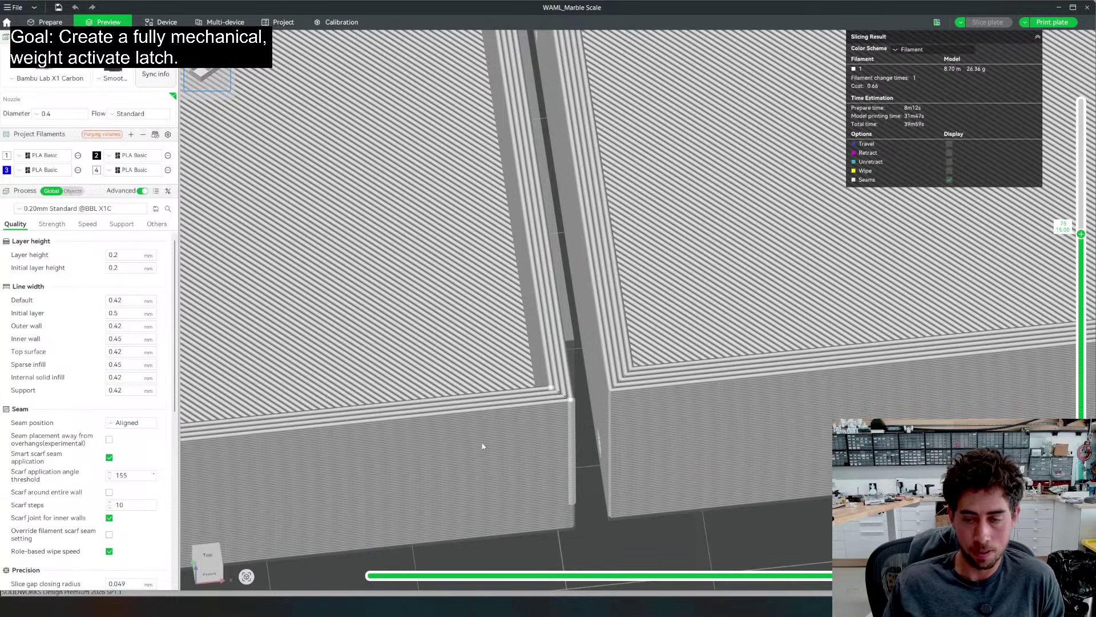
# Switch to Bambu Studio, import the newly exported marble scale STL and place it beside the two boxes already on the plate
pyautogui.scroll(-10, 482, 446)
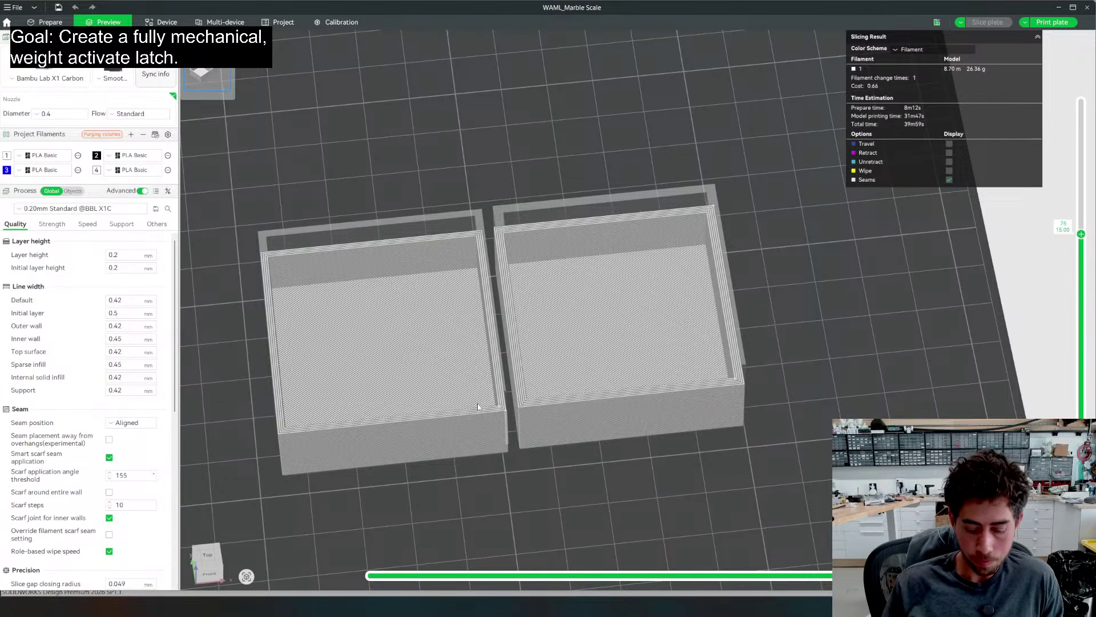
pyautogui.hotkey('ctrl', 'i')
pyautogui.doubleClick(229, 90)
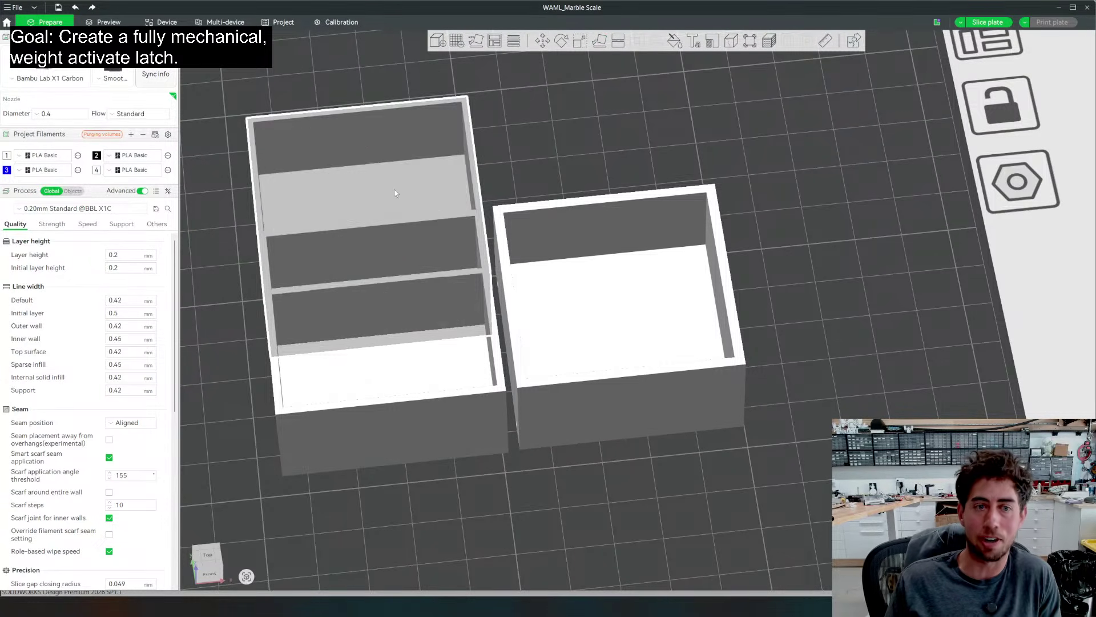
pyautogui.moveTo(396, 189); pyautogui.dragTo(869, 255)
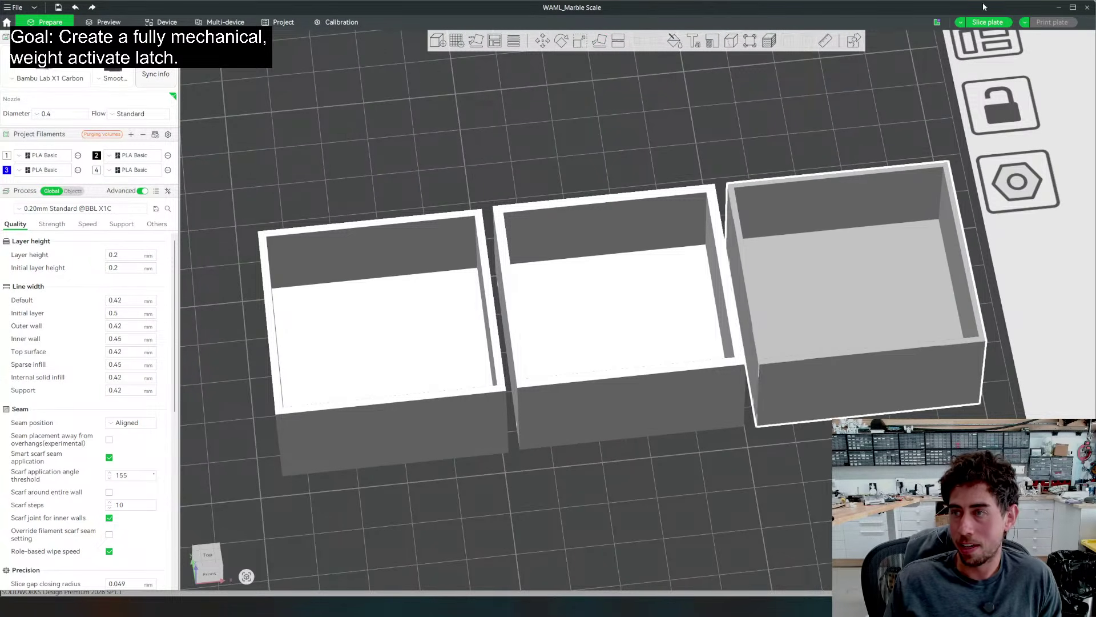
# Slice the plate with the three boxes and compare their wall lines at layer 103
pyautogui.click(1004, 26)
pyautogui.scroll(10, 926, 196)
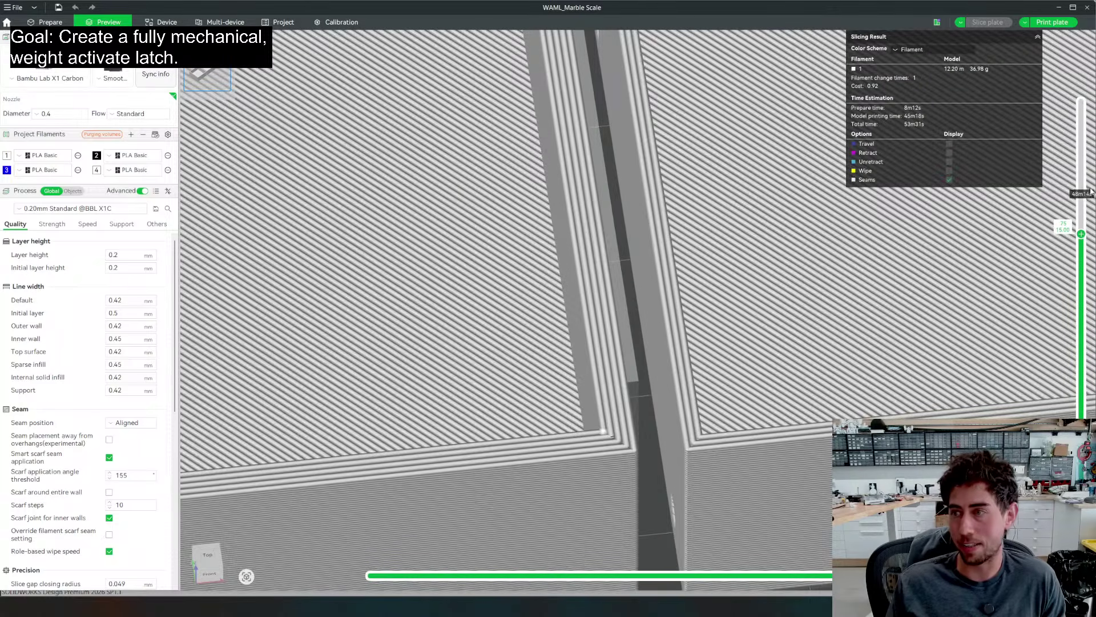
pyautogui.moveTo(1080, 234); pyautogui.dragTo(1088, 131)
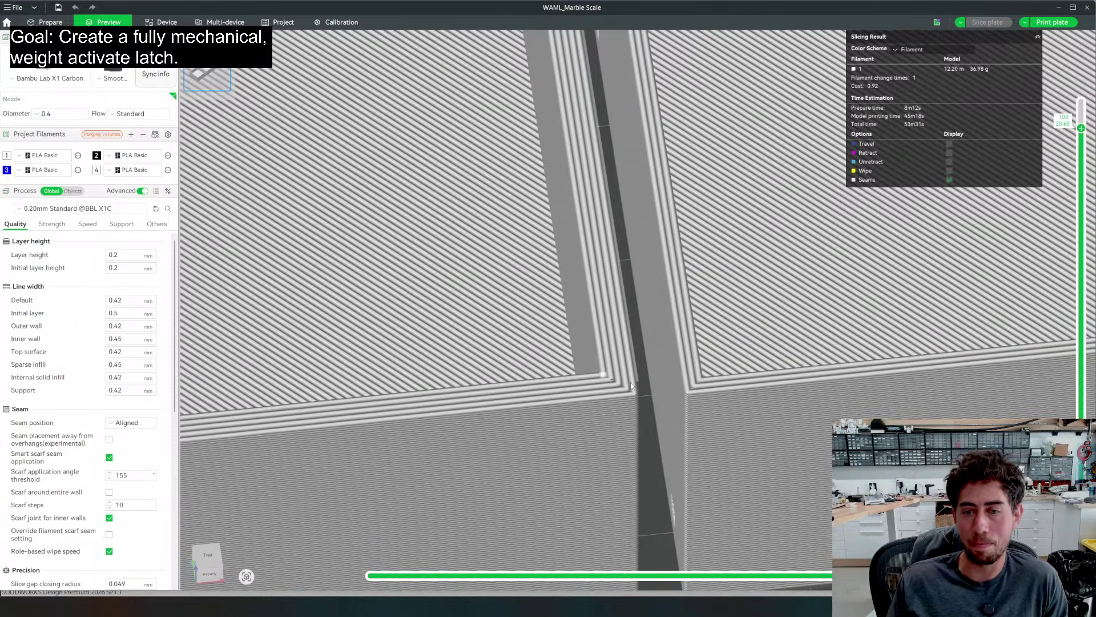
pyautogui.scroll(5, 631, 386)
pyautogui.scroll(-8, 650, 331)
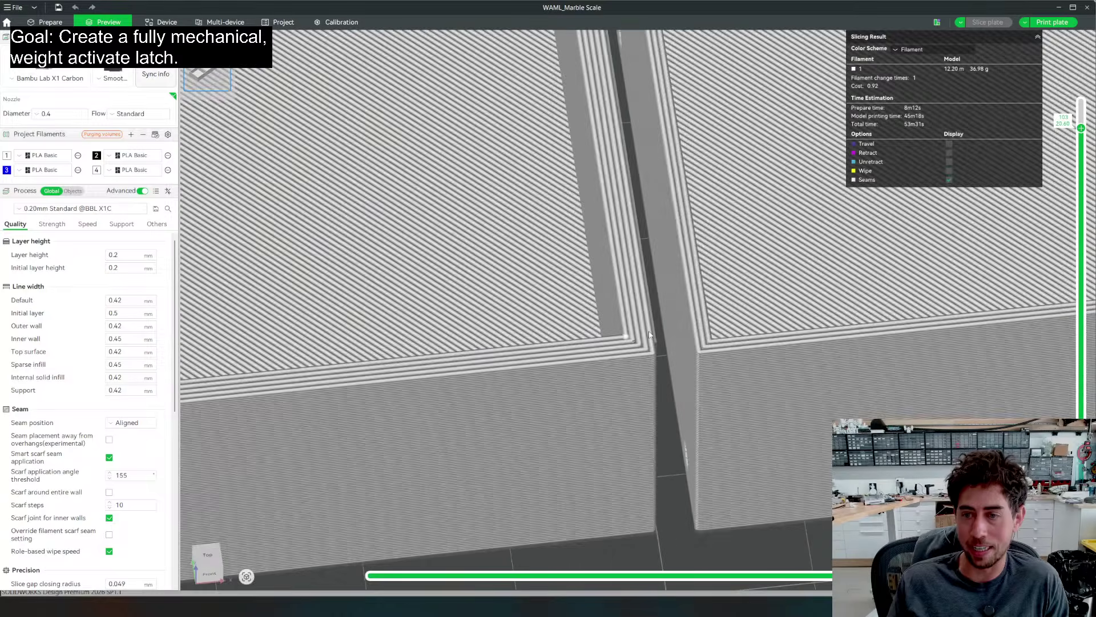
pyautogui.scroll(6, 466, 361)
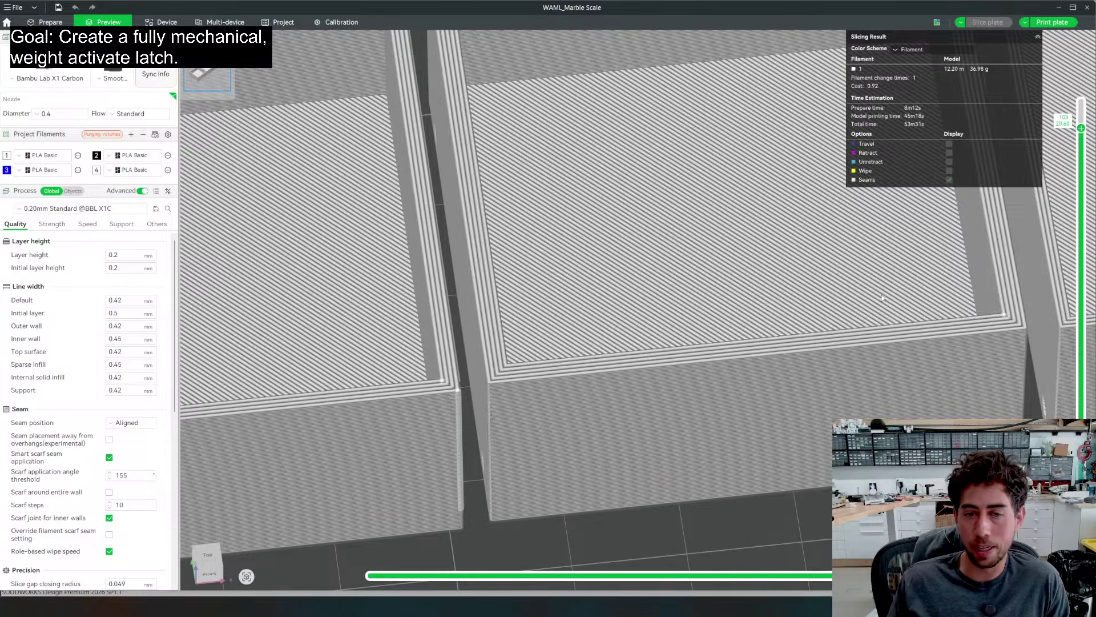
pyautogui.scroll(-4, 883, 297)
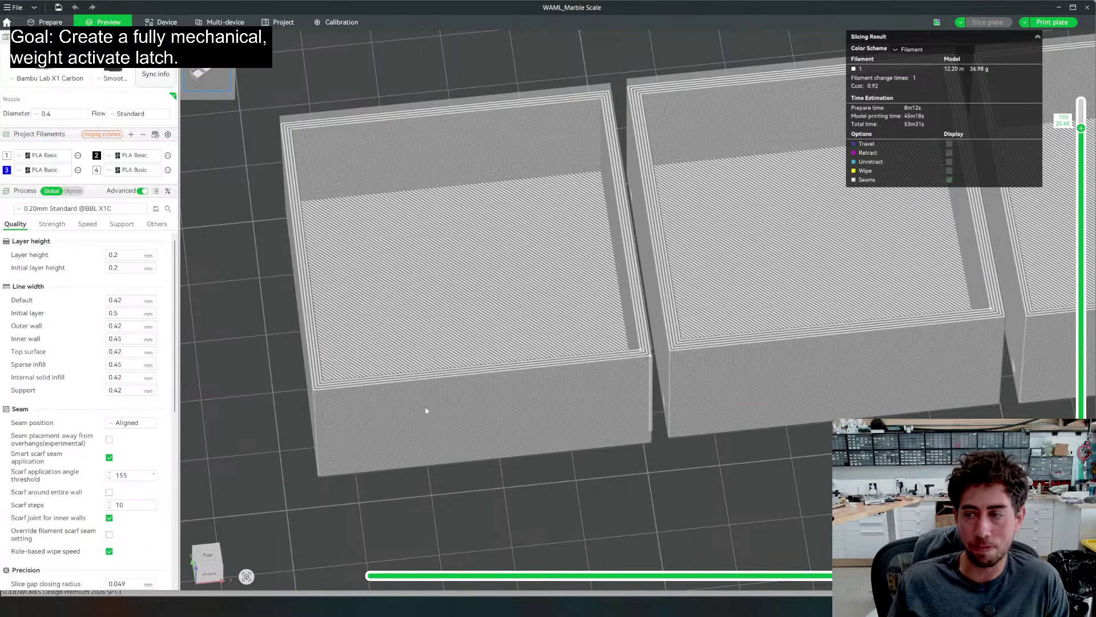
# Return to the plate editing view and delete the two older boxes, keeping only the latest import
pyautogui.press('Tab')
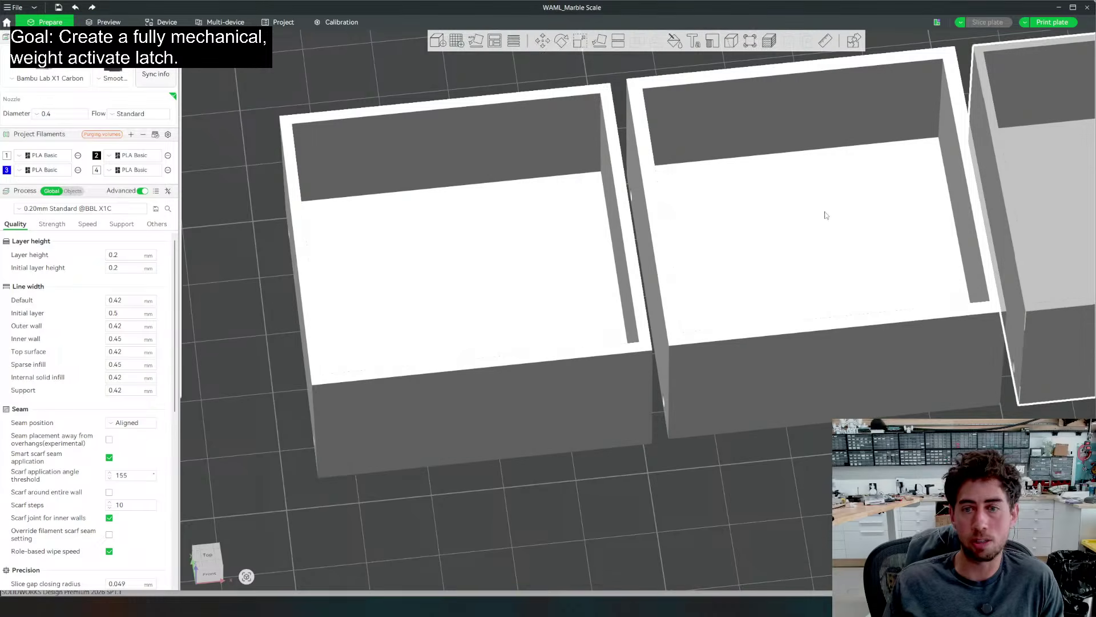
pyautogui.click(680, 278)
pyautogui.press('Delete')
pyautogui.click(573, 289)
pyautogui.press('Delete')
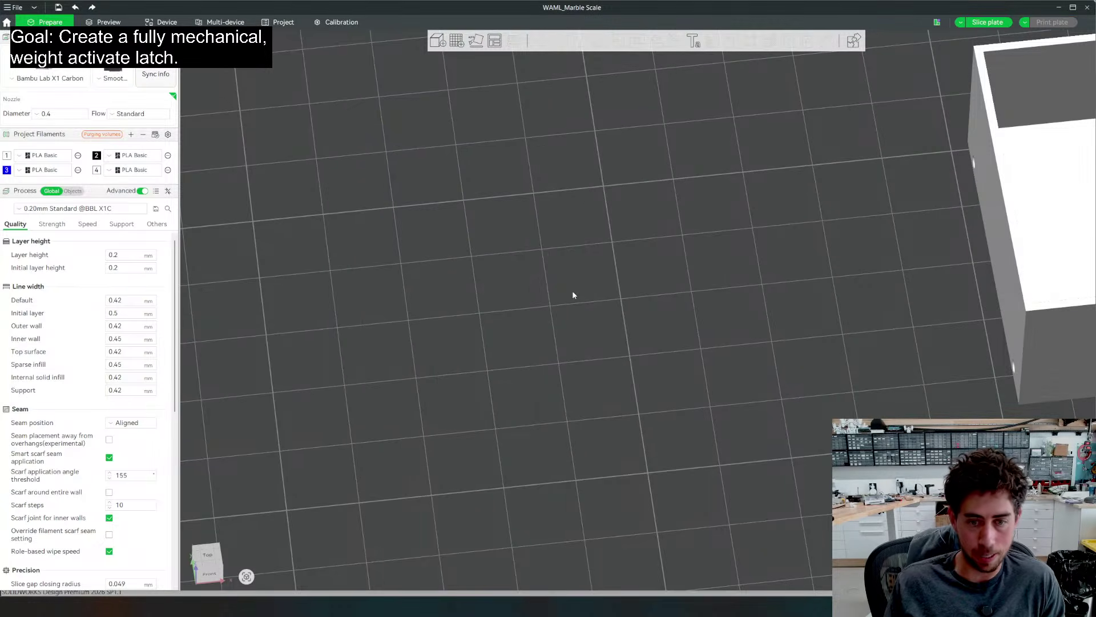
# Switch back to SOLIDWORKS and bring up the marble container part
pyautogui.hotkey('alt', 'Tab')
pyautogui.scroll(5, 429, 342)
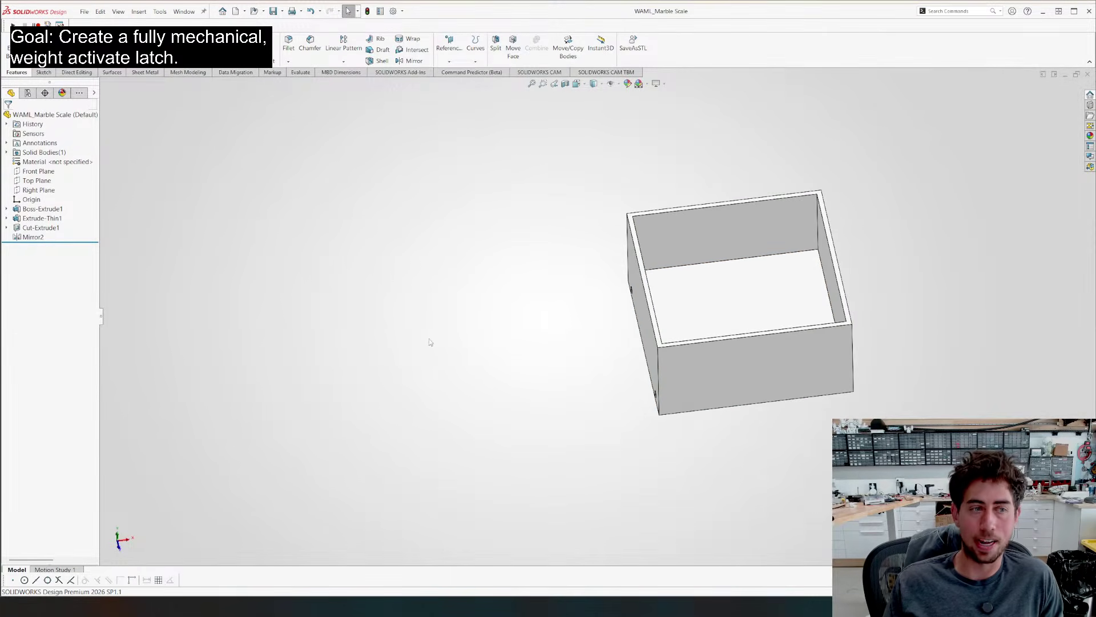
pyautogui.hotkey('ctrl', 'Tab')
pyautogui.moveTo(582, 365); pyautogui.dragTo(594, 236, button='middle')
pyautogui.rightClick(595, 233)
pyautogui.click(606, 193)
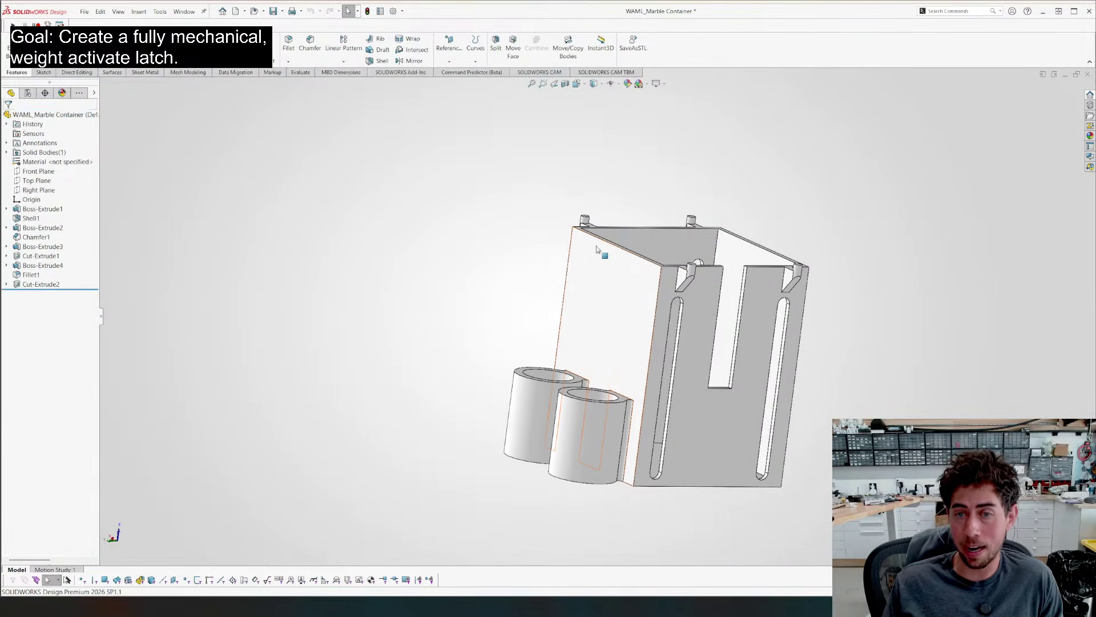
# Inspect the marble container's body dimensions, walls and slots, and save the part
pyautogui.doubleClick(639, 276)
pyautogui.moveTo(634, 207); pyautogui.dragTo(568, 312, button='middle')
pyautogui.scroll(4, 647, 306)
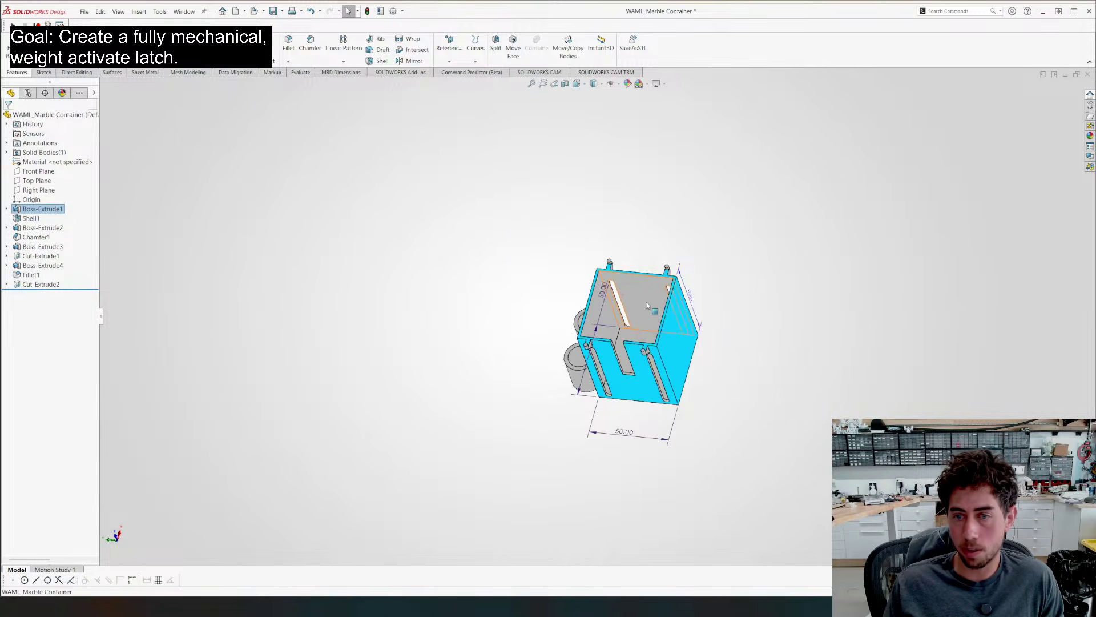
pyautogui.click(634, 361)
pyautogui.moveTo(643, 409); pyautogui.dragTo(638, 423, button='middle')
pyautogui.moveTo(511, 269); pyautogui.dragTo(465, 375, button='middle')
pyautogui.scroll(6, 788, 352)
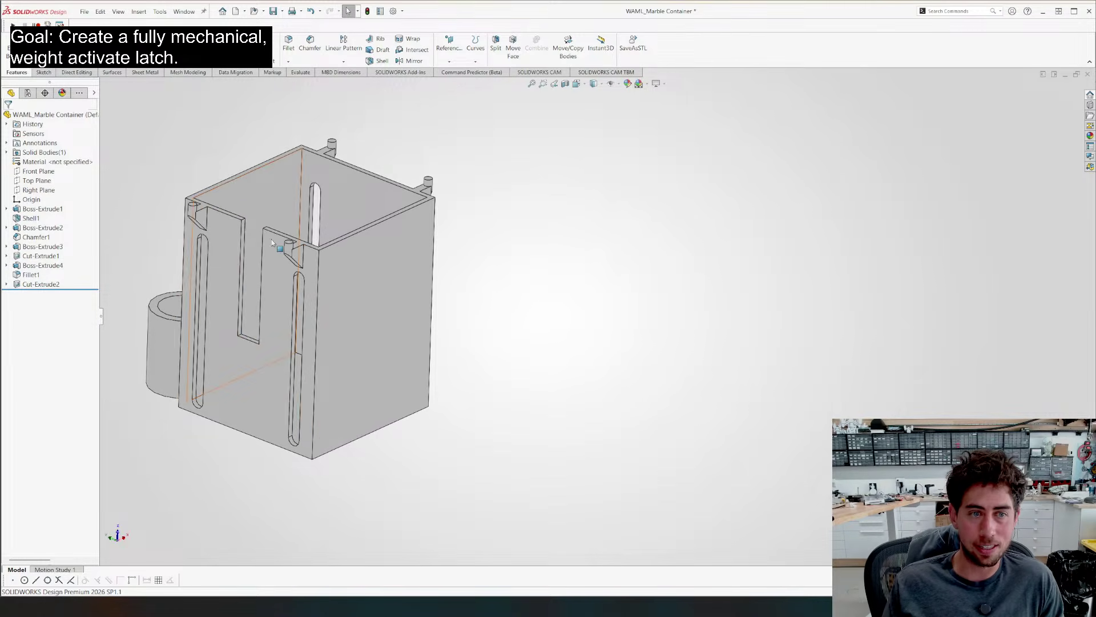
pyautogui.scroll(-3, 253, 248)
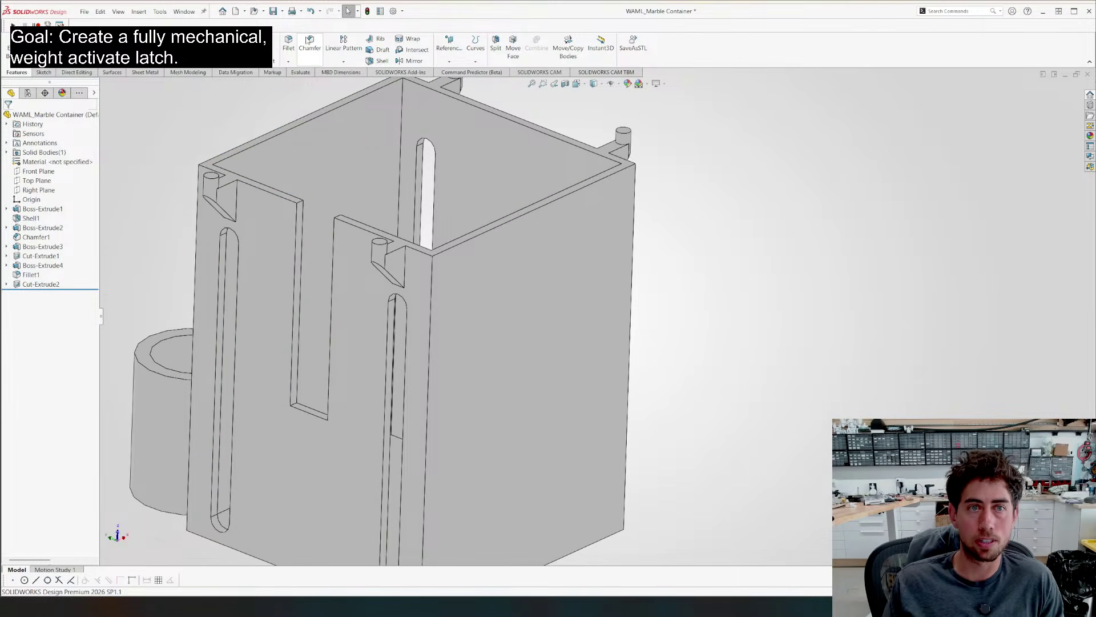
pyautogui.press('f')
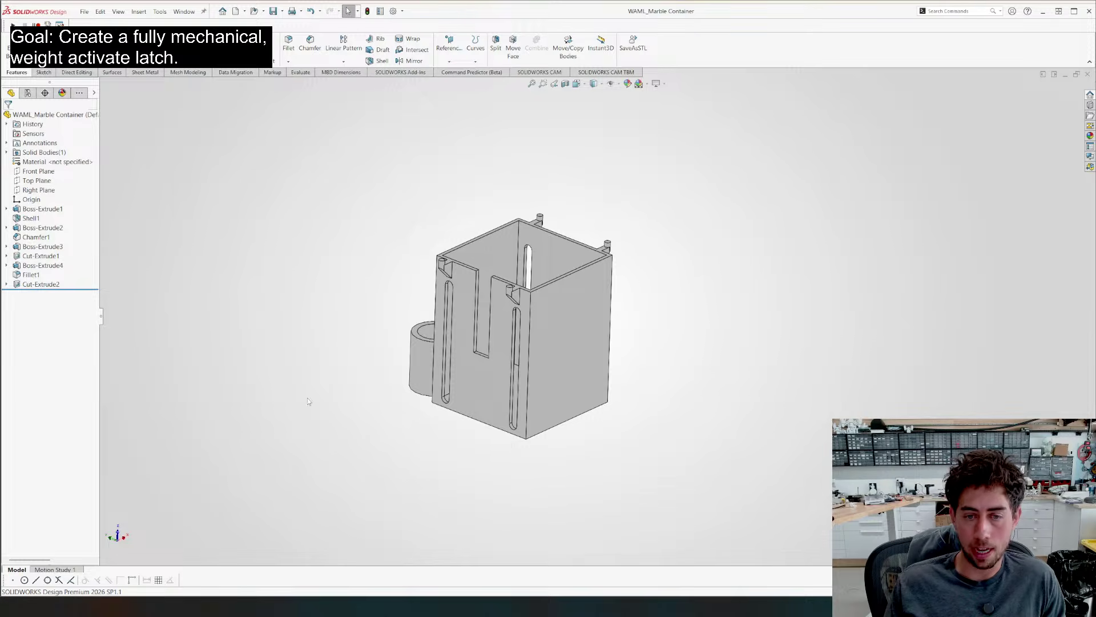
# Return to WAML_Assembly, slide the marble scale upward inside the container, check its fit around the latch and rods, and save
pyautogui.moveTo(307, 400); pyautogui.dragTo(343, 276, button='middle')
pyautogui.hotkey('ctrl', 'Tab')
pyautogui.scroll(2, 551, 364)
pyautogui.moveTo(551, 364); pyautogui.dragTo(576, 374, button='middle')
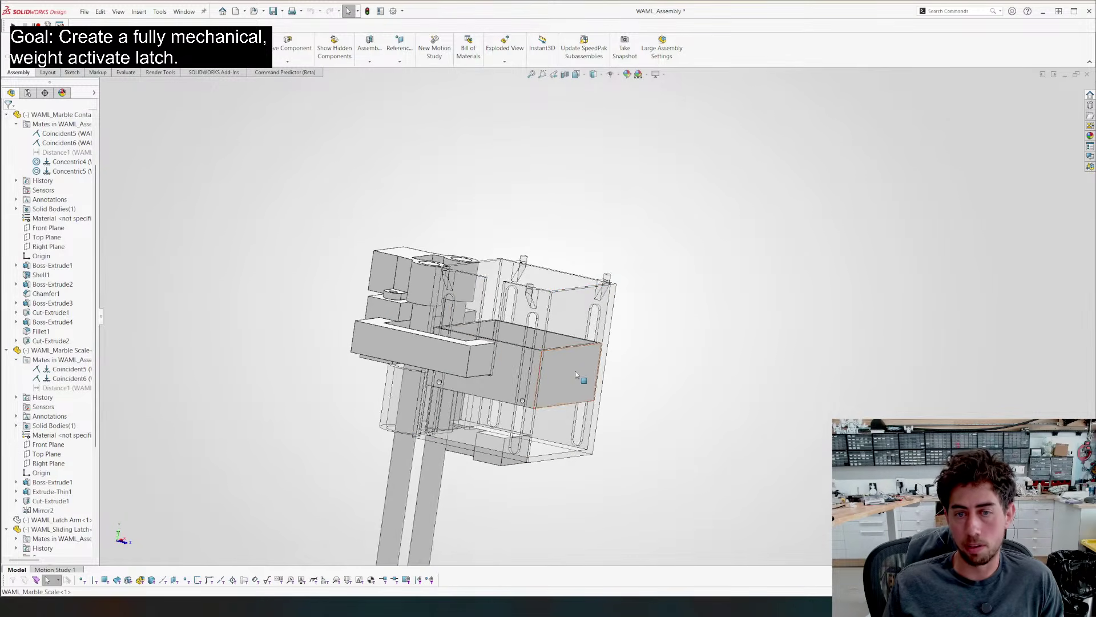
pyautogui.moveTo(575, 374); pyautogui.dragTo(586, 320)
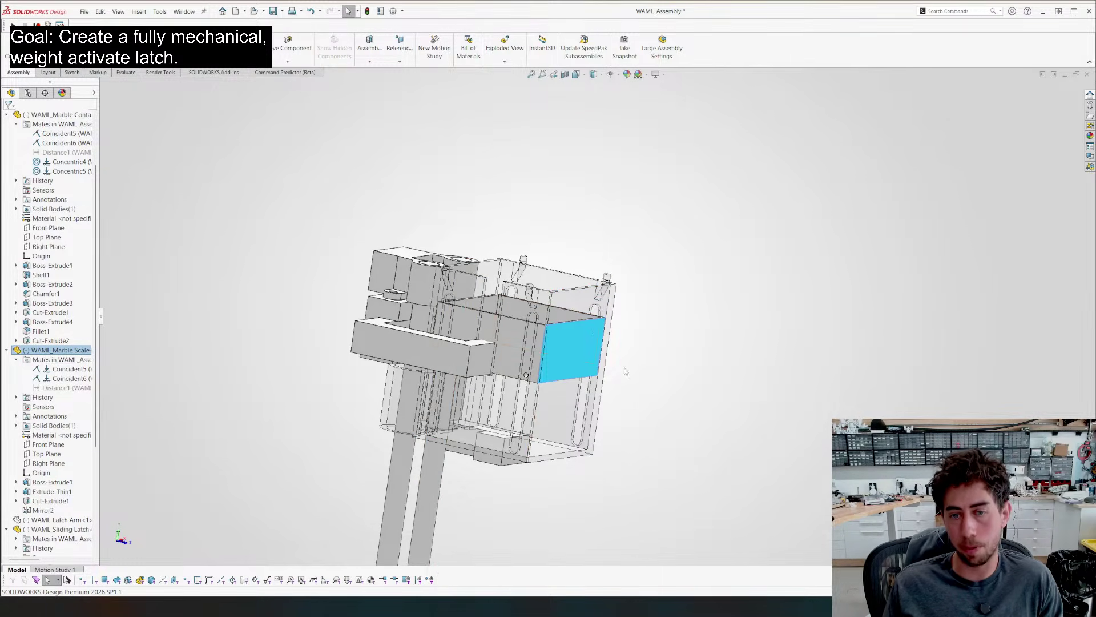
pyautogui.moveTo(567, 285); pyautogui.dragTo(335, 387, button='middle')
pyautogui.moveTo(693, 400); pyautogui.dragTo(607, 422, button='middle')
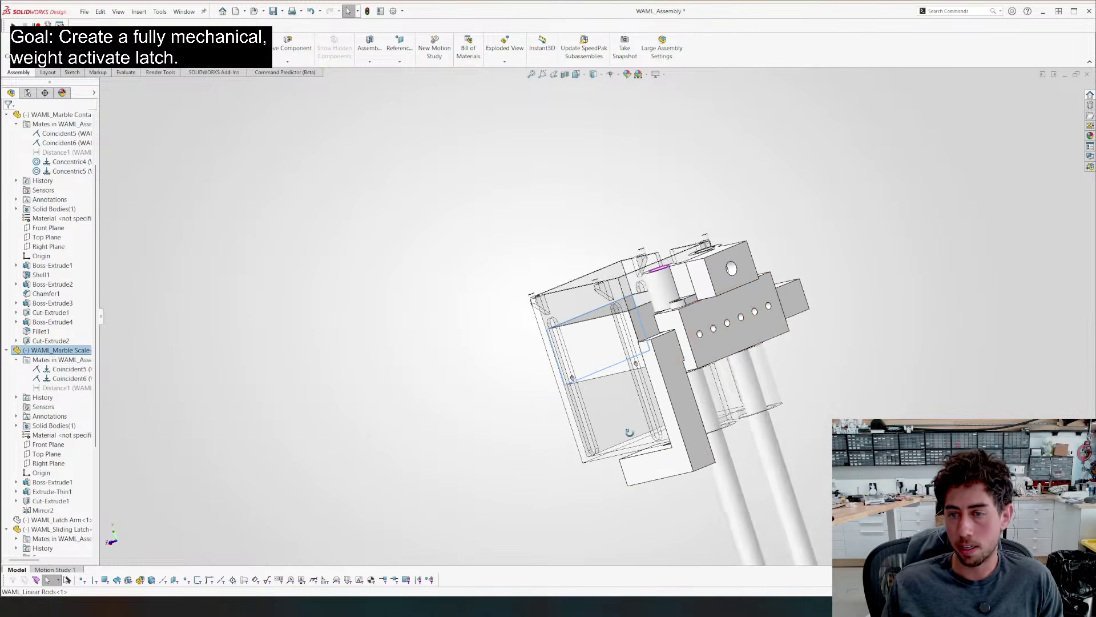
pyautogui.moveTo(782, 428); pyautogui.dragTo(700, 368, button='middle')
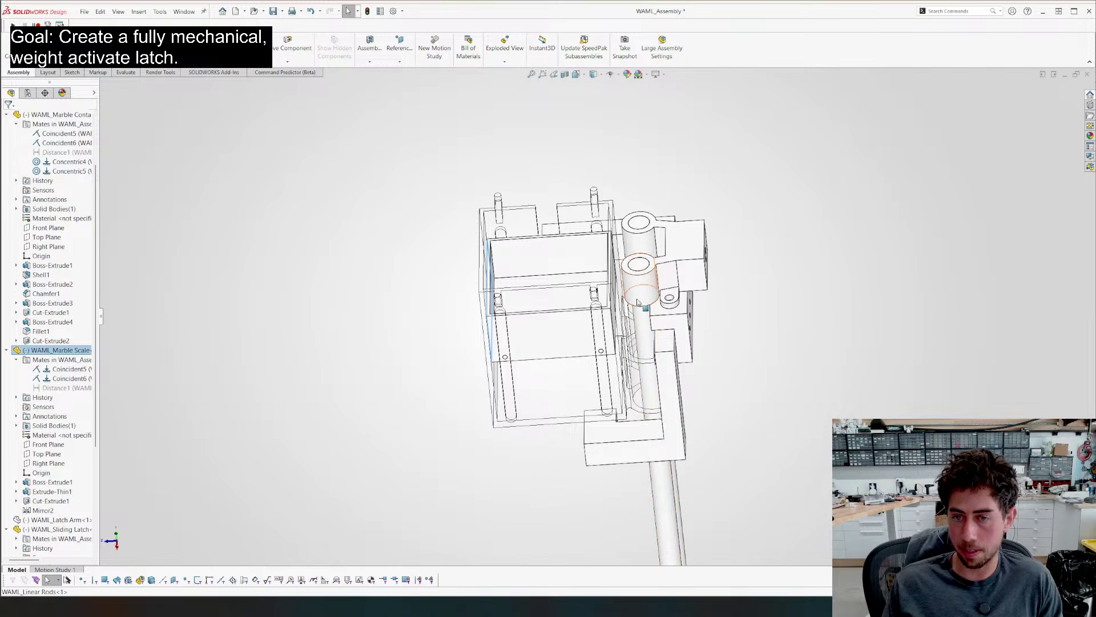
pyautogui.moveTo(638, 303); pyautogui.dragTo(632, 370, button='middle')
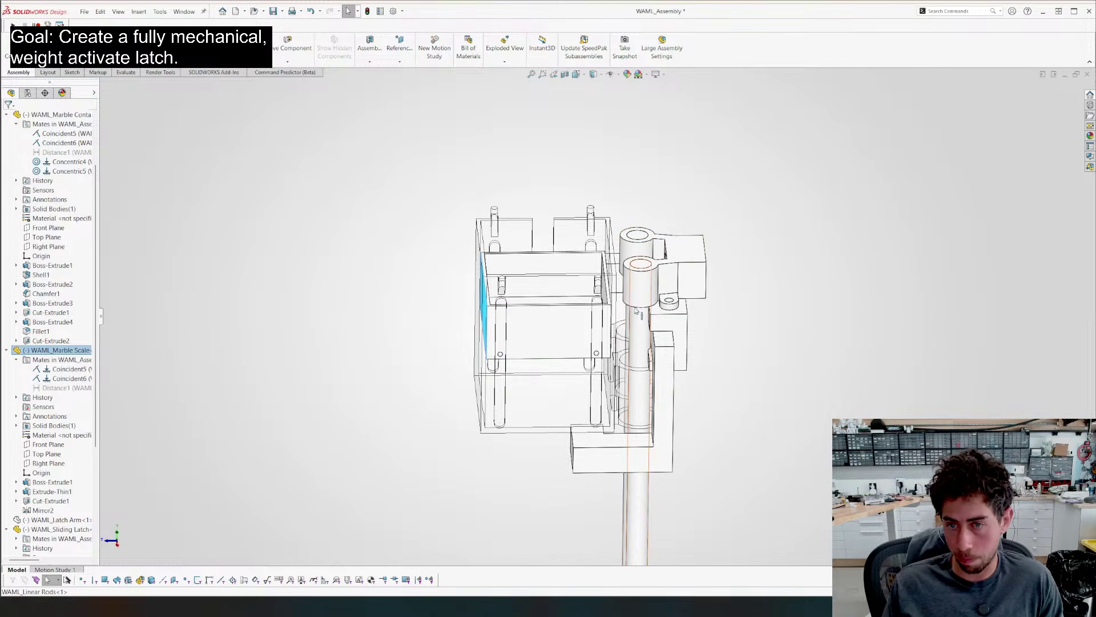
pyautogui.moveTo(636, 310); pyautogui.dragTo(697, 369, button='middle')
pyautogui.hotkey('ctrl', 's')
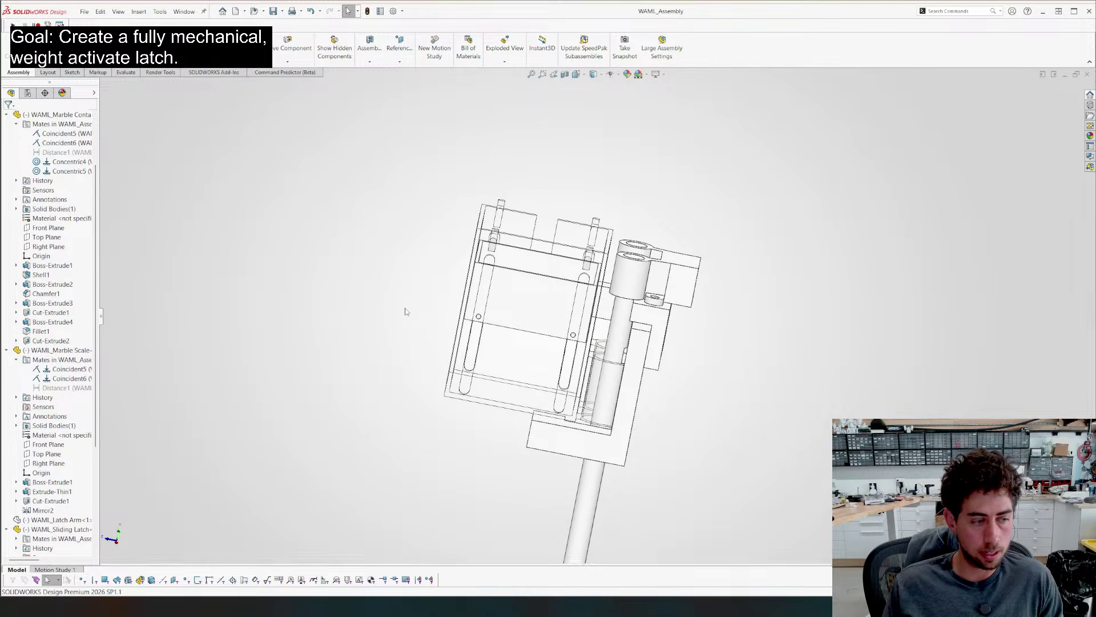
# Examine the whole latch assembly from several sides, including the linear rods, their end brackets and the sliding latch
pyautogui.scroll(3, 363, 332)
pyautogui.moveTo(544, 349); pyautogui.dragTo(660, 383, button='middle')
pyautogui.scroll(3, 622, 394)
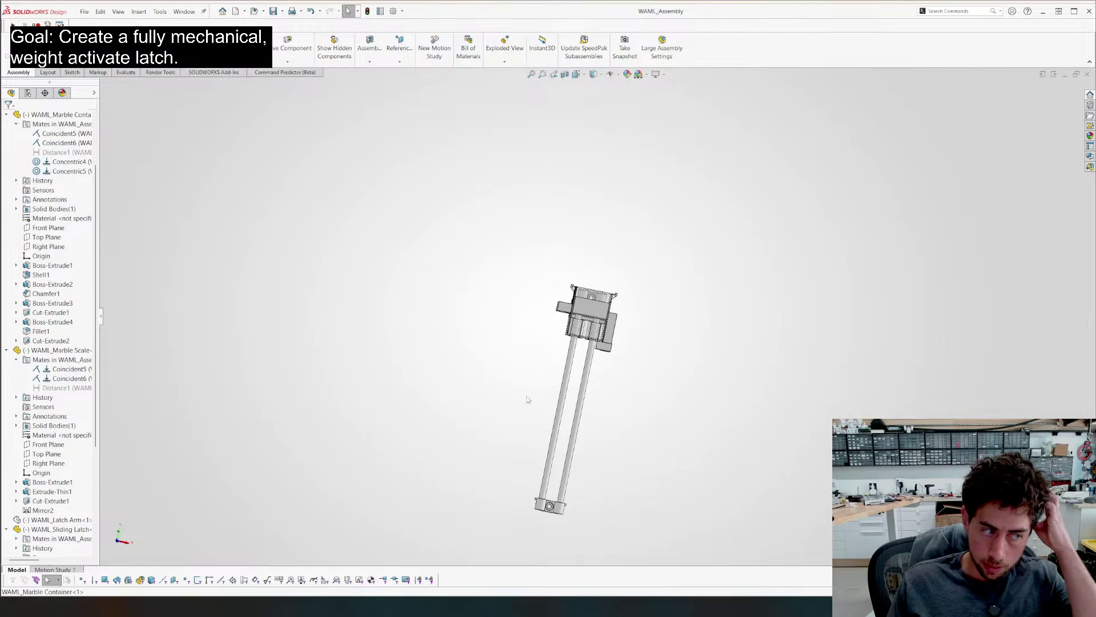
pyautogui.moveTo(528, 400); pyautogui.dragTo(565, 412, button='middle')
pyautogui.scroll(-3, 634, 473)
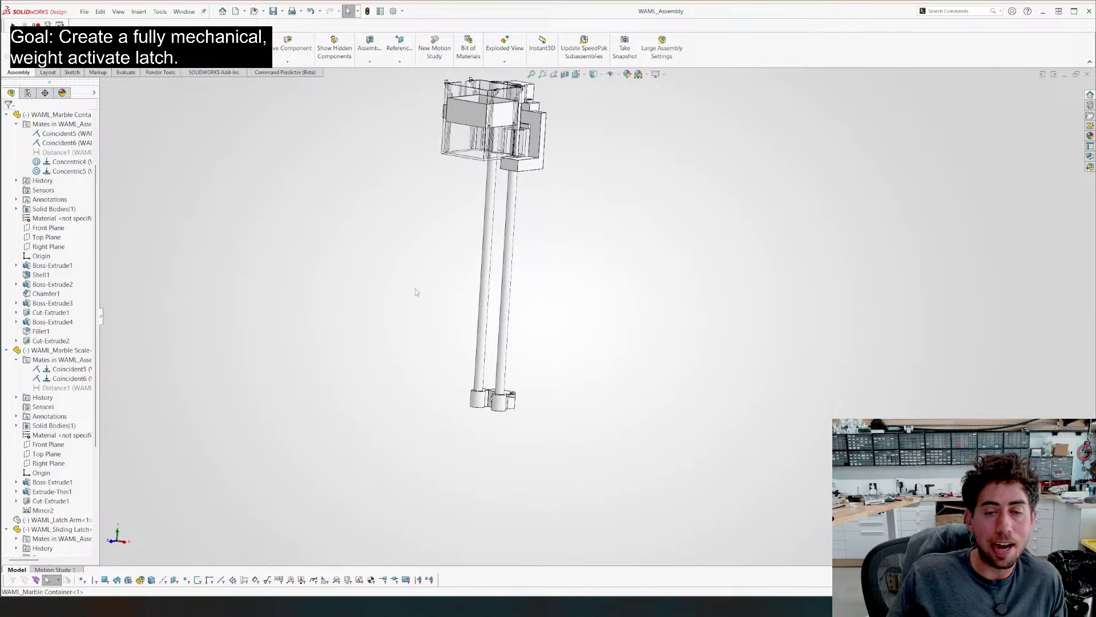
pyautogui.scroll(2, 423, 251)
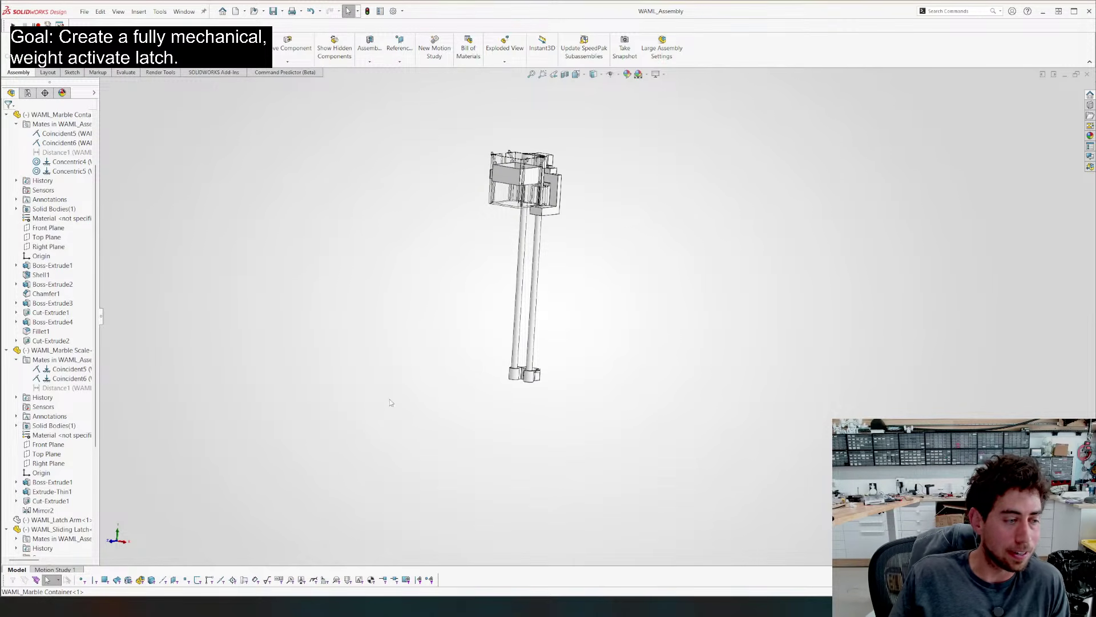
pyautogui.moveTo(524, 285); pyautogui.dragTo(398, 238, button='middle')
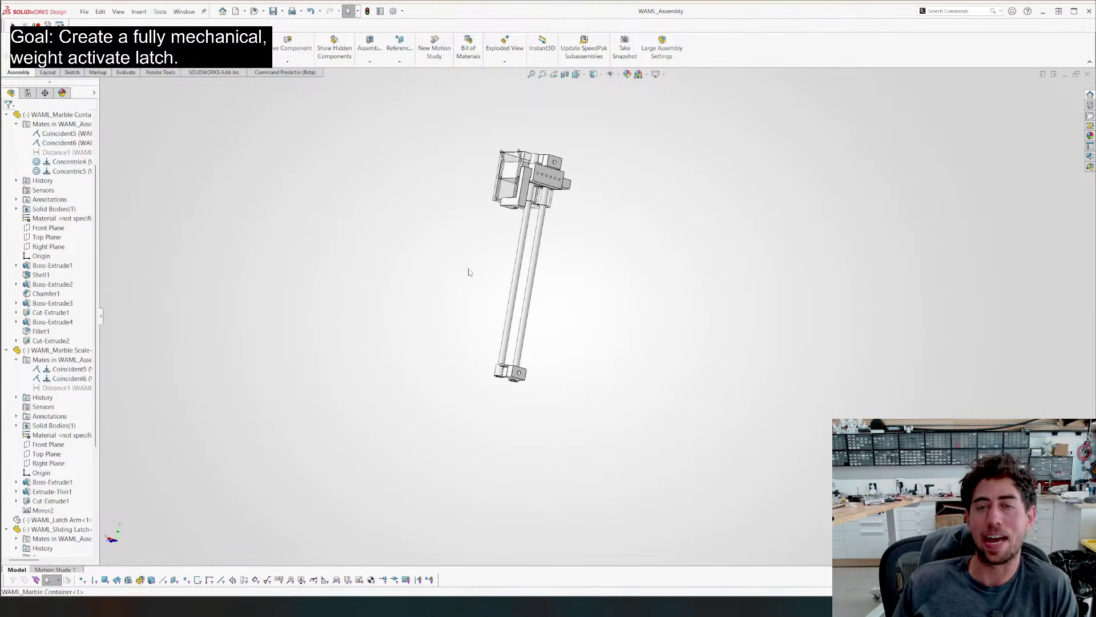
pyautogui.moveTo(469, 272); pyautogui.dragTo(604, 291, button='middle')
pyautogui.scroll(-3, 541, 317)
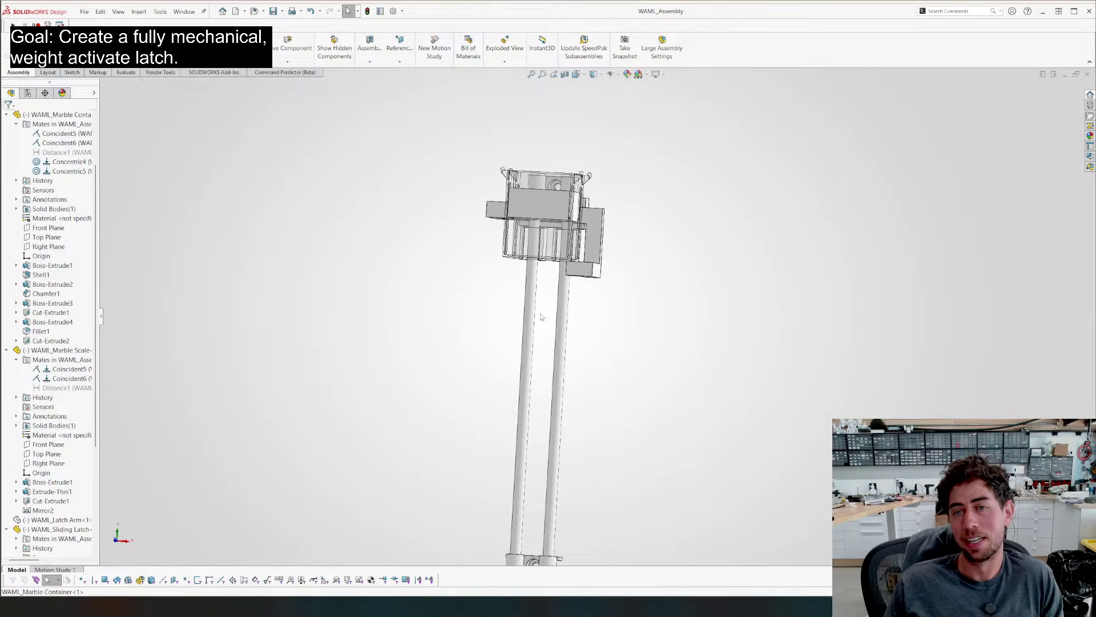
pyautogui.moveTo(541, 317); pyautogui.dragTo(561, 207, button='middle')
pyautogui.scroll(-4, 644, 229)
pyautogui.moveTo(384, 220); pyautogui.dragTo(227, 153, button='middle')
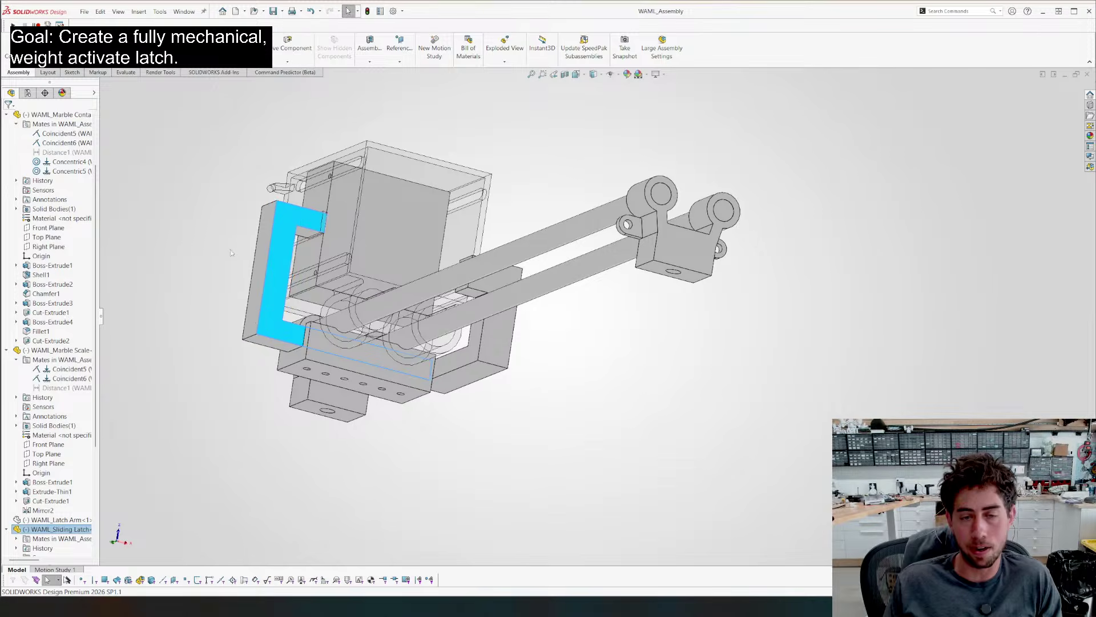
pyautogui.moveTo(189, 237); pyautogui.dragTo(394, 294, button='middle')
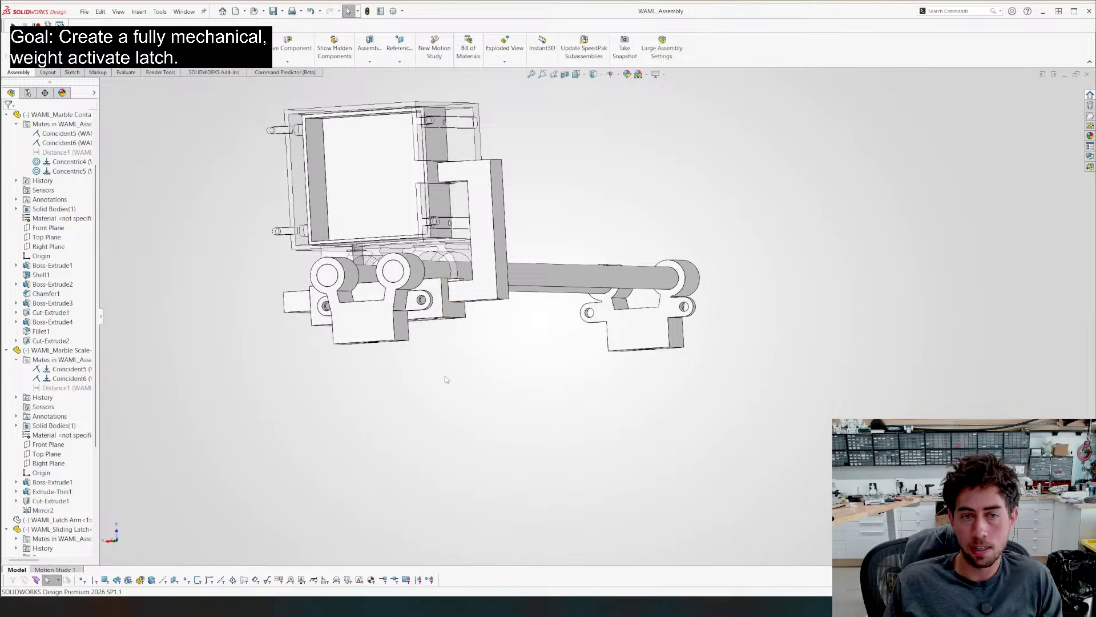
pyautogui.moveTo(446, 379); pyautogui.dragTo(326, 201, button='middle')
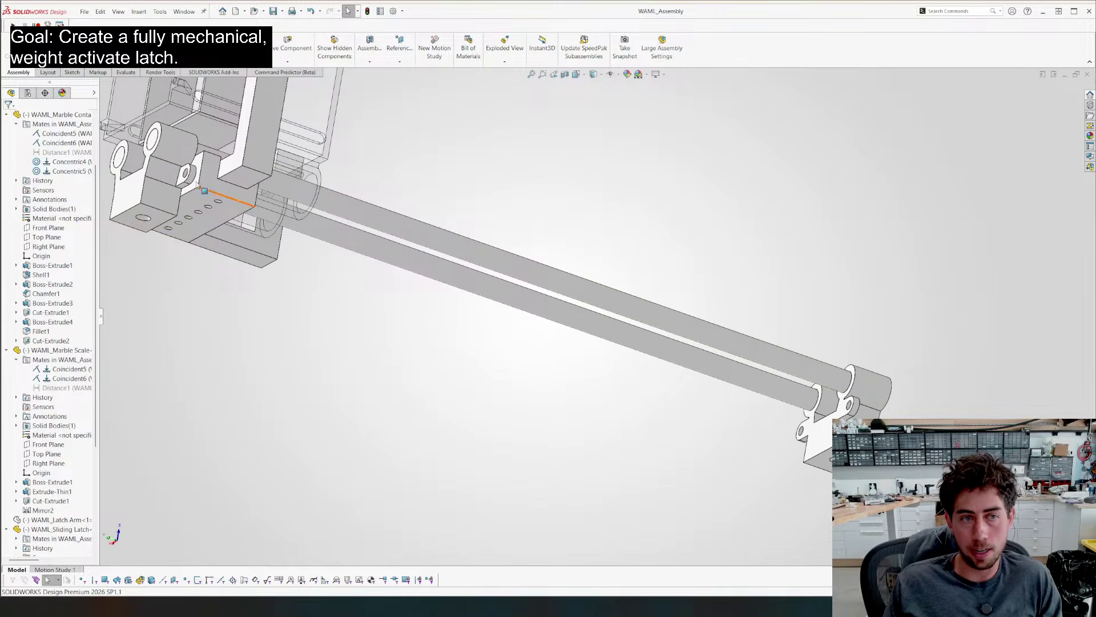
# Examine the container-side end bracket, its screw tabs and the rods from below and from the front in the assembly
pyautogui.moveTo(153, 165); pyautogui.dragTo(183, 201, button='middle')
pyautogui.scroll(-4, 177, 188)
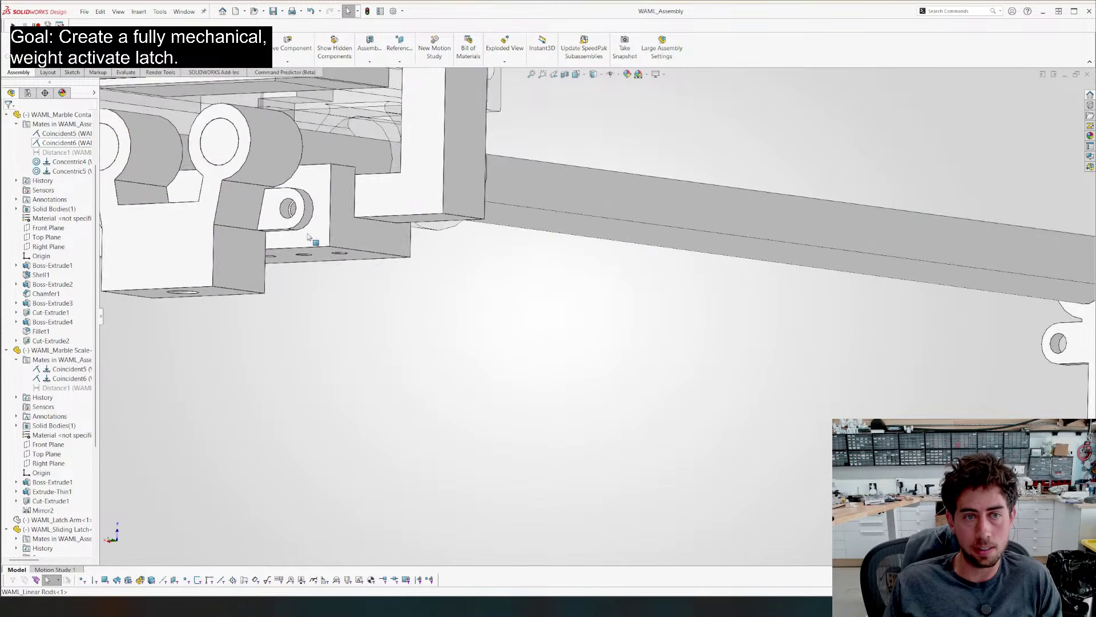
pyautogui.moveTo(307, 233); pyautogui.dragTo(383, 207, button='middle')
pyautogui.moveTo(507, 271); pyautogui.dragTo(479, 394, button='middle')
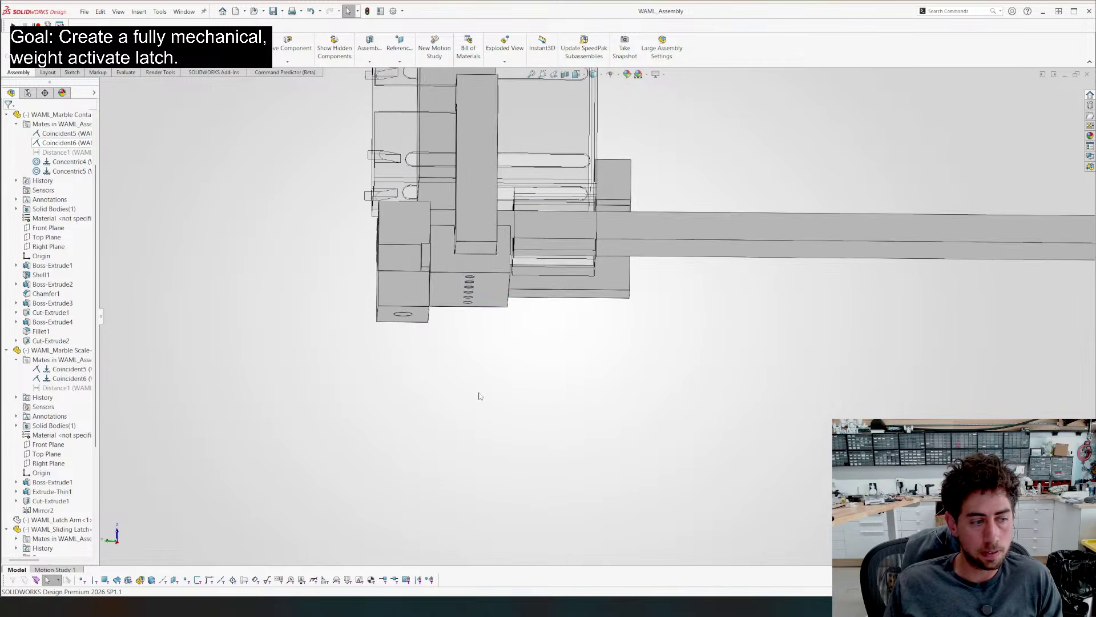
pyautogui.scroll(5, 443, 321)
pyautogui.moveTo(455, 215); pyautogui.dragTo(307, 366, button='middle')
pyautogui.scroll(4, 803, 262)
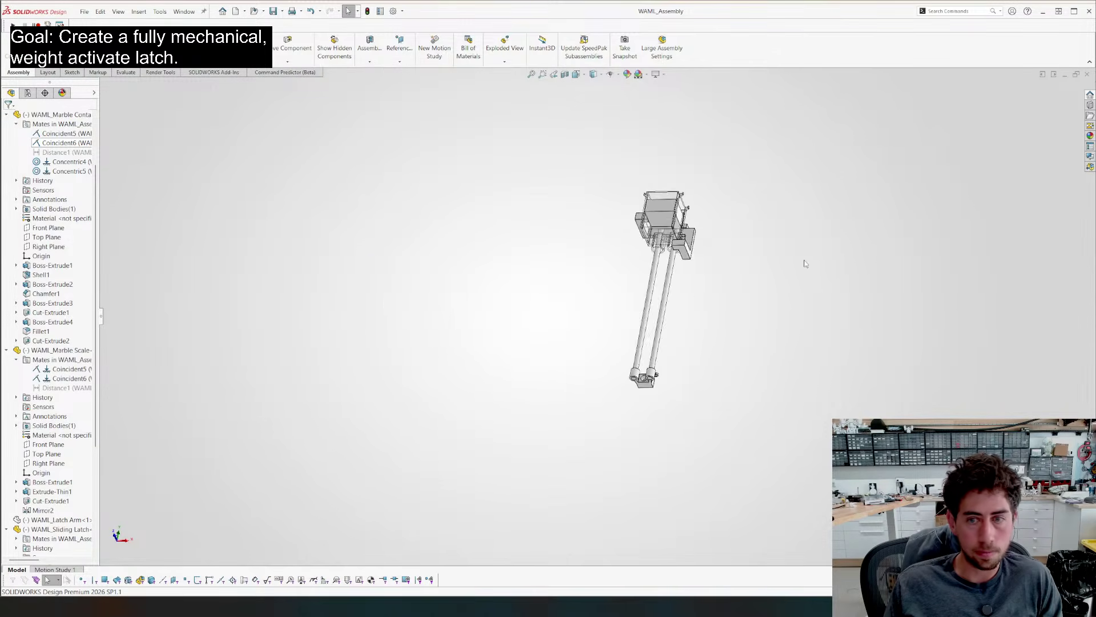
pyautogui.scroll(-4, 803, 261)
pyautogui.moveTo(470, 219); pyautogui.dragTo(483, 312, button='middle')
pyautogui.scroll(1, 483, 311)
pyautogui.hotkey('ctrl', '1')
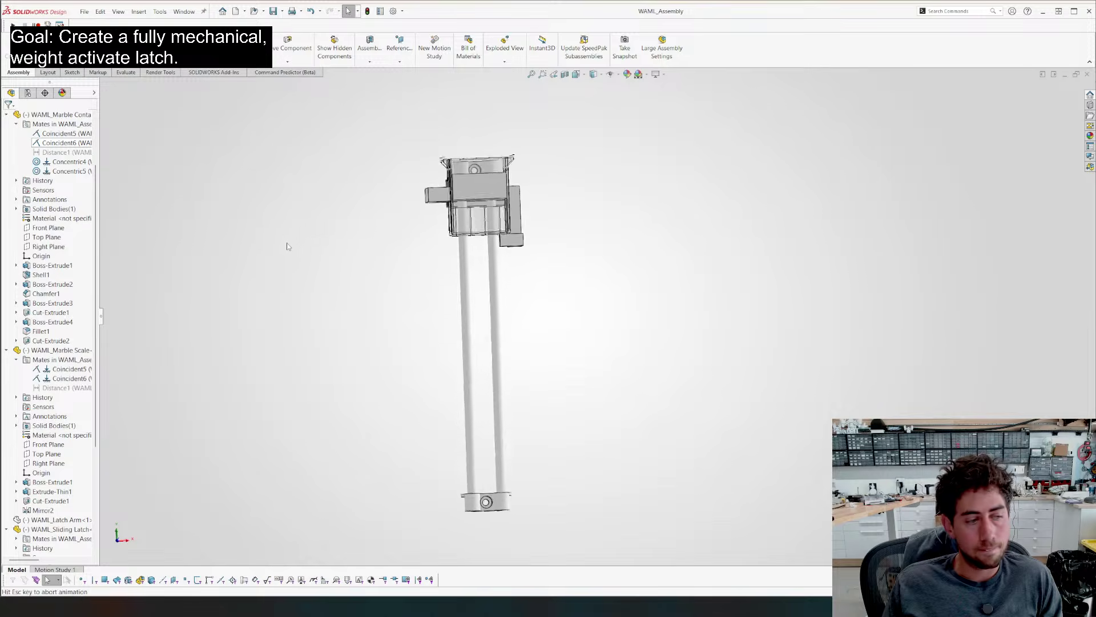
# Open the WAML_Linear Rods part from the assembly, with its end bracket in close view
pyautogui.moveTo(351, 207); pyautogui.dragTo(495, 366, button='middle')
pyautogui.scroll(-3, 491, 274)
pyautogui.rightClick(474, 118)
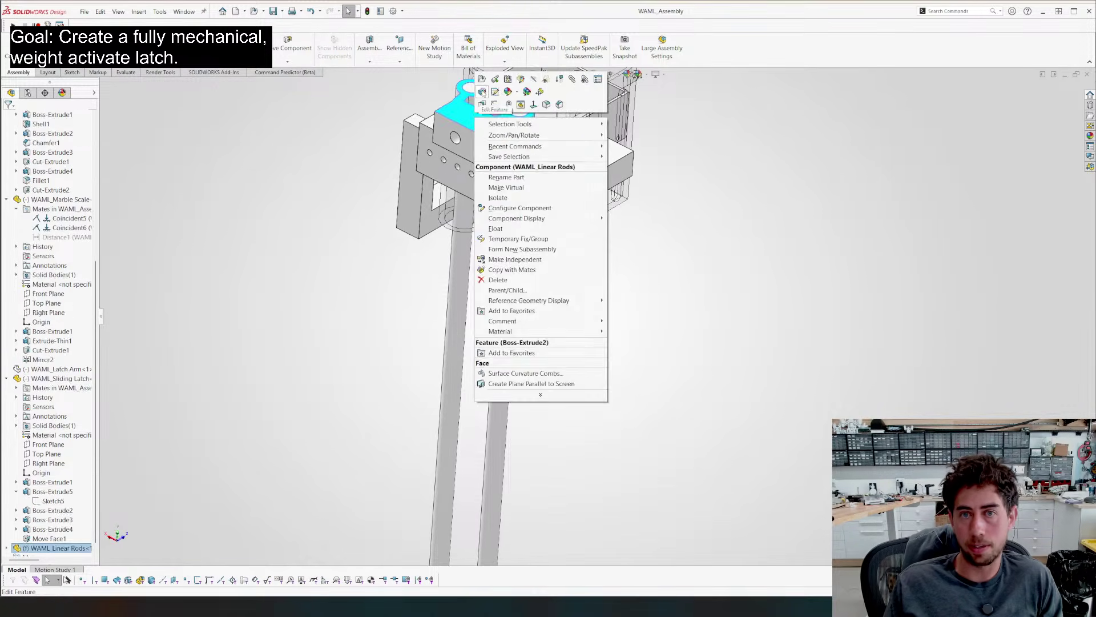
pyautogui.click(494, 103)
pyautogui.scroll(-5, 698, 360)
pyautogui.moveTo(698, 361); pyautogui.dragTo(654, 205, button='middle')
pyautogui.scroll(-4, 761, 357)
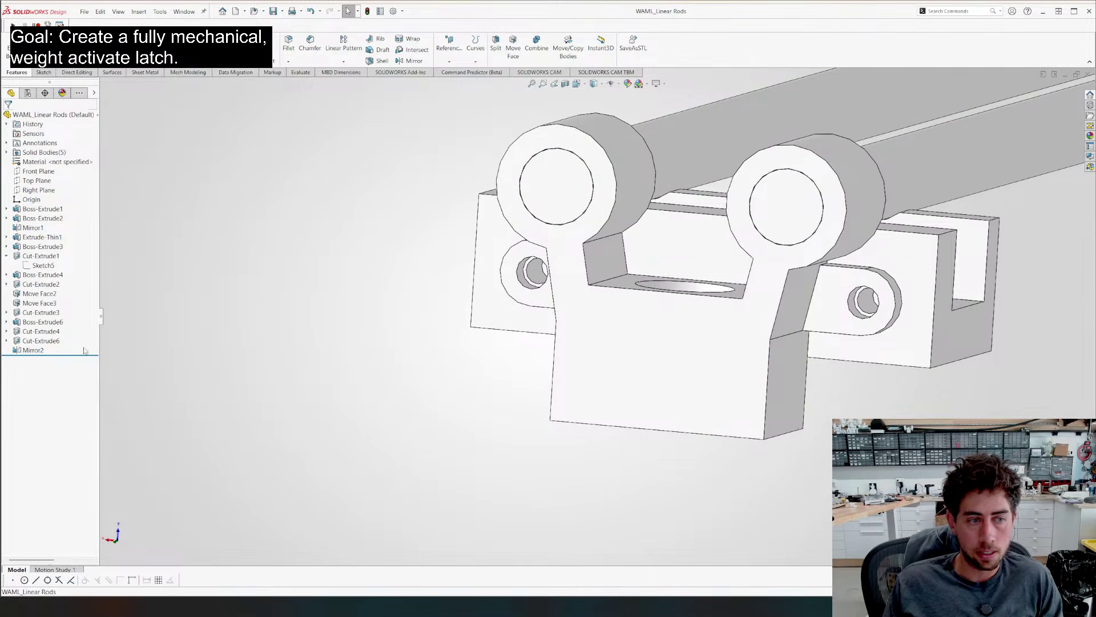
# Roll the part back before Mirror2 and fillet the two inner bottom edges of the end bracket's notch with a 6 mm radius
pyautogui.moveTo(84, 352); pyautogui.dragTo(85, 343)
pyautogui.moveTo(625, 252); pyautogui.dragTo(510, 315, button='middle')
pyautogui.click(611, 282)
pyautogui.click(610, 279)
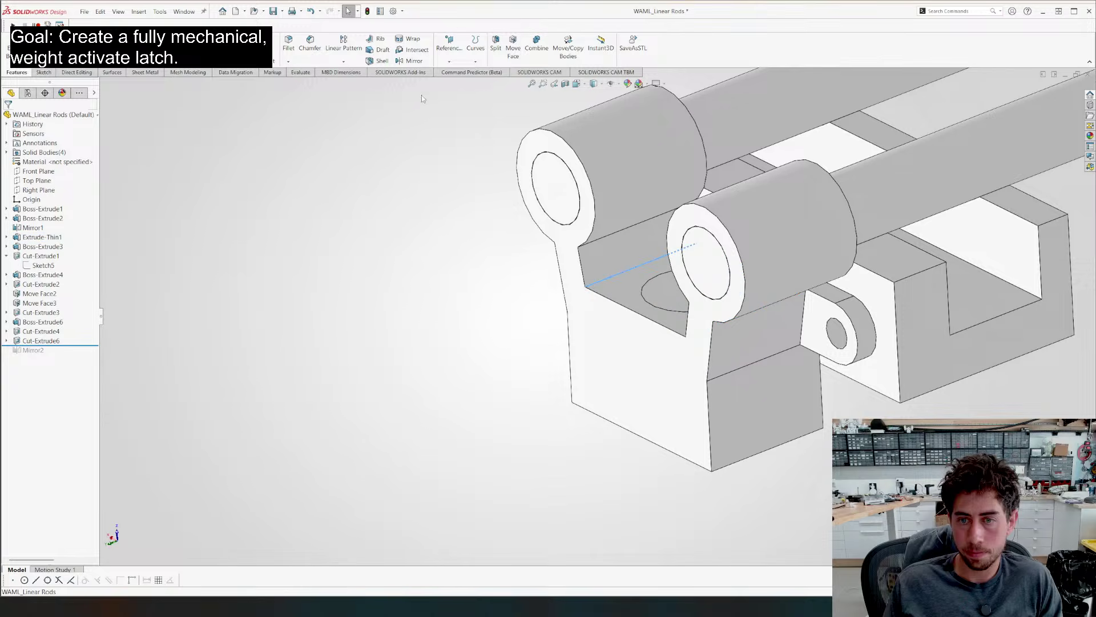
pyautogui.moveTo(587, 311); pyautogui.dragTo(715, 259, button='middle')
pyautogui.click(715, 265)
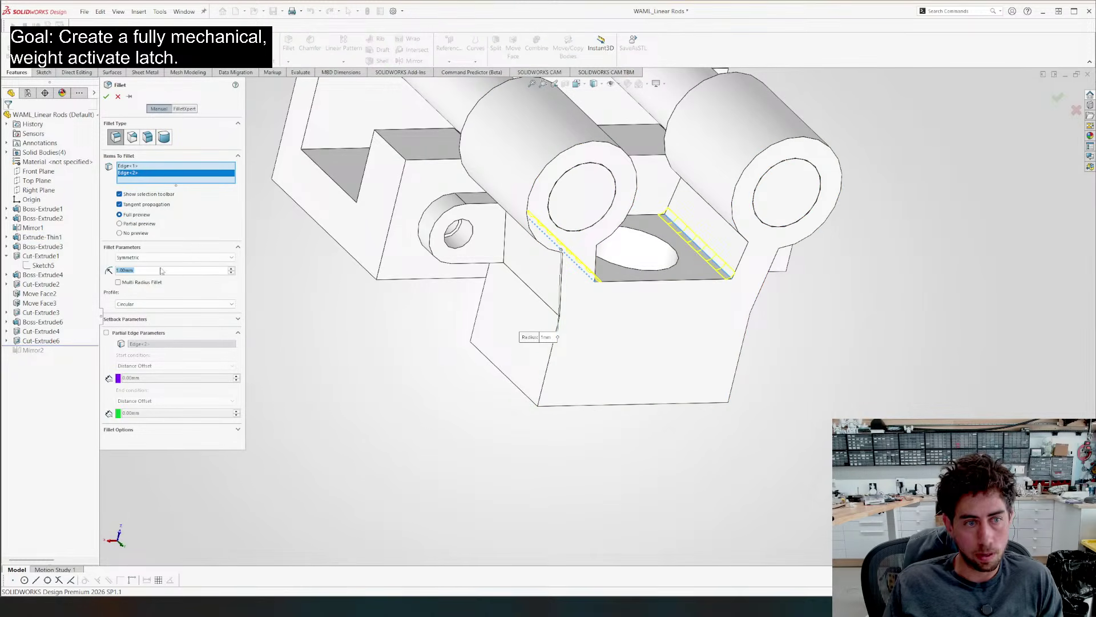
pyautogui.scroll(2, 166, 273)
pyautogui.press('Return')
pyautogui.moveTo(483, 306); pyautogui.dragTo(454, 246, button='middle')
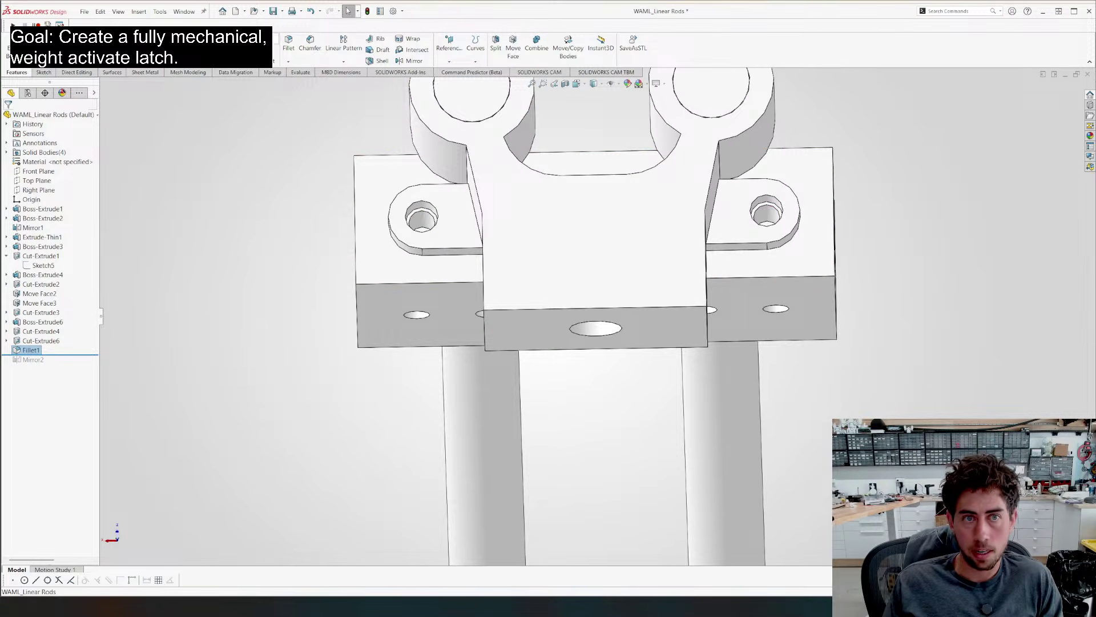
pyautogui.moveTo(473, 166); pyautogui.dragTo(497, 189, button='middle')
pyautogui.click(480, 151)
pyautogui.click(169, 279)
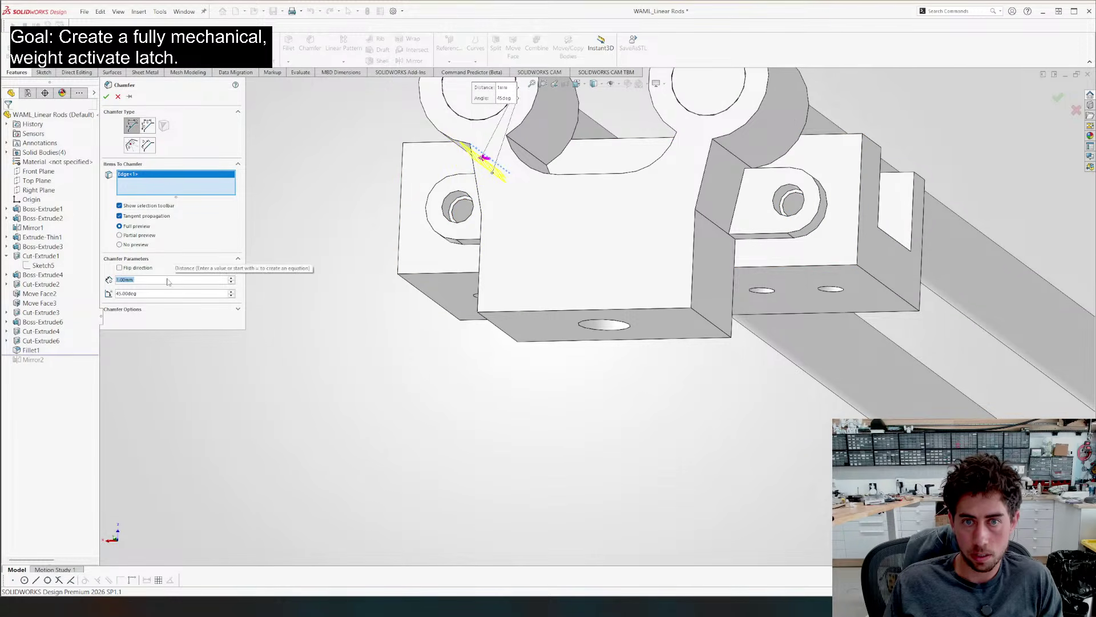
pyautogui.press('Escape')
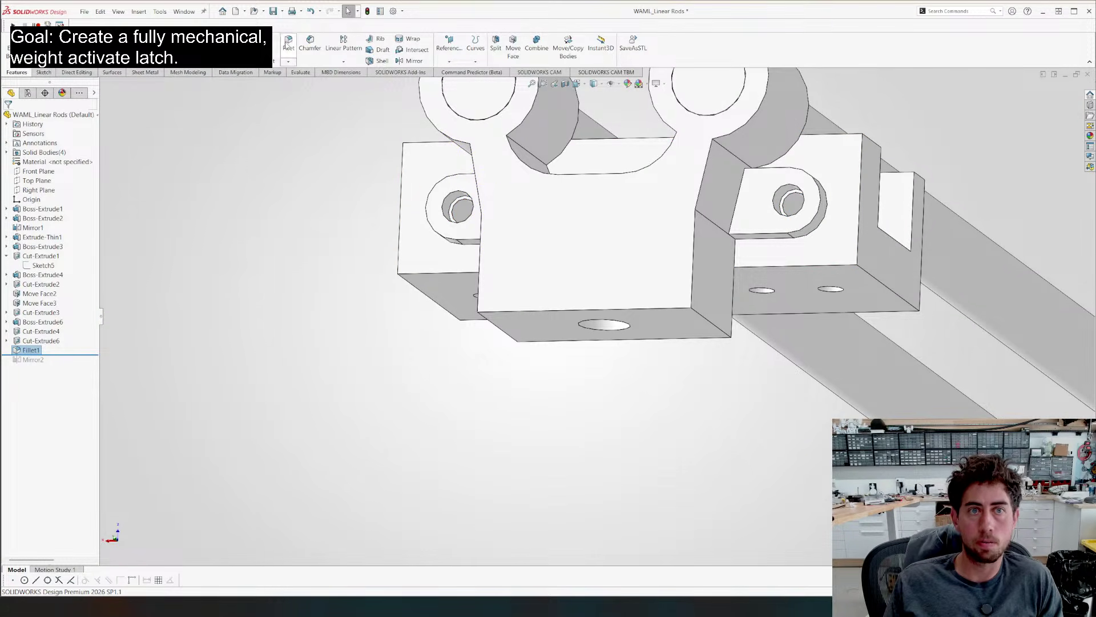
# Fillet the four edges where the end bracket's necks meet the rod sleeves with a 2 mm radius
pyautogui.moveTo(494, 135); pyautogui.dragTo(463, 155, button='middle')
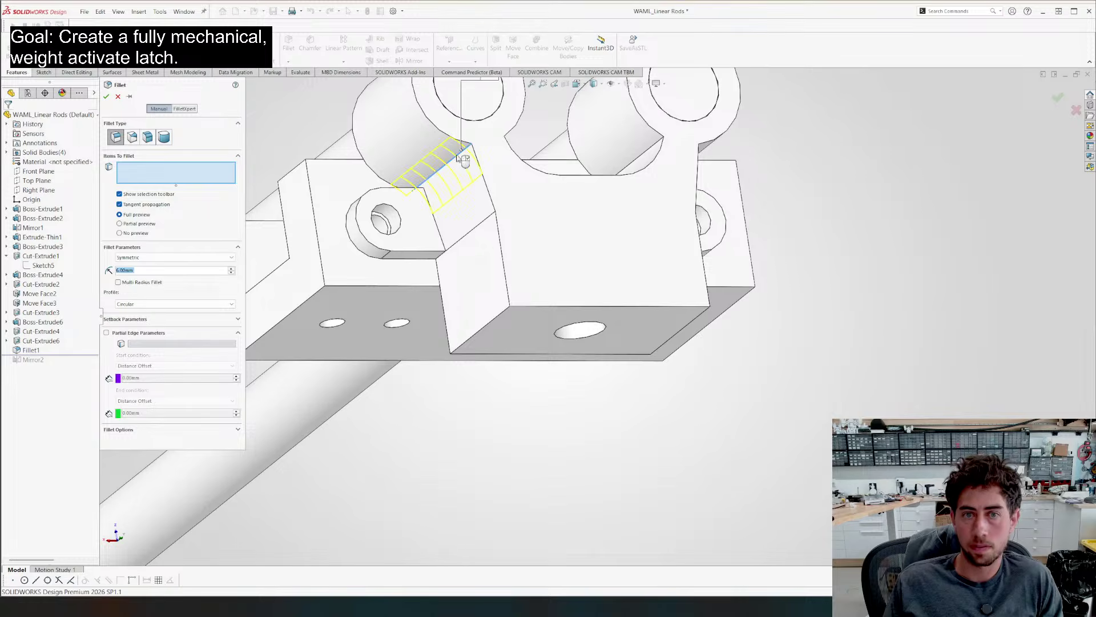
pyautogui.moveTo(397, 179); pyautogui.dragTo(352, 180, button='middle')
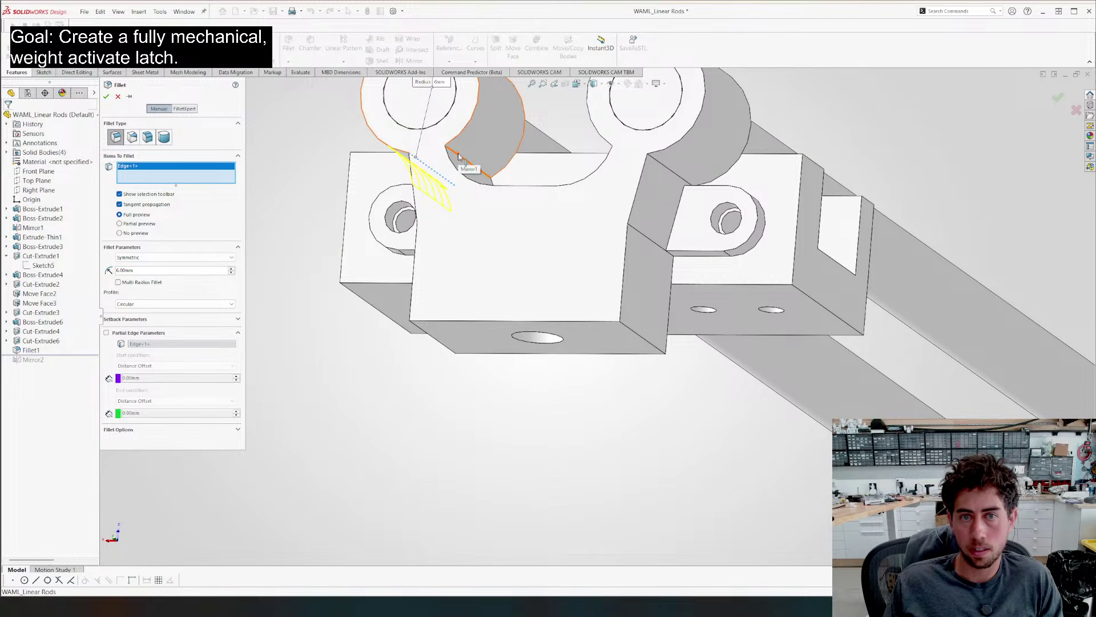
pyautogui.click(478, 157)
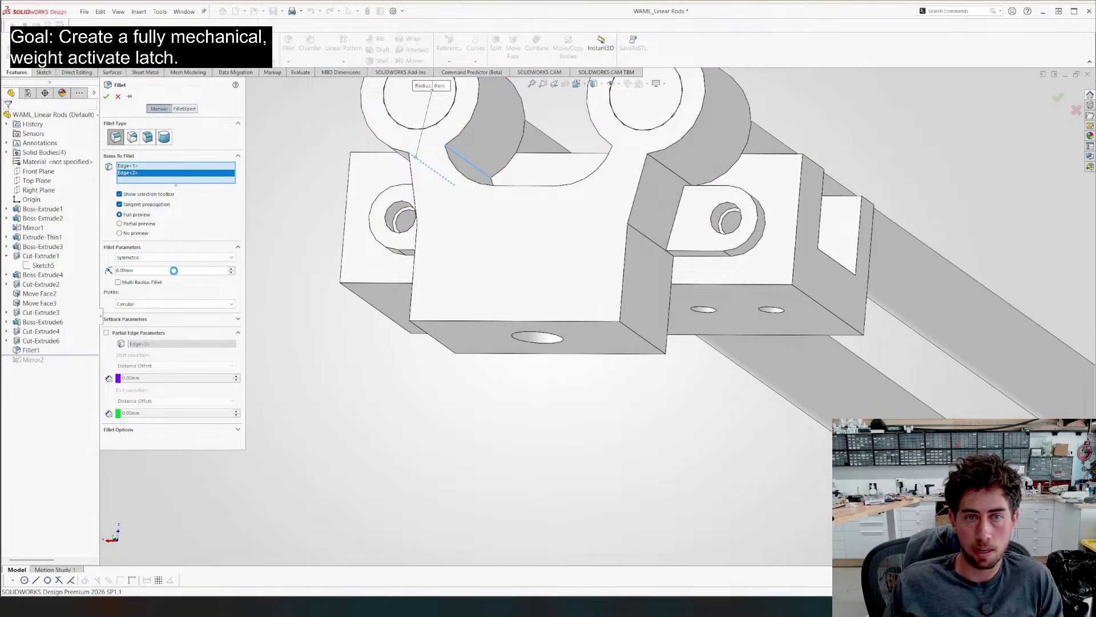
pyautogui.scroll(-2, 174, 270)
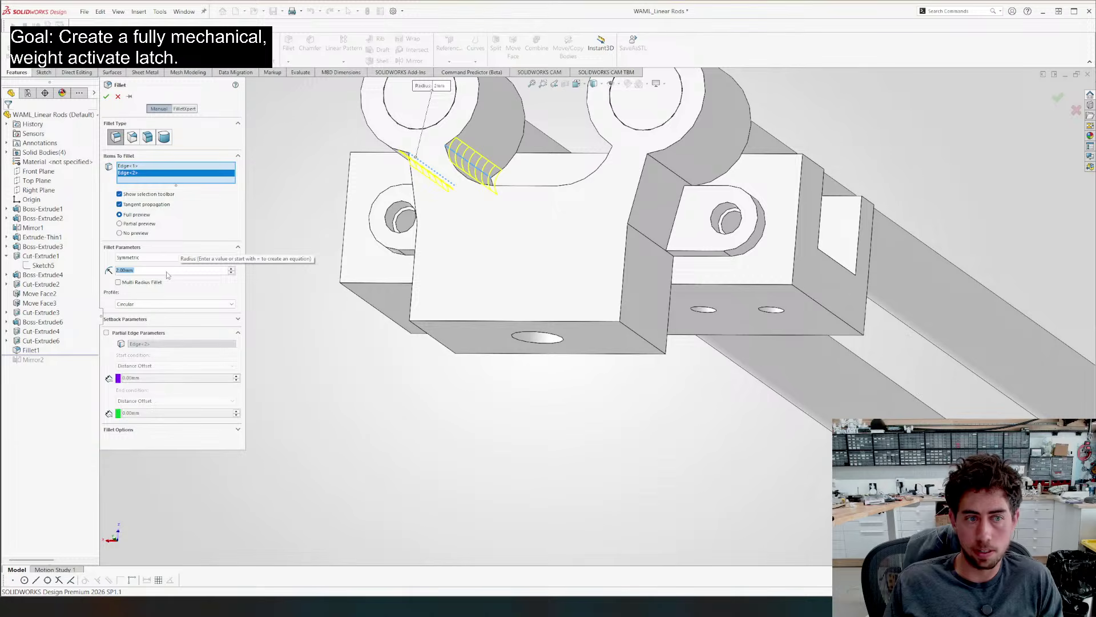
pyautogui.moveTo(400, 257); pyautogui.dragTo(528, 185, button='middle')
pyautogui.click(568, 171)
pyautogui.scroll(-2, 605, 175)
pyautogui.click(621, 182)
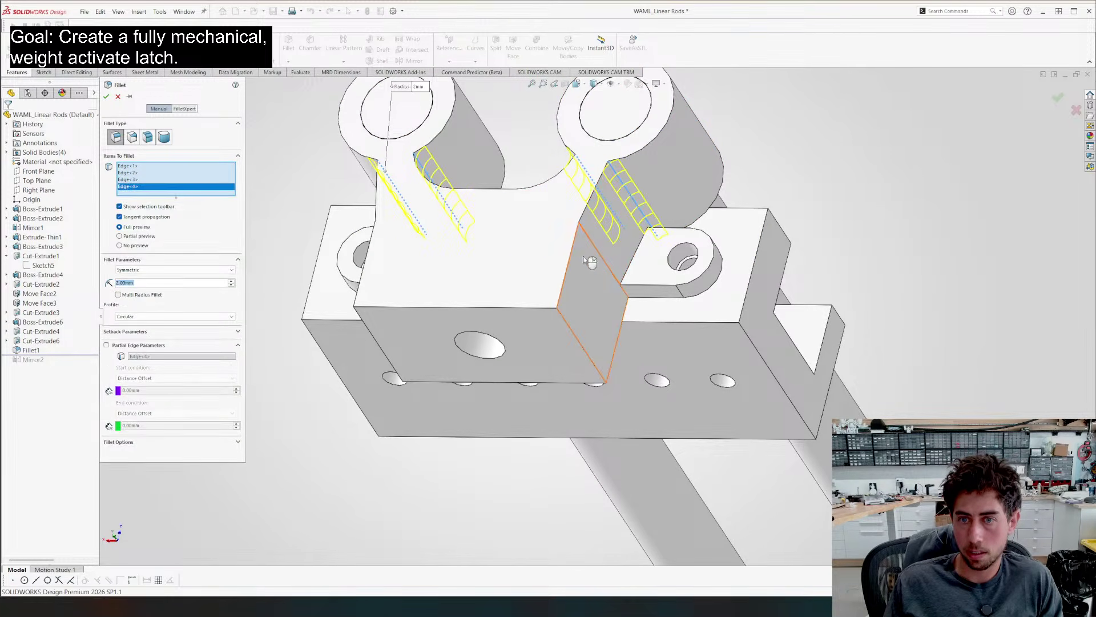
pyautogui.click(591, 242)
pyautogui.moveTo(592, 242); pyautogui.dragTo(406, 265, button='middle')
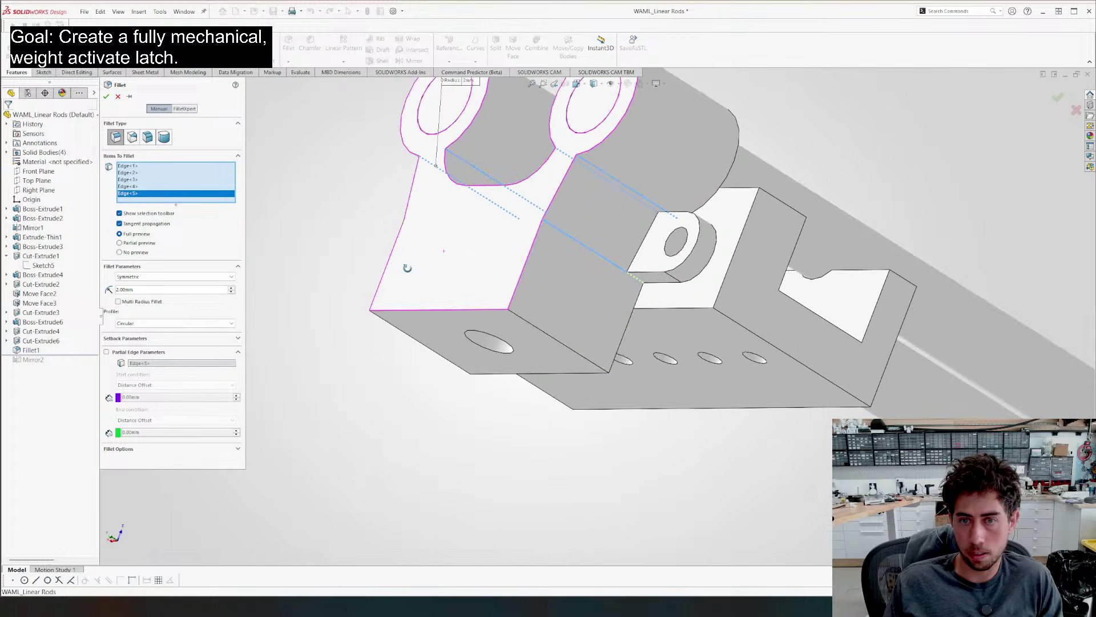
pyautogui.click(581, 247)
pyautogui.press('Return')
# Roll the part forward past Mirror2 to restore the mirrored end bracket at the far end of the rods
pyautogui.scroll(7, 282, 272)
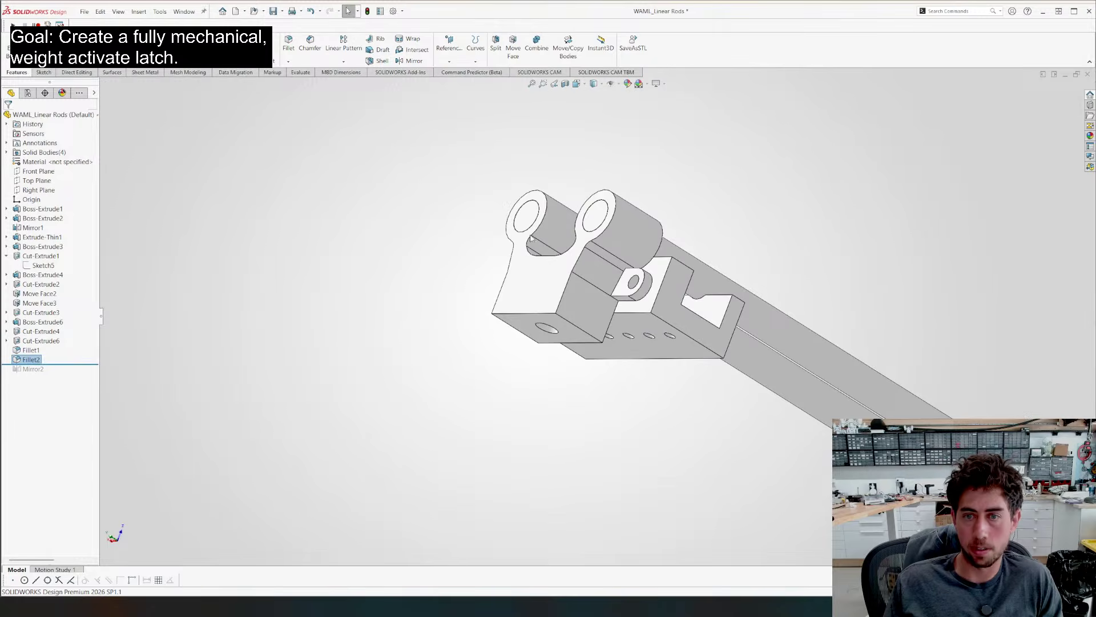
pyautogui.moveTo(85, 365); pyautogui.dragTo(85, 374)
pyautogui.scroll(5, 588, 294)
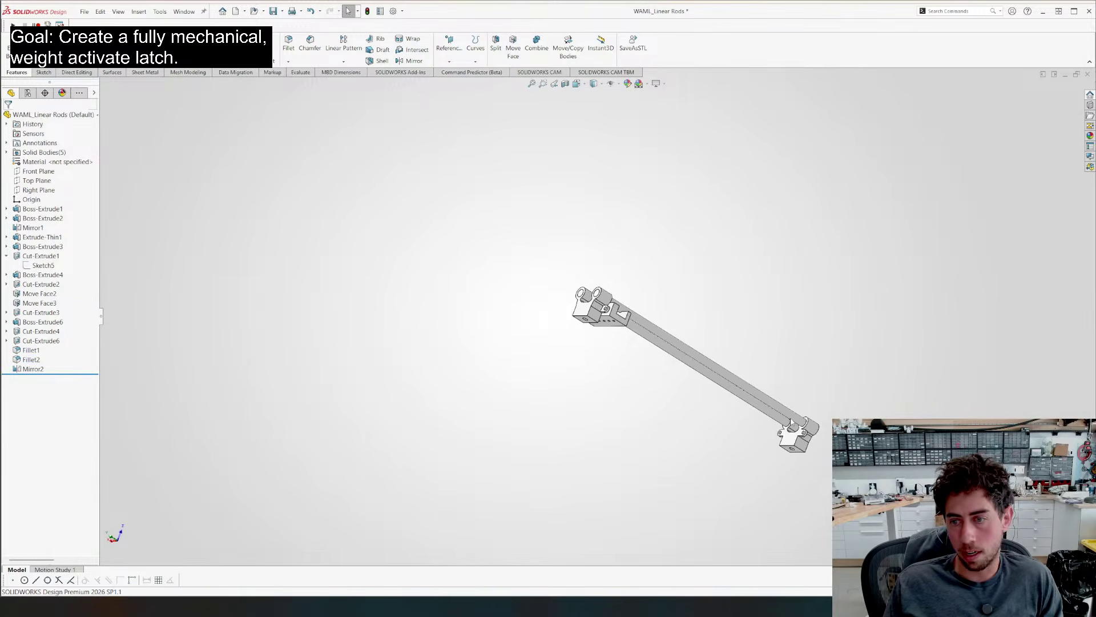
# Cut the two side screw tabs off the mirrored end bracket with a Through All extruded cut of their outlines, automatic body selection off
pyautogui.scroll(-10, 726, 421)
pyautogui.scroll(-5, 726, 421)
pyautogui.moveTo(697, 376); pyautogui.dragTo(498, 215, button='middle')
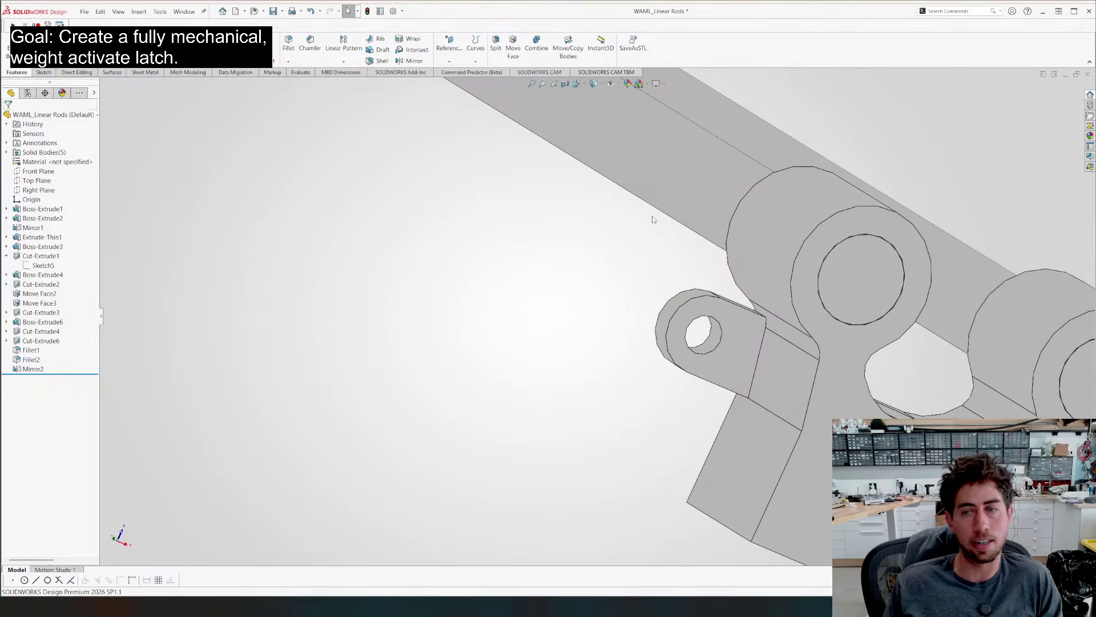
pyautogui.click(752, 340)
pyautogui.press('s')
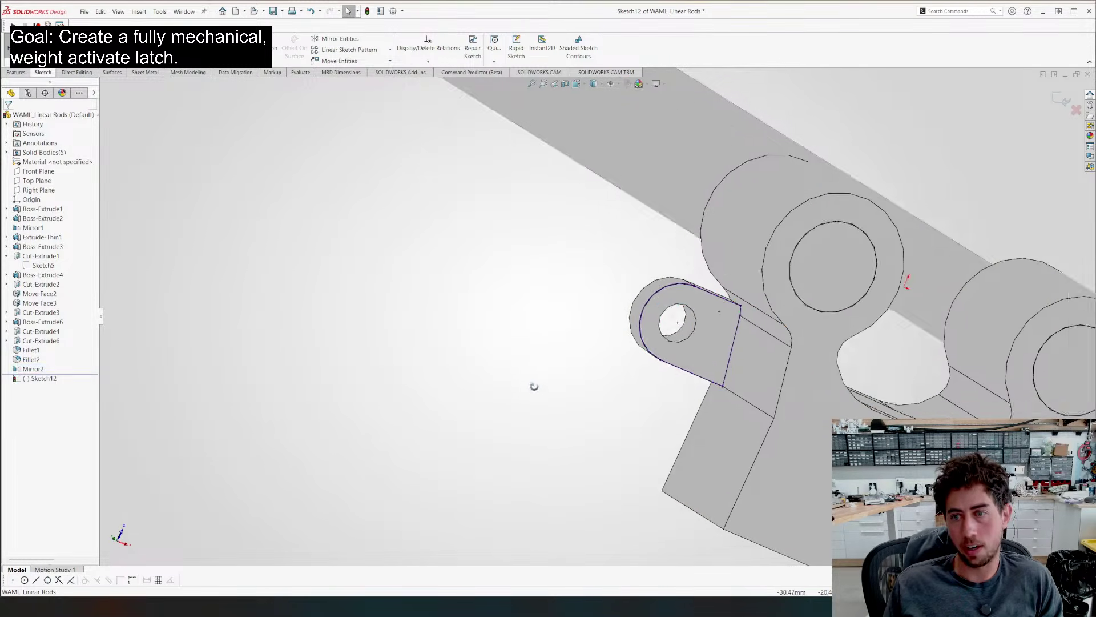
pyautogui.scroll(5, 380, 232)
pyautogui.click(374, 171)
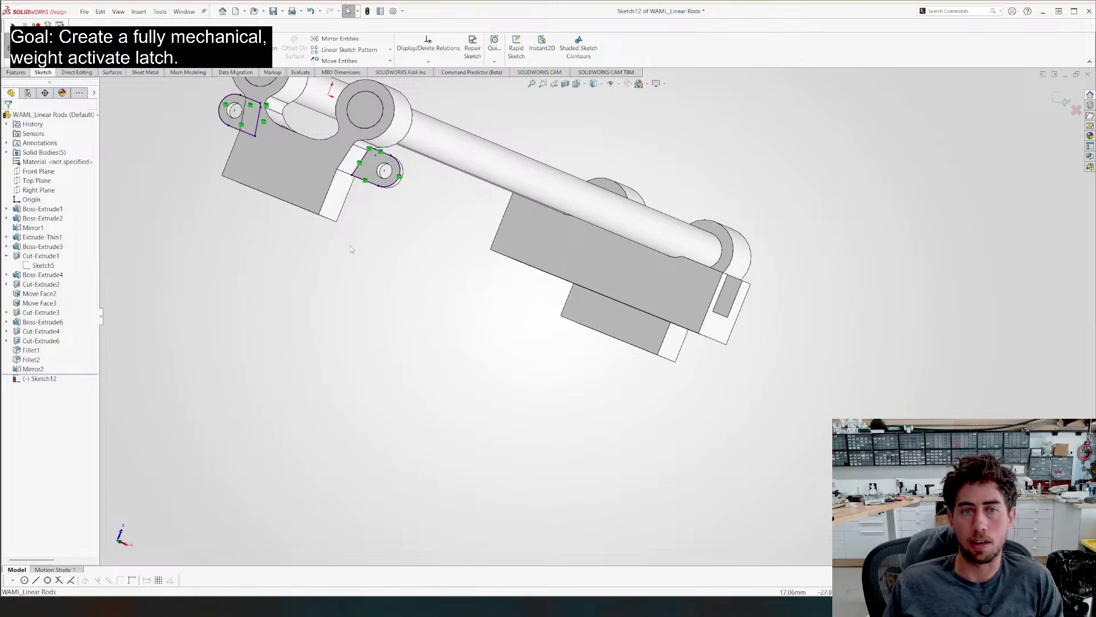
pyautogui.click(147, 148)
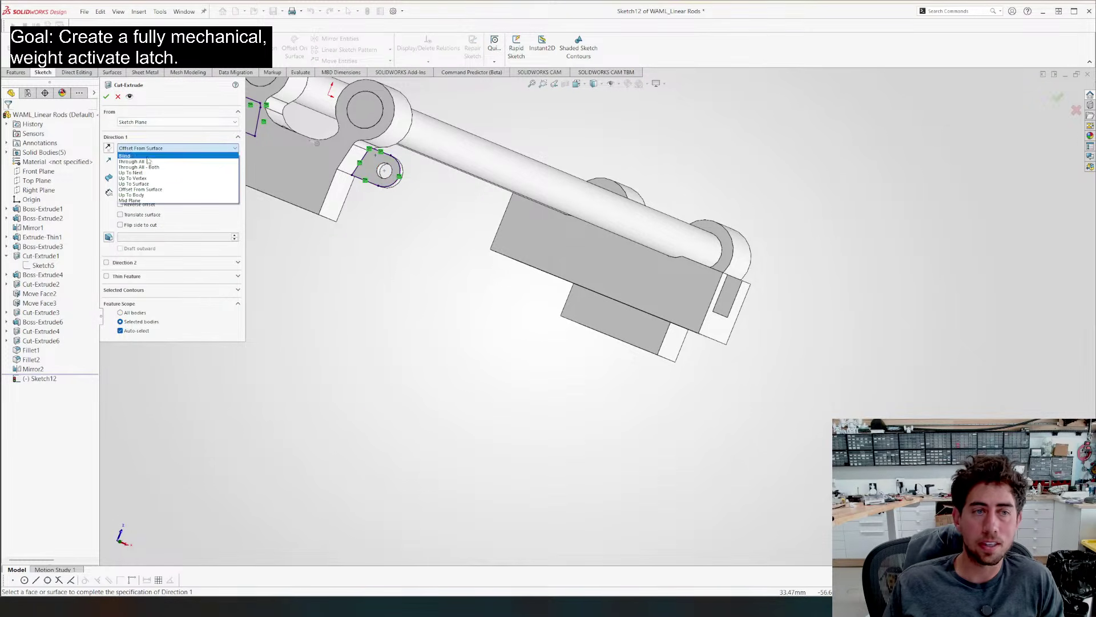
pyautogui.click(137, 160)
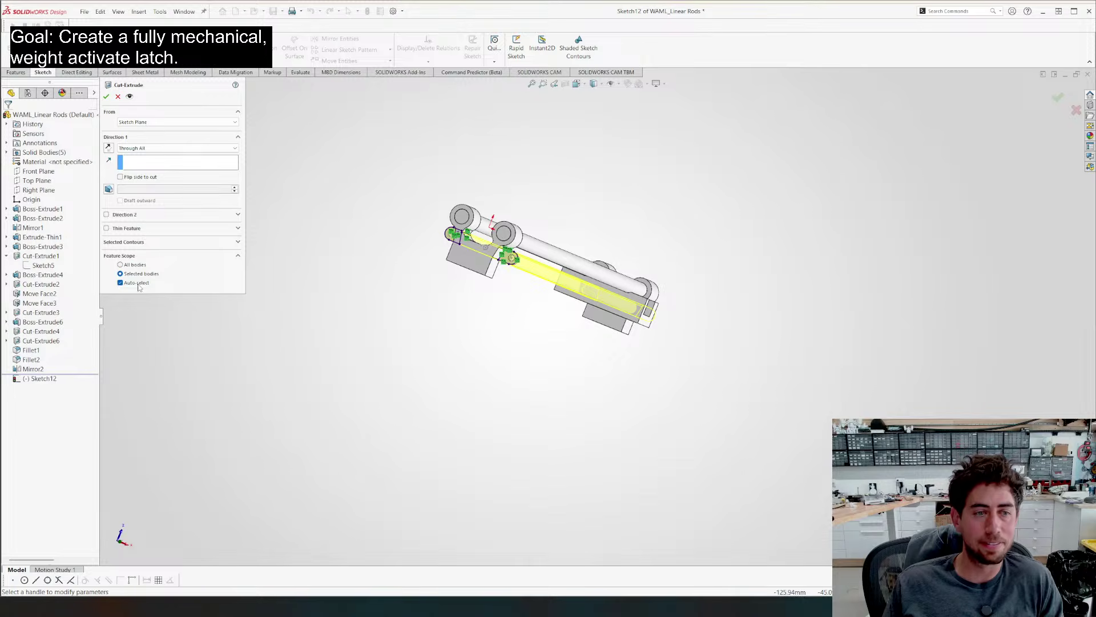
pyautogui.click(137, 283)
pyautogui.press('Return')
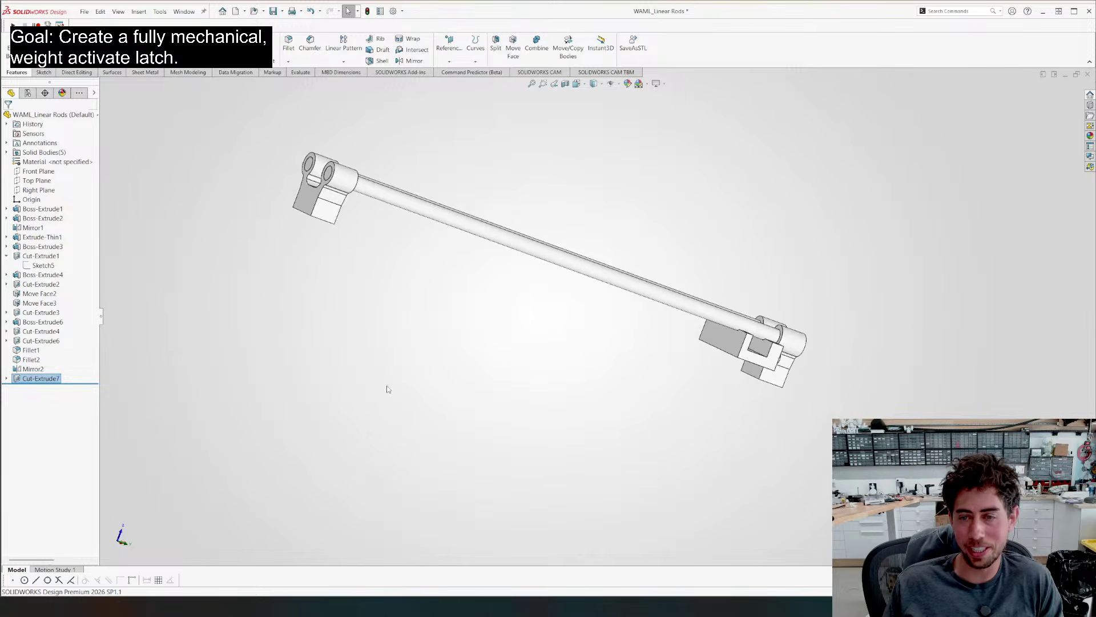
# Inspect both end brackets and the rods from several sides, and save the linear rods part
pyautogui.moveTo(387, 389); pyautogui.dragTo(479, 314, button='middle')
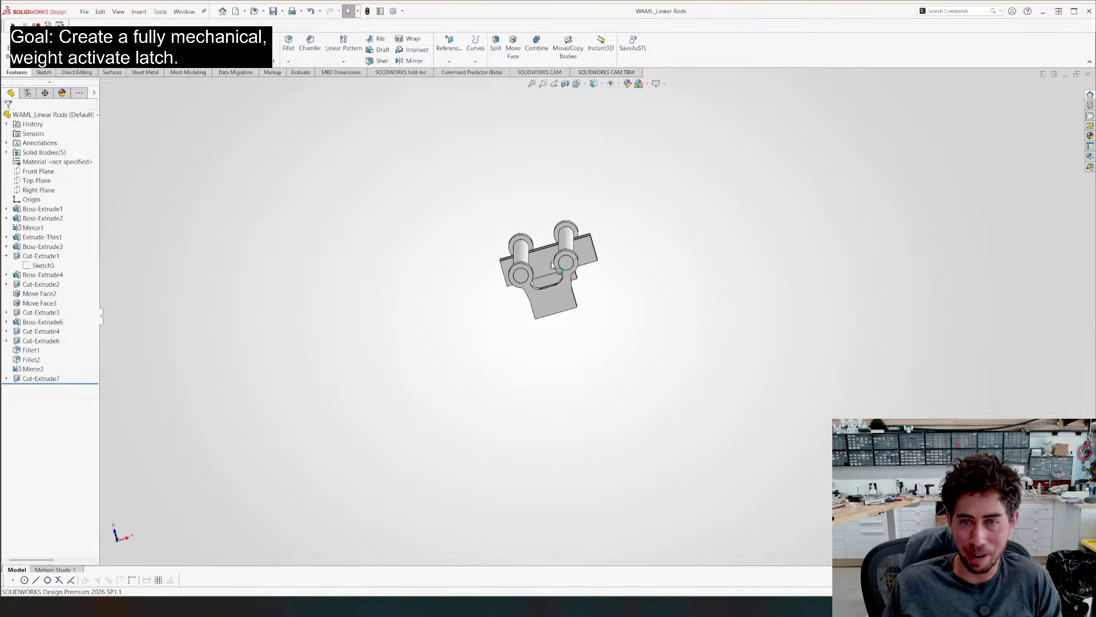
pyautogui.scroll(-3, 489, 272)
pyautogui.moveTo(489, 272); pyautogui.dragTo(374, 325, button='middle')
pyautogui.scroll(5, 282, 254)
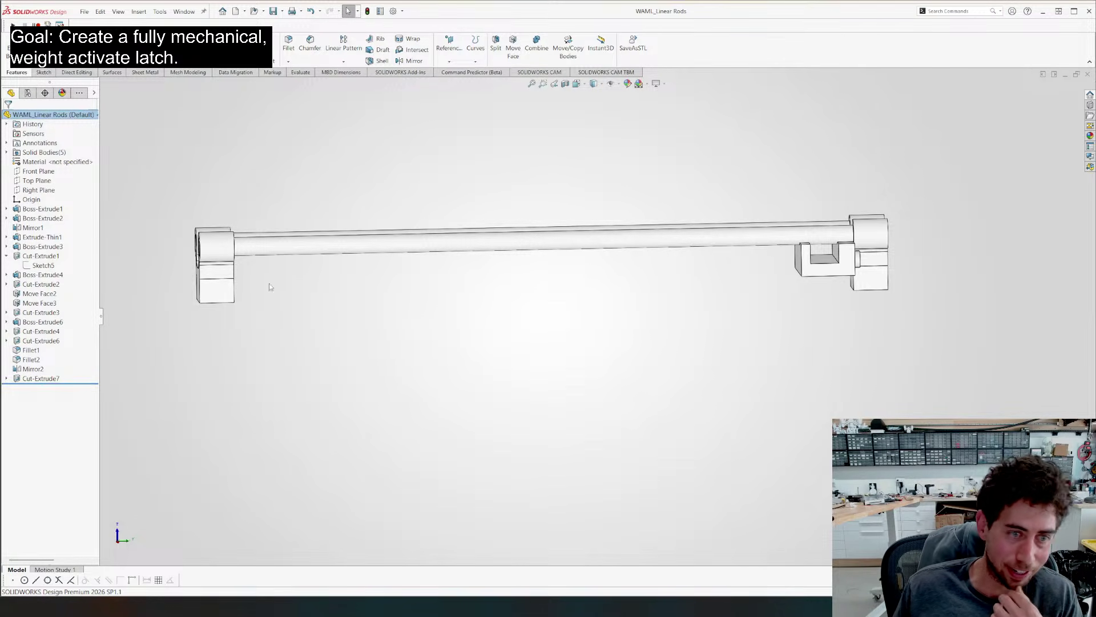
pyautogui.moveTo(74, 375); pyautogui.dragTo(93, 379)
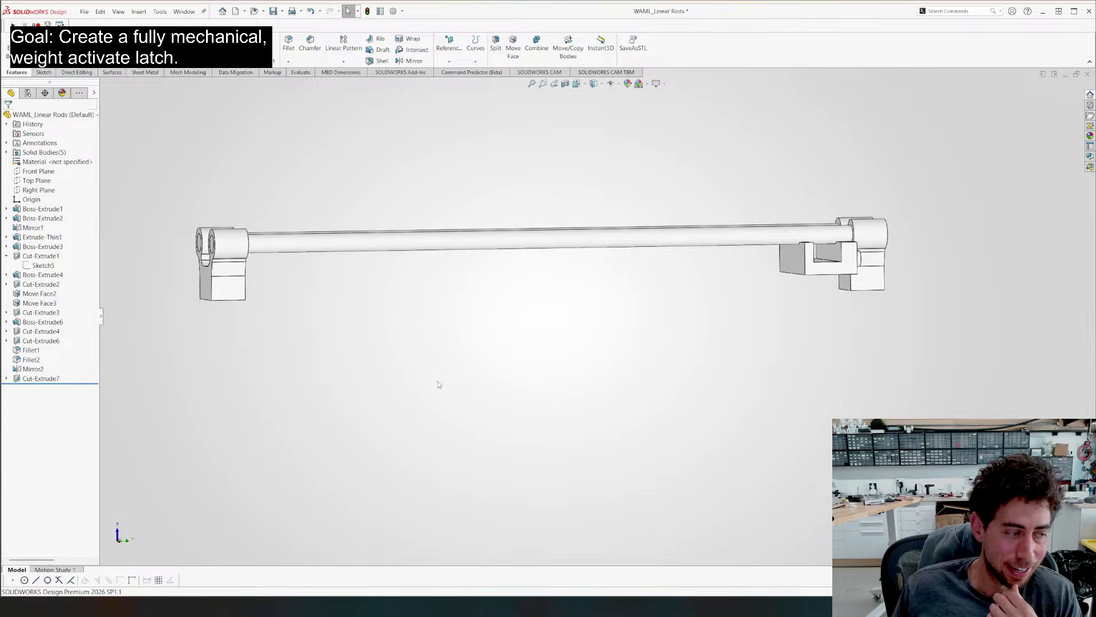
pyautogui.moveTo(240, 269); pyautogui.dragTo(276, 392, button='middle')
pyautogui.scroll(-5, 276, 391)
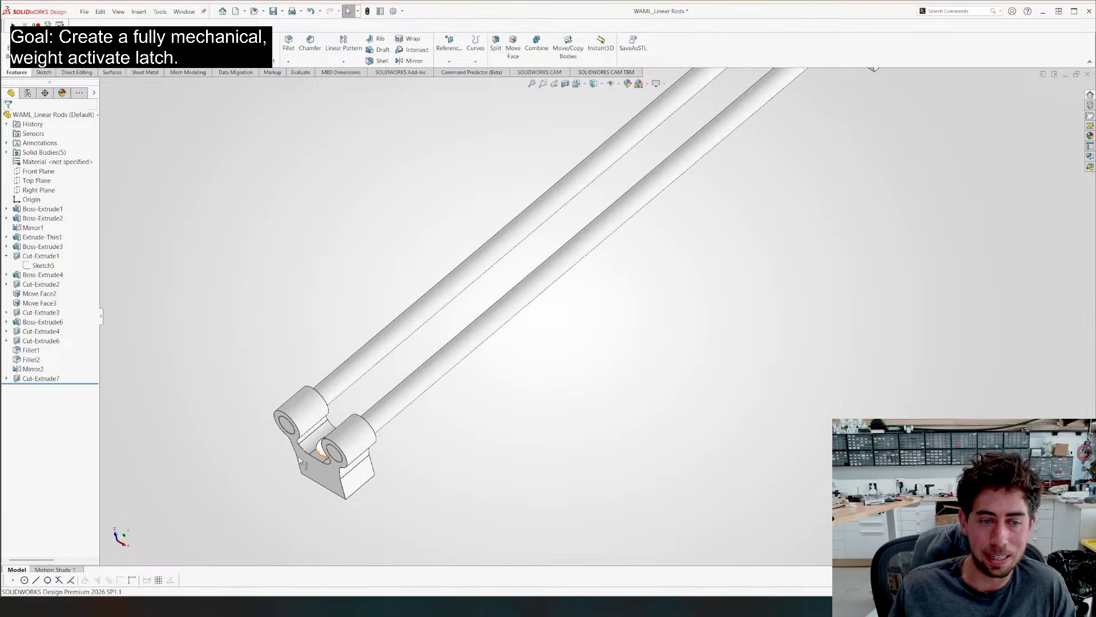
pyautogui.scroll(6, 248, 385)
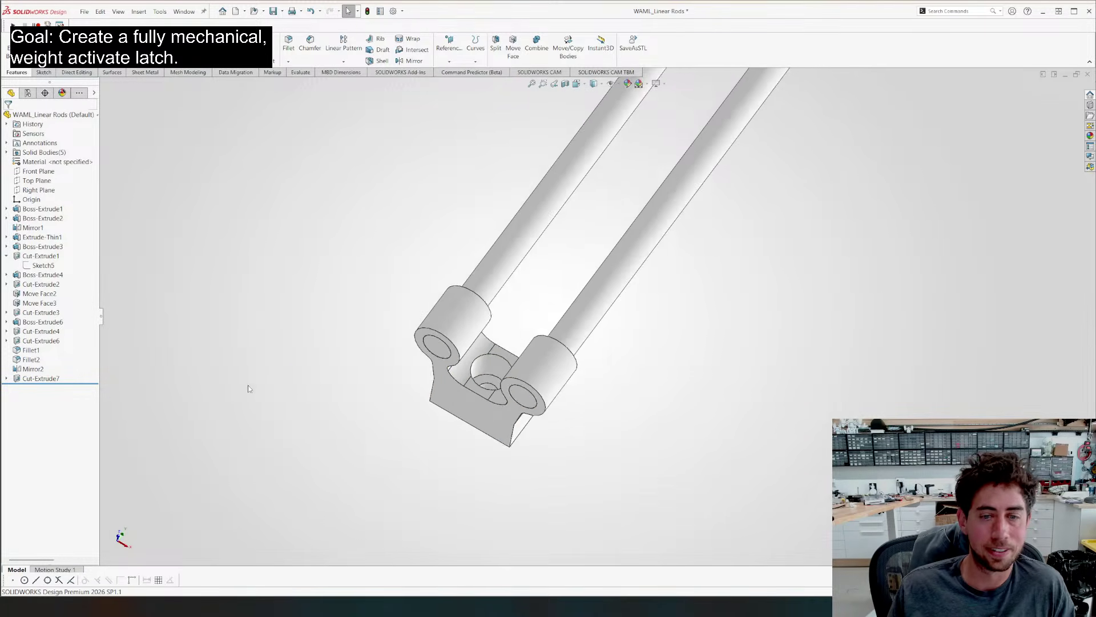
pyautogui.moveTo(248, 385); pyautogui.dragTo(628, 246, button='middle')
pyautogui.scroll(-5, 679, 189)
pyautogui.middleClick(702, 182)
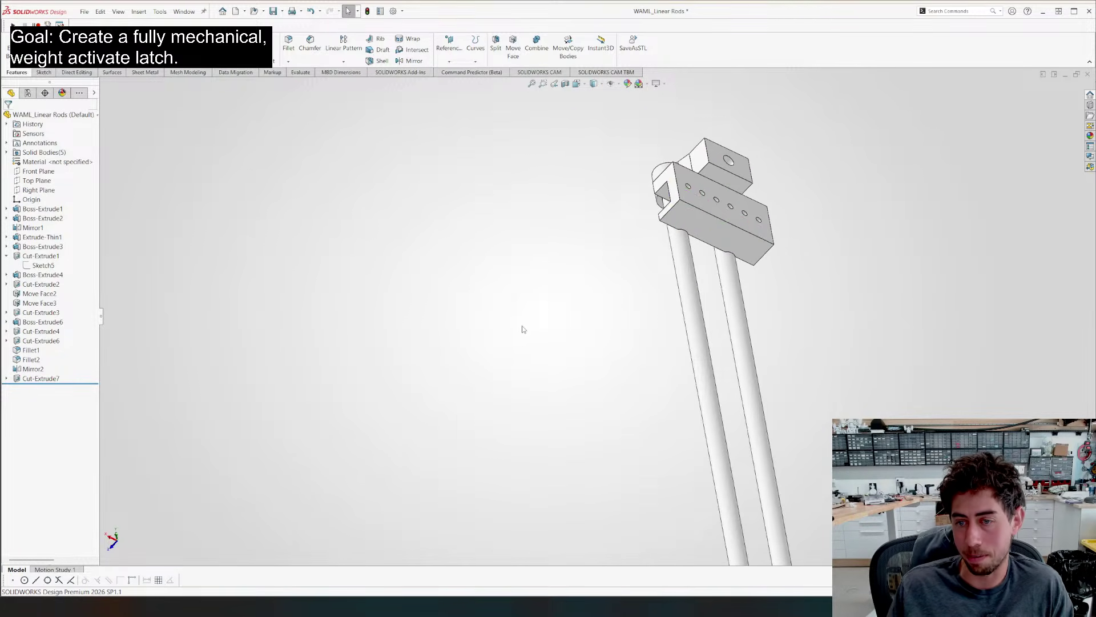
pyautogui.scroll(3, 522, 330)
pyautogui.hotkey('ctrl', 's')
# Set the extrusion depth of the two side screw tabs on the end bracket to 3.5 mm
pyautogui.moveTo(462, 339); pyautogui.dragTo(504, 331, button='middle')
pyautogui.scroll(-5, 660, 280)
pyautogui.scroll(-4, 659, 280)
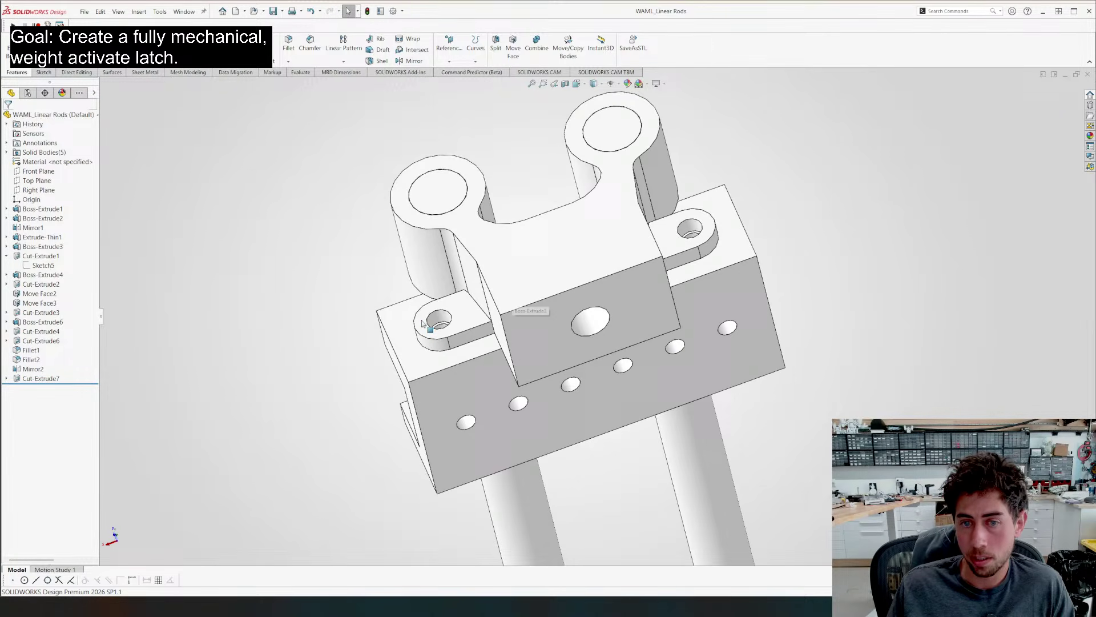
pyautogui.click(473, 315)
pyautogui.moveTo(473, 315); pyautogui.dragTo(457, 359, button='middle')
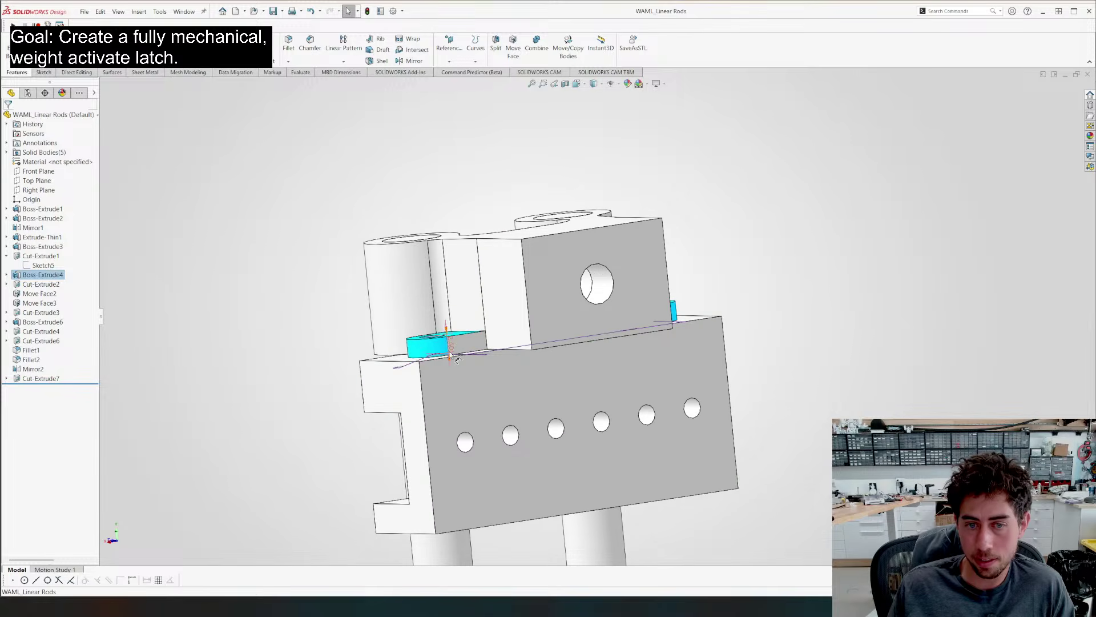
pyautogui.doubleClick(452, 349)
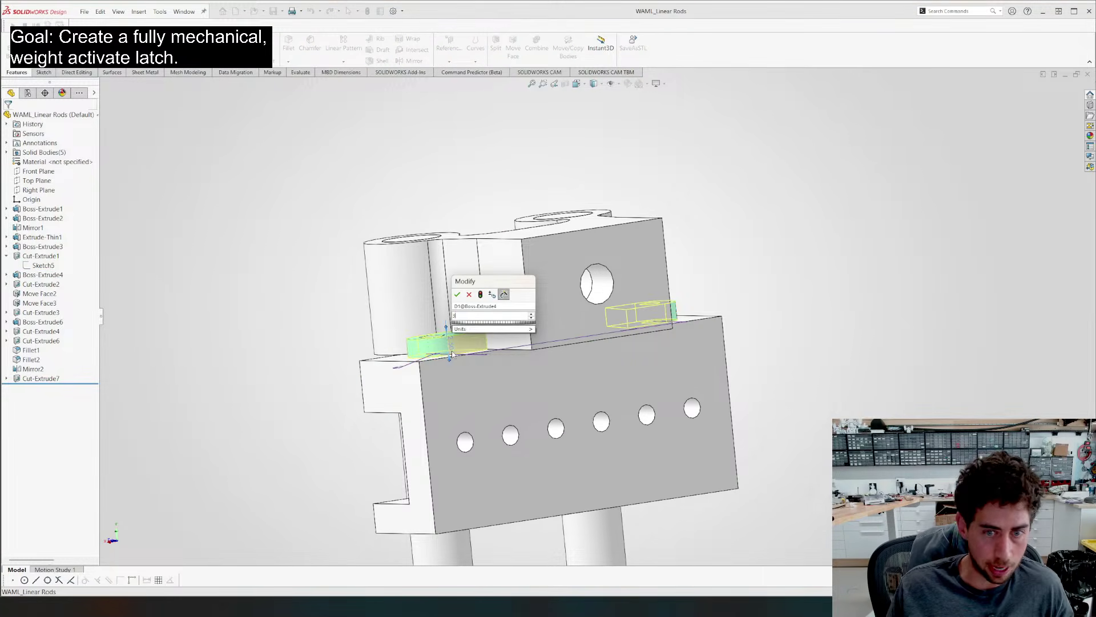
pyautogui.write('3.5')
pyautogui.press('Return')
pyautogui.click(186, 356)
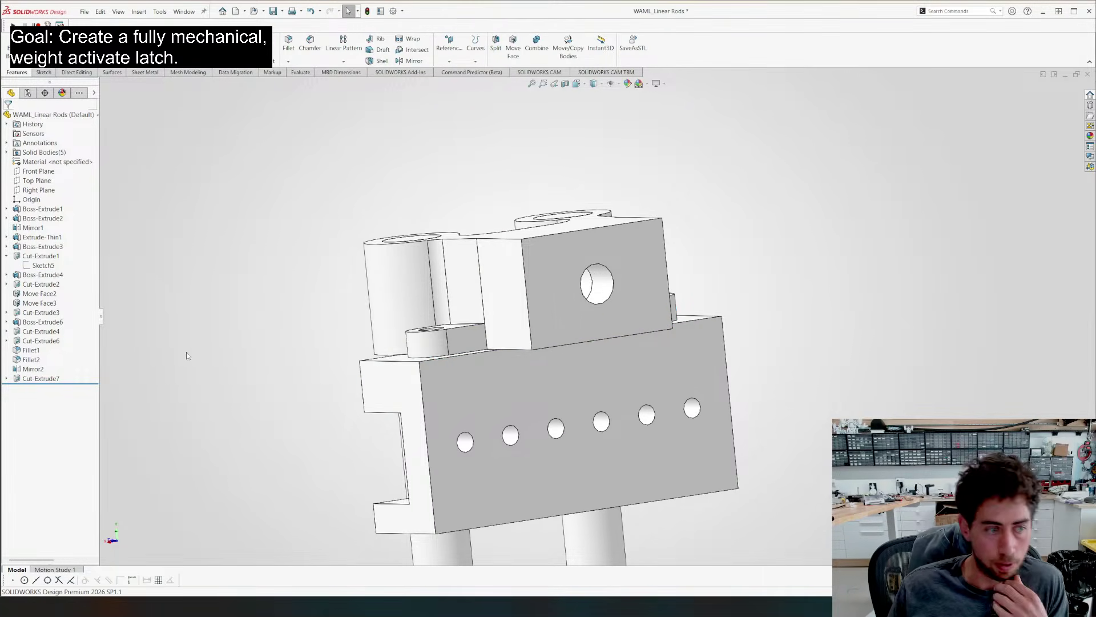
# Hide the two linear rod bodies, leaving only the two end brackets shown, and save the linear rods part
pyautogui.scroll(2, 227, 394)
pyautogui.scroll(3, 345, 372)
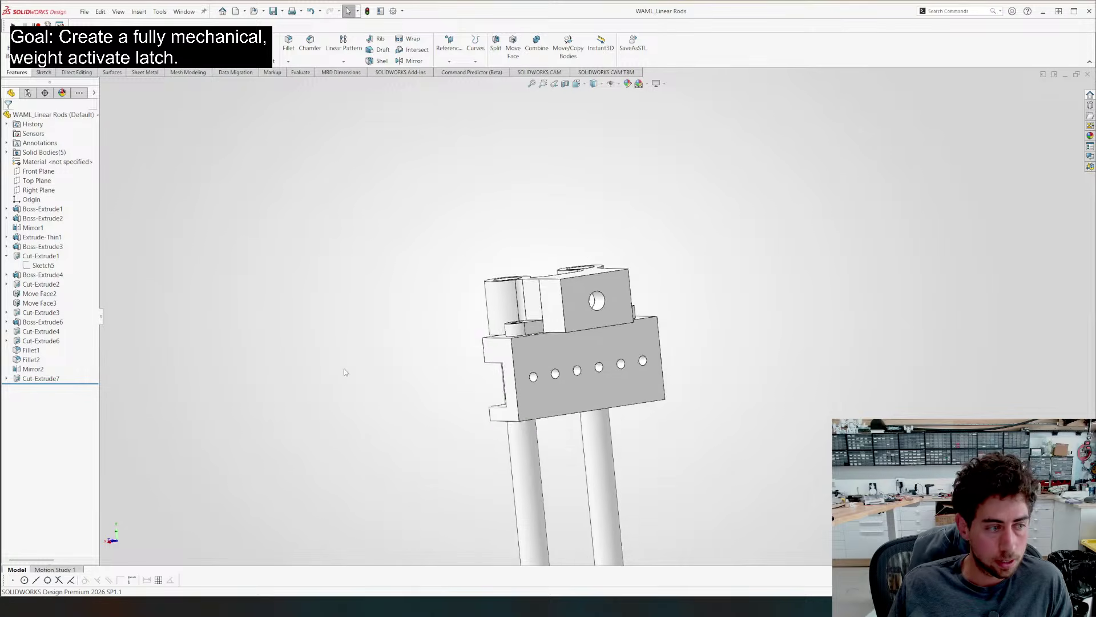
pyautogui.scroll(1, 302, 400)
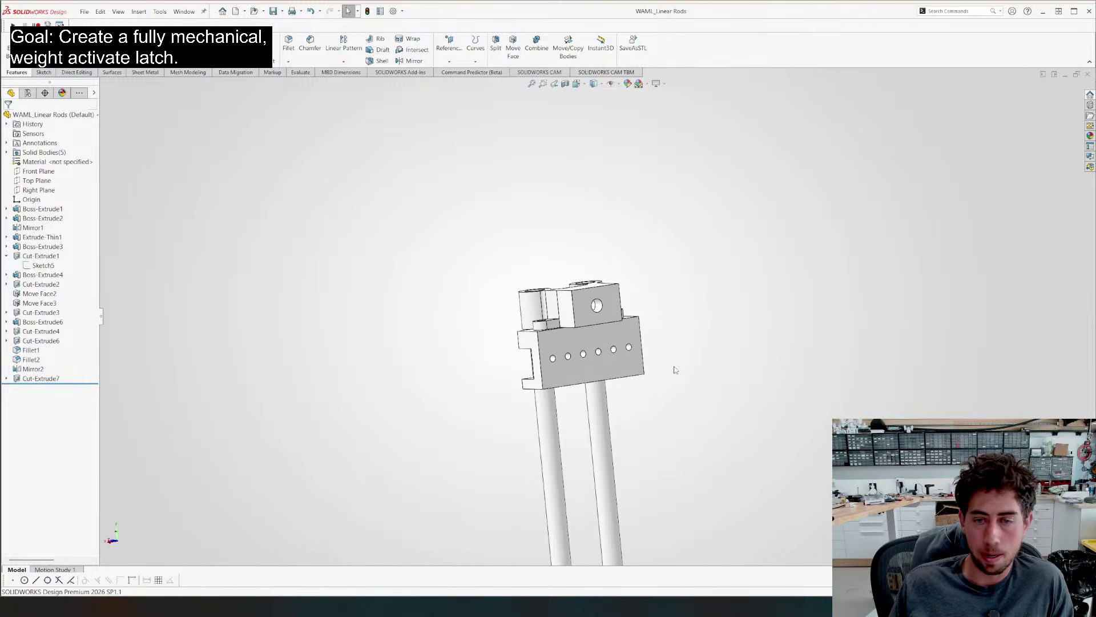
pyautogui.moveTo(674, 367); pyautogui.dragTo(408, 386, button='middle')
pyautogui.scroll(4, 389, 399)
pyautogui.scroll(3, 667, 394)
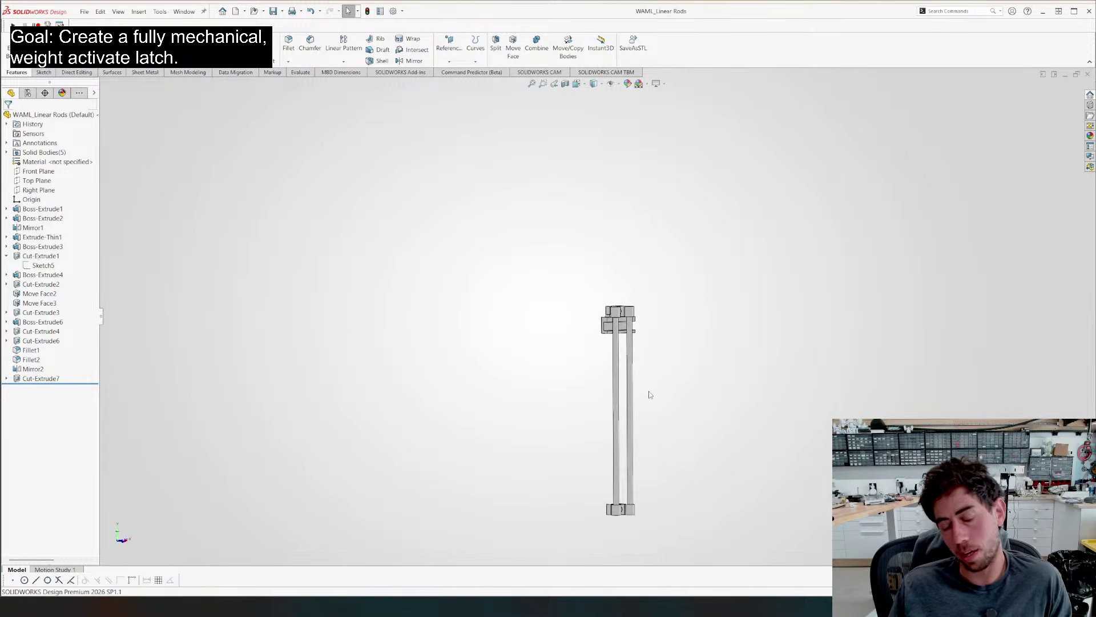
pyautogui.moveTo(648, 393); pyautogui.dragTo(397, 359, button='middle')
pyautogui.hotkey('ctrl', '1')
pyautogui.scroll(-5, 572, 334)
pyautogui.moveTo(647, 340); pyautogui.dragTo(697, 347, button='middle')
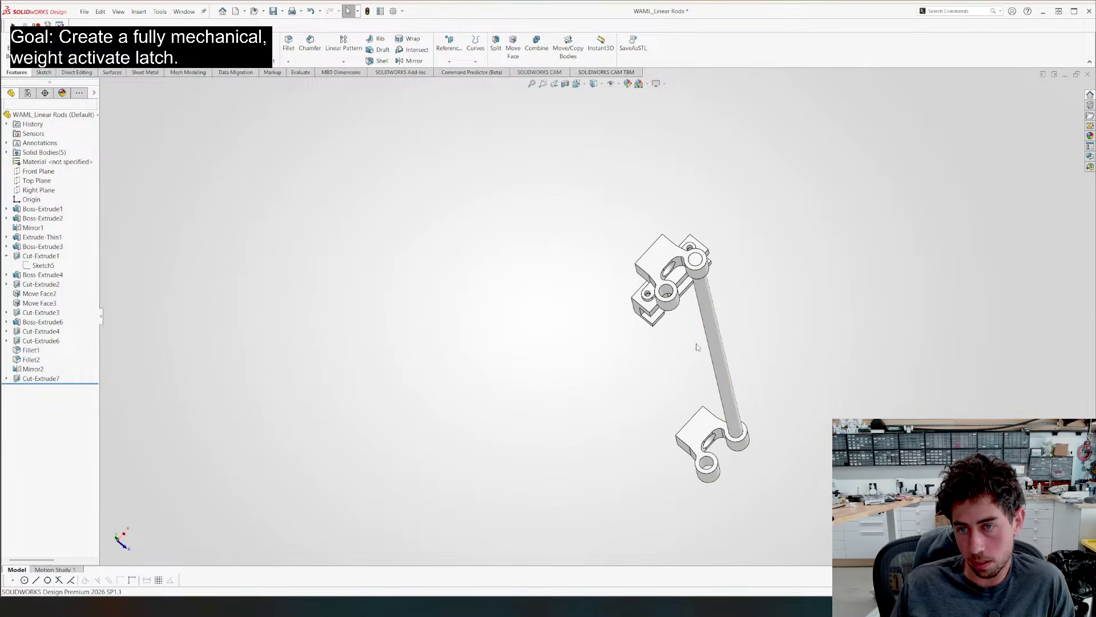
pyautogui.press('Tab')
pyautogui.hotkey('ctrl', 's')
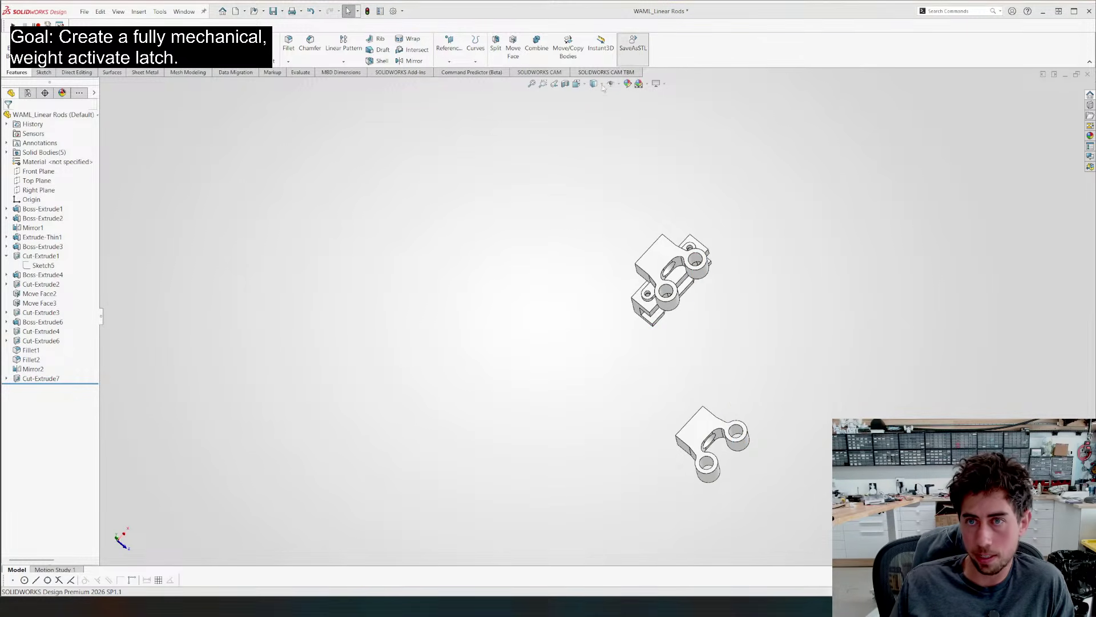
# Open the marble container part from the assembly to view it, and return to the assembly
pyautogui.hotkey('ctrl', 'Tab')
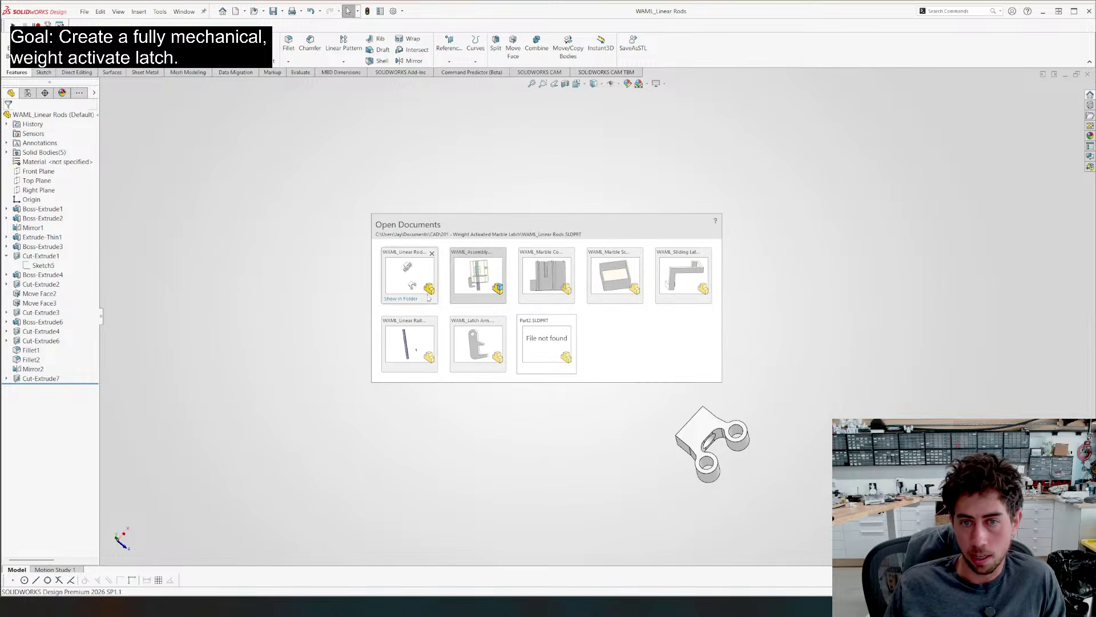
pyautogui.click(476, 279)
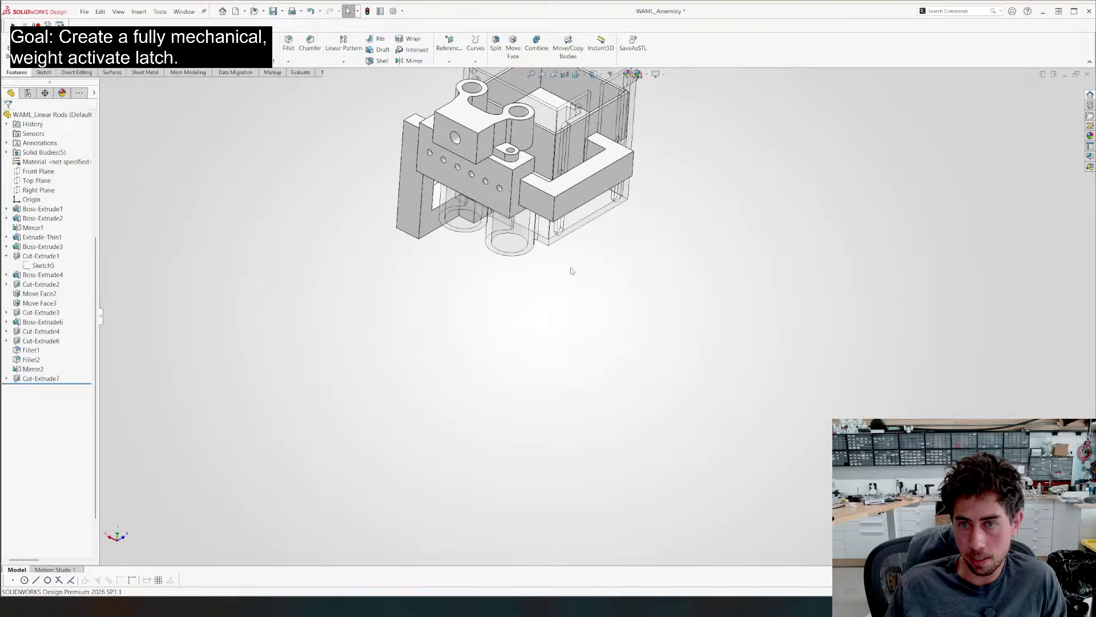
pyautogui.click(591, 164)
pyautogui.rightClick(591, 164)
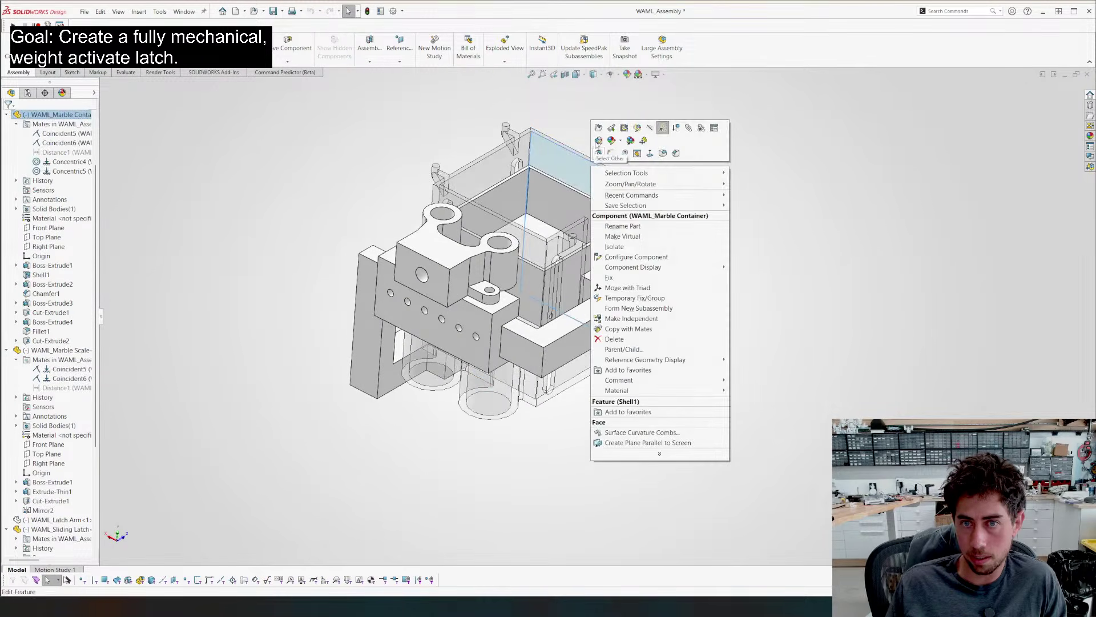
pyautogui.click(599, 127)
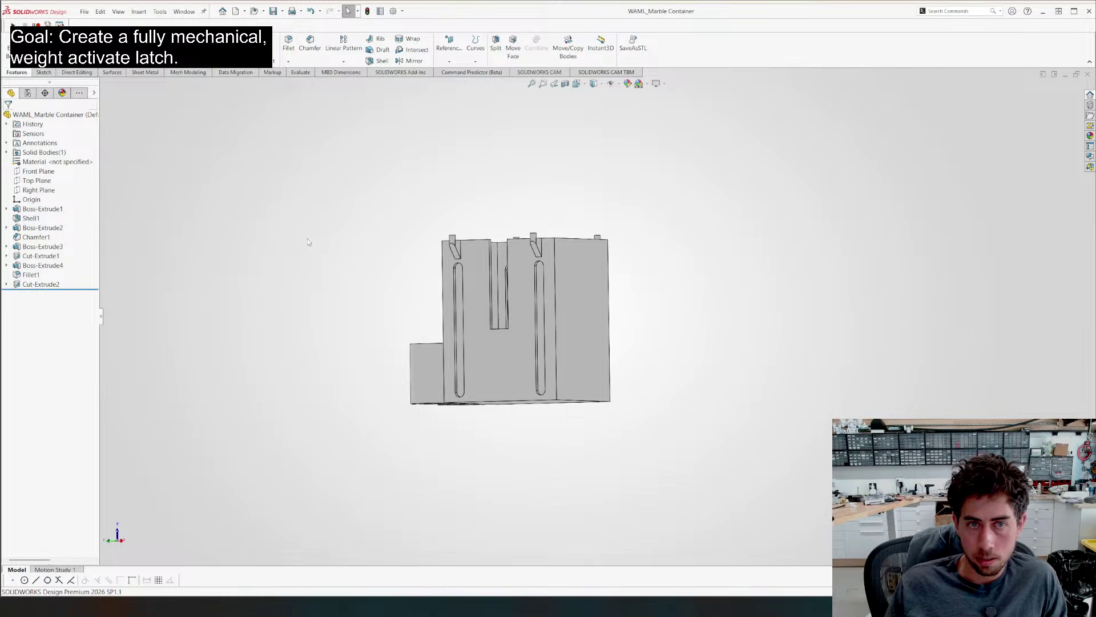
pyautogui.hotkey('ctrl', 'Tab')
# Move the marble container down along the rods in the assembly and examine its pegs beside the sliding latch
pyautogui.moveTo(498, 296); pyautogui.dragTo(497, 346, button='middle')
pyautogui.moveTo(264, 323); pyautogui.dragTo(542, 140, button='middle')
pyautogui.click(503, 216)
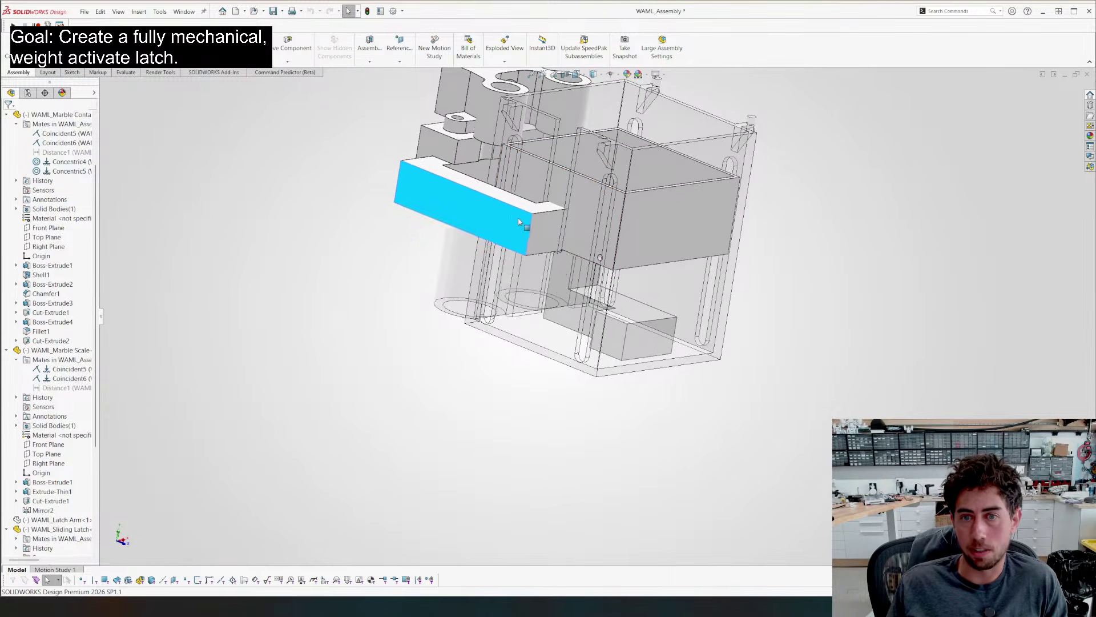
pyautogui.moveTo(503, 215); pyautogui.dragTo(486, 244, button='middle')
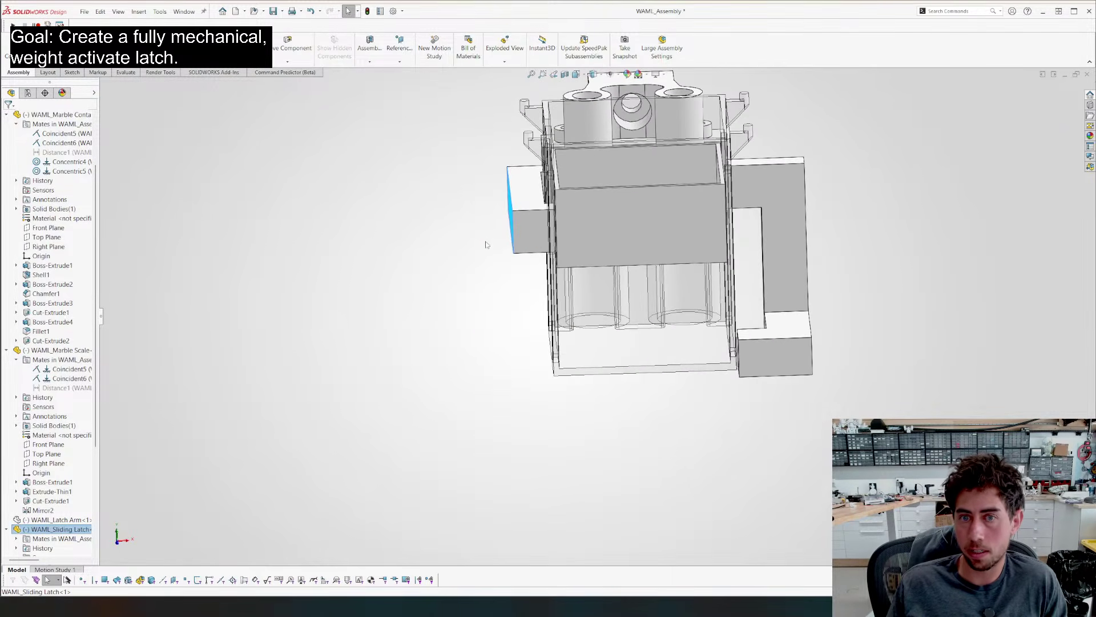
pyautogui.moveTo(513, 242); pyautogui.dragTo(516, 245)
pyautogui.moveTo(517, 245); pyautogui.dragTo(535, 230, button='middle')
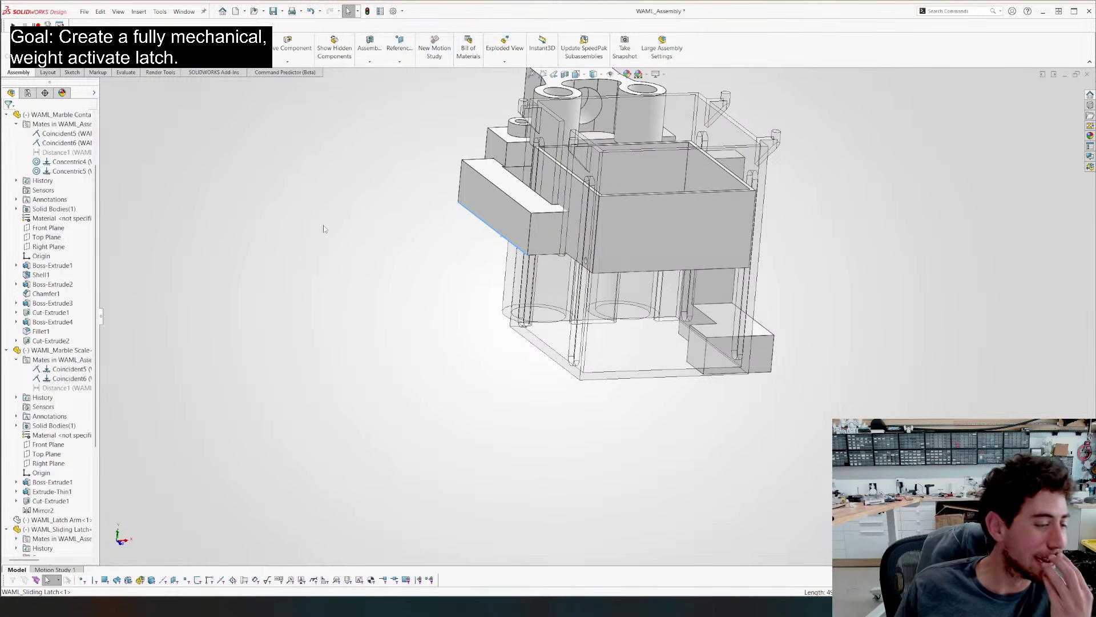
pyautogui.moveTo(636, 220); pyautogui.dragTo(619, 320, button='middle')
pyautogui.moveTo(628, 355); pyautogui.dragTo(629, 421)
pyautogui.click(449, 350)
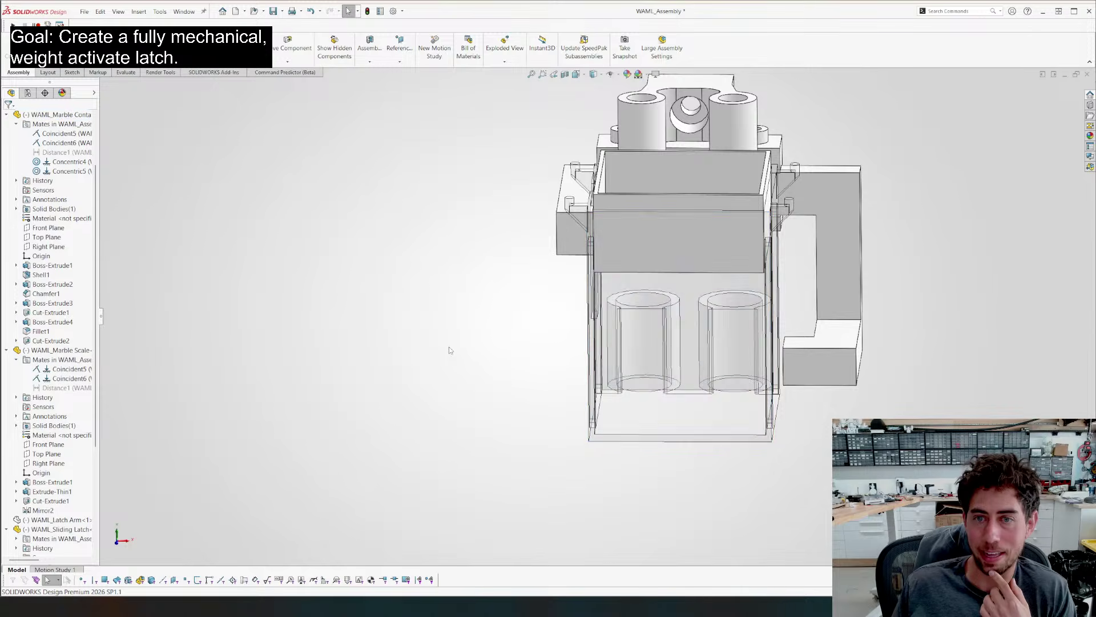
pyautogui.moveTo(593, 343); pyautogui.dragTo(580, 498, button='middle')
pyautogui.scroll(2, 444, 279)
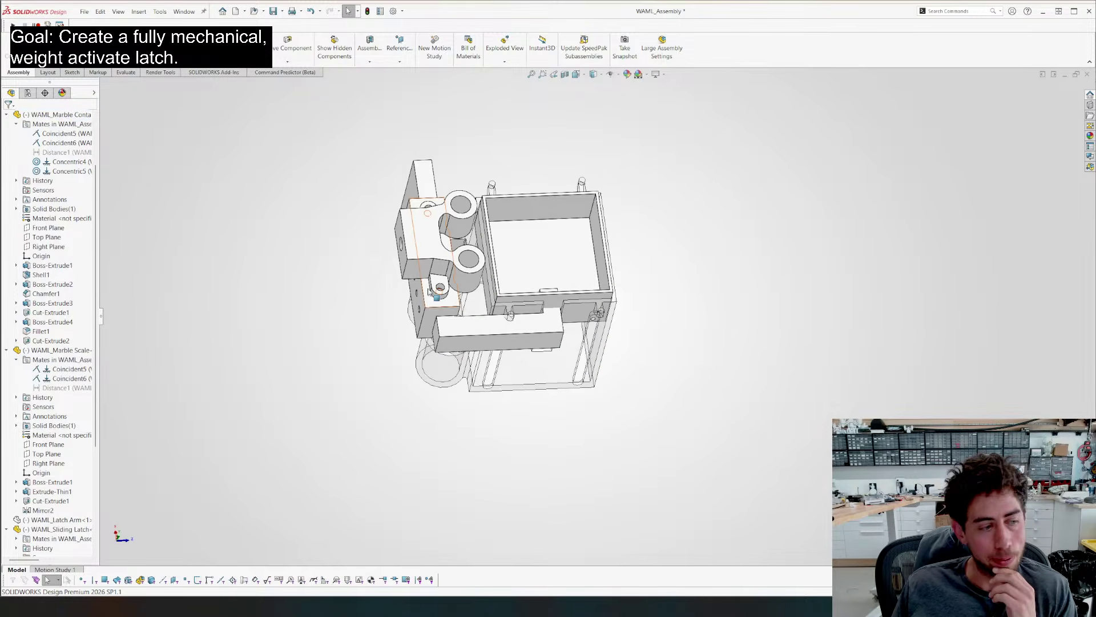
# Edit the sliding latch in the assembly and try sketching a U-shaped slot outline around the container's peg on the latch's top face
pyautogui.hotkey('ctrl', '8')
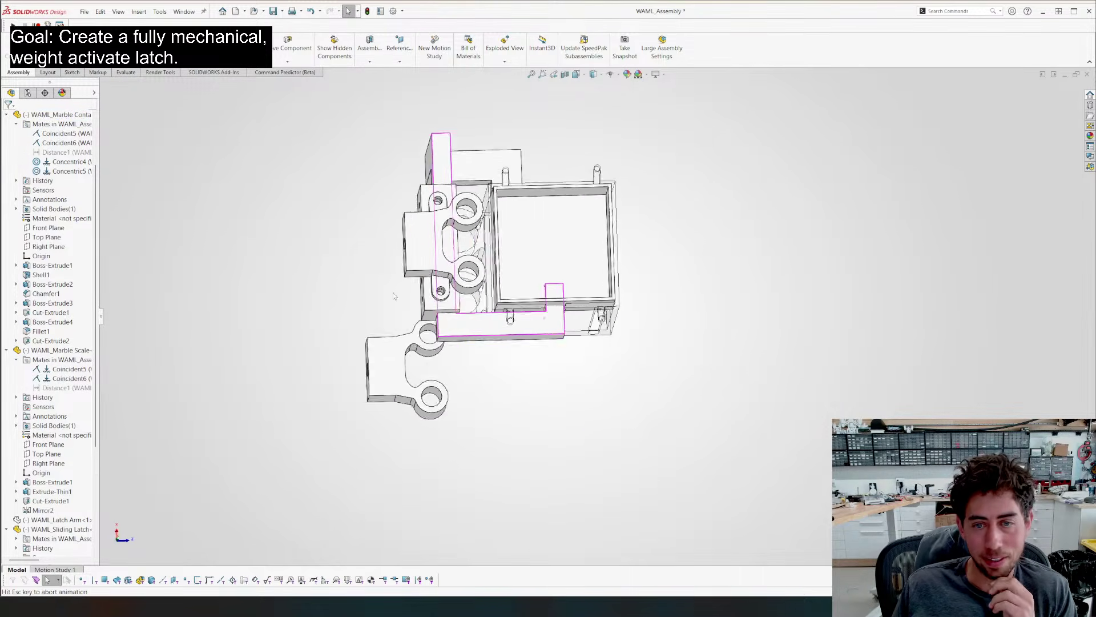
pyautogui.scroll(-5, 574, 331)
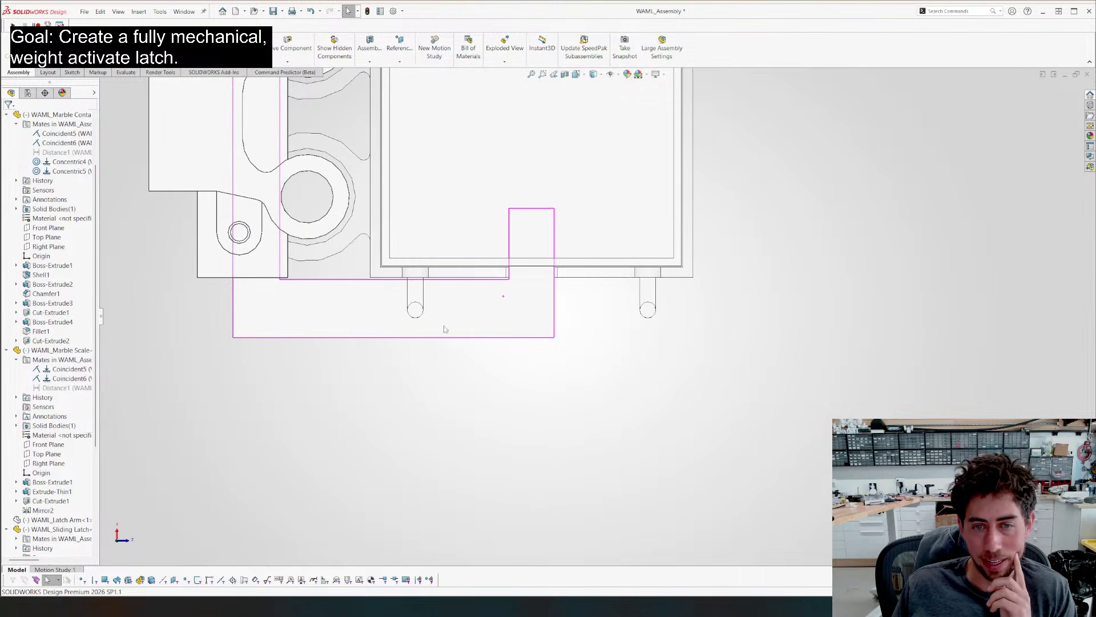
pyautogui.click(359, 310)
pyautogui.click(431, 277)
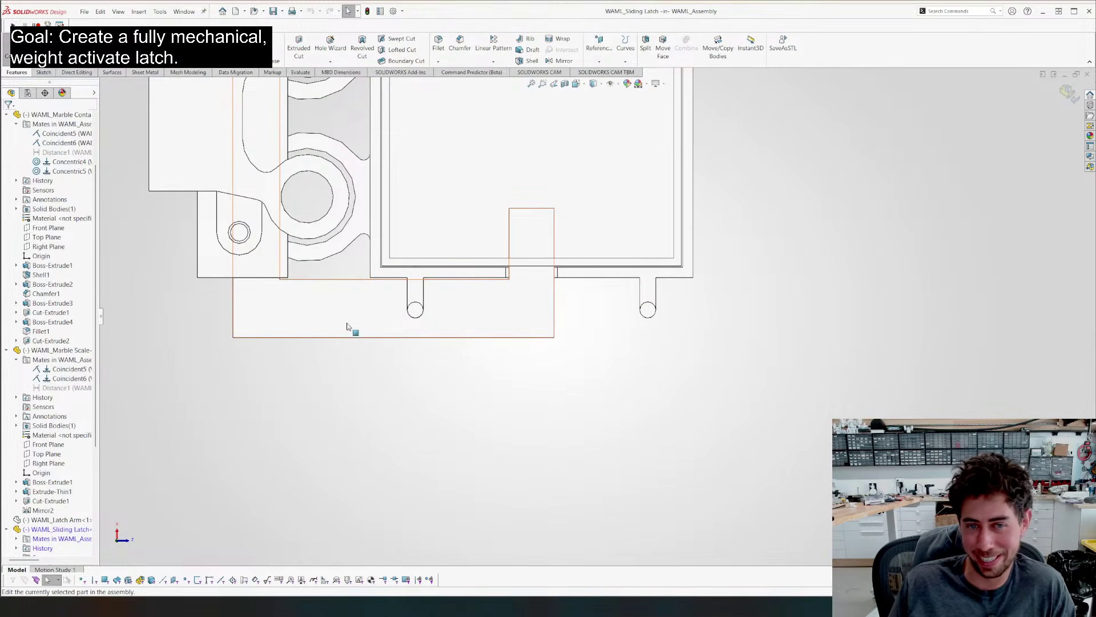
pyautogui.scroll(-3, 502, 334)
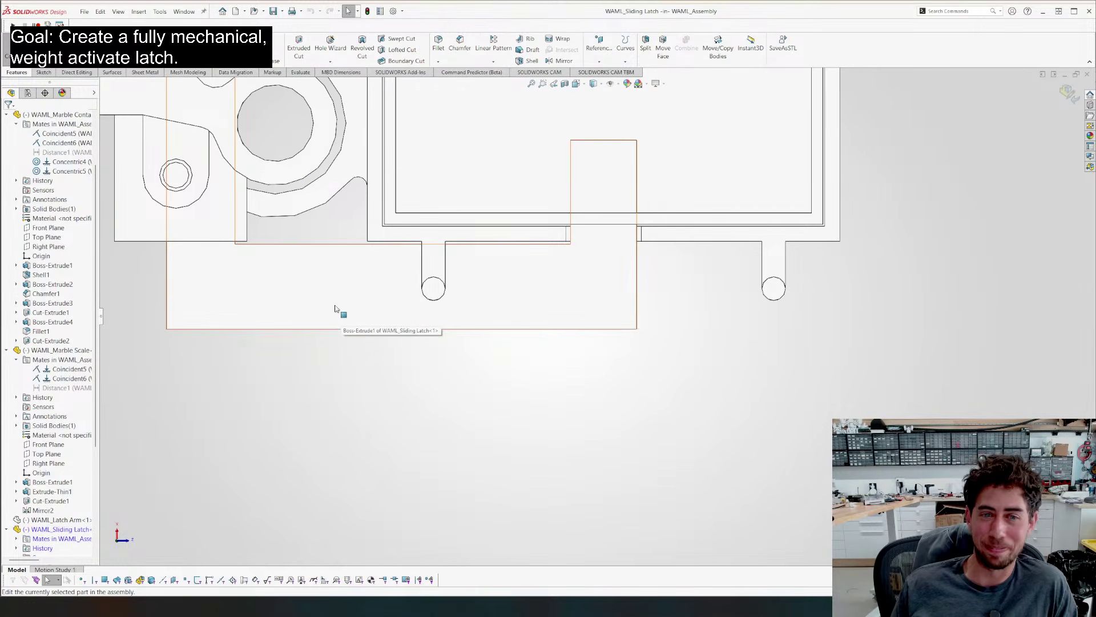
pyautogui.press('l')
pyautogui.click(368, 302)
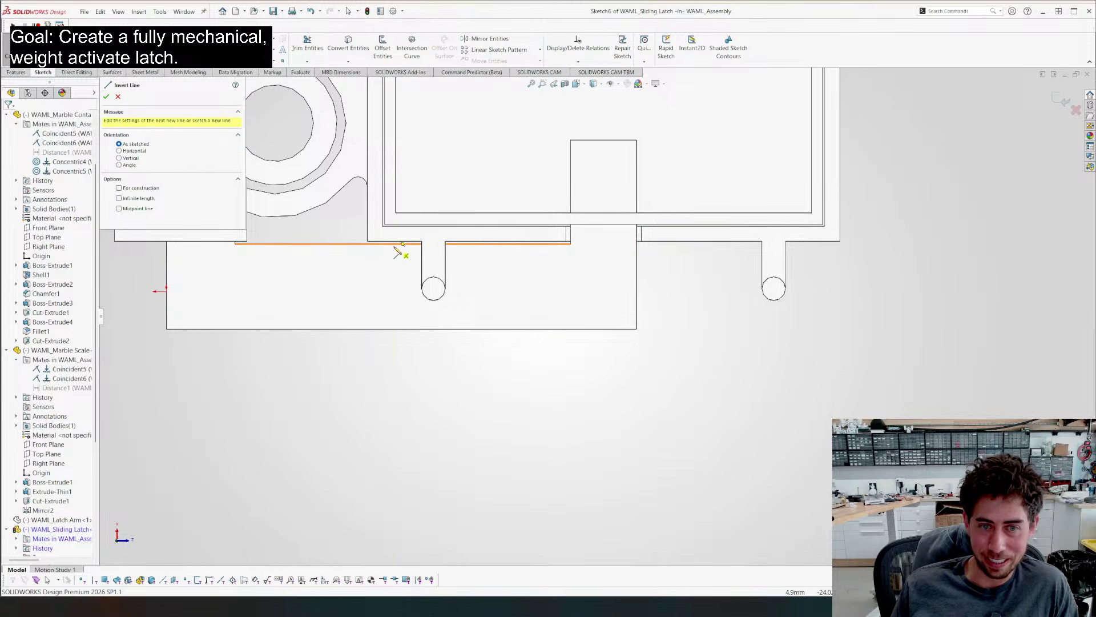
pyautogui.click(394, 245)
pyautogui.click(394, 301)
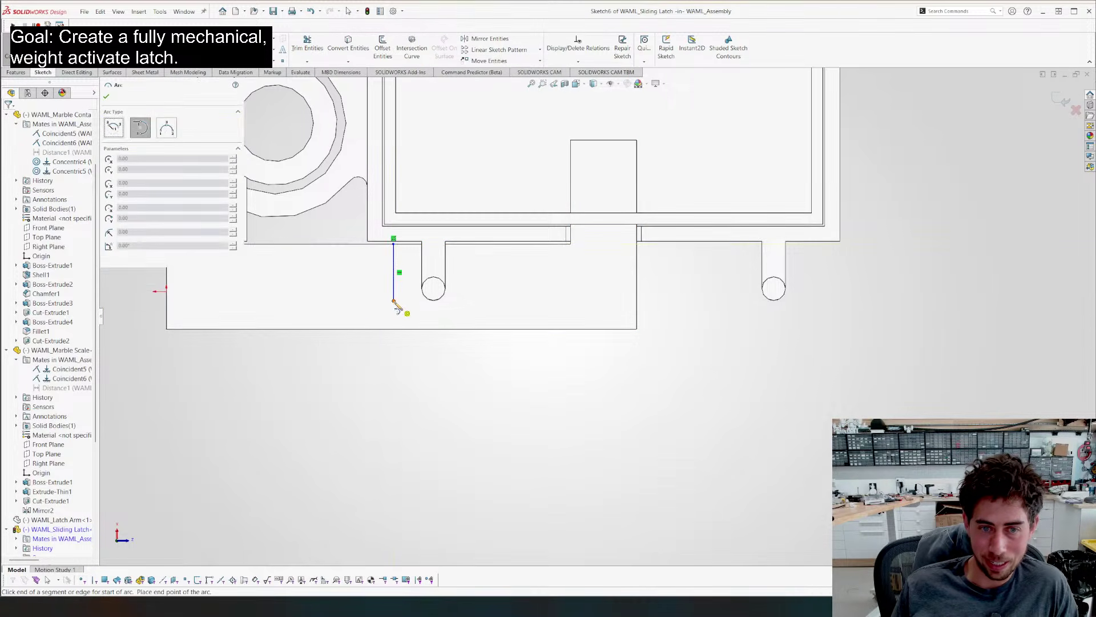
pyautogui.click(463, 301)
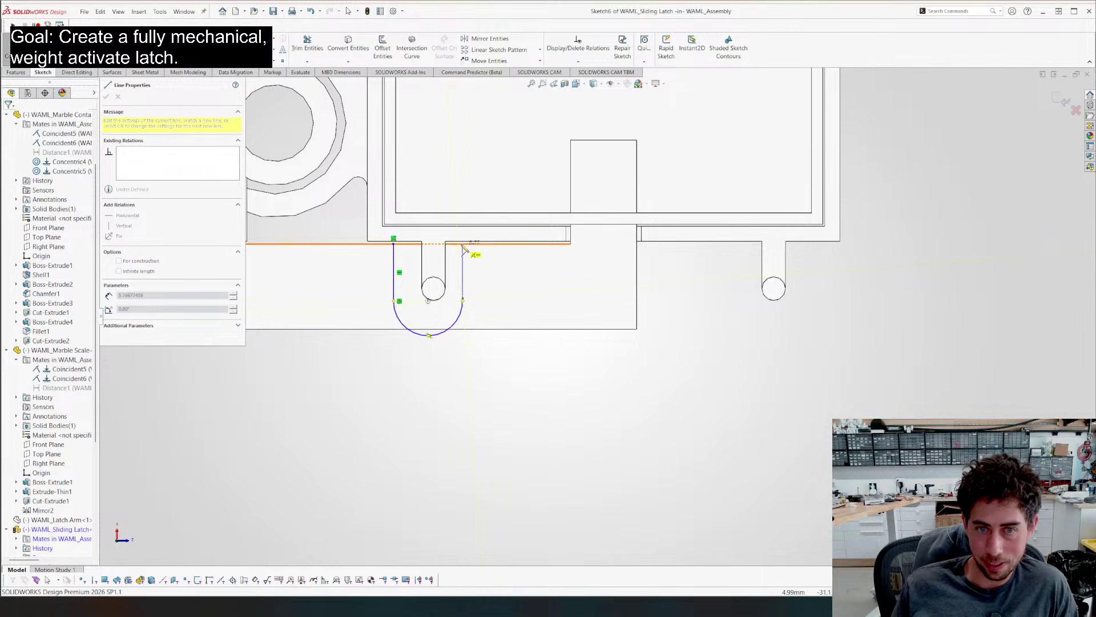
# Delete the unfinished slot outline from the sliding latch and exit the sketch, discarding its changes
pyautogui.scroll(3, 486, 274)
pyautogui.scroll(-4, 534, 294)
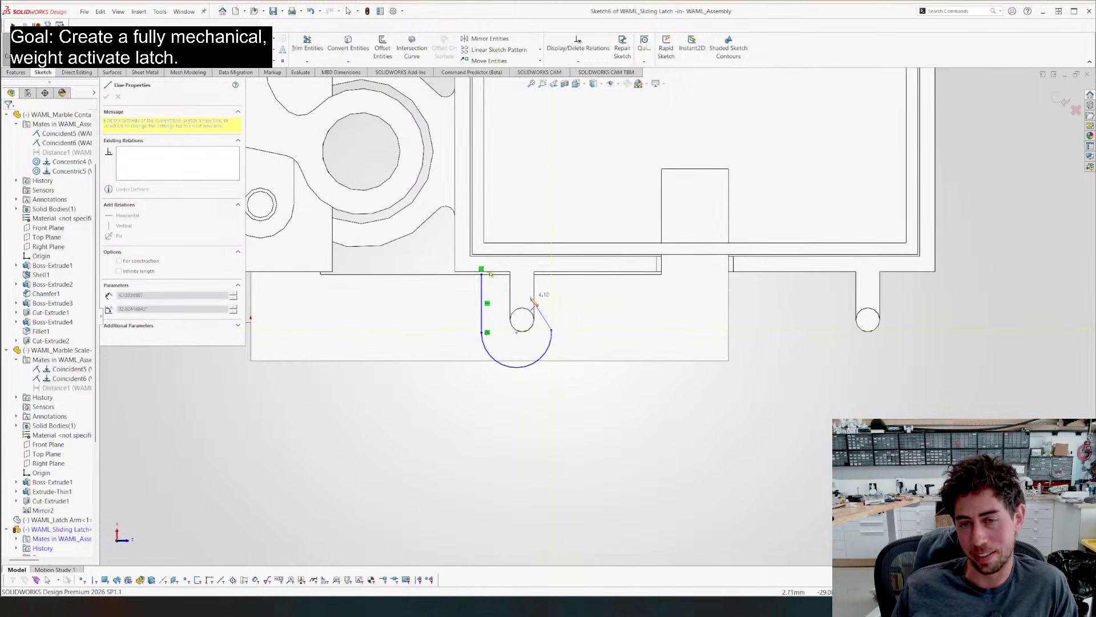
pyautogui.scroll(2, 542, 314)
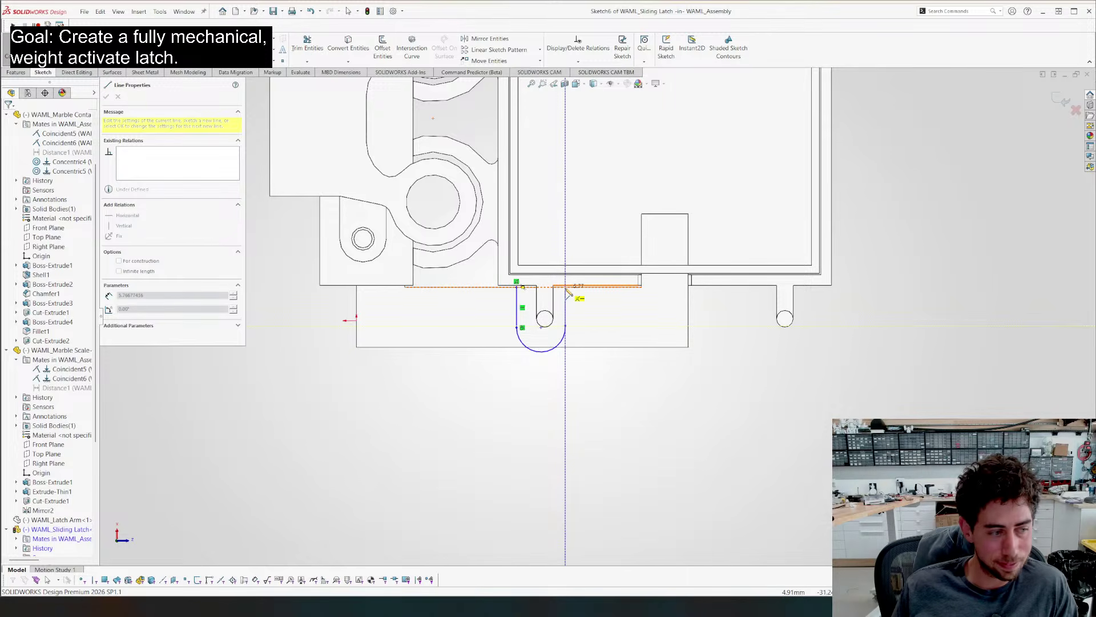
pyautogui.press('Escape')
pyautogui.scroll(3, 547, 342)
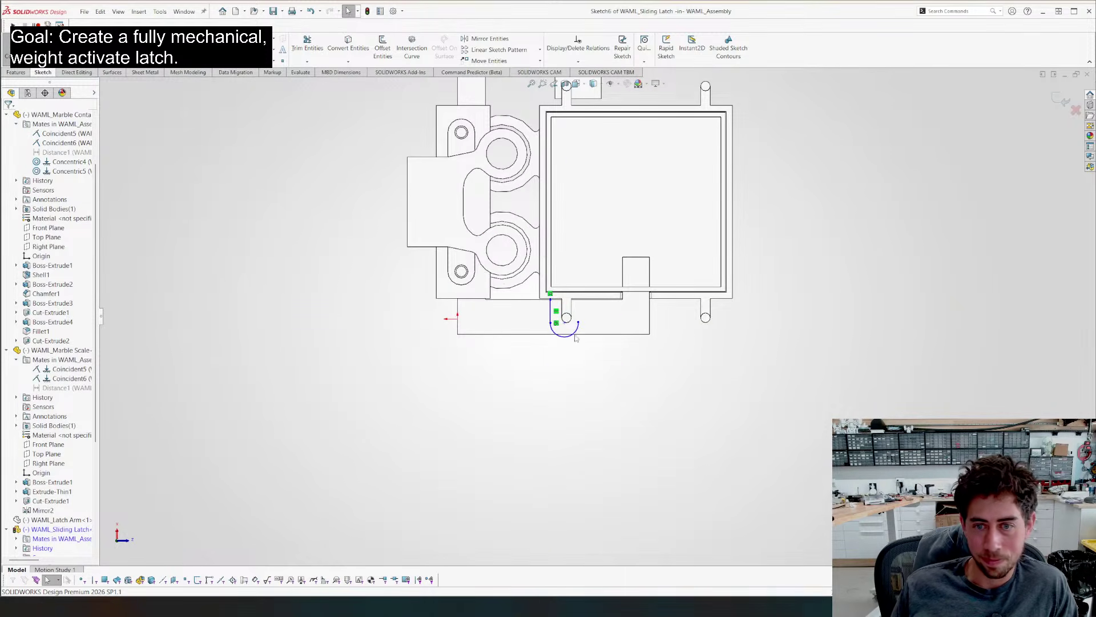
pyautogui.moveTo(614, 362); pyautogui.dragTo(496, 270)
pyautogui.press('Delete')
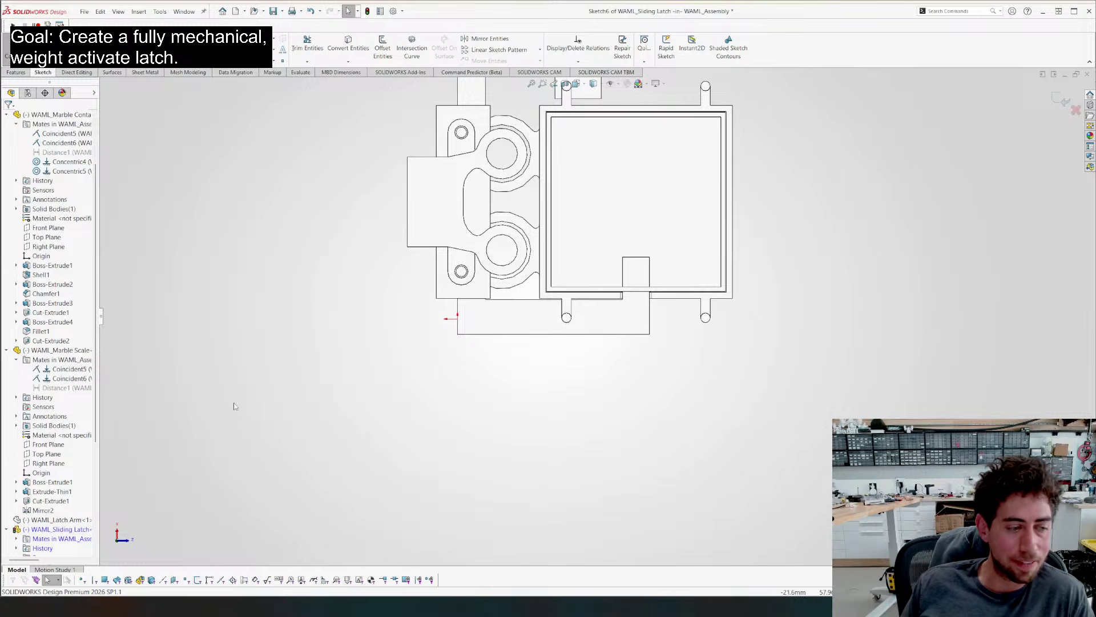
pyautogui.click(1075, 113)
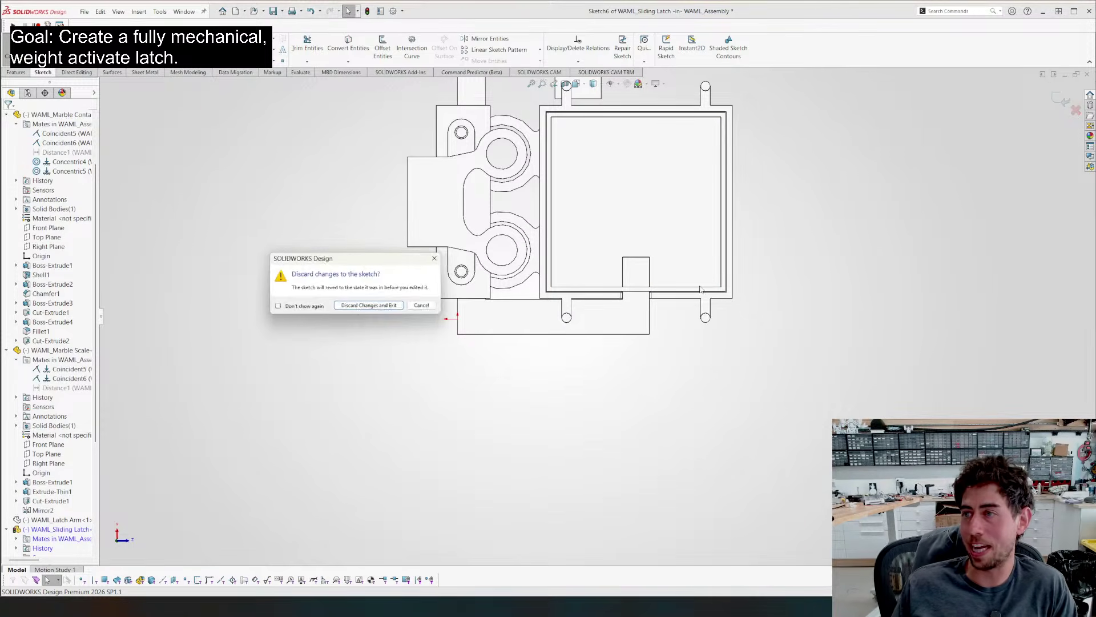
pyautogui.click(369, 306)
# Examine the marble container's pegs, slots and side cutout around the sliding latch from several angles
pyautogui.moveTo(489, 411)
pyautogui.mouseDown(button='middle')
pyautogui.moveTo(475, 244)
pyautogui.moveTo(521, 218)
pyautogui.mouseUp(button='middle')
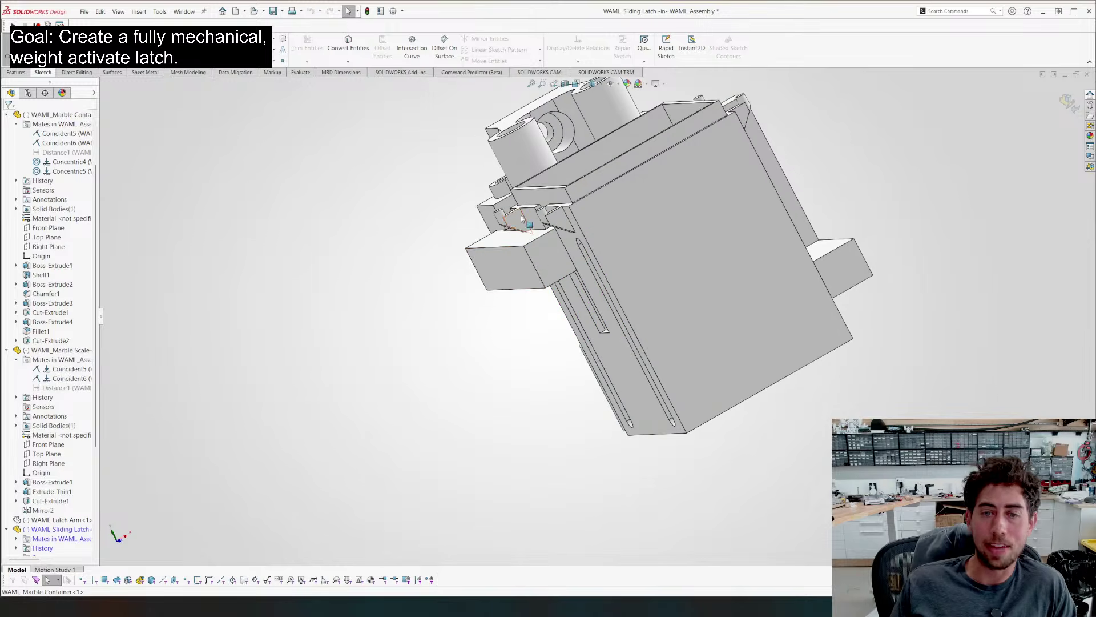
pyautogui.moveTo(538, 264); pyautogui.dragTo(578, 325, button='middle')
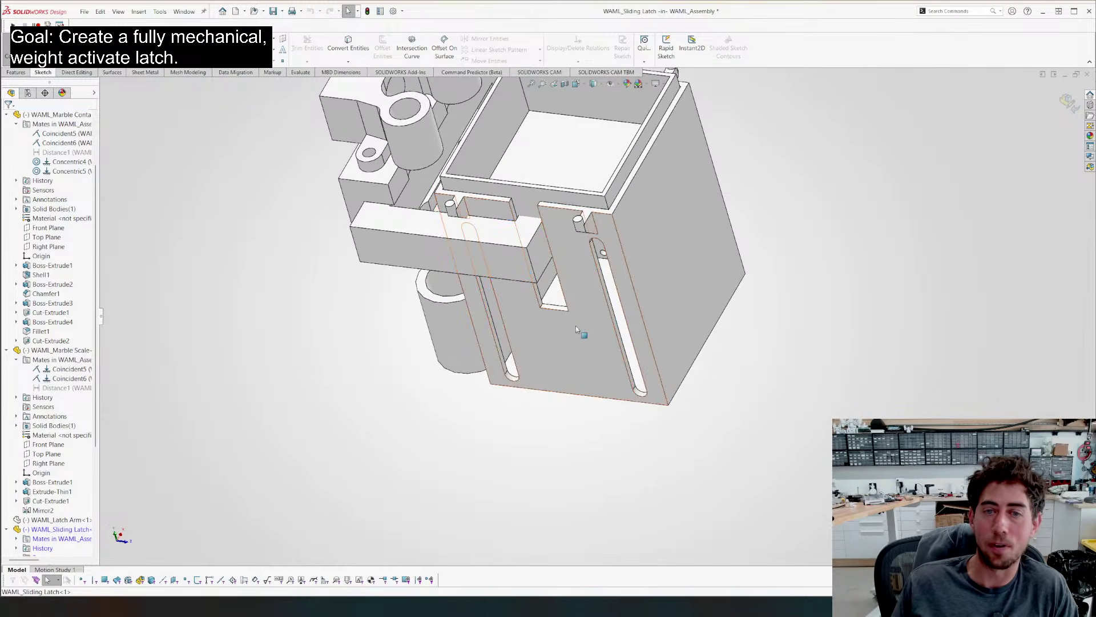
pyautogui.click(574, 310)
pyautogui.click(264, 388)
pyautogui.moveTo(439, 251); pyautogui.dragTo(559, 213, button='middle')
pyautogui.moveTo(464, 290); pyautogui.dragTo(264, 208, button='middle')
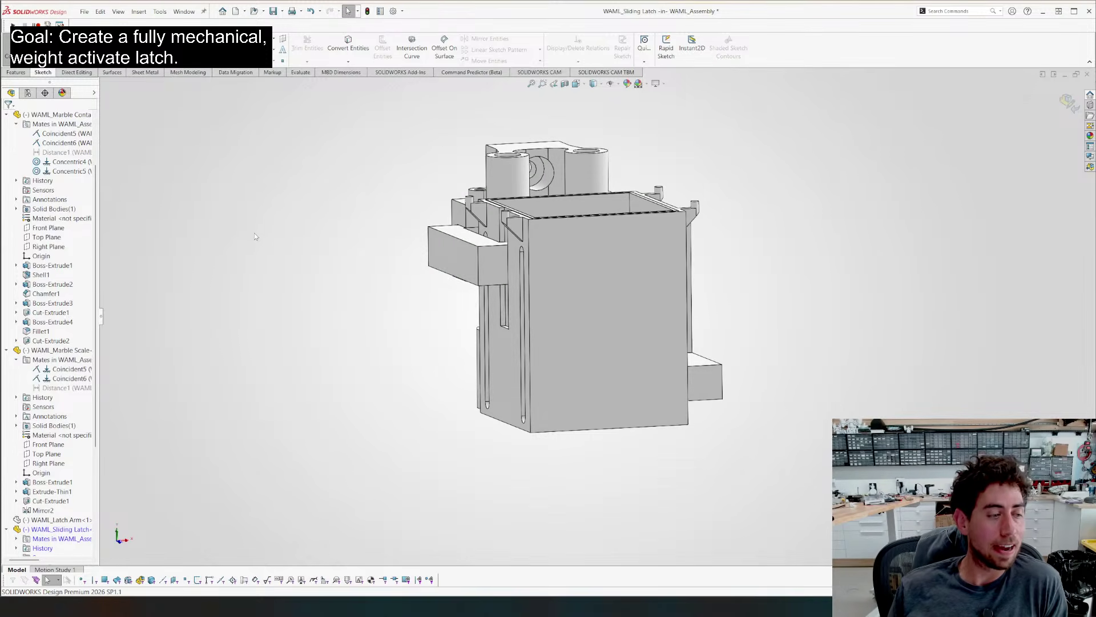
pyautogui.click(622, 263)
pyautogui.hotkey('ctrl', '8')
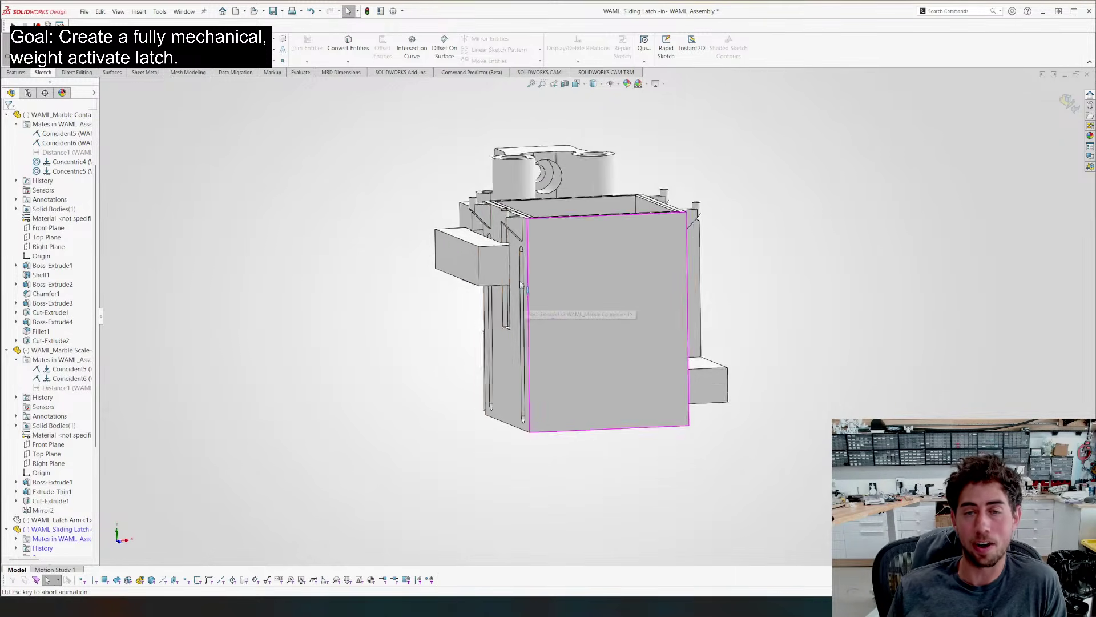
pyautogui.moveTo(371, 284); pyautogui.dragTo(439, 327, button='middle')
pyautogui.click(521, 230)
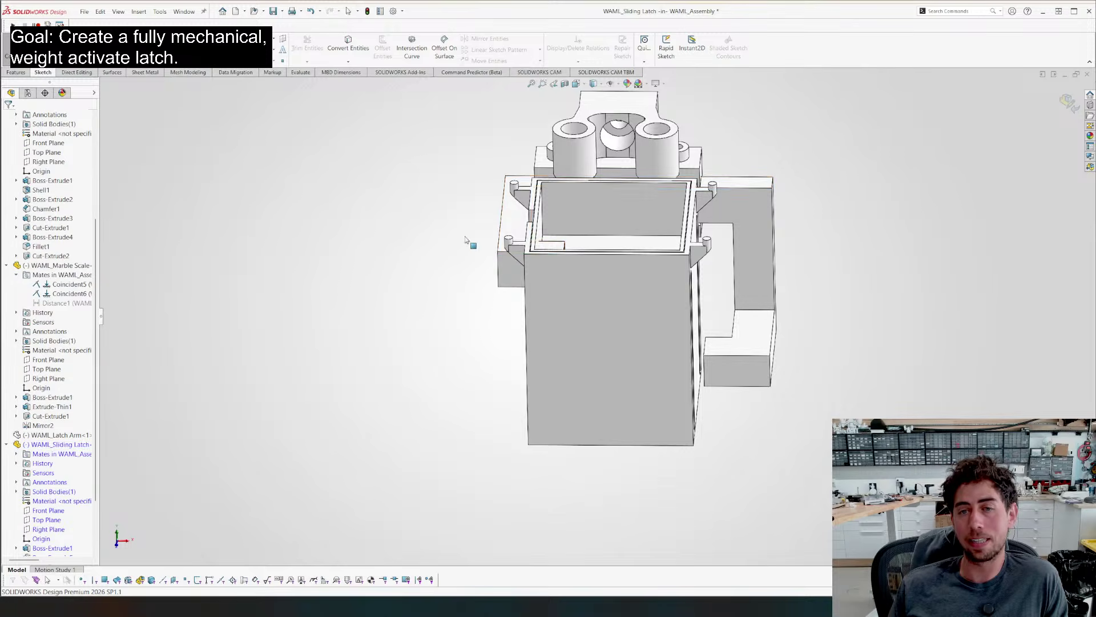
# Finish editing the sliding latch in context and save the assembly
pyautogui.click(1071, 105)
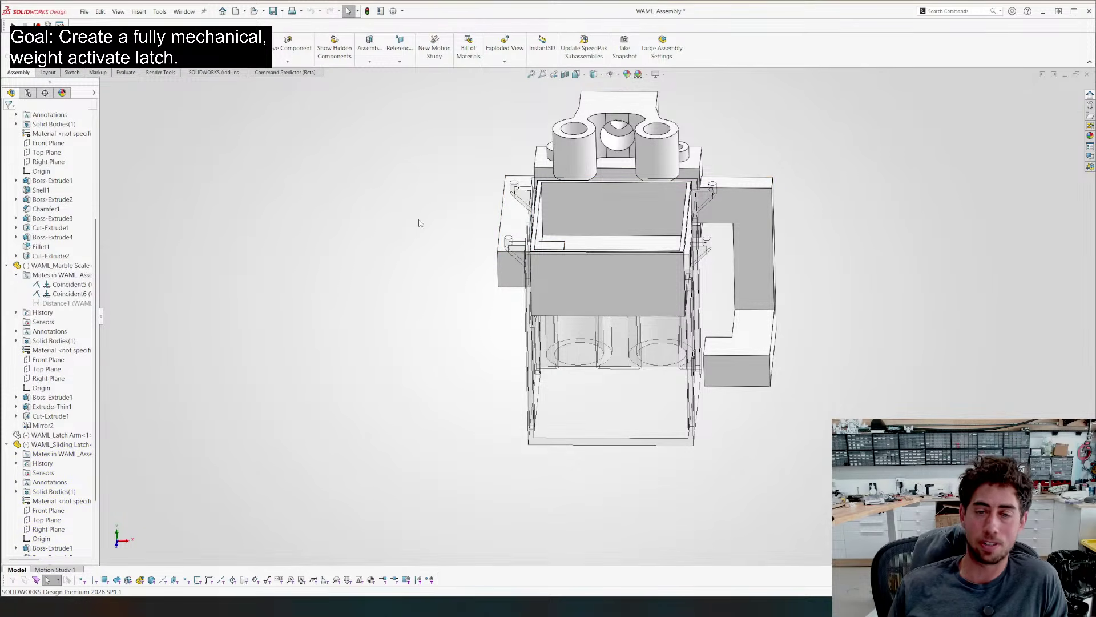
pyautogui.hotkey('ctrl', 's')
# View the assembly from above and slide the latch out of the container and back in to check its clearance around the pegs
pyautogui.moveTo(319, 266); pyautogui.dragTo(341, 273, button='middle')
pyautogui.scroll(-3, 497, 232)
pyautogui.moveTo(393, 242); pyautogui.dragTo(386, 288, button='middle')
pyautogui.scroll(4, 386, 287)
pyautogui.hotkey('ctrl', '5')
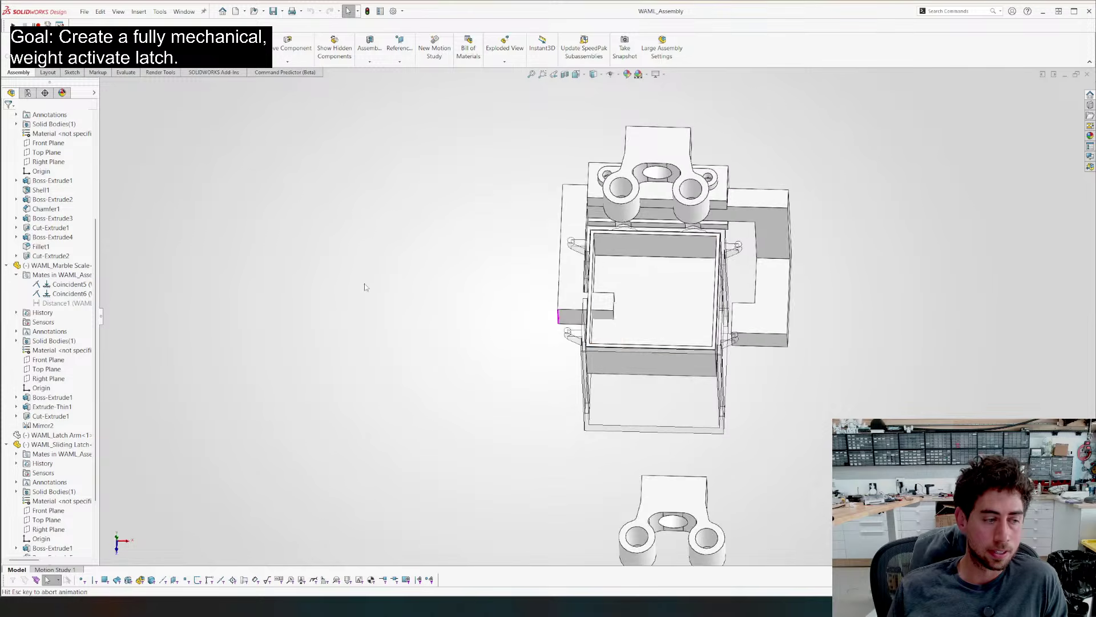
pyautogui.scroll(-3, 606, 286)
pyautogui.moveTo(558, 293); pyautogui.dragTo(520, 345)
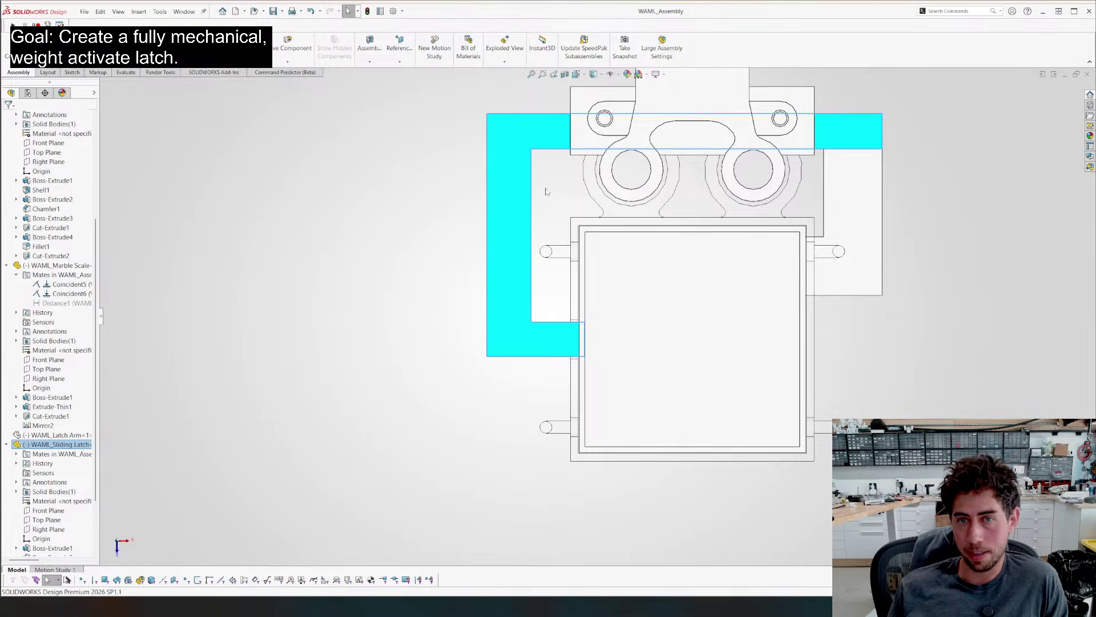
pyautogui.moveTo(505, 219); pyautogui.dragTo(548, 280)
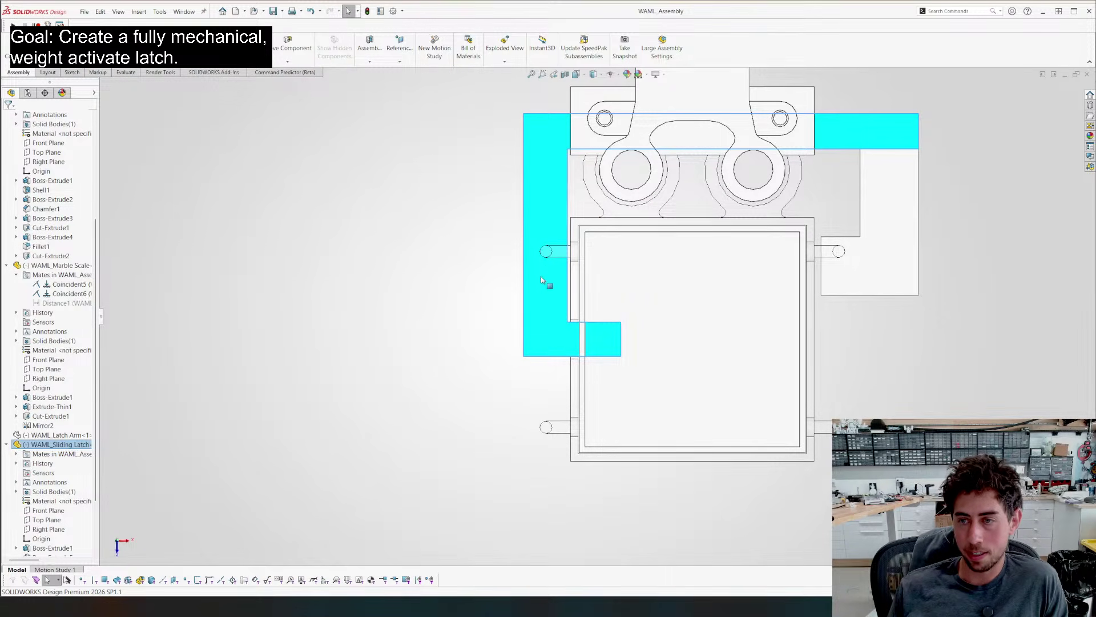
# Set the extrusion depth of the sliding latch's lower arm block to 25 mm
pyautogui.moveTo(544, 289); pyautogui.dragTo(552, 235, button='middle')
pyautogui.scroll(-3, 776, 228)
pyautogui.moveTo(776, 227); pyautogui.dragTo(726, 314, button='middle')
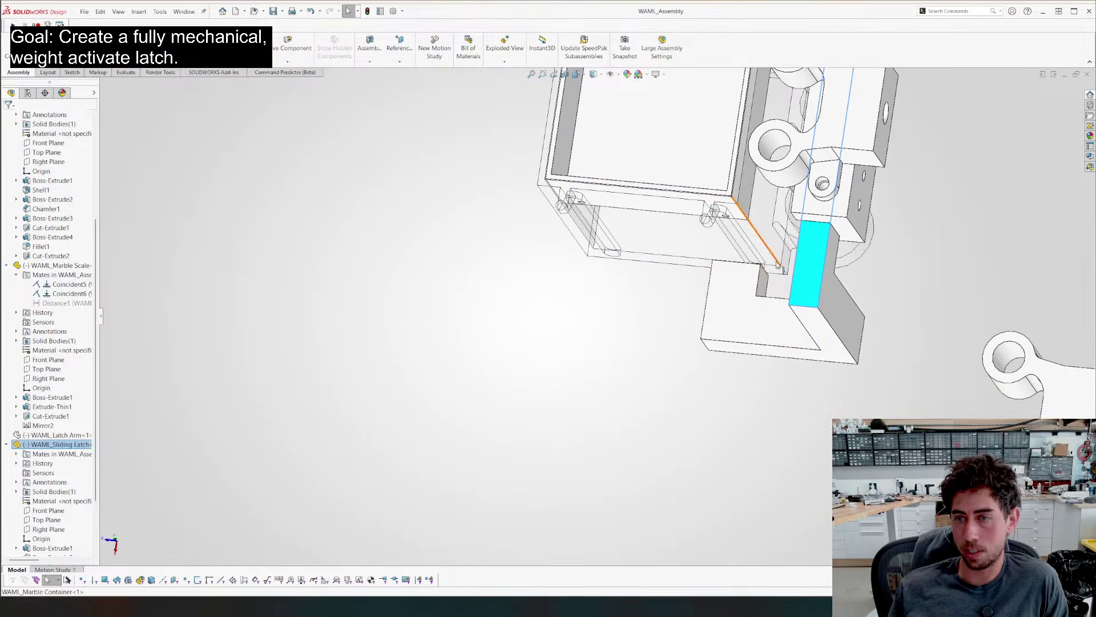
pyautogui.doubleClick(761, 292)
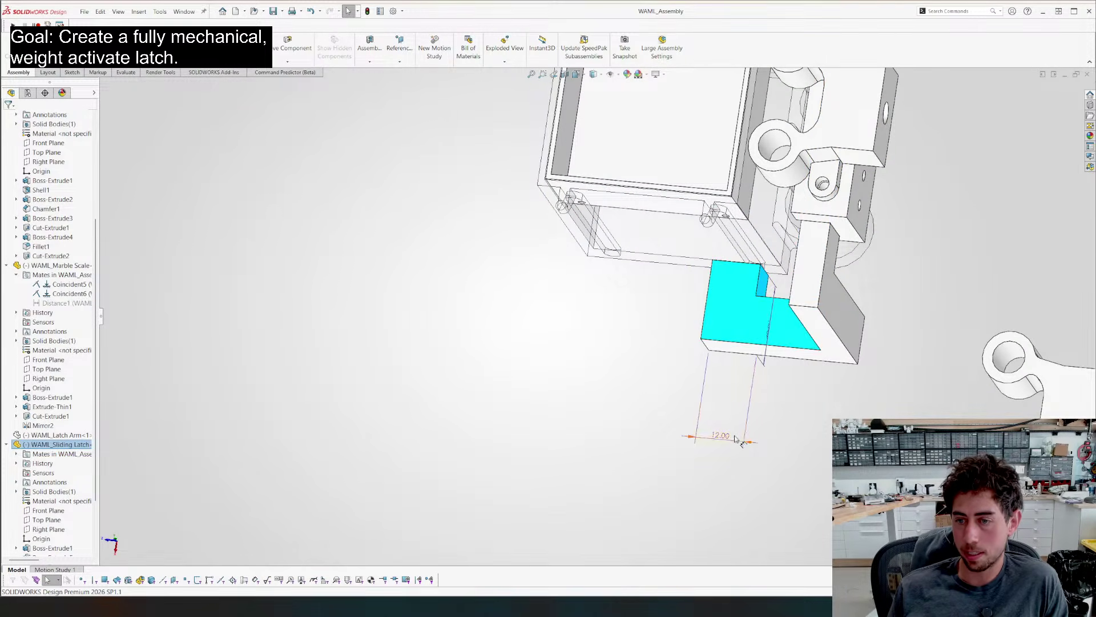
pyautogui.moveTo(726, 320); pyautogui.dragTo(751, 314, button='middle')
pyautogui.hotkey('ctrl', '8')
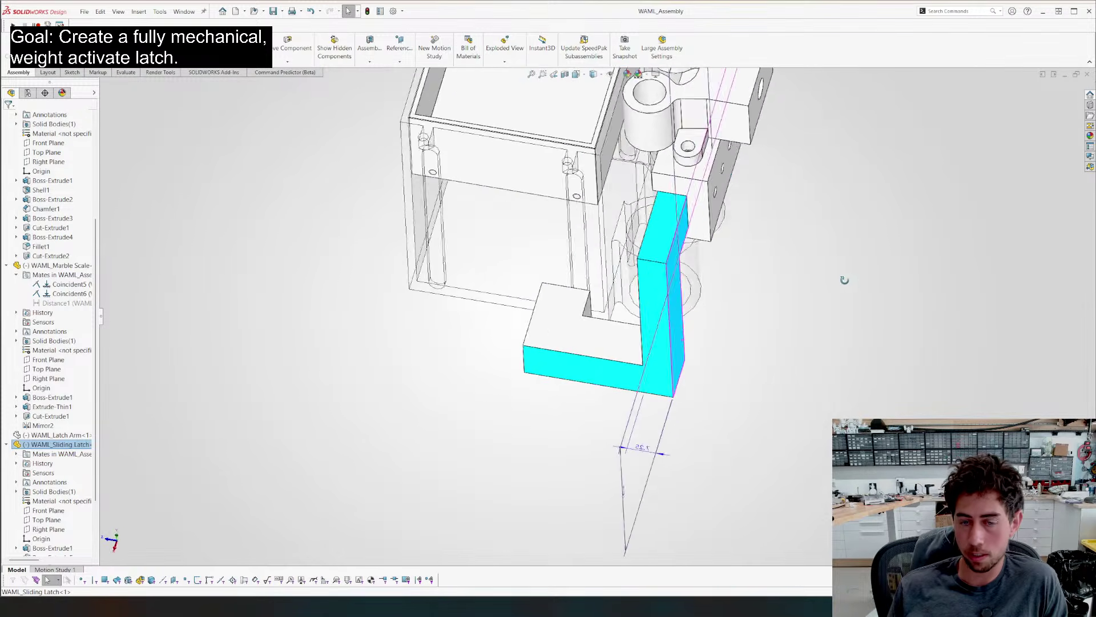
pyautogui.scroll(-2, 49, 479)
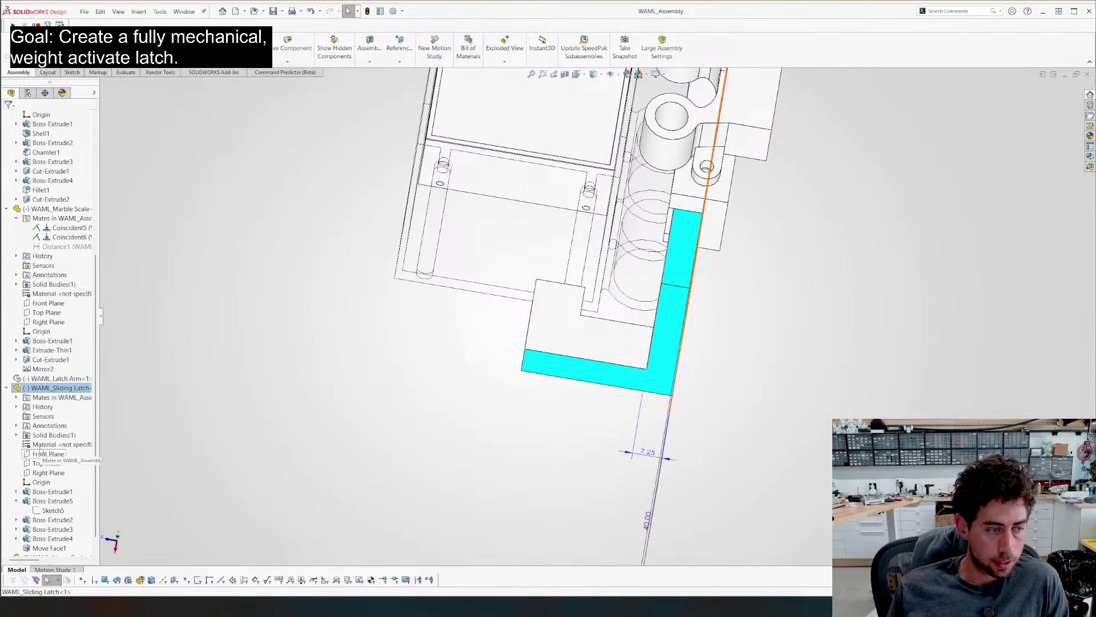
pyautogui.click(55, 501)
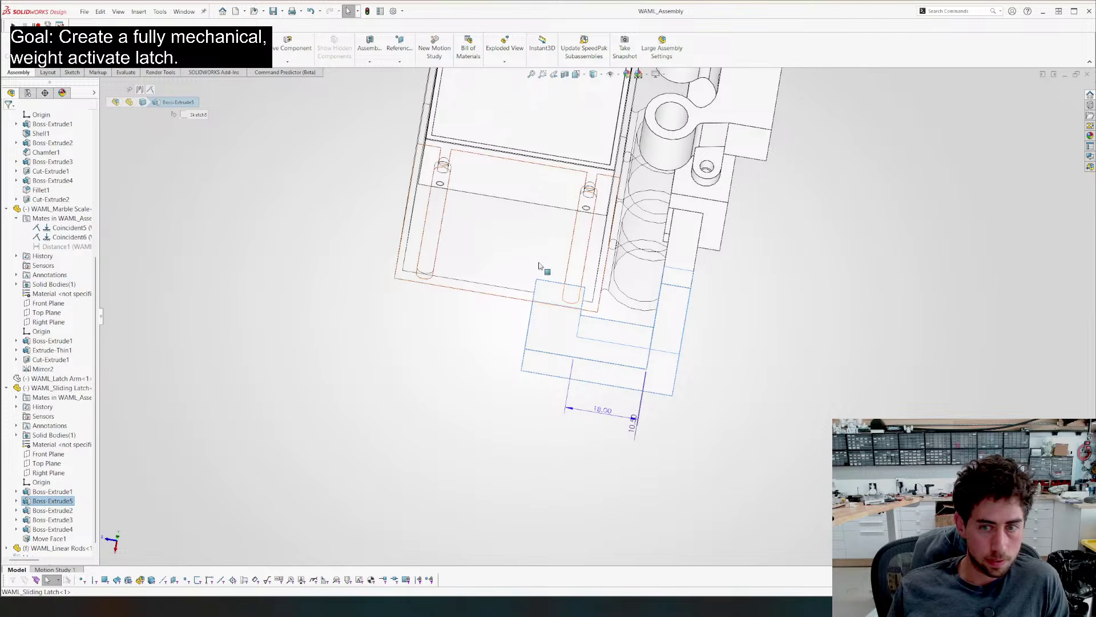
pyautogui.doubleClick(602, 410)
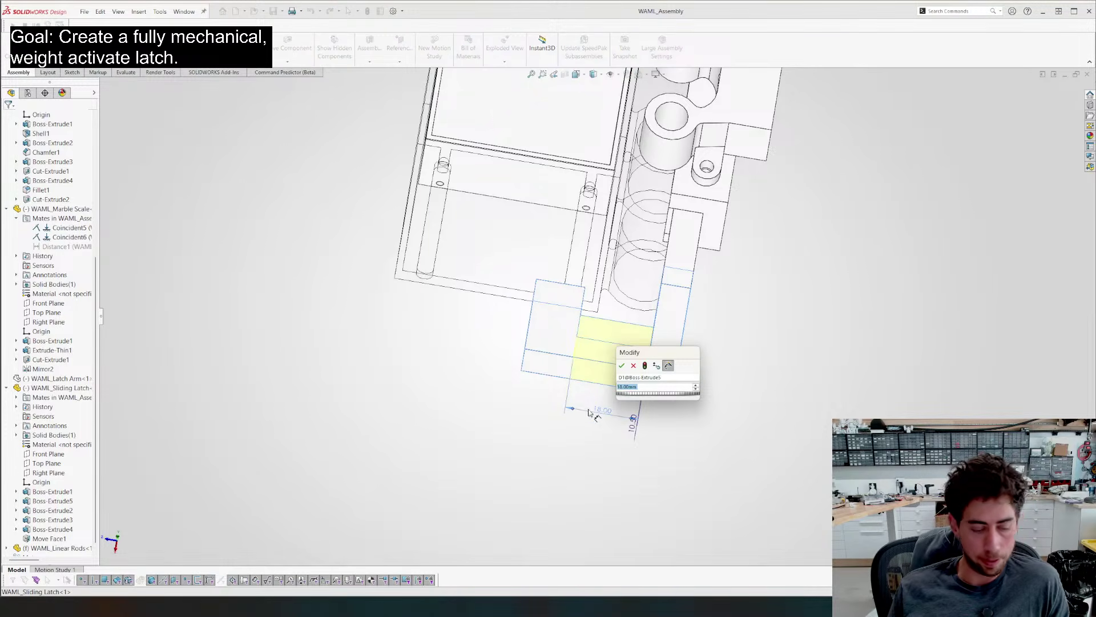
pyautogui.write('25')
pyautogui.press('Return')
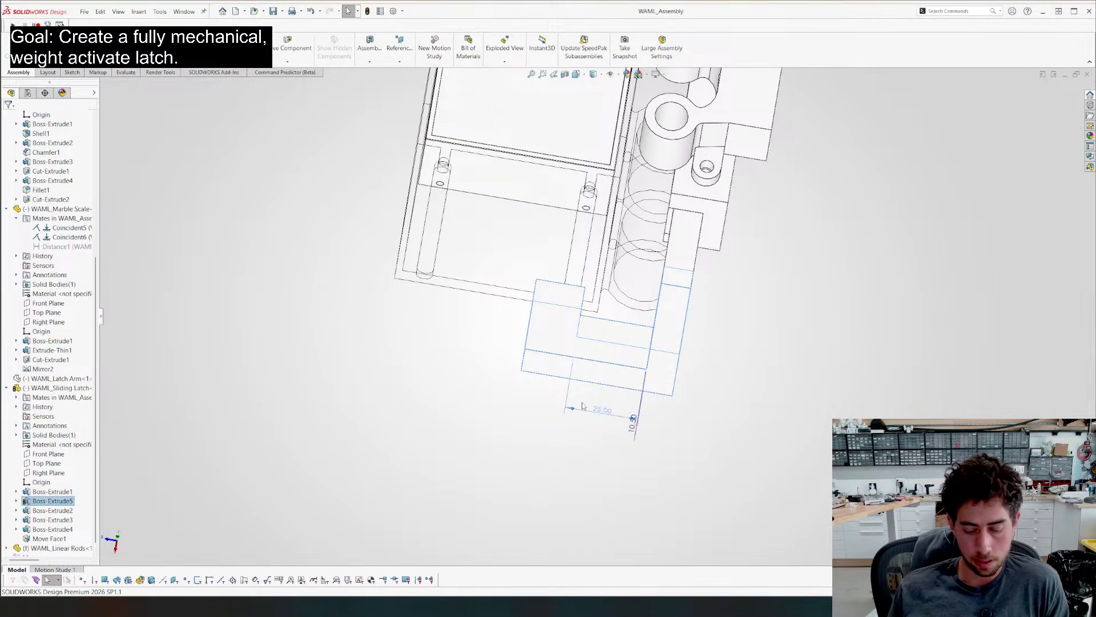
# Examine the sliding latch's modified lower arm against the marble container from the front, below and above
pyautogui.moveTo(447, 358); pyautogui.dragTo(640, 229, button='middle')
pyautogui.scroll(4, 462, 364)
pyautogui.scroll(-3, 640, 228)
pyautogui.click(608, 240)
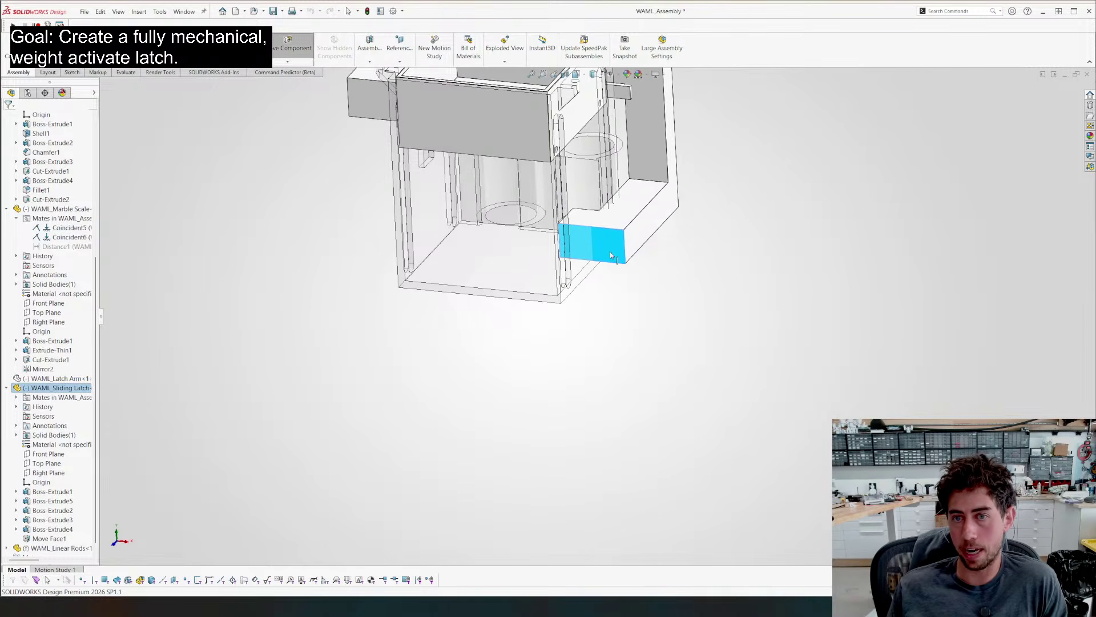
pyautogui.click(551, 211)
pyautogui.scroll(2, 614, 229)
pyautogui.moveTo(551, 211); pyautogui.dragTo(650, 220, button='middle')
pyautogui.click(650, 220)
pyautogui.click(560, 333)
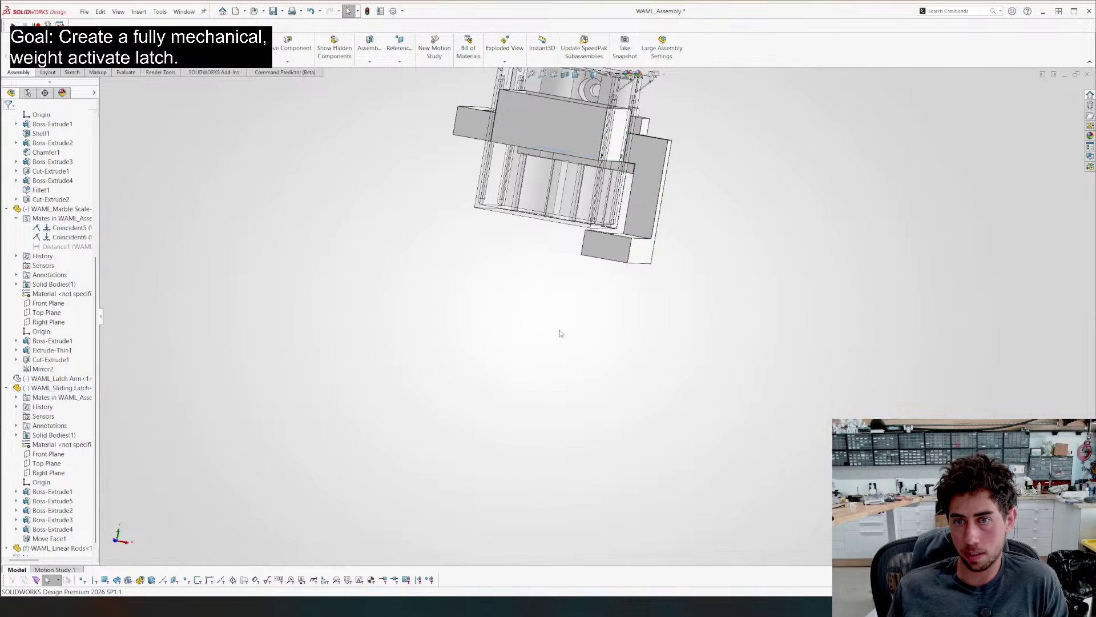
pyautogui.click(616, 254)
pyautogui.moveTo(557, 237); pyautogui.dragTo(541, 416, button='middle')
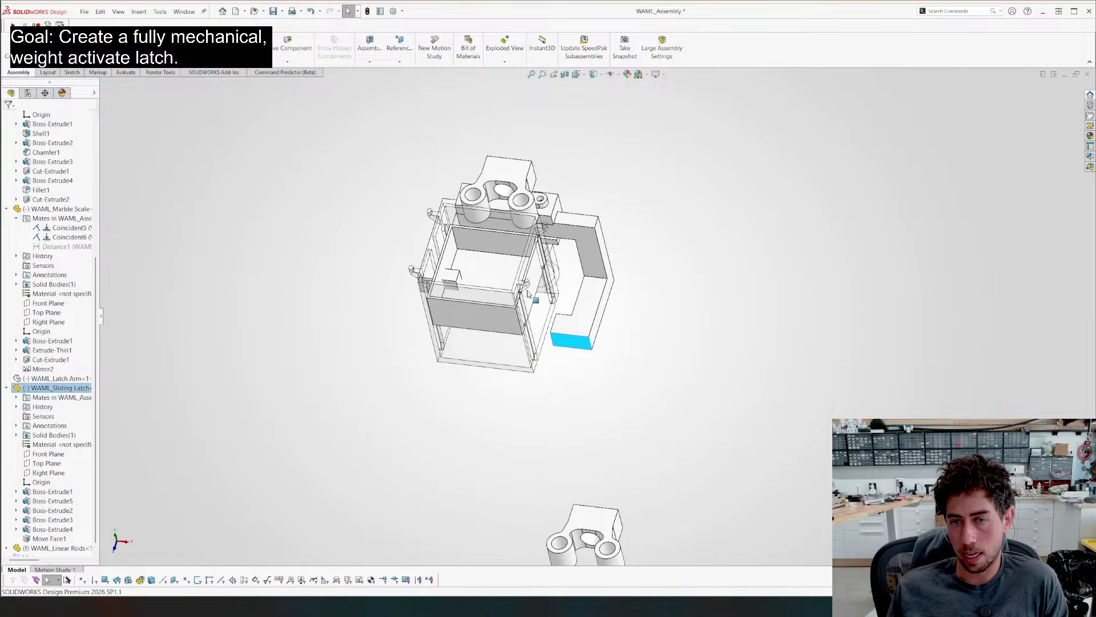
# Lower the marble container slightly beside the sliding latch and save the assembly
pyautogui.click(546, 325)
pyautogui.moveTo(545, 326); pyautogui.dragTo(524, 301)
pyautogui.moveTo(486, 364)
pyautogui.mouseDown()
pyautogui.moveTo(505, 406)
pyautogui.moveTo(484, 384)
pyautogui.mouseUp()
pyautogui.click(360, 383)
pyautogui.hotkey('ctrl', 's')
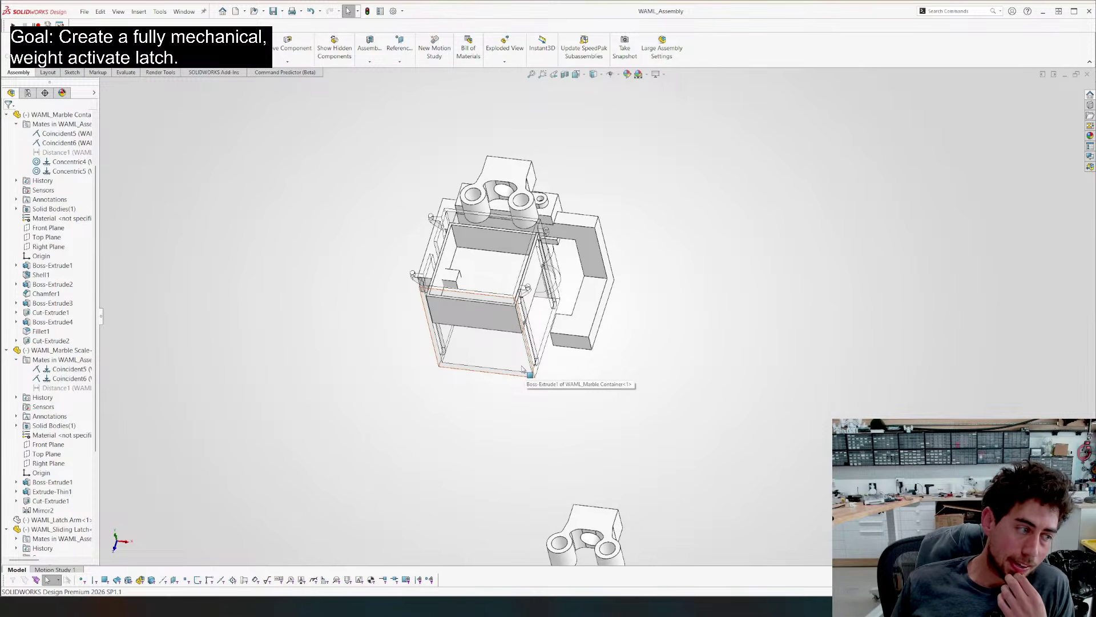
# View the assembly from the front and slide the latch inward so its lower arm sits beneath the raised marble container
pyautogui.hotkey('ctrl', '1')
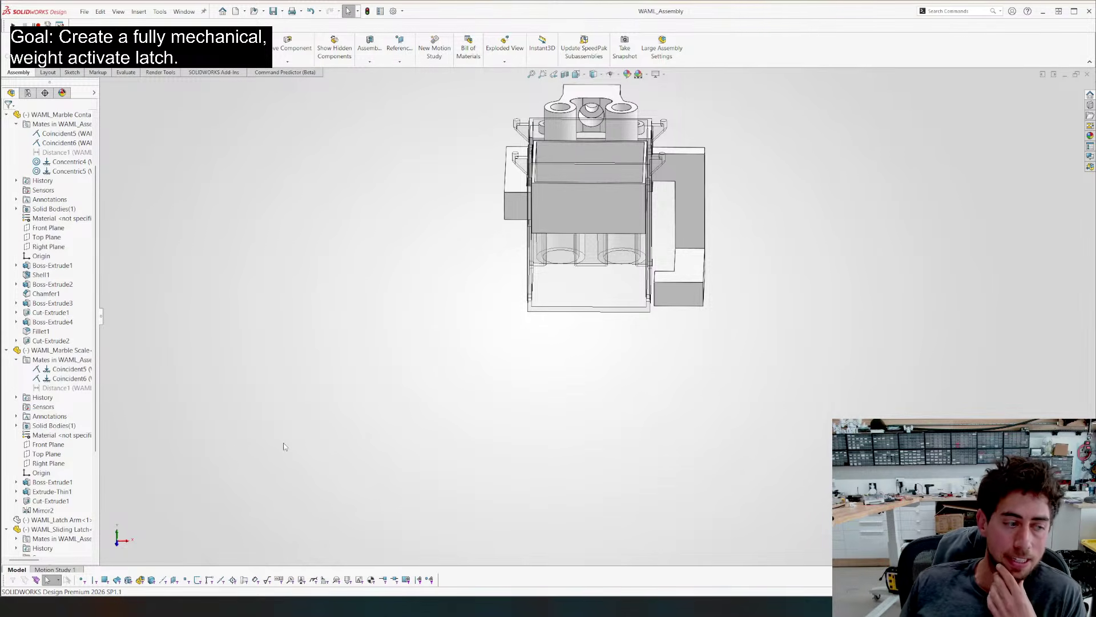
pyautogui.hotkey('ctrl', '1')
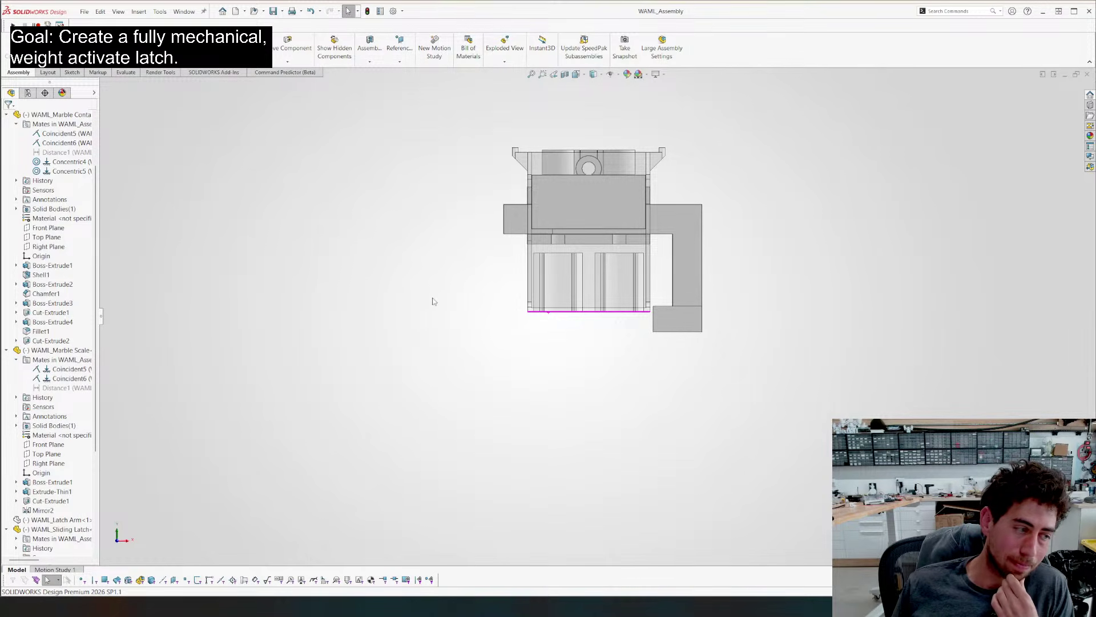
pyautogui.moveTo(692, 240); pyautogui.dragTo(674, 244)
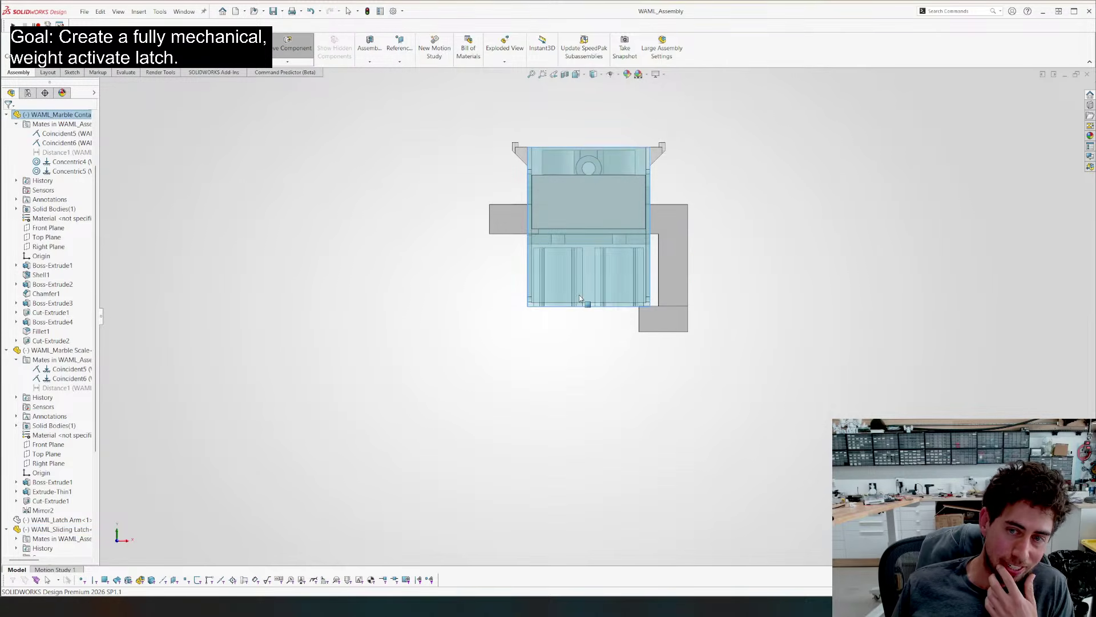
pyautogui.press('Escape')
pyautogui.moveTo(498, 239); pyautogui.dragTo(505, 329, button='middle')
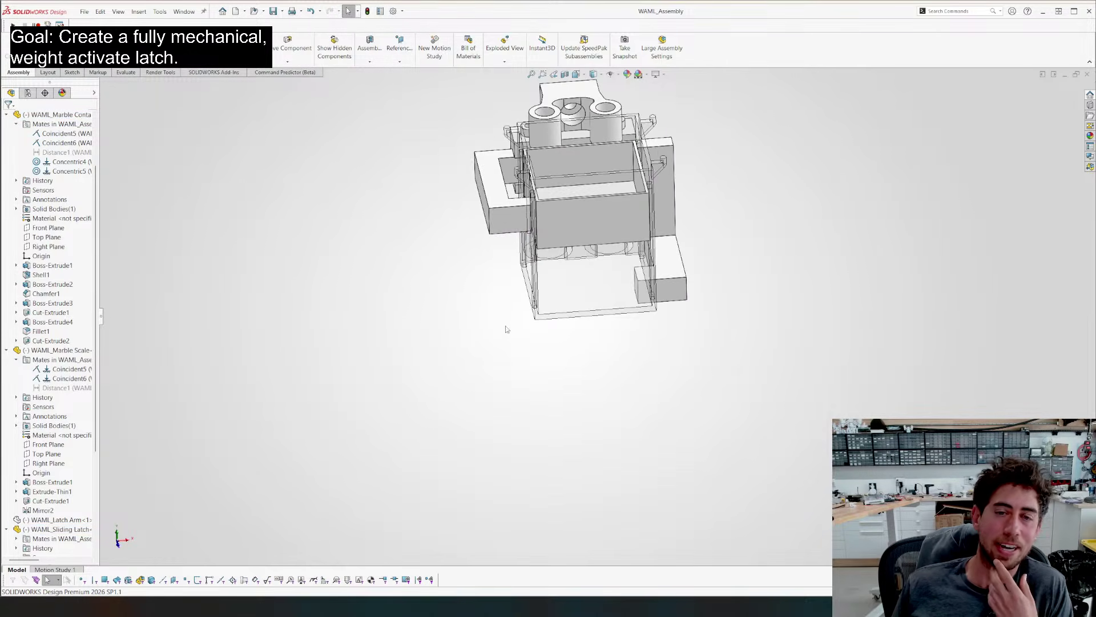
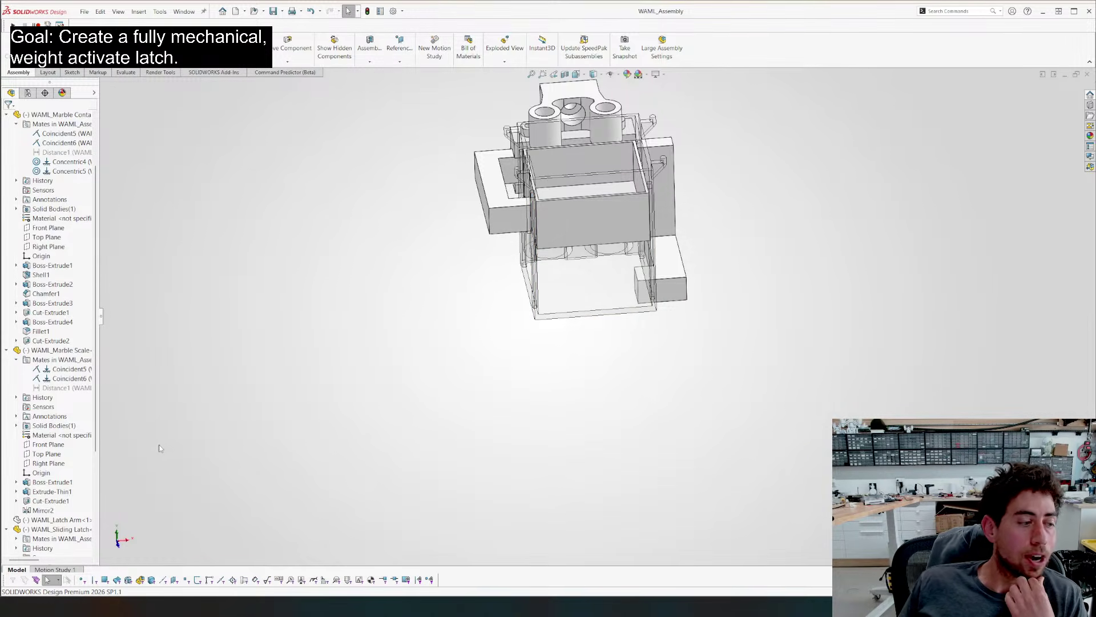
# Examine how the sliding latch's upper and lower arms fit around the marble container and scale from several angles
pyautogui.moveTo(525, 319); pyautogui.dragTo(481, 304, button='middle')
pyautogui.press('f')
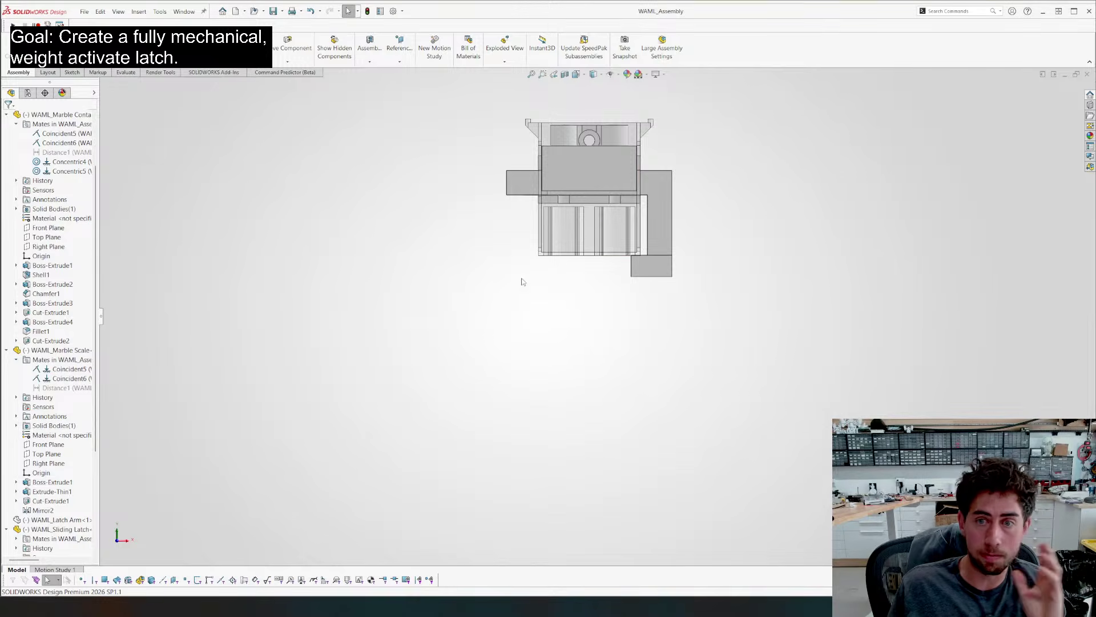
pyautogui.moveTo(591, 231); pyautogui.dragTo(543, 250, button='middle')
pyautogui.scroll(4, 546, 252)
pyautogui.scroll(-4, 439, 296)
pyautogui.scroll(3, 438, 296)
pyautogui.moveTo(439, 295); pyautogui.dragTo(524, 308, button='middle')
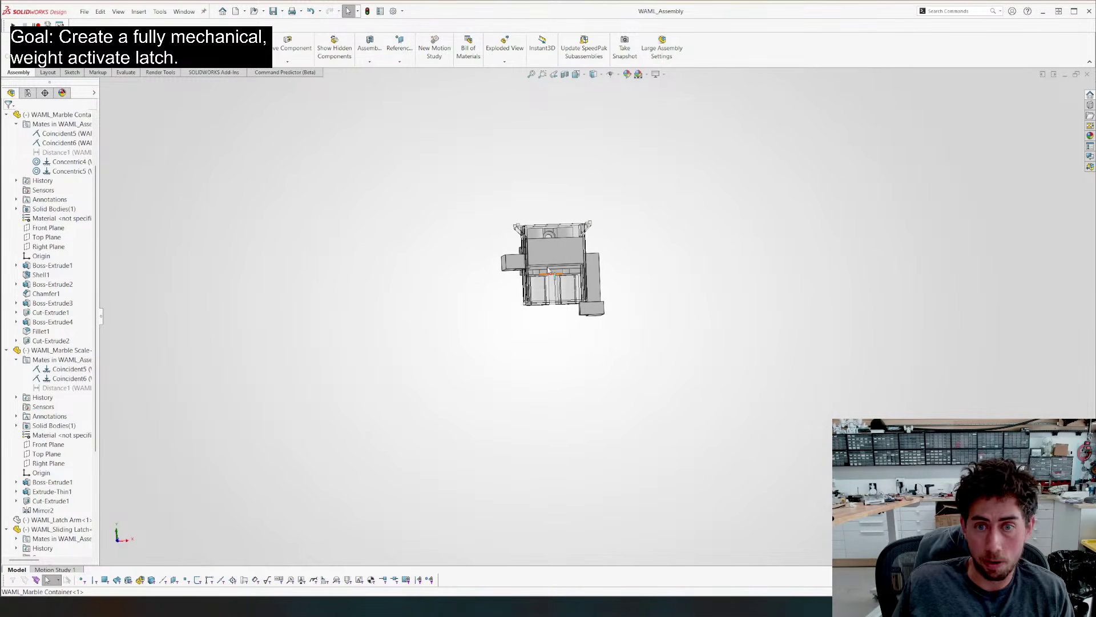
pyautogui.moveTo(547, 270); pyautogui.dragTo(549, 305, button='middle')
pyautogui.scroll(-4, 654, 222)
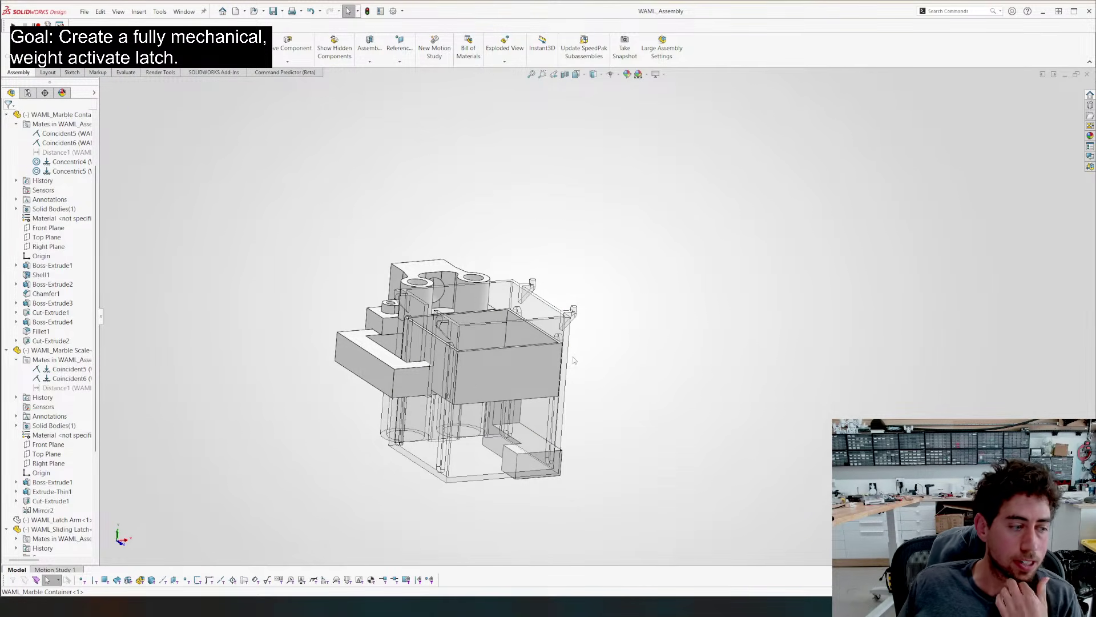
pyautogui.moveTo(439, 415); pyautogui.dragTo(355, 329, button='middle')
pyautogui.scroll(2, 365, 343)
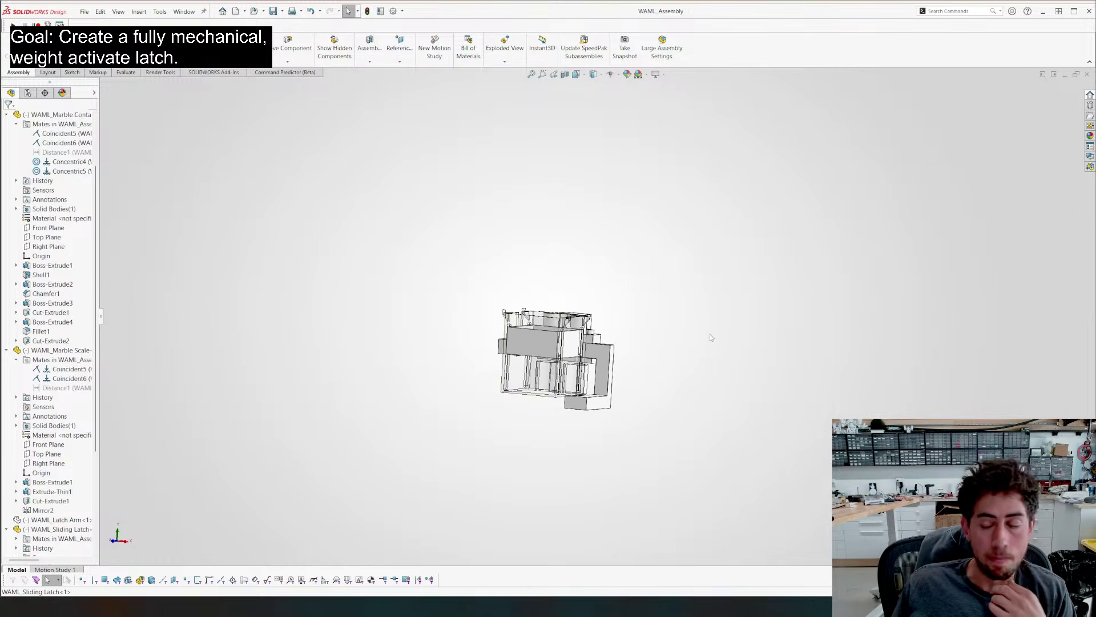
pyautogui.scroll(-5, 550, 388)
pyautogui.moveTo(515, 316); pyautogui.dragTo(635, 355, button='middle')
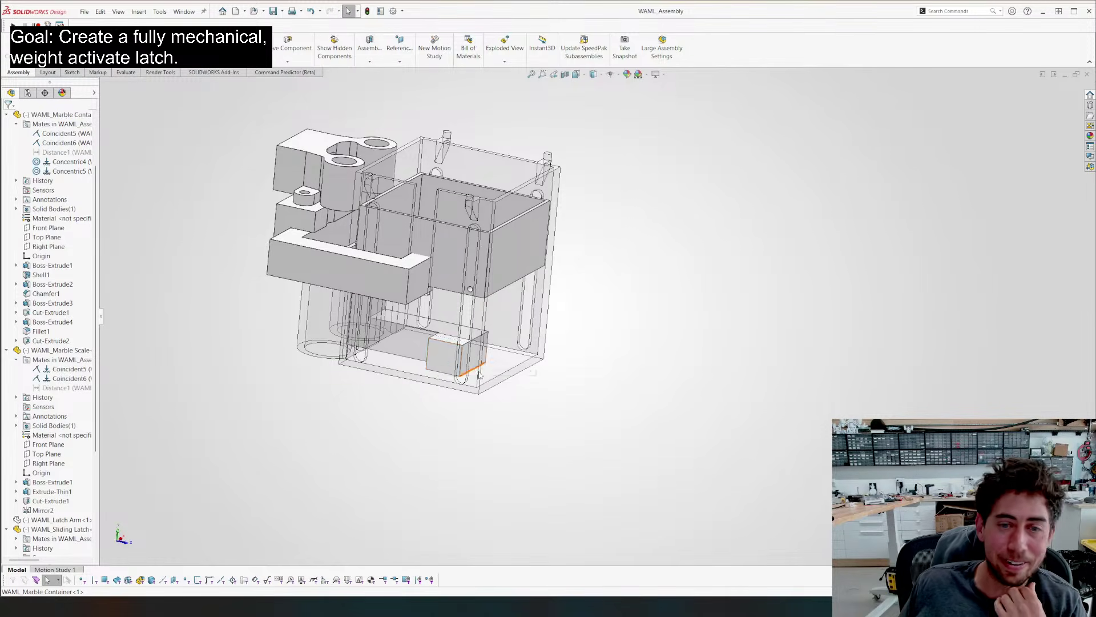
pyautogui.moveTo(474, 368); pyautogui.dragTo(541, 378, button='middle')
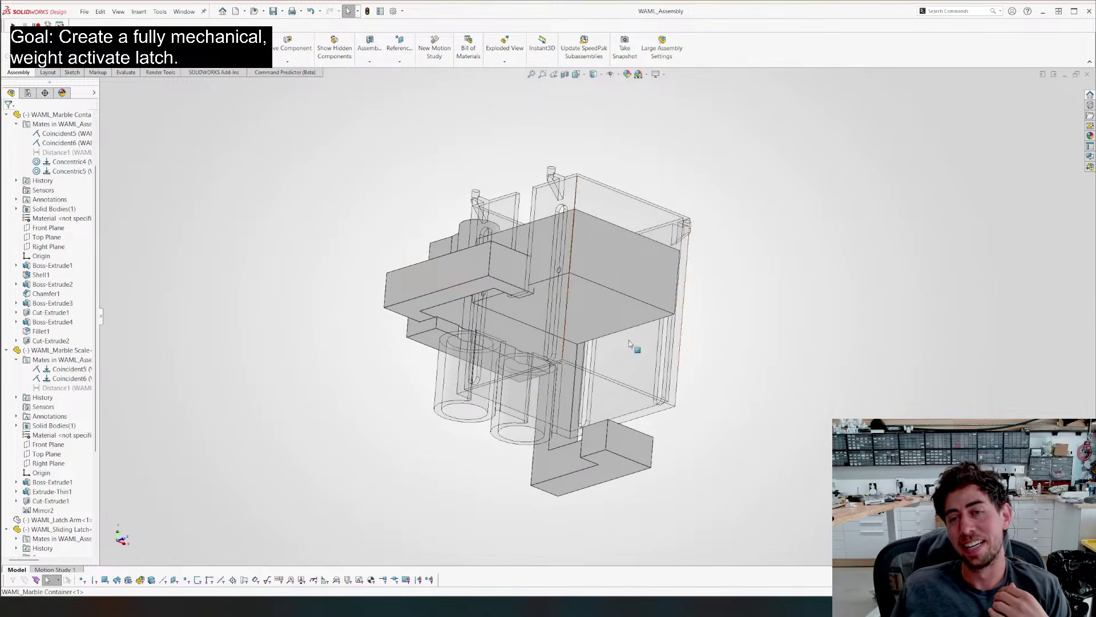
pyautogui.moveTo(629, 342); pyautogui.dragTo(654, 368, button='middle')
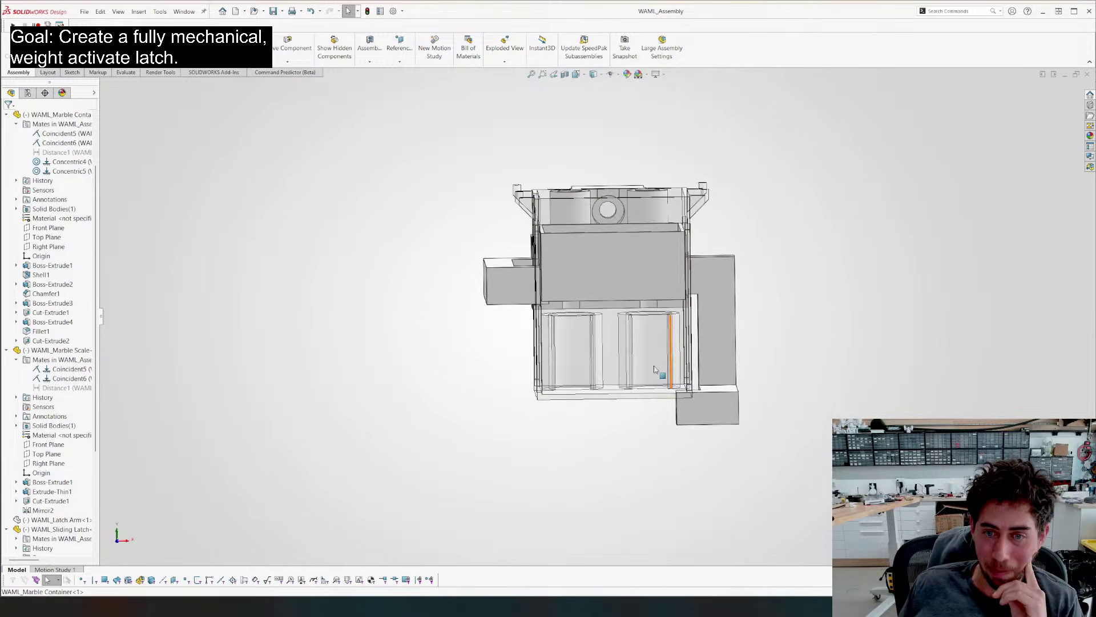
pyautogui.scroll(3, 581, 359)
pyautogui.scroll(-5, 680, 382)
pyautogui.scroll(3, 429, 217)
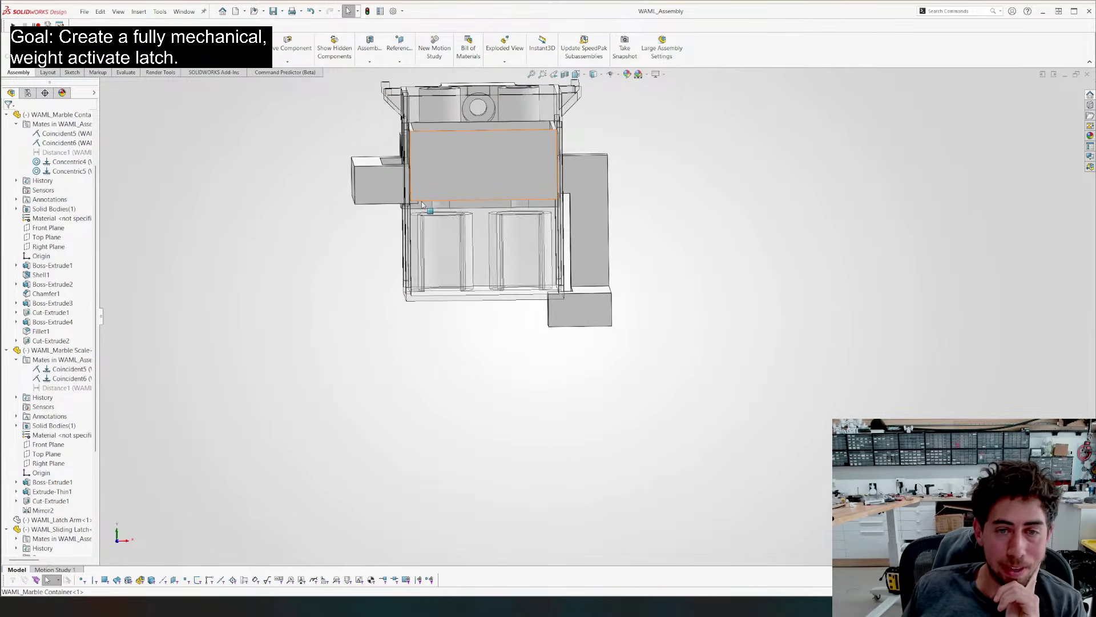
pyautogui.scroll(-3, 426, 283)
pyautogui.moveTo(427, 283); pyautogui.dragTo(537, 213, button='middle')
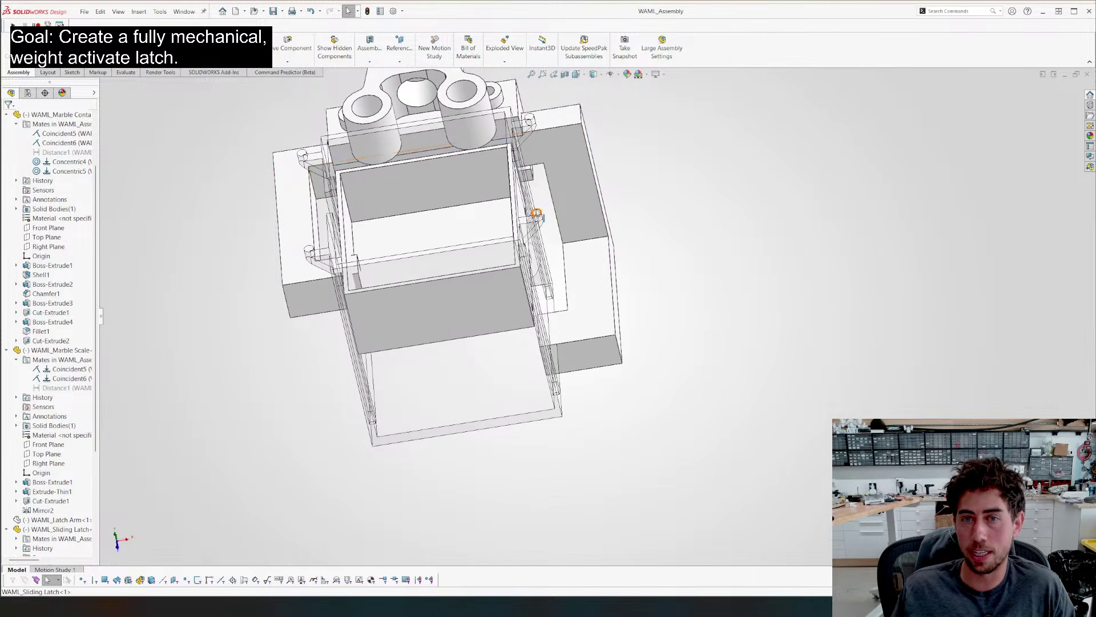
# Slide the latch inward and back out from under the marble container, and lower the container past the latch's lower arm
pyautogui.moveTo(574, 162); pyautogui.dragTo(563, 168)
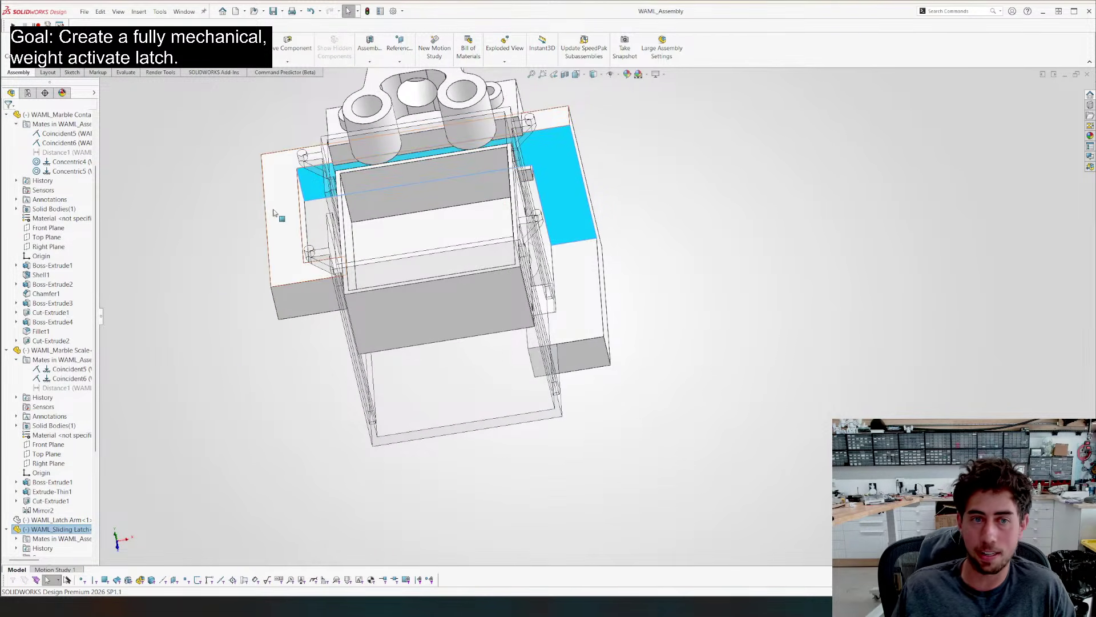
pyautogui.moveTo(277, 215); pyautogui.dragTo(308, 218)
pyautogui.moveTo(276, 225); pyautogui.dragTo(347, 216, button='middle')
pyautogui.moveTo(416, 414); pyautogui.dragTo(386, 380, button='middle')
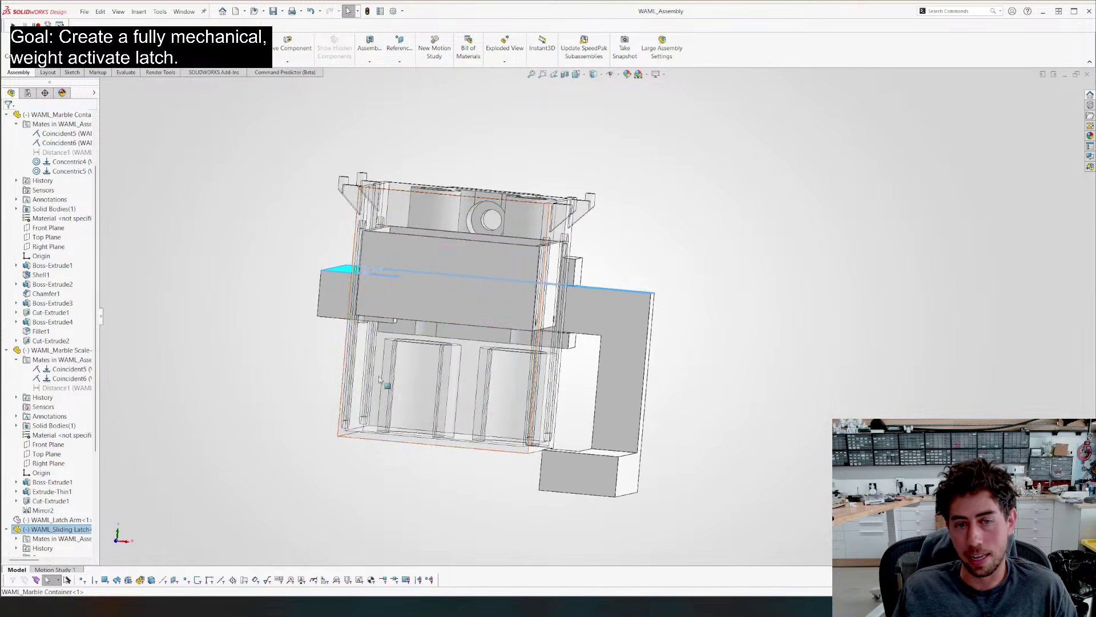
pyautogui.moveTo(386, 380); pyautogui.dragTo(386, 441)
pyautogui.moveTo(233, 355); pyautogui.dragTo(294, 313, button='middle')
pyautogui.hotkey('ctrl', '1')
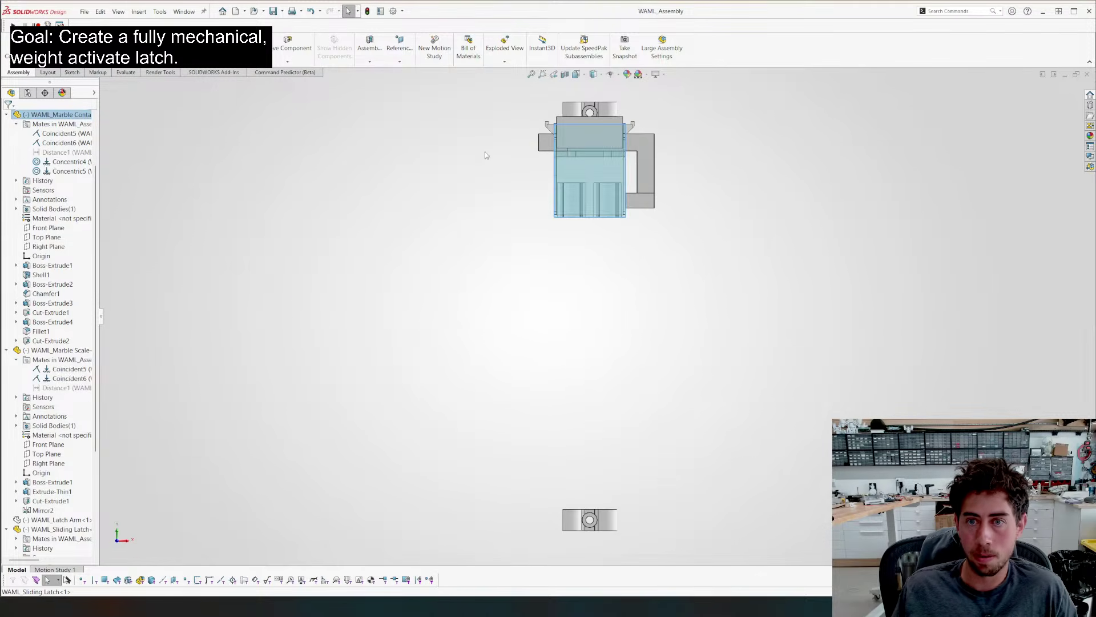
# Open the sliding latch part on its own to inspect its shape, and return to the assembly
pyautogui.moveTo(487, 156); pyautogui.dragTo(657, 179, button='middle')
pyautogui.rightClick(554, 189)
pyautogui.click(563, 156)
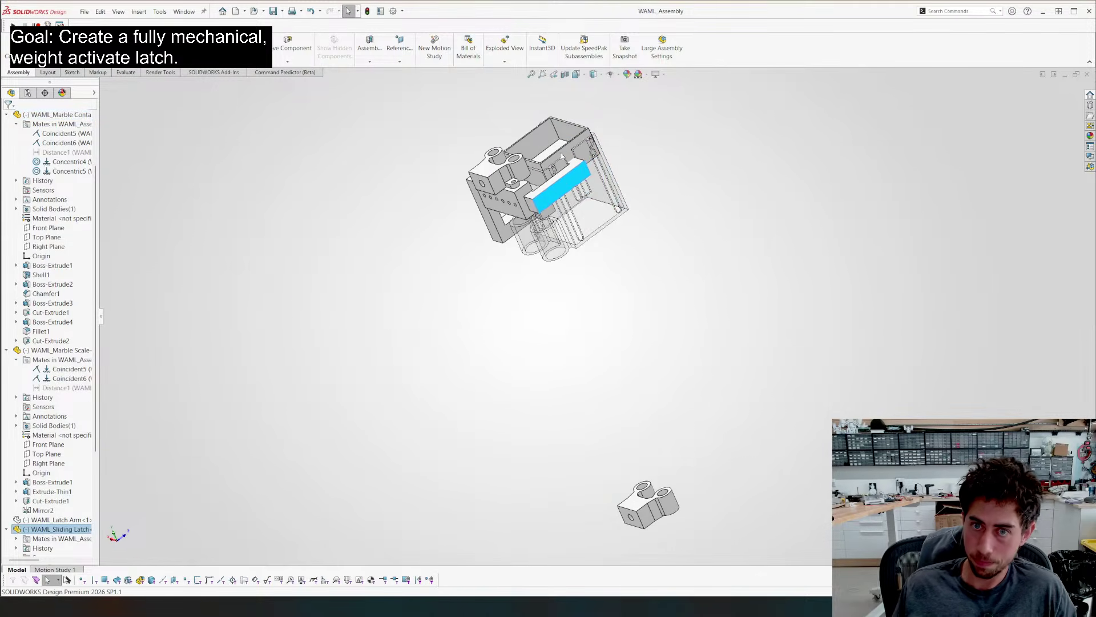
pyautogui.moveTo(448, 254); pyautogui.dragTo(404, 293, button='middle')
pyautogui.scroll(-3, 503, 288)
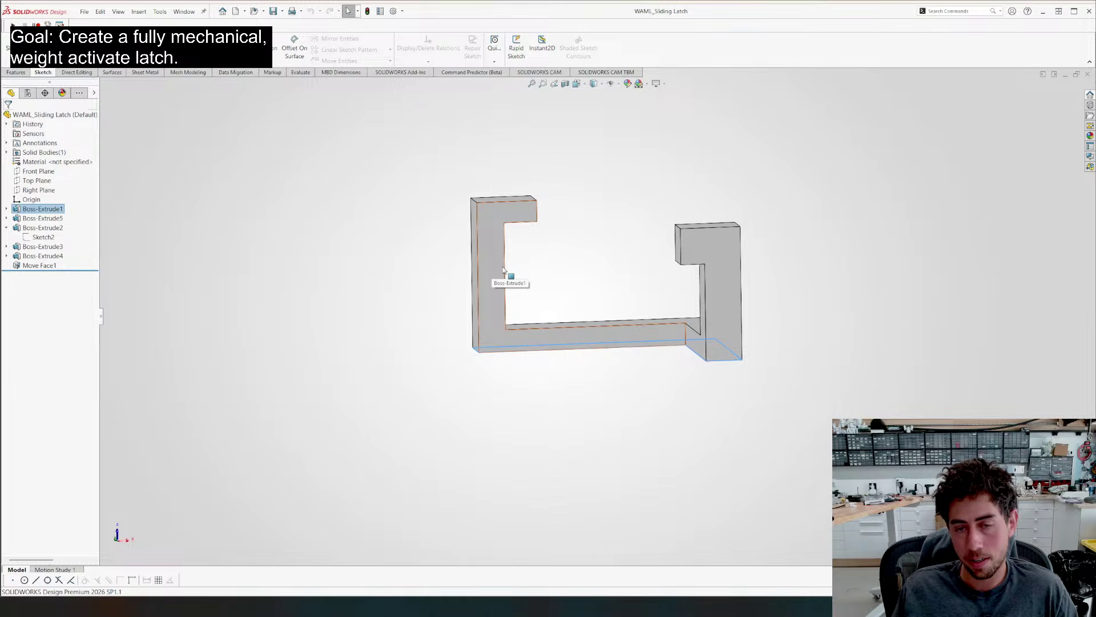
pyautogui.click(402, 293)
pyautogui.hotkey('ctrl', 'Tab')
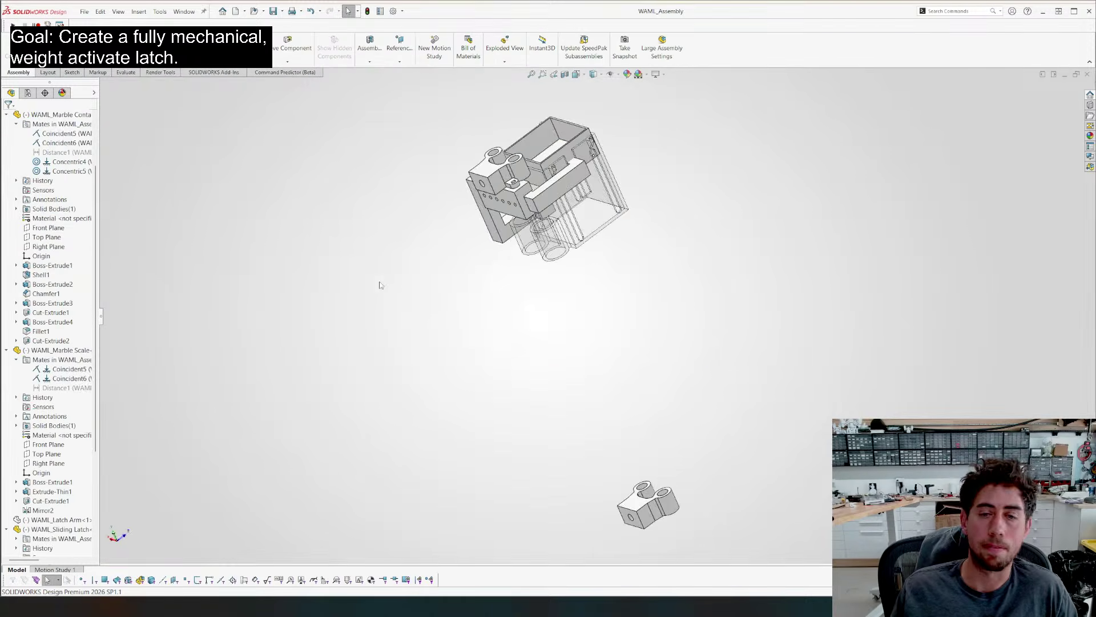
# Sketch a closed four-sided notch profile, about 7.4 mm deep with one slanted side, along the inner edge of the sliding latch's arm
pyautogui.moveTo(381, 286); pyautogui.dragTo(461, 362, button='middle')
pyautogui.scroll(-5, 645, 238)
pyautogui.click(644, 315)
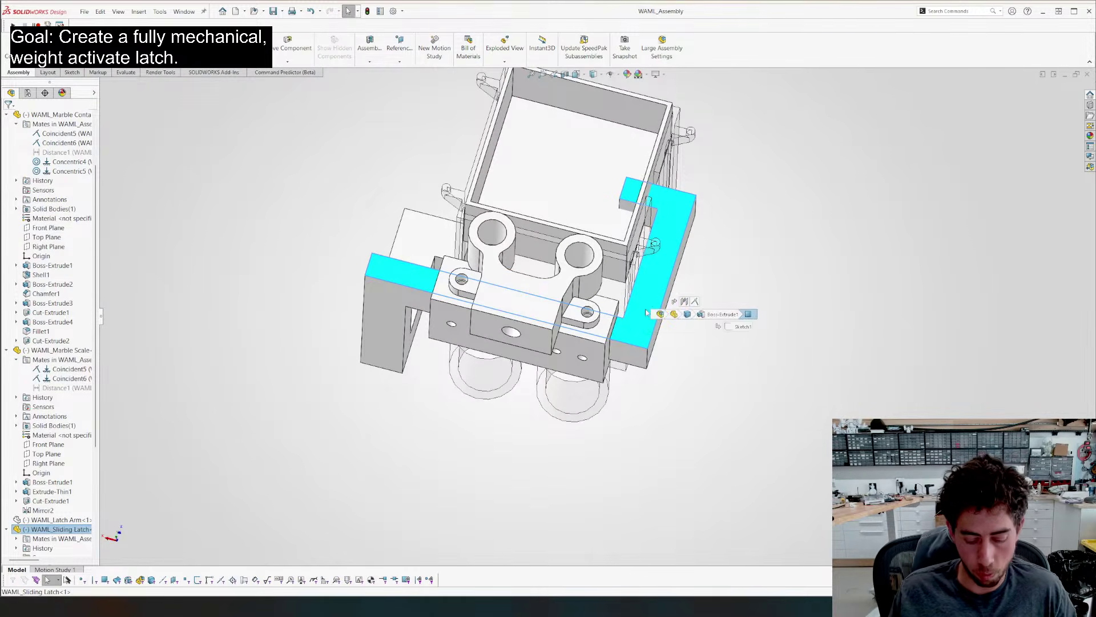
pyautogui.press('l')
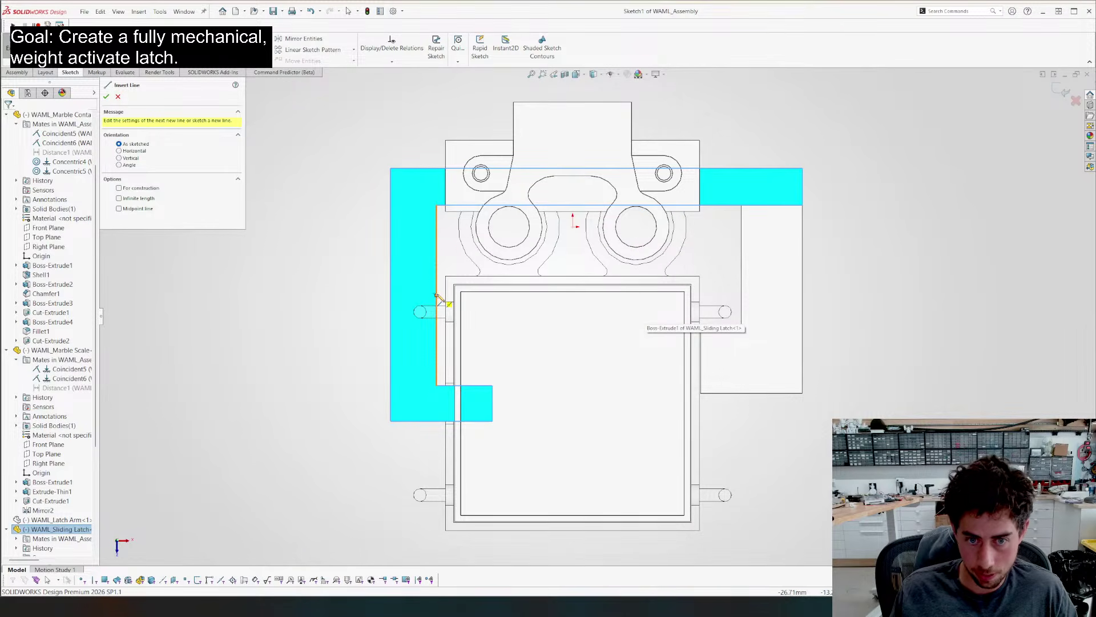
pyautogui.click(437, 289)
pyautogui.click(403, 289)
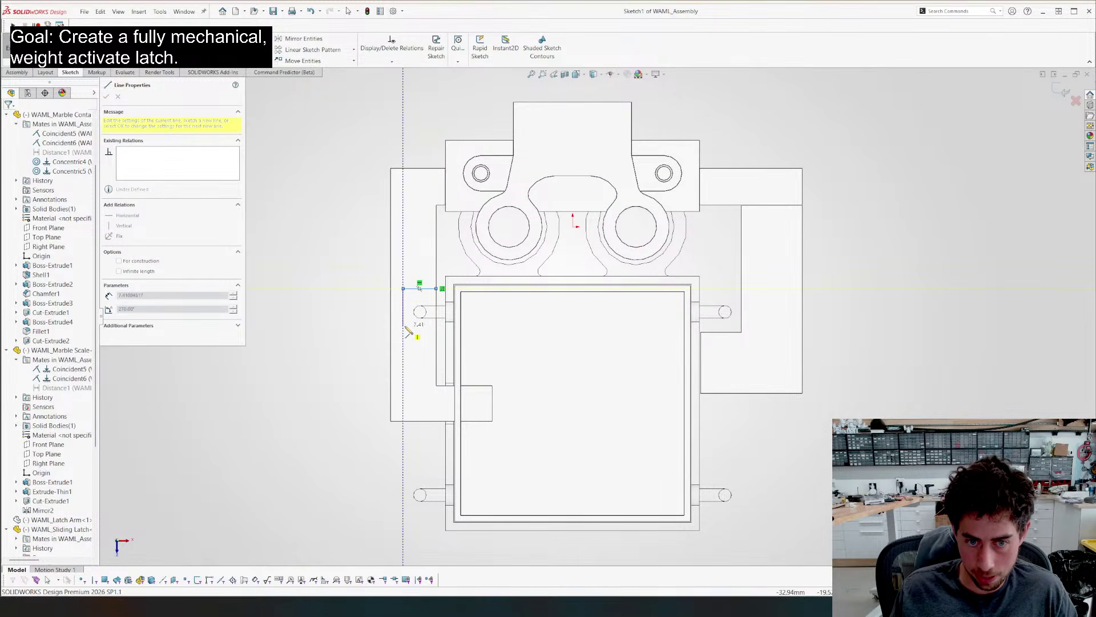
pyautogui.click(403, 323)
pyautogui.click(437, 354)
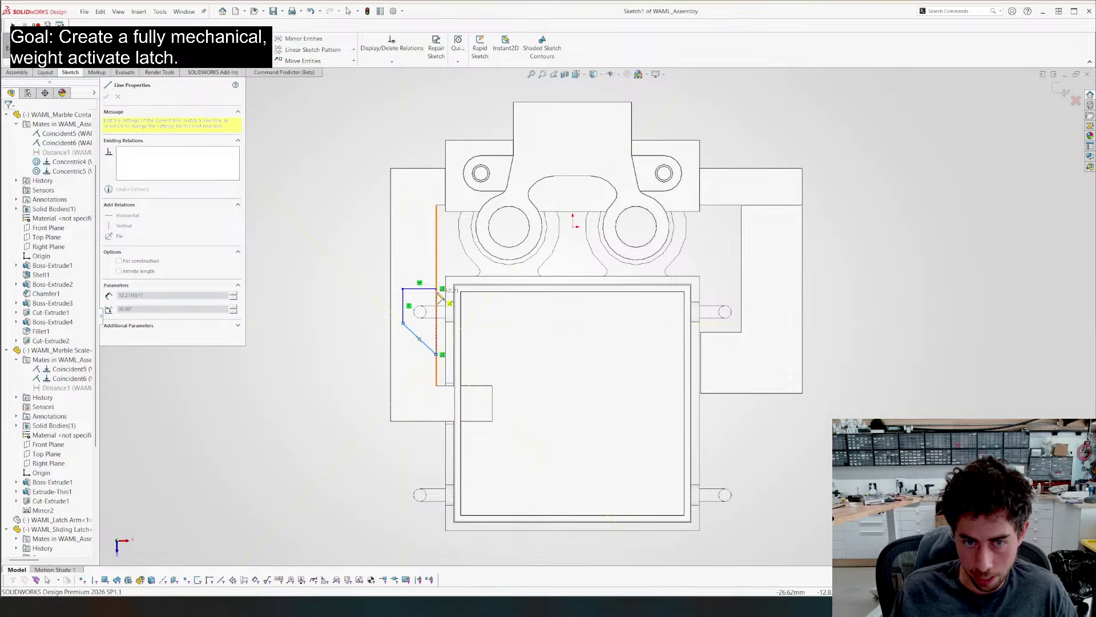
pyautogui.click(437, 288)
pyautogui.press('Escape')
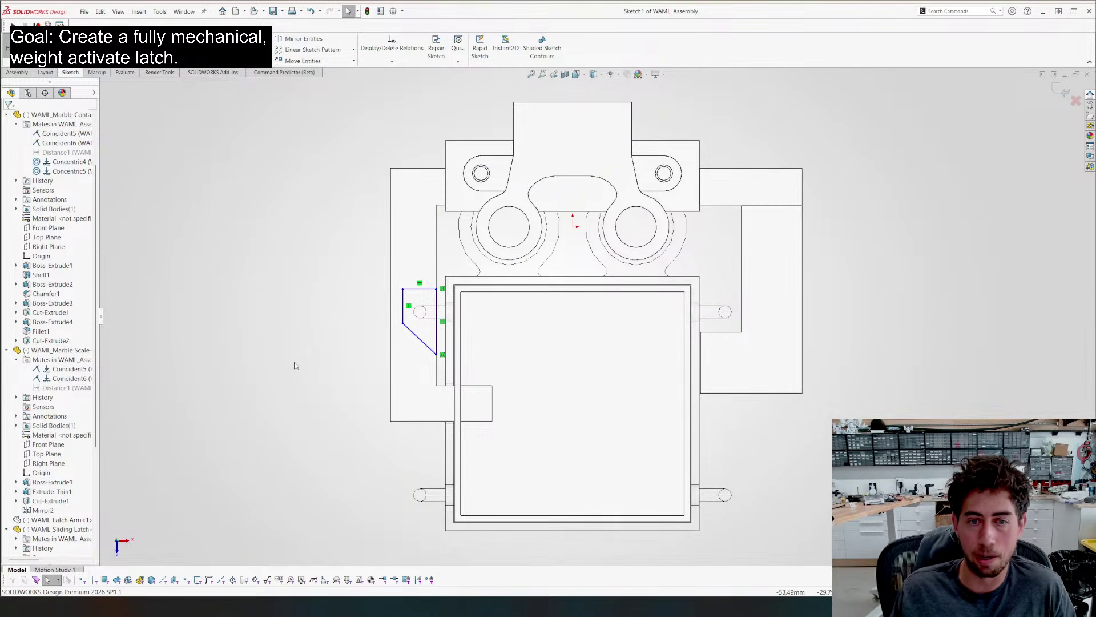
# Dimension the notch's horizontal edge at 25 mm from the sliding latch's outer horizontal edge
pyautogui.scroll(-3, 402, 345)
pyautogui.scroll(1, 413, 276)
pyautogui.press('d')
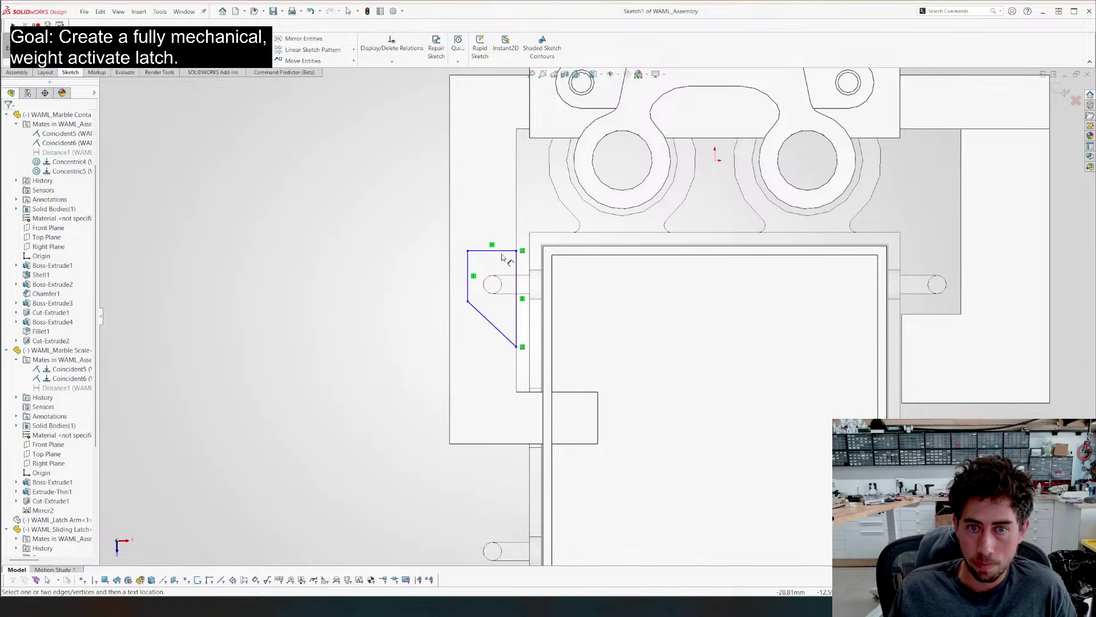
pyautogui.click(502, 252)
pyautogui.scroll(2, 502, 236)
pyautogui.click(531, 150)
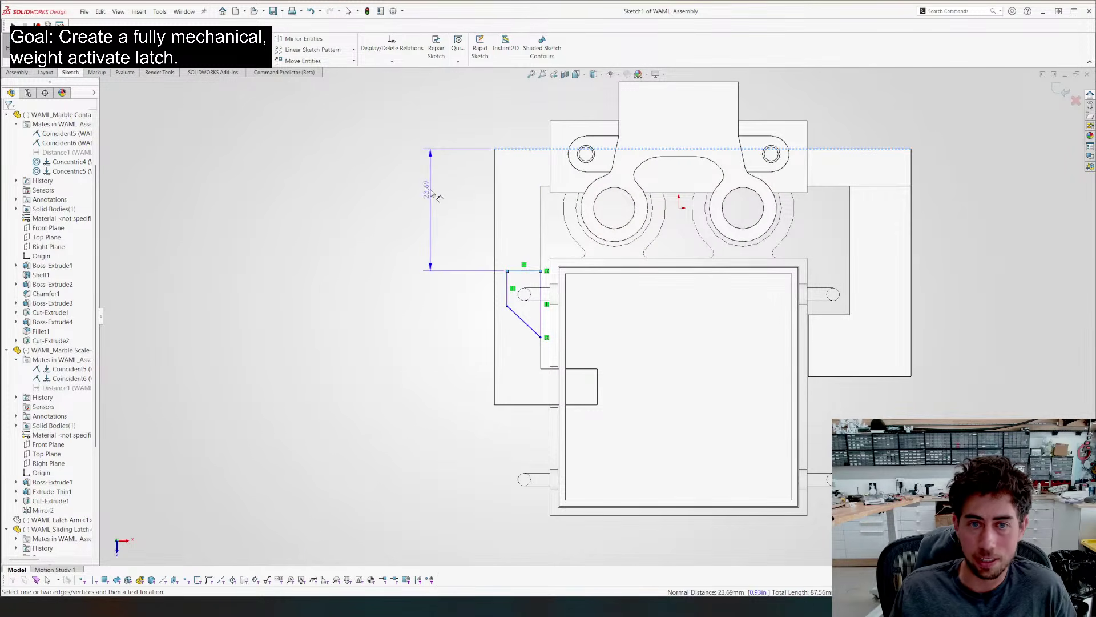
pyautogui.click(431, 198)
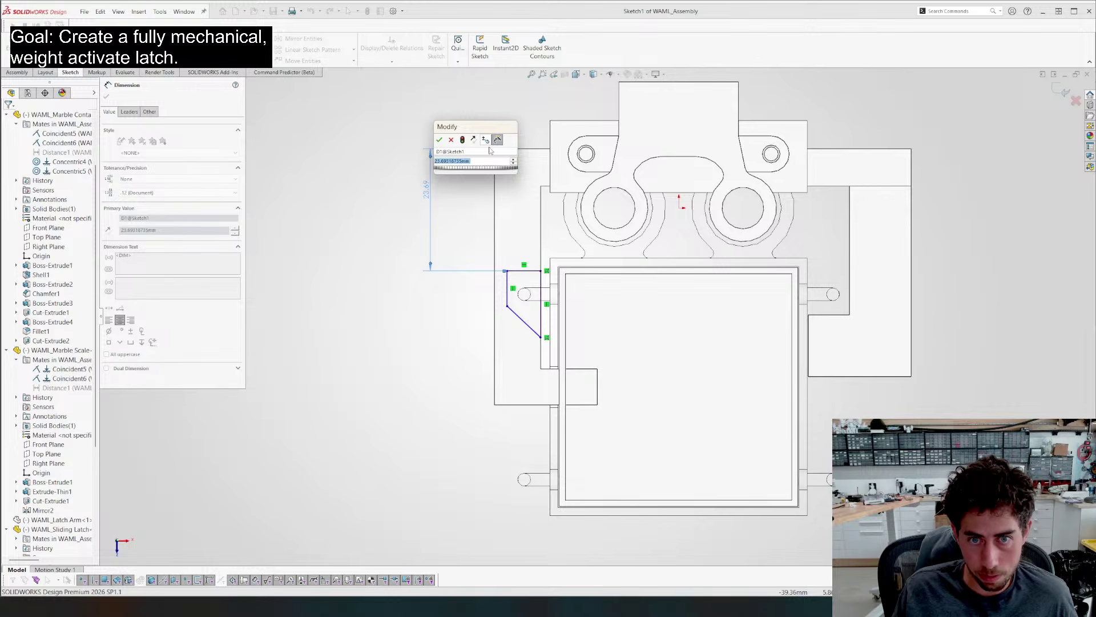
pyautogui.scroll(2, 490, 161)
pyautogui.write('2')
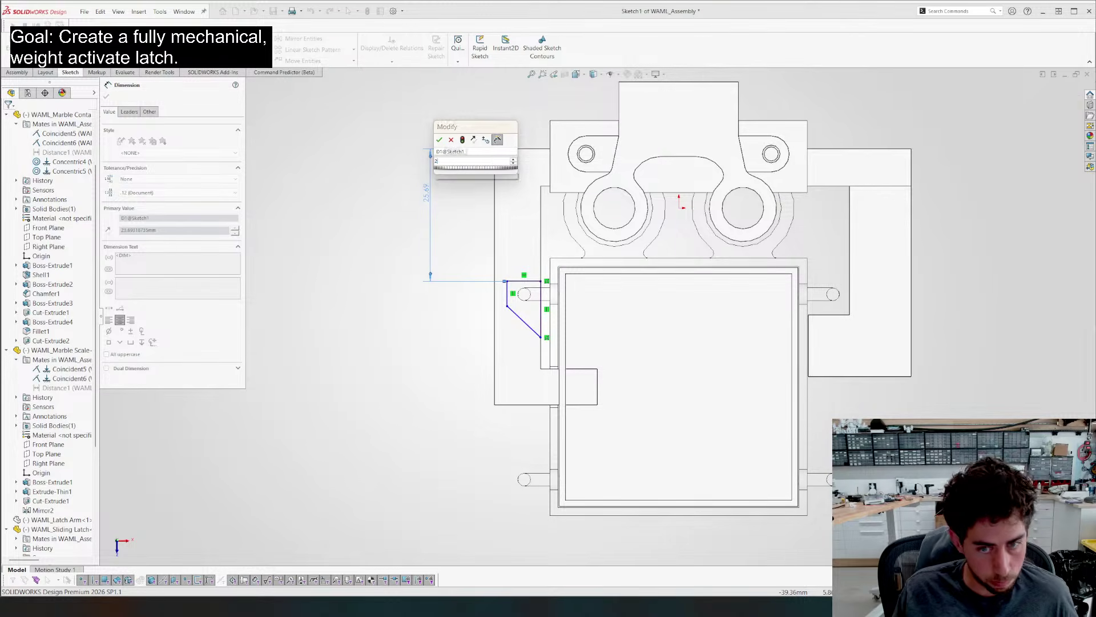
pyautogui.write('5')
pyautogui.press('Return')
# Dimension the notch's short vertical edge at 4 mm and increase it to 6 mm
pyautogui.click(507, 292)
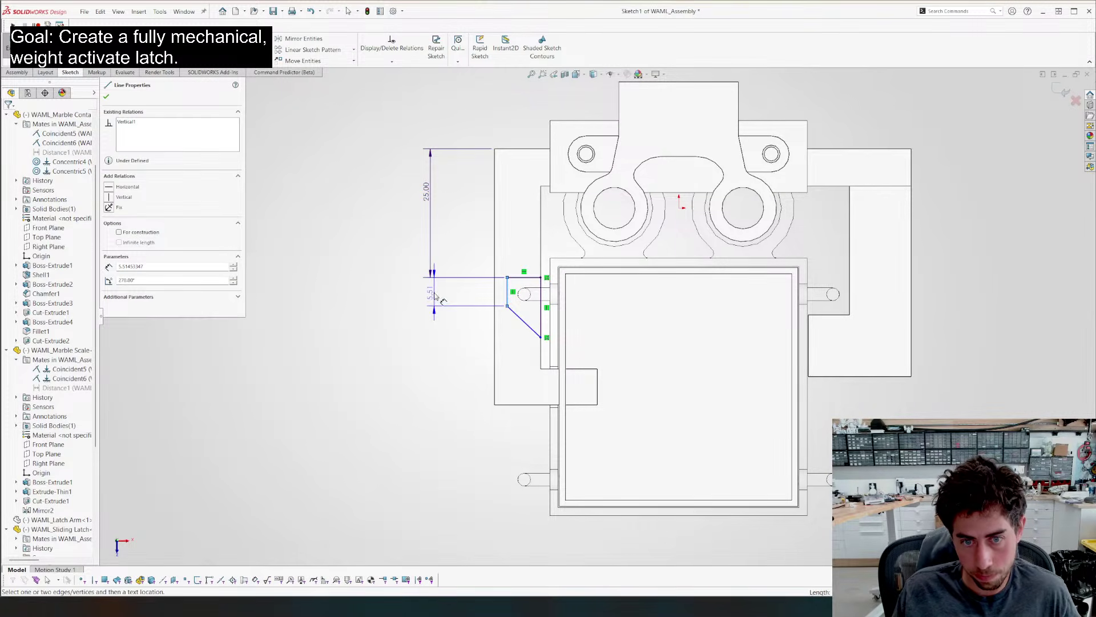
pyautogui.click(437, 297)
pyautogui.write('4')
pyautogui.press('Return')
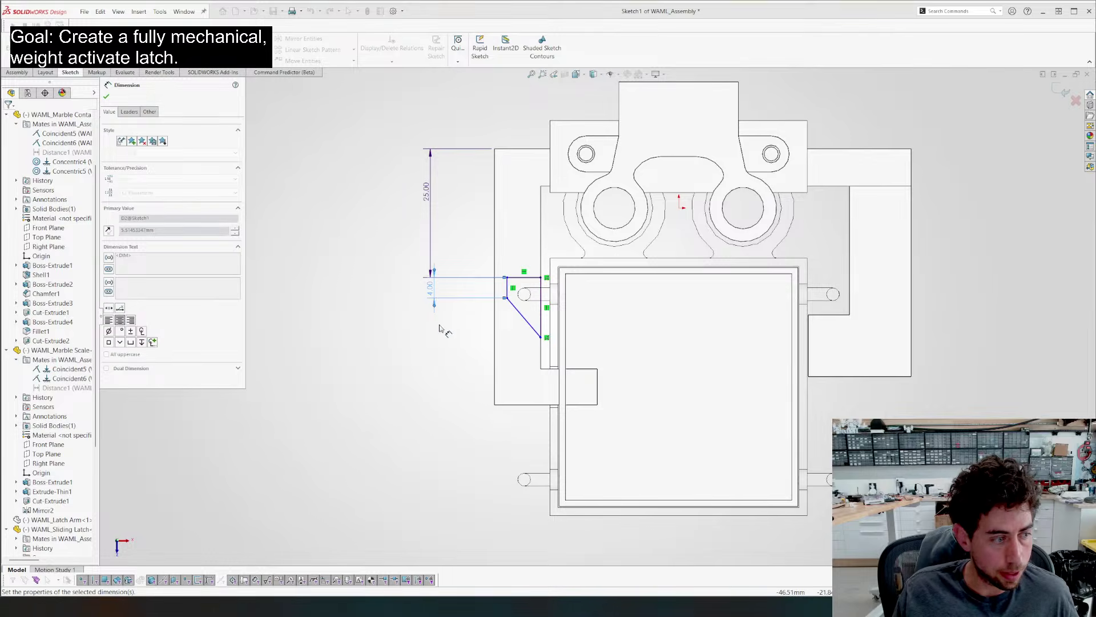
pyautogui.scroll(-2, 527, 269)
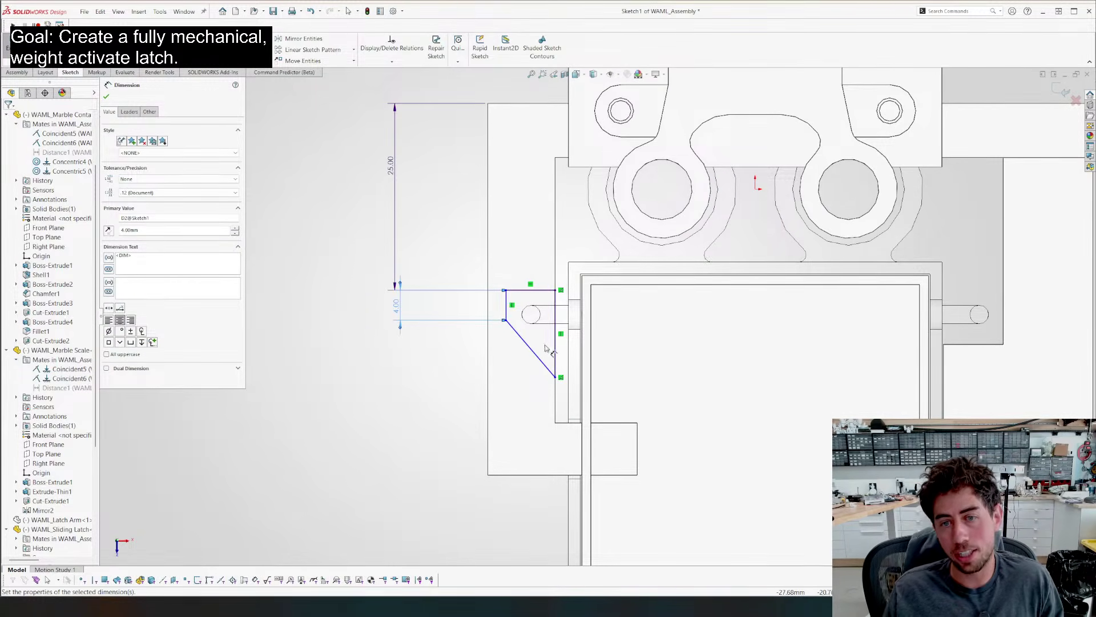
pyautogui.doubleClick(397, 307)
pyautogui.moveTo(406, 286); pyautogui.dragTo(428, 287)
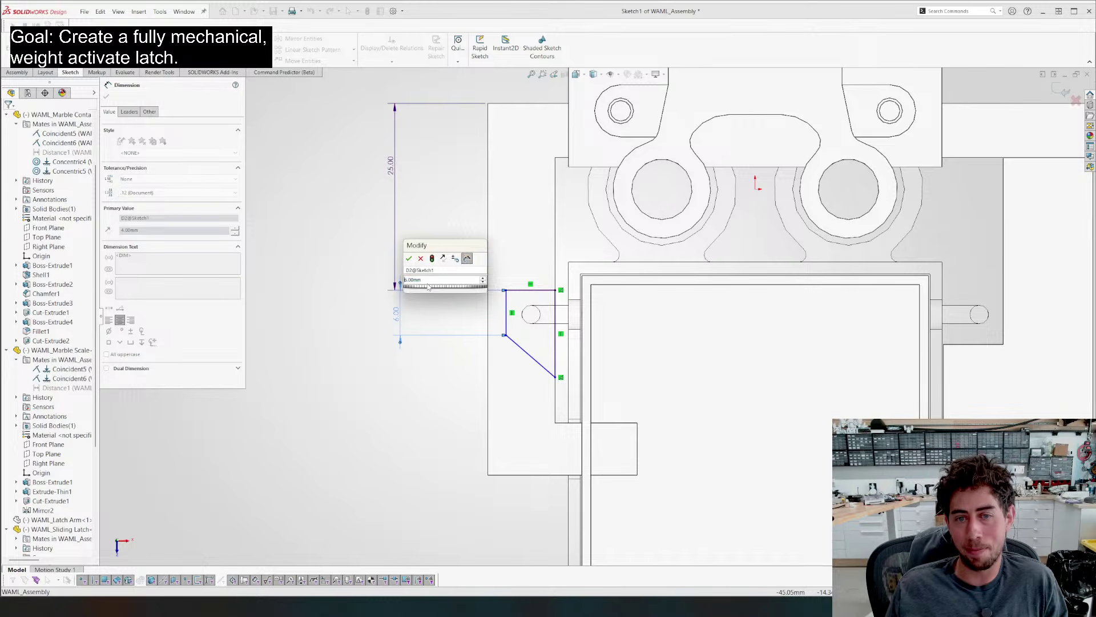
pyautogui.press('Return')
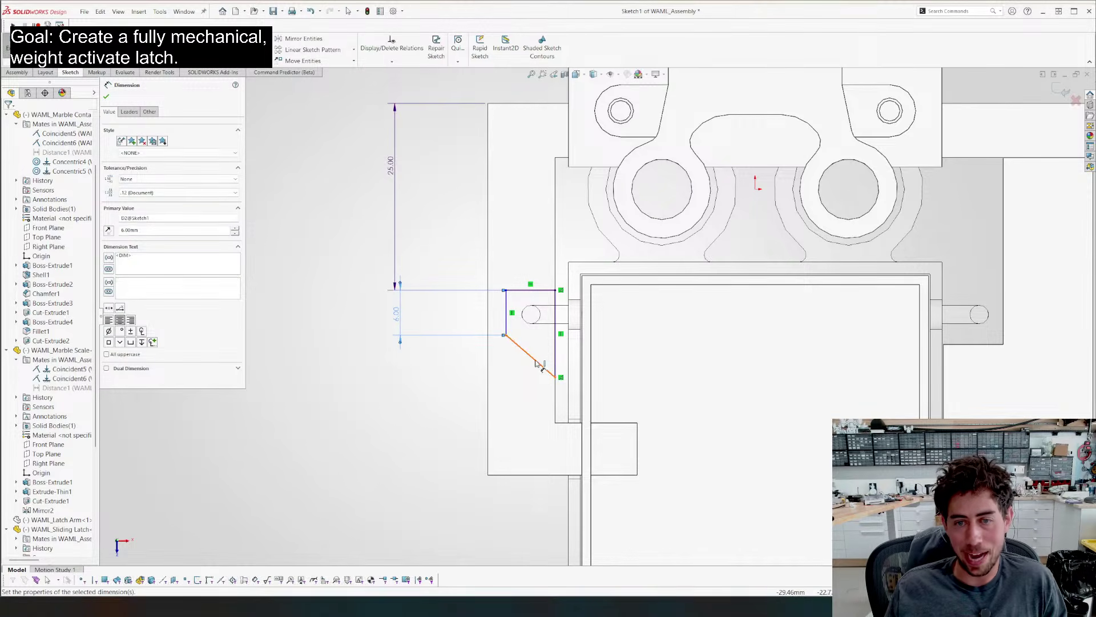
# Set the angle between the notch's slanted side and its long vertical edge to 45 degrees
pyautogui.click(538, 362)
pyautogui.click(559, 355)
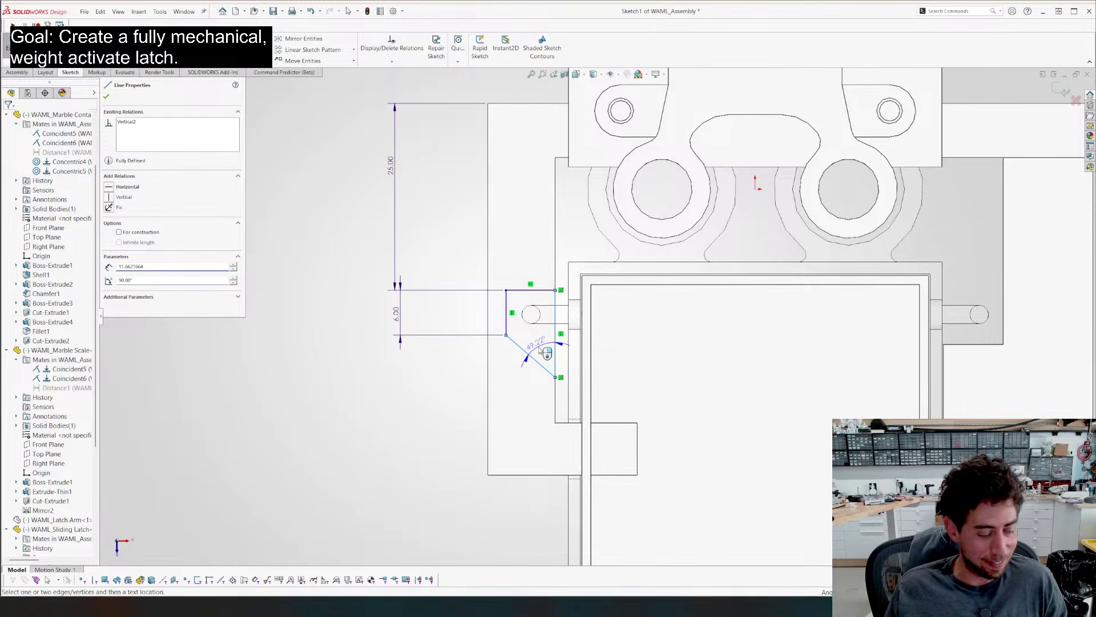
pyautogui.click(542, 351)
pyautogui.write('45')
pyautogui.press('Return')
pyautogui.press('Escape')
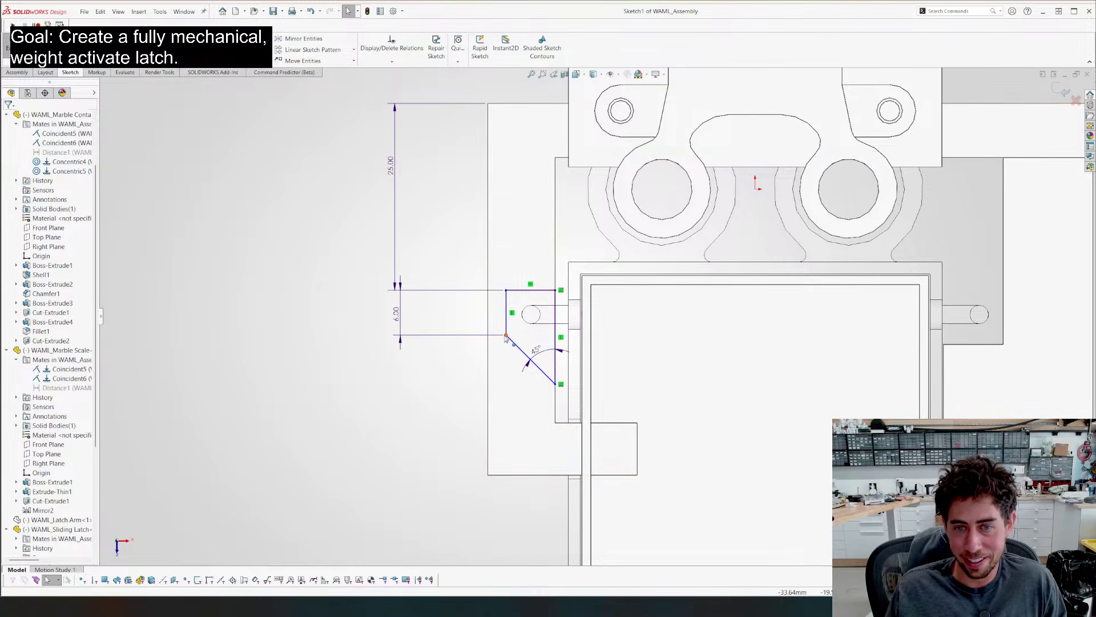
# Pull the notch's short vertical edge closer to the arm's inner edge and set the notch depth to 5.5 mm
pyautogui.moveTo(506, 318); pyautogui.dragTo(513, 360)
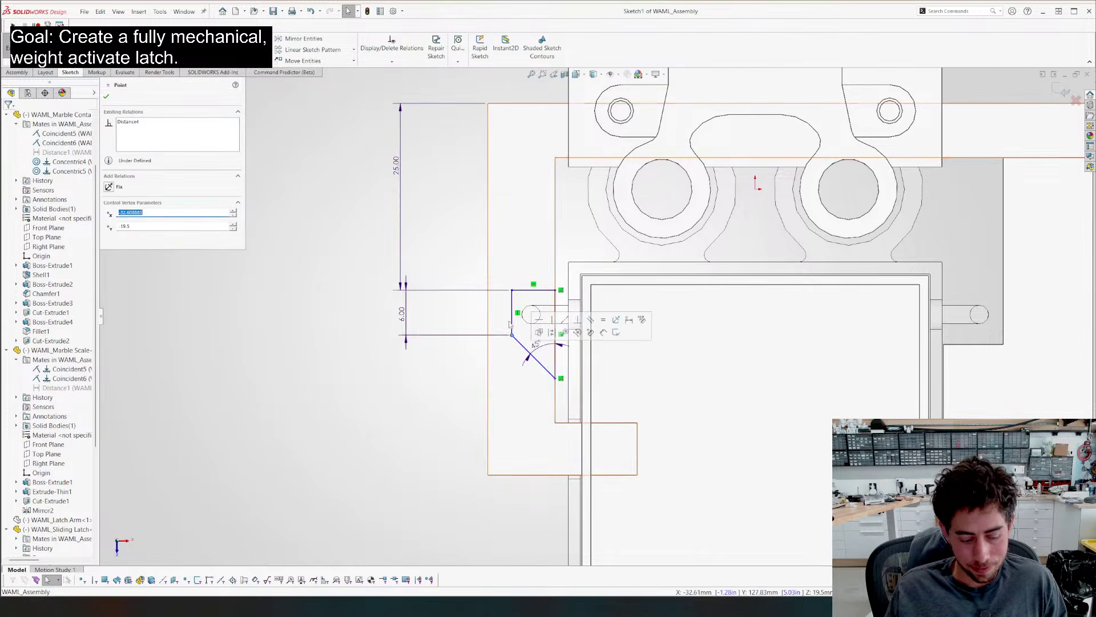
pyautogui.press('d')
pyautogui.click(512, 309)
pyautogui.click(560, 306)
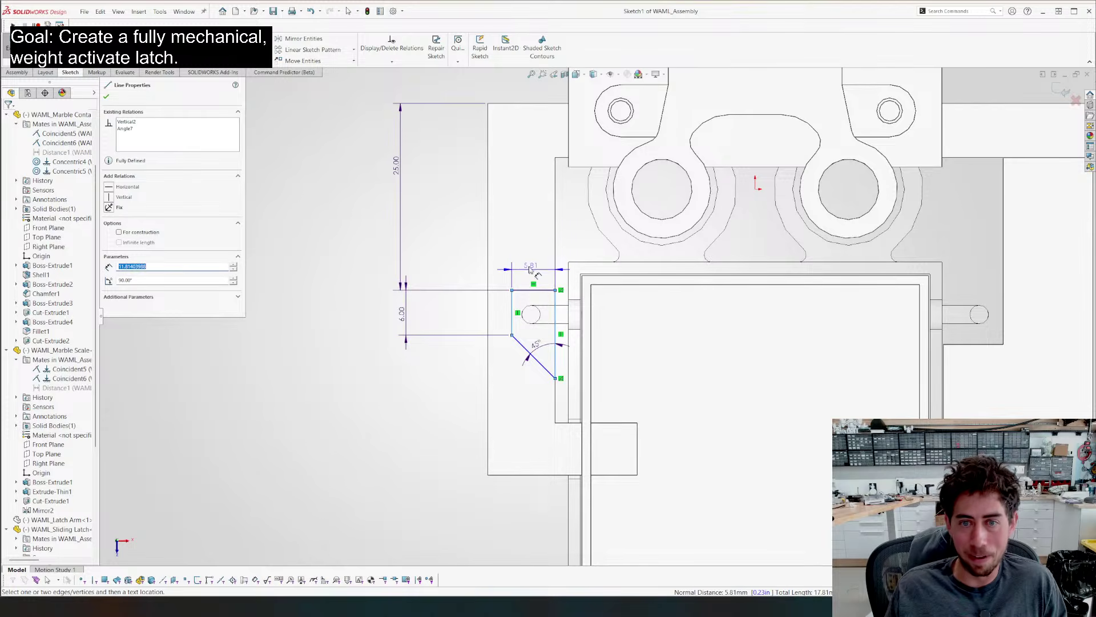
pyautogui.click(528, 251)
pyautogui.write('5')
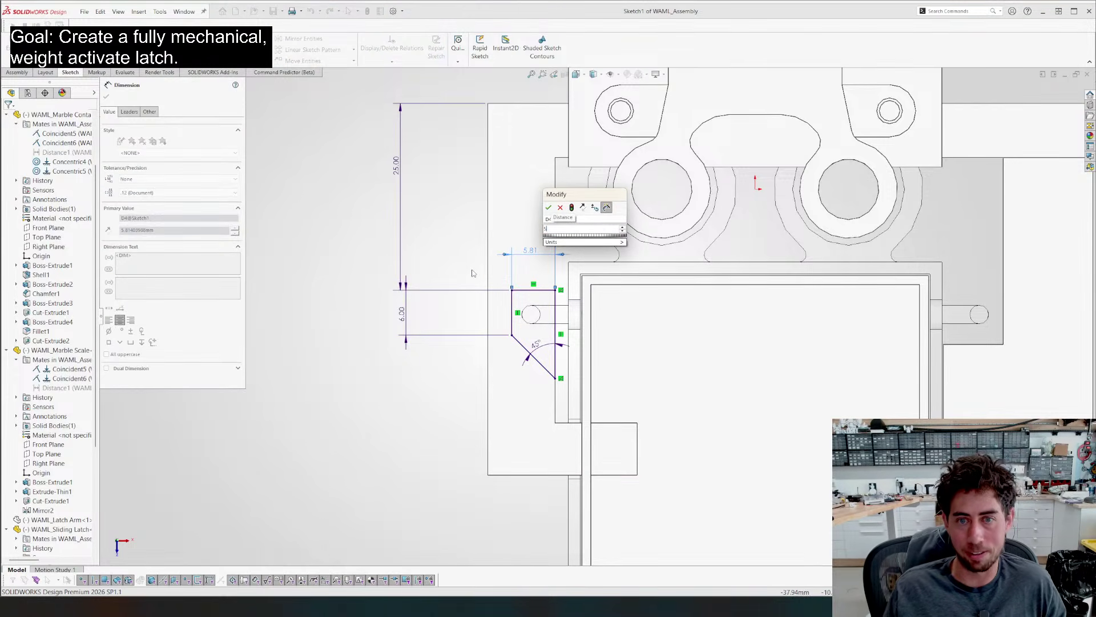
pyautogui.write('.5')
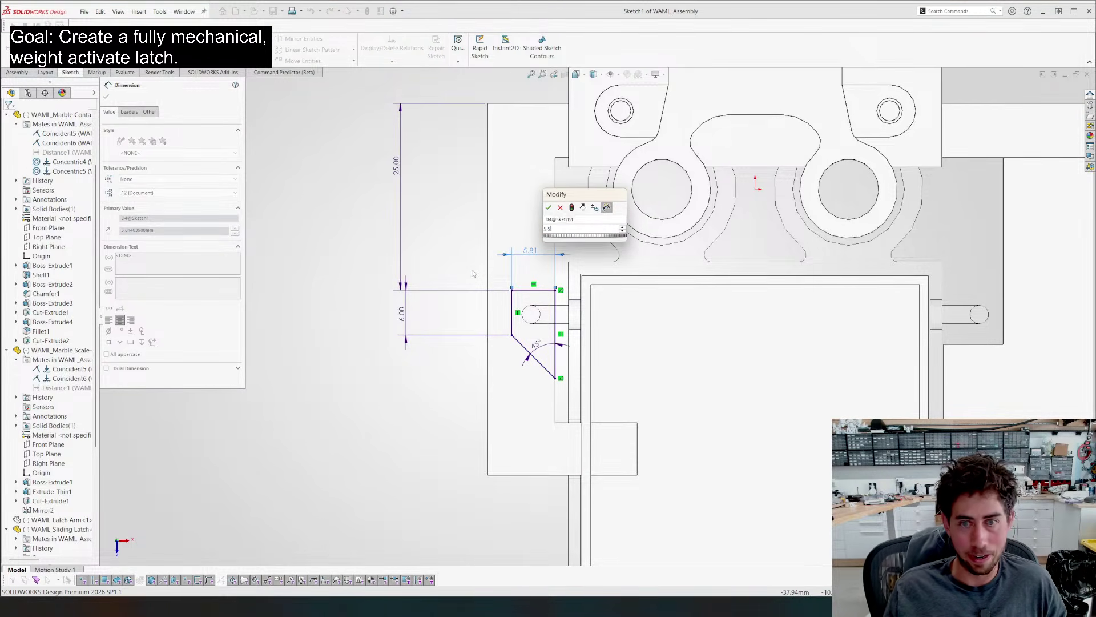
pyautogui.press('Return')
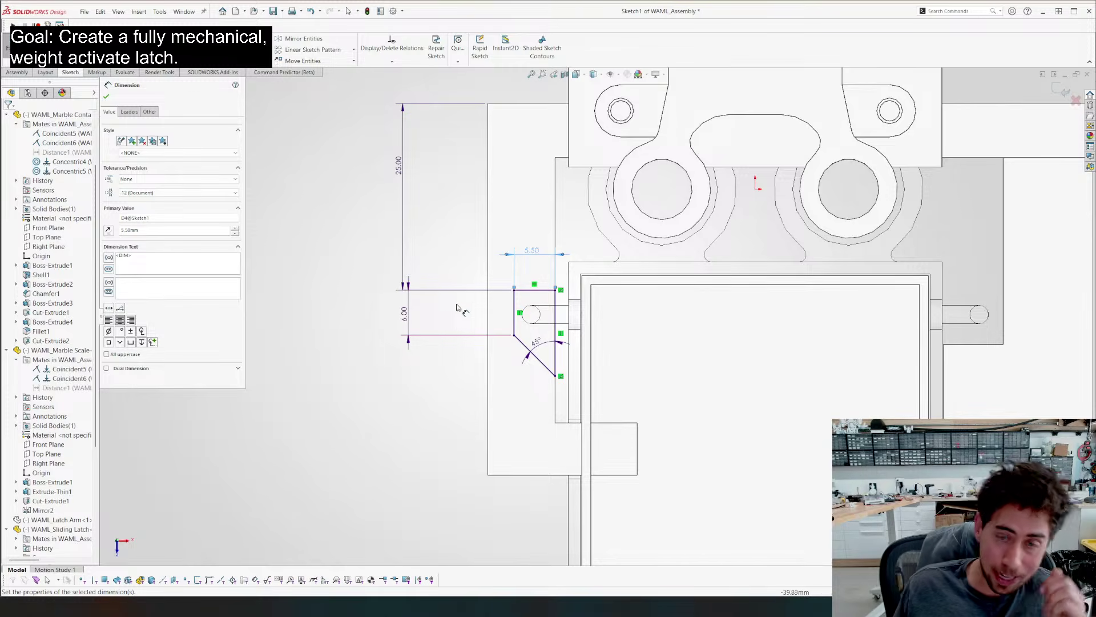
pyautogui.press('Escape')
# Cut the notch profile through all of the sliding latch with an assembly-level extruded cut
pyautogui.moveTo(323, 221); pyautogui.dragTo(348, 397, button='right')
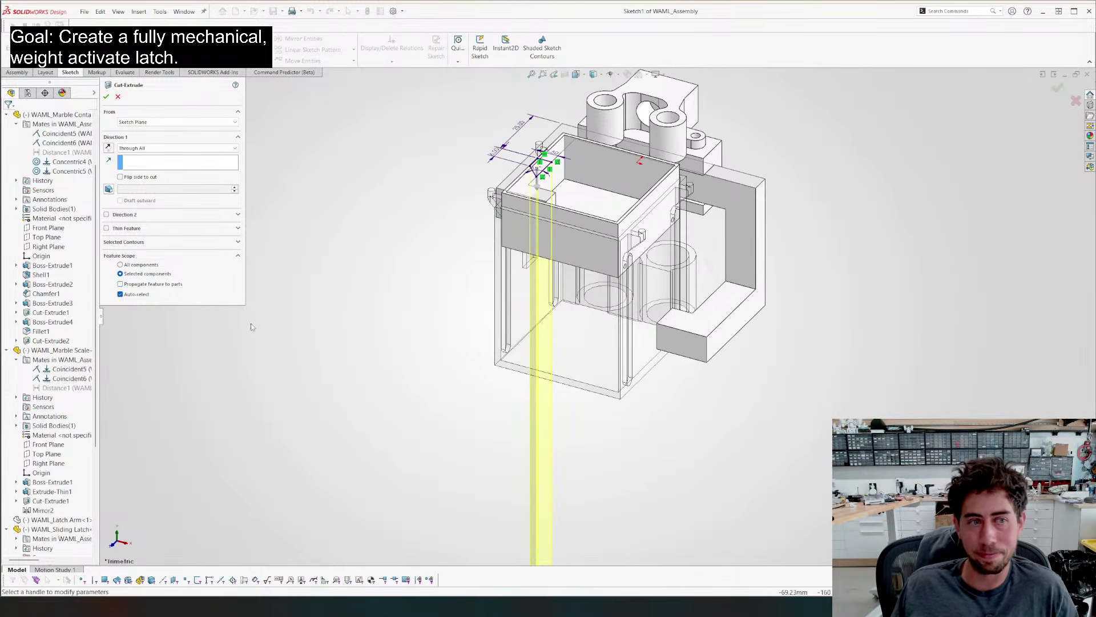
pyautogui.press('Return')
pyautogui.moveTo(357, 307); pyautogui.dragTo(368, 220, button='middle')
pyautogui.hotkey('ctrl', '1')
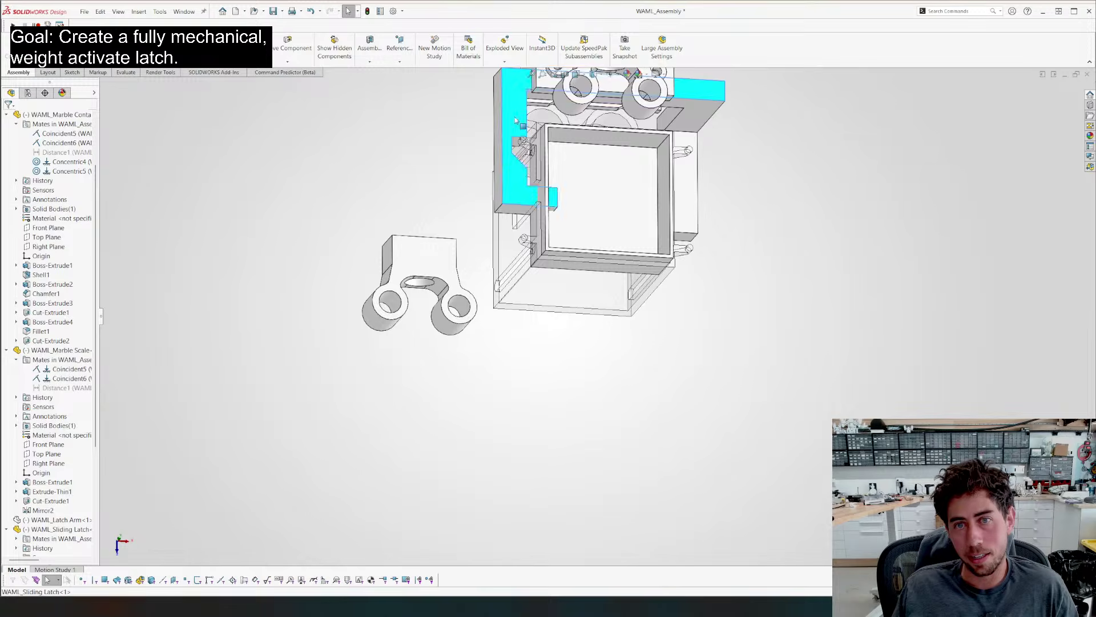
# Open the sliding latch part on its own to check it for the notch cut, and return to the assembly
pyautogui.rightClick(497, 80)
pyautogui.click(517, 81)
pyautogui.moveTo(403, 212); pyautogui.dragTo(462, 243, button='middle')
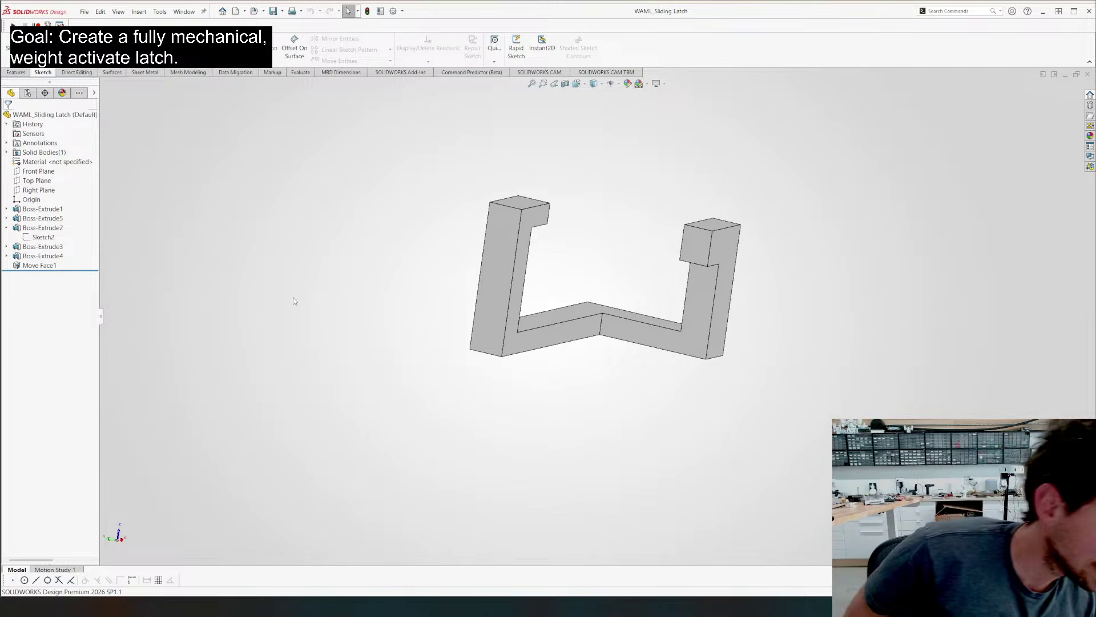
pyautogui.hotkey('ctrl', 'Tab')
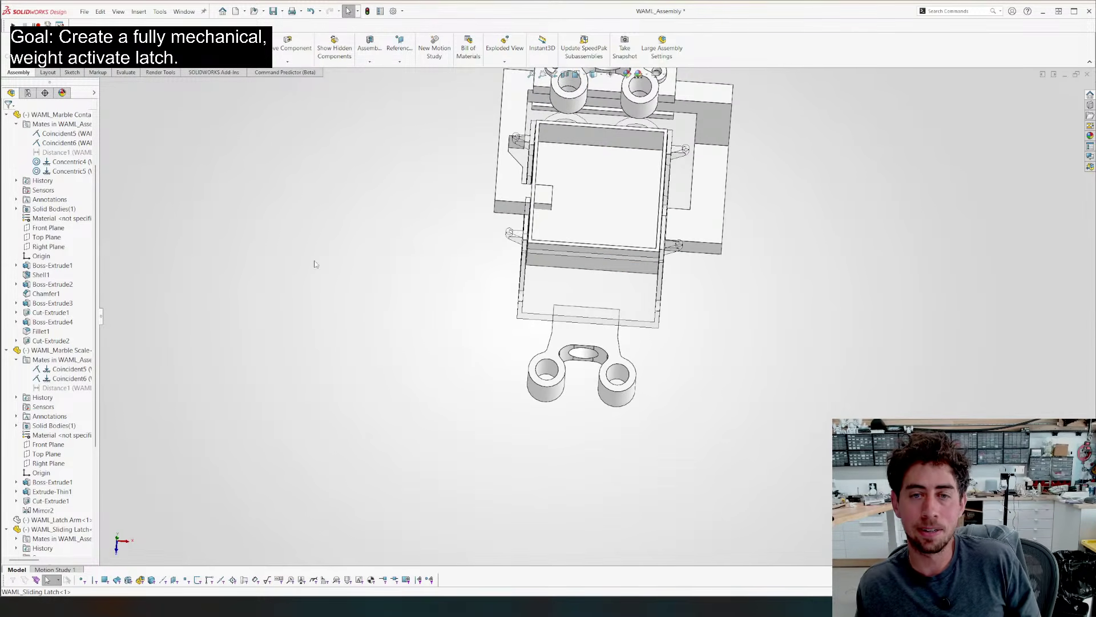
# Delete the assembly-level notch cut Cut-Extrude1 while keeping its sketch
pyautogui.scroll(-6, 55, 417)
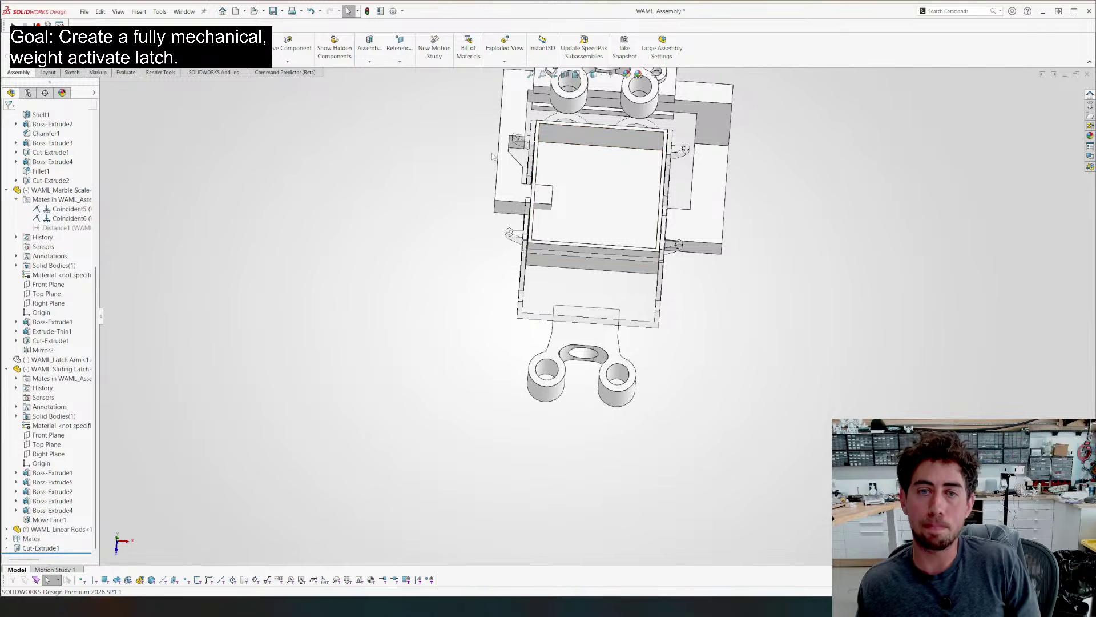
pyautogui.moveTo(493, 145); pyautogui.dragTo(517, 177, button='middle')
pyautogui.scroll(-3, 517, 177)
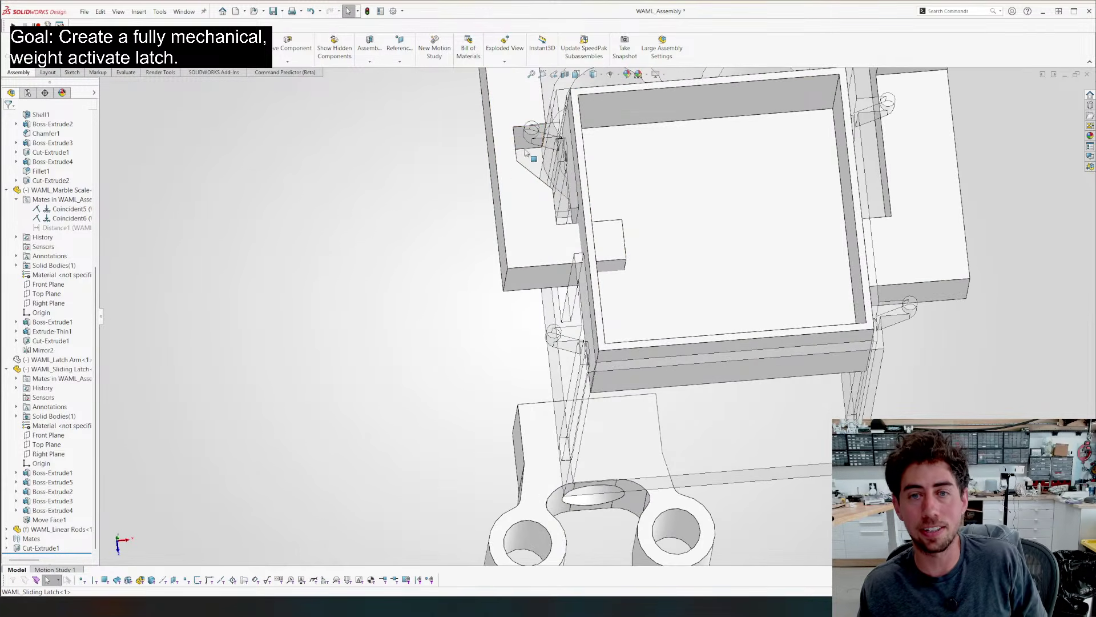
pyautogui.click(523, 148)
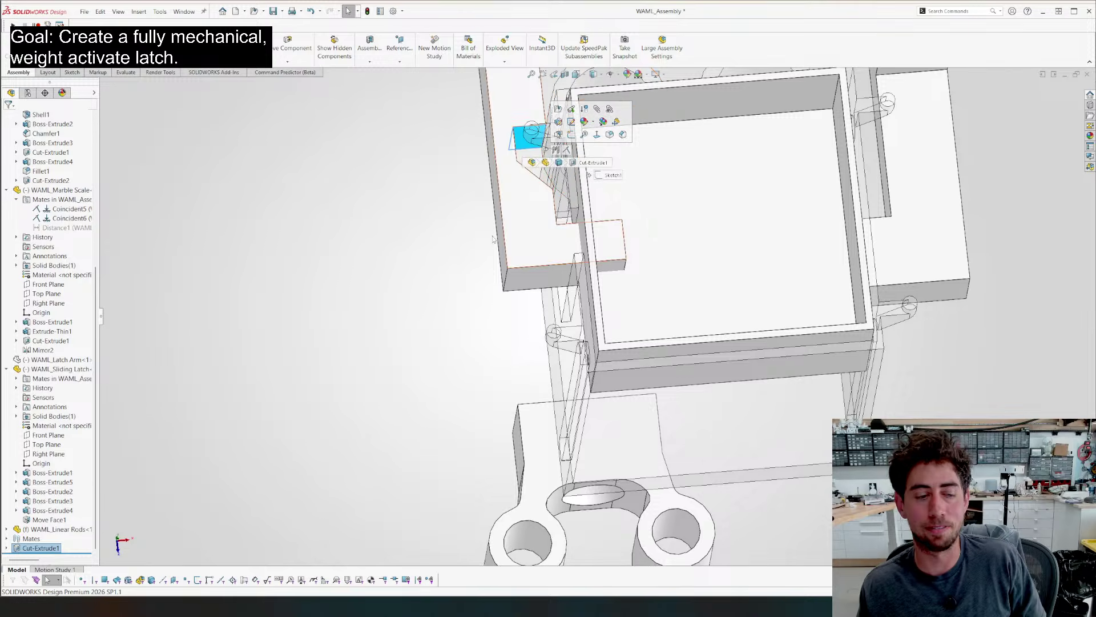
pyautogui.click(42, 548)
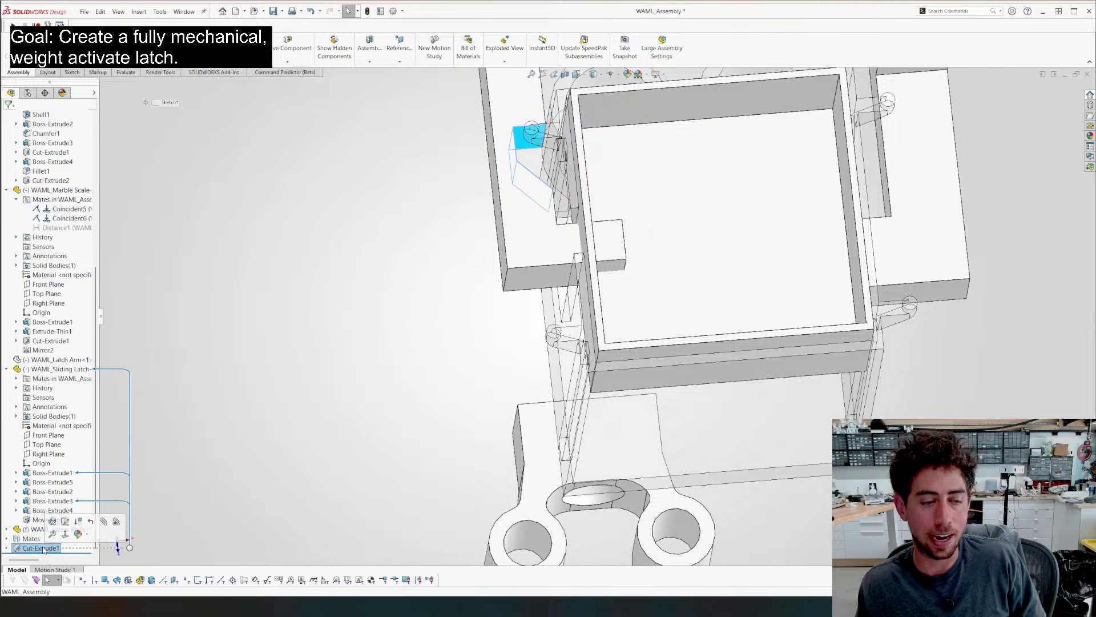
pyautogui.press('Delete')
pyautogui.press('Return')
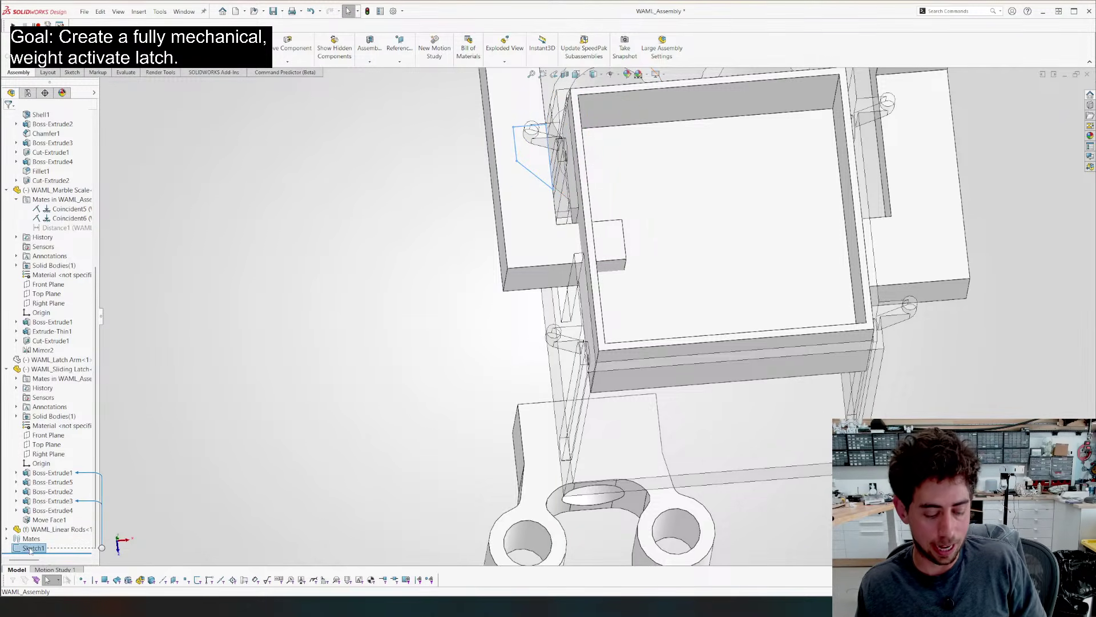
# Open the sliding latch part and paste the assembly's notch sketch onto the flat face of its arm
pyautogui.click(536, 150)
pyautogui.rightClick(542, 153)
pyautogui.click(562, 162)
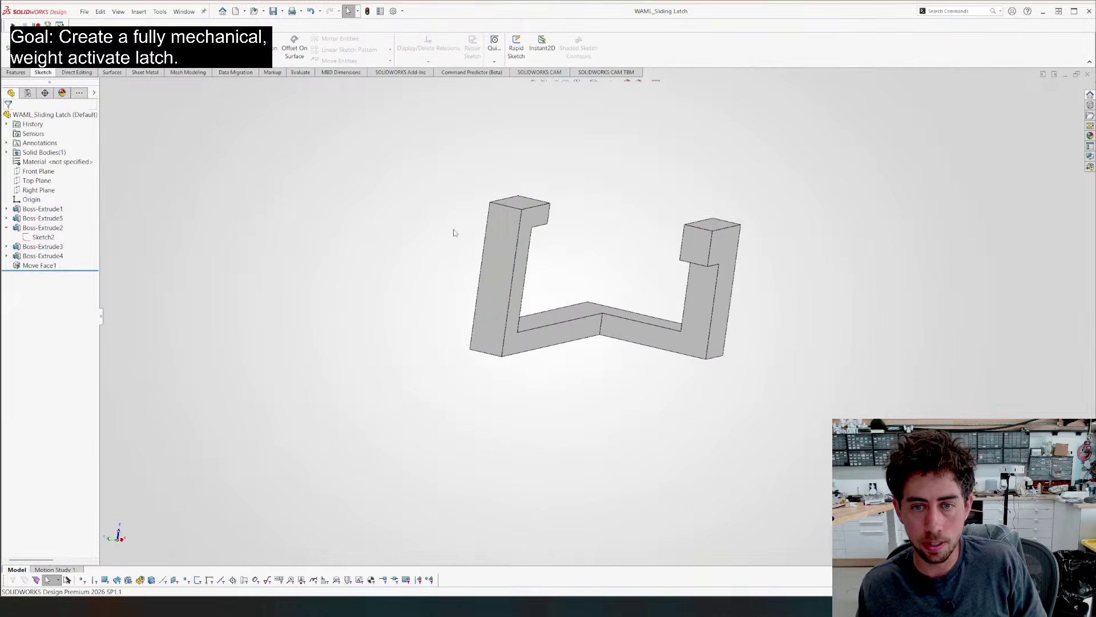
pyautogui.moveTo(535, 245); pyautogui.dragTo(469, 350, button='middle')
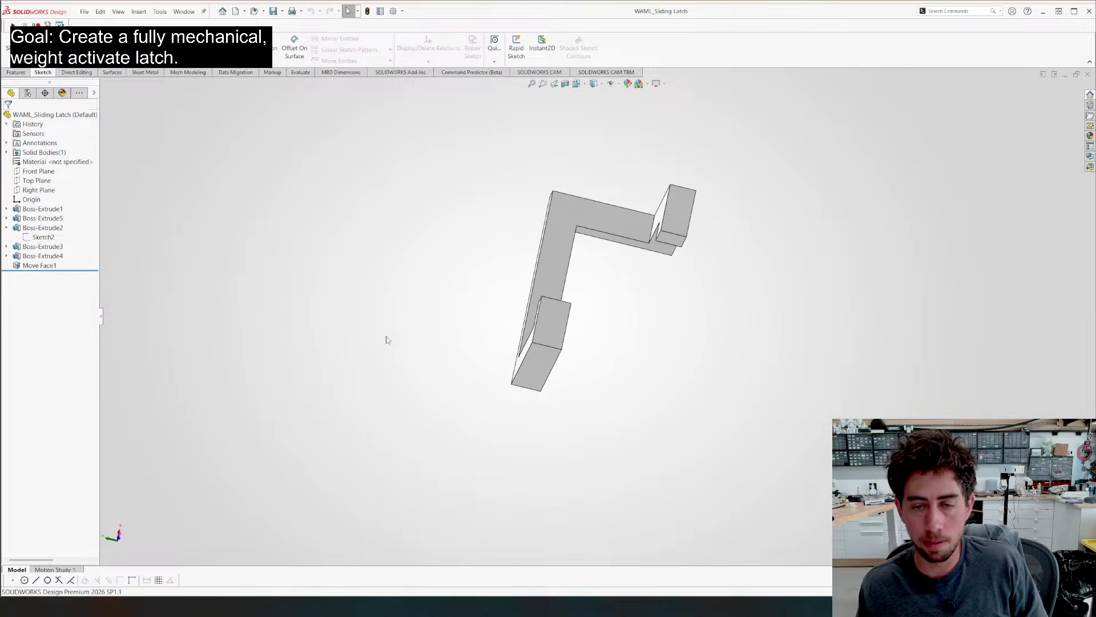
pyautogui.moveTo(387, 340); pyautogui.dragTo(538, 245, button='middle')
pyautogui.click(534, 254)
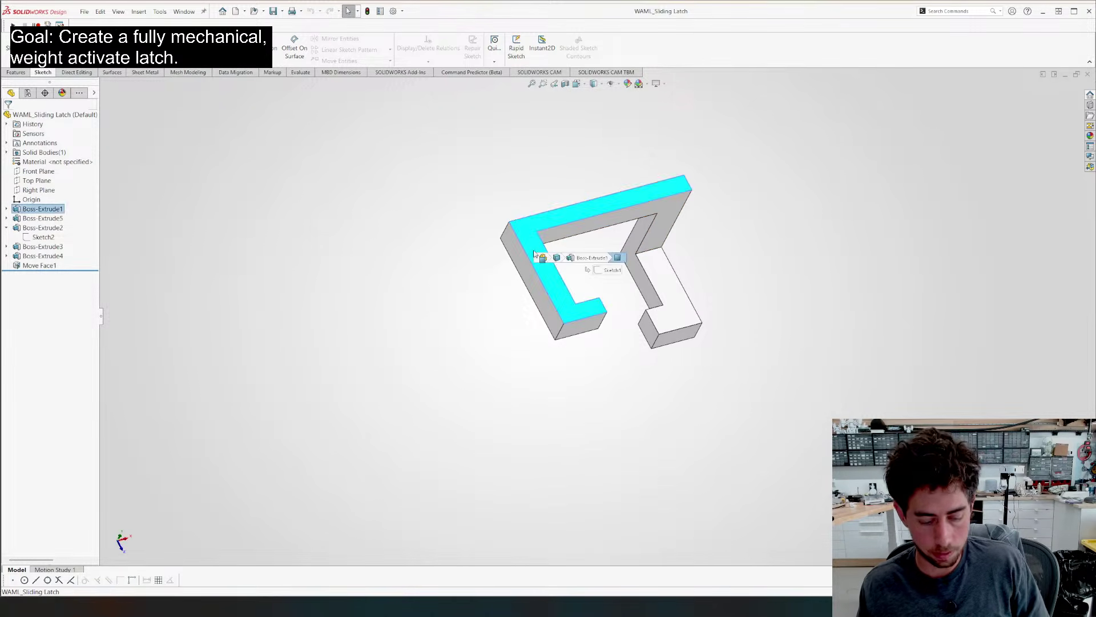
pyautogui.click(542, 257)
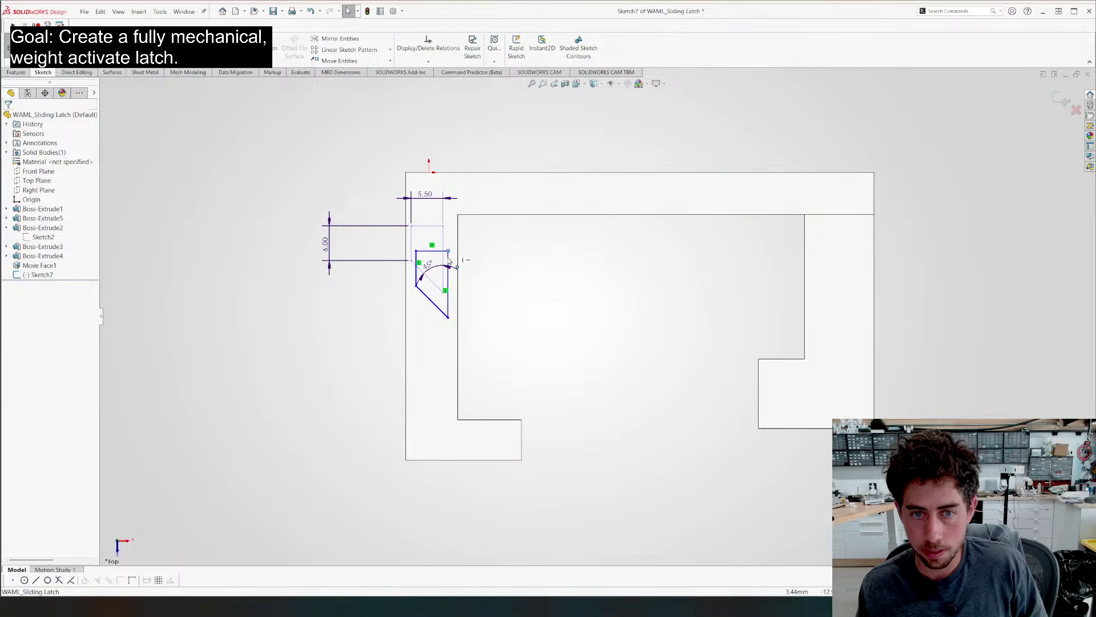
# Attach the notch profile to the arm's inner edge, dimension it 25 mm from the crossbar's outer edge, and cut it through the arm
pyautogui.moveTo(449, 259); pyautogui.dragTo(458, 282)
pyautogui.press('d')
pyautogui.click(441, 282)
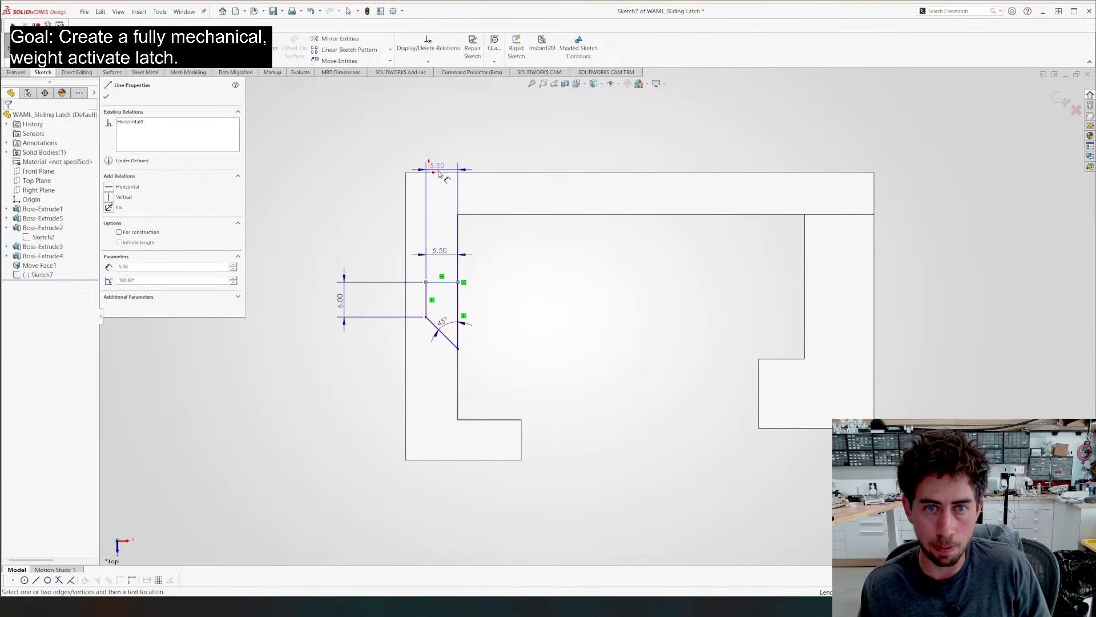
pyautogui.click(439, 173)
pyautogui.click(355, 214)
pyautogui.write('2')
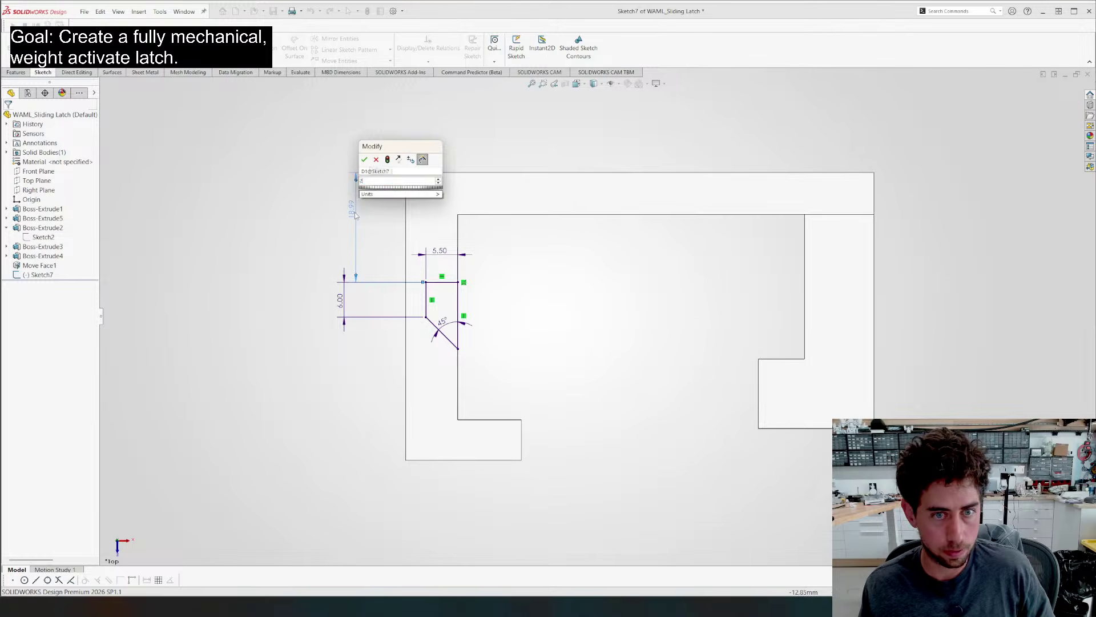
pyautogui.write('5')
pyautogui.press('Return')
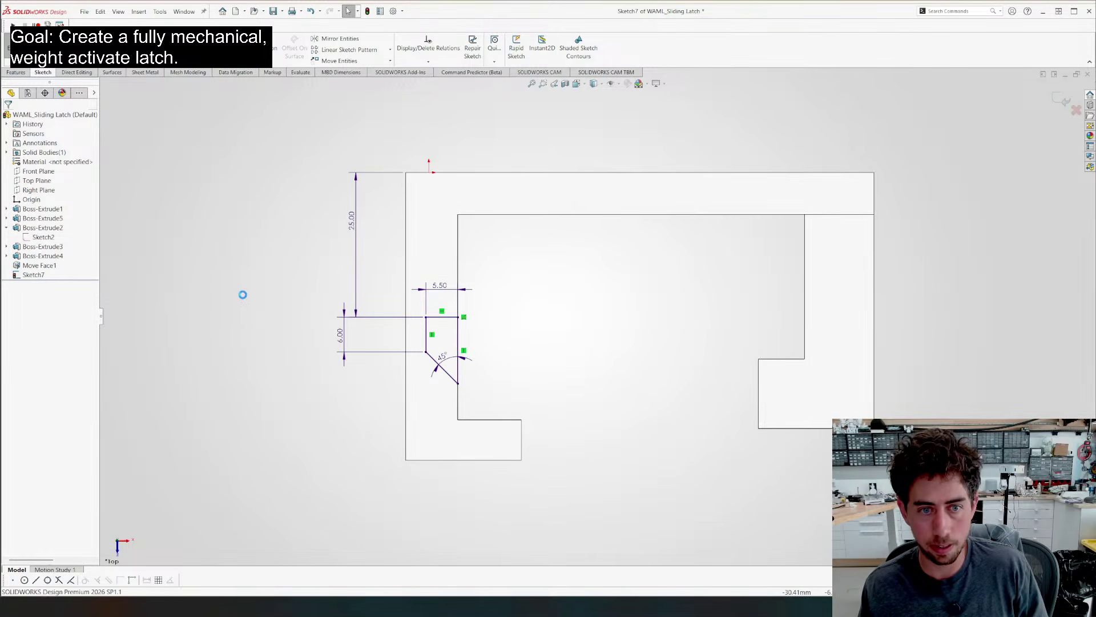
pyautogui.press('Return')
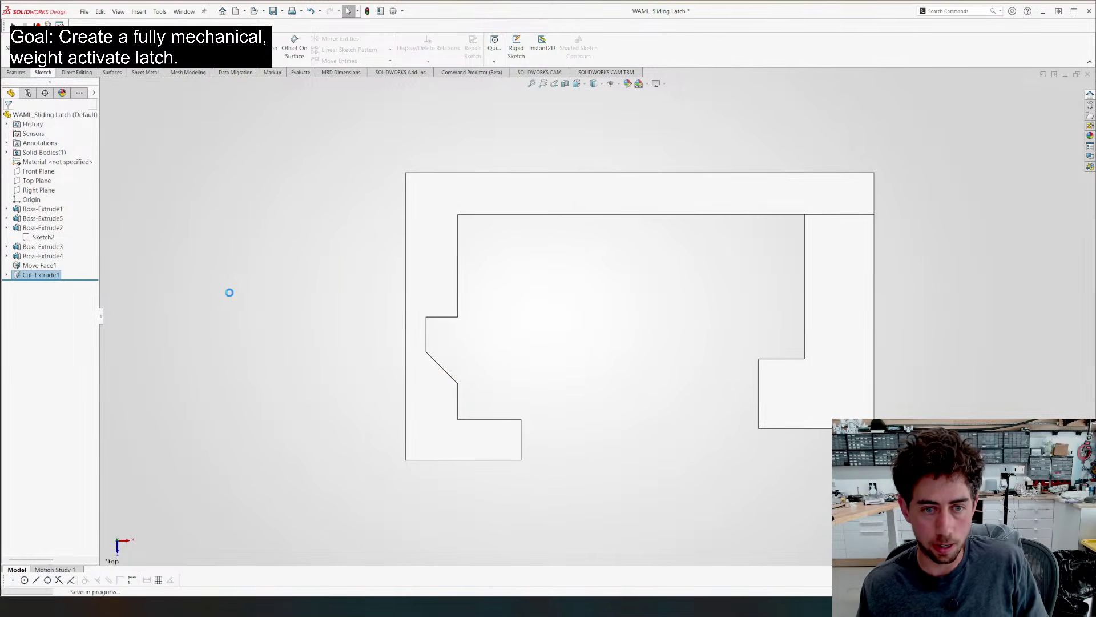
# Return to the assembly and delete the leftover notch sketch Sketch1
pyautogui.hotkey('ctrl', 'Tab')
pyautogui.moveTo(388, 249); pyautogui.dragTo(422, 283, button='middle')
pyautogui.scroll(3, 421, 283)
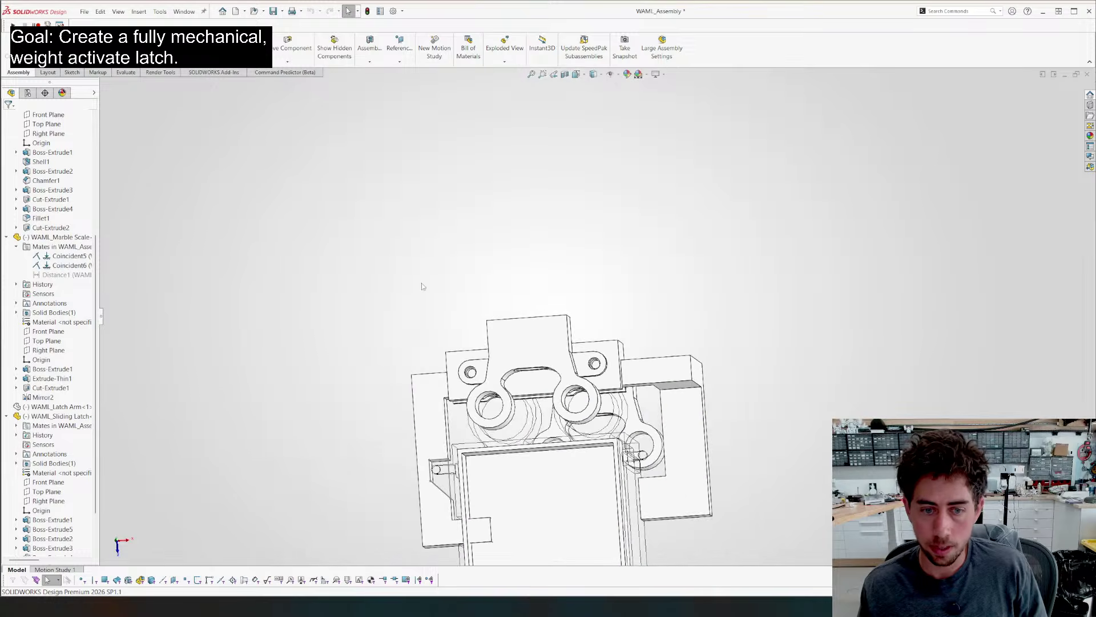
pyautogui.hotkey('ctrl', '8')
pyautogui.scroll(3, 381, 465)
pyautogui.scroll(-4, 411, 466)
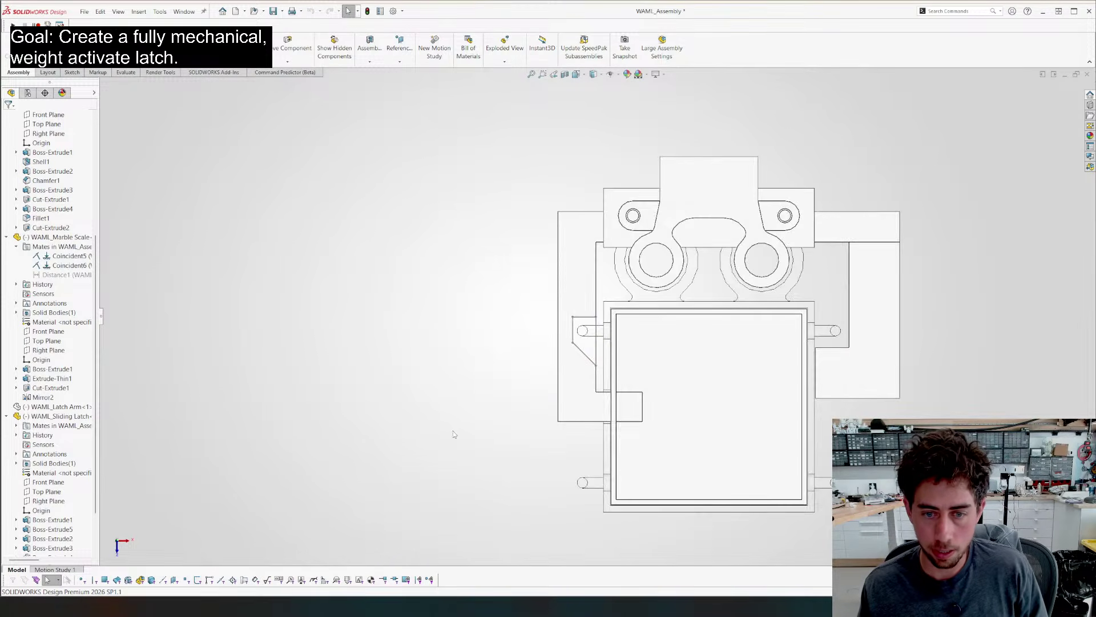
pyautogui.scroll(-2, 42, 503)
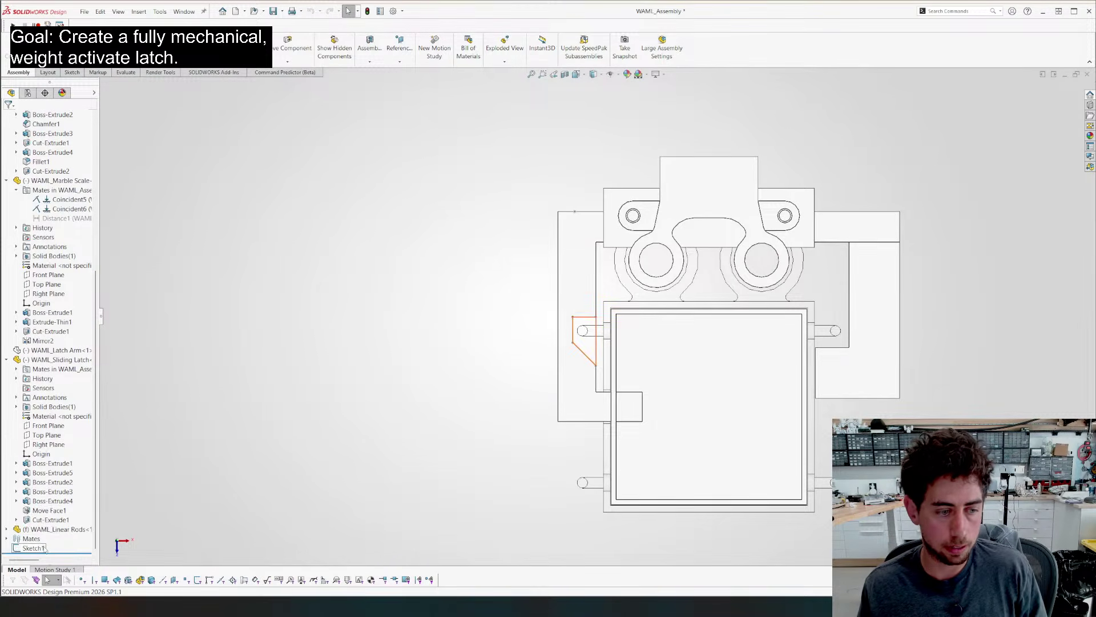
pyautogui.click(36, 547)
pyautogui.press('Delete')
pyautogui.press('Return')
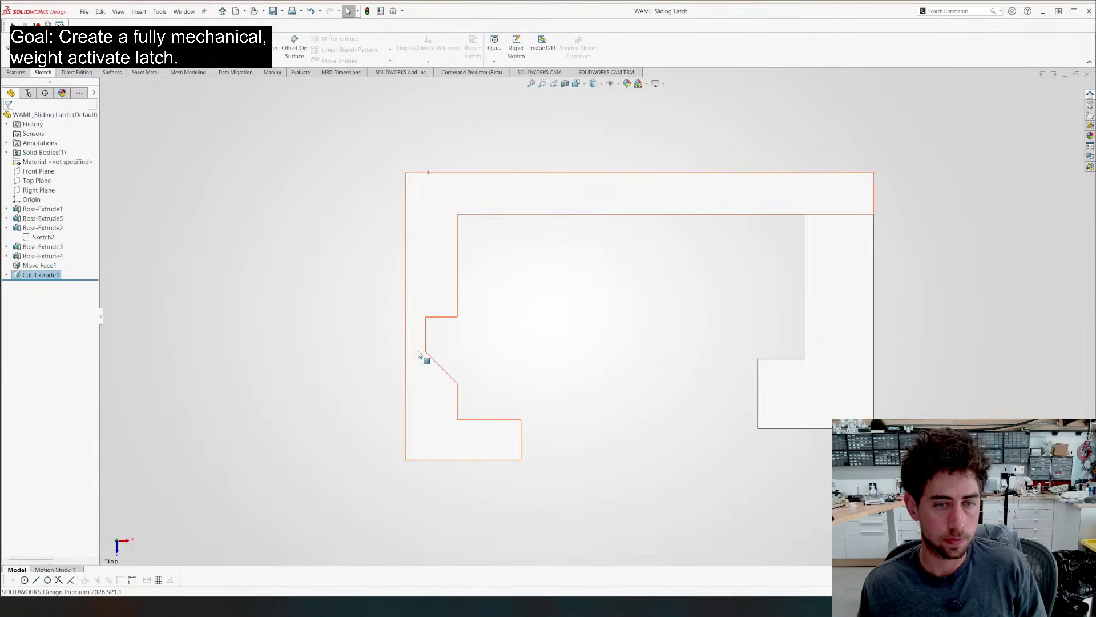
# In the sliding latch part, sketch a closed trapezoidal bump on the notched arm's flat face, along its outer edge beside the notch
pyautogui.click(438, 274)
pyautogui.press('s')
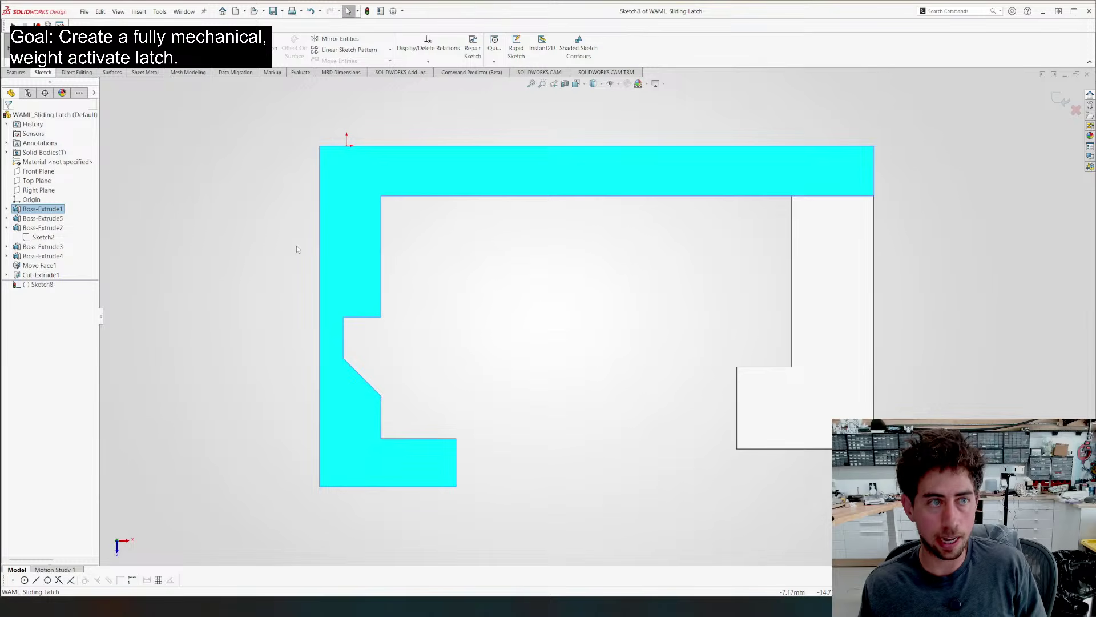
pyautogui.press('l')
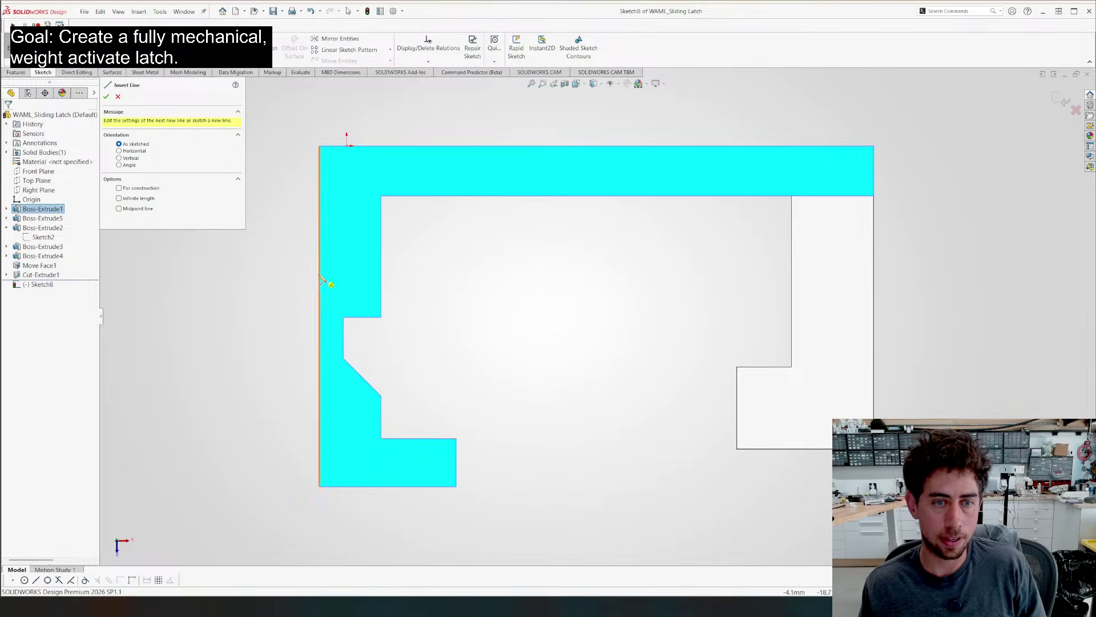
pyautogui.click(319, 277)
pyautogui.click(319, 410)
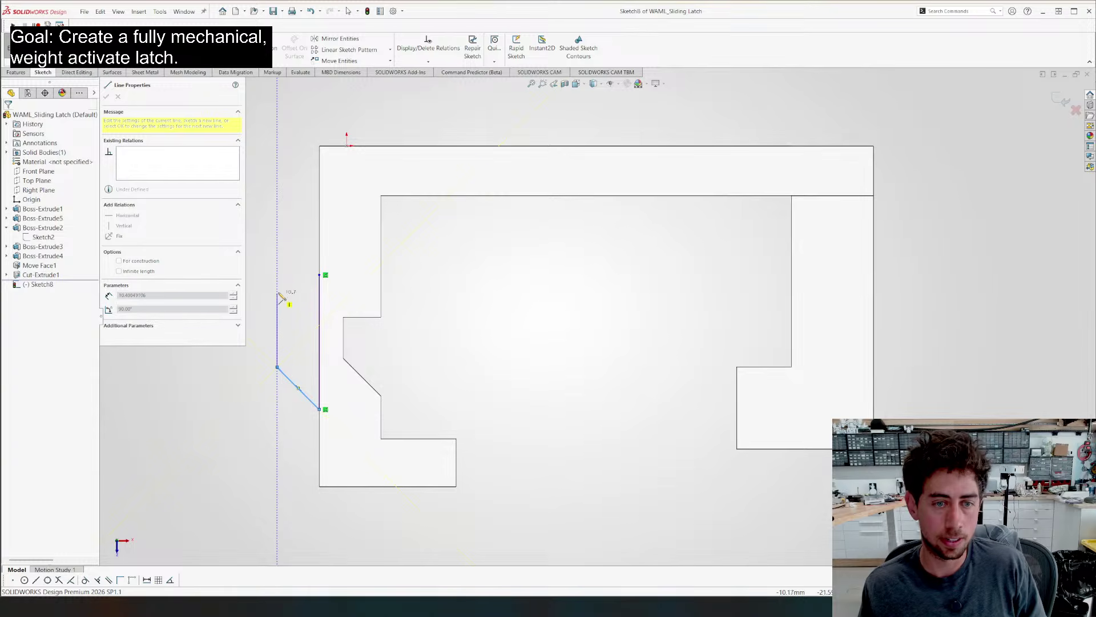
pyautogui.click(319, 275)
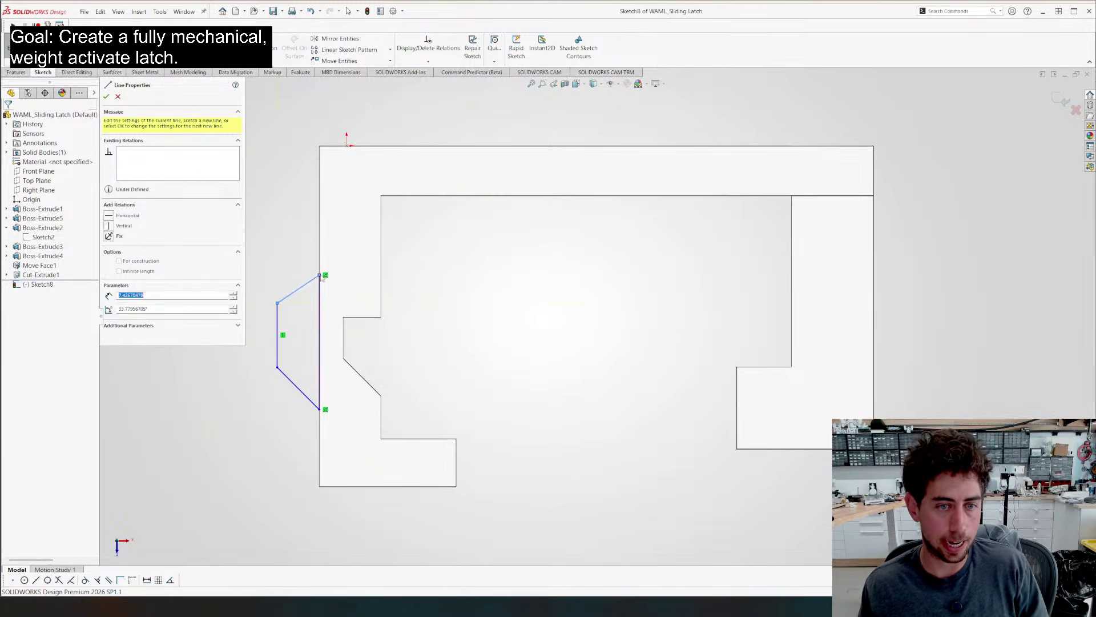
pyautogui.press('Escape')
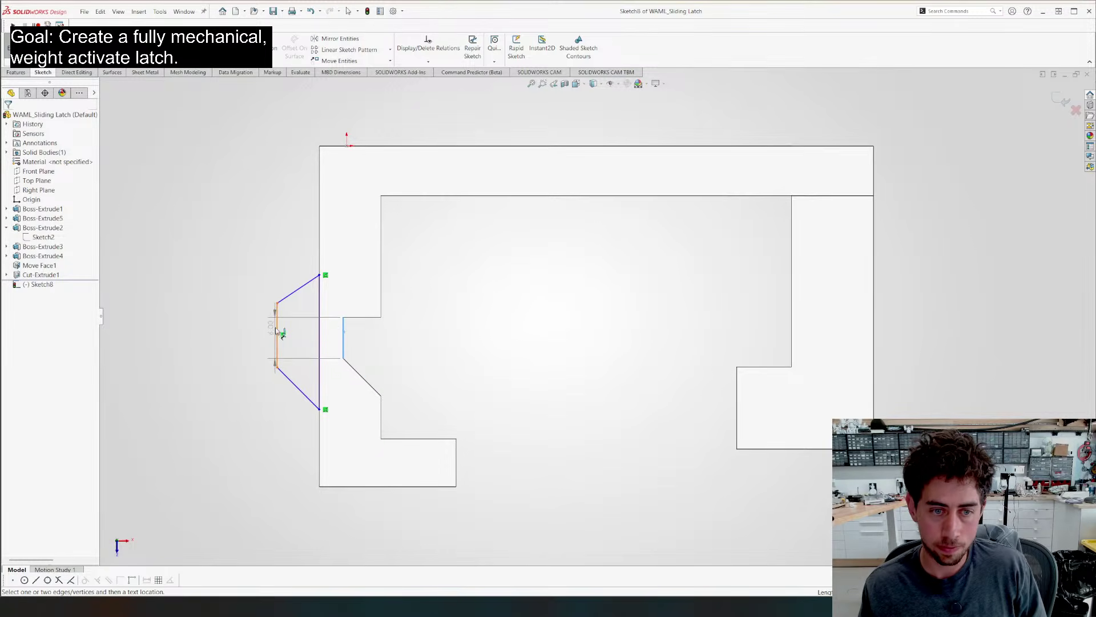
# Dimension the bump's outer line 8 mm from the notch's back wall and make its lower slanted line parallel to the notch's slanted edge
pyautogui.click(251, 343)
pyautogui.write('8')
pyautogui.press('Return')
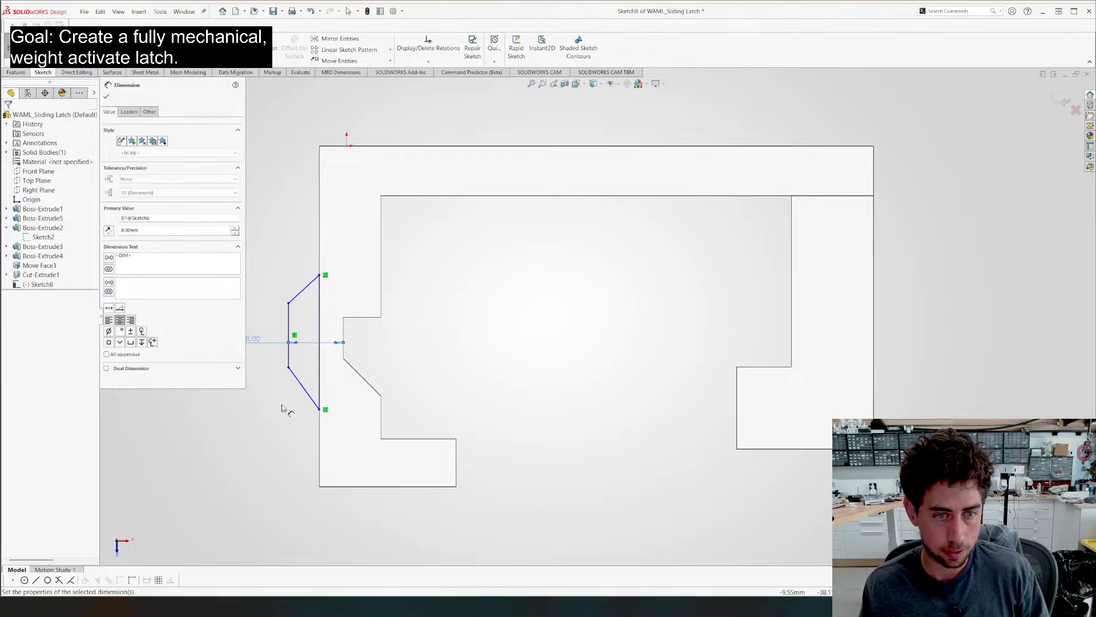
pyautogui.click(302, 387)
pyautogui.keyDown('ctrl'); pyautogui.click(362, 377); pyautogui.keyUp('ctrl')
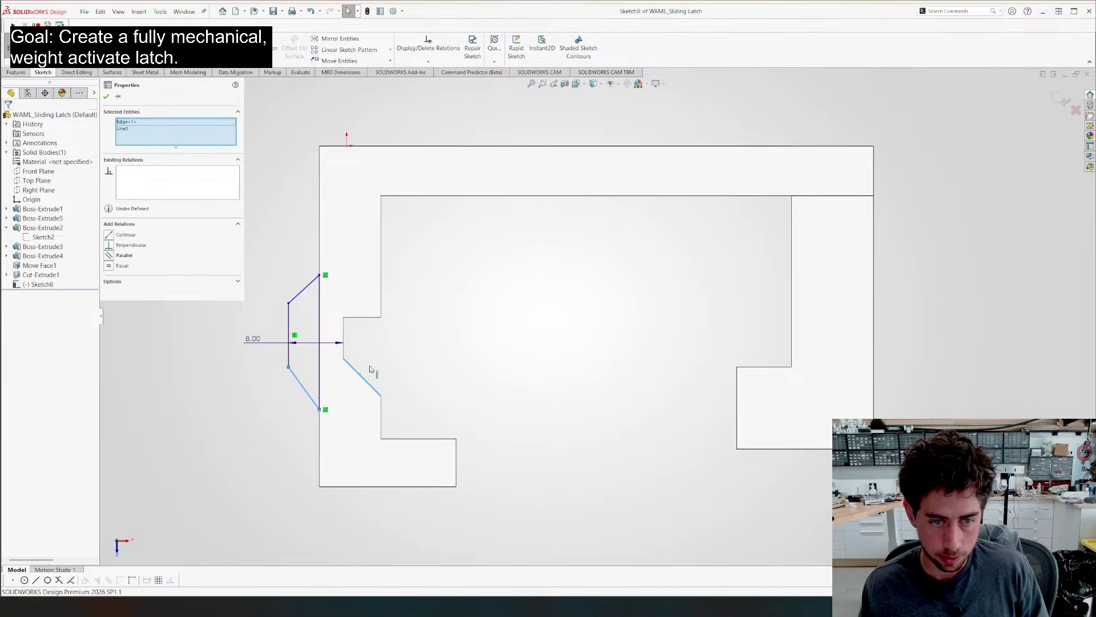
pyautogui.click(439, 268)
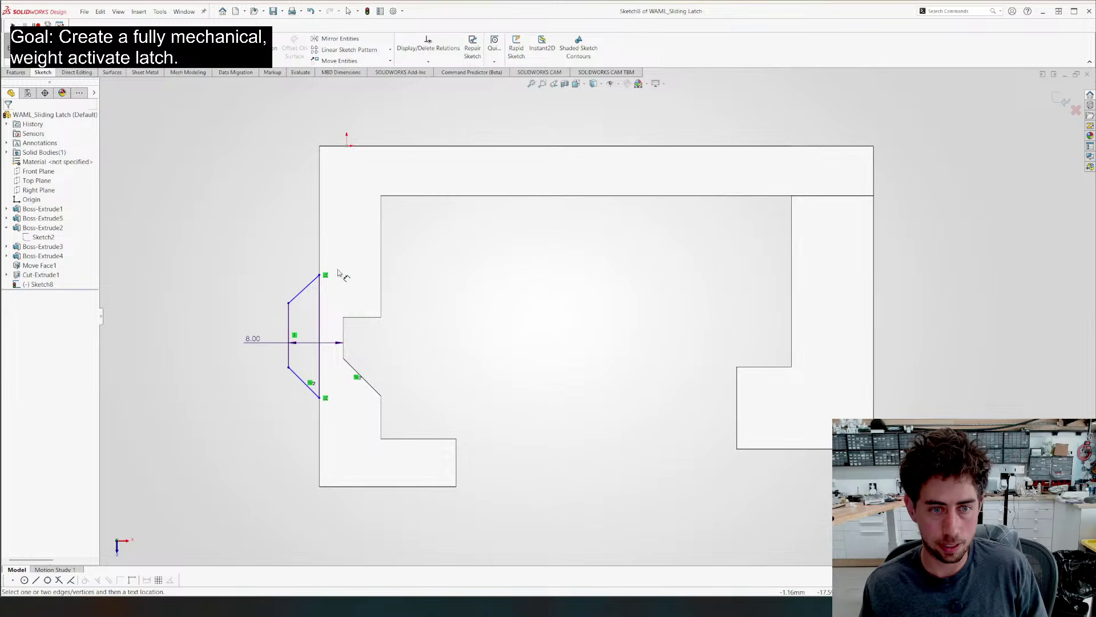
# Set the distance between the bump's lower slanted line and the notch's slanted edge to 6.5 mm
pyautogui.press('Escape')
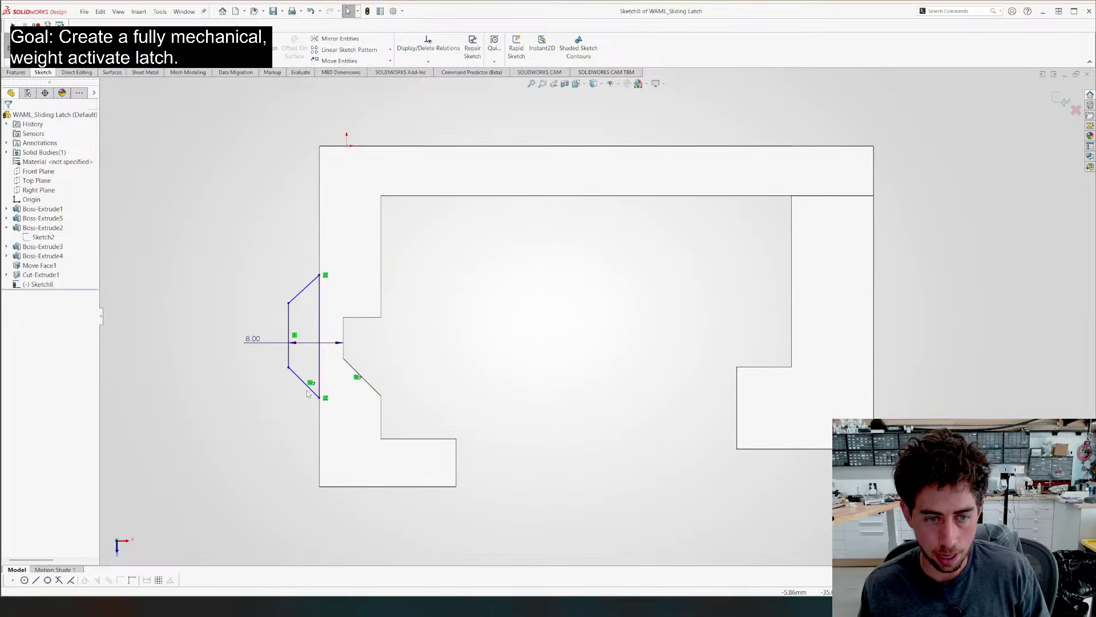
pyautogui.click(308, 387)
pyautogui.click(356, 371)
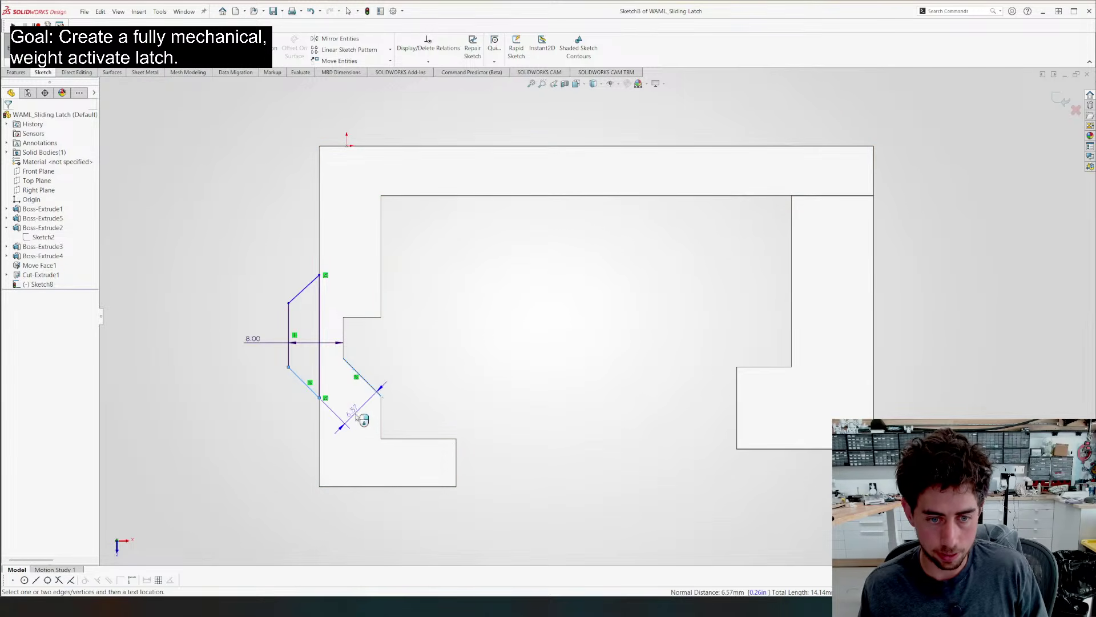
pyautogui.click(356, 418)
pyautogui.write('5')
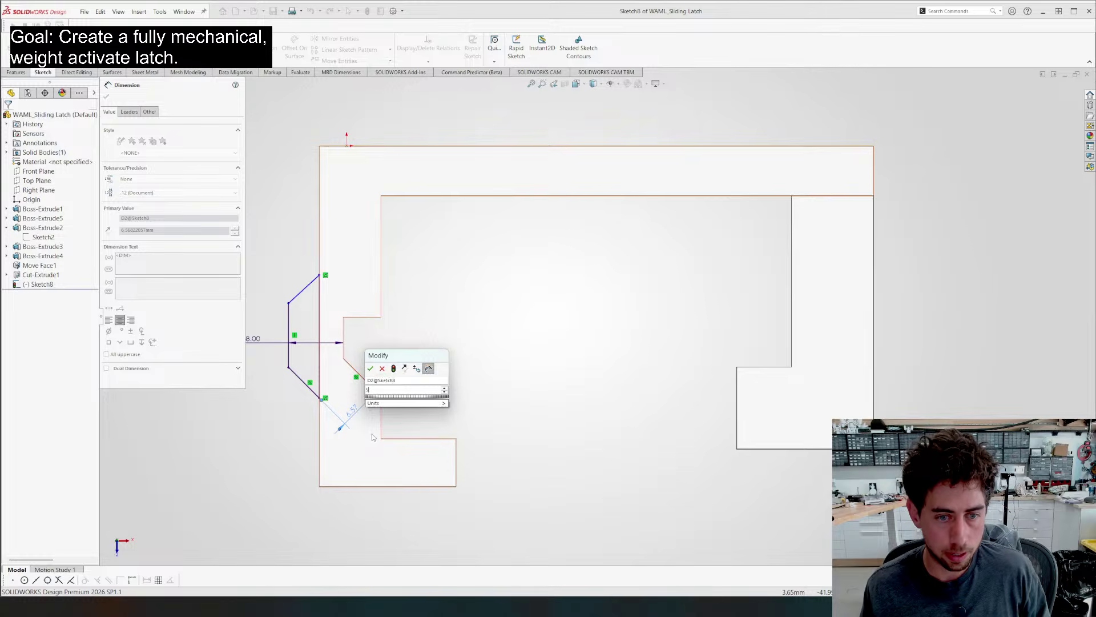
pyautogui.press('Return')
pyautogui.click(280, 314)
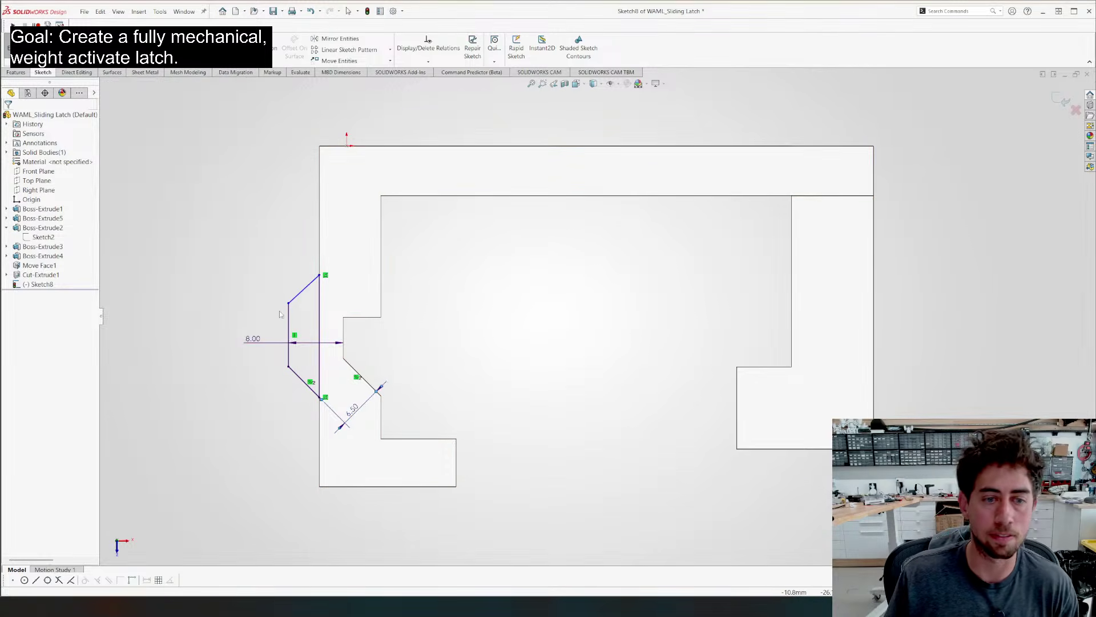
# Set the angle between the bump's upper slanted line and the arm's outer edge to 45 degrees
pyautogui.click(308, 289)
pyautogui.click(318, 316)
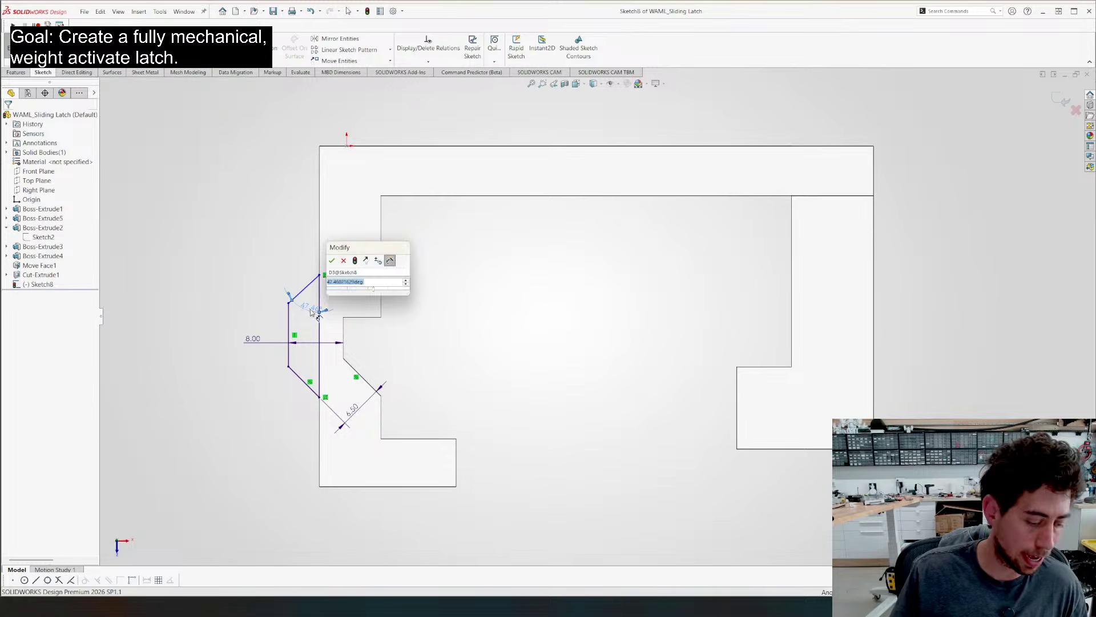
pyautogui.write('45')
pyautogui.press('Return')
pyautogui.click(294, 307)
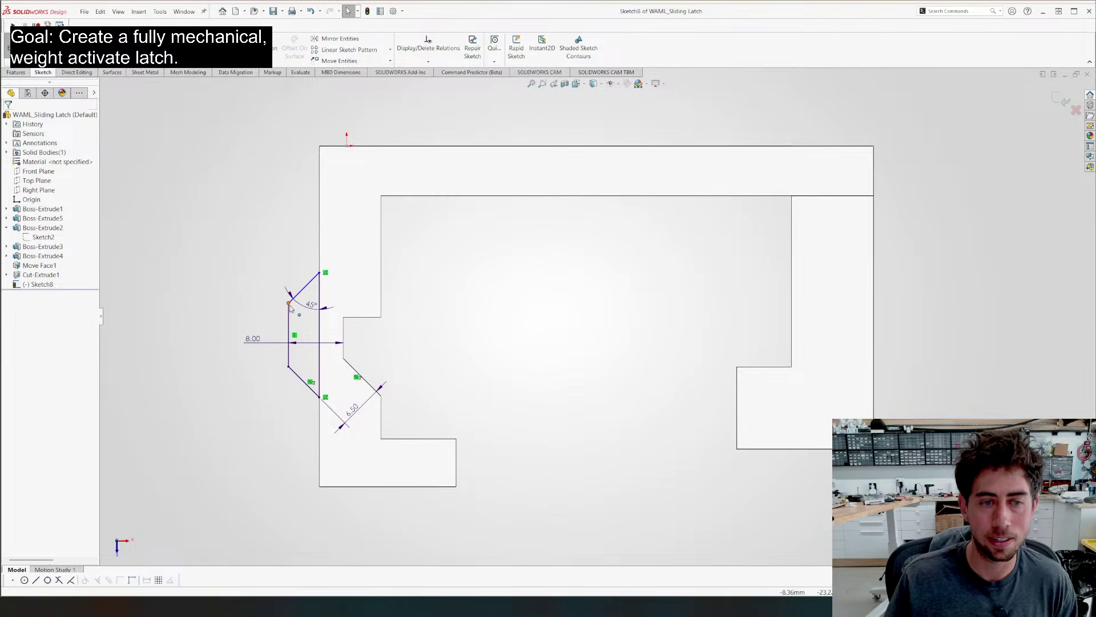
# Dimension the bump's upper corner 18 mm from the crossbar's outer edge to fully define the profile
pyautogui.moveTo(290, 307); pyautogui.dragTo(288, 314)
pyautogui.press('d')
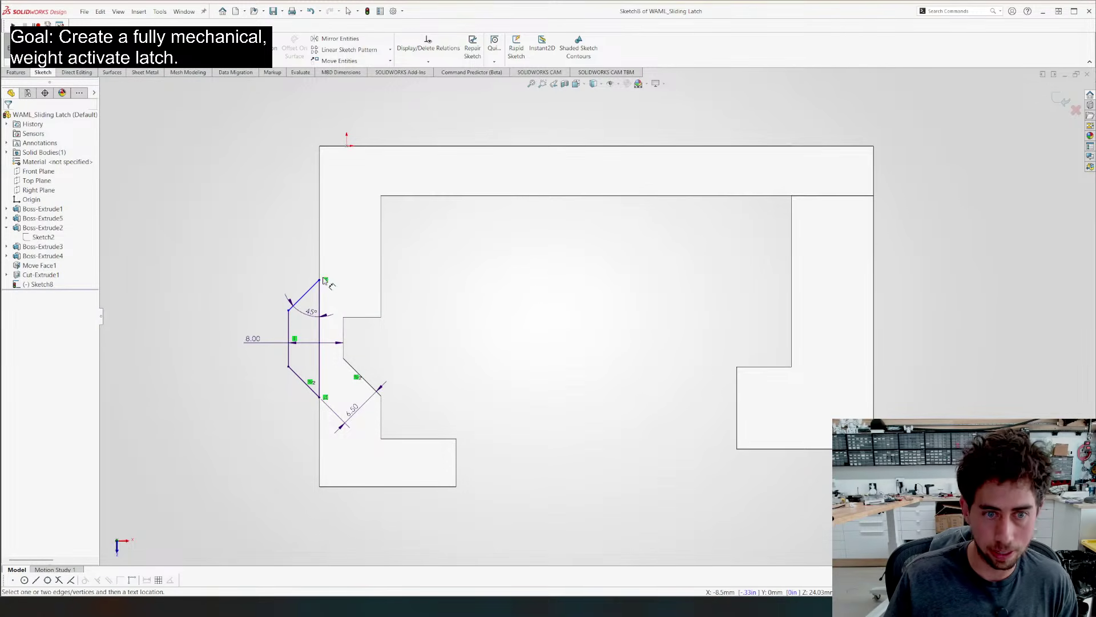
pyautogui.click(320, 279)
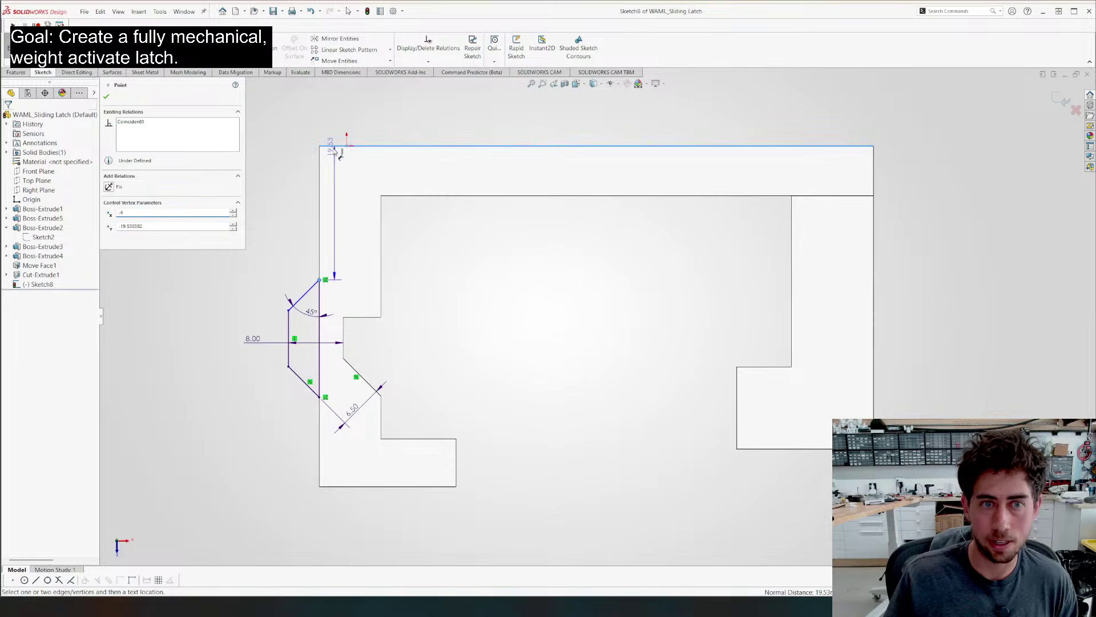
pyautogui.click(296, 196)
pyautogui.write('18')
pyautogui.press('Return')
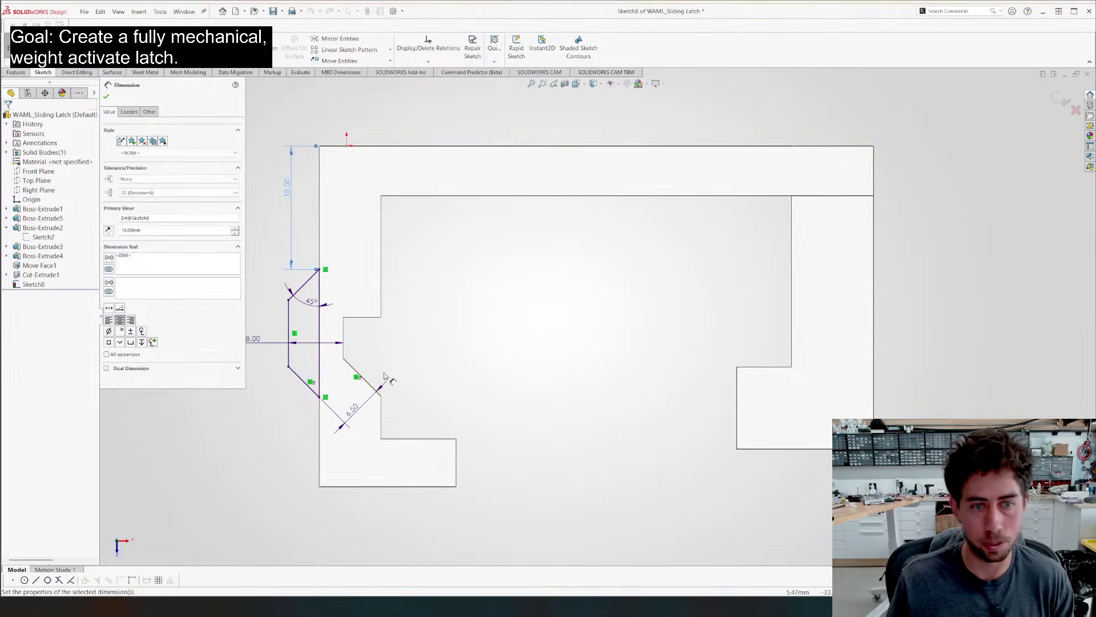
pyautogui.press('Escape')
# Try to extrude the bump profile up to a selected face of the notched arm
pyautogui.press('f')
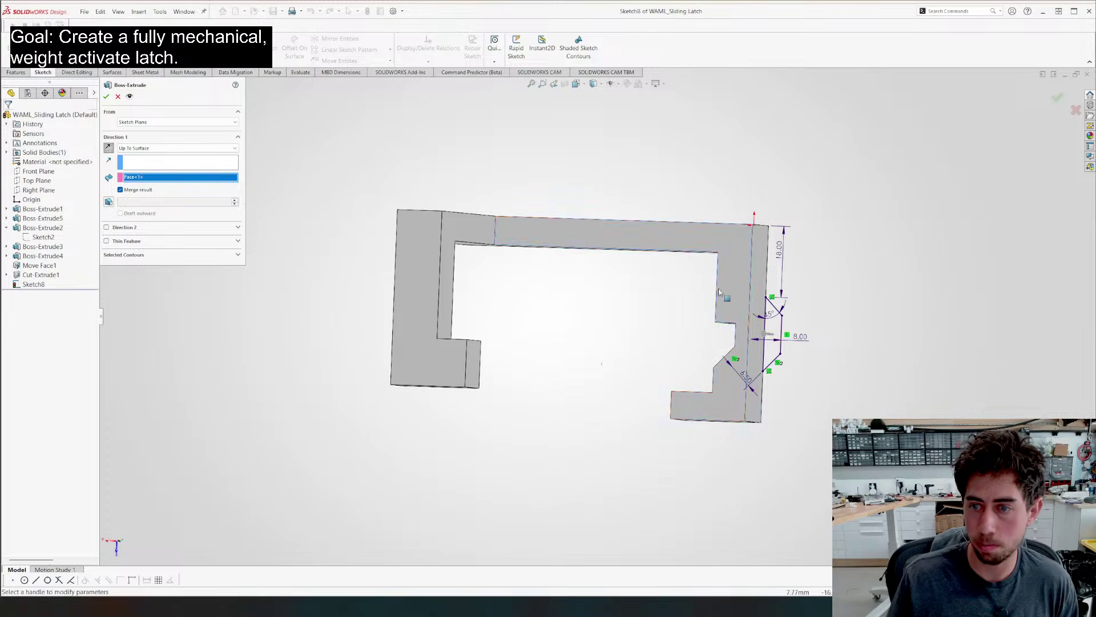
pyautogui.press('Return')
pyautogui.scroll(1, 602, 308)
pyautogui.moveTo(601, 308); pyautogui.dragTo(227, 565, button='middle')
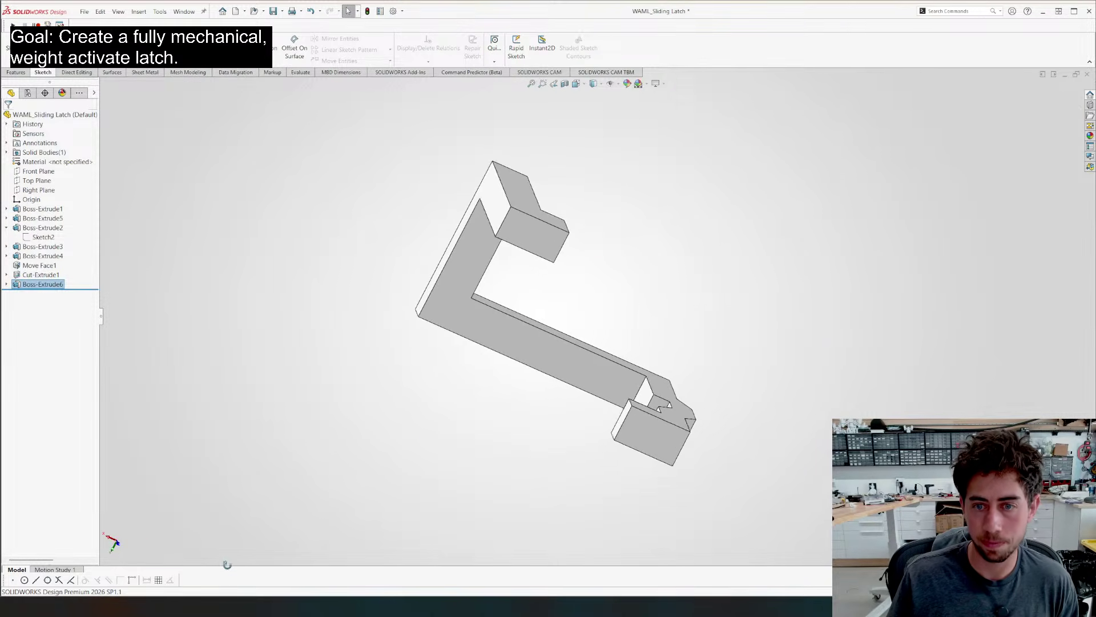
pyautogui.hotkey('ctrl', 'z')
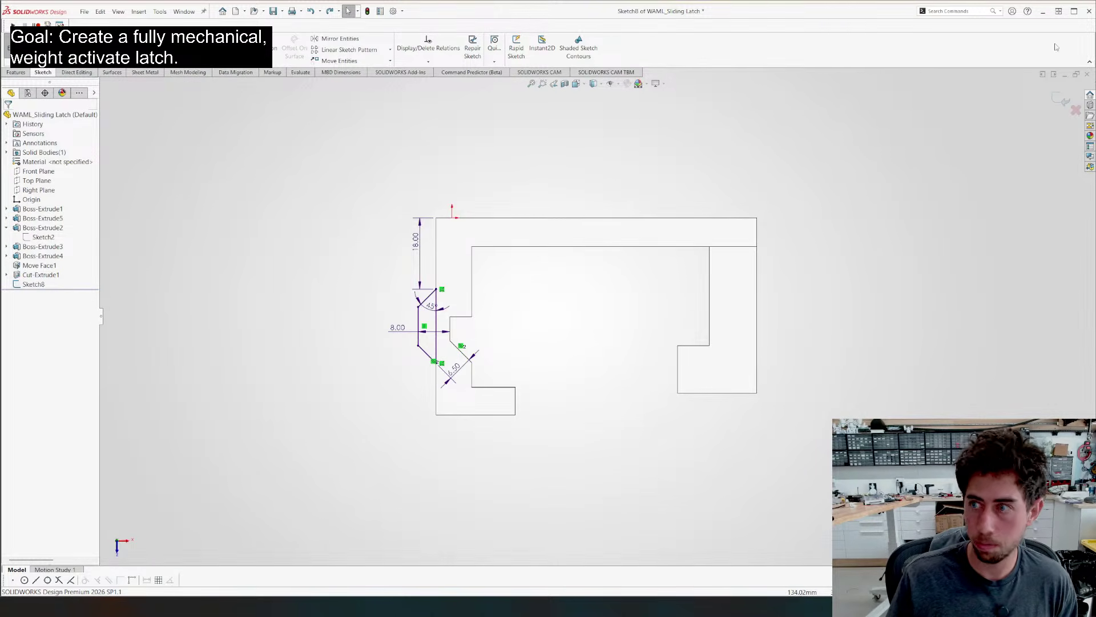
# Close the sketch and extrude the bump profile up to the opposite flat face of the notched arm, merged with the latch
pyautogui.click(1065, 103)
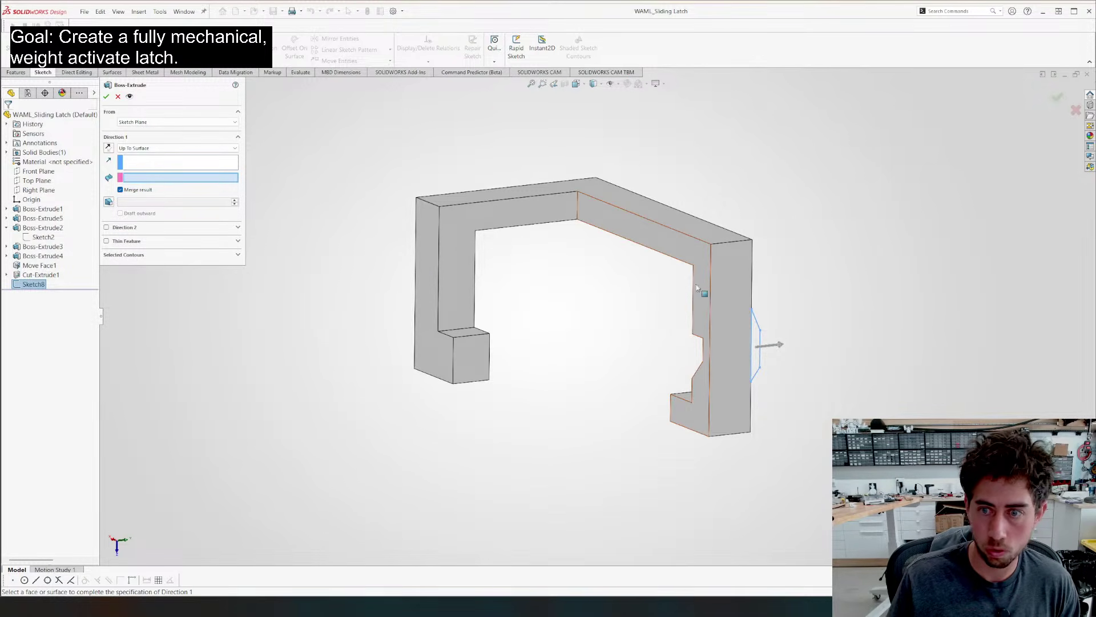
pyautogui.click(697, 287)
pyautogui.press('Return')
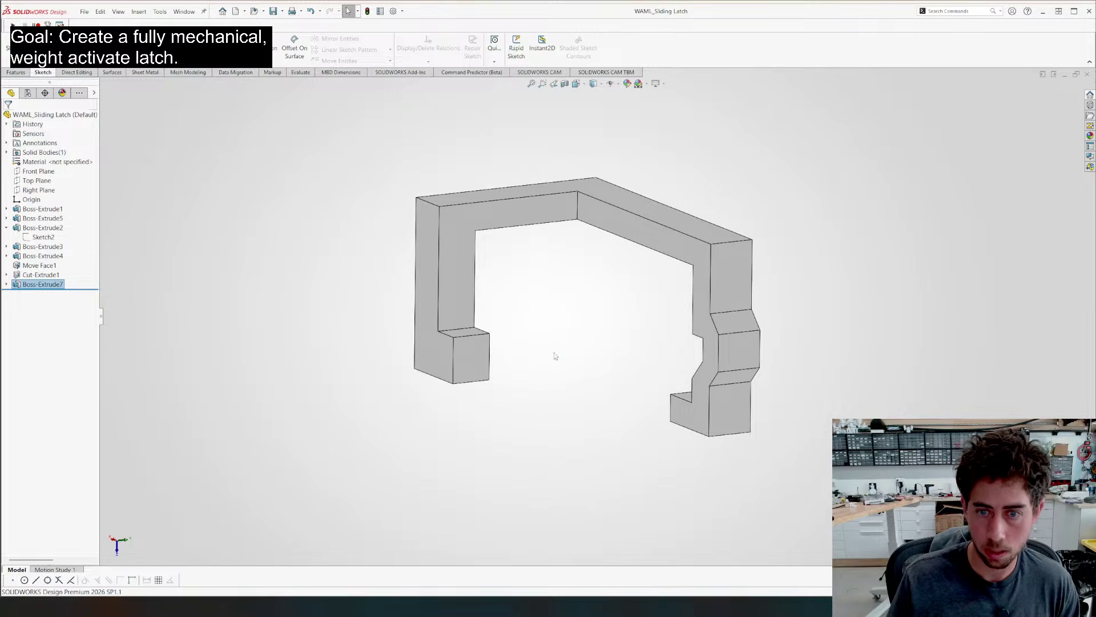
pyautogui.scroll(2, 554, 356)
pyautogui.moveTo(617, 265); pyautogui.dragTo(485, 162, button='middle')
pyautogui.scroll(-3, 600, 313)
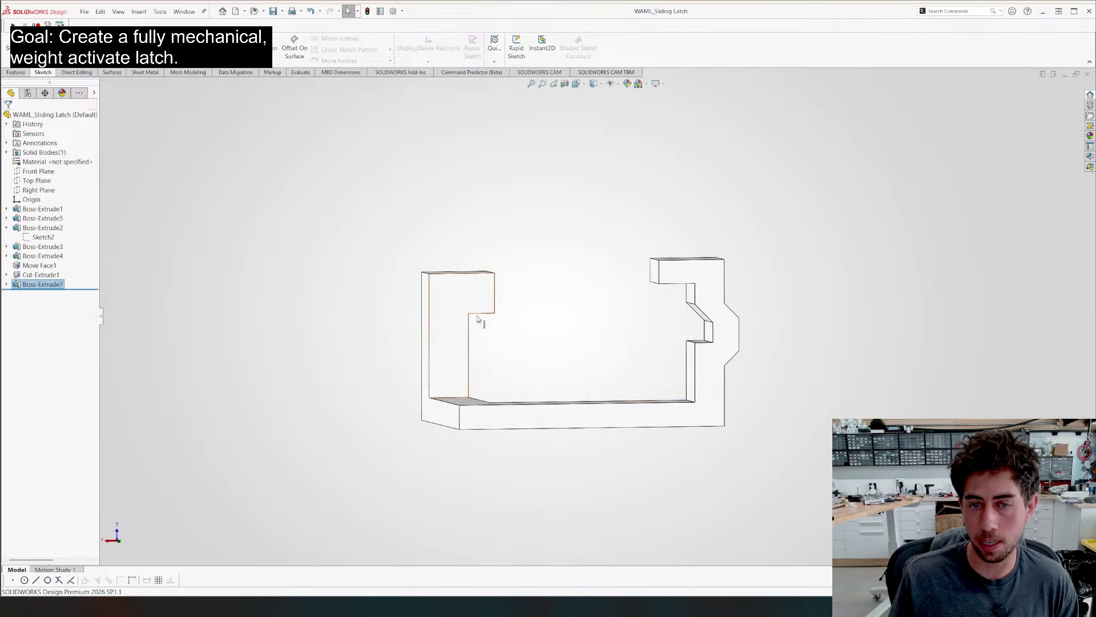
pyautogui.moveTo(479, 320)
pyautogui.mouseDown(button='middle')
pyautogui.moveTo(480, 367)
pyautogui.moveTo(227, 320)
pyautogui.moveTo(234, 249)
pyautogui.moveTo(227, 306)
pyautogui.moveTo(309, 357)
pyautogui.moveTo(421, 362)
pyautogui.moveTo(439, 348)
pyautogui.mouseUp(button='middle')
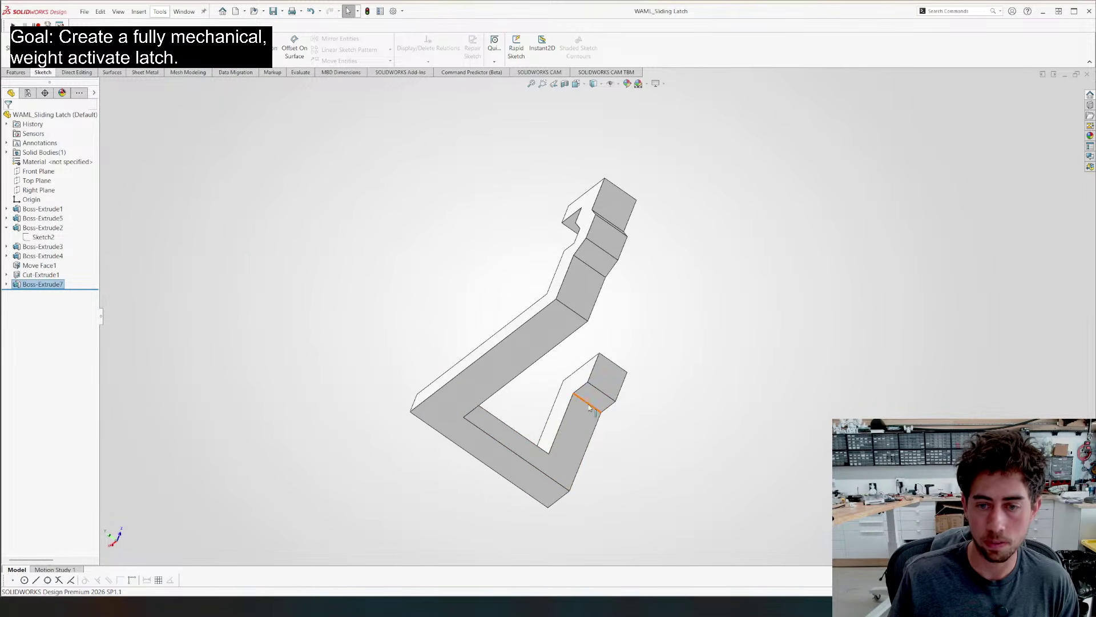
# Chamfer the inner corner edge where the hook meets the arm without the notch, at 45 degrees
pyautogui.click(16, 72)
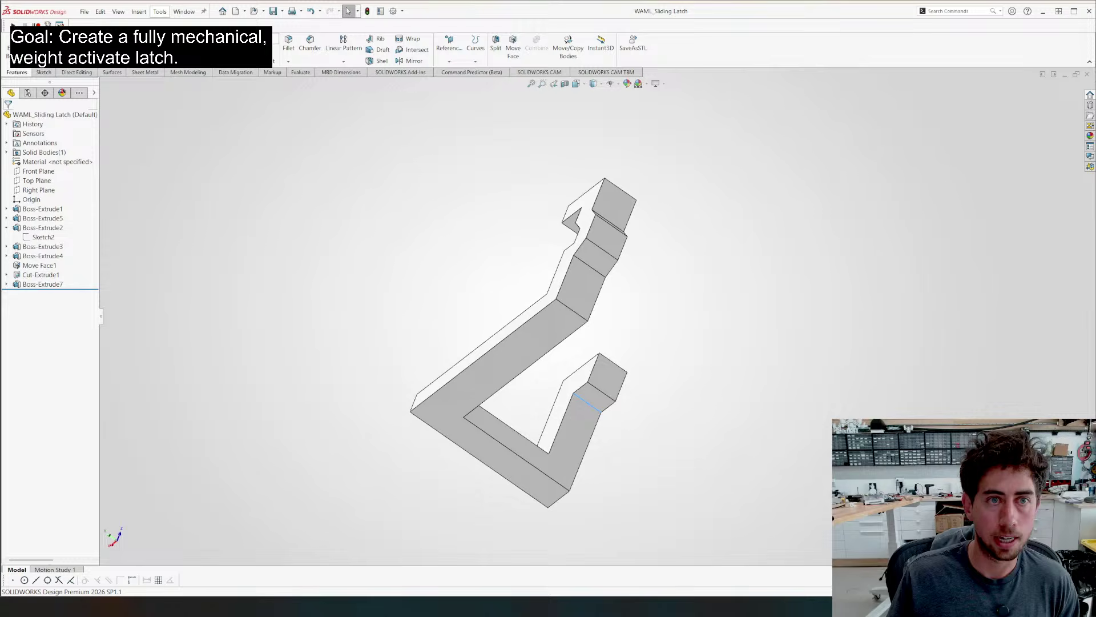
pyautogui.click(309, 45)
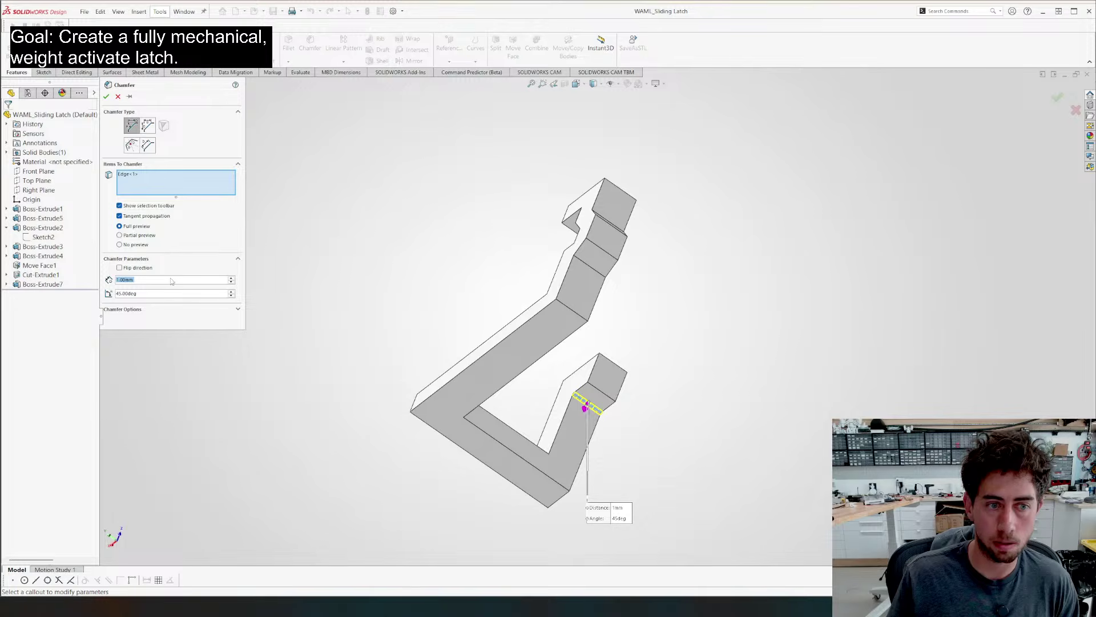
pyautogui.press('Return')
pyautogui.moveTo(521, 332); pyautogui.dragTo(564, 455, button='middle')
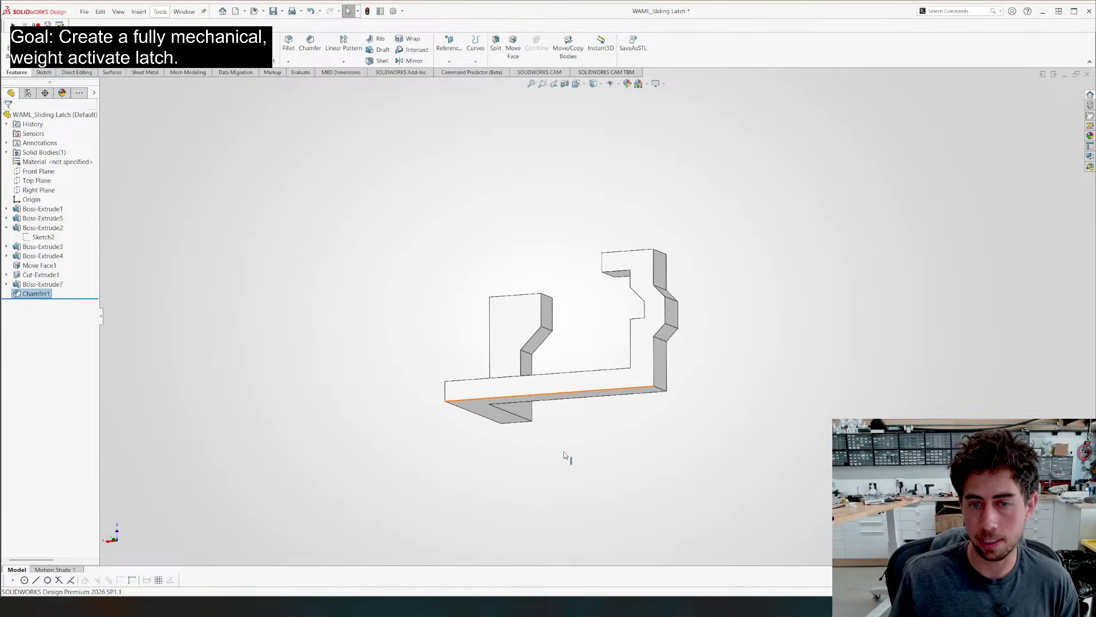
# Save the sliding latch part and check its fit around the marble container in the assembly
pyautogui.hotkey('ctrl', 's')
pyautogui.hotkey('ctrl', 'Tab')
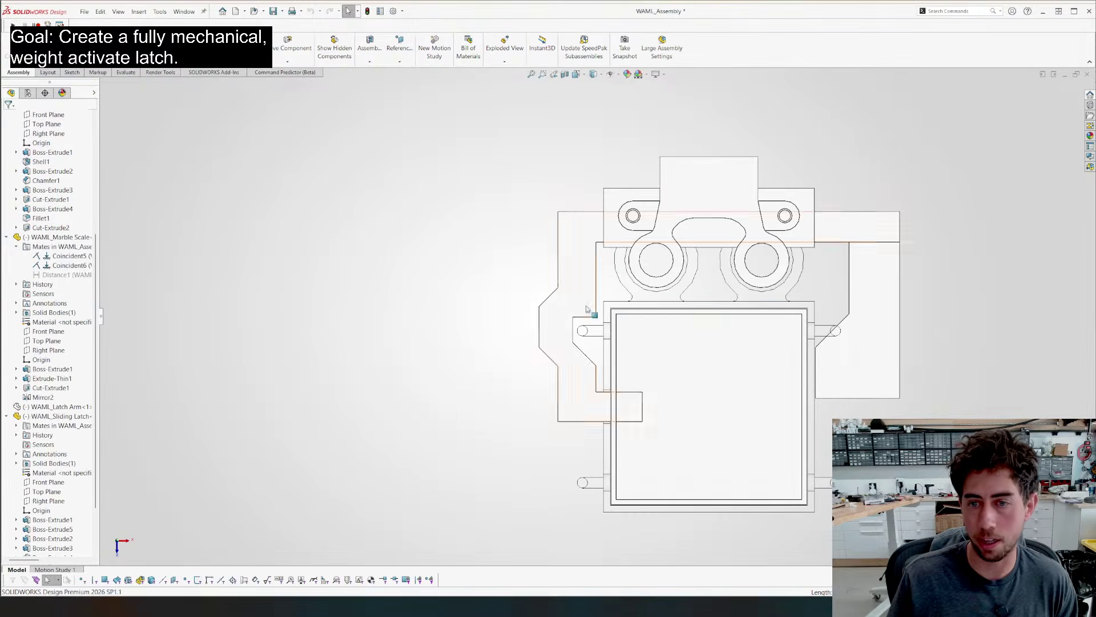
pyautogui.moveTo(591, 311); pyautogui.dragTo(803, 325, button='middle')
pyautogui.scroll(-4, 796, 358)
pyautogui.moveTo(684, 313); pyautogui.dragTo(713, 314, button='middle')
pyautogui.scroll(3, 625, 280)
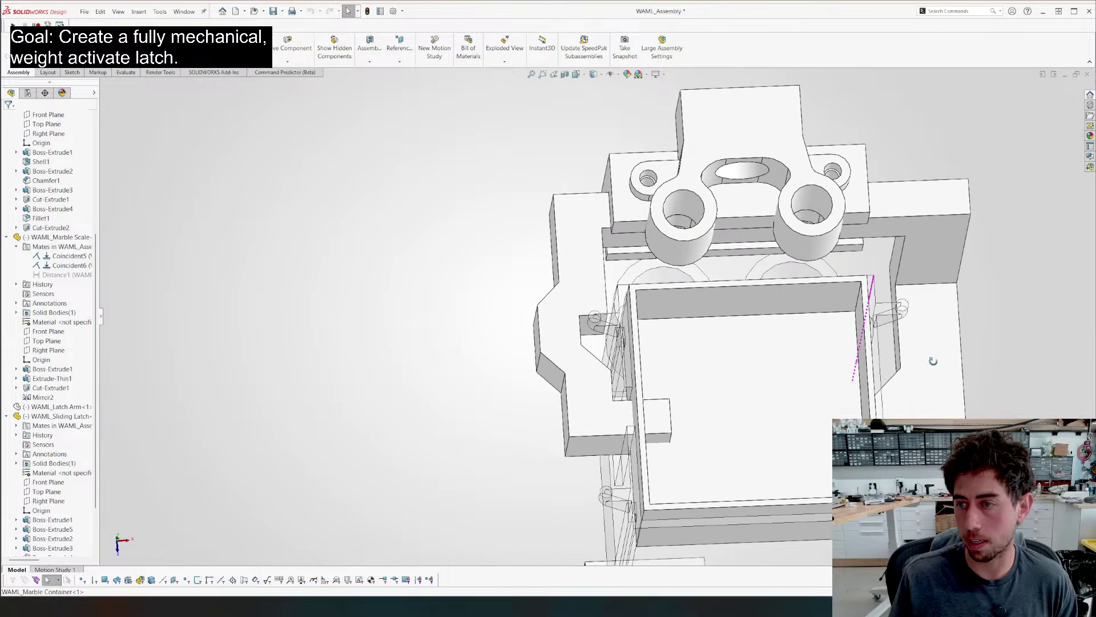
# Open the sliding latch from the assembly, set the extrusion depth of its arm without the notch to 28 mm, and return to the assembly
pyautogui.rightClick(929, 305)
pyautogui.press('Escape')
pyautogui.rightClick(934, 324)
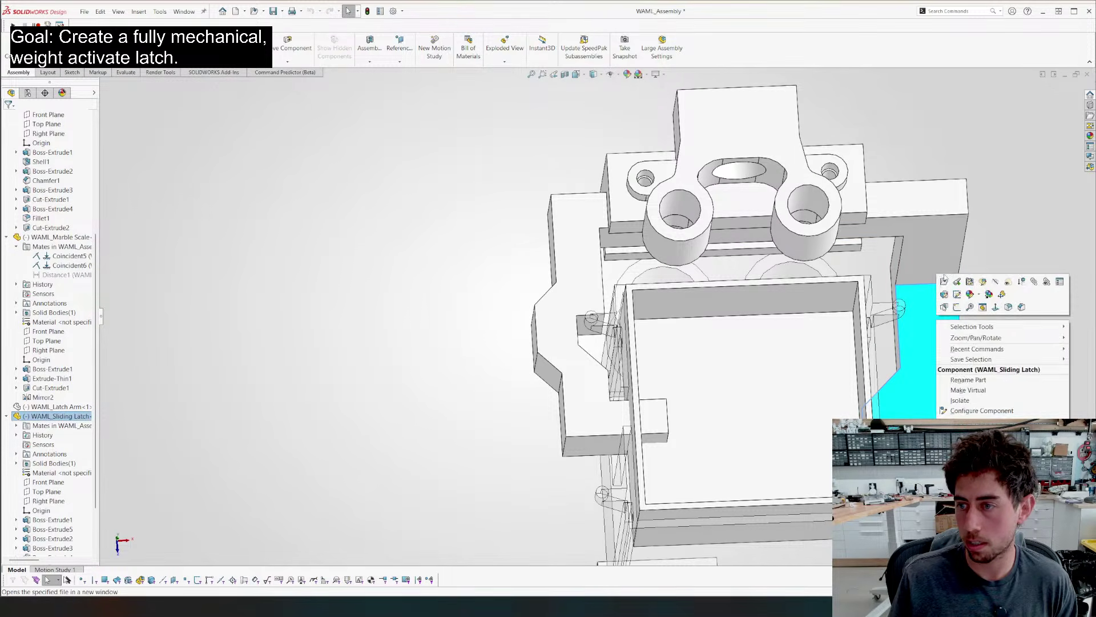
pyautogui.click(945, 281)
pyautogui.moveTo(540, 351); pyautogui.dragTo(494, 377, button='middle')
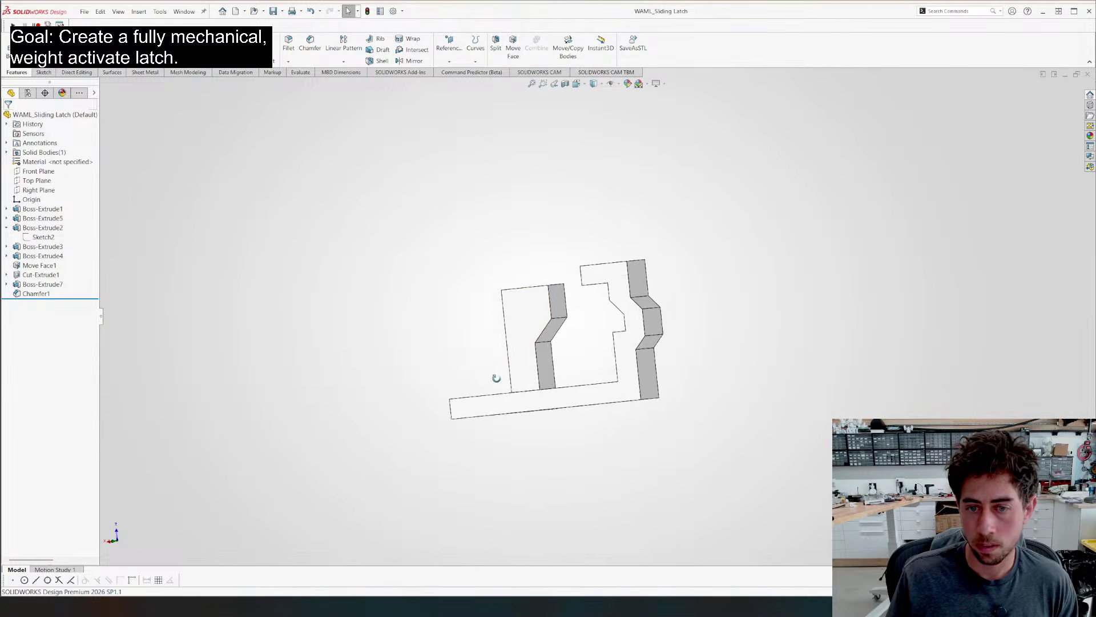
pyautogui.click(534, 350)
pyautogui.click(545, 362)
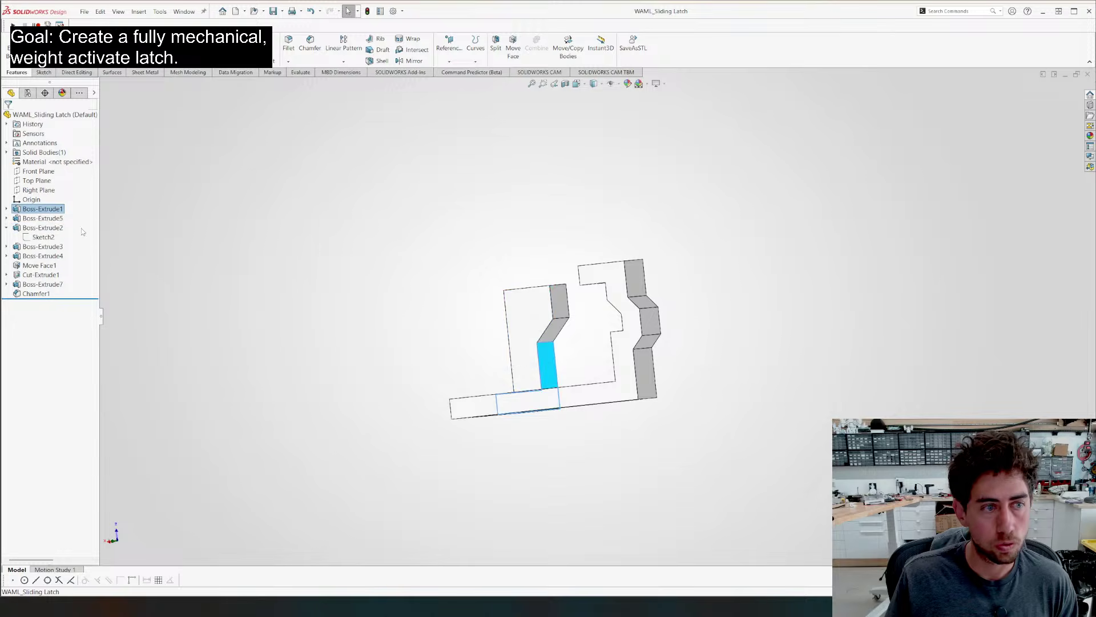
pyautogui.click(38, 219)
pyautogui.doubleClick(483, 364)
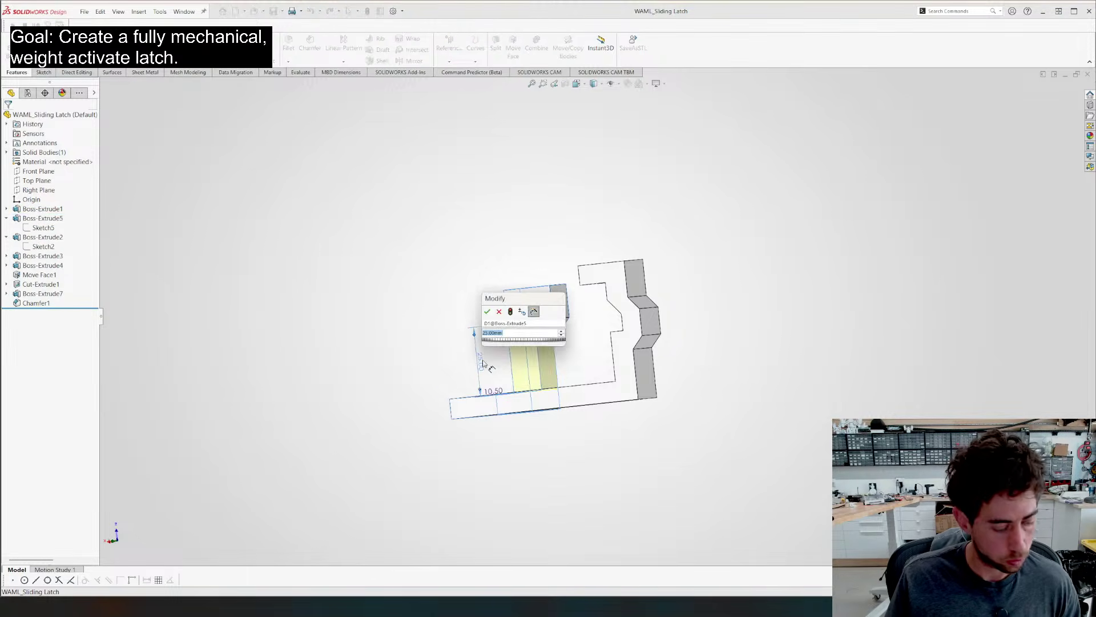
pyautogui.press('Return')
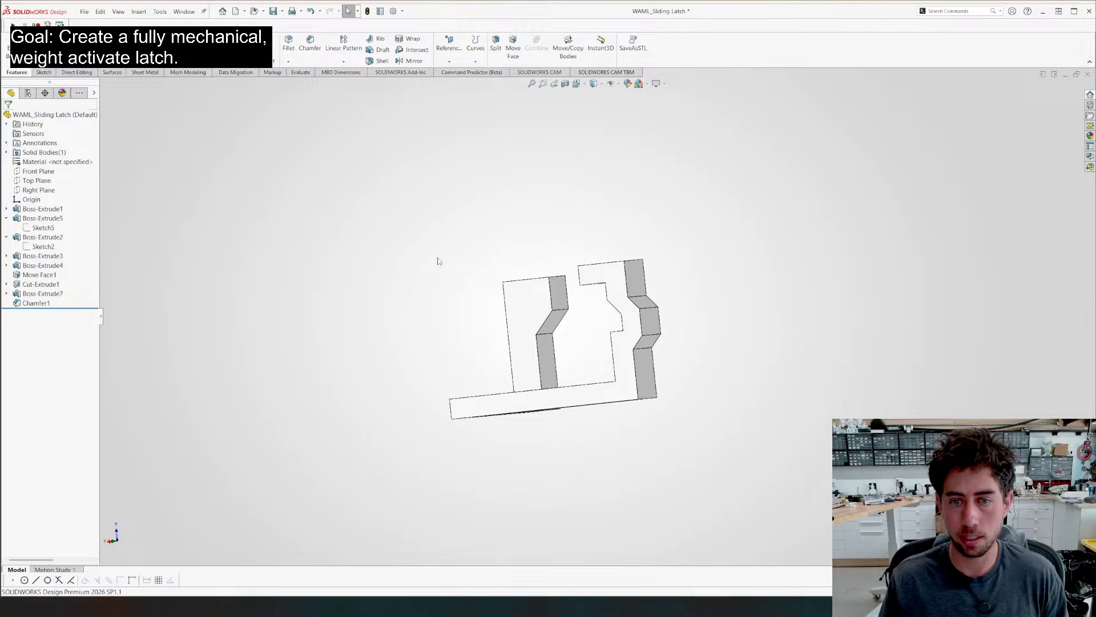
pyautogui.hotkey('ctrl', 'Tab')
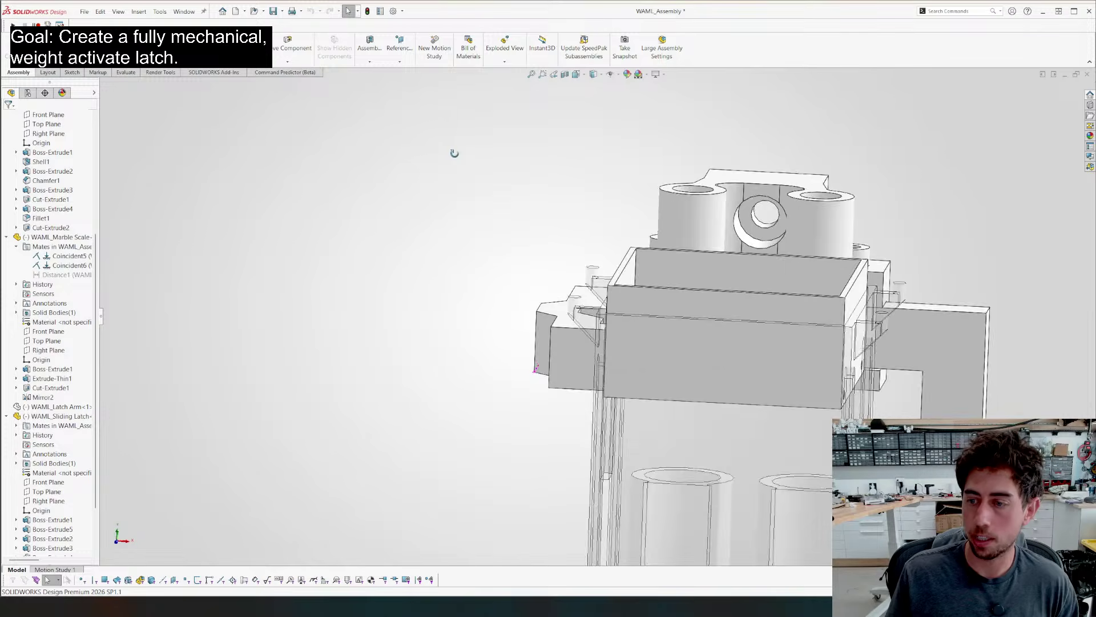
# Open the sliding latch, fillet the inner edge where the arm without the notch meets the crossbar's downward leg, then save and close the part
pyautogui.scroll(4, 427, 209)
pyautogui.moveTo(765, 448); pyautogui.dragTo(757, 492, button='middle')
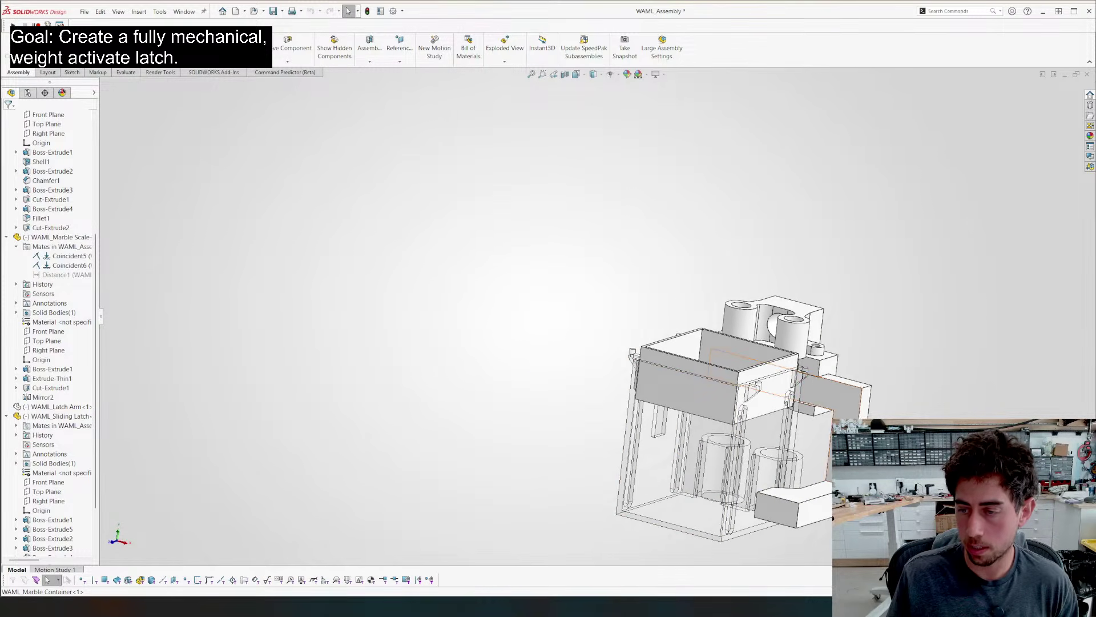
pyautogui.rightClick(846, 394)
pyautogui.click(864, 284)
pyautogui.moveTo(795, 406); pyautogui.dragTo(515, 256, button='middle')
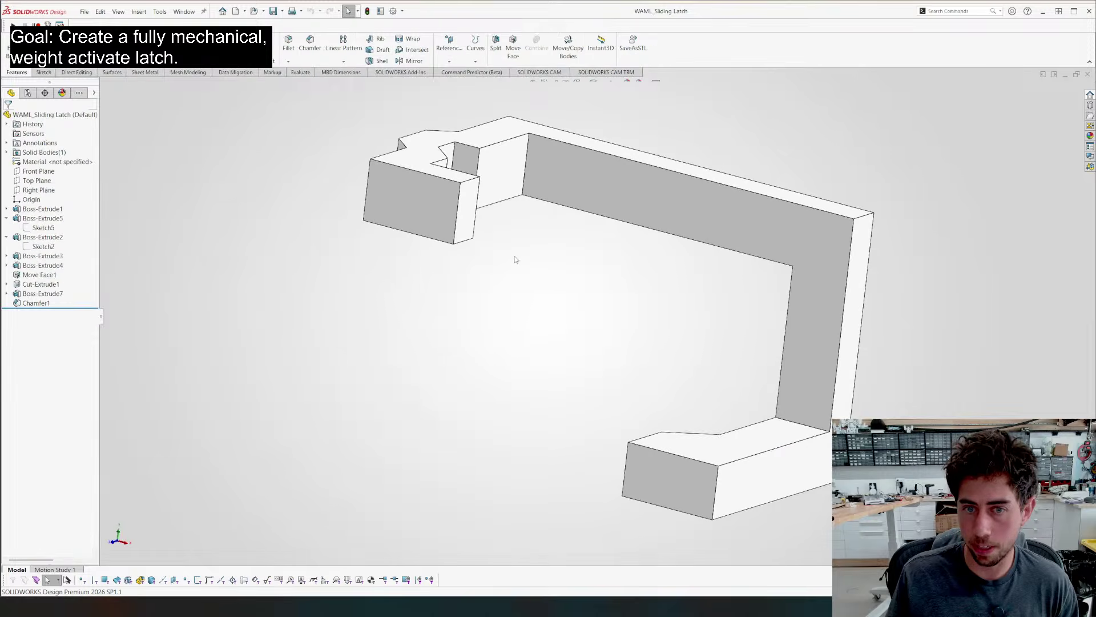
pyautogui.click(290, 51)
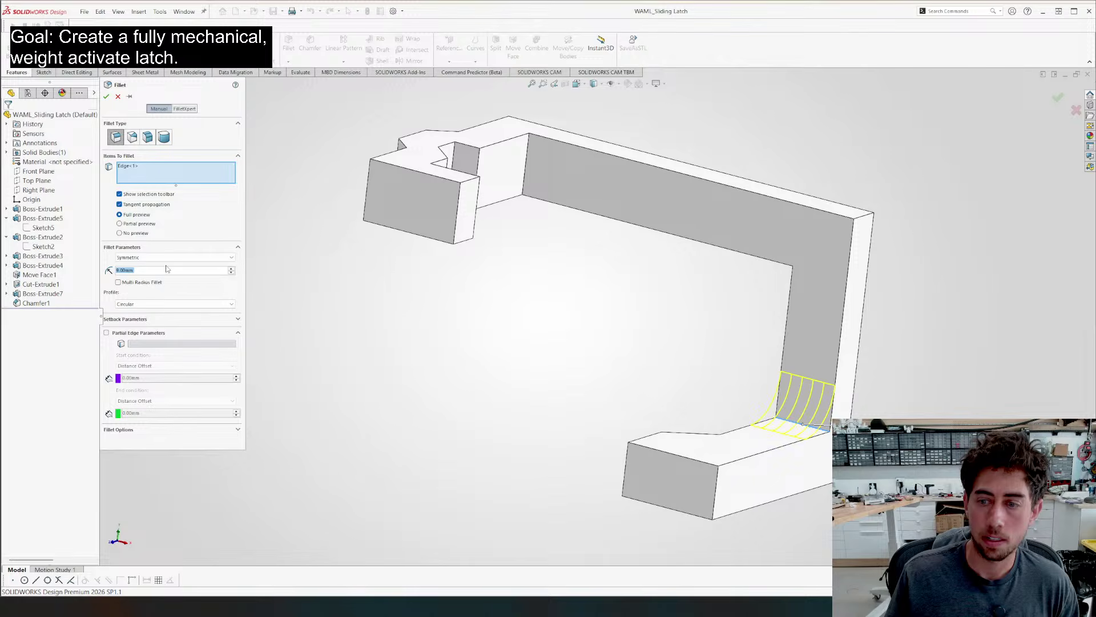
pyautogui.press('Return')
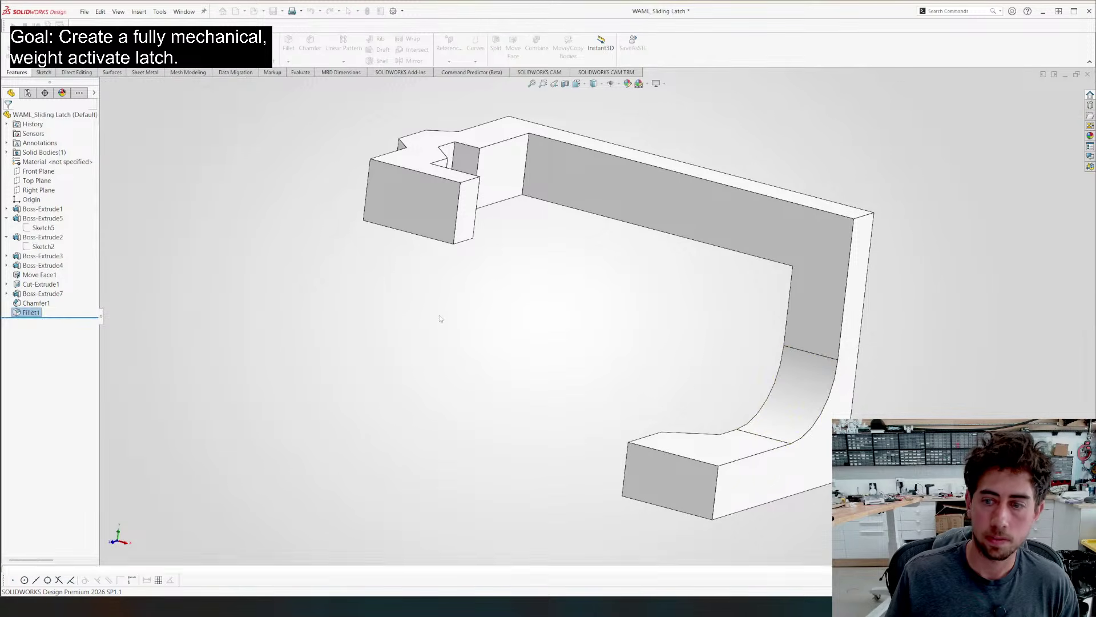
pyautogui.hotkey('ctrl', 's')
pyautogui.hotkey('ctrl', 'w')
# Slide the latch sideways across the container and compare its position from the front and the back
pyautogui.moveTo(573, 347); pyautogui.dragTo(655, 398, button='middle')
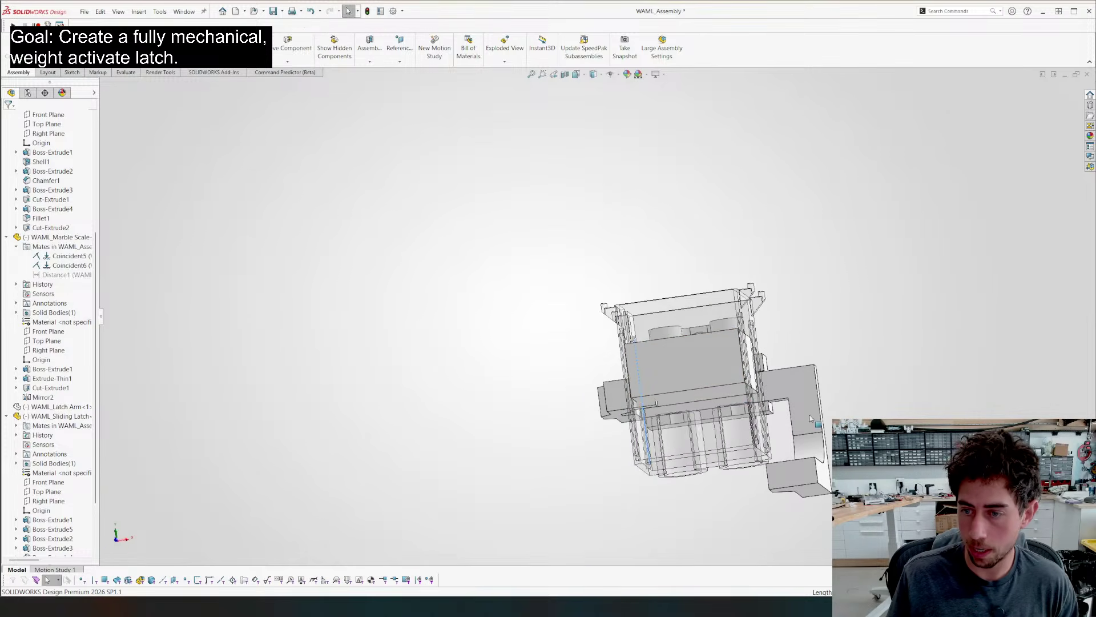
pyautogui.moveTo(810, 419); pyautogui.dragTo(789, 418)
pyautogui.hotkey('ctrl', '1')
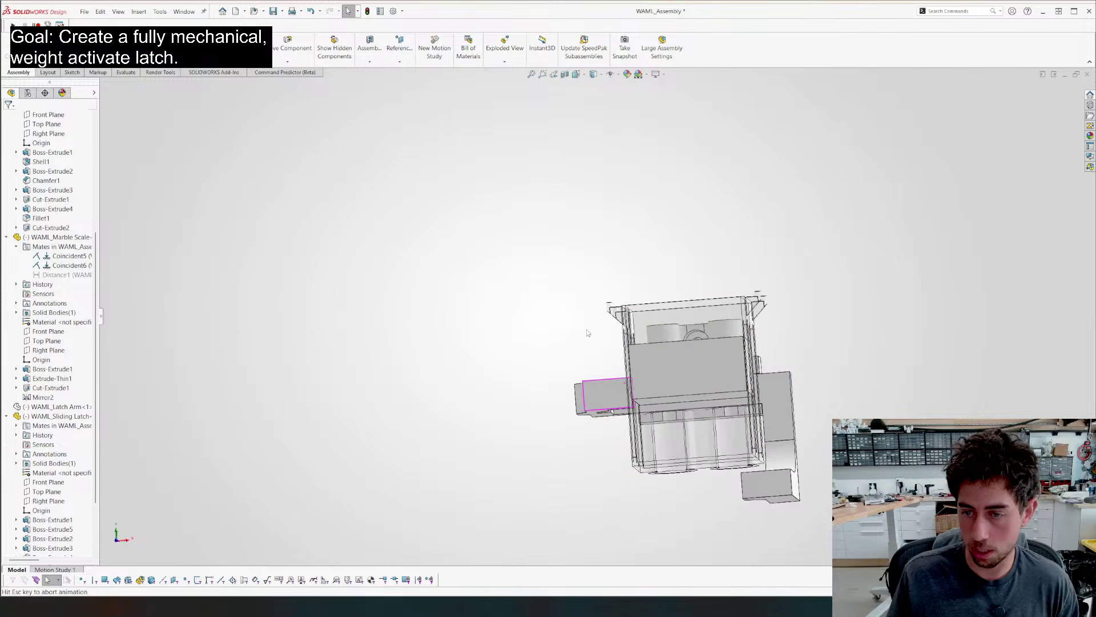
pyautogui.click(723, 463)
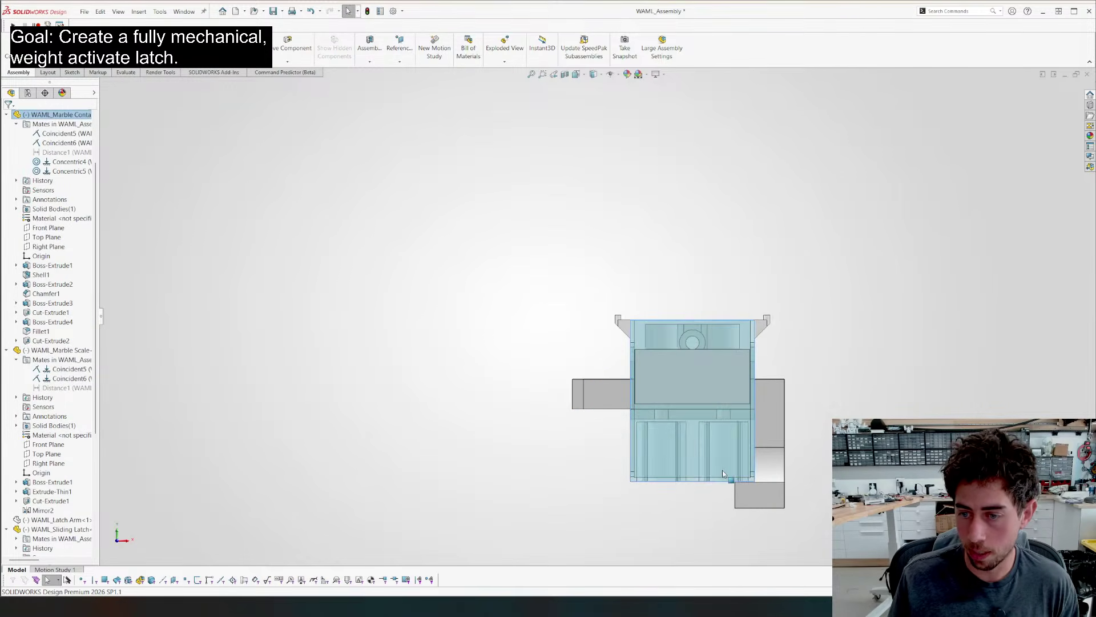
pyautogui.moveTo(746, 495)
pyautogui.mouseDown(button='middle')
pyautogui.moveTo(566, 470)
pyautogui.moveTo(666, 391)
pyautogui.moveTo(543, 289)
pyautogui.moveTo(740, 366)
pyautogui.moveTo(736, 479)
pyautogui.mouseUp(button='middle')
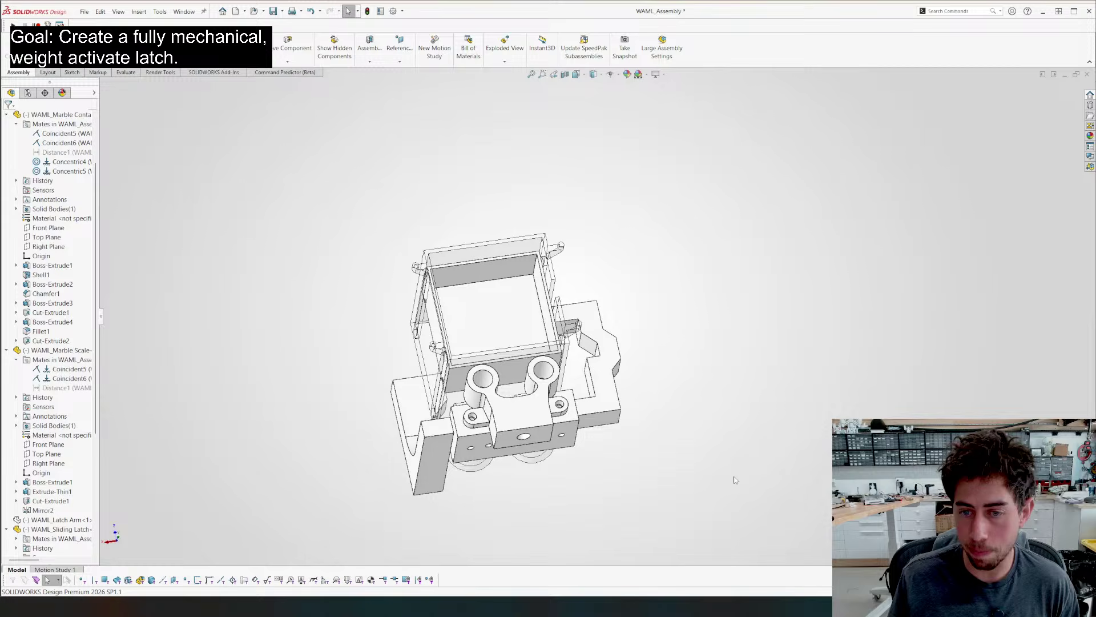
pyautogui.click(602, 406)
pyautogui.moveTo(602, 406)
pyautogui.mouseDown()
pyautogui.moveTo(591, 401)
pyautogui.moveTo(607, 413)
pyautogui.mouseUp()
# Examine the notched arm's hook end where it passes the container wall and the marble scale
pyautogui.click(608, 297)
pyautogui.moveTo(608, 298); pyautogui.dragTo(350, 325, button='middle')
pyautogui.scroll(-5, 652, 328)
pyautogui.moveTo(652, 324); pyautogui.dragTo(666, 296, button='middle')
pyautogui.click(652, 301)
pyautogui.click(599, 343)
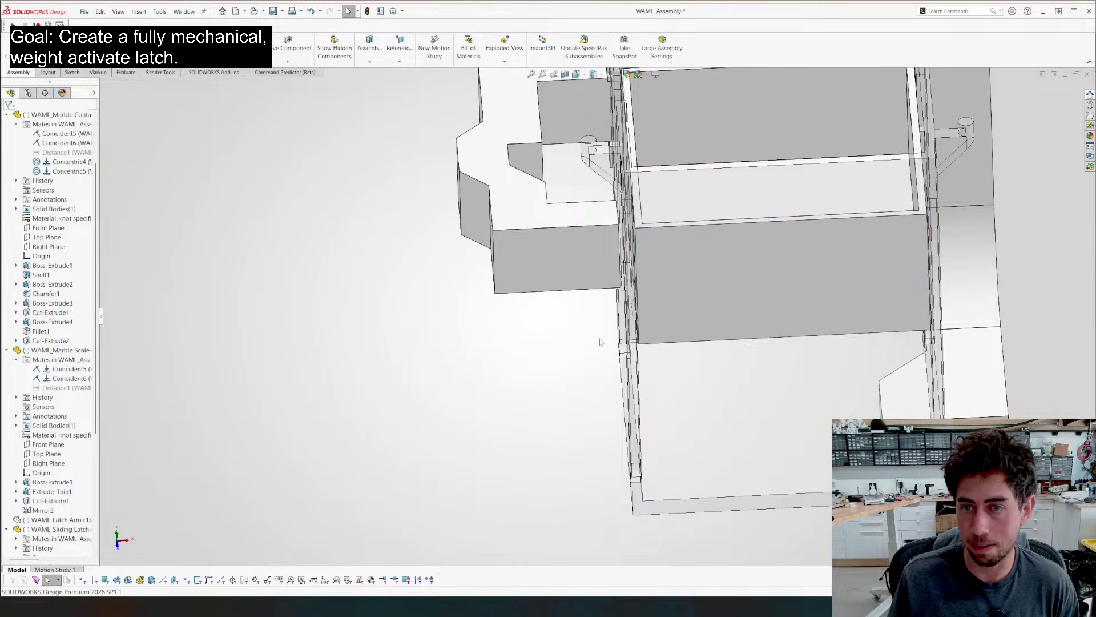
pyautogui.moveTo(600, 343); pyautogui.dragTo(621, 172, button='middle')
pyautogui.click(598, 176)
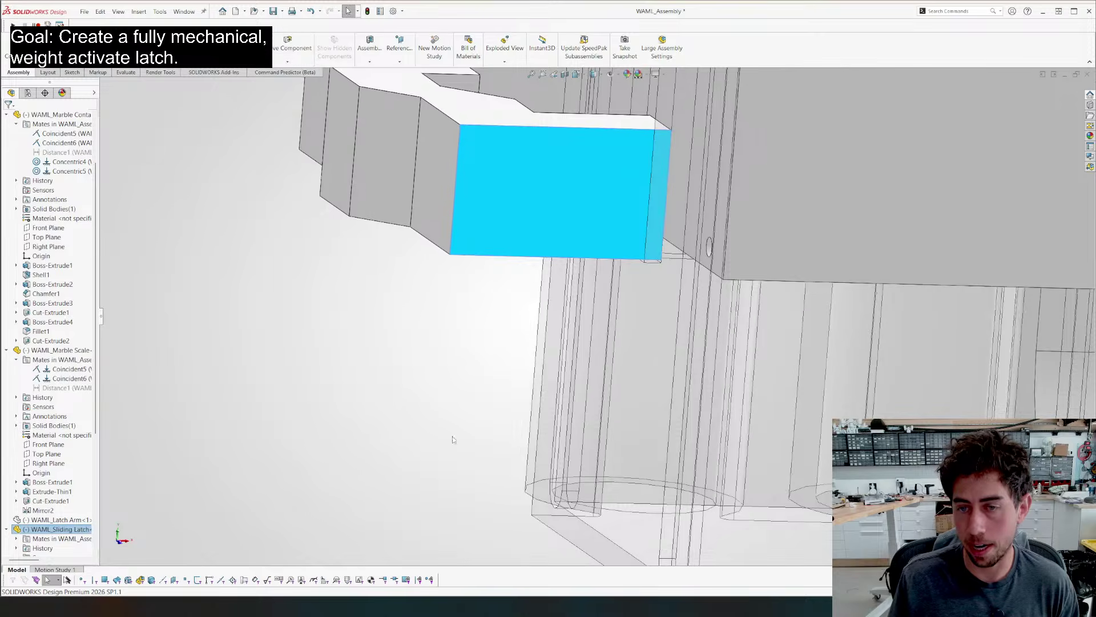
pyautogui.click(396, 382)
pyautogui.press('f')
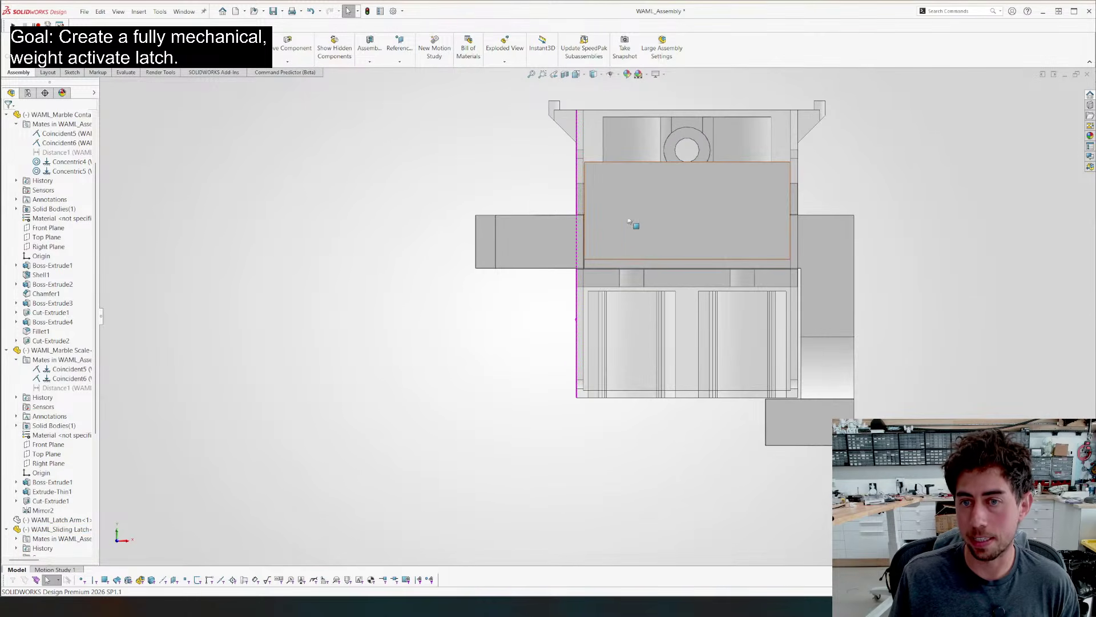
# Lower the marble scale below the sliding latch, then slide the latch so its notched arm moves over the scale
pyautogui.moveTo(634, 219); pyautogui.dragTo(641, 329)
pyautogui.click(417, 380)
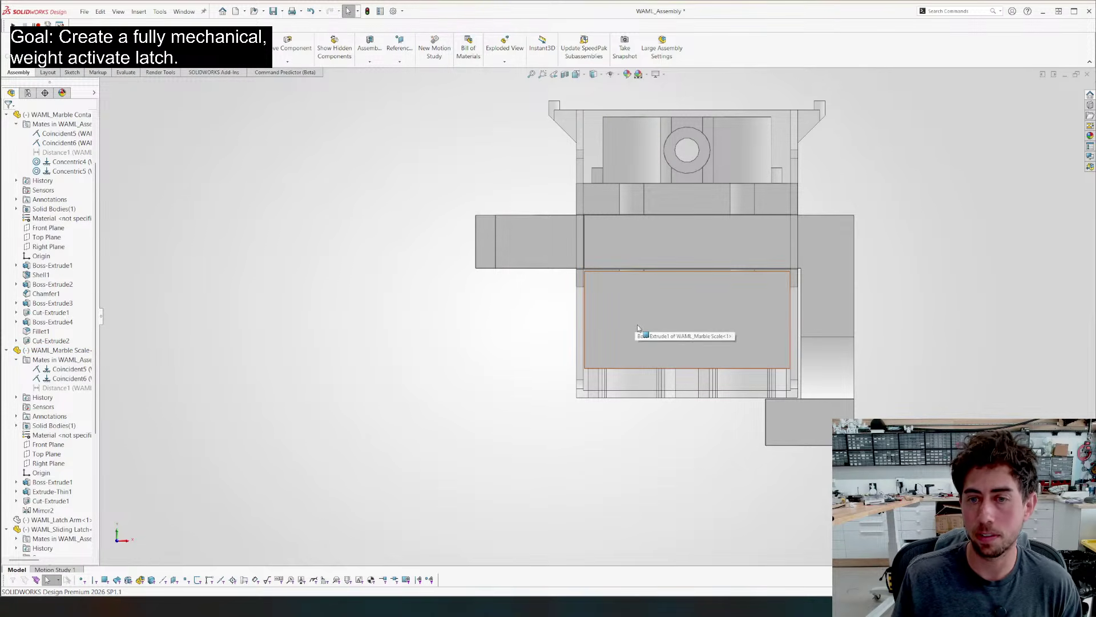
pyautogui.moveTo(638, 327)
pyautogui.mouseDown()
pyautogui.moveTo(650, 245)
pyautogui.moveTo(660, 326)
pyautogui.mouseUp()
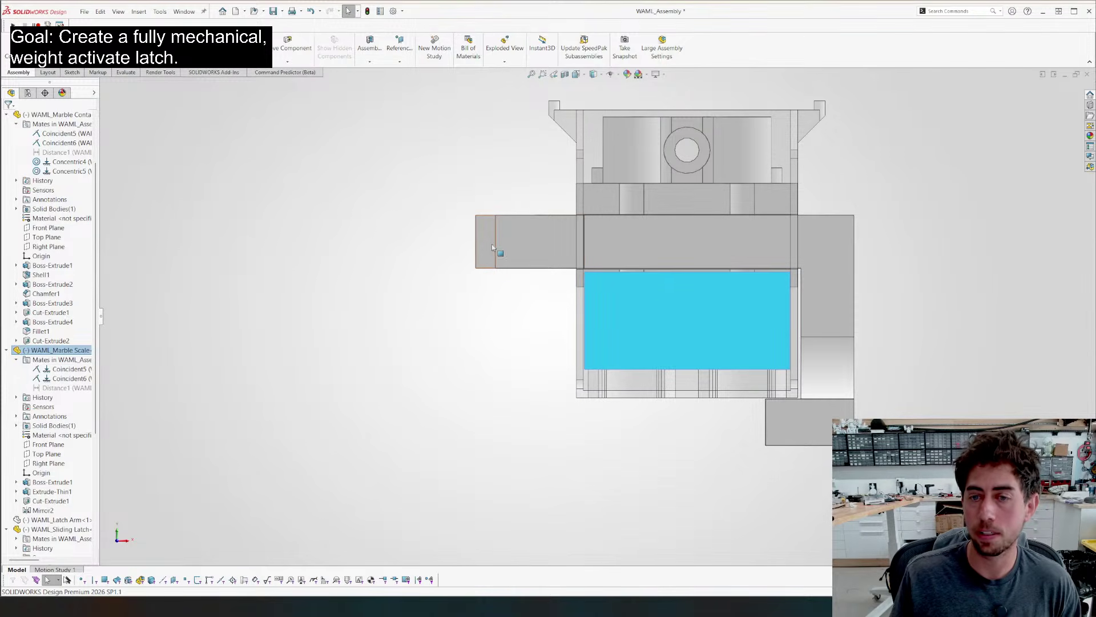
pyautogui.moveTo(492, 247); pyautogui.dragTo(550, 249)
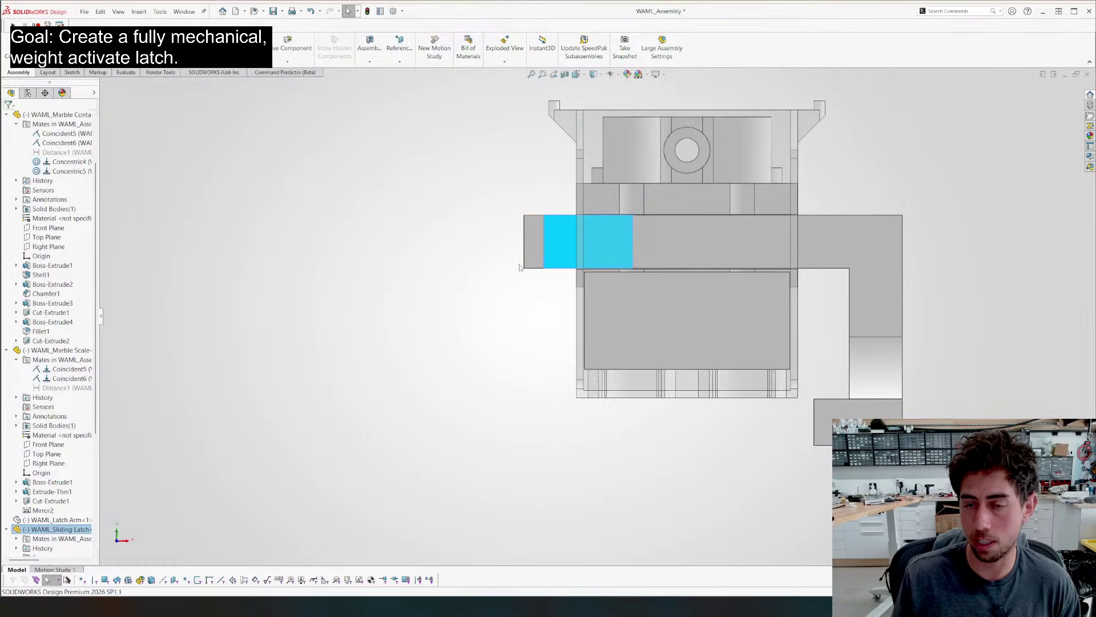
# Slide the latch slightly farther over the container so its notch moves toward the container's peg, as seen from above
pyautogui.moveTo(519, 264); pyautogui.dragTo(565, 217, button='middle')
pyautogui.moveTo(499, 319); pyautogui.dragTo(474, 319)
pyautogui.click(423, 204)
pyautogui.moveTo(424, 205); pyautogui.dragTo(422, 266, button='middle')
pyautogui.moveTo(423, 266)
pyautogui.mouseDown()
pyautogui.moveTo(414, 259)
pyautogui.moveTo(416, 269)
pyautogui.mouseUp()
pyautogui.click(621, 332)
pyautogui.moveTo(534, 305); pyautogui.dragTo(543, 323, button='middle')
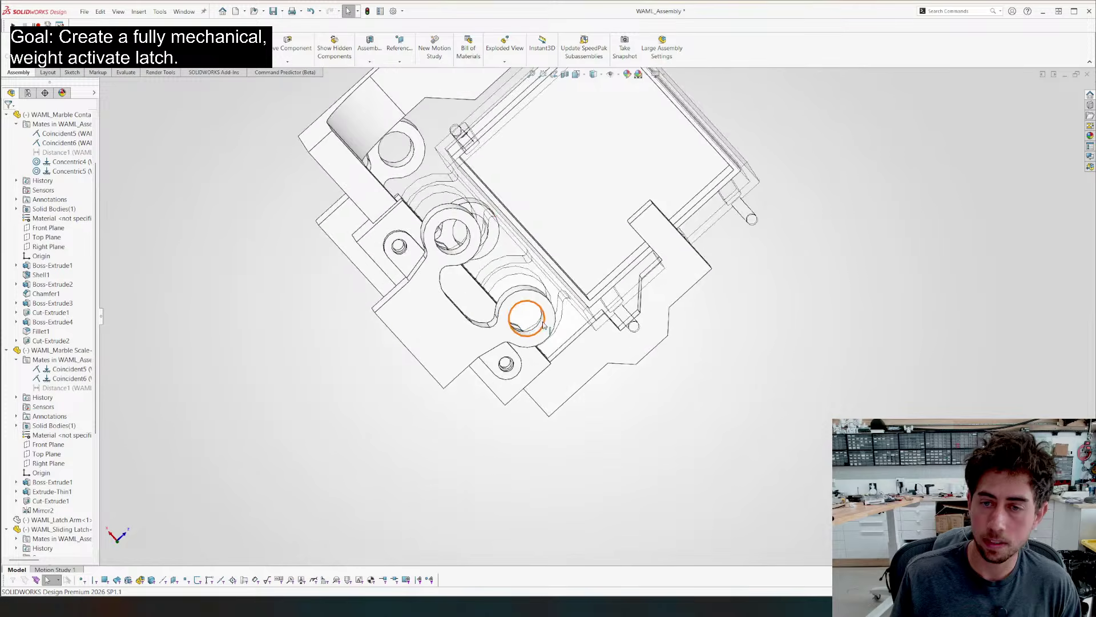
pyautogui.hotkey('ctrl', '8')
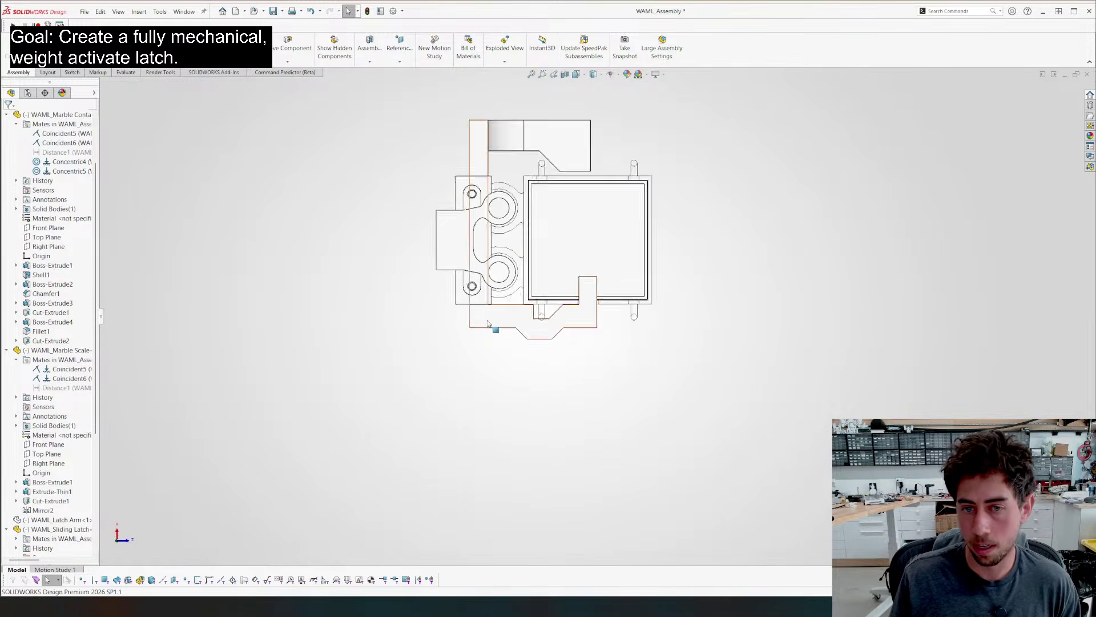
pyautogui.scroll(-5, 489, 323)
pyautogui.click(530, 303)
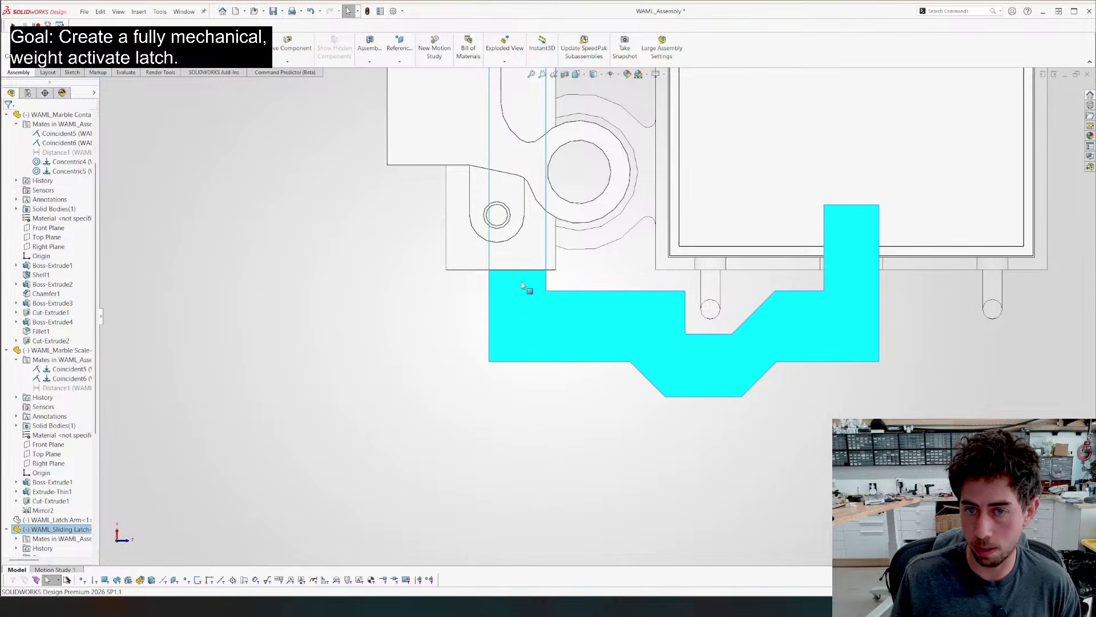
pyautogui.moveTo(529, 324); pyautogui.dragTo(529, 320)
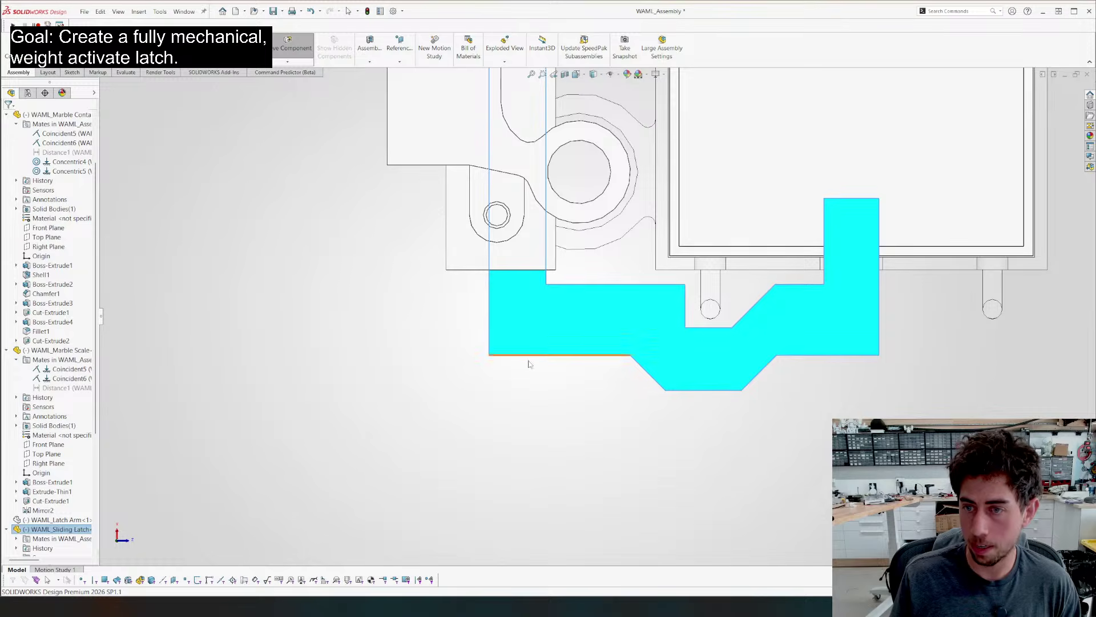
pyautogui.press('Escape')
# Lower the marble container below the latch and check the chamfered arm against the container's peg from the front and above
pyautogui.hotkey('ctrl', '7')
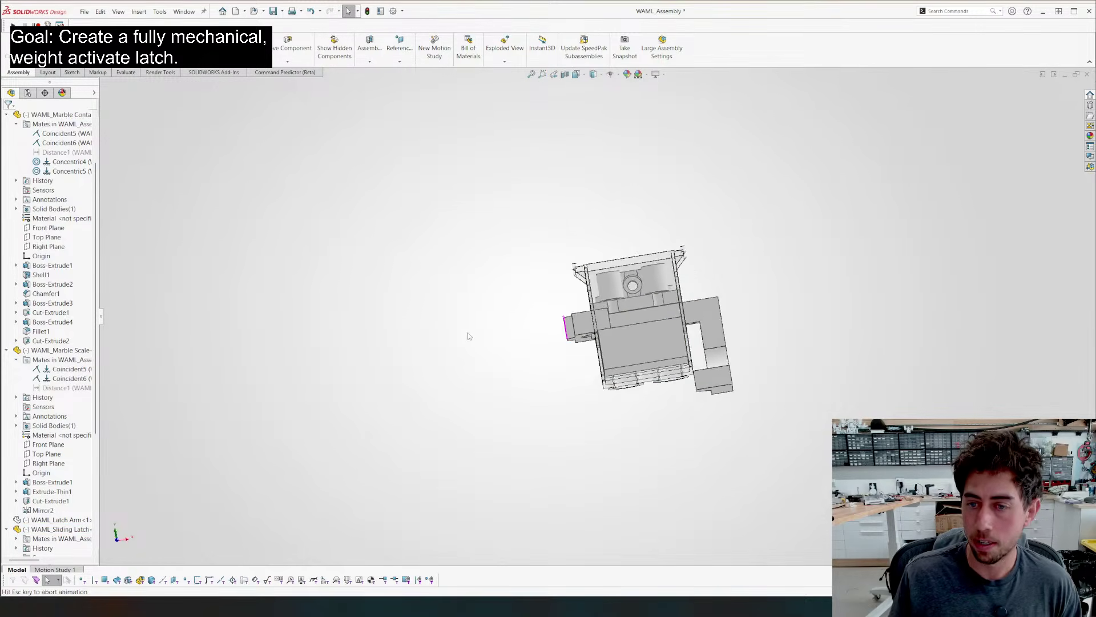
pyautogui.click(647, 397)
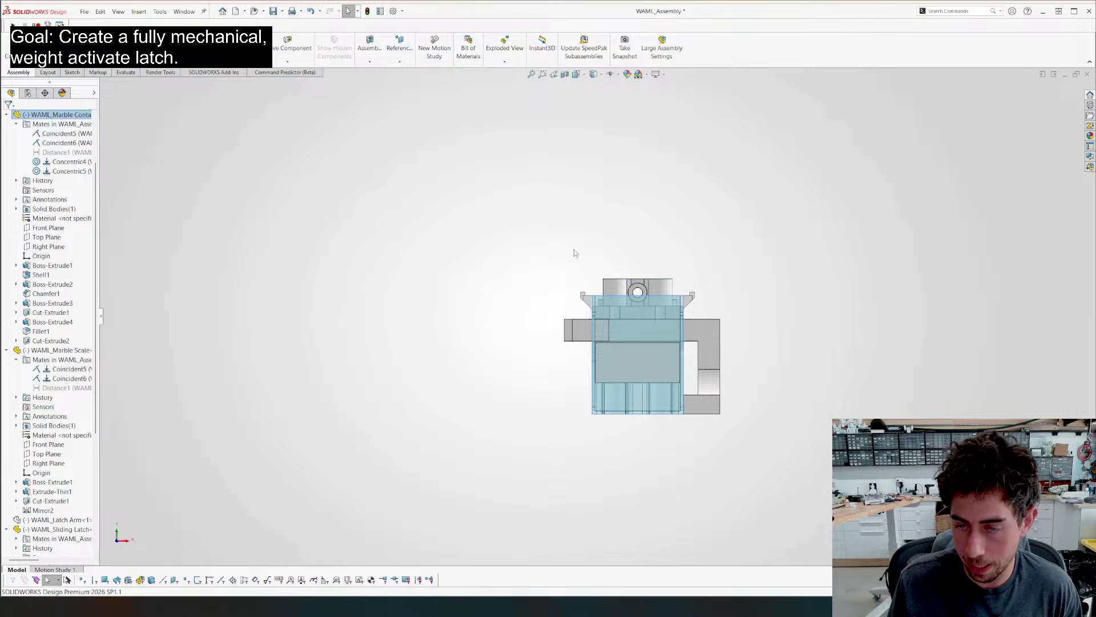
pyautogui.moveTo(574, 253); pyautogui.dragTo(643, 482, button='middle')
pyautogui.scroll(-5, 626, 407)
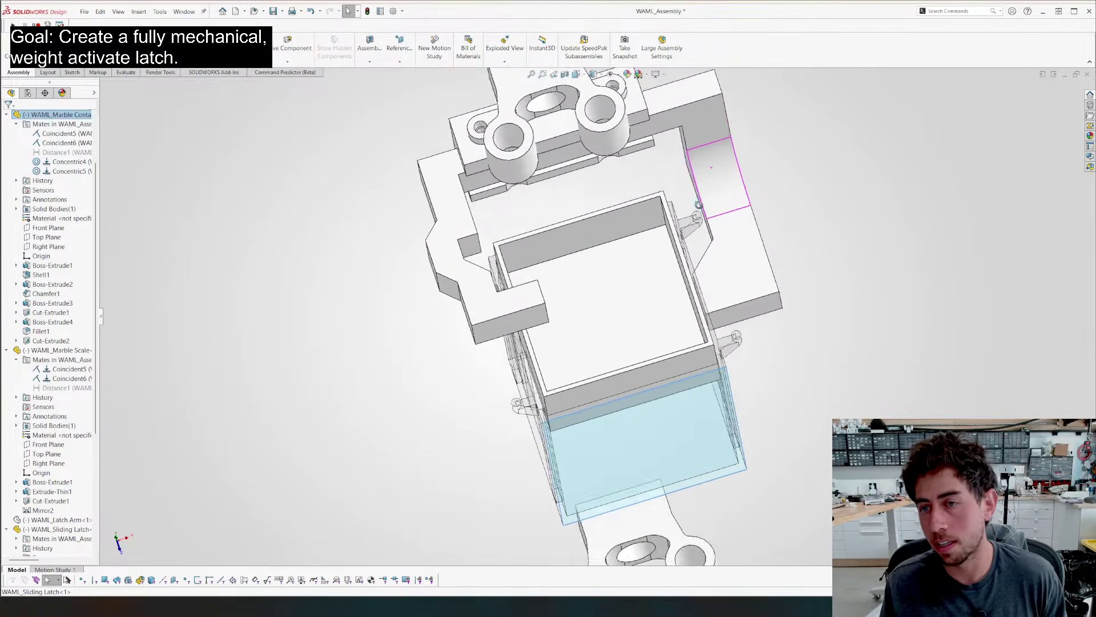
pyautogui.hotkey('ctrl', '1')
pyautogui.click(668, 186)
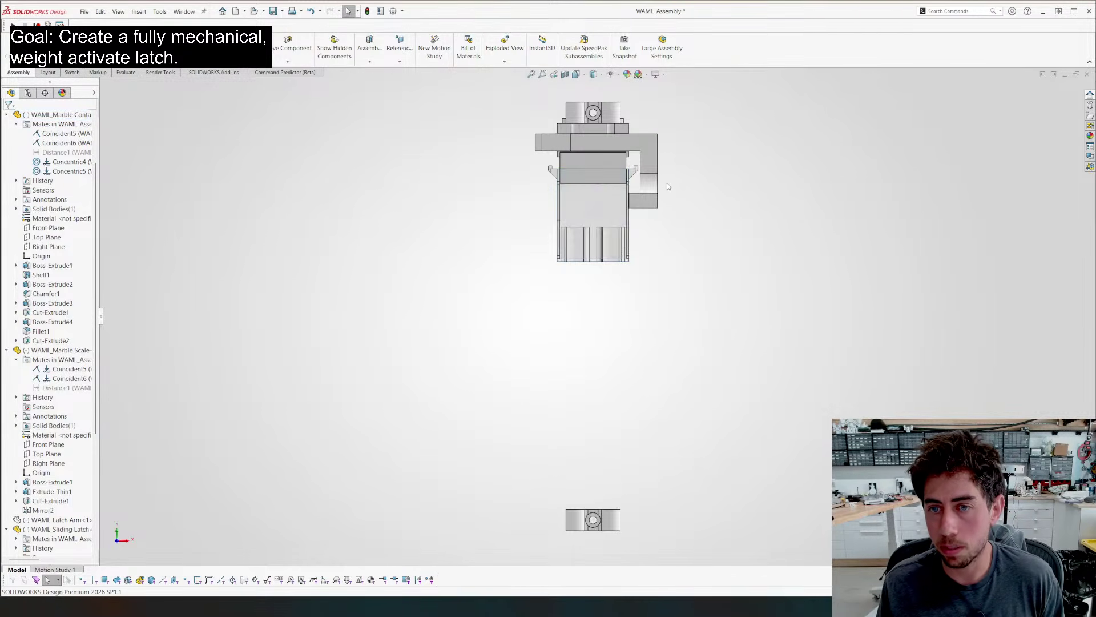
pyautogui.moveTo(668, 187); pyautogui.dragTo(645, 242, button='middle')
pyautogui.hotkey('ctrl', '5')
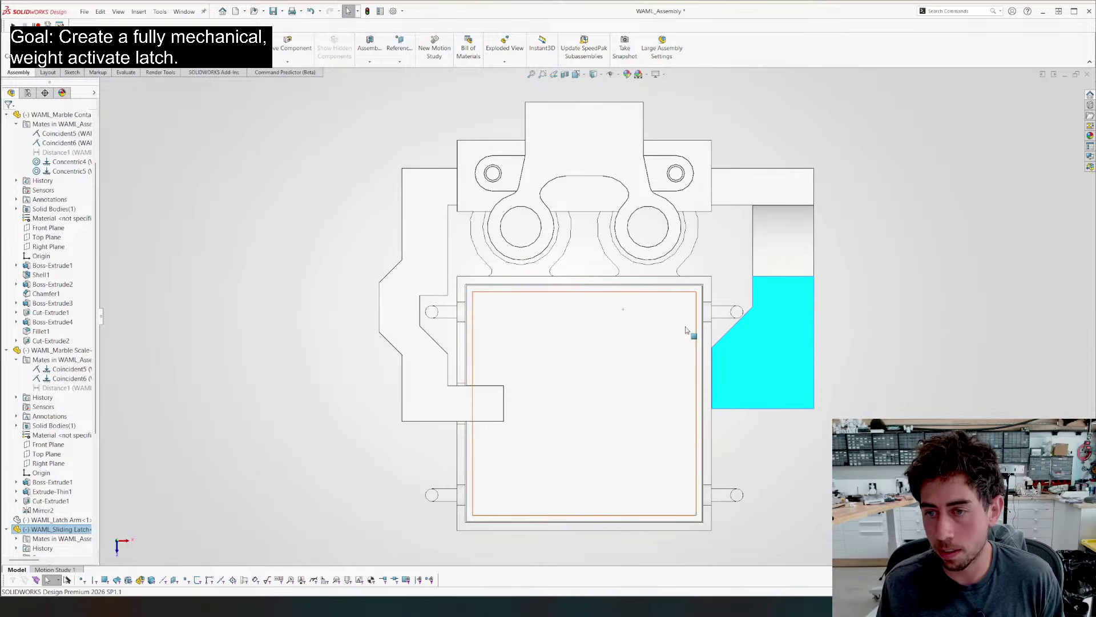
pyautogui.moveTo(748, 290); pyautogui.dragTo(793, 267, button='middle')
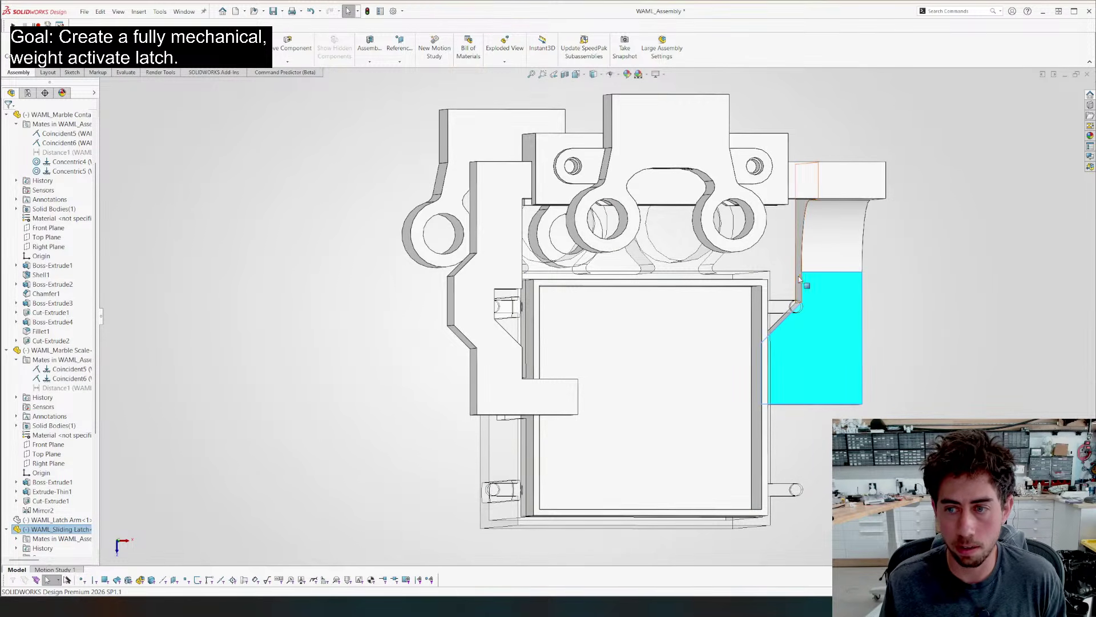
# Set the extrusion depth of the sliding latch's arm without the notch to 30 mm from within the assembly
pyautogui.scroll(-4, 55, 416)
pyautogui.scroll(-3, 50, 481)
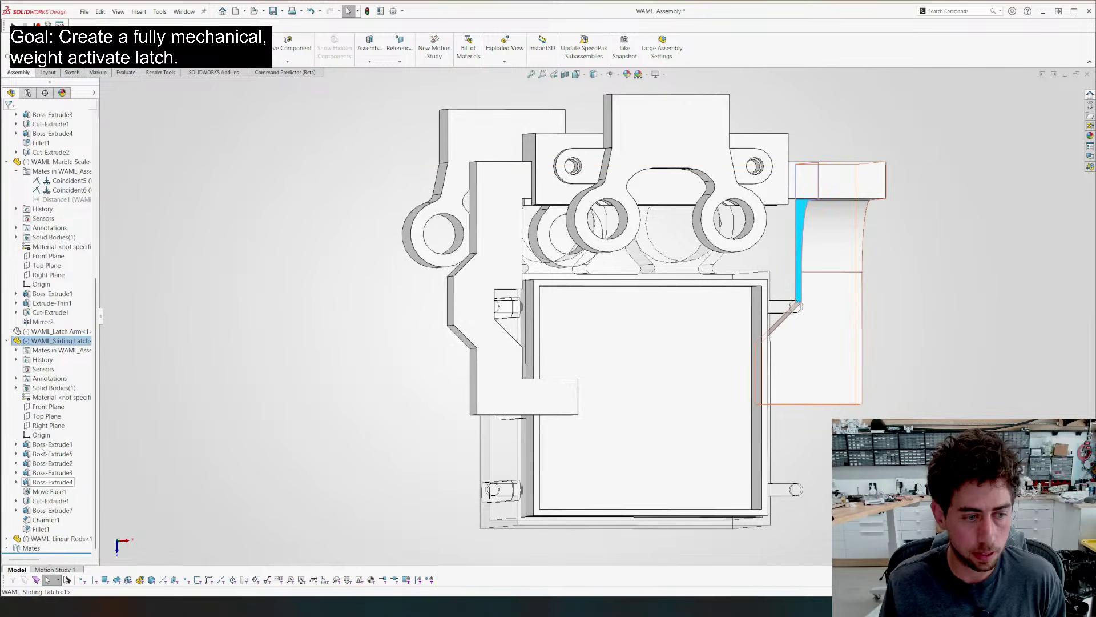
pyautogui.click(52, 453)
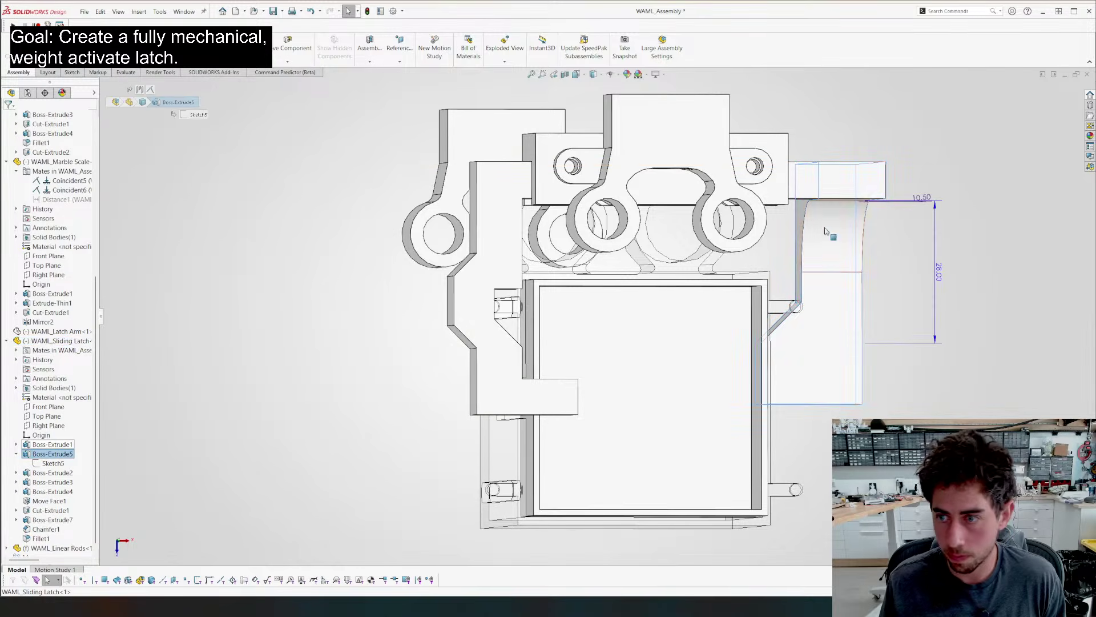
pyautogui.doubleClick(936, 272)
pyautogui.write('30')
pyautogui.press('Return')
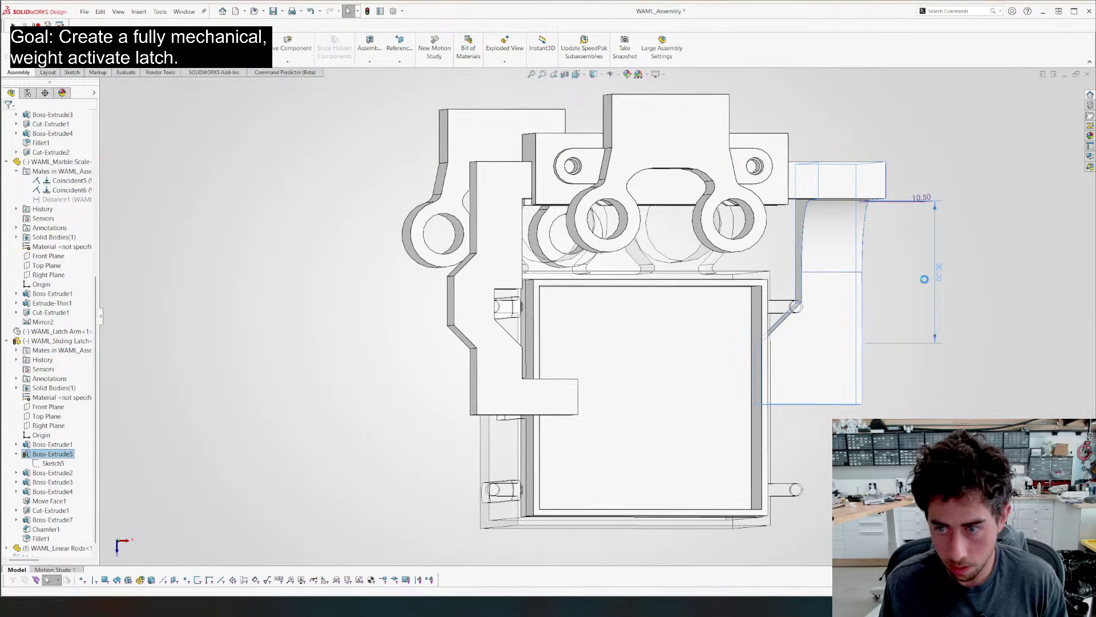
# Move the marble container and marble scale down so they sit clear below the sliding latch, and save the assembly
pyautogui.moveTo(748, 356); pyautogui.dragTo(745, 358, button='middle')
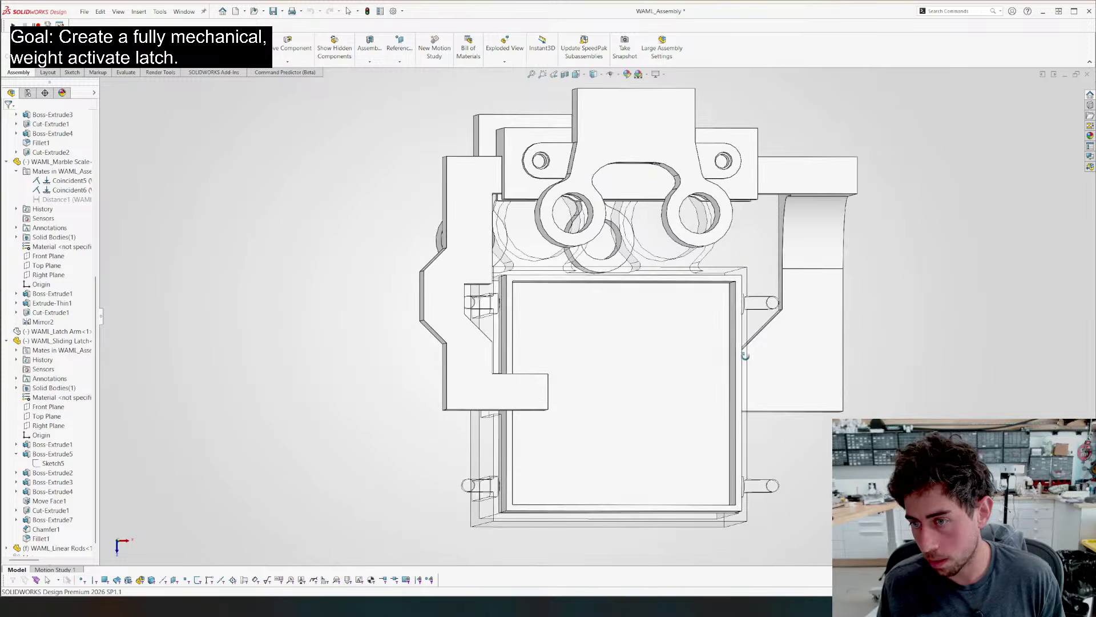
pyautogui.scroll(5, 745, 359)
pyautogui.moveTo(644, 364); pyautogui.dragTo(517, 166, button='middle')
pyautogui.moveTo(573, 170); pyautogui.dragTo(588, 196)
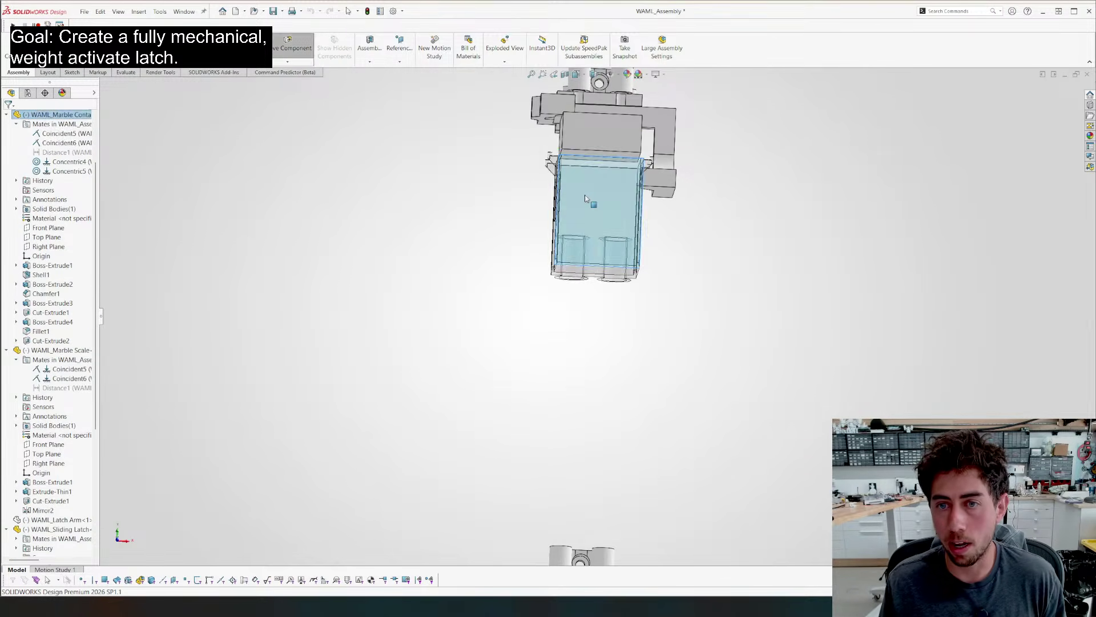
pyautogui.moveTo(588, 140); pyautogui.dragTo(591, 241)
pyautogui.click(587, 177)
pyautogui.moveTo(587, 177); pyautogui.dragTo(600, 257)
pyautogui.moveTo(596, 220); pyautogui.dragTo(598, 237)
pyautogui.moveTo(601, 262); pyautogui.dragTo(603, 286)
pyautogui.moveTo(599, 255); pyautogui.dragTo(600, 284)
pyautogui.click(855, 321)
pyautogui.hotkey('ctrl', 's')
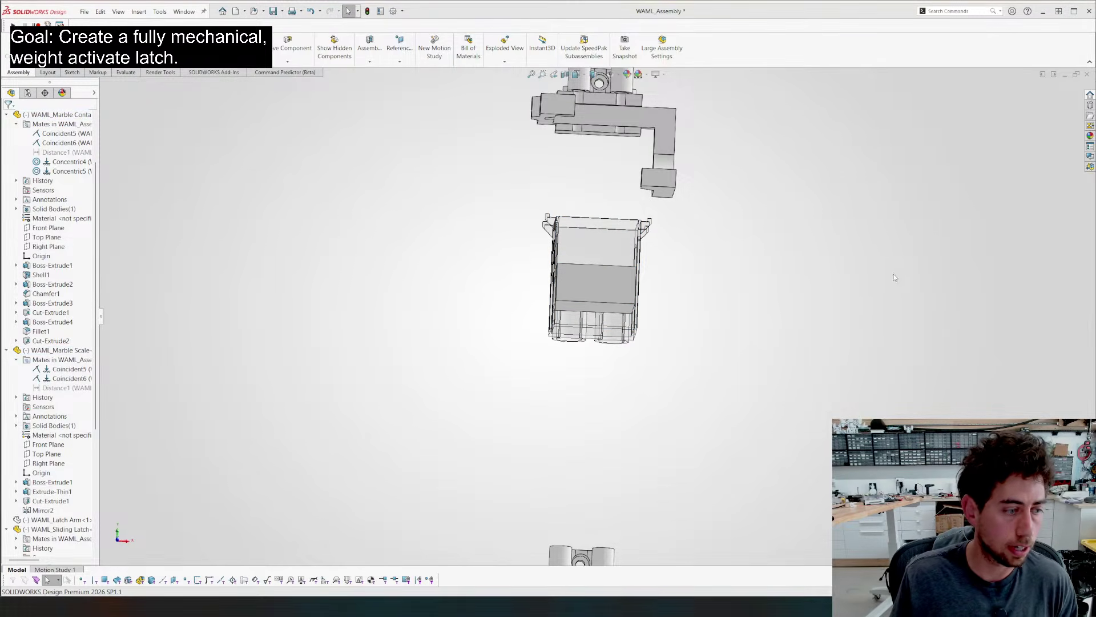
# Examine the lowered container and scale beneath the sliding latch, finishing with a straight front view of the assembly
pyautogui.press('f')
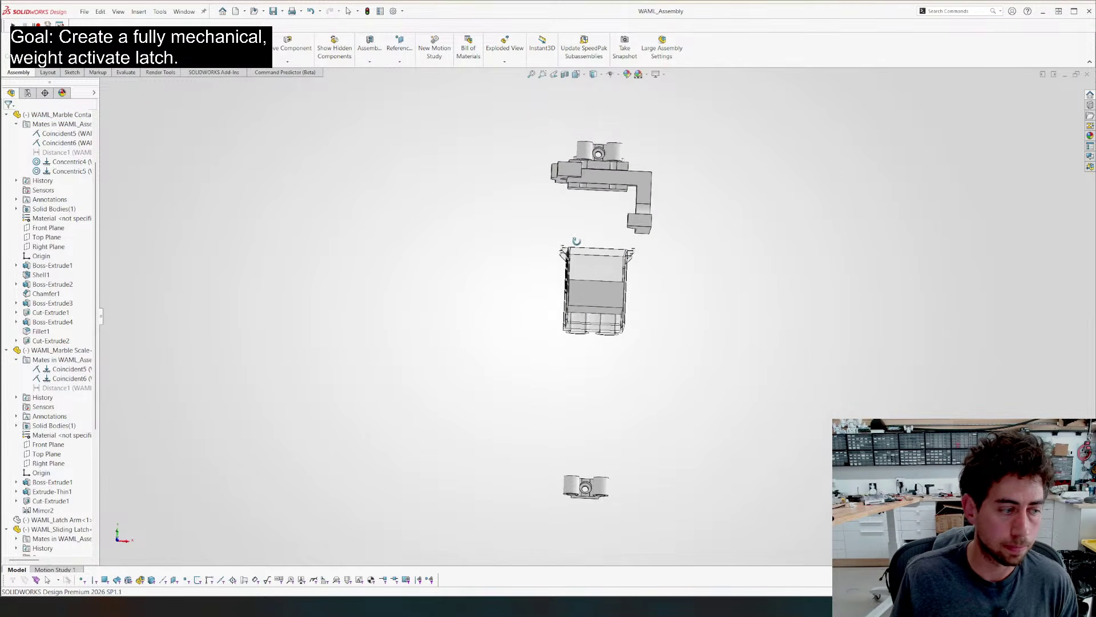
pyautogui.moveTo(524, 286); pyautogui.dragTo(525, 263, button='middle')
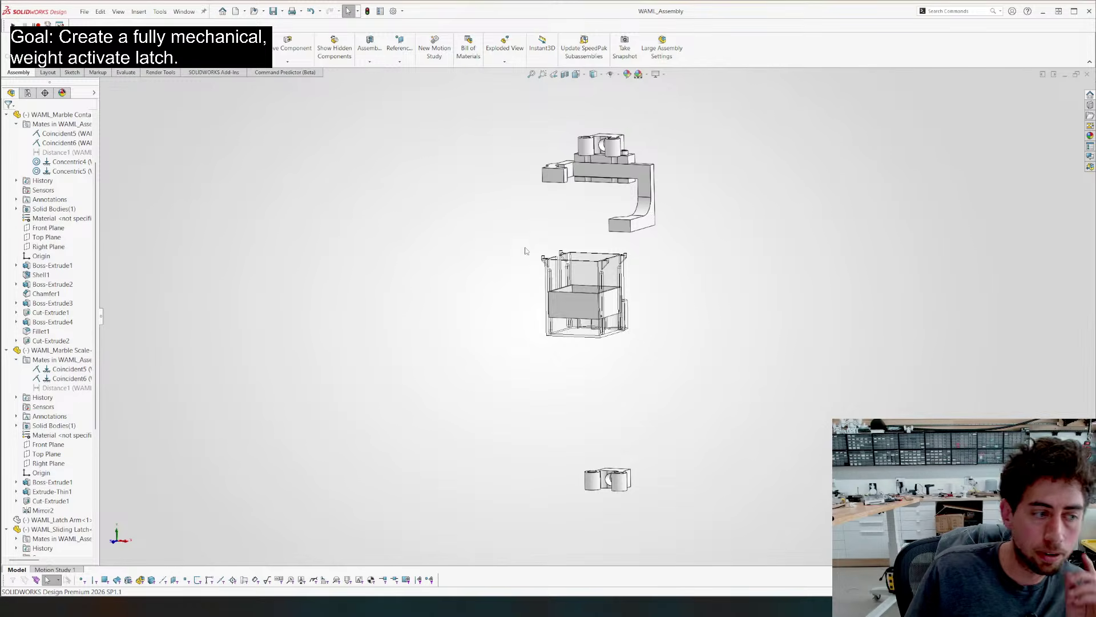
pyautogui.scroll(3, 656, 246)
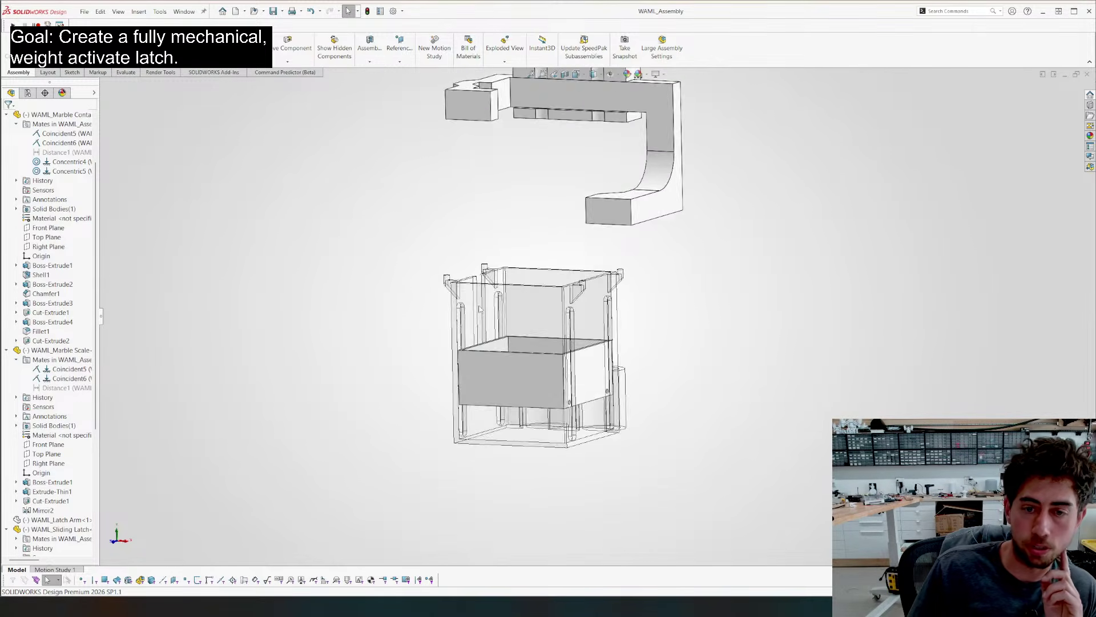
pyautogui.moveTo(517, 320); pyautogui.dragTo(348, 316, button='middle')
pyautogui.scroll(2, 648, 285)
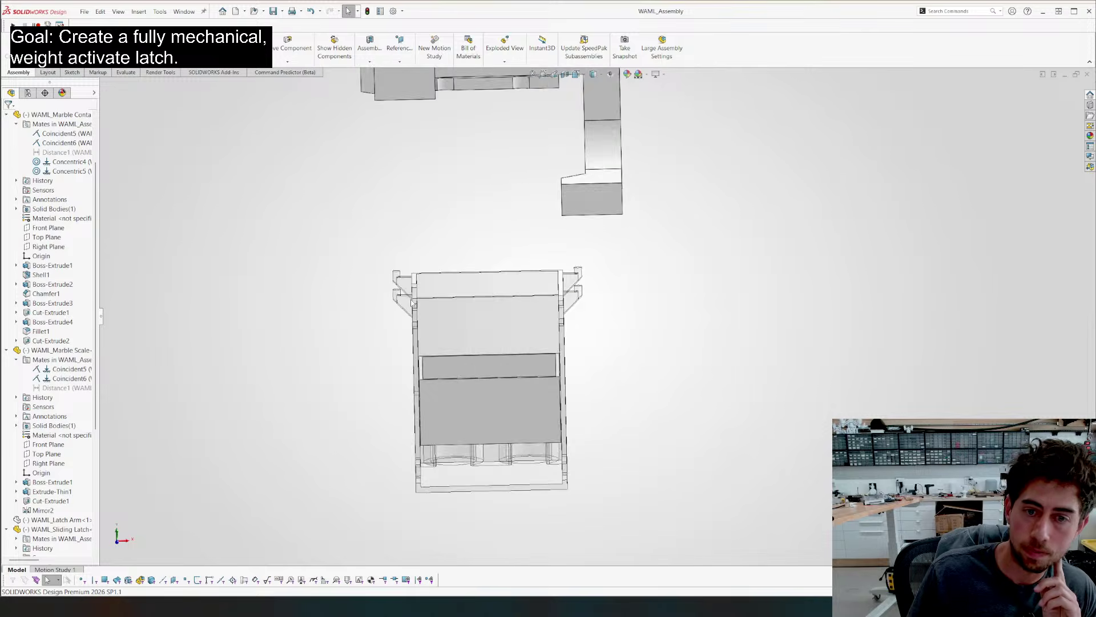
pyautogui.moveTo(648, 285); pyautogui.dragTo(471, 337, button='middle')
pyautogui.moveTo(448, 392); pyautogui.dragTo(370, 369, button='middle')
pyautogui.scroll(-1, 763, 310)
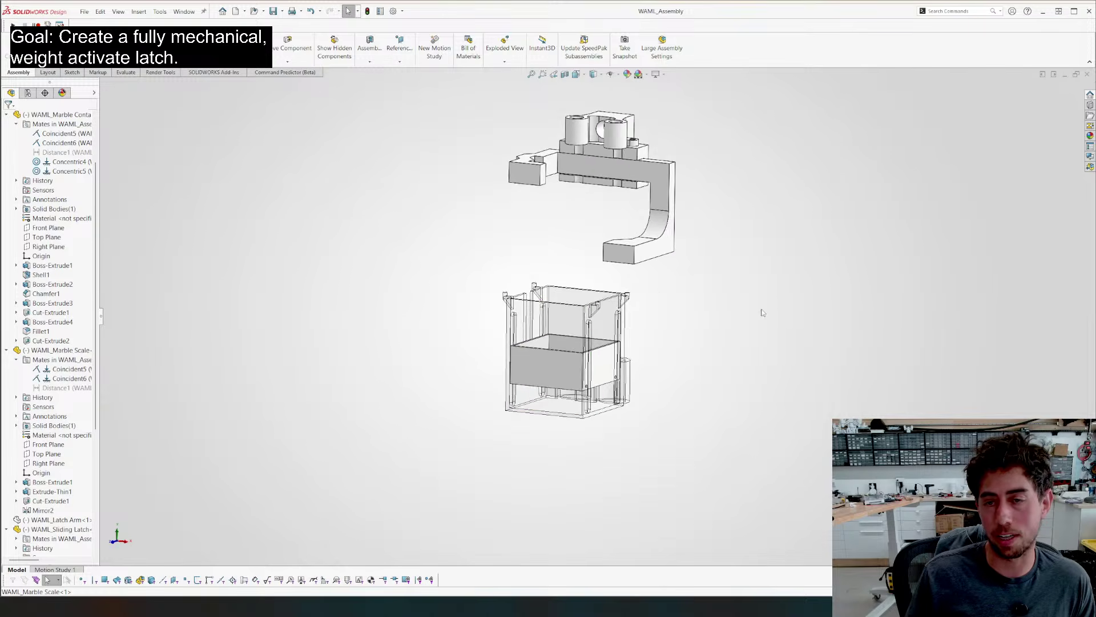
pyautogui.hotkey('ctrl', '1')
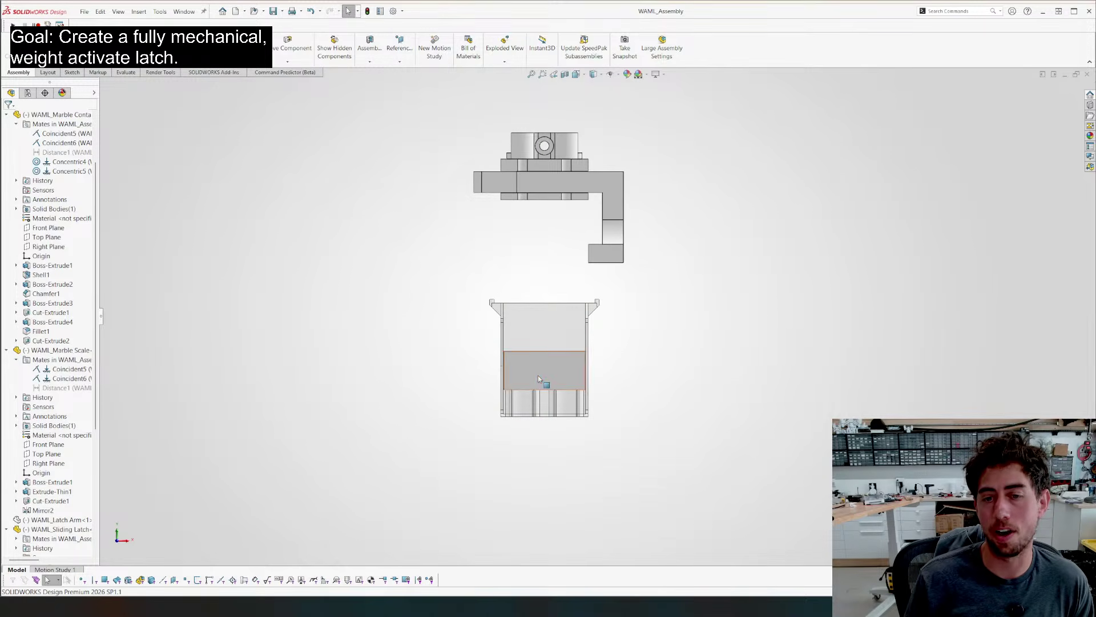
# Examine the sliding latch's notched arm and curved lower arm in relation to the container's pegs from above and from the side
pyautogui.click(538, 376)
pyautogui.click(540, 254)
pyautogui.moveTo(540, 254)
pyautogui.mouseDown(button='middle')
pyautogui.moveTo(654, 205)
pyautogui.moveTo(516, 200)
pyautogui.moveTo(442, 274)
pyautogui.moveTo(607, 118)
pyautogui.moveTo(549, 144)
pyautogui.moveTo(547, 246)
pyautogui.mouseUp(button='middle')
pyautogui.scroll(-4, 547, 250)
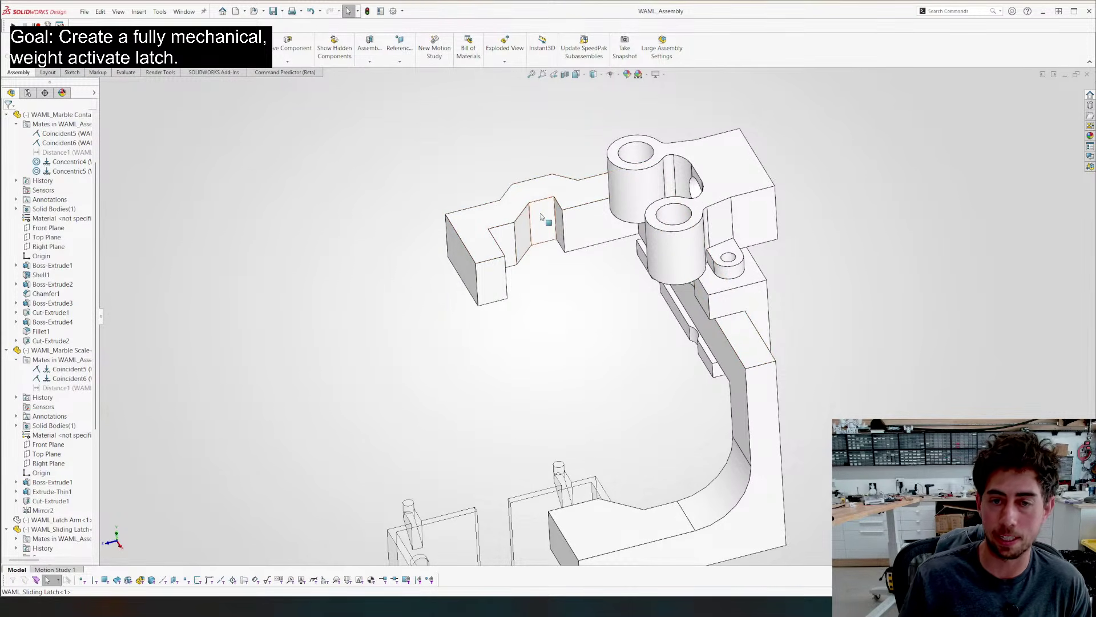
pyautogui.moveTo(526, 234); pyautogui.dragTo(428, 303, button='middle')
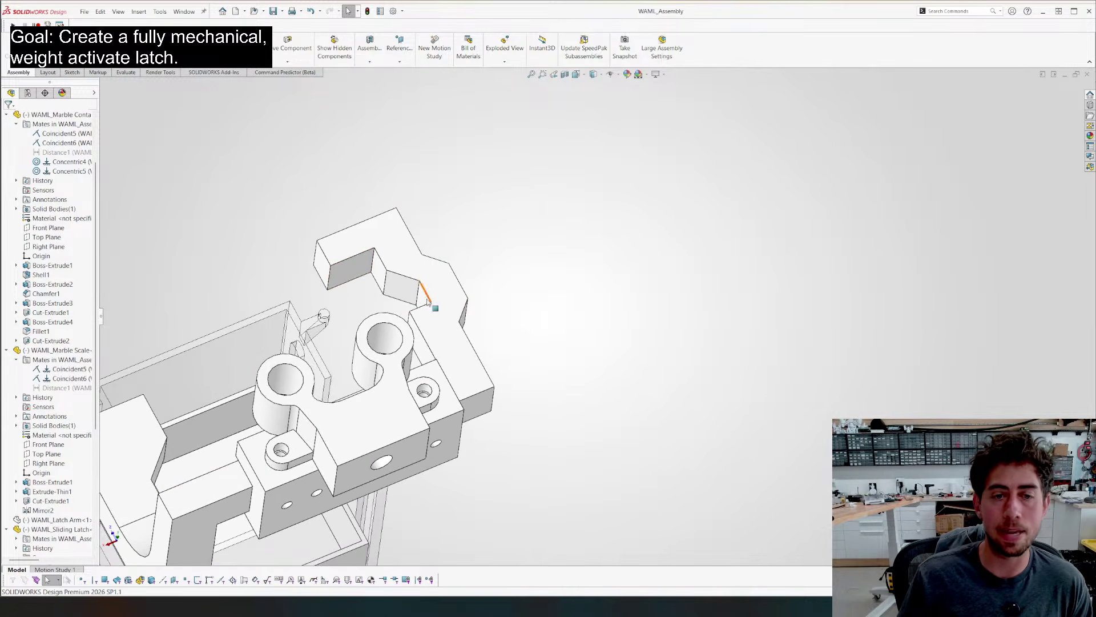
pyautogui.scroll(3, 332, 320)
pyautogui.moveTo(328, 323); pyautogui.dragTo(526, 418, button='middle')
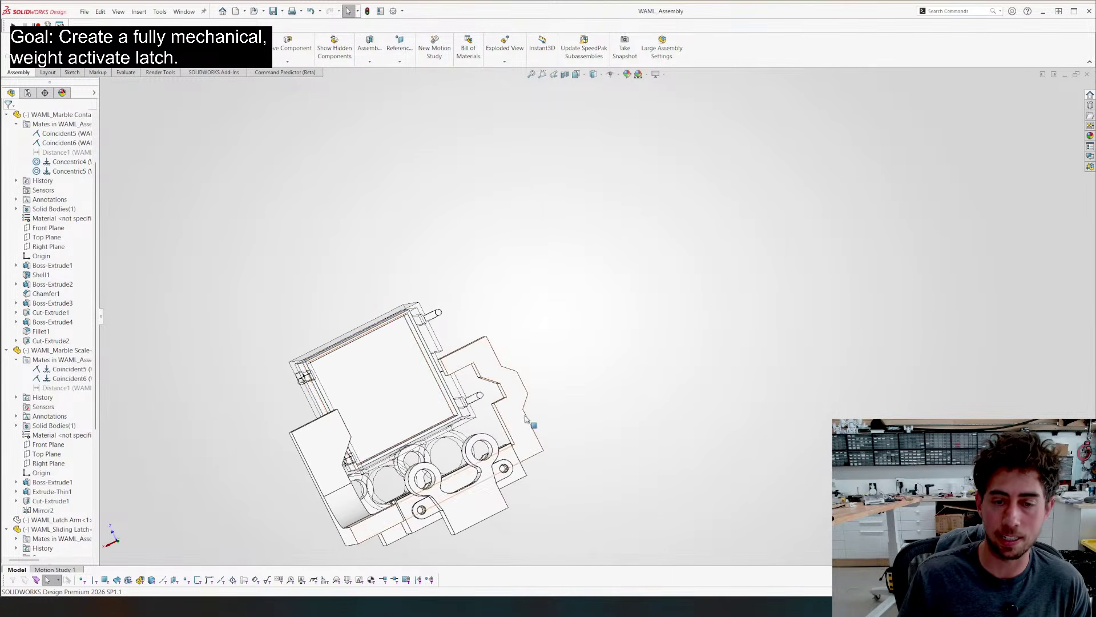
pyautogui.moveTo(384, 444); pyautogui.dragTo(491, 174, button='middle')
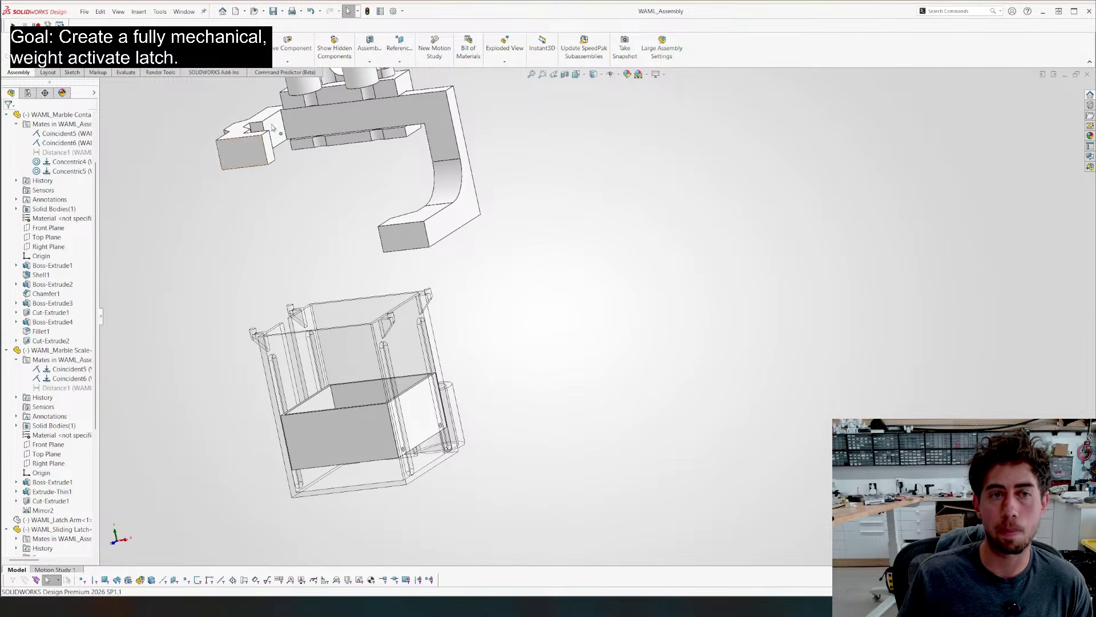
pyautogui.moveTo(290, 231); pyautogui.dragTo(352, 208, button='middle')
pyautogui.moveTo(362, 151); pyautogui.dragTo(513, 132, button='middle')
pyautogui.scroll(1, 513, 132)
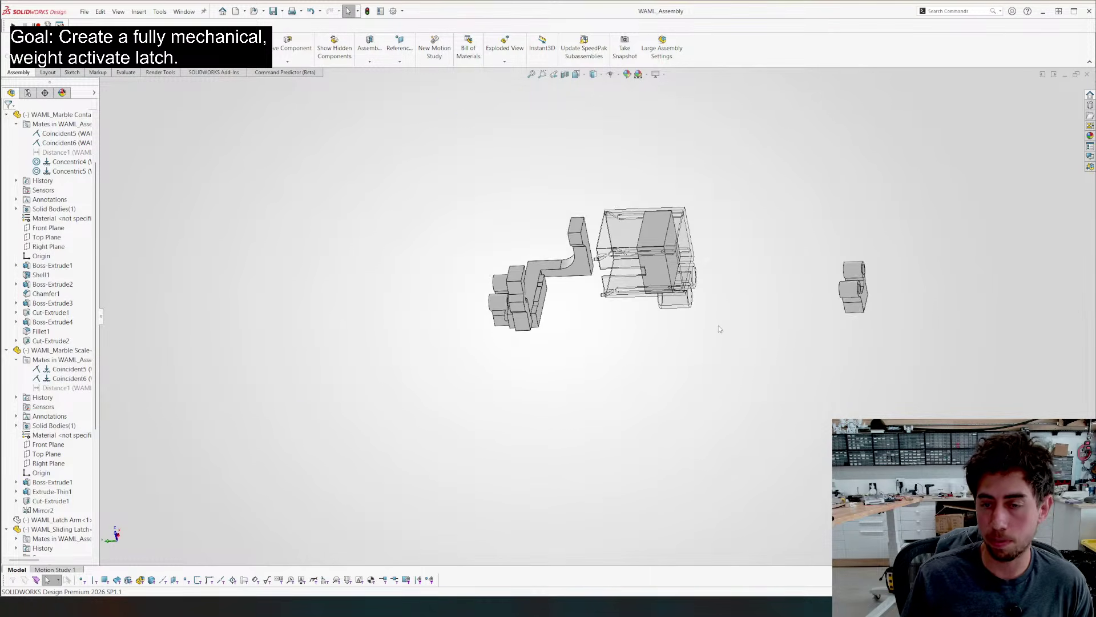
# Inspect the cylindrical rod holders on the back of the marble container up close
pyautogui.scroll(-3, 718, 326)
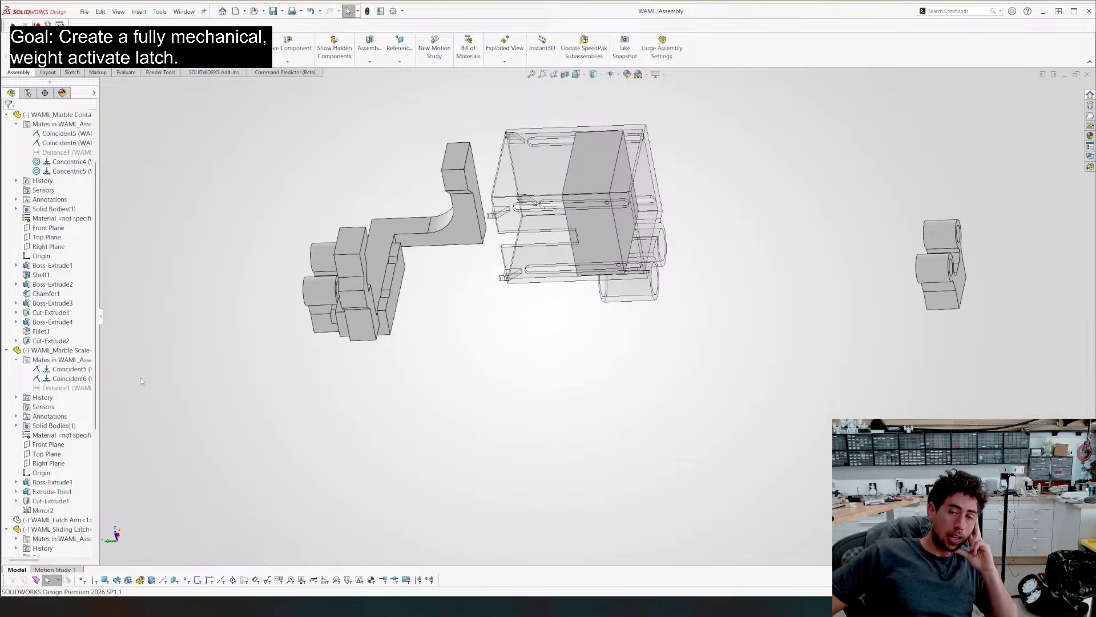
pyautogui.moveTo(465, 392); pyautogui.dragTo(427, 290, button='middle')
pyautogui.scroll(-5, 615, 304)
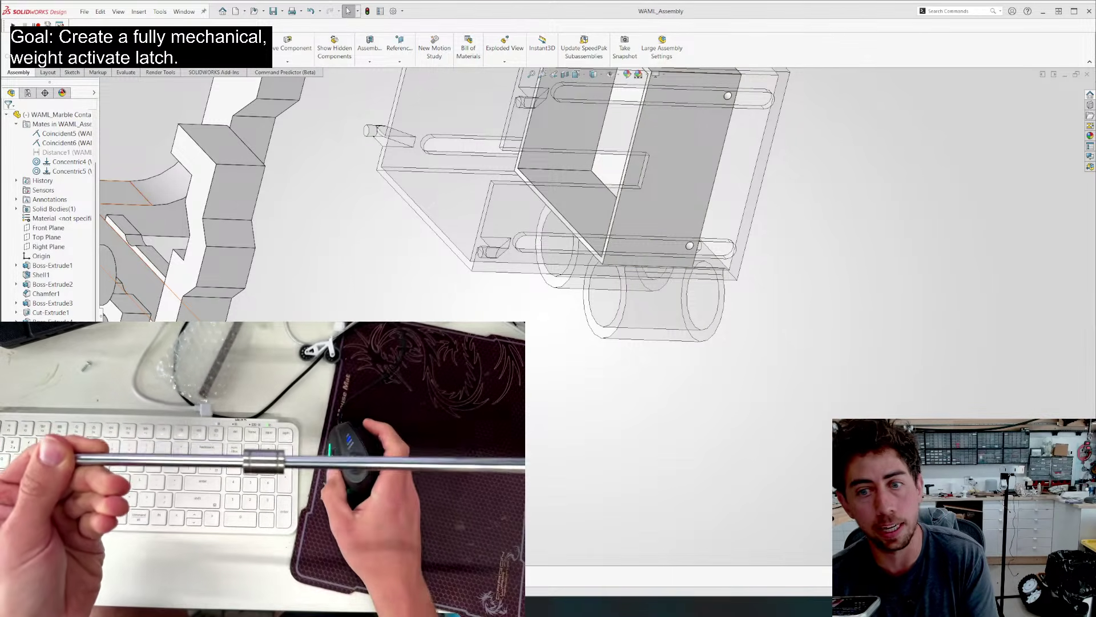
pyautogui.click(708, 304)
pyautogui.moveTo(709, 304); pyautogui.dragTo(713, 202, button='middle')
pyautogui.moveTo(571, 241); pyautogui.dragTo(563, 297, button='middle')
# Open the linear rods part from the assembly, show its two hidden rods, and return to the assembly
pyautogui.scroll(-6, 607, 480)
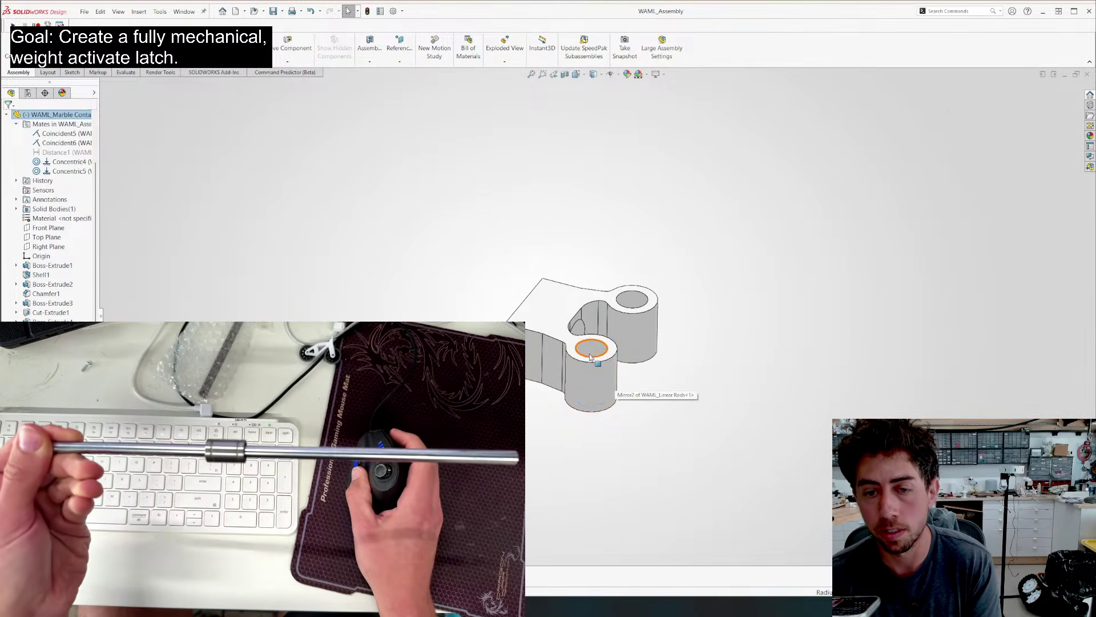
pyautogui.click(594, 349)
pyautogui.scroll(4, 571, 331)
pyautogui.click(571, 311)
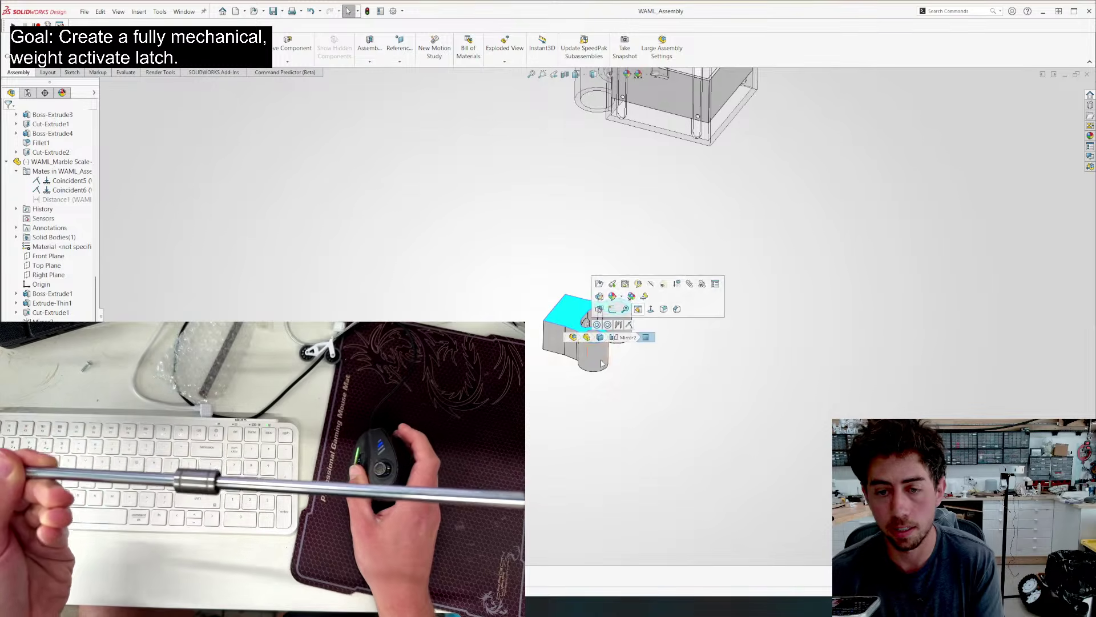
pyautogui.rightClick(597, 298)
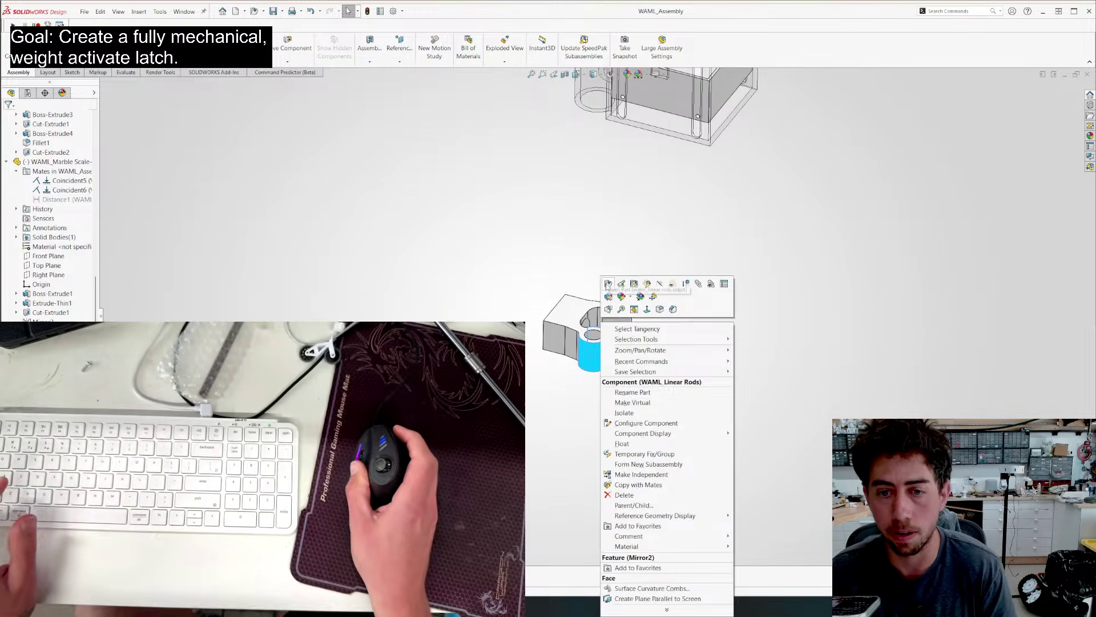
pyautogui.click(608, 309)
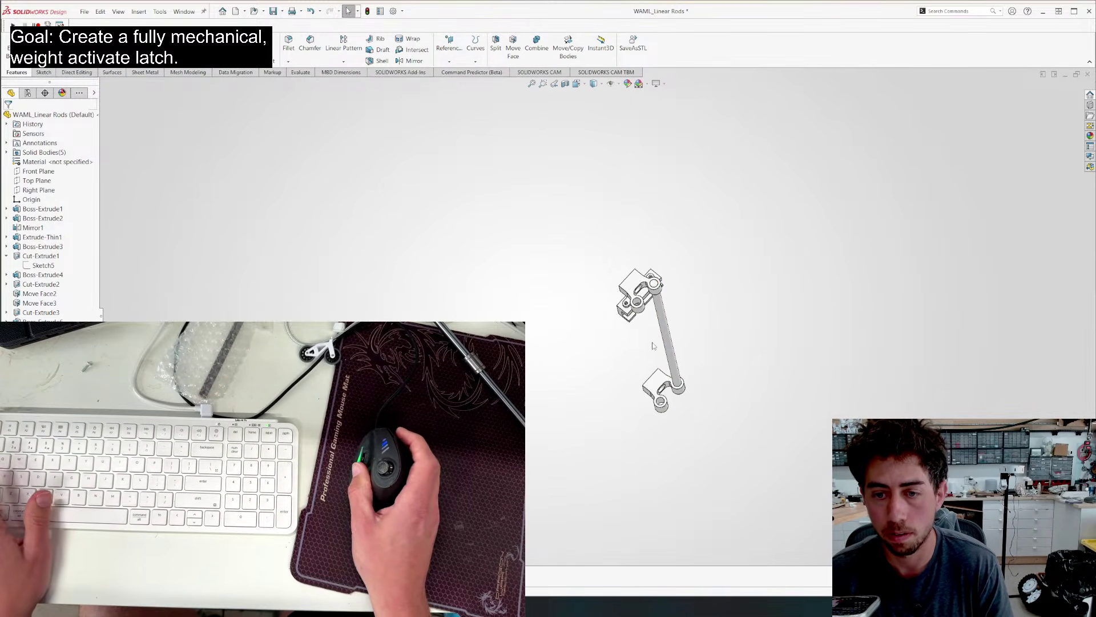
pyautogui.hotkey('ctrl', 'Tab')
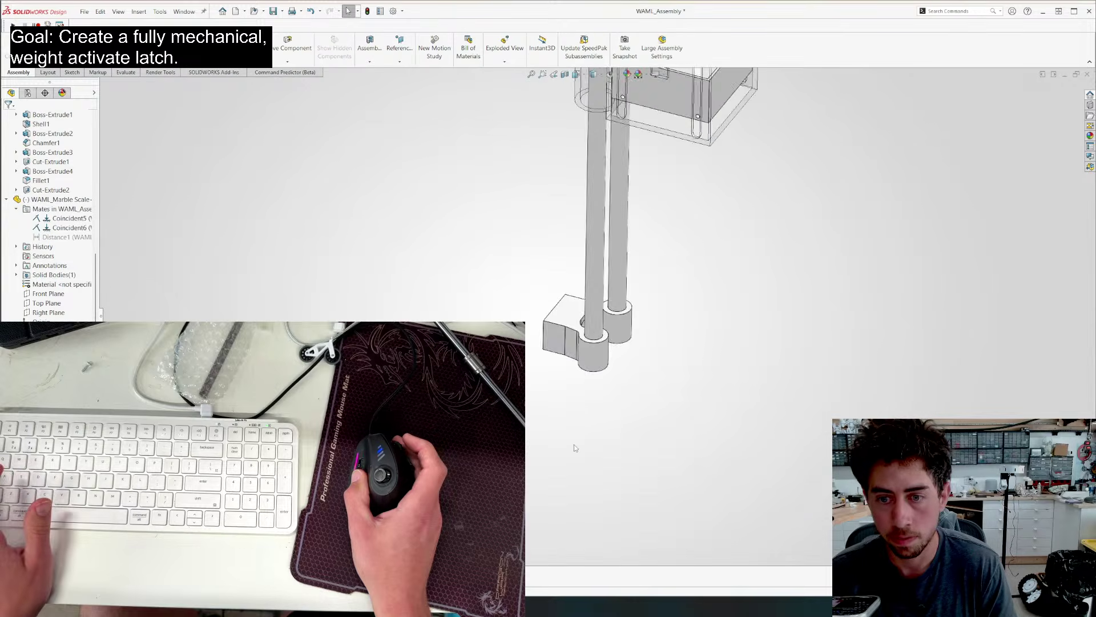
# Bring the whole assembly into view and collapse all expanded components in the assembly tree
pyautogui.scroll(6, 560, 382)
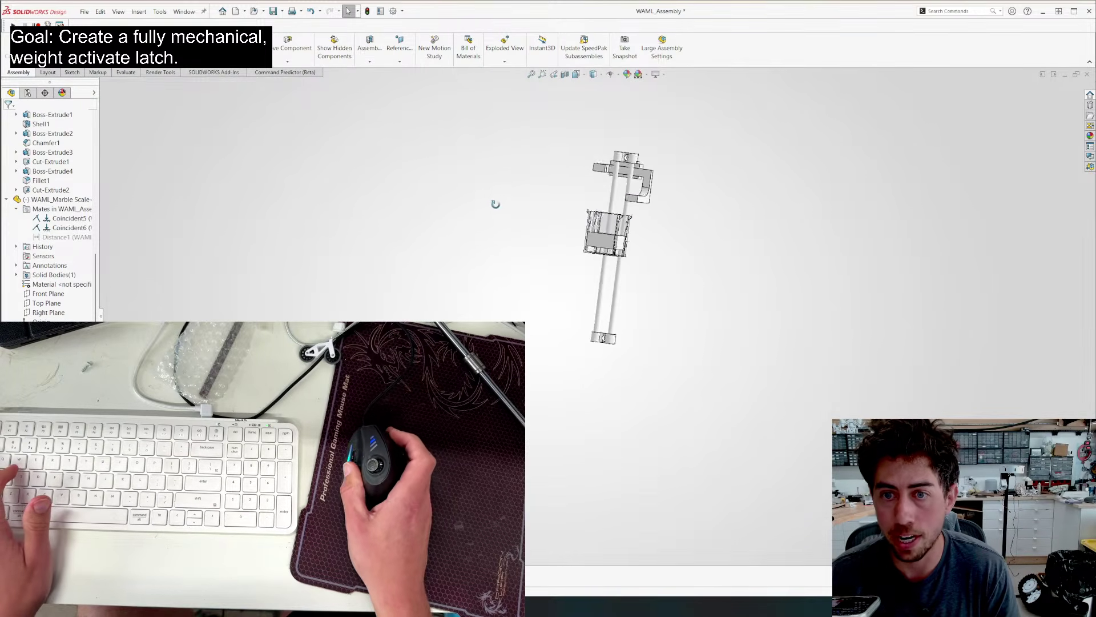
pyautogui.moveTo(559, 207); pyautogui.dragTo(509, 235, button='middle')
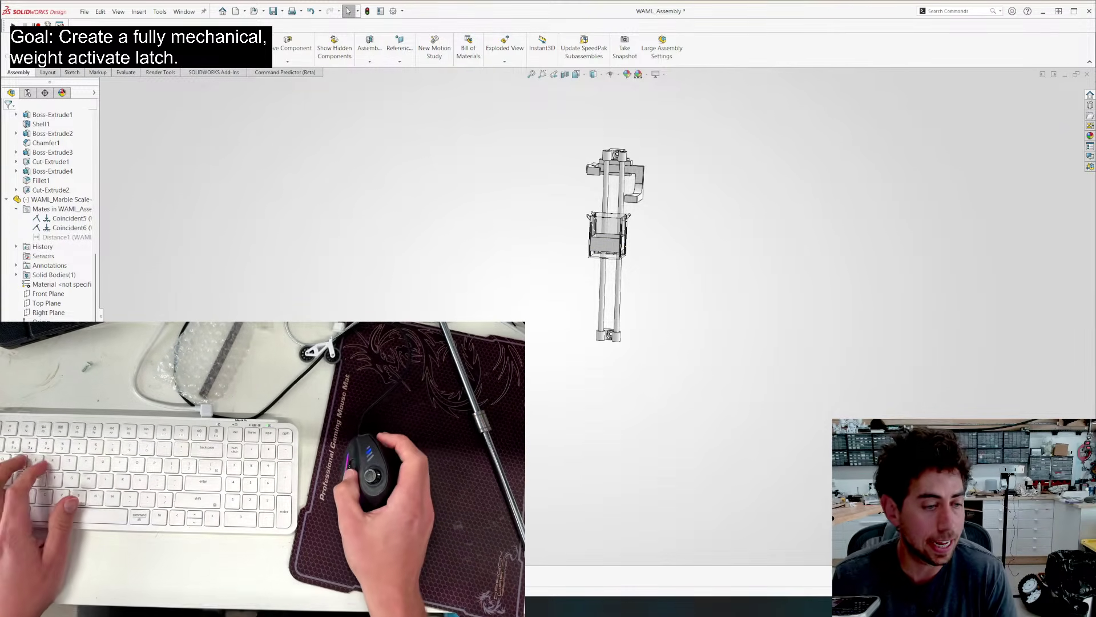
pyautogui.hotkey('shift', 'c')
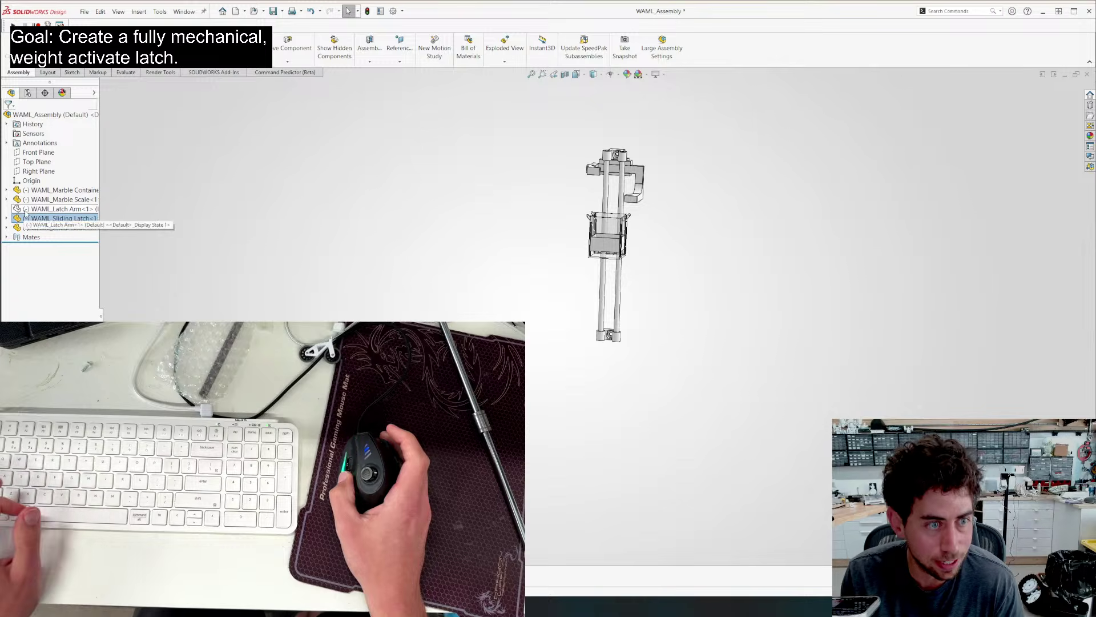
# Examine the full latch assembly on its two linear rods from the front, the sides and above
pyautogui.moveTo(419, 235); pyautogui.dragTo(626, 211, button='middle')
pyautogui.scroll(-4, 557, 172)
pyautogui.scroll(2, 626, 210)
pyautogui.scroll(2, 744, 287)
pyautogui.scroll(-3, 708, 365)
pyautogui.moveTo(642, 337); pyautogui.dragTo(664, 292, button='middle')
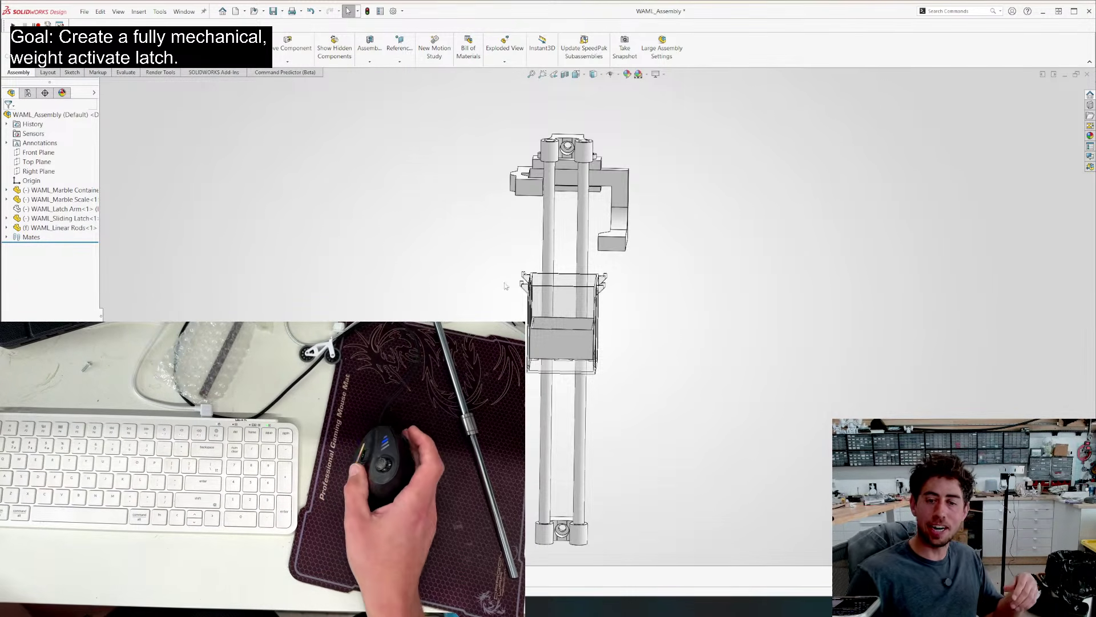
pyautogui.moveTo(529, 359); pyautogui.dragTo(660, 327, button='middle')
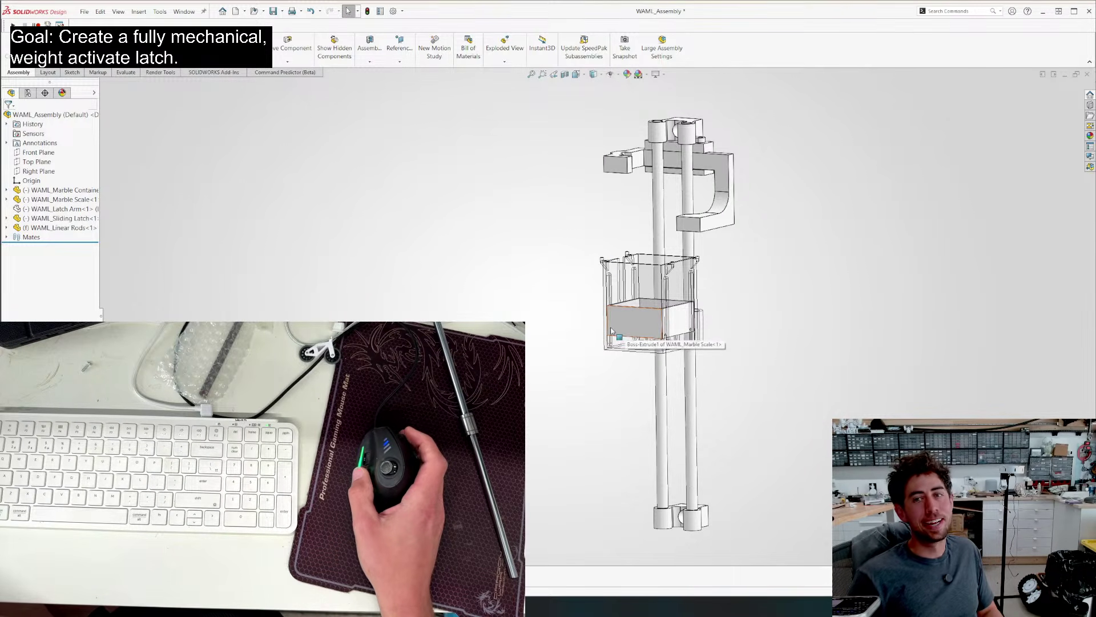
pyautogui.scroll(3, 525, 298)
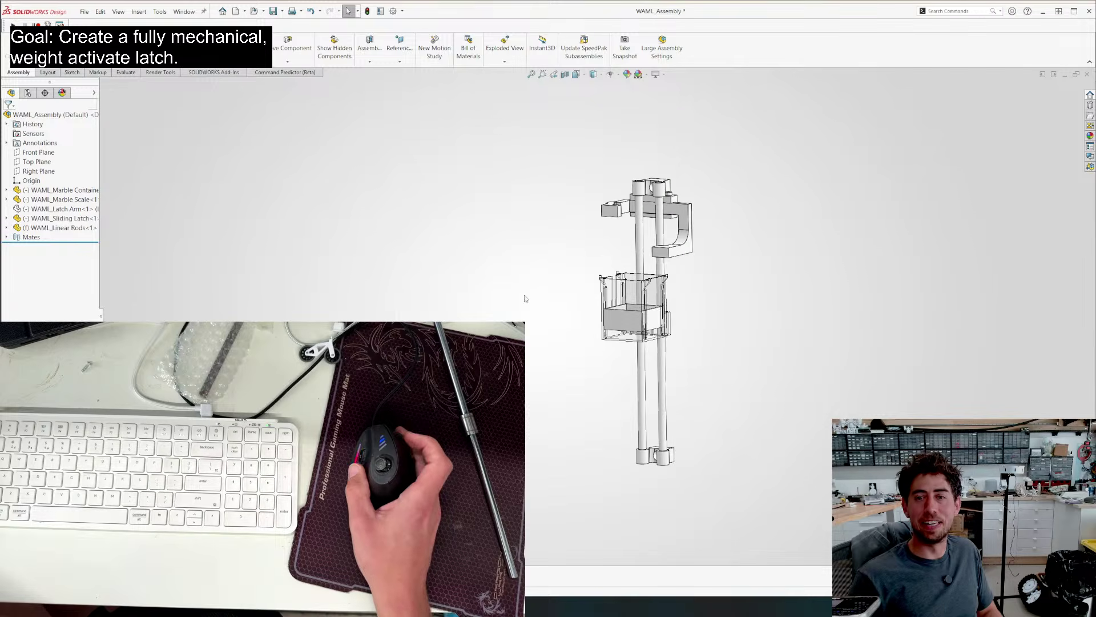
pyautogui.moveTo(717, 299); pyautogui.dragTo(655, 299, button='middle')
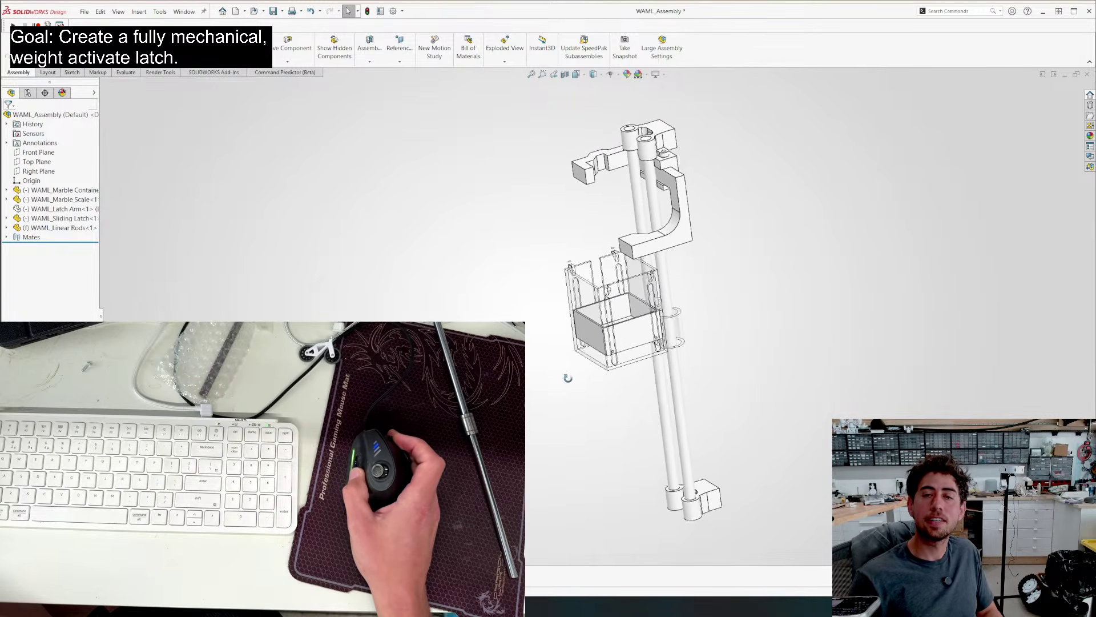
pyautogui.moveTo(666, 317); pyautogui.dragTo(672, 312, button='middle')
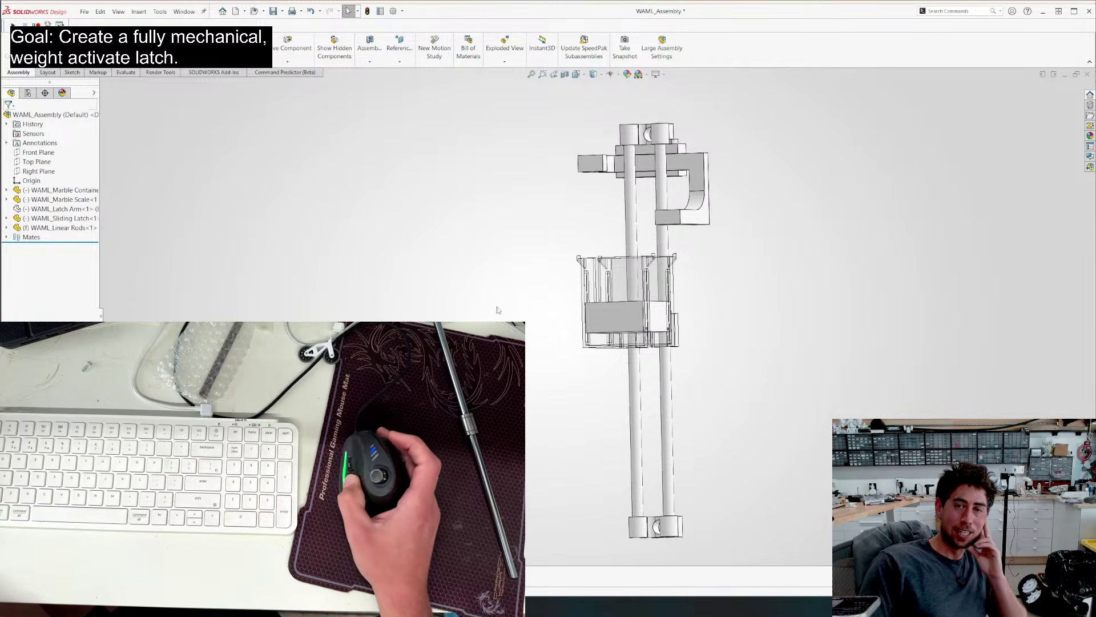
pyautogui.moveTo(497, 309); pyautogui.dragTo(530, 277, button='middle')
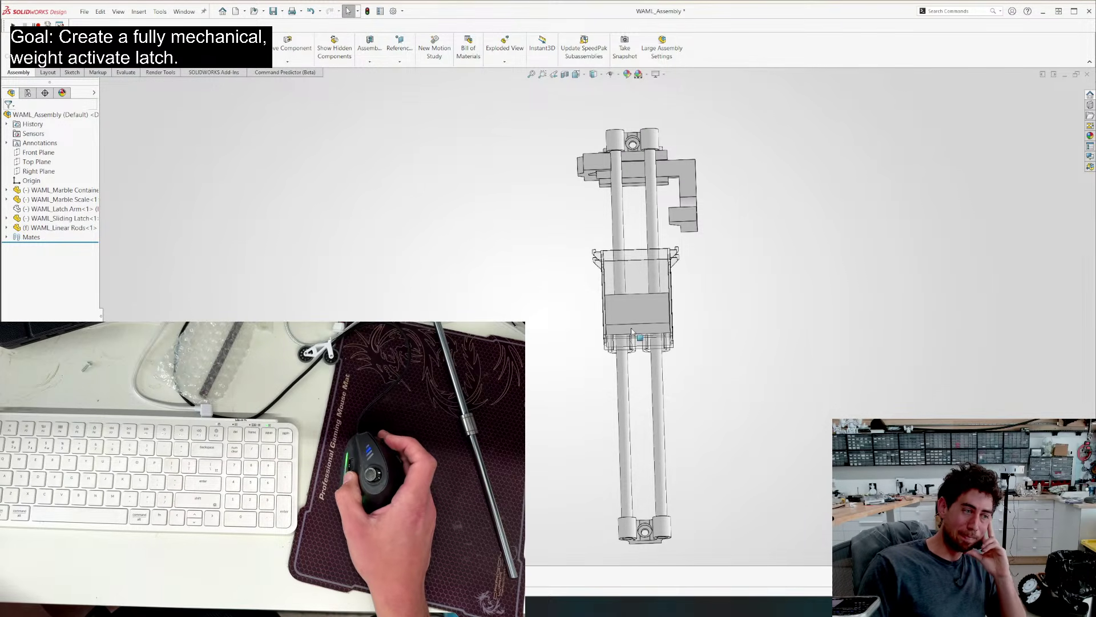
pyautogui.moveTo(668, 293); pyautogui.dragTo(571, 297, button='middle')
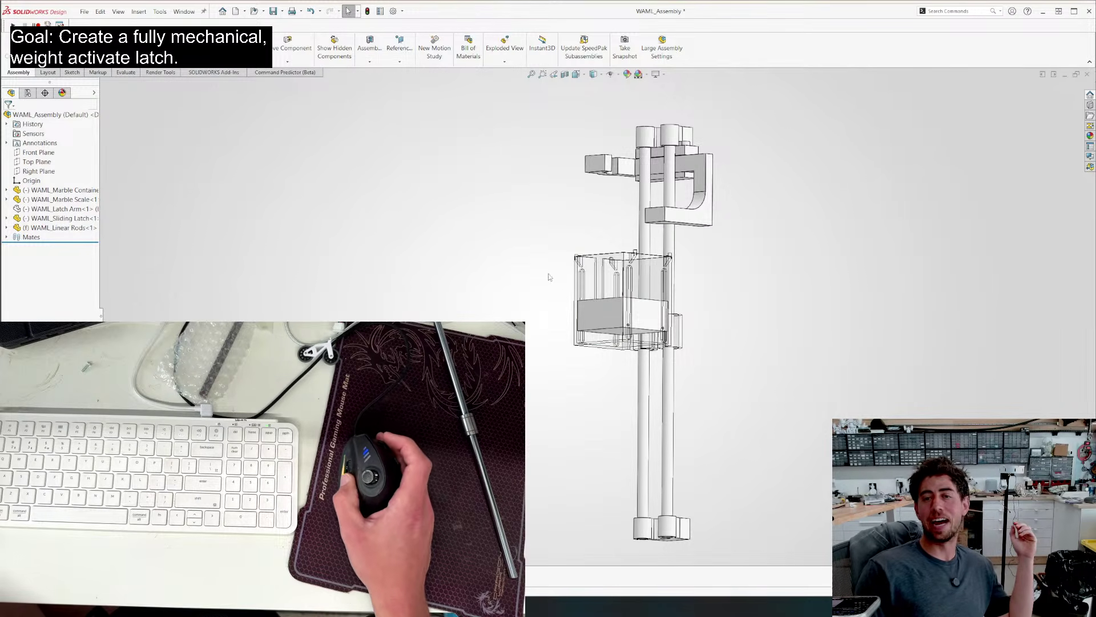
pyautogui.moveTo(556, 276); pyautogui.dragTo(579, 324, button='middle')
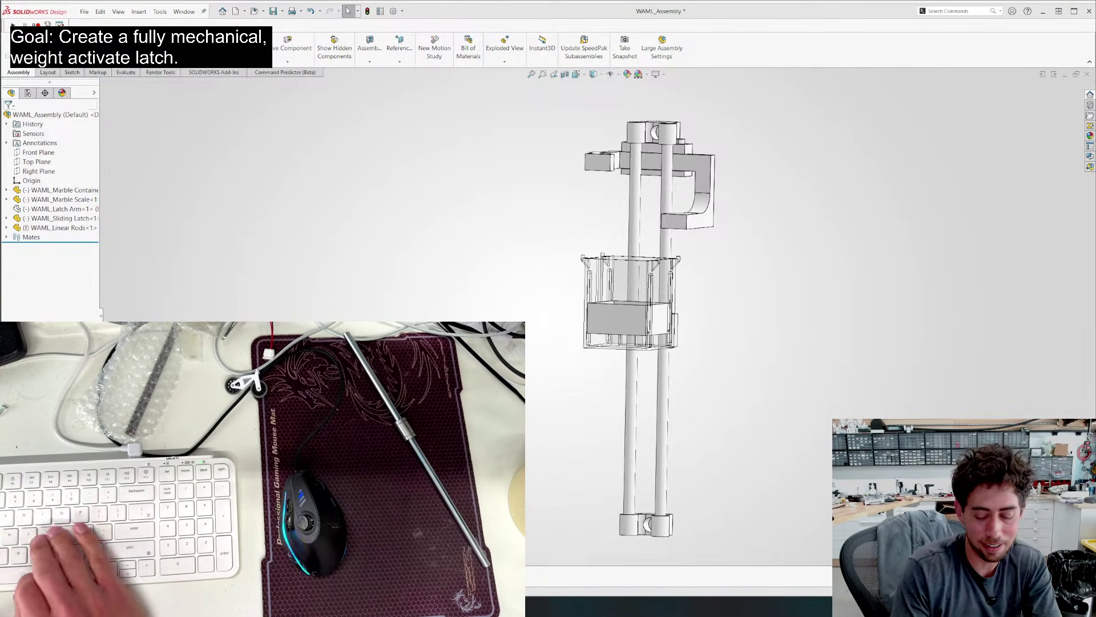
# Check the computer's hardware in Windows System Information and close it to return to the assembly
pyautogui.press('Return')
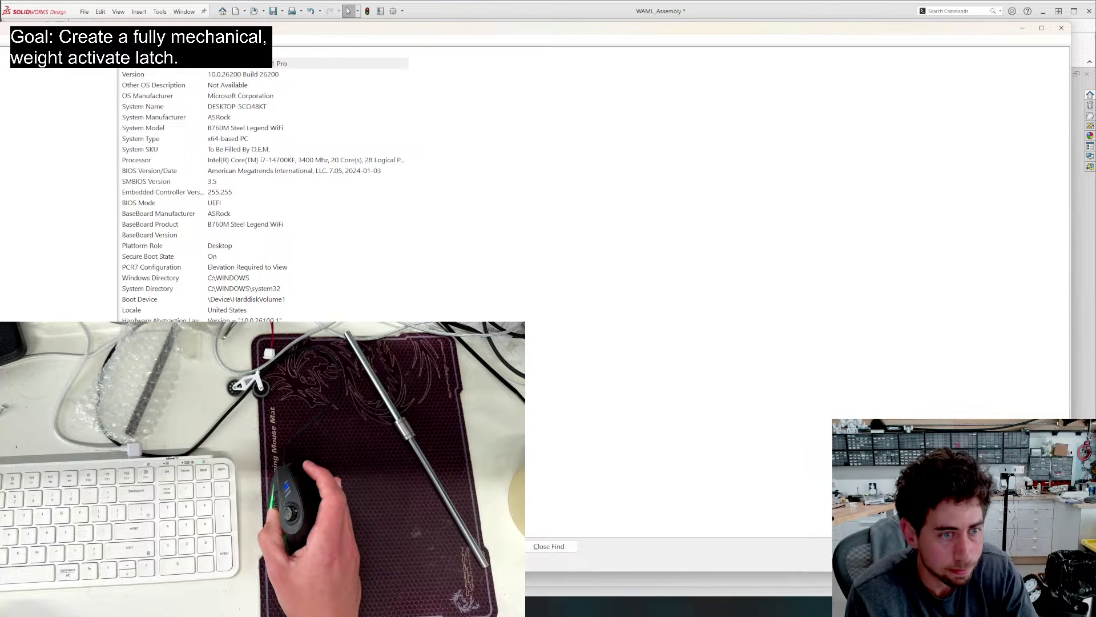
pyautogui.click(1061, 28)
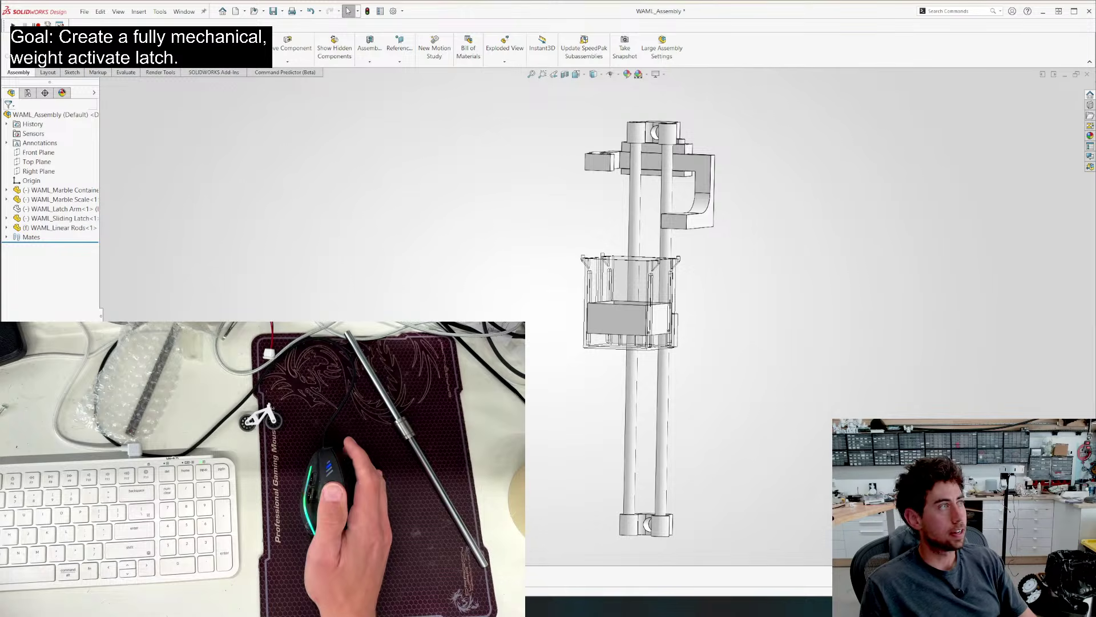
pyautogui.click(592, 323)
pyautogui.press('Delete')
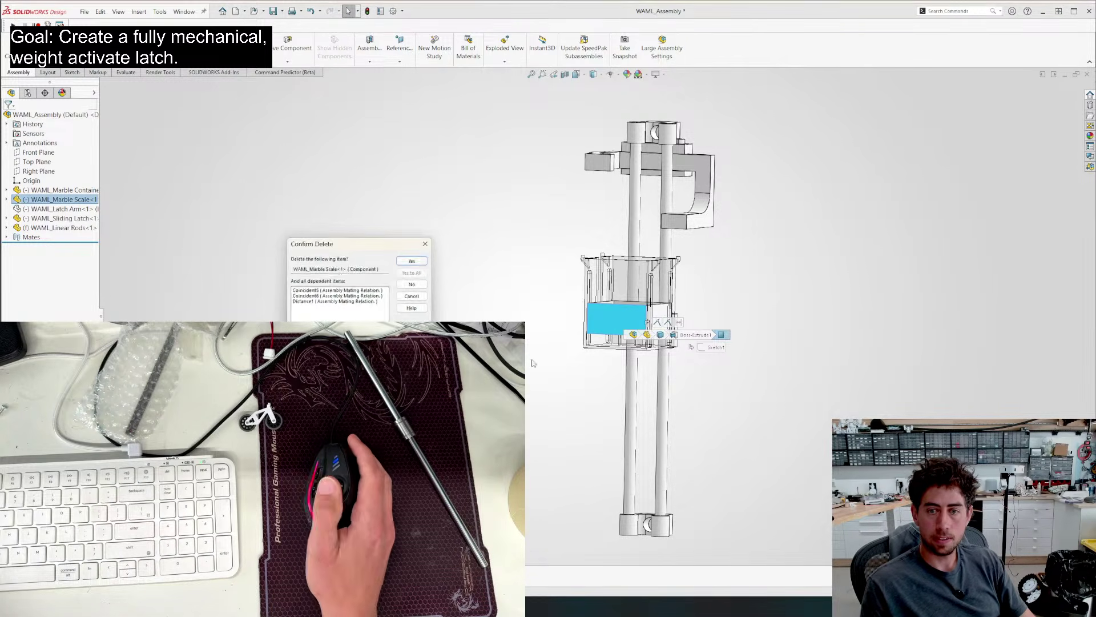
pyautogui.click(416, 296)
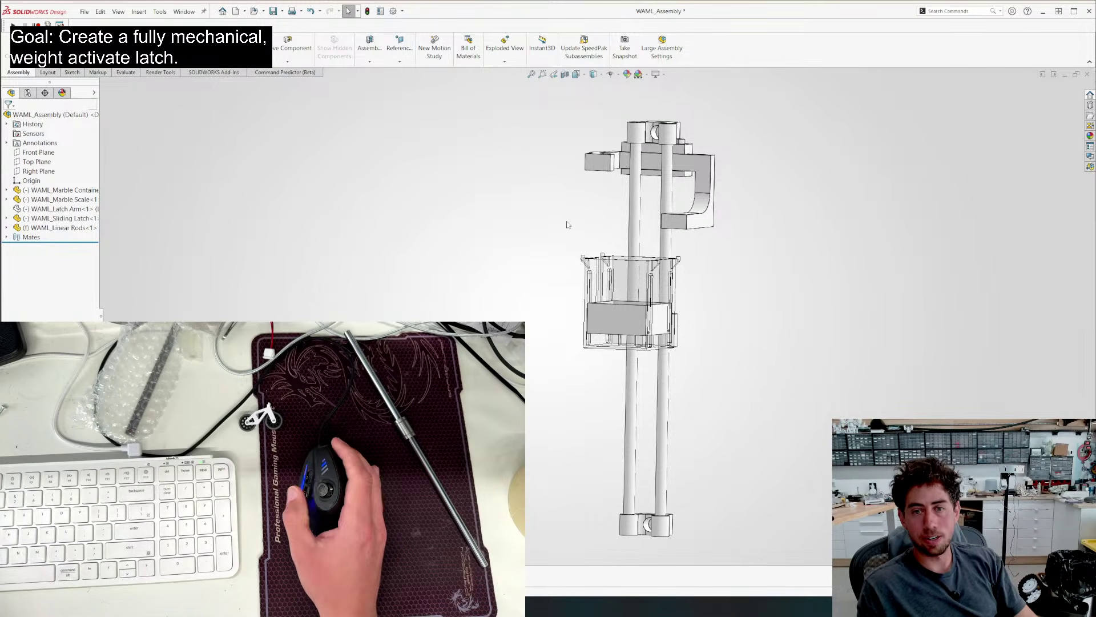
pyautogui.click(615, 319)
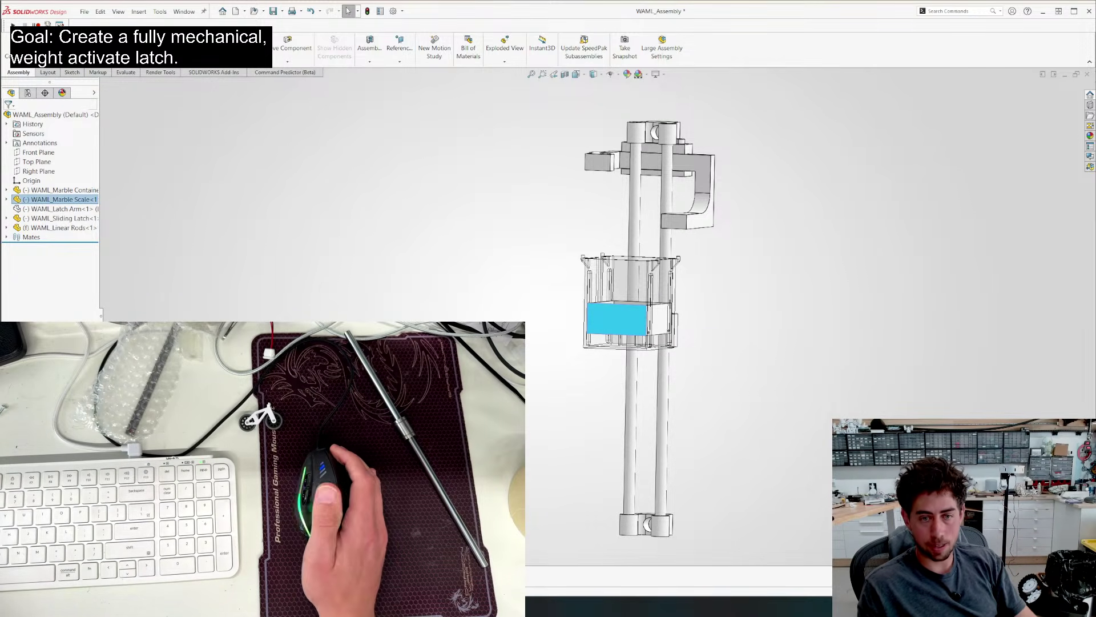
pyautogui.press('Escape')
pyautogui.click(626, 323)
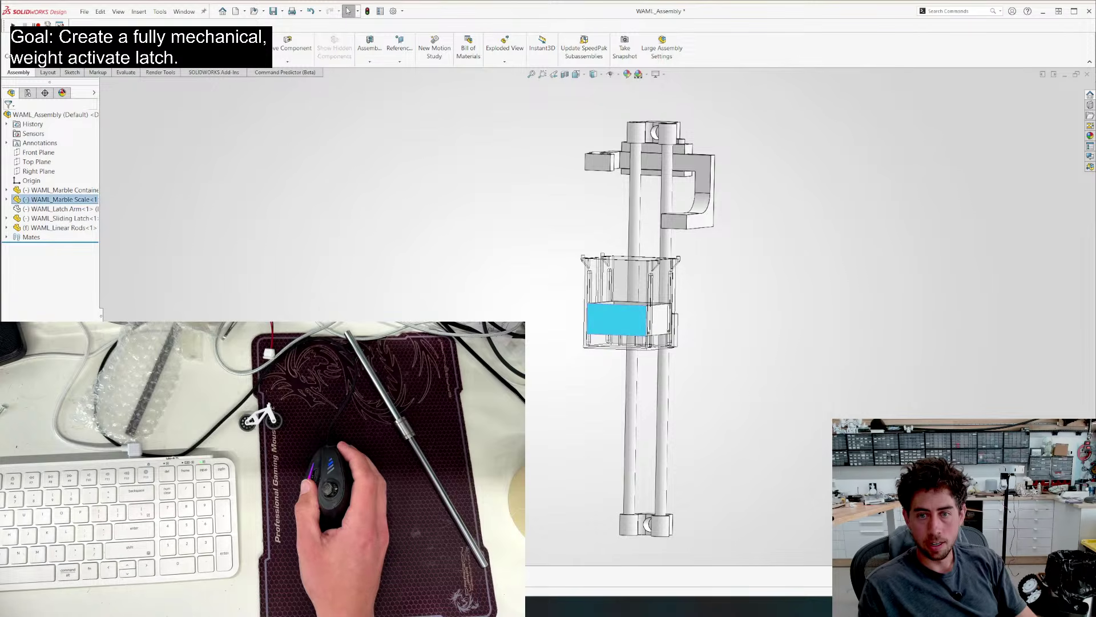
pyautogui.click(526, 361)
pyautogui.click(605, 329)
pyautogui.moveTo(527, 361); pyautogui.dragTo(632, 282, button='middle')
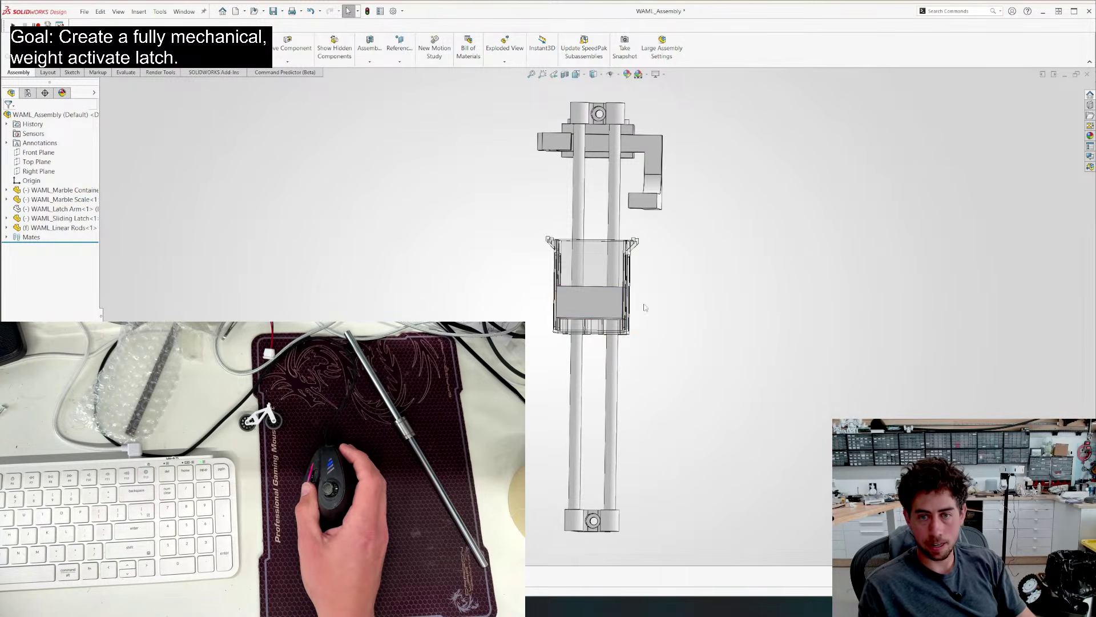
pyautogui.rightClick(601, 305)
pyautogui.click(633, 307)
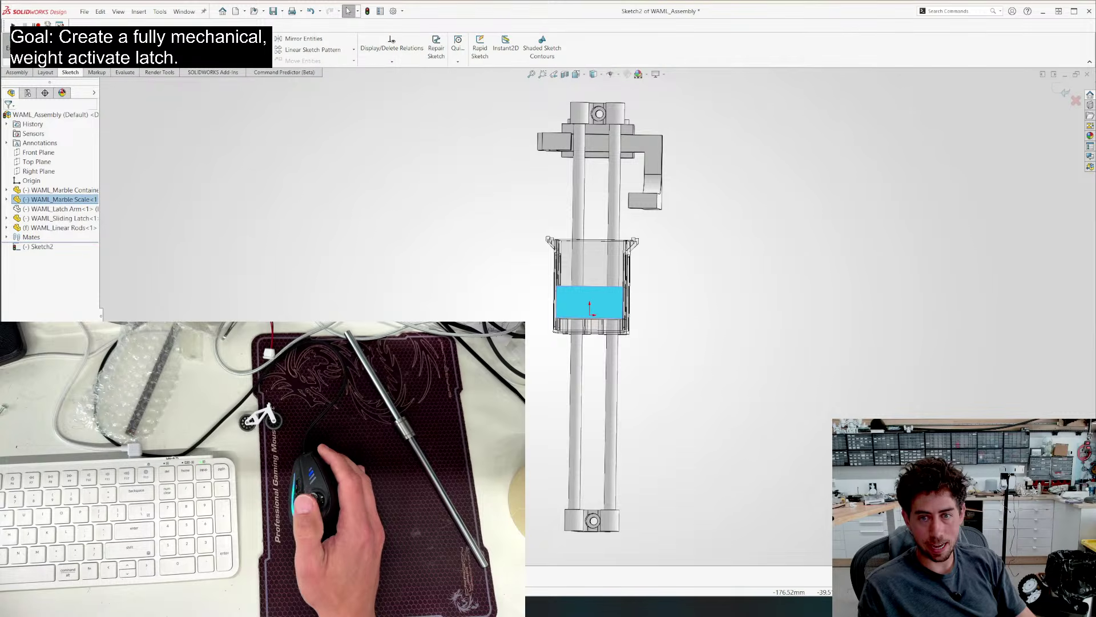
pyautogui.click(1076, 101)
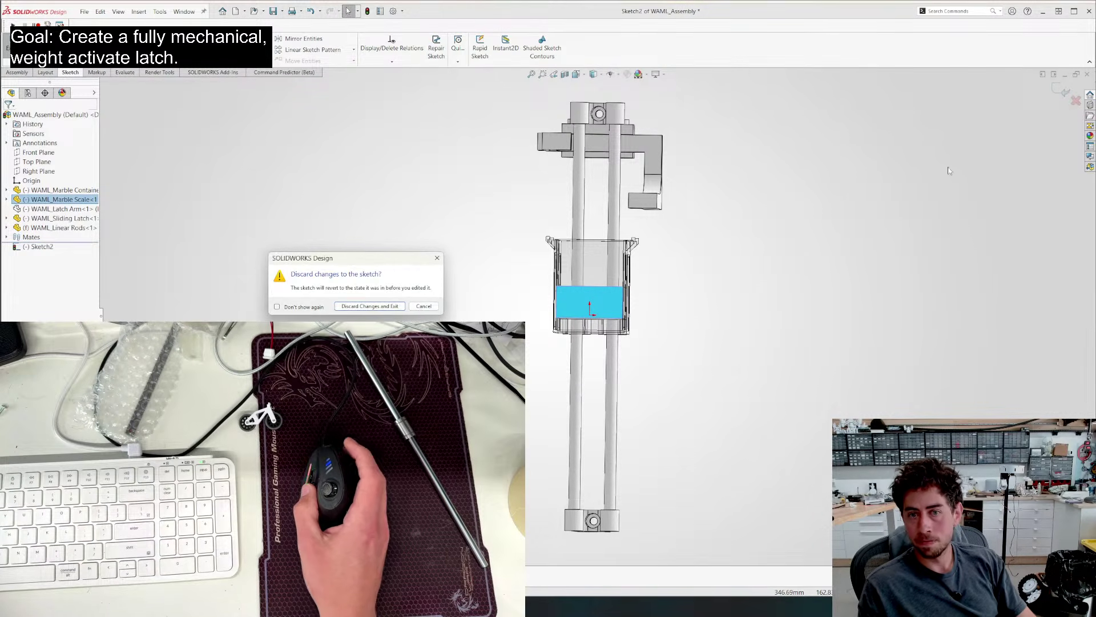
pyautogui.click(370, 307)
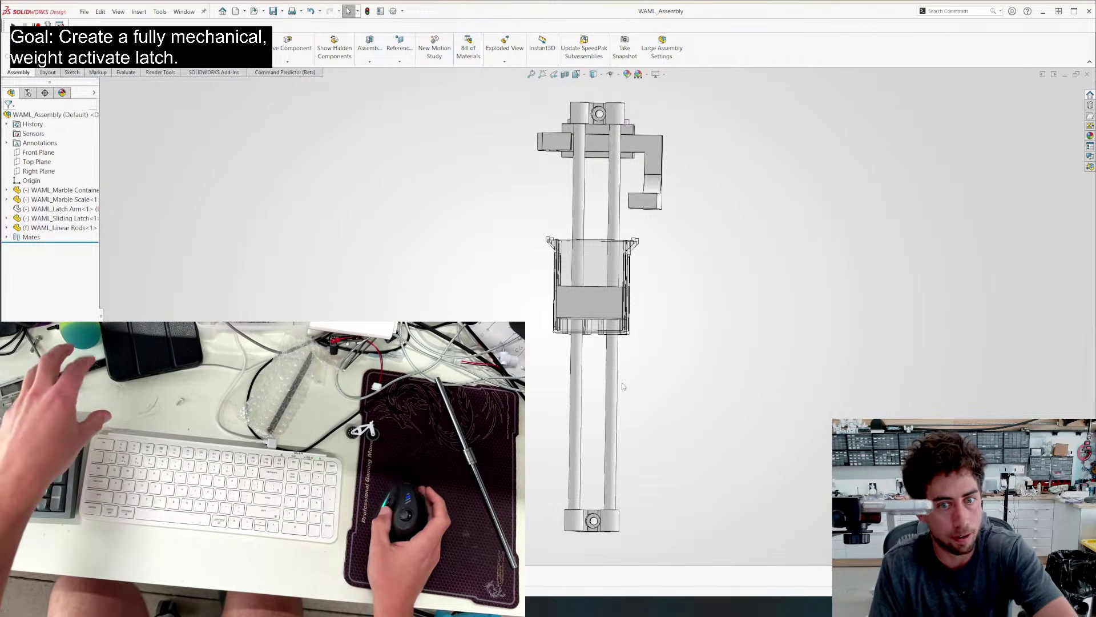
pyautogui.moveTo(531, 303); pyautogui.dragTo(548, 434, button='middle')
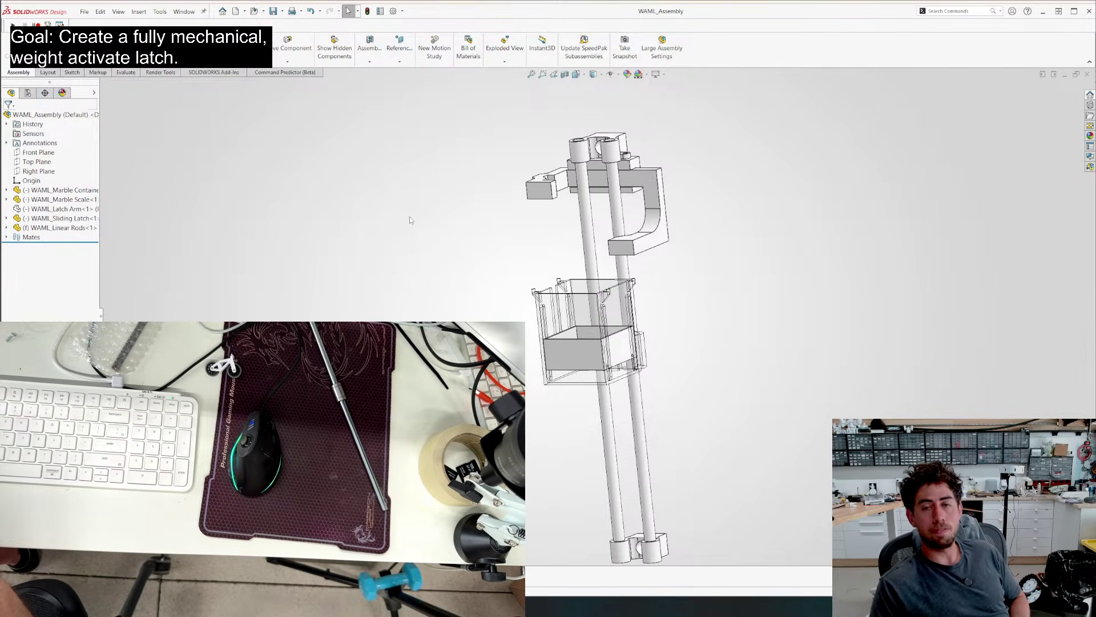
pyautogui.moveTo(544, 339); pyautogui.dragTo(581, 328, button='middle')
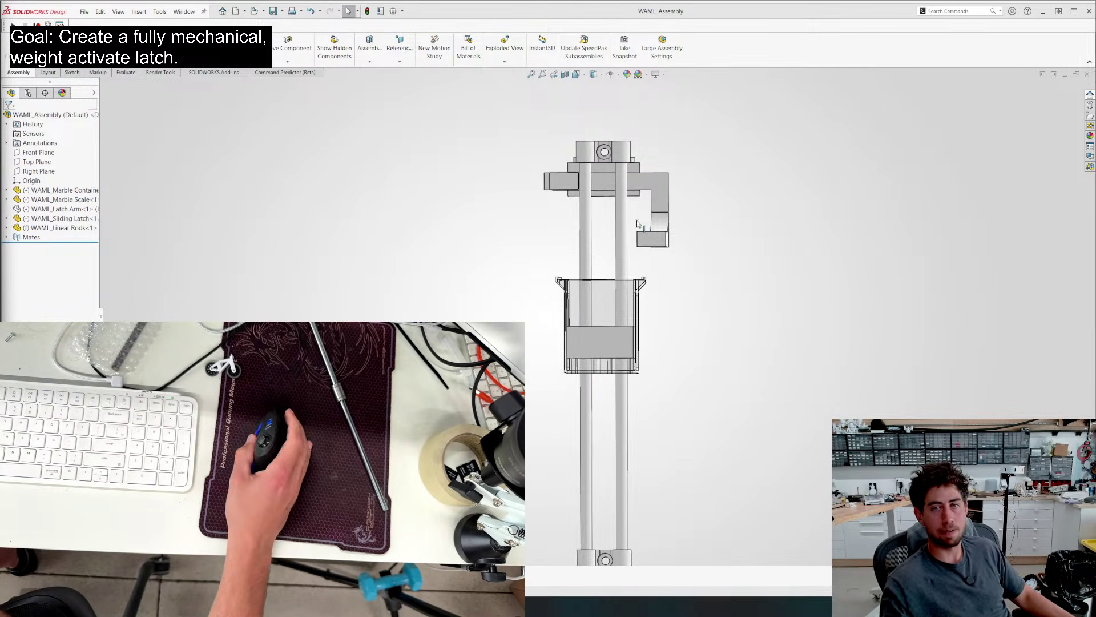
pyautogui.moveTo(571, 274); pyautogui.dragTo(601, 294, button='middle')
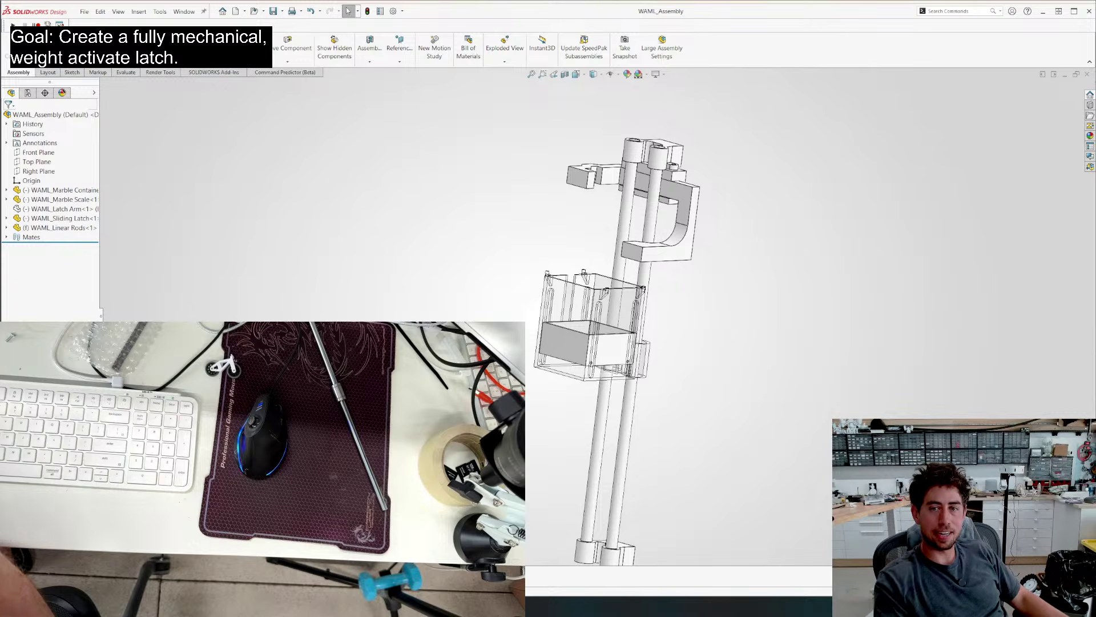
pyautogui.scroll(3, 571, 346)
pyautogui.moveTo(570, 349)
pyautogui.mouseDown(button='middle')
pyautogui.moveTo(574, 336)
pyautogui.moveTo(641, 380)
pyautogui.moveTo(607, 379)
pyautogui.mouseUp(button='middle')
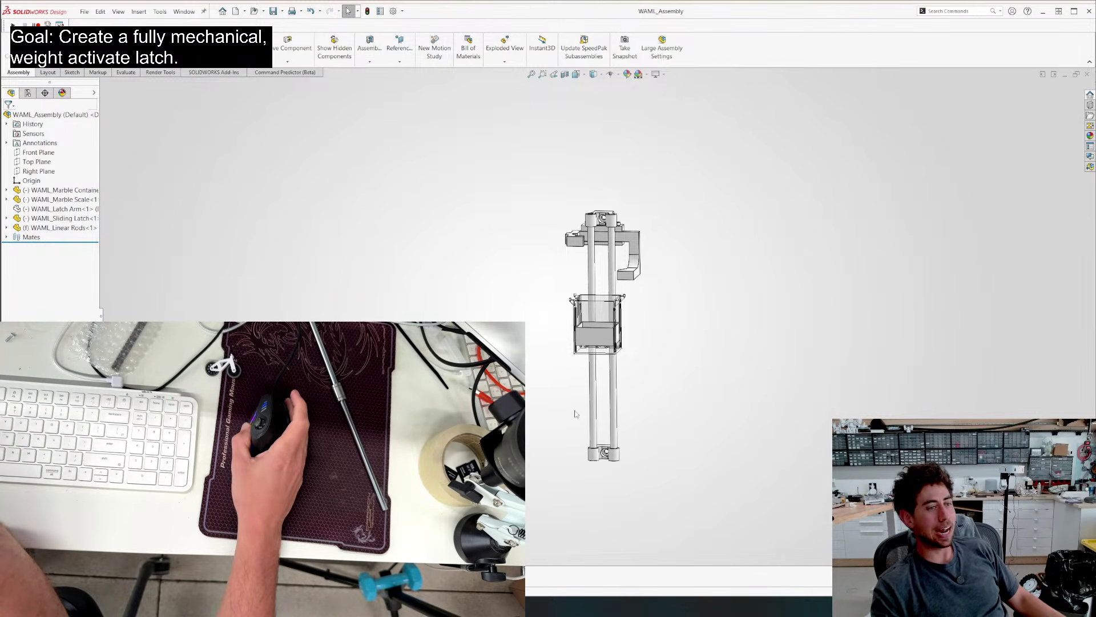
pyautogui.moveTo(610, 366); pyautogui.dragTo(459, 188, button='middle')
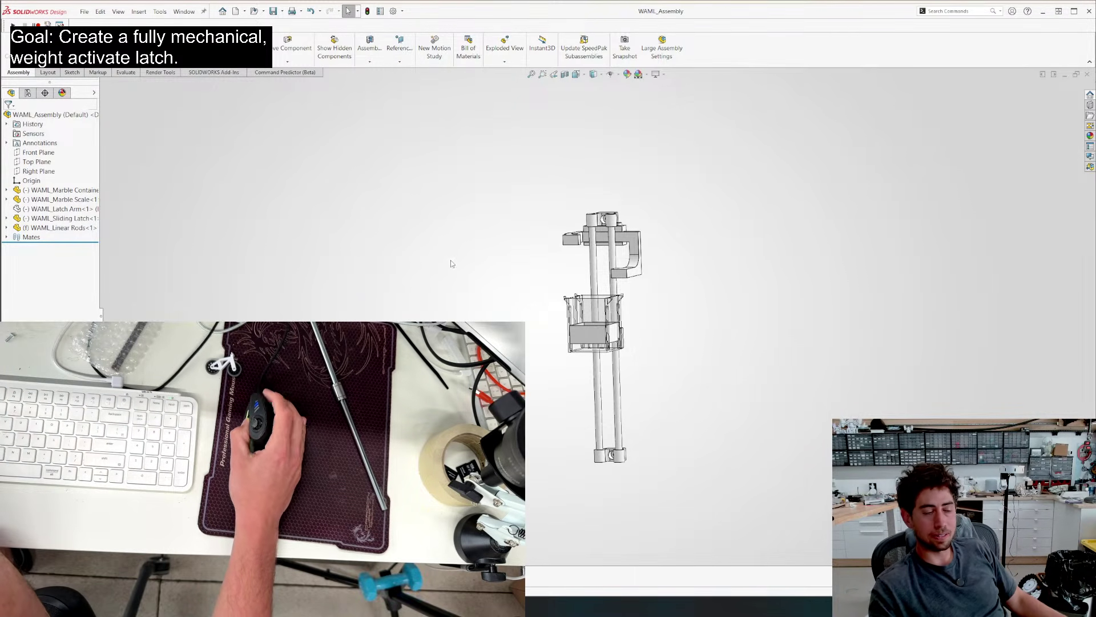